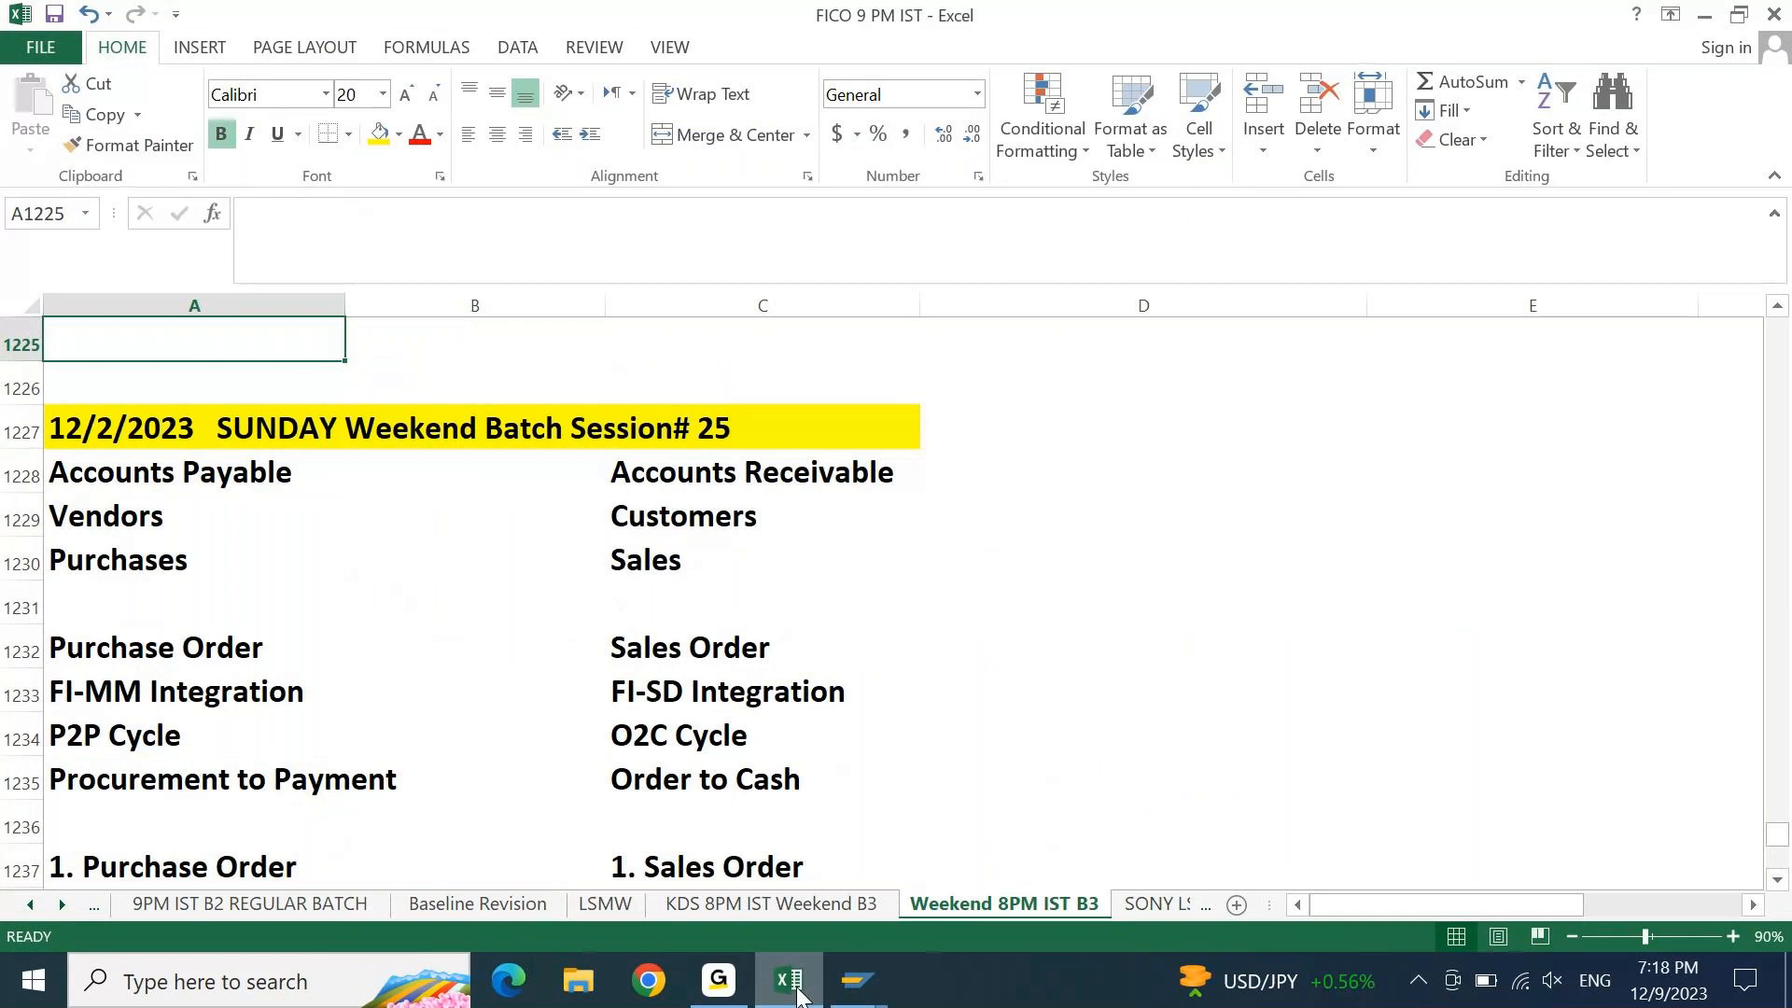
Enter the heading "Accounts Payable Configurations:" in cell A1291, below the 12/9/2023 Session# 26 title
key("Page_Down")
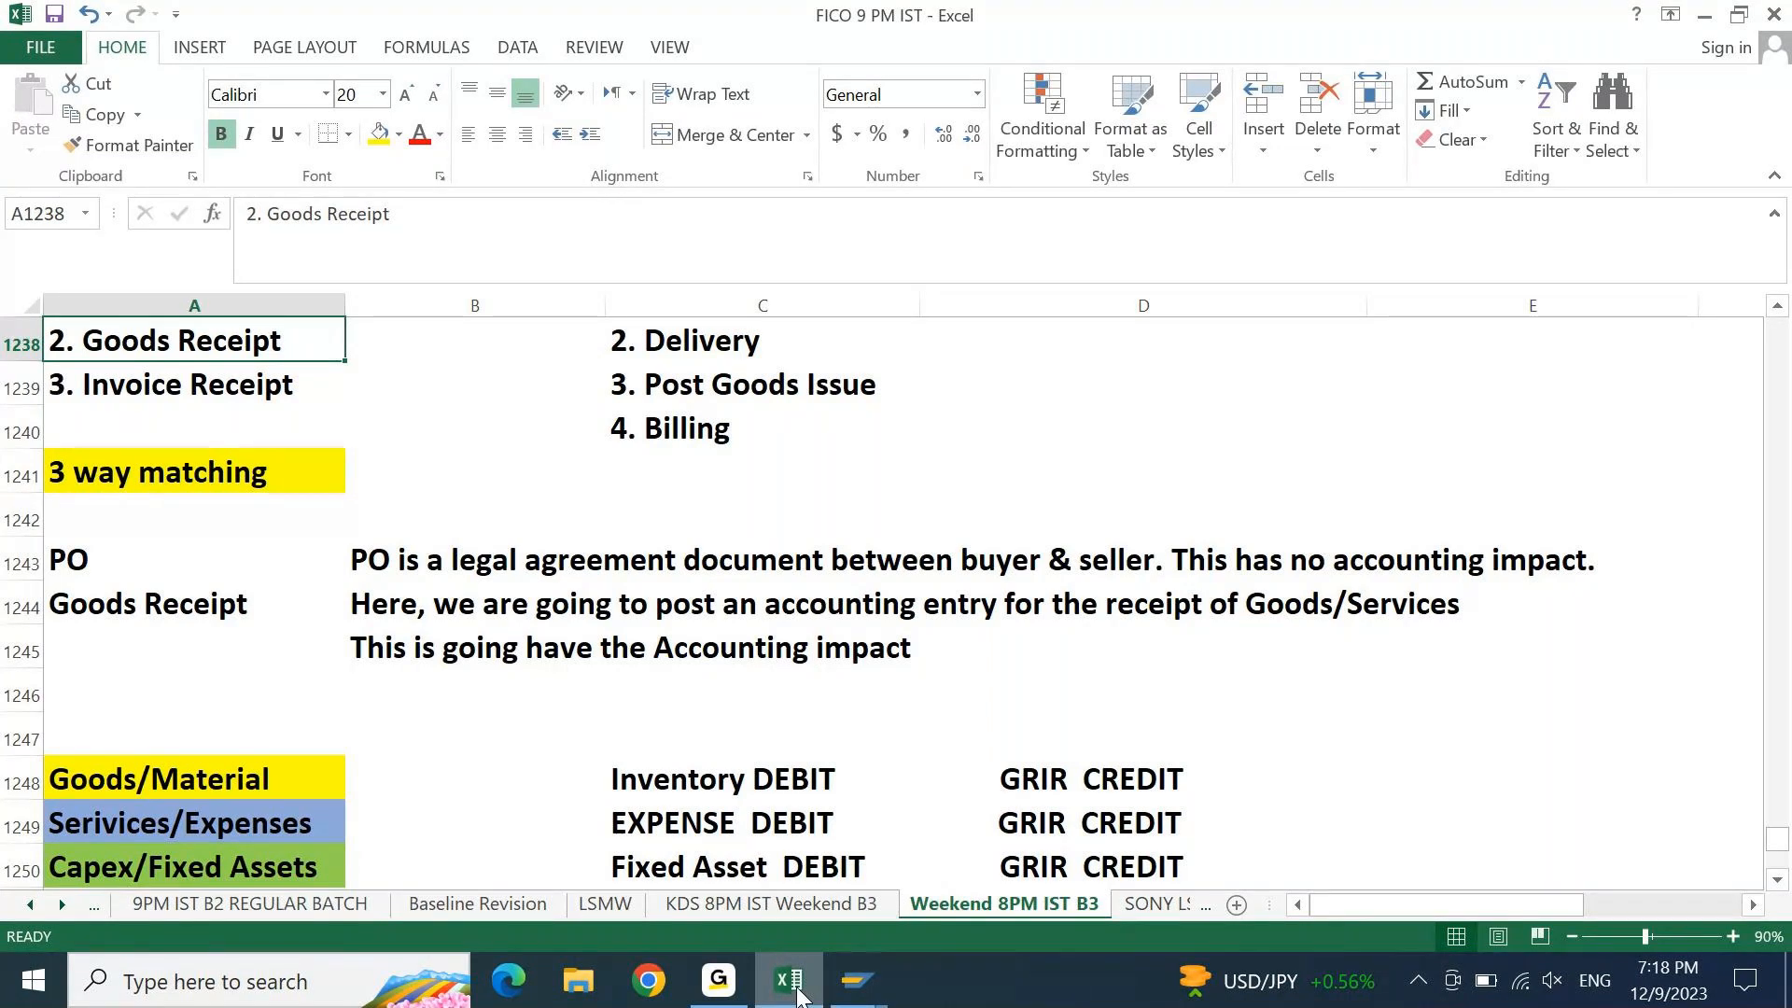
key("Page_Down")
key("Page_Down")
key("Page_Down")
key("Page_Down")
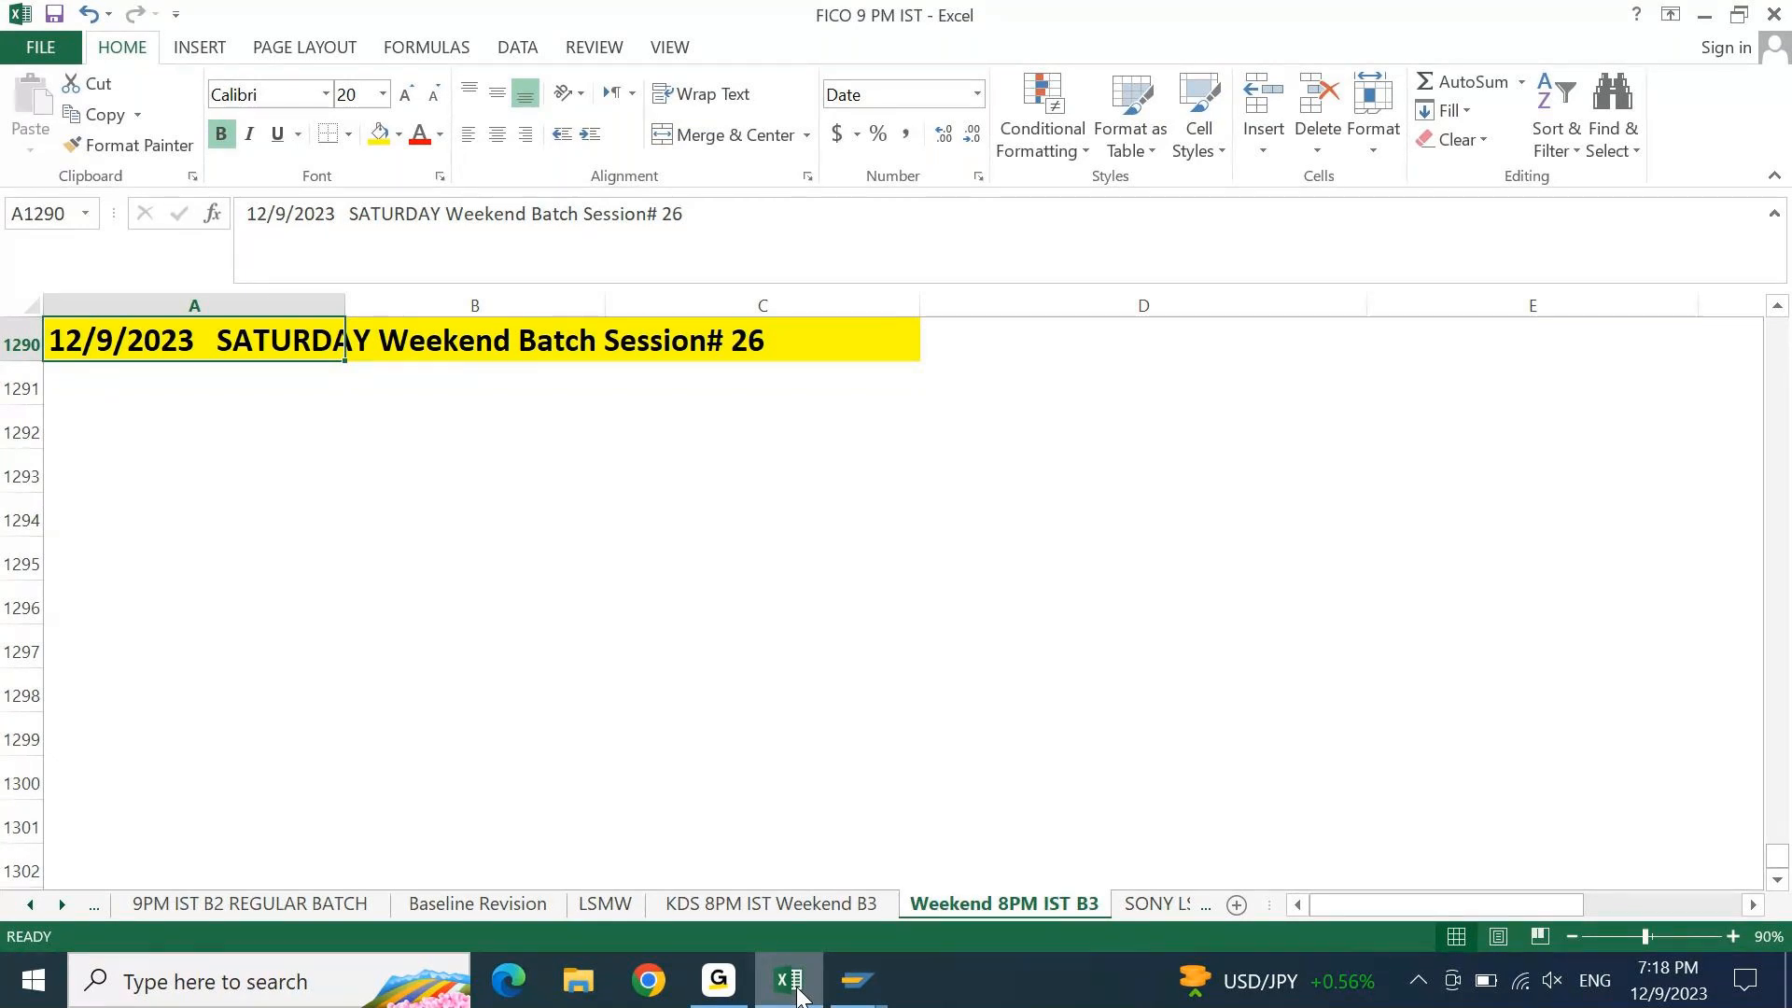
key("Return")
type("Ac")
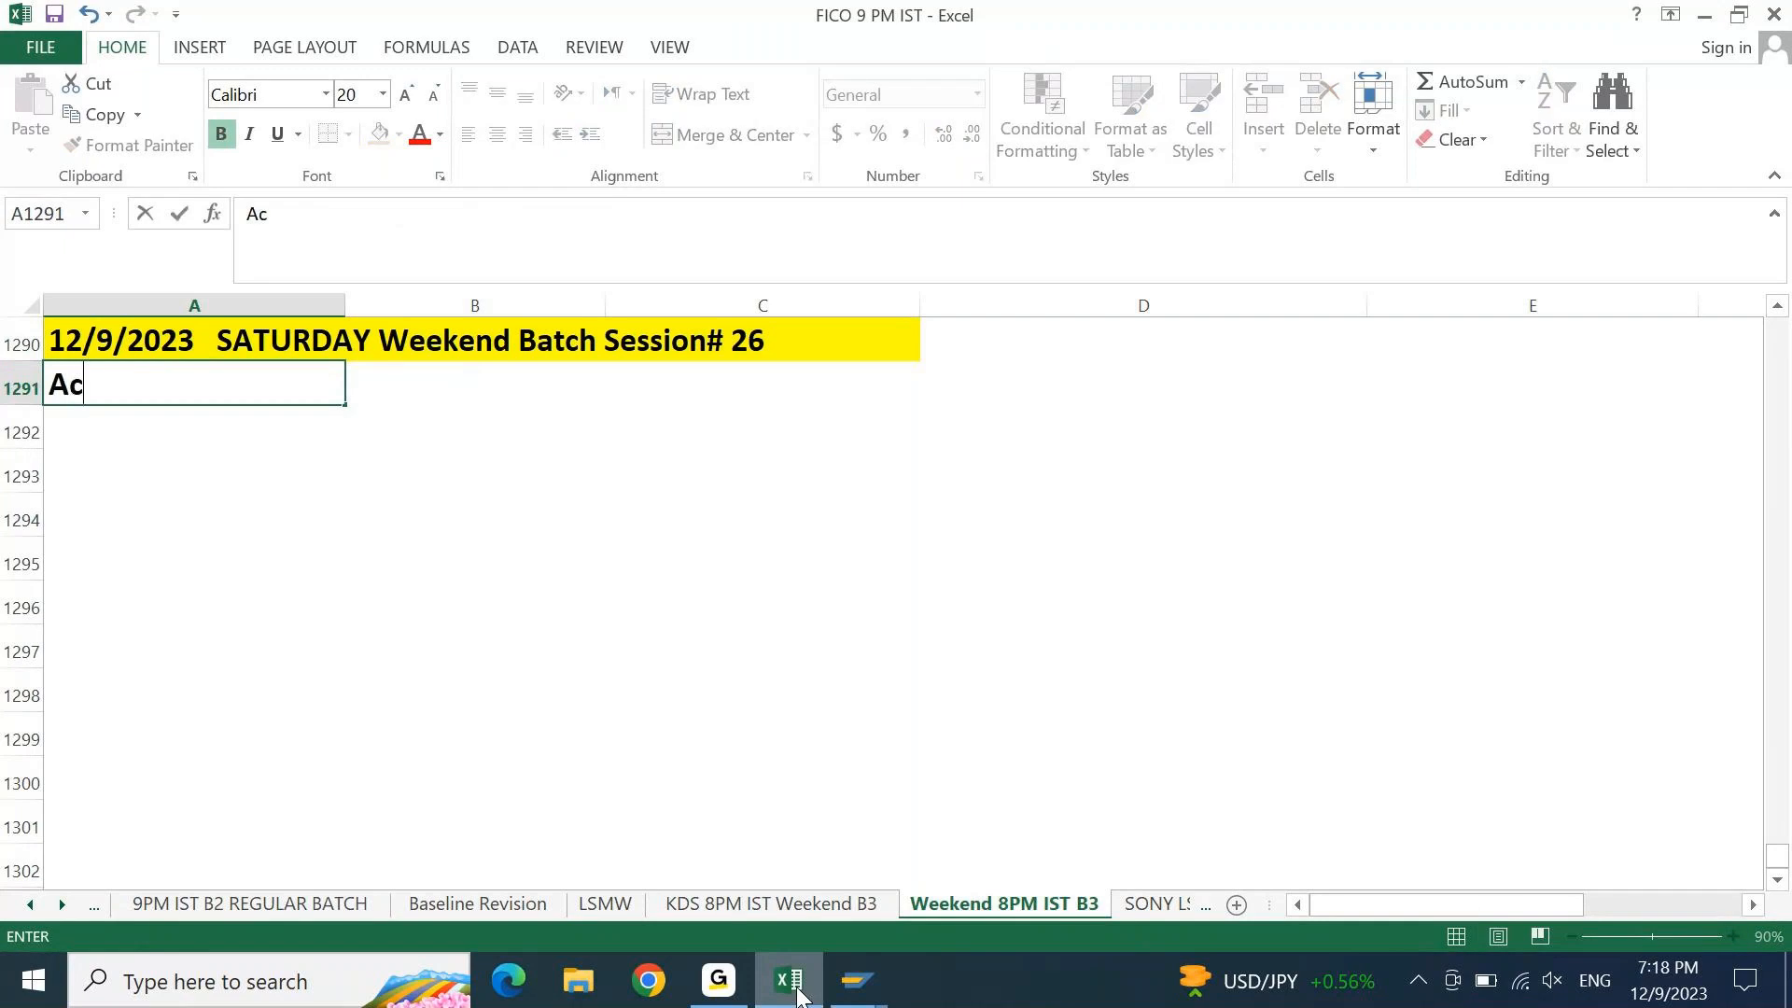
type("counts Pay")
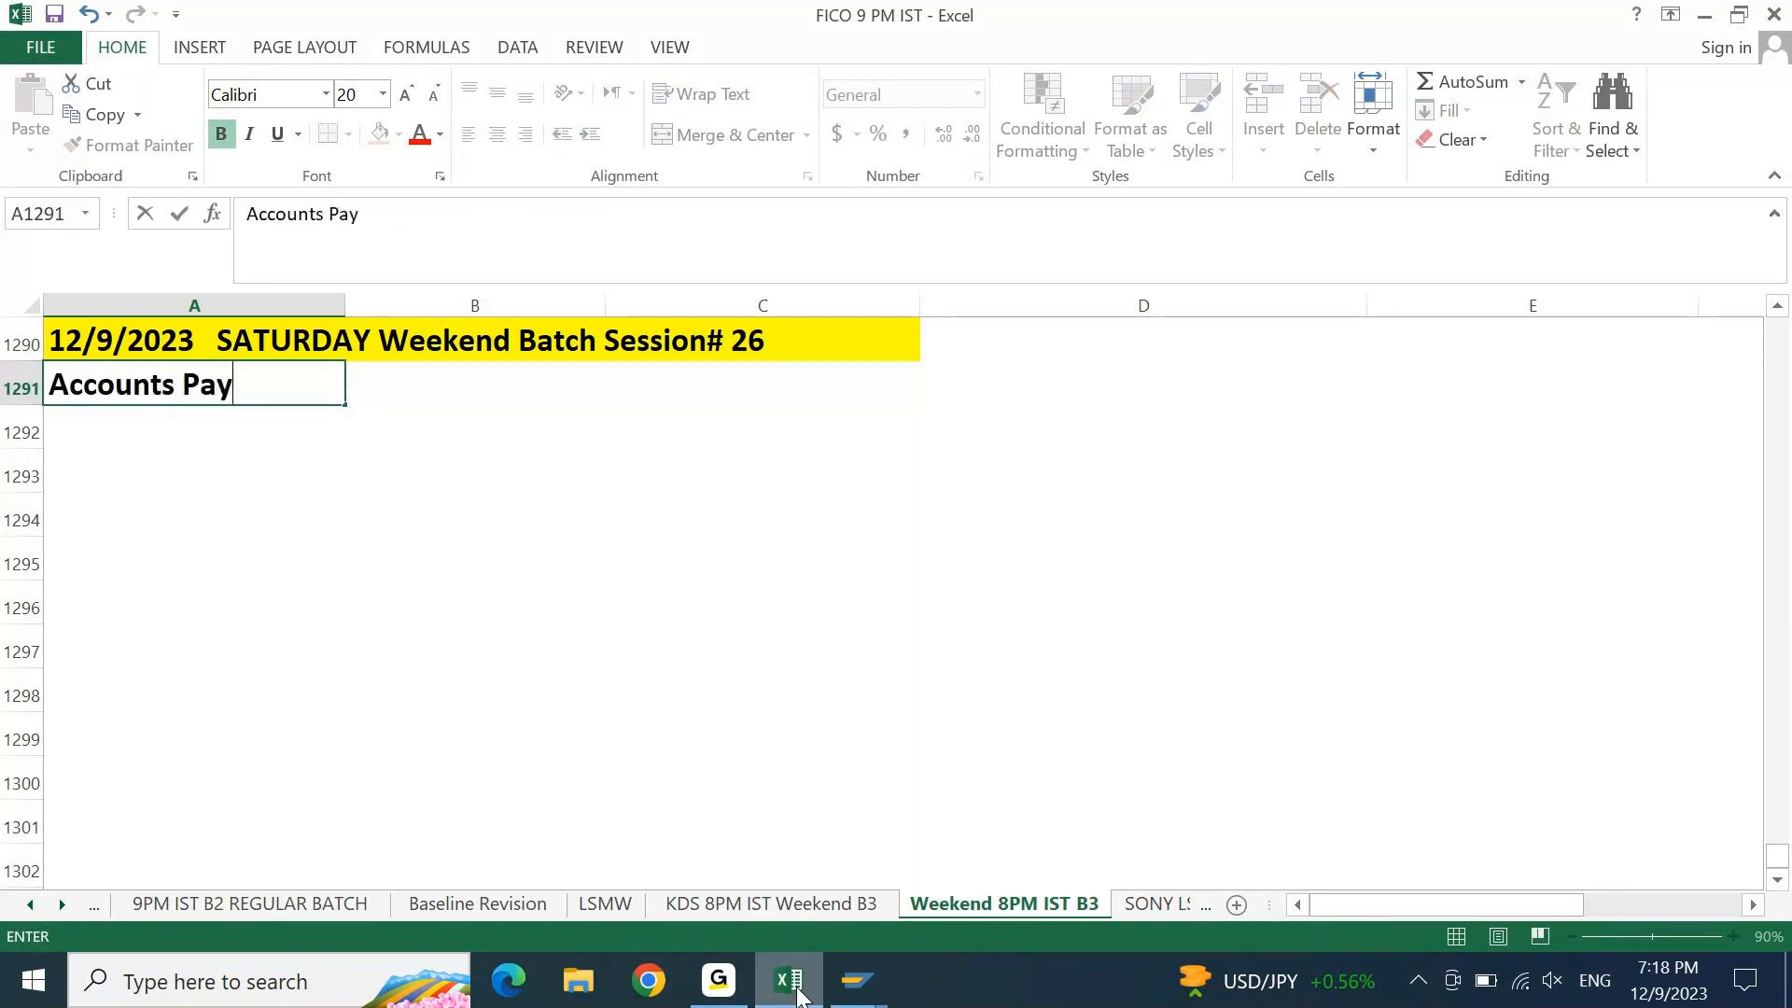
type("able Confiu")
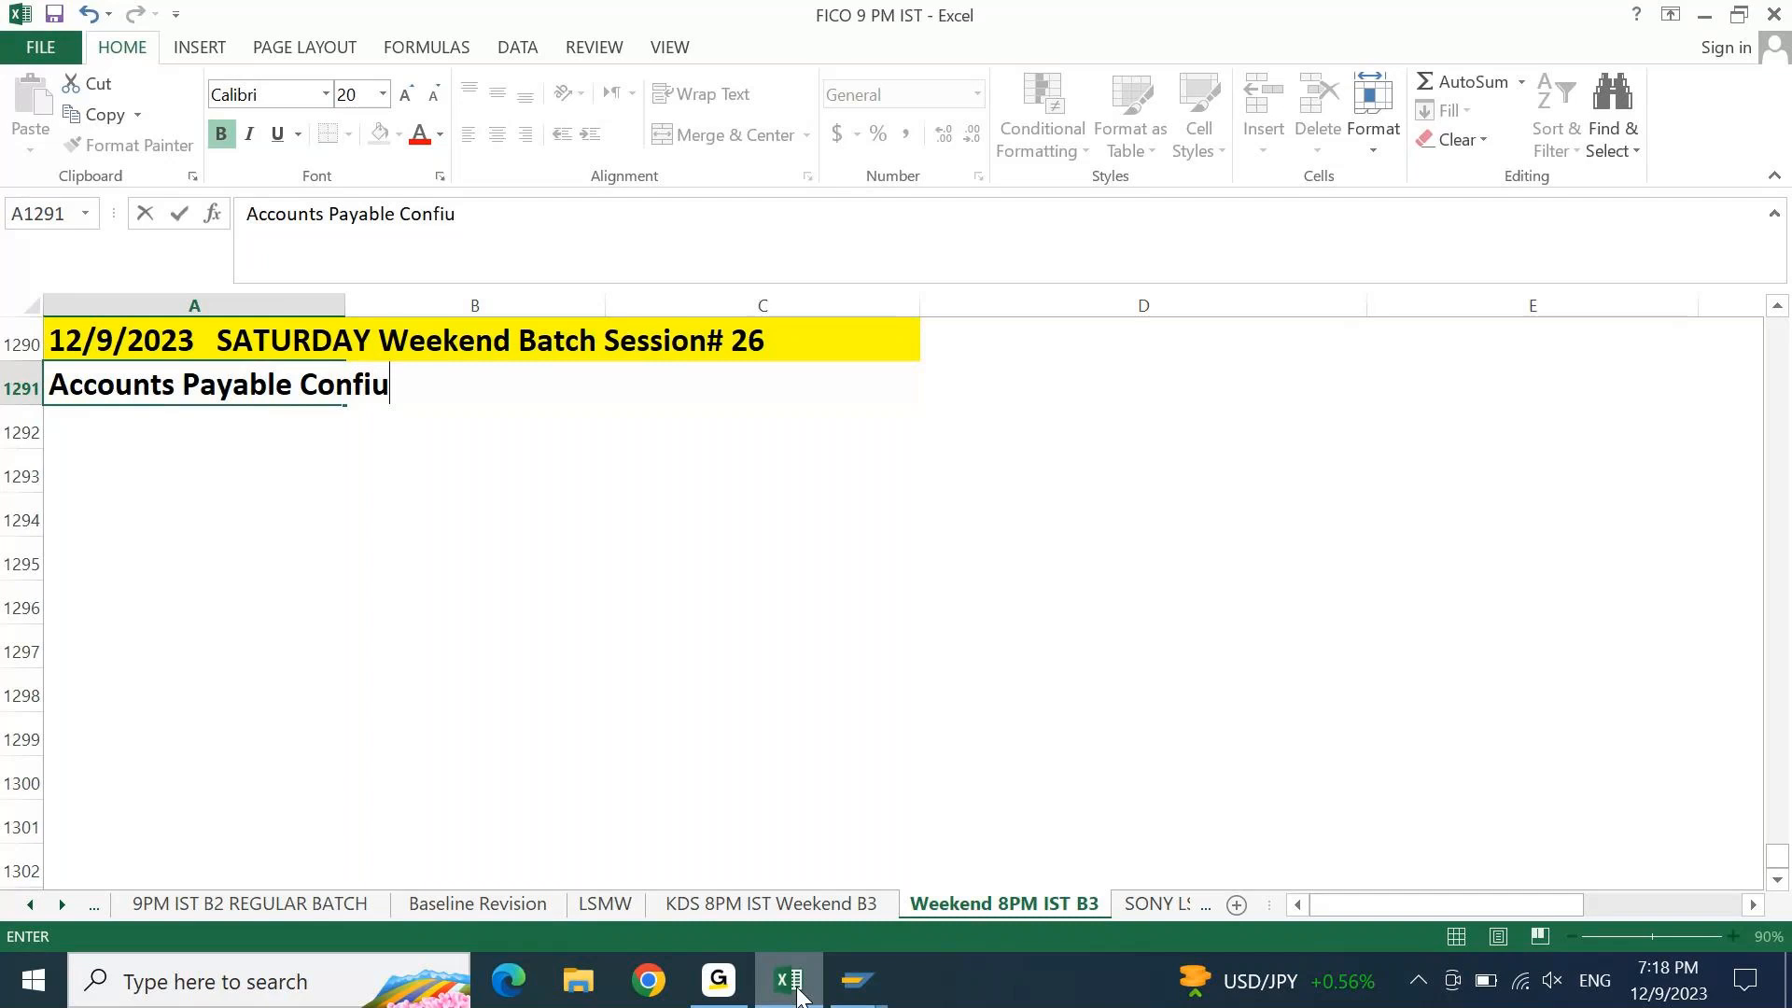
key("BackSpace")
type("gu")
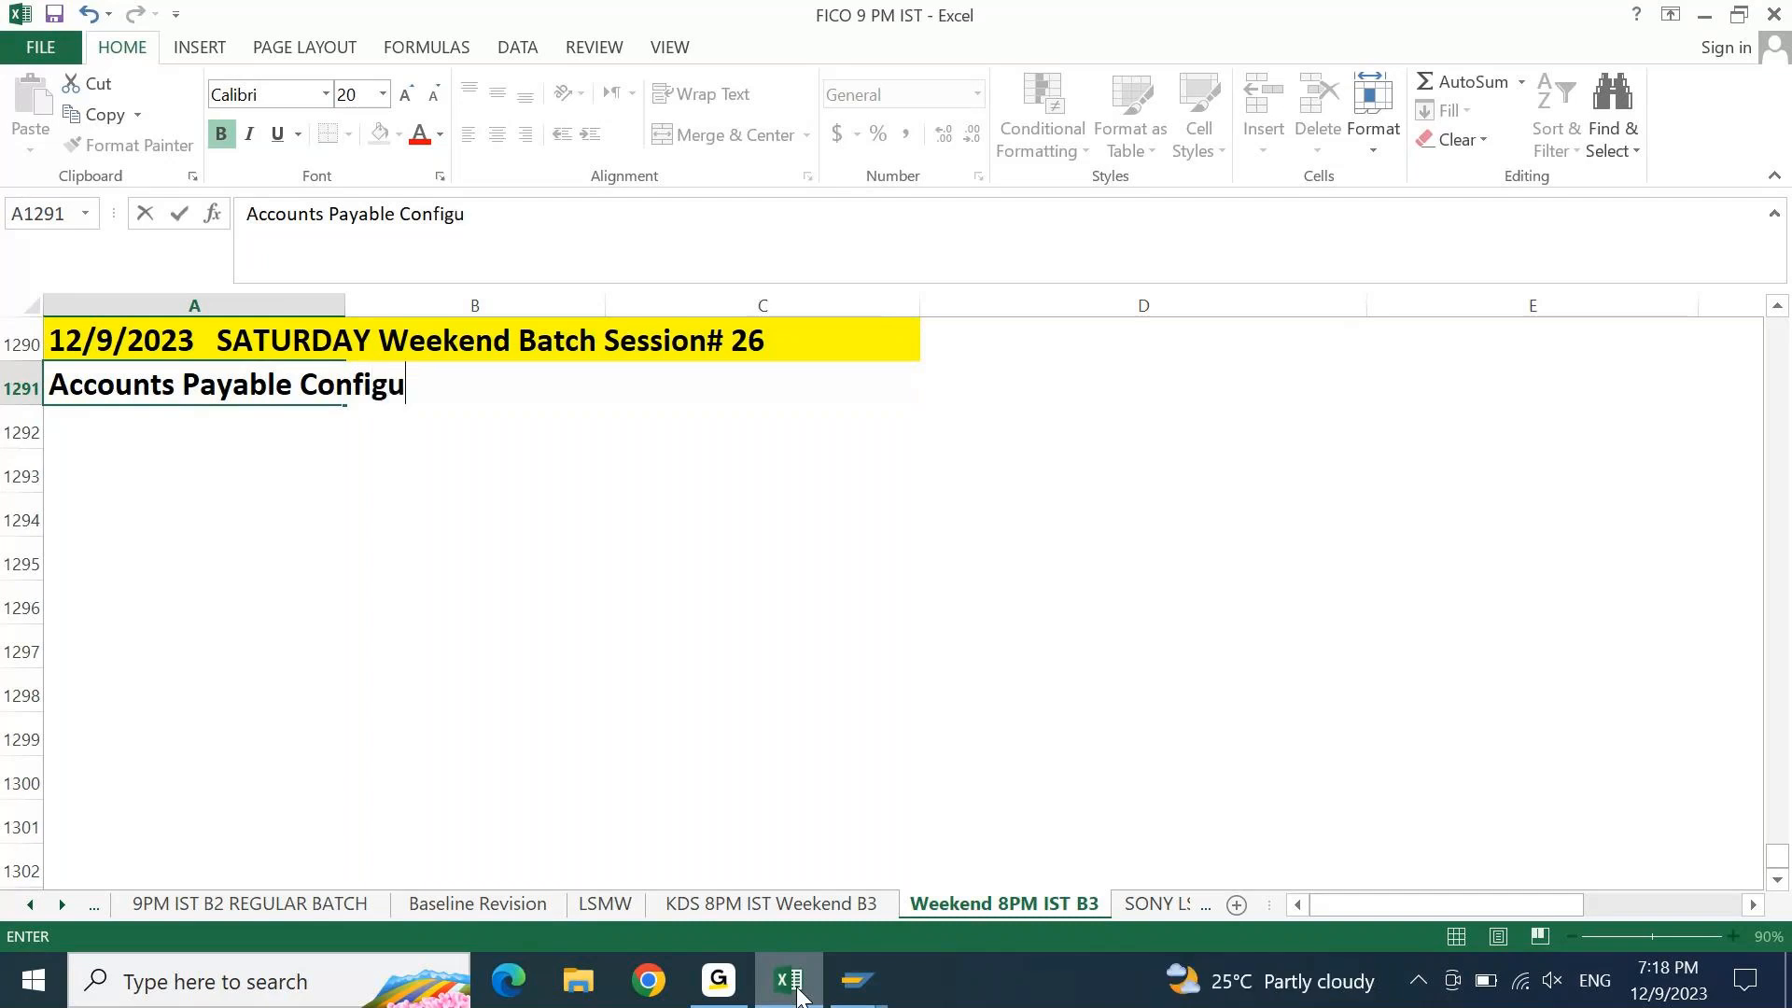
type("rations:")
key("Return")
key("Up")
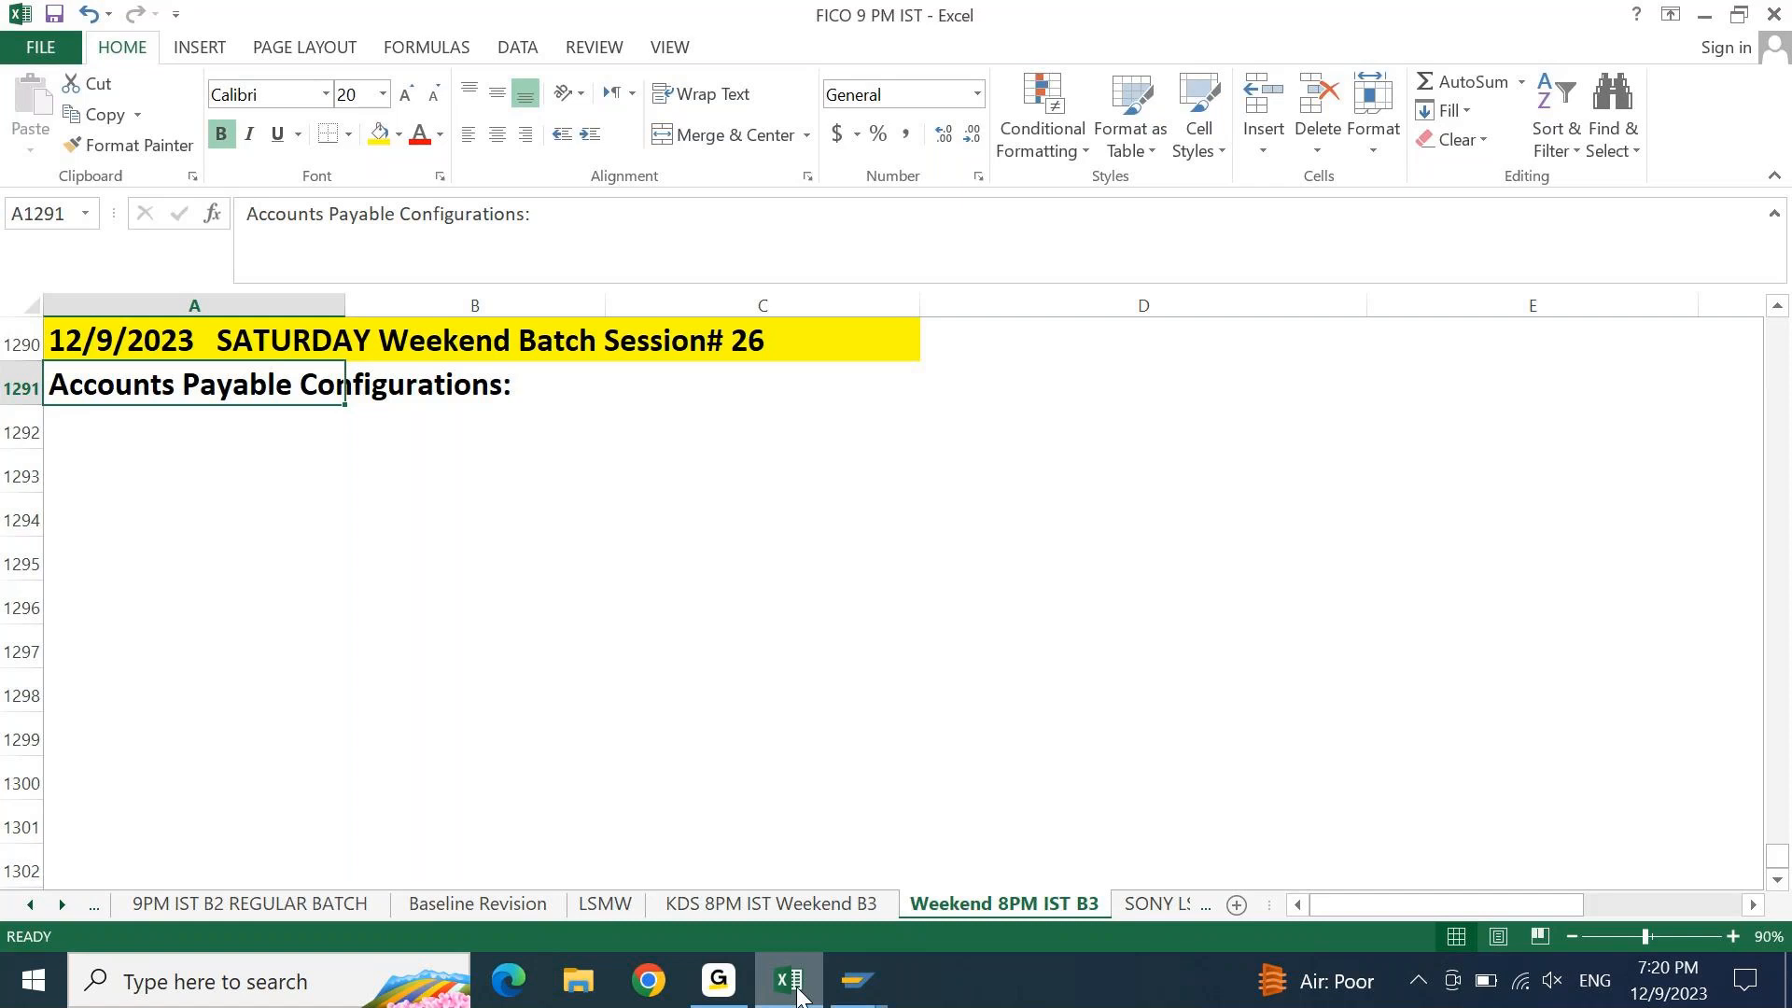
Enter "1. Master Data" in cell A1292 as the first item under the Accounts Payable heading
key("Down")
key("Right")
key("Left")
type("1. Mastr")
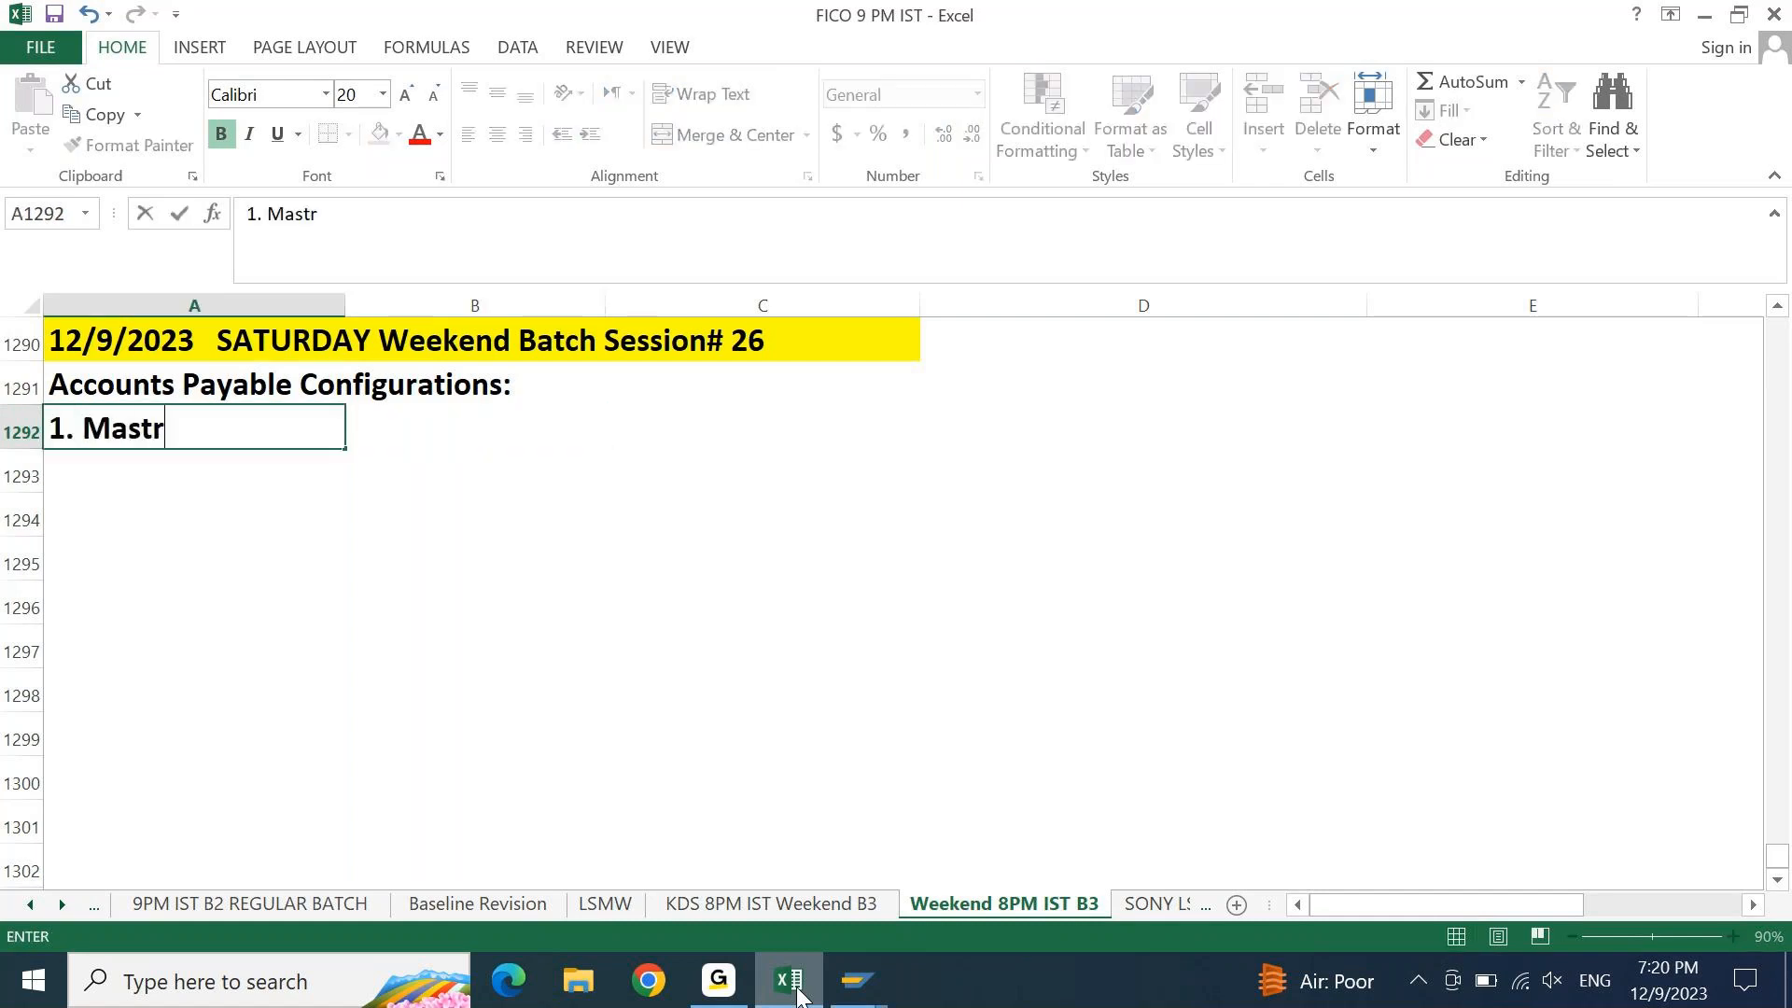
key("BackSpace")
type("er")
type(" DAra")
key("BackSpace")
key("BackSpace")
type("ta")
key("Return")
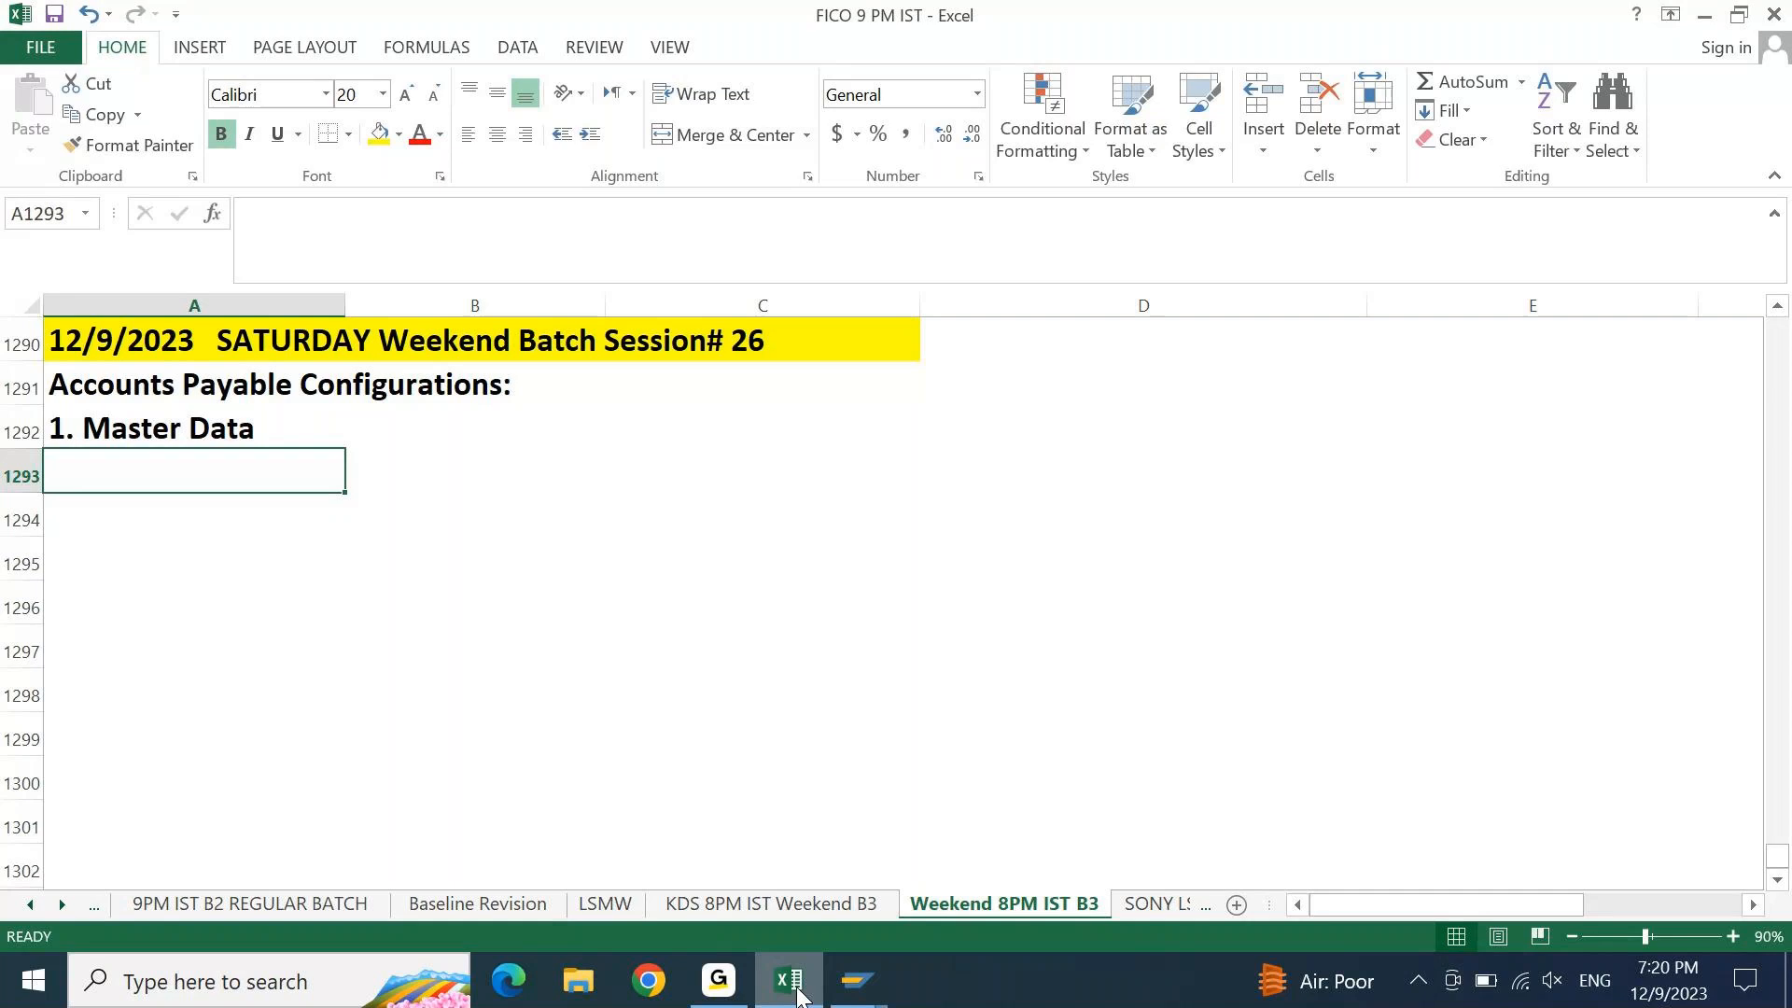
Add the list items "2. Transactions" in cell A1293 and "3. Reports" in cell A1294
type("2. ")
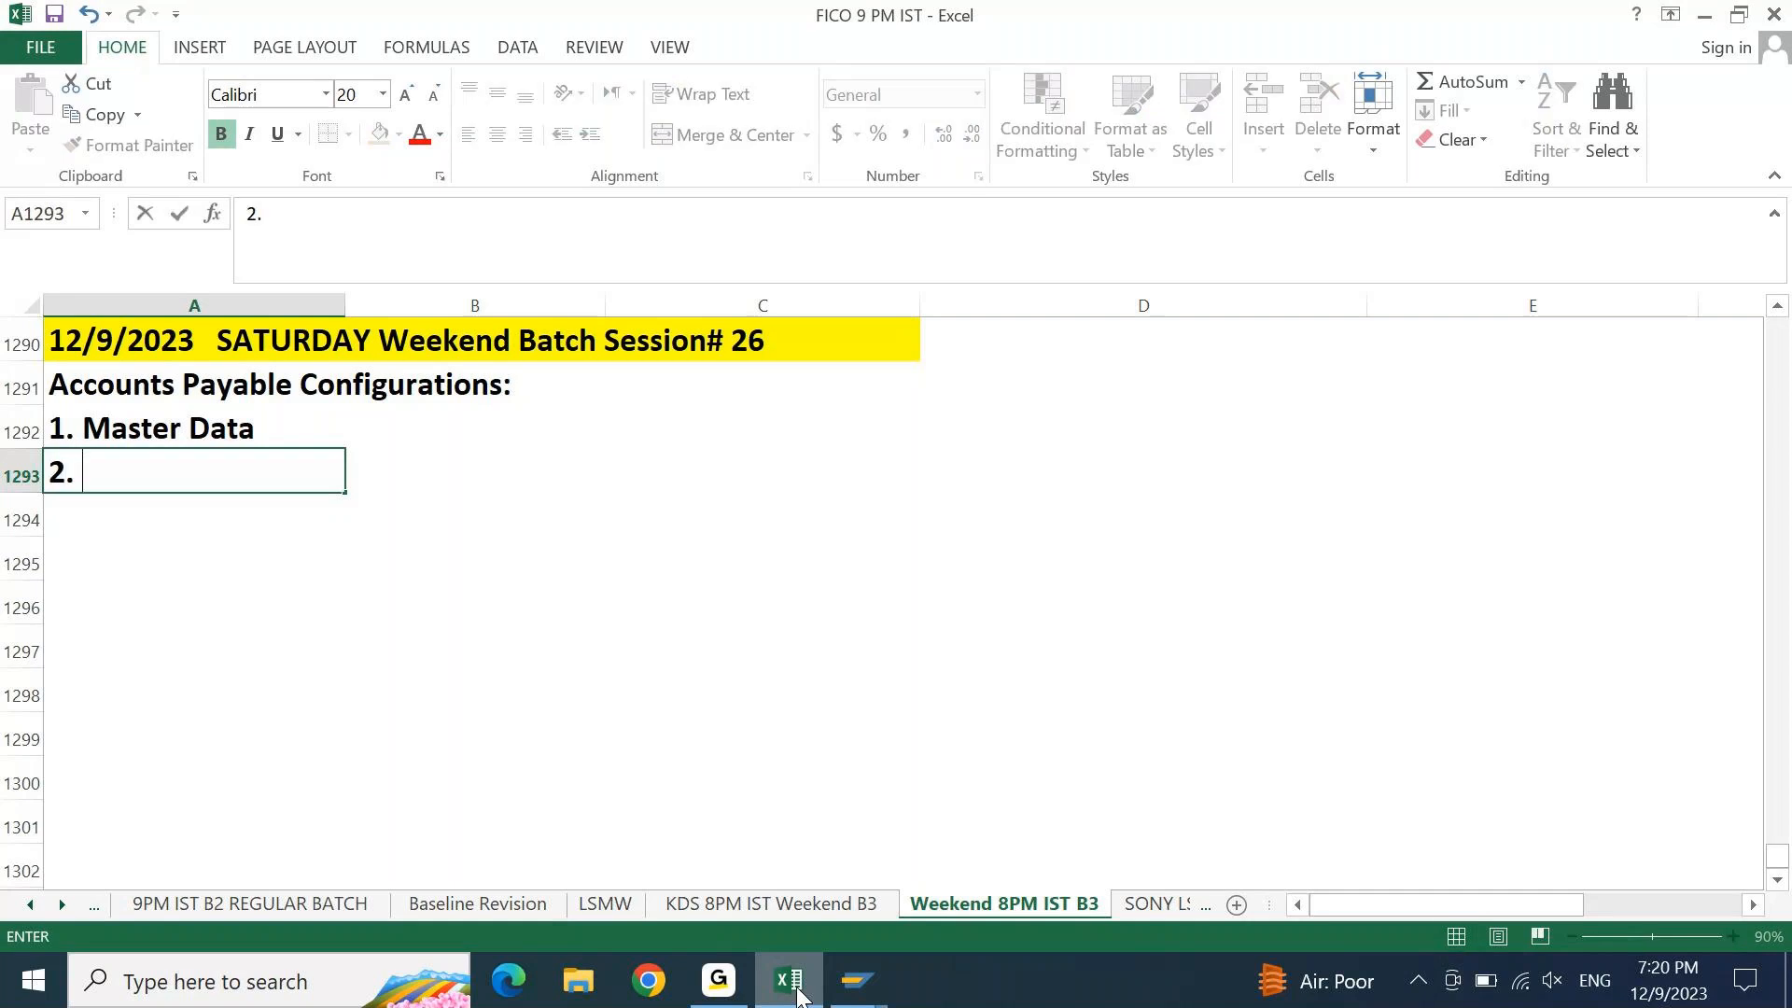
type("Transactions")
key("Return")
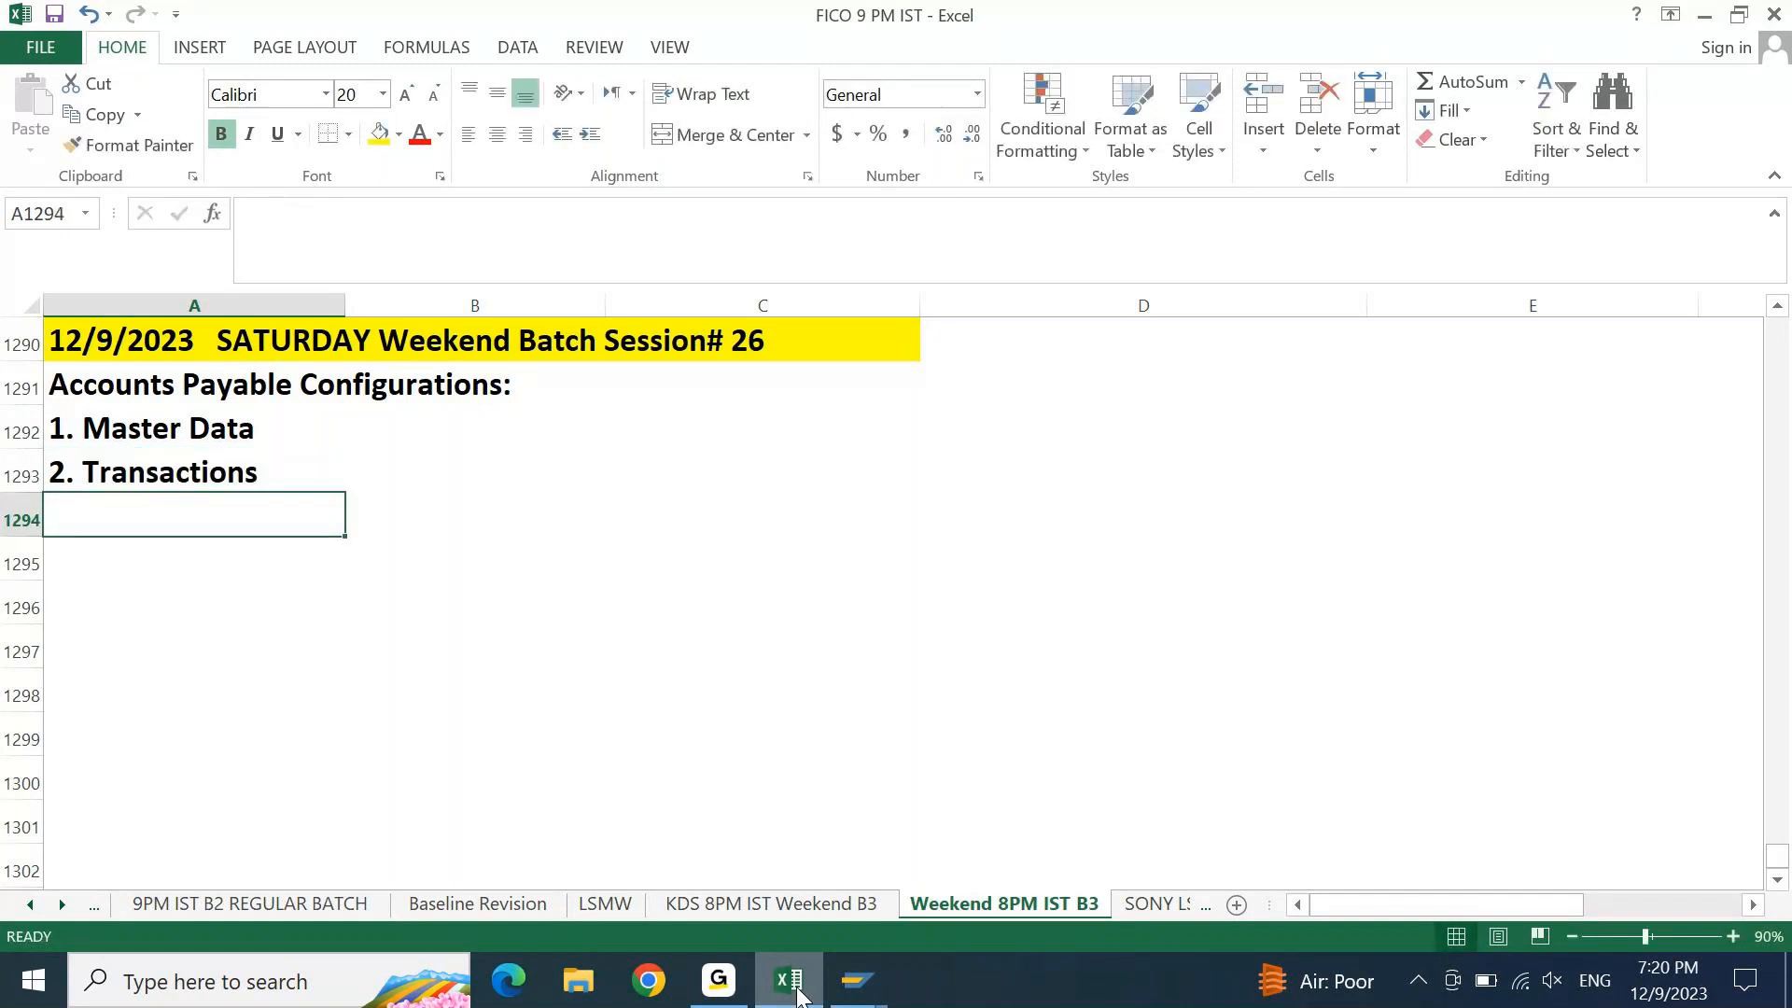
type("3. ")
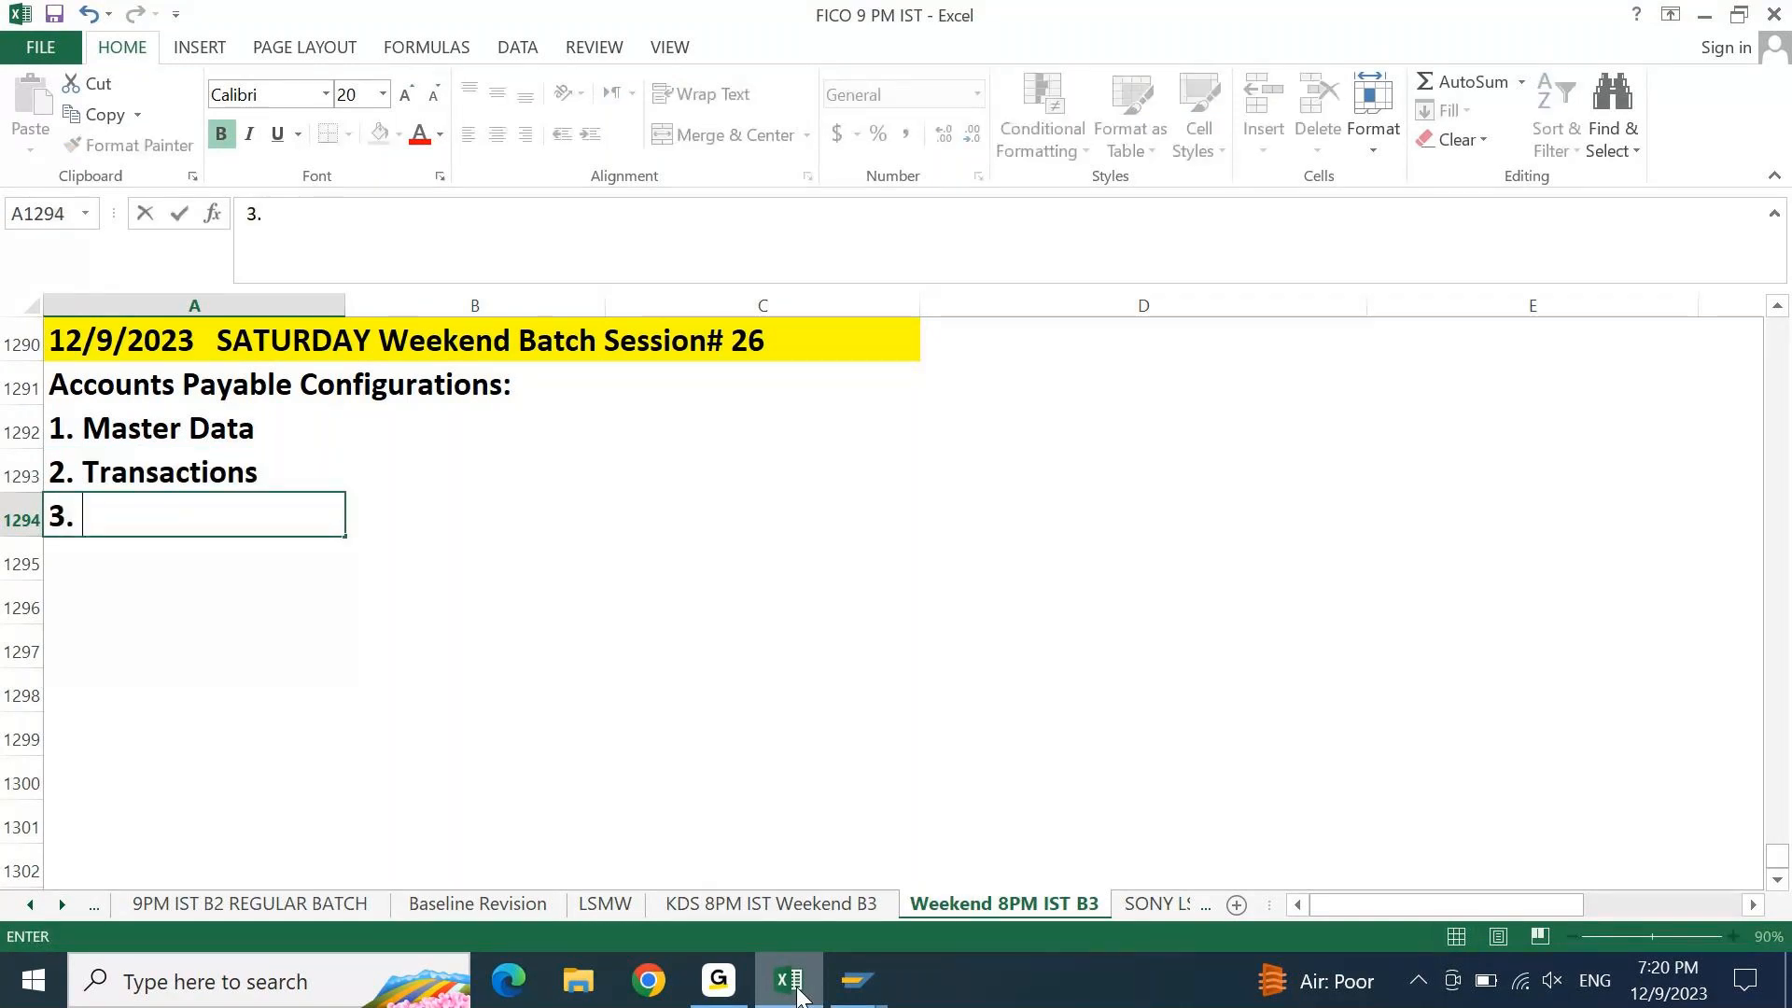
type("Reports")
key("Return")
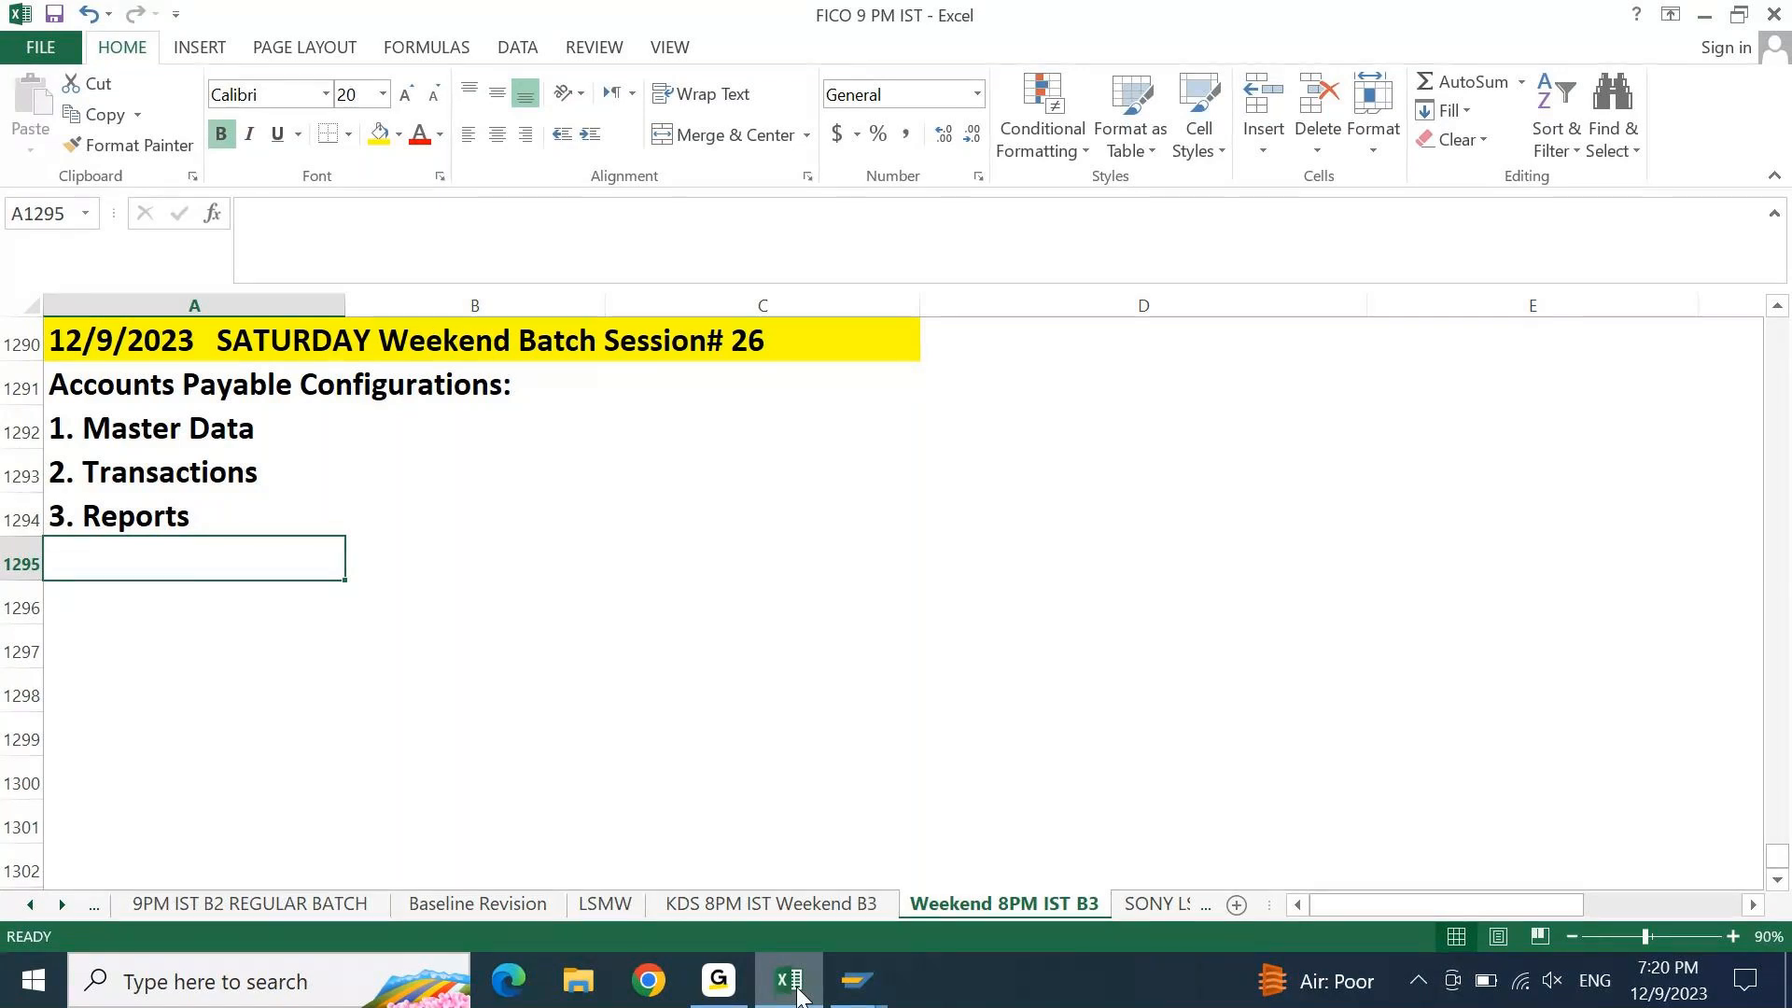
Enter "Vendor BP" in cell B1292 beside the Master Data item
key("Up")
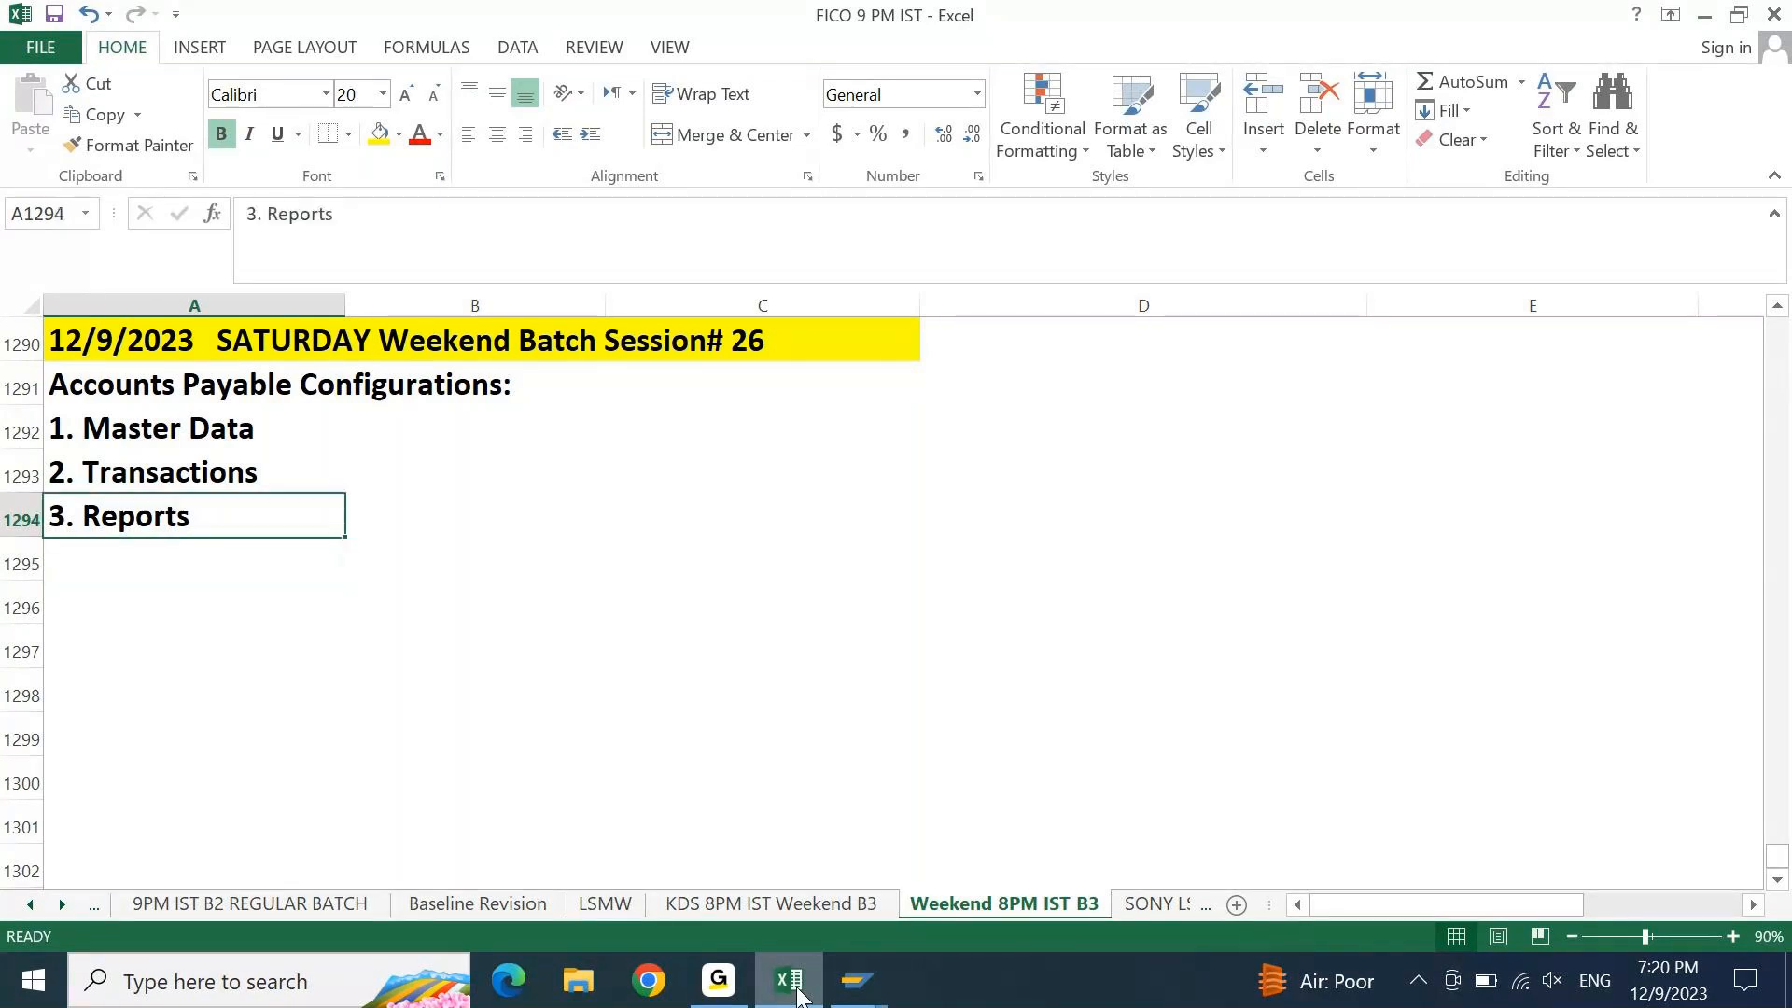
key("Up")
key("Right")
key("Up")
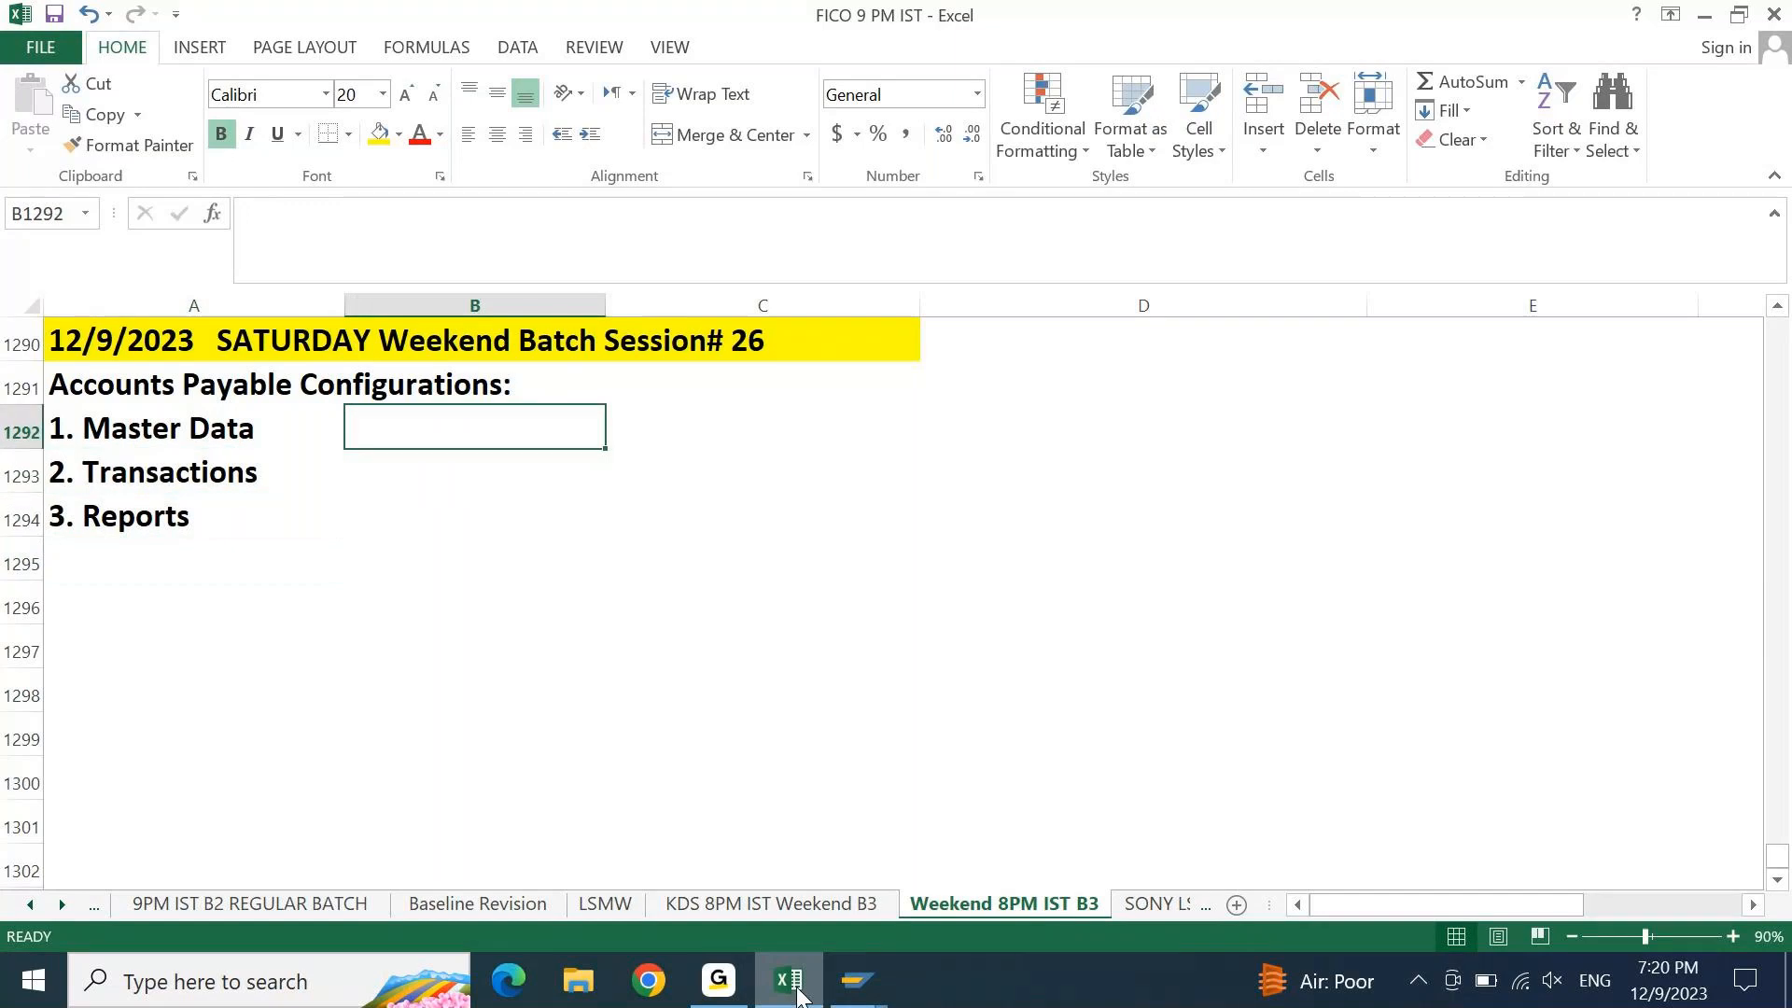
type("Vendor")
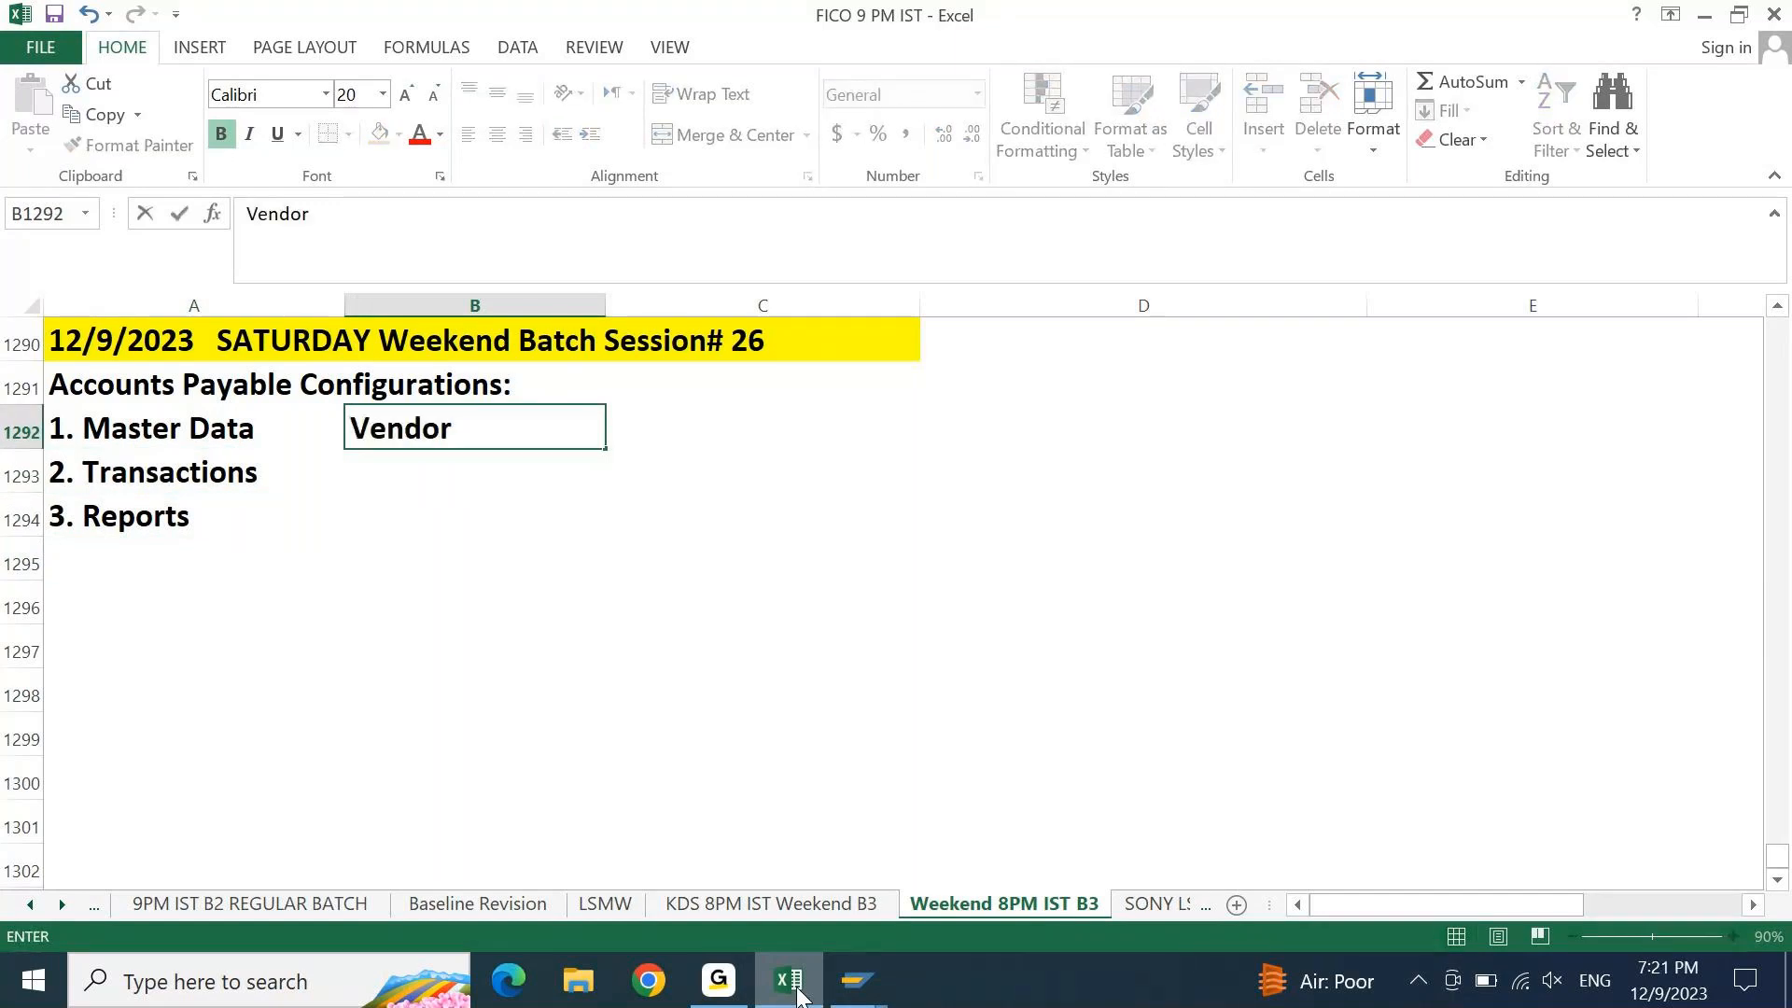
key("Return")
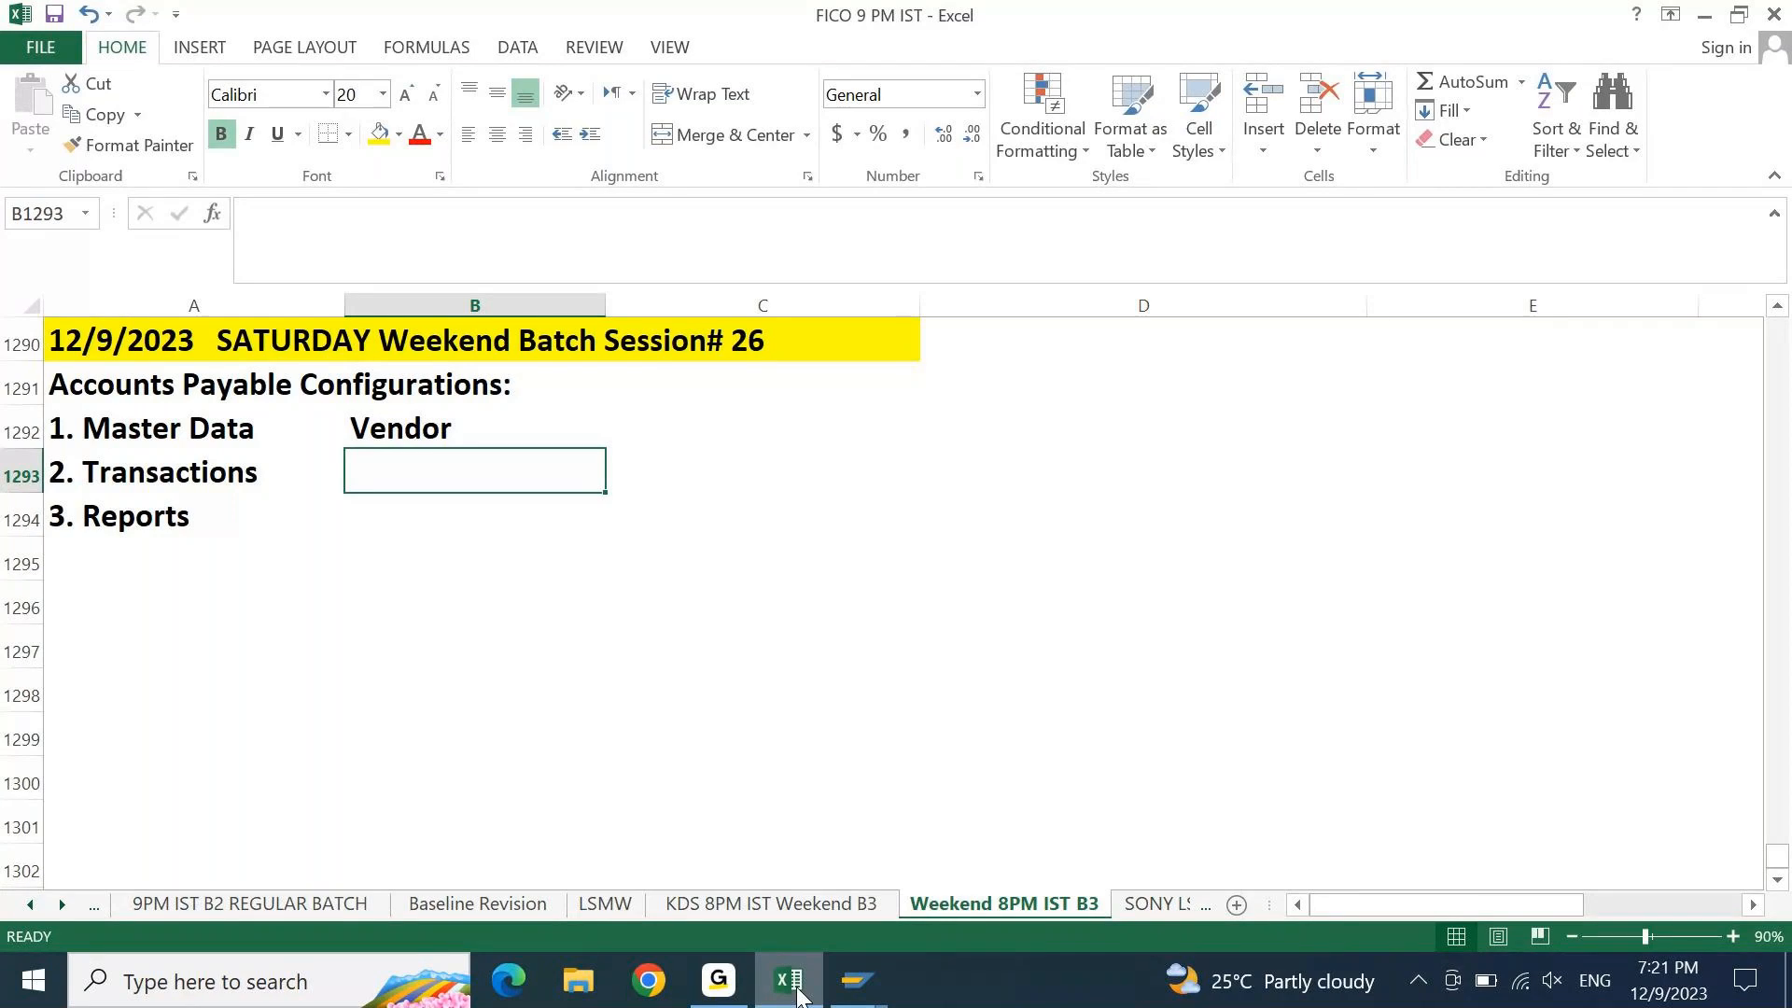
key("Up")
key("F2")
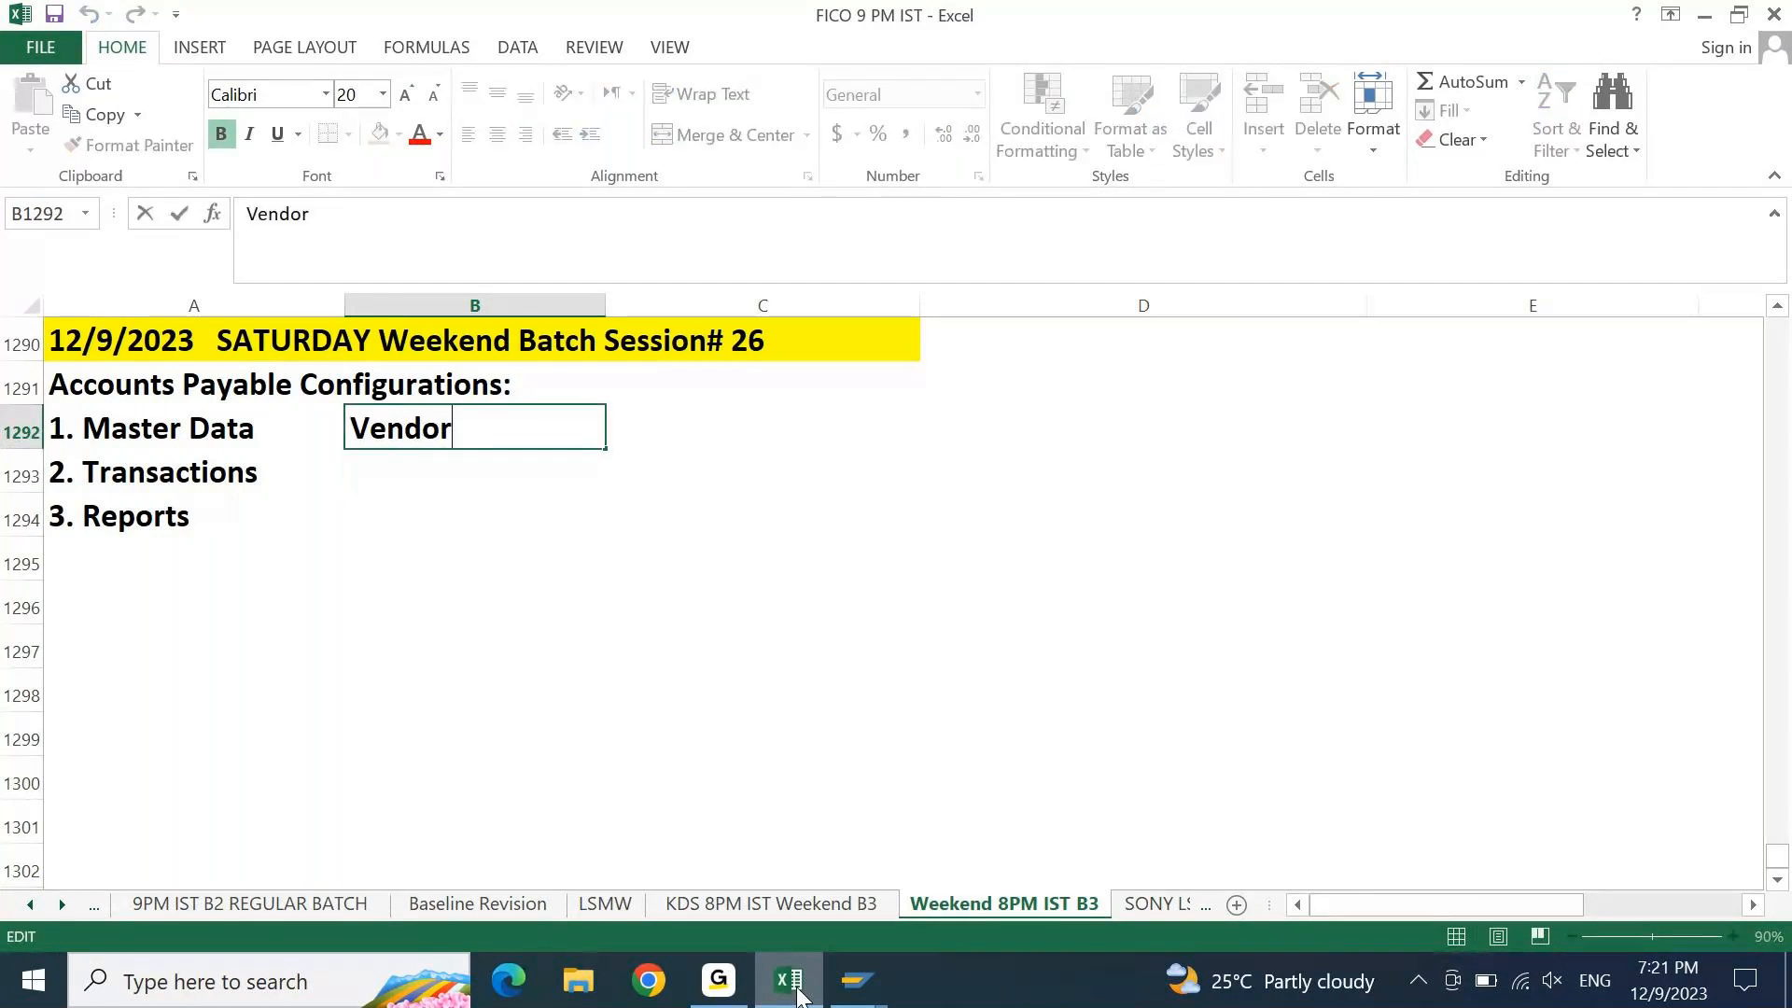
type("BP")
key("Return")
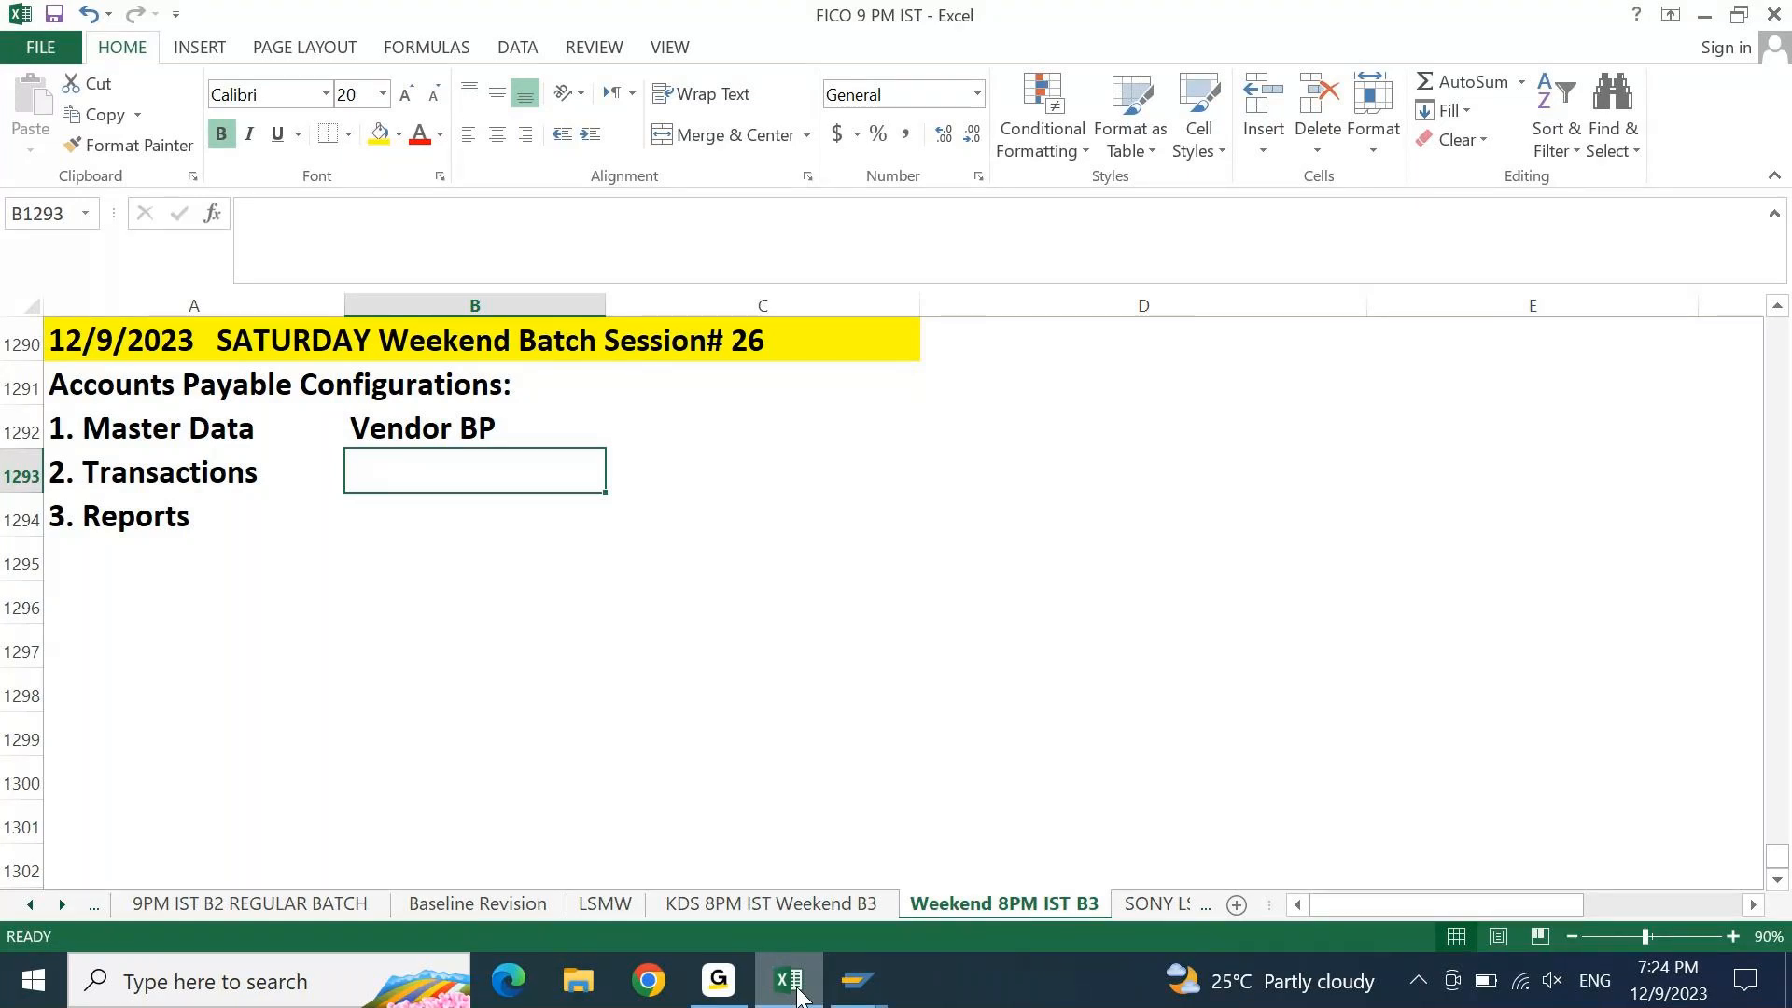
Enter "Invoices, Returns, Payments" in cell B1293 beside the Transactions item
type("Invoices,")
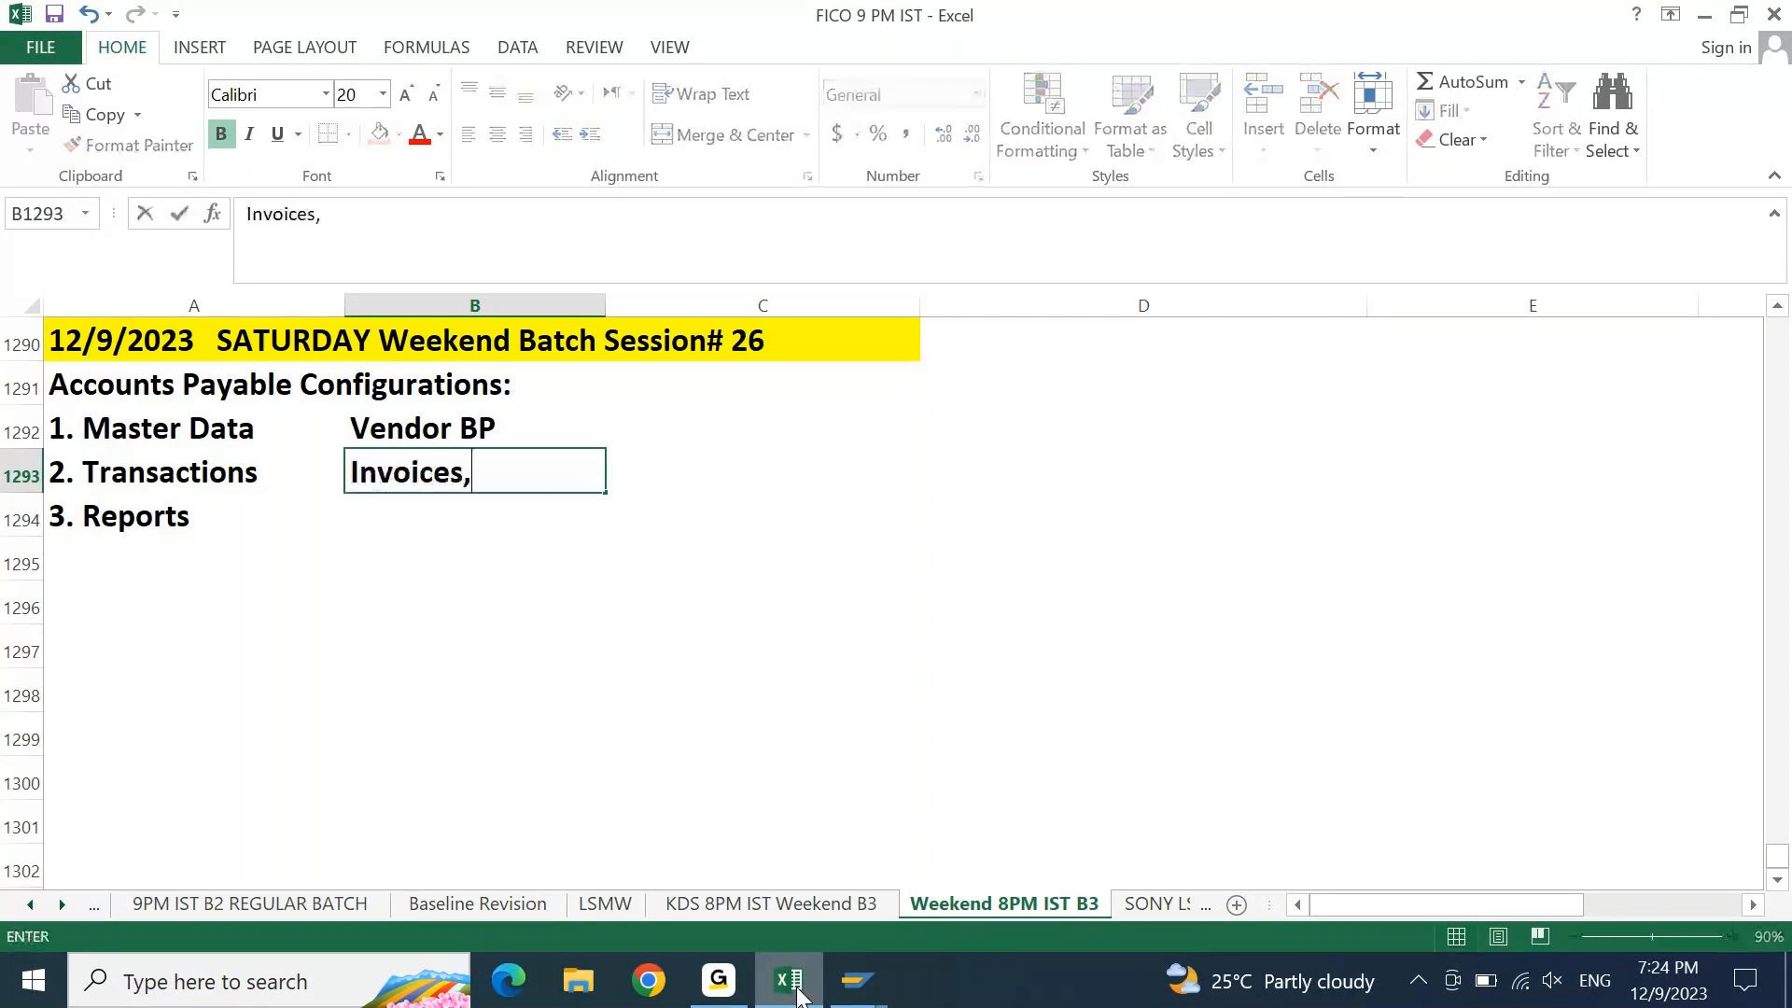
type(" Returns, Payments")
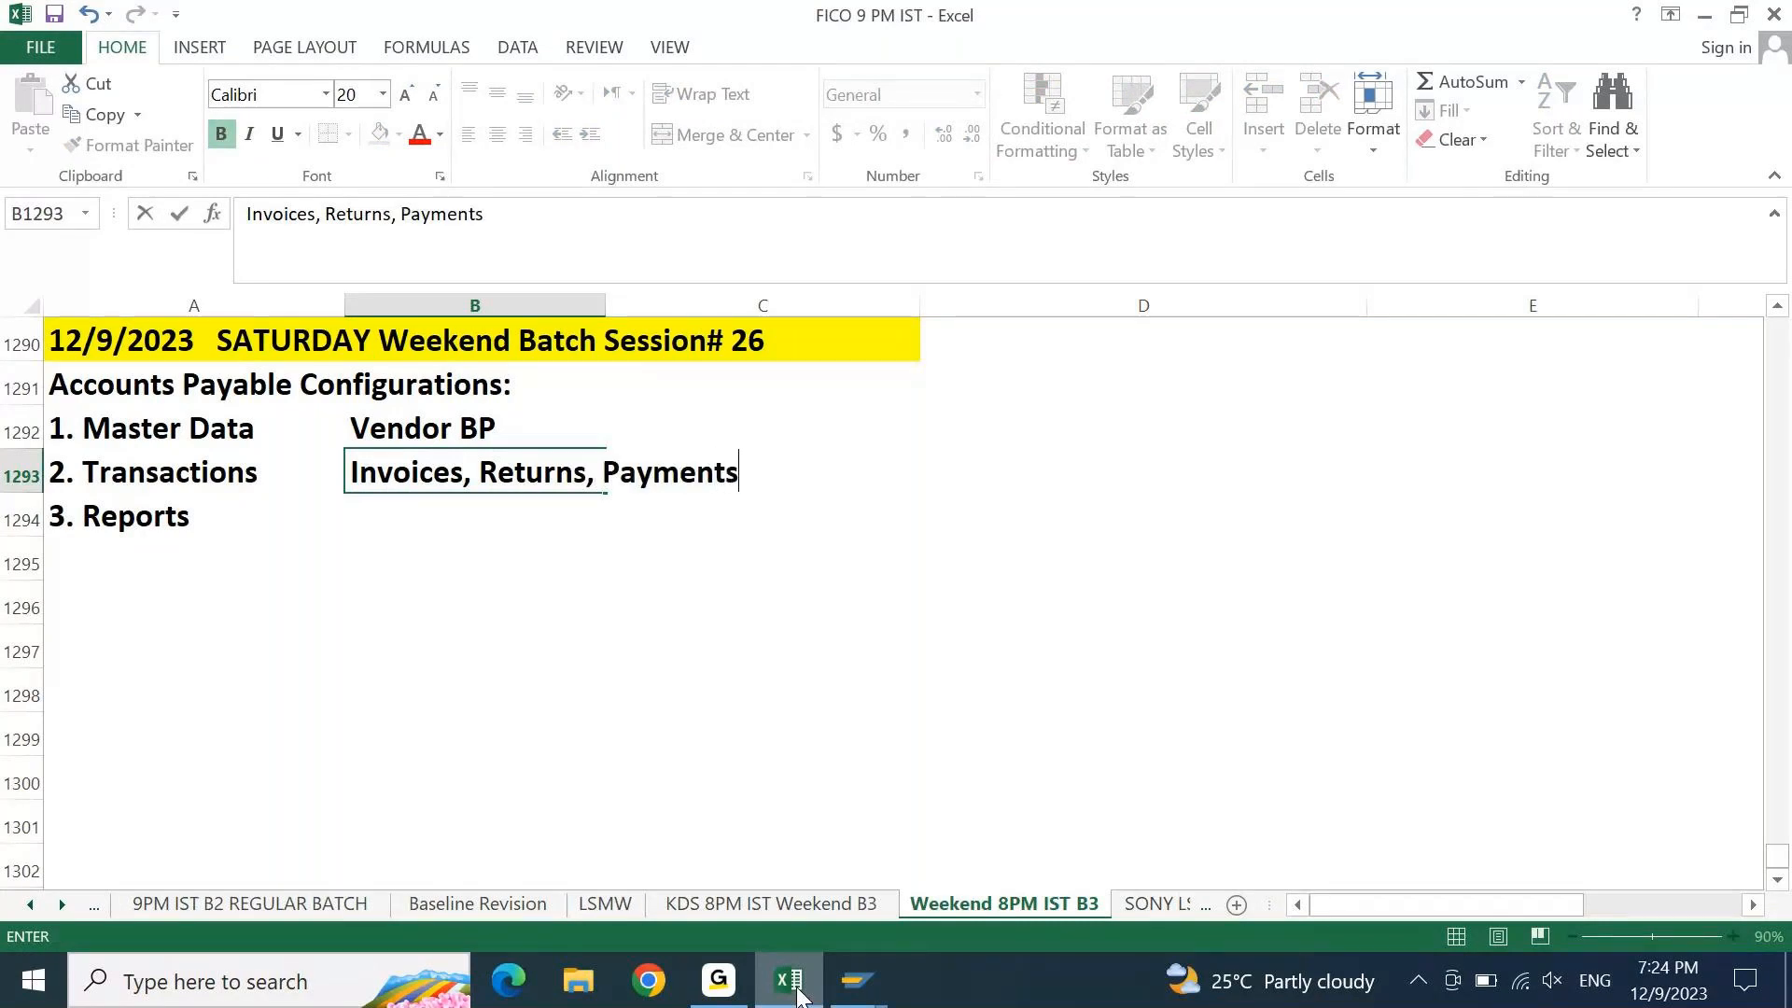
key("Return")
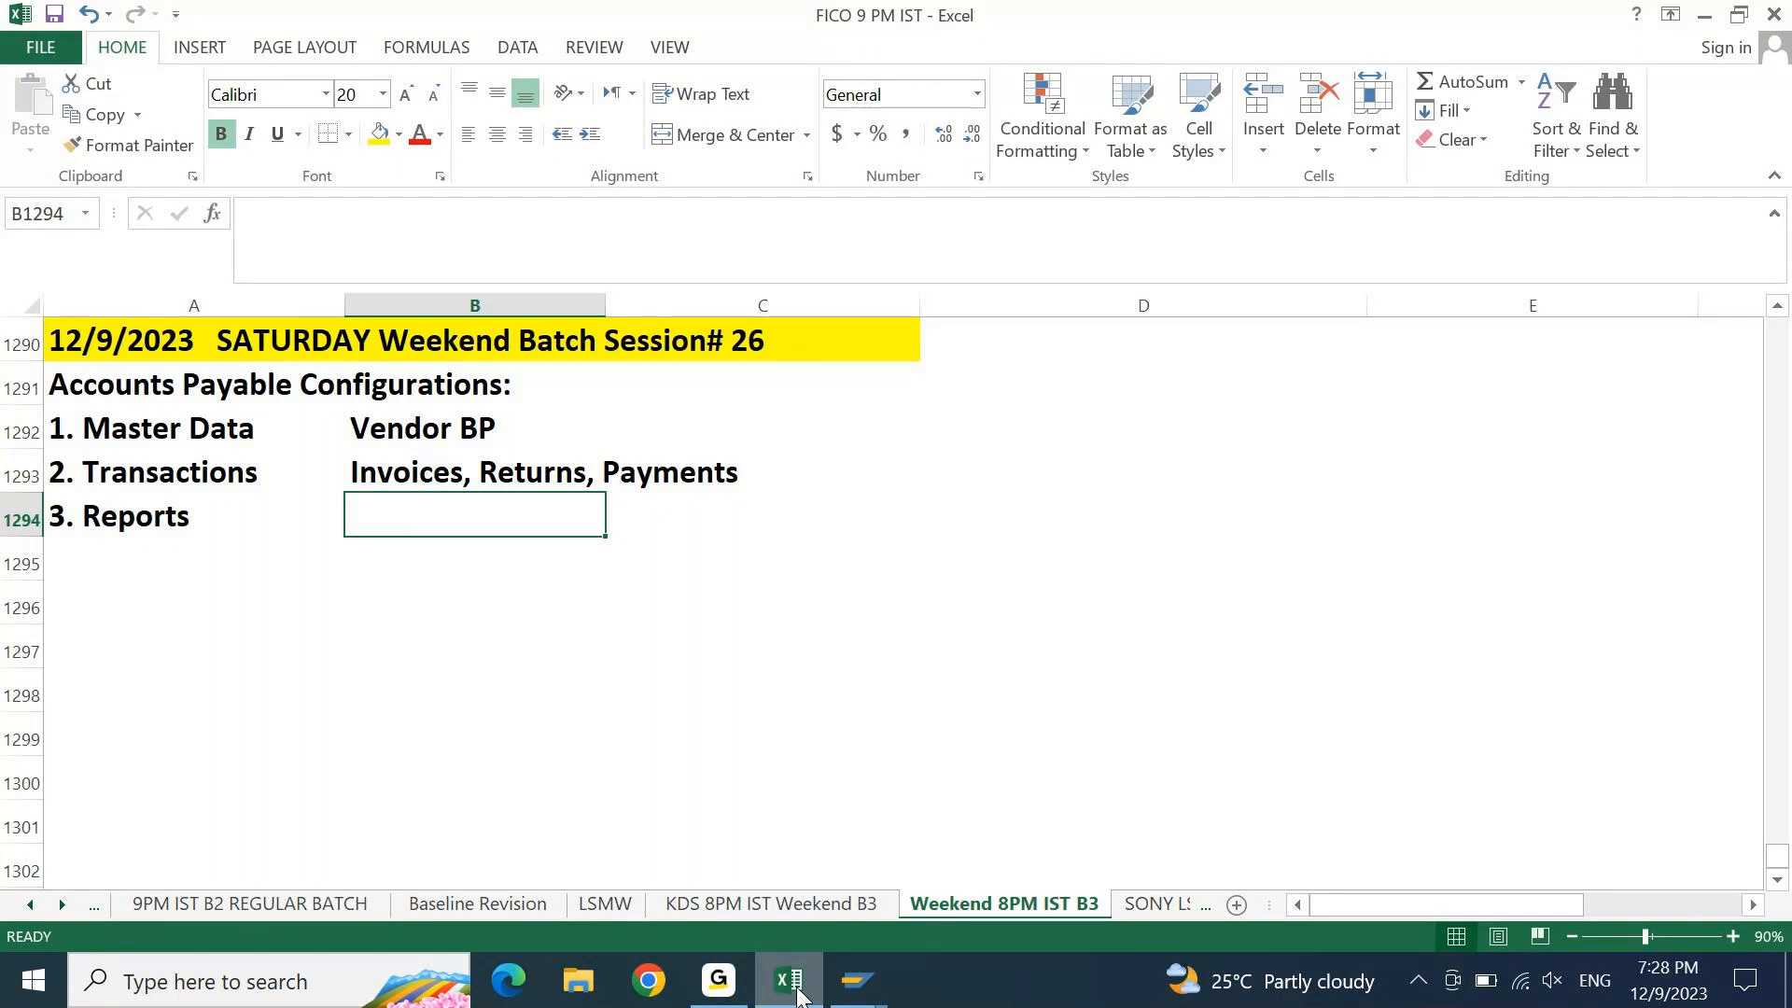
Switch to the SAP Easy Access window, run transaction SPRO and display the SAP Reference IMG
mouse_move(891, 985)
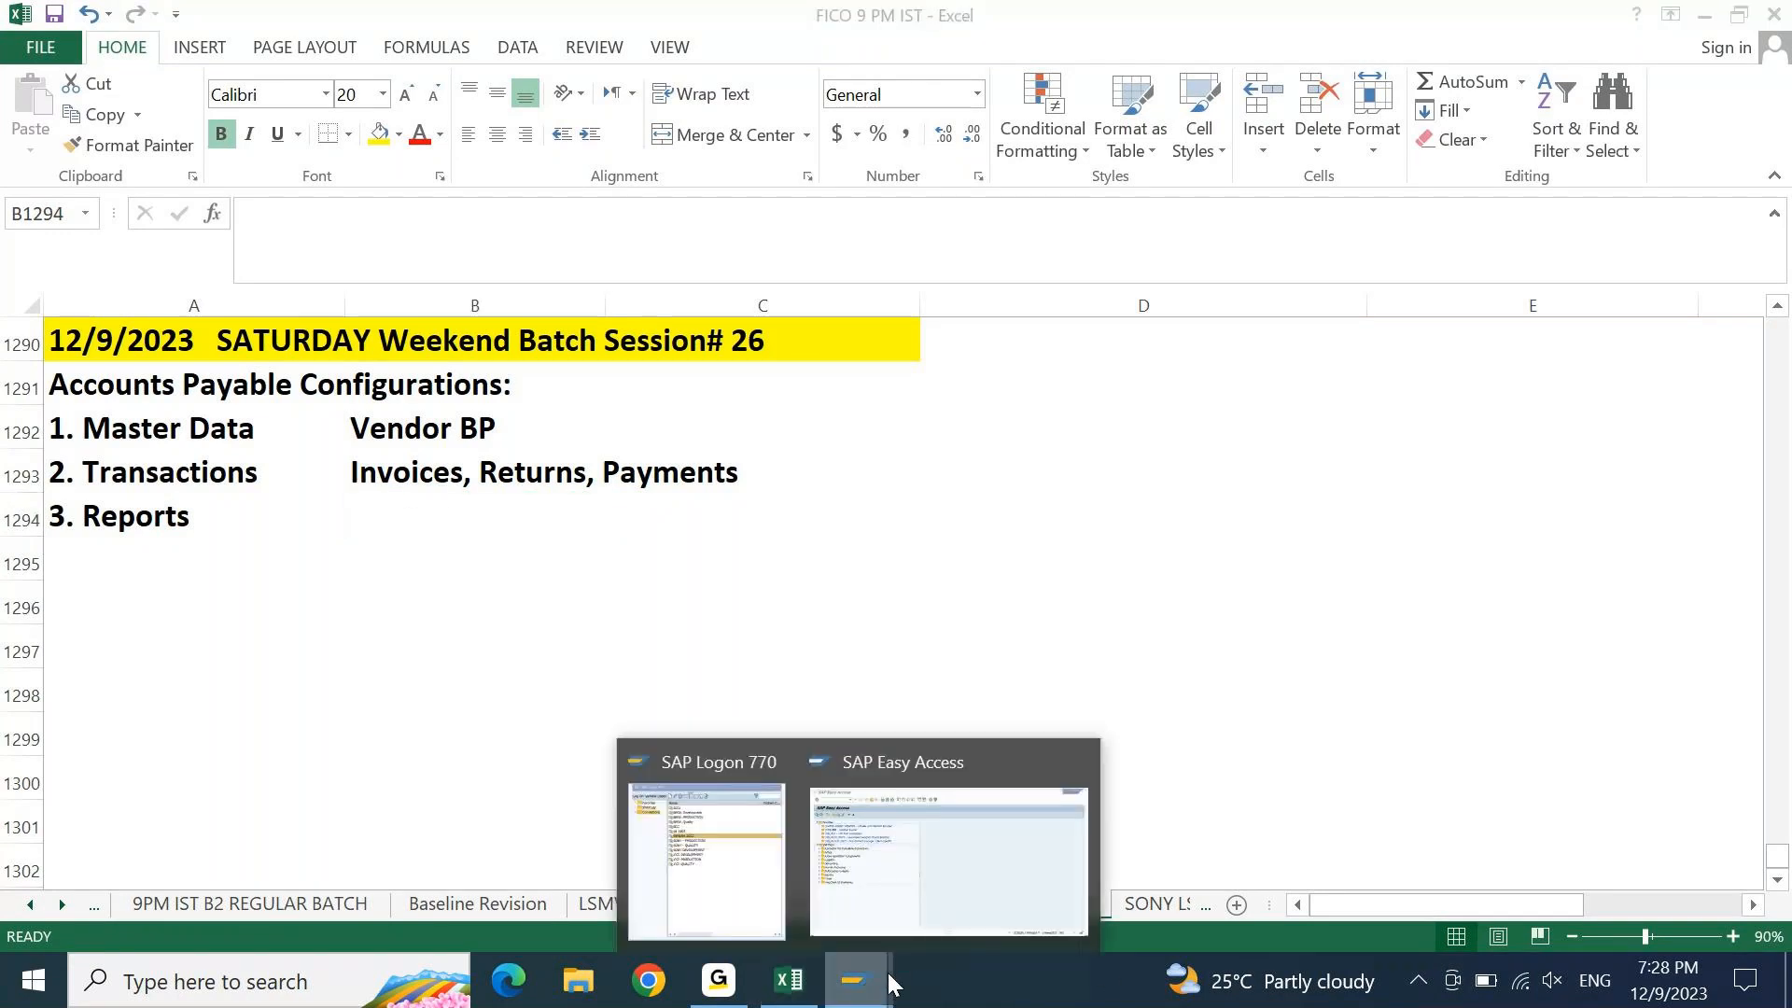
left_click(934, 888)
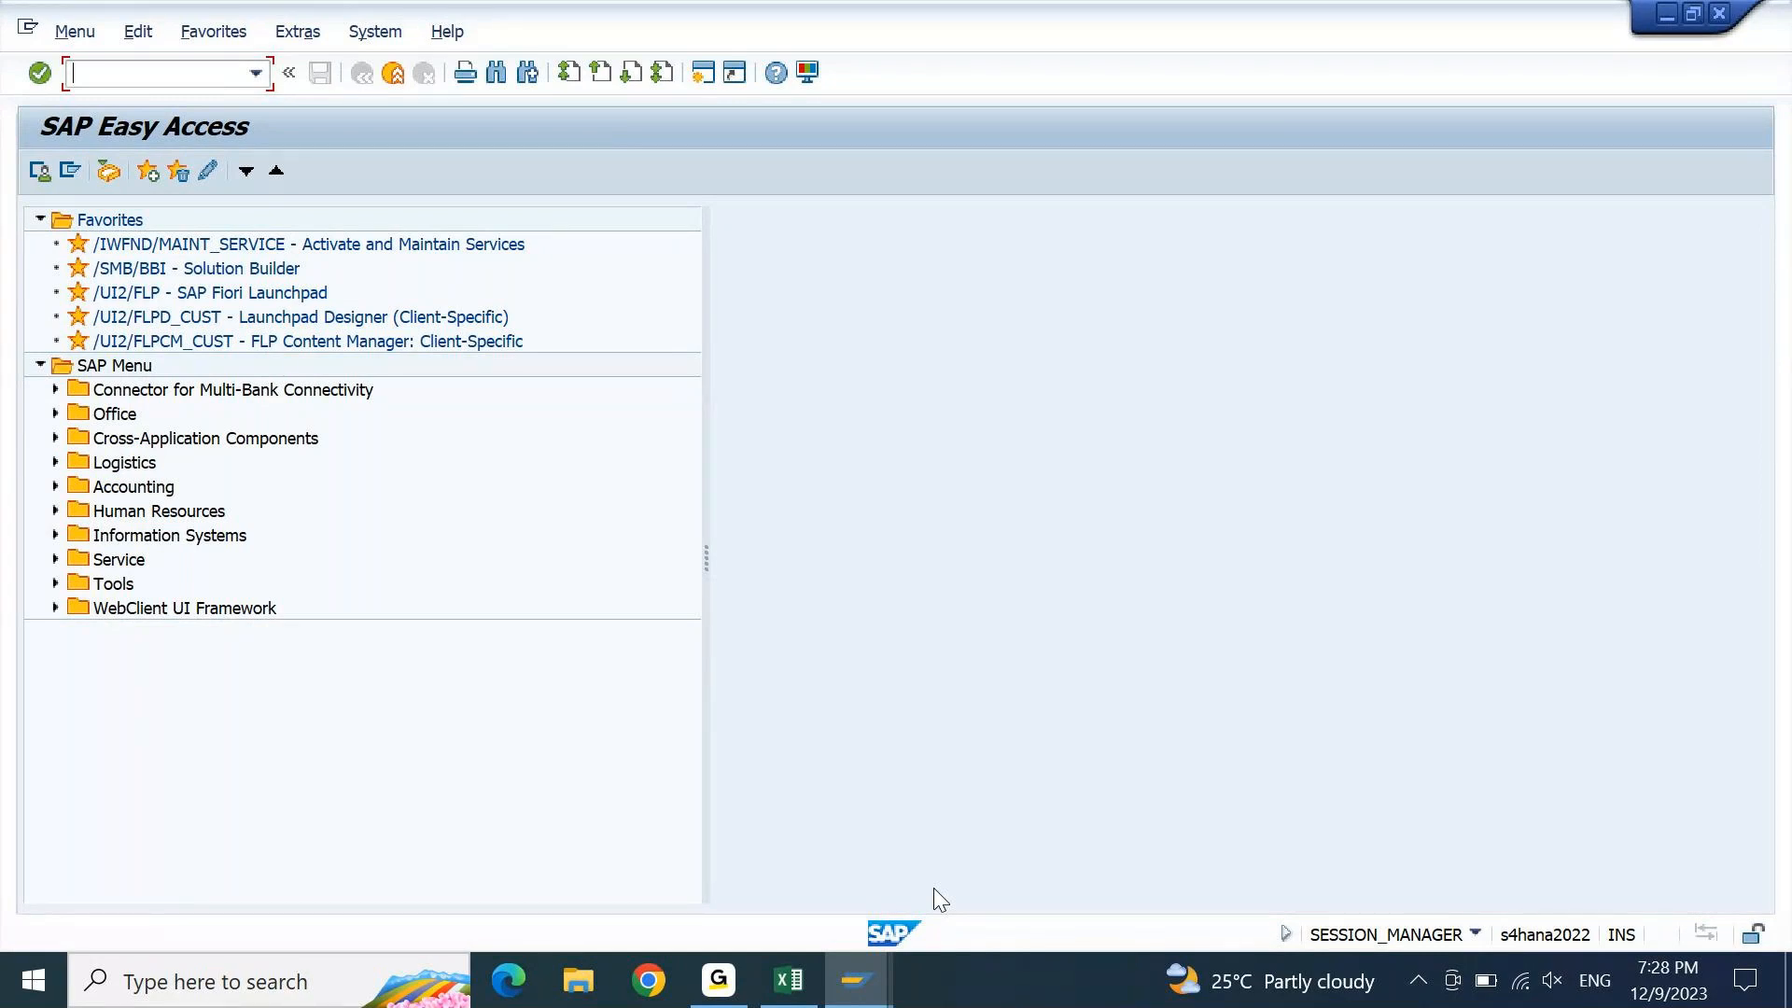
type("SPRO")
key("Return")
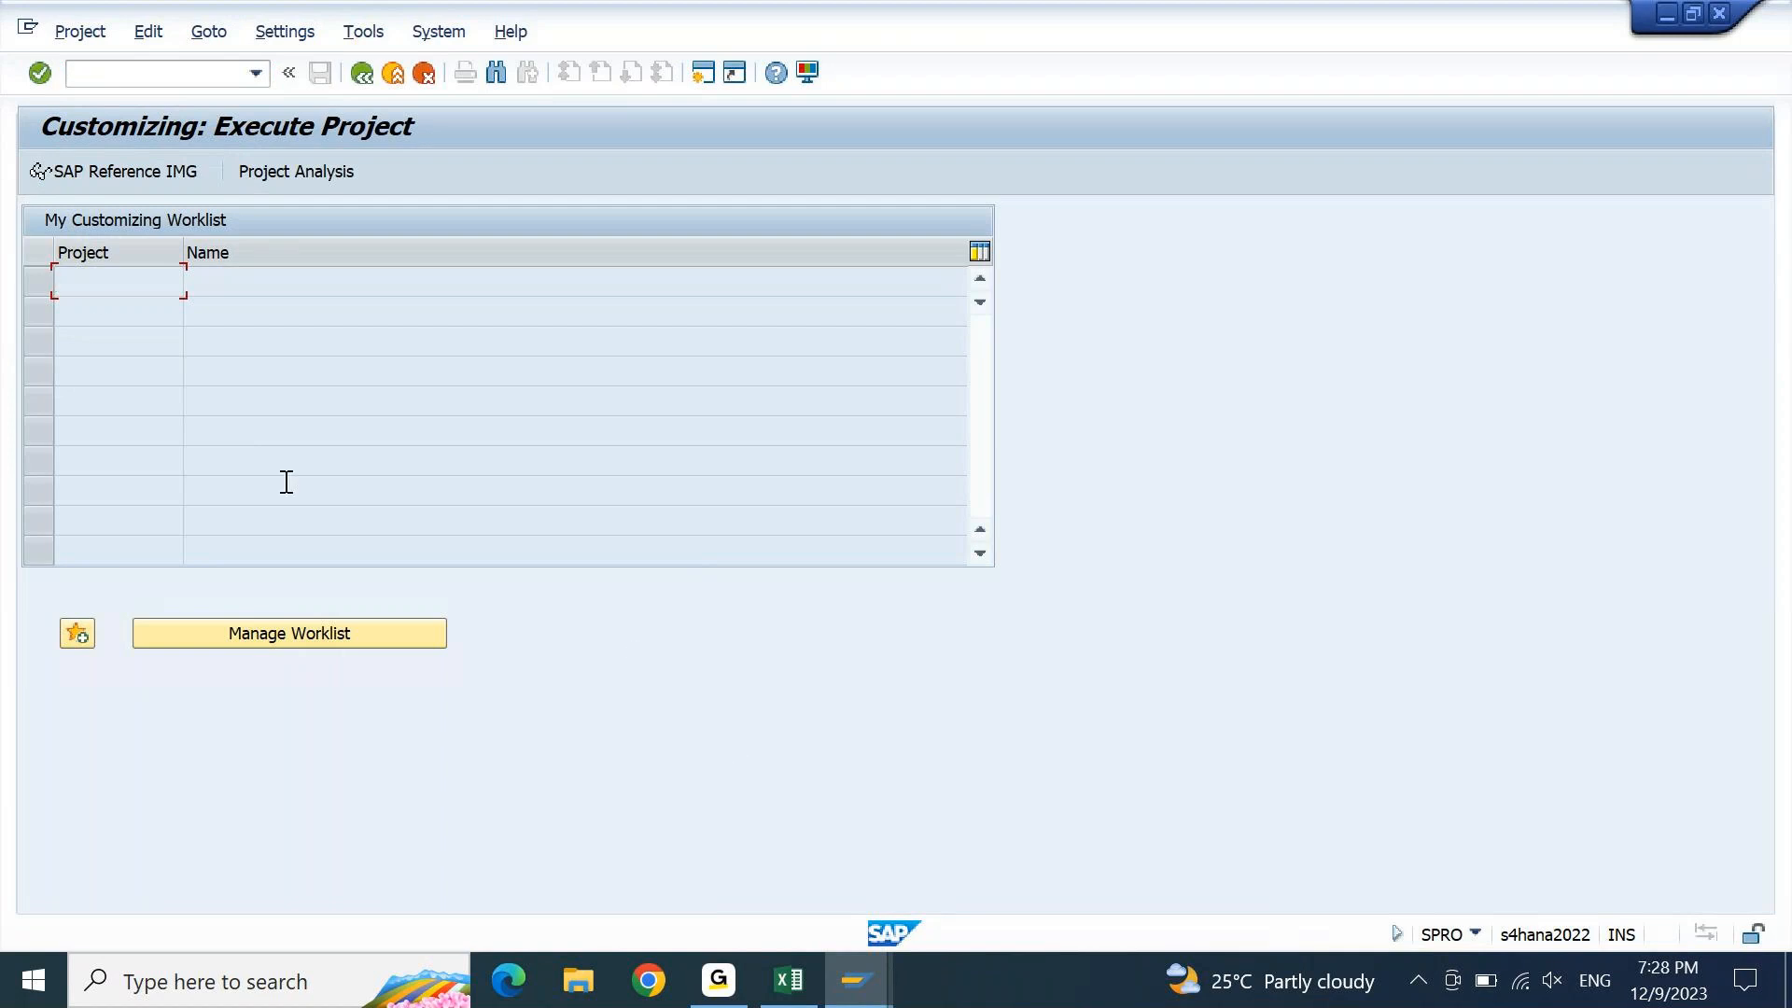
left_click(160, 168)
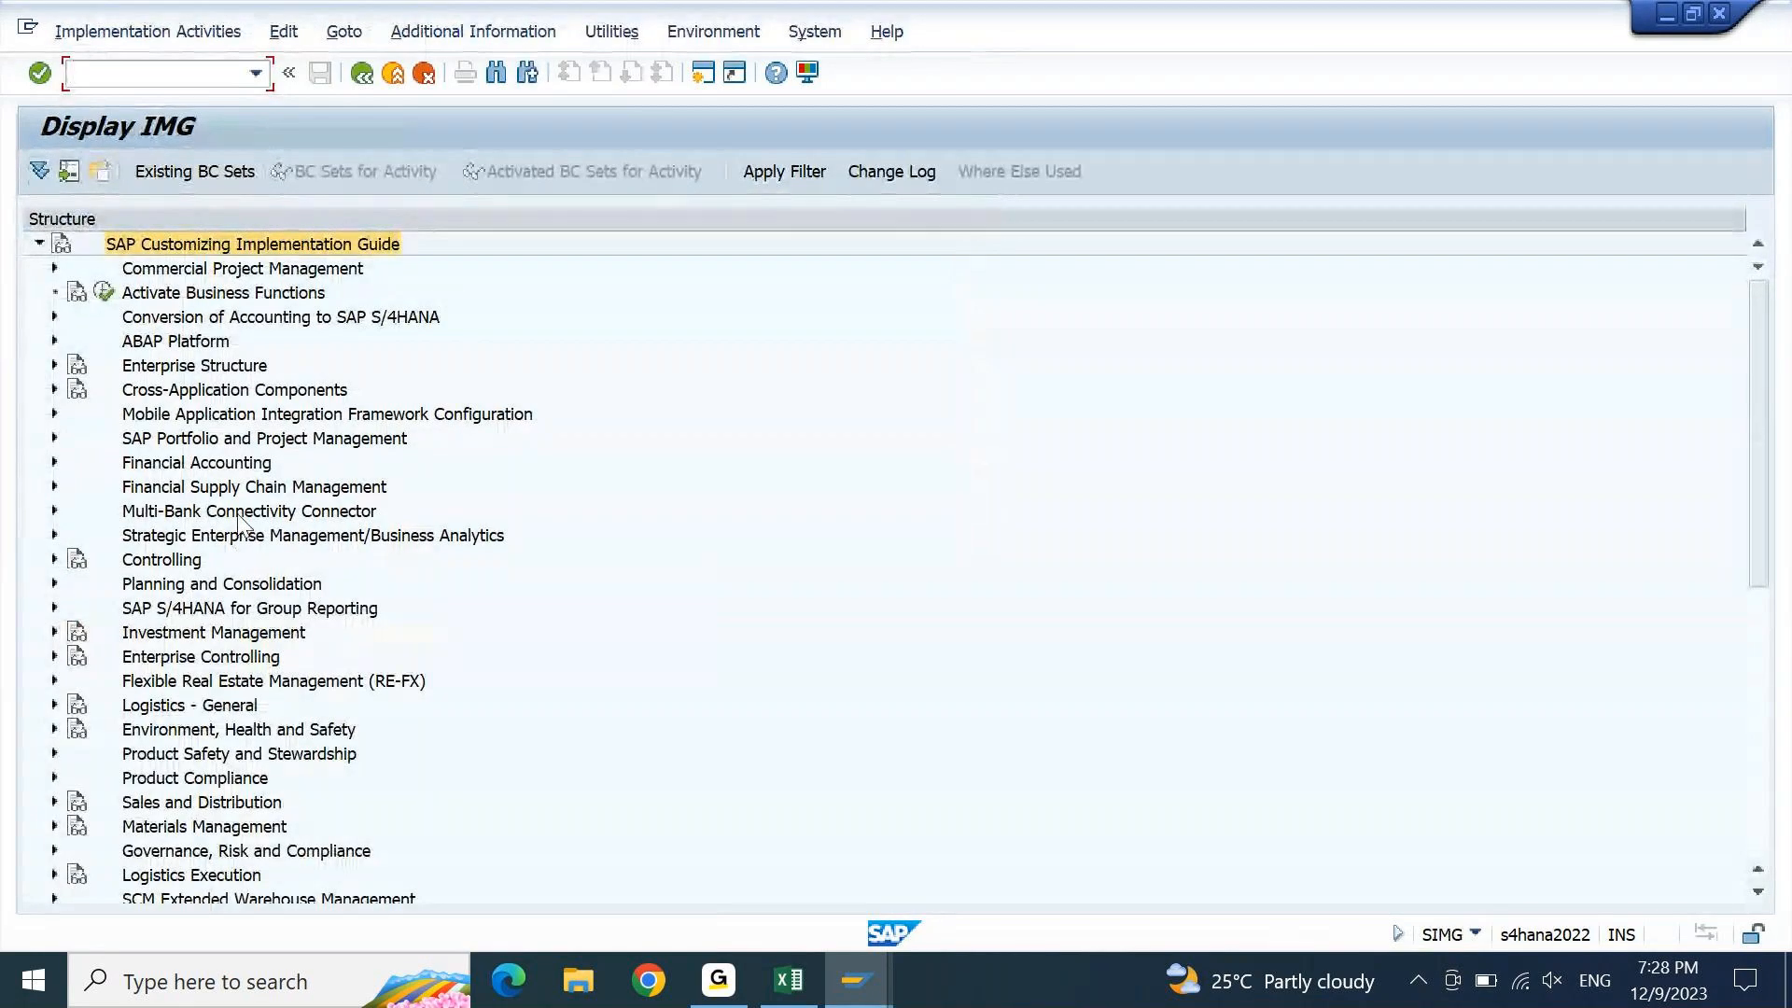
Expand Financial Accounting in the IMG structure, and within it the Accounts Receivable and Accounts Payable node
left_click(220, 465)
double_click(221, 467)
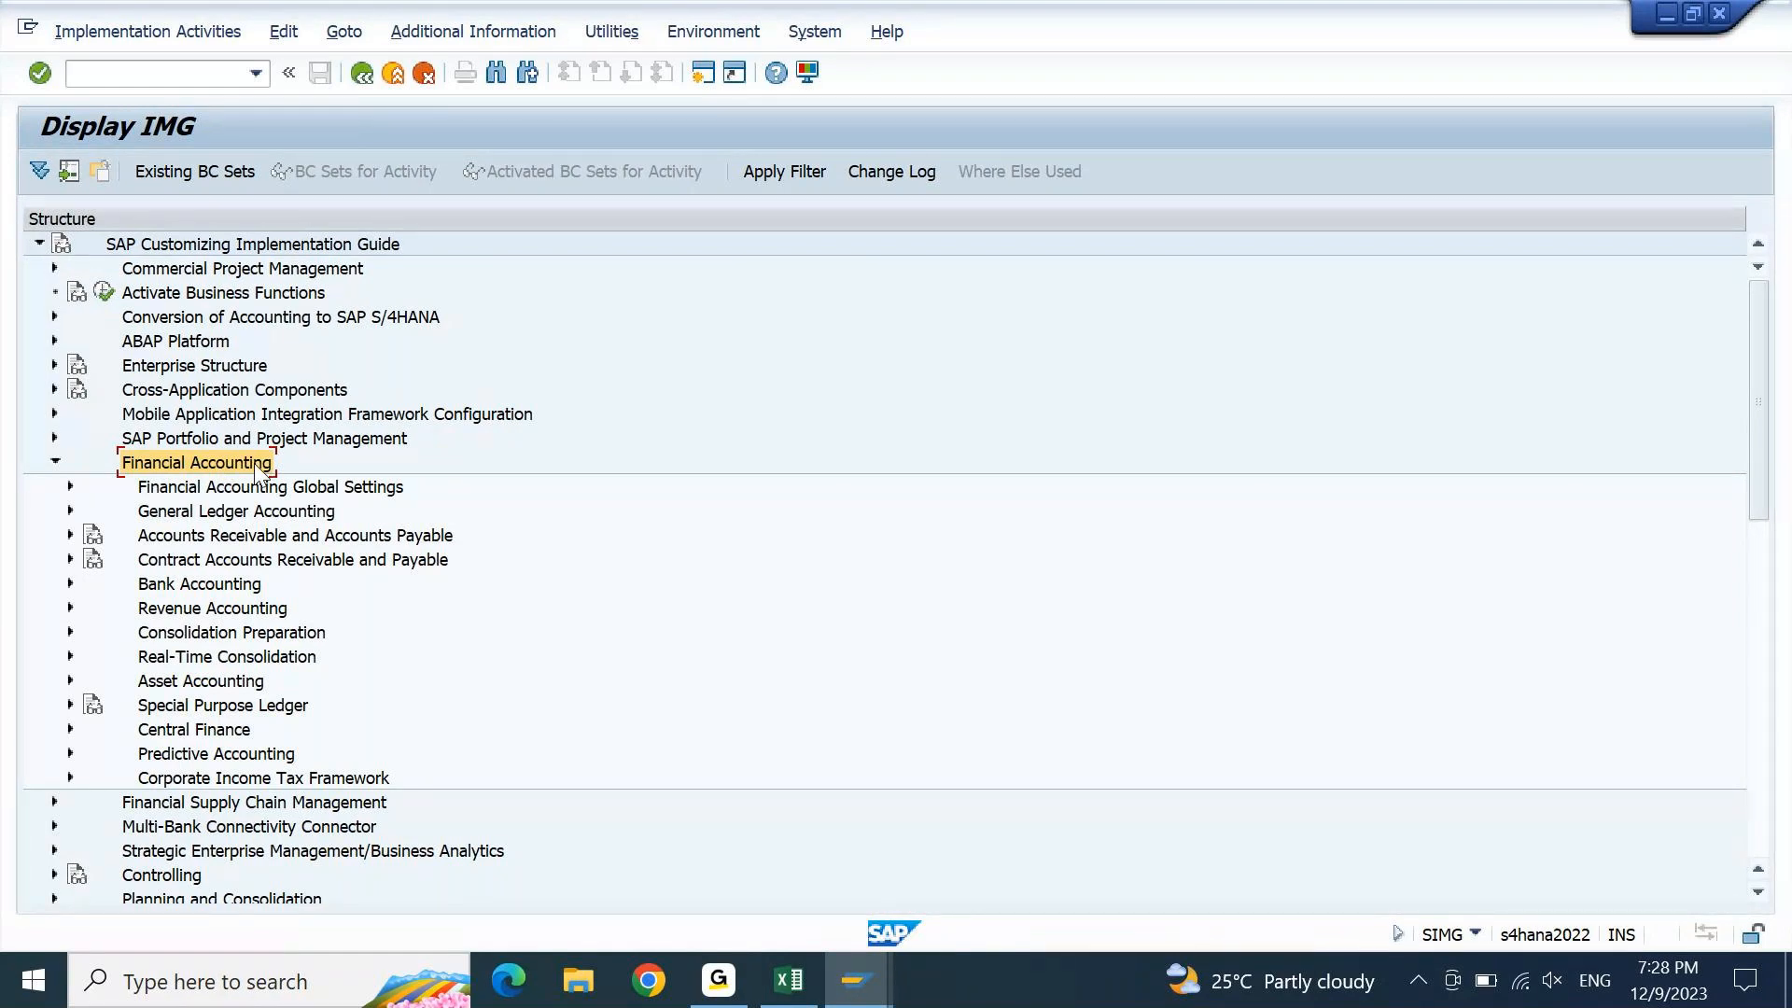
left_click(169, 877)
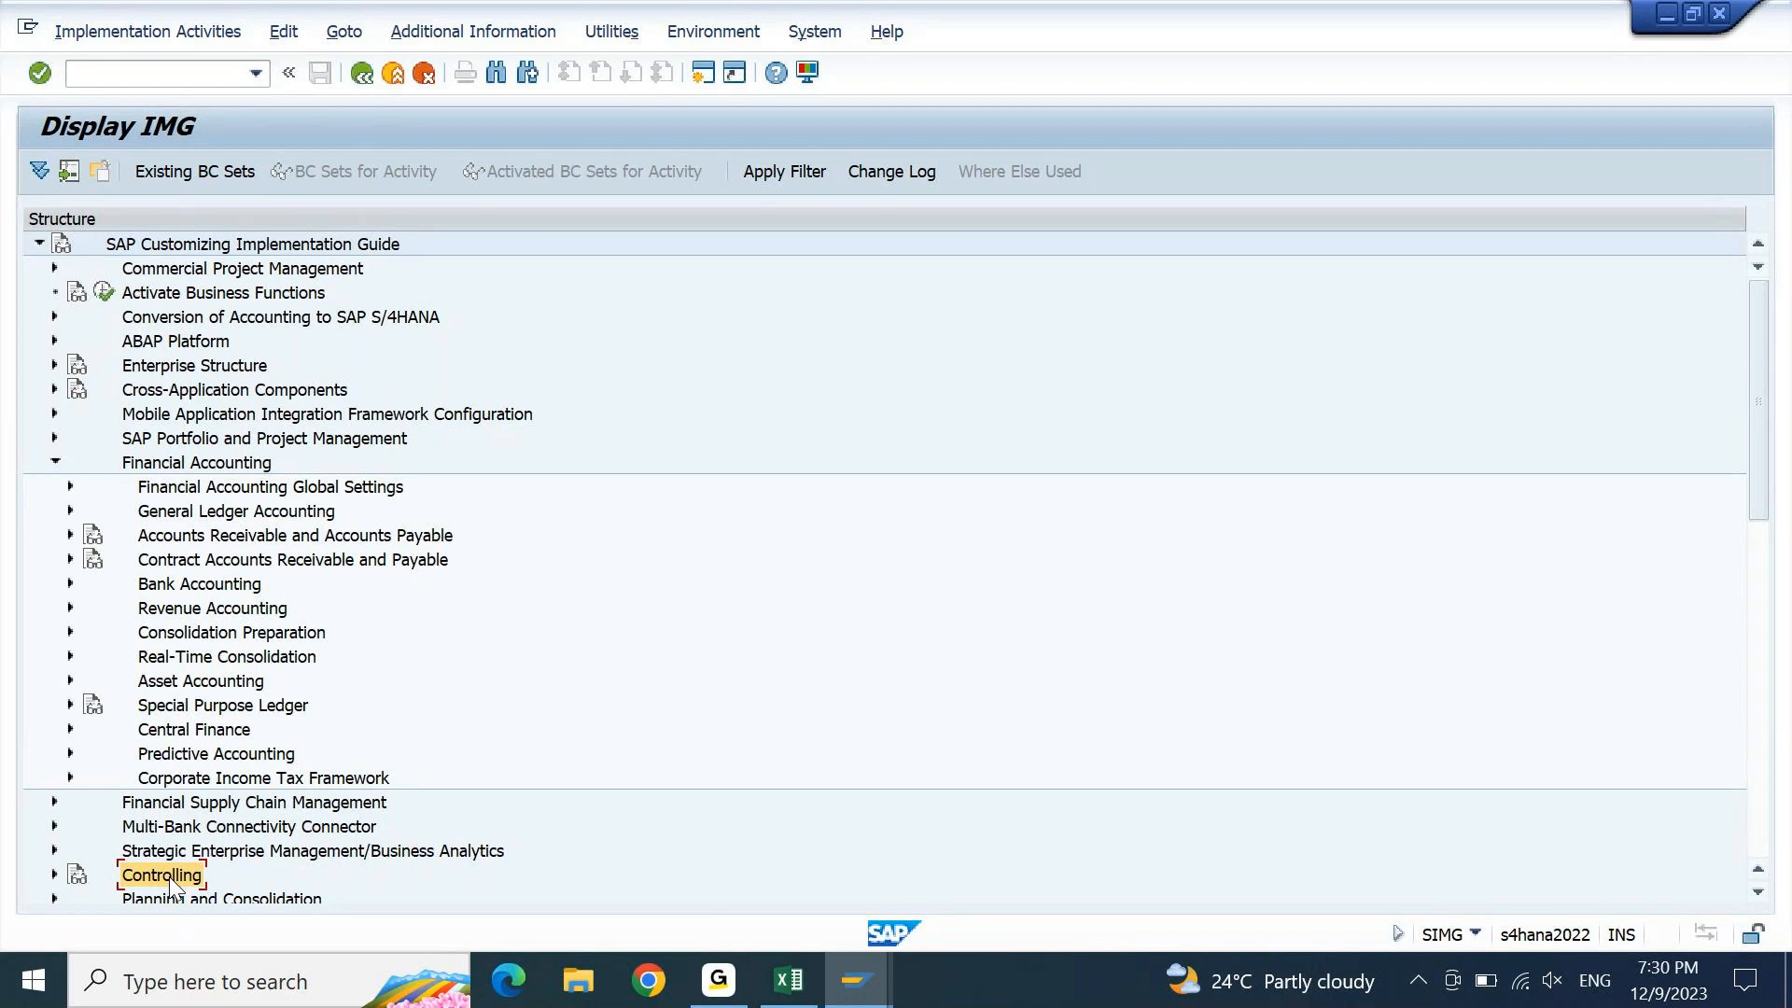
key("Up")
key("Up")
key("Up")
key("Up")
key("Up")
key("Up")
key("Up")
key("Up")
key("Up")
key("Up")
key("Up")
key("Up")
key("Up")
key("Up")
key("Up")
key("Up")
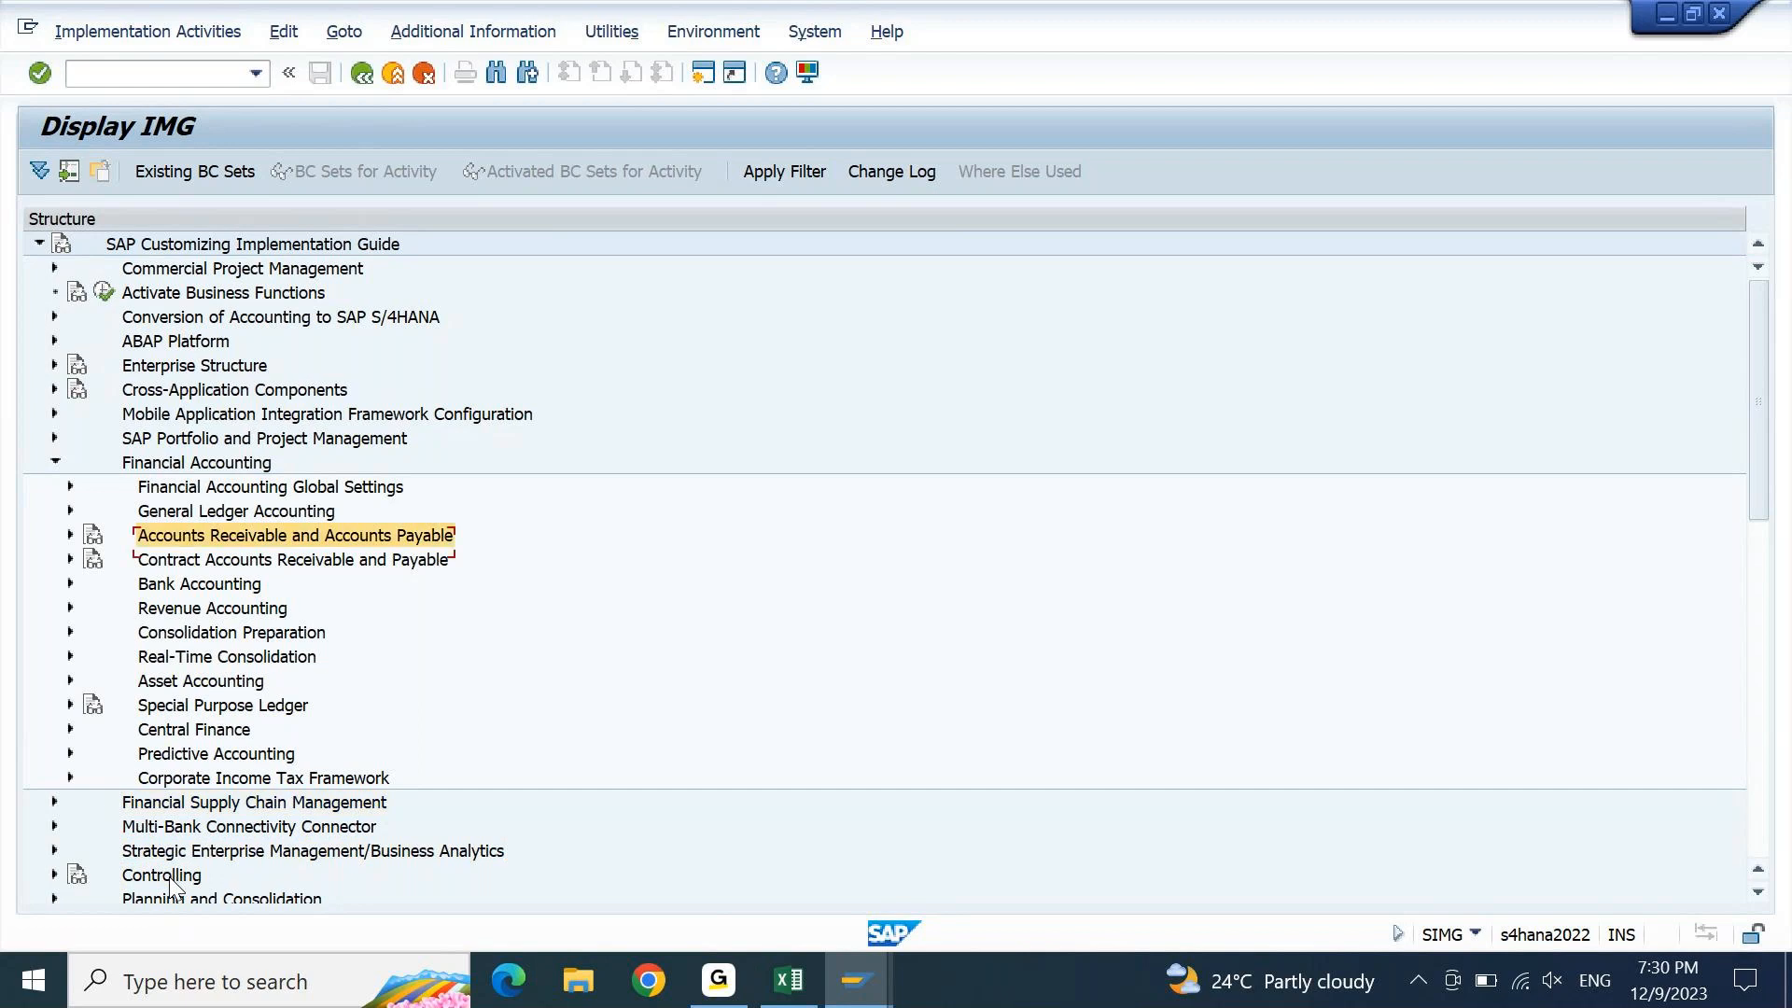
key("Up")
key("Down")
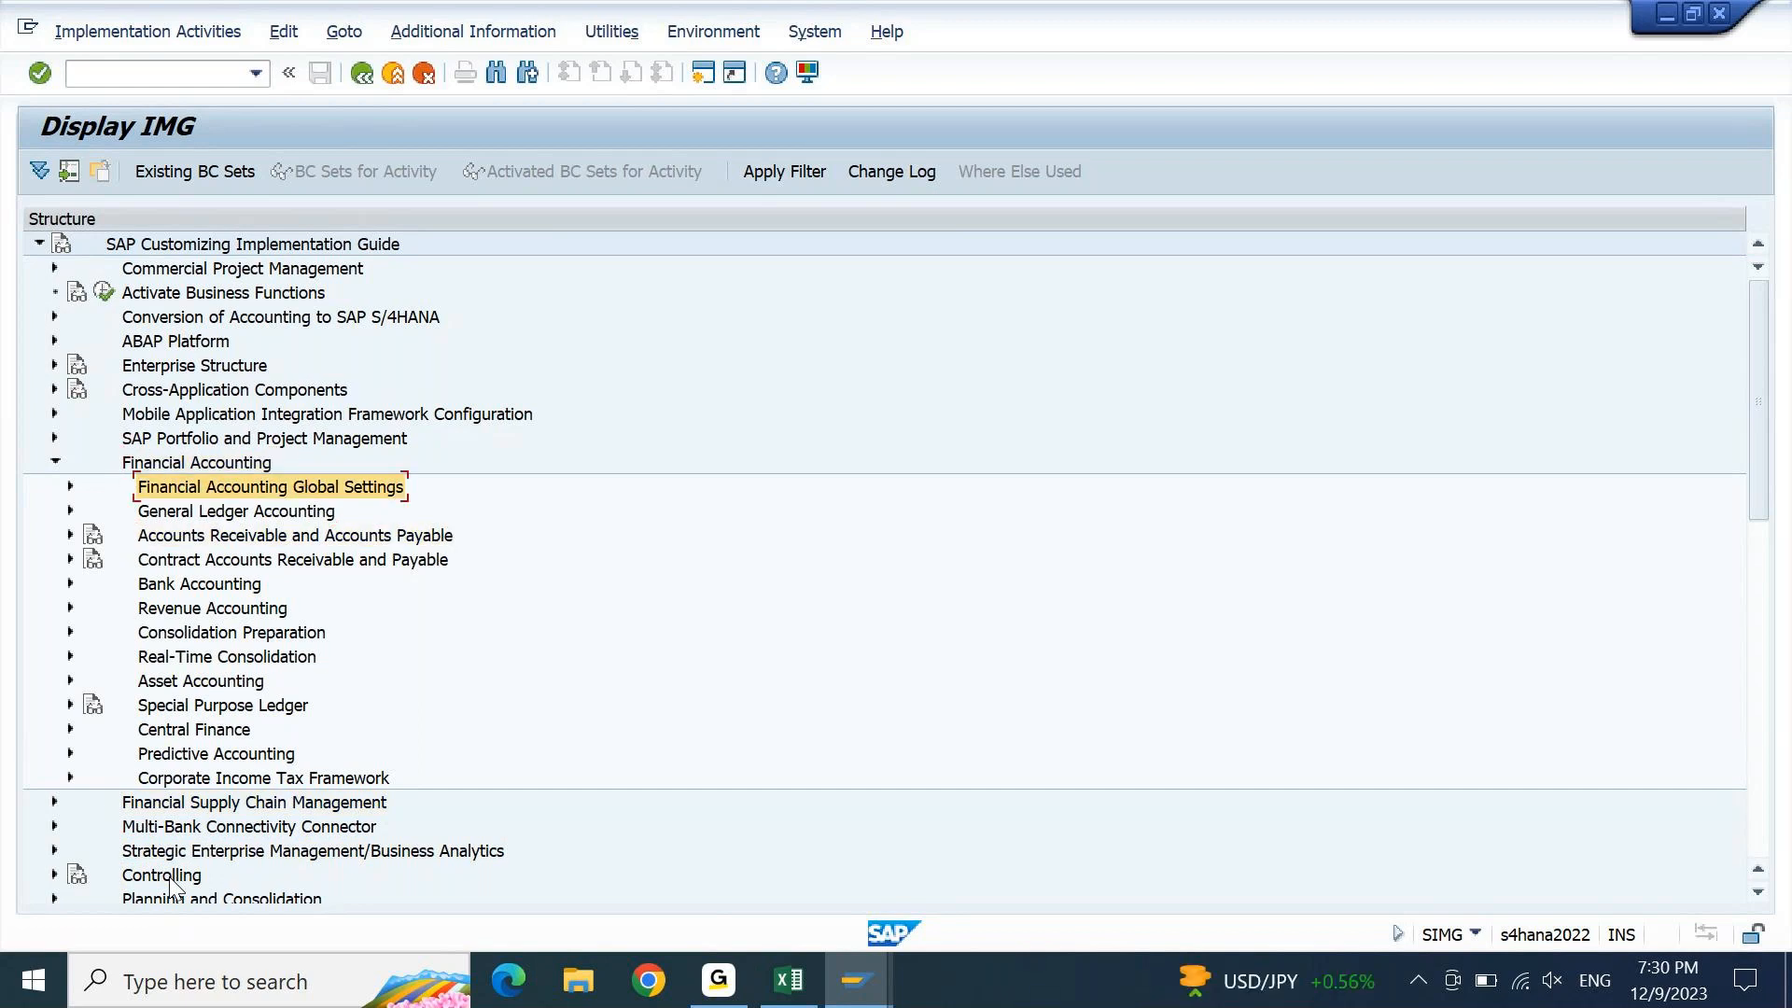
key("Down")
key("Down")
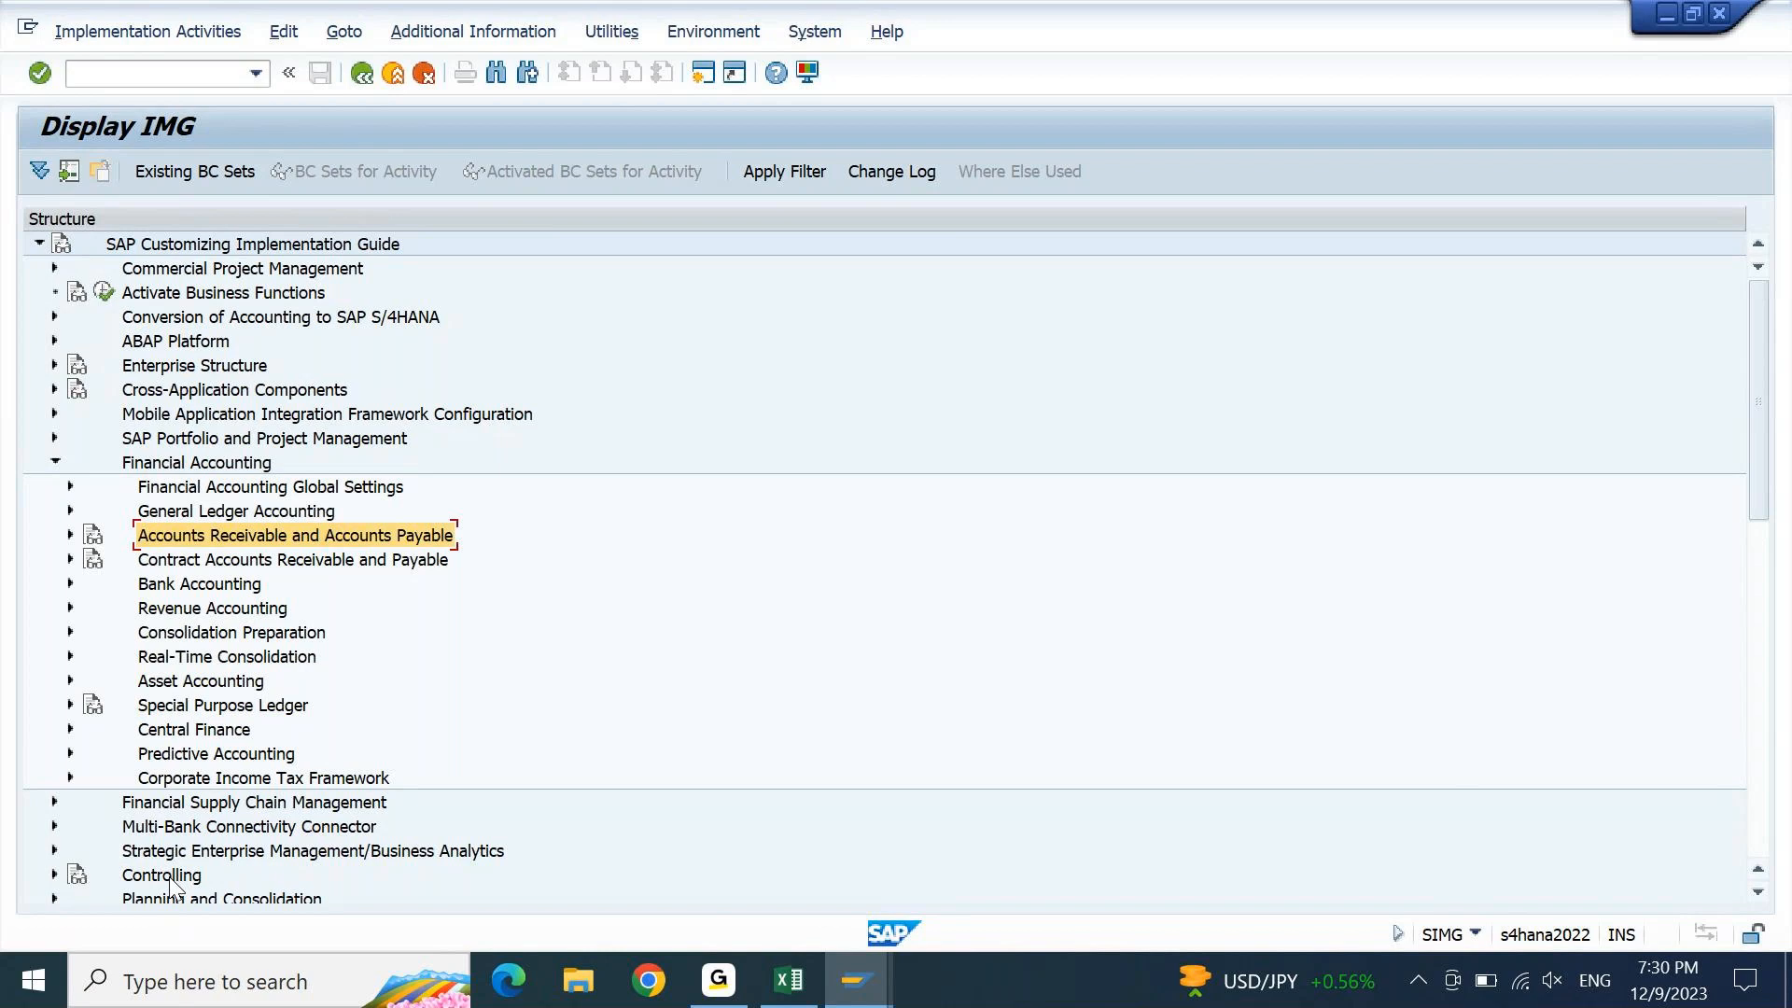
key("Right")
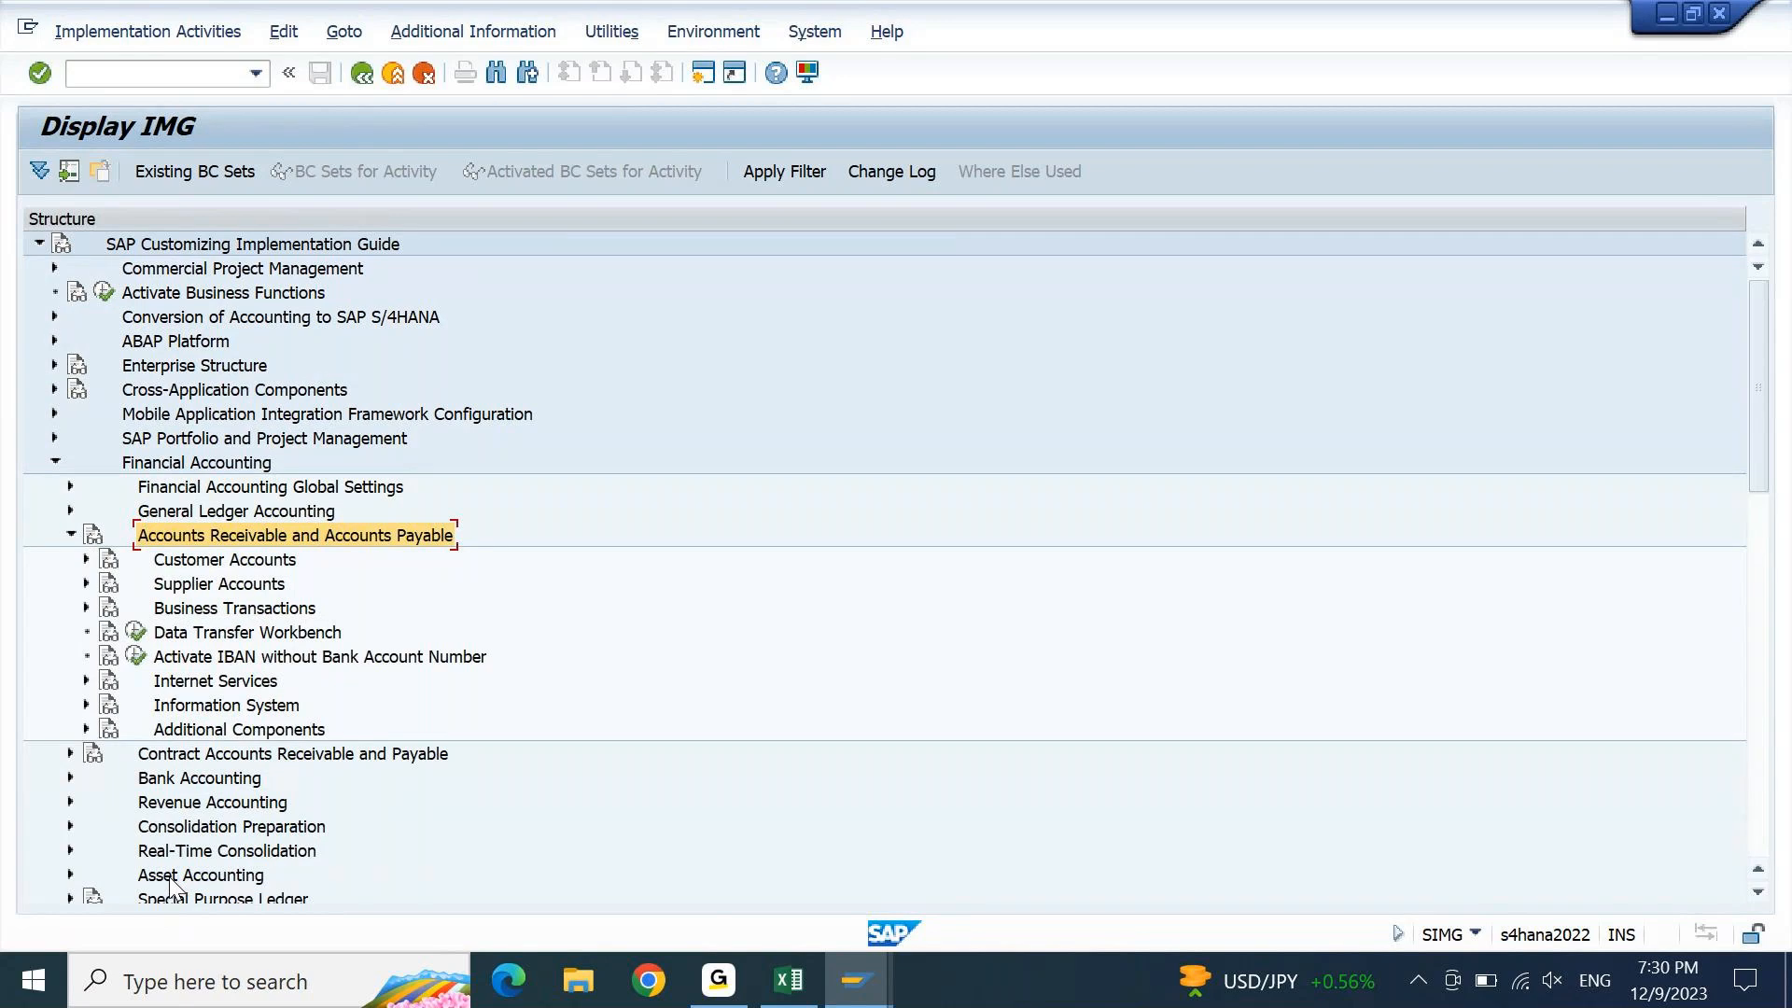
Expand Supplier Accounts under Accounts Receivable and Accounts Payable and select its Master Data node
key("Down")
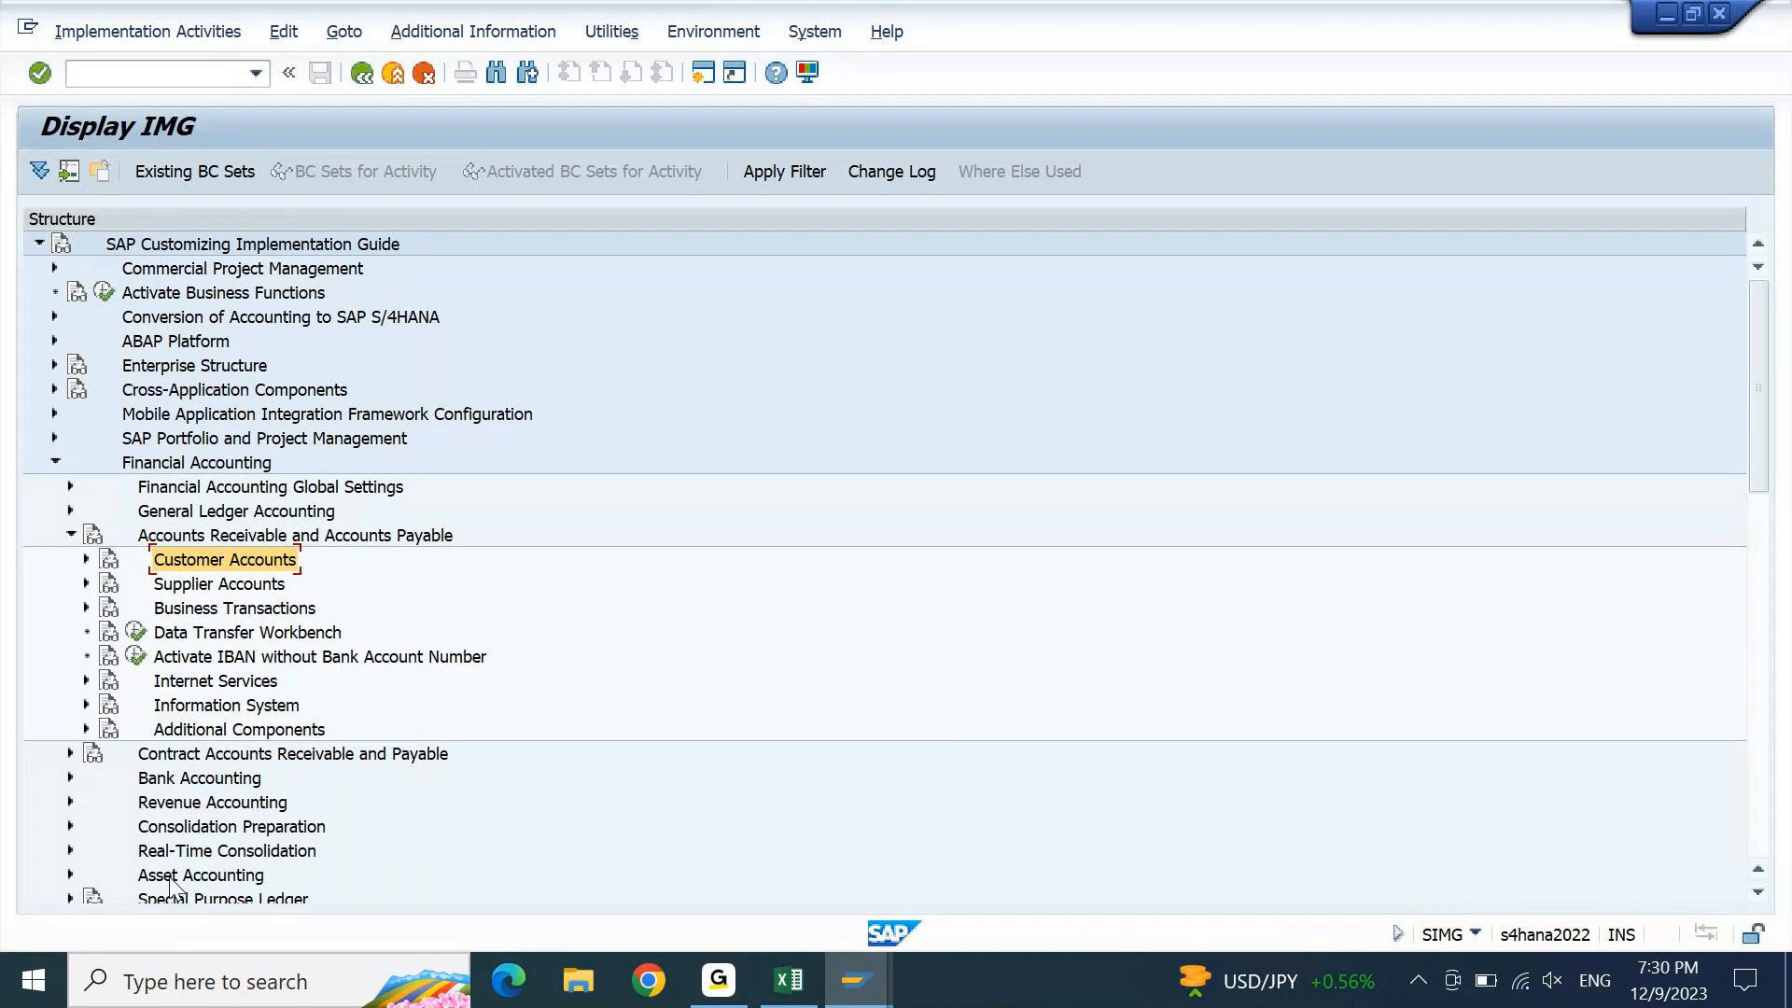
key("Down")
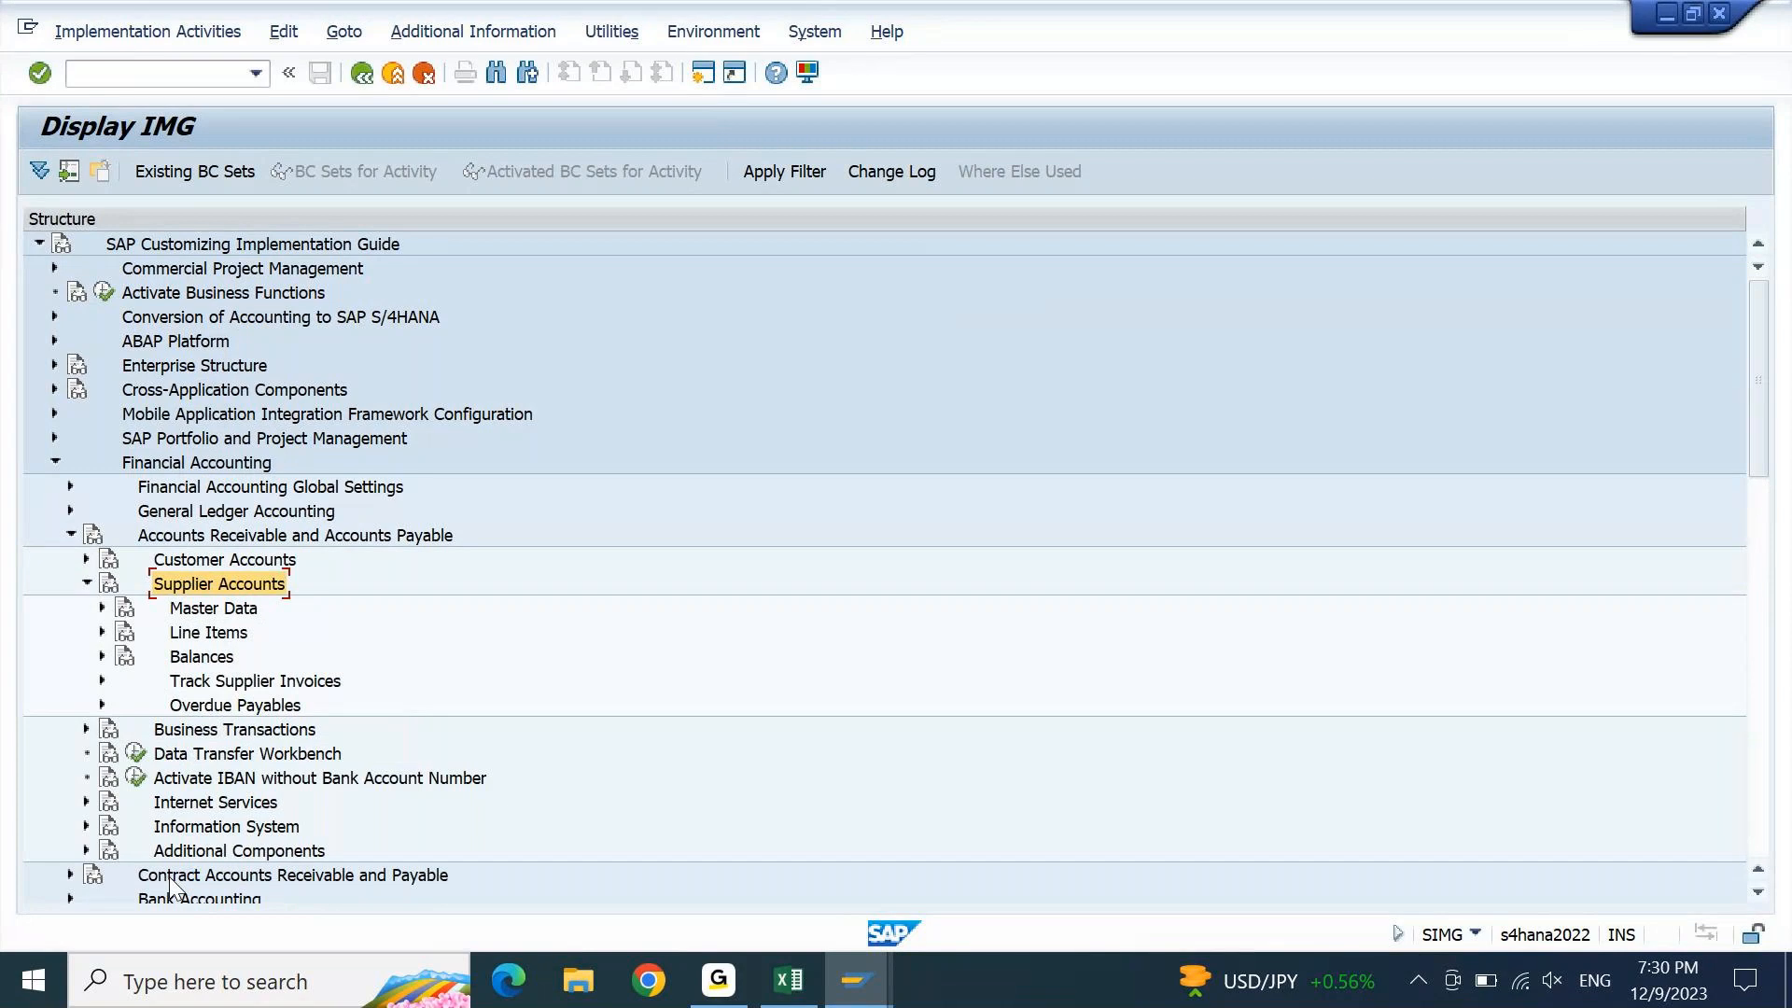
key("Down")
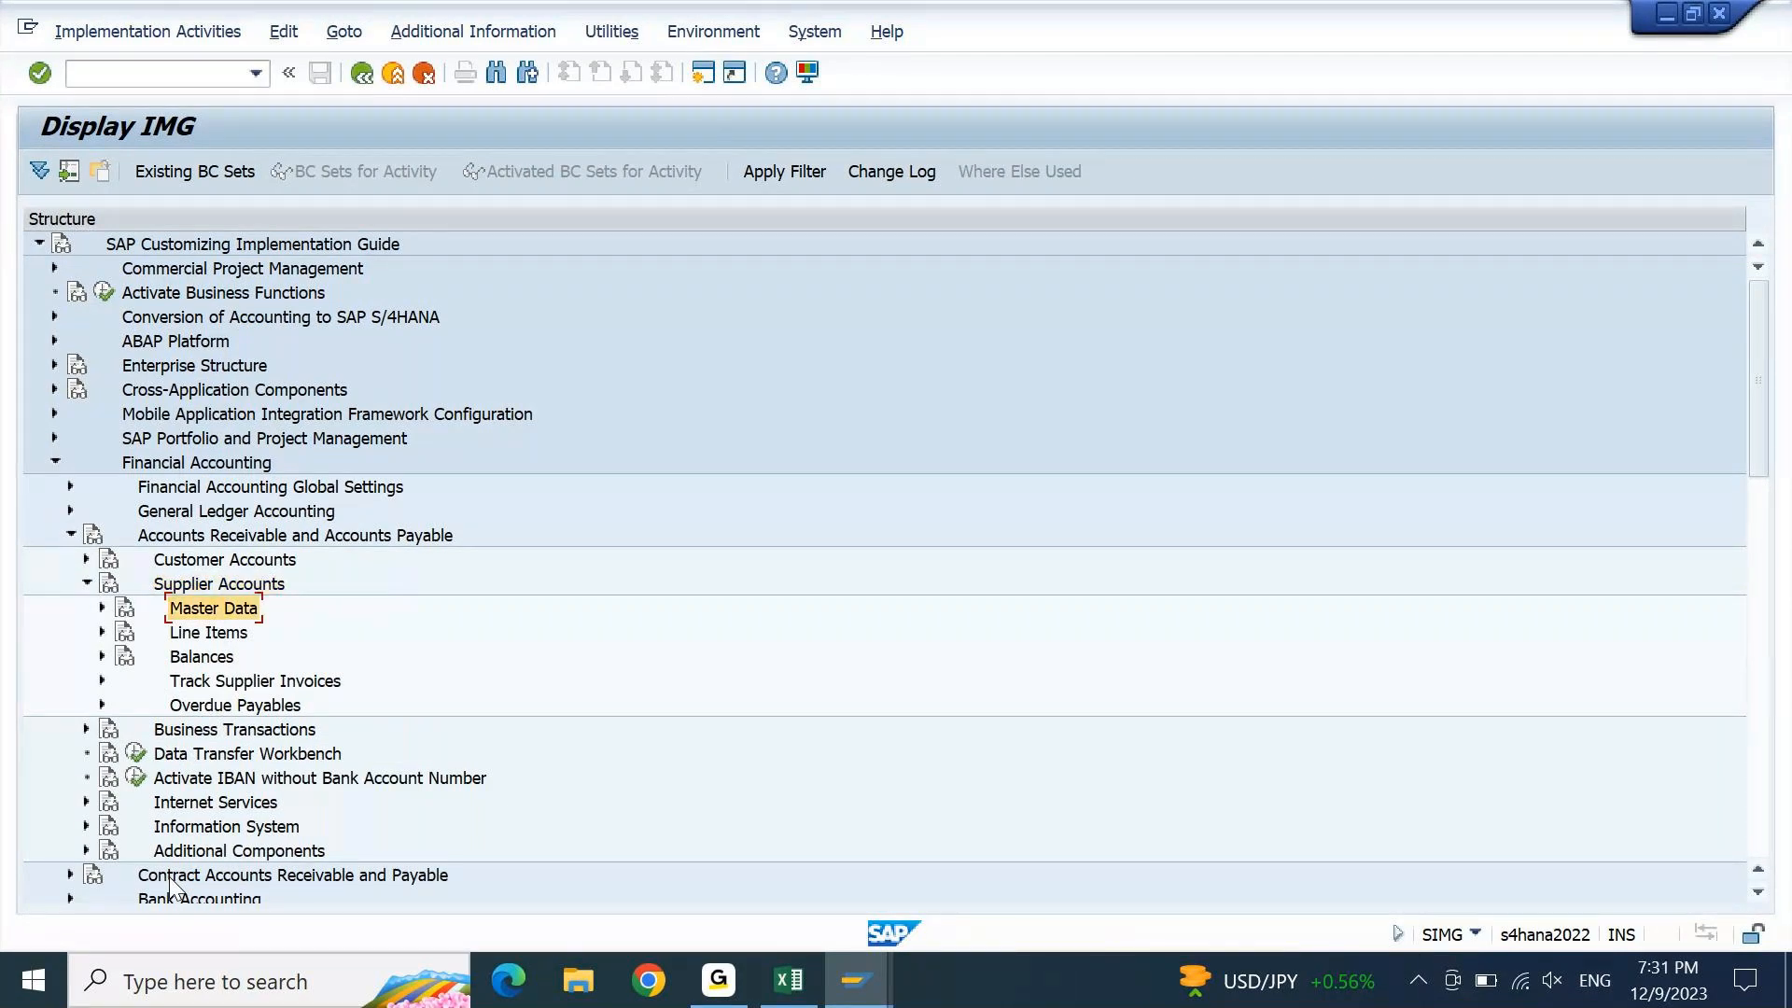
Expand the supplier Master Data node and its Preparations for Creating Supplier Master Data node
key("Right")
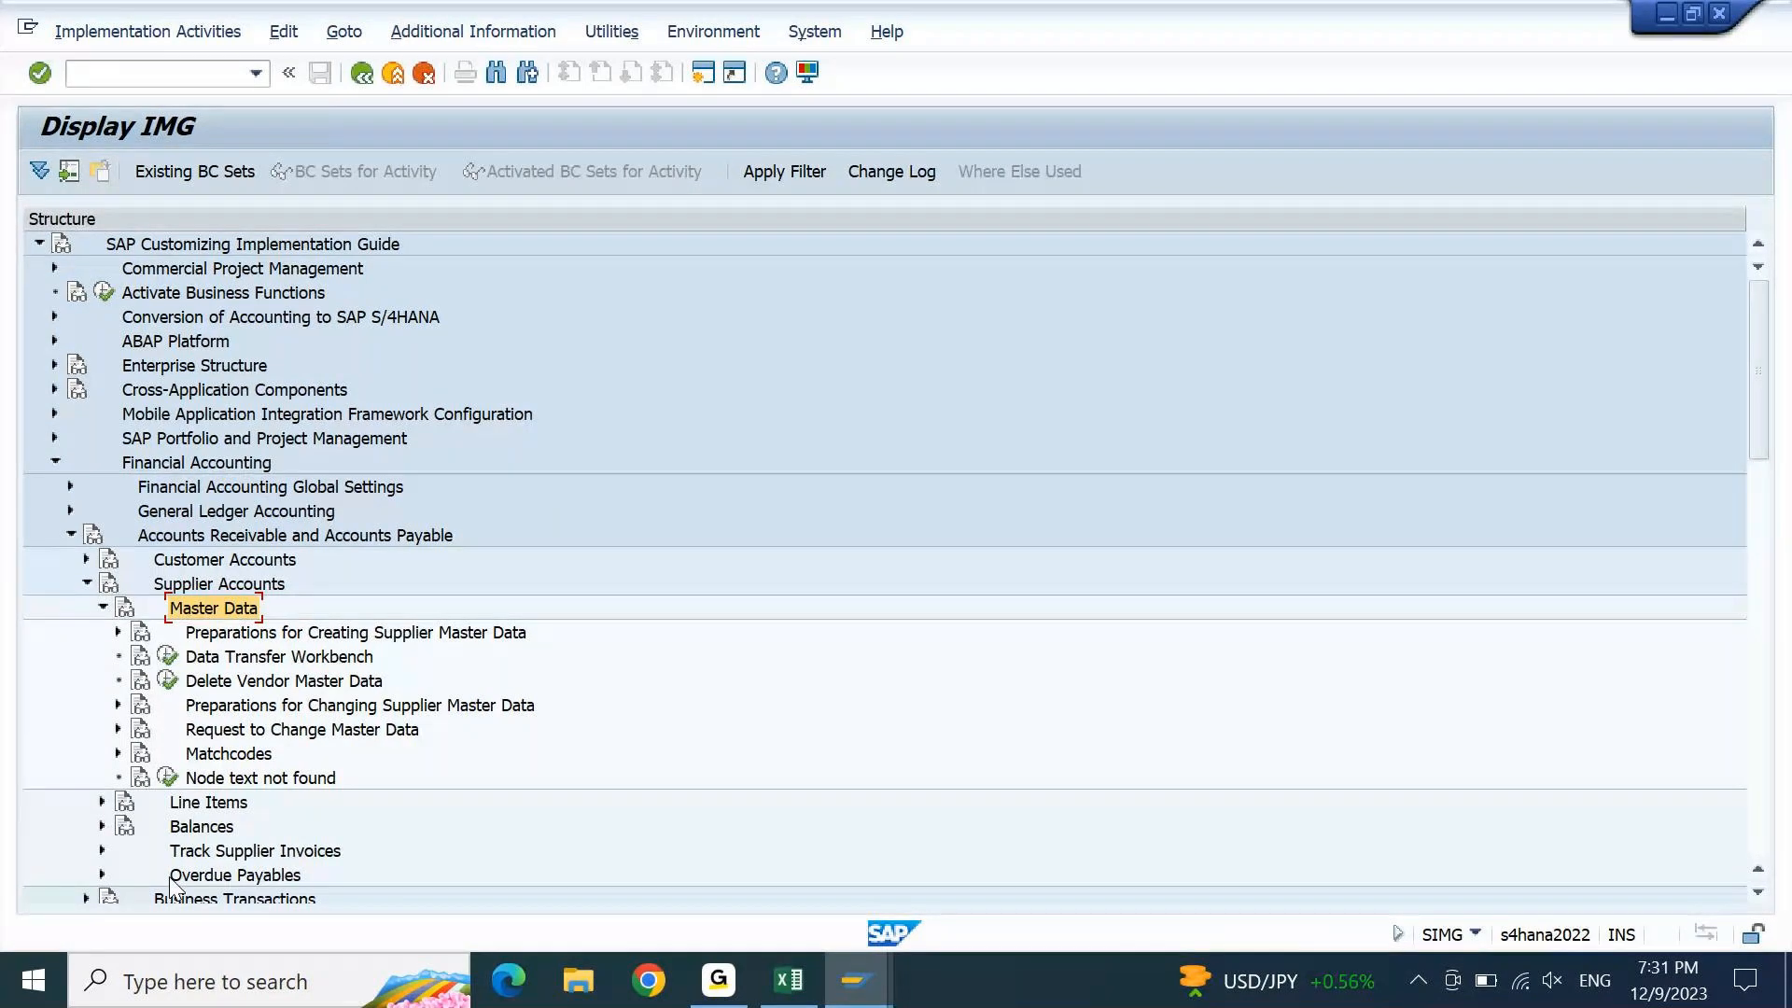
key("Down")
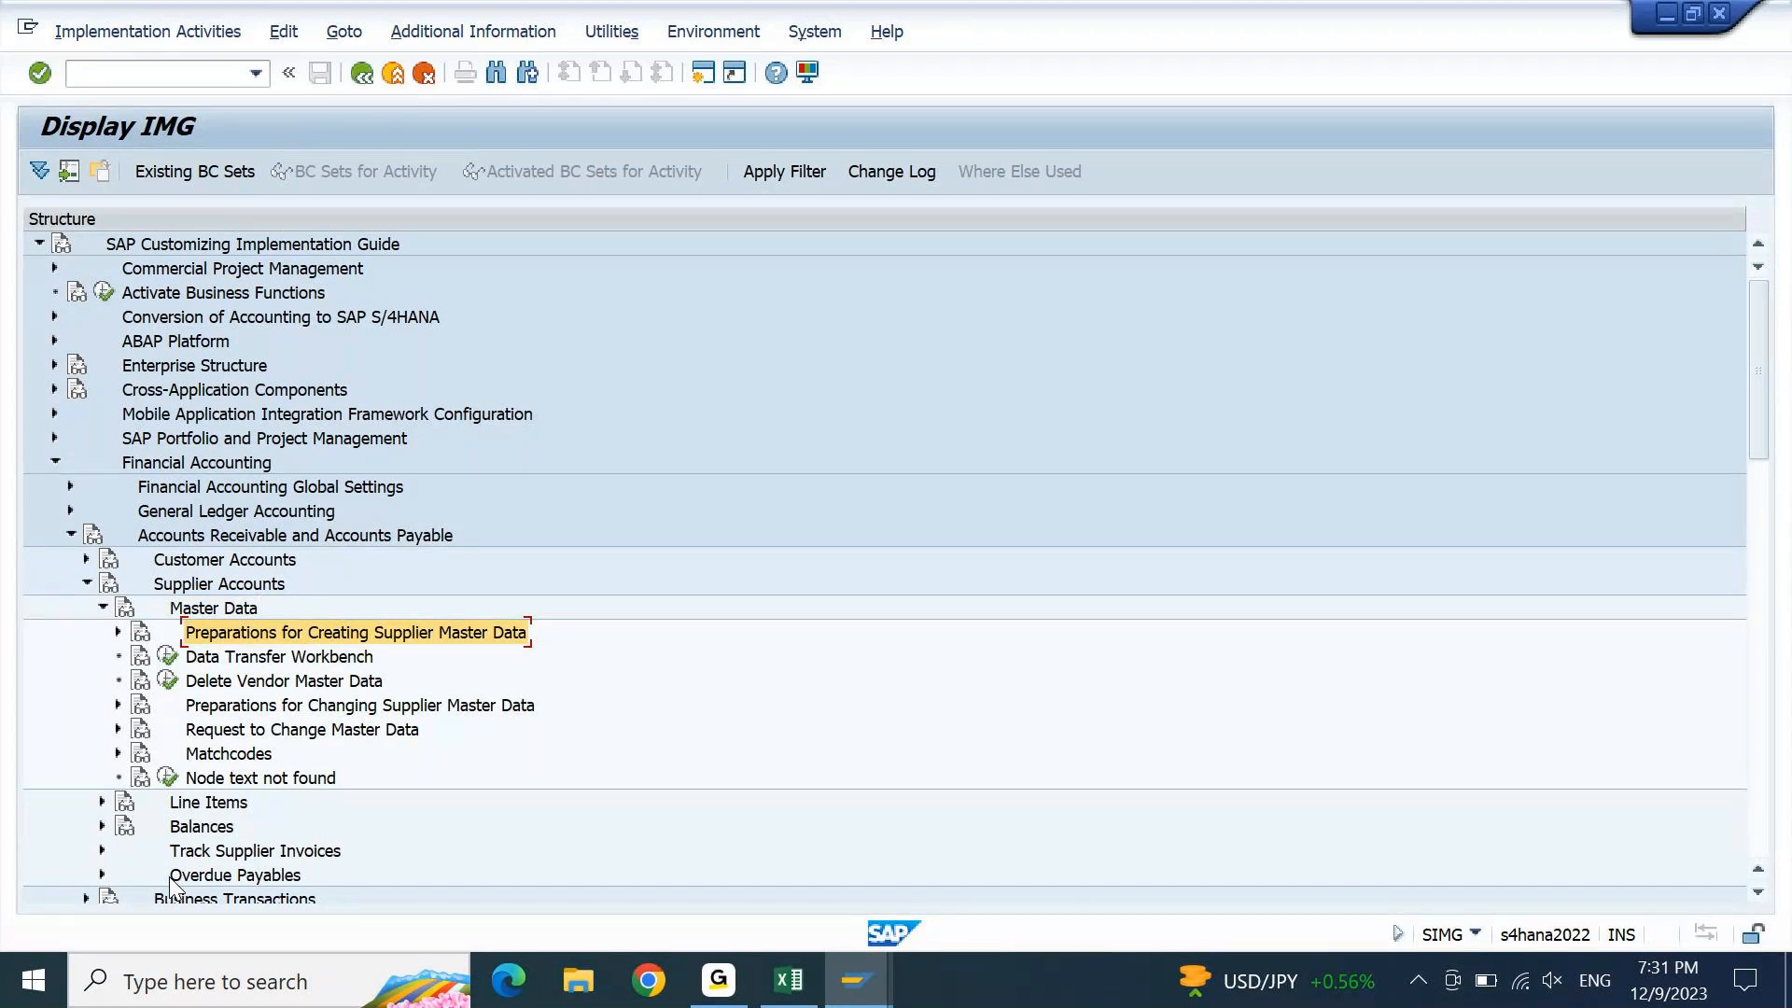
key("Right")
key("Down")
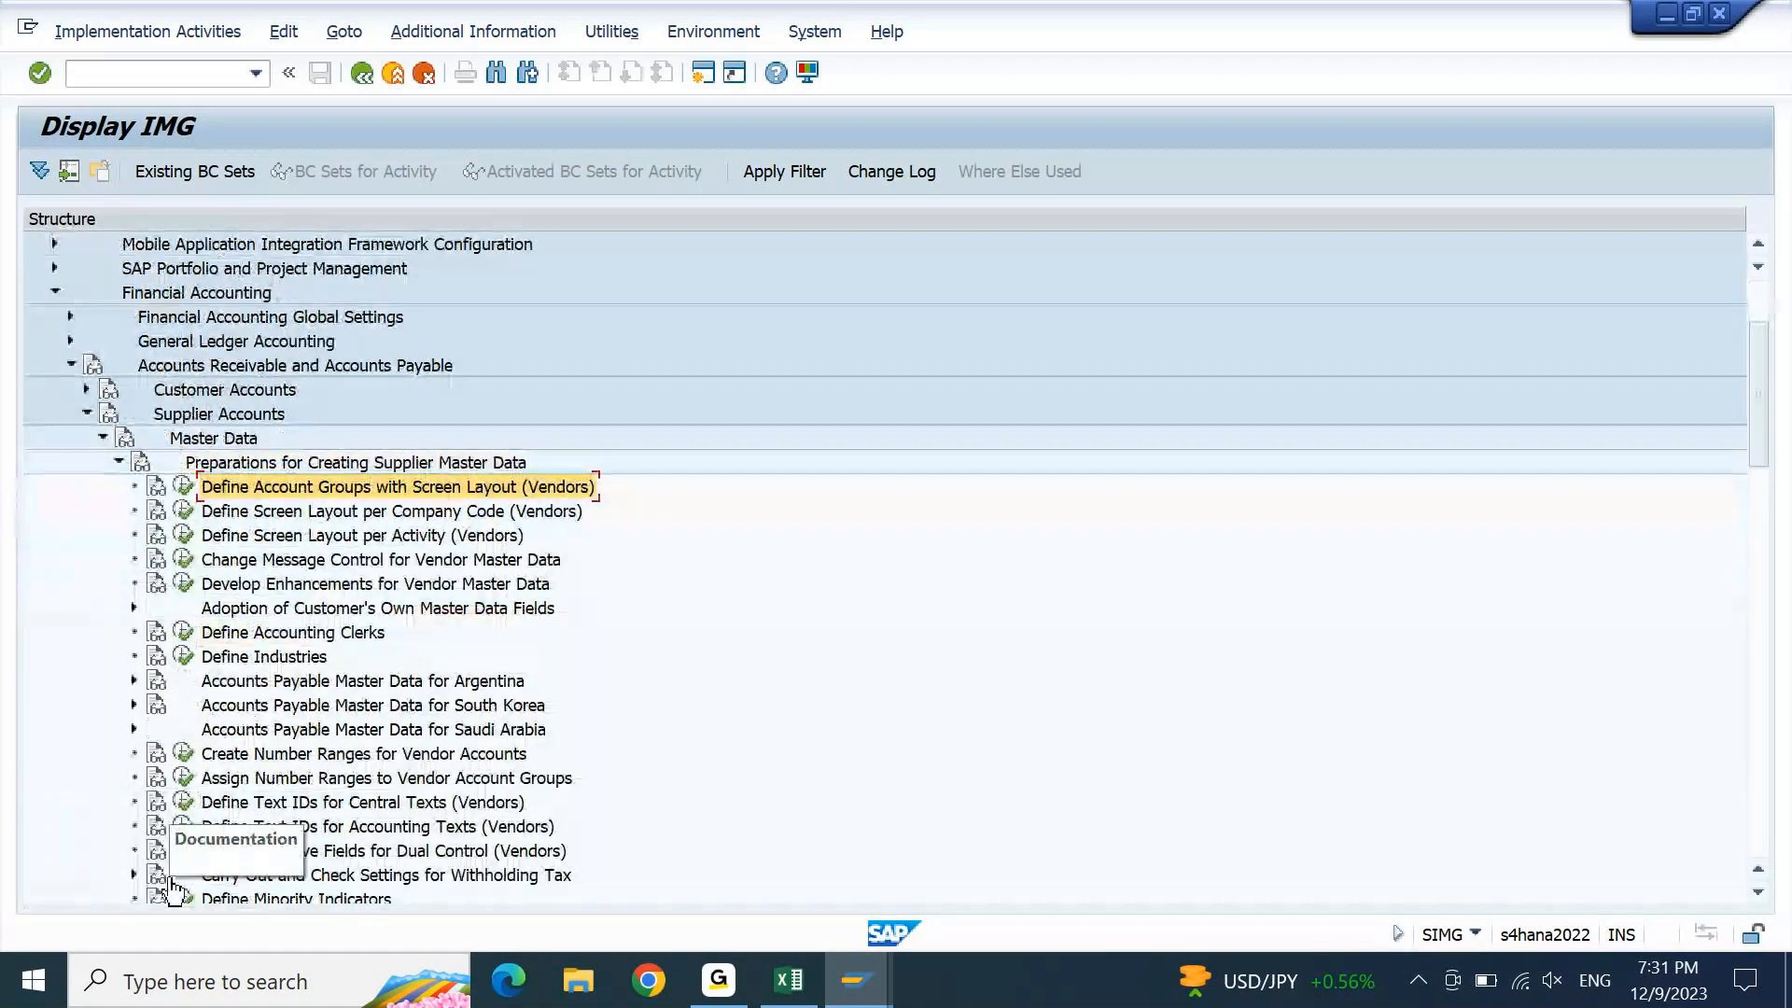
Go through the configuration activities listed under Preparations for Creating Supplier Master Data
key("Down")
key("Down")
key("Down")
key("Down")
key("Down")
key("Down")
key("Down")
key("Down")
key("Down")
key("Down")
key("Down")
key("Down")
key("Down")
key("Down")
key("Down")
key("Down")
key("Down")
key("Down")
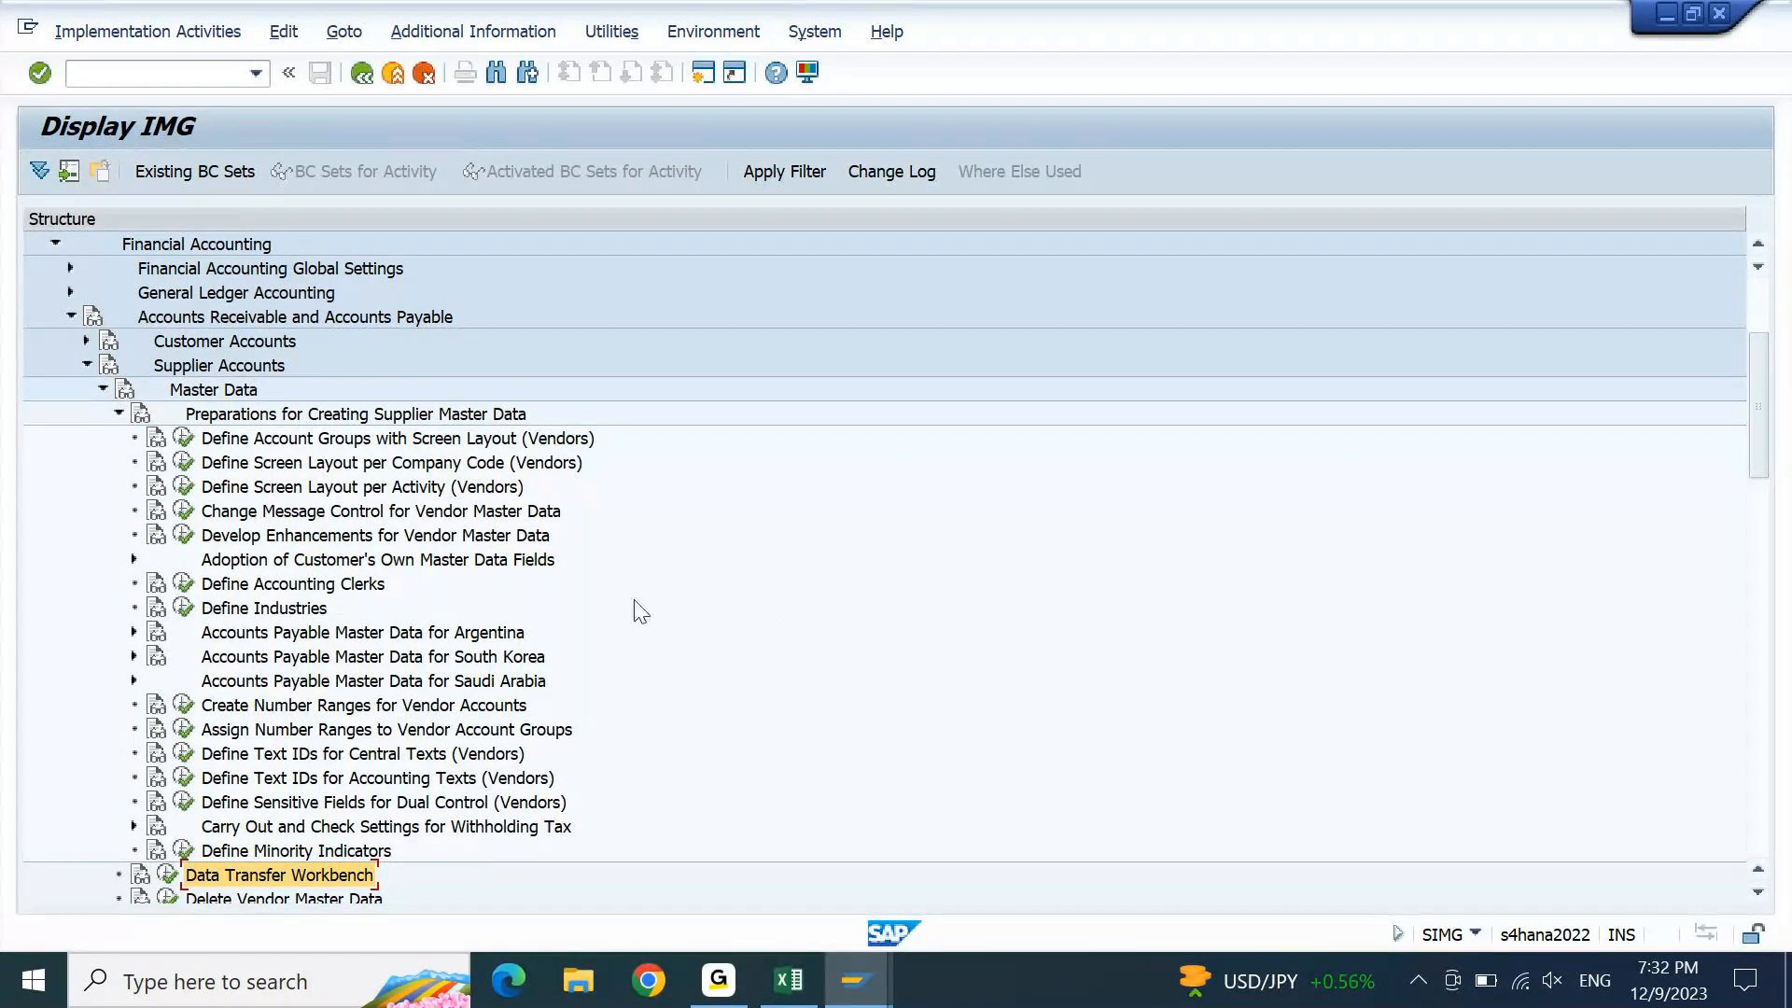
Display the IMG Activity keys as additional information for the IMG activities and widen that column to show the full keys
left_click(461, 440)
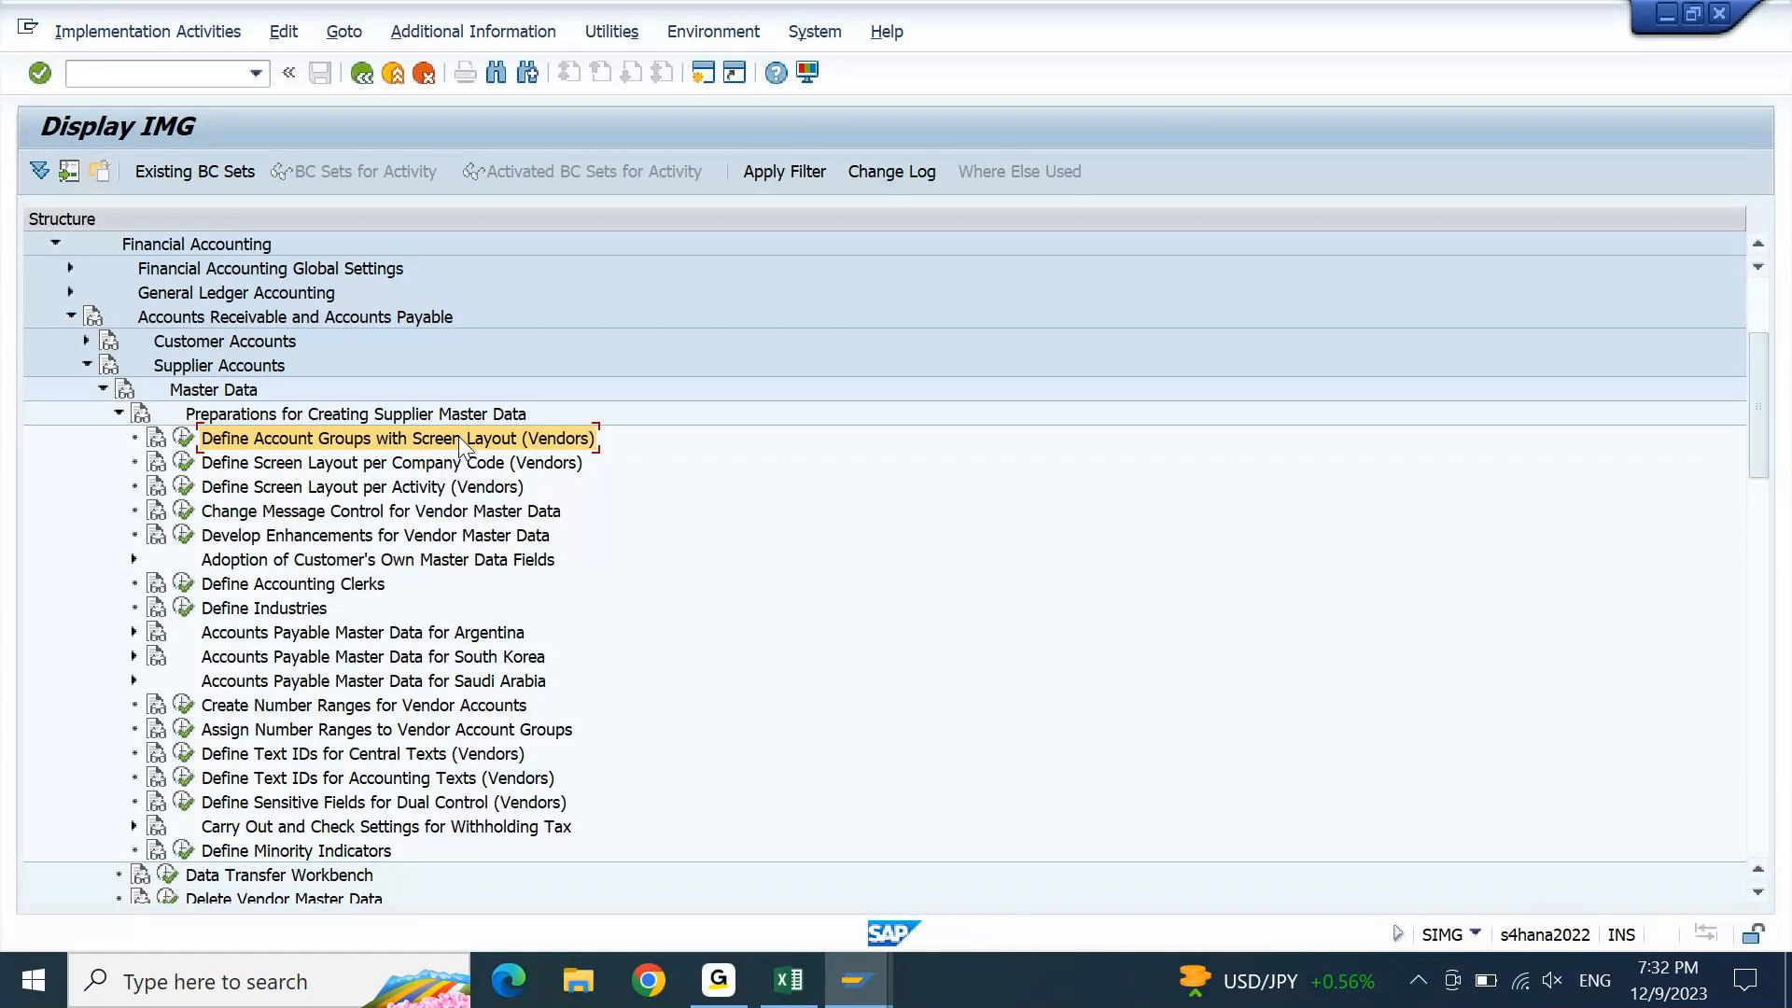
left_click(456, 39)
mouse_move(476, 67)
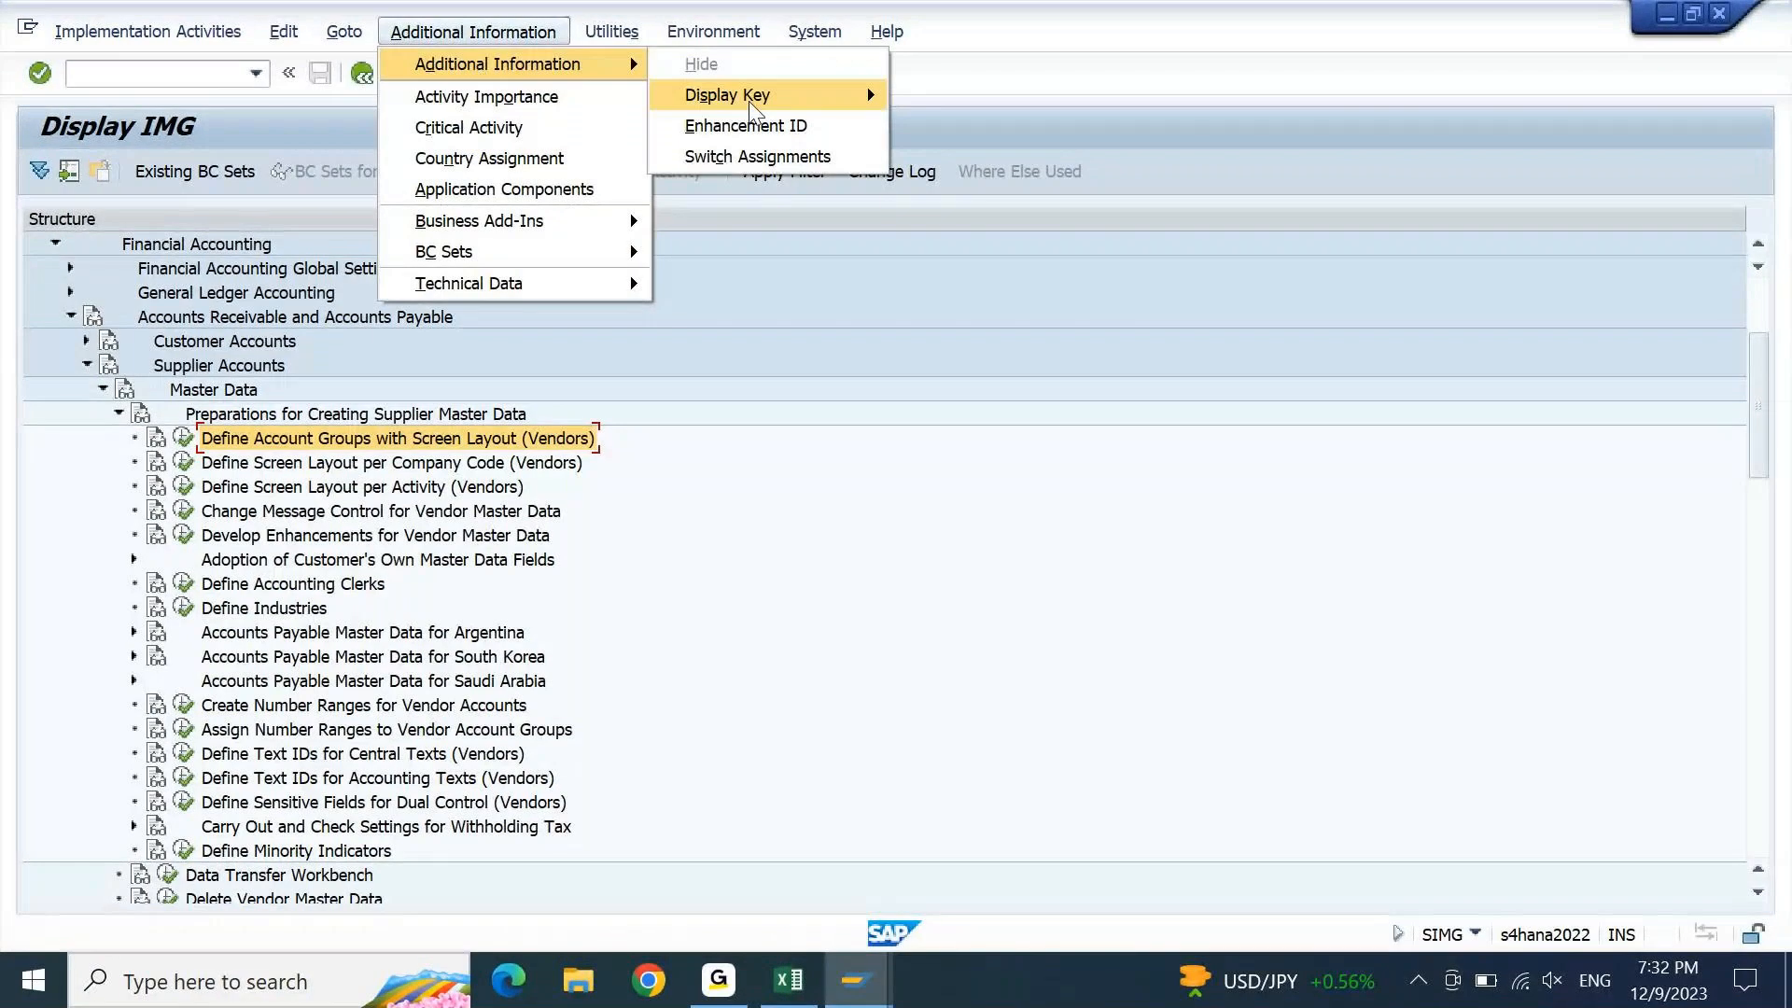
mouse_move(756, 96)
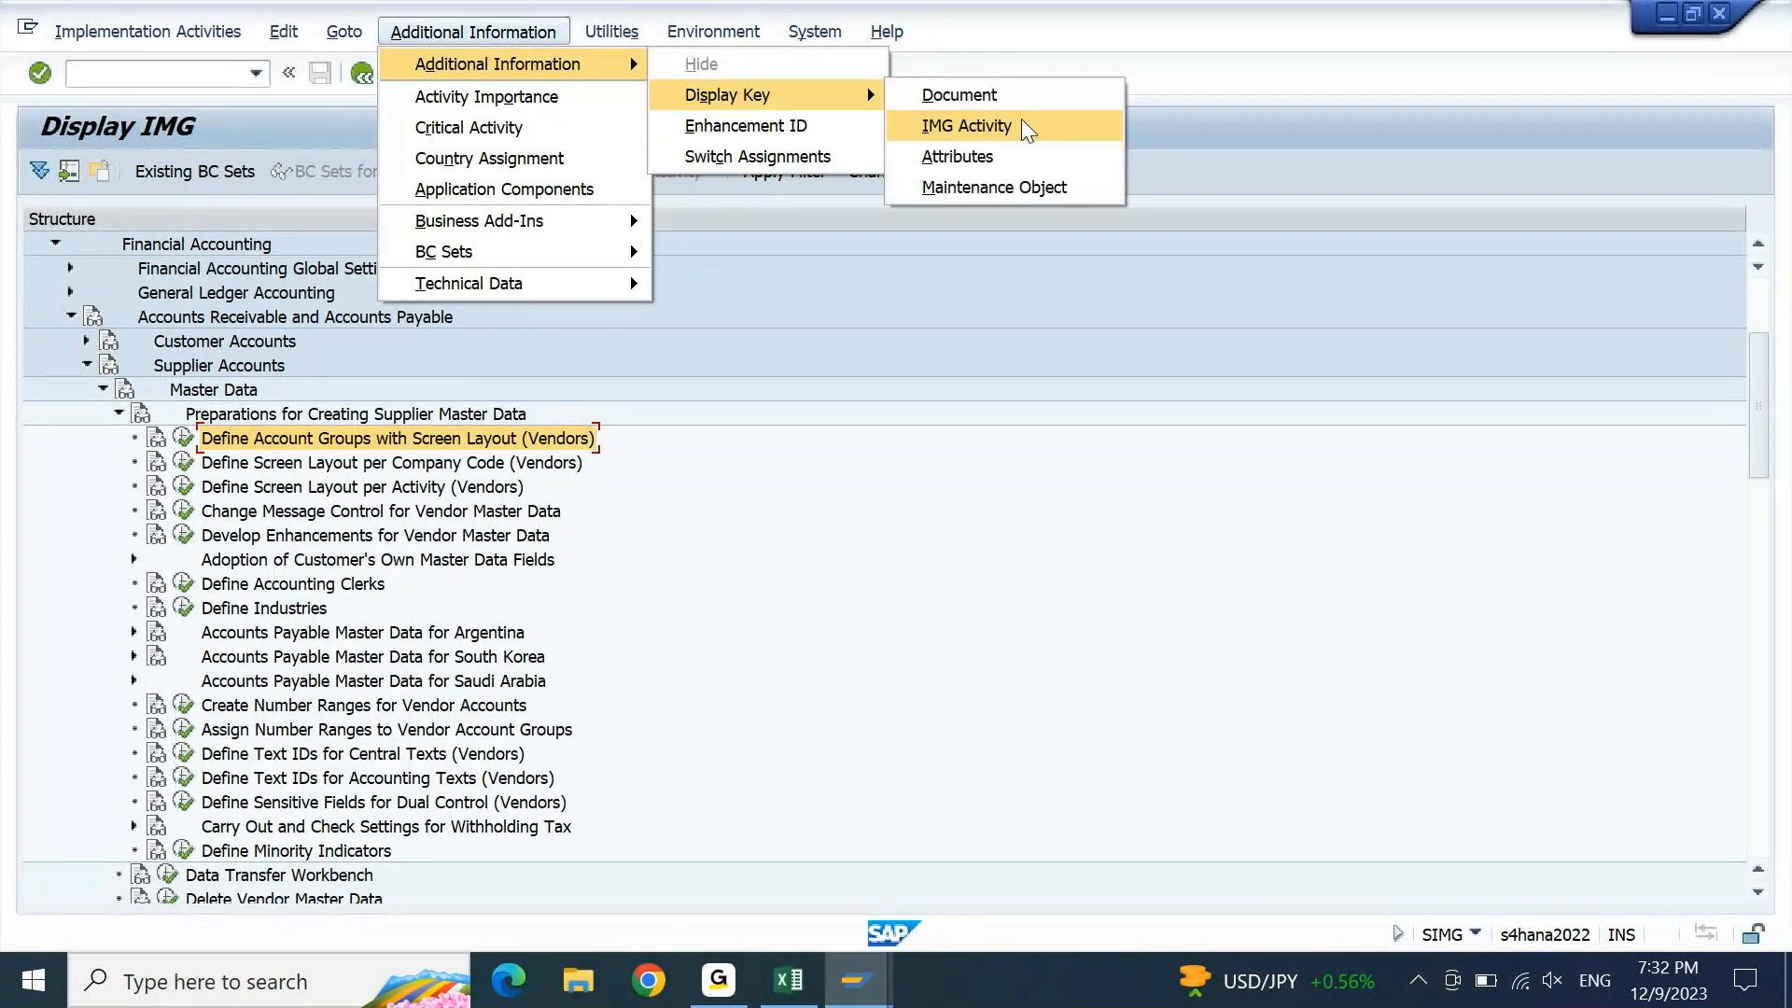
left_click(1026, 130)
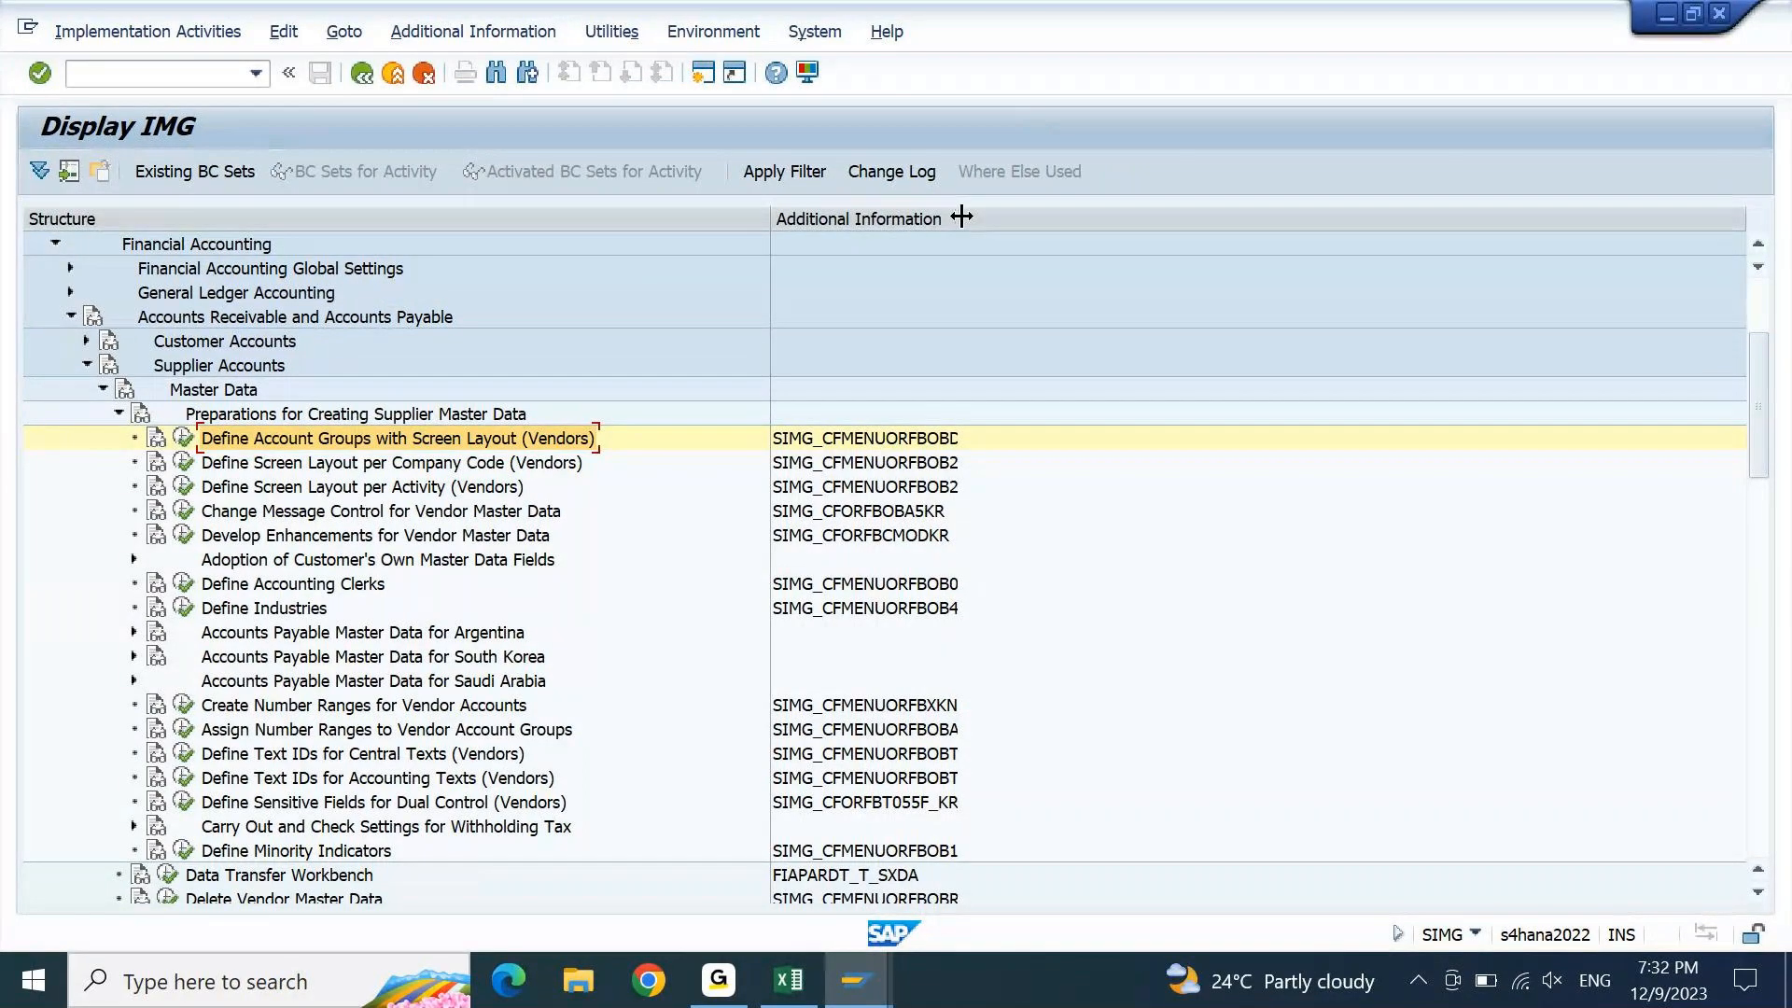
left_click_drag(962, 217, 1204, 217)
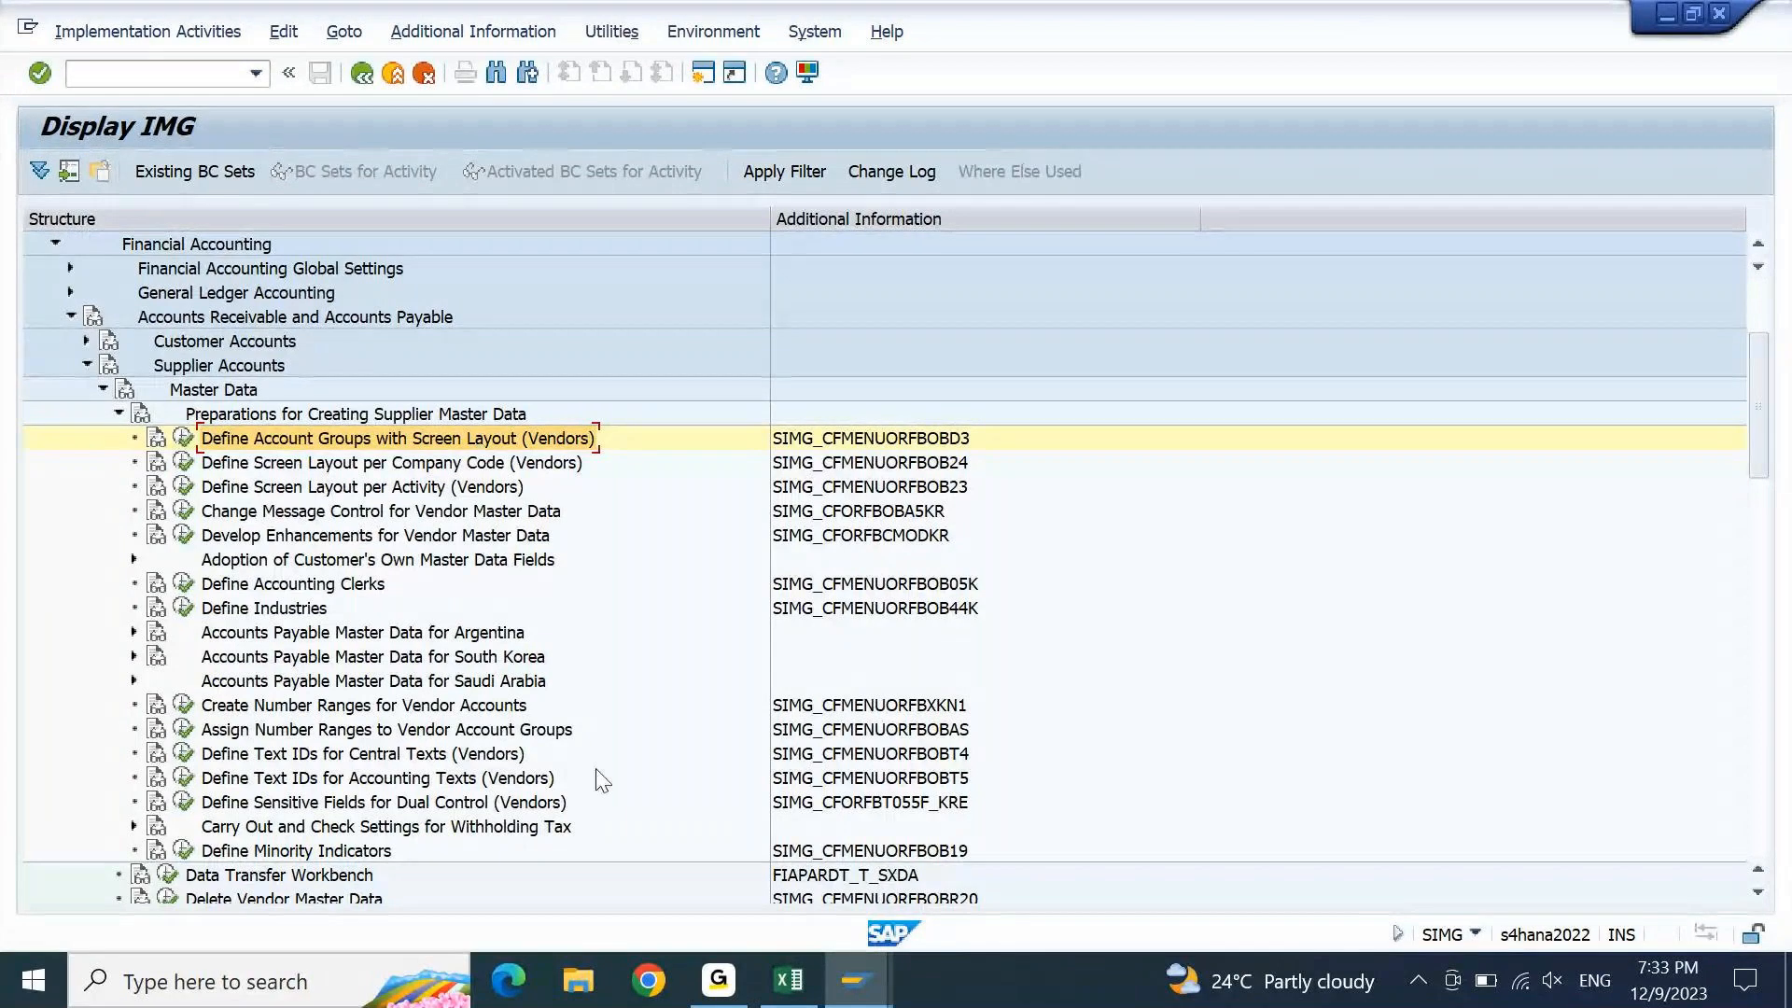
Switch to the Excel workbook and enter "Define Account Groups with Screen Layout (Vendors)" in cell A1297
left_click(793, 980)
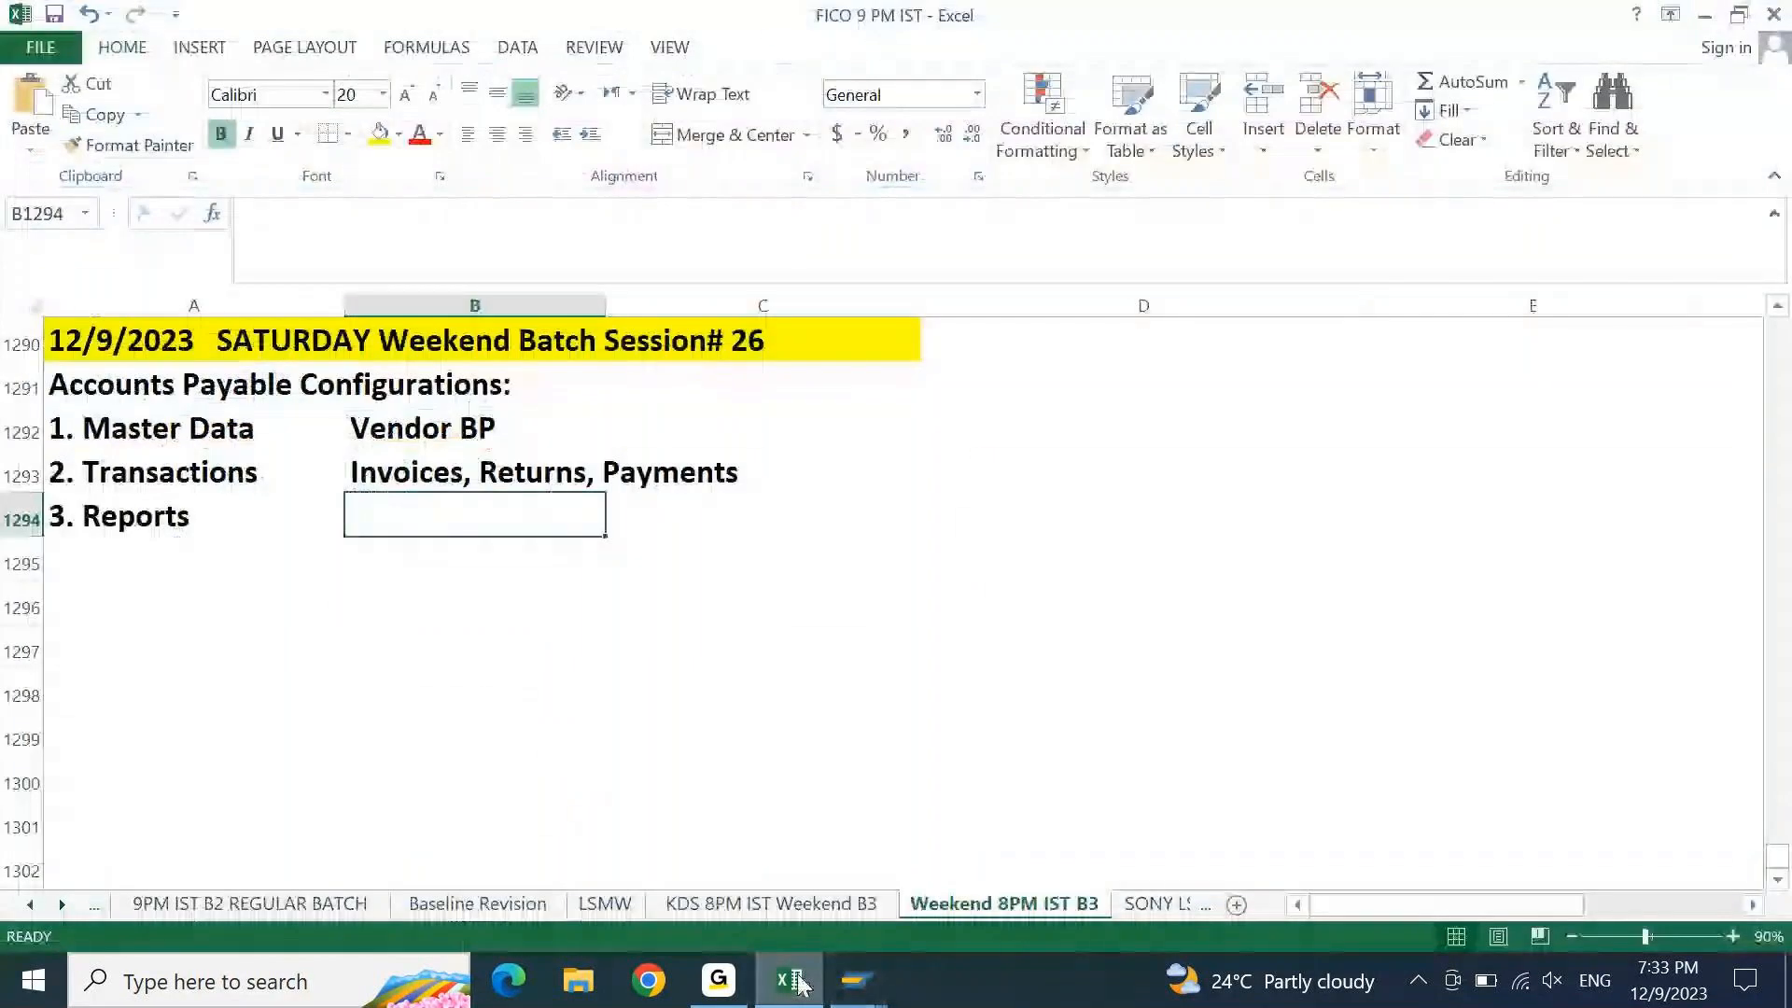
key("Left")
key("Down")
key("Down")
key("Down")
type("Define Account Groups with Screen Layout (Vendors)")
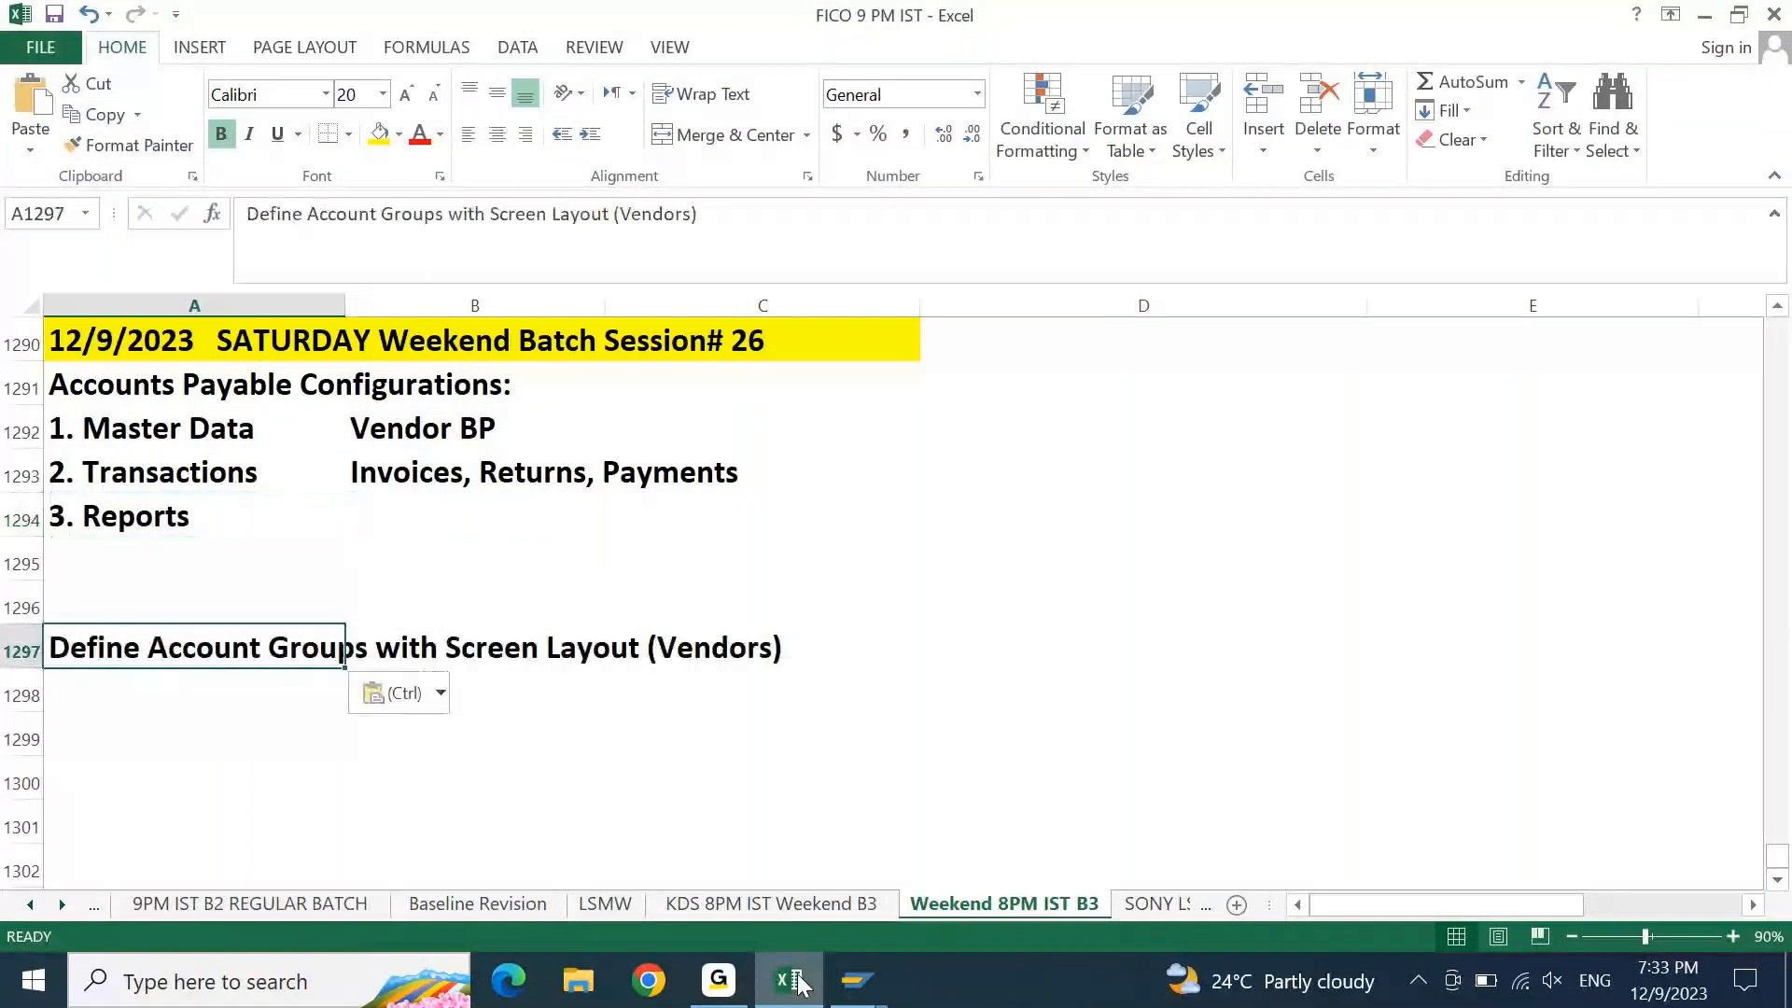
Enter the heading "Configuation Steps:" in cell A1296 and fill the cell with light blue
key("Up")
type("cONFIGUAT")
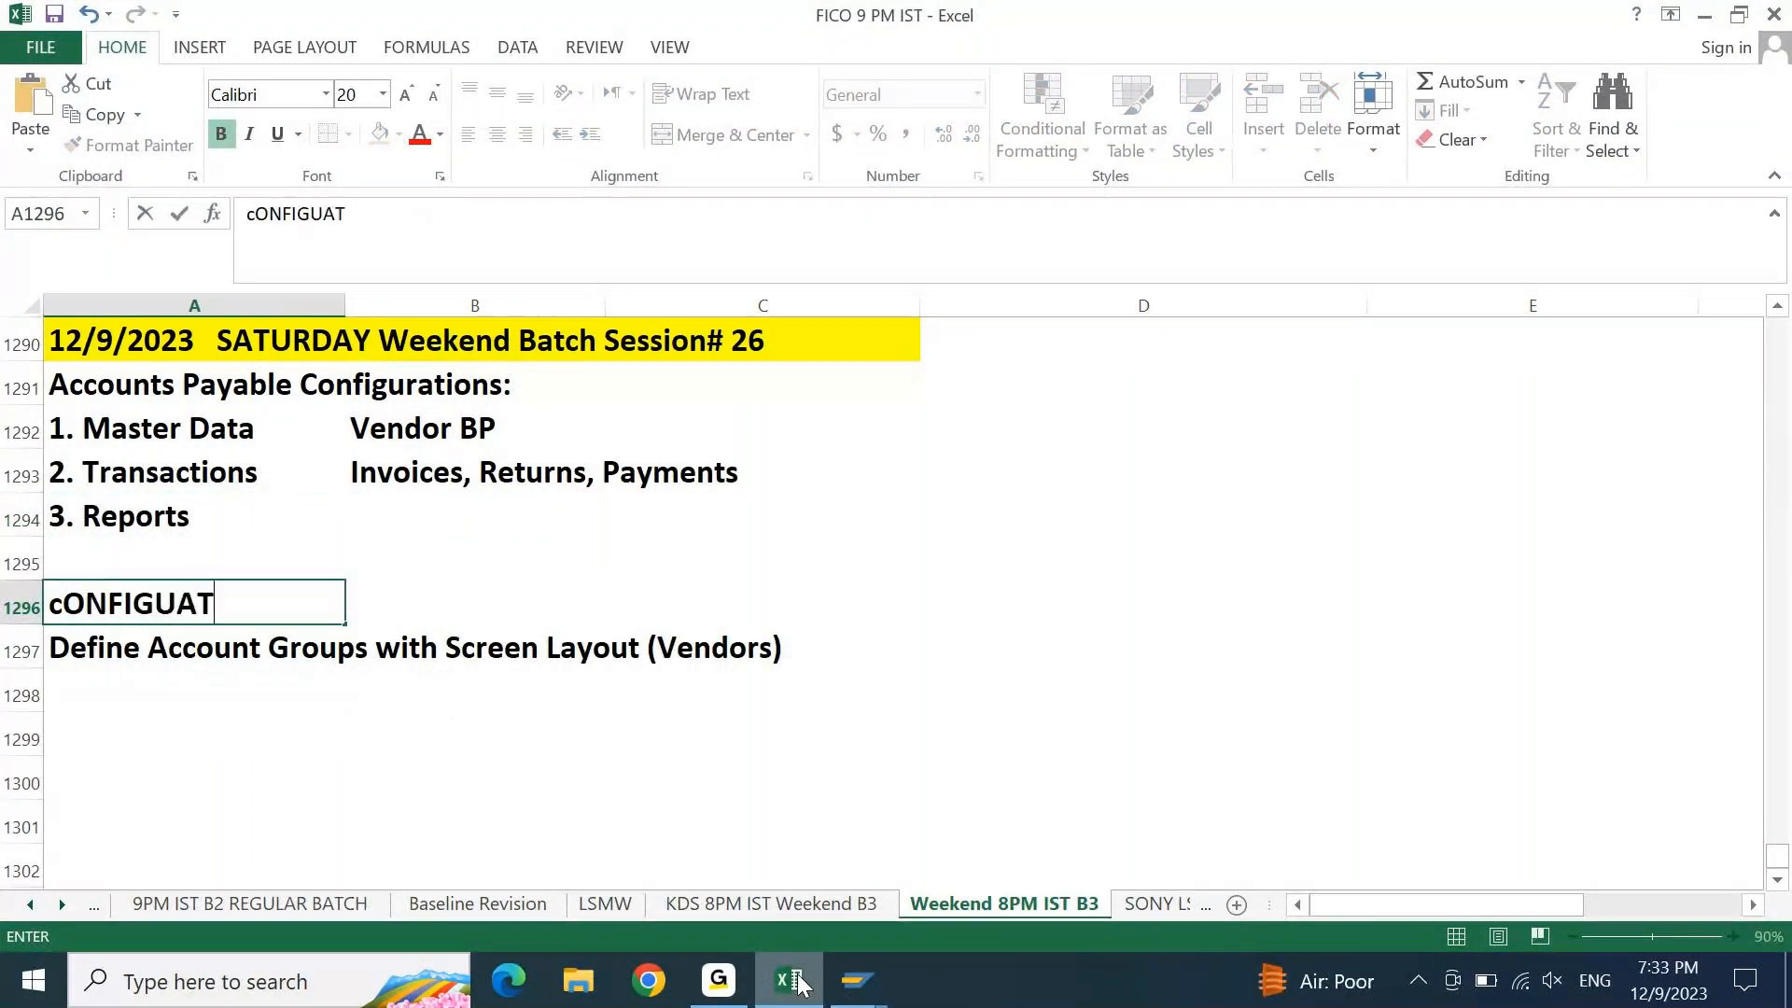
type("ion Step")
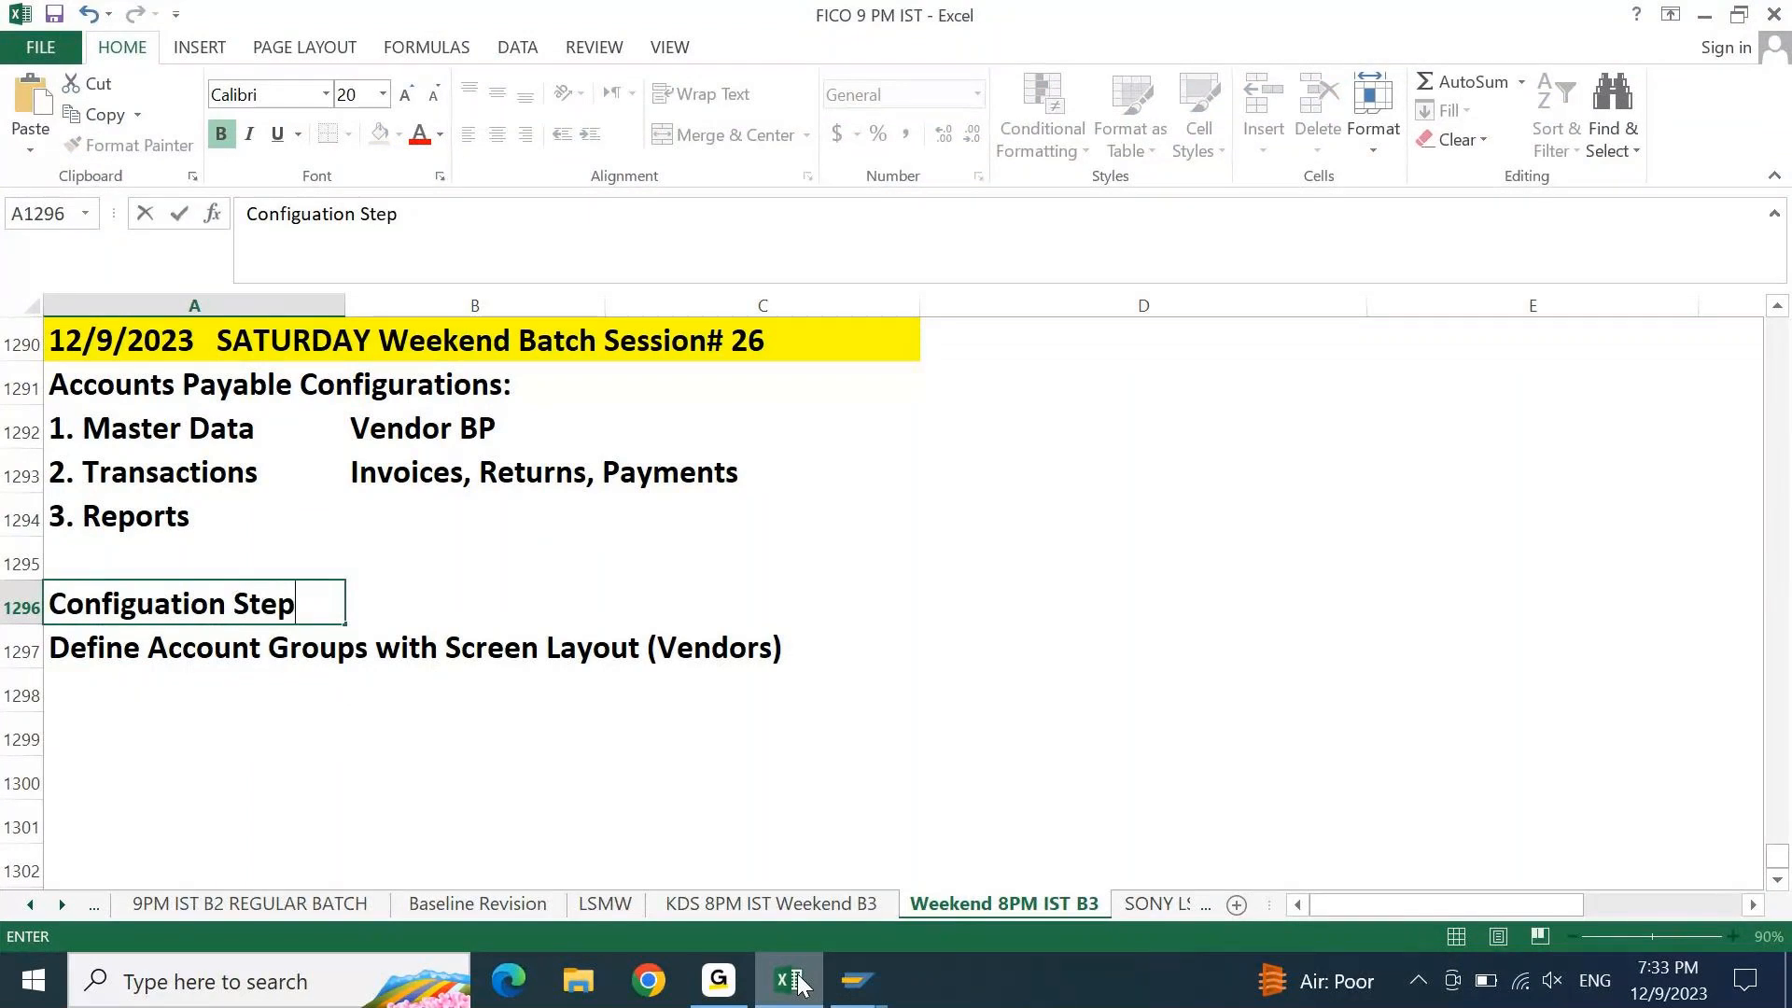
type("s:")
key("ctrl+Return")
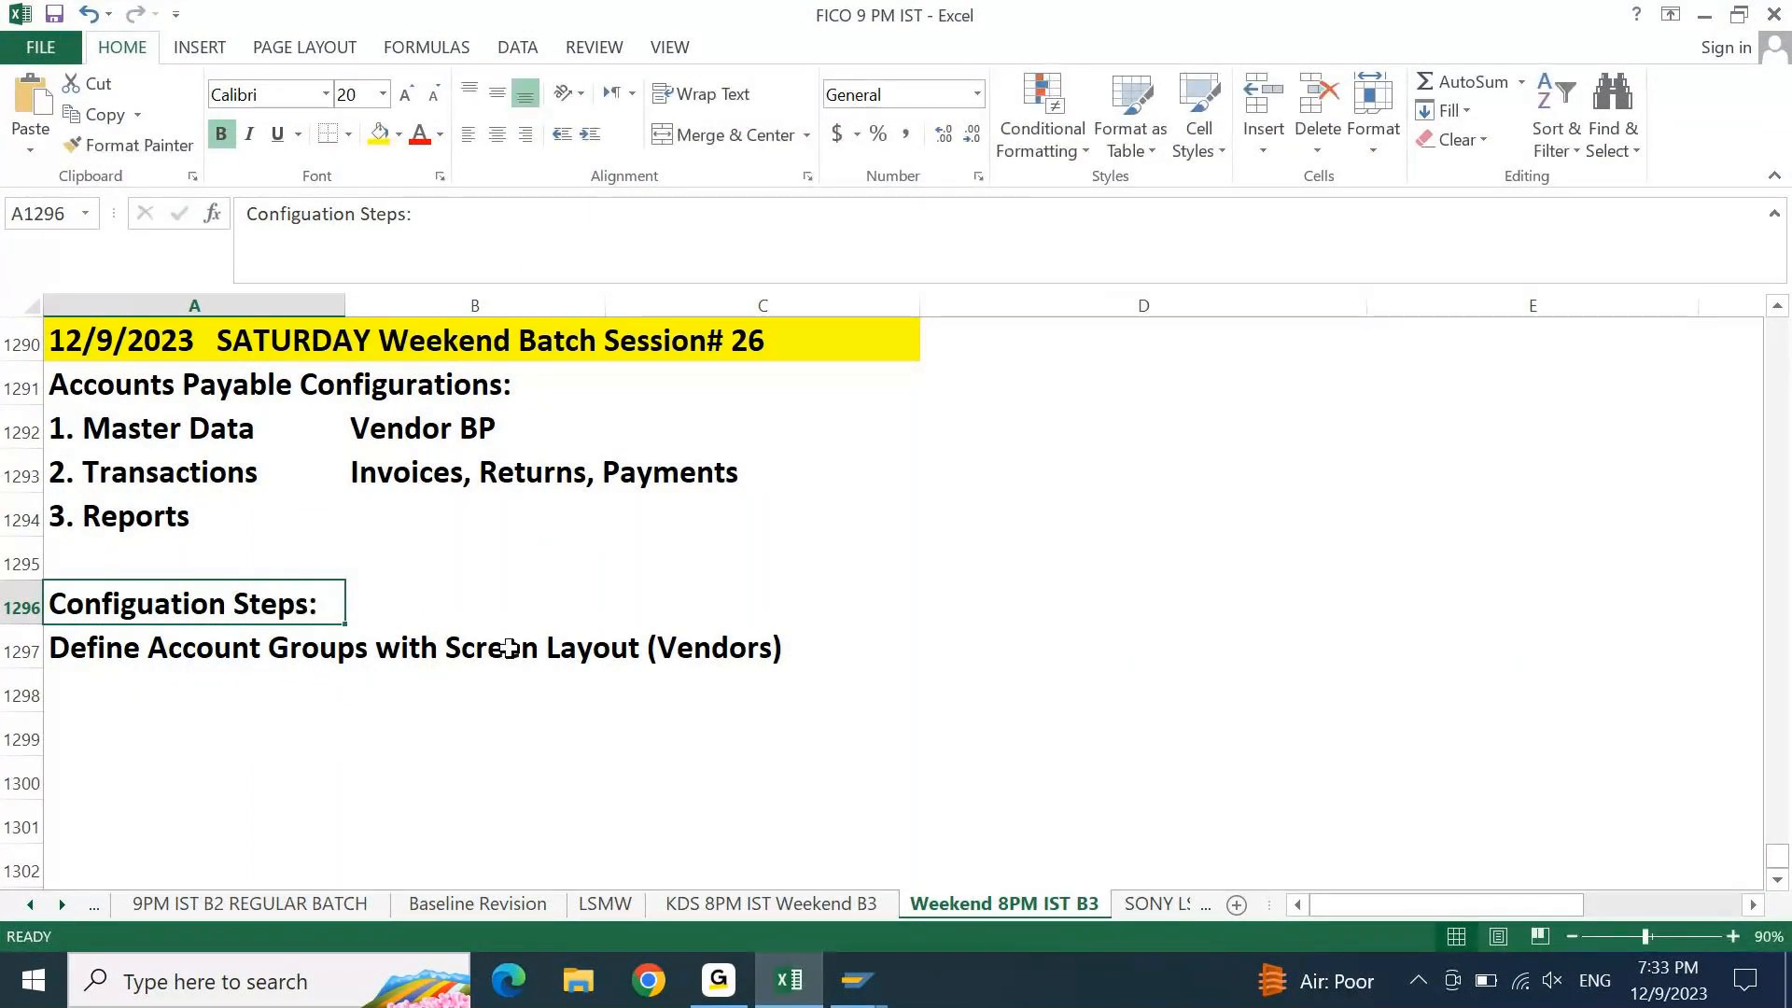
left_click(401, 140)
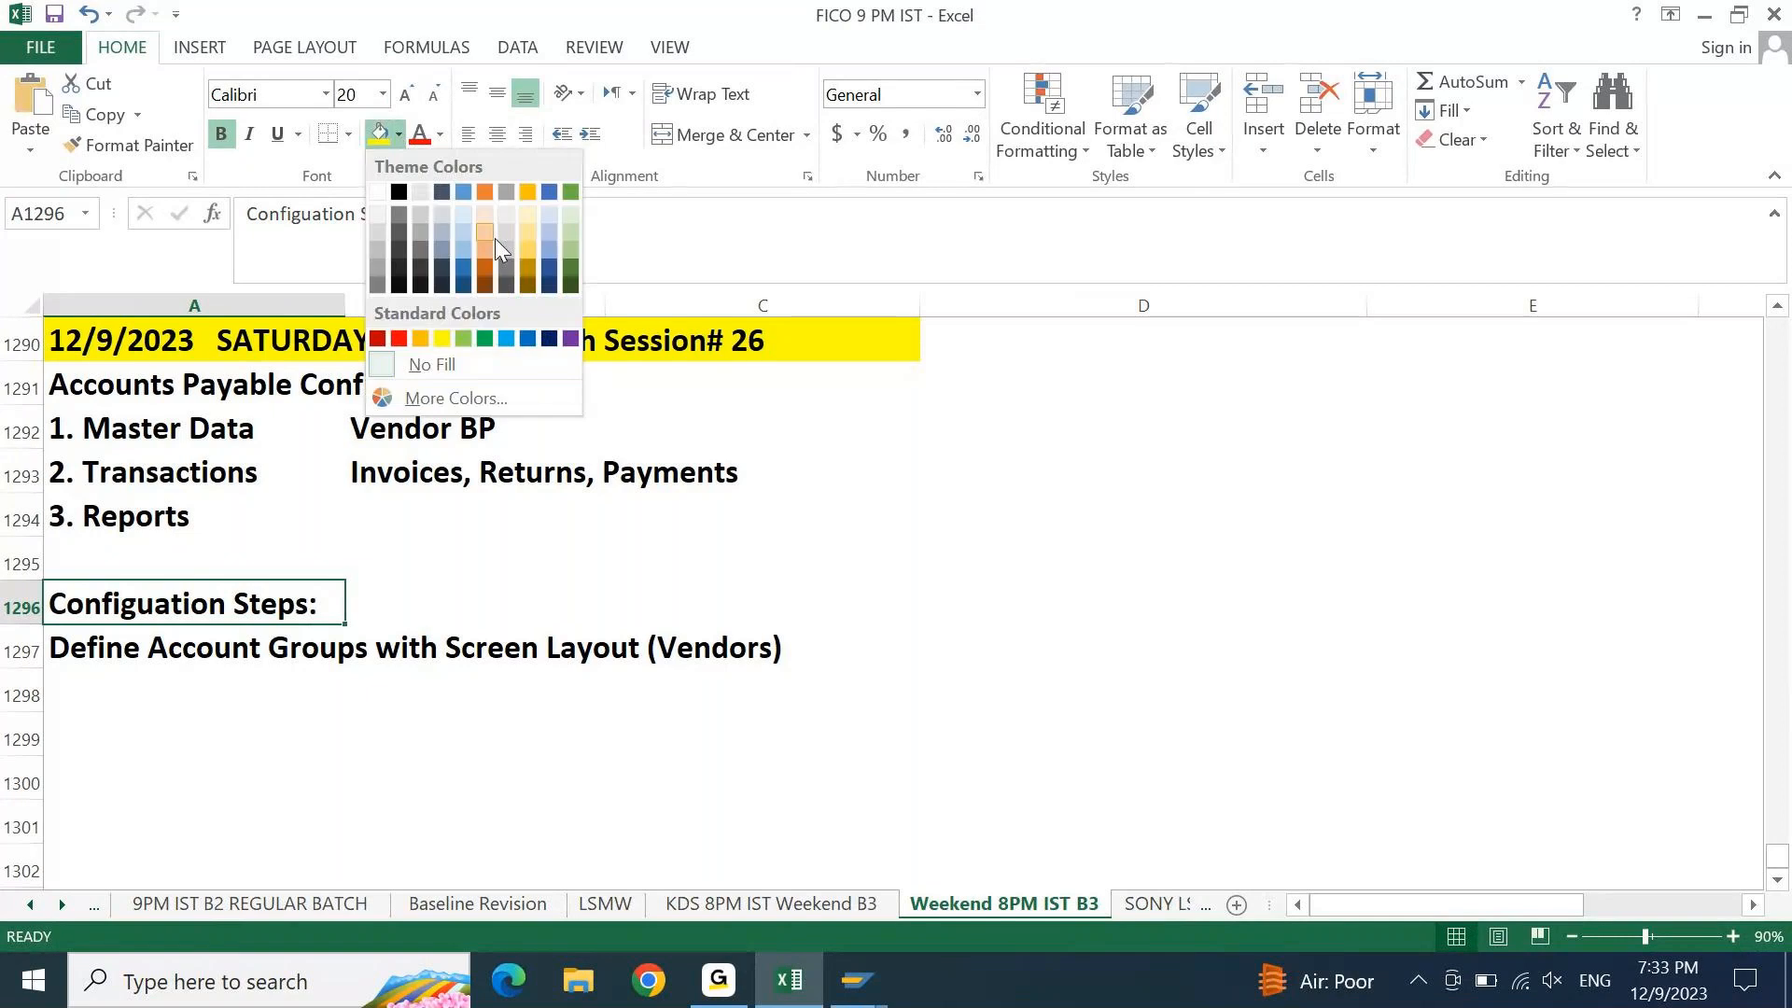
left_click(548, 231)
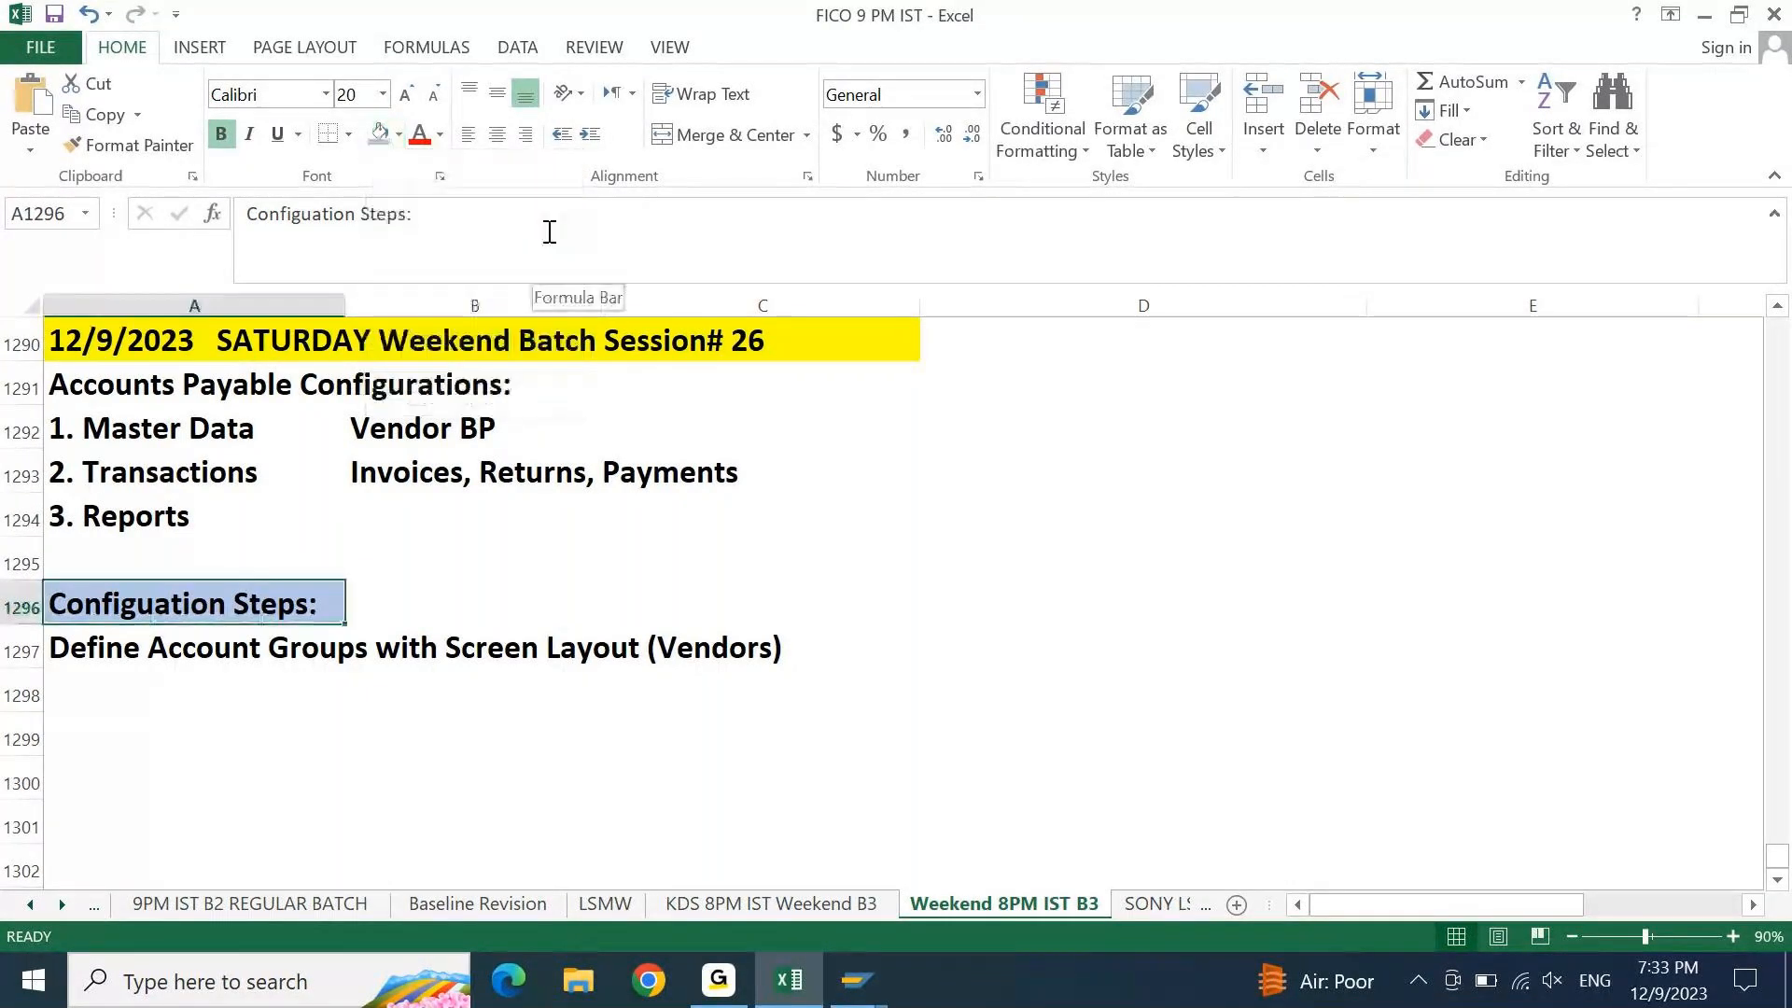
Return to the SAP IMG and check the activity key for Define Account Groups with Screen Layout (Vendors)
key("Down")
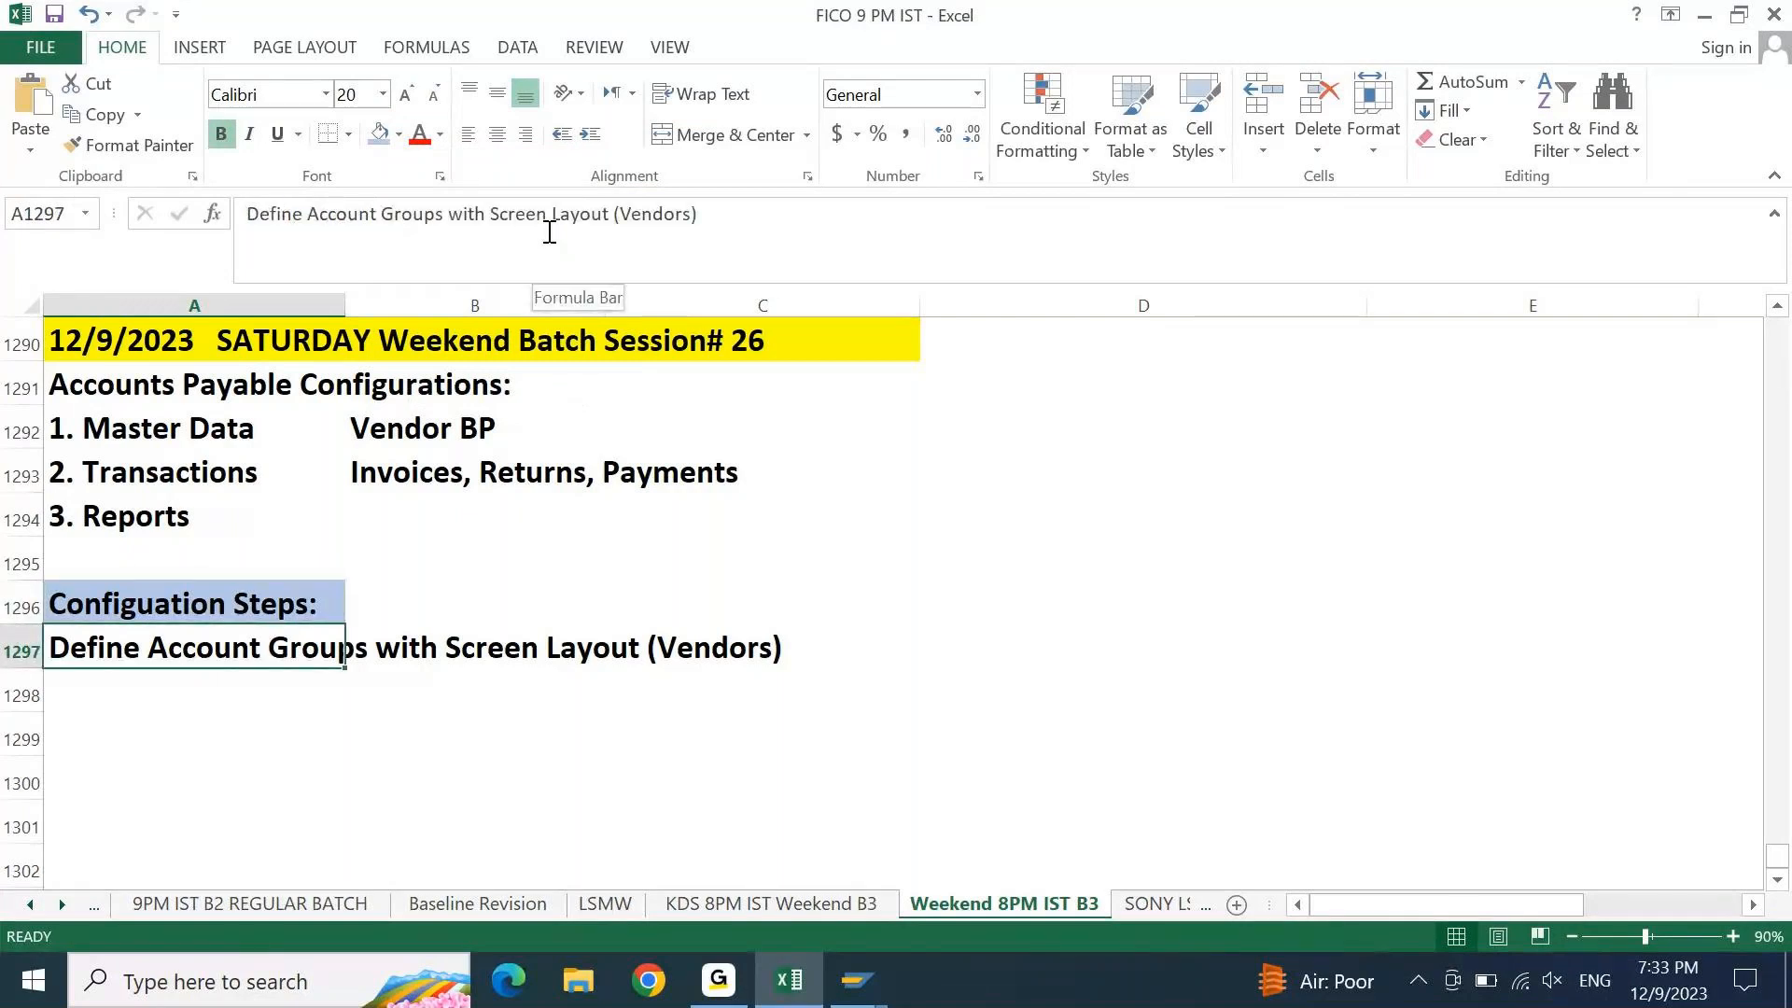
key("Right")
key("Right")
key("Right")
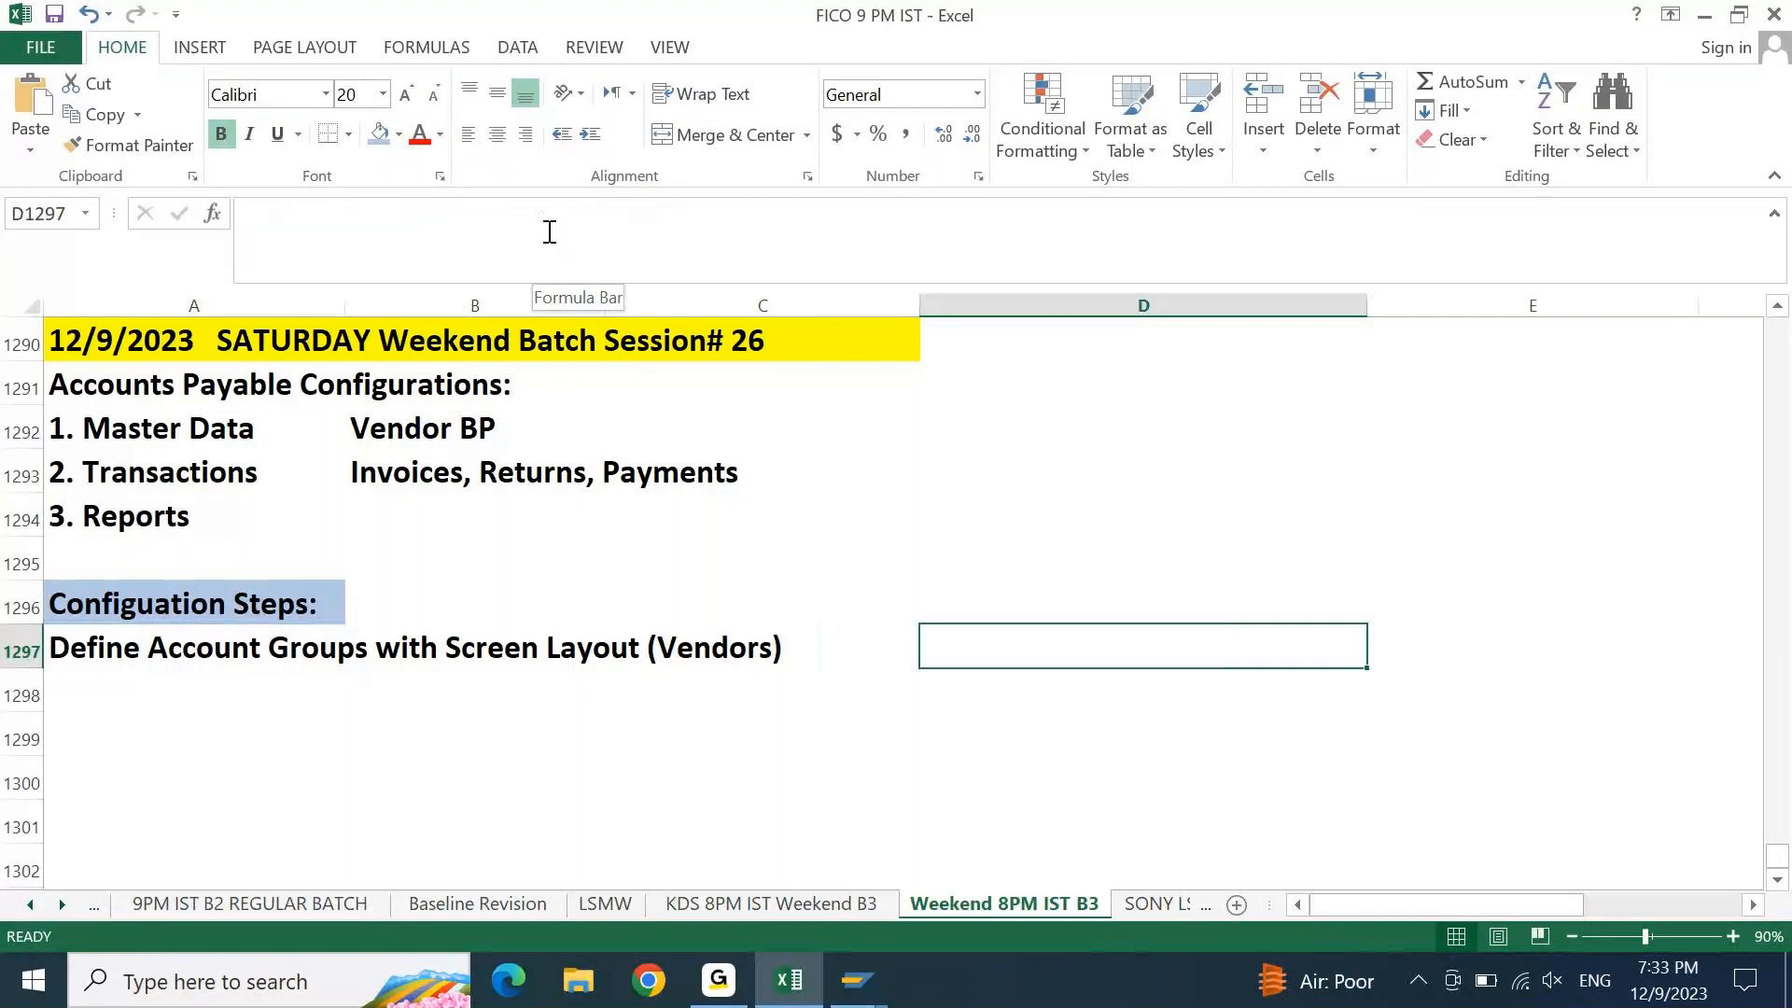
left_click(786, 982)
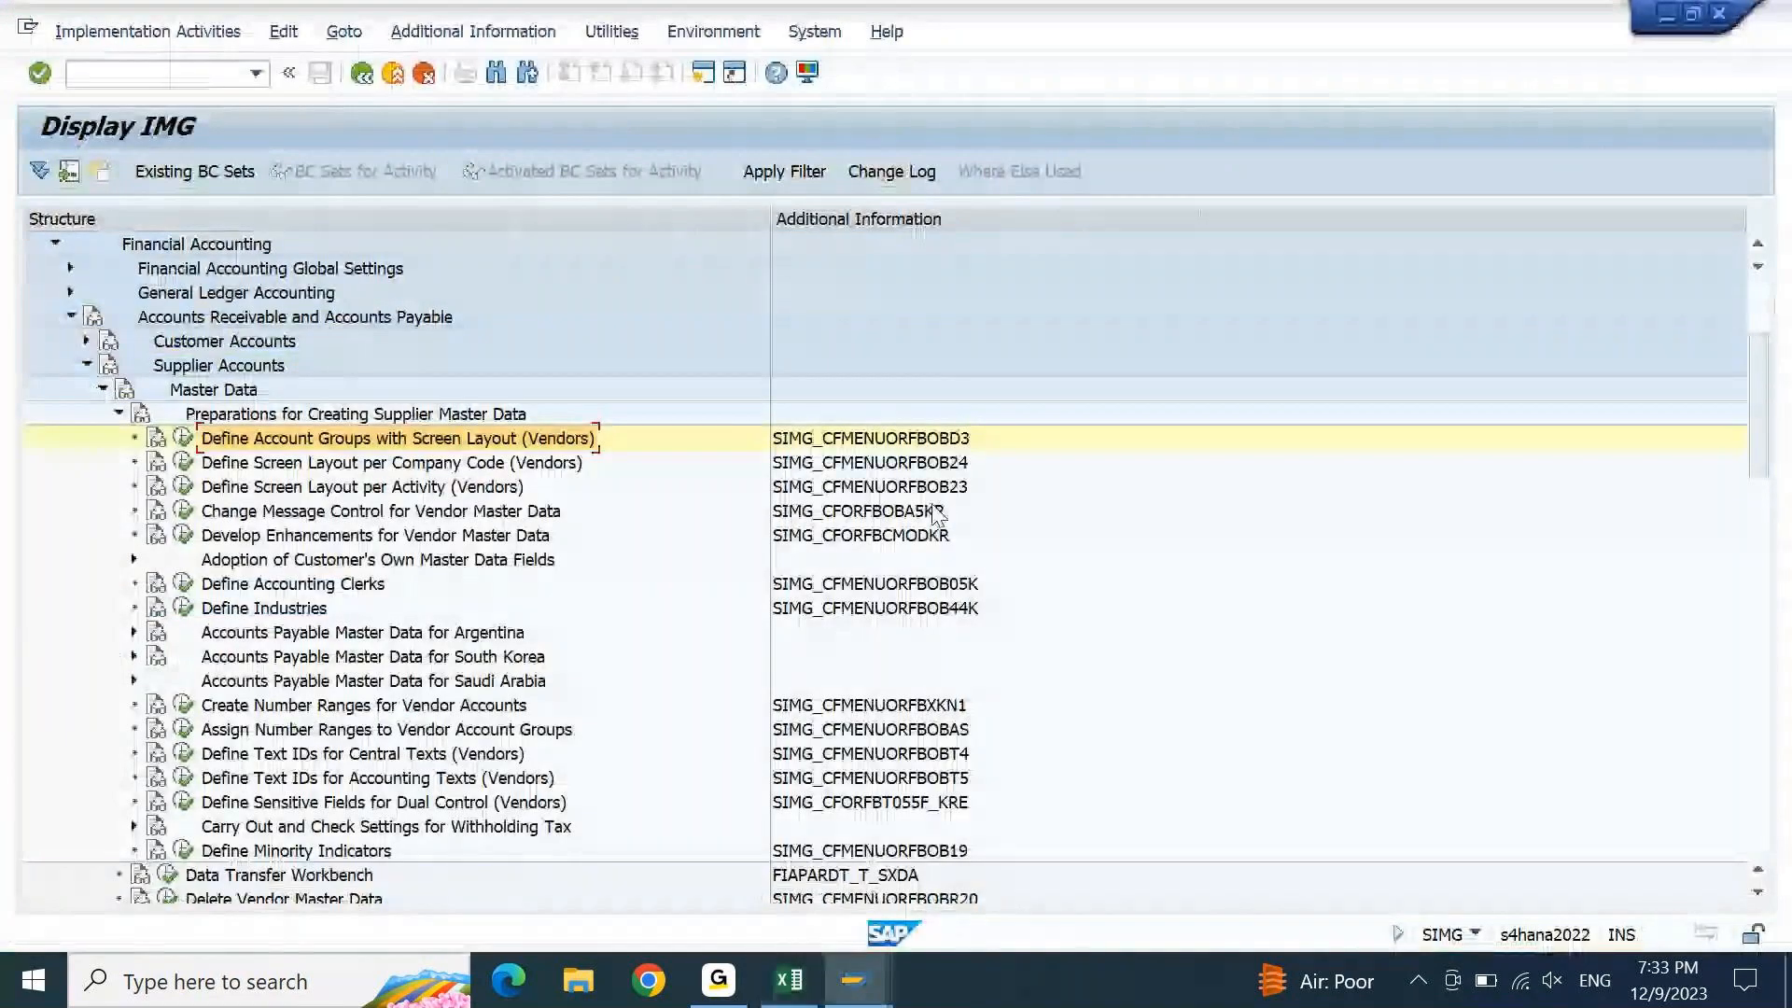
left_click(892, 446)
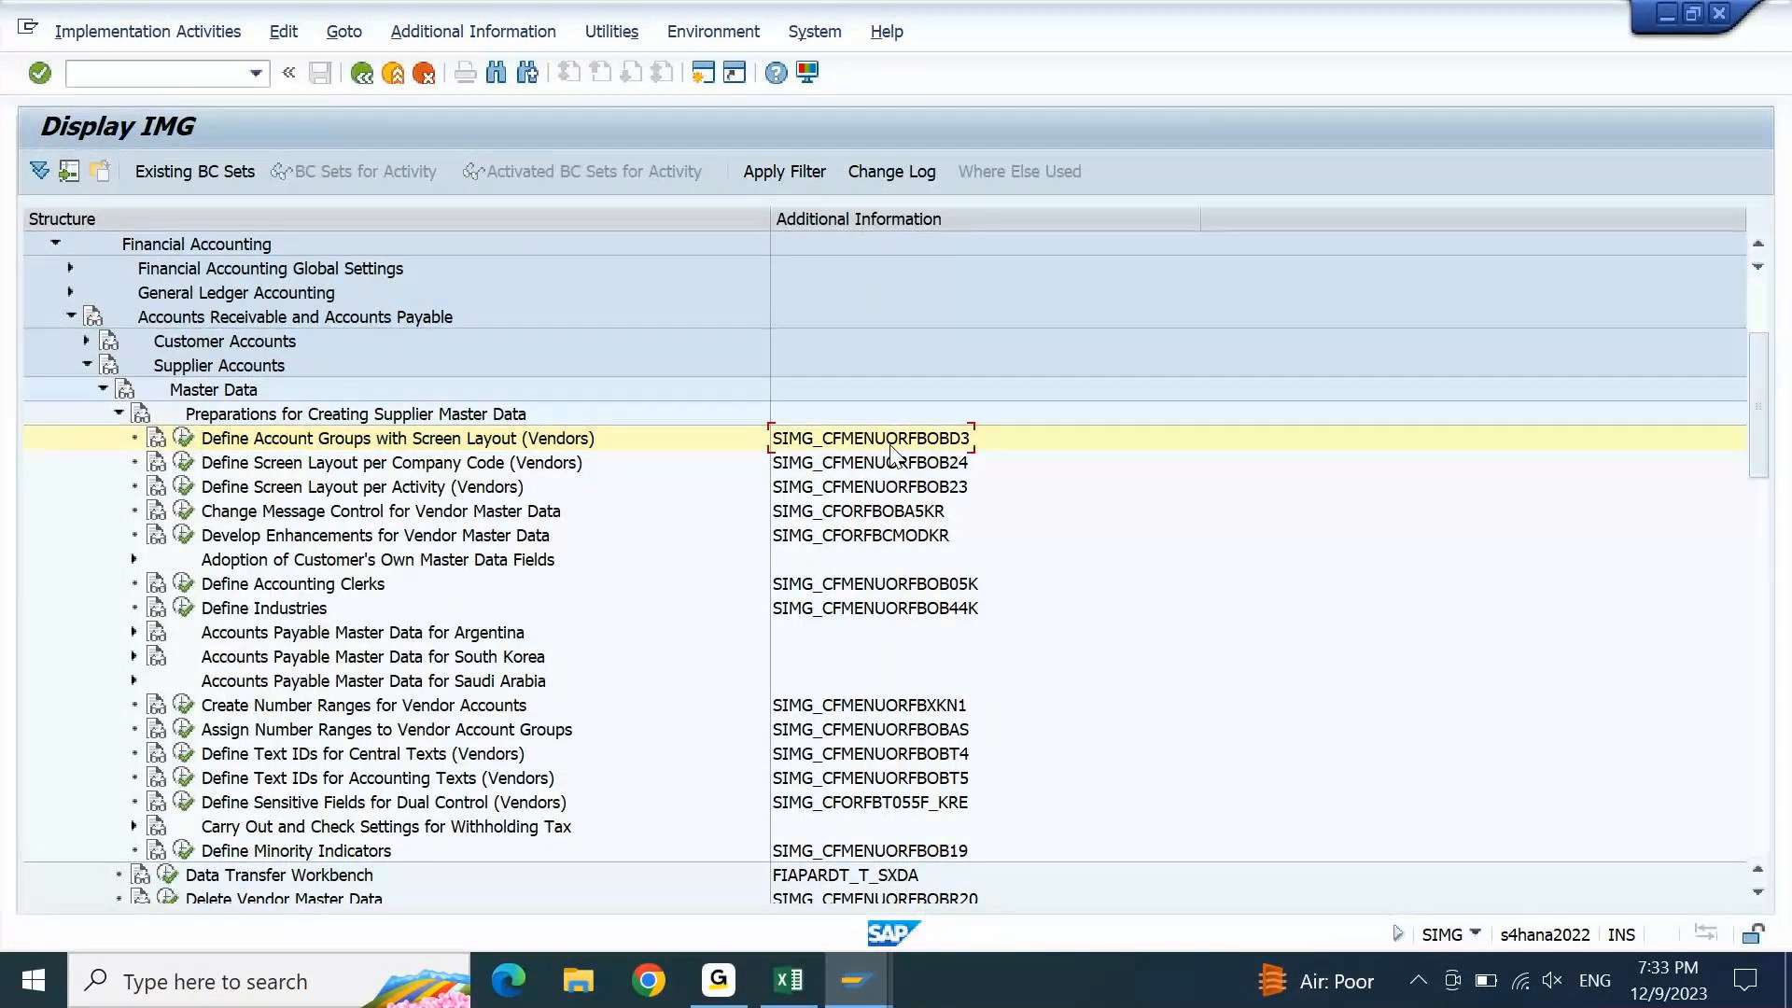
left_click(444, 441)
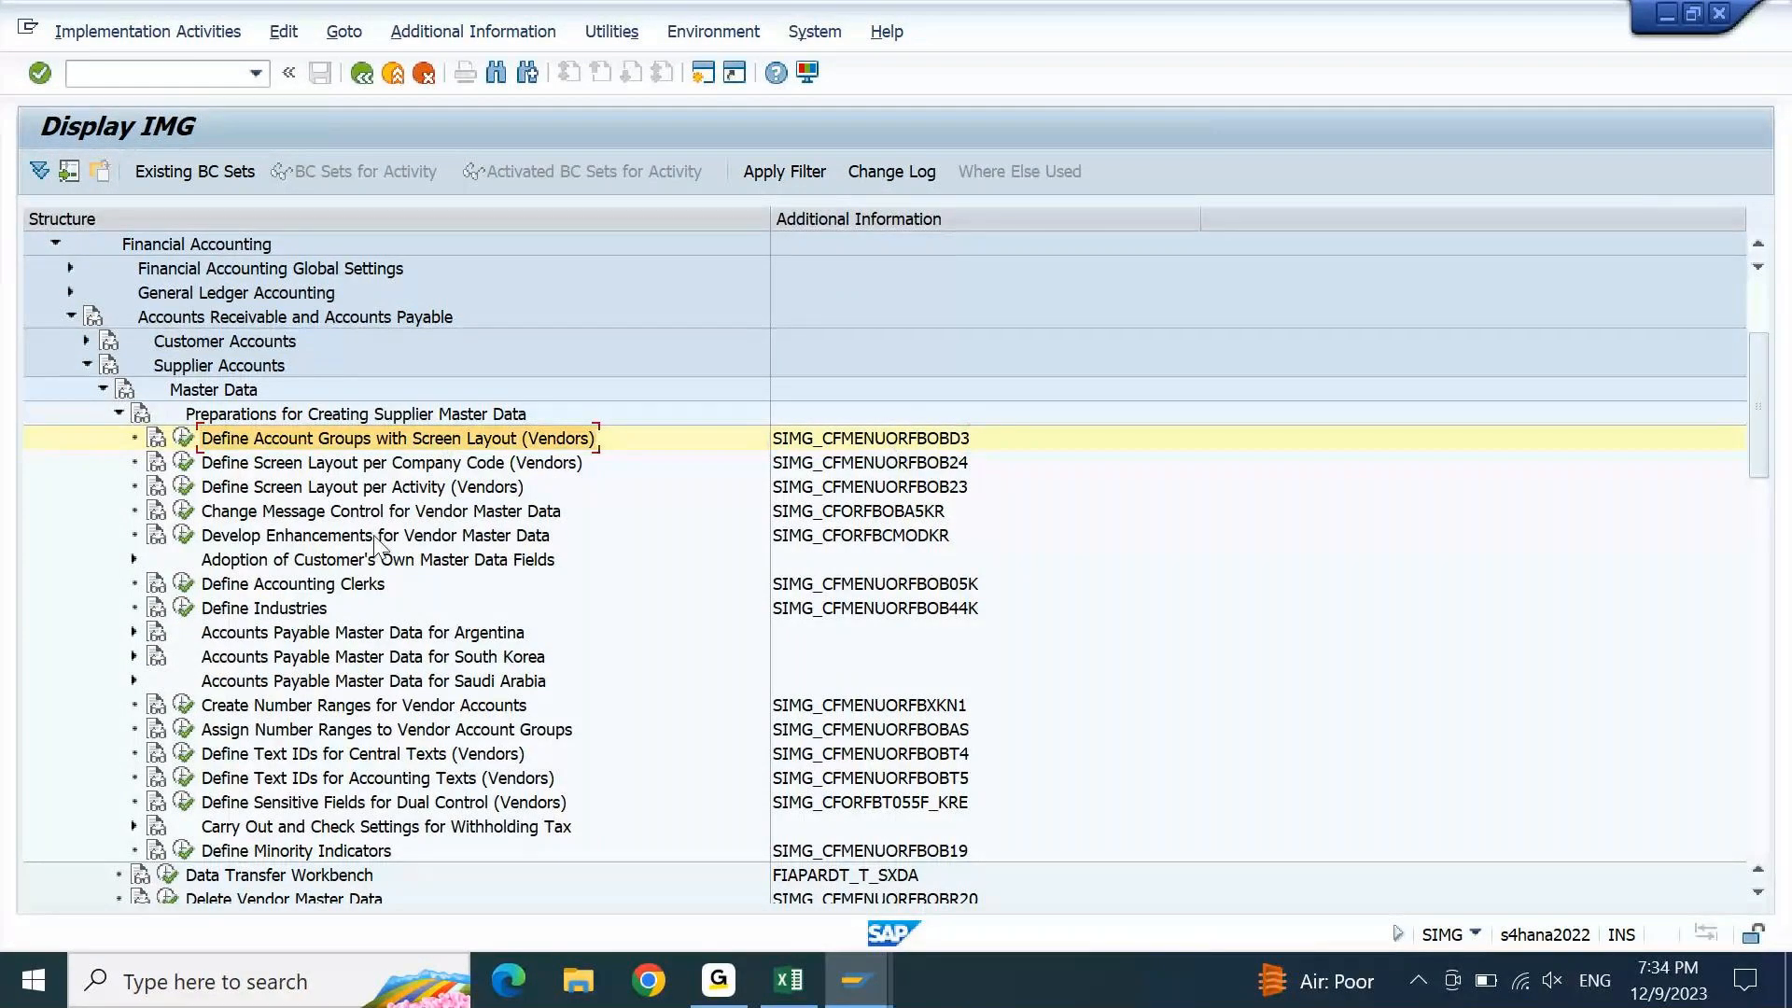
Copy the activity name "Create Number Ranges for Vendor Accounts" from the SAP IMG into cell A1298 of the Excel sheet
left_click(295, 707)
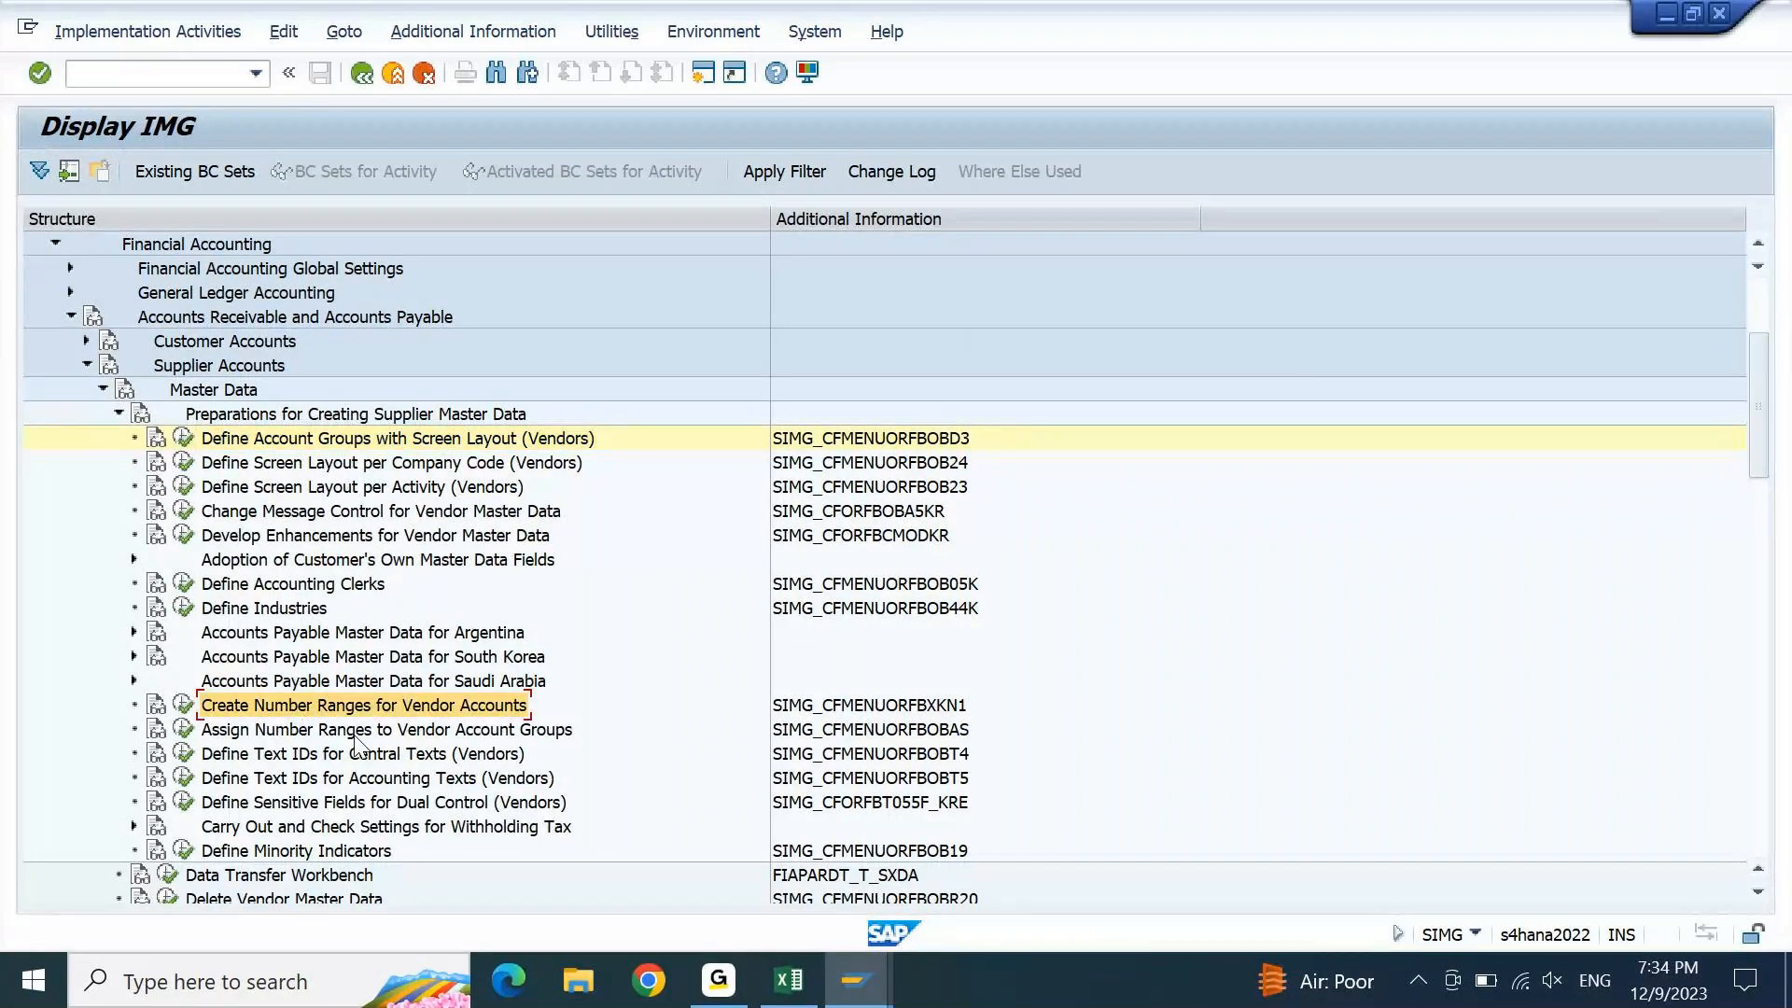
left_click(791, 982)
key("Down")
key("Left")
key("Left")
key("Left")
type("Create Number Ranges for Vendor Accounts")
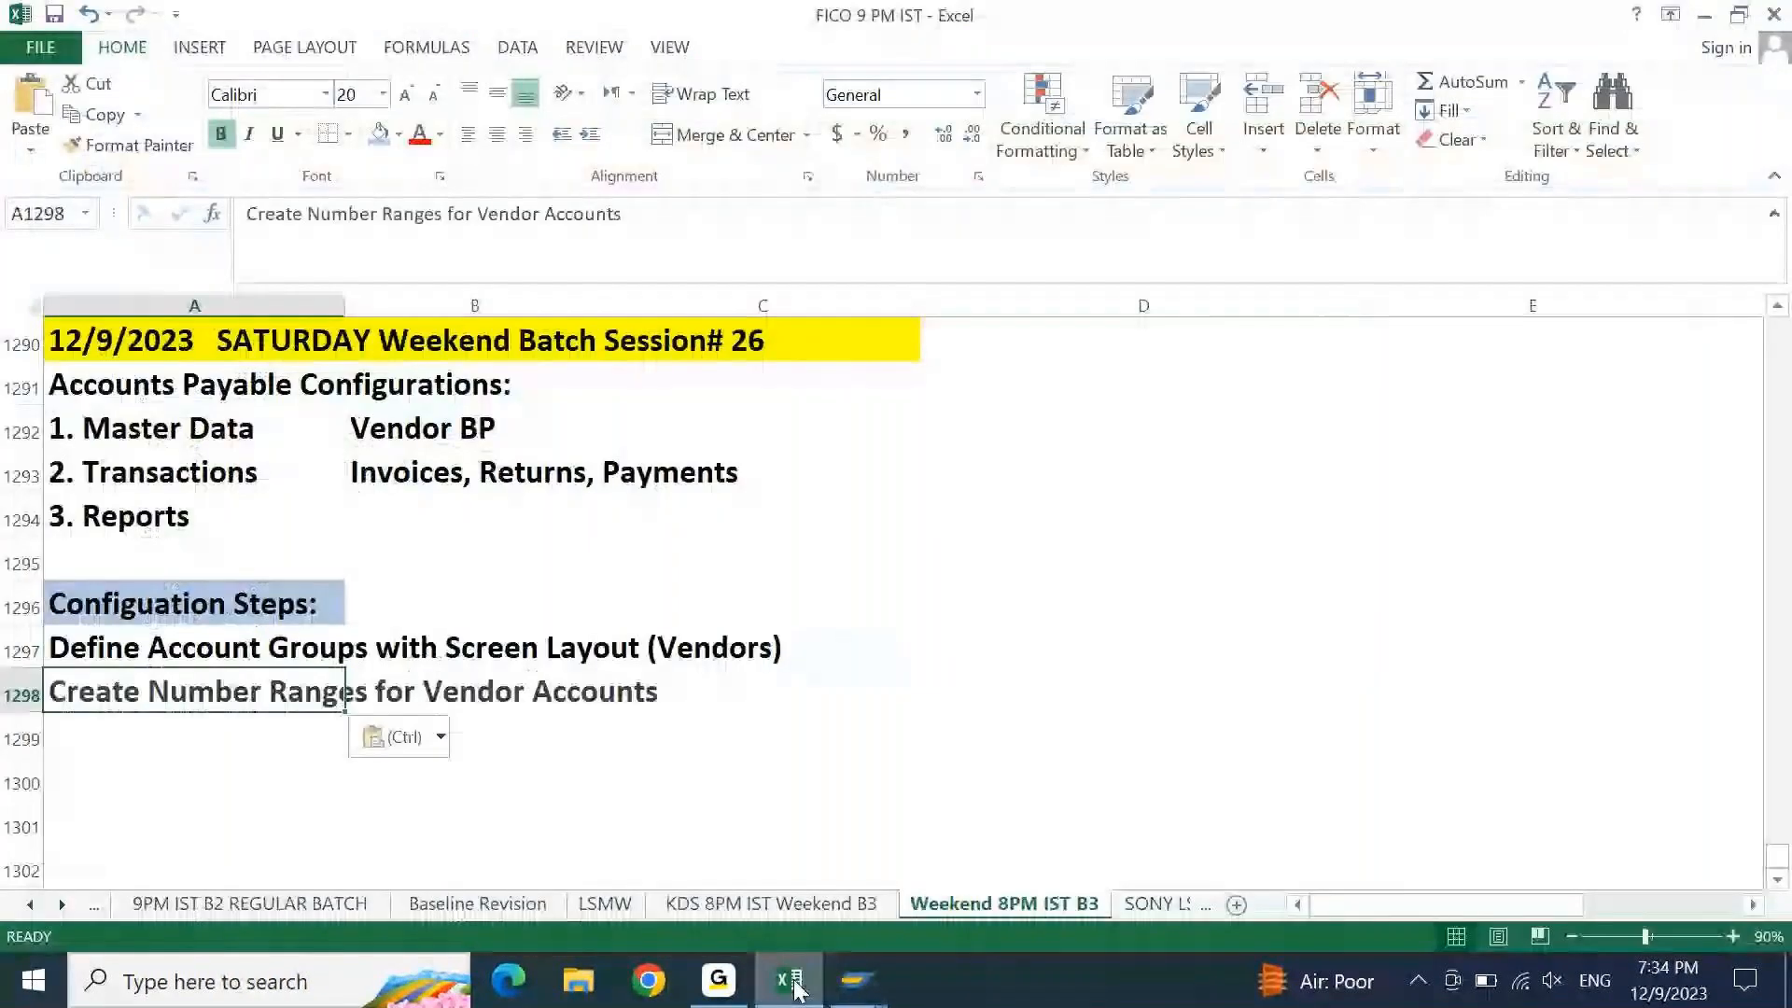
Enter the transaction codes OBD3 in cell D1297 and XKN1 in cell D1298 beside their configuration steps
key("Up")
key("Right")
key("Right")
key("Right")
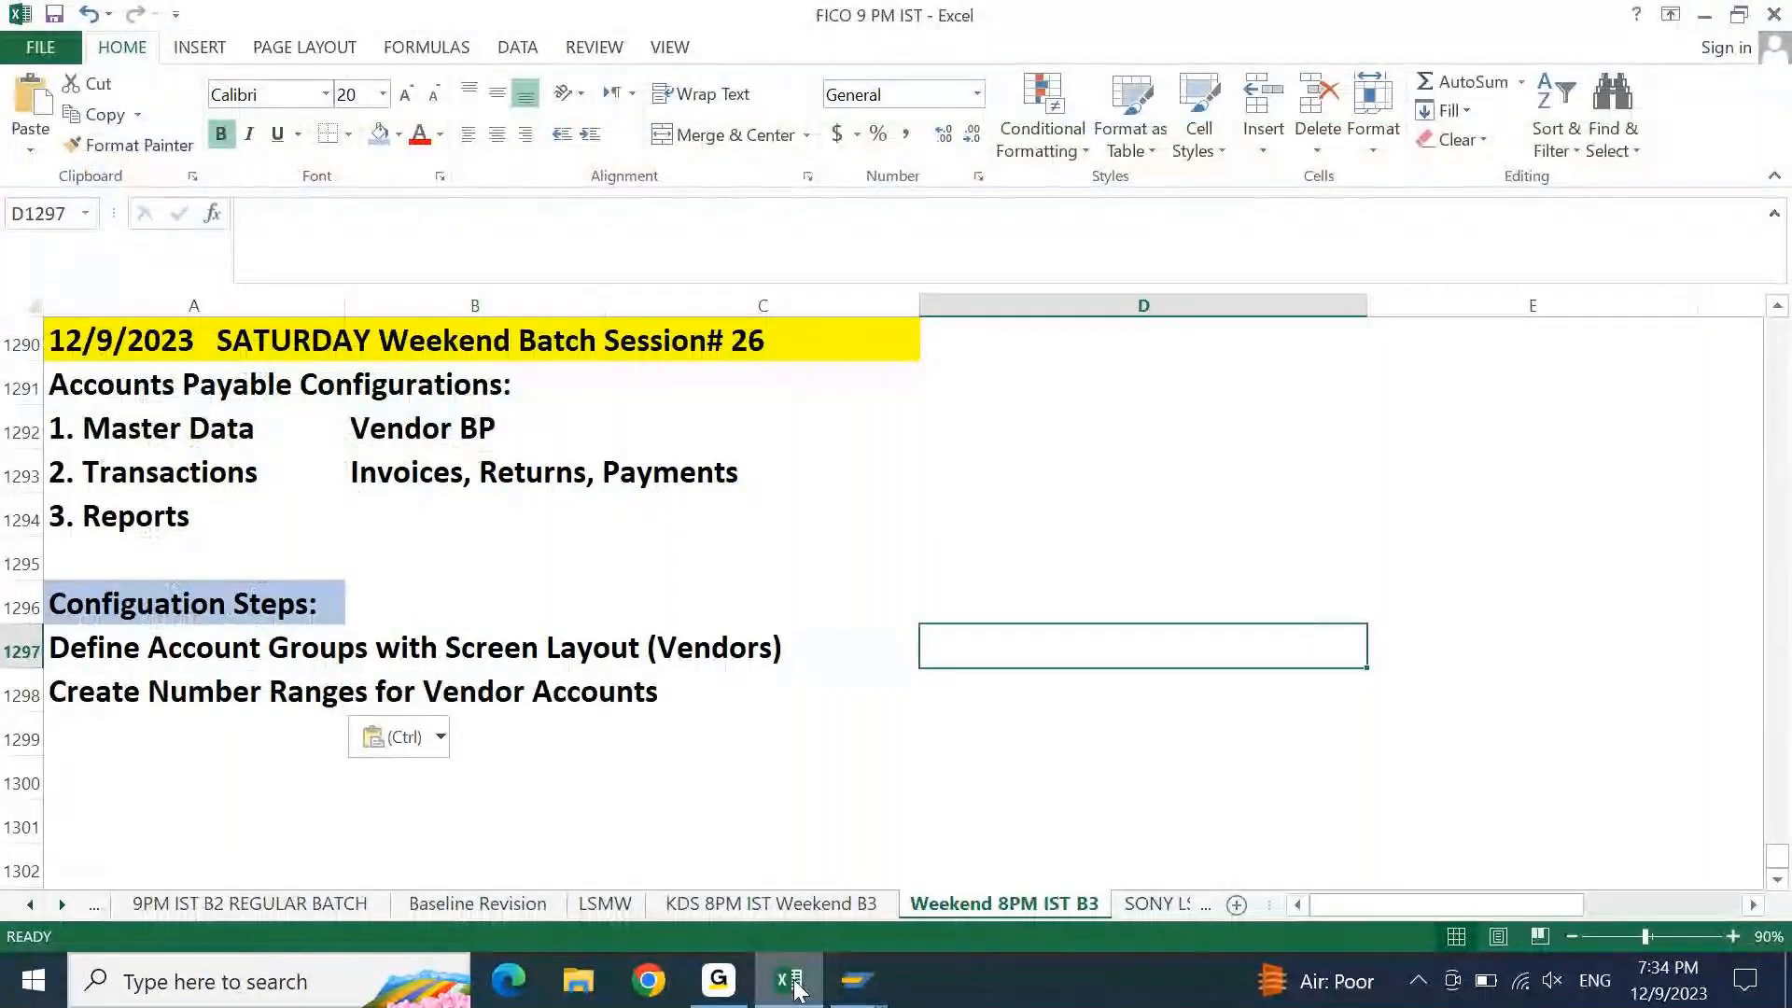
type("OBD3")
key("Return")
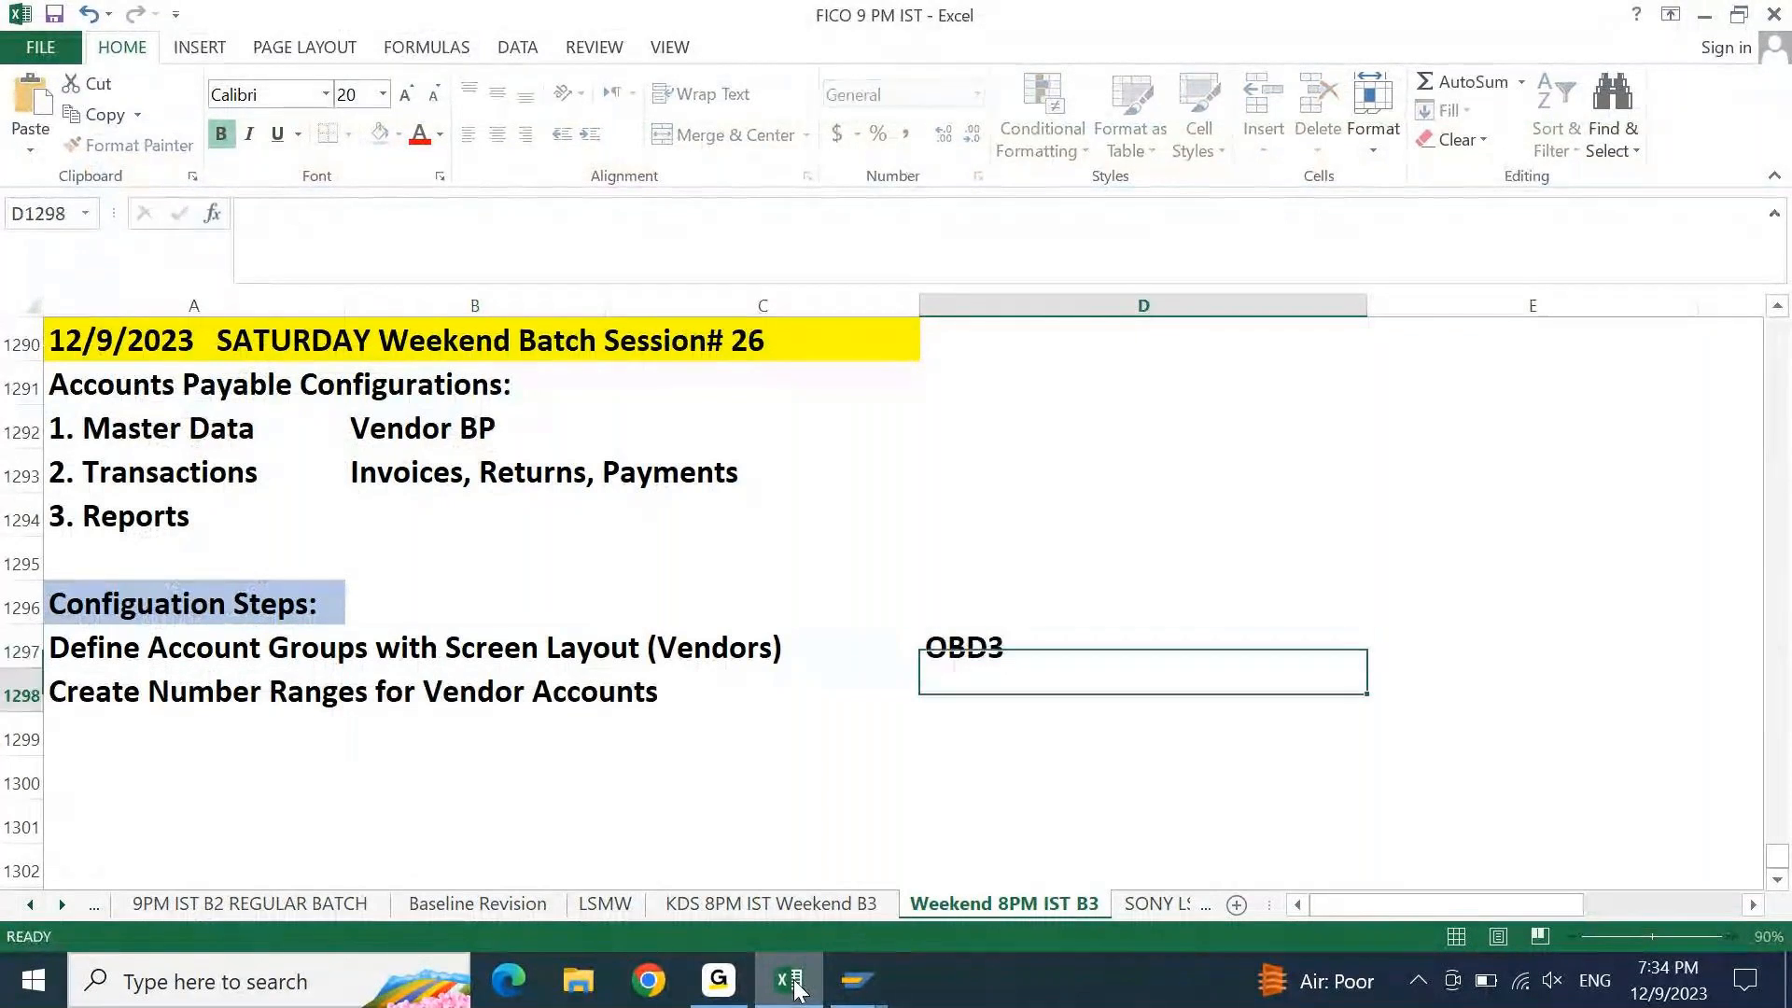
type("XKN1")
key("Return")
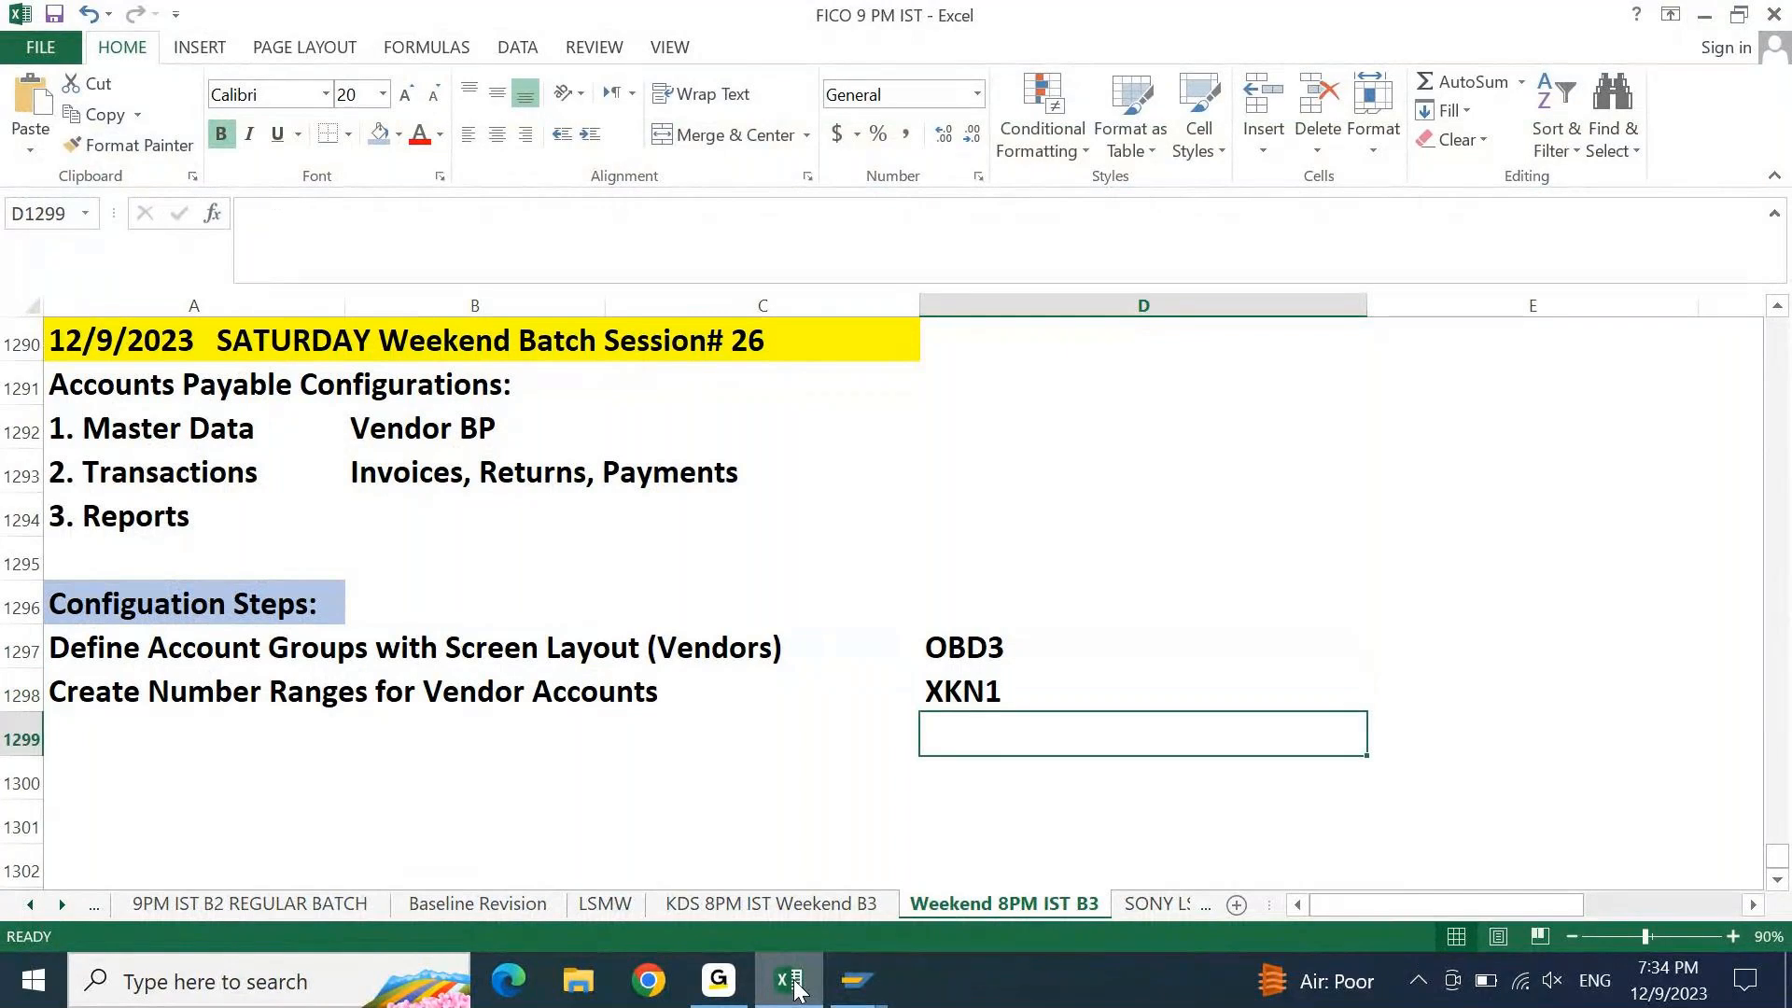
Copy "Assign Number Ranges to Vendor Account Groups" from the SAP IMG into cell A1299 and check its activity key
key("Home")
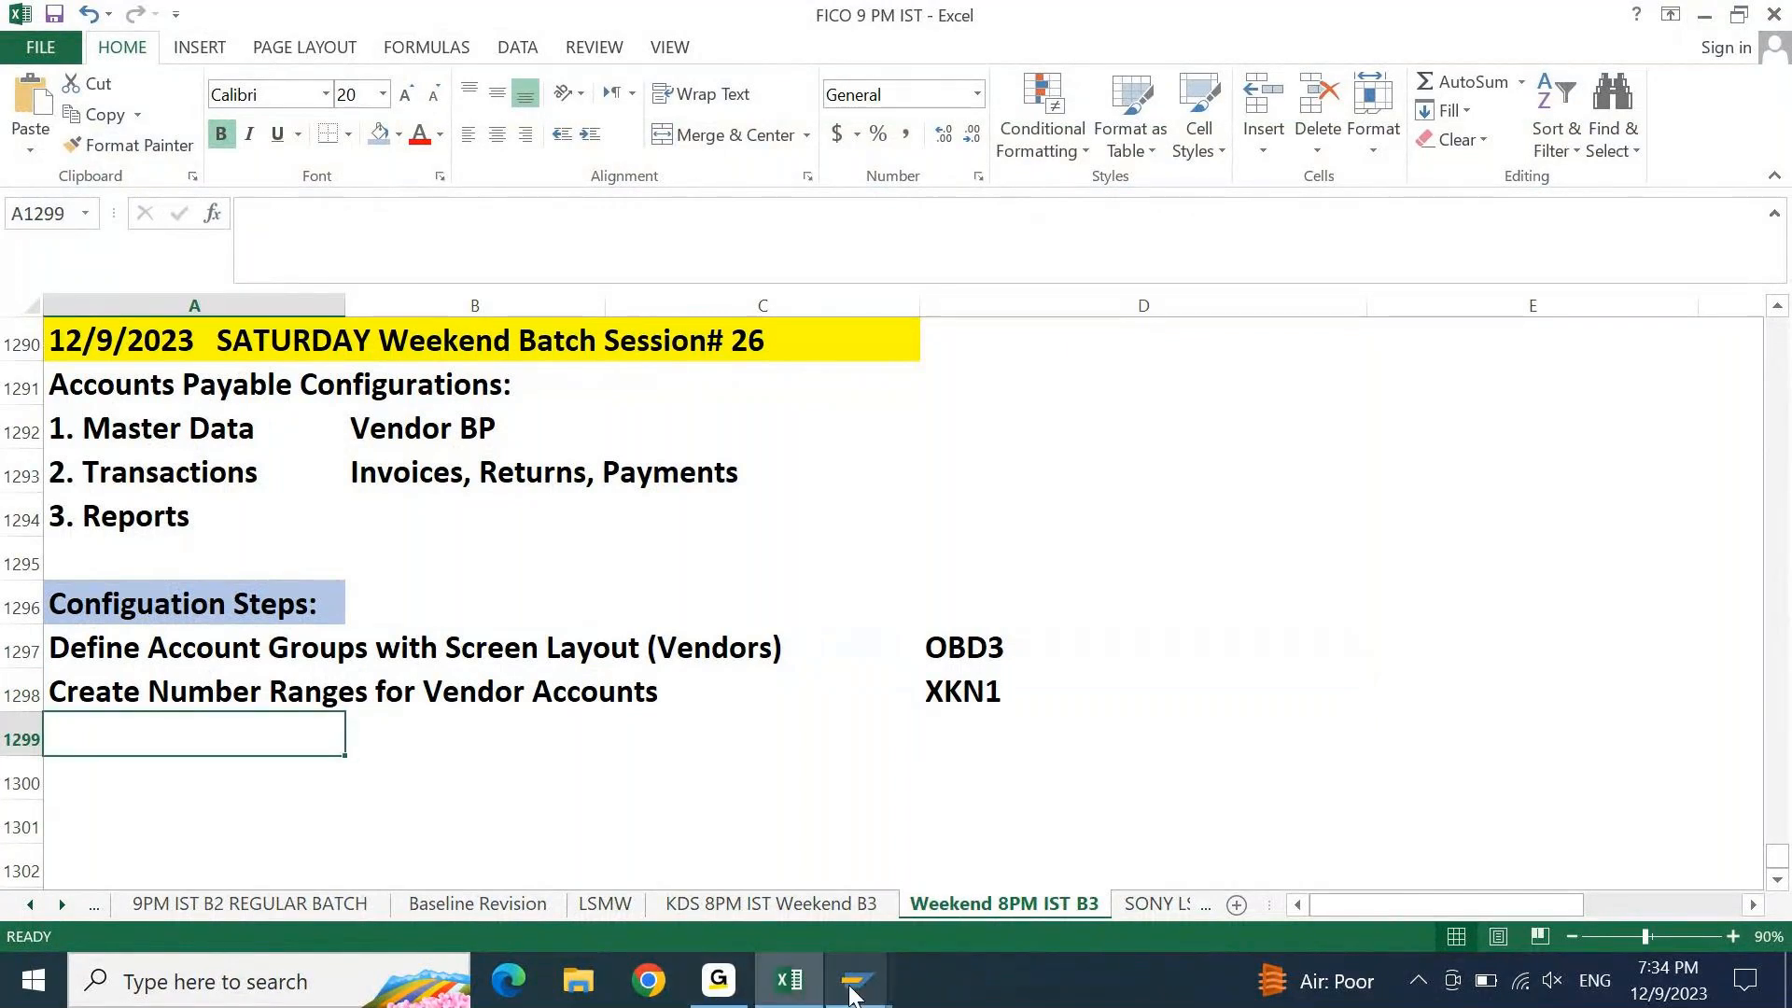
mouse_move(851, 991)
left_click(934, 870)
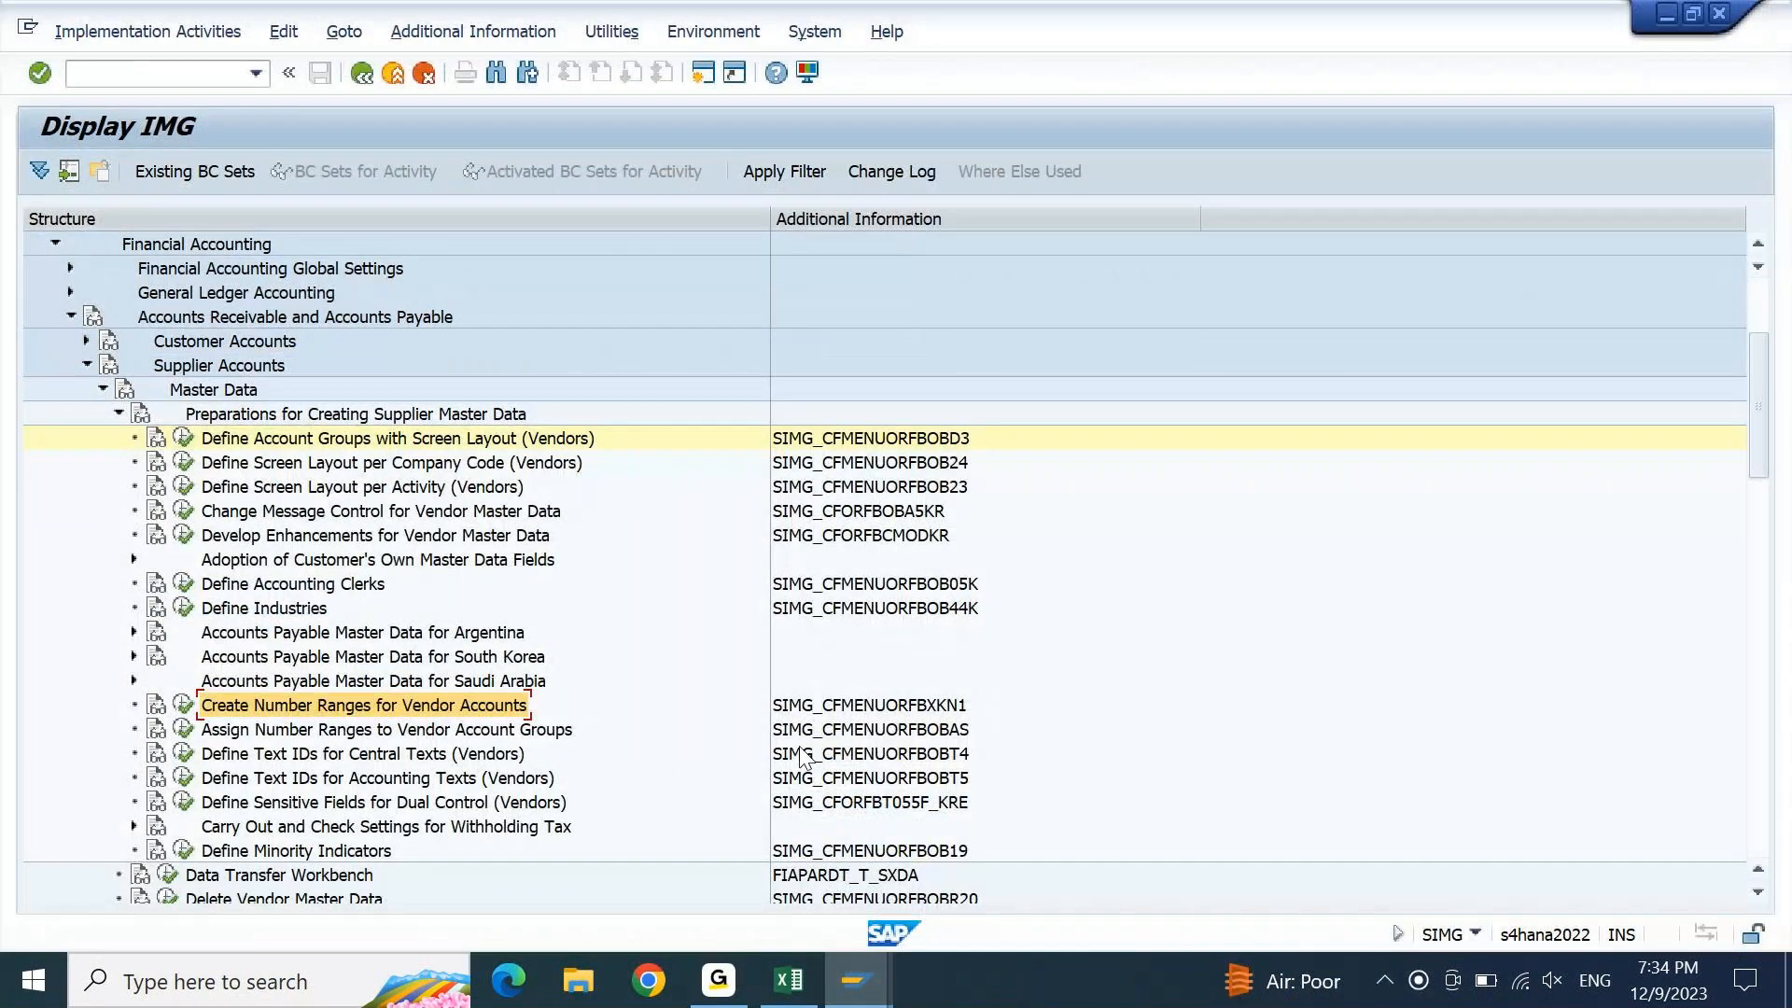
left_click(358, 732)
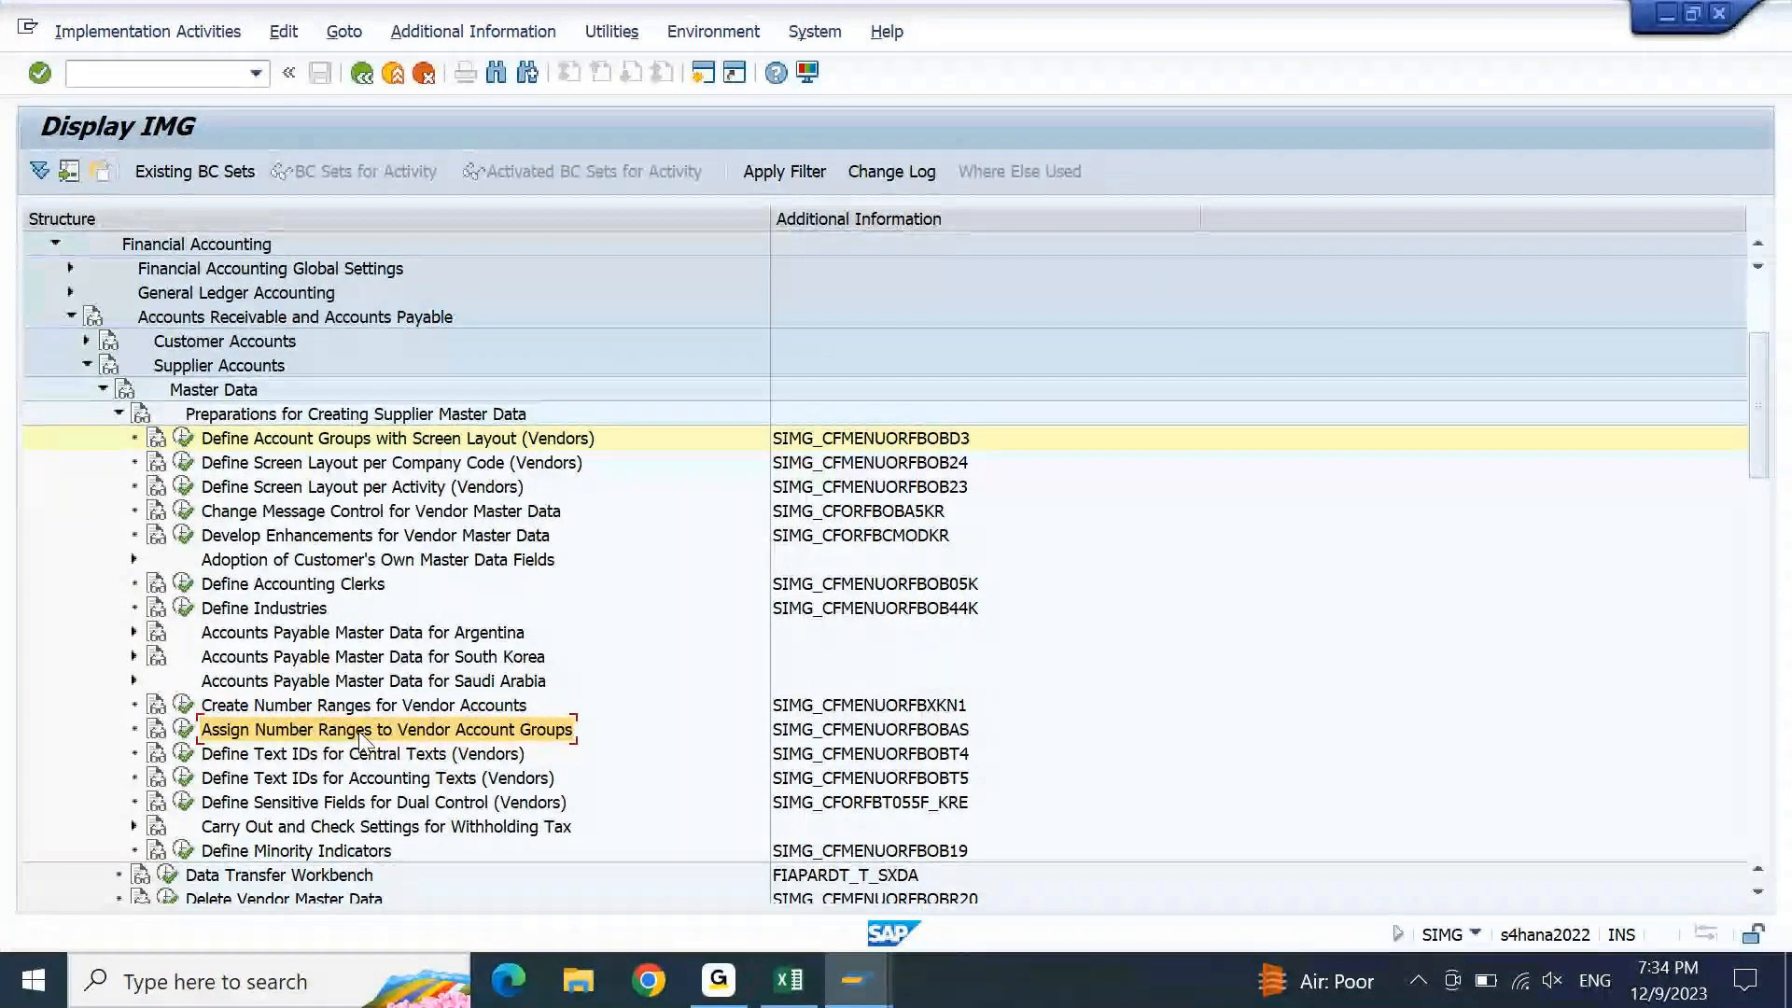
left_click(892, 739)
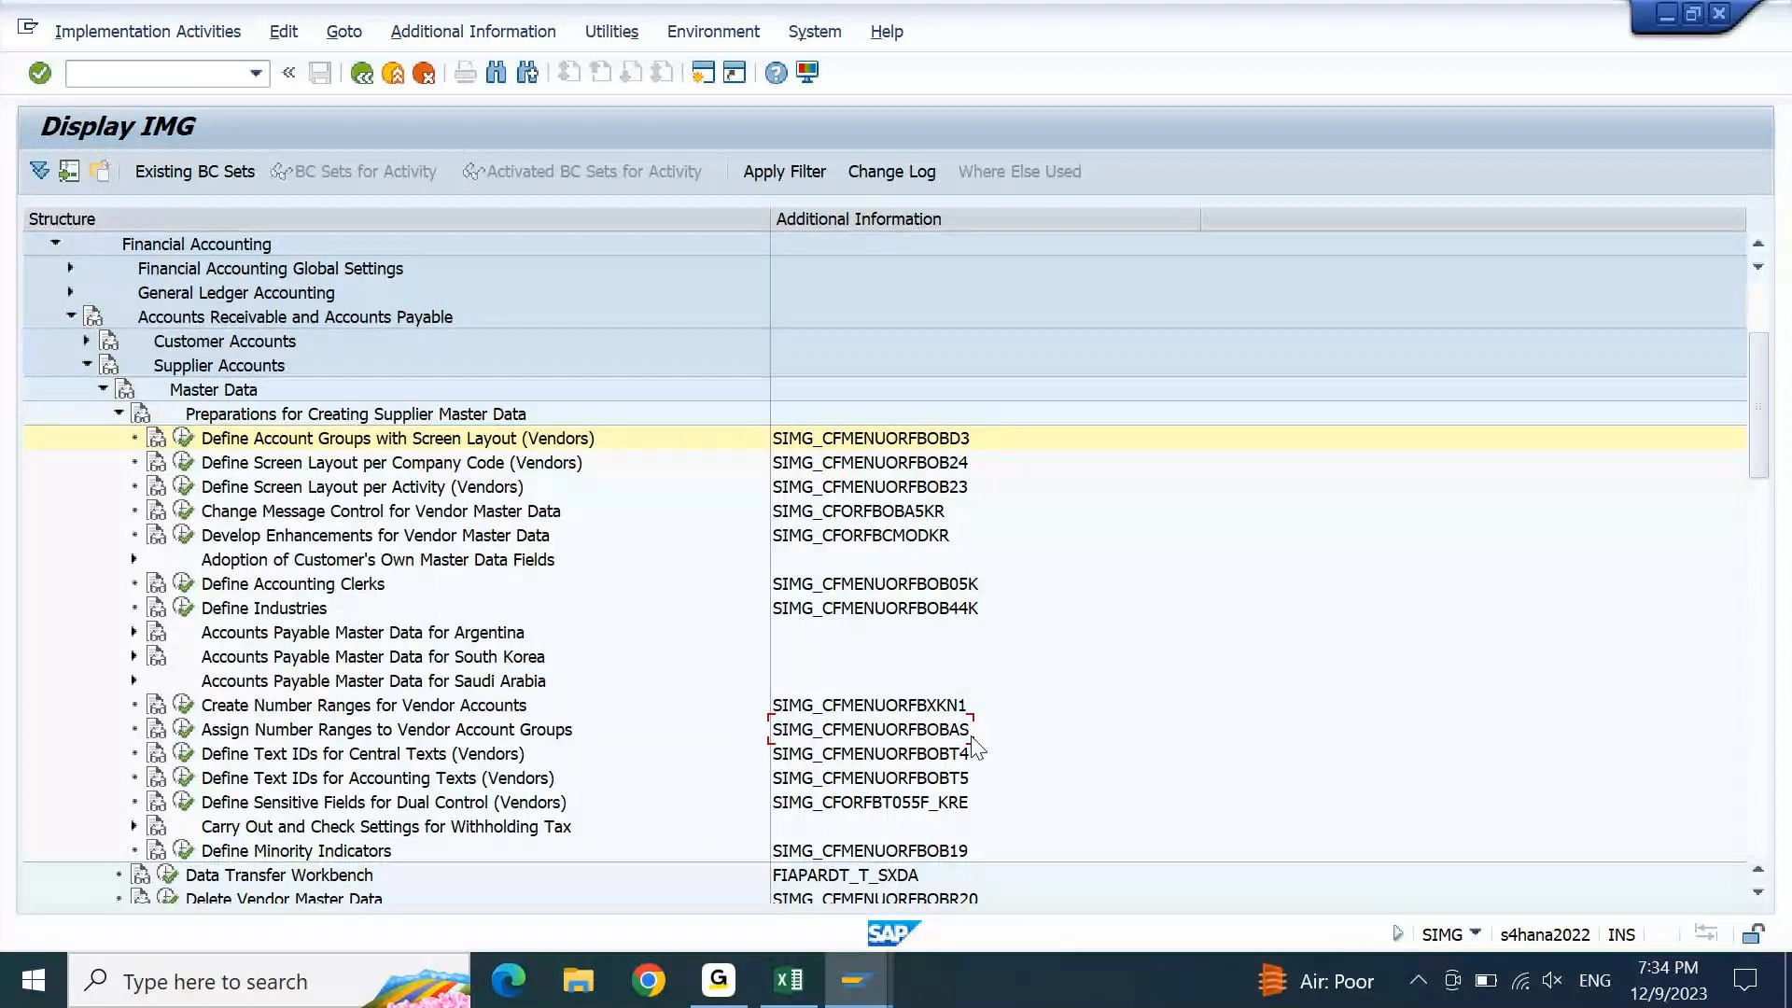
left_click(786, 998)
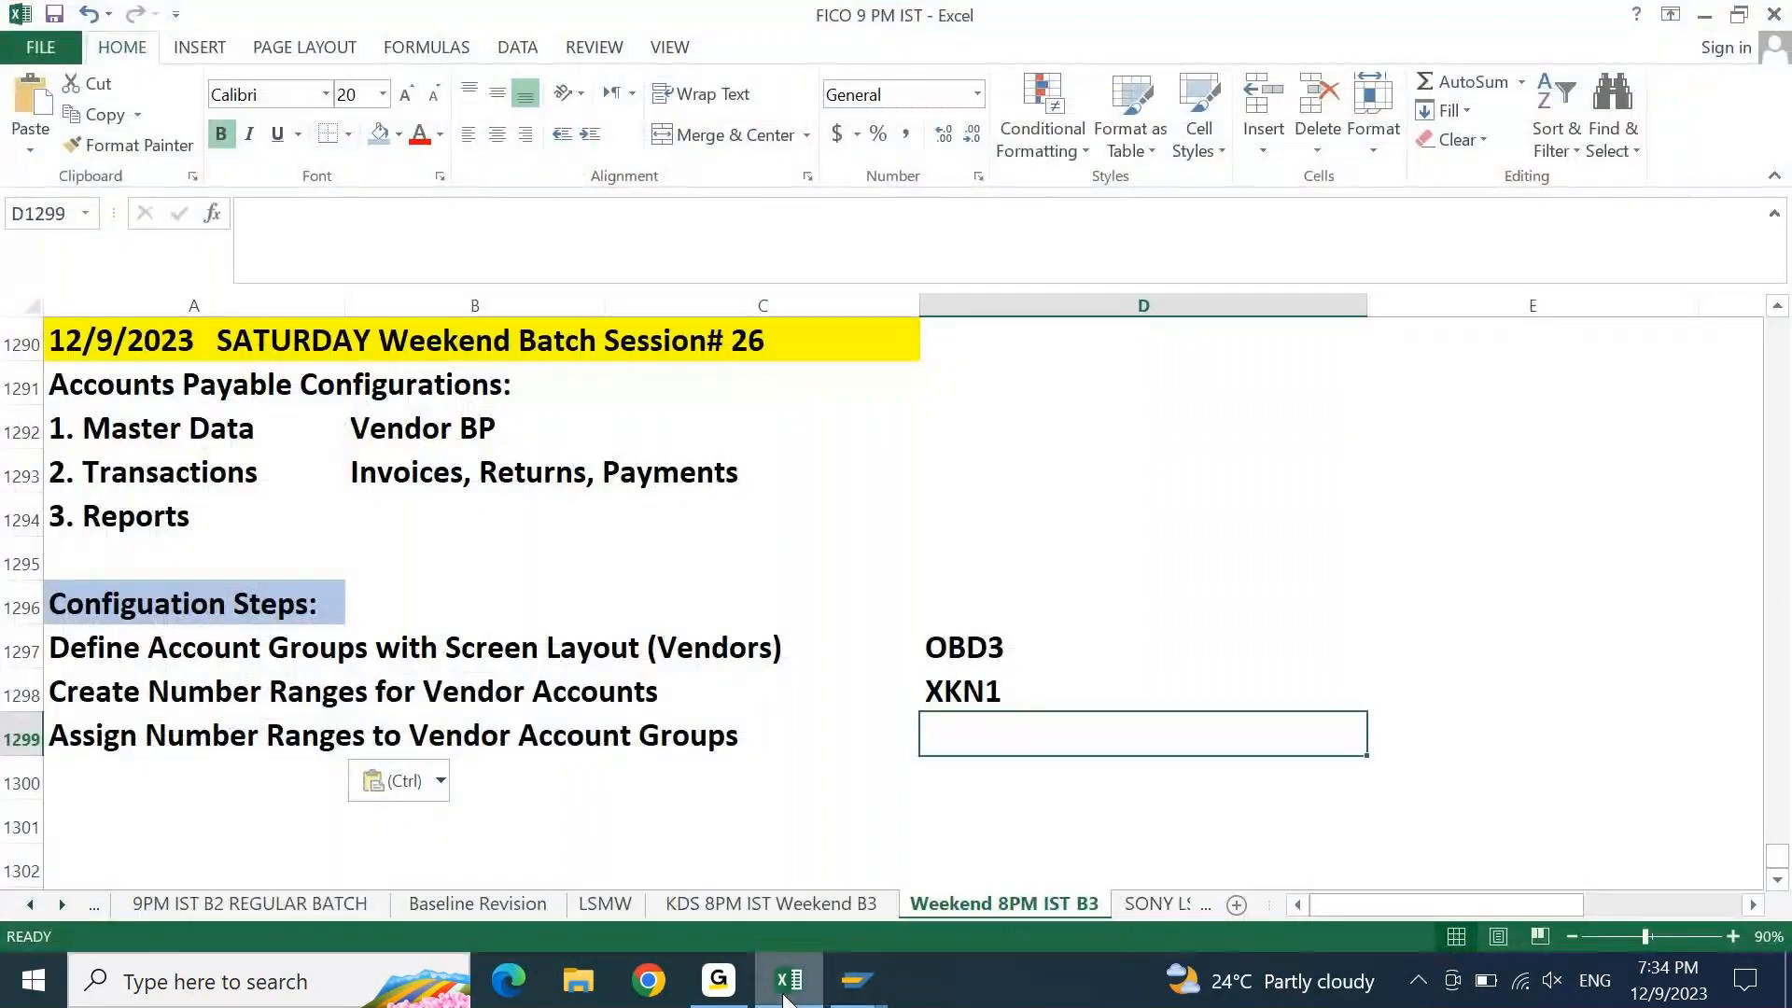
Enter the transaction code OBAS in cell D1299 and save the workbook
type("OBAS")
key("Return")
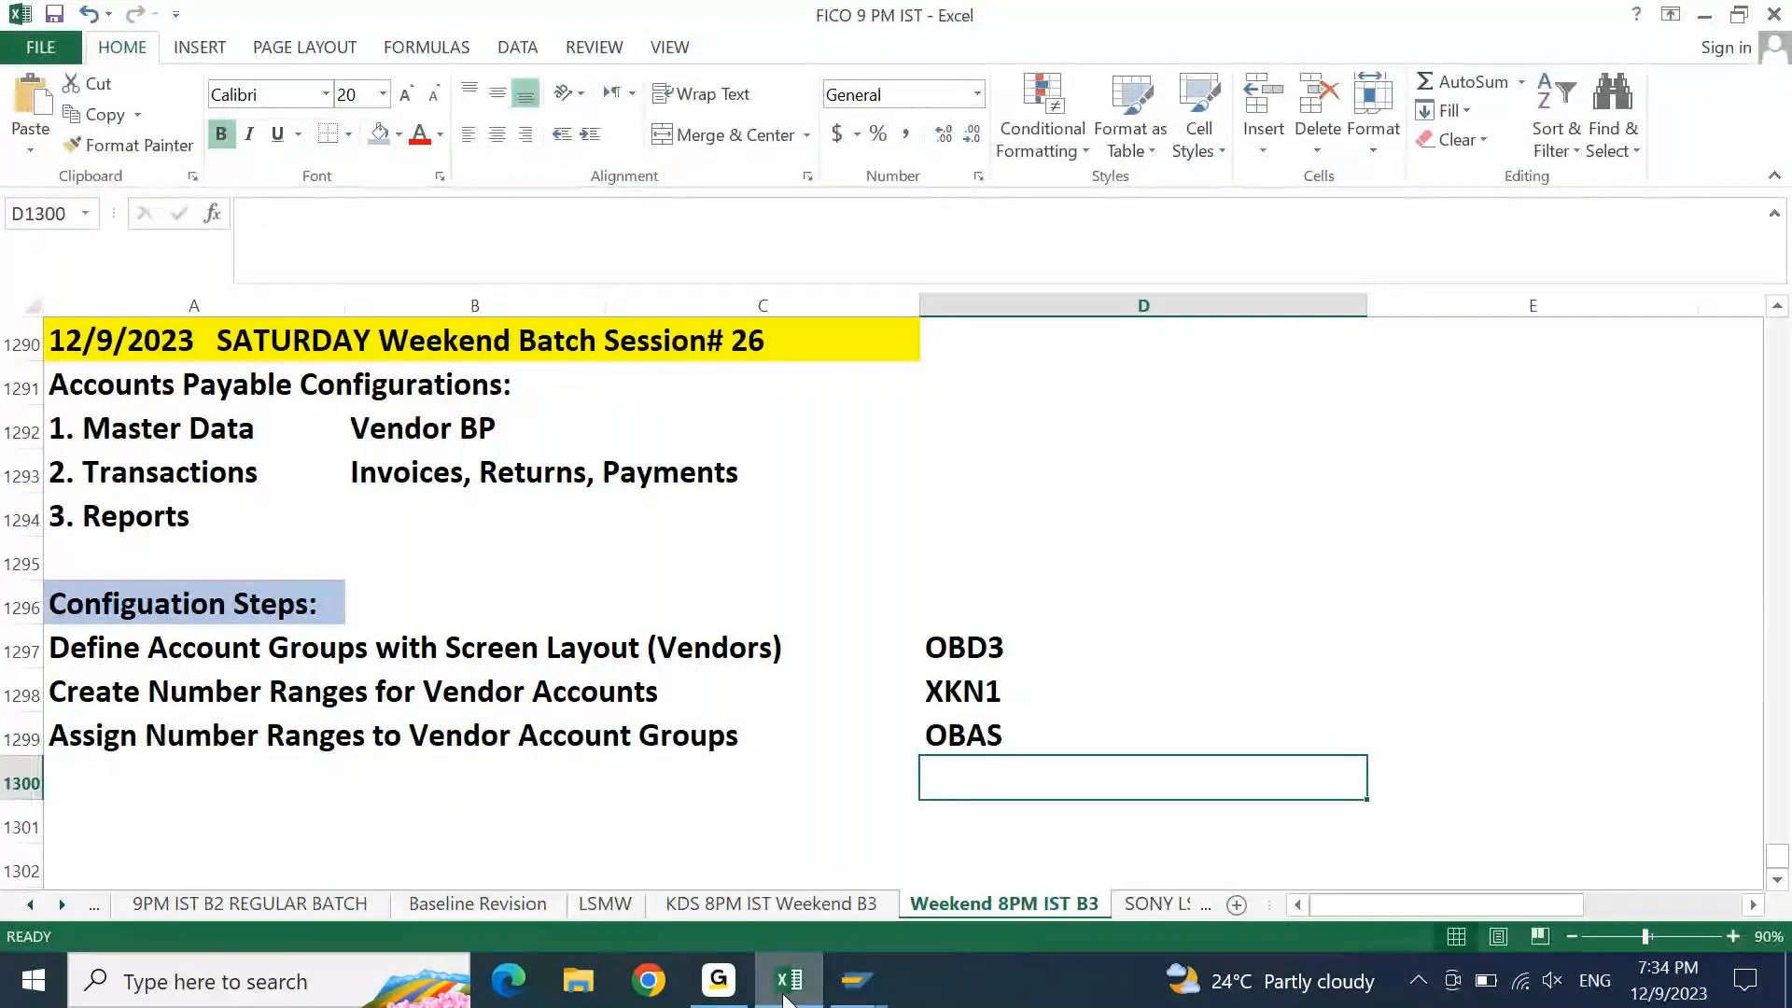
key("Home")
key("Up")
key("ctrl+s")
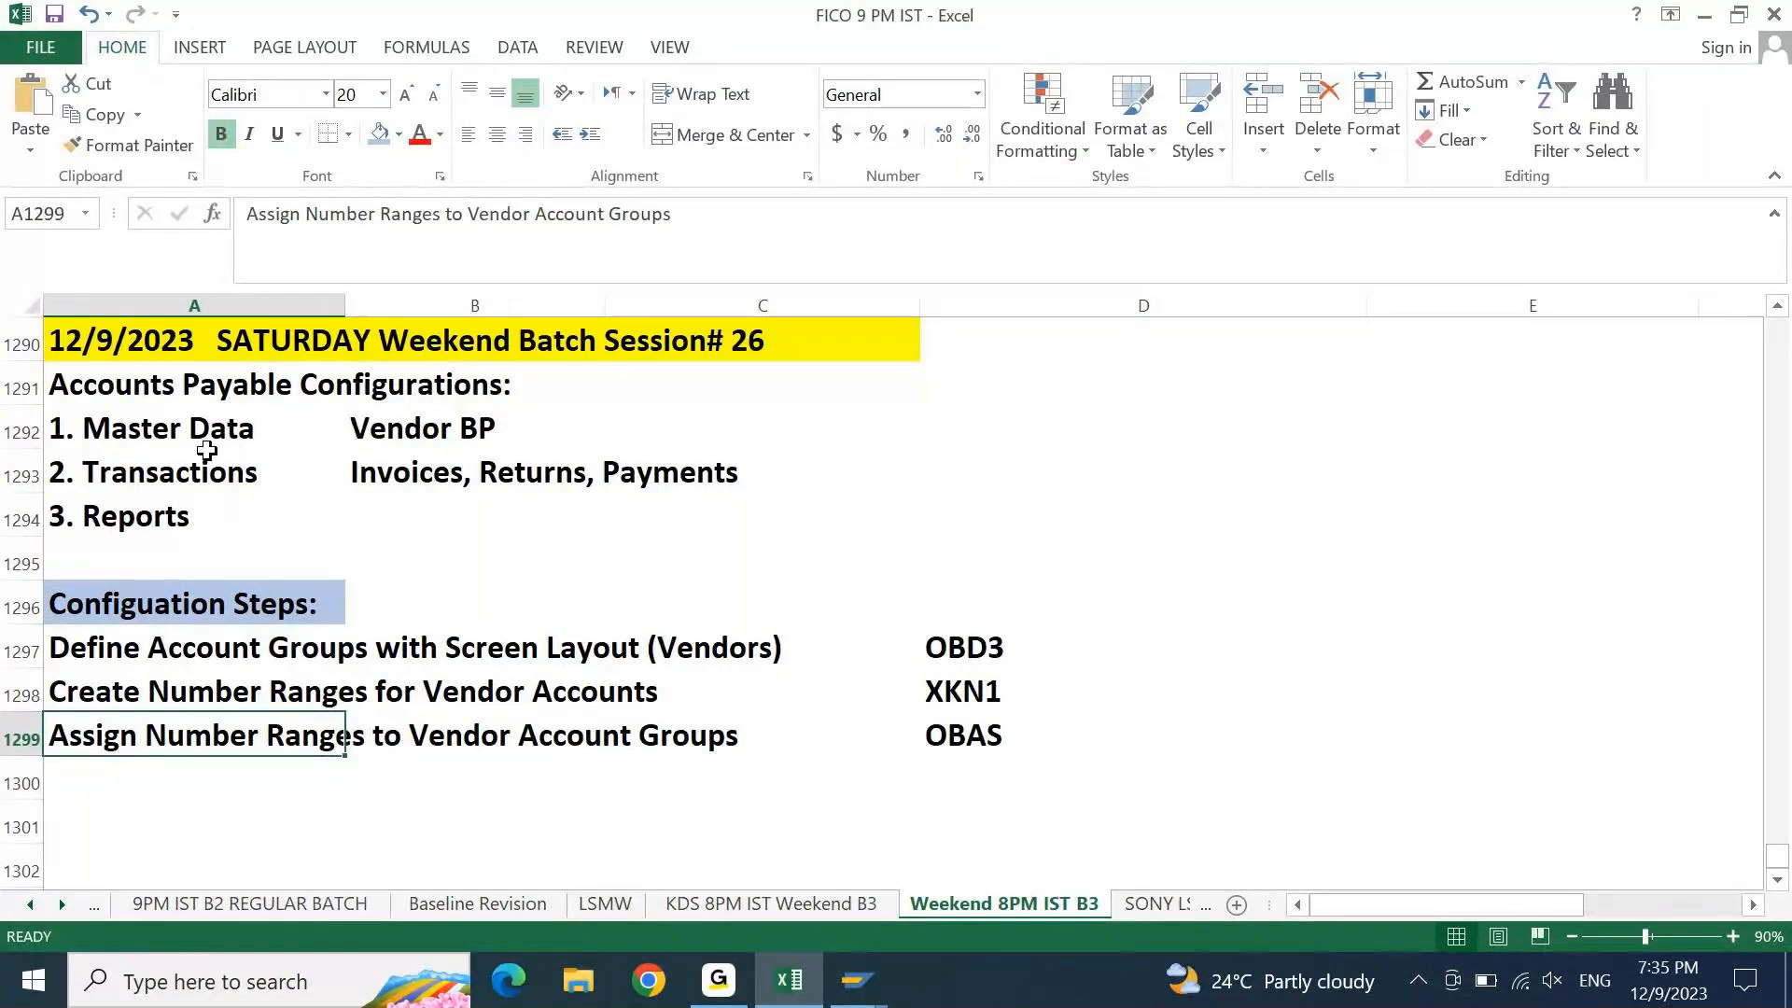
Enter the heading "Balance Sheet" in cell A1302, below the list of configuration steps
left_click(338, 431)
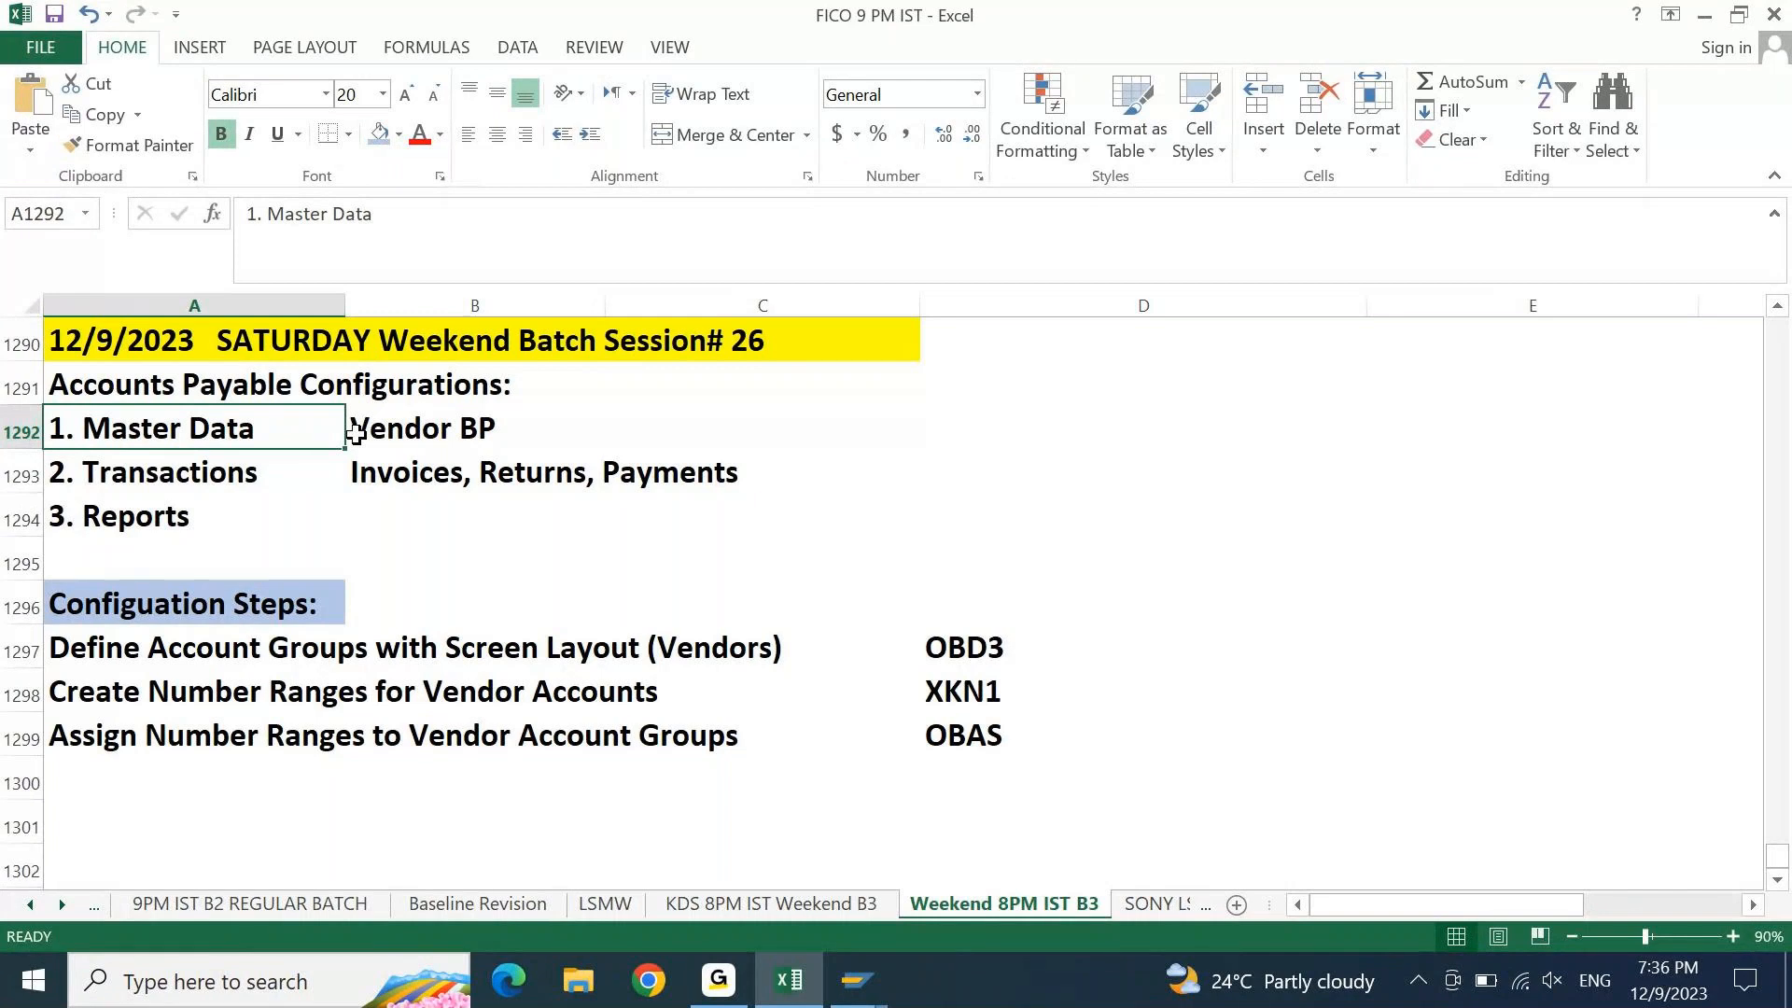
key("Down")
key("Down")
key("Down")
key("Down")
key("Down")
key("Down")
key("Down")
key("Down")
key("Down")
key("Down")
key("Down")
key("Down")
key("Down")
key("Down")
key("Down")
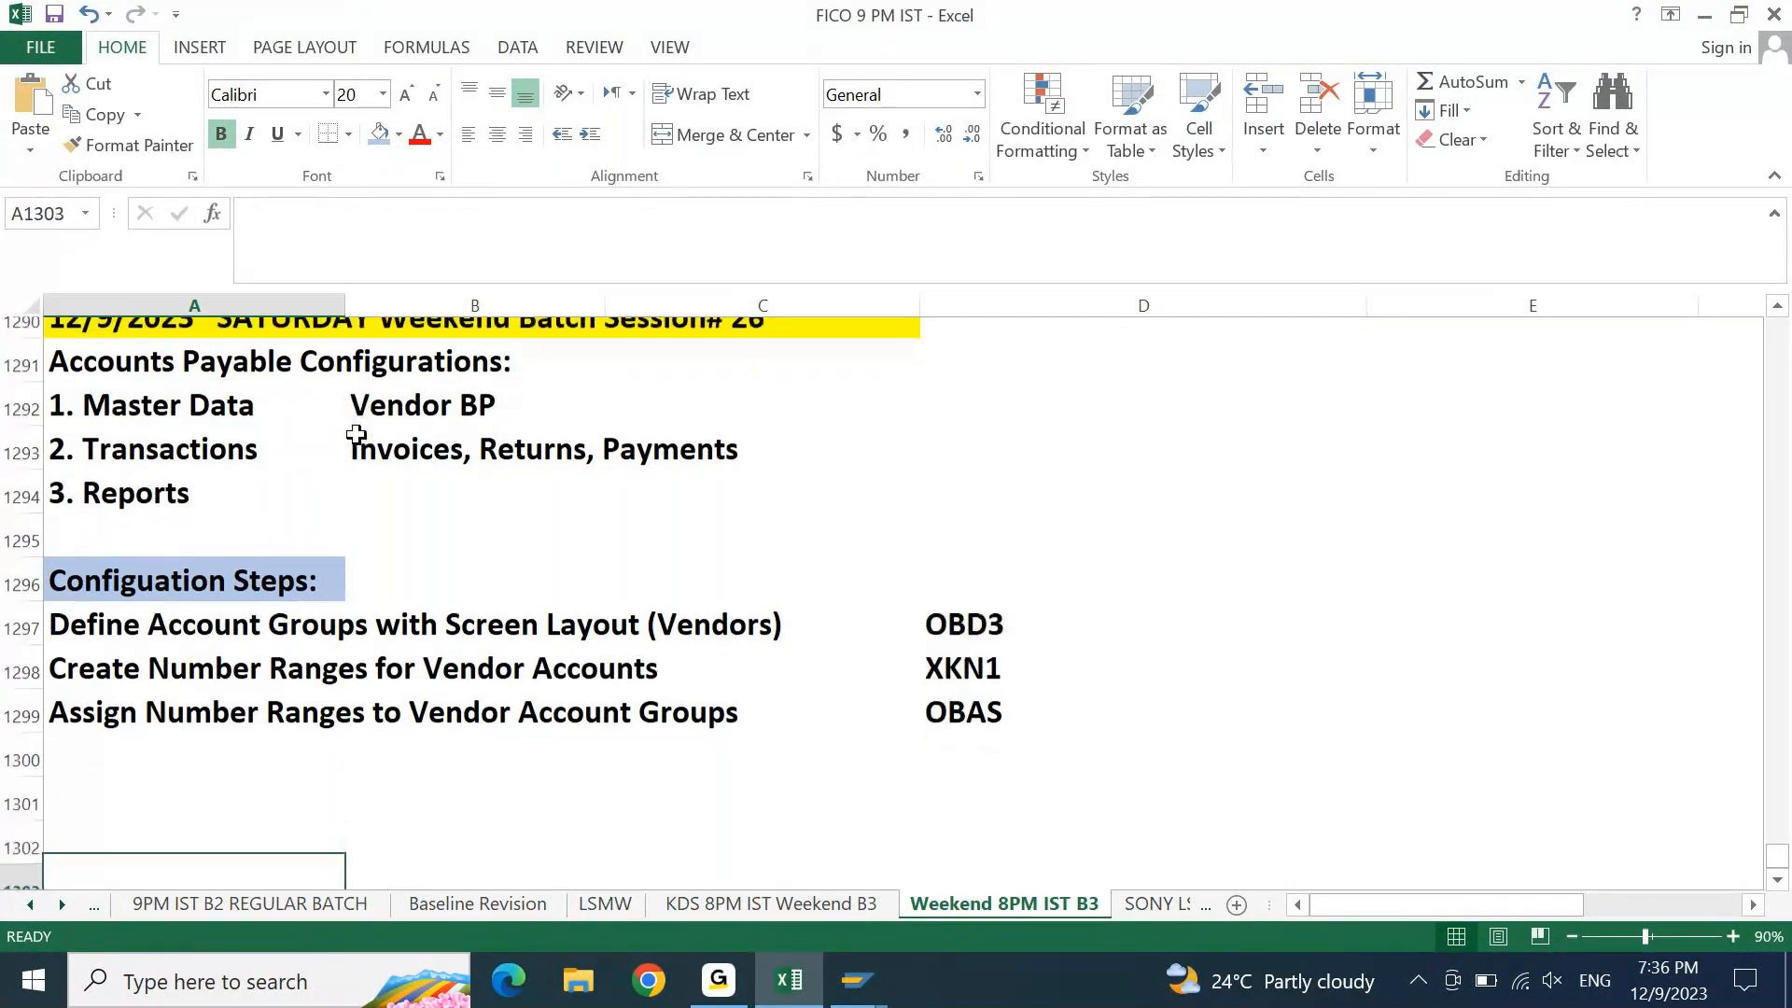
key("Up")
key("Up")
key("Up")
key("Up")
key("Up")
key("Up")
key("Up")
key("Up")
key("Right")
key("Right")
key("Right")
key("Right")
key("Down")
key("Down")
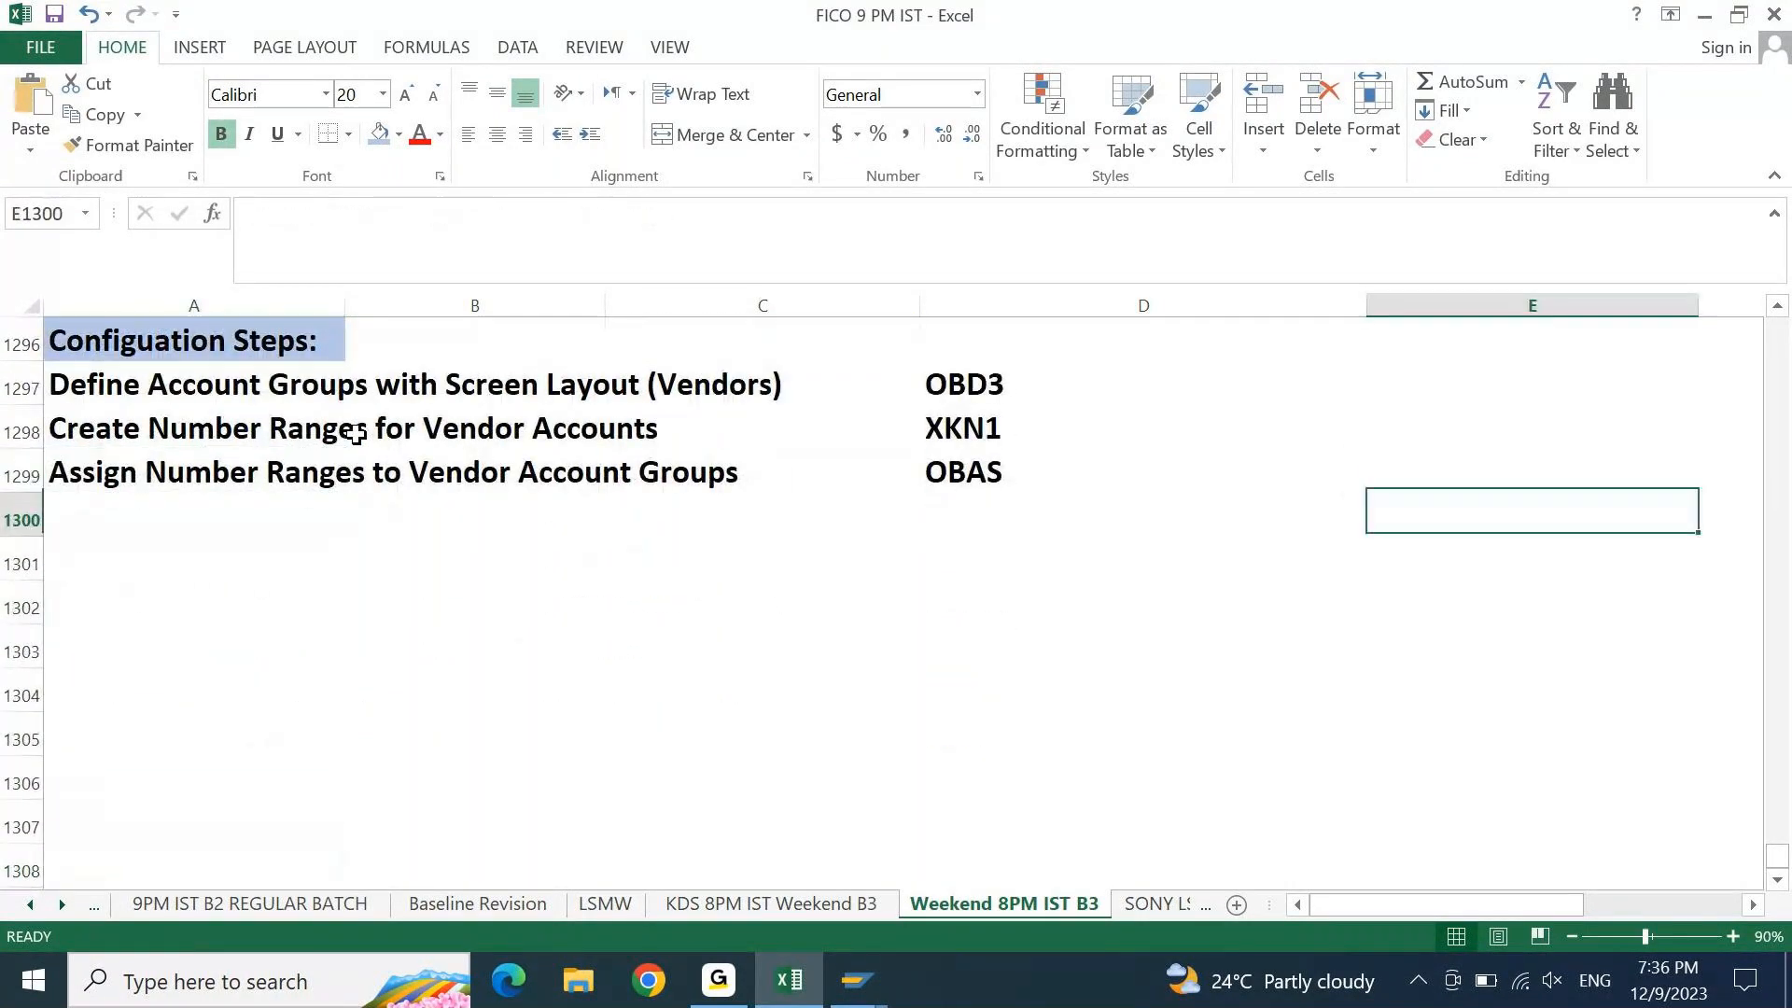
key("Left")
key("Home")
key("Down")
type("Balance Sheet")
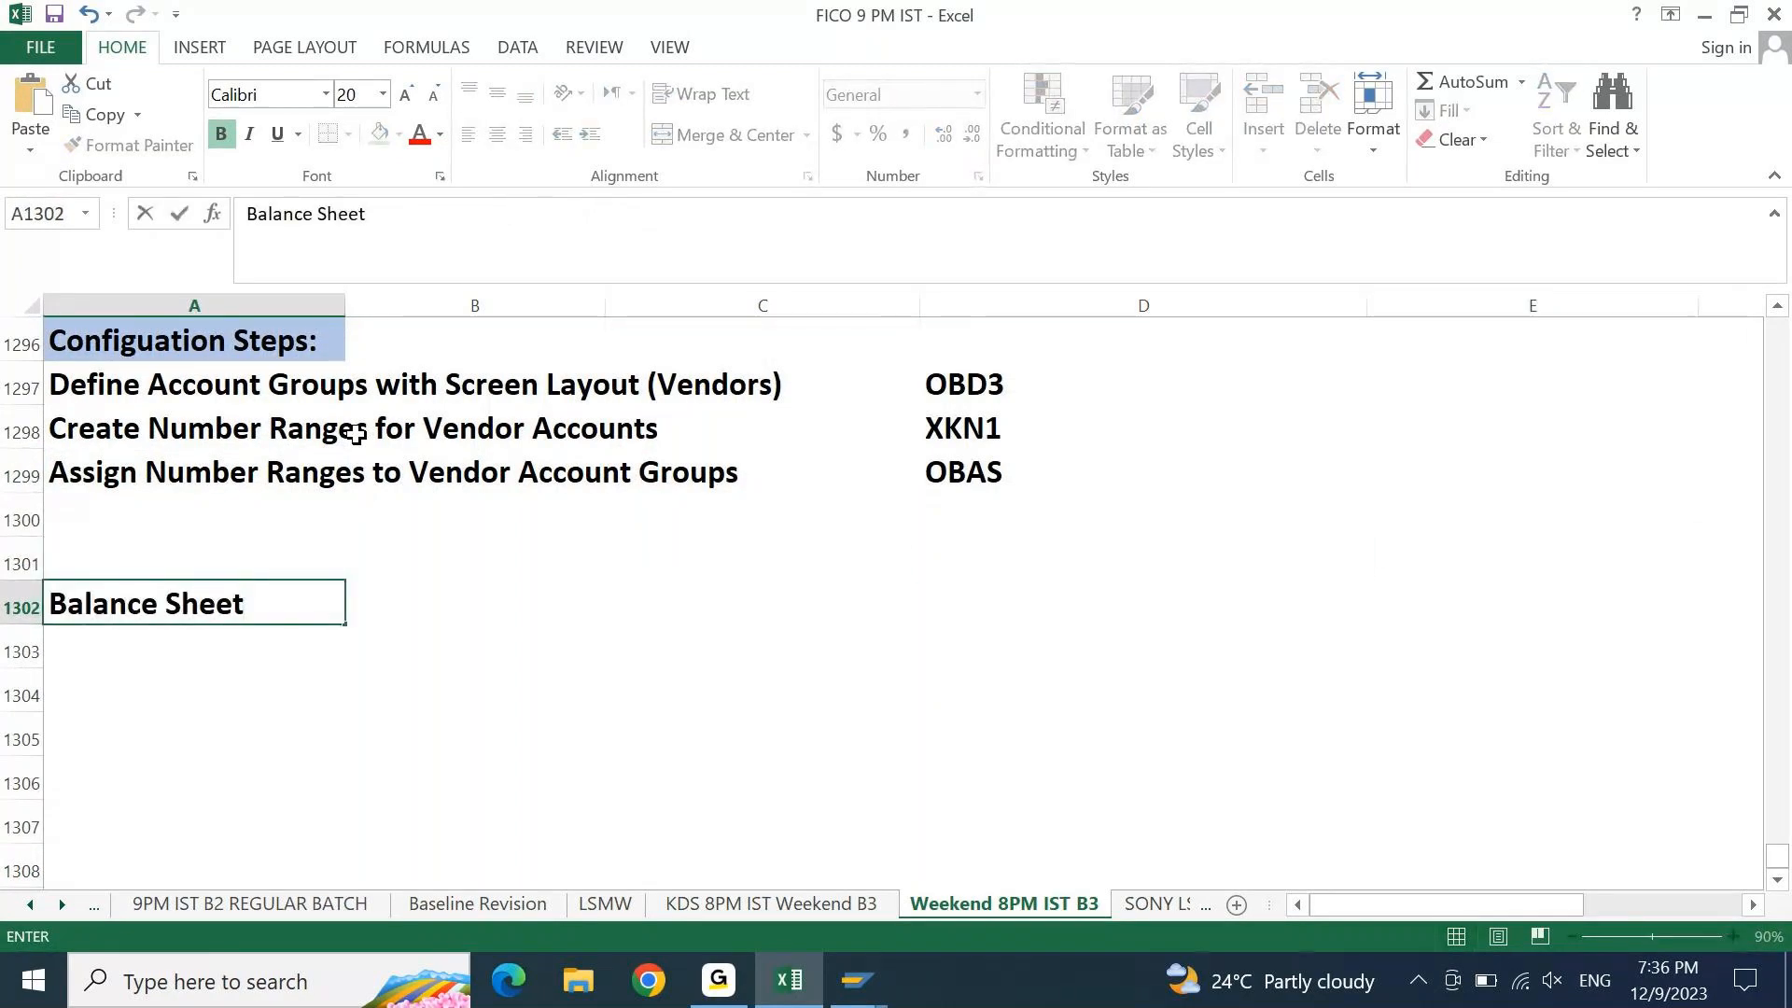
key("Return")
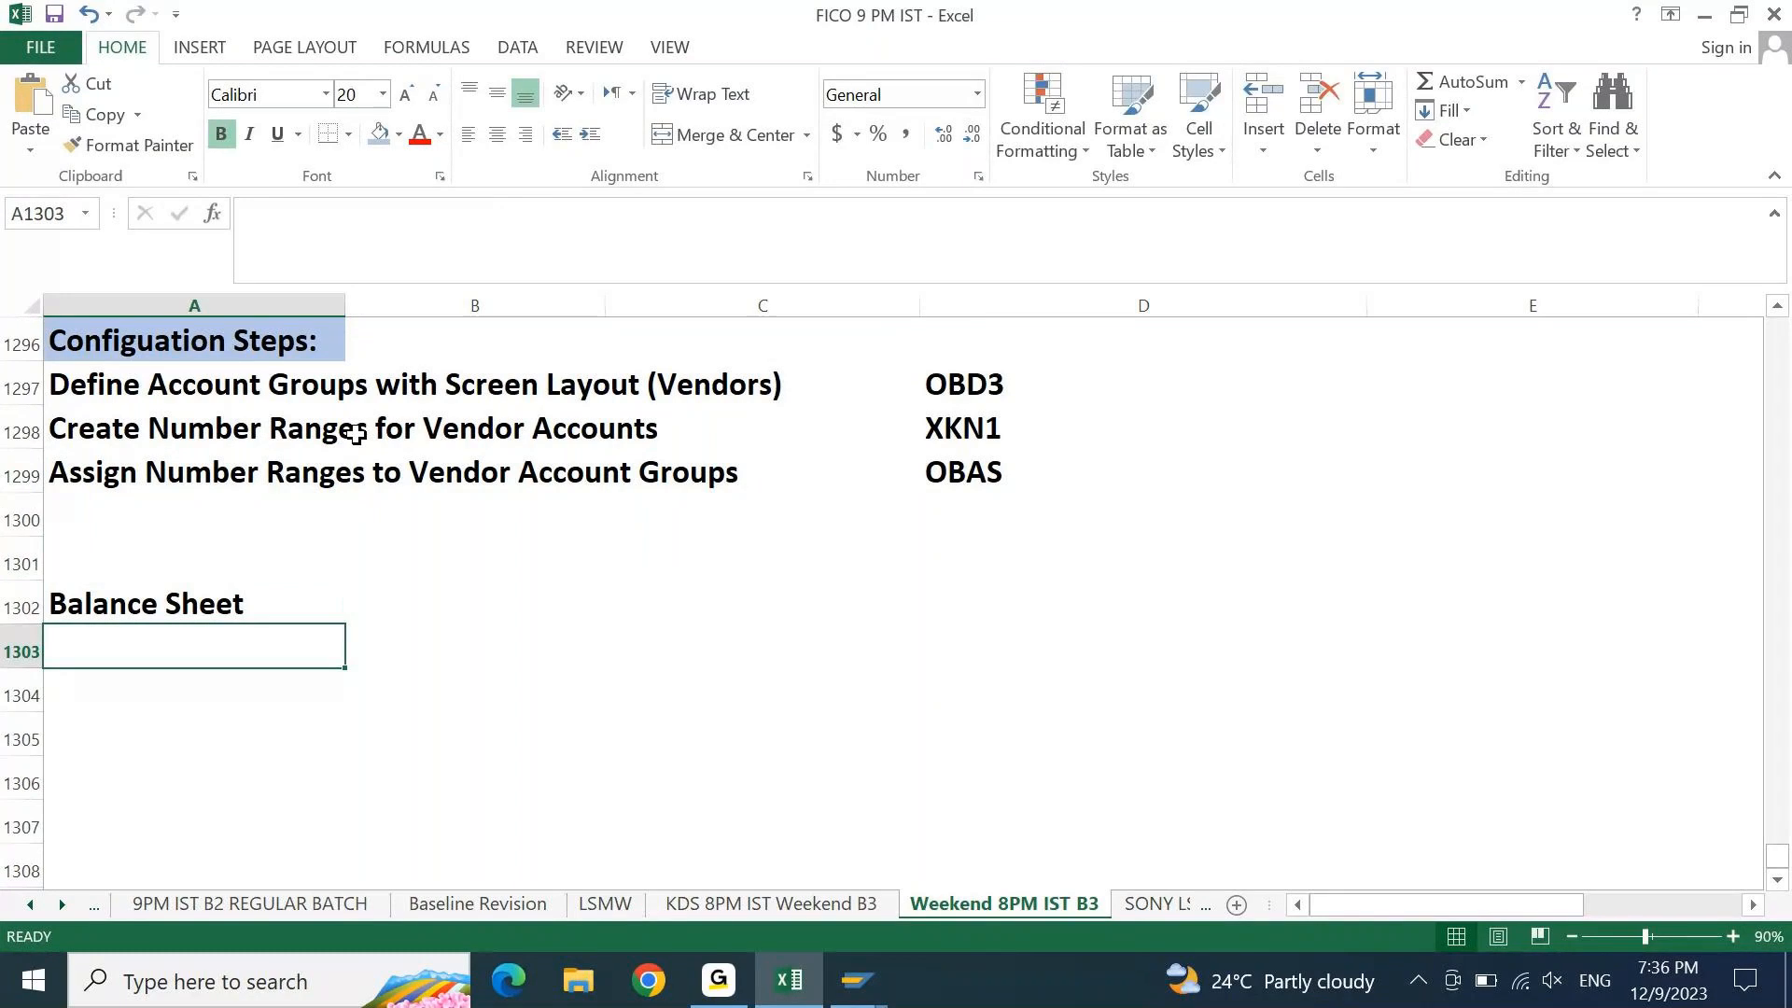
key("Up")
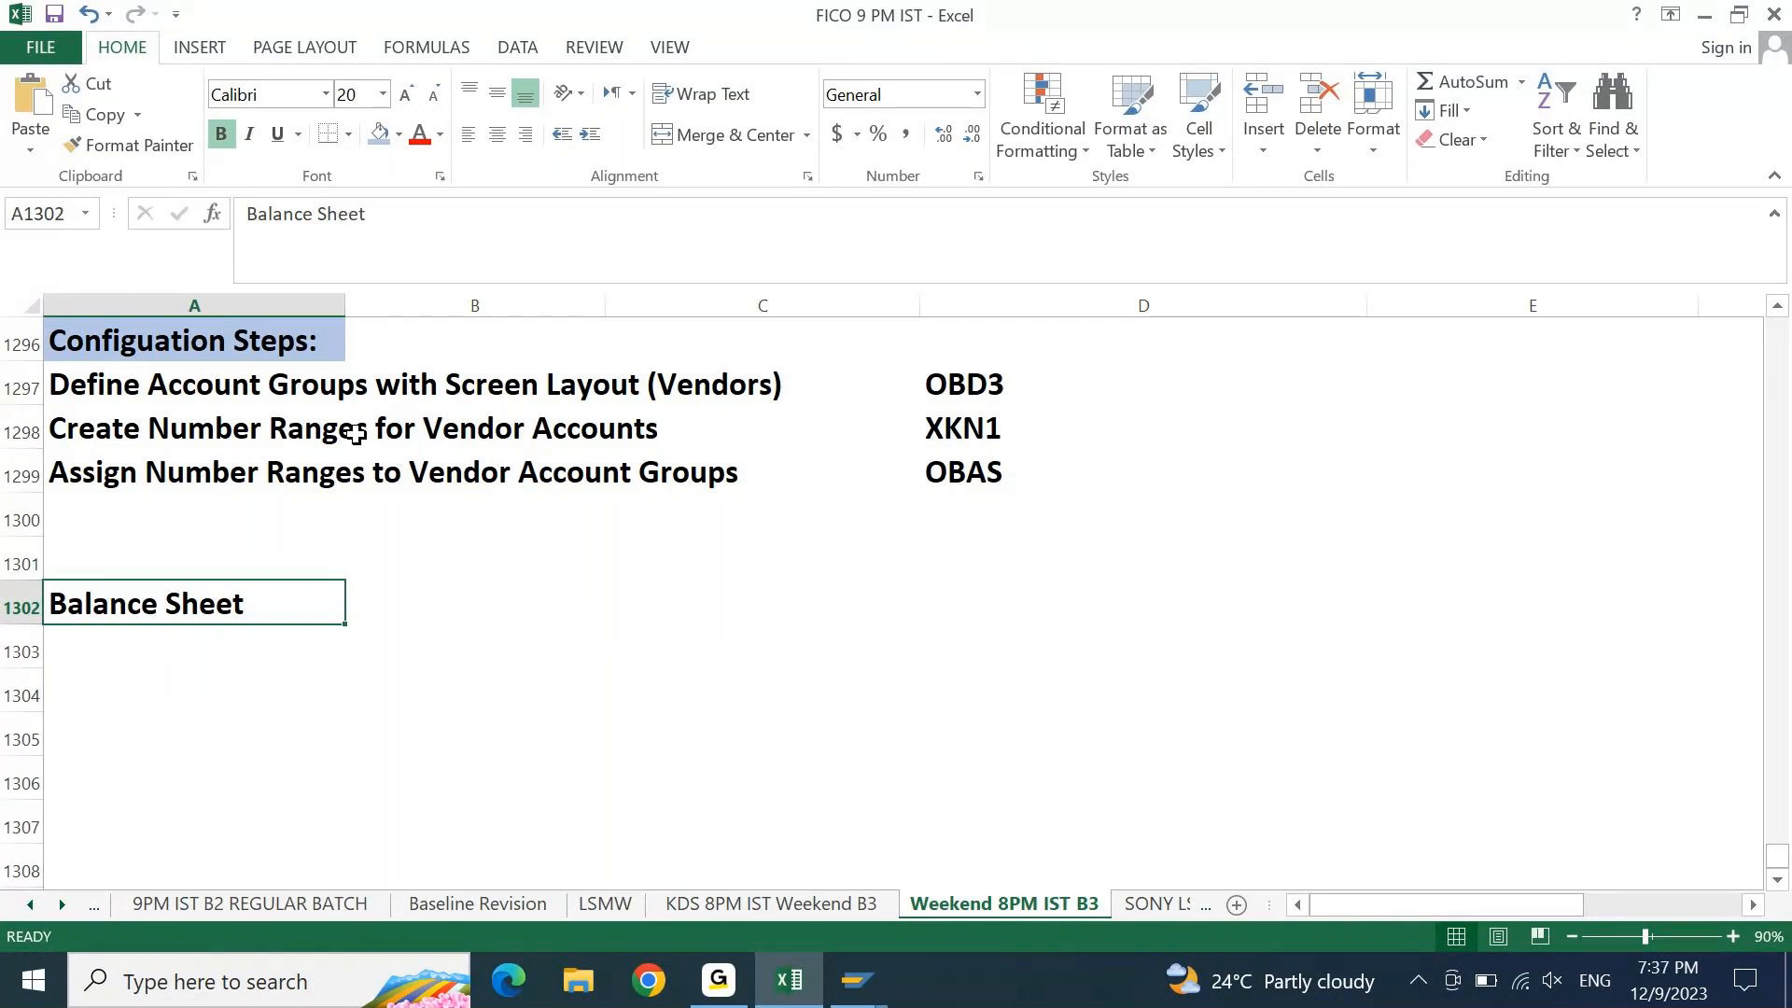
Enter "Liabilities" in cell A1303, directly under the Balance Sheet heading
key("Down")
type("Liabilities")
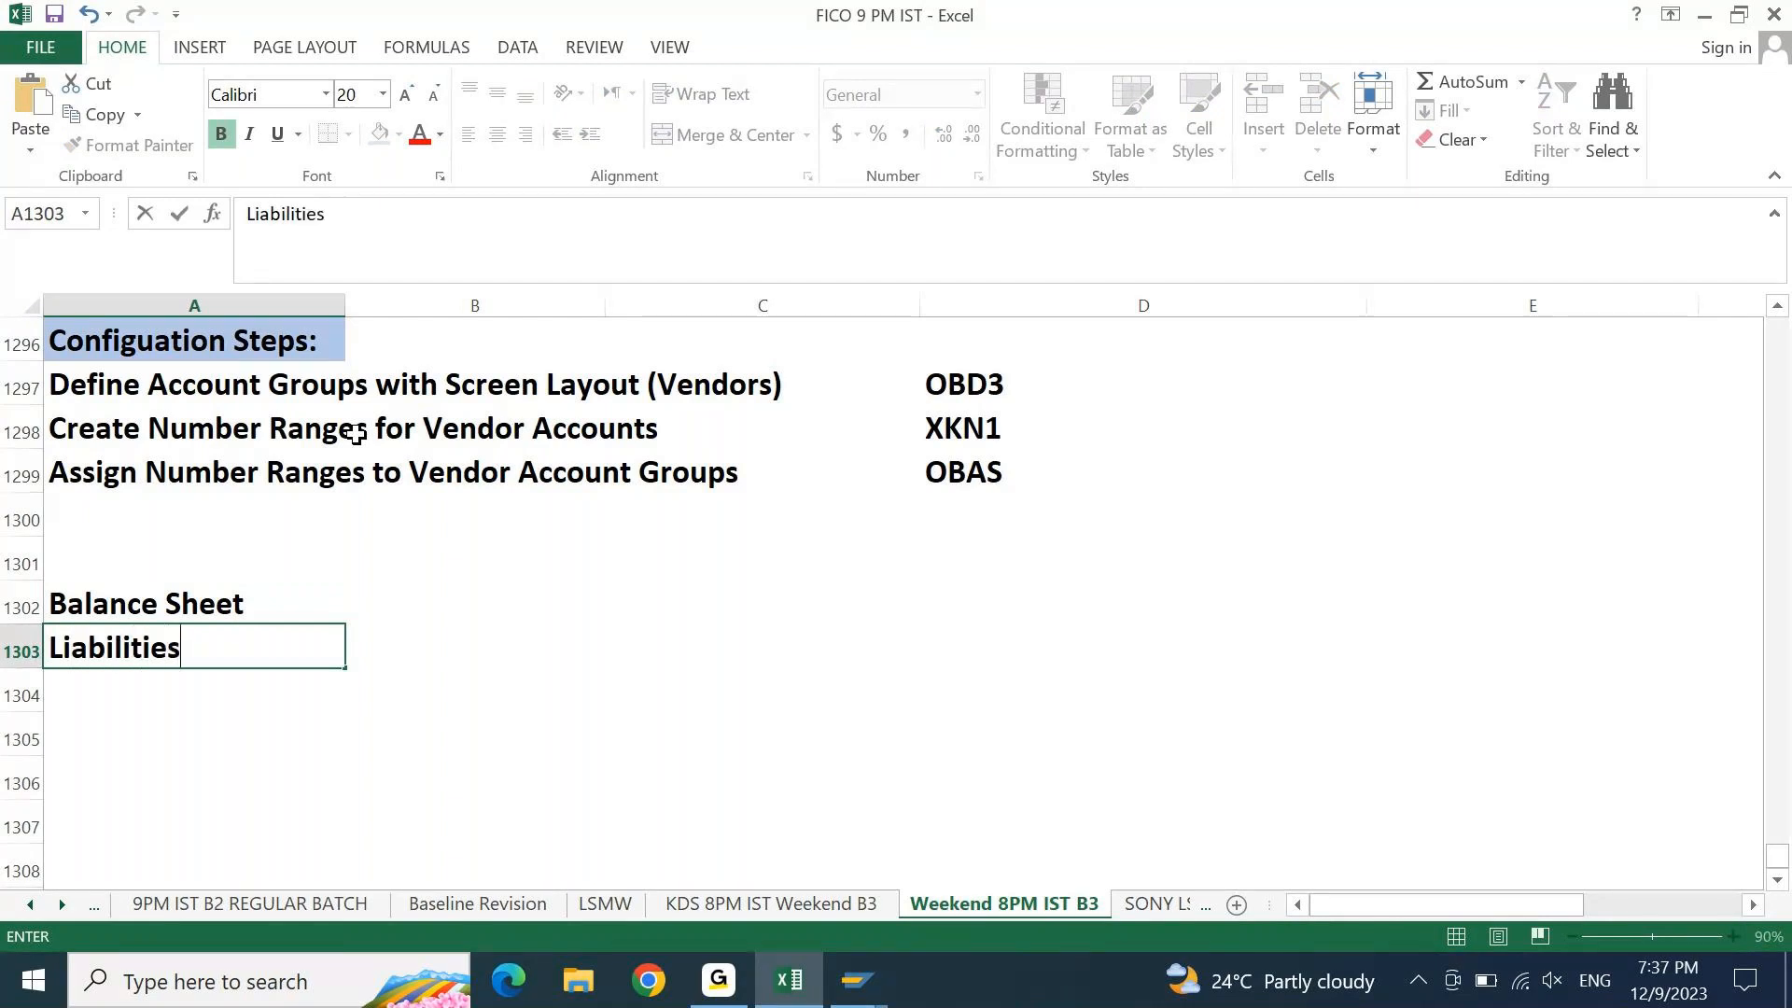
key("Return")
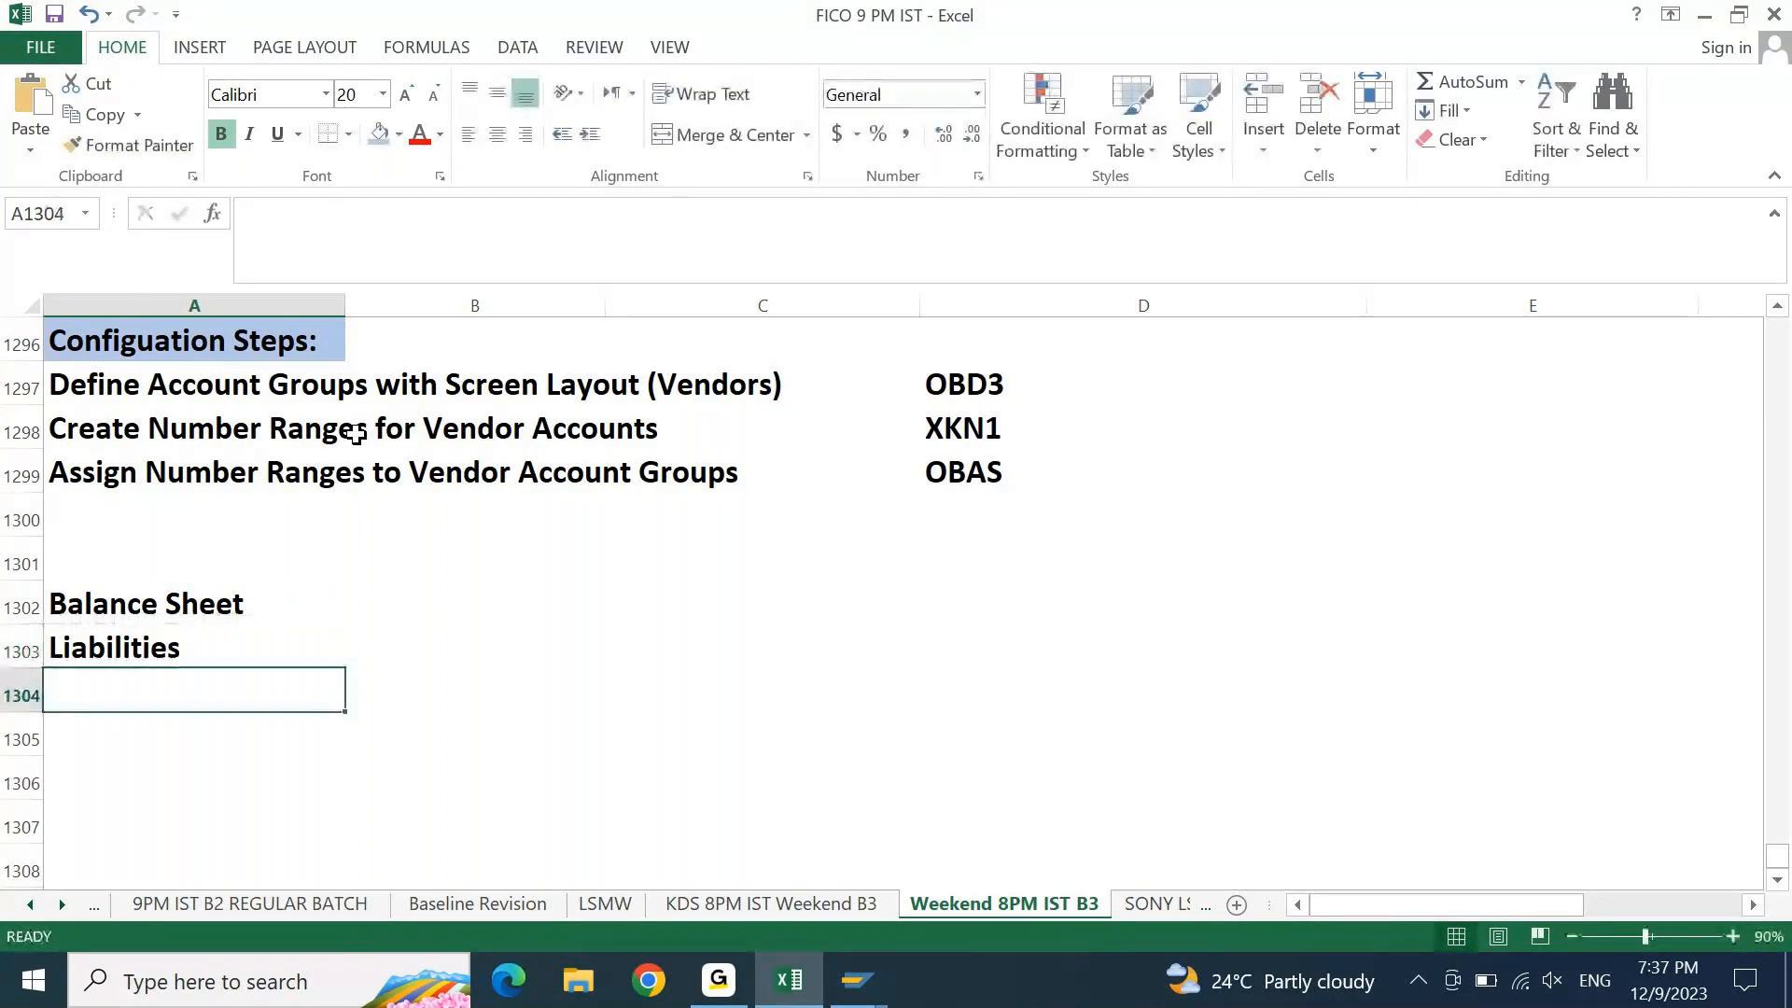
Enter "Accounts Payable / Sundry Creditors" in cell A1304 under Liabilities
type("A")
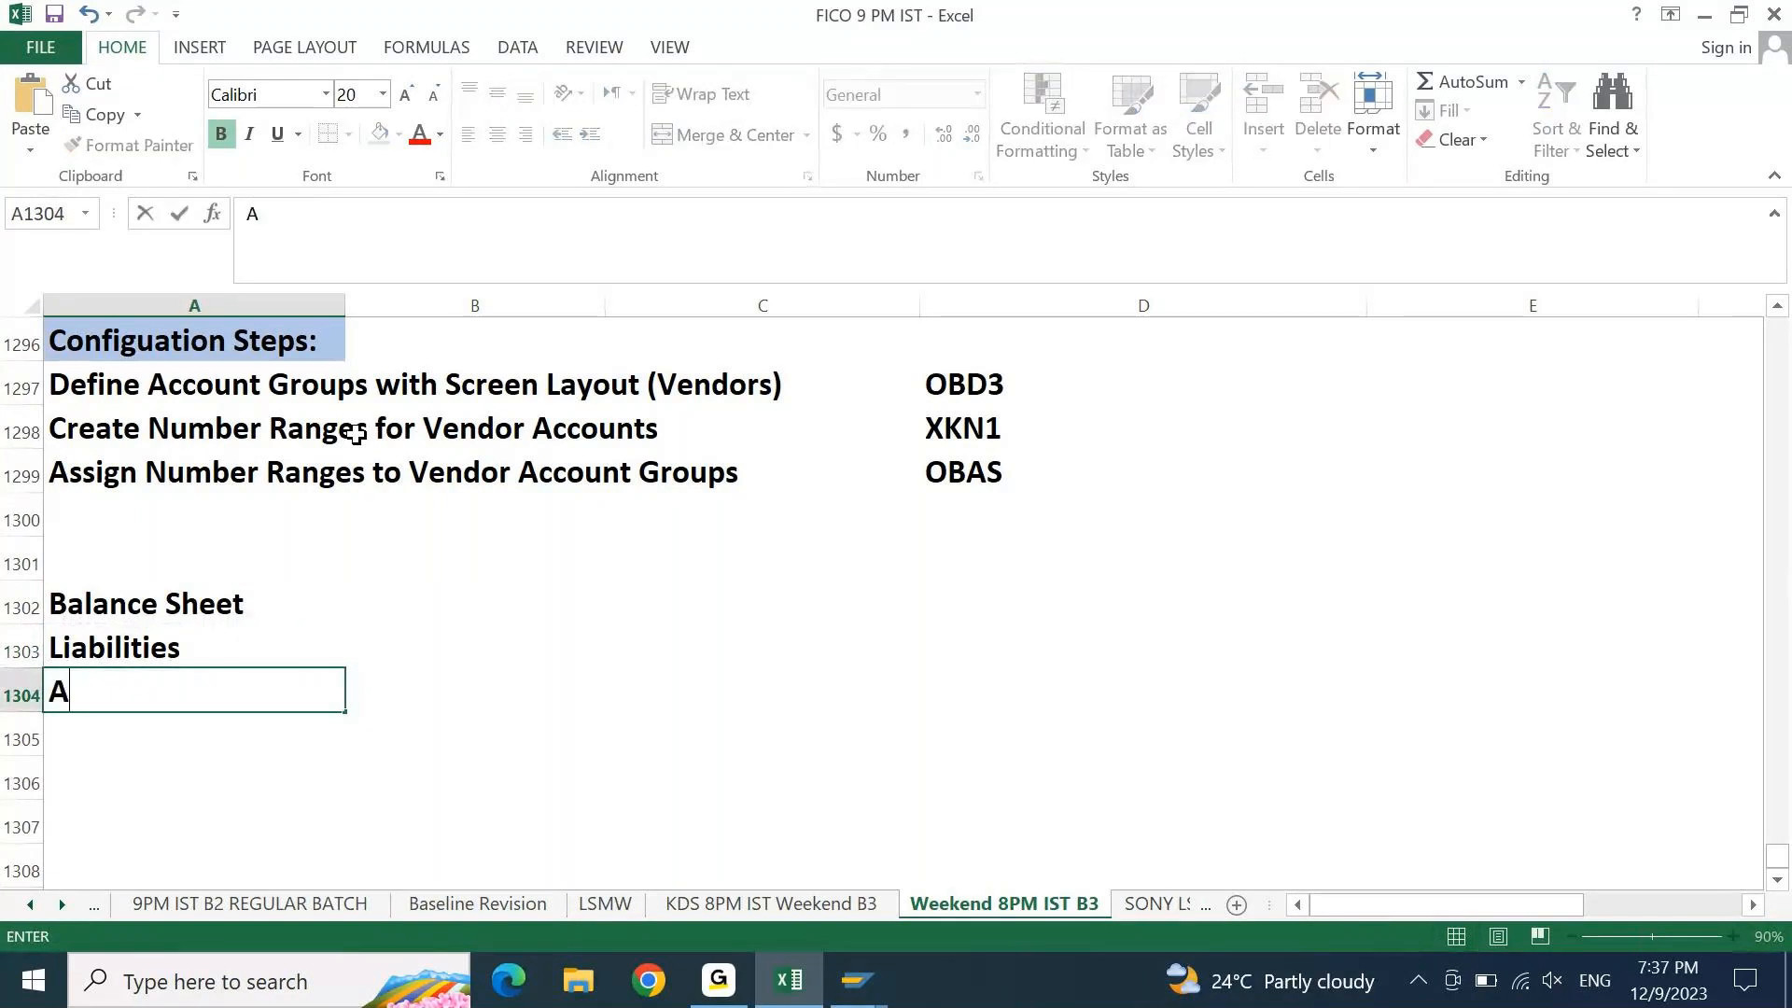
type("ccounts Pauab")
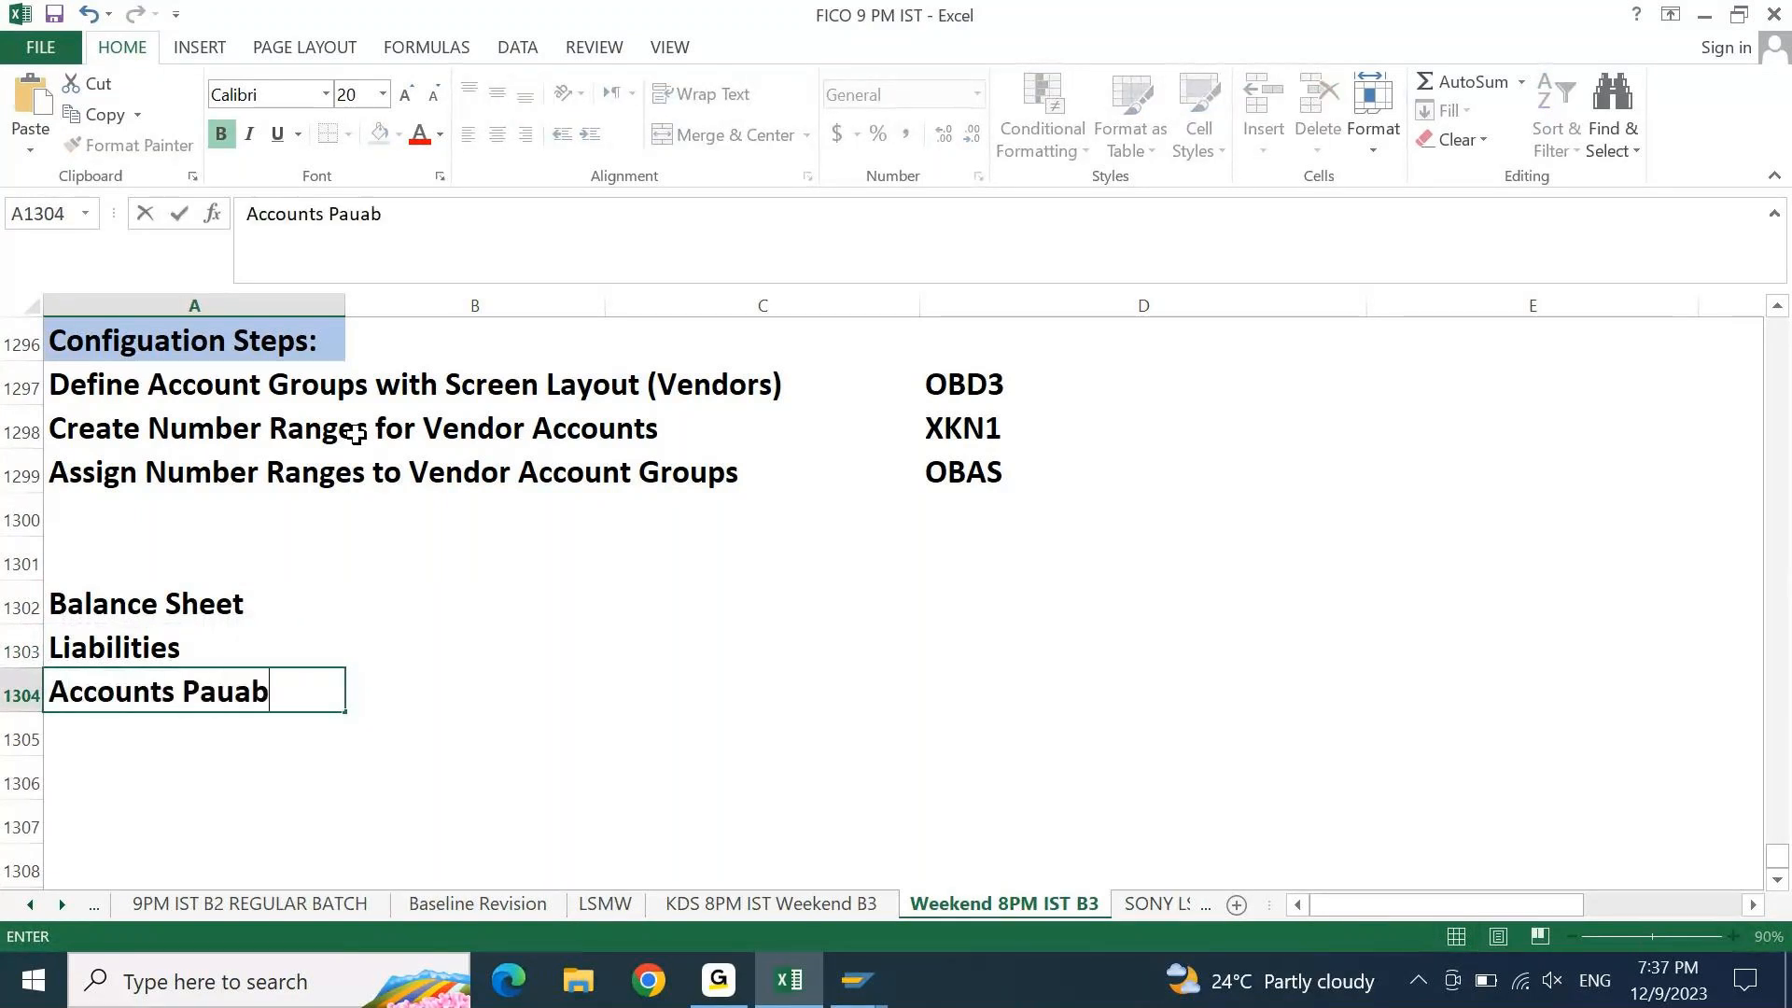
key("BackSpace")
key("BackSpace")
key("BackSpace")
type("yabl")
key("BackSpace")
type("ble / ")
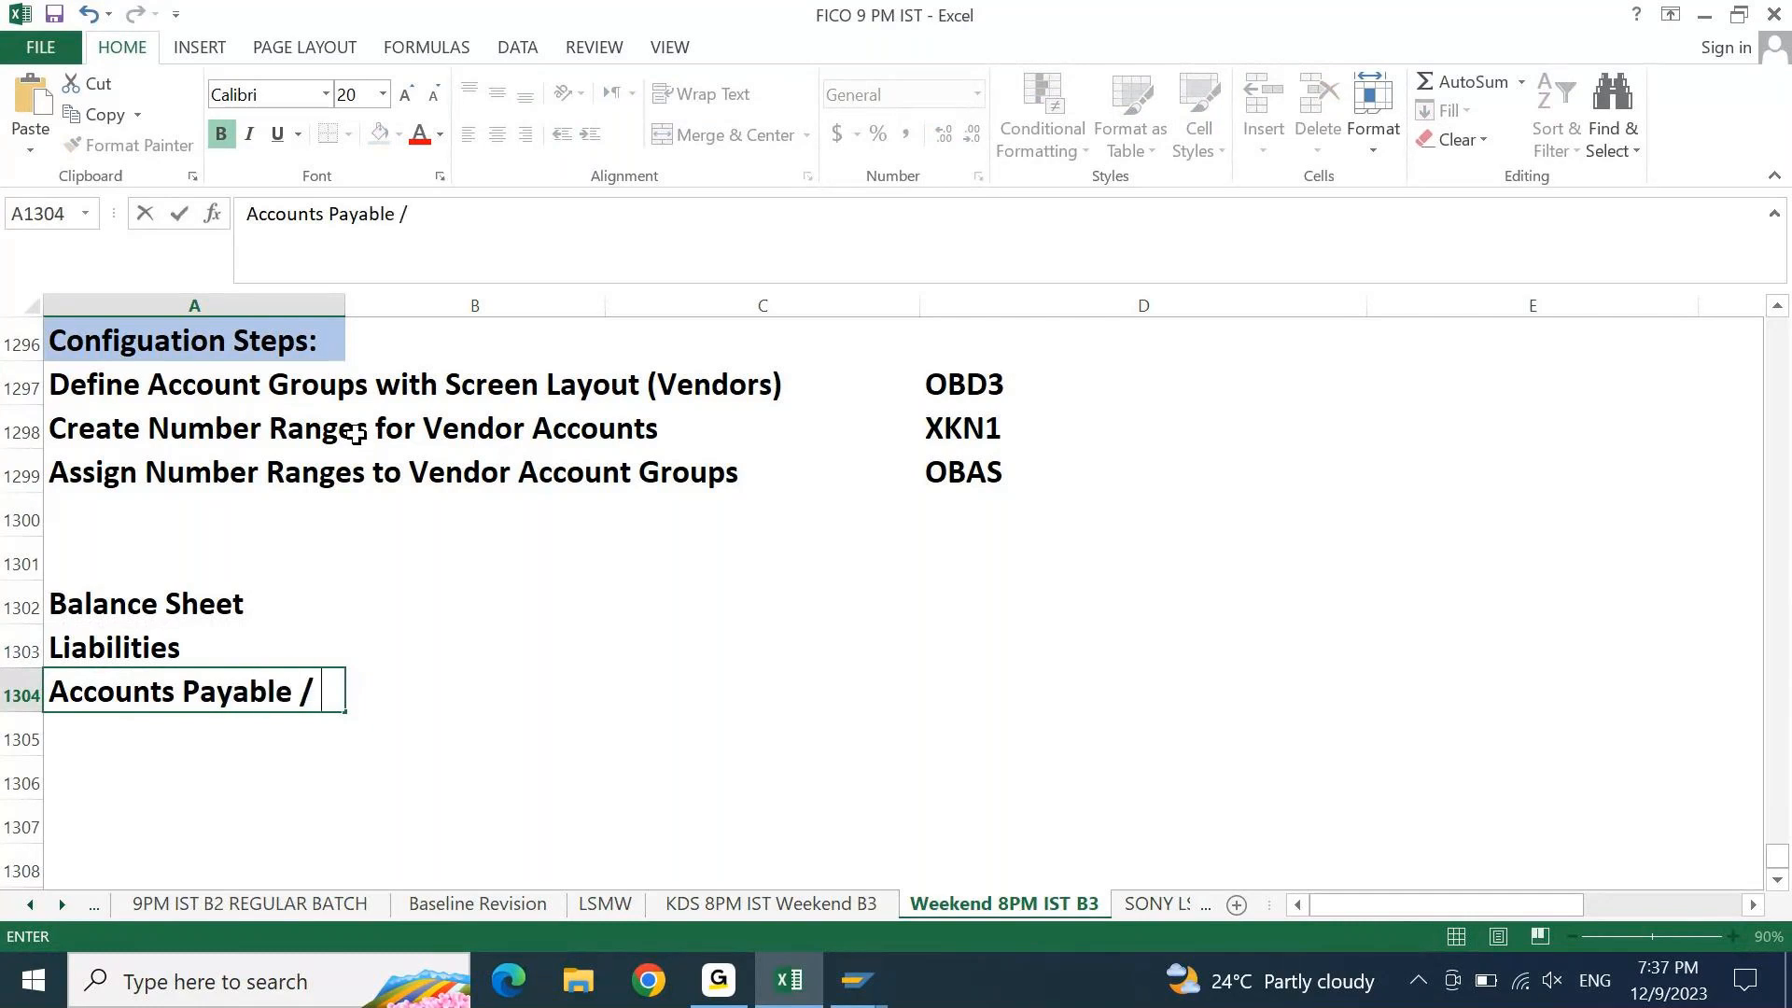
type("Sundry Creed")
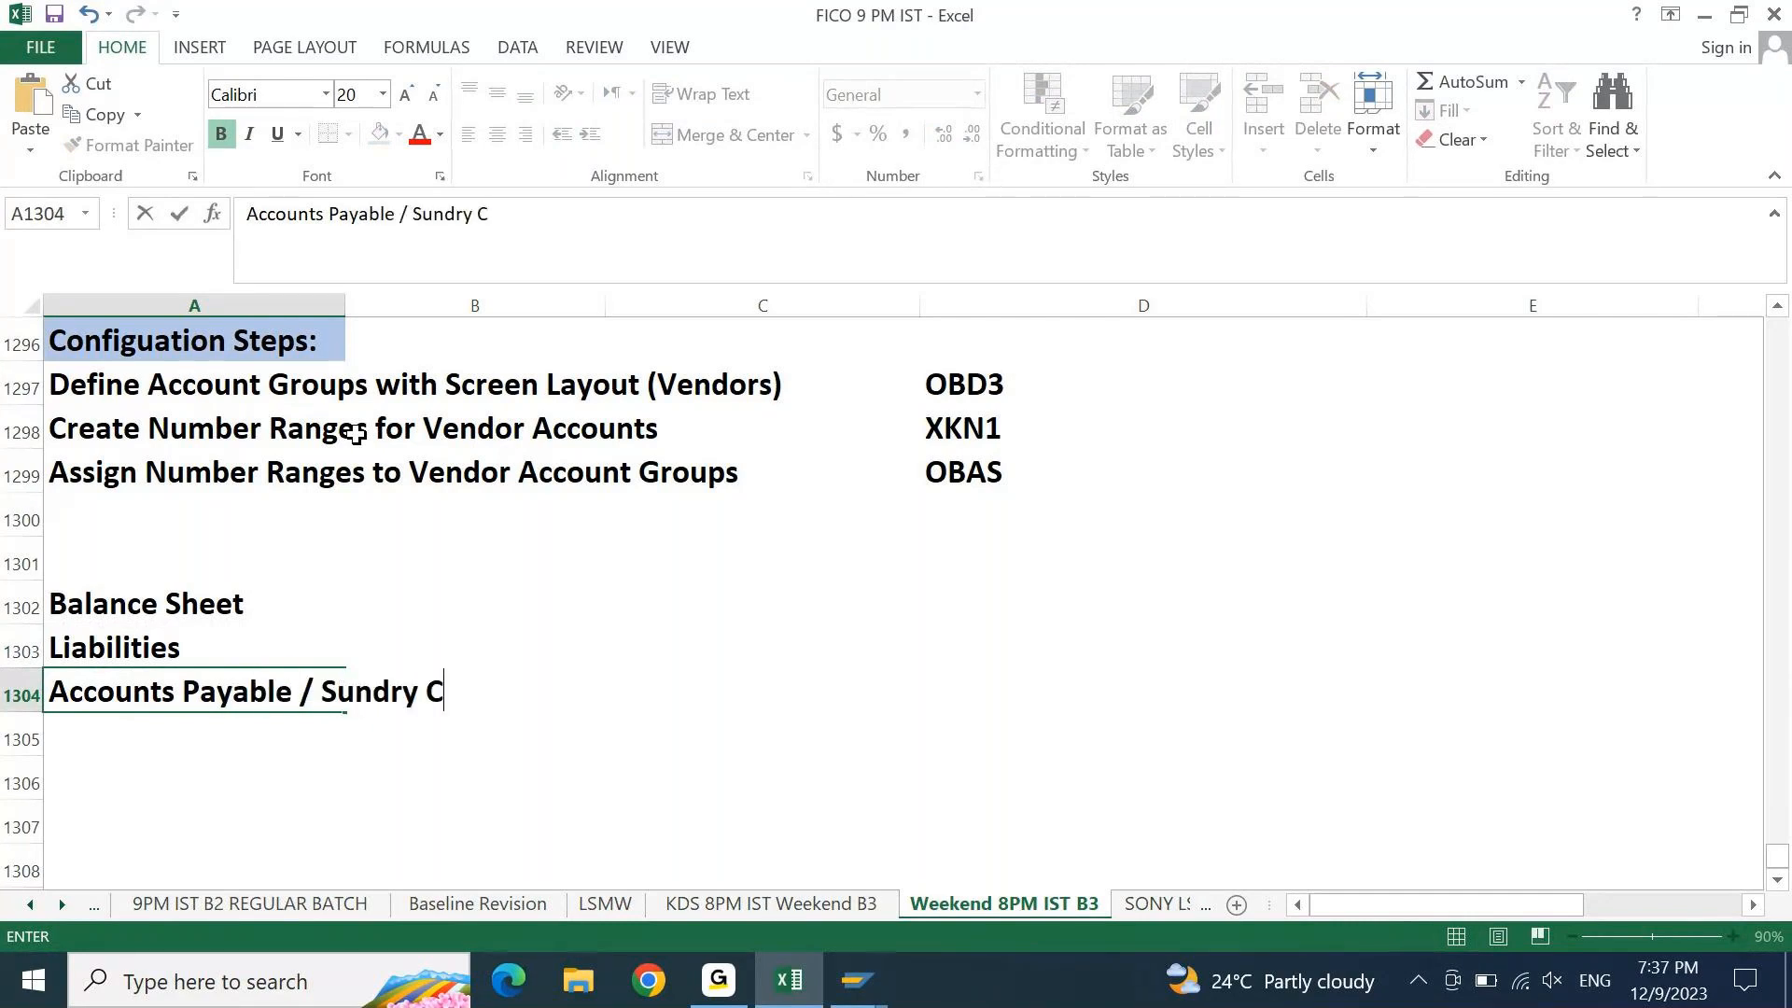
key("BackSpace")
key("BackSpace")
type("ditore")
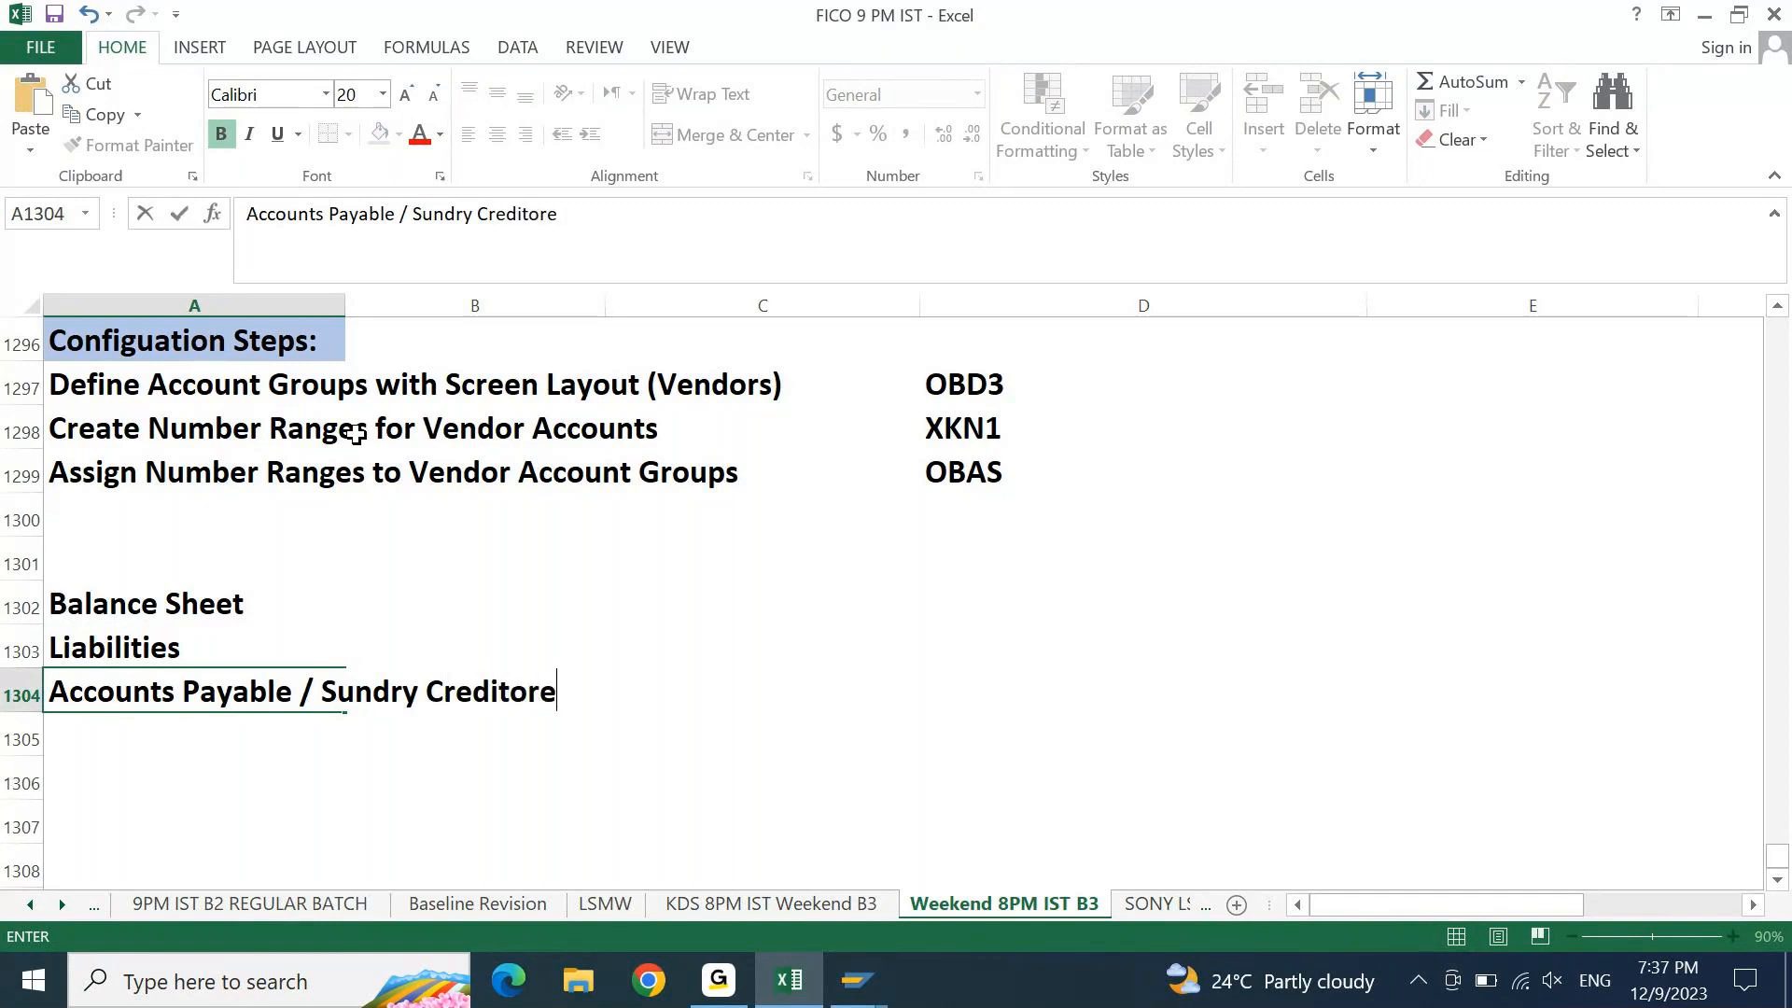
key("BackSpace")
type("s")
key("Return")
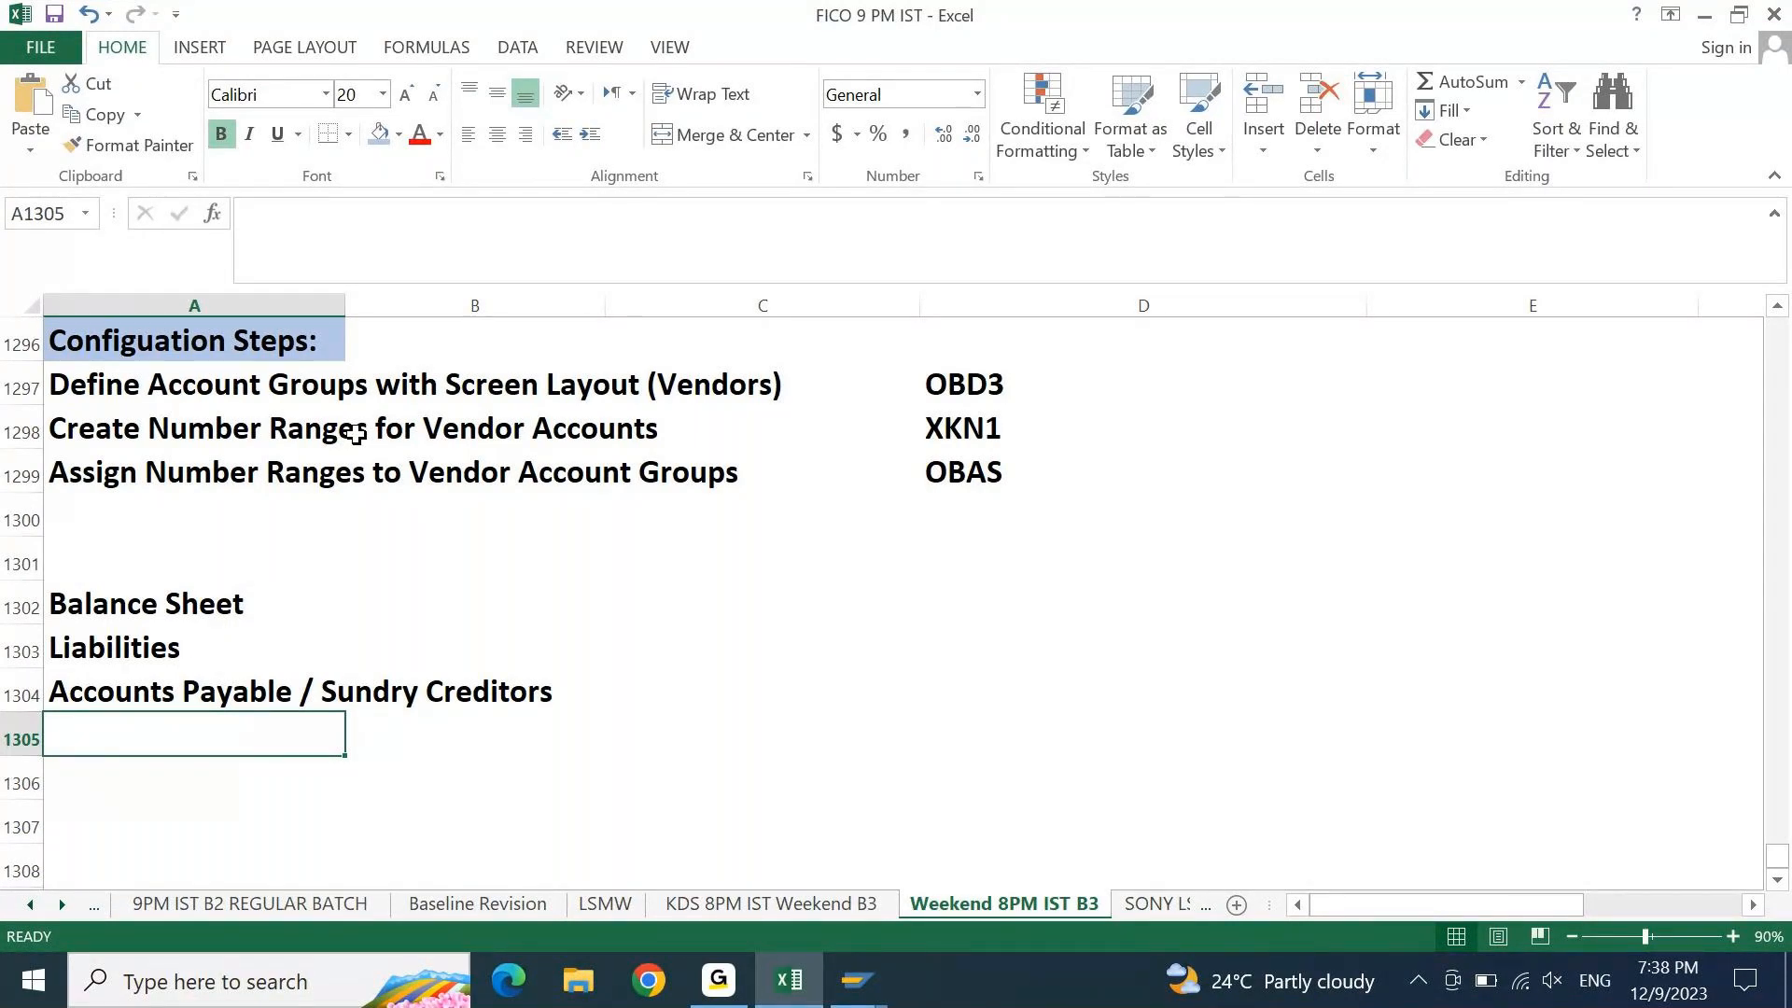
Start the vendor type list in cell A1305 with "1. Local Vendors / Domestic Vendors"
key("Down")
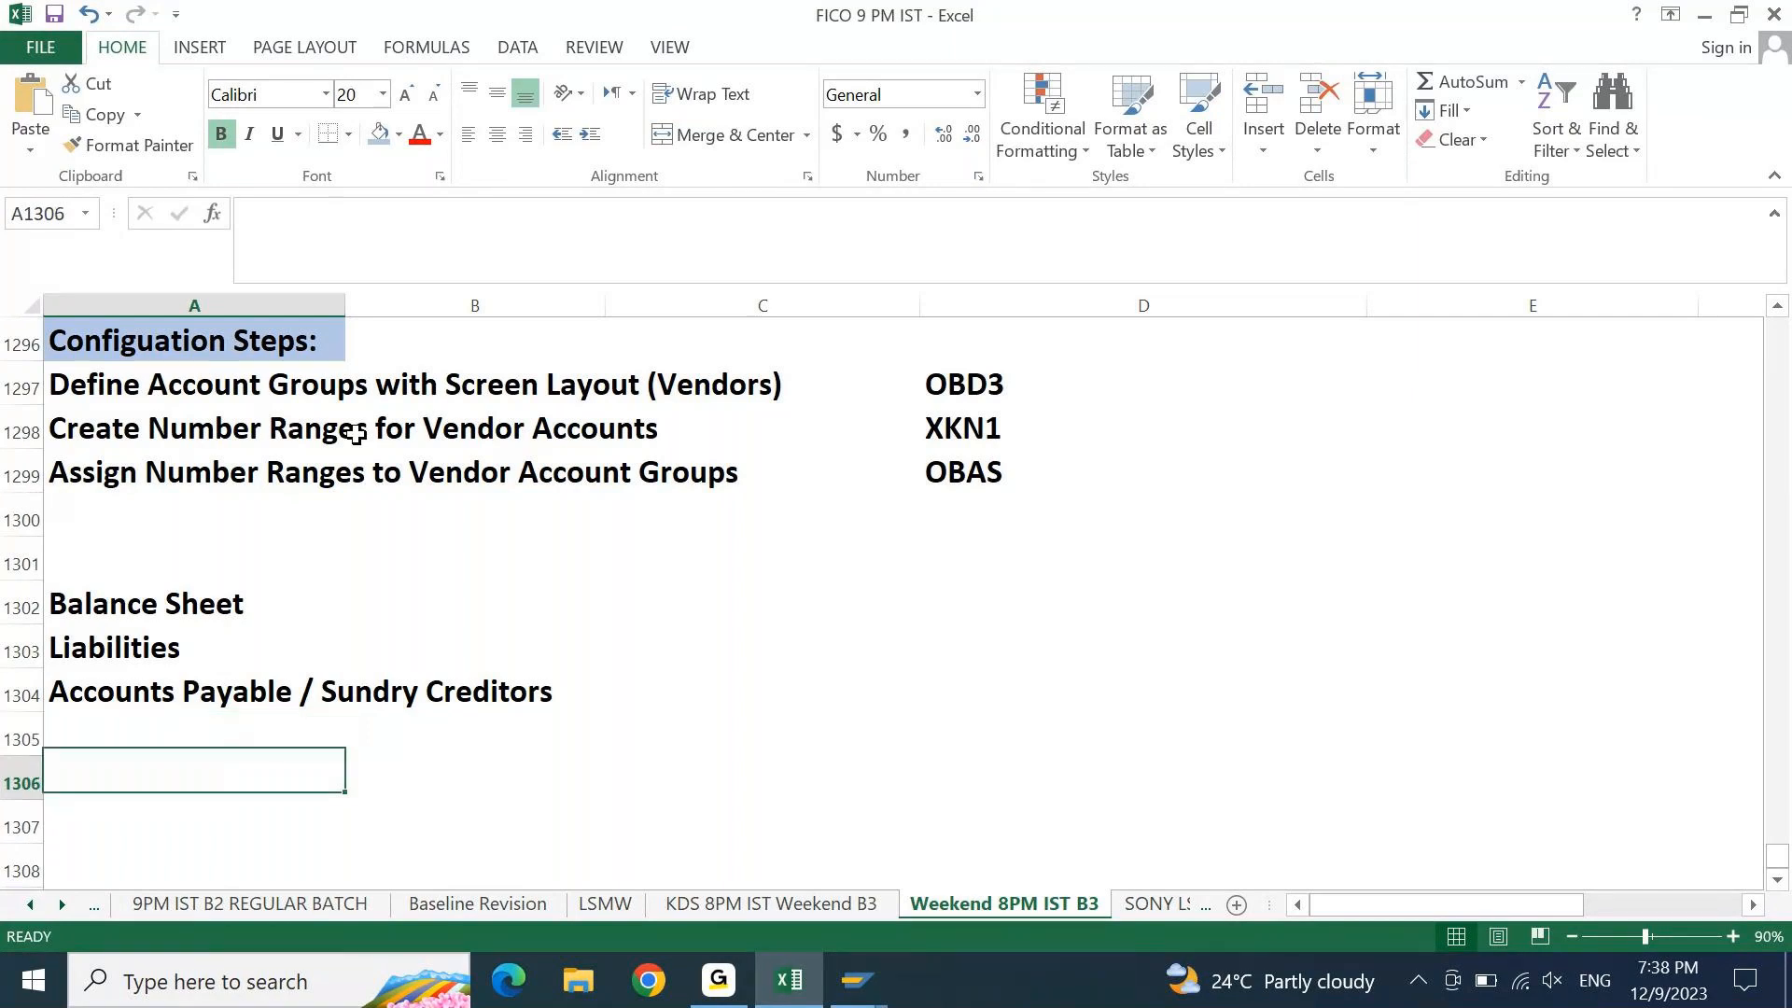
scroll(355, 432, "down", 2)
key("Up")
key("Up")
key("Down")
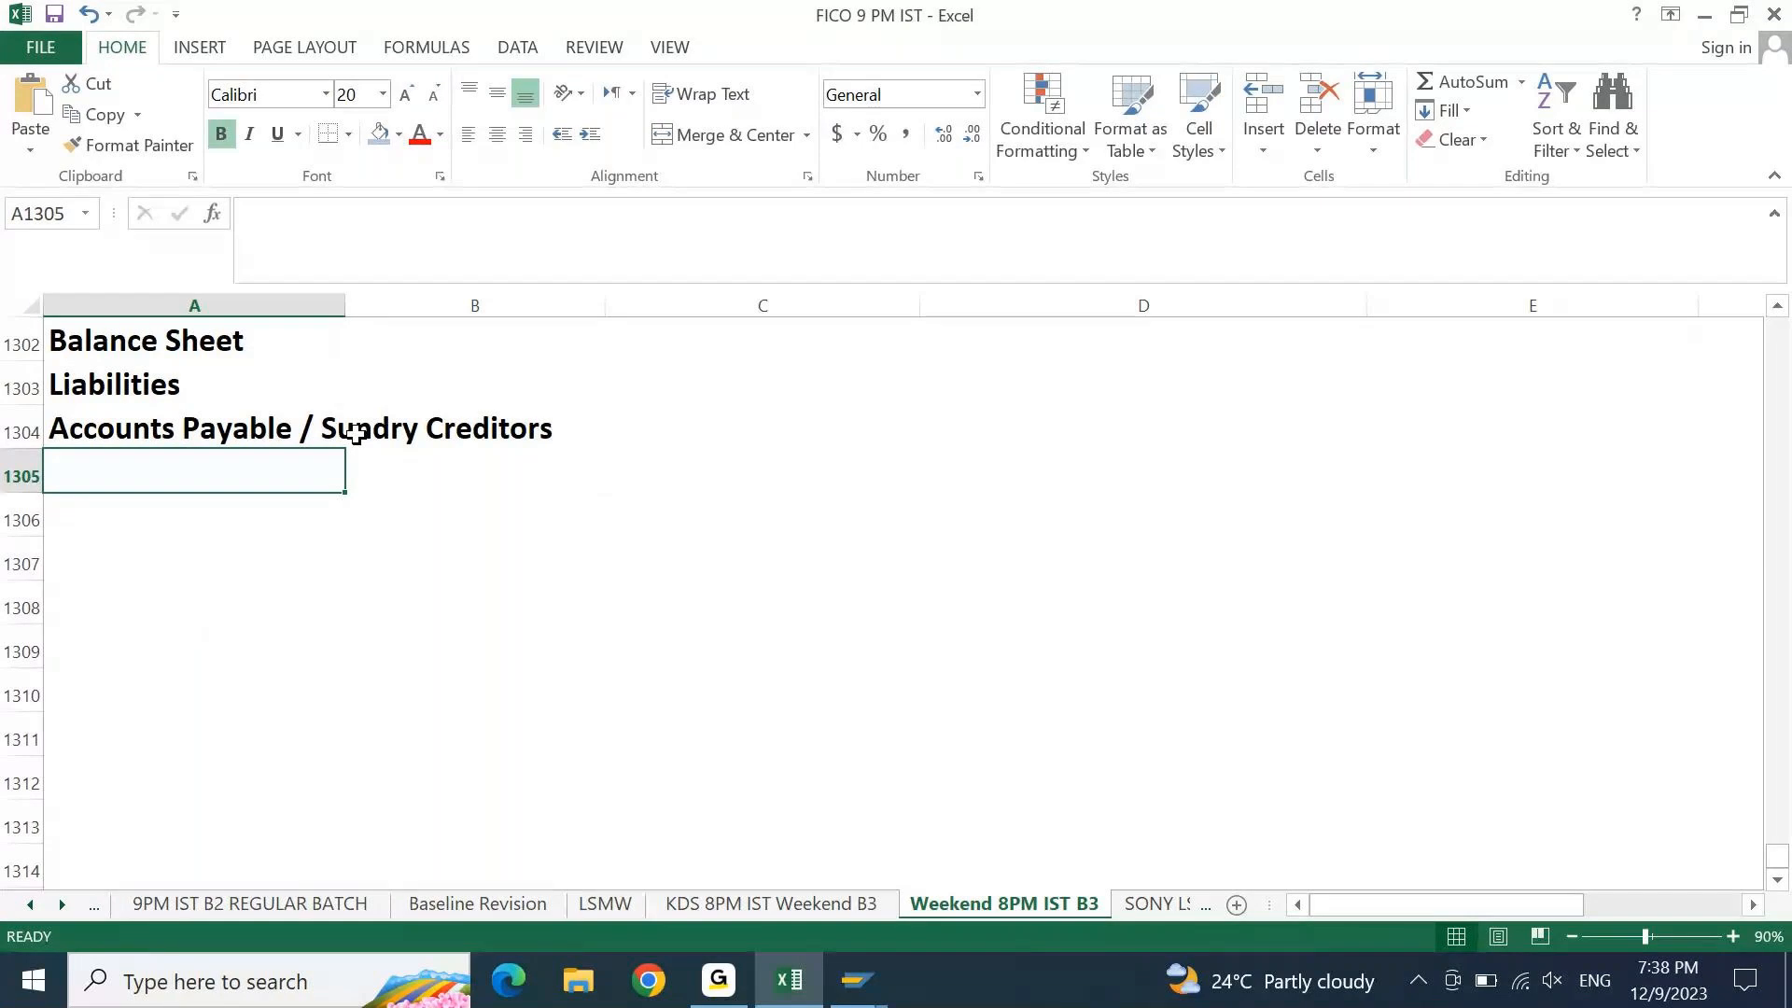
type("1.")
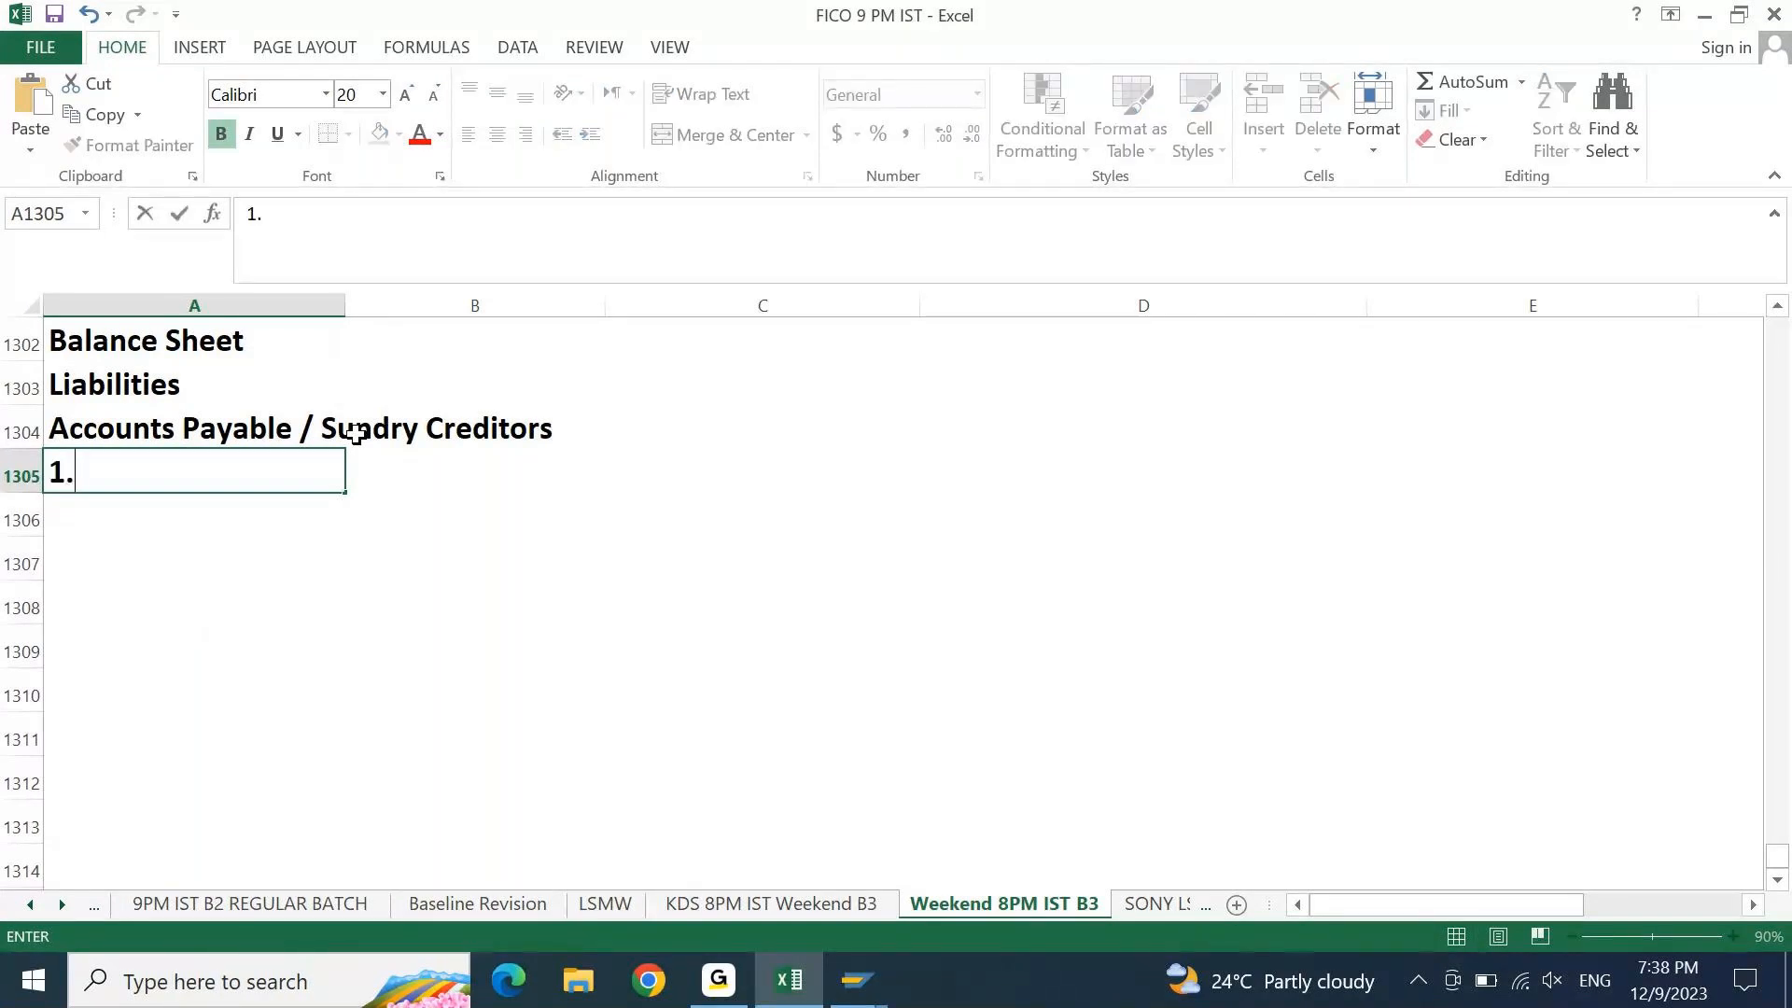
type(" Local Vendors")
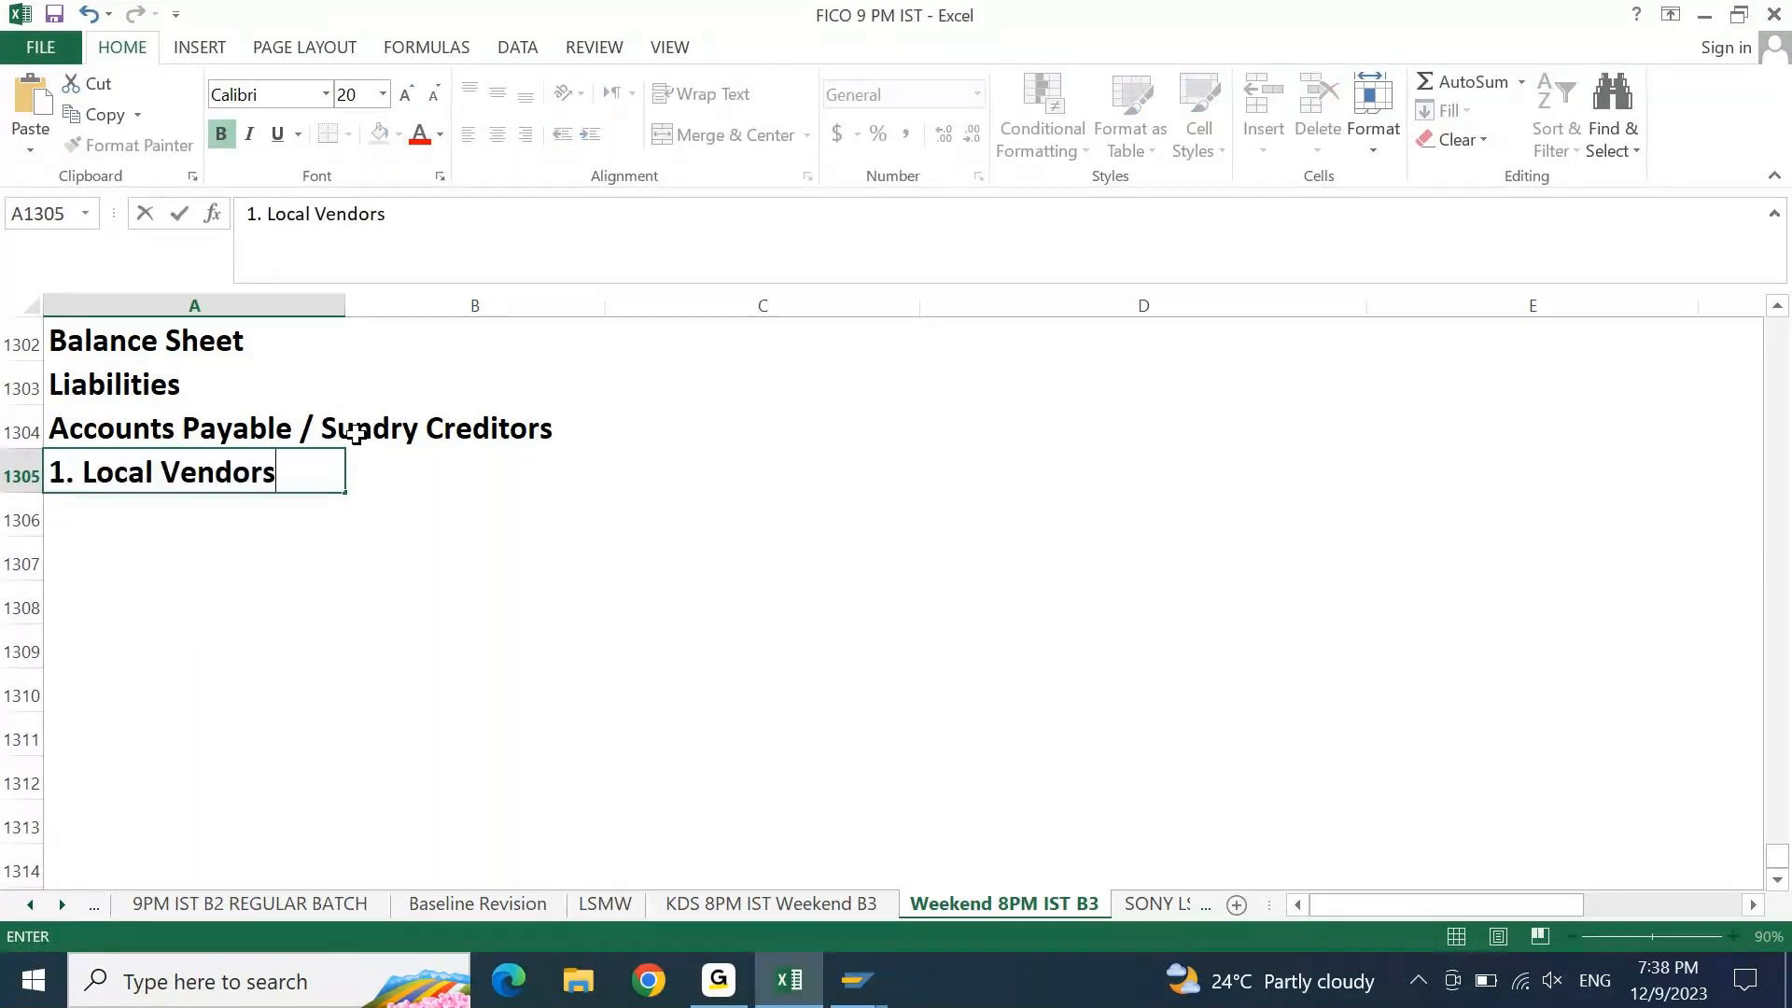
type(" / DOme")
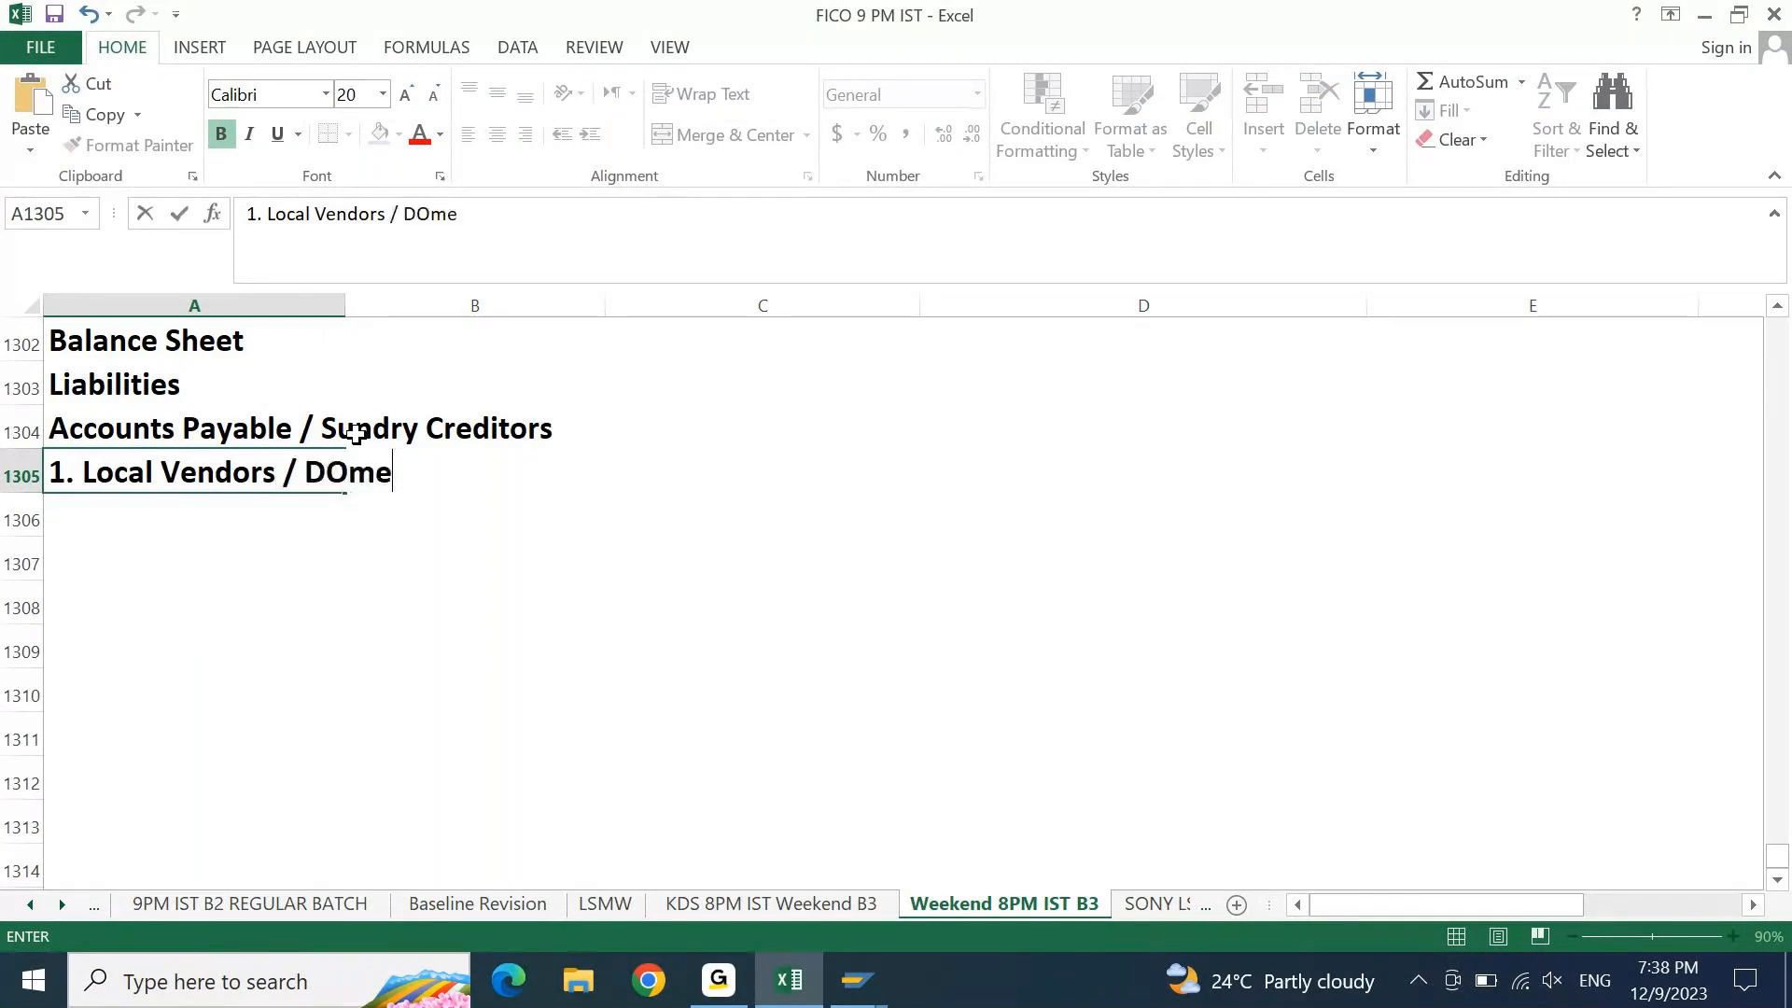
type("stic Vendors")
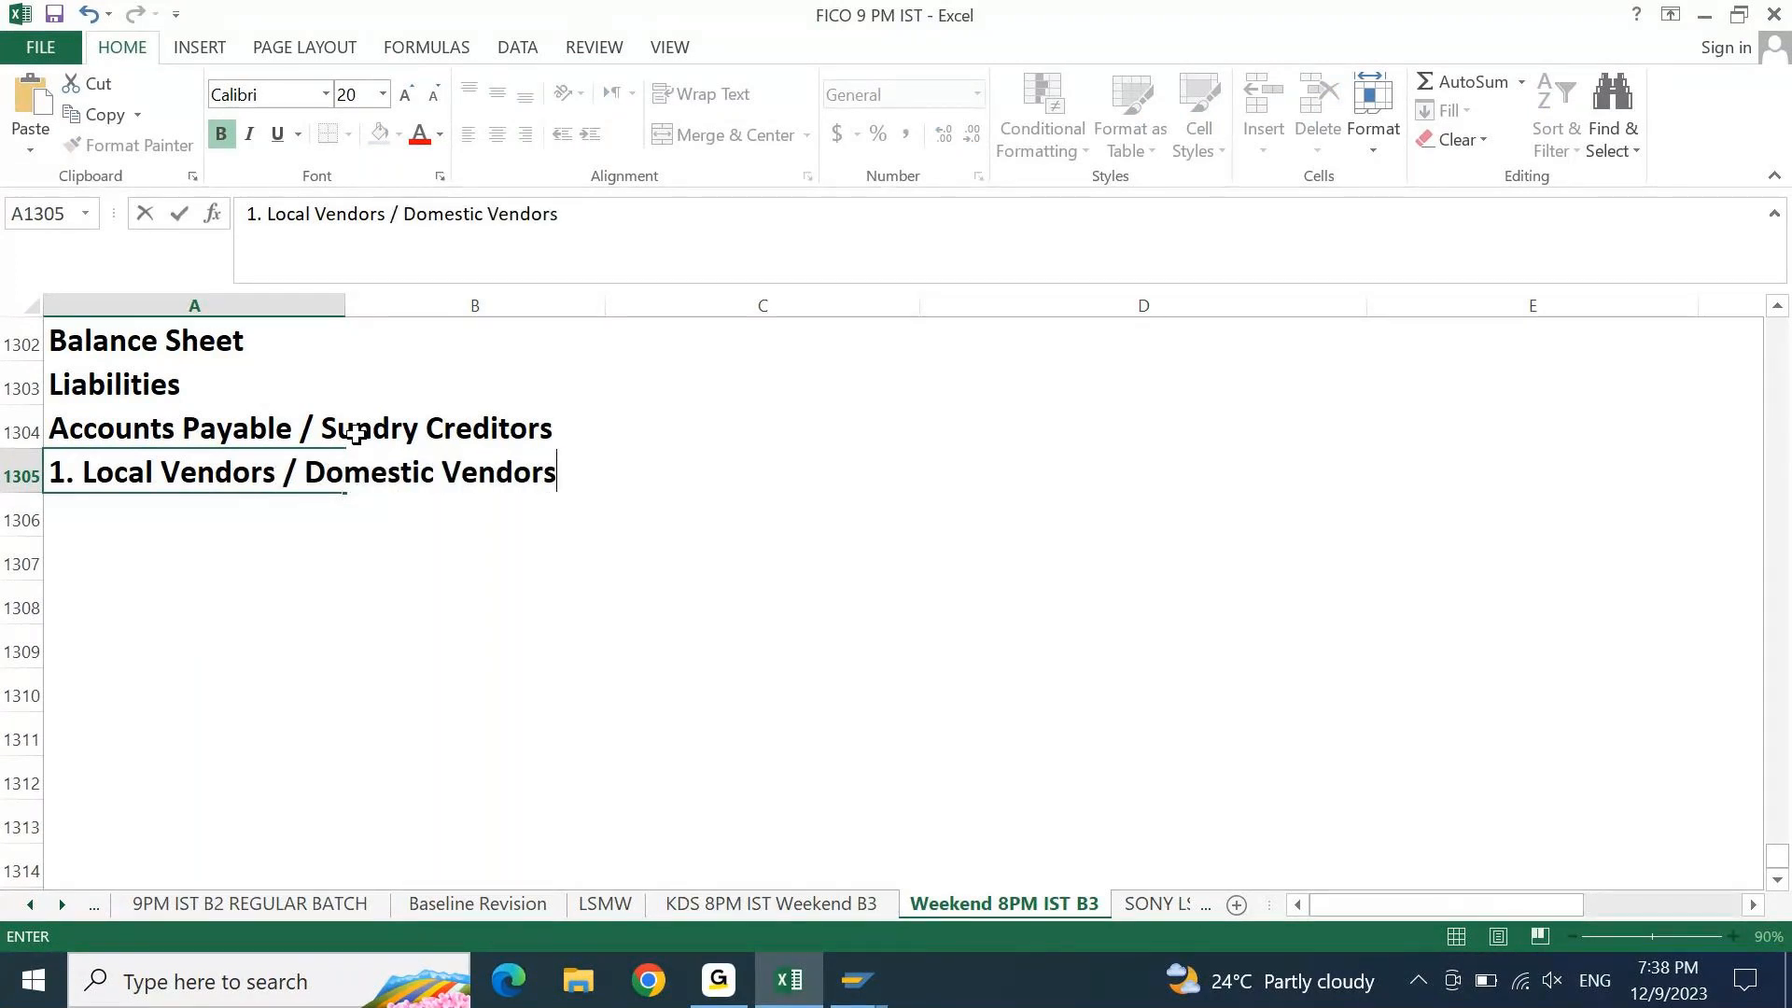
key("Return")
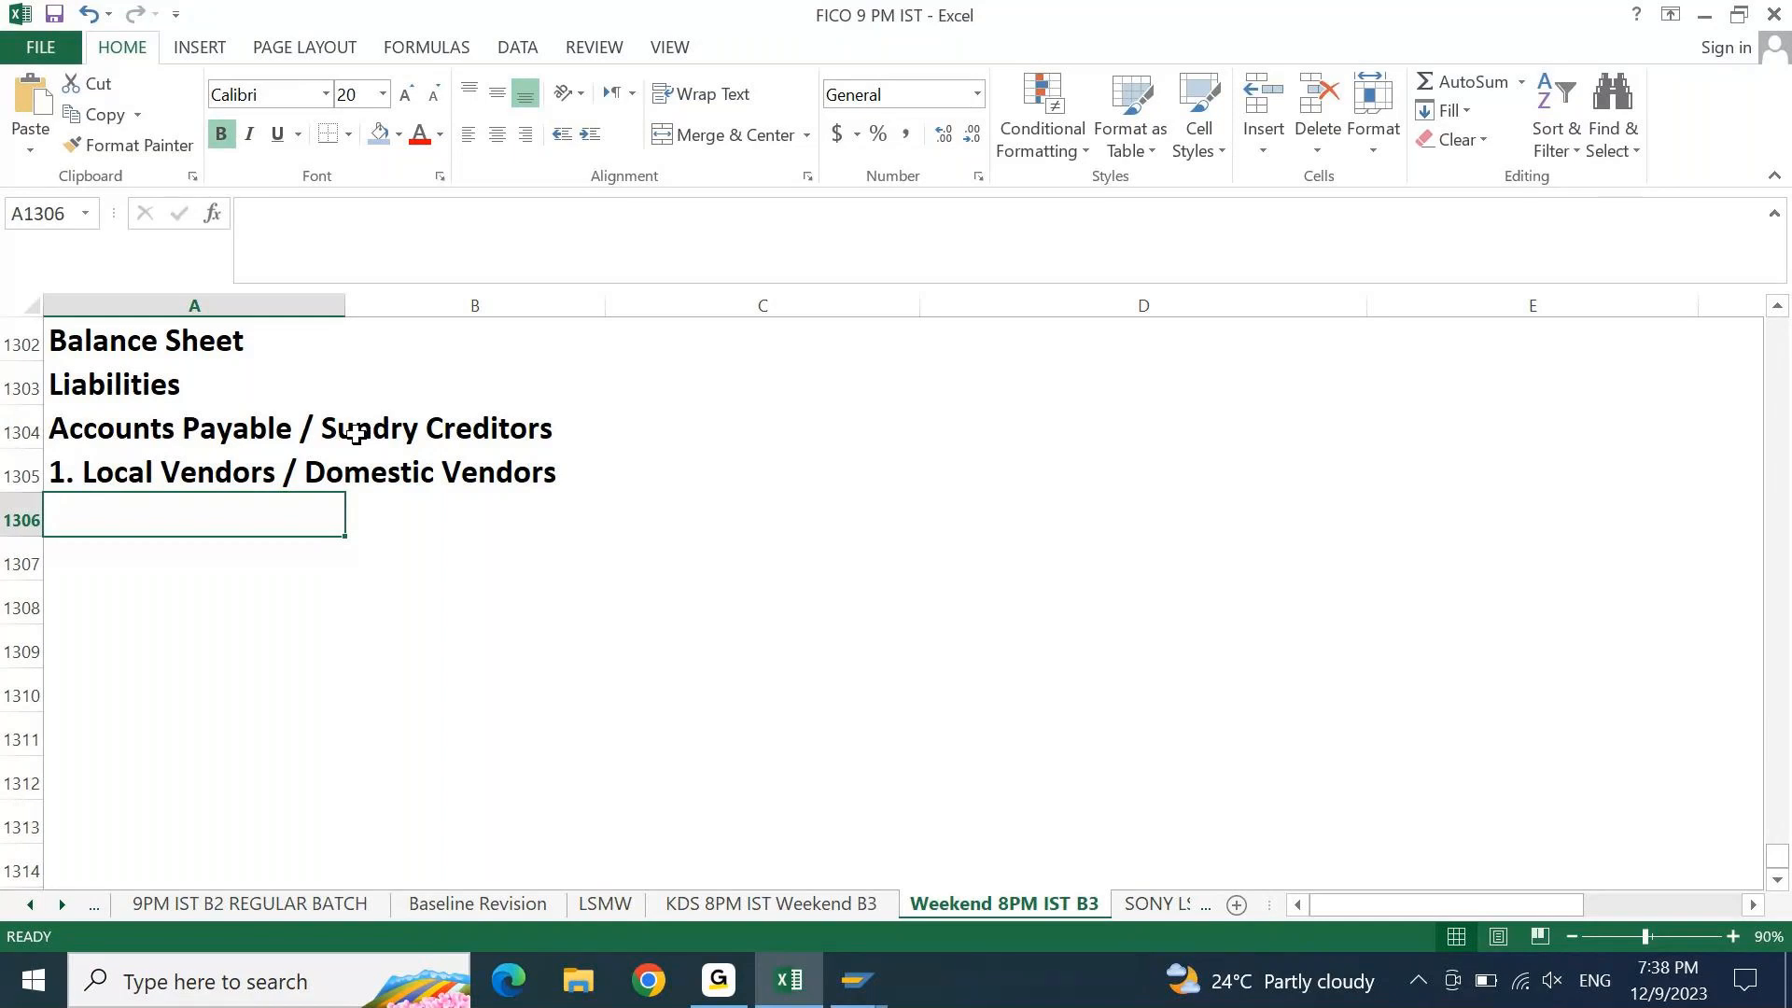
Enter the second vendor type, "2. Foreign Vendors / Import Vendors", in cell A1306
type("2. ")
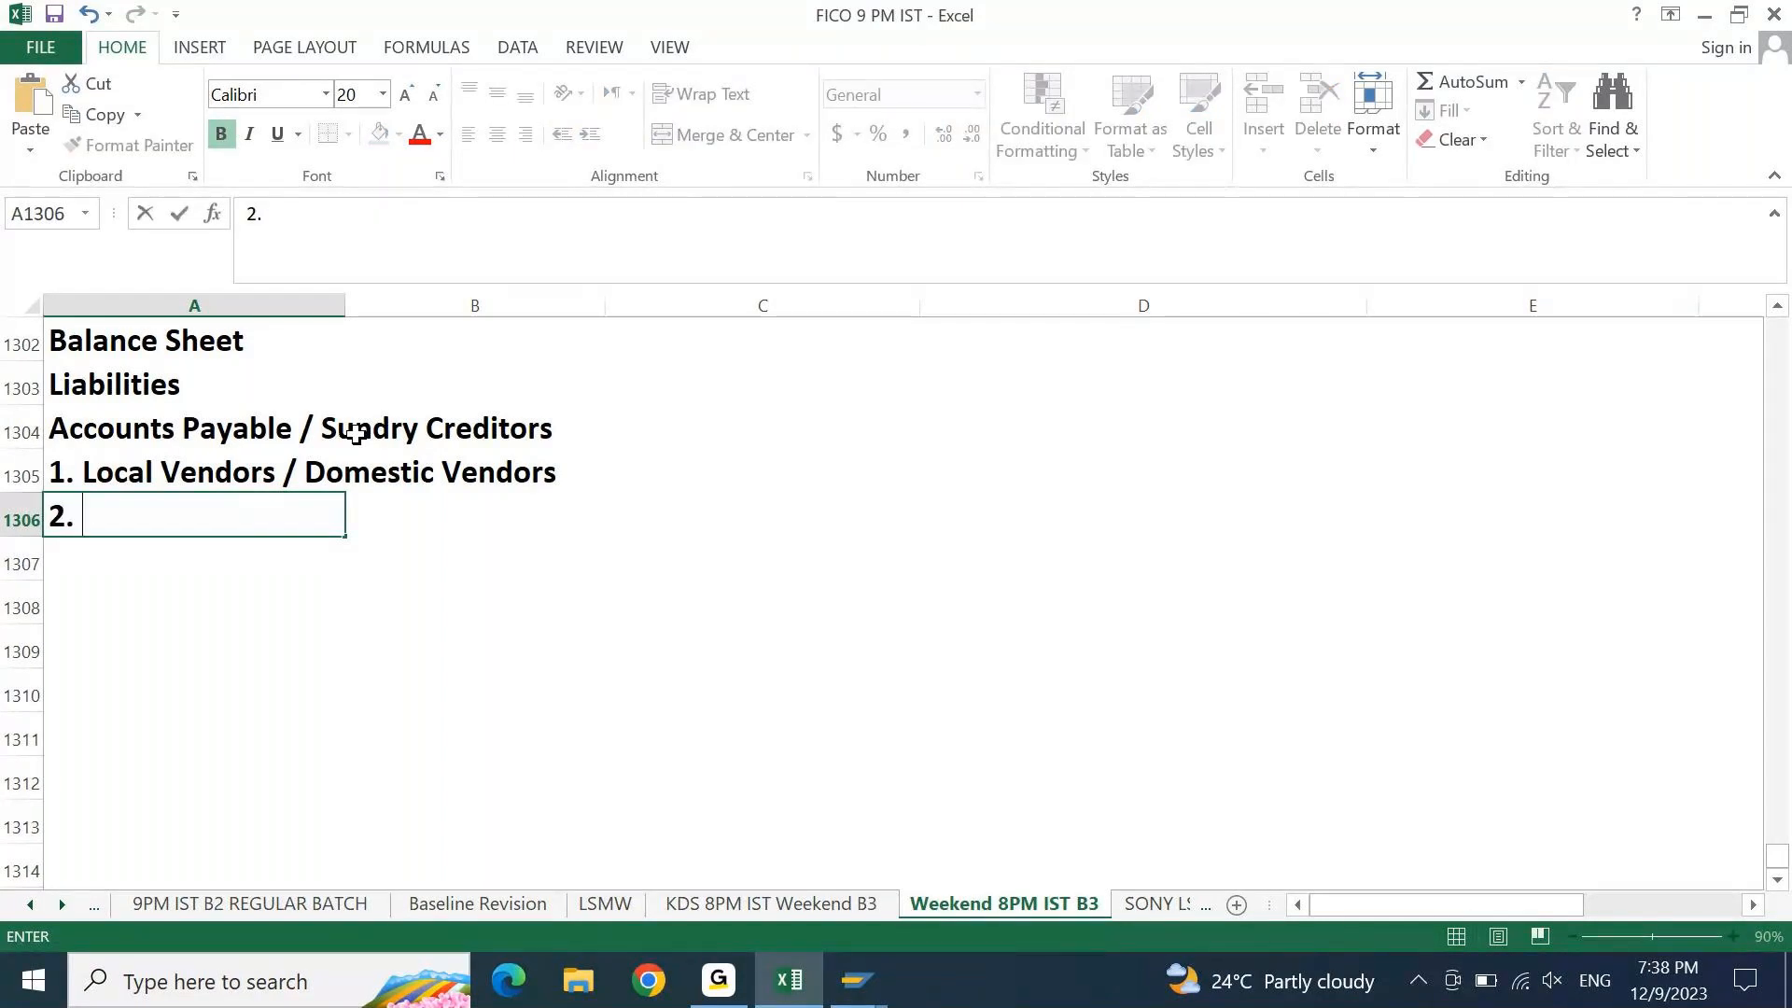
type("Forecign")
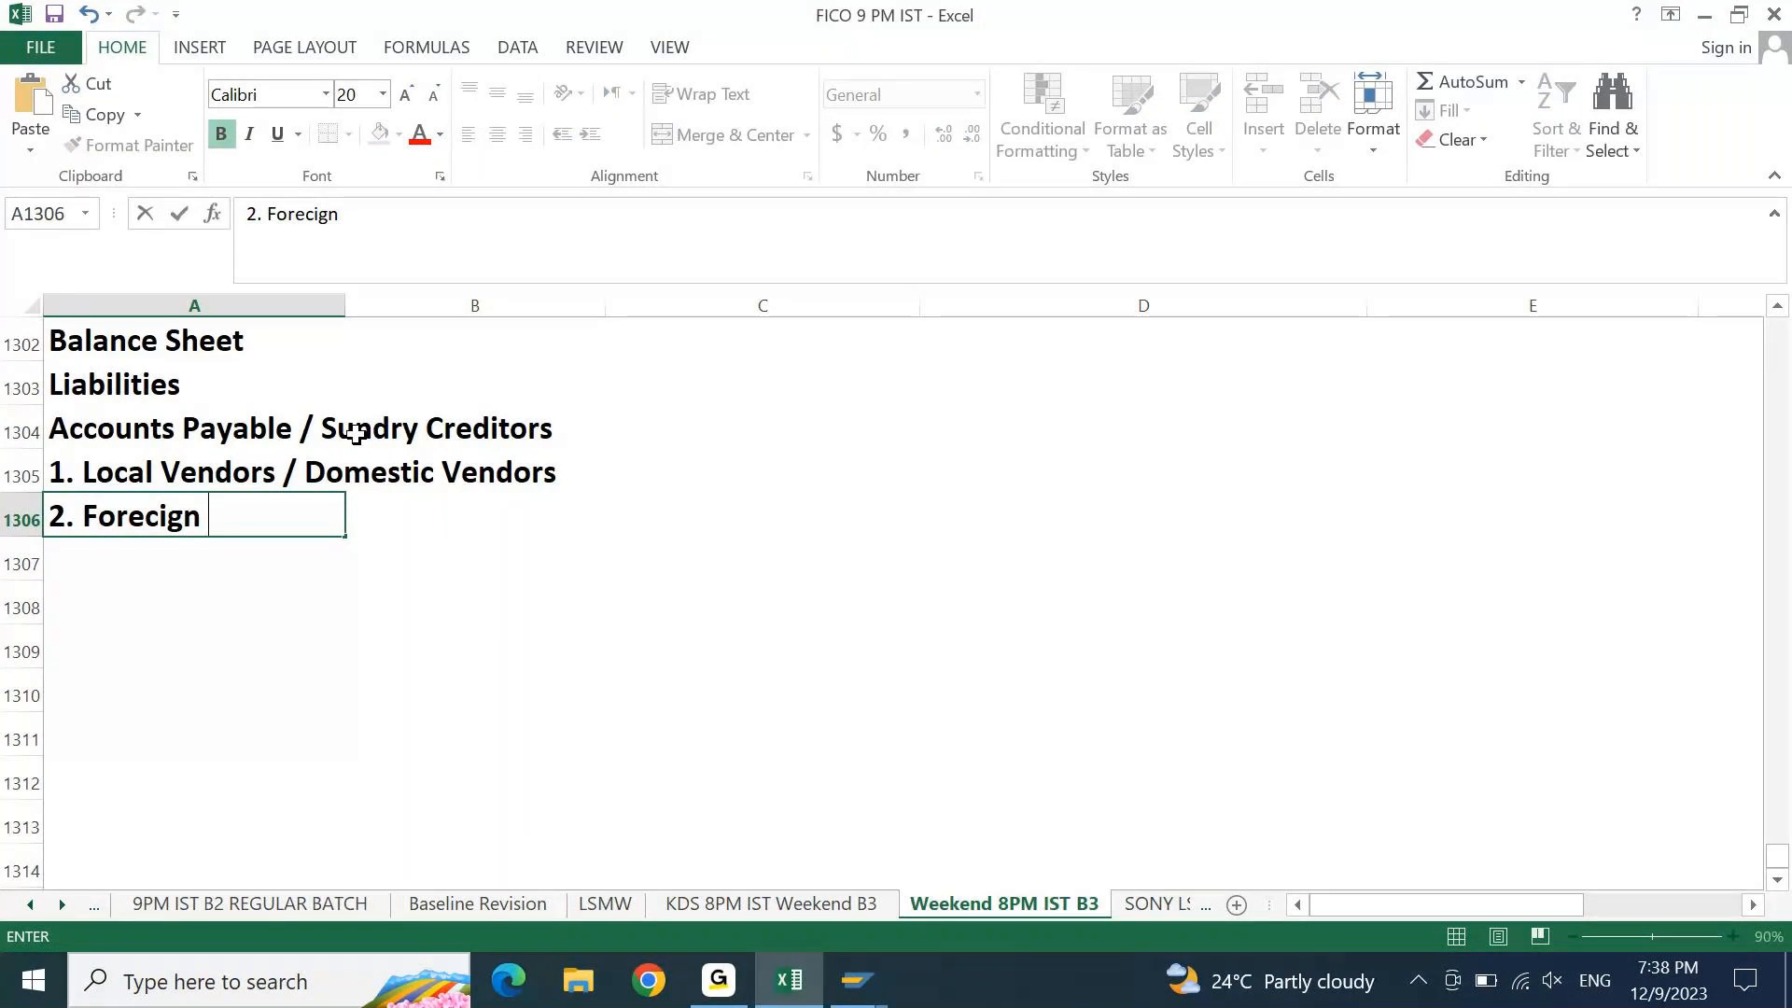
key("BackSpace")
key("BackSpace")
key("BackSpace")
key("BackSpace")
key("BackSpace")
type("ign Vendirs")
key("BackSpace")
key("BackSpace")
key("BackSpace")
type("ors / ")
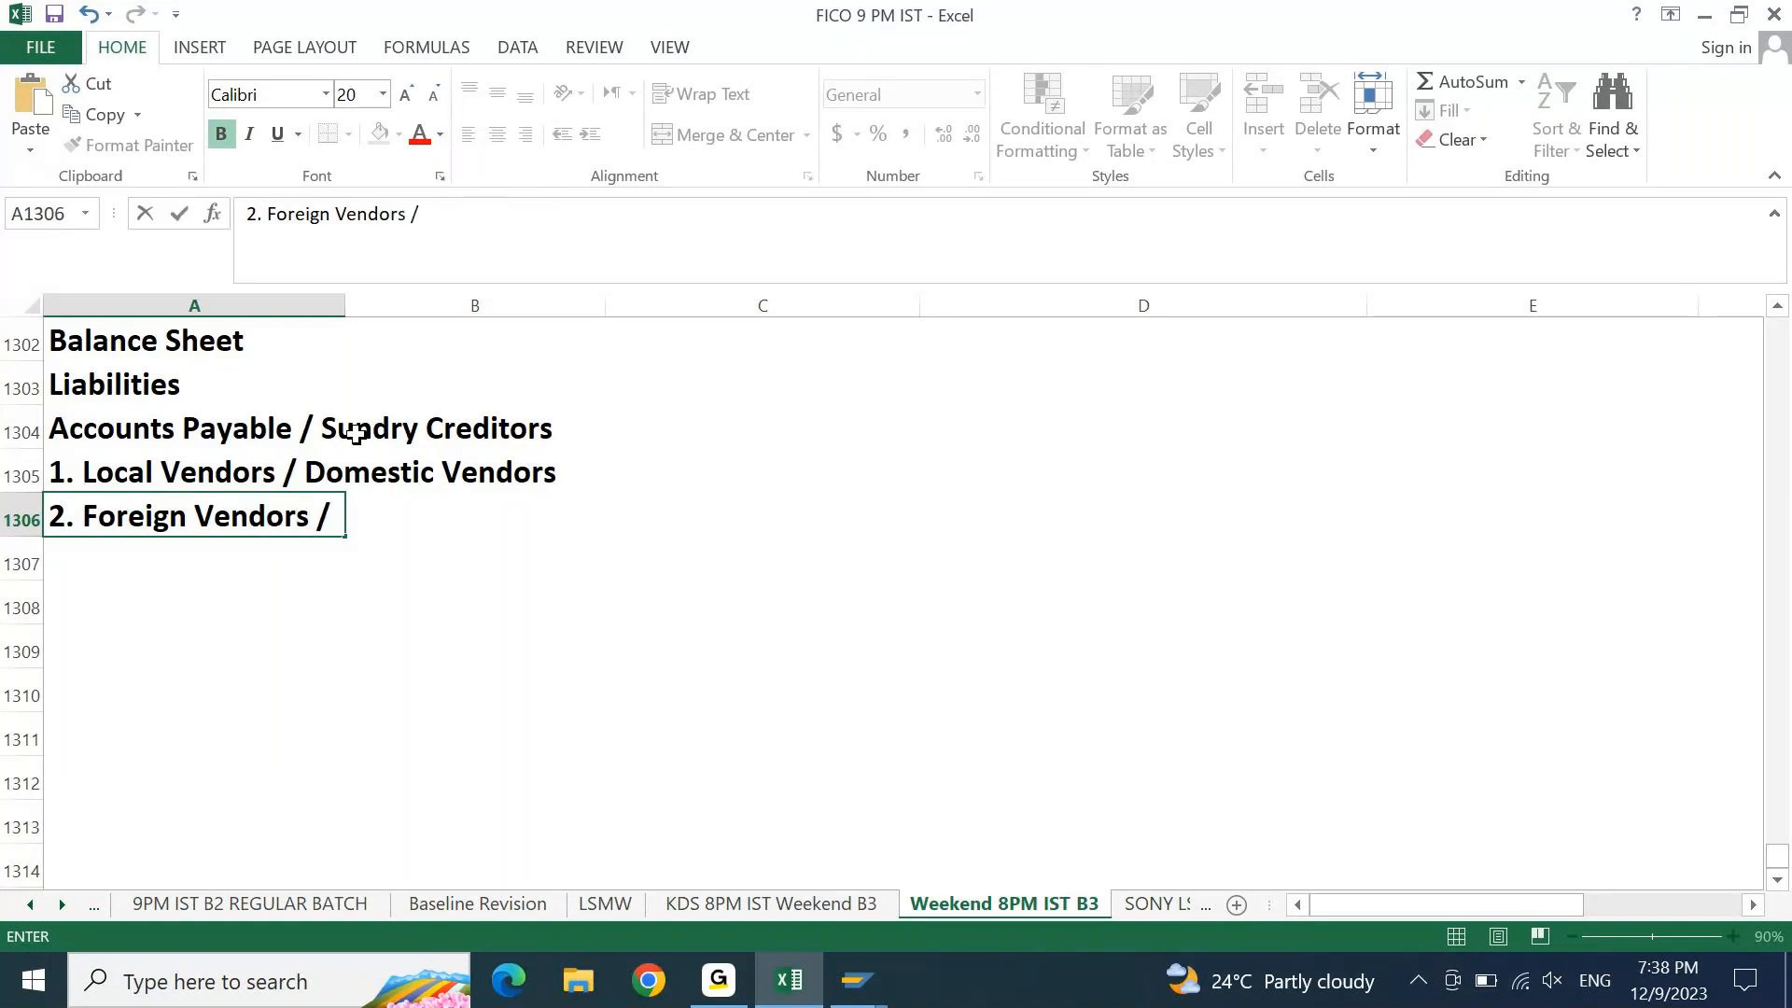
type("Import Vendors")
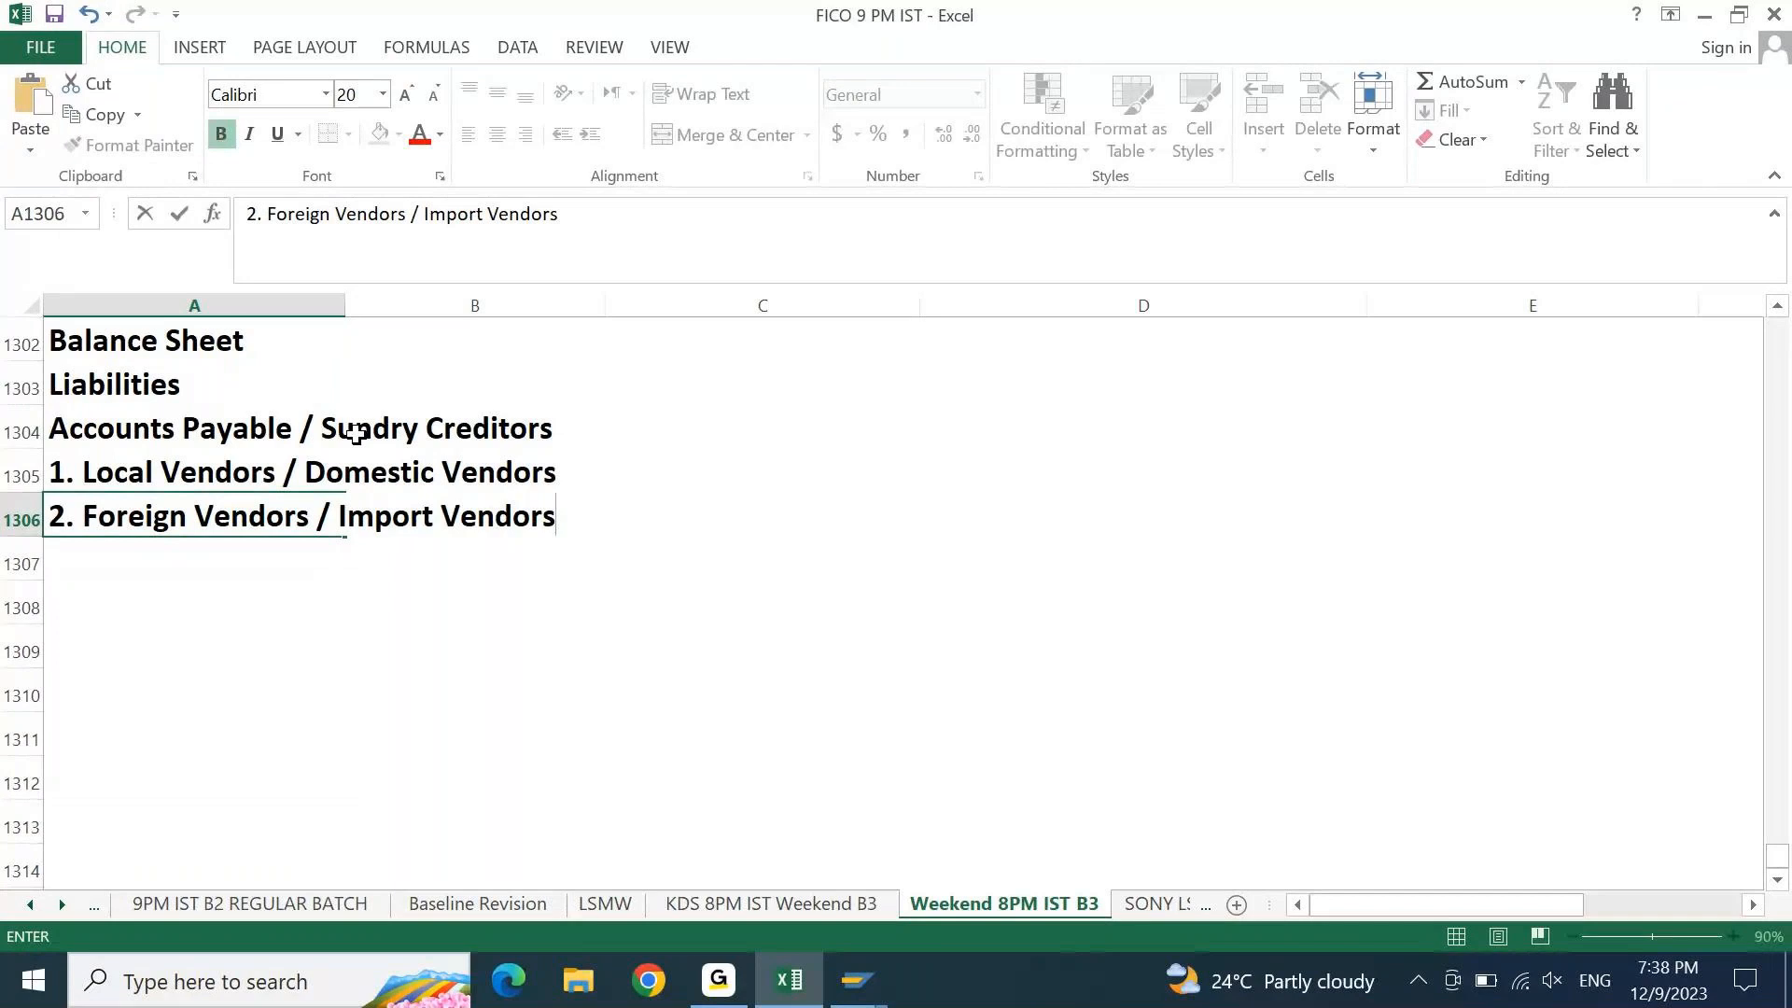
key("Return")
Add the vendor types "3. One Time Vendors" in cell A1307 and "4. Inter Company Vendors" in cell A1308
type("3. ")
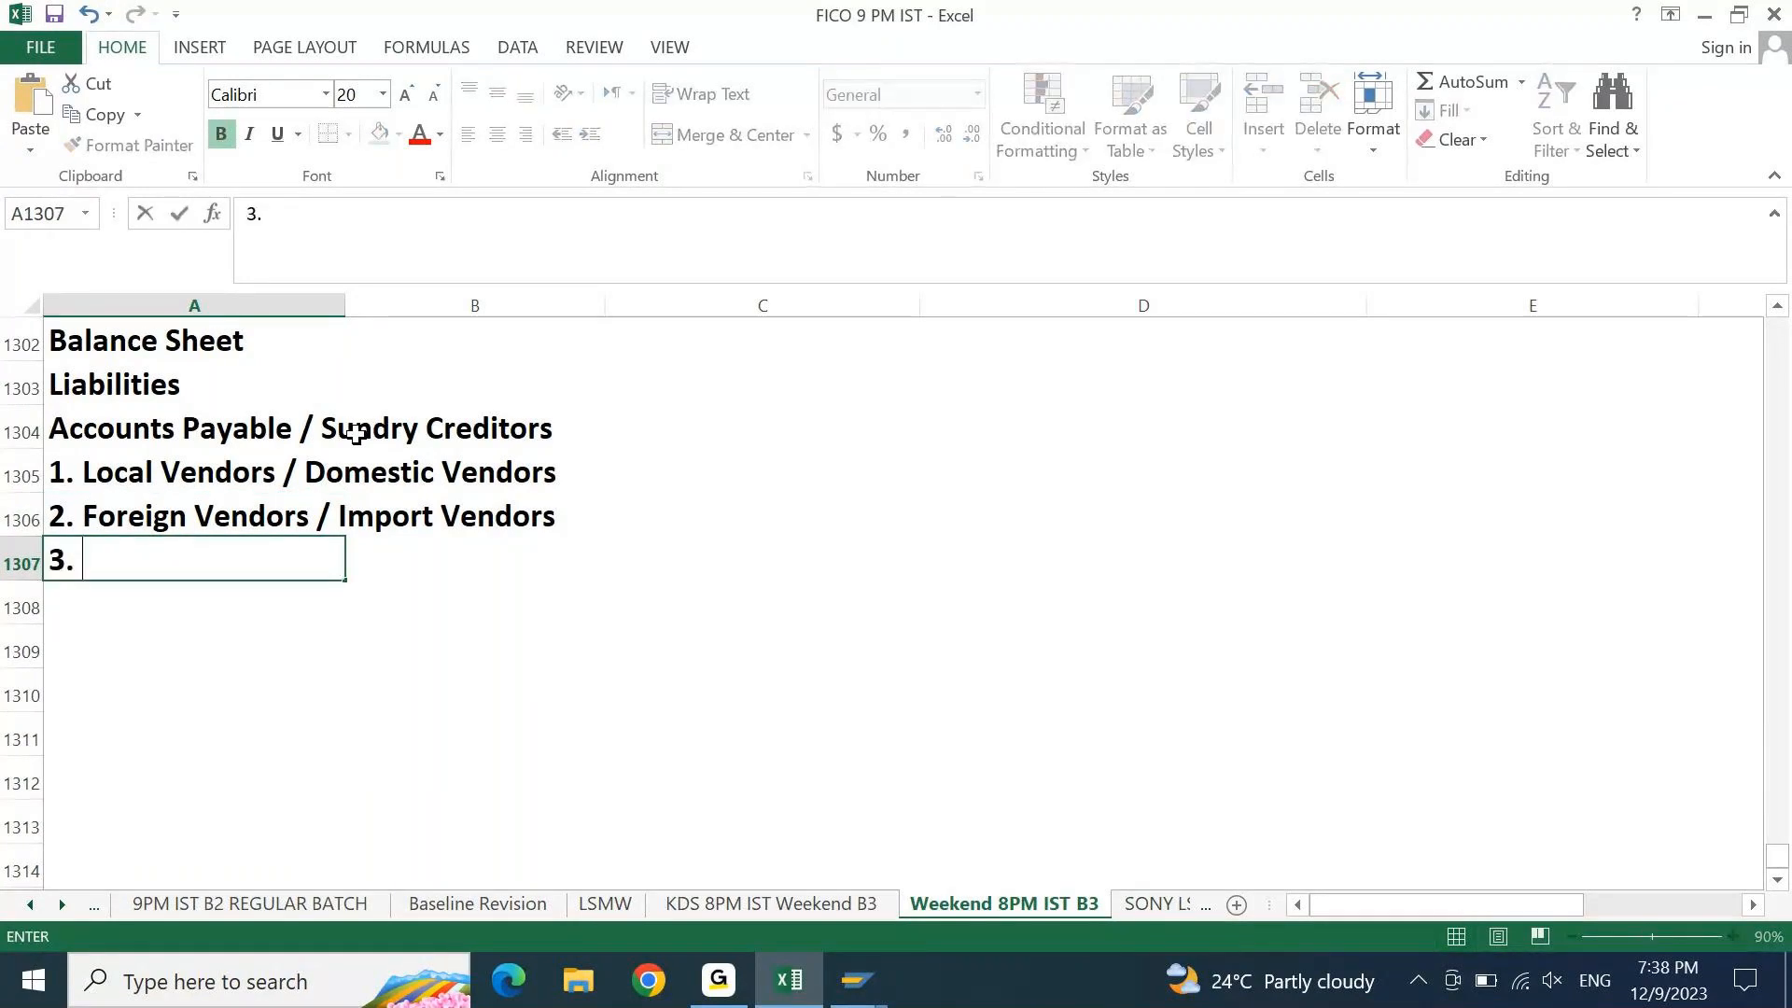
type("One Time")
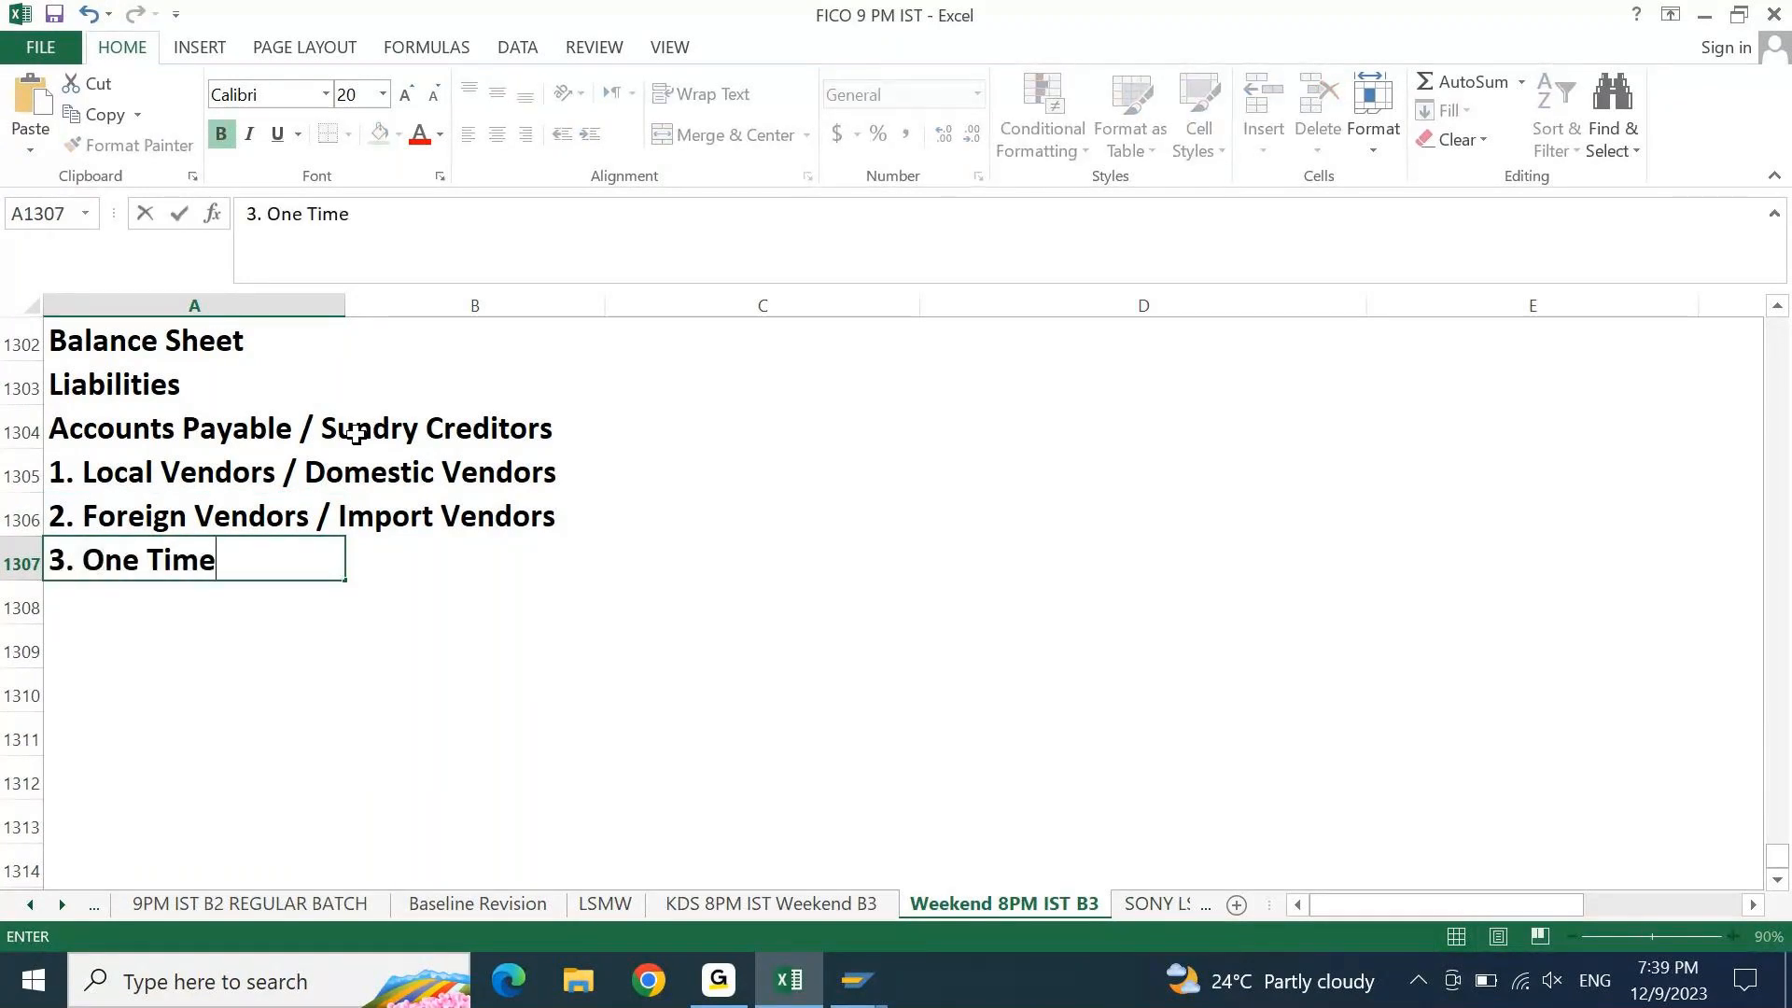
type(" Vendors")
key("Return")
type("4. Inter")
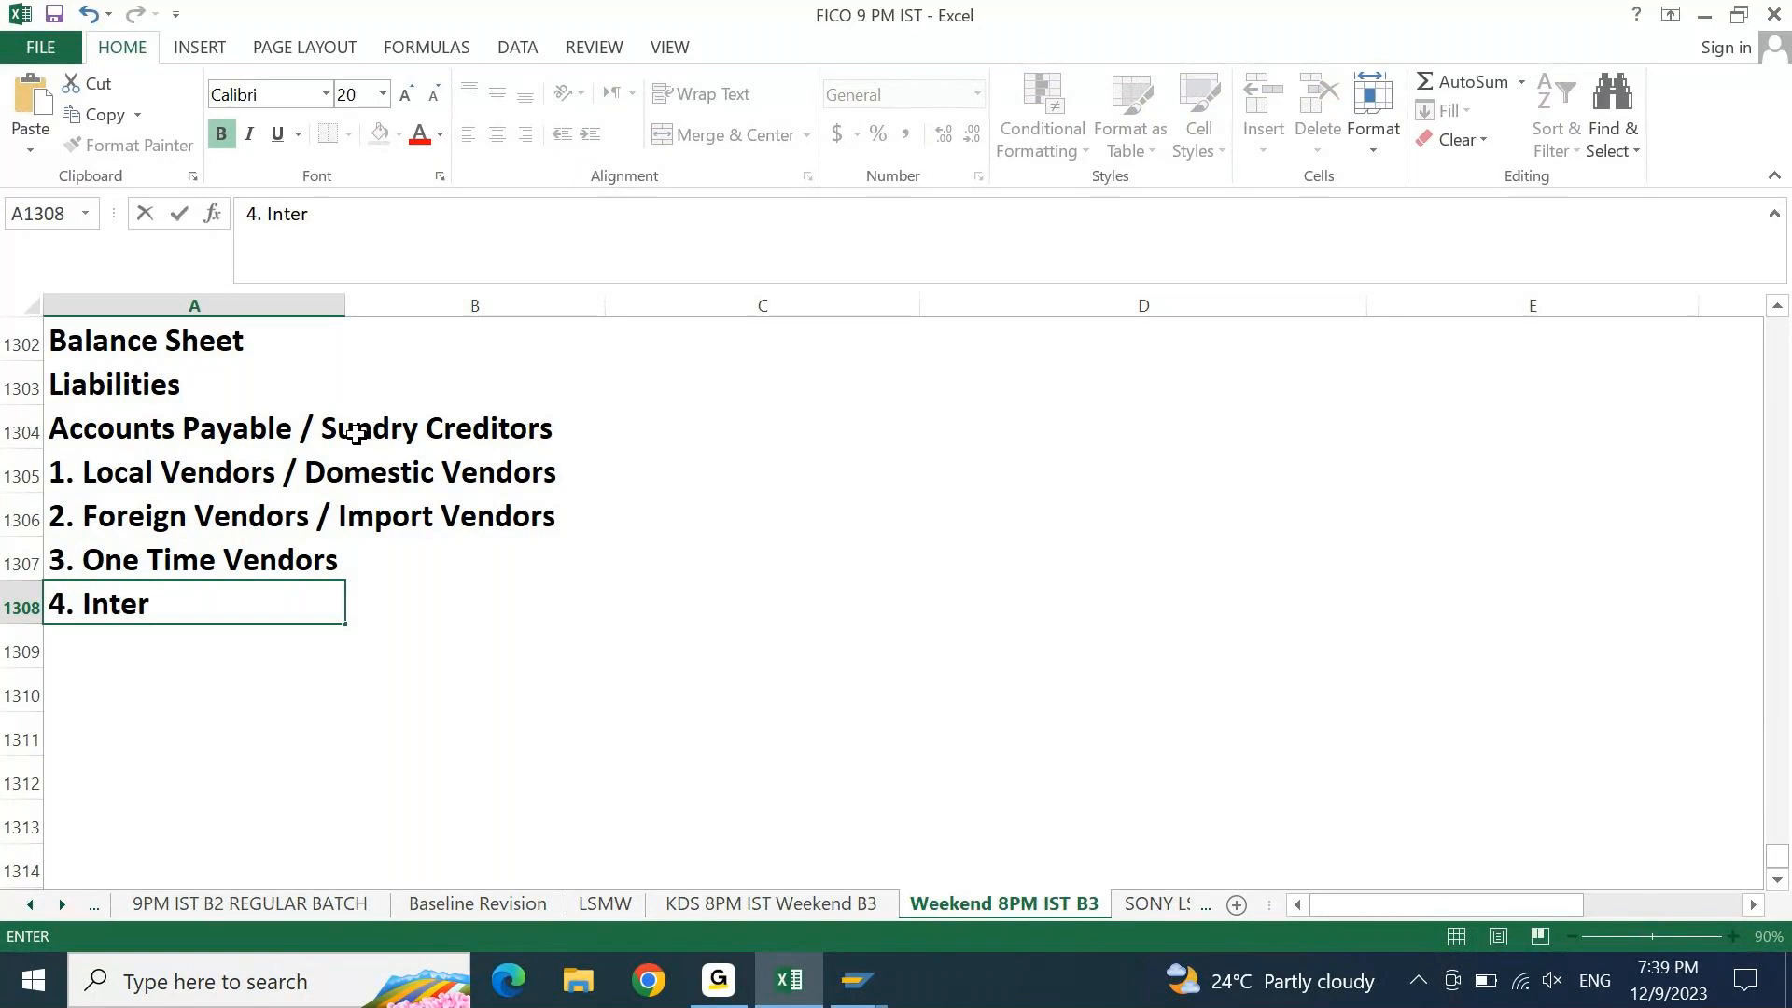
type(" Company Vendors")
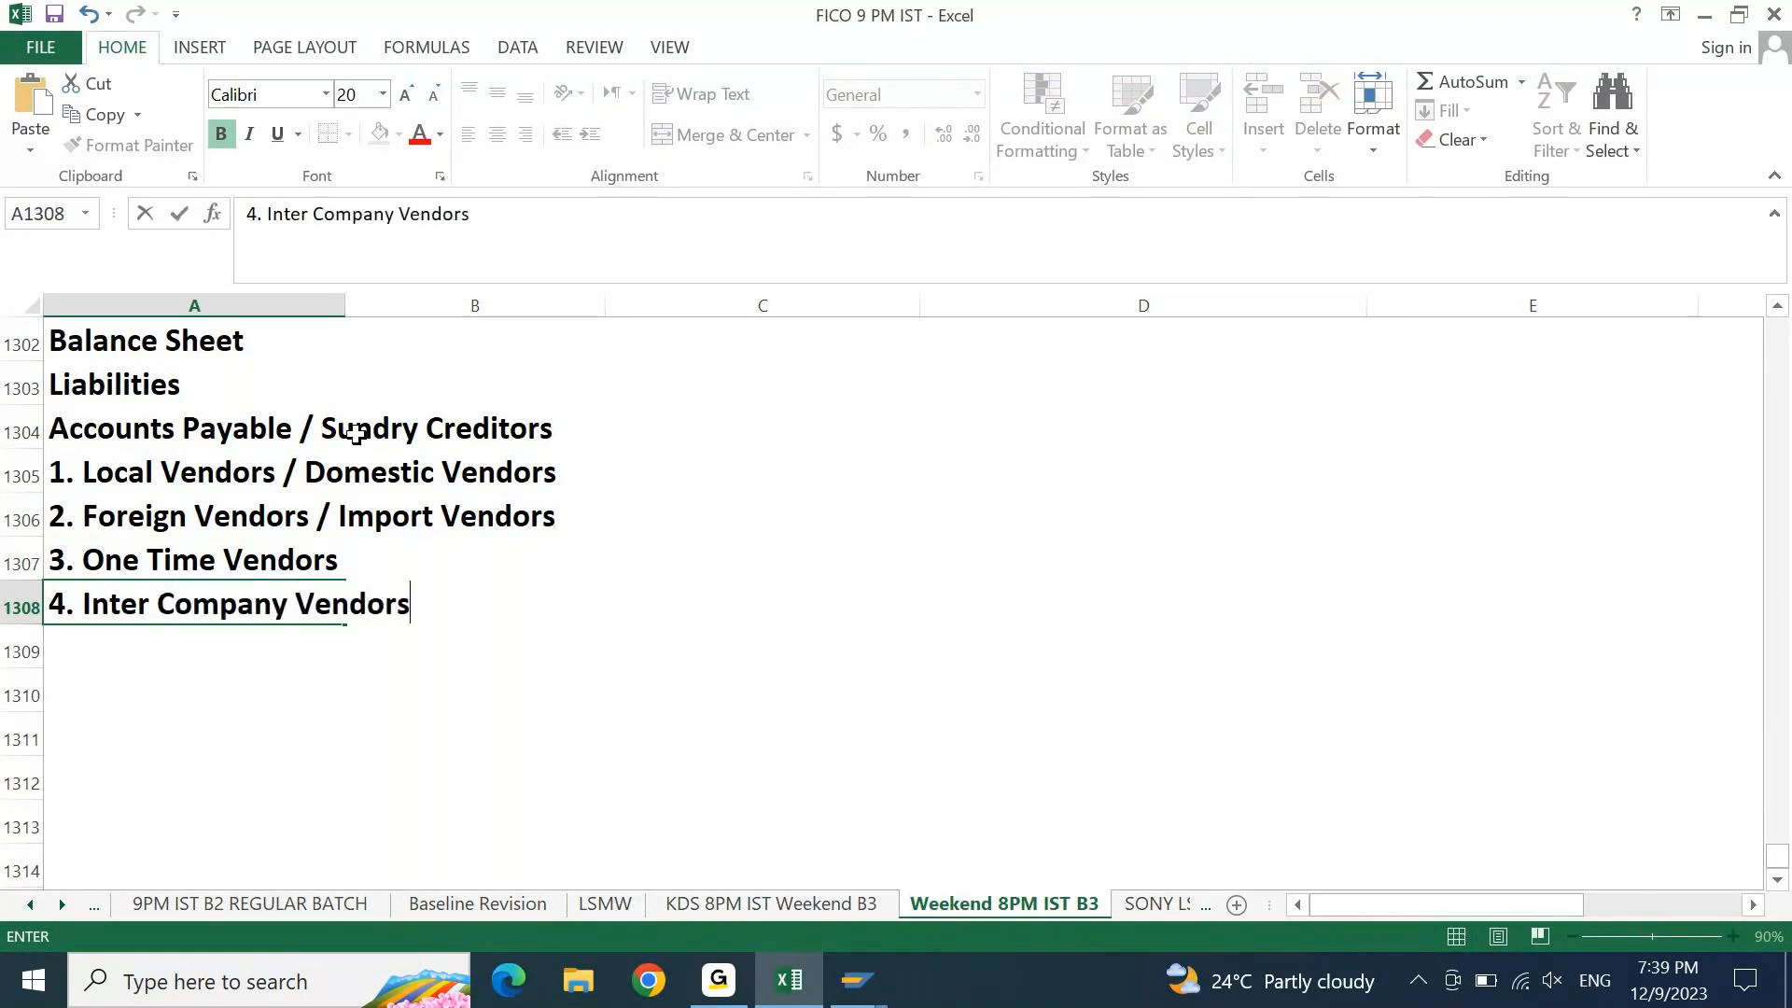
key("Return")
Enter the fifth vendor type, "5. Intra Company Vendors", in cell A1309
type("5")
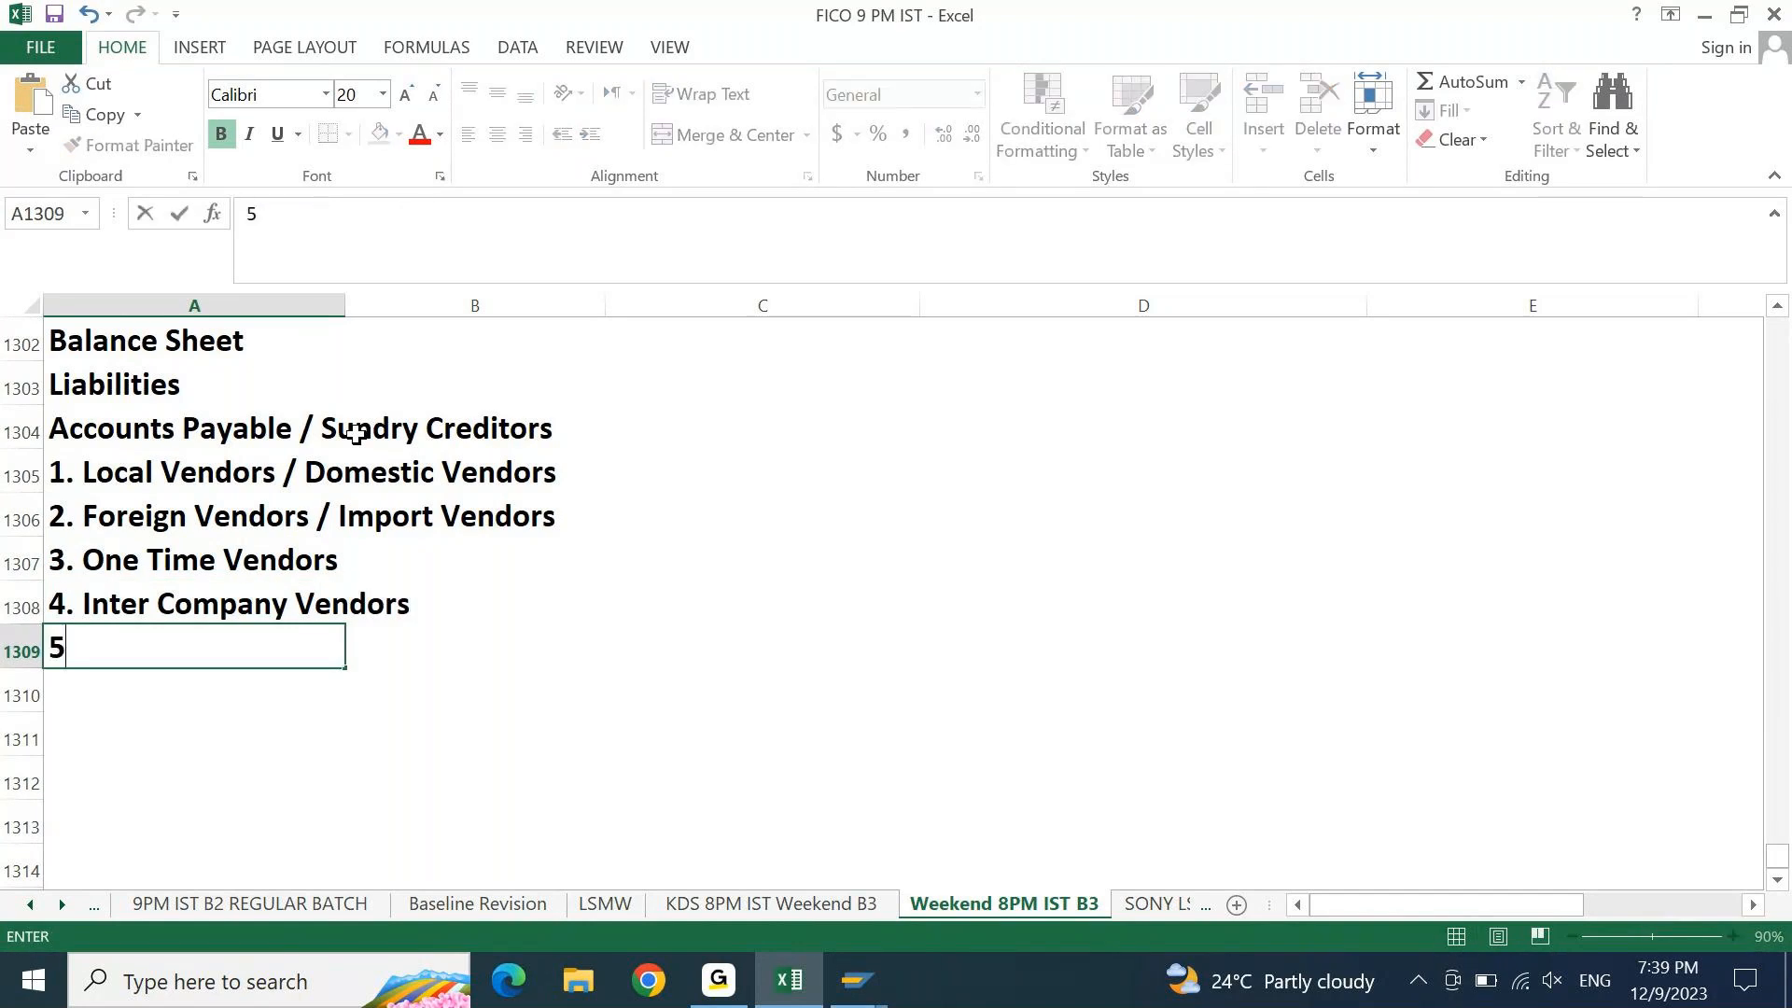
type(". Intra COm")
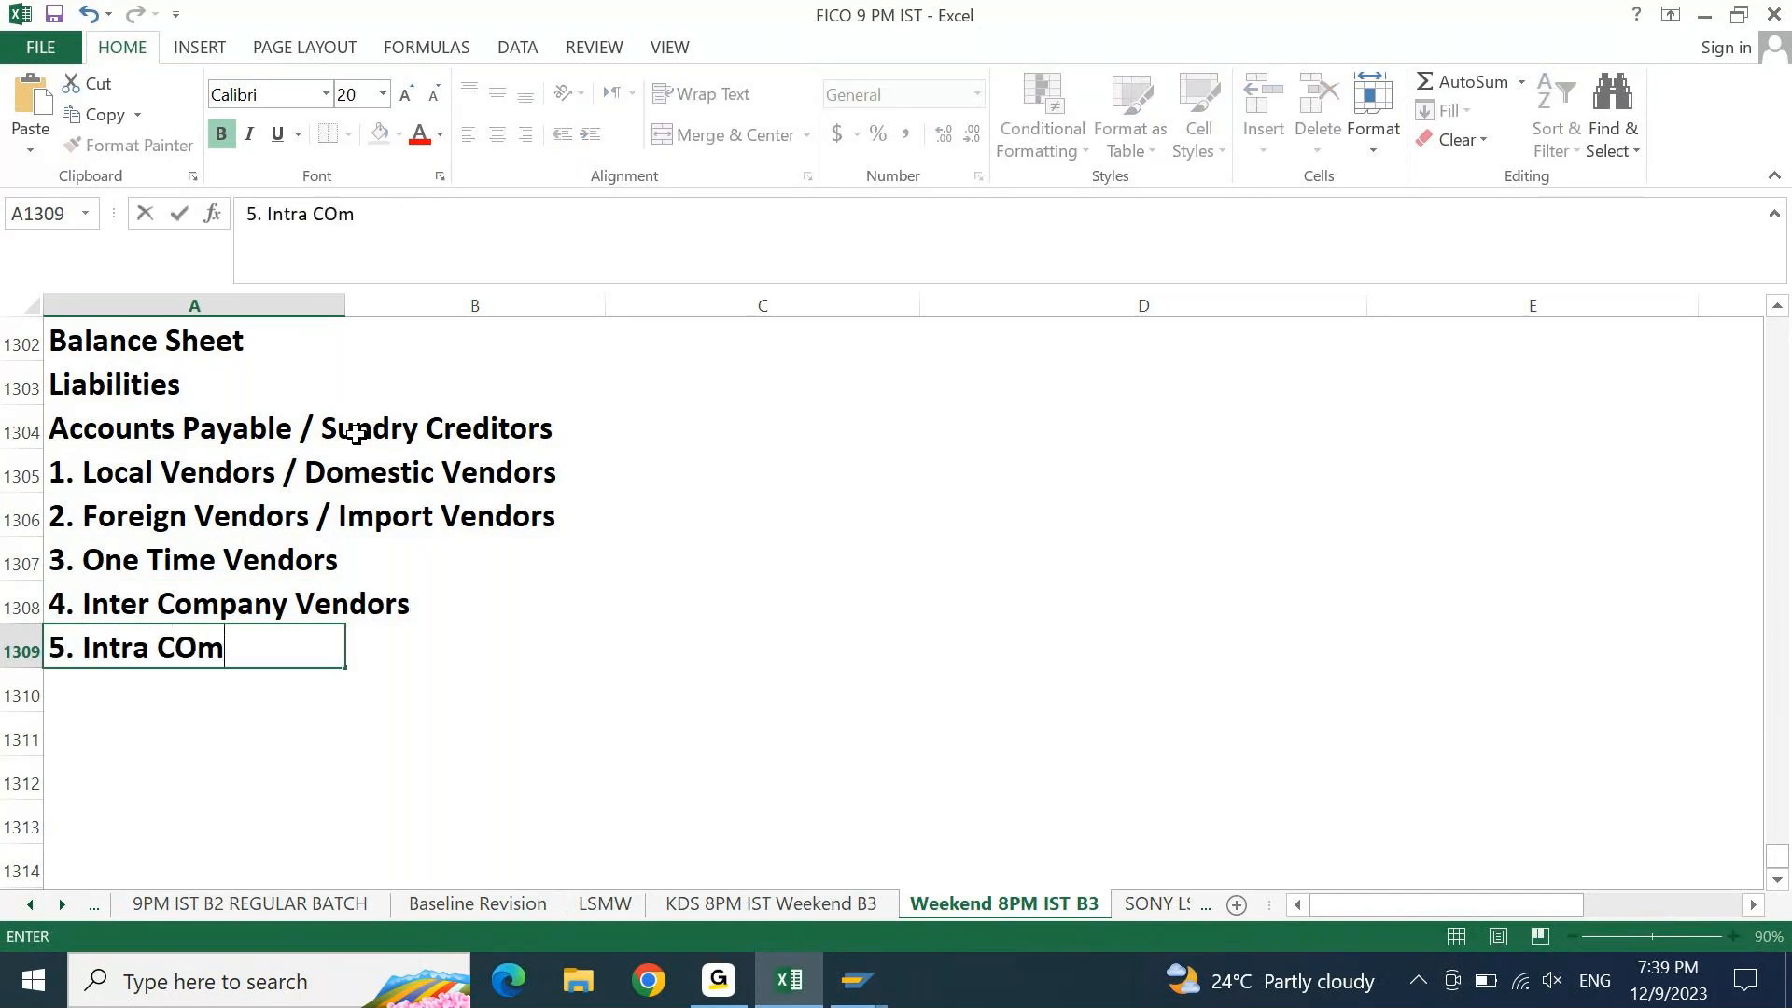
type("pany Vemdp")
key("BackSpace")
key("BackSpace")
key("BackSpace")
type("ndors")
key("Return")
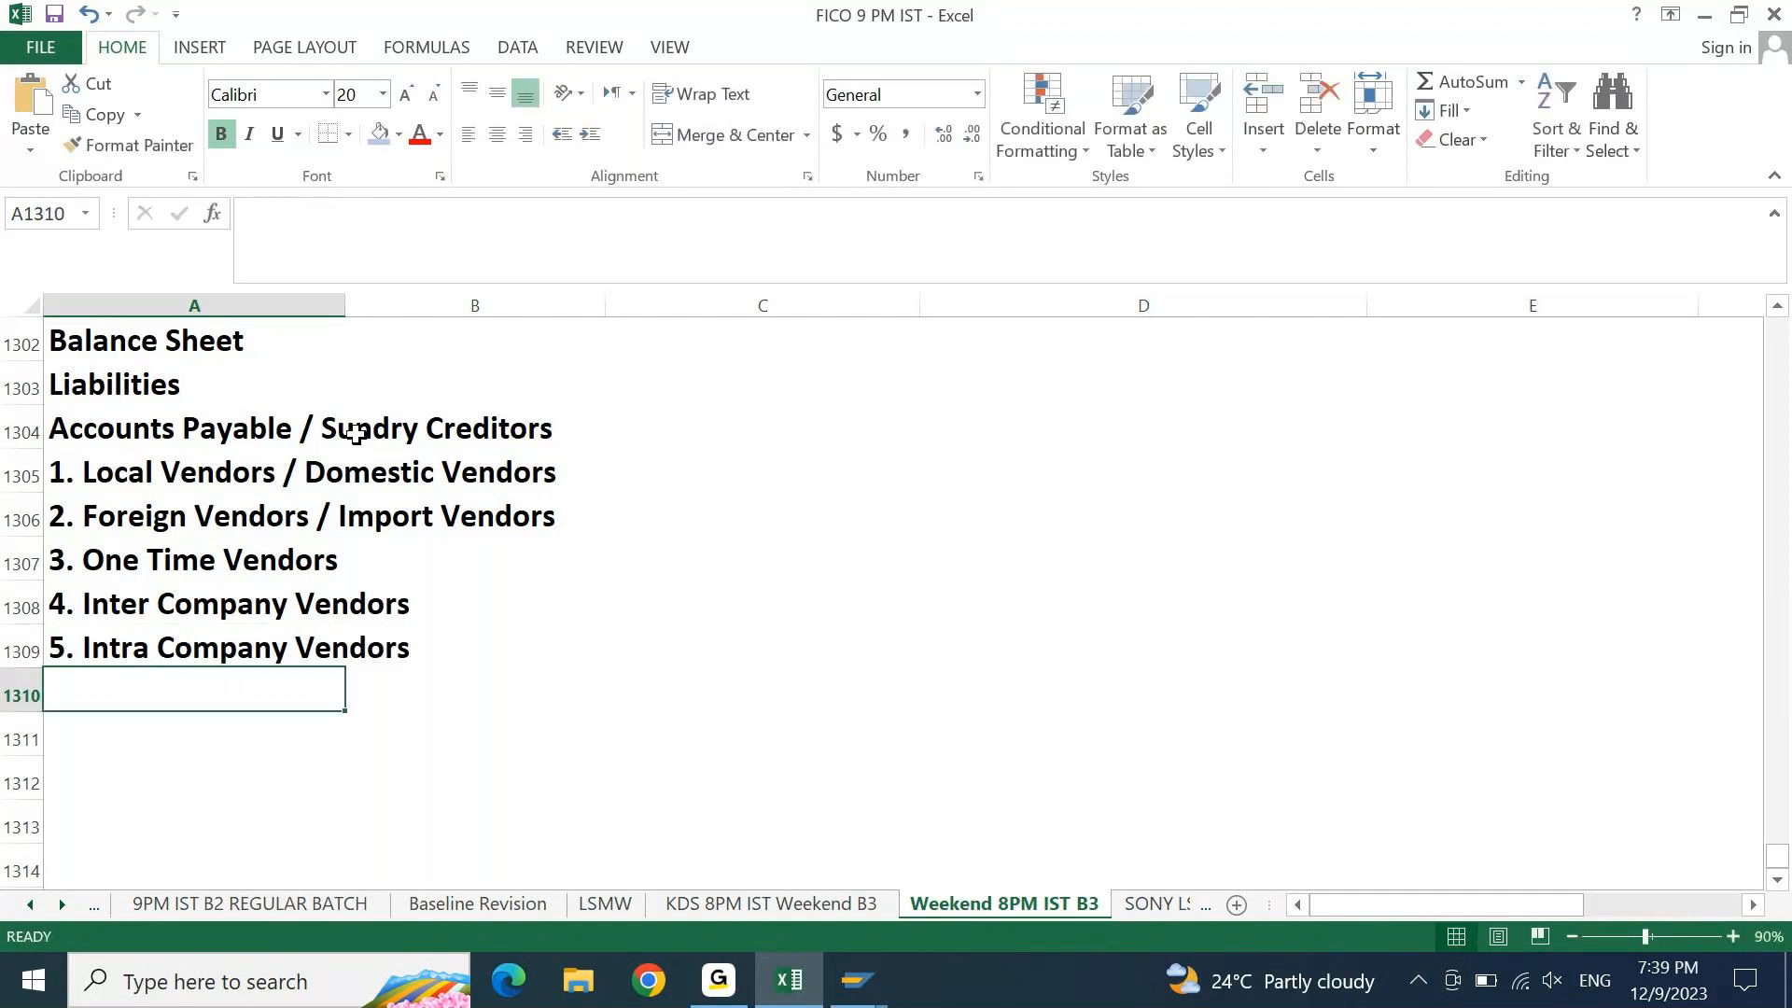
Enter the sixth vendor type, "6. Employee Vendor", in cell A1310
type("6. E")
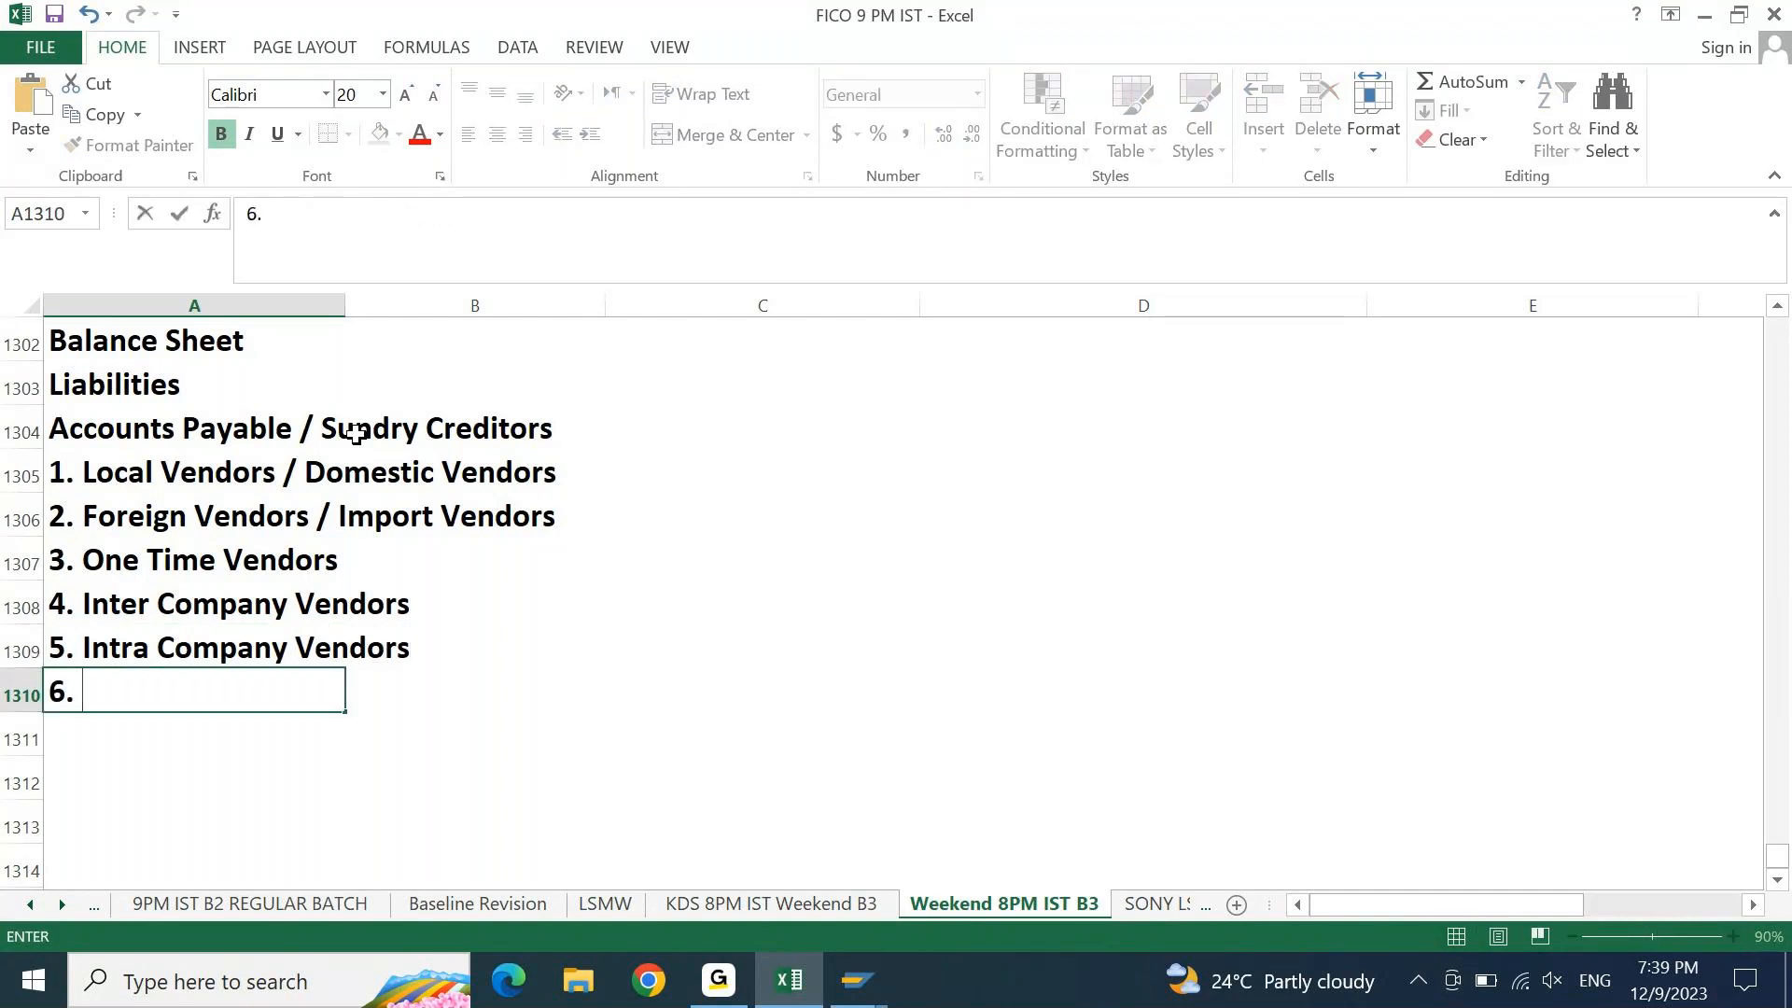
type("mployee Cem")
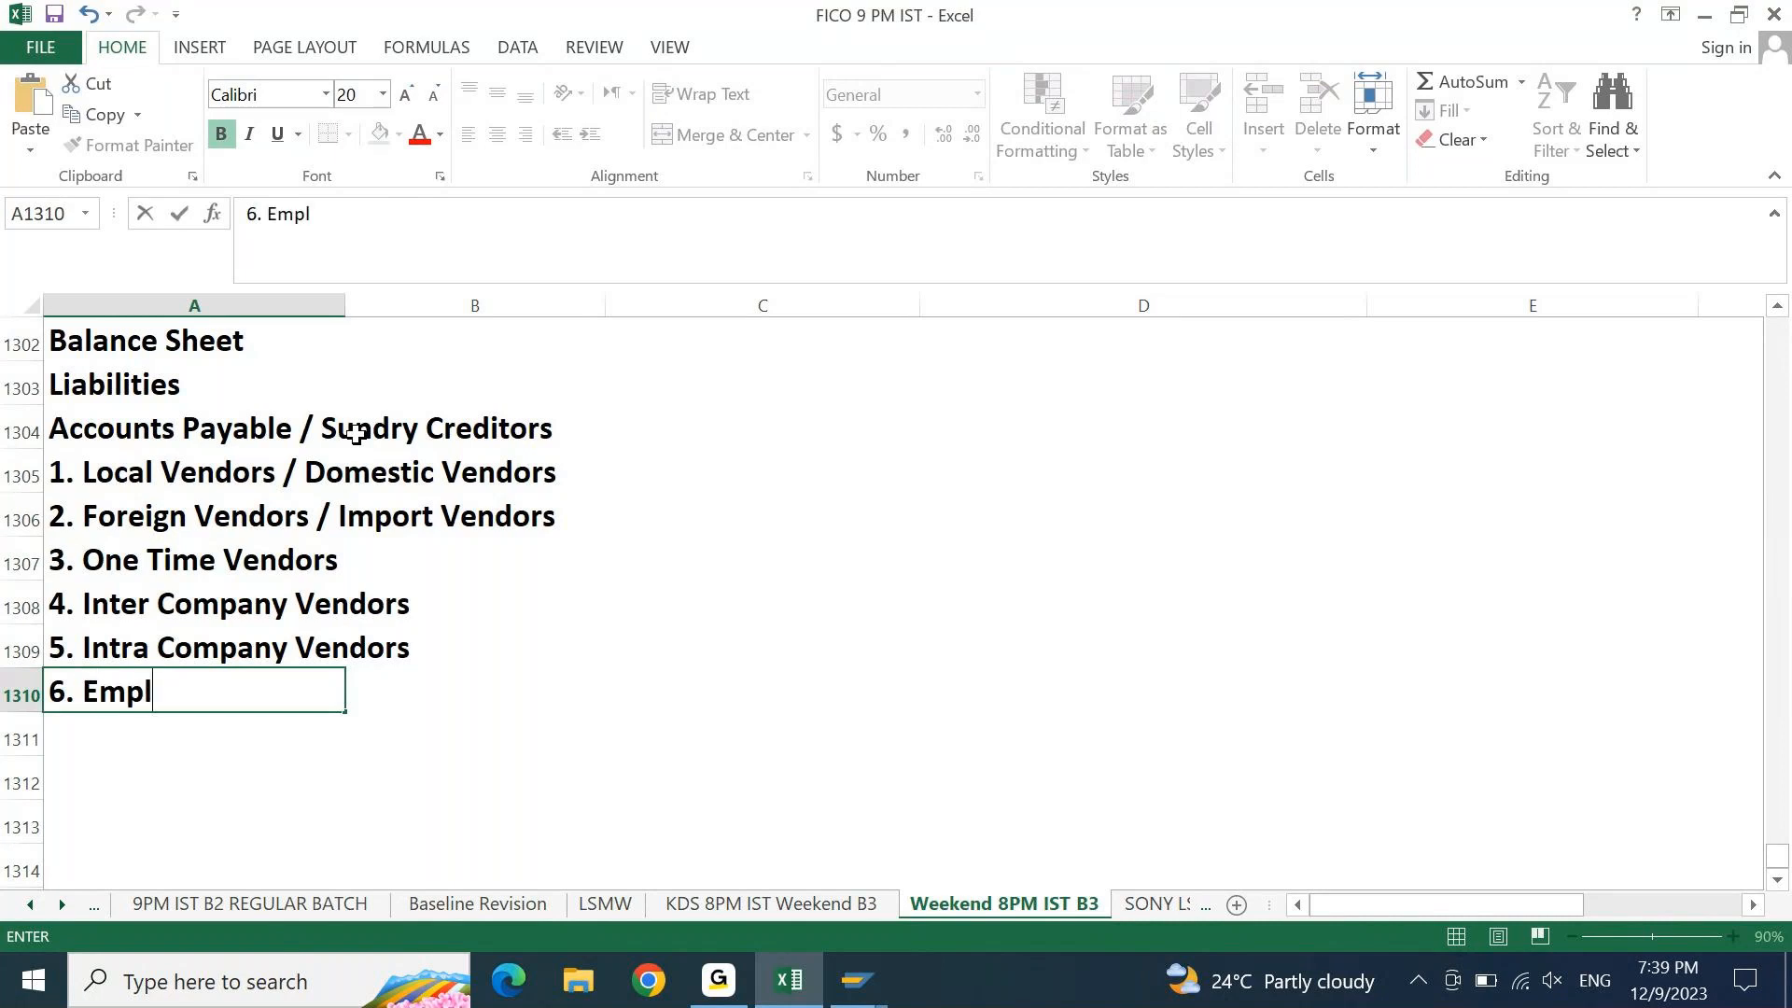
key("BackSpace")
key("BackSpace")
key("BackSpace")
type("Vendor")
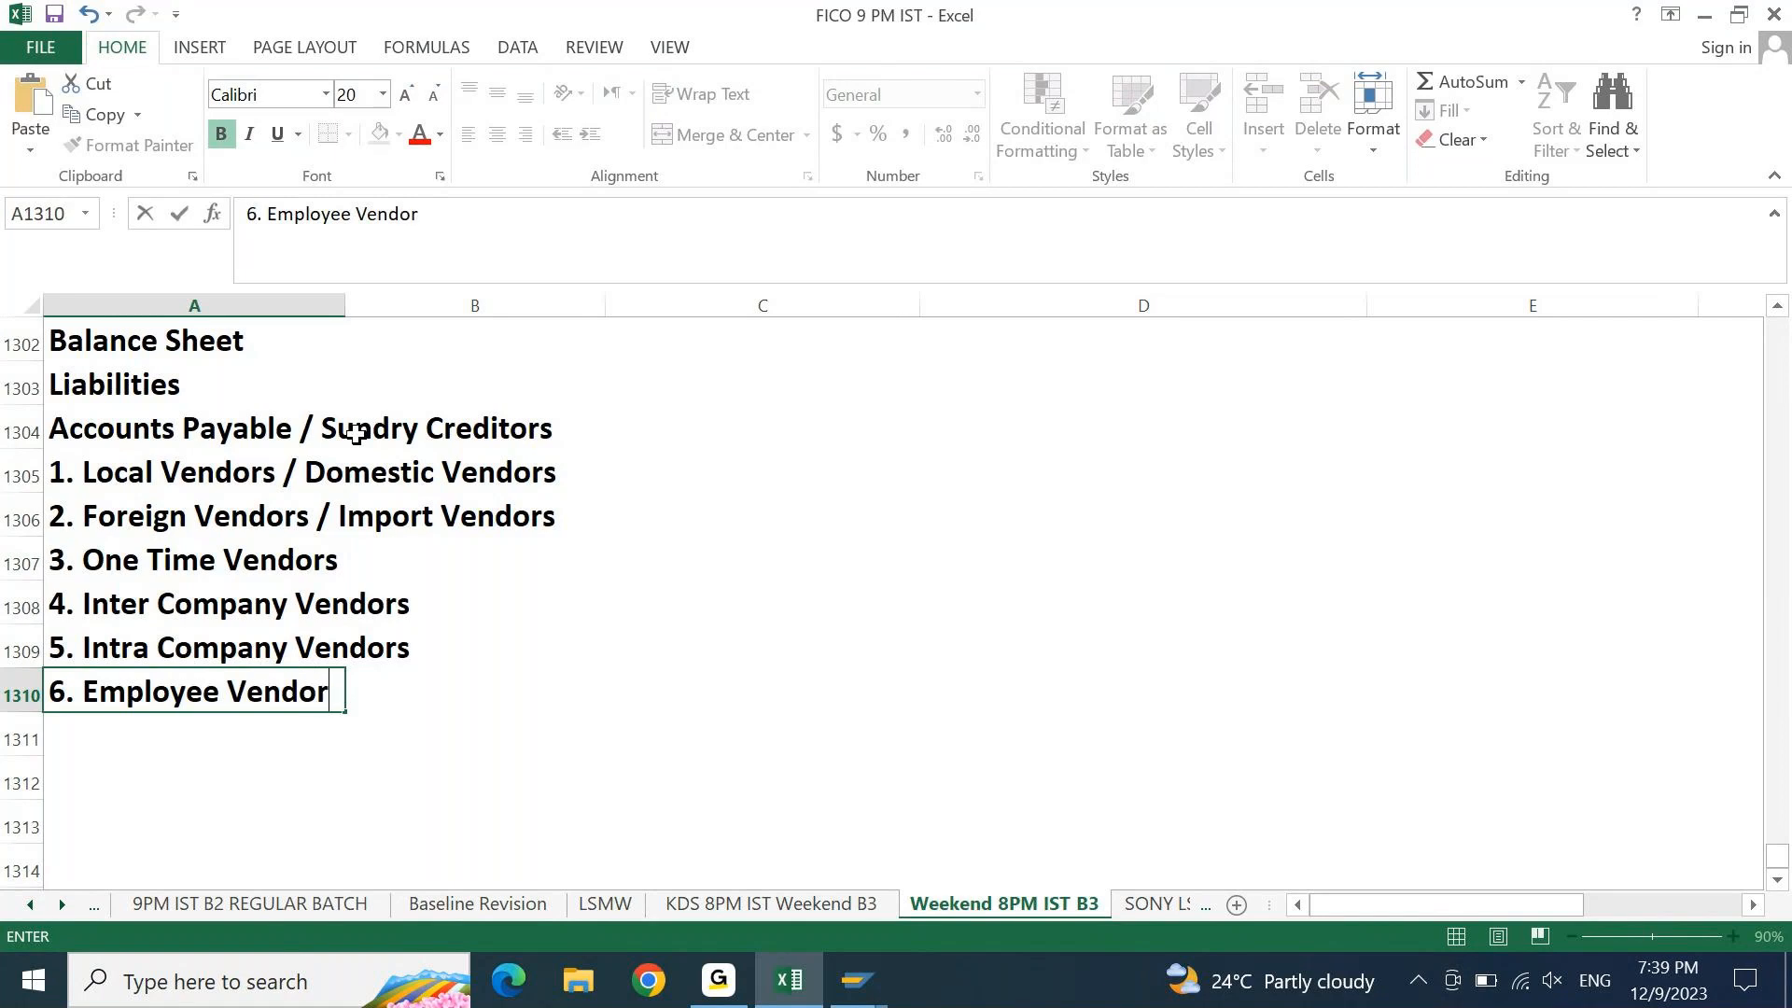
key("Return")
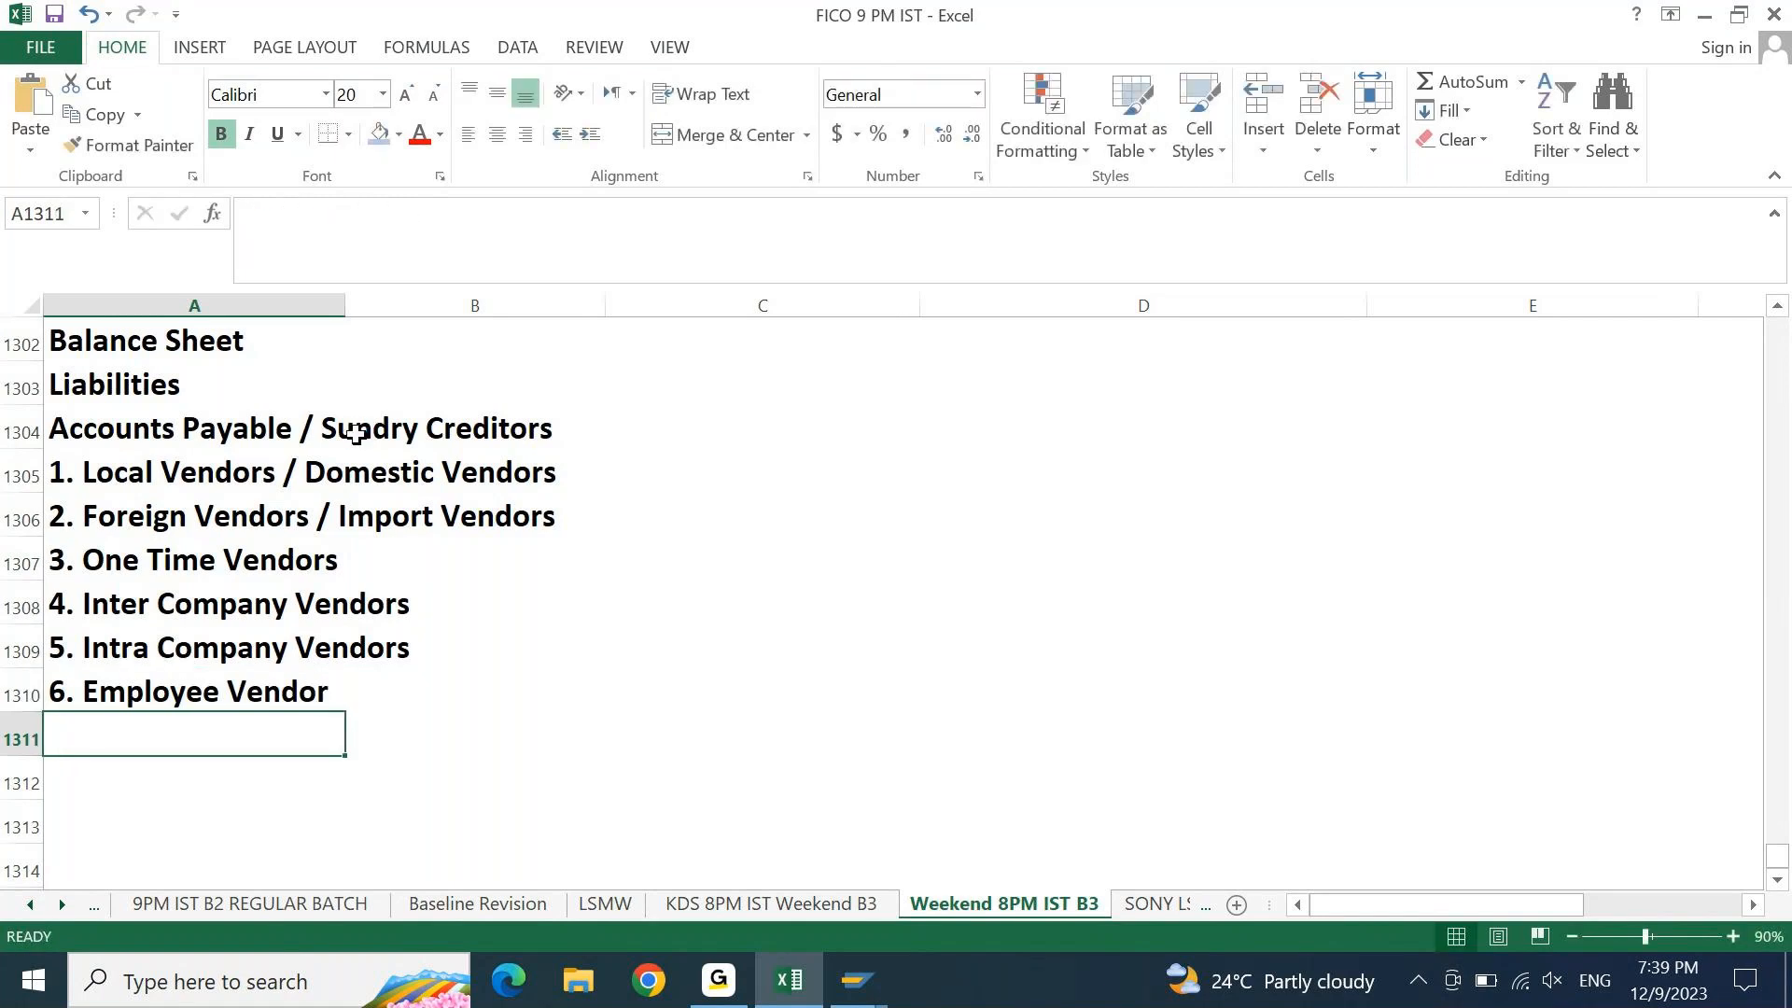
Add the vendor types "7. Third Party Vendor" in cell A1311 and "8. Service Vendors" in cell A1312
type("7. Thr")
key("BackSpace")
type("ird Party Vendor")
key("Return")
type("8. Service Vendors")
key("BackSpace")
key("BackSpace")
type("ors")
key("Return")
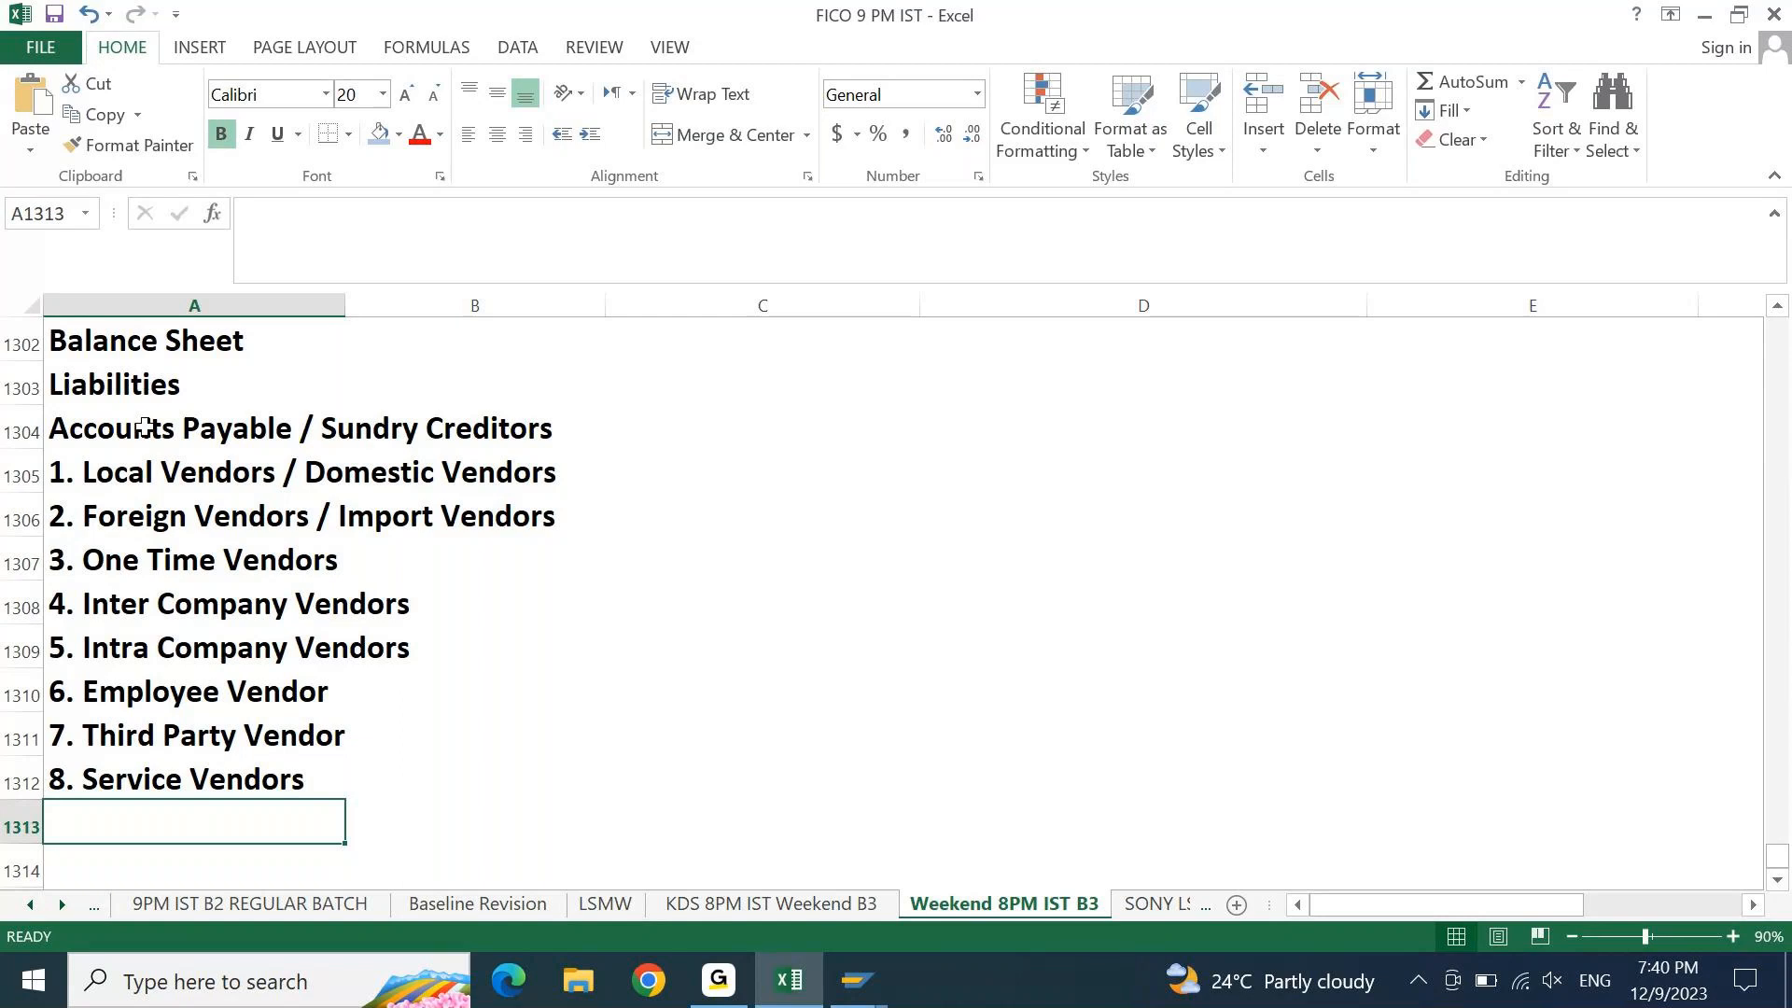
left_click_drag(151, 473, 166, 708)
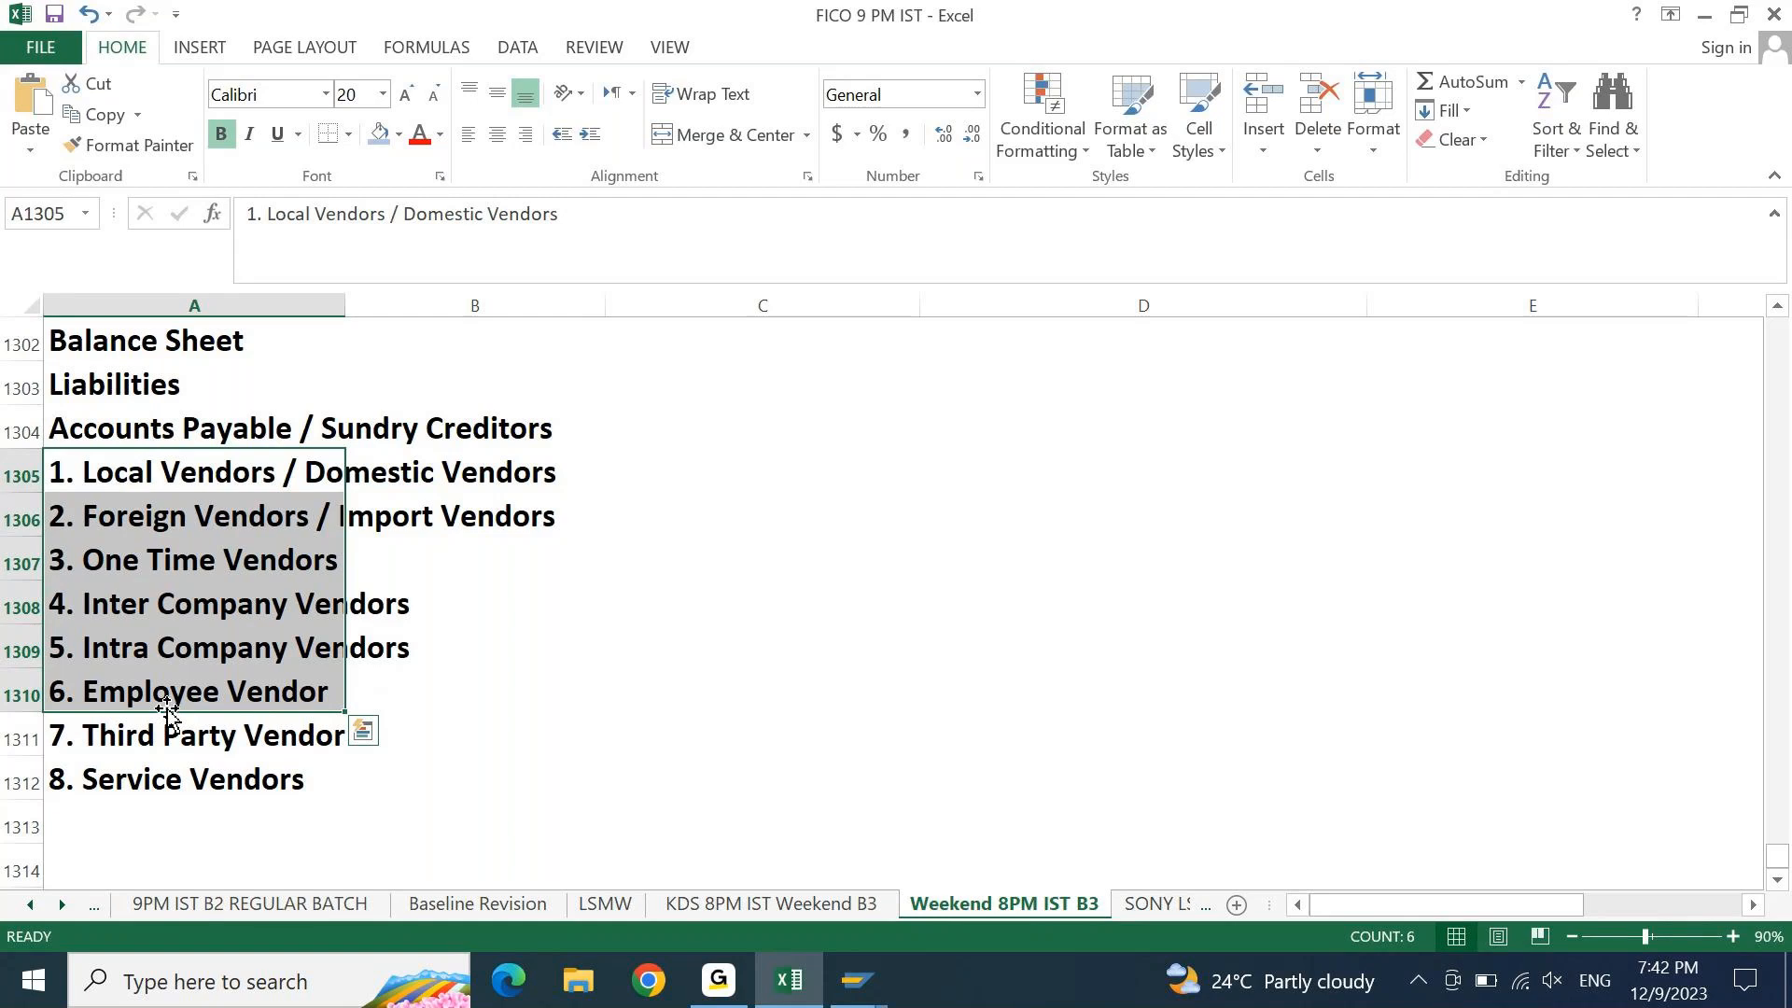
key("Left")
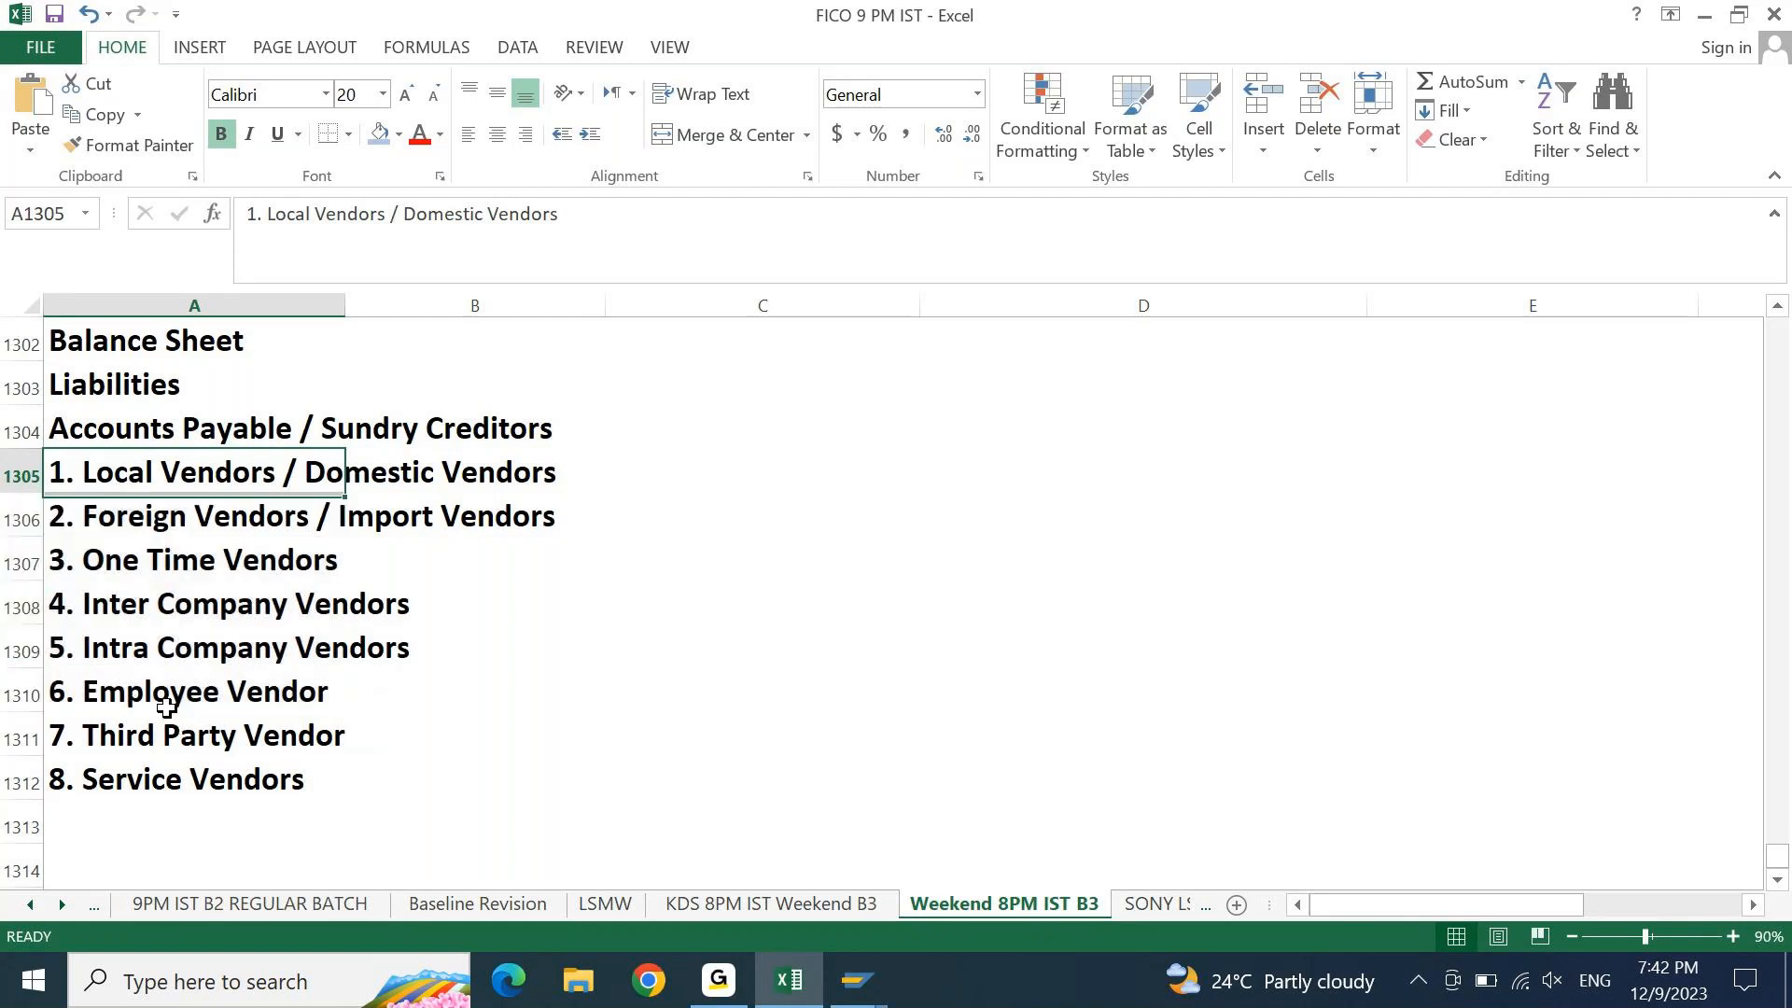
key("Down")
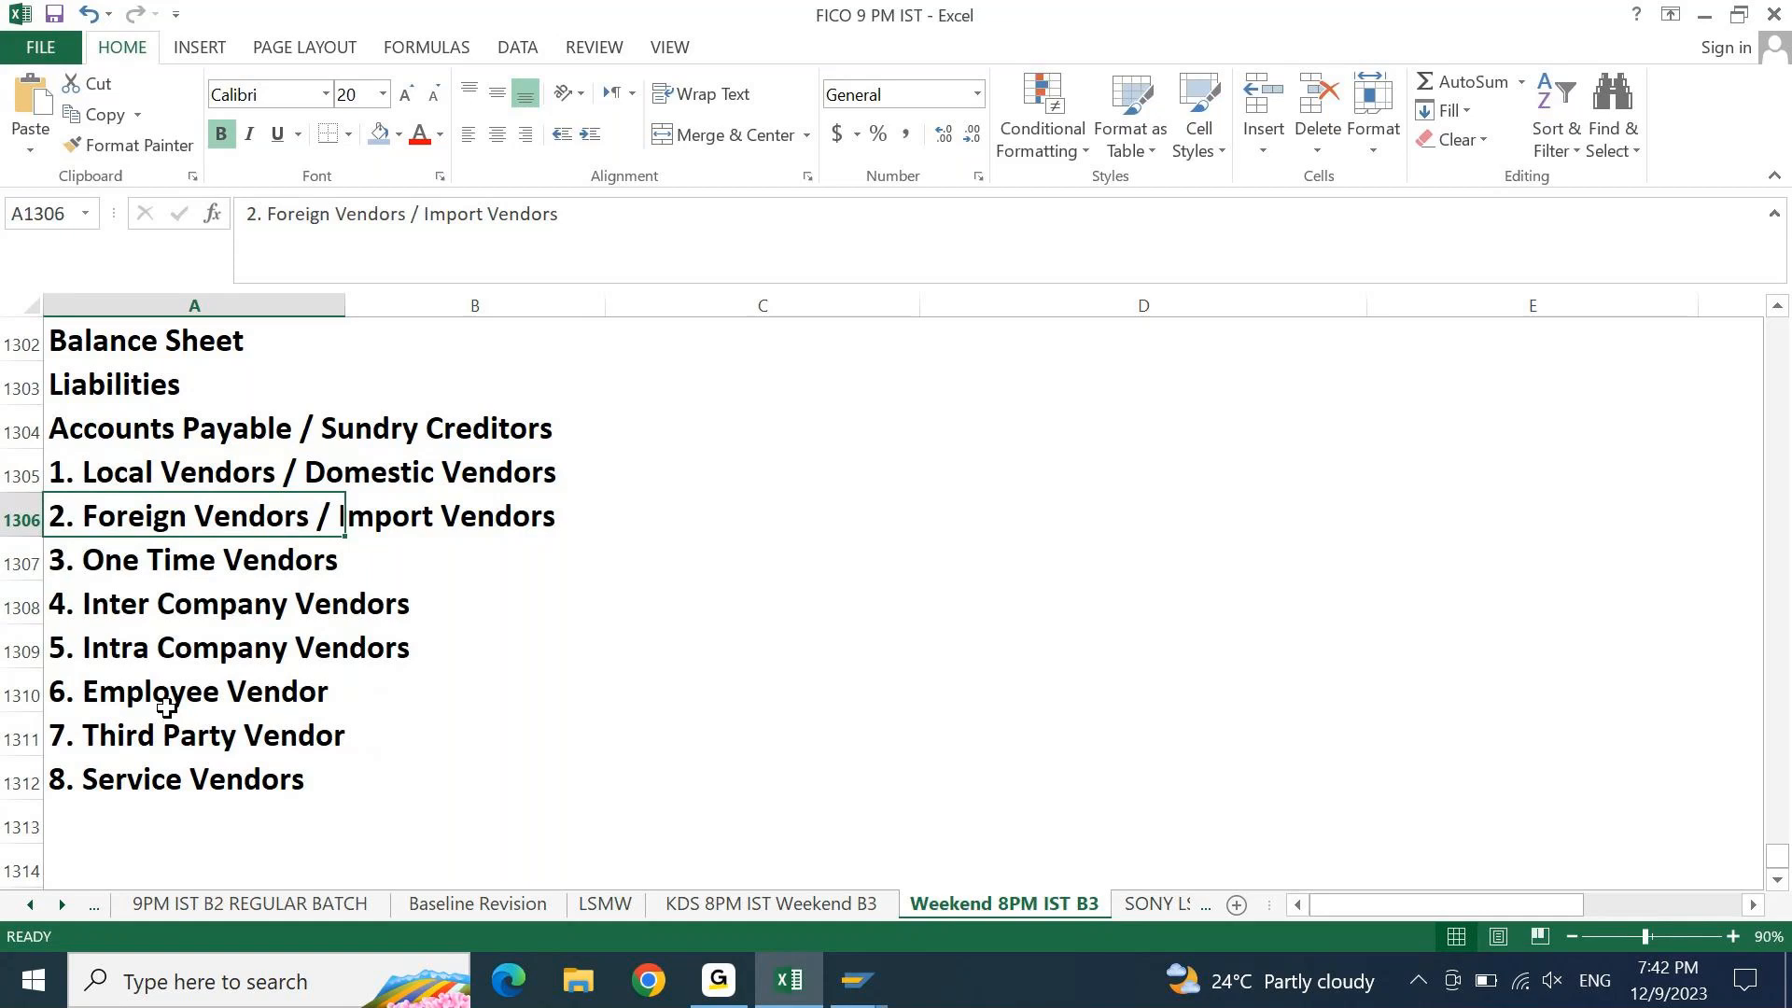
key("Up")
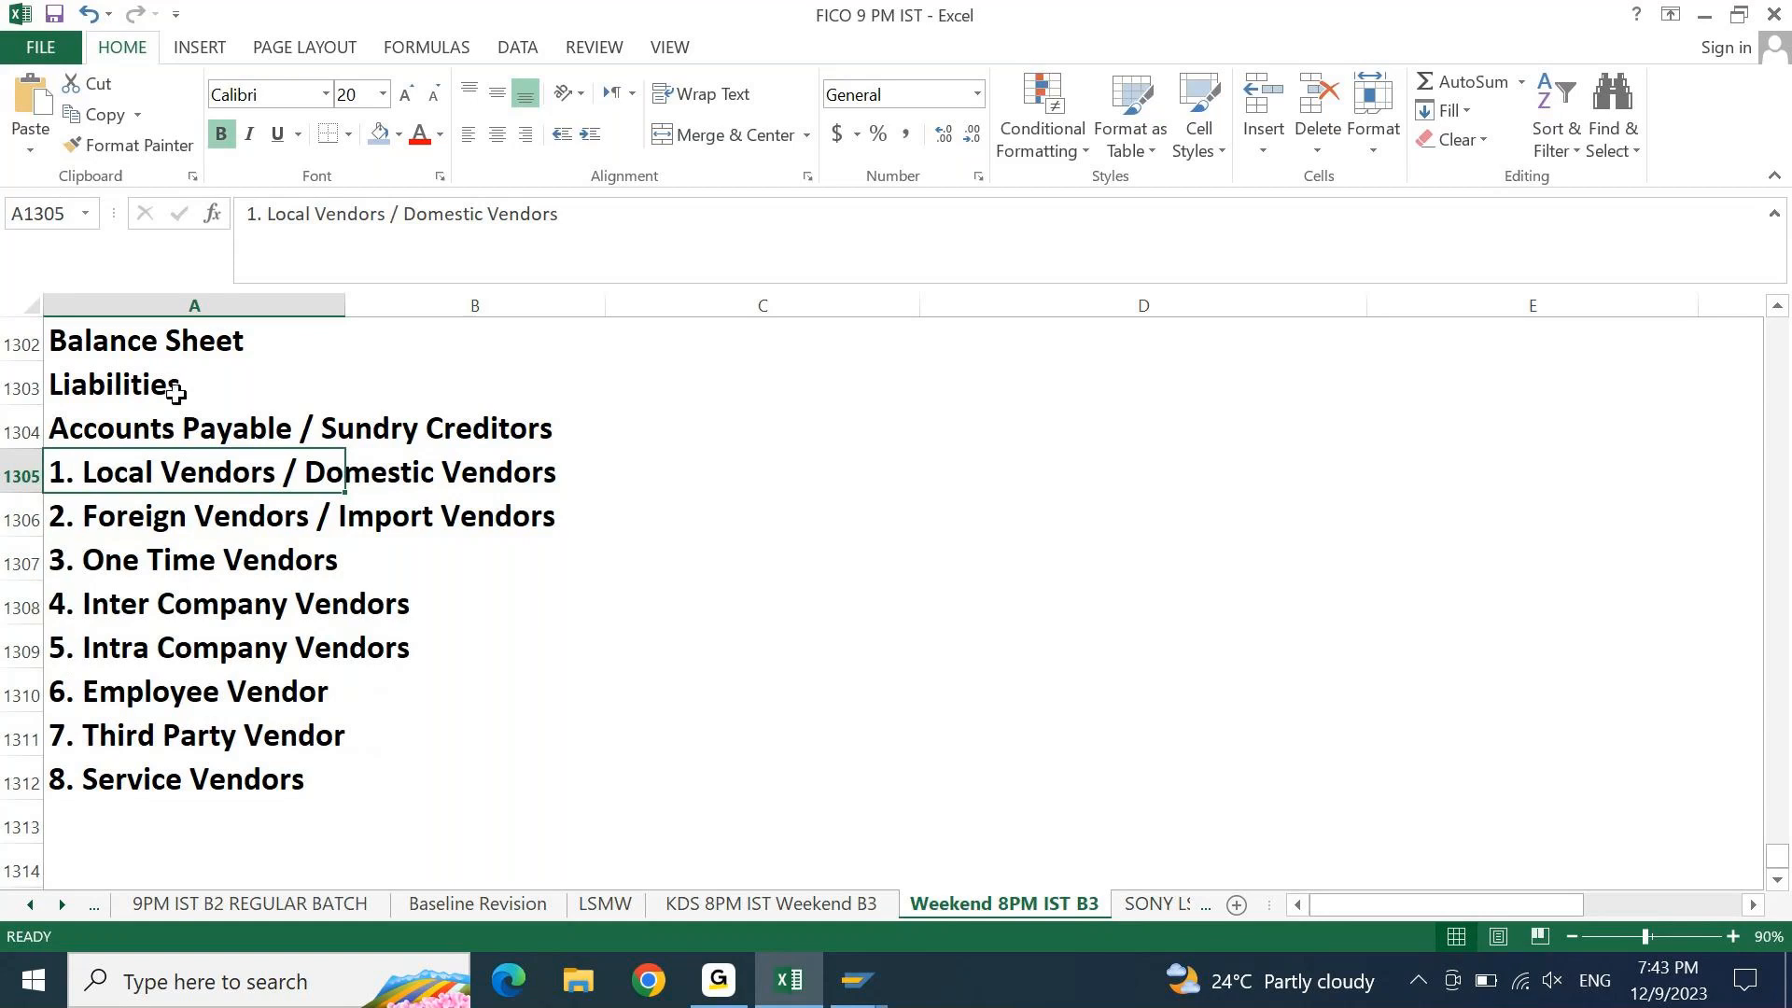
left_click_drag(154, 470, 167, 735)
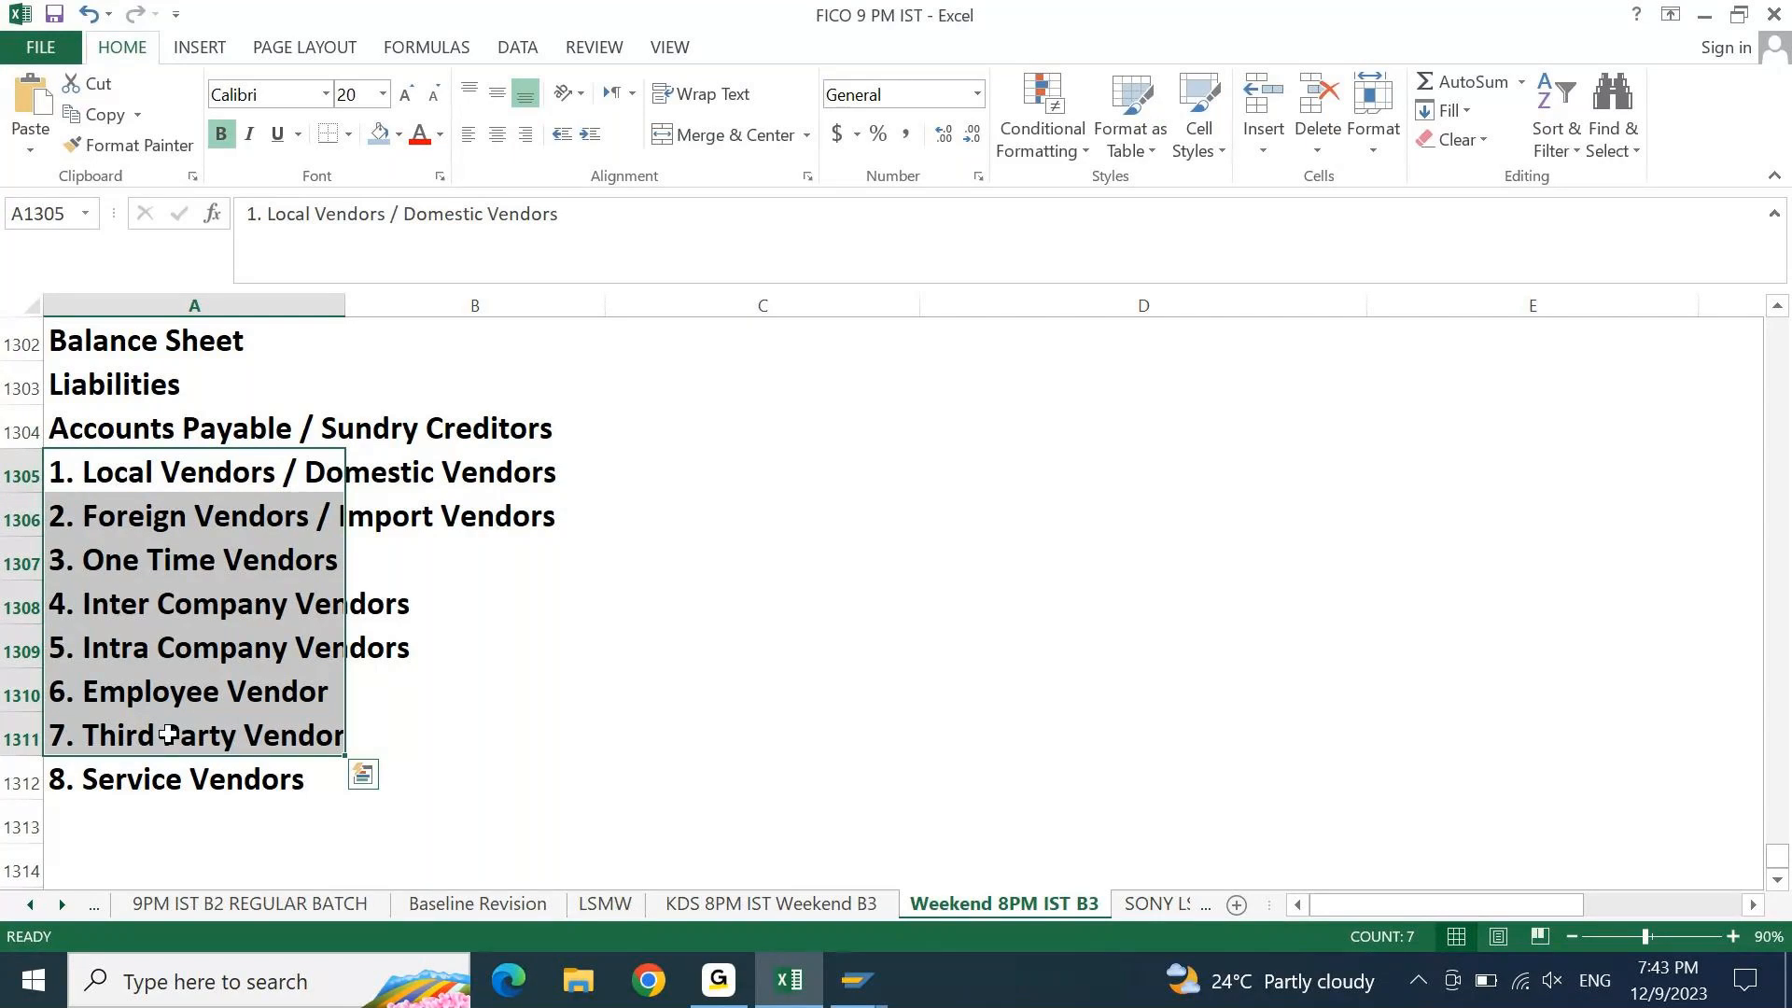
left_click(226, 481)
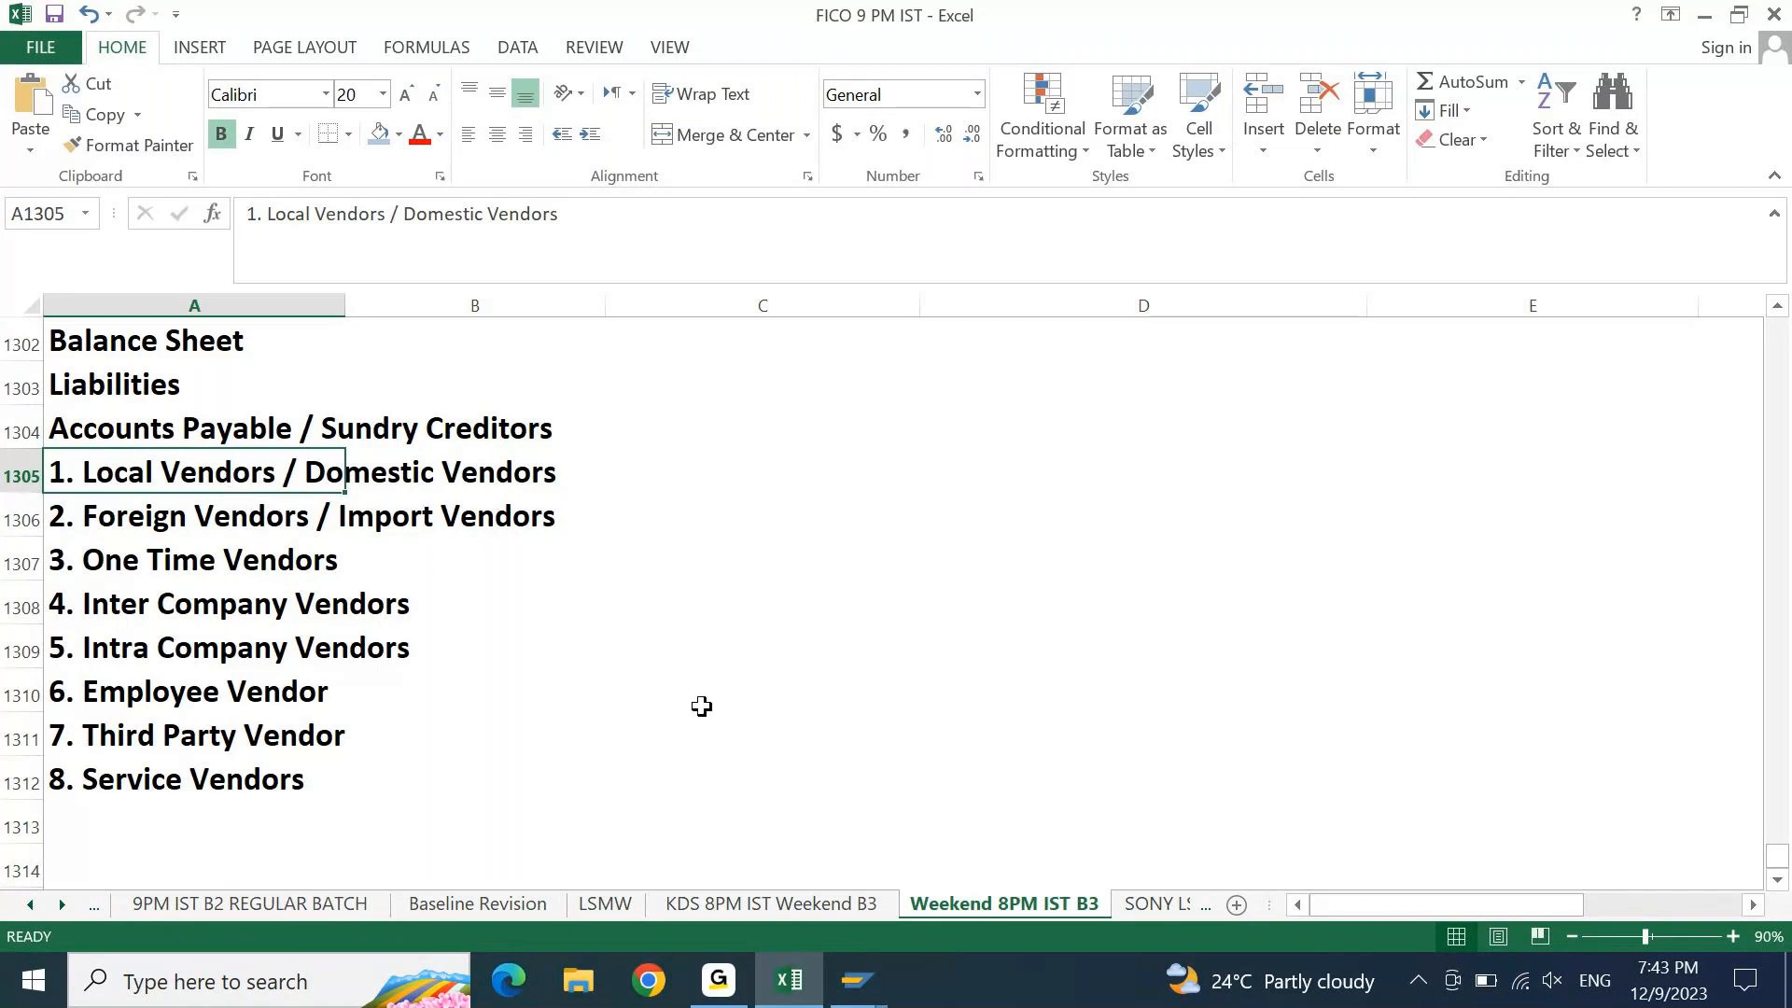
Switch to SAP and try to open the Define Account Groups with Screen Layout (Vendors) activity
key("alt+Tab")
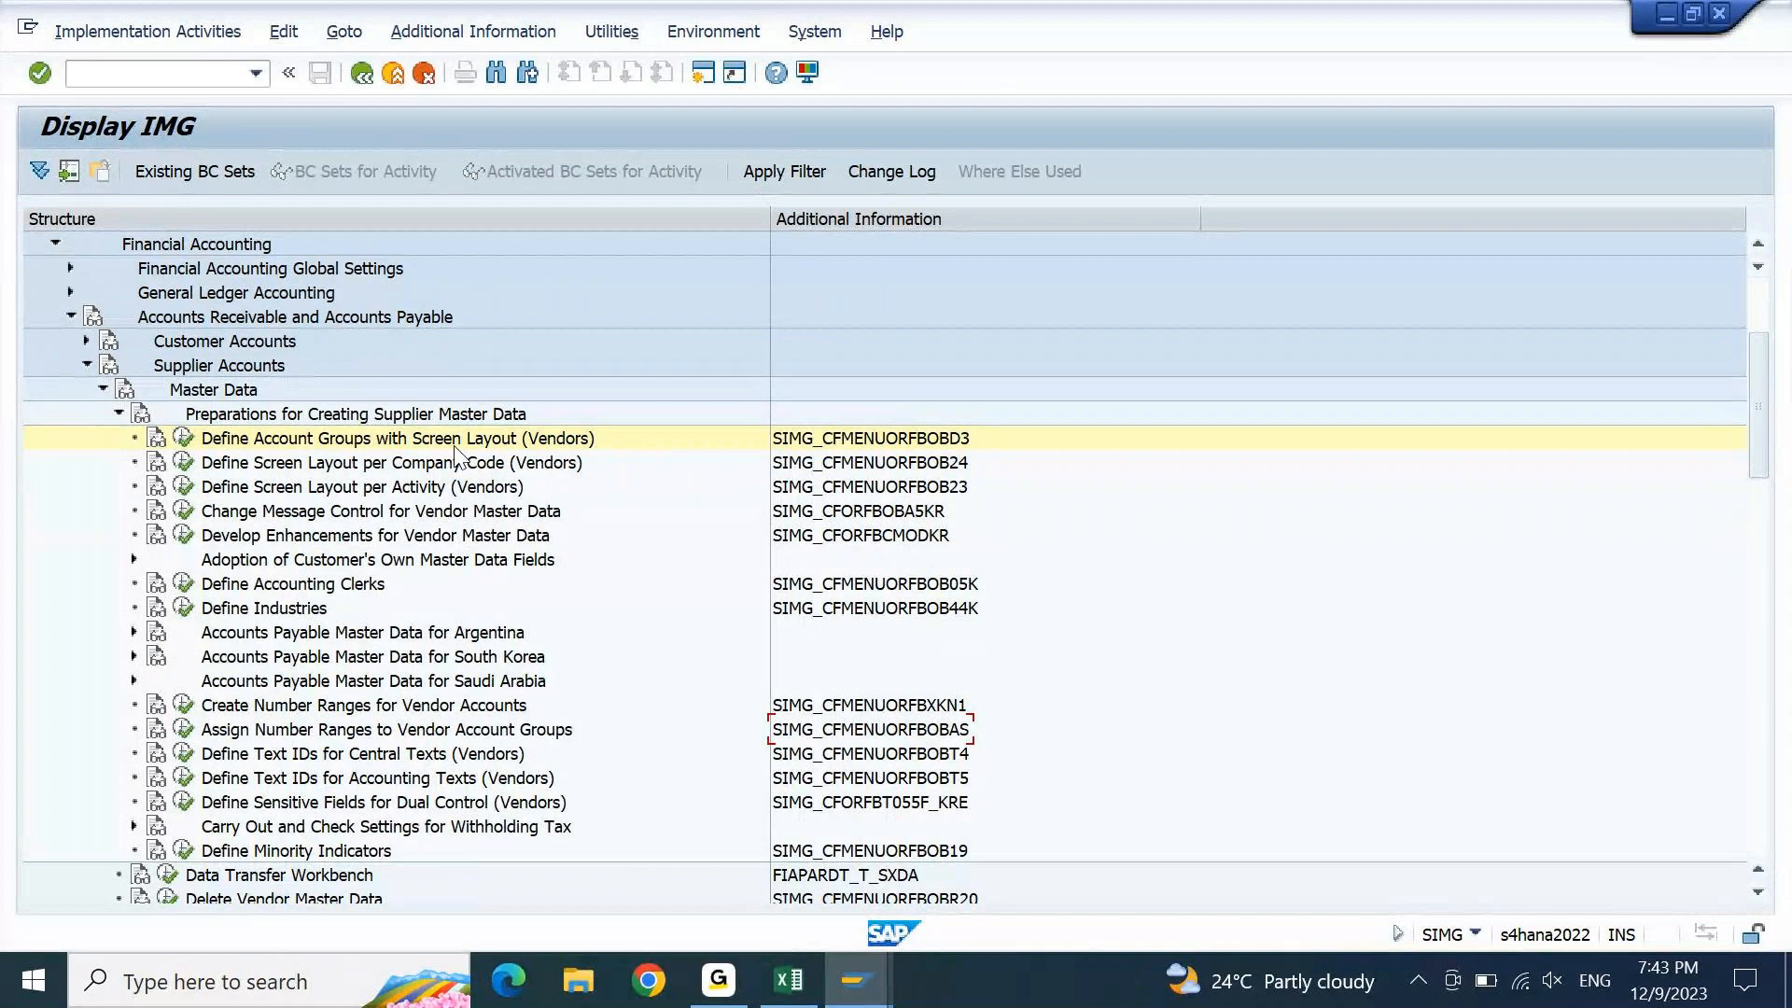
left_click(183, 438)
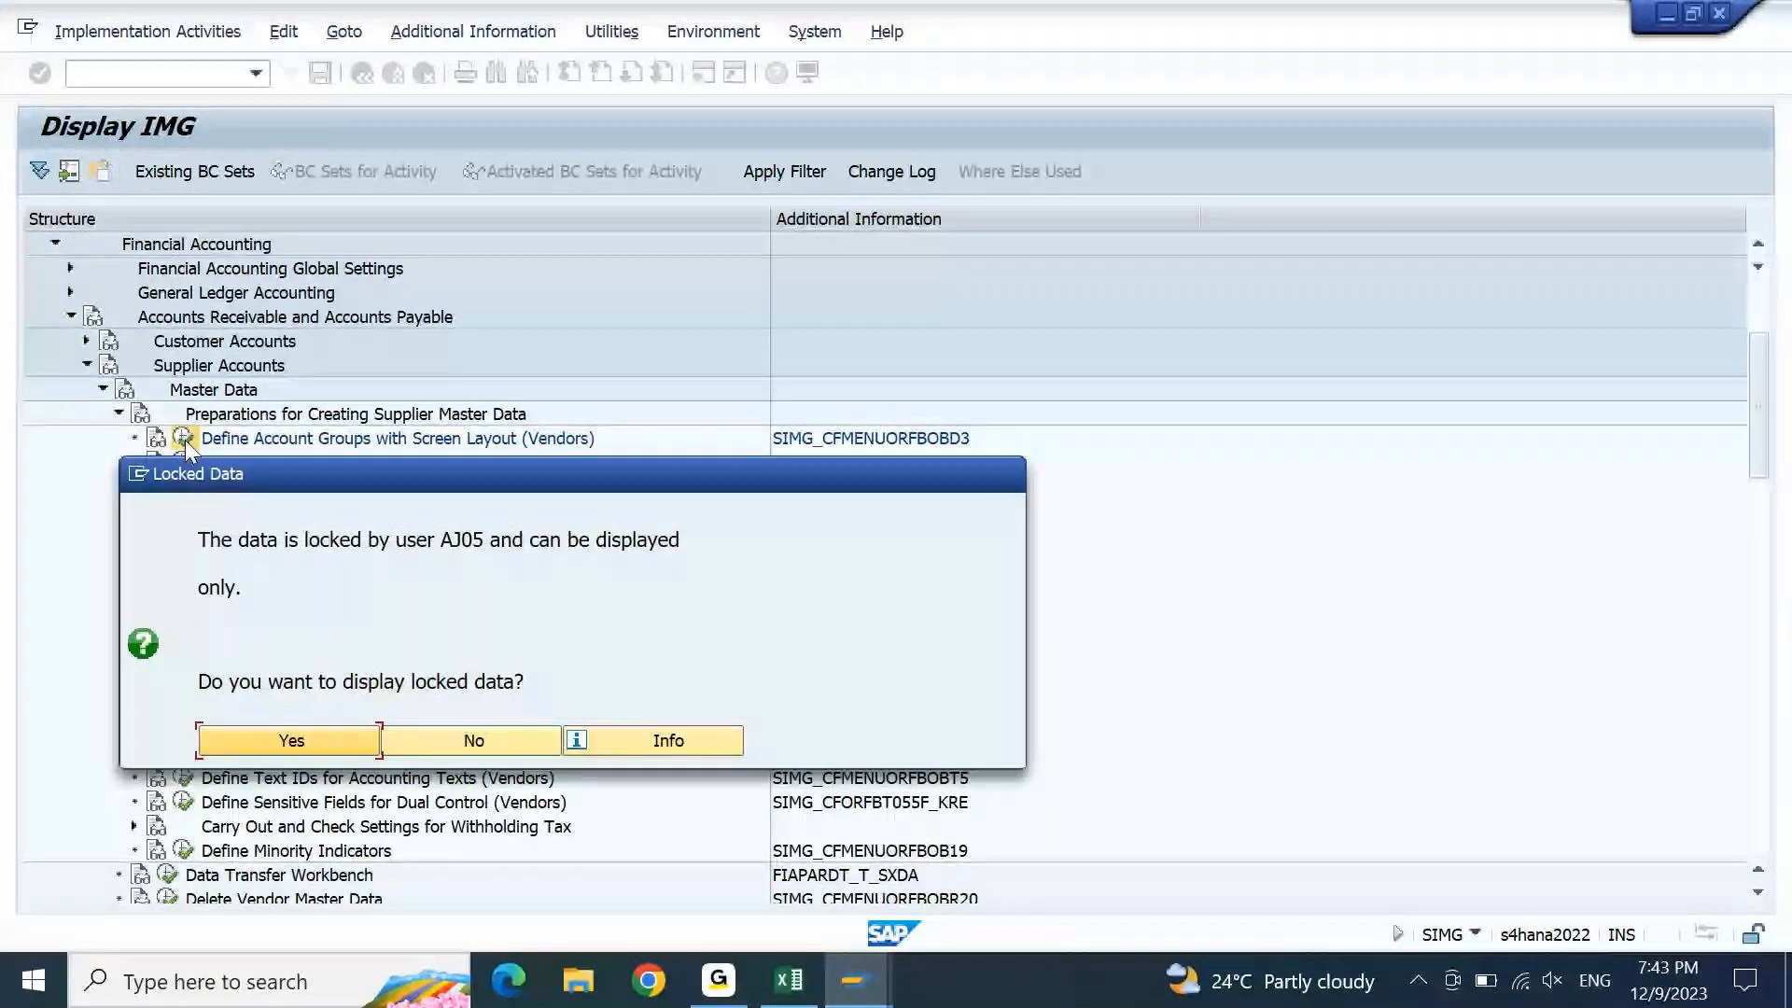
key("Return")
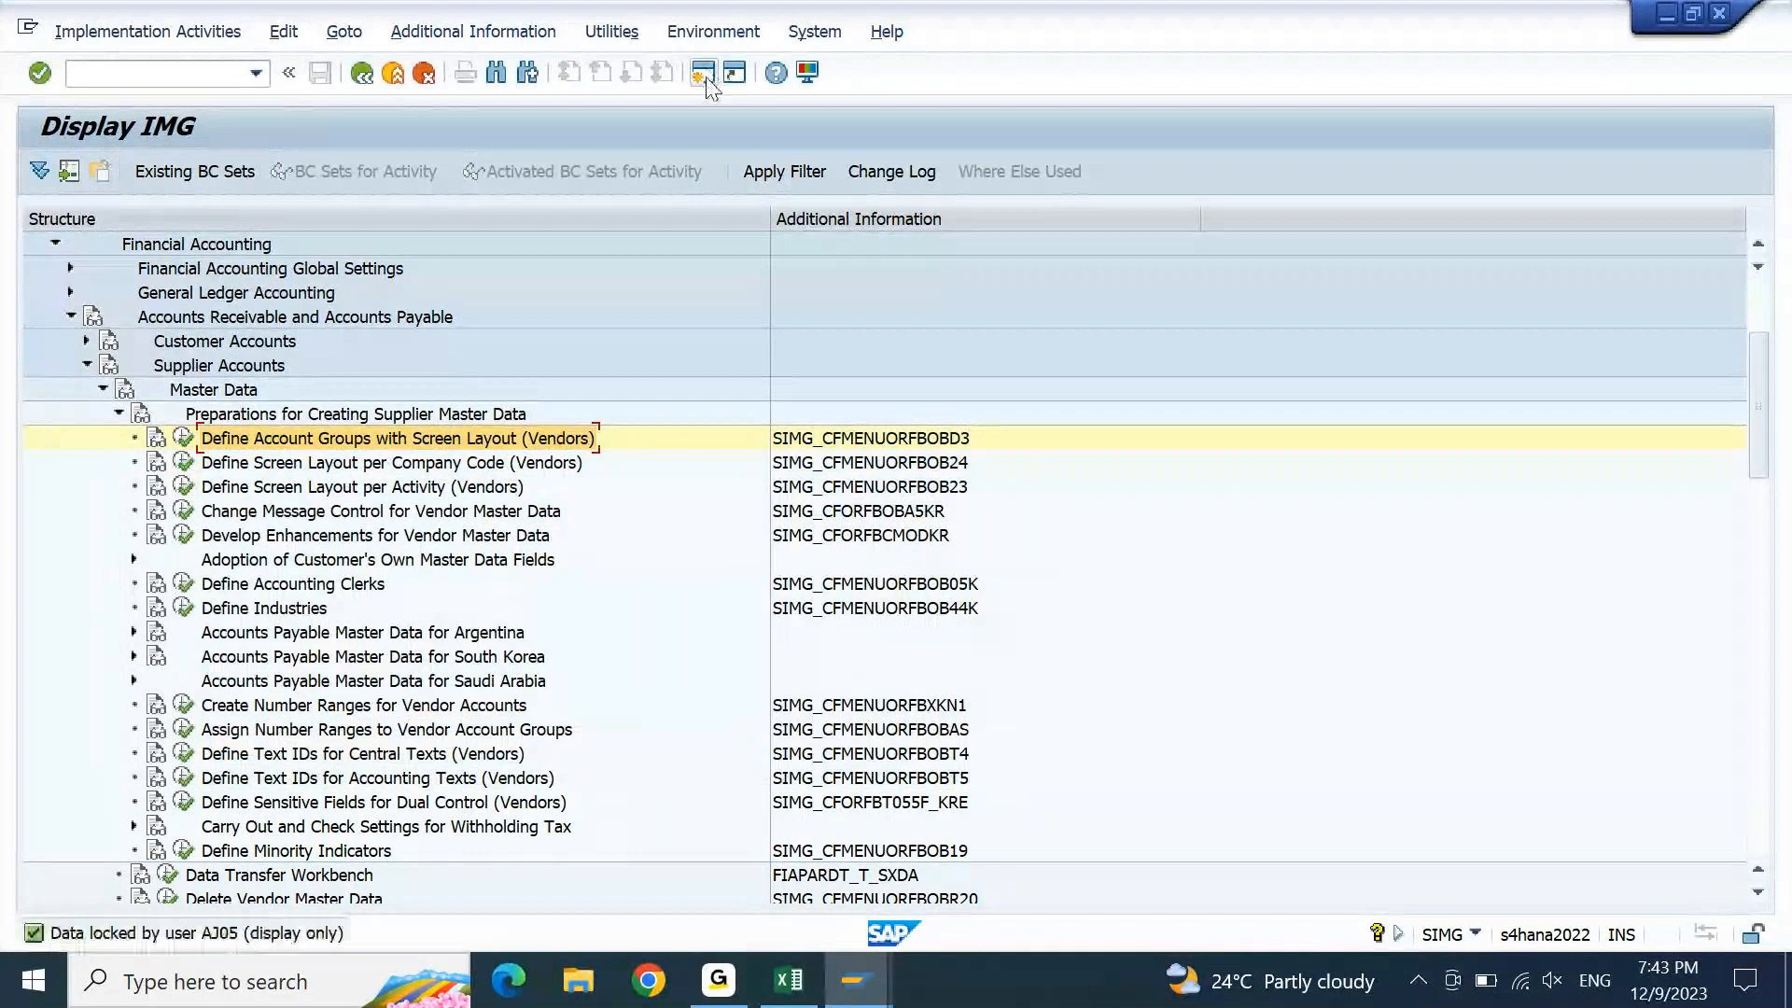
Run transaction SM12 in a new SAP window and search the lock entries of user AJ05 in client 100
left_click(706, 82)
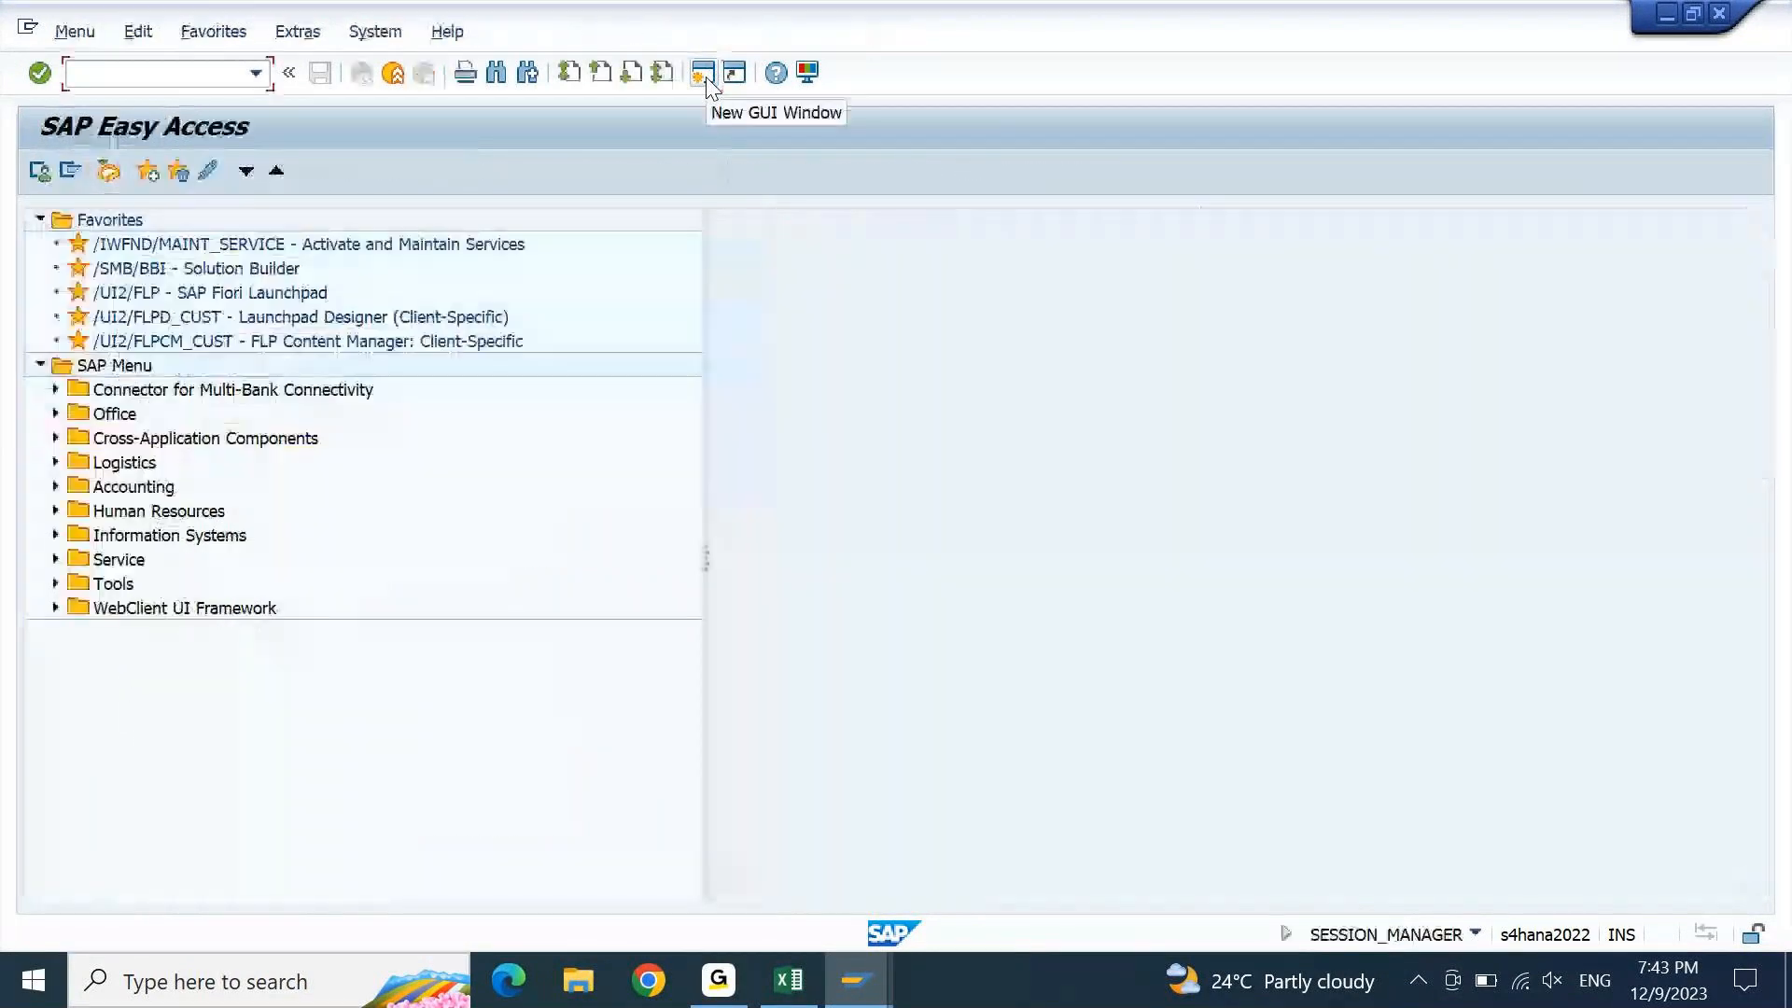
type("sm12")
key("Return")
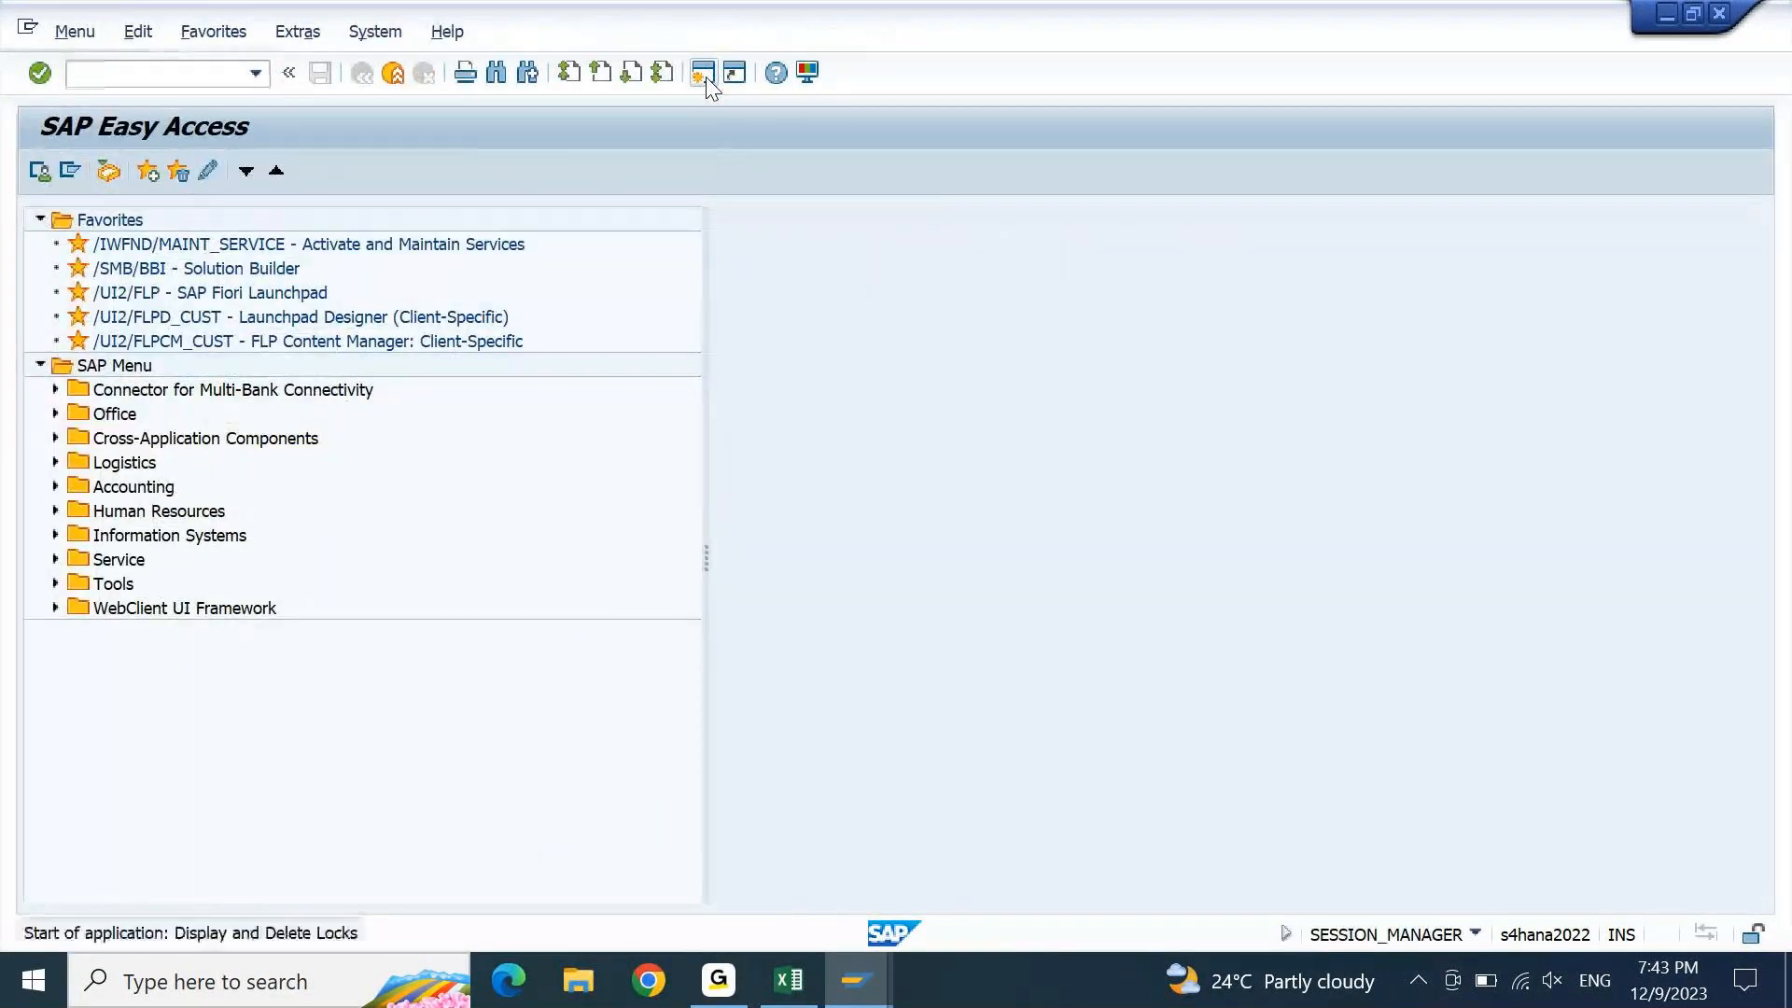
key("shift+End")
type("05")
key("Return")
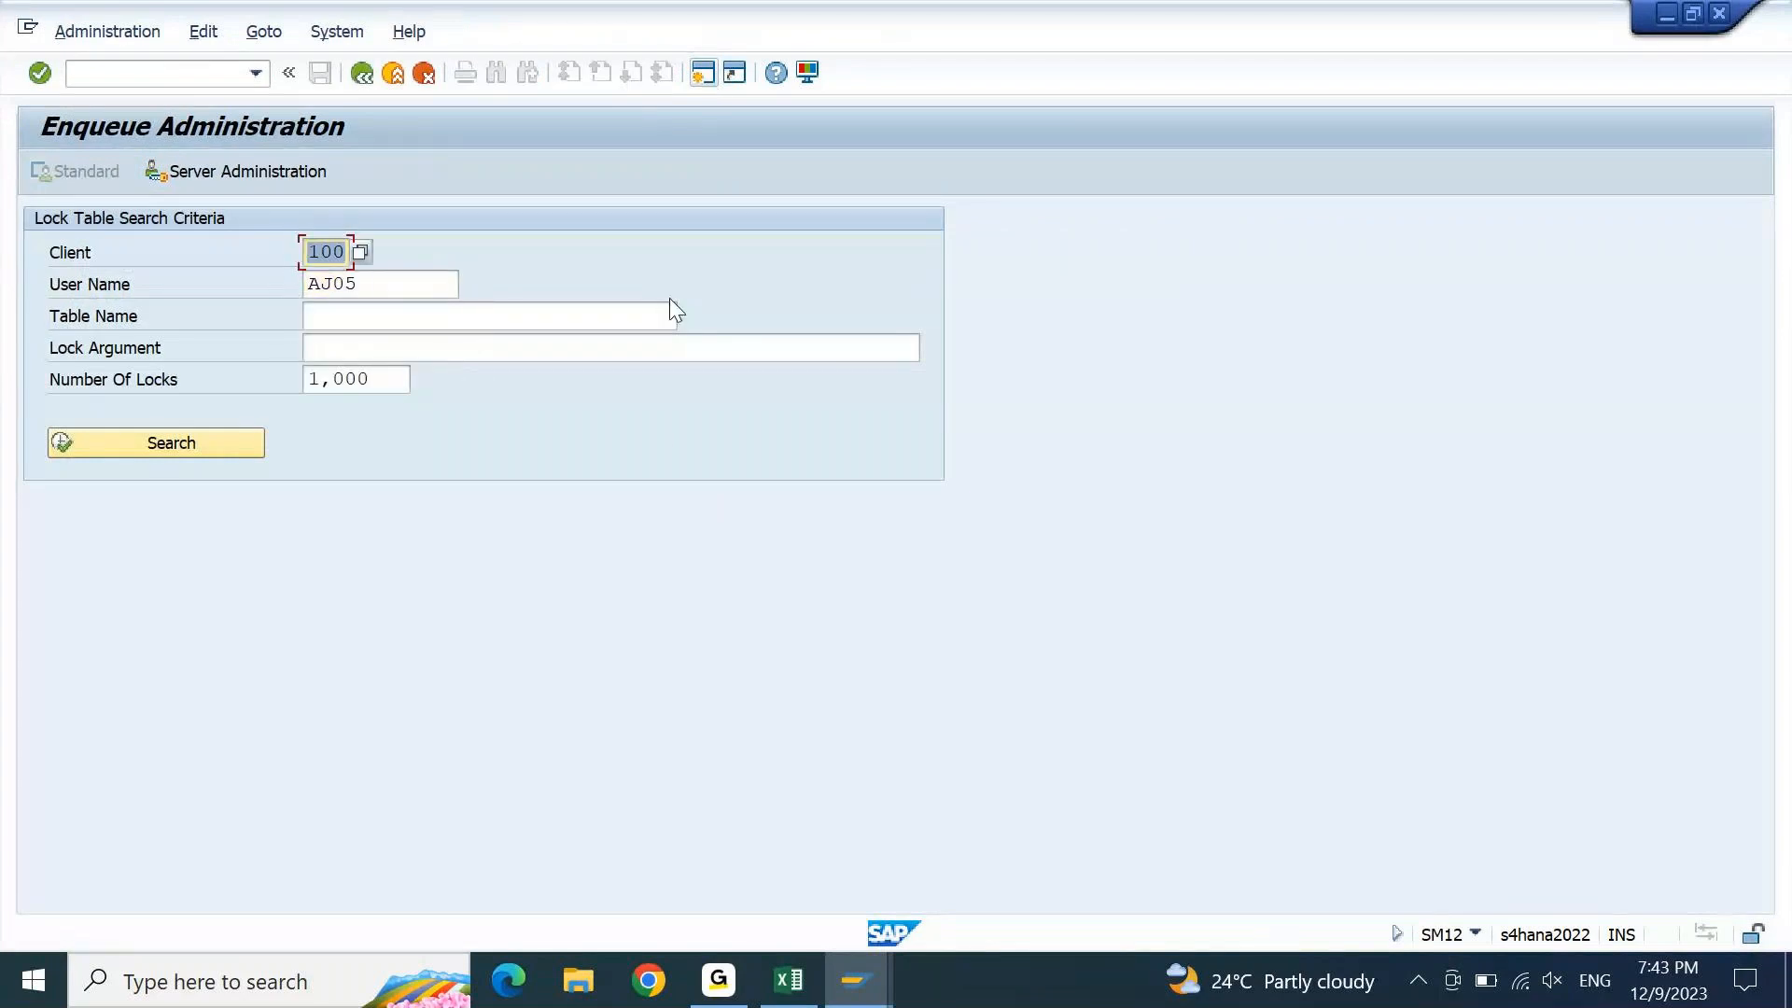
left_click(198, 450)
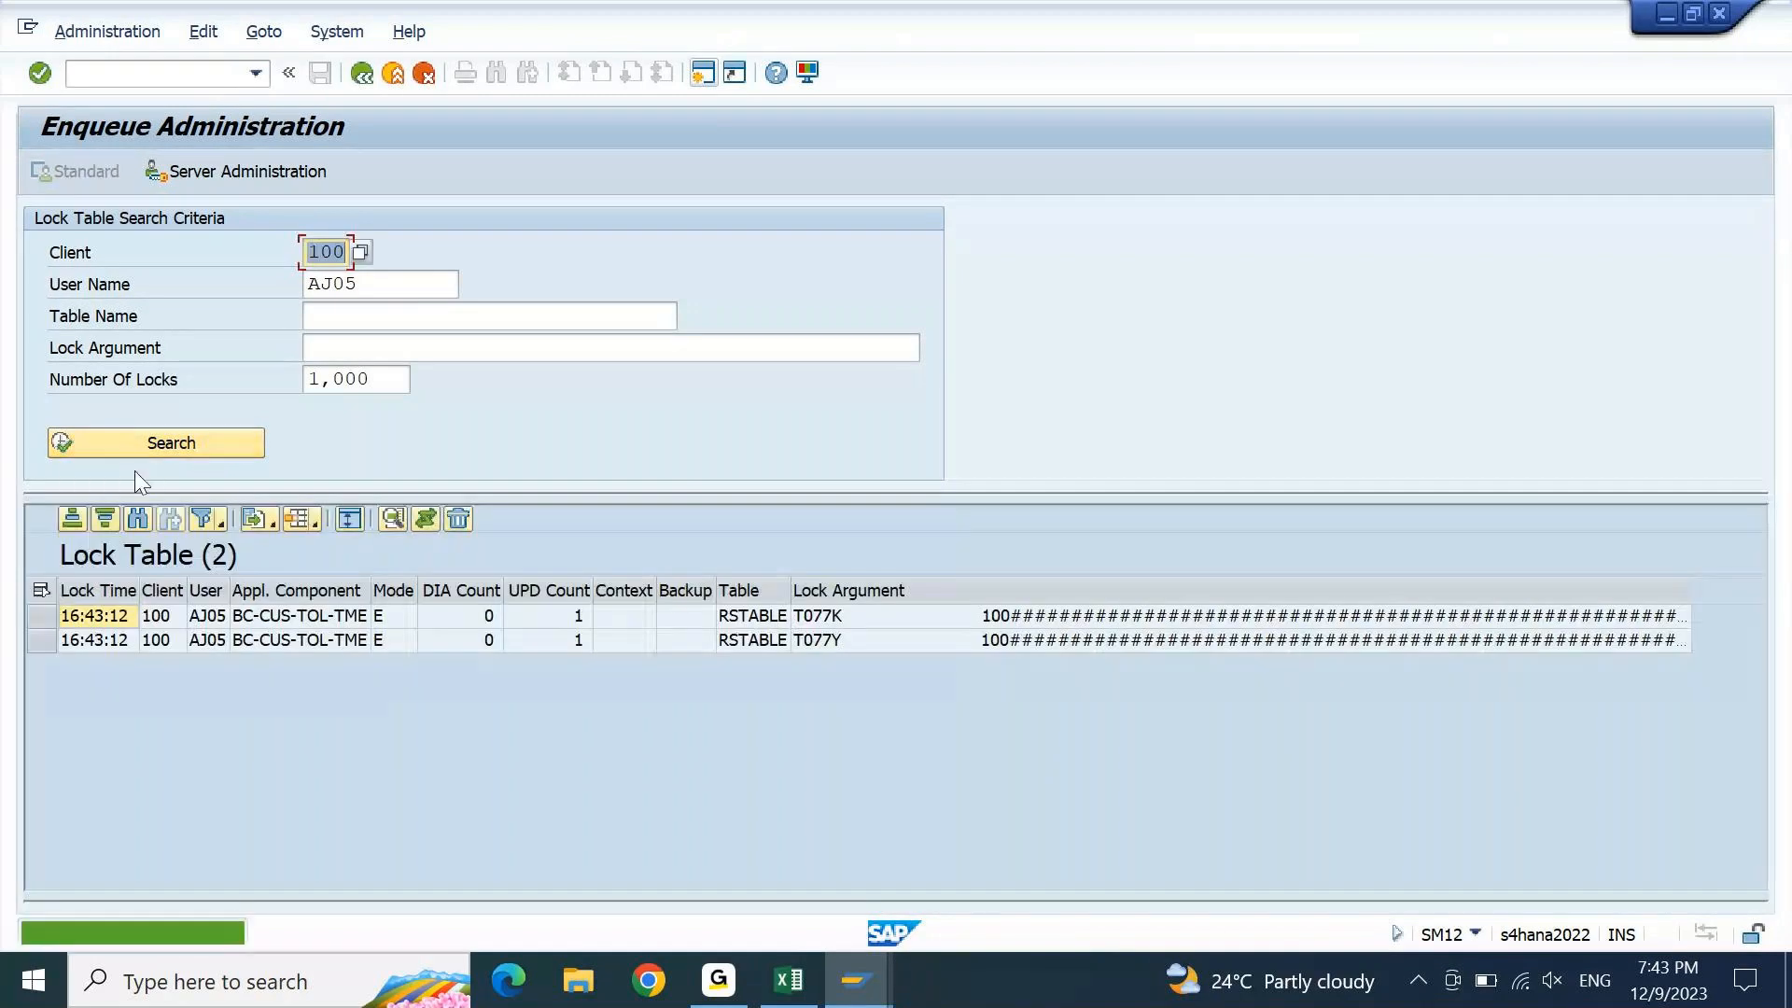
Delete all lock entries listed for user AJ05
left_click(41, 590)
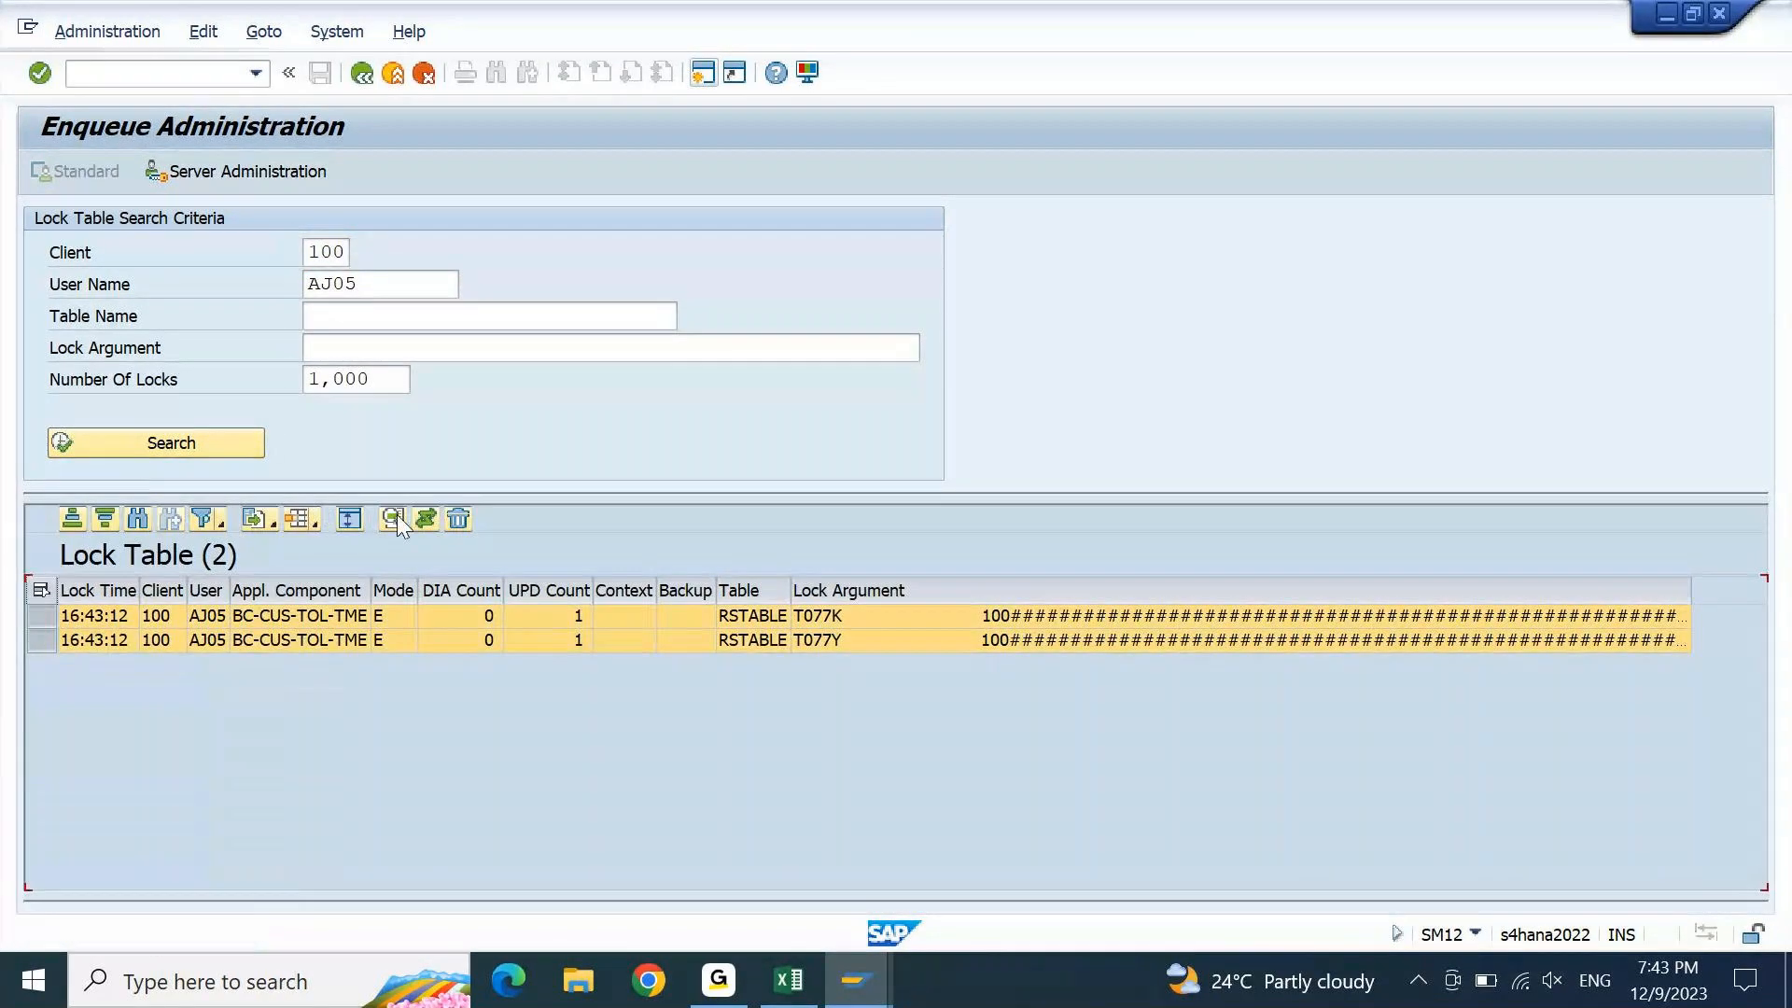
left_click(458, 519)
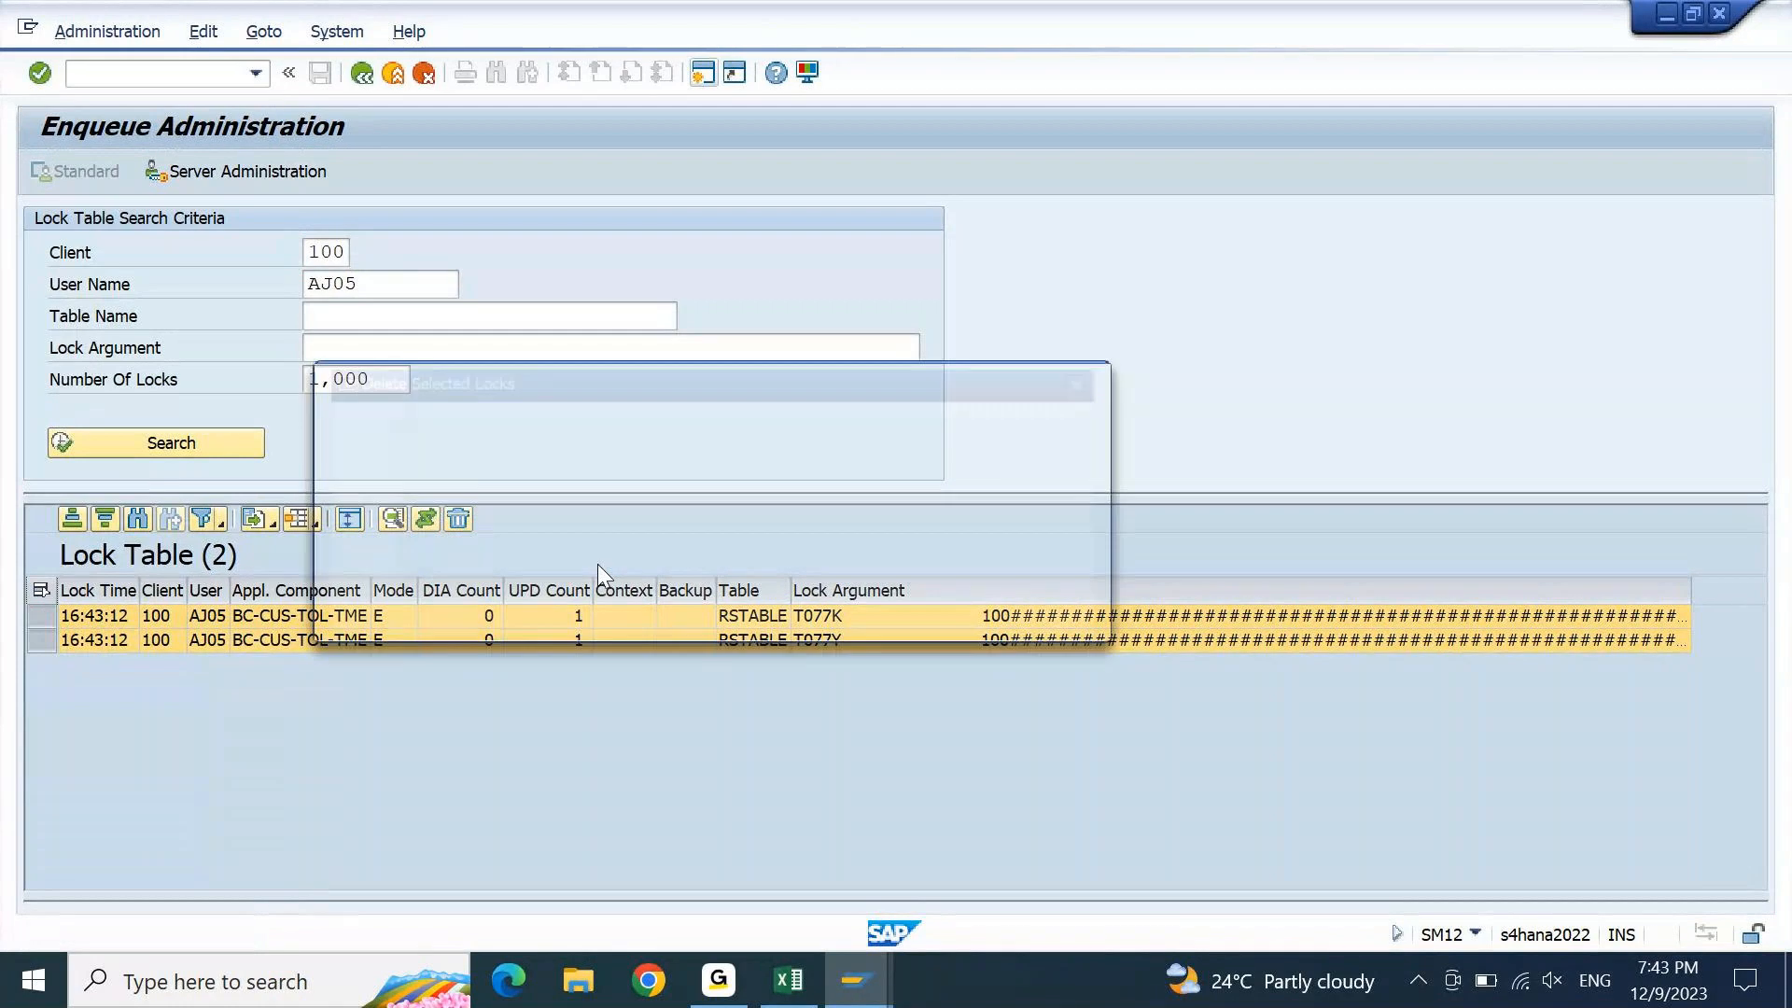
key("Return")
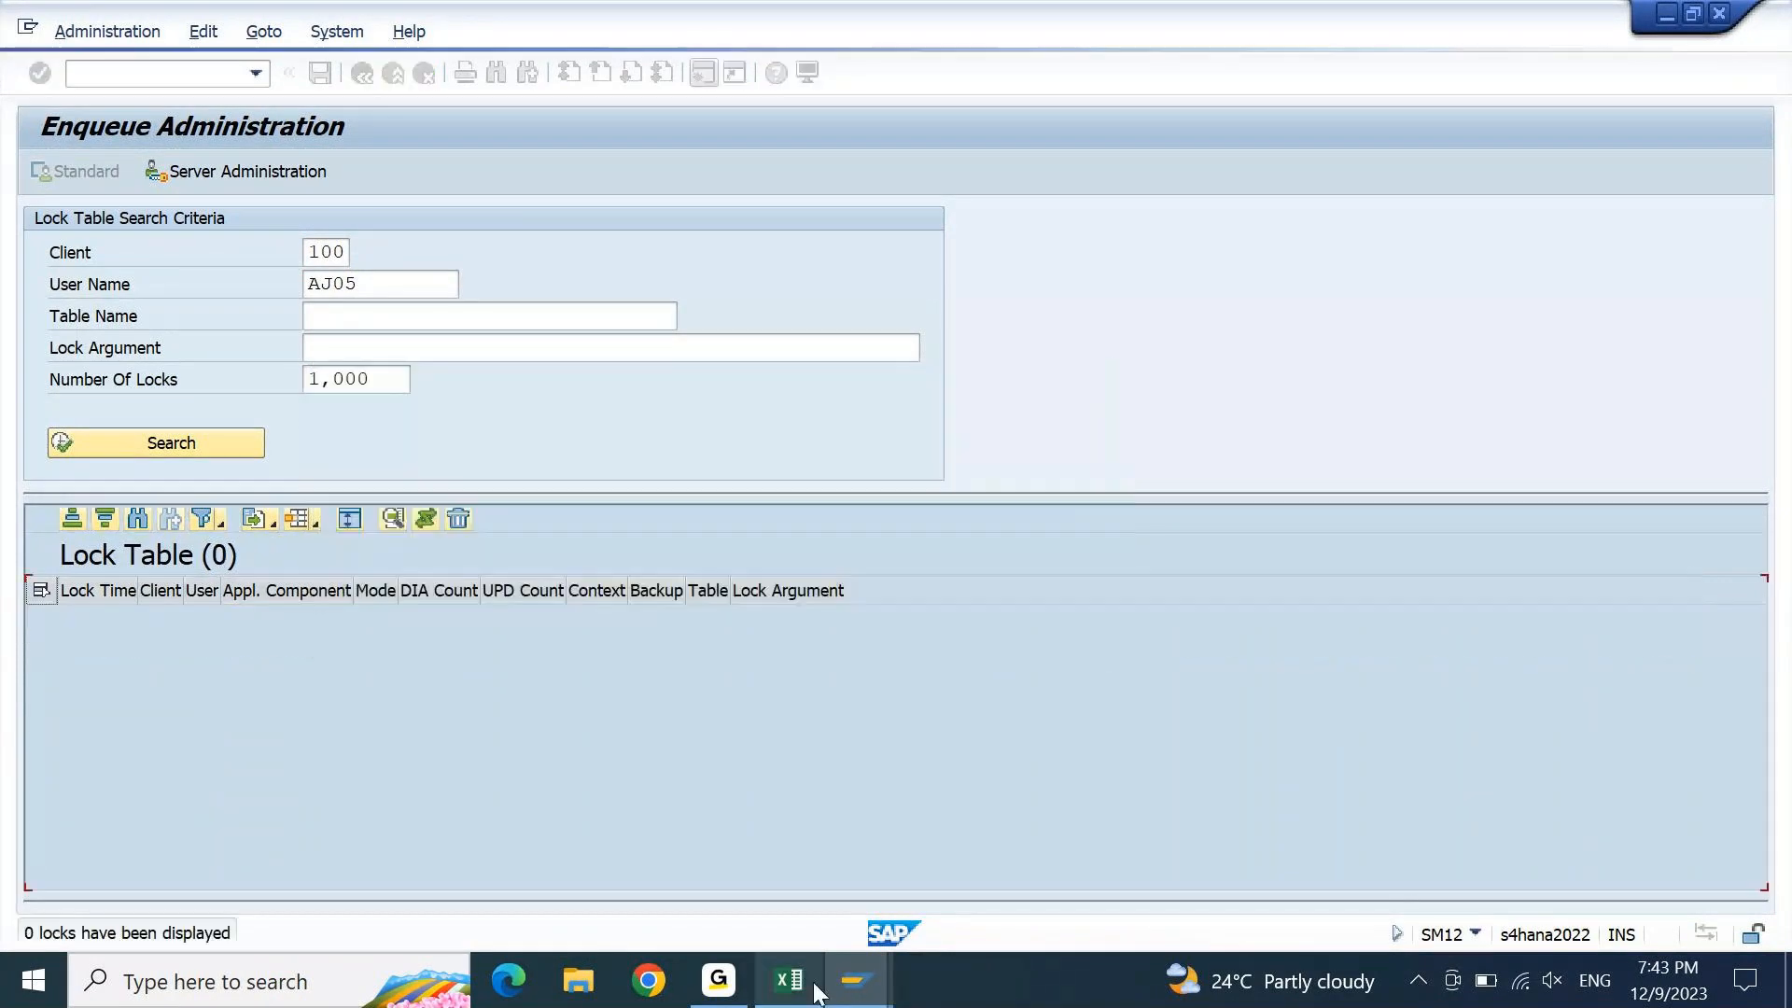
Return to the Display IMG window and open Define Account Groups with Screen Layout (Vendors)
mouse_move(816, 994)
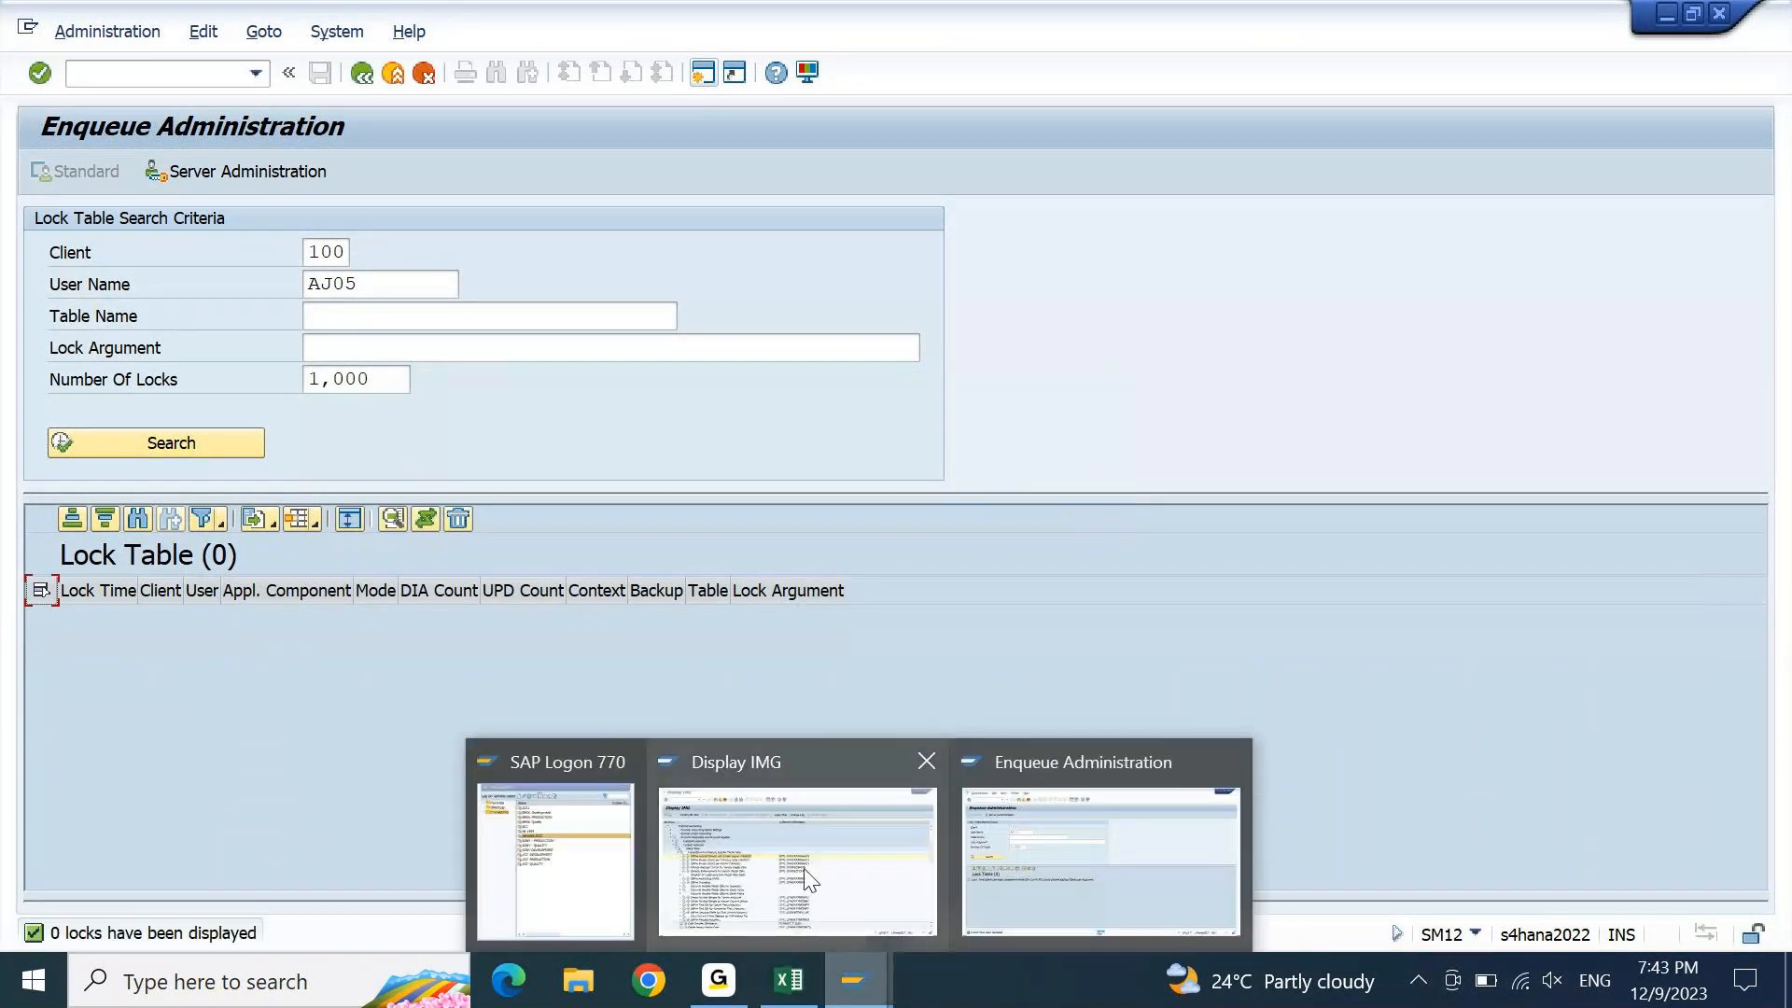
left_click(792, 852)
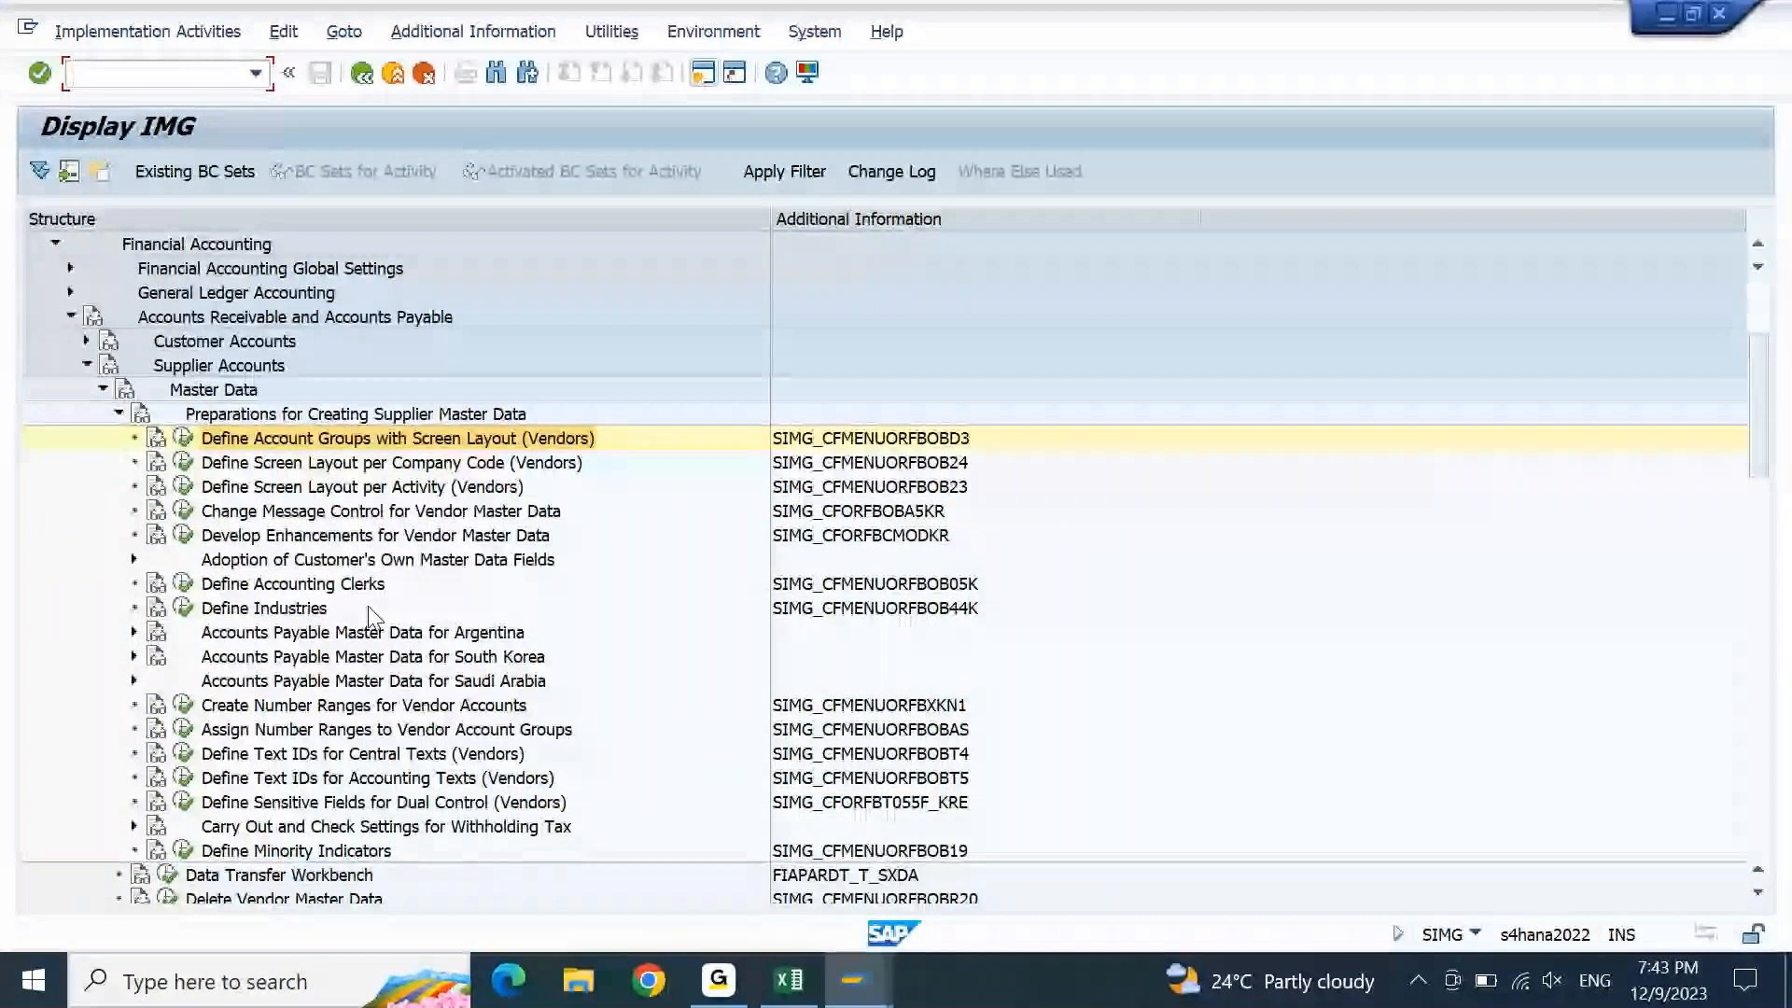
left_click(183, 438)
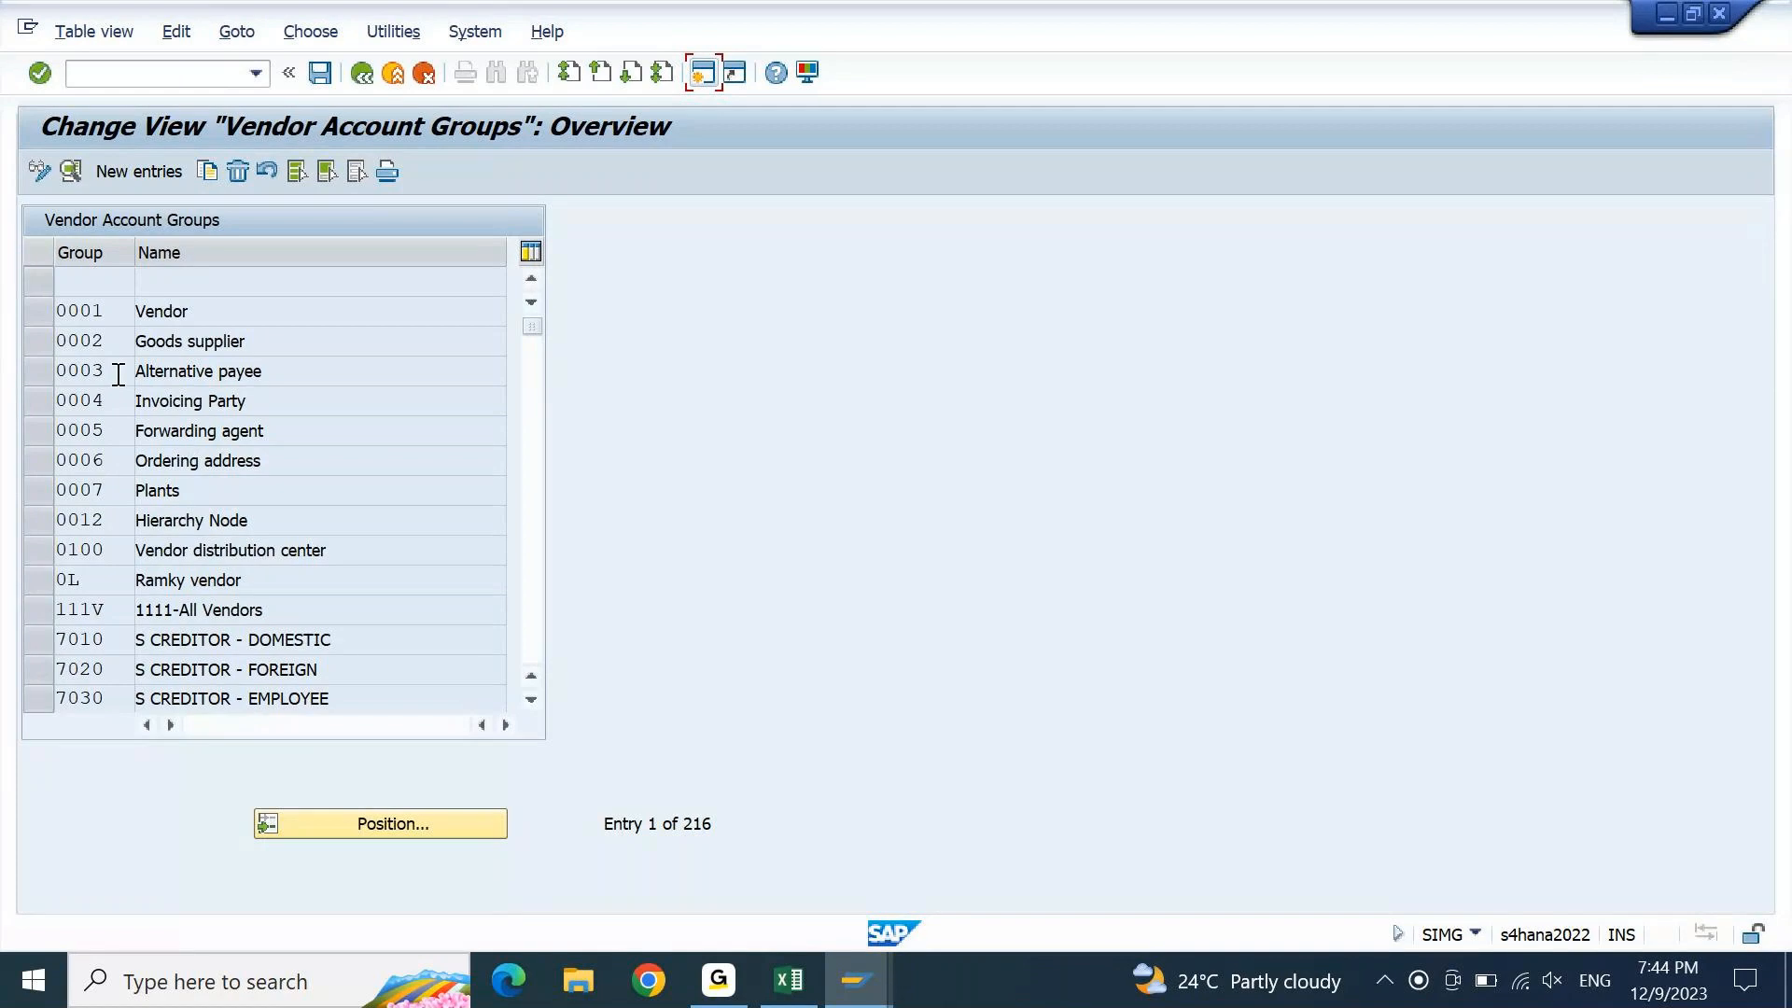
Examine the blank form for new vendor account groups and the details of existing account group 0001, Vendor
left_click(152, 174)
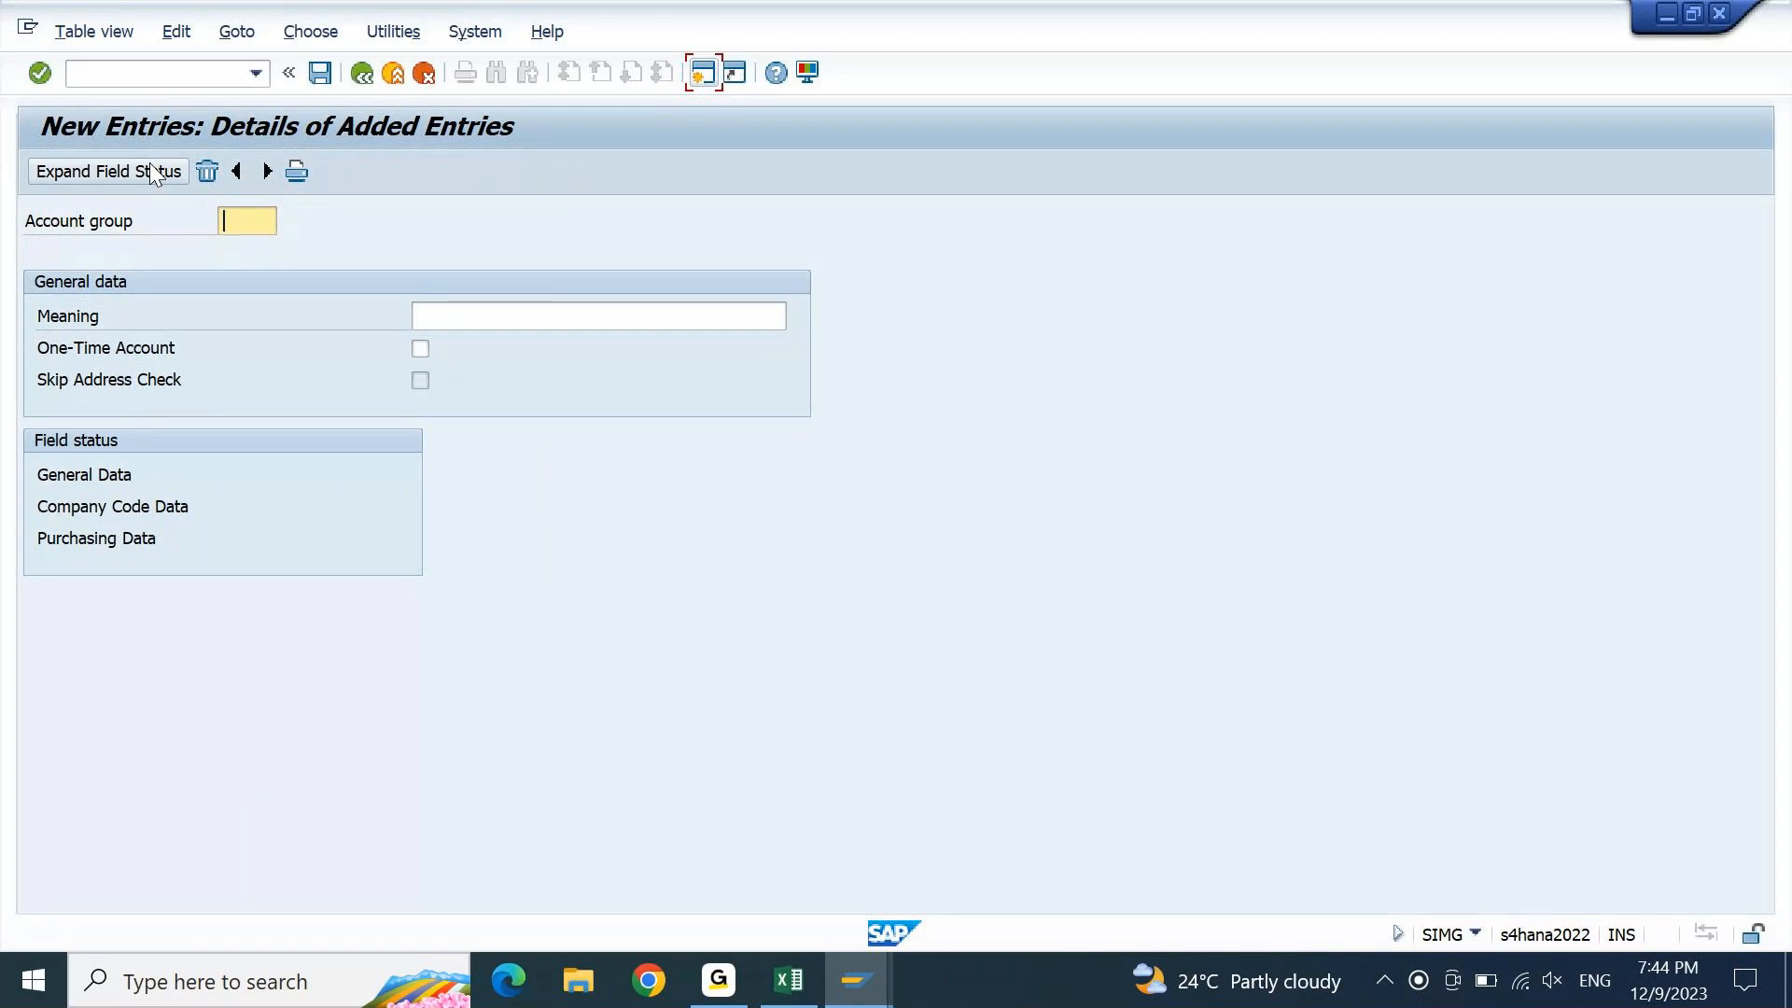
key("F3")
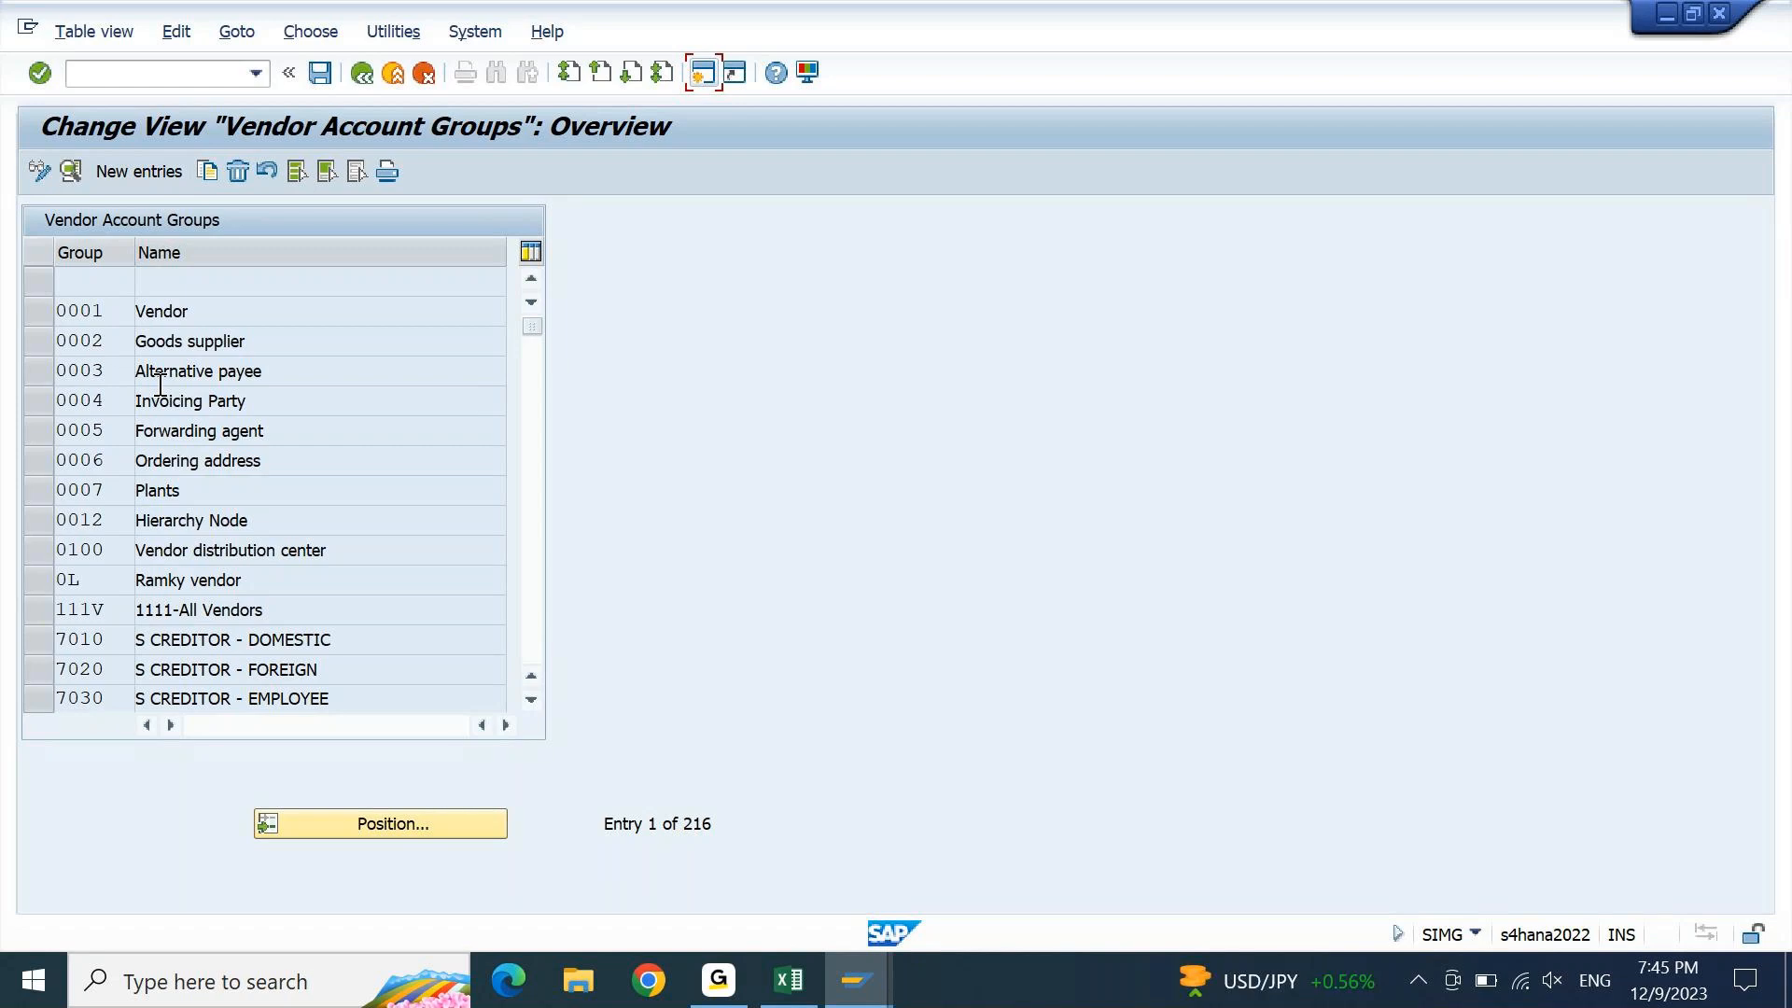
double_click(205, 315)
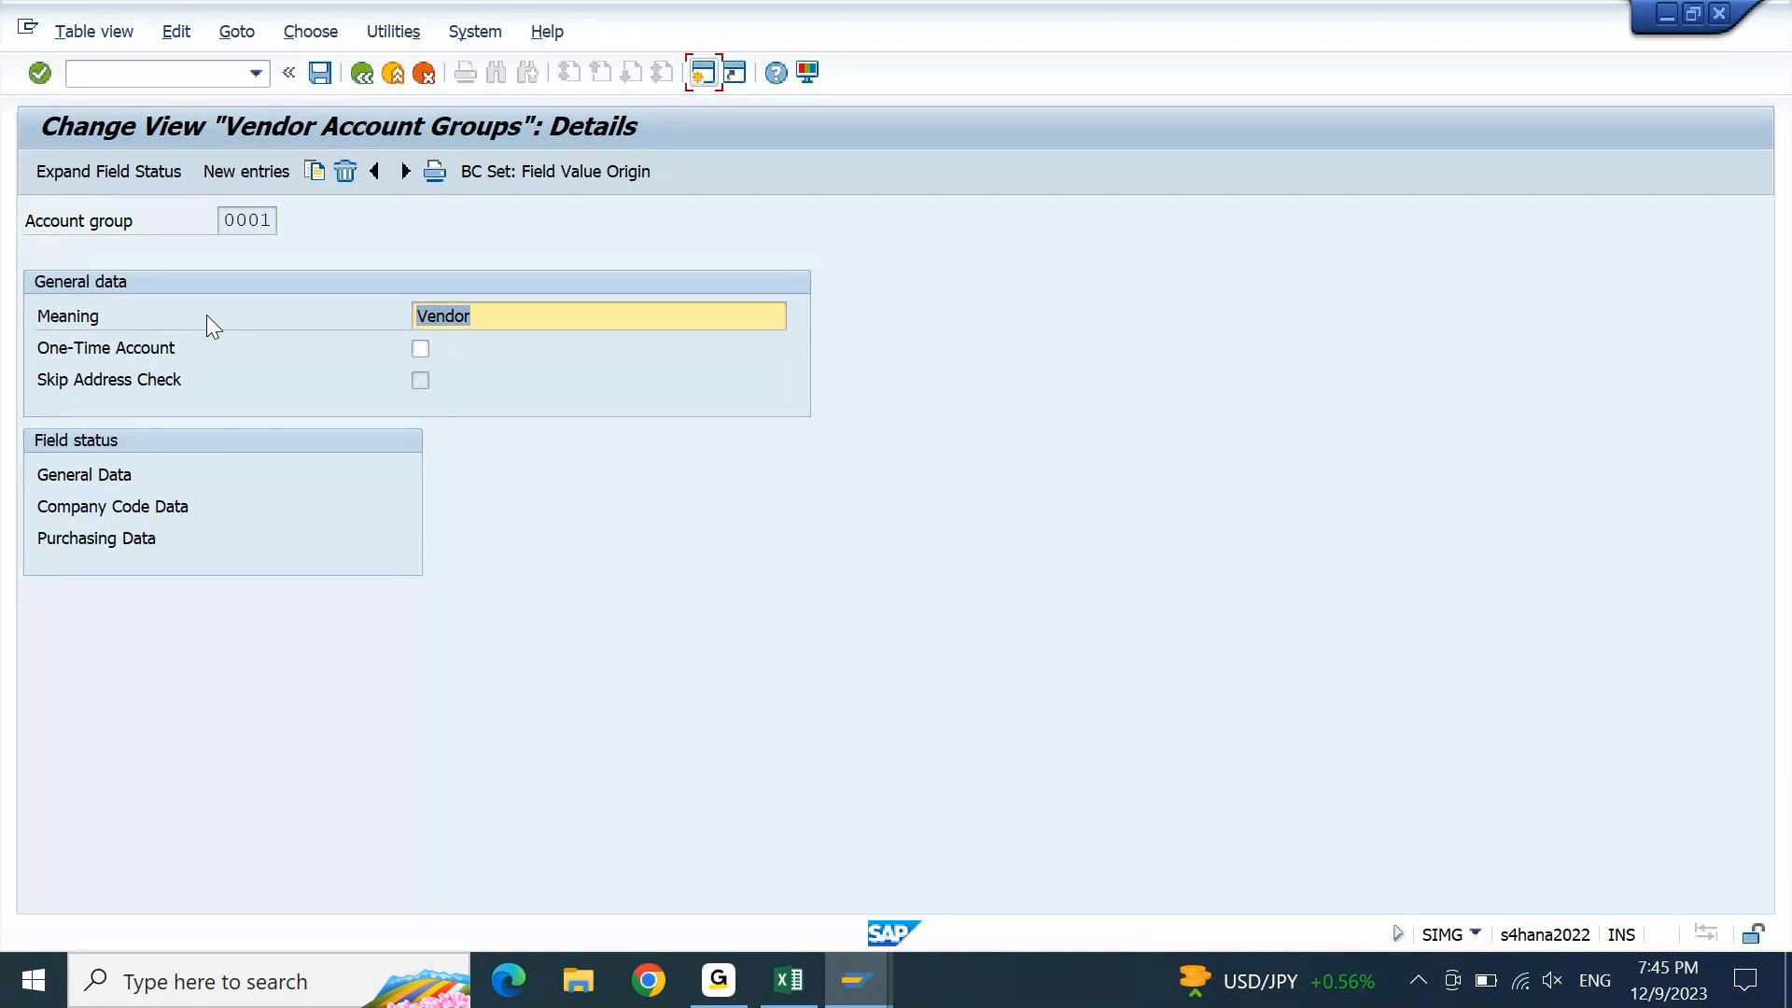
left_click(225, 224)
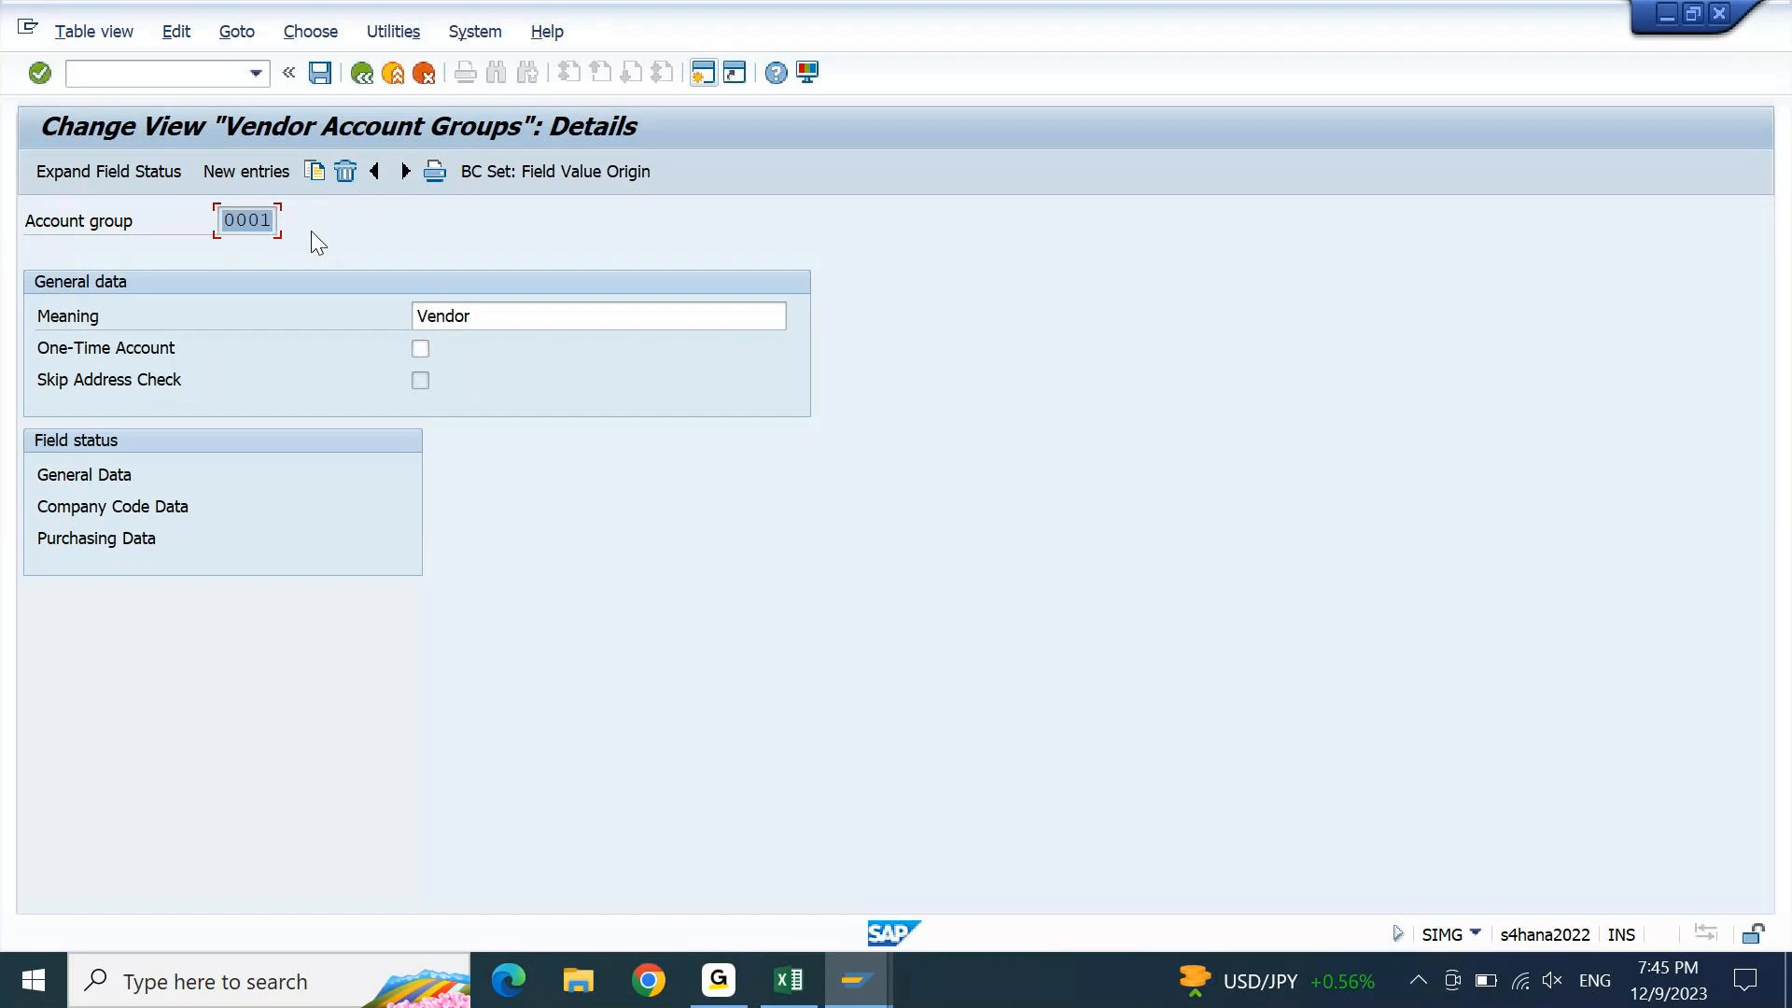
left_click(644, 315)
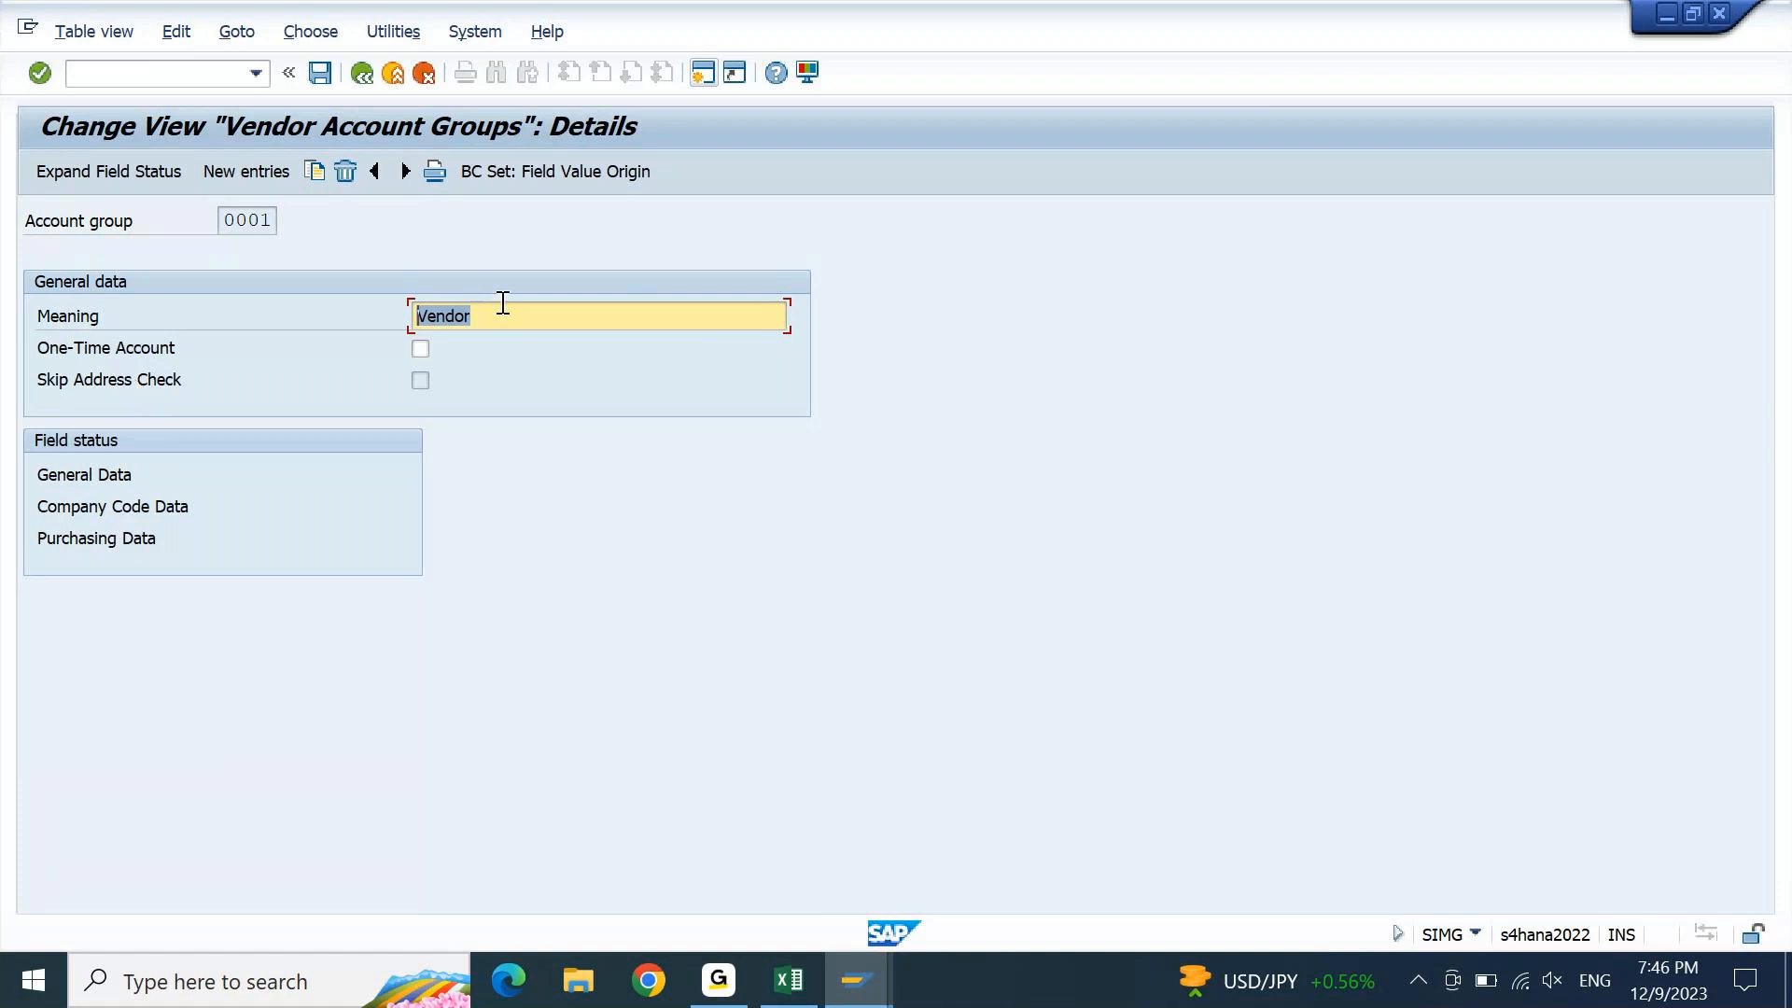
Switch to the Excel workbook and examine the list of vendor types from Local Vendors to Service Vendors
left_click(789, 980)
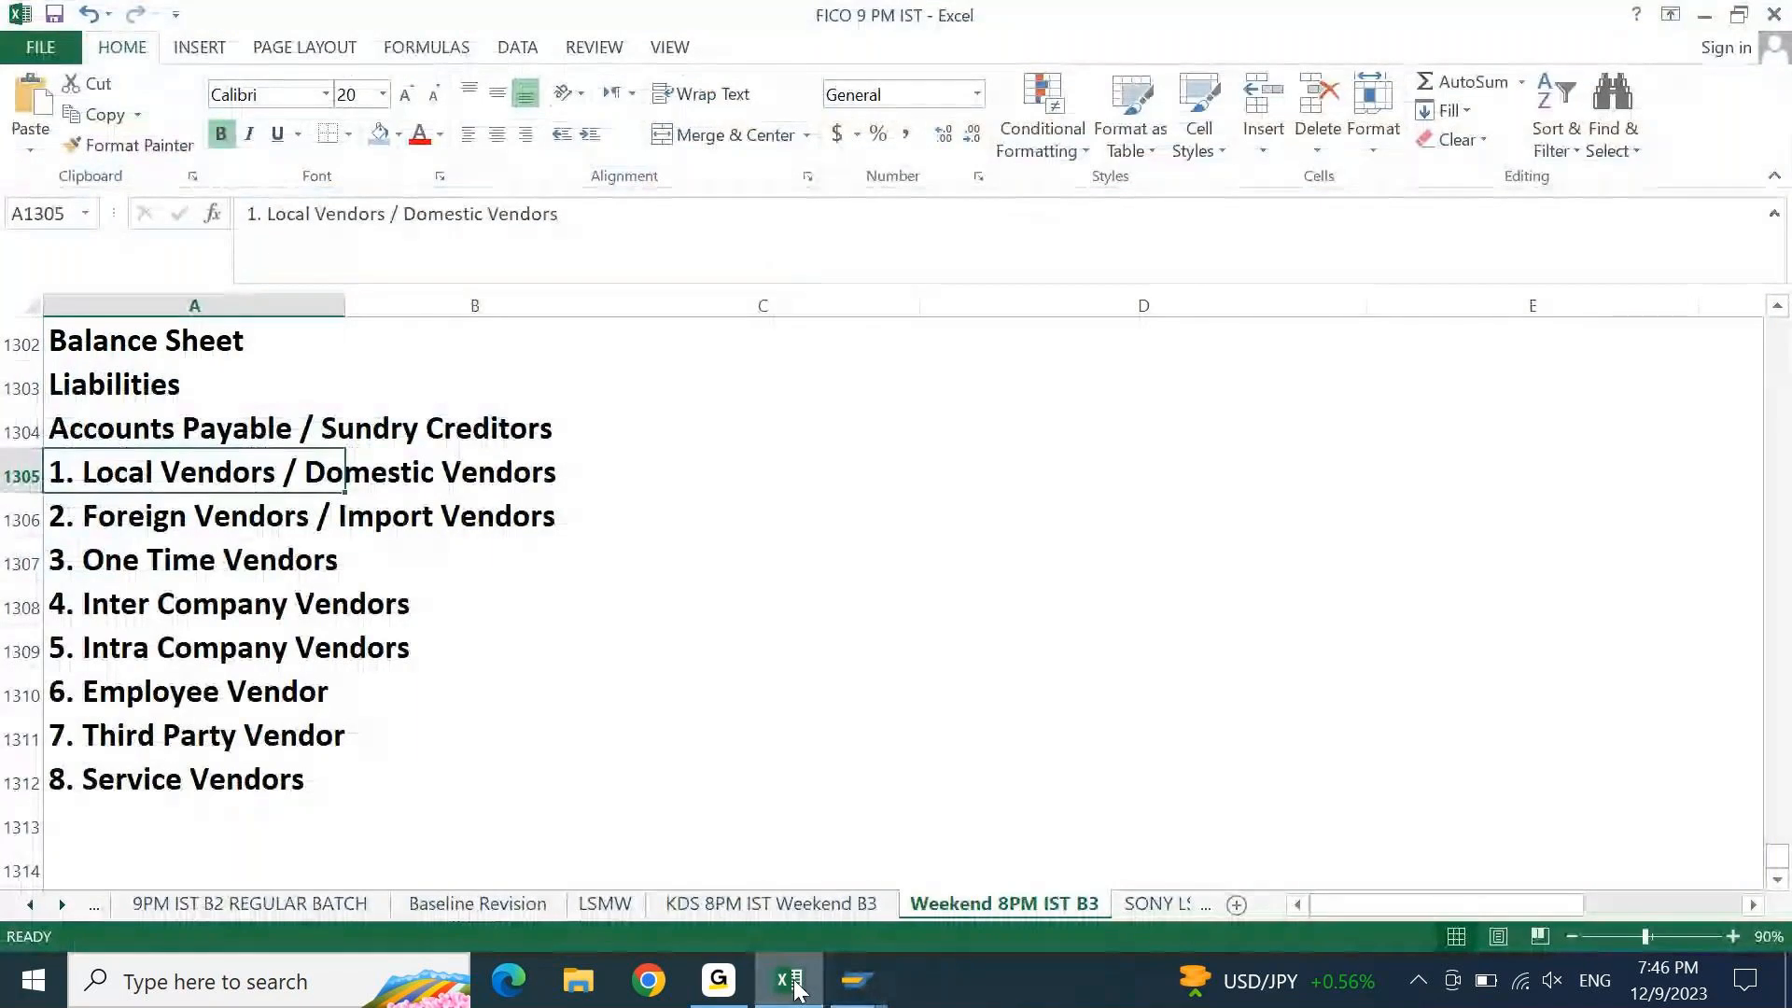
key("Right")
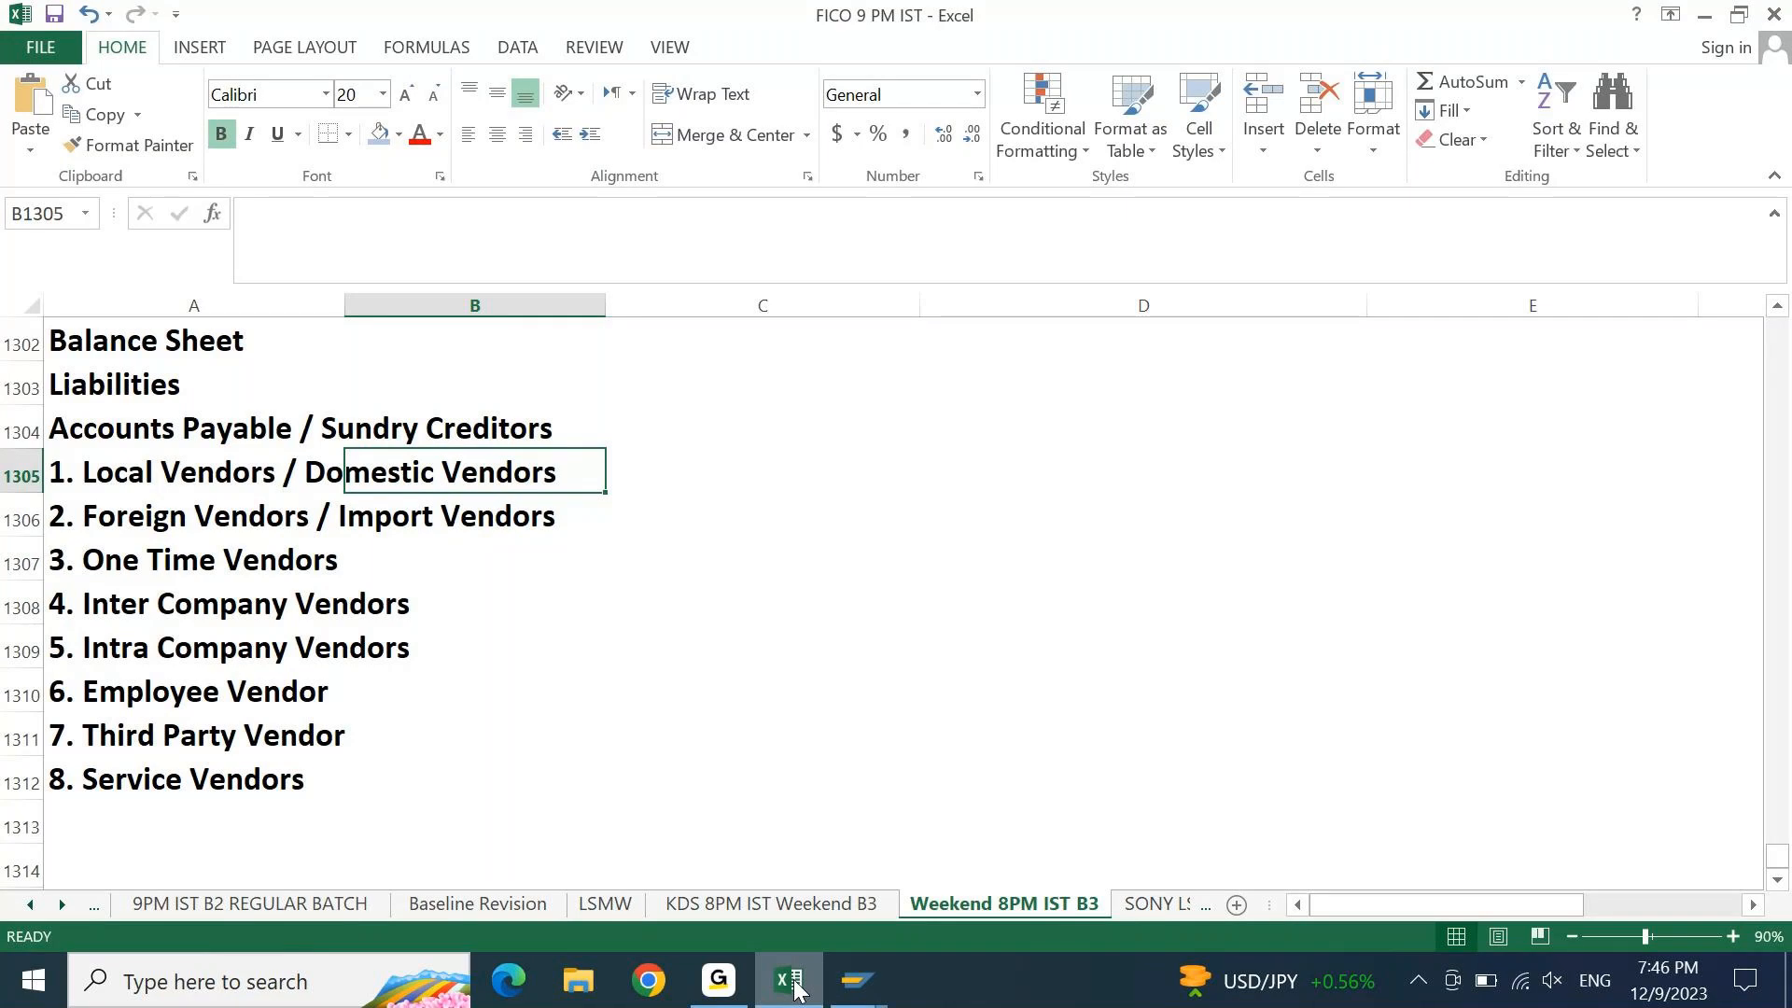
key("Right")
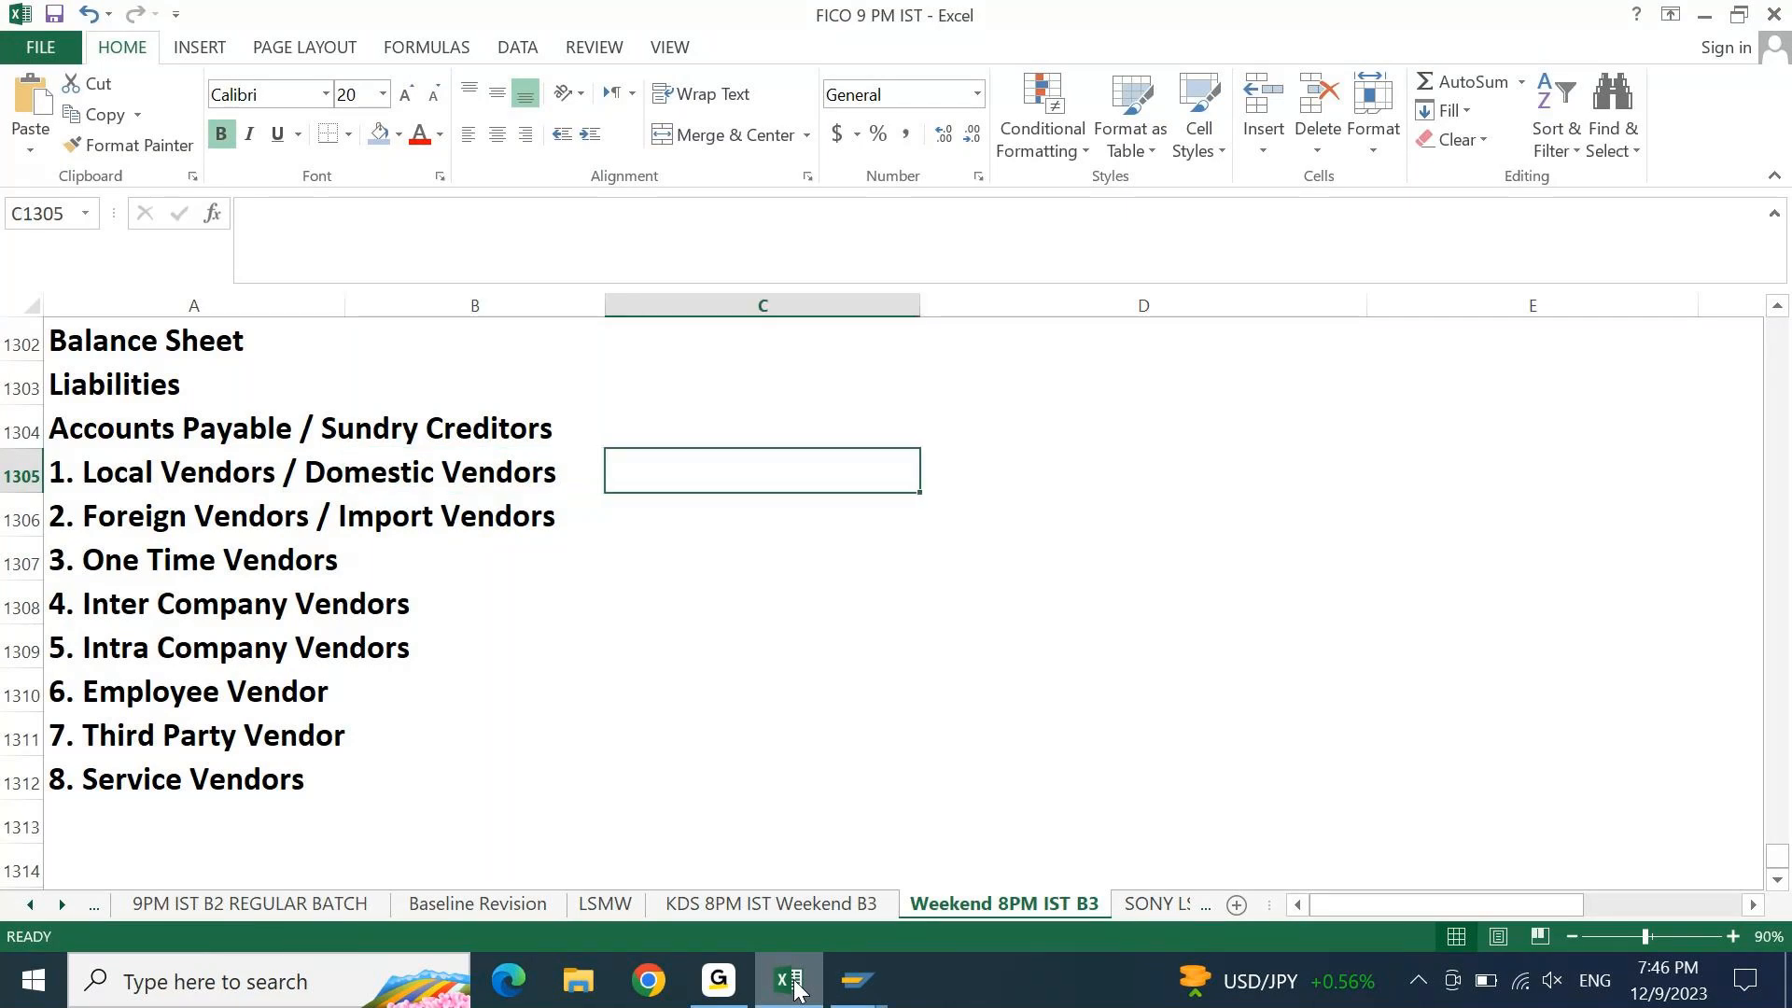
key("Home")
key("Right")
key("Right")
key("Right")
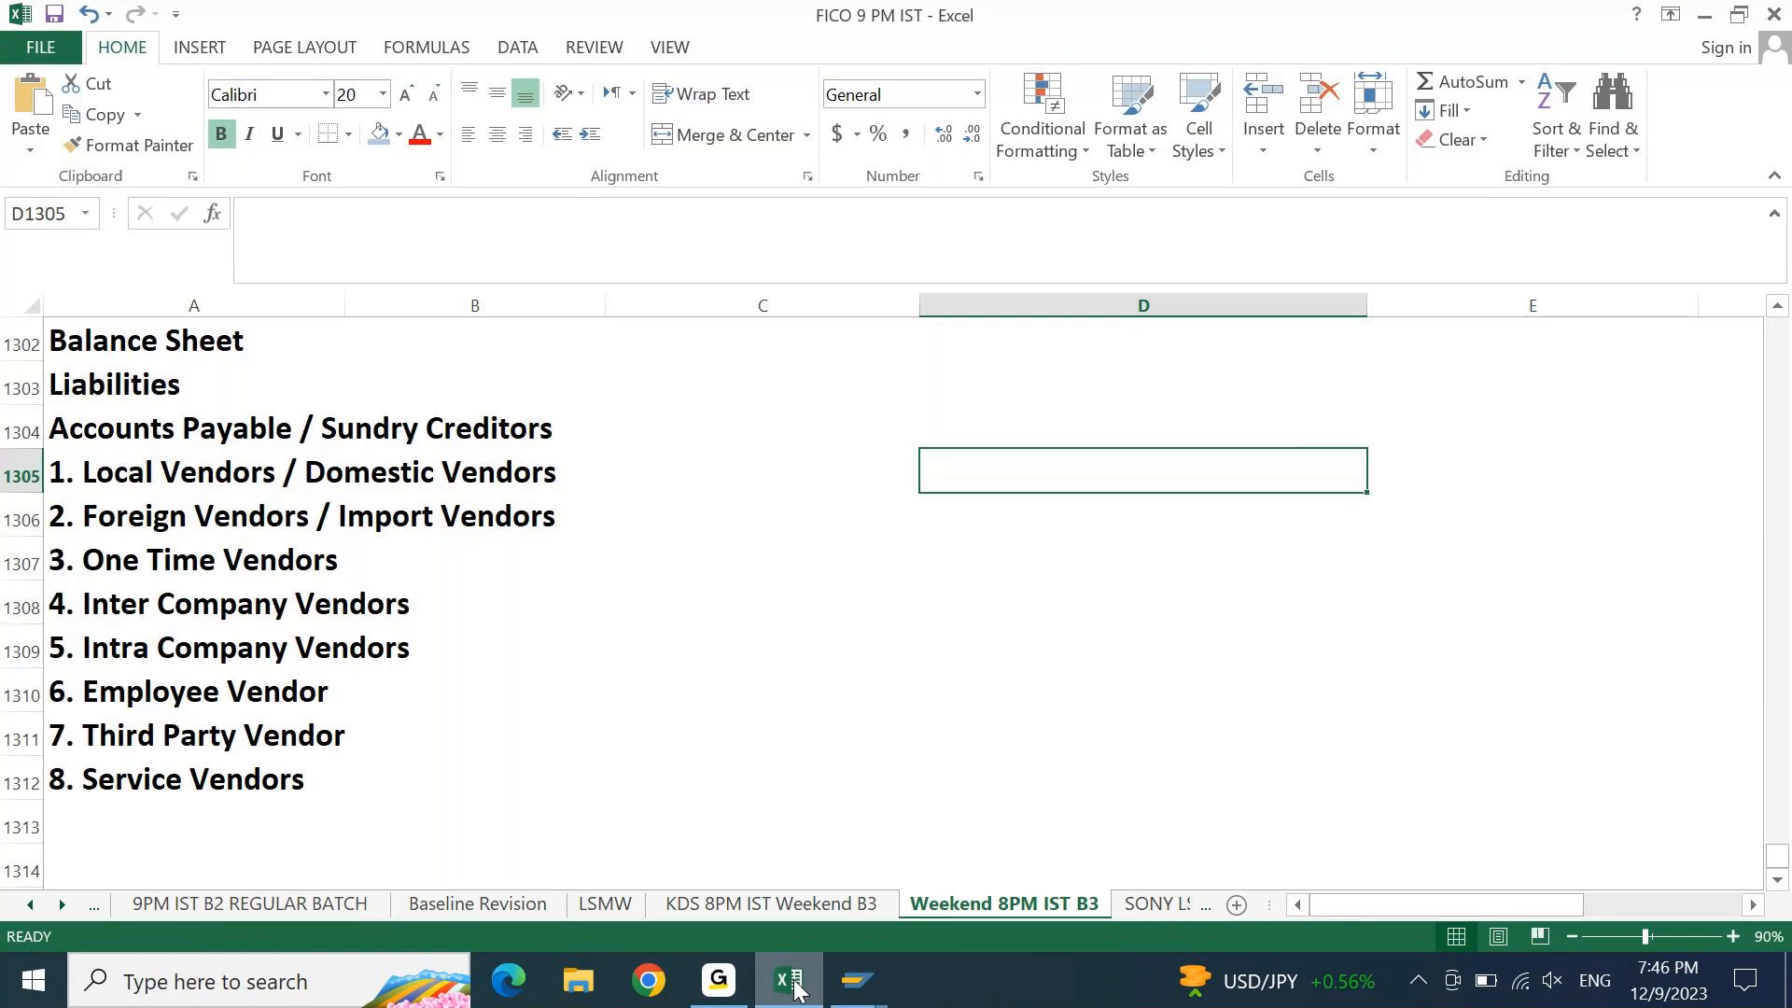
key("Home")
key("ctrl+shift+Down")
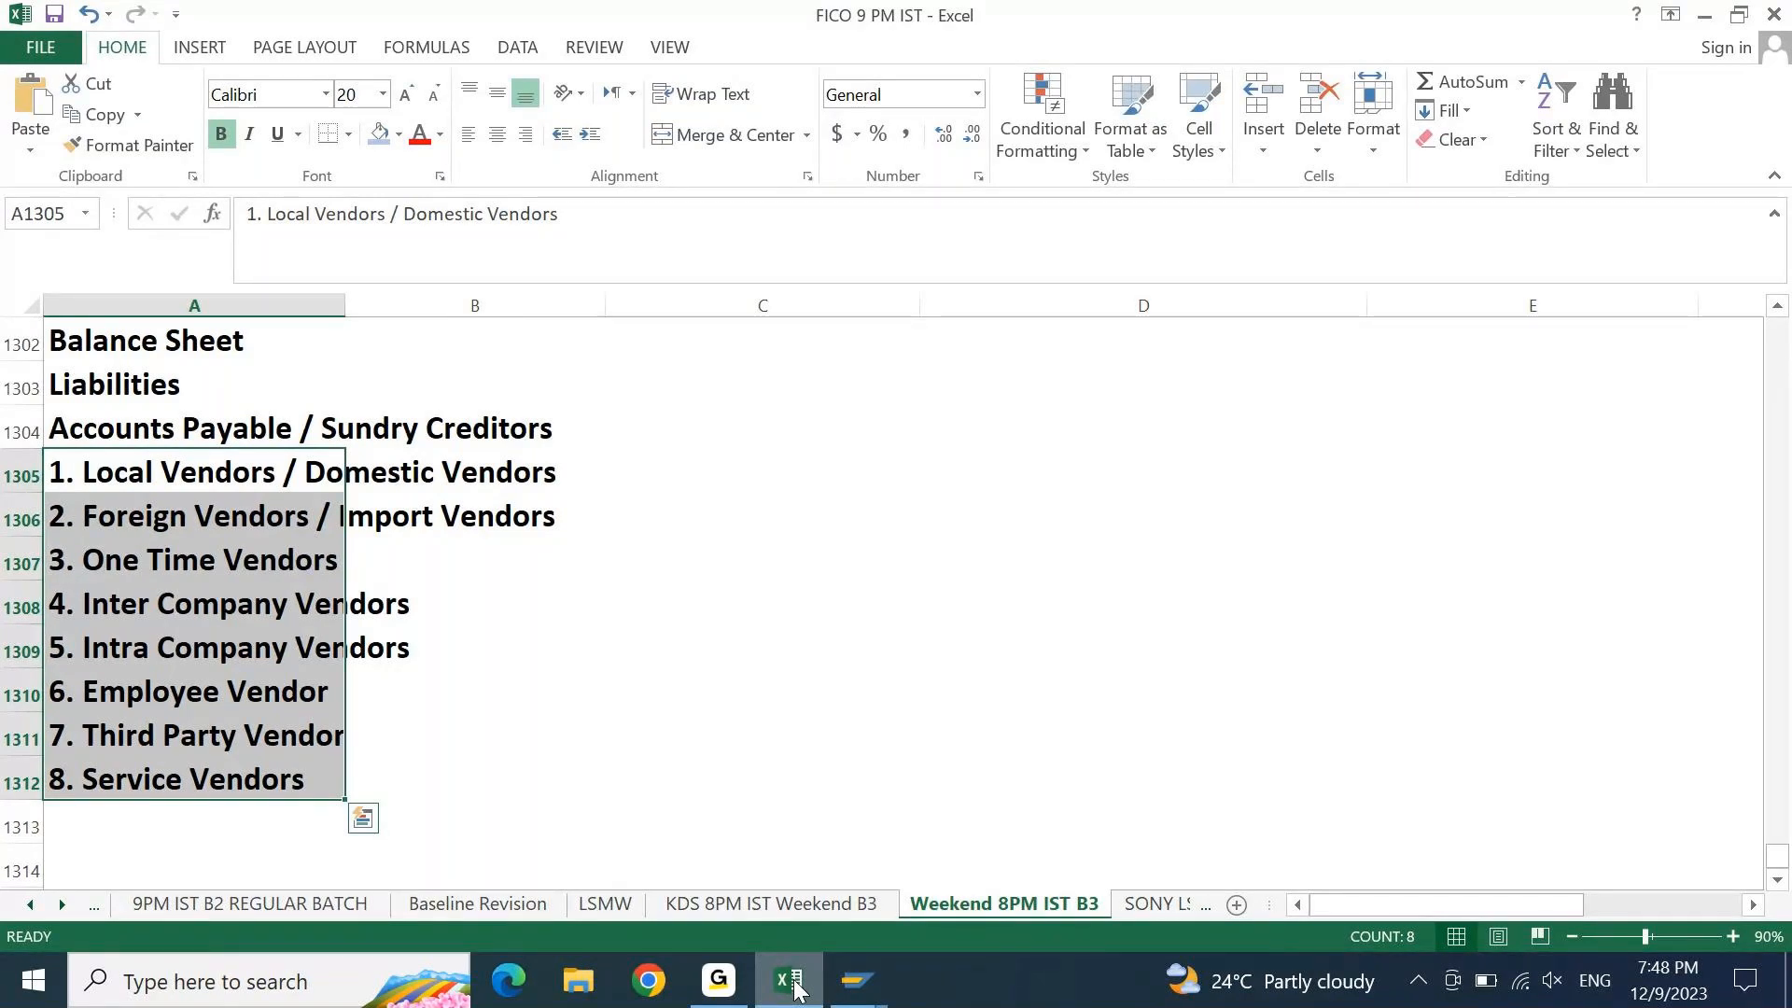
Enter 1000 and 2000 beside the first two vendor types in column C and extend the series down to Service Vendors
key("Right")
key("Right")
key("Right")
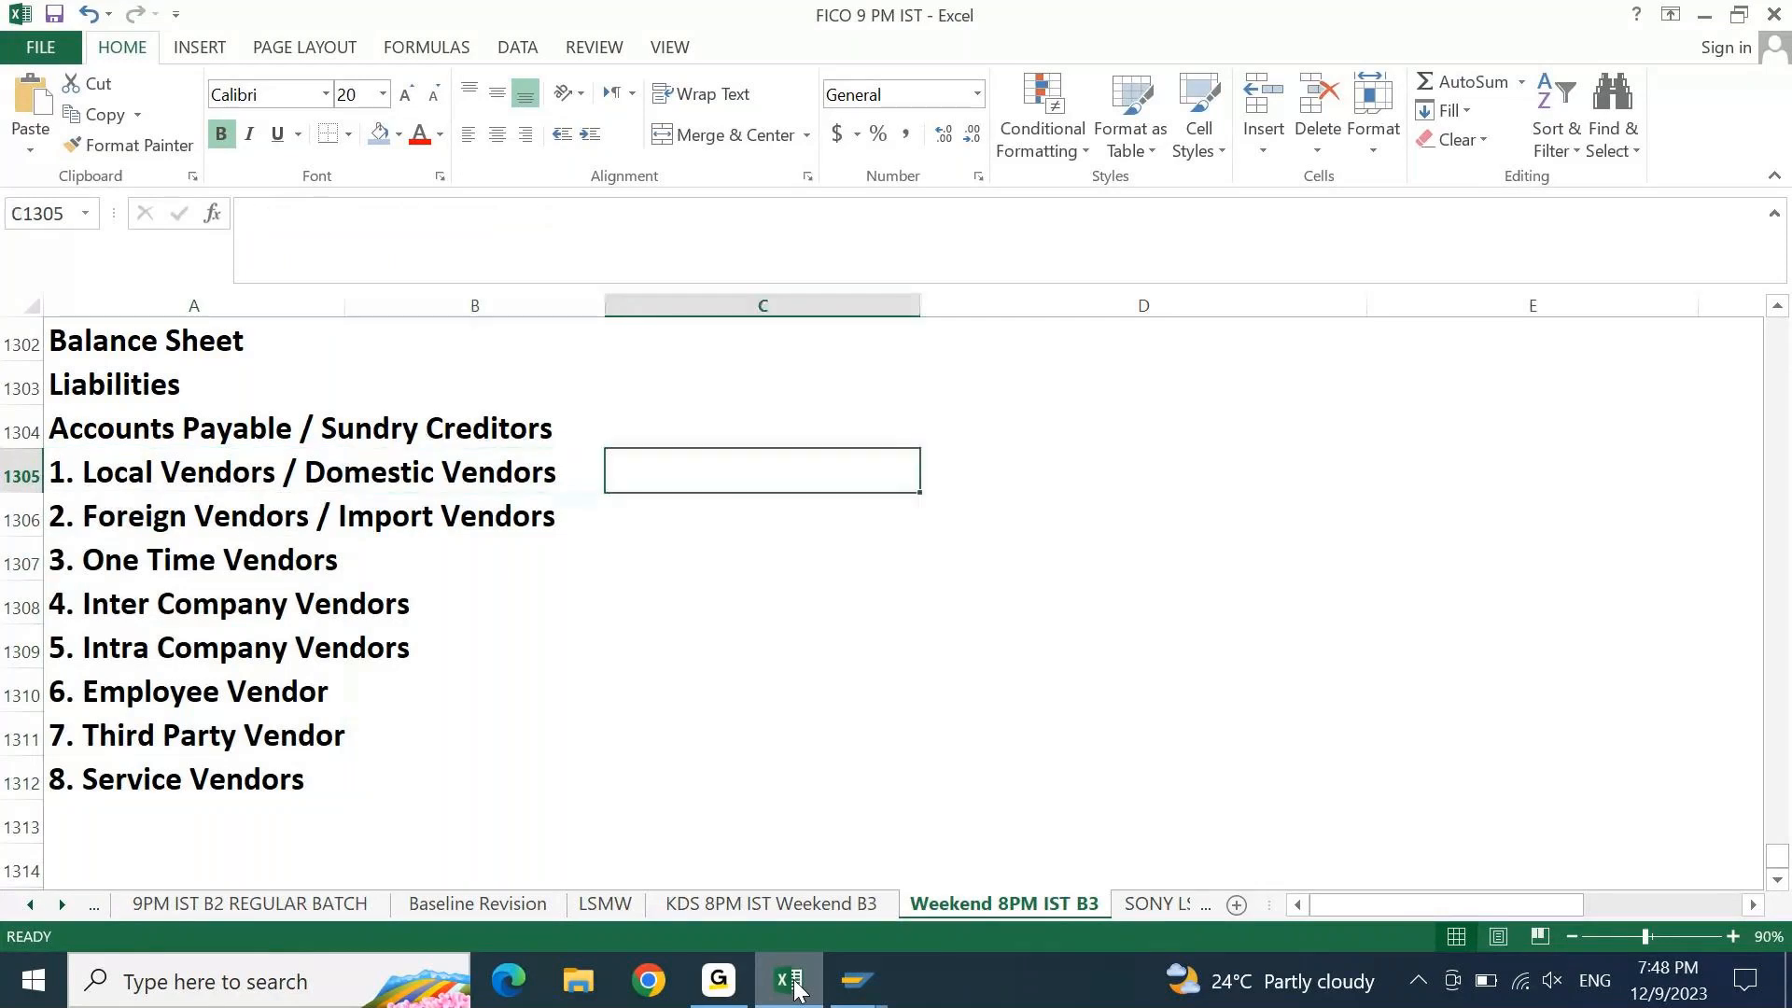
key("Left")
type("1000")
key("Return")
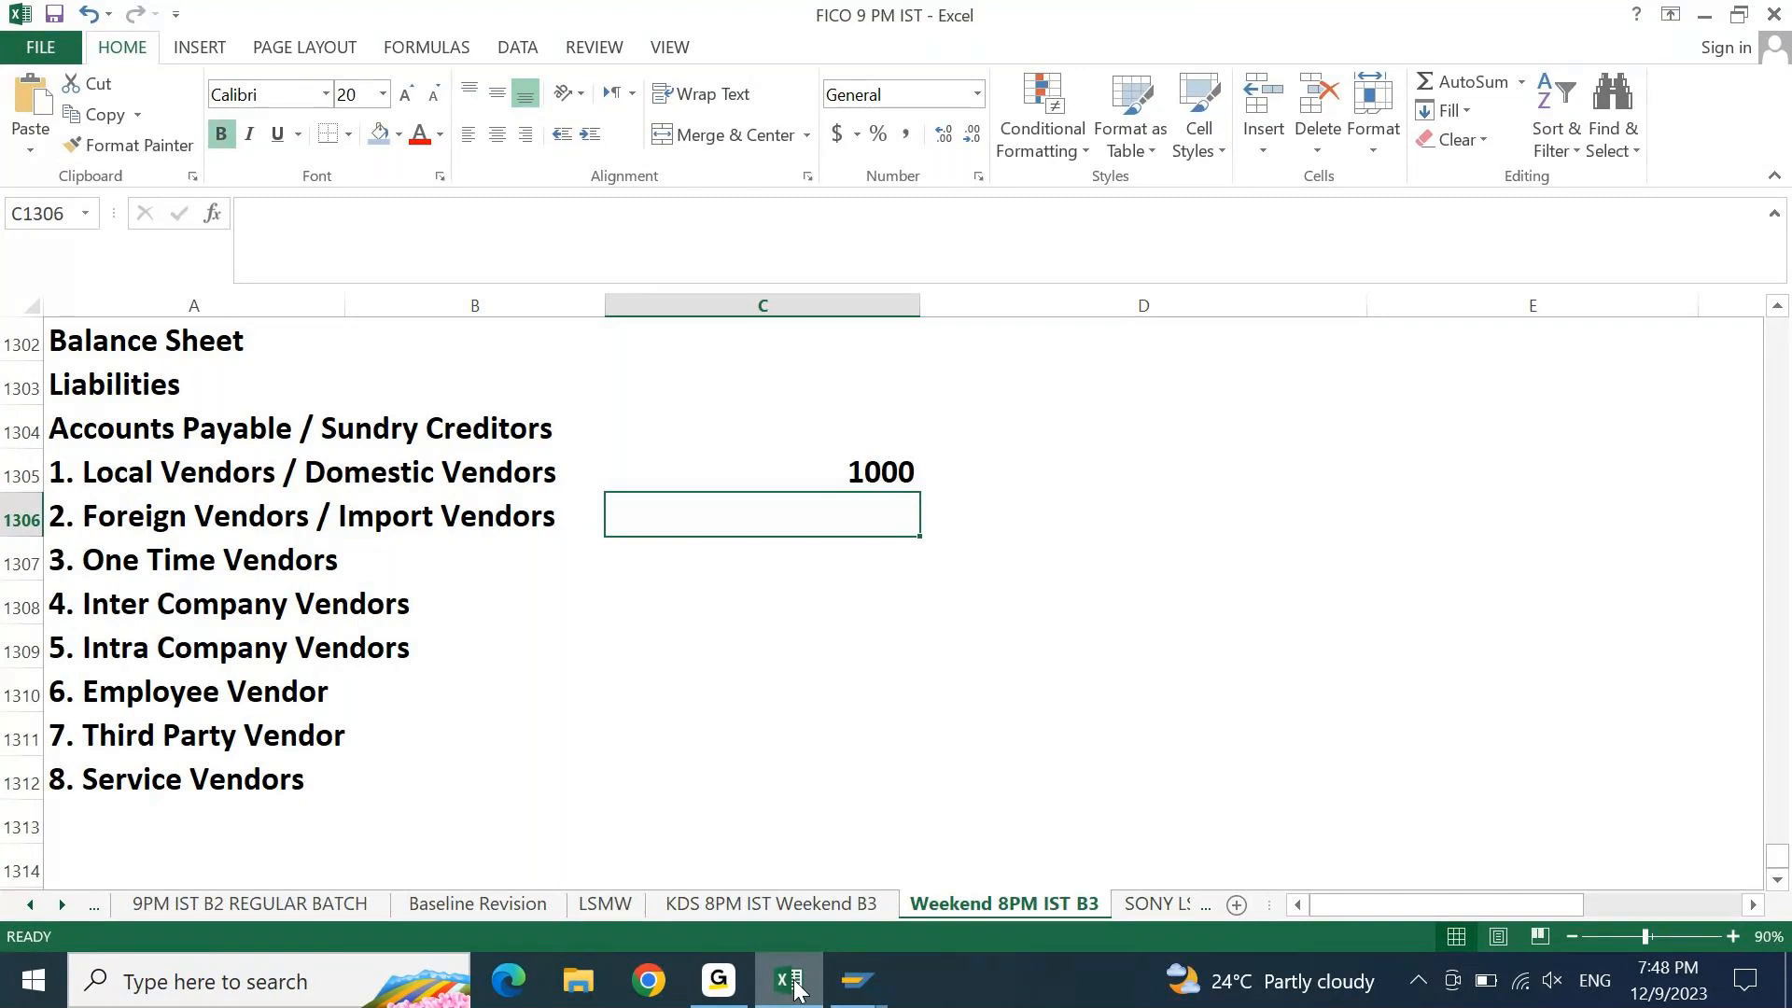
type("2000")
key("Up")
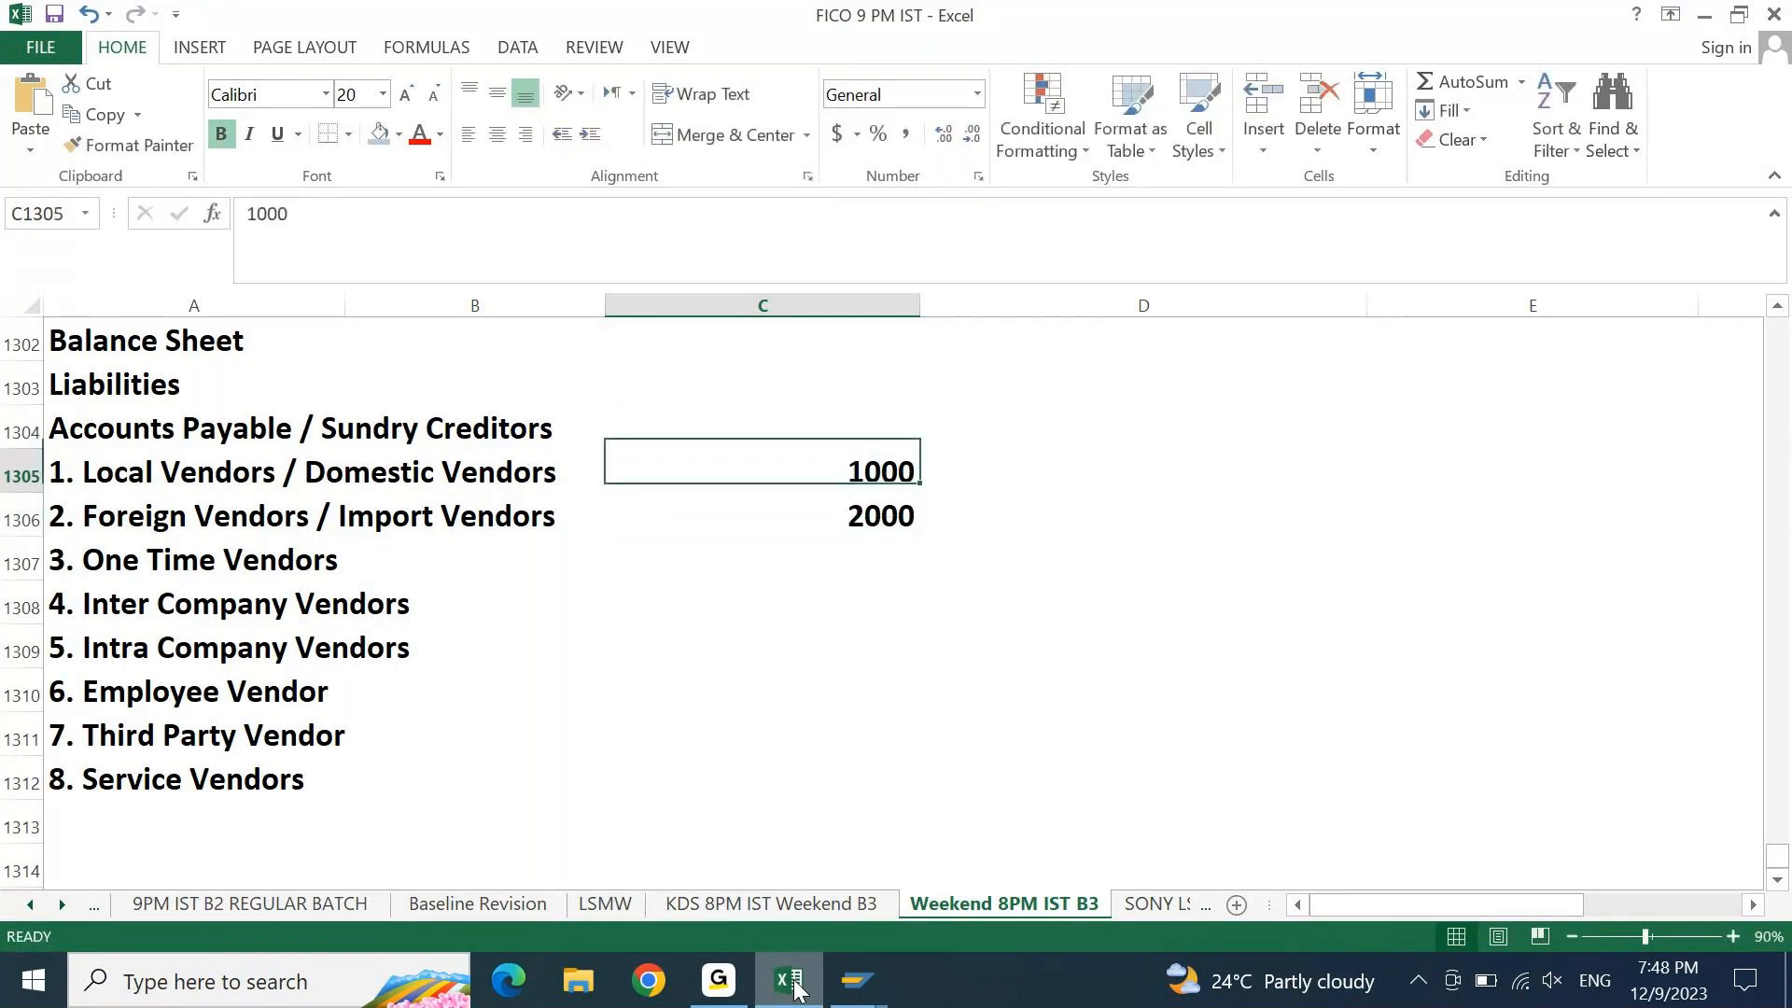
key("shift+Down")
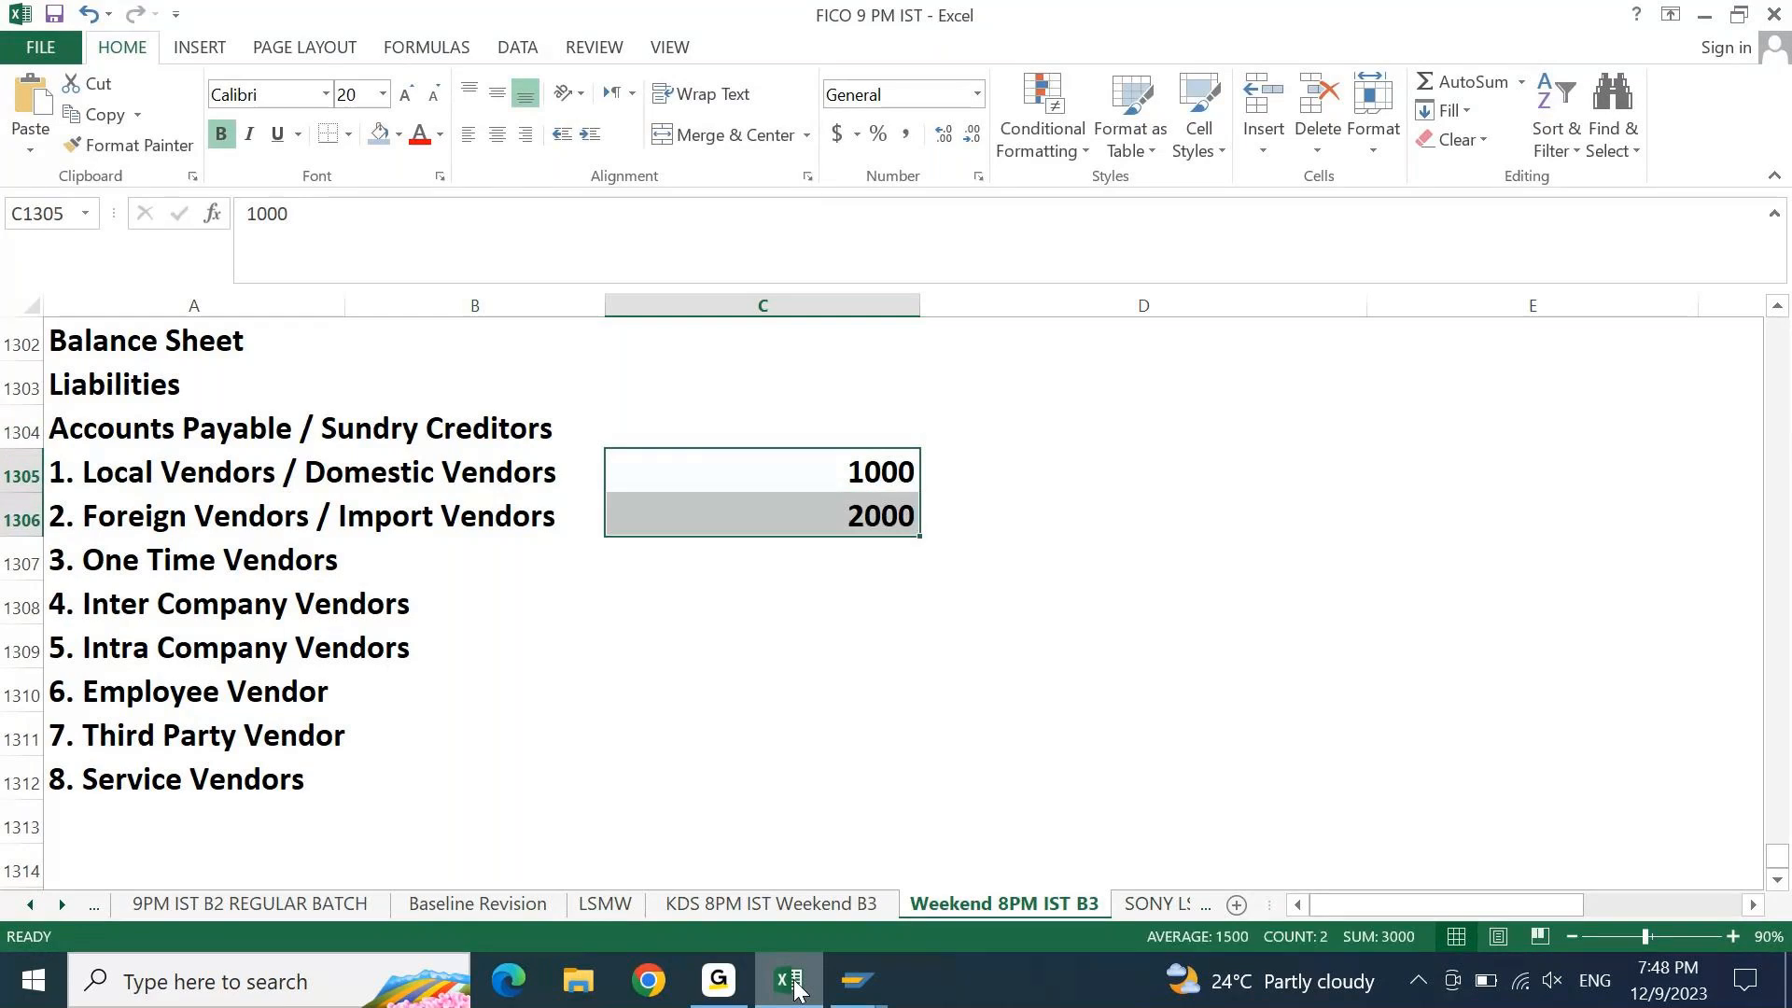
left_click_drag(917, 541, 926, 785)
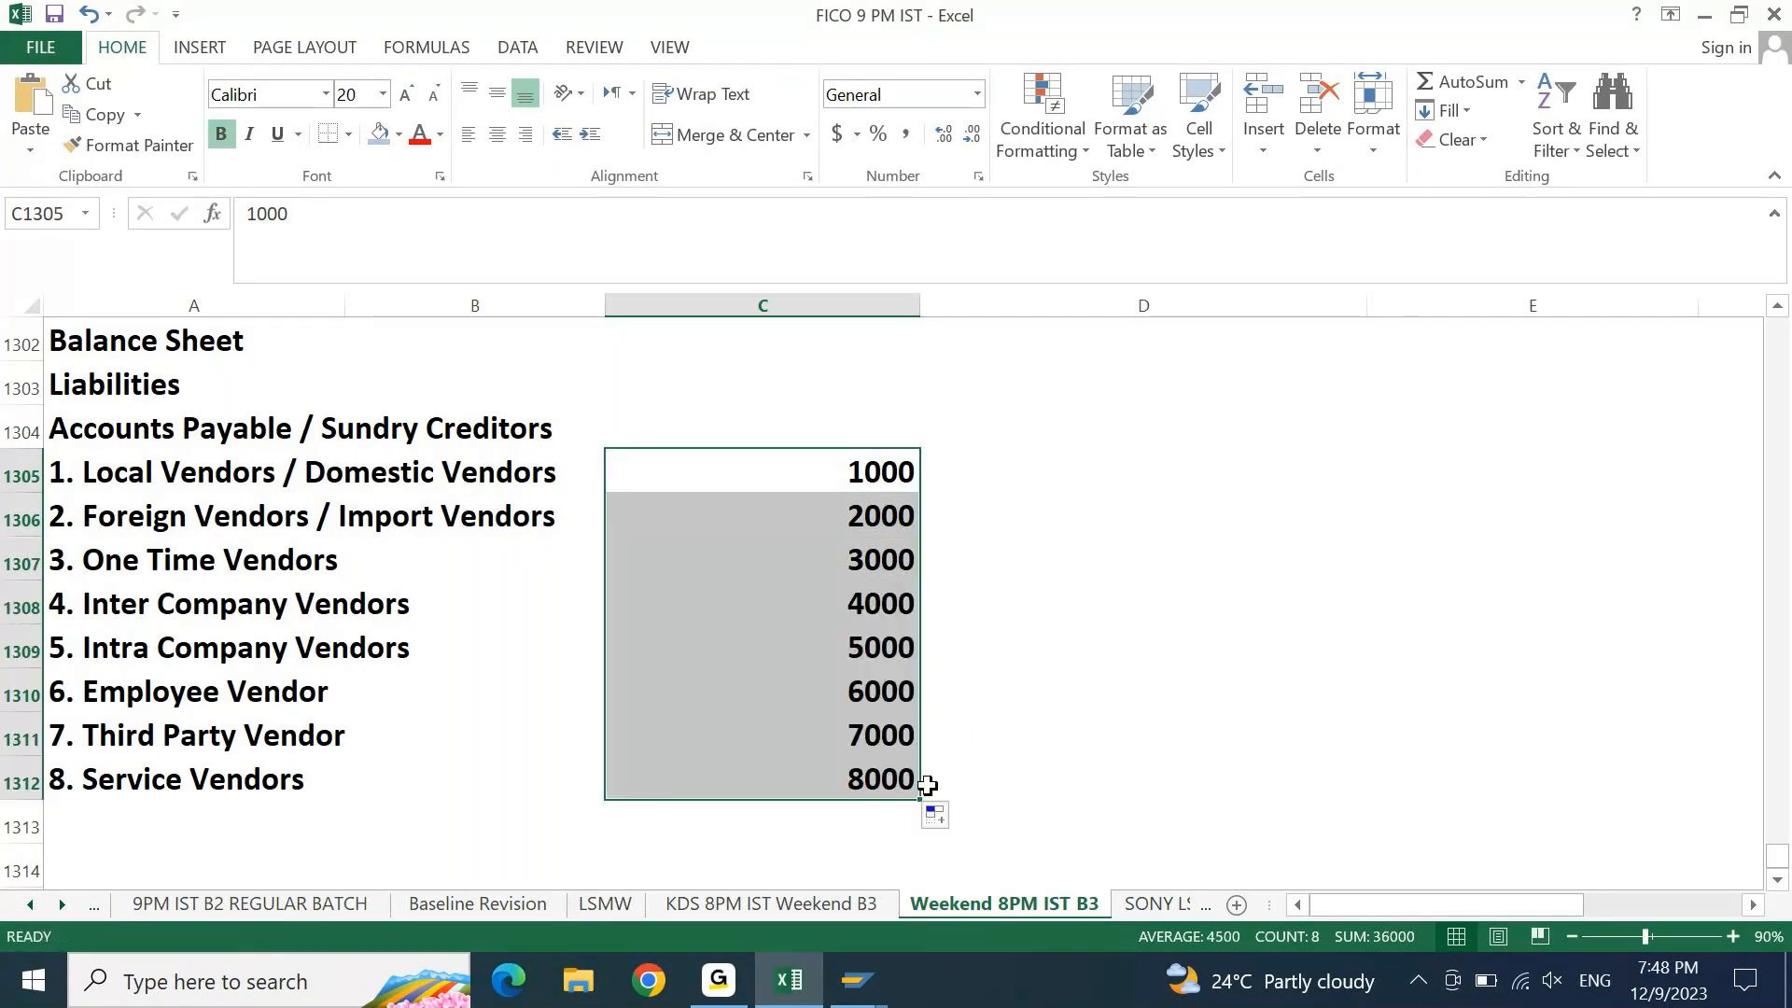
key("Left")
key("Right")
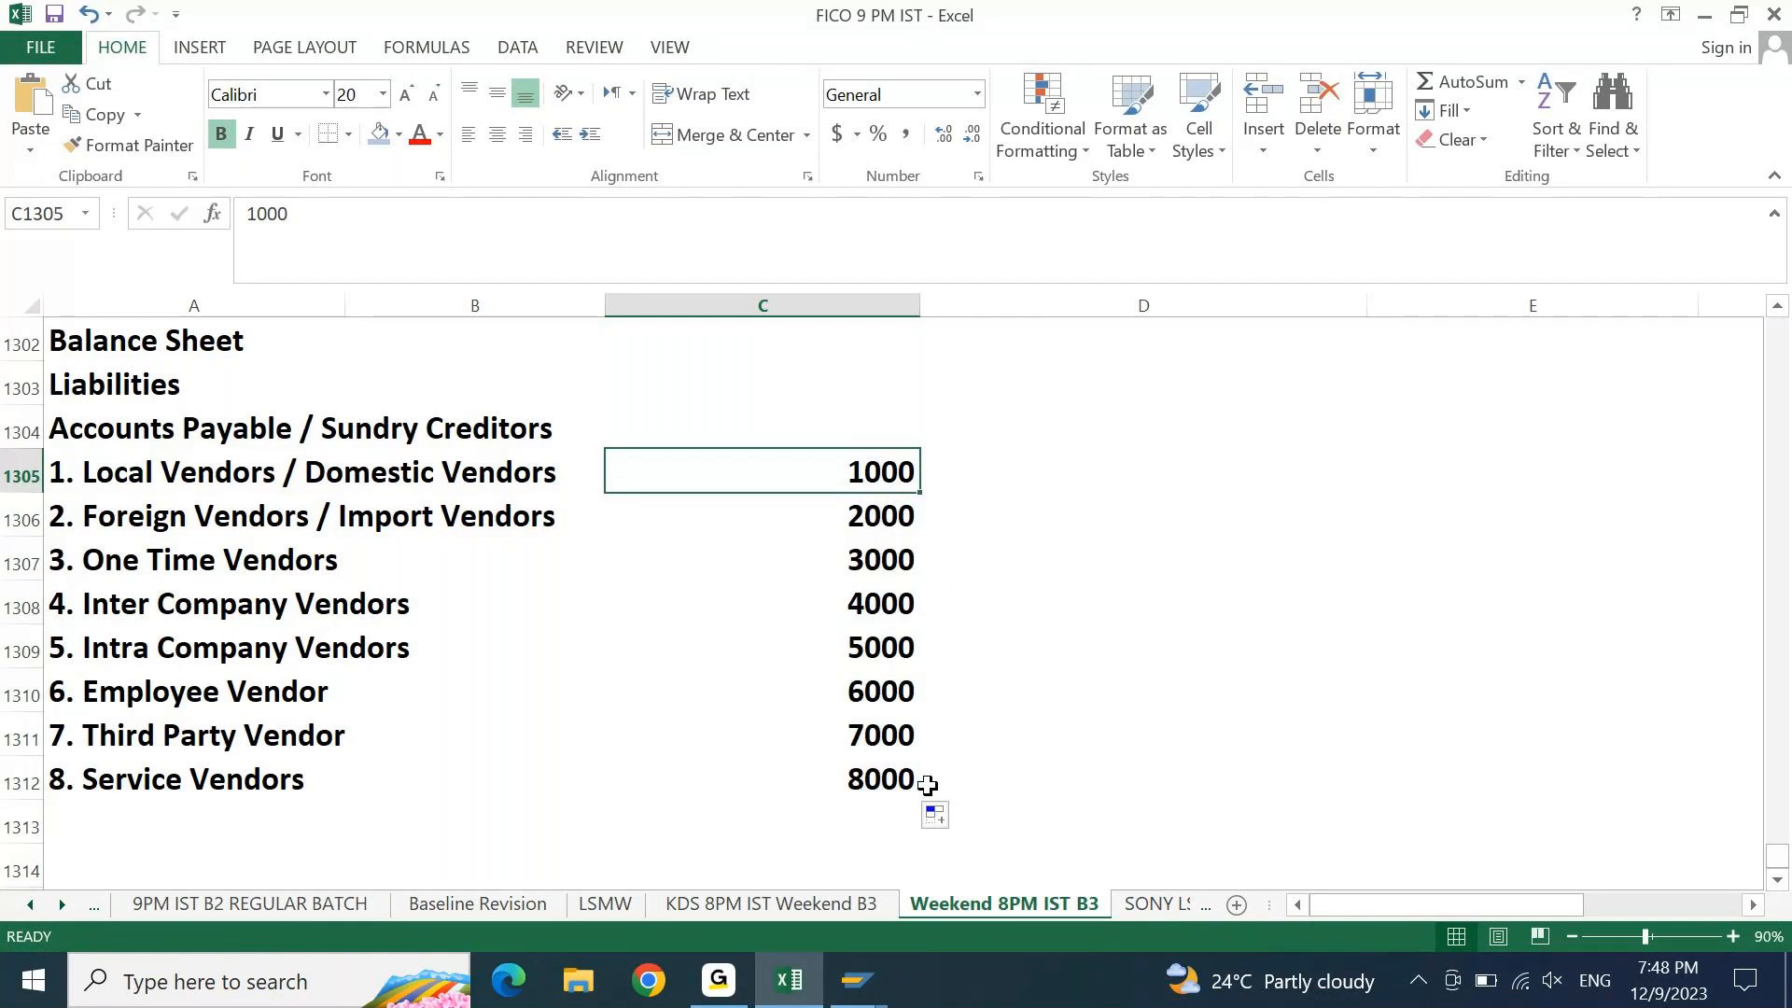
Add the numbers 9, 10, 11 and 12 in column A below Service Vendors
key("Down")
key("Down")
key("Down")
key("Down")
key("Down")
key("Down")
key("Down")
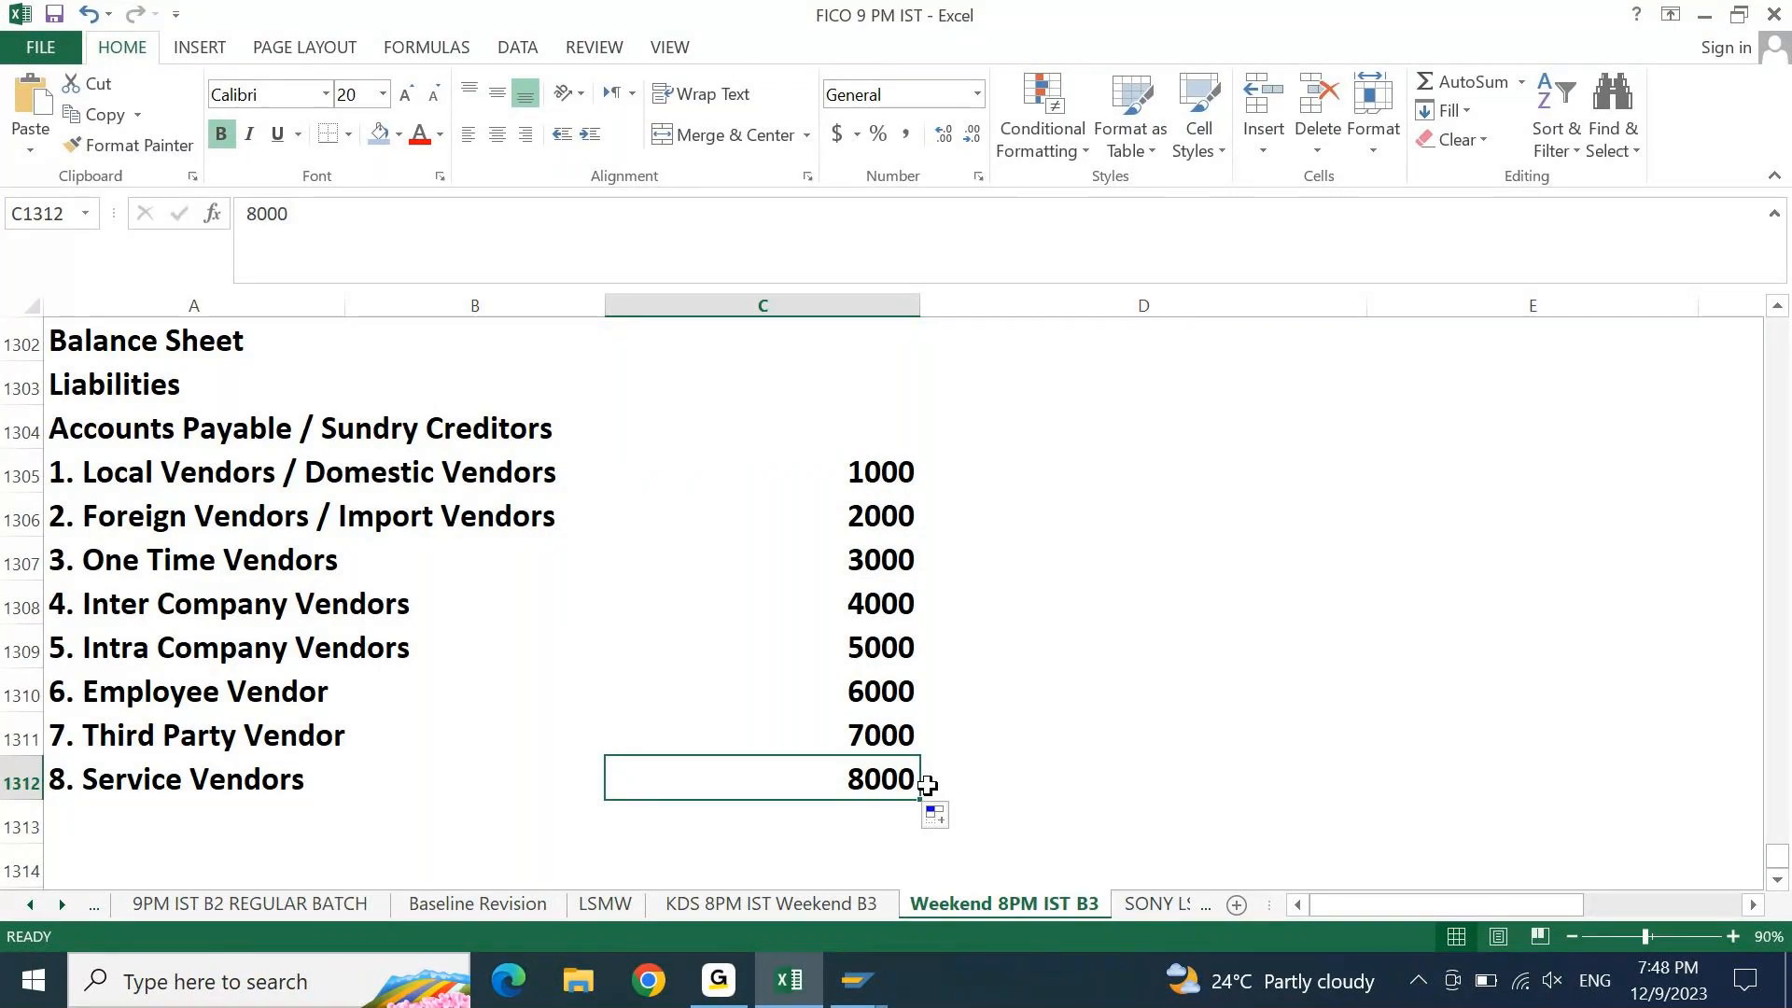
key("Return")
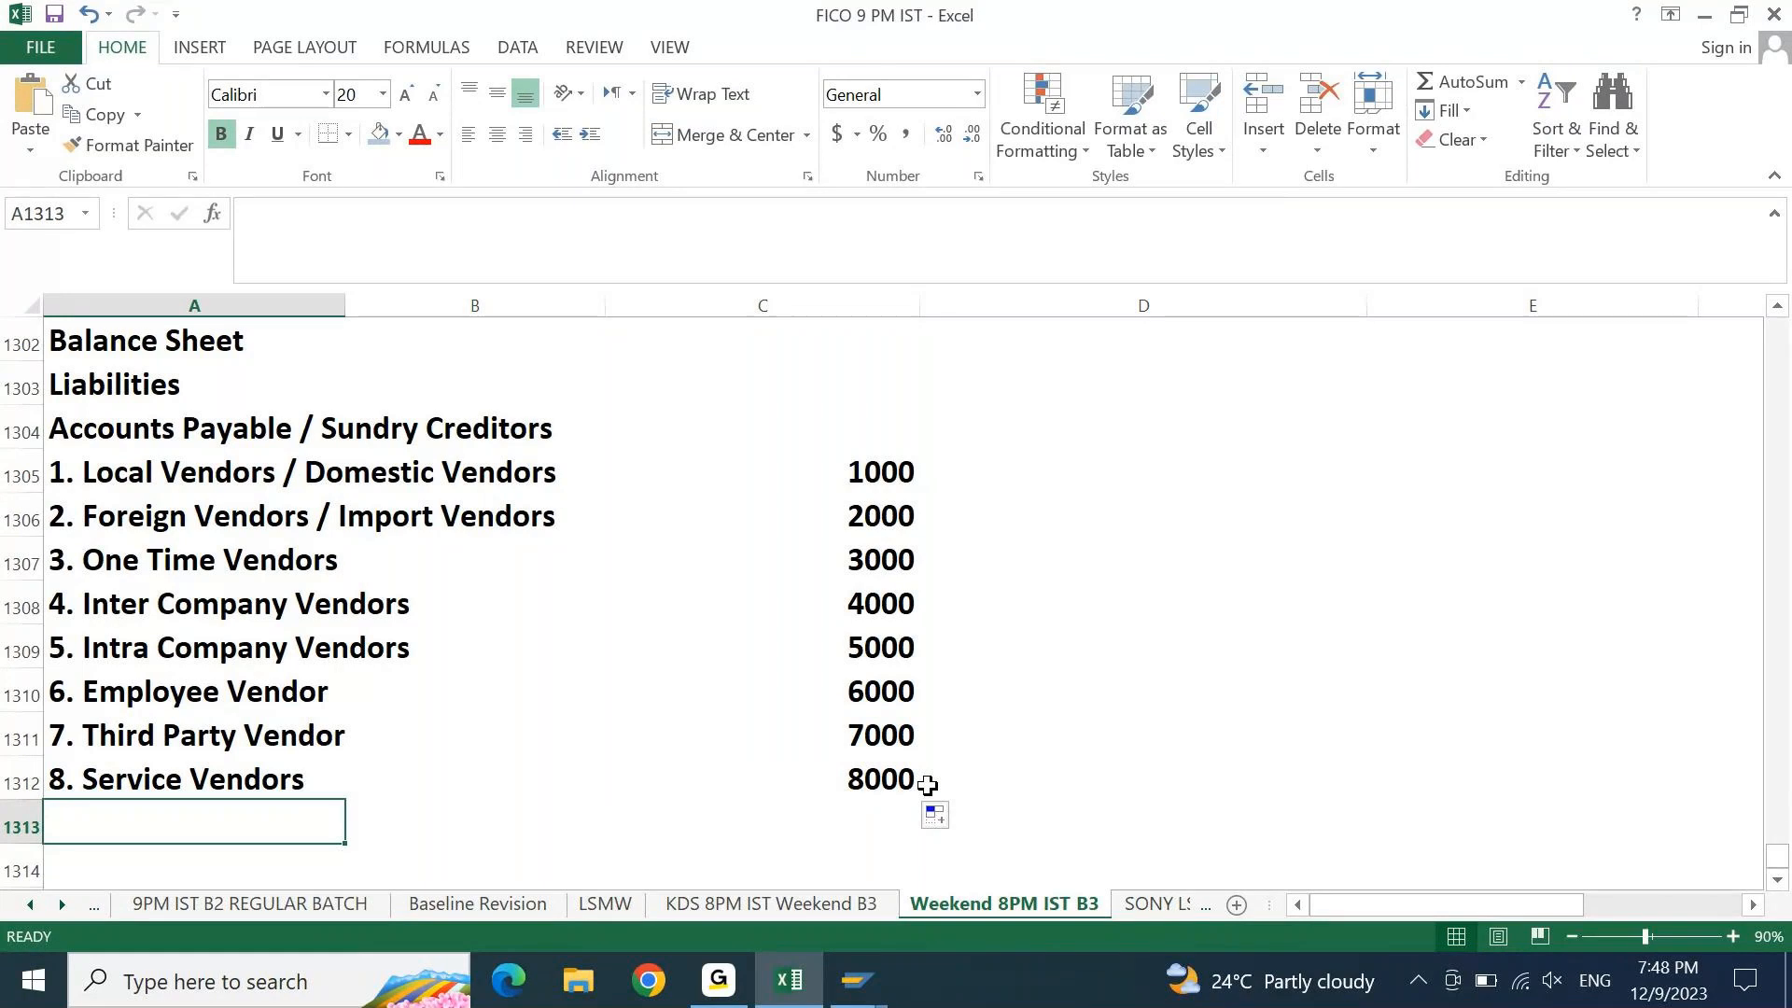
type("9.")
key("Return")
type("10.")
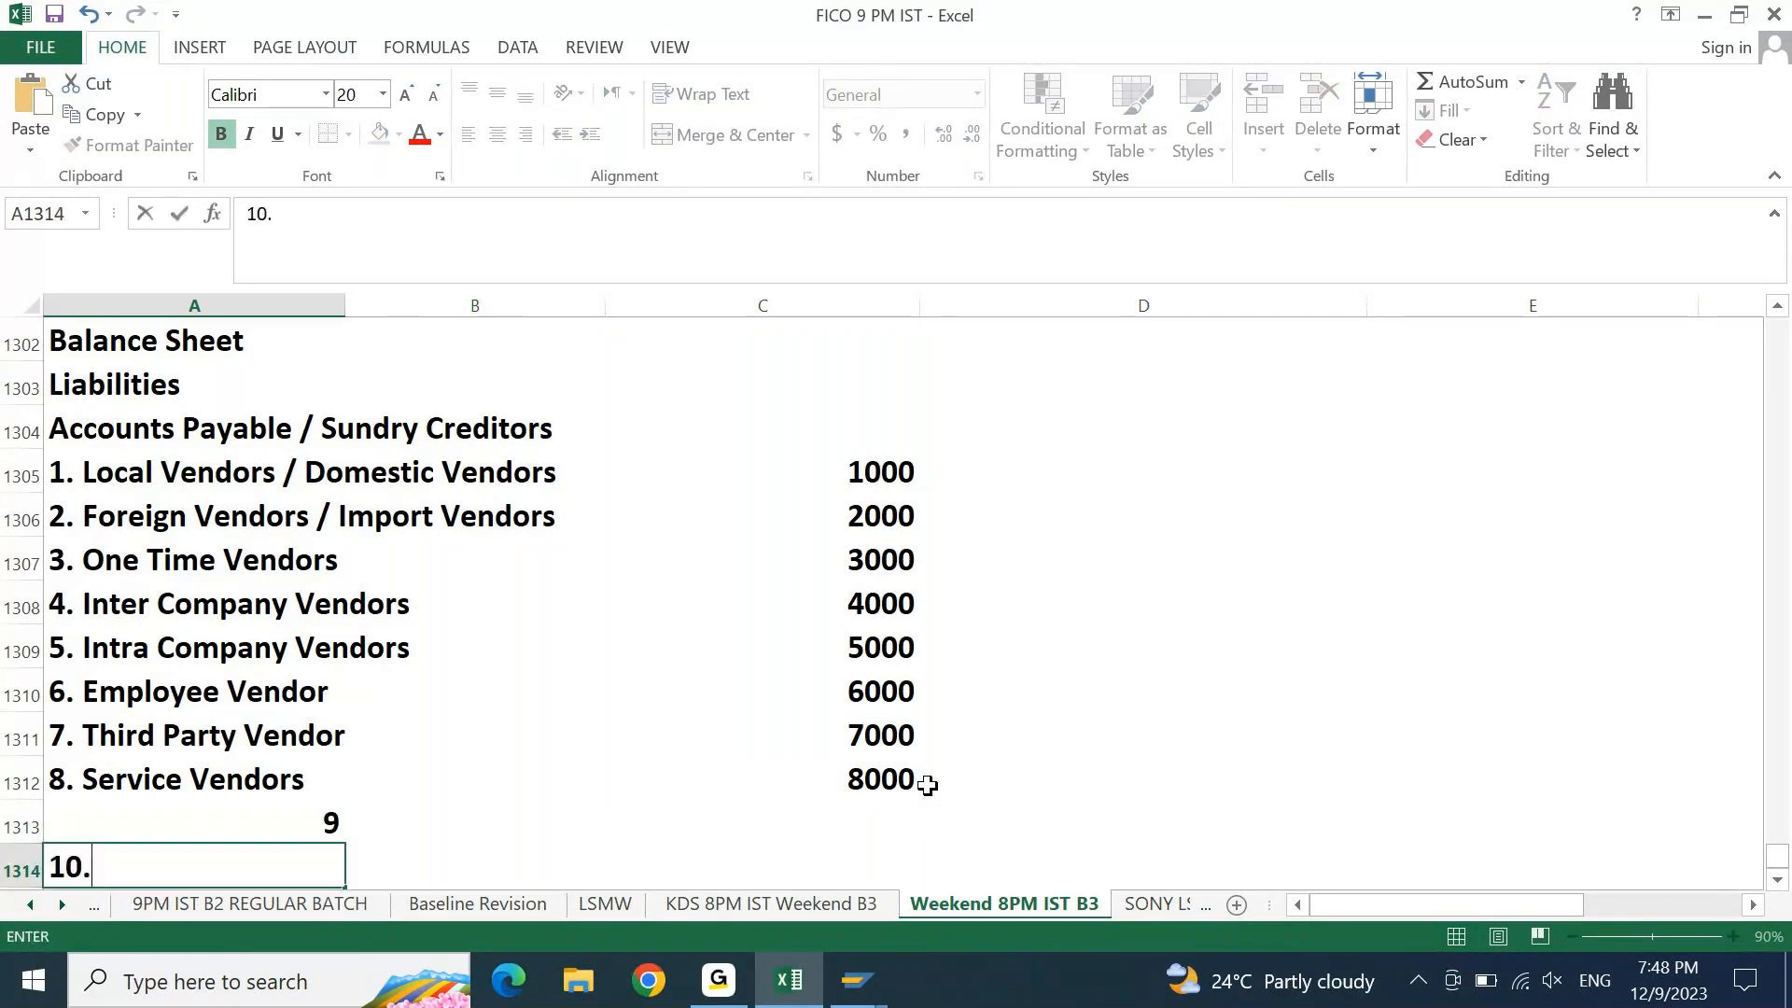
key("Return")
type("11")
key("Return")
type("12")
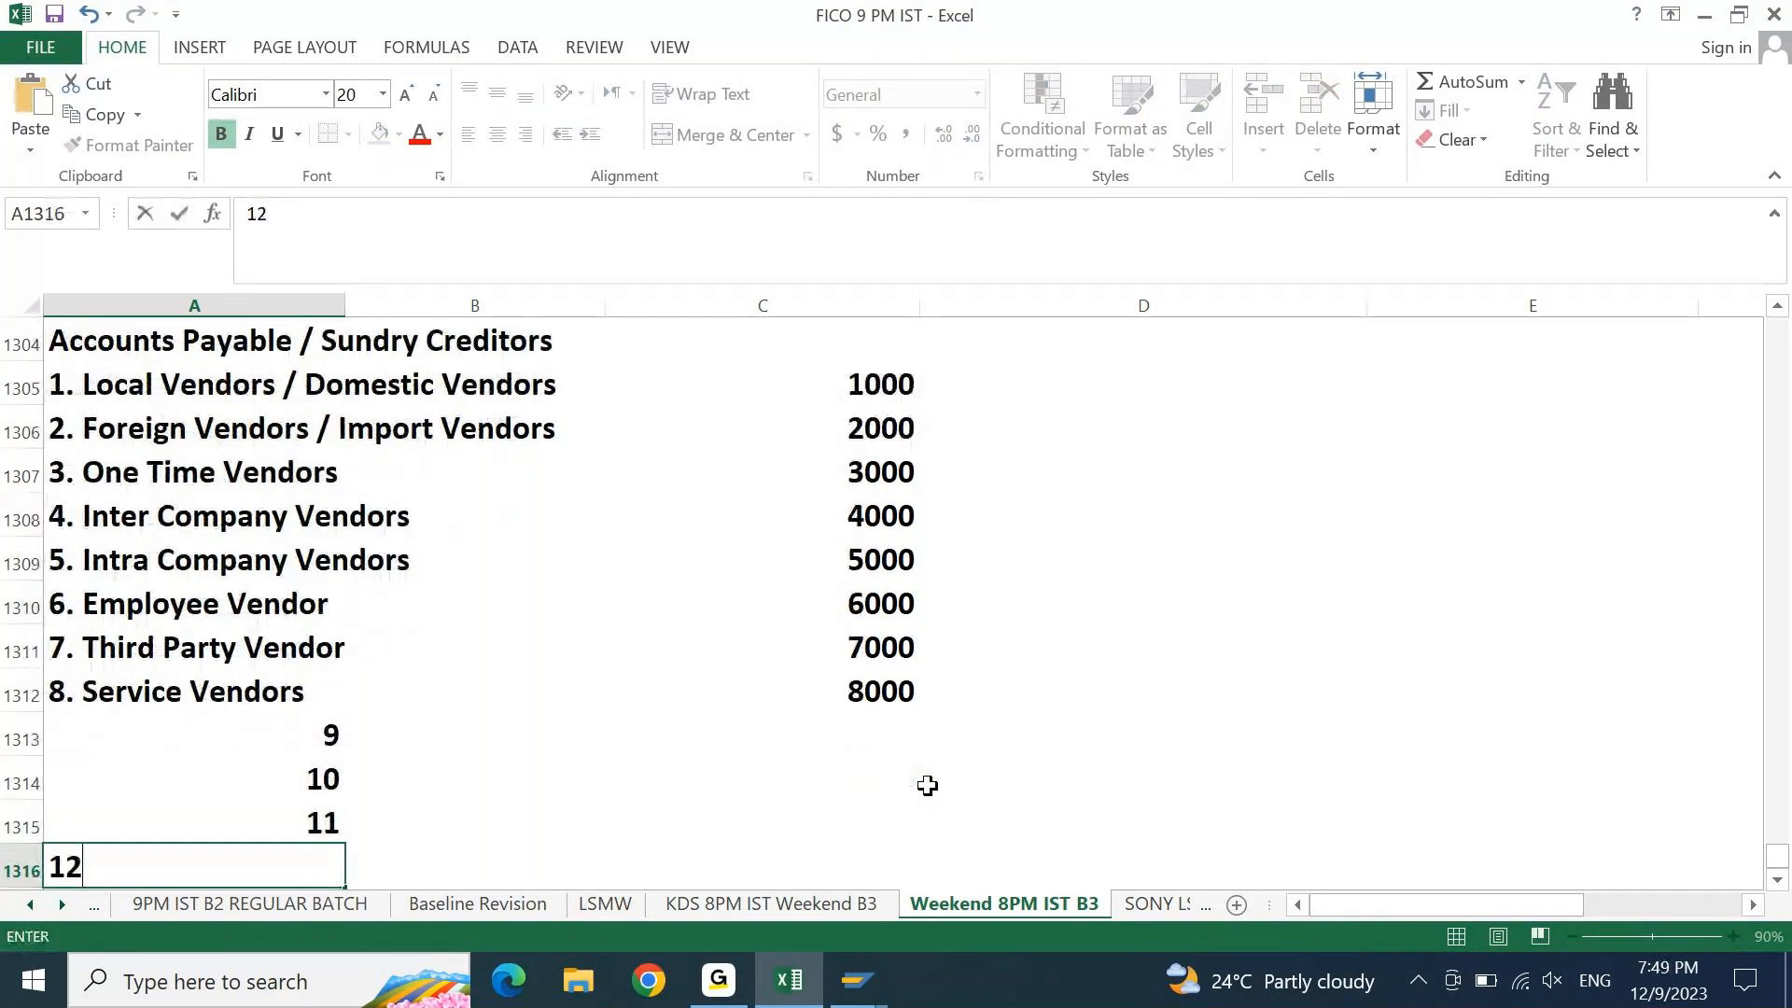
key("Return")
key("Up")
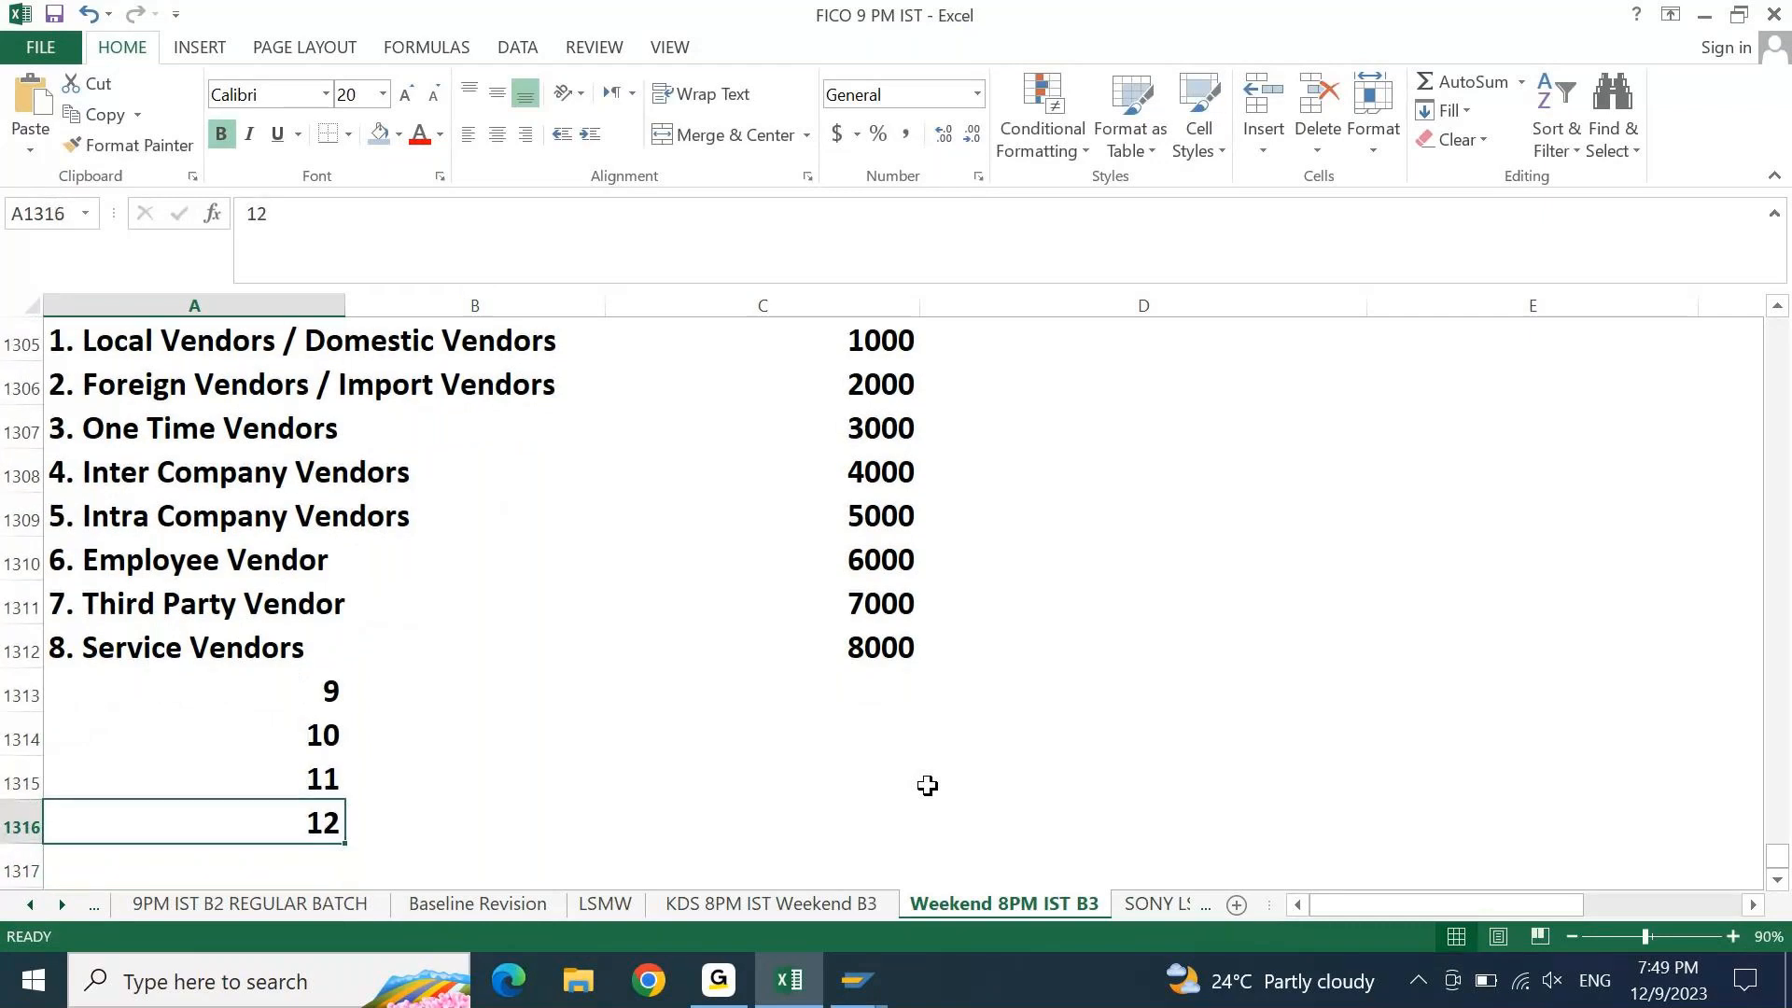
Enter the codes 9000 and 1000 in column C beside numbers 9 and 10
key("Right")
key("Right")
key("Up")
key("Up")
key("Up")
key("Up")
key("Up")
key("Up")
key("Up")
key("Up")
key("Up")
key("Up")
key("Up")
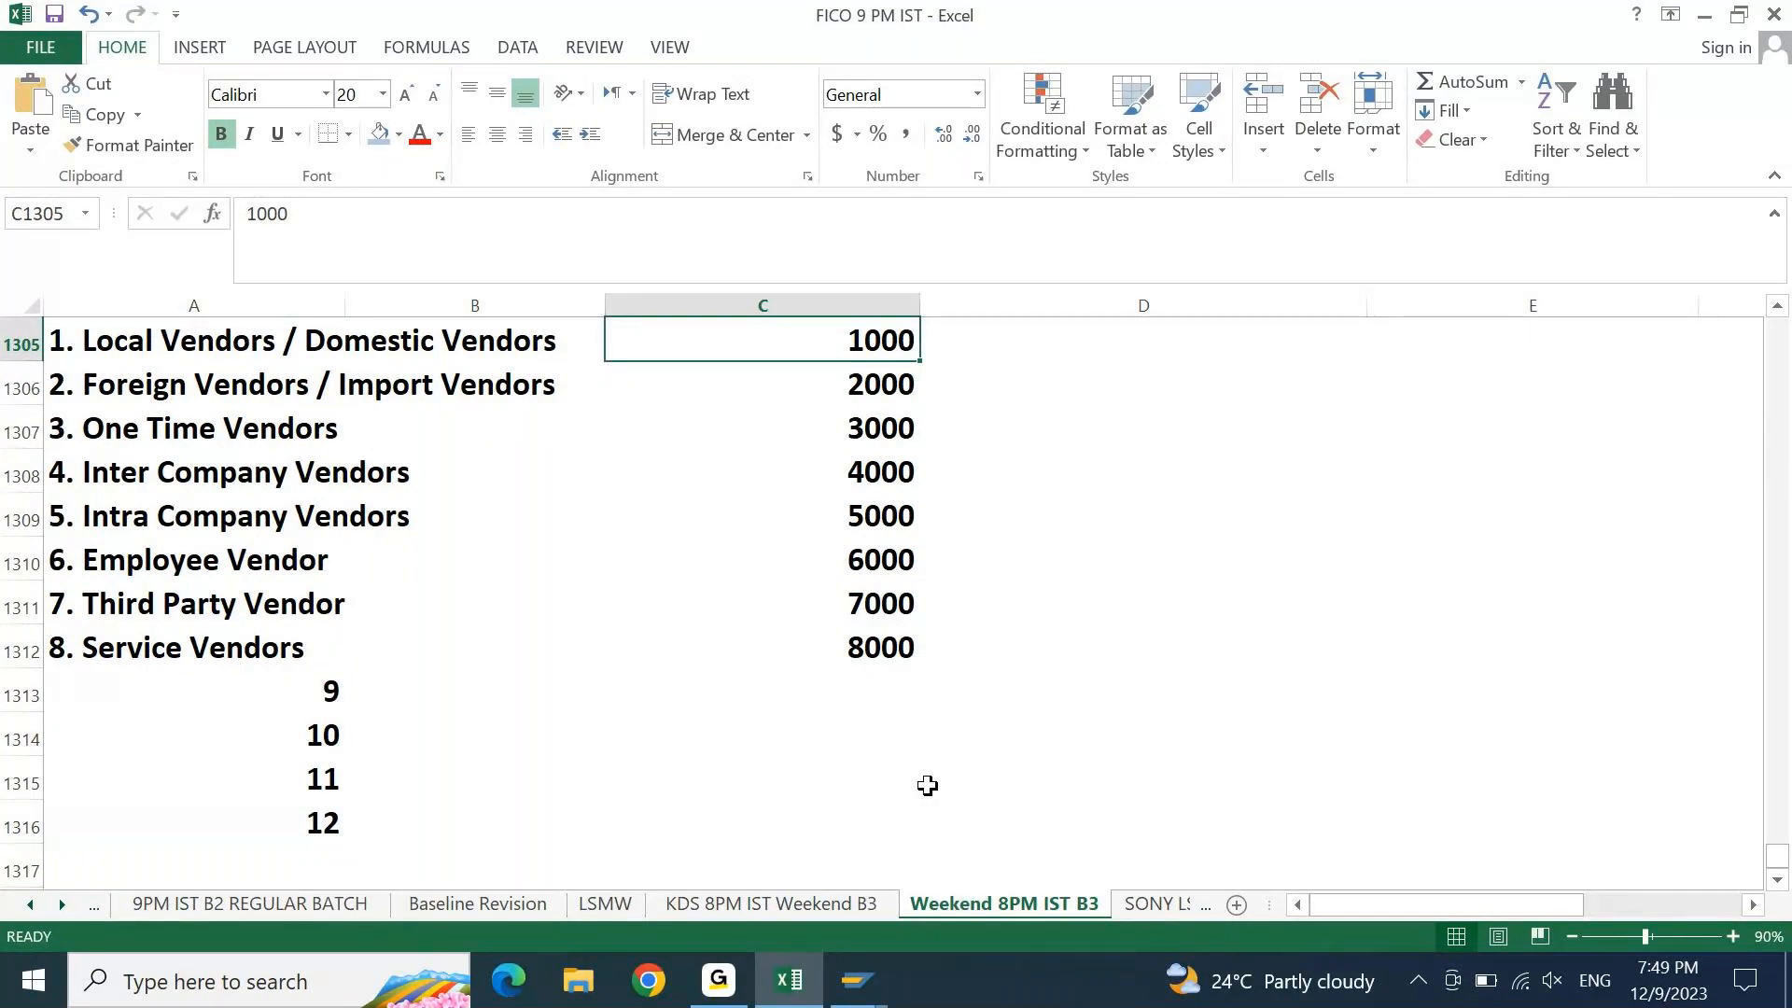
key("Down")
key("Down")
key("Down")
key("Down")
key("Down")
key("Down")
key("Down")
key("Down")
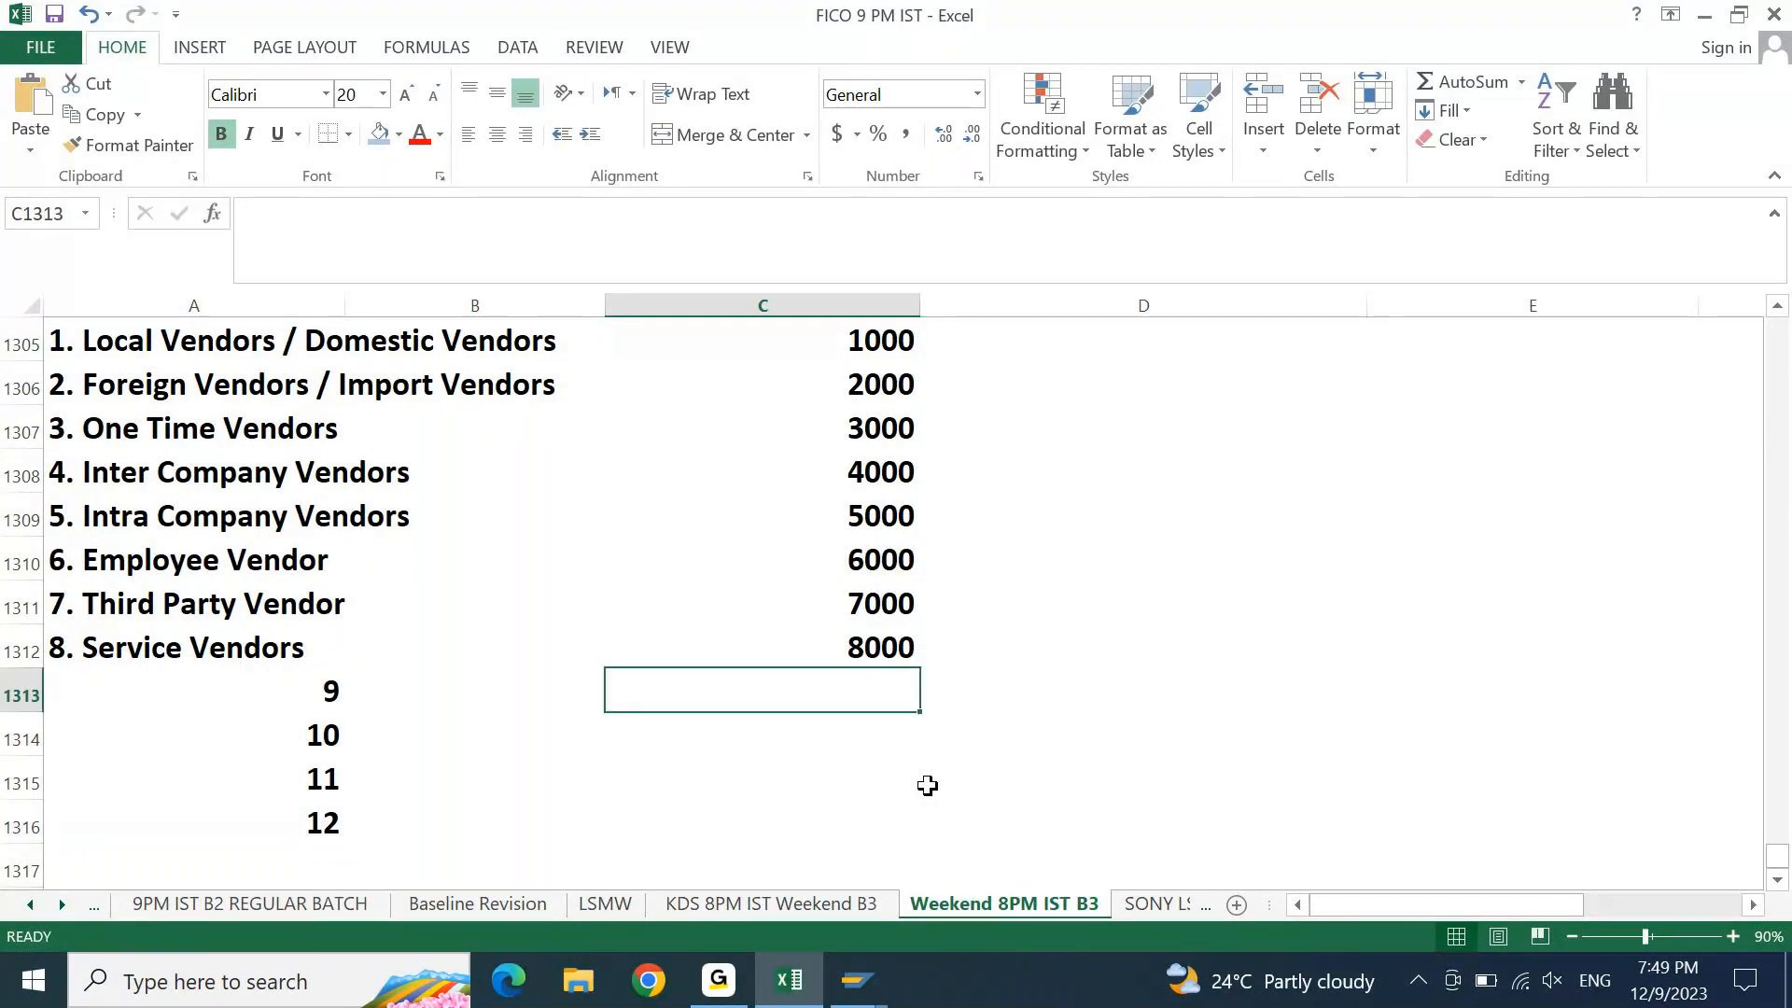
type("9000")
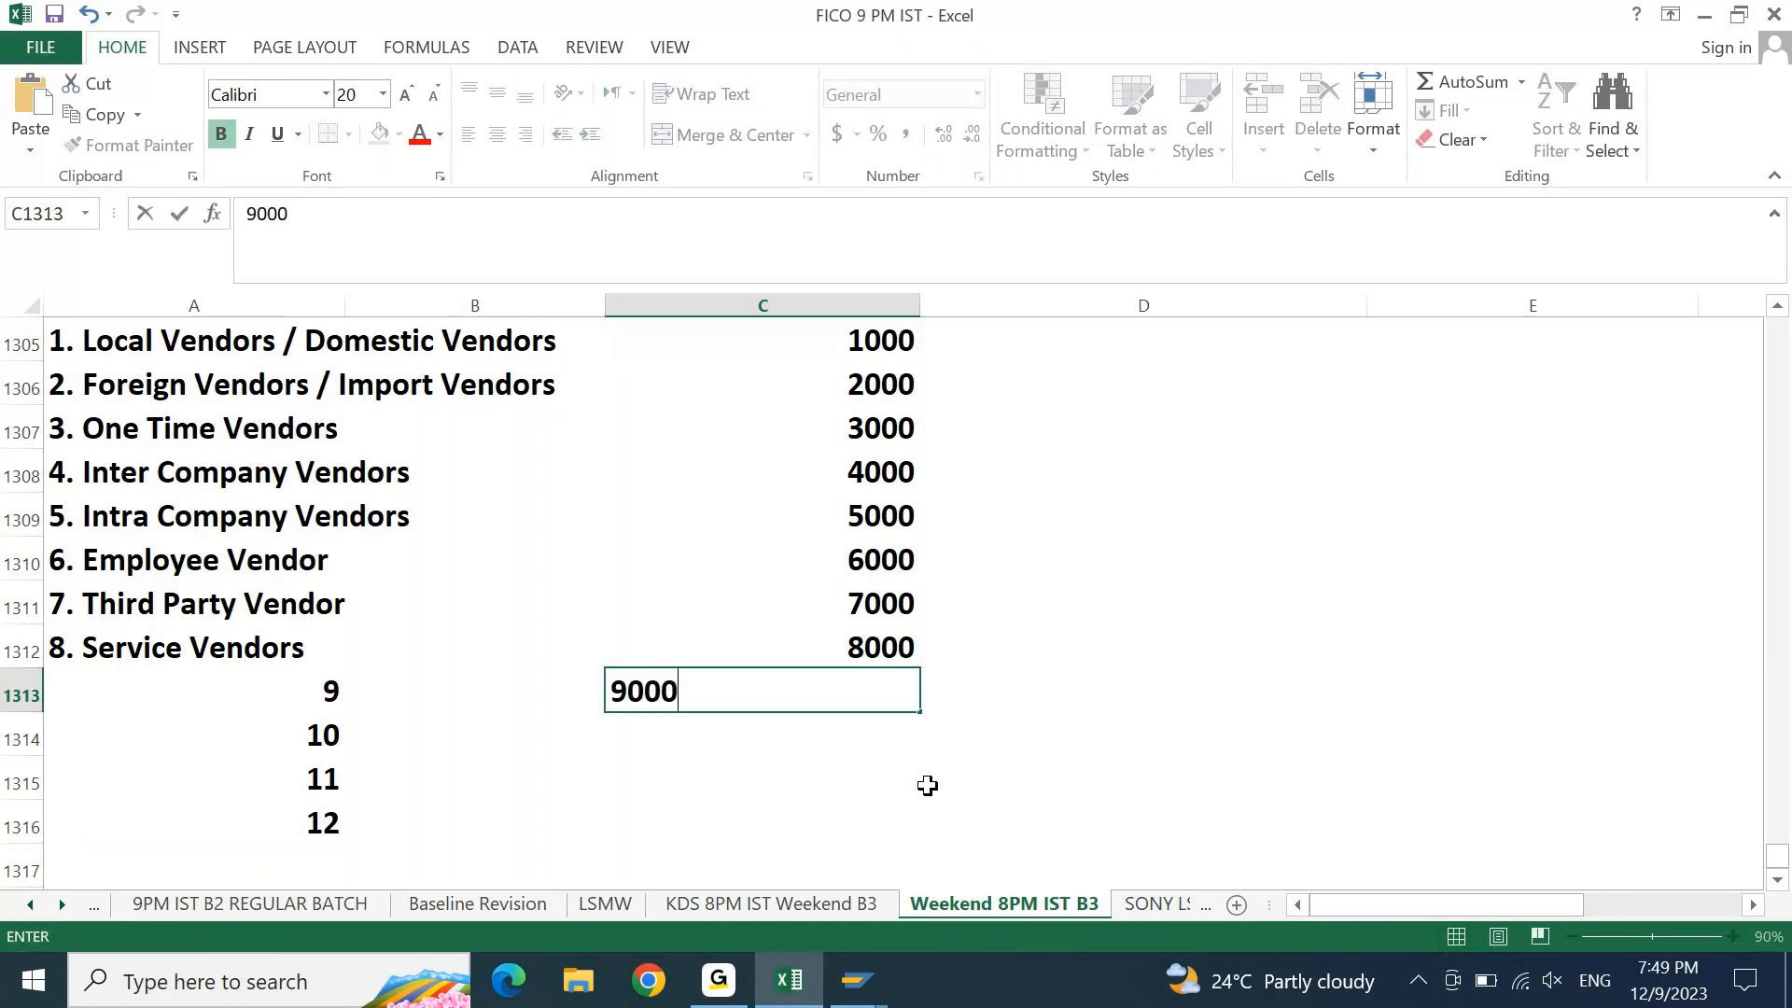
key("Return")
type("1000")
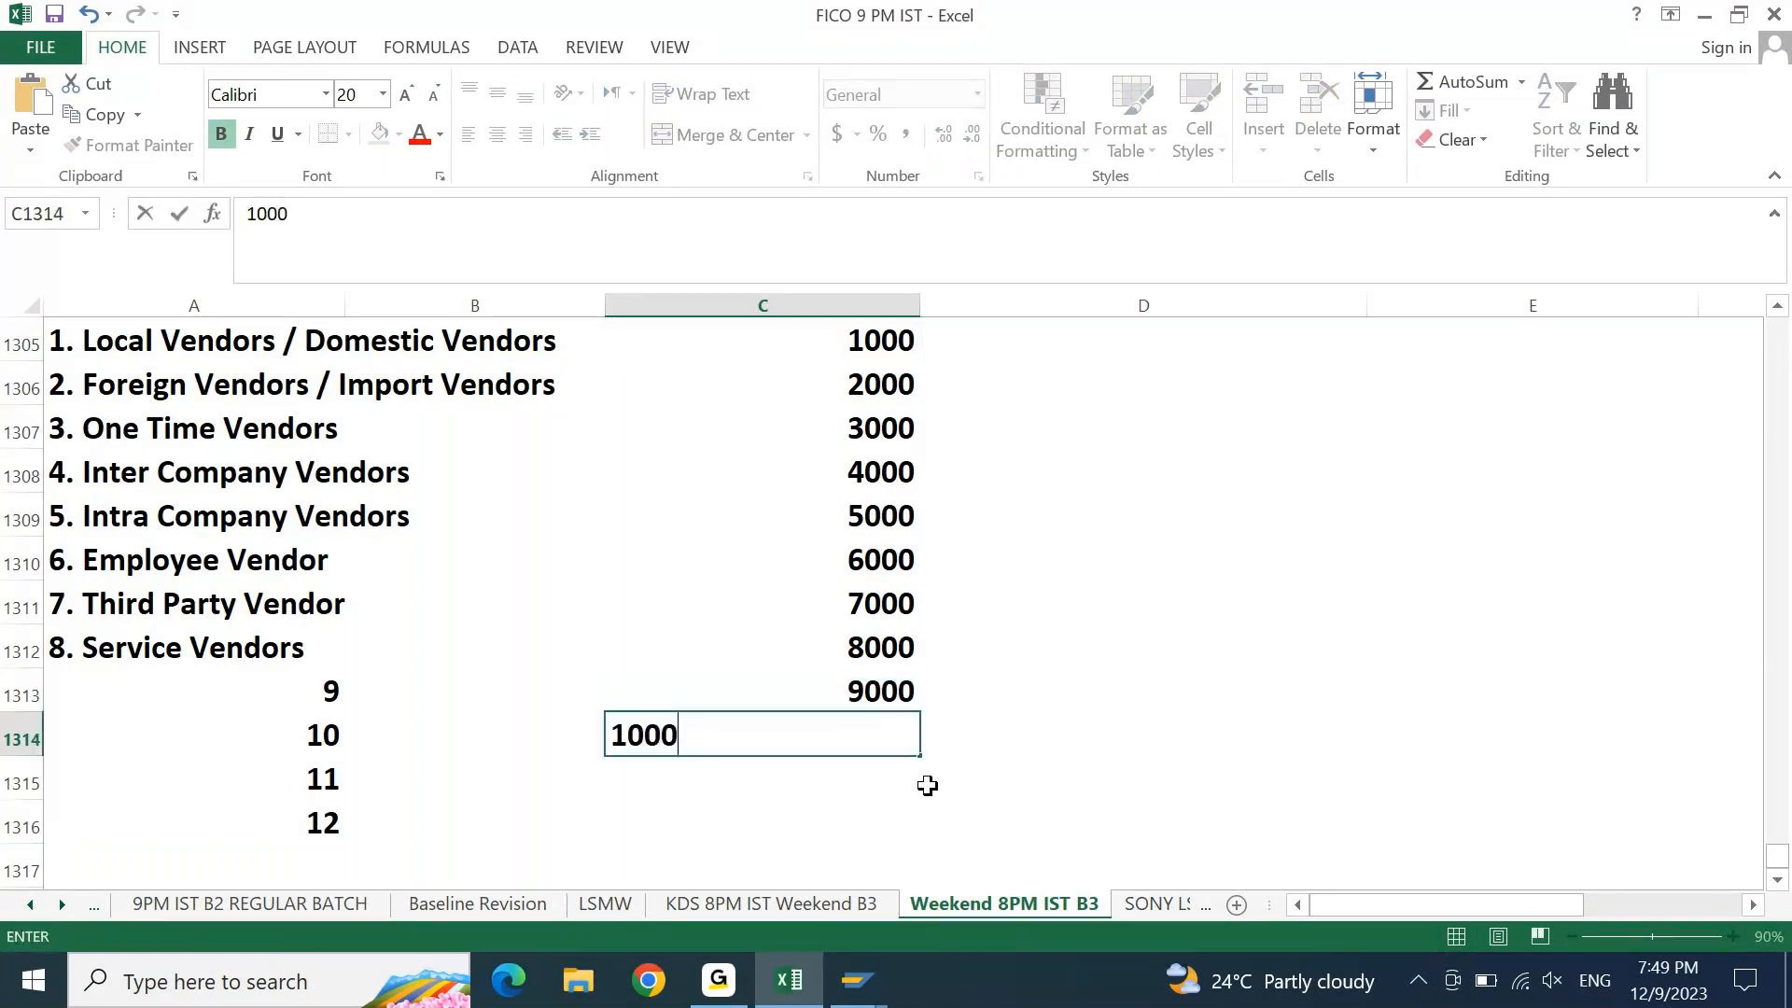
key("Return")
Enter the codes 1100 and 1200 in column C beside numbers 11 and 12
key("Up")
key("Up")
key("Up")
key("Up")
key("Up")
key("Up")
key("Up")
key("Up")
key("Up")
key("Up")
key("Down")
key("Down")
key("Down")
key("Down")
key("Down")
key("Down")
key("Down")
key("Down")
key("Down")
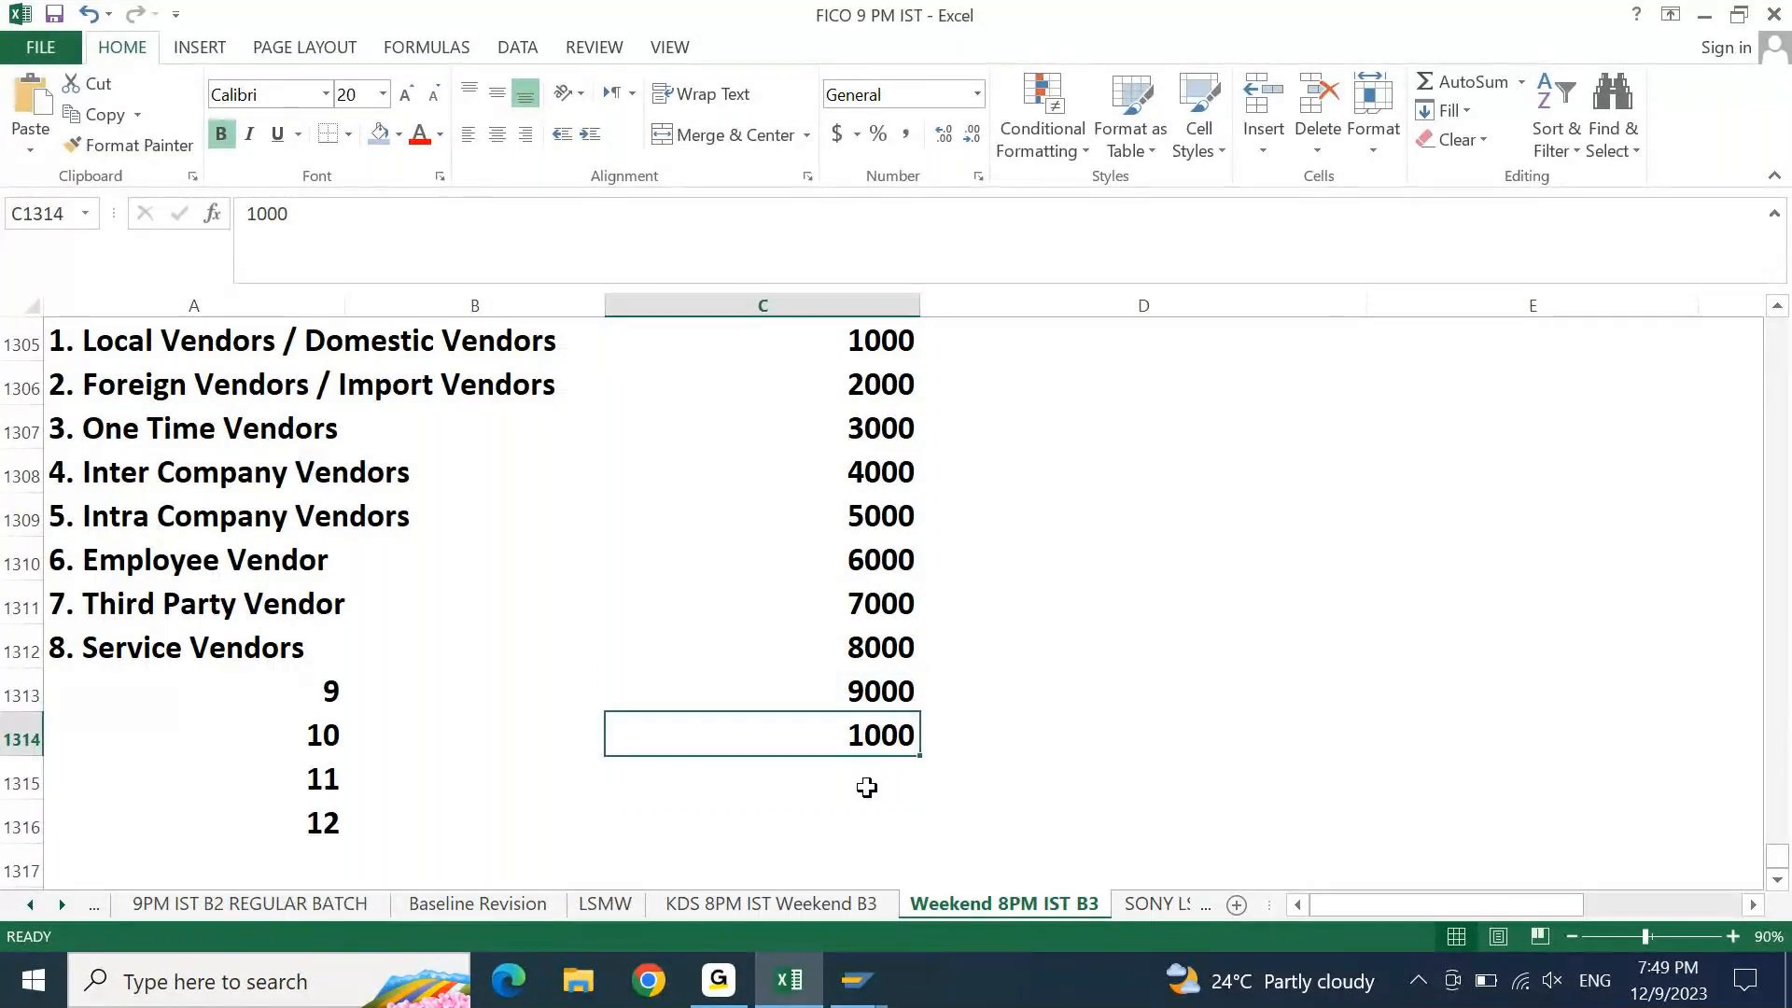
left_click(882, 796)
type("1100")
key("Return")
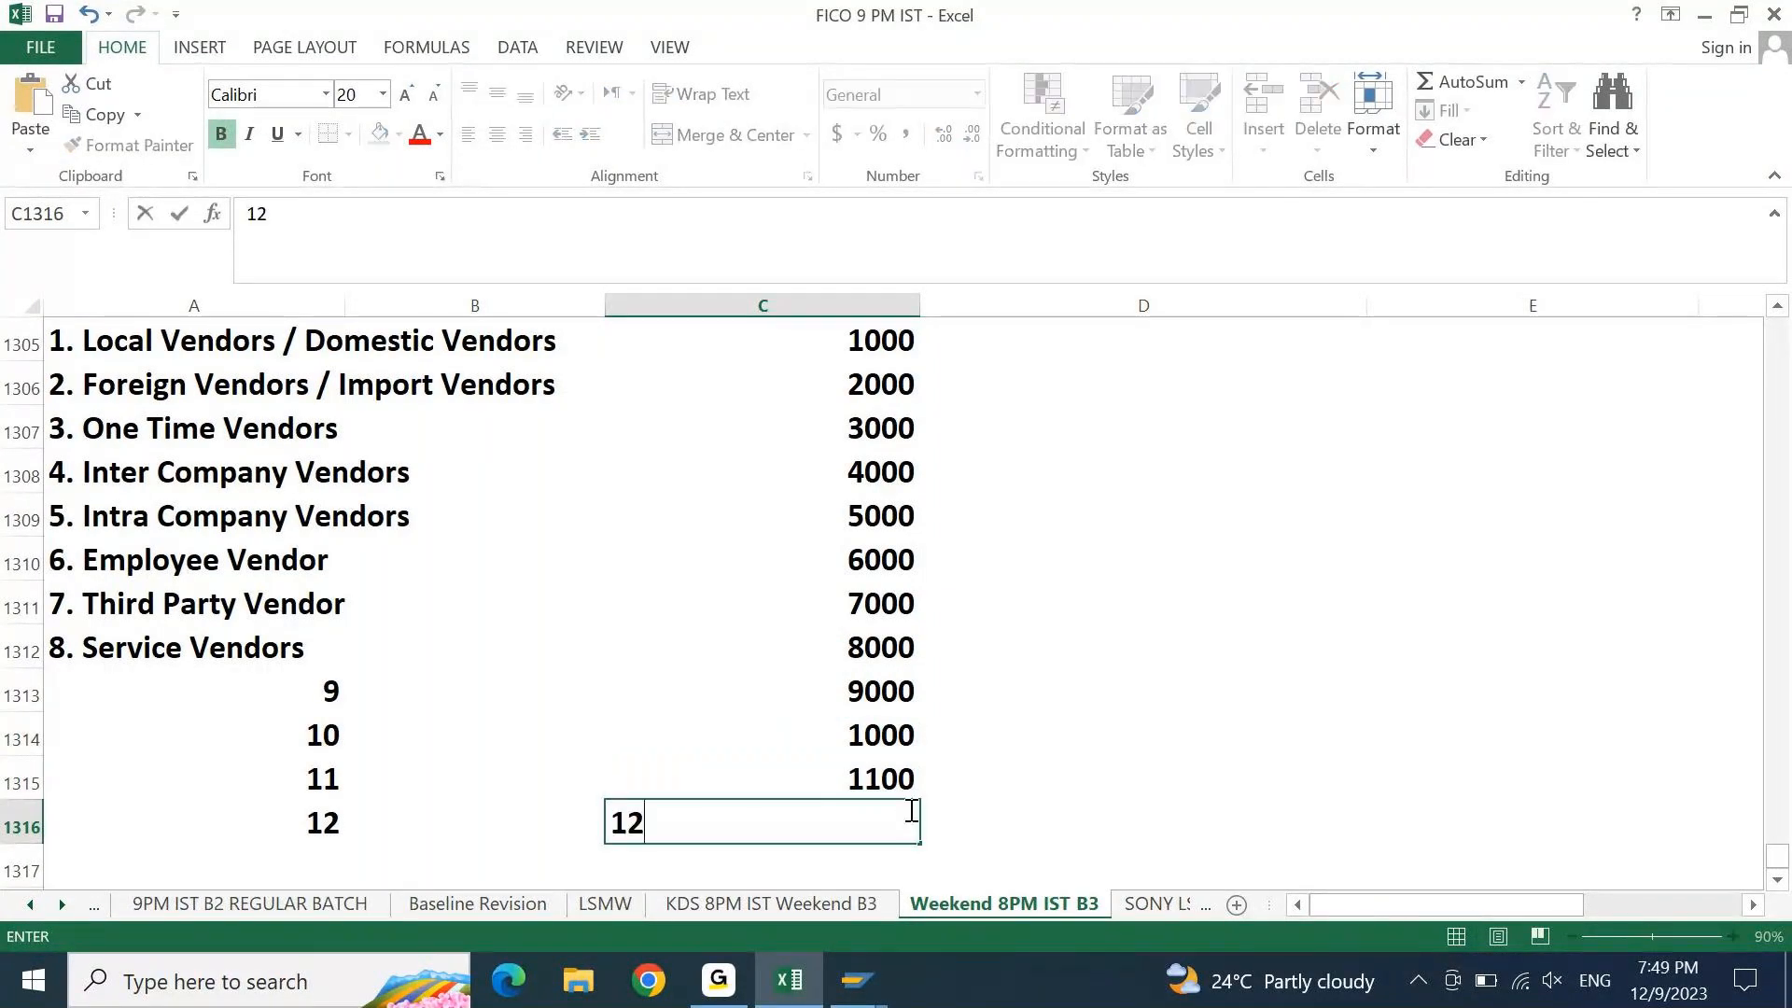
type("1200")
key("Return")
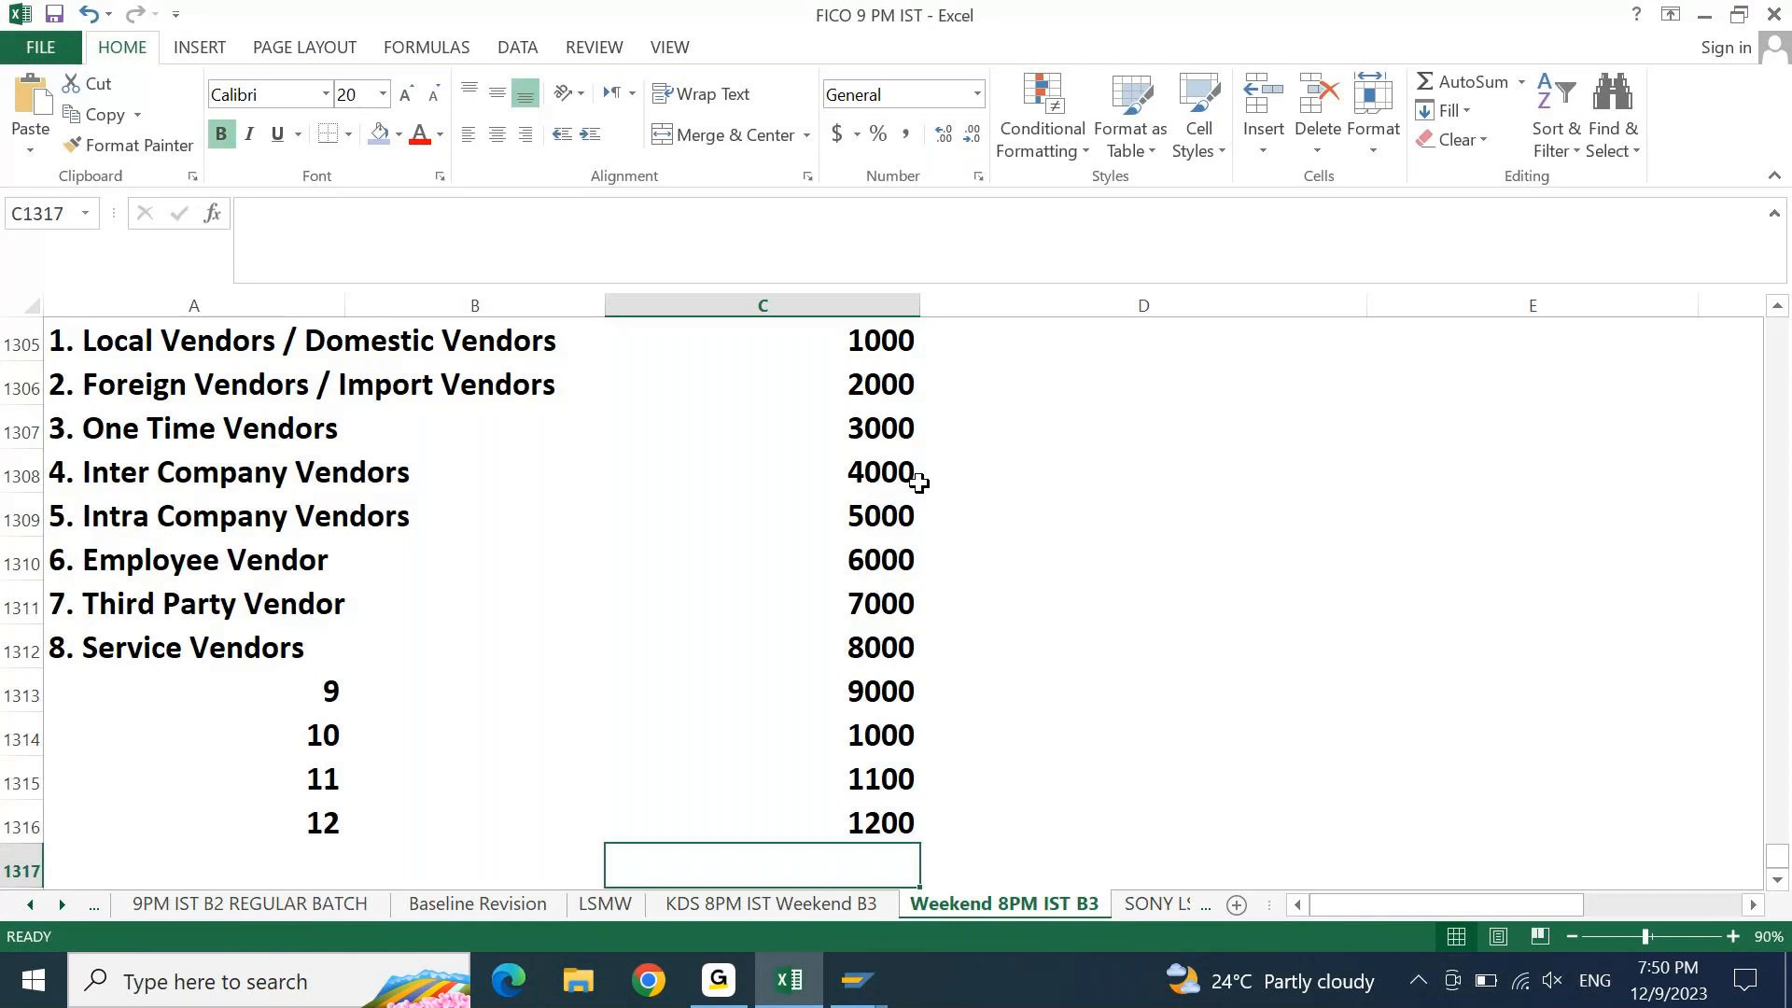
left_click_drag(877, 428, 891, 503)
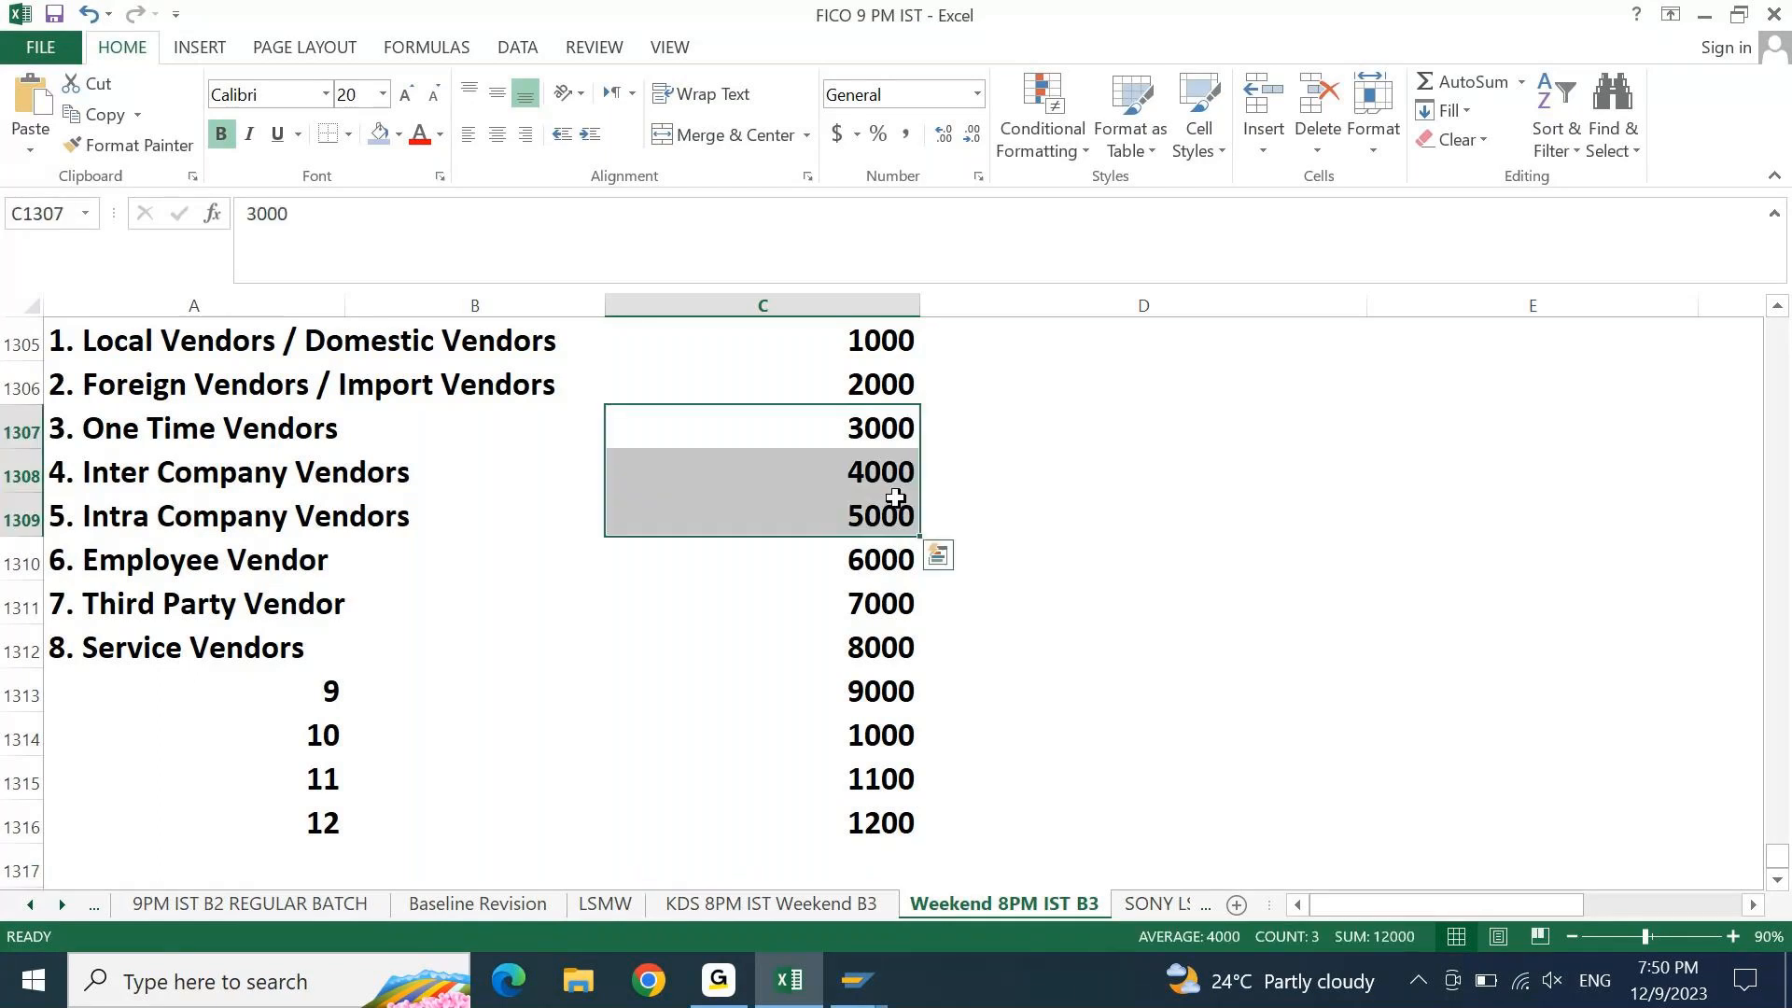
key("ctrl+Down")
key("shift+space")
key("shift+Up")
key("shift+Up")
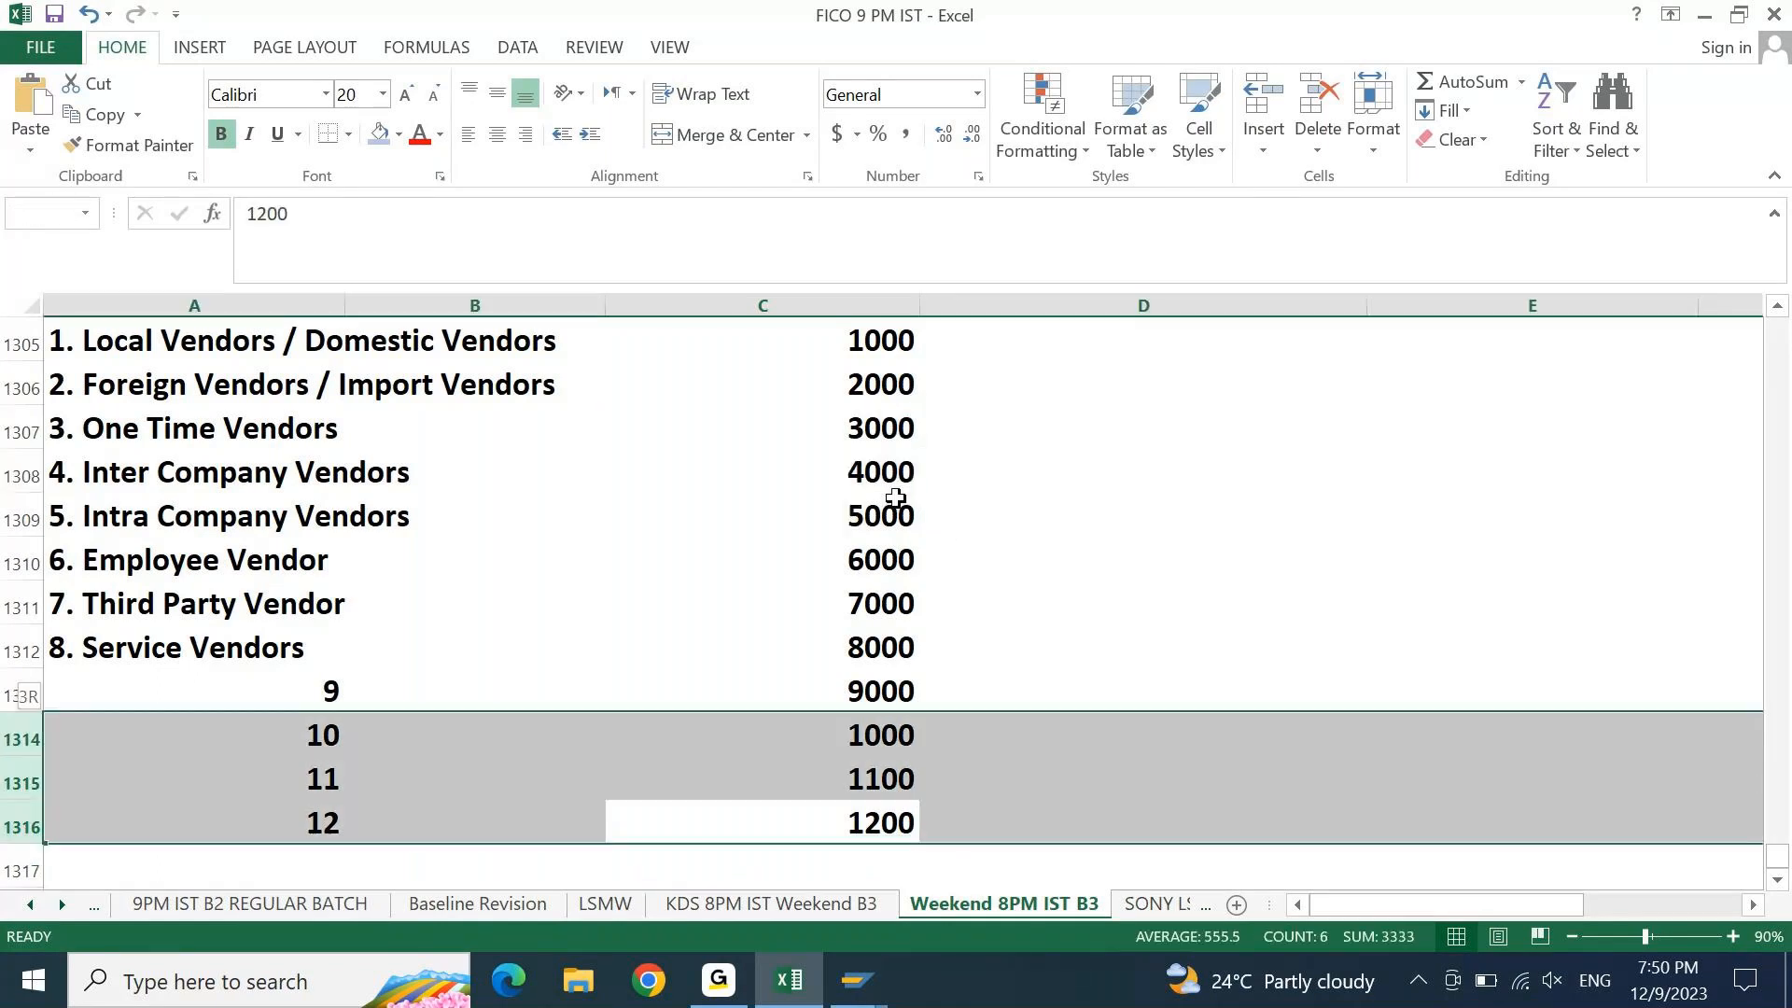
key("shift+Up")
Replace the column C codes for Local, Foreign and One Time Vendors with 1100, 1200 and 1300
key("Up")
key("ctrl+Up")
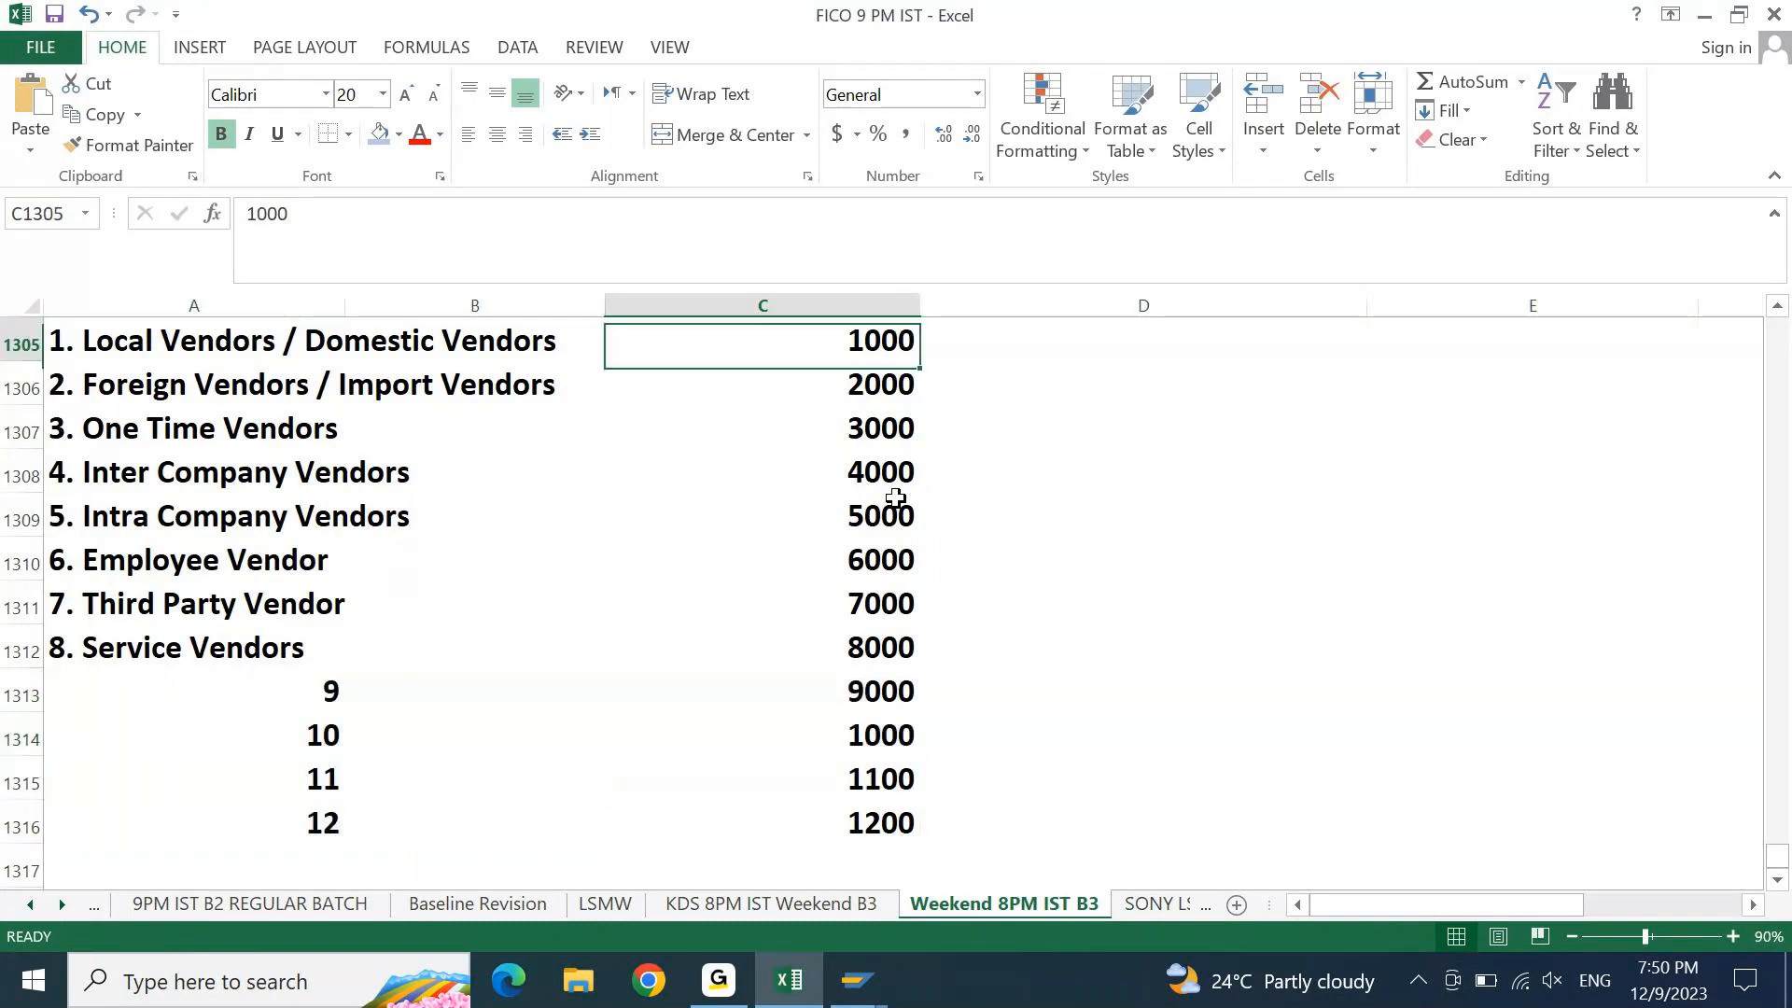
type("1100")
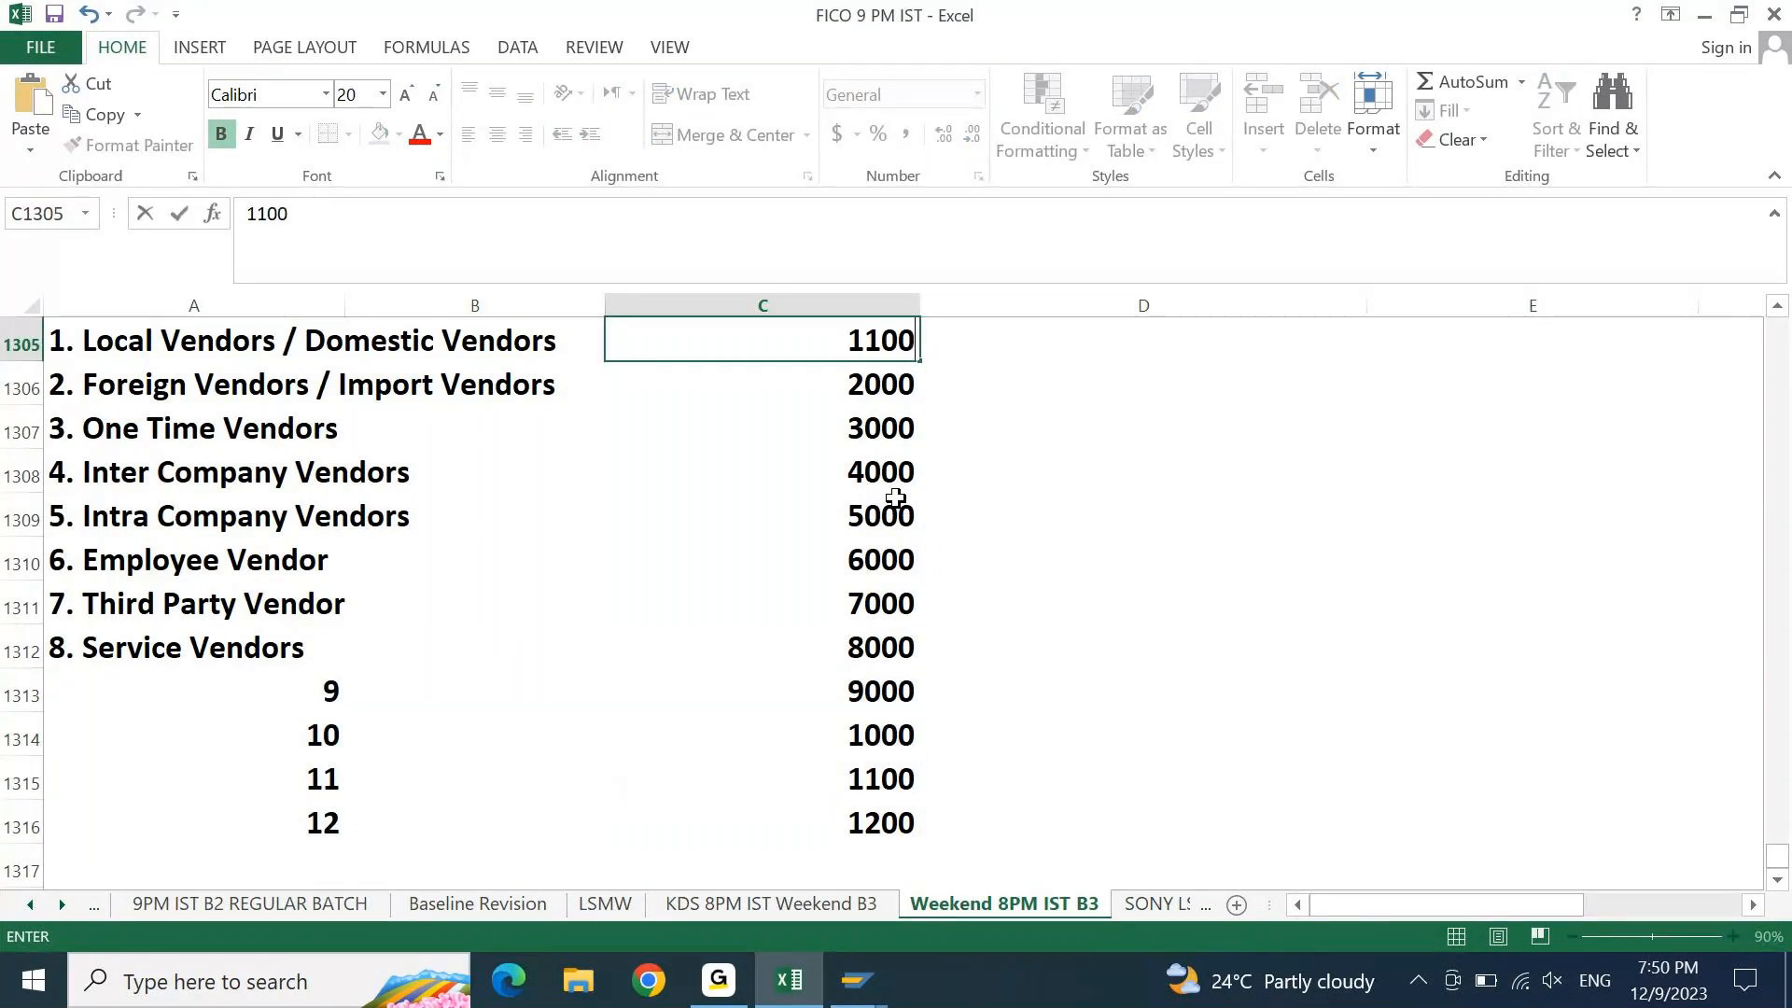
key("Return")
type("1200")
key("Return")
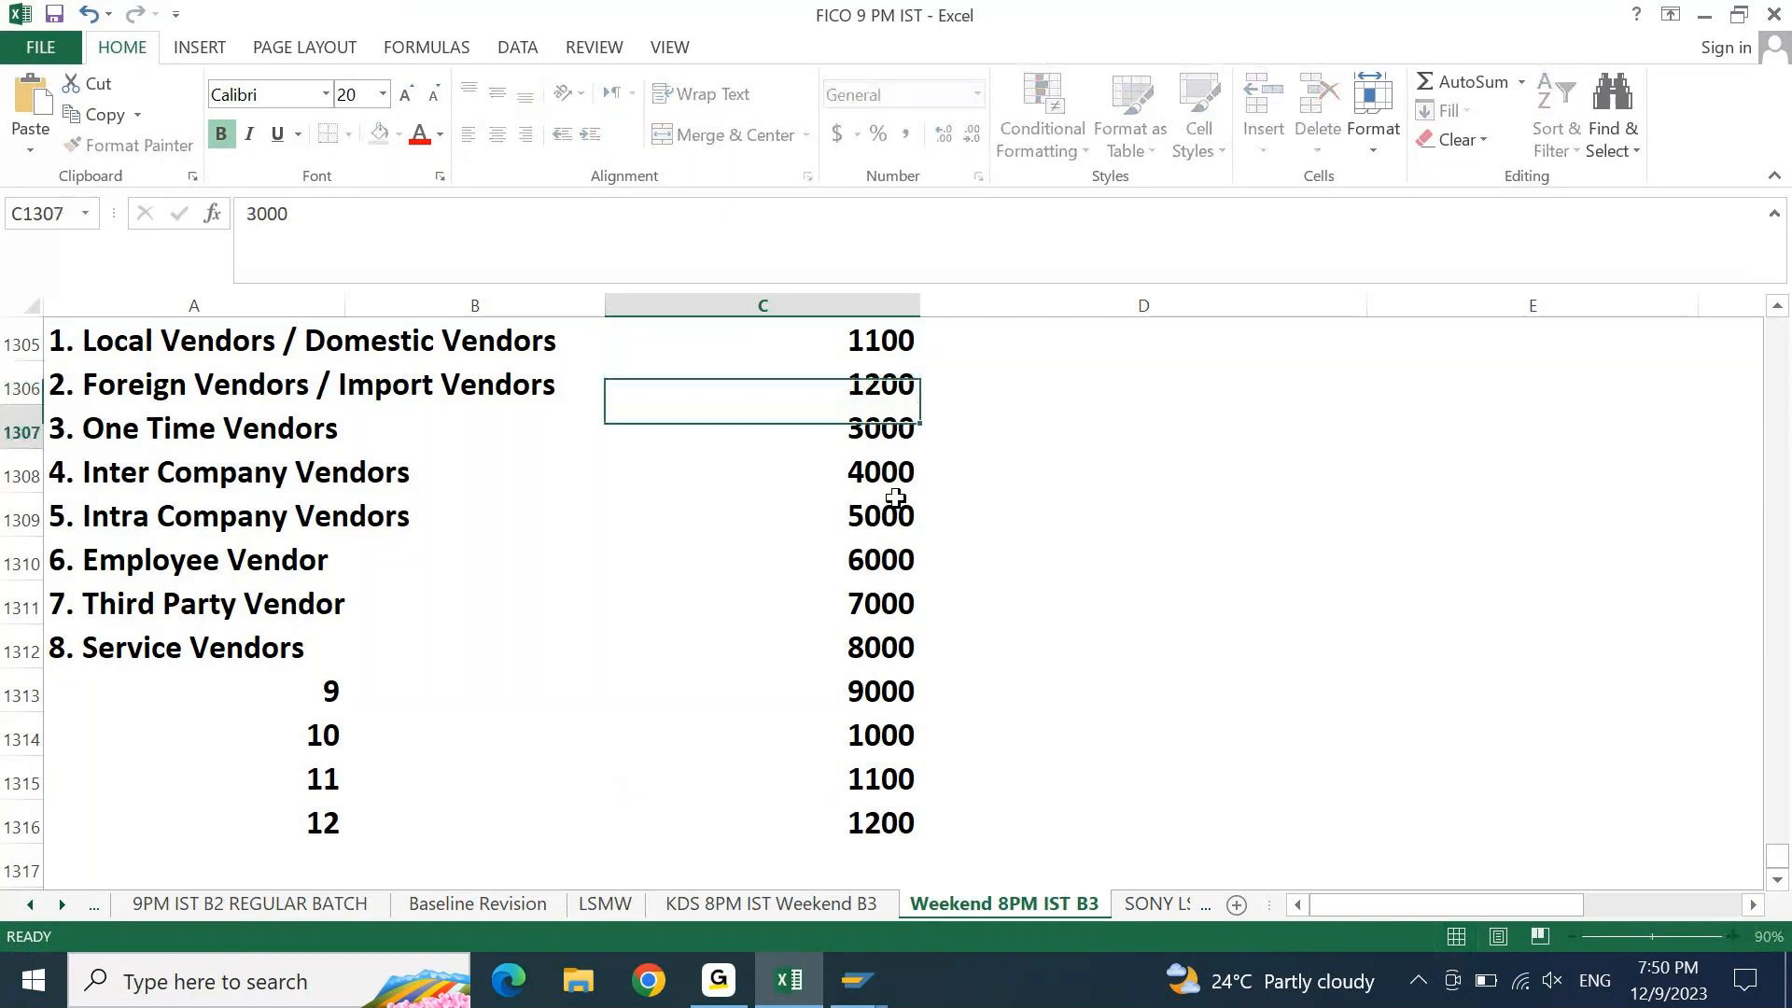
type("1300")
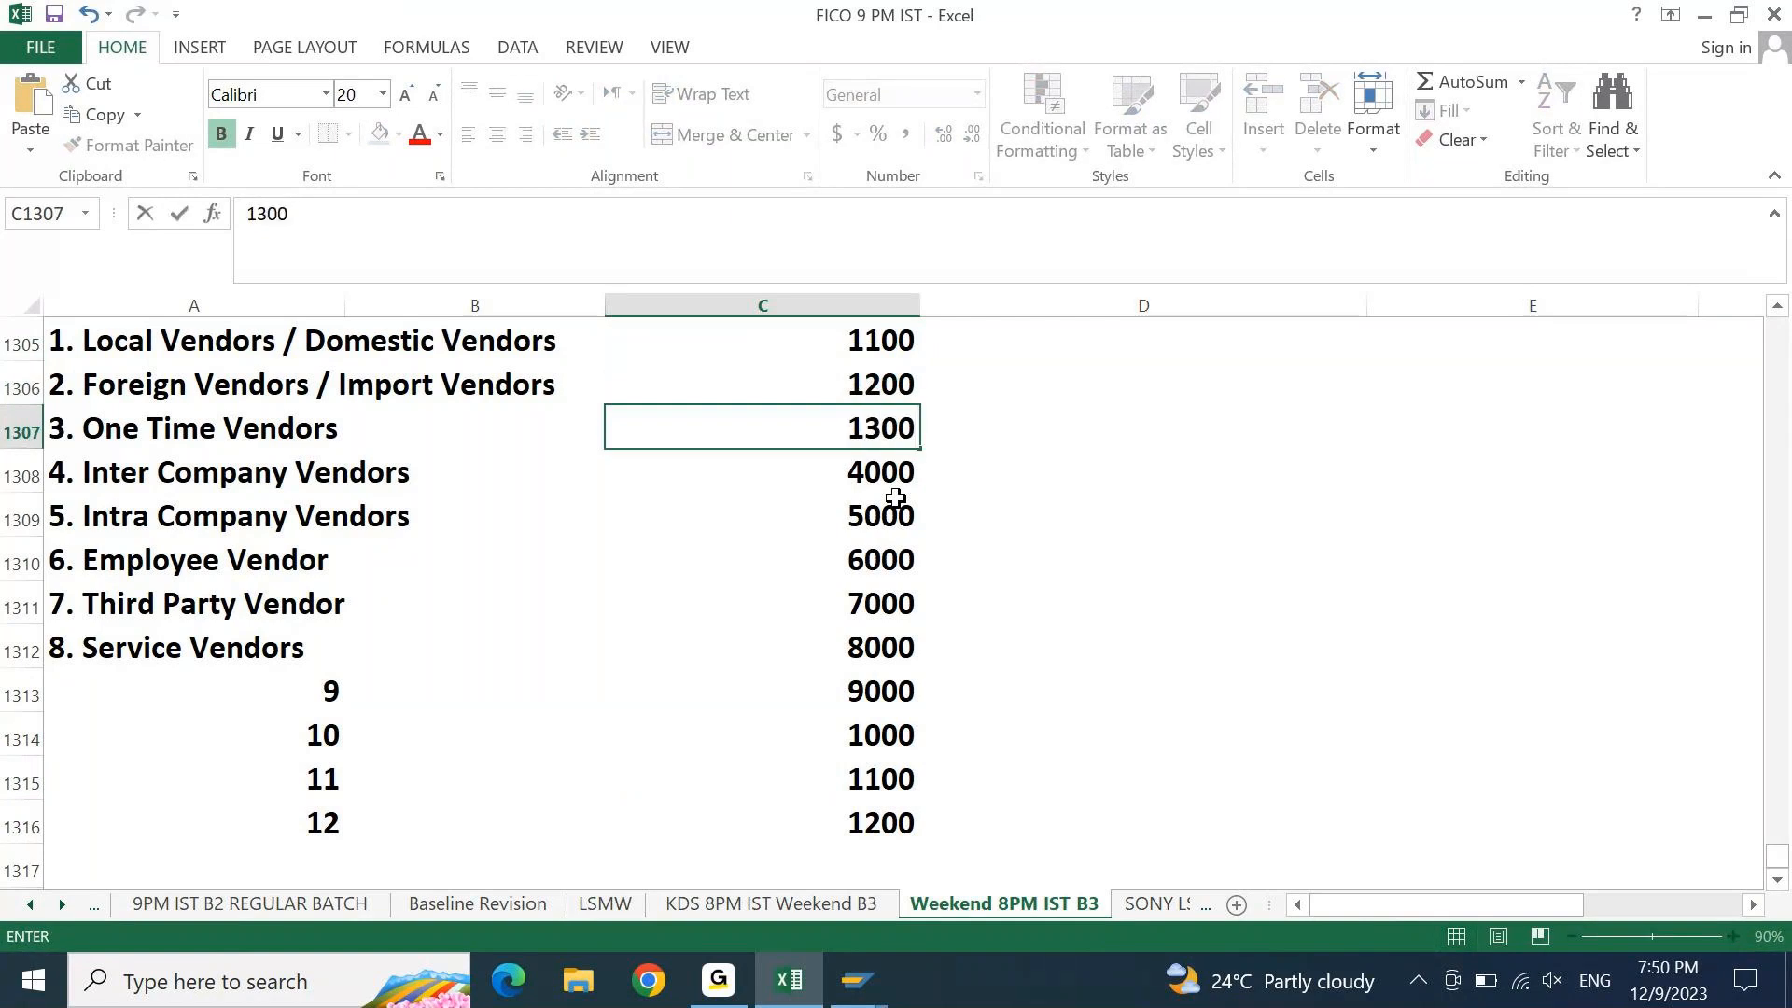
Extend the 1100, 1200, 1300 series down column C to number 12, overwriting the old codes
key("Up")
key("Up")
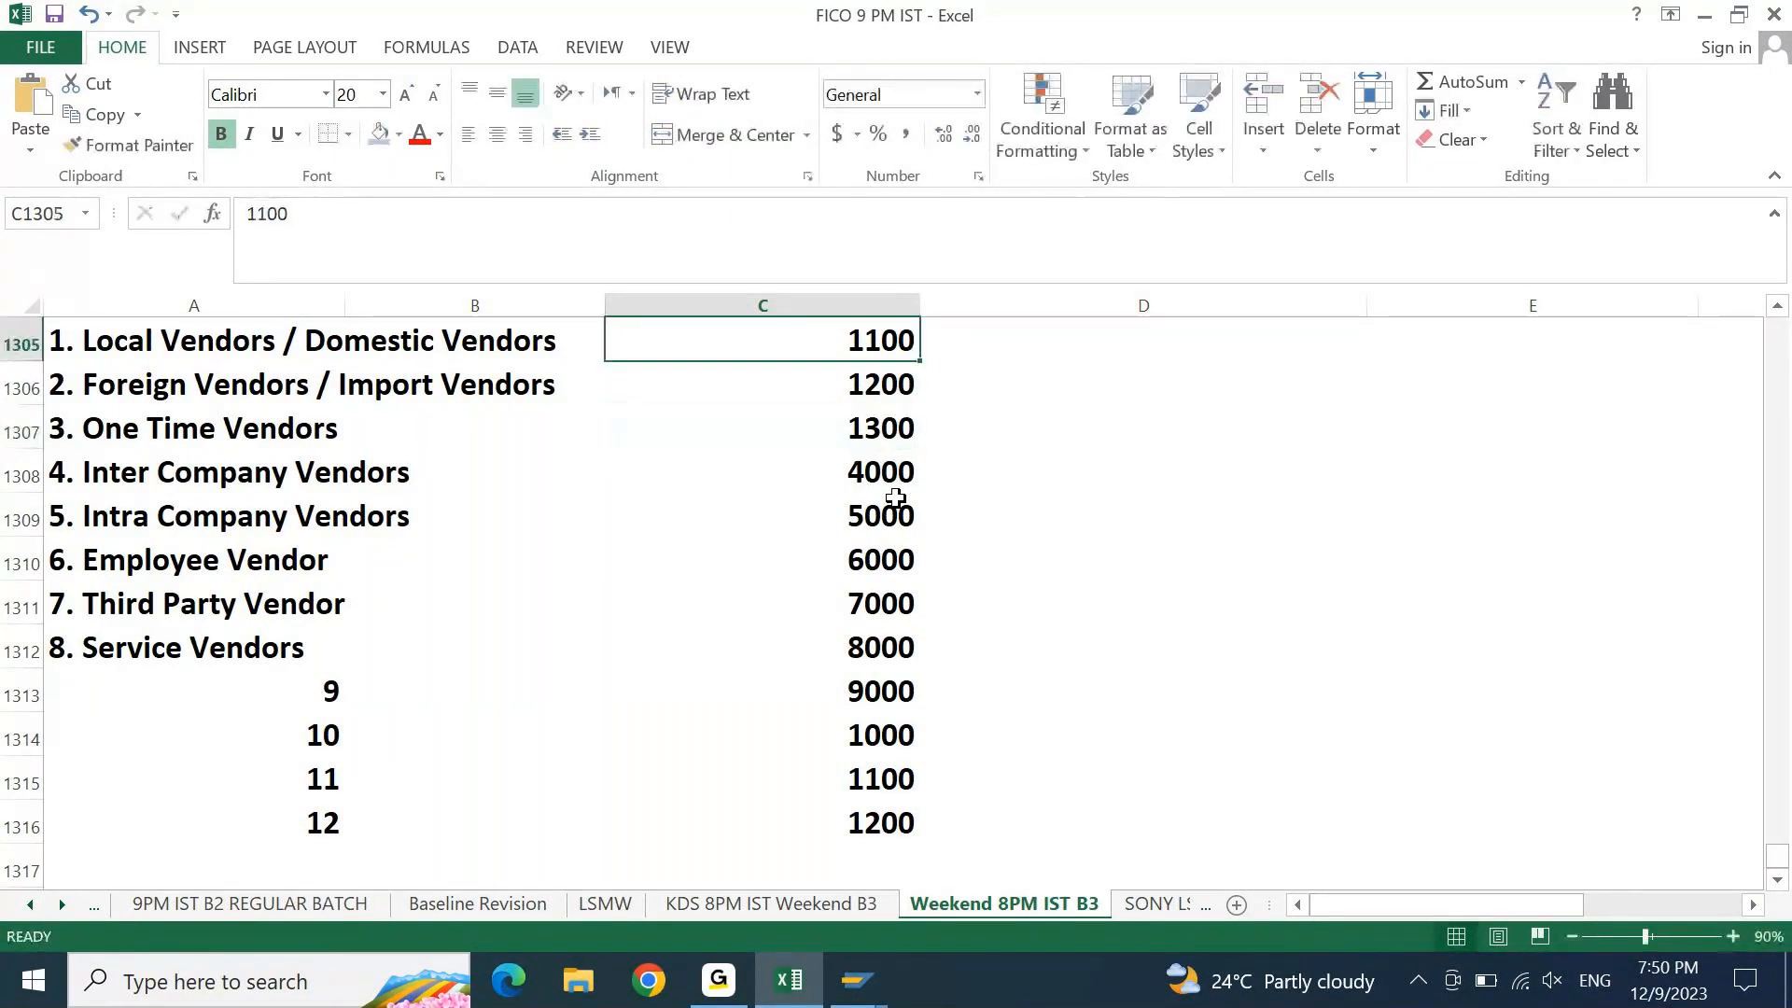
key("shift+Down")
key("shift+Down")
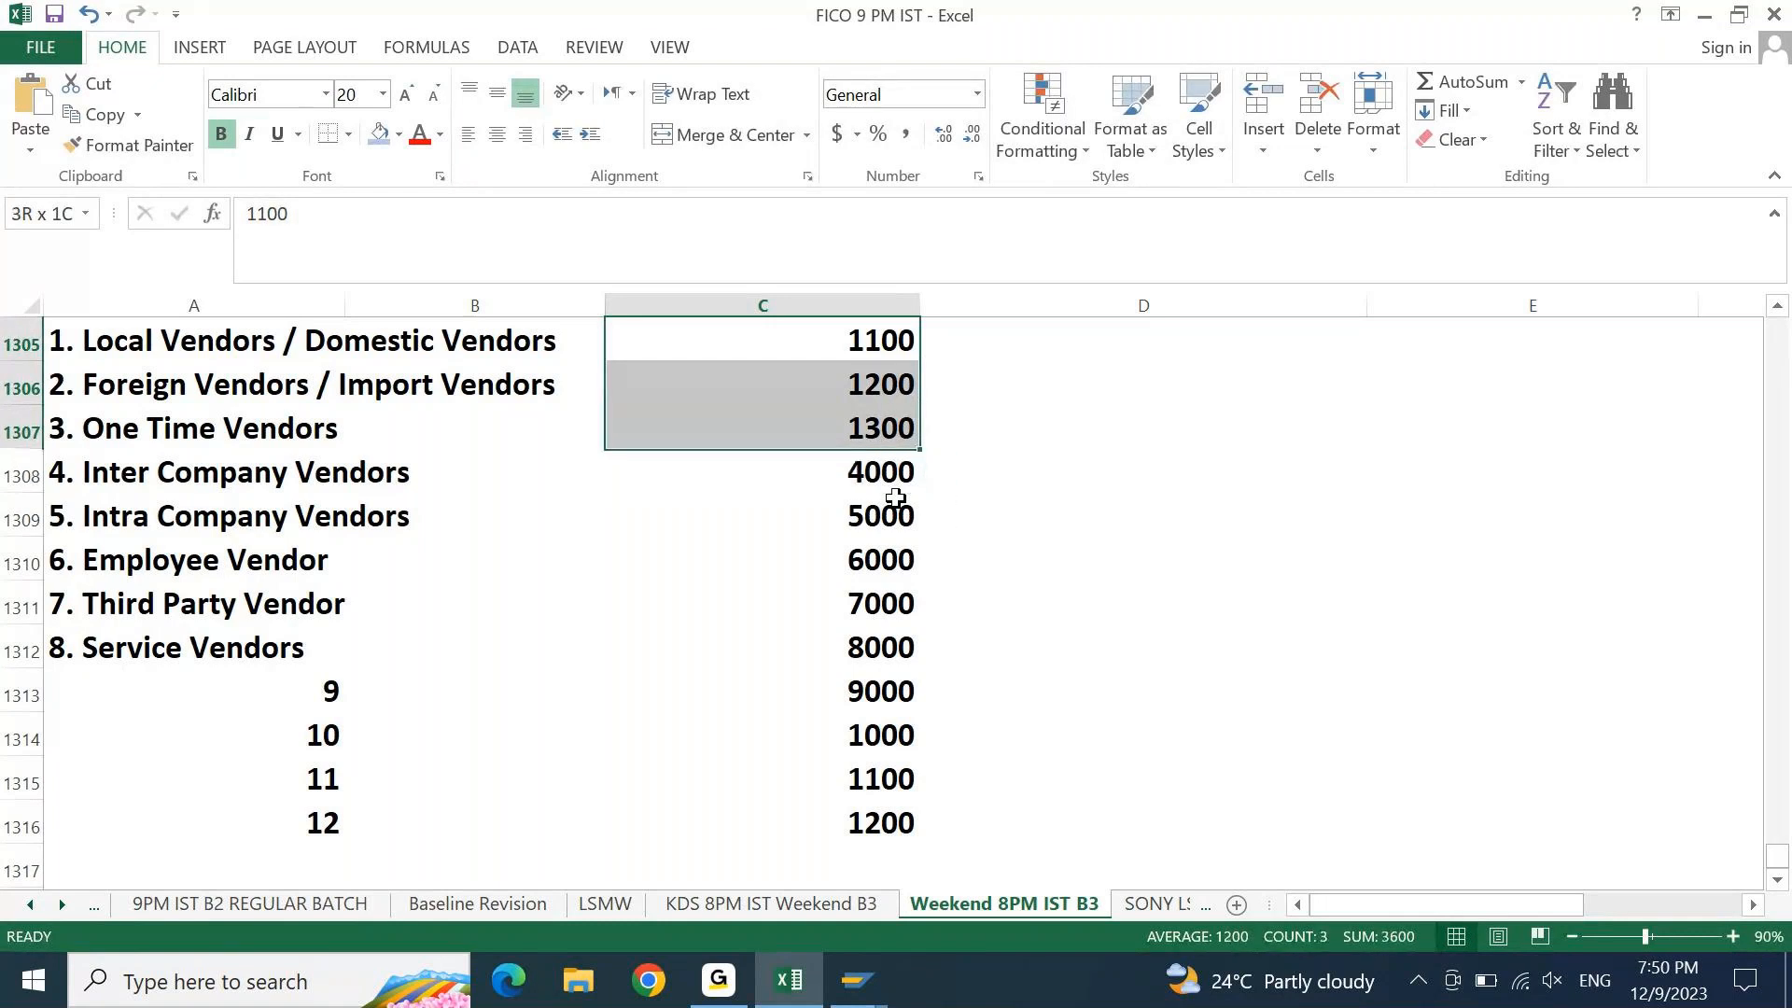
double_click(920, 449)
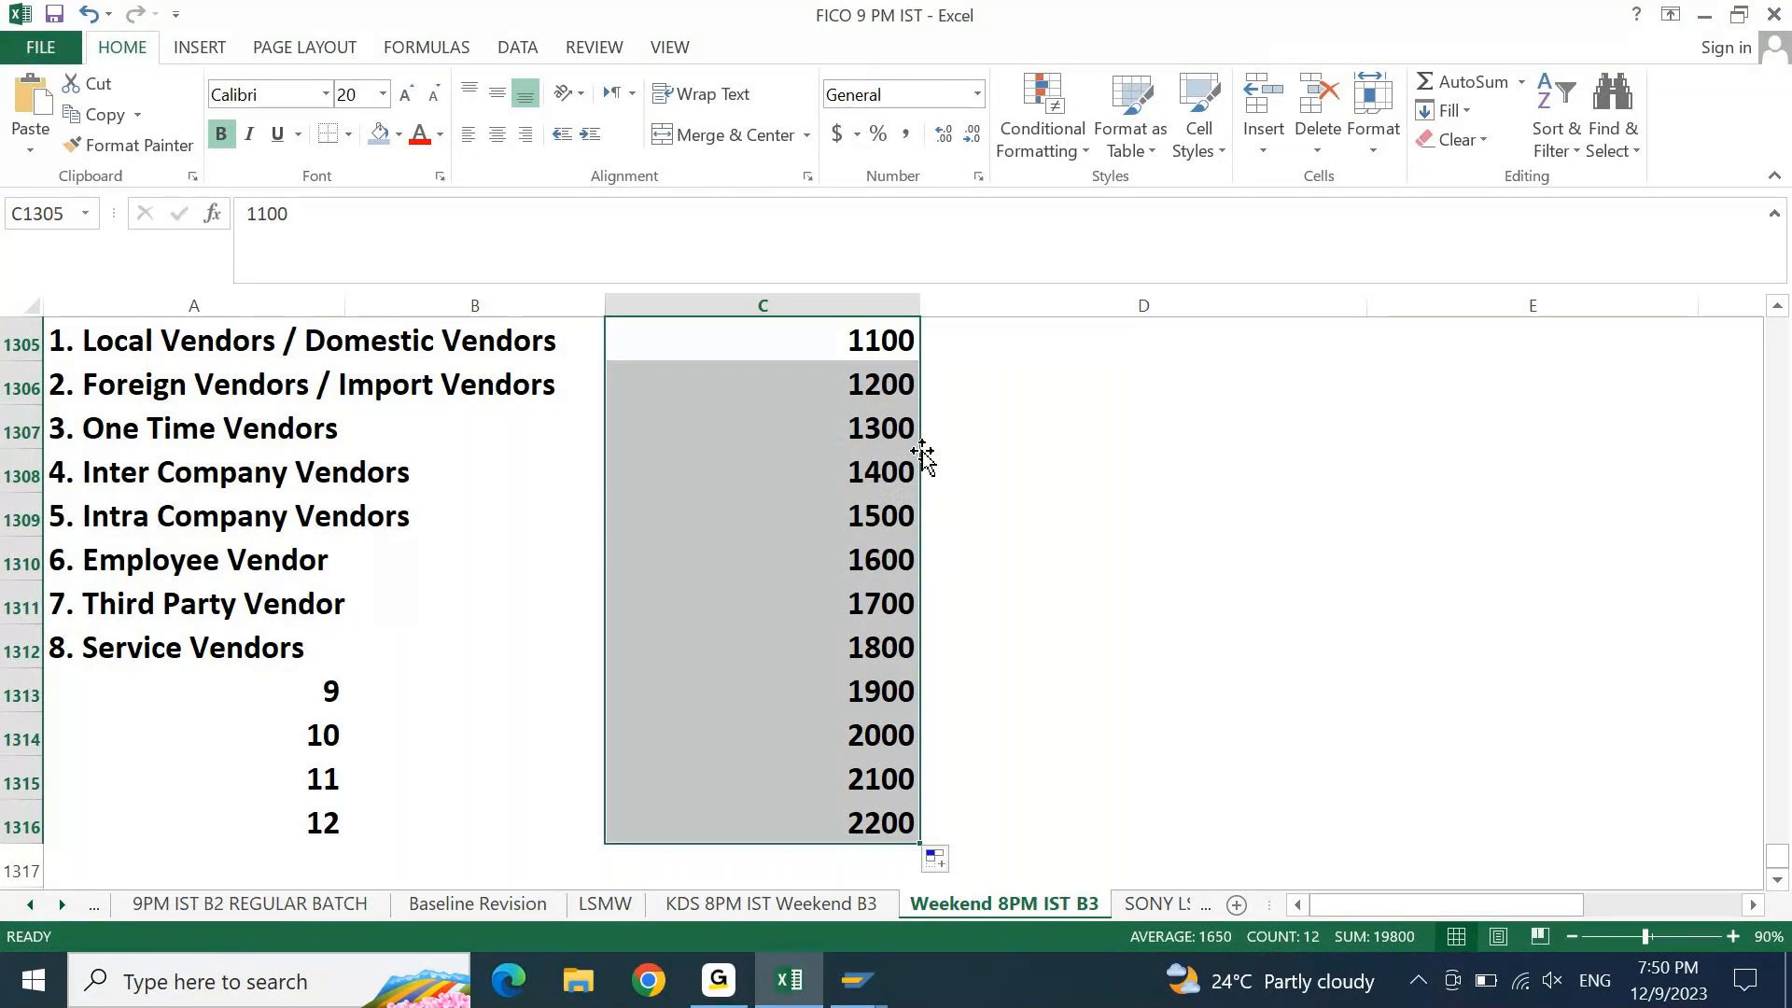
Clear numbers 9 to 12 and their codes from the four rows below Service Vendors
left_click(878, 736)
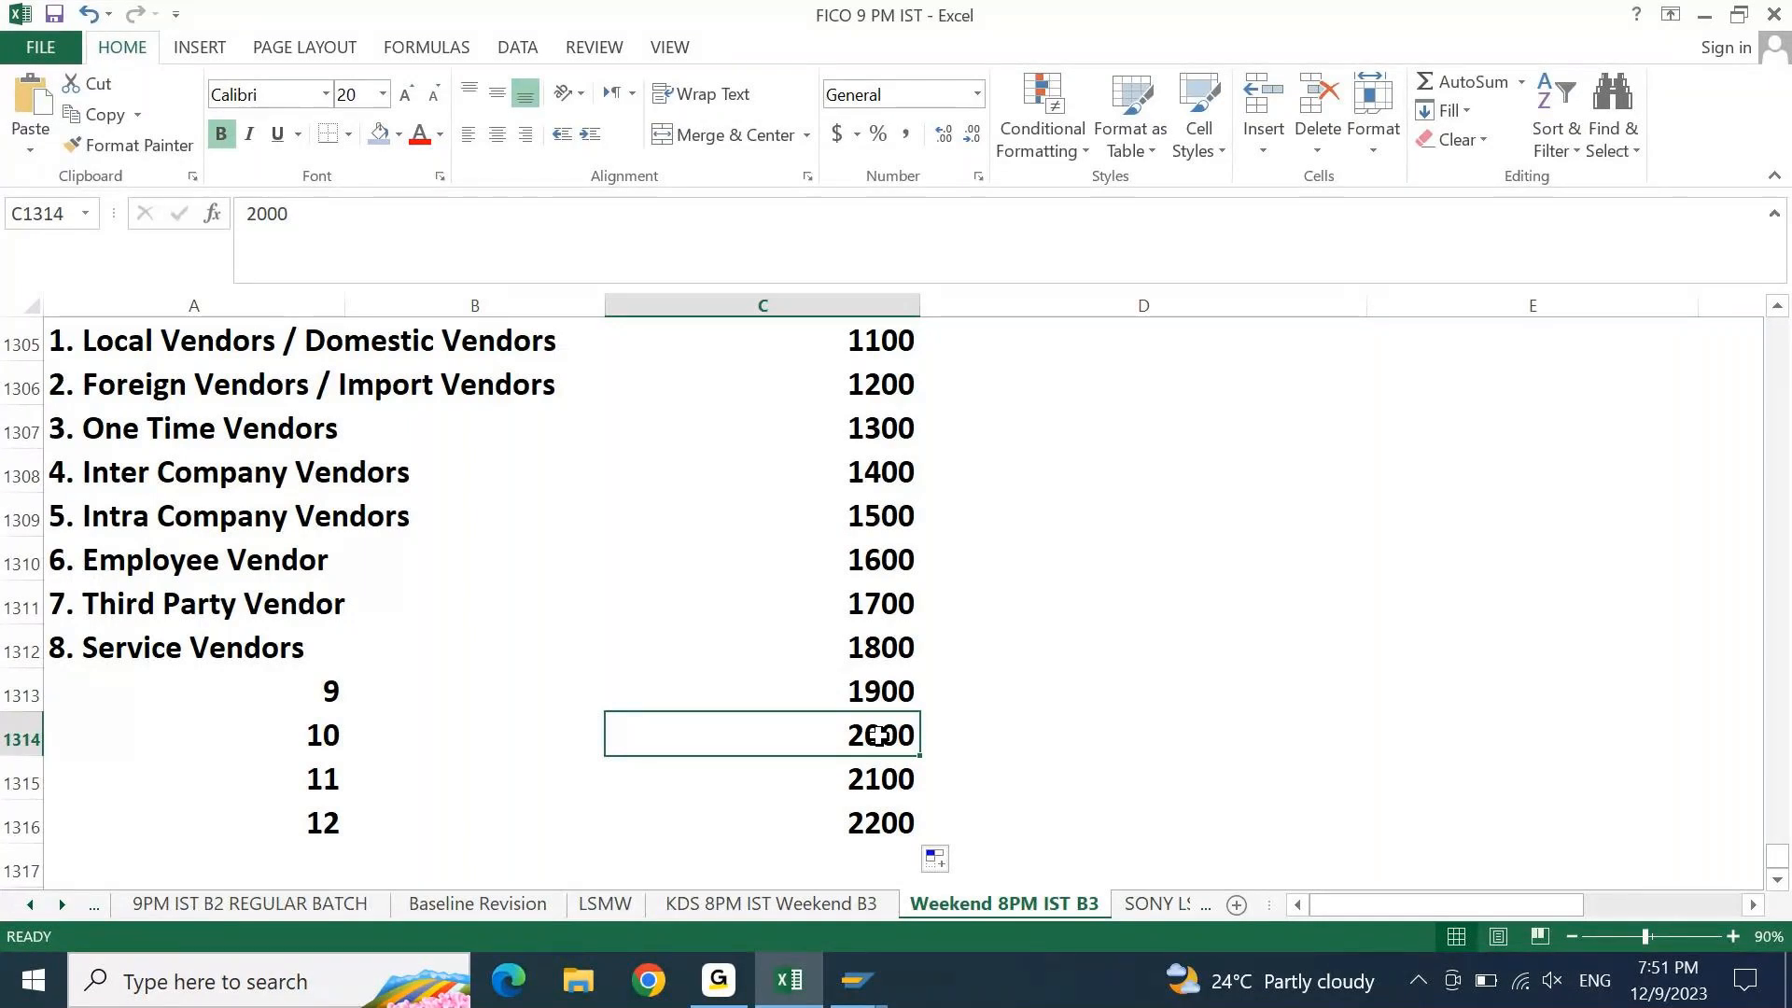
key("Left")
key("Left")
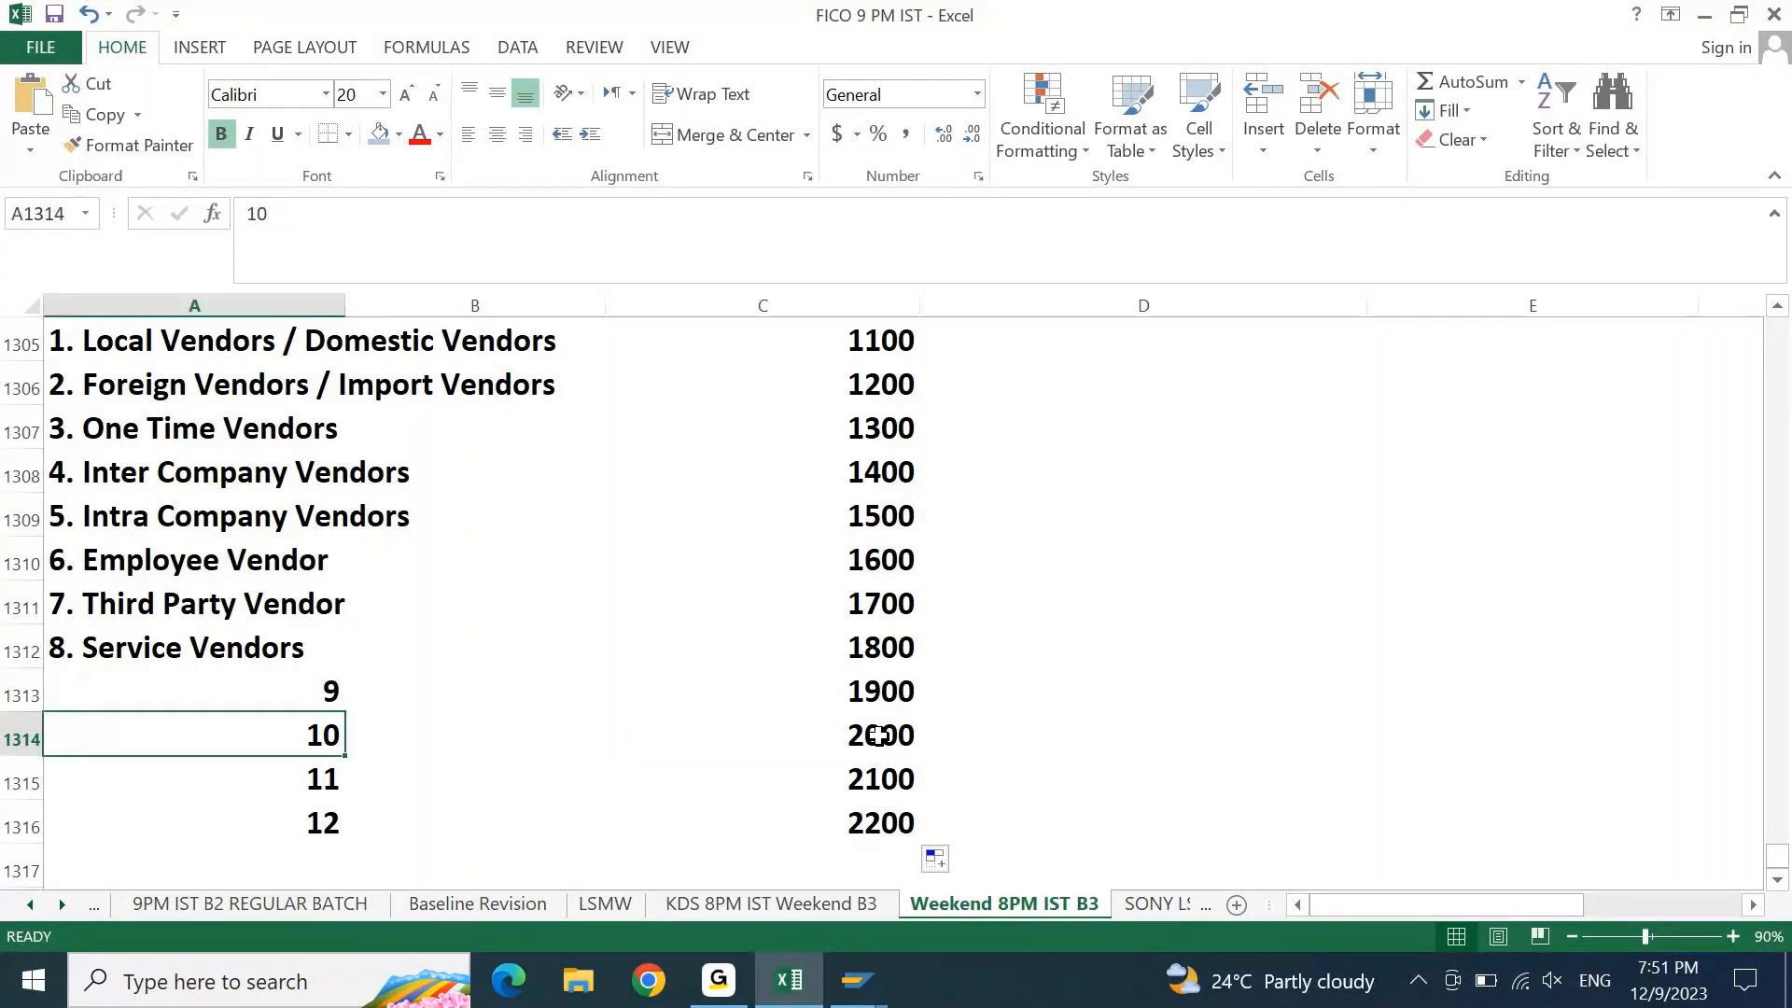
key("Up")
key("shift+space")
key("shift+Down")
key("shift+Down")
key("shift+Down")
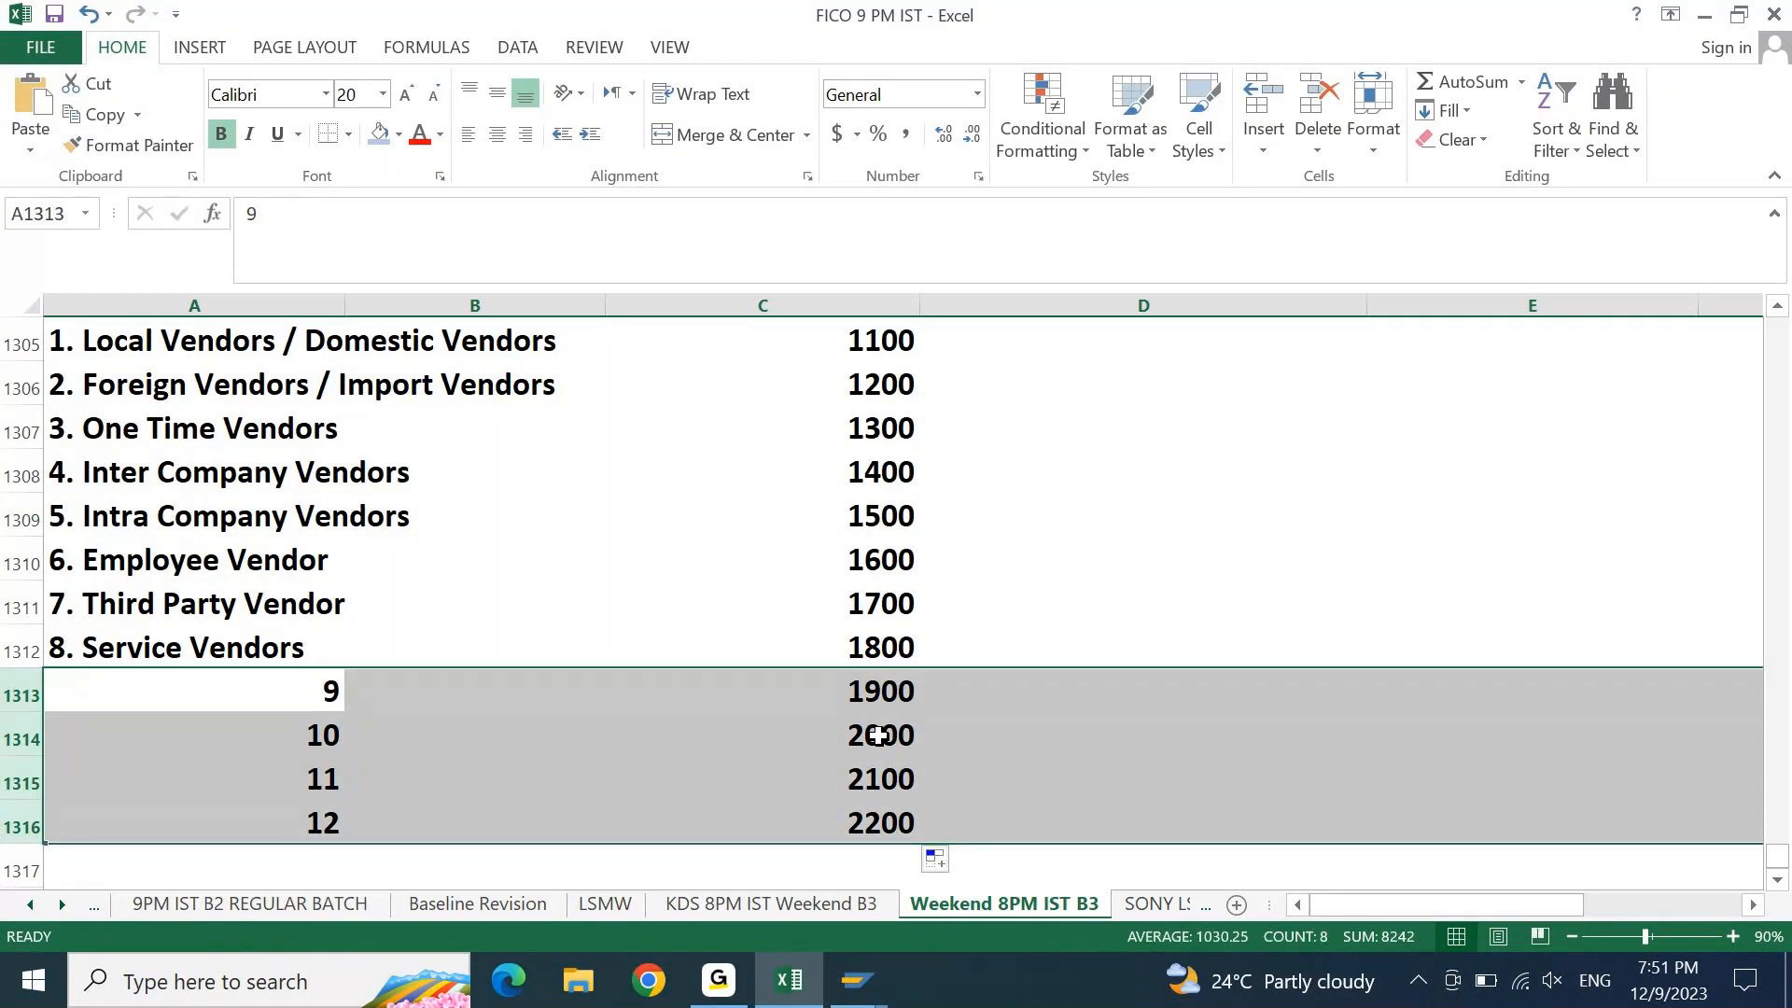
key("Delete")
key("Left")
key("Up")
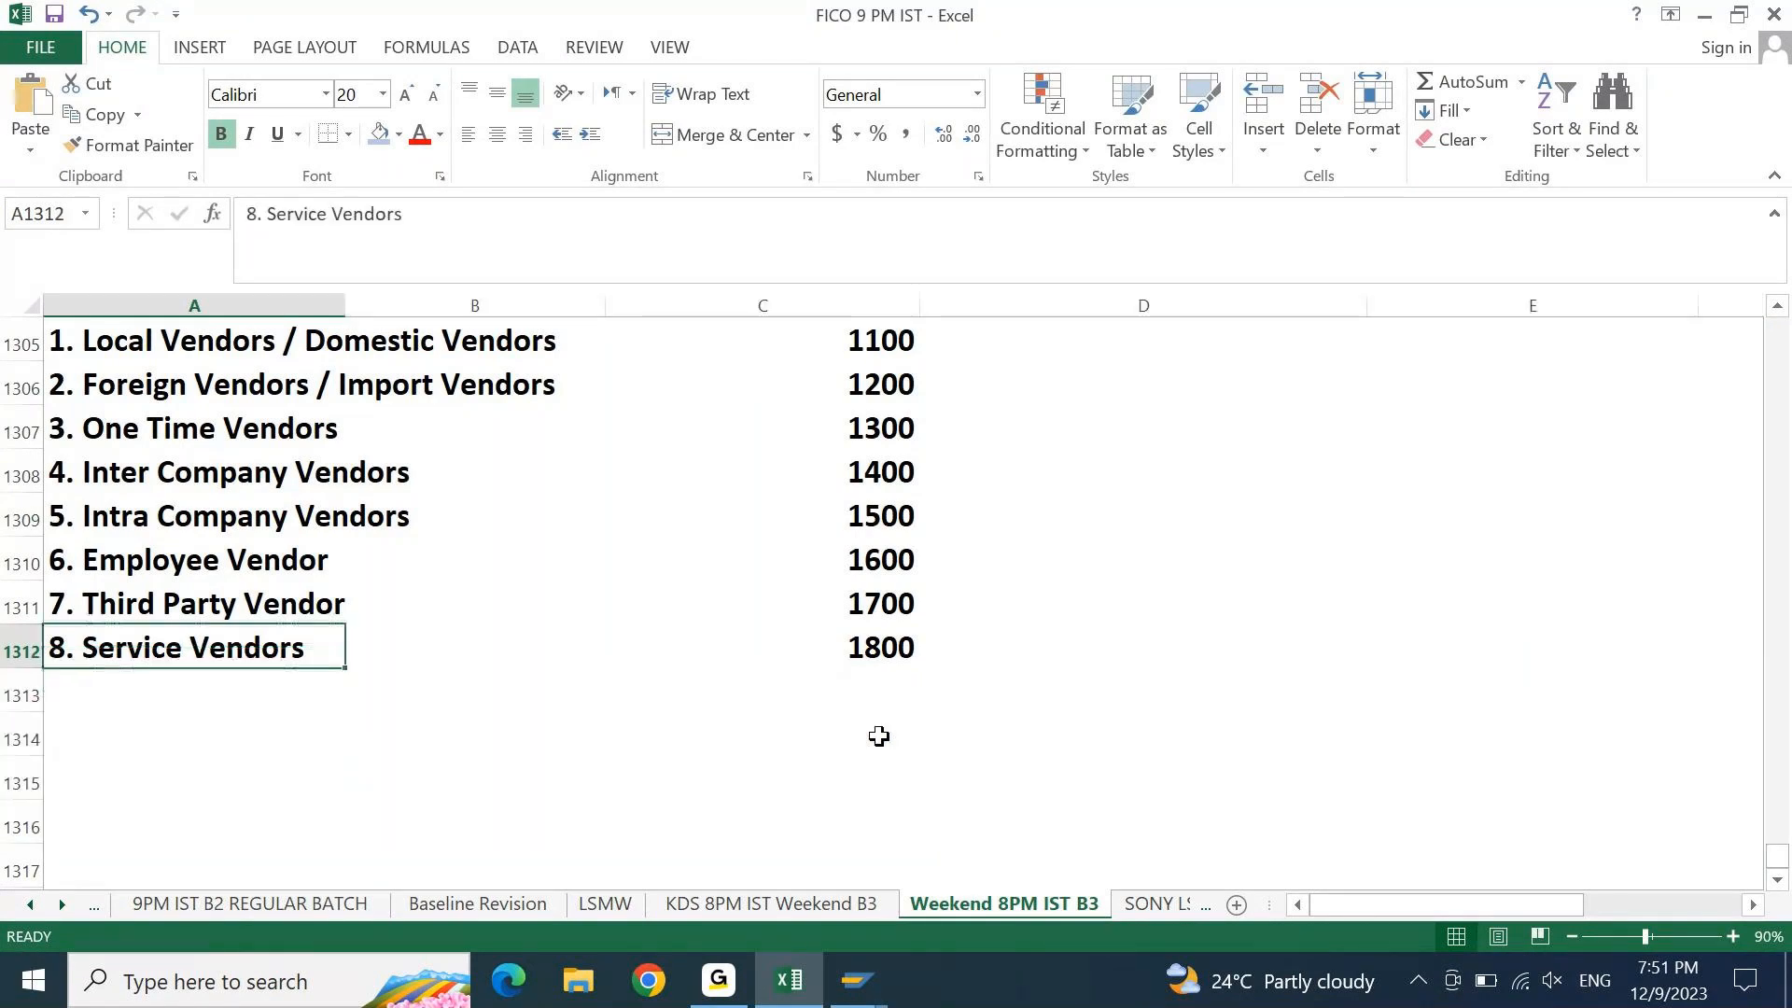
Review the eight vendor types together with their column C codes
key("ctrl+Up")
key("Right")
key("Right")
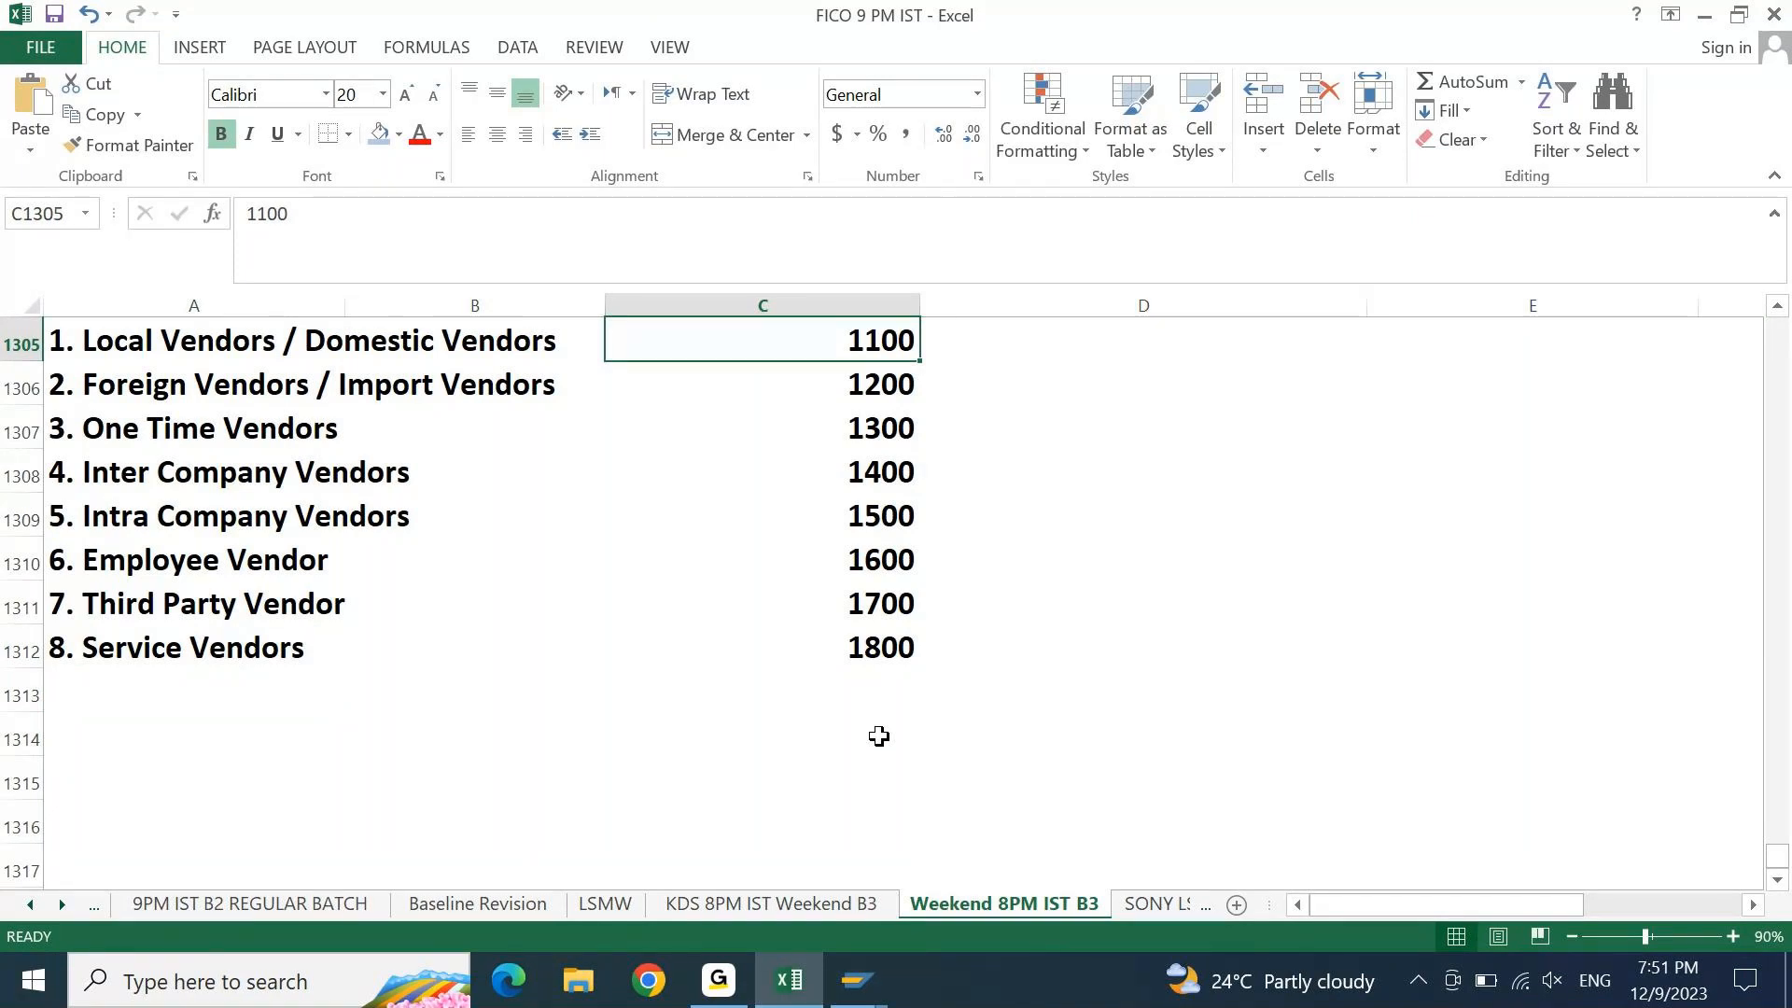
key("Left")
key("Left")
key("Up")
key("Down")
key("shift+Right")
key("shift+Right")
key("ctrl+shift+Down")
key("Left")
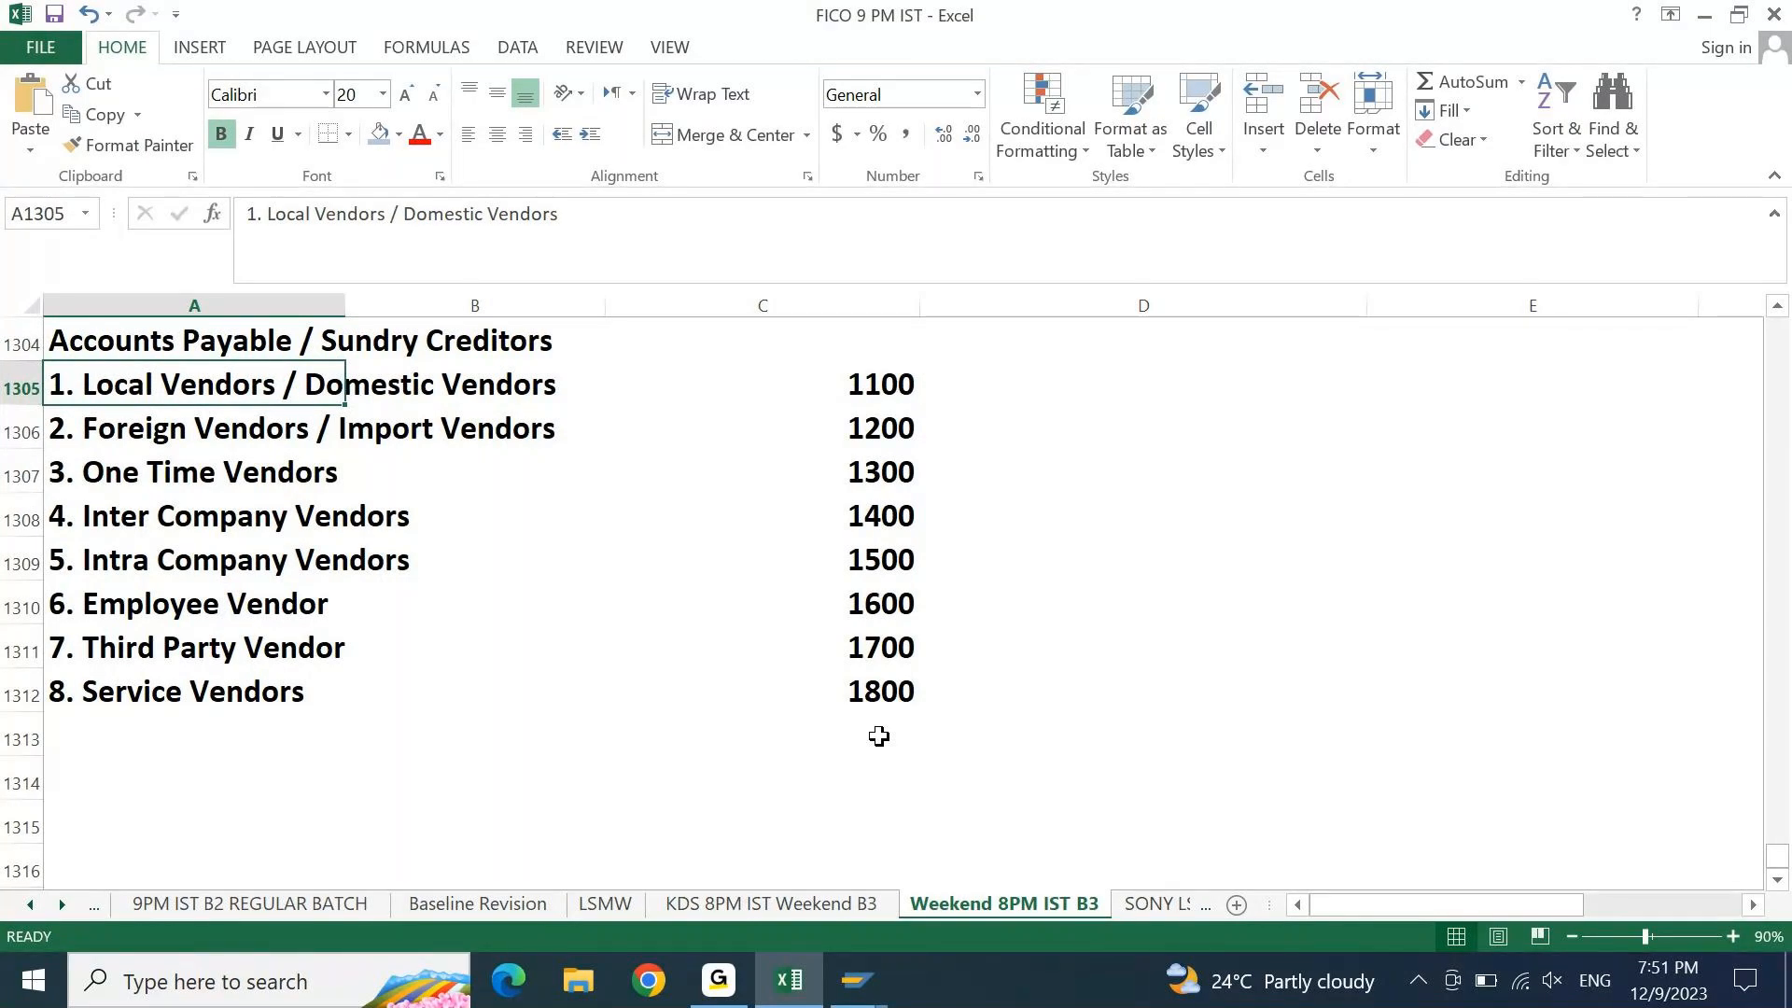
Enter the heading "5 Company codes" in E1305 with "CC1 = India" below it
key("Right")
key("Right")
key("Right")
key("Right")
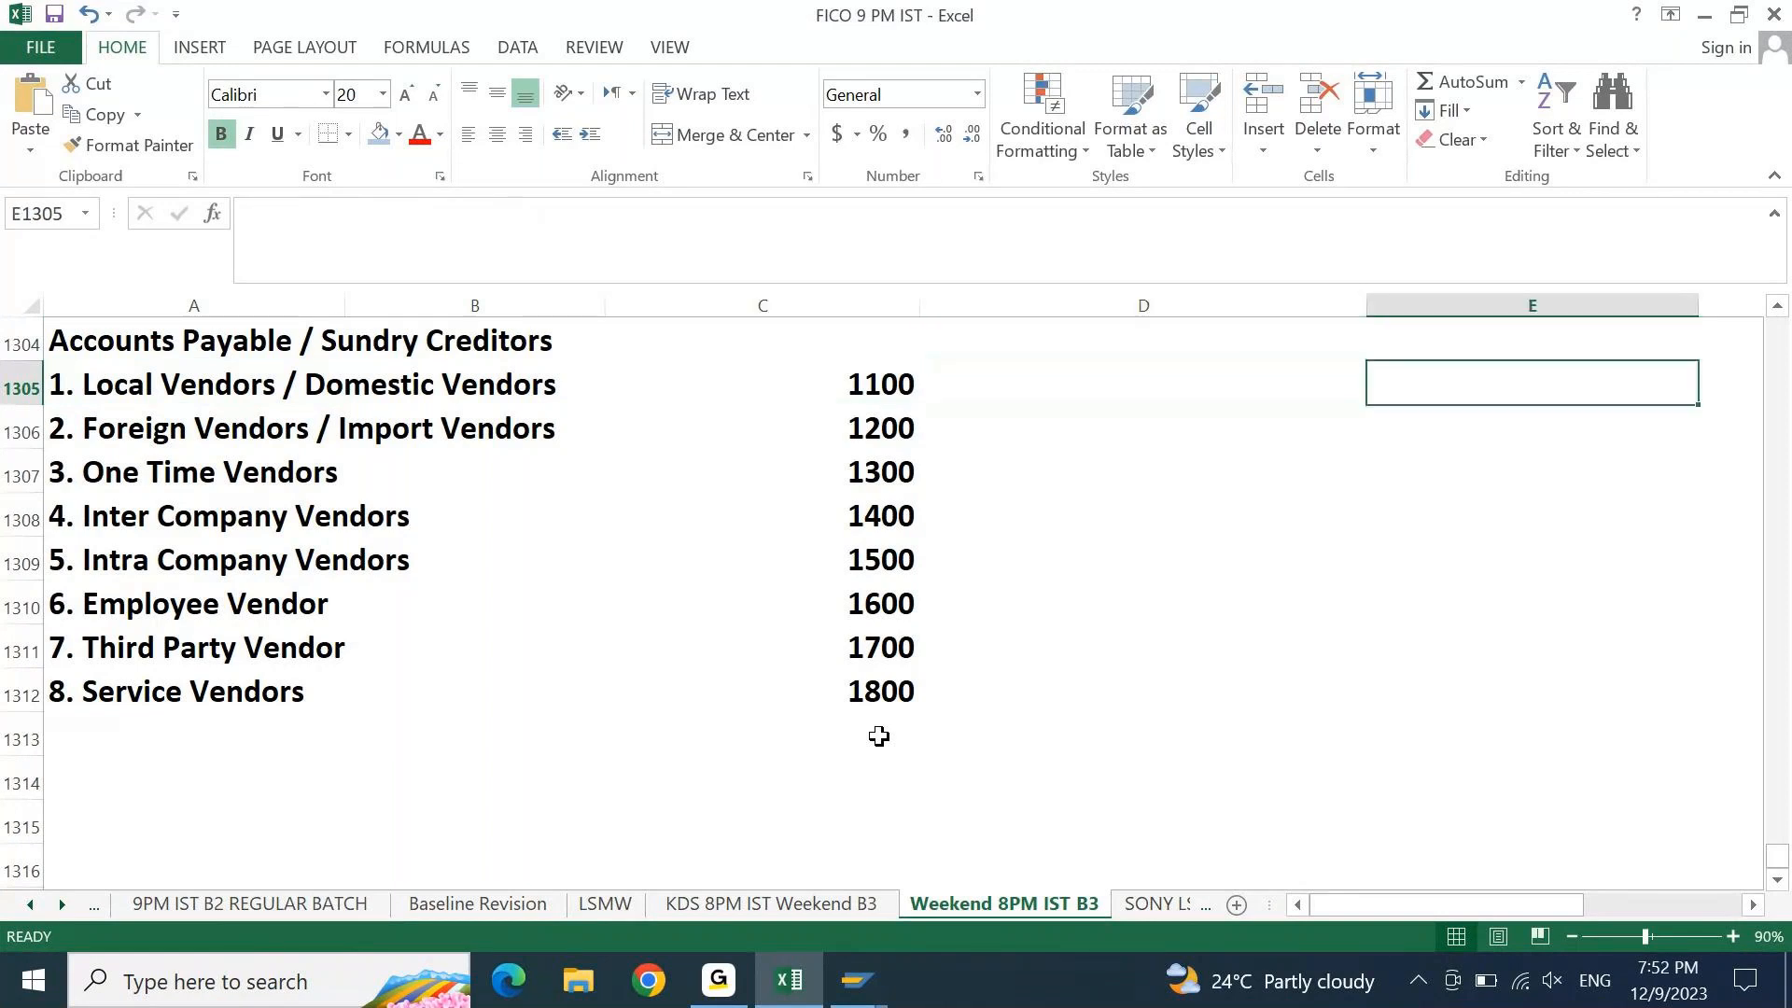
type("5")
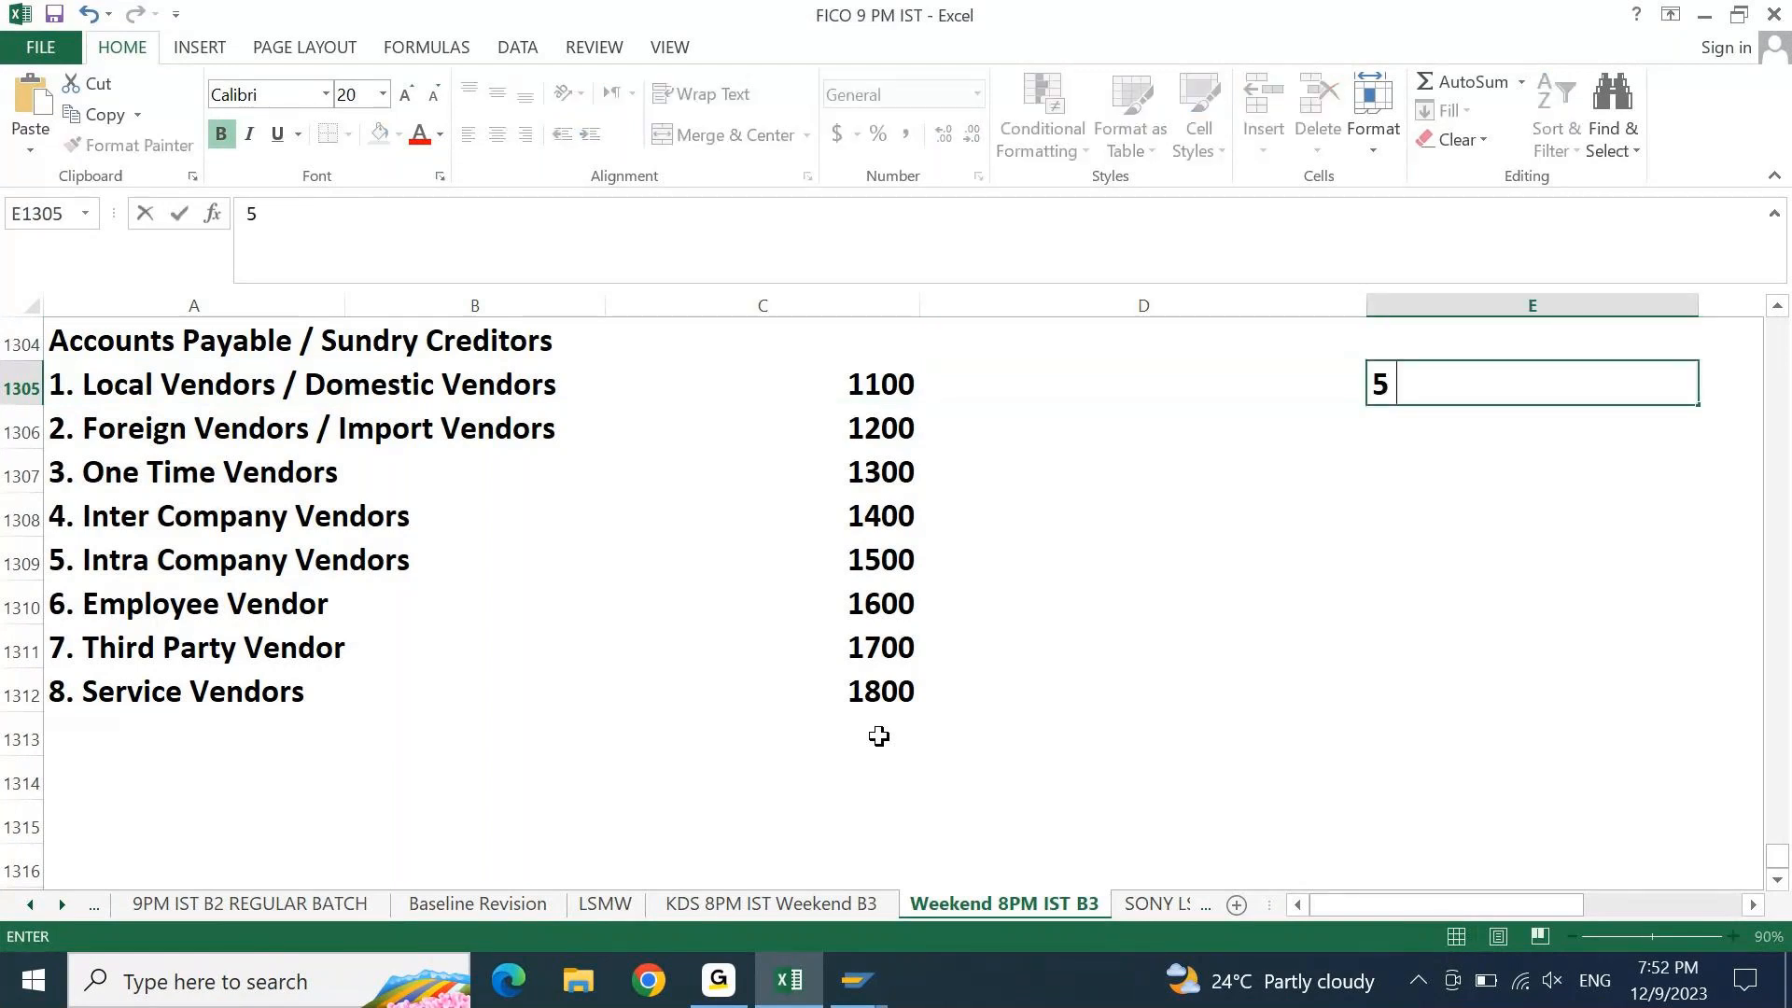
type(" Company codes")
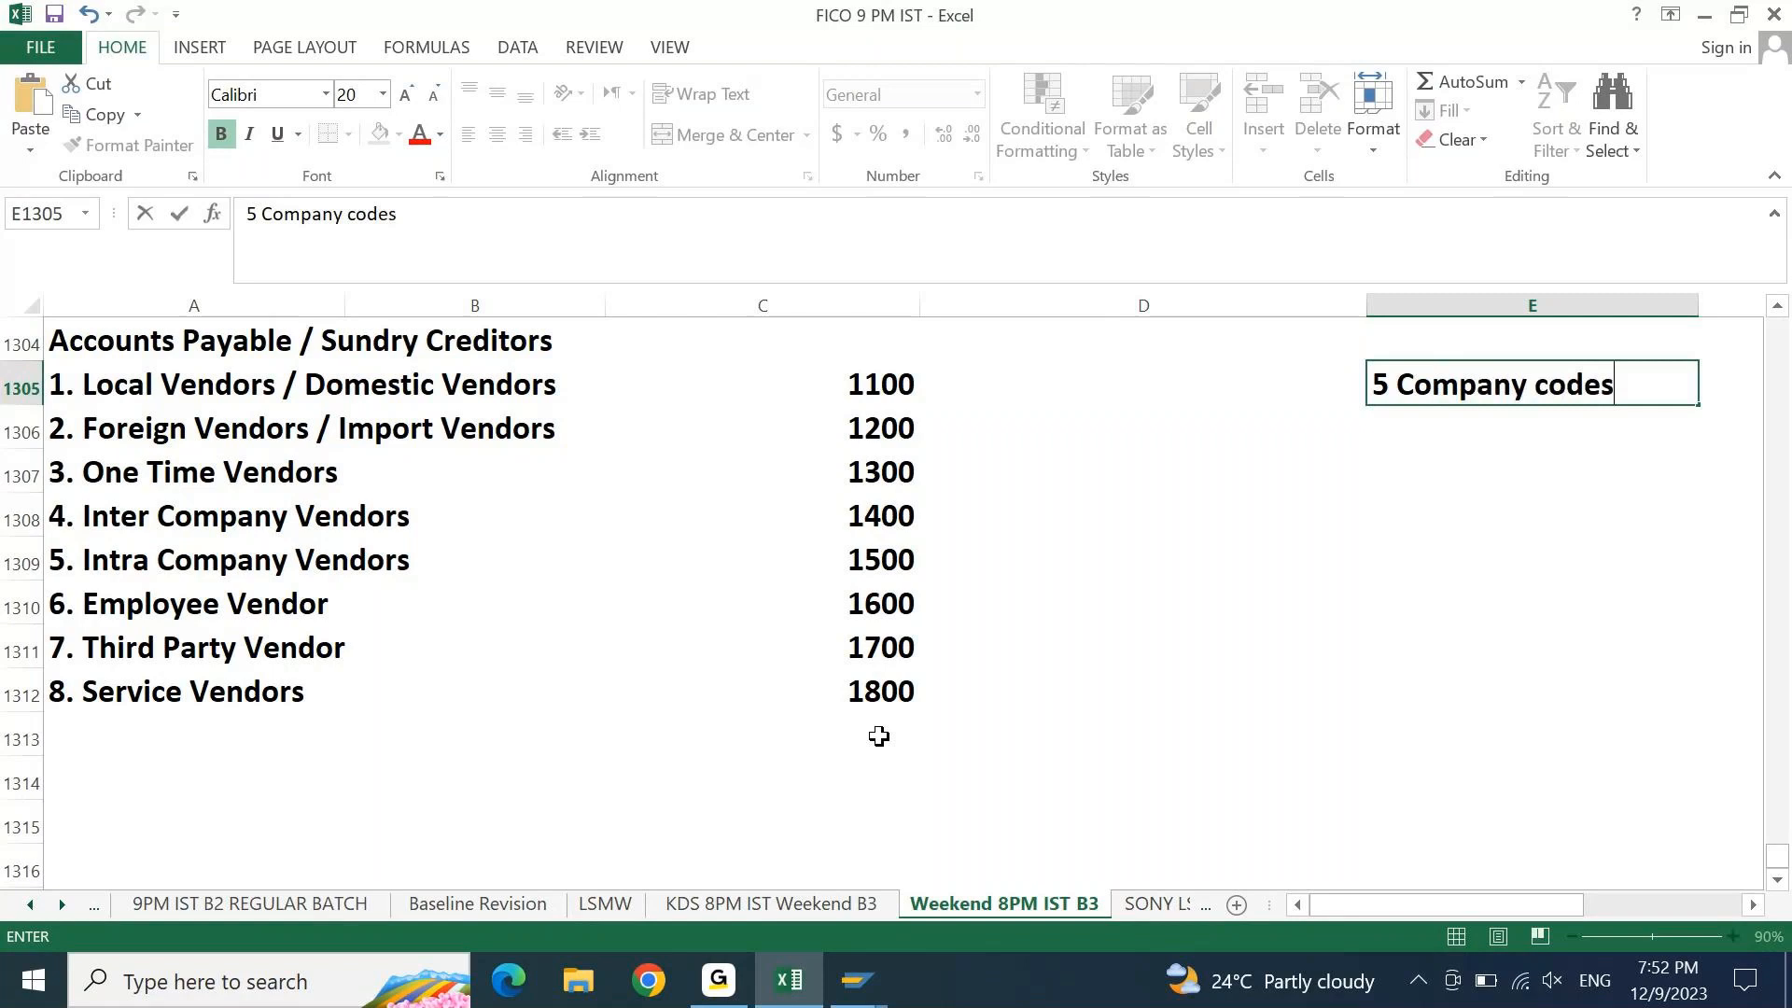
key("Return")
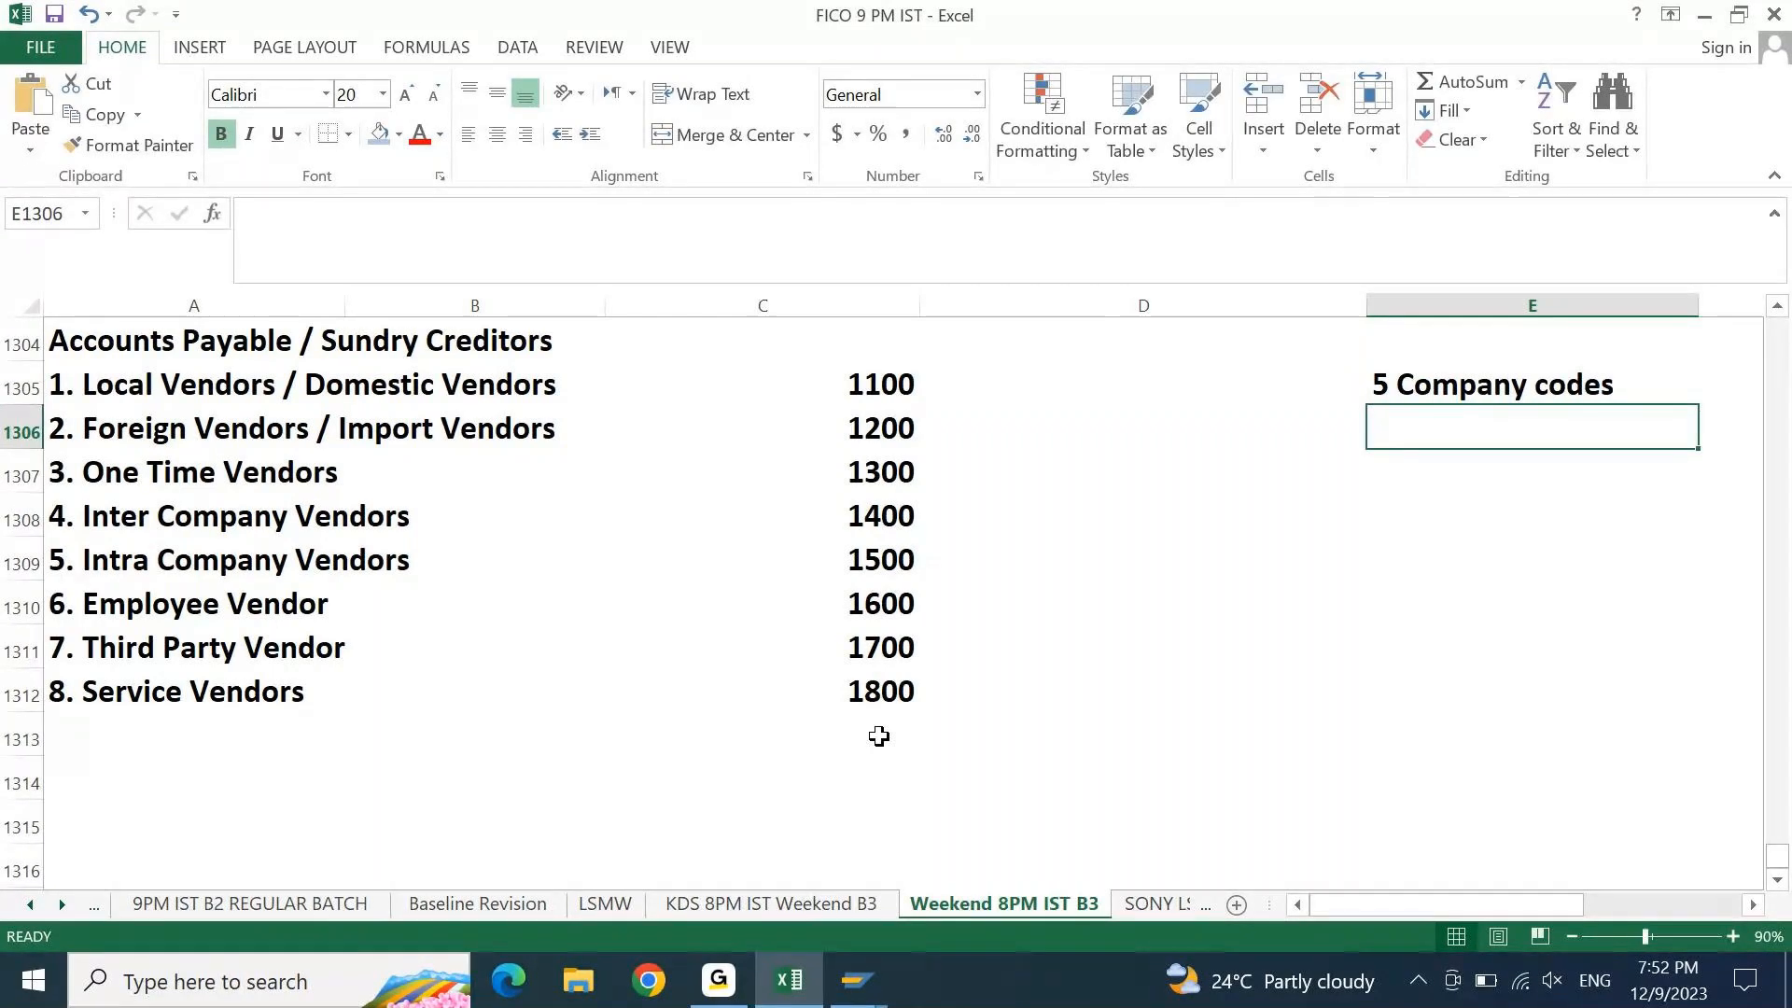
type("CC1 = In")
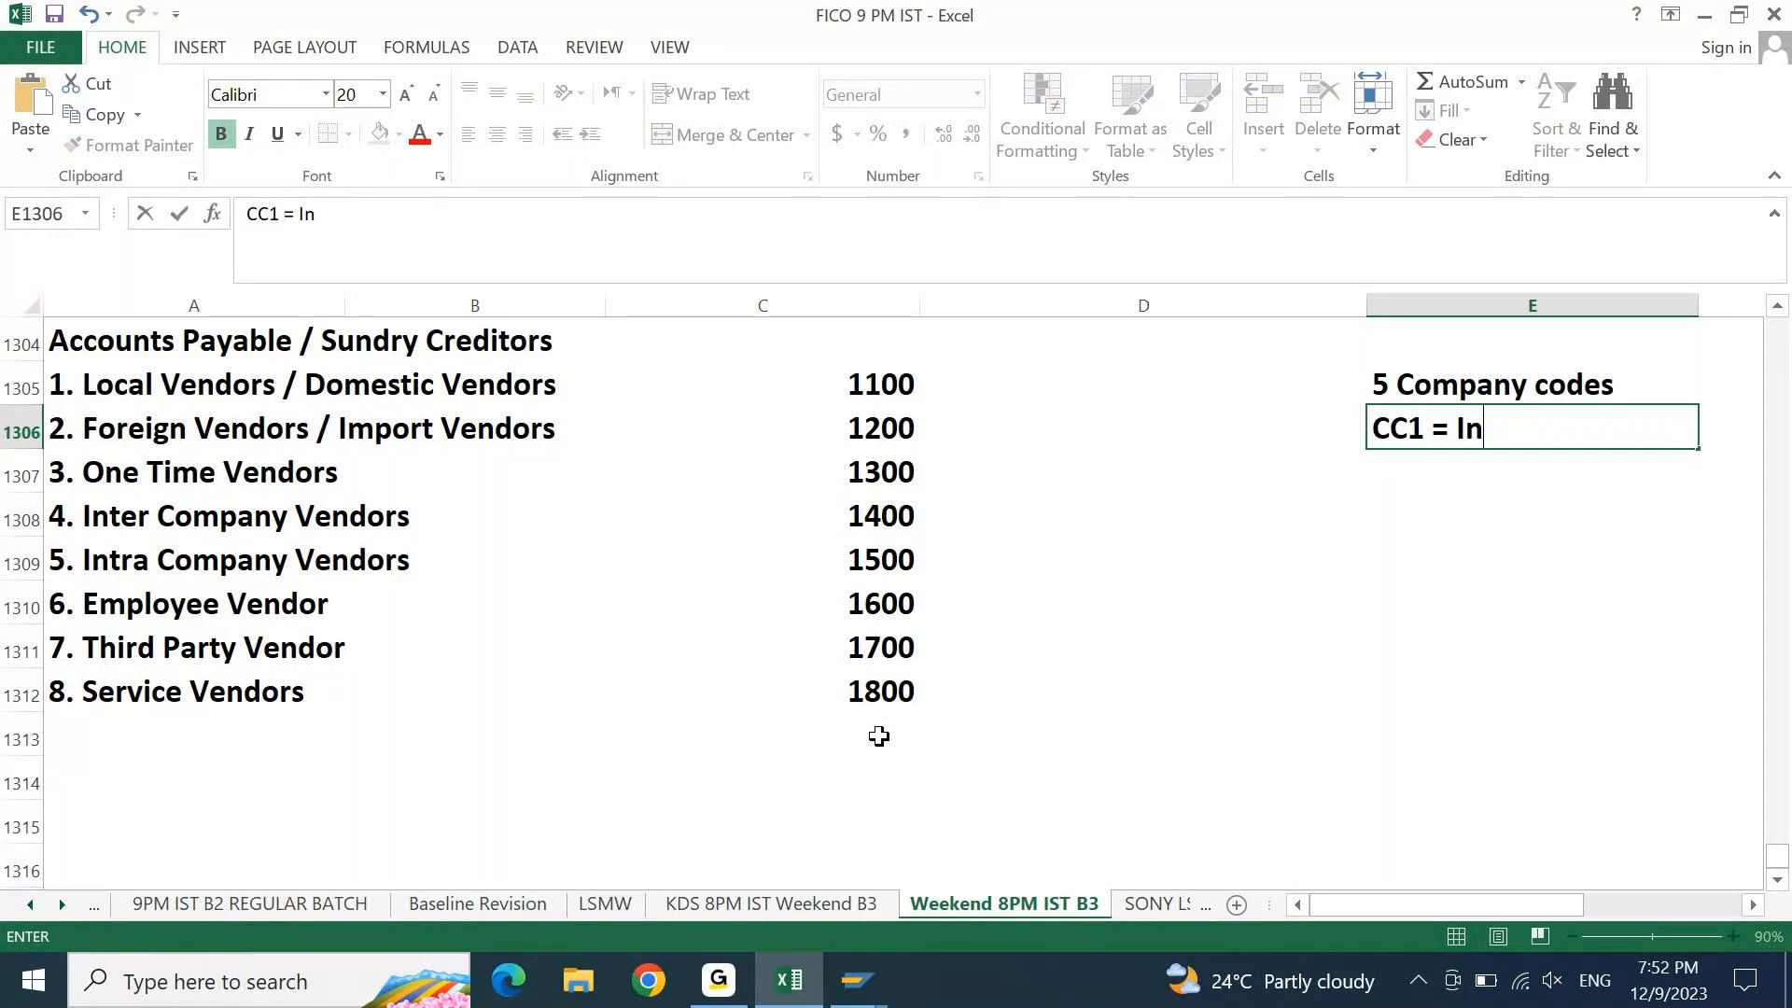
type("dia")
key("Return")
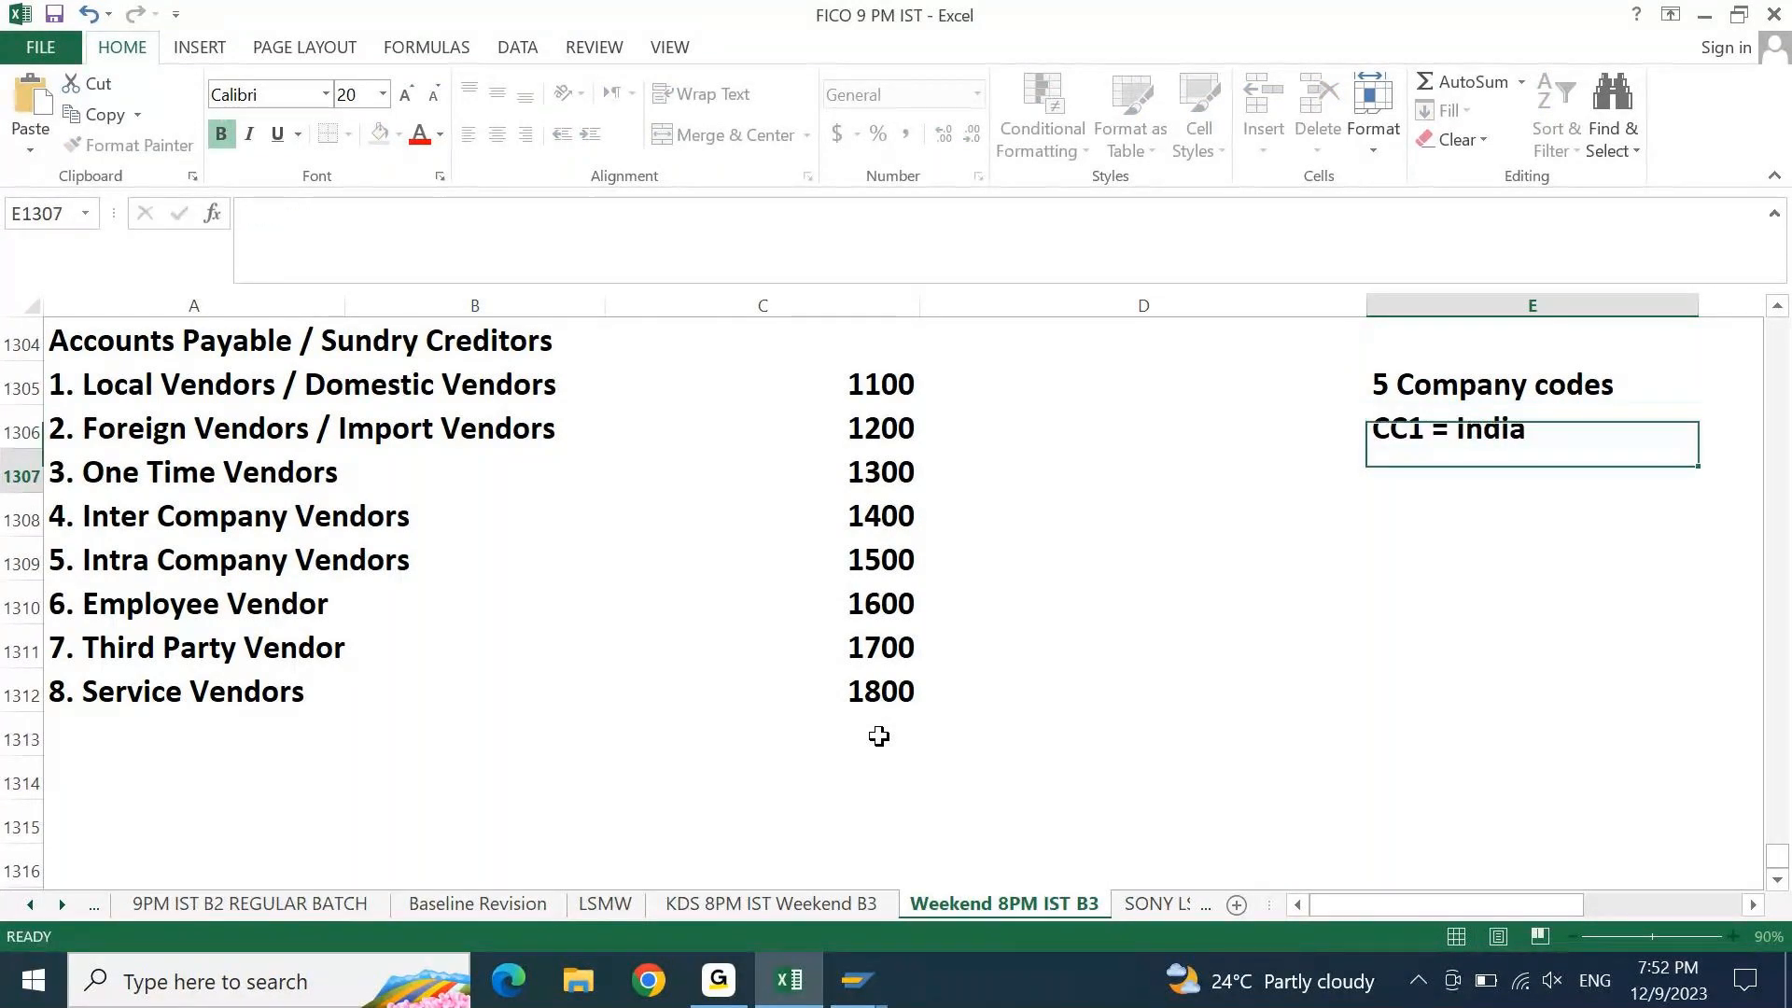
Continue the company code list in column E with "CC2 = USA", "CC3 = SG", "CC4 = AU" and "CC5 = SA"
type("CC2 = USA")
key("Return")
type("CC3 = SG")
key("Return")
type("CC4 ")
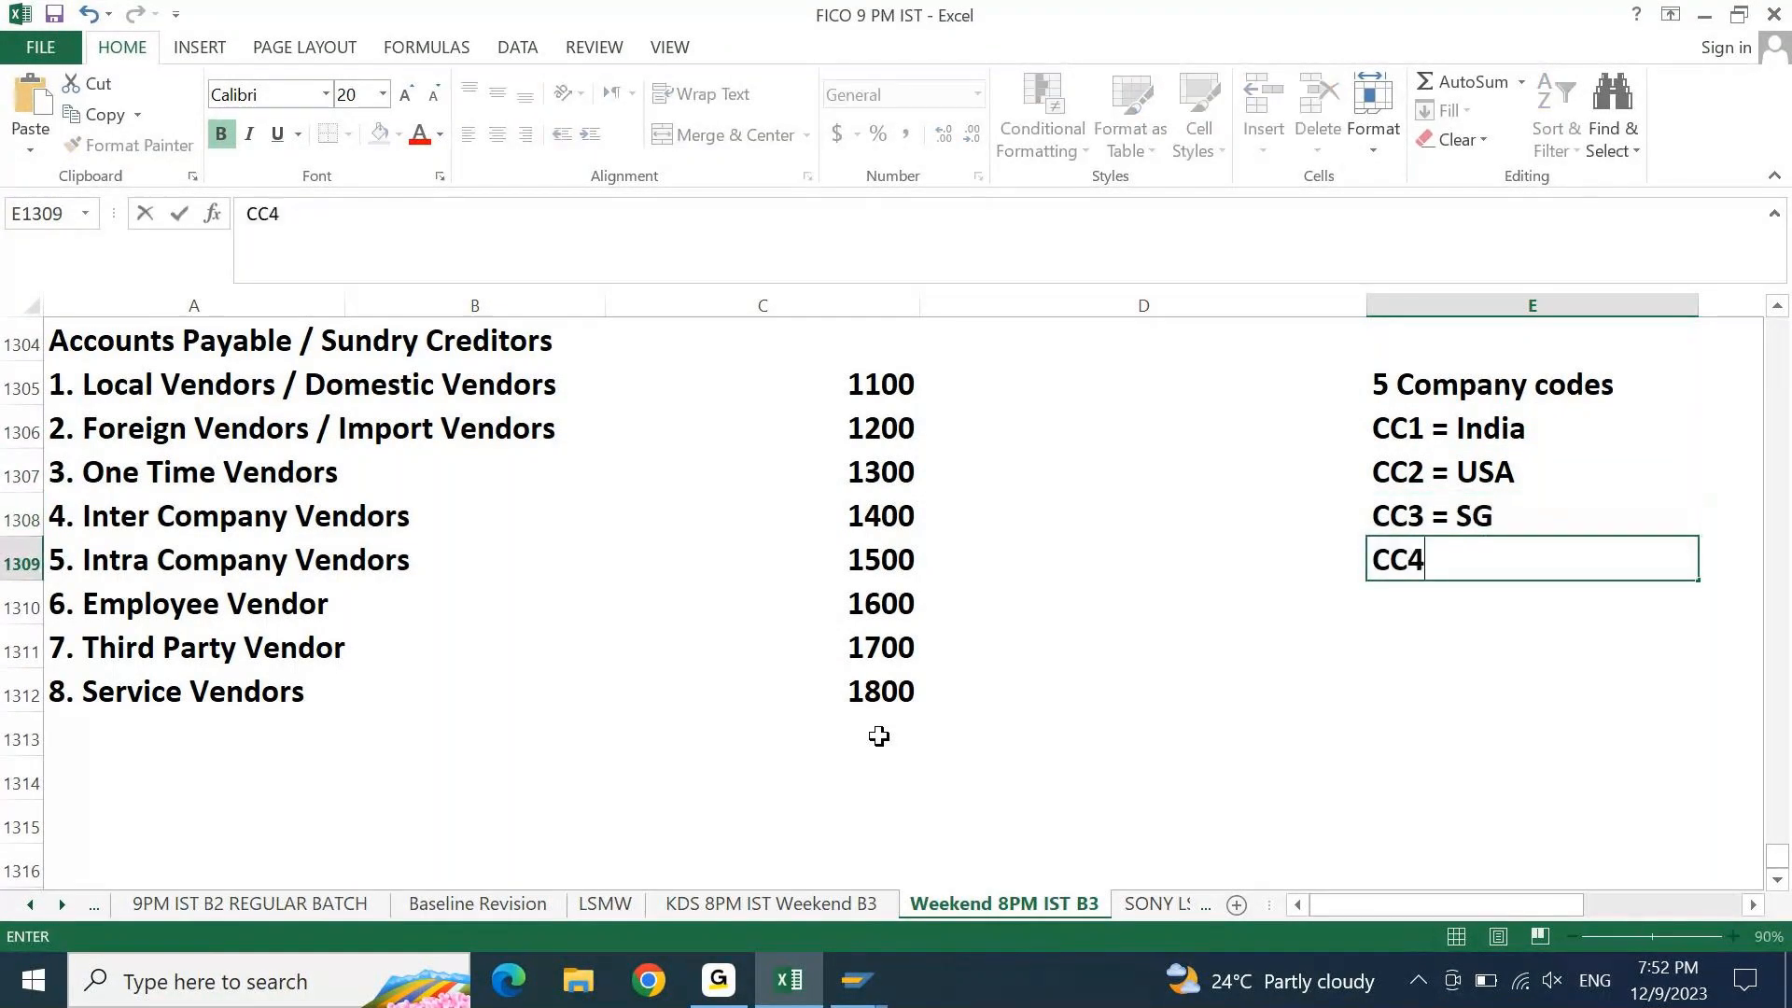
type("= AU")
key("Return")
type("CC5 ")
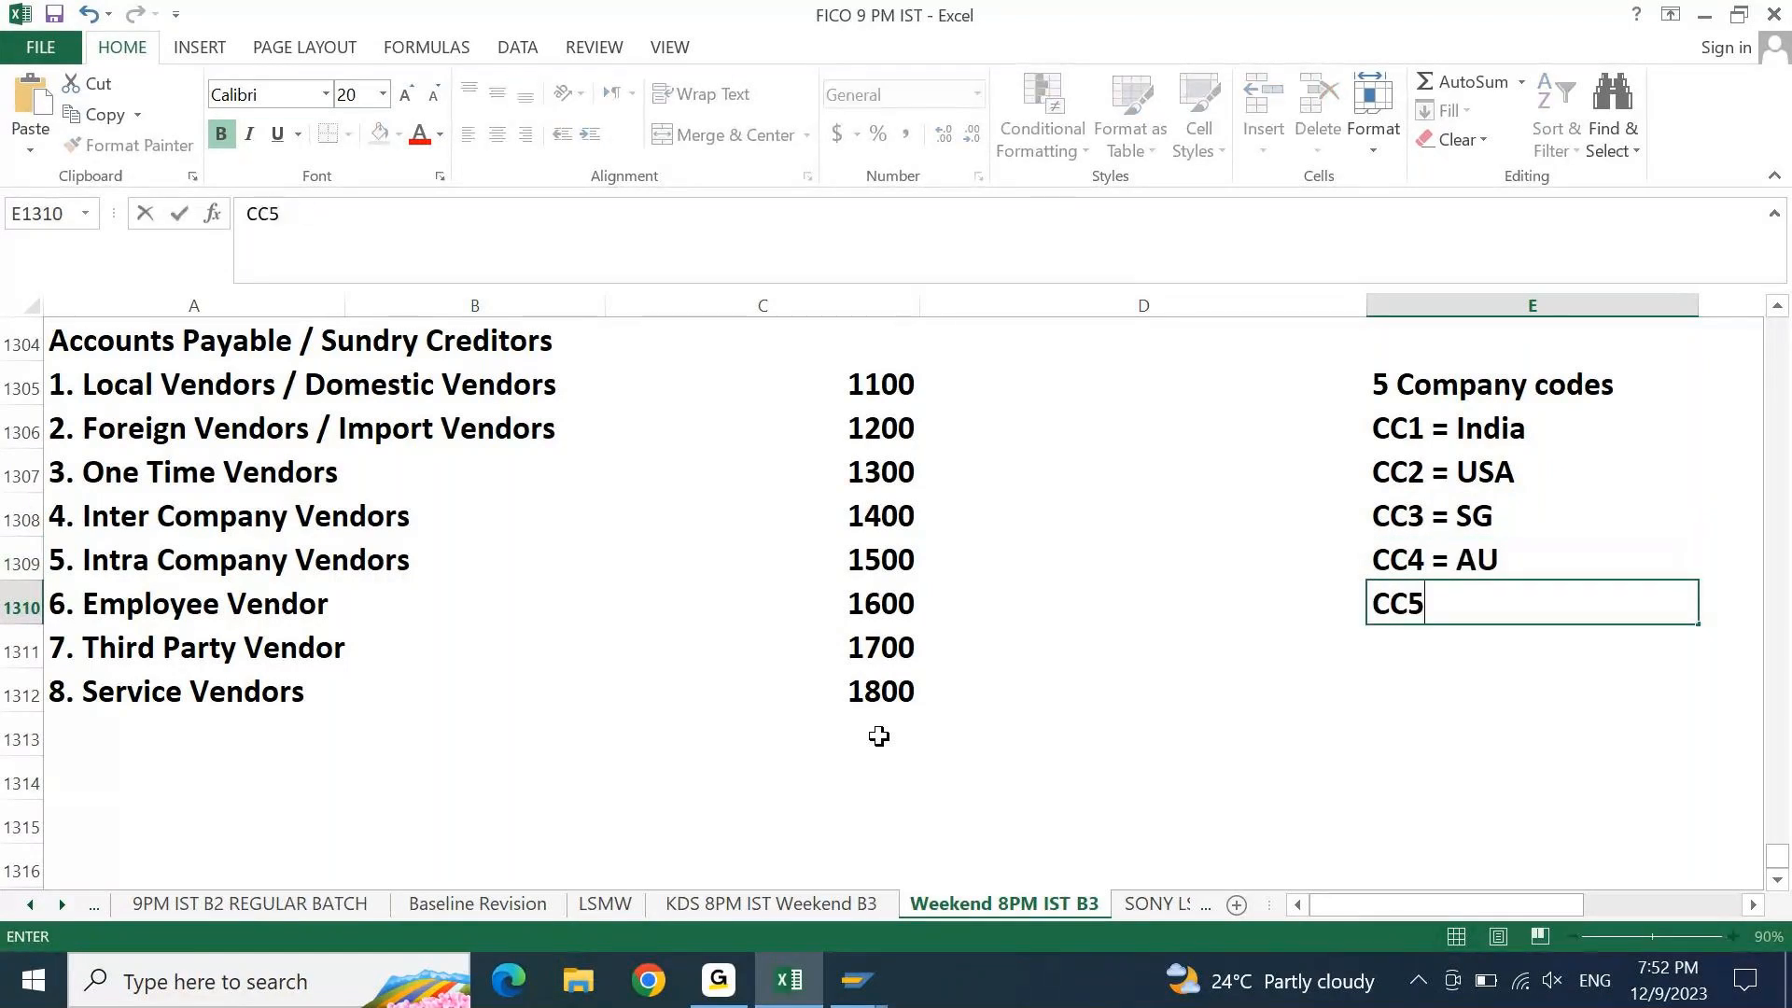
type("-")
key("BackSpace")
type("= SA")
key("Return")
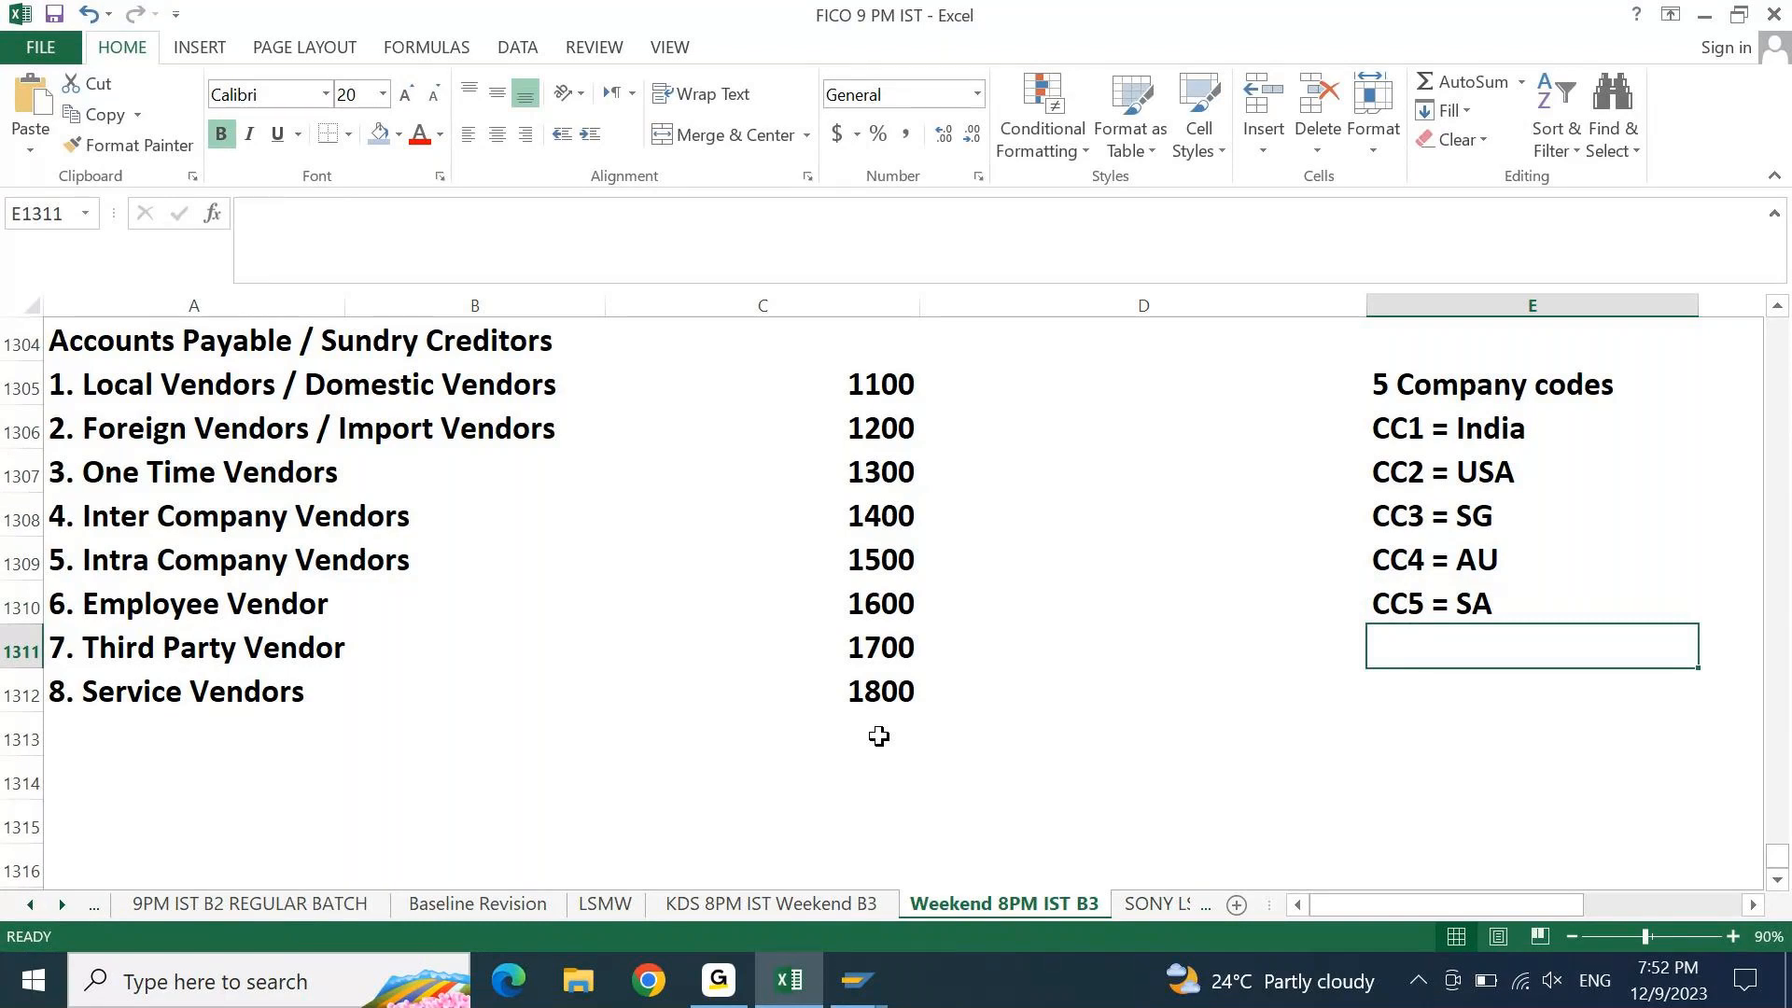
Go back up the vendor types from Third Party Vendor to the Local Vendors code in C1305
key("Home")
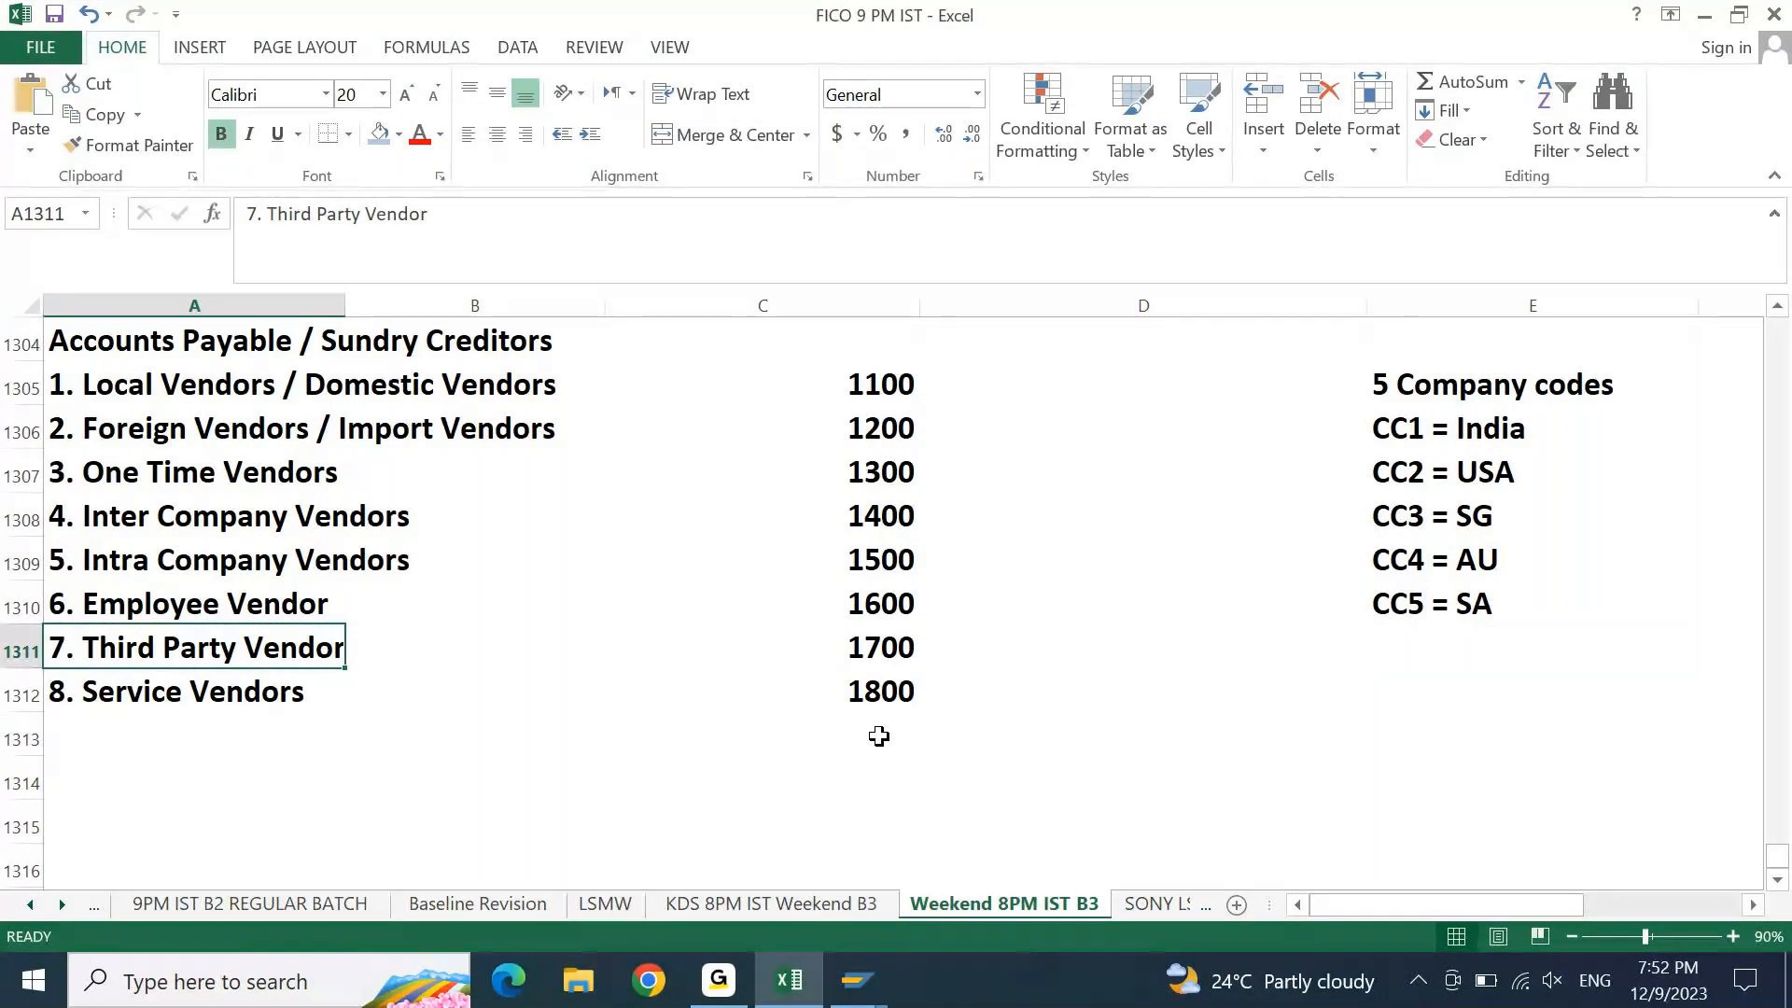
key("Up")
key("Up")
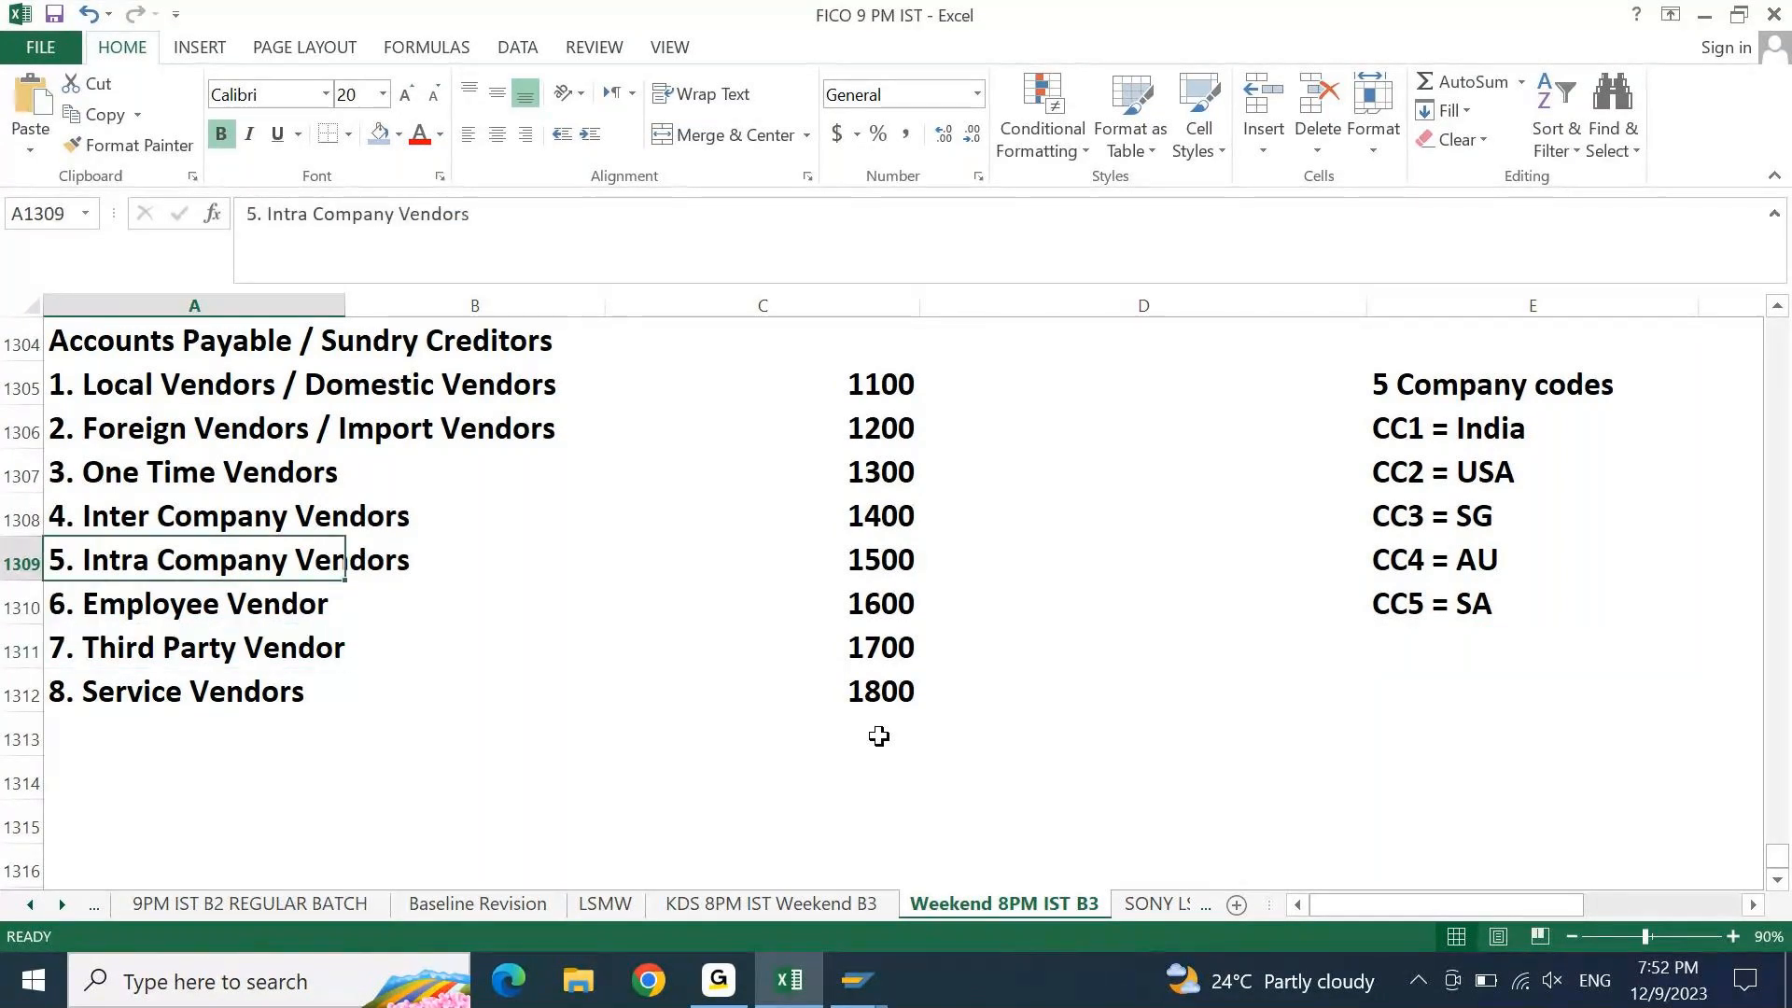
key("Up")
key("Up")
key("Up")
key("Up")
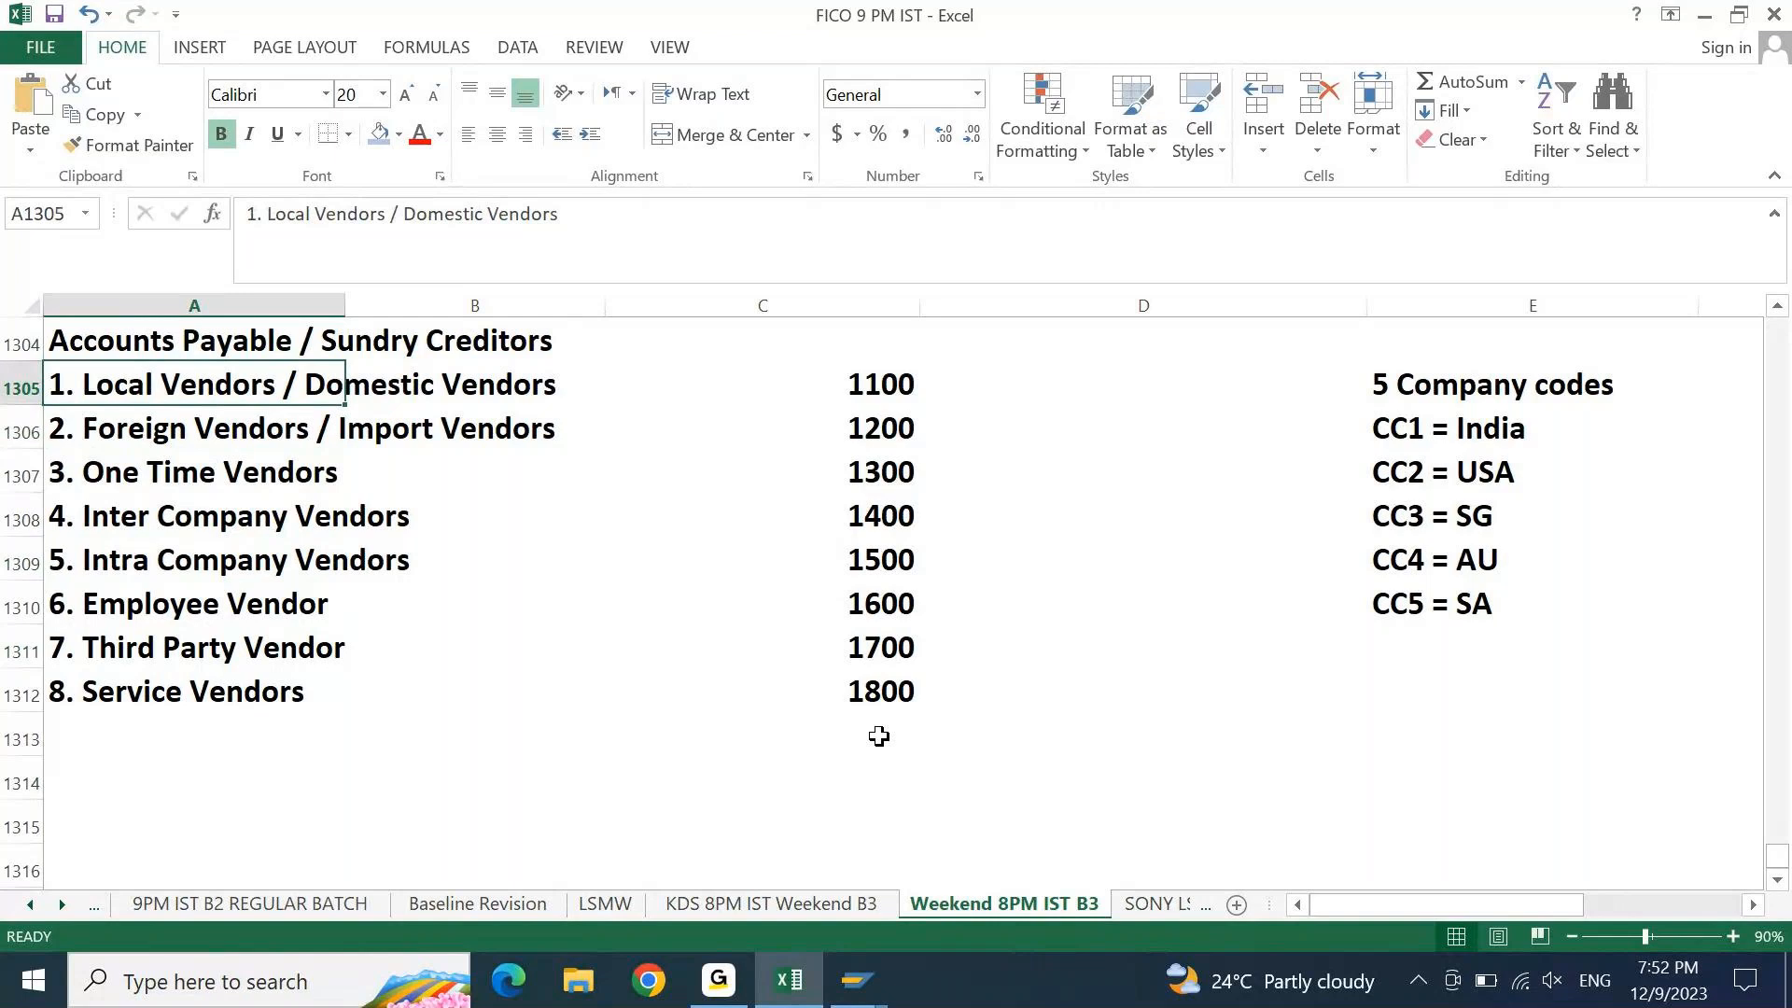
key("Right")
key("Right")
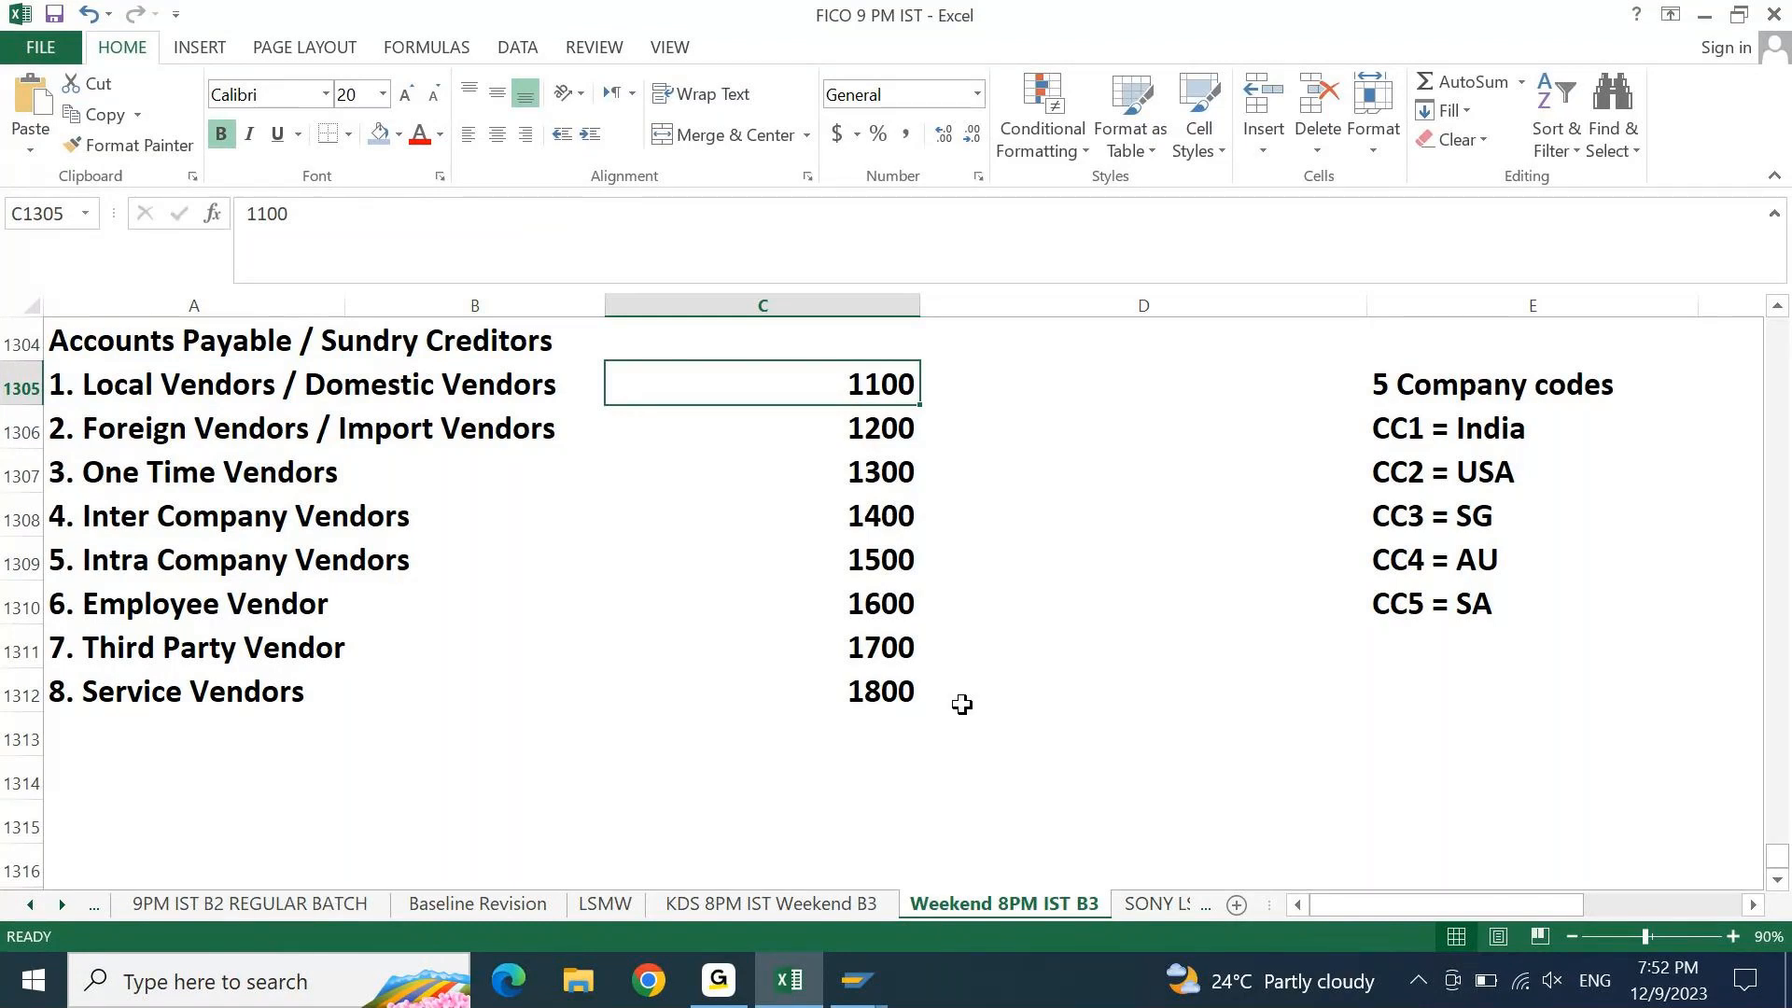
Switch to SAP and view the Vendor Account Groups details for account group 0001
left_click(880, 991)
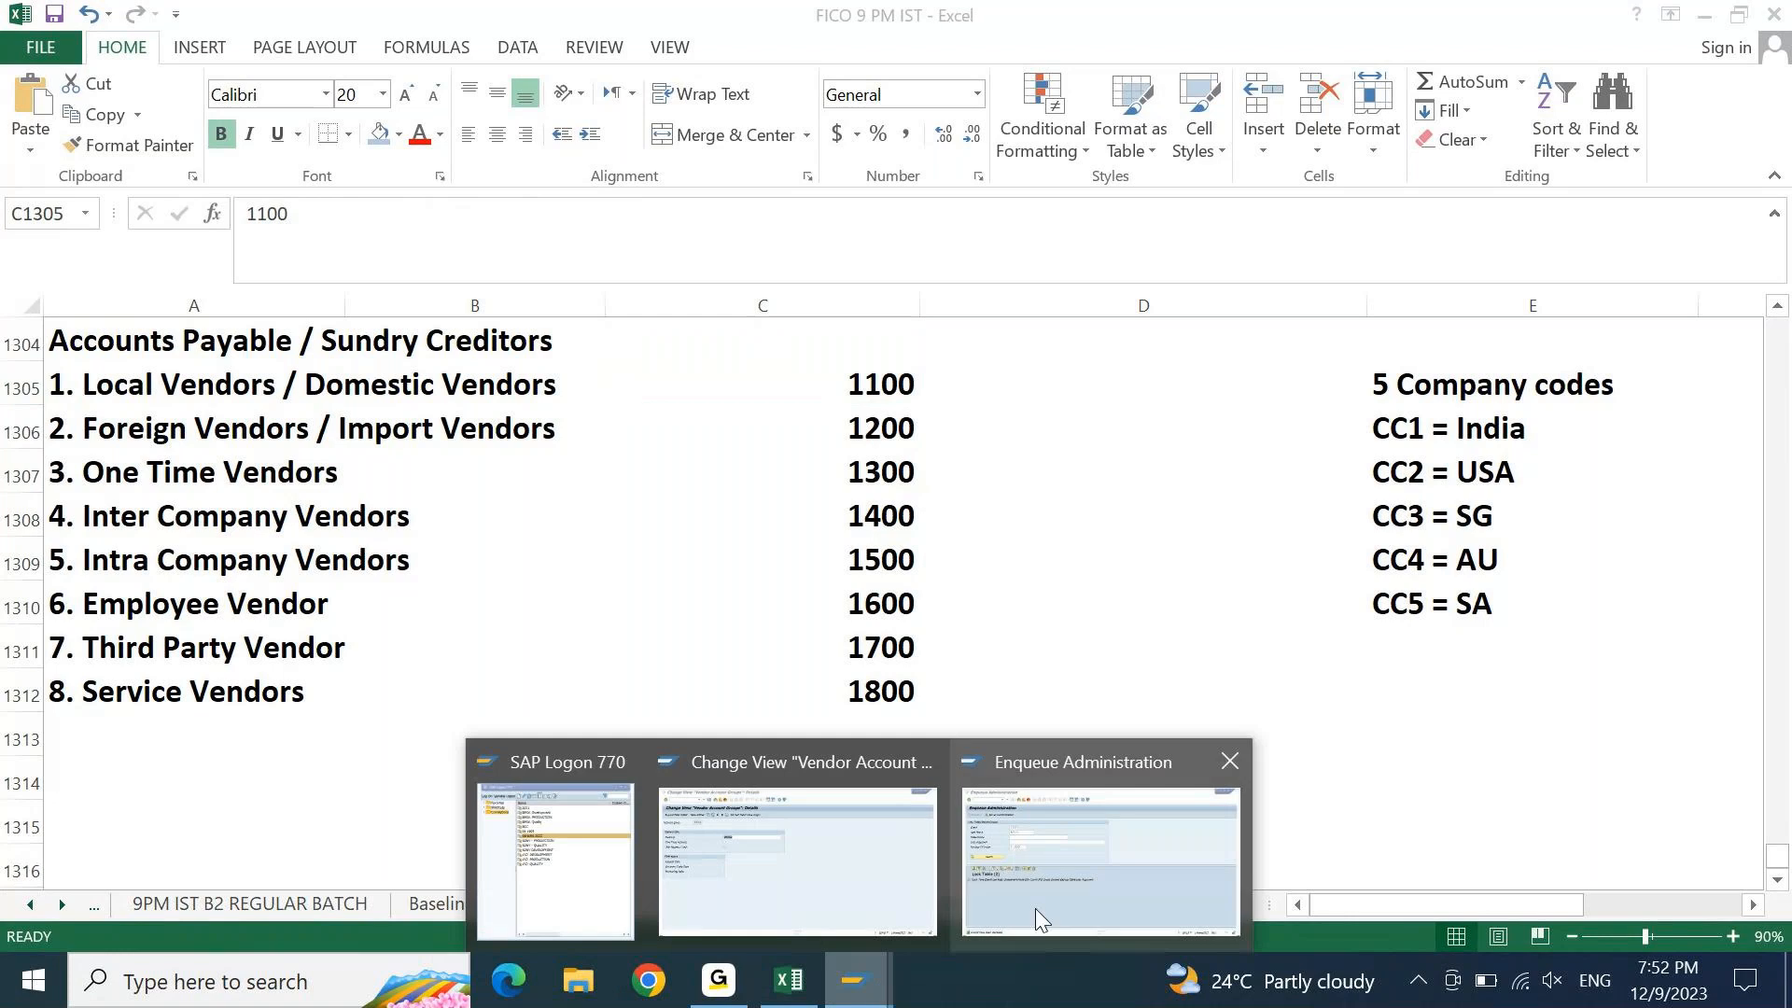
mouse_move(1036, 911)
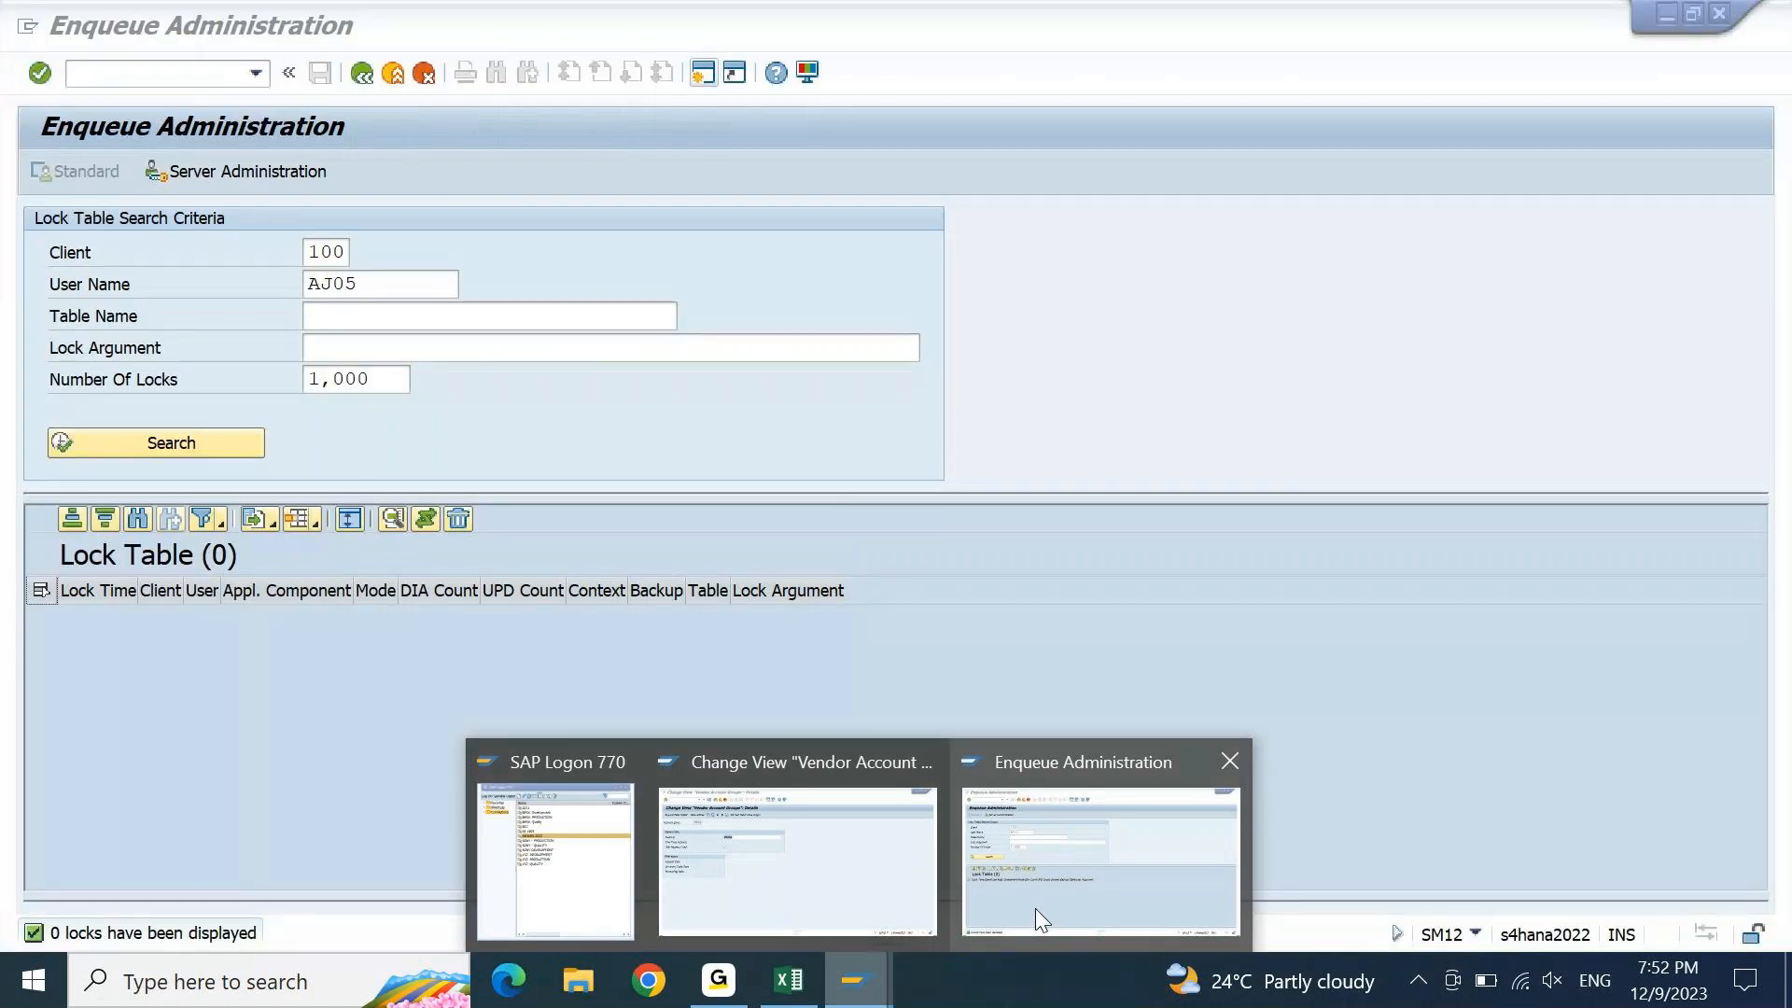
left_click(876, 861)
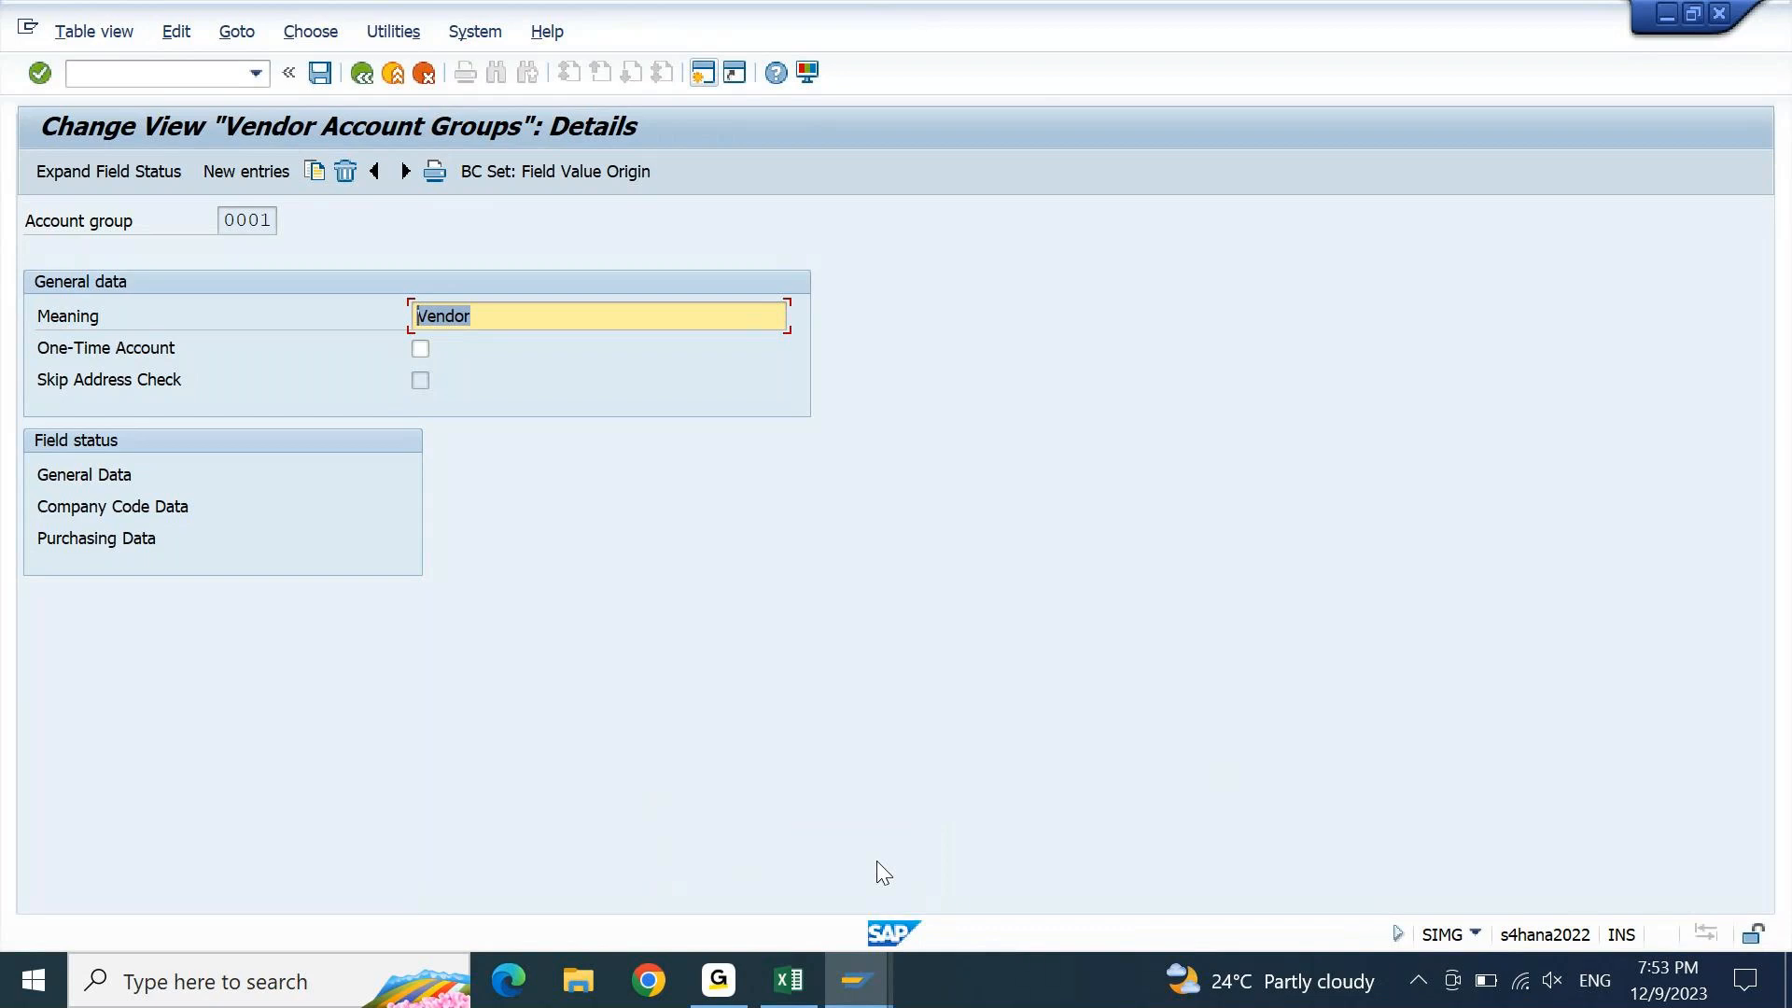
Return to Excel and review the configuration steps for vendor account groups and number ranges above the vendor list
left_click(808, 985)
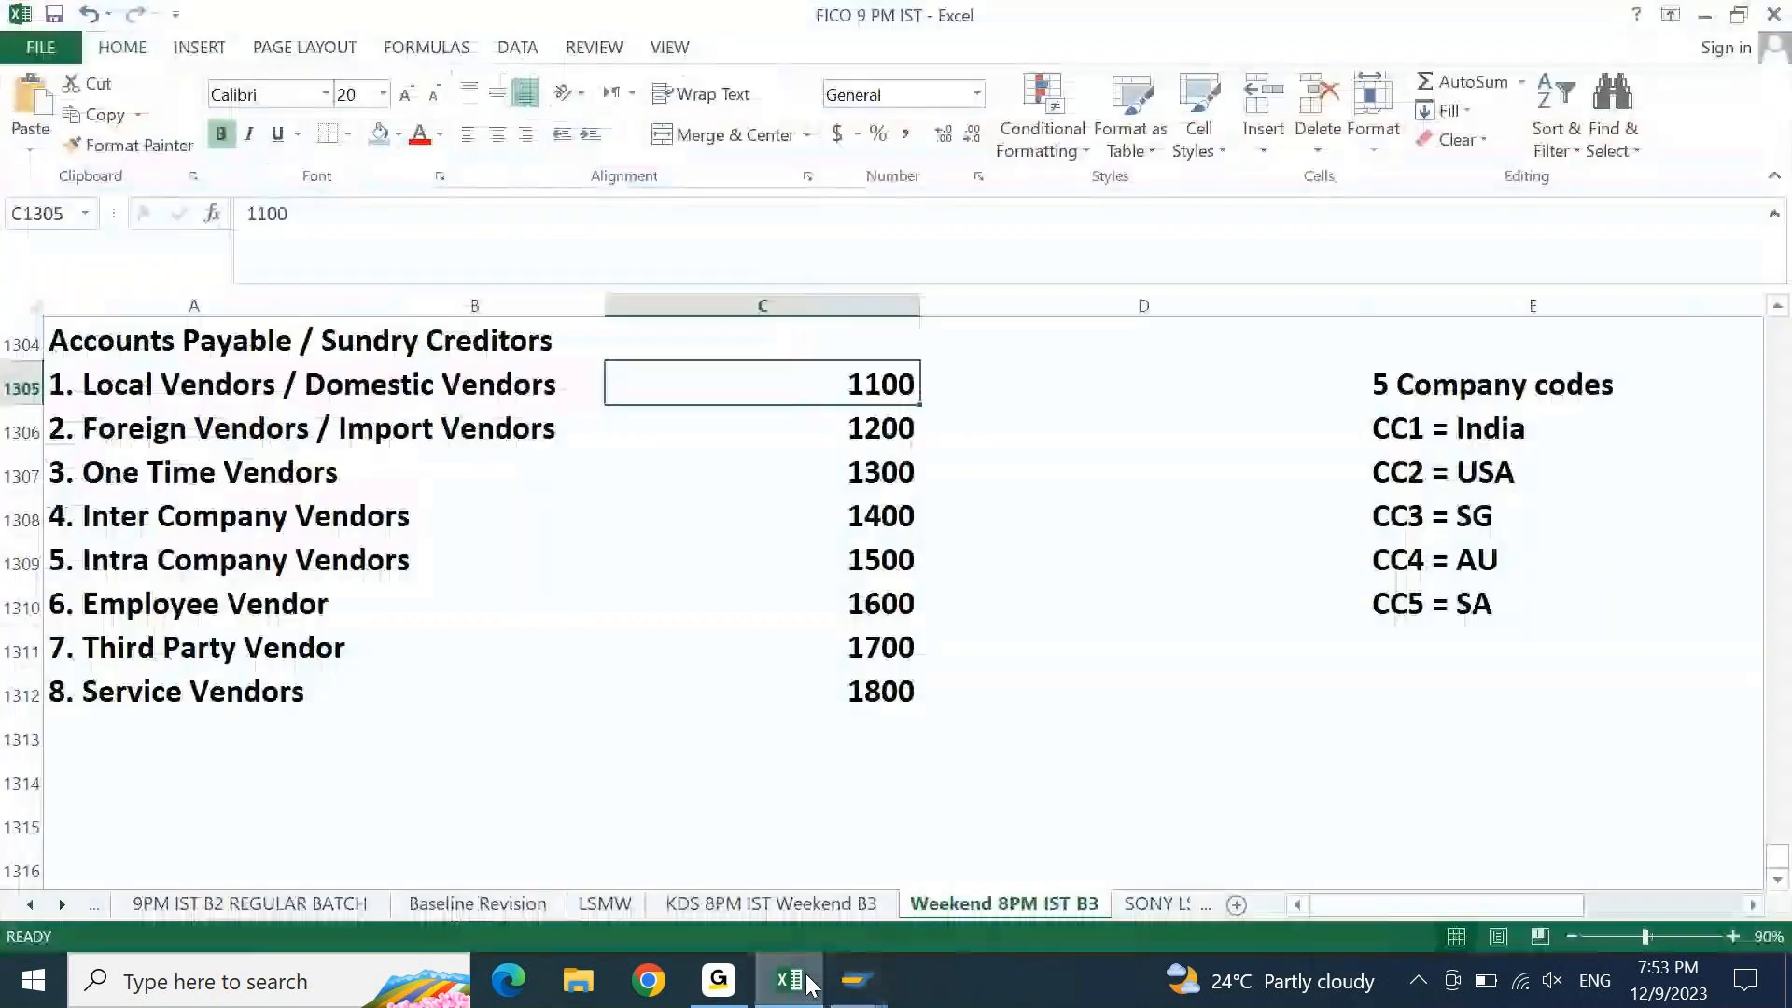
scroll(526, 865, "up", 2)
key("Up")
key("Up")
key("Up")
key("Left")
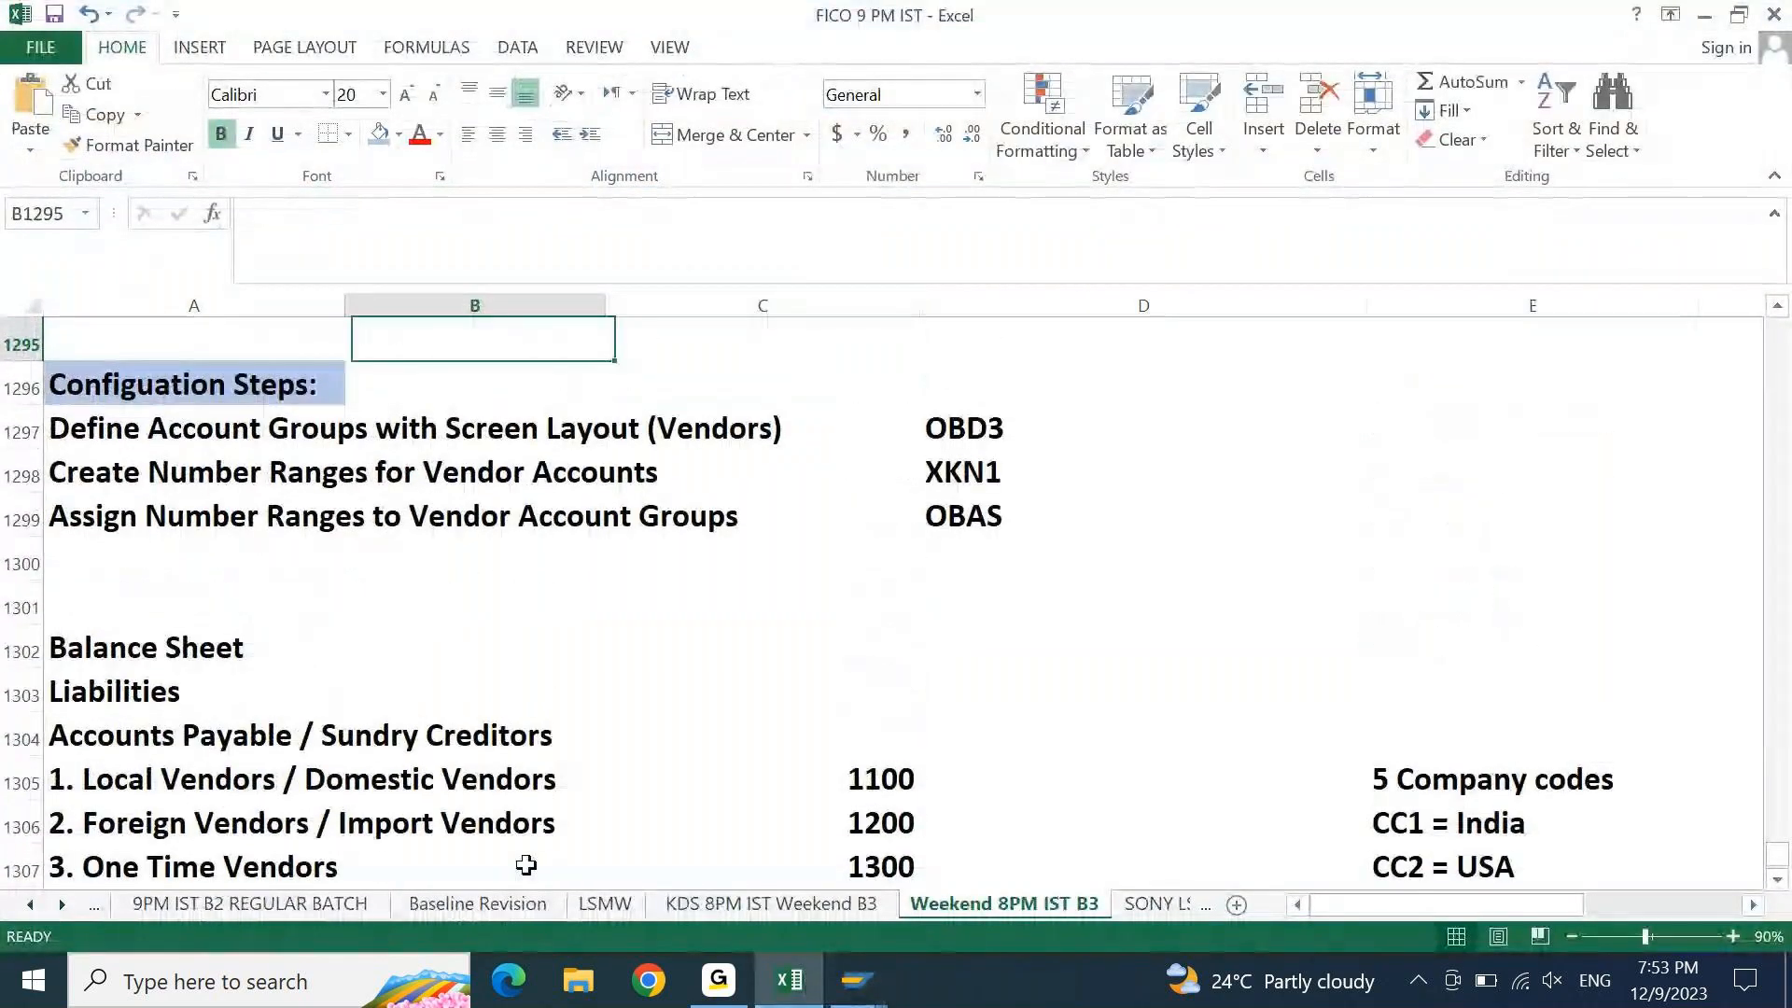
key("Left")
key("Down")
key("Down")
key("Down")
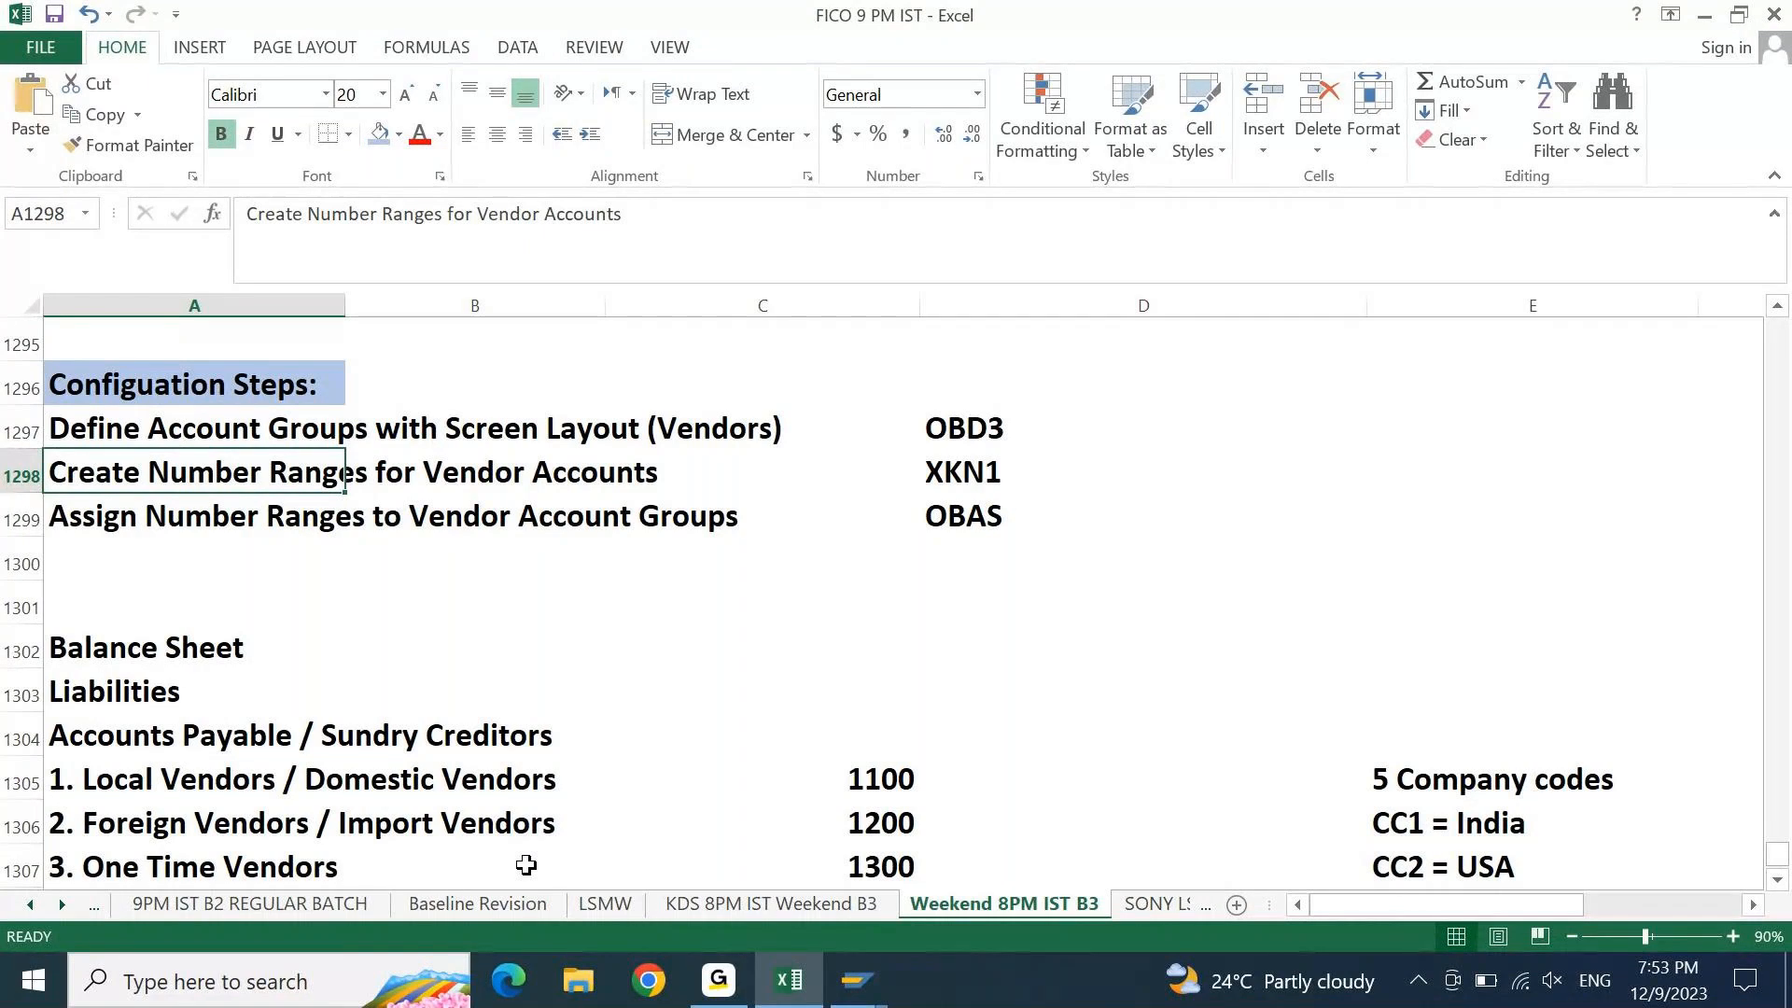
Review the Balance Sheet vendor list, comparing the Foreign Vendors row with the company codes in column E
key("Page_Down")
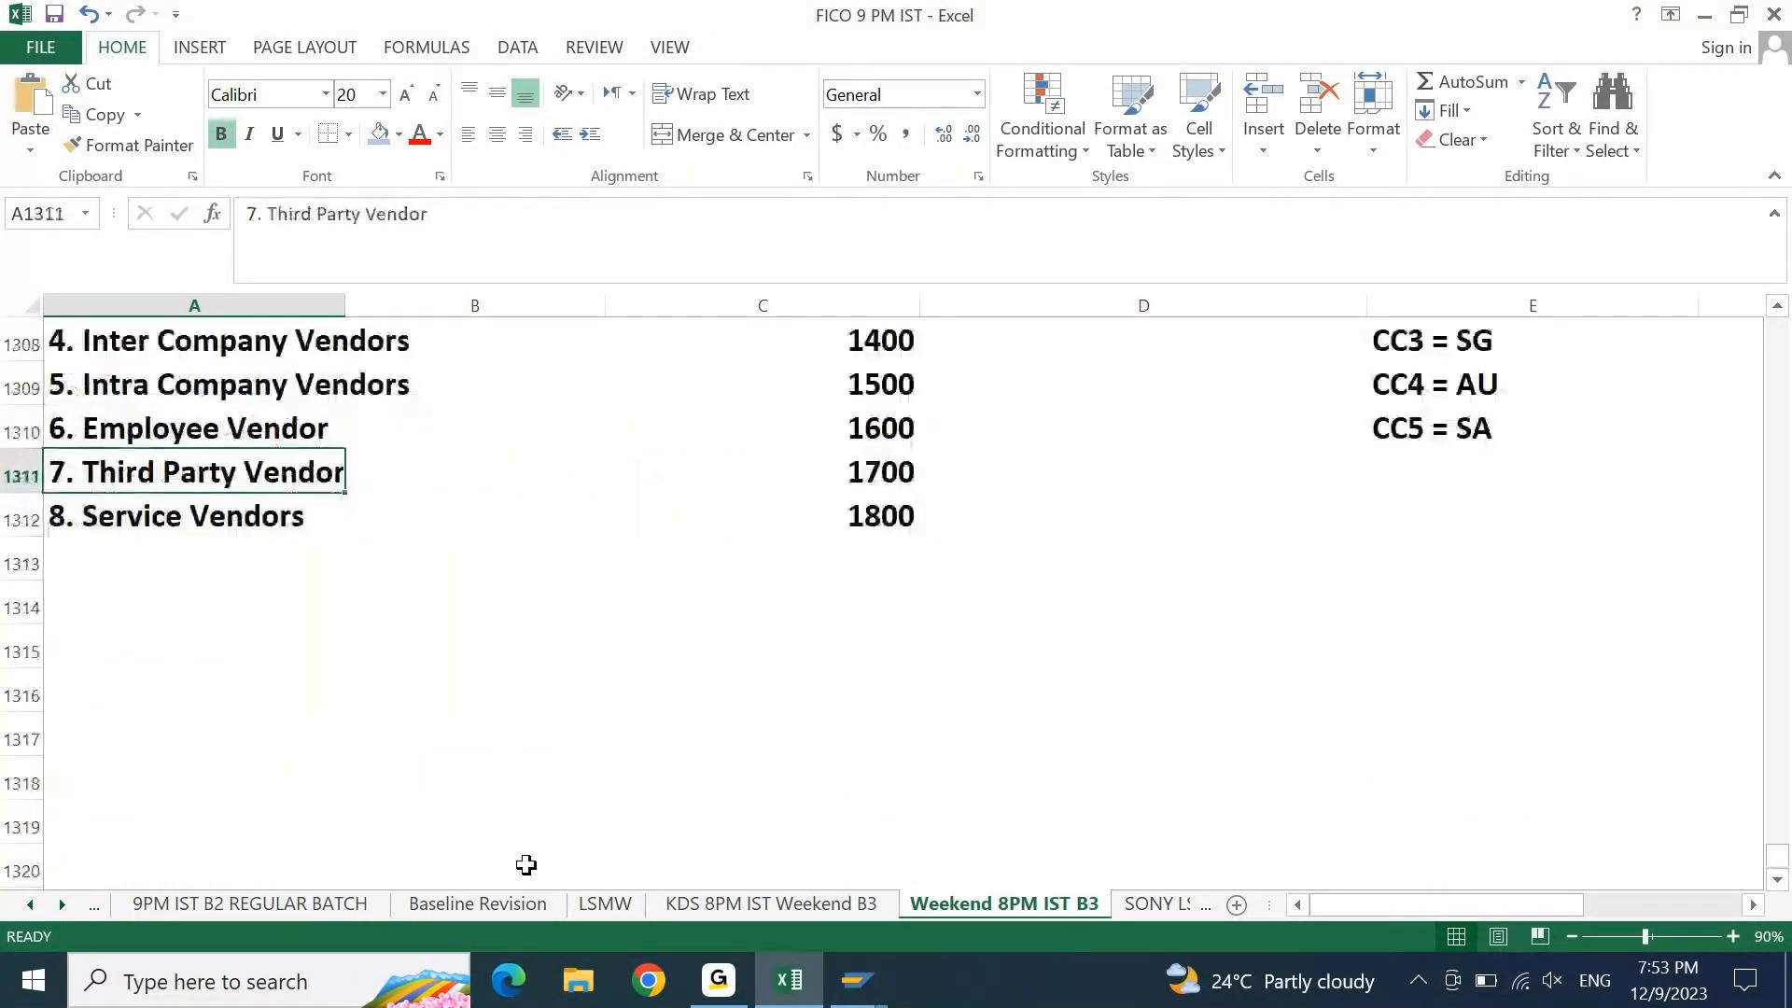
key("ctrl+Up")
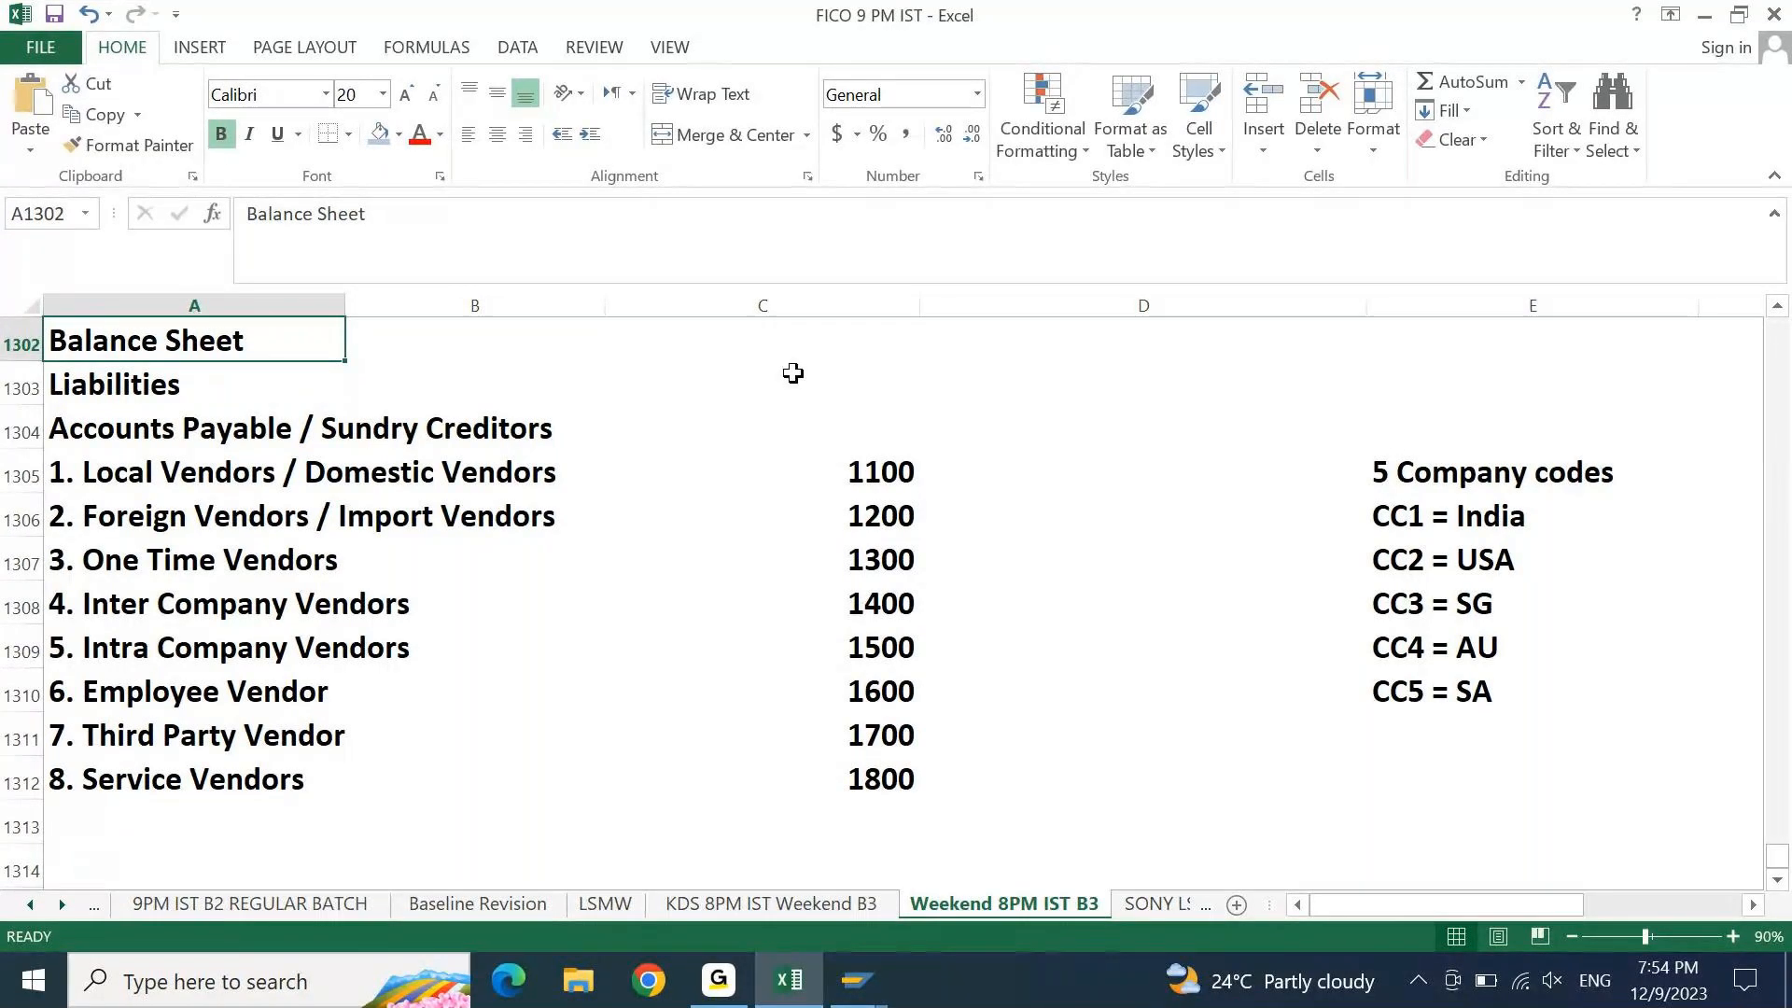
left_click(382, 503)
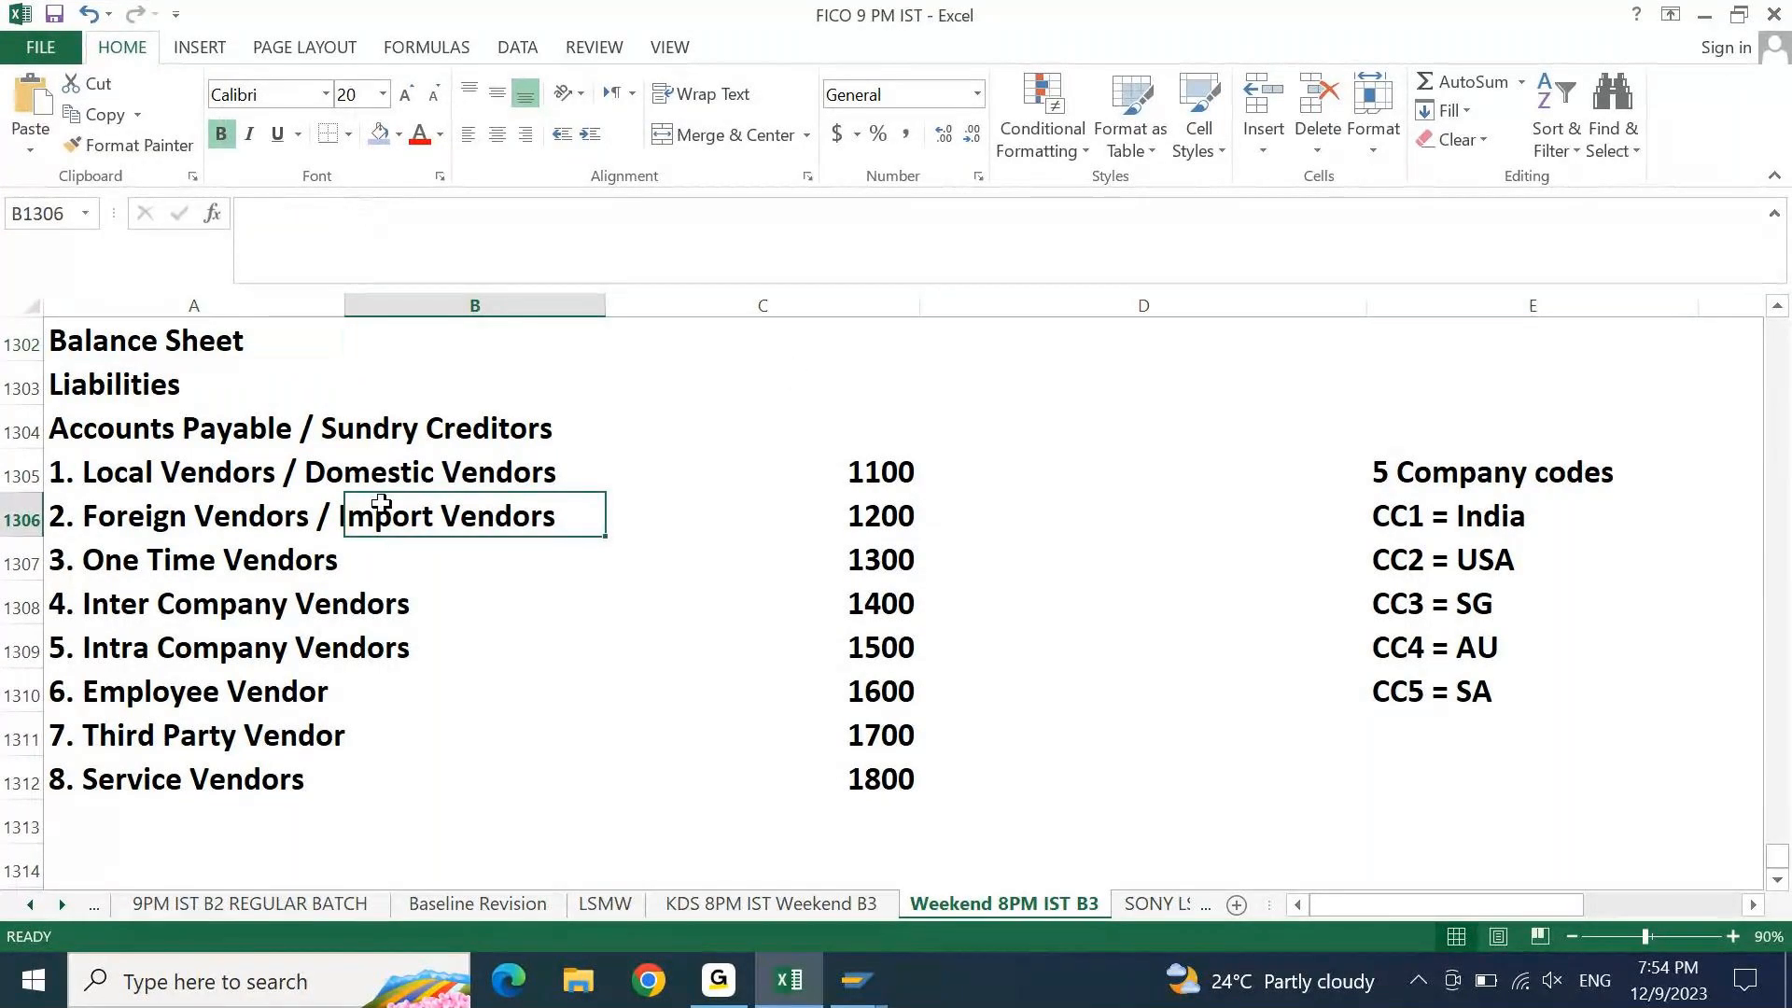
key("Right")
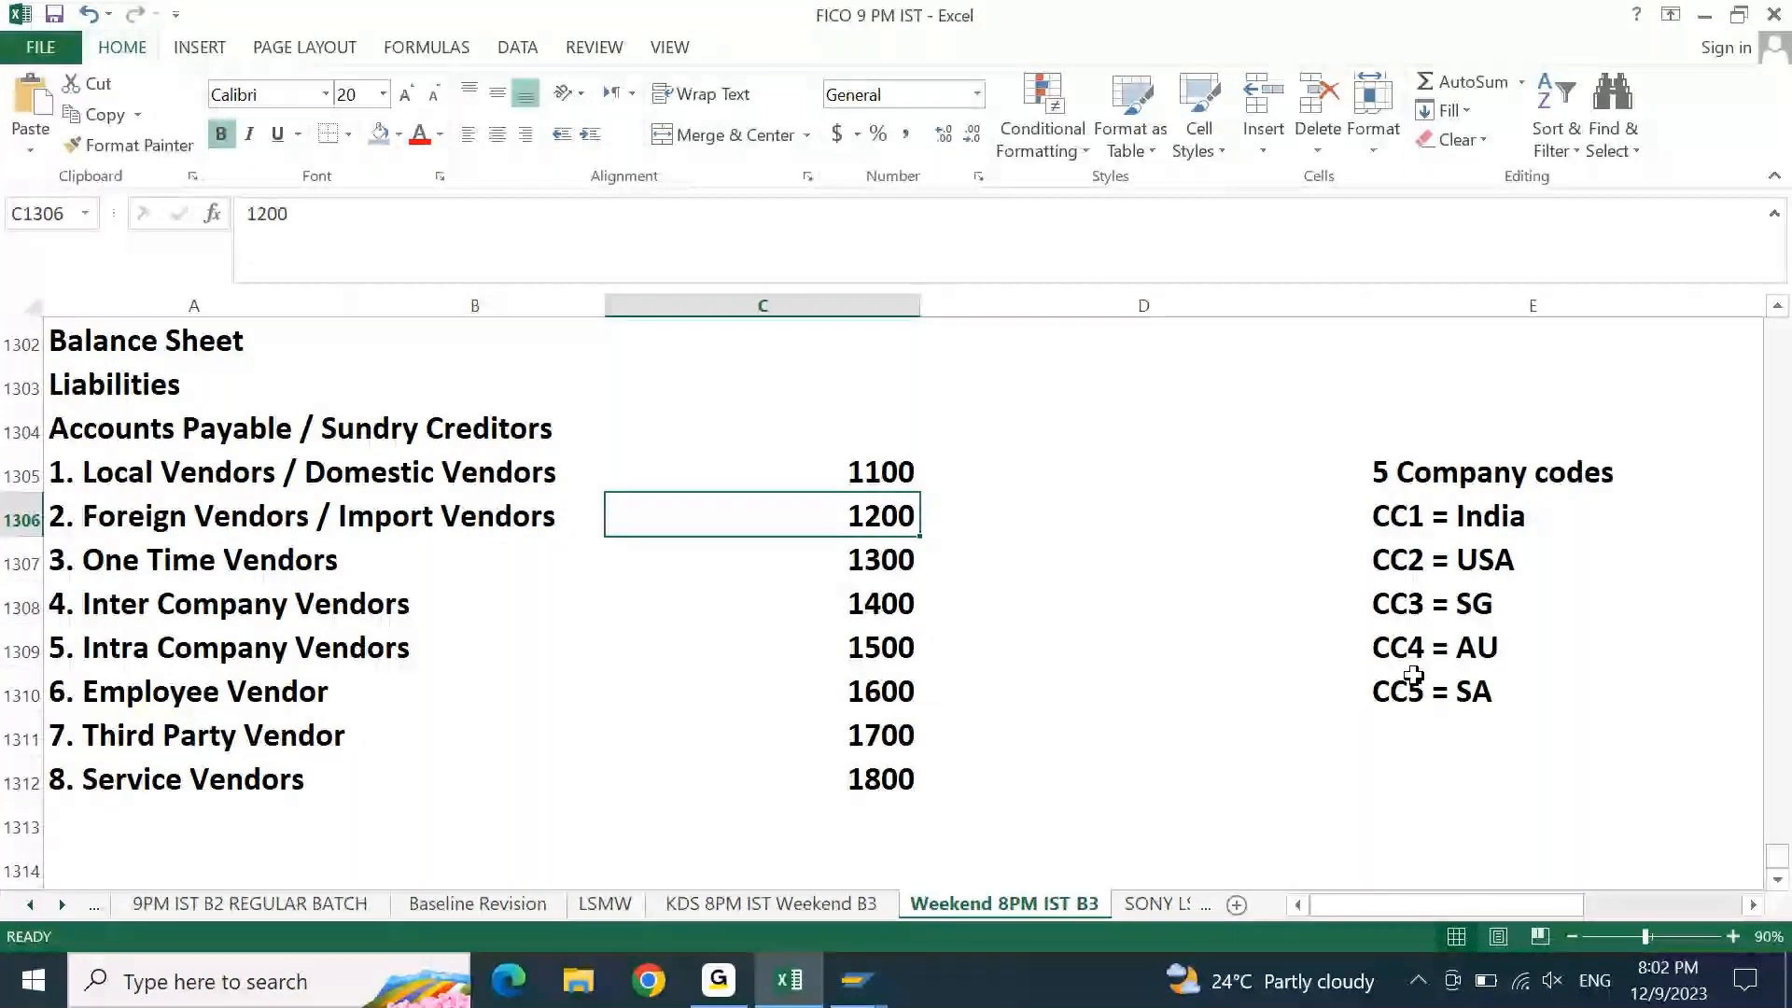
key("Right")
key("Right")
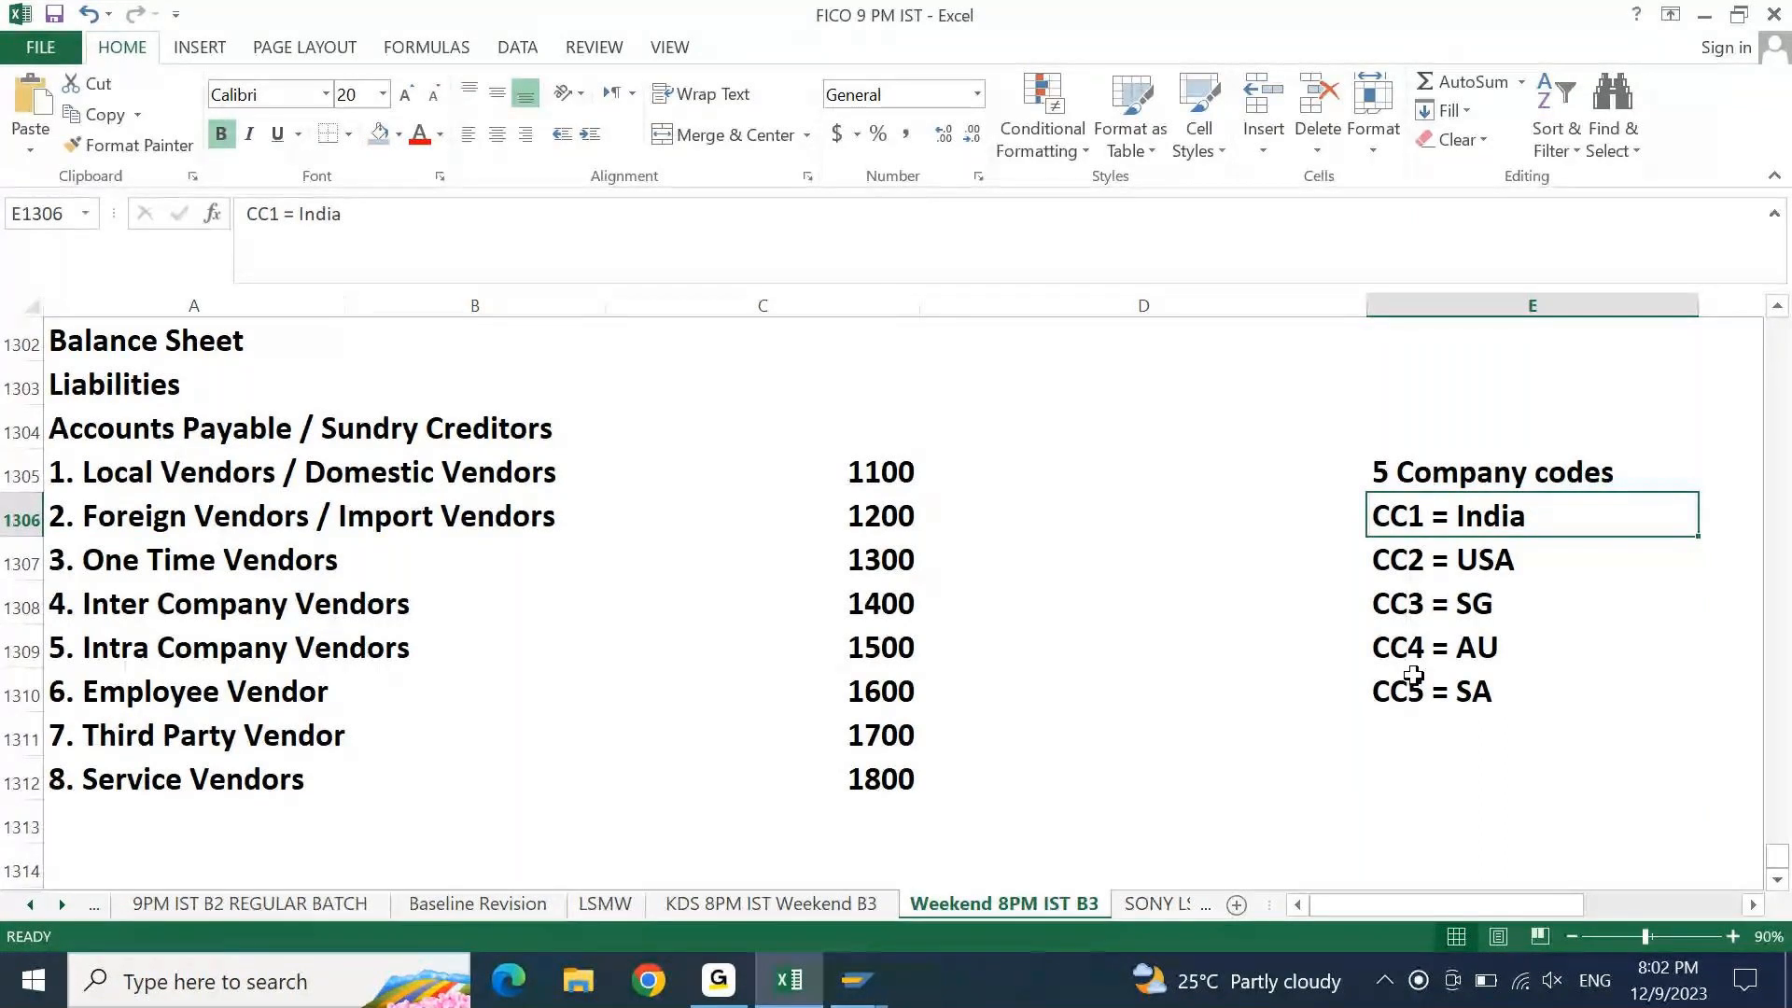
key("Home")
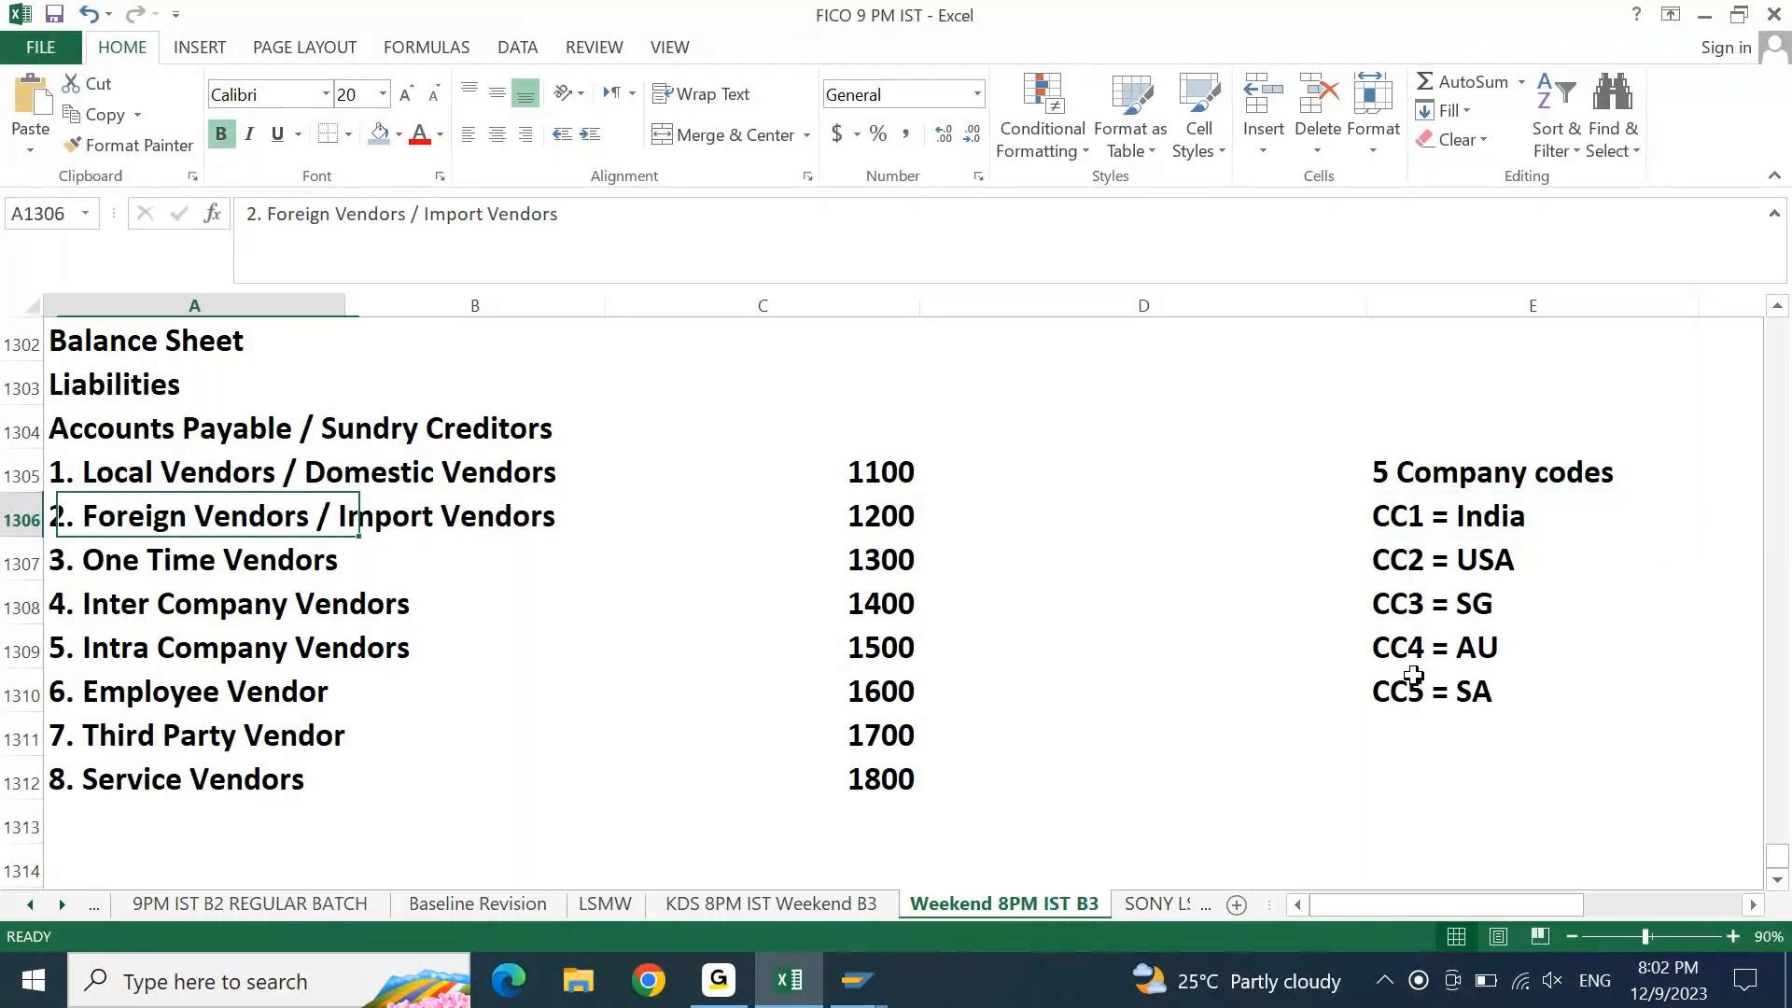
Delete the whole company code list, heading included, from E1305:E1310
left_click_drag(1413, 472, 1413, 675)
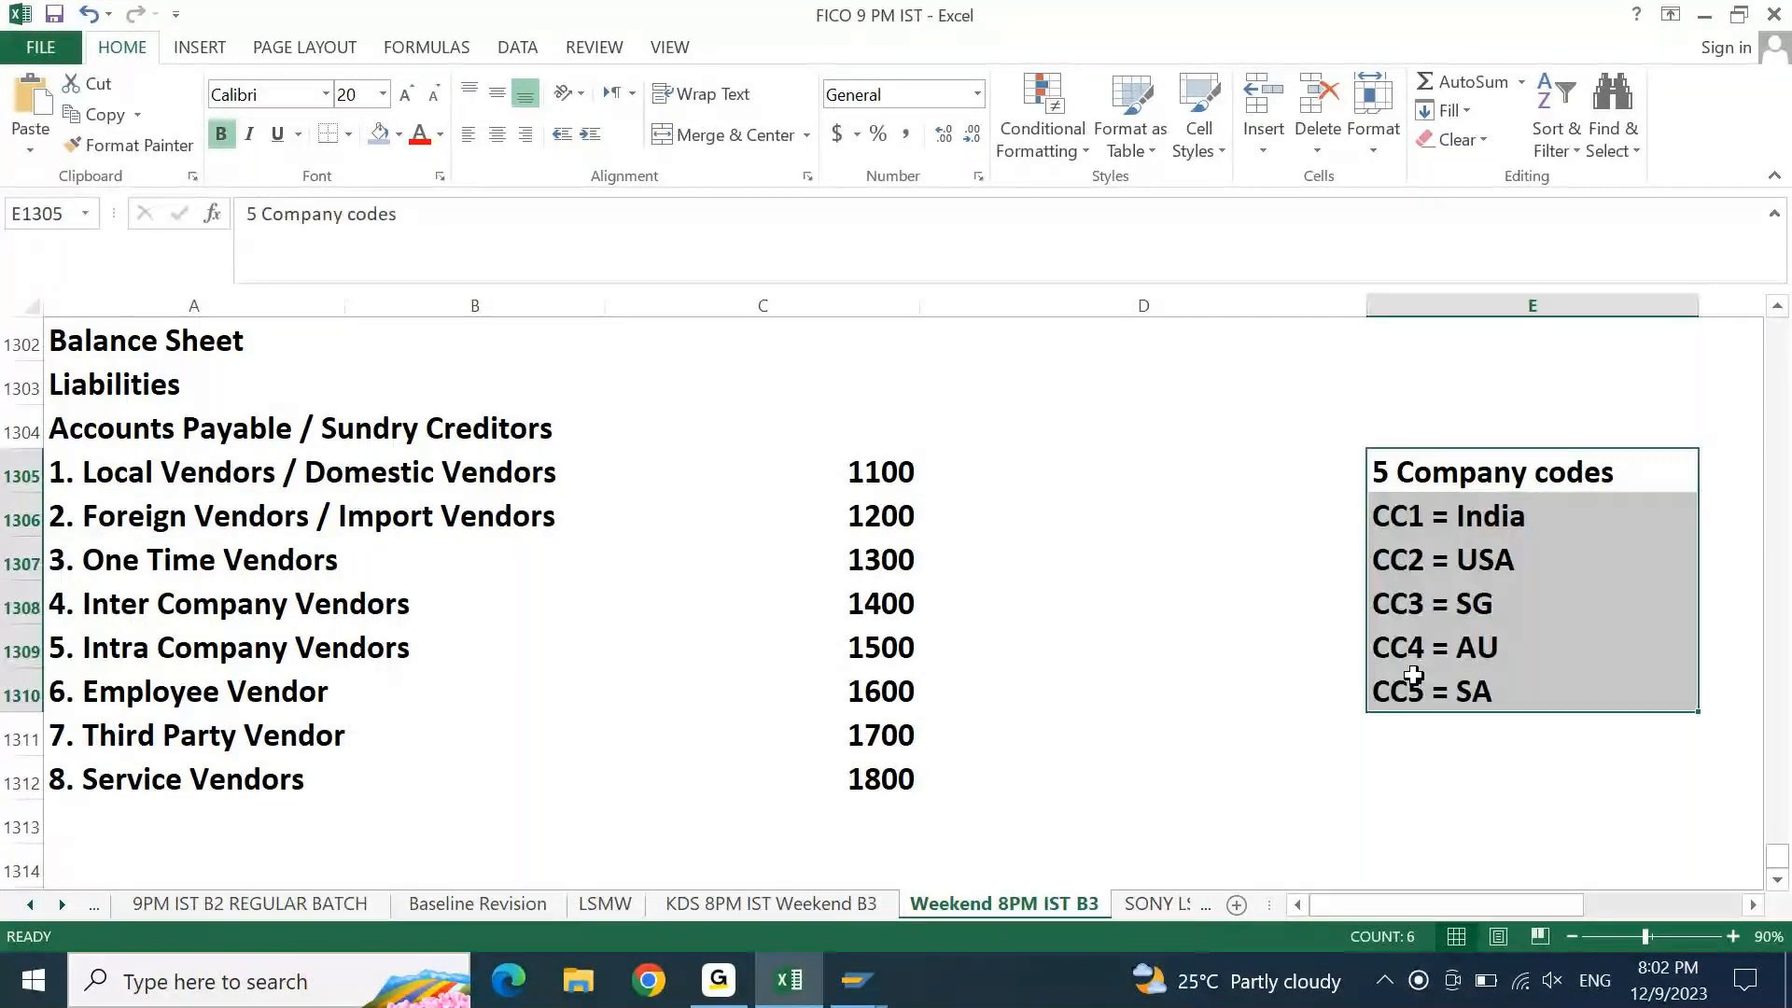
key("Delete")
key("ctrl+Left")
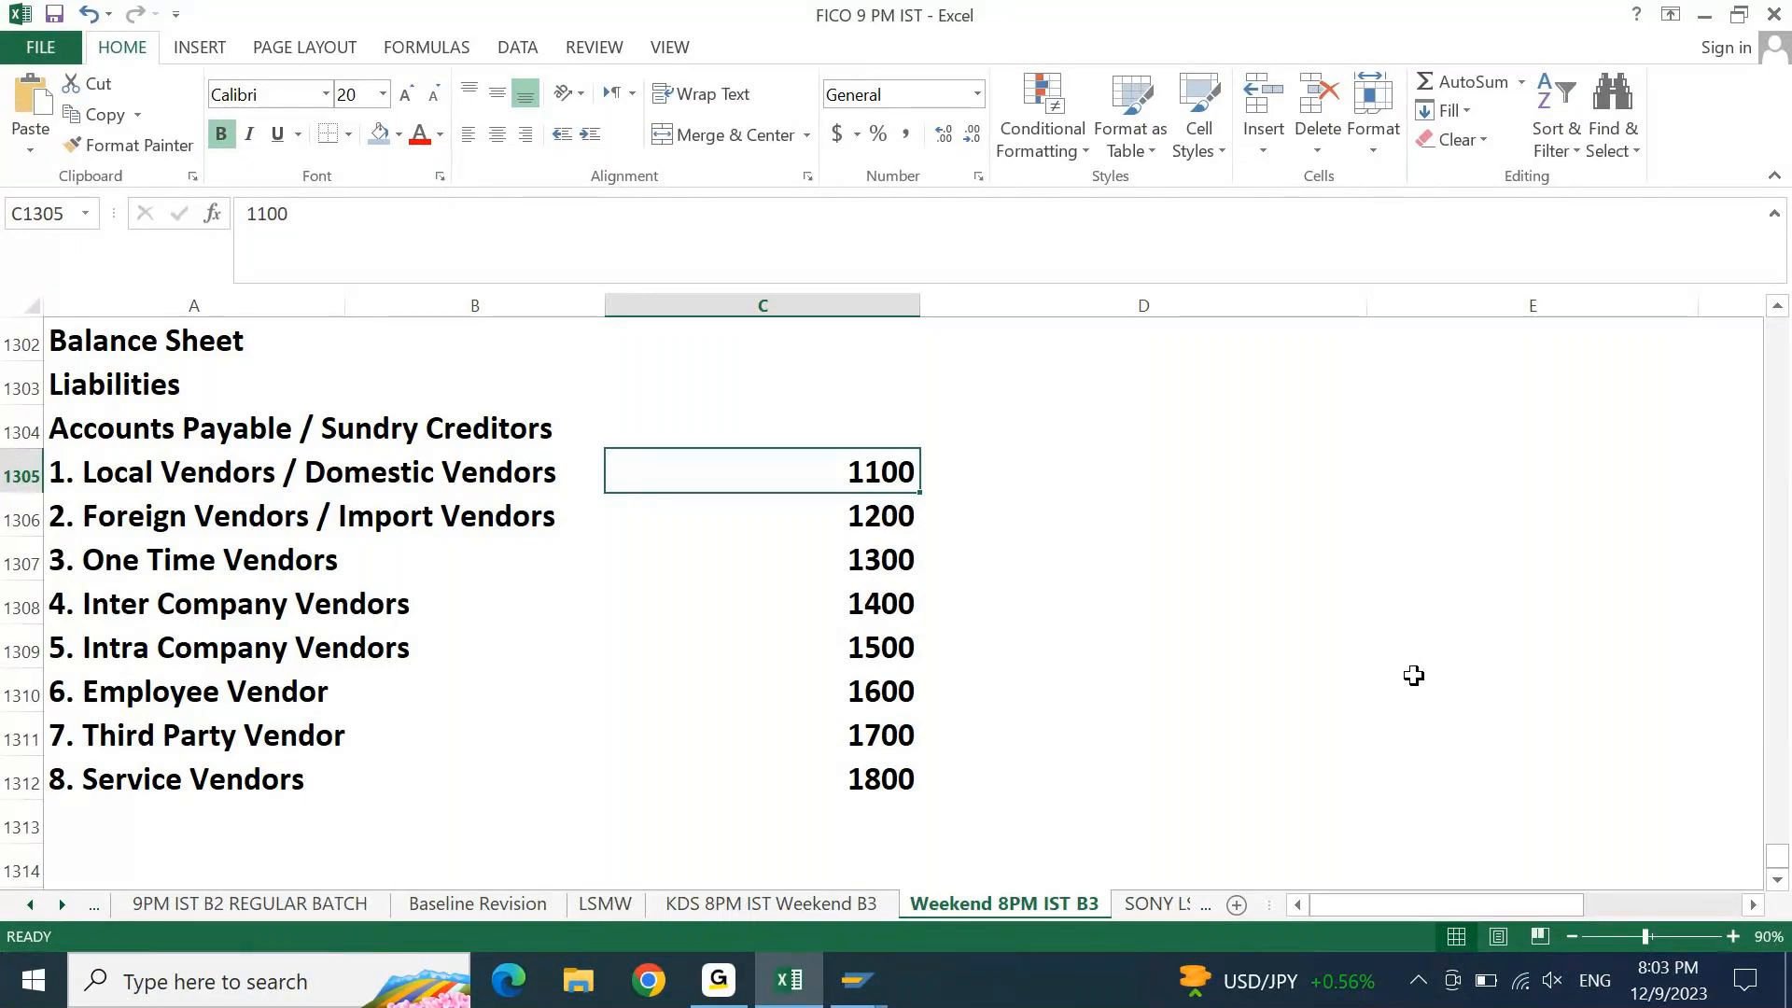
Replace the column C codes for Local Vendors and Foreign Vendors with 1000 and 2000
type("1000")
key("Tab")
key("shift+Tab")
key("Down")
type("2")
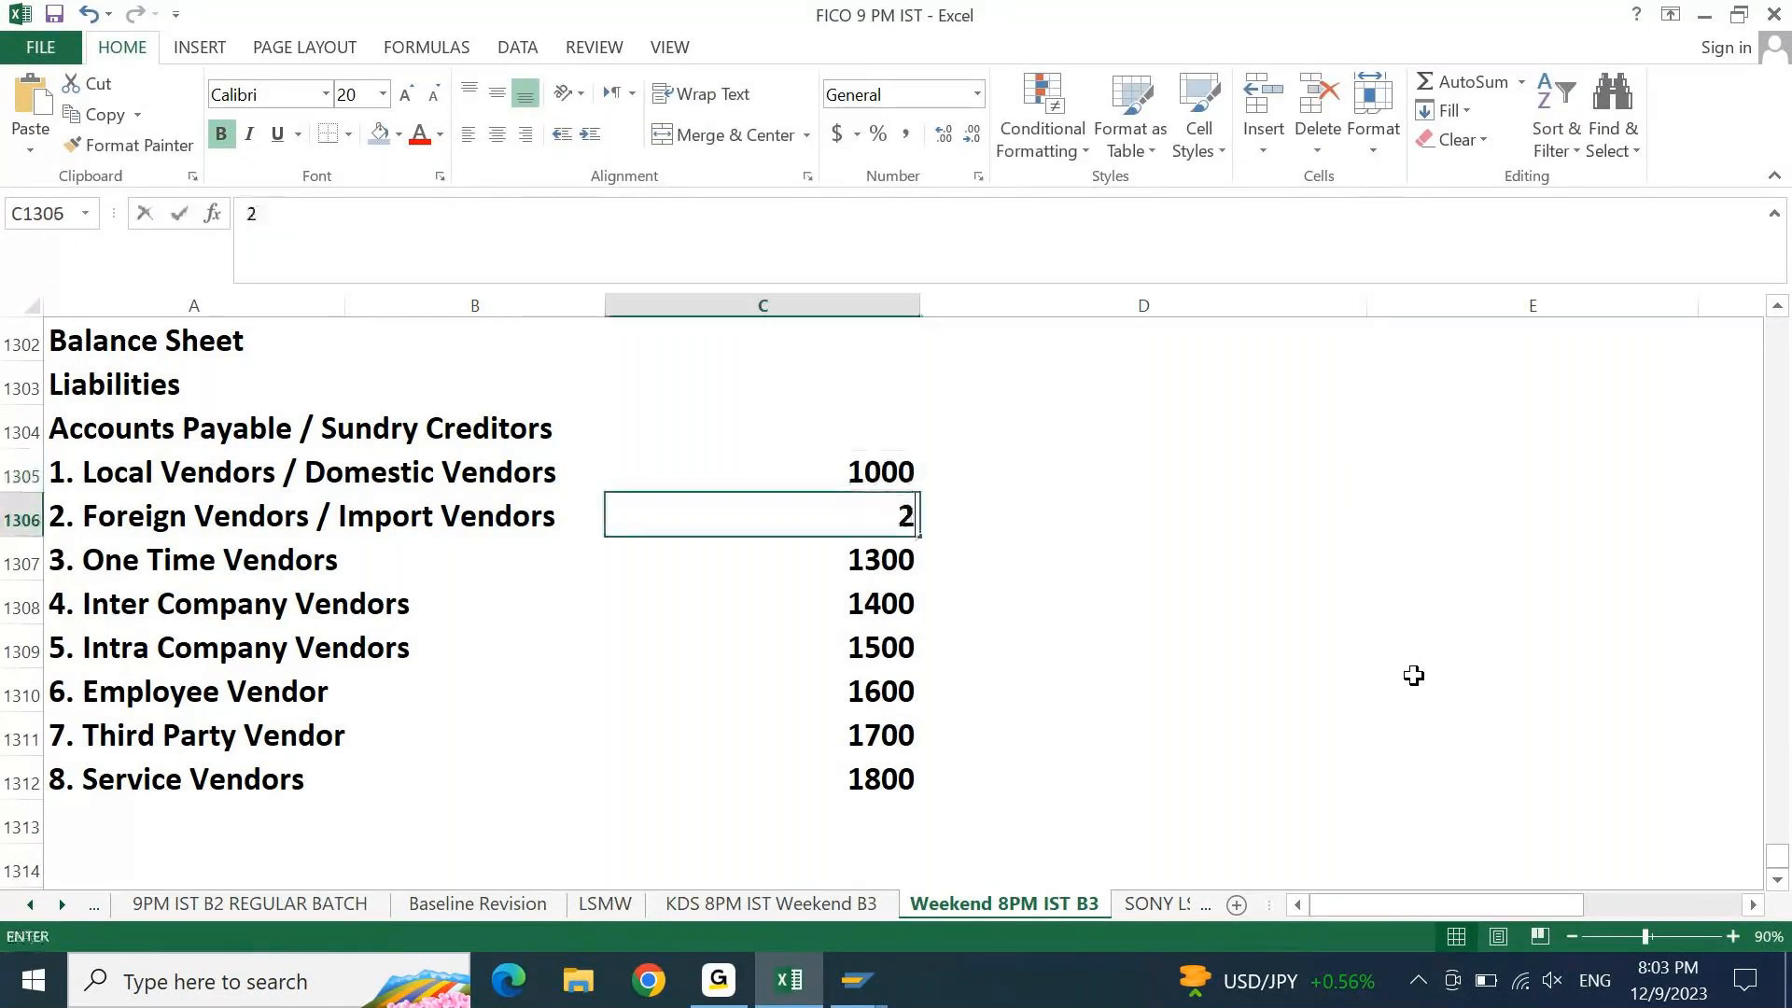
type("000")
key("Tab")
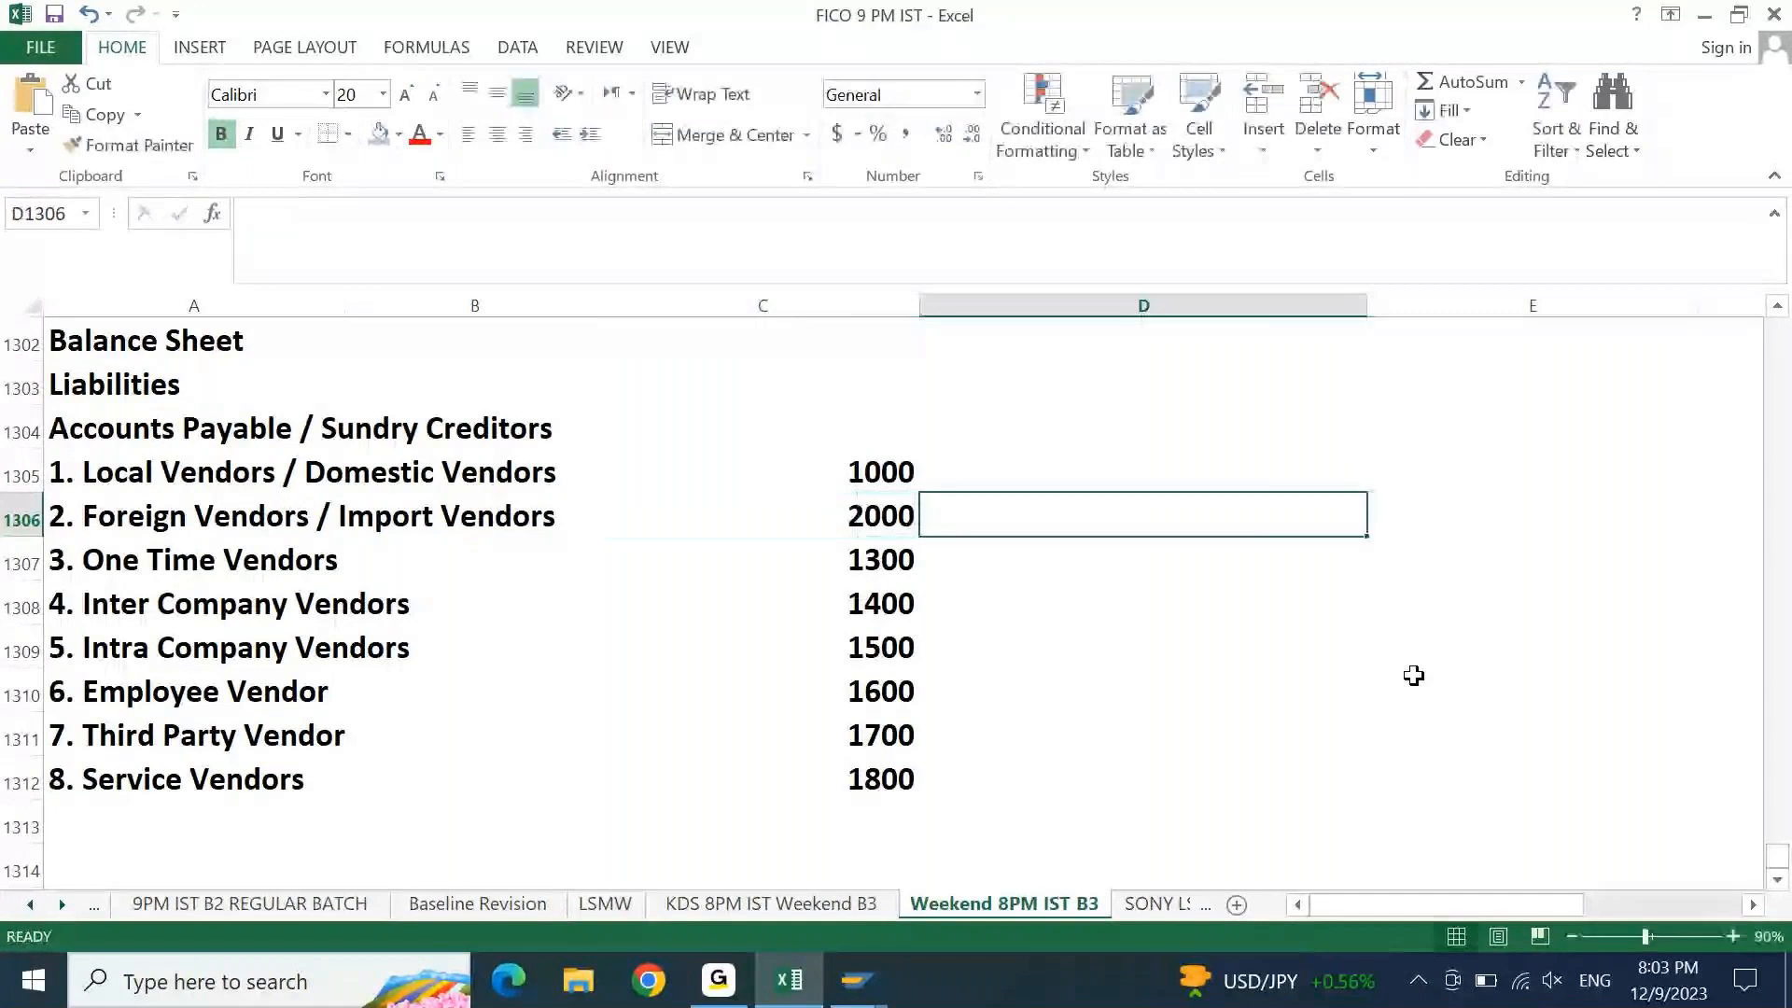
Extend the 1000 and 2000 codes as a series down column C, giving the remaining vendor types 3000 to 8000
key("shift+Tab")
left_click_drag(896, 471, 920, 532)
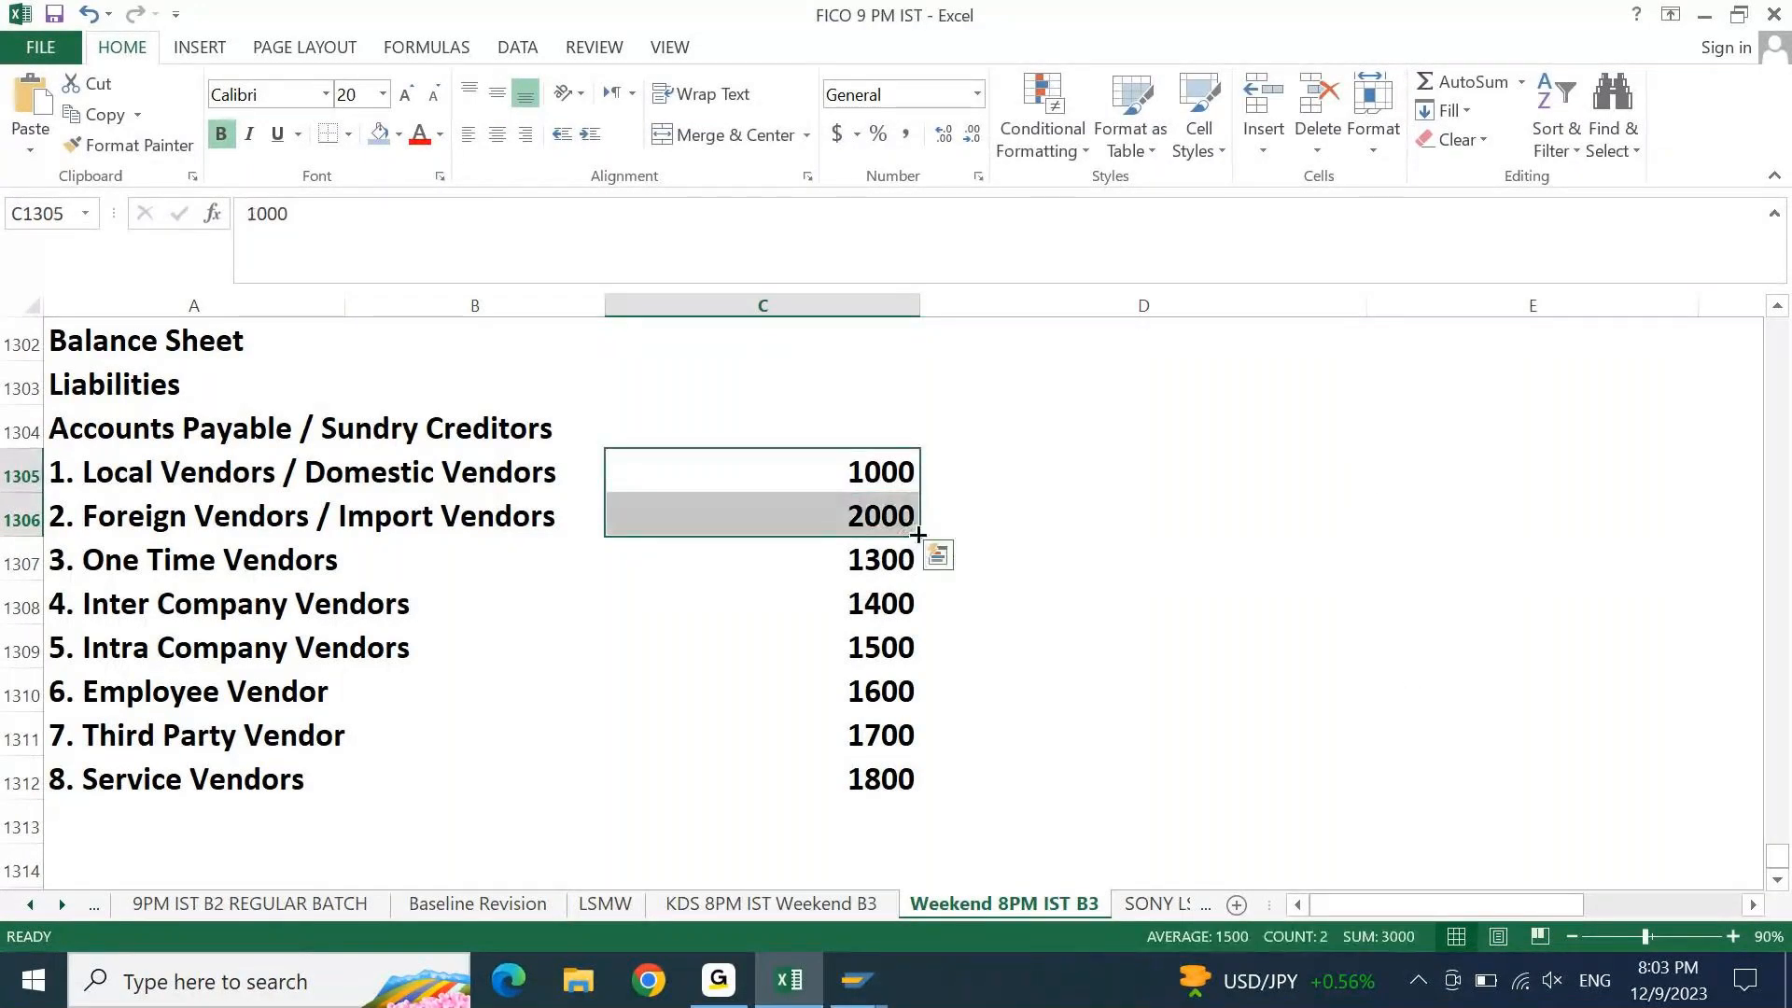
double_click(921, 537)
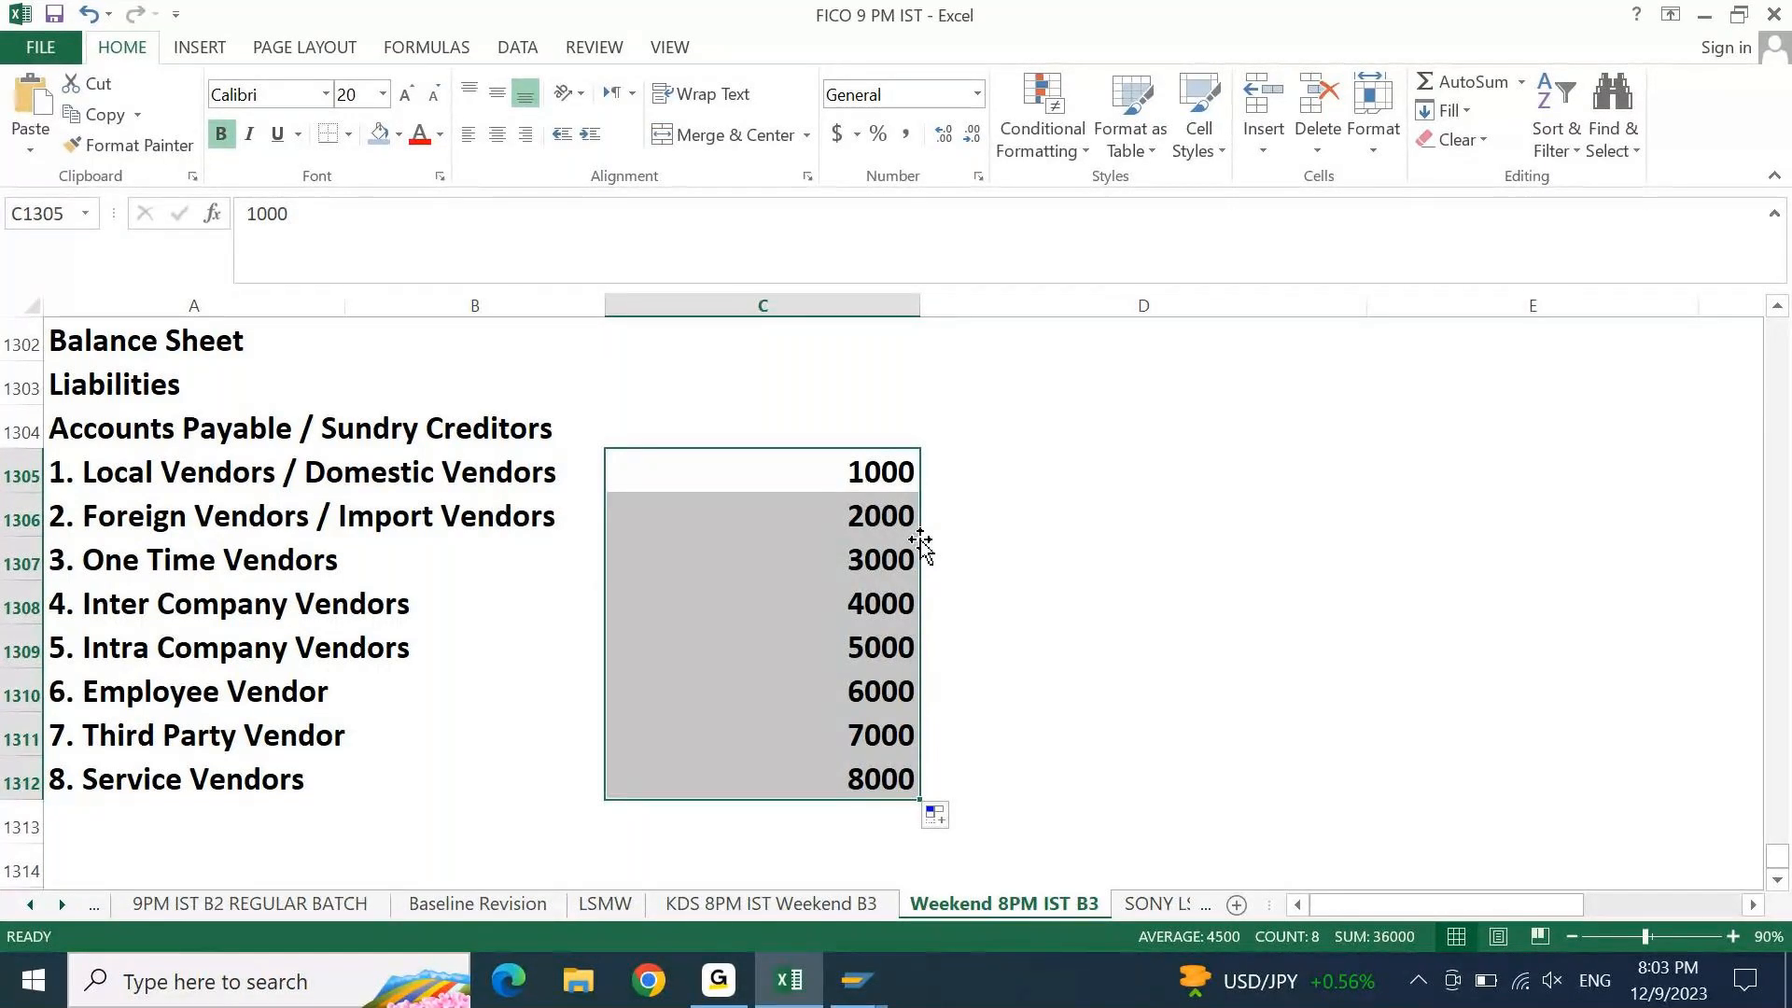
key("Left")
key("Left")
key("Right")
key("Right")
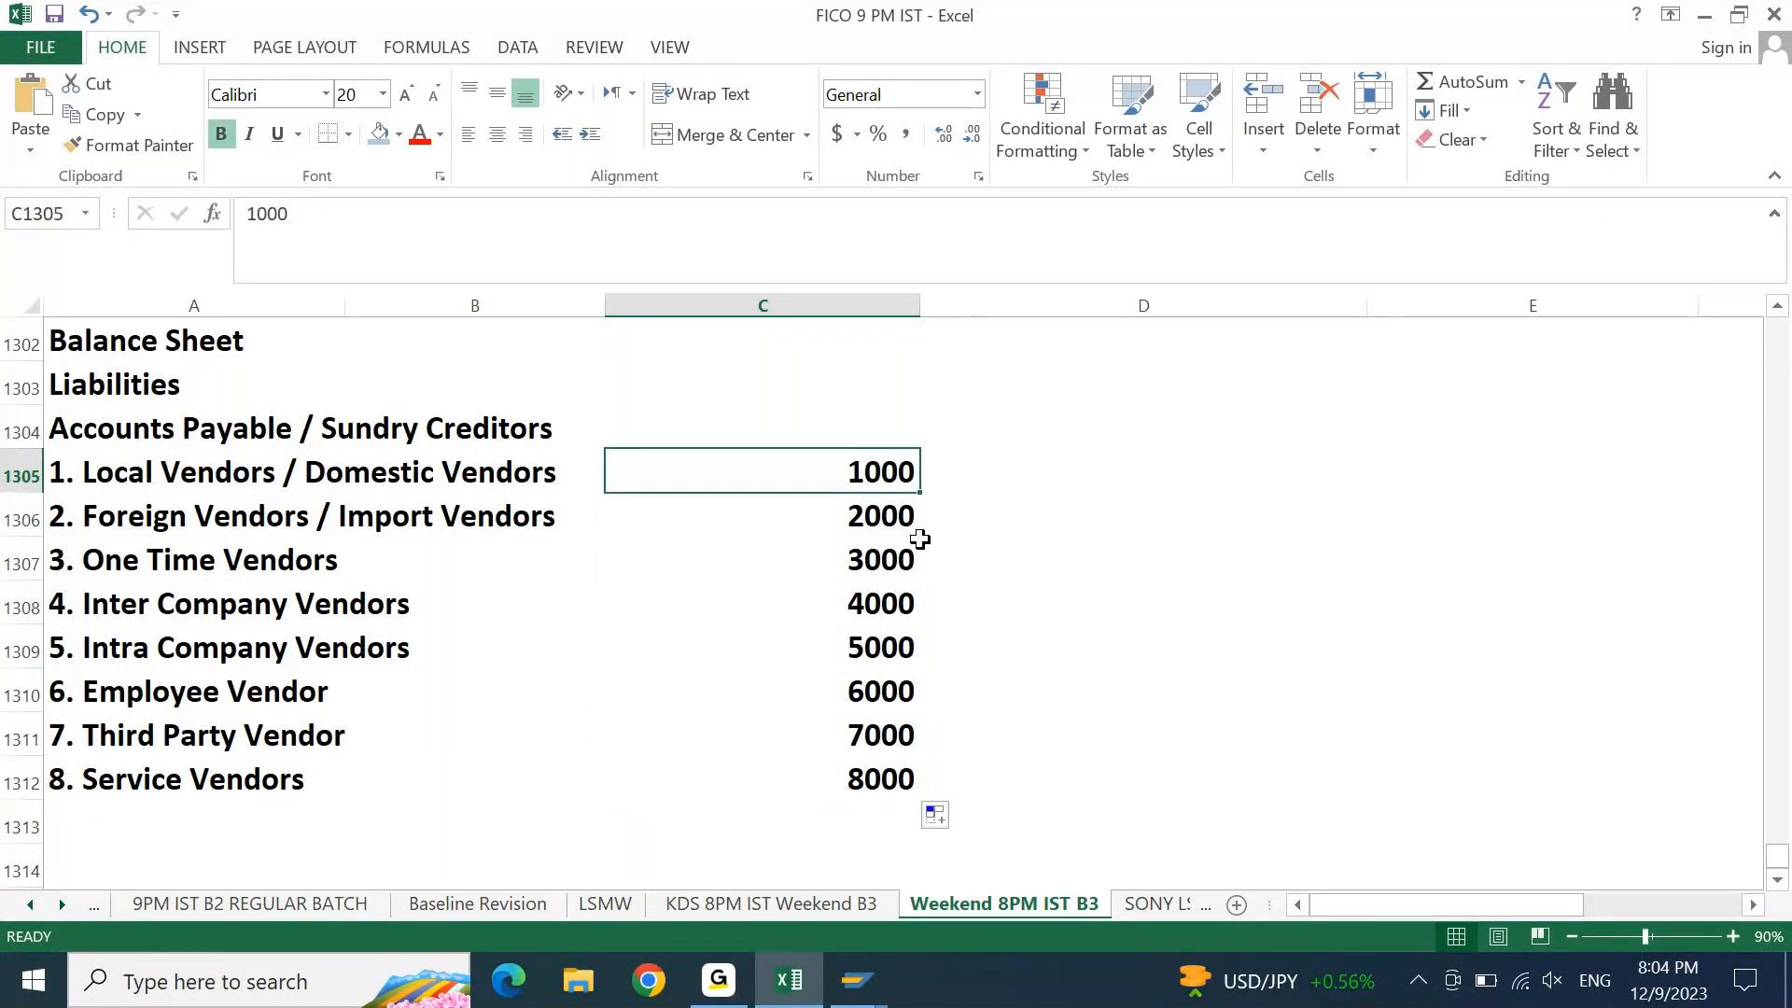
Review the Accounts Payable configuration steps for account groups and number ranges, continuing down through the vendor list
key("Page_Up")
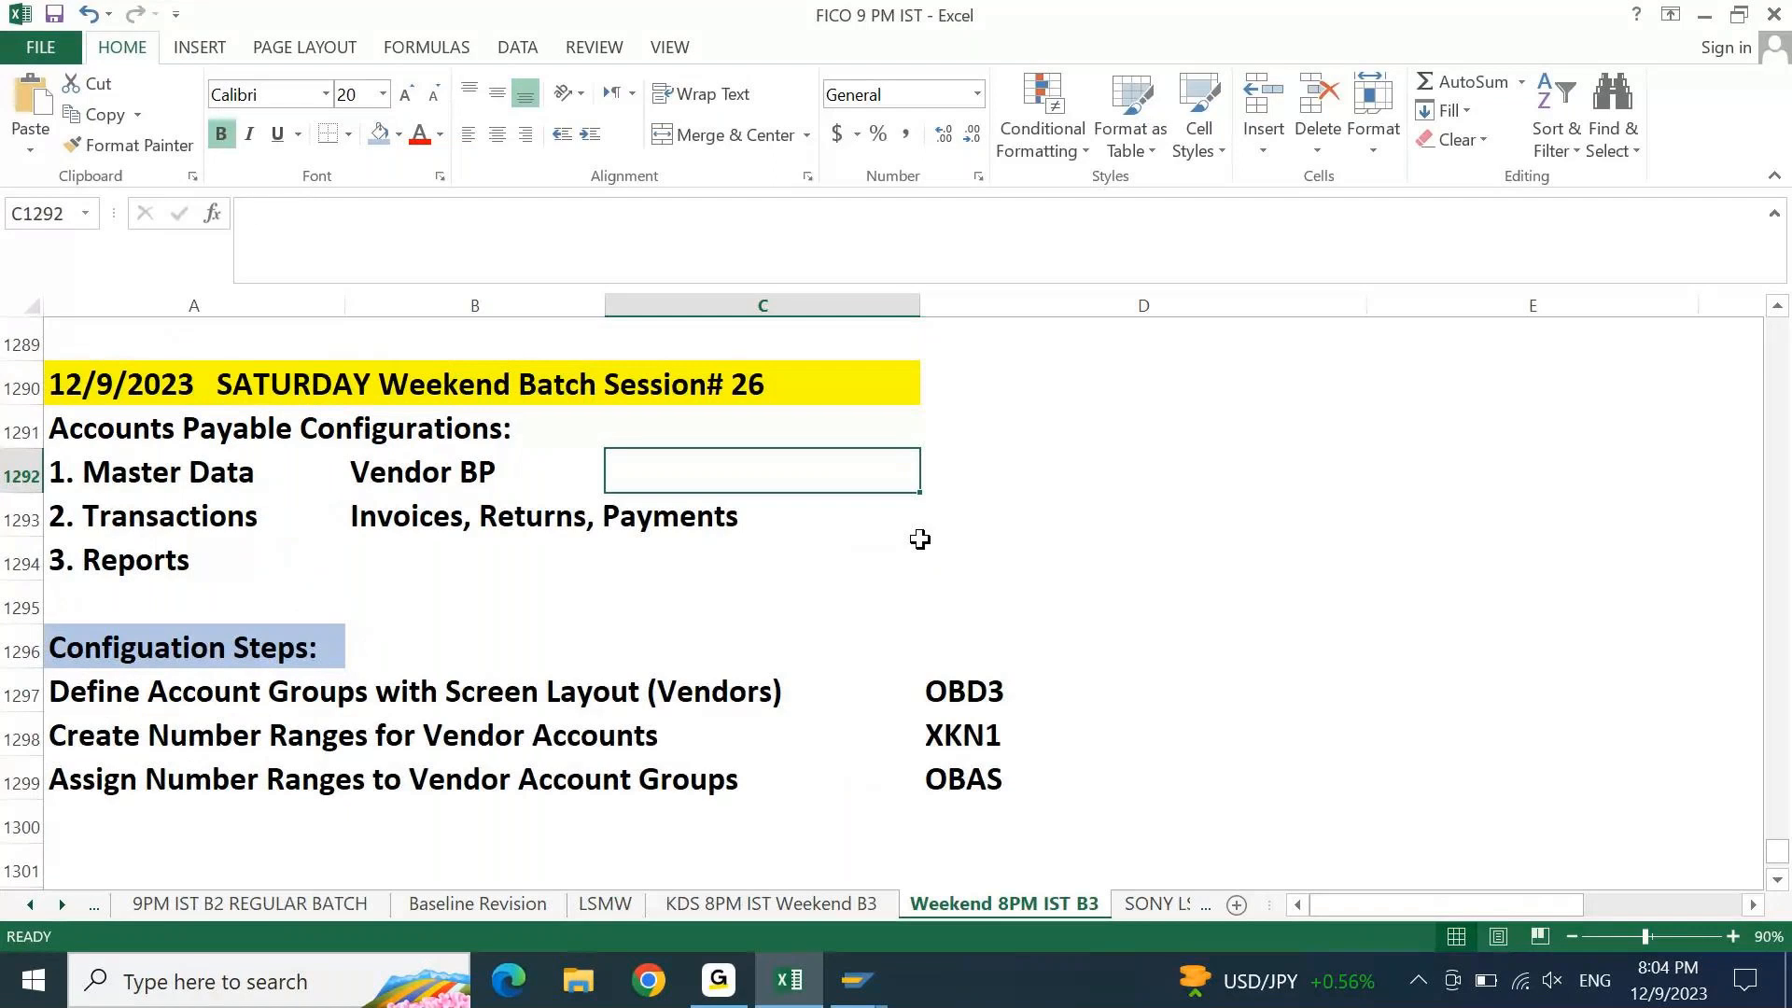
key("Left")
key("Left")
key("Down")
key("Down")
key("Down")
key("Down")
key("Down")
key("Down")
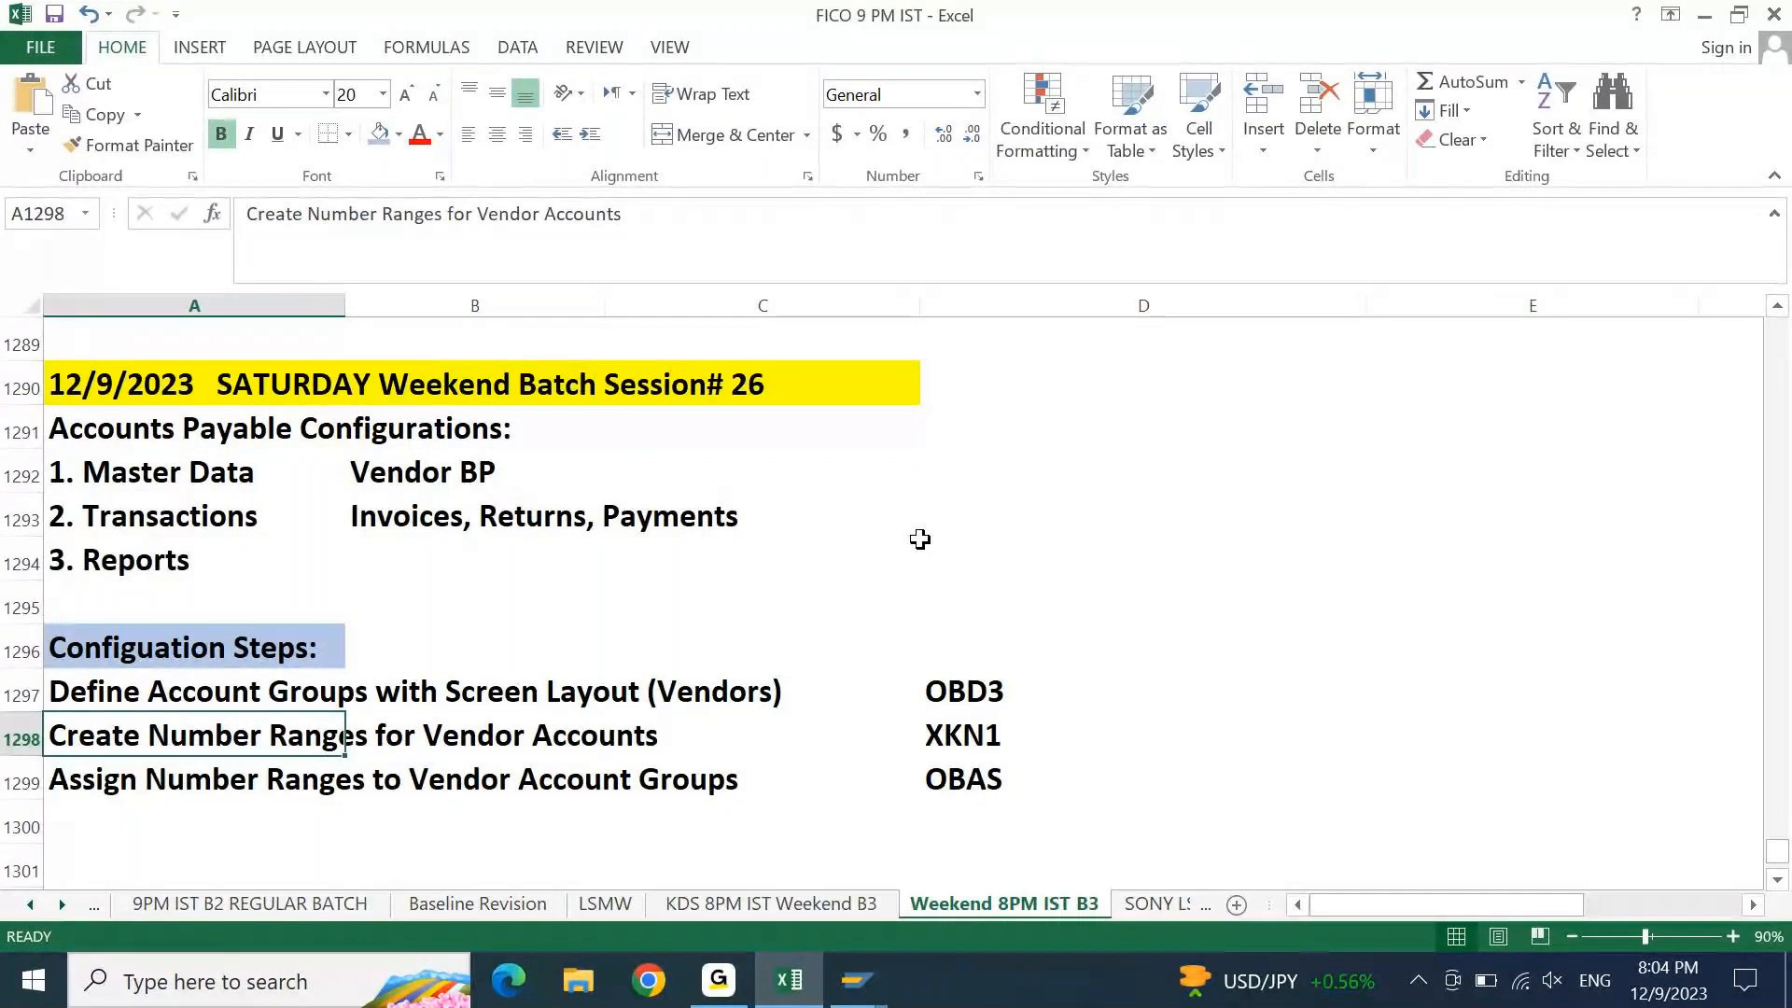
key("Down")
key("Down")
key("Down")
key("Down")
key("Down")
key("Down")
key("Down")
key("Down")
key("Down")
key("Down")
key("Down")
key("Down")
key("Down")
Enter the heading "Account Group" in C1304 above the vendor codes
key("Right")
key("Right")
key("Up")
key("Up")
key("Up")
key("Up")
key("Up")
key("Up")
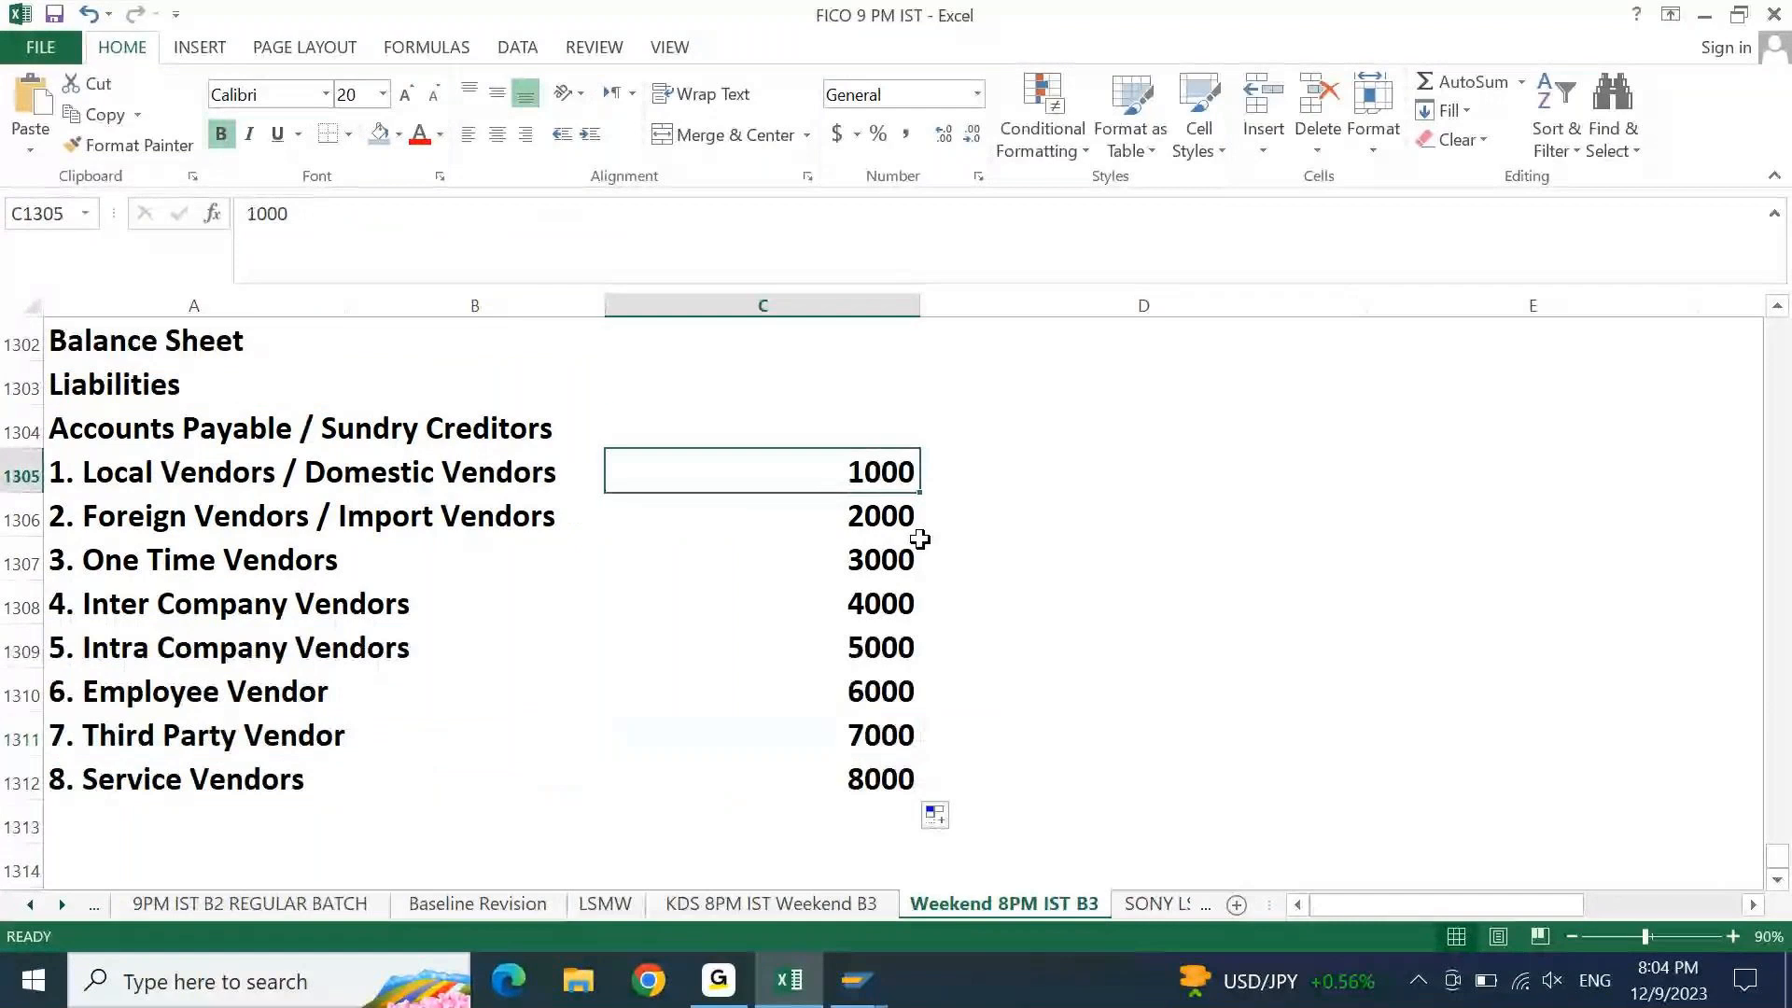
key("Up")
type("A")
type("C G")
key("BackSpace")
key("BackSpace")
key("BackSpace")
type("cco")
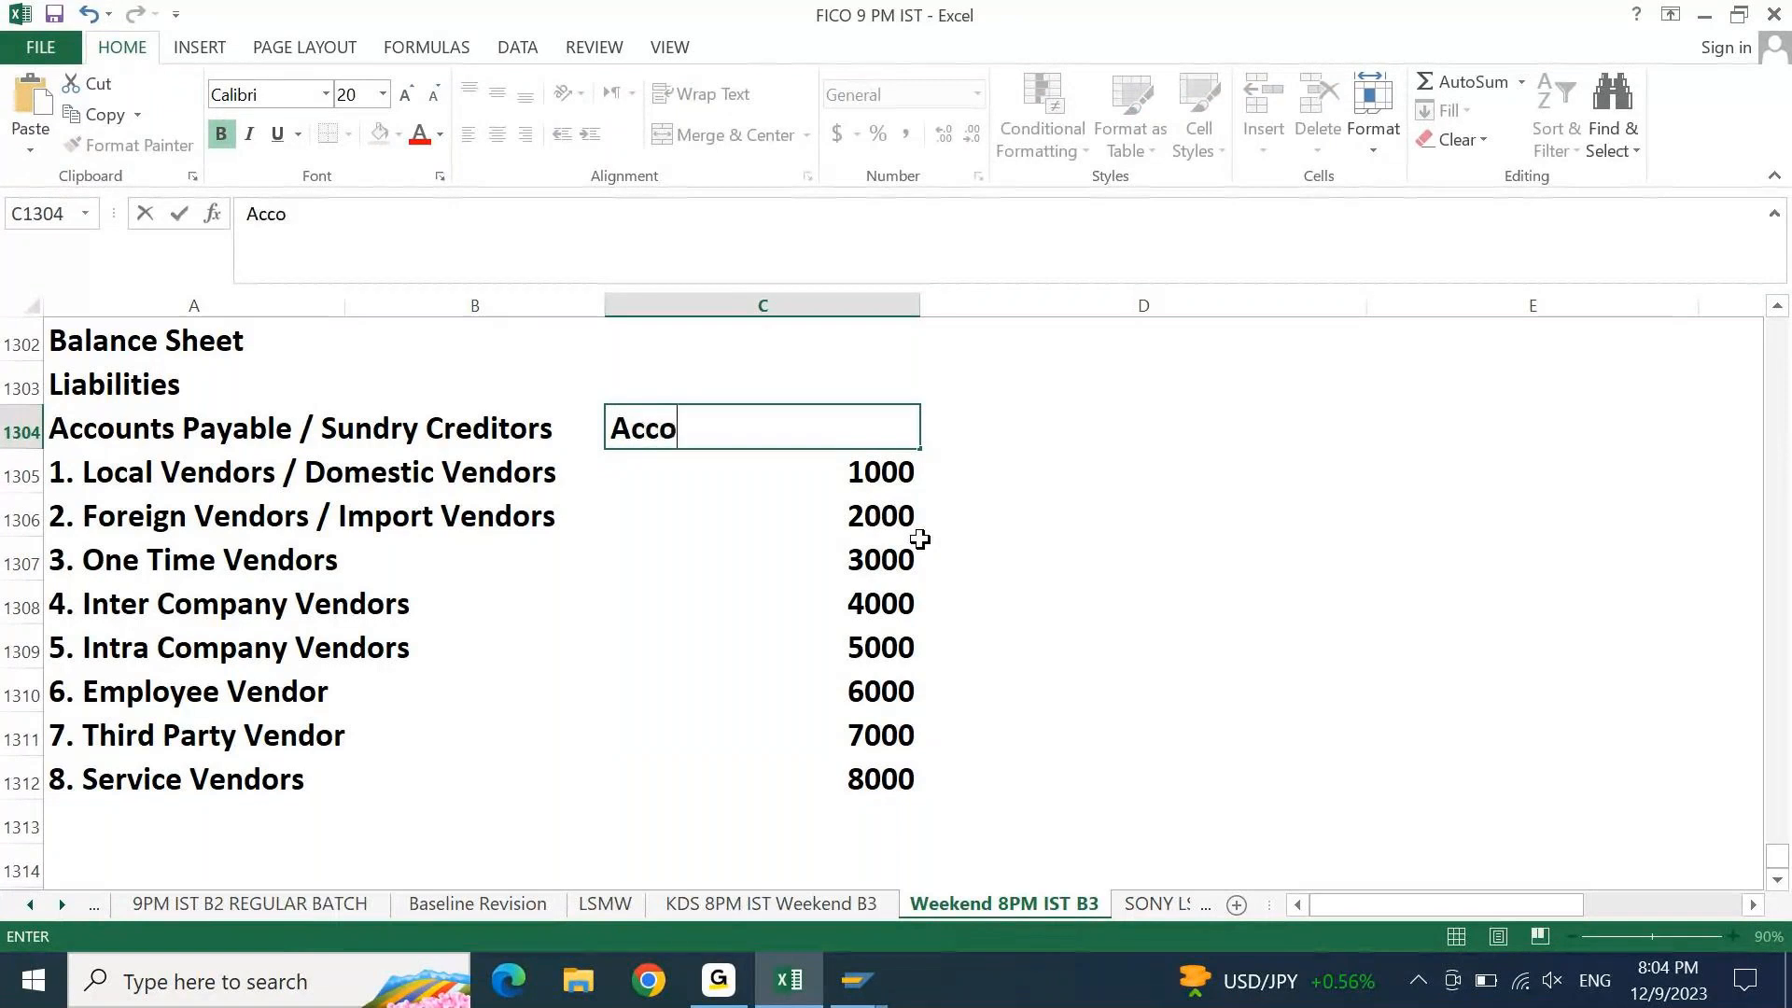
type("unt Group")
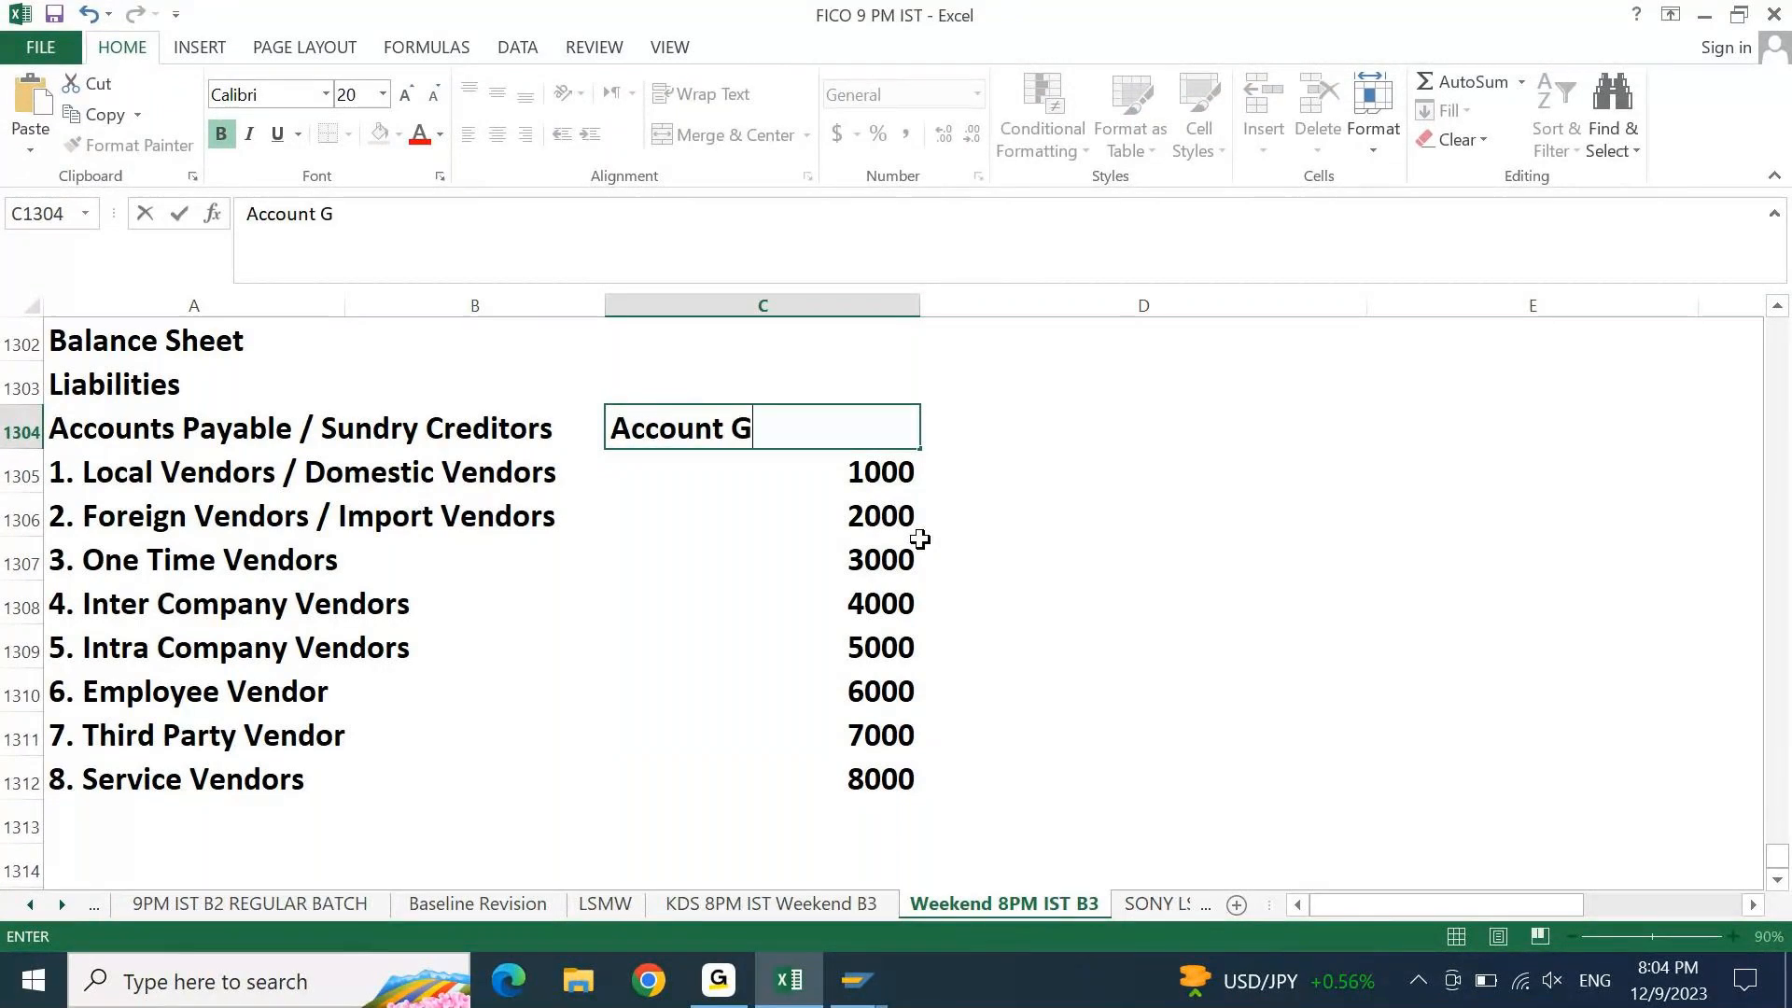
key("ctrl+Return")
Center the Account Group heading and its codes in C1304:C1312, and shade the heading cell light blue
key("ctrl+shift+Down")
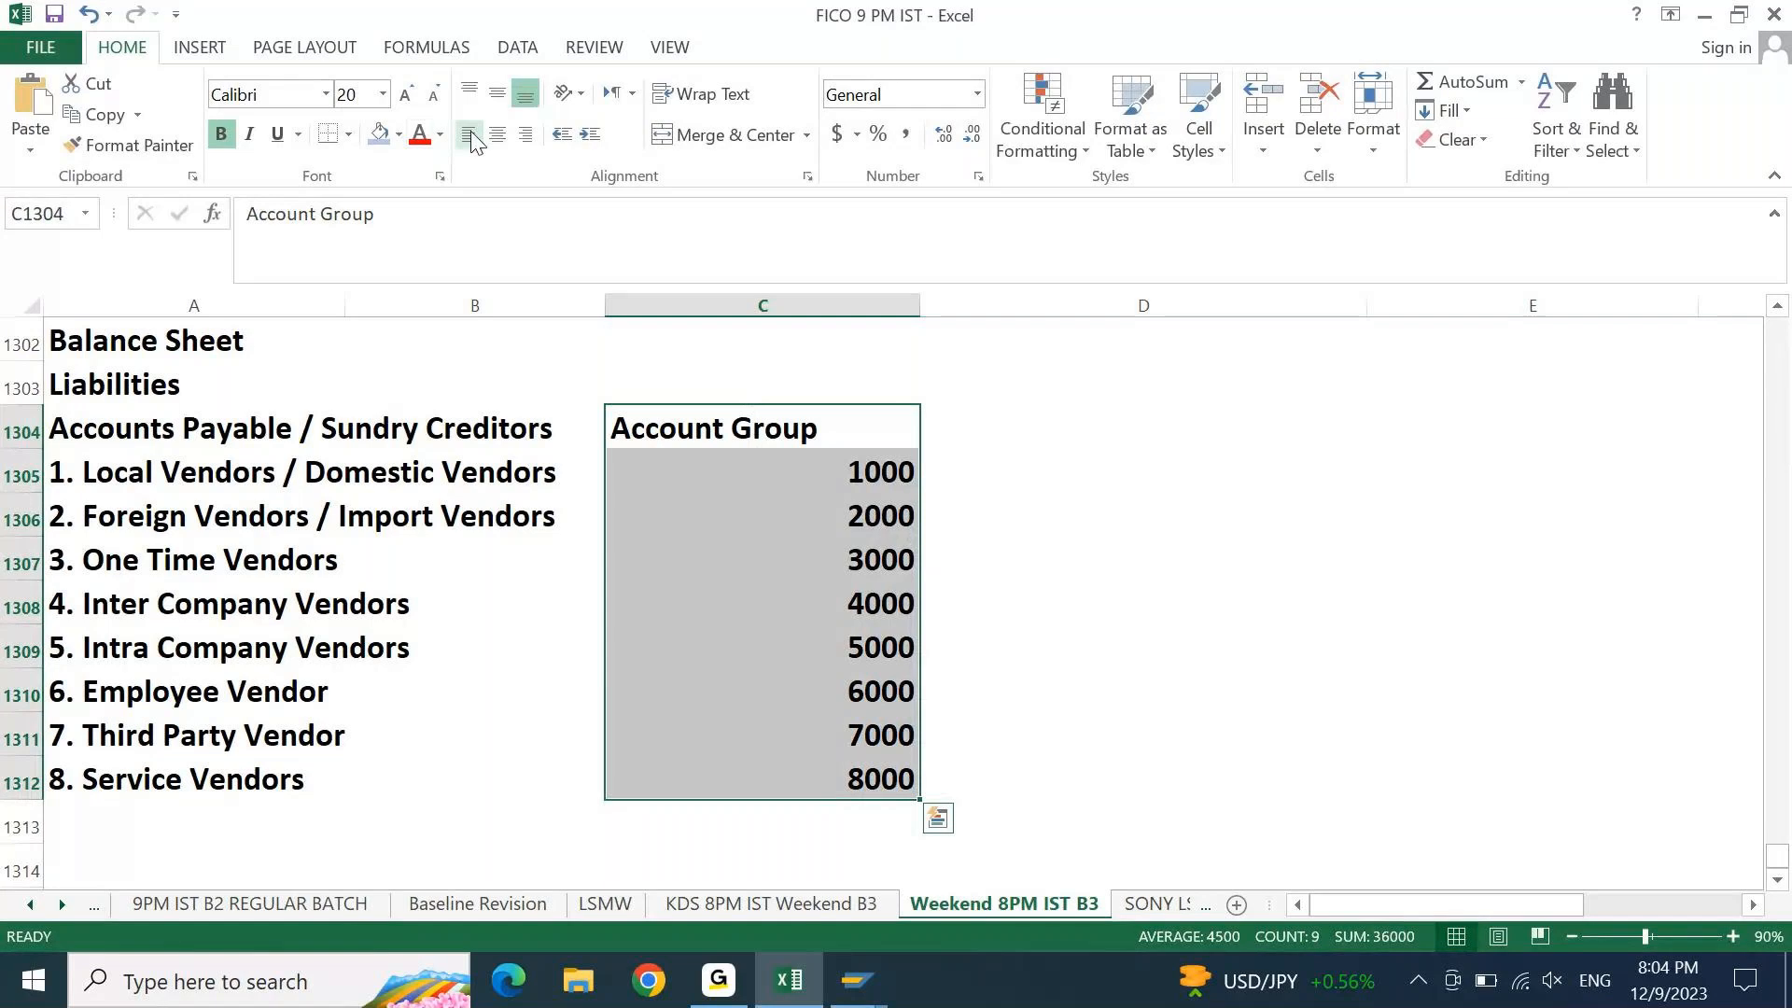
left_click(500, 142)
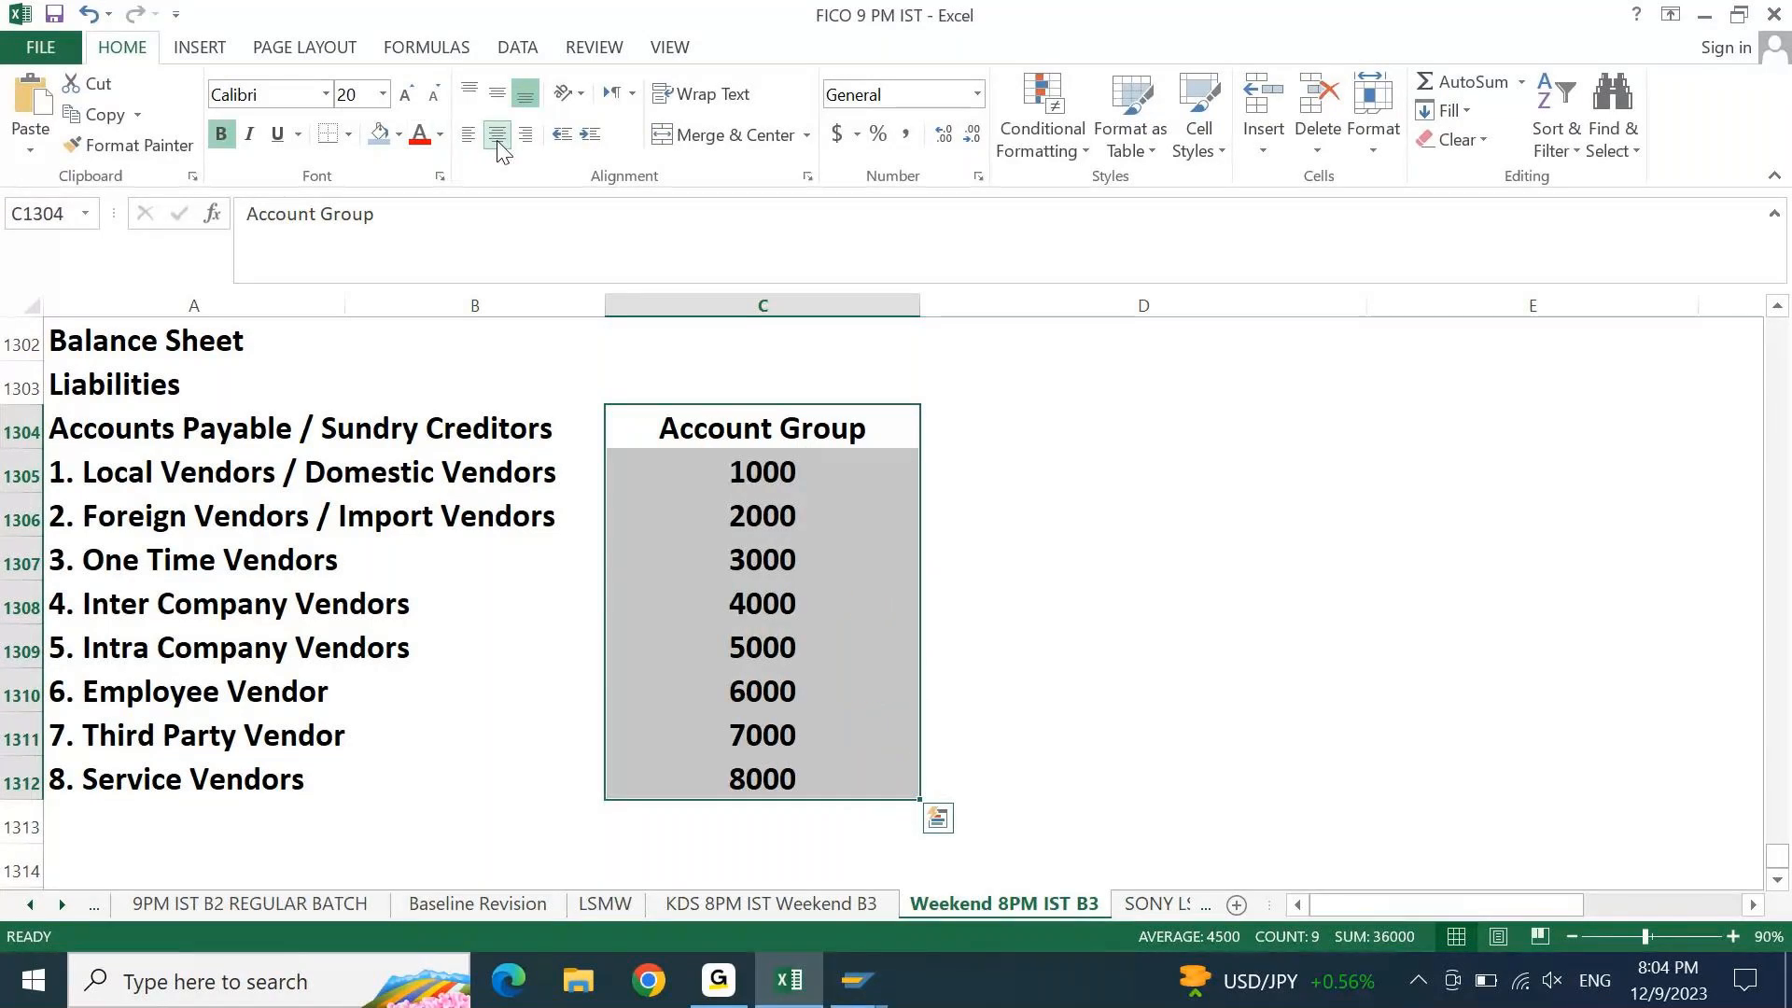
key("Up")
key("Down")
left_click(377, 140)
Add the heading "No. Range" in D1304 and shade it light green
key("Right")
type("No. Range")
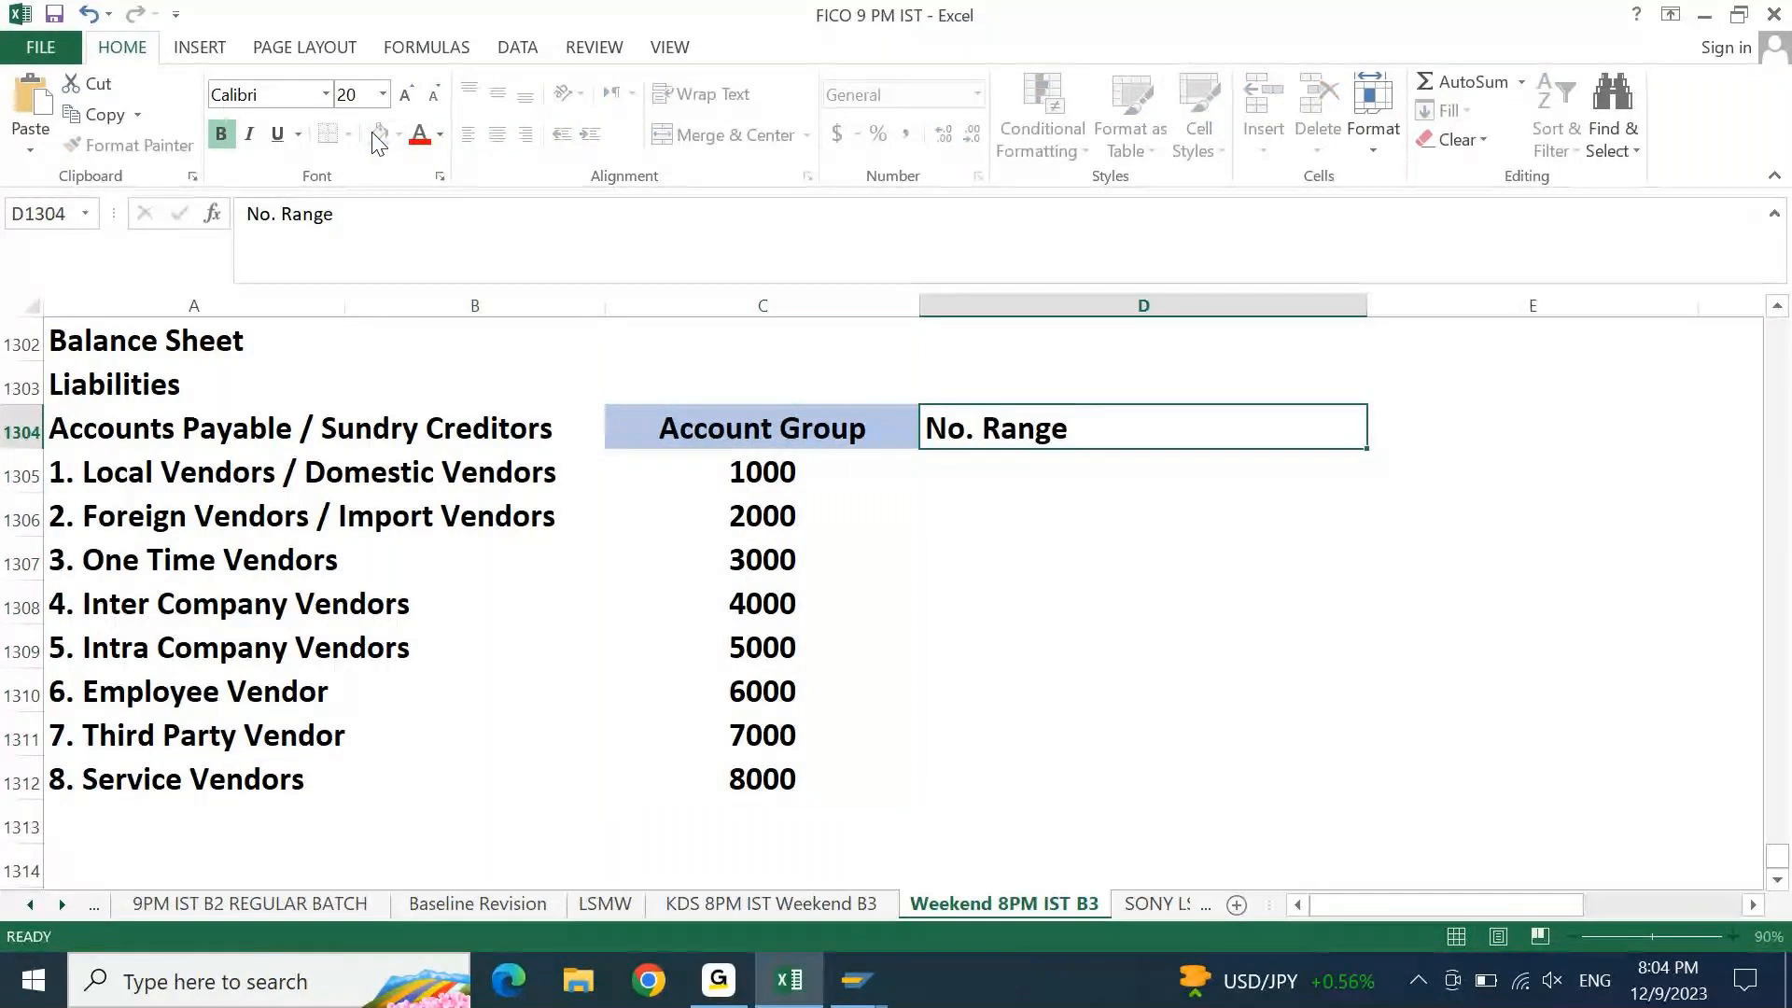
key("Return")
key("Up")
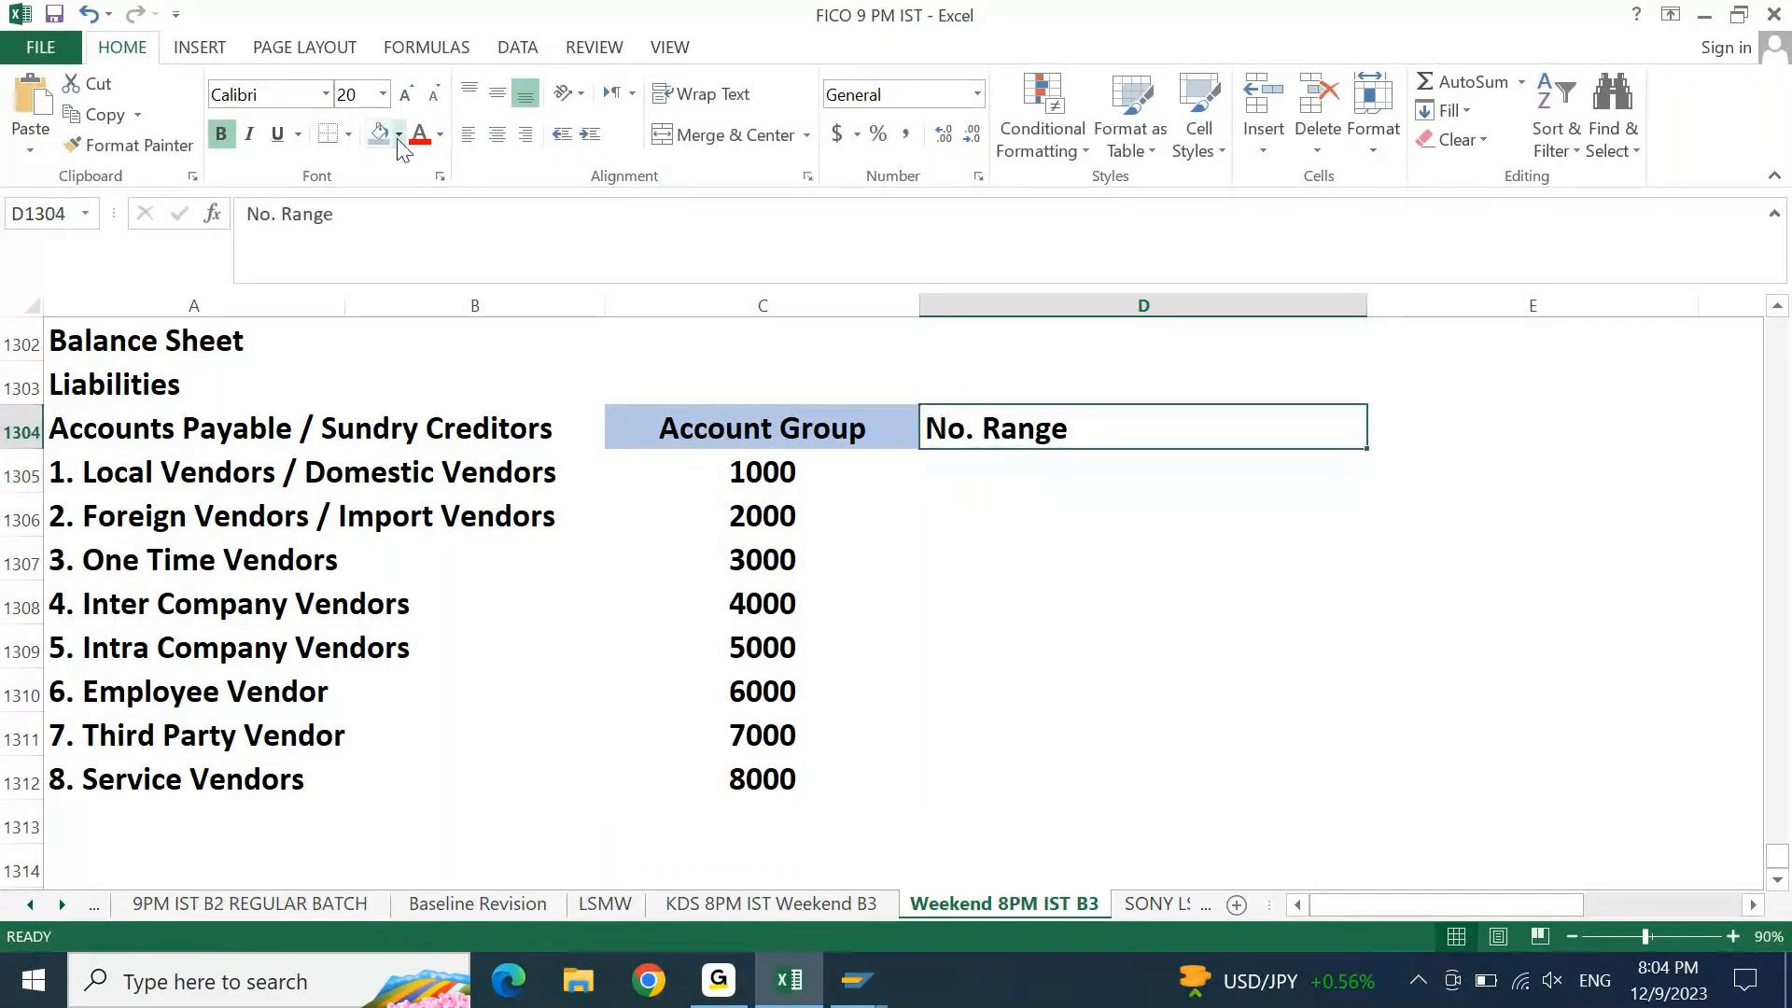
left_click(398, 140)
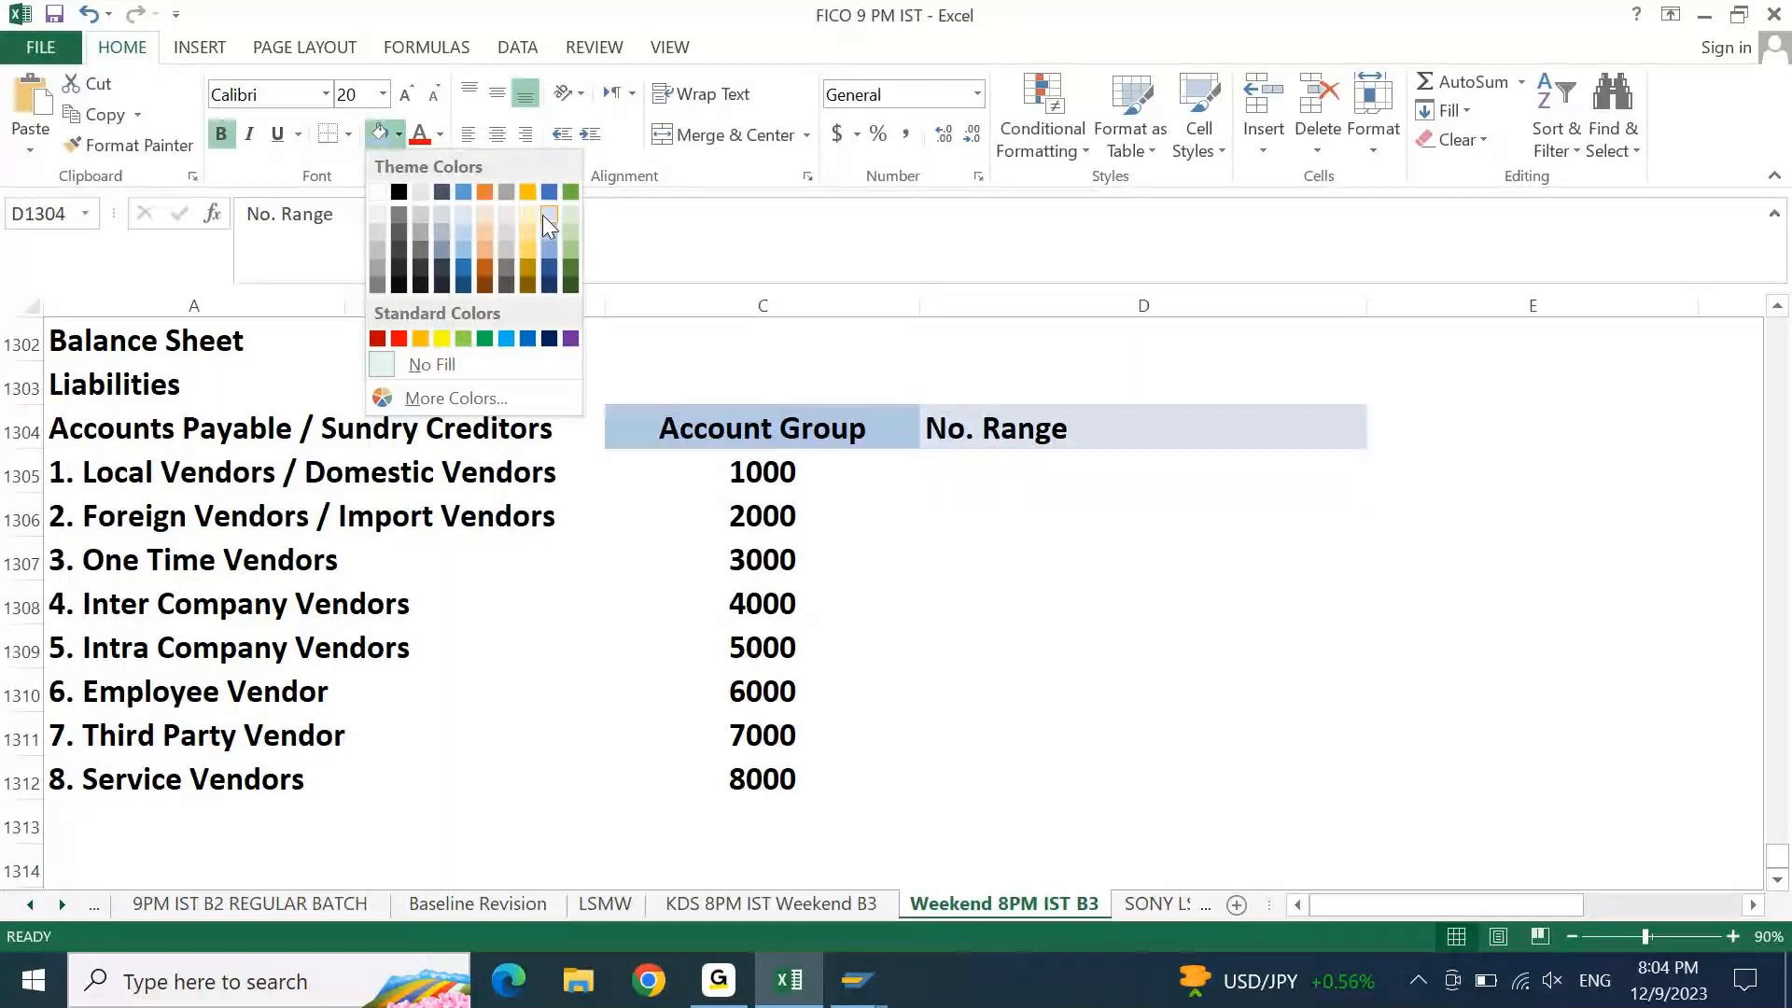
left_click(570, 217)
key("Down")
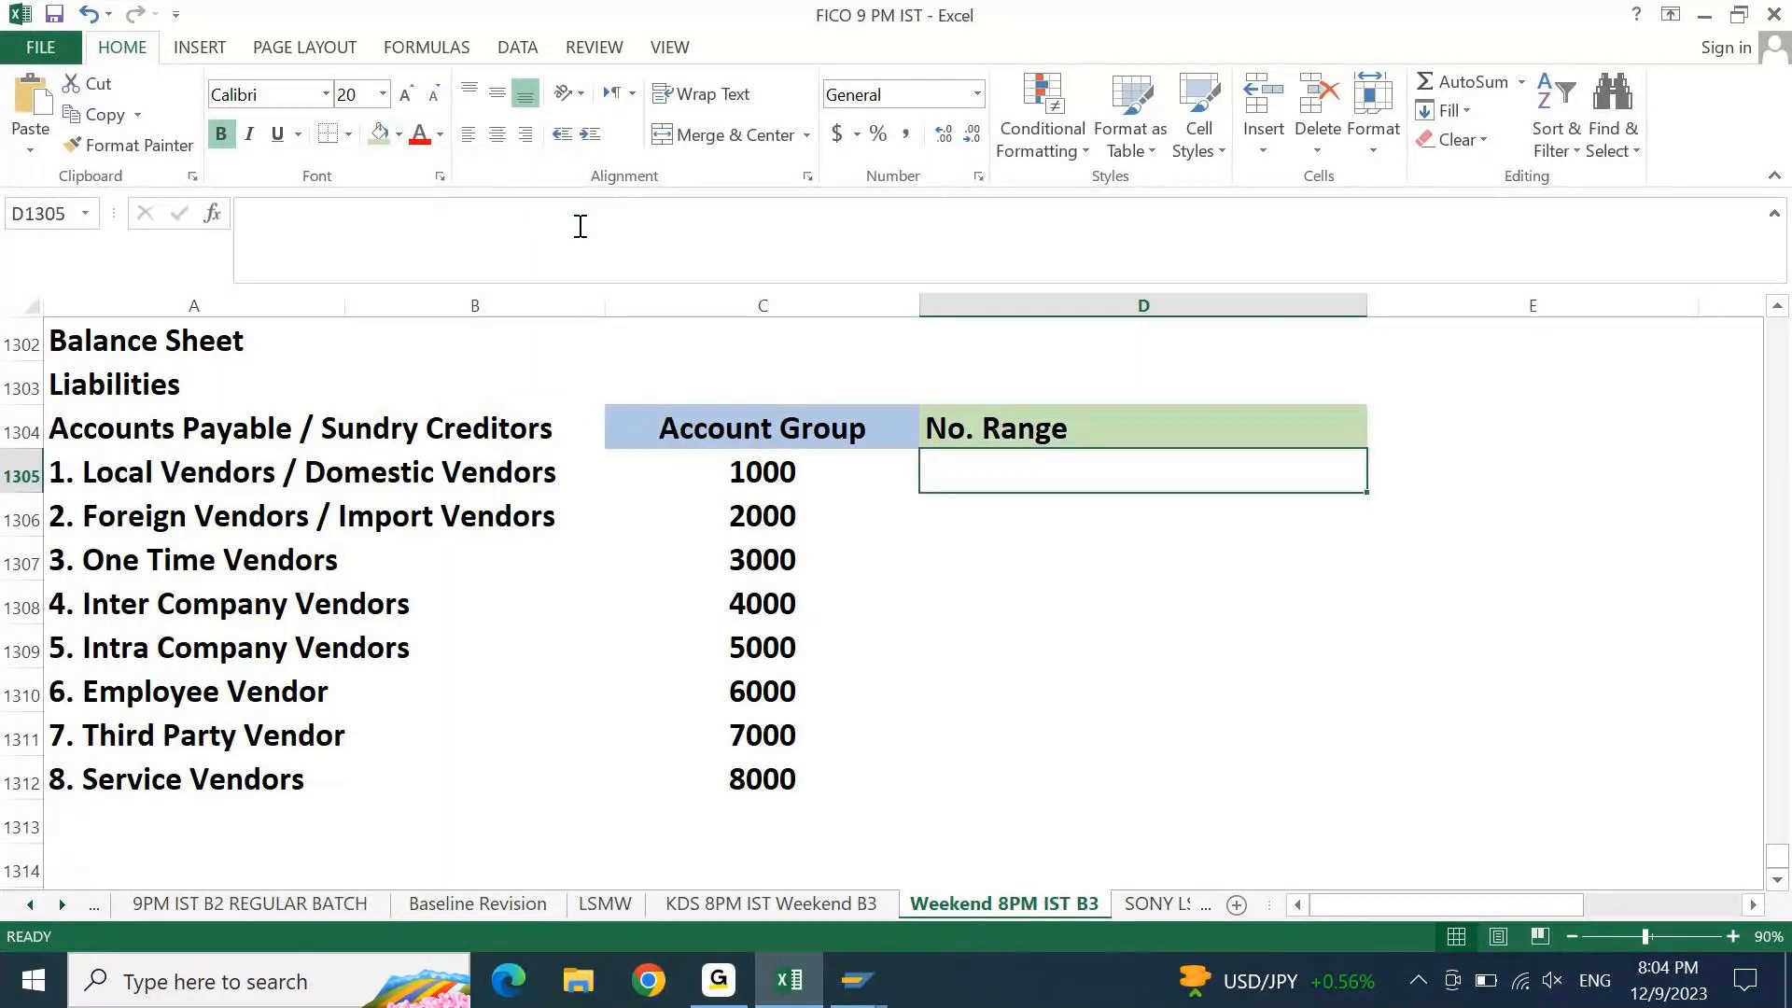
Examine the Local Vendors row, comparing the vendor type with its No. Range cell
key("Home")
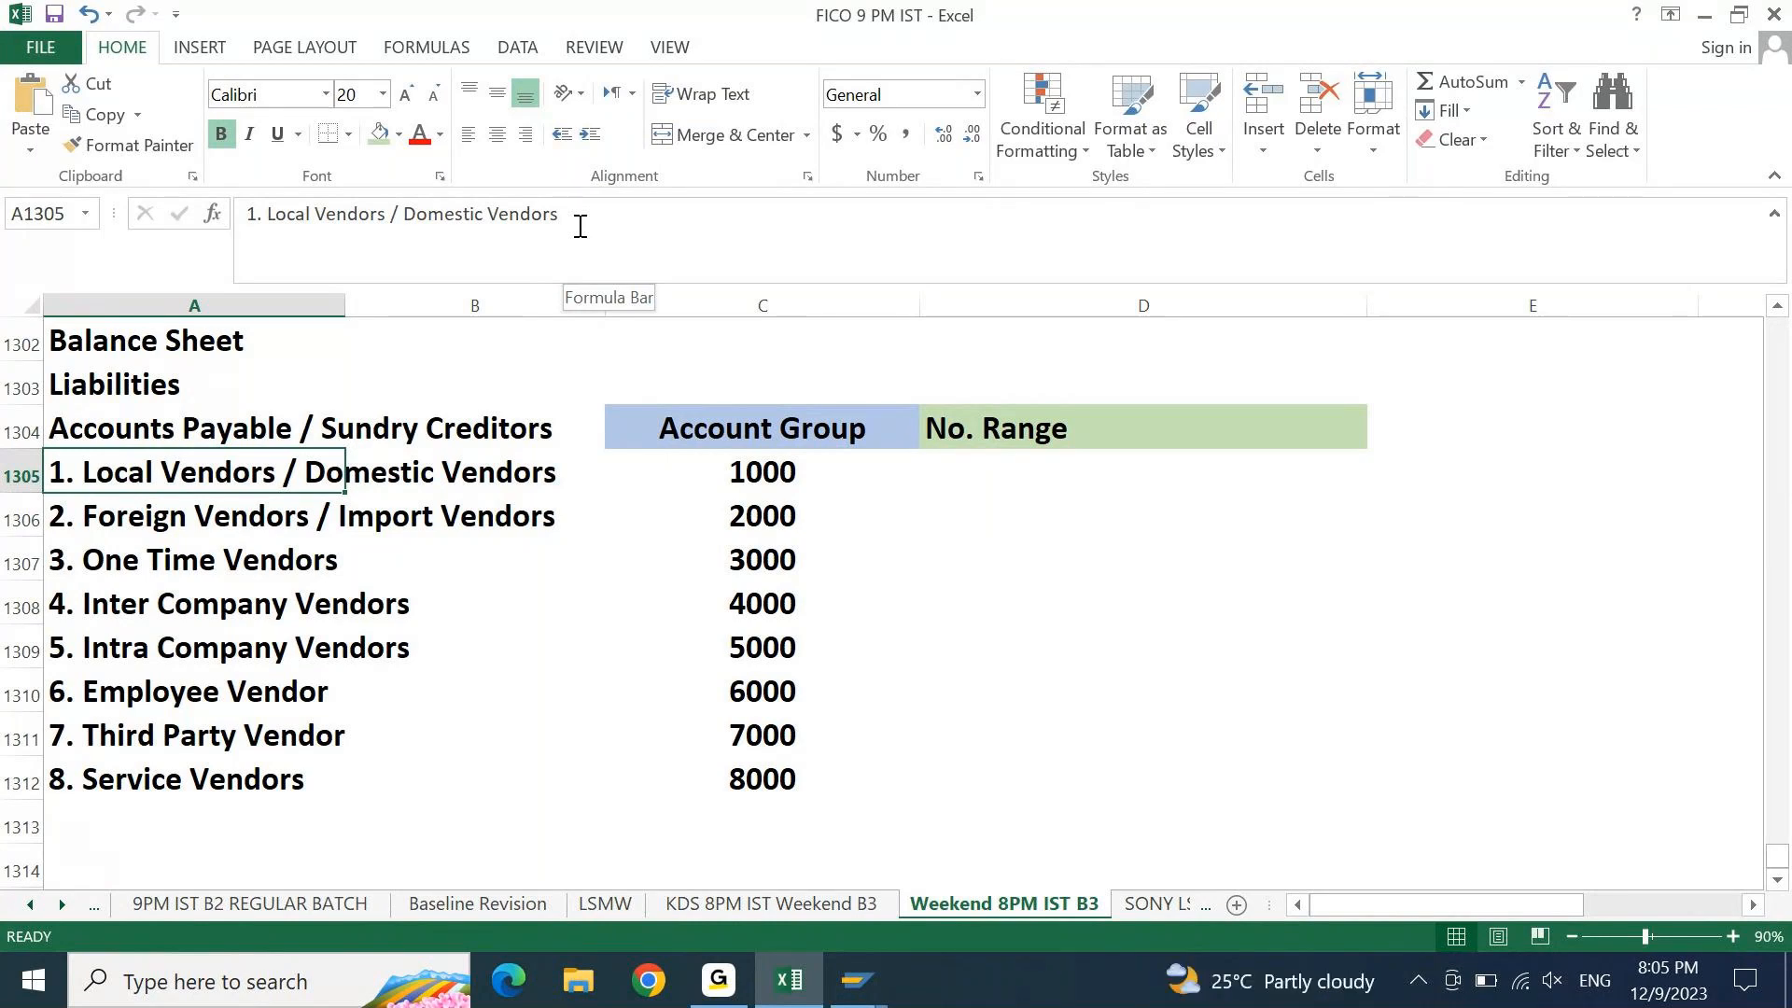
left_click(1097, 476)
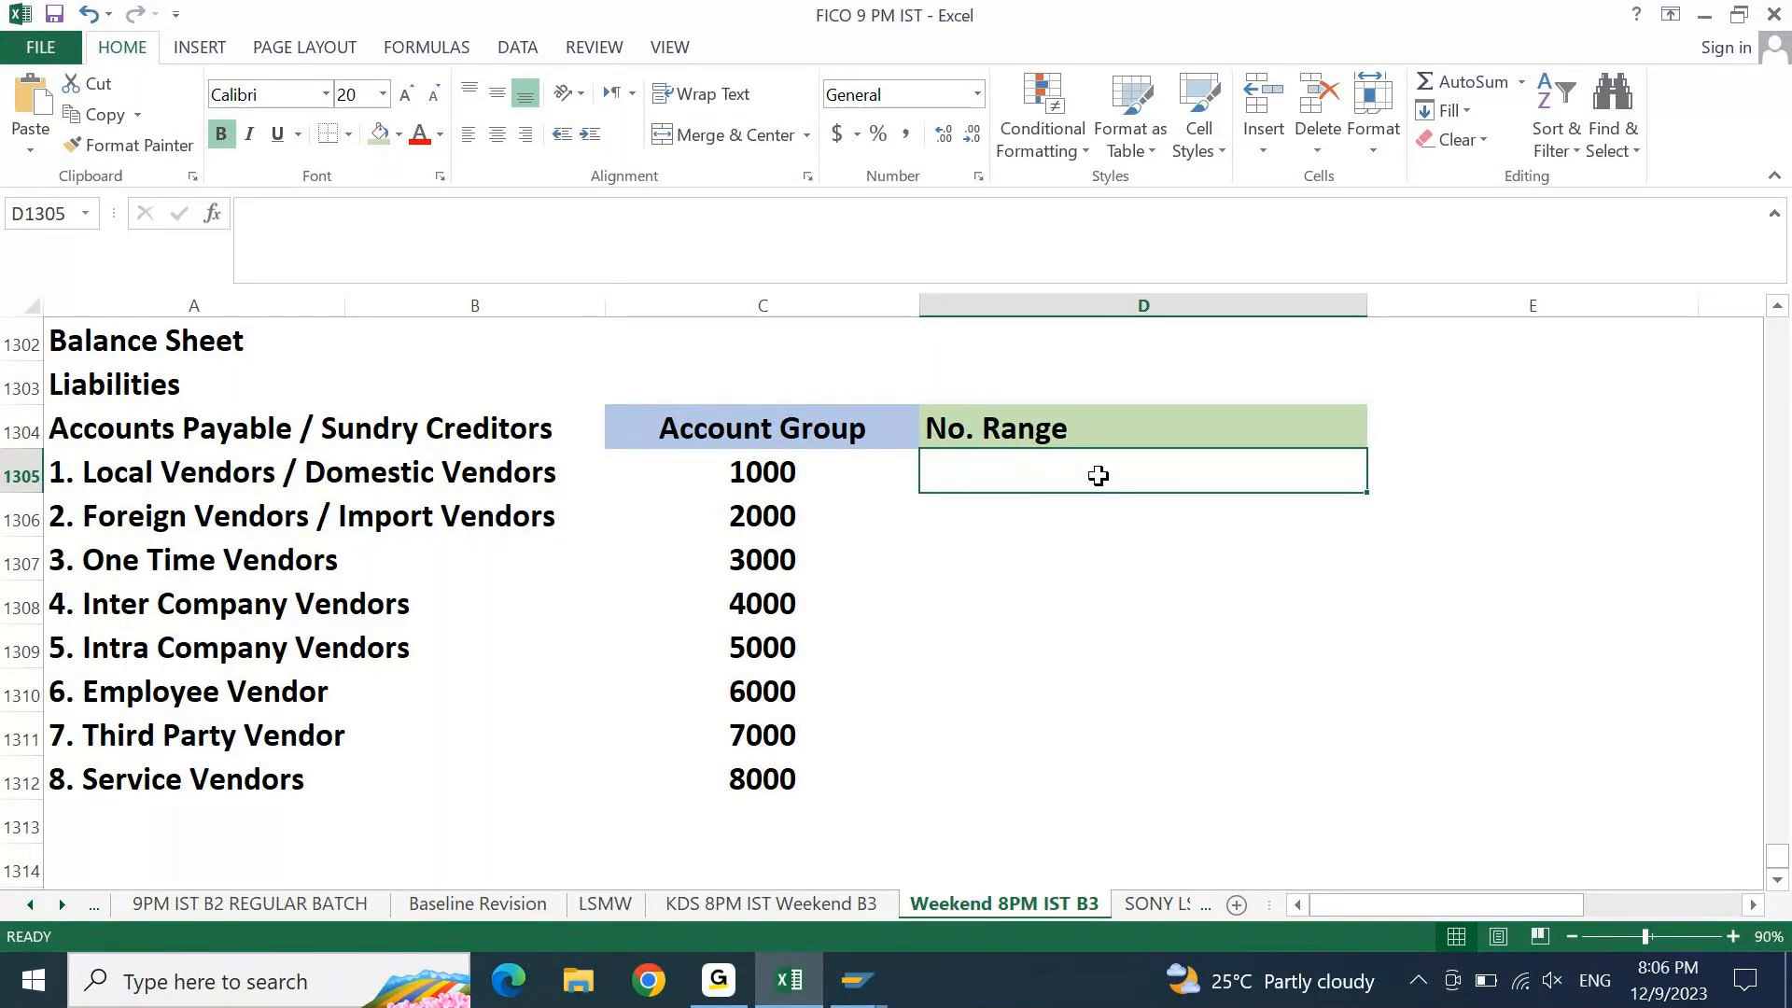
key("Left")
key("Left")
key("Left")
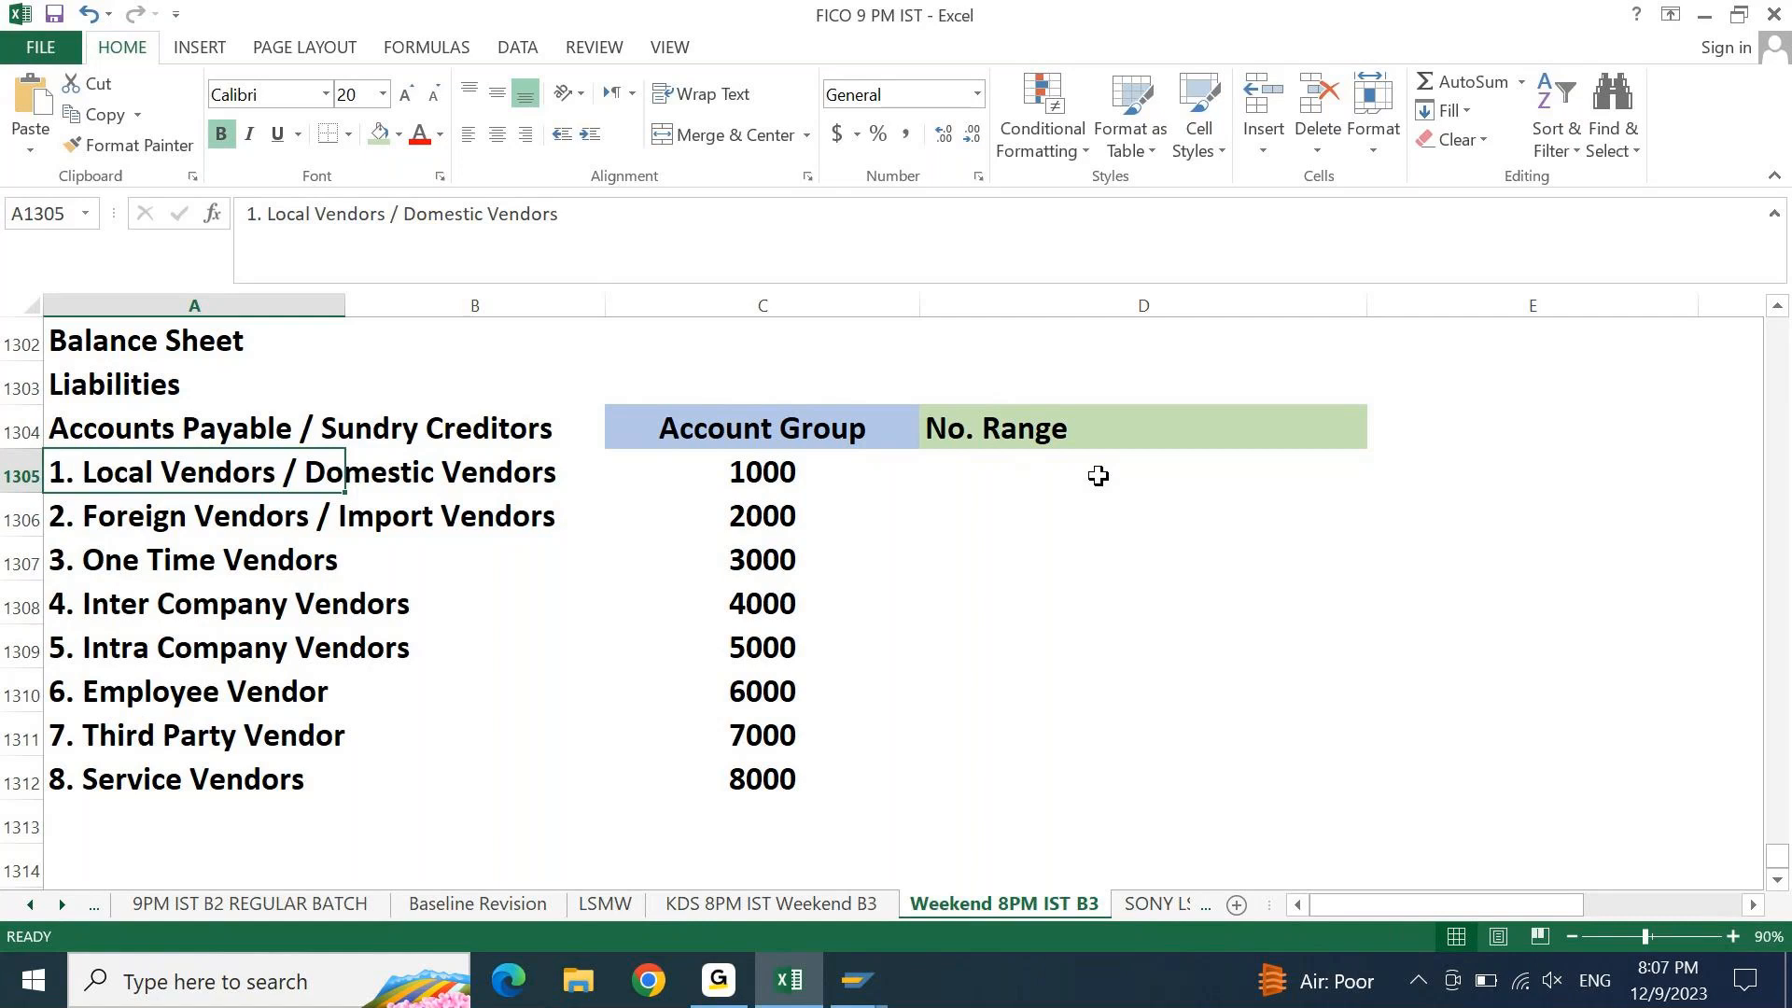
left_click(1097, 476)
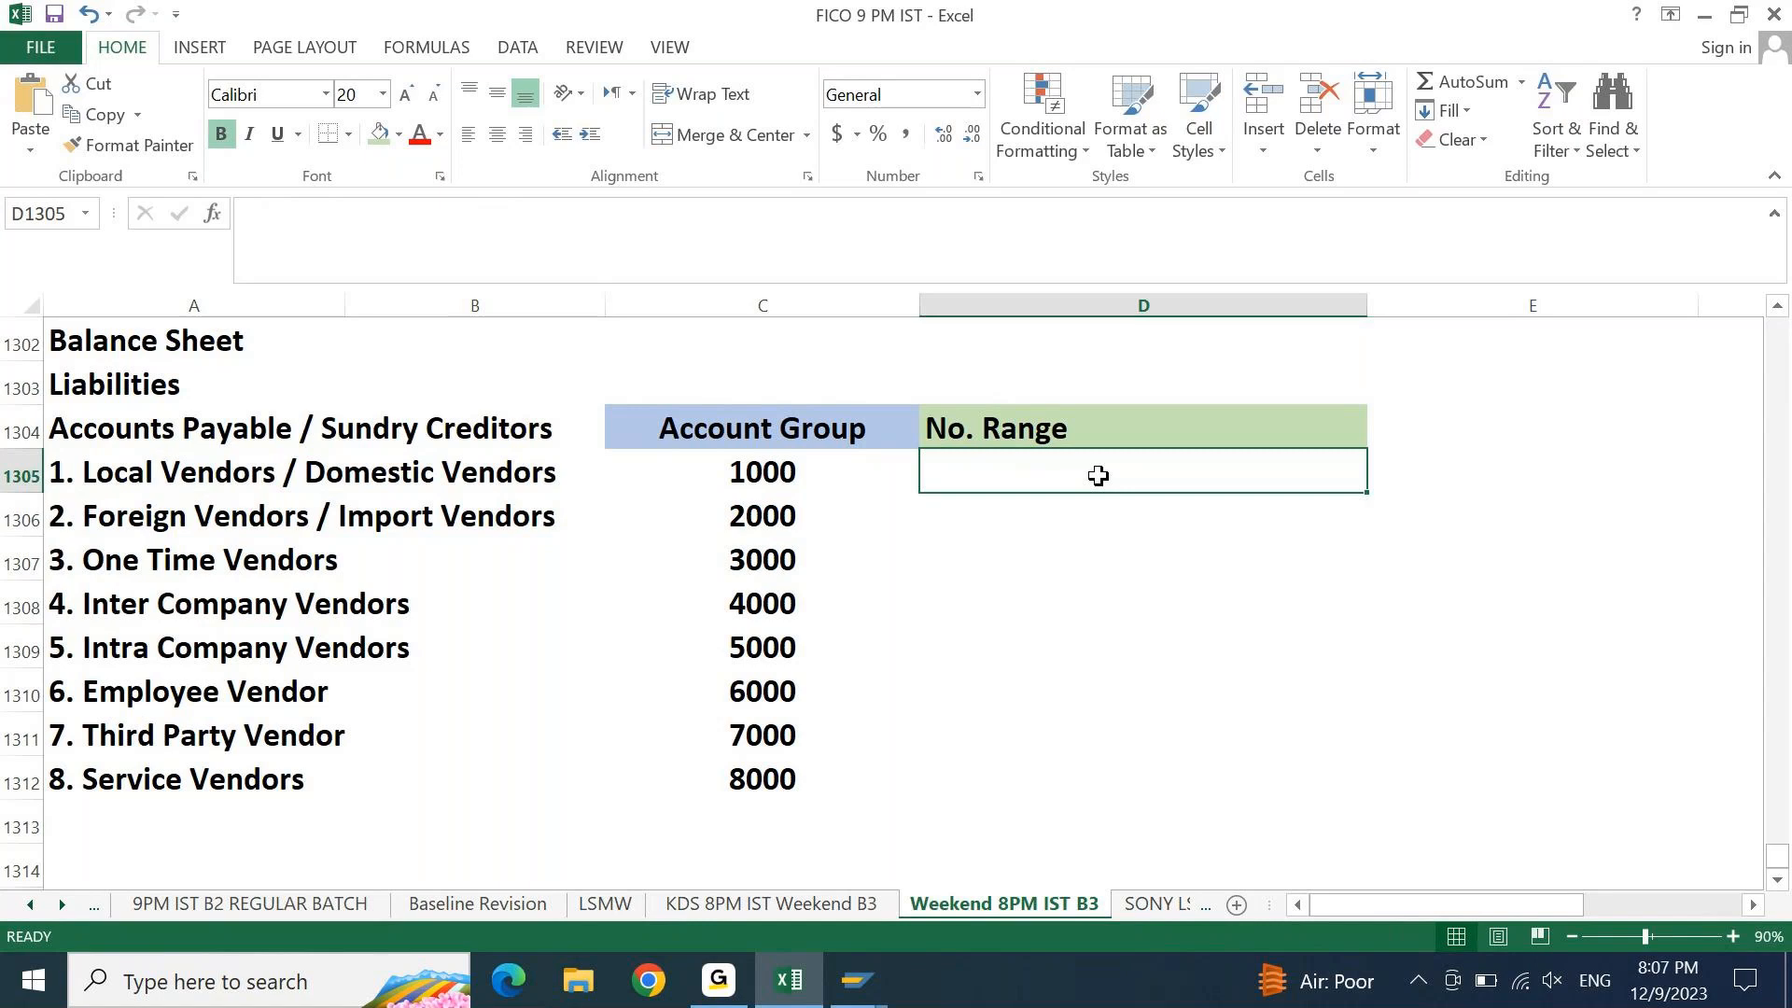
key("Left")
key("Left")
key("Left")
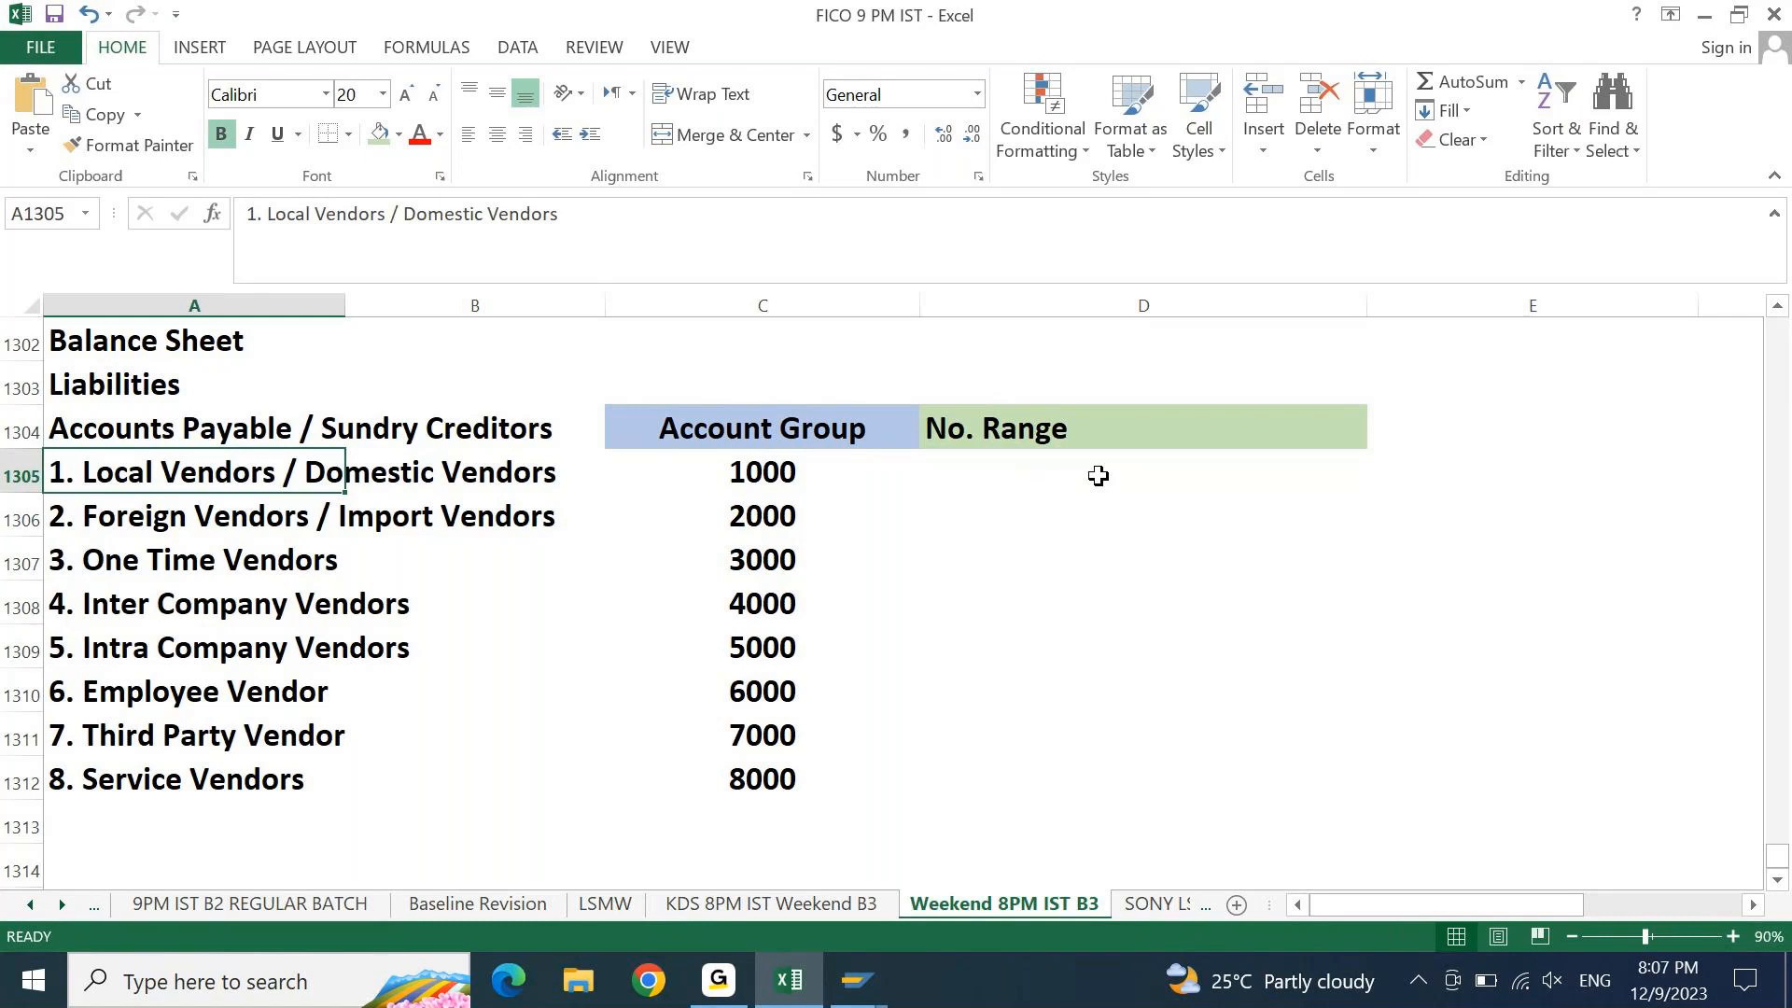
Enter number ranges 1* and 2* for Local and Foreign Vendors and accept the Flash Fill suggestions 3* to 8* below
key("Right")
key("Right")
key("Right")
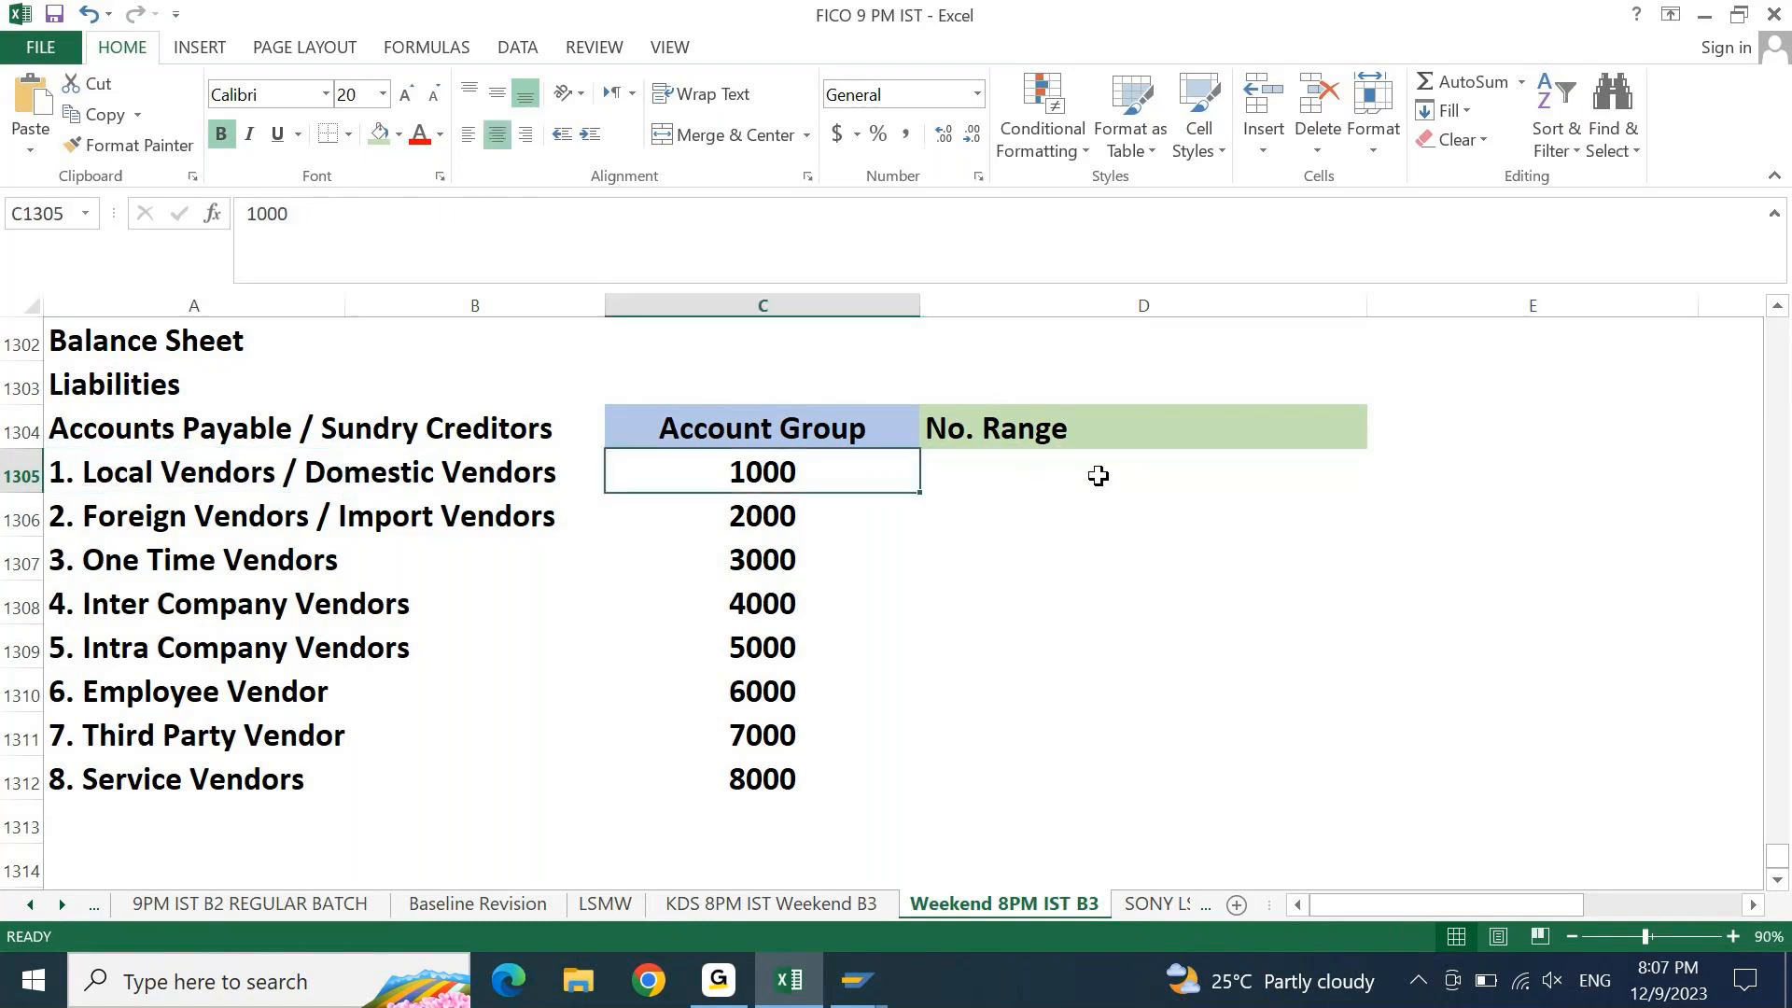
type("1*")
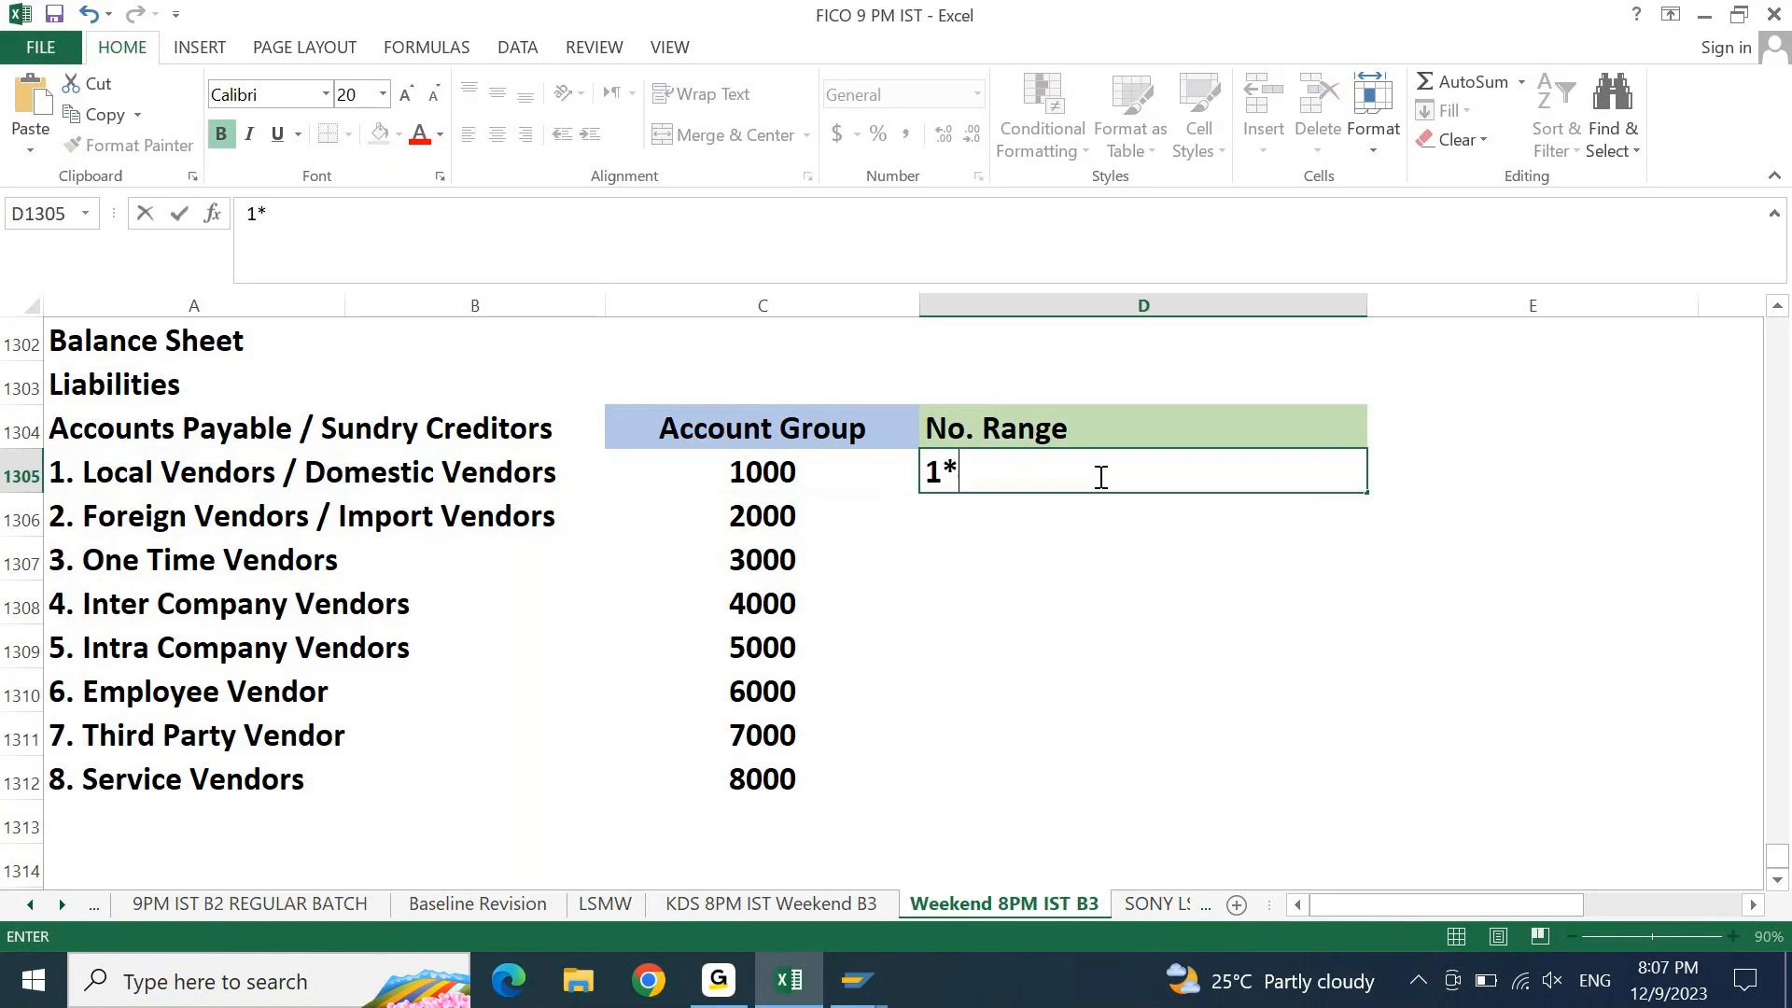
key("Return")
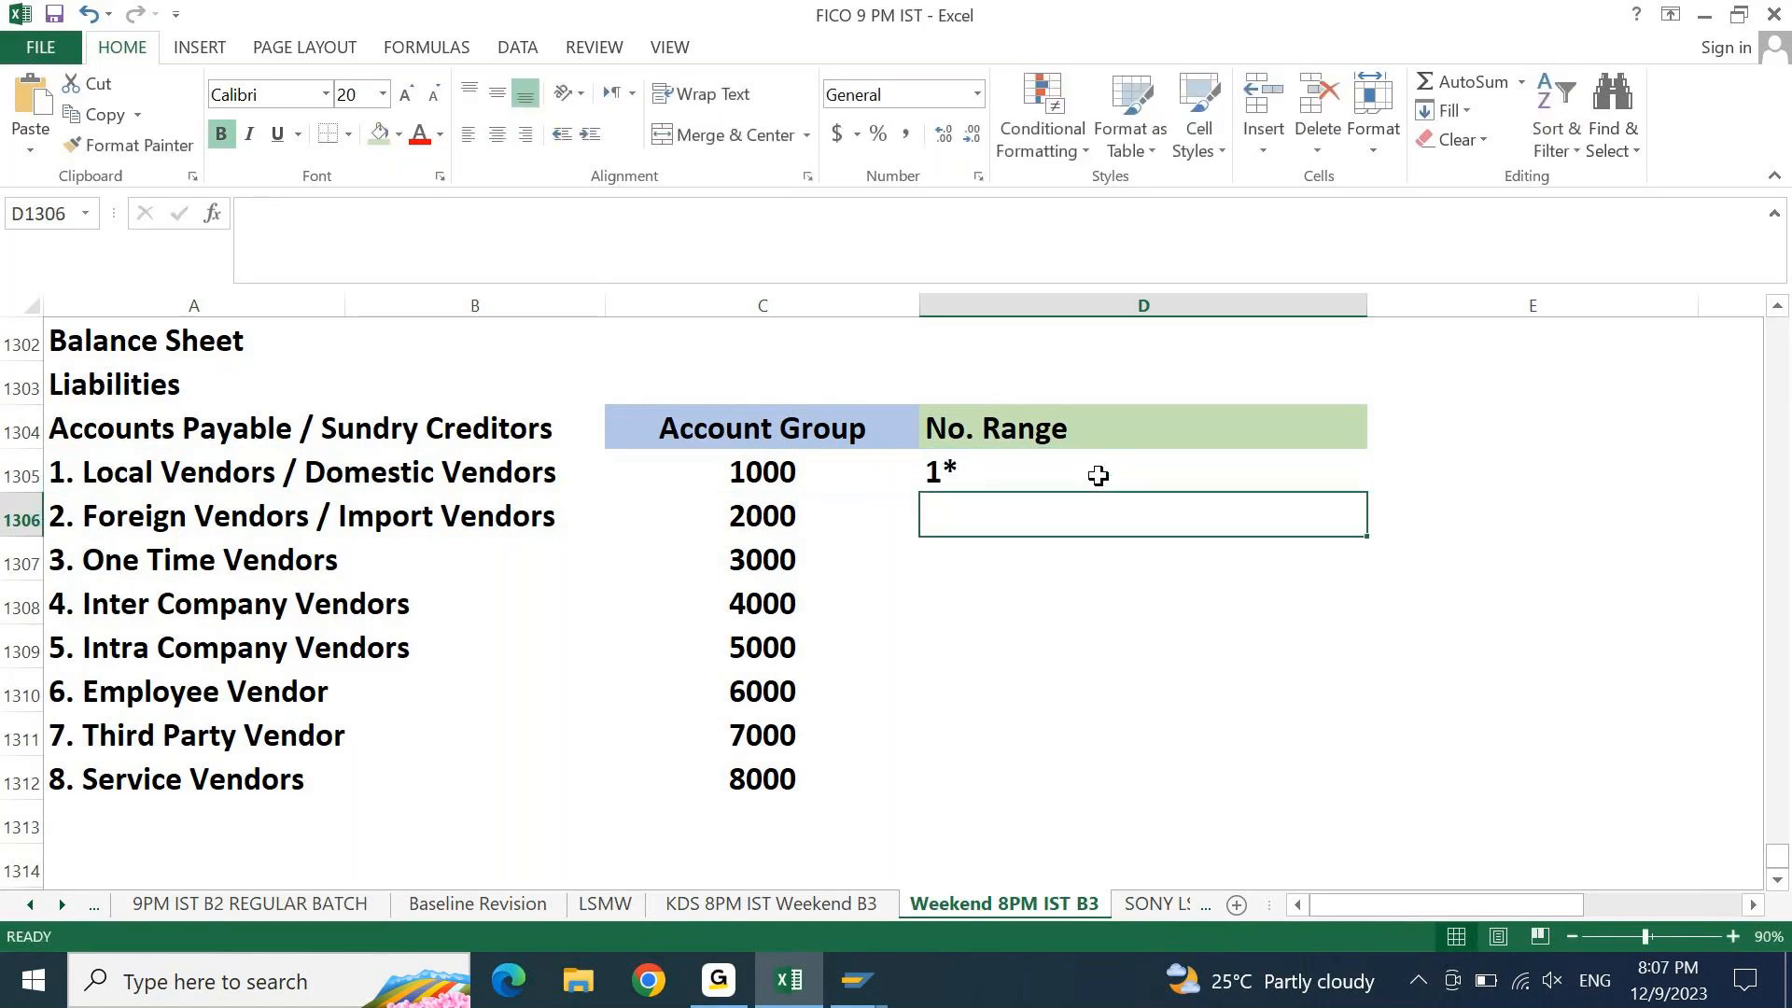
type("2*")
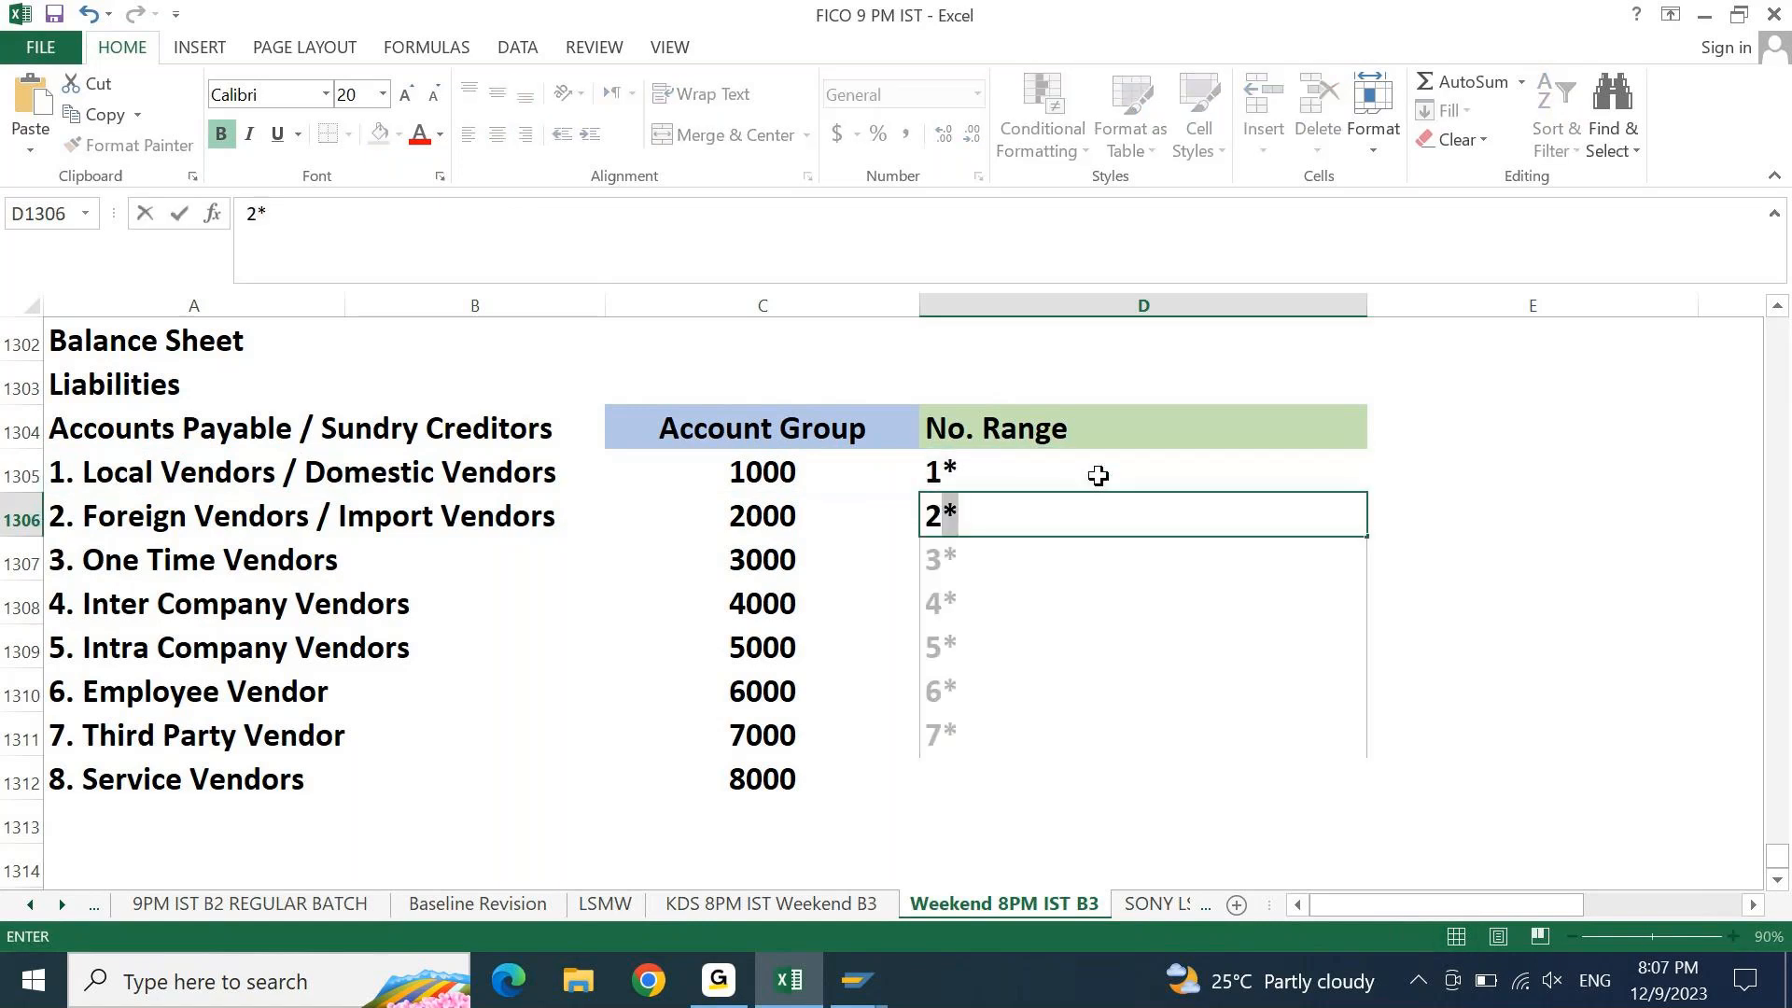
key("BackSpace")
key("BackSpace")
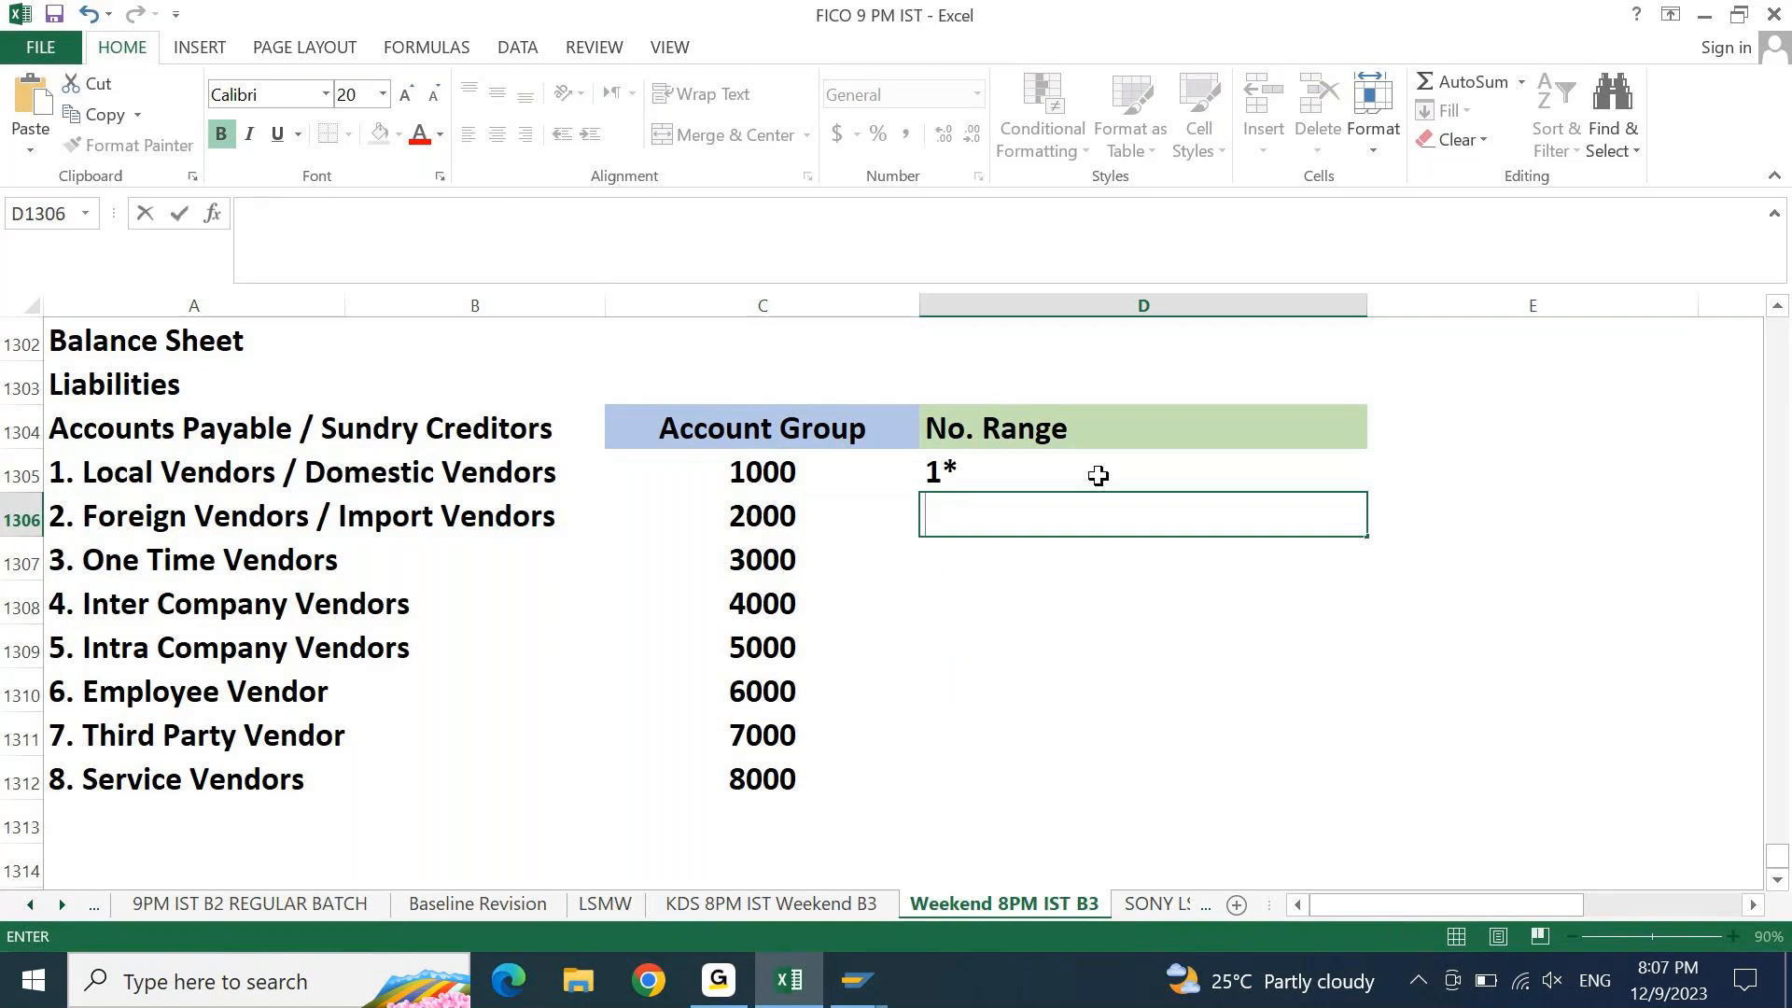
type("2*")
key("Return")
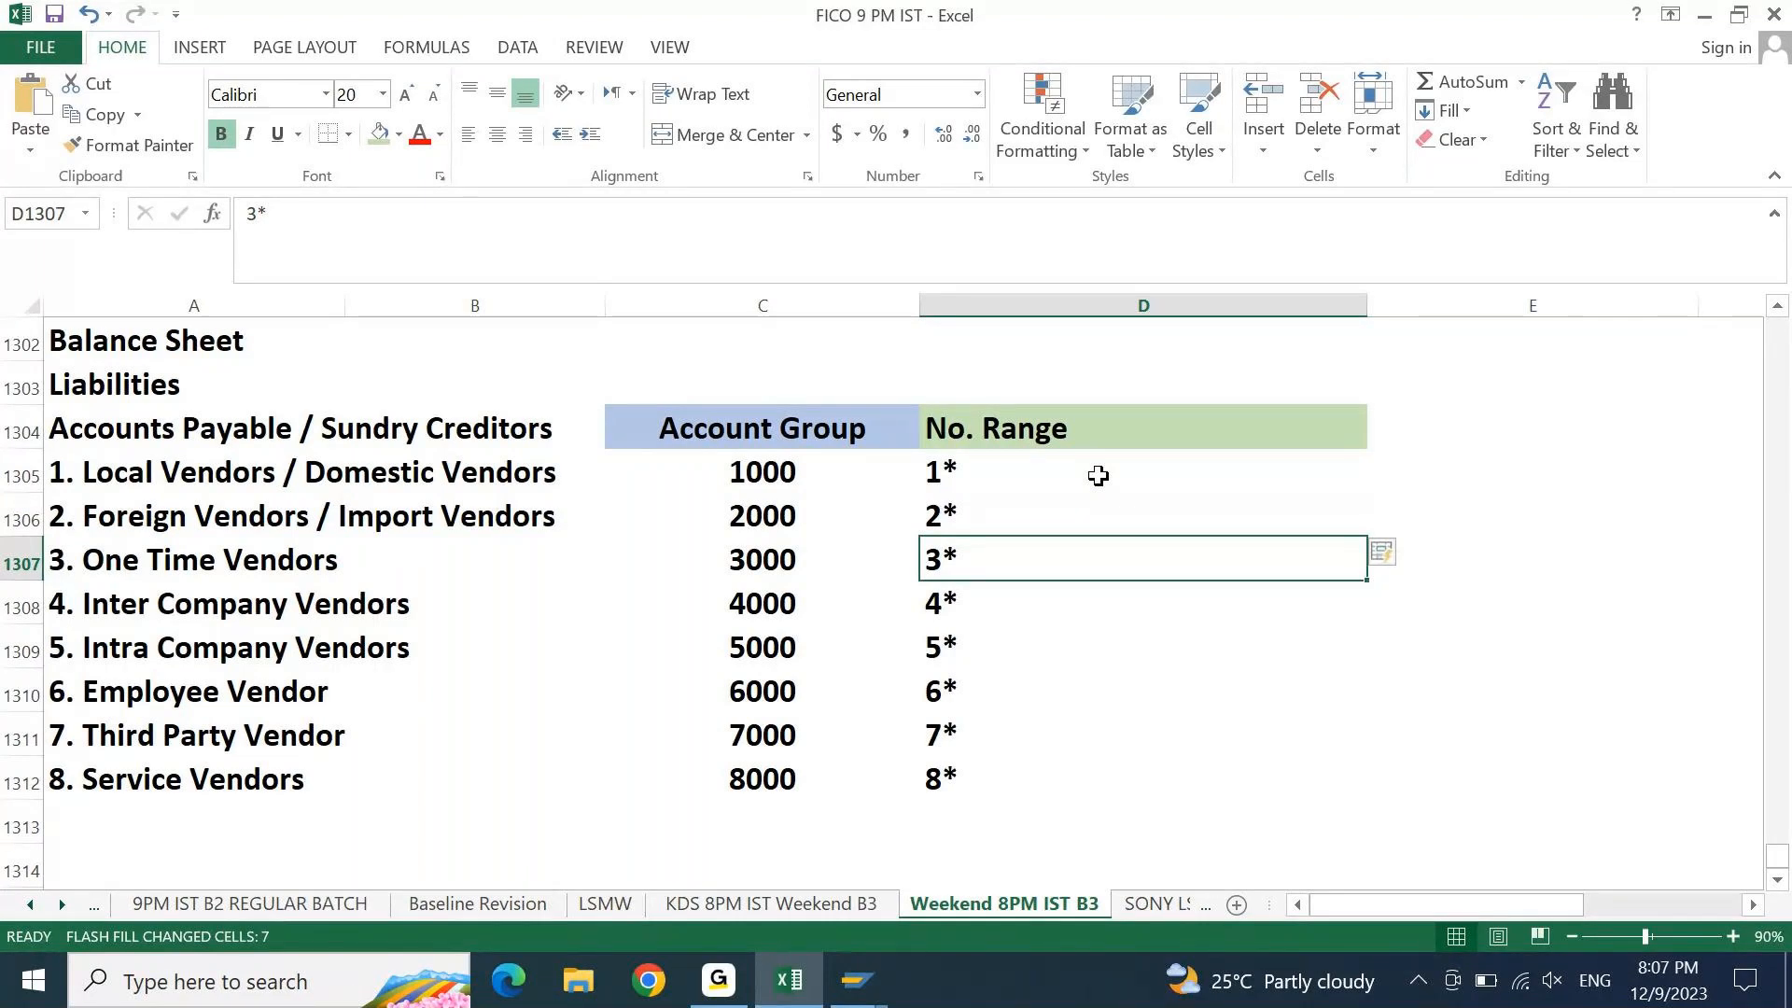
Review how the Local Vendors and Employee Vendor rows match their account groups and number ranges
key("Up")
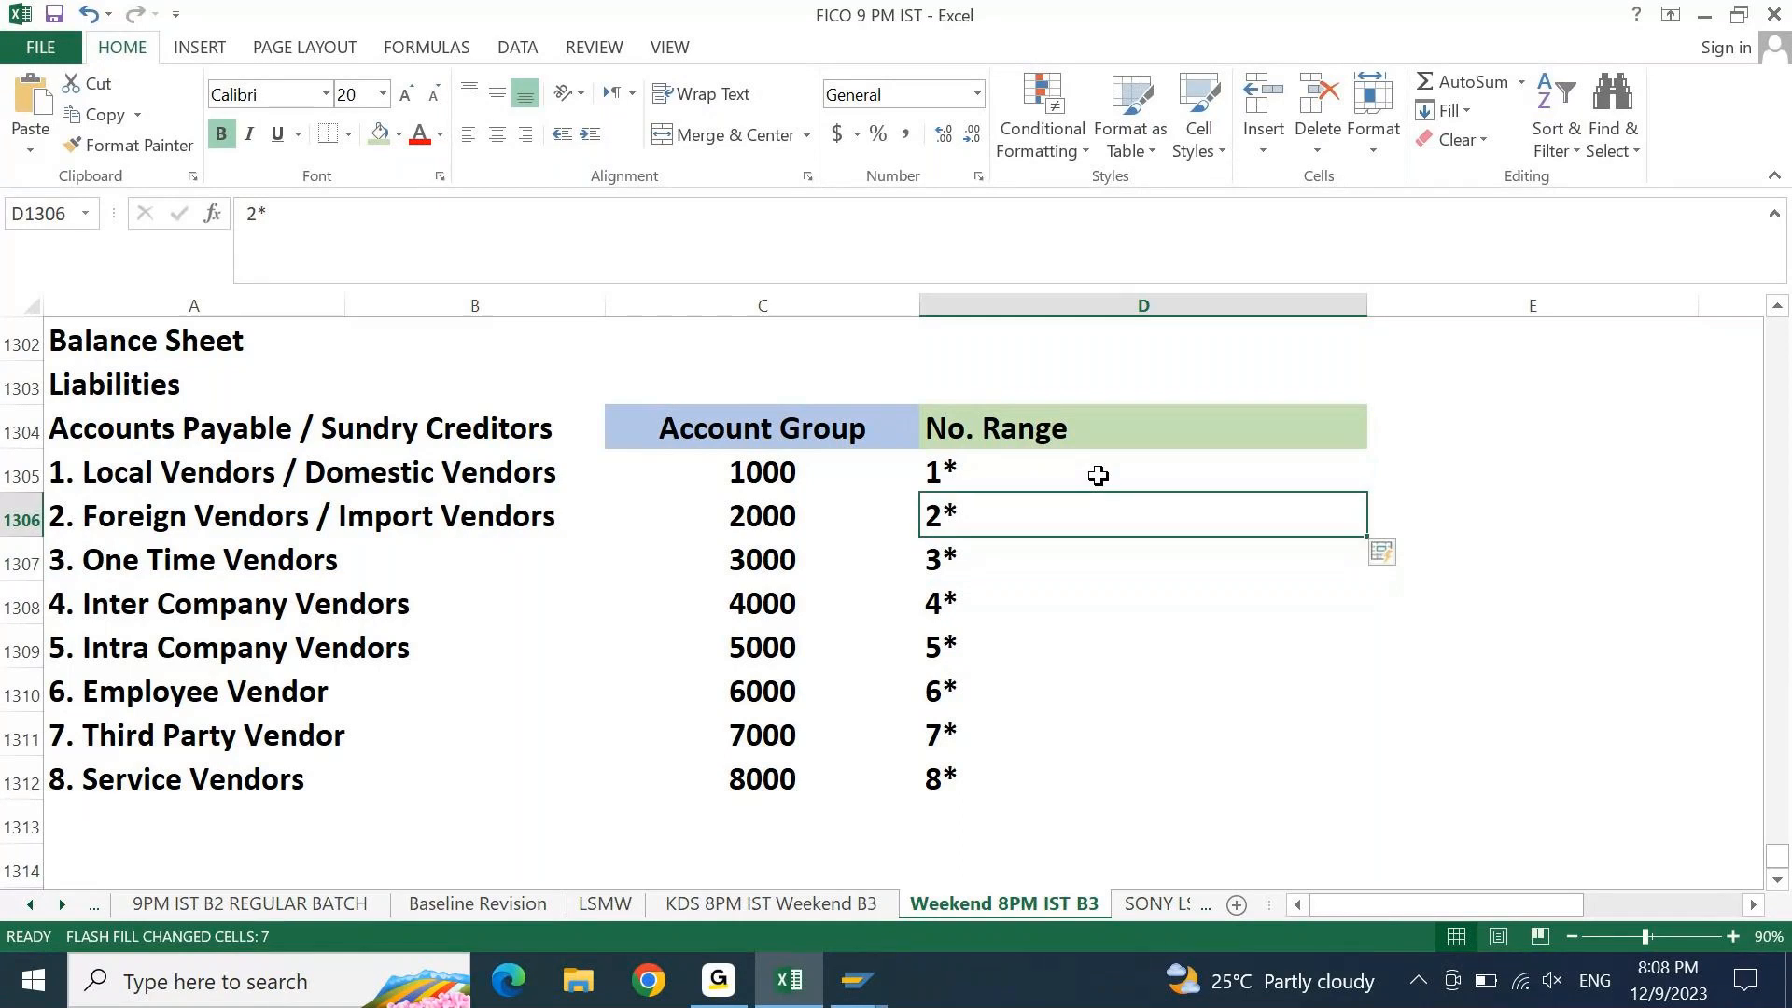
left_click(233, 479)
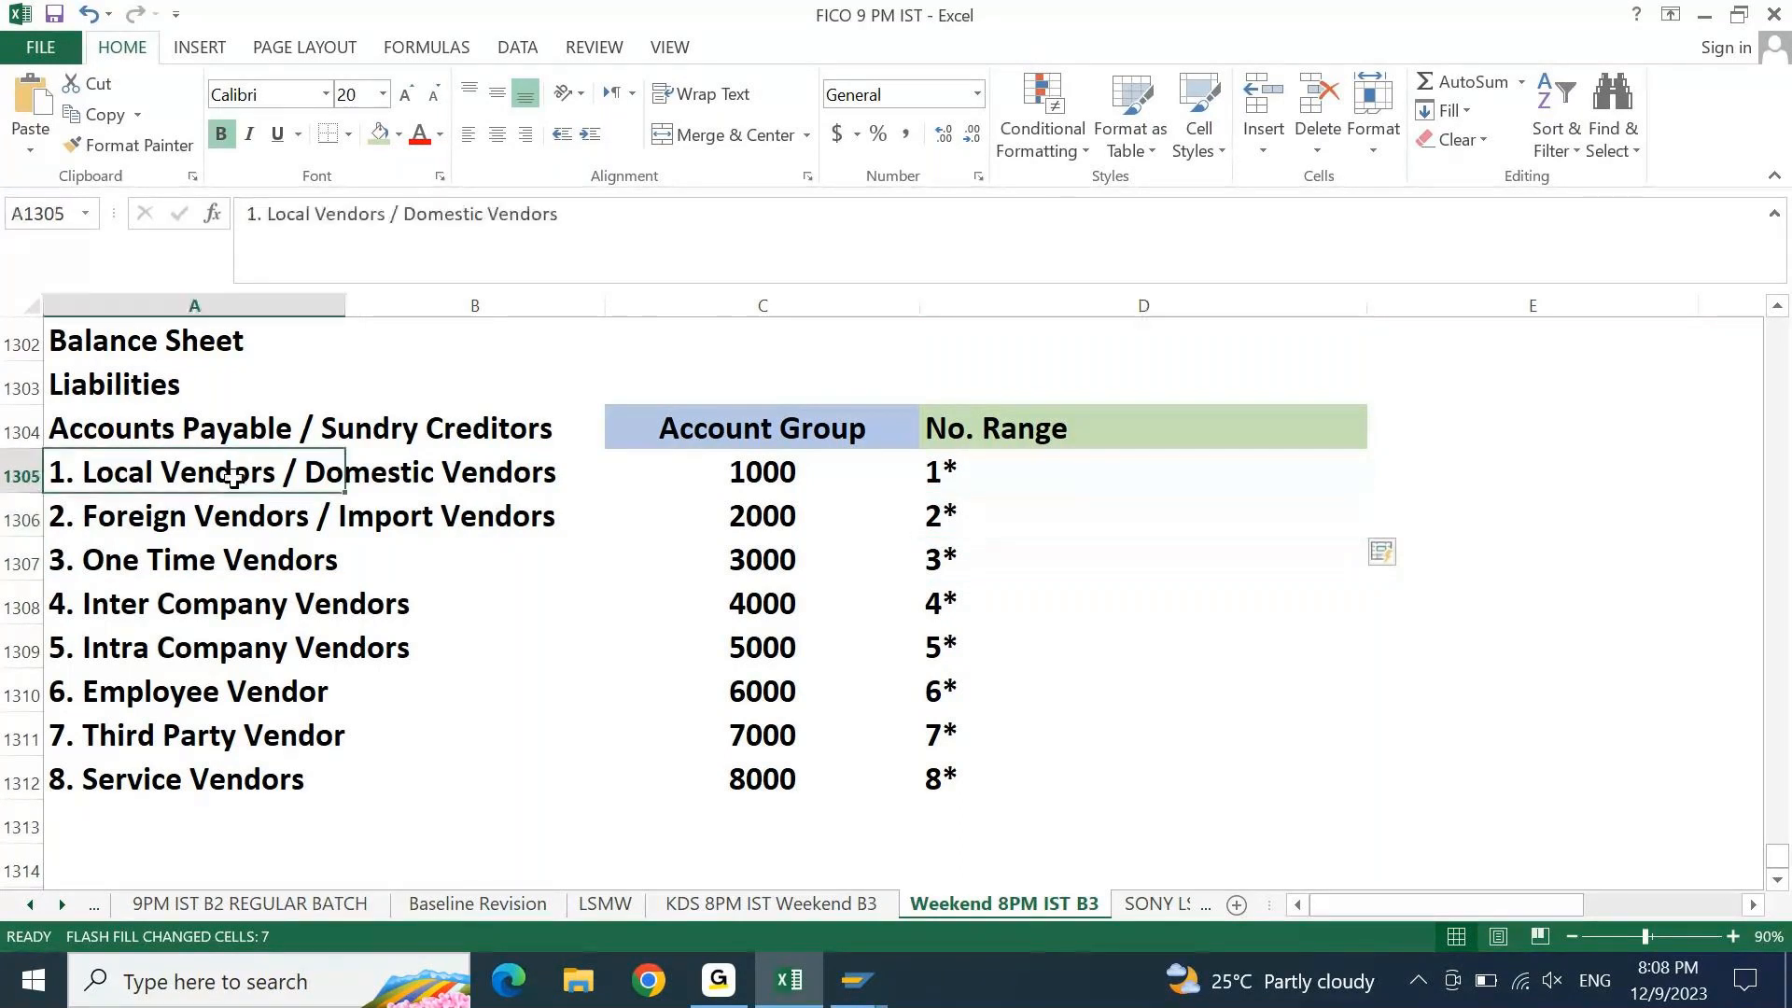
left_click(787, 486)
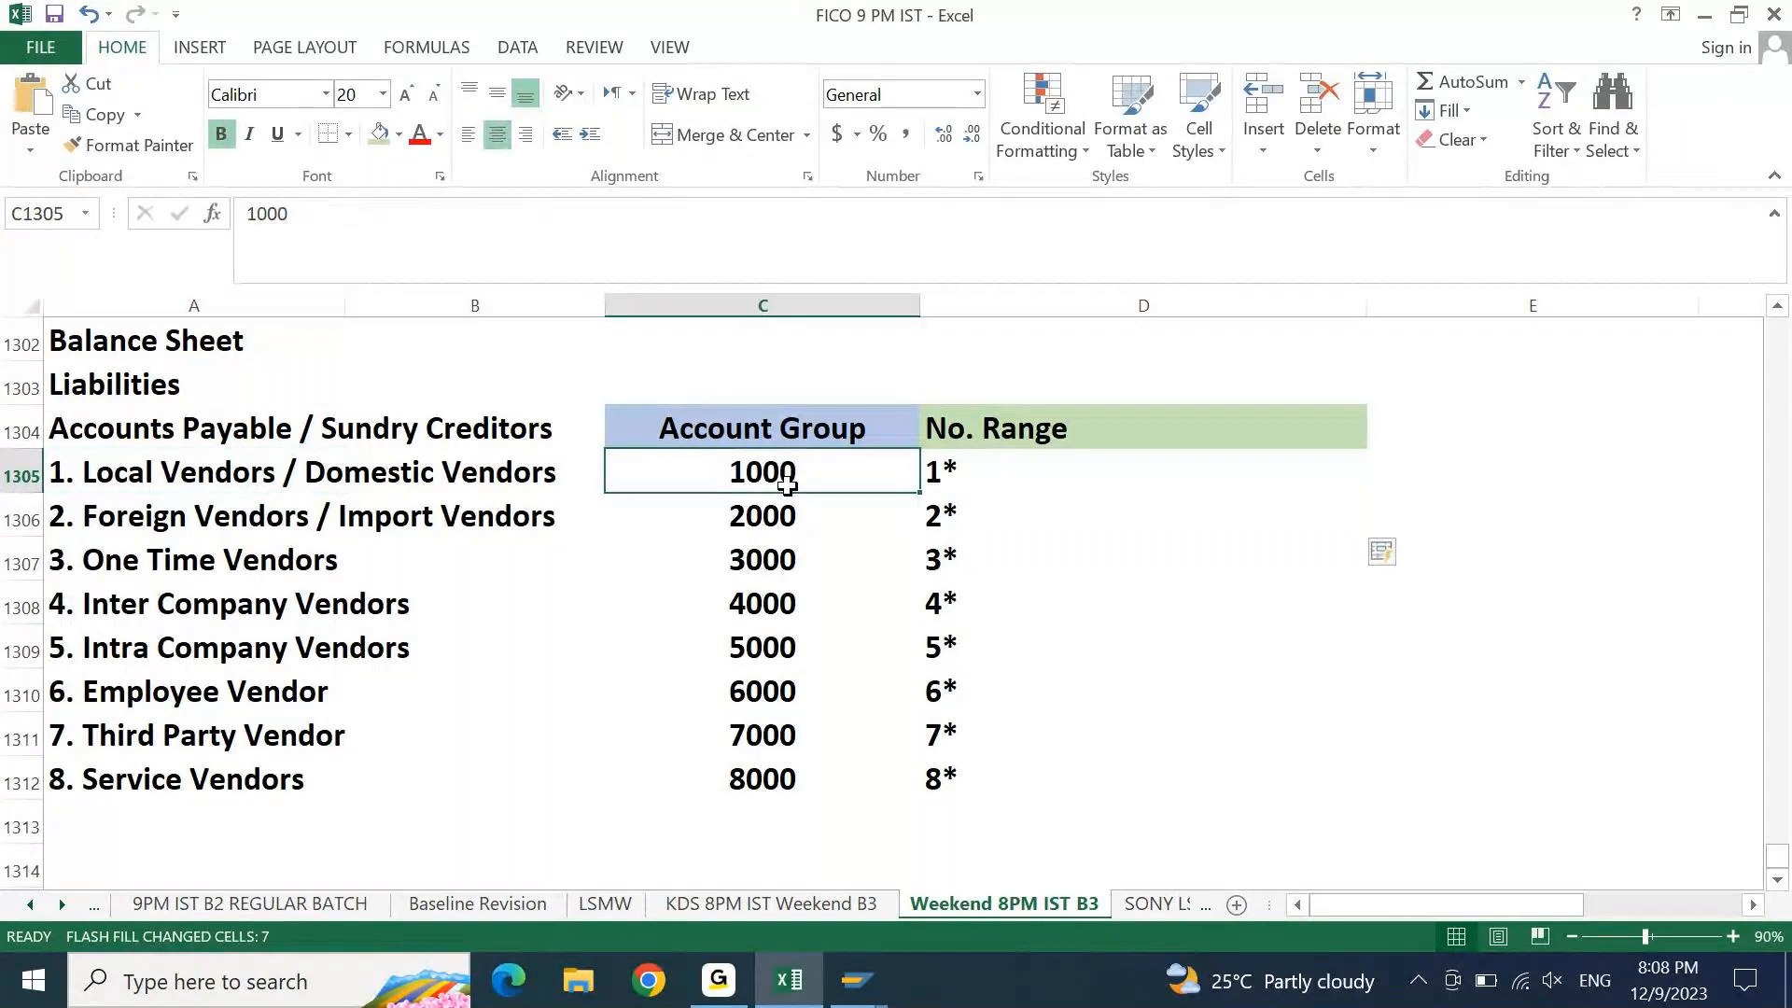
key("Right")
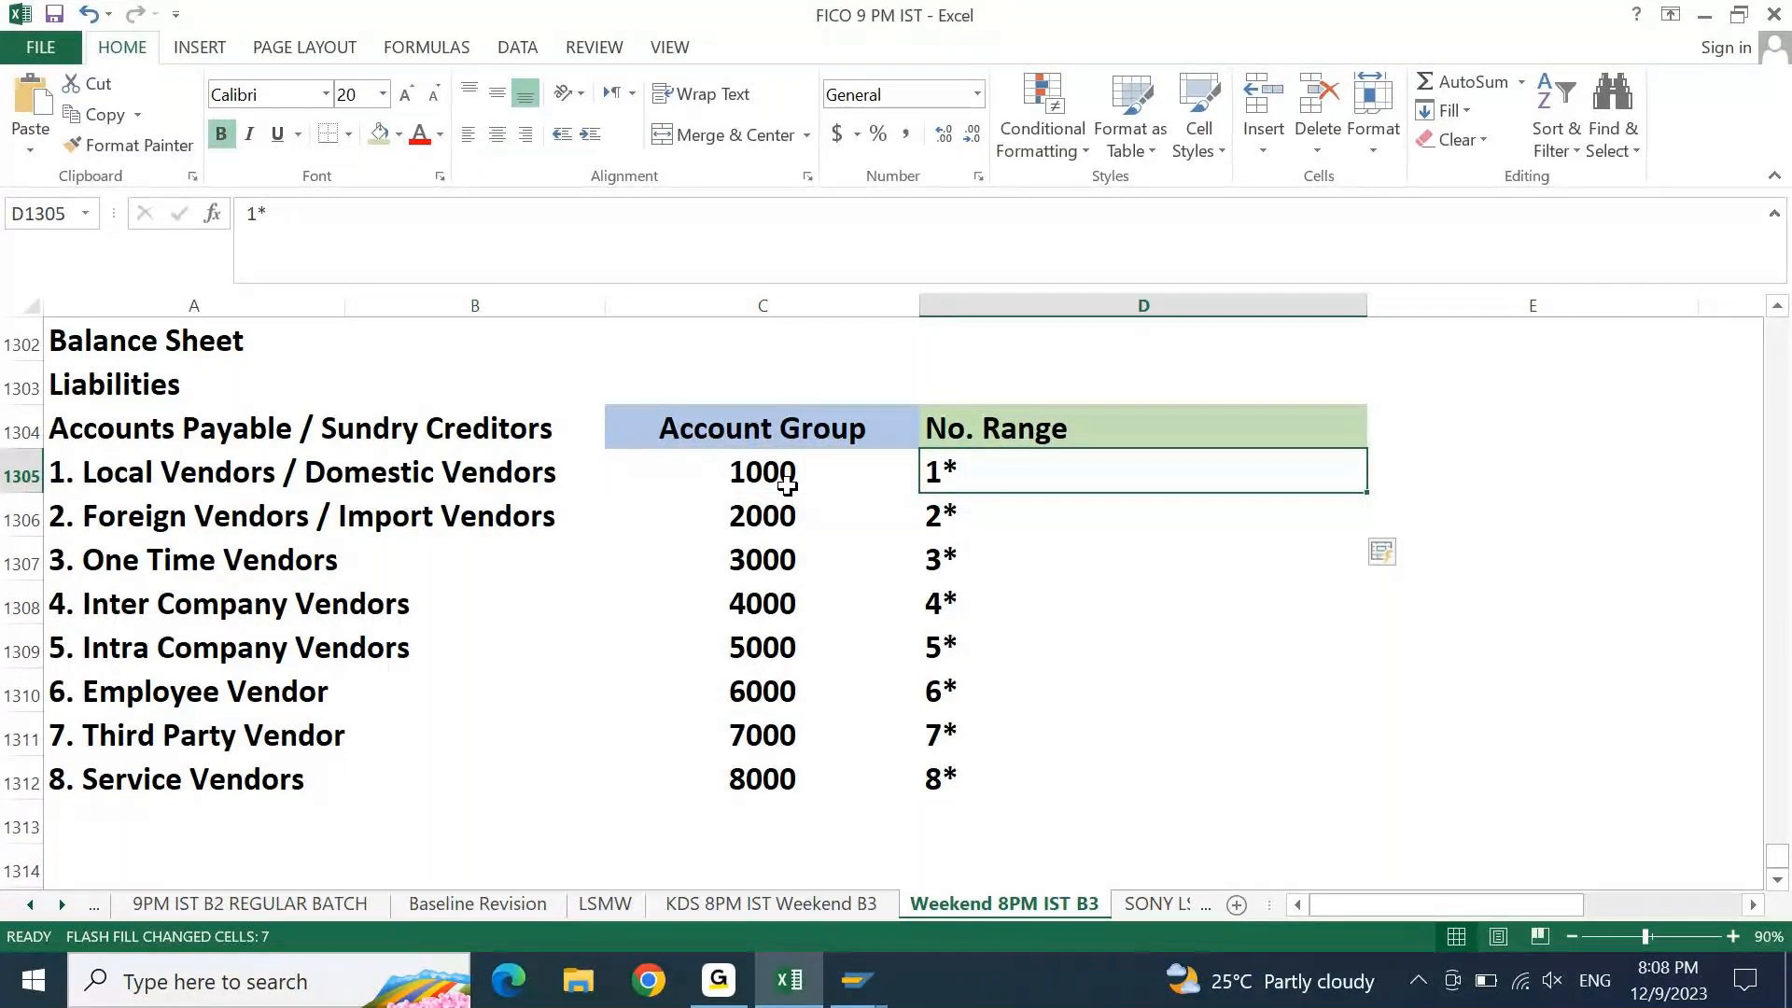
left_click(104, 685)
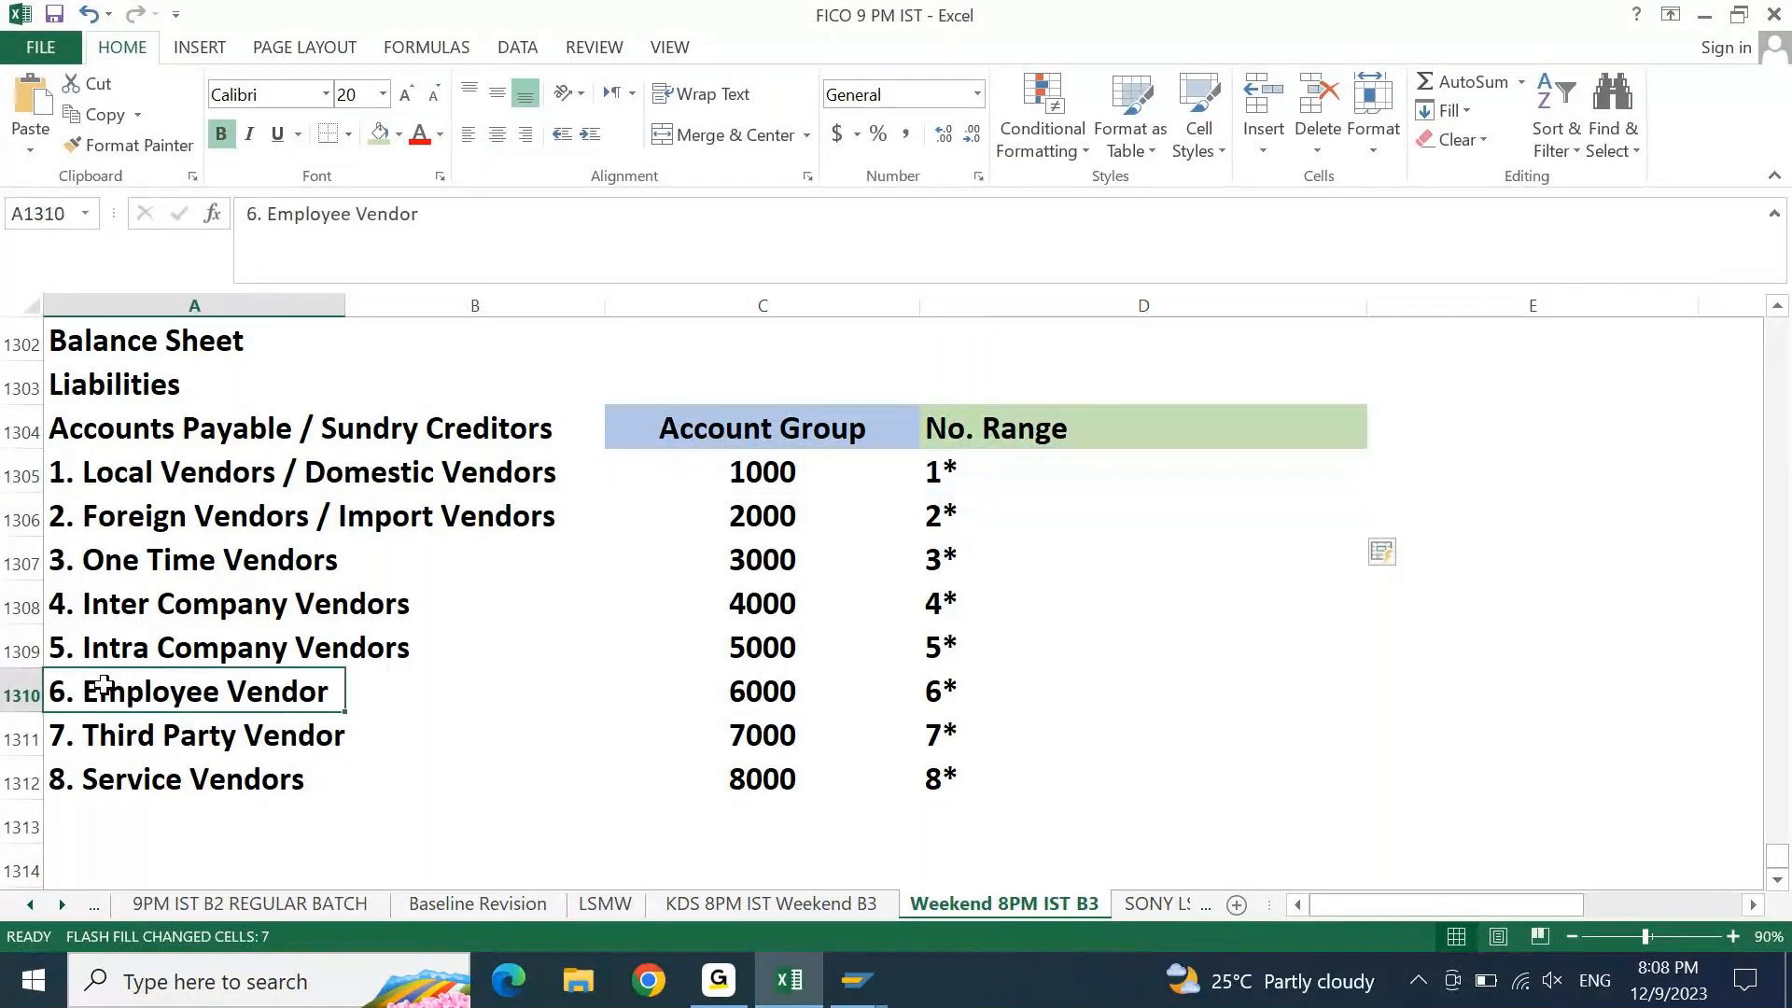
left_click(736, 689)
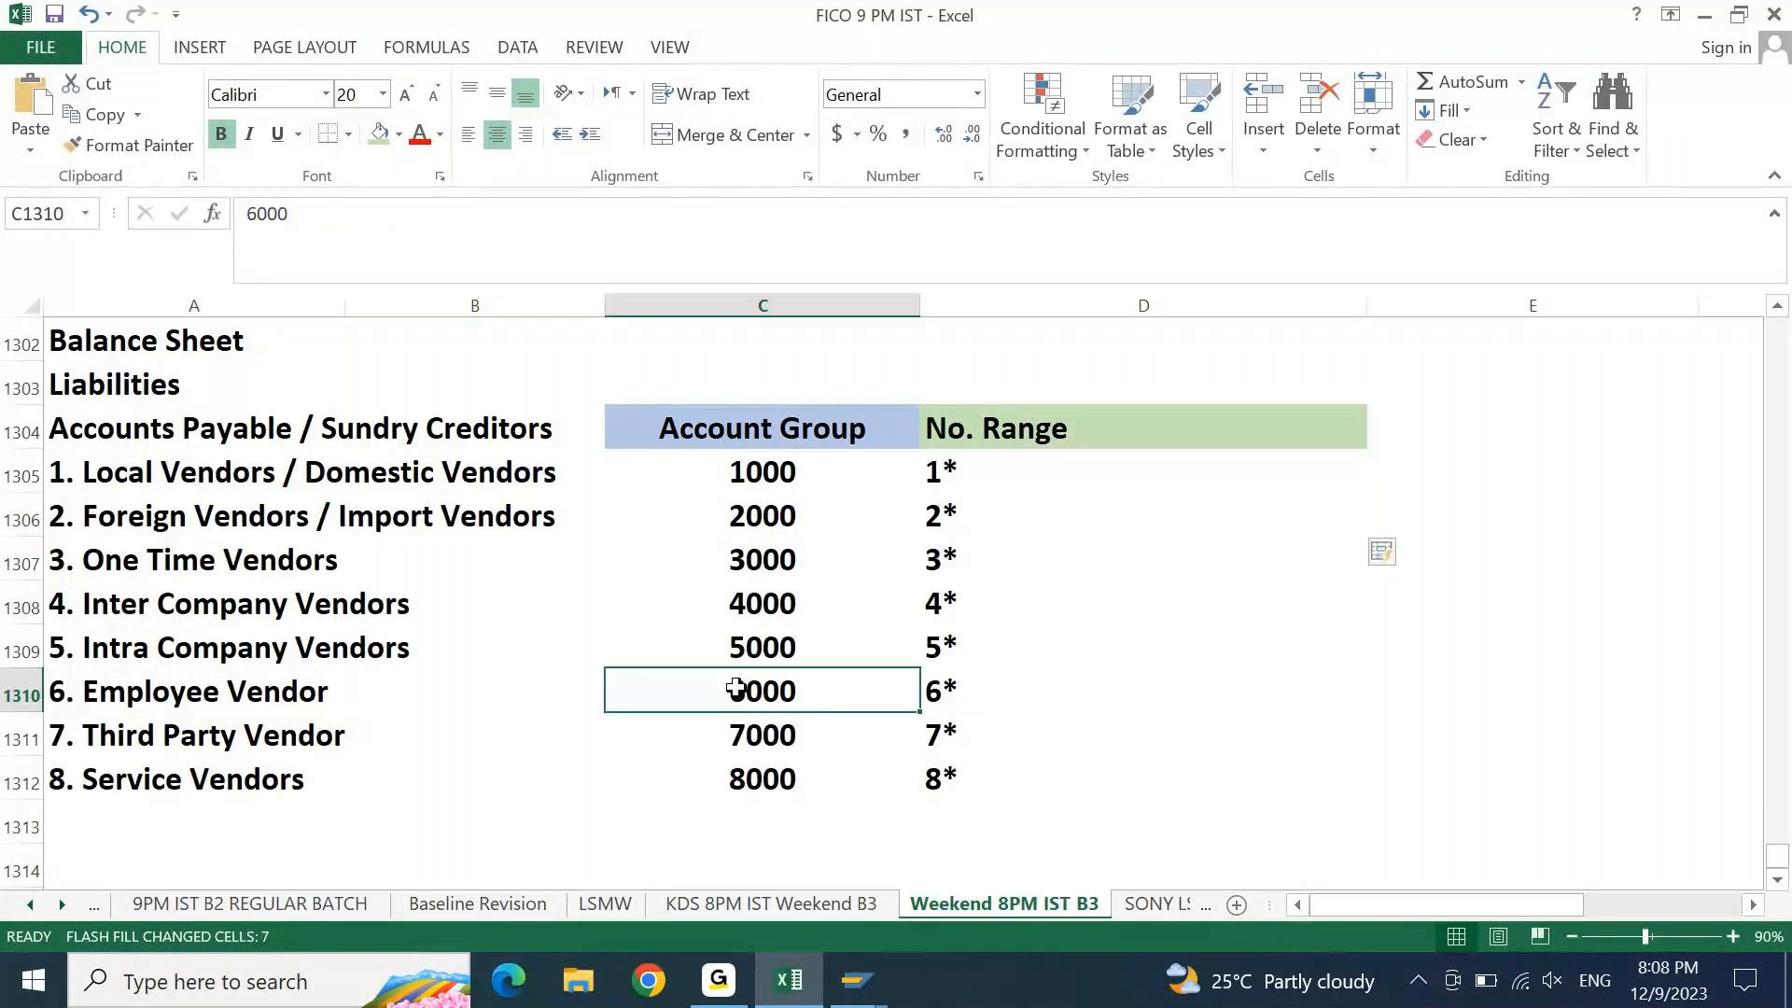
left_click(946, 687)
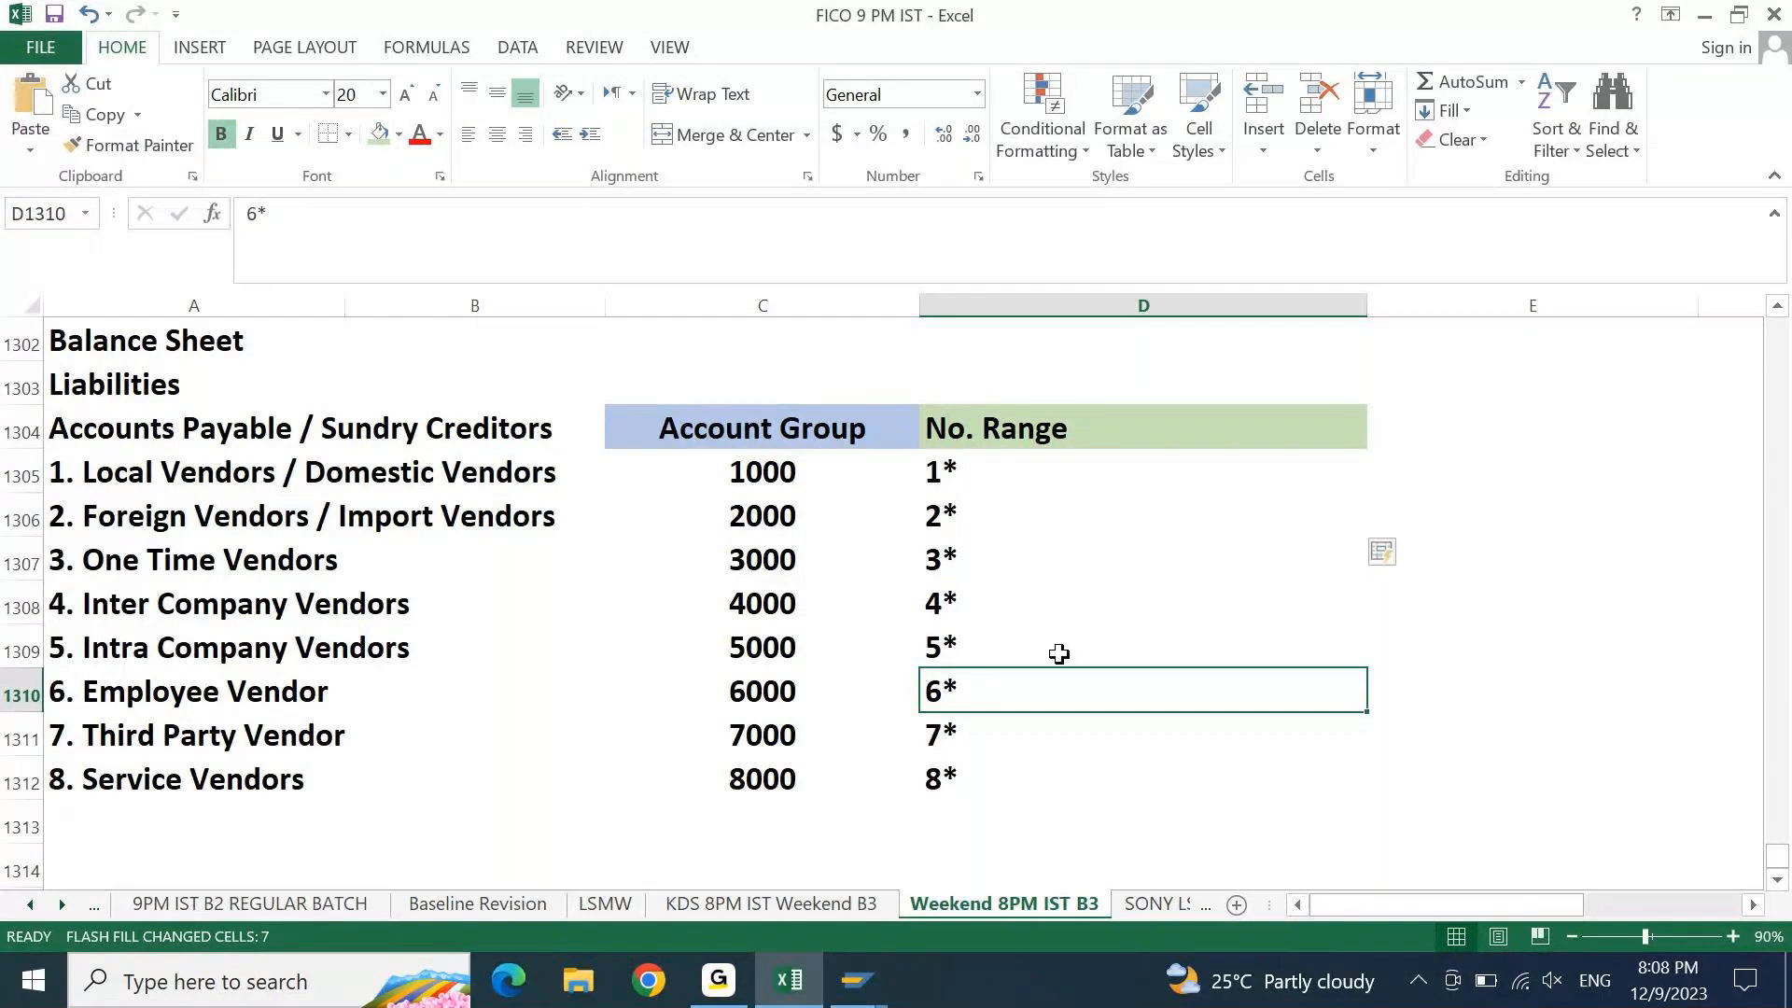
left_click(784, 608)
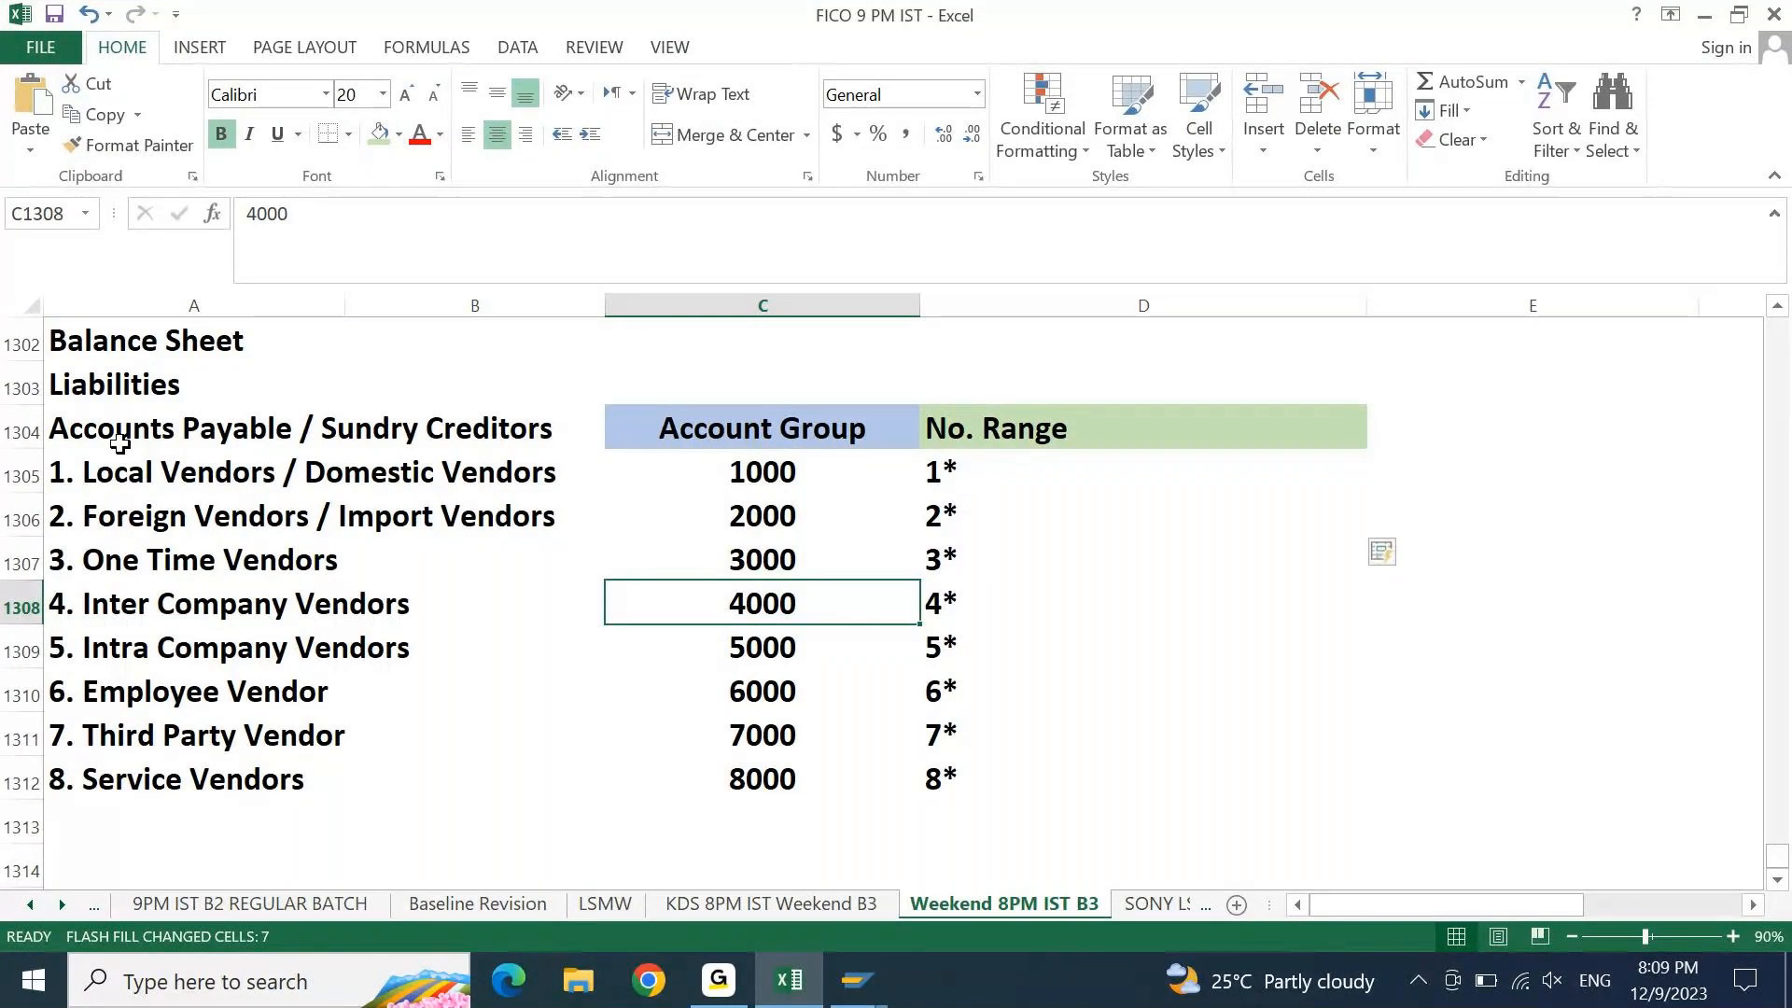
left_click(136, 474)
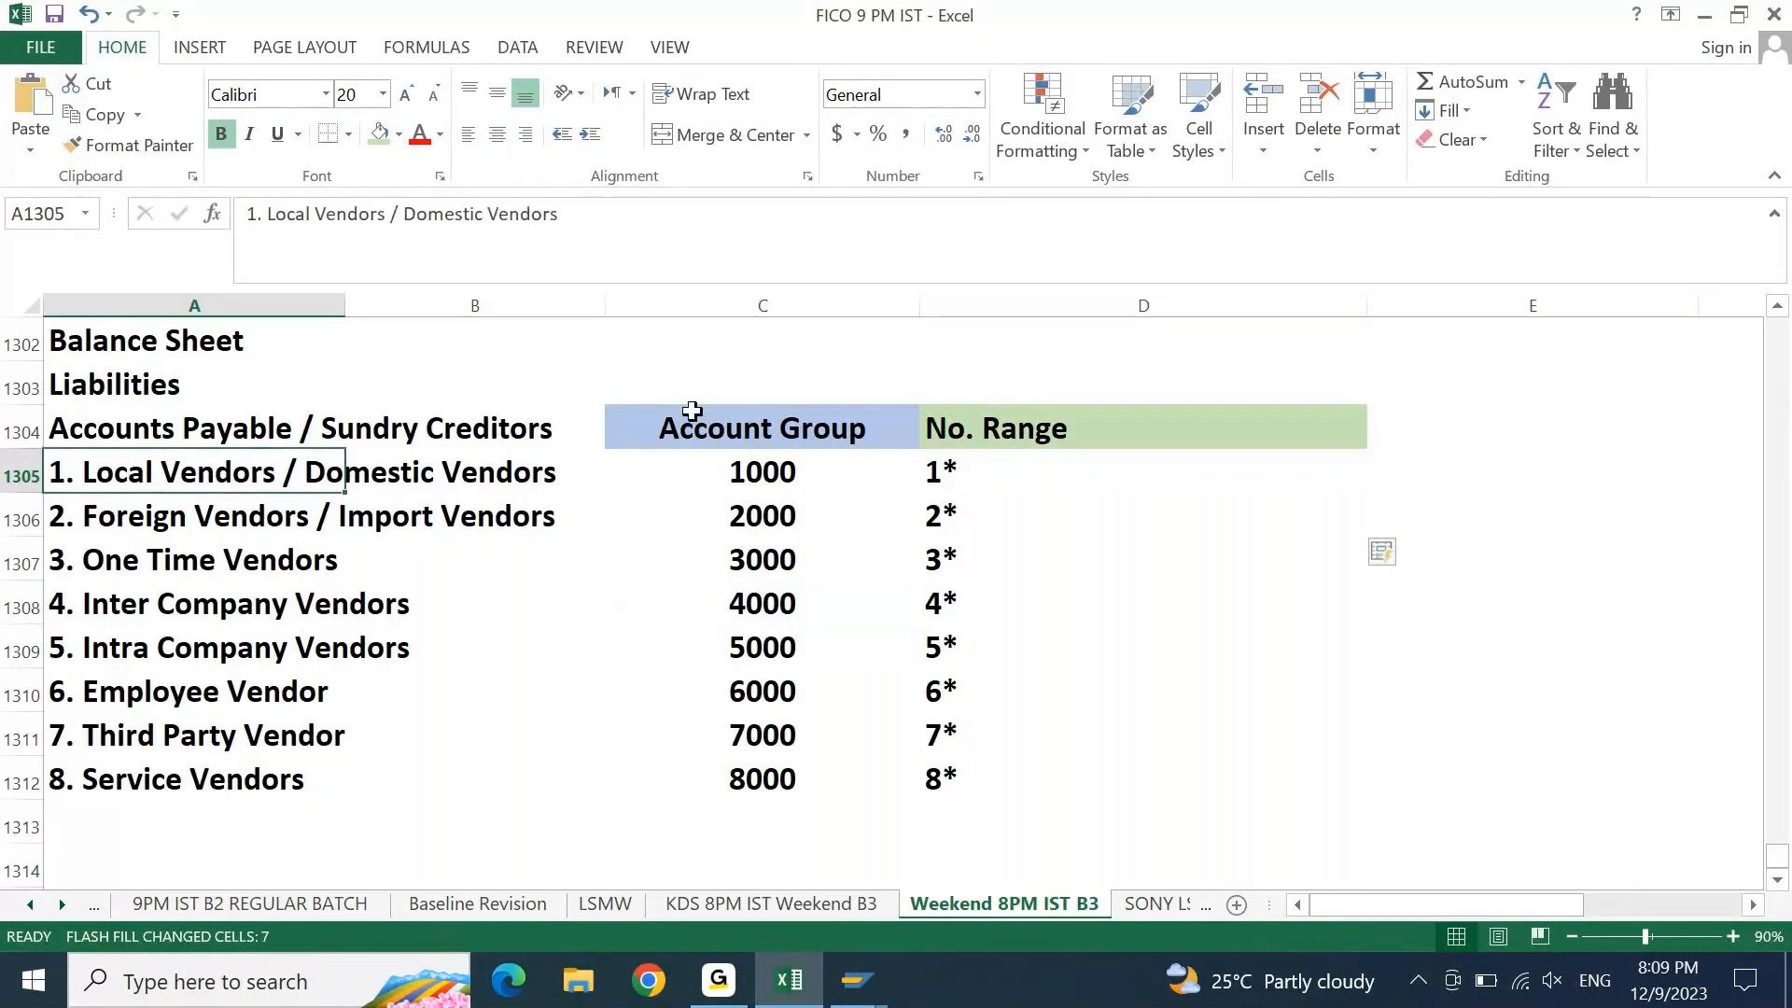
left_click(761, 476)
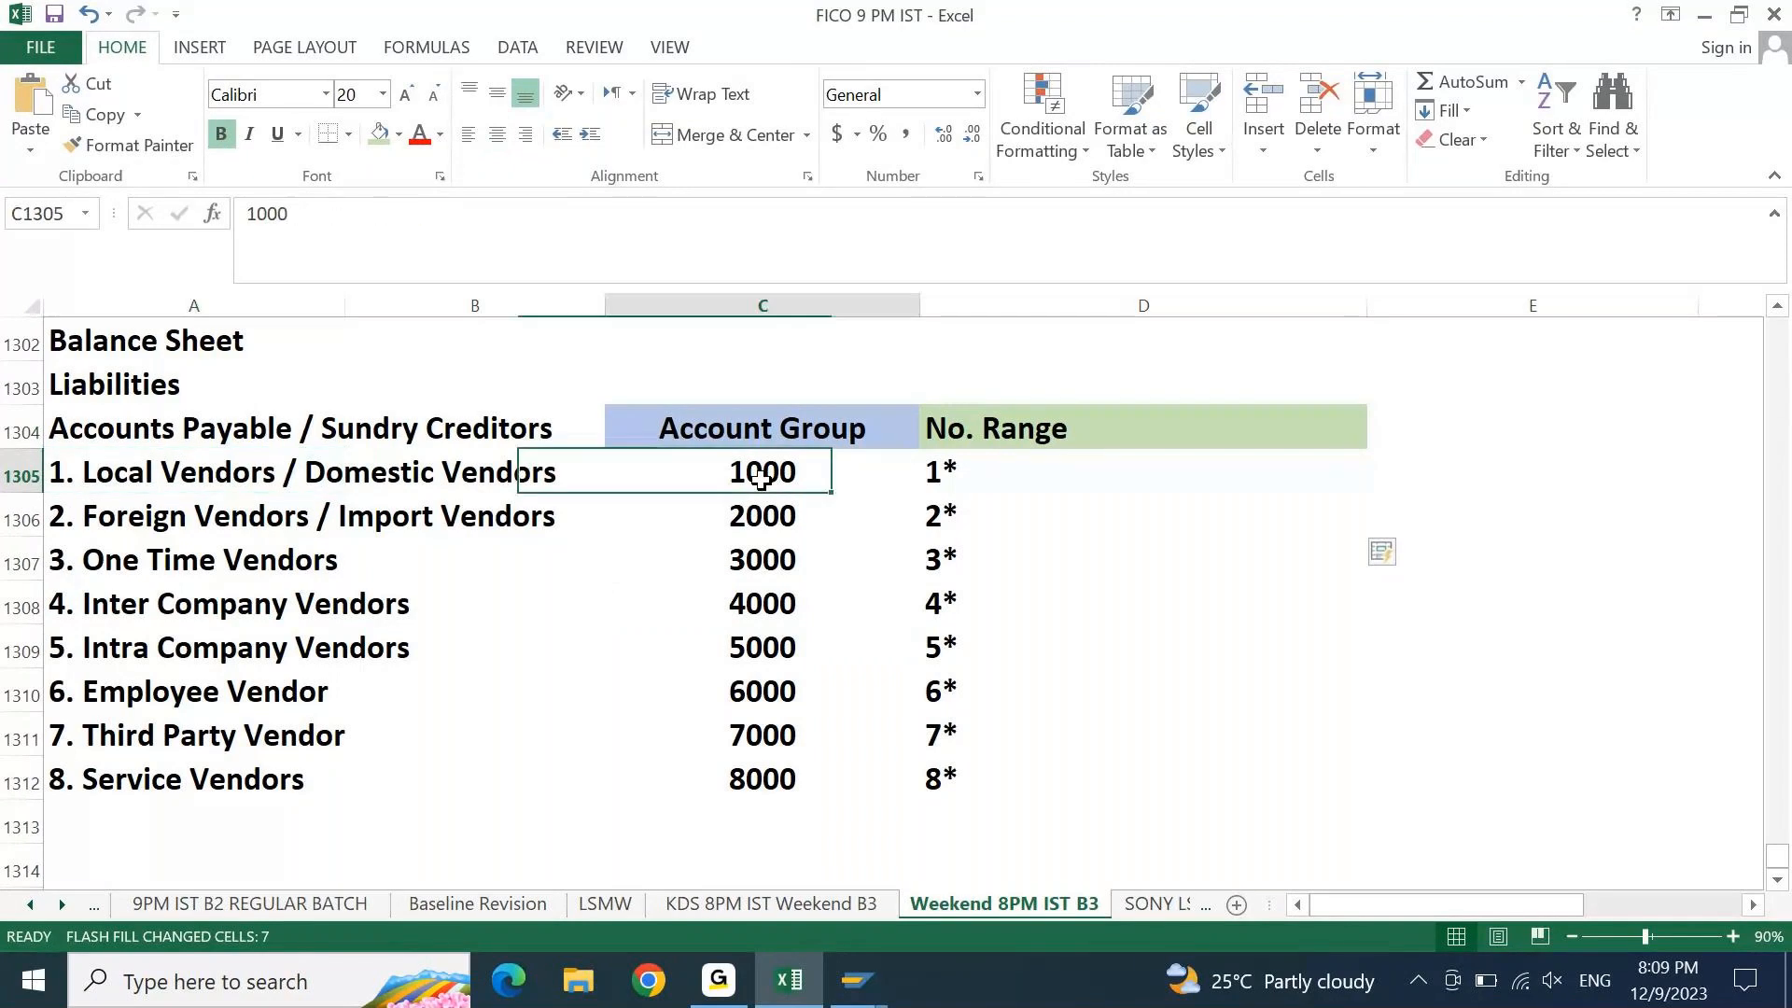
Append "( 6 Digits )" to the Local Vendors number range in D1305
left_click(179, 473)
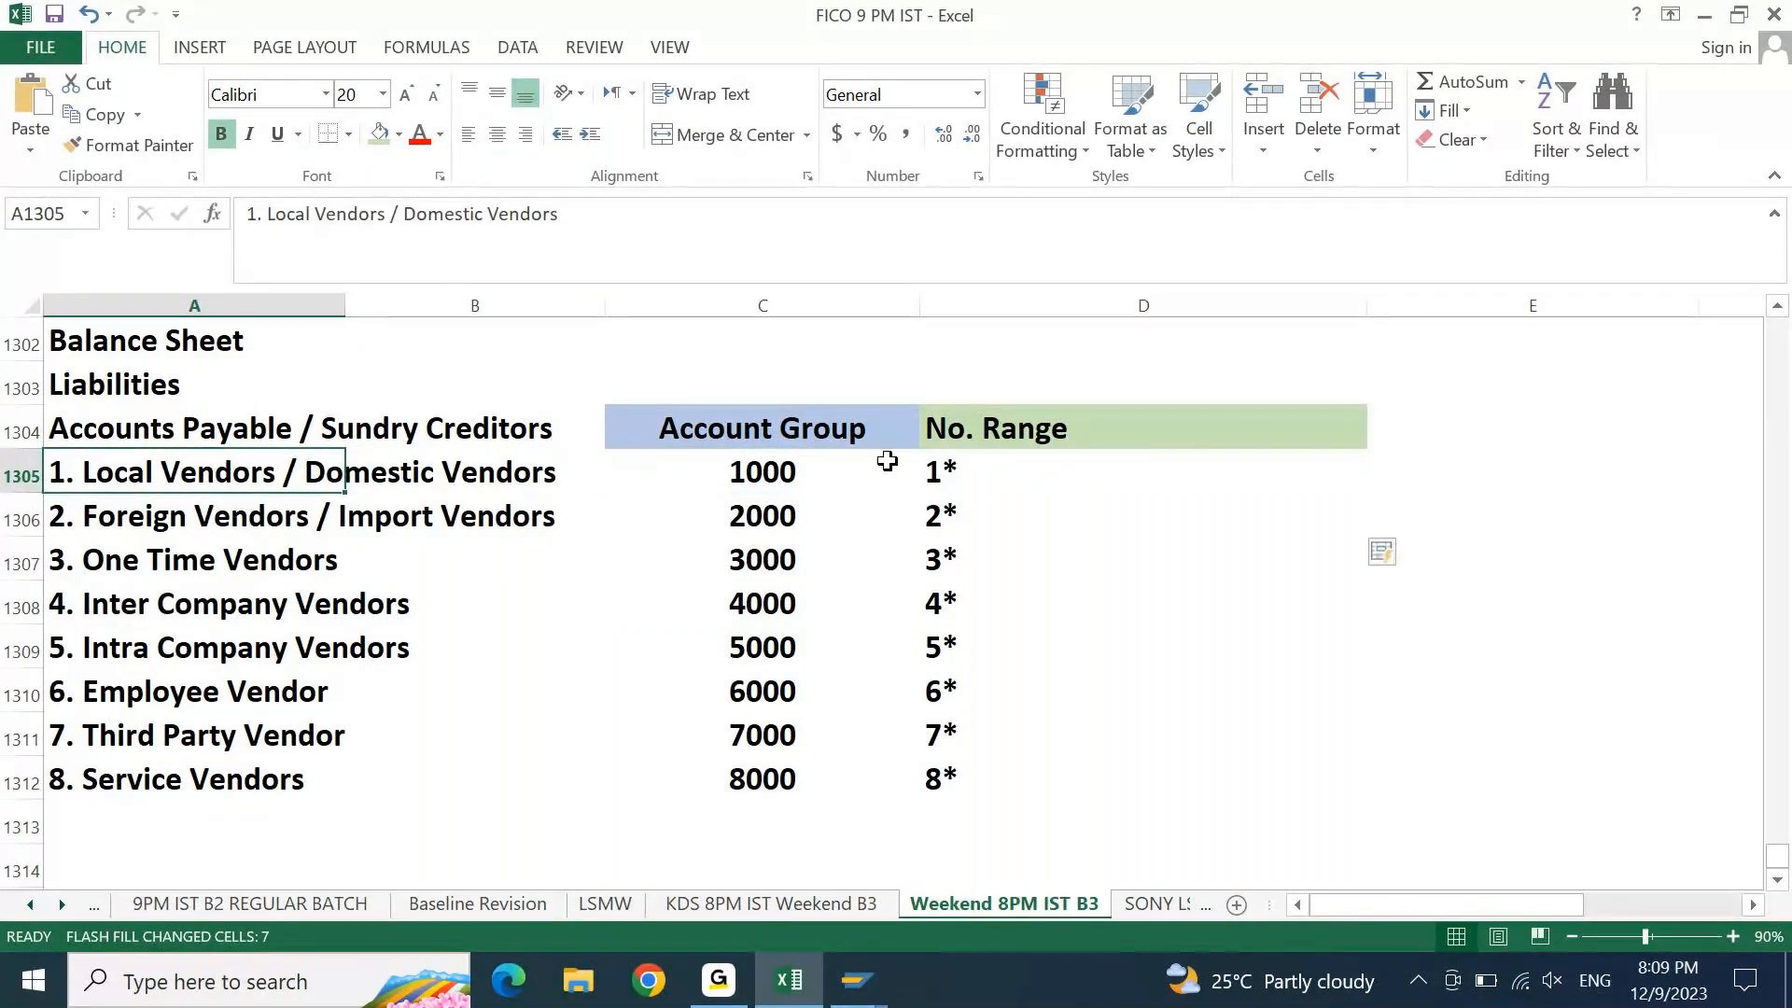
left_click(980, 468)
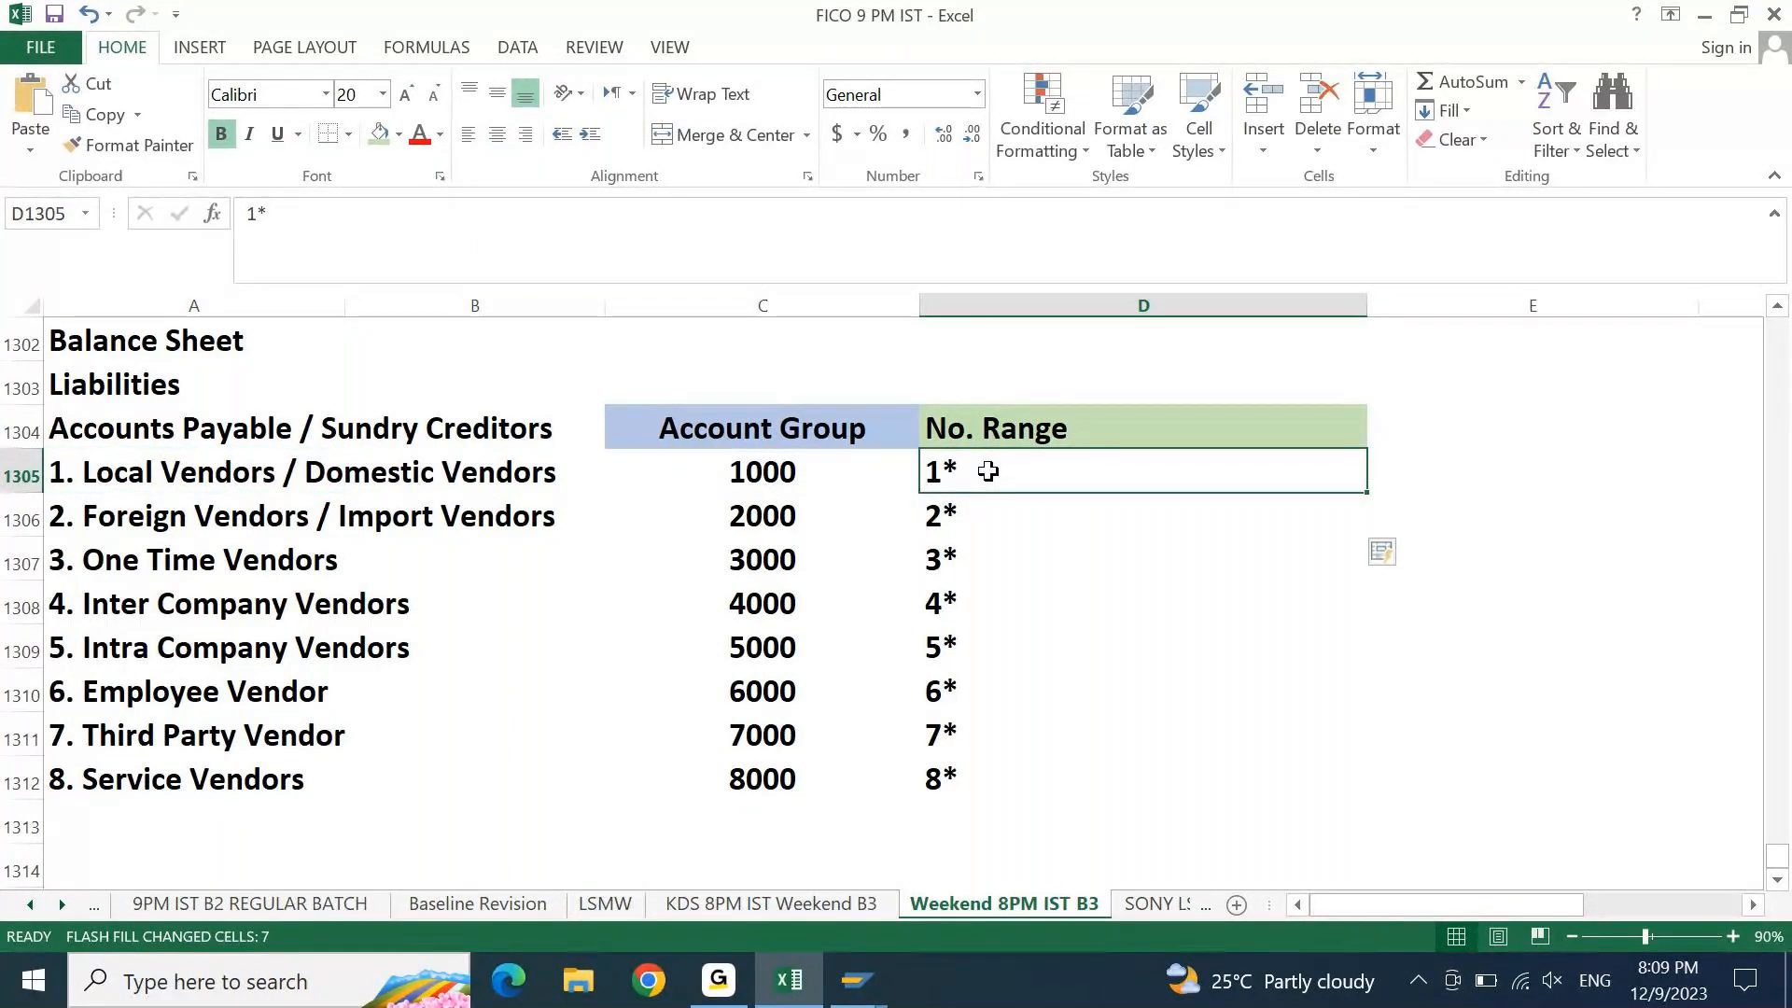
double_click(988, 471)
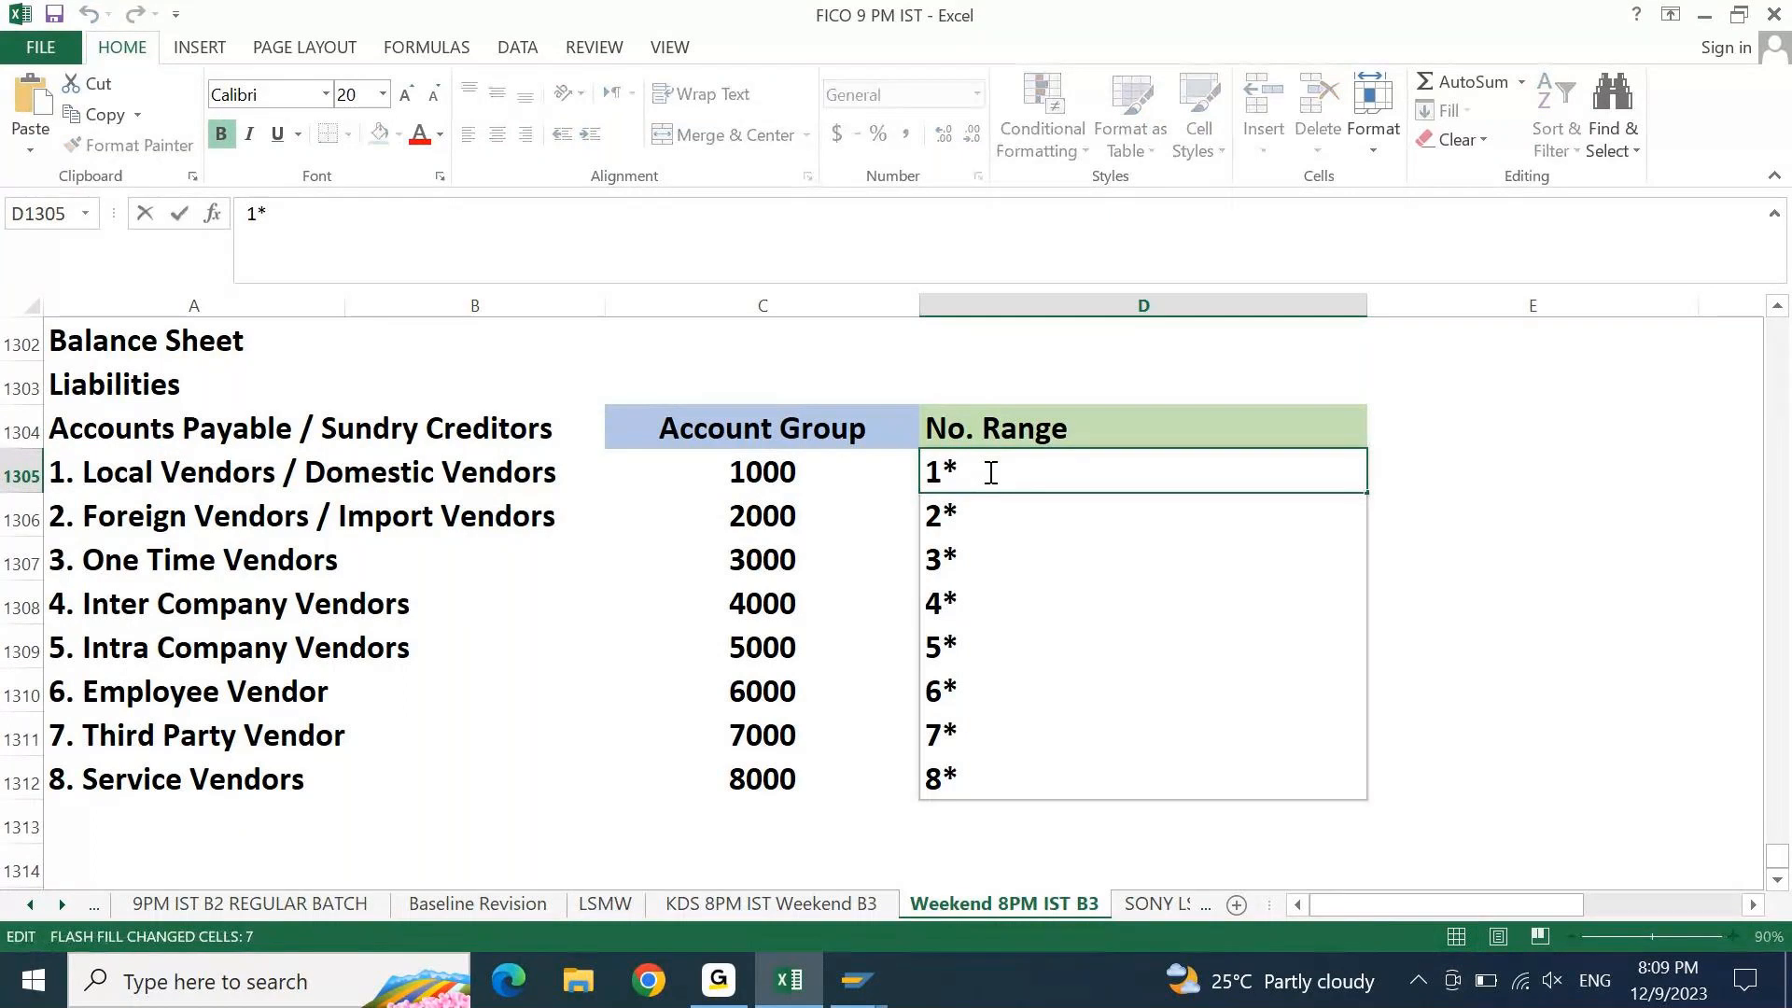
type("6 d9g9ts")
key("BackSpace")
key("BackSpace")
key("BackSpace")
key("BackSpace")
key("BackSpace")
key("BackSpace")
key("BackSpace")
key("BackSpace")
type("( 6 DIgits")
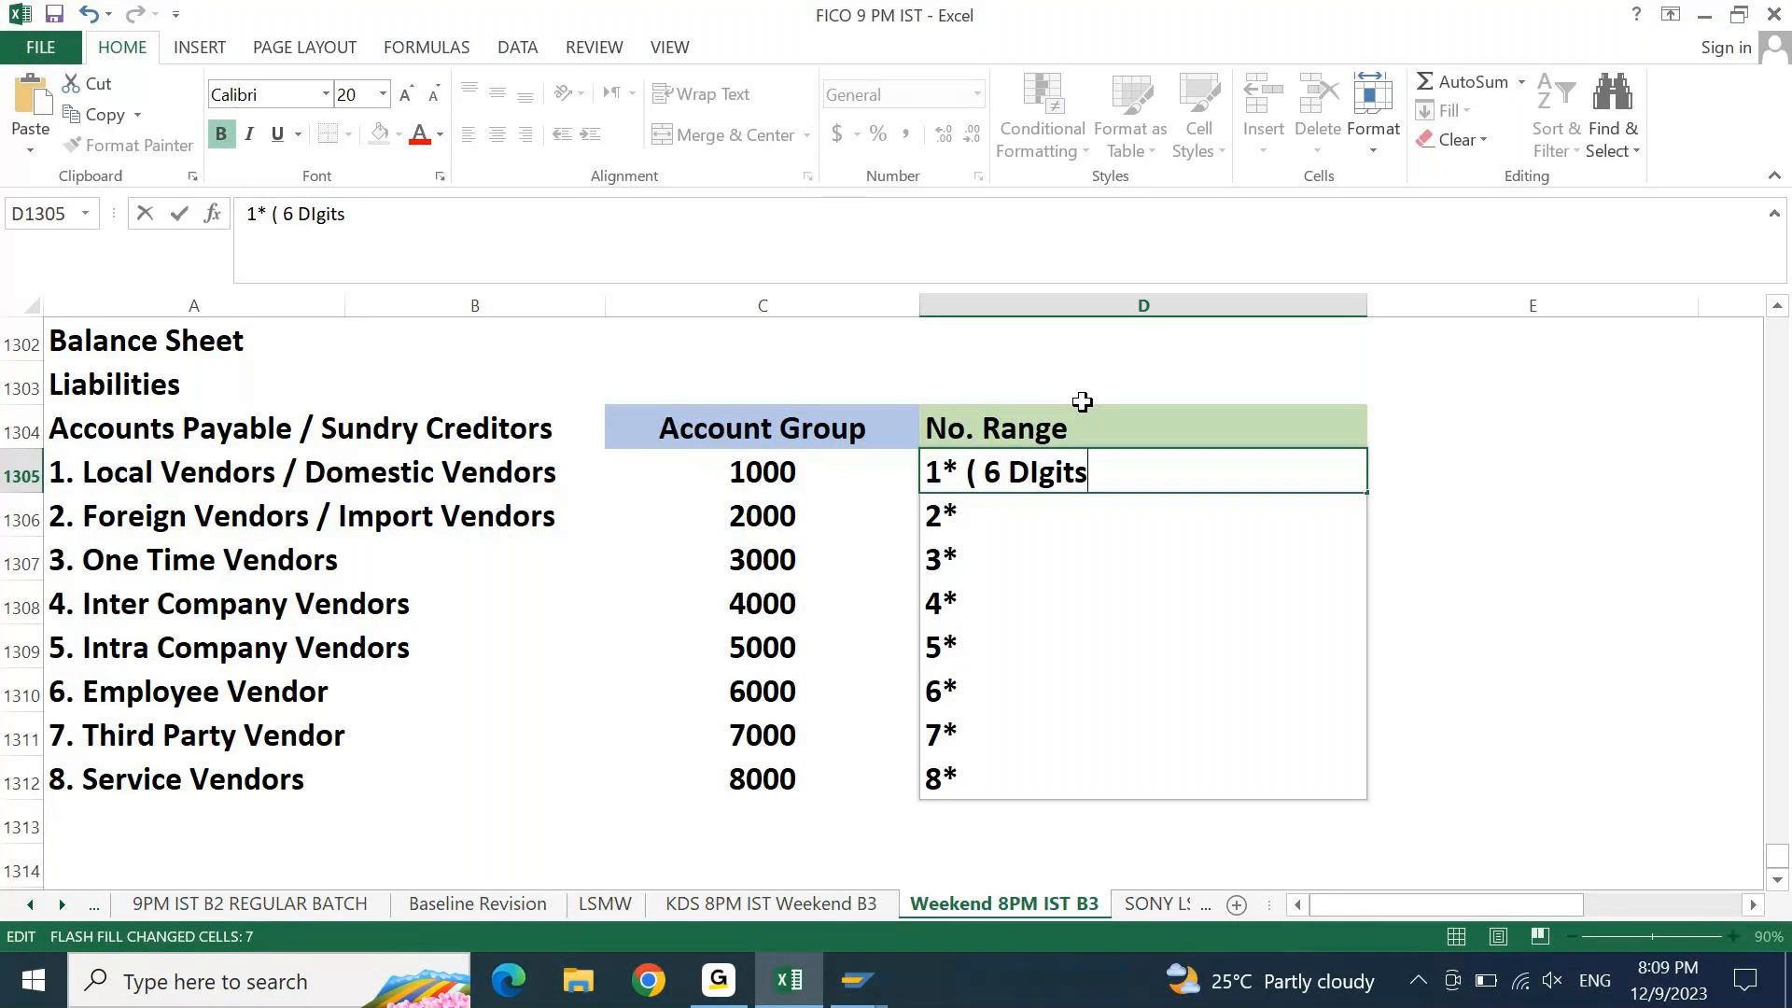
type(" )")
key("Return")
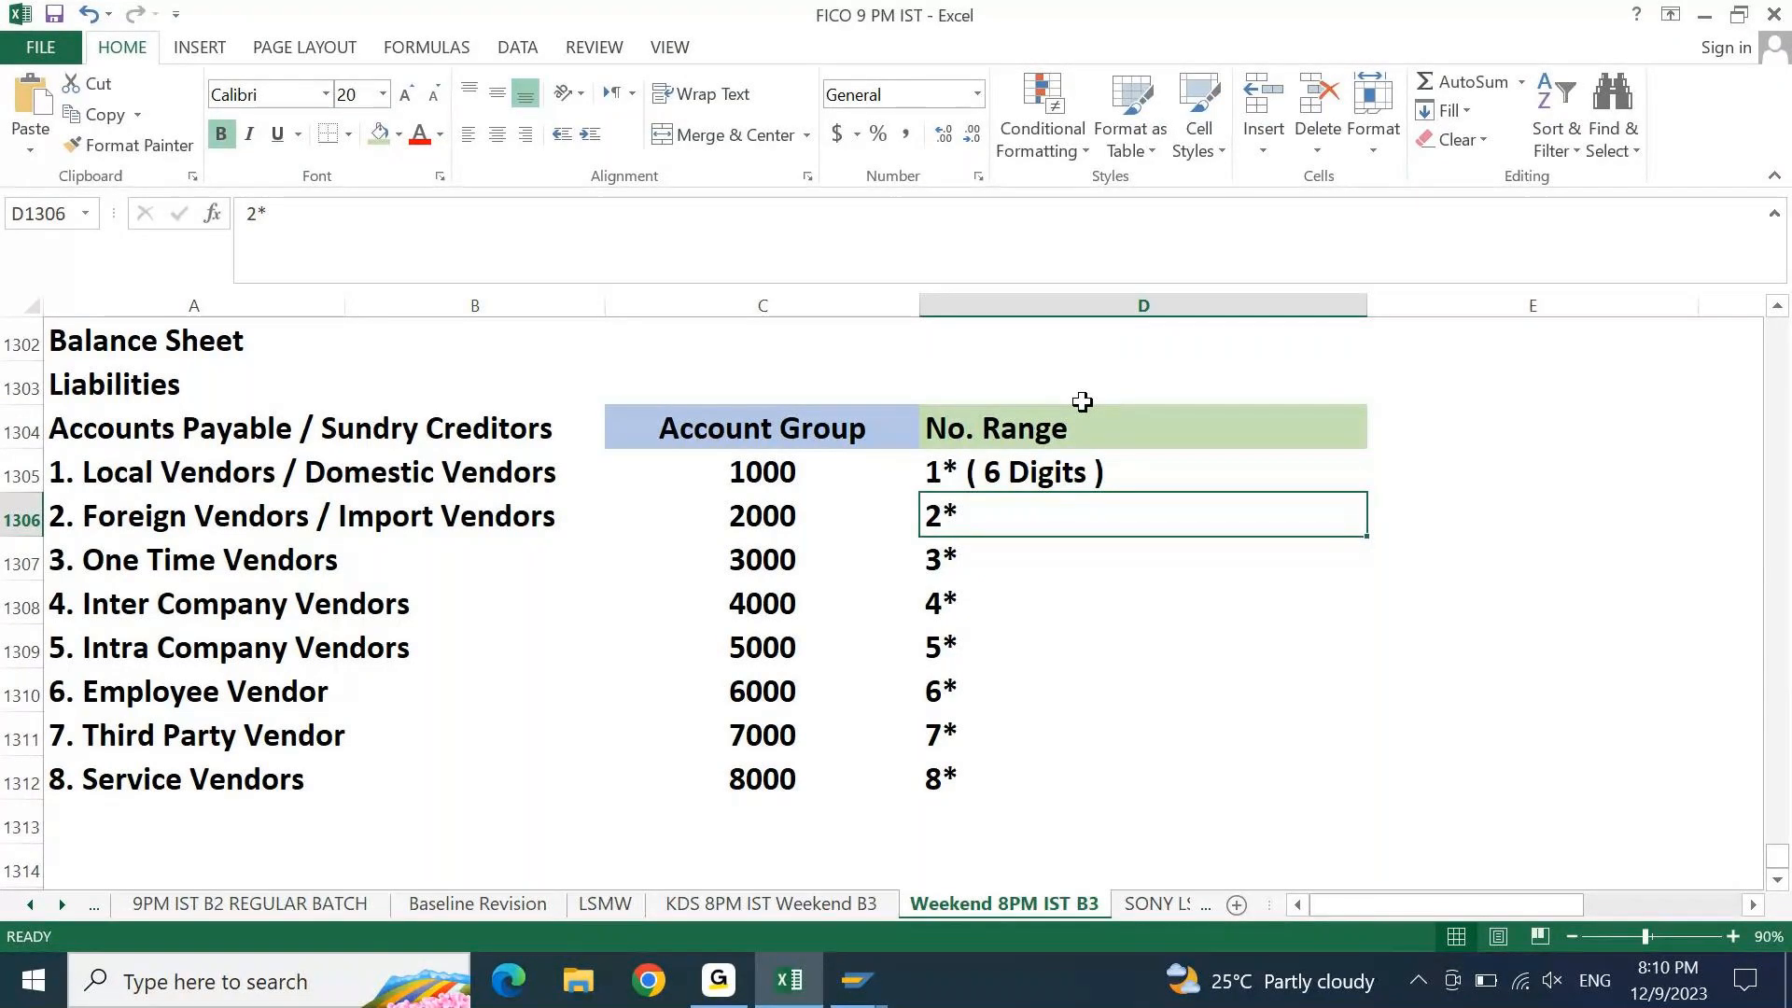
Compare the Local Vendors account group with its number range under the No. Range heading
left_click(1082, 406)
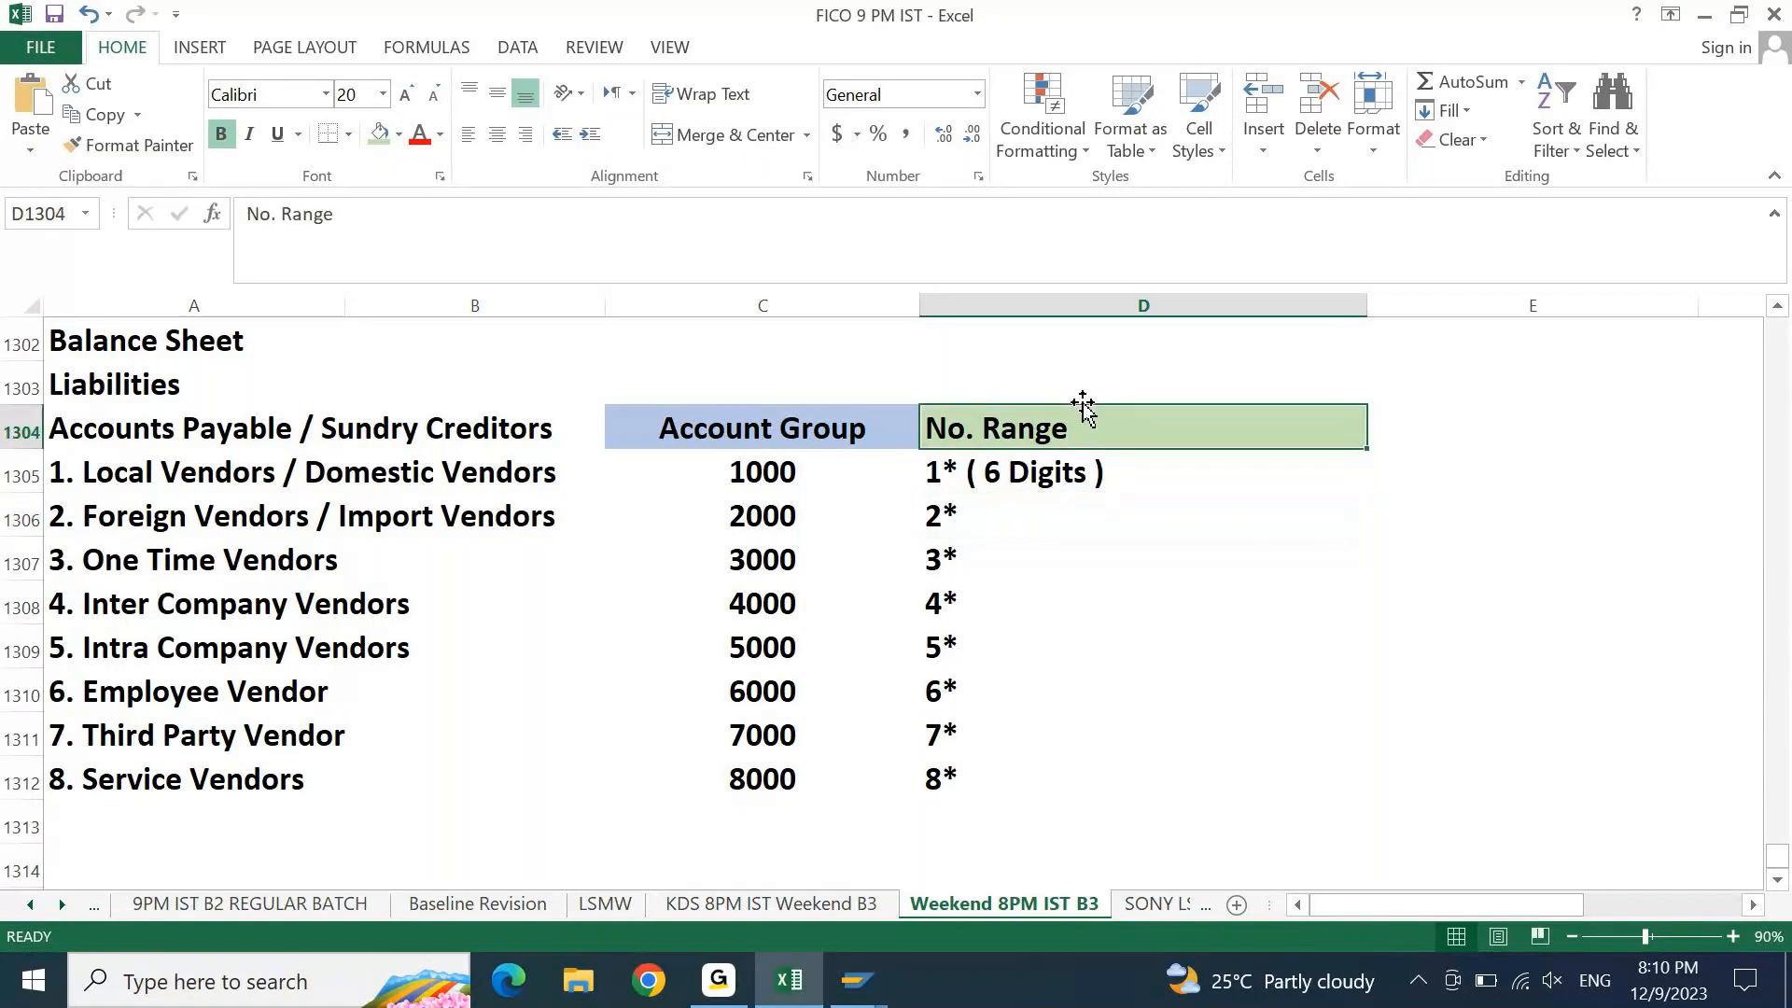
key("Down")
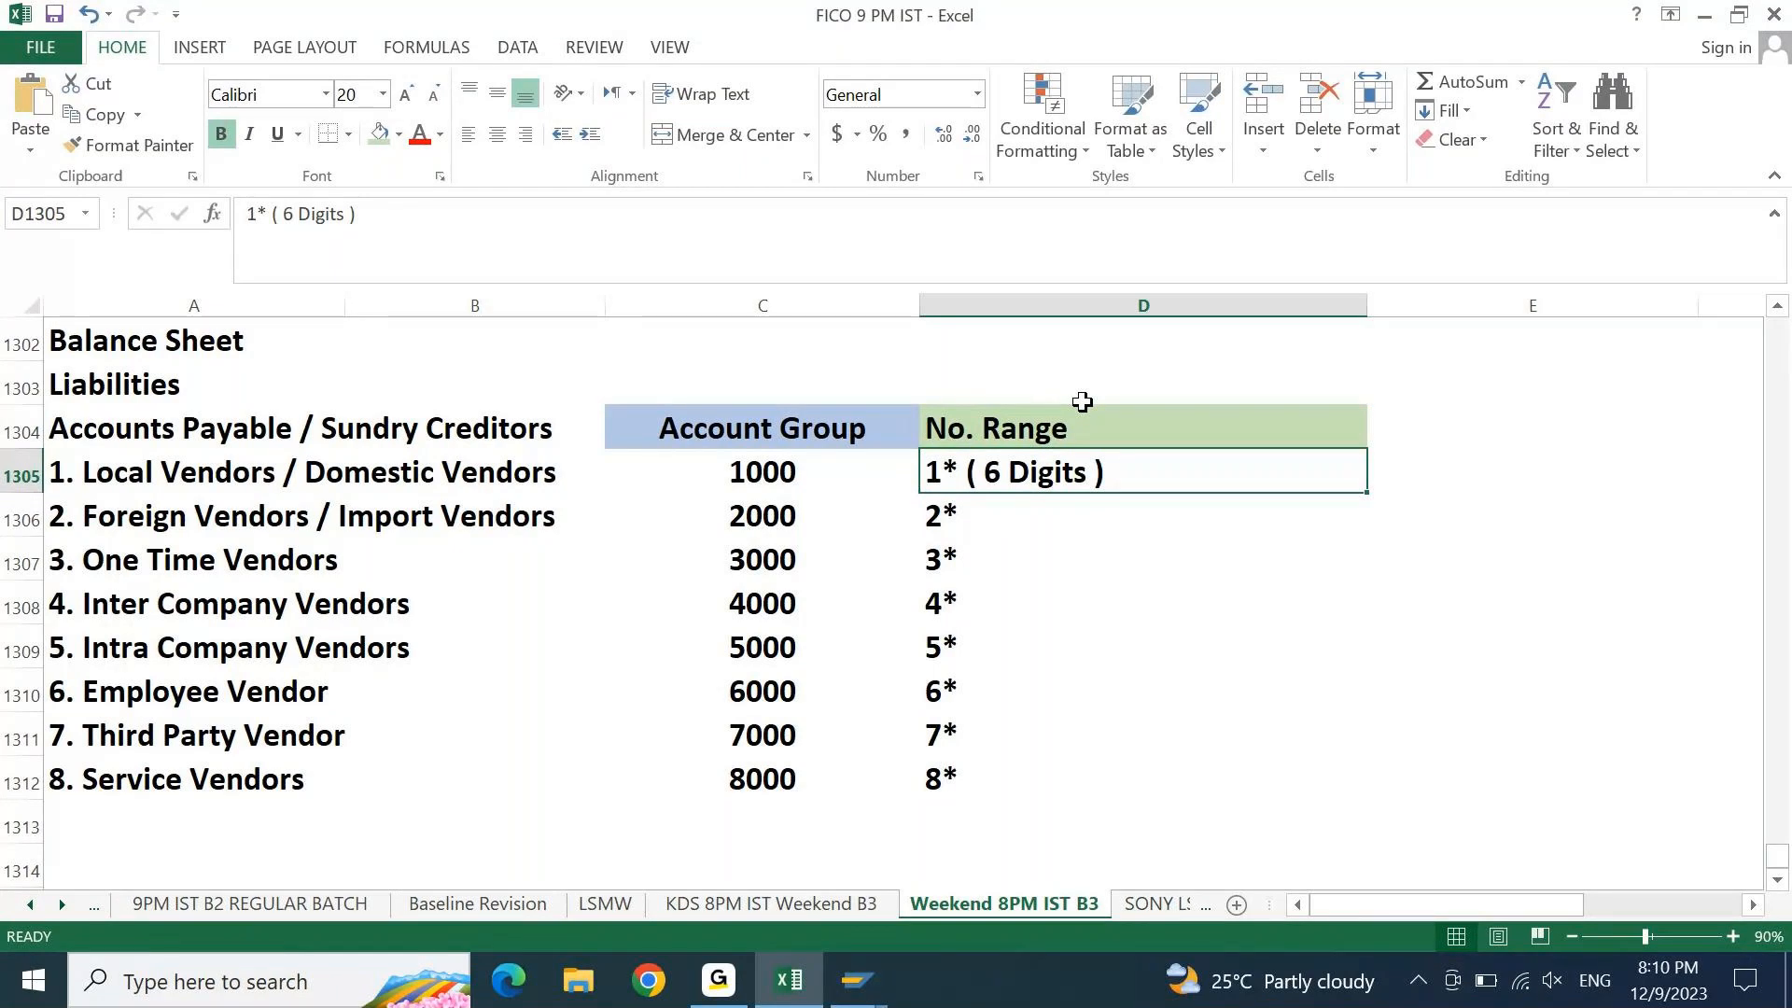
key("Left")
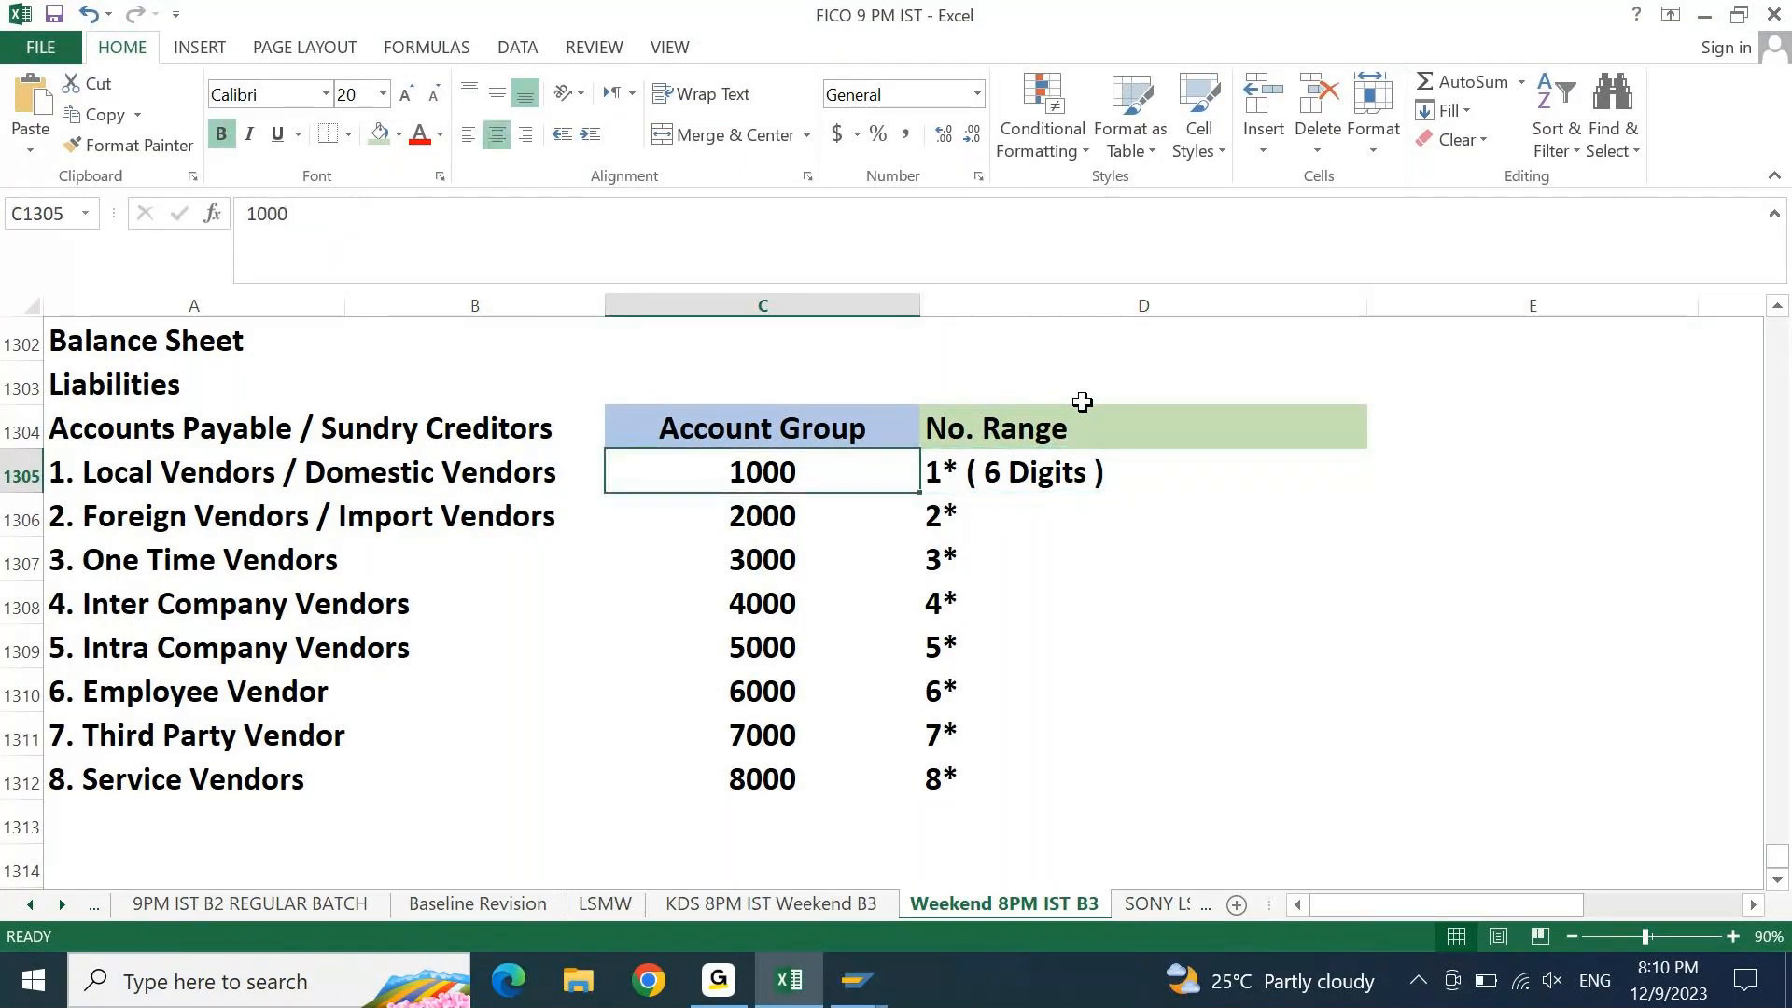
key("Right")
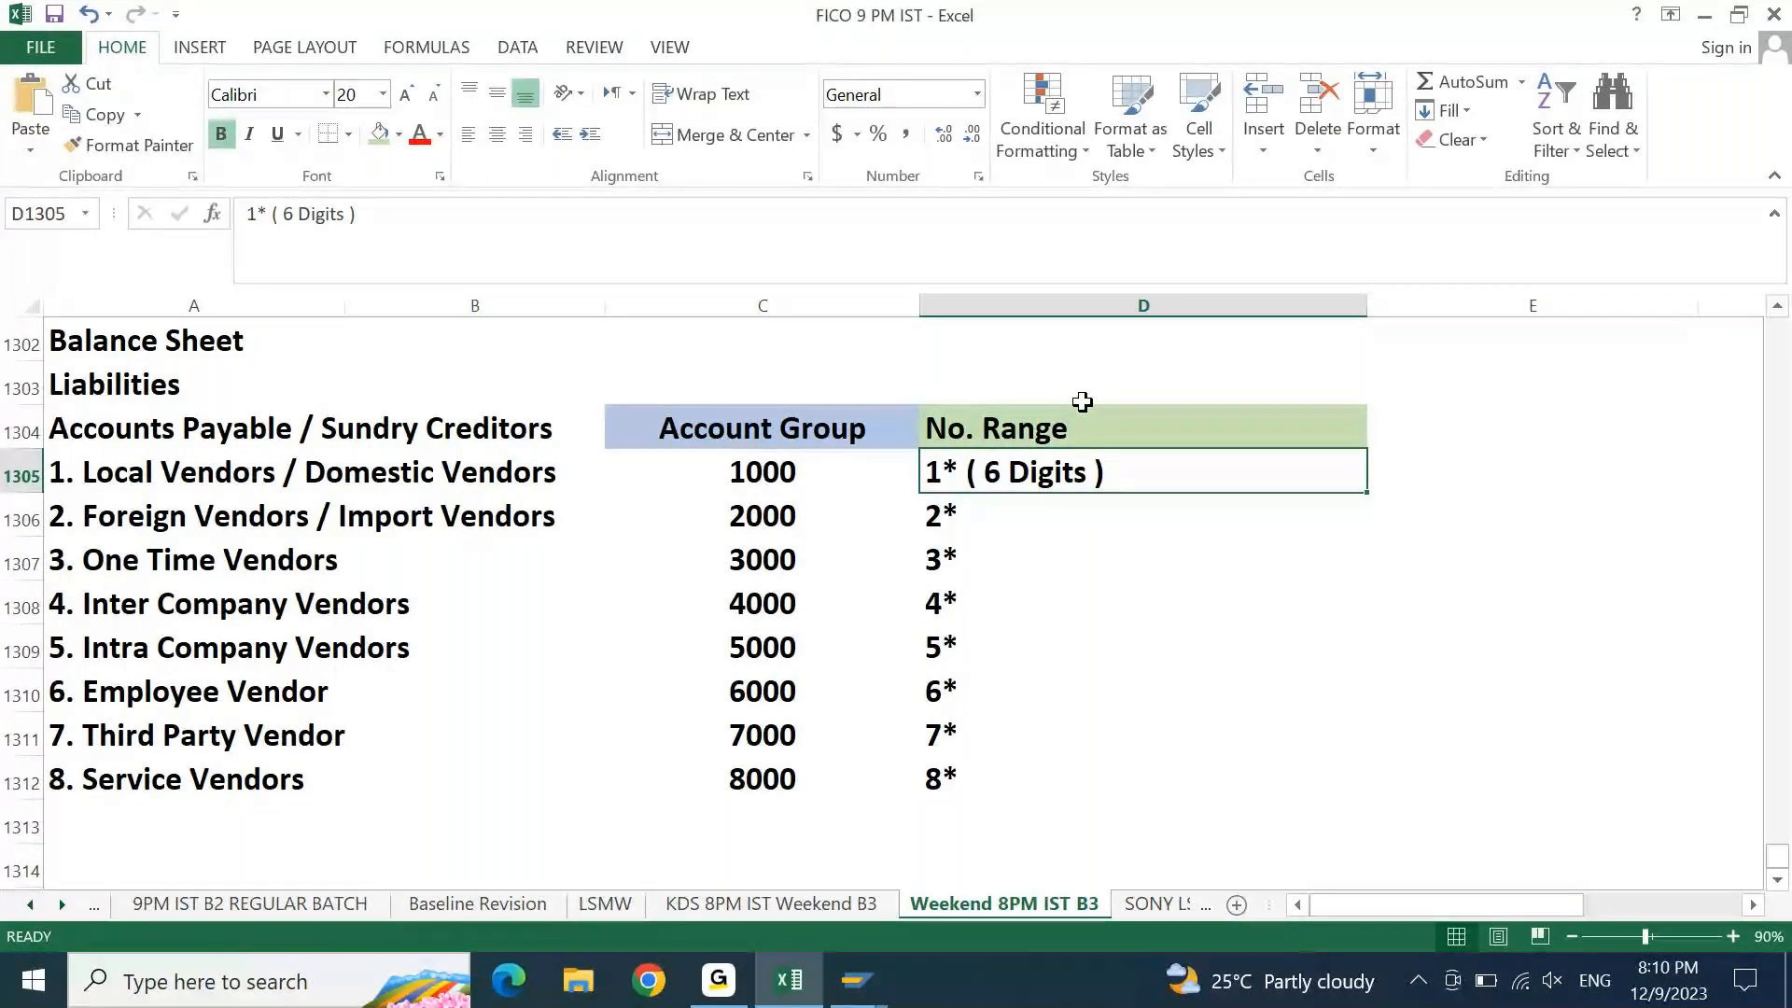
key("Left")
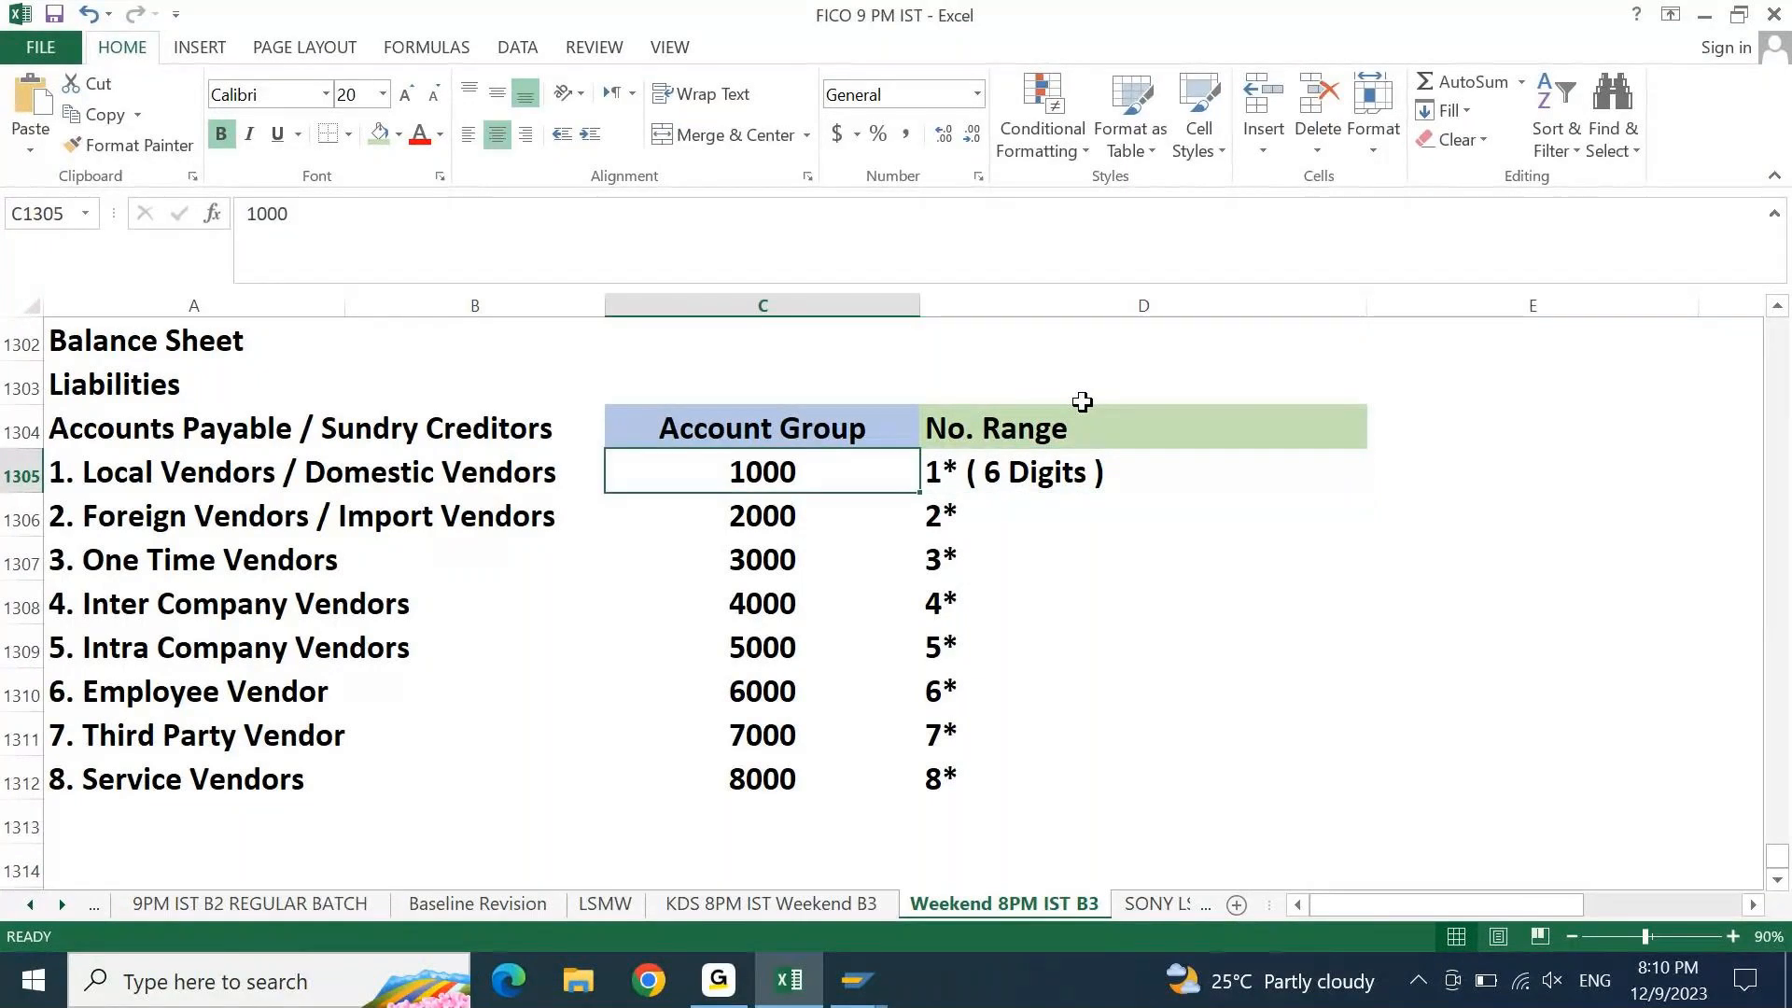
Review the vendor account group and number range configuration steps listed above the vendor table
key("Left")
key("Left")
key("Page_Up")
key("Down")
key("Down")
key("Down")
key("Down")
key("Down")
key("Down")
key("Down")
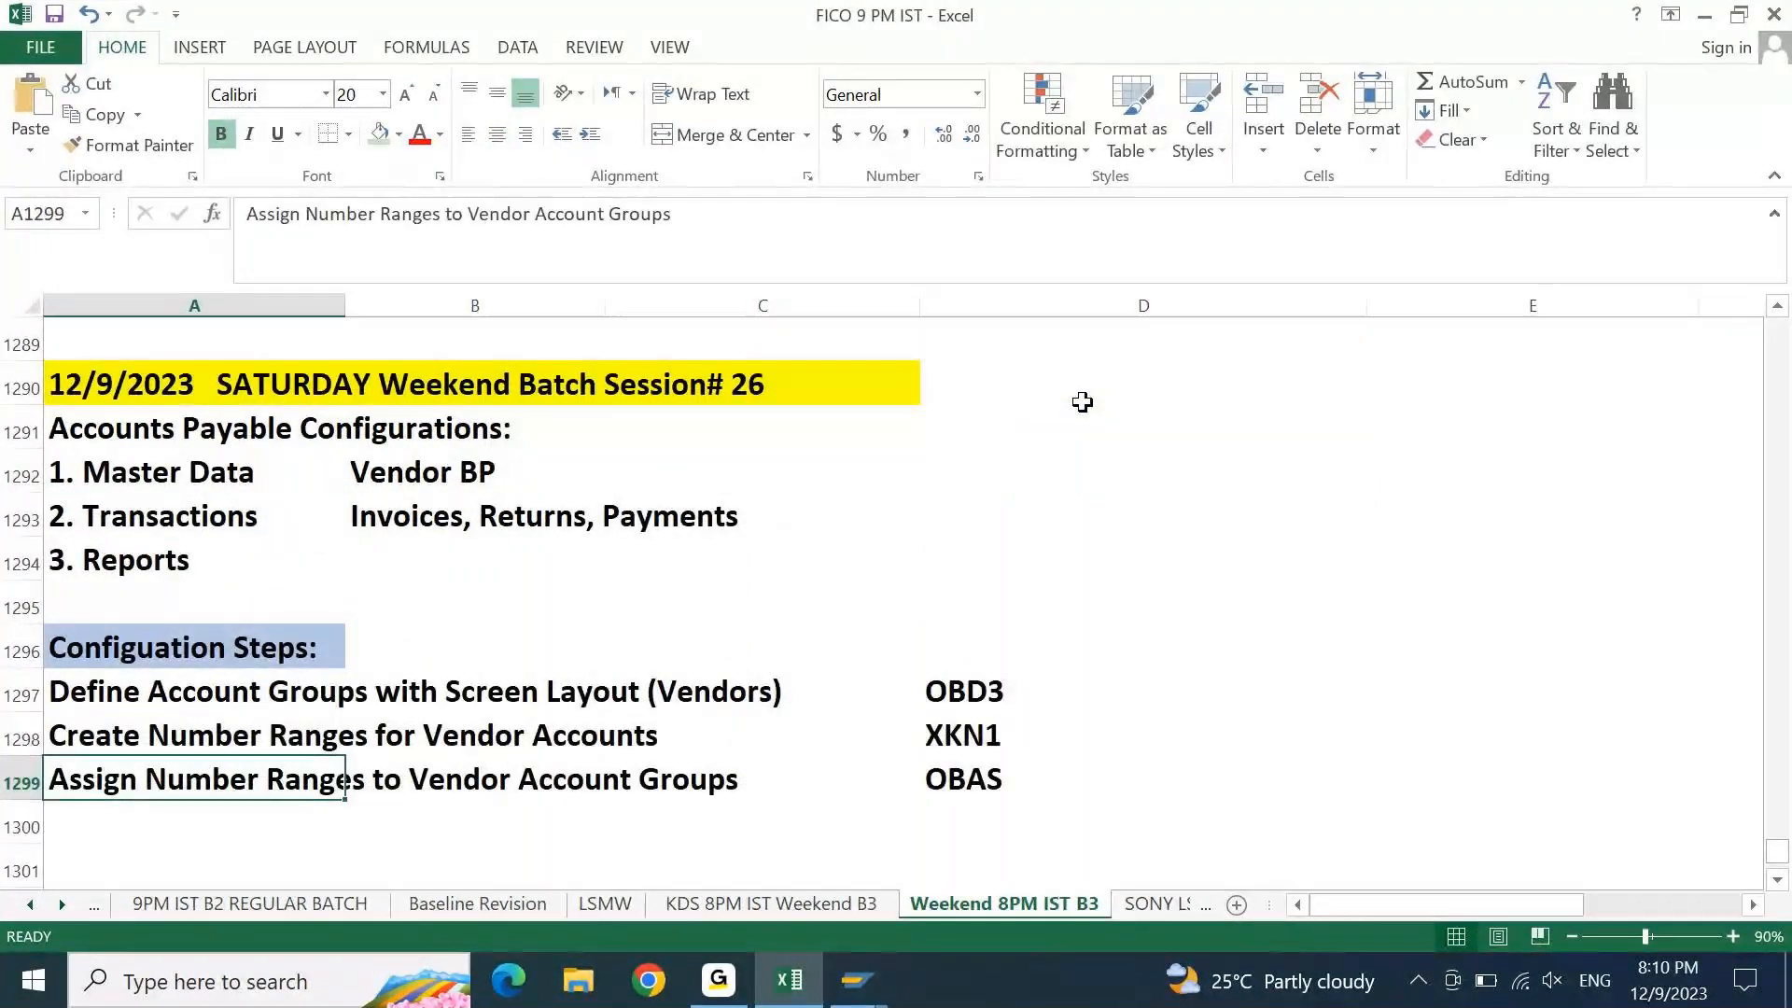
key("Page_Down")
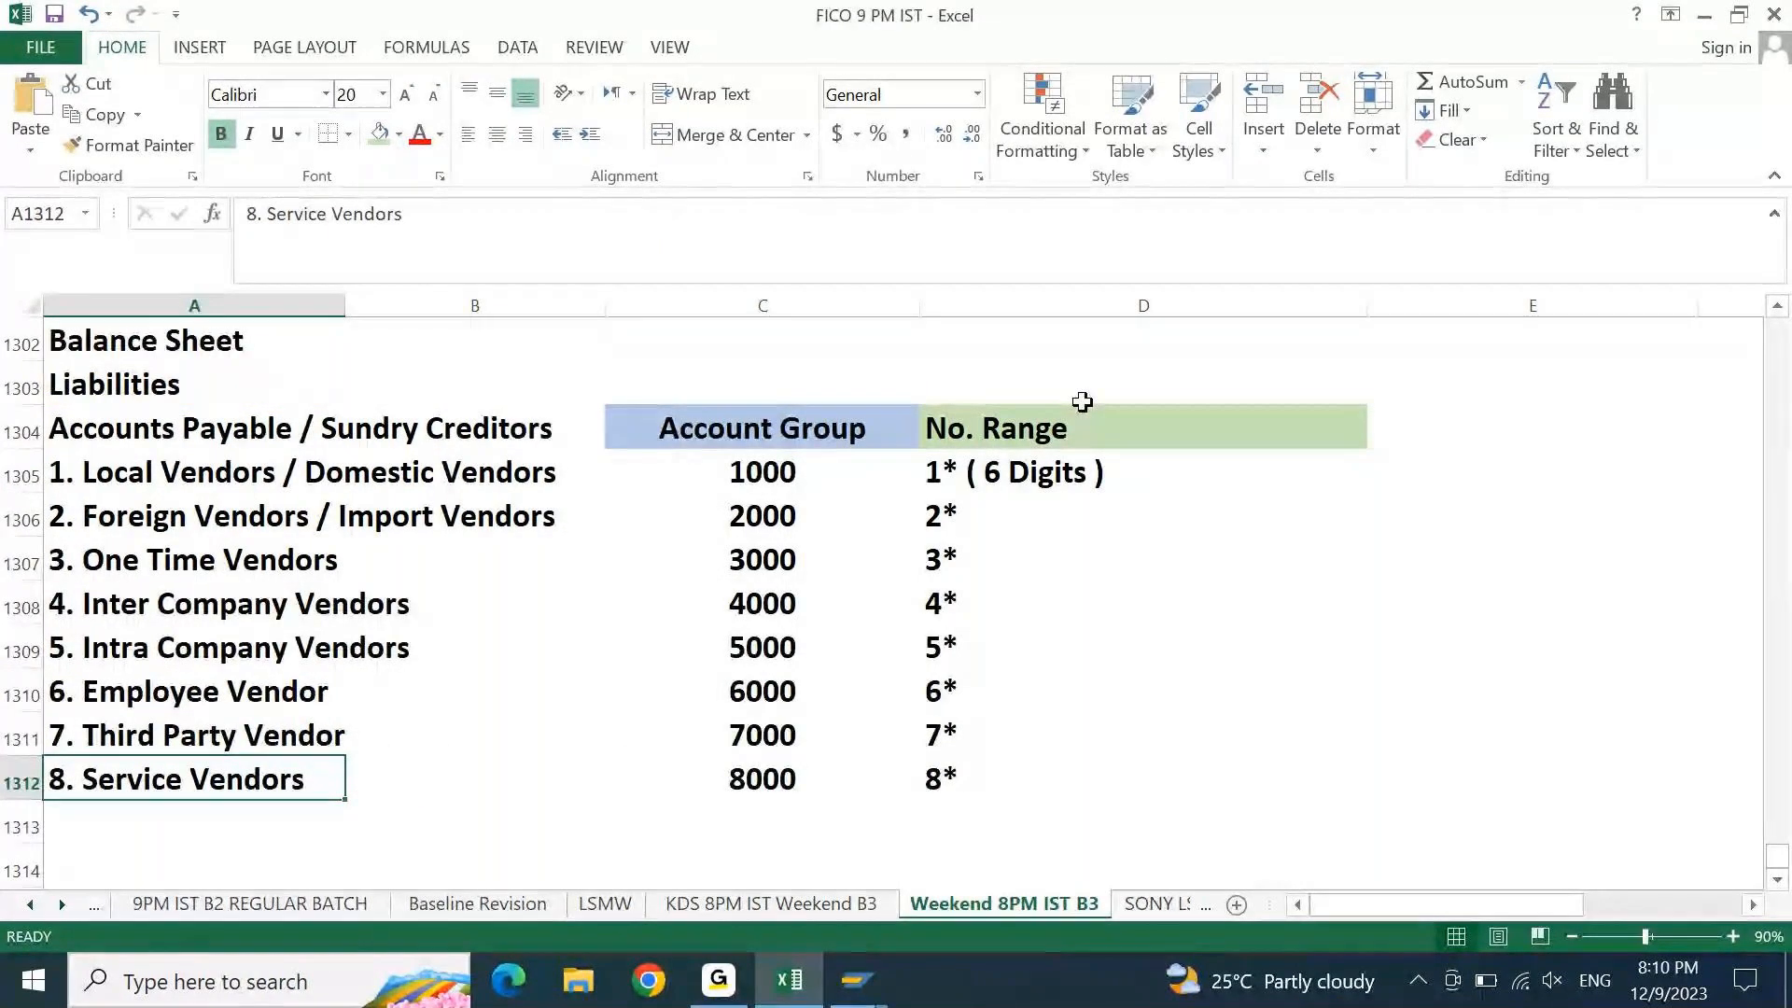
Add the heading "Recon GL A/C" in E1304 and select the Local Vendors cell beneath it
left_click(1039, 420)
left_click(864, 427)
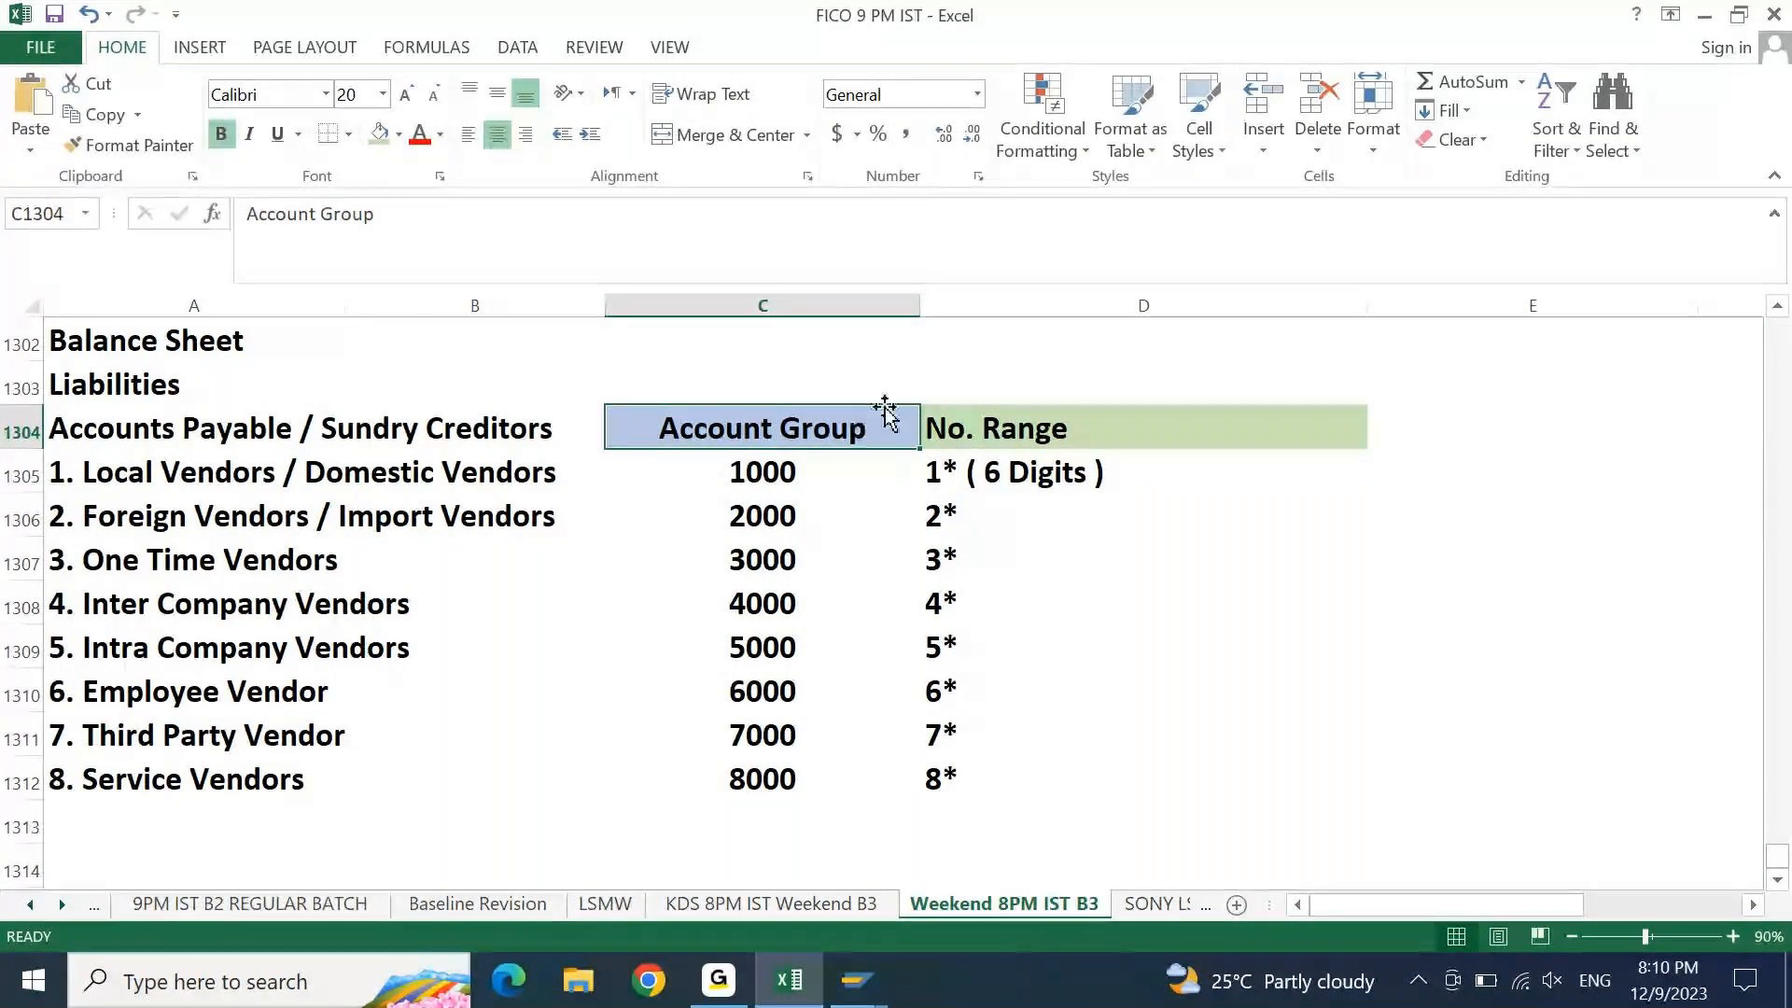
left_click(1079, 418)
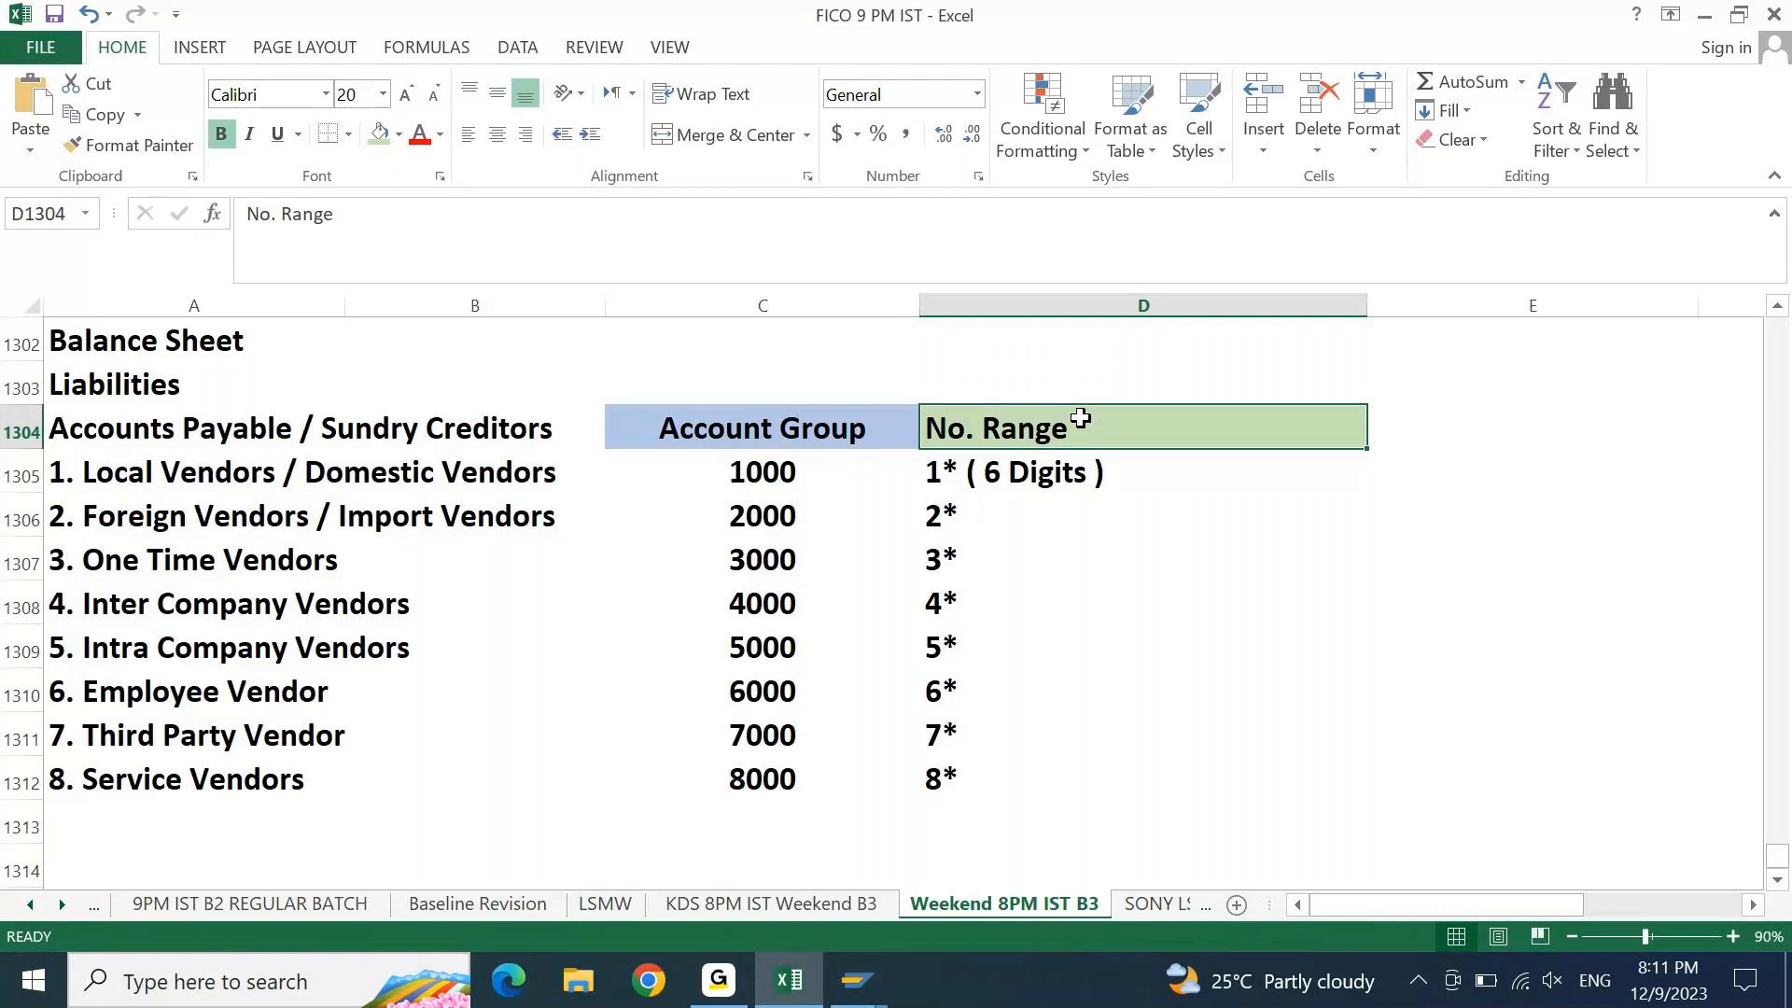
key("Right")
type("R")
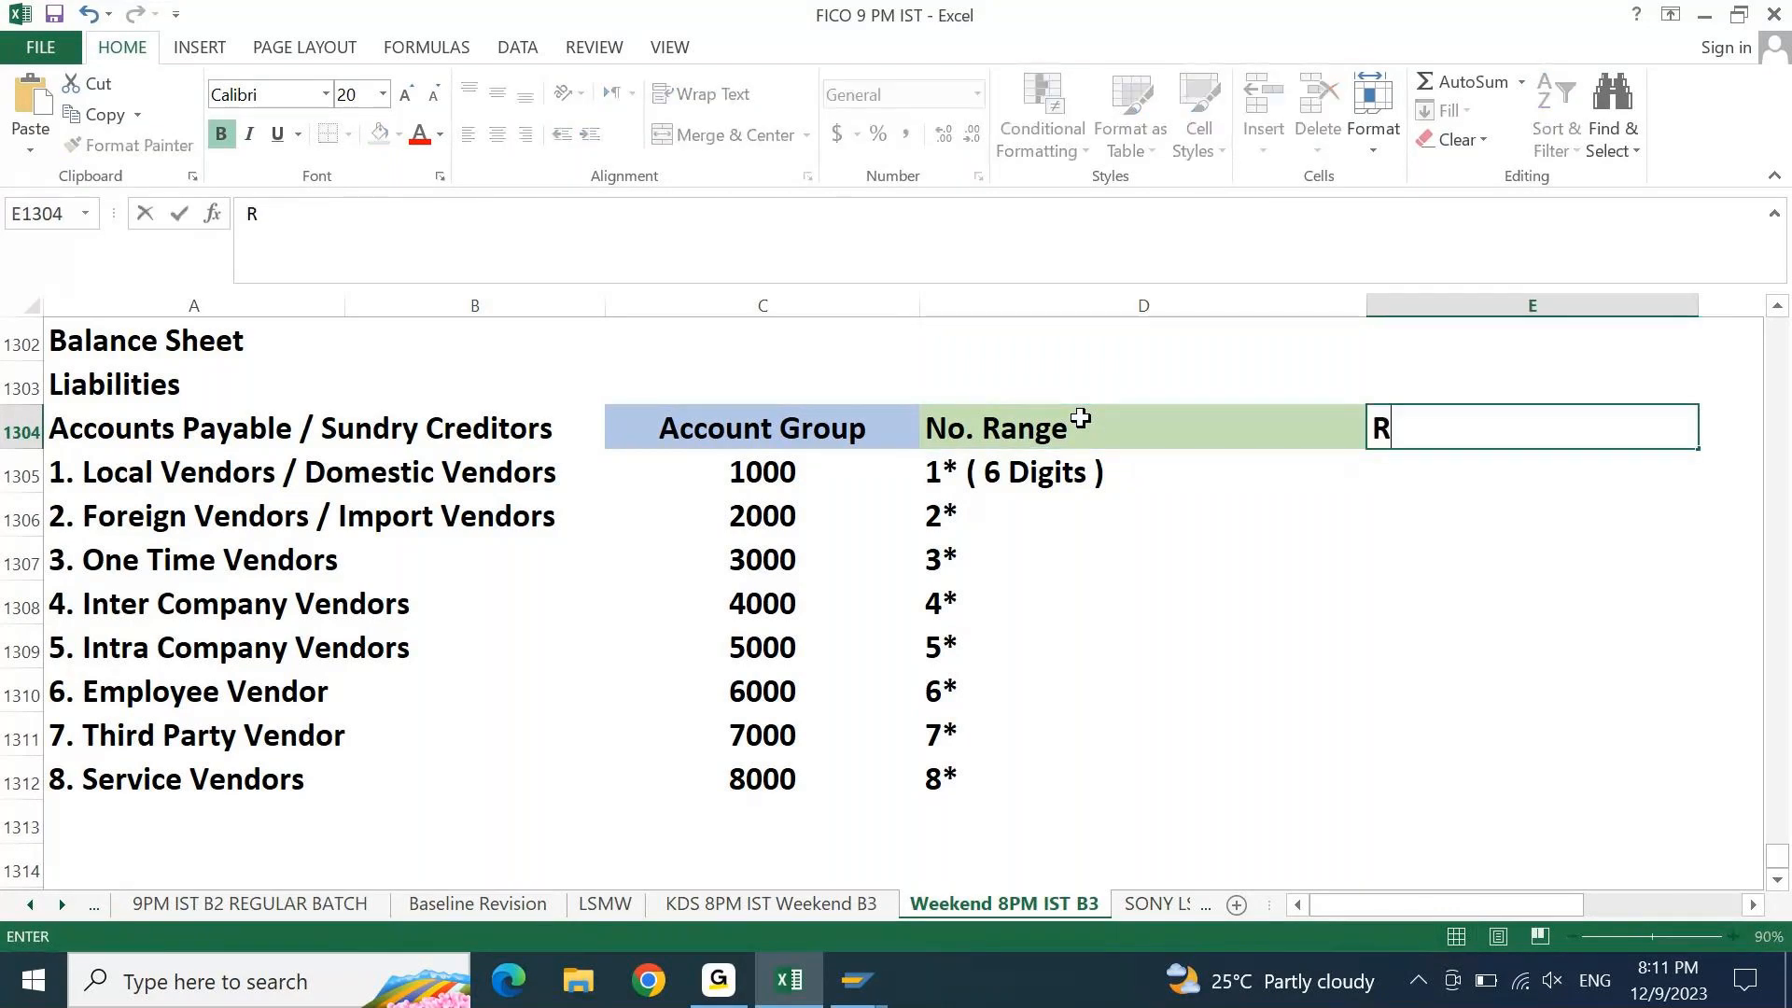
type("econ GL A/C")
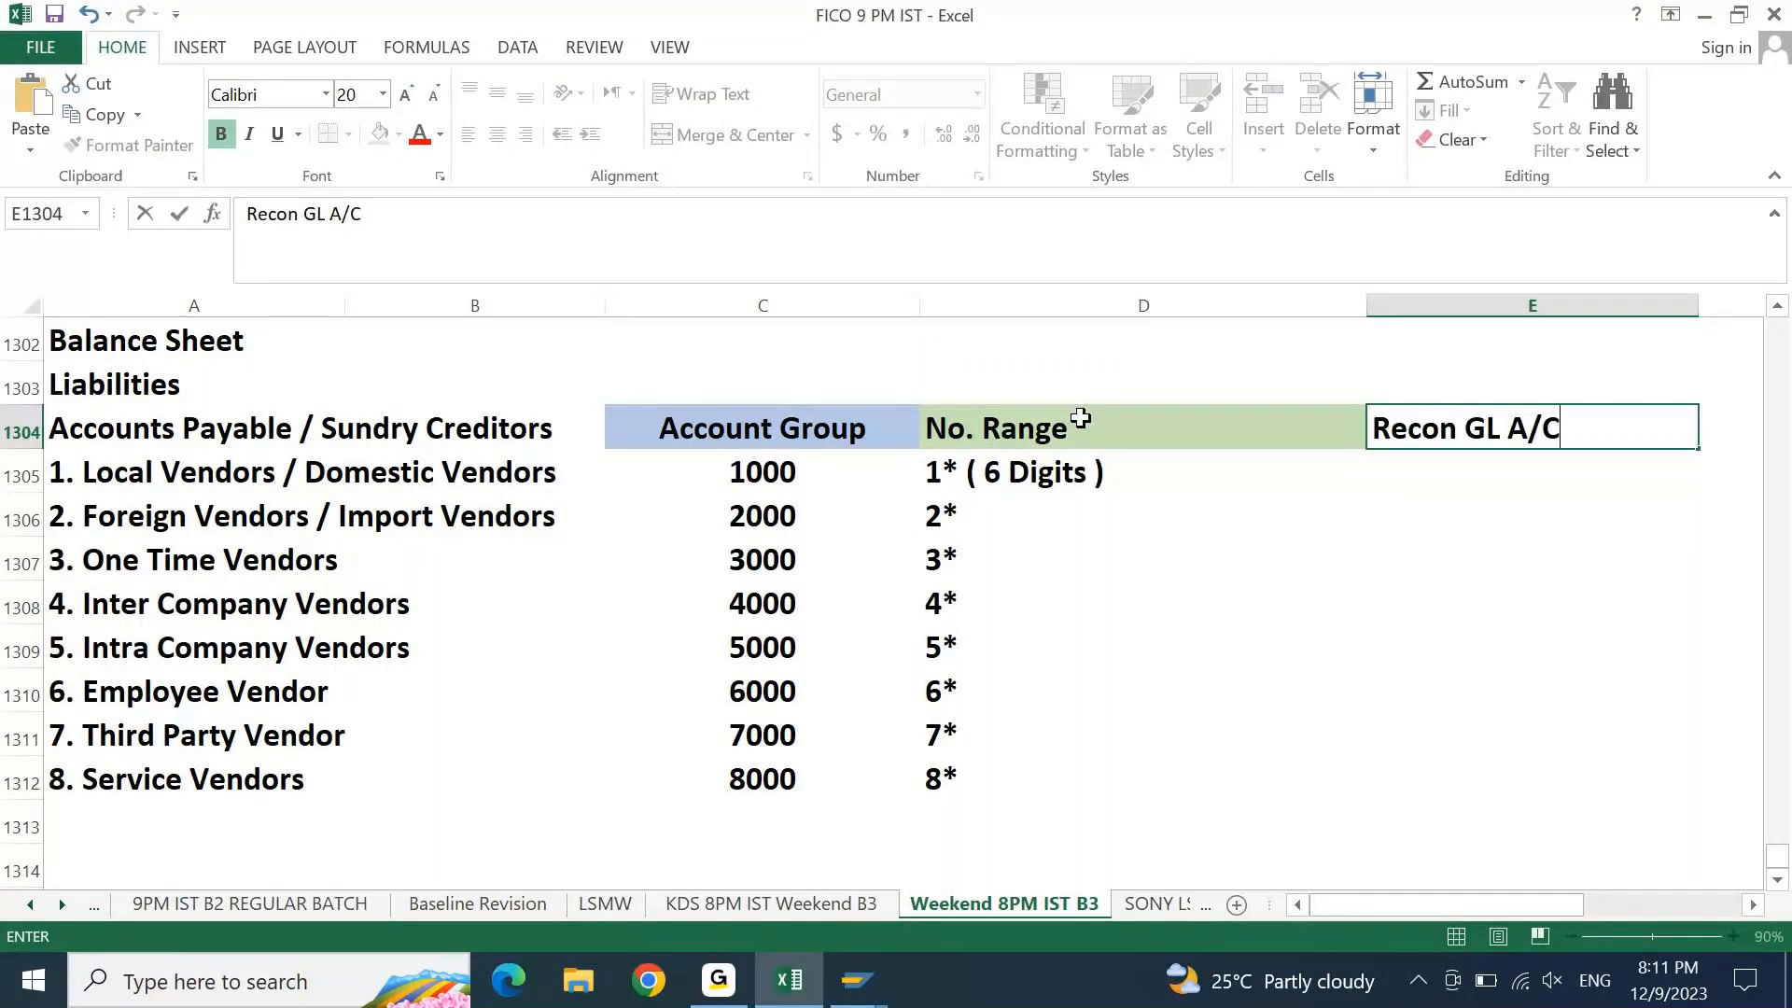
key("Return")
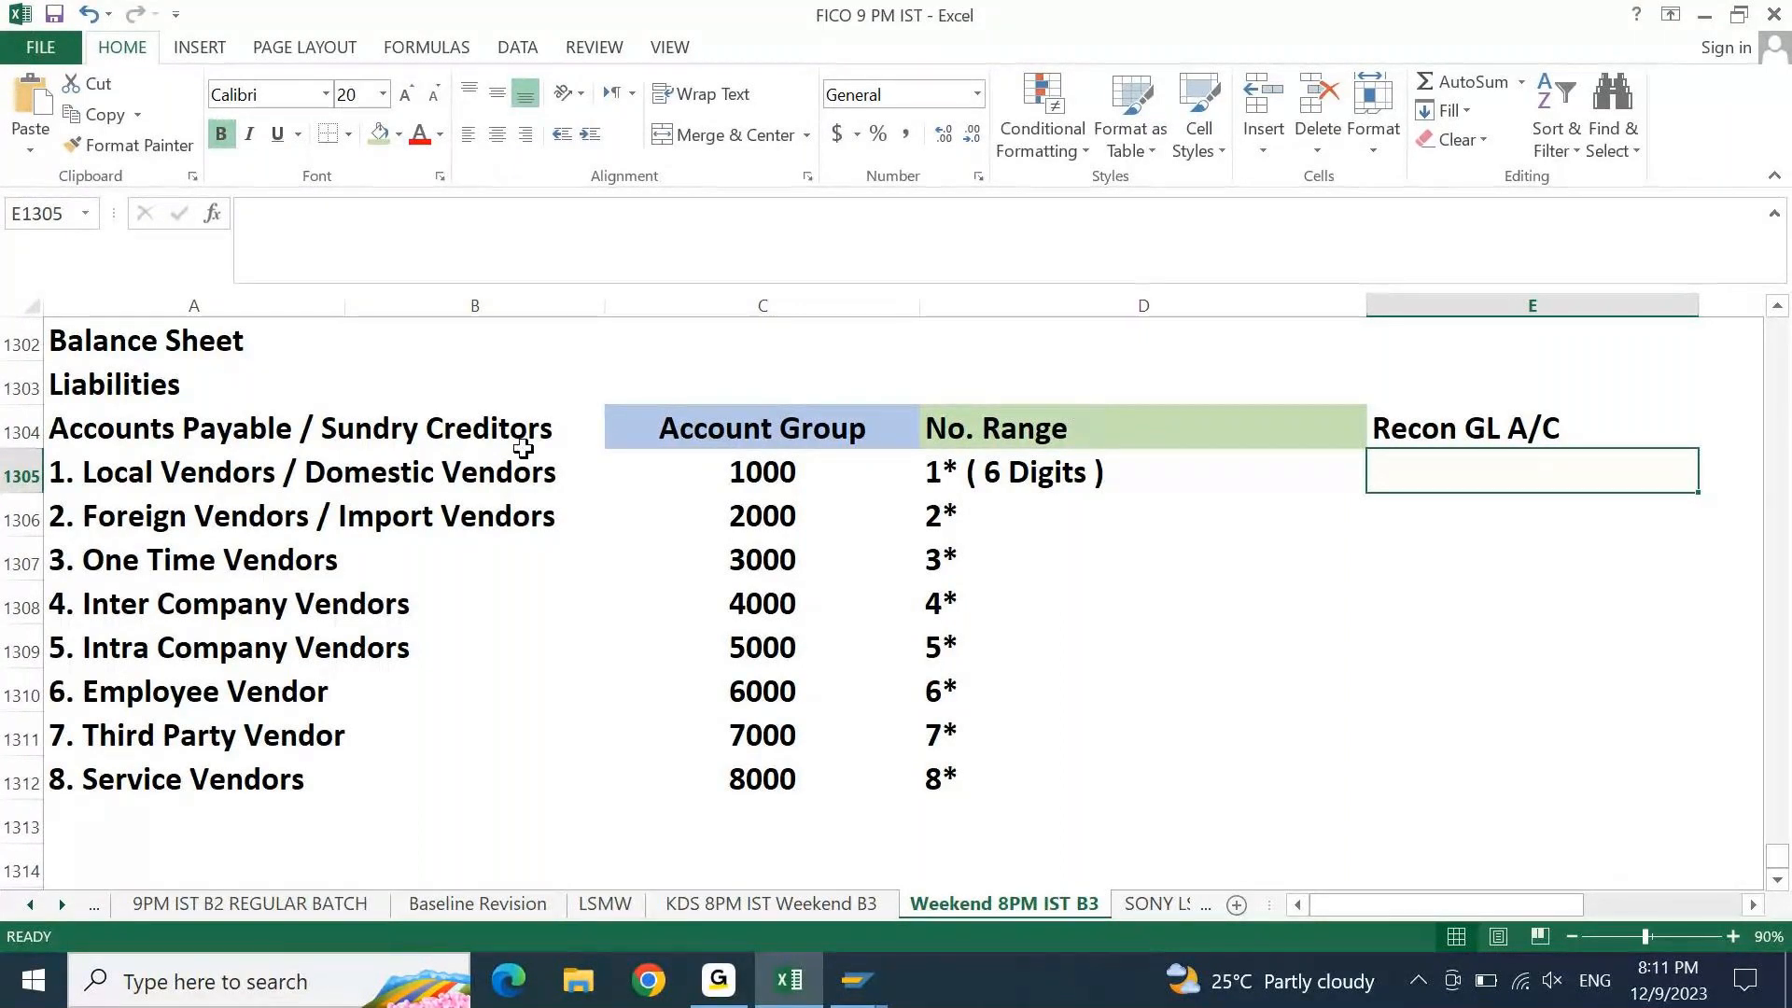
left_click(174, 488)
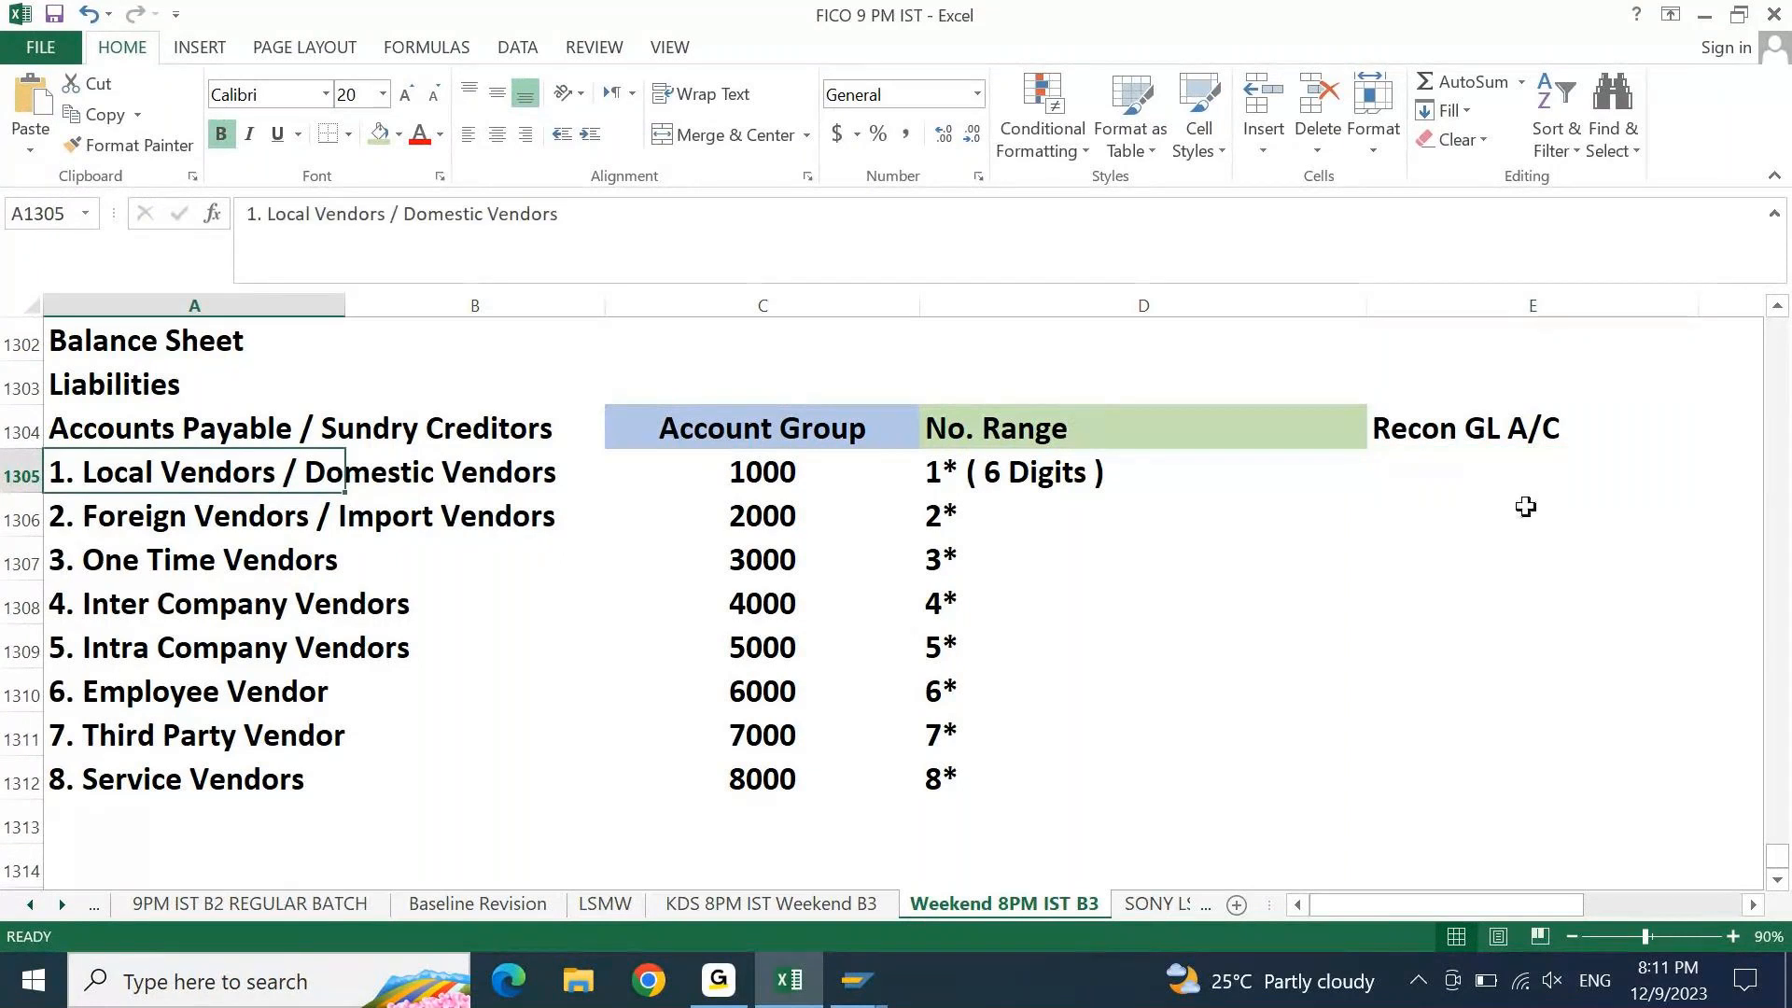
left_click(1496, 496)
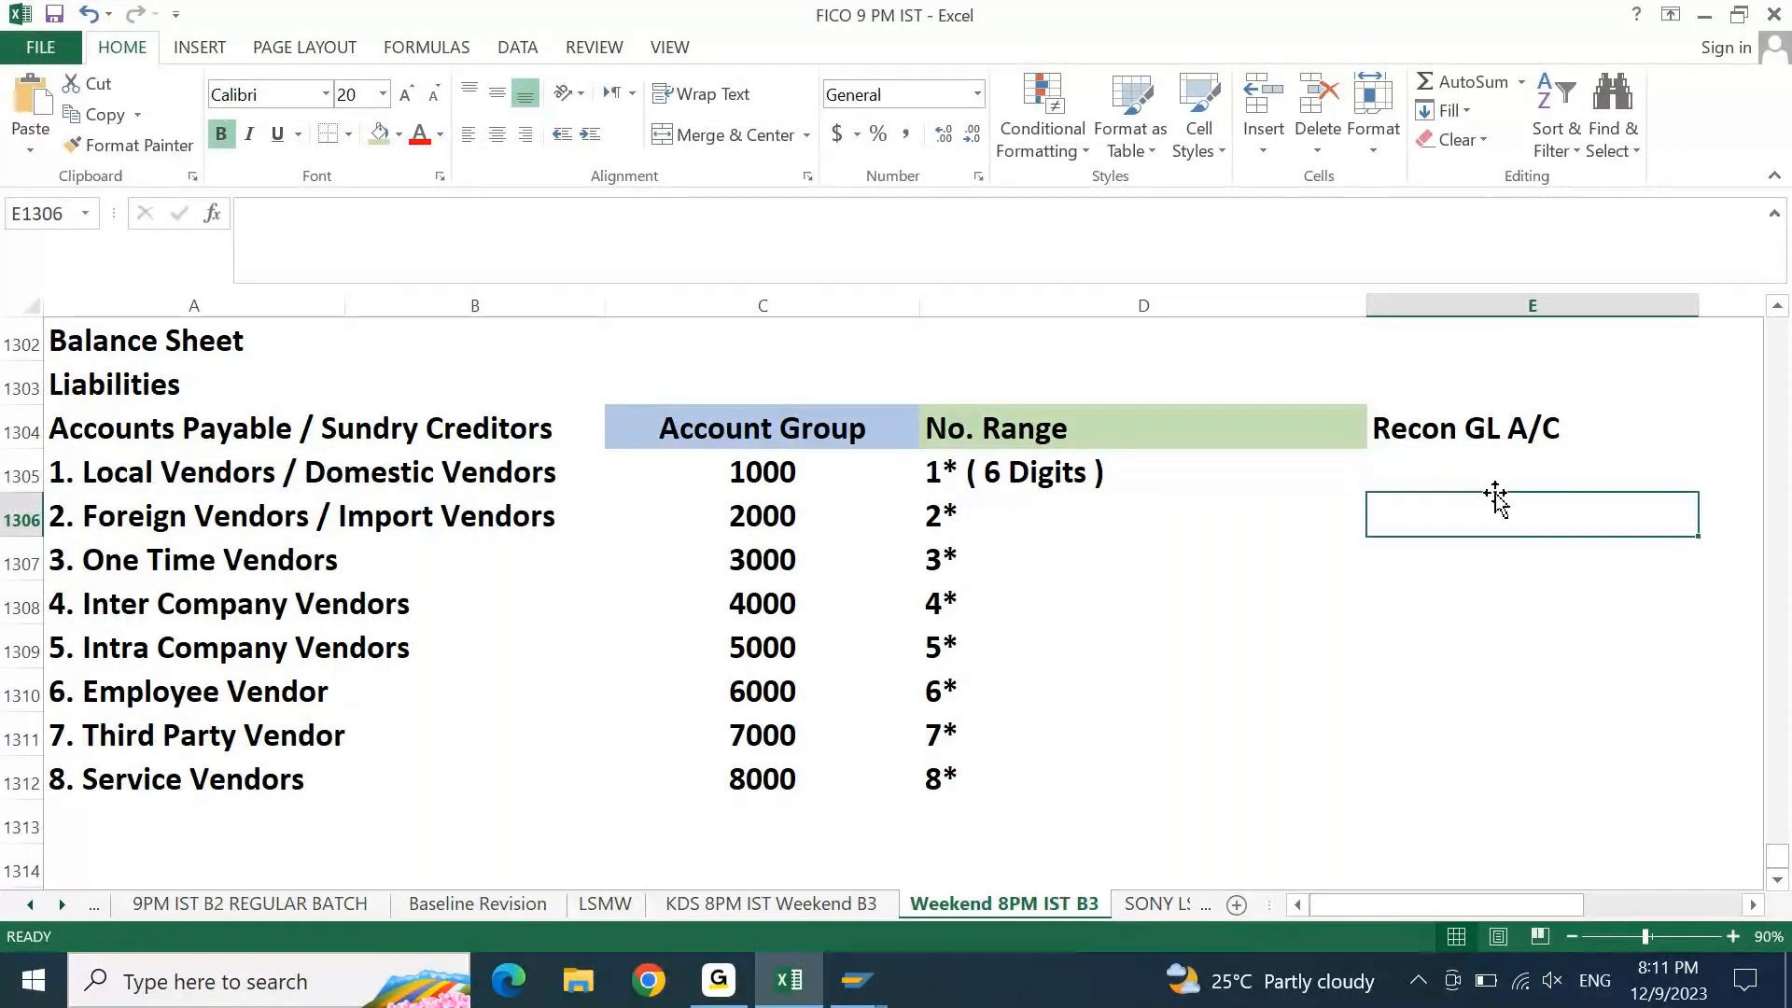
left_click(1494, 492)
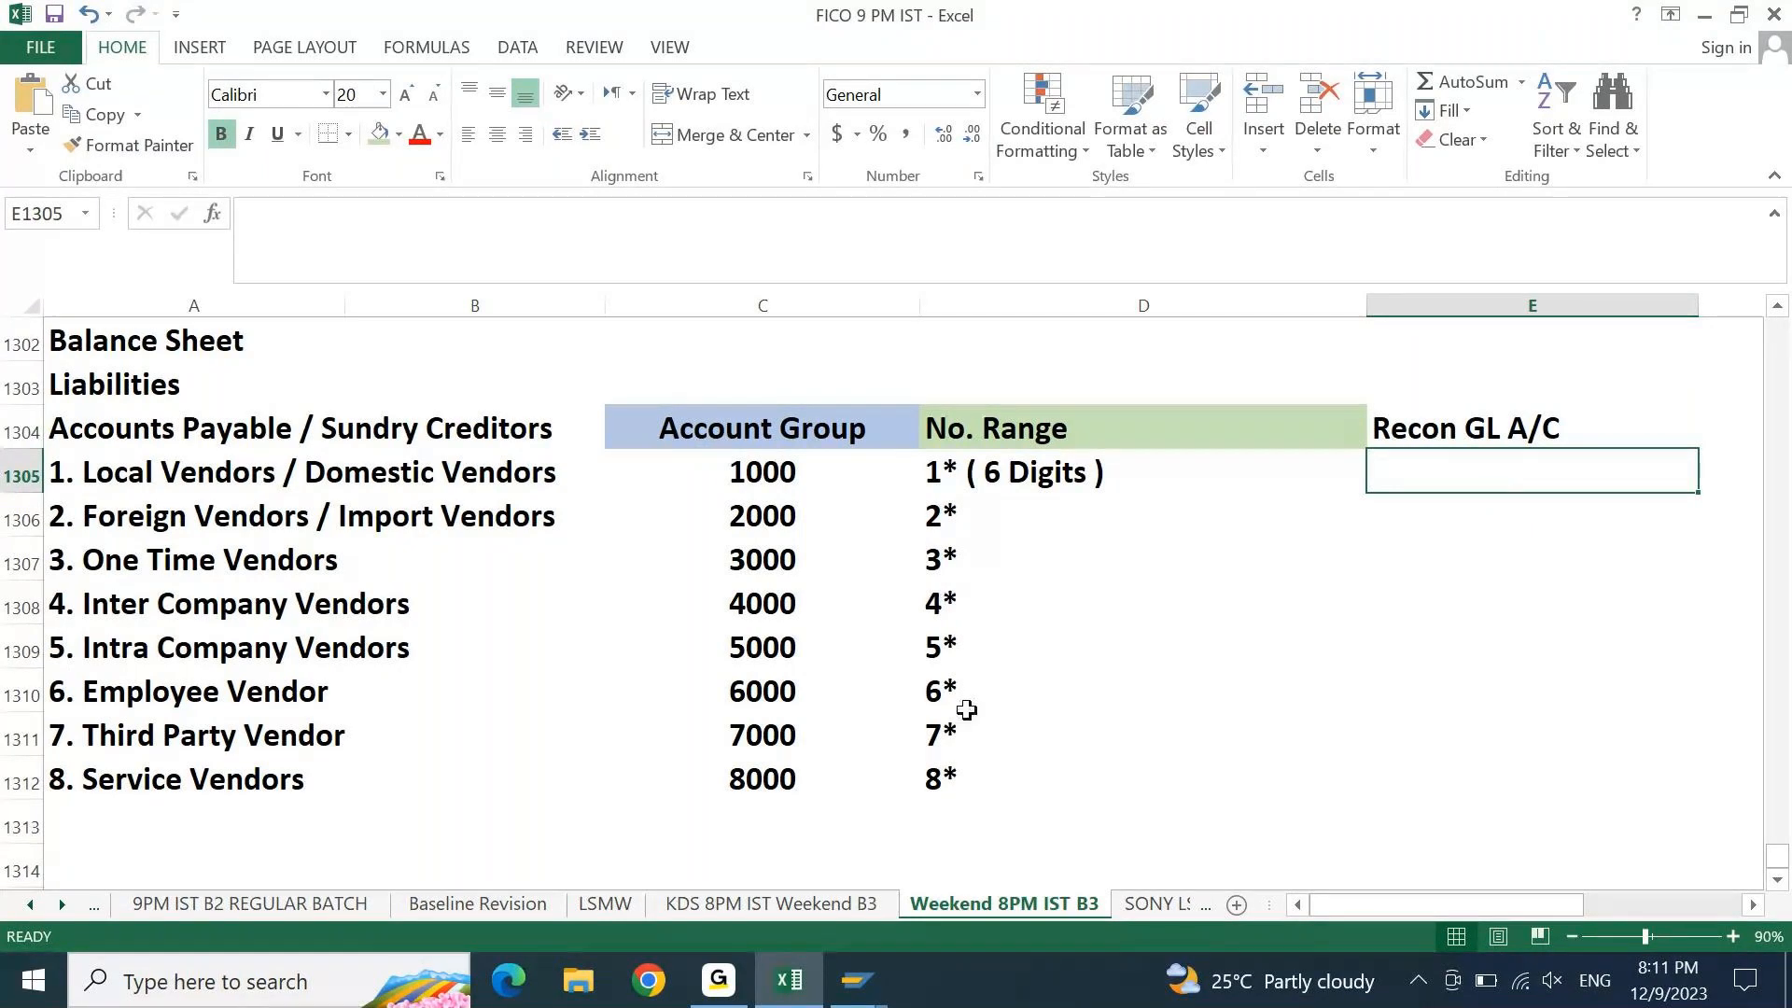
Switch to SAP and run transaction OBD4 to open the G/L account groups overview
left_click(865, 961)
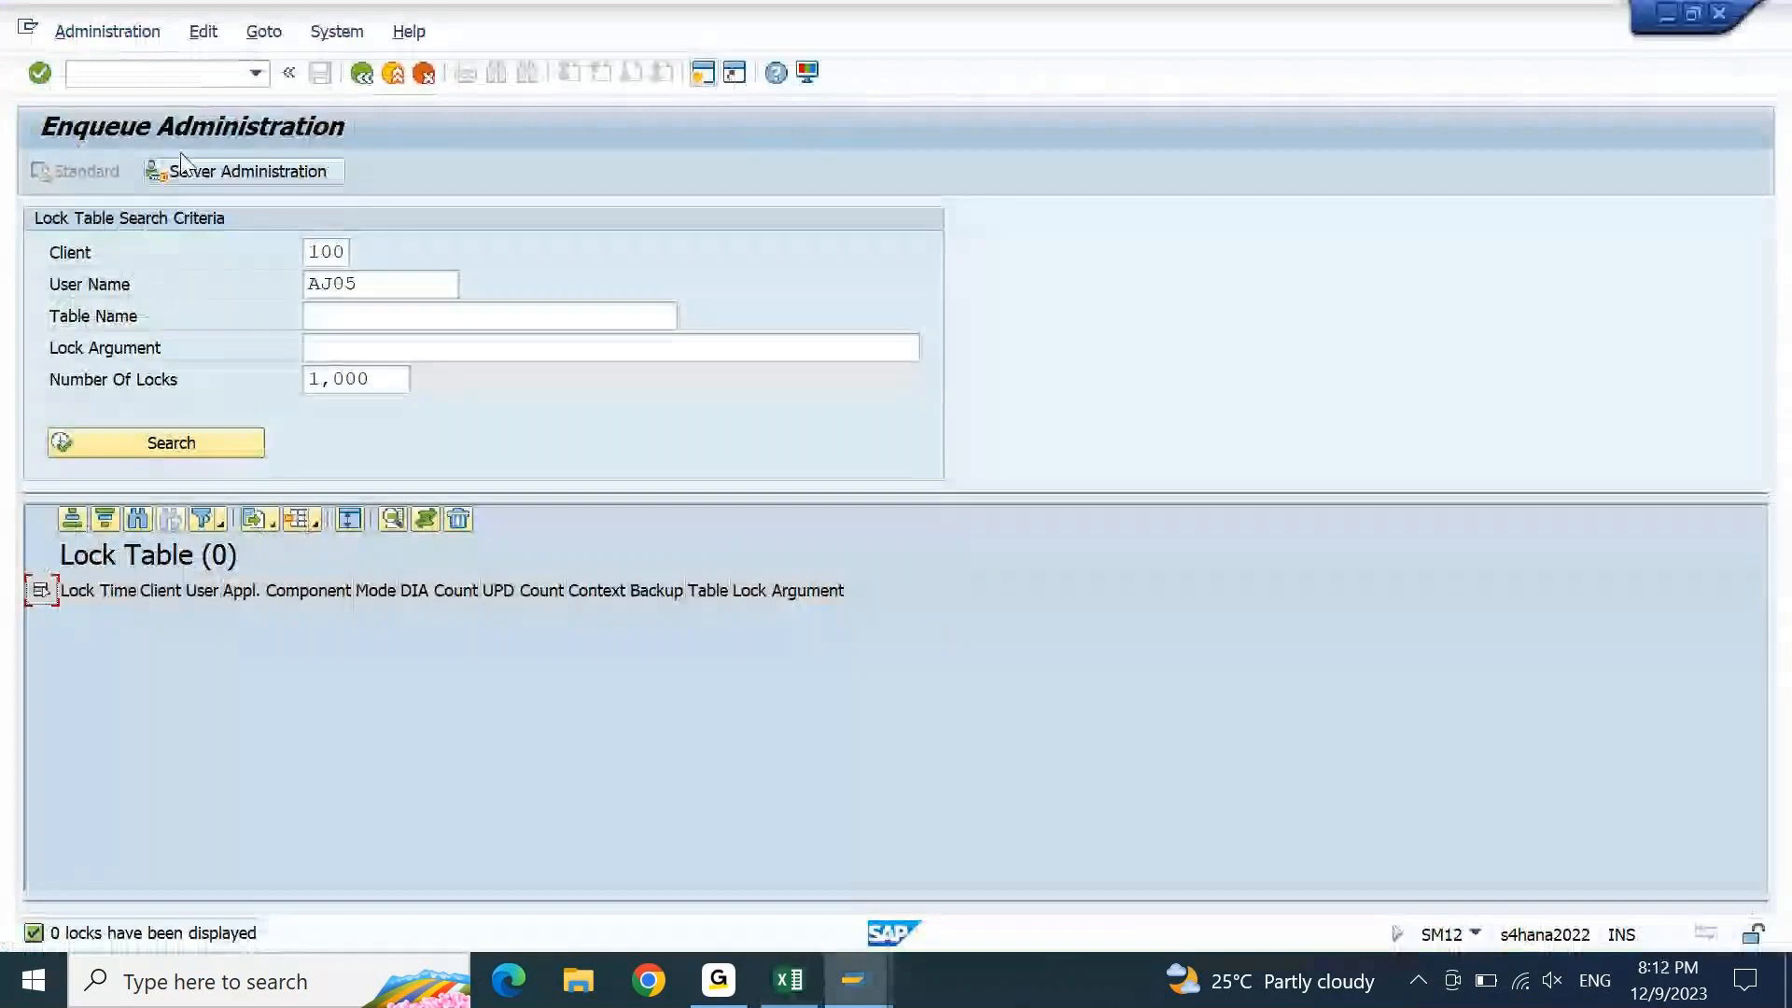
left_click(175, 82)
type("/")
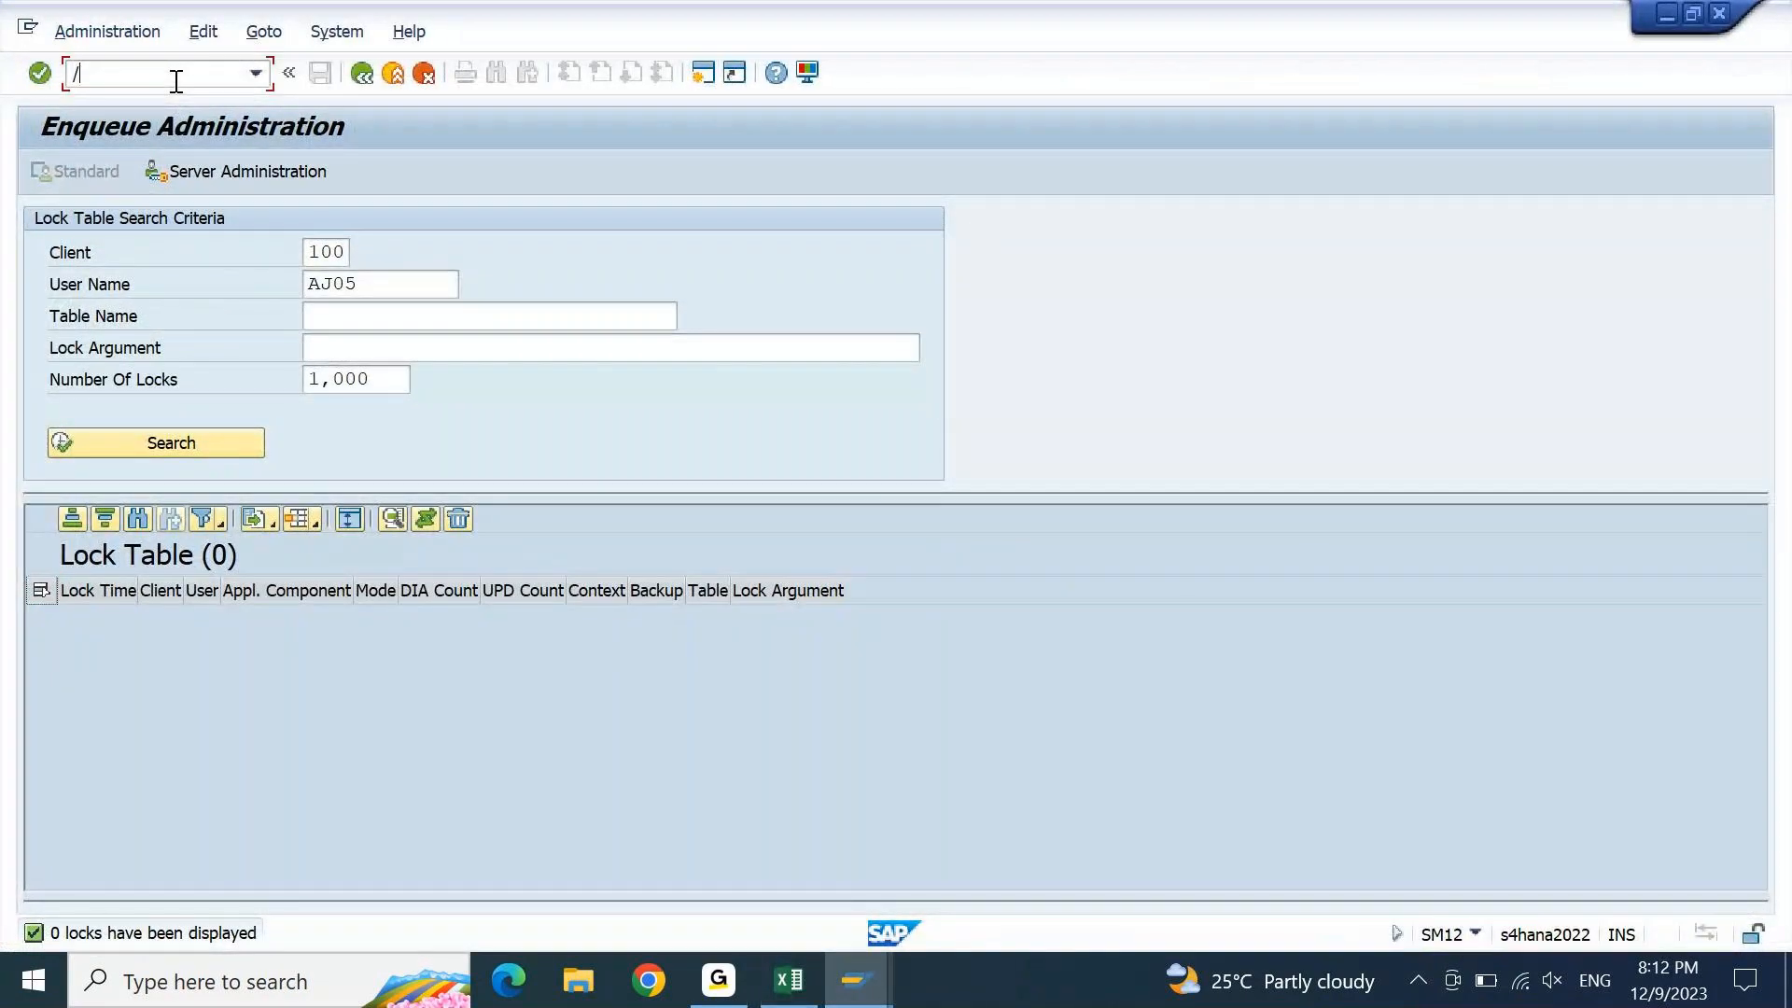
type("nobd4")
key("Return")
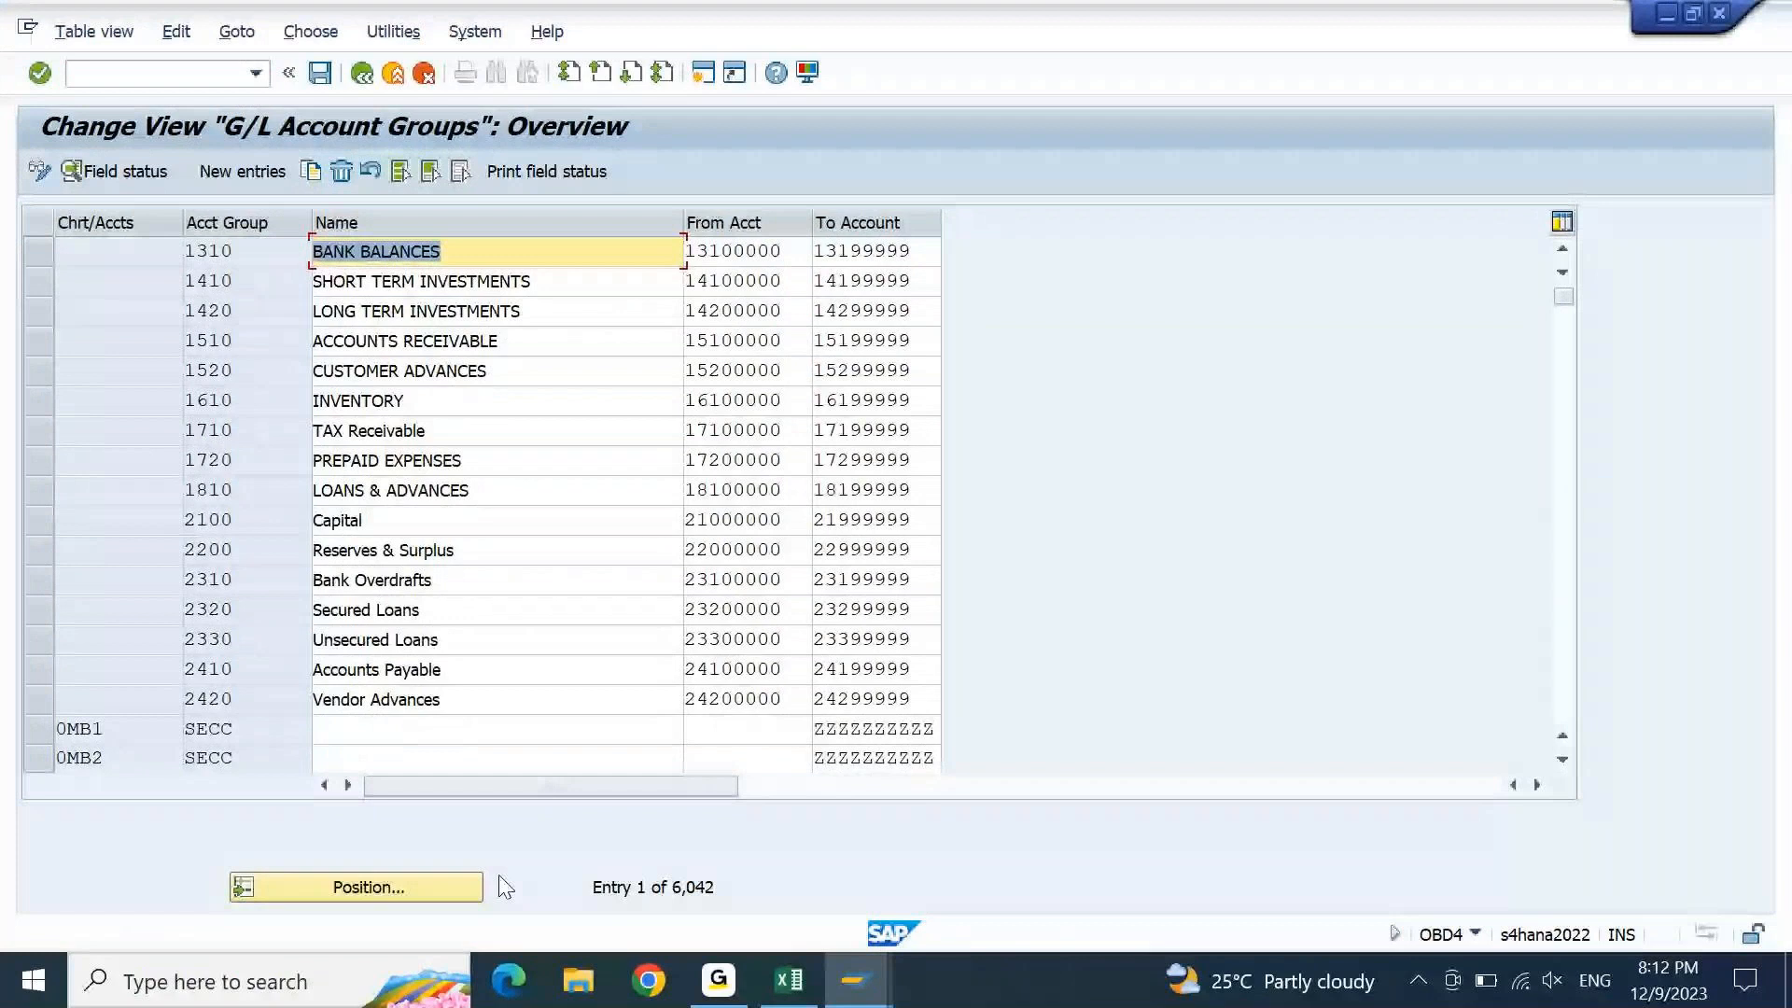
Try to position the G/L account groups list at chart of accounts SONY
left_click(434, 897)
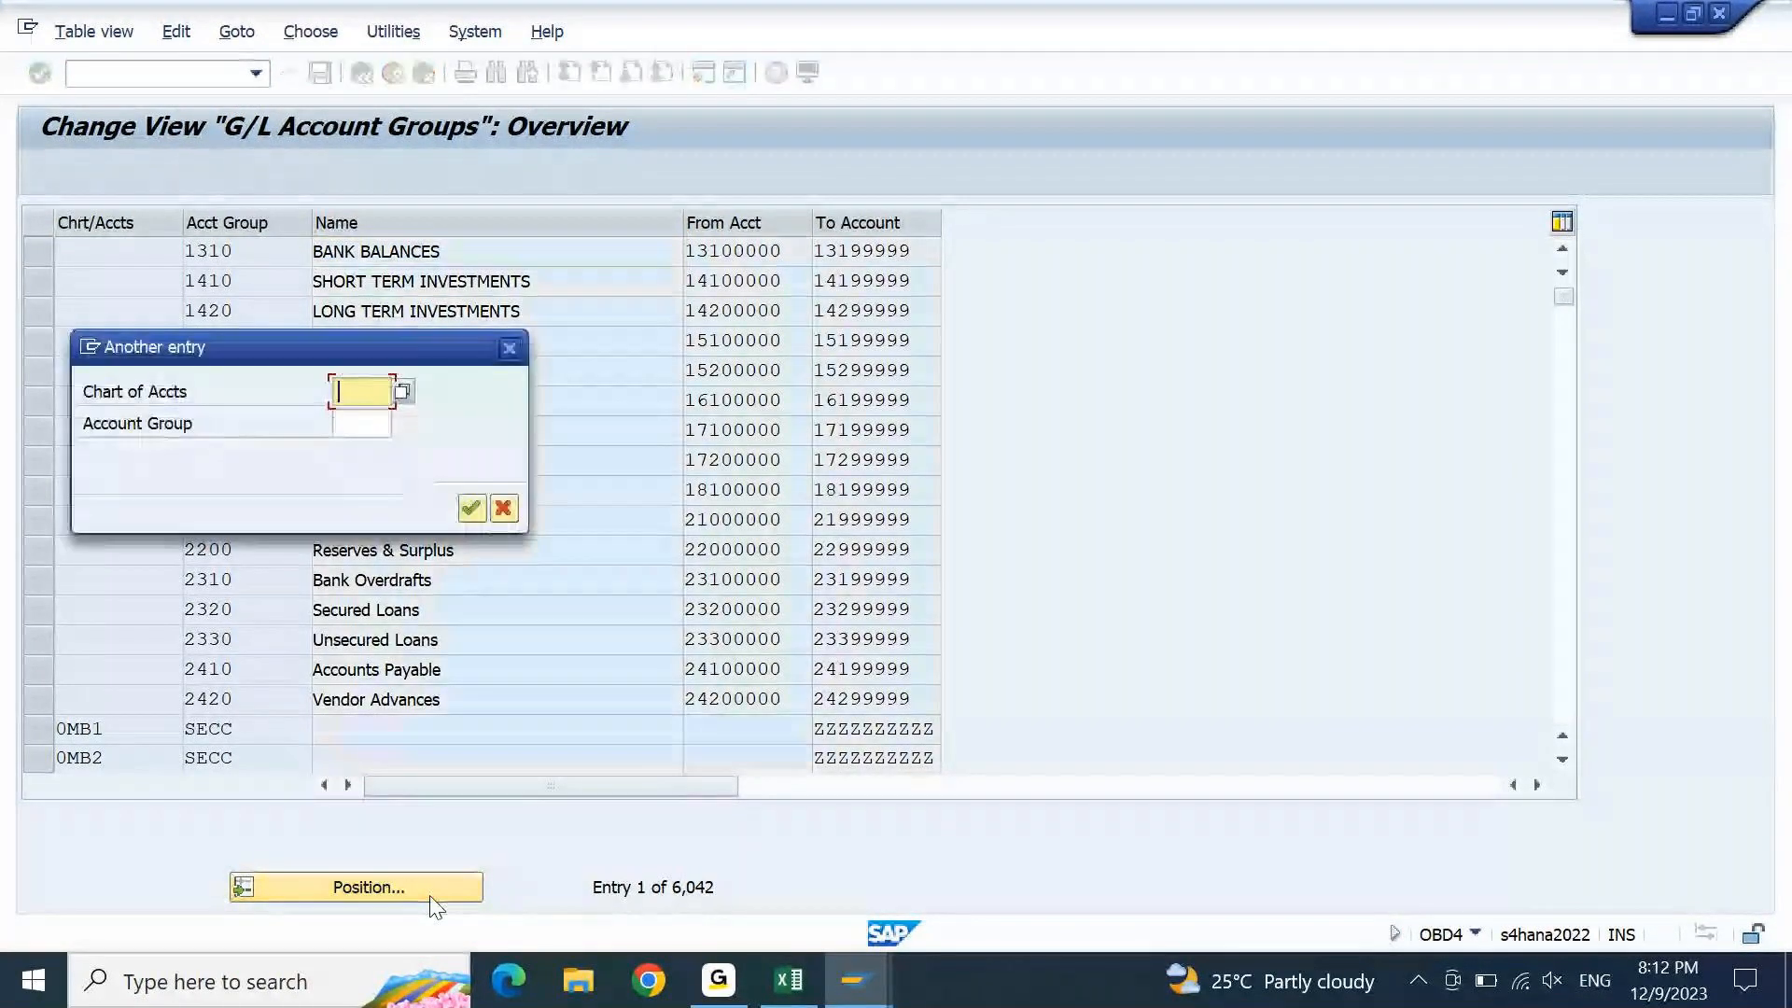
type("sony")
key("Return")
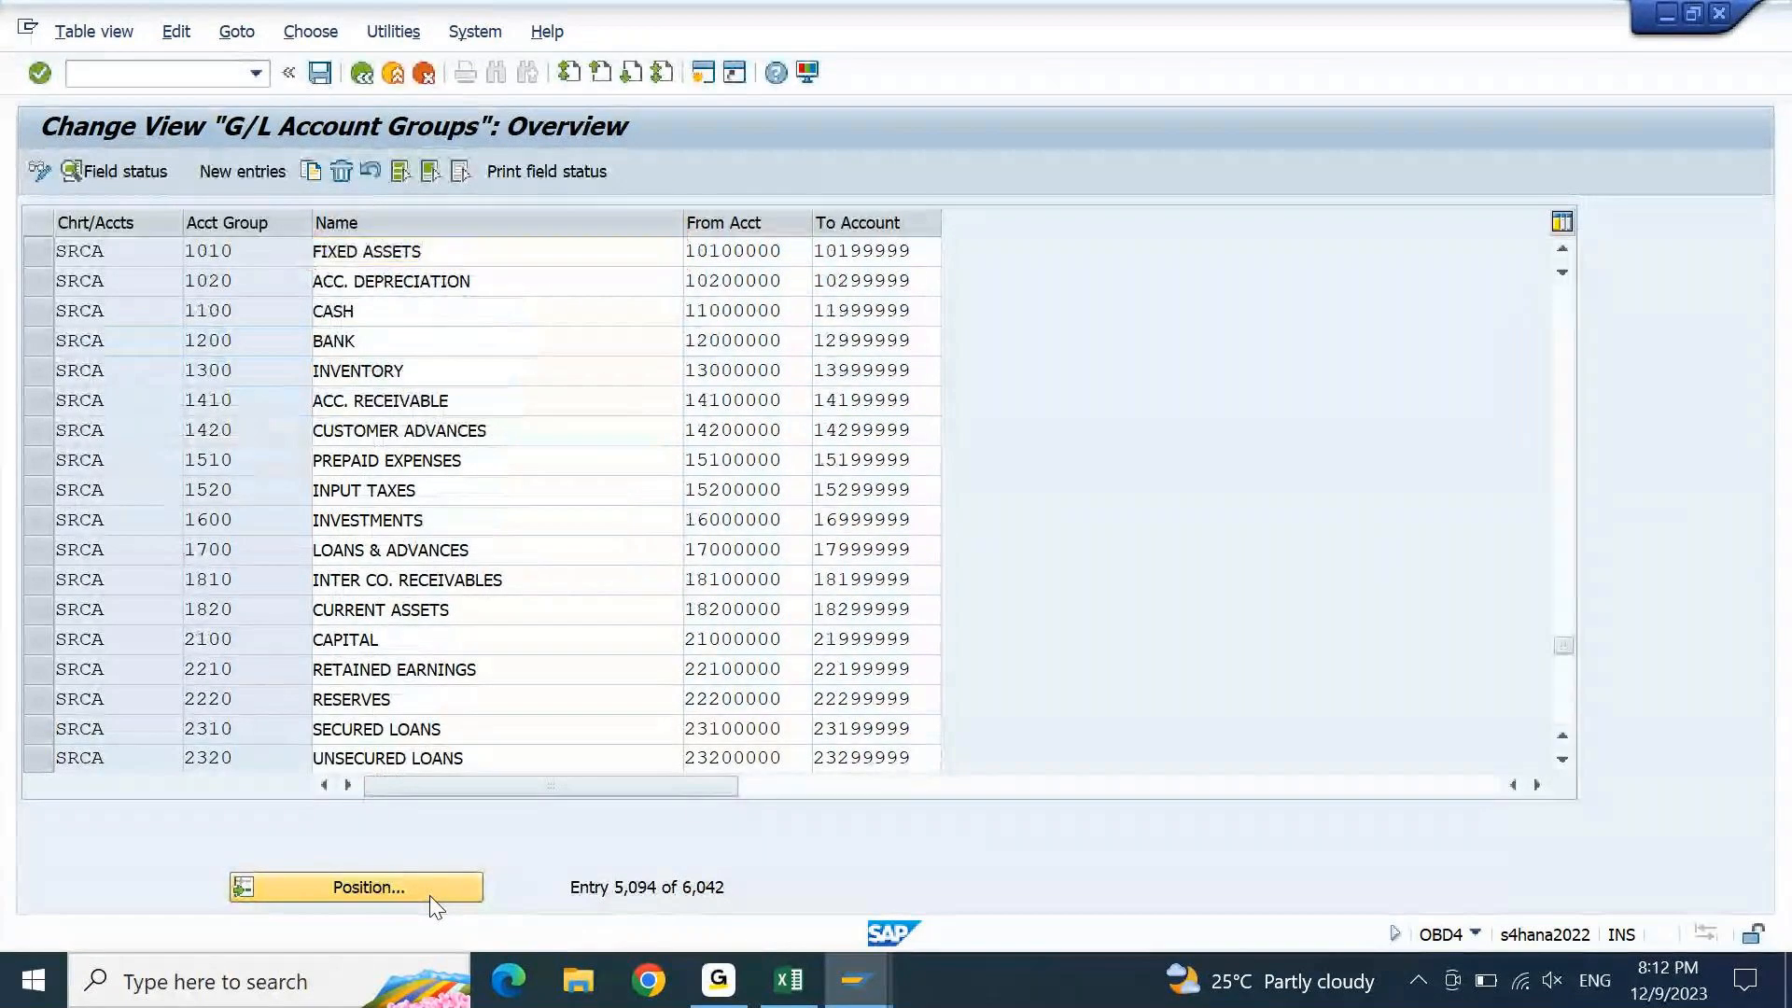
key("Page_Down")
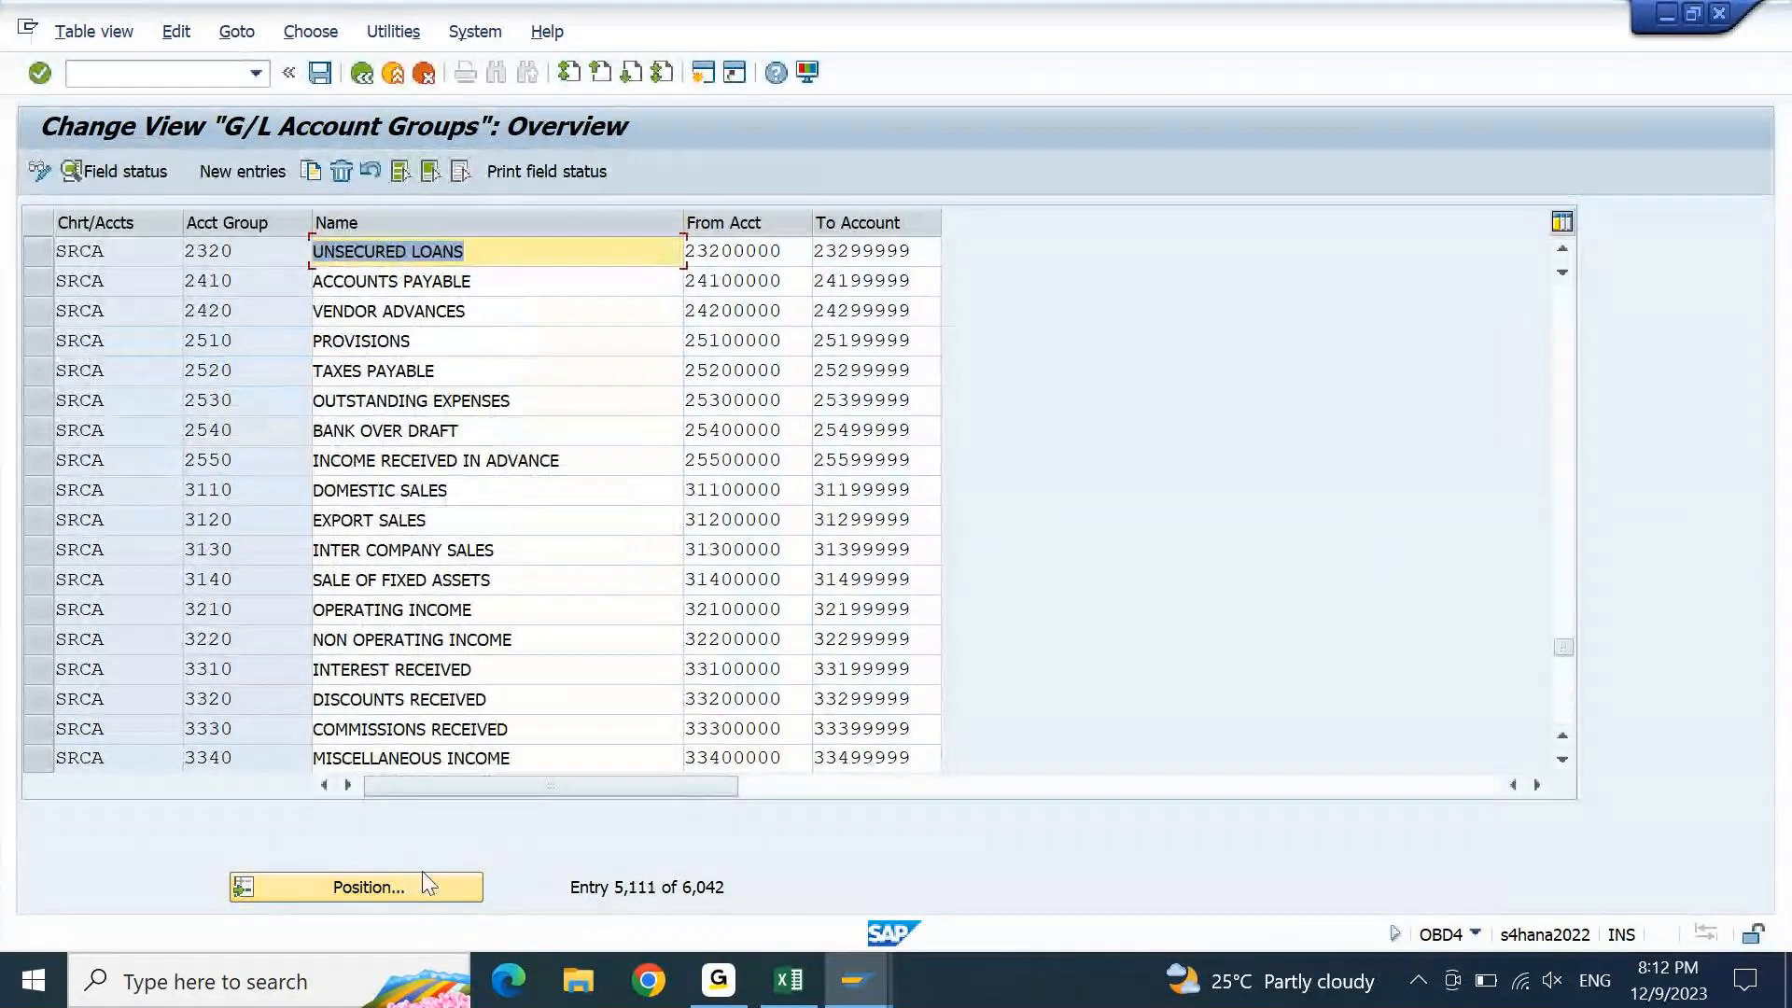
Position the G/L account groups list at chart of accounts 8SON, account group 1110 FIXED ASSETS, chosen from the possible entries
left_click(423, 878)
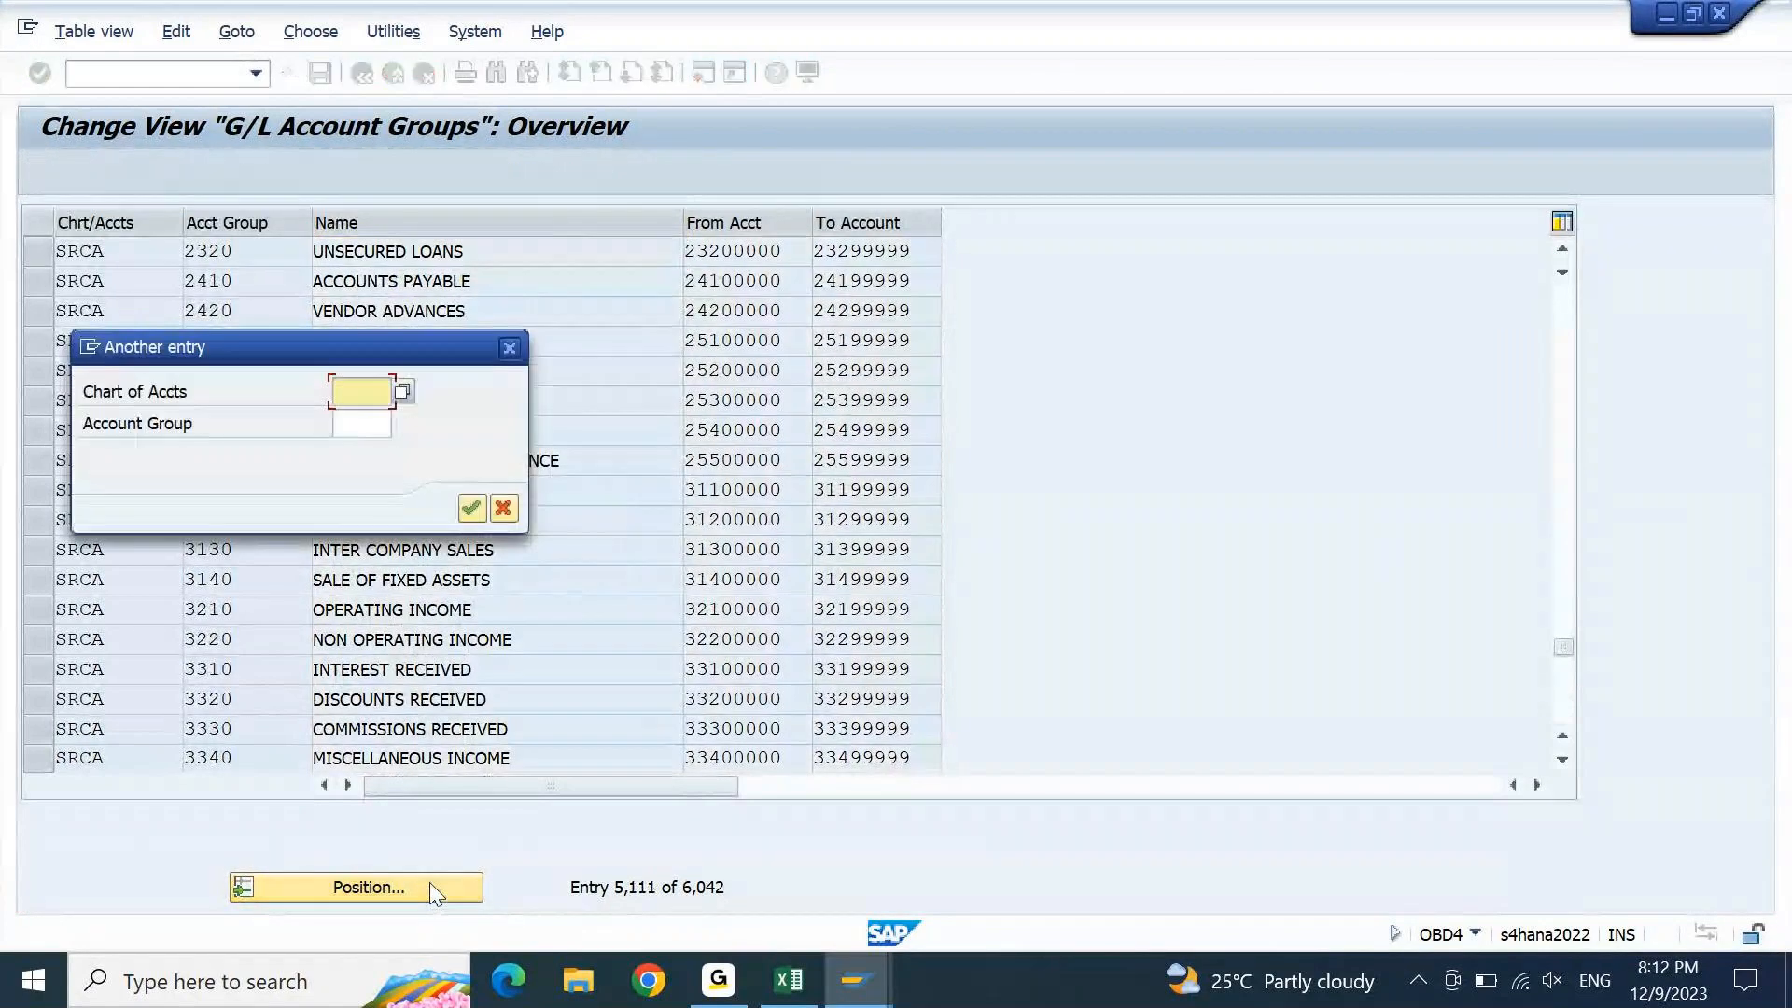
type("8")
key("BackSpace")
key("Return")
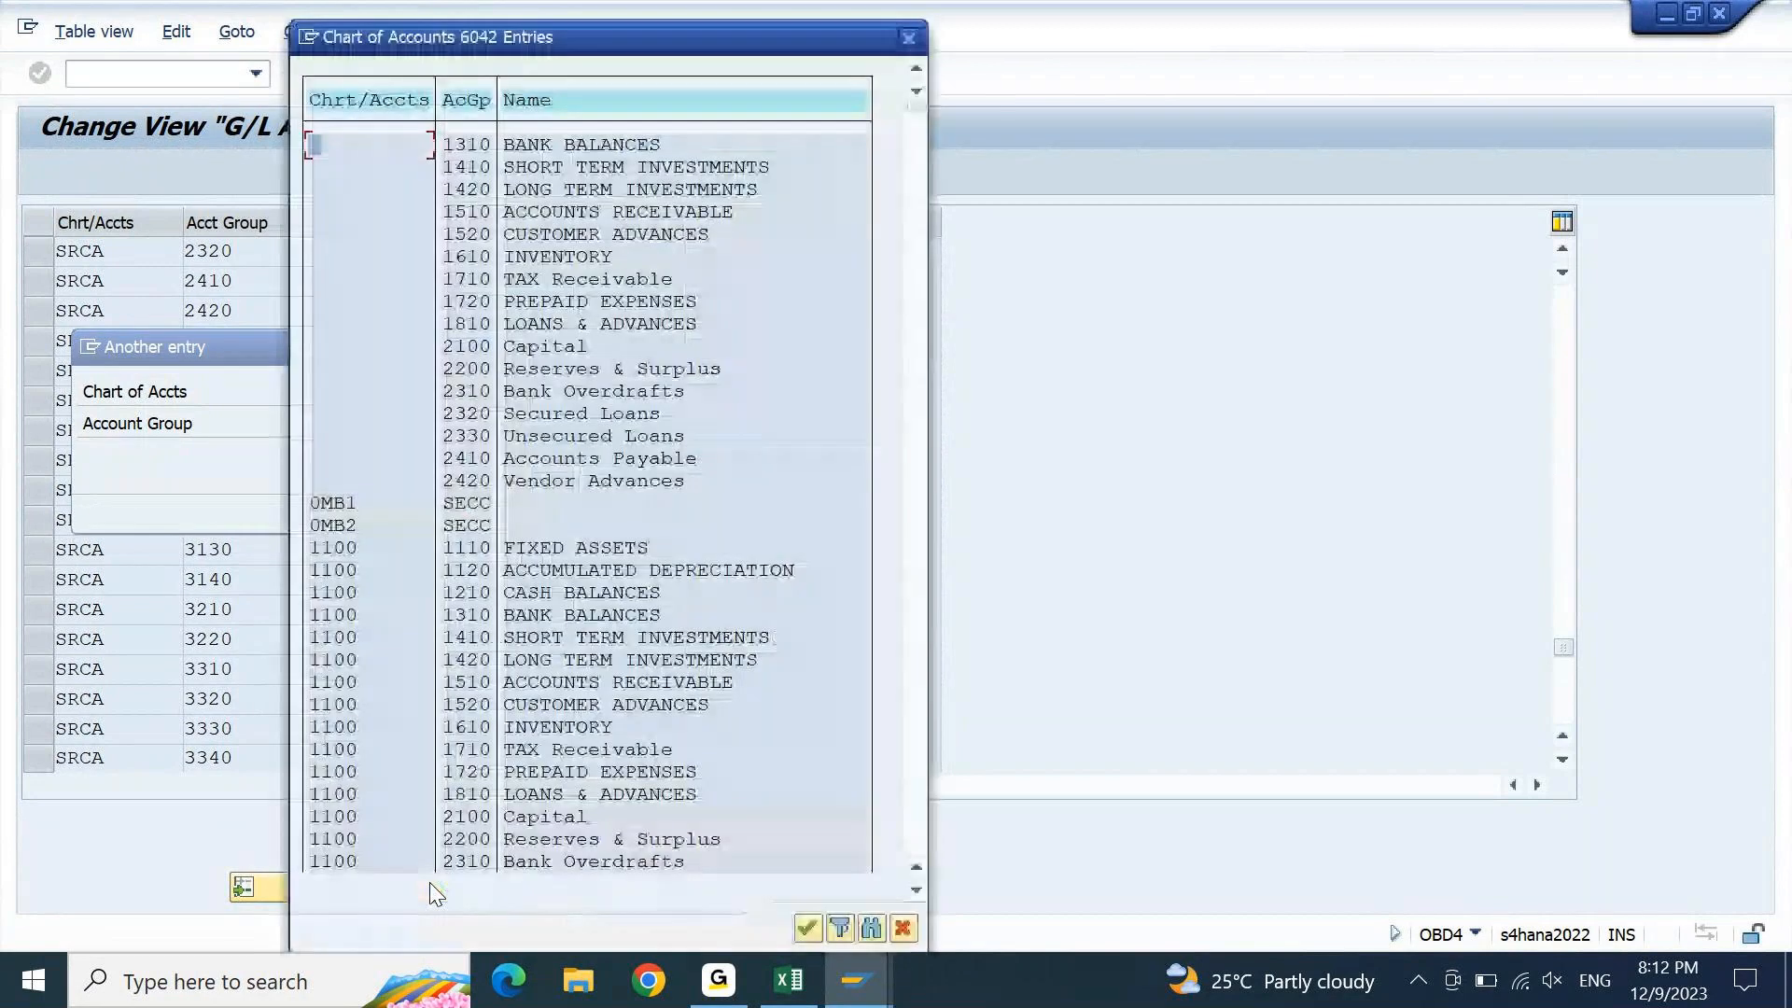
key("Page_Down")
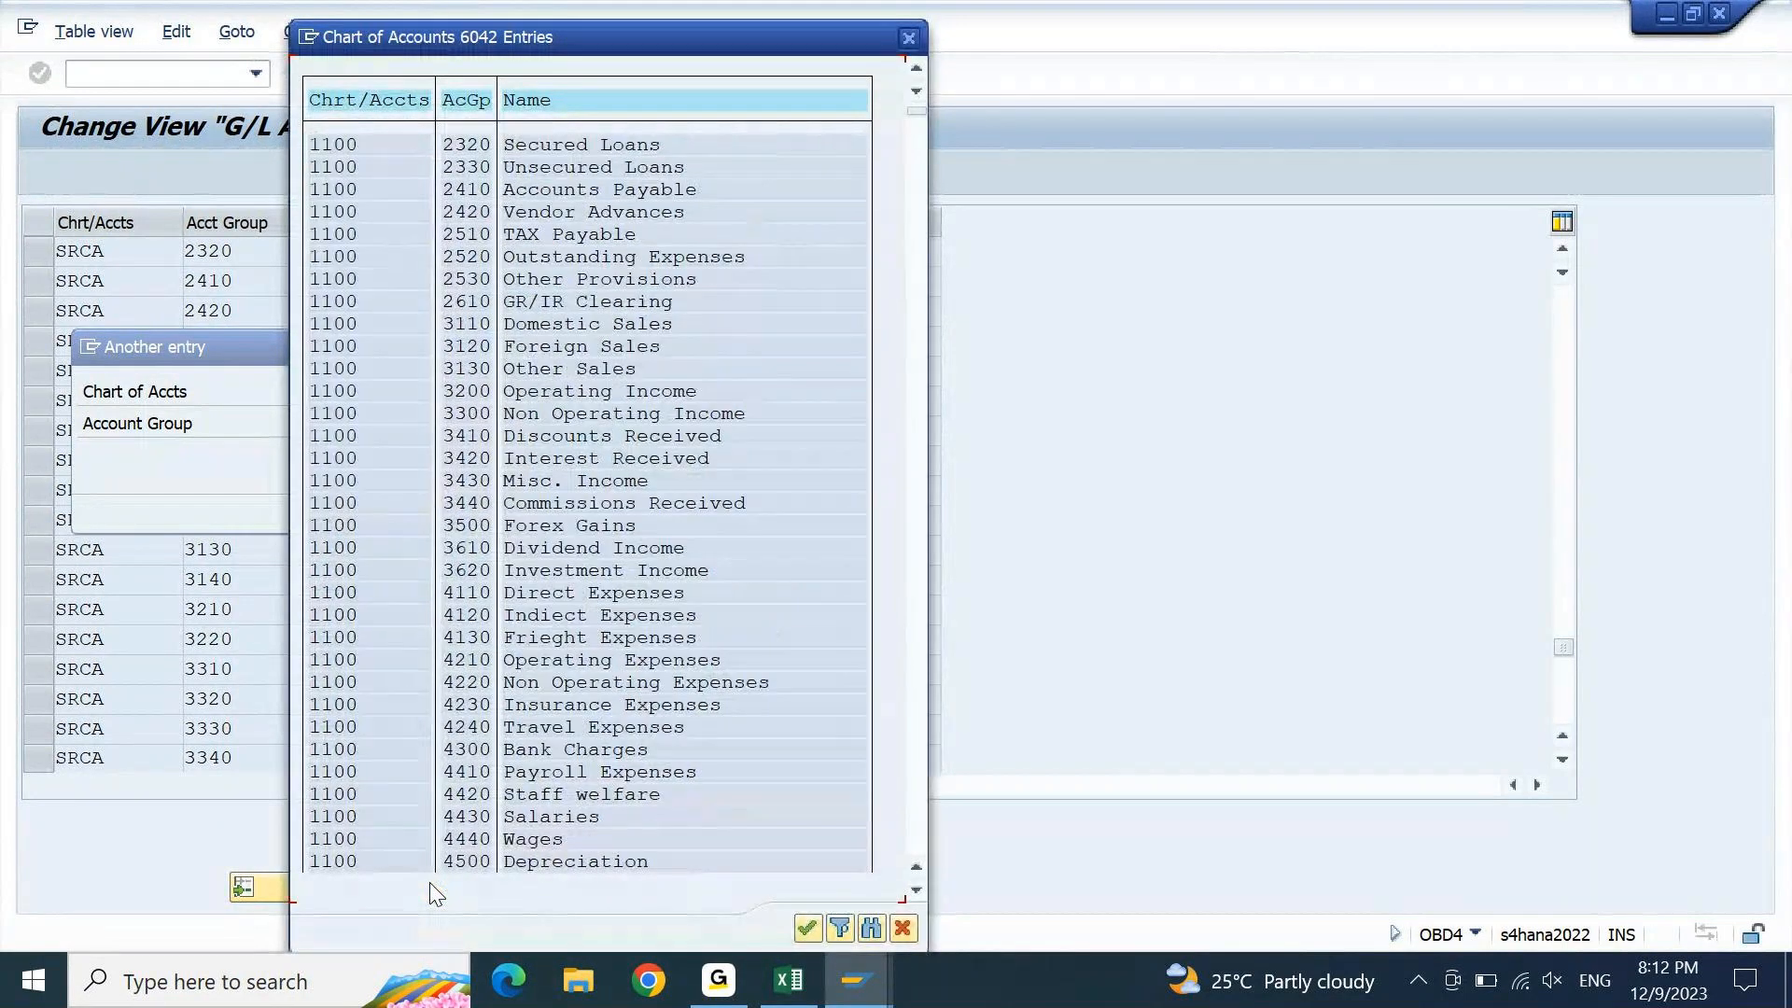
key("Page_Down")
key("Page_Down")
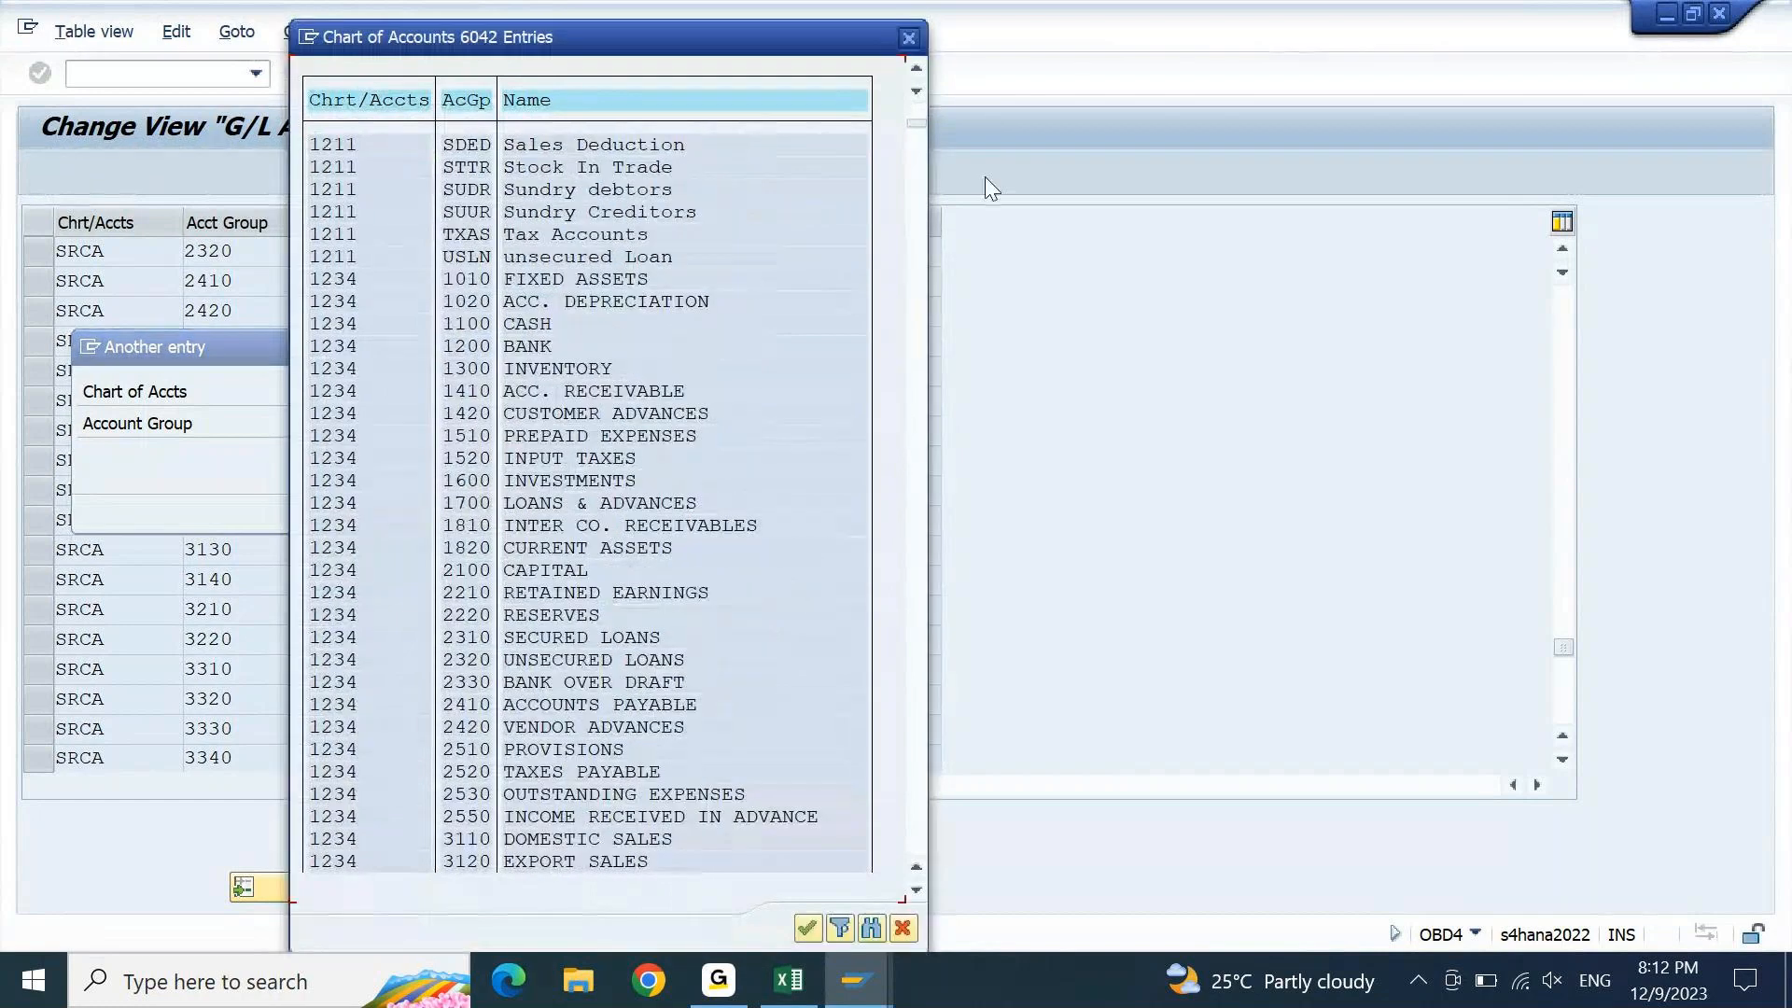
left_click_drag(916, 122, 917, 233)
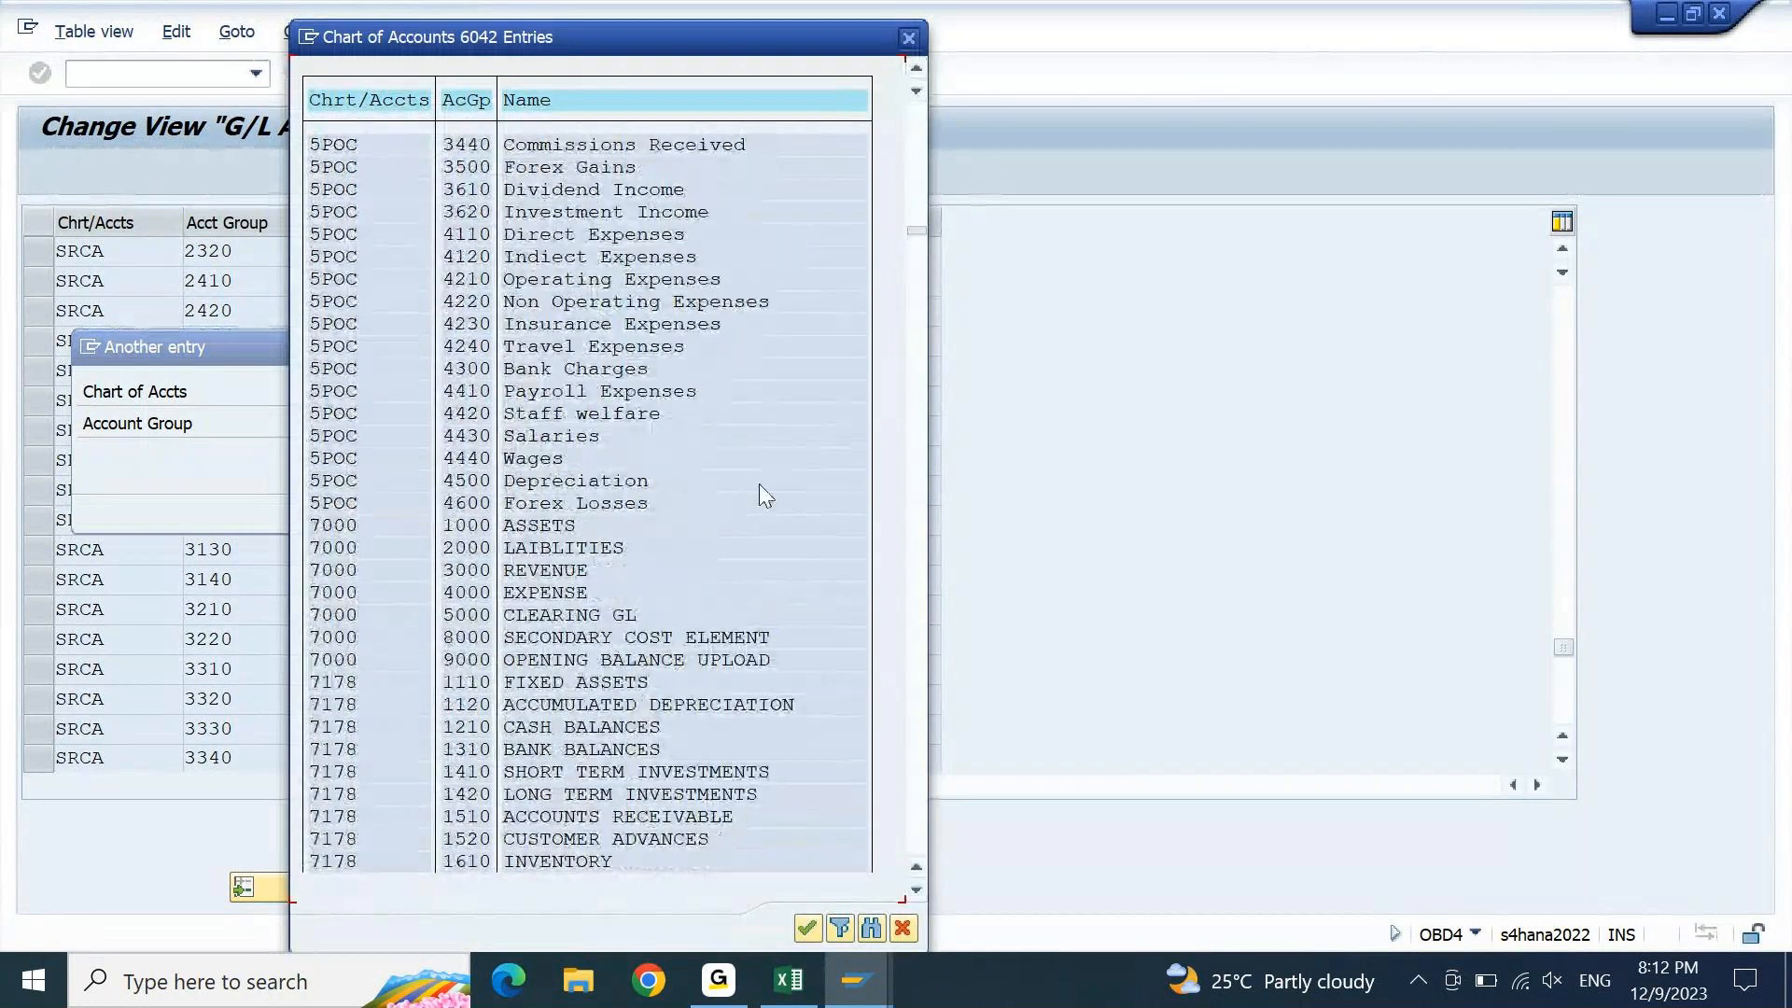
scroll(759, 483, "down", 15)
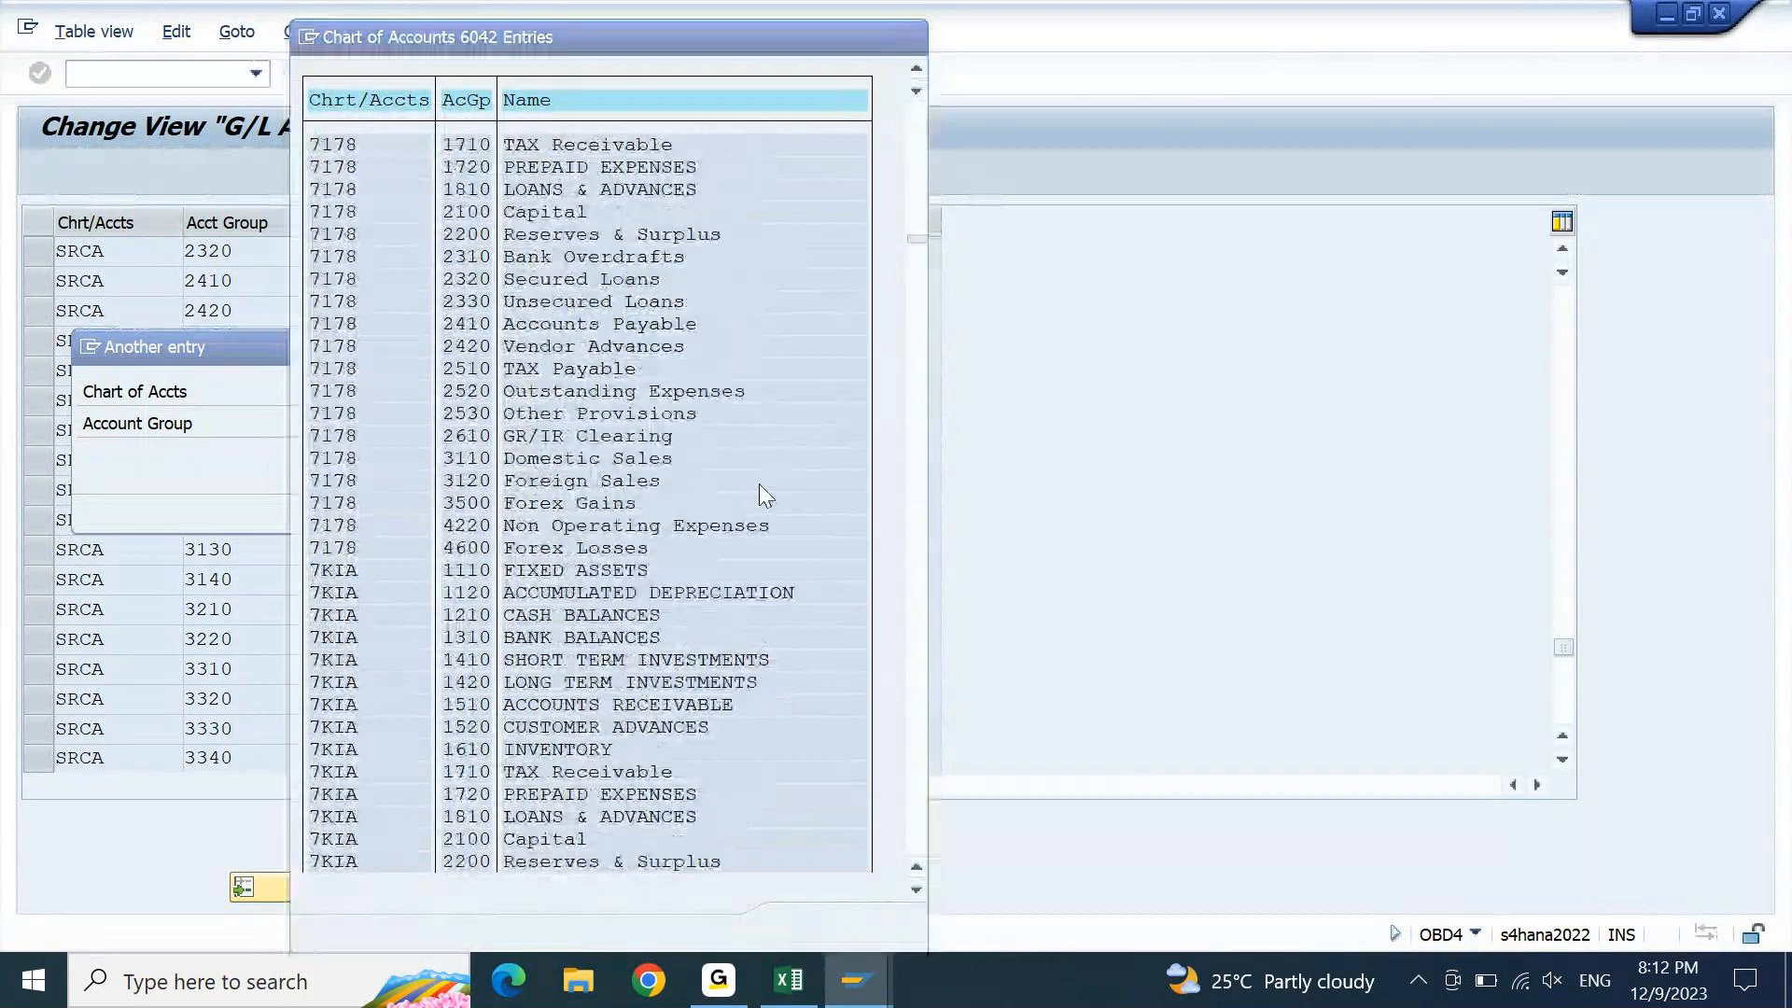
scroll(758, 483, "down", 20)
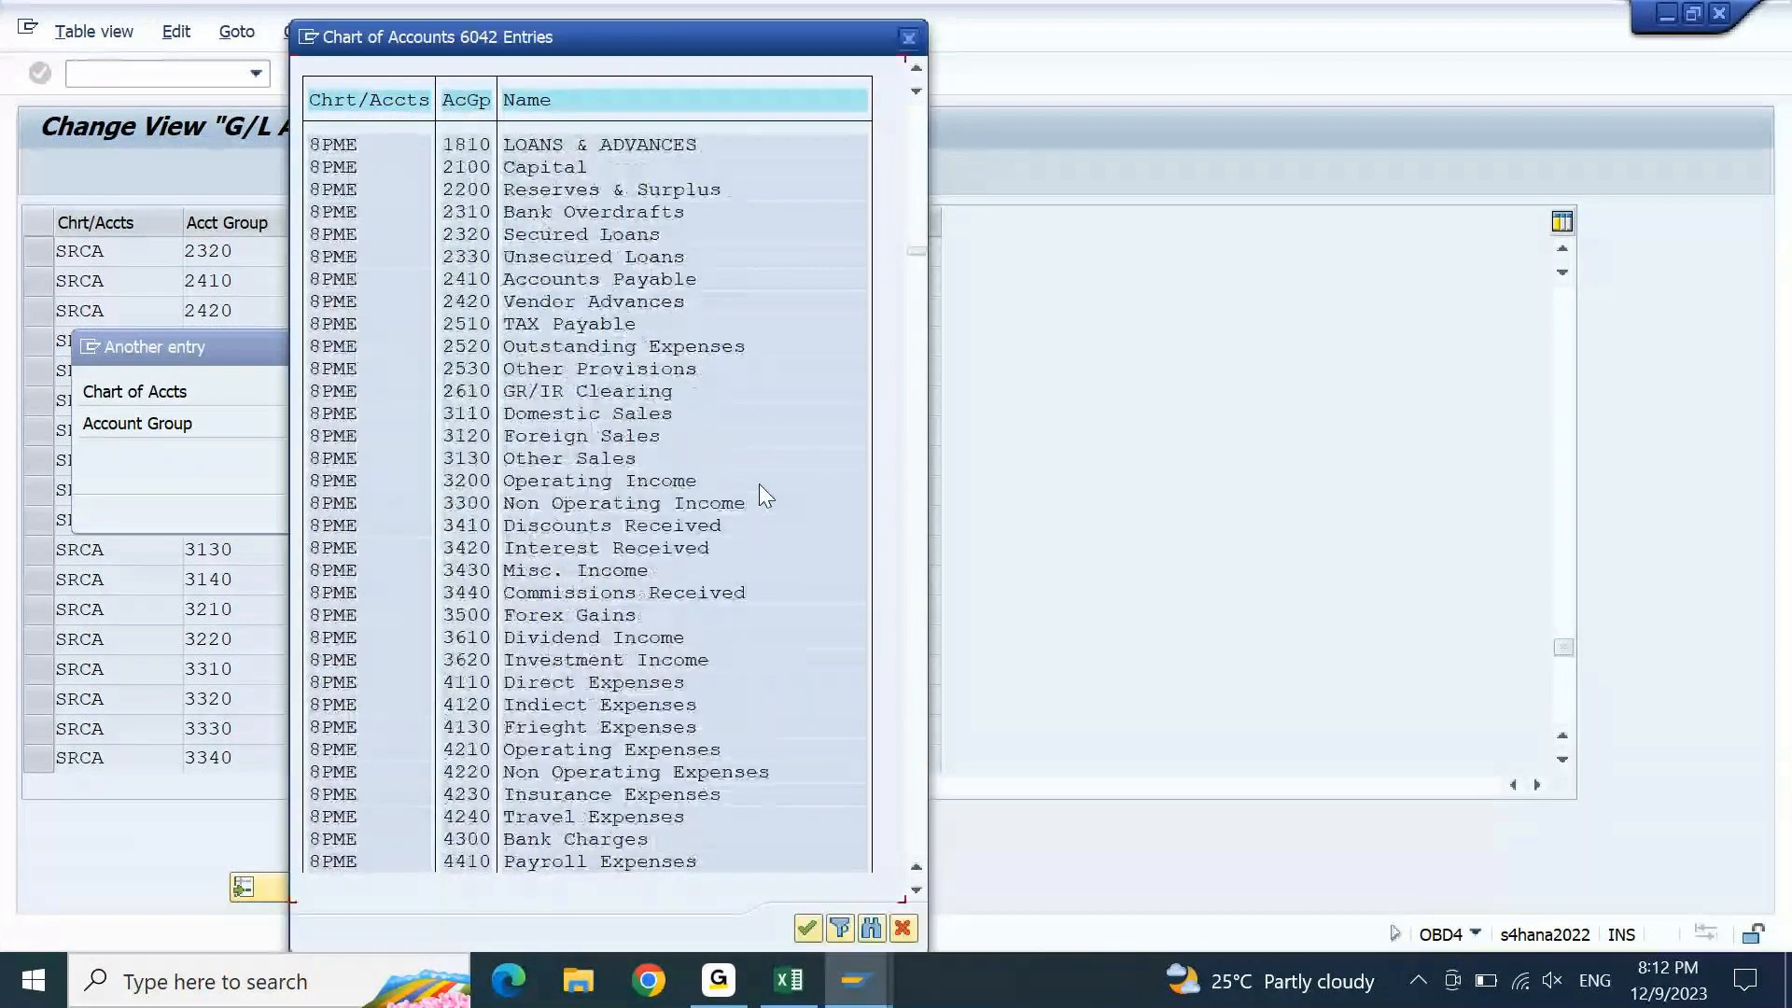
scroll(759, 484, "down", 11)
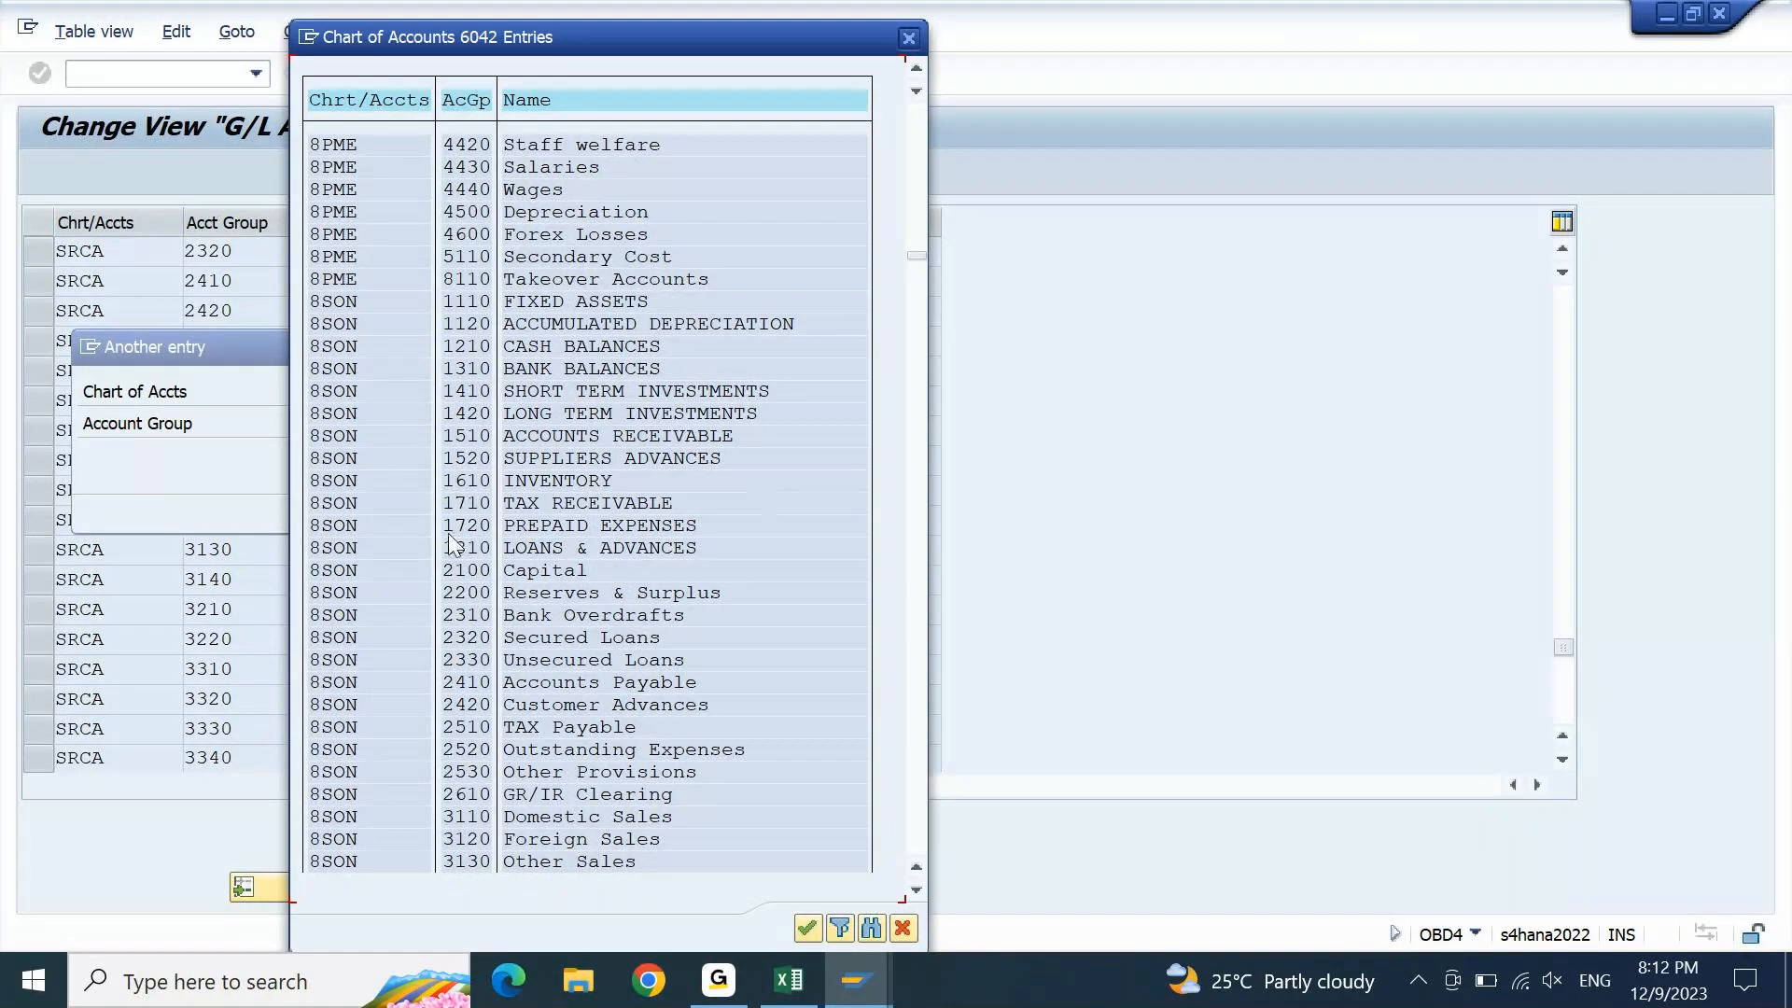
double_click(329, 306)
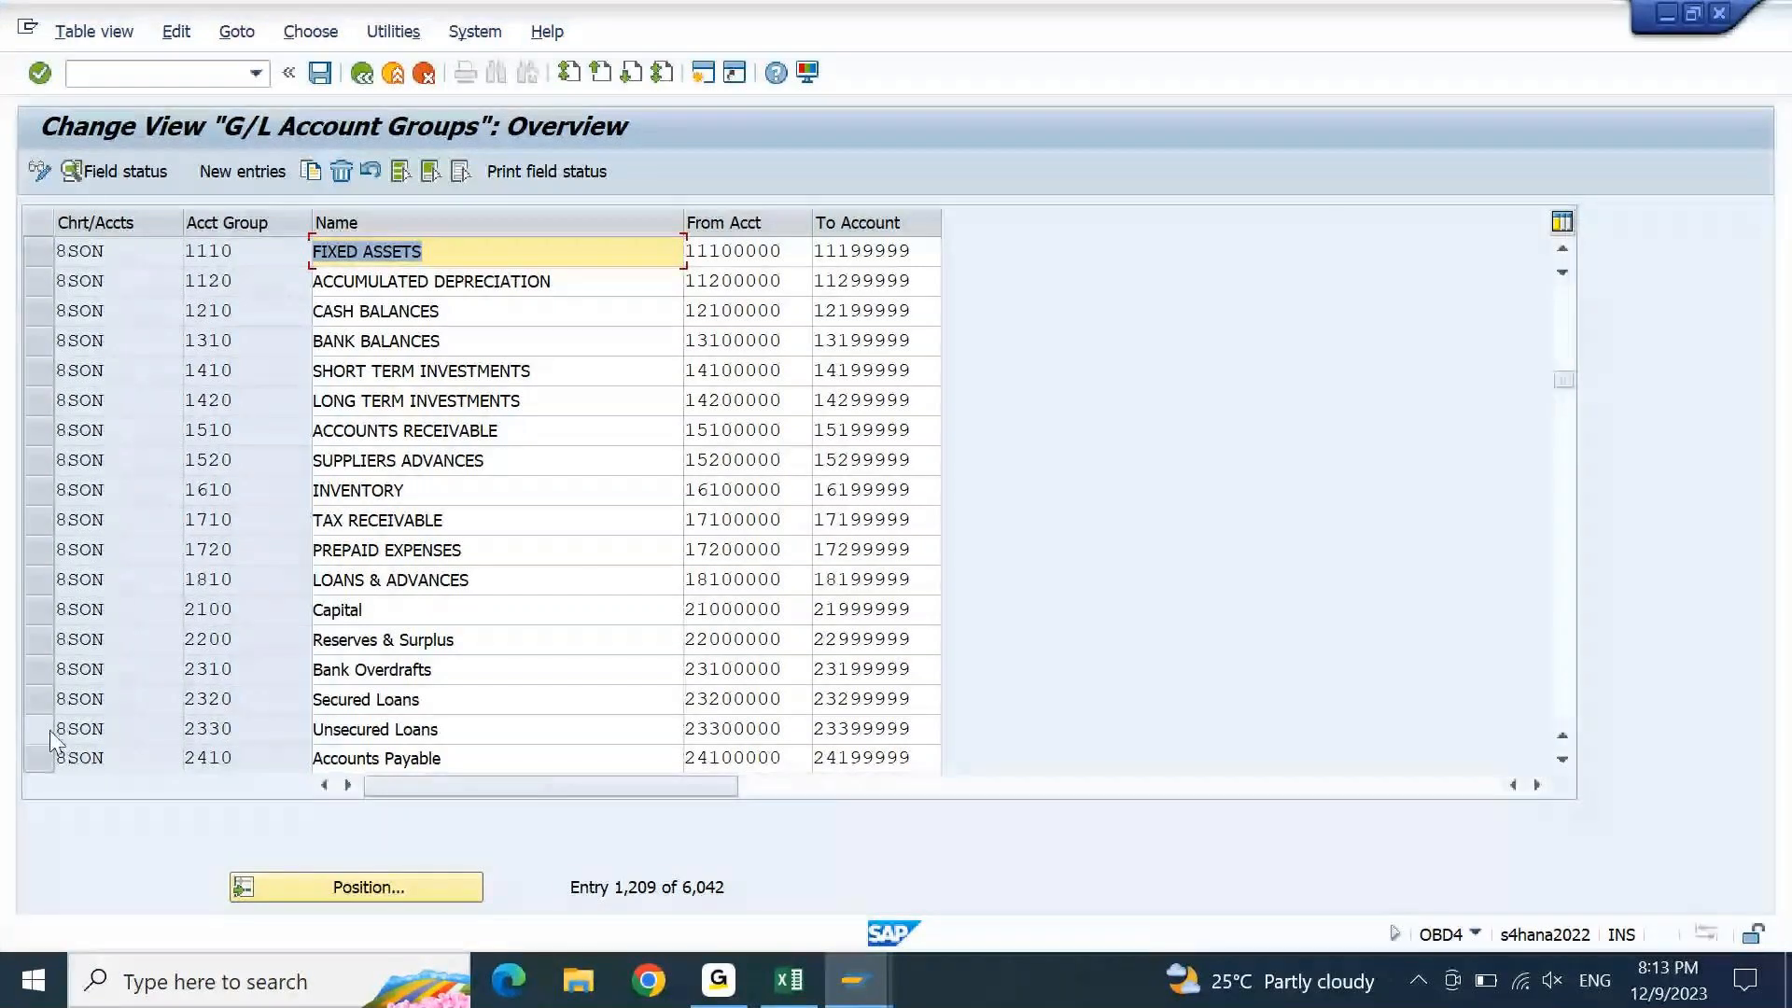
Copy the starting account number of the 8SON account group 2410 Accounts Payable from the G/L account groups list
left_click(37, 760)
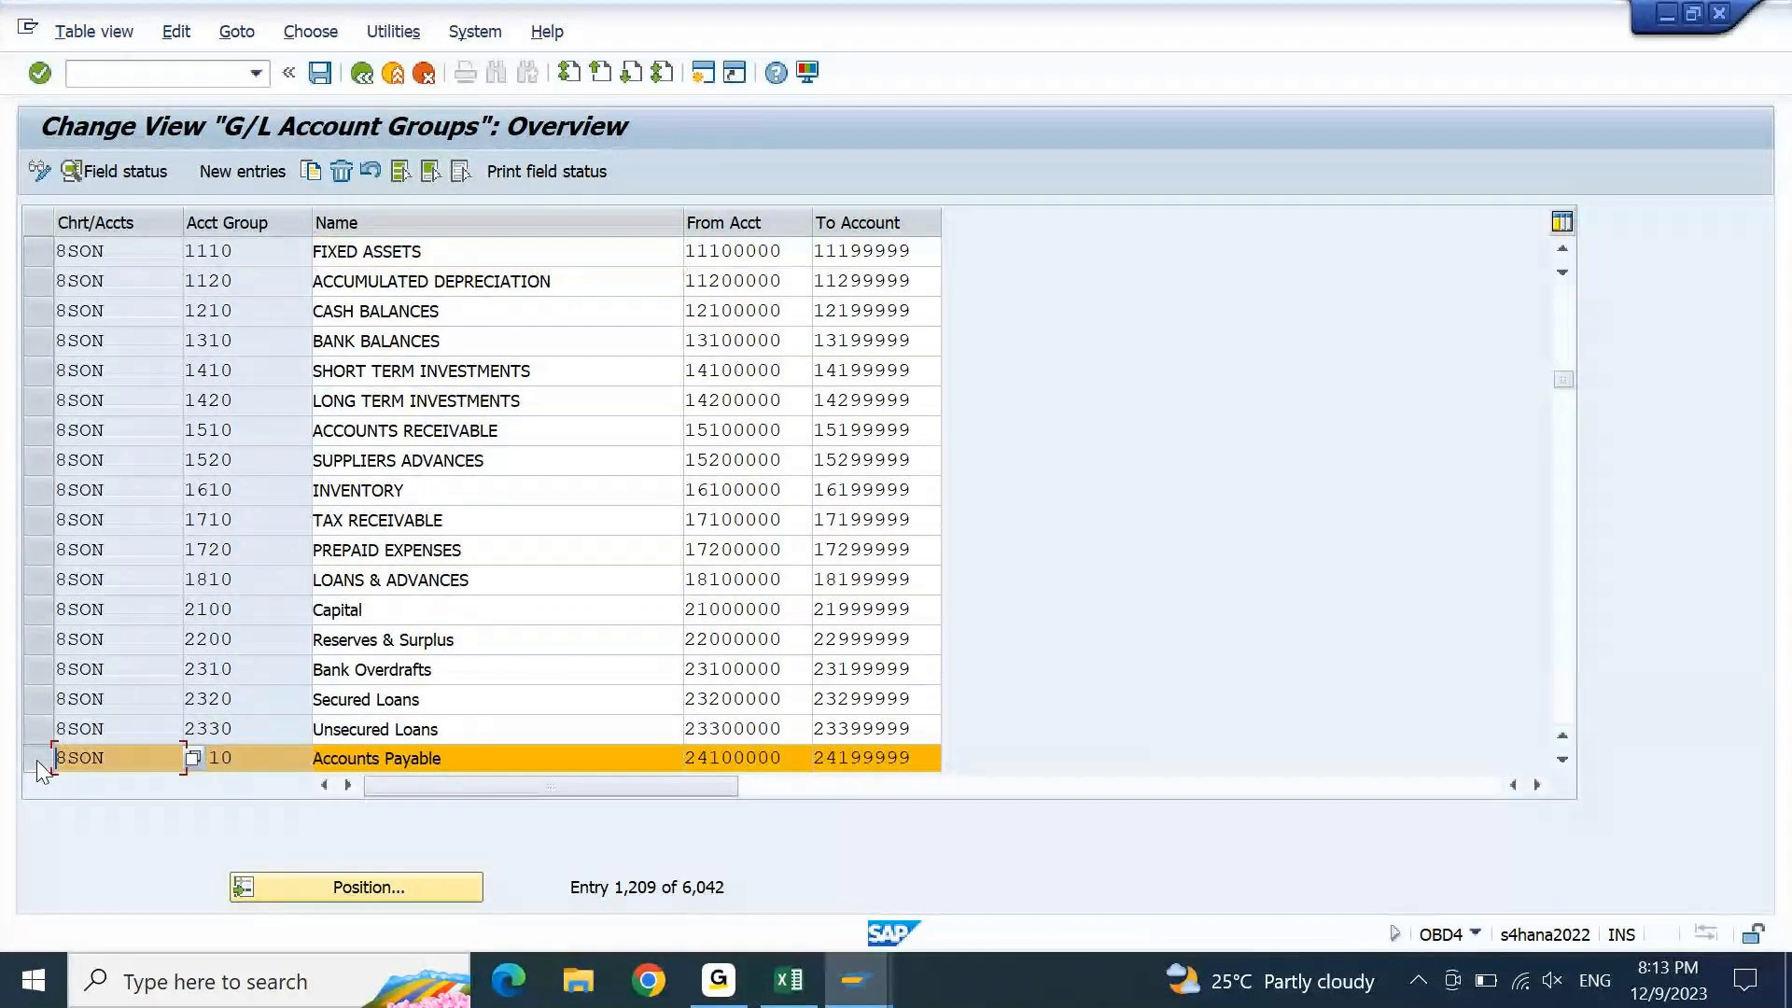
left_click(1563, 761)
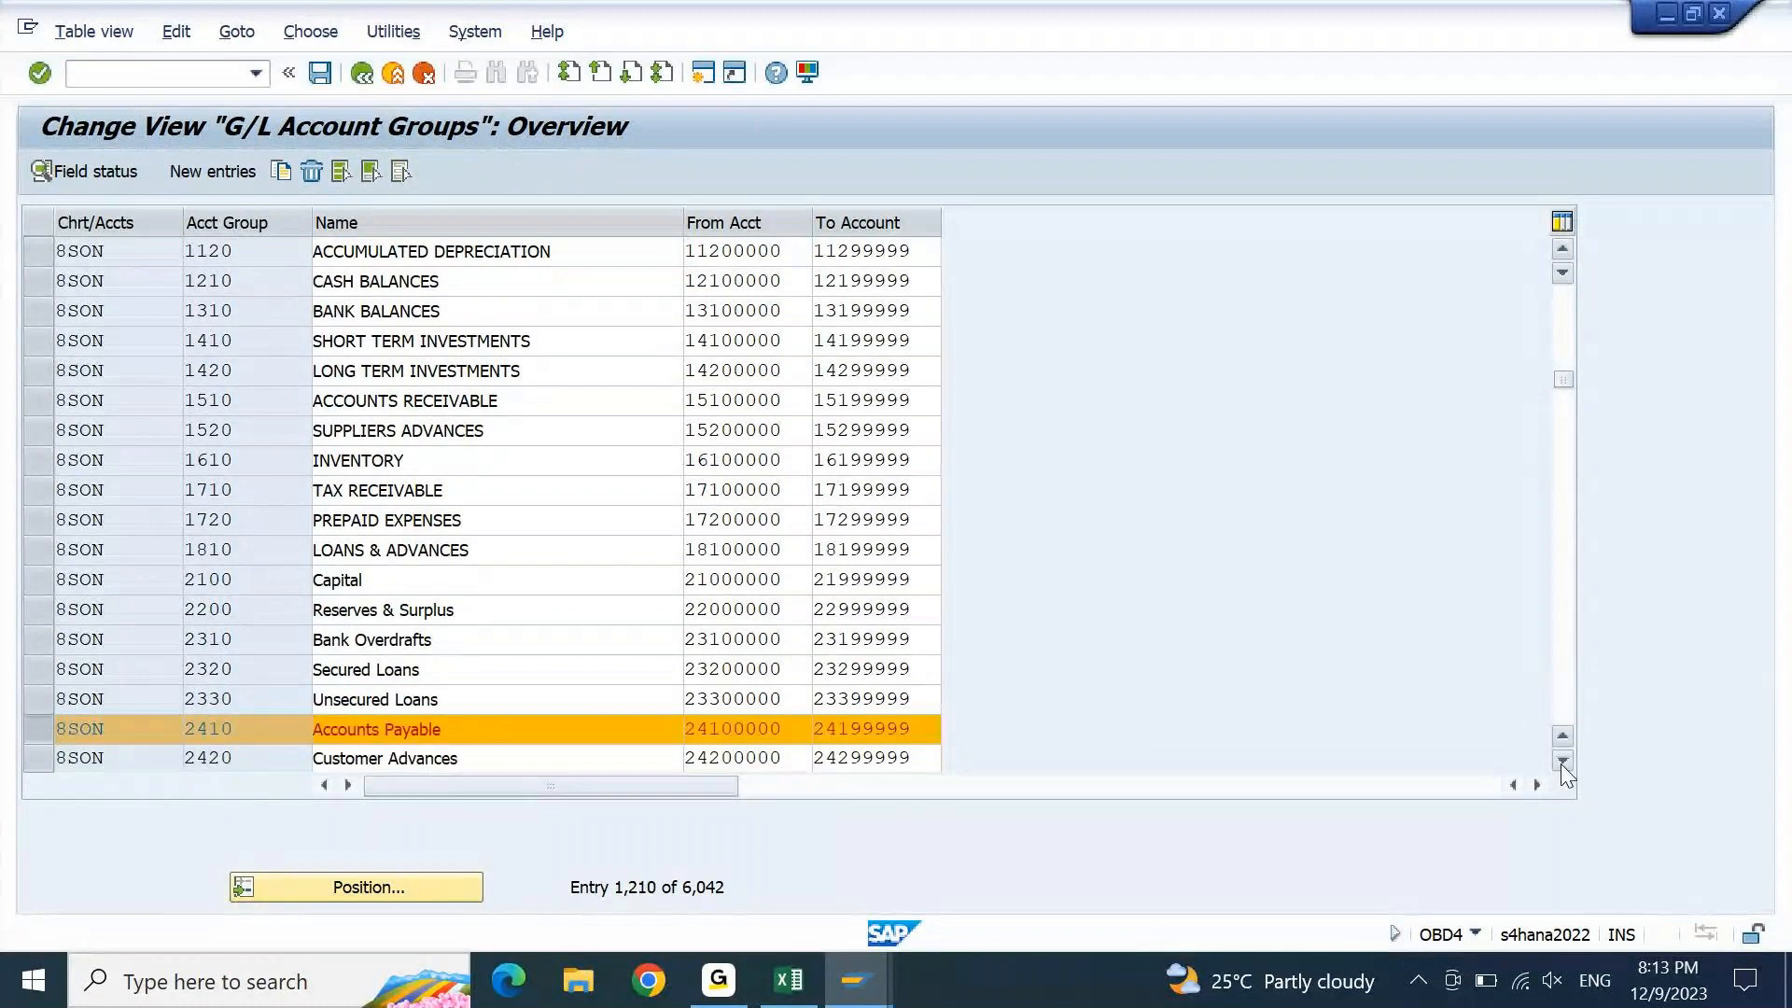
left_click(1564, 763)
left_click(1563, 763)
left_click(1563, 763)
left_click(1563, 762)
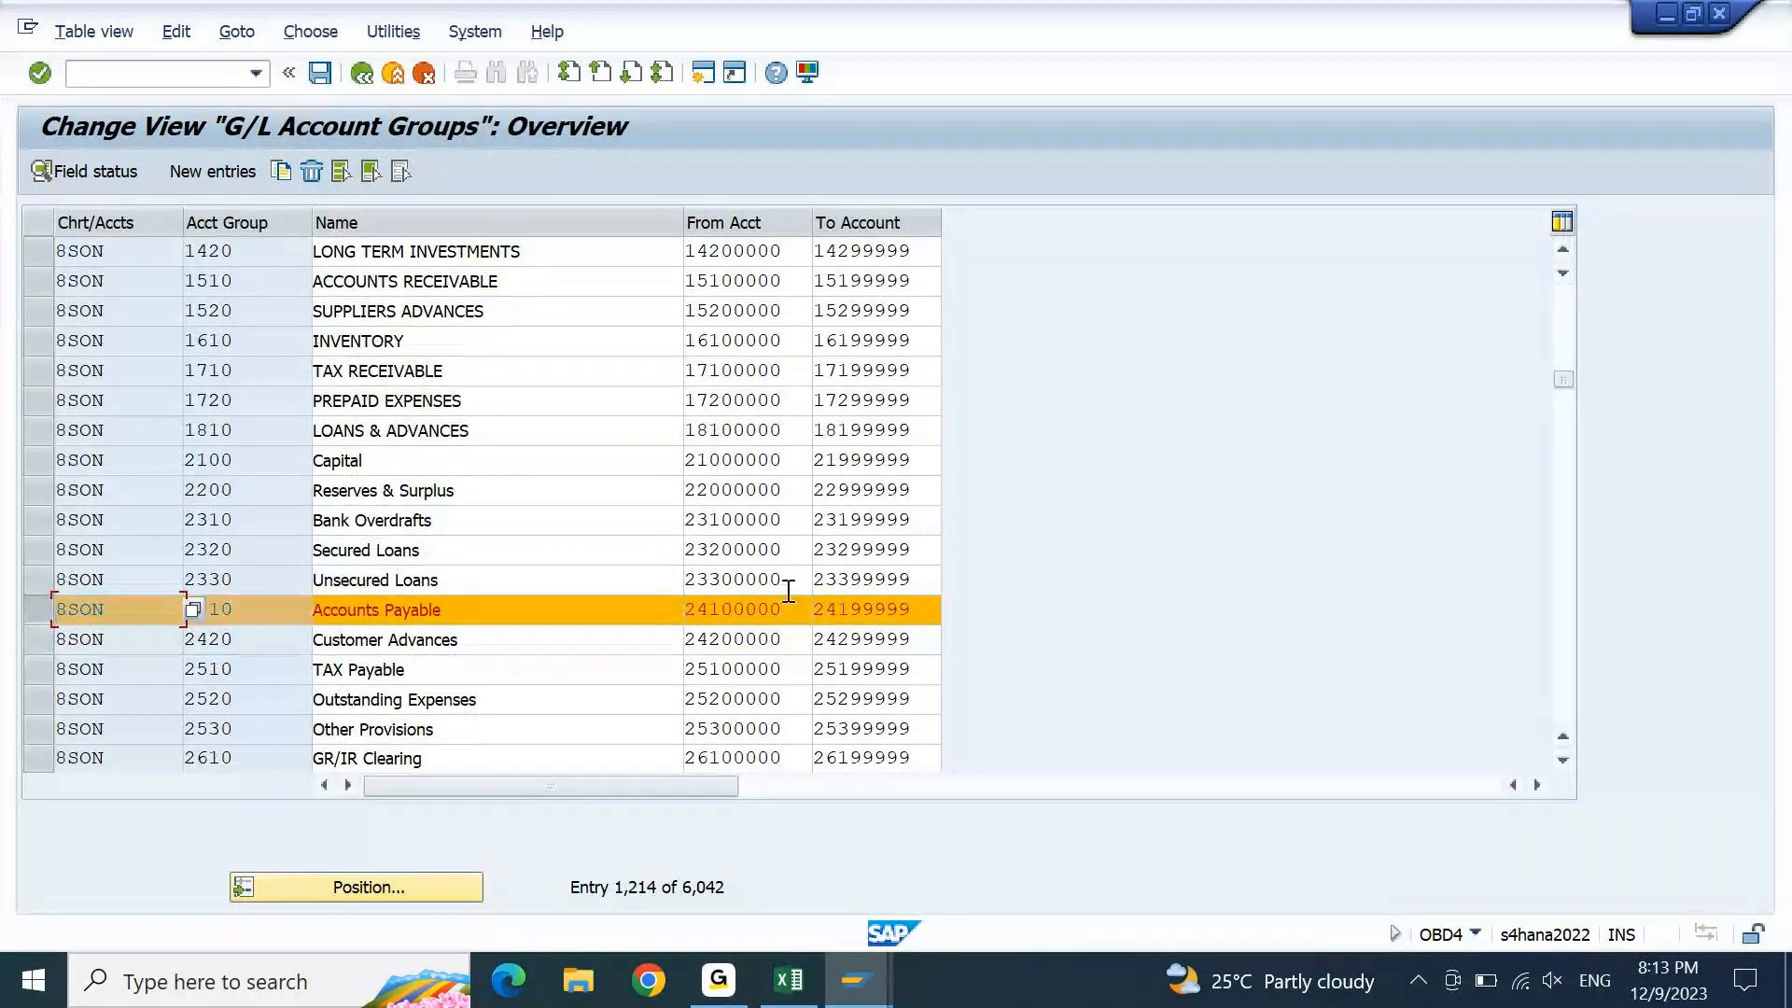
left_click_drag(790, 610, 646, 618)
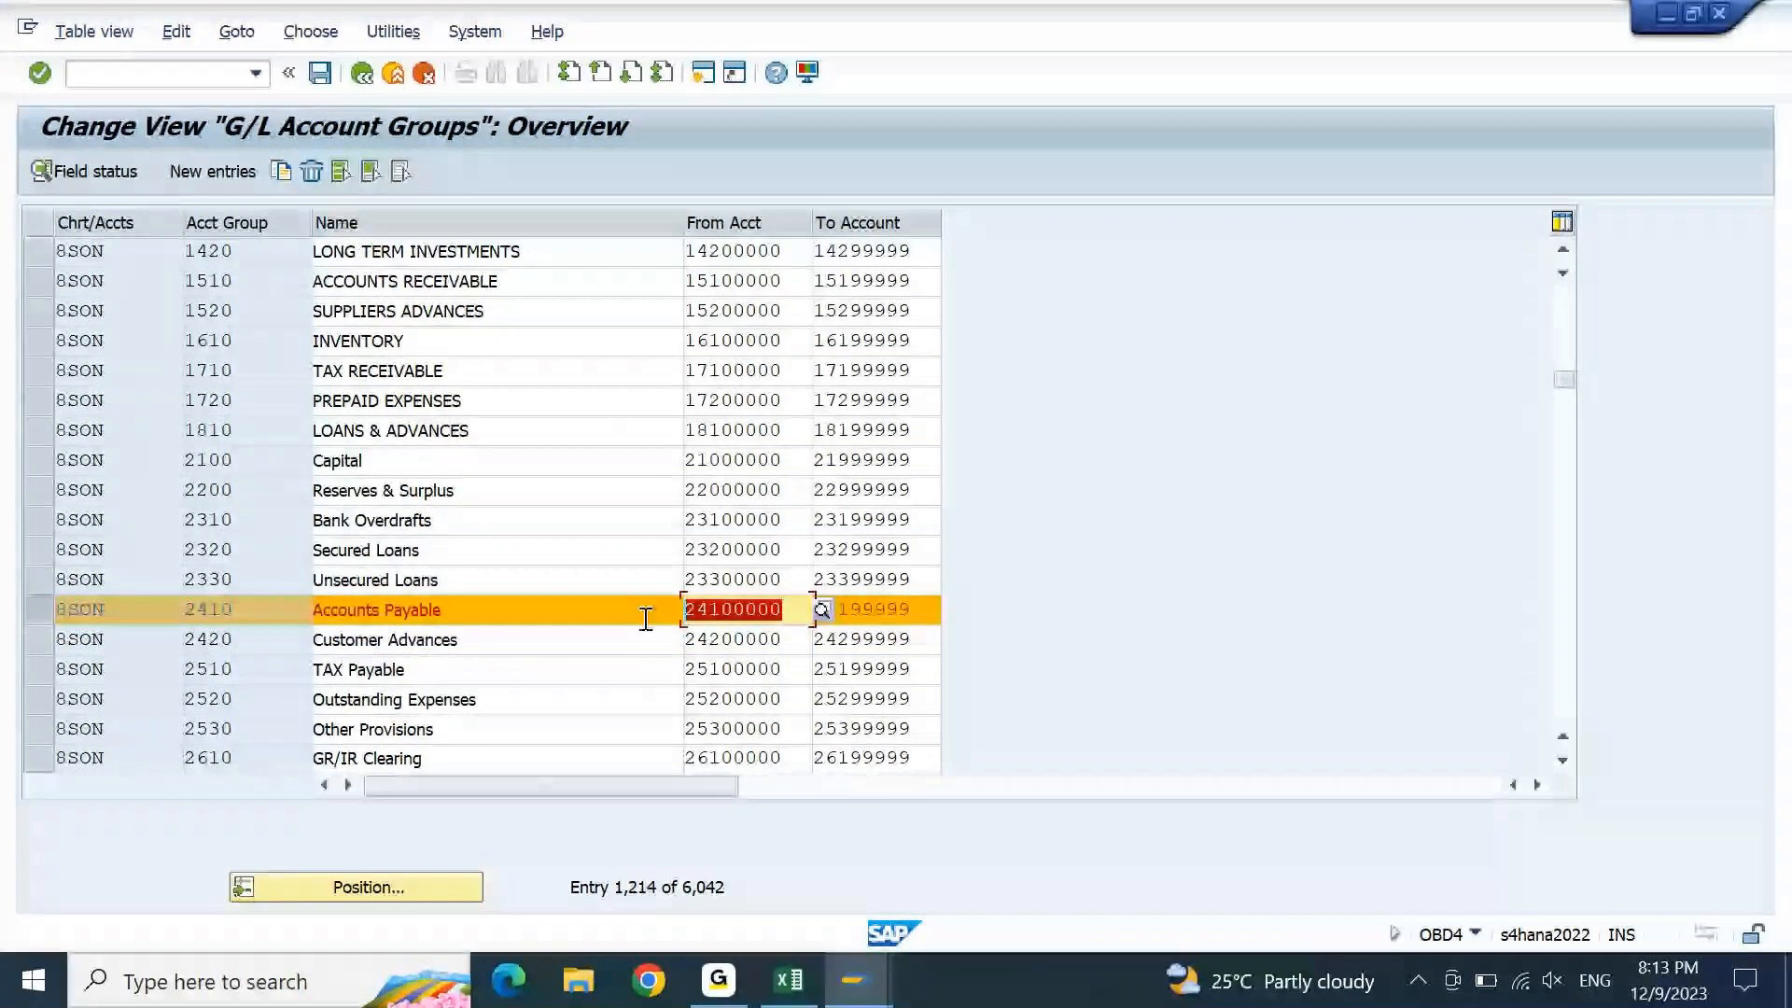
key("ctrl+c")
Switch to Excel, paste the copied account number 24100000 into the Local Vendors cell E1305 and save the workbook
left_click(791, 975)
key("ctrl+v")
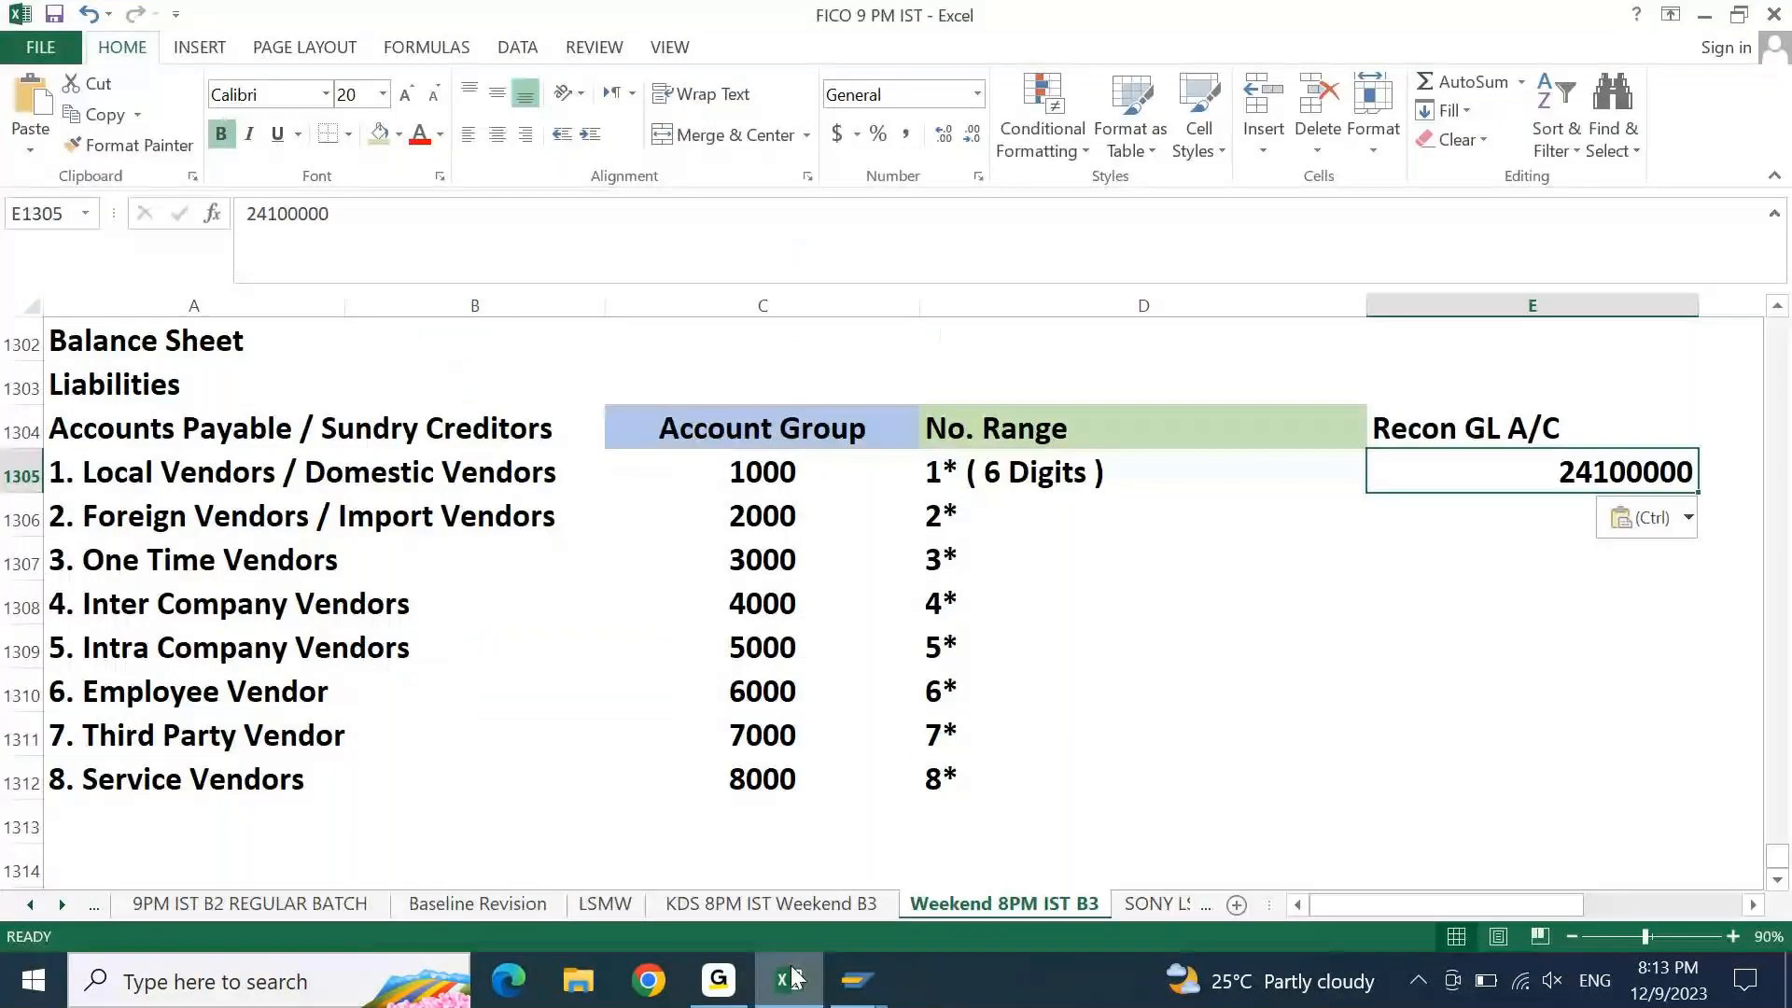
key("ctrl+s")
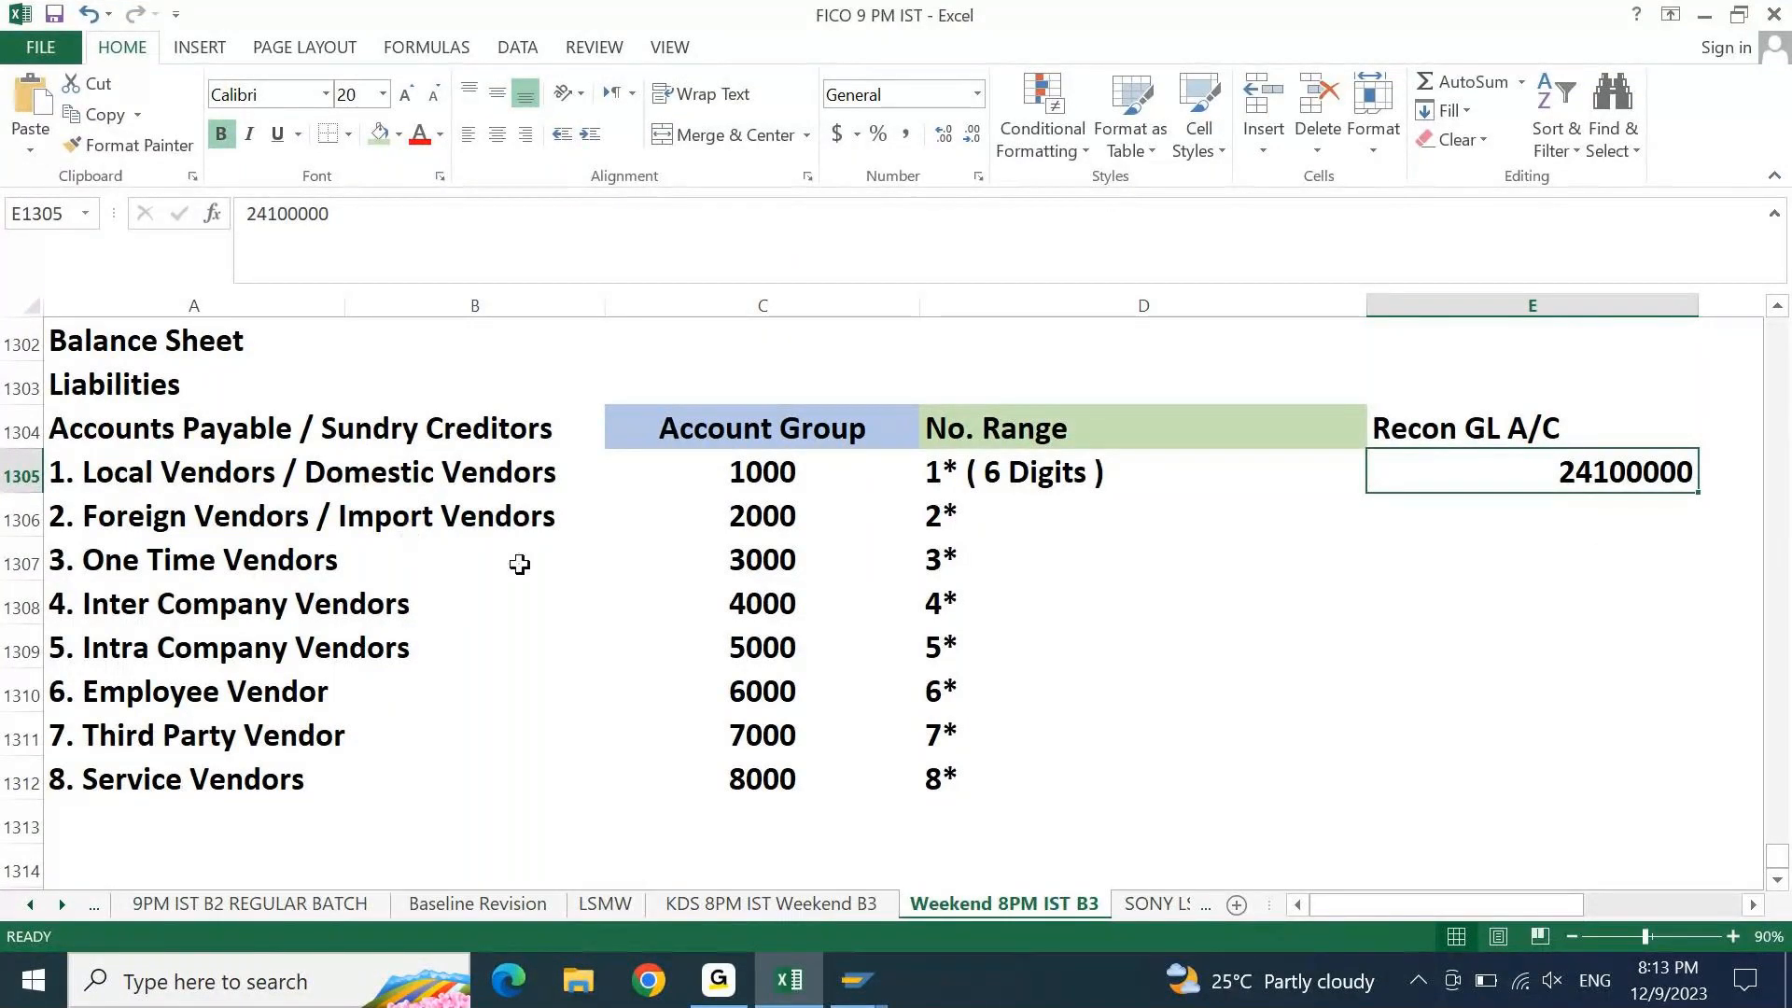
Centre the Local Vendors reconciliation account in E1305 and change its value to 24100001
left_click(740, 472)
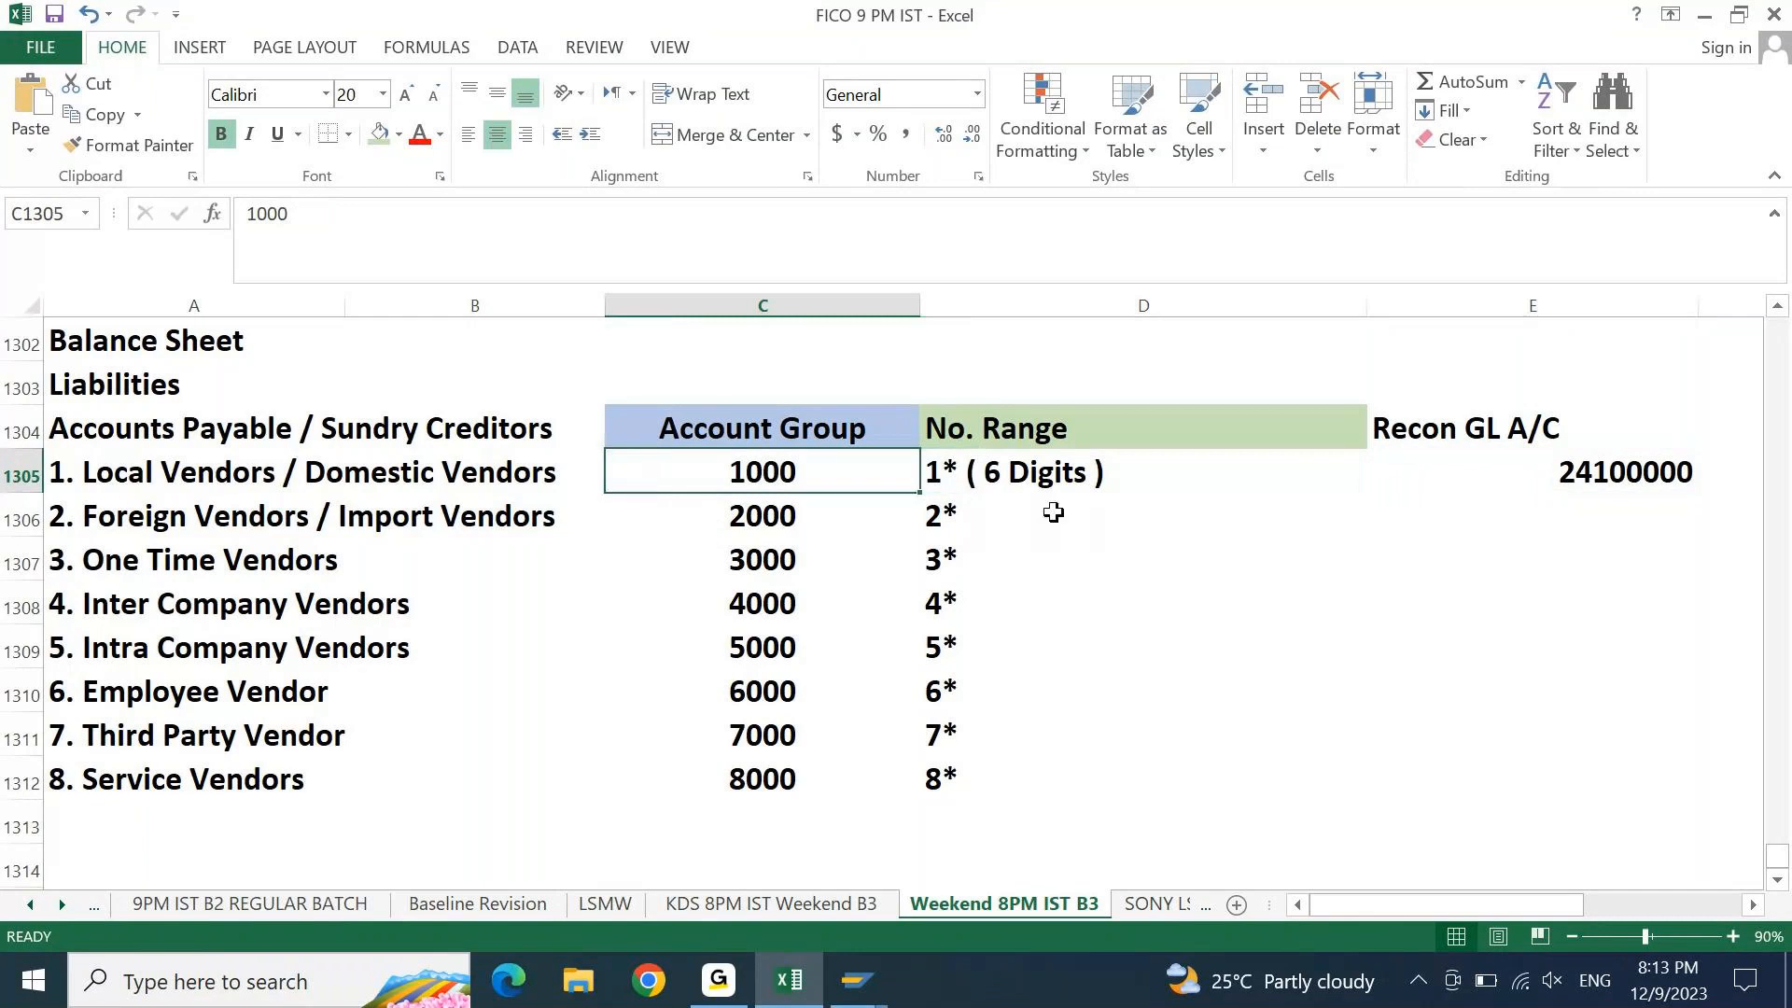
left_click(1538, 474)
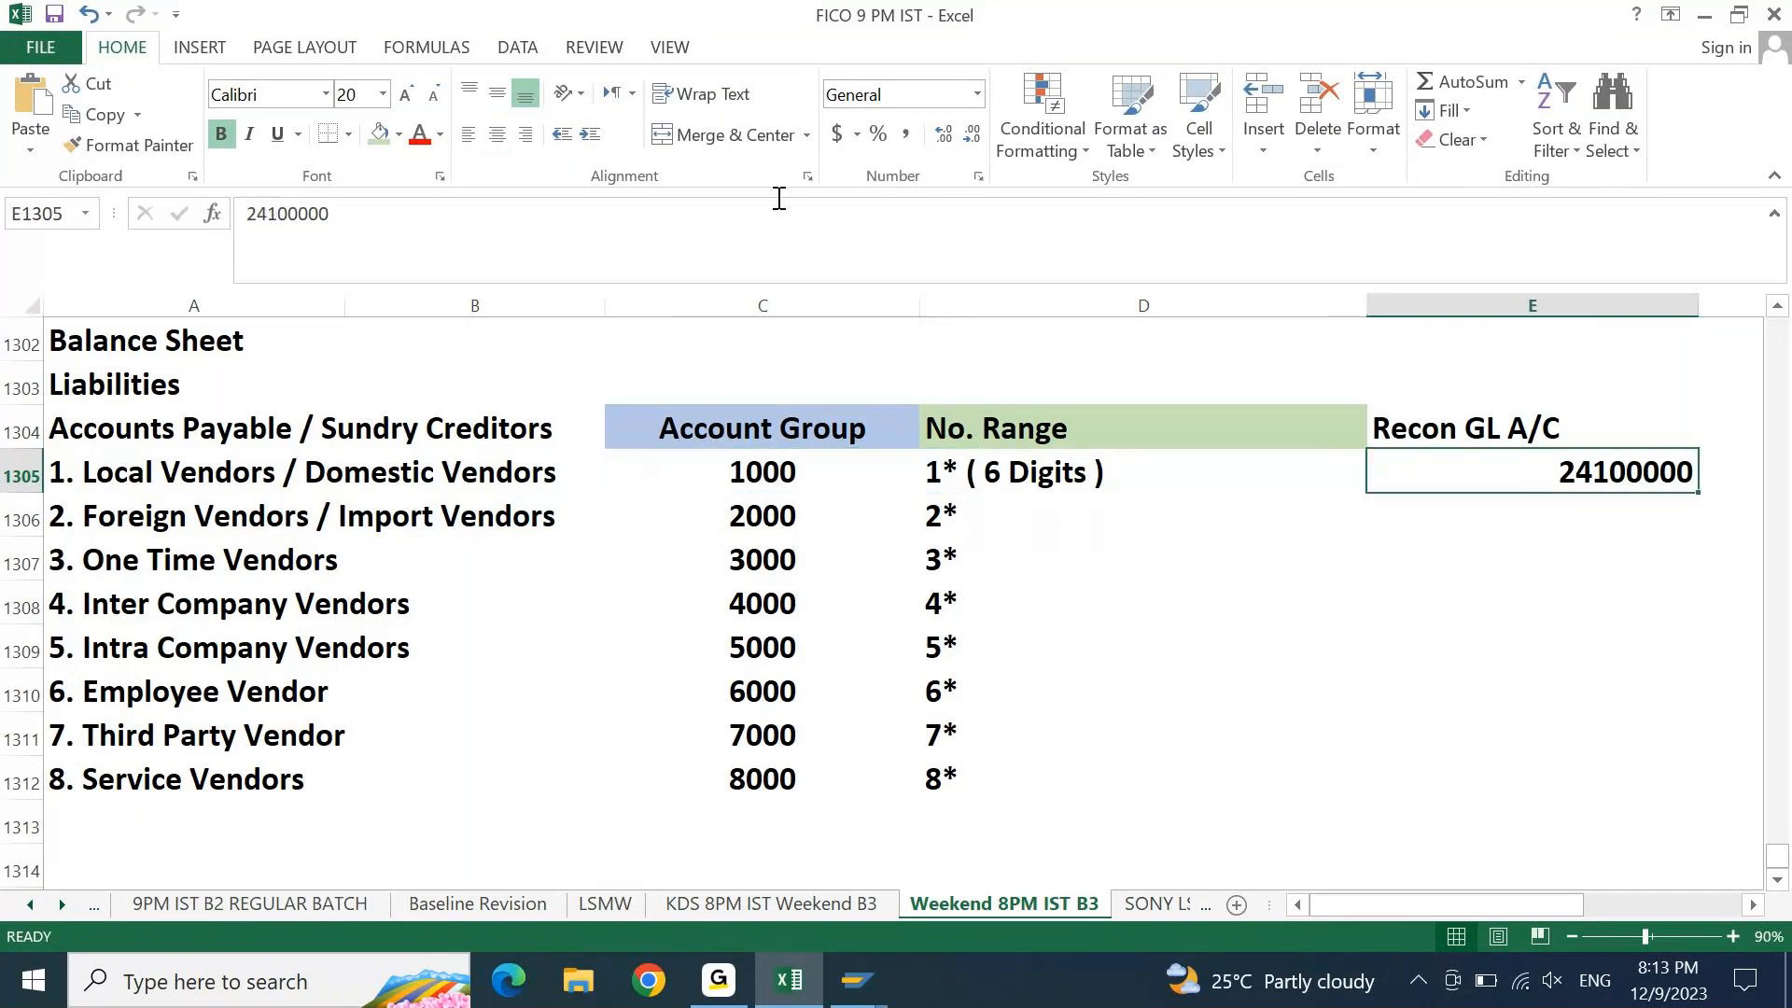
left_click(498, 134)
key("F2")
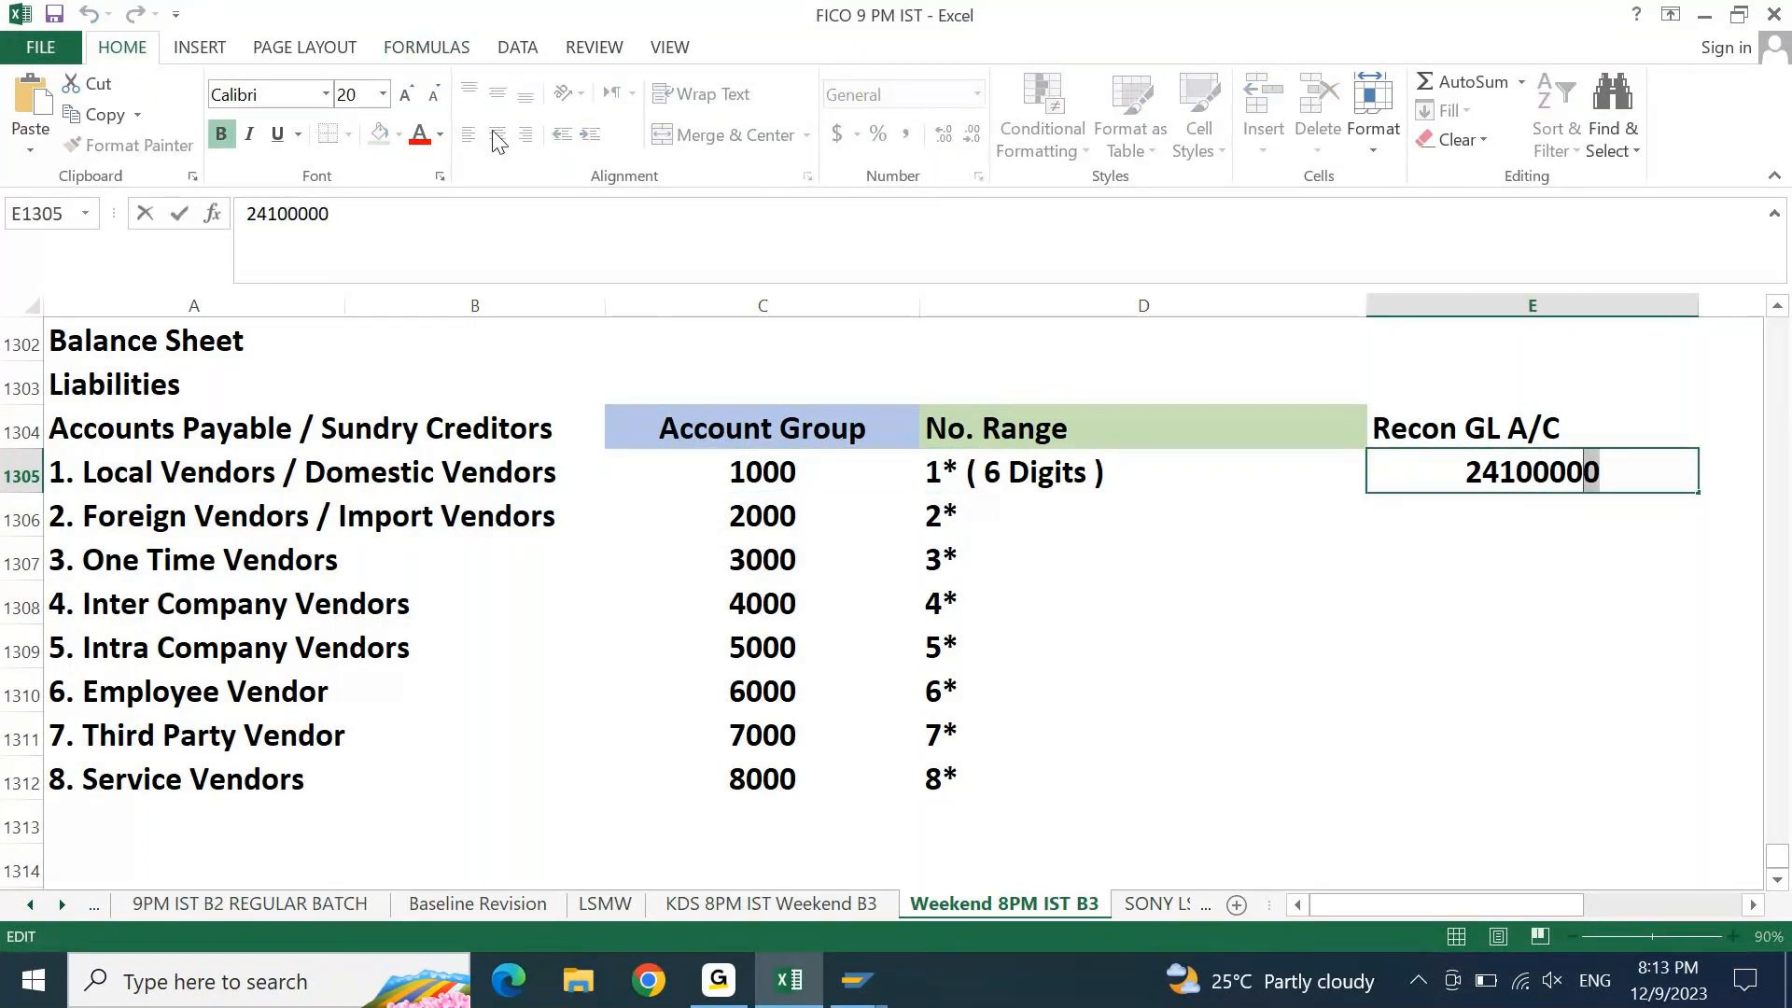
key("BackSpace")
type("1")
key("Return")
Fill the reconciliation account from E1305 down to Service Vendors in E1312 as a series ending at 24100008
key("Up")
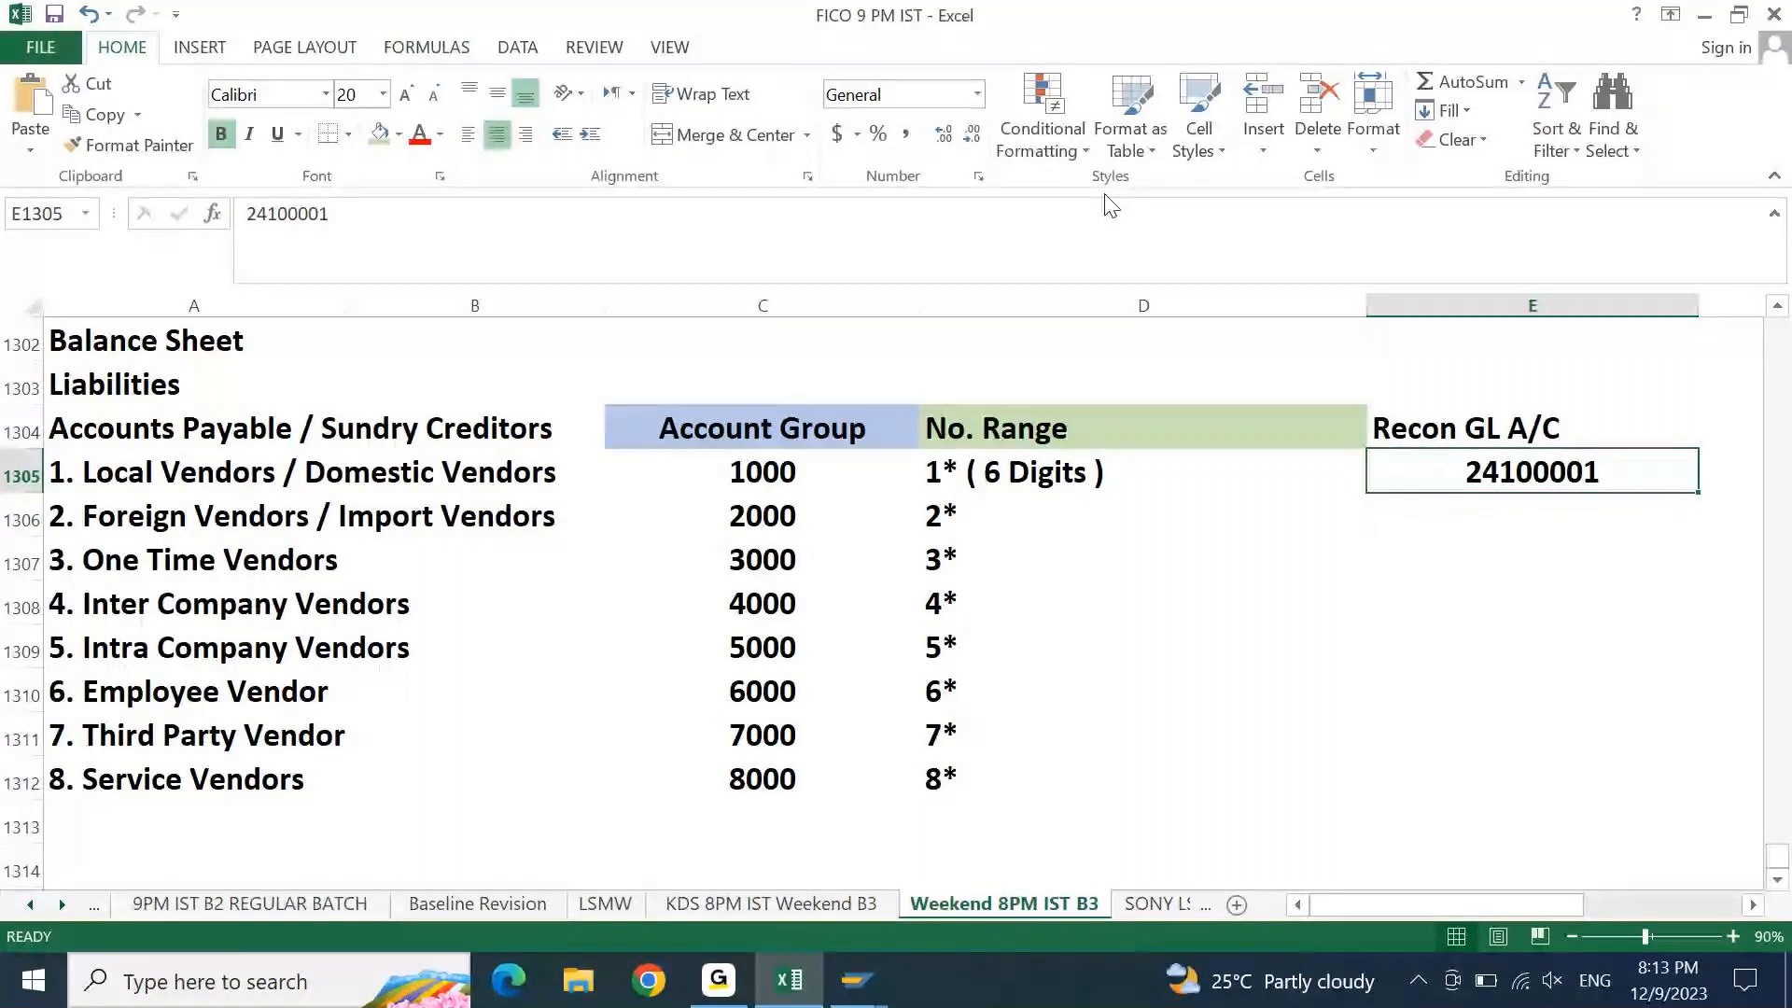
left_click_drag(1699, 492, 1683, 784)
left_click(1207, 721)
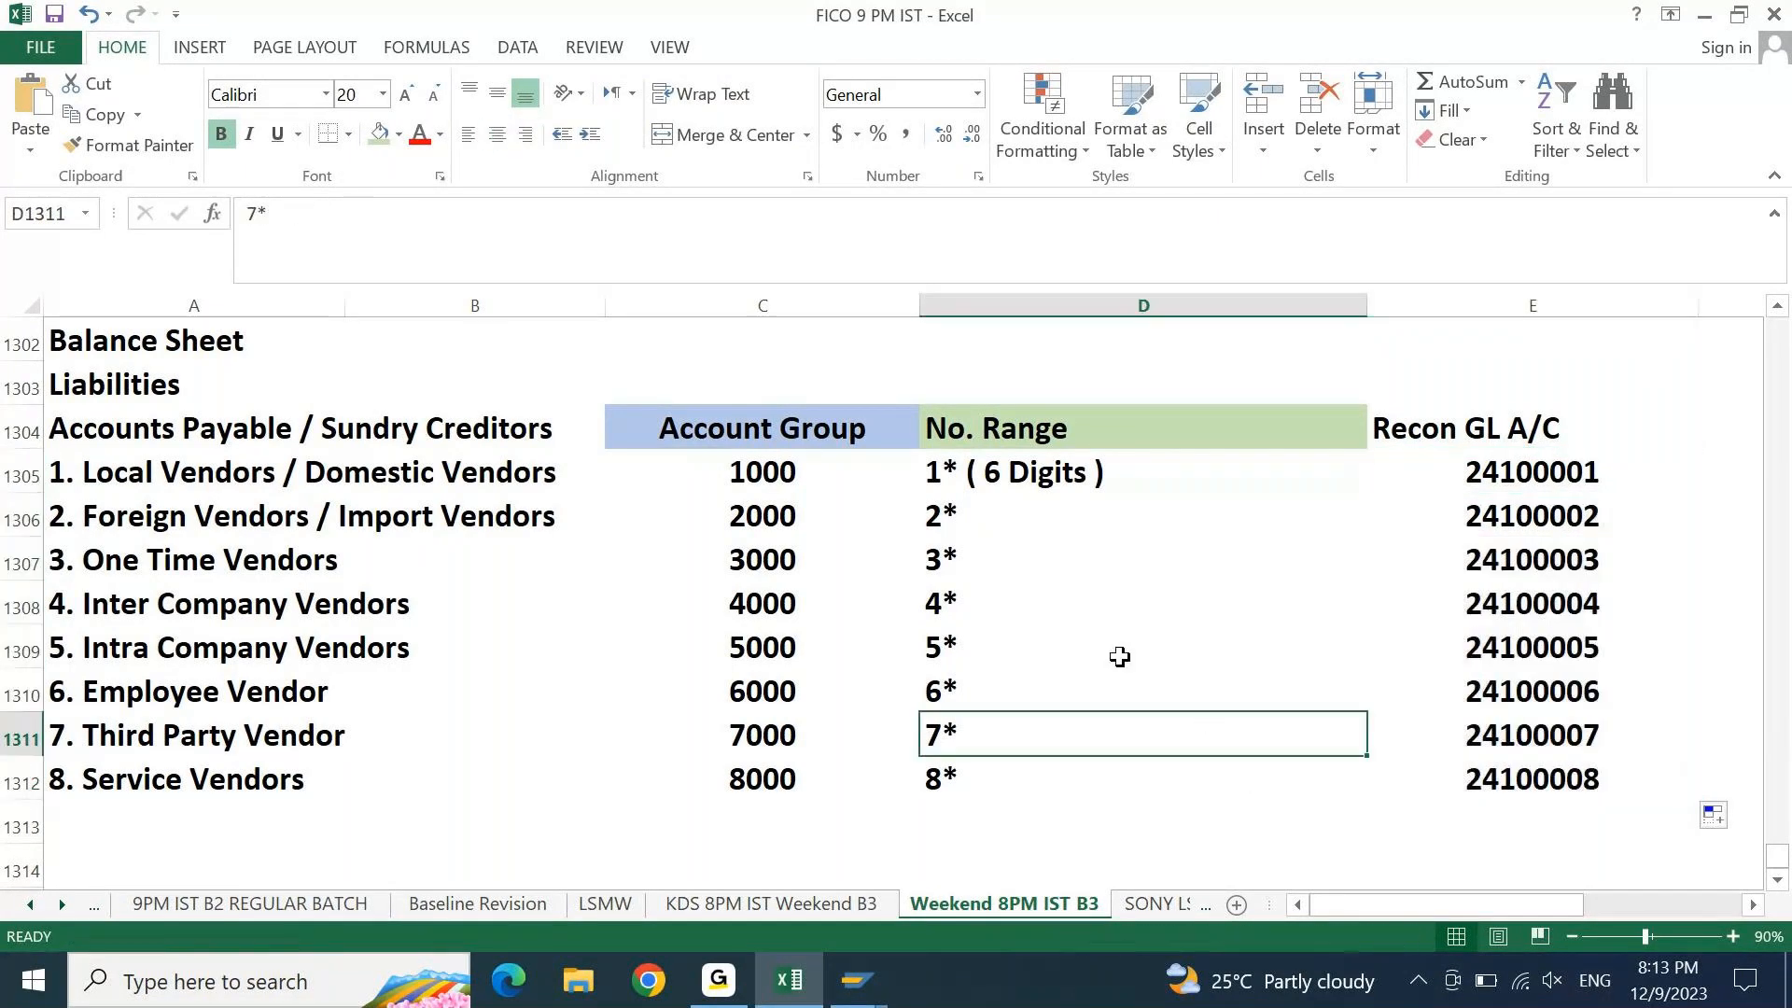
left_click(737, 472)
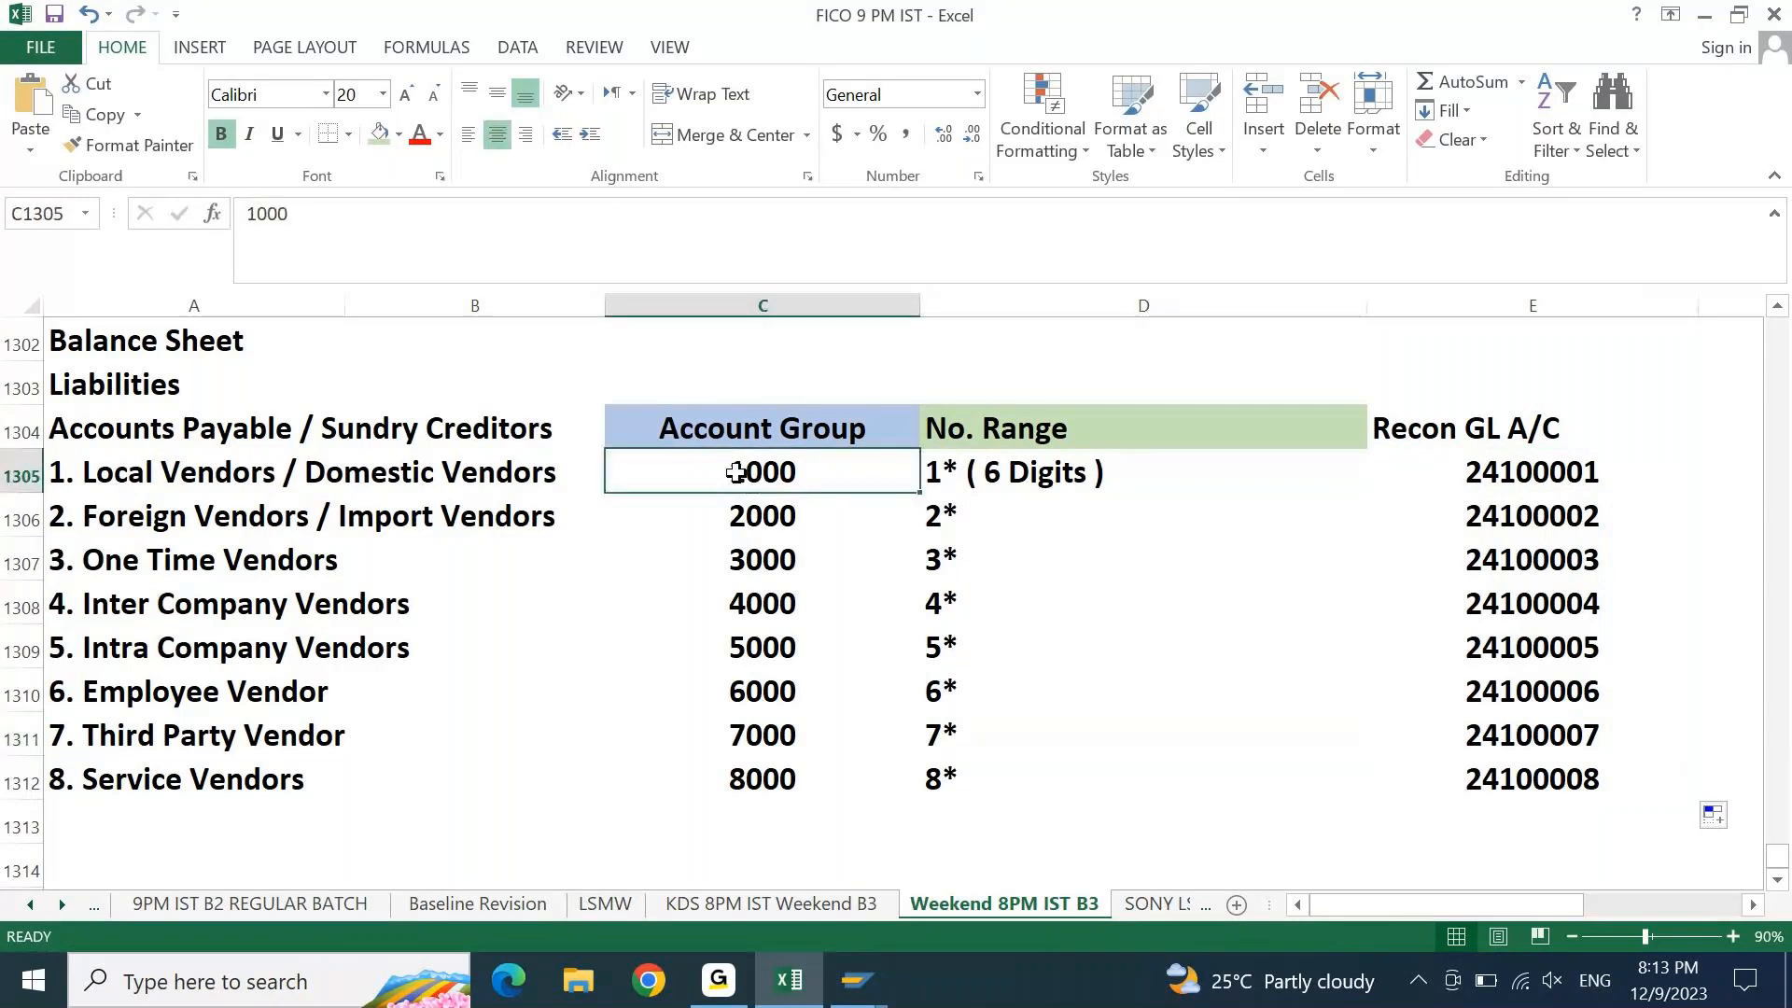
left_click(941, 507)
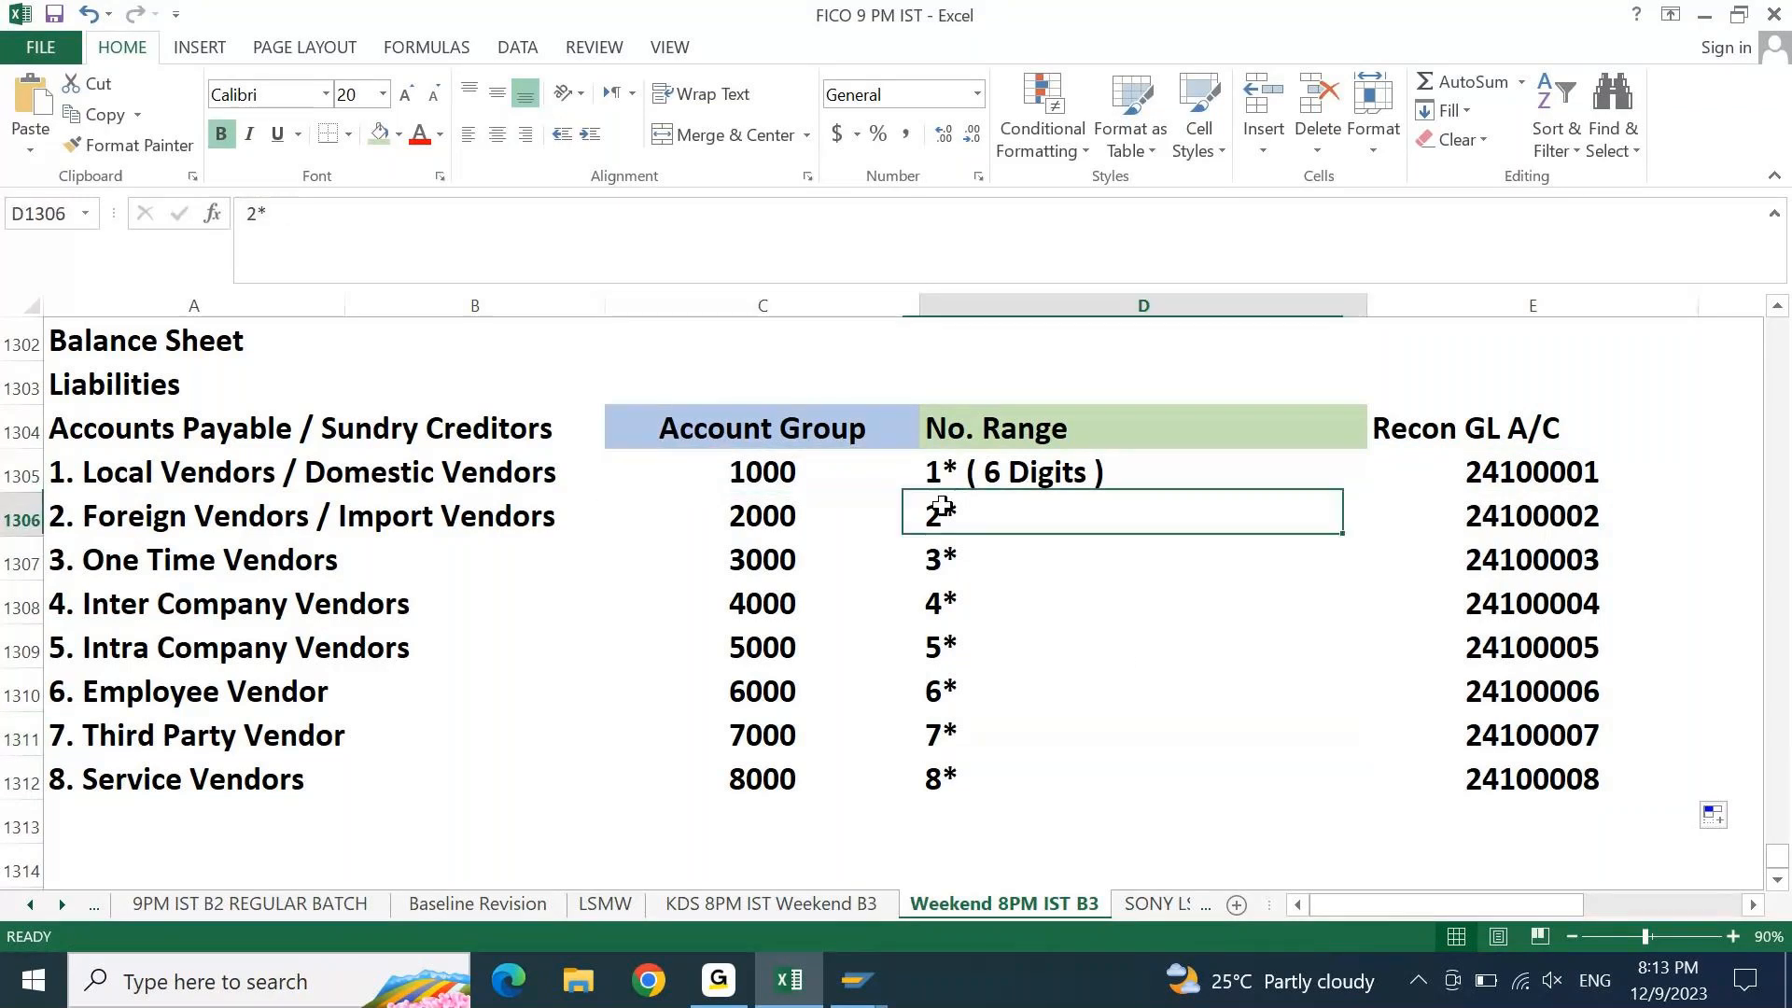
left_click(925, 476)
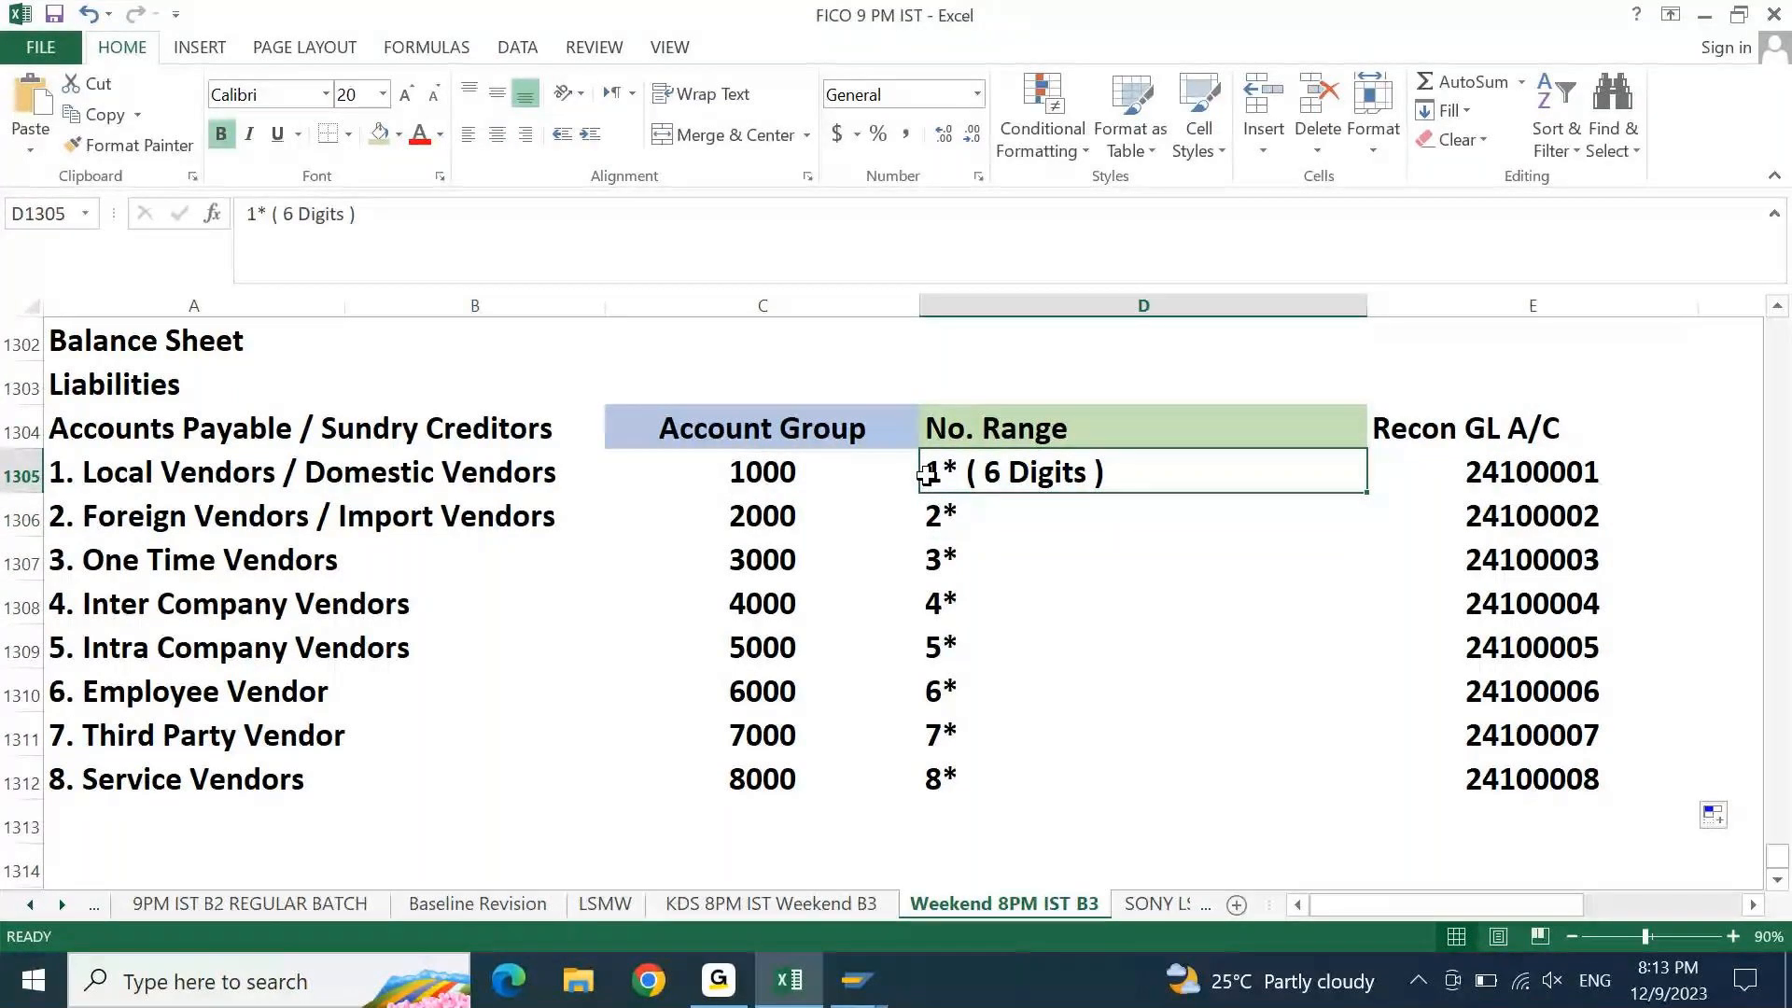
left_click(1511, 481)
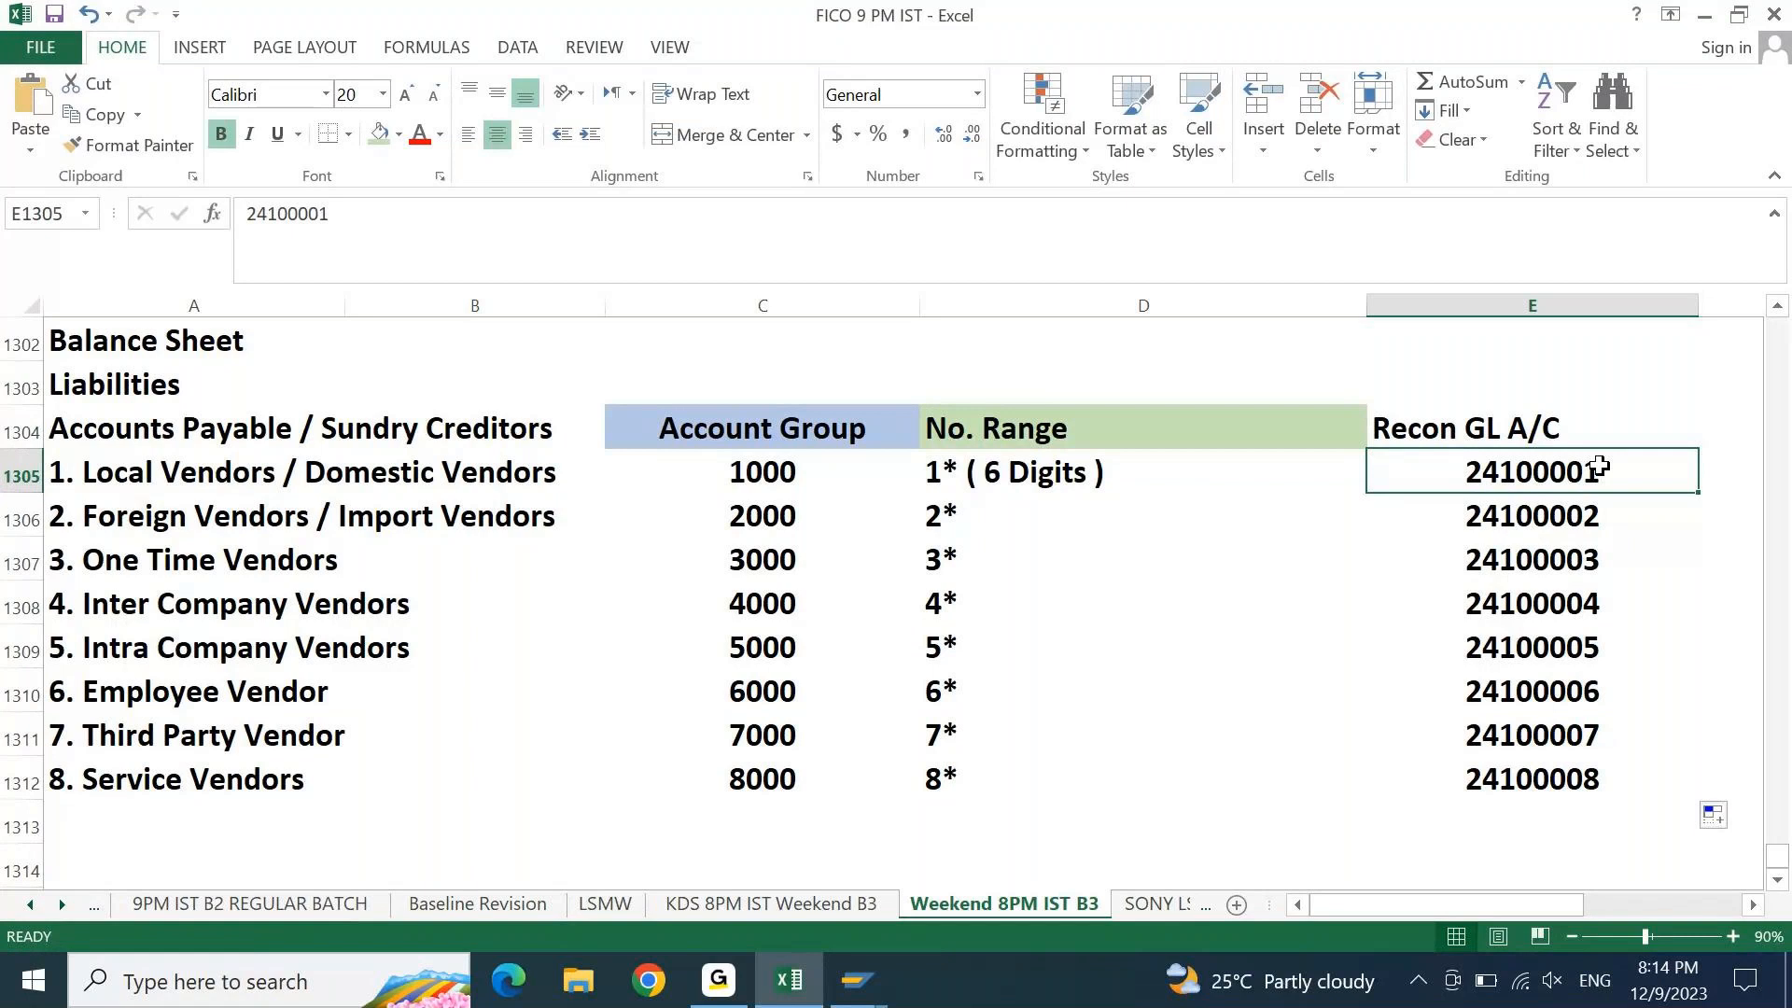
Select the Recon GL A/C column from its heading in E1304 down to Service Vendors in E1312
left_click(1431, 432)
key("ctrl+shift+Down")
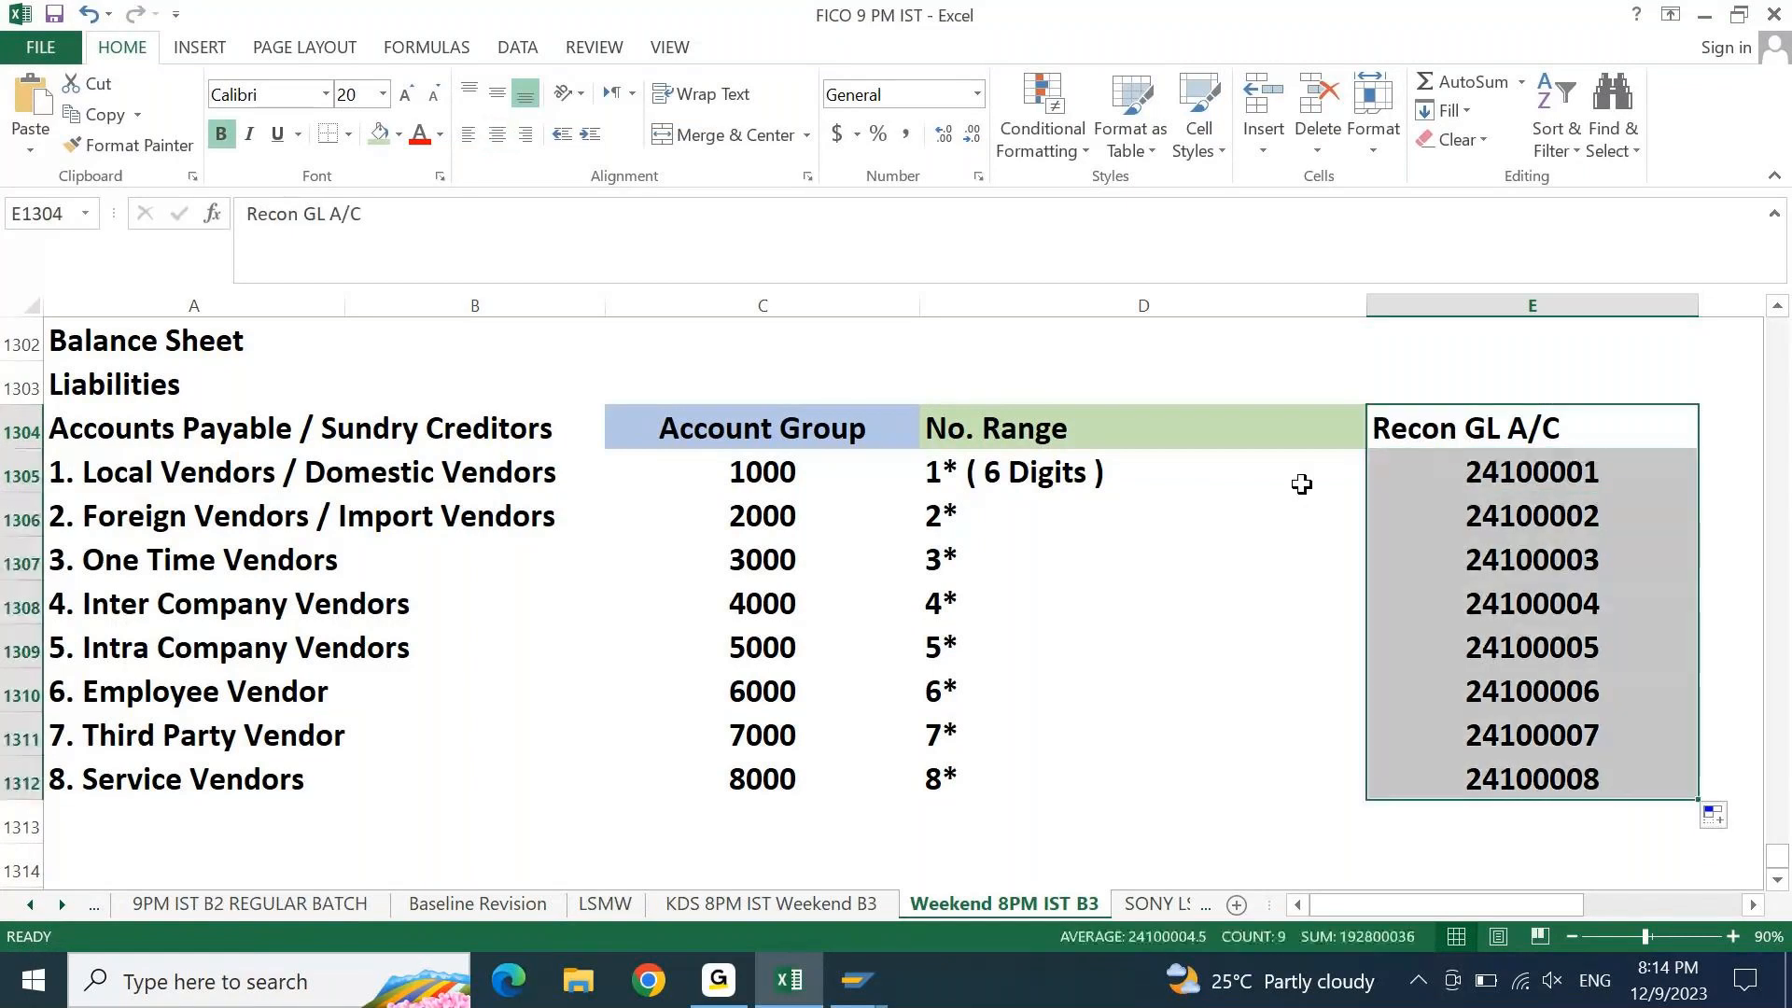
Centre the entries of the Recon GL A/C column and fill its header cell with light orange
left_click(508, 139)
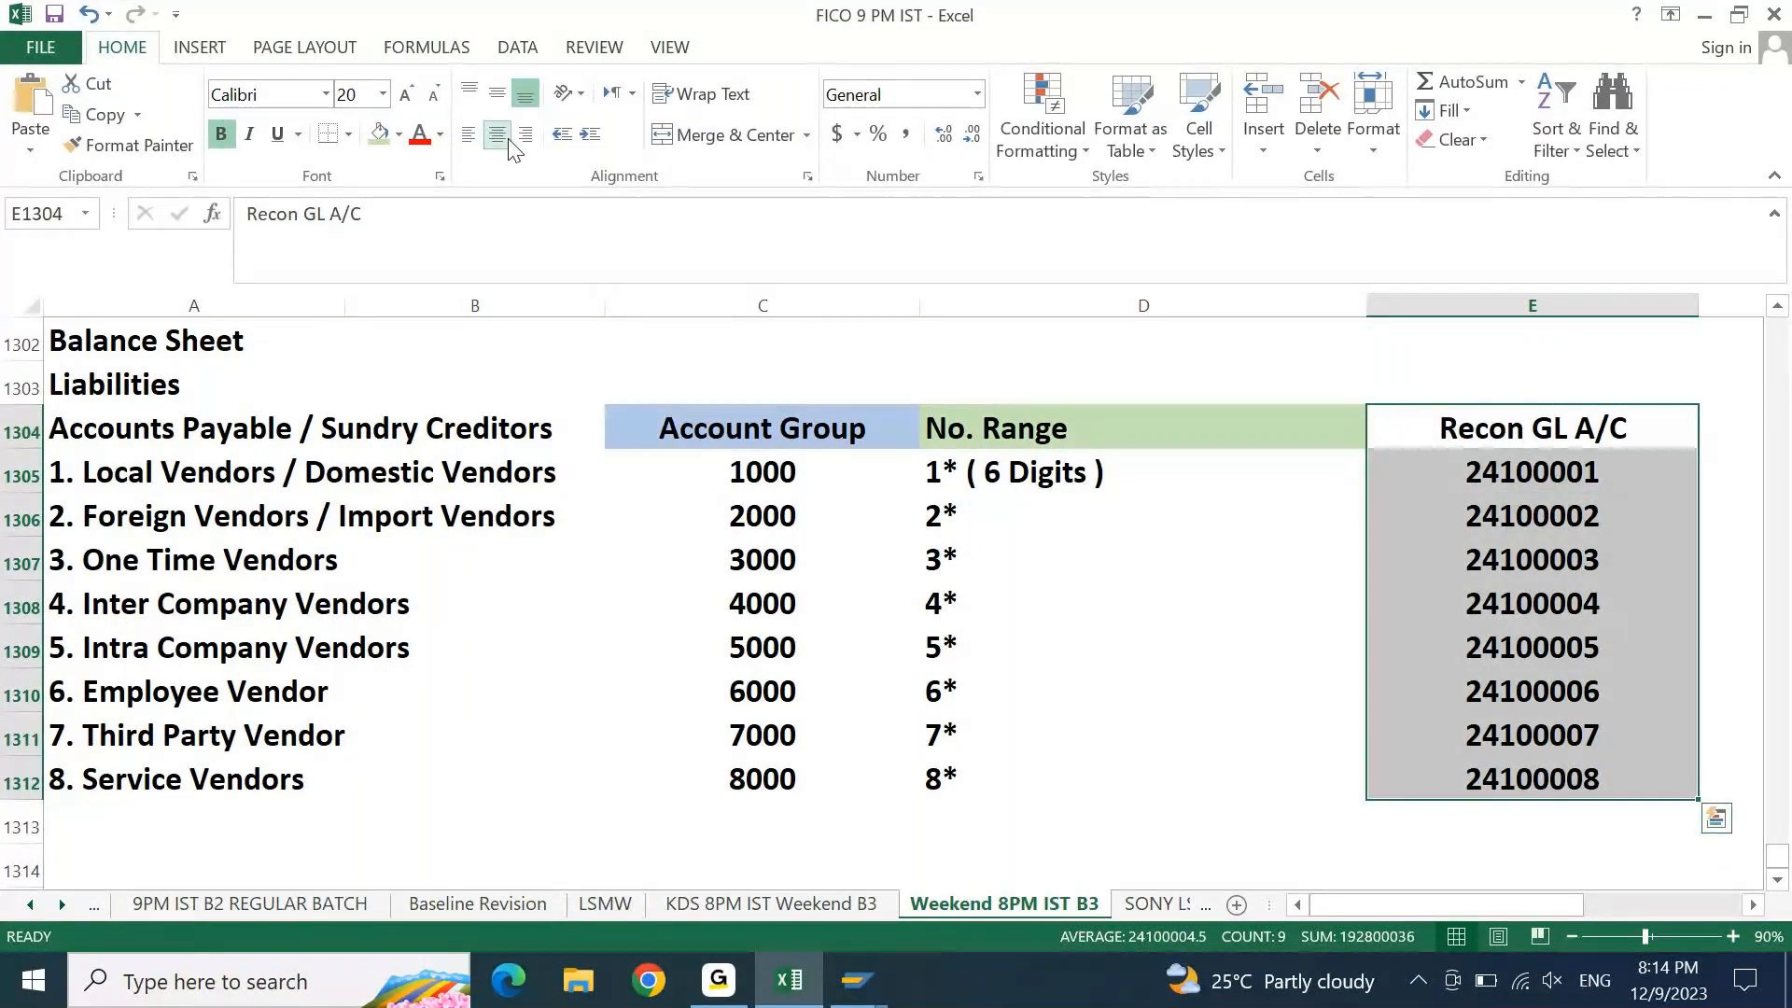
key("ctrl+shift+Up")
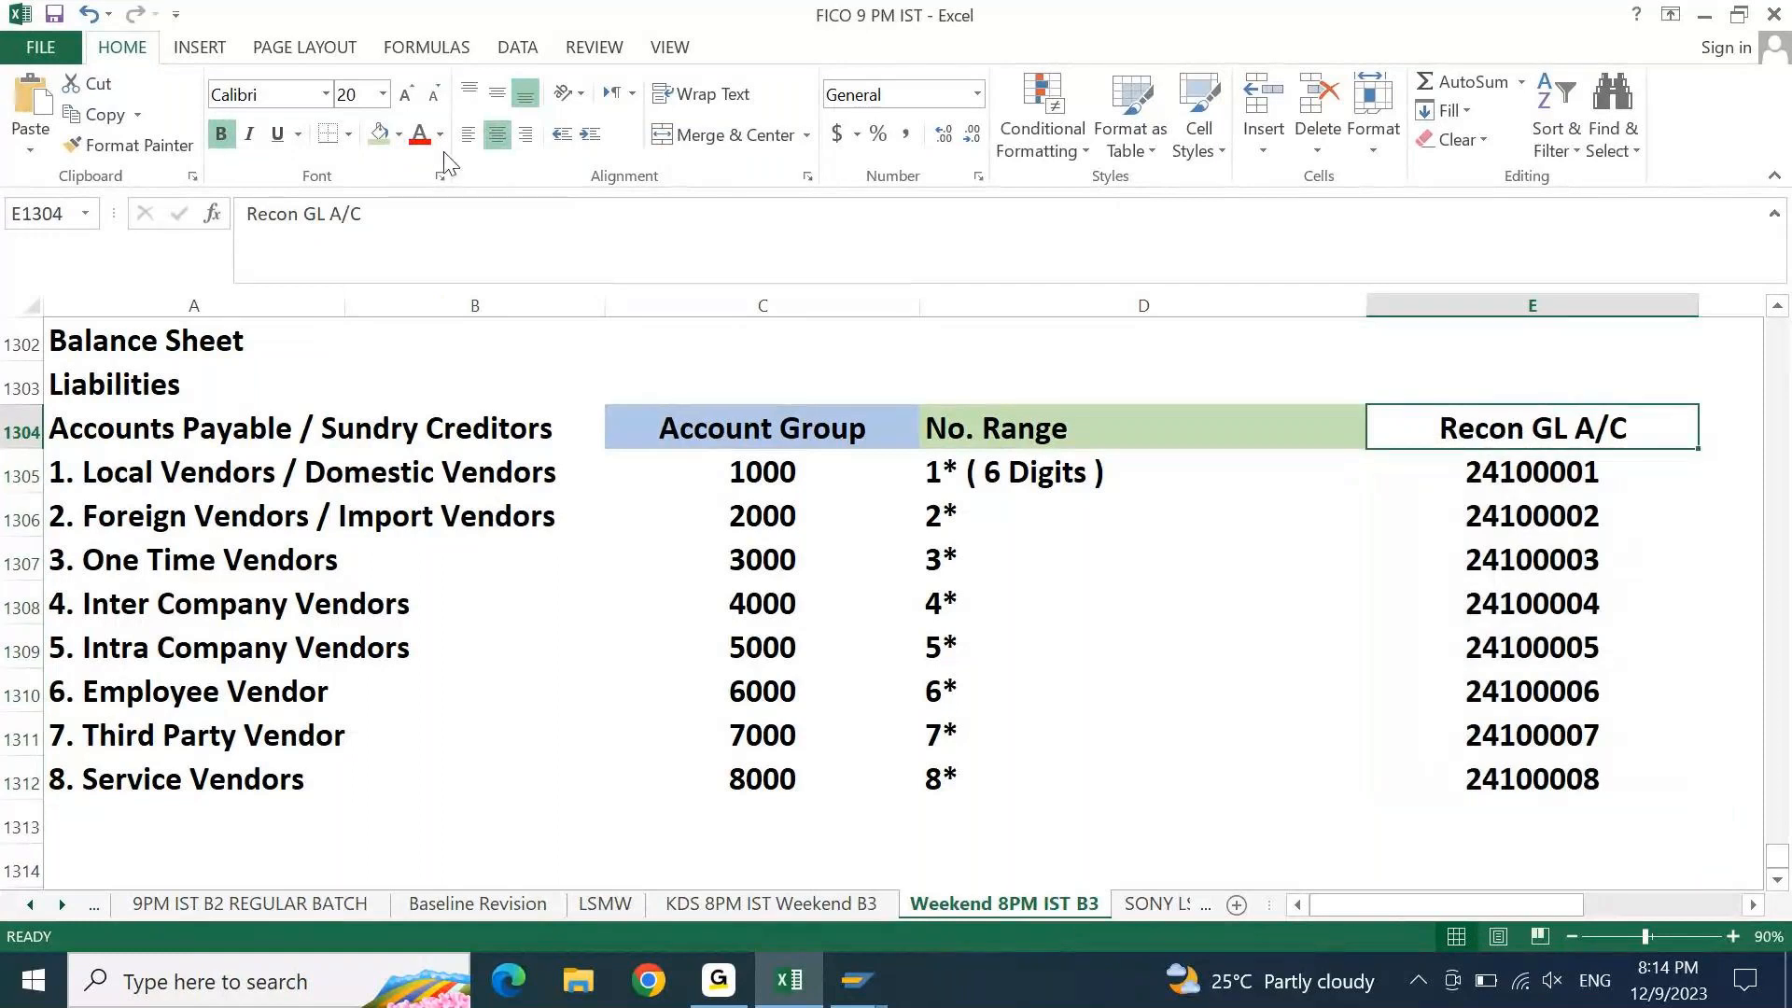
left_click(398, 134)
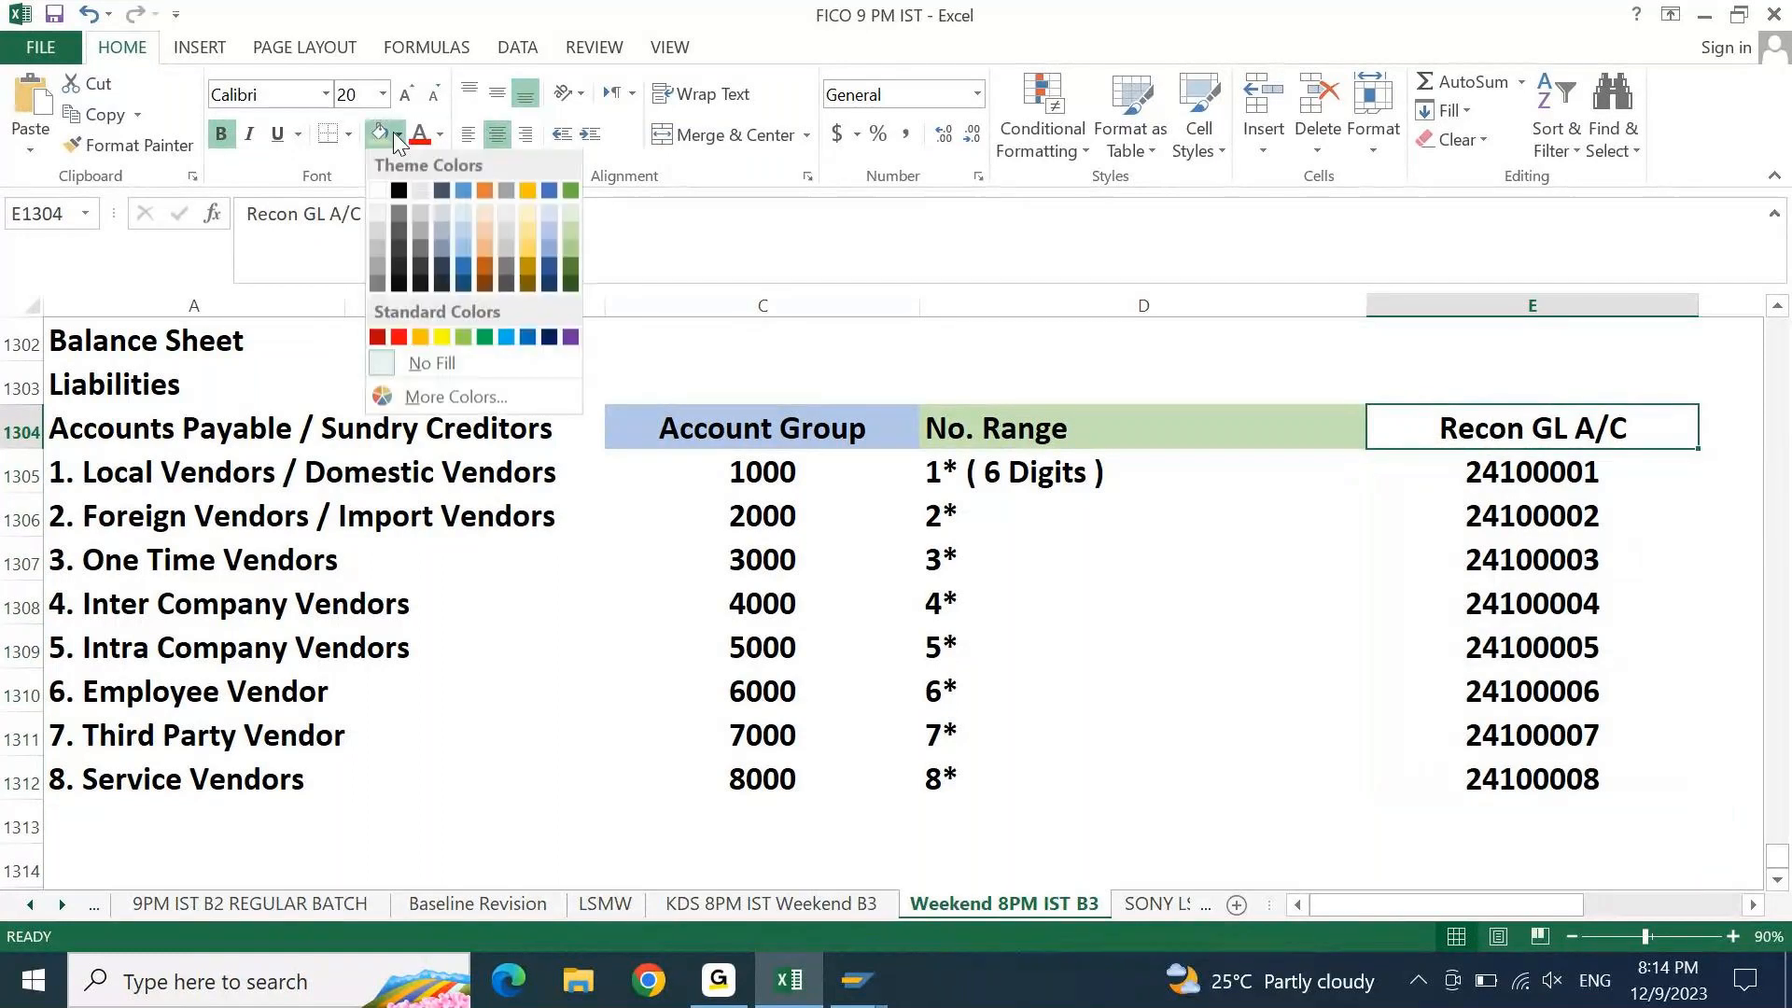
left_click(478, 216)
left_click(1136, 578)
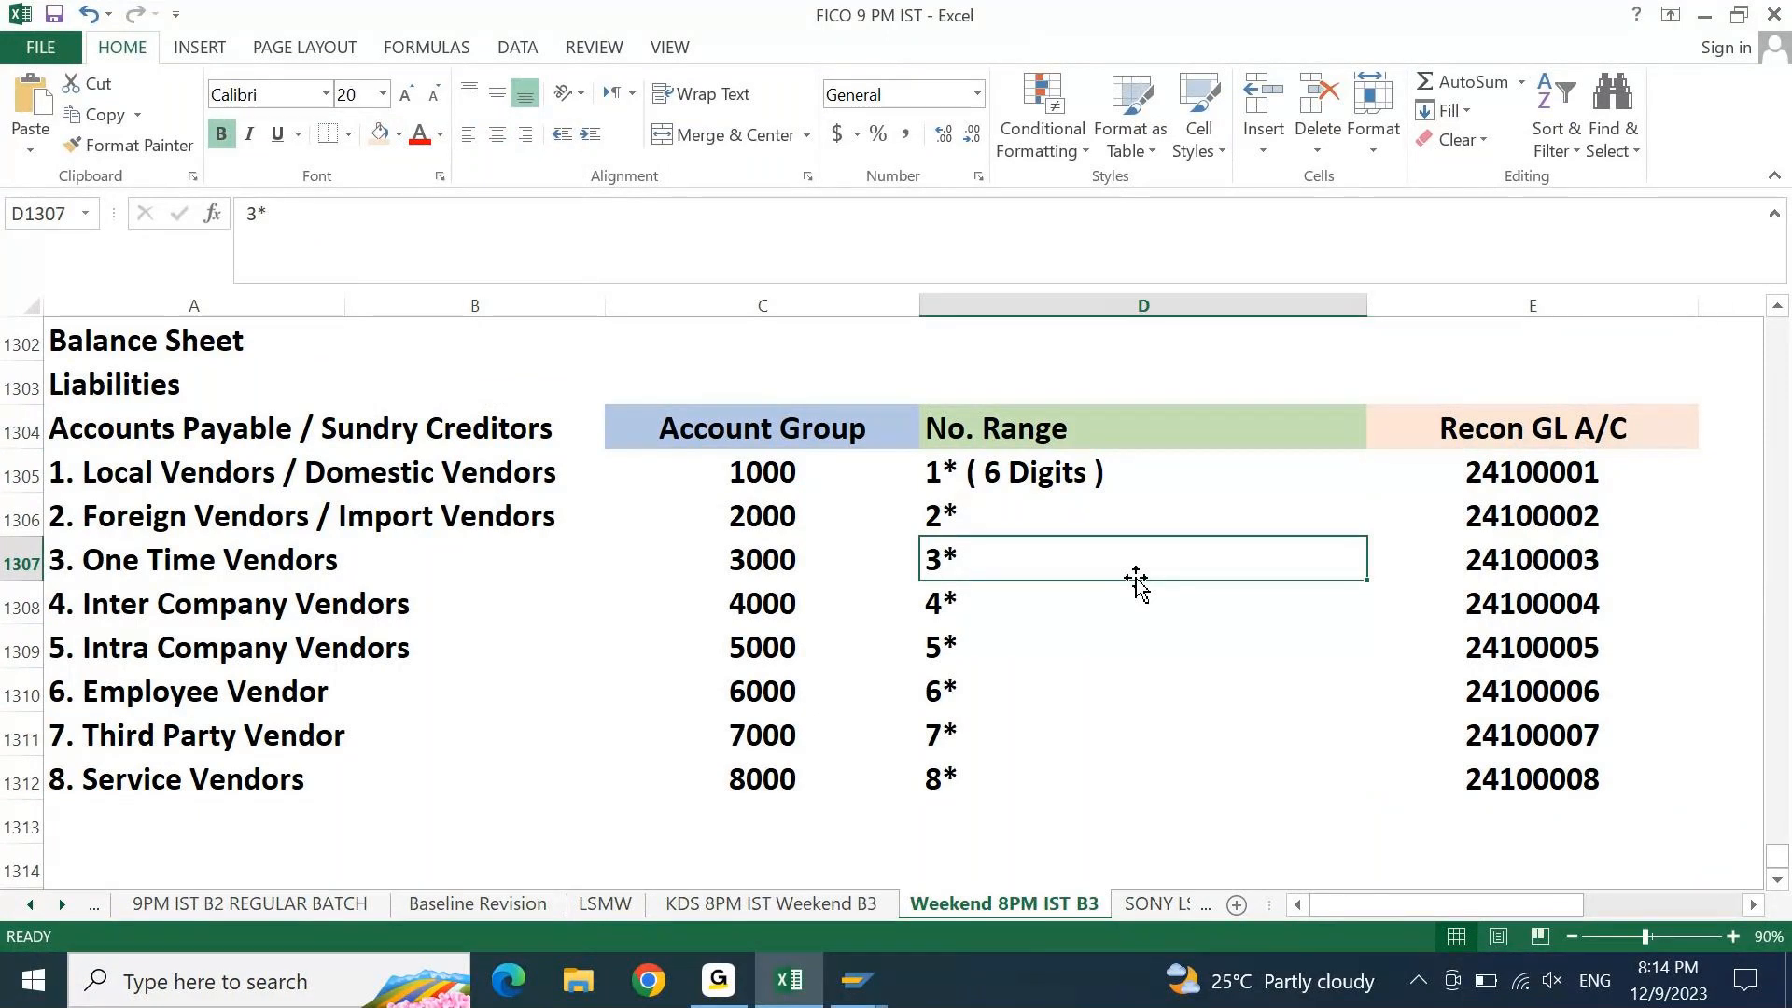
Review the vendor table's account groups, number ranges and reconciliation accounts
left_click(784, 475)
left_click(1004, 473)
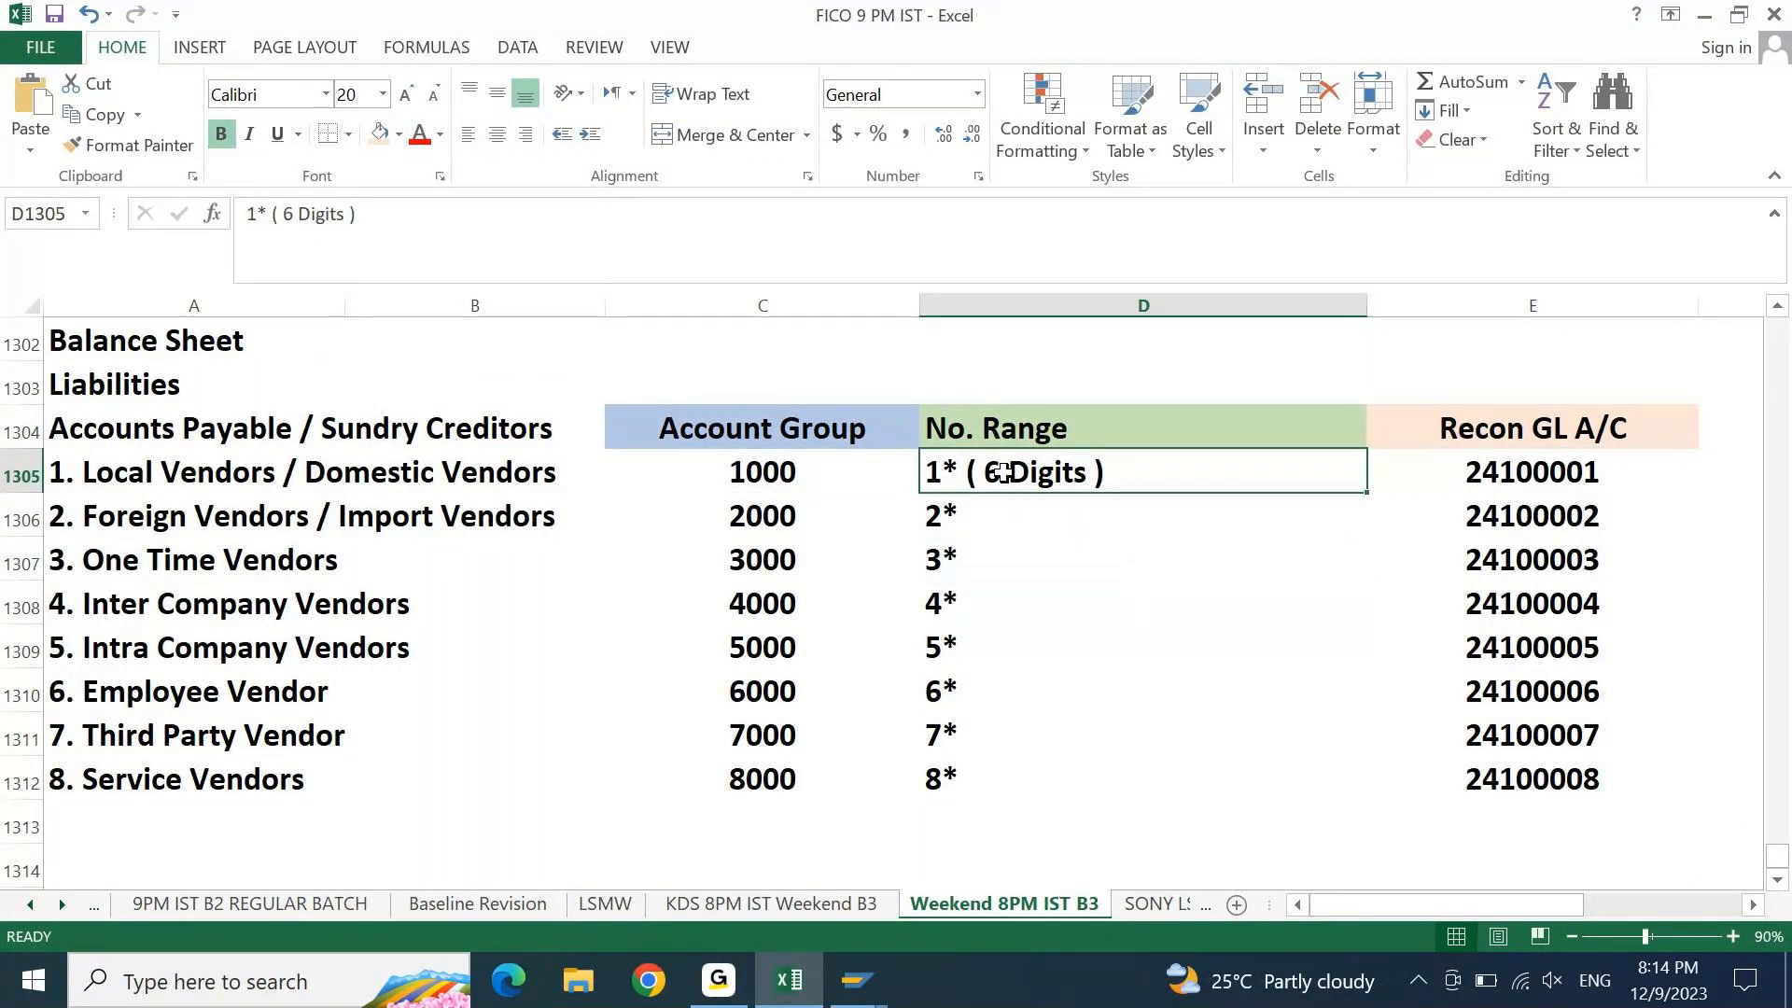
left_click(1480, 457)
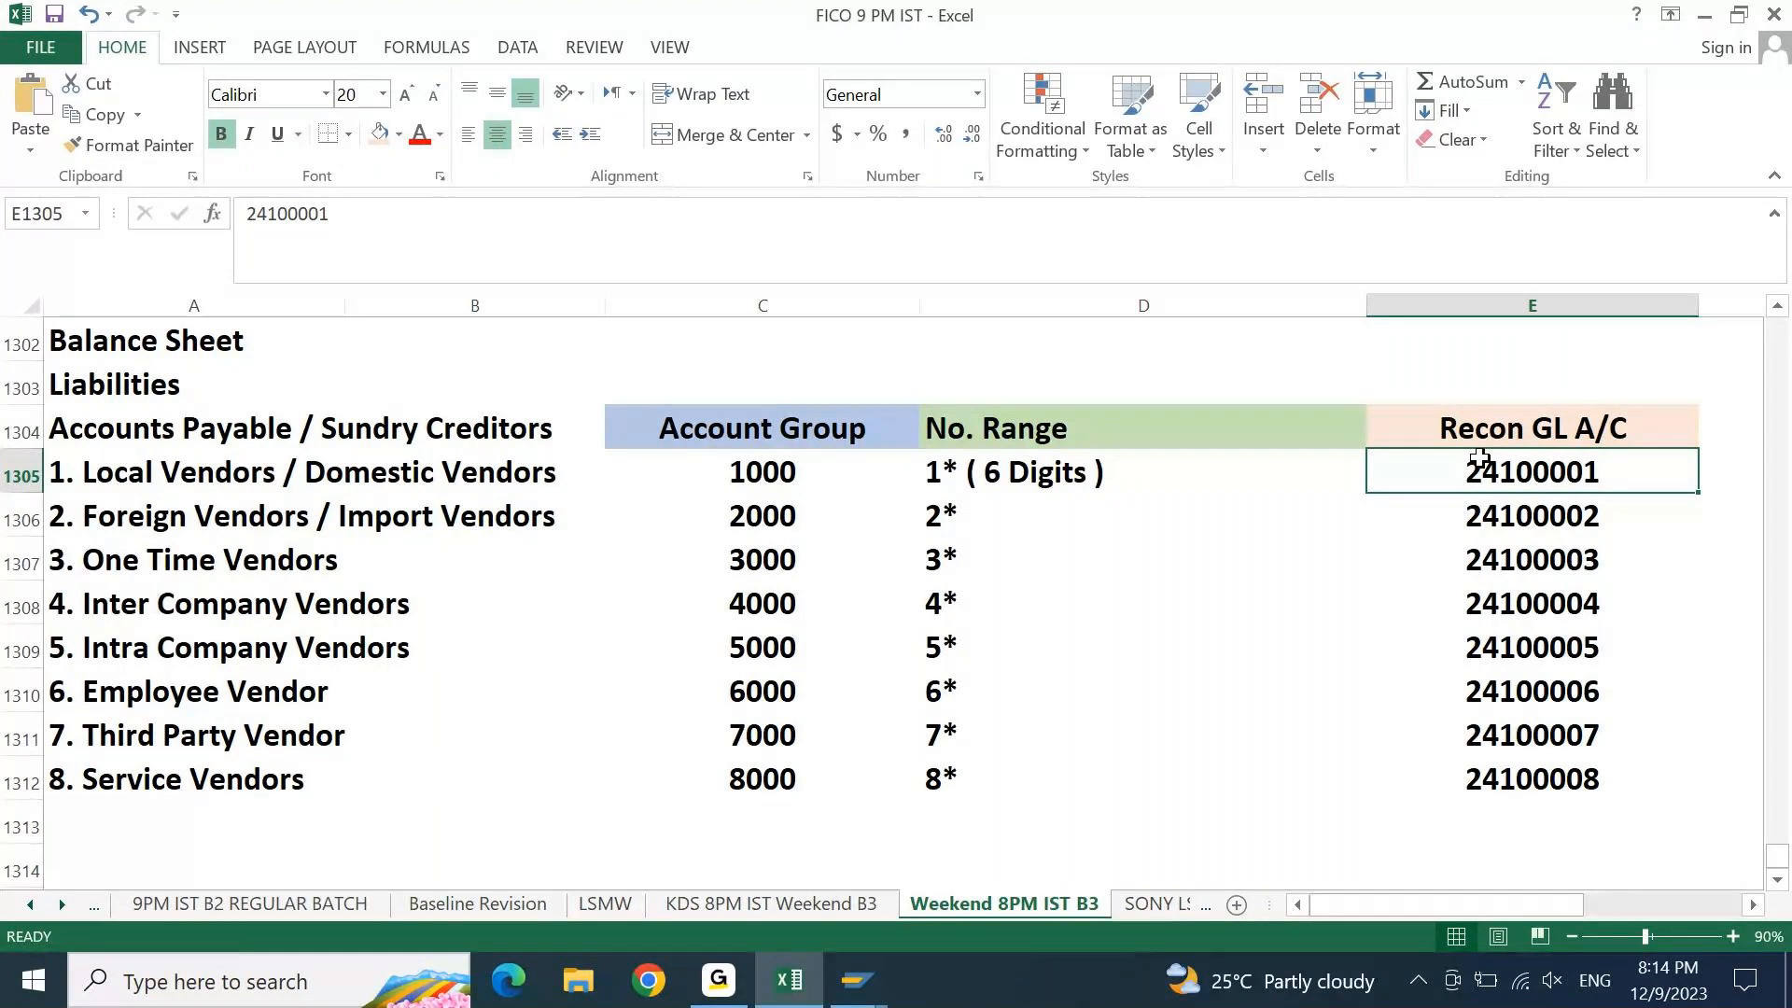
key("Up")
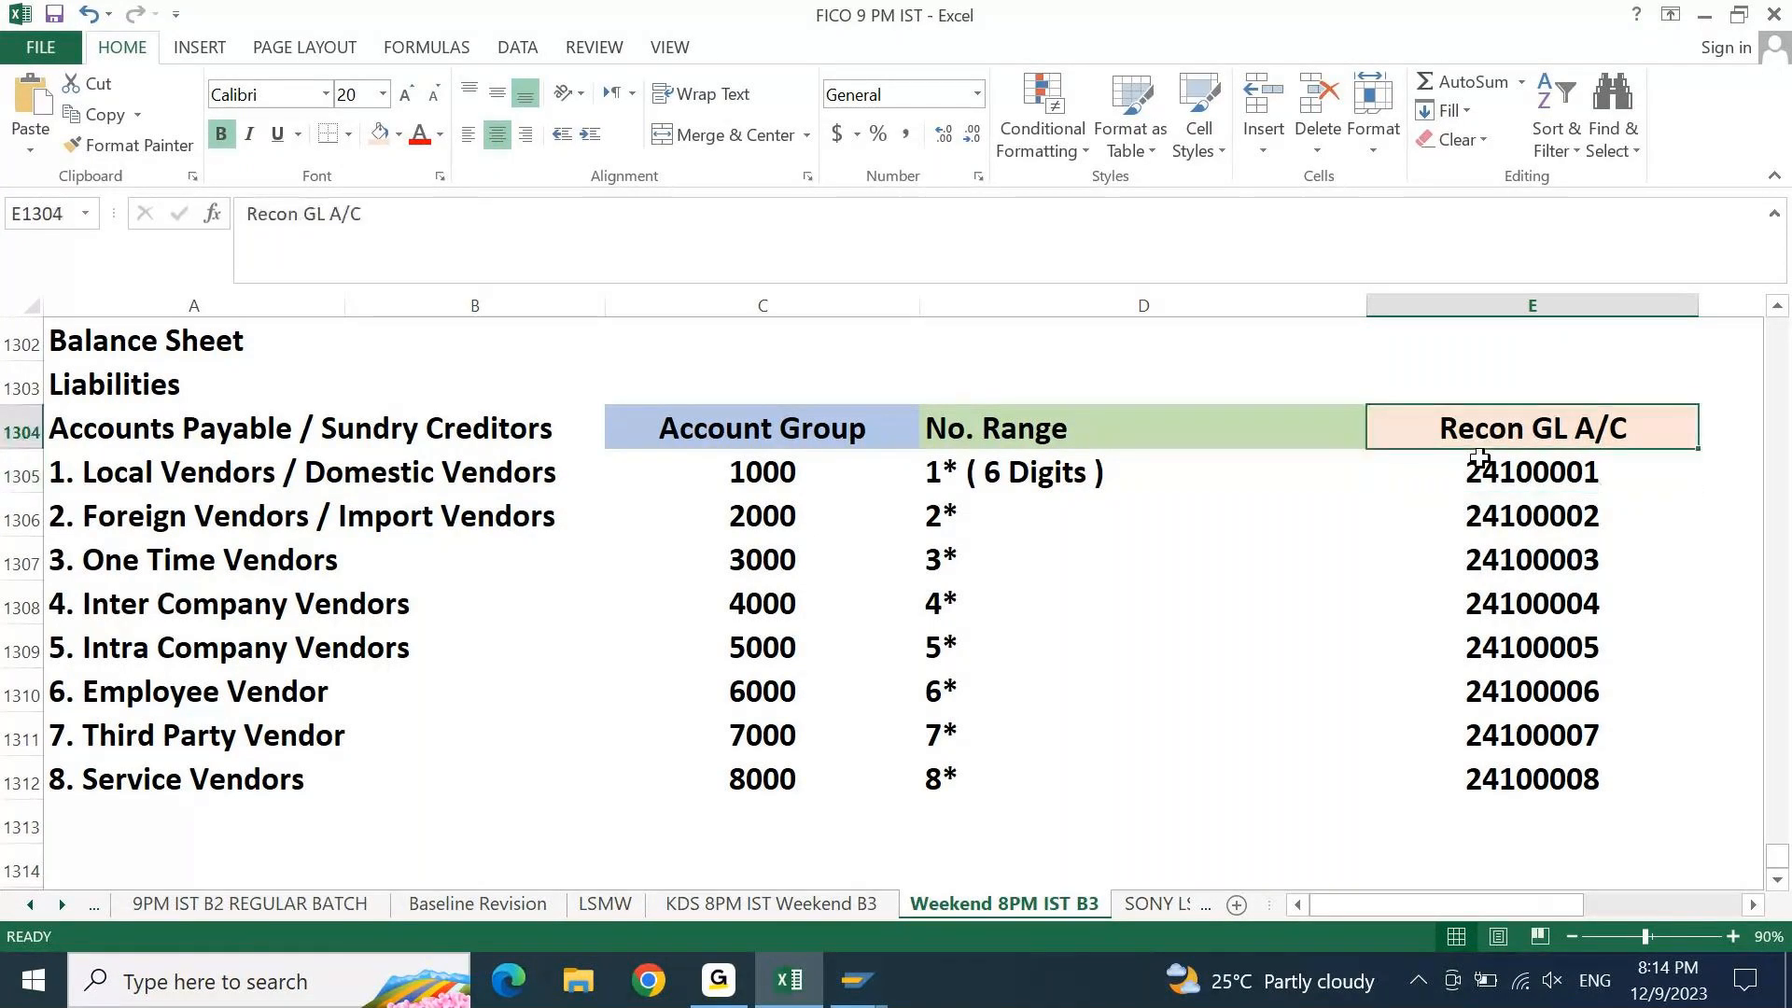
key("ctrl+a")
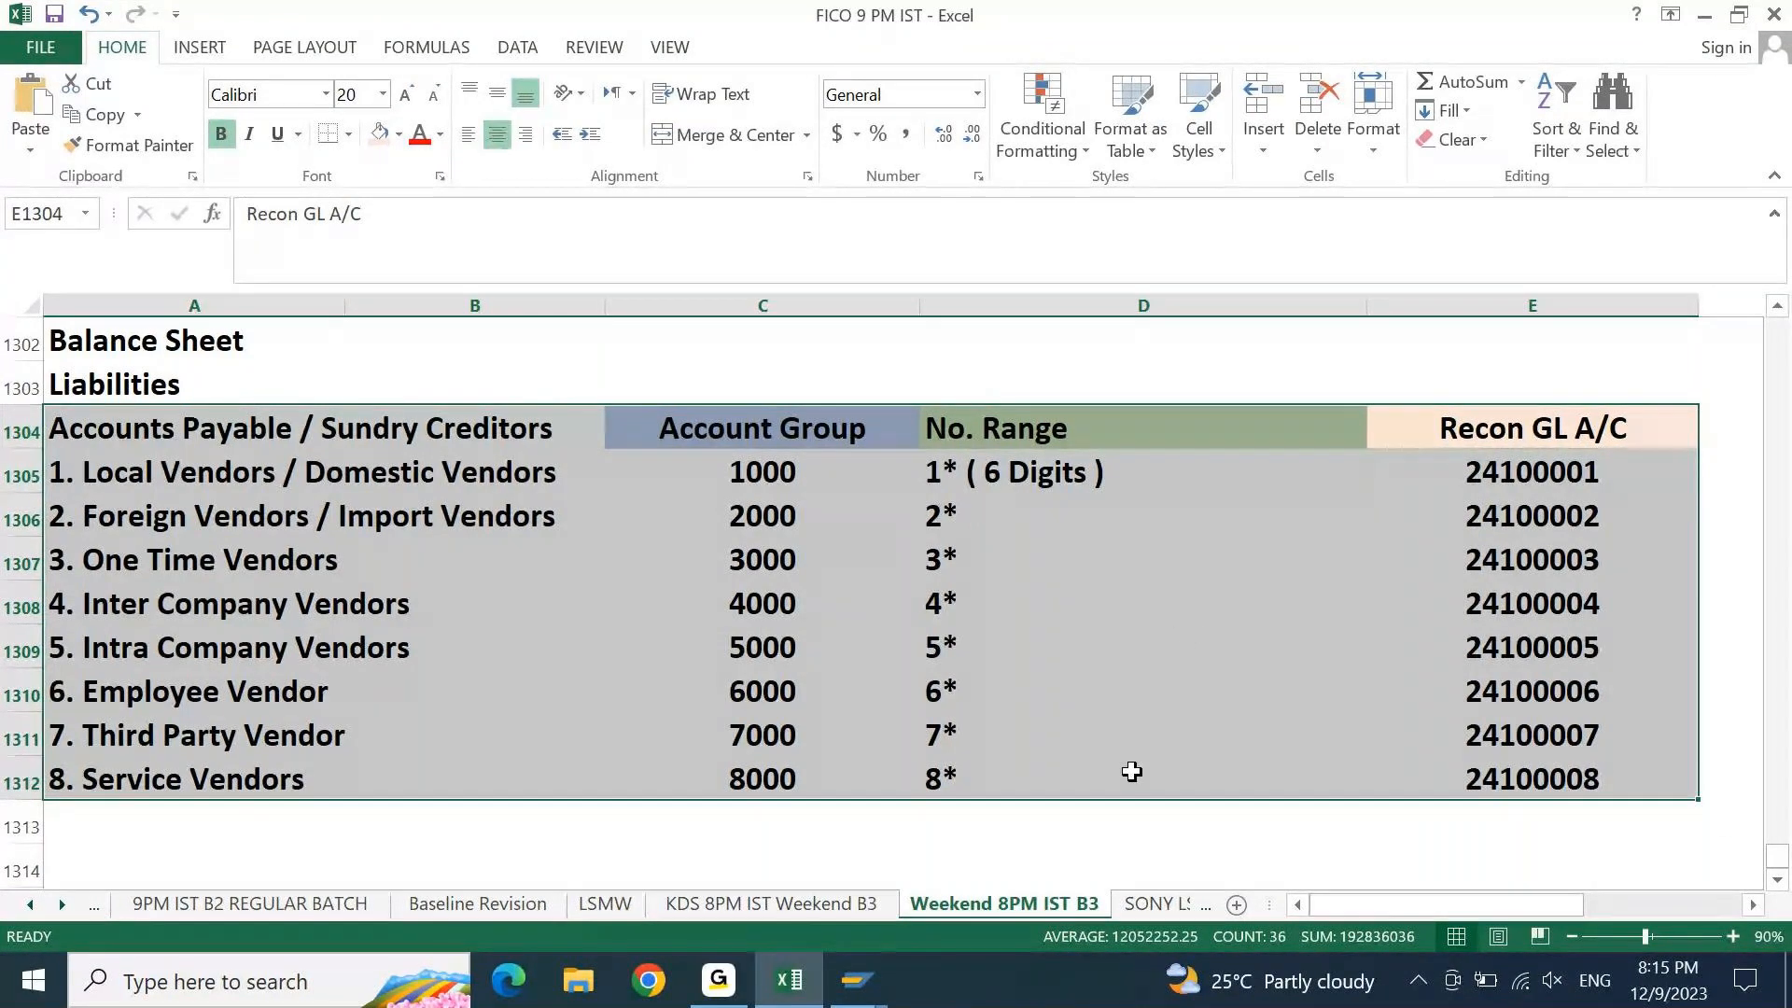
left_click(1184, 634)
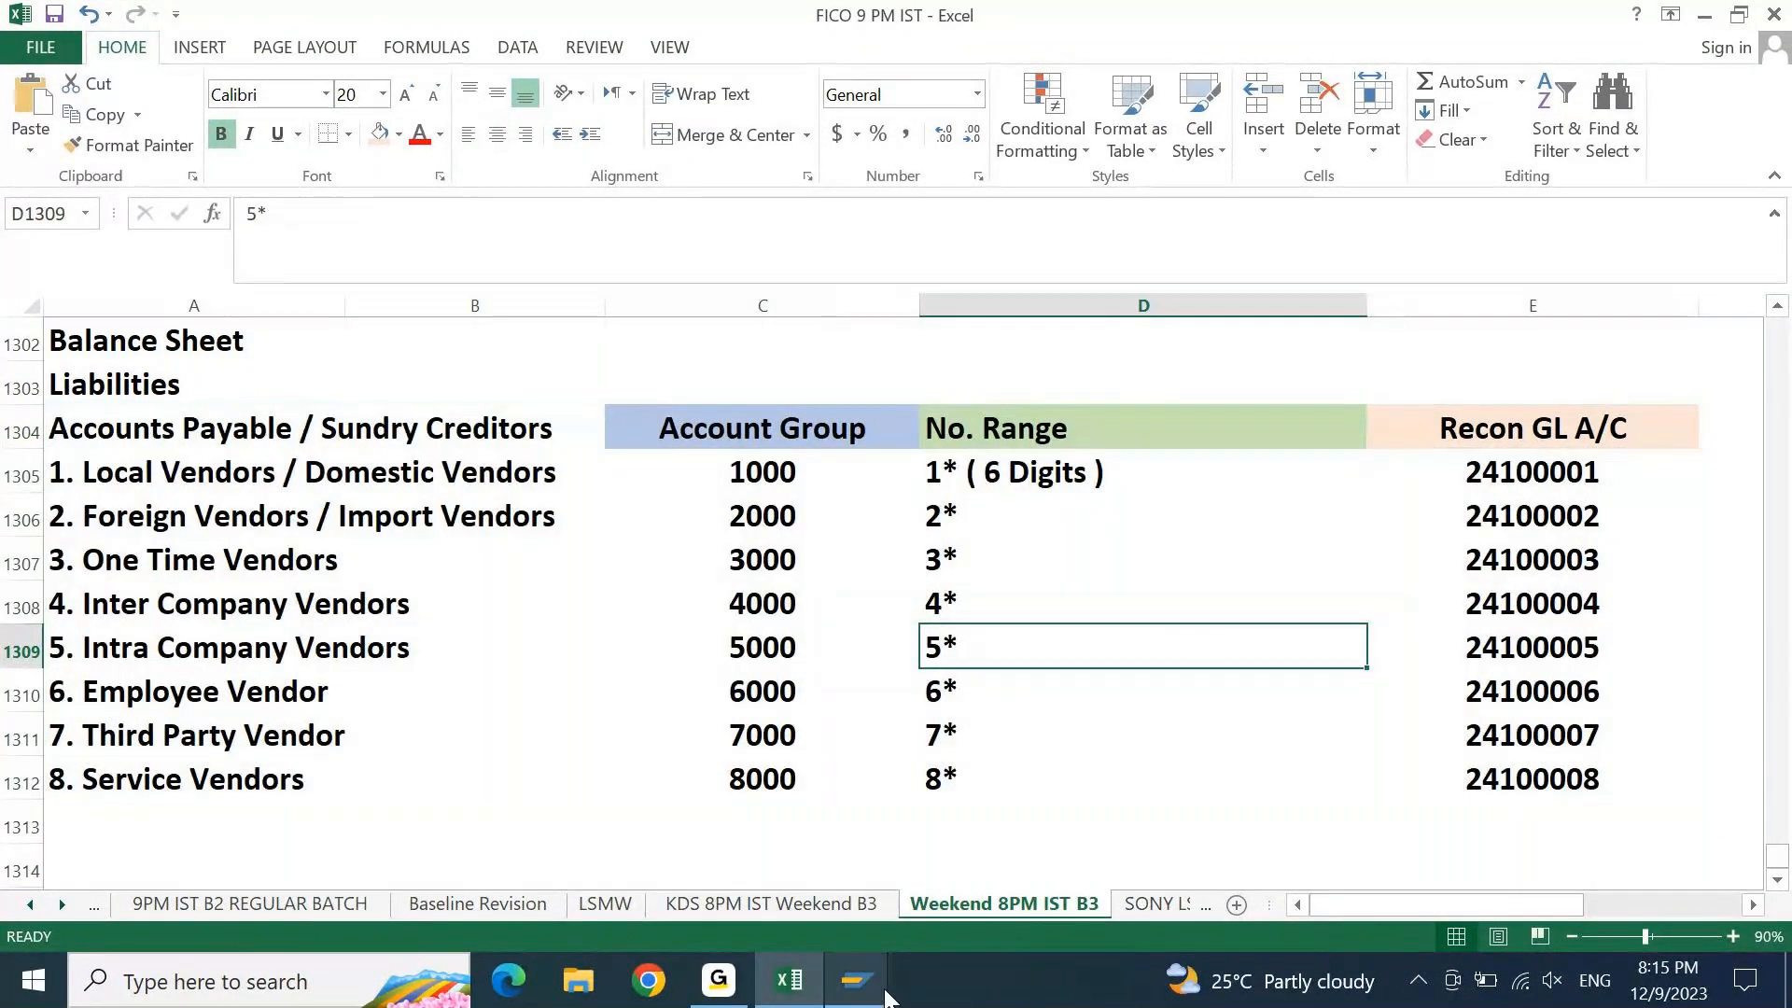
left_click(1163, 773)
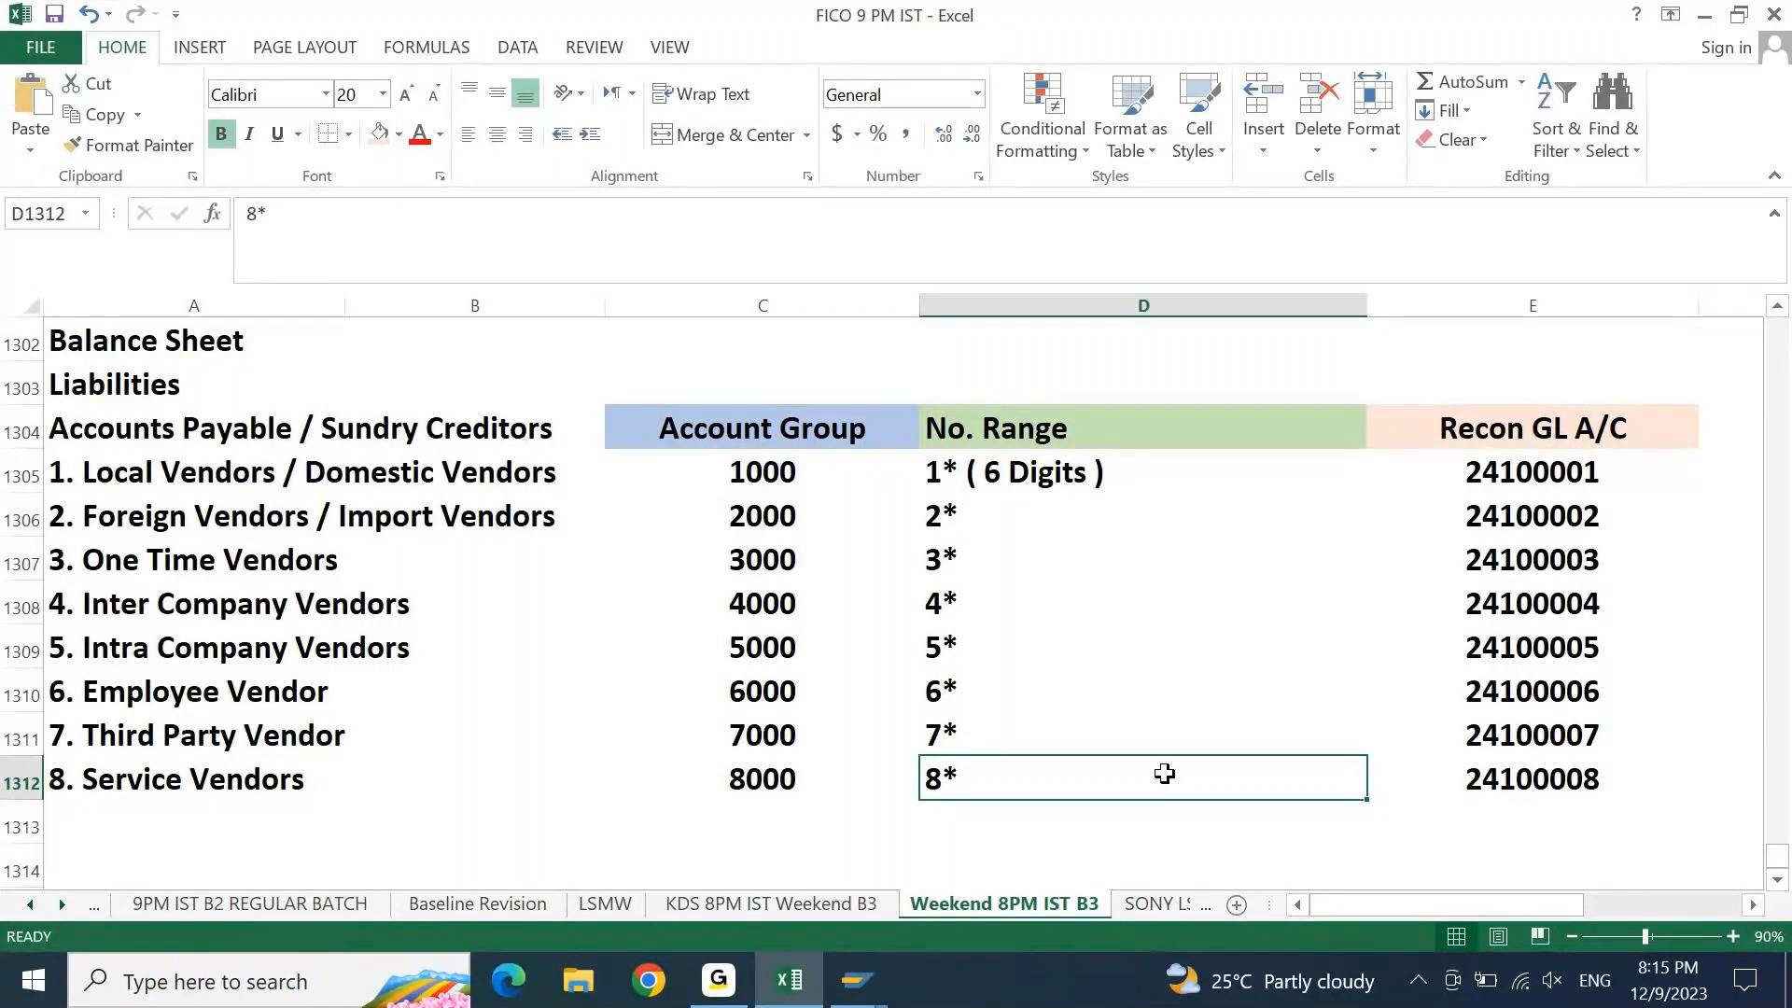
Fill the Accounts Payable / Sundry Creditors header across A1304:B1304 with standard light green
left_click(129, 432)
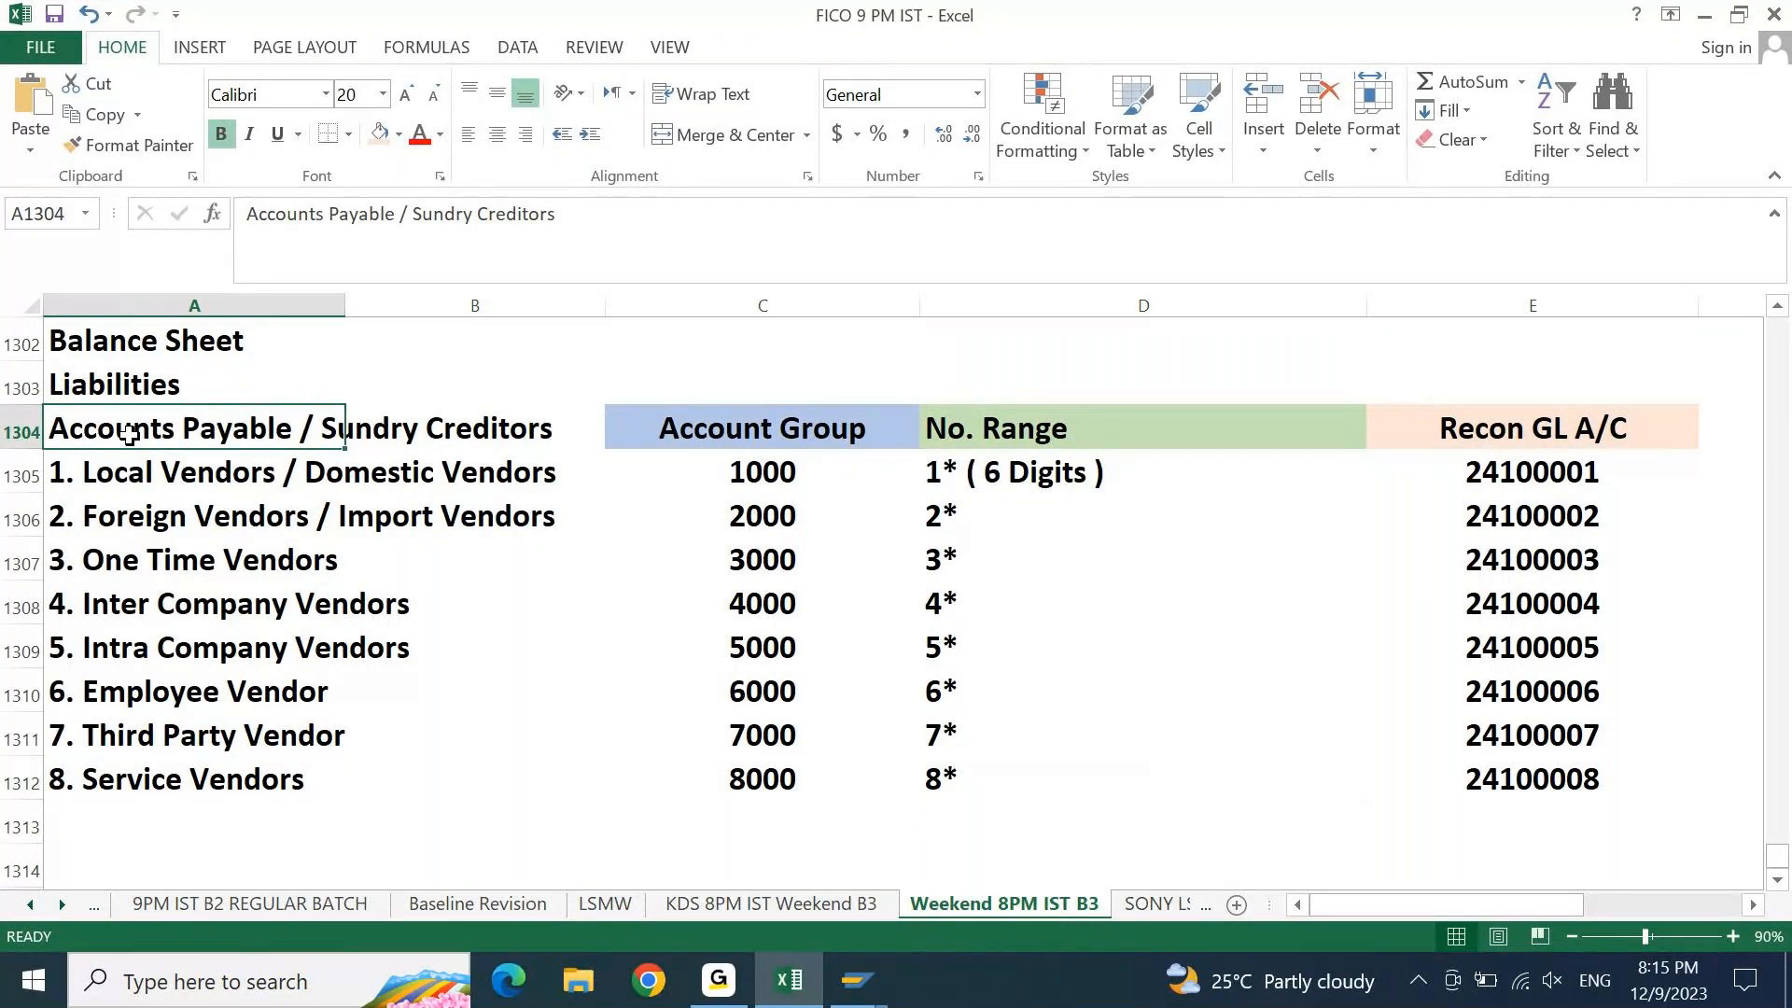
left_click_drag(129, 432, 522, 432)
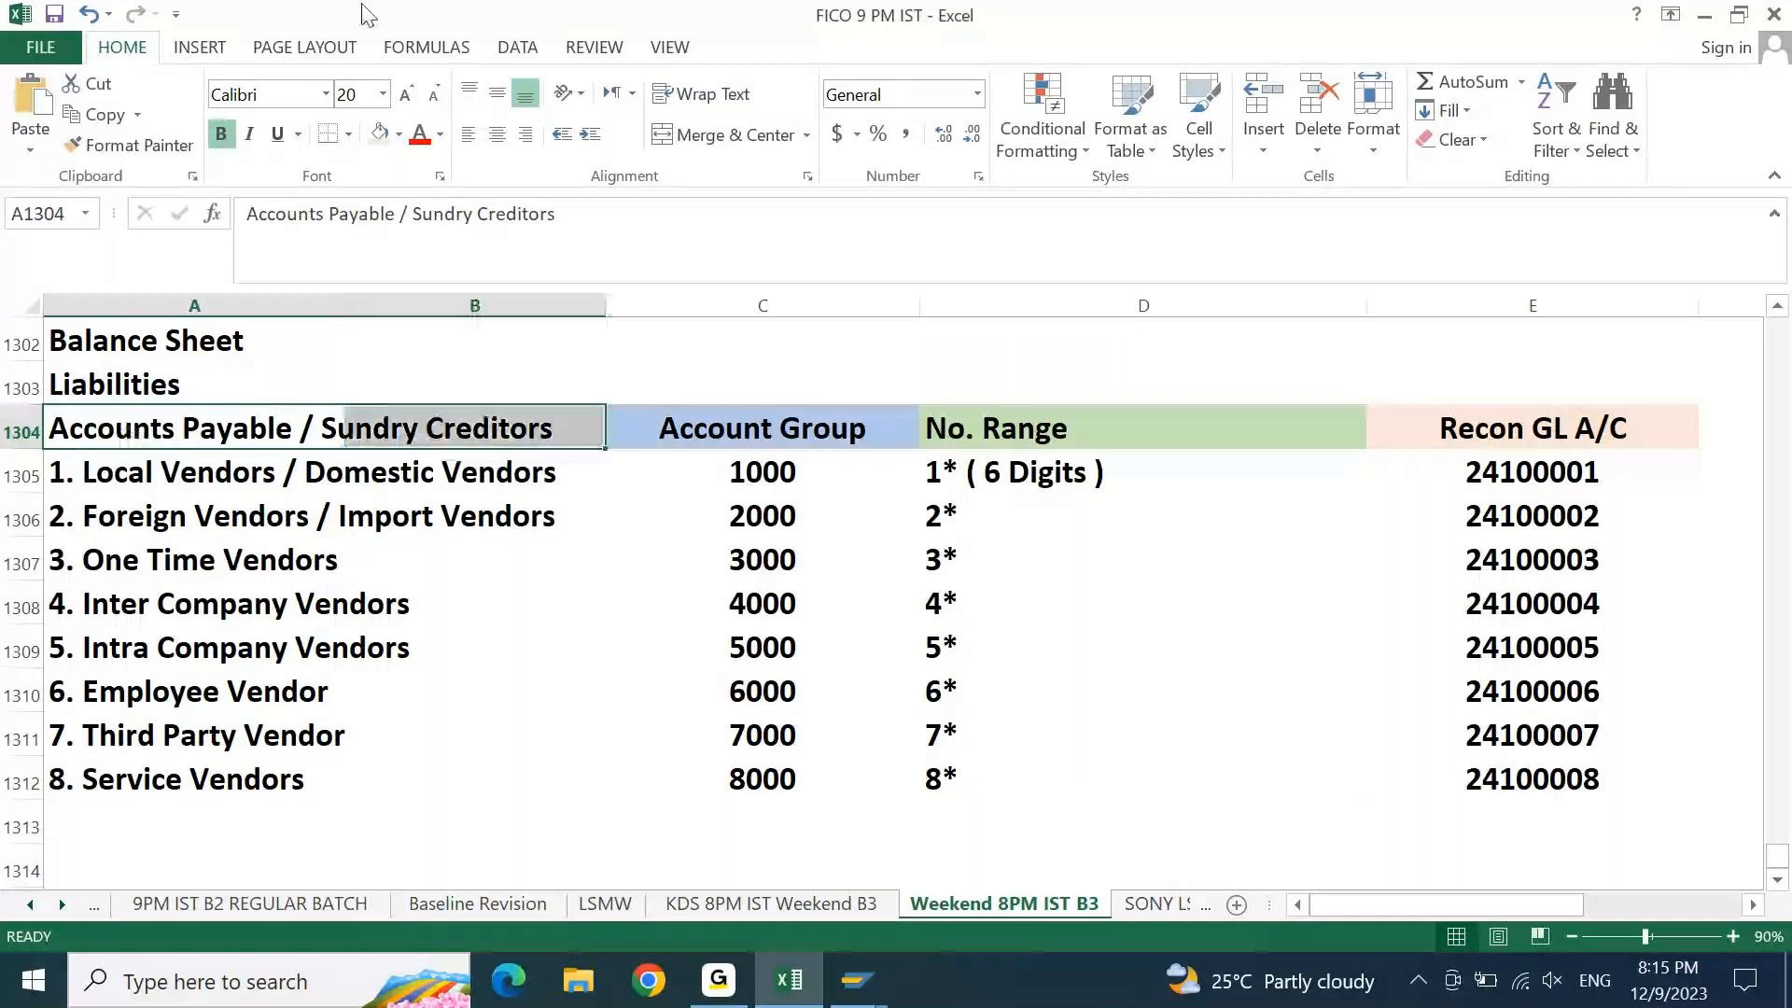
left_click(399, 133)
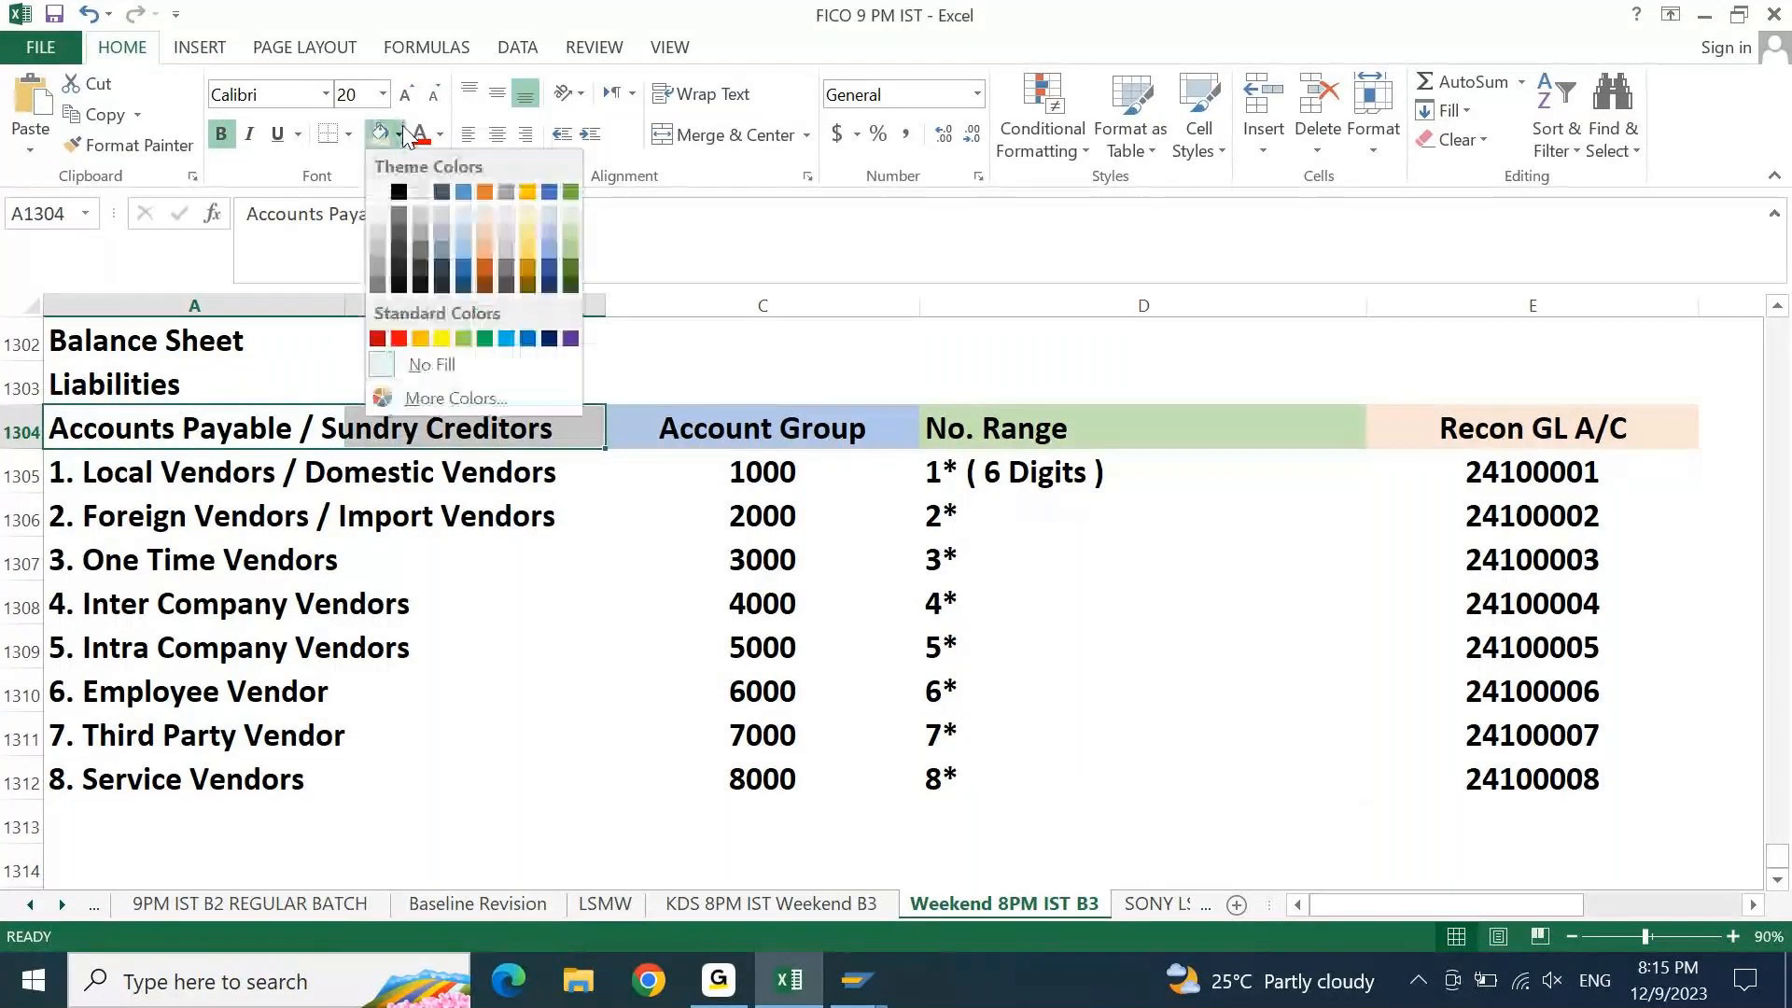
left_click(465, 340)
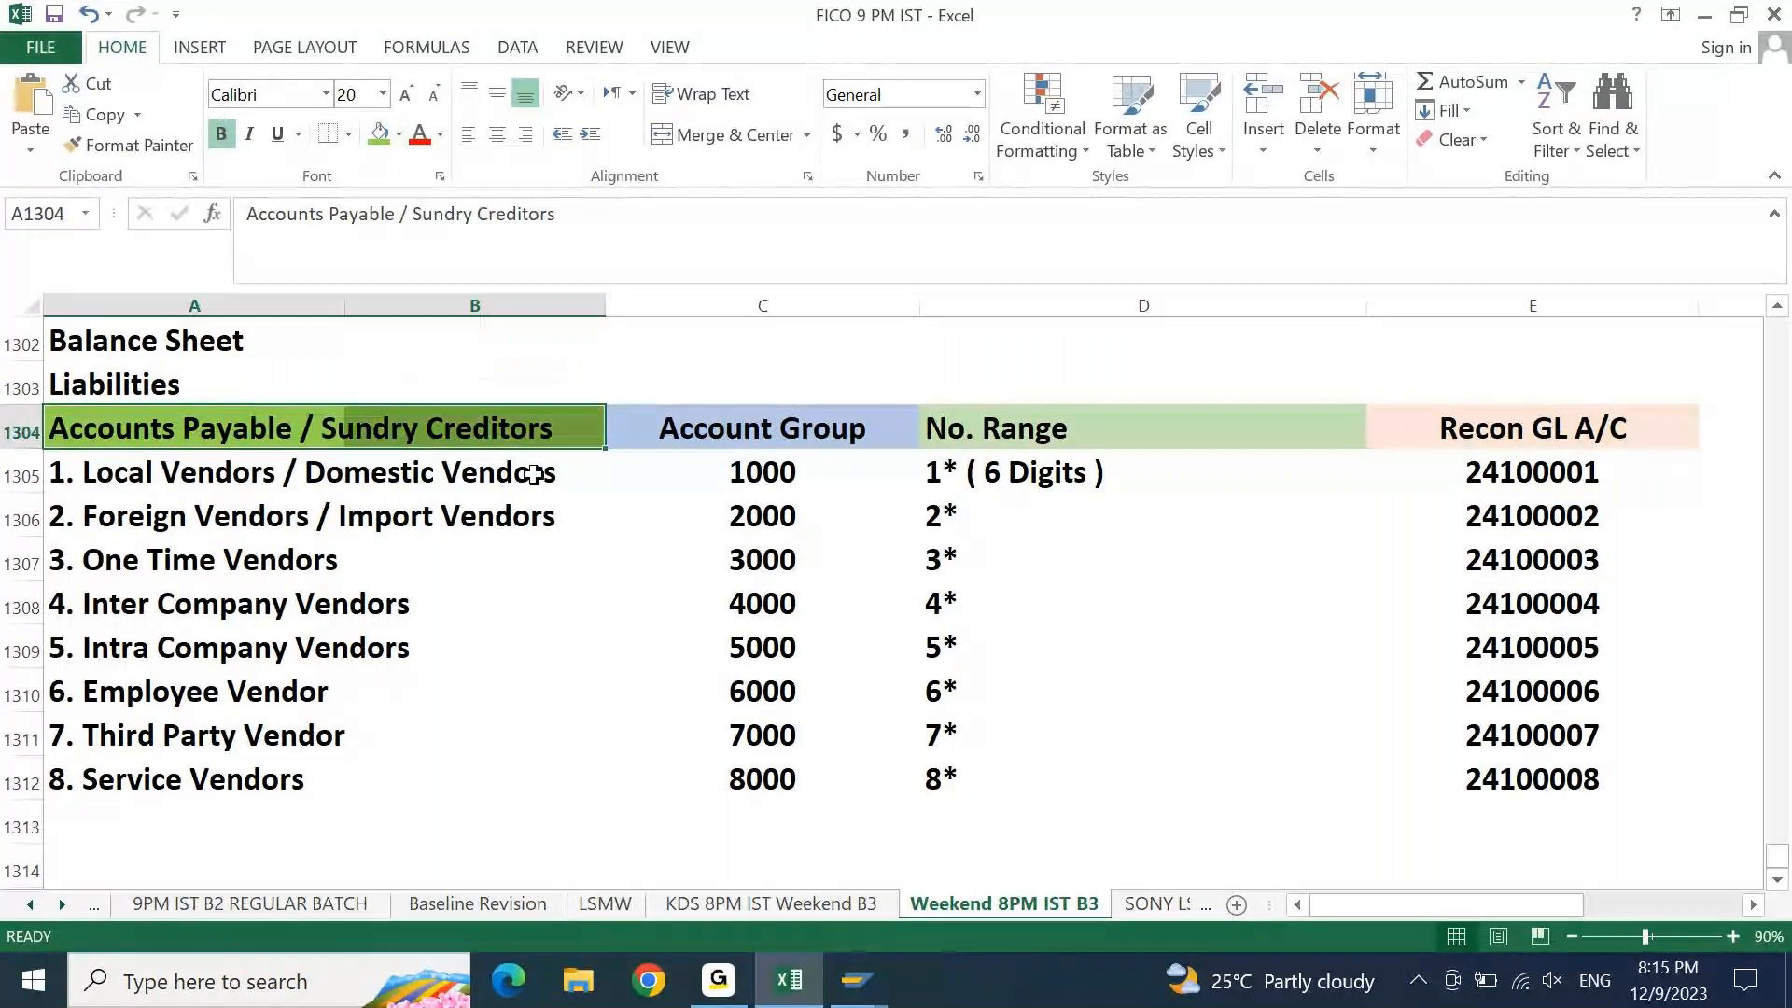
left_click(568, 545)
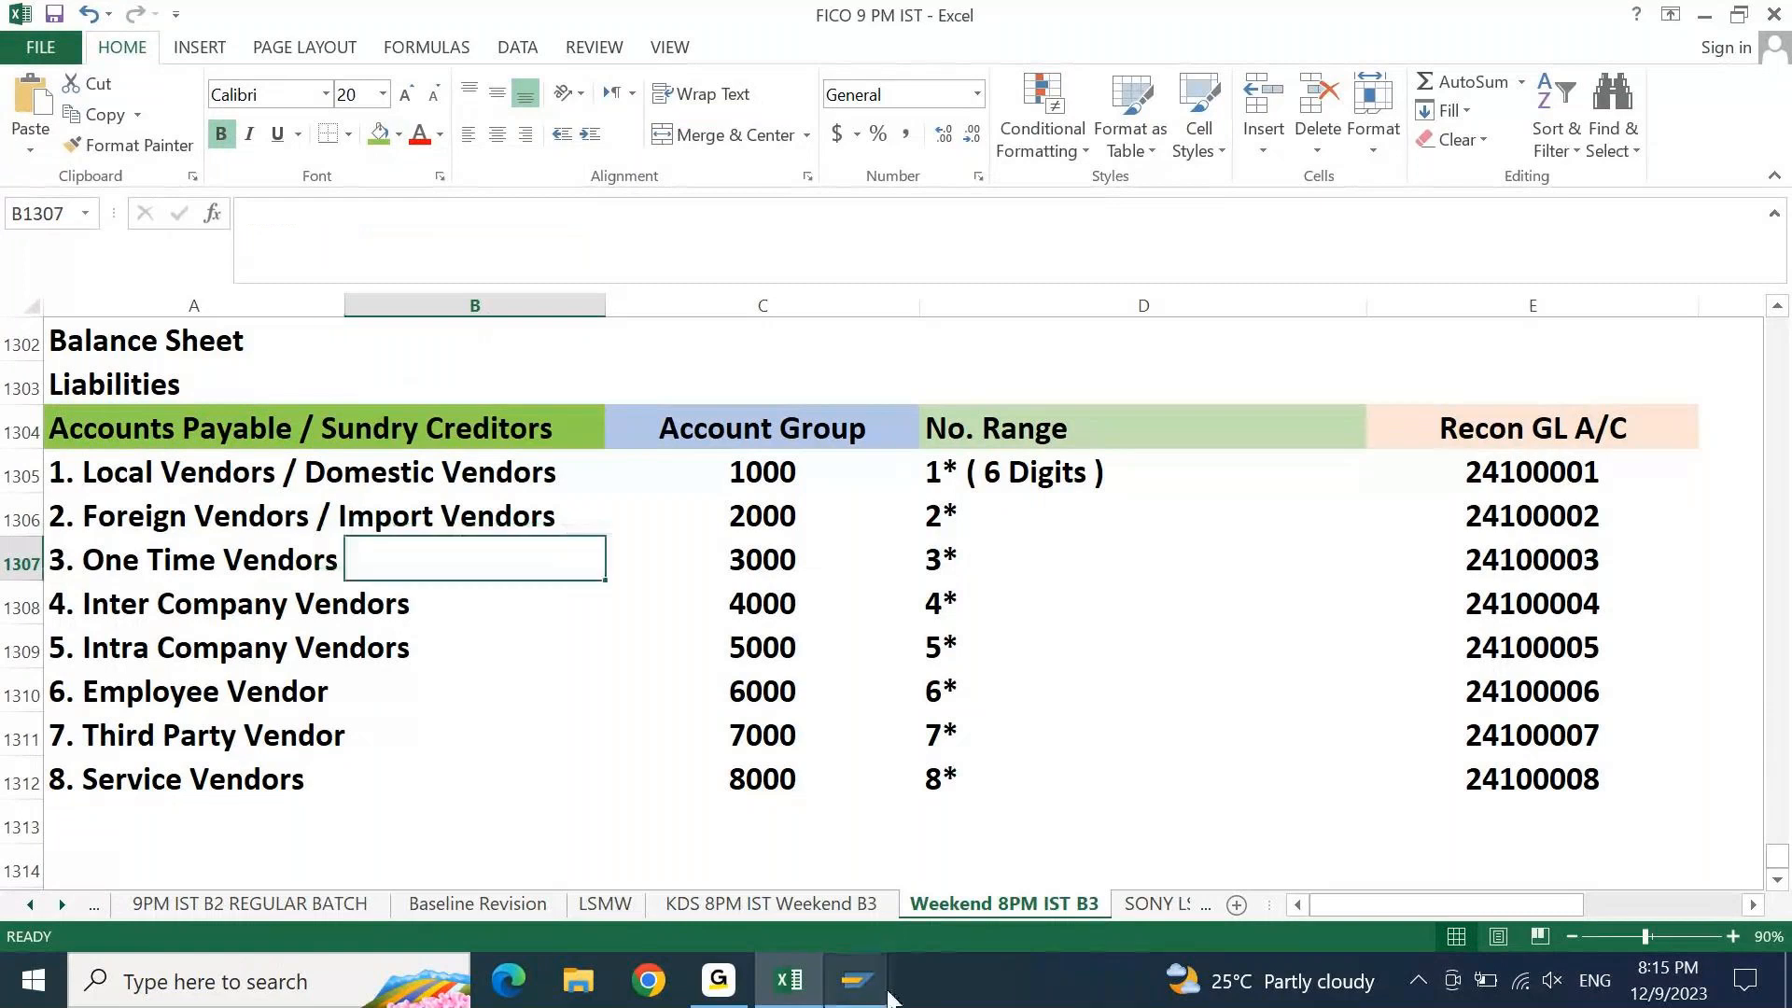
Switch to SAP and go back from the Vendor Account Groups details, checking the G/L Account Groups session as well
mouse_move(889, 997)
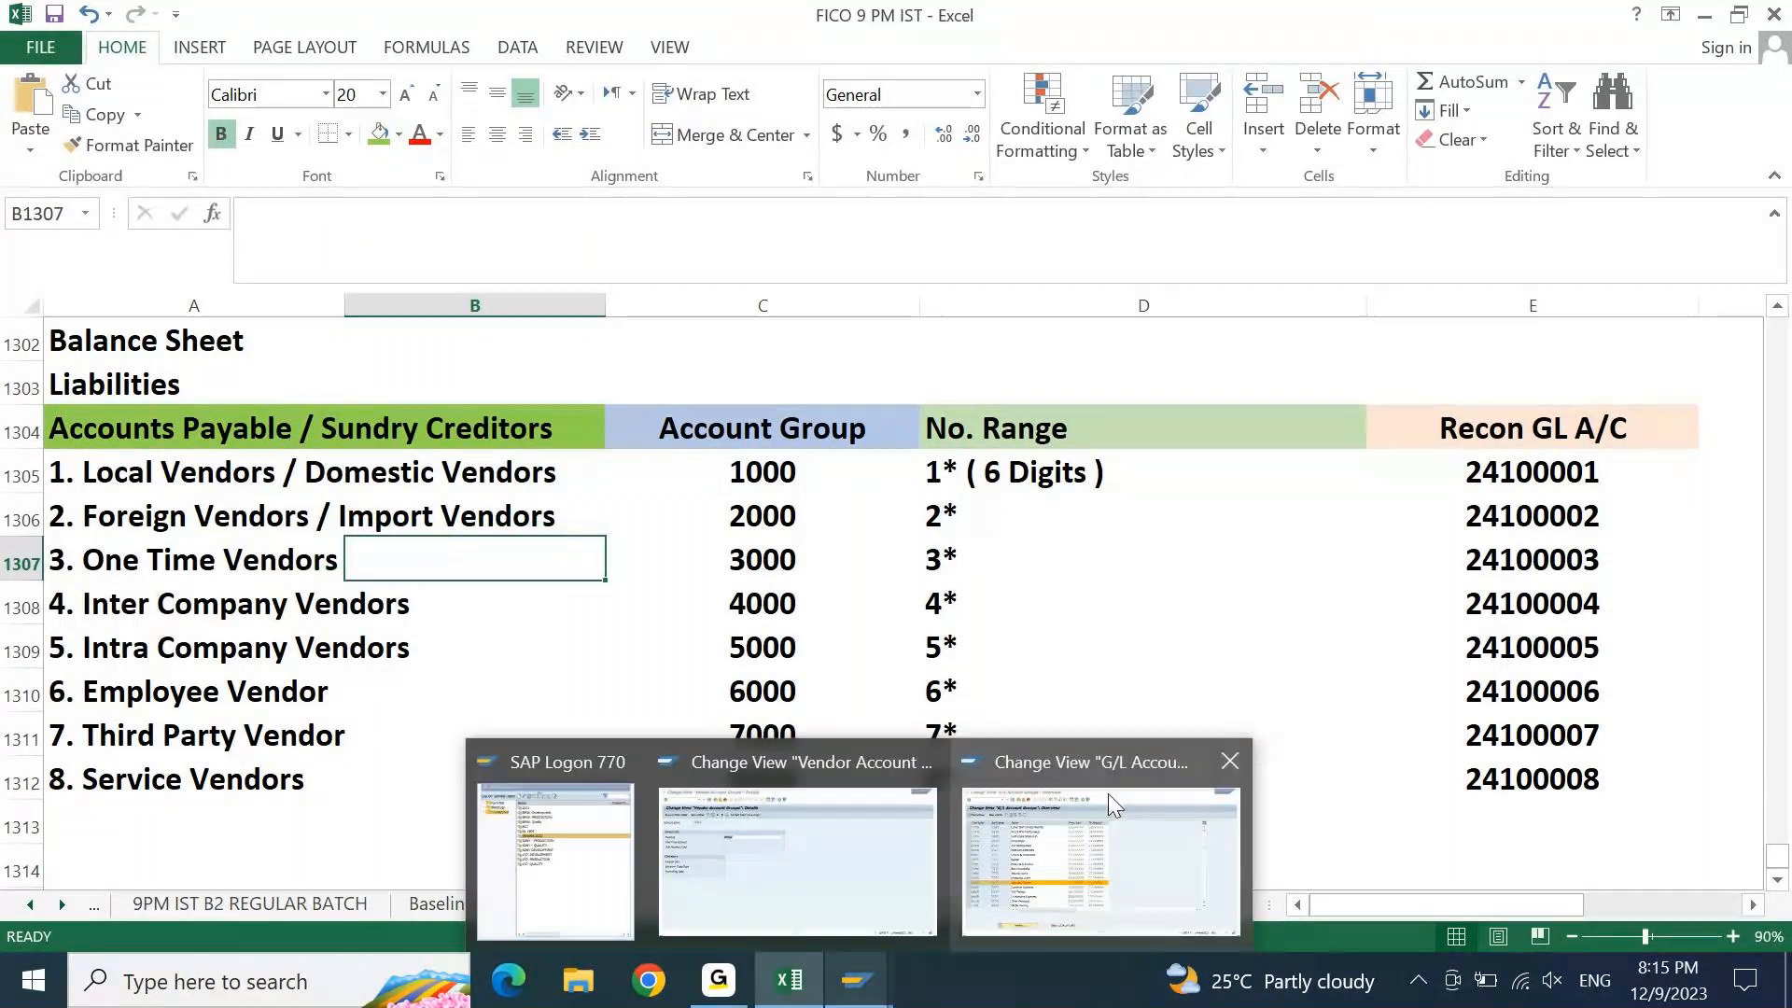
left_click(896, 847)
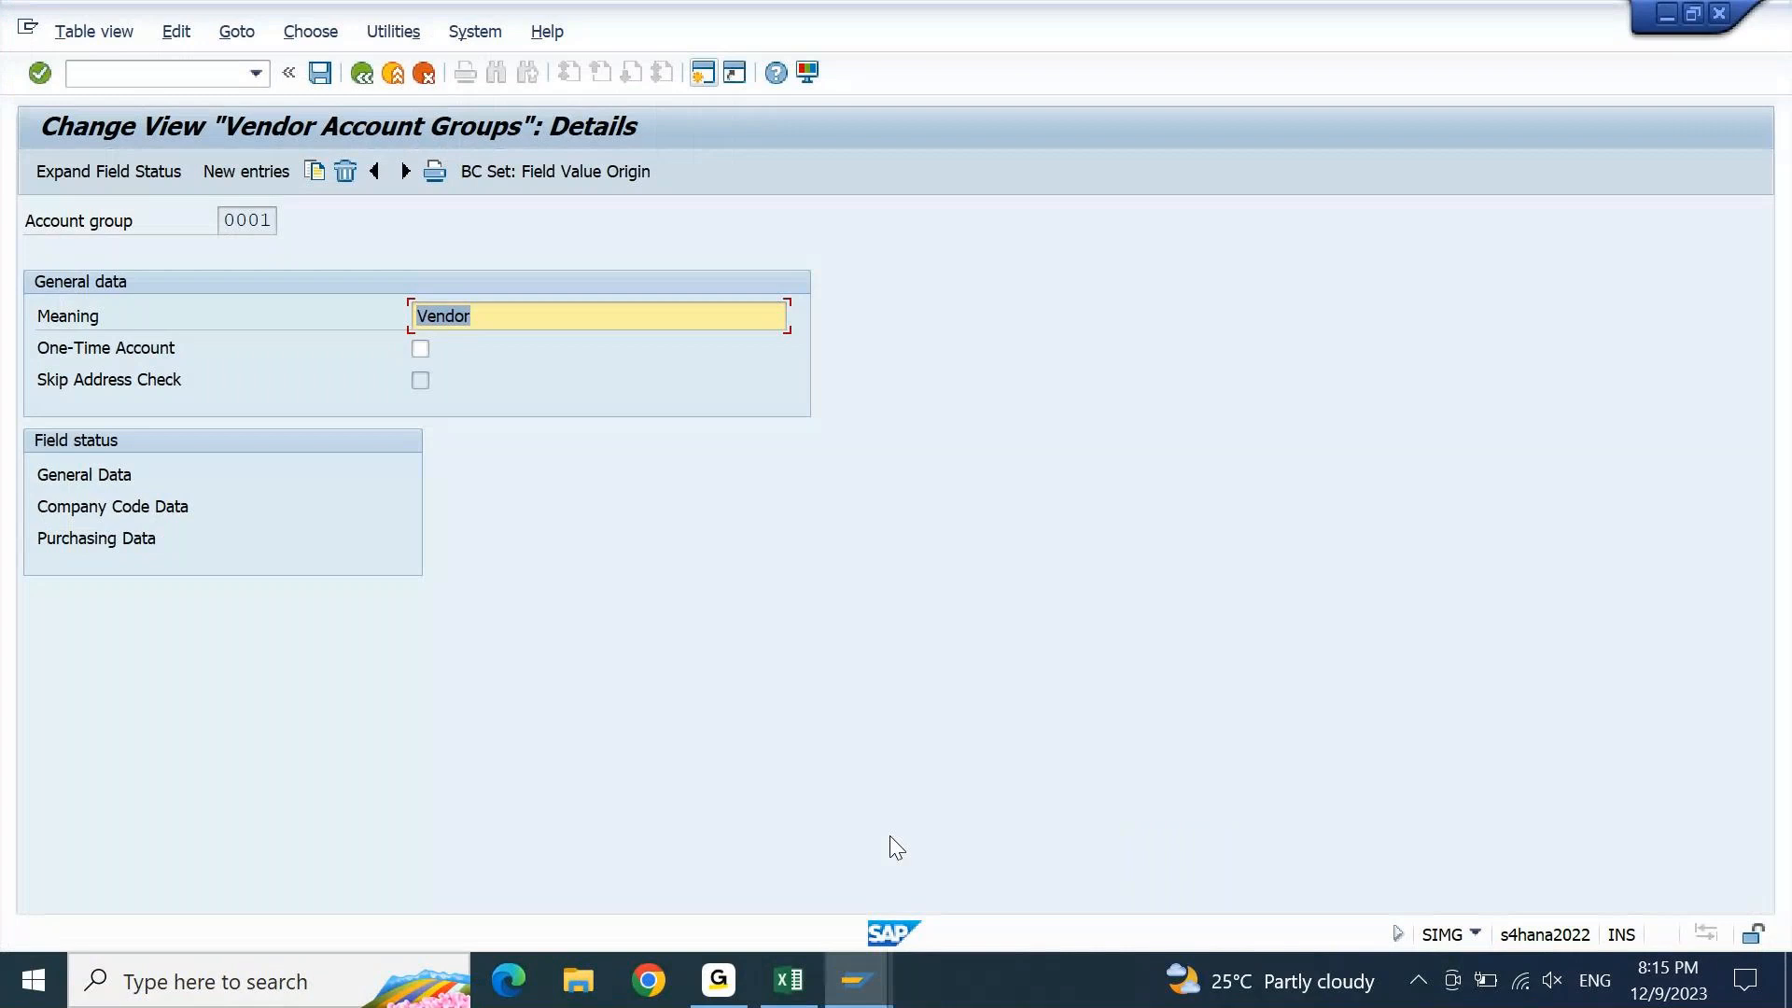
key("F3")
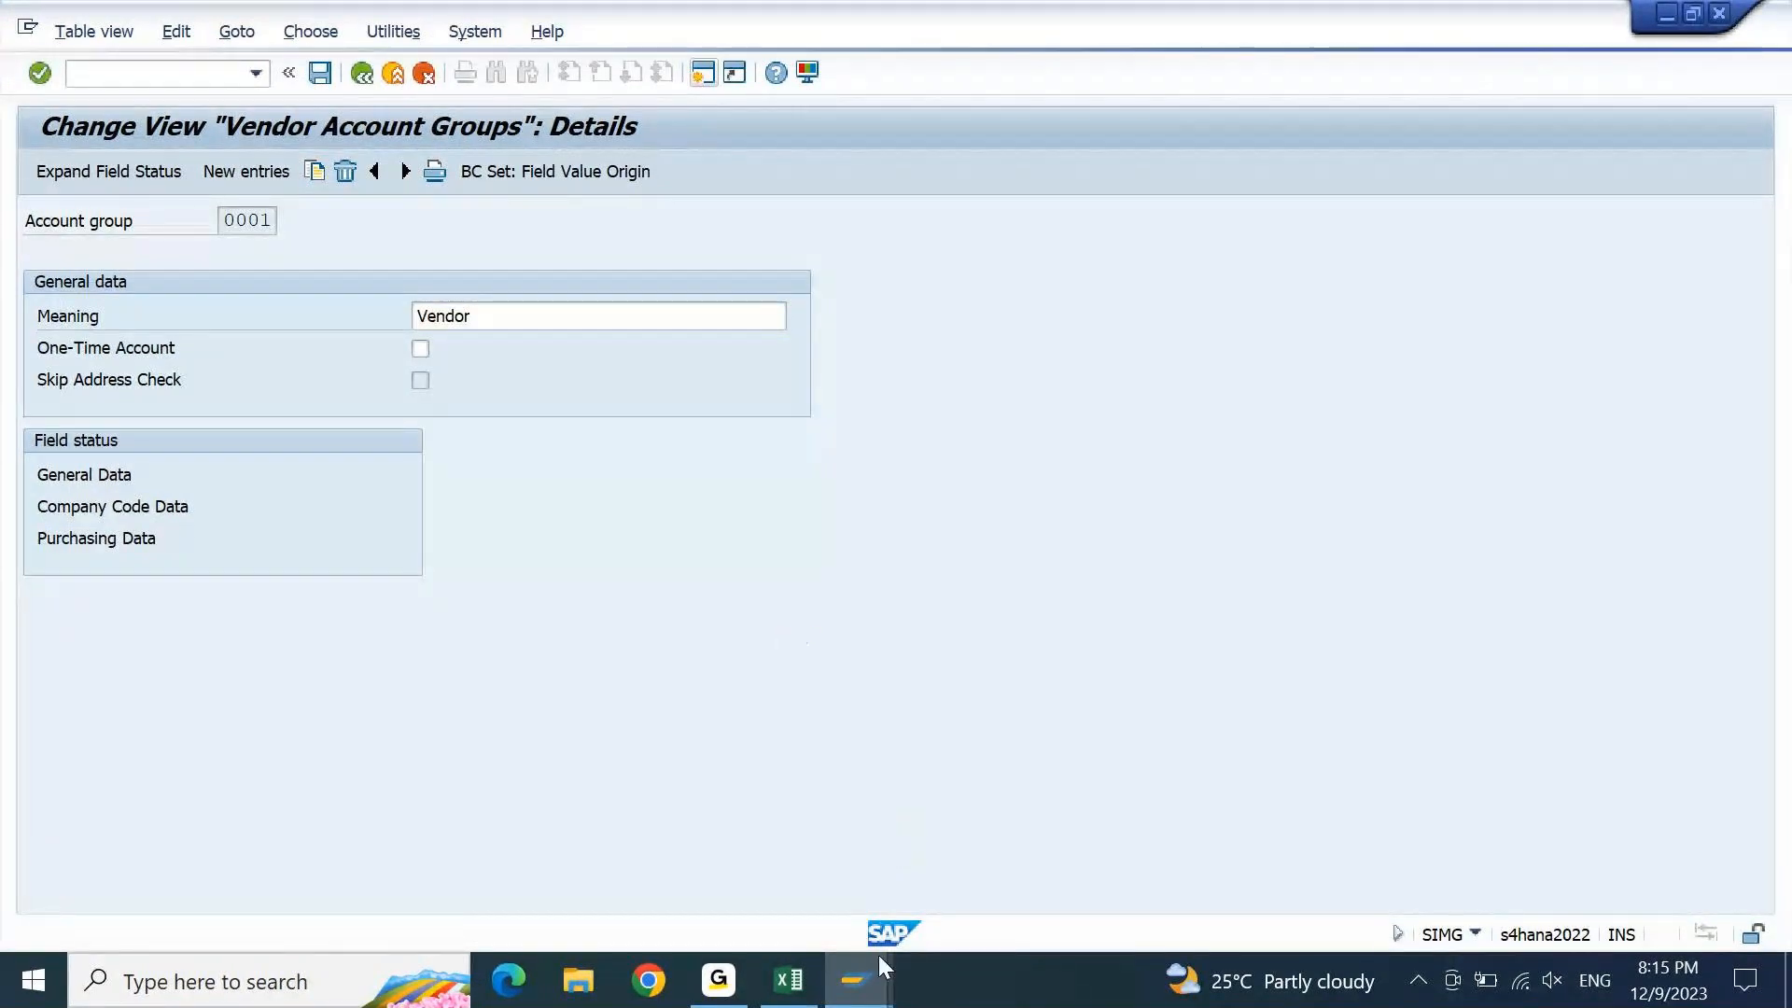
mouse_move(857, 980)
left_click(1064, 882)
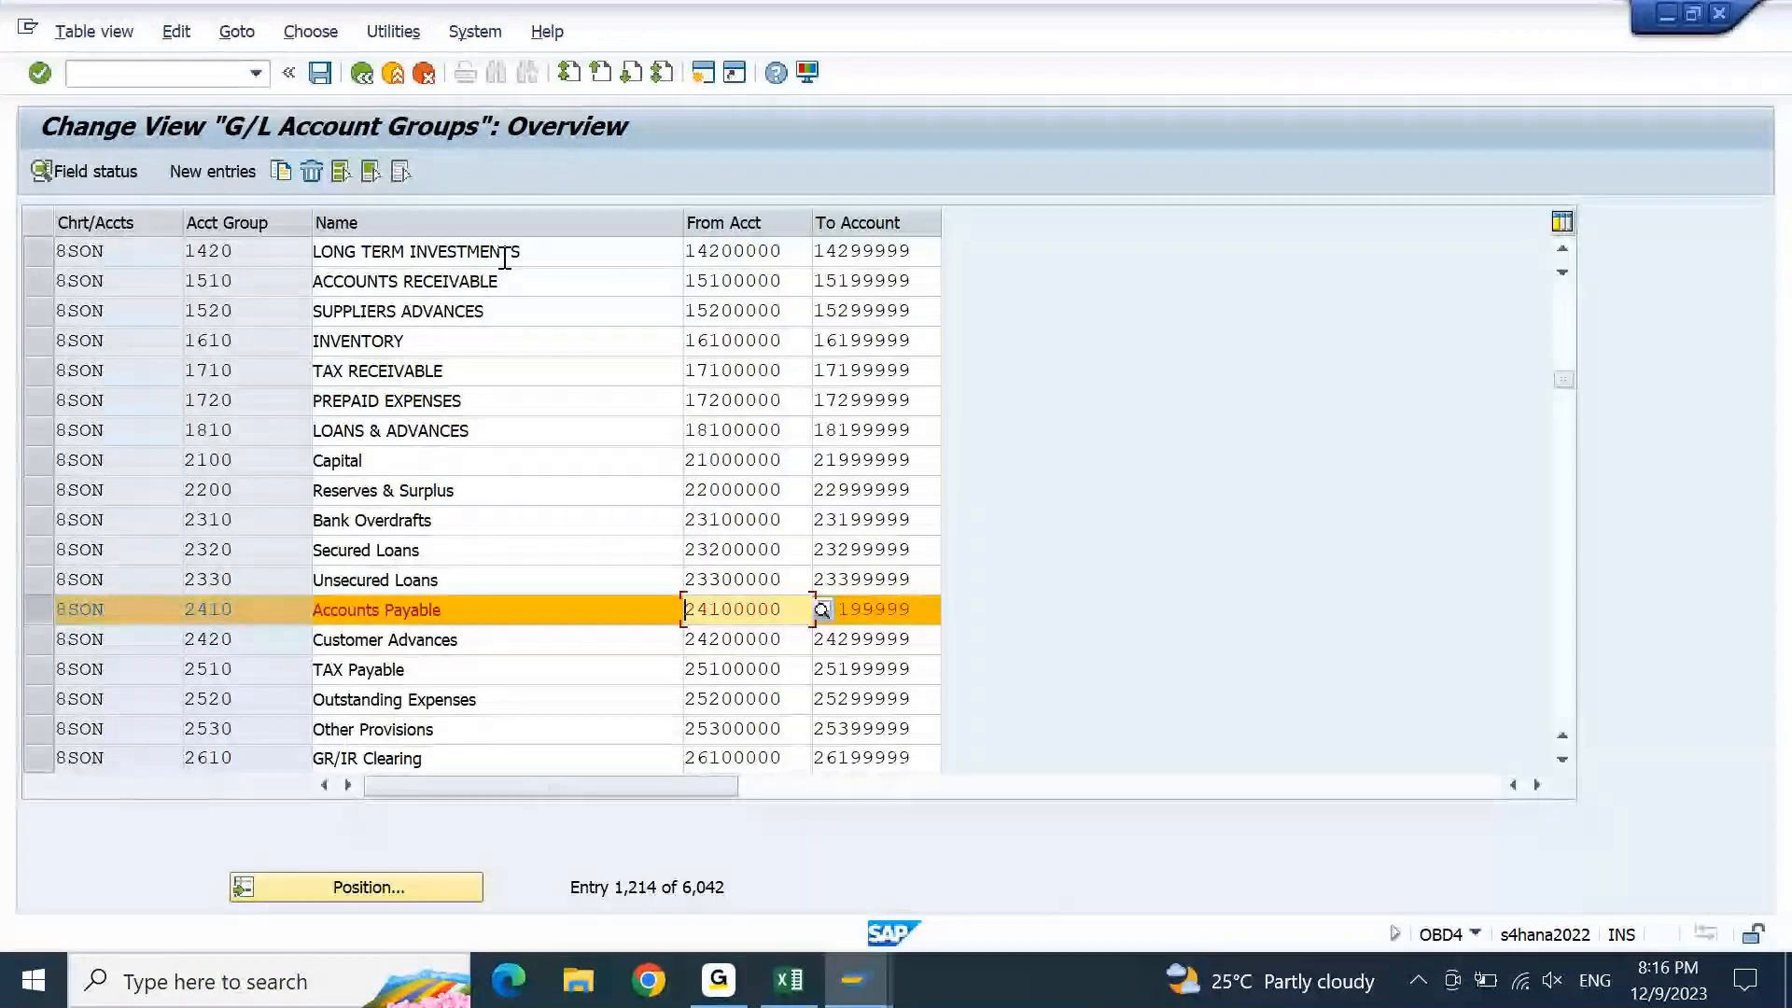
left_click(203, 73)
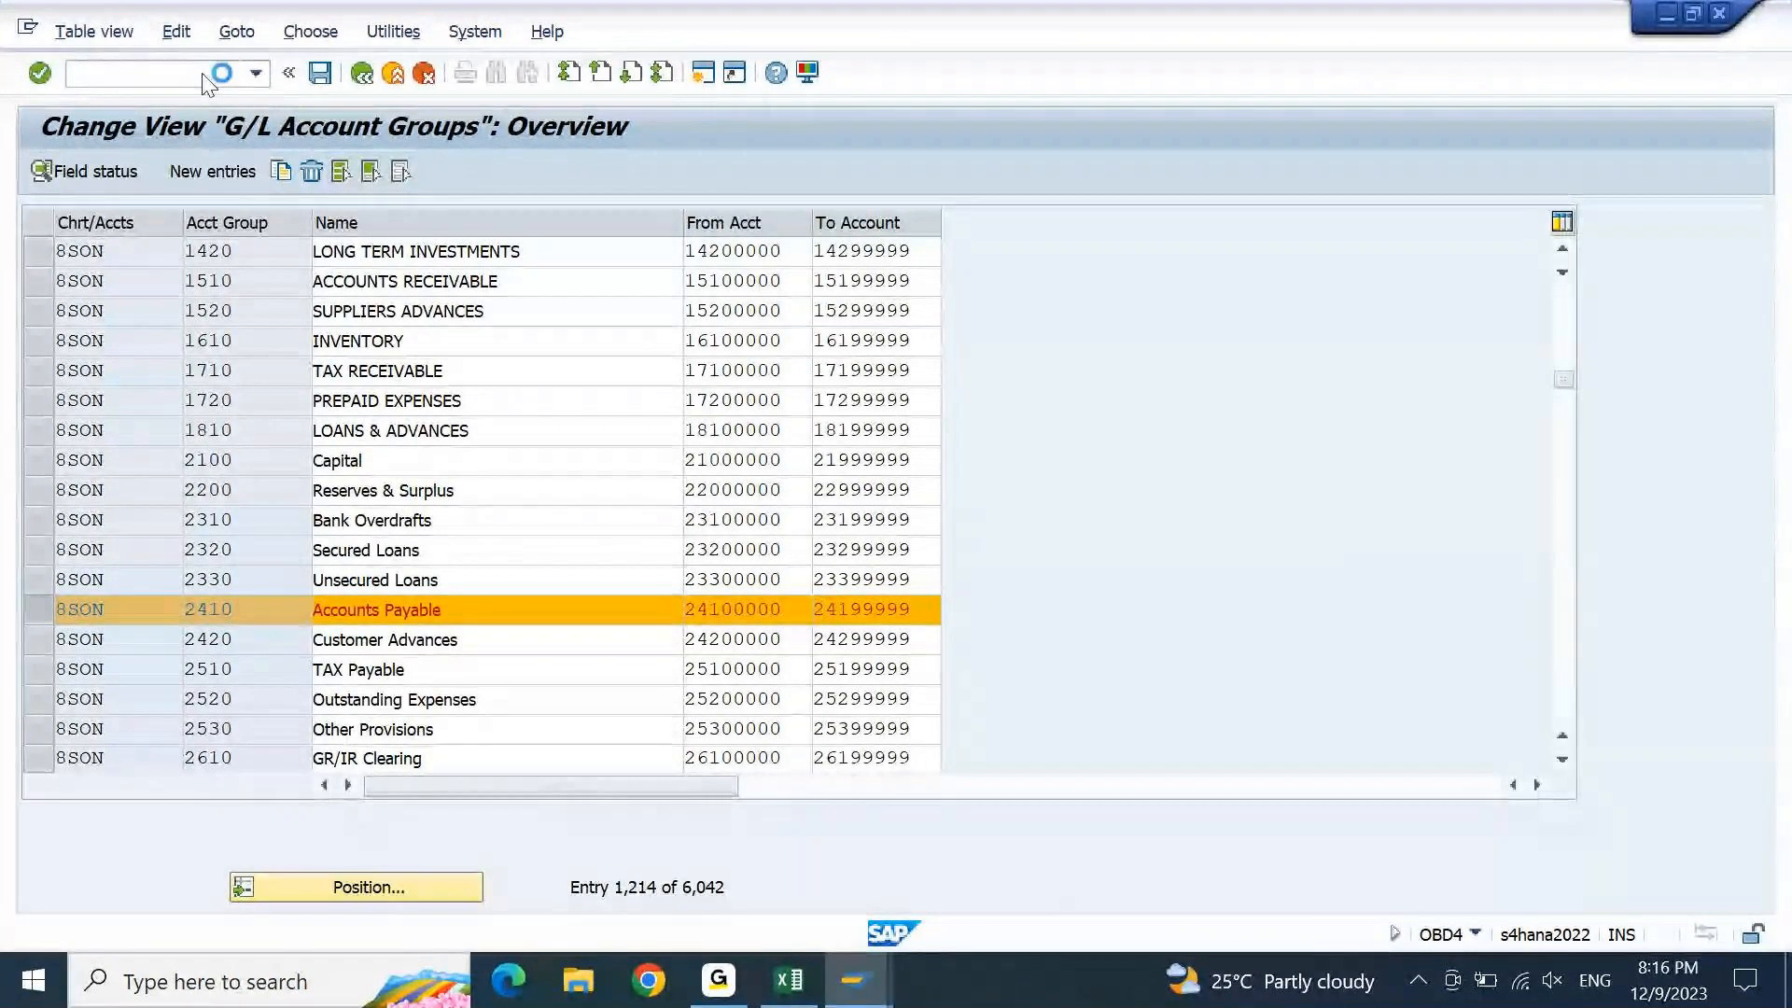
mouse_move(879, 971)
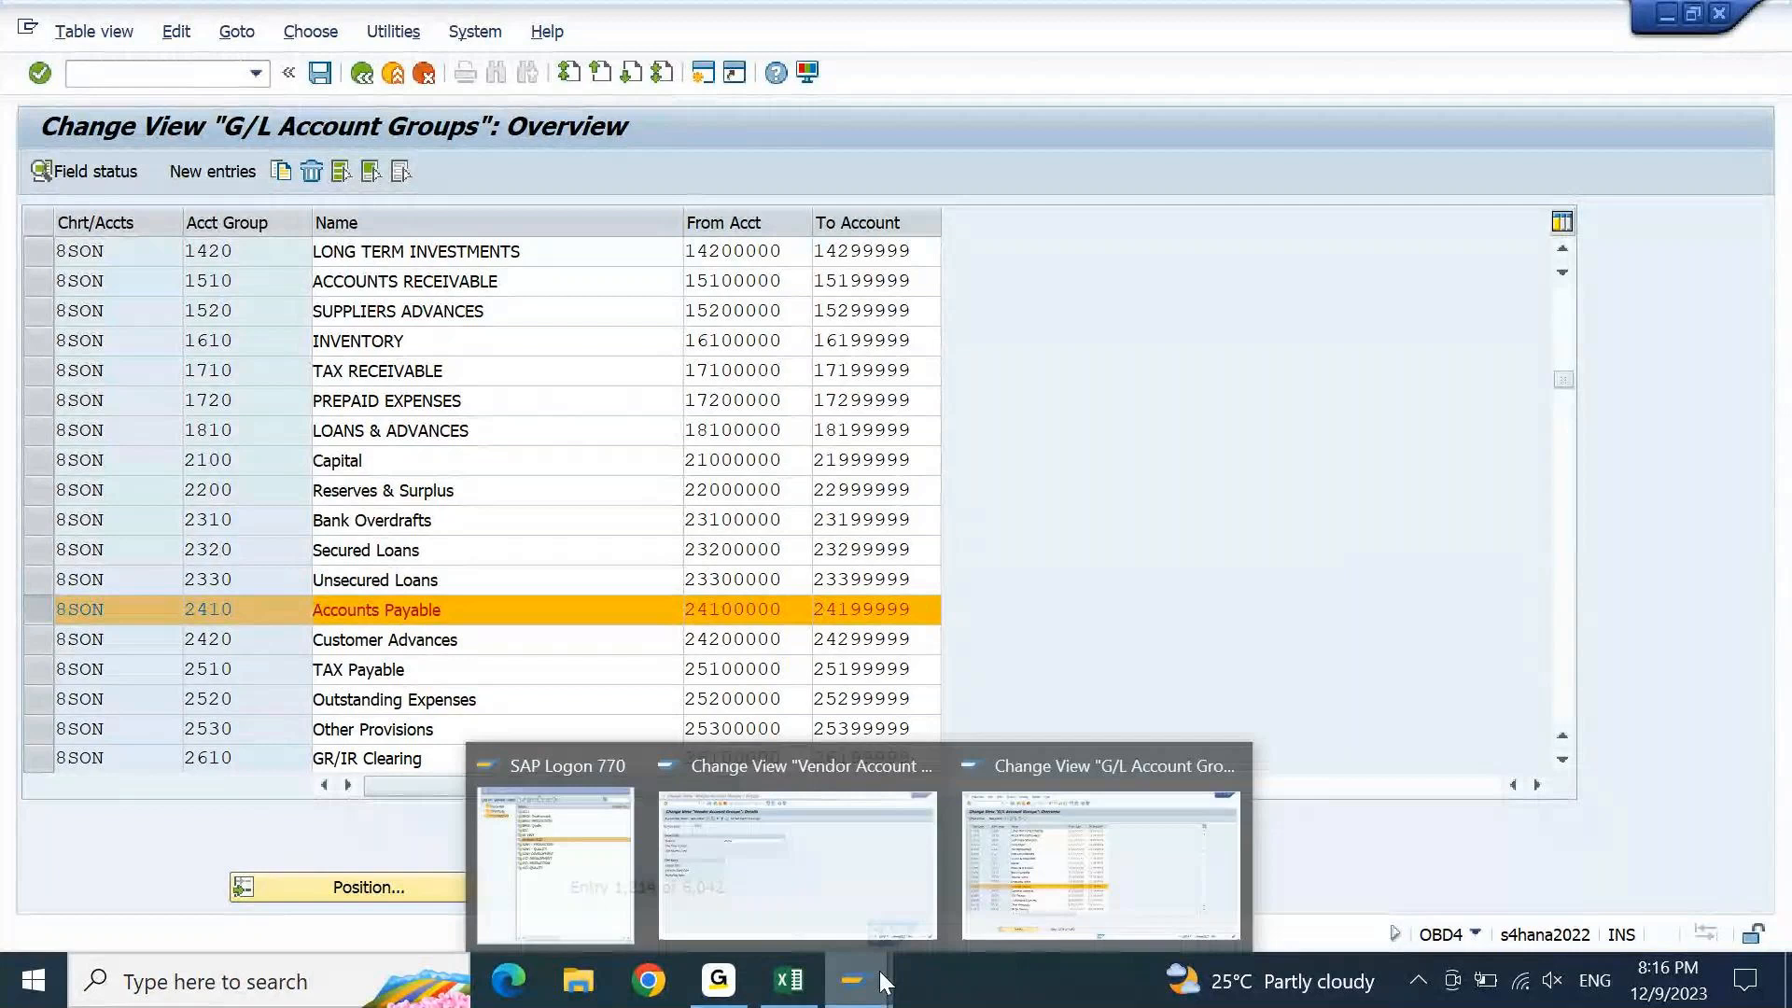
left_click(798, 910)
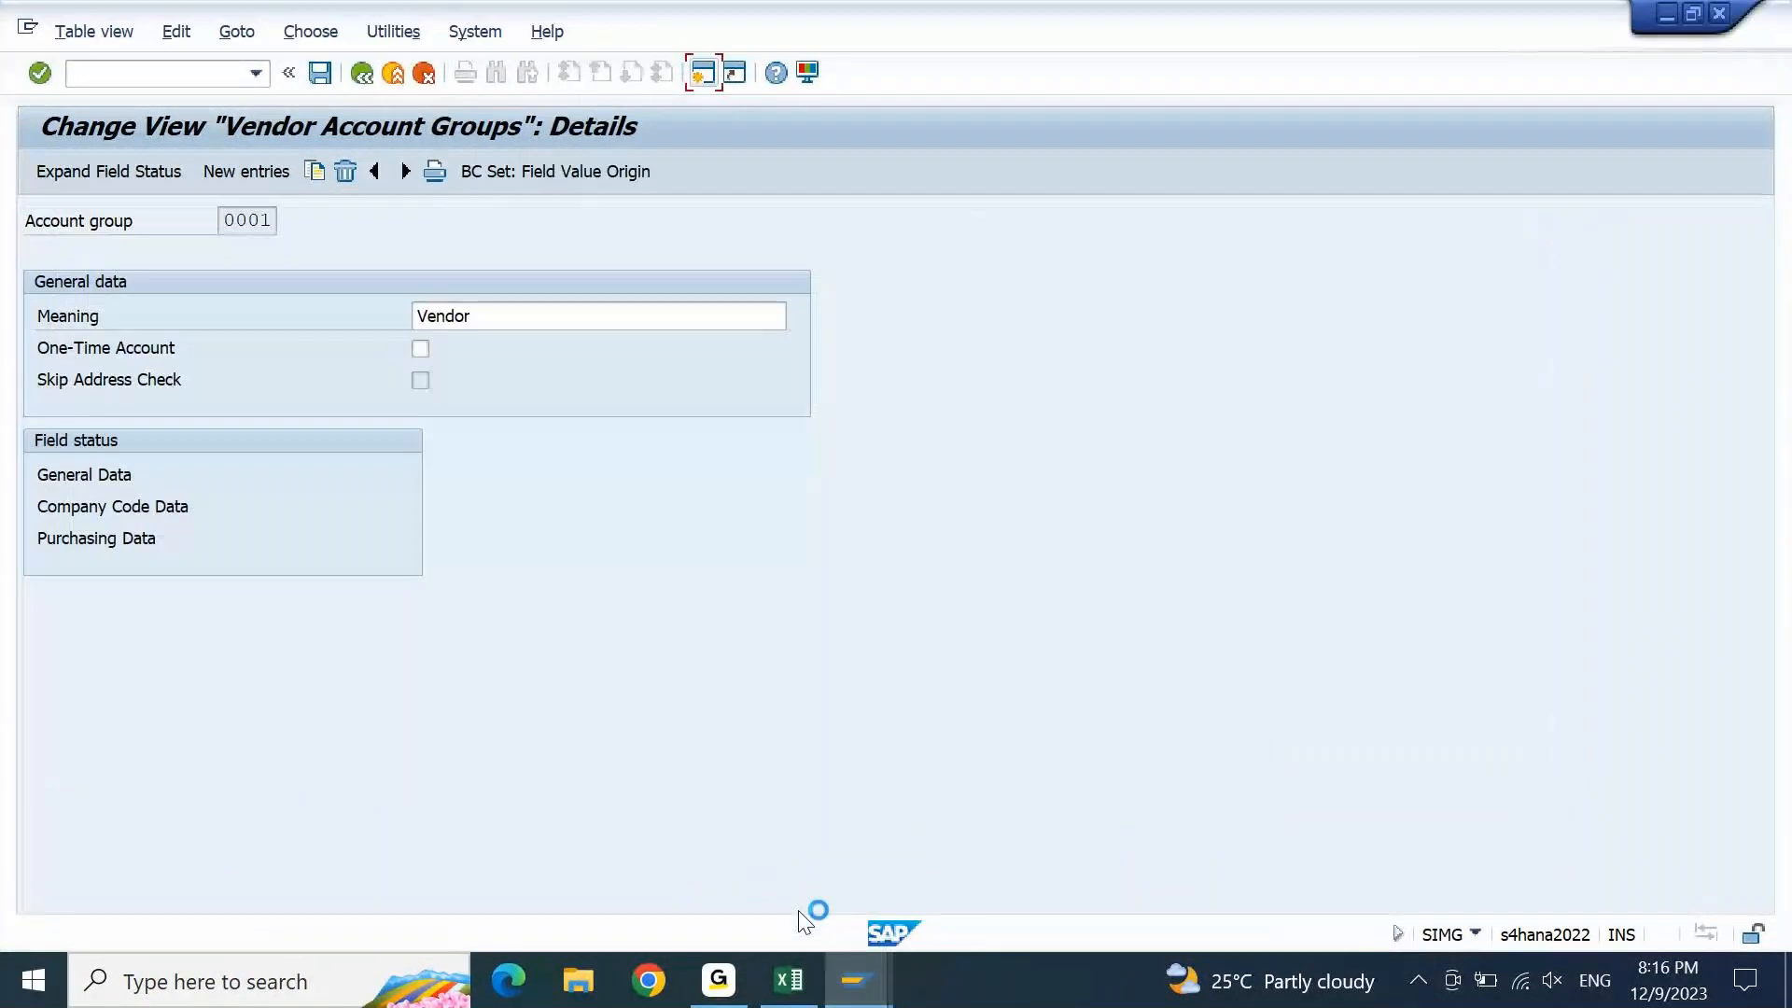
Bring up SAP Logon and launch the S4HANA 2022 connection
left_click(864, 989)
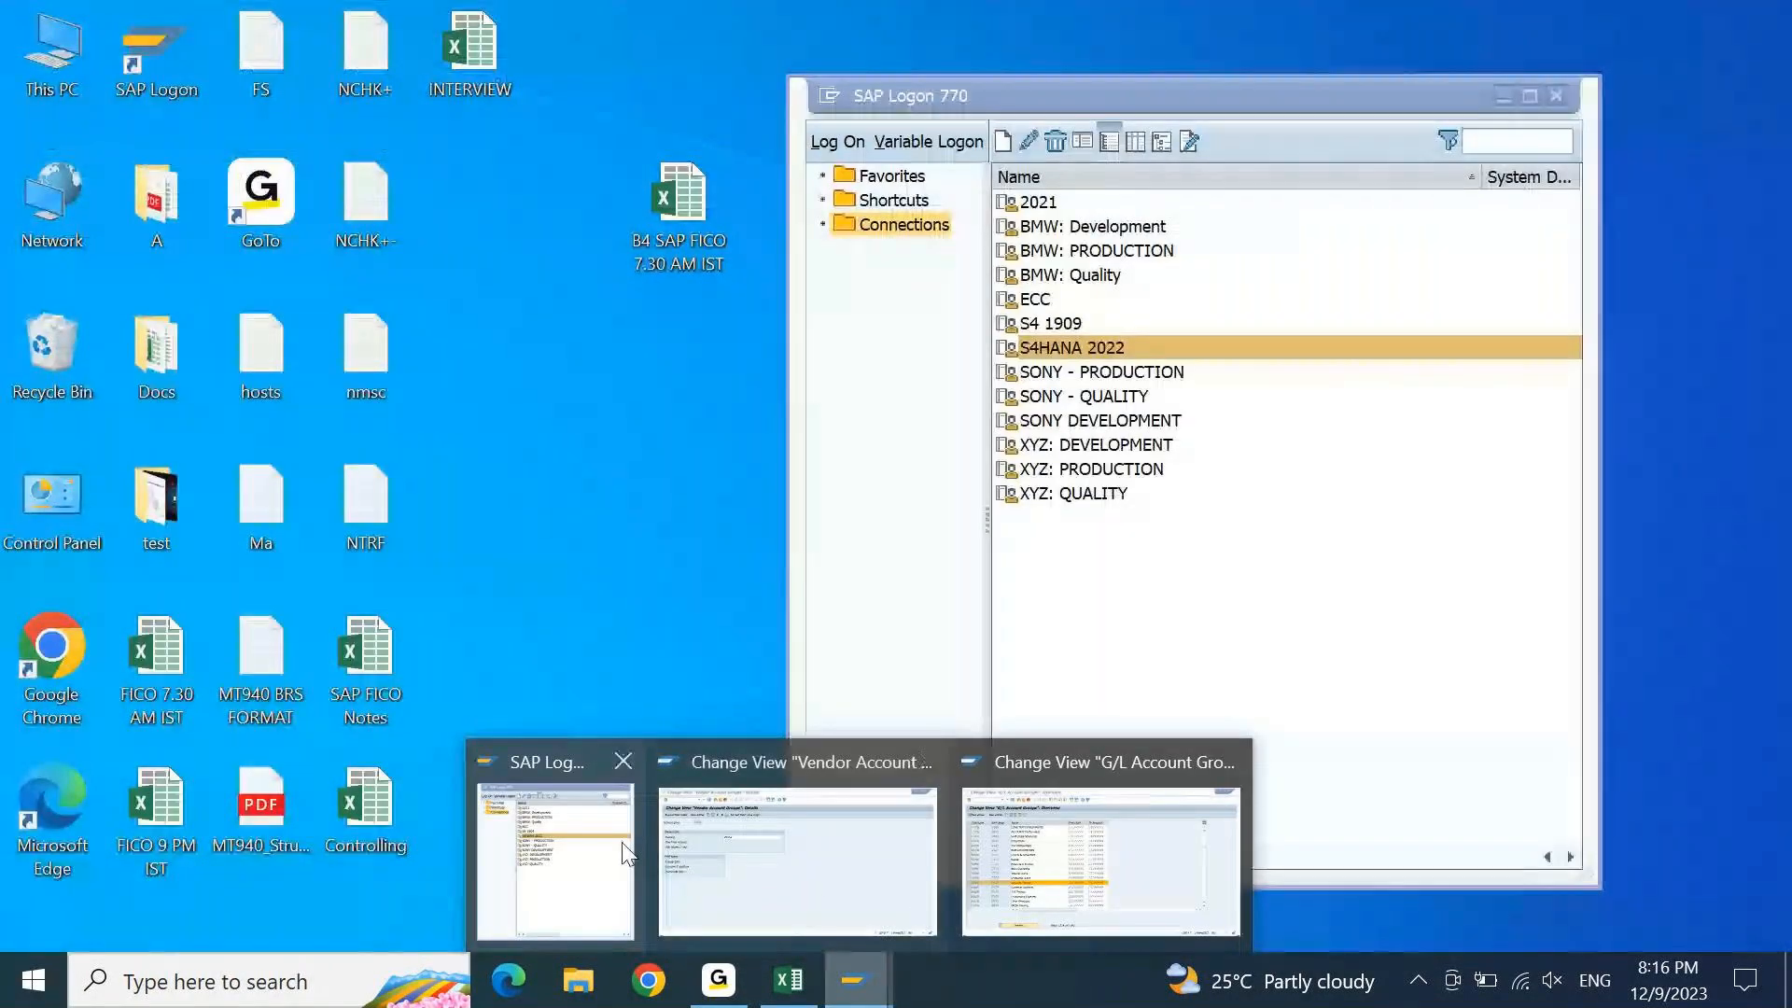
left_click(622, 842)
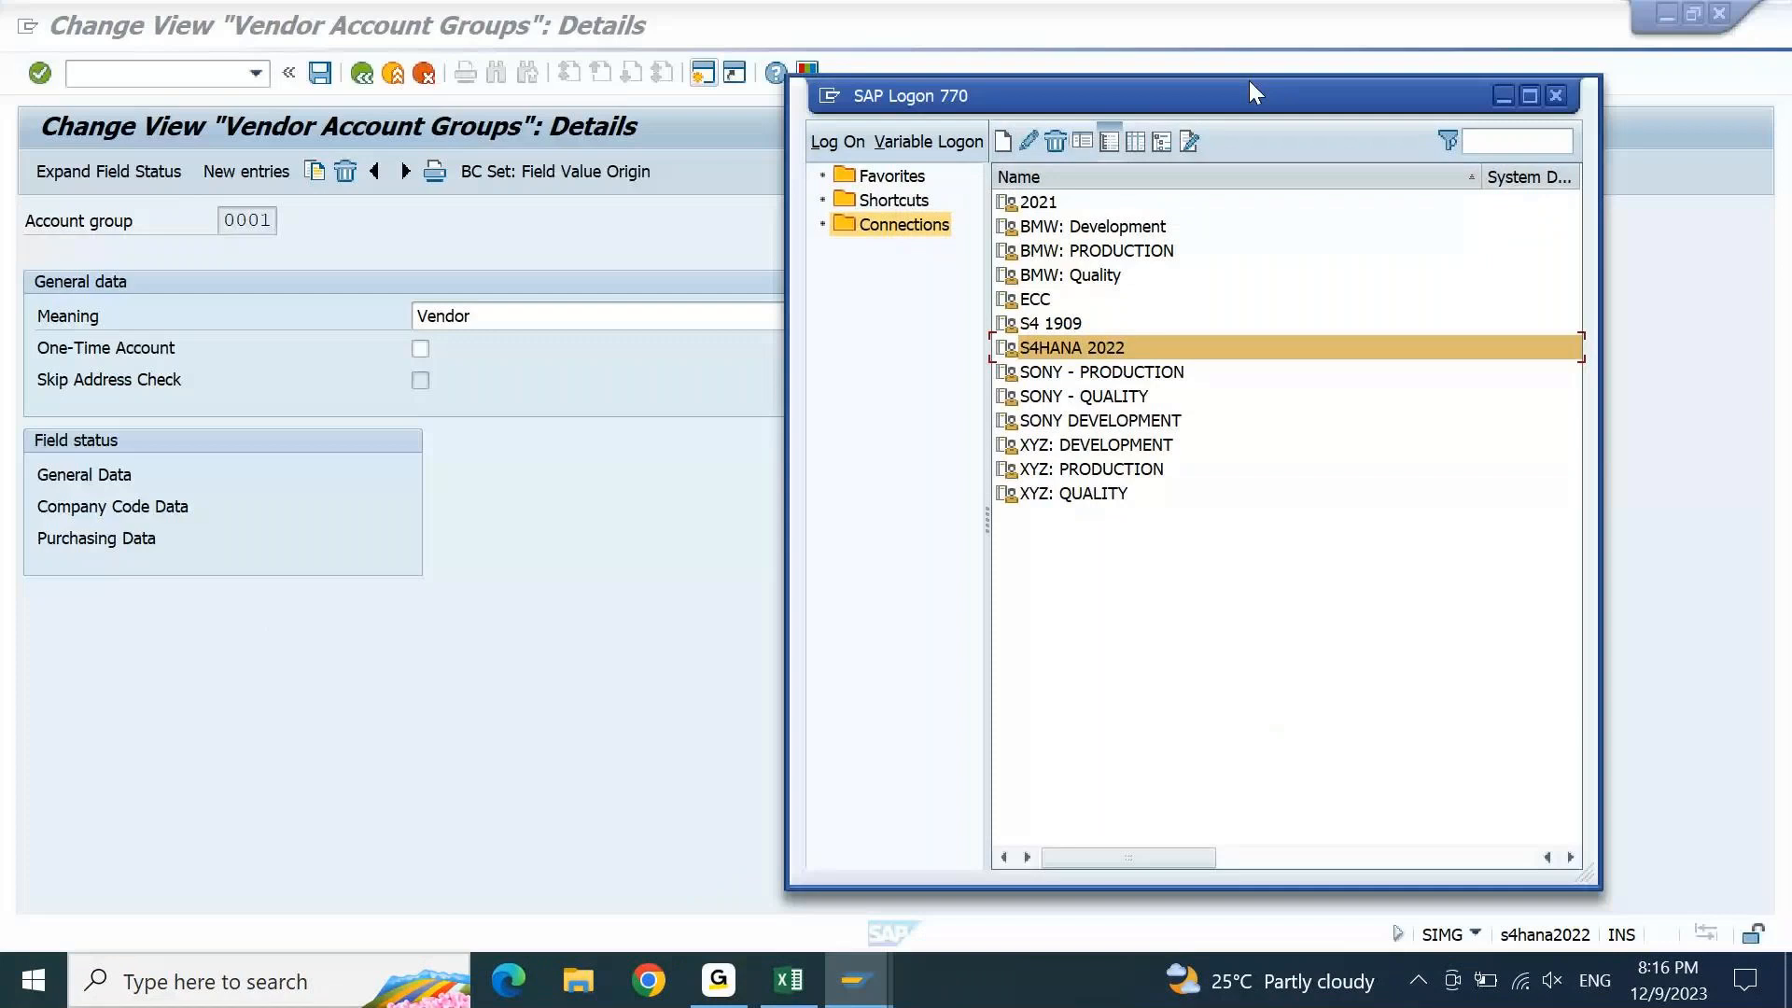
double_click(1134, 350)
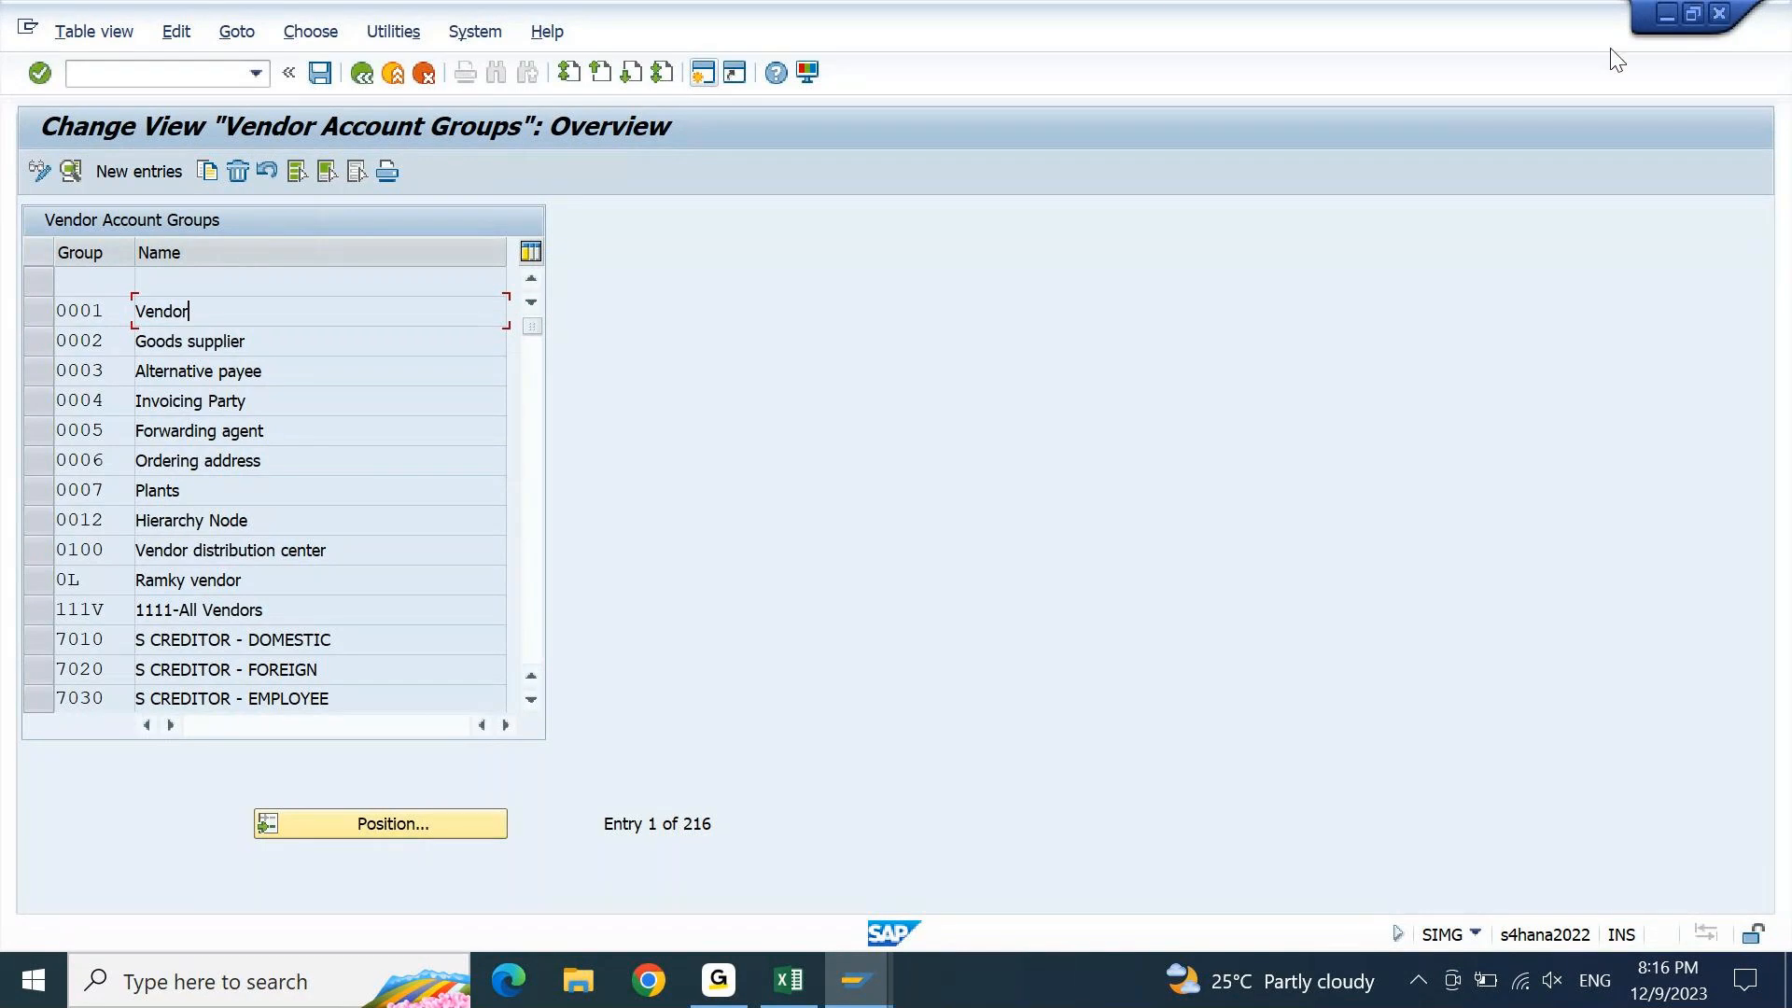
Look at the blank new vendor account group form, and review the Account Group column in the Excel vendor table
left_click(121, 172)
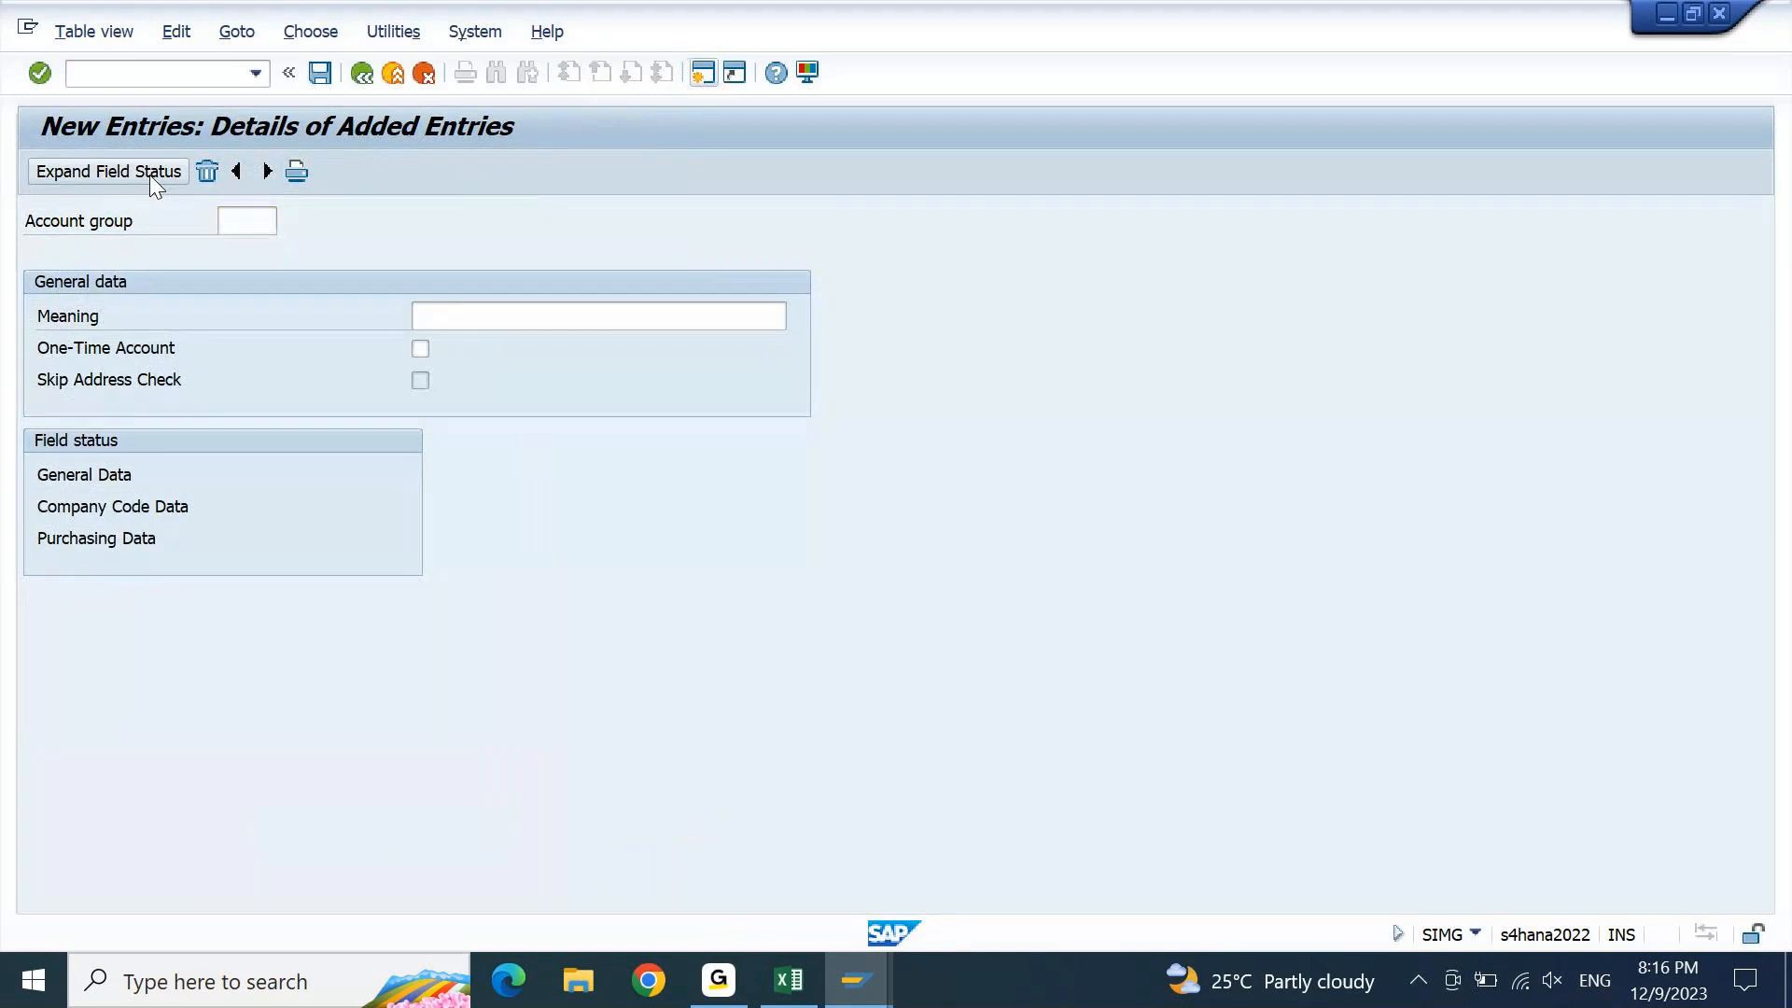
key("F3")
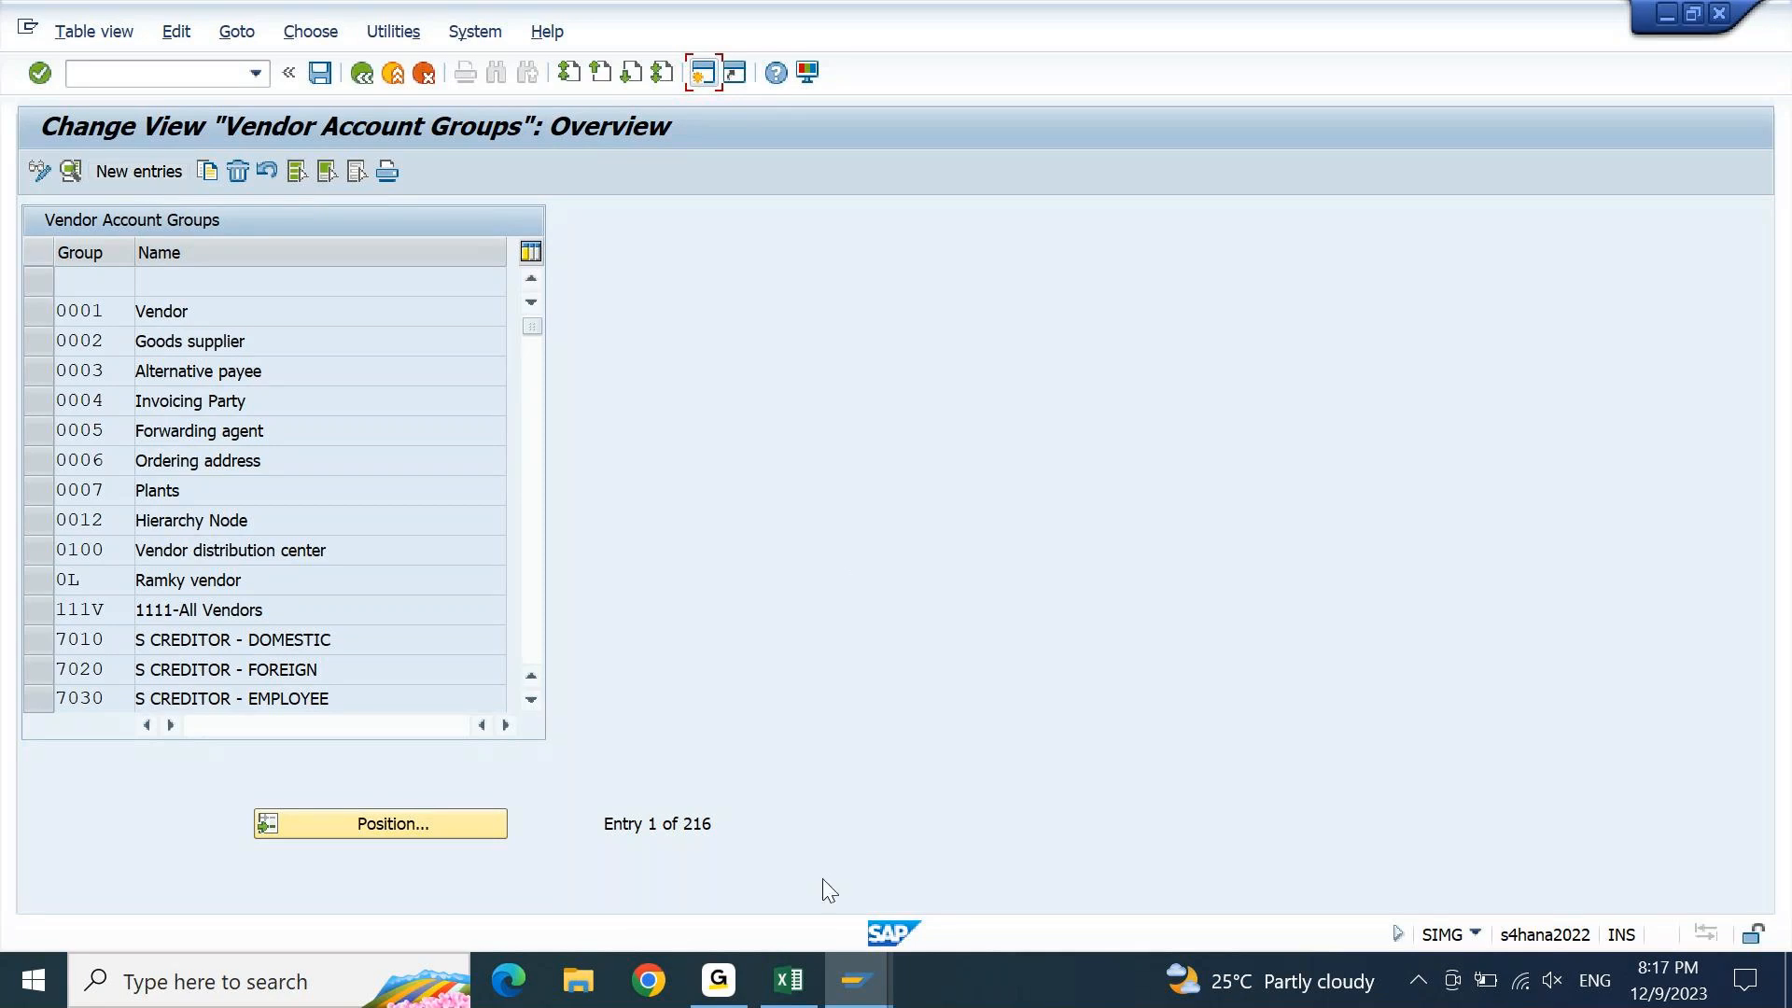
left_click(785, 997)
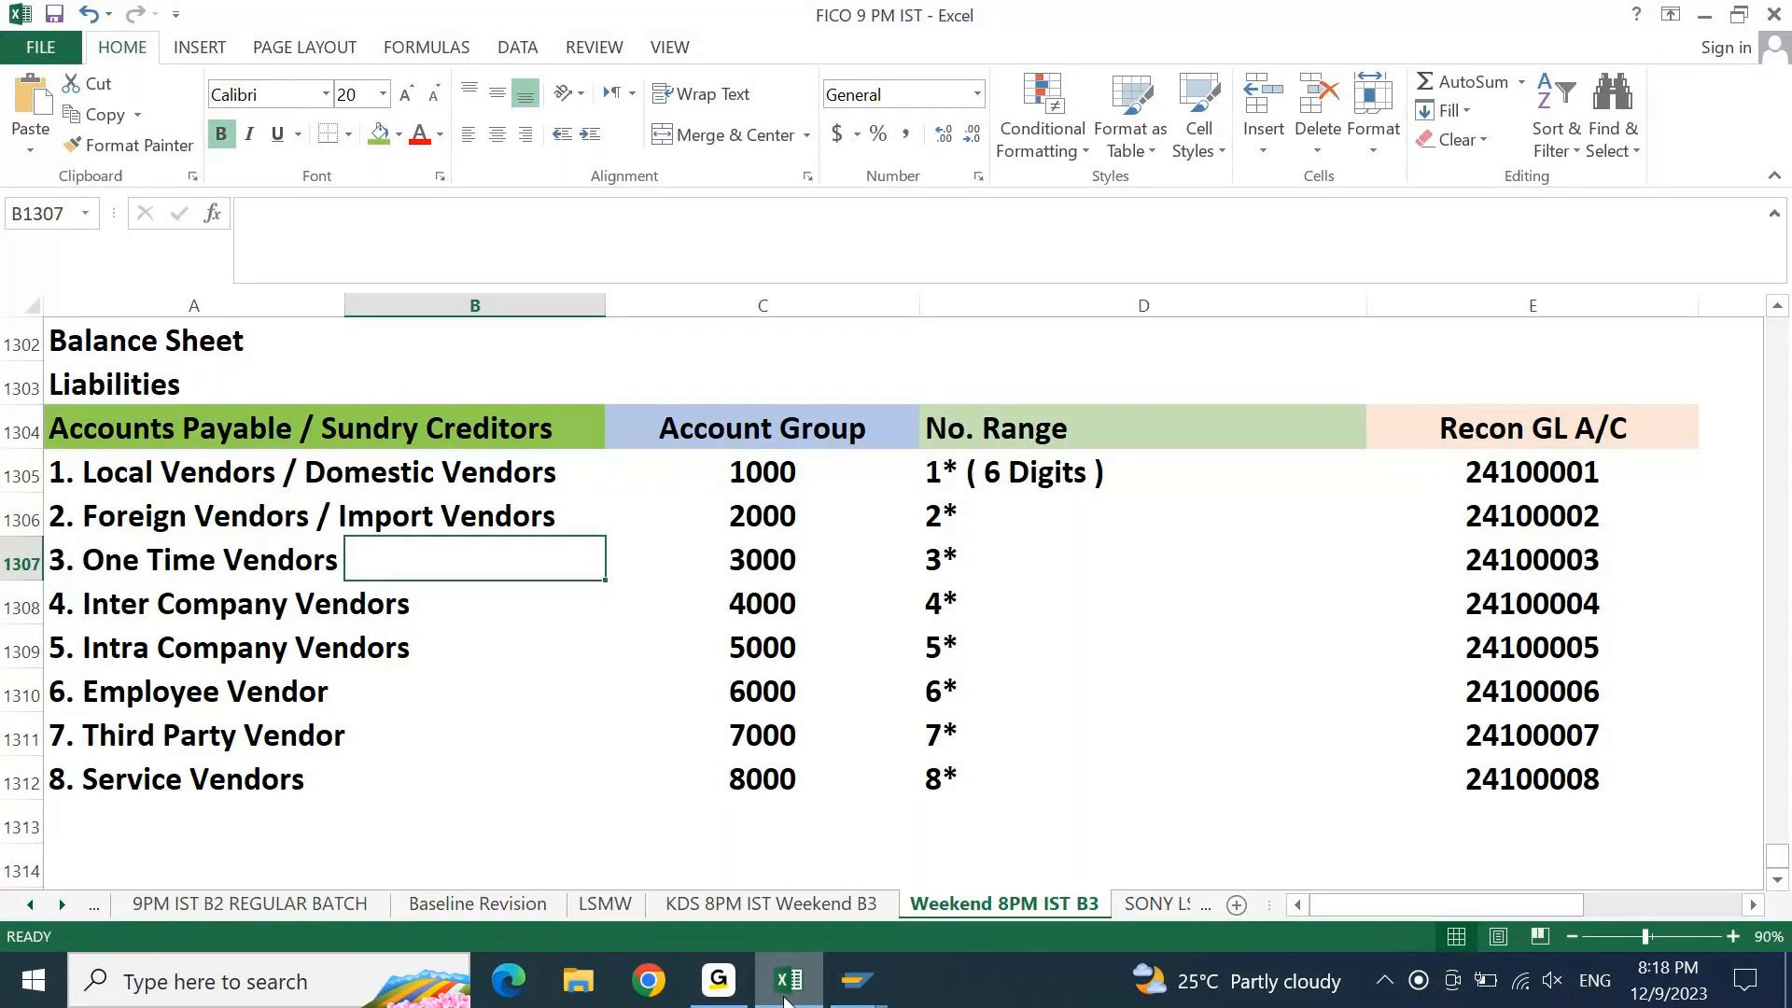
left_click_drag(763, 471, 798, 770)
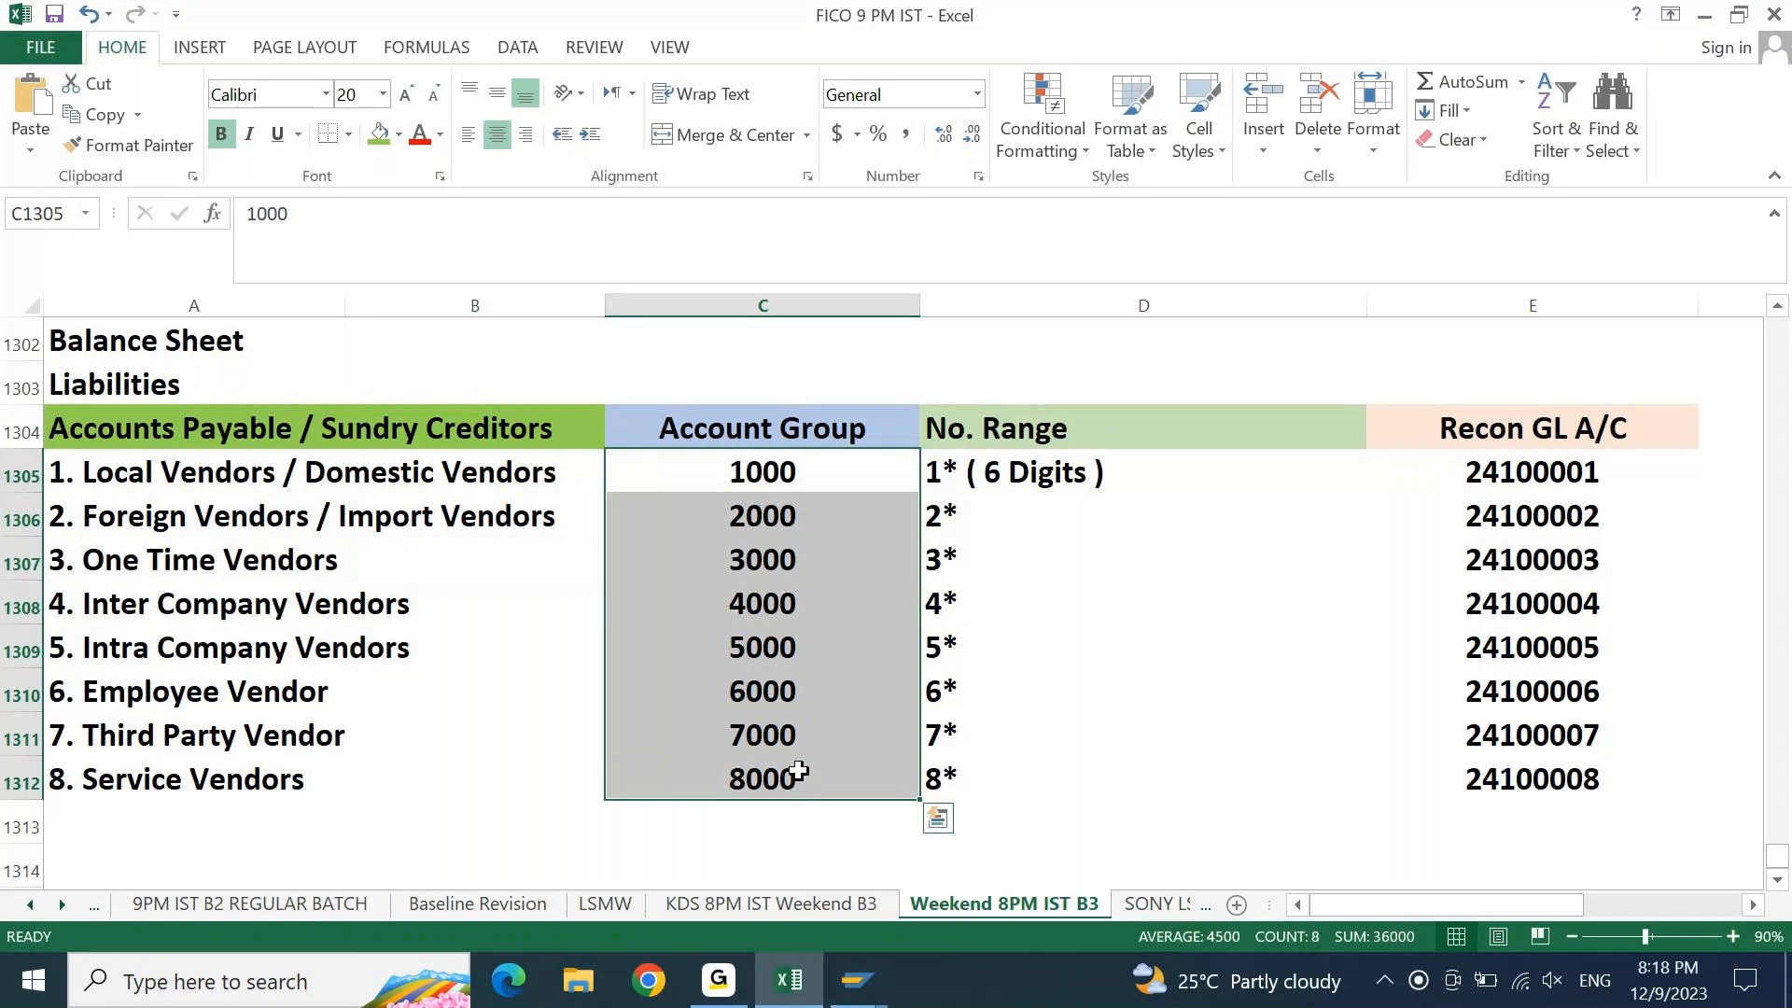
Switch to SAP and begin a new vendor account group entry with the account group 8S10
left_click(865, 955)
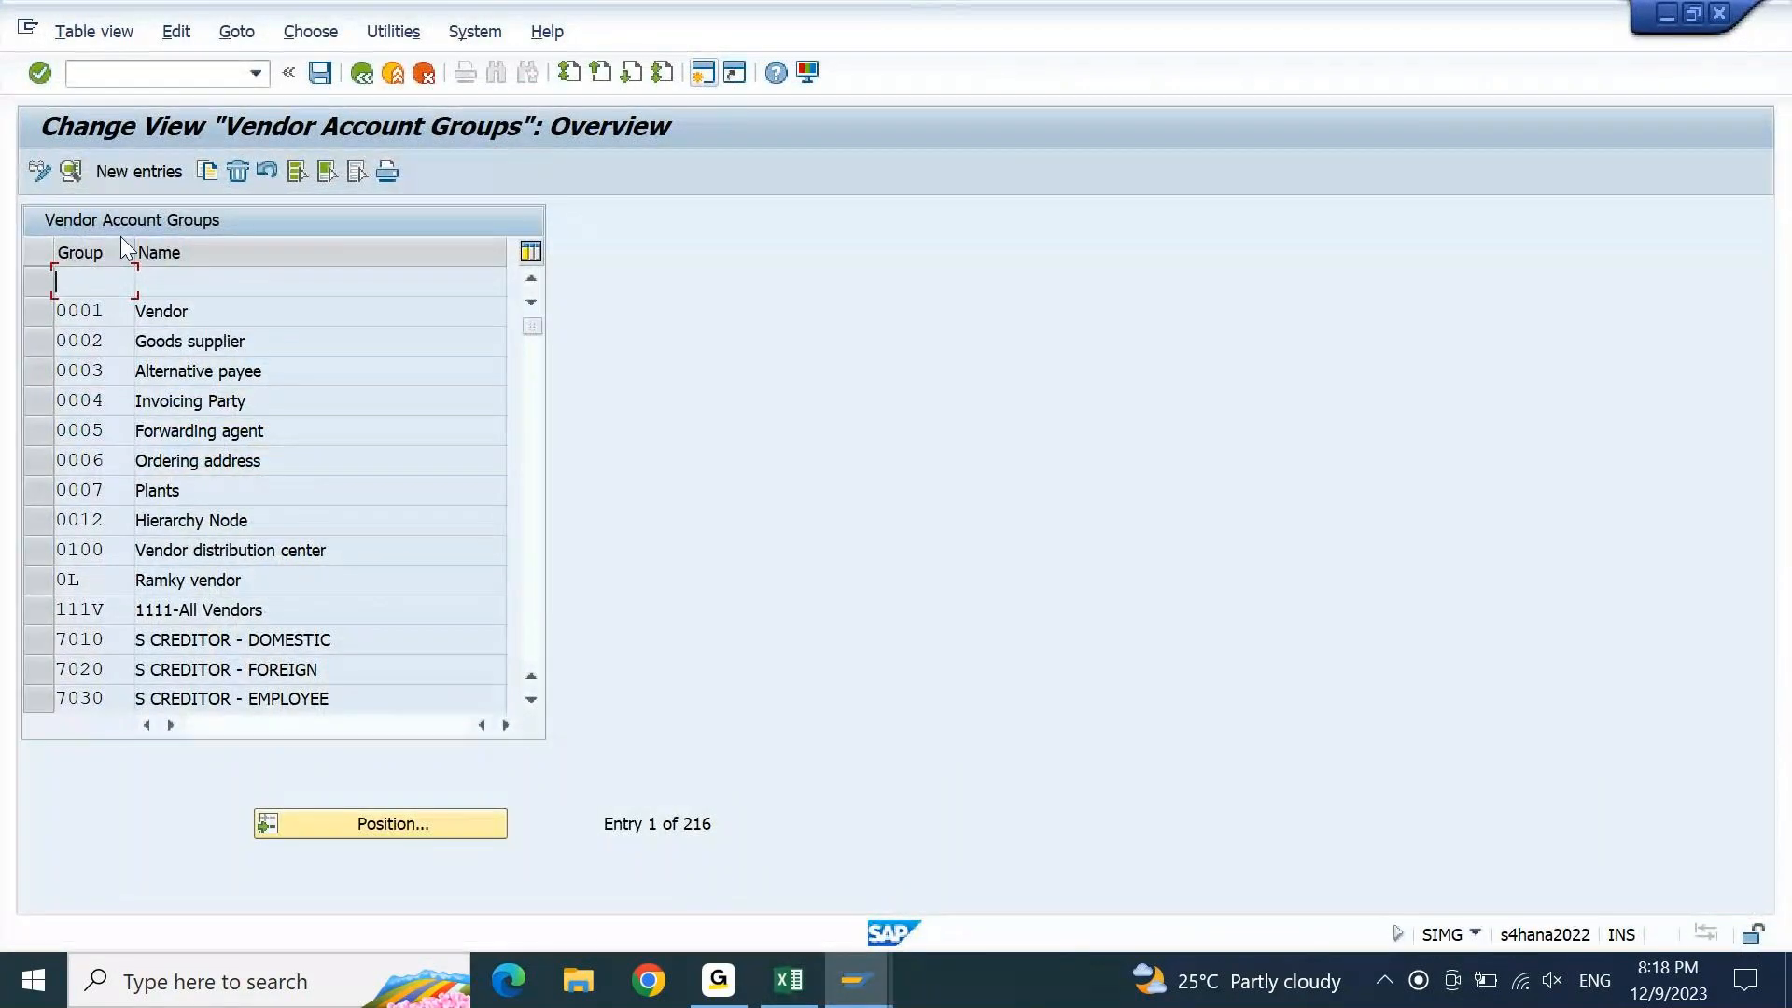
left_click(139, 172)
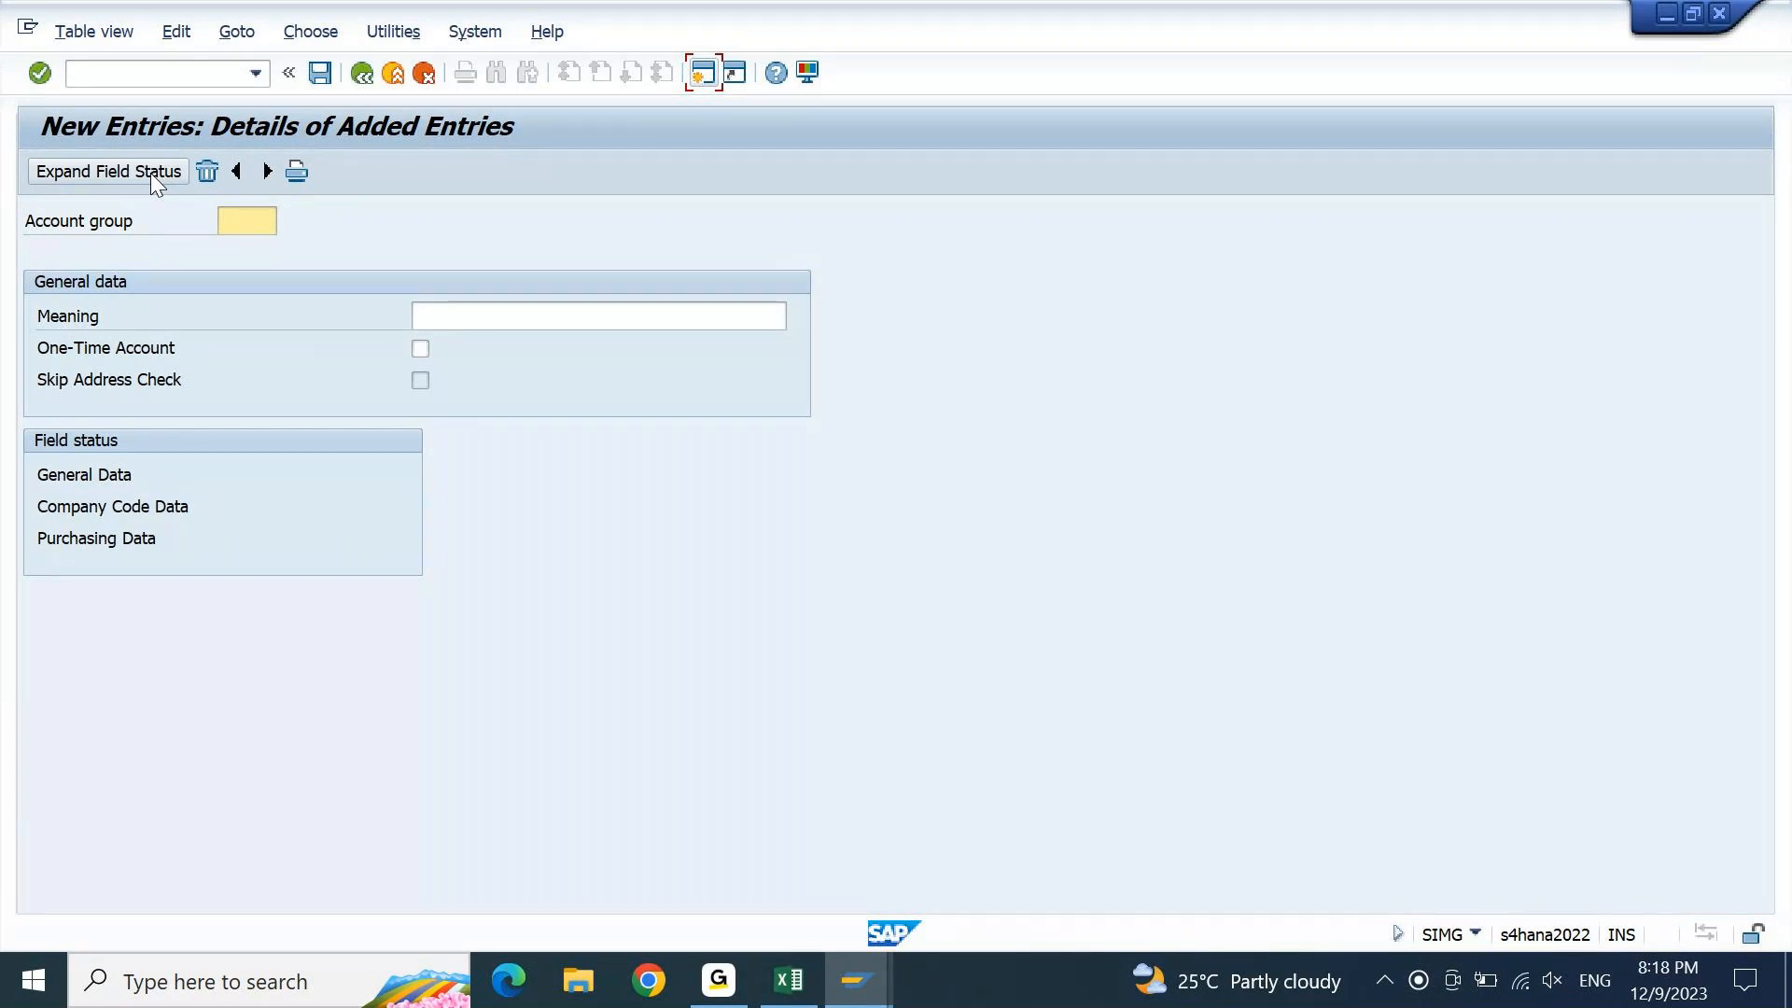
type("8S10")
key("Tab")
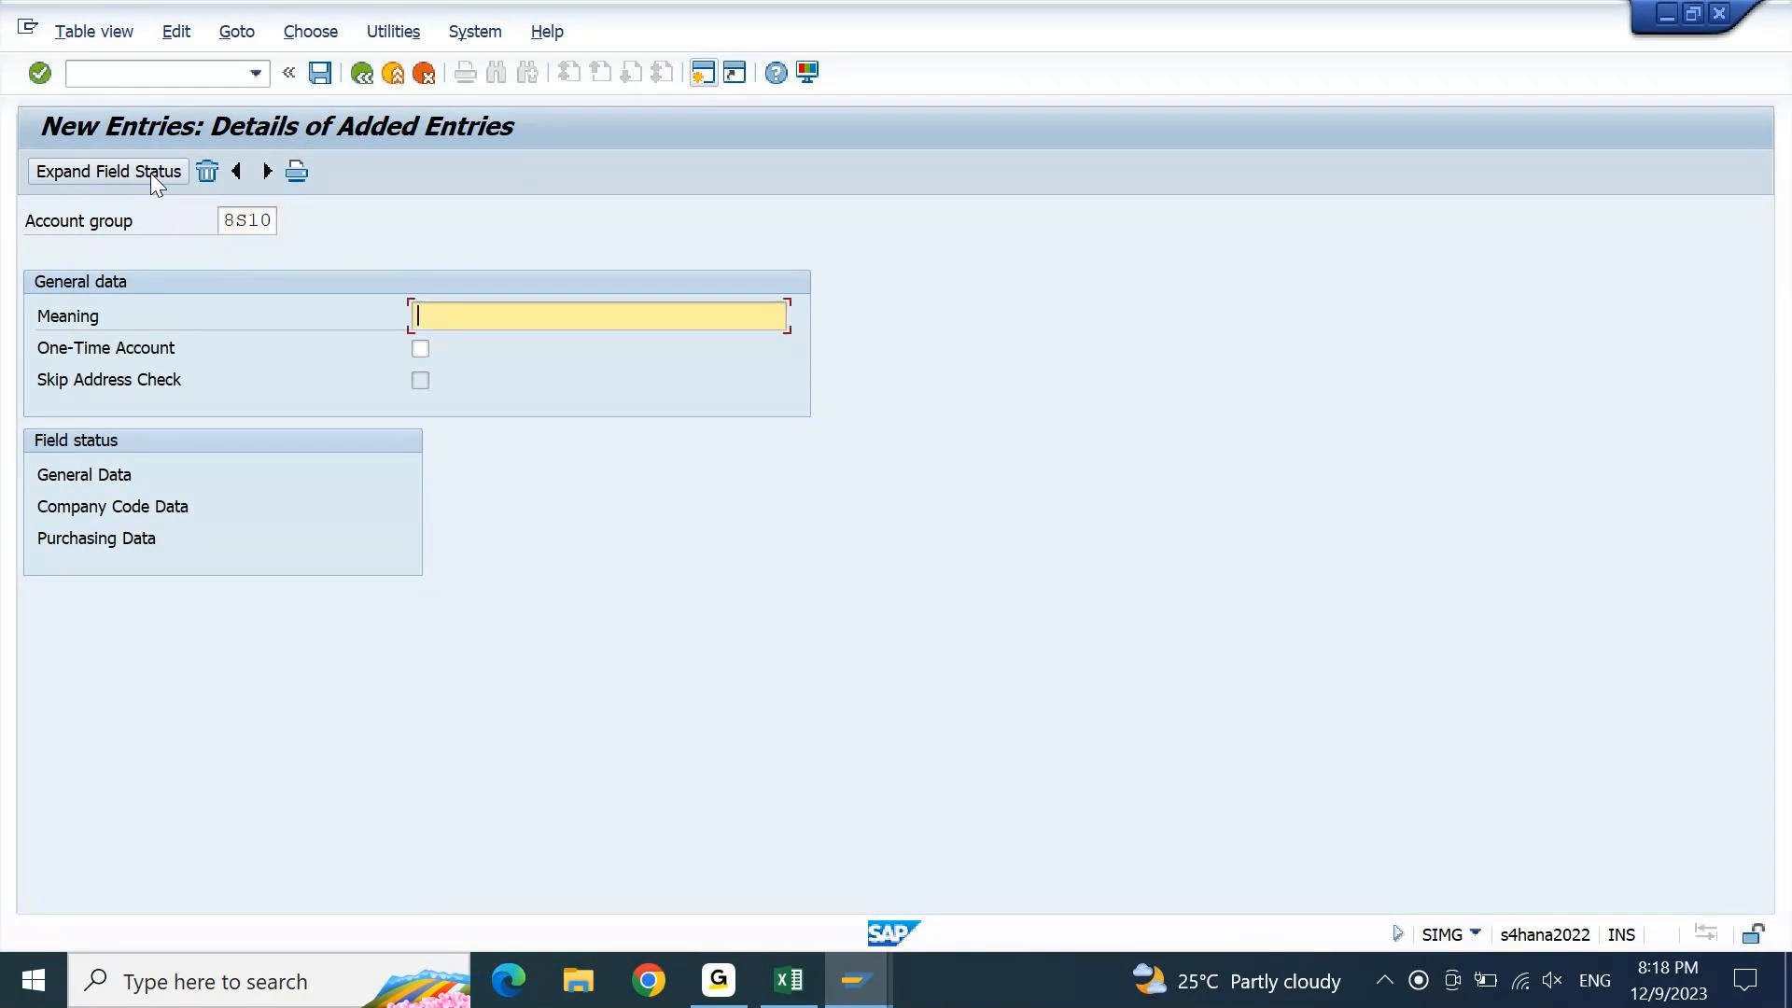
Switch to Excel and copy the words "Local Vendors" from the text of cell A1305
key("alt+Tab")
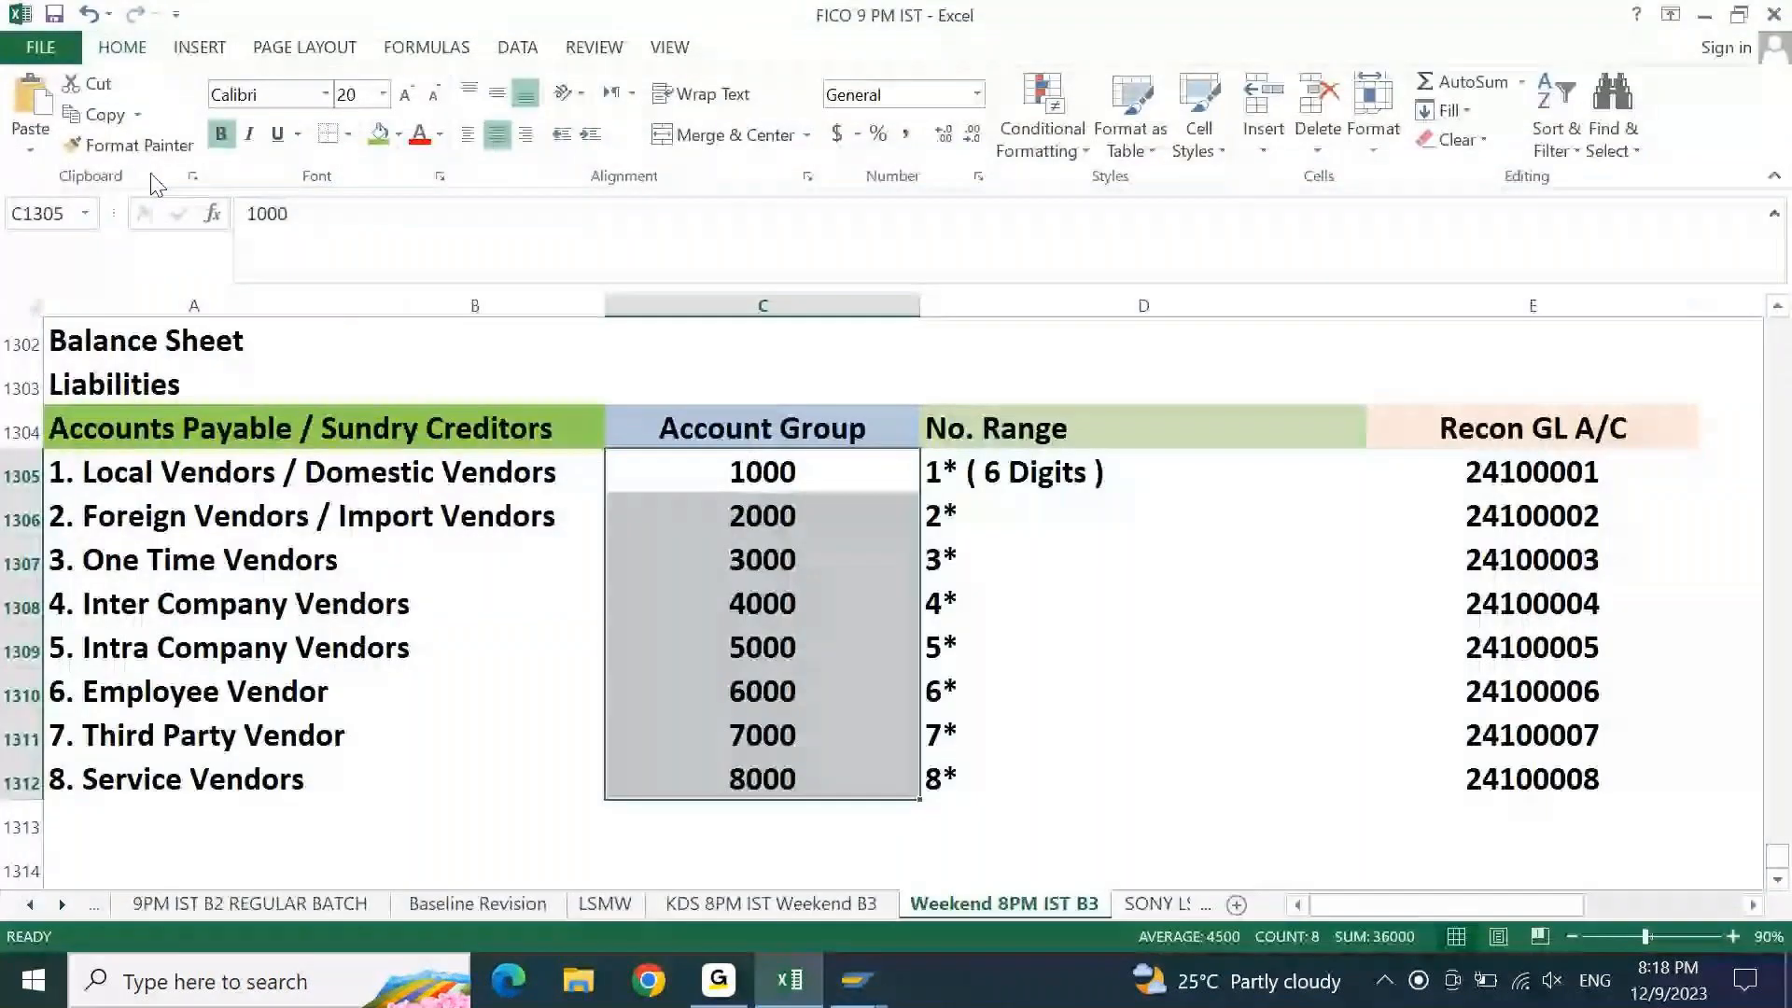
key("Left")
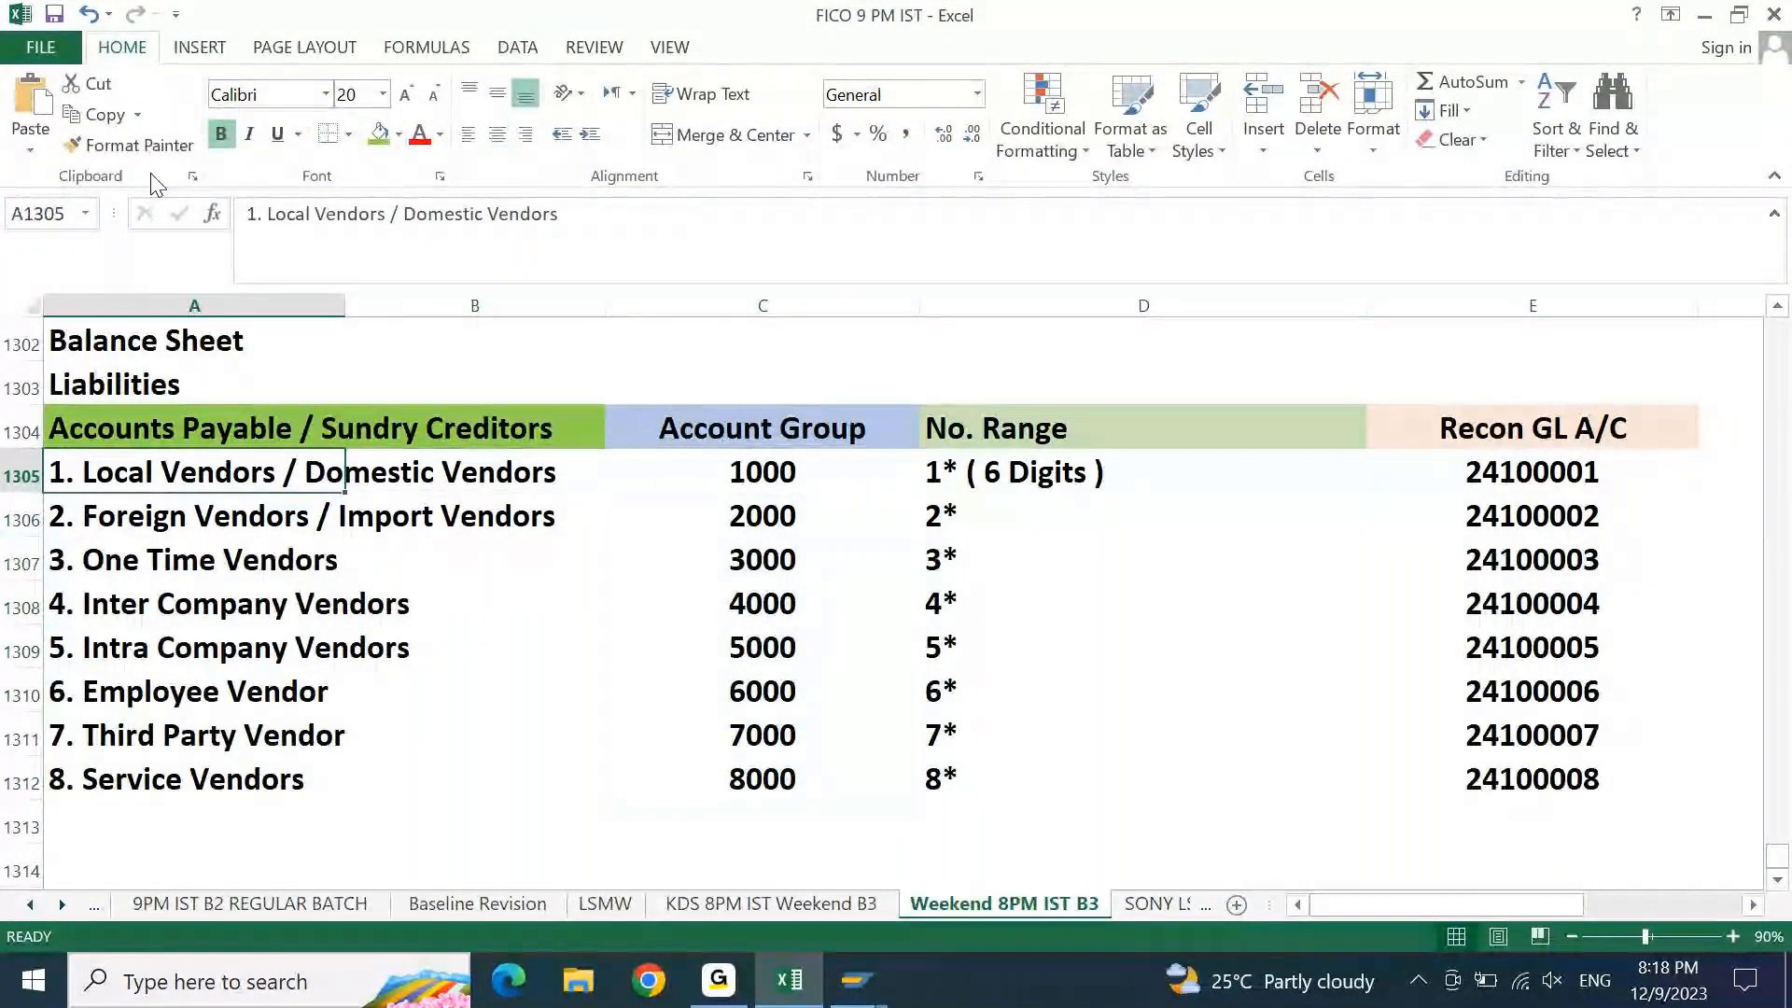
left_click_drag(388, 216, 273, 224)
key("ctrl+c")
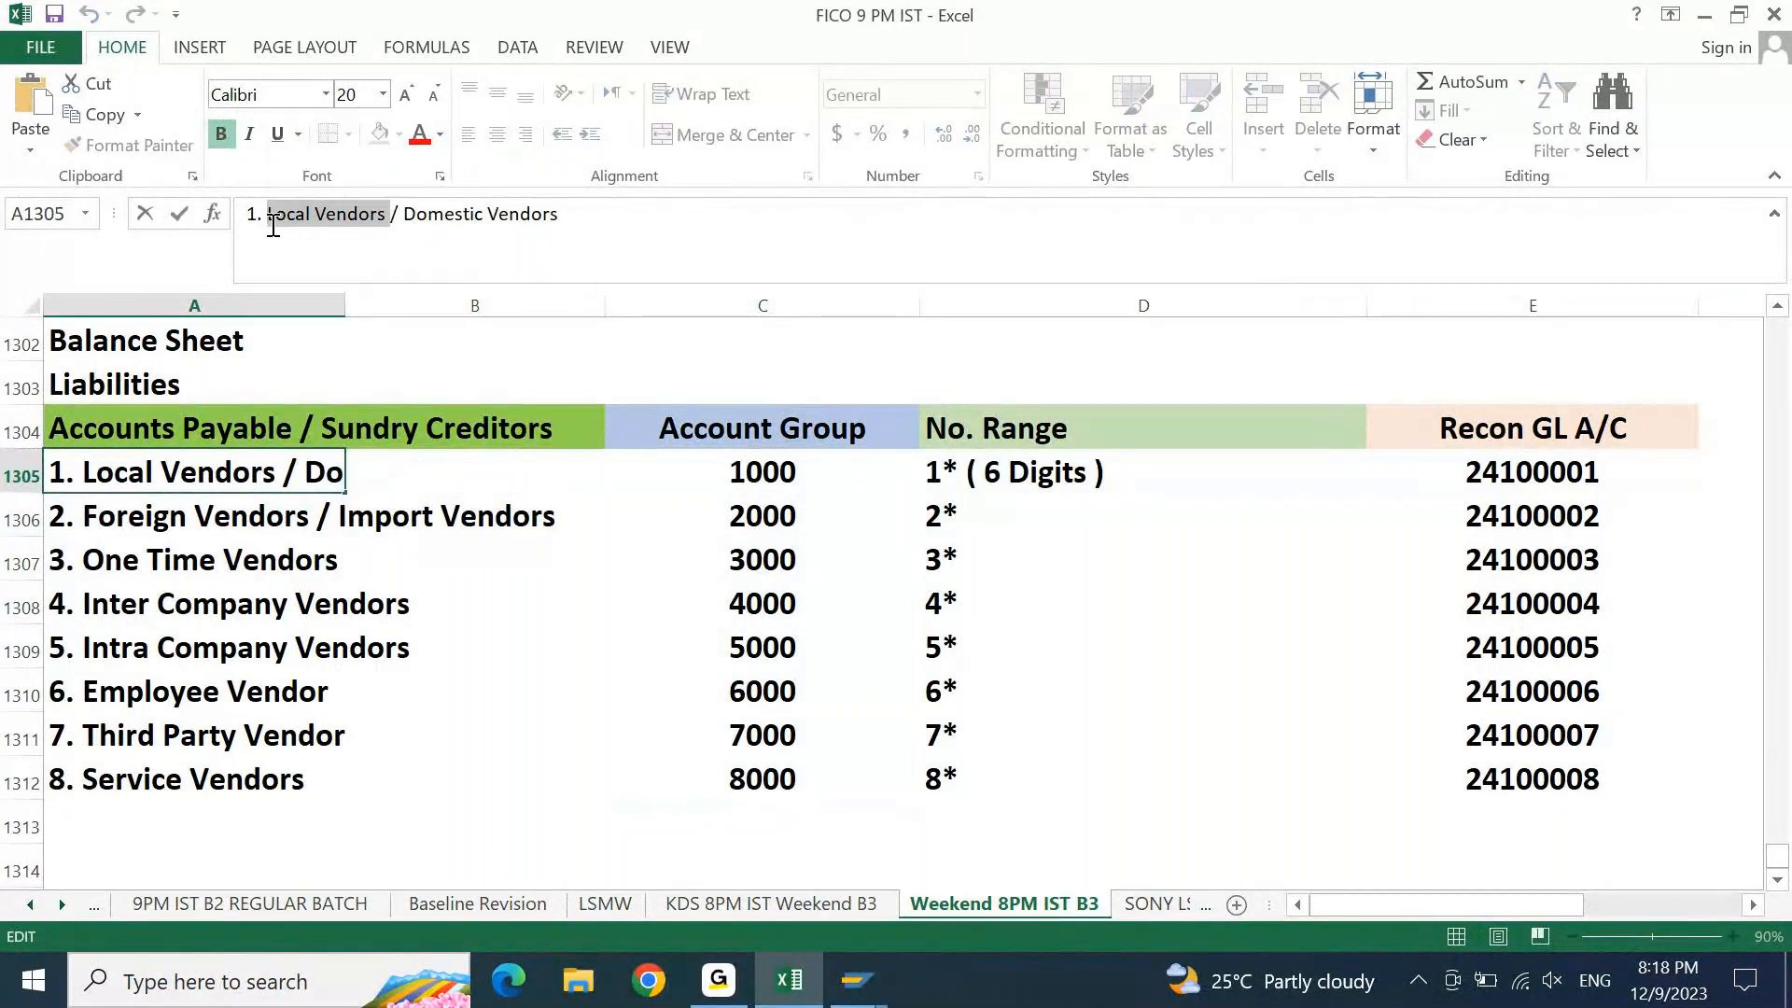
Switch to SAP and enter "SONY: Local Vendors" as the meaning of account group 8S10, using the copied words
left_click(793, 988)
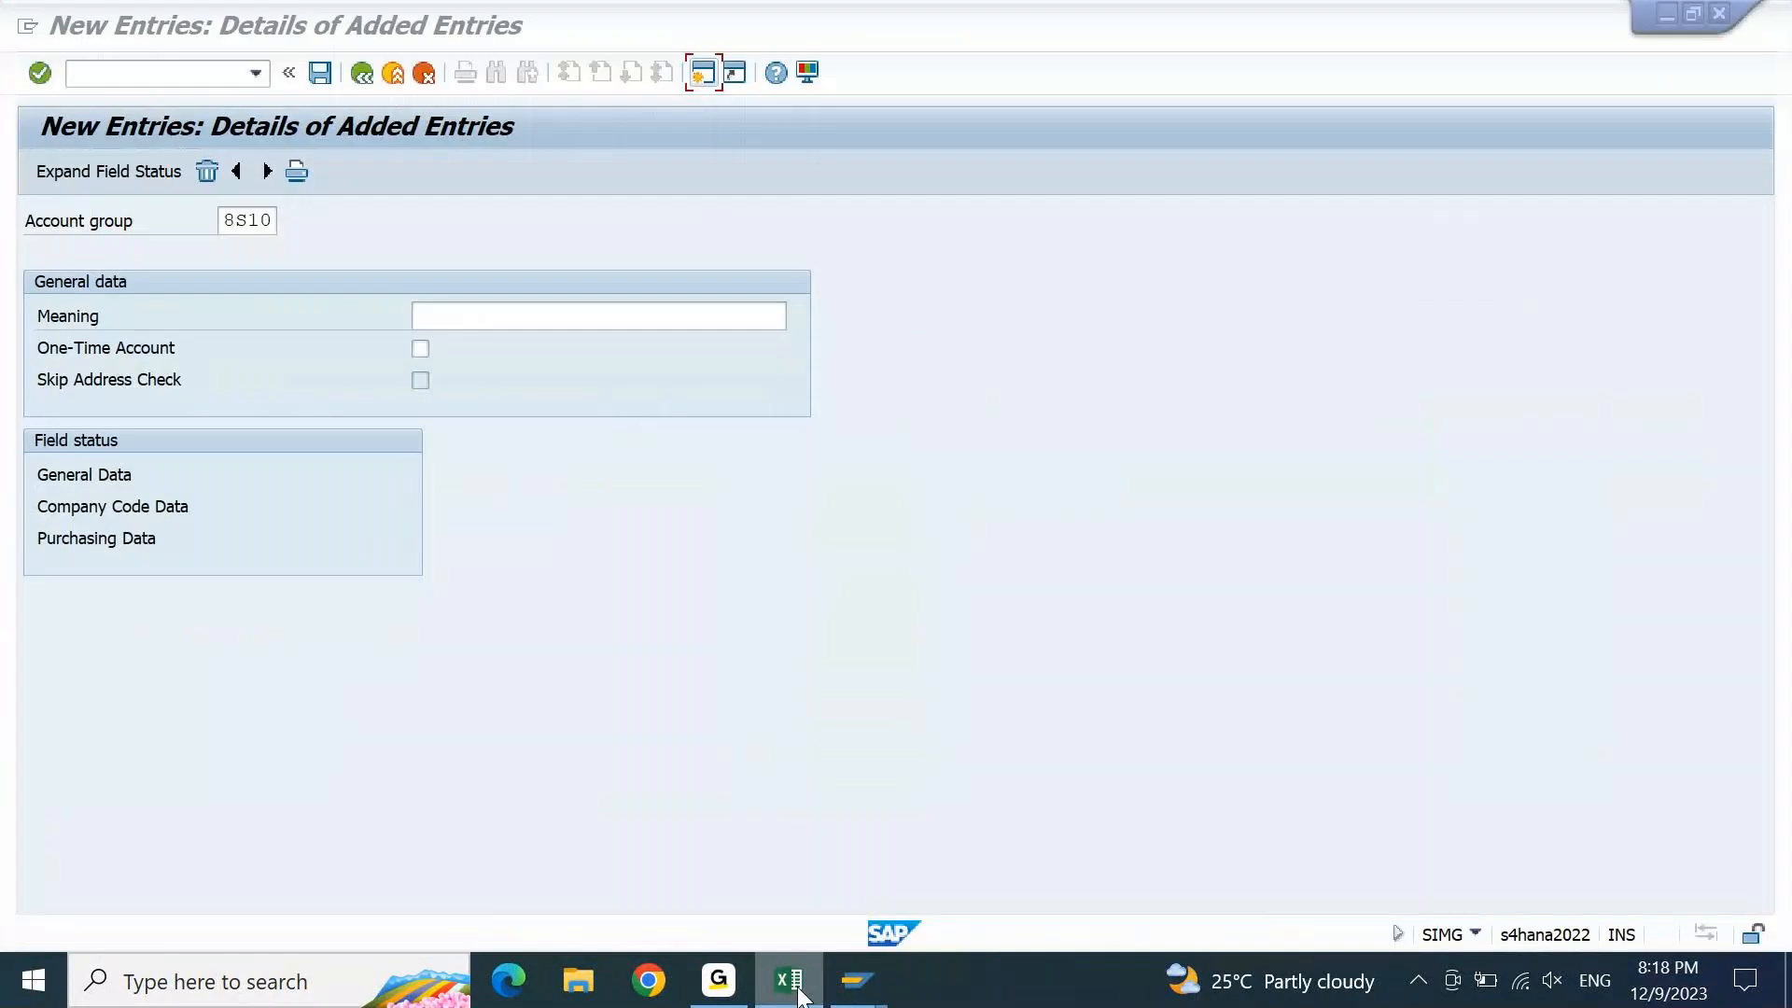
type("SONY:")
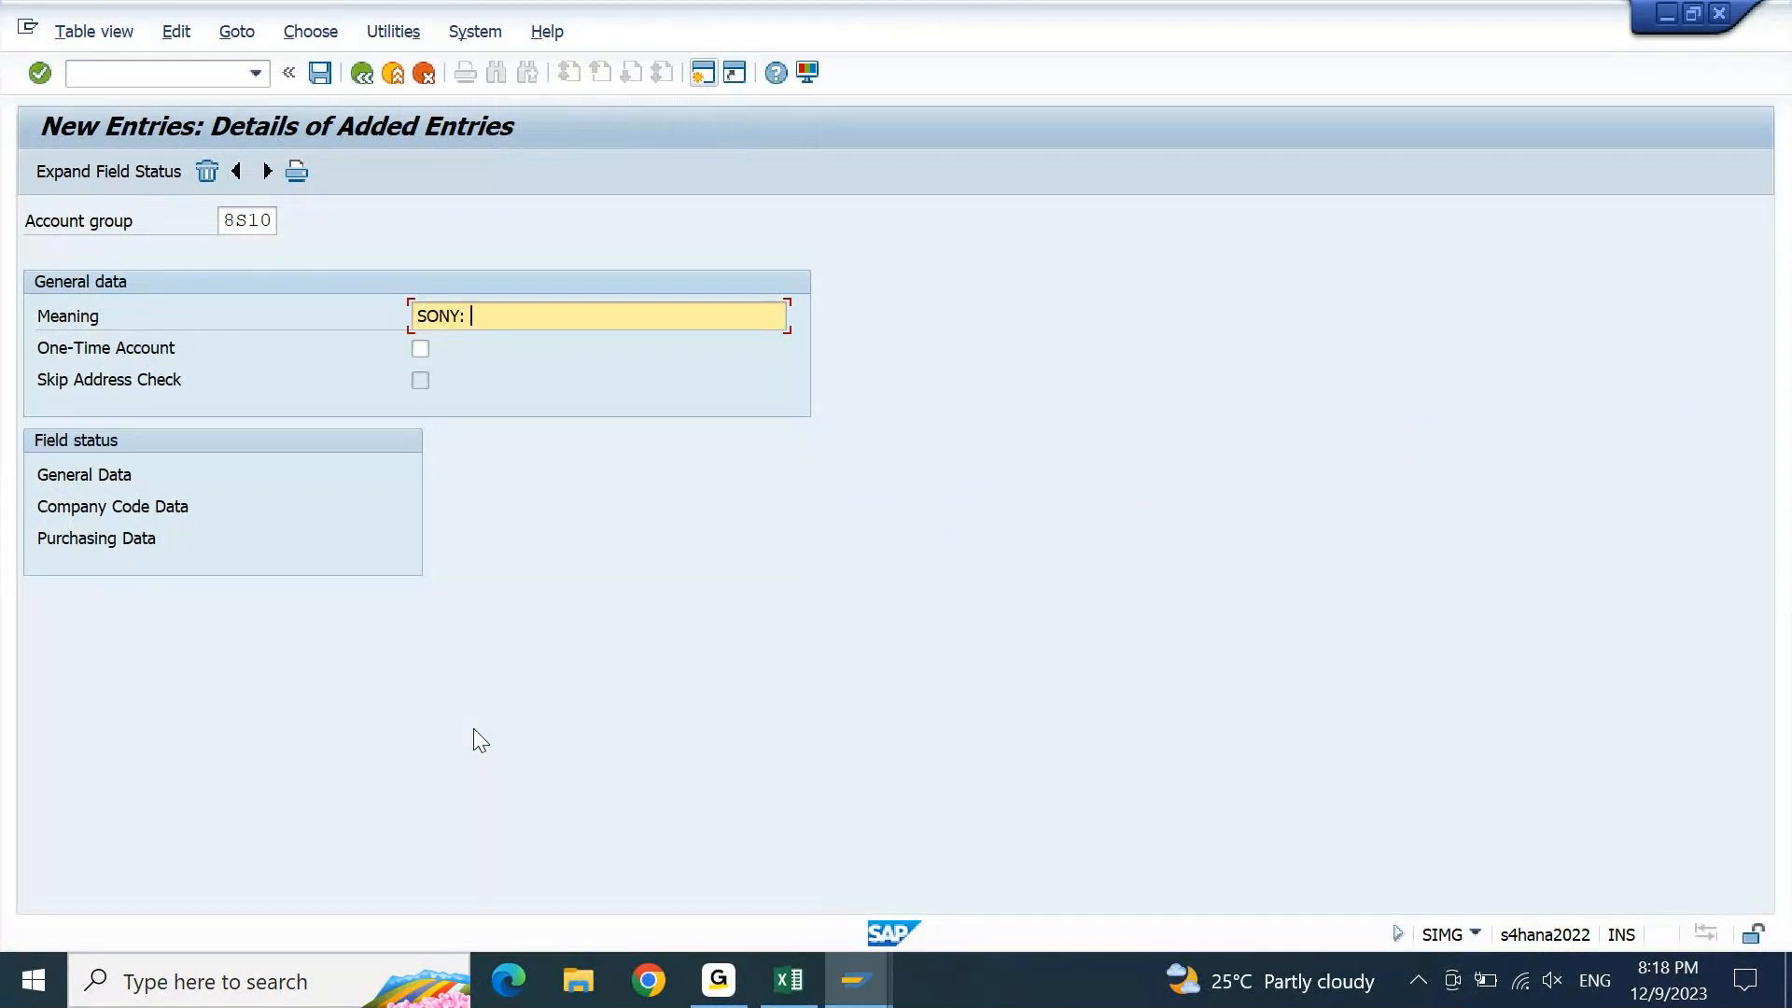
key("ctrl+v")
key("Return")
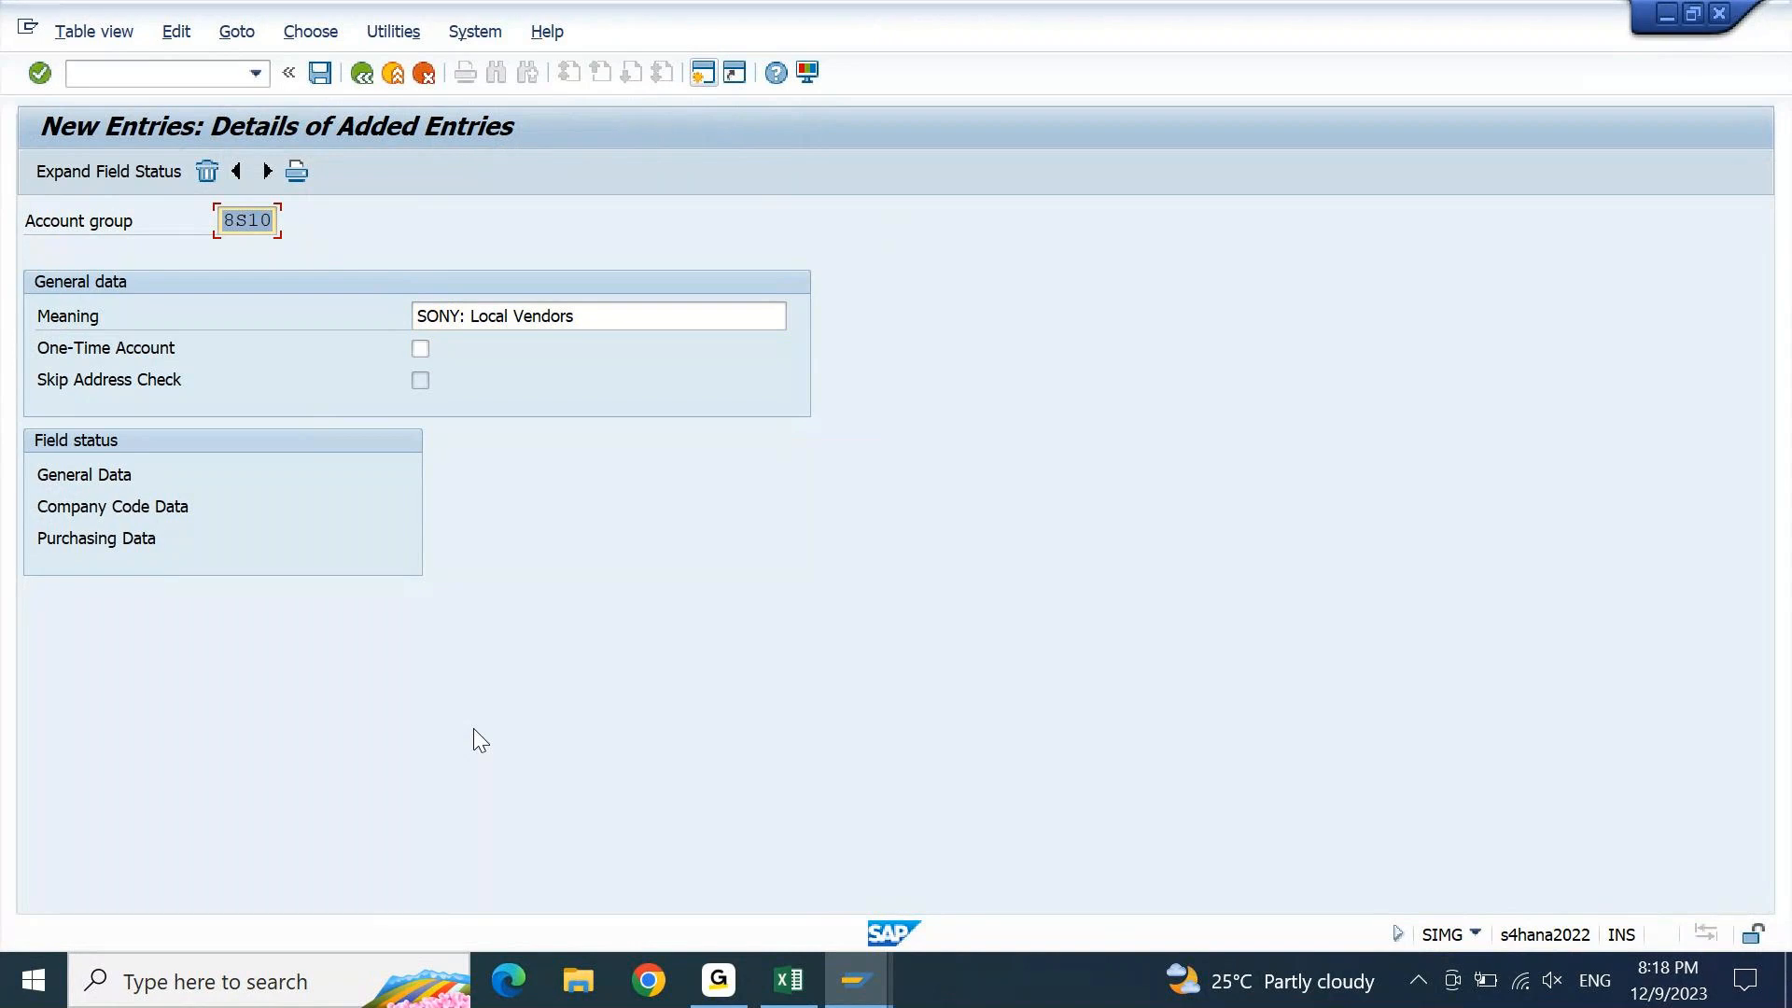
Save account group 8S10 under a new customizing request with the short description "FI: SONY ACCOUNTS PAYABLE BASELINE"
left_click(317, 84)
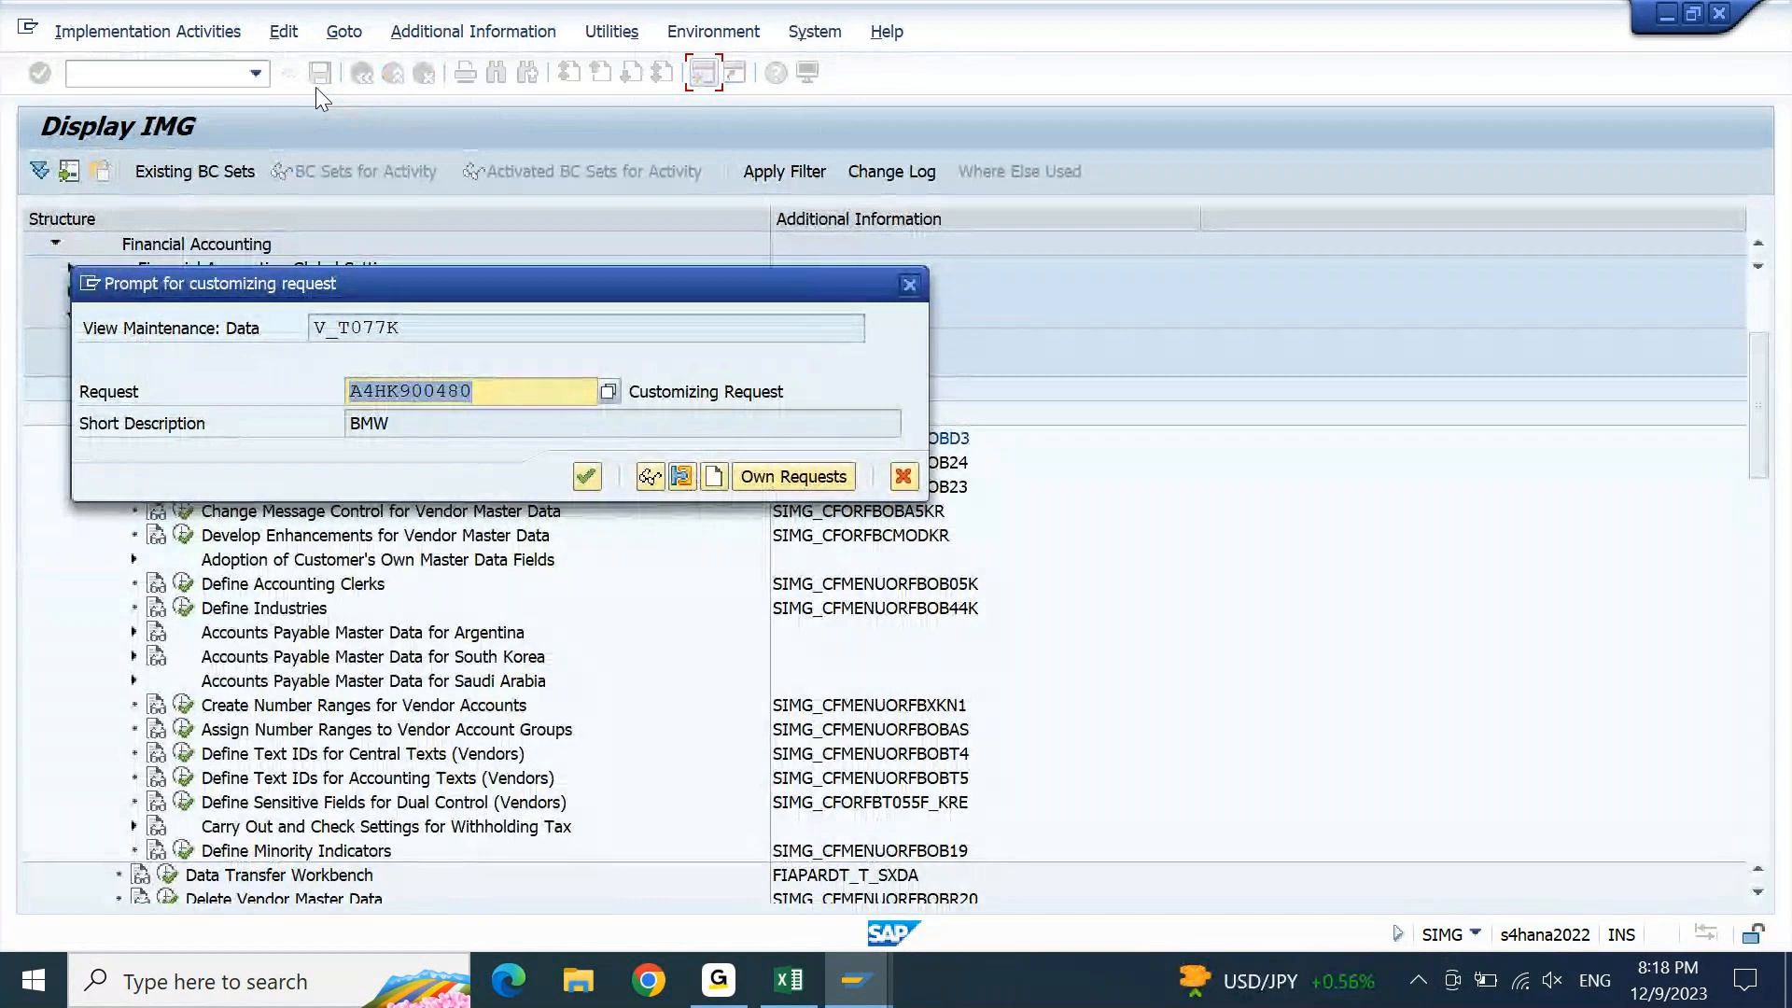
left_click_drag(618, 298, 801, 110)
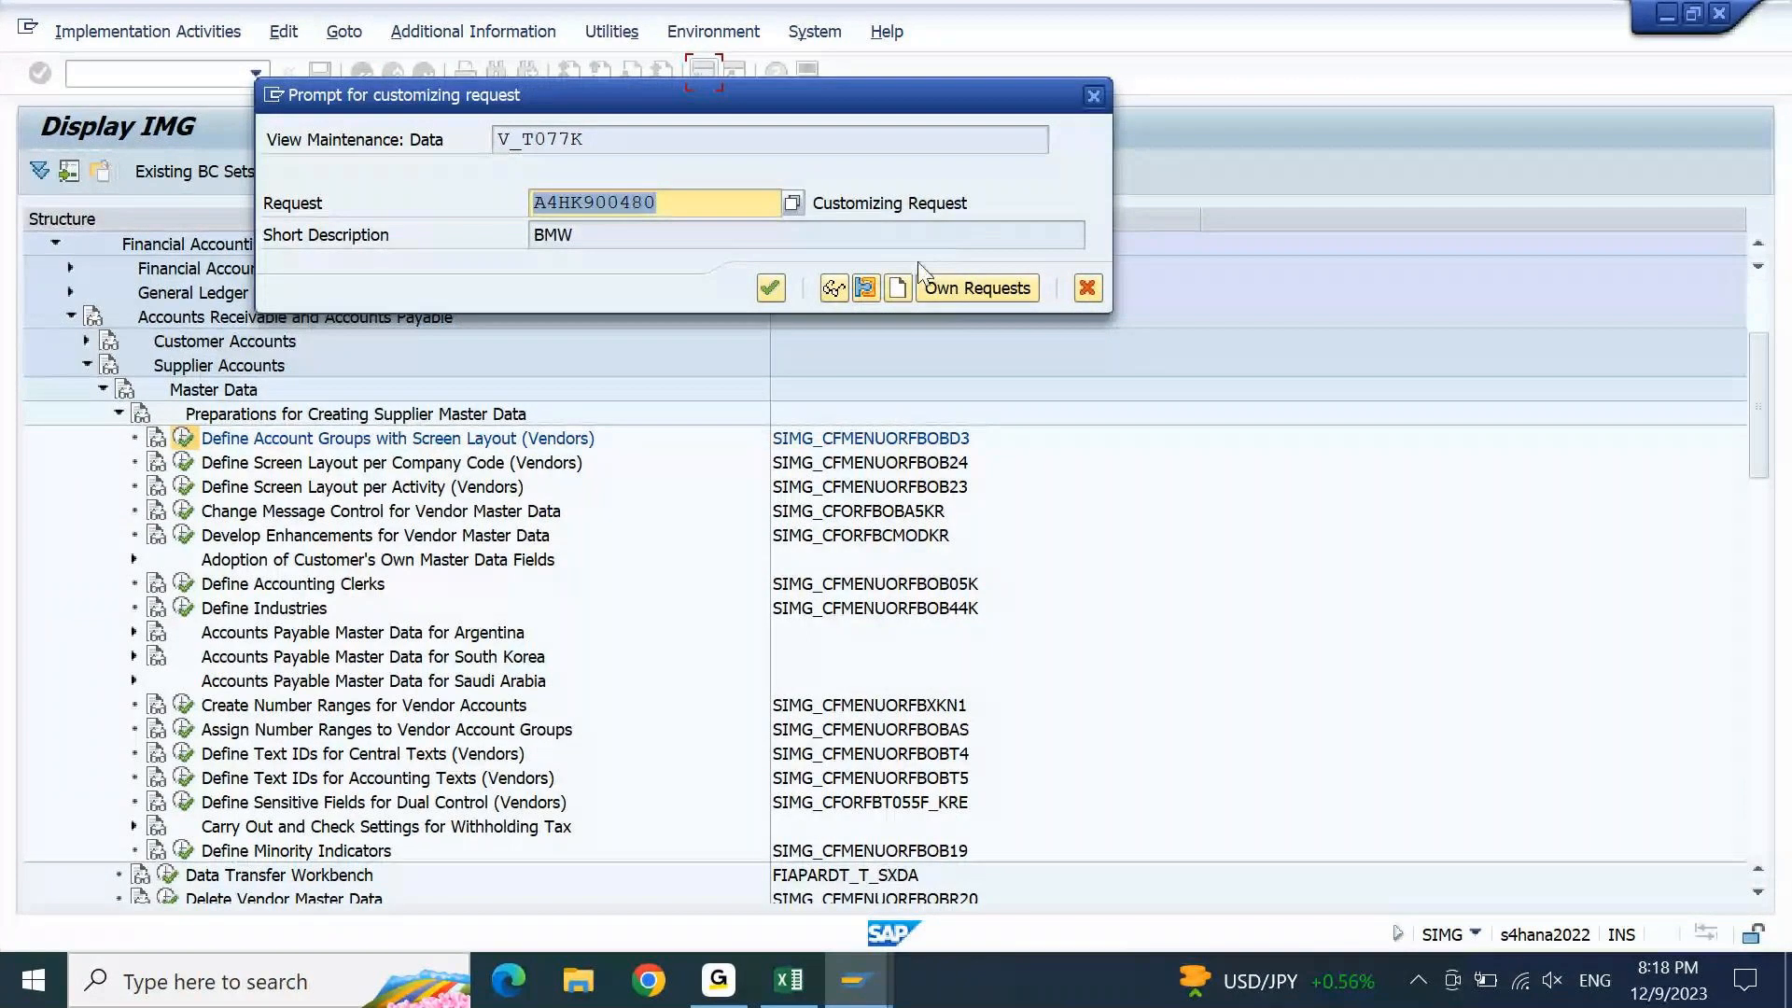
left_click(899, 289)
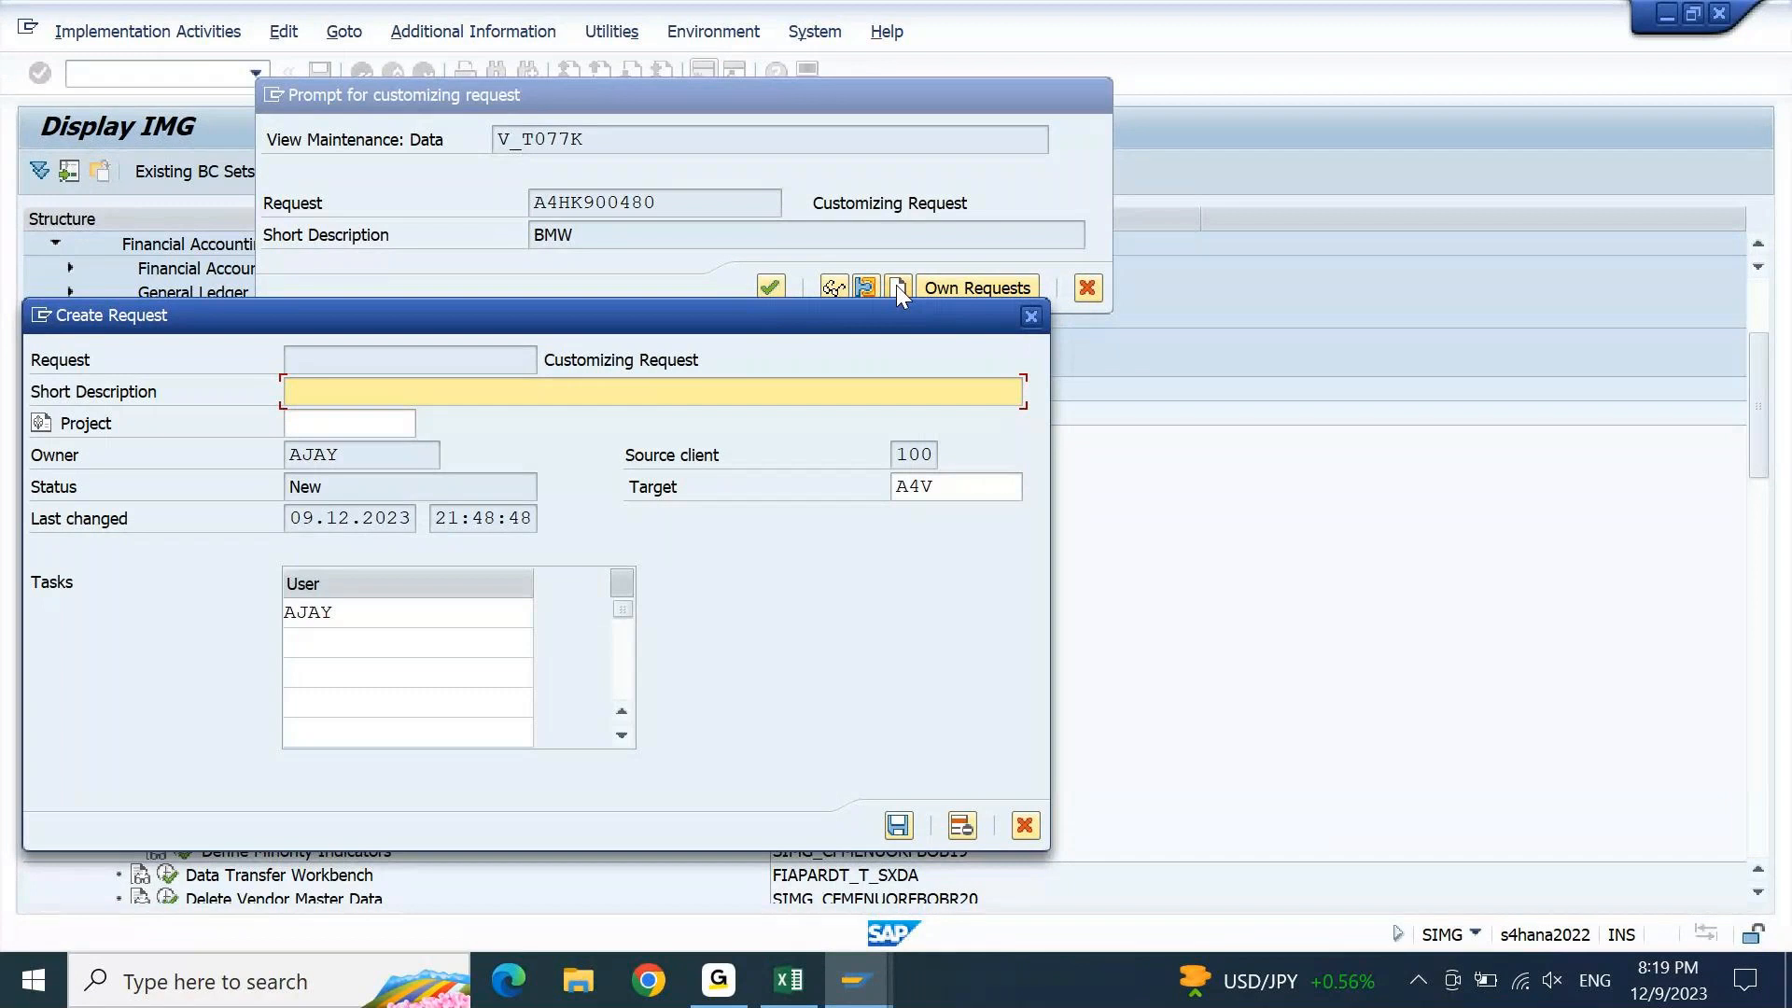
type("FI: SONY ACCOUNTS PAYABLE BASELINE")
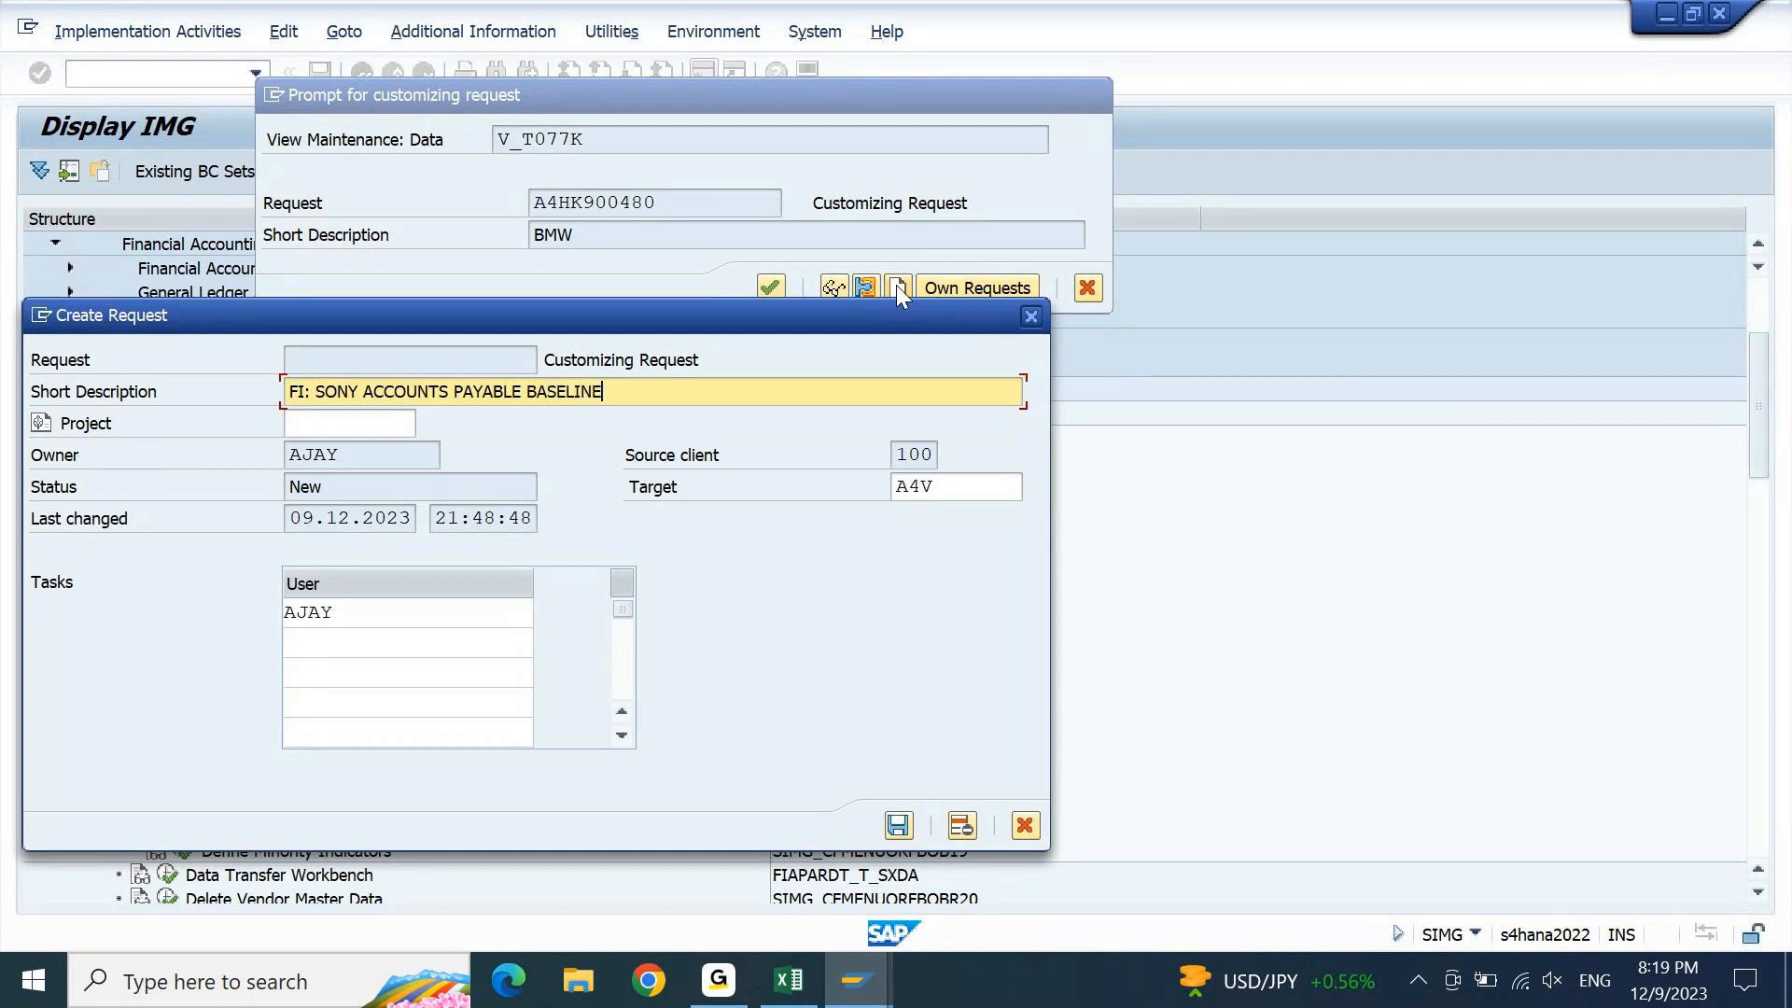
key("Return")
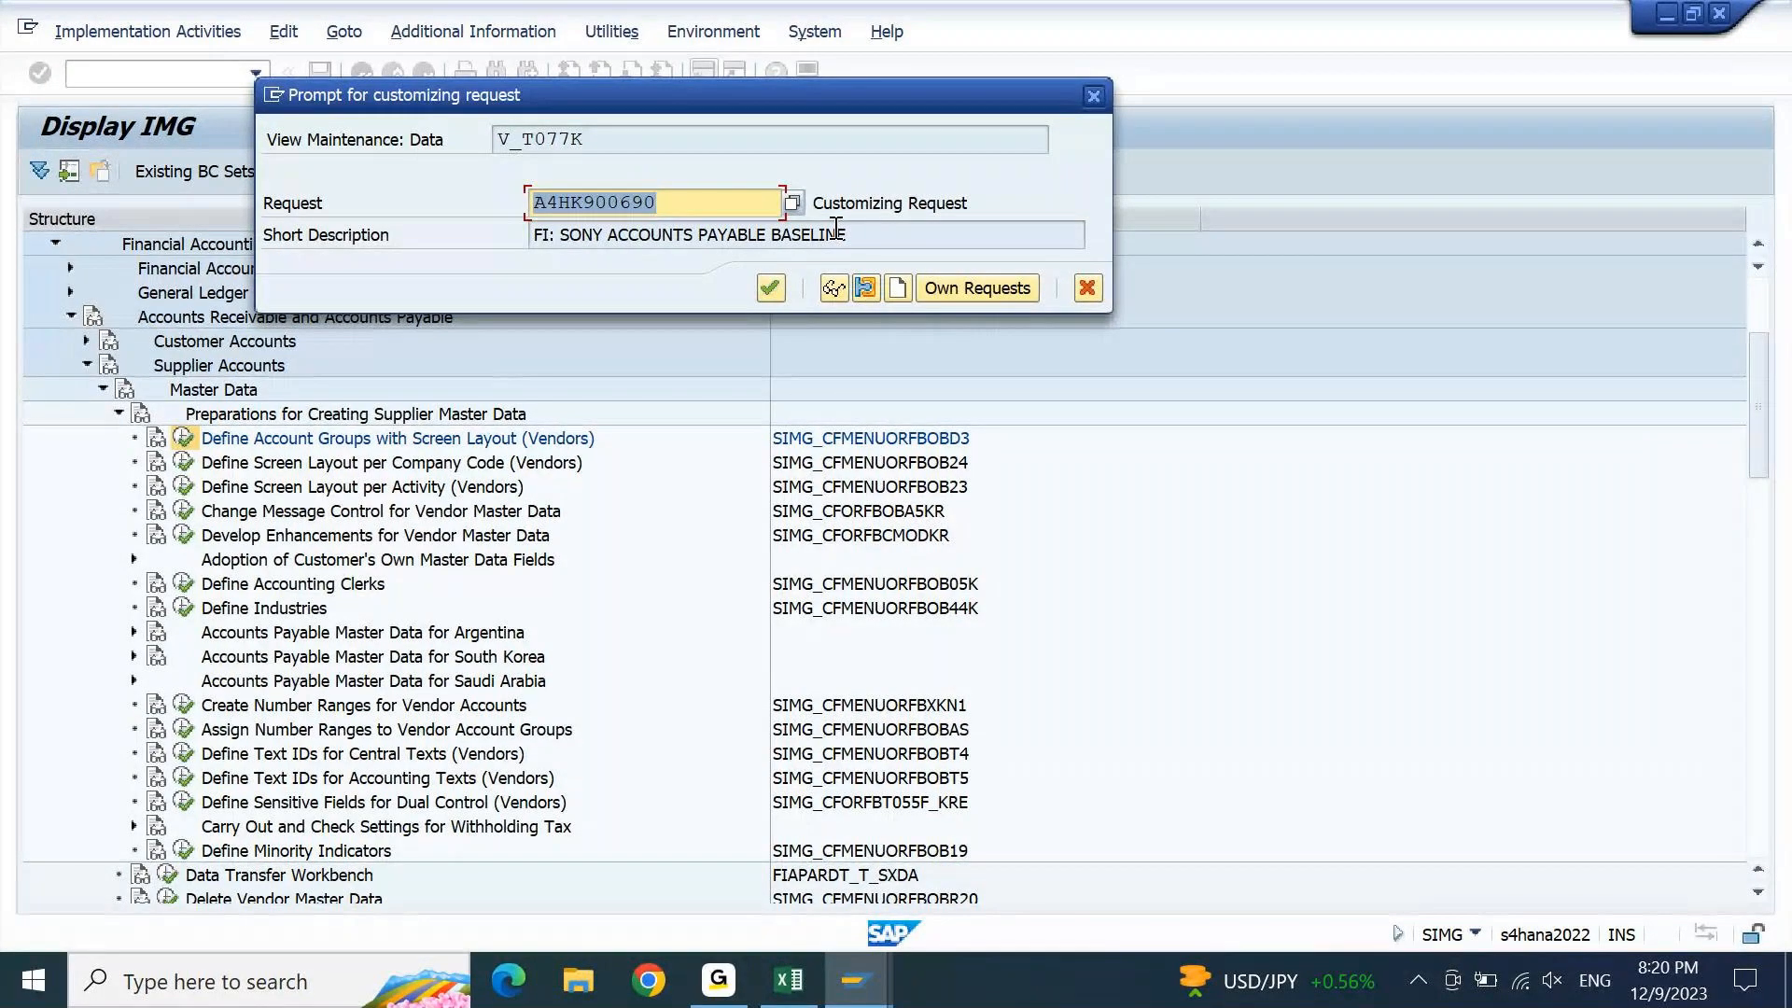
key("Return")
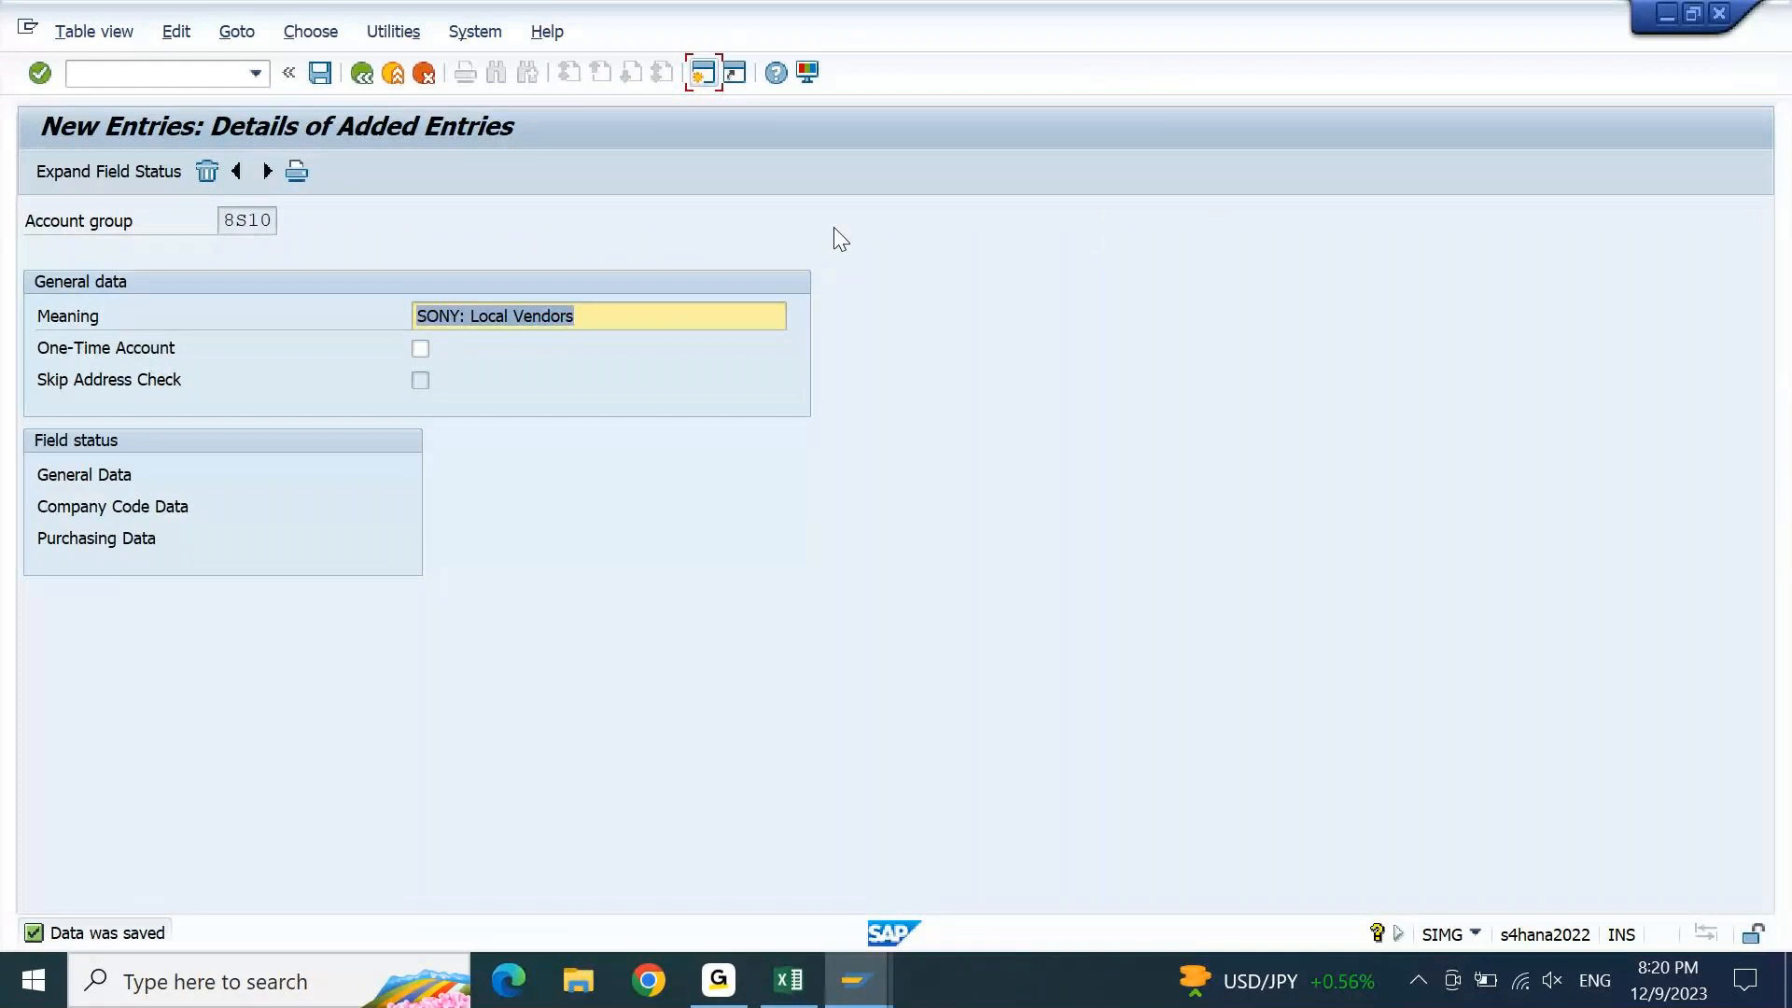
Move on to a blank vendor account group entry and set its account group to 8S20
left_click(268, 171)
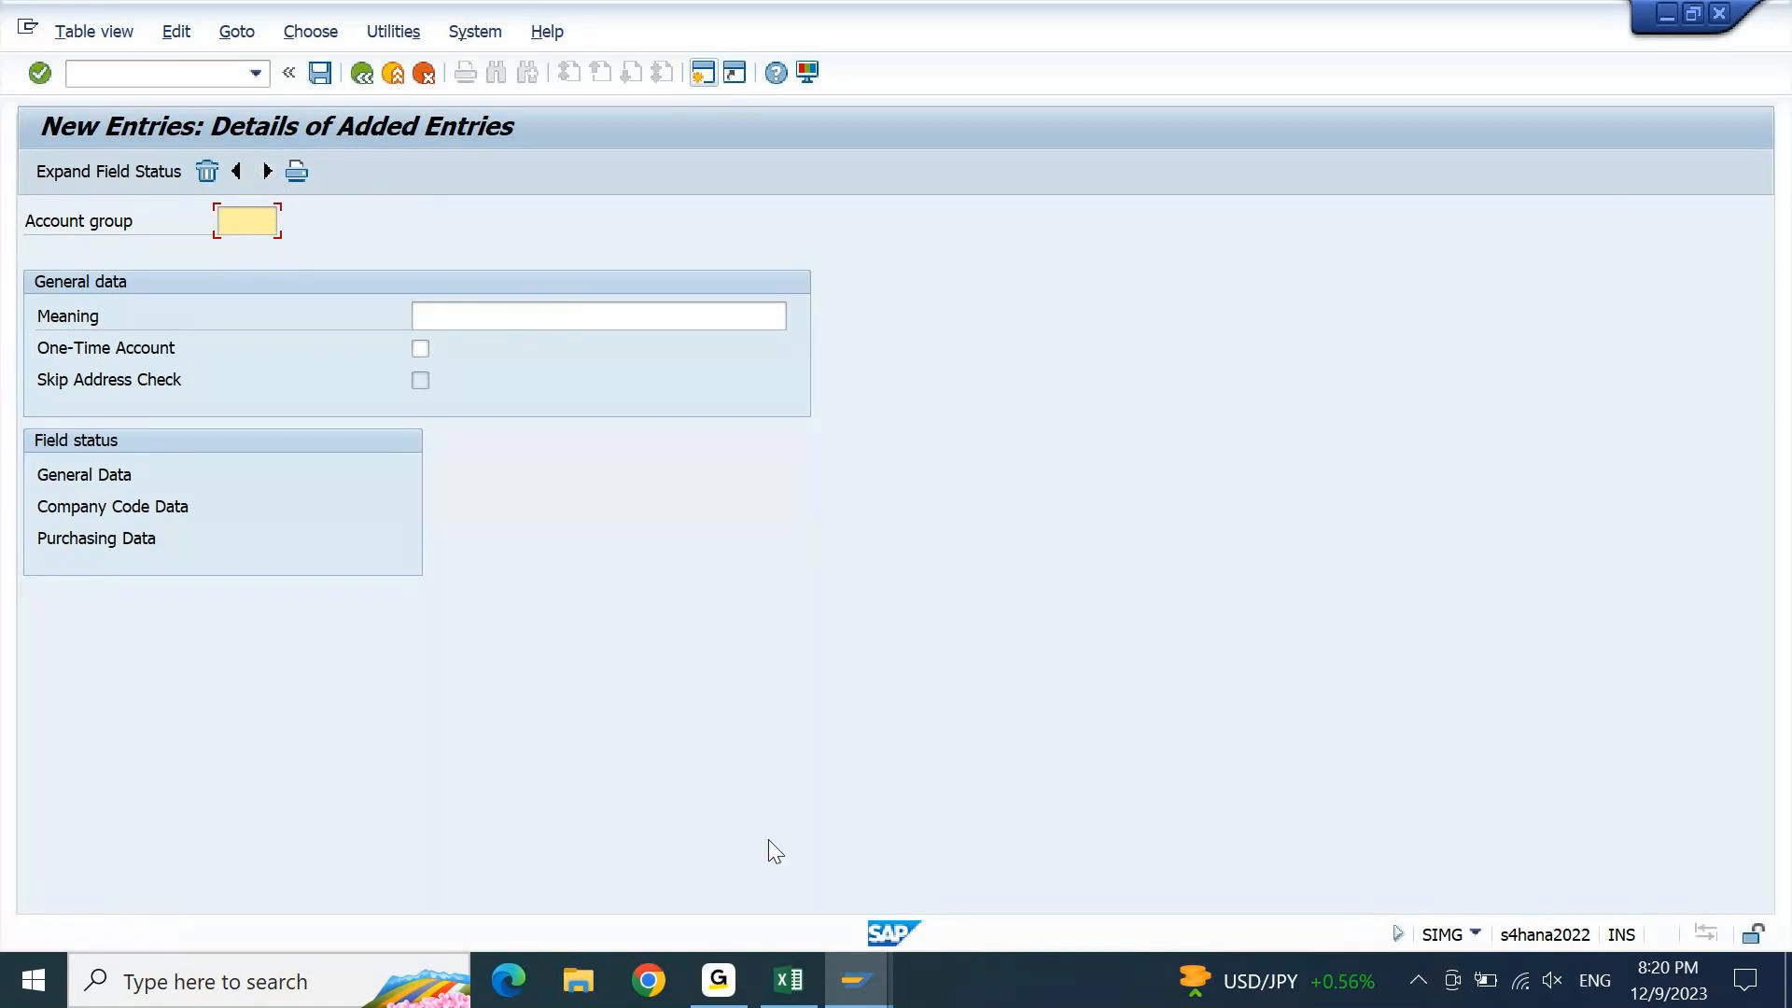
key("Down")
key("Return")
type("2")
key("Tab")
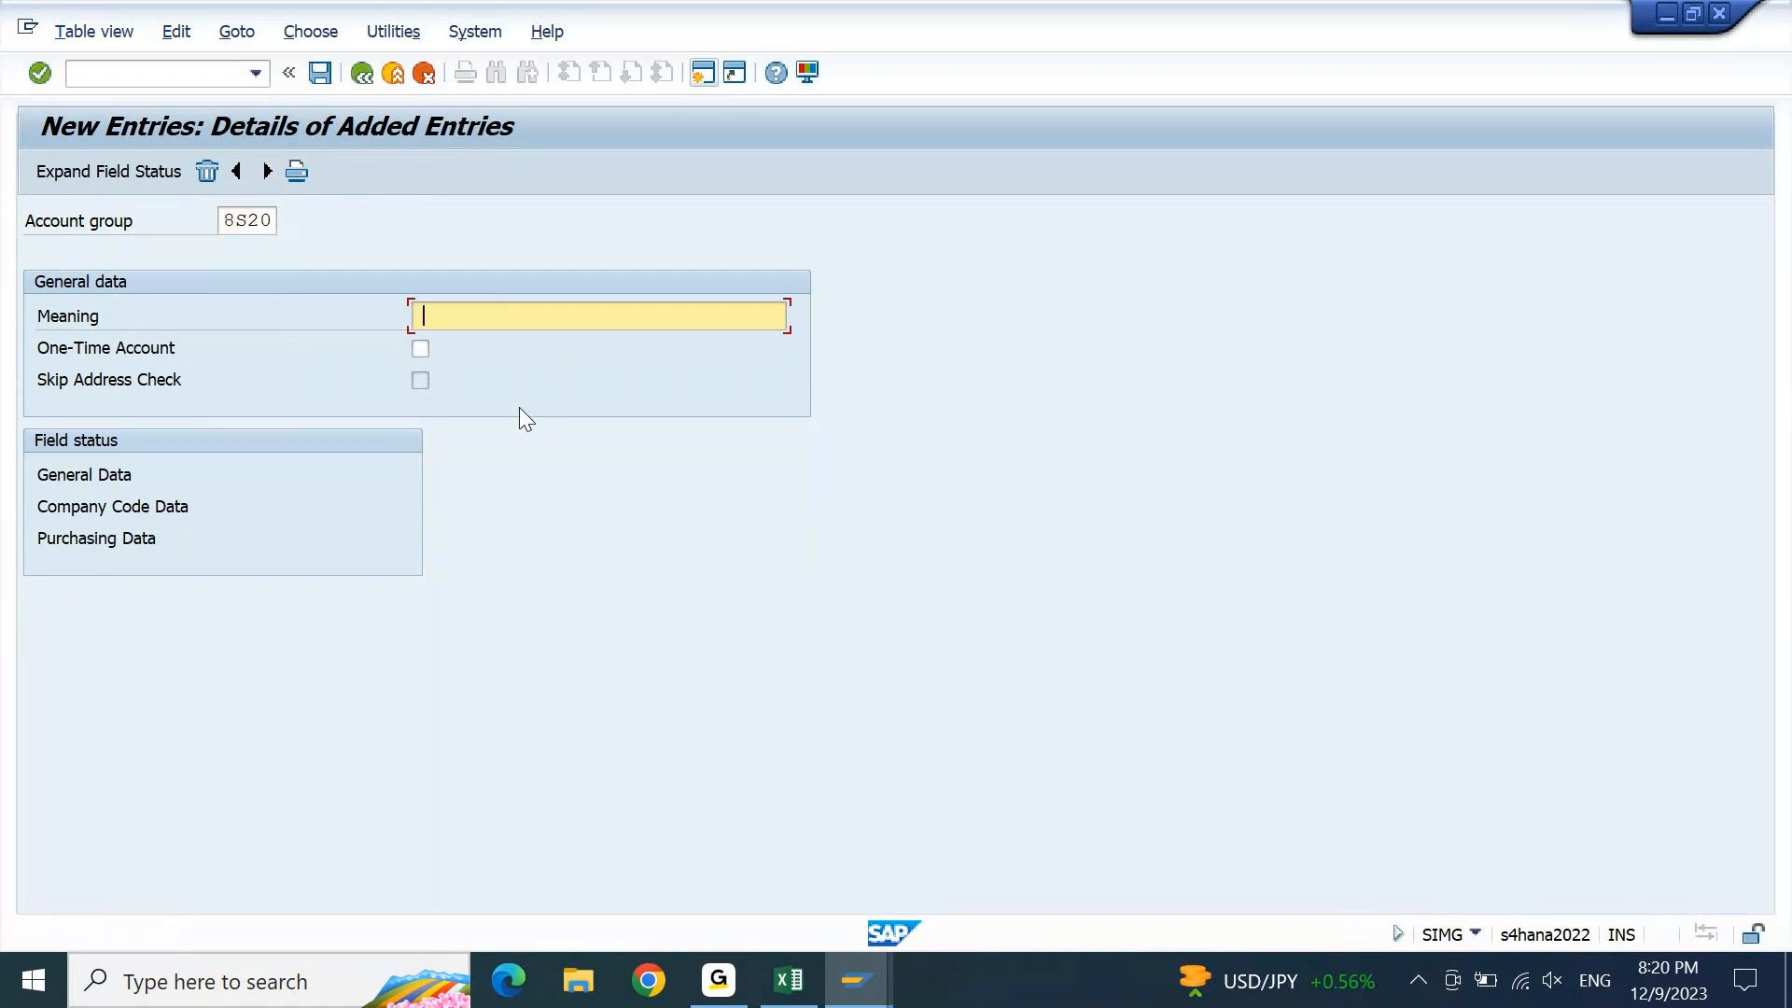
Reuse the previous meaning for account group 8S20 and change it to "SONY: Foreign Vendors"
key("Down")
key("Return")
key("ctrl+Left")
key("Left")
key("ctrl+shift+Left")
type("fOREIGN")
key("ctrl+shift+Left")
type("Foreign")
Check the foreign vendors row in Excel, return to SAP and save account group 8S20
left_click(795, 976)
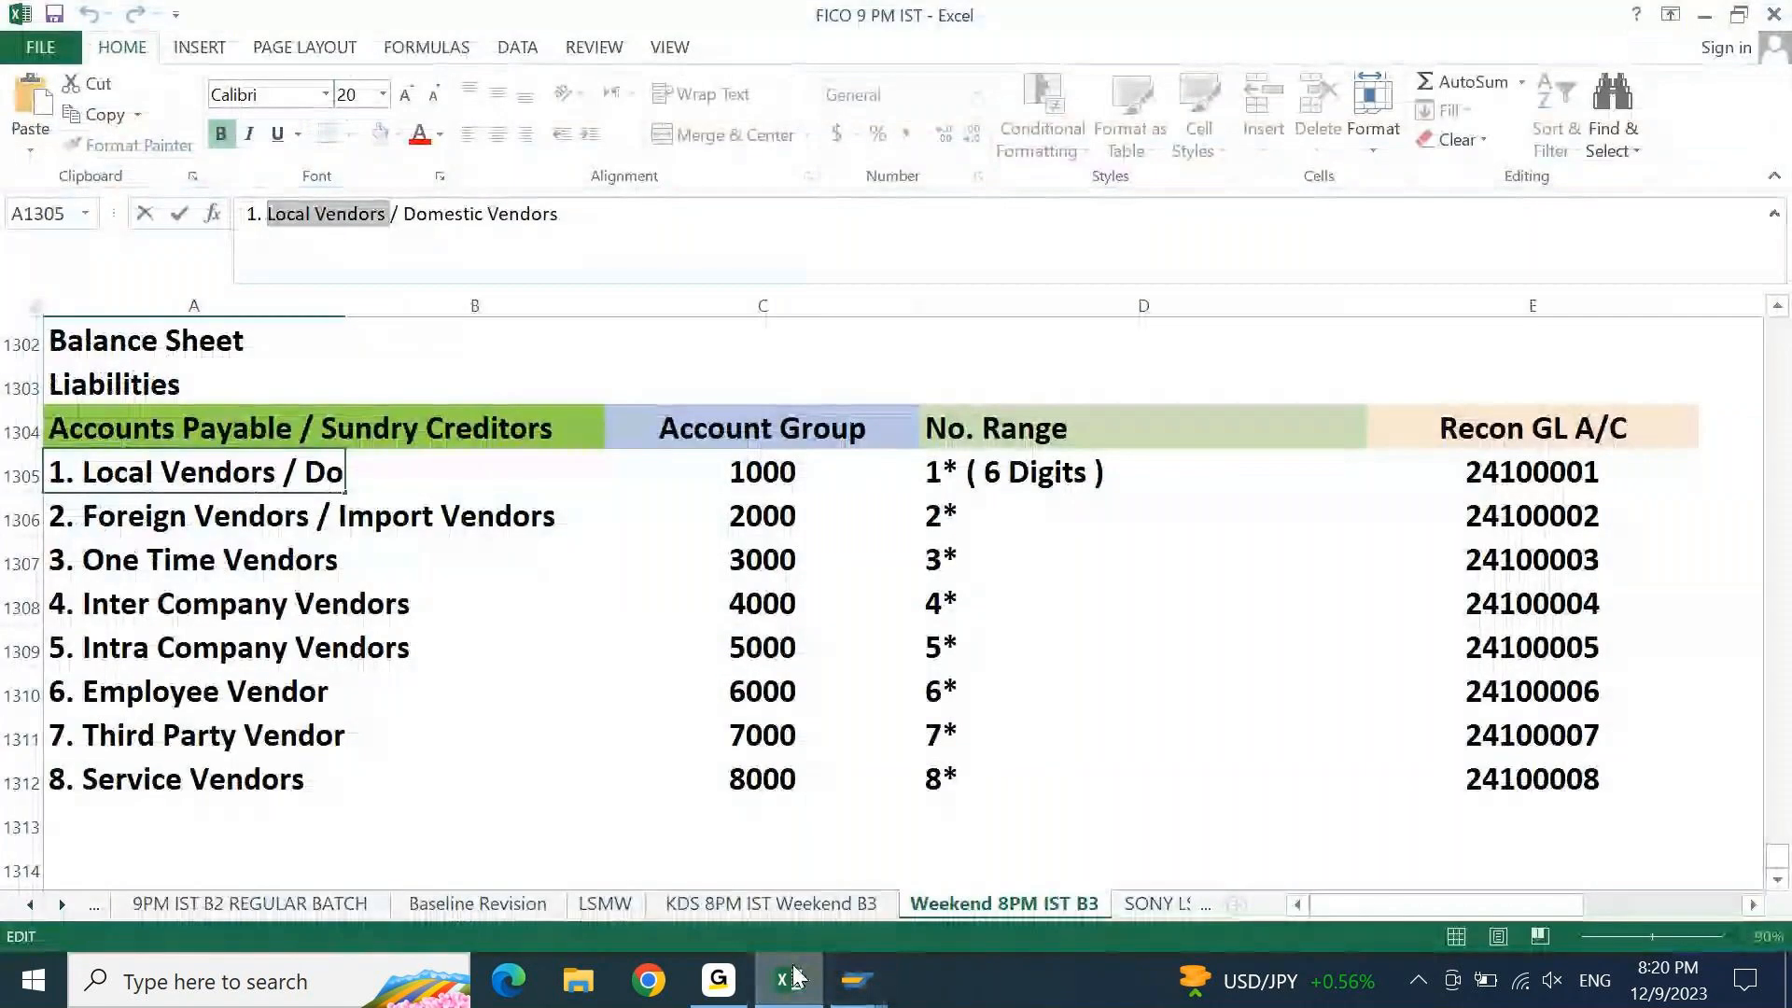
key("Escape")
key("Down")
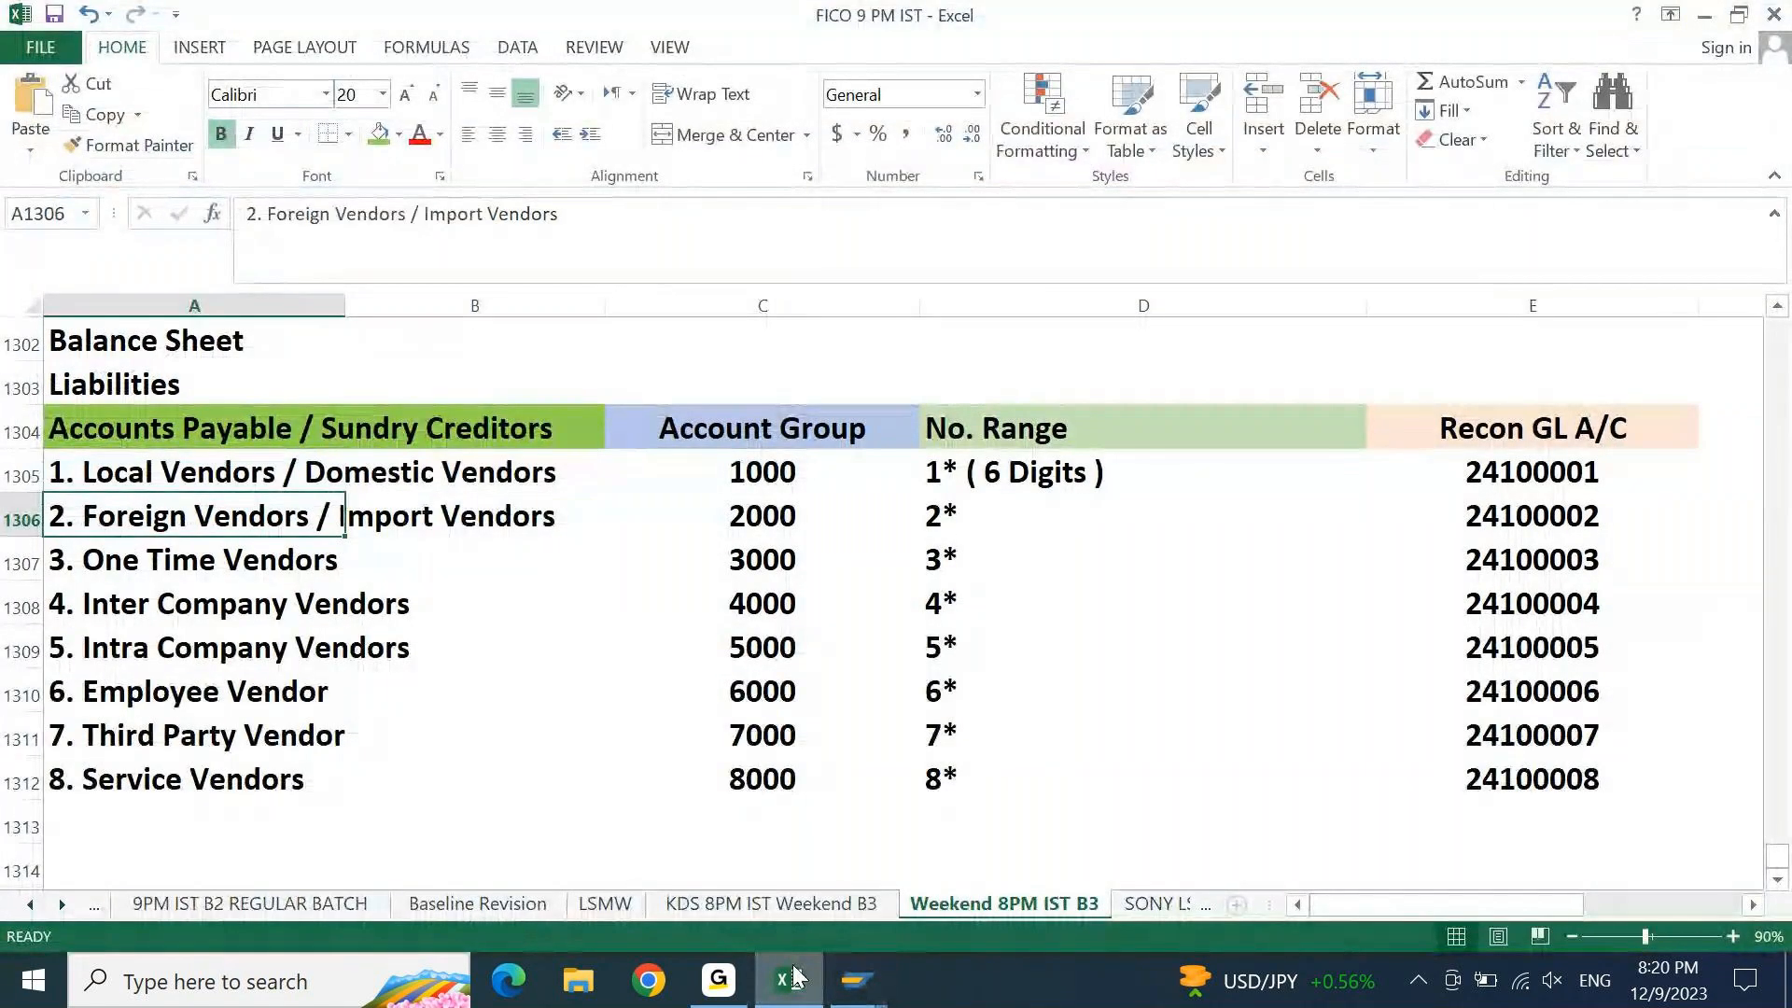
mouse_move(856, 980)
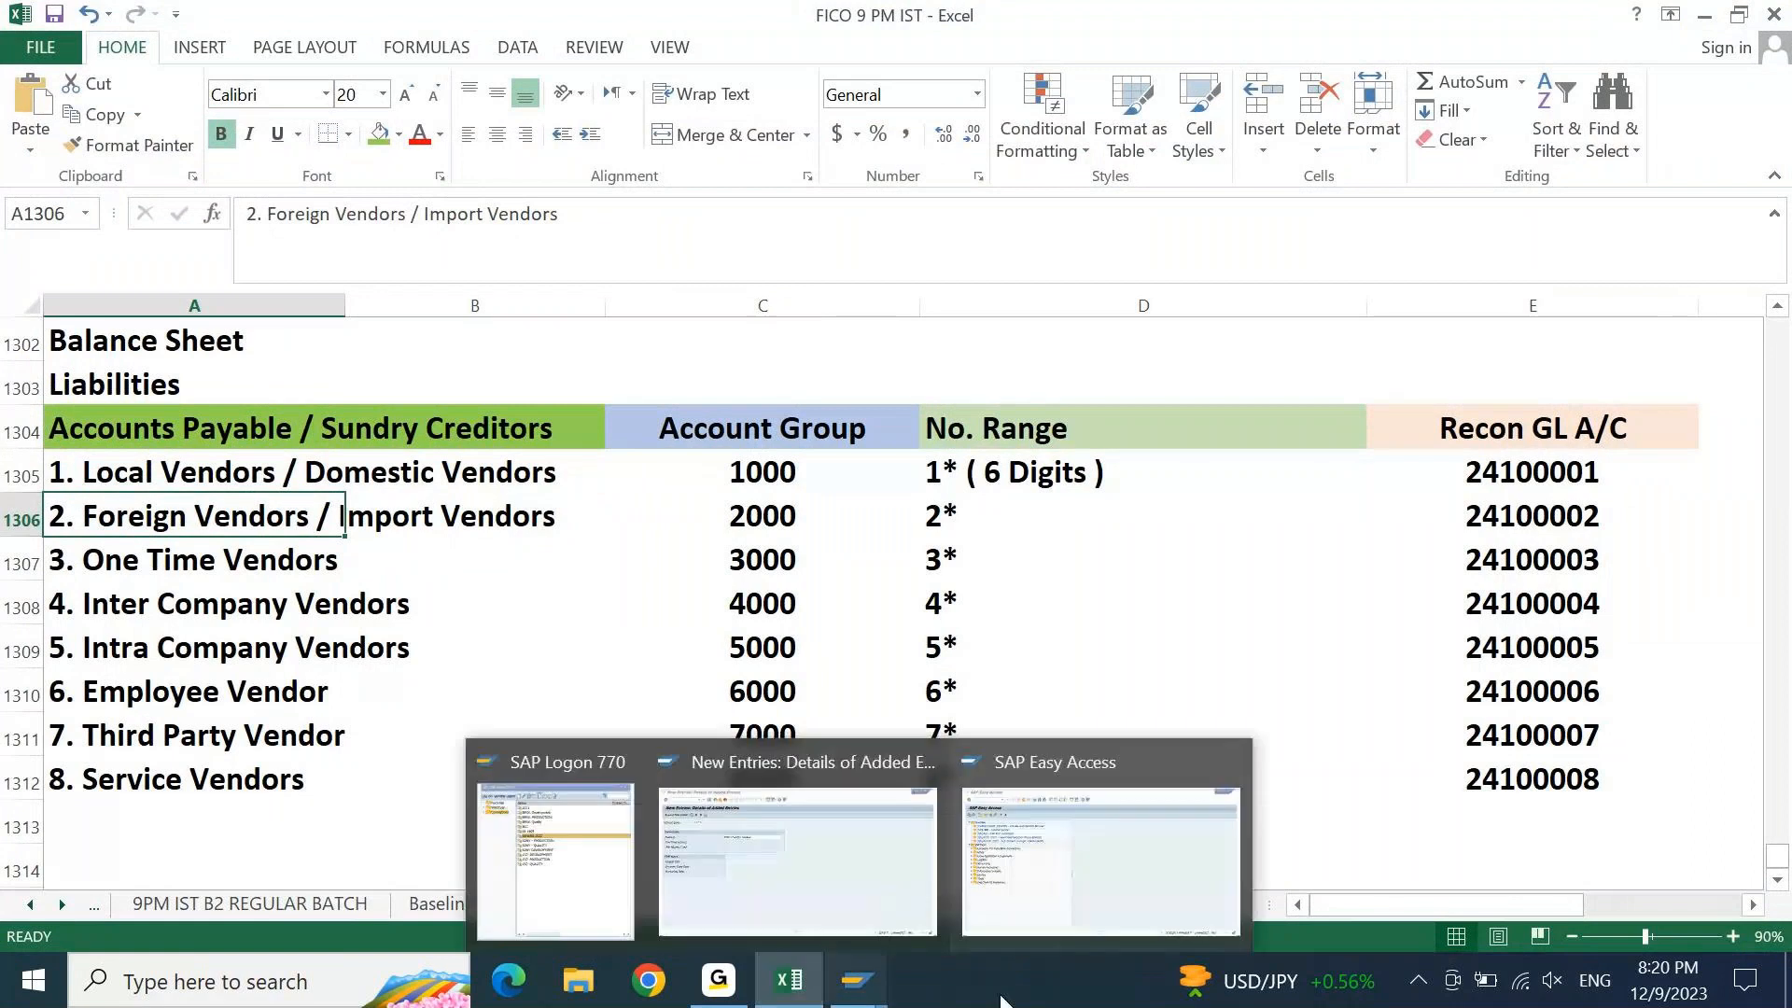
left_click(788, 821)
key("Return")
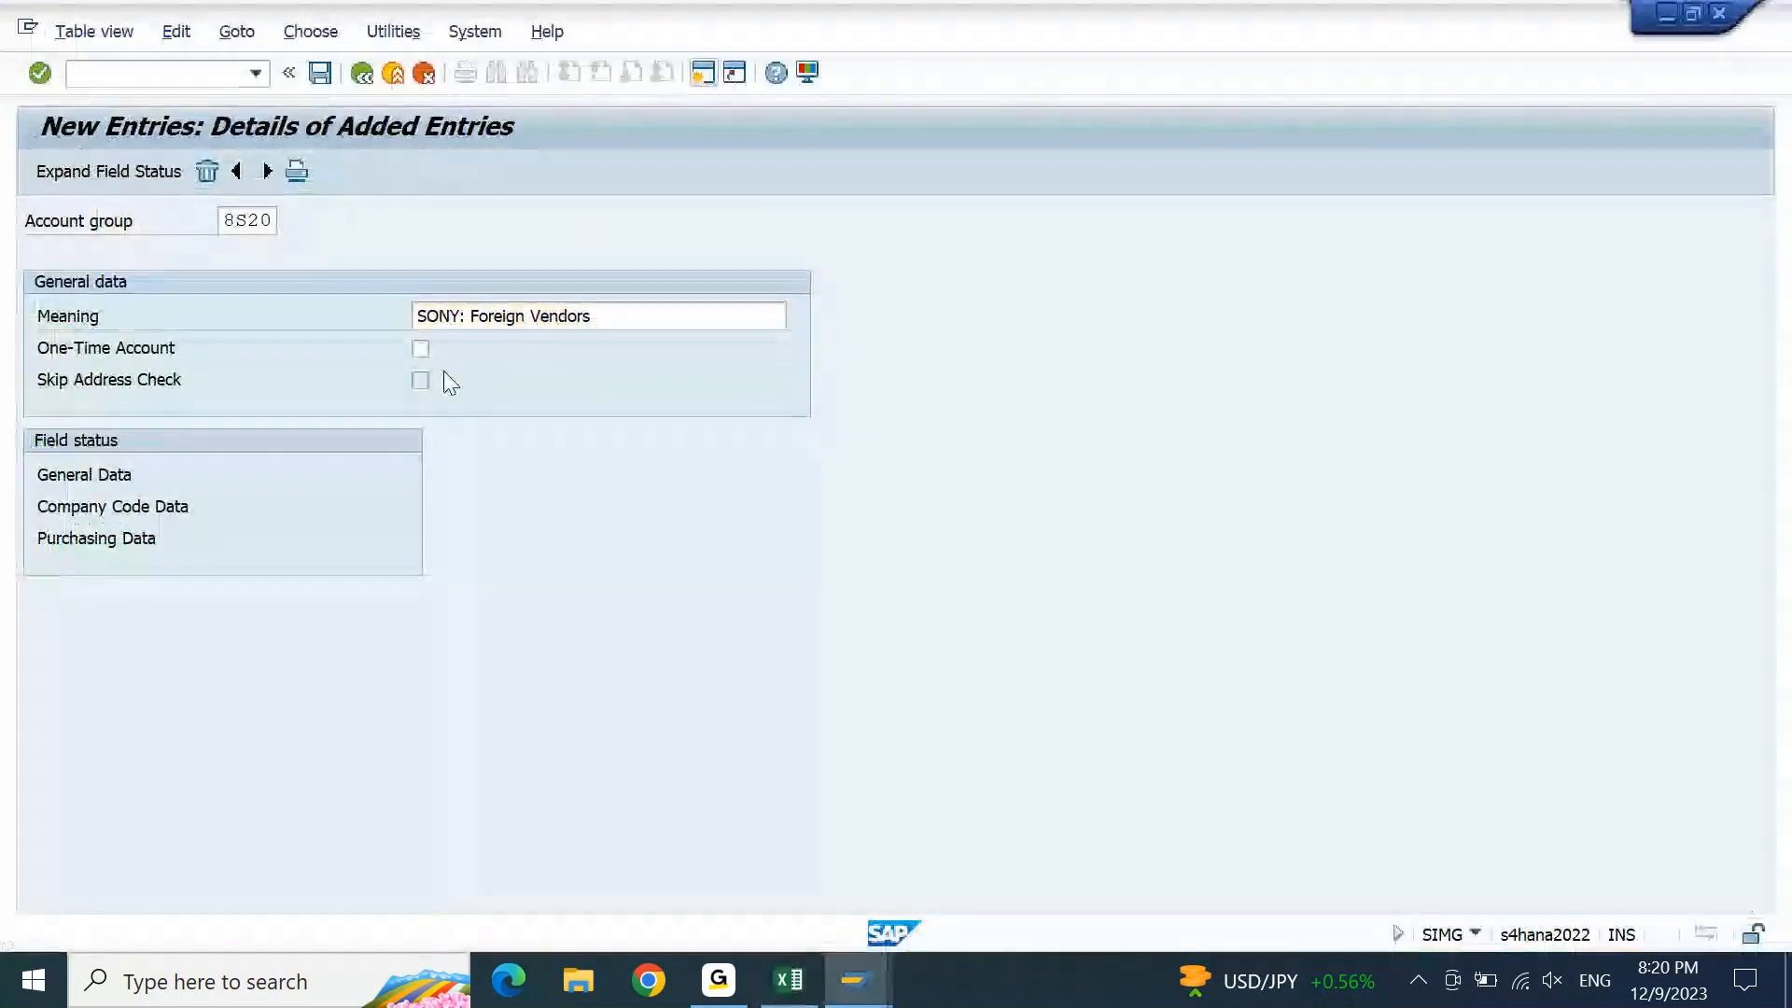
left_click(325, 84)
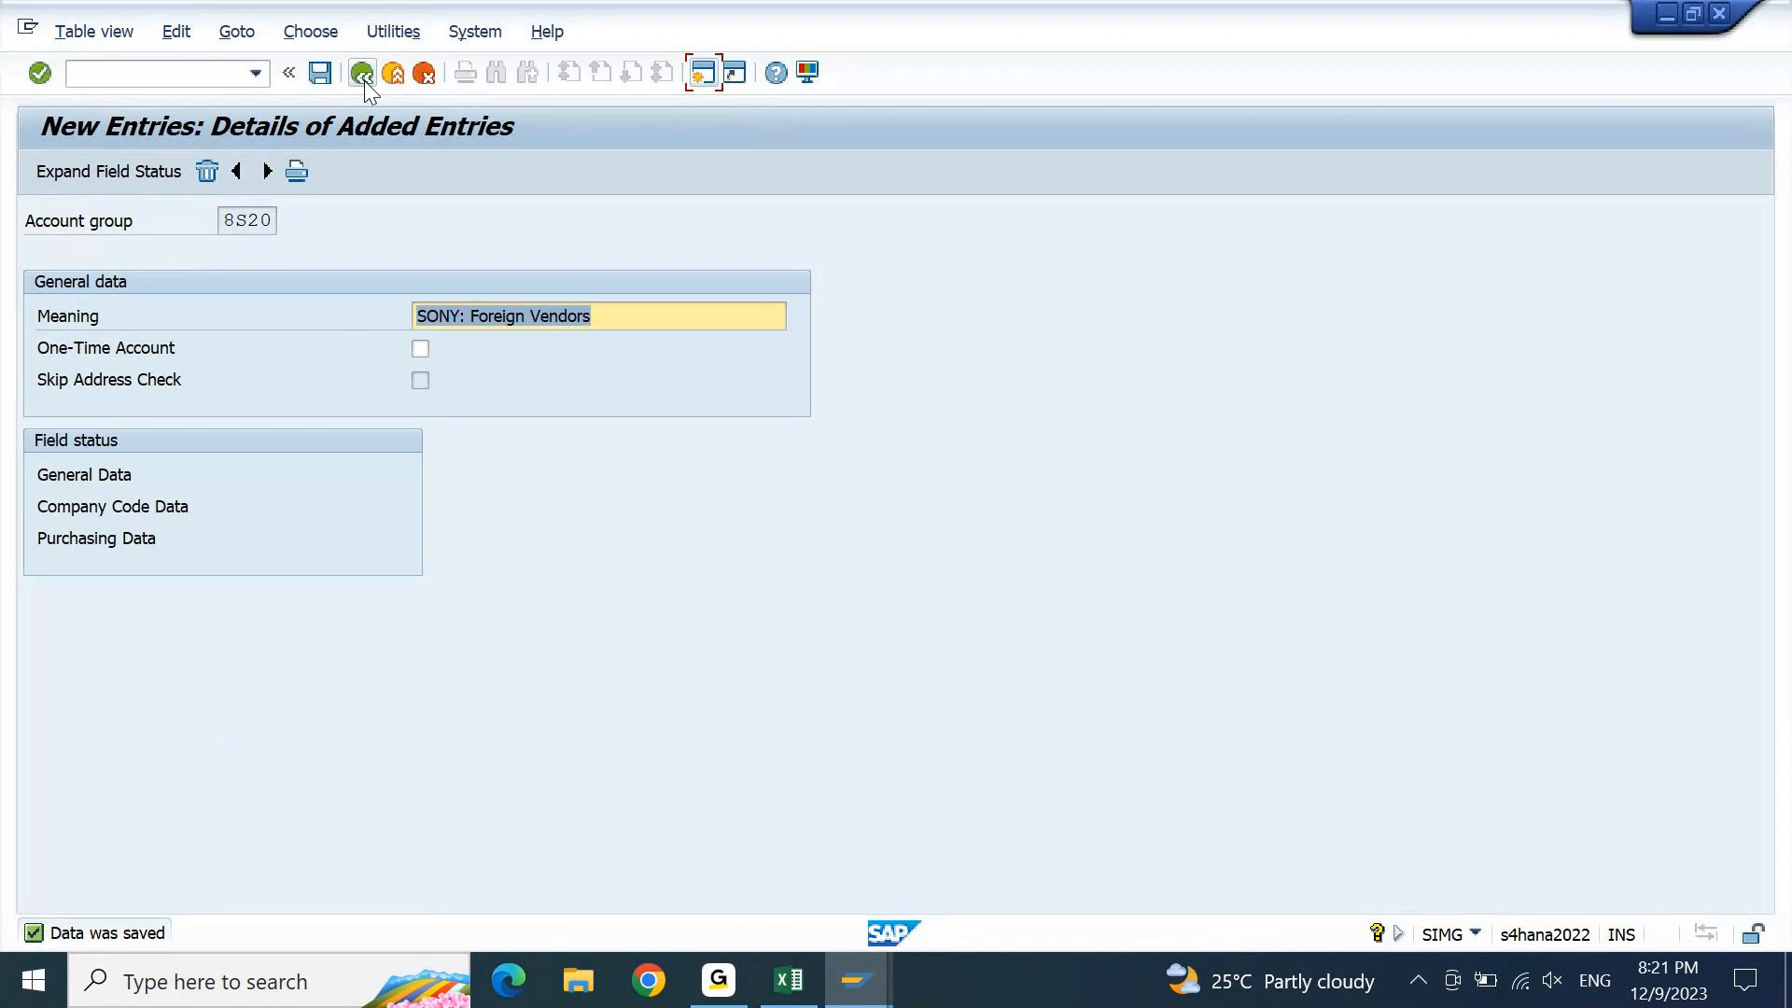
Reopen Define Account Groups with Screen Layout (Vendors) from the IMG and start a new entry with account group 8S30
left_click(364, 80)
left_click(364, 80)
left_click(364, 81)
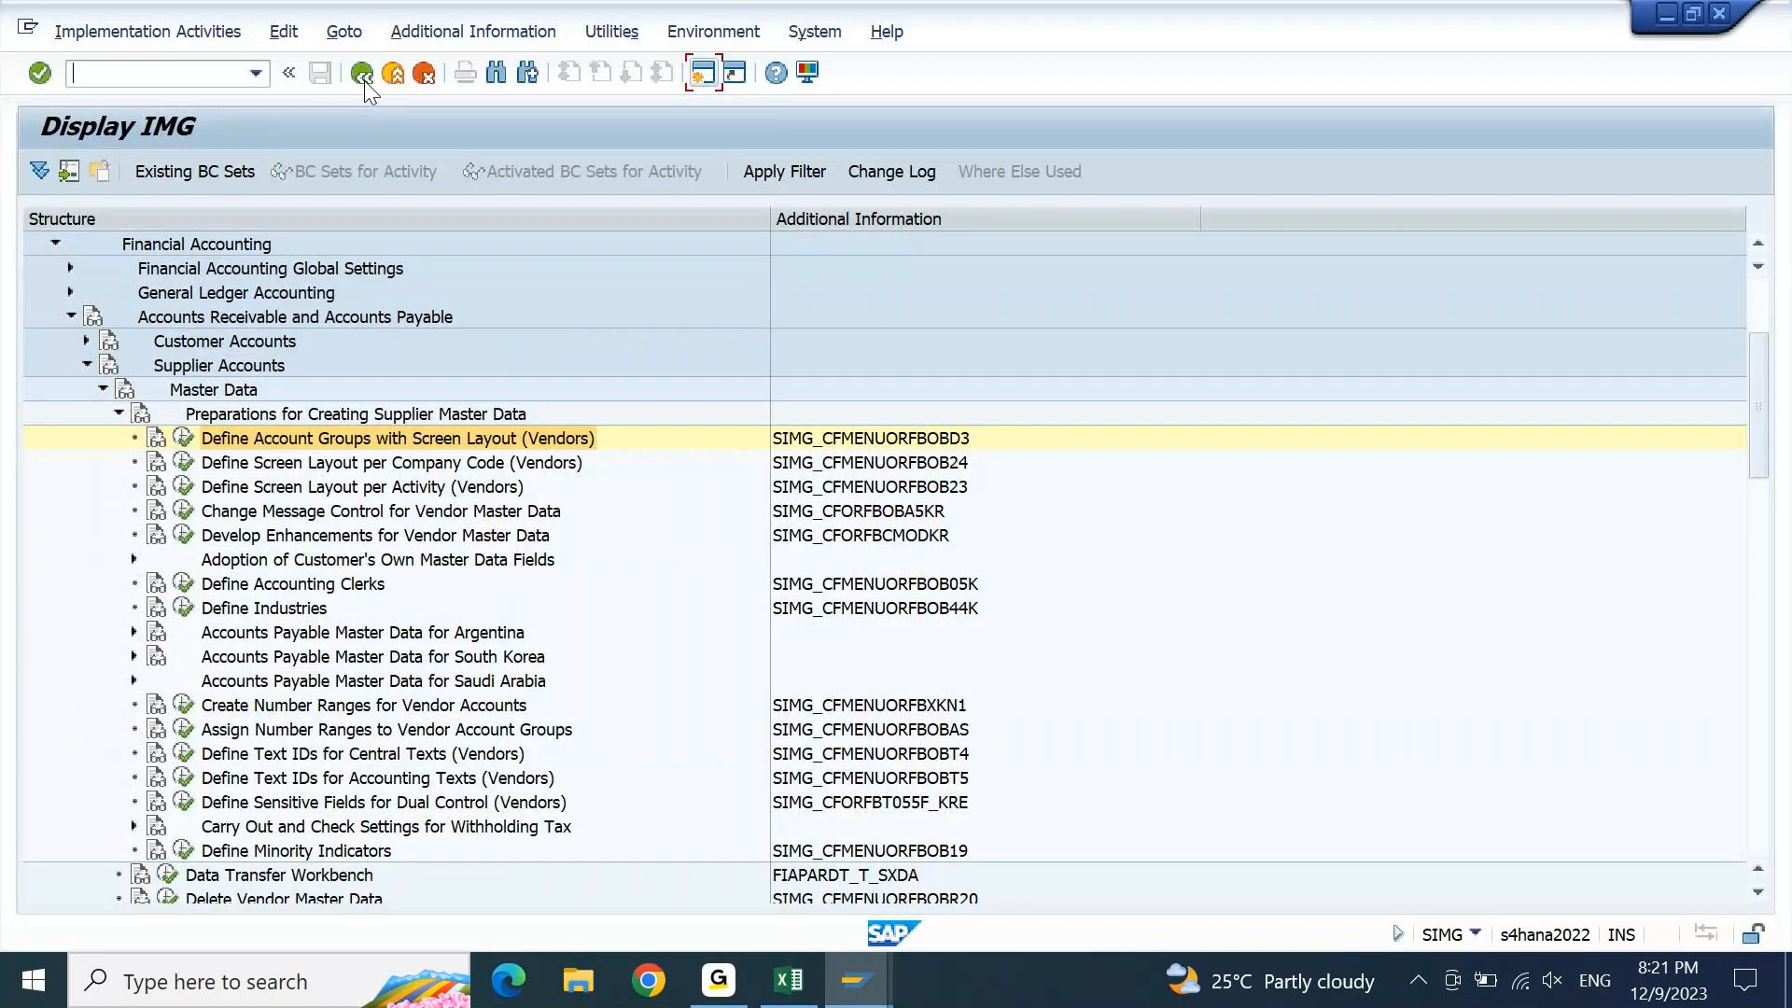
left_click(182, 438)
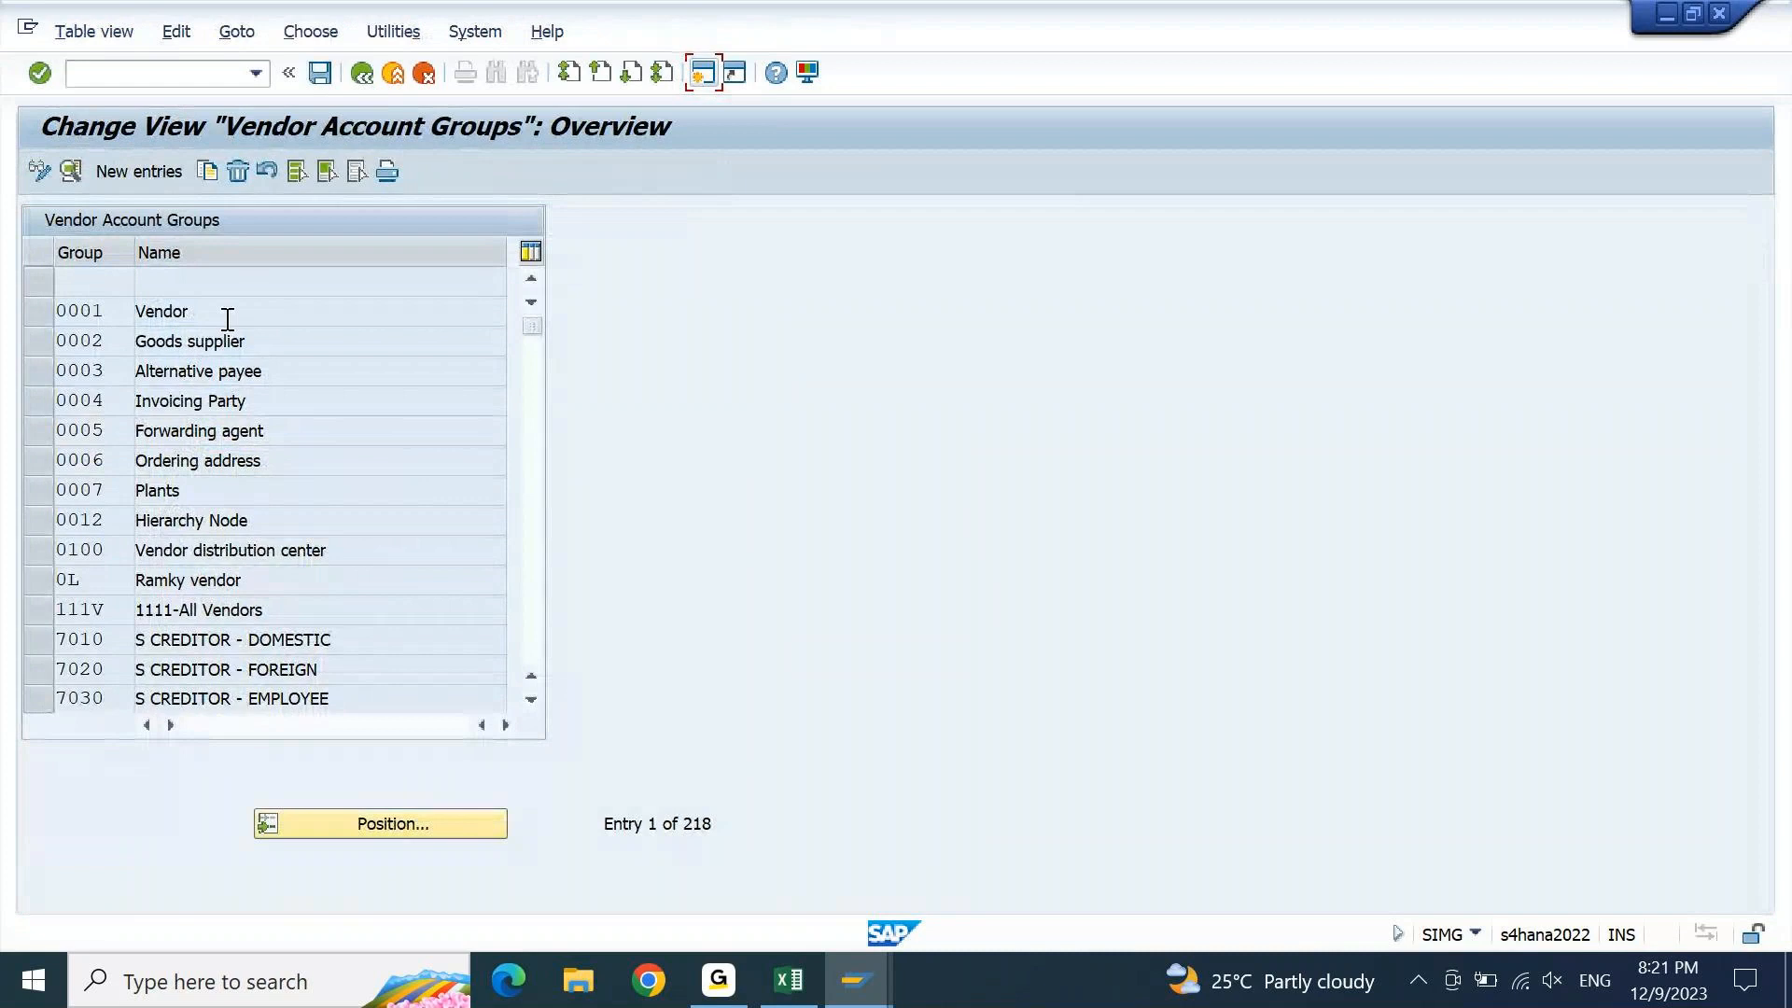
left_click(155, 170)
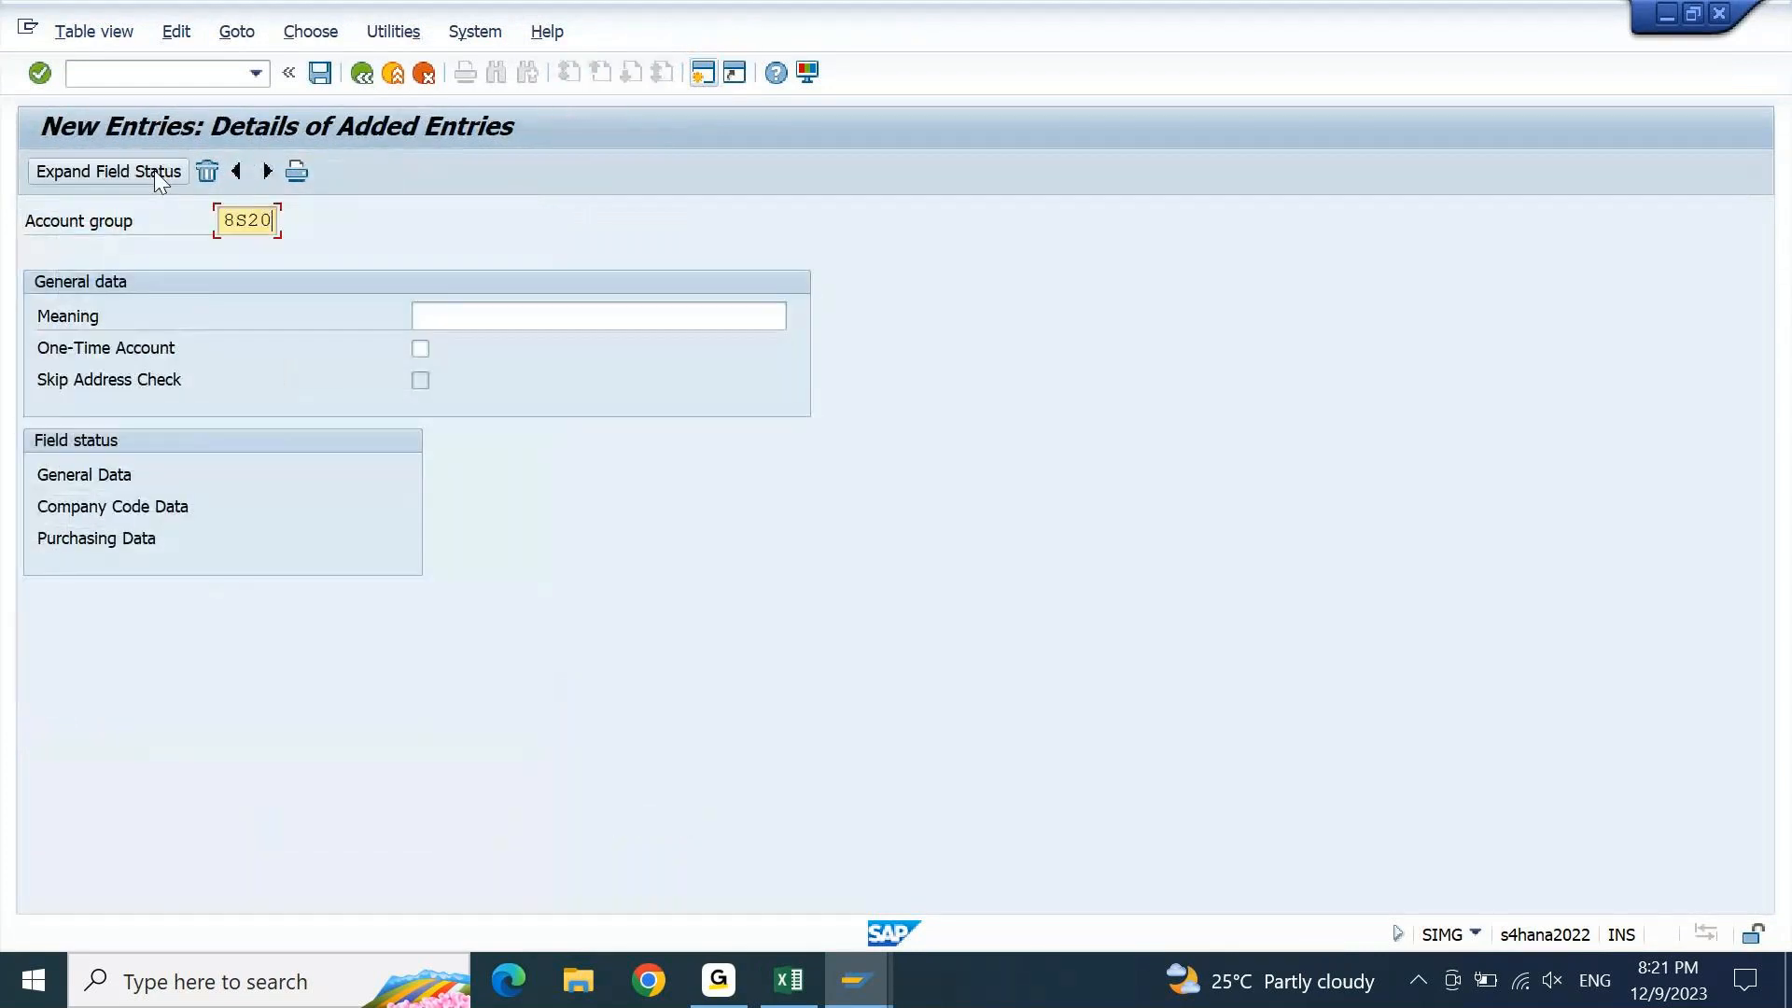
key("Delete")
type("3")
key("Return")
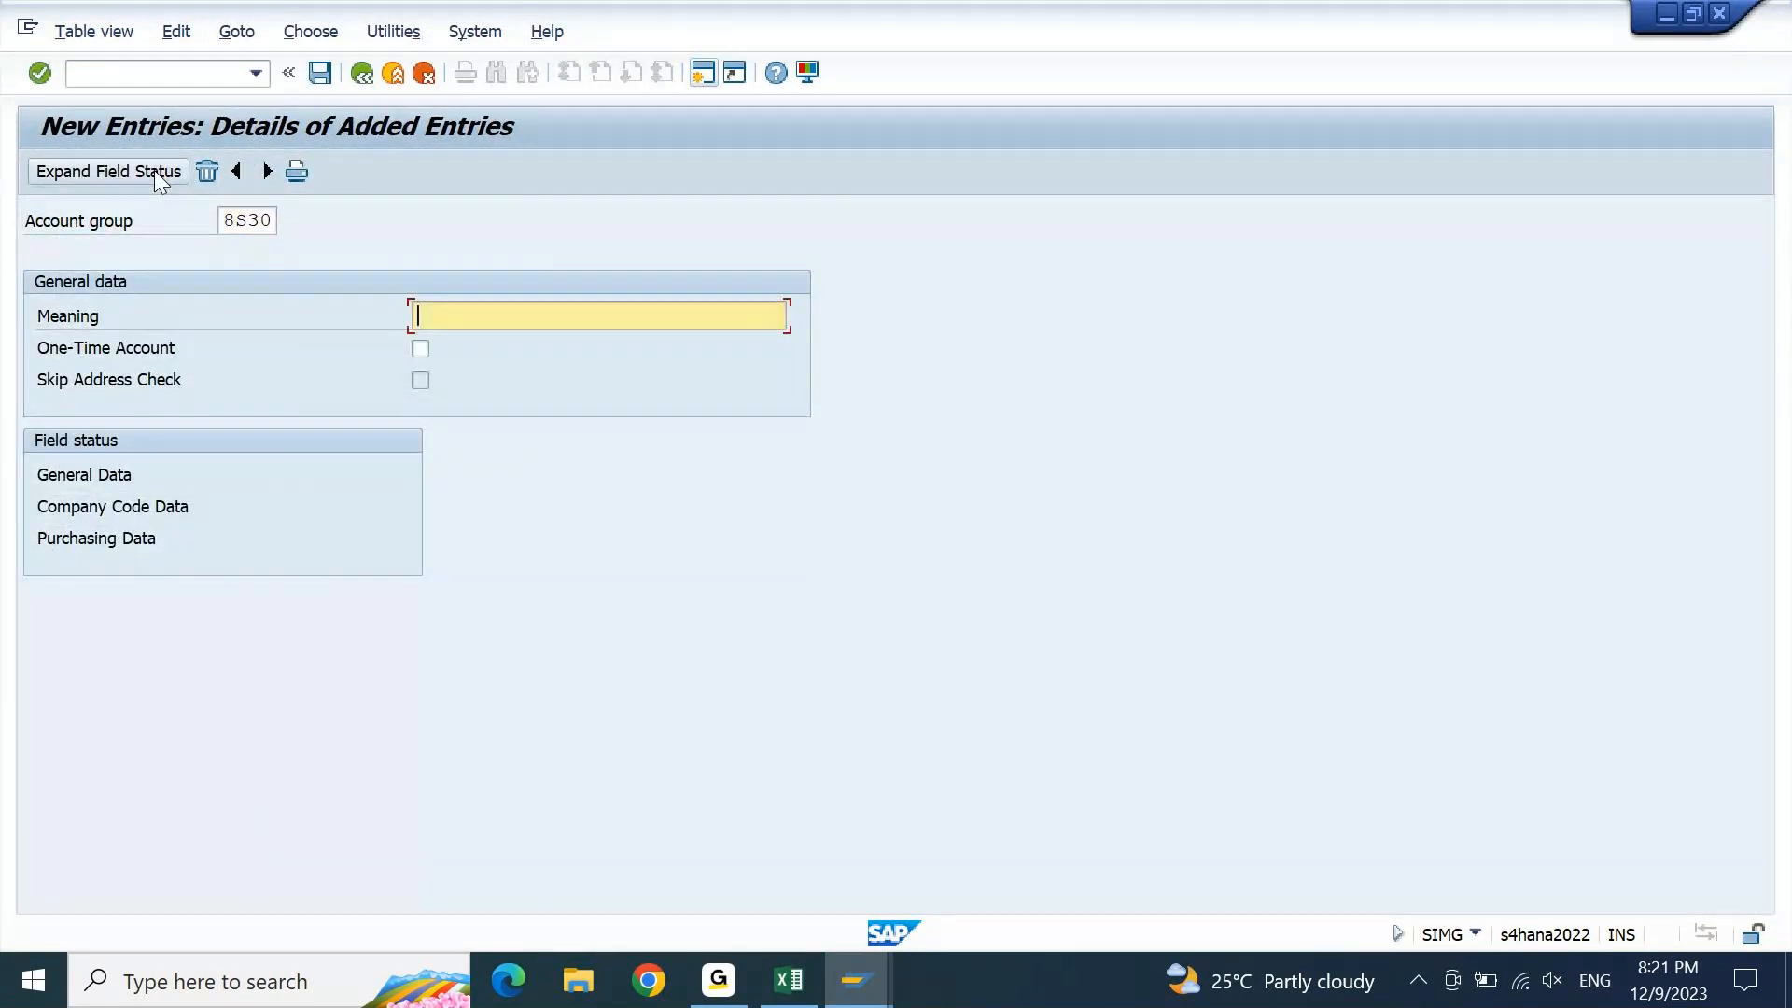
Reuse the foreign vendors meaning for account group 8S30 and change it to "SONY: One Time Vendors"
key("Down")
key("Return")
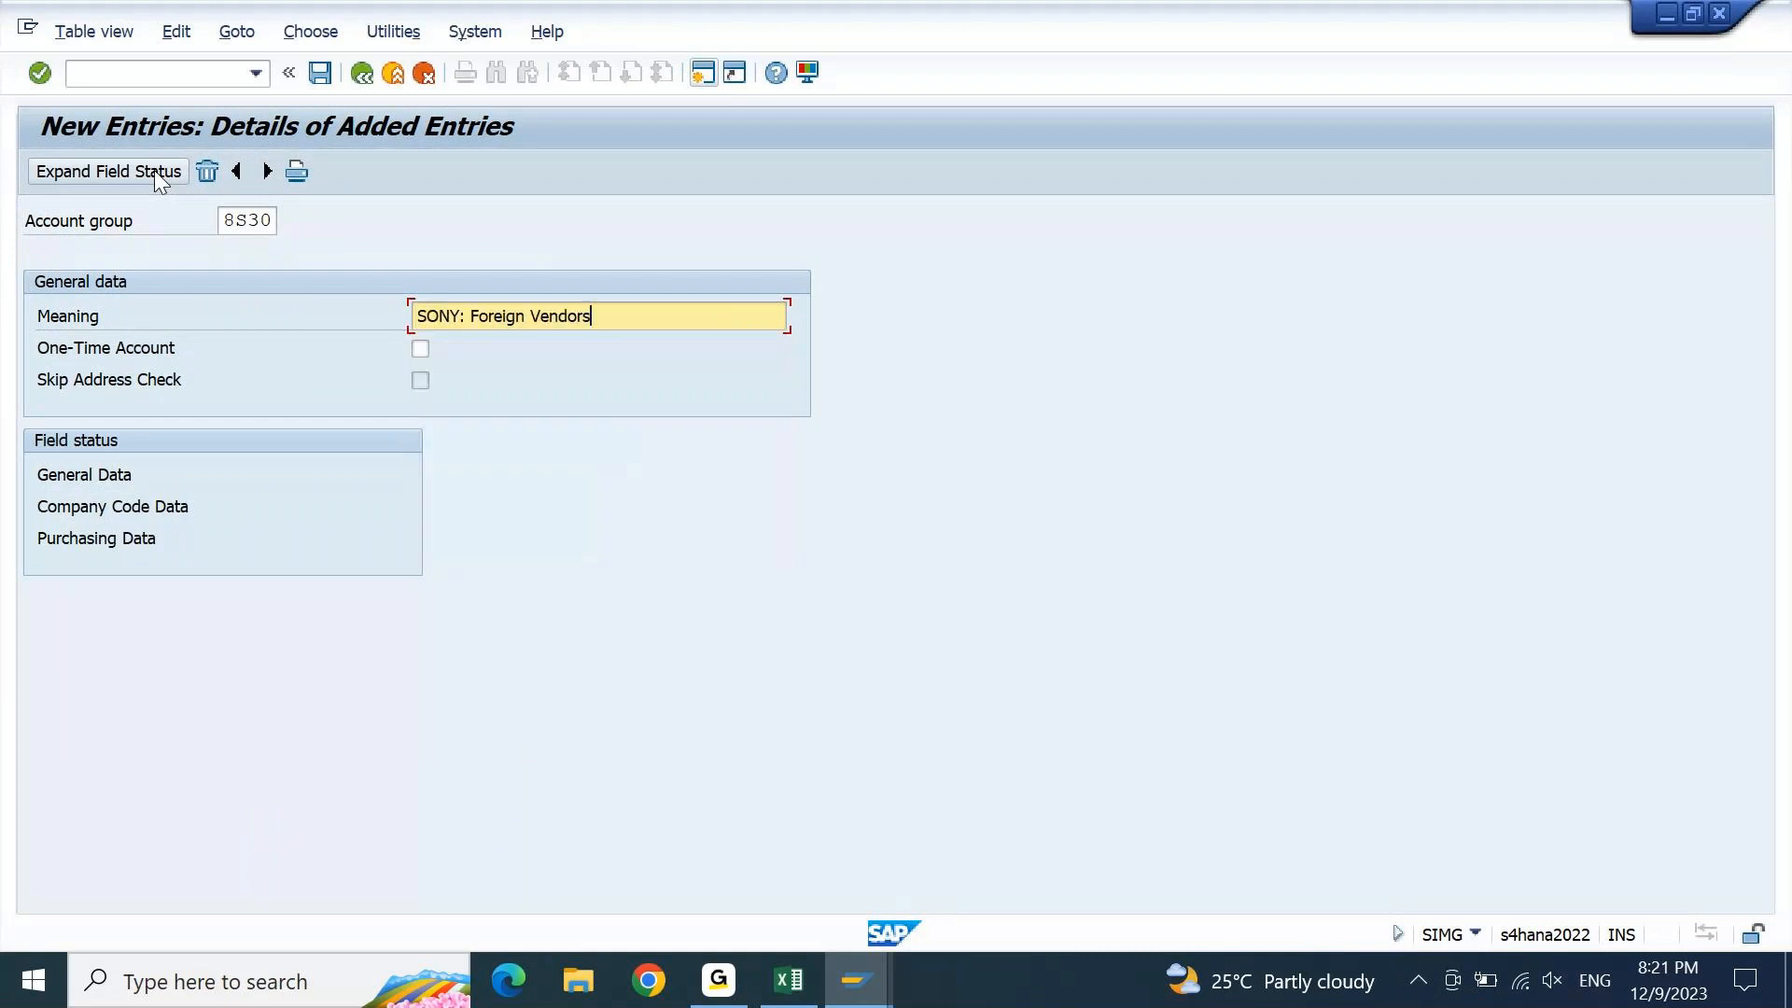
key("ctrl+shift+Left")
key("ctrl+Left")
key("ctrl+shift+Left")
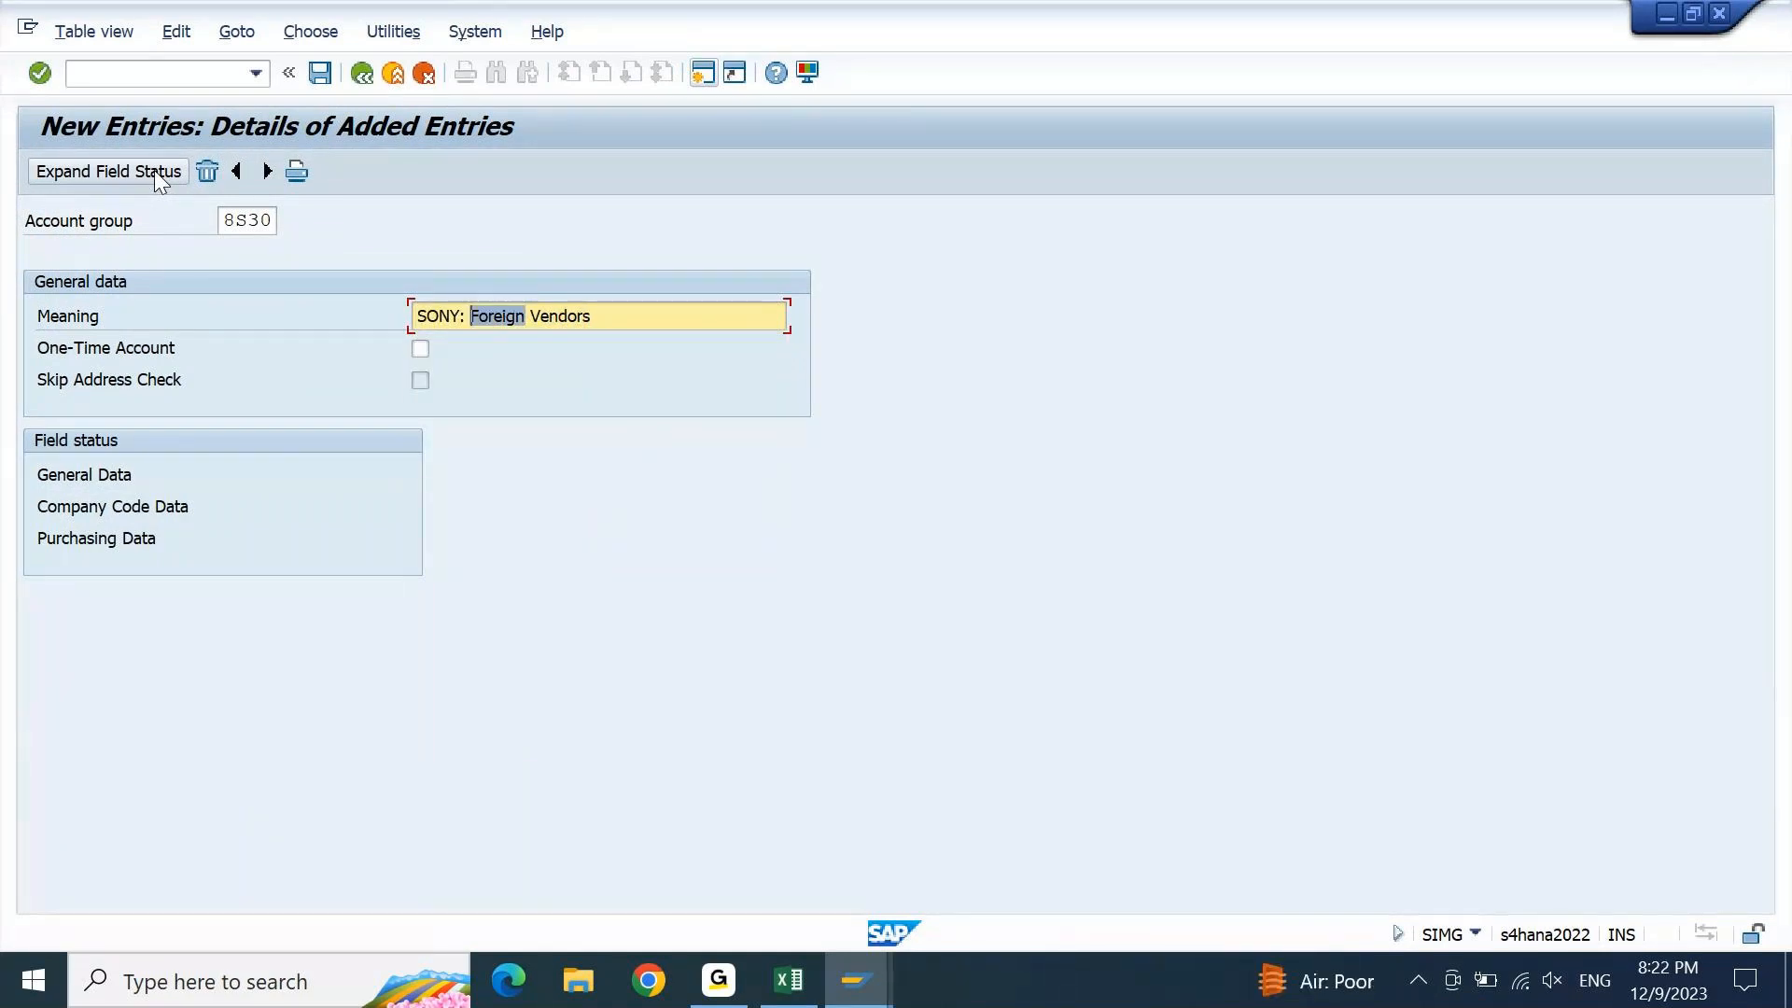
type("One T")
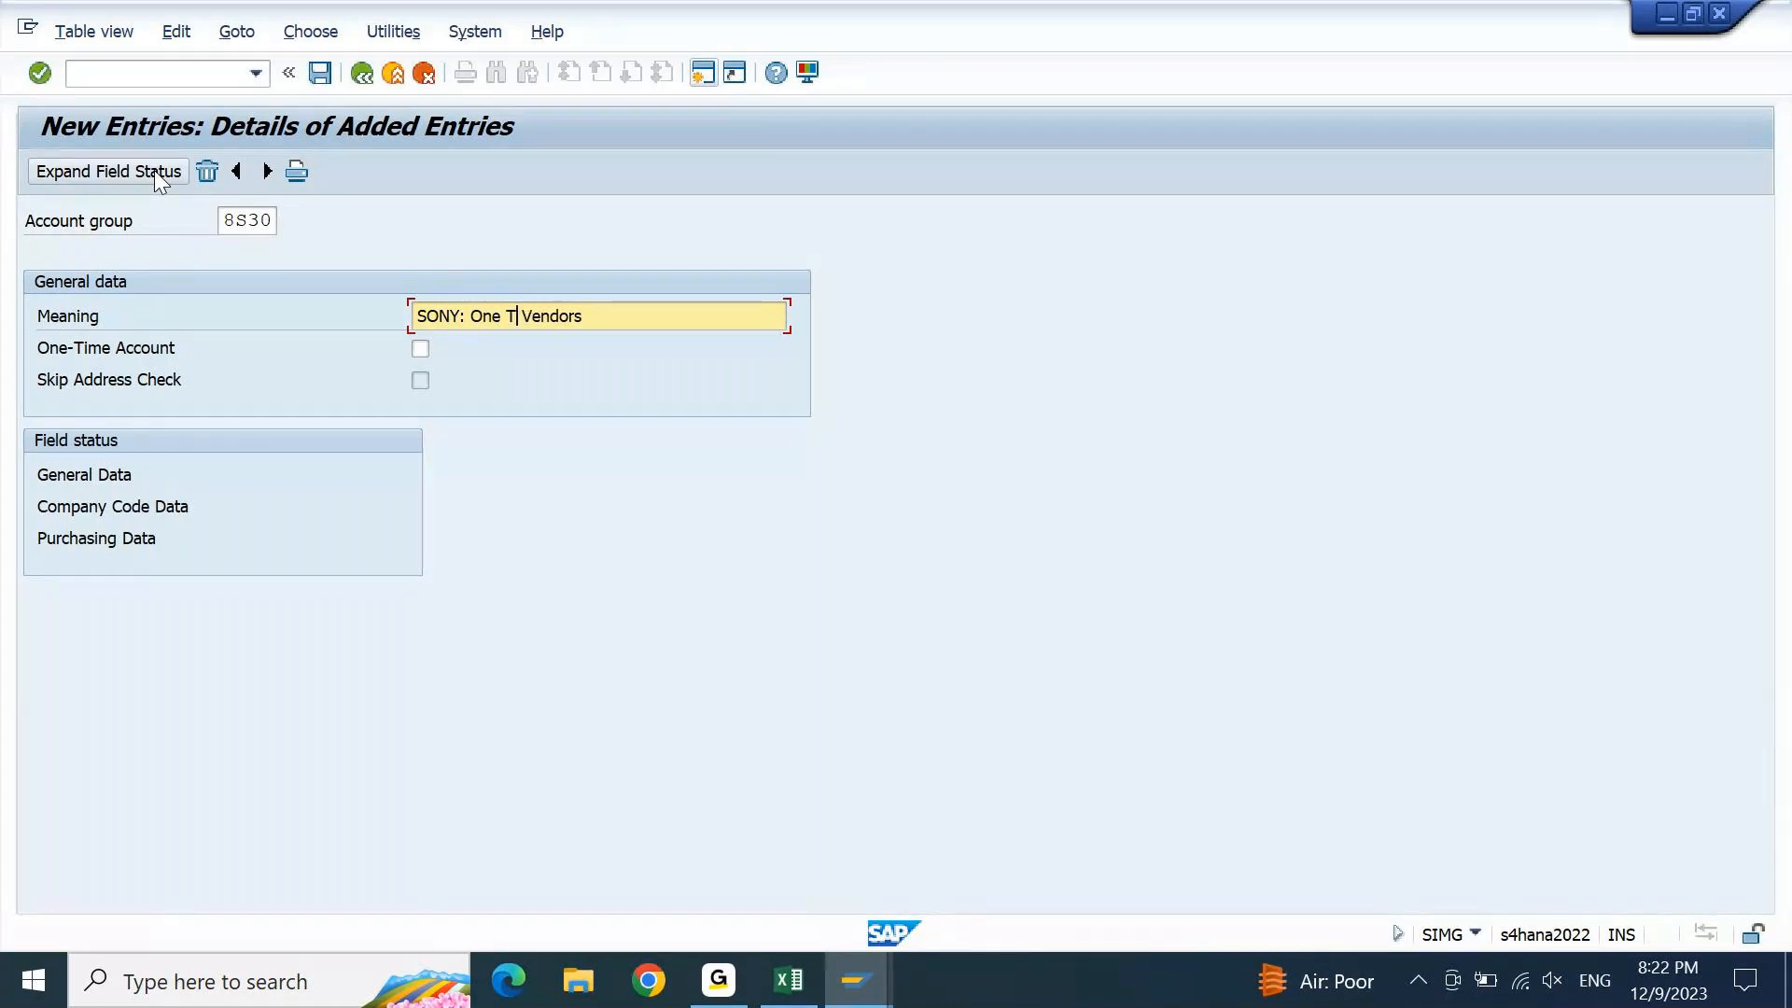
type("ime")
key("Return")
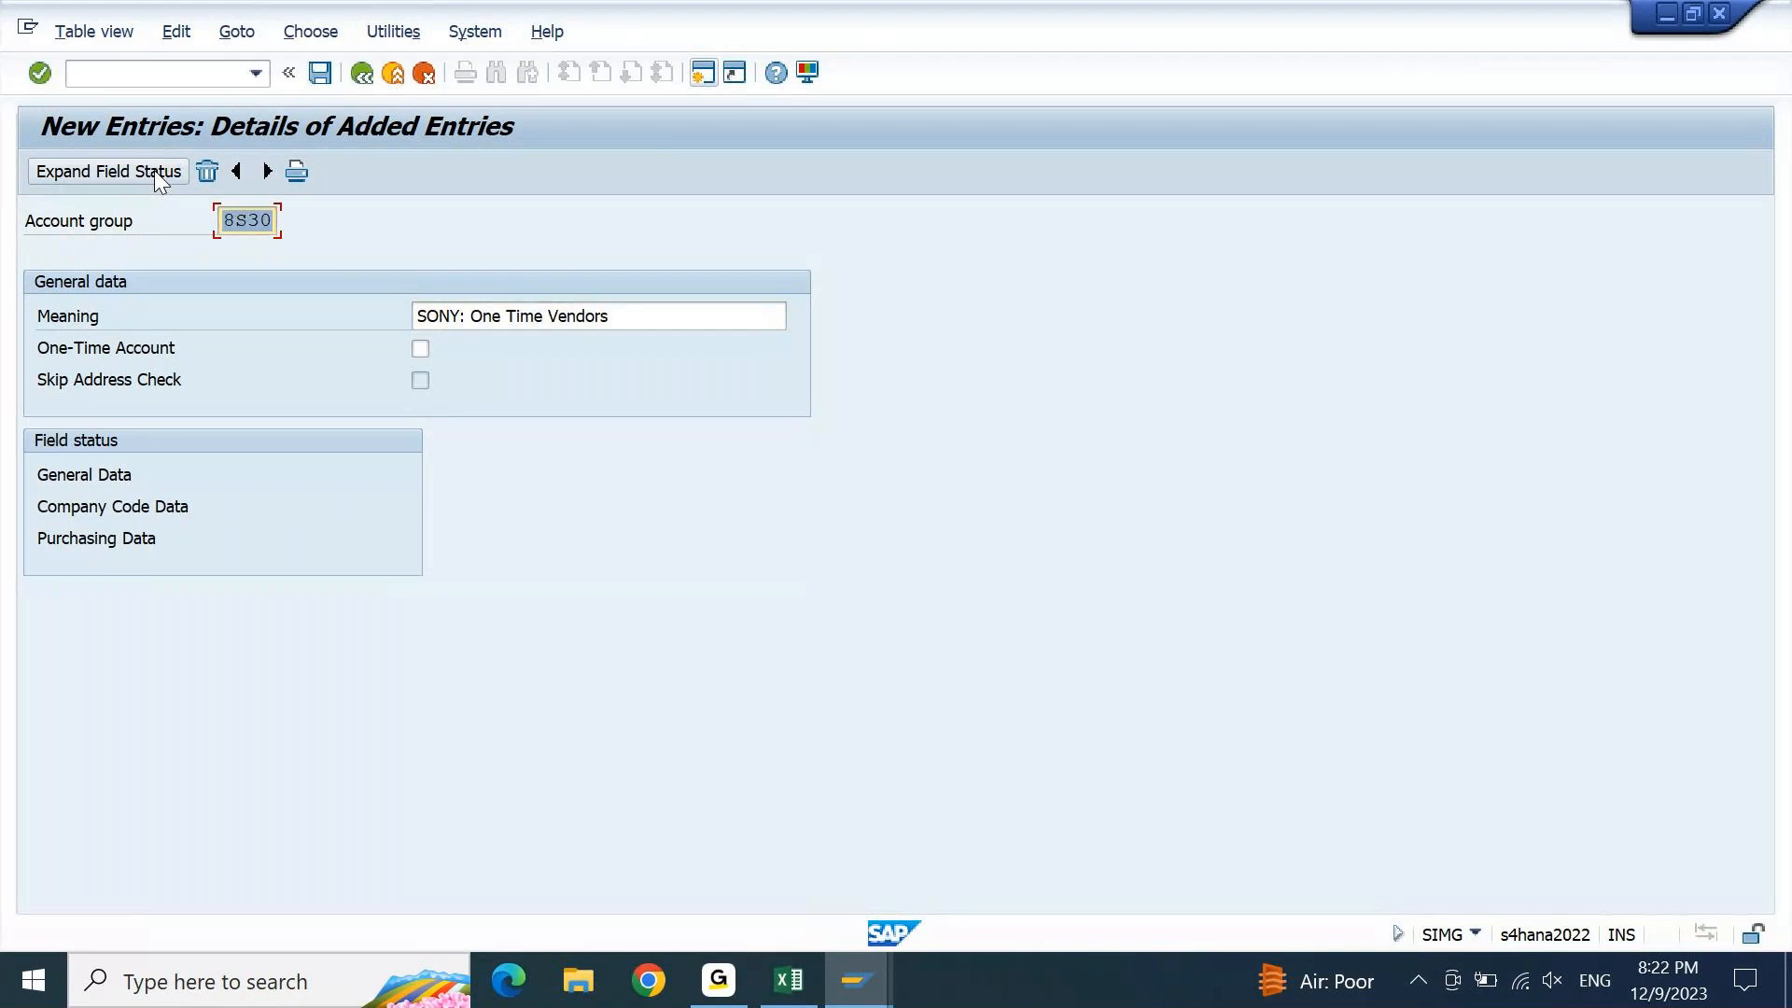
Mark account group 8S30 as a One-Time Account and save it to the "FI: SONY ACCOUNTS PAYABLE BASELINE" request
left_click(431, 351)
left_click(420, 382)
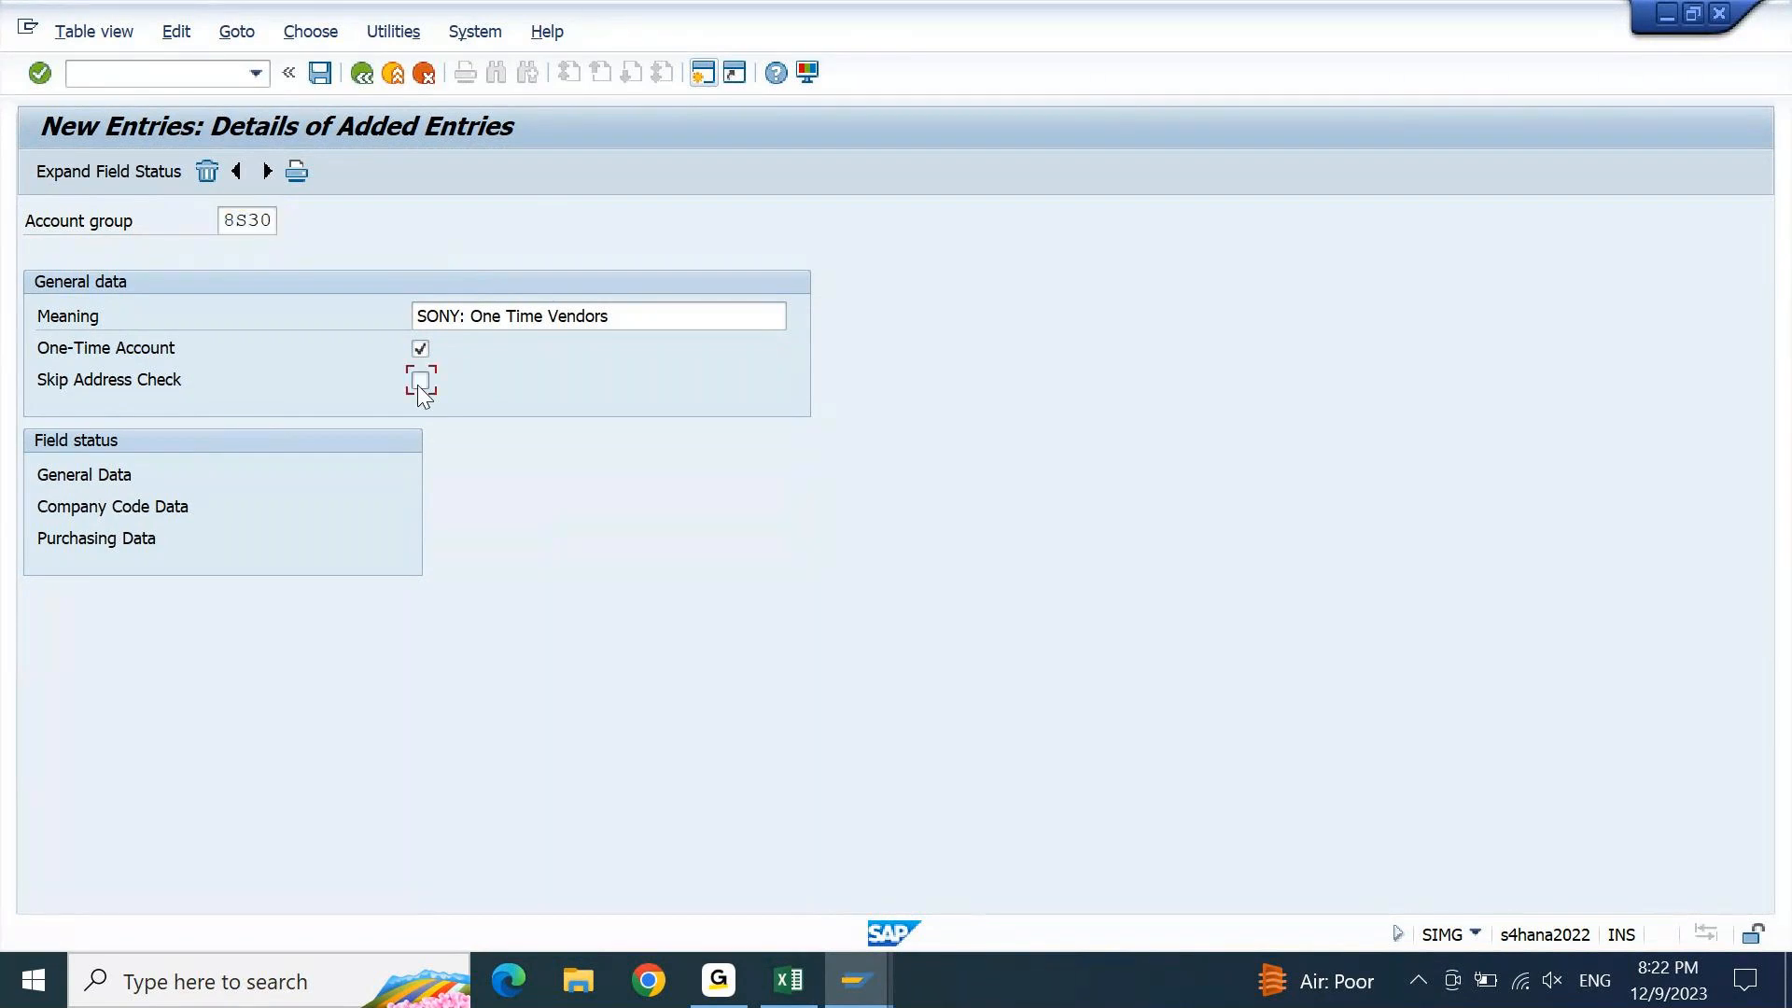
left_click(421, 349)
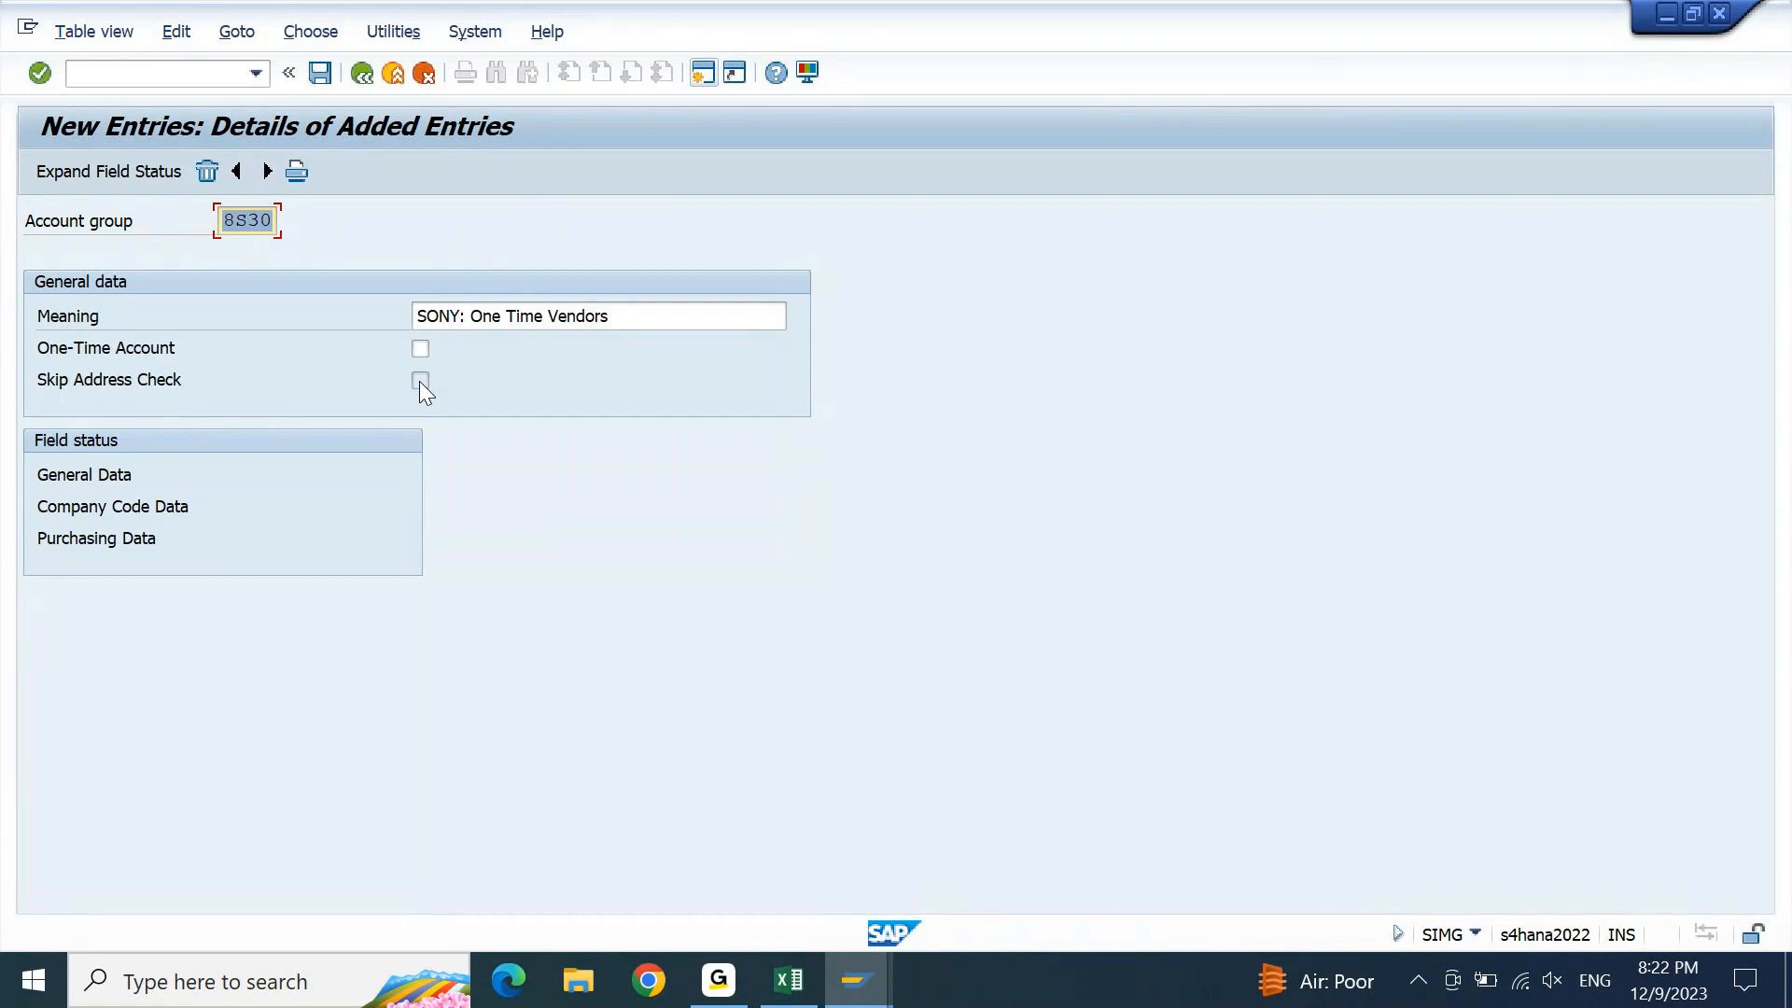
left_click(421, 349)
left_click(421, 379)
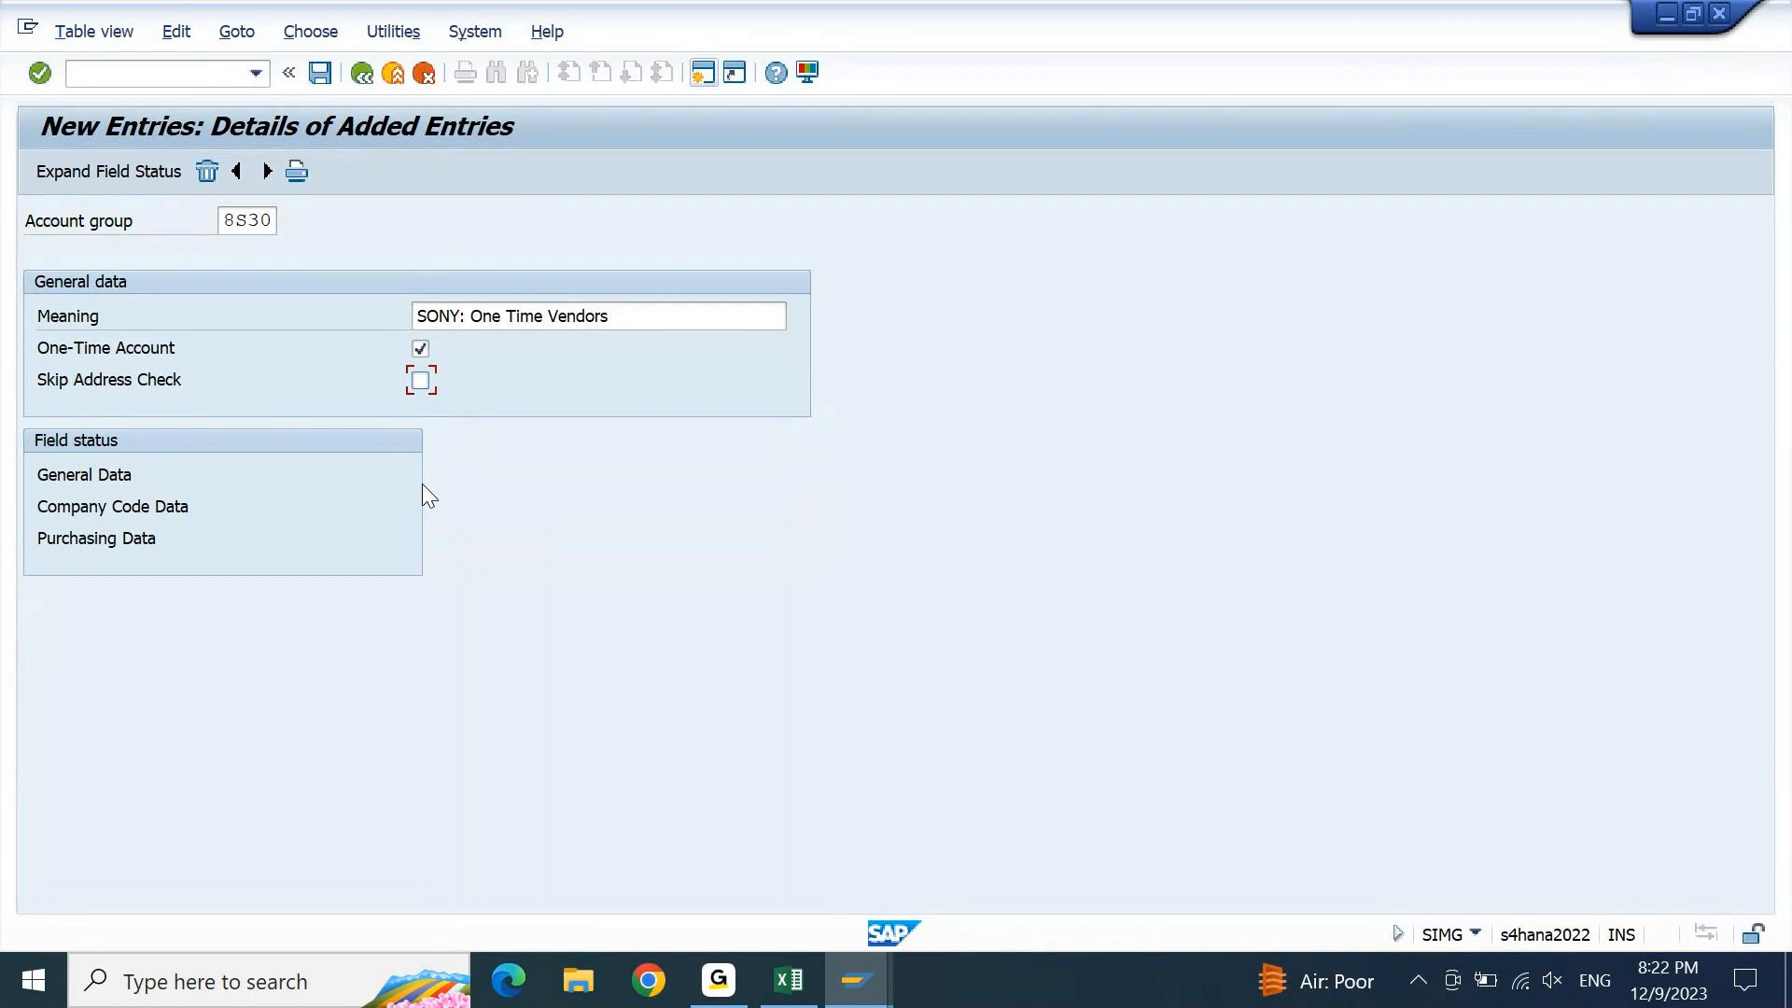
key("Return")
key("ctrl+s")
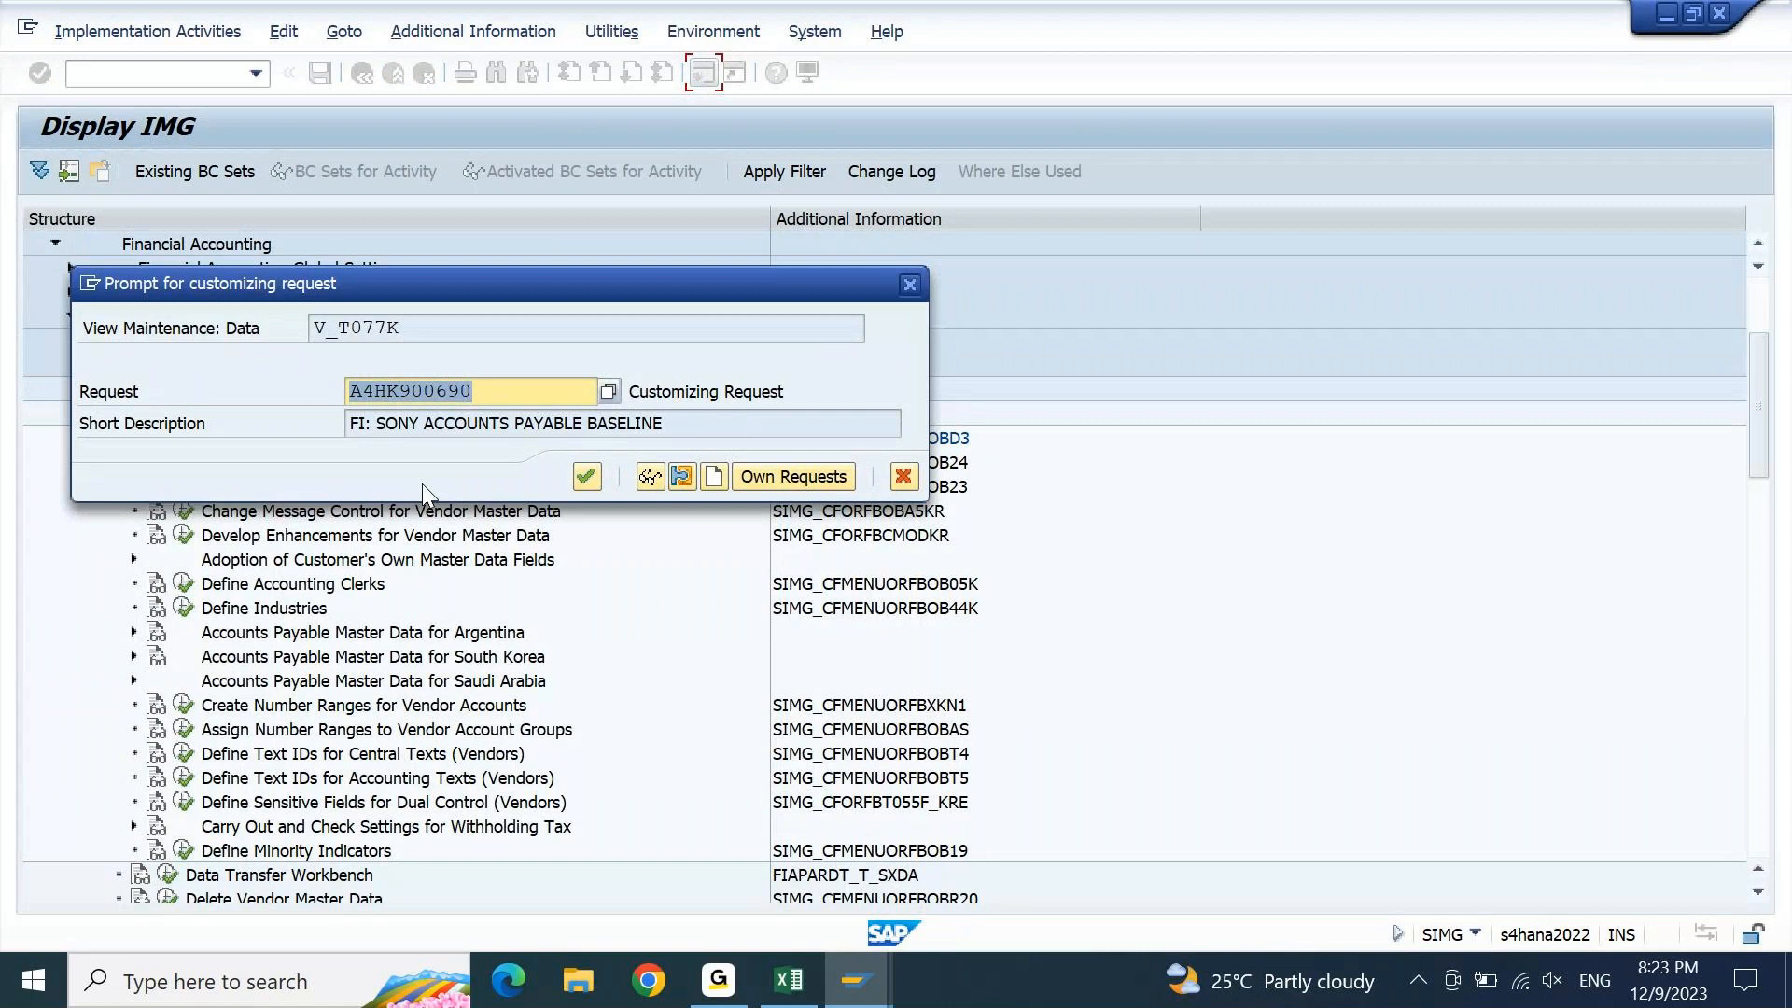
key("Return")
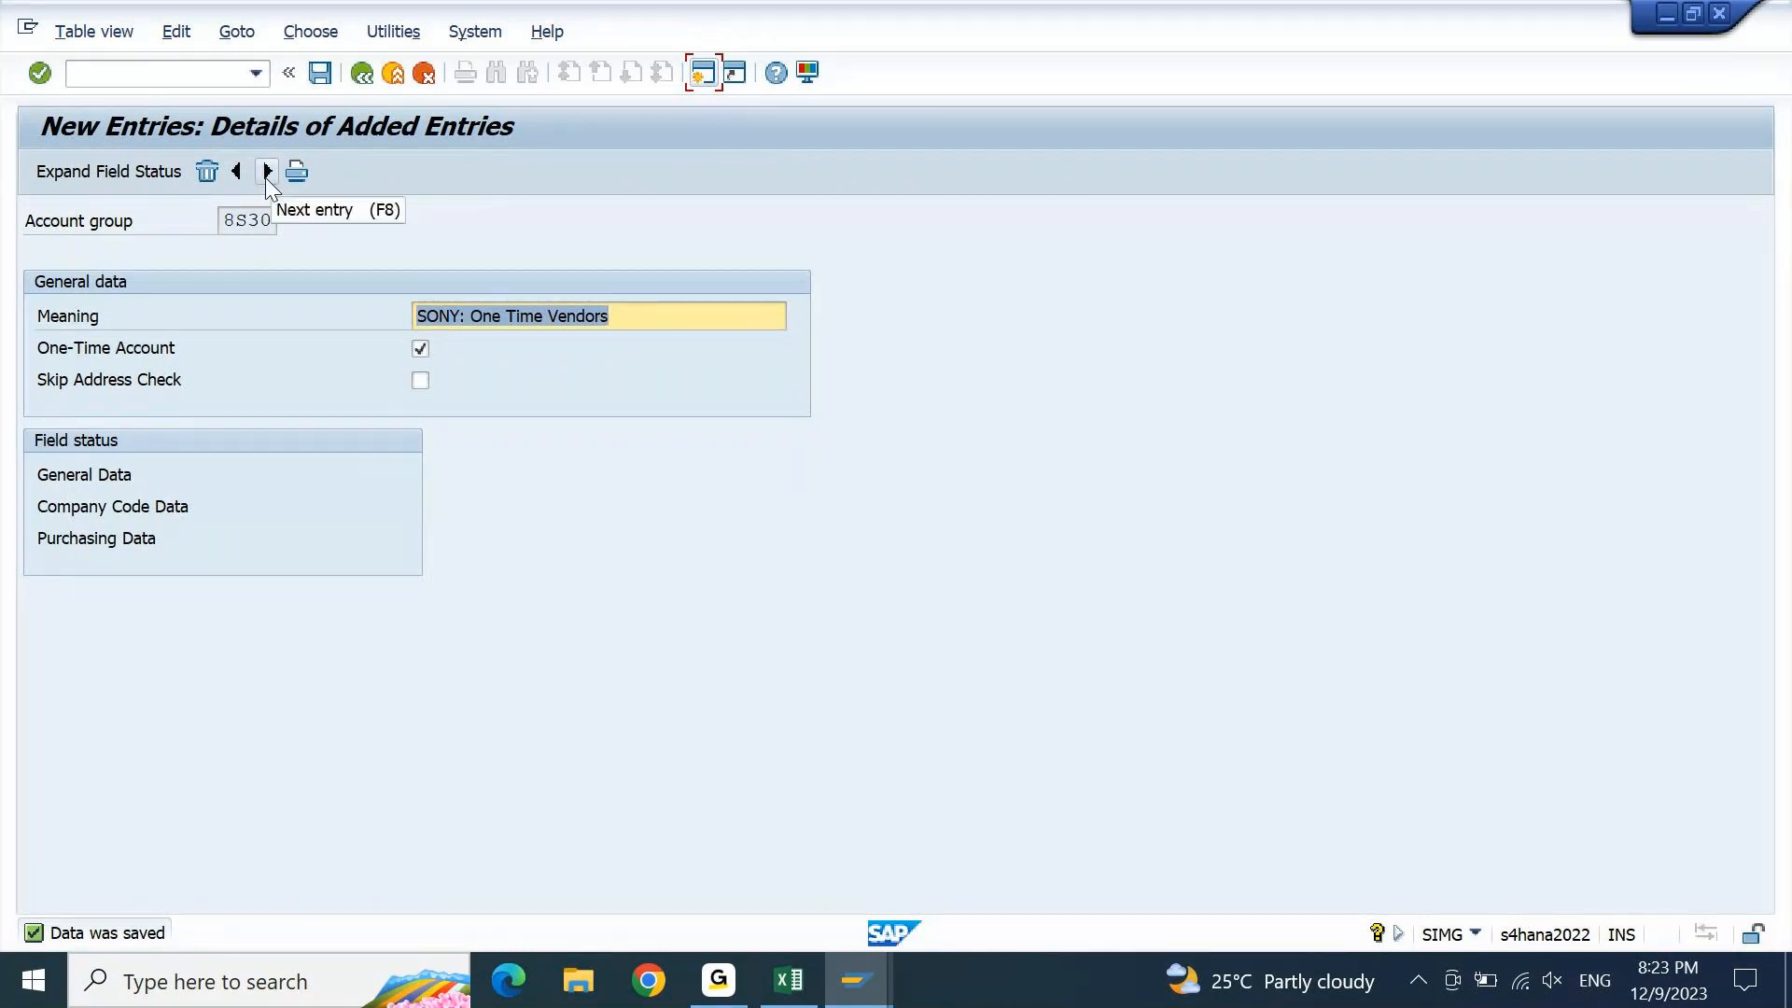
Leave the 8S30 entry, discarding its cleared meaning, and start a new entry with account group 8S40
key("BackSpace")
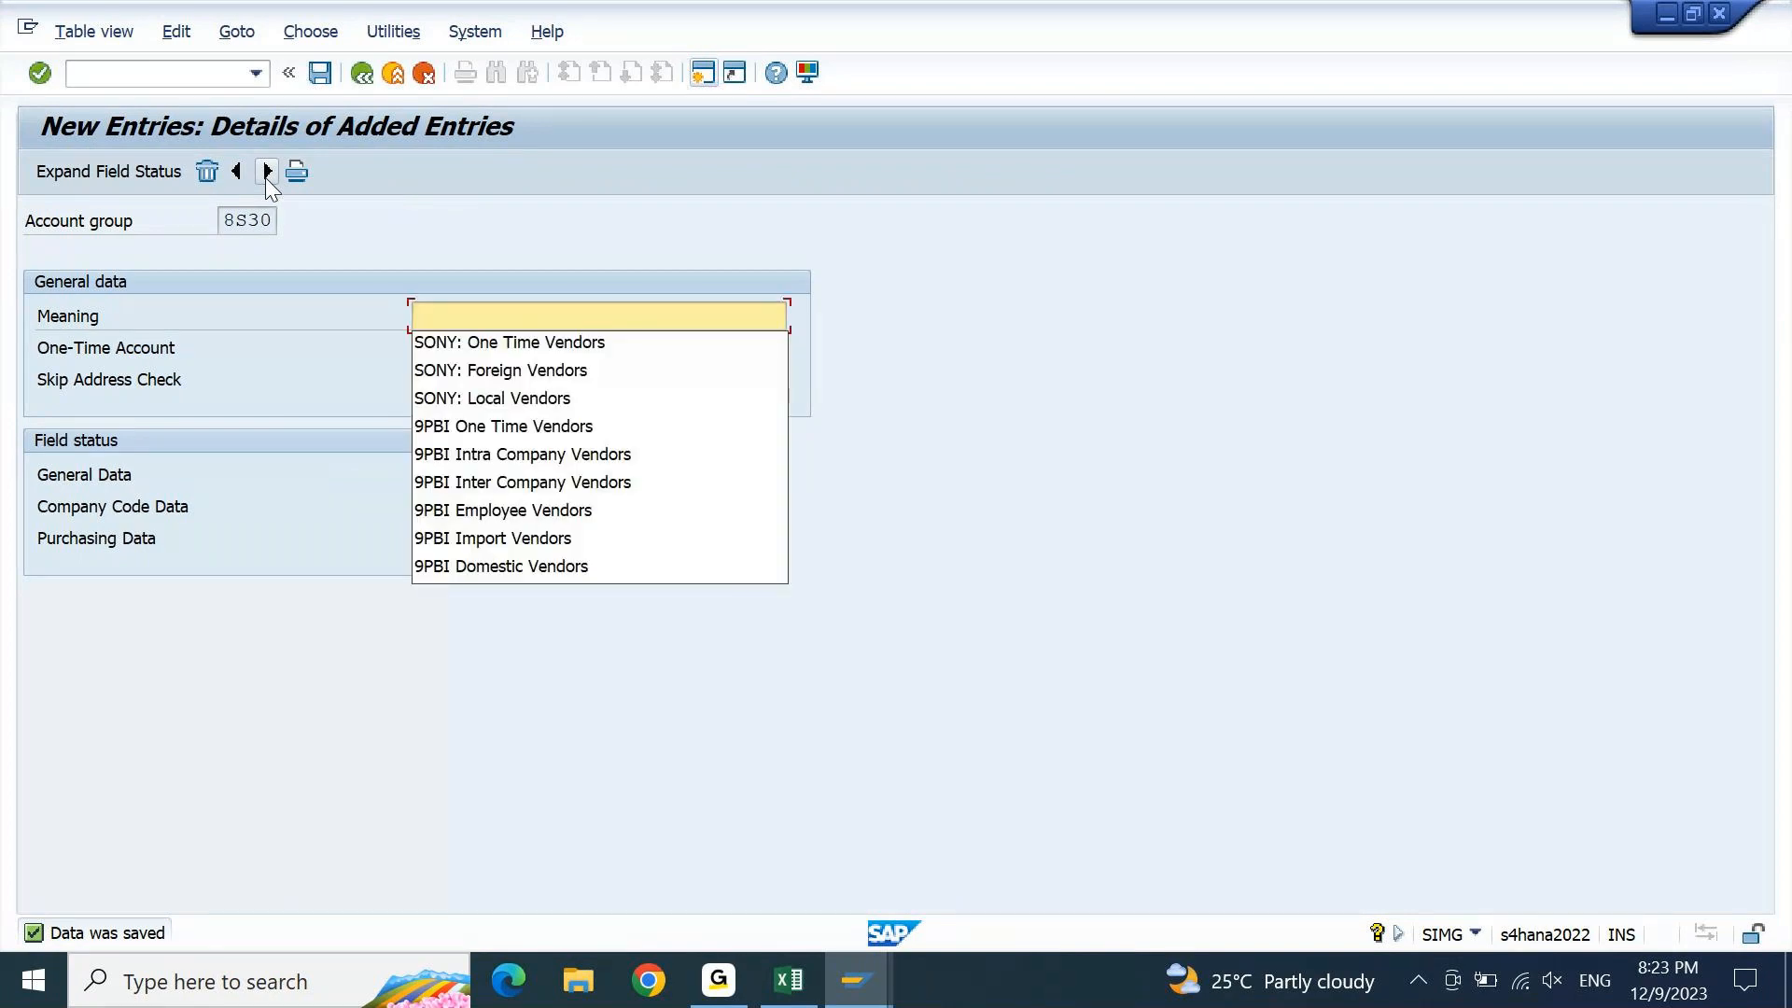
left_click(751, 160)
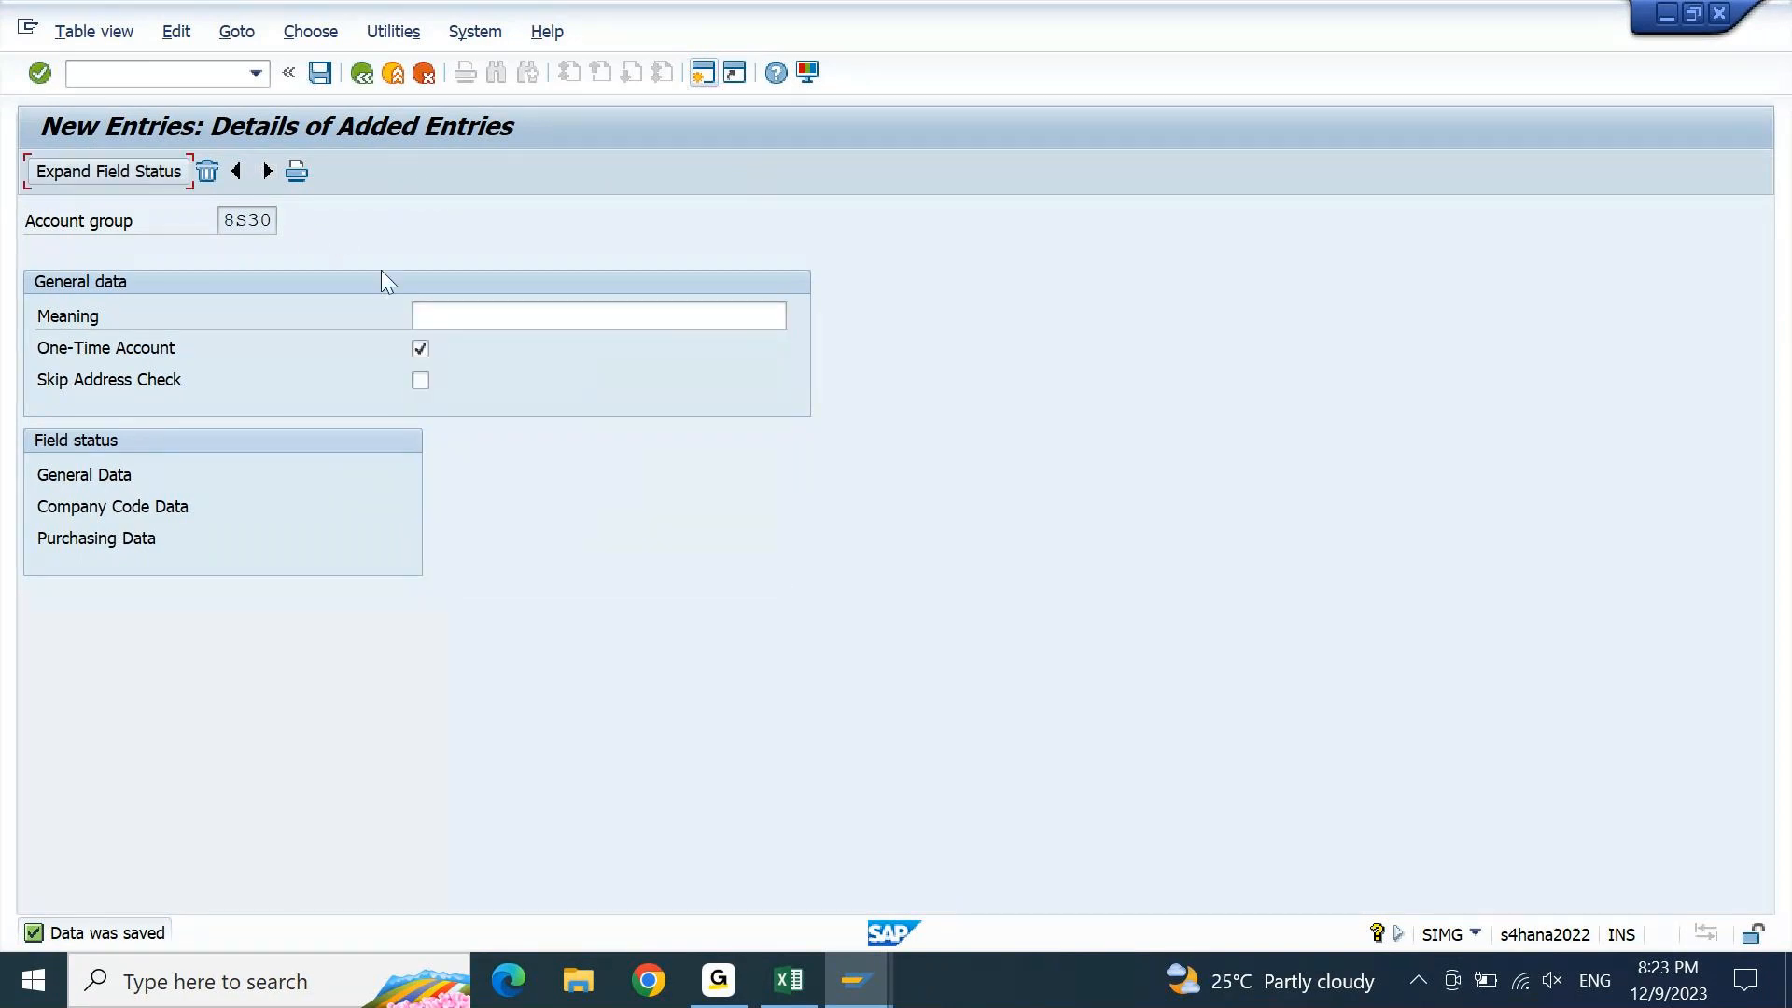
key("F12")
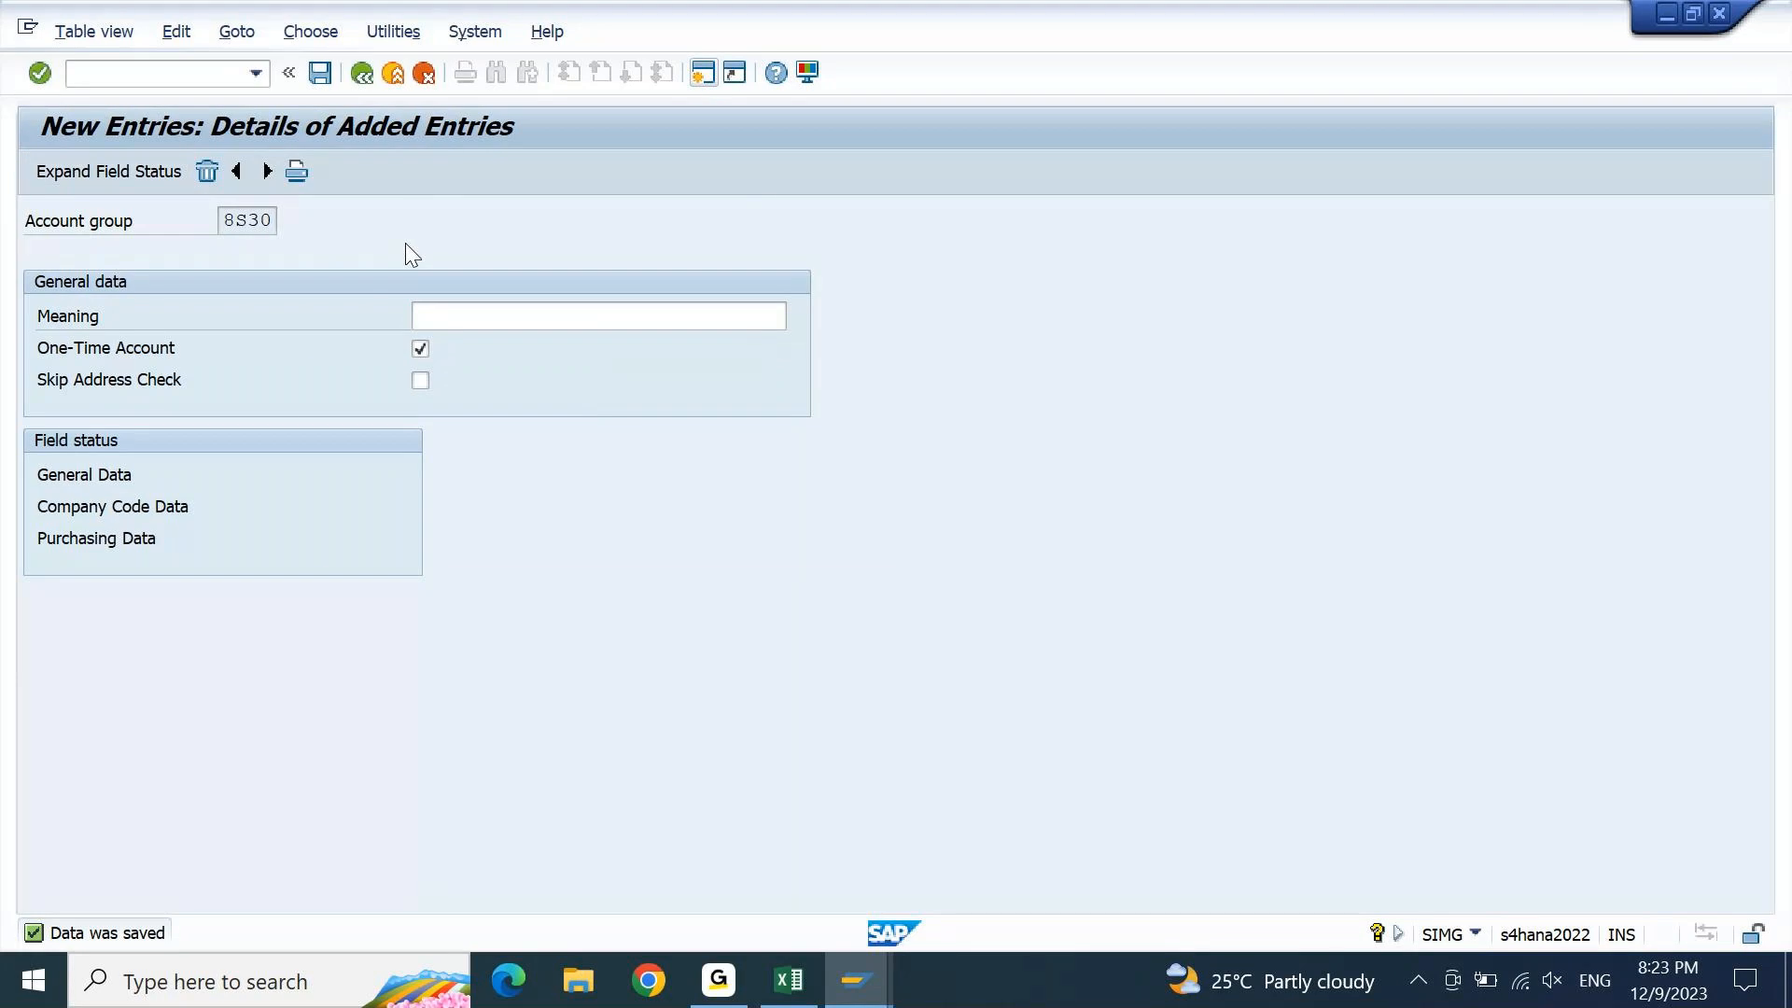
key("Return")
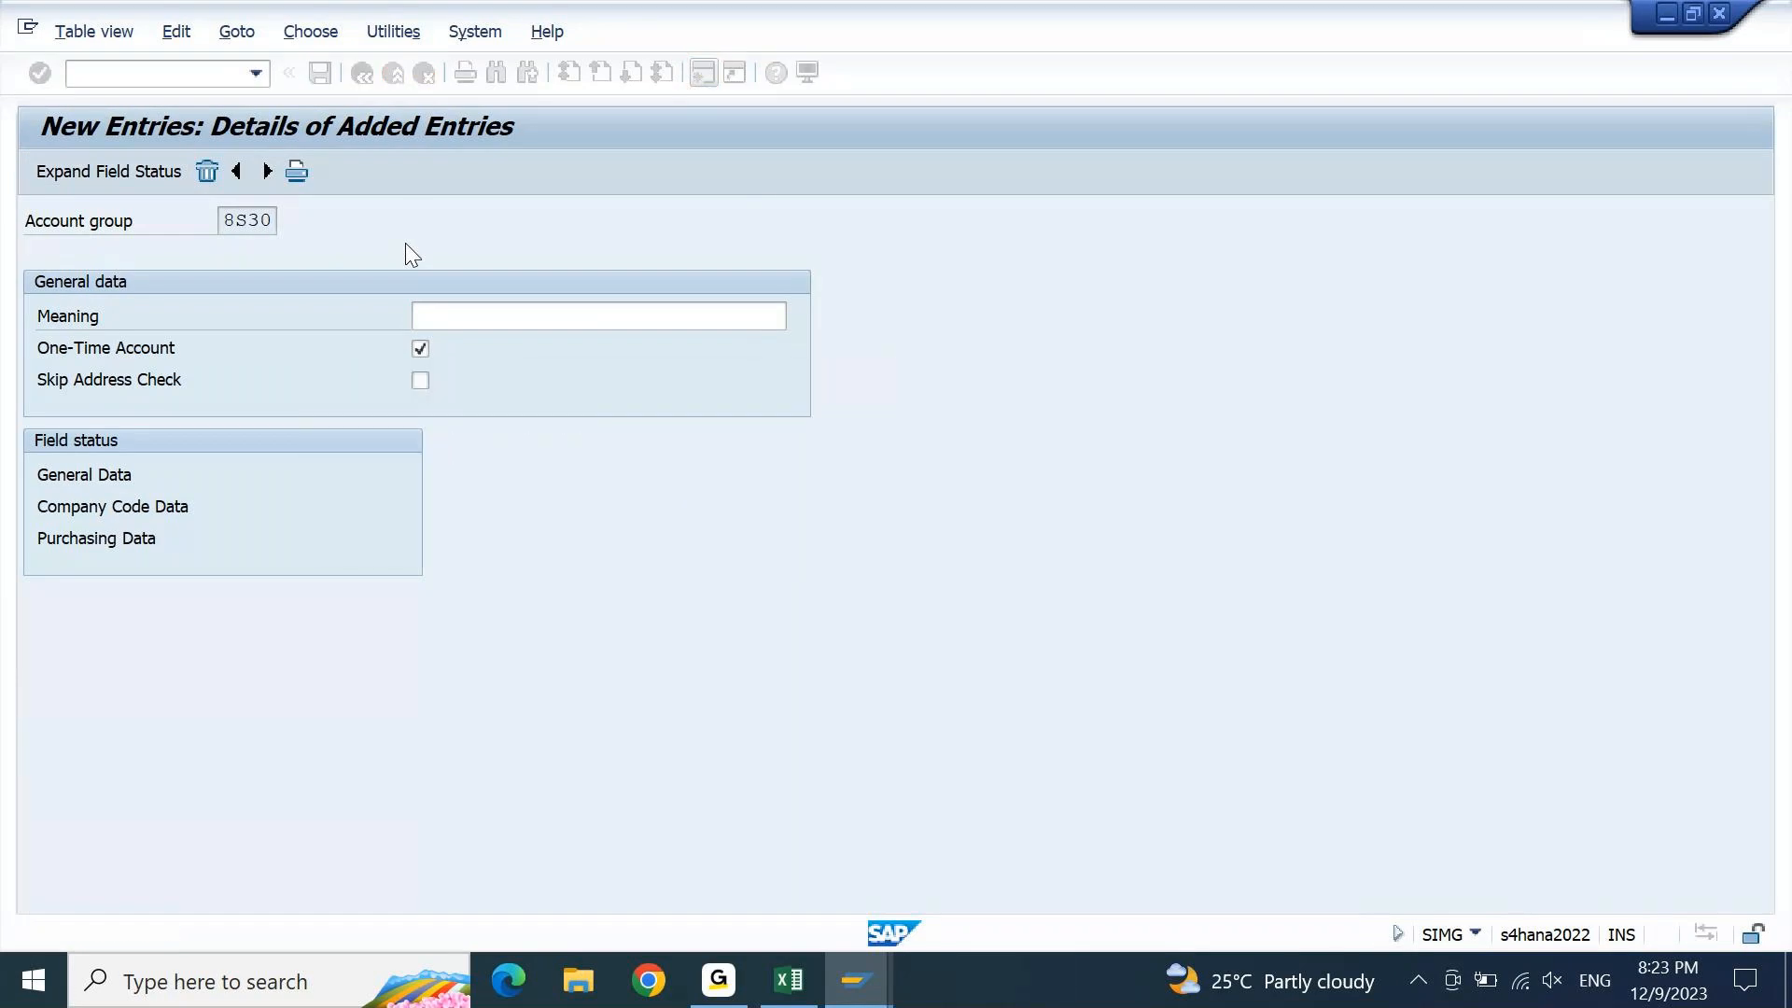
left_click(172, 174)
type("8S30")
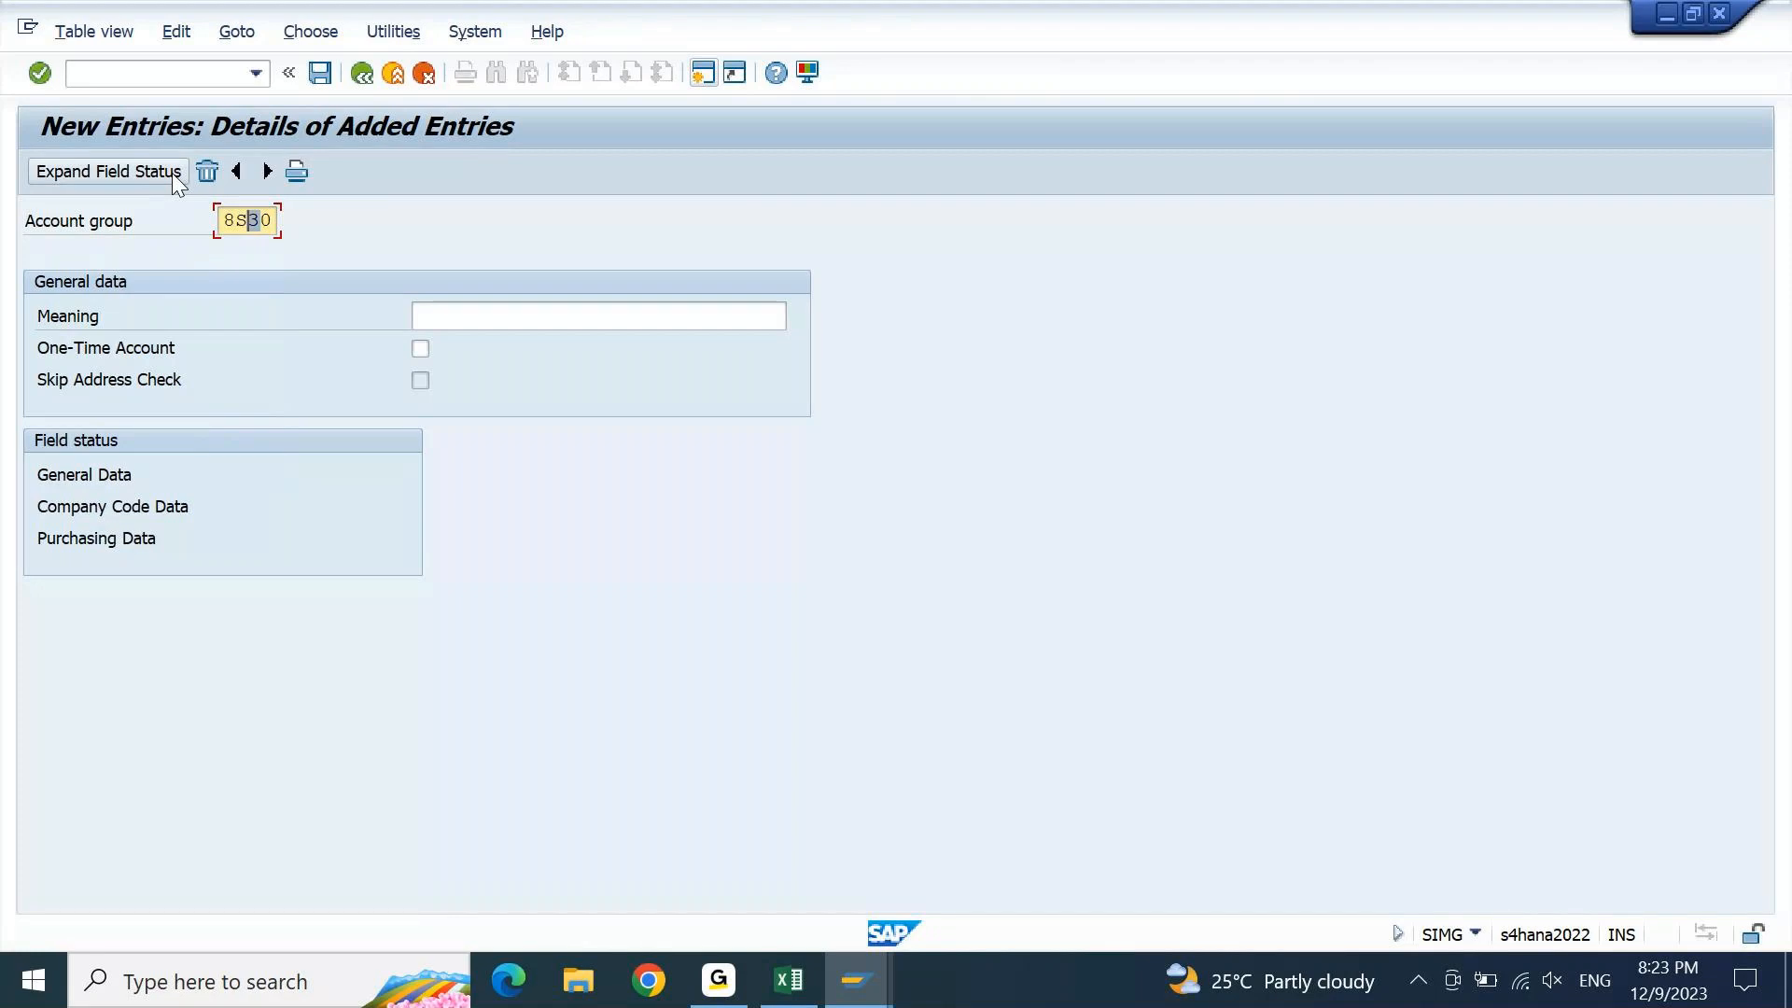
type("4")
key("Tab")
Reuse the one-time vendors meaning for account group 8S40 and change it to "SONY: Inter Company Vendors"
key("Down")
key("Return")
key("Left")
key("Left")
key("Left")
key("Left")
key("Left")
key("Left")
key("Left")
key("Left")
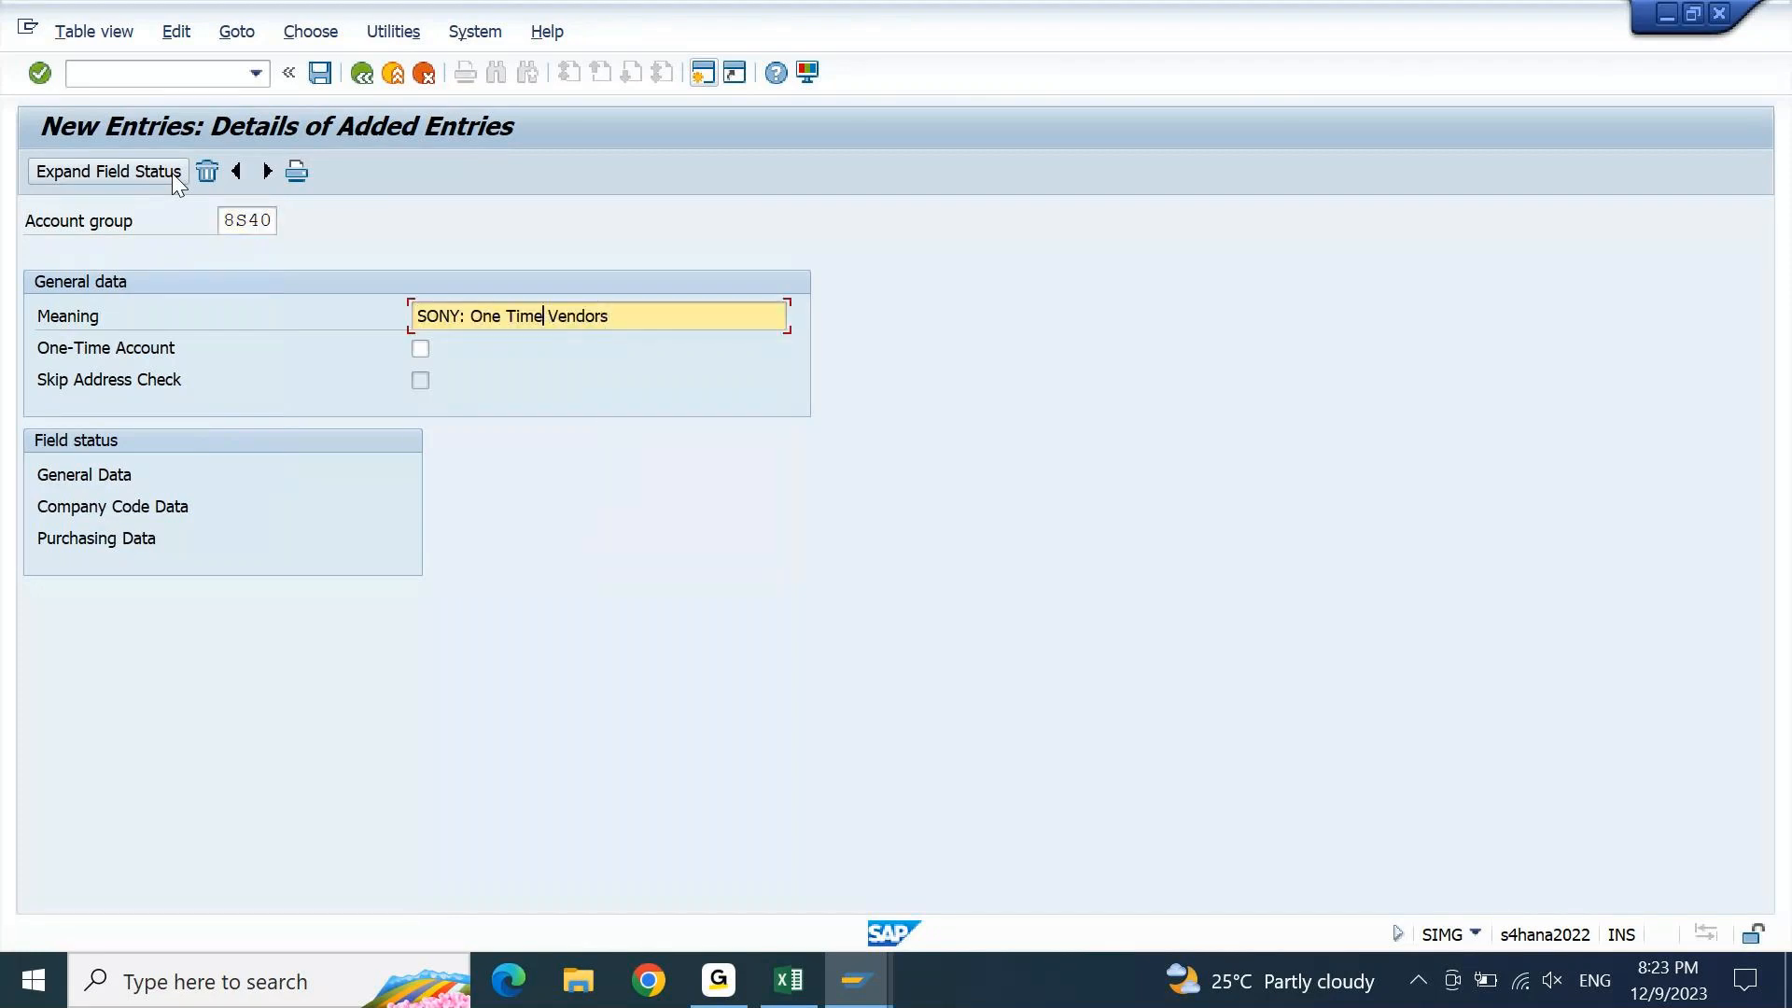
key("shift+Left")
key("shift+Left")
key("shift+Left")
key("shift+Left")
key("shift+Left")
key("shift+Left")
key("shift+Left")
key("shift+Left")
type("Inter COmpany")
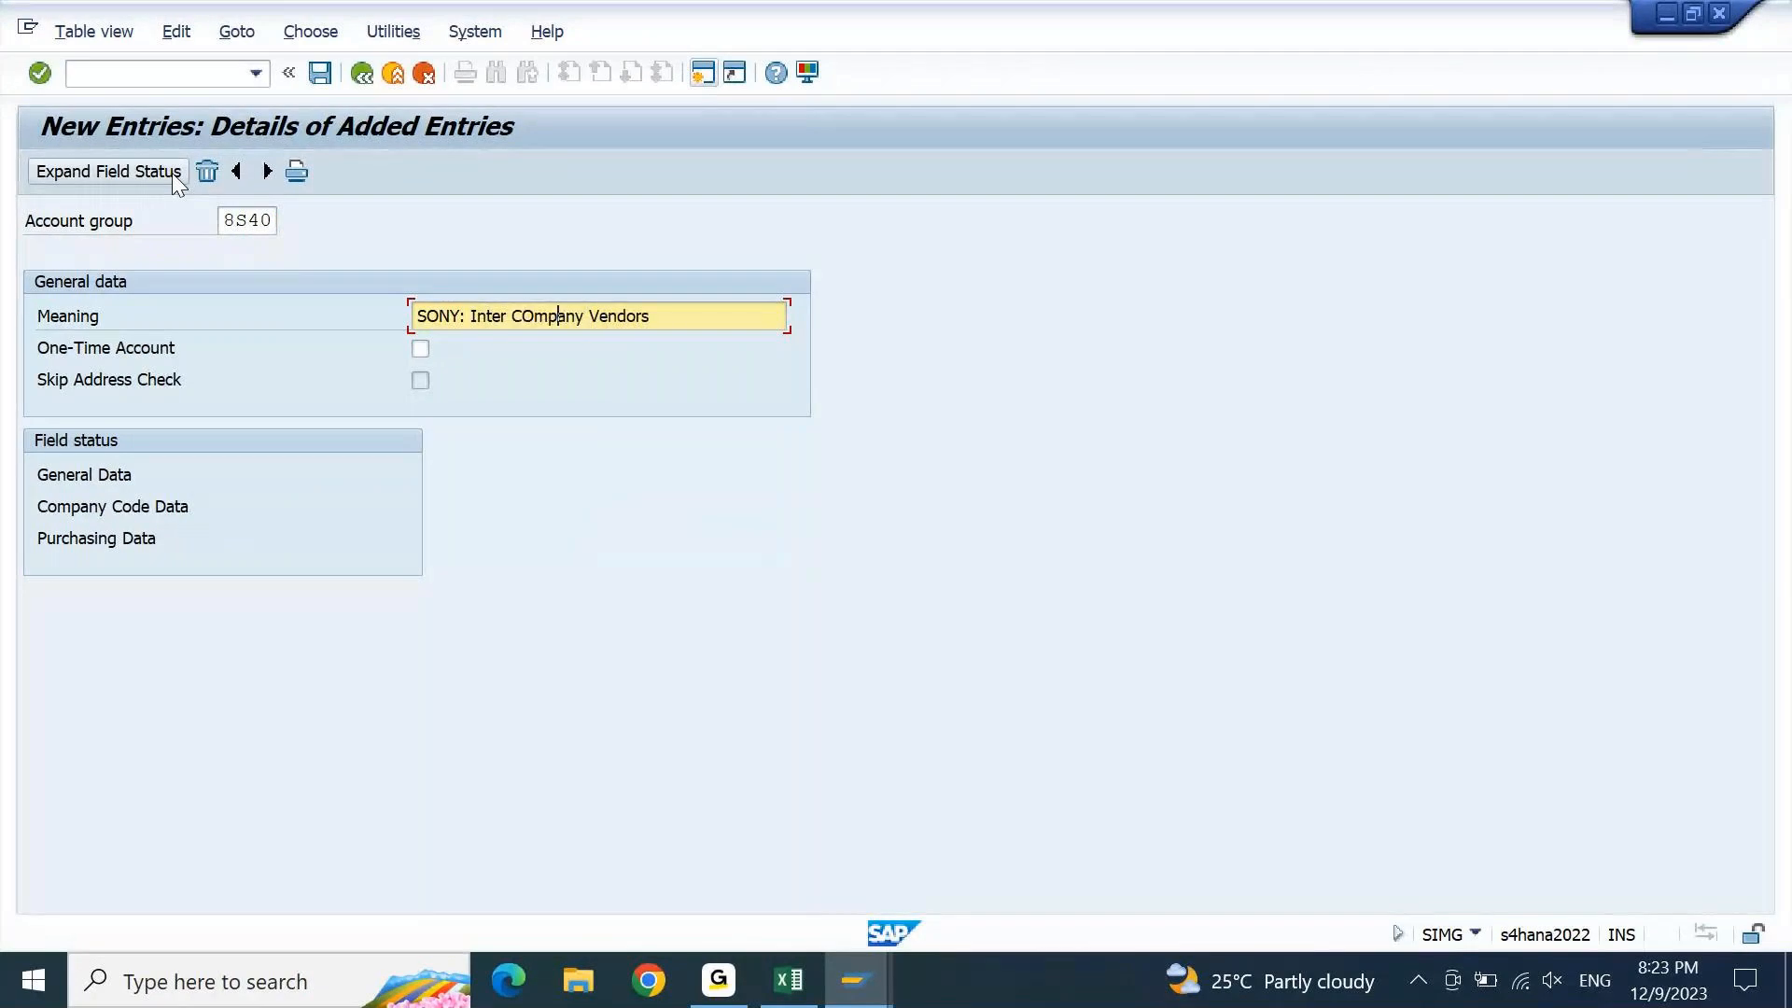
key("Left")
key("Left")
key("BackSpace")
type("o")
Check the vendor type against the Excel plan, then save account group 8S40 in SAP and return to the IMG
key("alt+Tab")
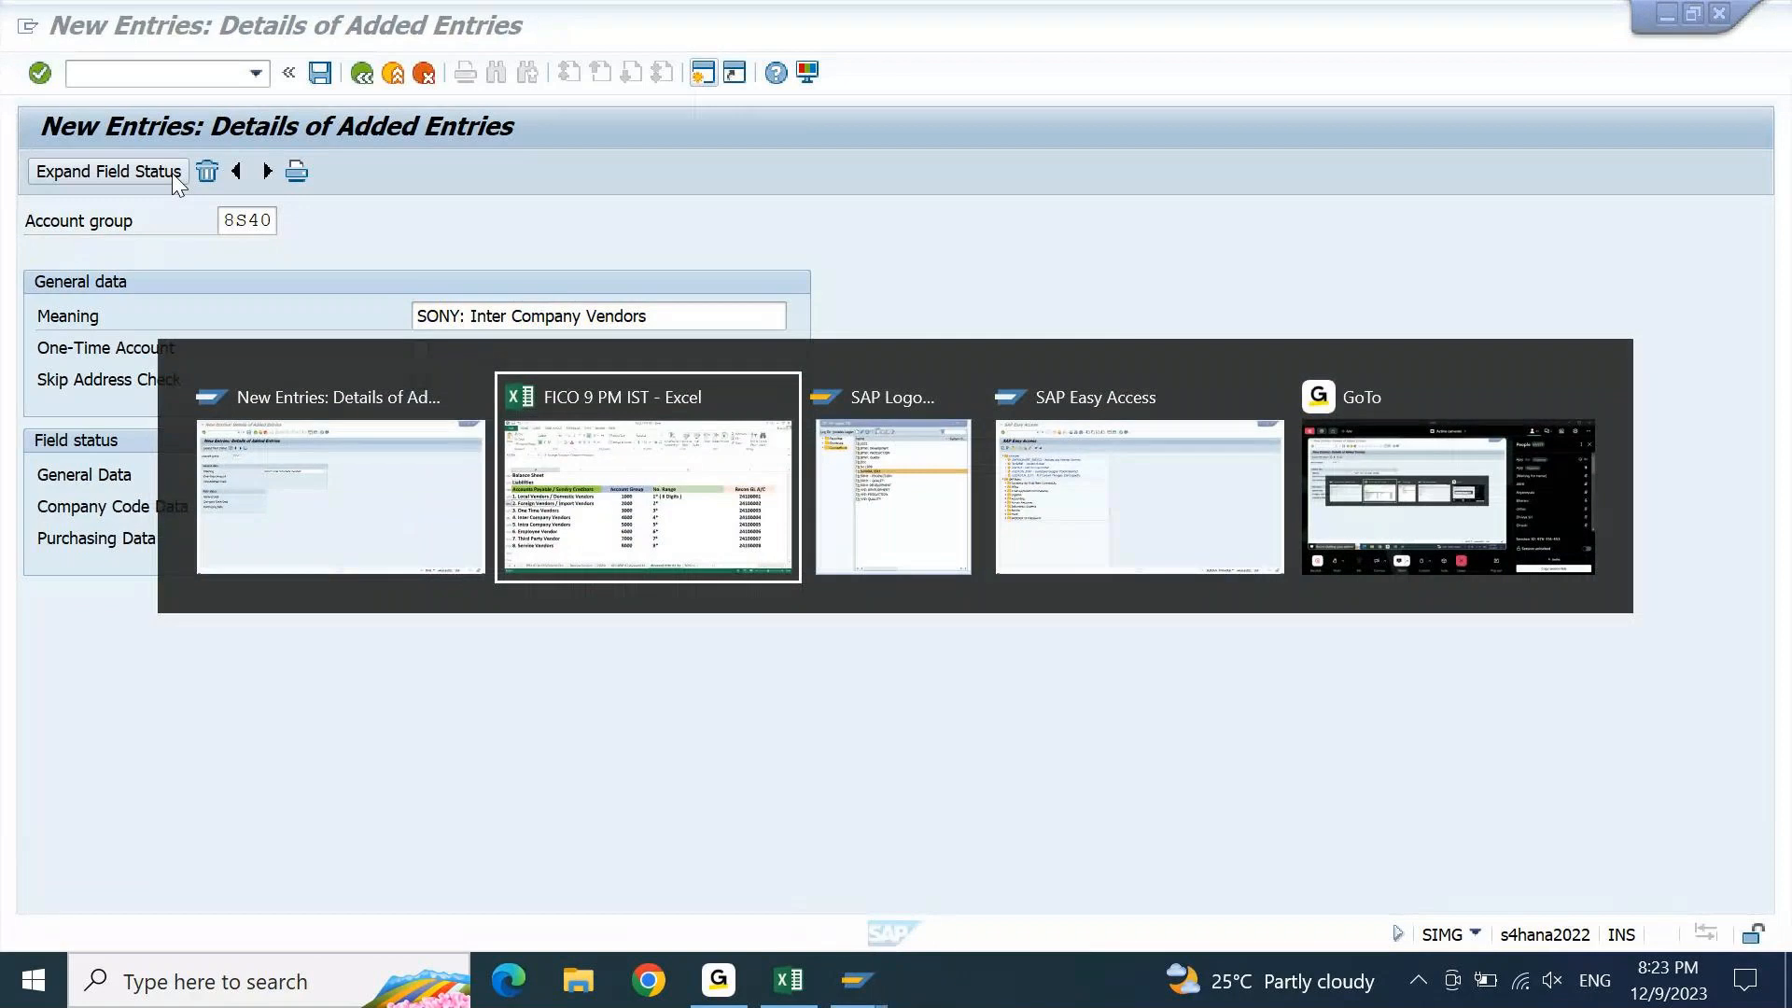
key("Down")
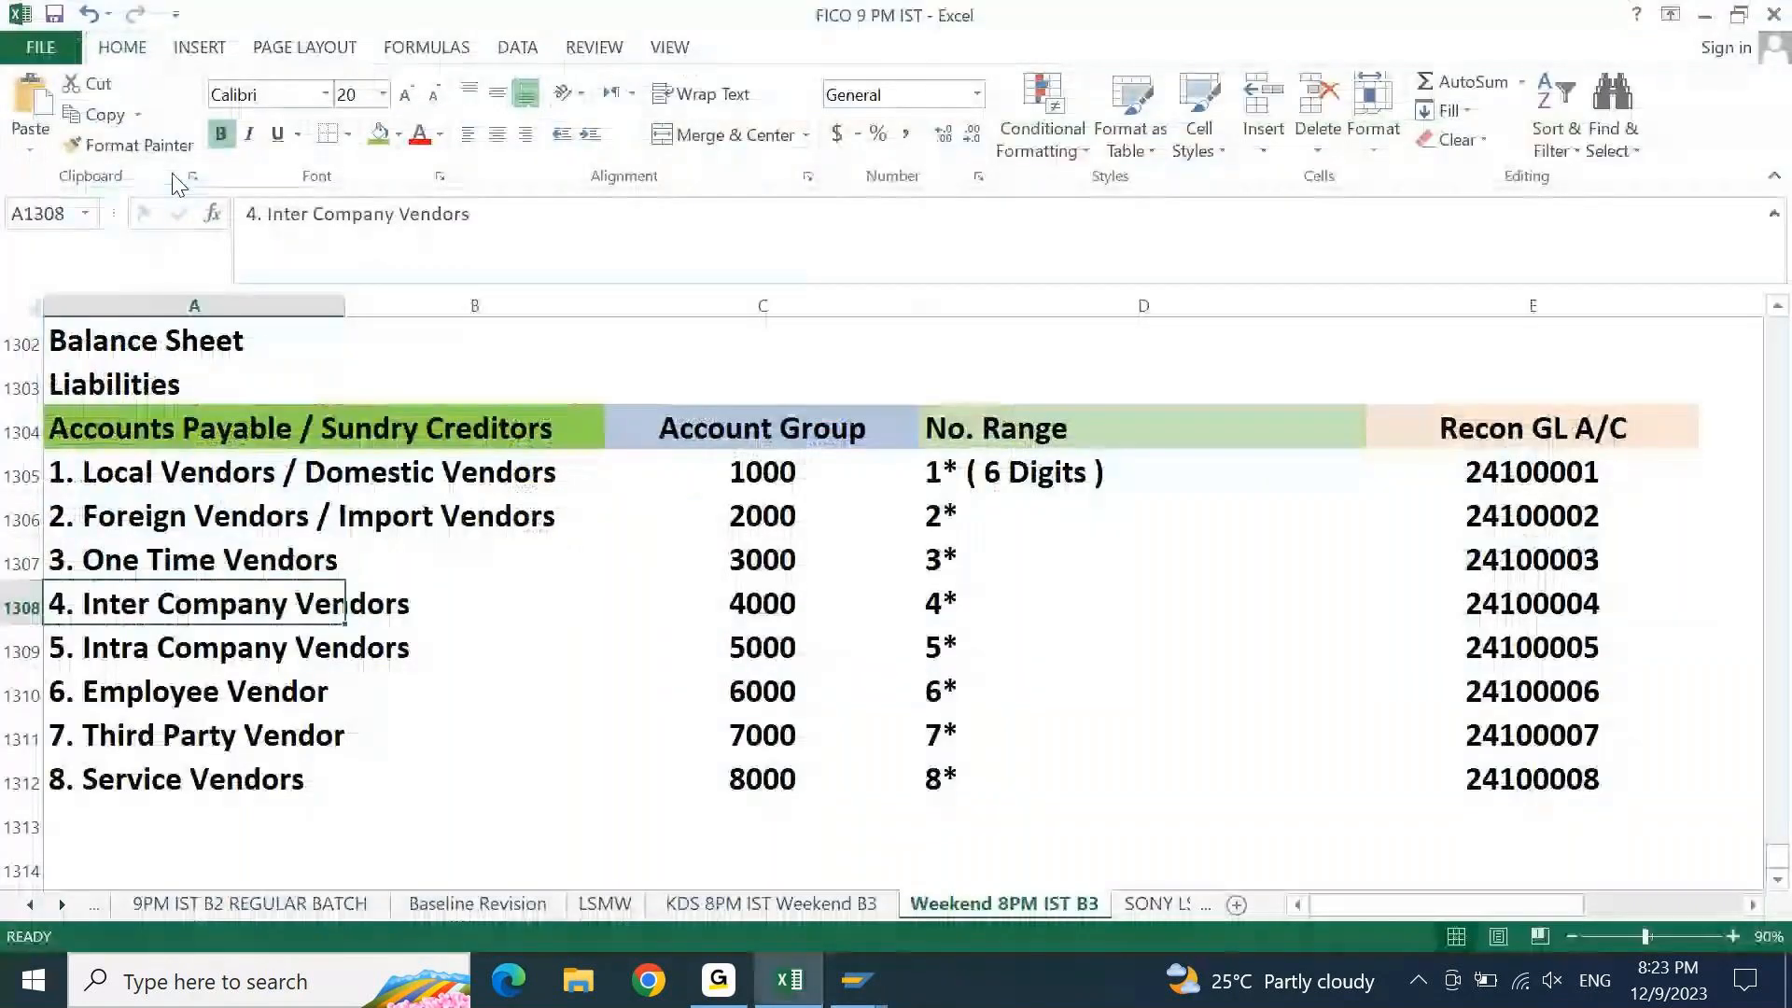
key("alt+Tab")
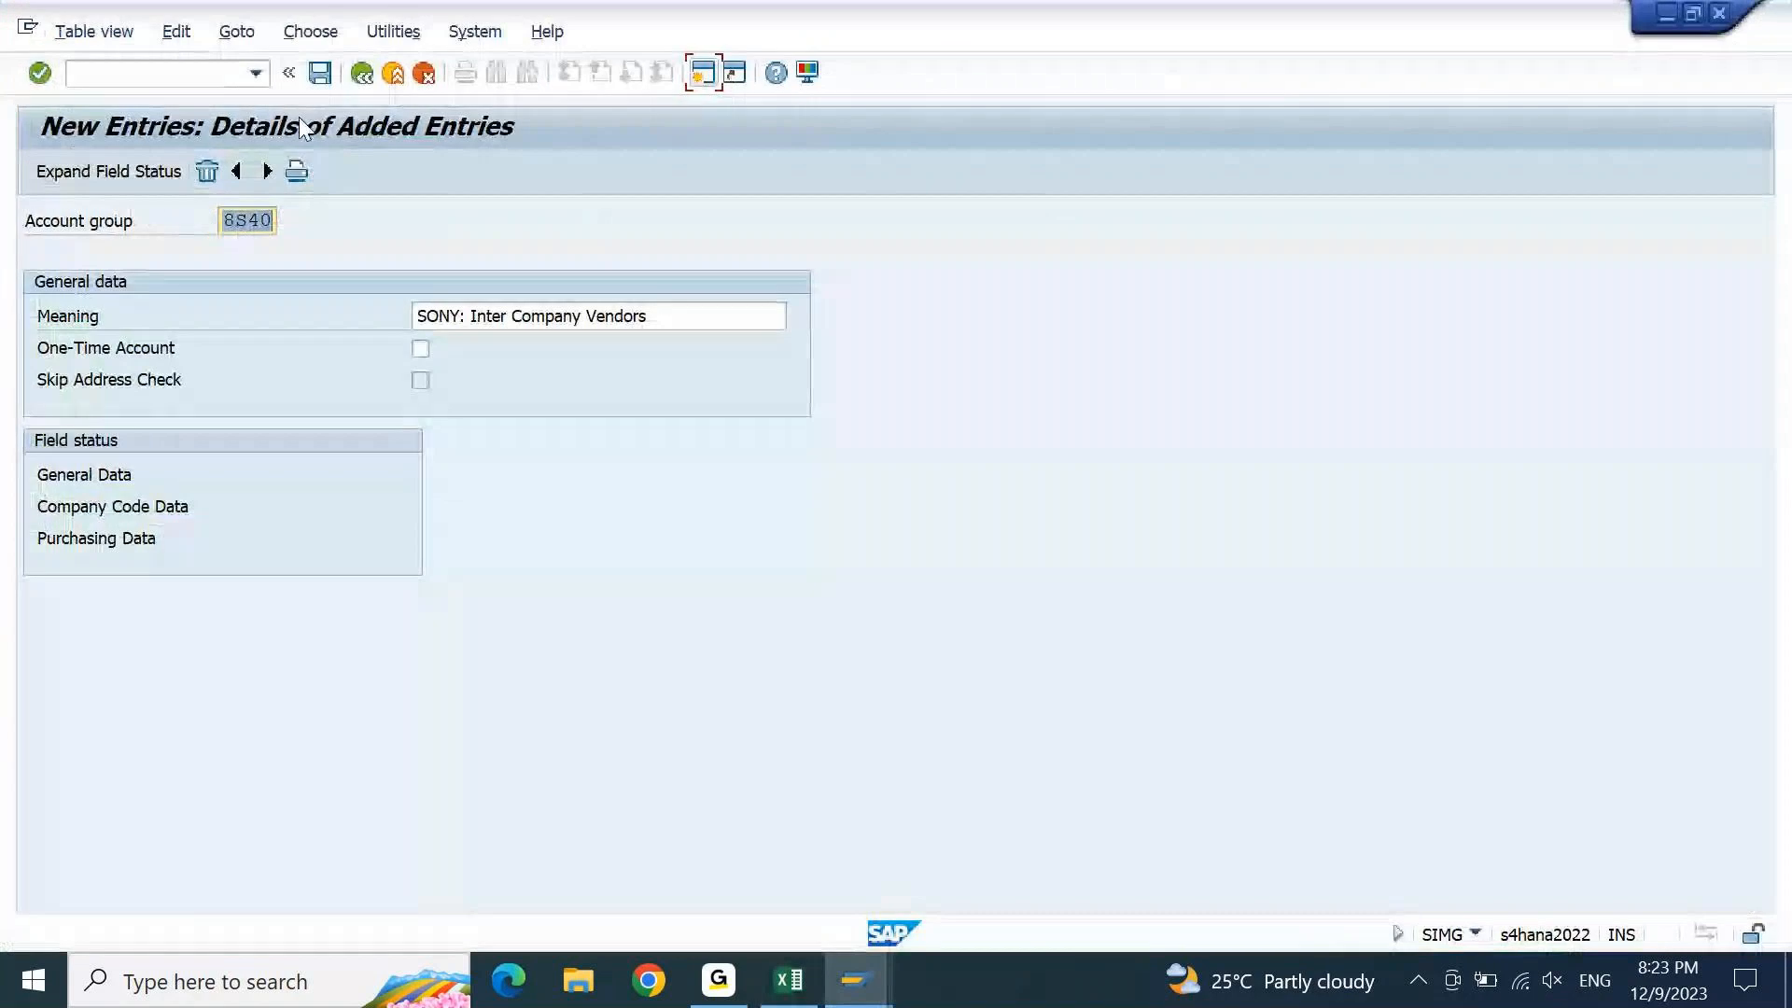
left_click(329, 77)
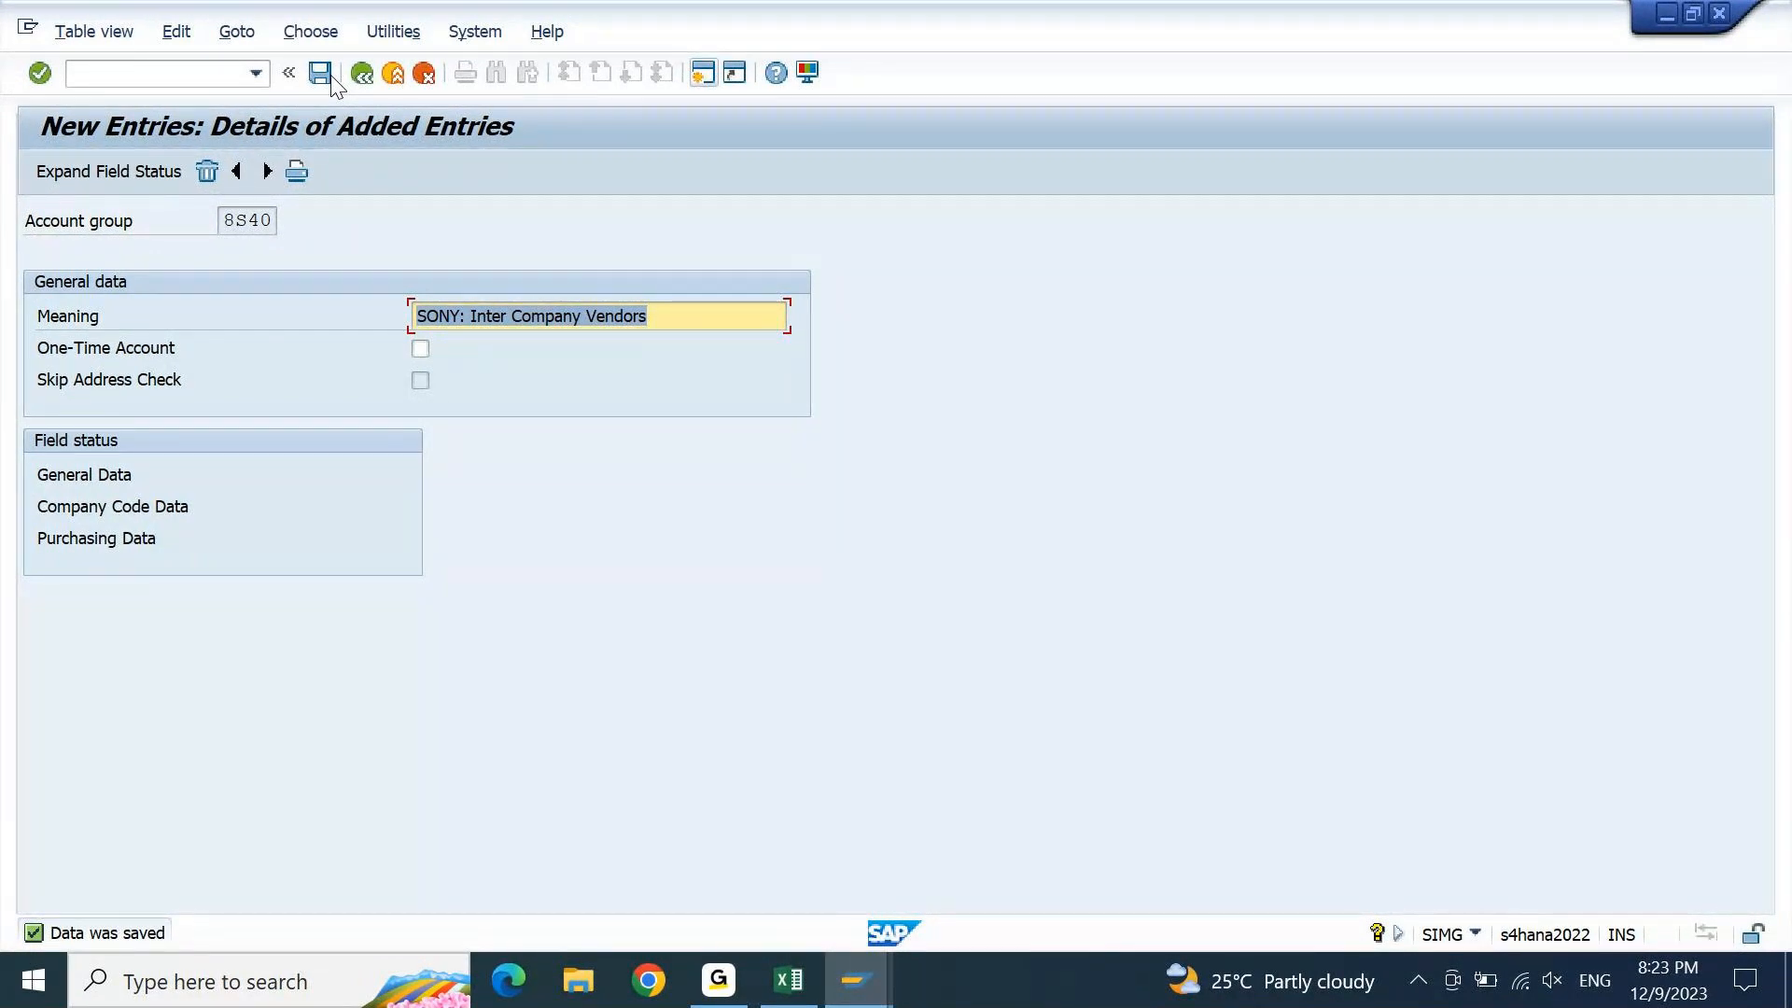
key("F3")
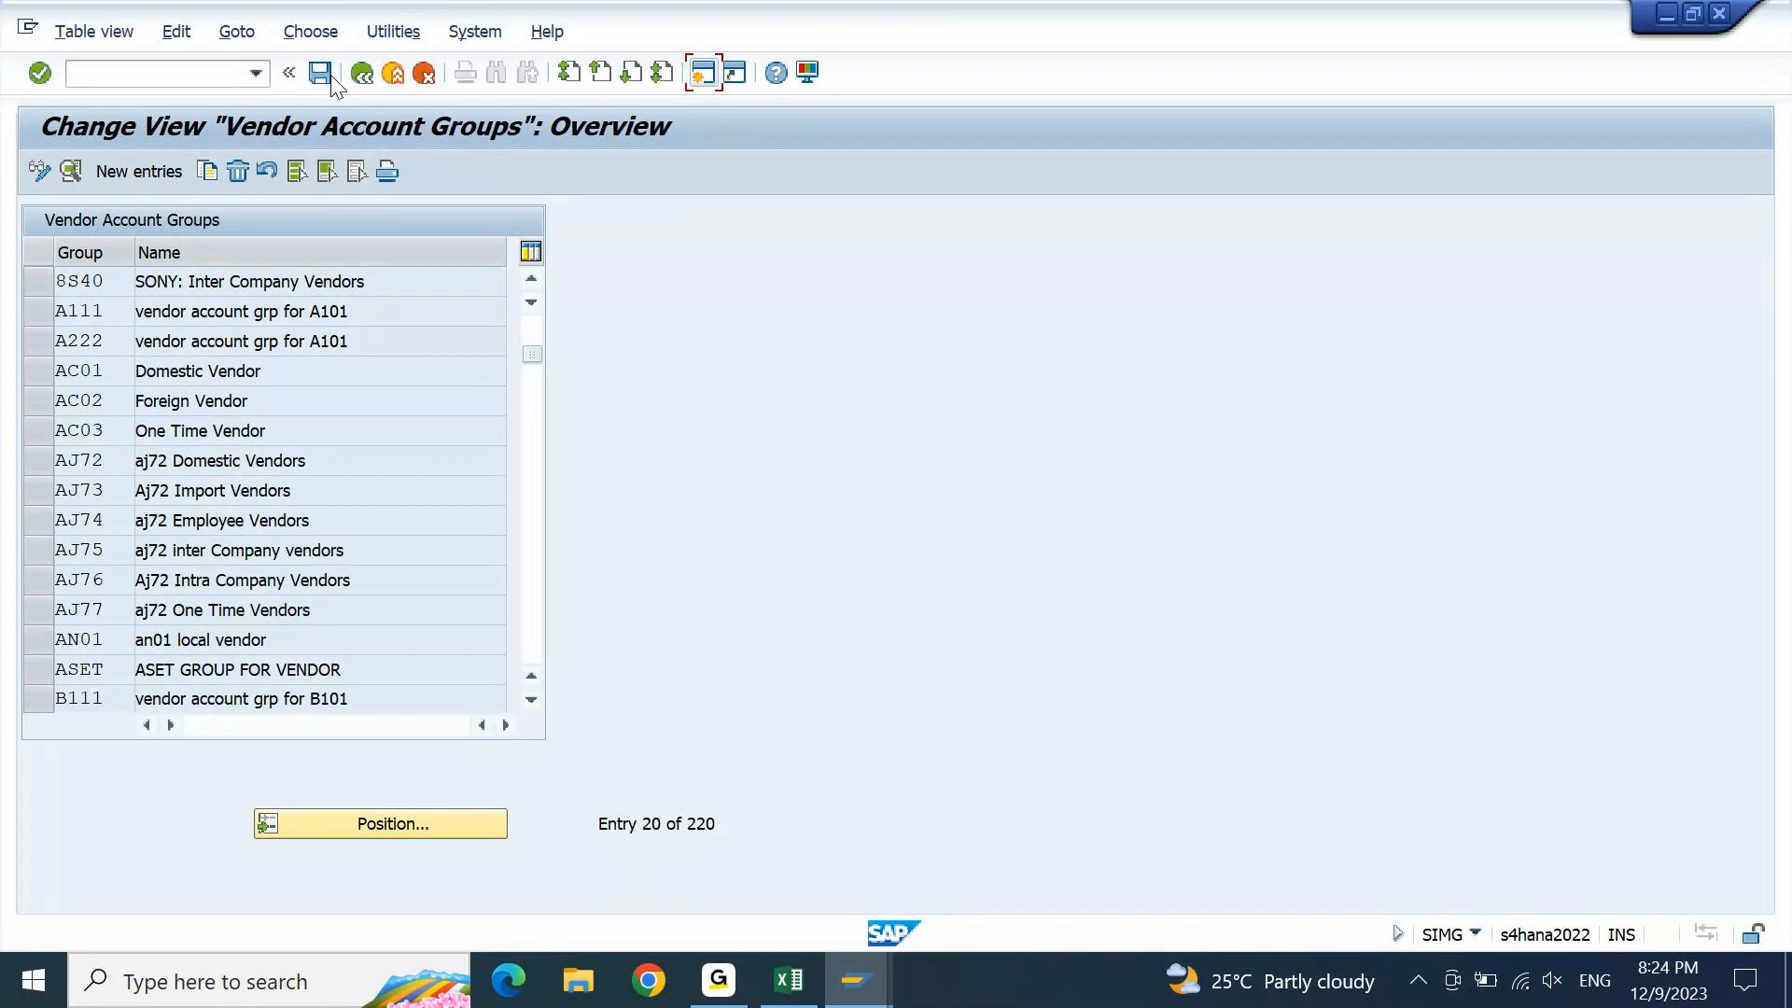
key("F3")
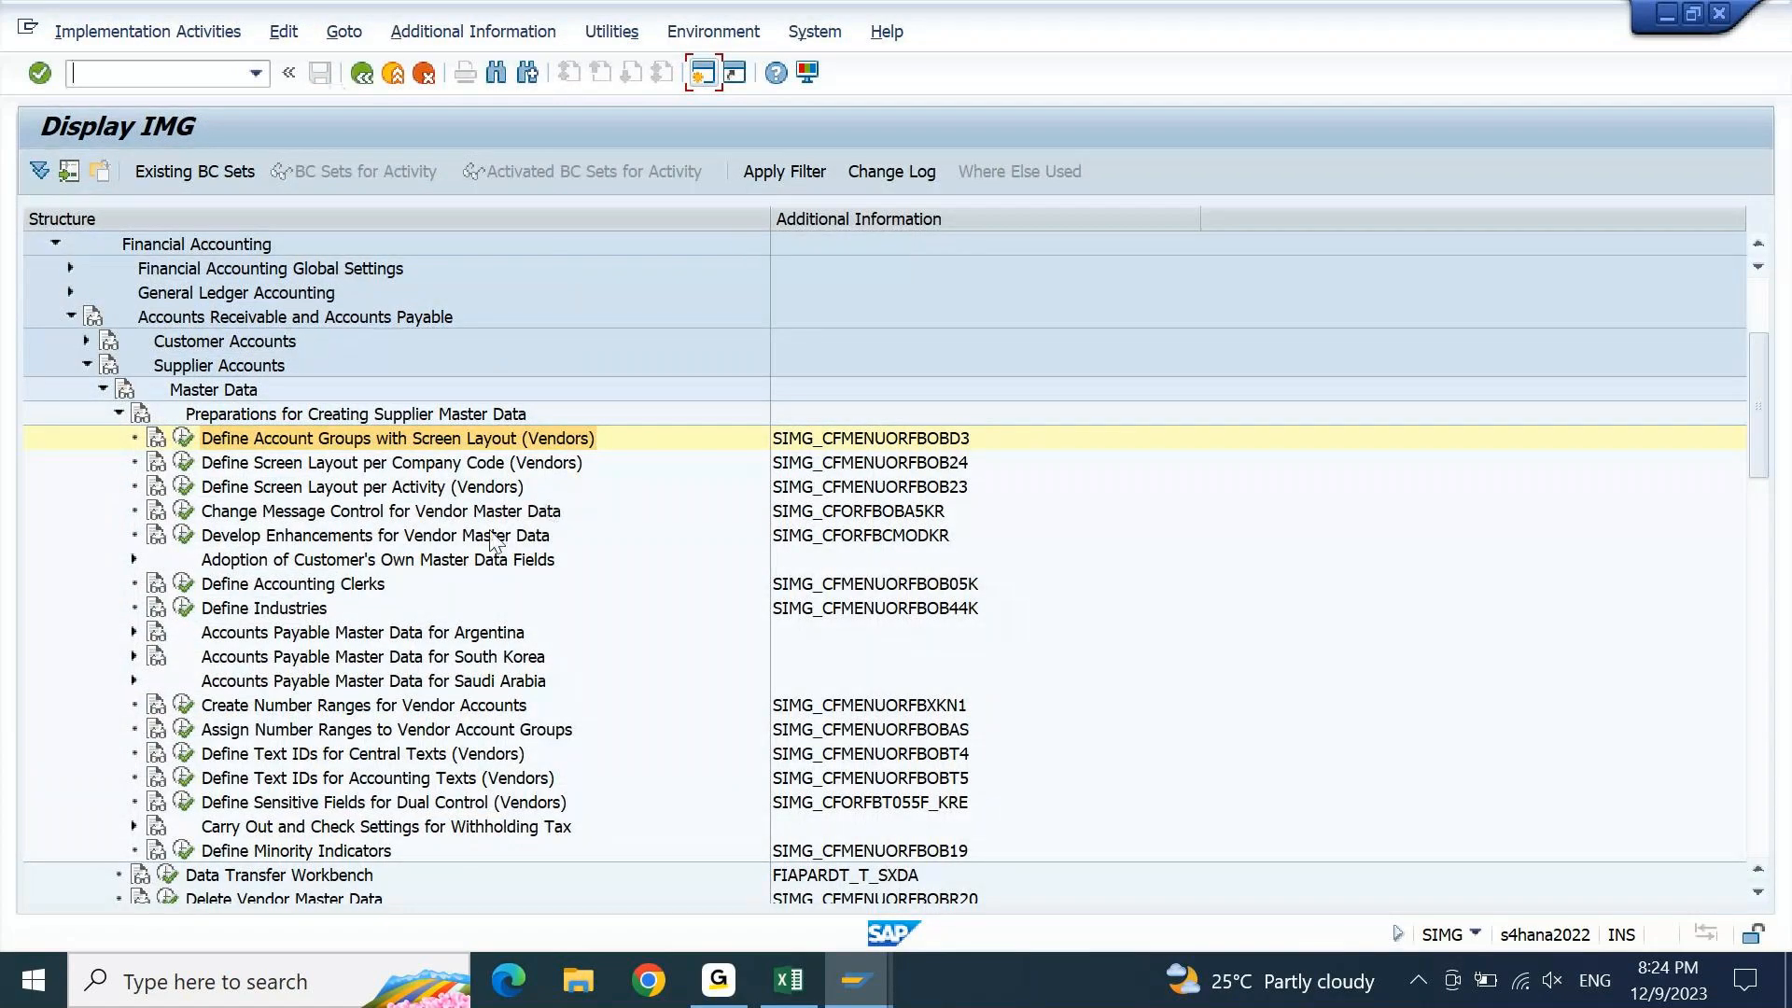
Open Create Number Ranges for Vendor Accounts for changing intervals and list the free intervals
left_click(331, 712)
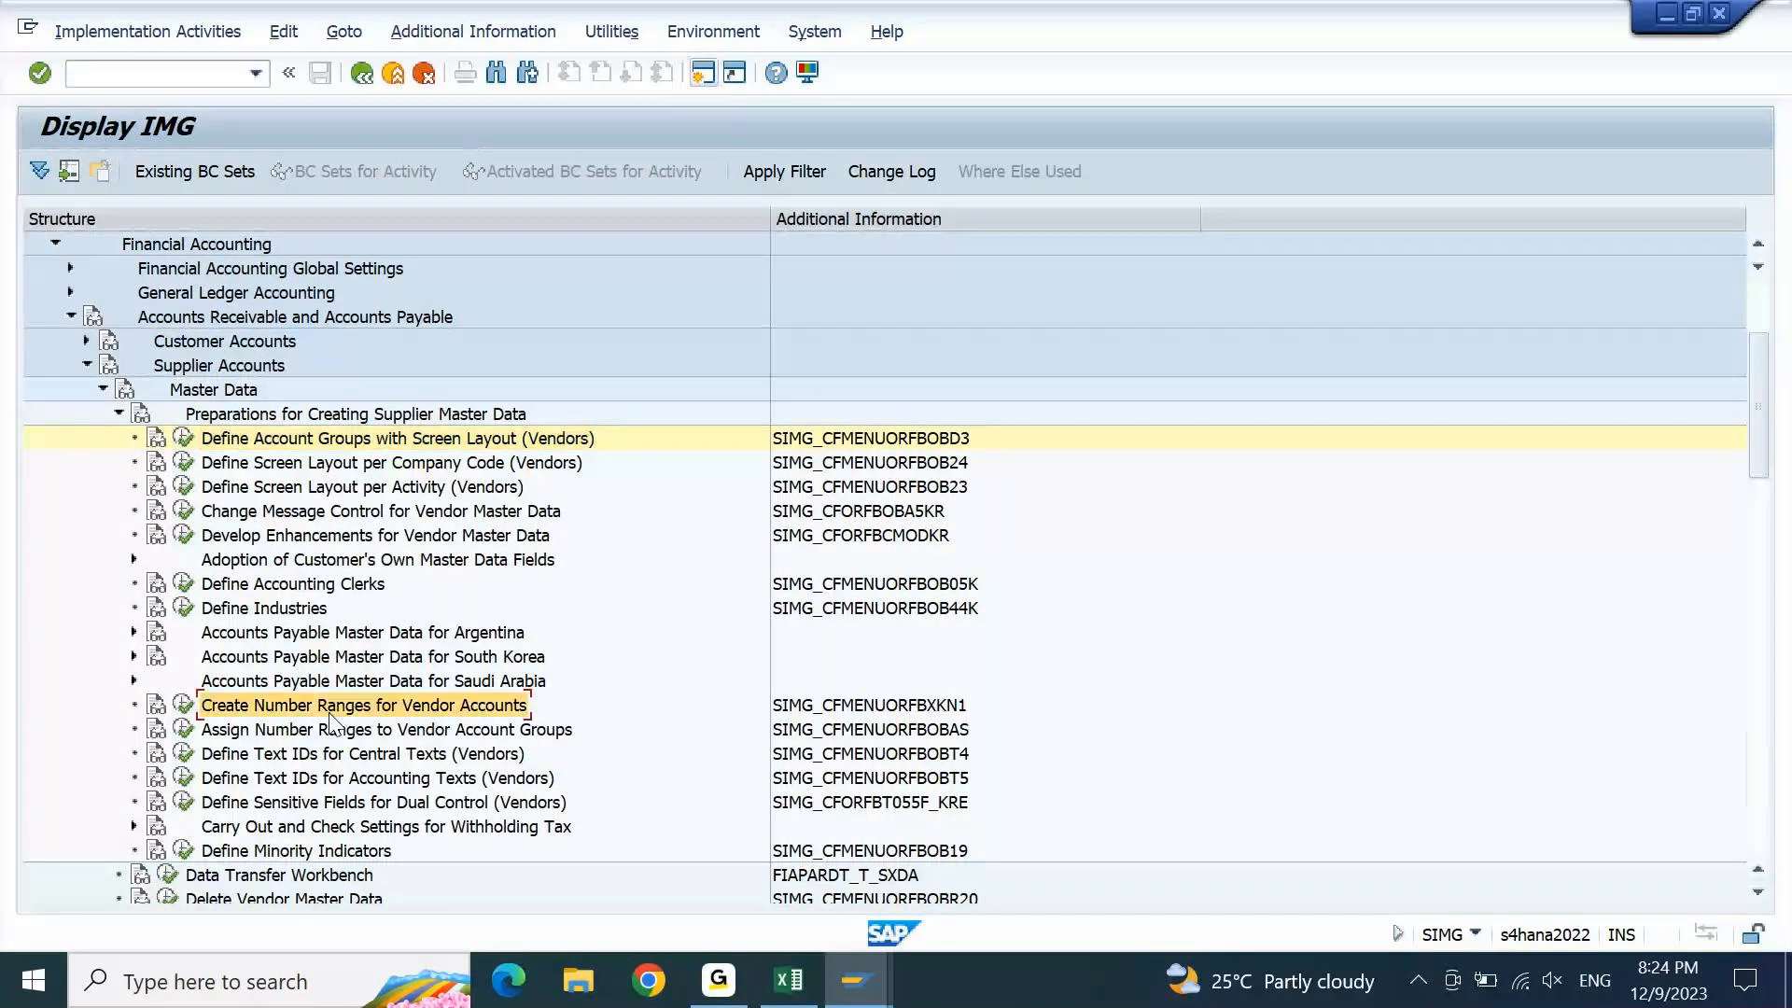
left_click(184, 705)
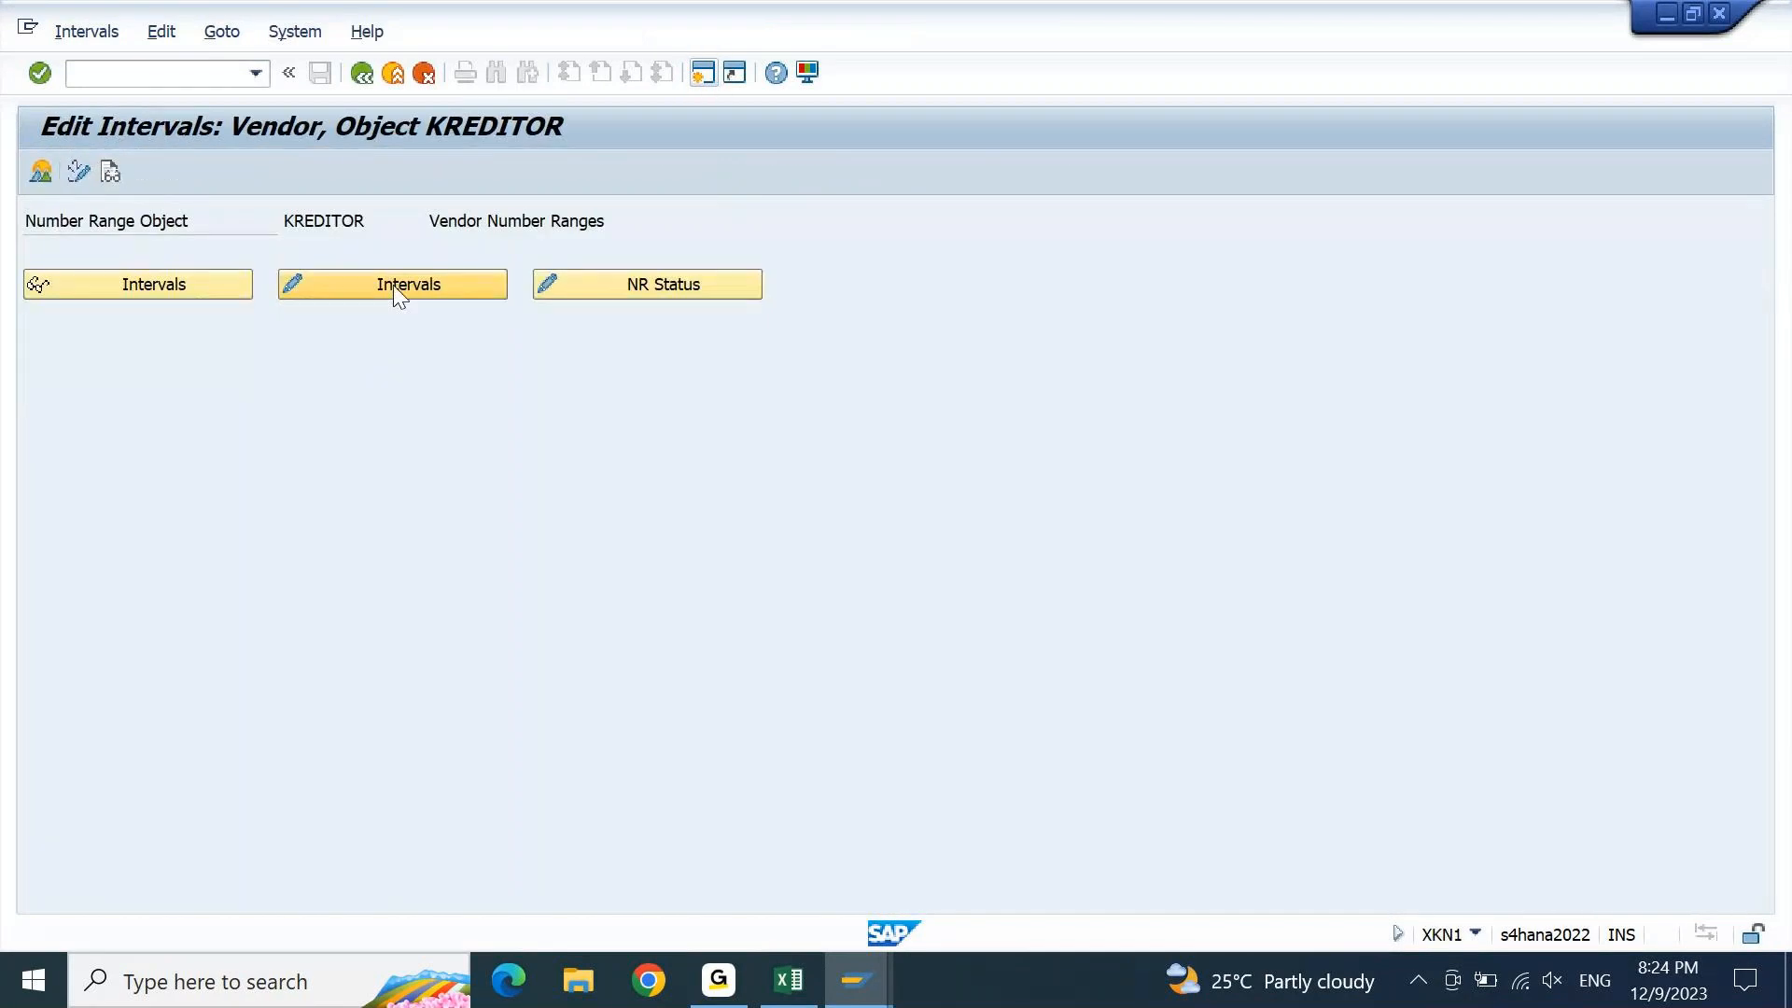
left_click(394, 284)
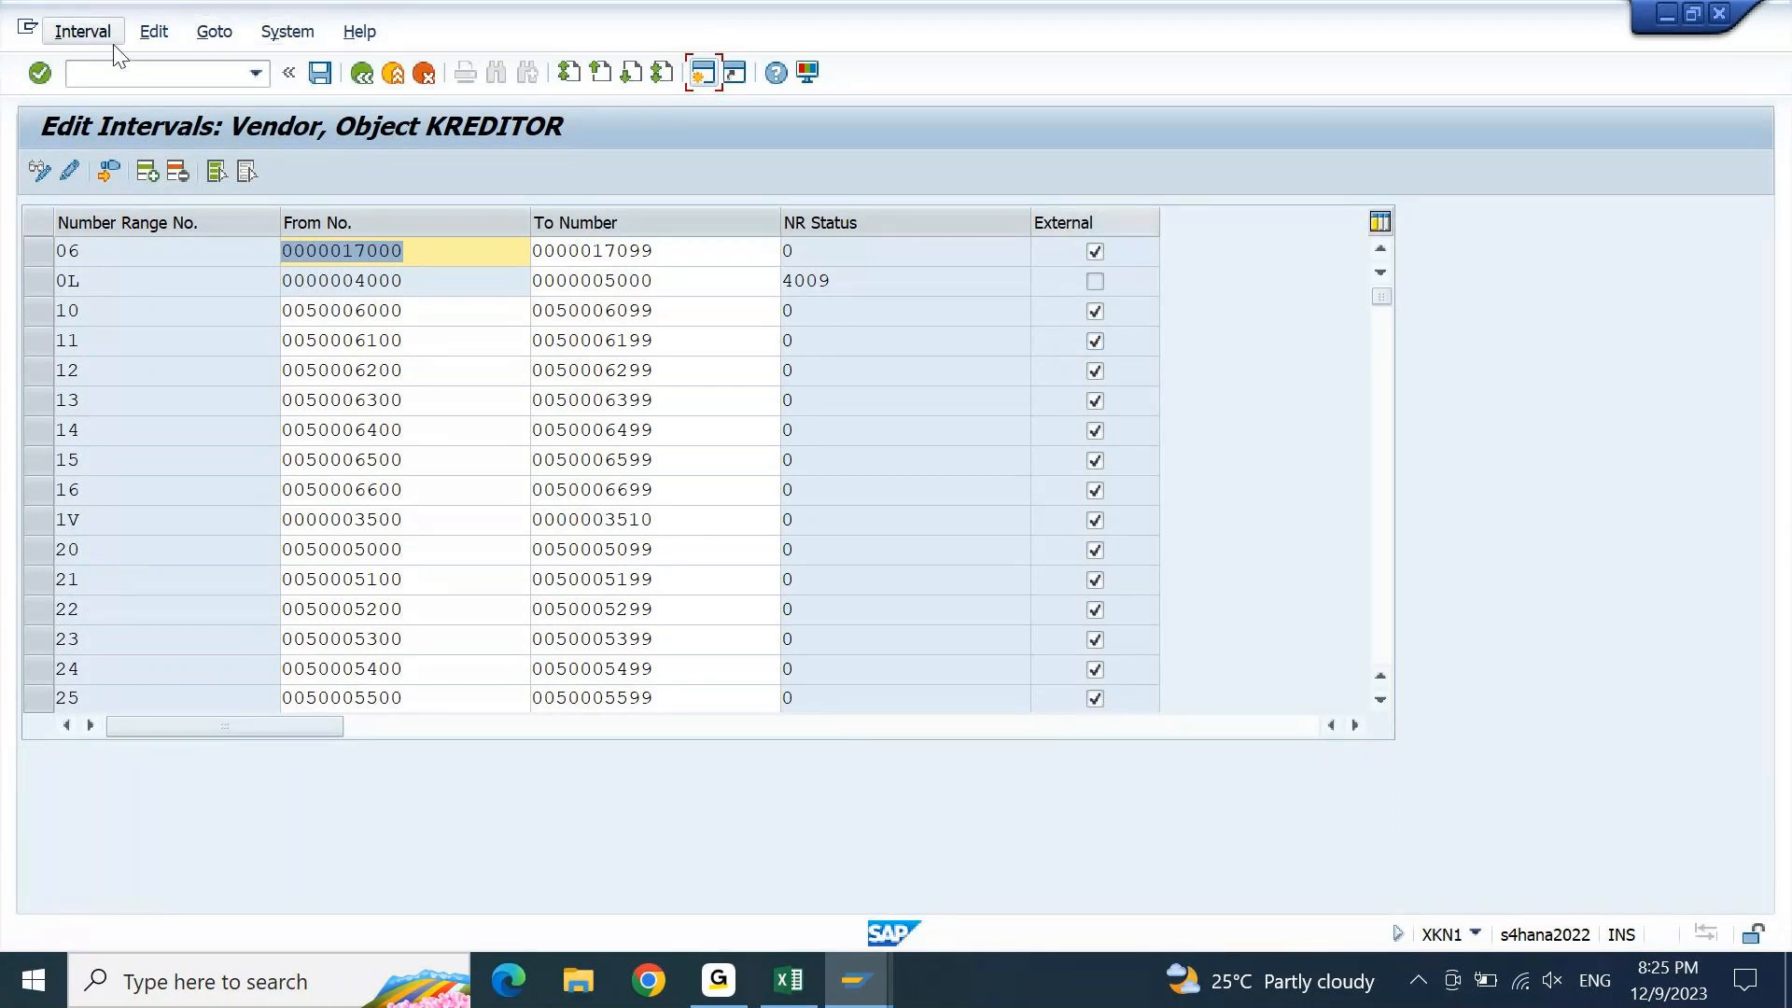
left_click(82, 32)
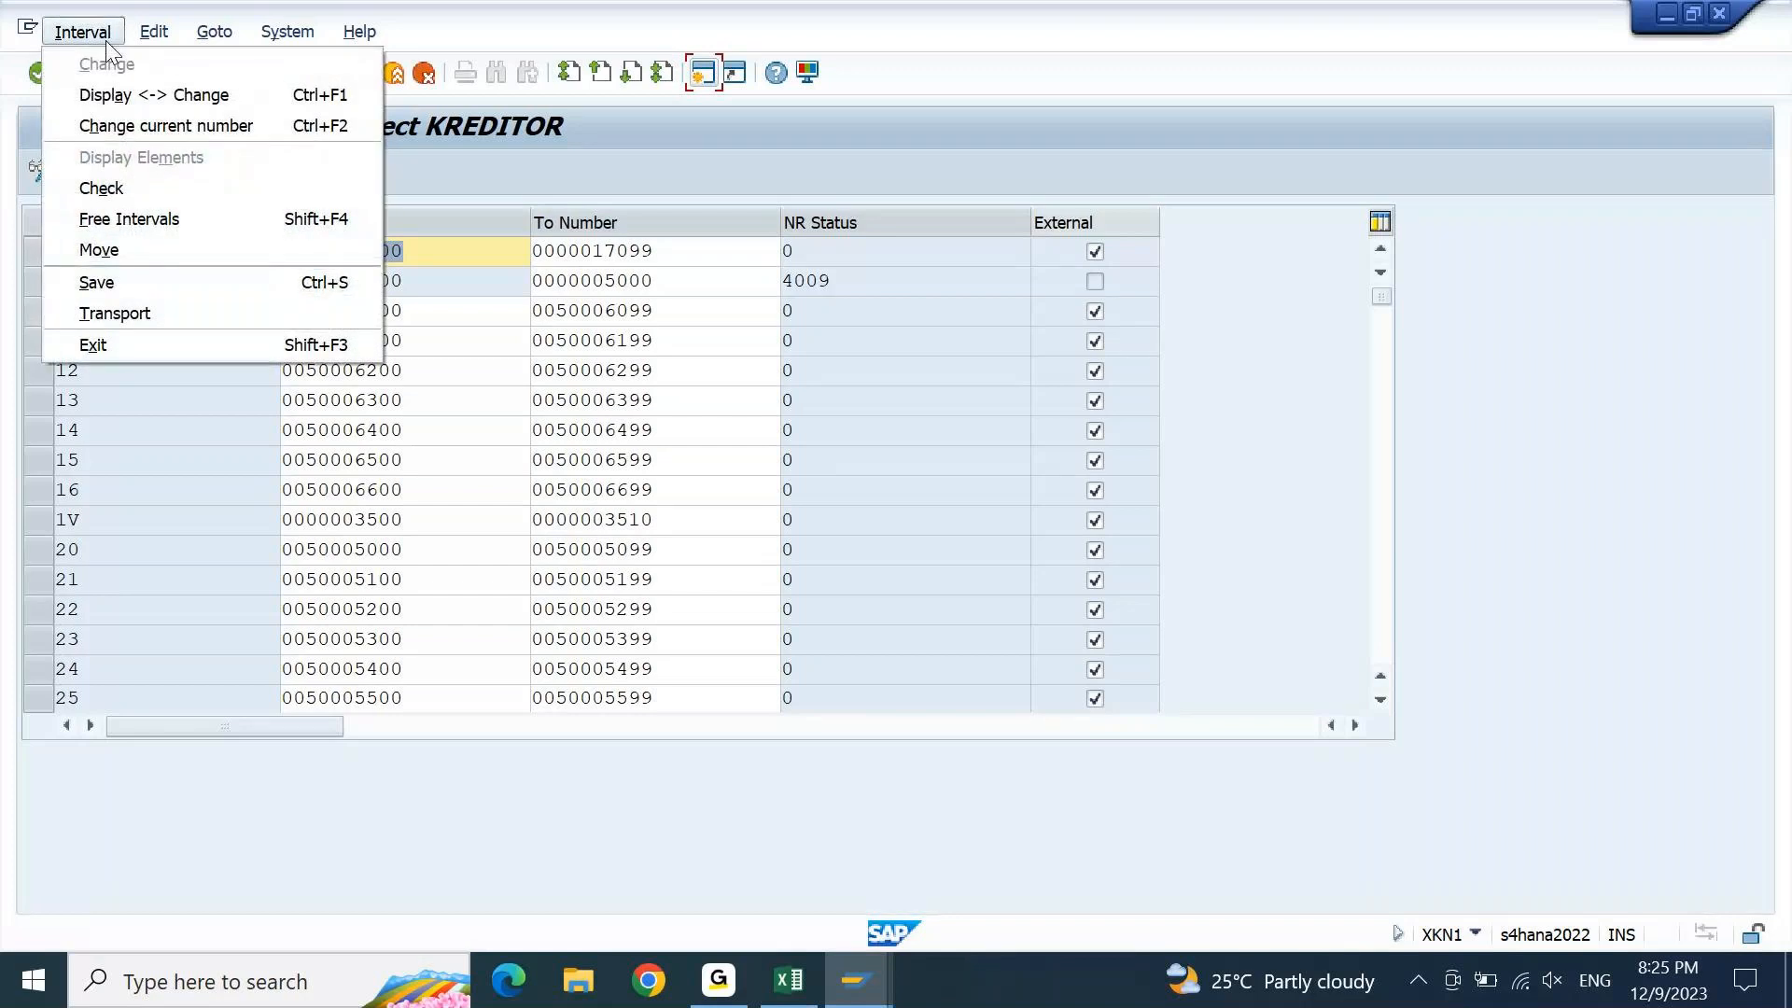
left_click(144, 221)
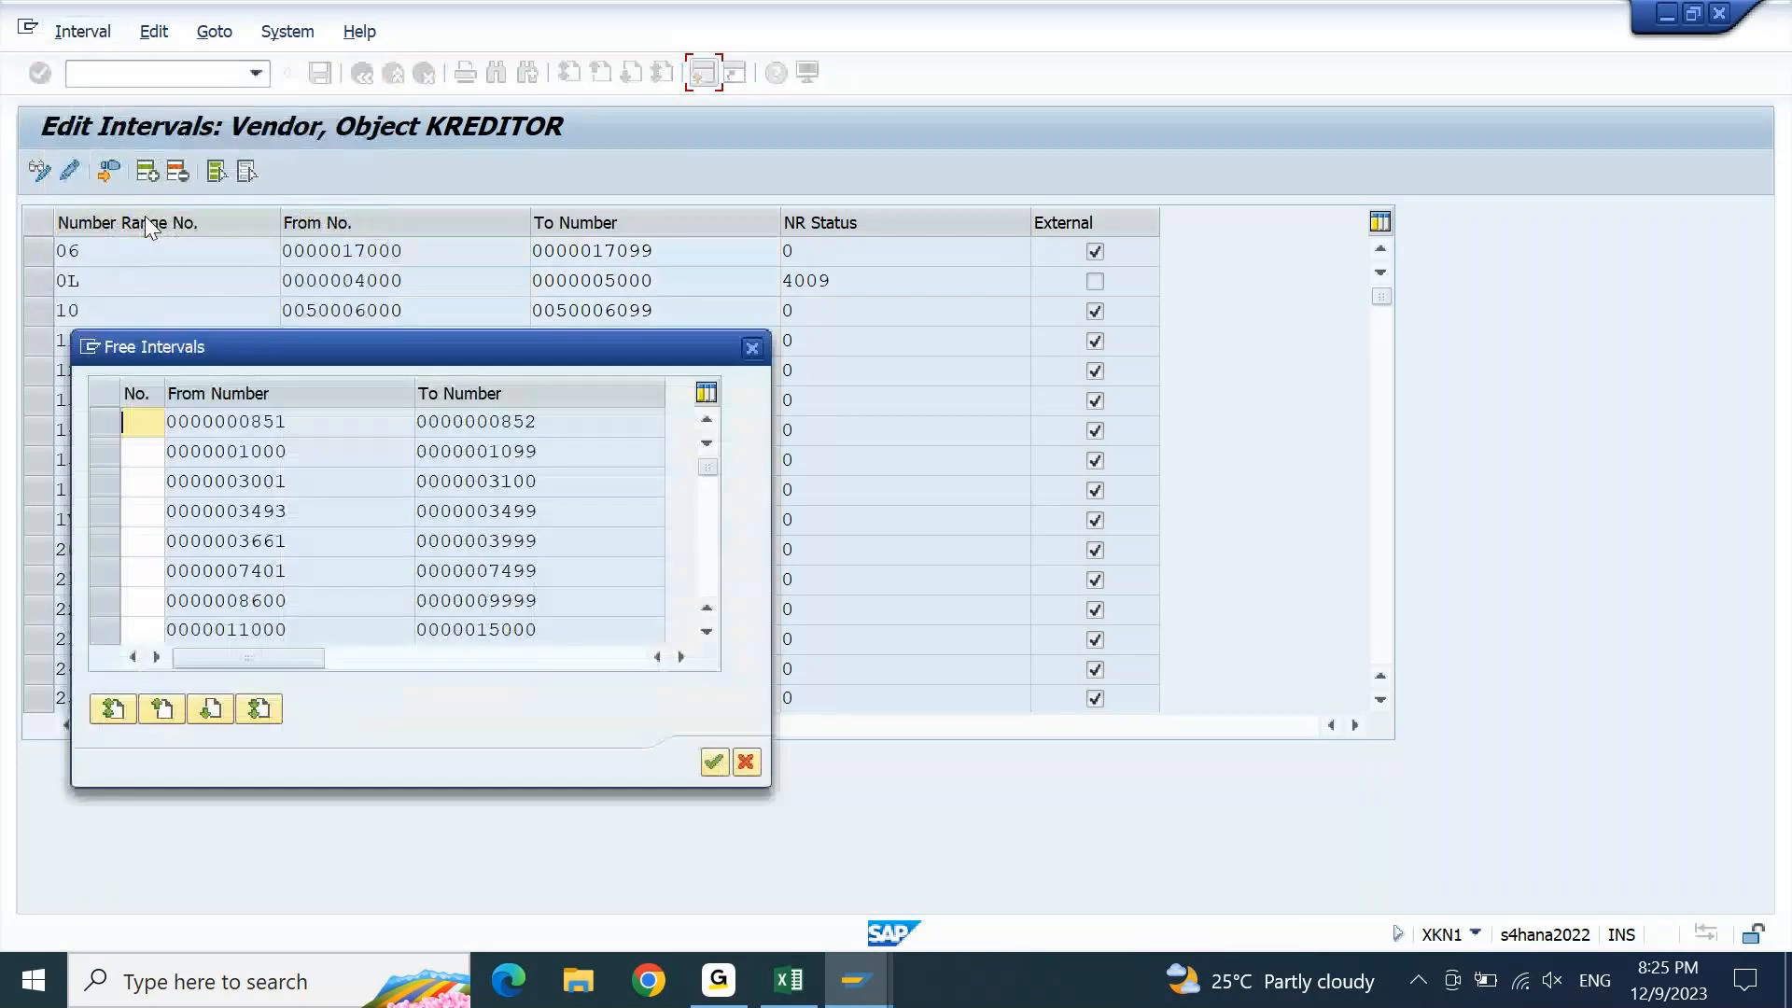
left_click_drag(558, 360, 863, 148)
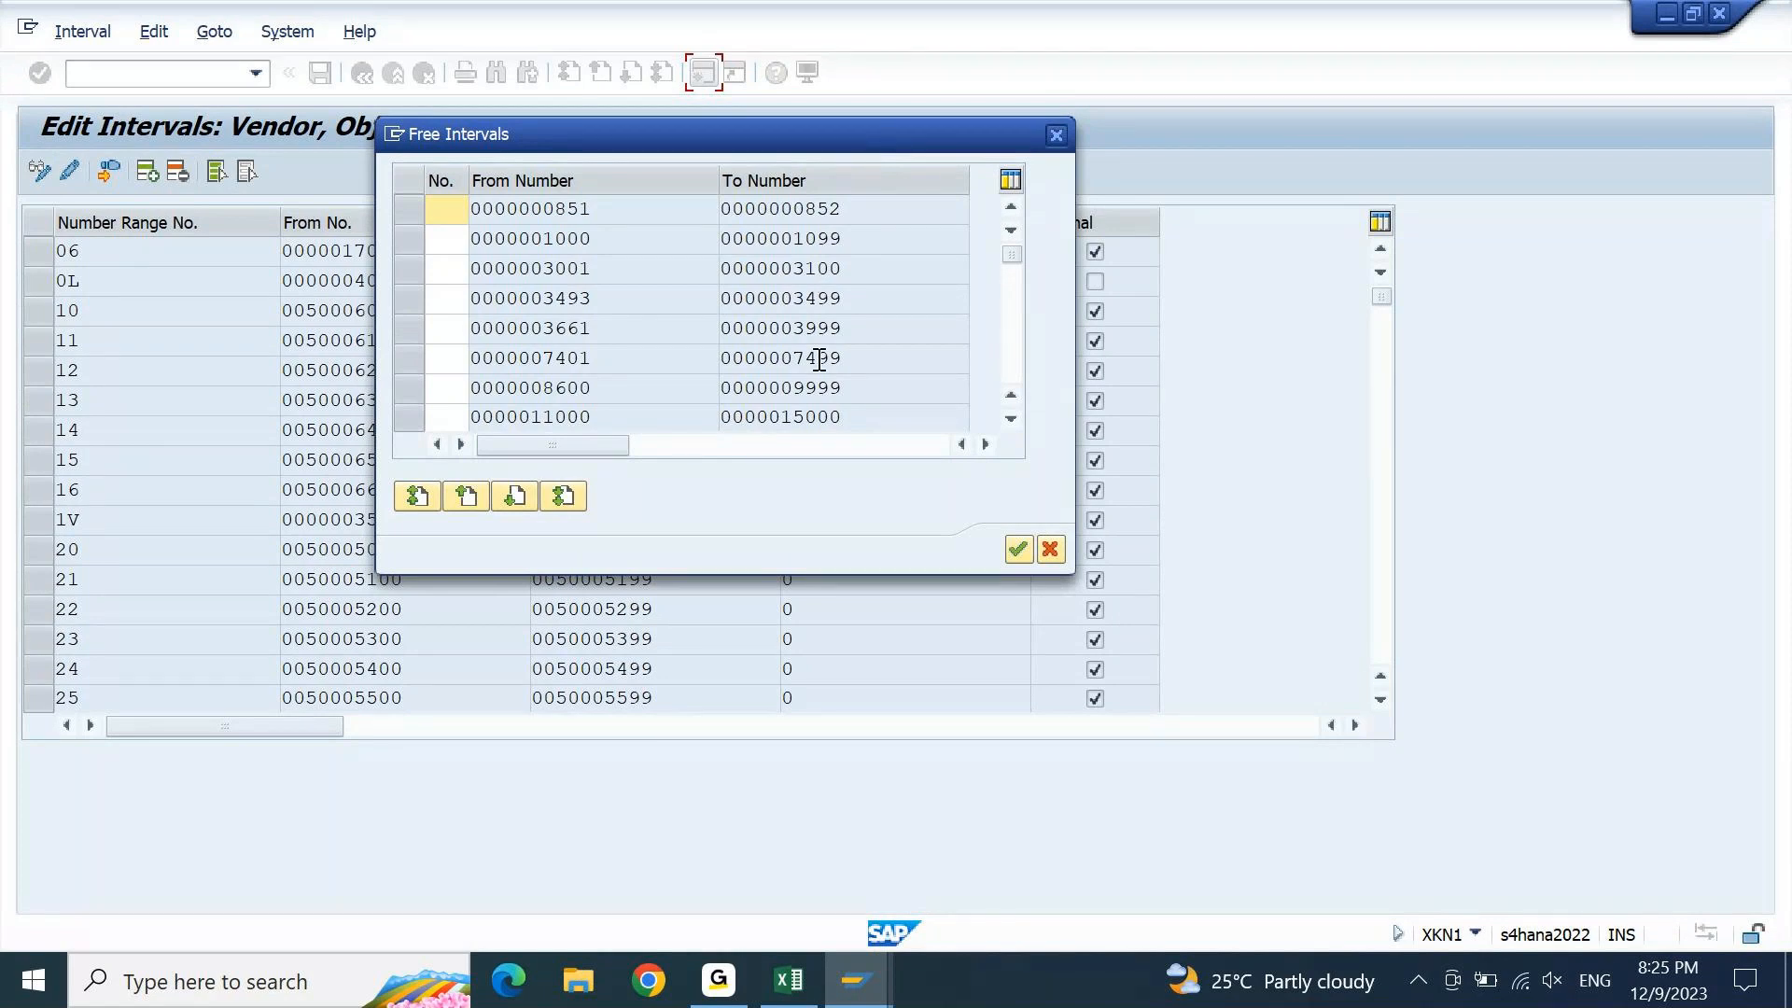
left_click(463, 278)
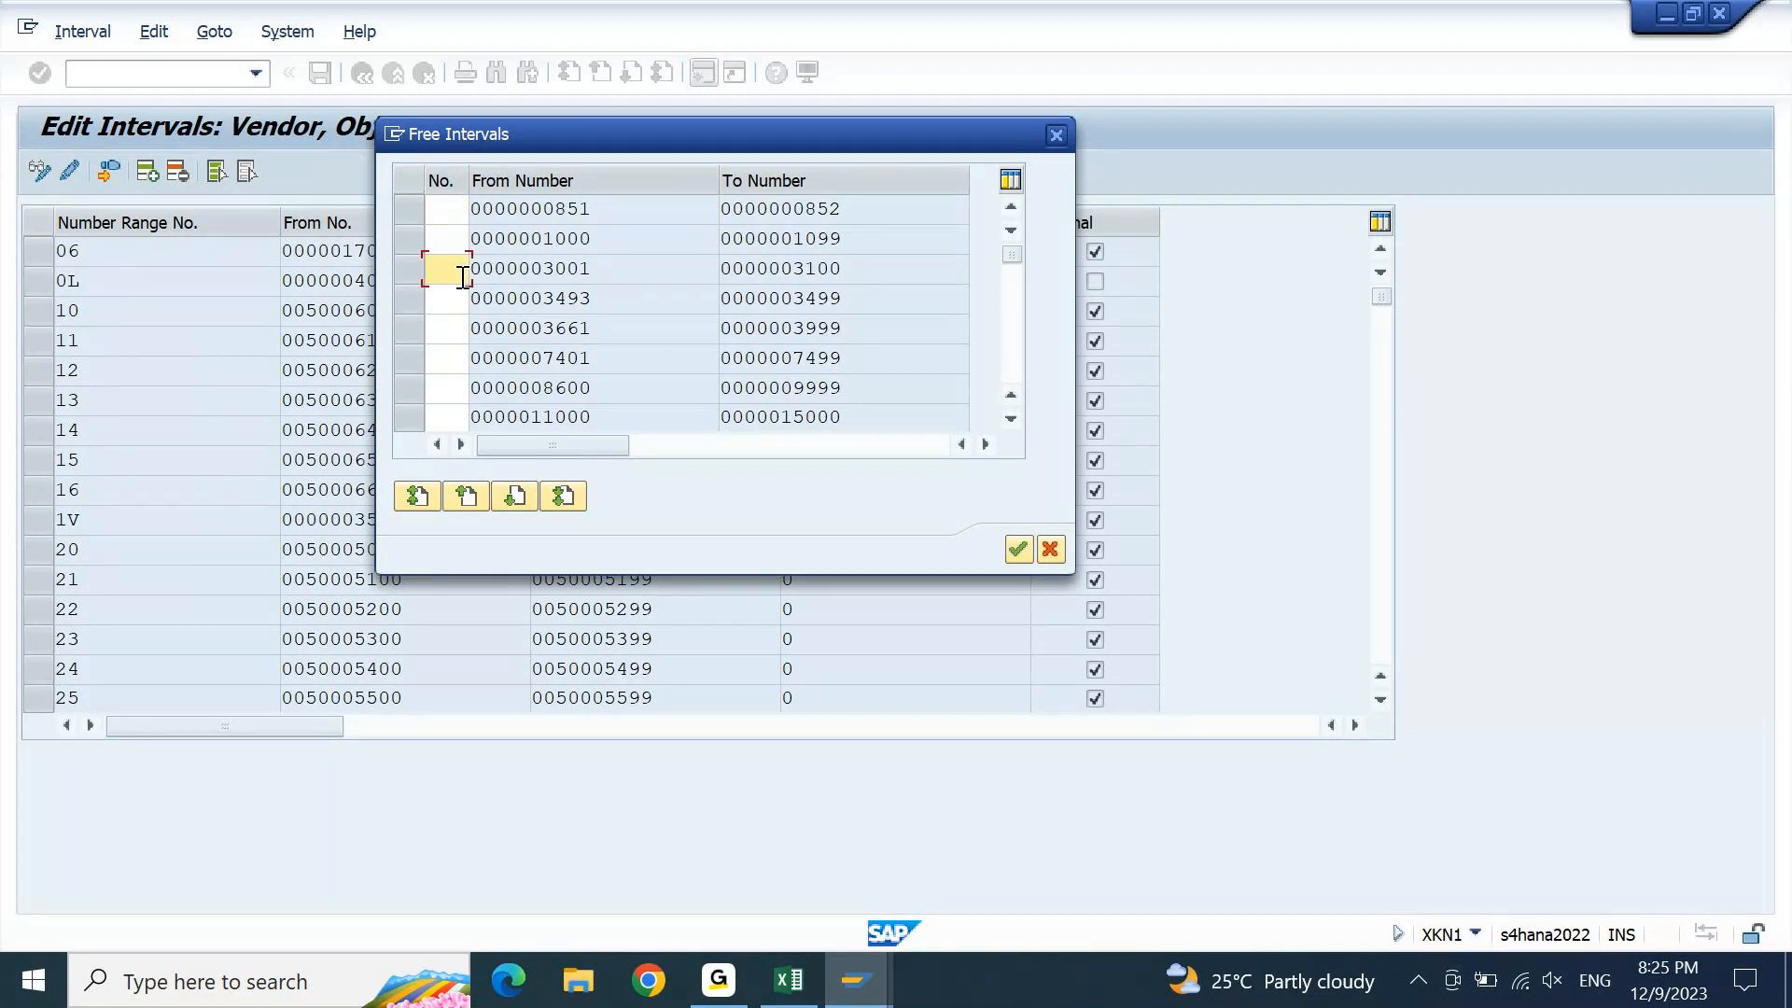
left_click(409, 270)
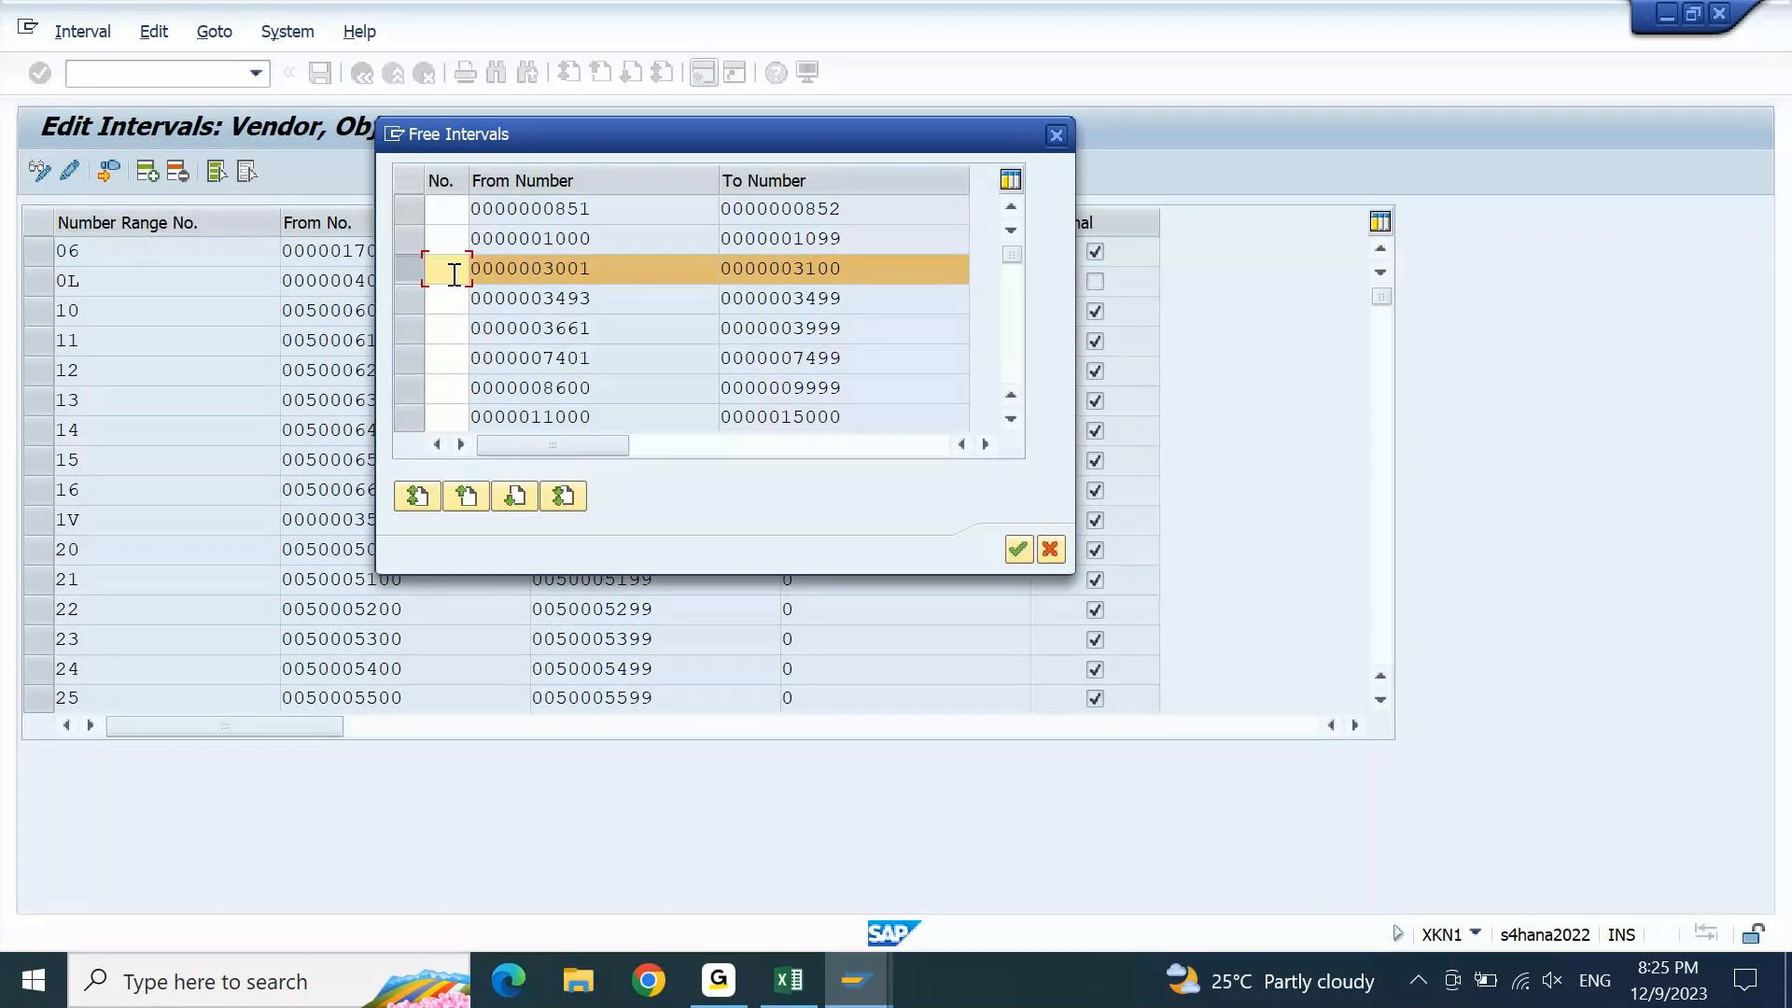
type("S1")
left_click(814, 976)
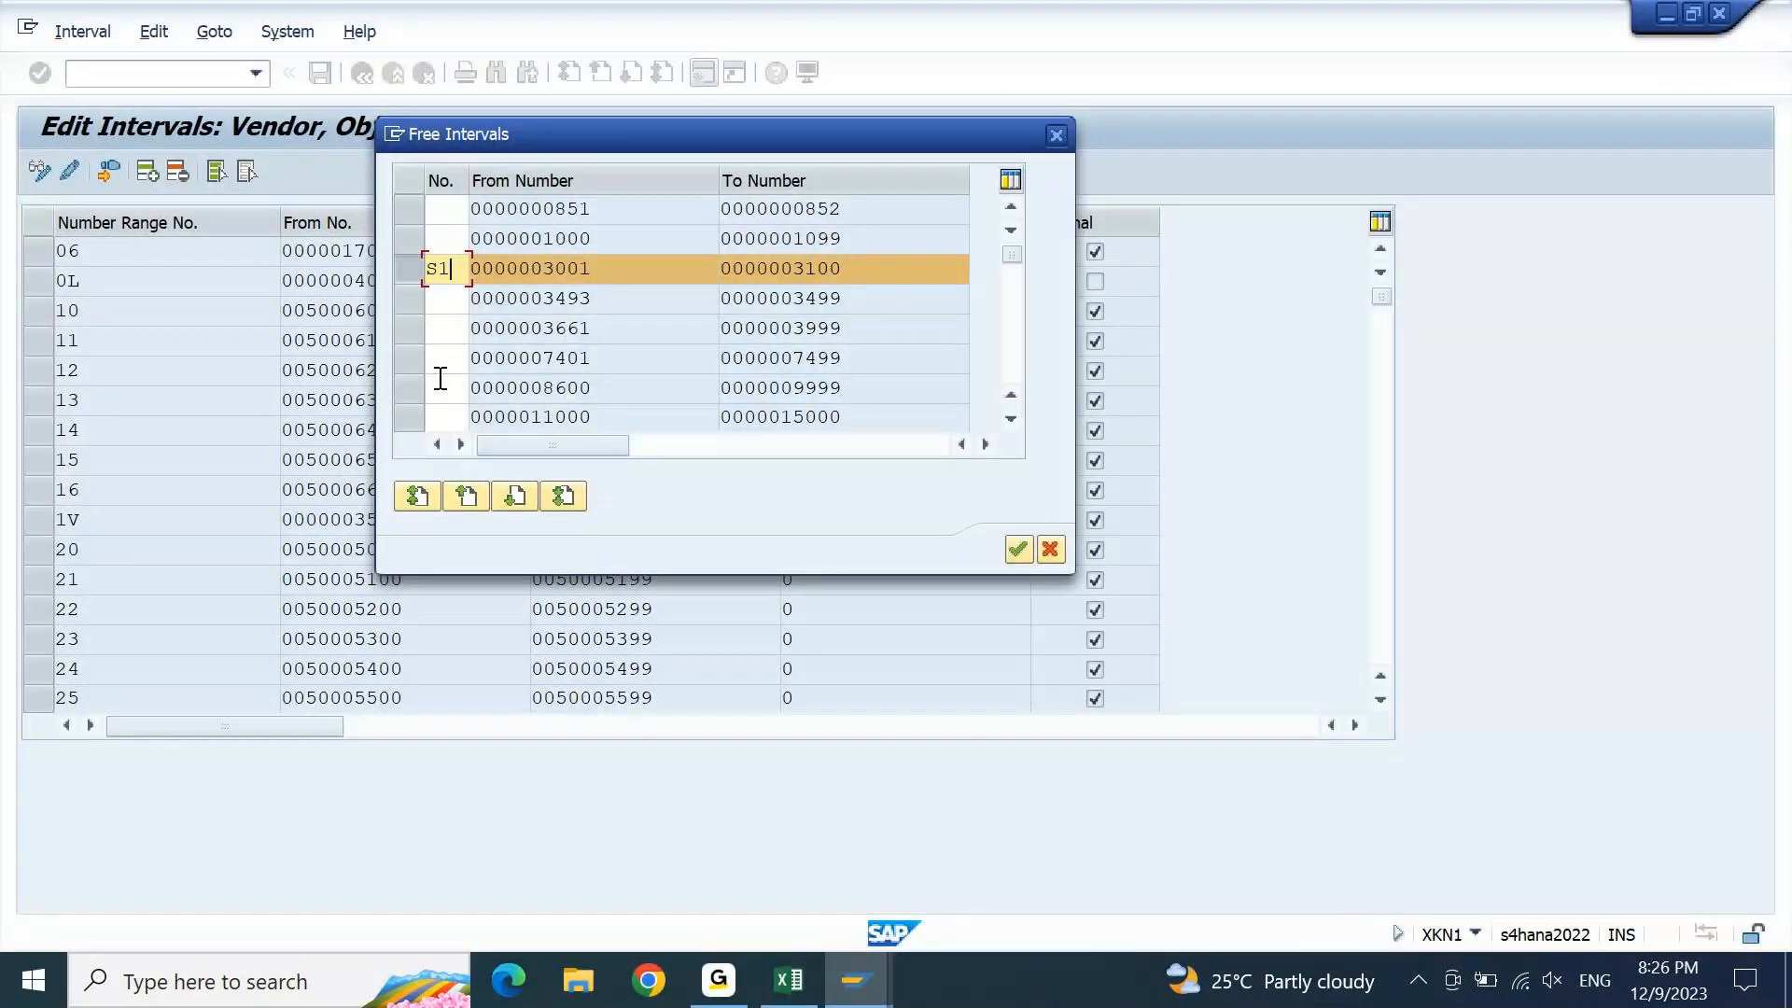
left_click(1025, 546)
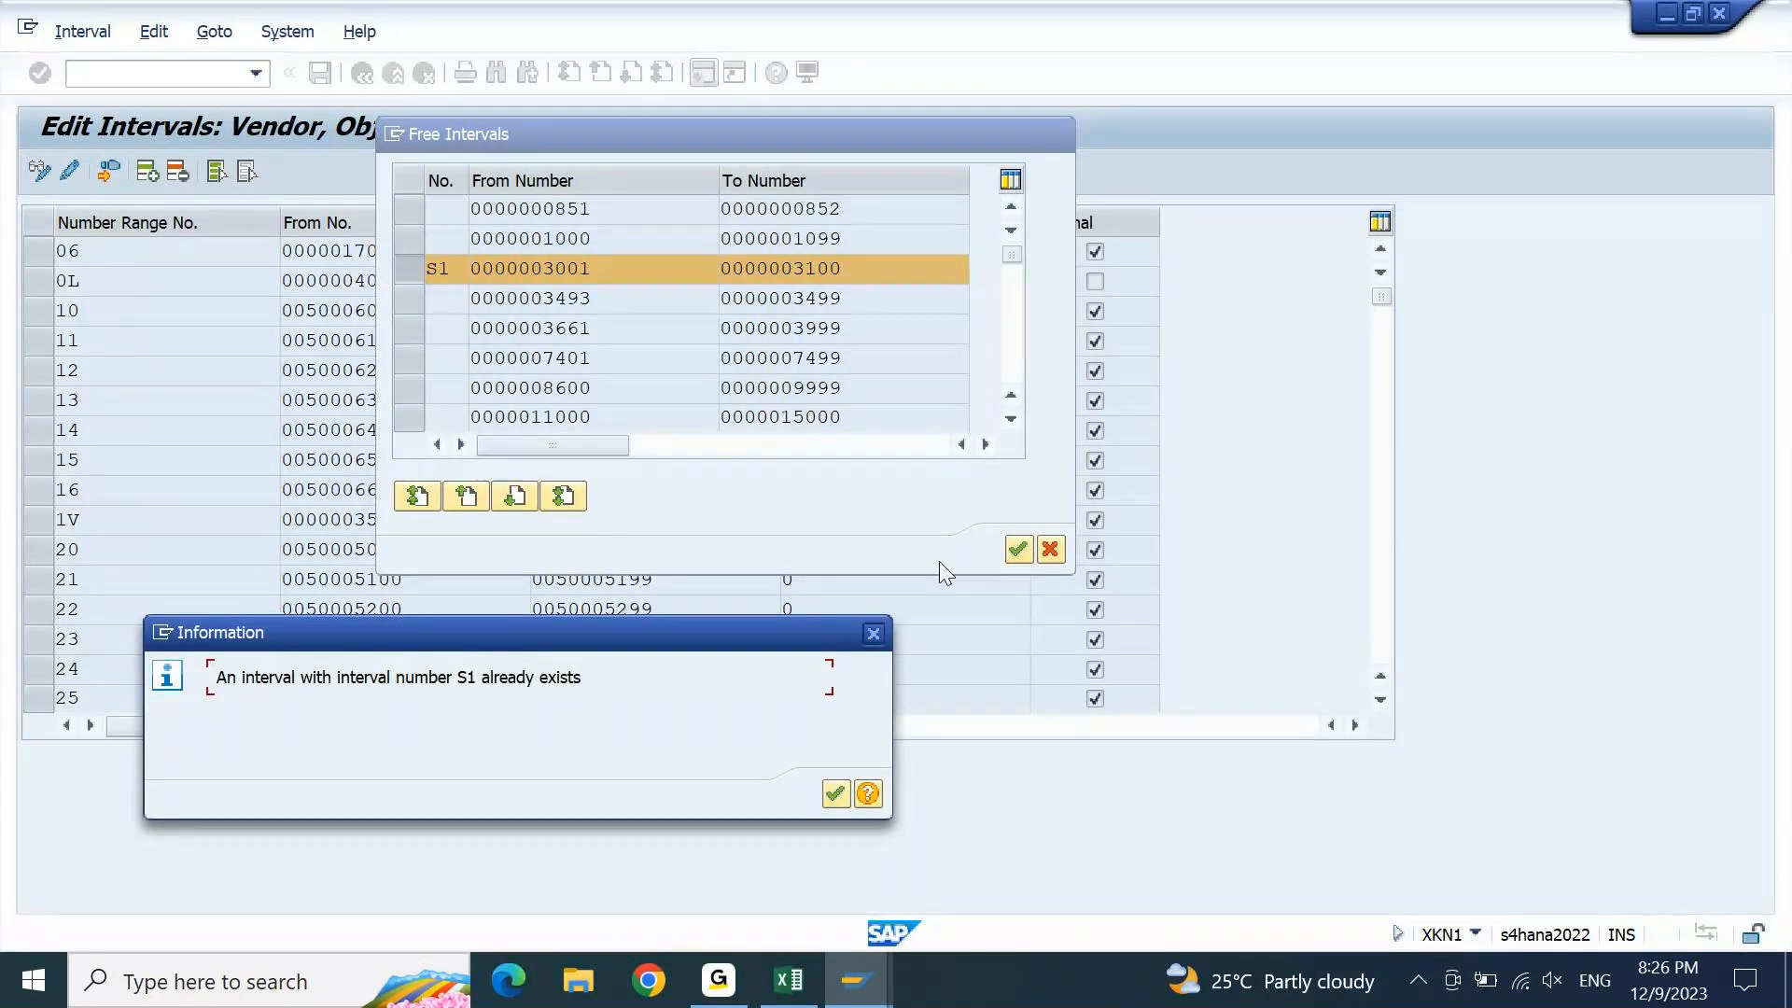
left_click(873, 634)
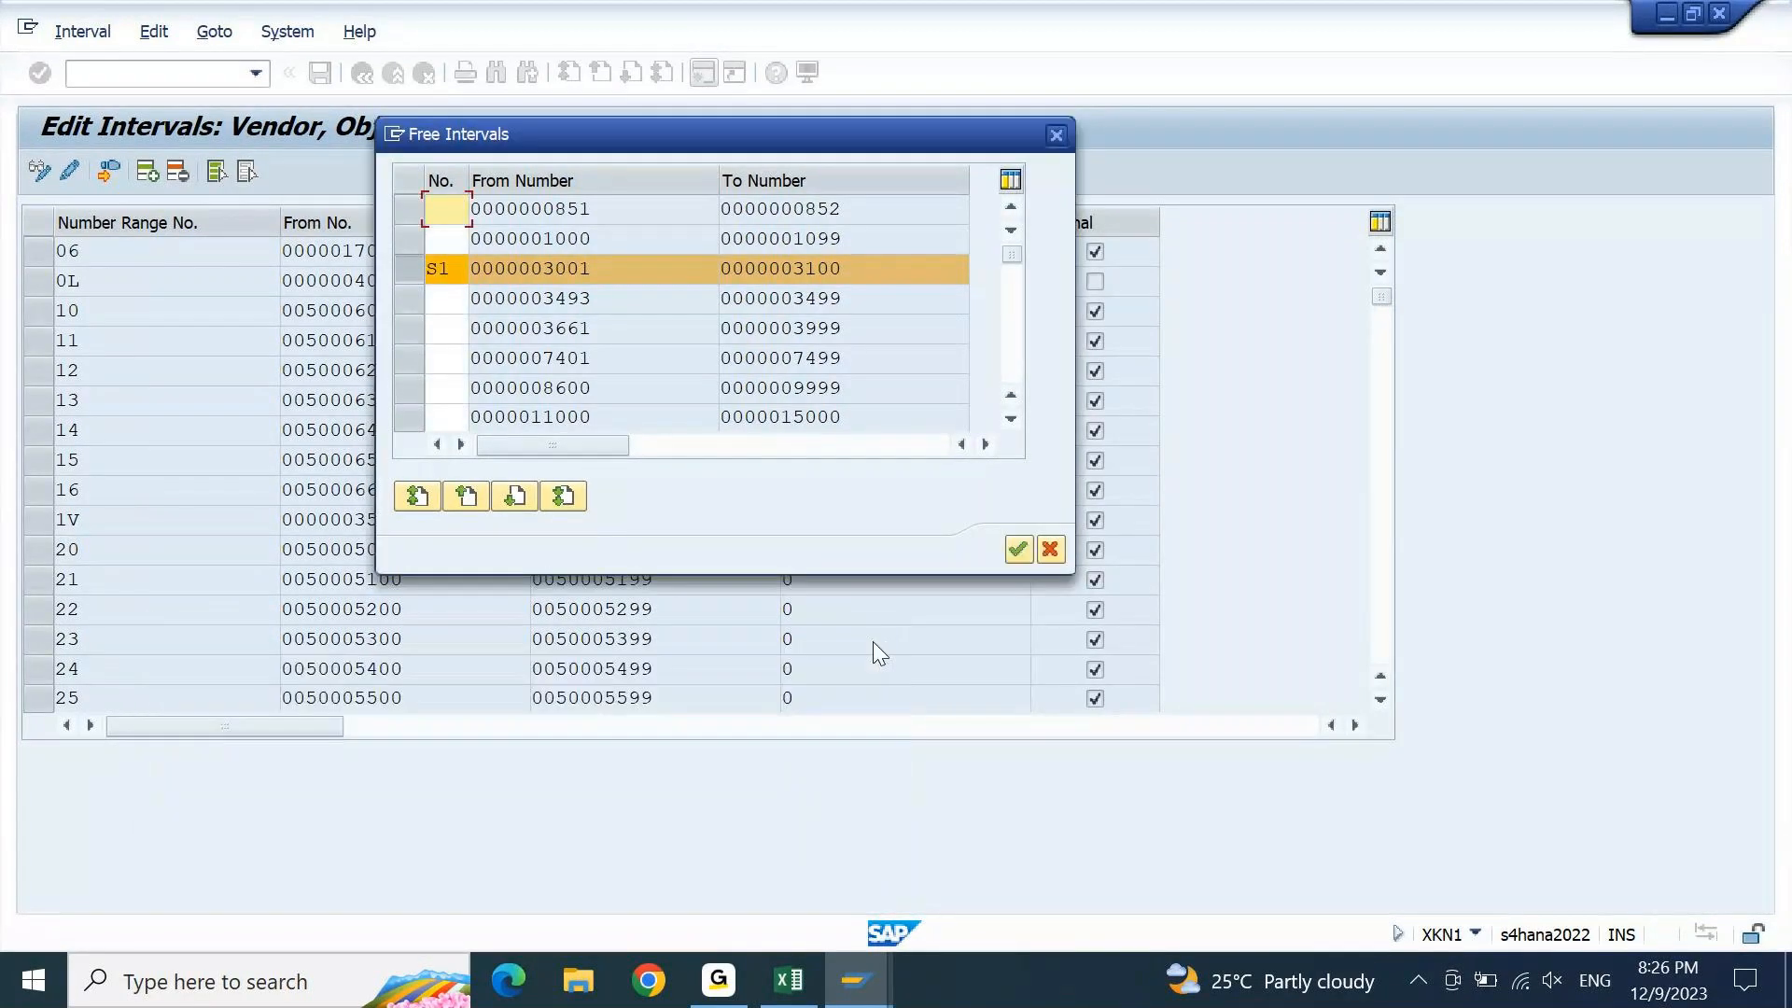
left_click(443, 268)
key("BackSpace")
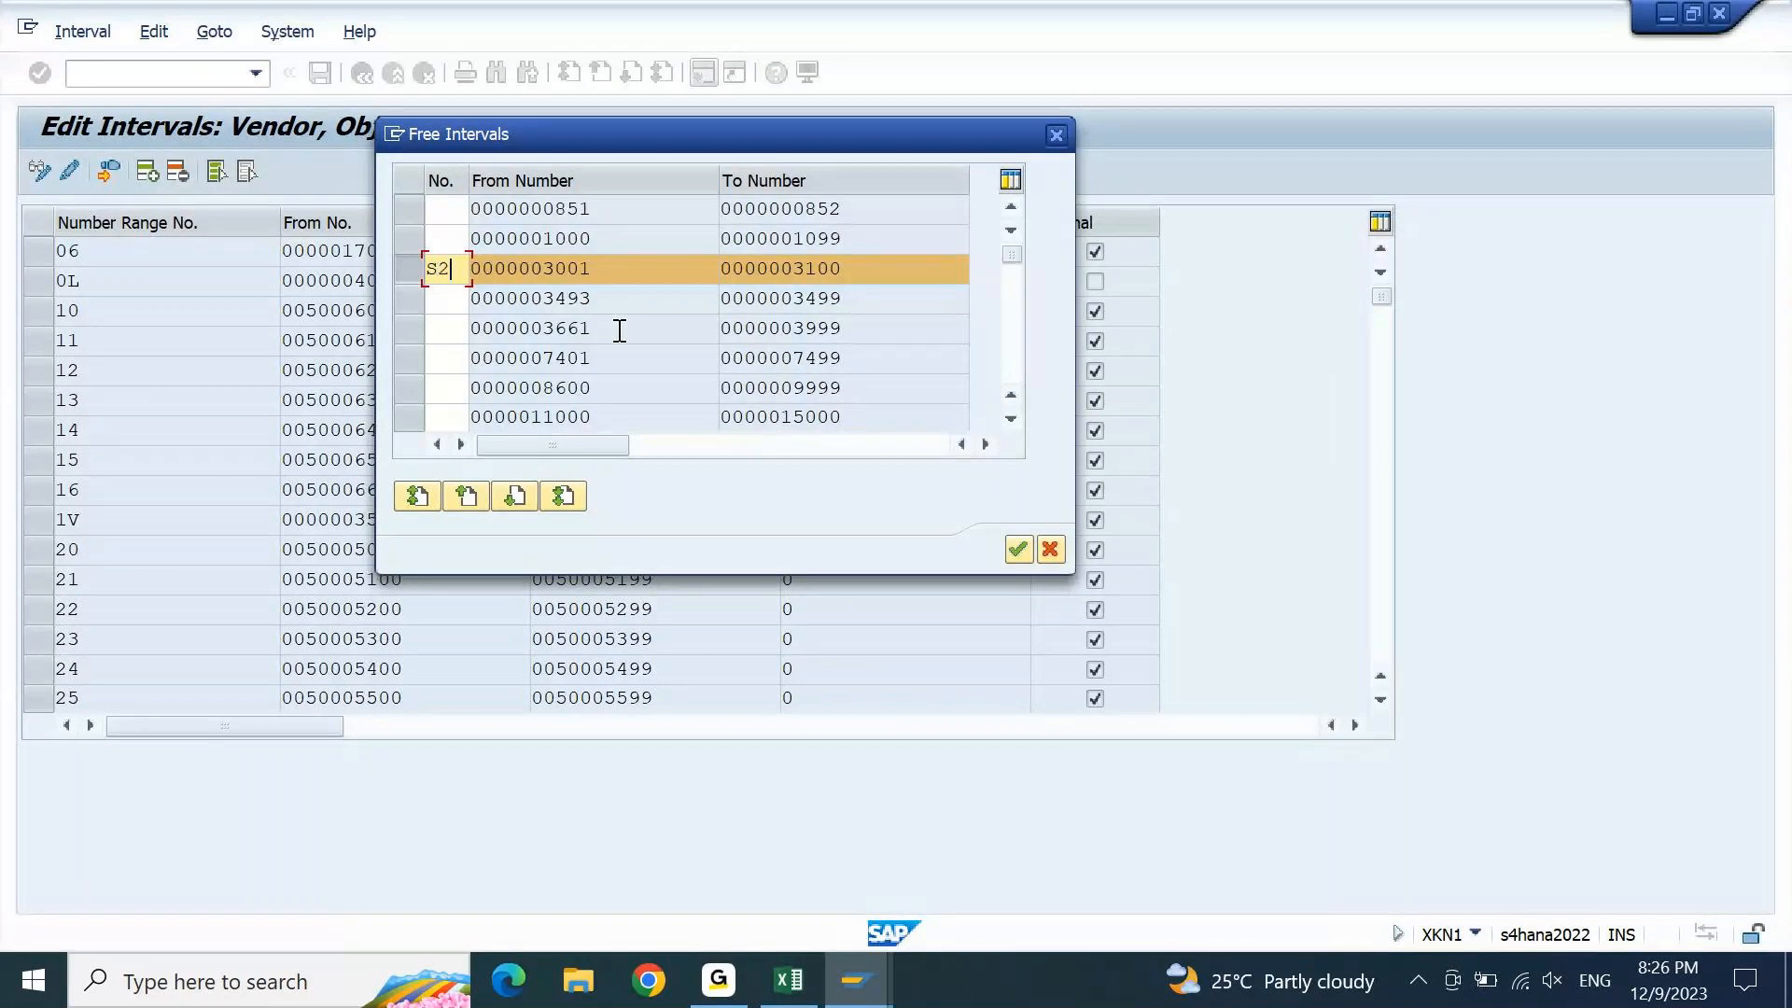
type("O")
left_click(1017, 549)
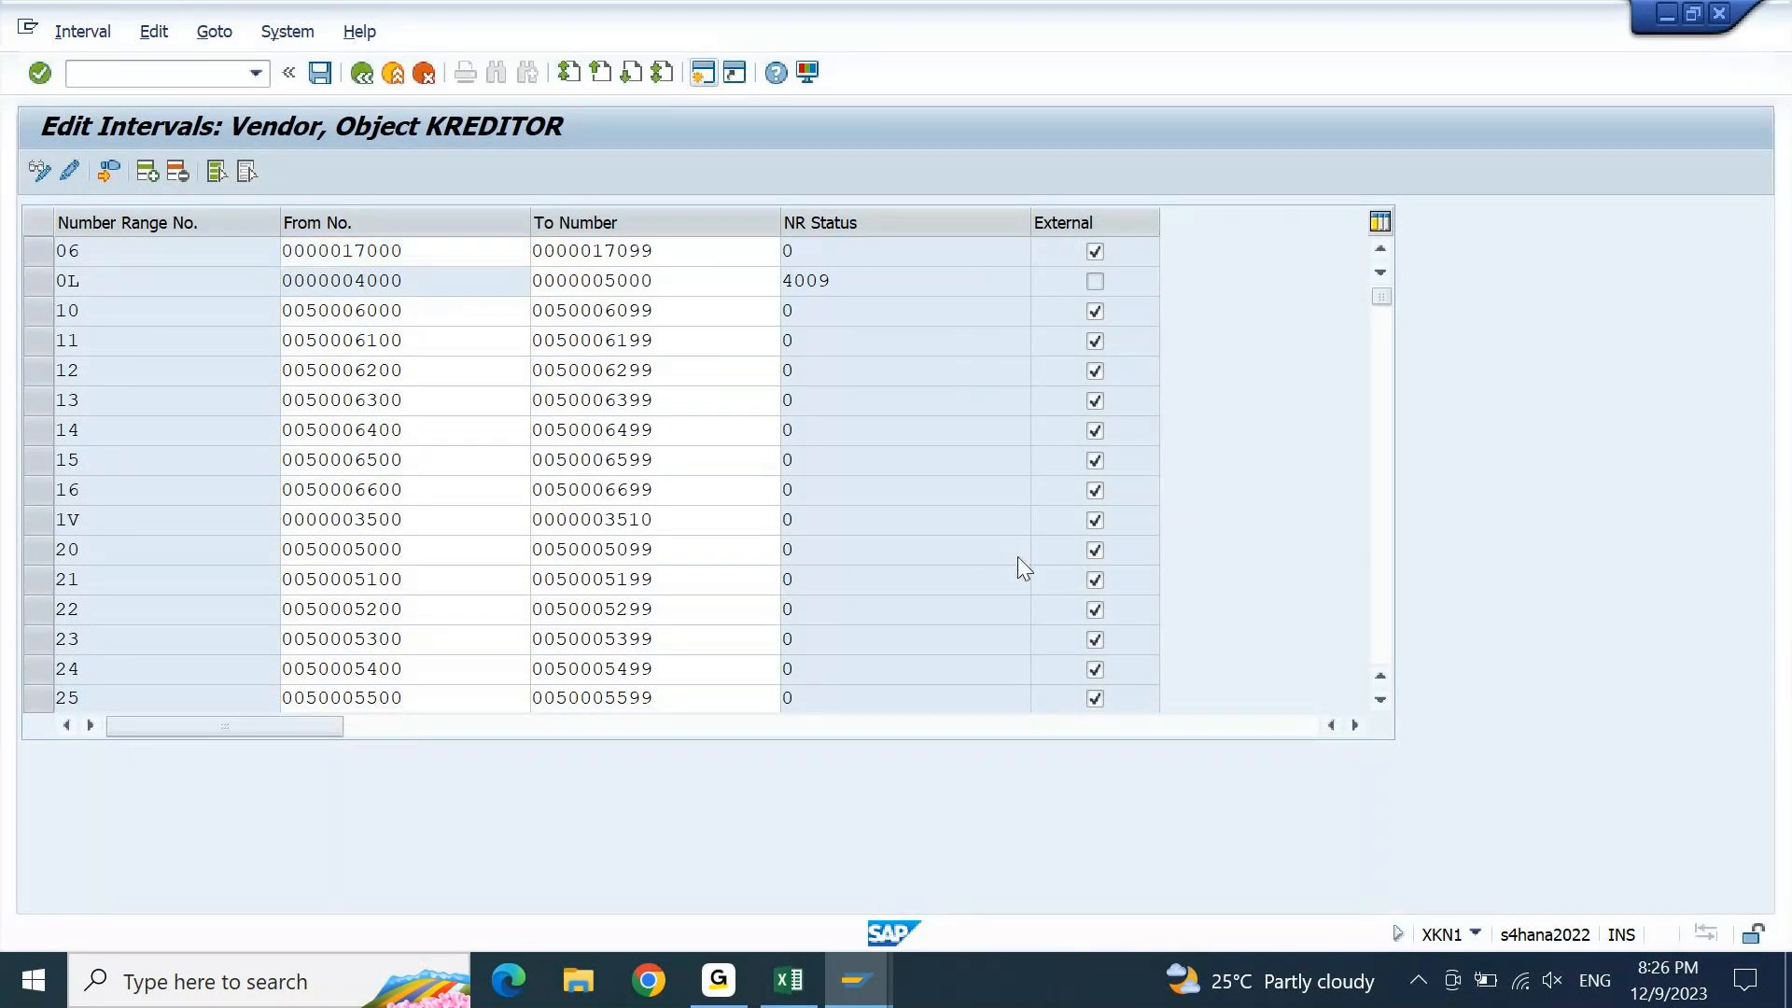
Locate the SO interval among the vendor number ranges, then save the intervals and return to the IMG
scroll(1020, 557, "down", 5)
scroll(1020, 557, "down", 10)
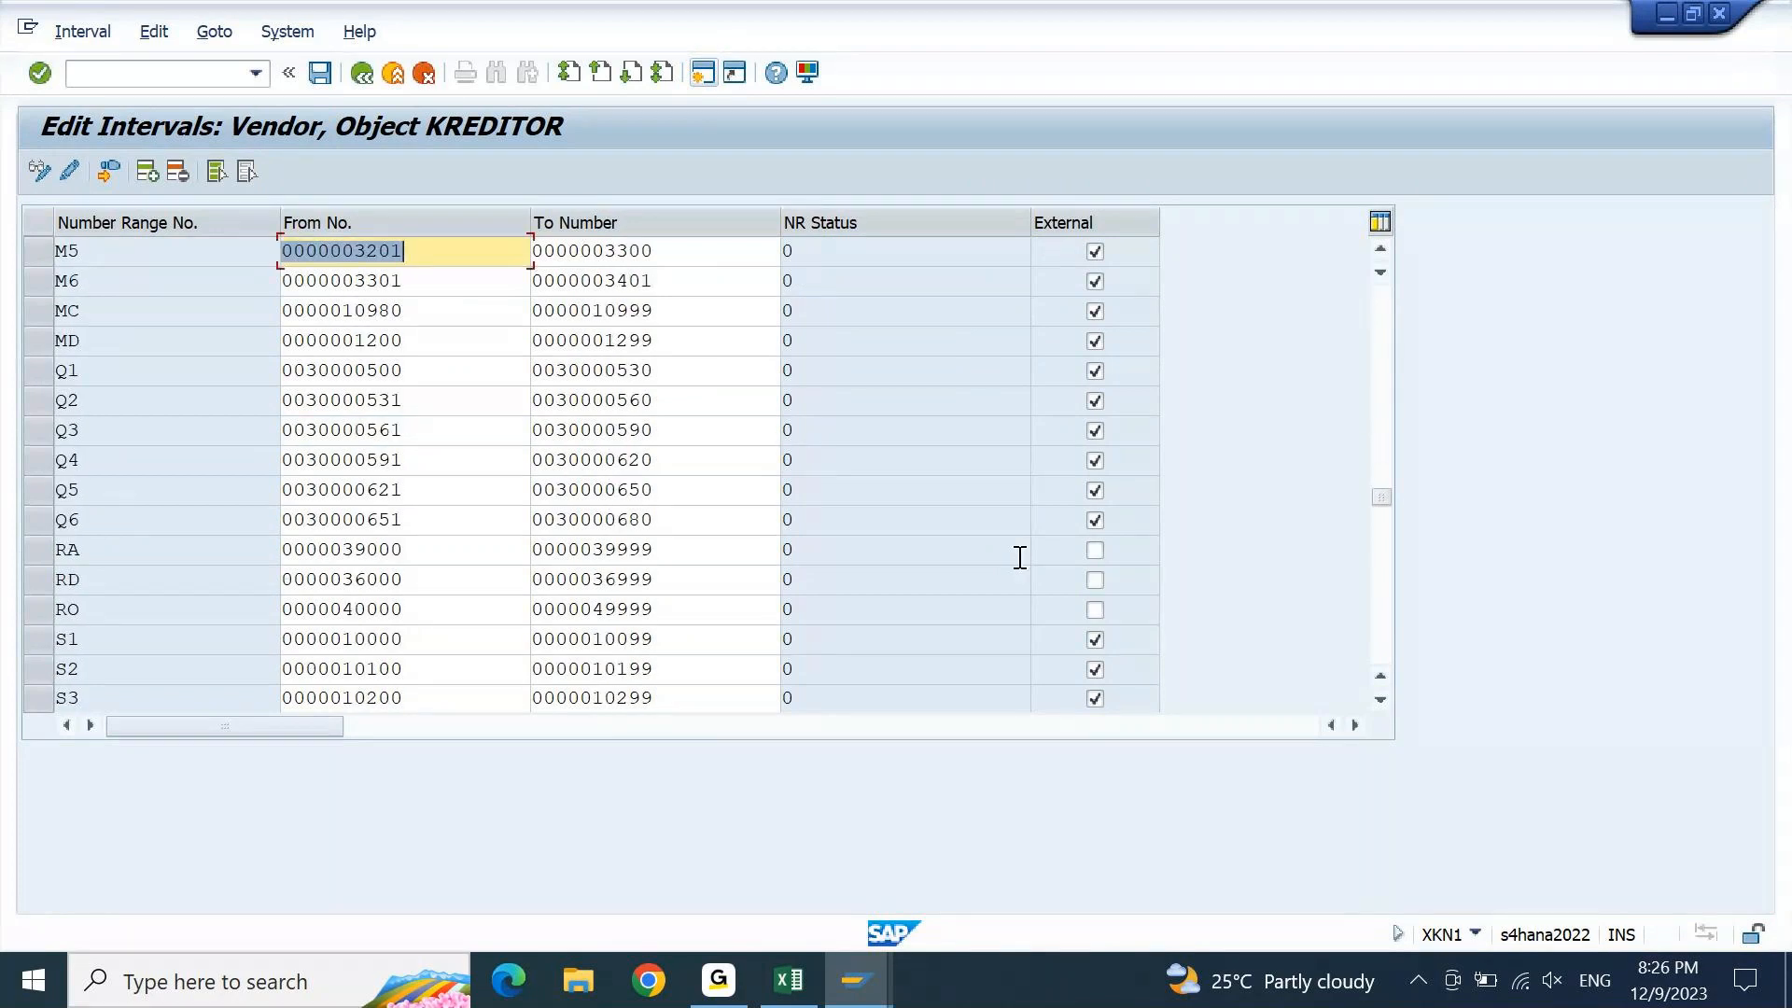
scroll(1020, 557, "down", 5)
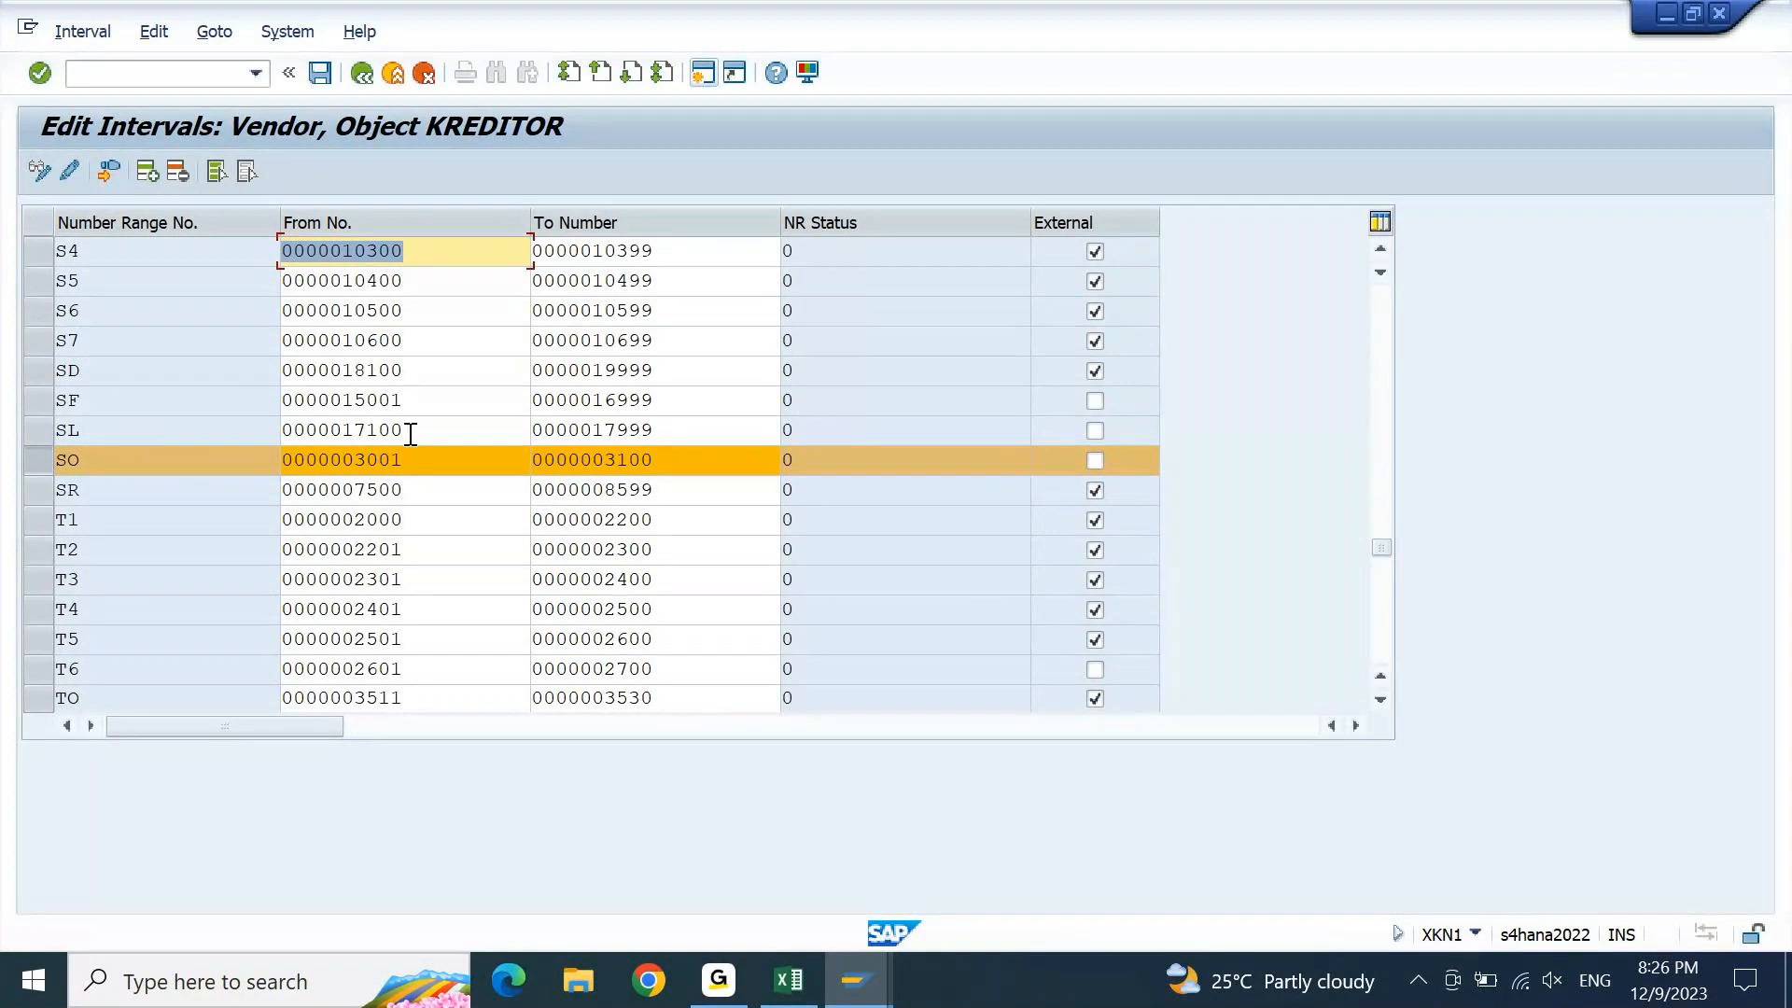
left_click(319, 73)
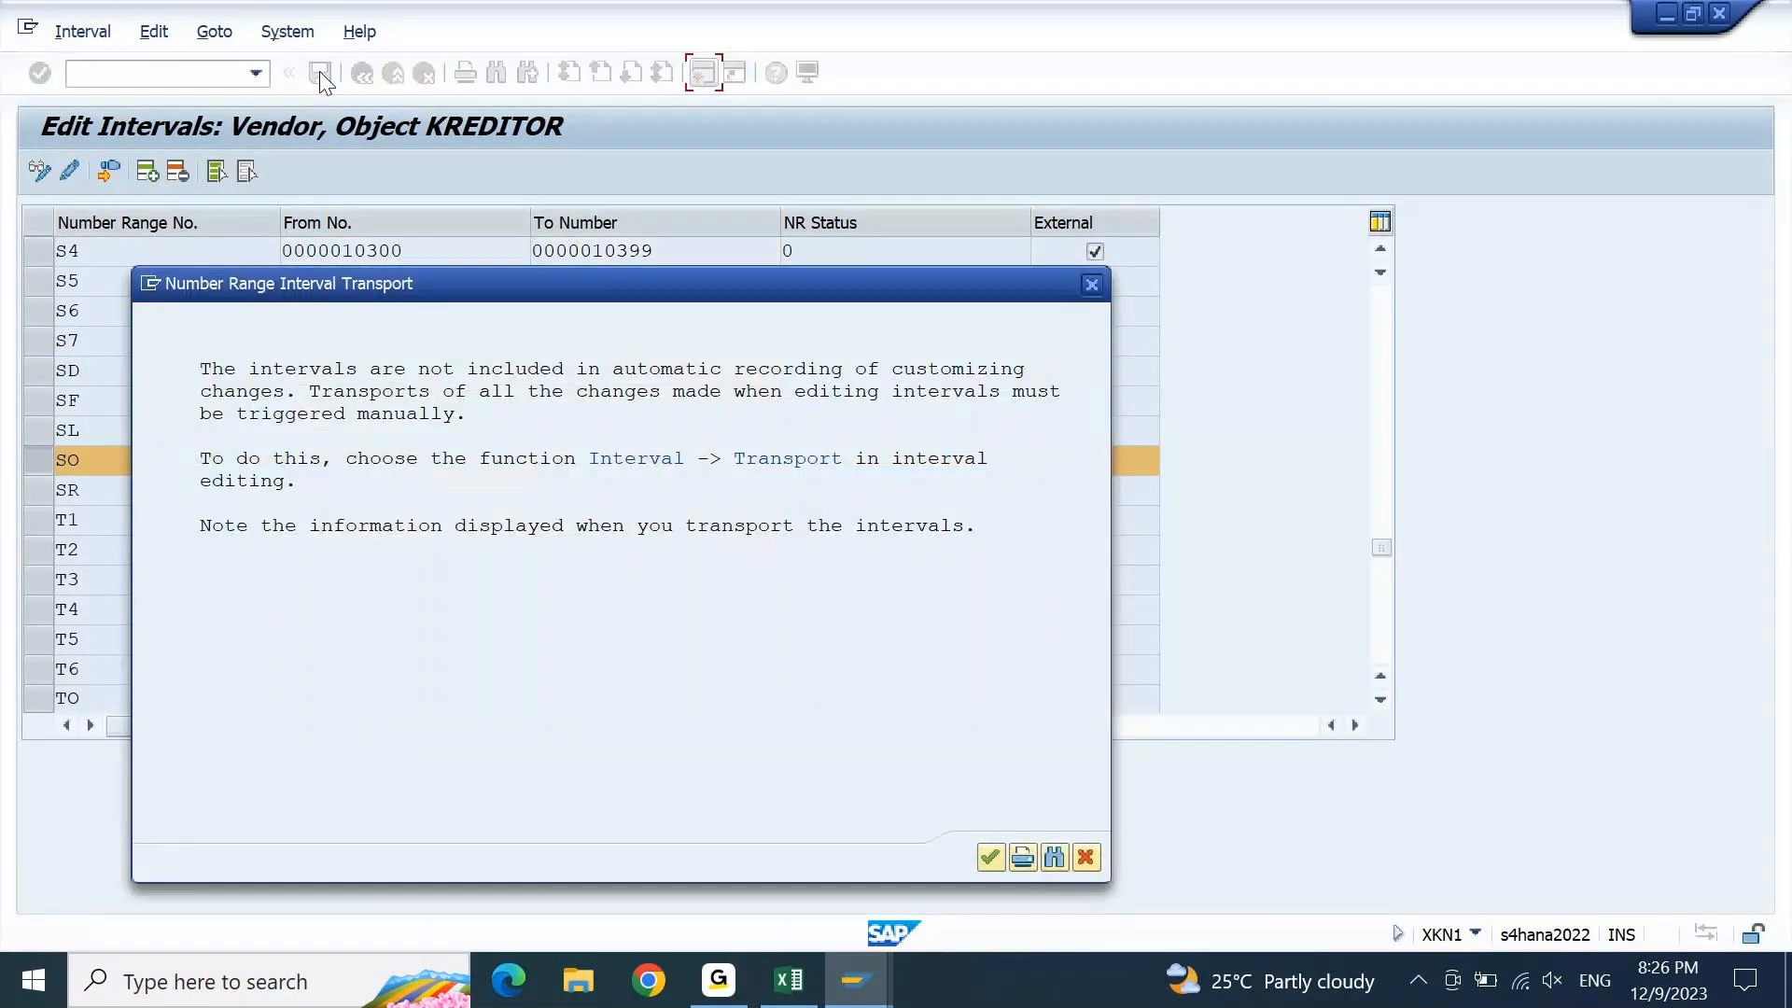
key("Return")
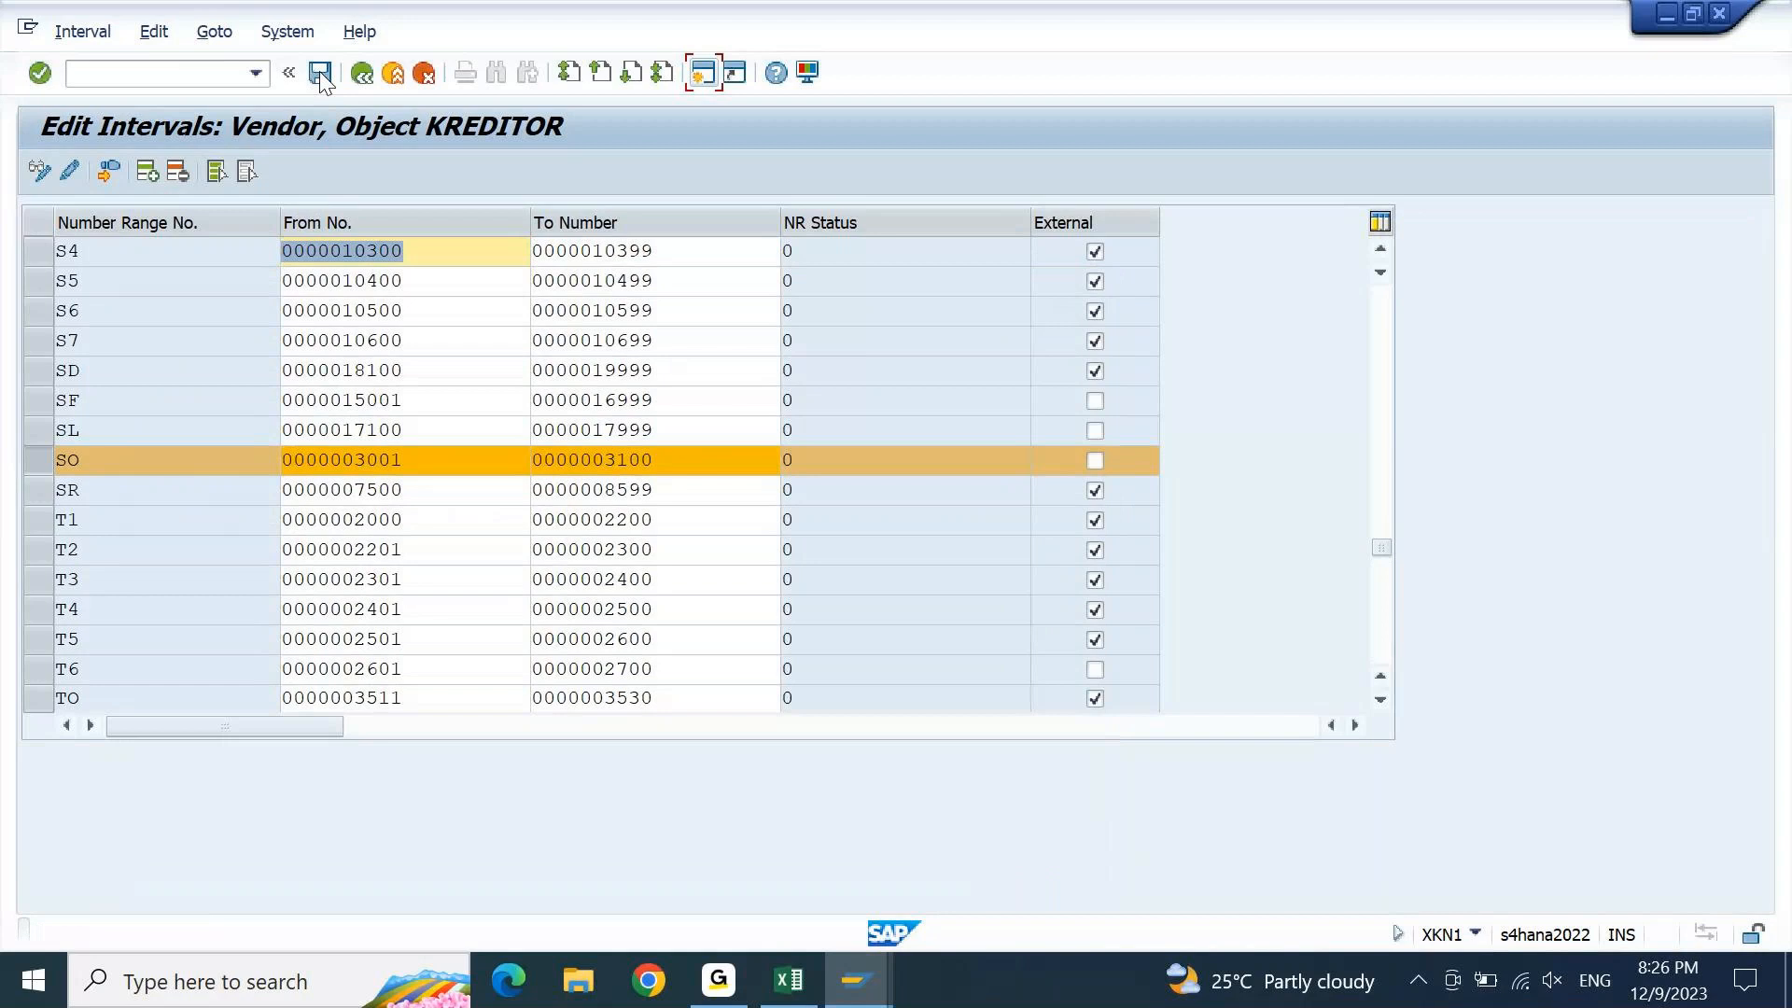
left_click(320, 76)
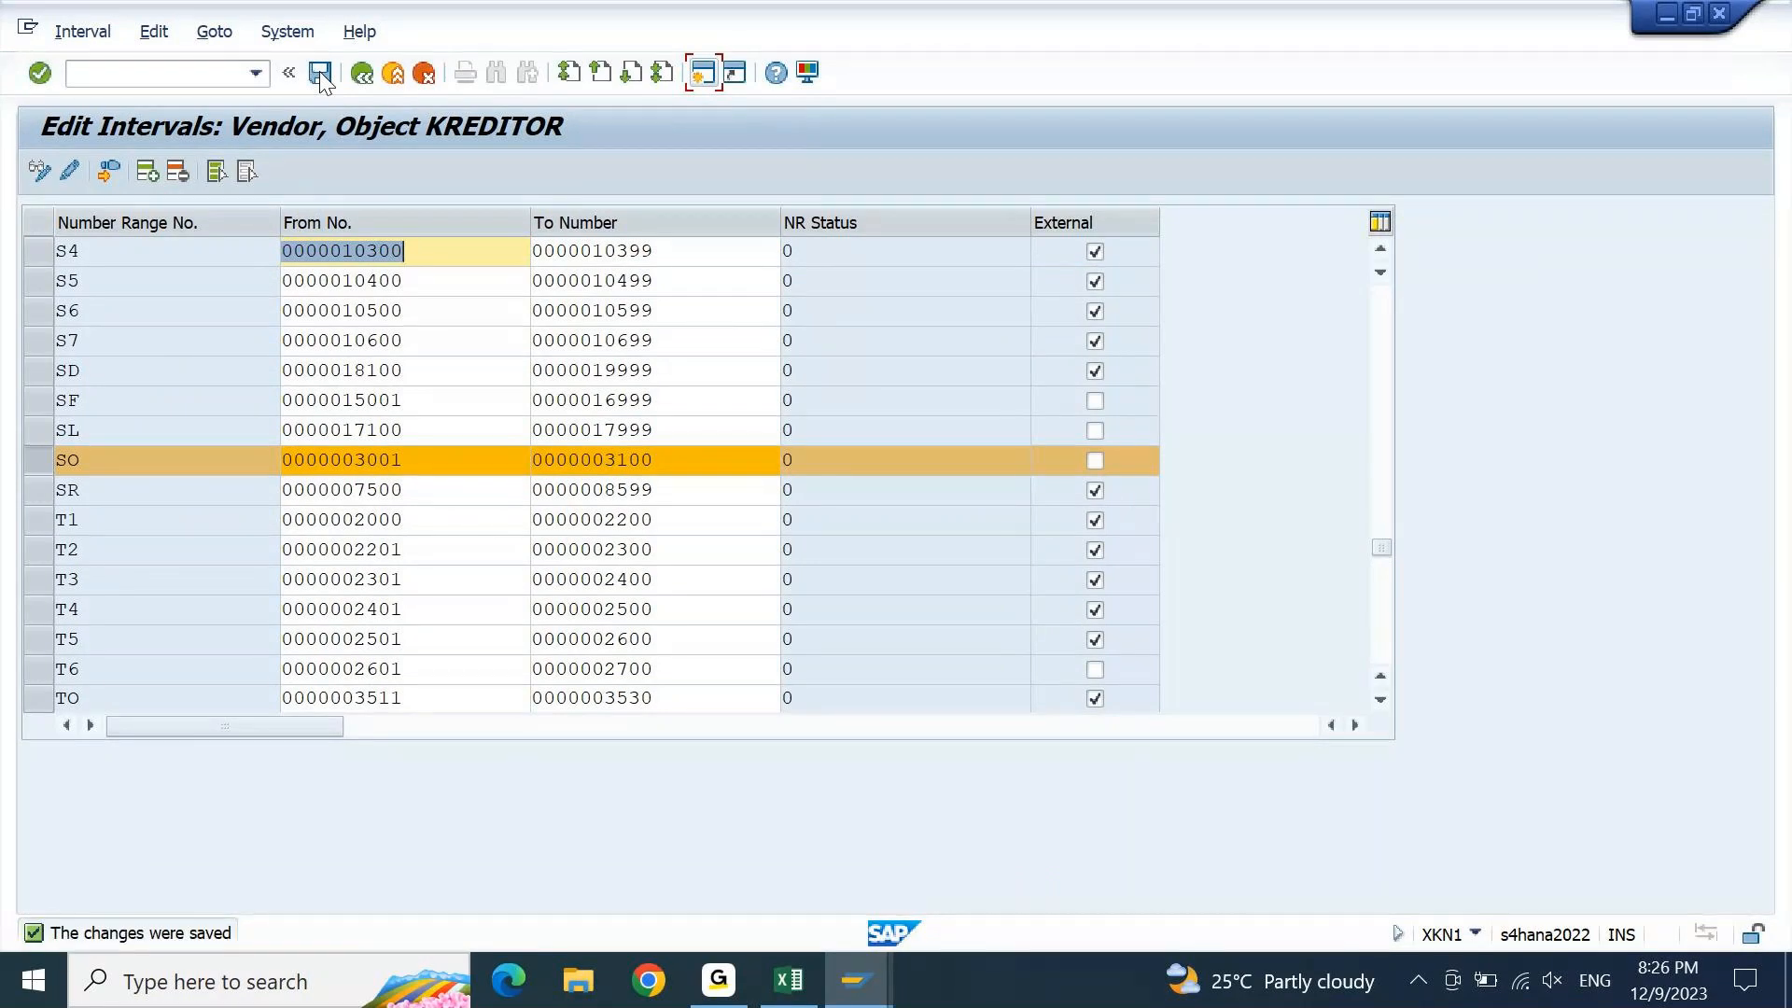
left_click(362, 75)
left_click(362, 74)
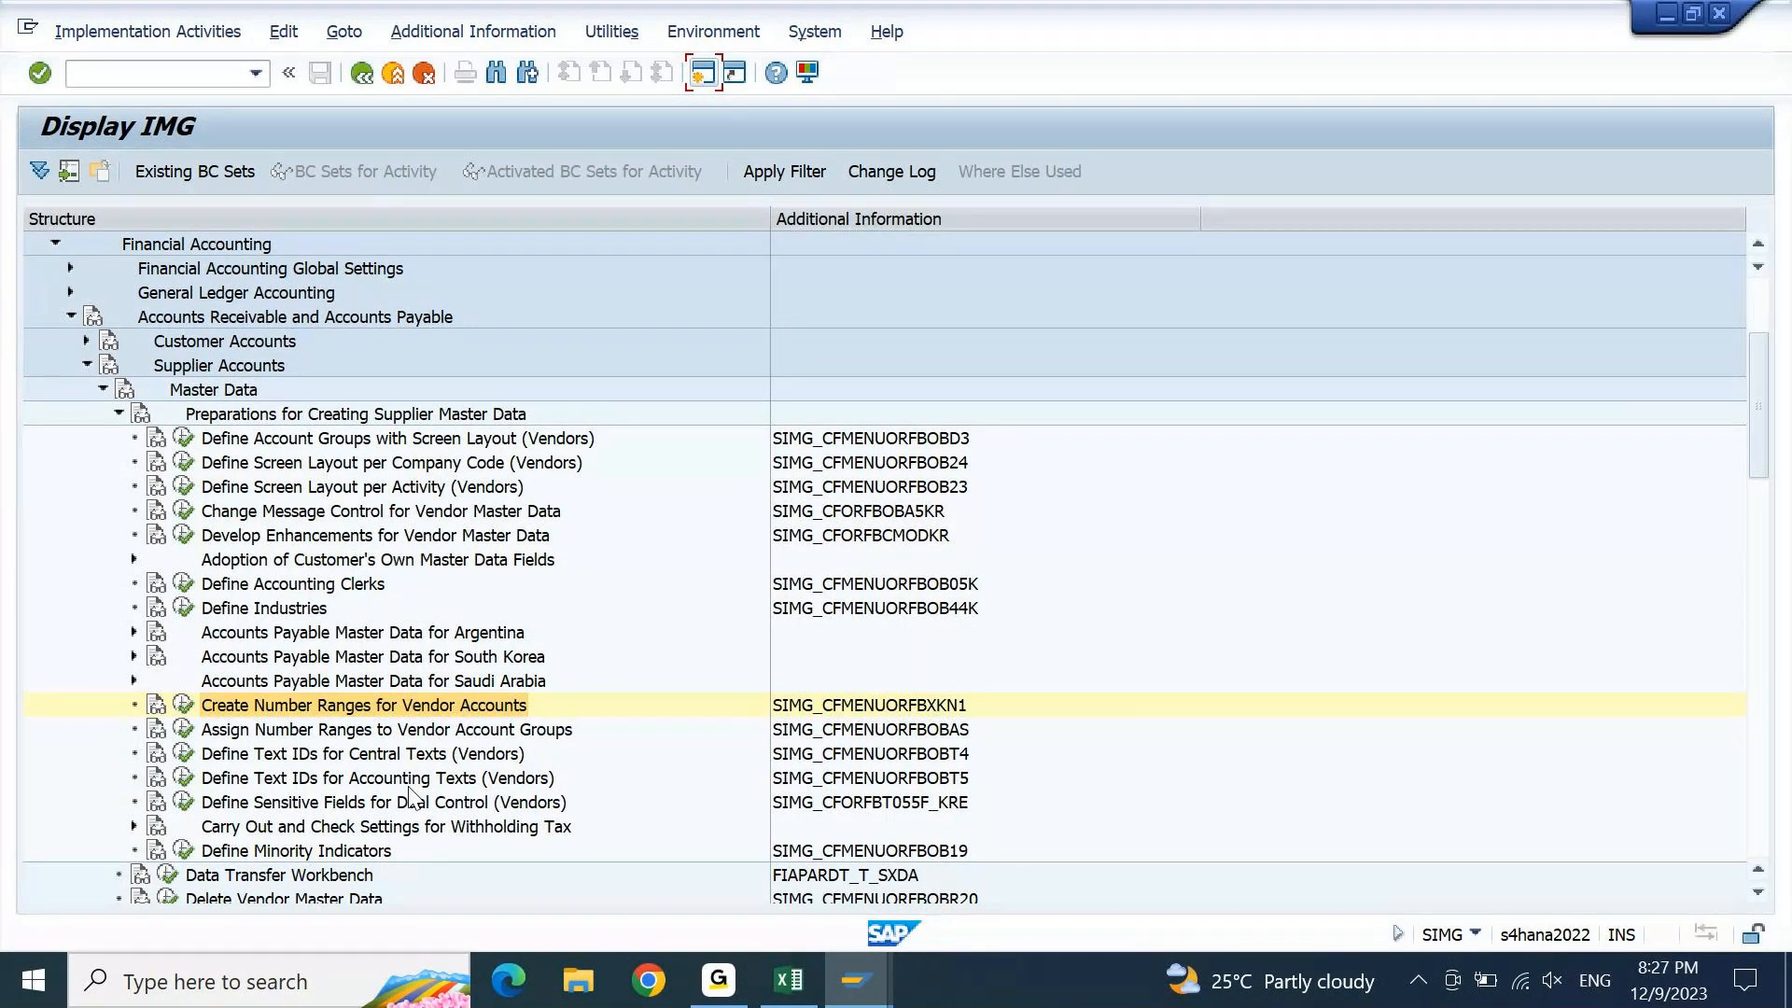
Open Assign Number Ranges to Vendor Account Groups and position the list at the account groups starting with 8S
left_click(430, 735)
left_click(183, 729)
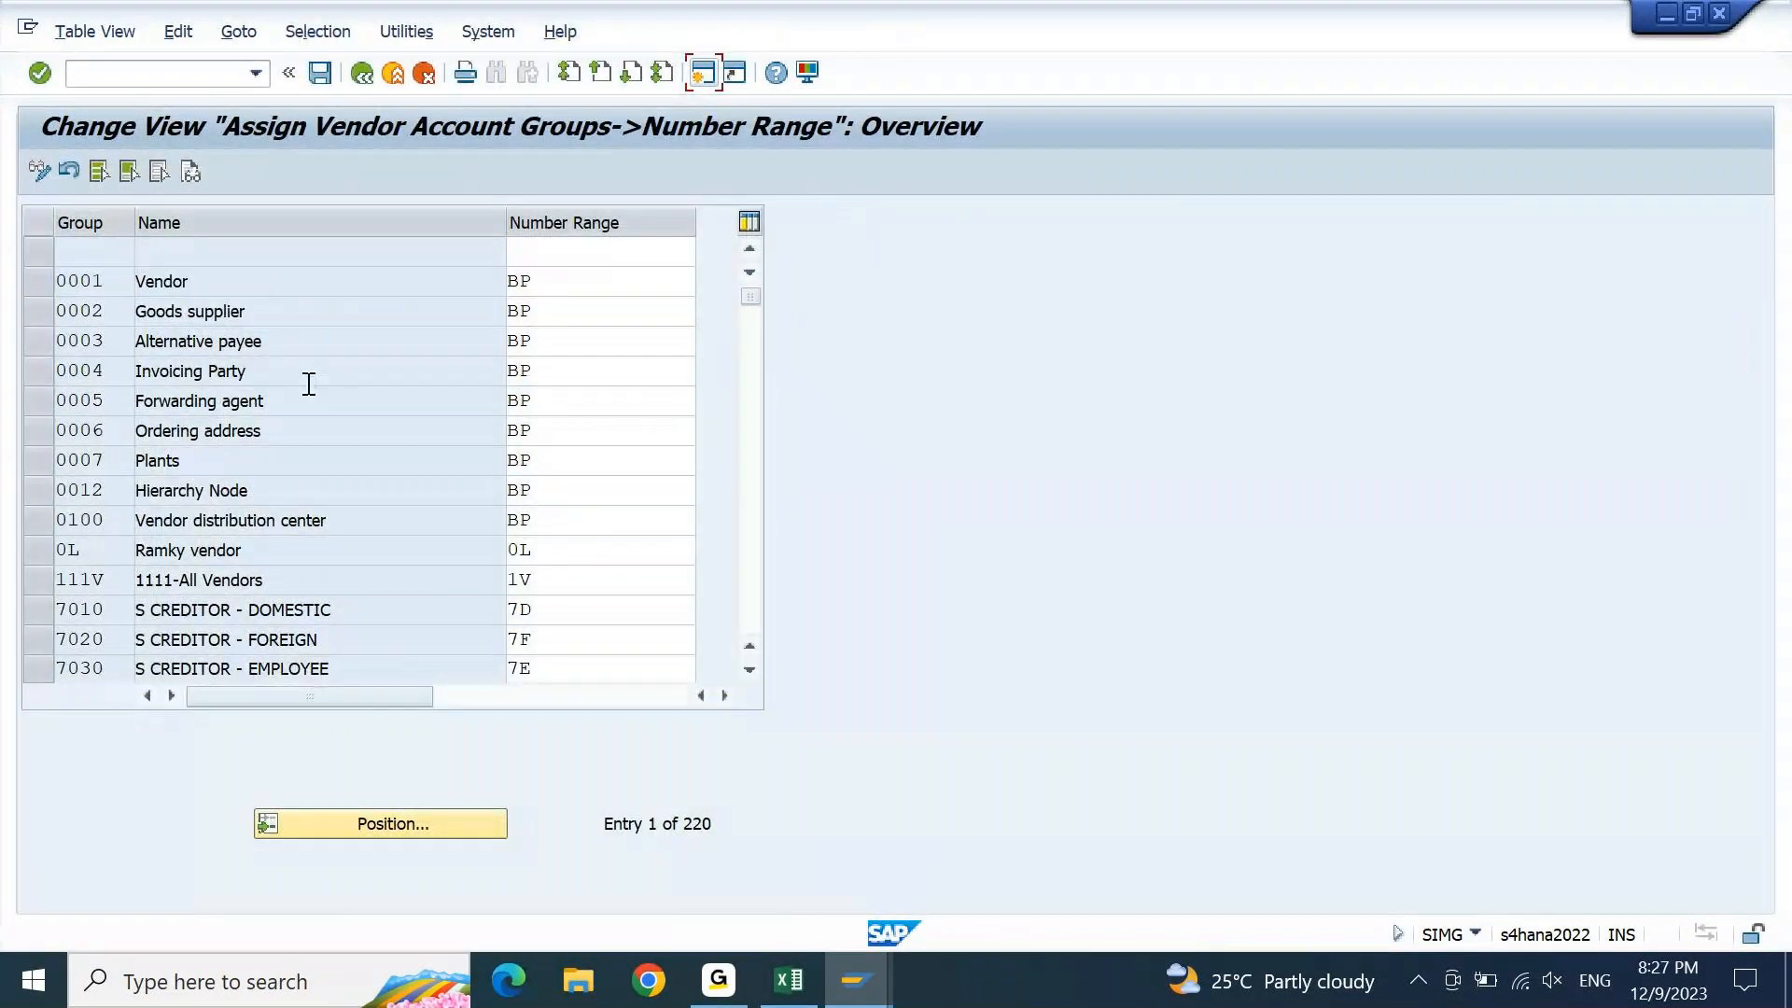
left_click(441, 821)
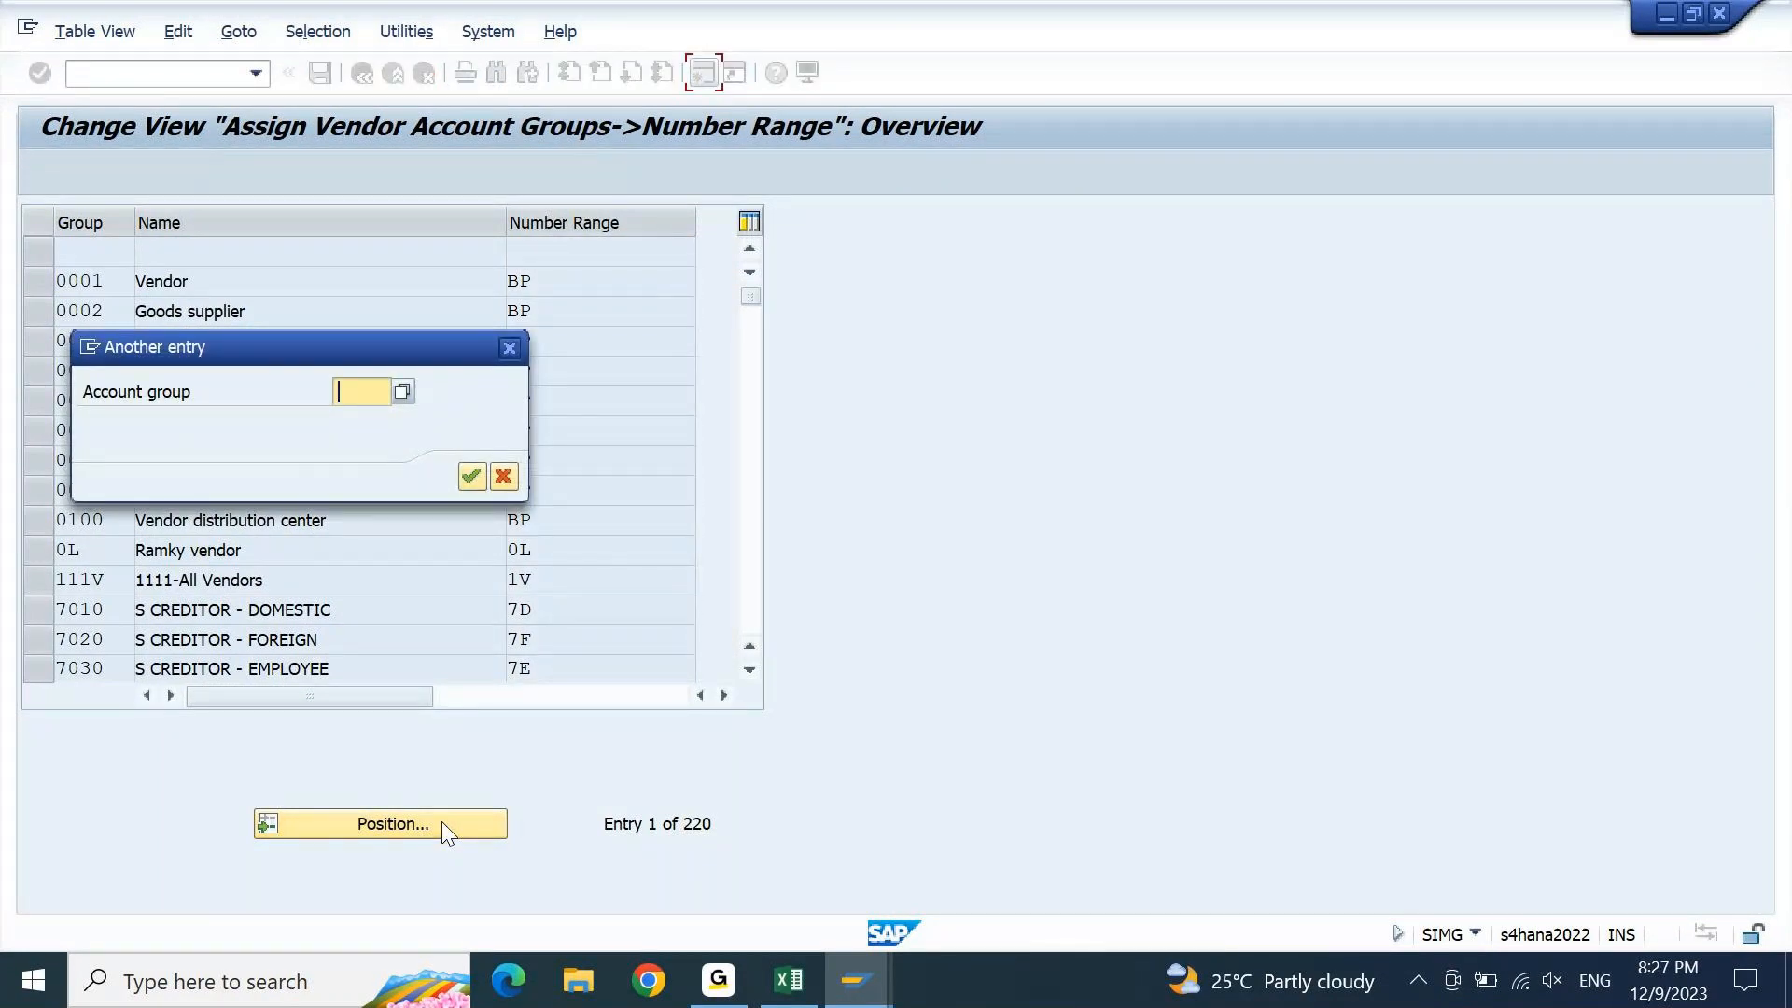
type("S")
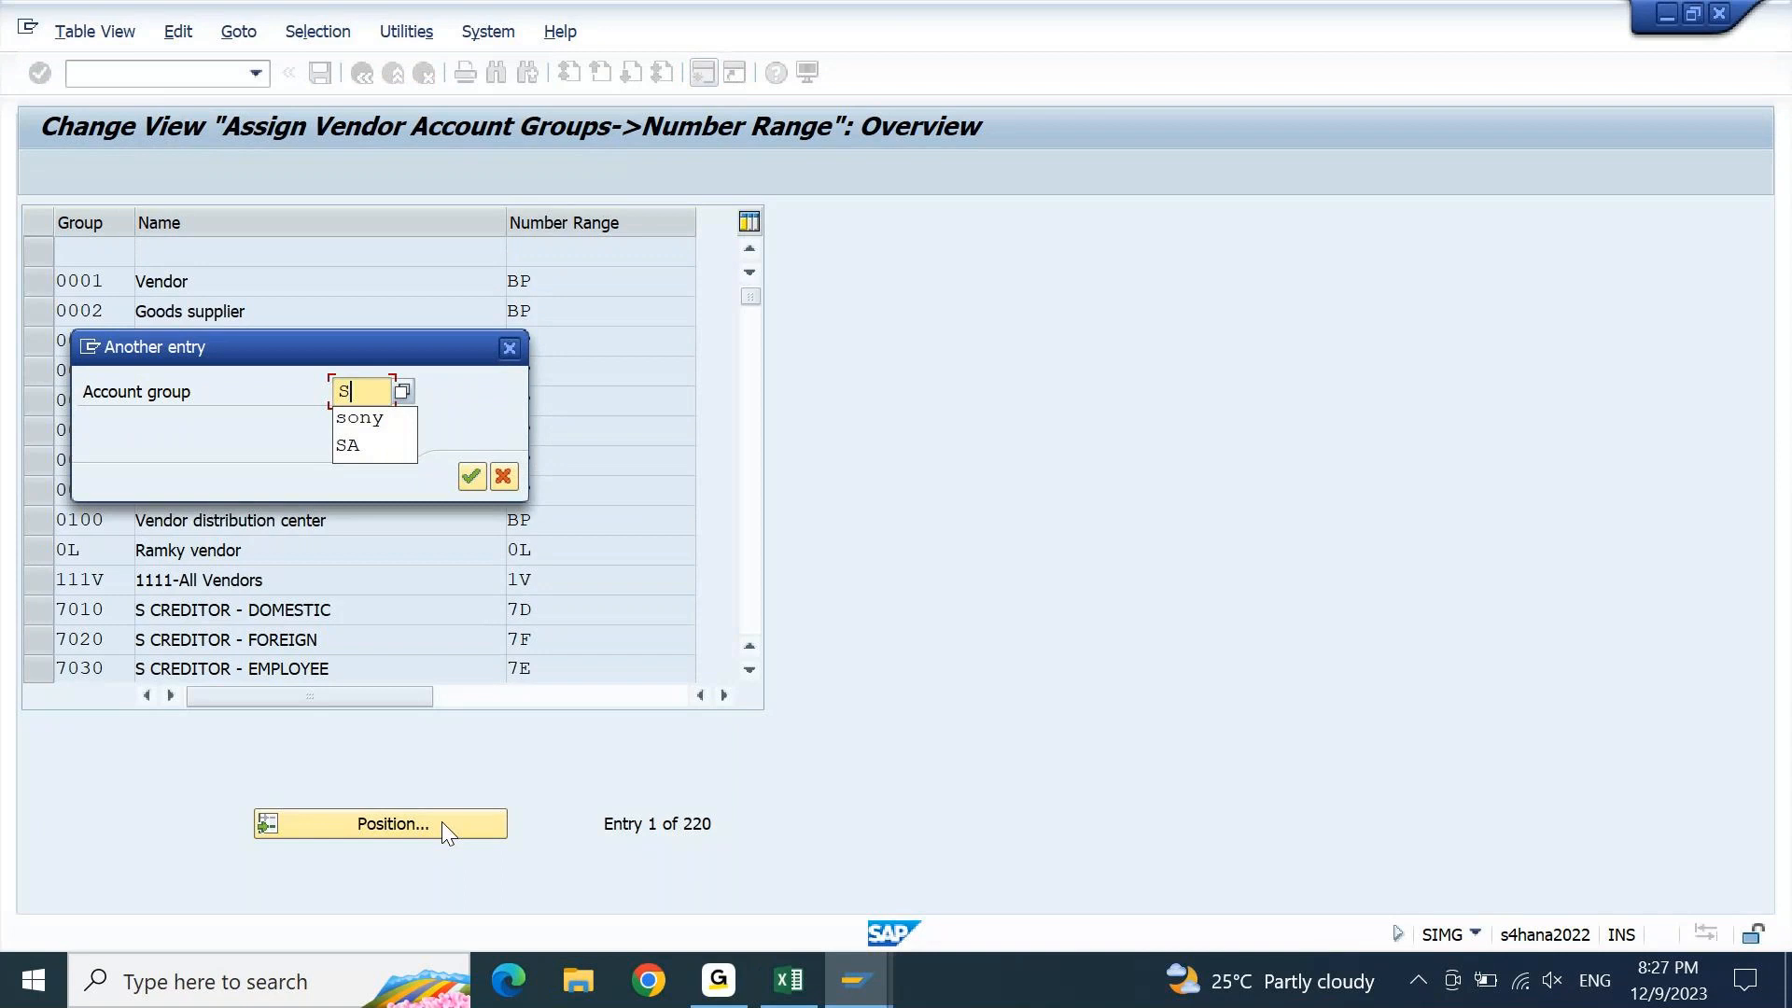
key("BackSpace")
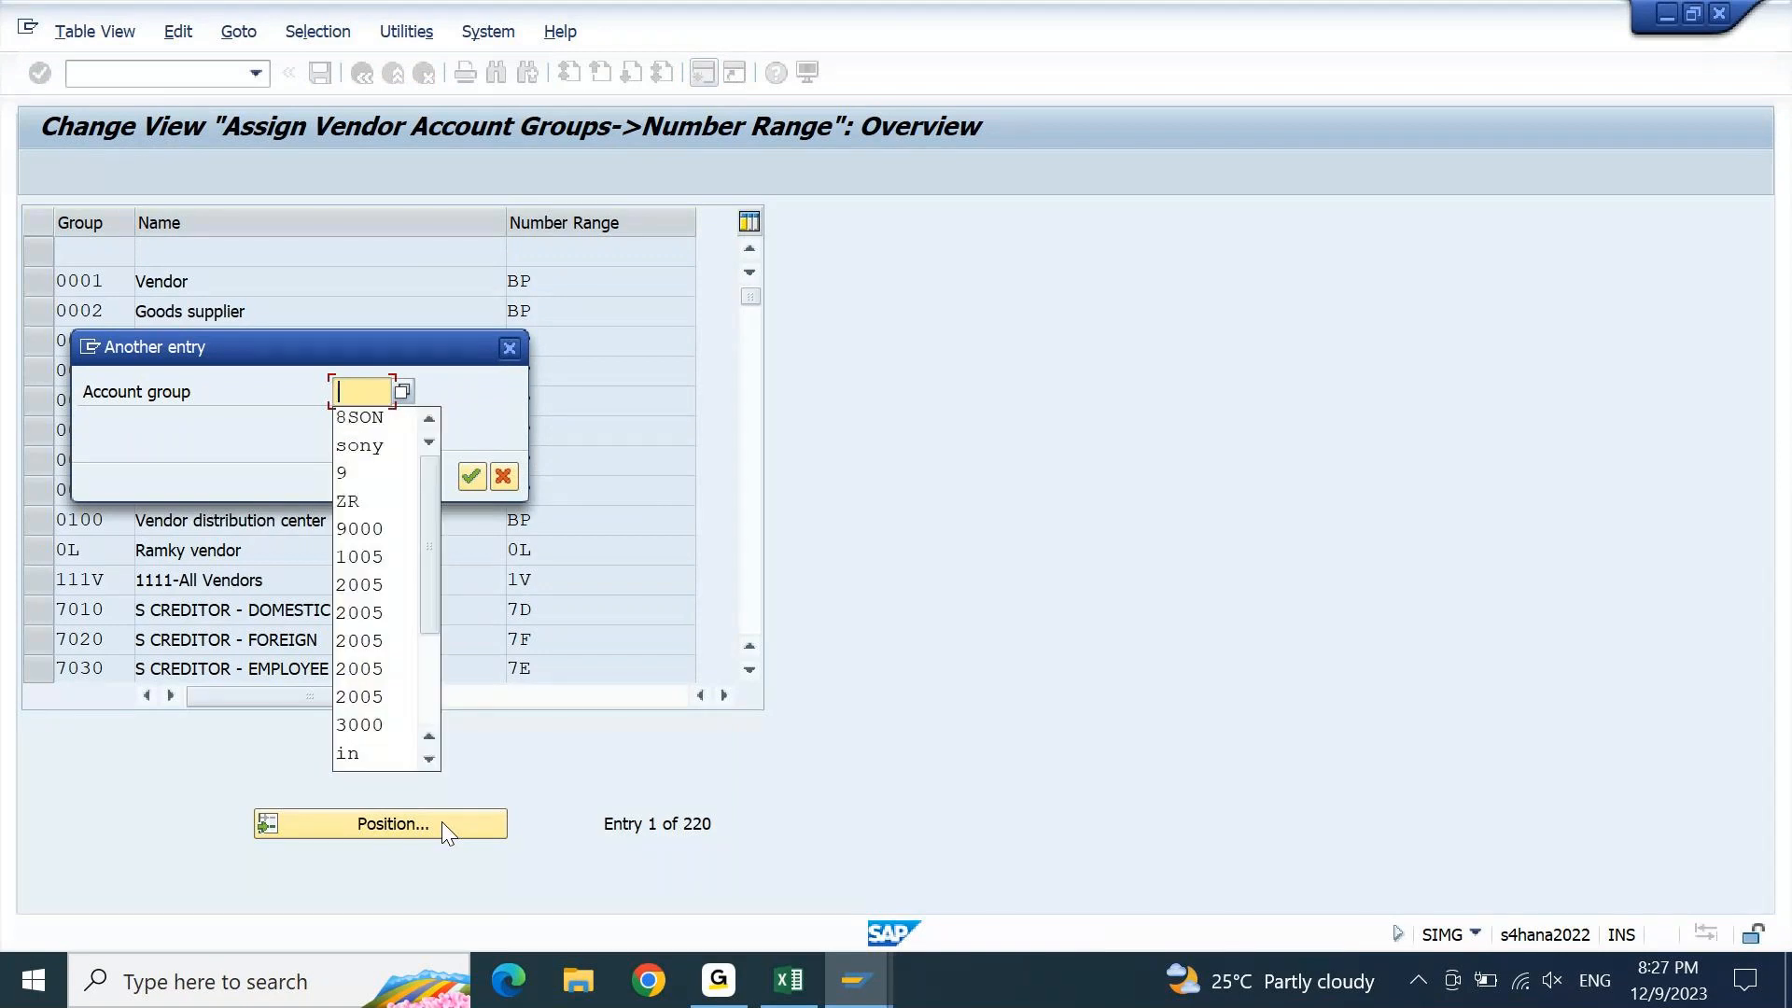
type("8s")
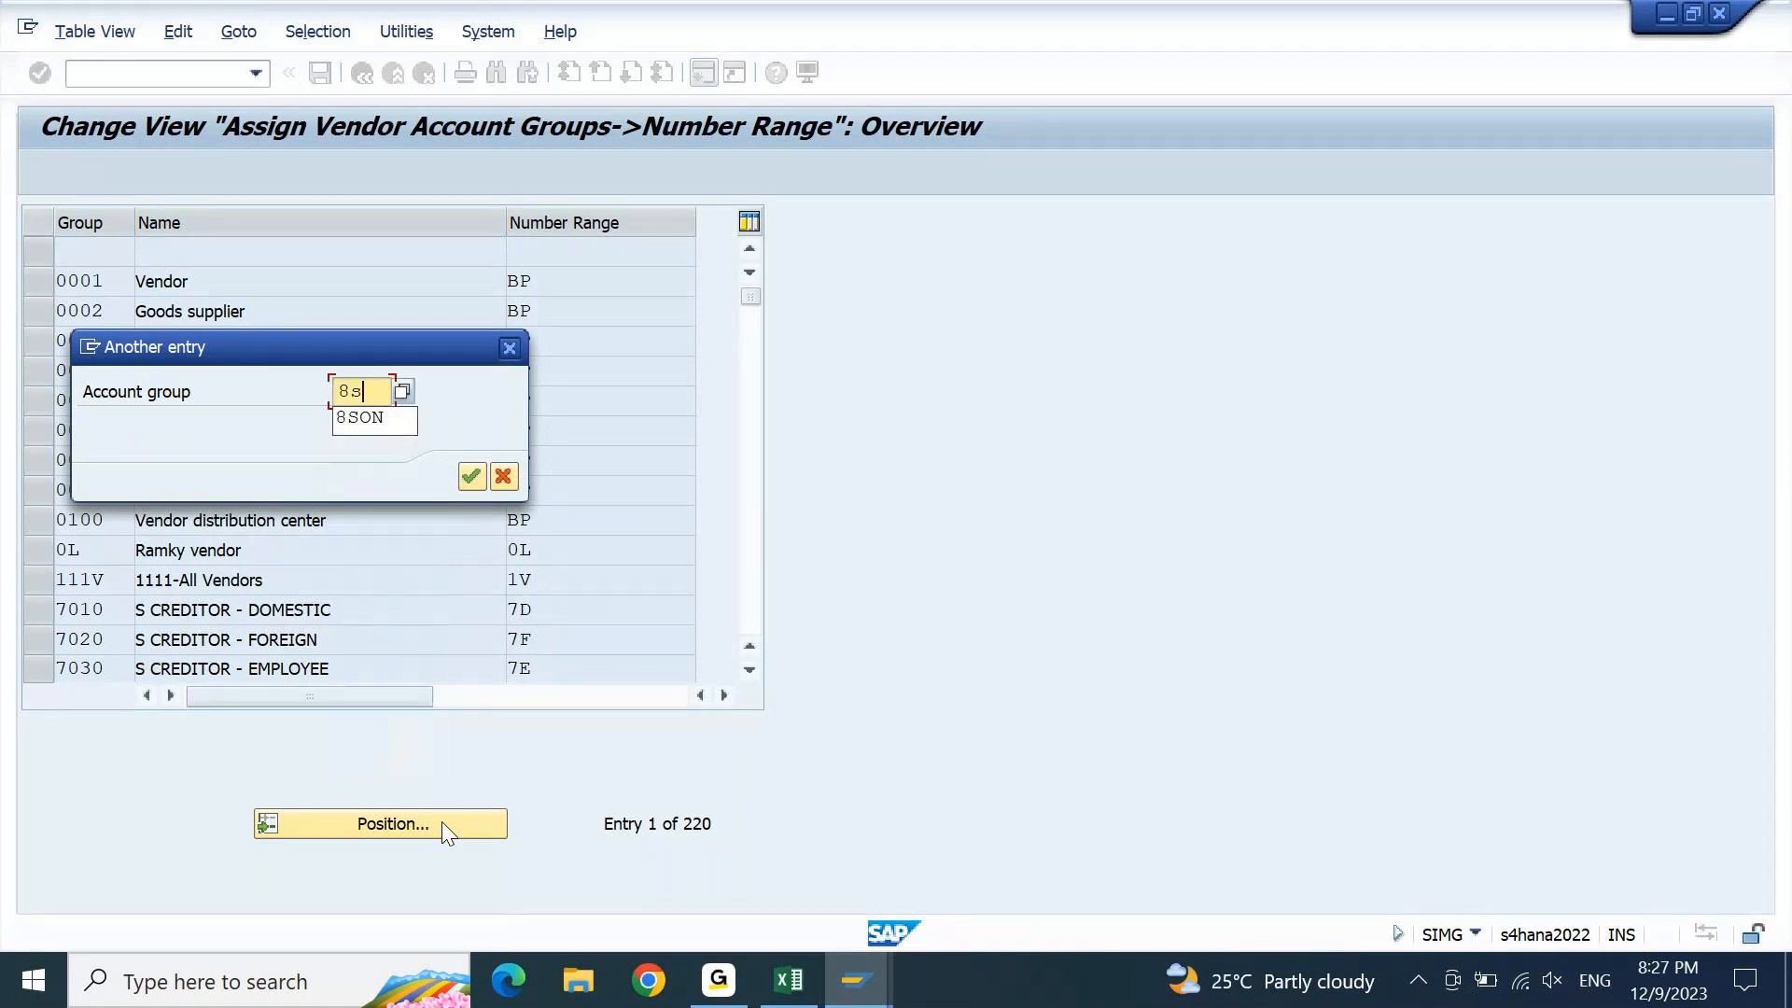
key("Return")
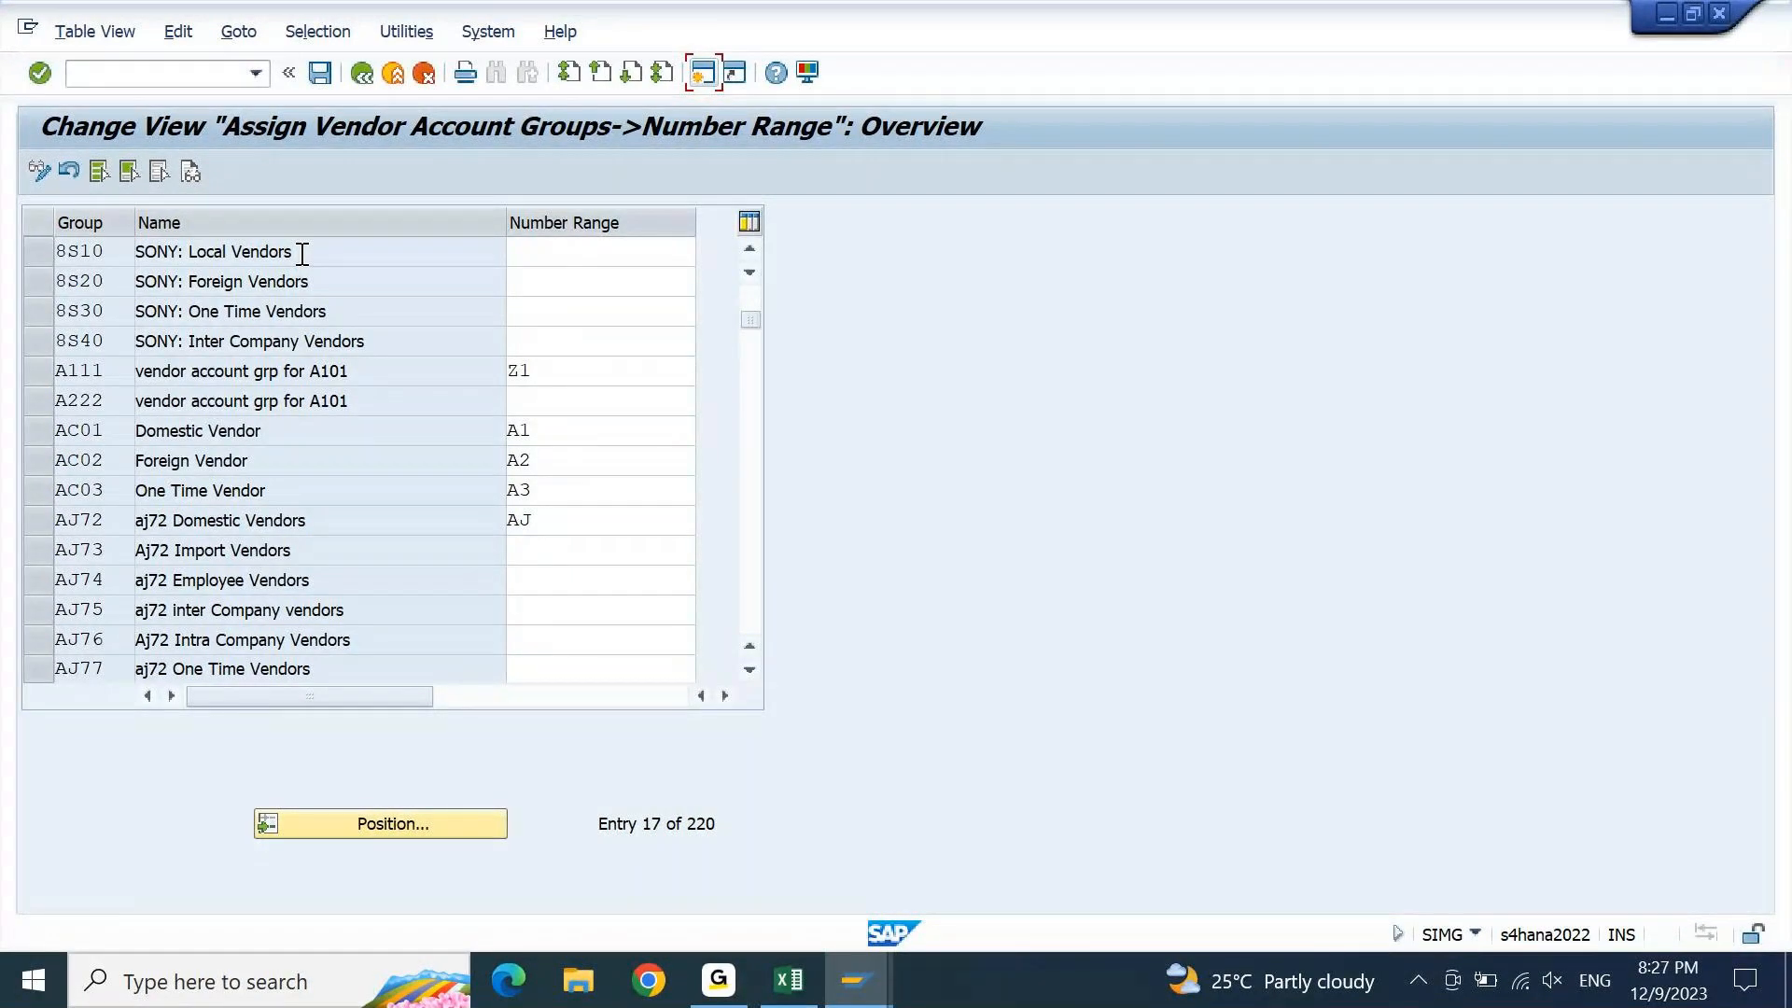
Assign number range SO to account group 8S10, SONY: Local Vendors, and save the assignment
left_click(556, 240)
type("SO")
key("ctrl+a")
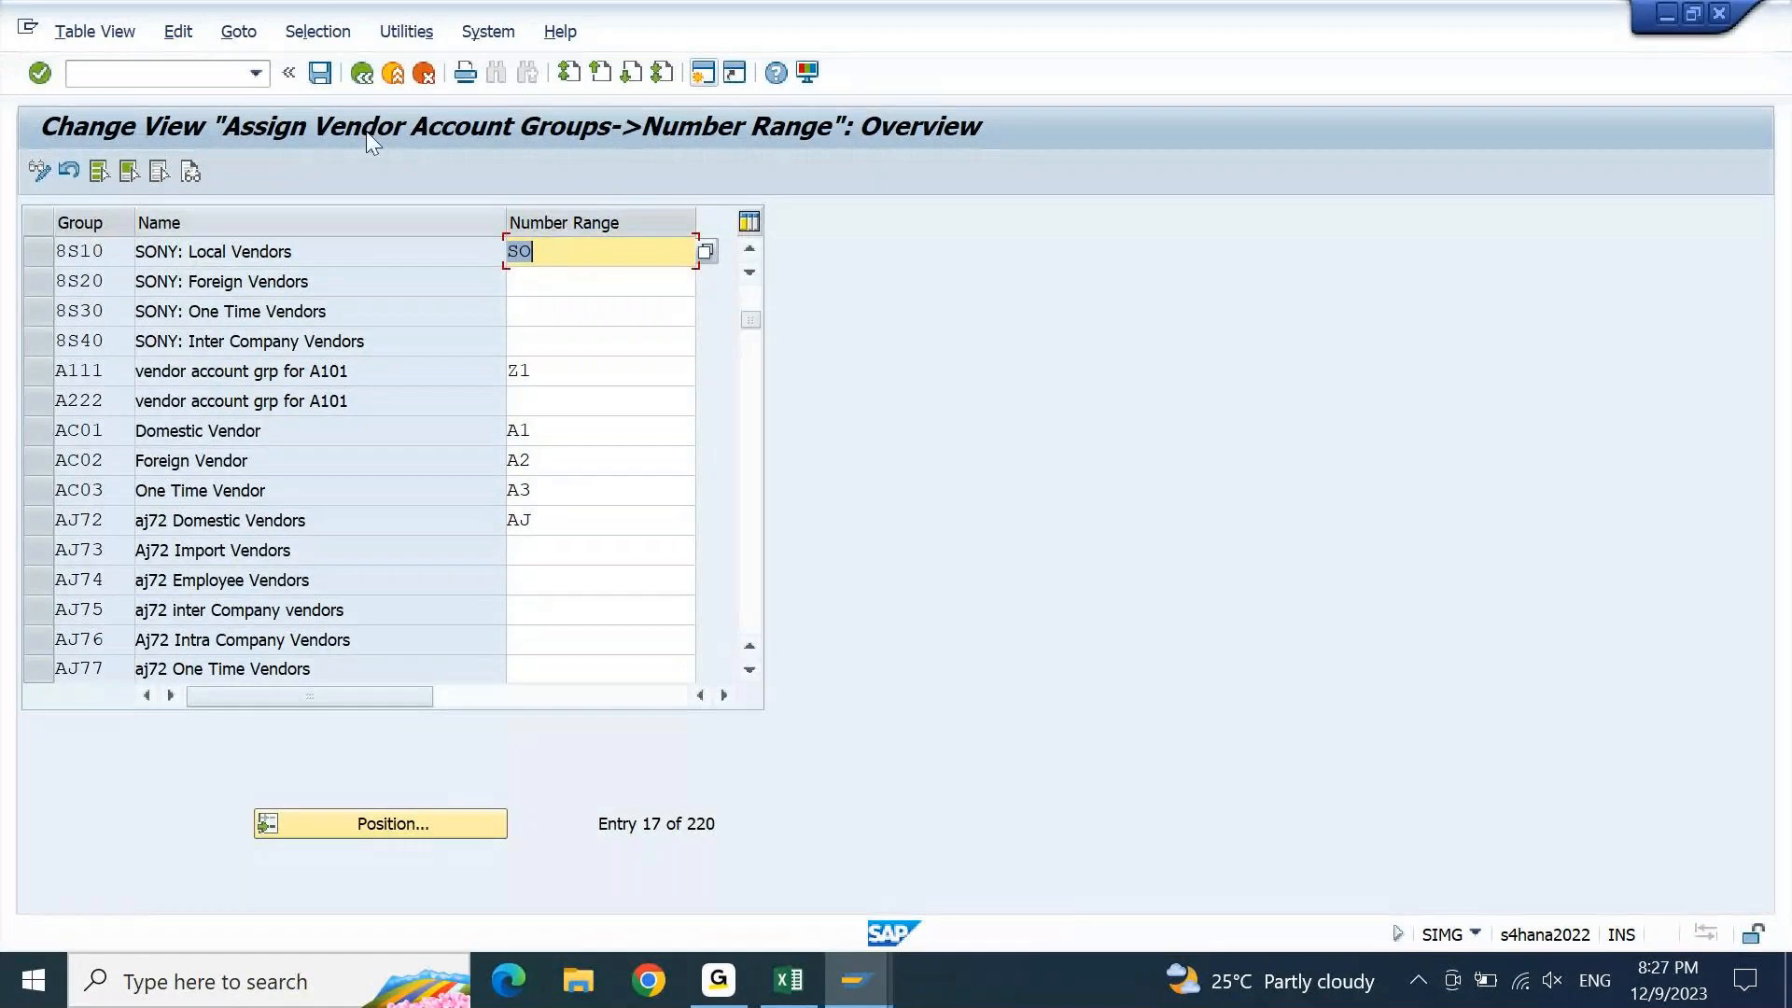
left_click(326, 79)
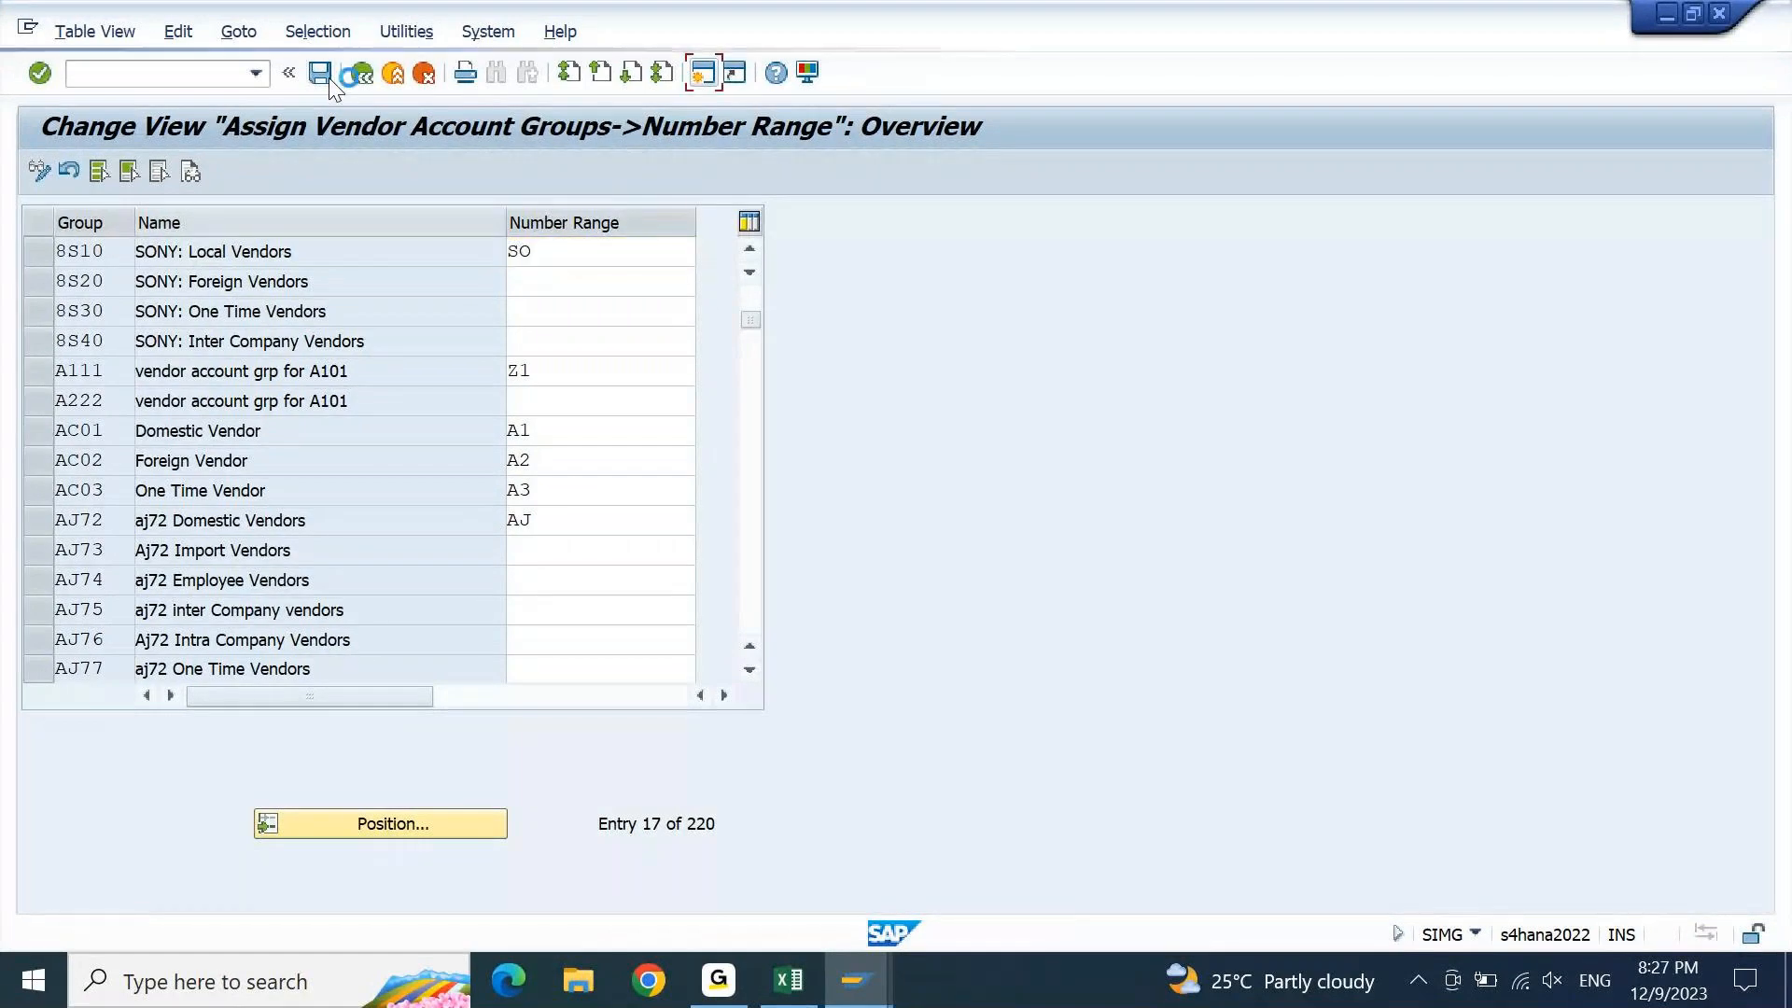
Finish saving the number range assignment and return to the IMG
key("Return")
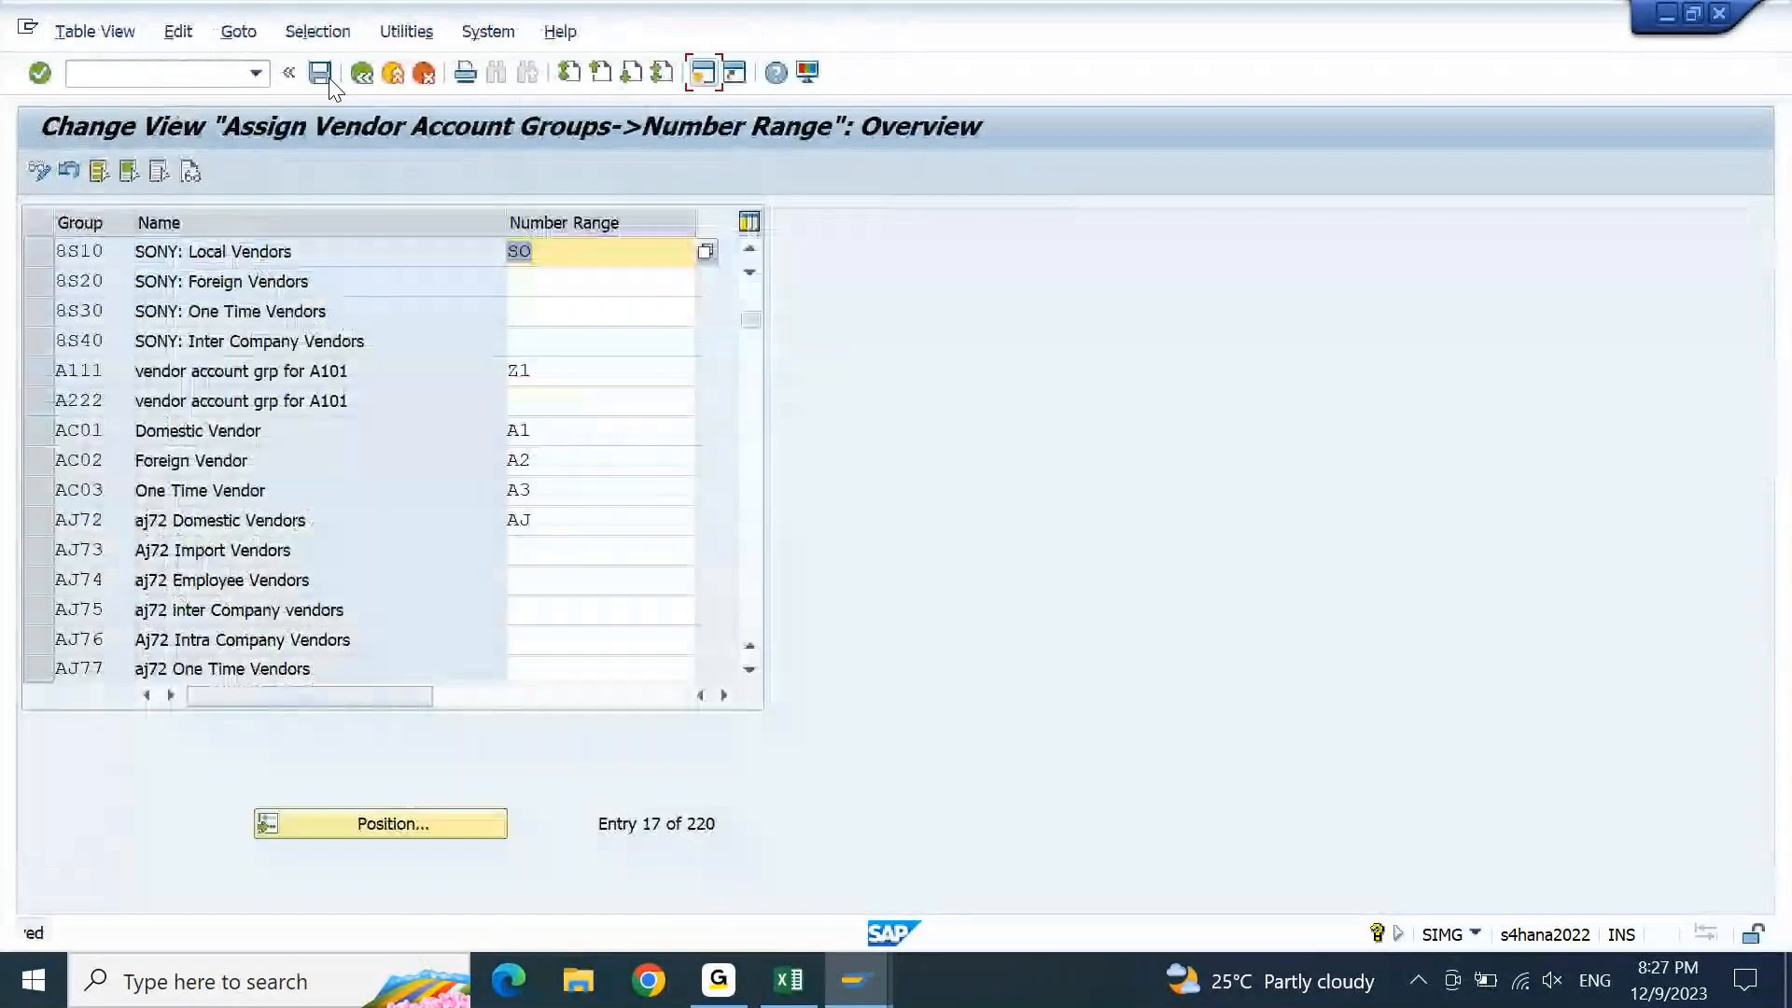
key("F3")
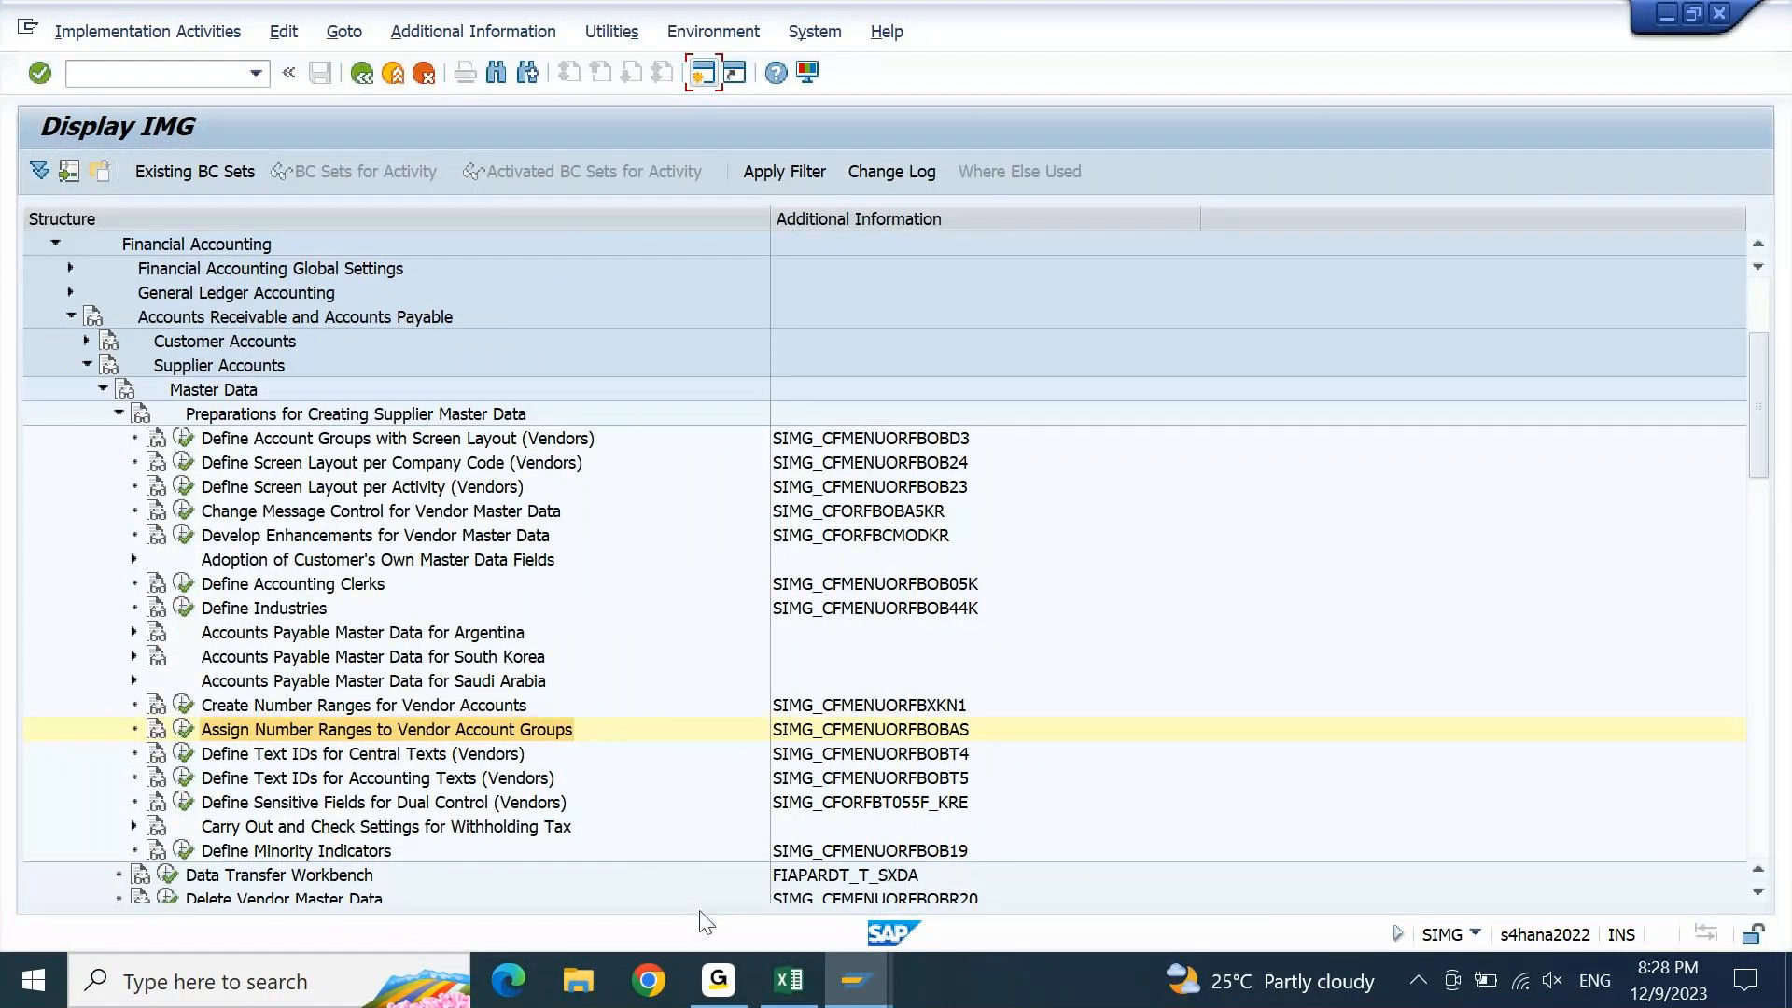
Switch to Excel and add "Vendor Tolerance Groups" in cell A1300, below the last configuration step
left_click(791, 979)
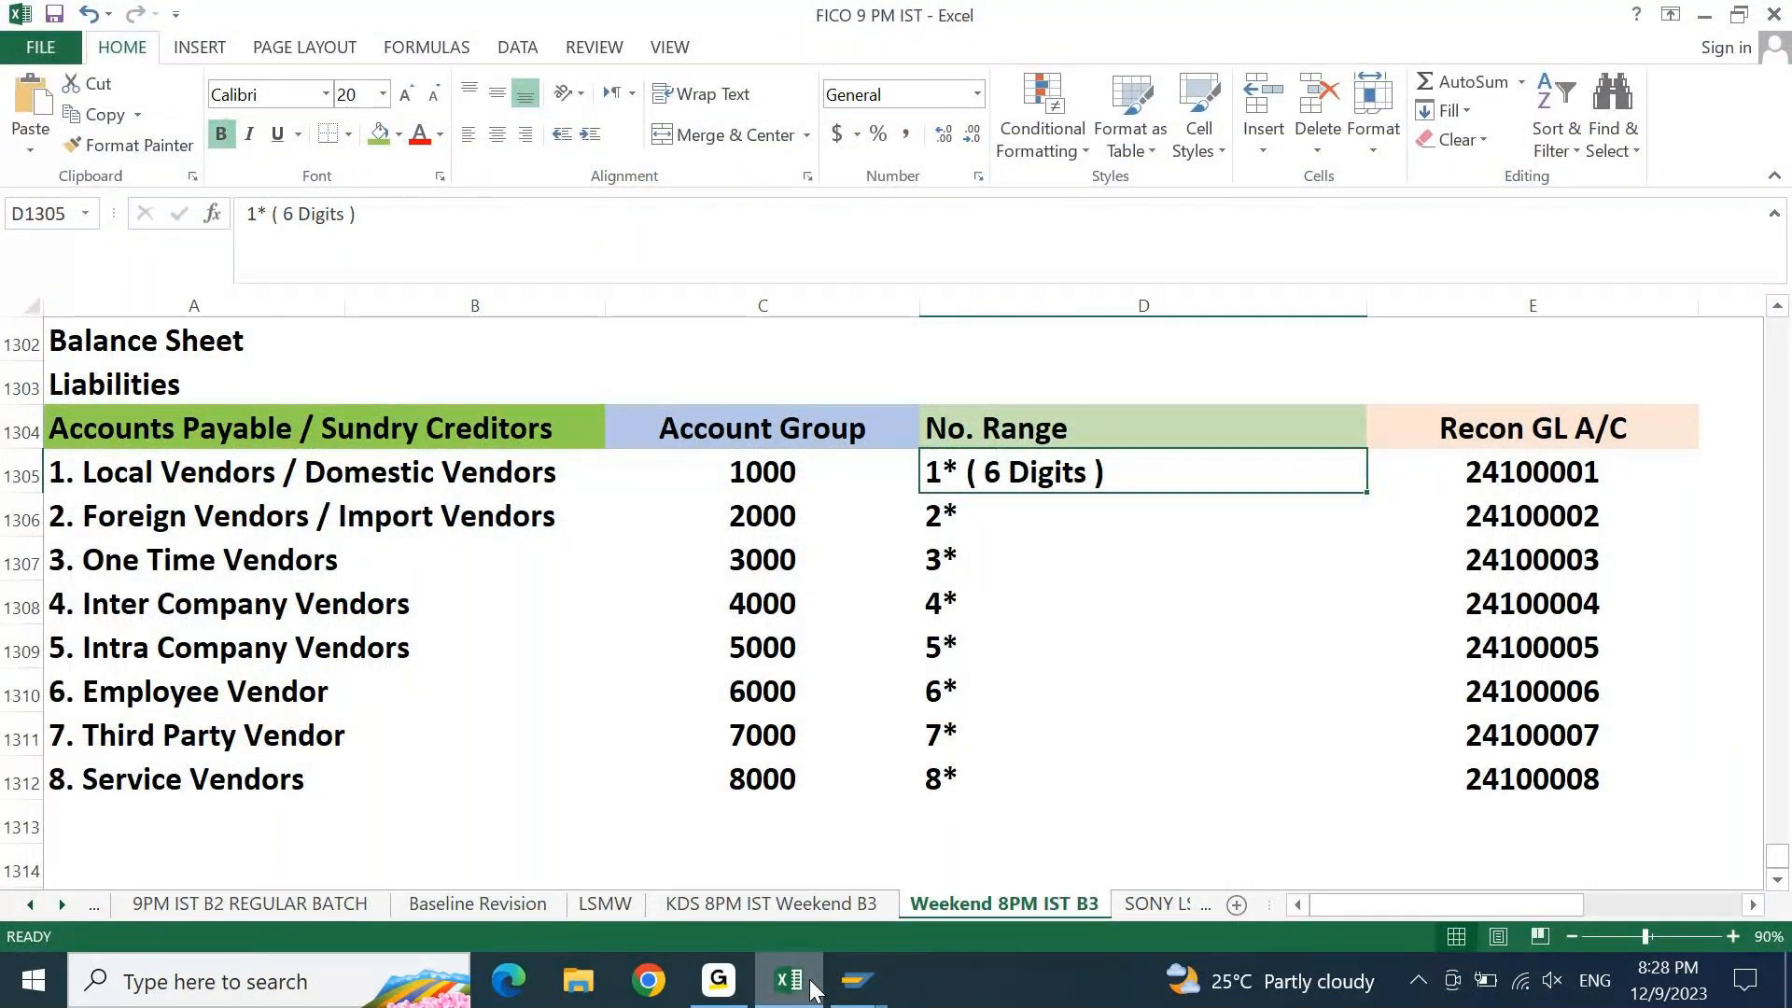
key("Up")
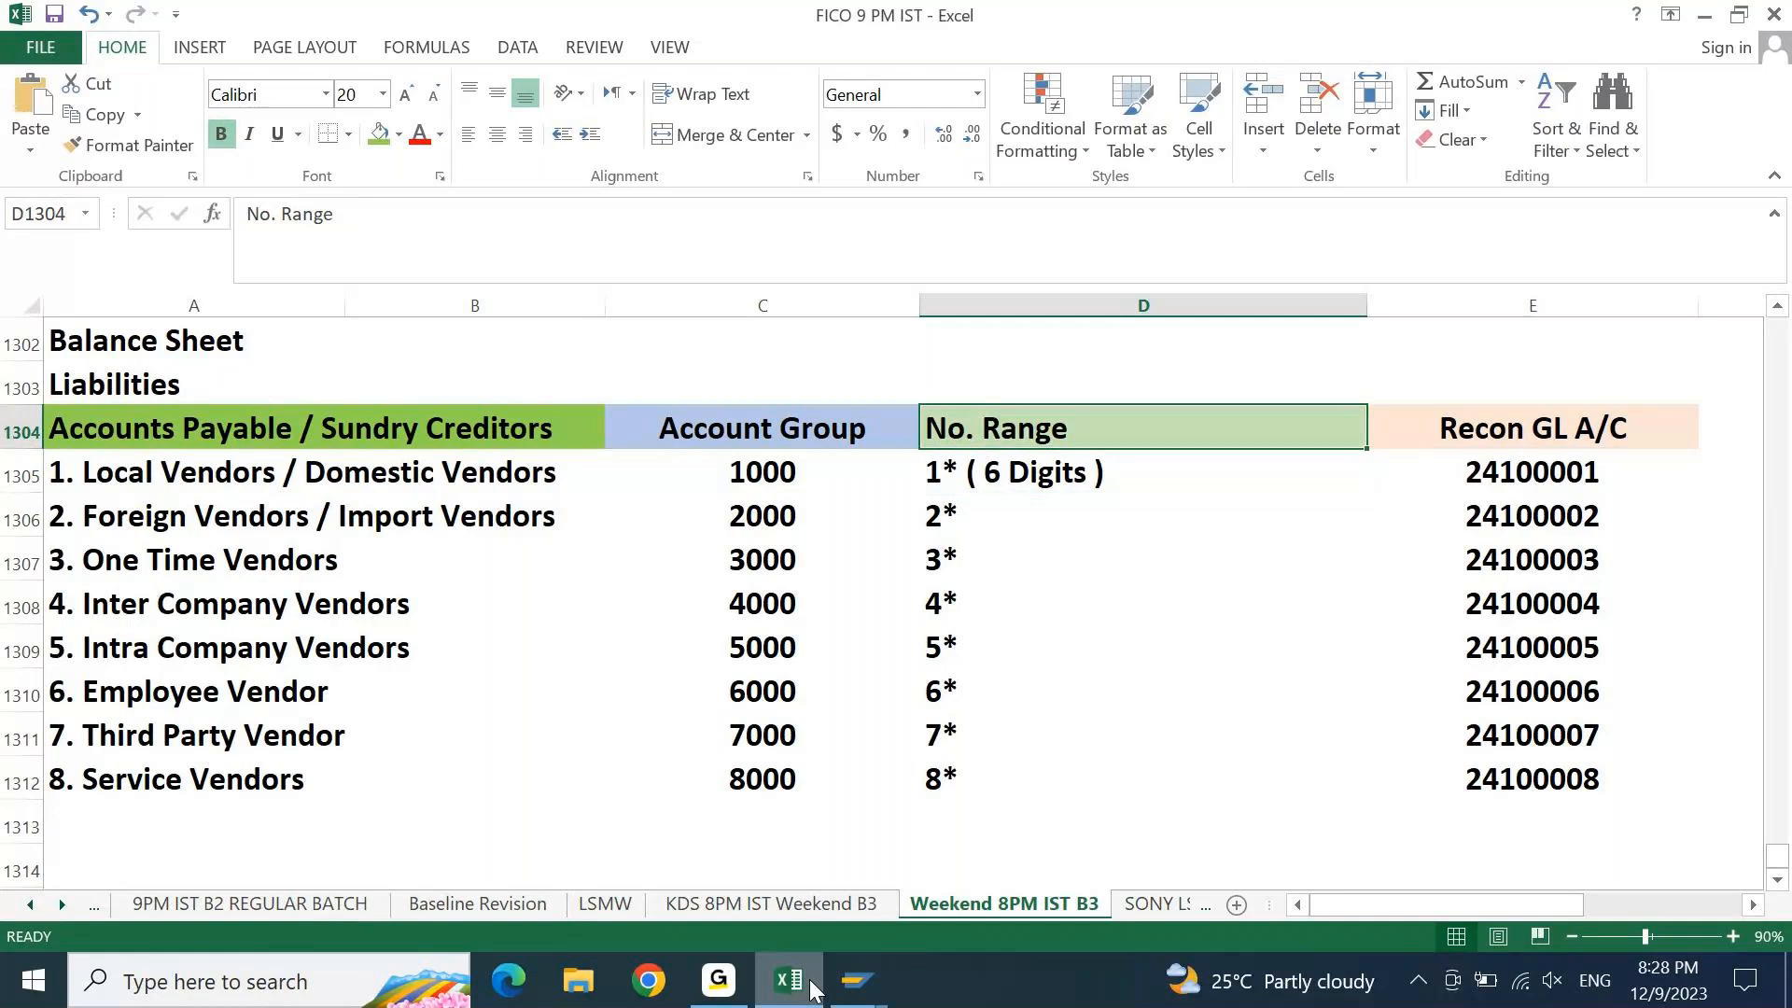
key("Left")
key("Left")
key("Left")
key("Up")
key("Up")
key("Up")
key("Up")
key("Up")
key("Up")
key("Up")
key("Up")
key("Up")
key("Up")
key("Up")
key("Up")
key("Up")
key("Down")
key("Down")
key("Down")
key("Down")
key("Down")
key("Down")
key("Down")
key("Down")
key("Down")
key("Down")
key("Down")
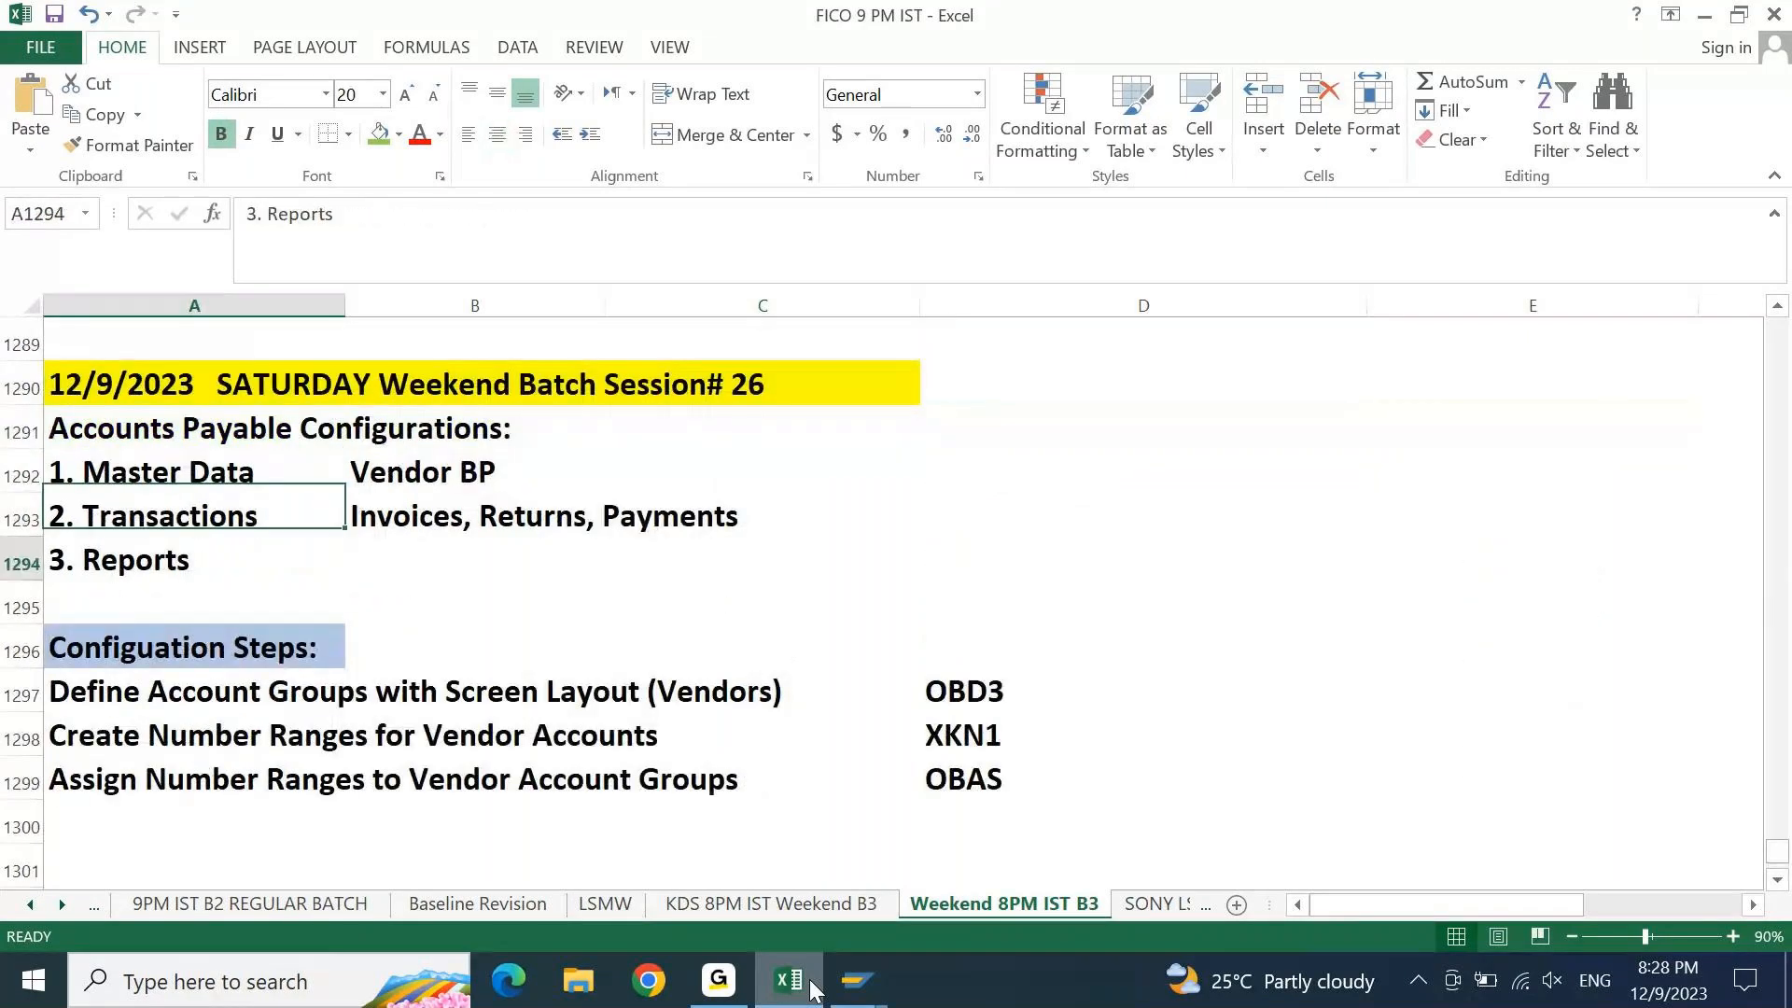
key("Up")
key("Up")
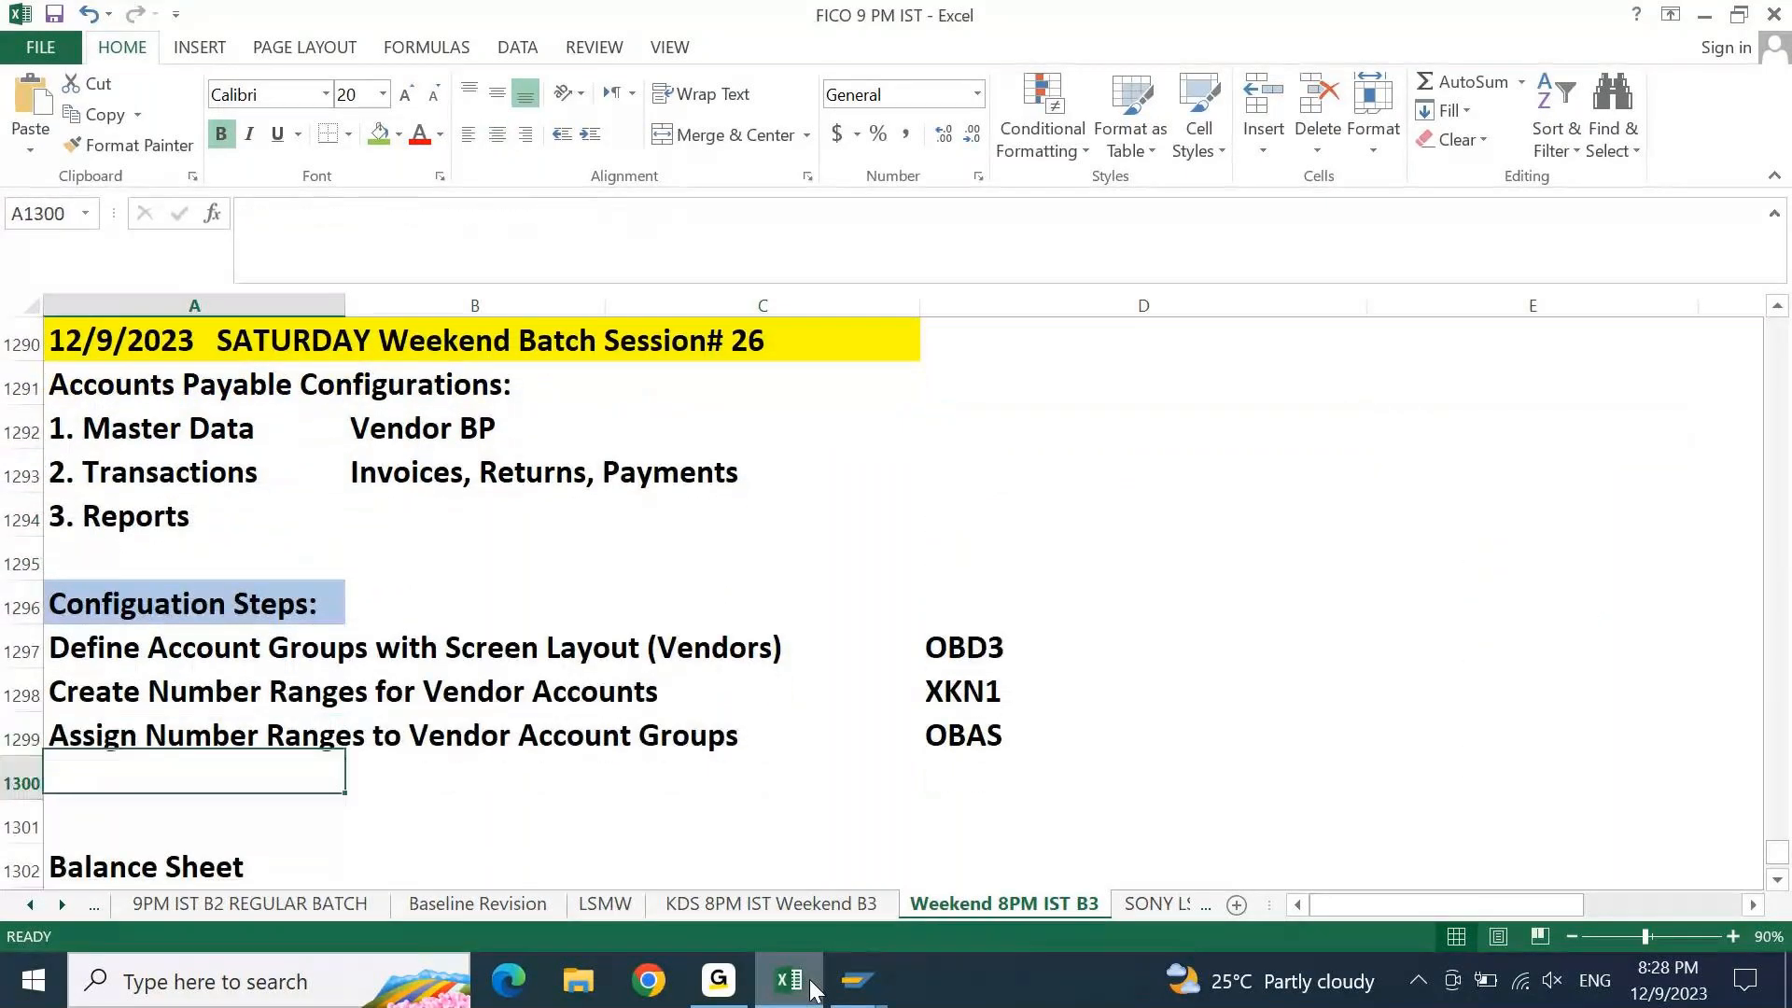
type("V")
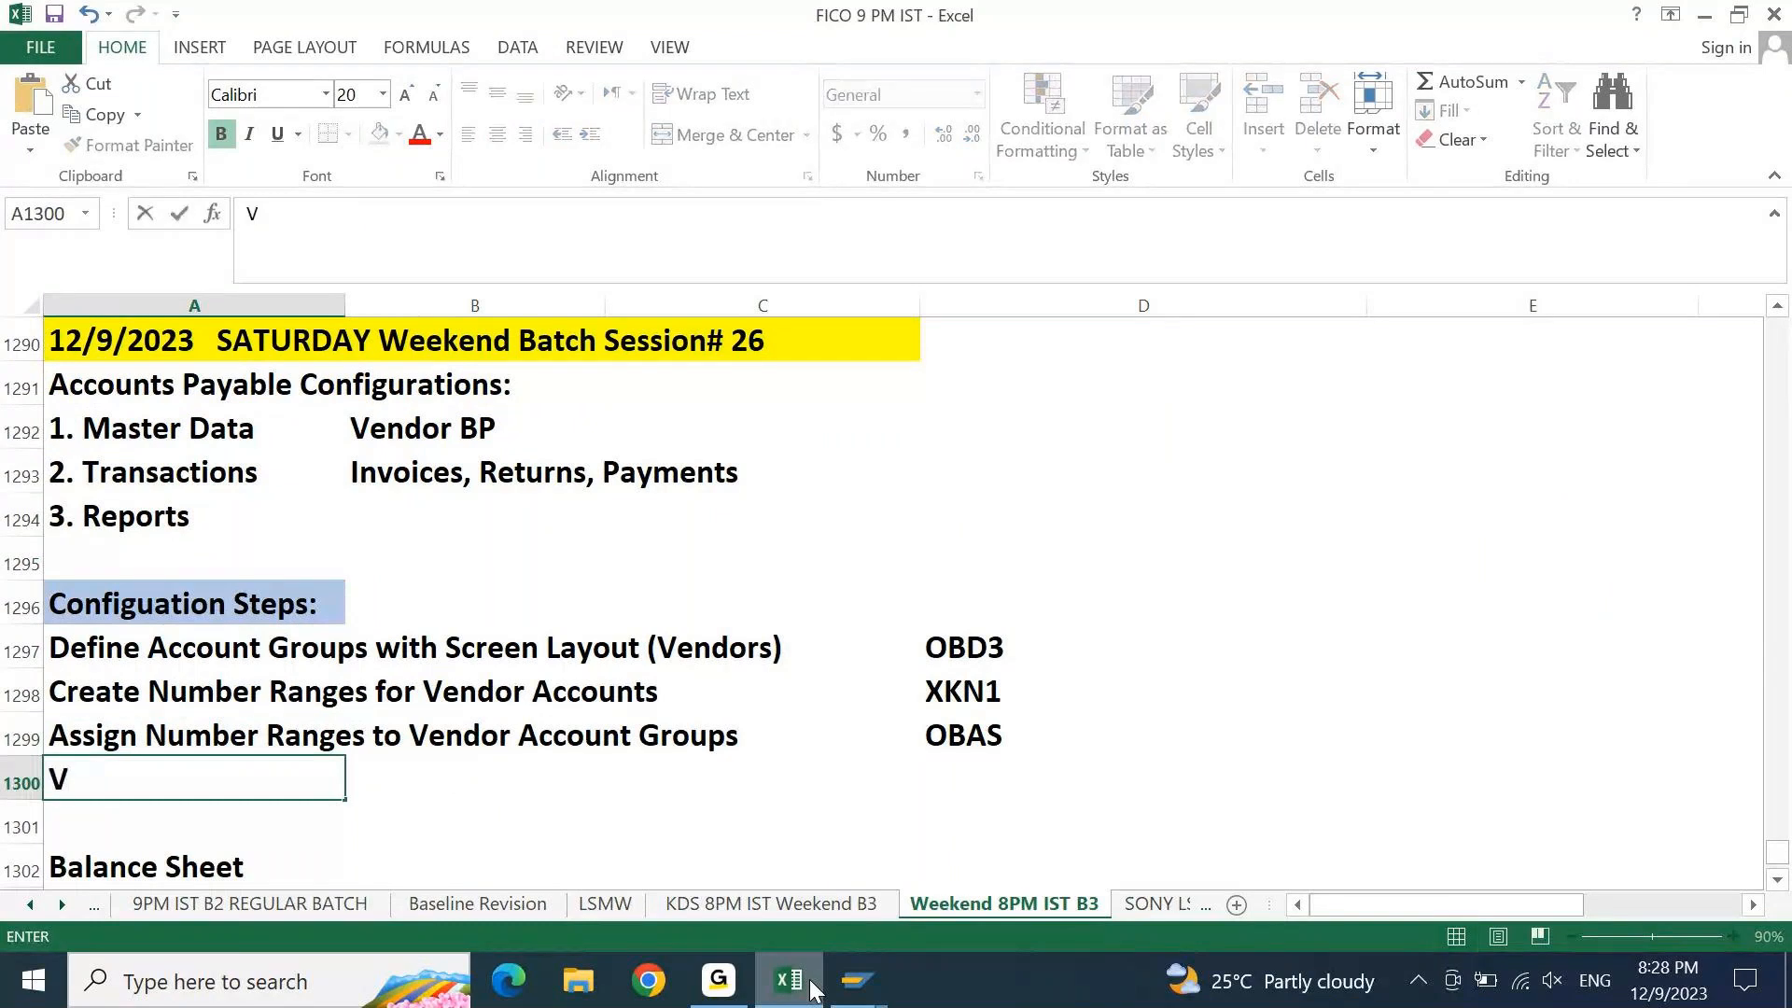
type("endor")
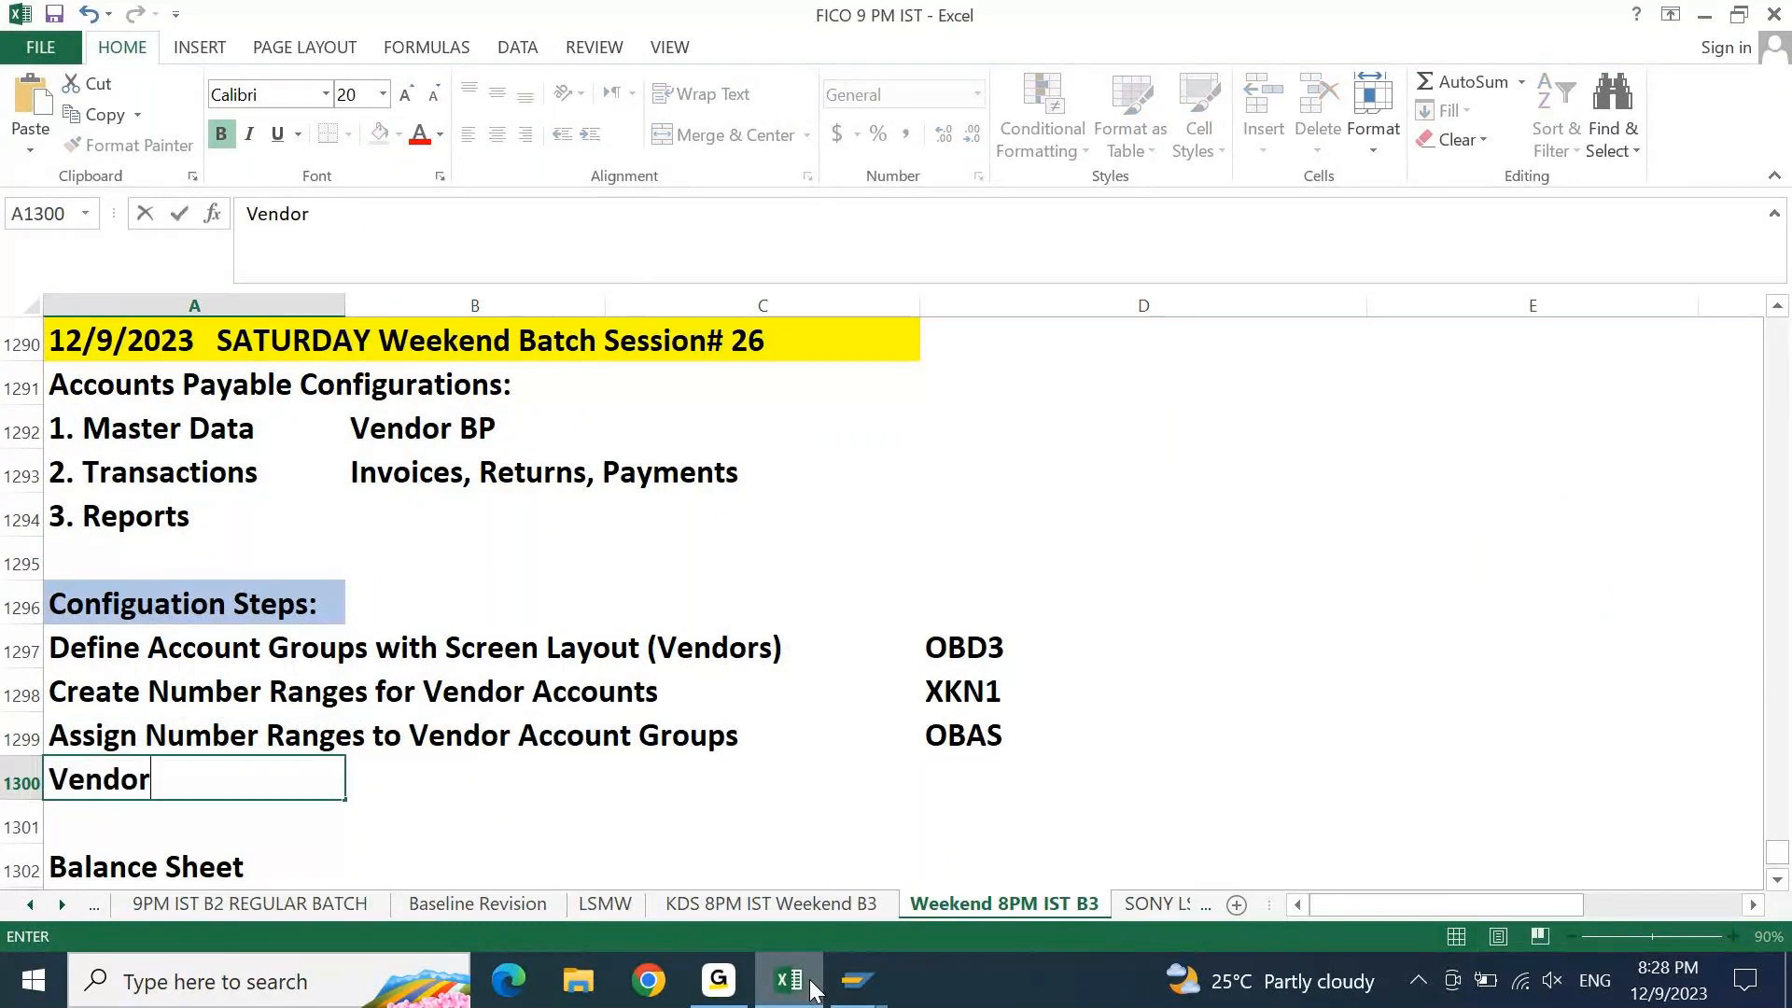
type(" TOlerance Gro")
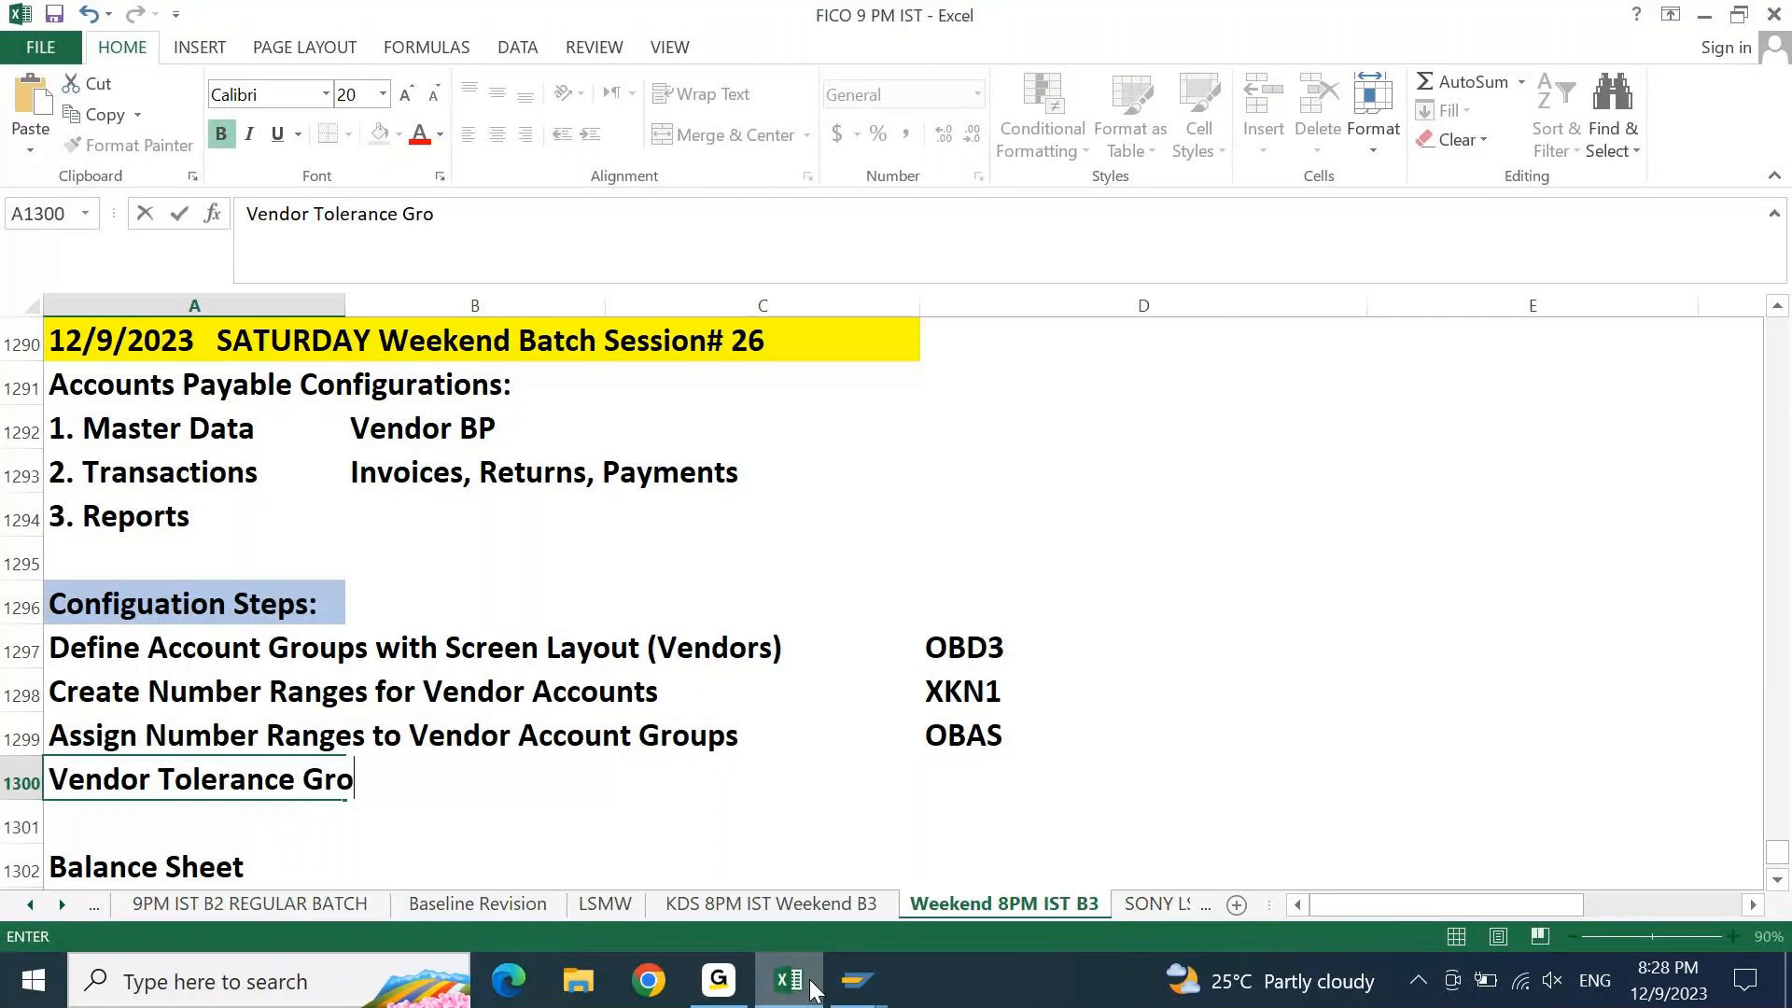
type("ups")
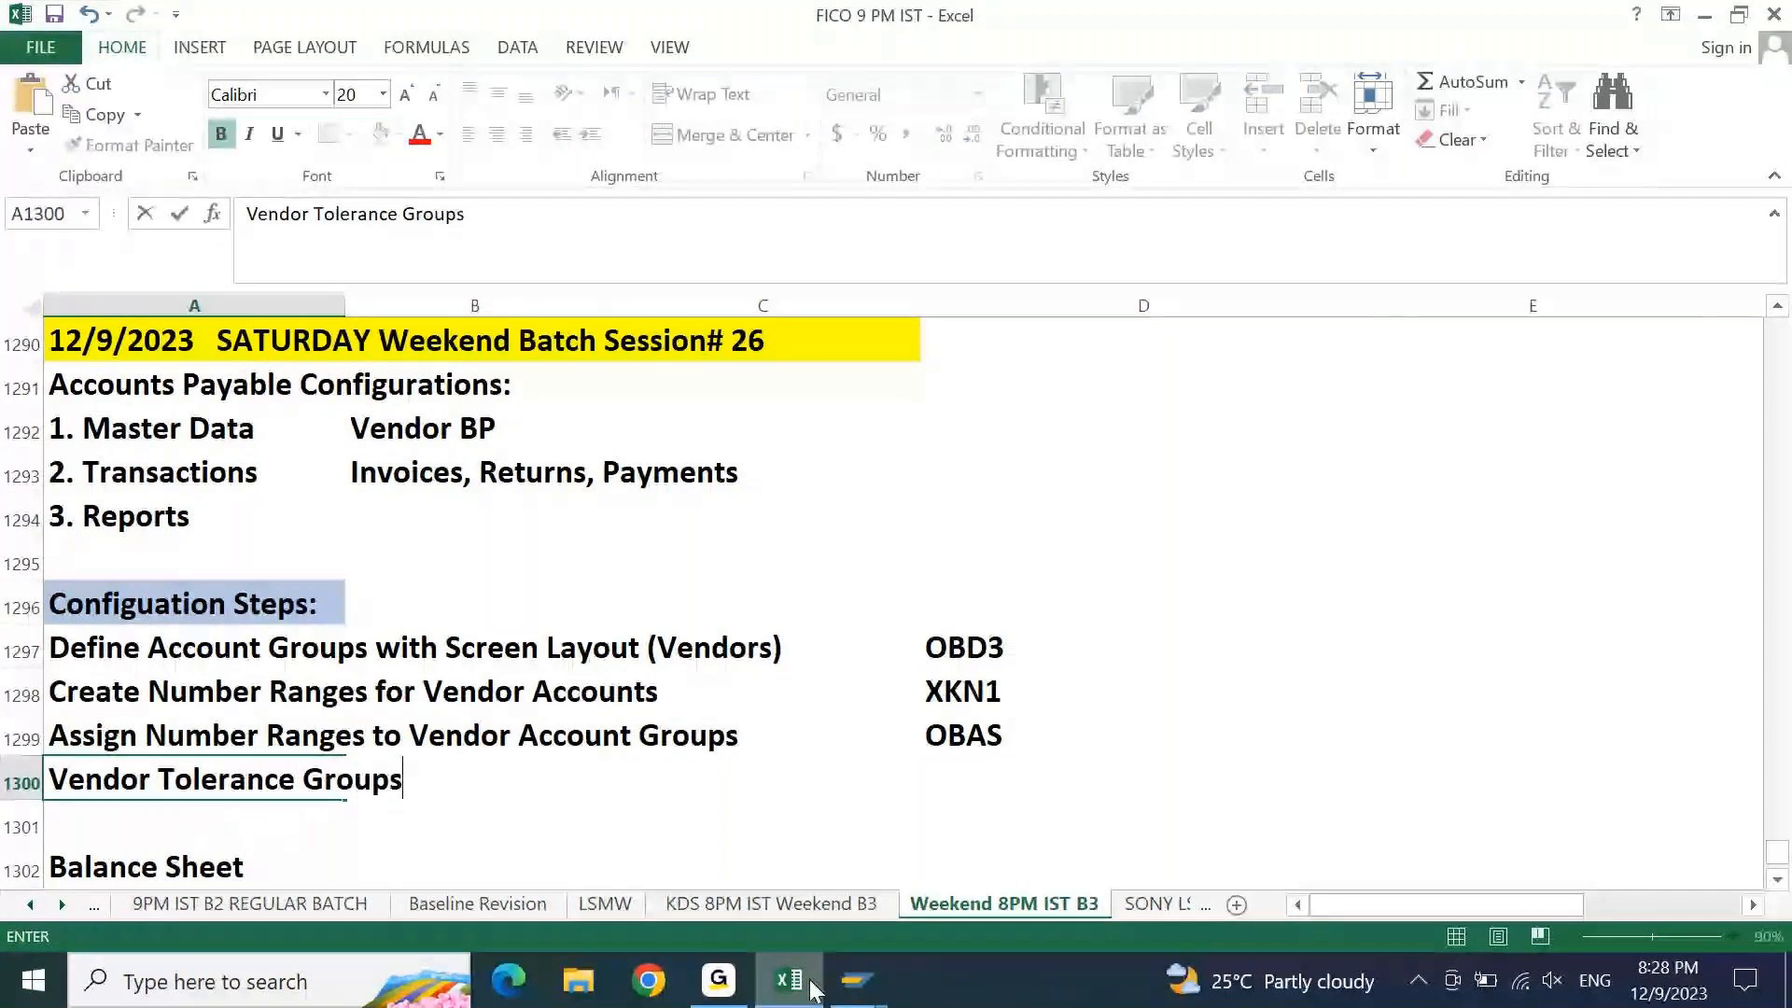
Enter transaction code OBA3 for Vendor Tolerance Groups in cell D1300
key("Tab")
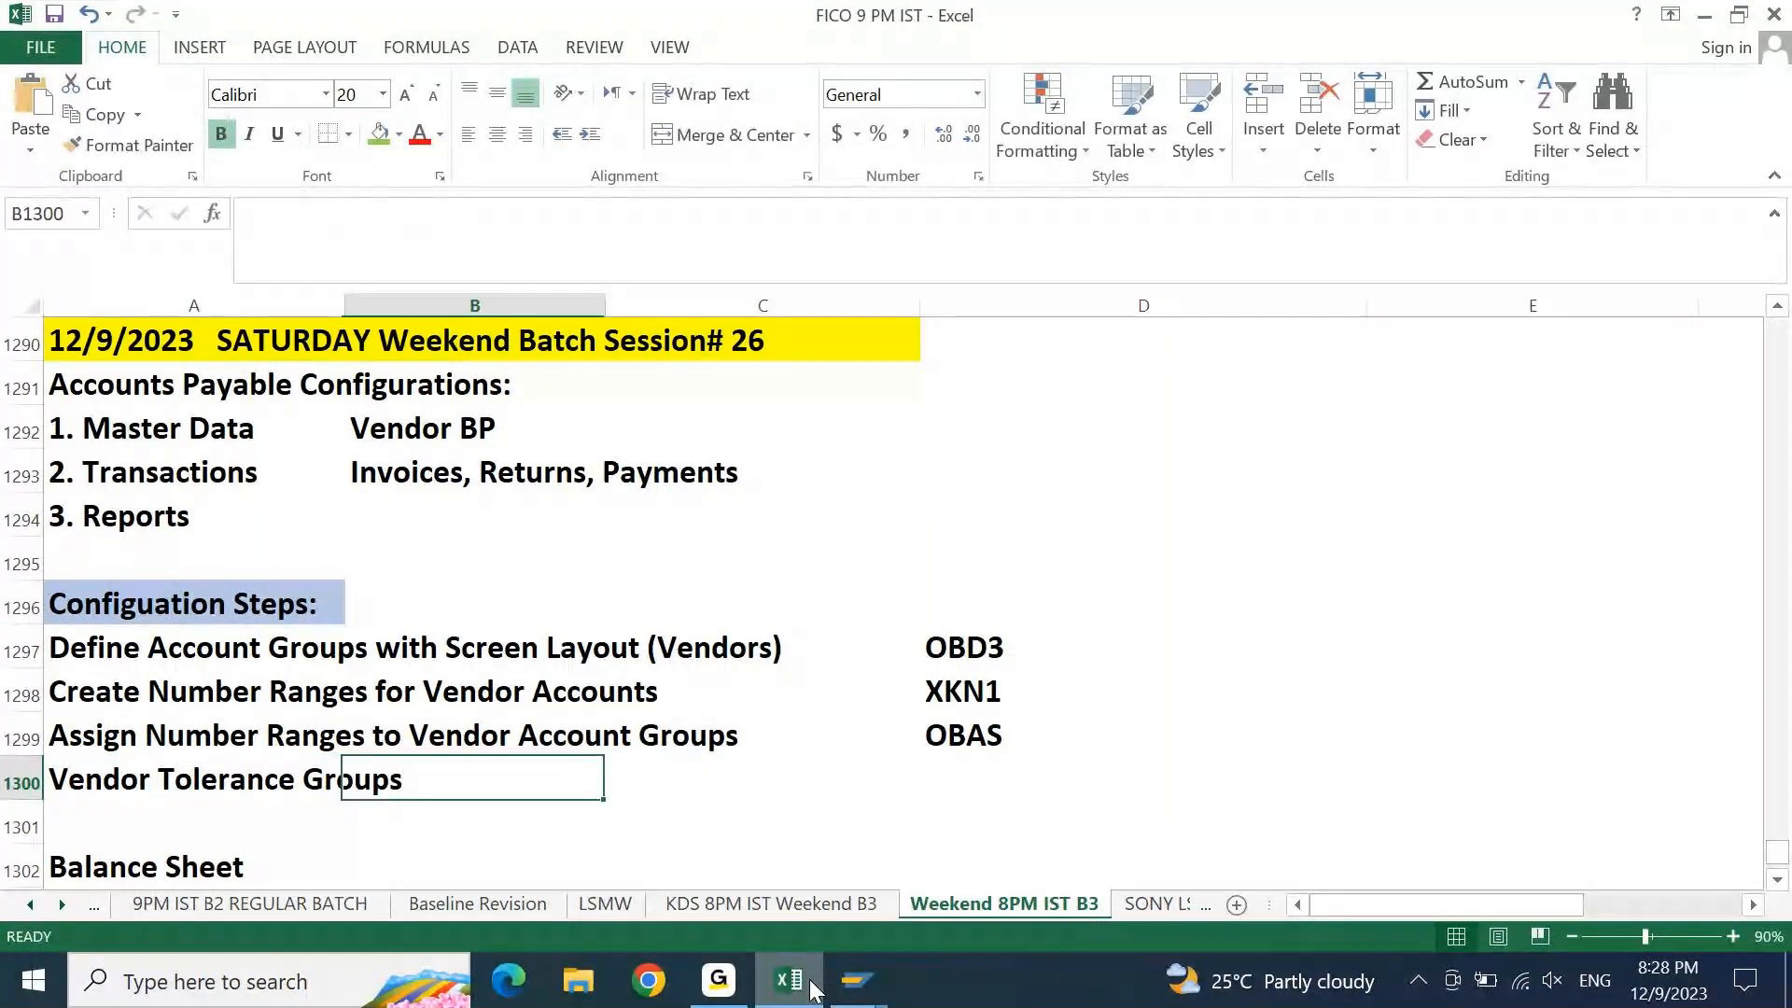
key("Left")
key("Right")
key("Right")
key("Right")
type("OBA")
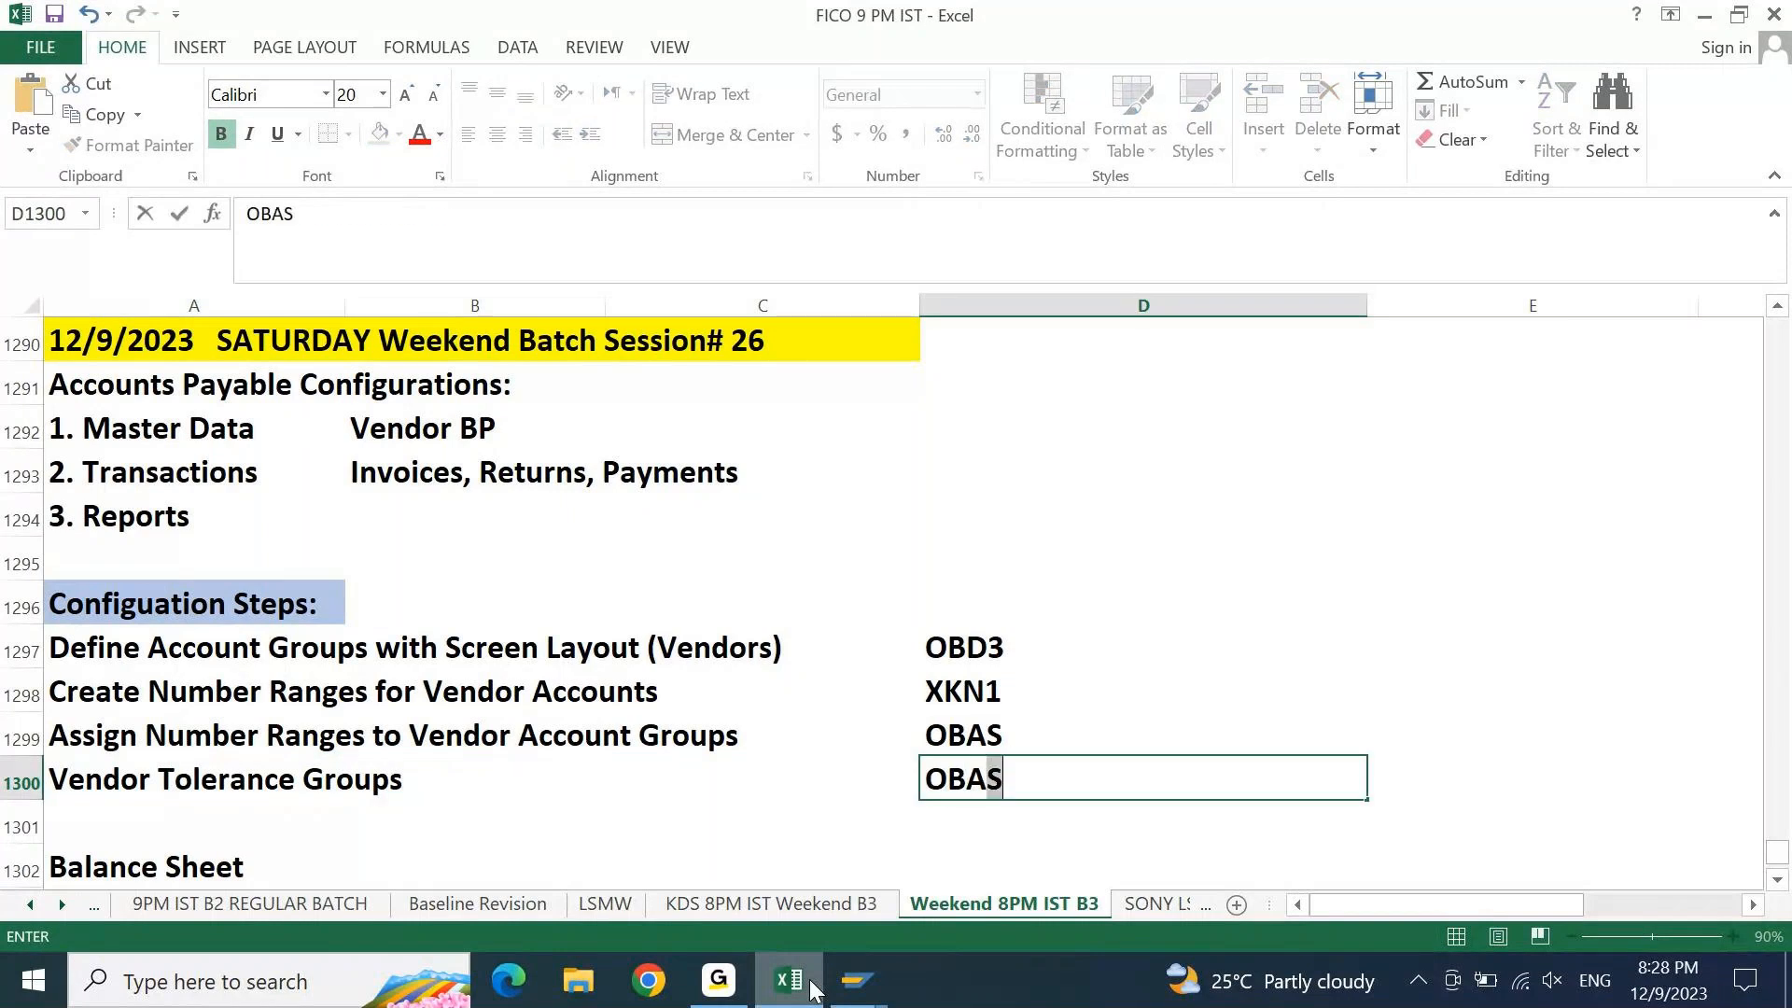
type("3")
key("Return")
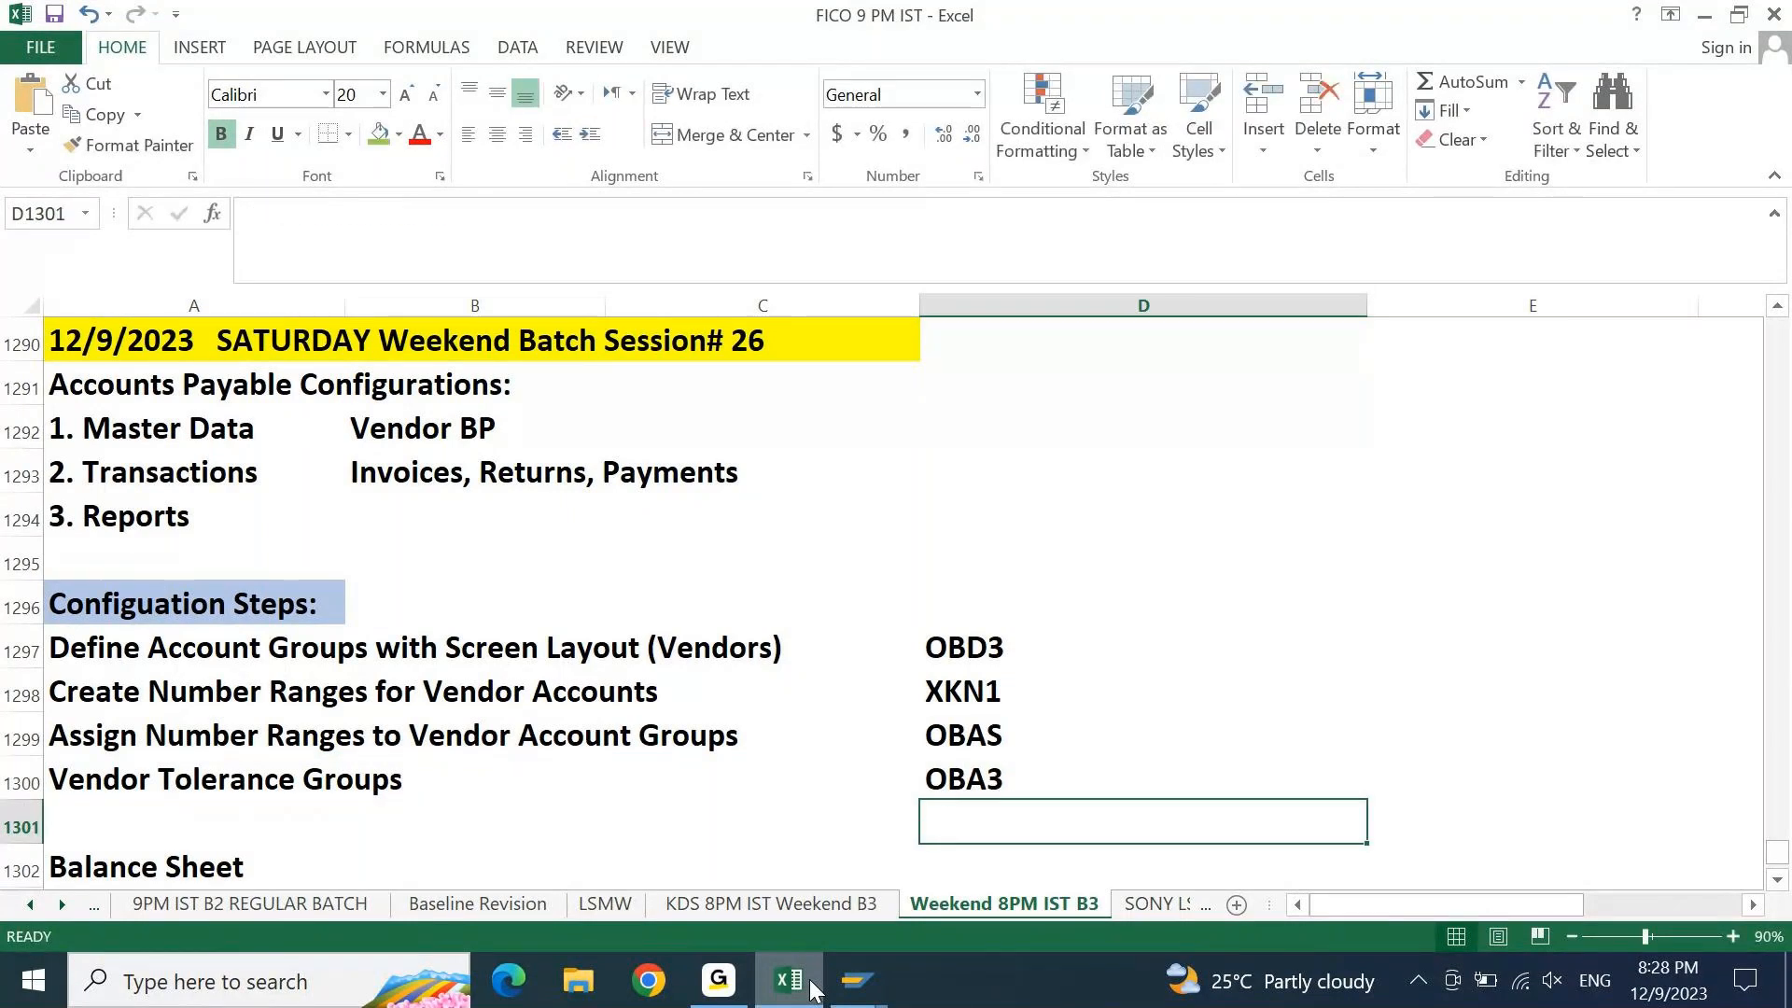
Switch to the SAP Easy Access session and run transaction OBA3 for customer/vendor tolerances
left_click(868, 985)
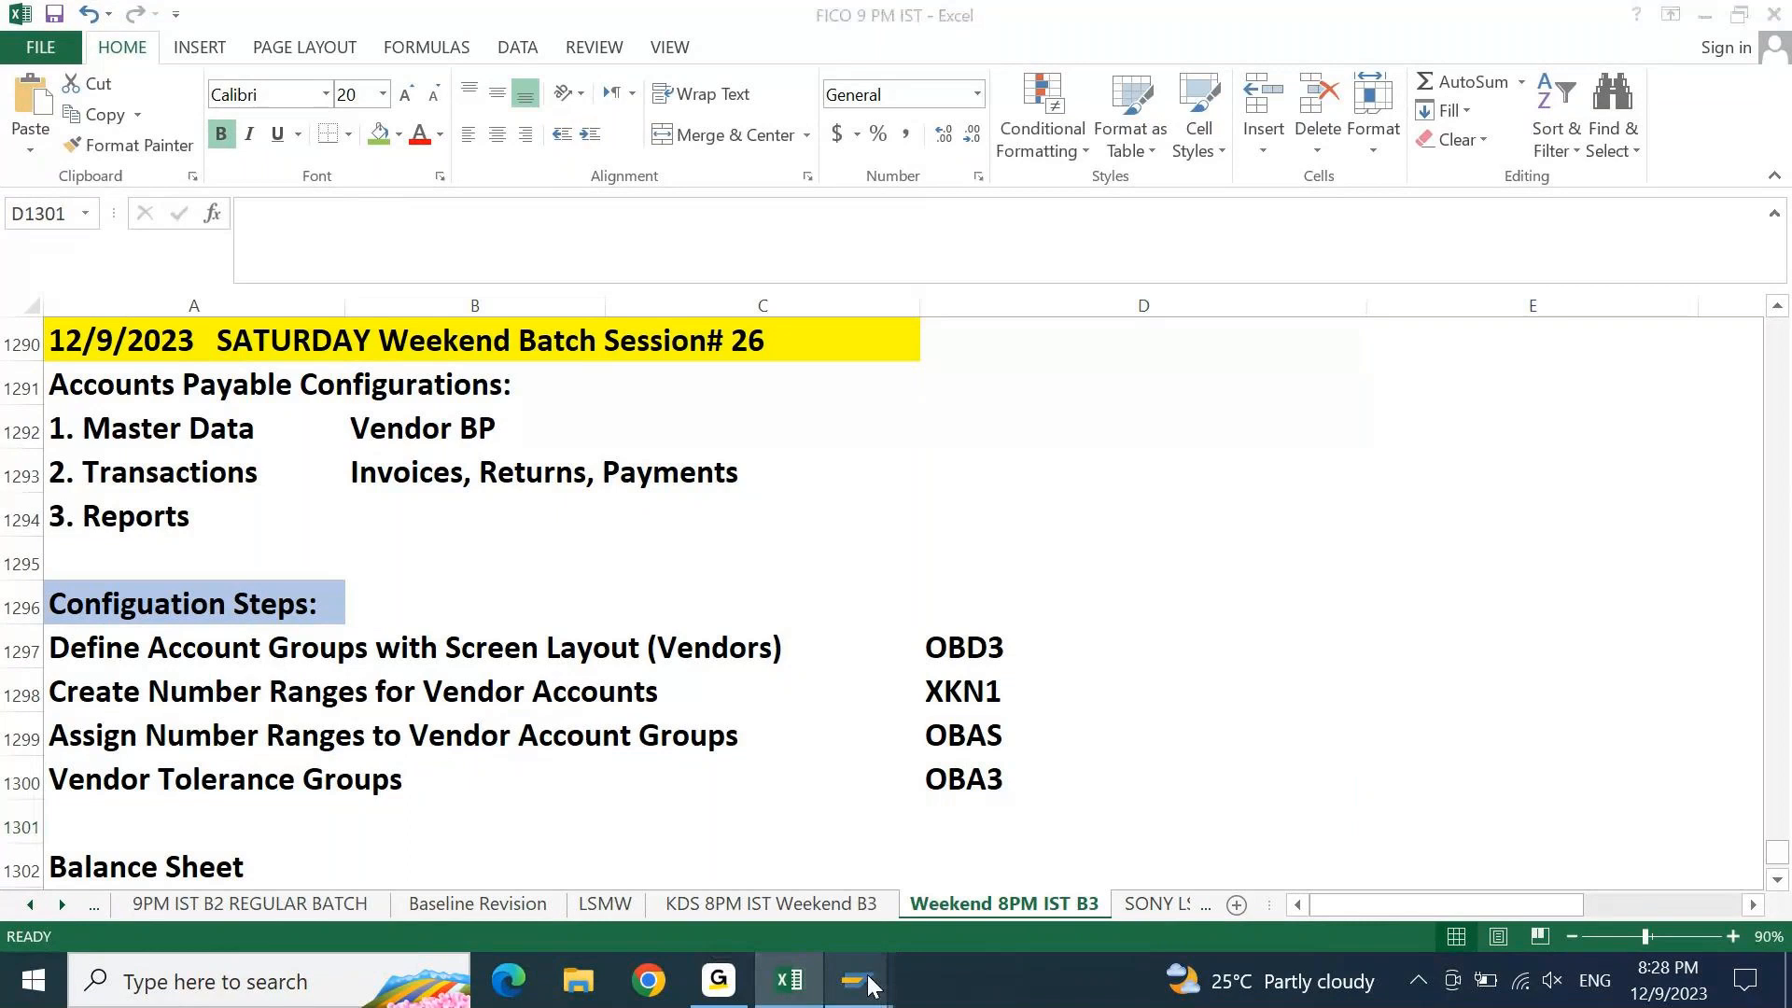
left_click(1055, 919)
type("oba")
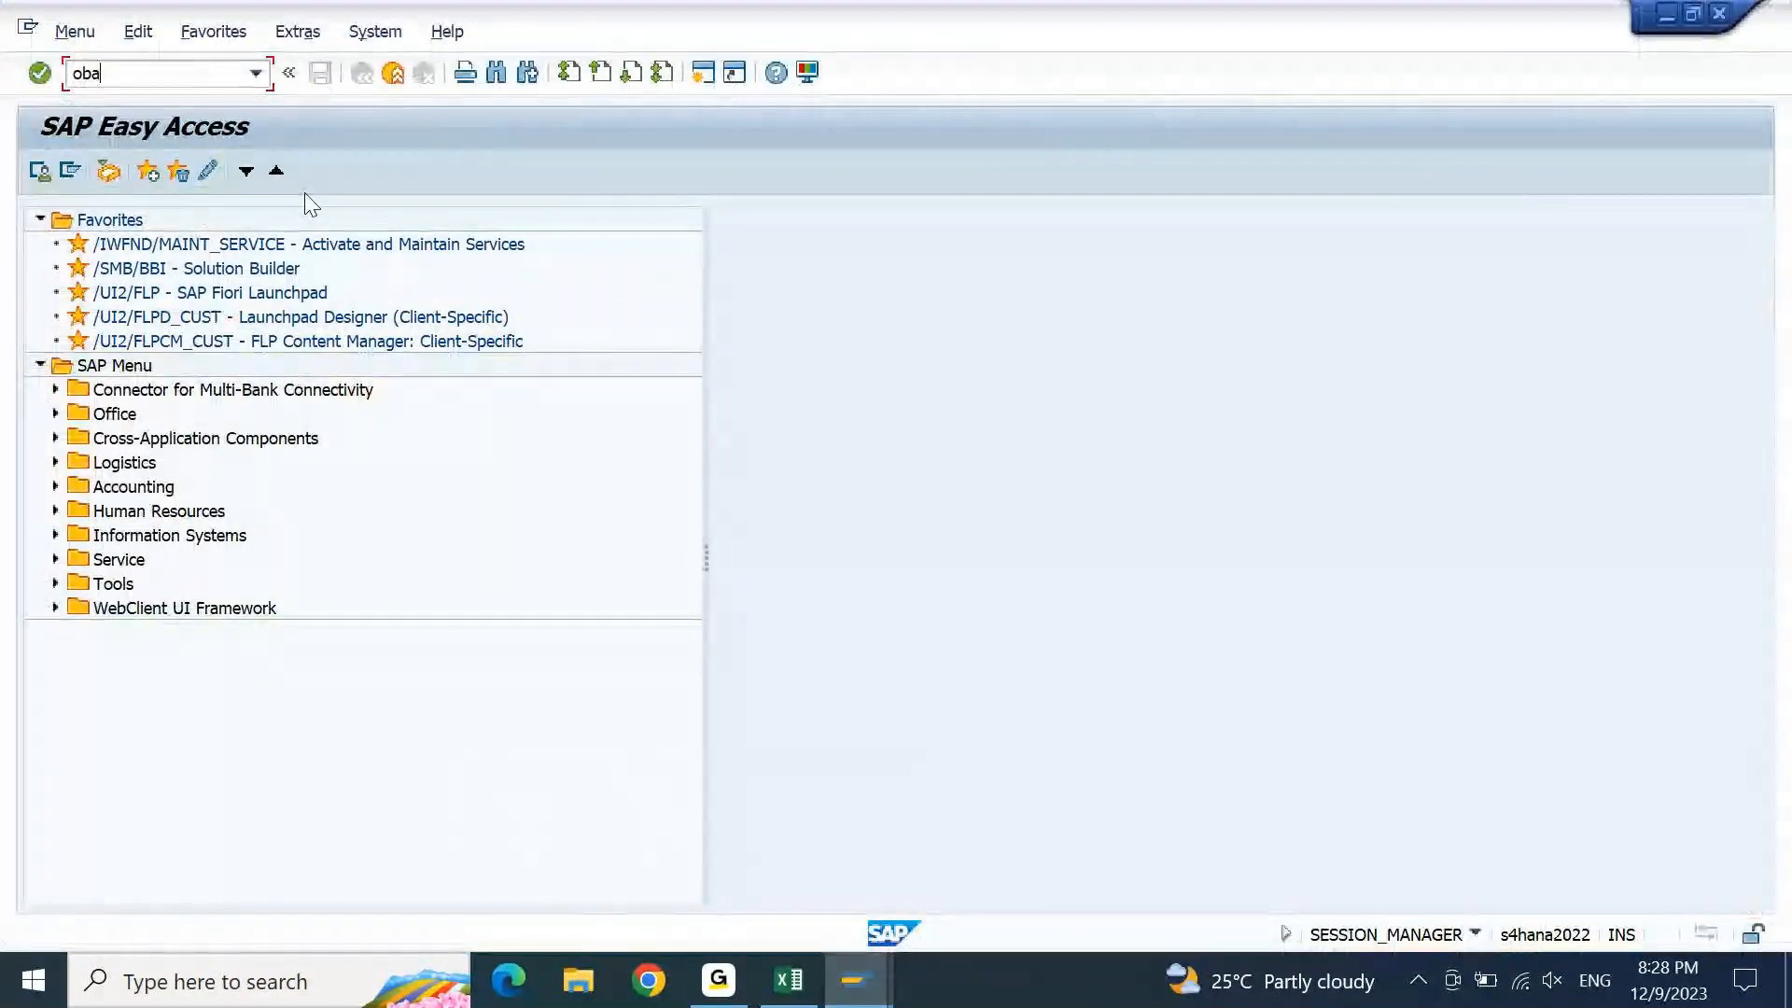
type("3")
key("Return")
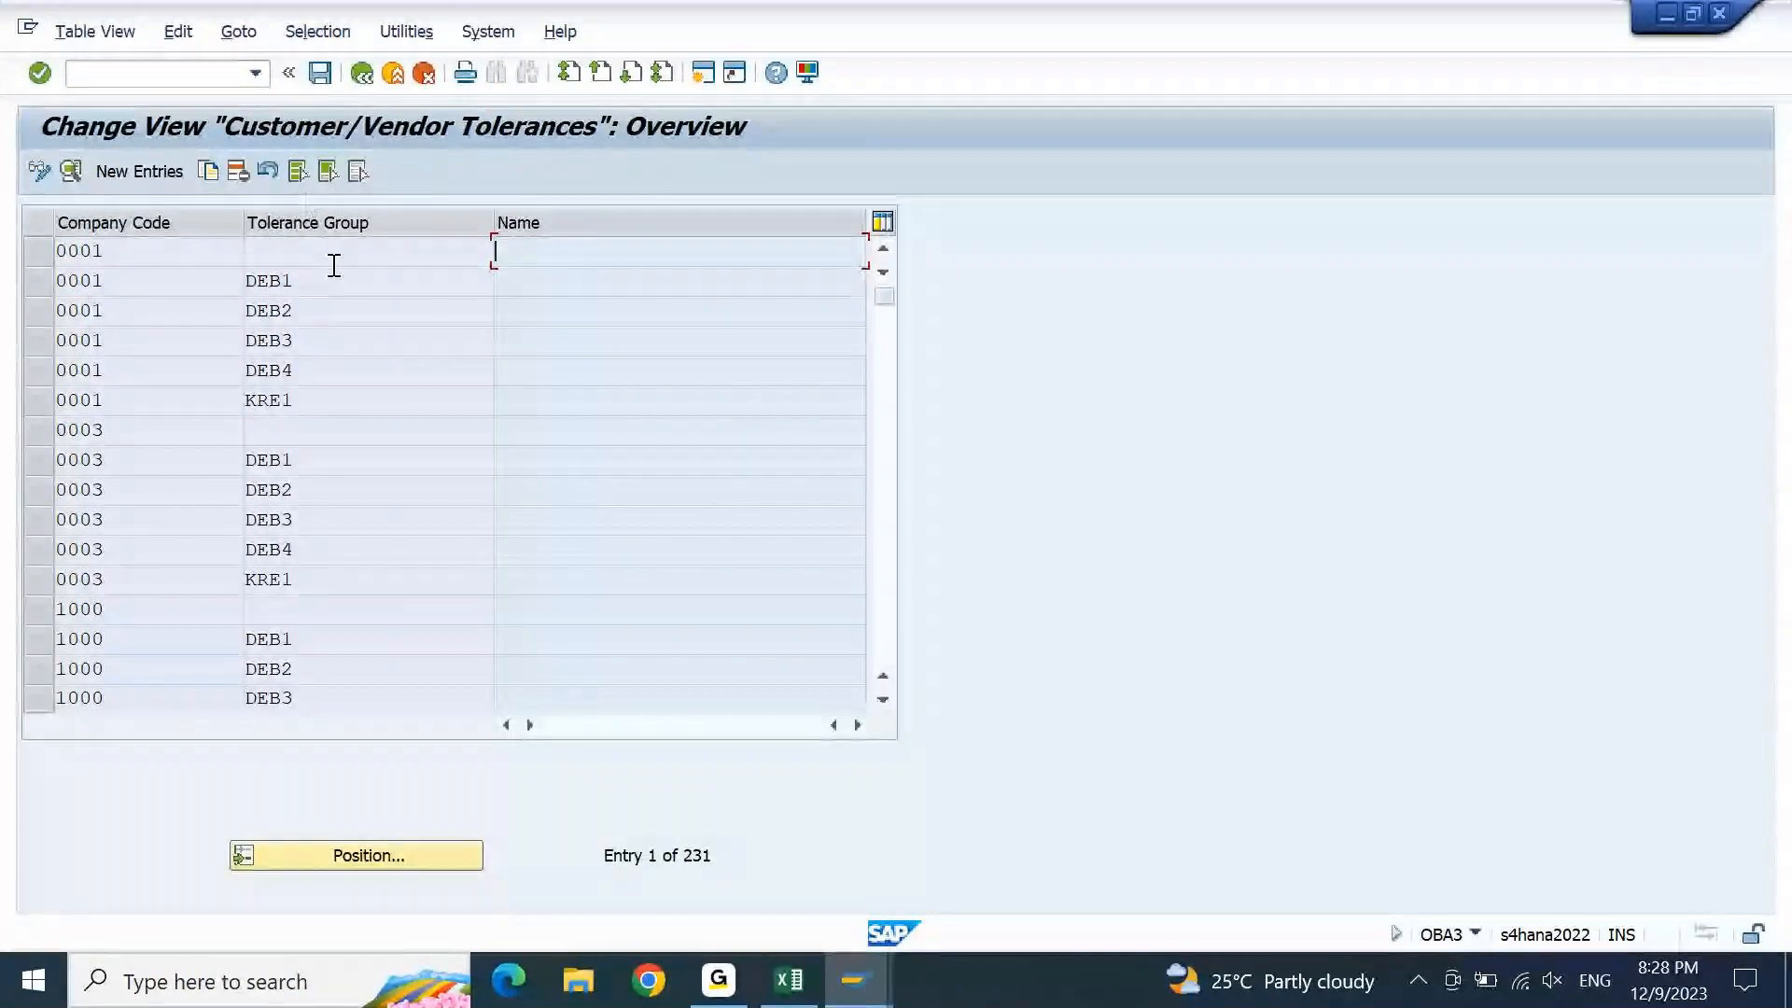
Position the tolerance list at company code 8PSI and open the details of its entry
left_click(417, 865)
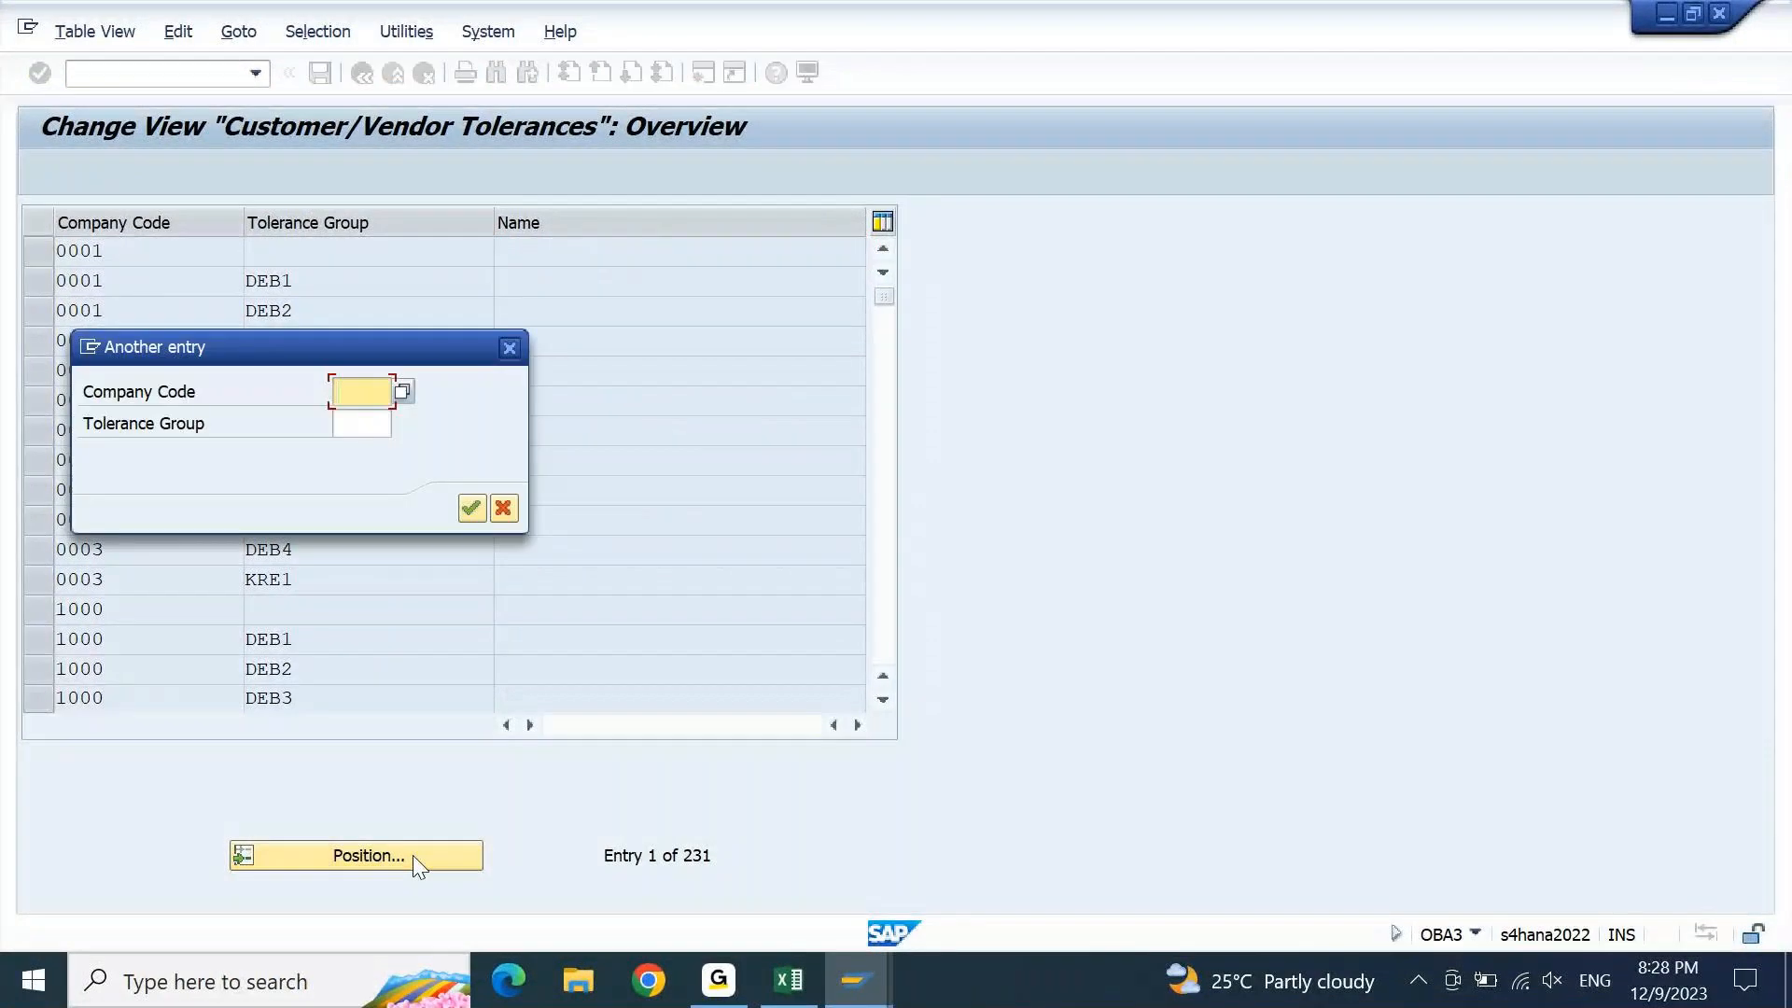
type("8psi")
key("Return")
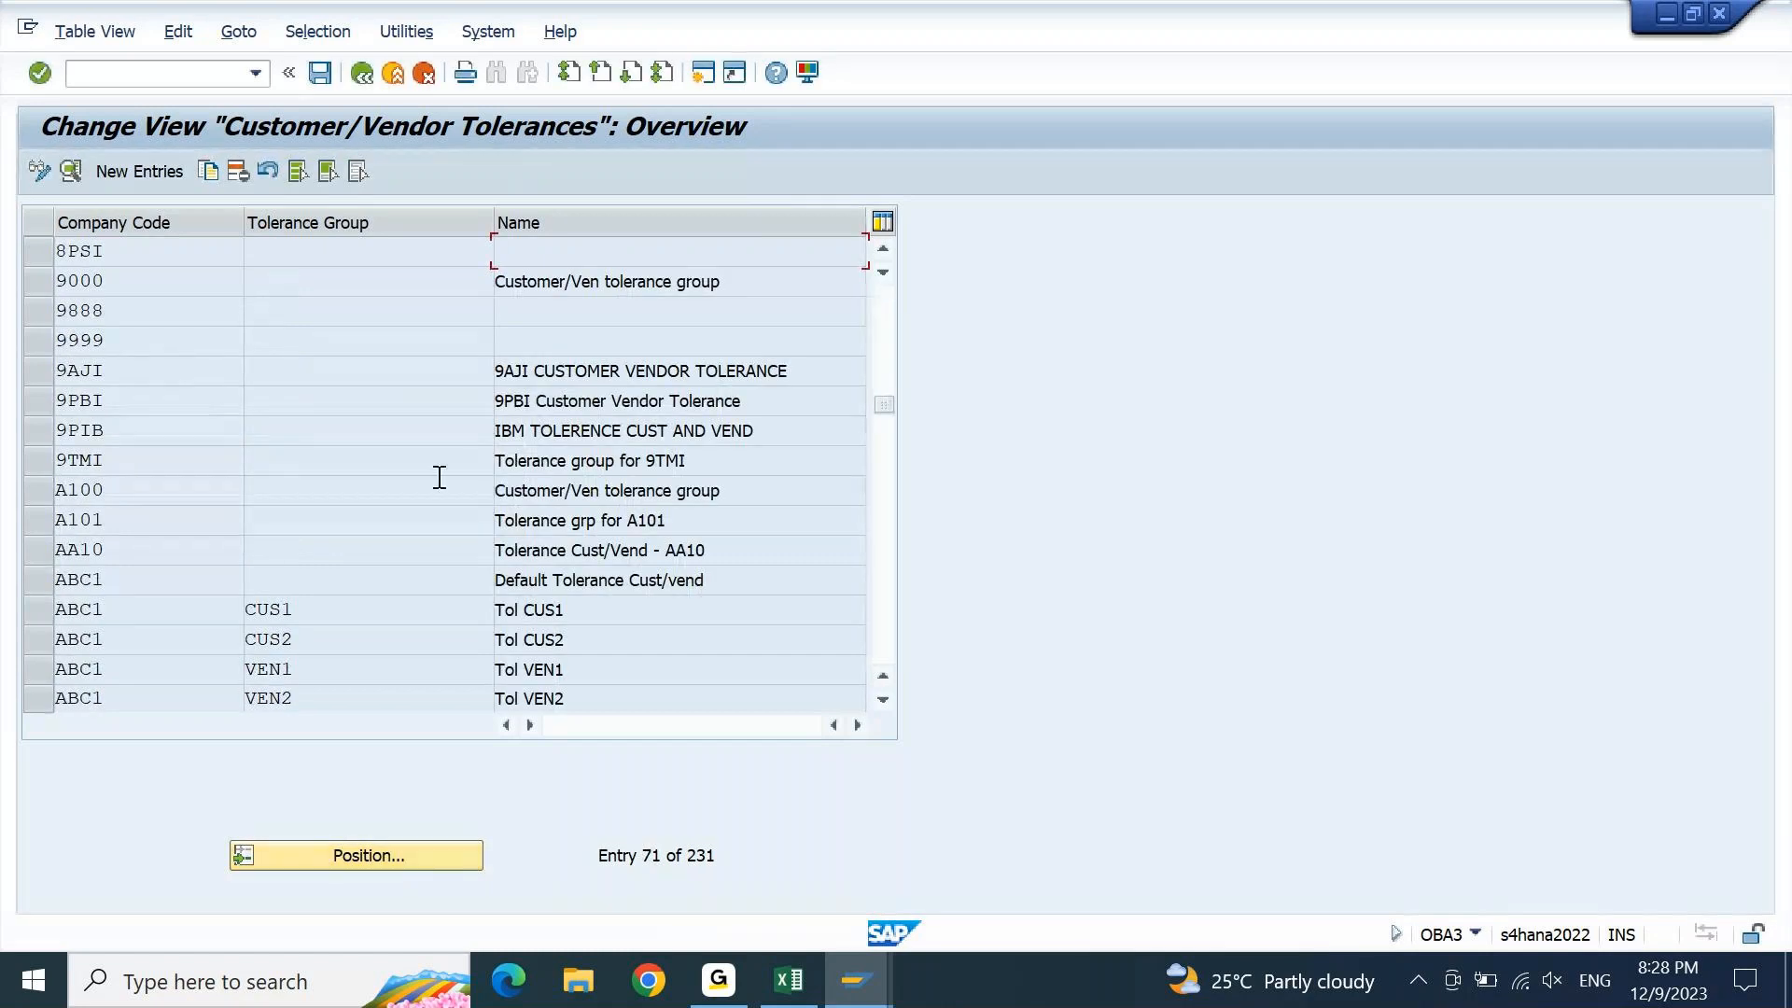
double_click(292, 253)
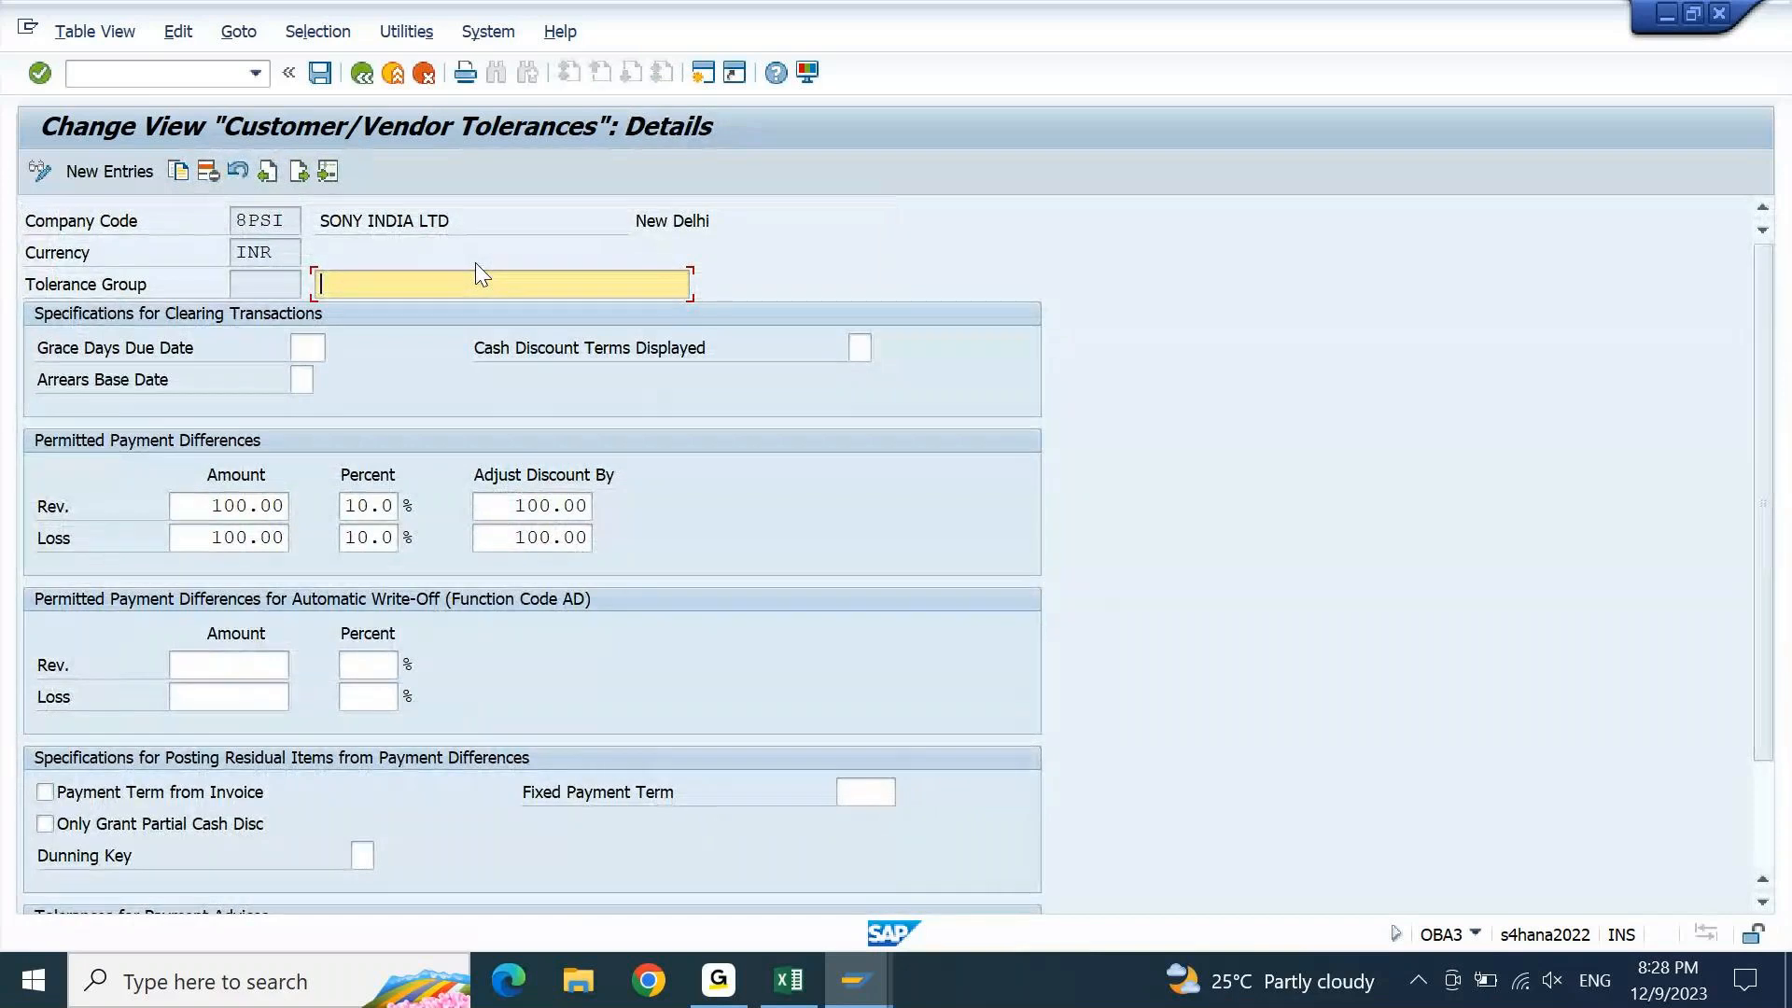
Name the 8PSI tolerance group SONY CUST VEN TOLERANCES, save it under customizing request A4HK900690 and return to SAP Easy Access
type("Sony")
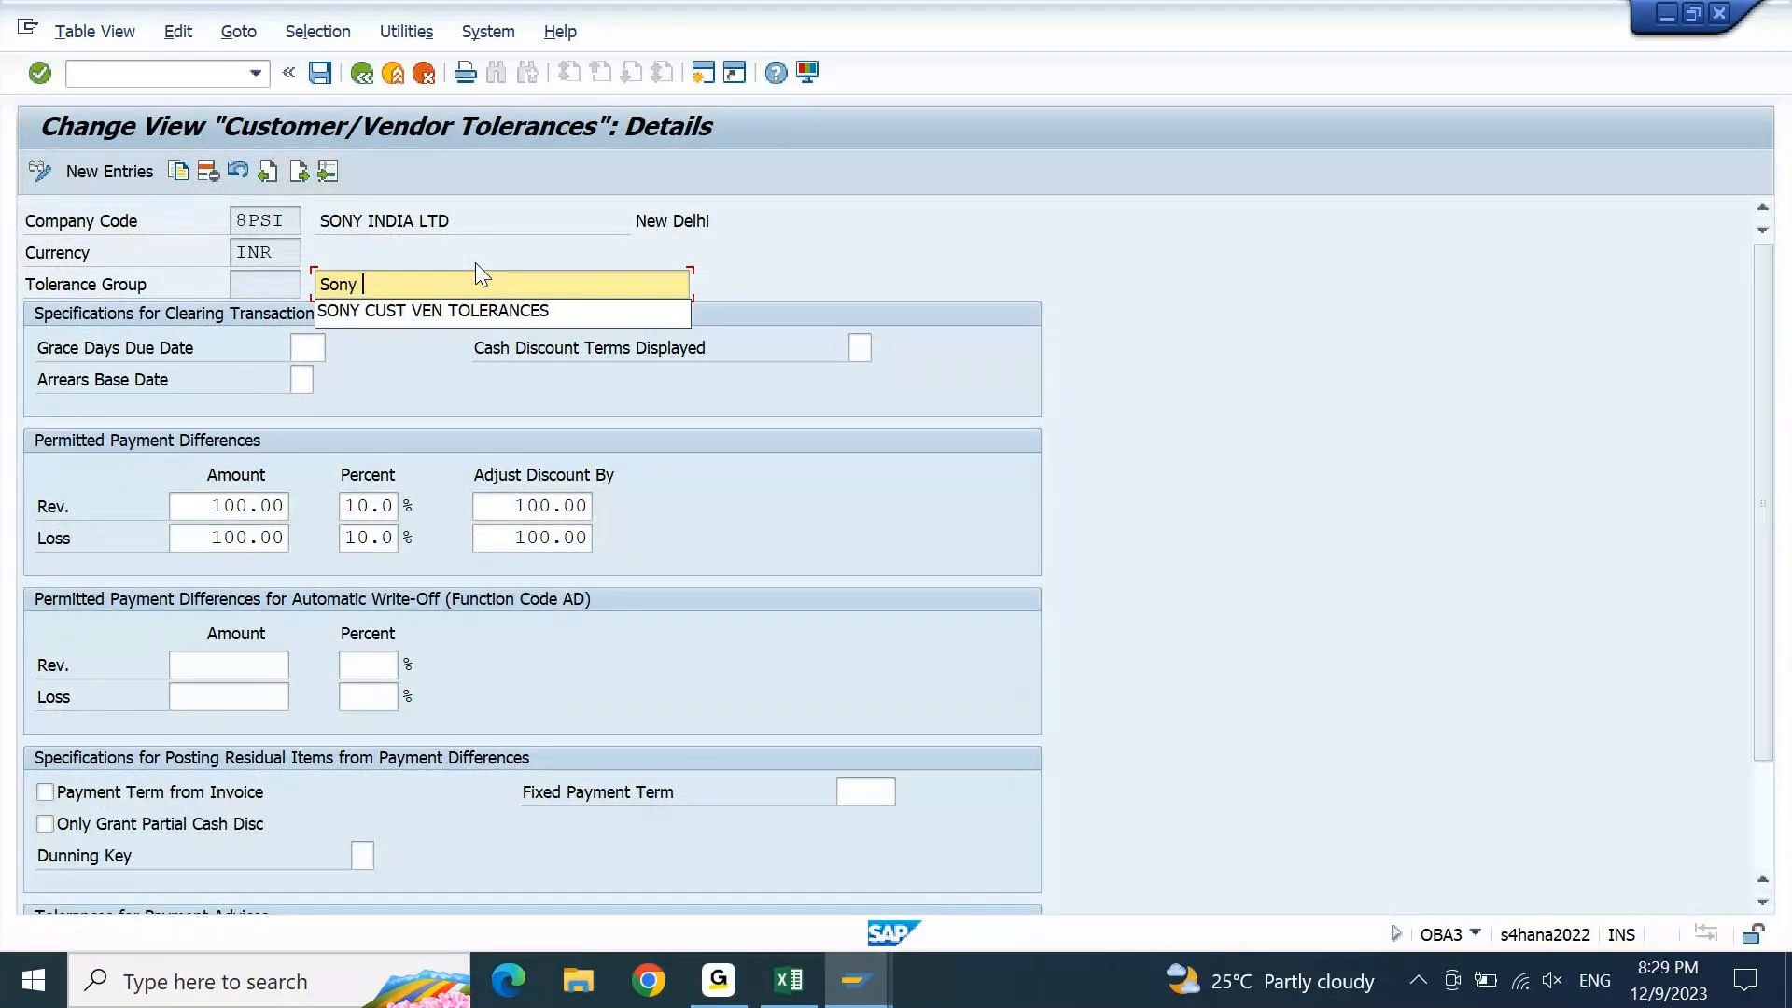
key("Down")
key("Return")
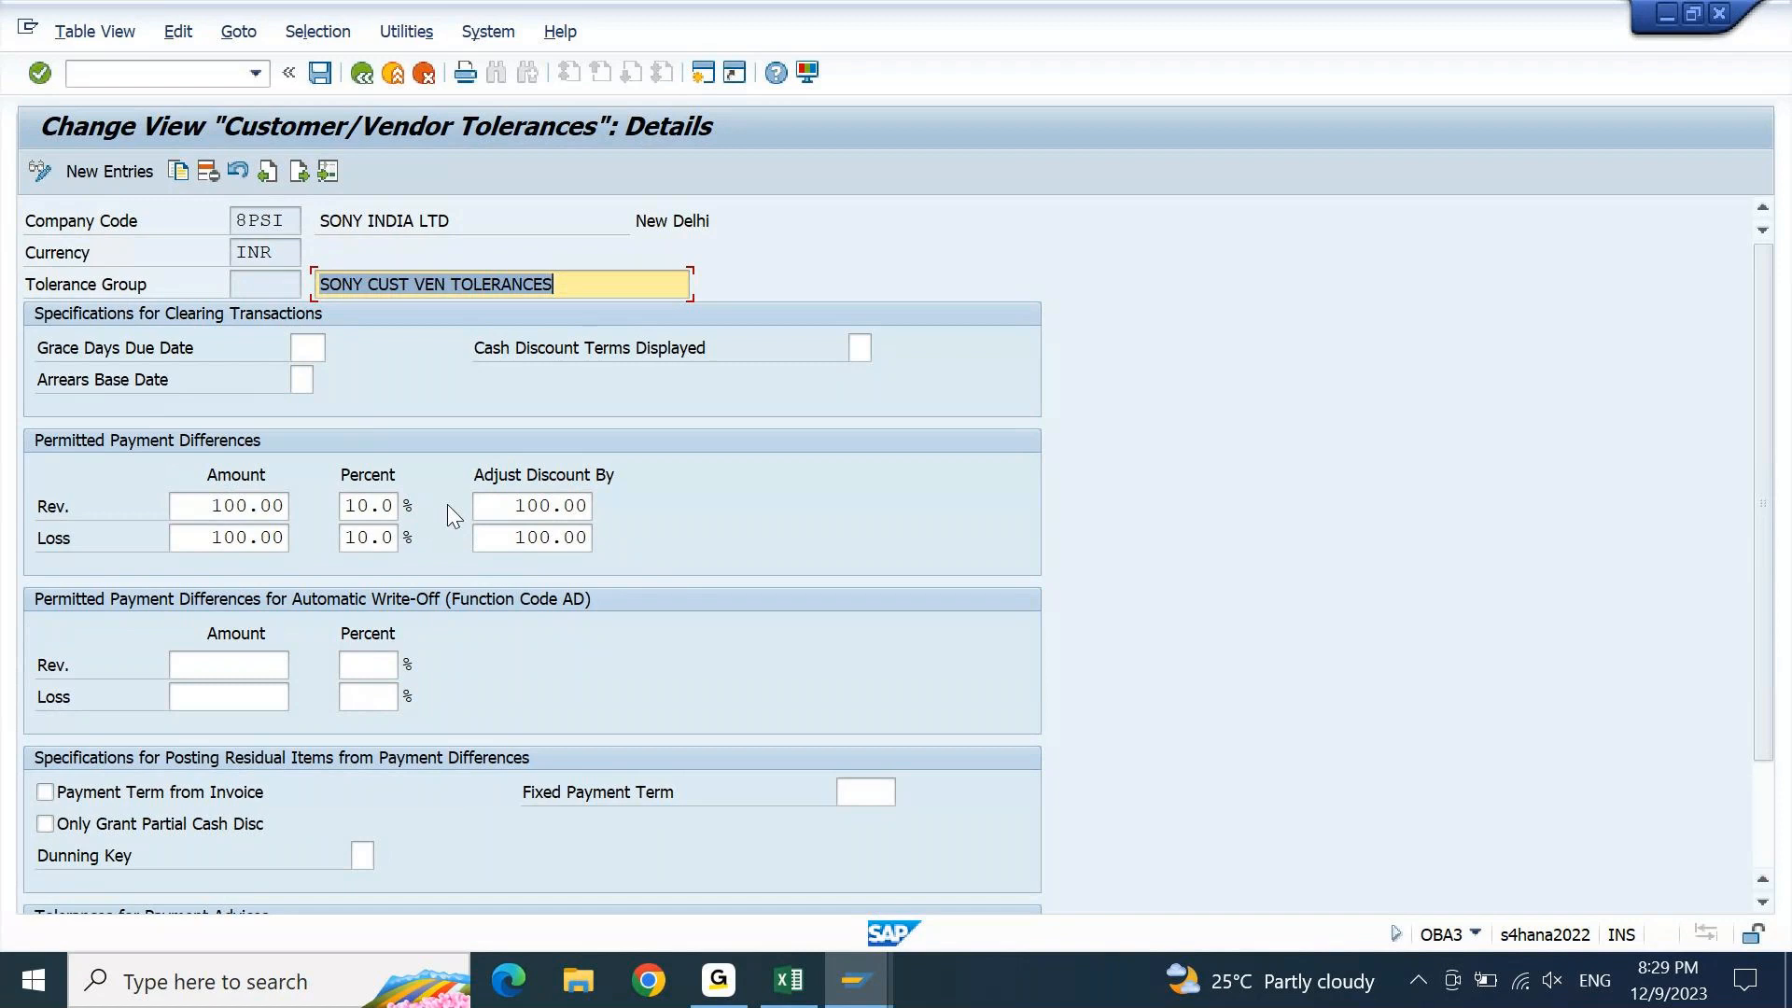
key("ctrl+s")
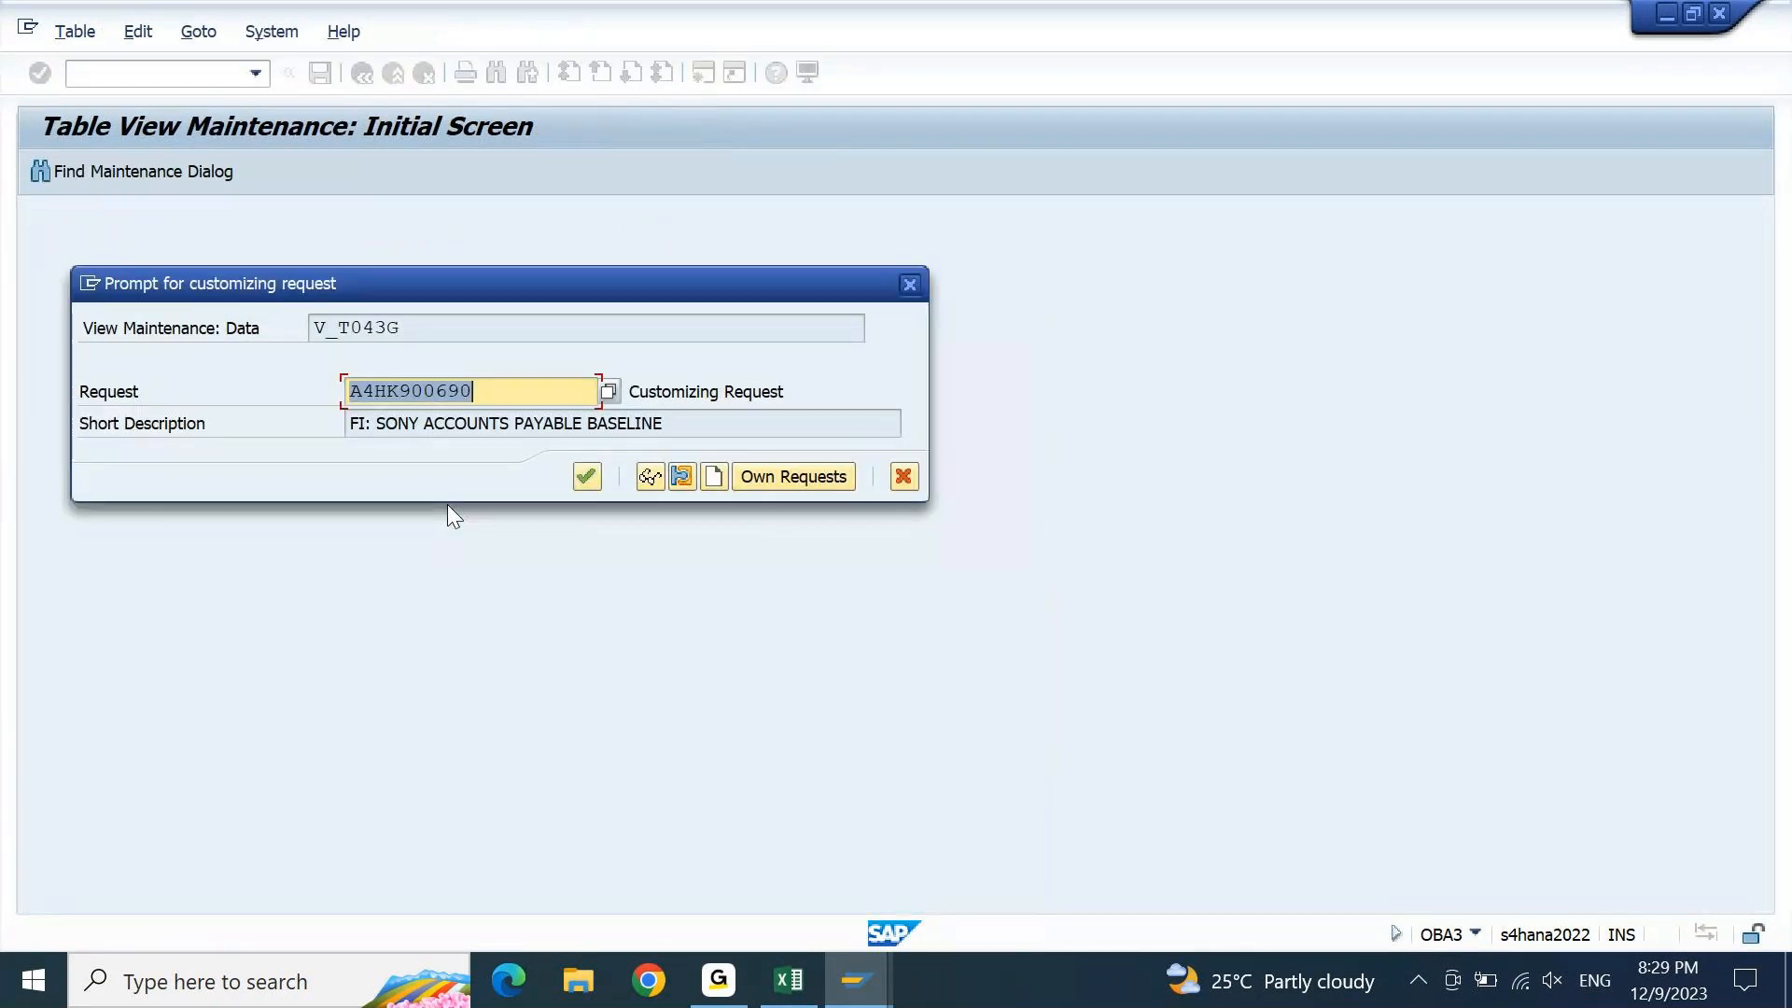
key("Return")
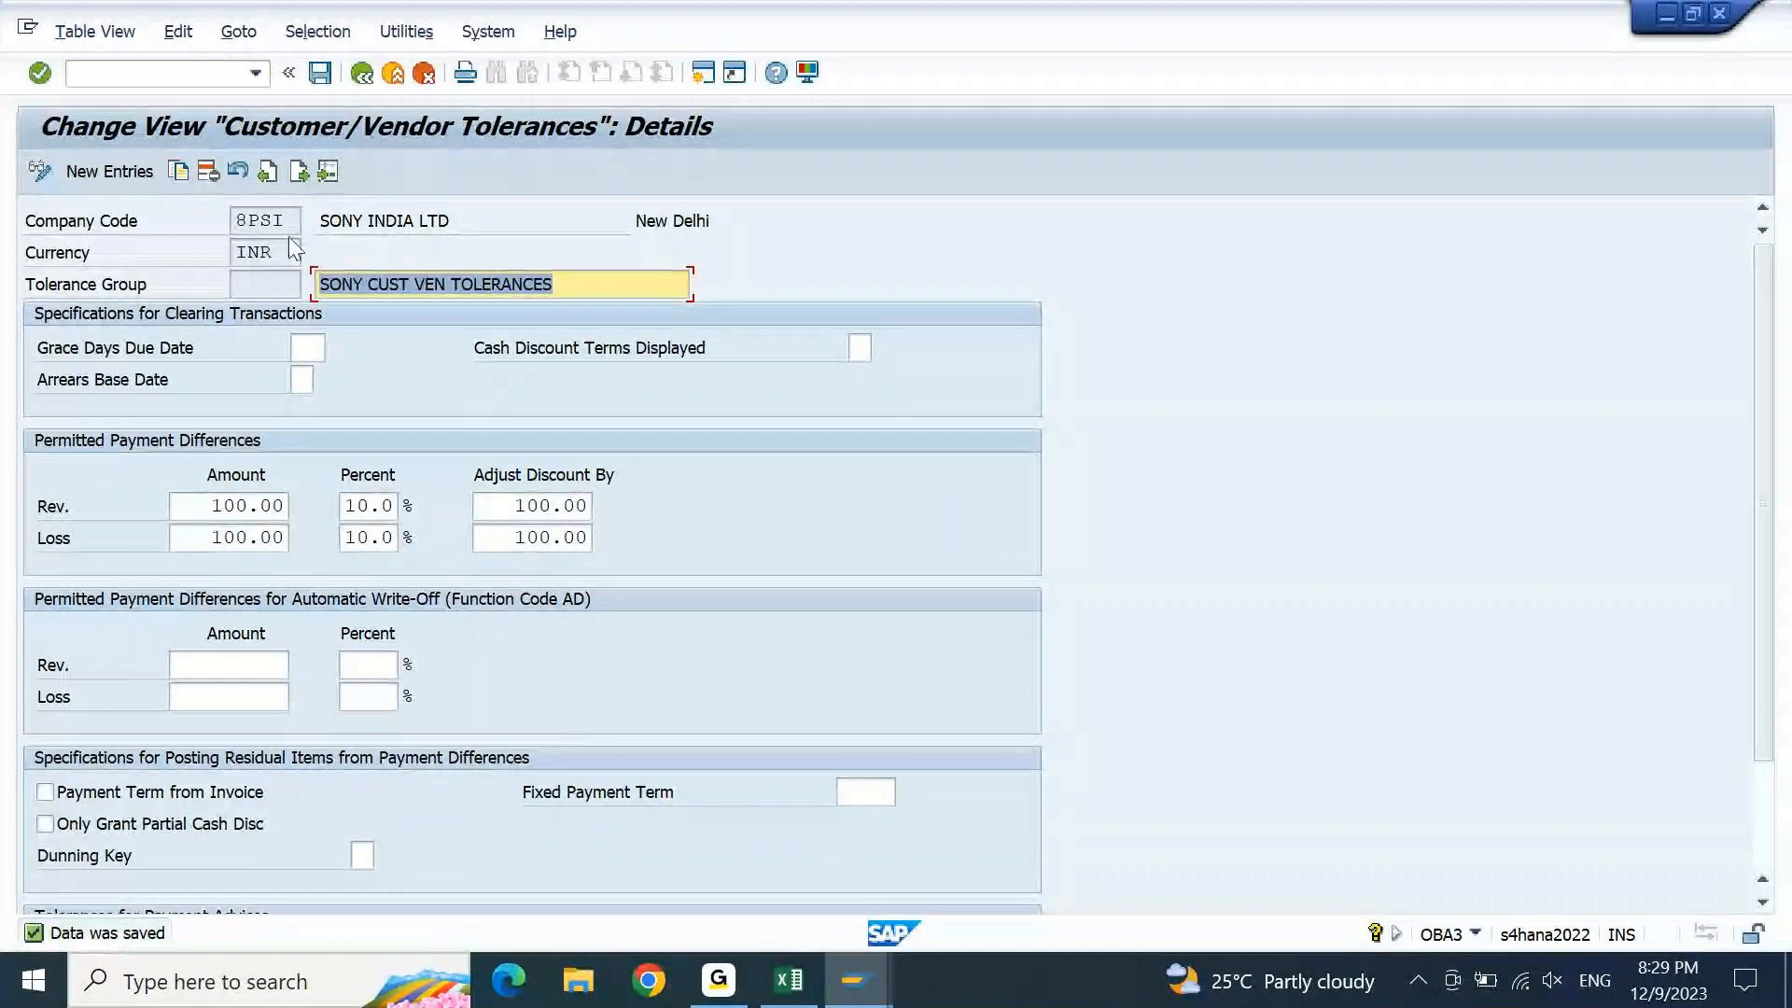
key("F3")
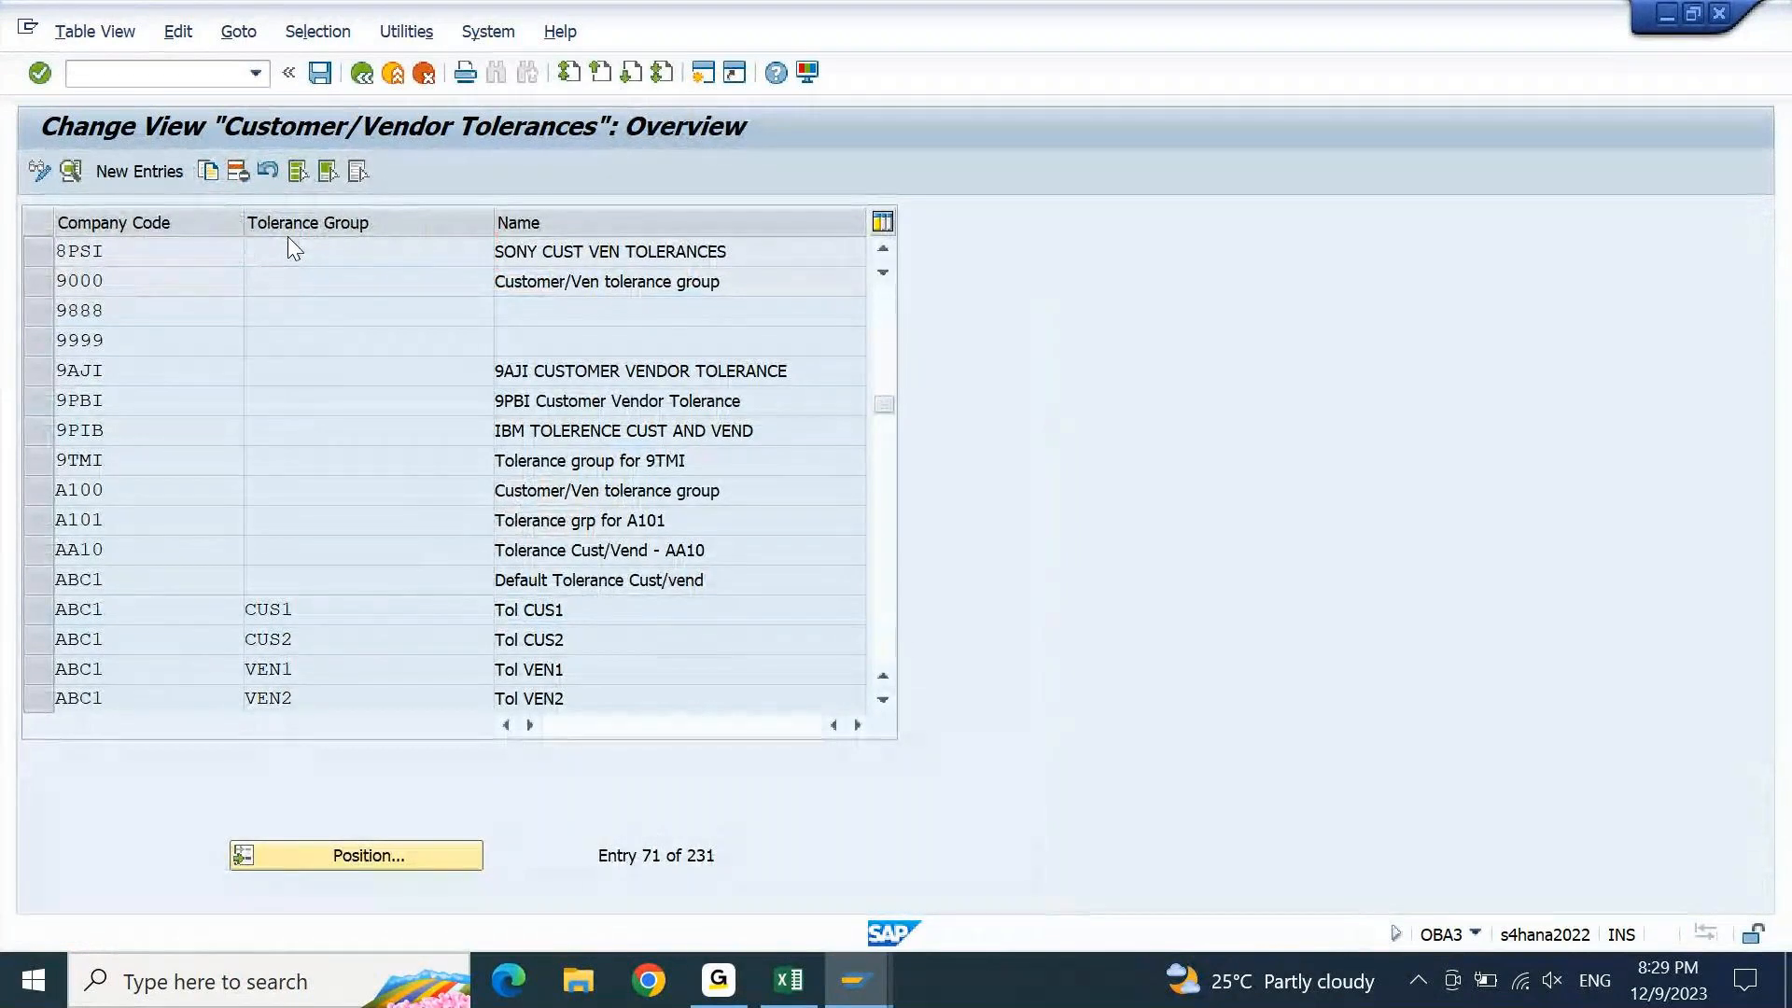
key("F3")
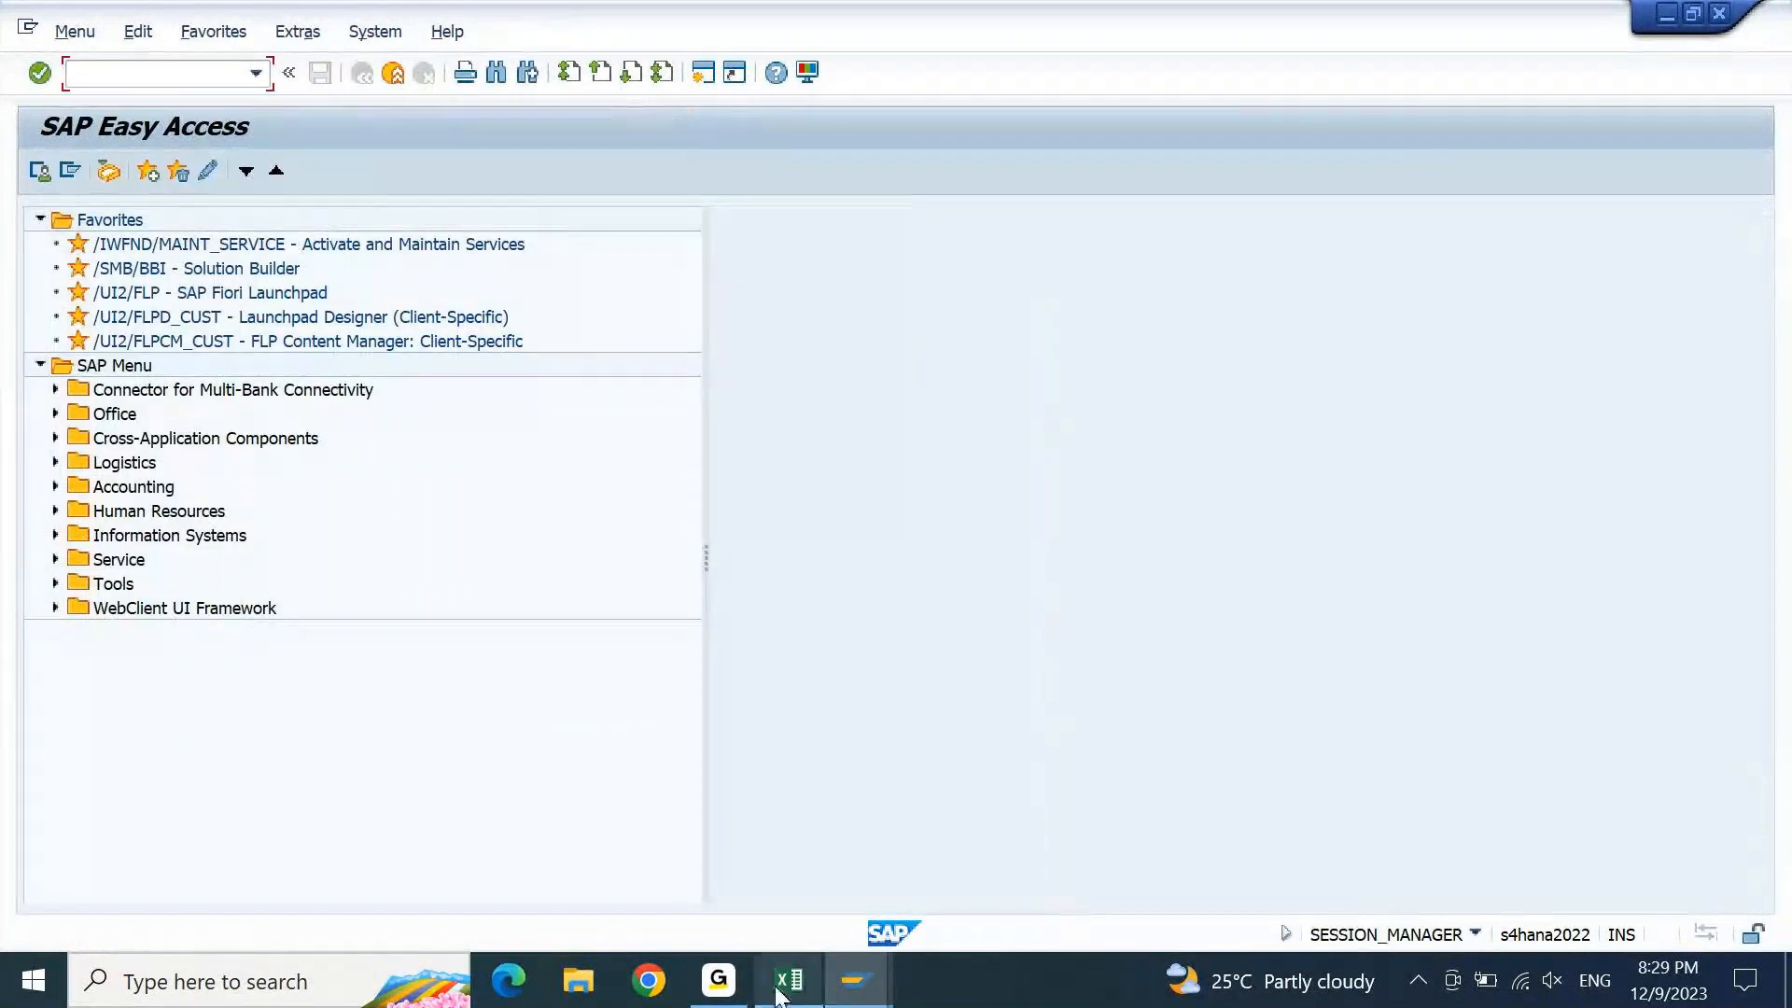
Switch to Excel and insert blank rows from row 1301, between the configuration steps and the Balance Sheet section
left_click(780, 995)
key("Home")
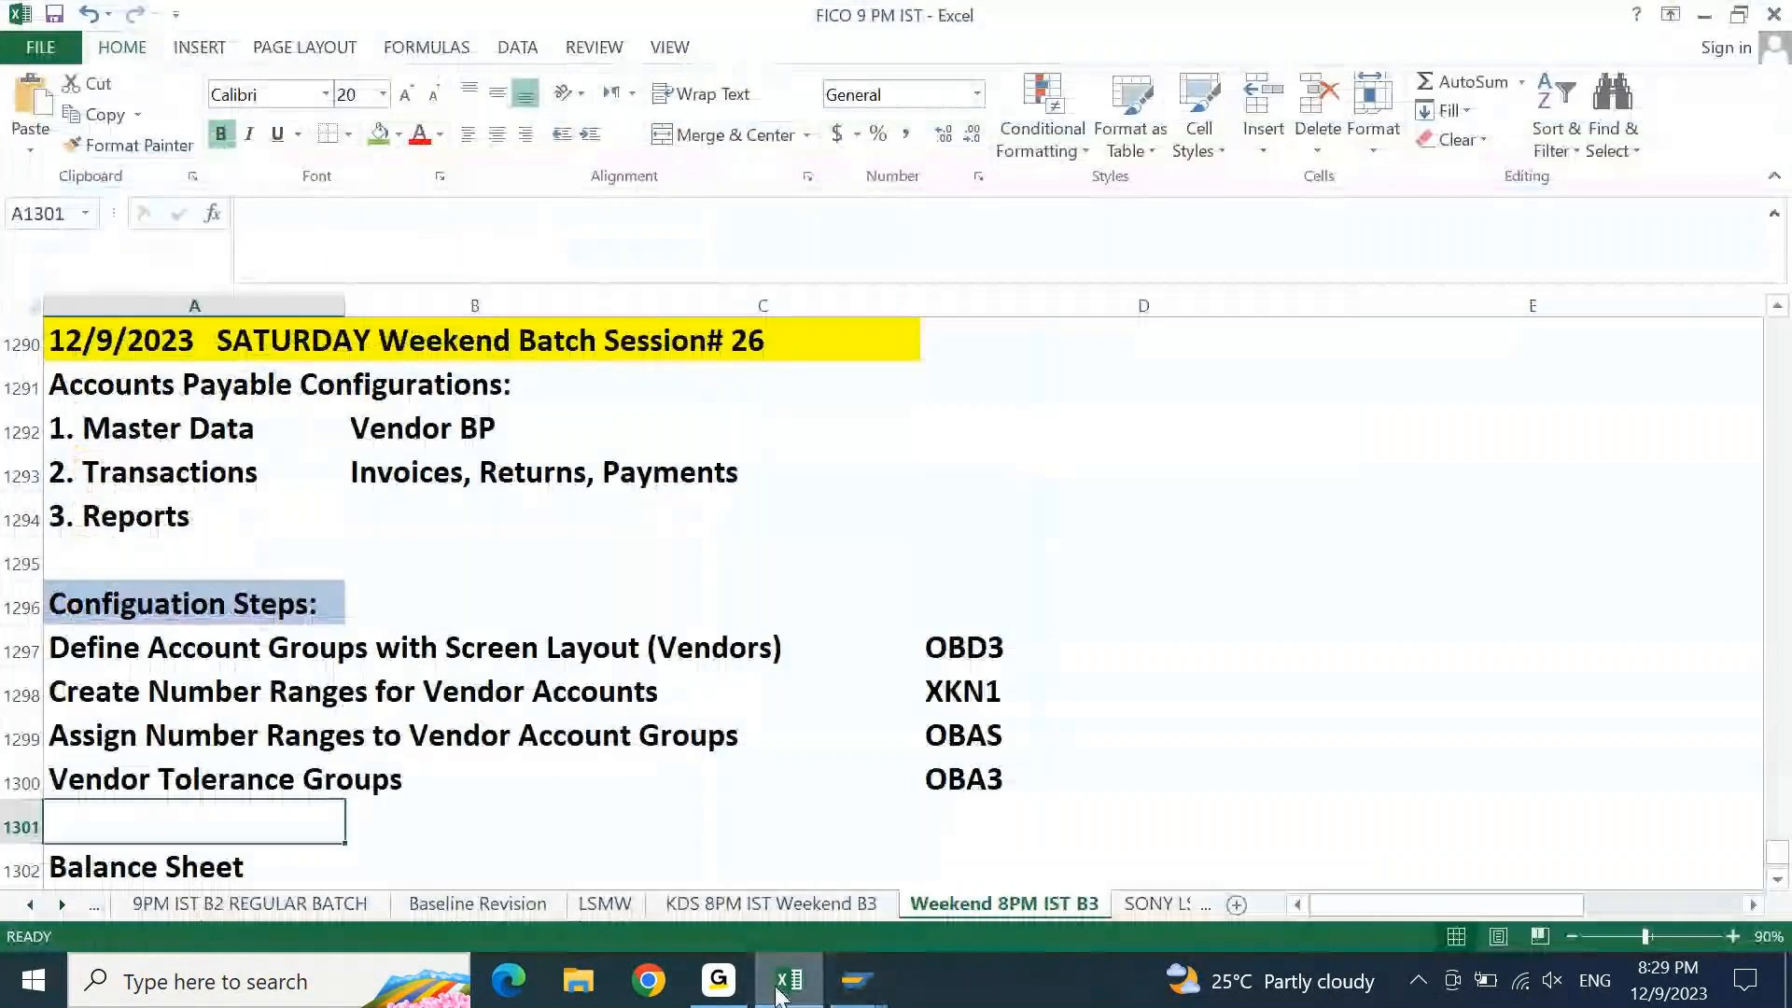
key("shift+space")
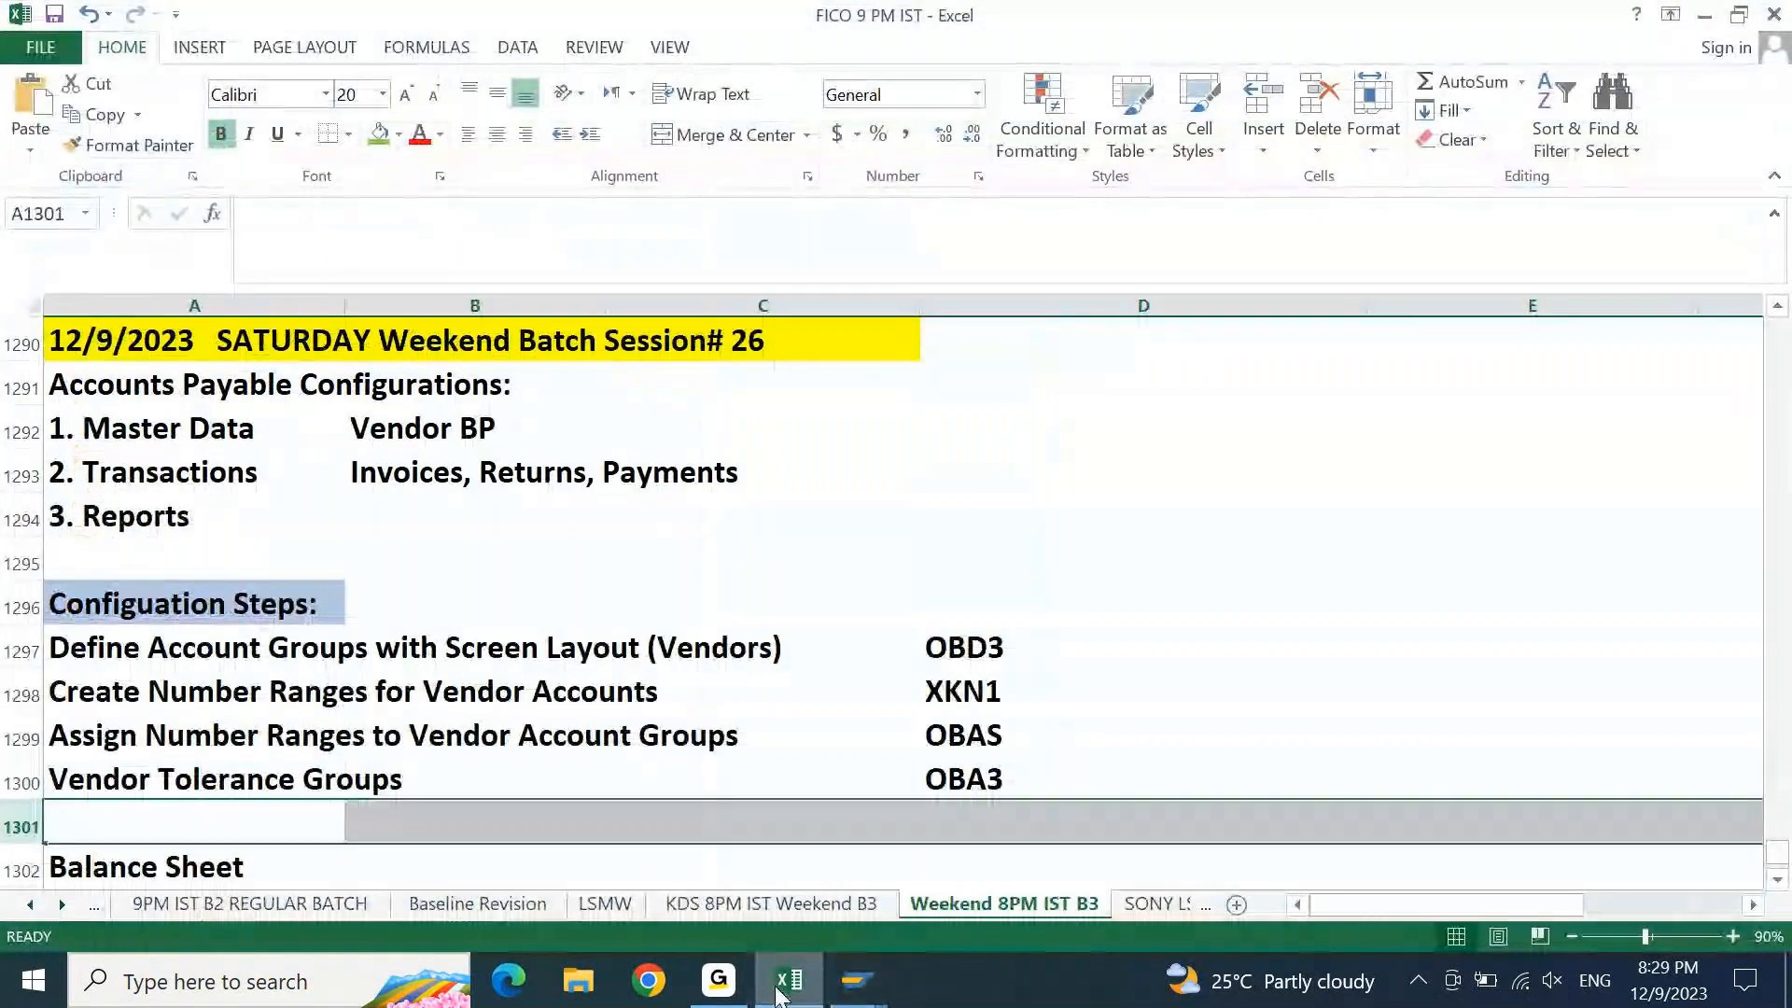
key("ctrl+shift+plus")
key("ctrl+Down")
key("ctrl+Up")
key("ctrl+Up")
key("Up")
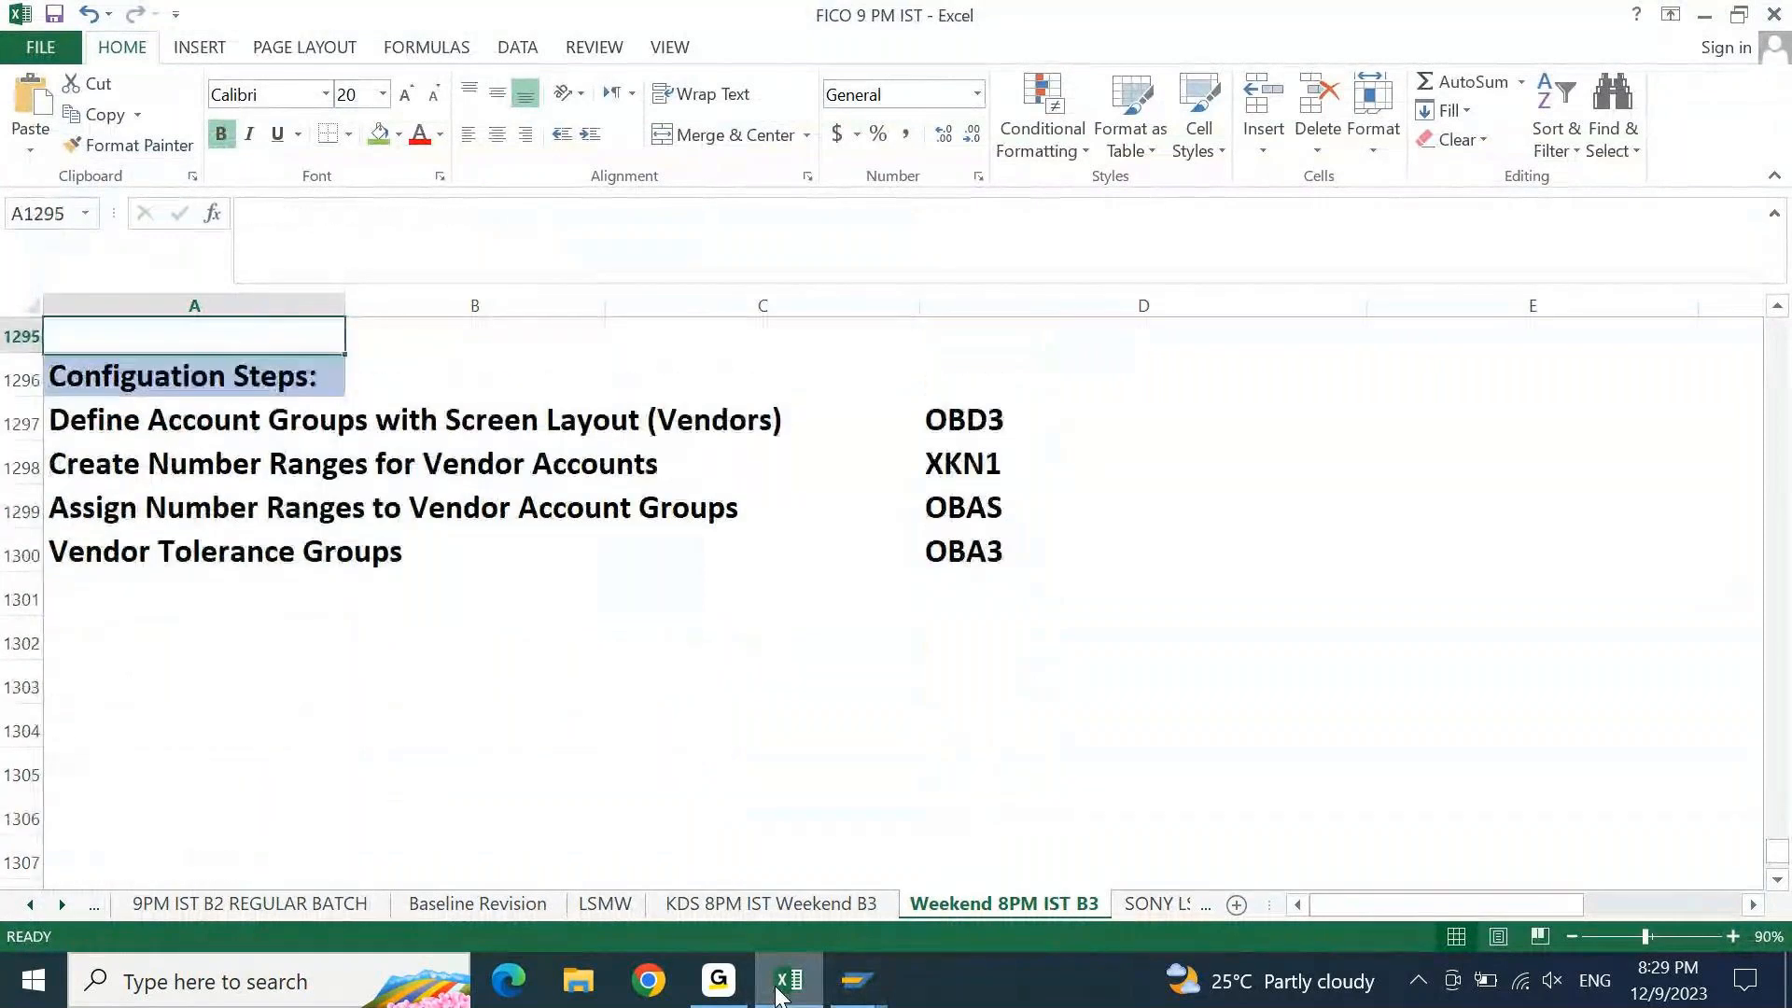
key("Up")
key("ctrl+Down")
key("ctrl+Down")
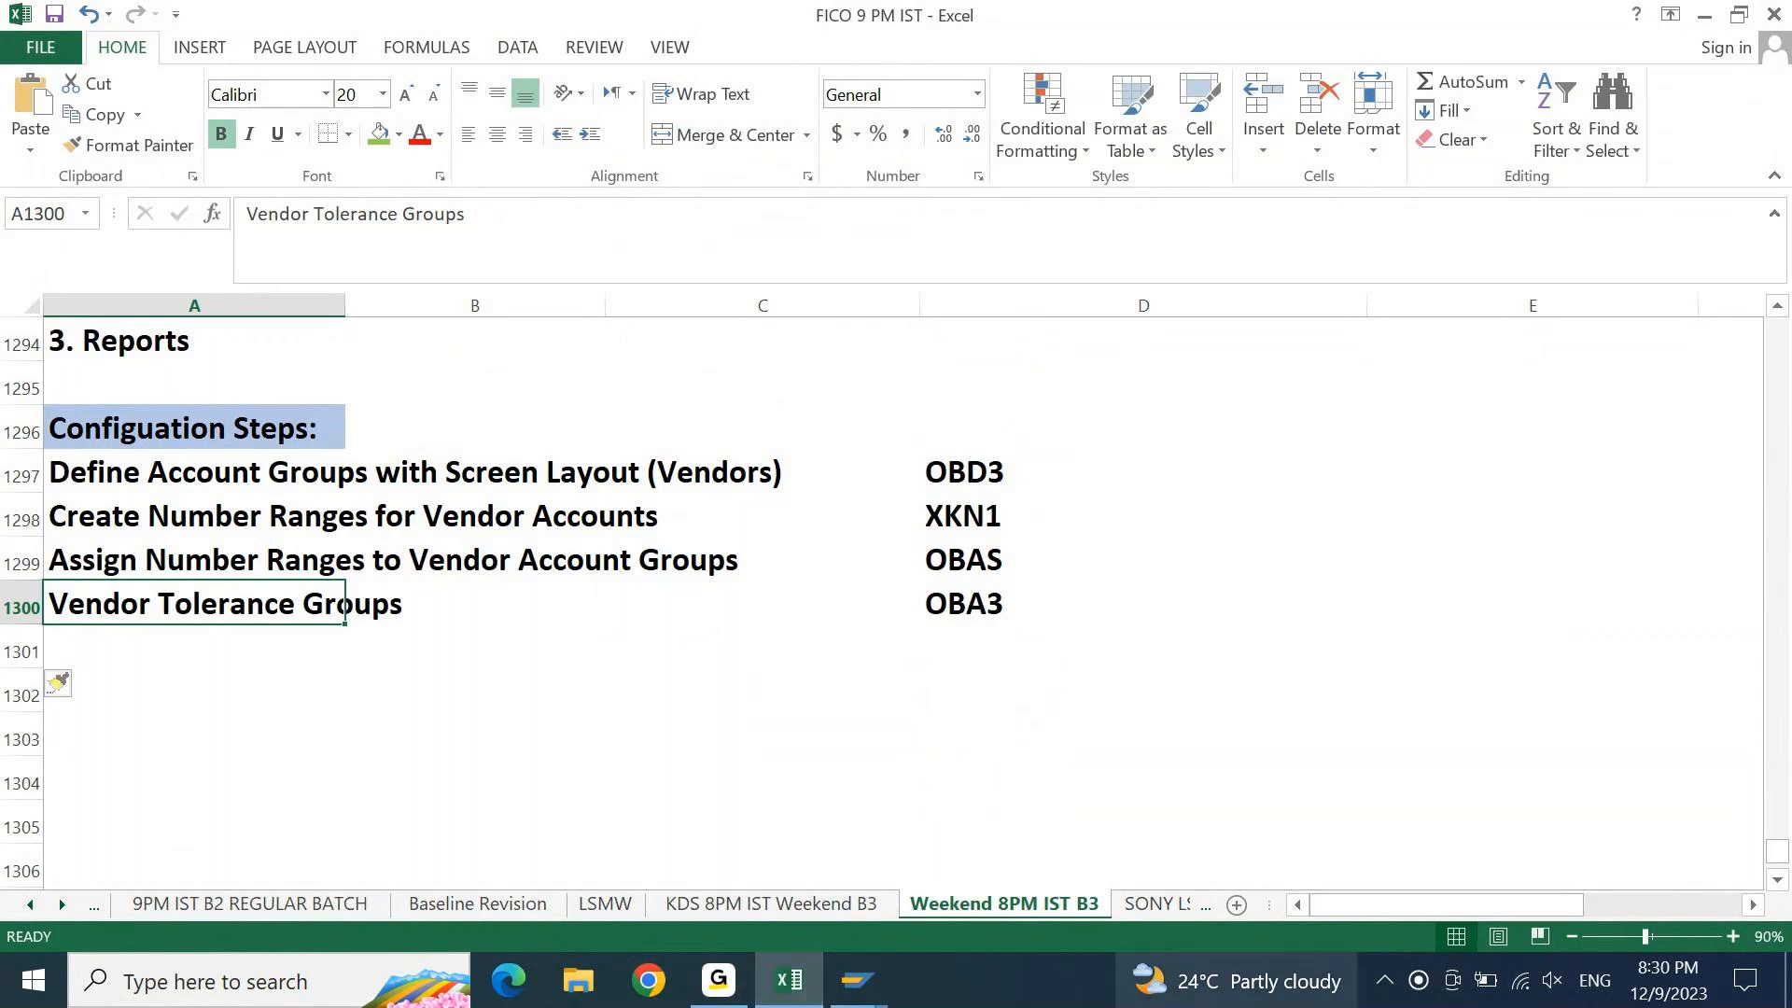
Switch to the SAP Display IMG session, collapse Financial Accounting and expand Cross-Application Components
left_click(875, 986)
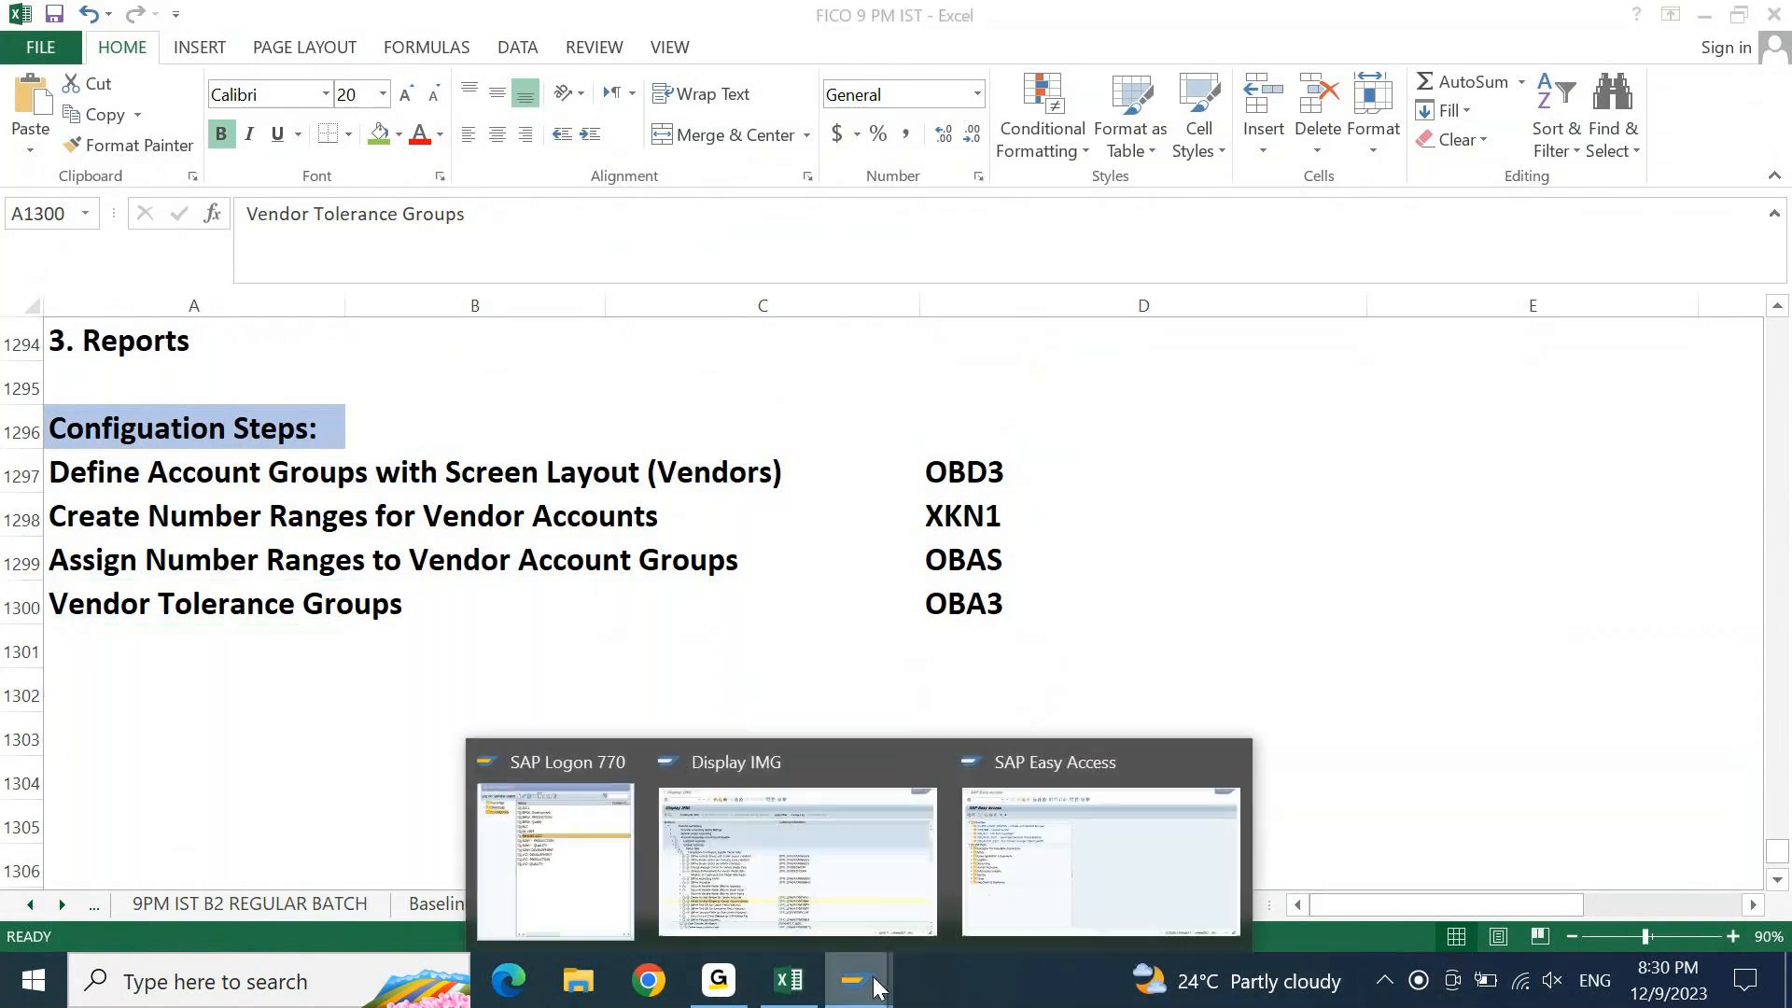
left_click(832, 933)
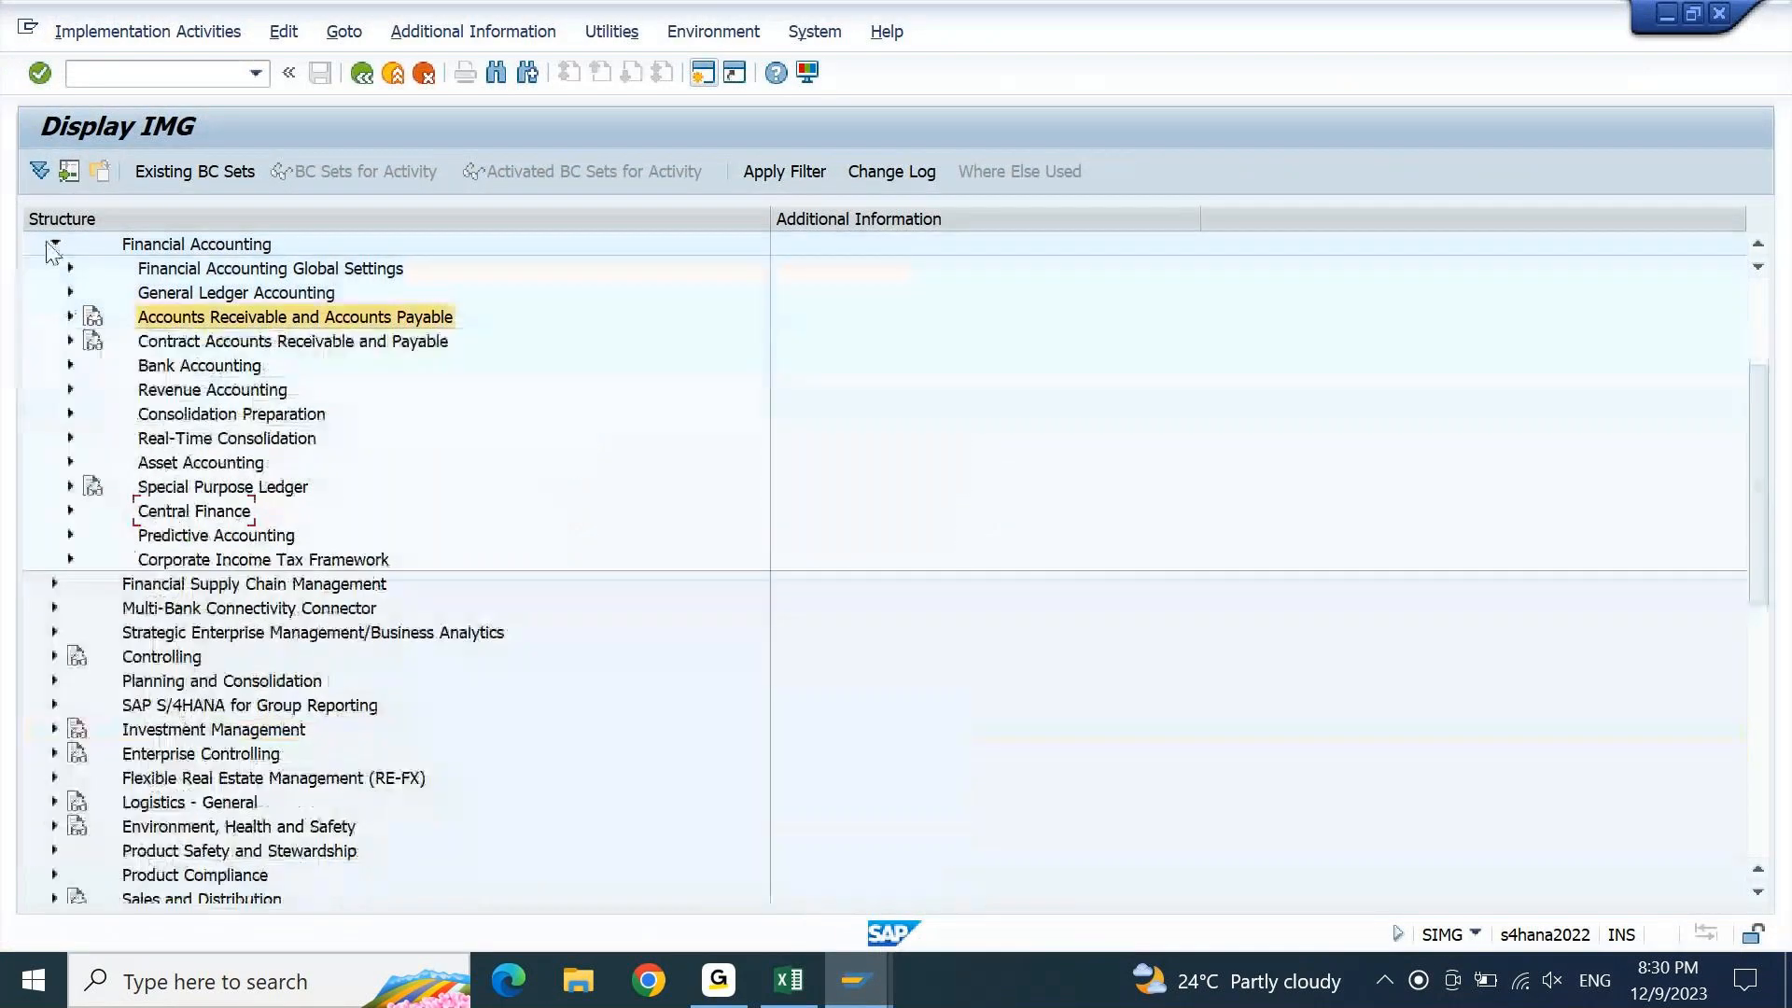
left_click(52, 243)
left_click(190, 250)
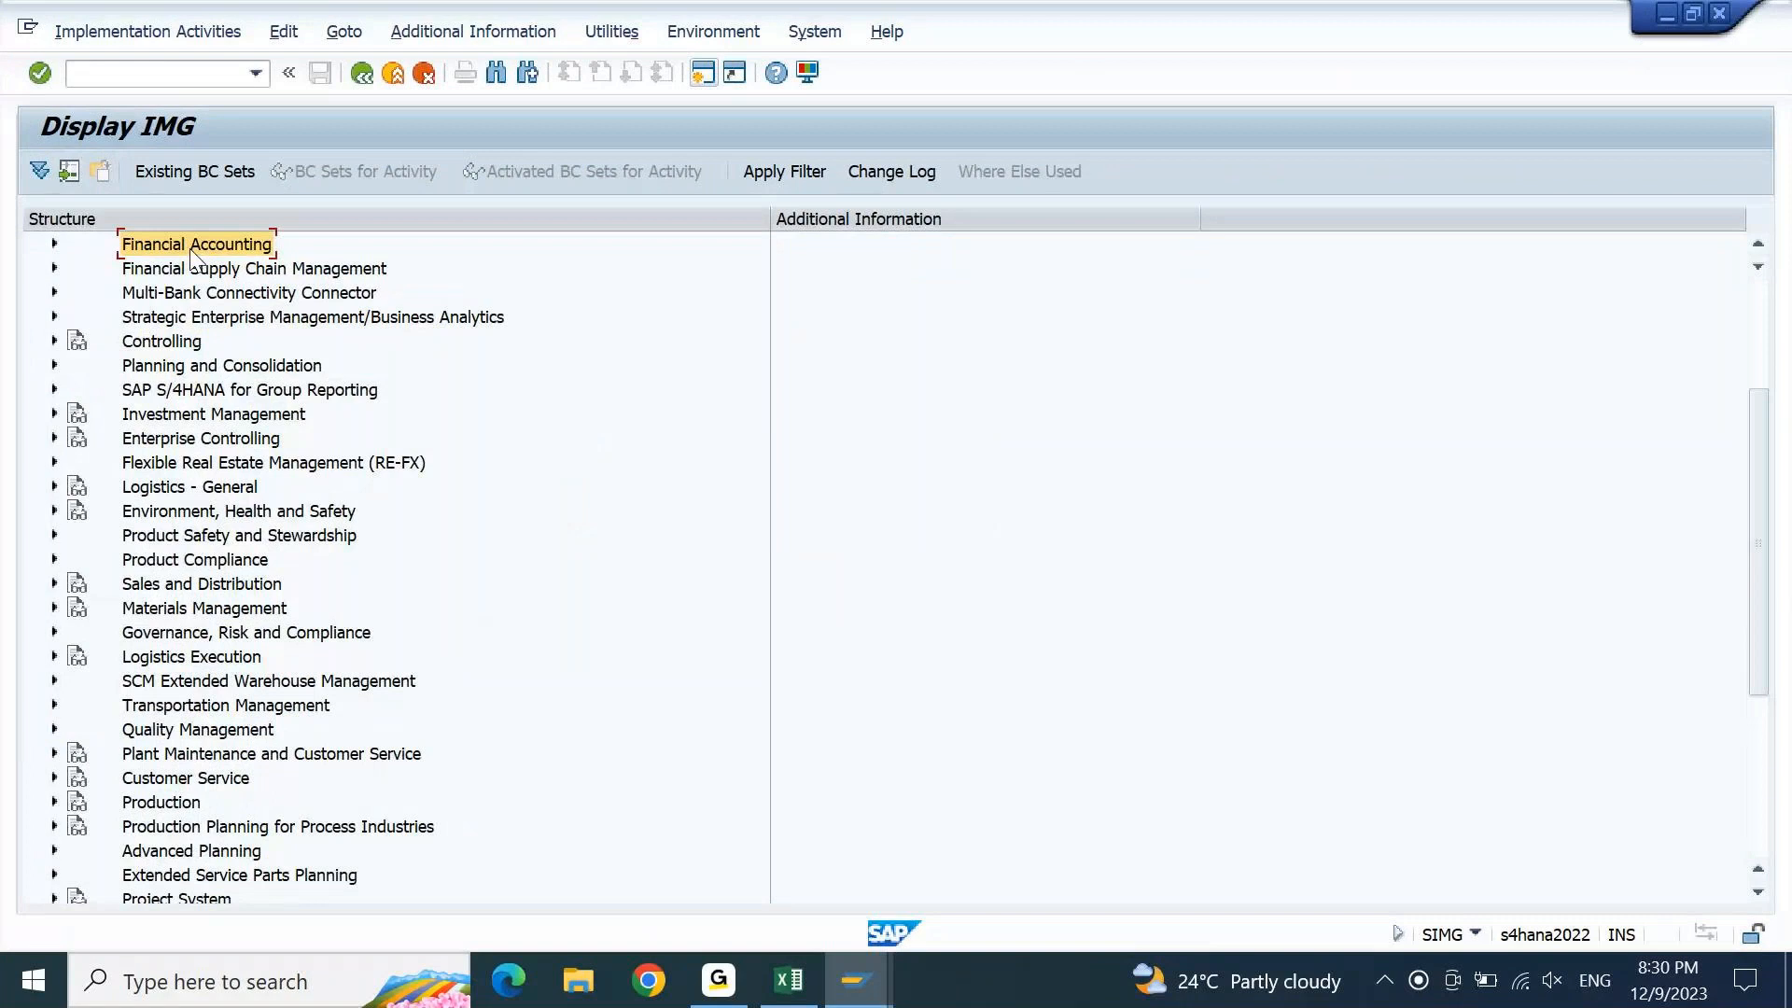
scroll(189, 248, "up", 3)
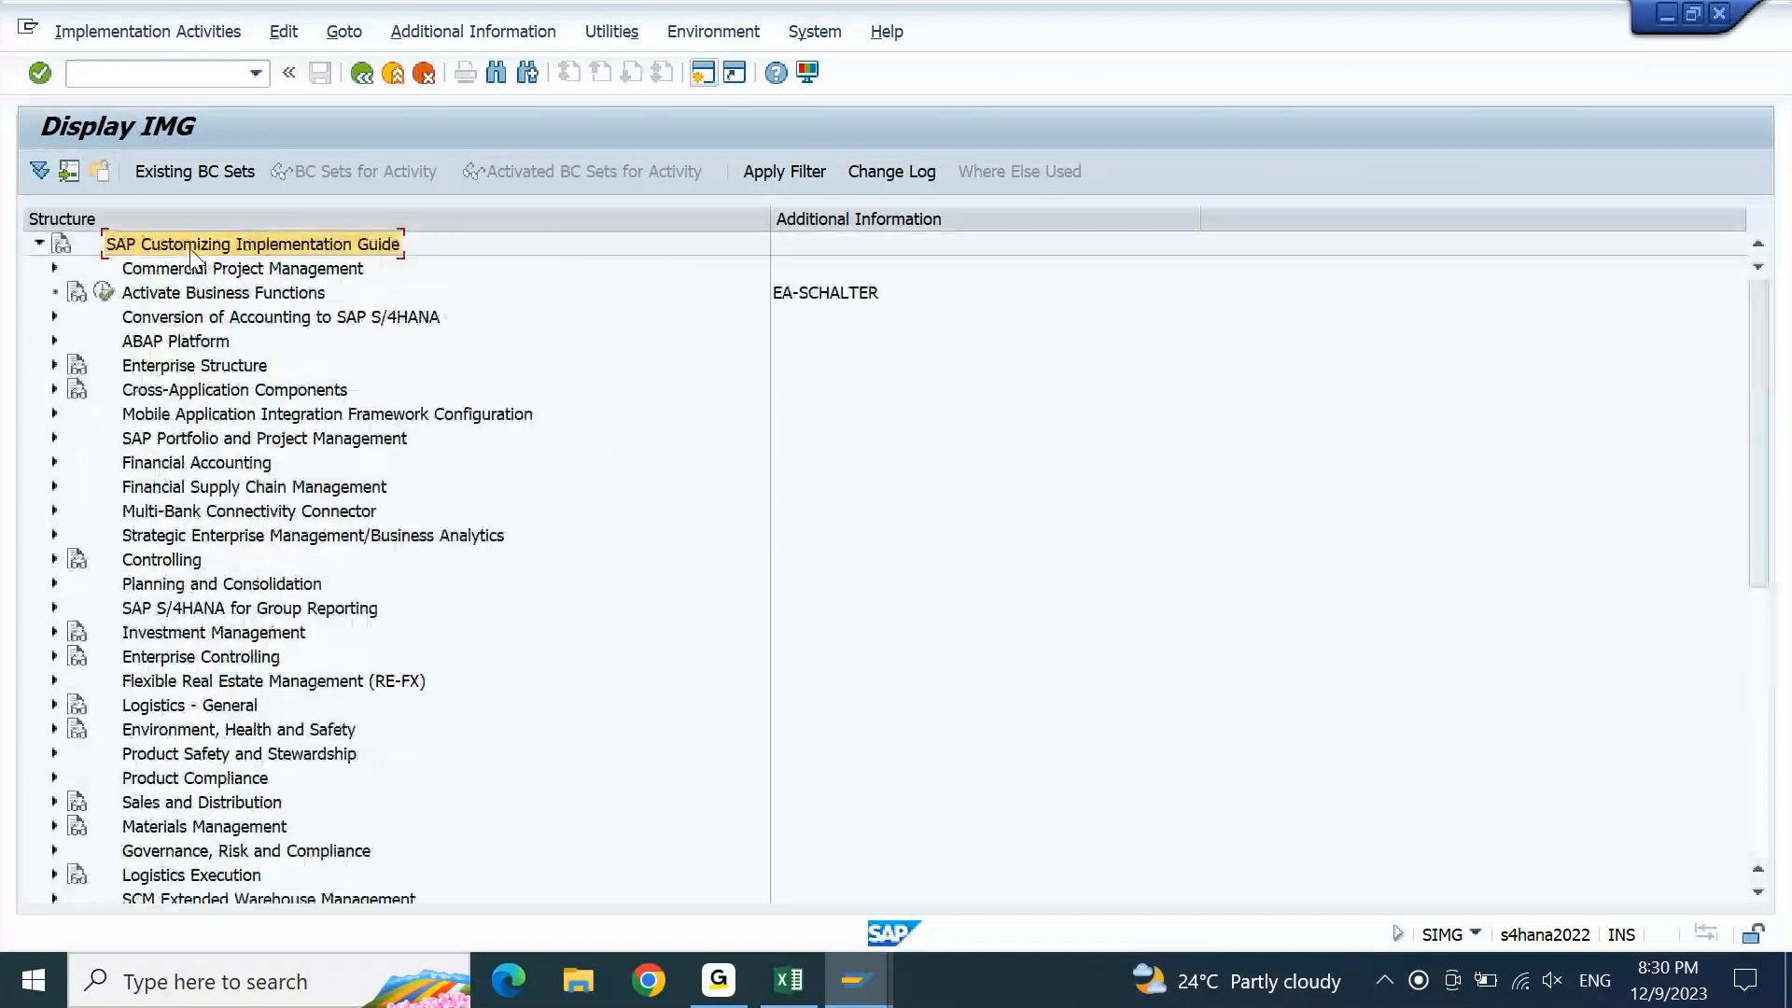
left_click(234, 394)
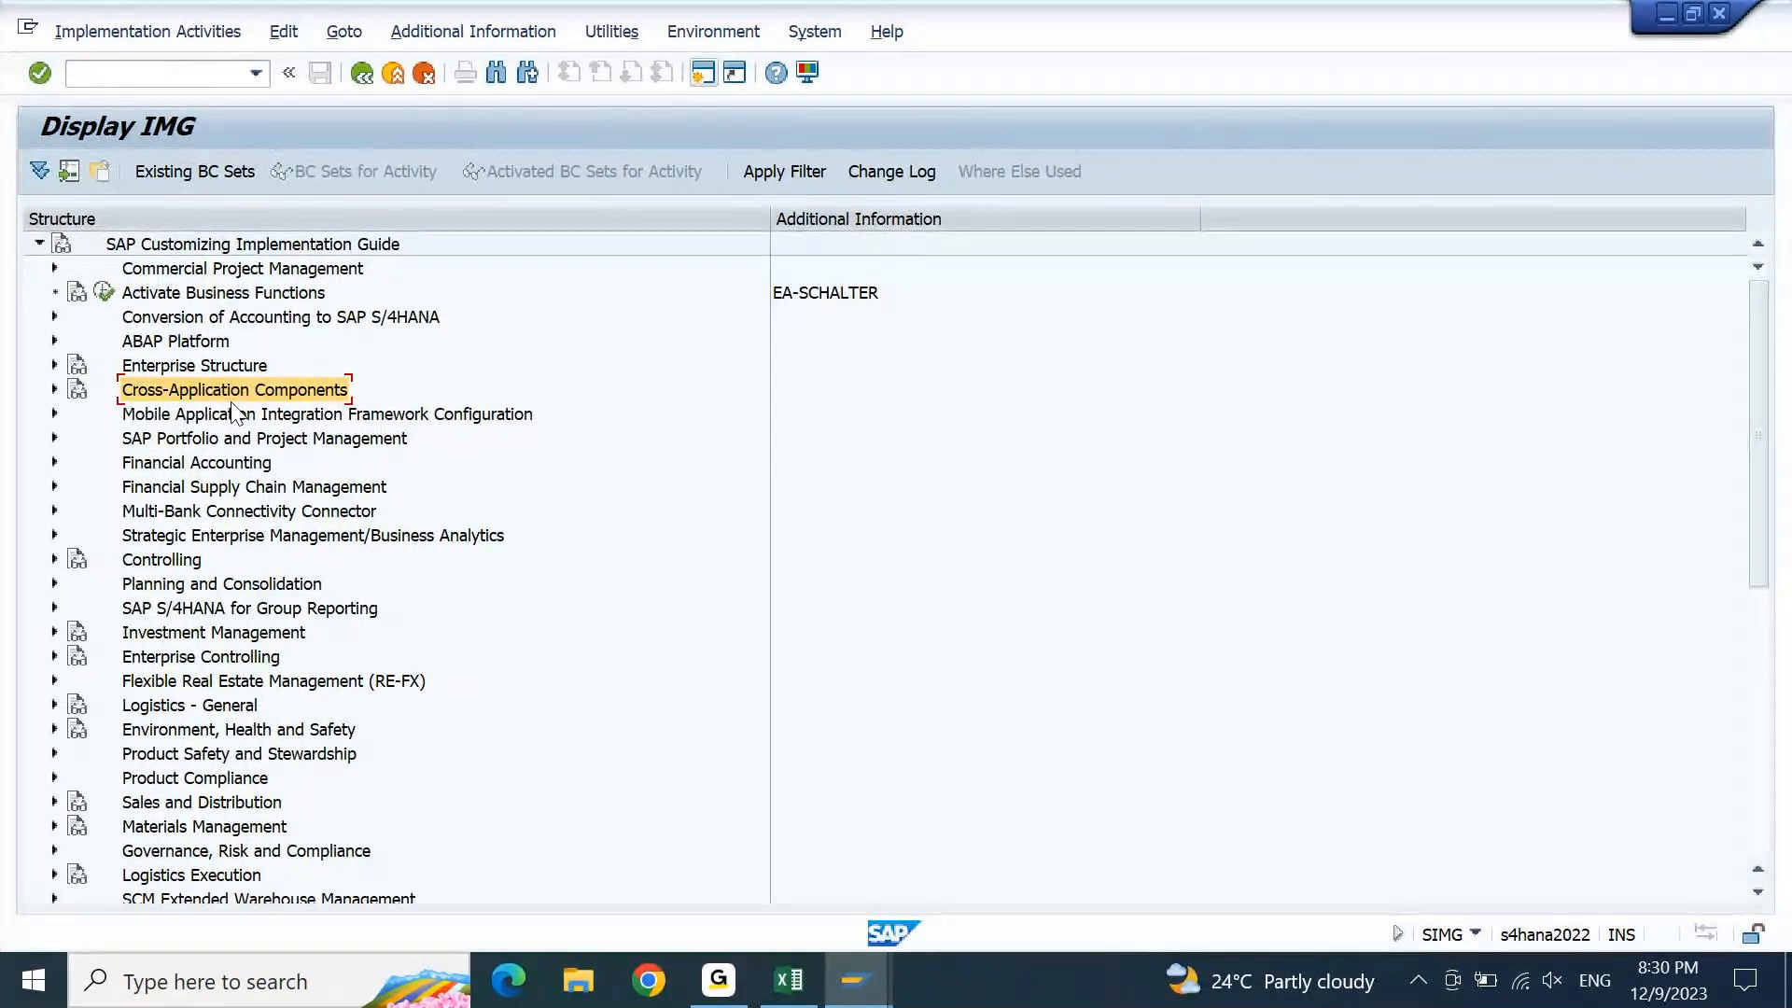
double_click(233, 402)
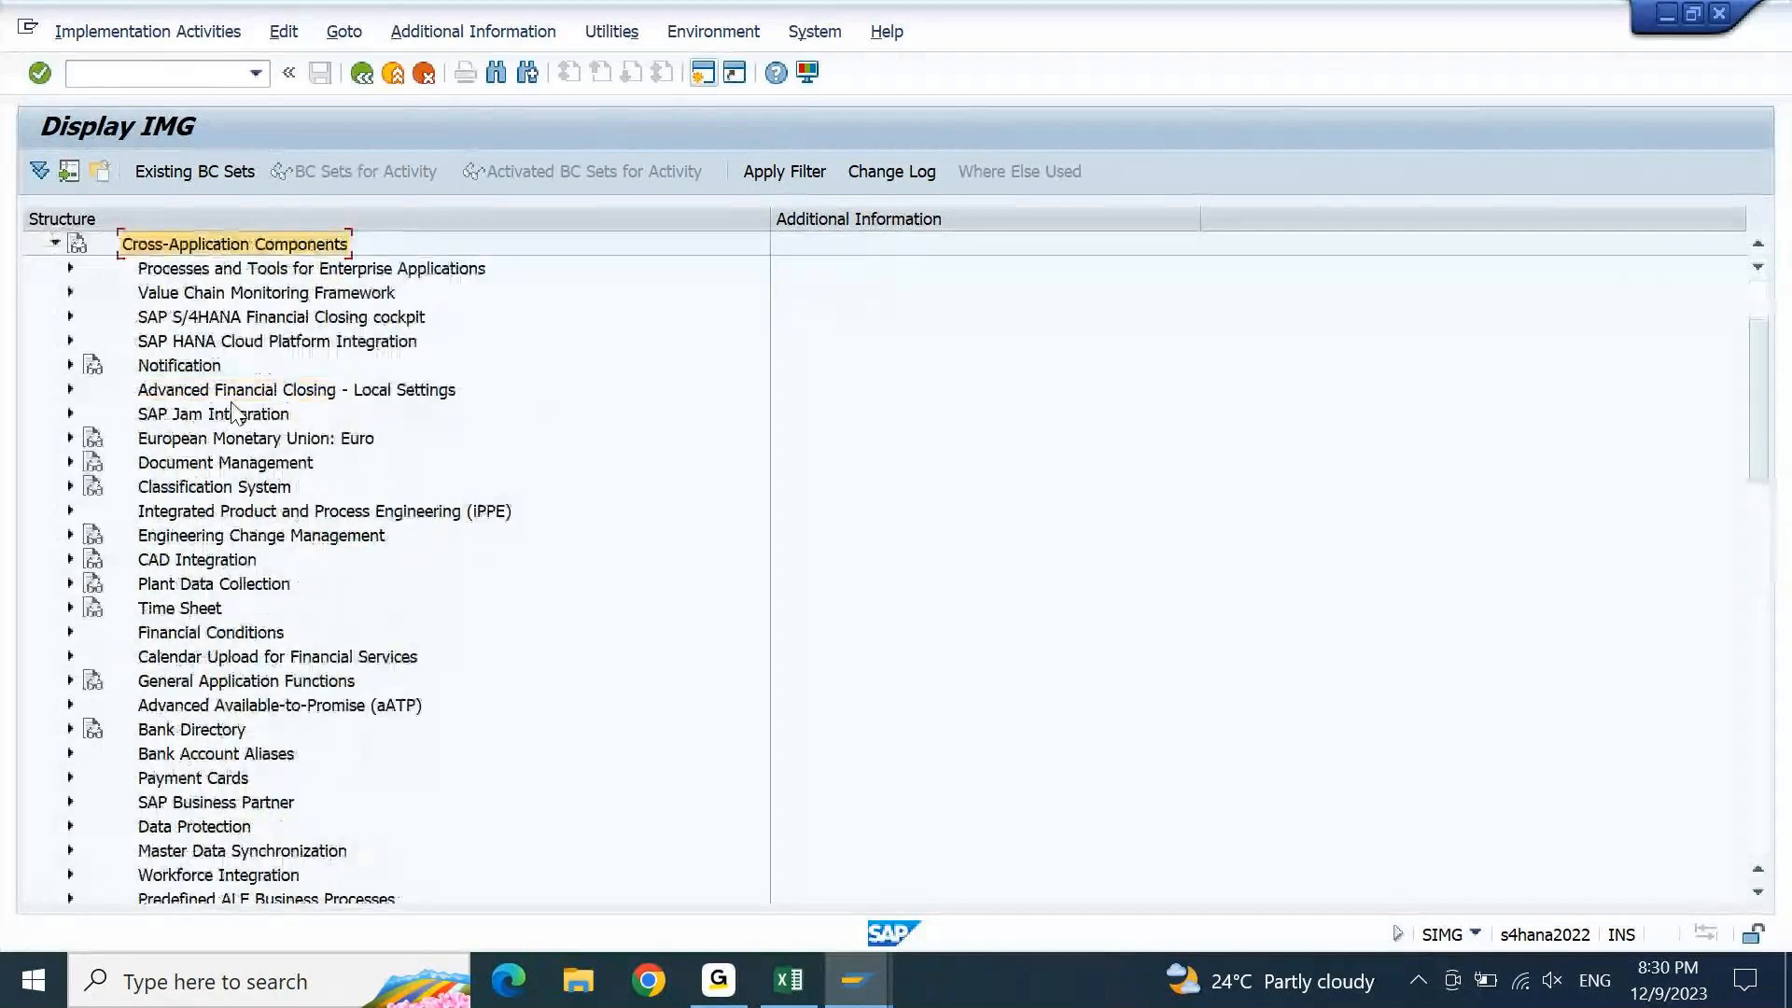
Move down the Cross-Application Components list to SAP Business Partner and expand that node
key("Down")
key("Down")
key("Down")
key("Down")
key("Down")
key("Down")
key("Down")
key("Down")
key("Down")
key("Down")
key("Down")
key("Down")
key("Down")
key("Down")
key("Down")
key("Down")
key("Down")
key("Down")
key("Down")
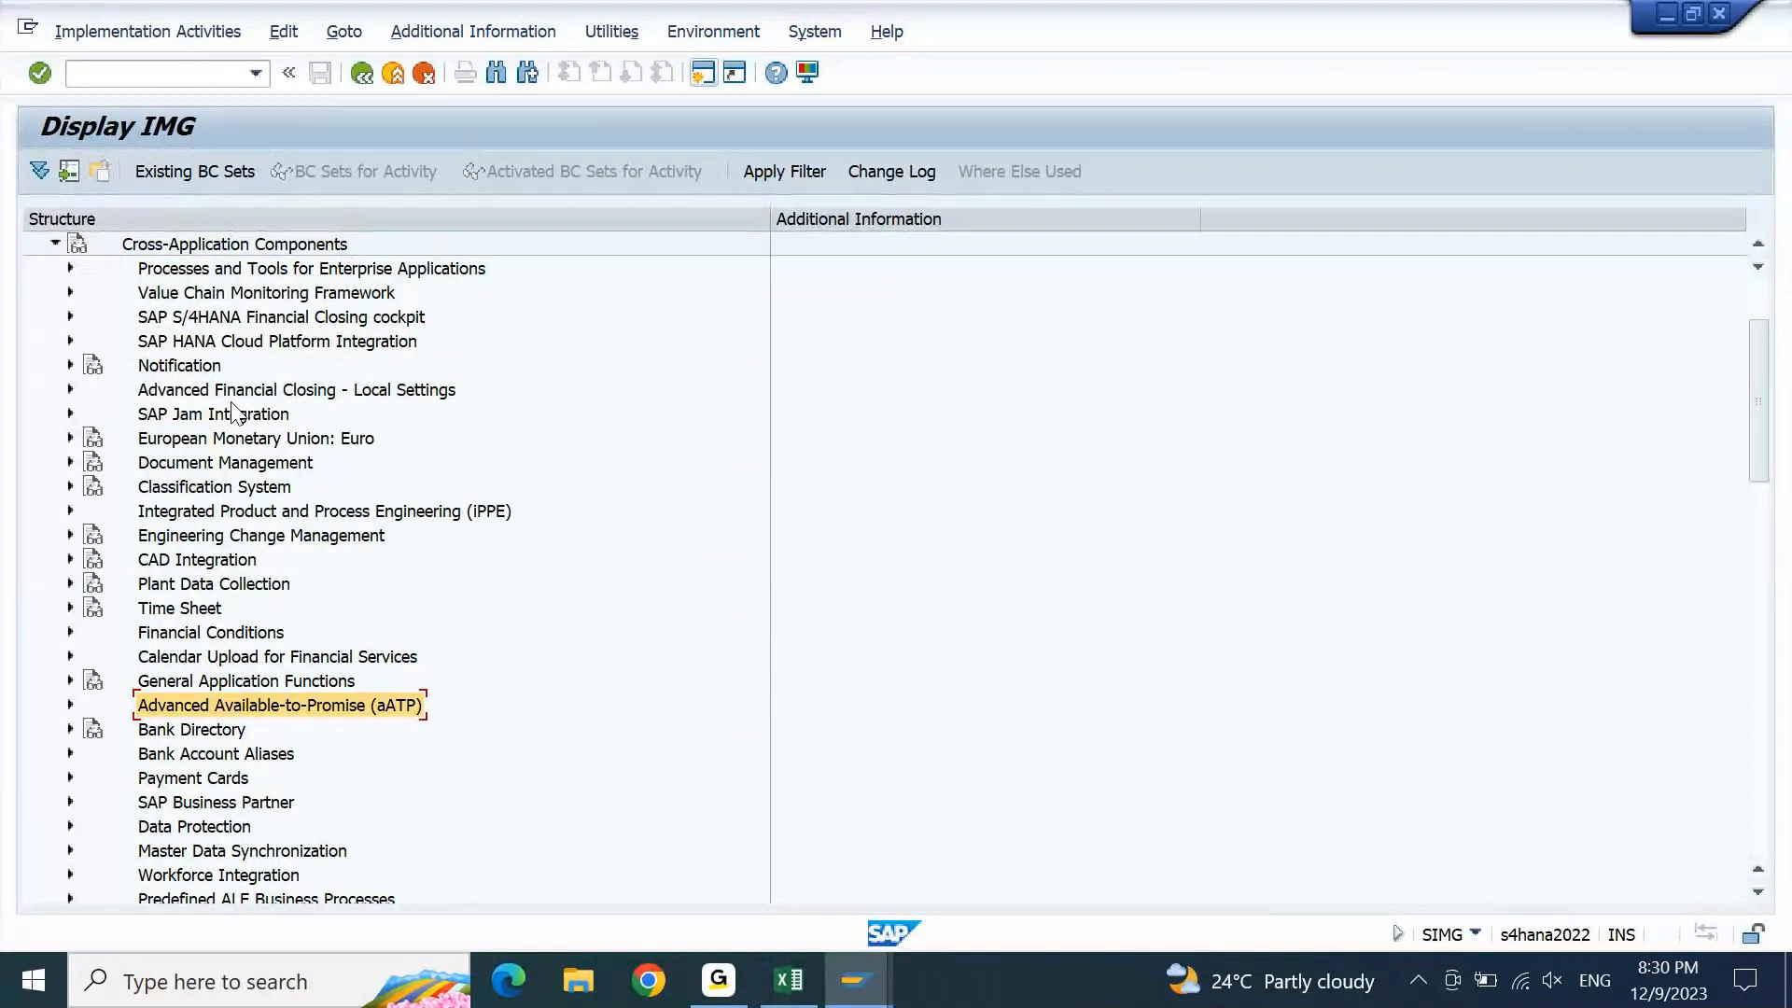
key("Down")
key("Down")
key("Down")
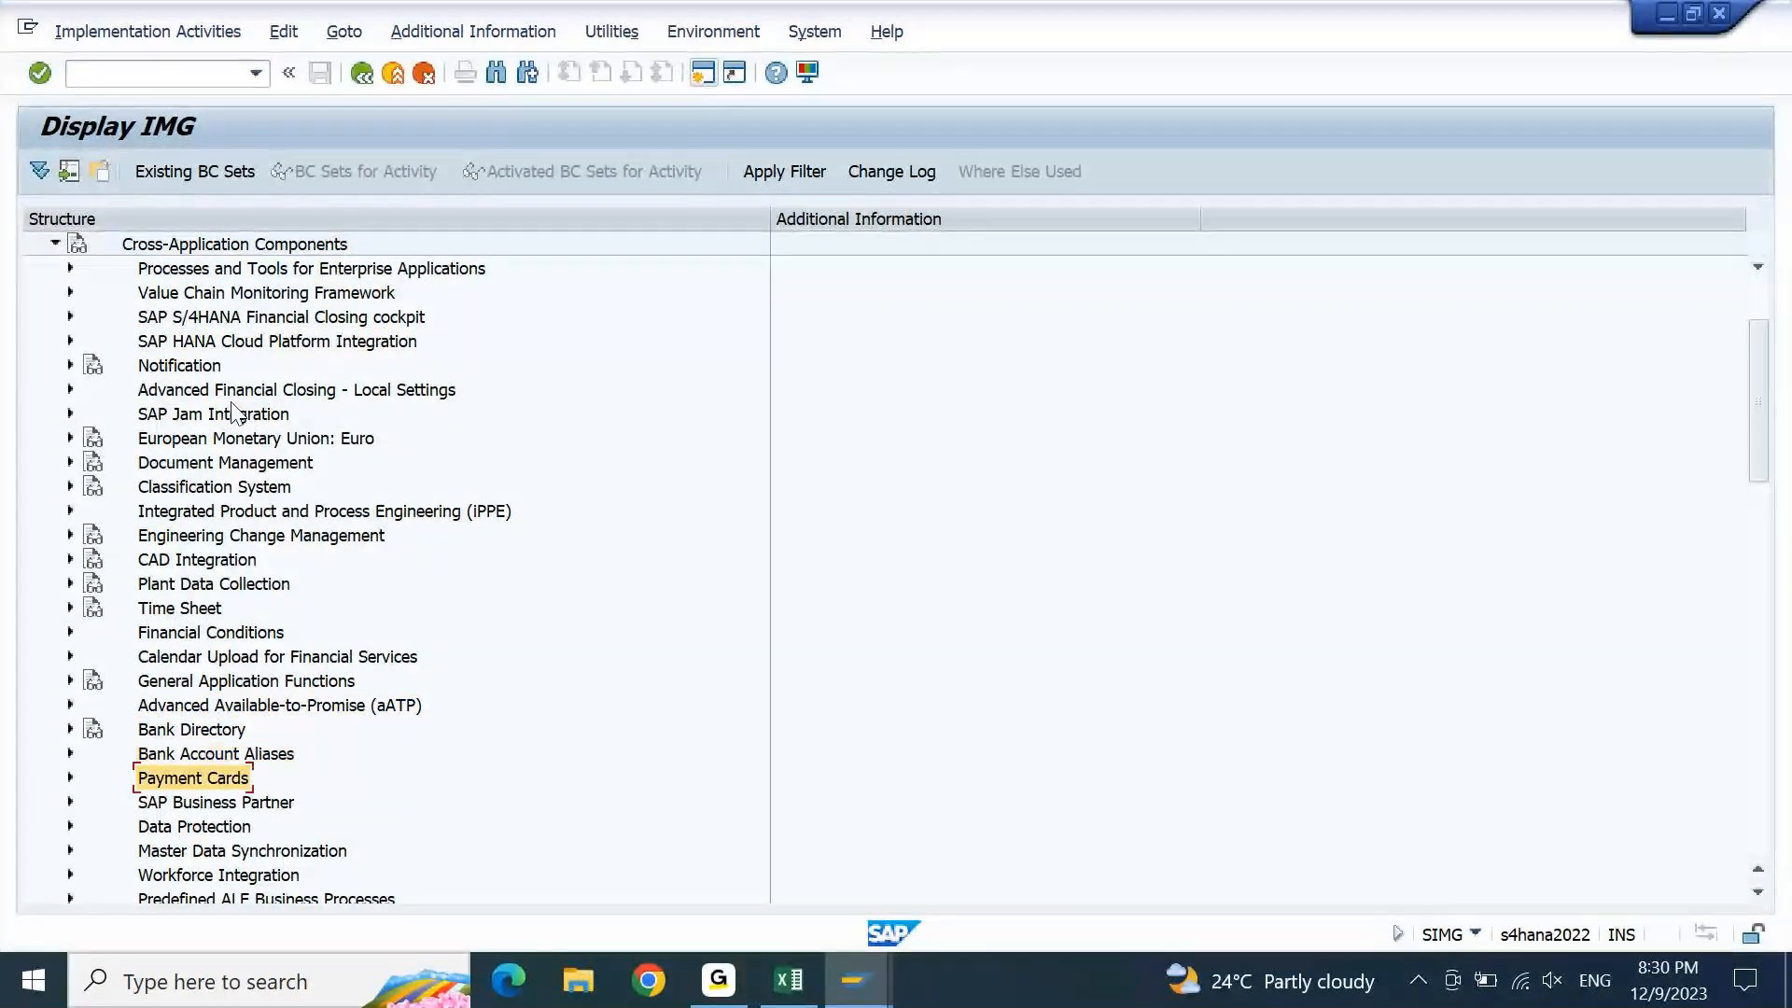
key("Down")
key("Down")
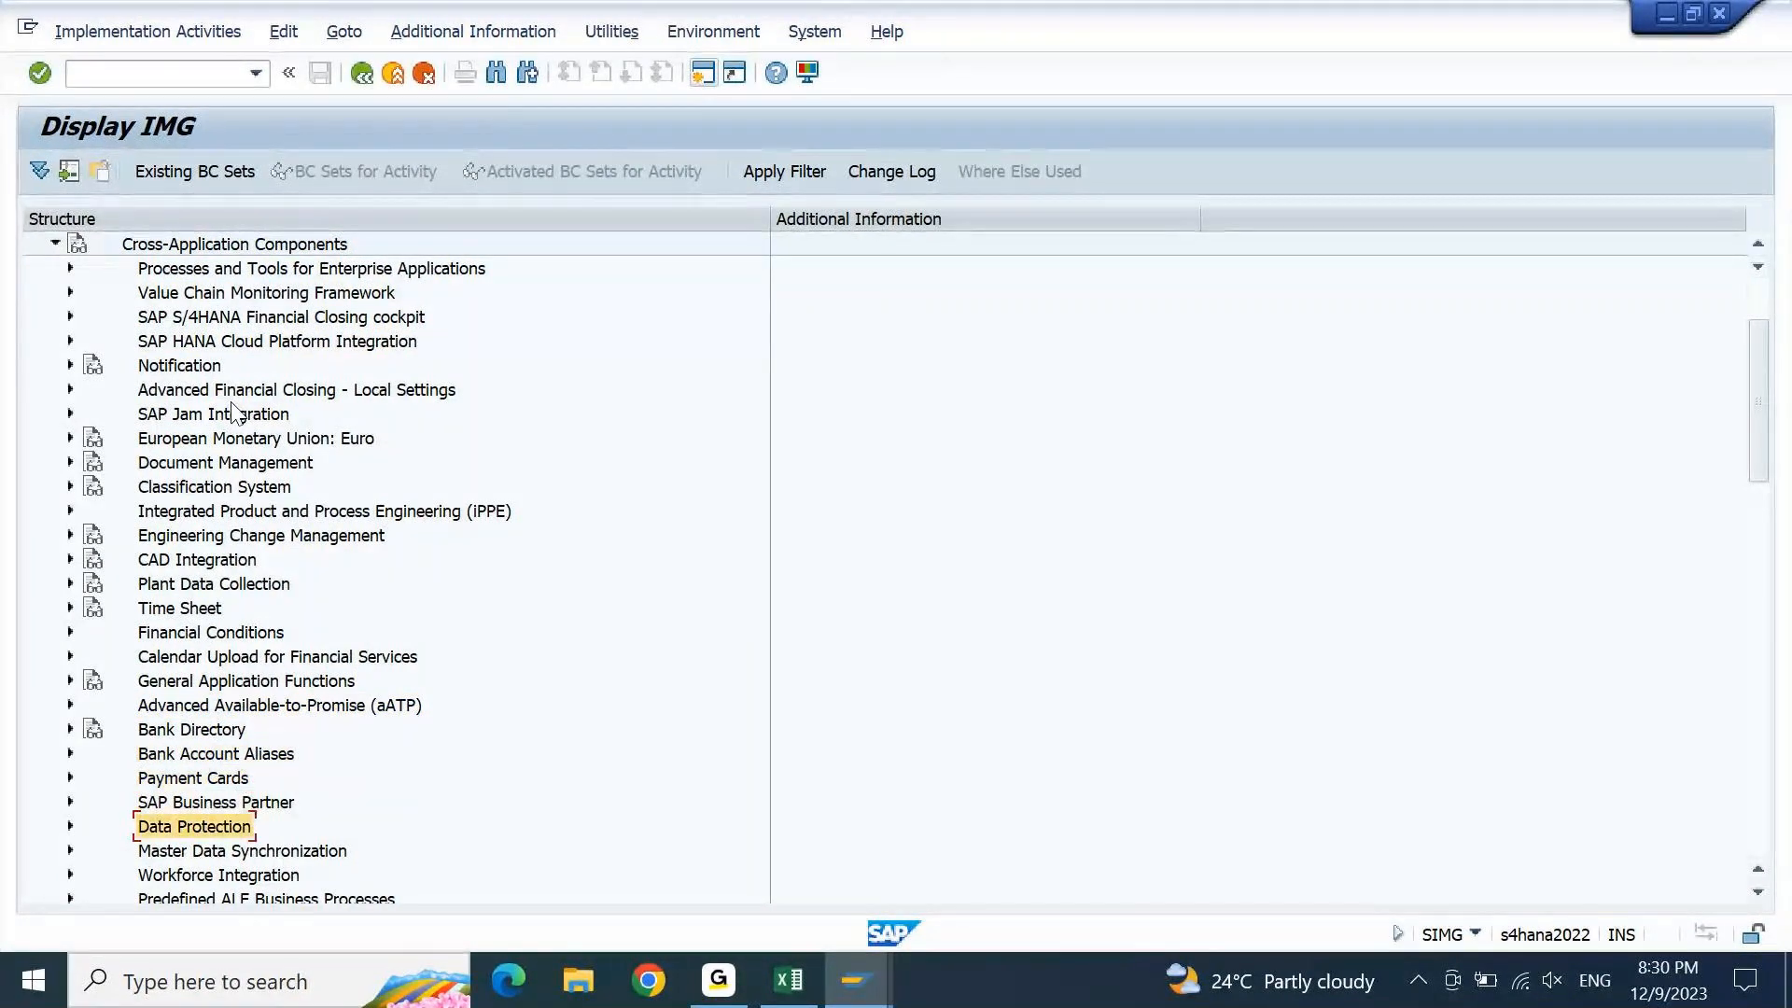
key("Up")
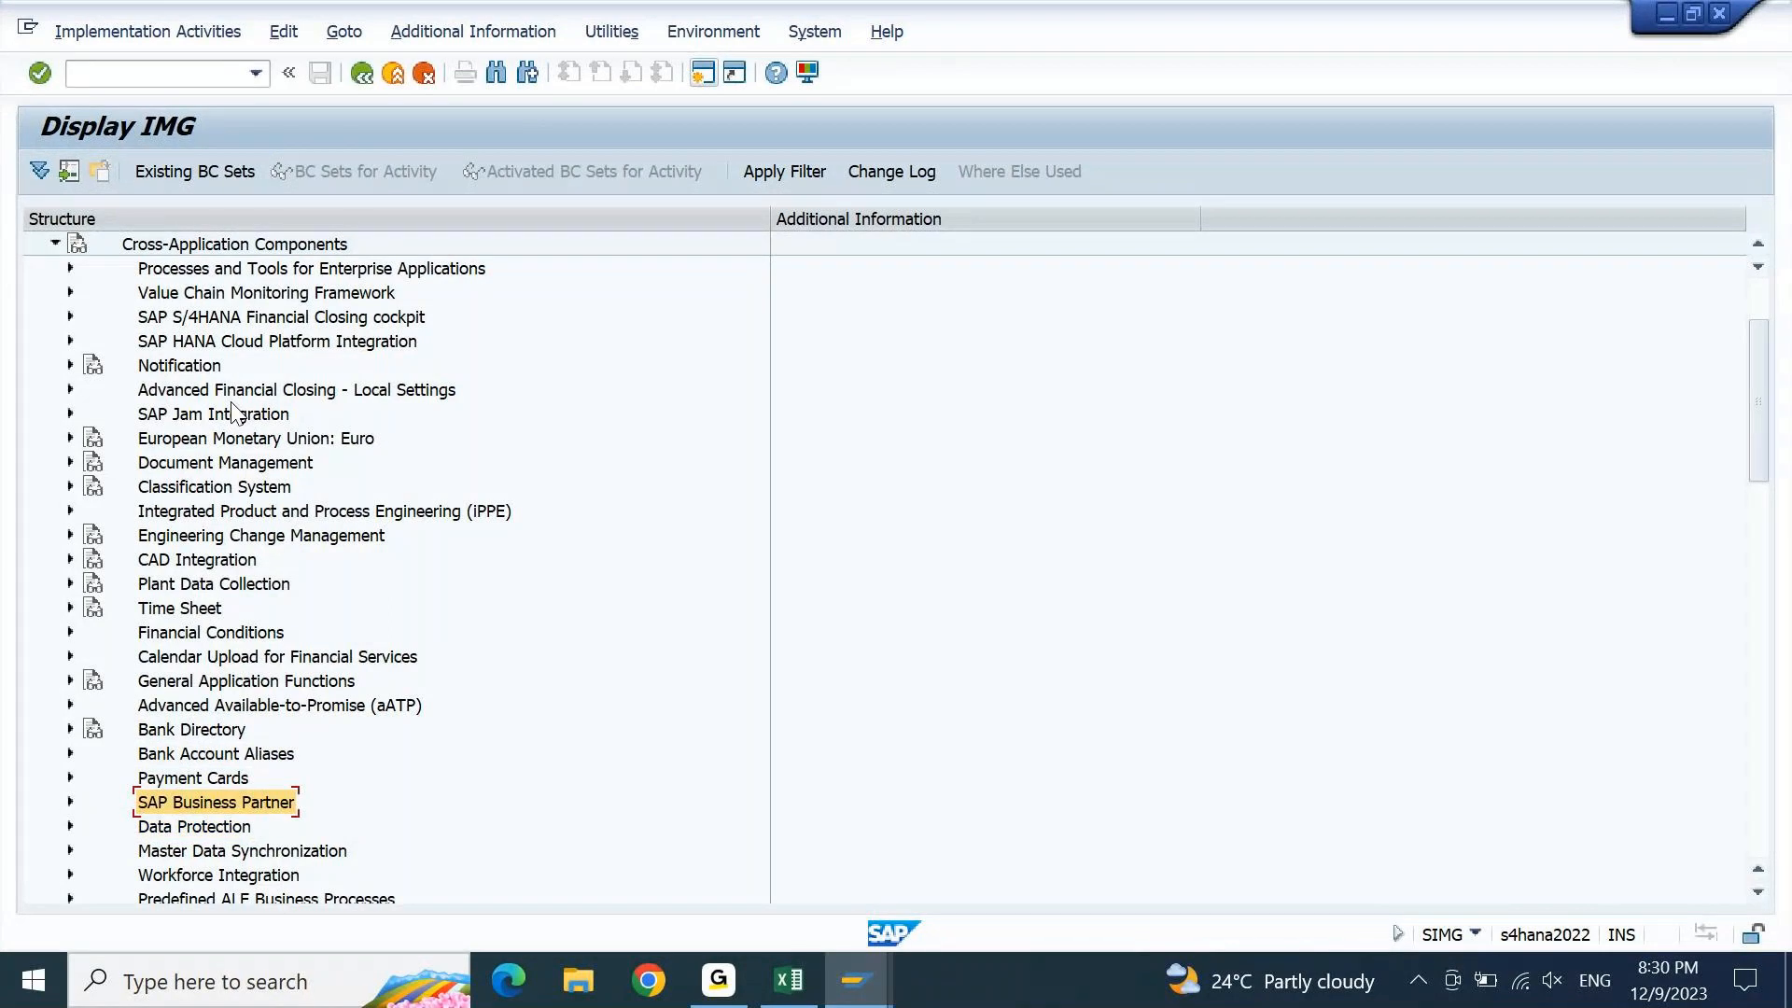
key("Right")
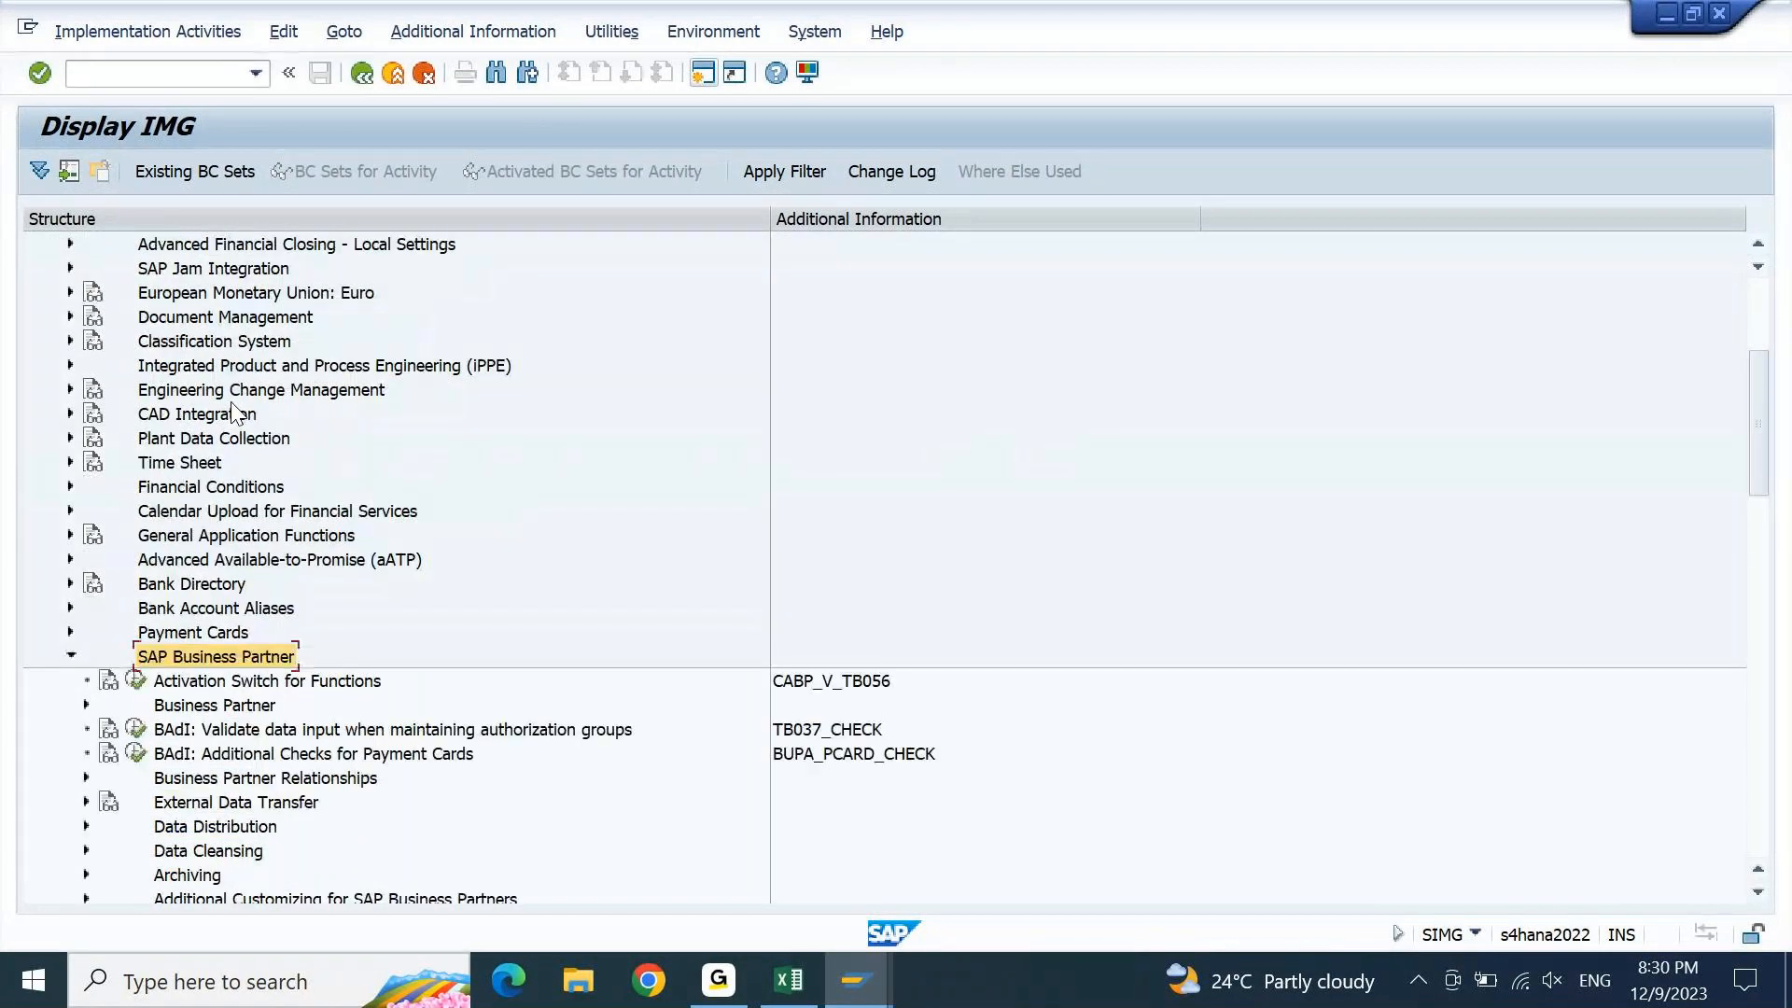
Under SAP Business Partner, expand Business Partner, Basic Settings, and Number Ranges and Groupings, and select the Define Number Ranges activity
key("Down")
key("Down")
key("Down")
key("Down")
key("Down")
key("Down")
key("Down")
key("Down")
key("Down")
key("Down")
key("Down")
key("Down")
key("Down")
key("Down")
key("Down")
key("Down")
key("Down")
key("Down")
key("Down")
key("Down")
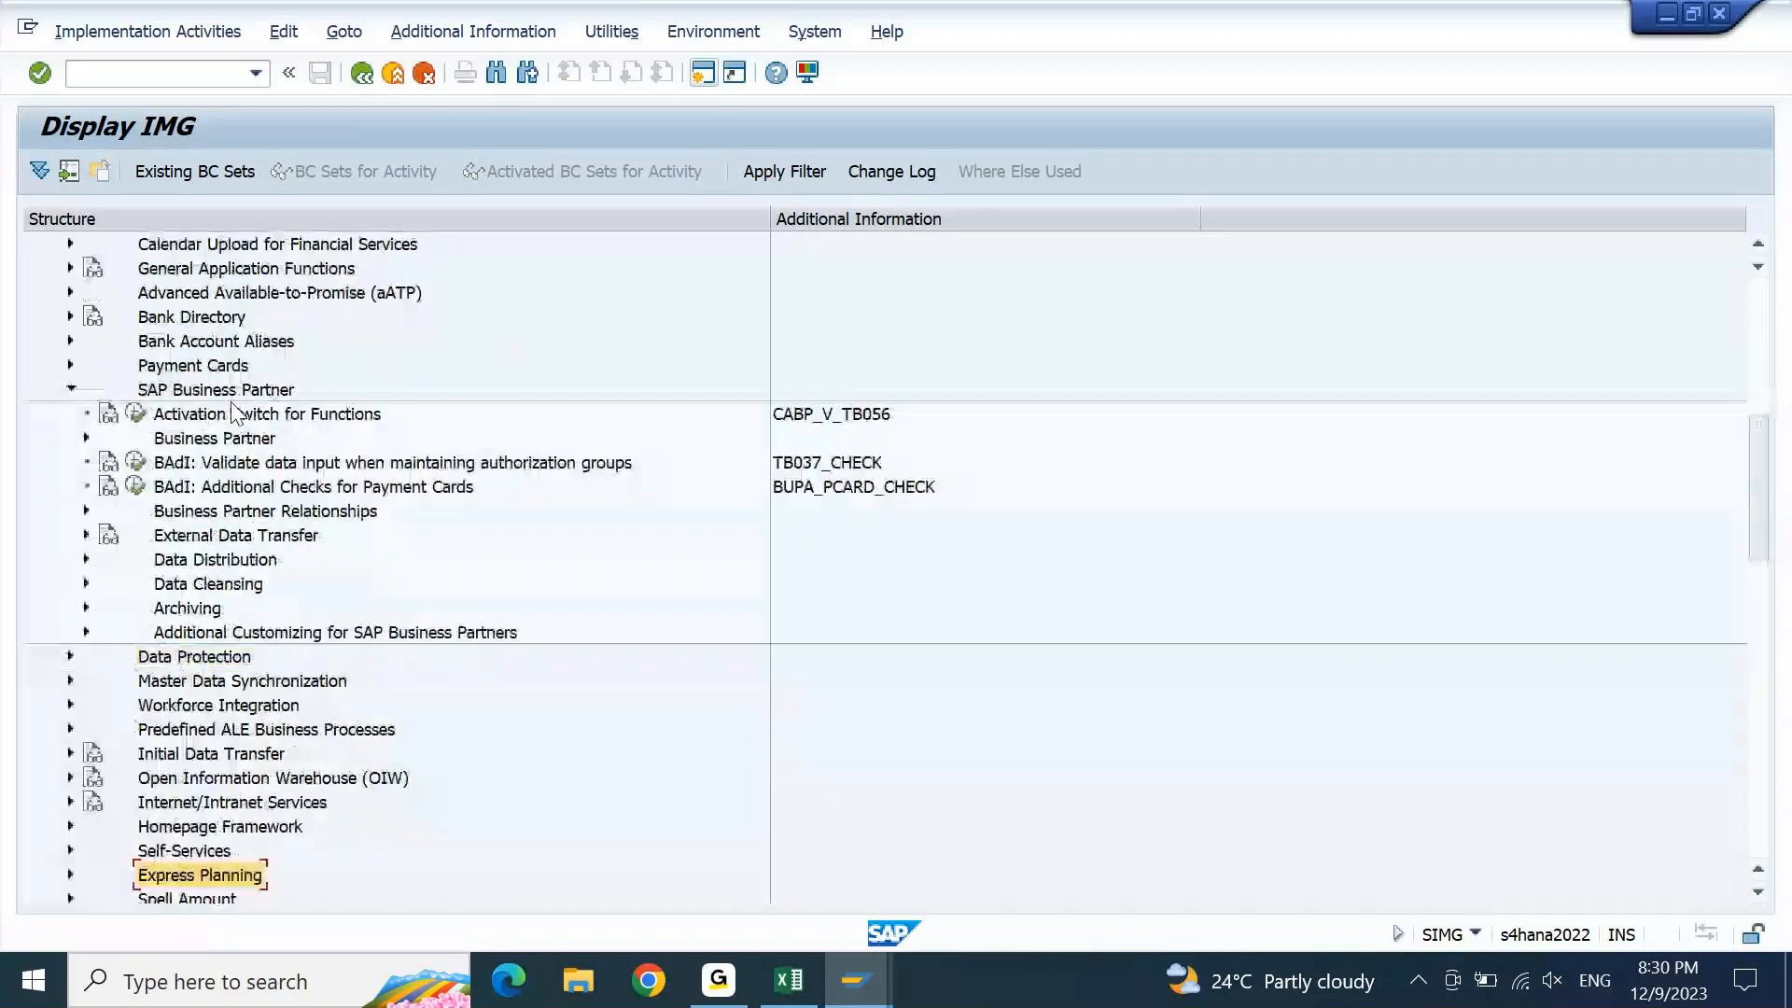
key("Down")
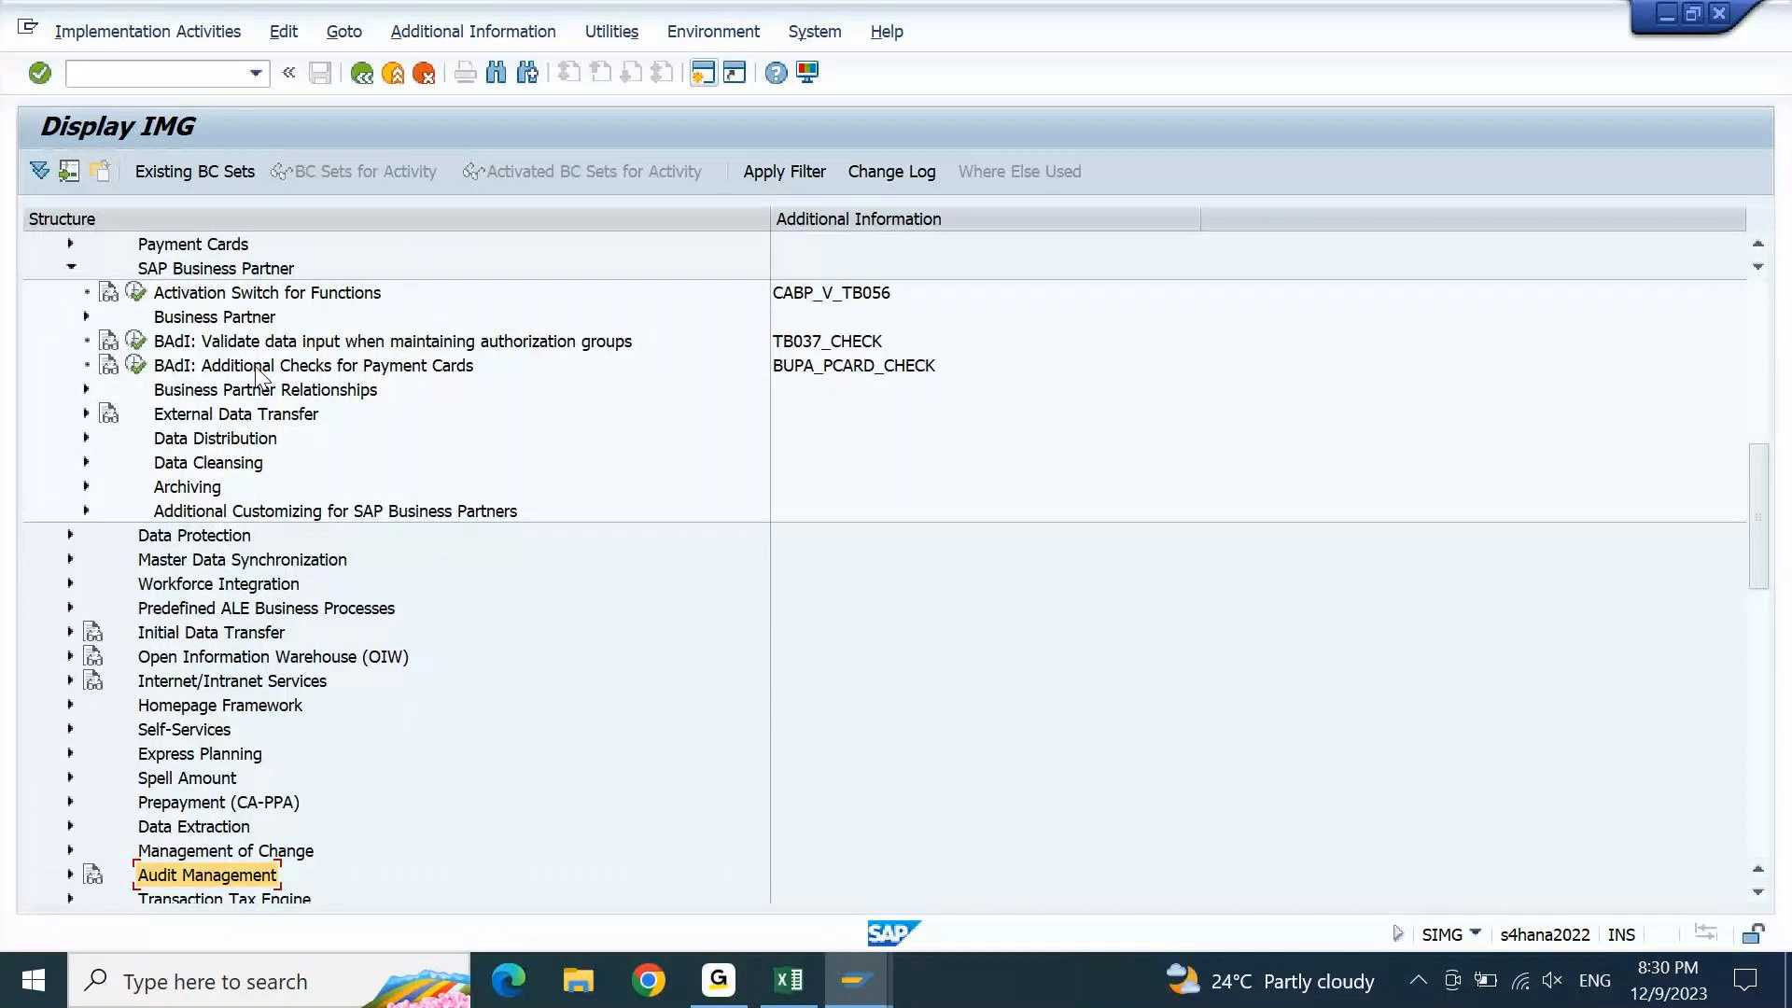
double_click(239, 321)
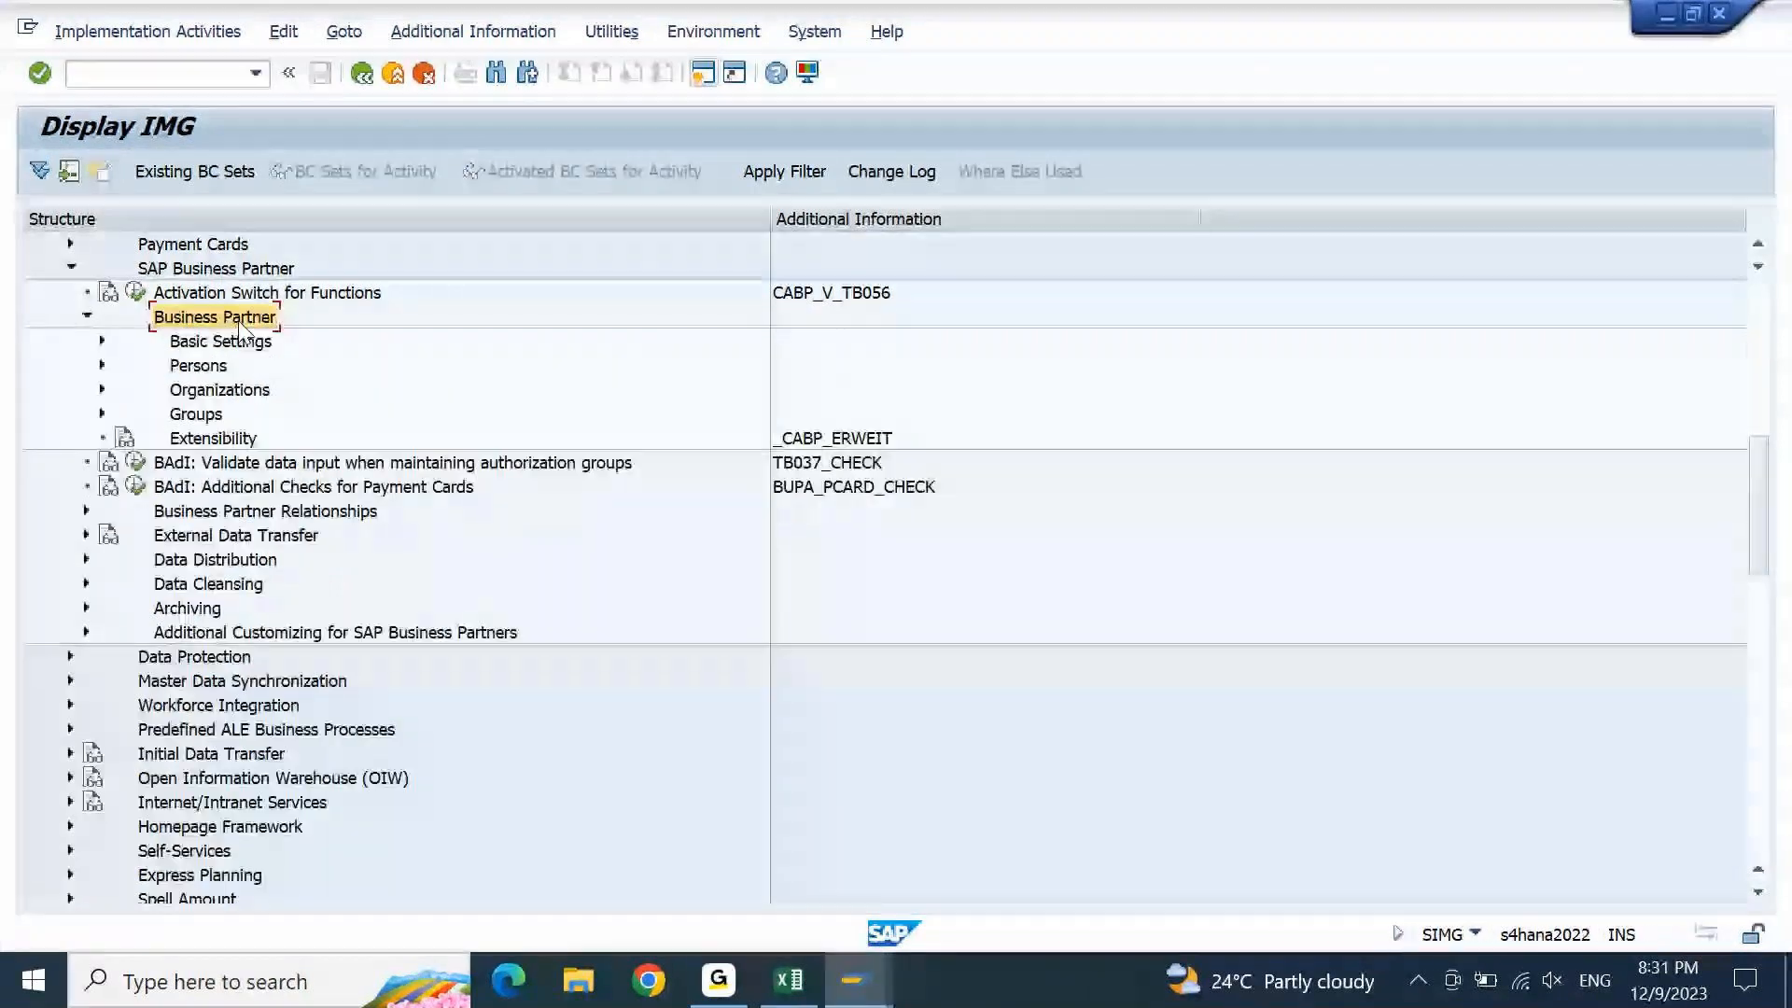
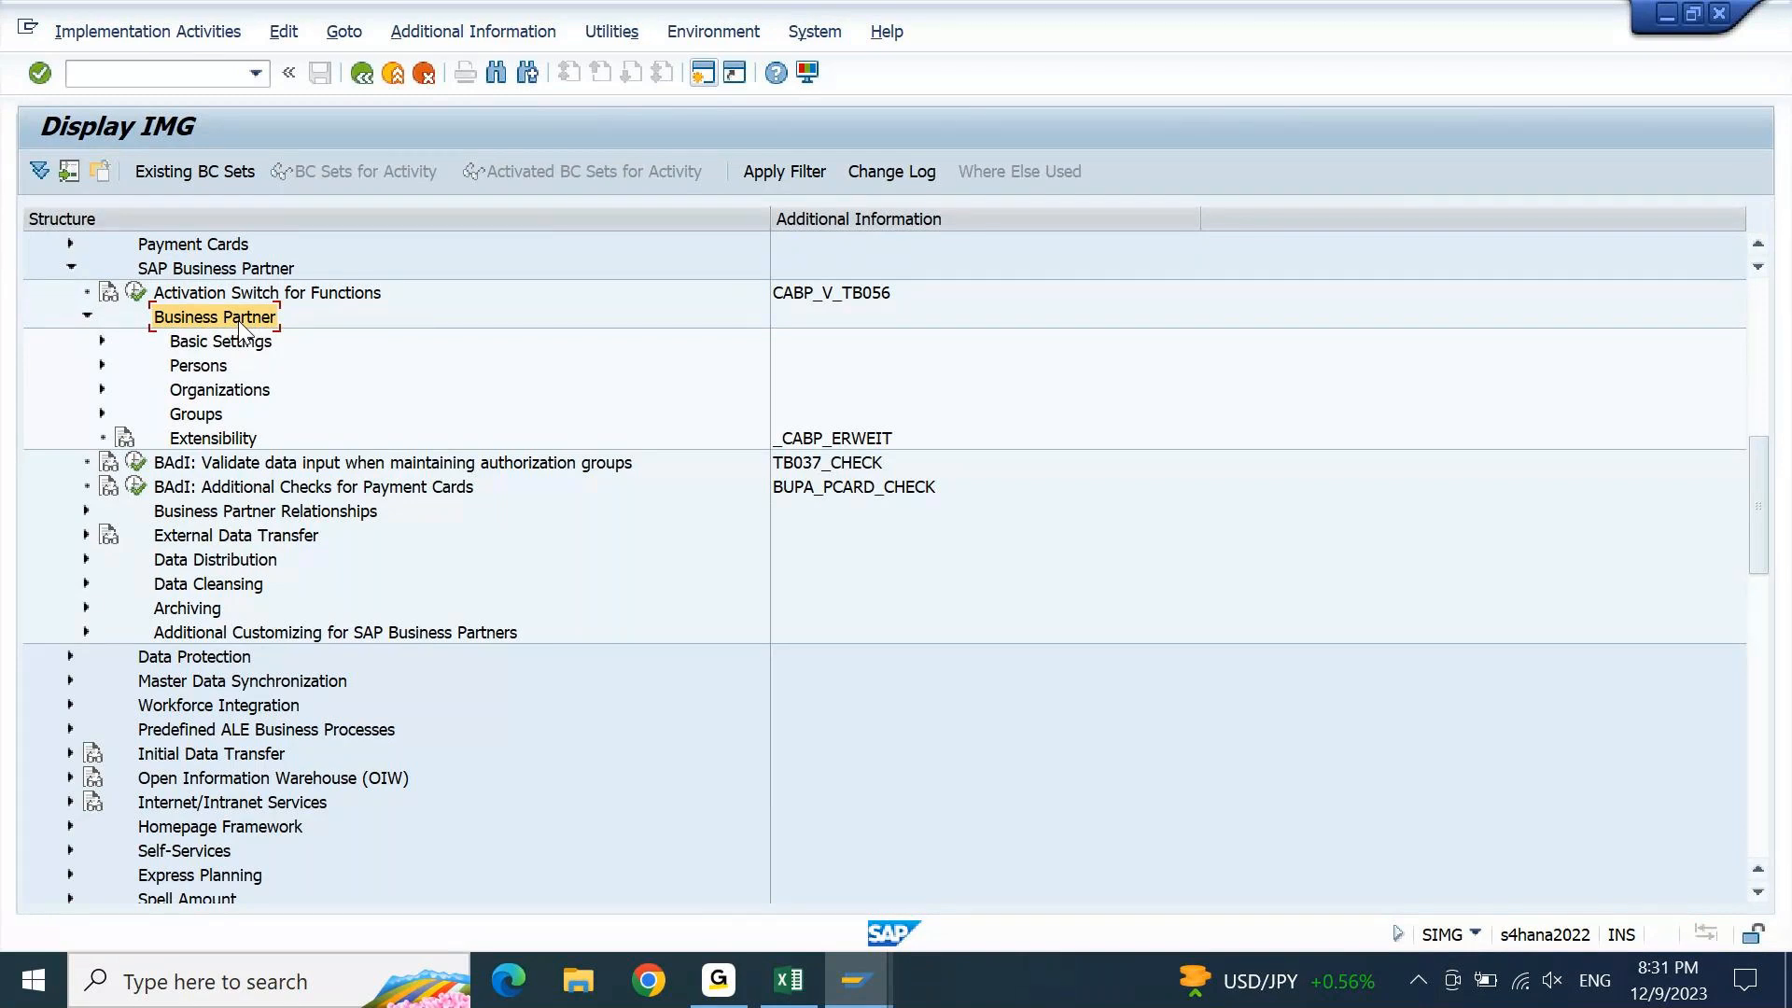
key("Down")
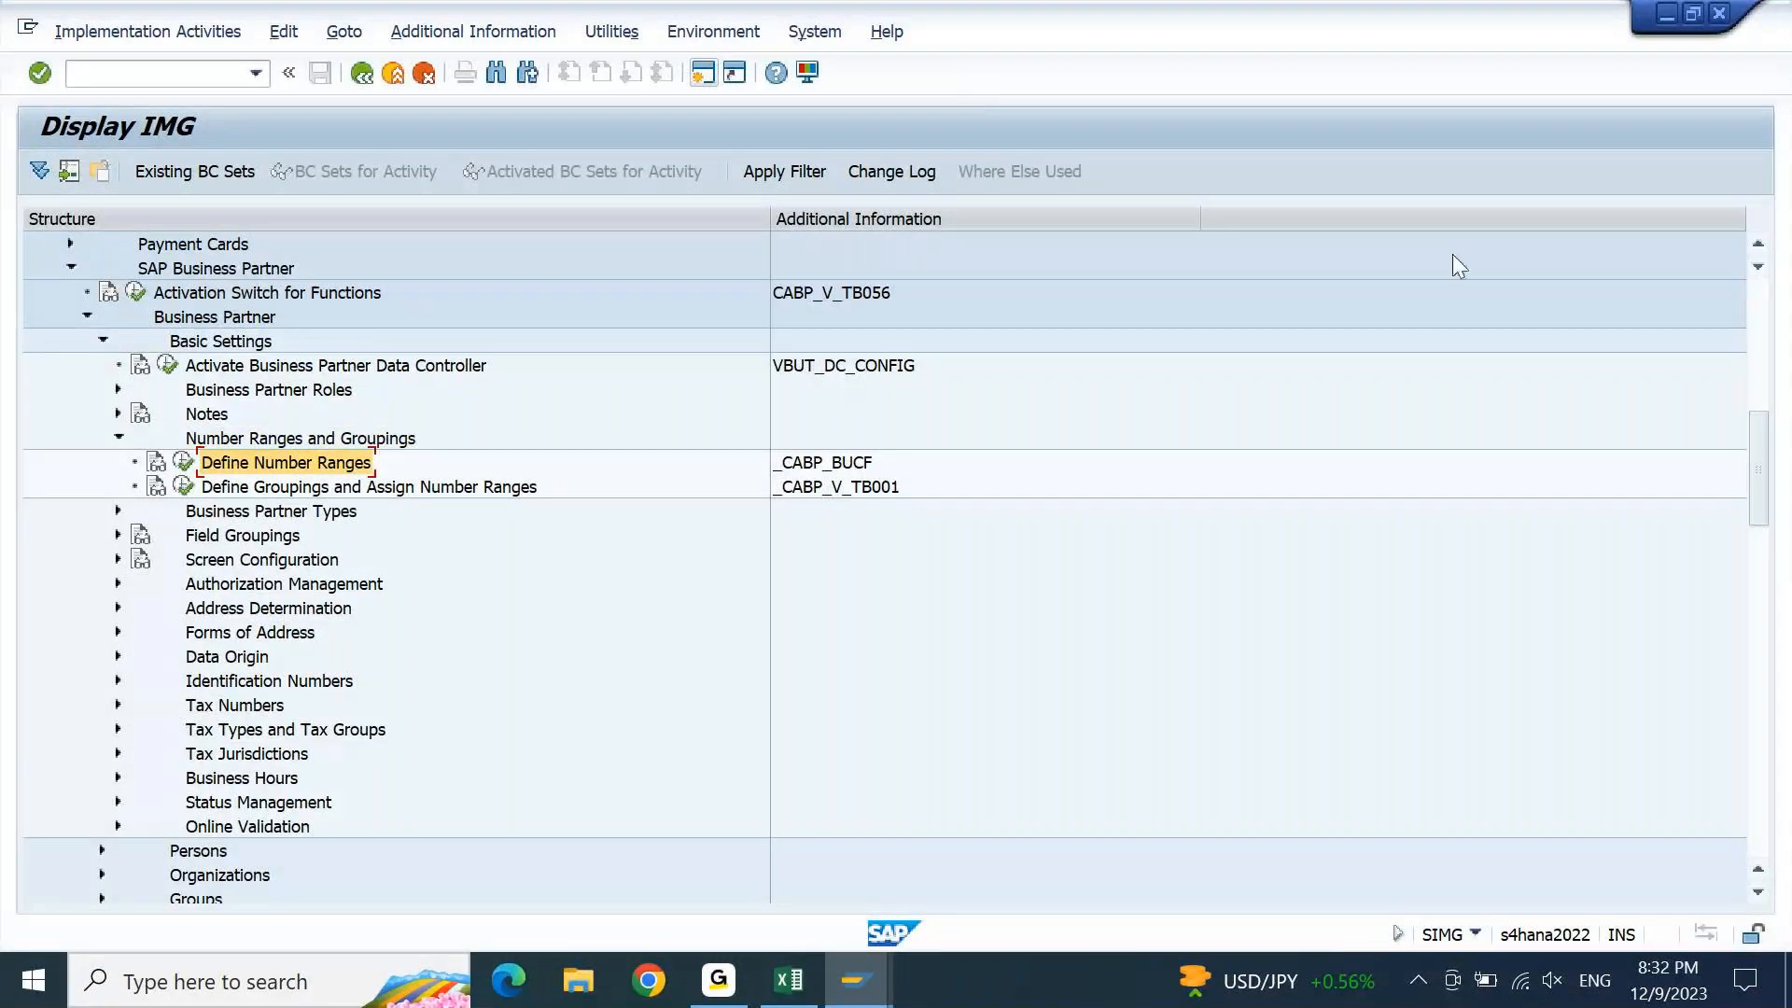
Switch to Excel and enter "BP; Define Number Ranges" in cell A1301, below Vendor Tolerance Groups
left_click(788, 995)
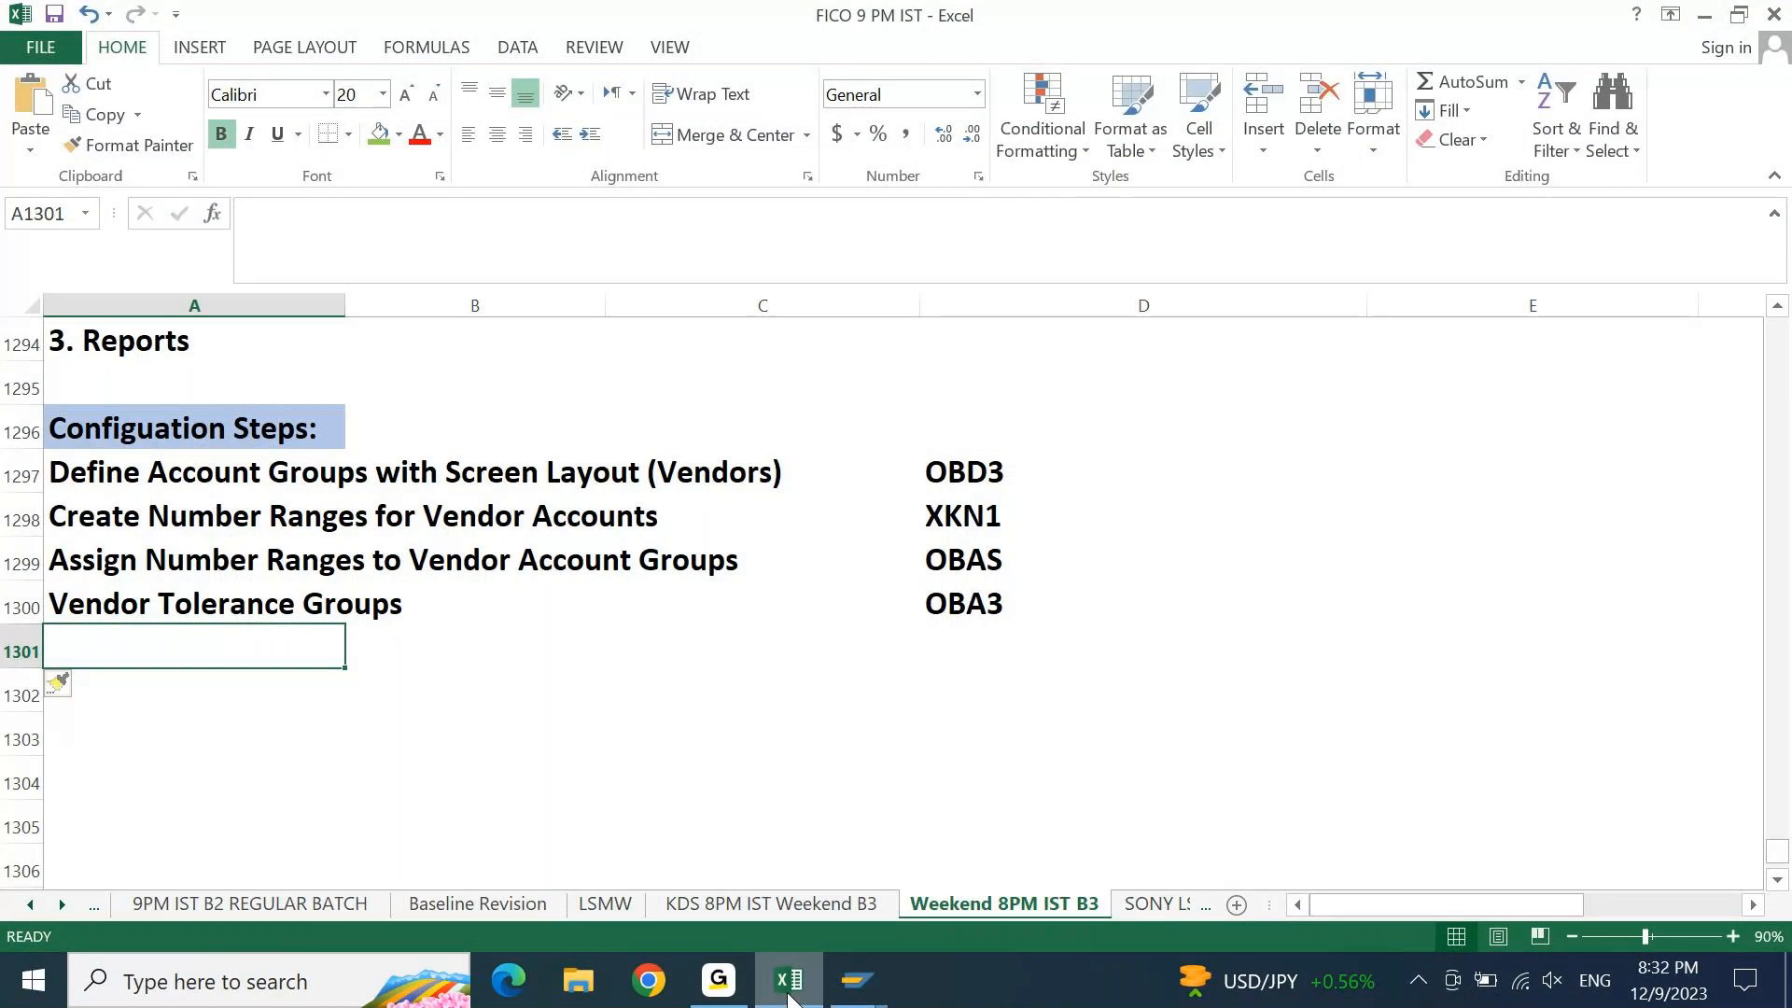
key("Return")
key("Up")
type("Define Number Ranges")
key("ctrl+Left")
key("ctrl+Left")
key("ctrl+Left")
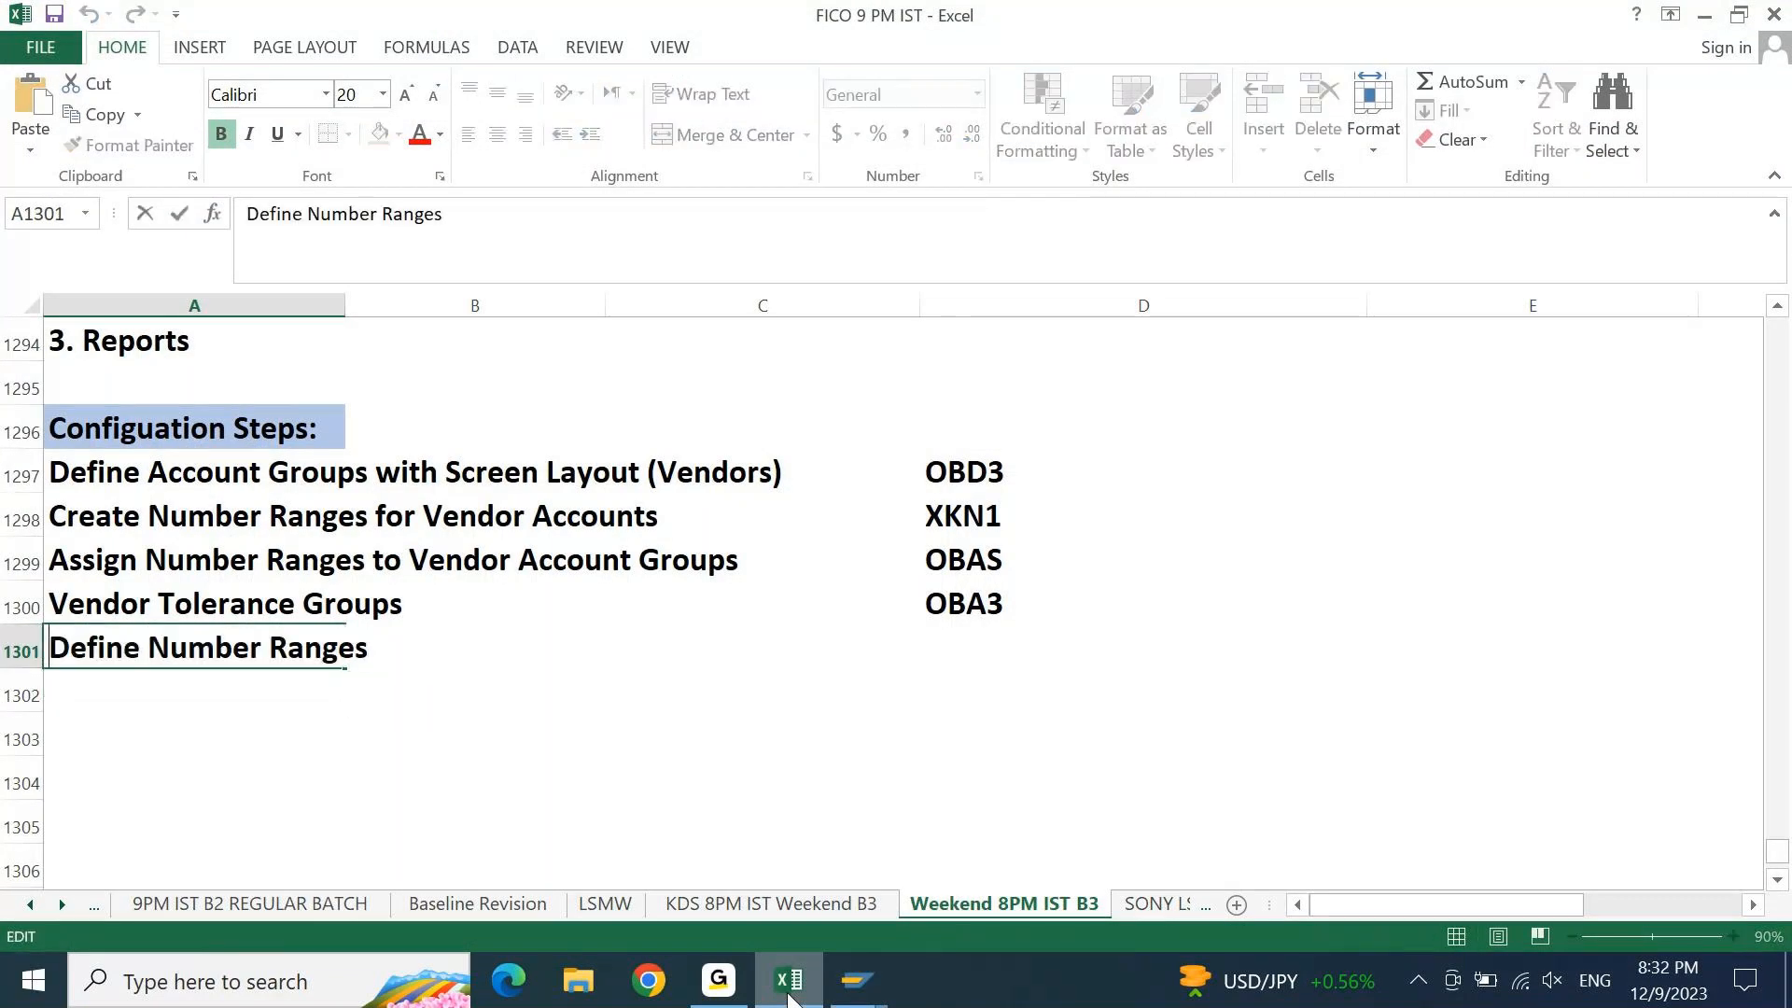
type("BP;")
key("Return")
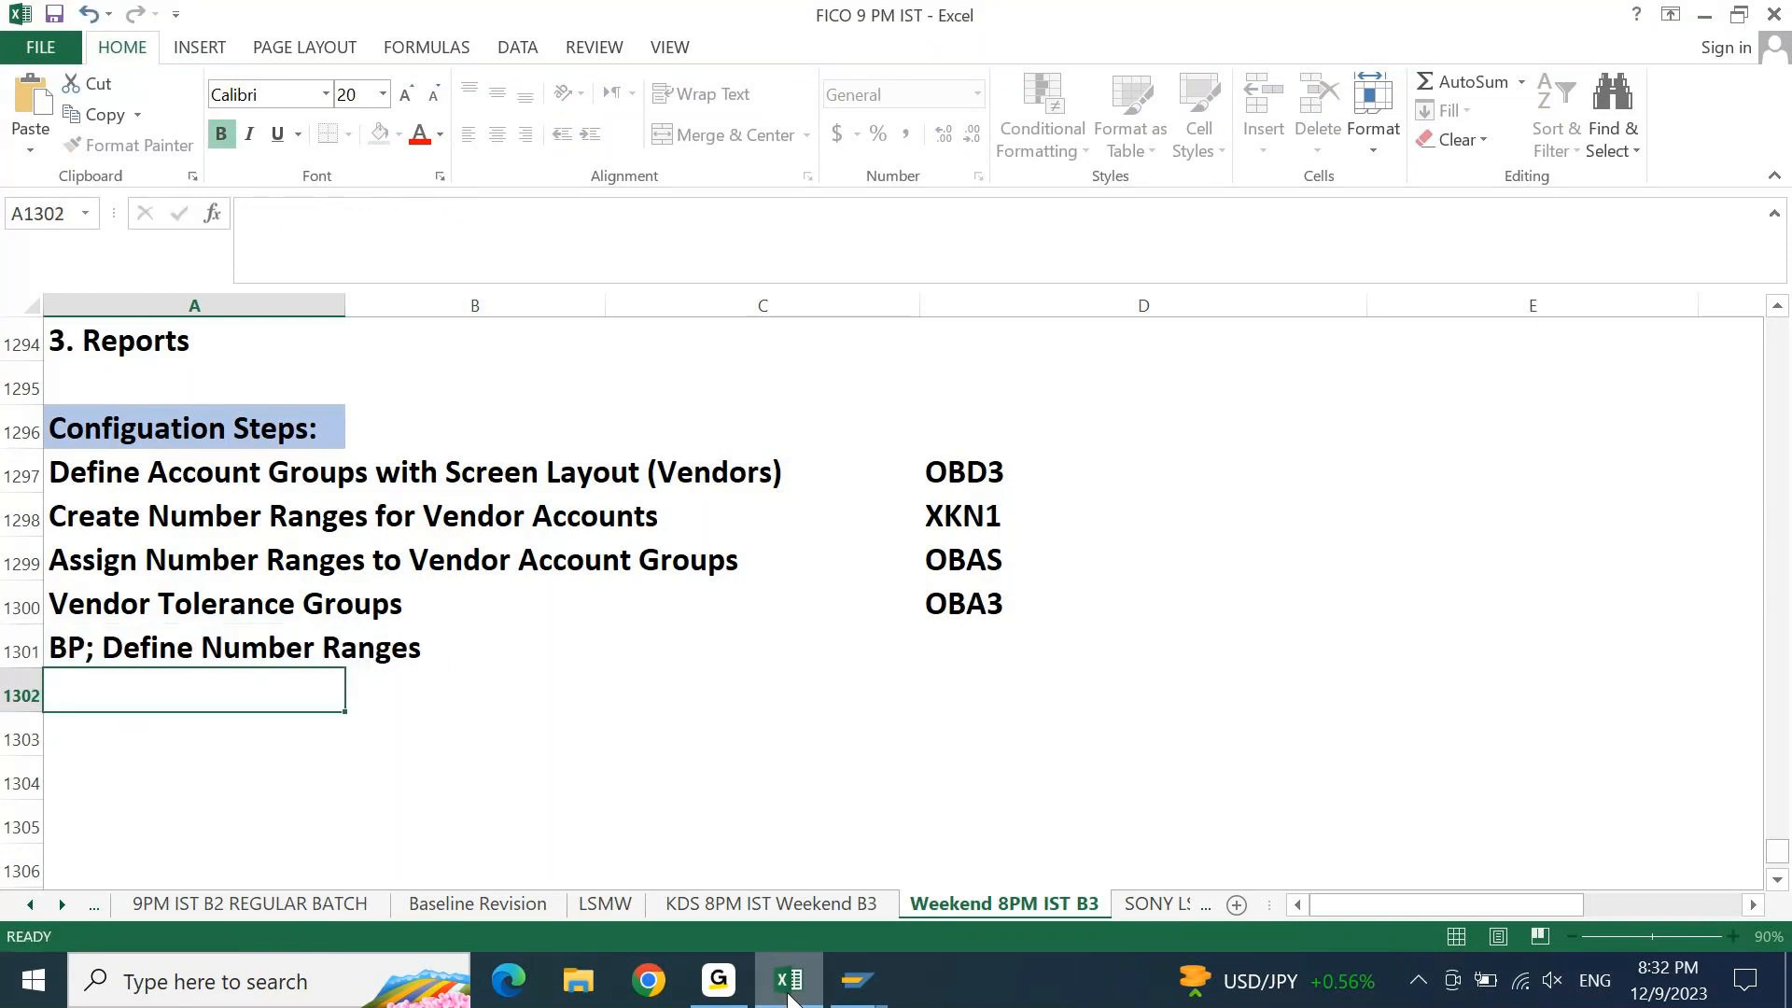
Replace the semicolon after BP in cell A1301 with a colon
key("Up")
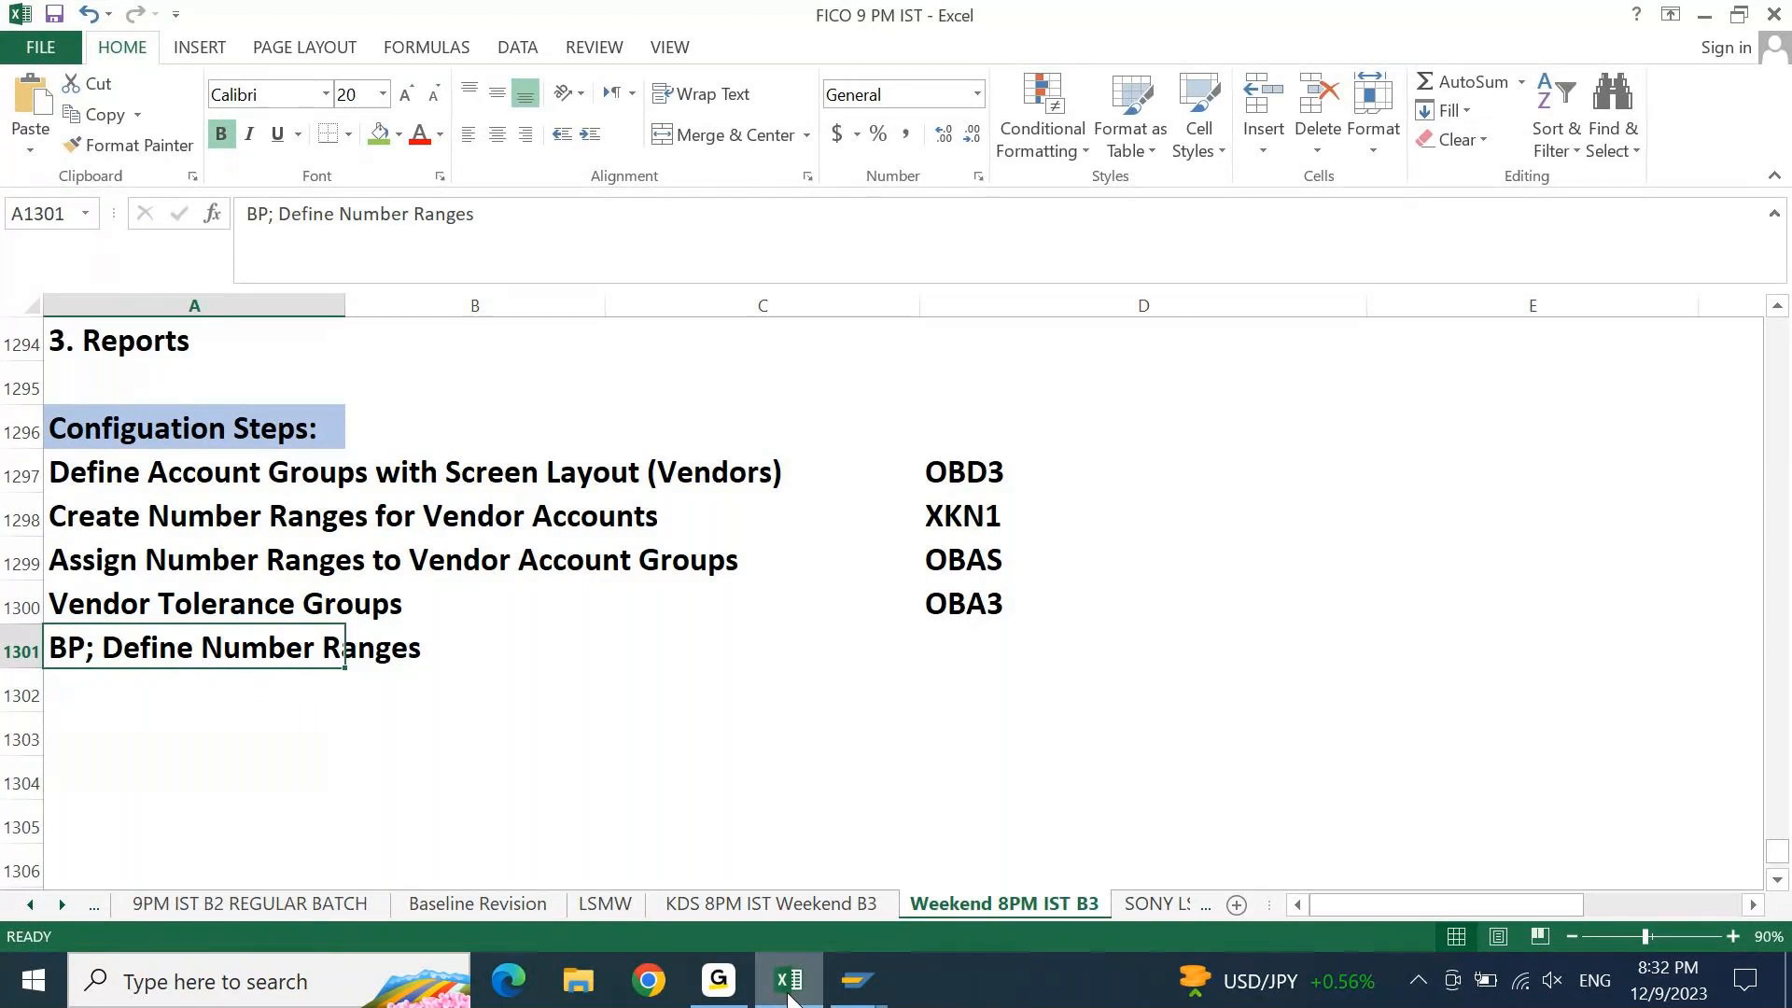
key("F2")
key("Home")
key("Right")
key("Right")
key("Right")
key("BackSpace")
type(":")
key("Return")
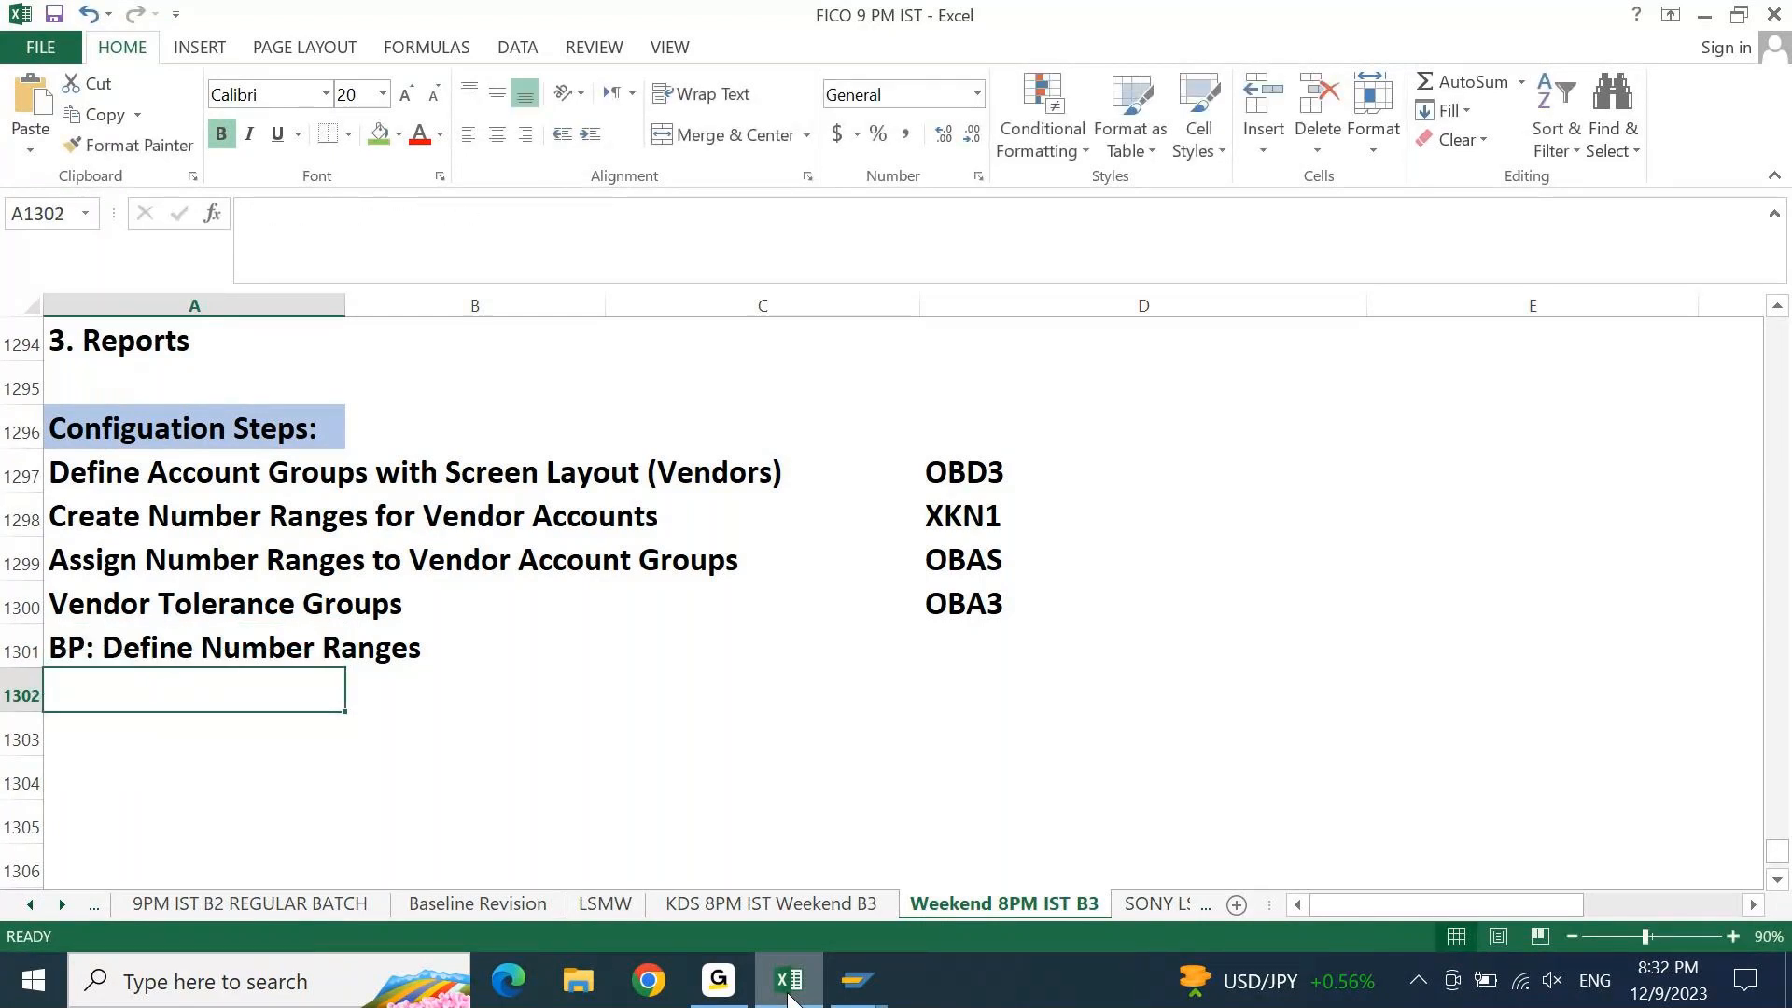
Record the transaction code BUCF in cell D1301 for the BP number ranges step
key("Up")
key("Right")
key("Right")
key("Right")
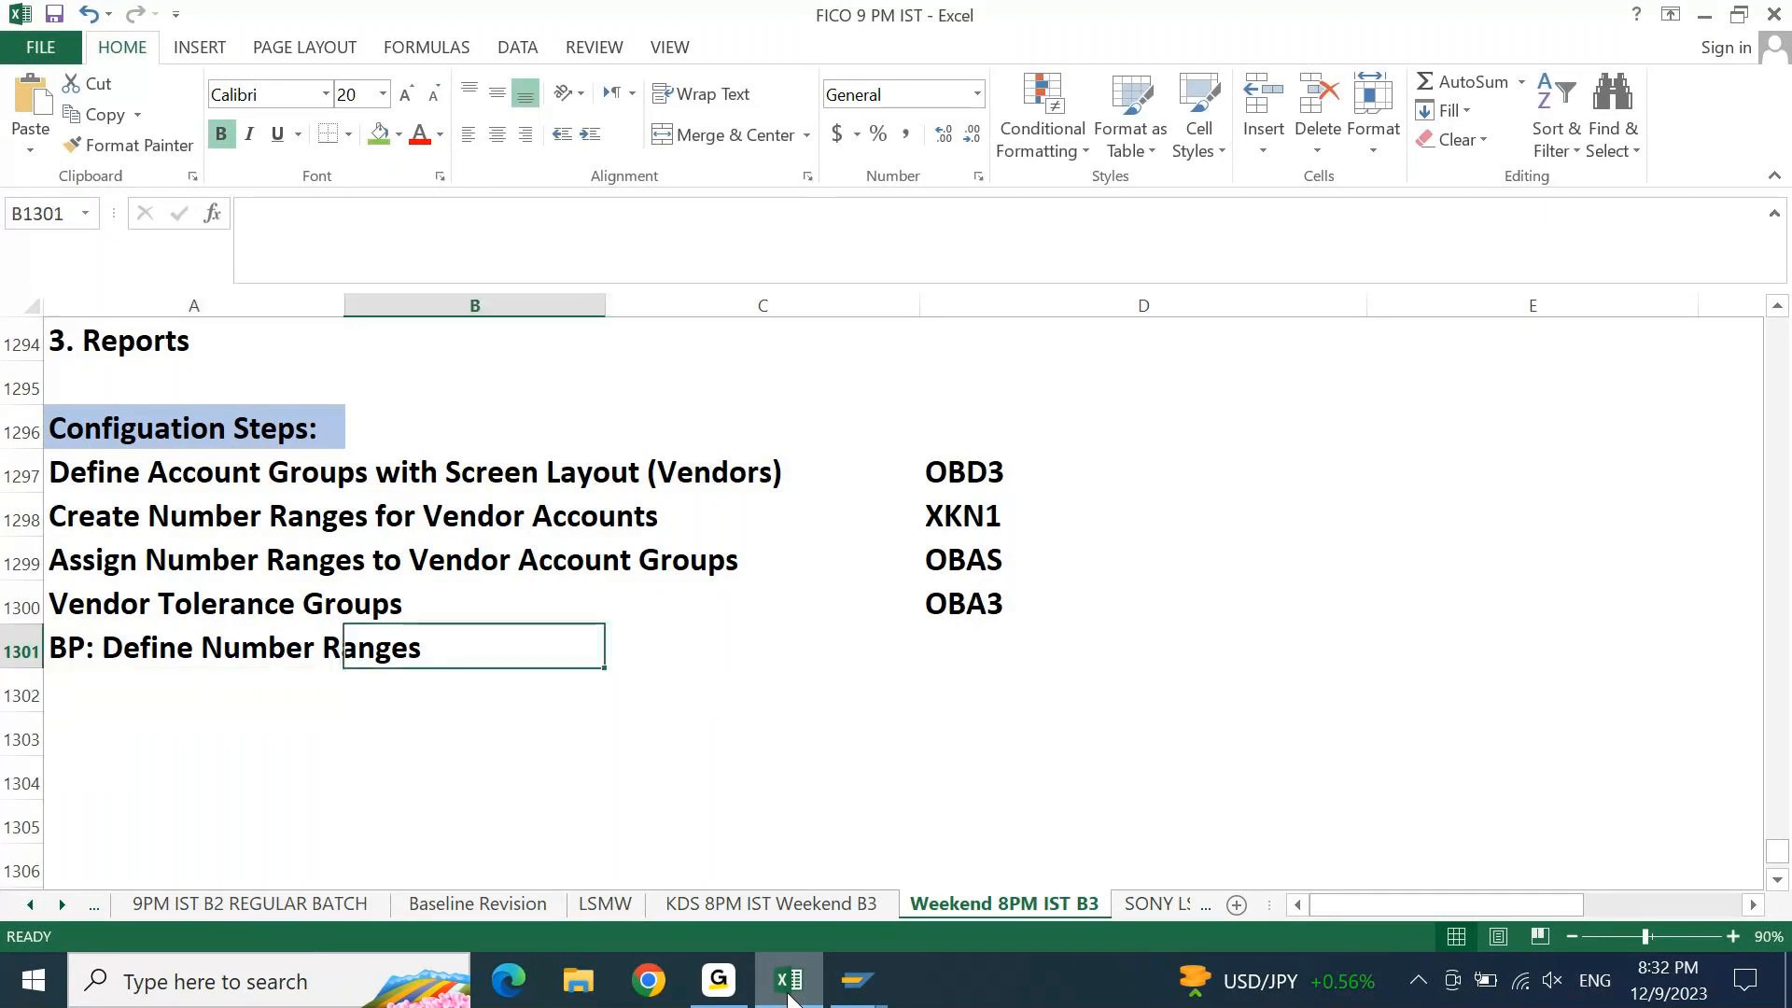
type("BUCF")
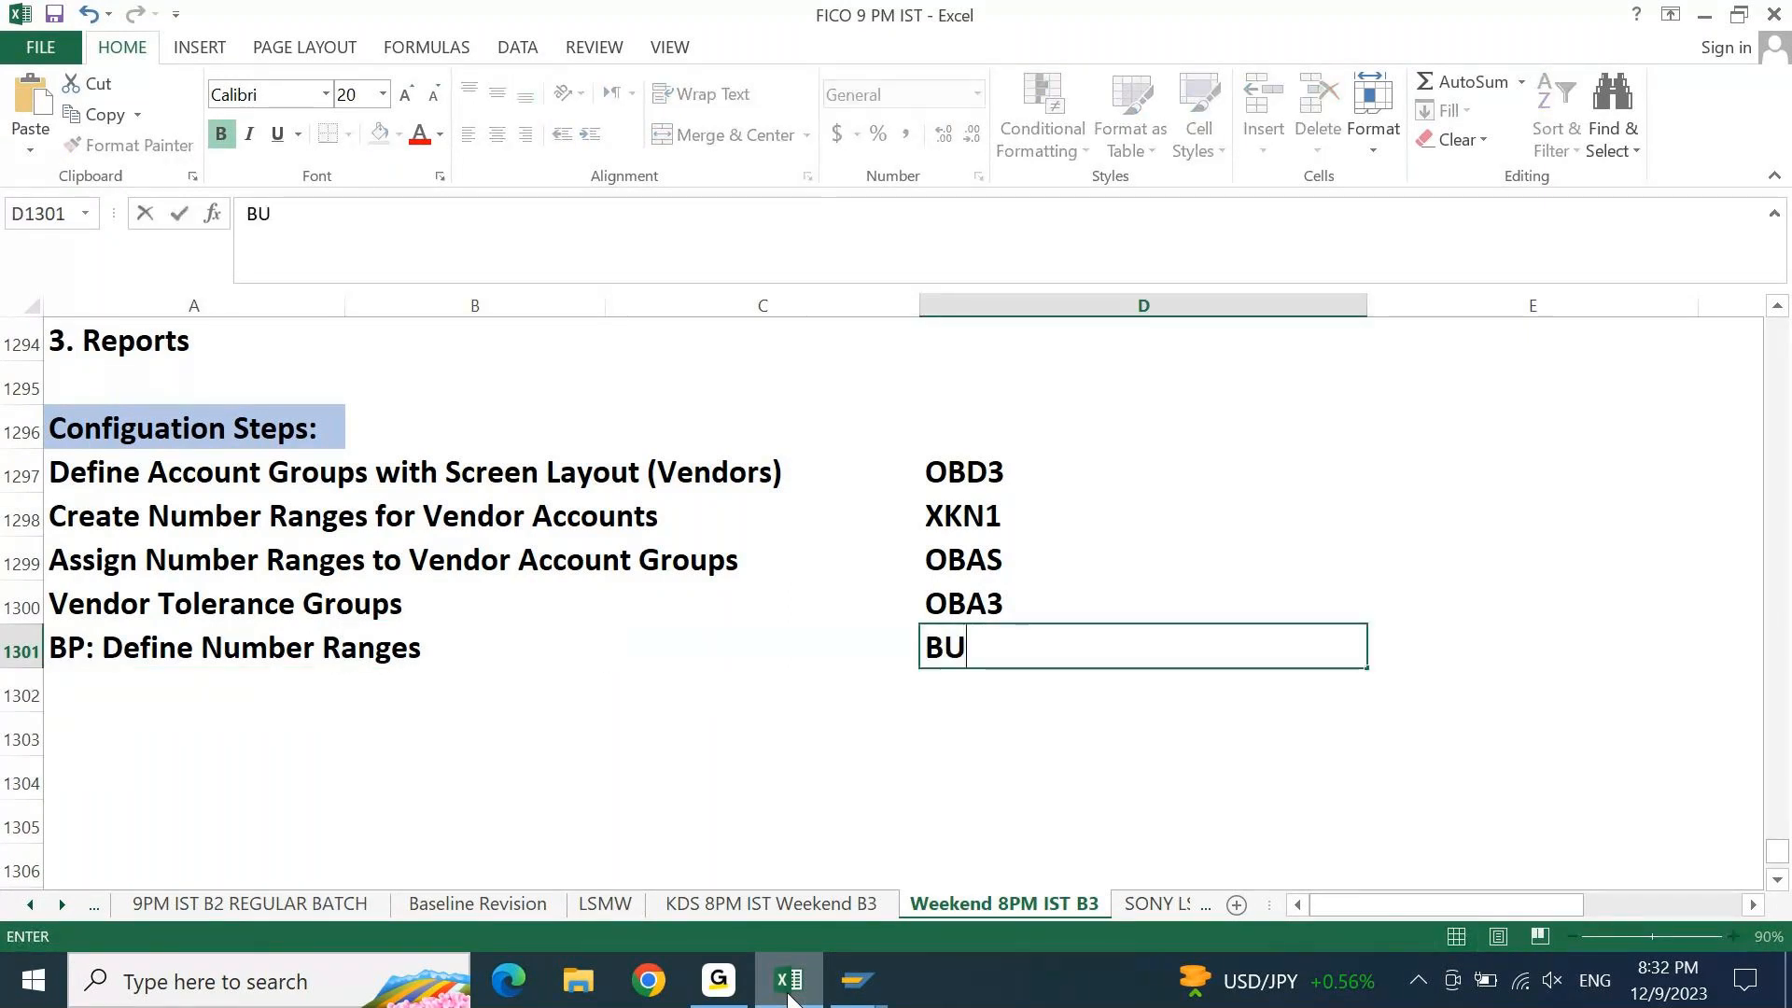
key("Return")
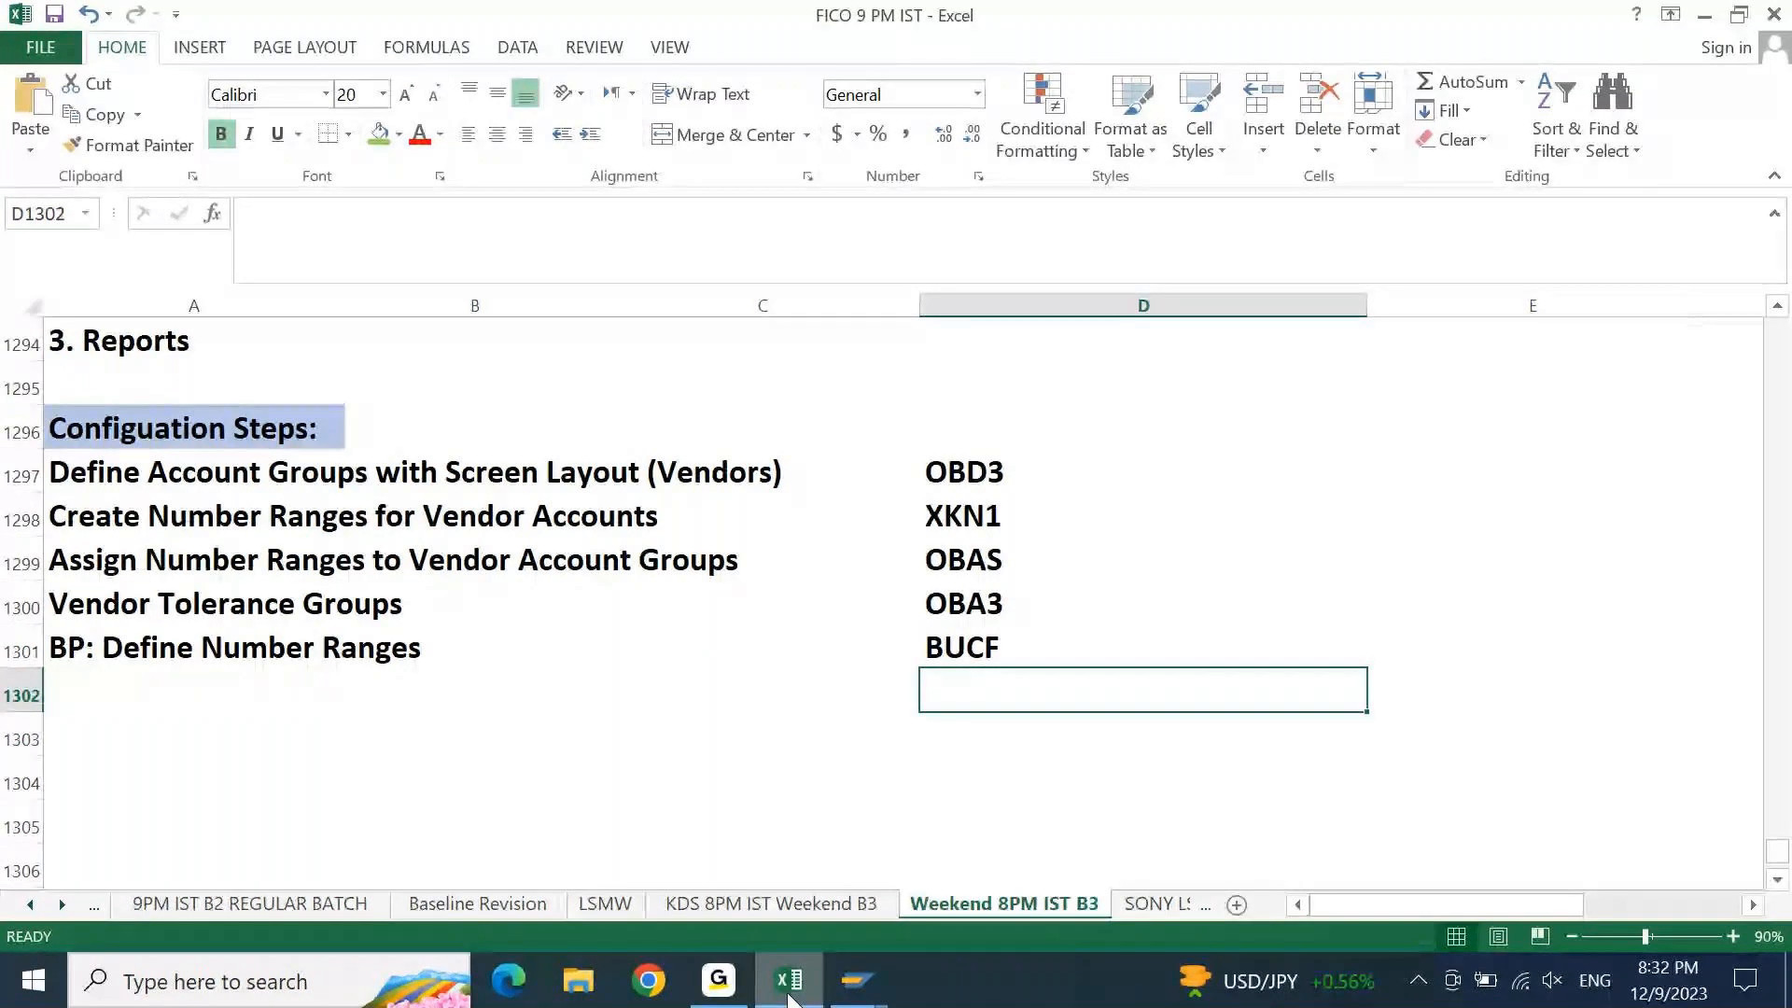
Take the Define Groupings and Assign Number Ranges activity name from SAP and enter it in Excel cell A1302, prefixed with "BP:"
left_click(789, 989)
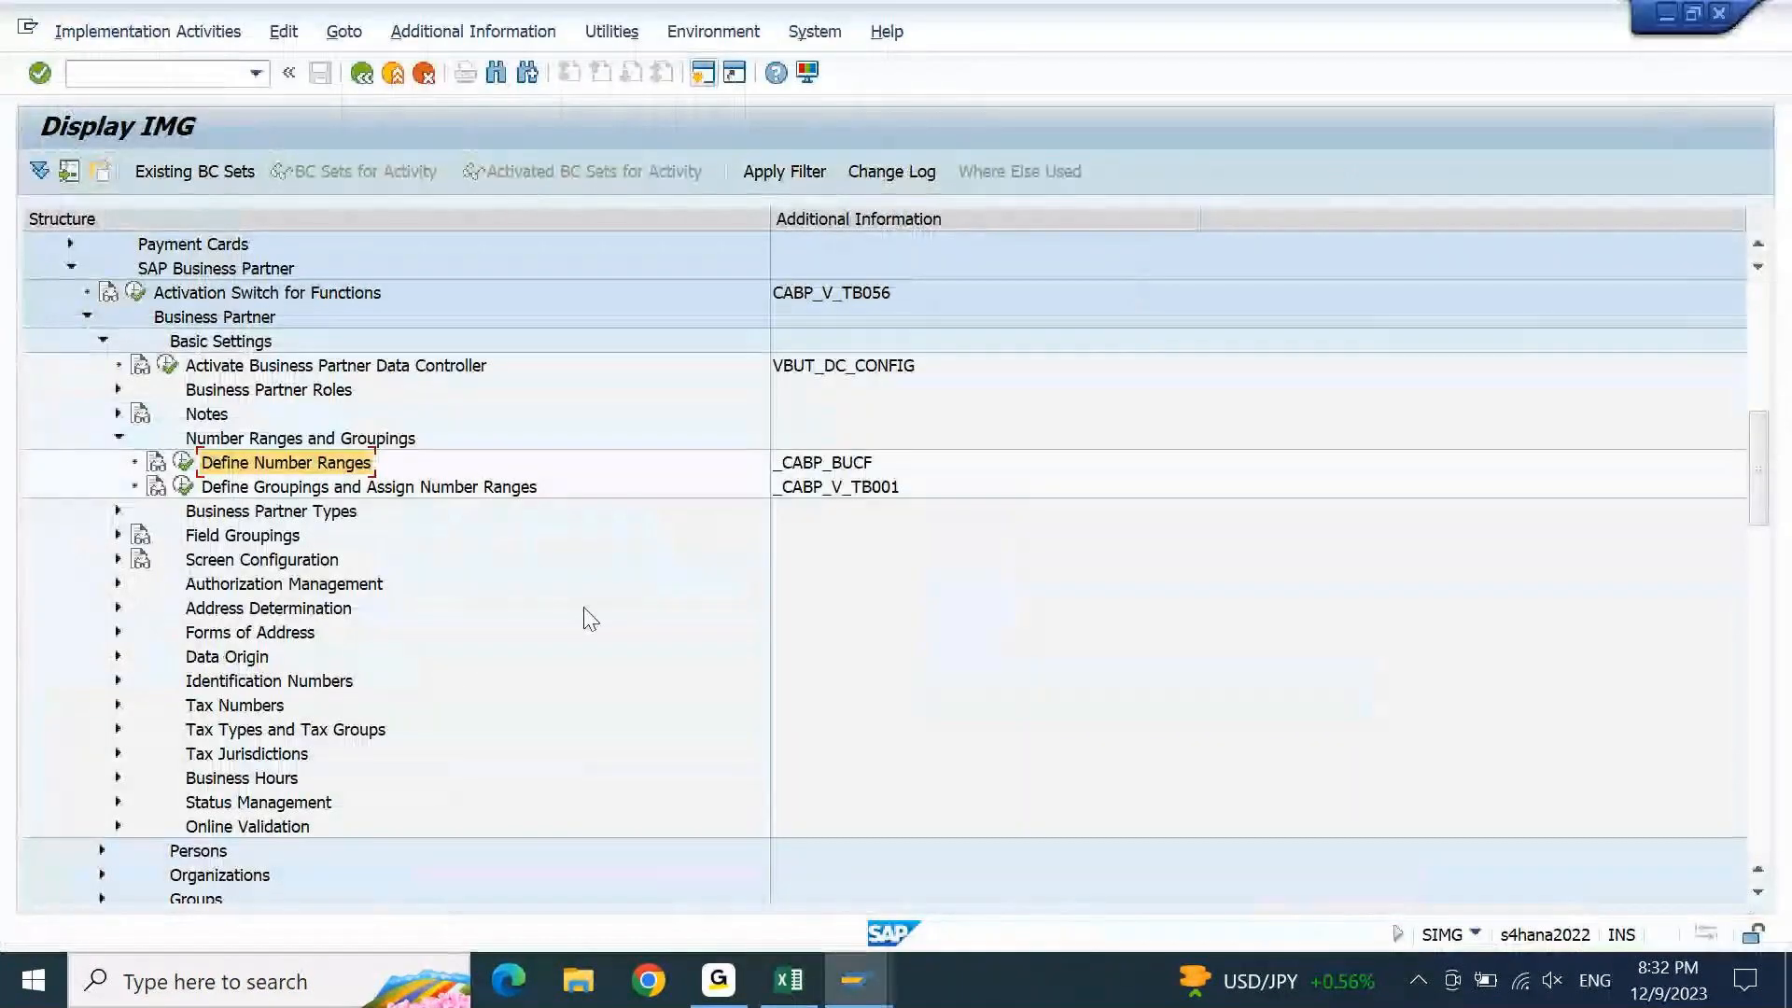
left_click(331, 489)
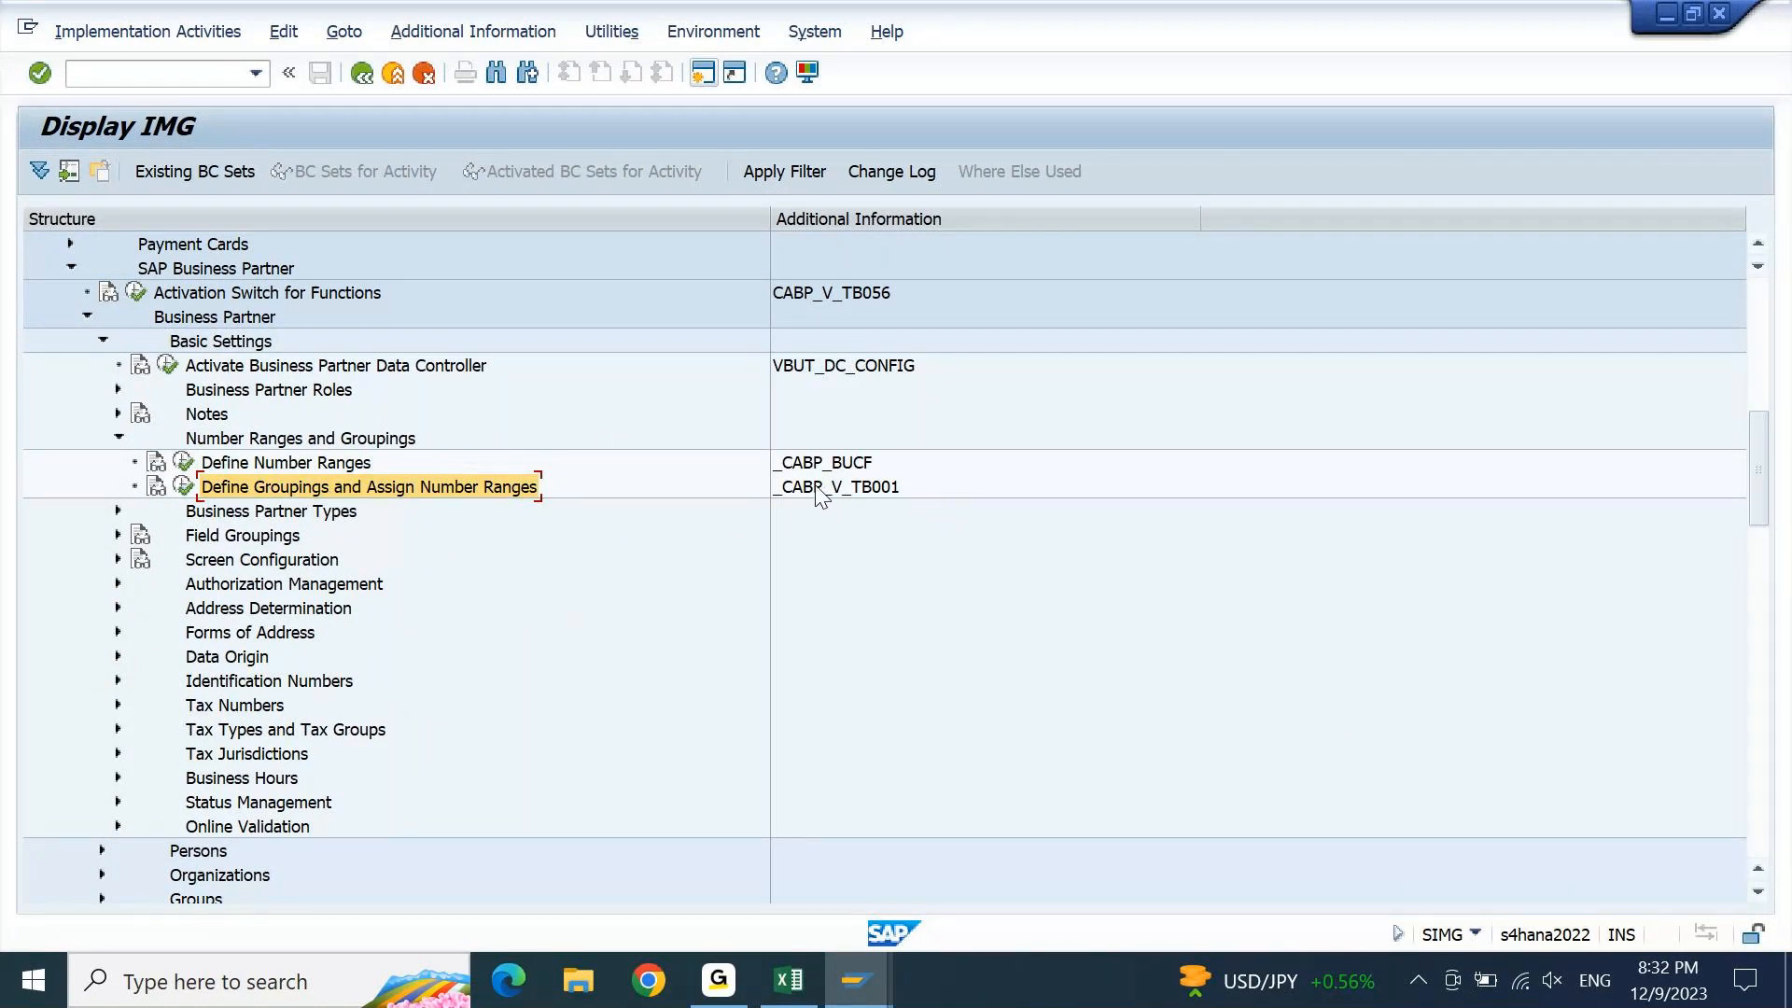
left_click(789, 980)
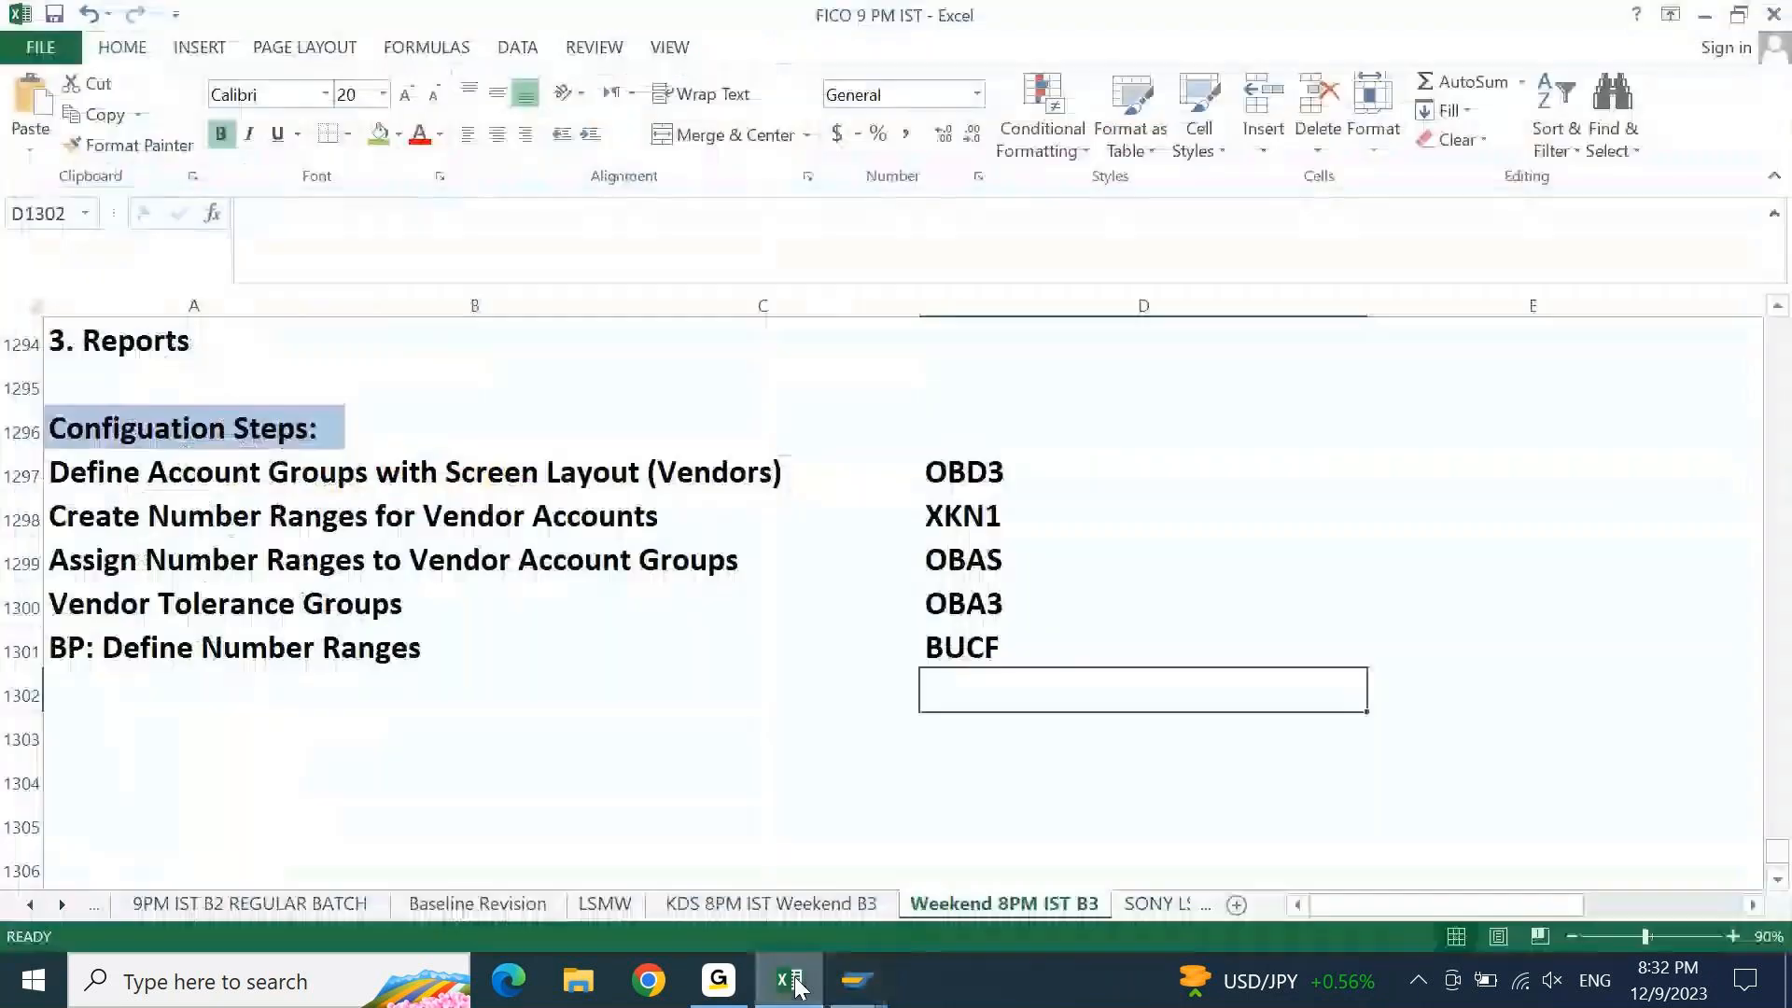
key("Left")
key("Left")
key("Left")
type("Define Groupings and Assign Number Ranges")
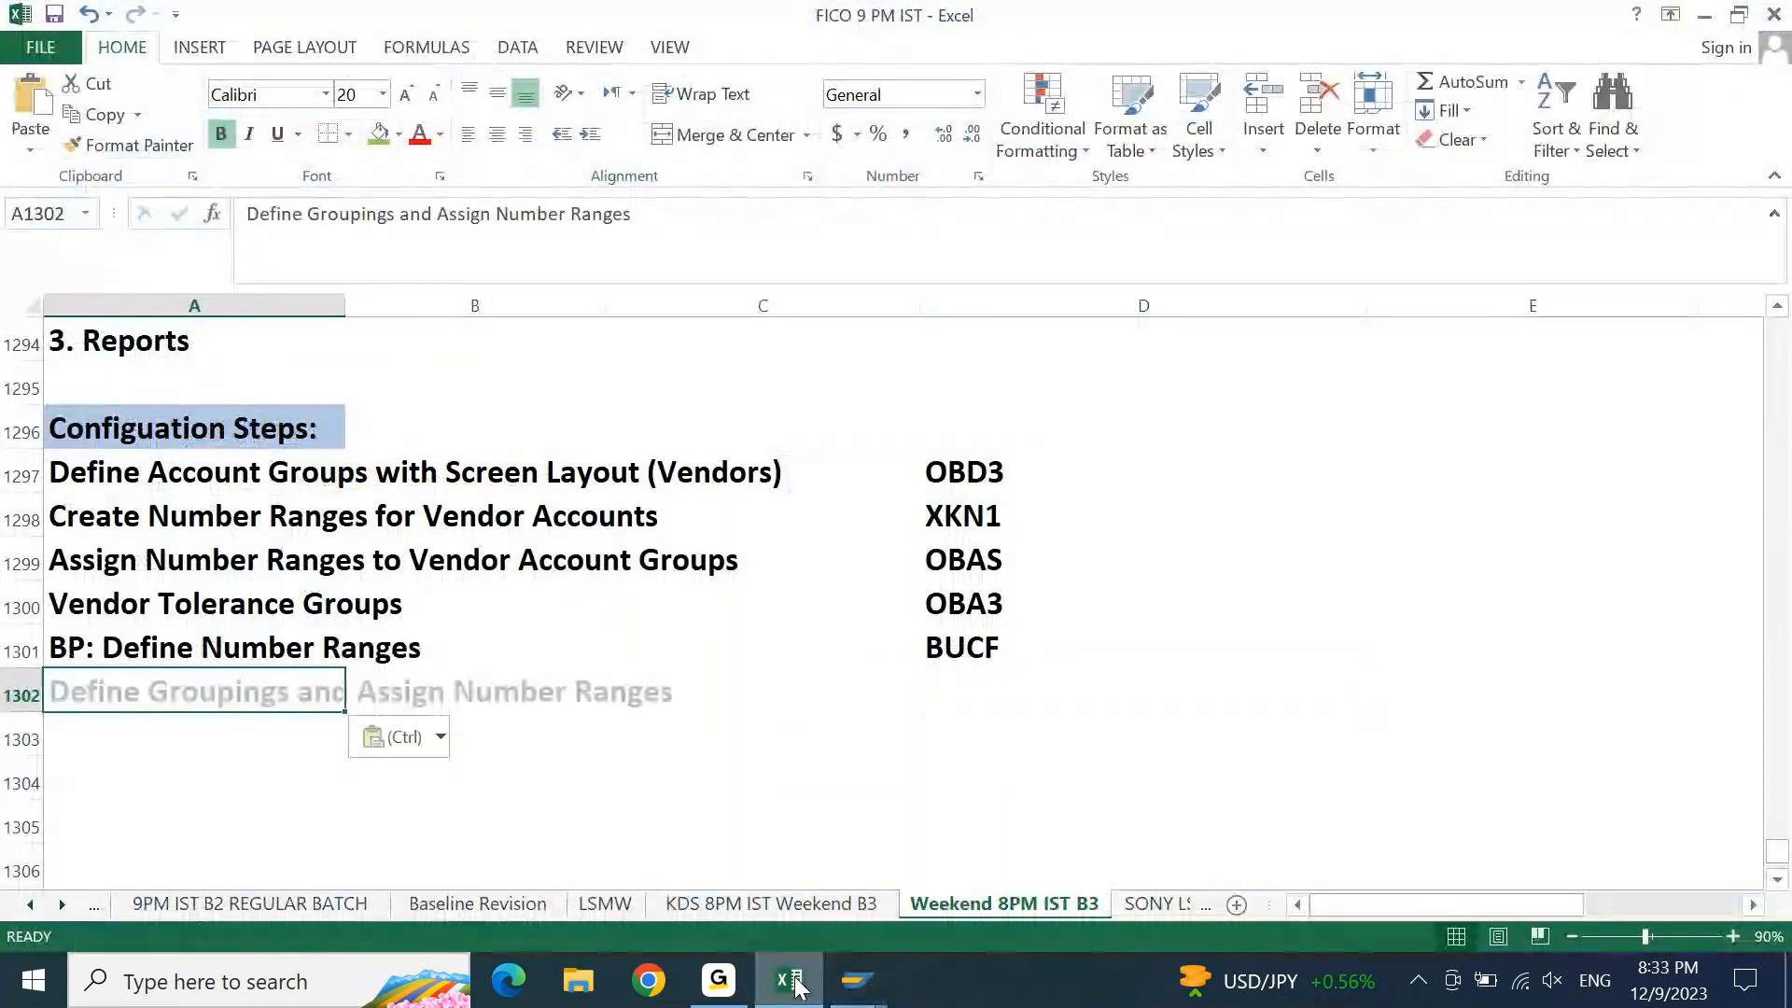
left_click(239, 213)
type("BP:")
key("Return")
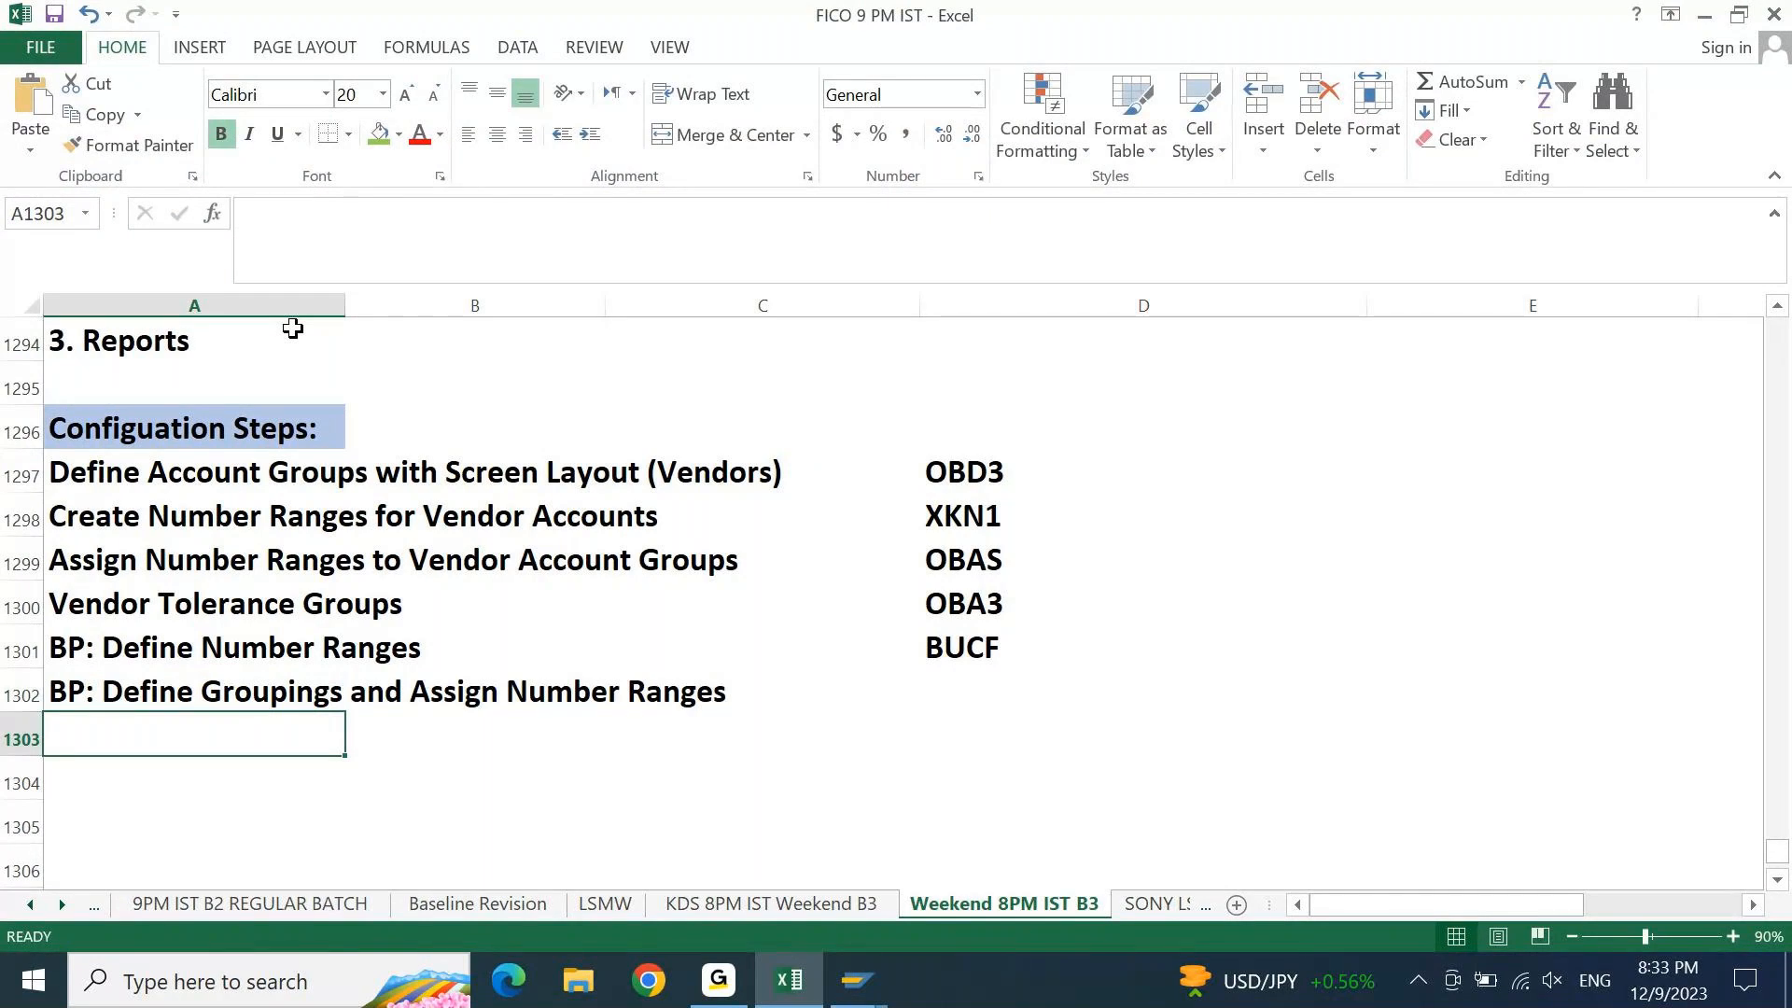
Select cell E1302, switch to the SAP Display IMG session and copy the navigation path of Define Groupings and Assign Number Ranges
key("Up")
key("Right")
key("Right")
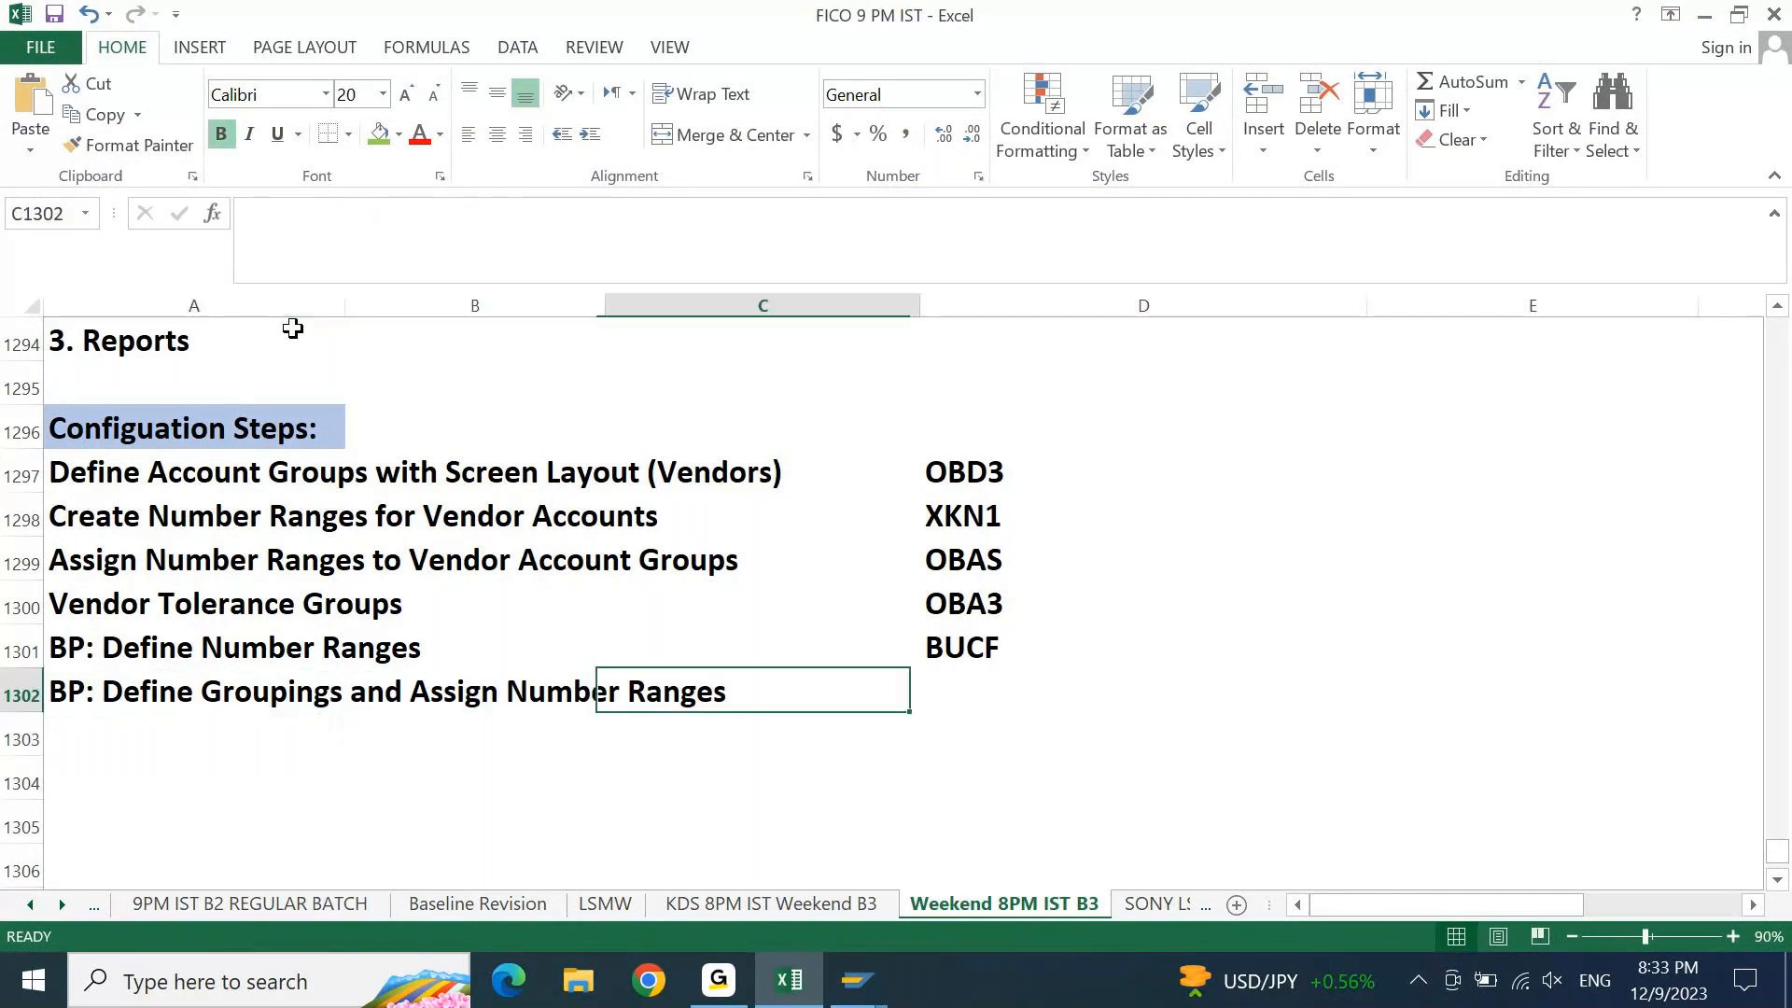
key("Right")
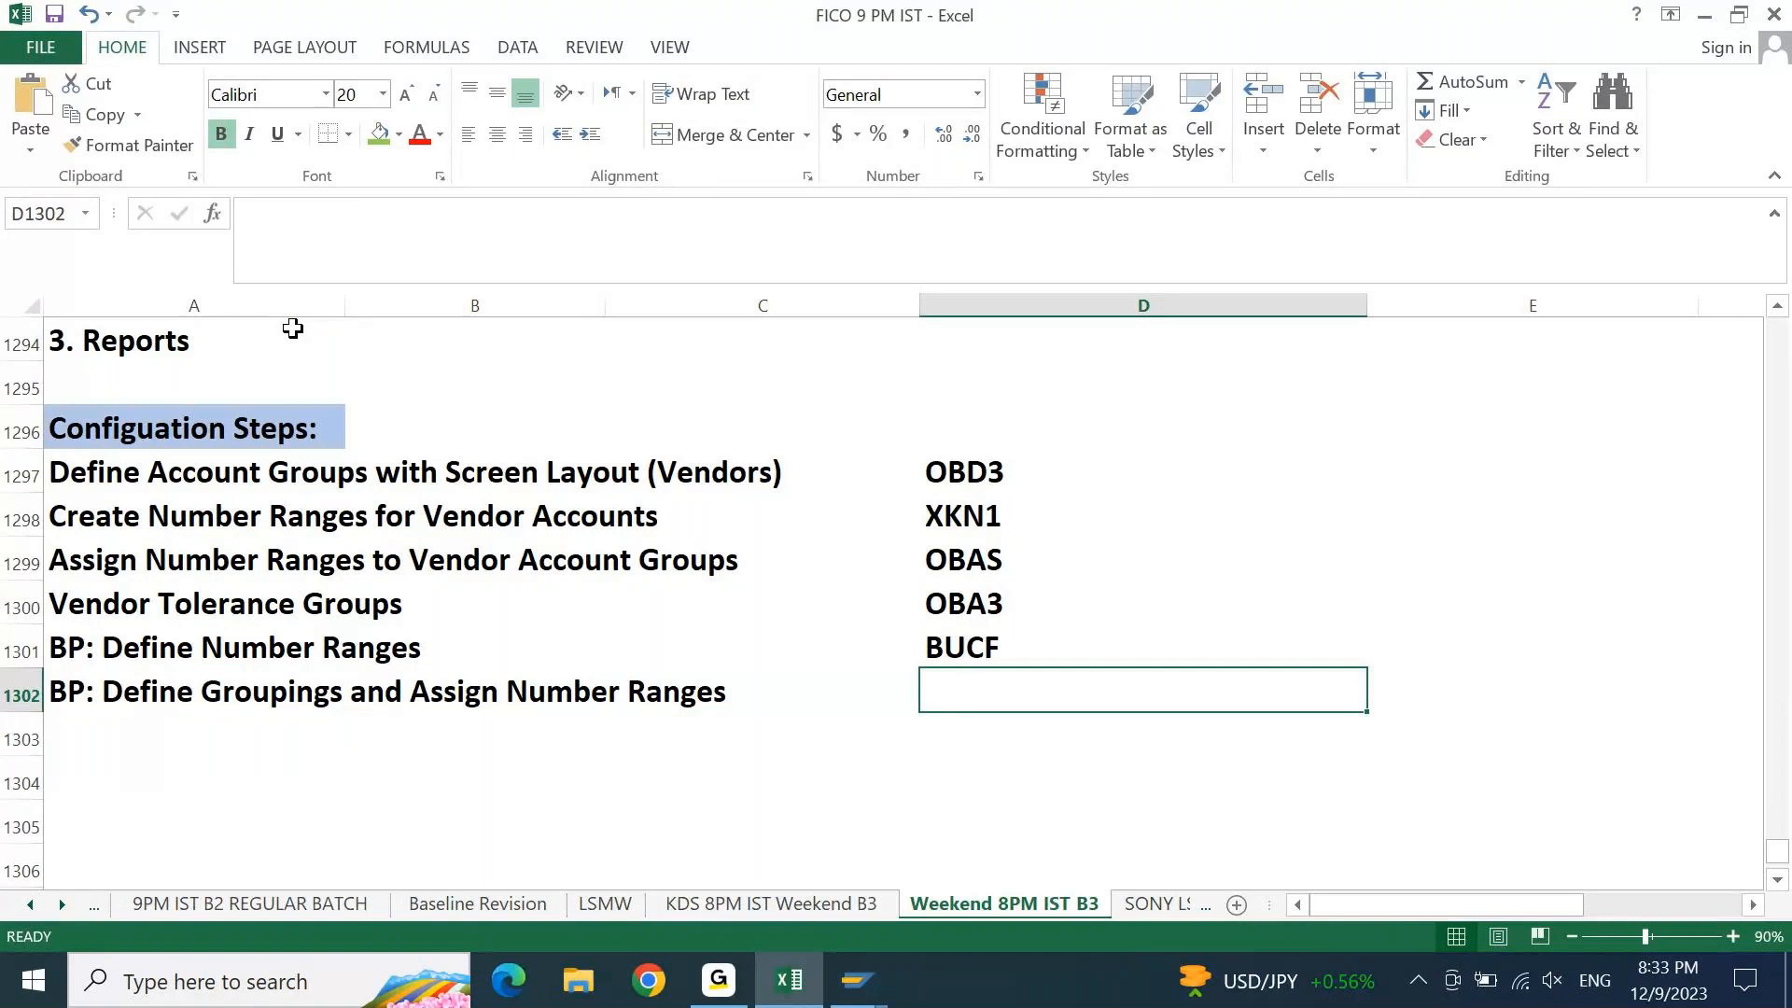
key("Right")
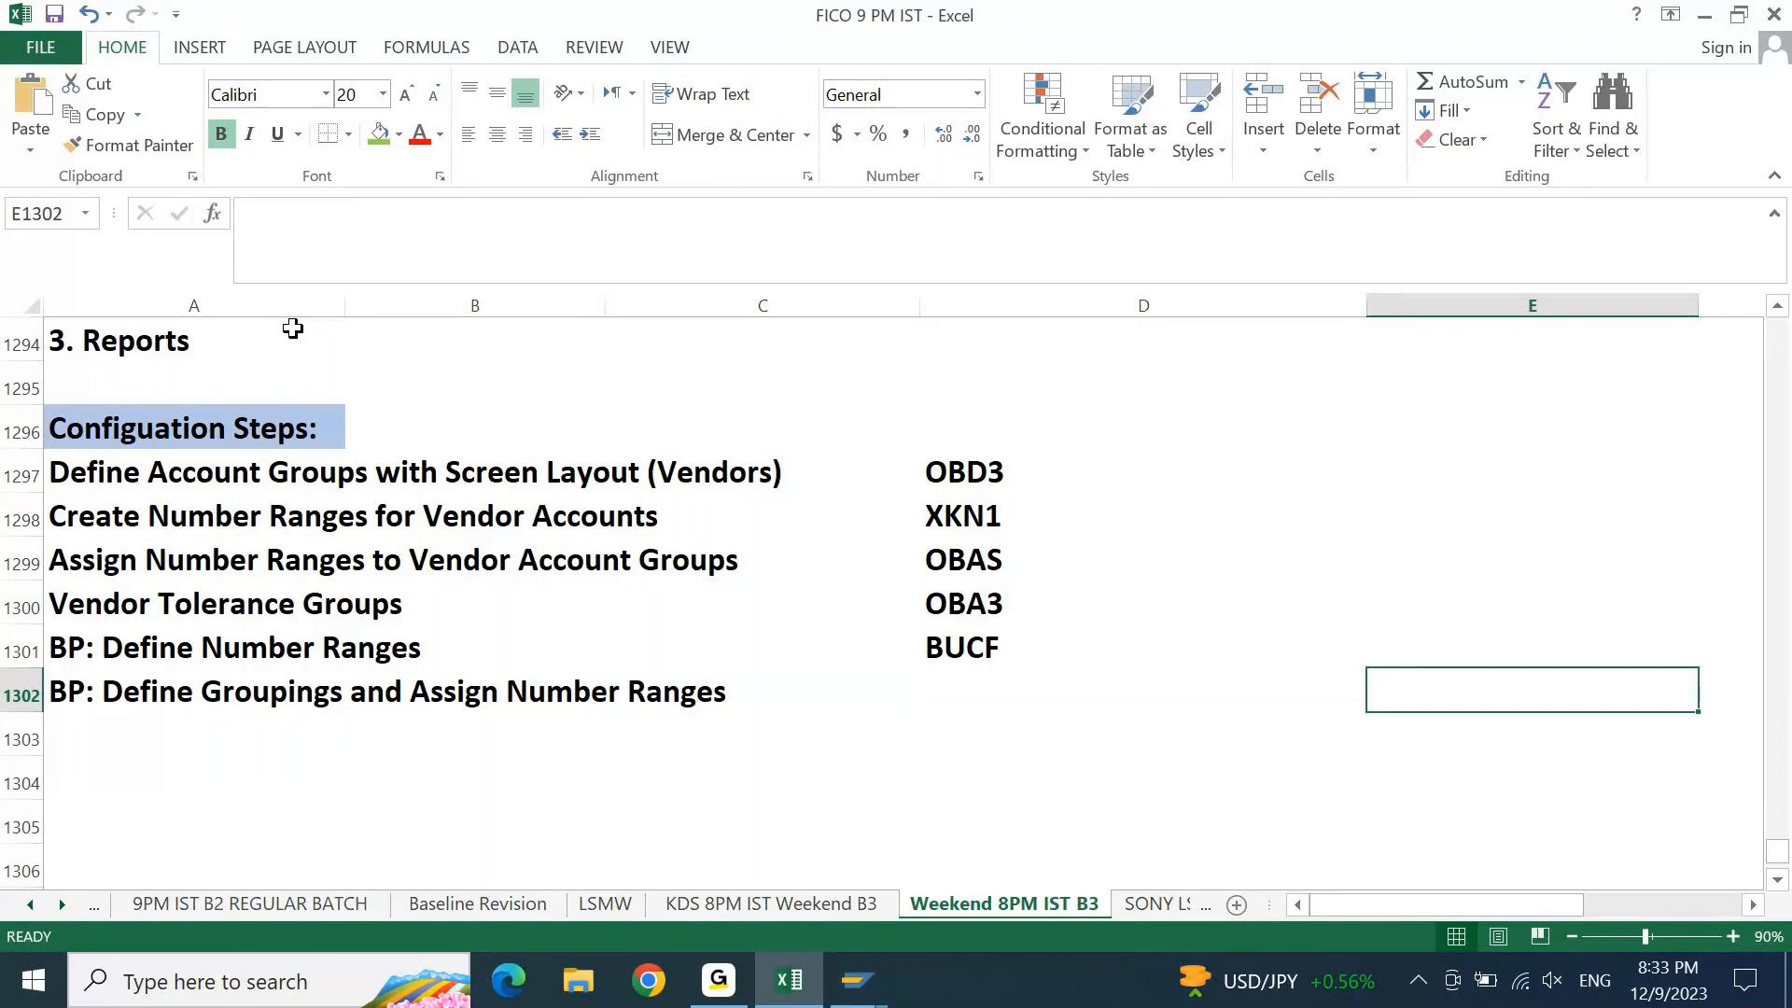
left_click(854, 982)
left_click(820, 863)
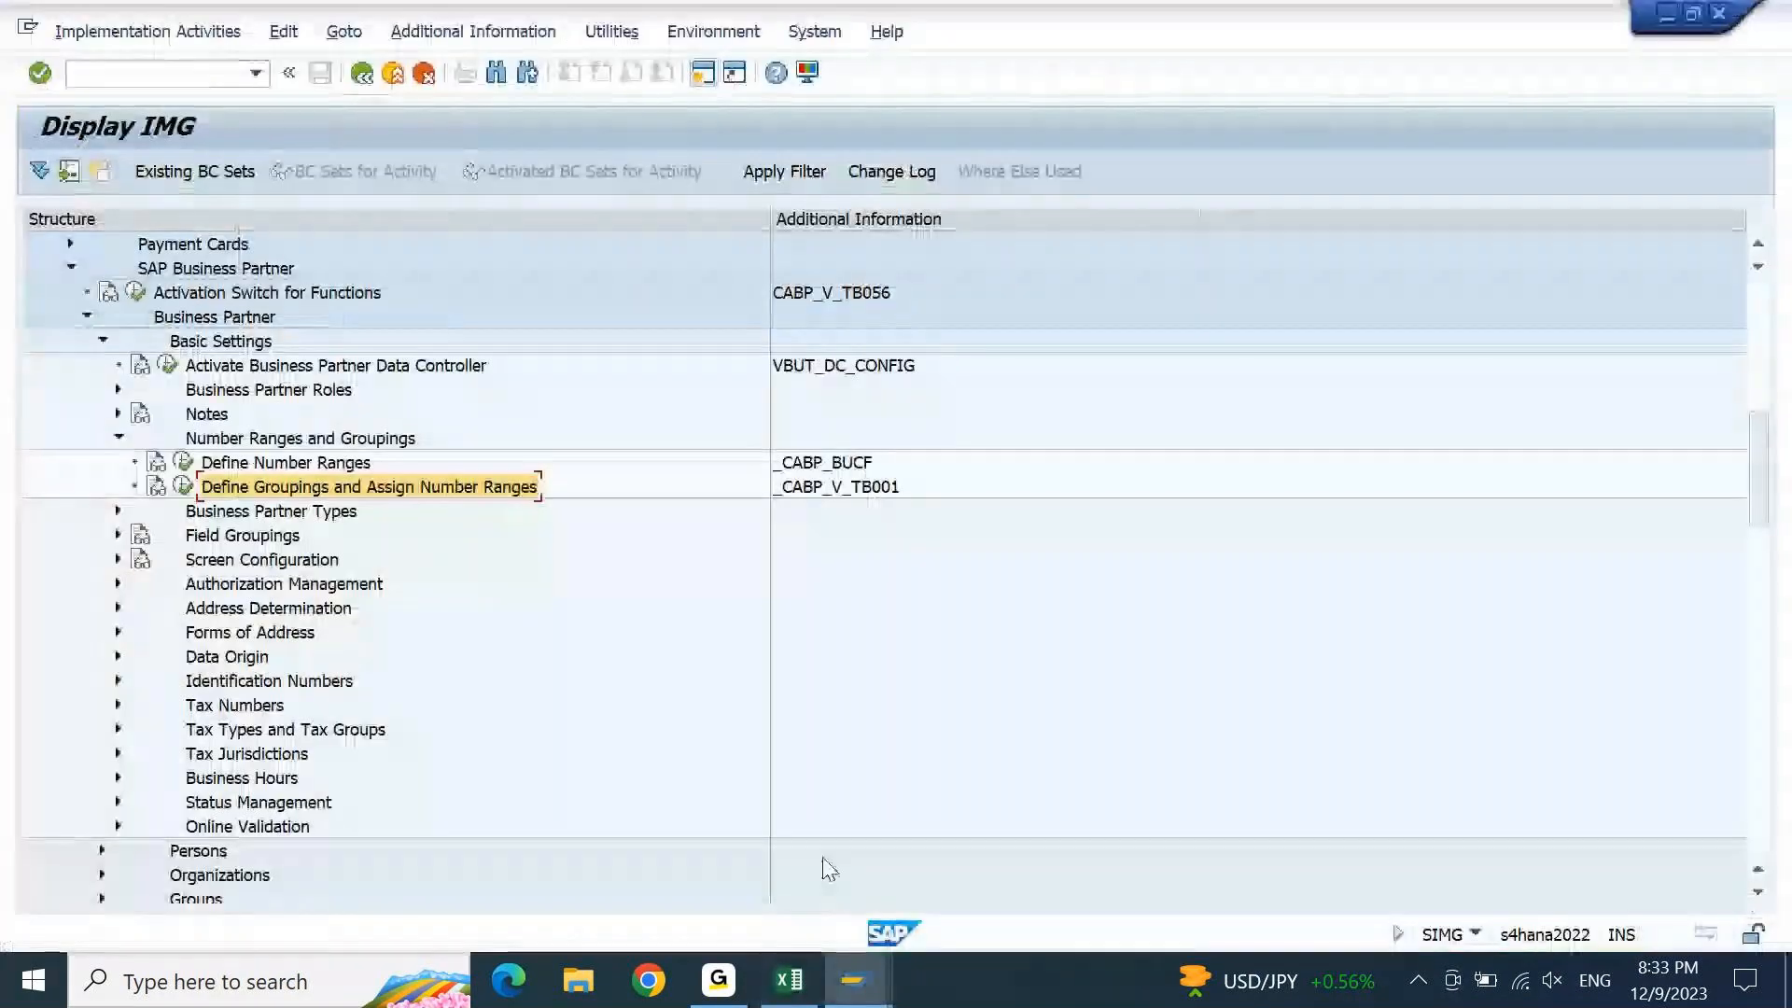
right_click(344, 494)
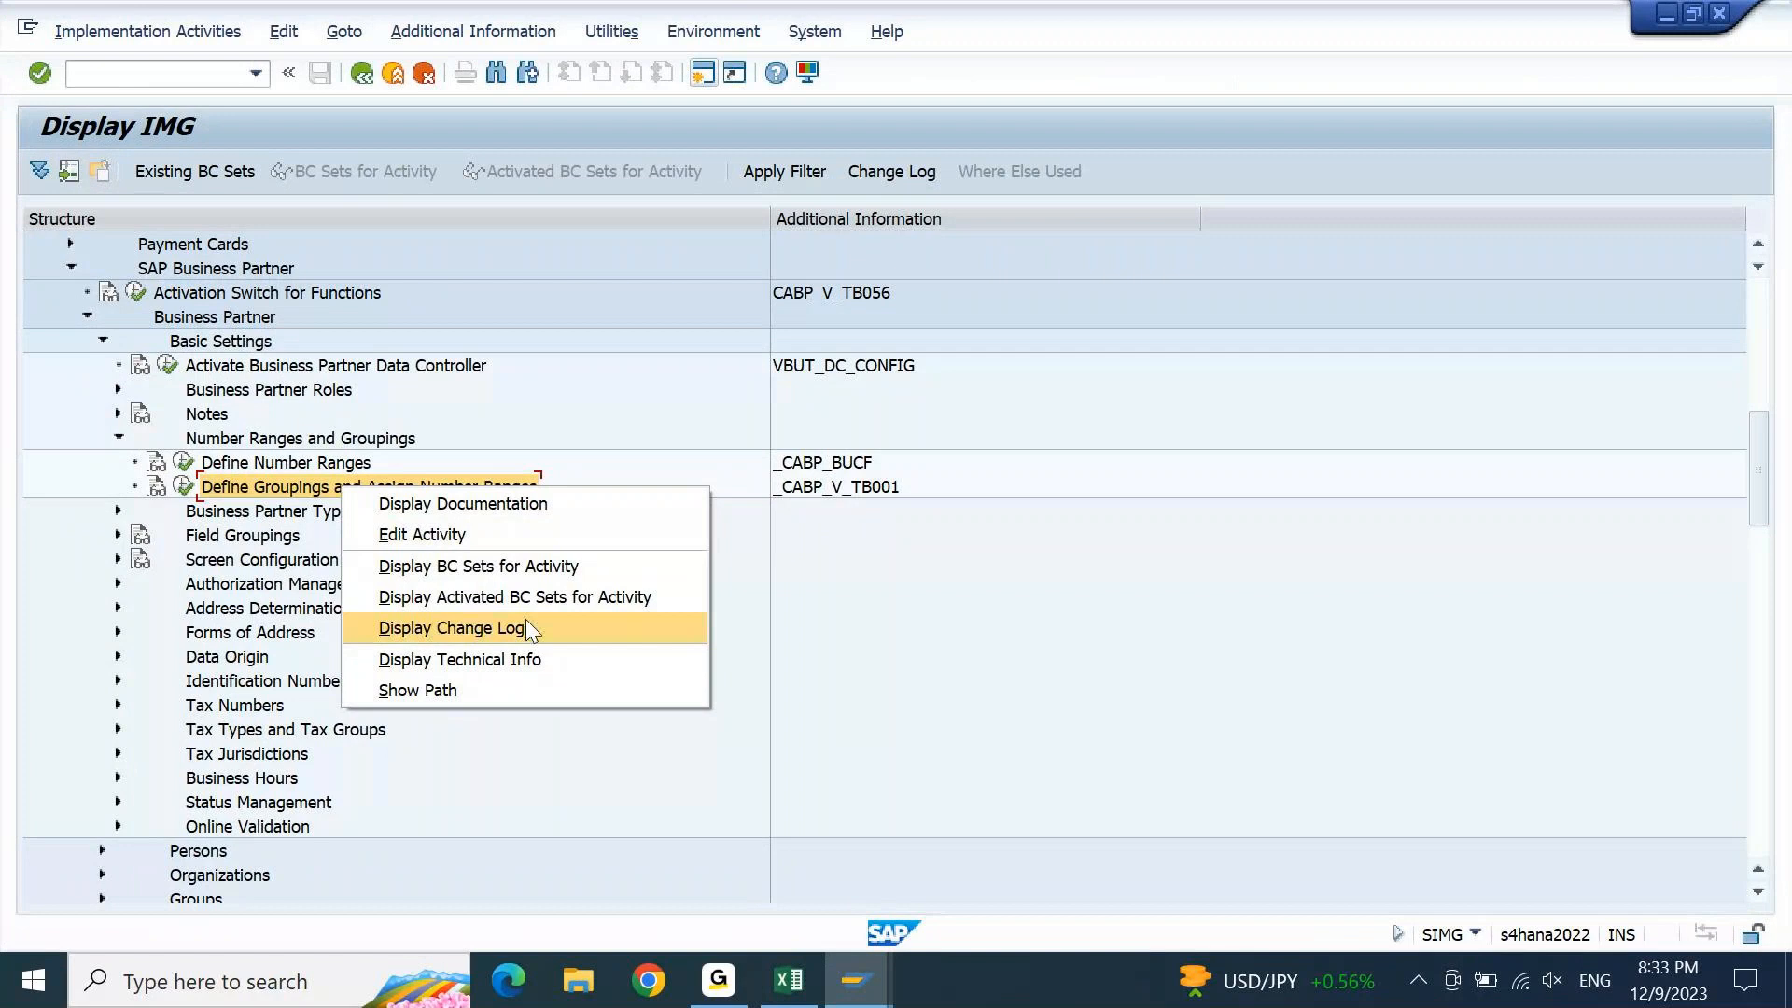
left_click(504, 710)
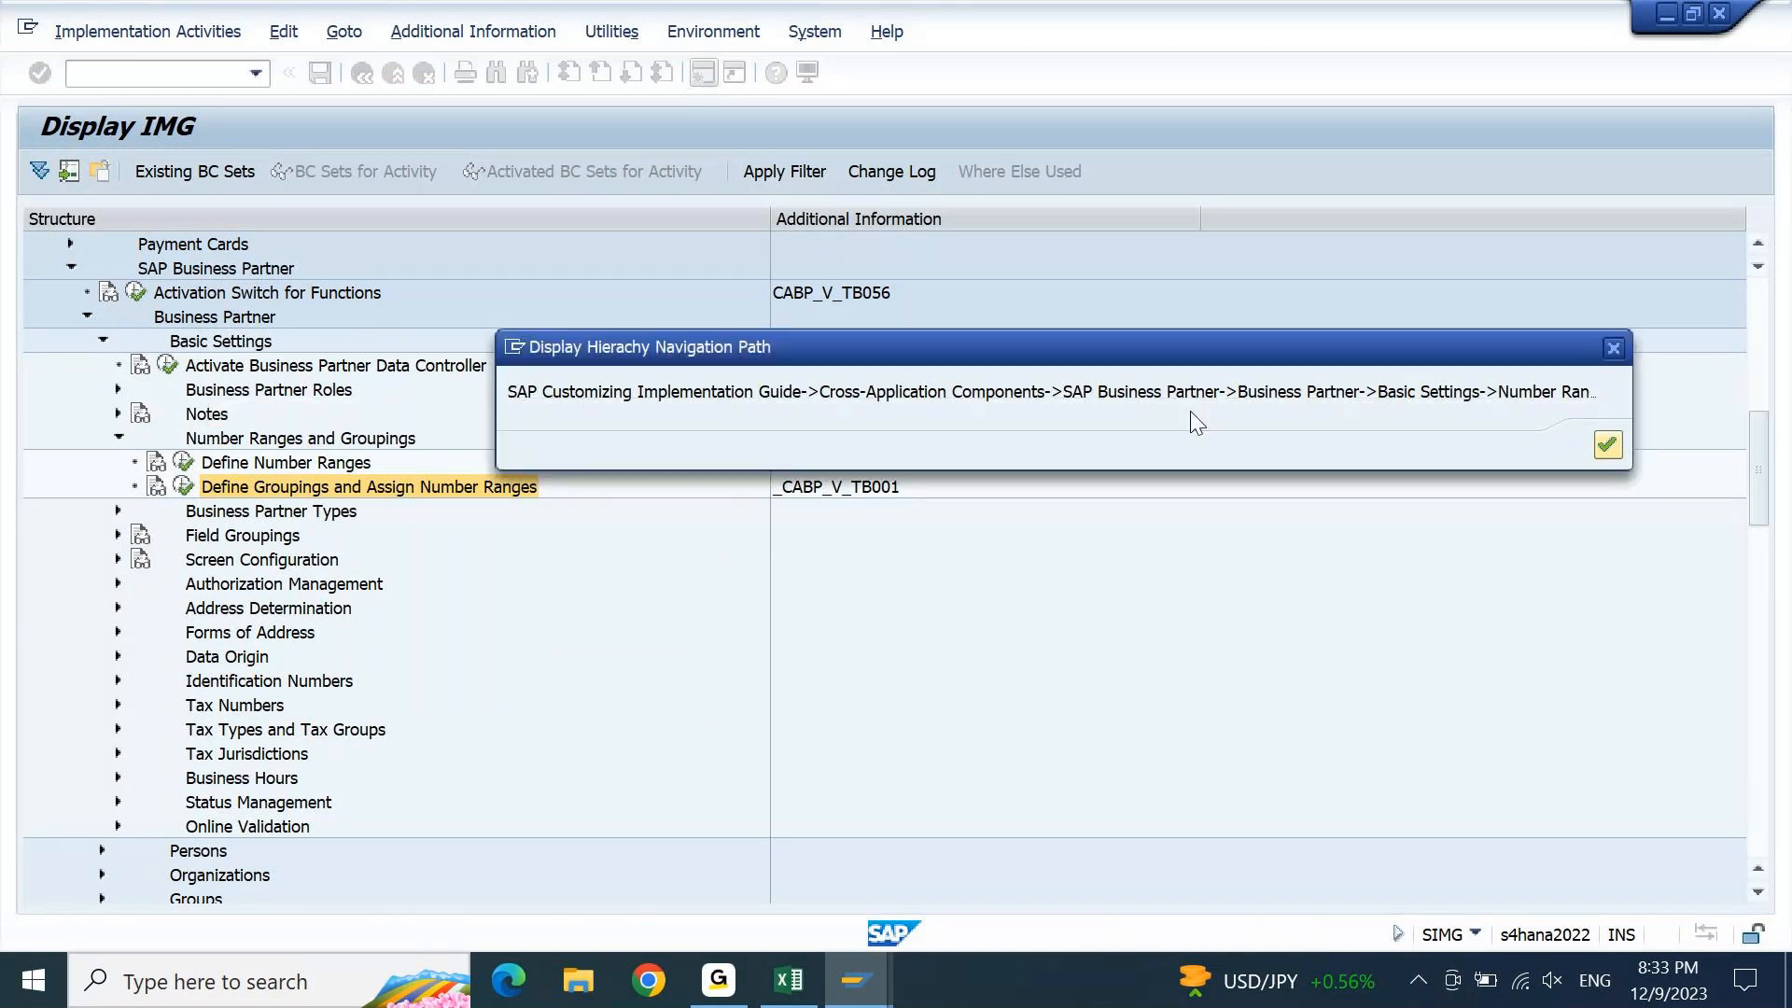
left_click_drag(507, 392, 1747, 440)
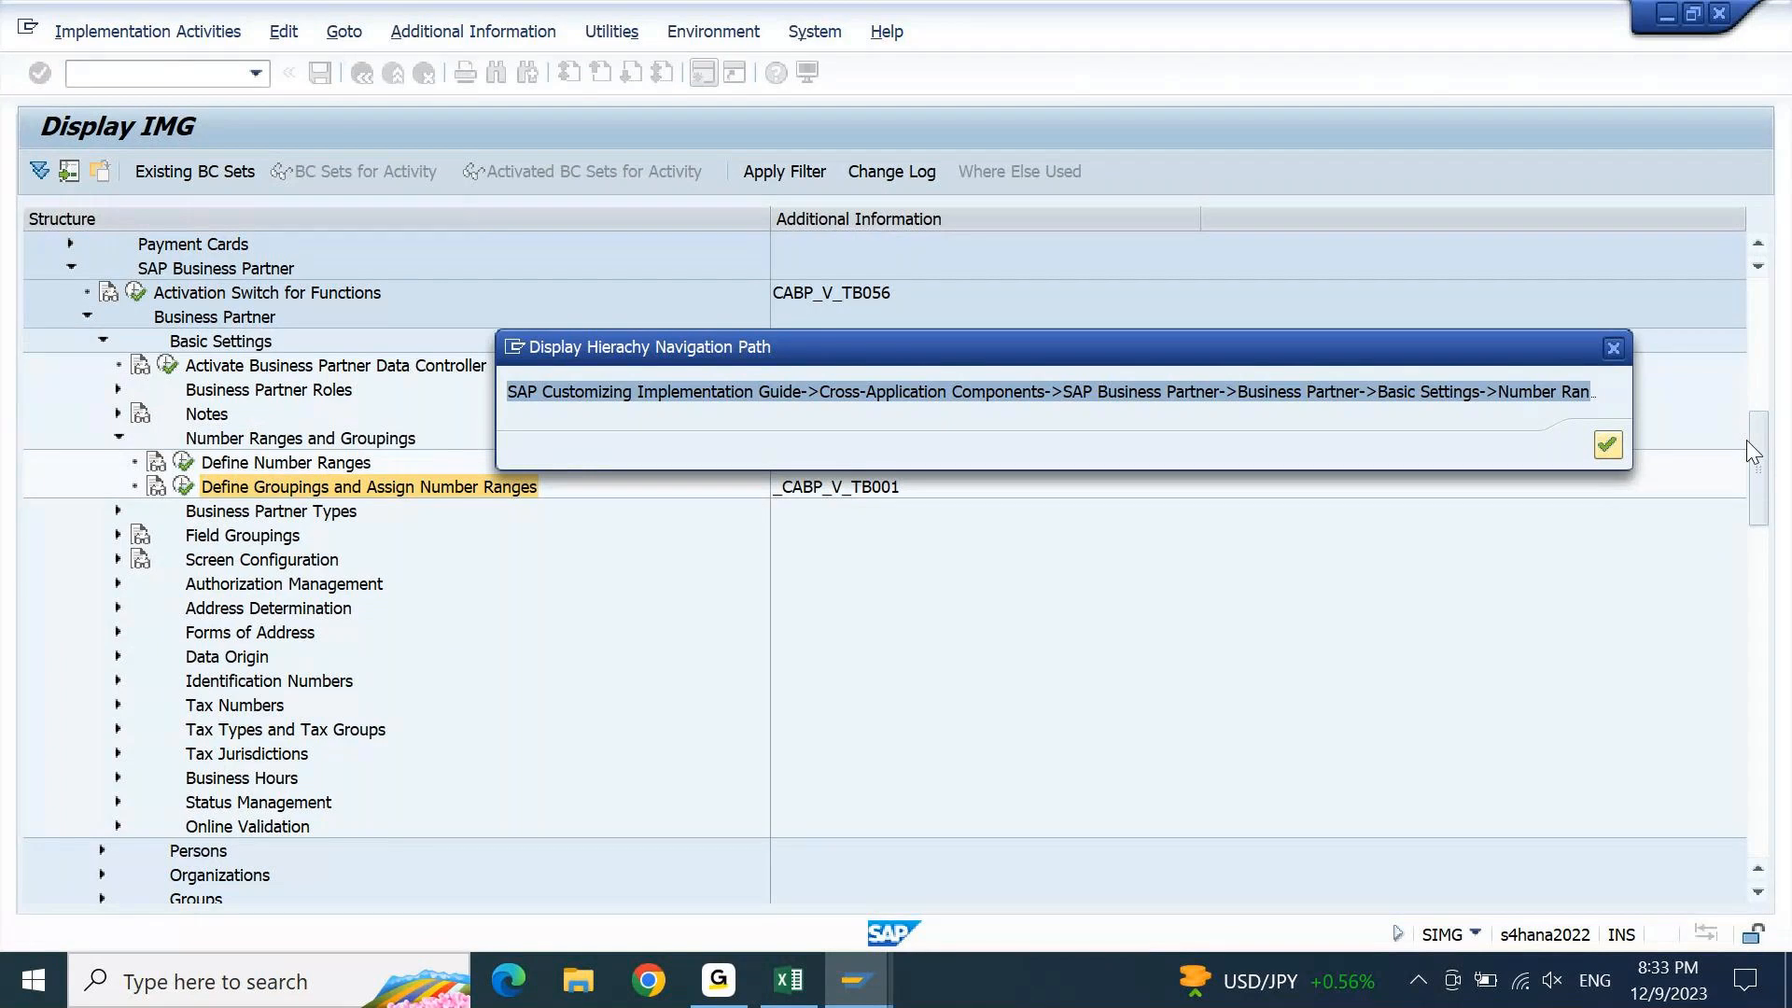
left_click(1616, 442)
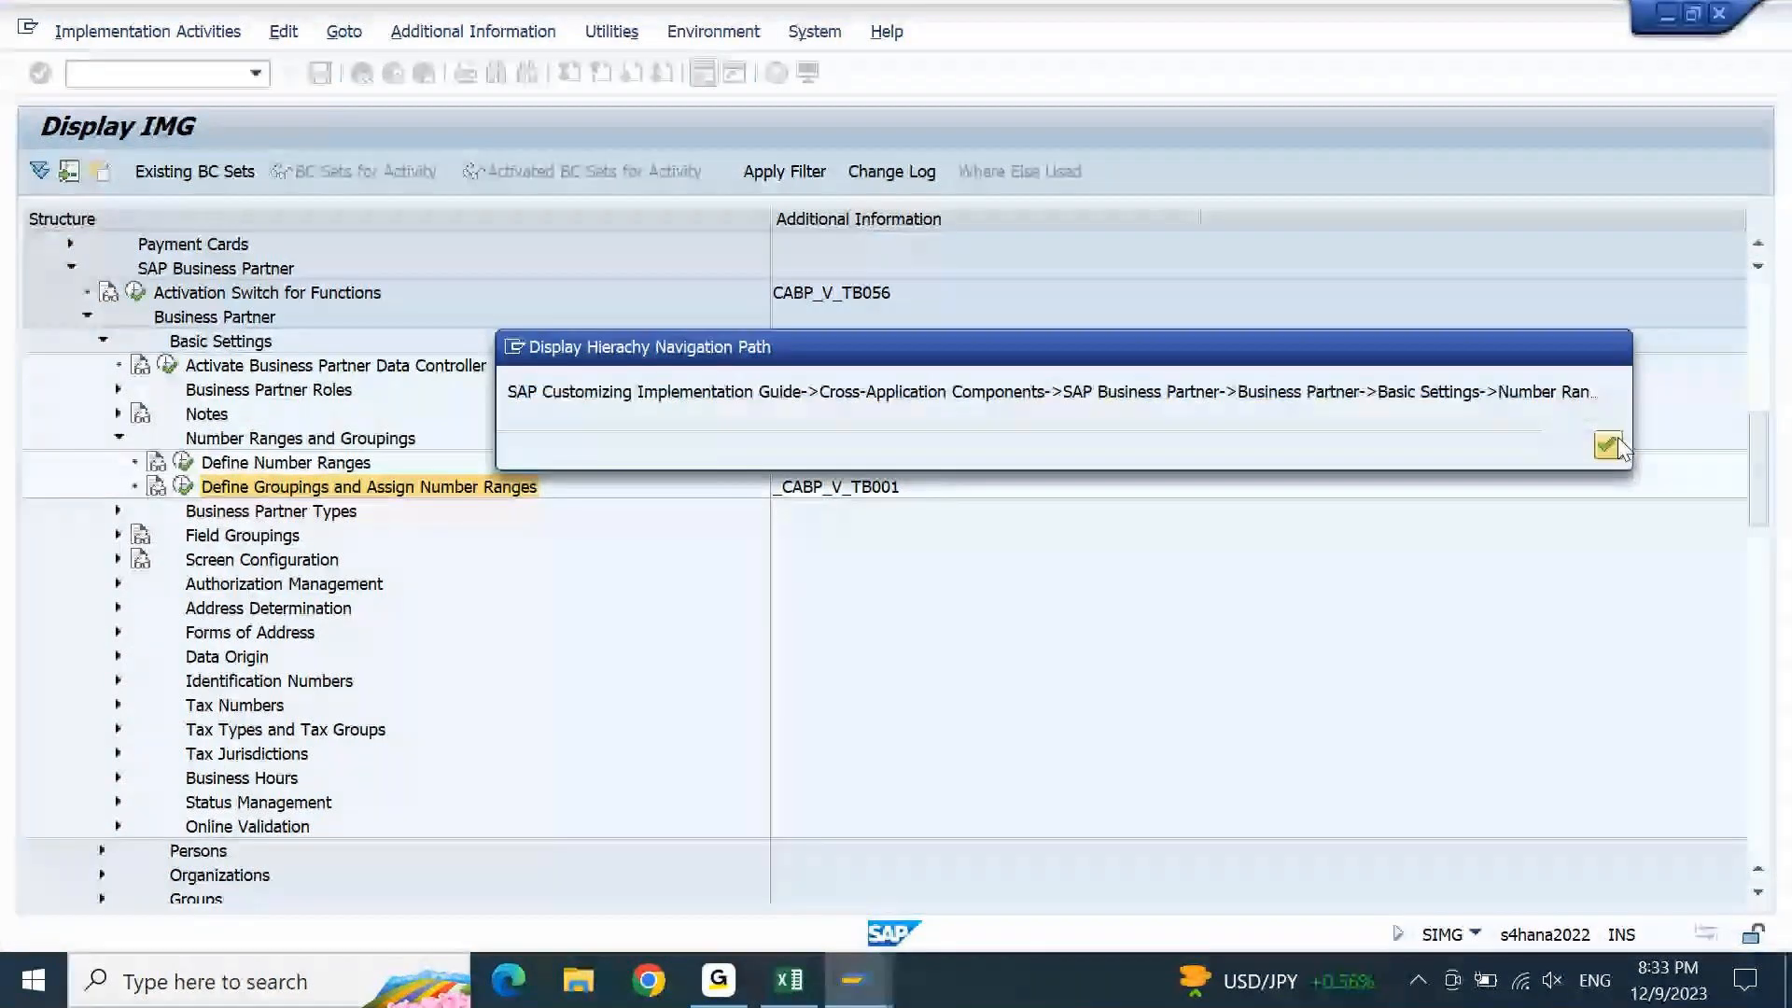
Switch to Excel, paste the copied navigation path into cell E1302 and save the workbook
left_click(789, 980)
key("ctrl+v")
key("ctrl+s")
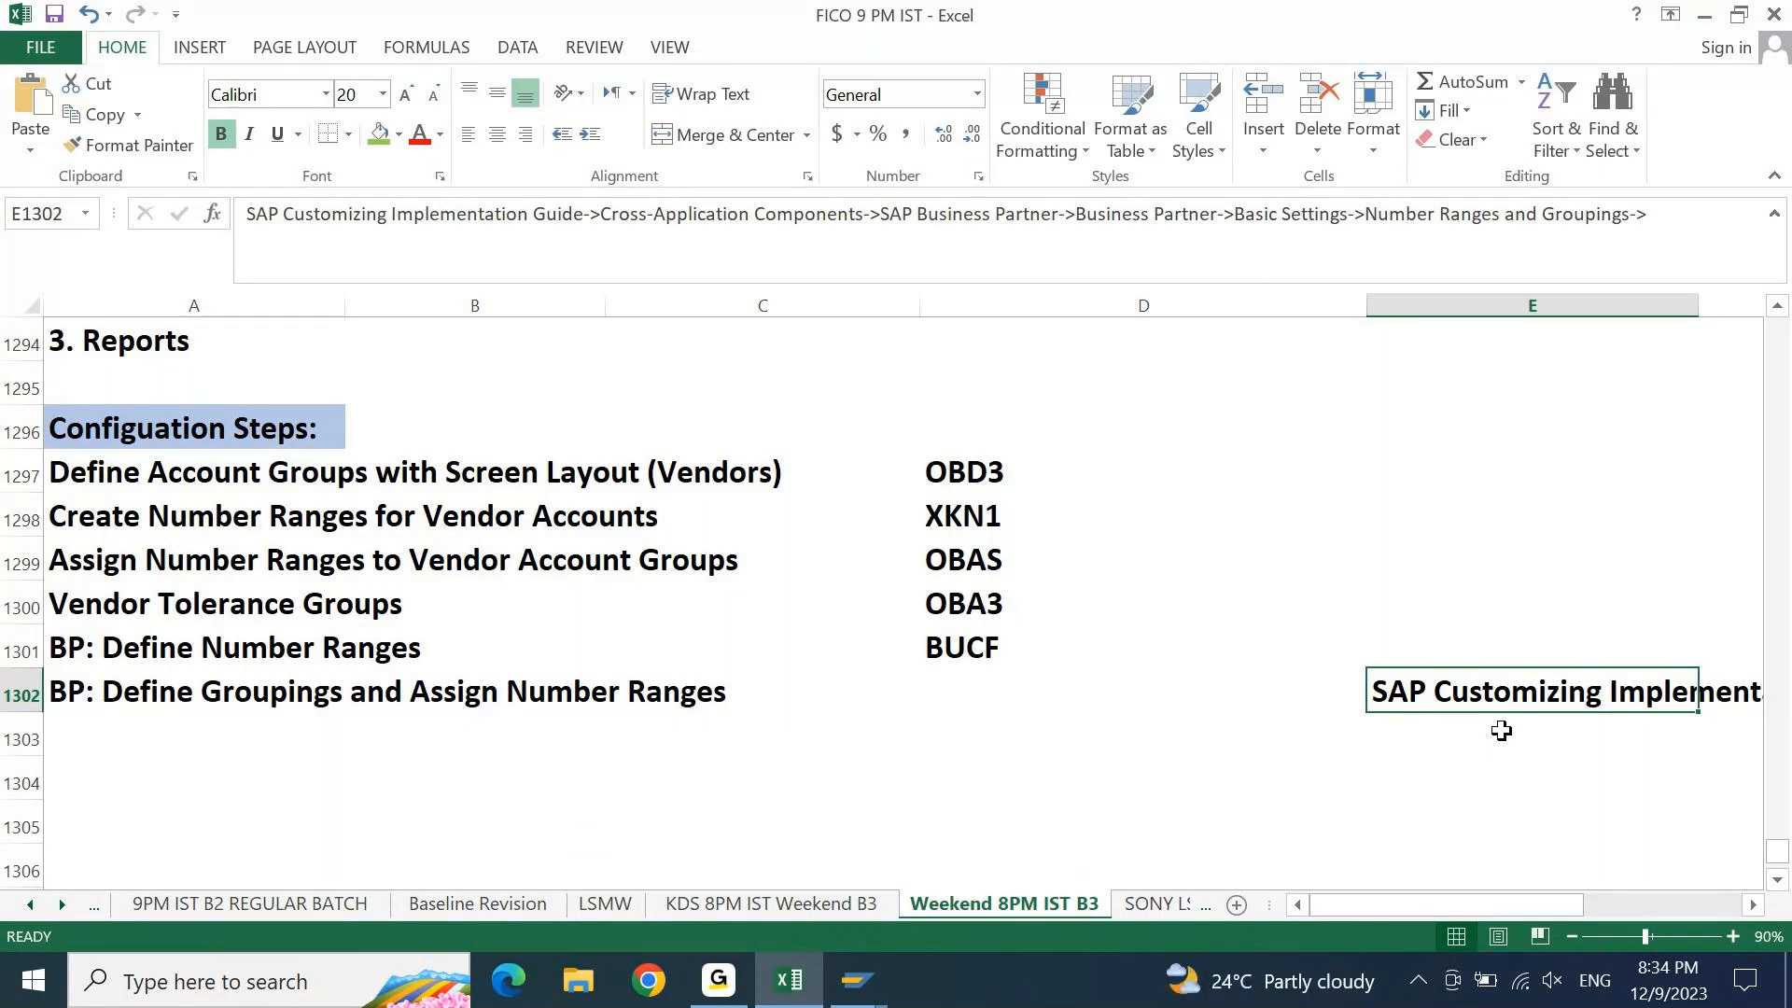
Select cell E1301, switch to the SAP Display IMG session and copy the navigation path of Define Number Ranges
key("Up")
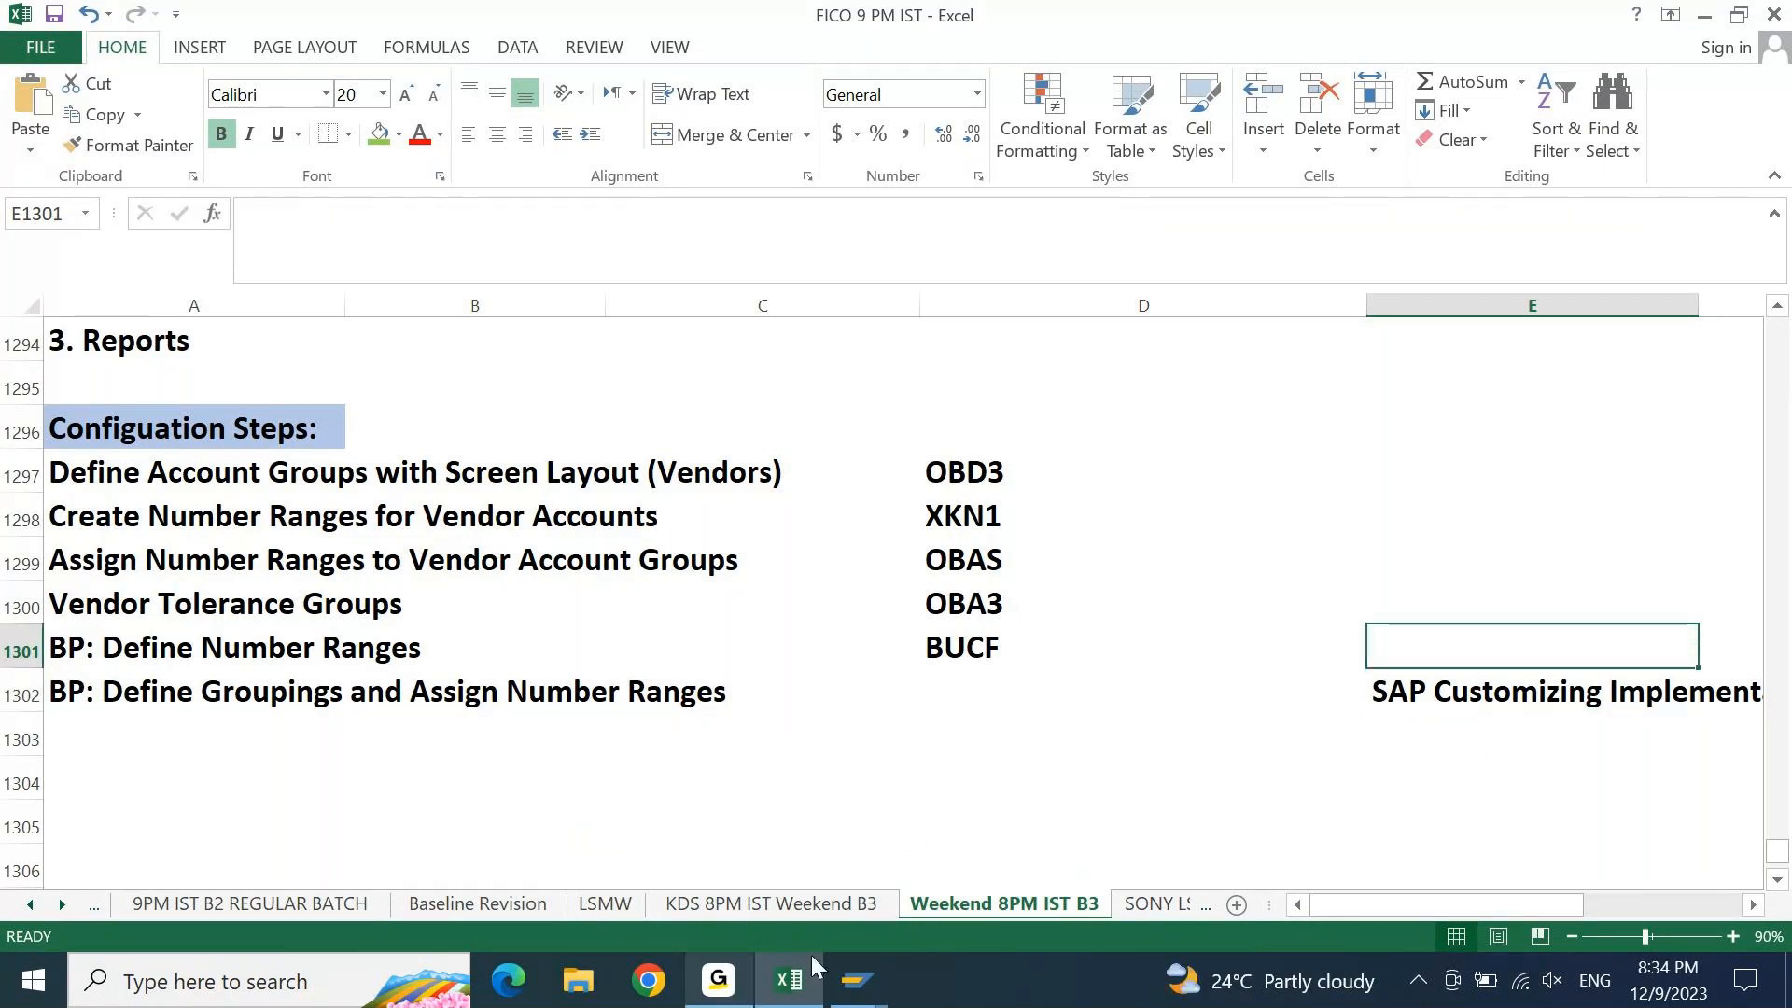
left_click(856, 980)
left_click(910, 871)
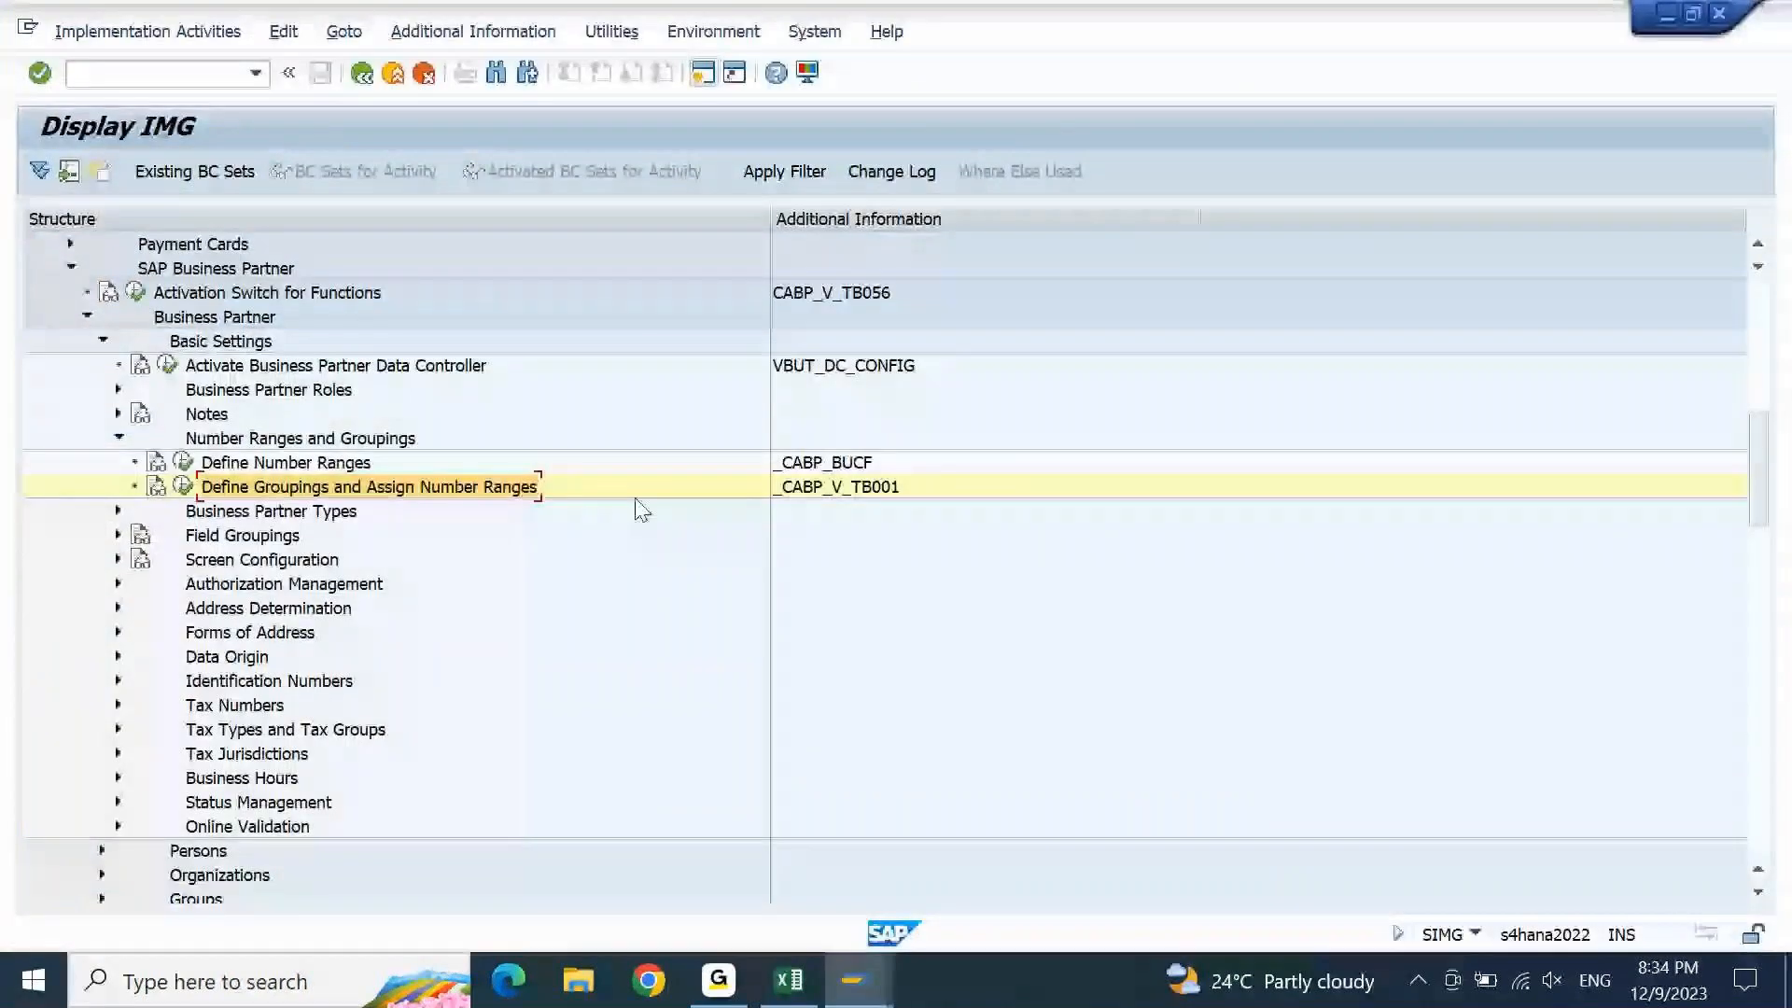
right_click(327, 466)
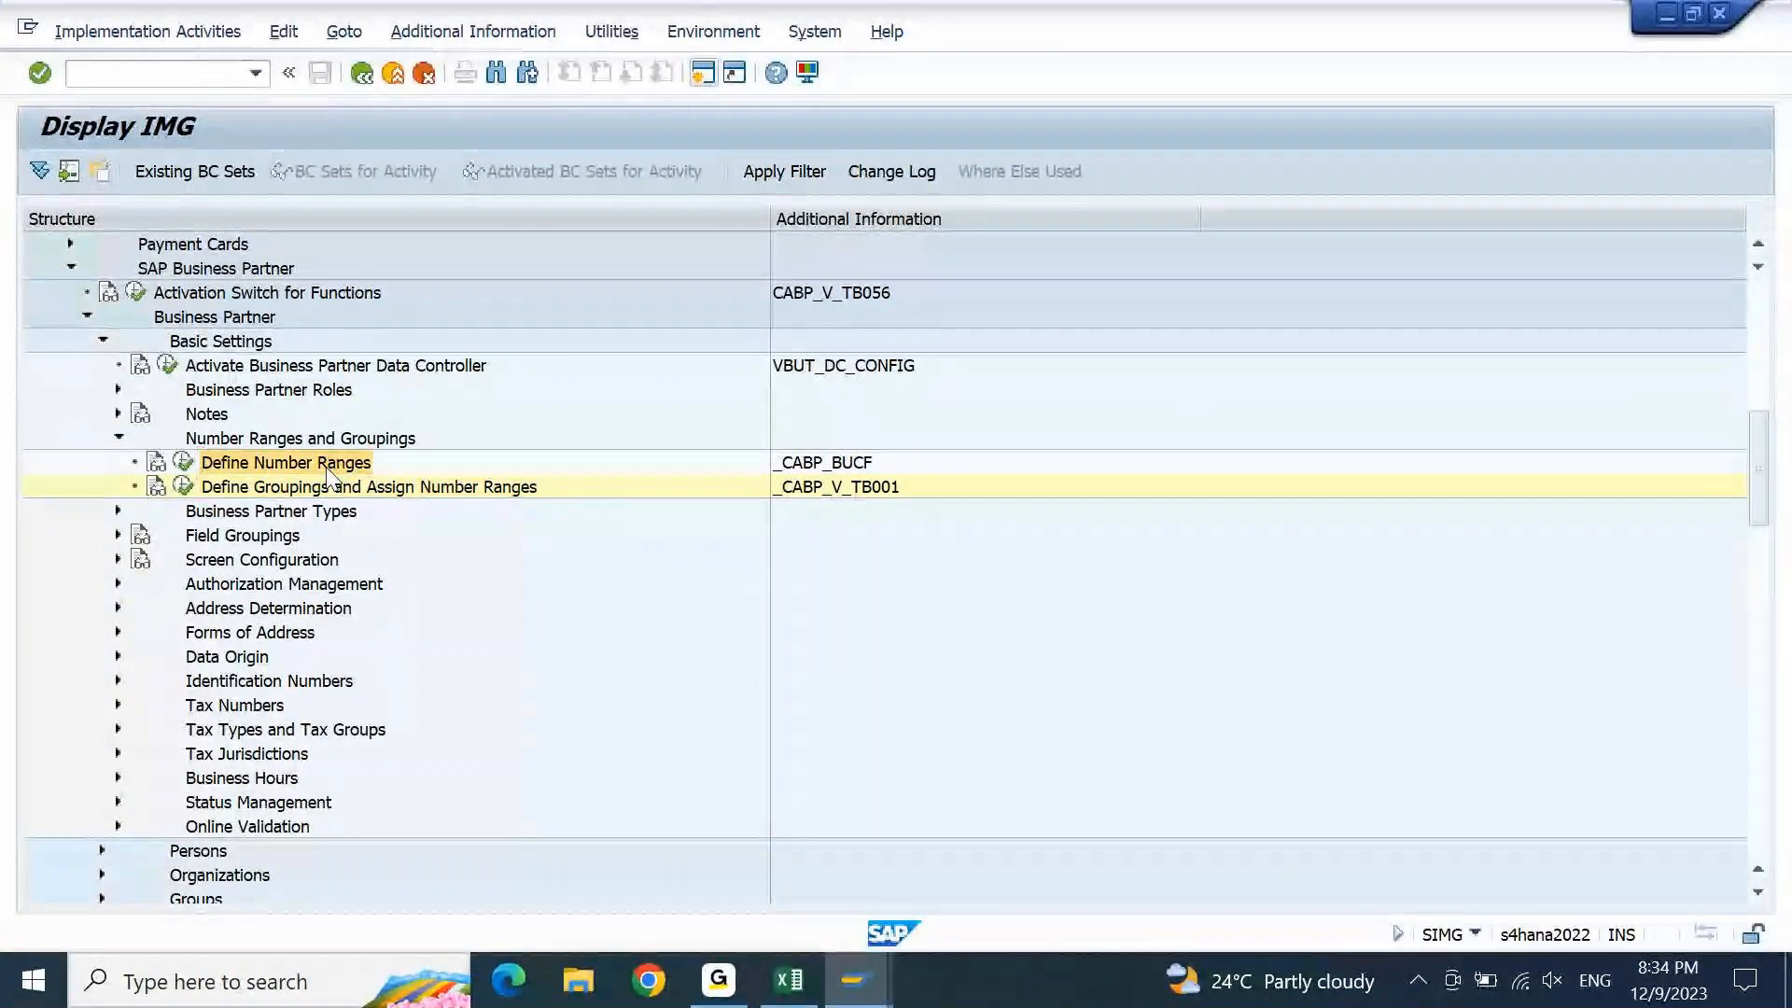
left_click(518, 672)
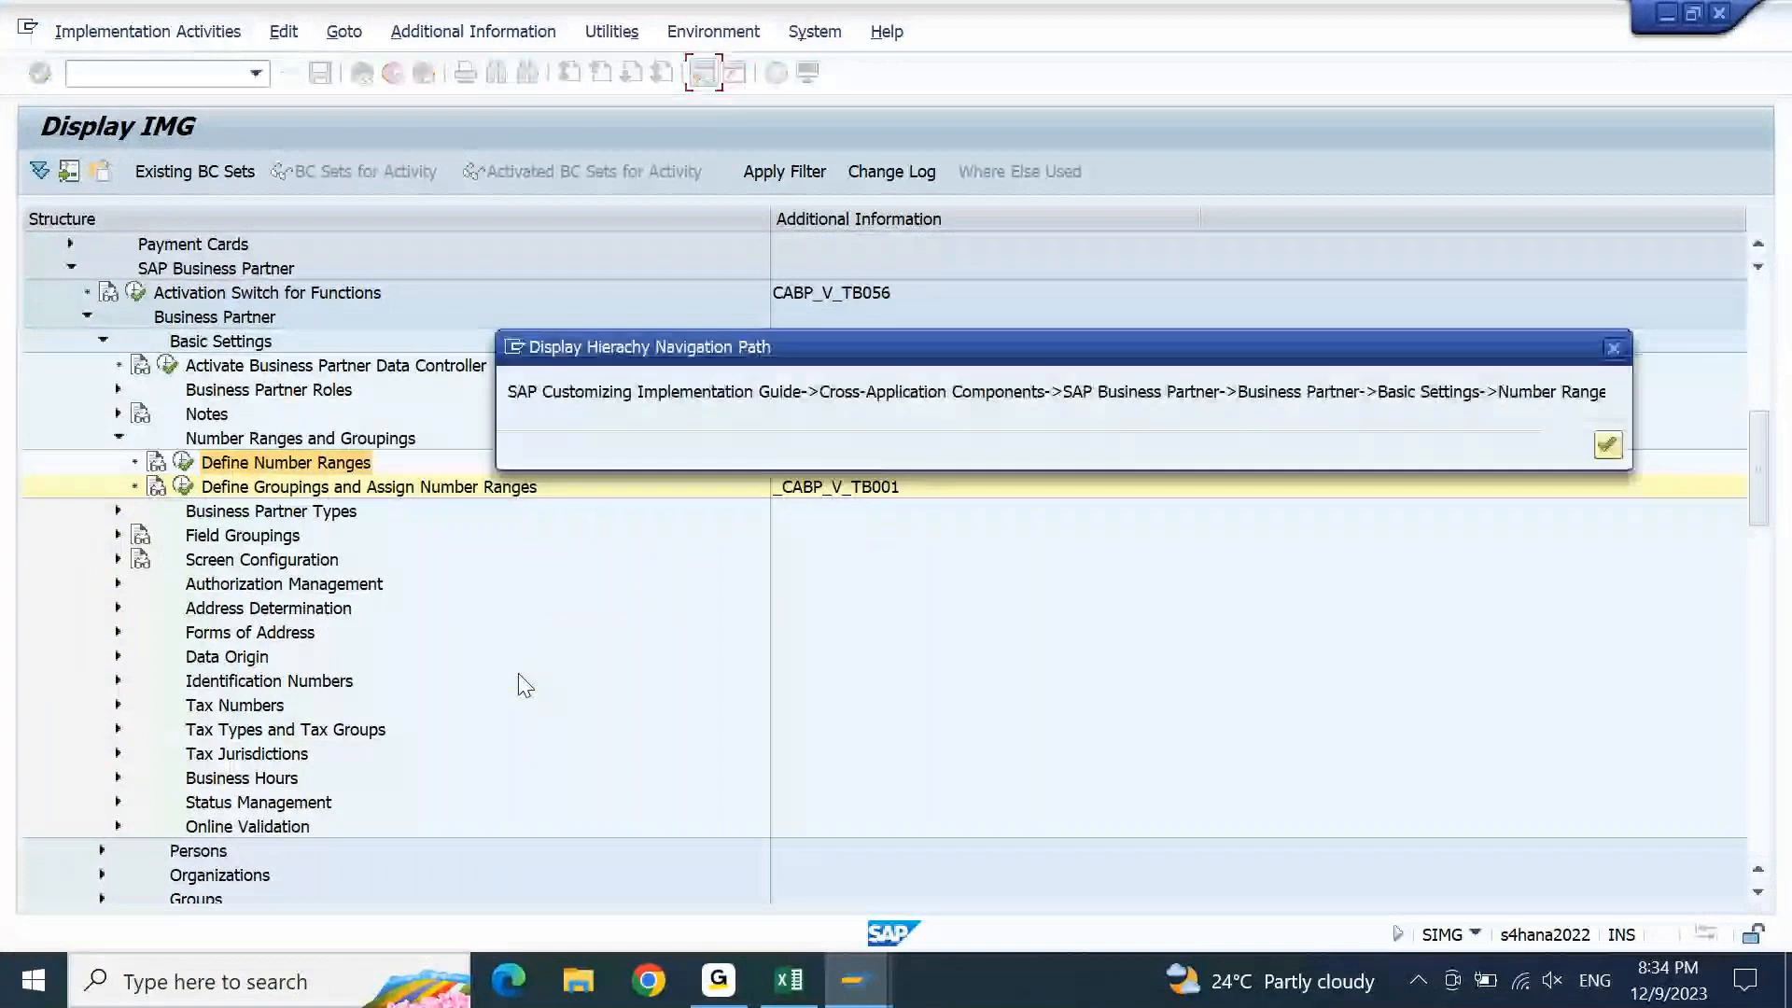
left_click_drag(508, 392, 1788, 467)
key("ctrl+c")
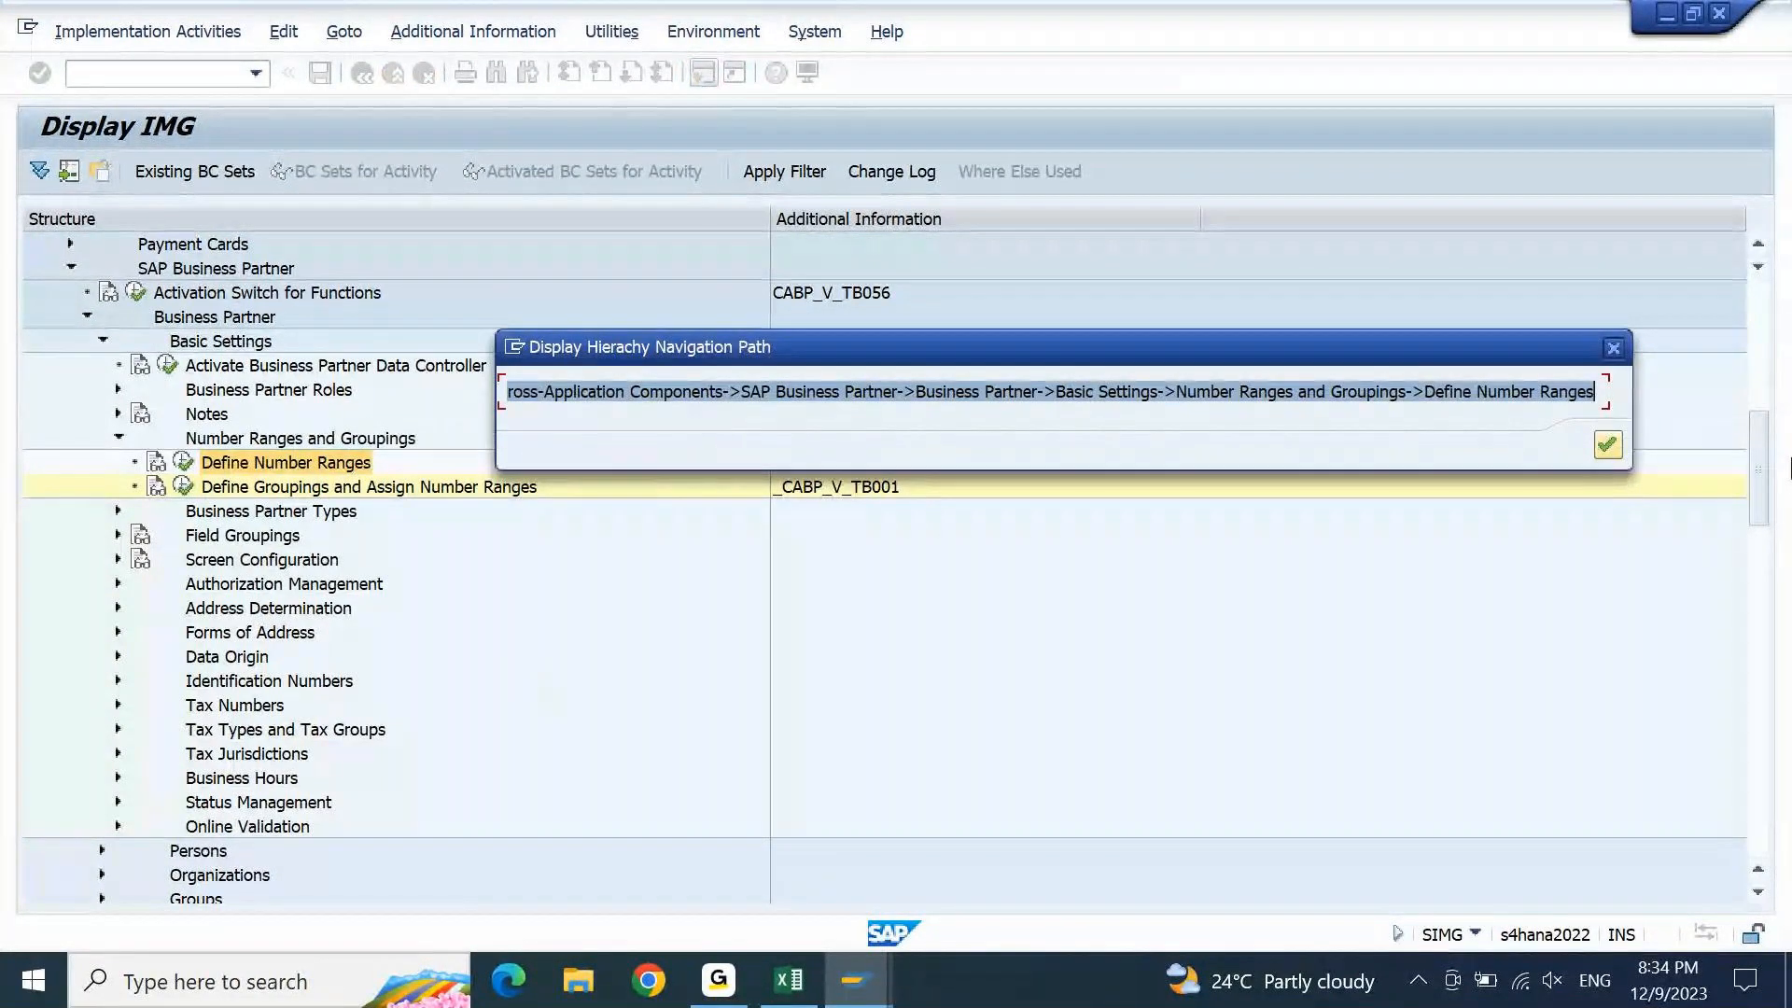
left_click(1607, 444)
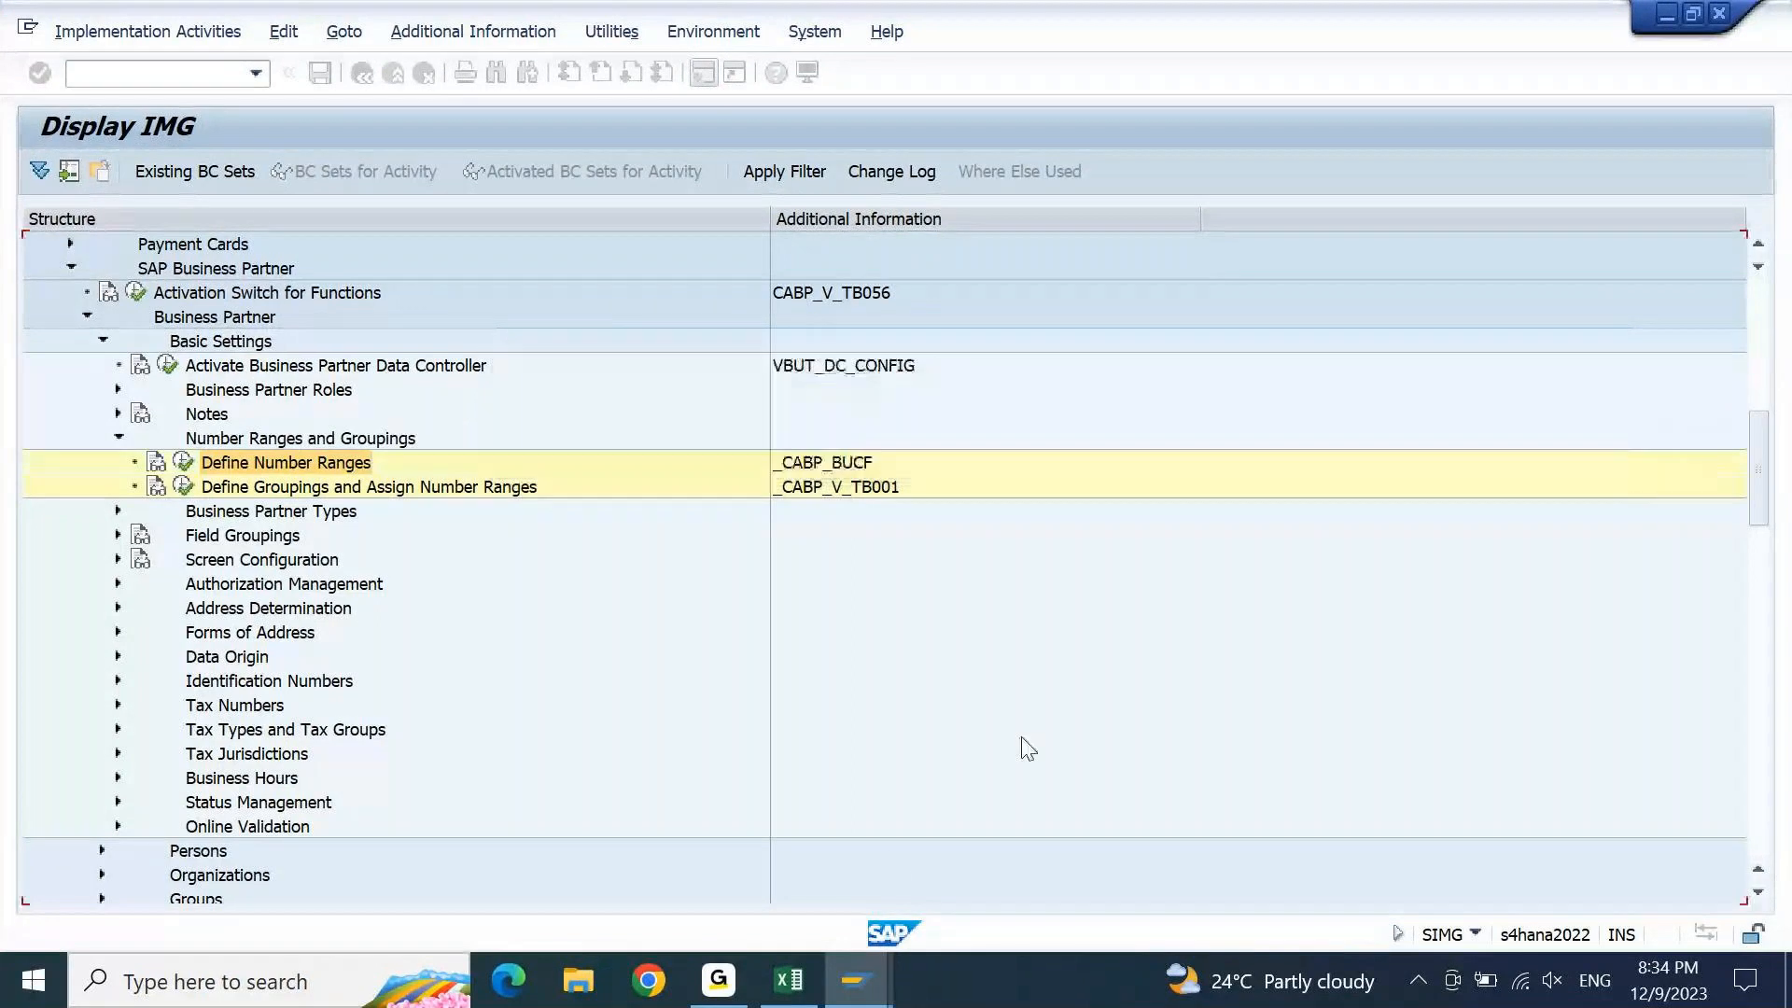
Switch to Excel and paste the copied navigation path into cell E1301 for the BP: Define Number Ranges step
left_click(799, 991)
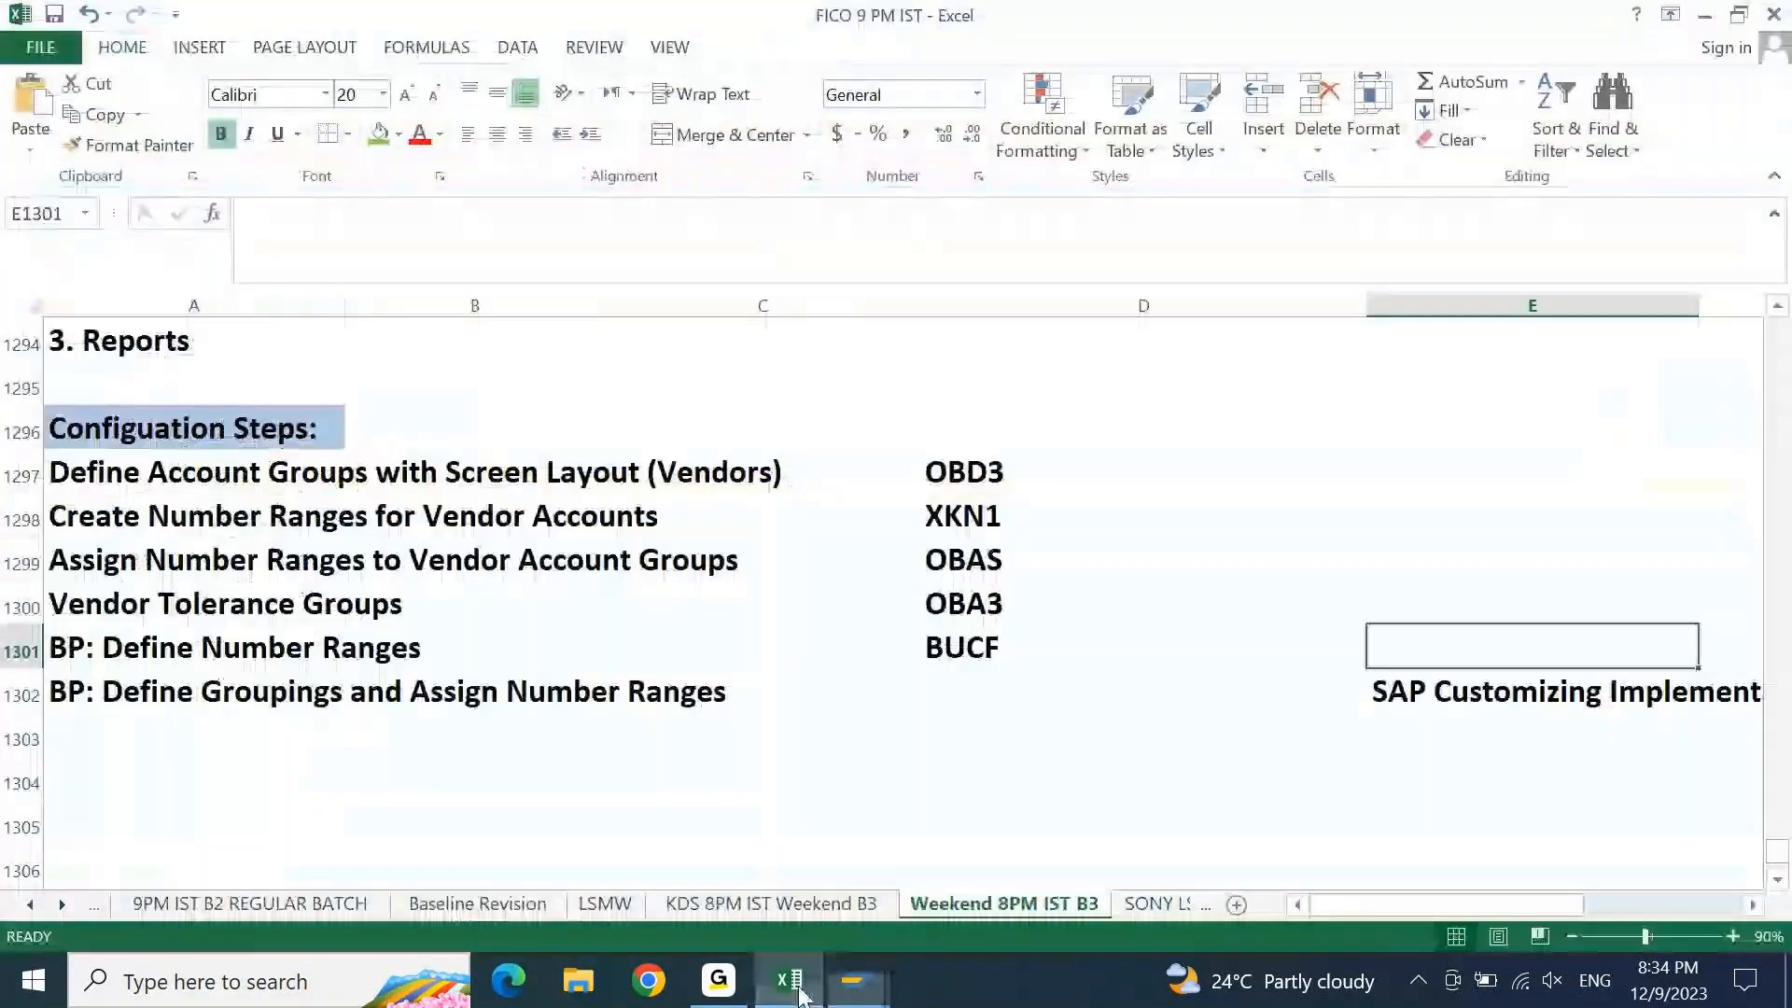
key("ctrl+v")
key("Return")
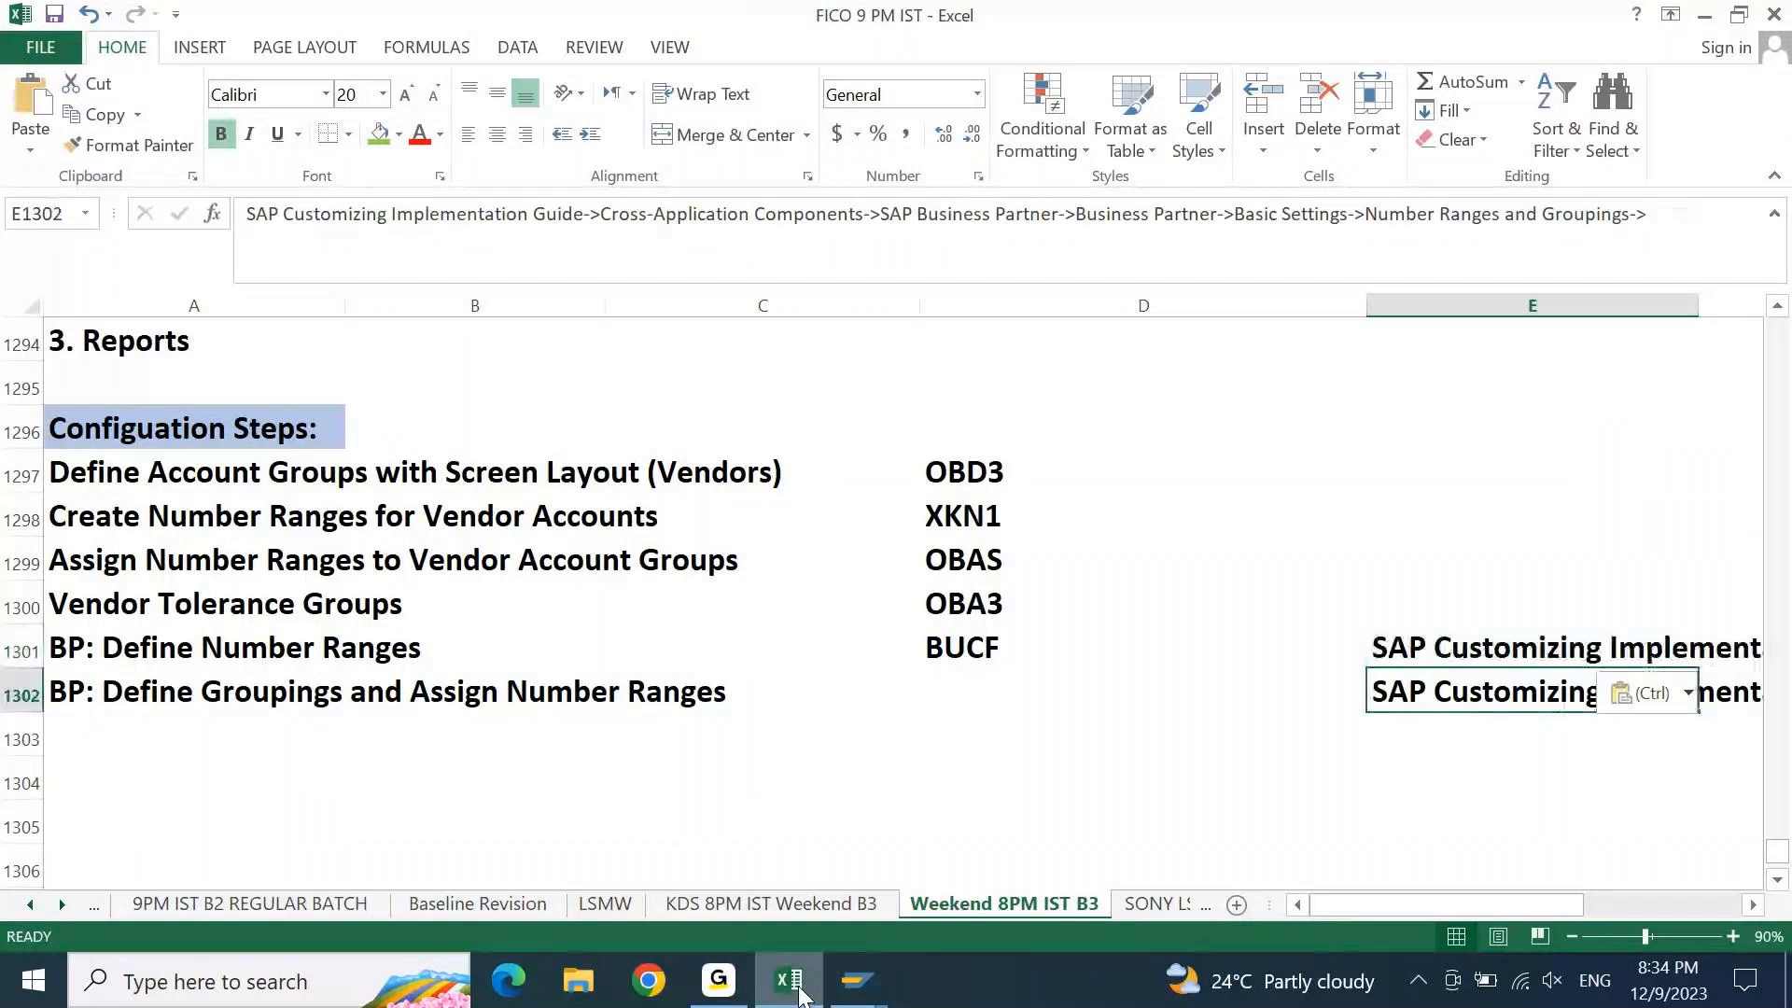
key("Home")
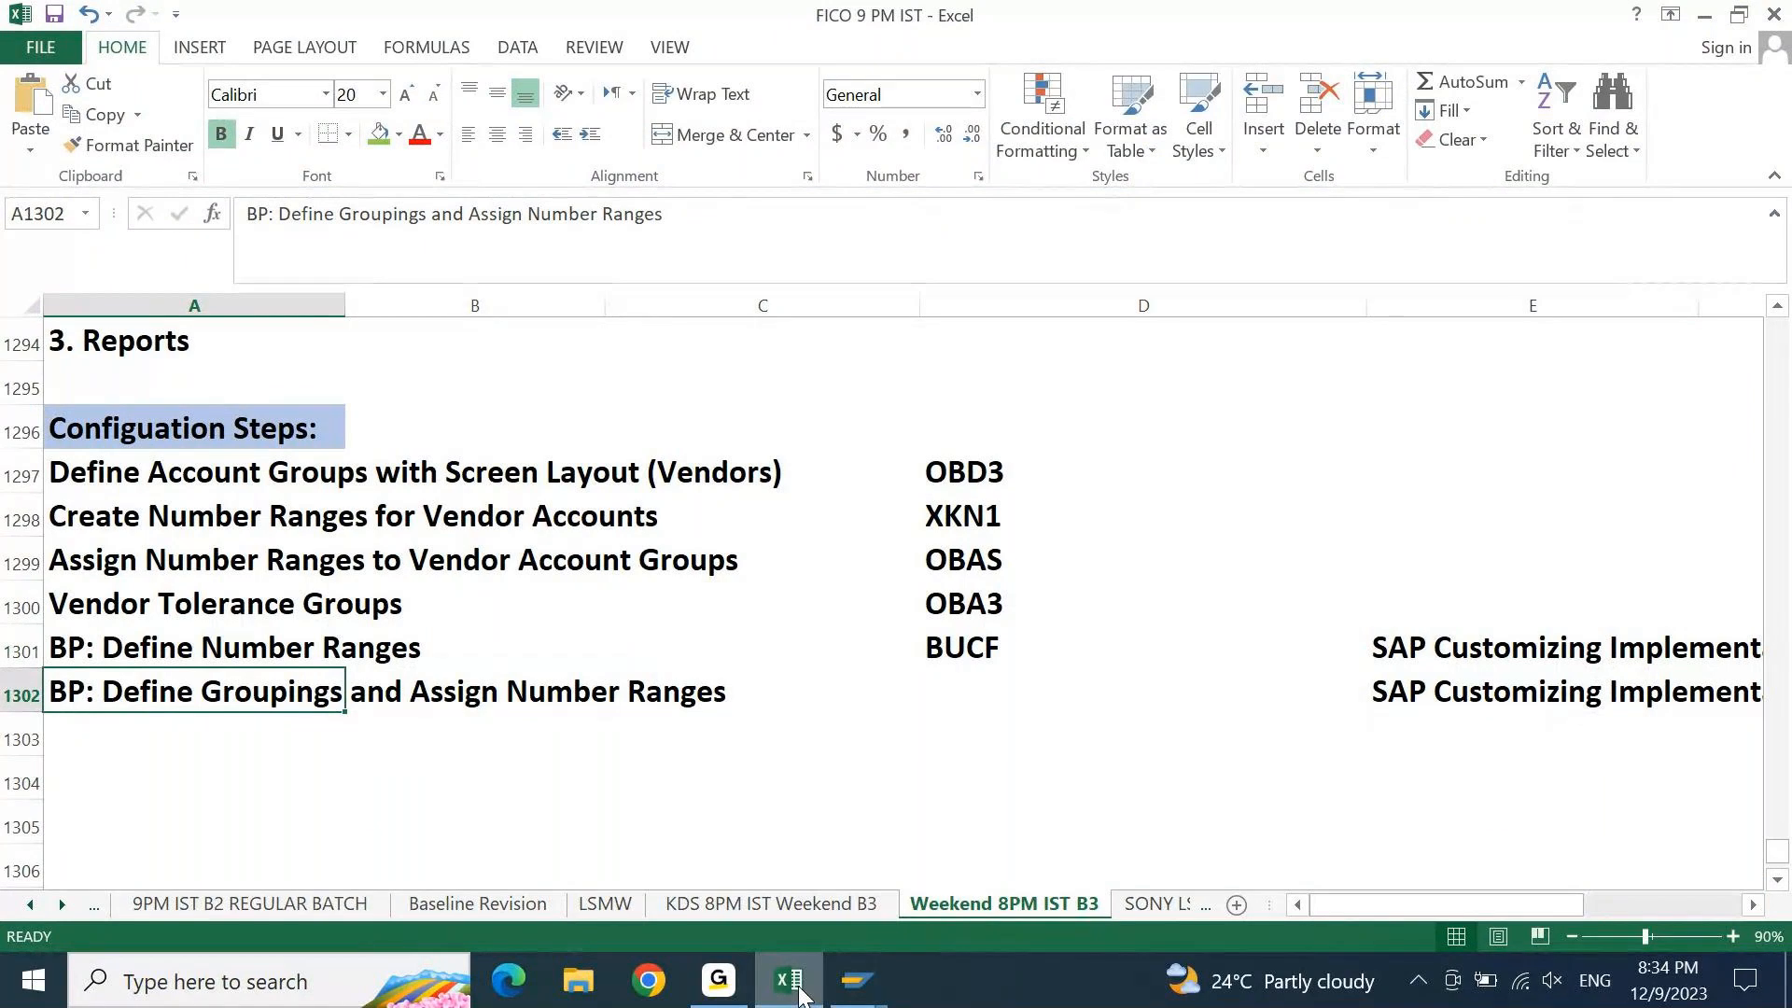
left_click(168, 650)
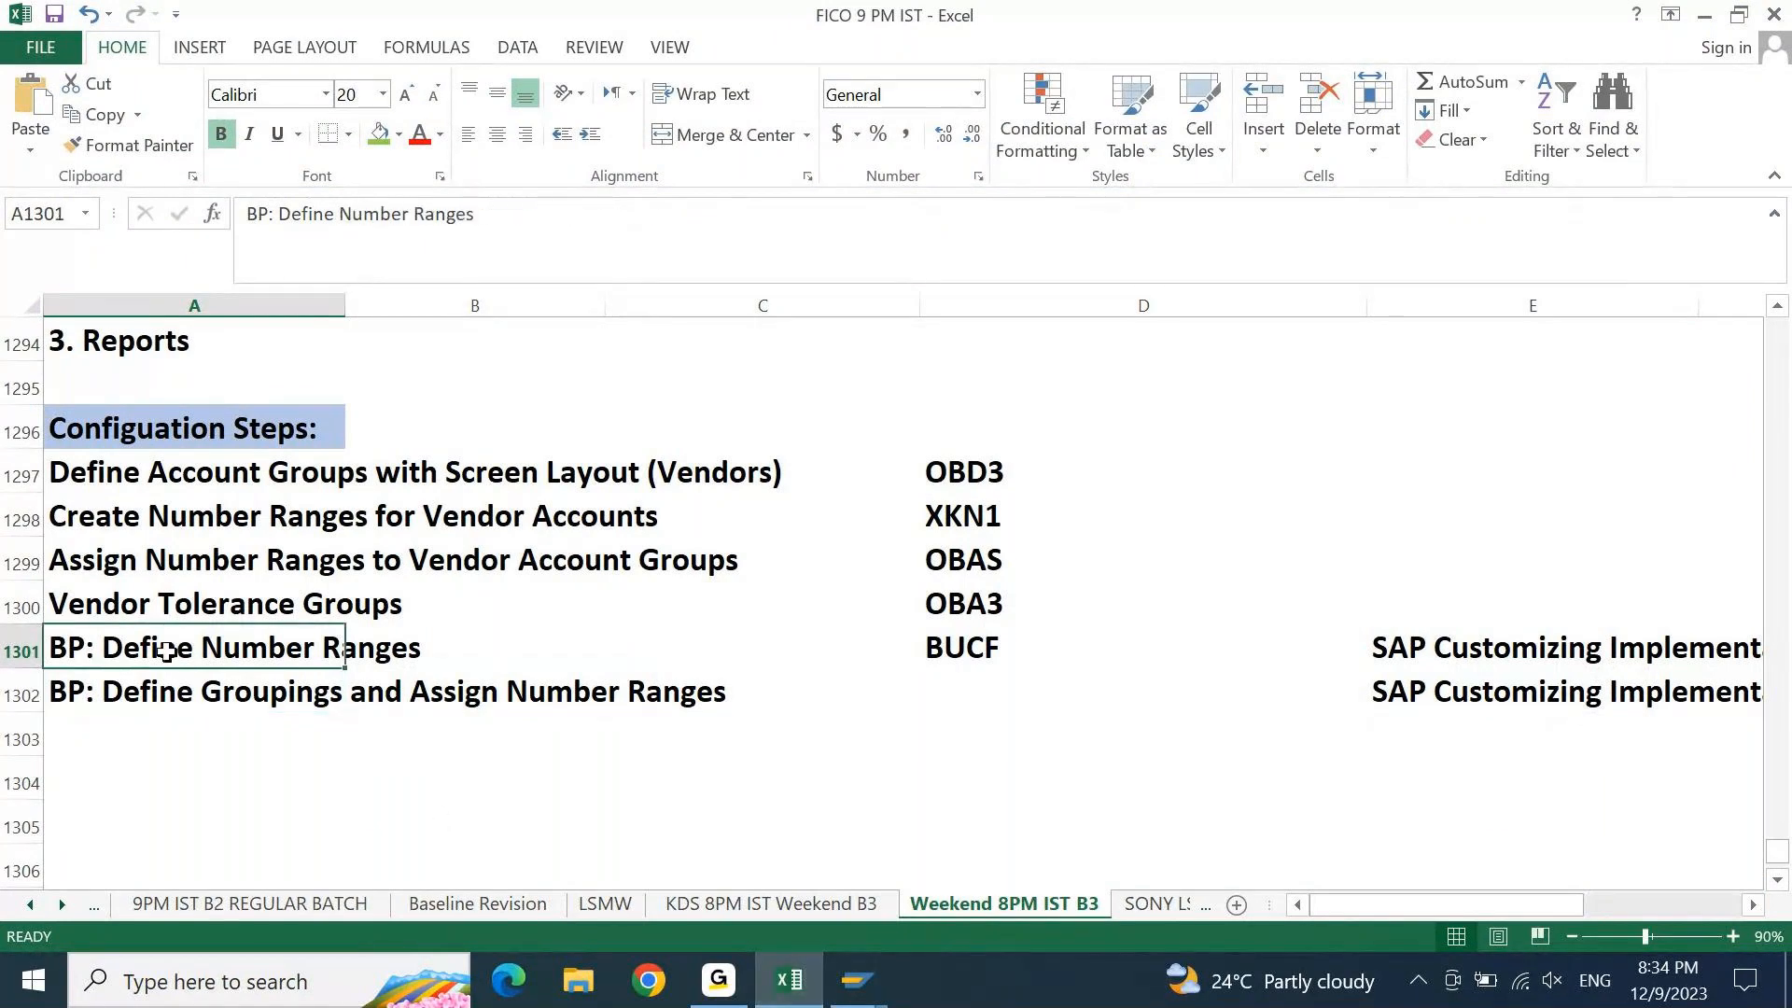
left_click(910, 676)
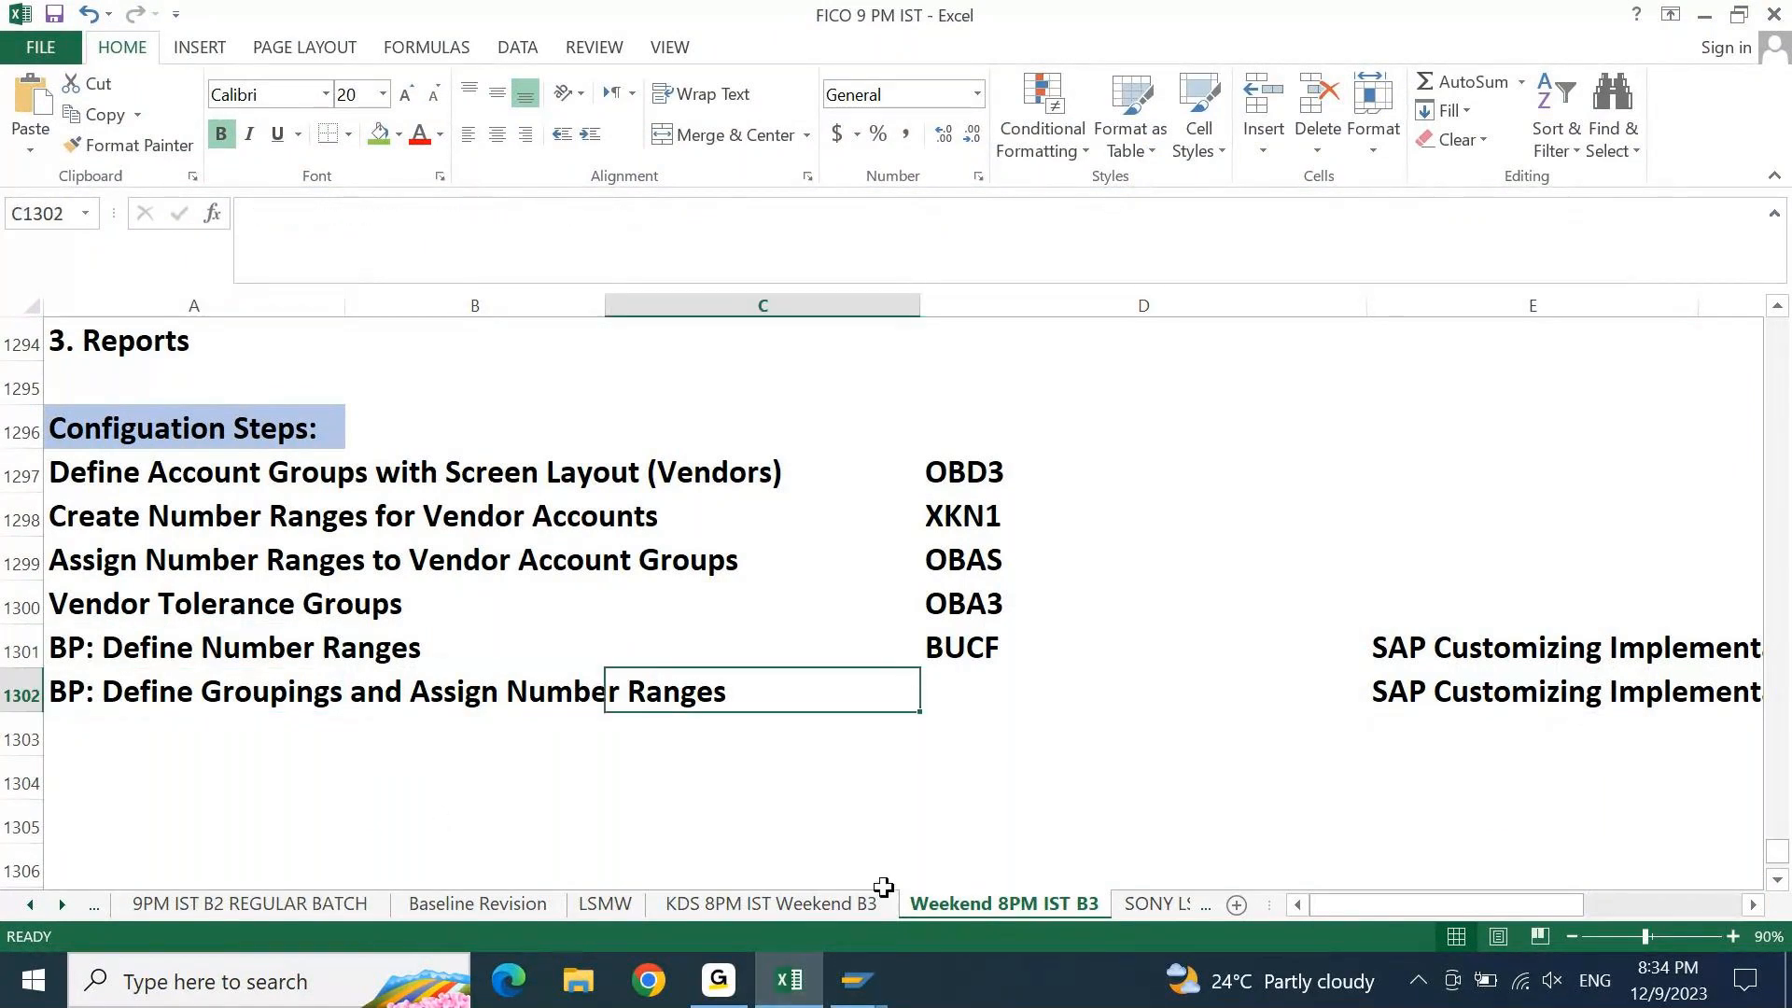
Switch to the SAP Display IMG session, execute Define Number Ranges and open the business partner intervals for editing
mouse_move(877, 980)
left_click(890, 883)
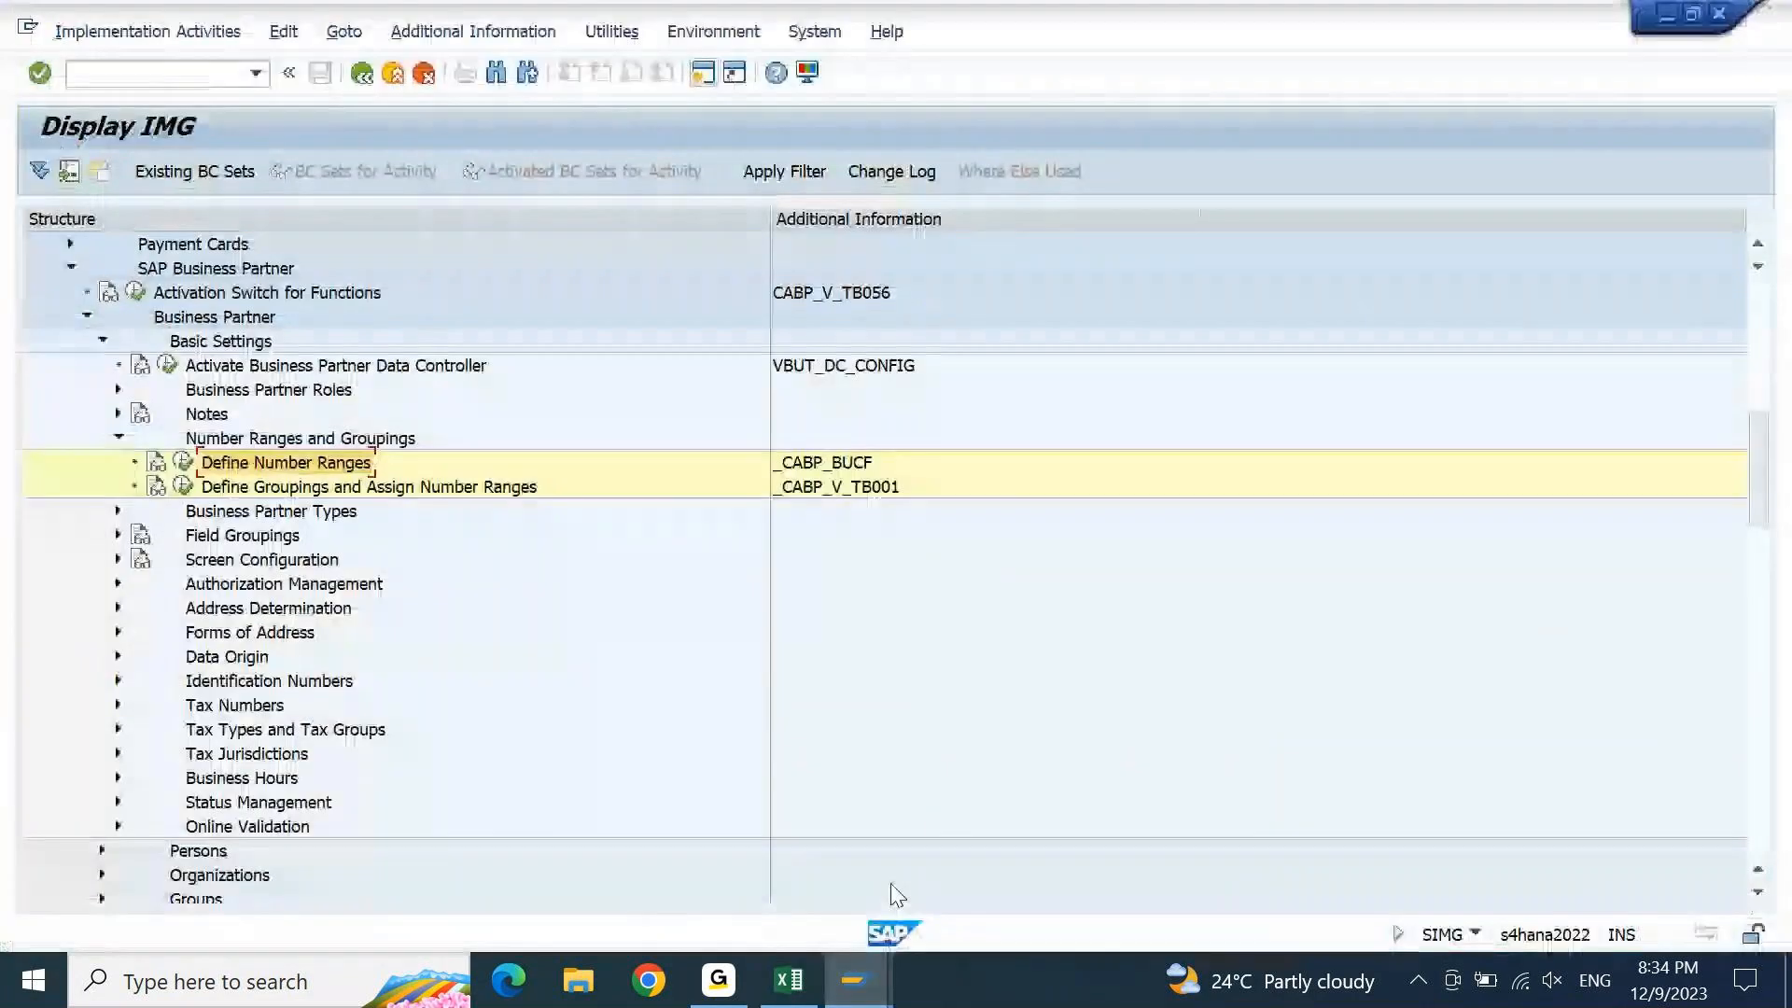
left_click(182, 464)
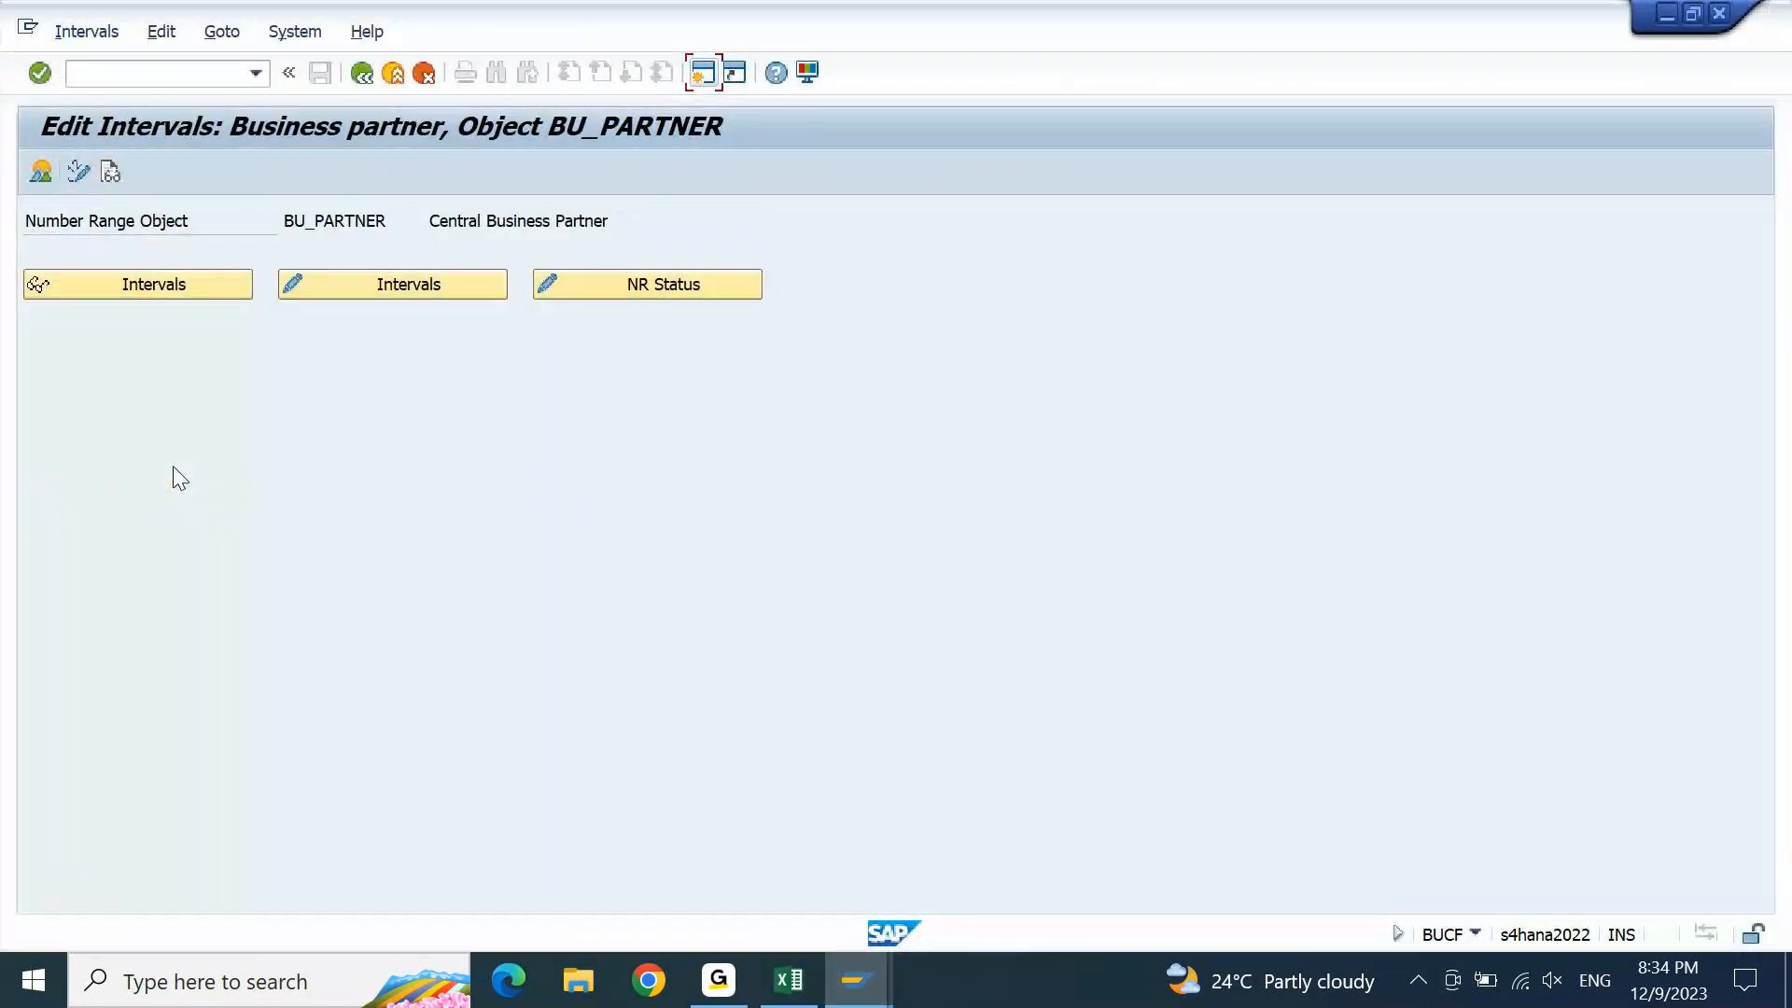
left_click(417, 285)
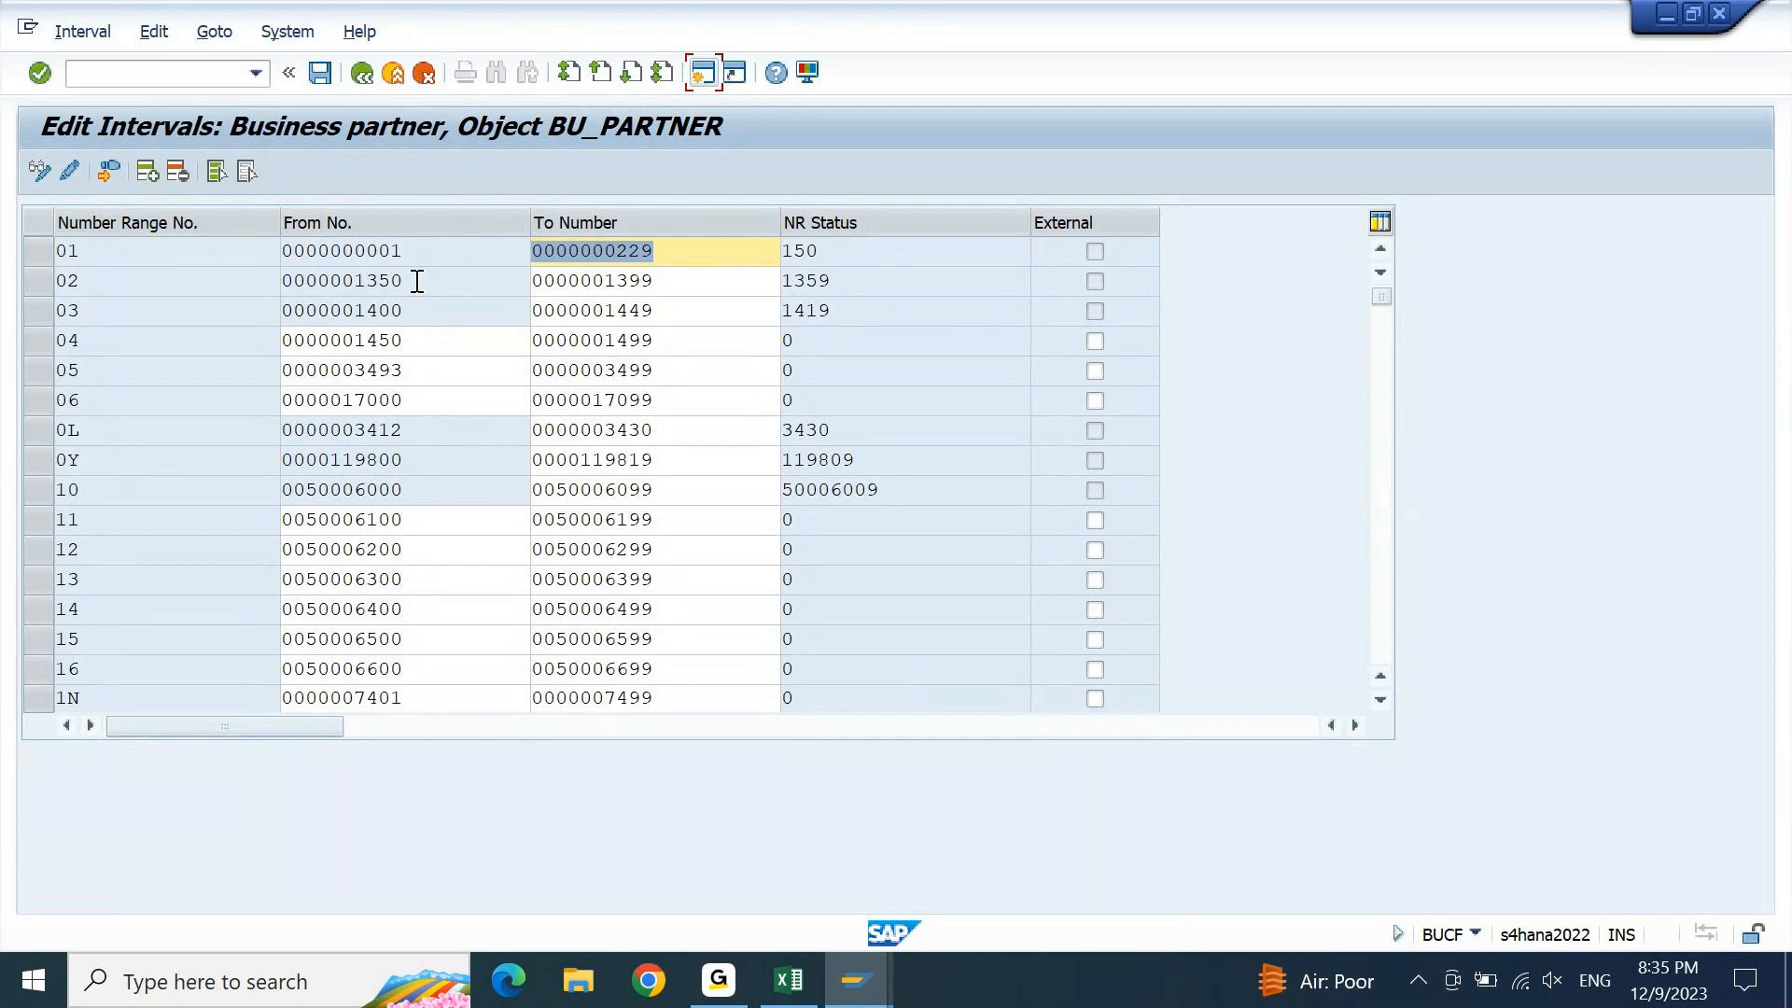
Look through the free intervals of the business partner number range object and close the list
left_click(101, 37)
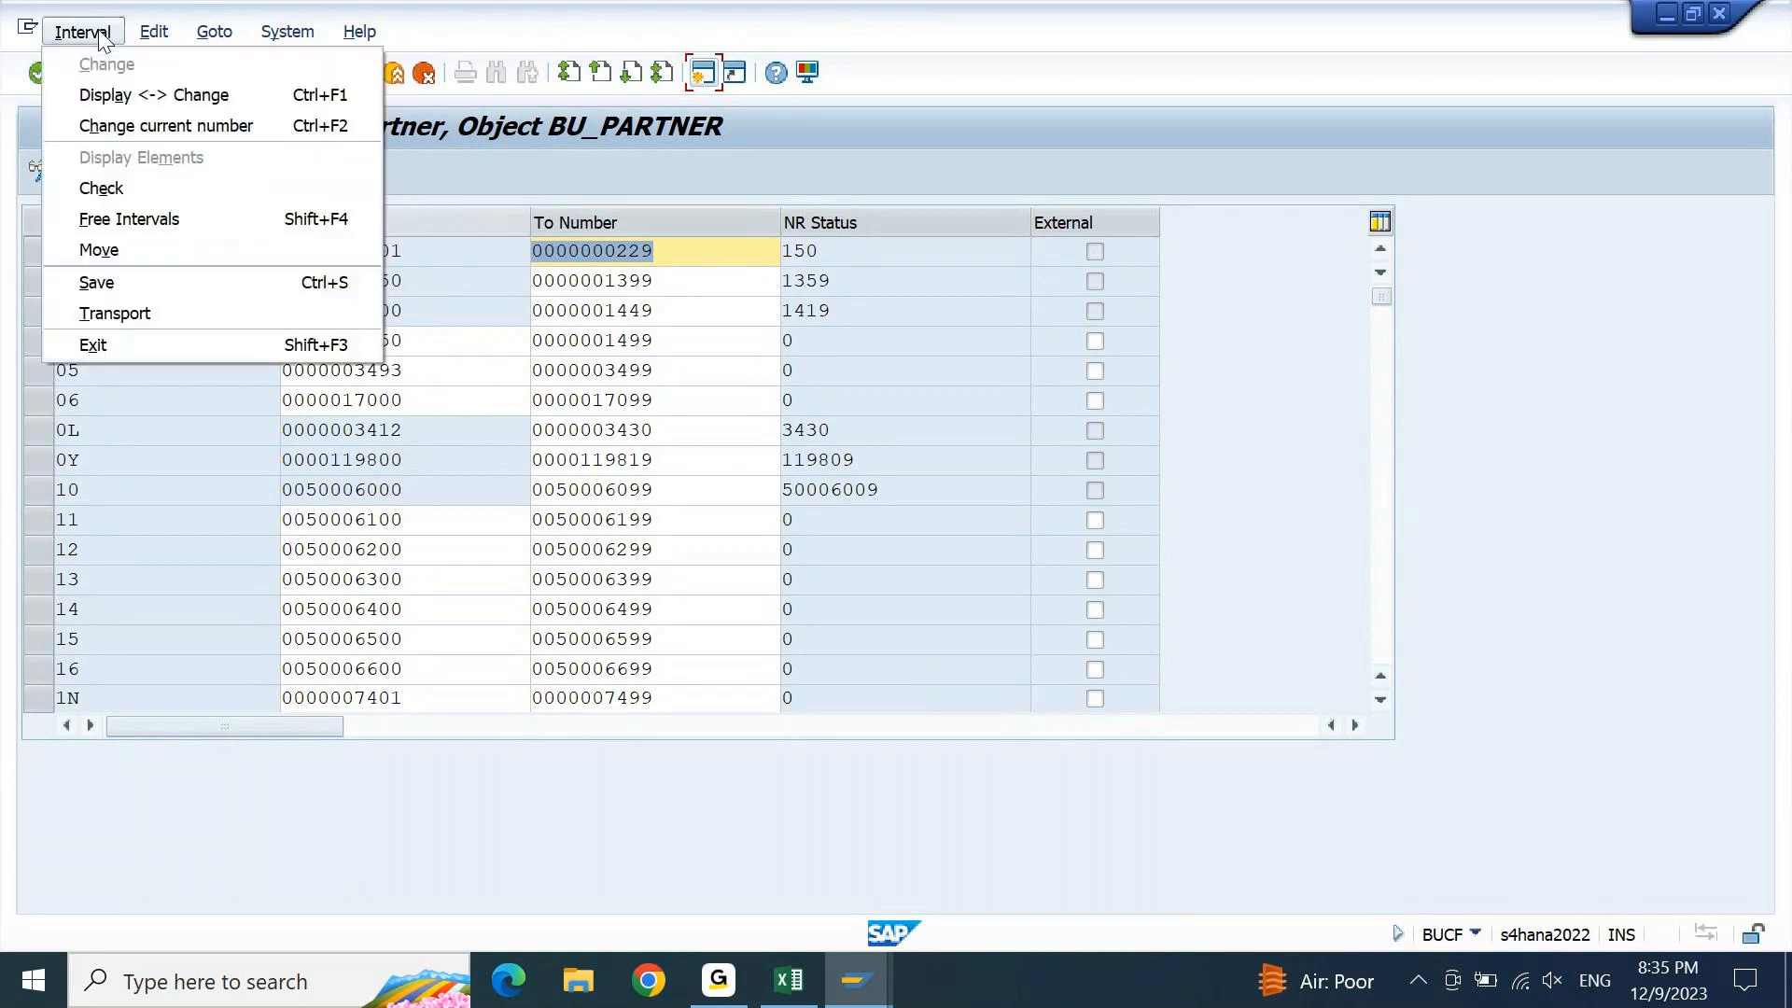
left_click(150, 217)
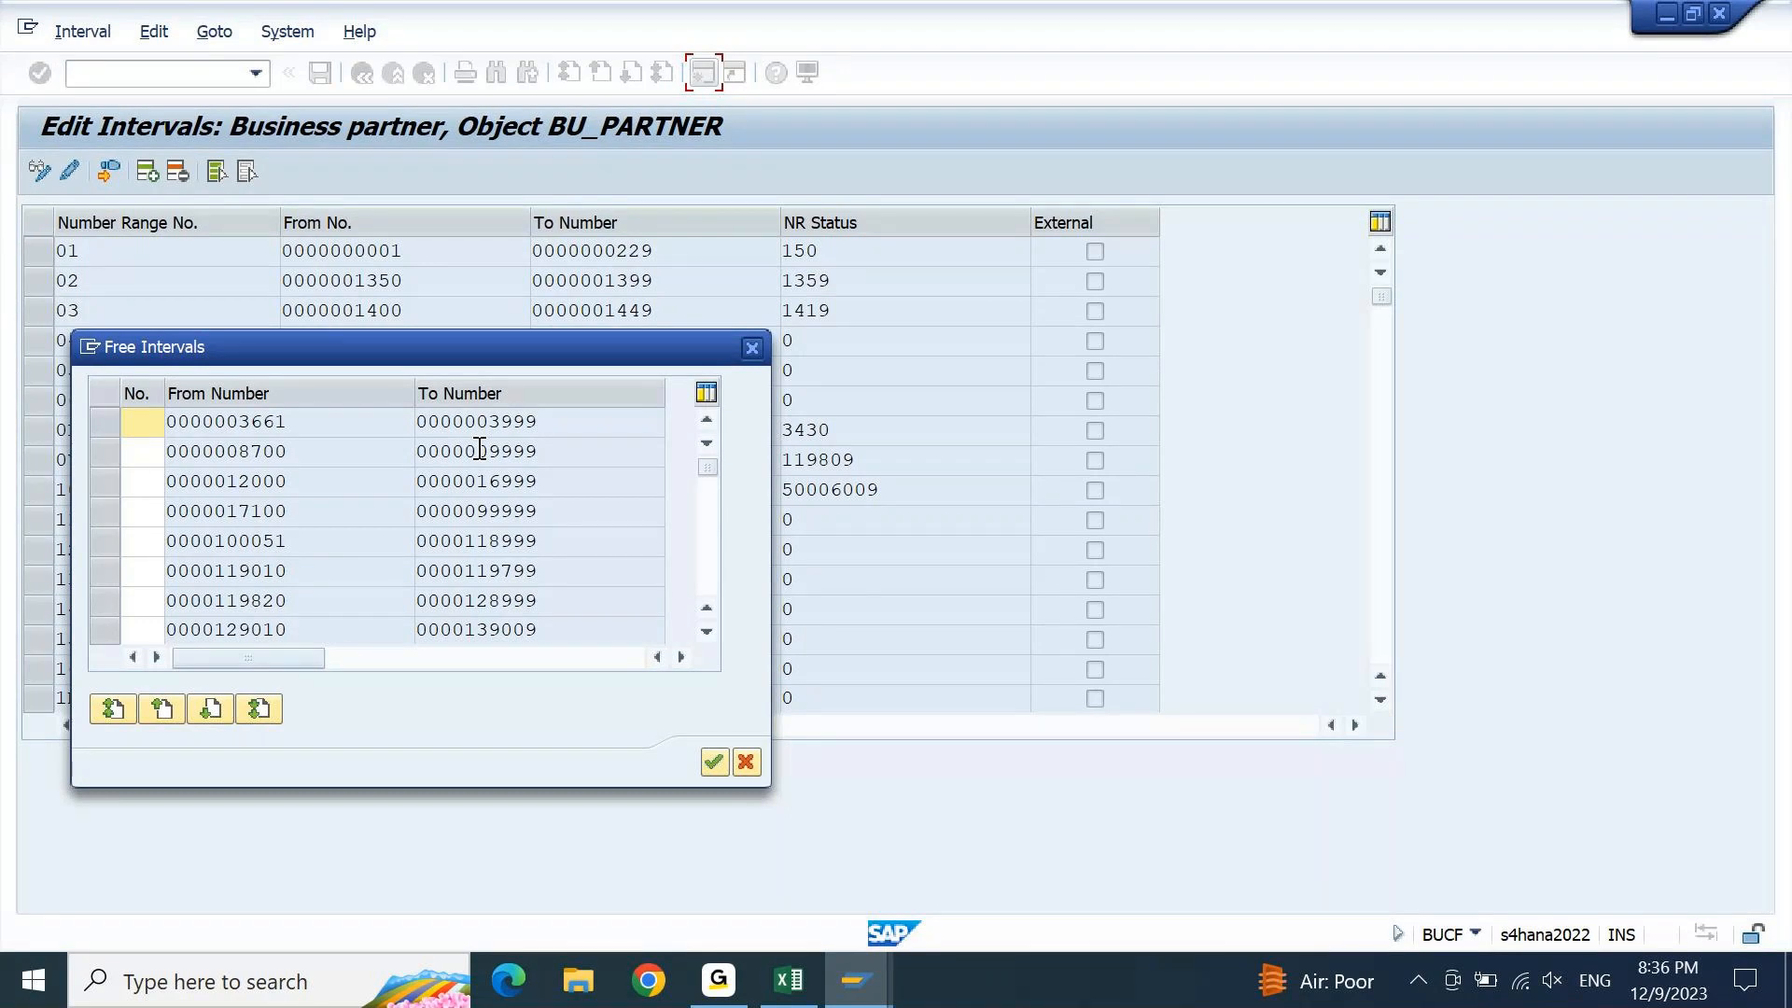
left_click(752, 349)
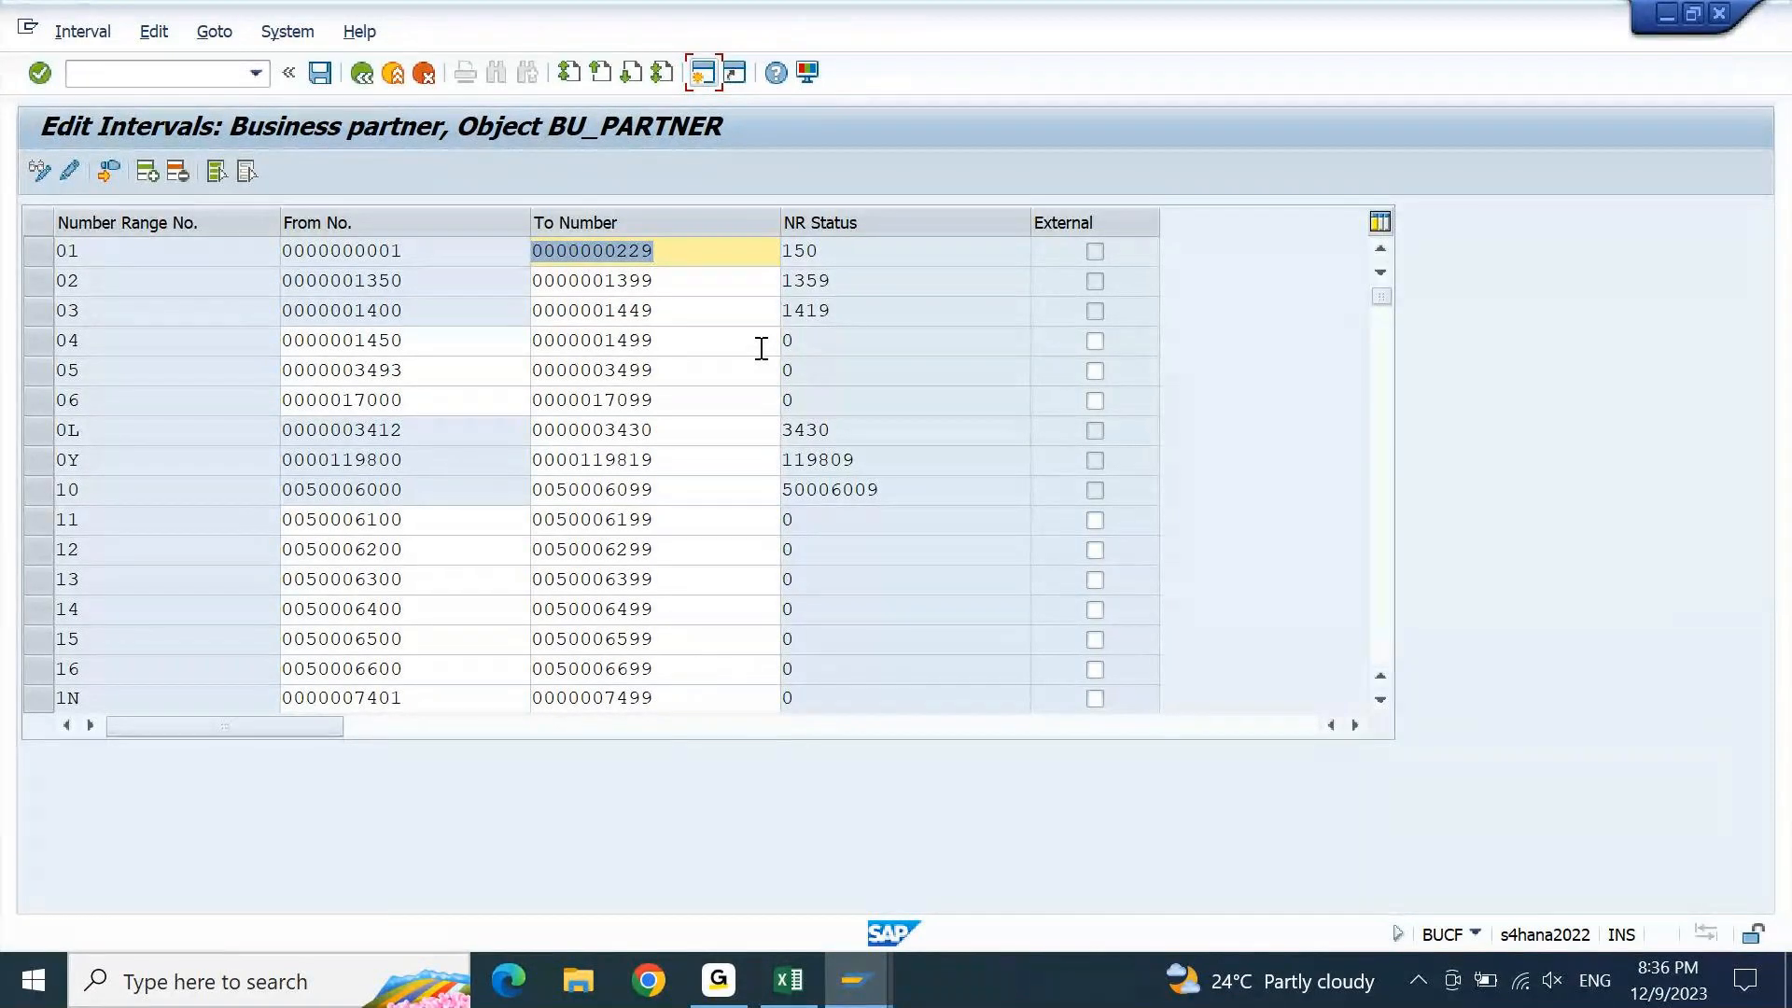
Run transaction XKN1 in the SAP Easy Access session and place its window beside the business partner intervals
mouse_move(854, 980)
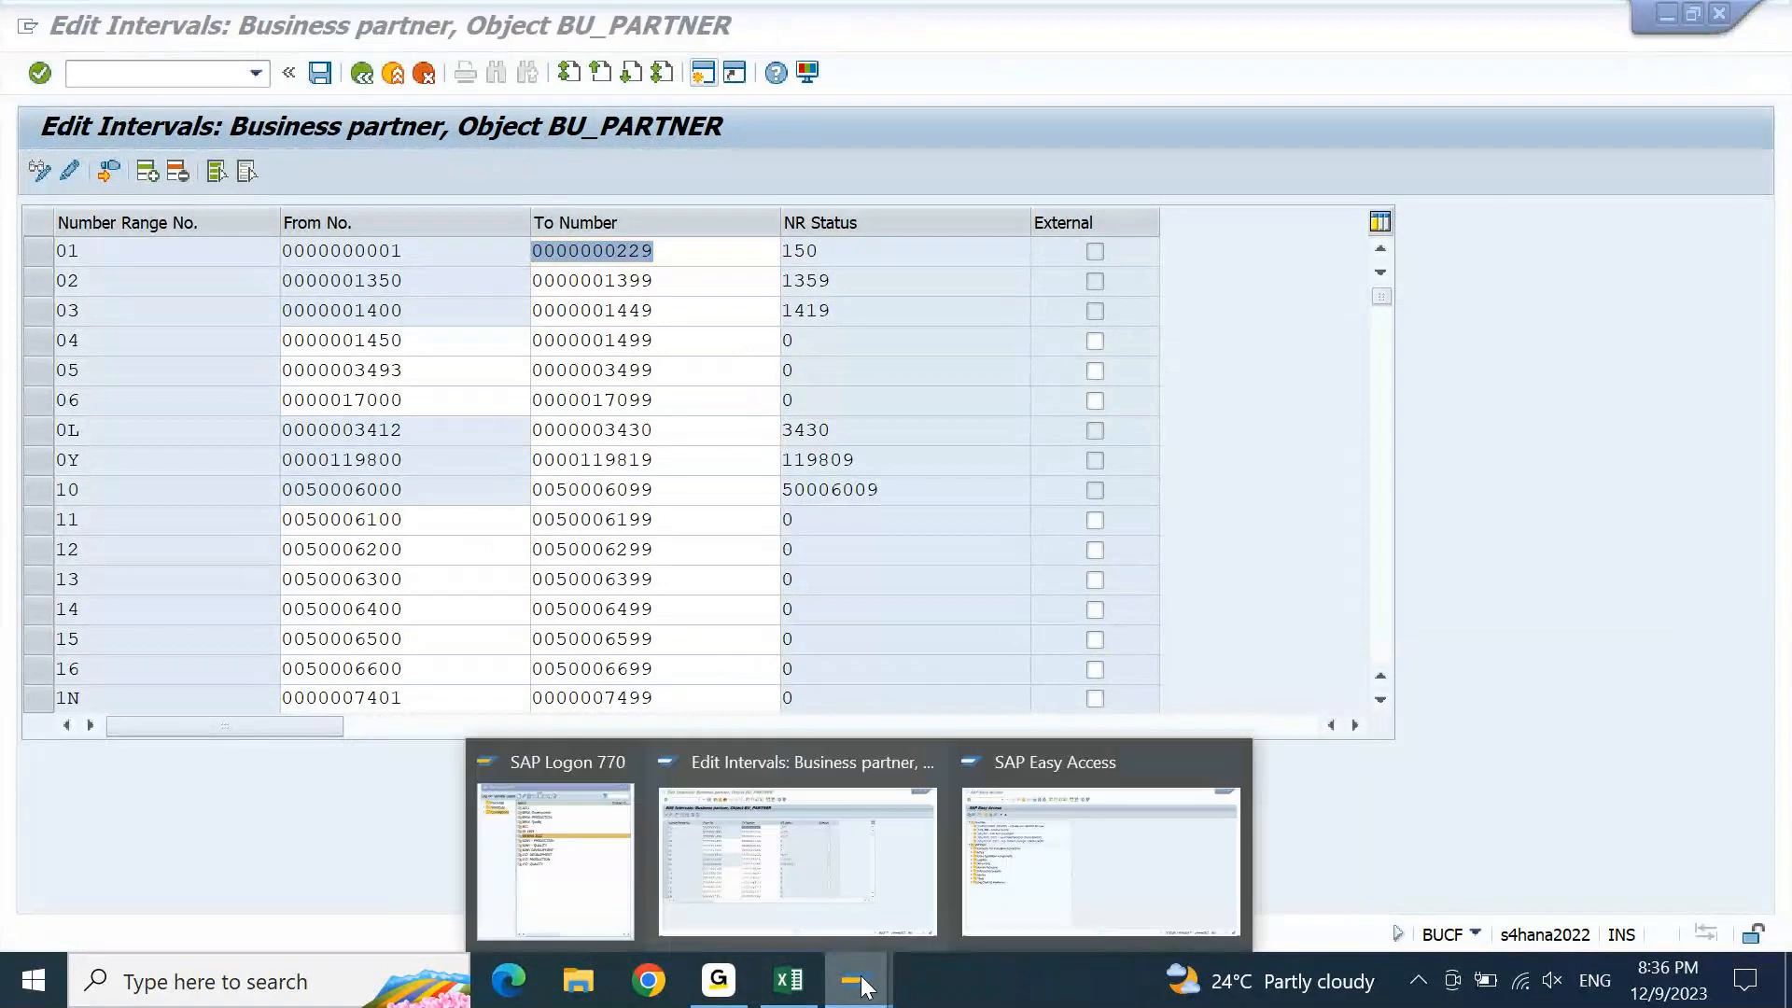
left_click(1049, 877)
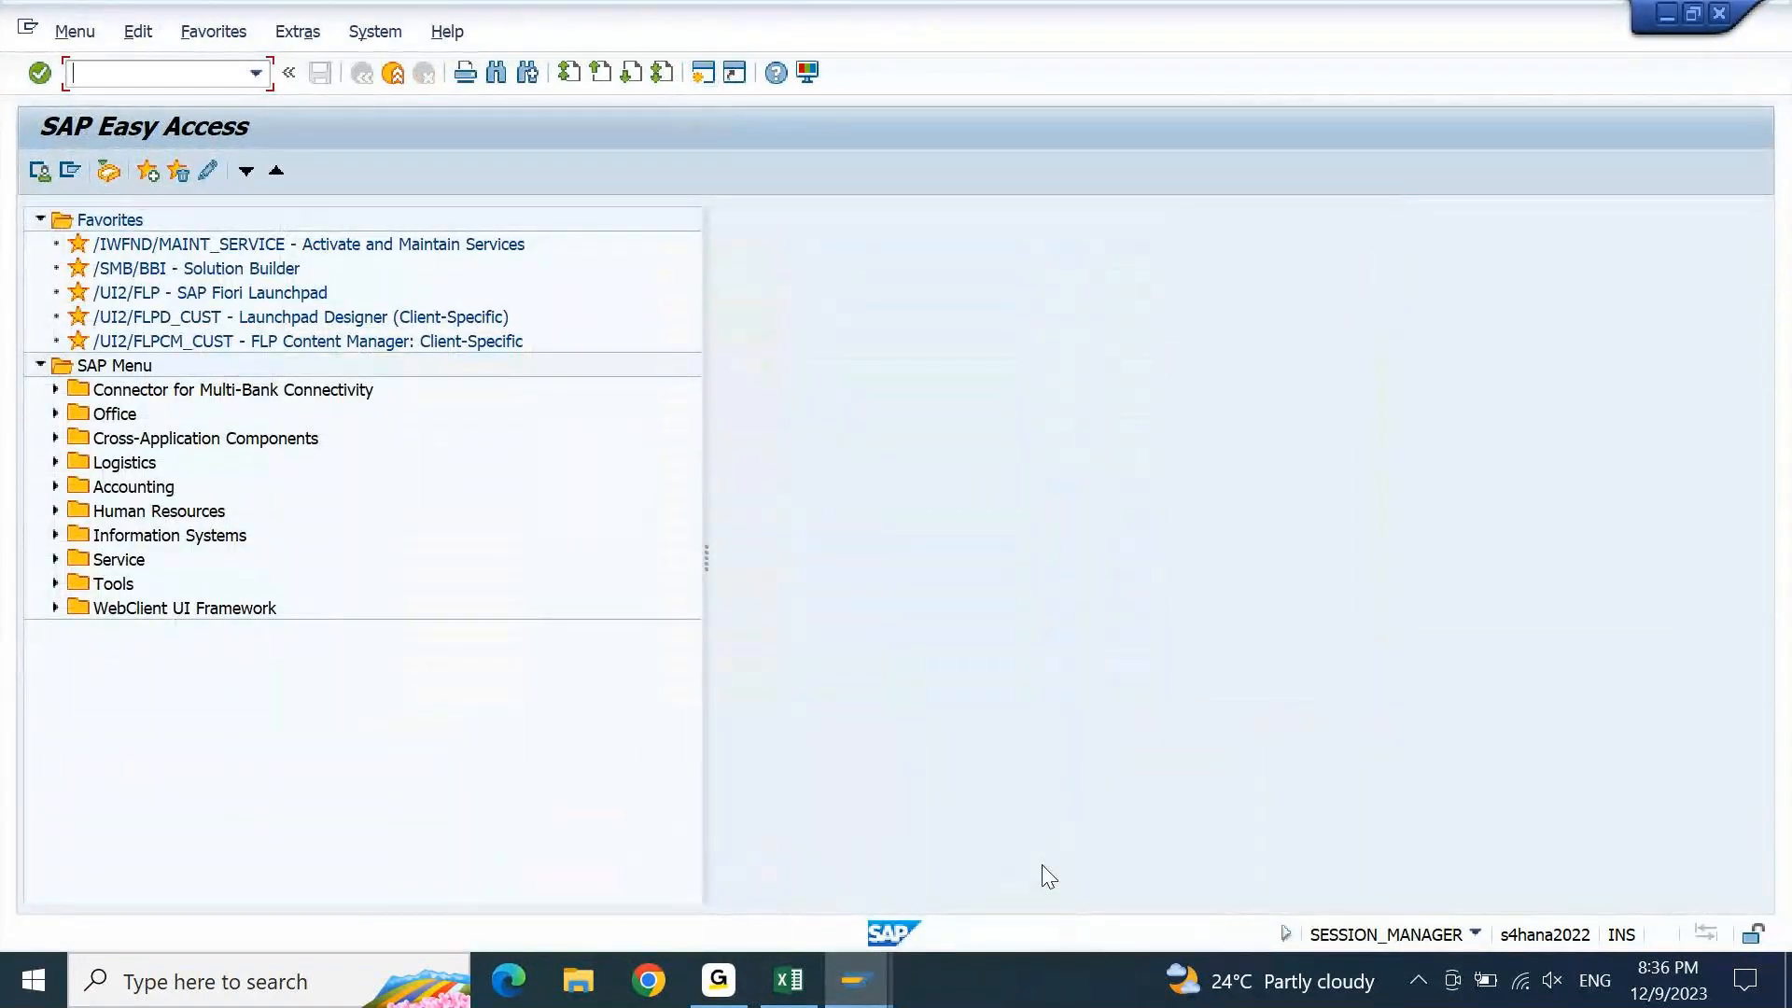
type("xkn1")
key("Return")
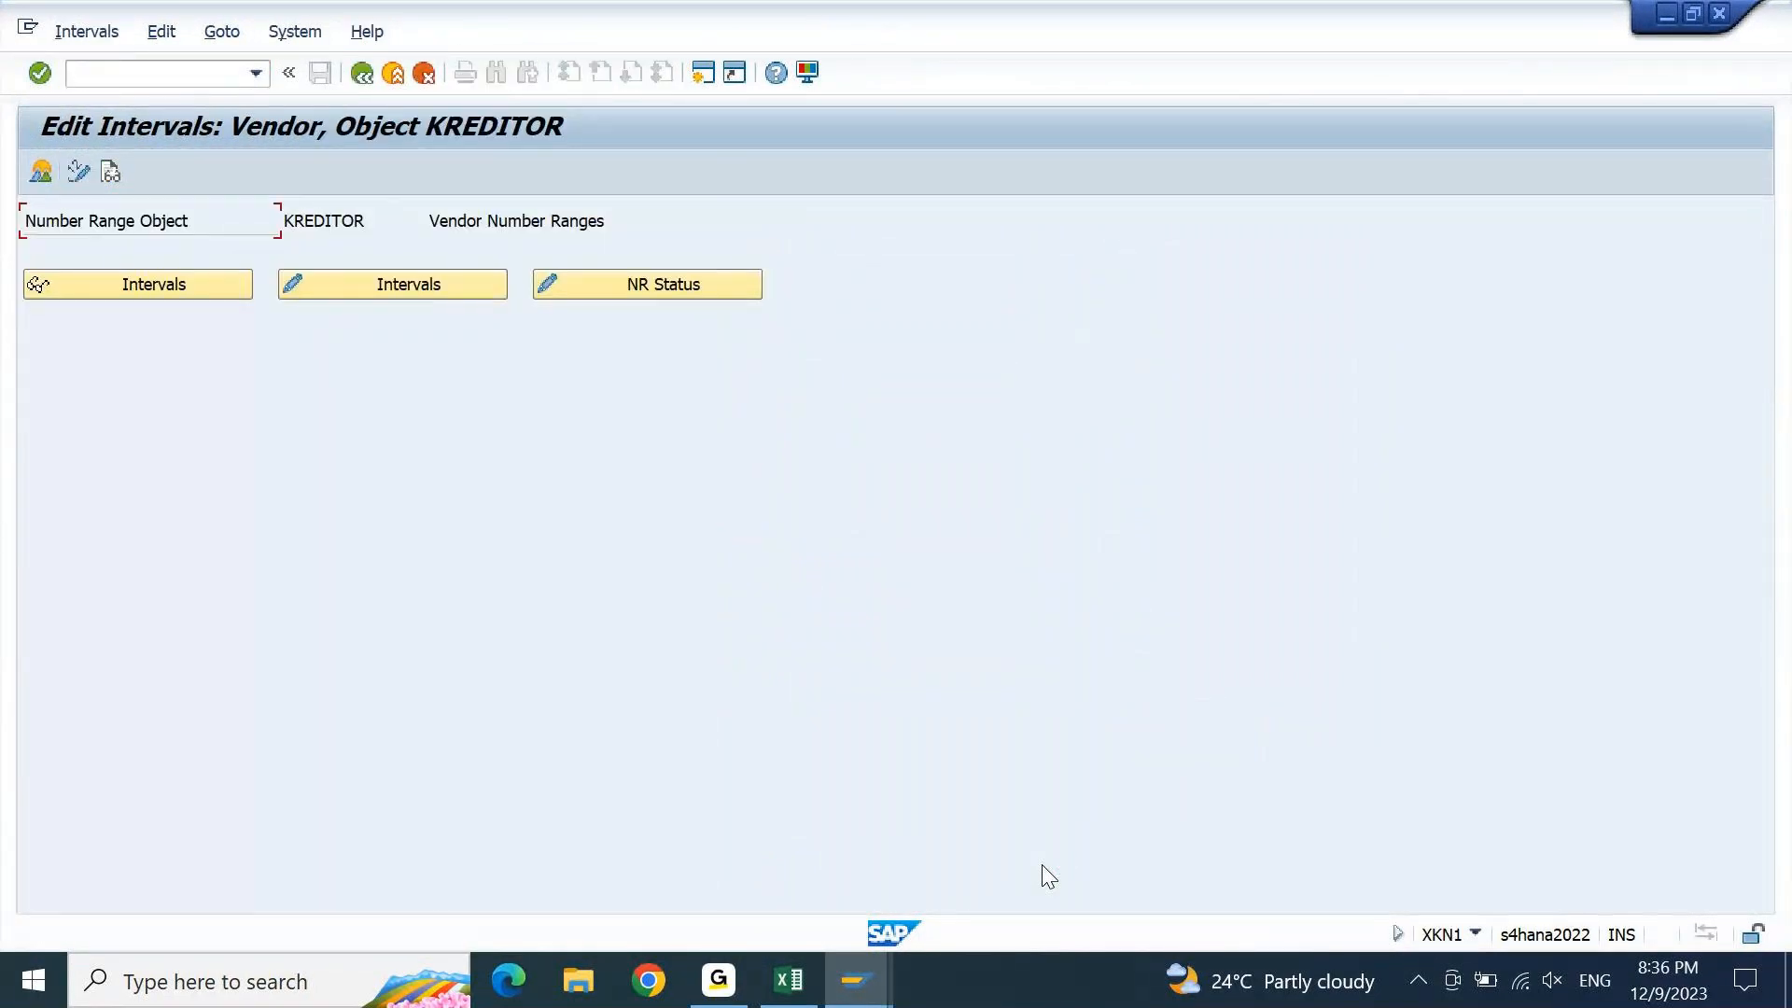
left_click(1691, 14)
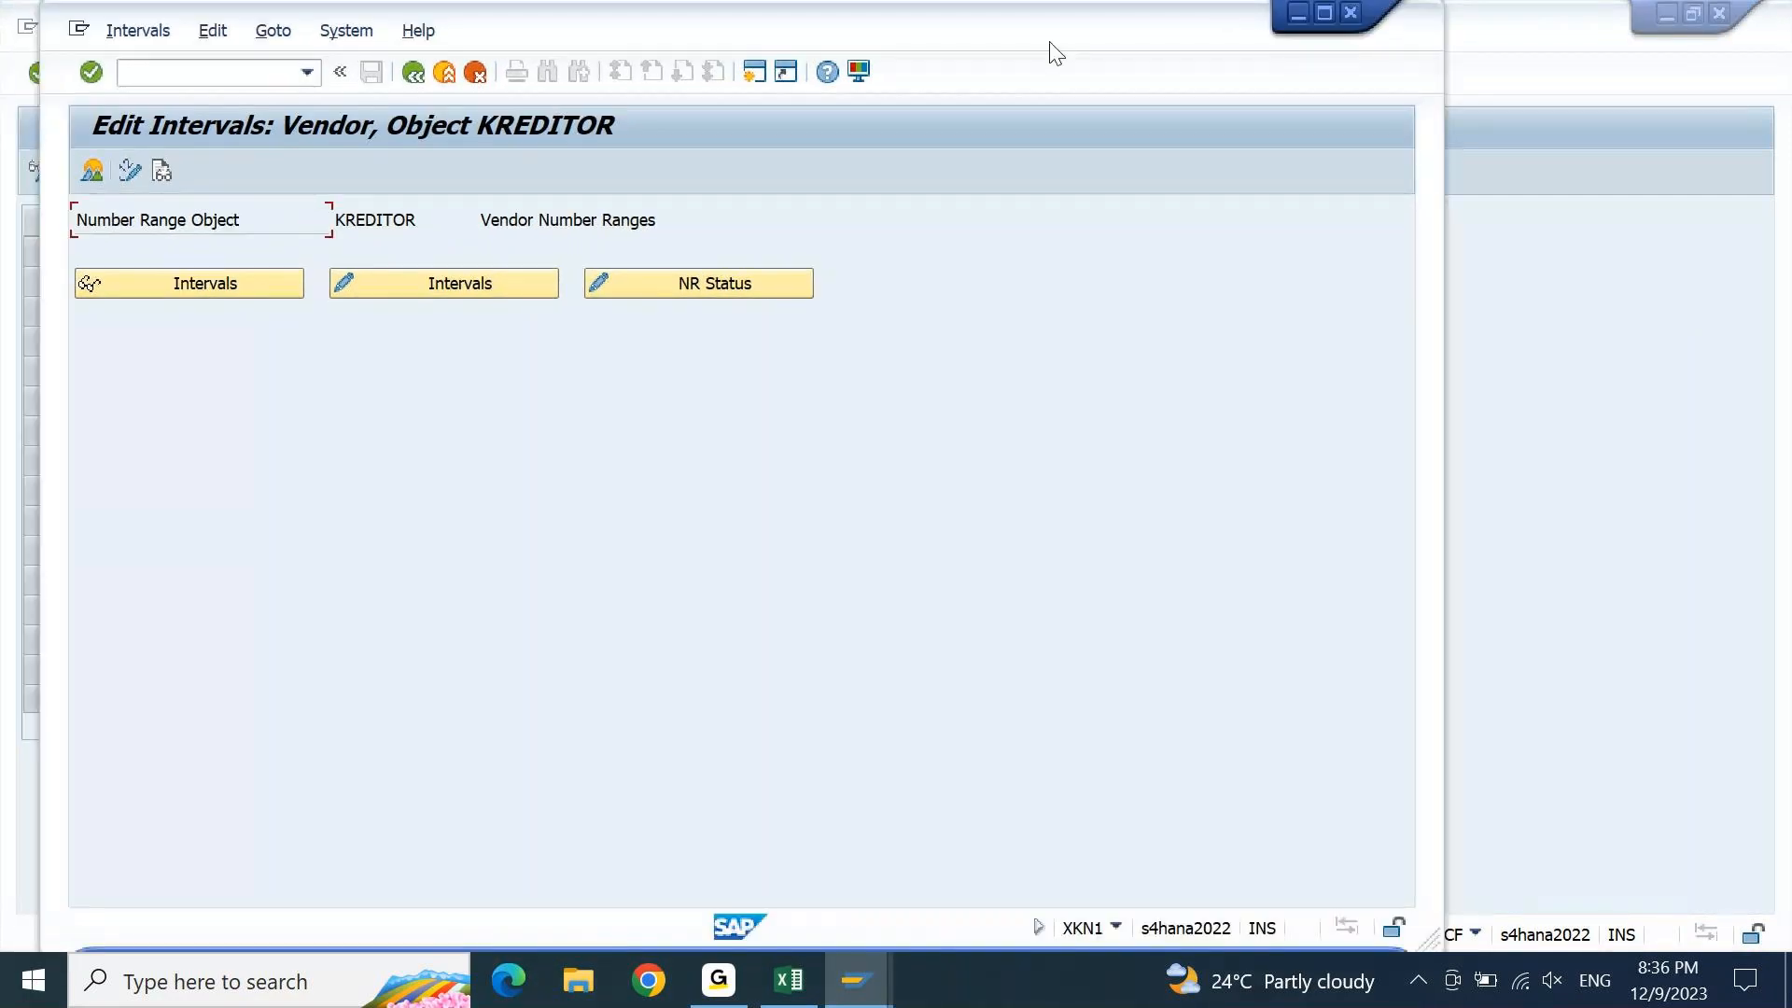
left_click_drag(1056, 53, 1519, 48)
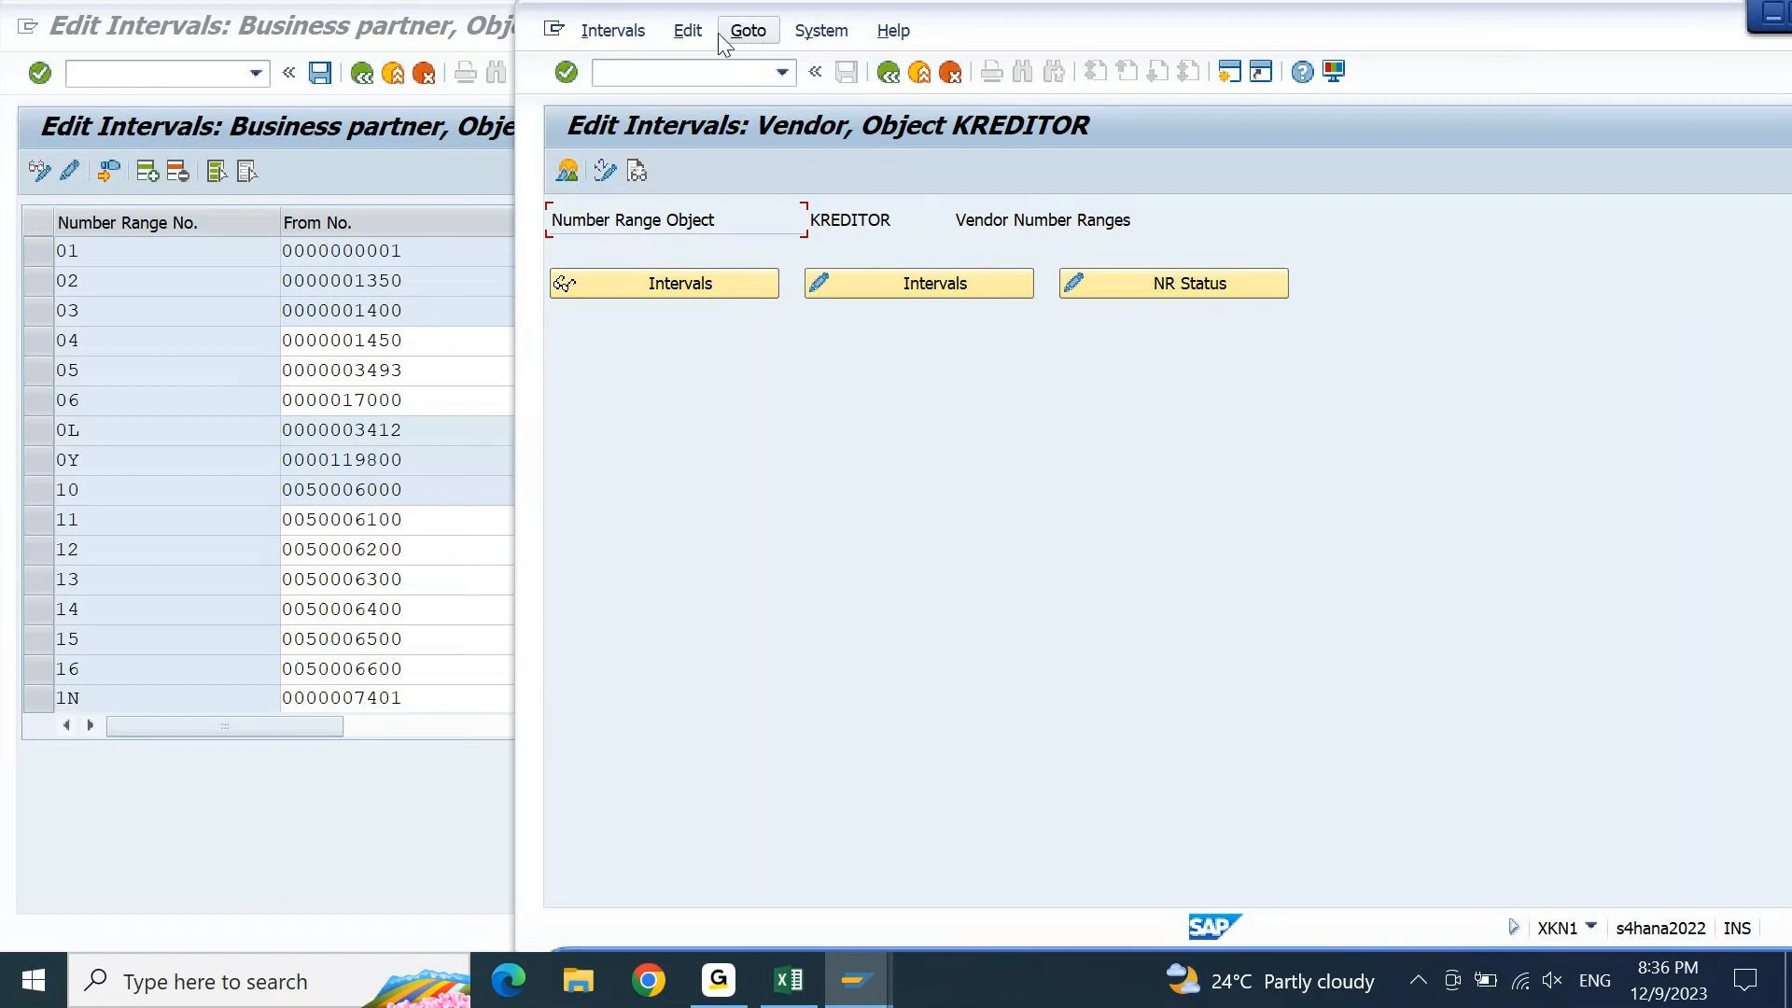
Open the vendor number range intervals for editing and display their free intervals
left_click(650, 33)
left_click(875, 383)
left_click(909, 293)
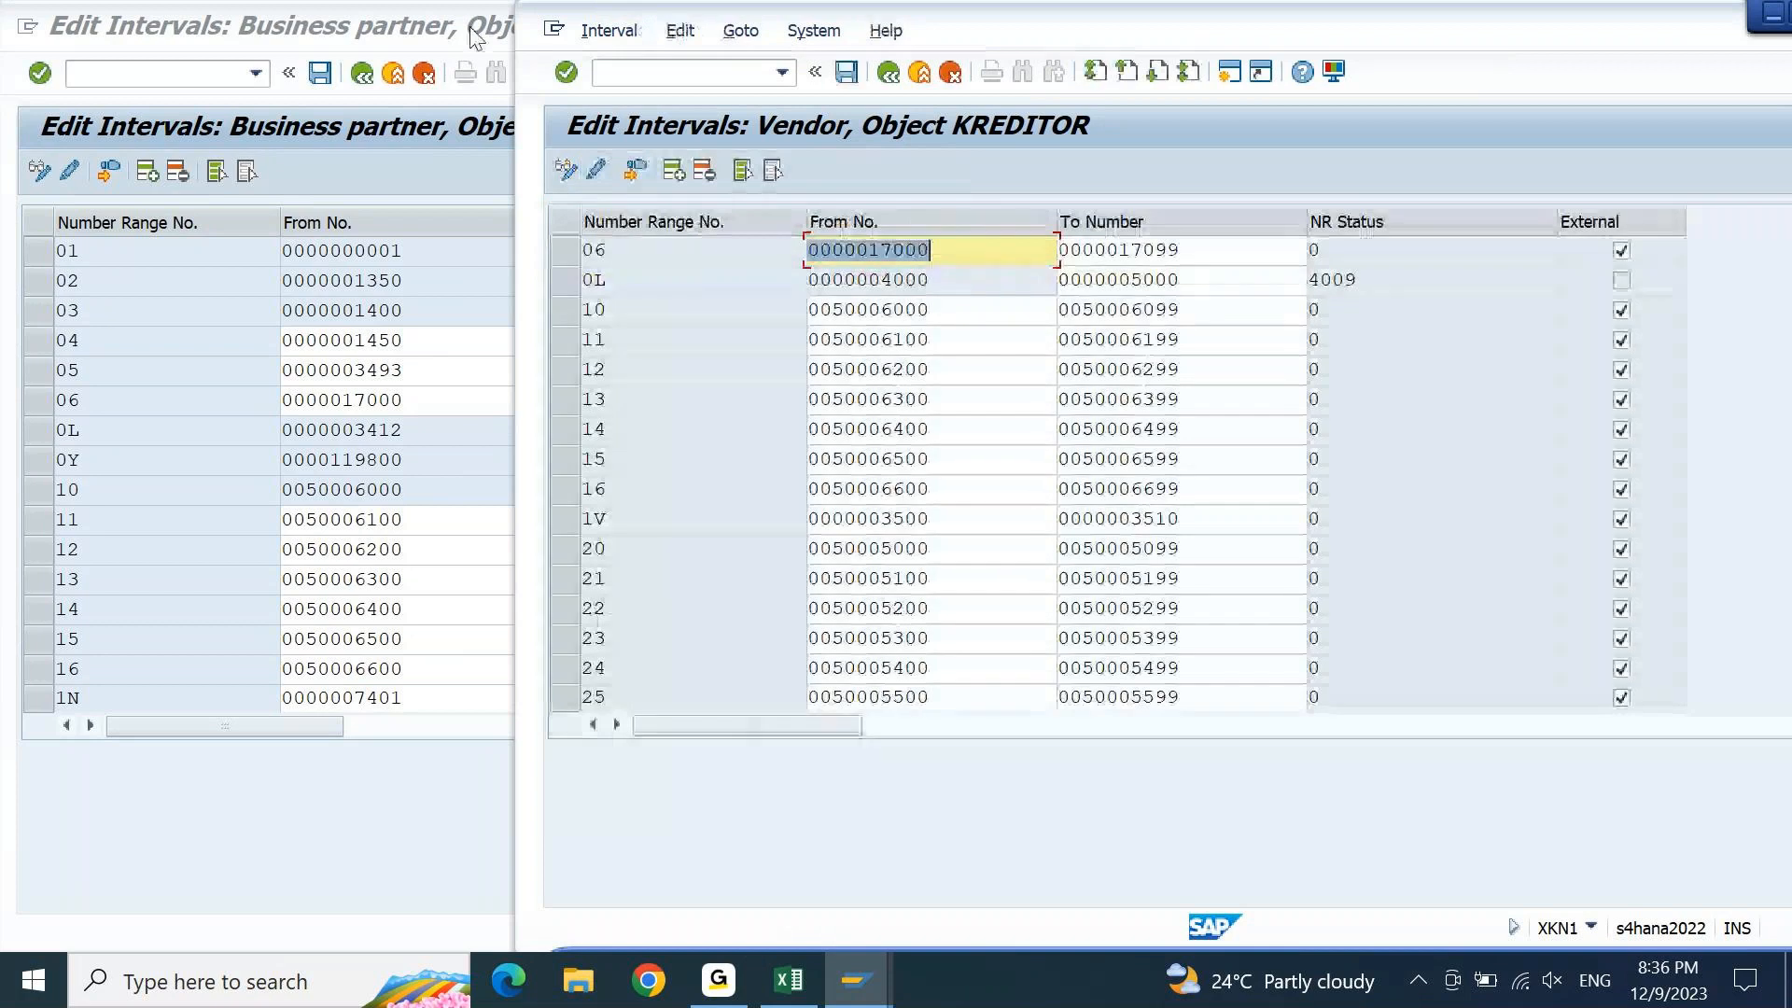
left_click(608, 30)
left_click(648, 215)
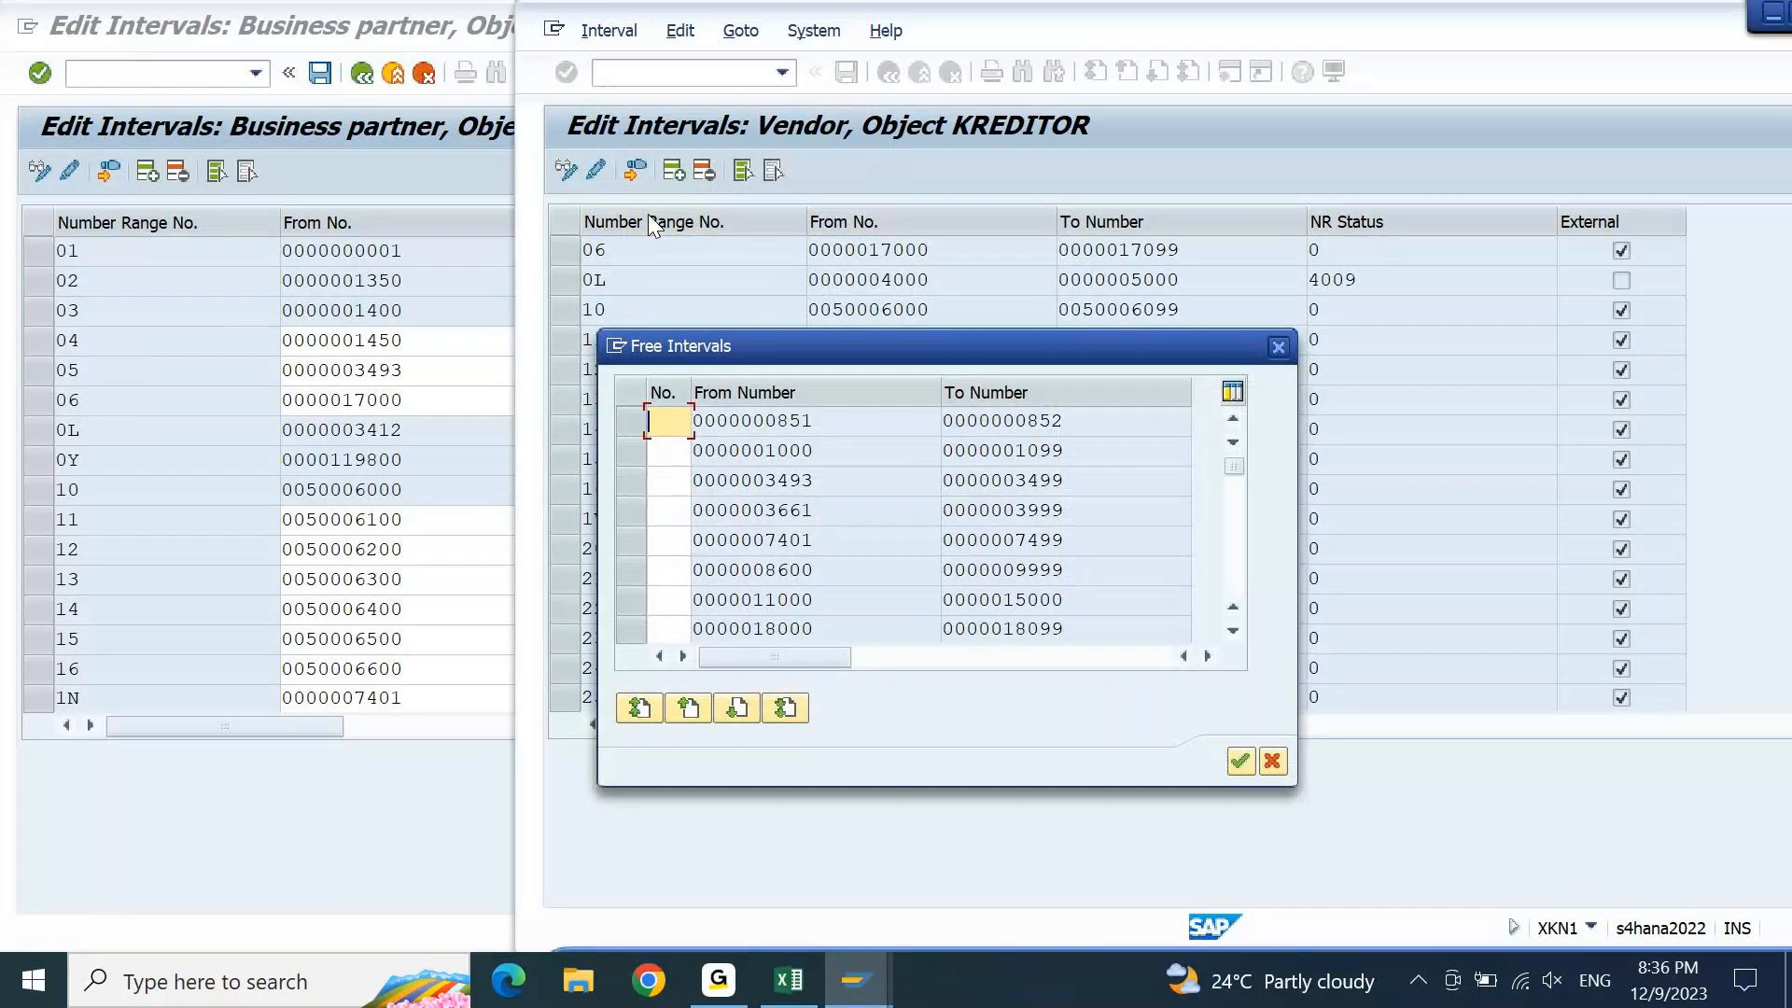
Display the business partner free intervals for comparison and return to the vendor intervals session
left_click(285, 280)
left_click(86, 32)
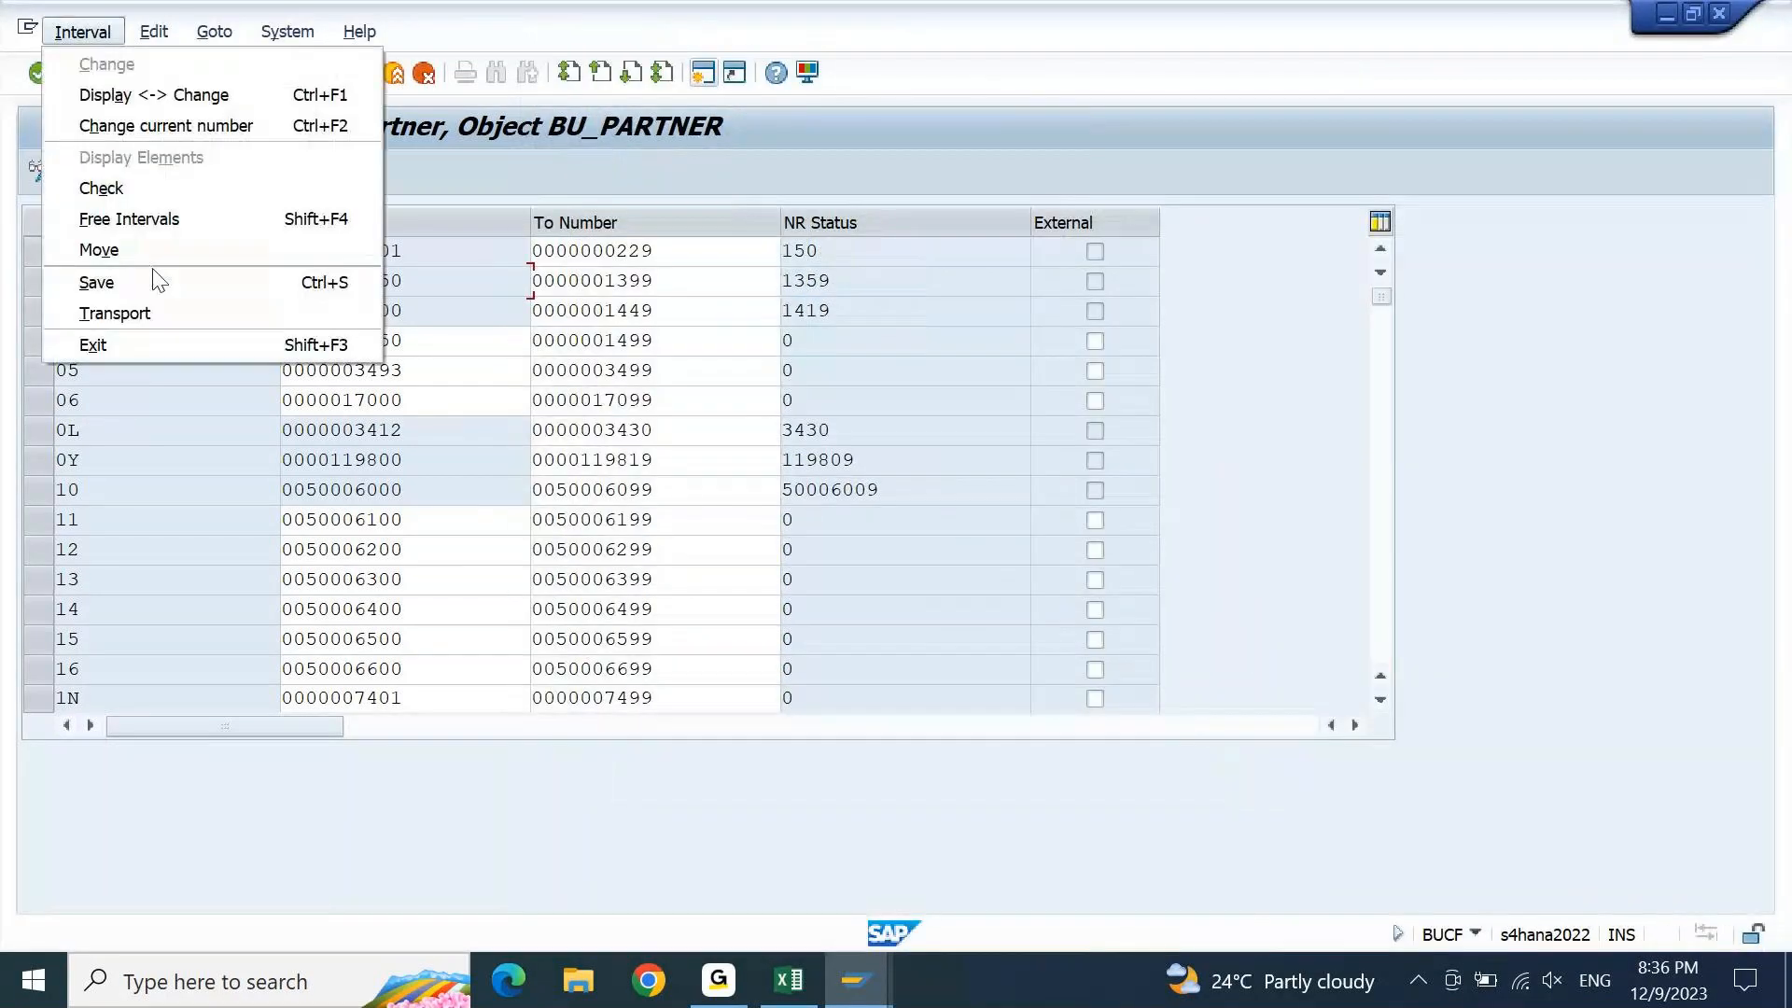
left_click(204, 233)
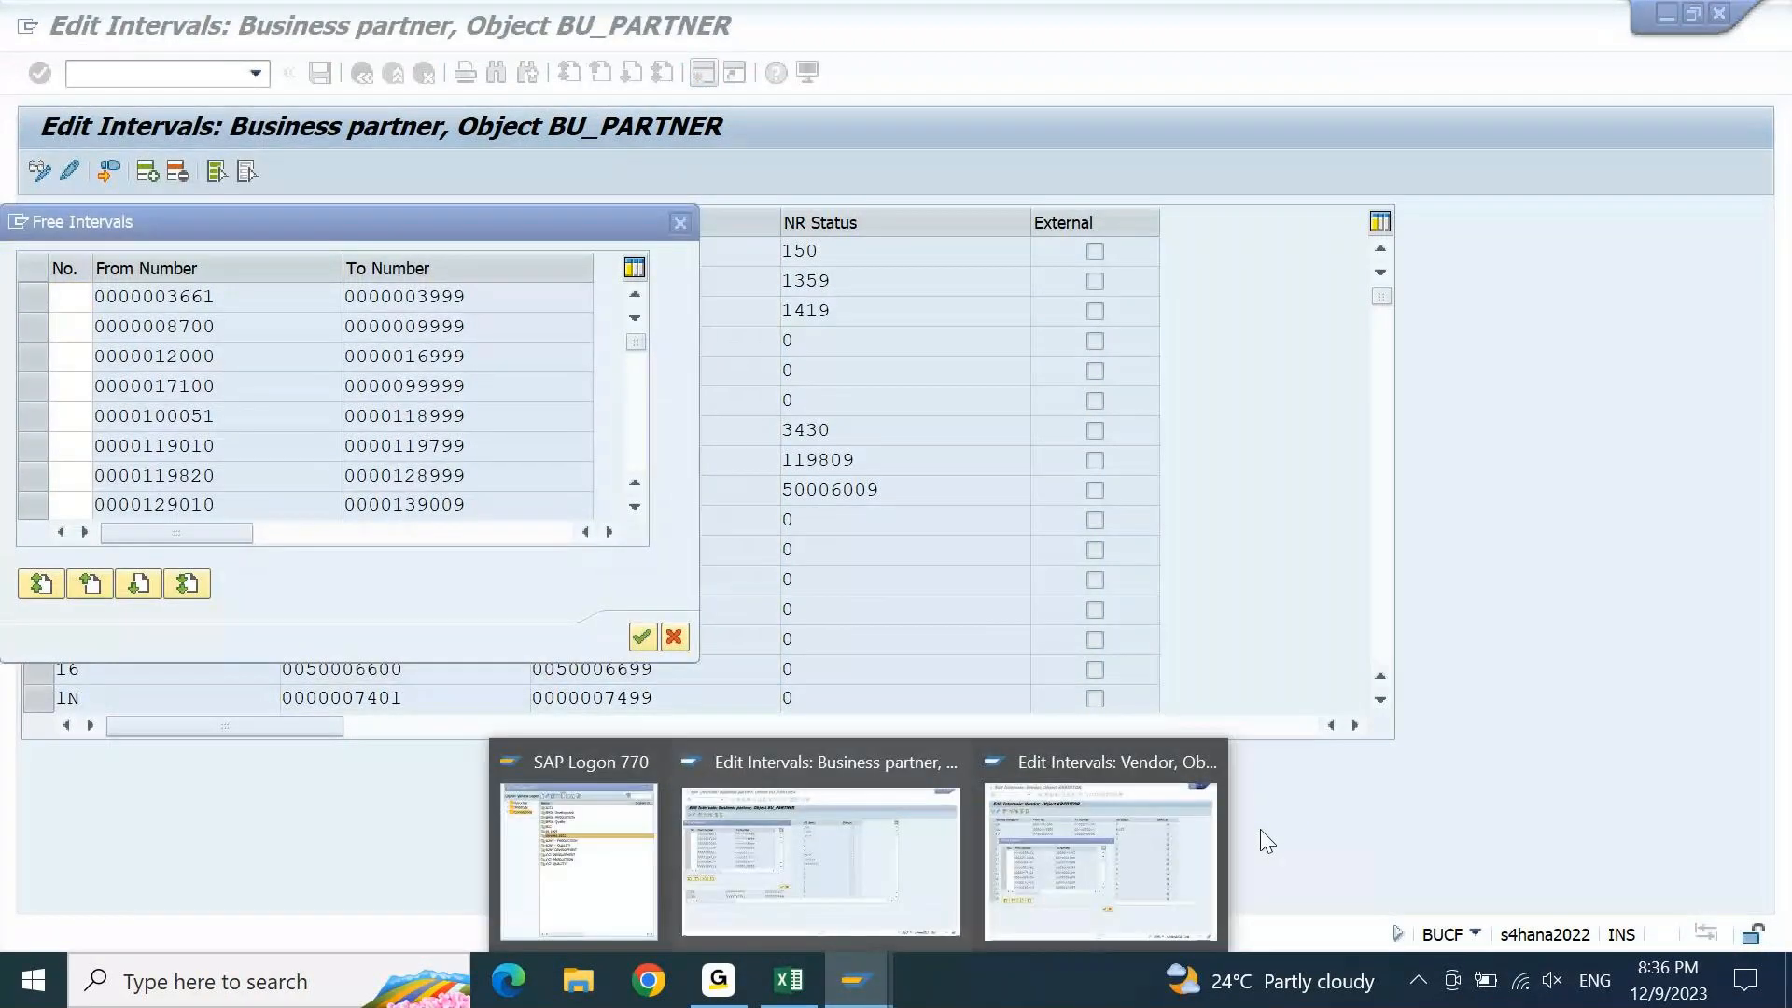
left_click(1101, 859)
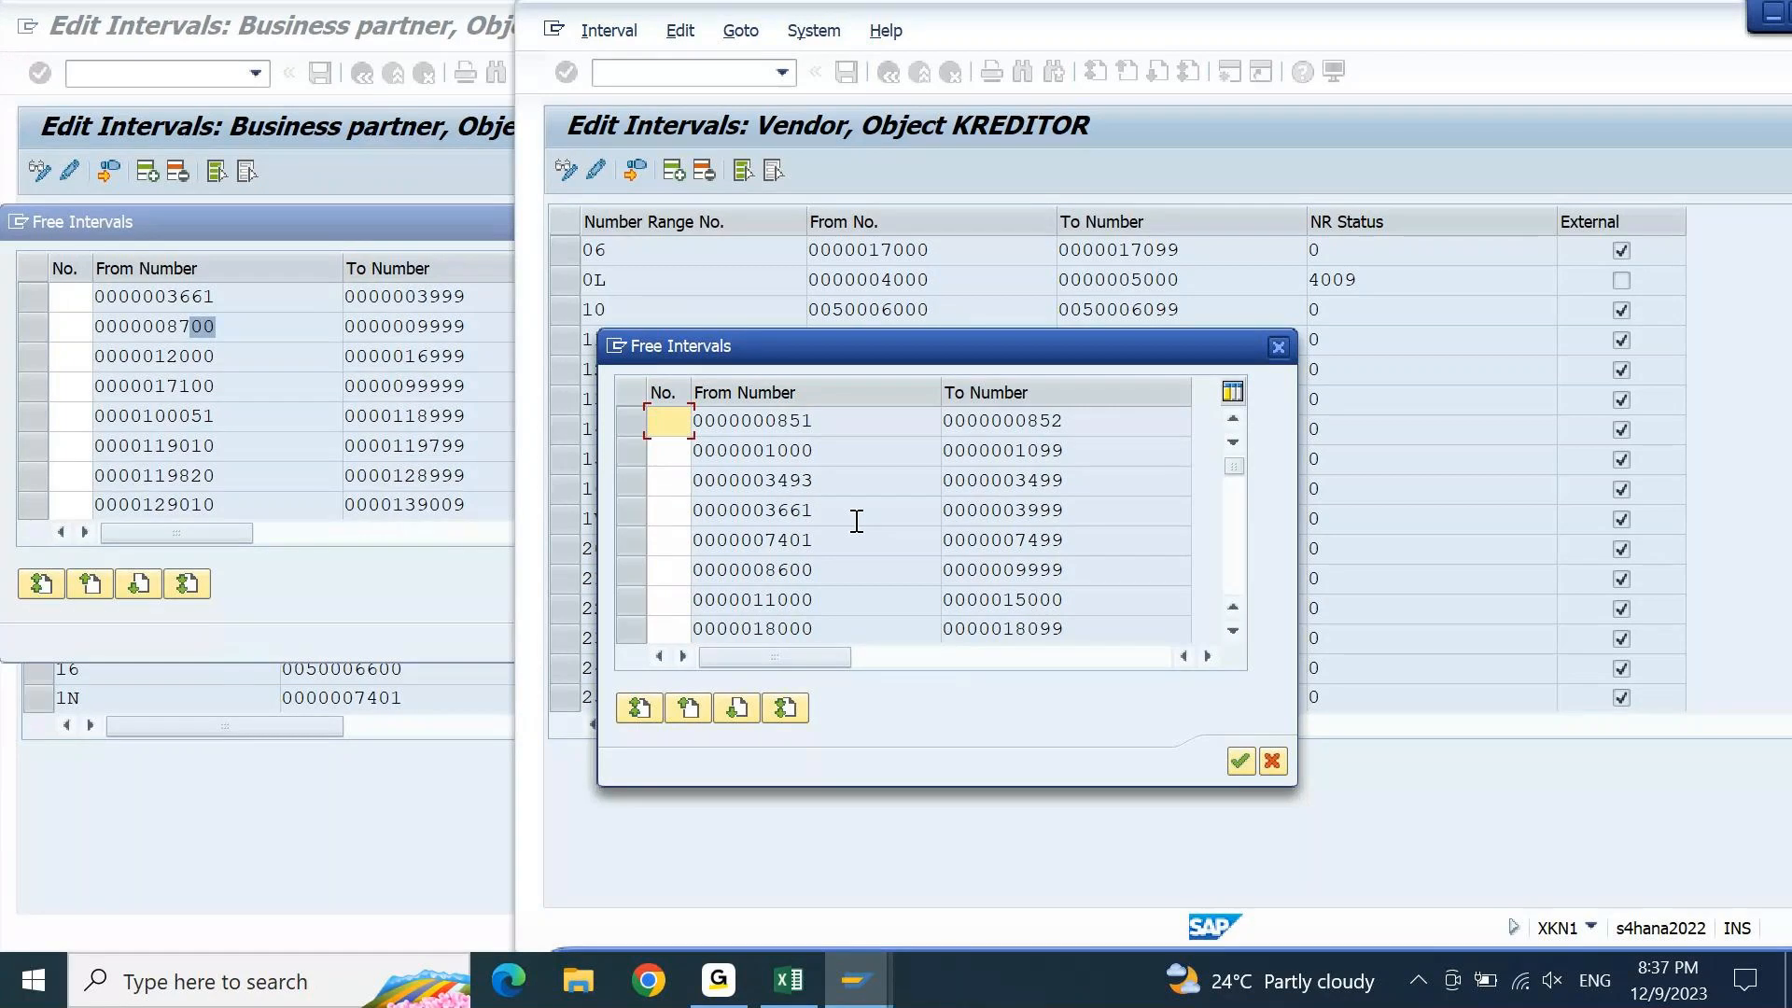
left_click(642, 574)
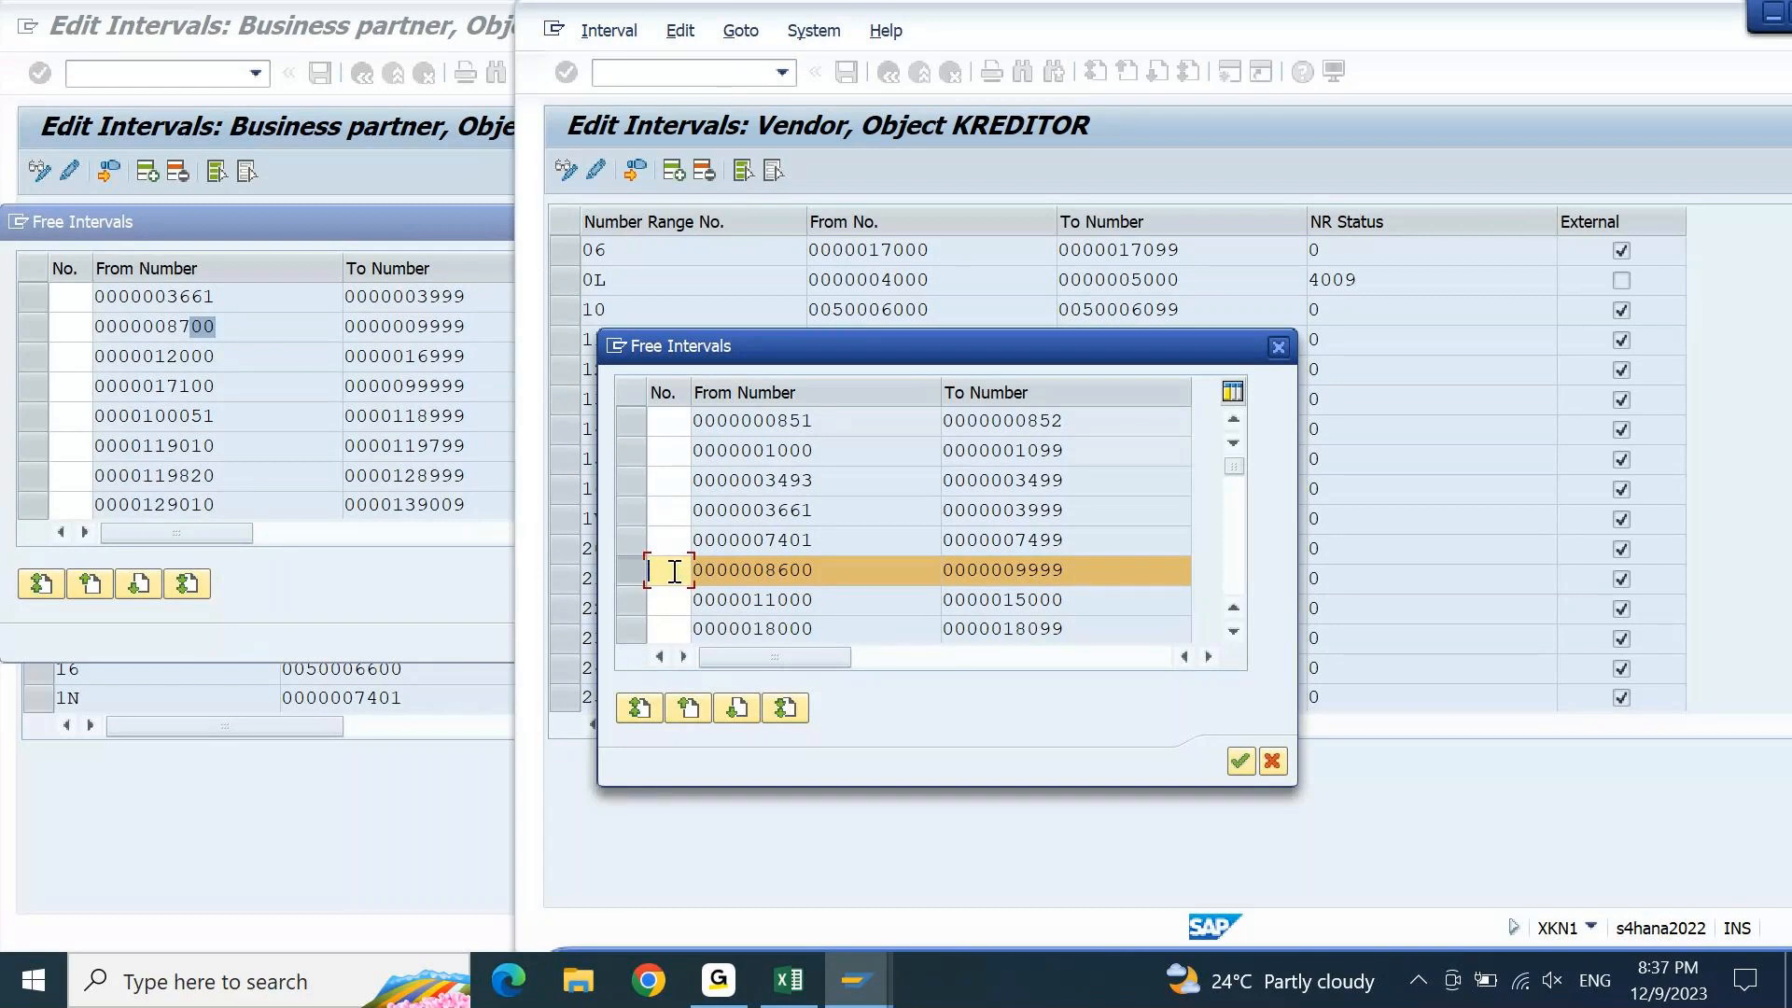
type("S")
type("9")
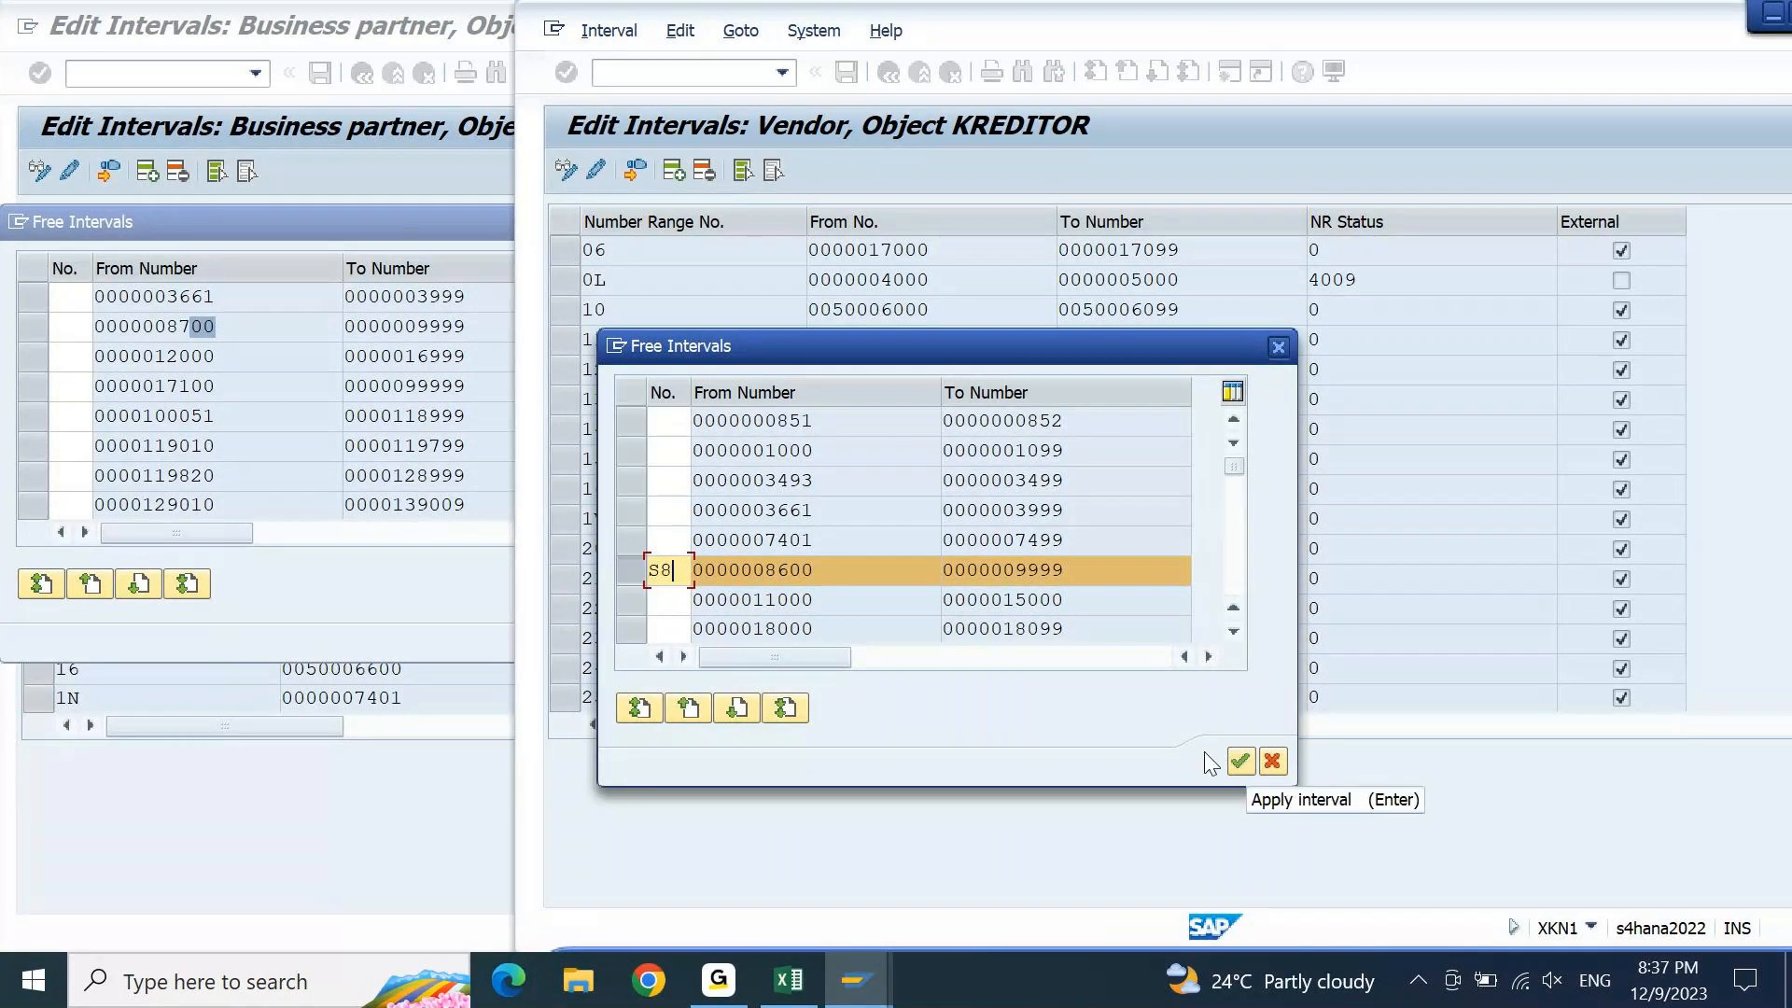
key("BackSpace")
type("8")
left_click(1240, 759)
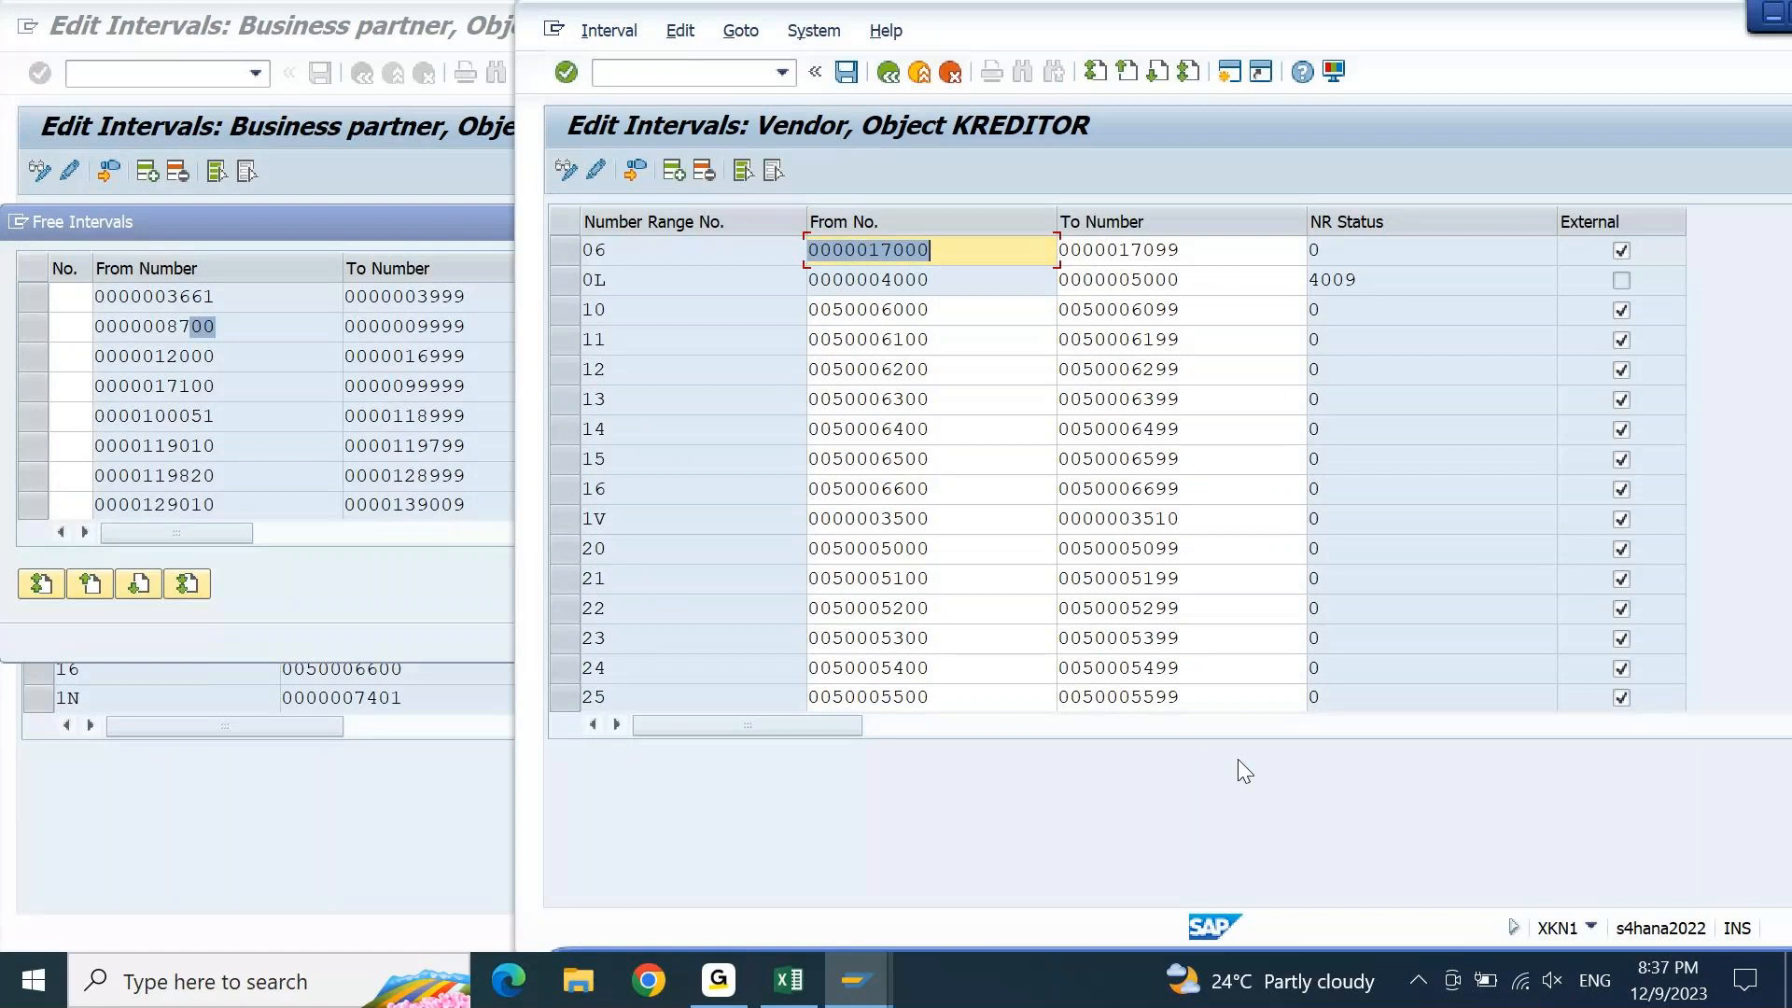
scroll(857, 509, "down", 20)
scroll(858, 511, "down", 5)
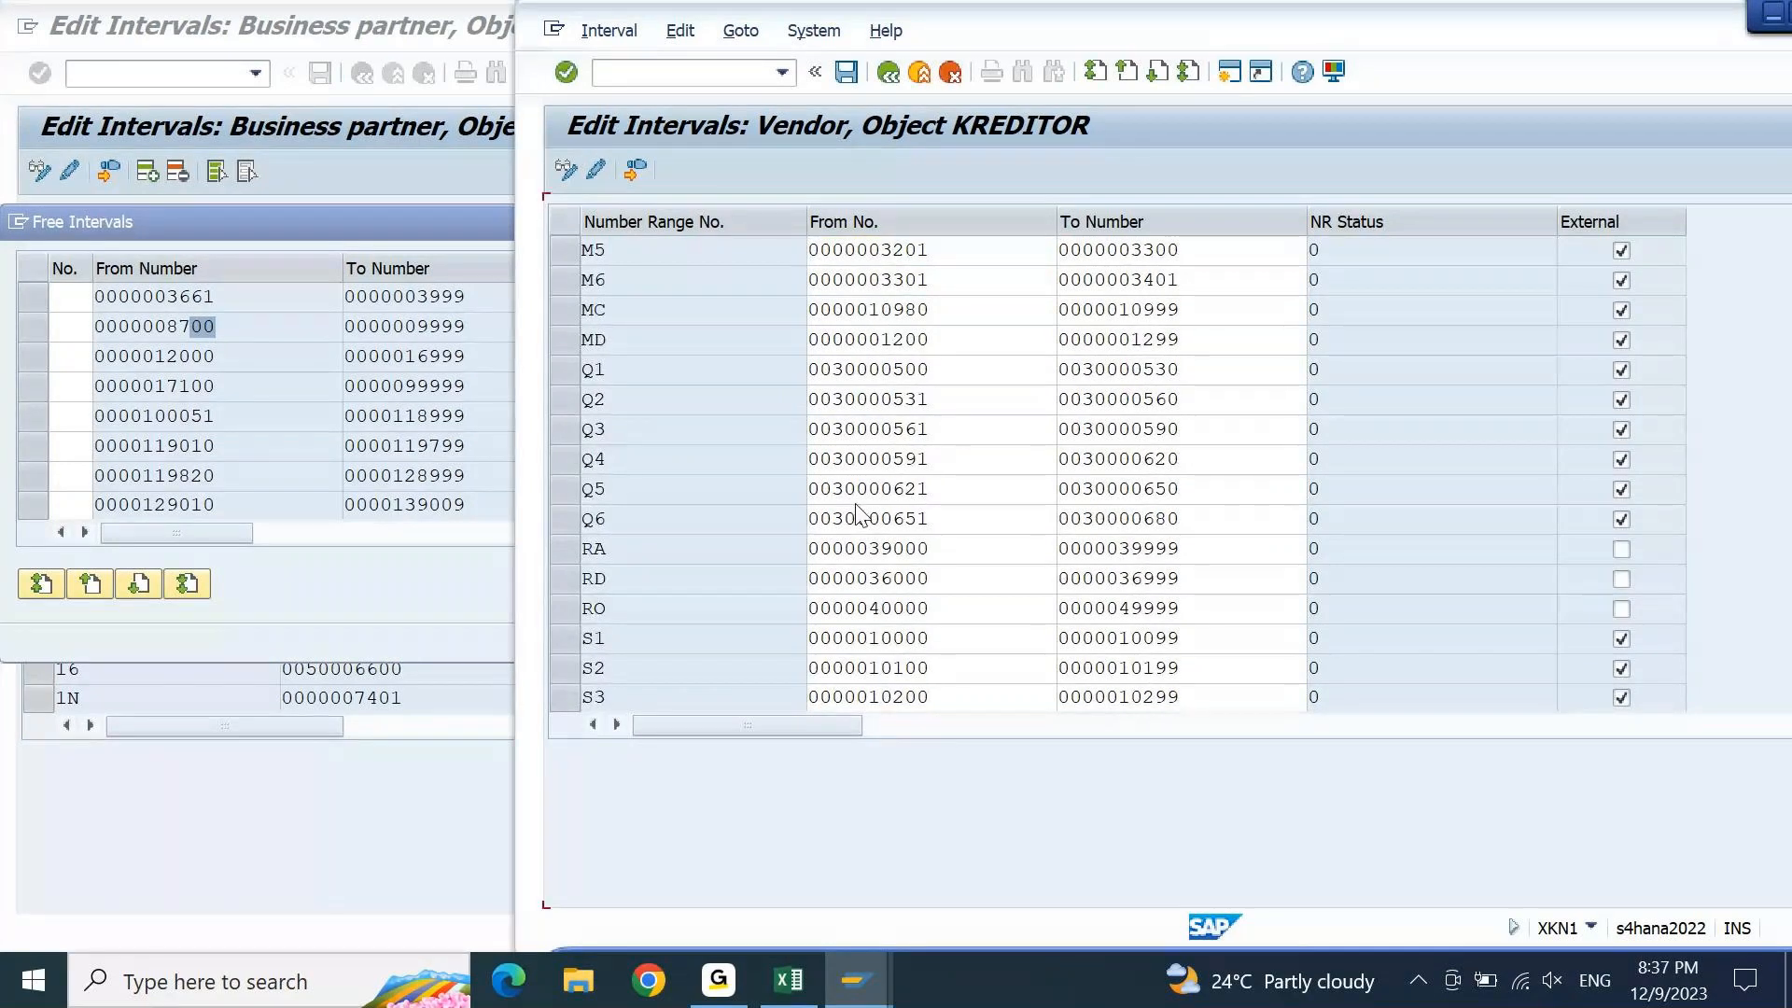
scroll(856, 509, "down", 5)
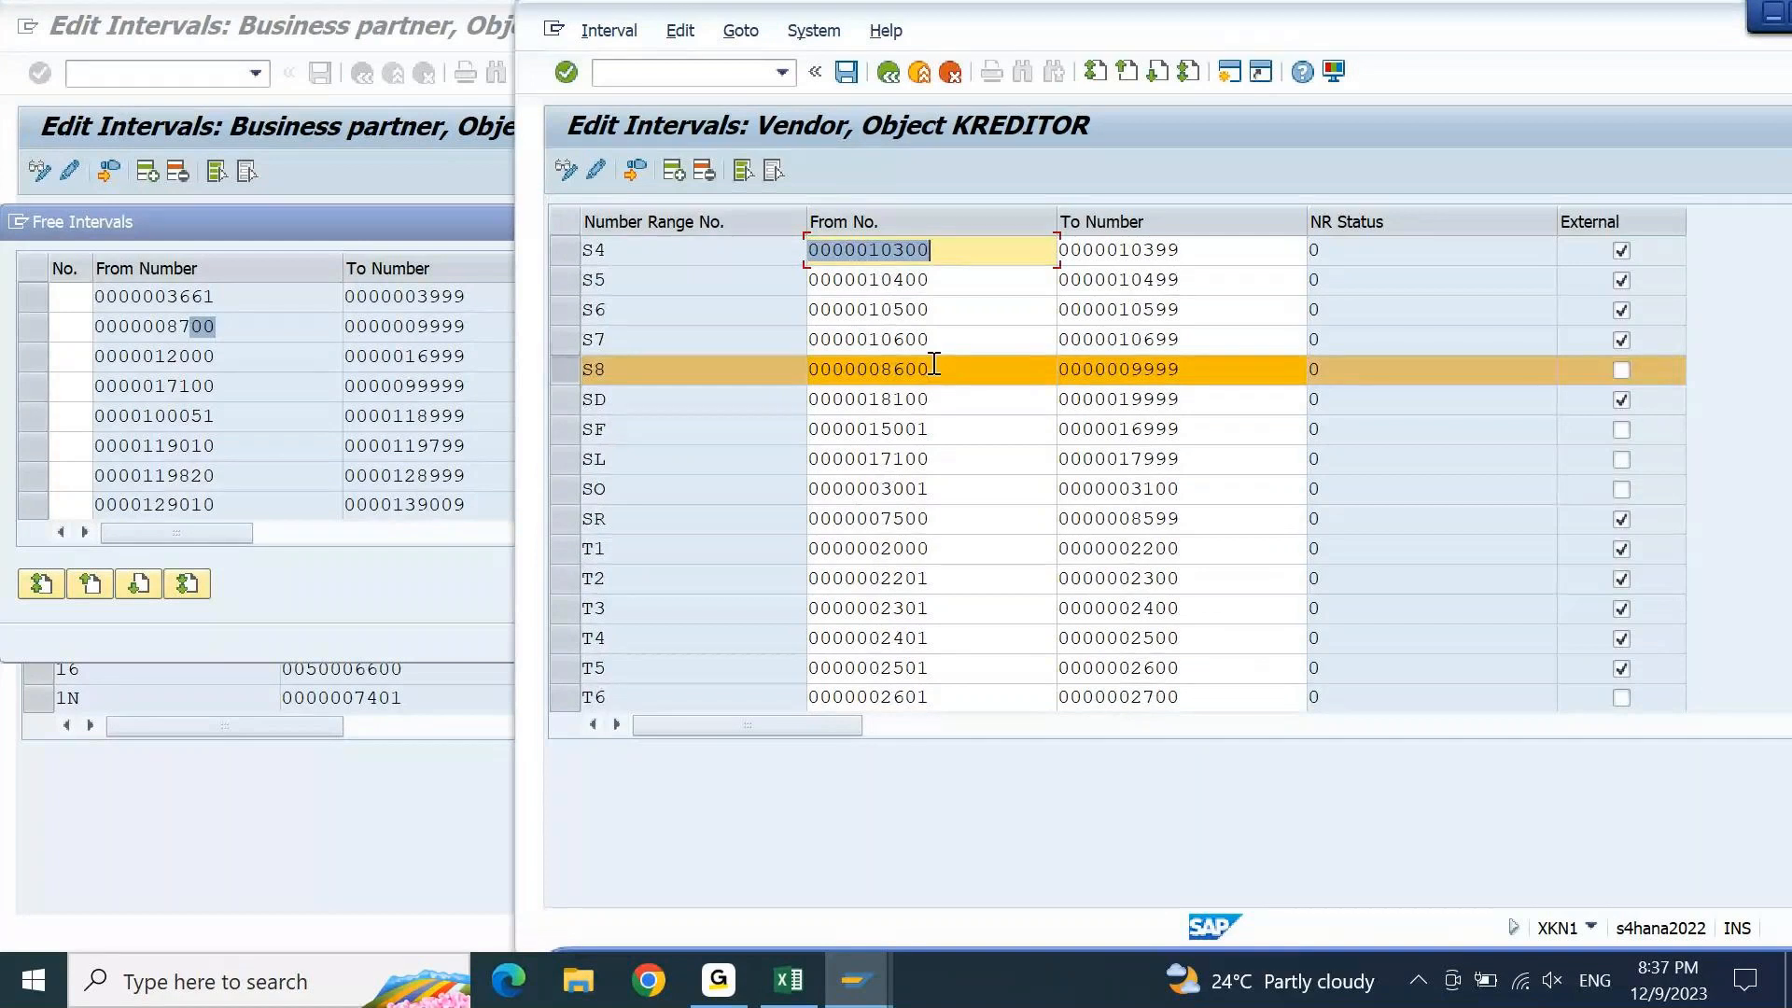
left_click(934, 367)
key("Left")
key("Left")
key("BackSpace")
type("7")
key("Tab")
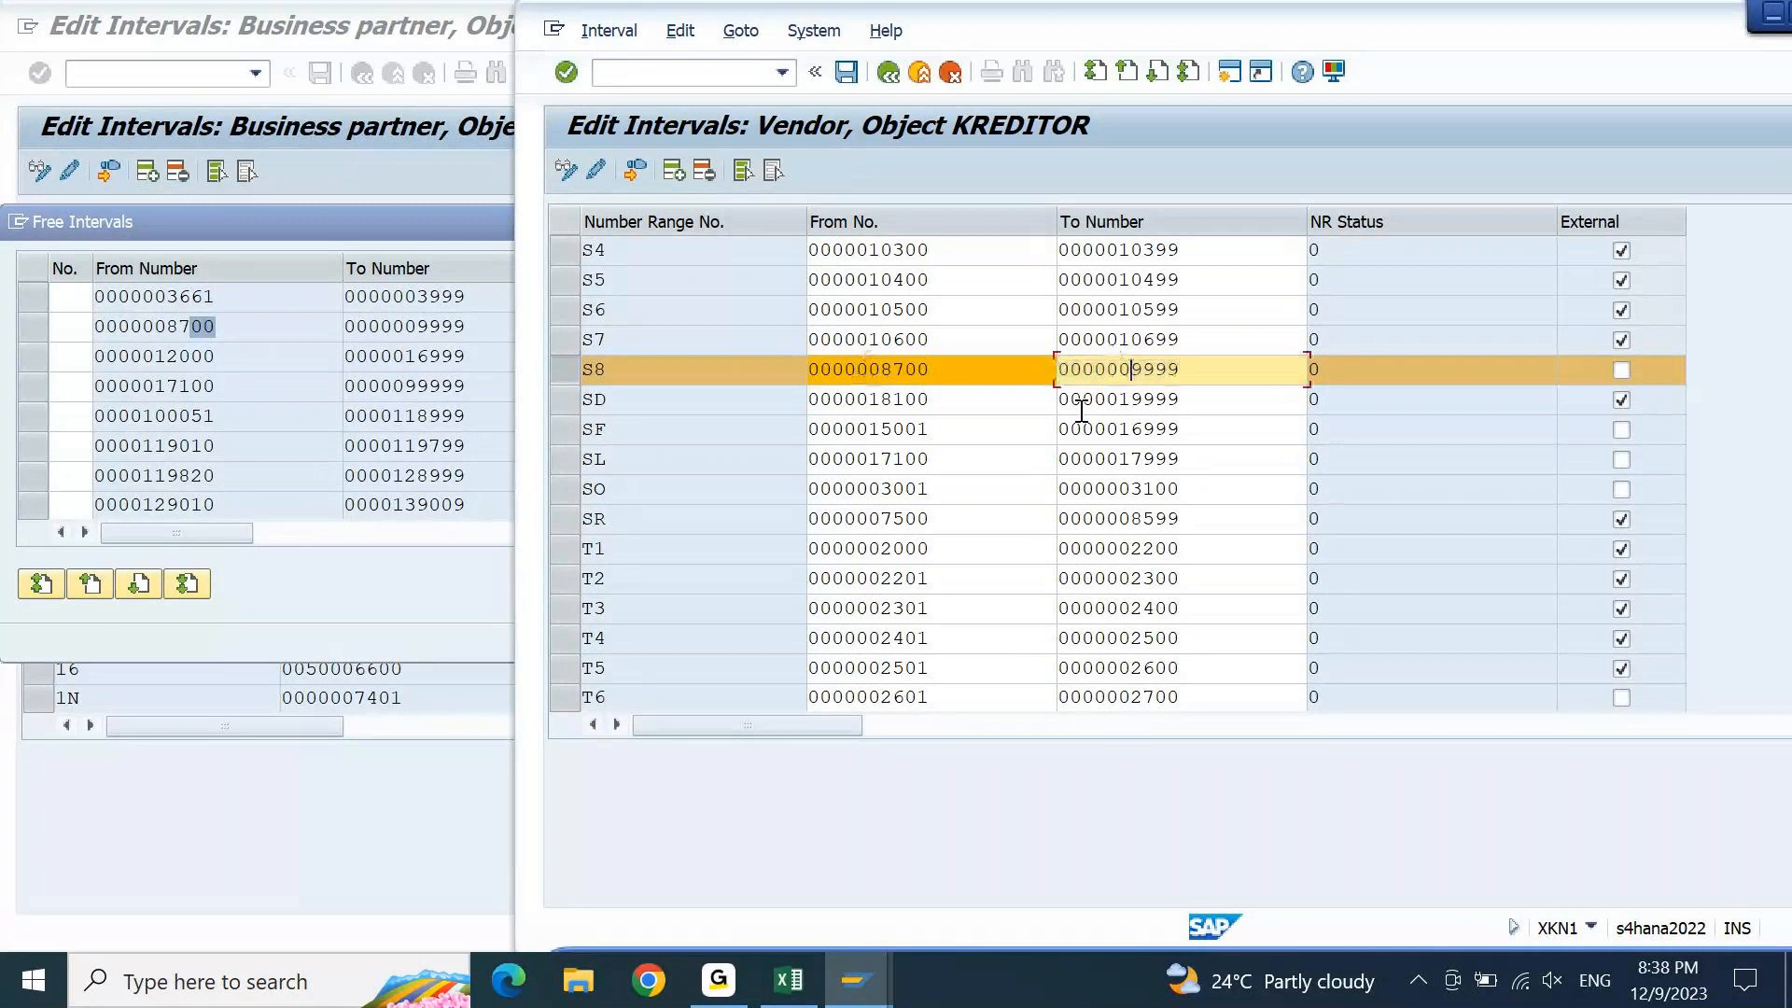
key("shift+Right")
key("shift+Right")
key("shift+Right")
type("8750")
left_click(1621, 371)
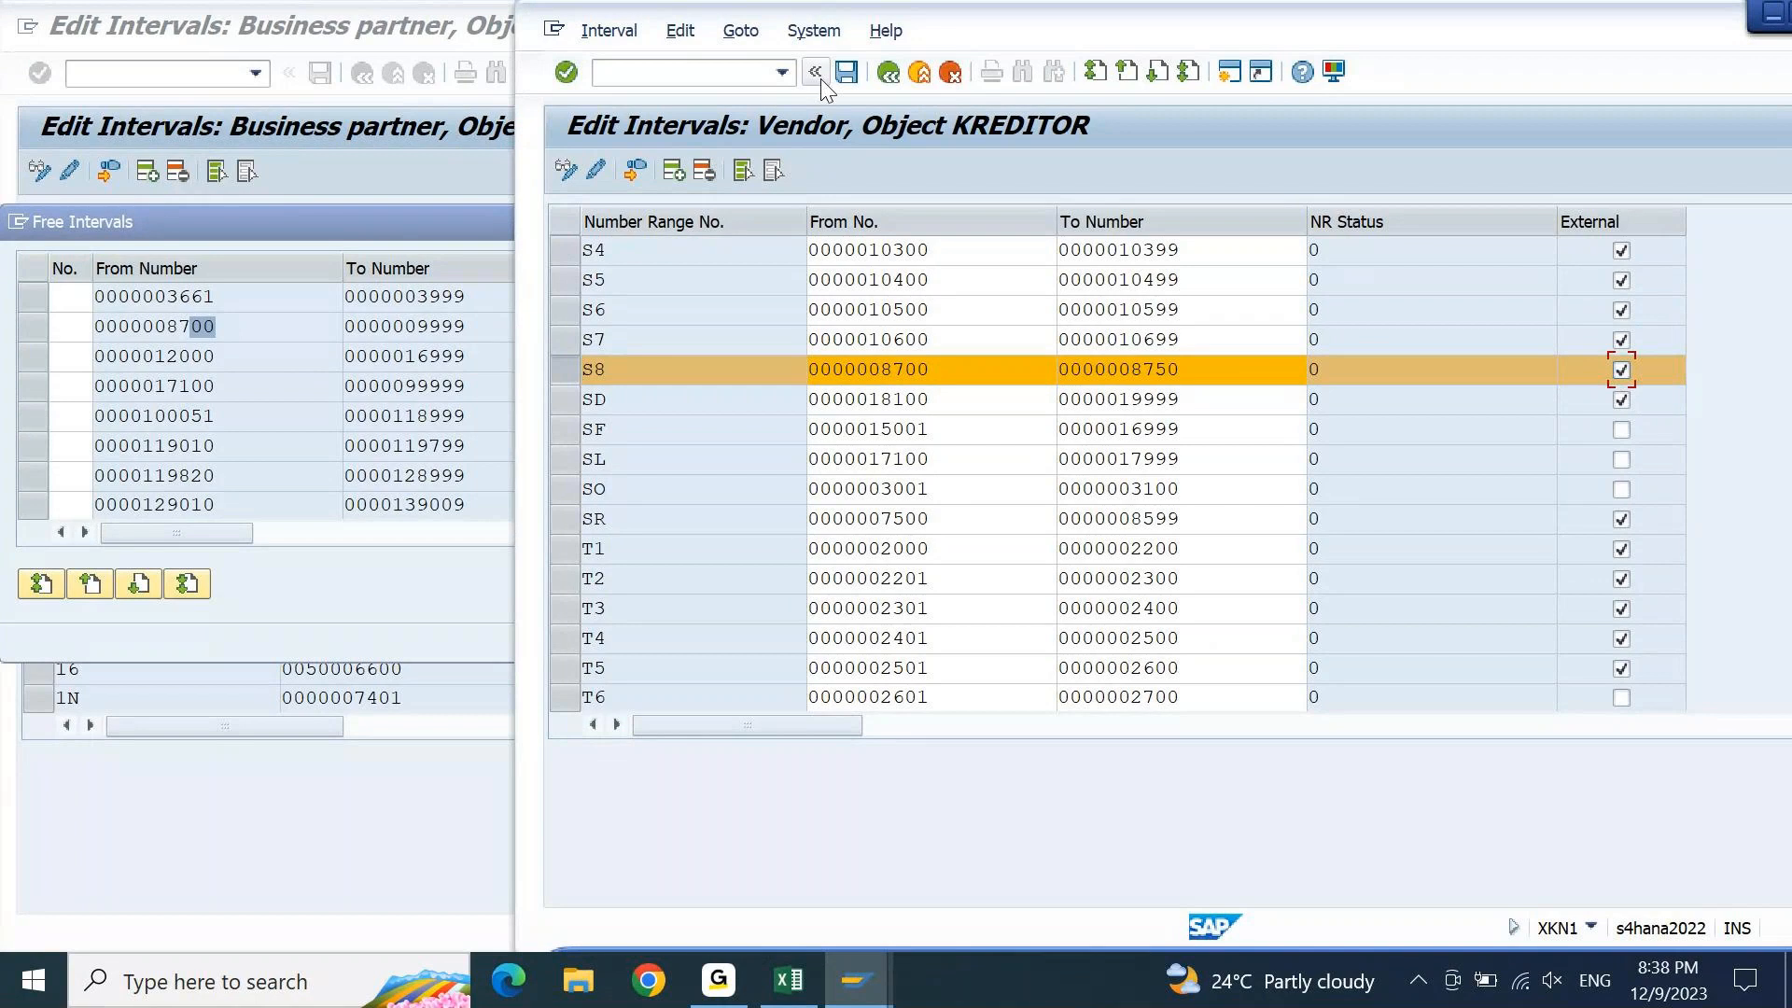
left_click(847, 73)
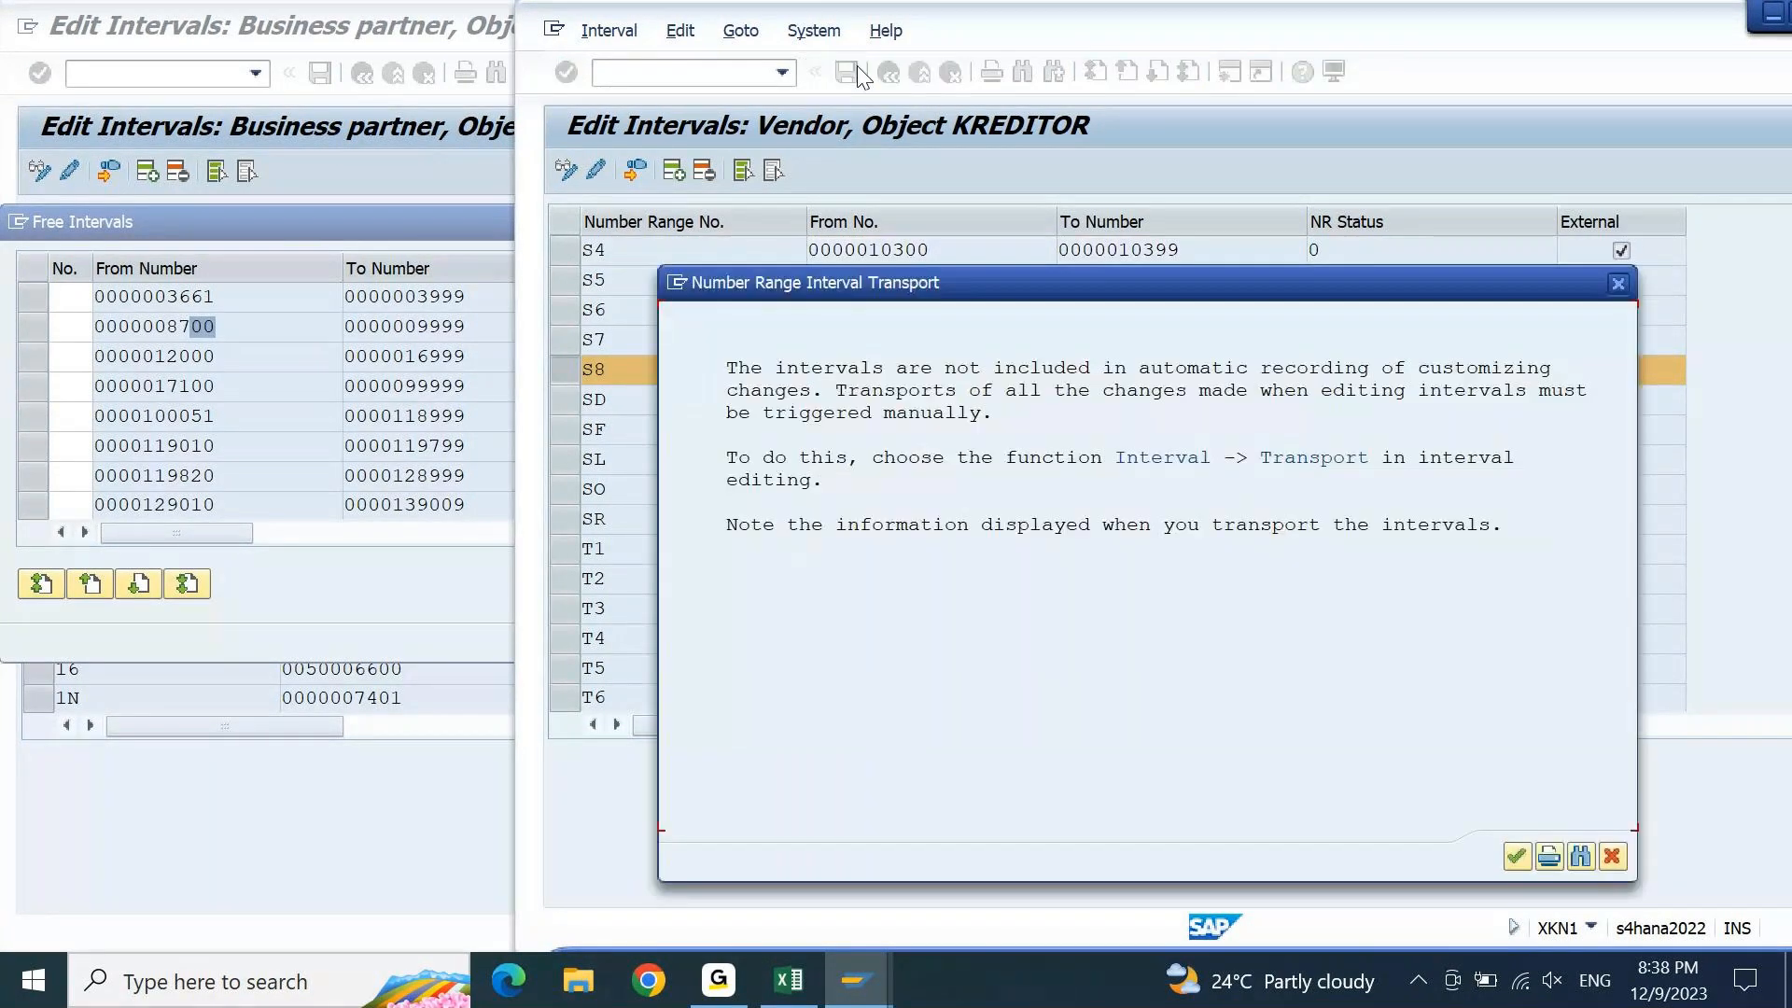
key("Return")
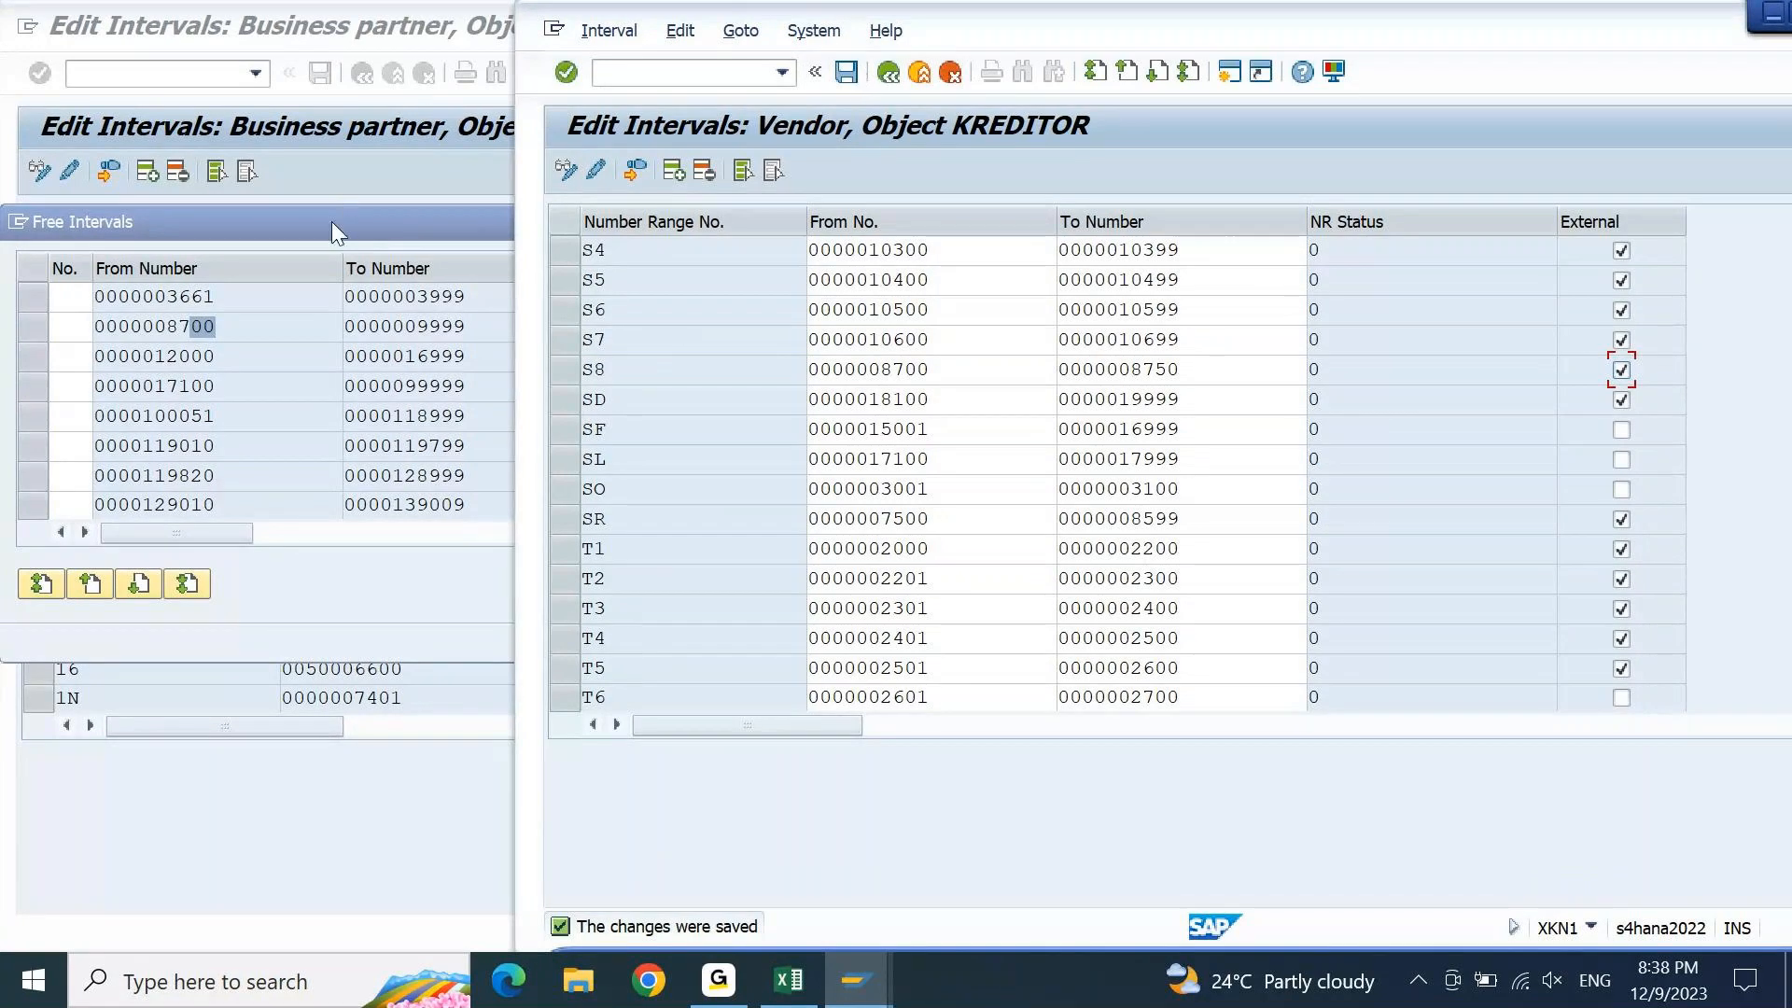
left_click(332, 221)
left_click(57, 326)
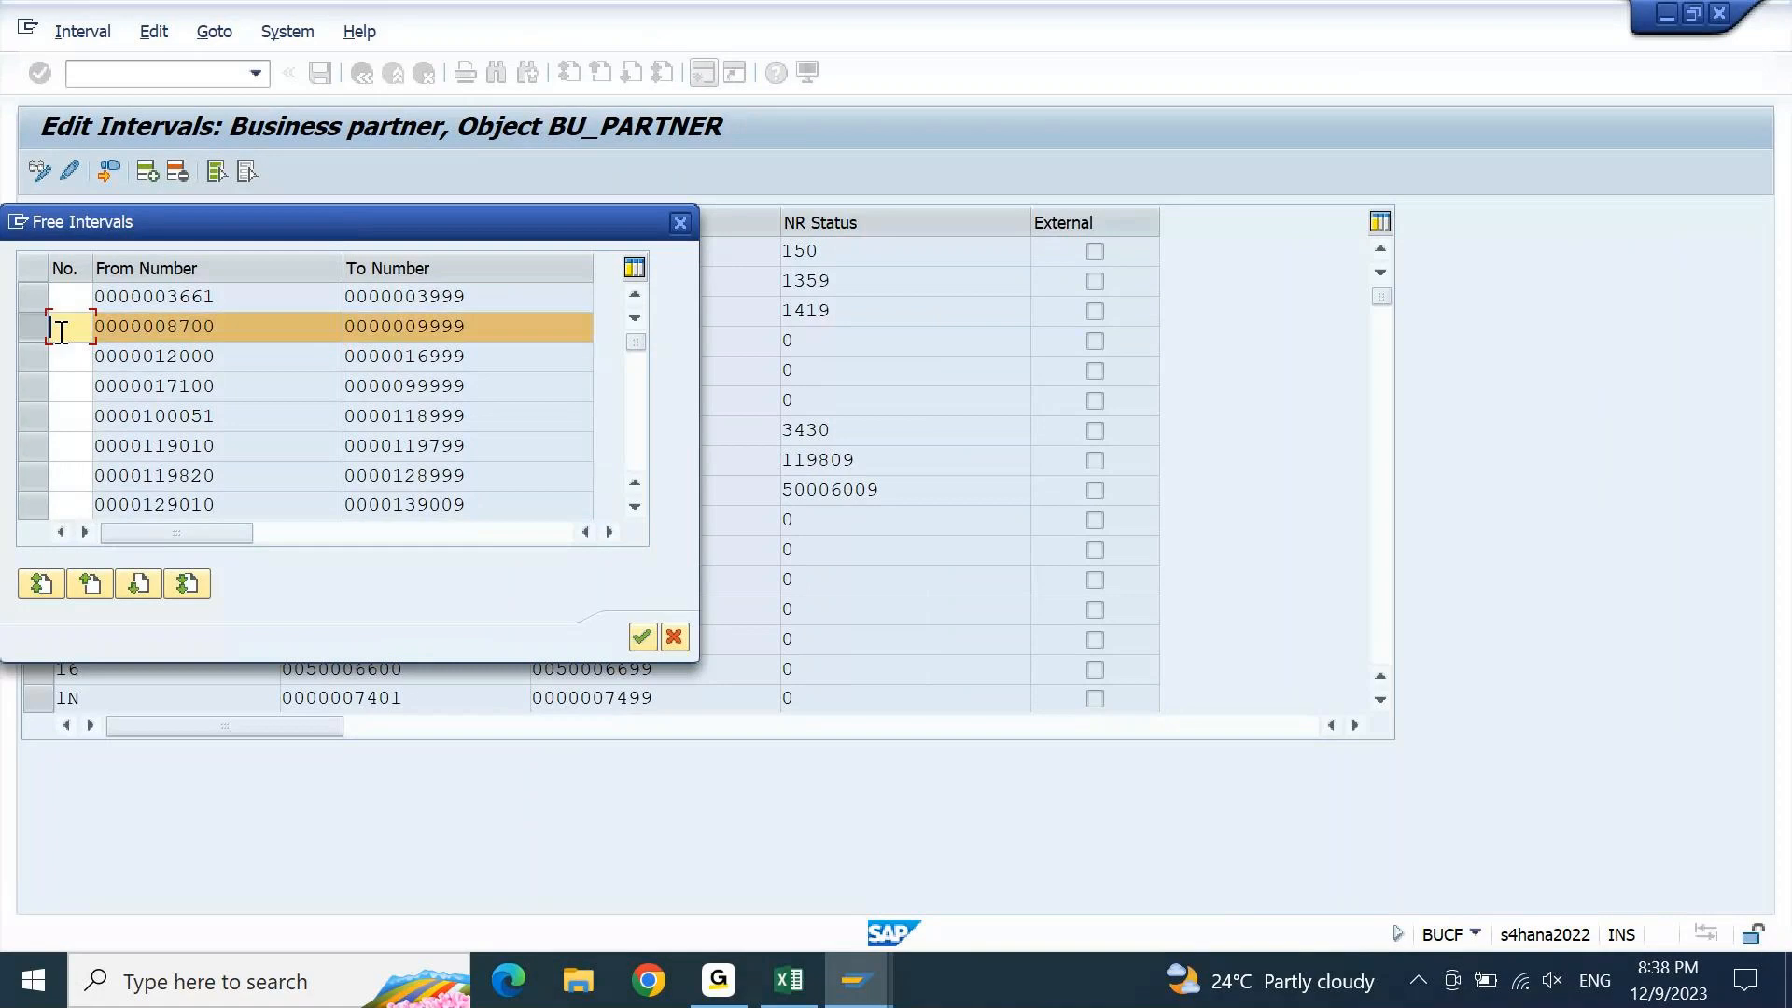
type("s8")
left_click(644, 636)
scroll(644, 644, "down", 15)
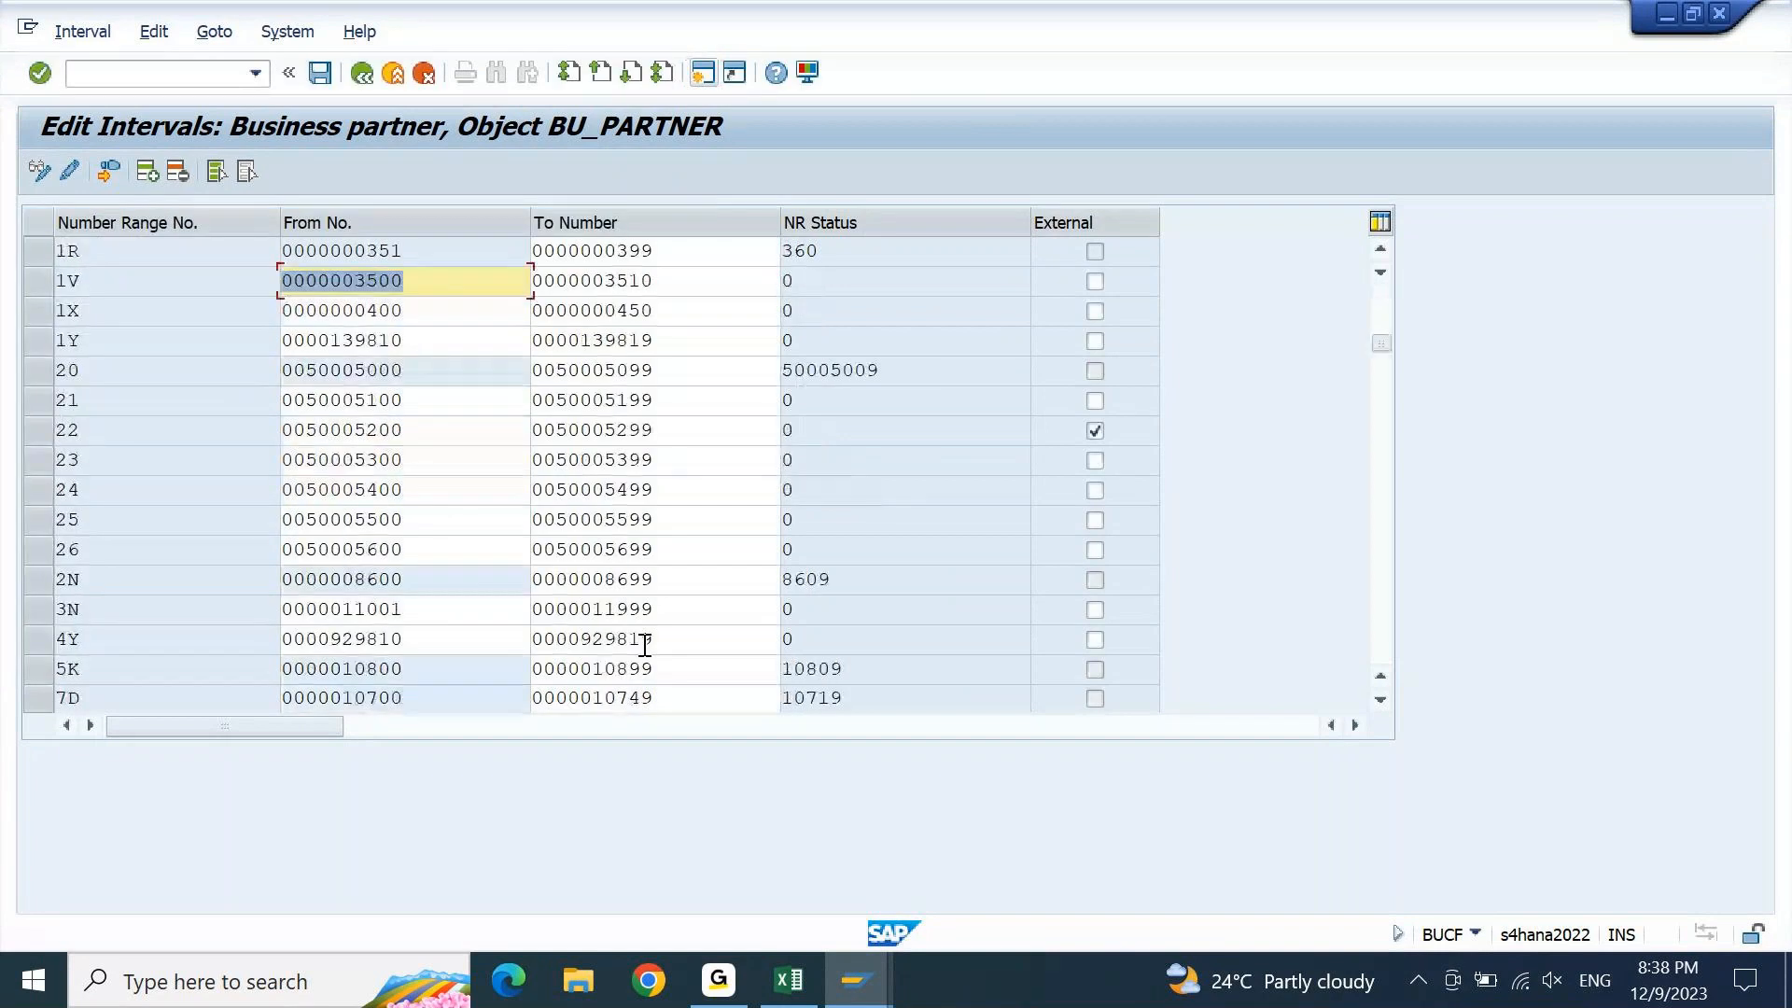
scroll(644, 644, "down", 10)
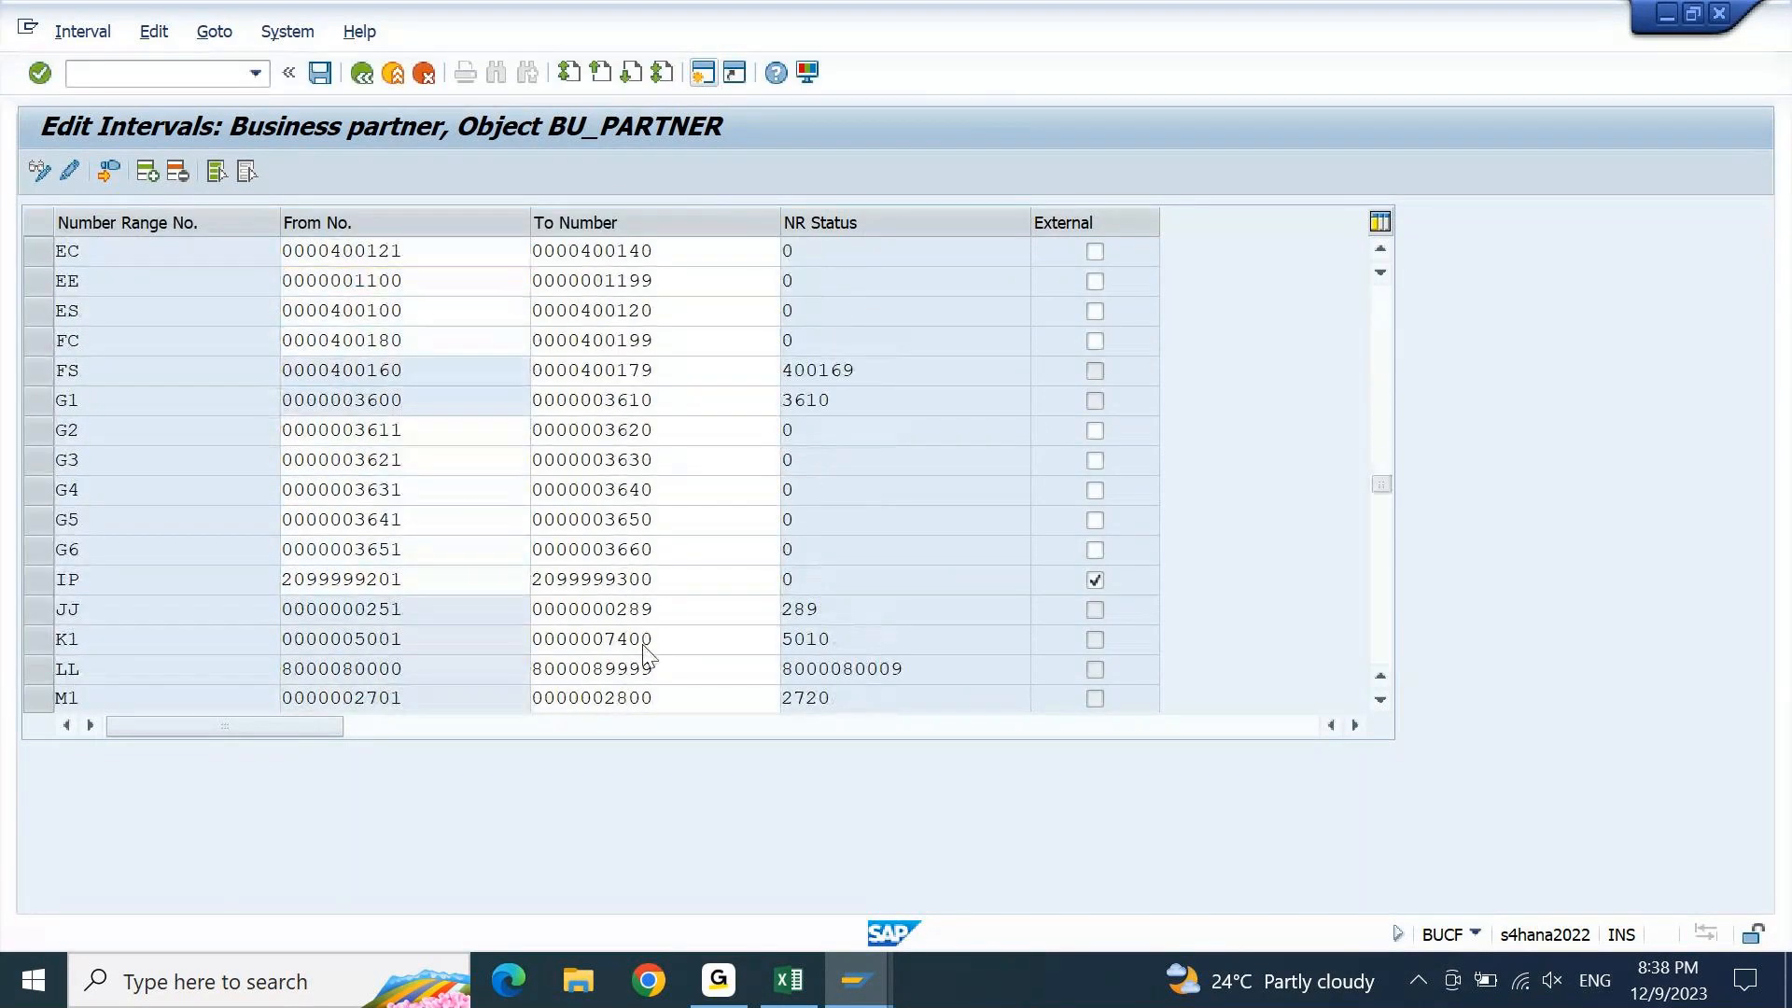
scroll(644, 643, "down", 5)
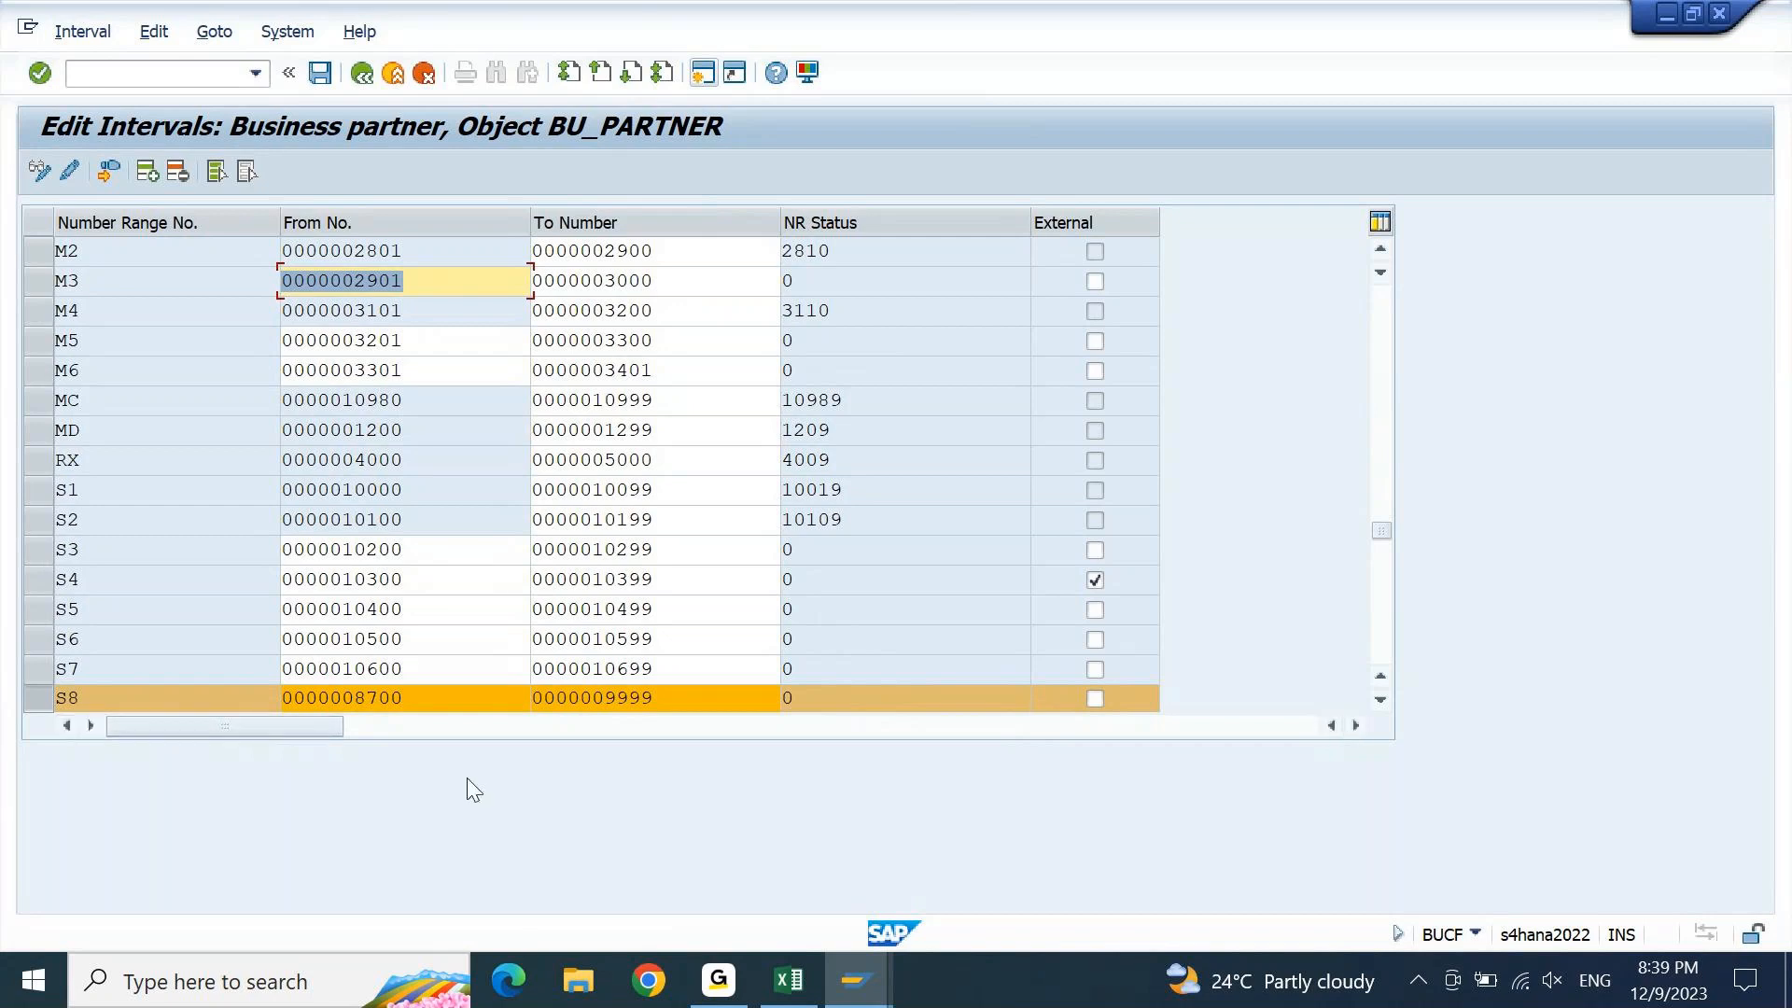
left_click_drag(616, 707, 693, 709)
key("BackSpace")
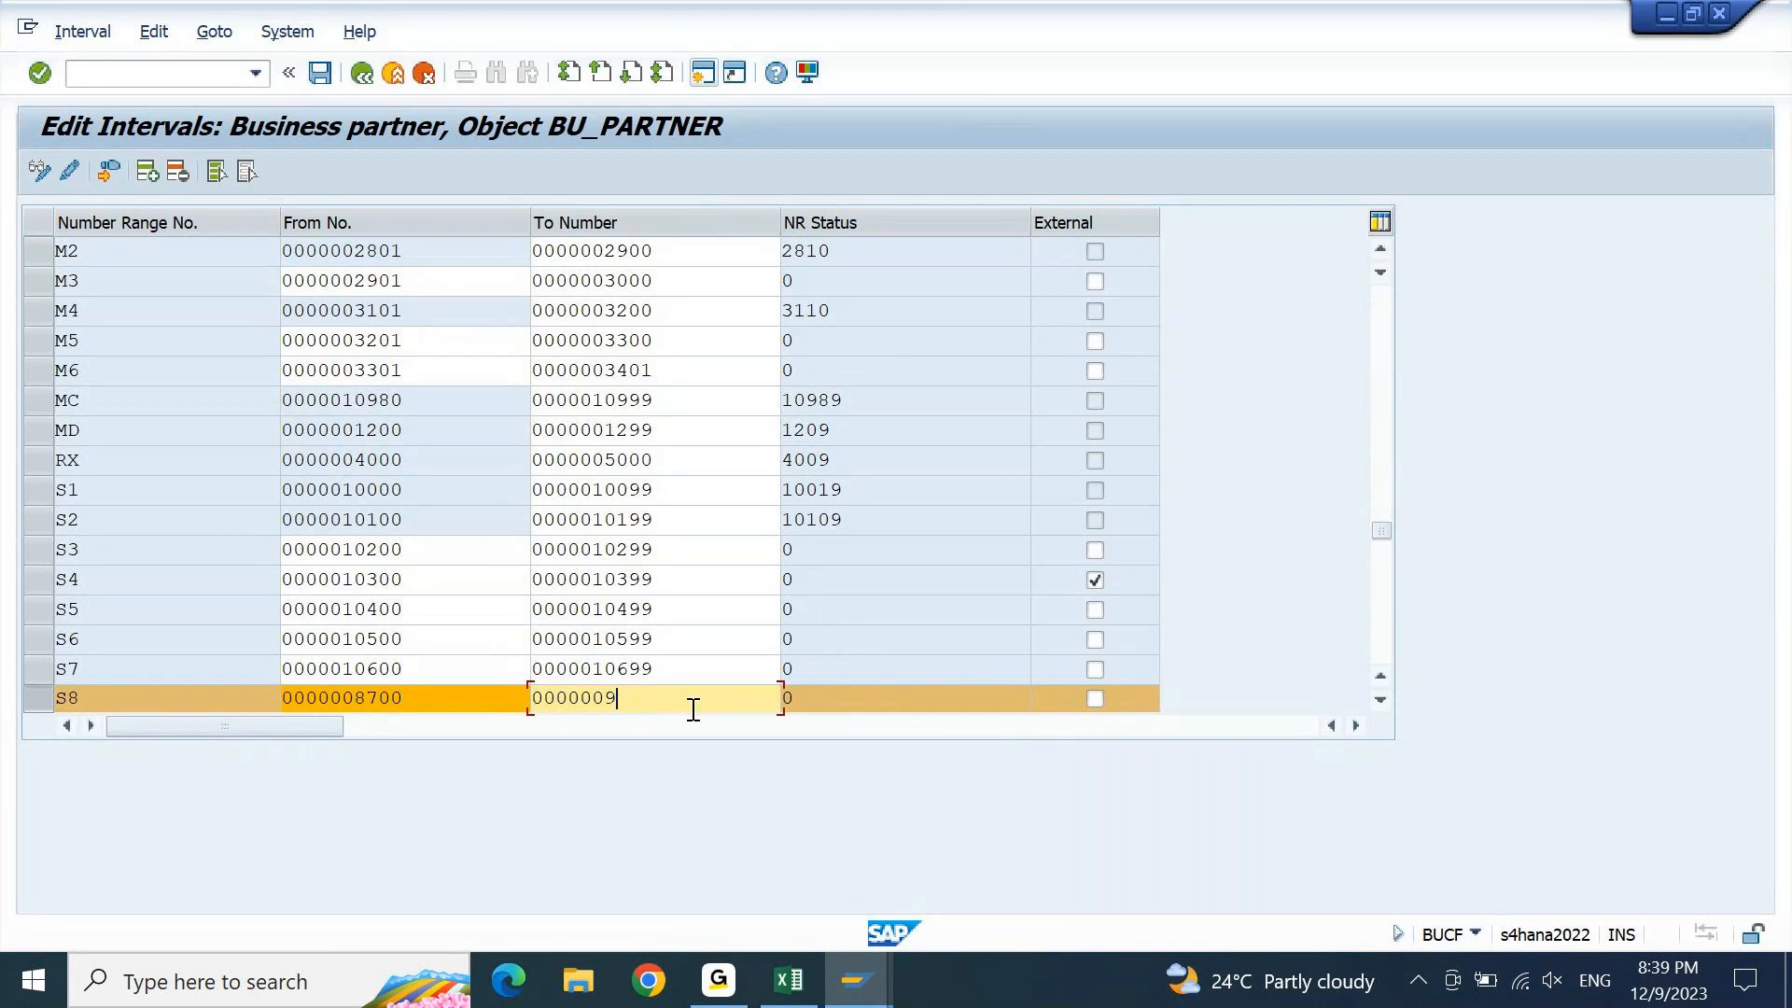
key("BackSpace")
type("8750")
key("ctrl+s")
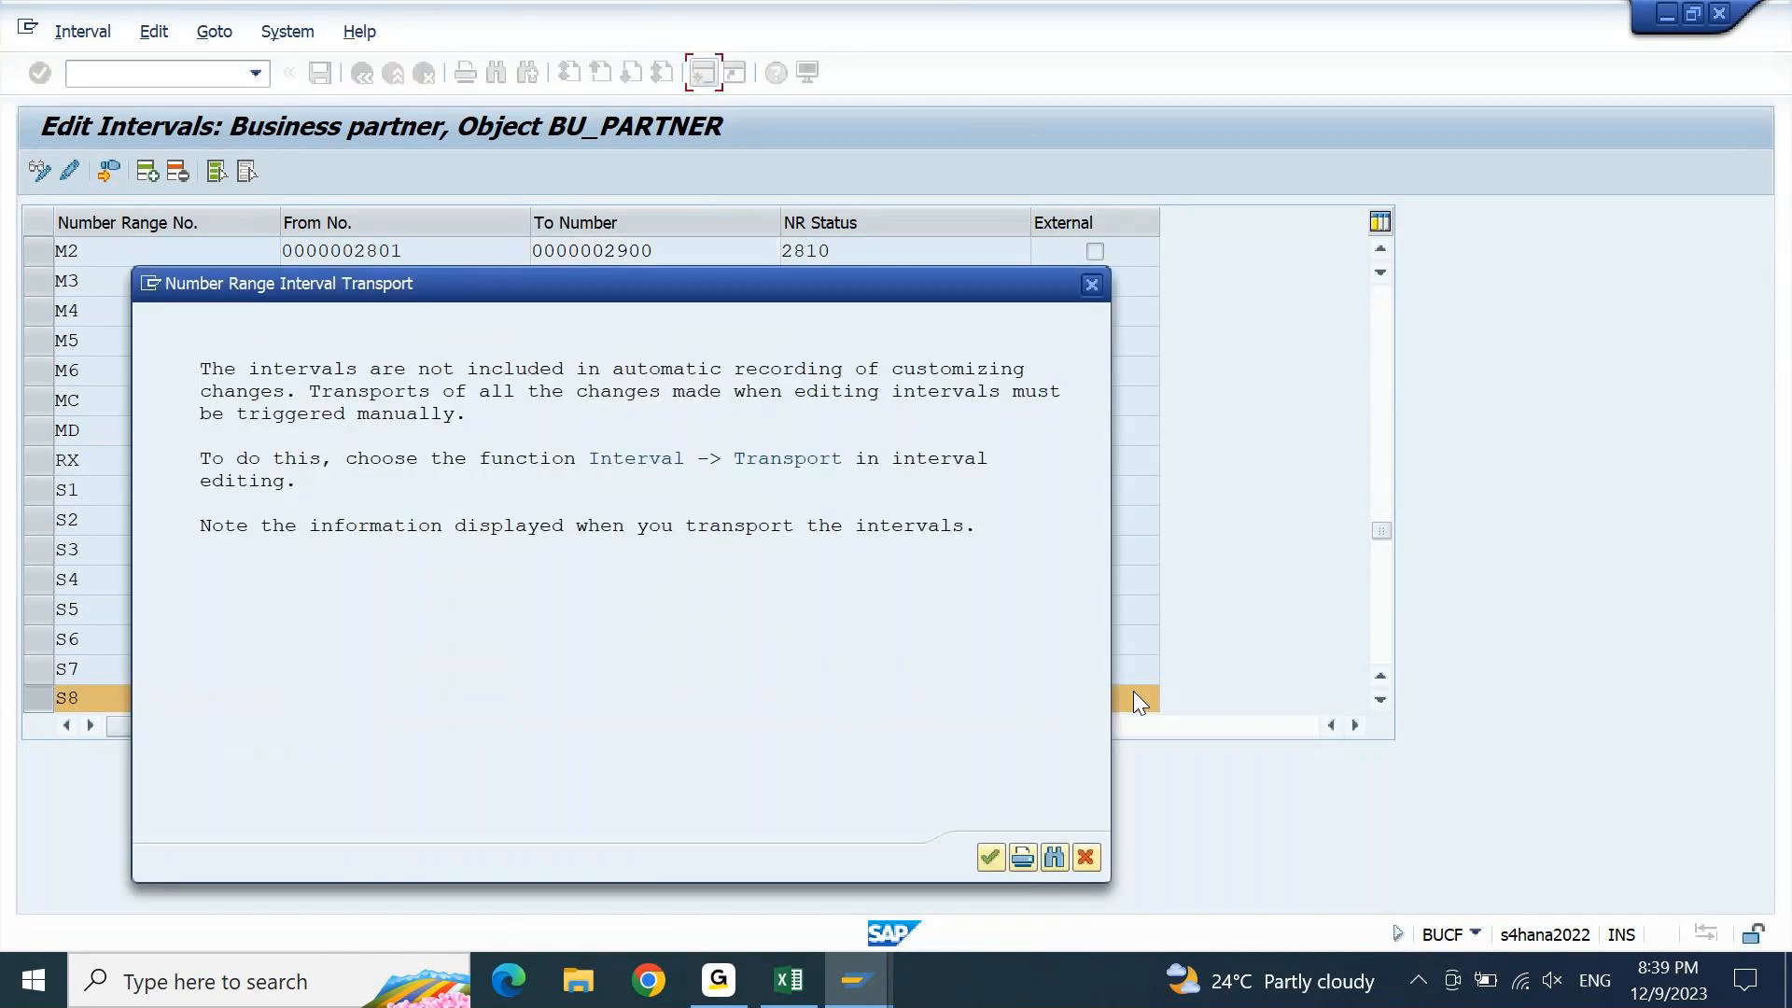
key("Return")
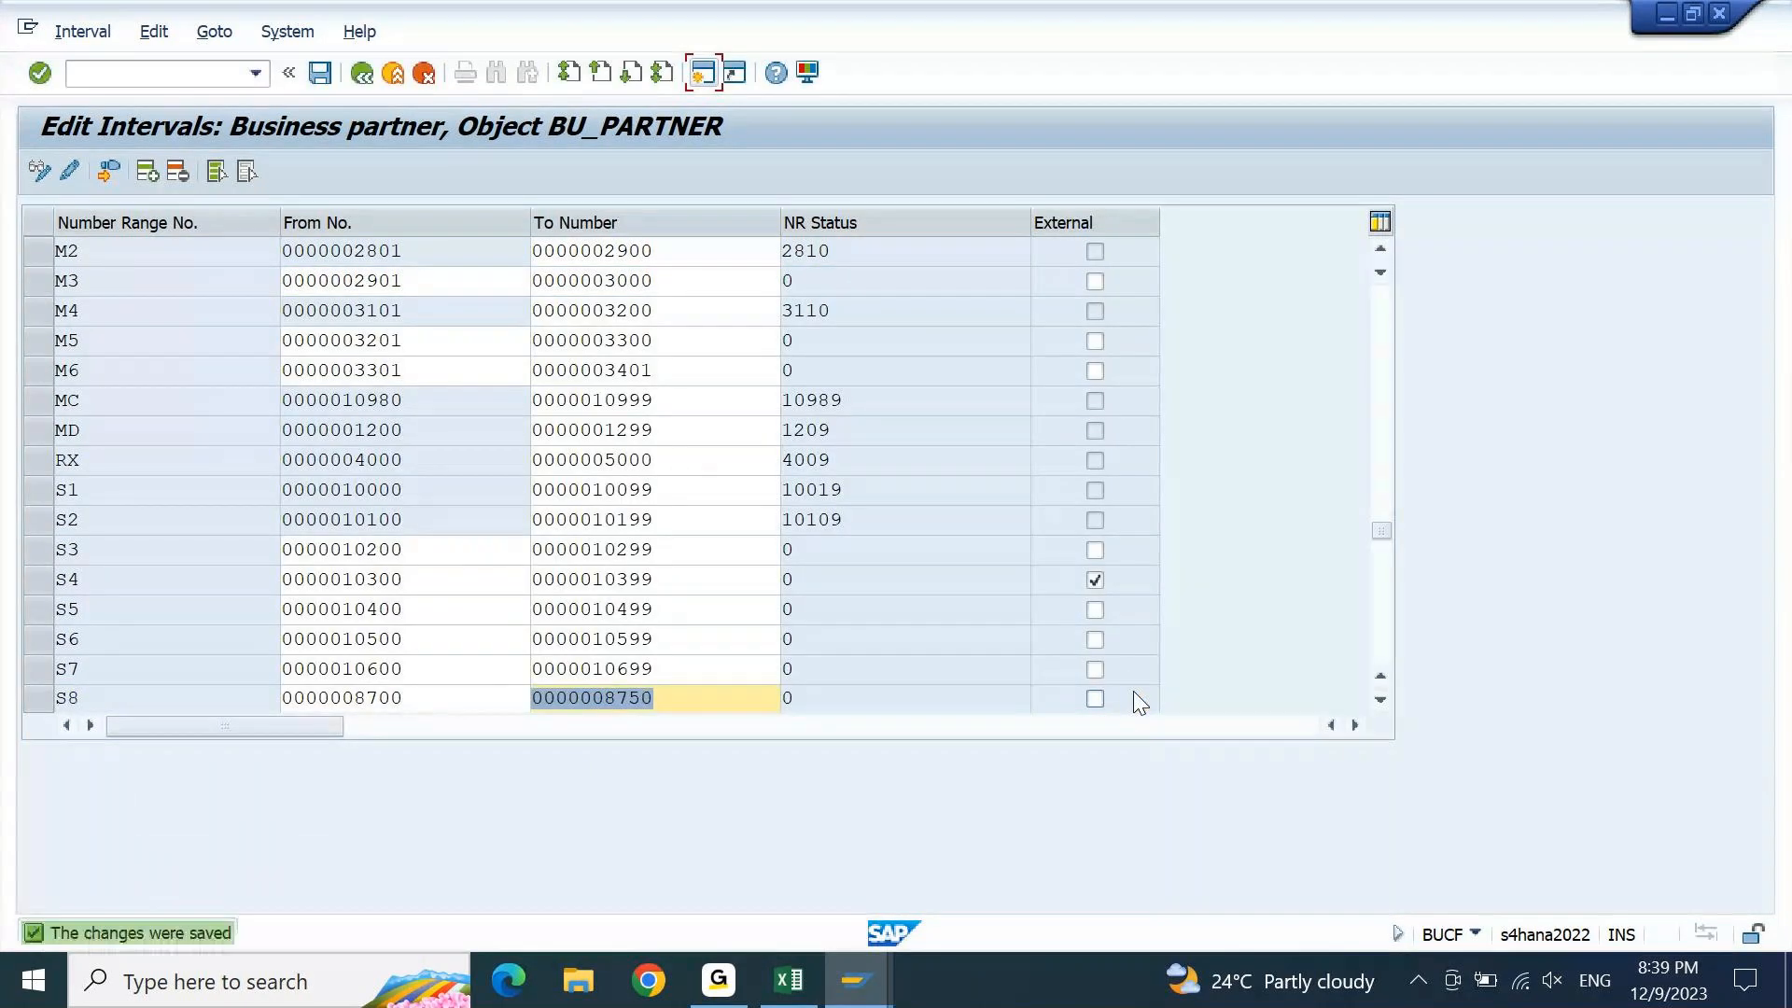
key("F3")
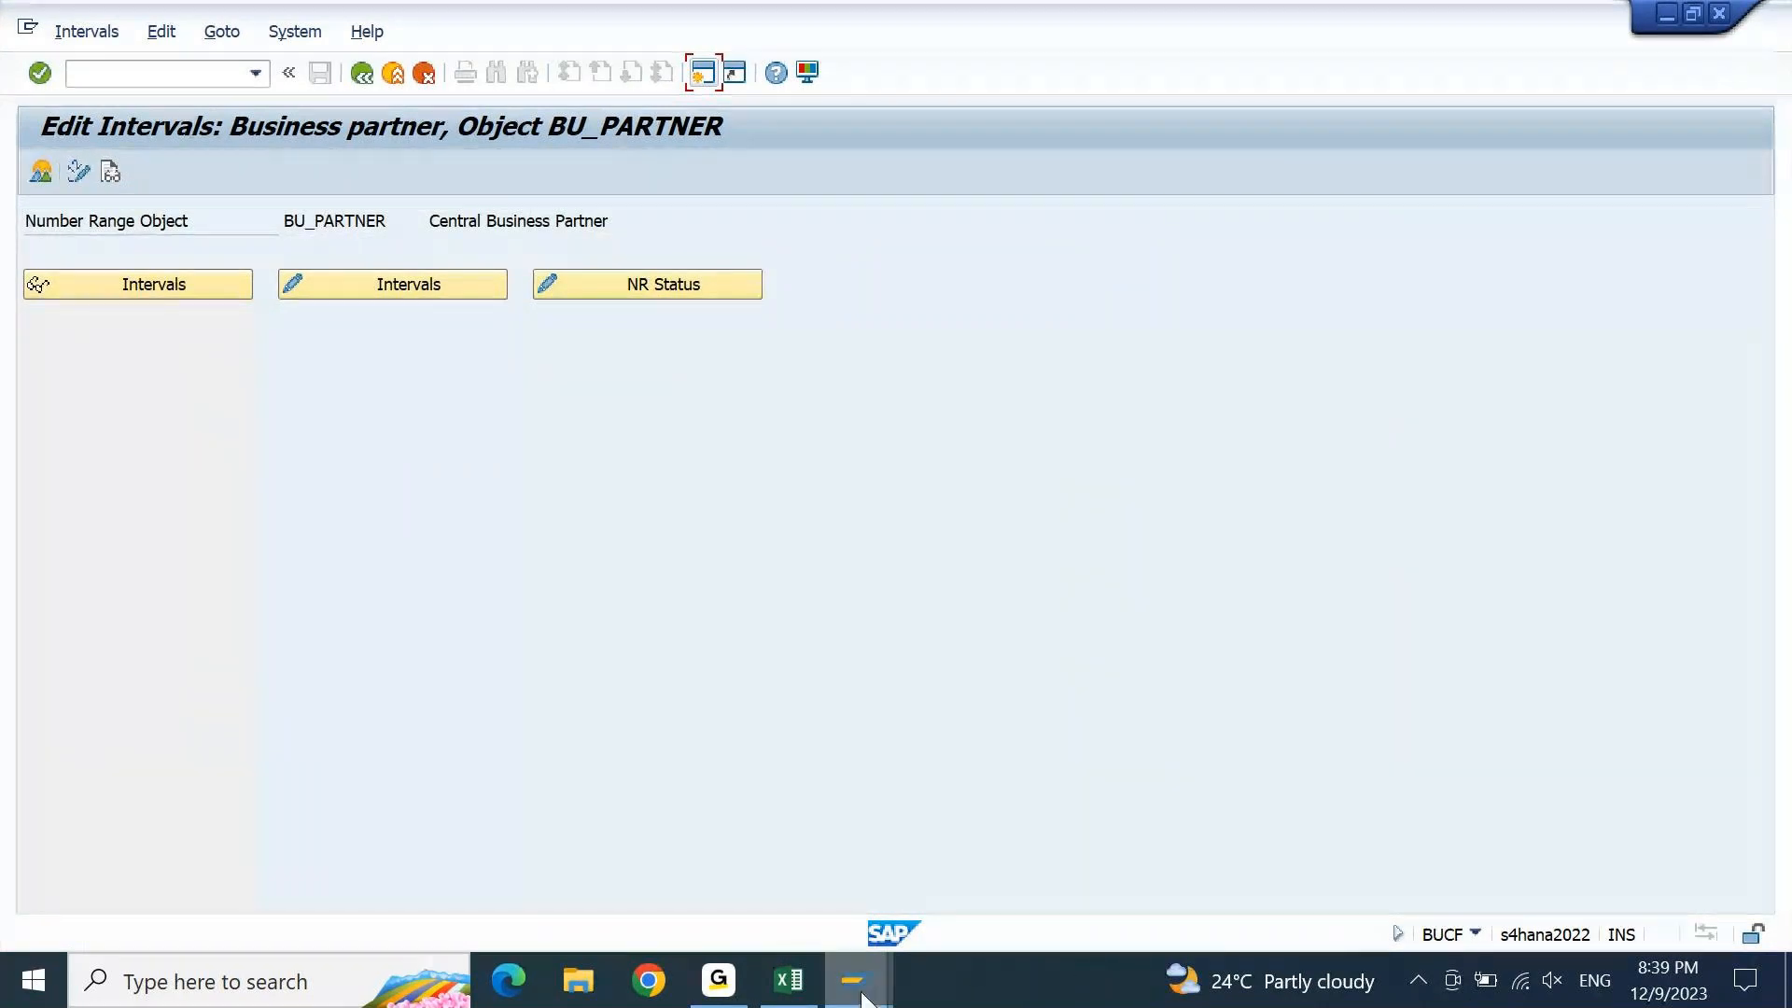
Return to the vendor session, leave the vendor number ranges and open transaction OBAS
mouse_move(863, 1001)
left_click(1086, 910)
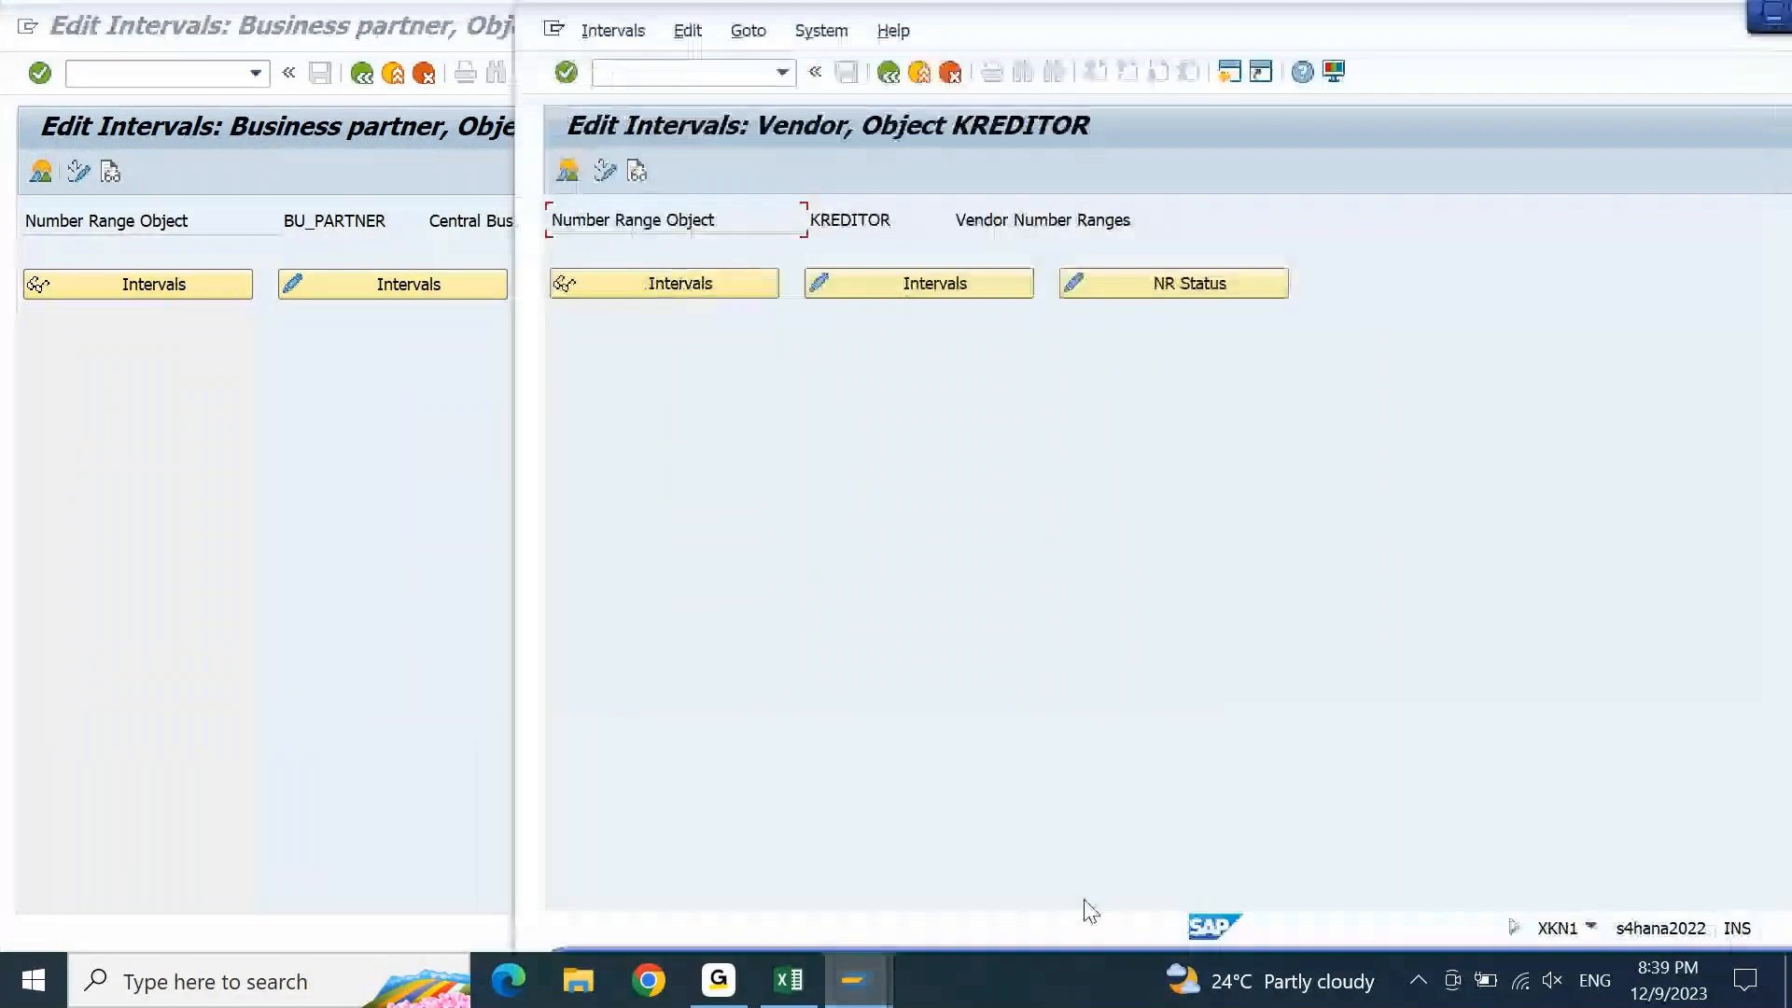
key("F3")
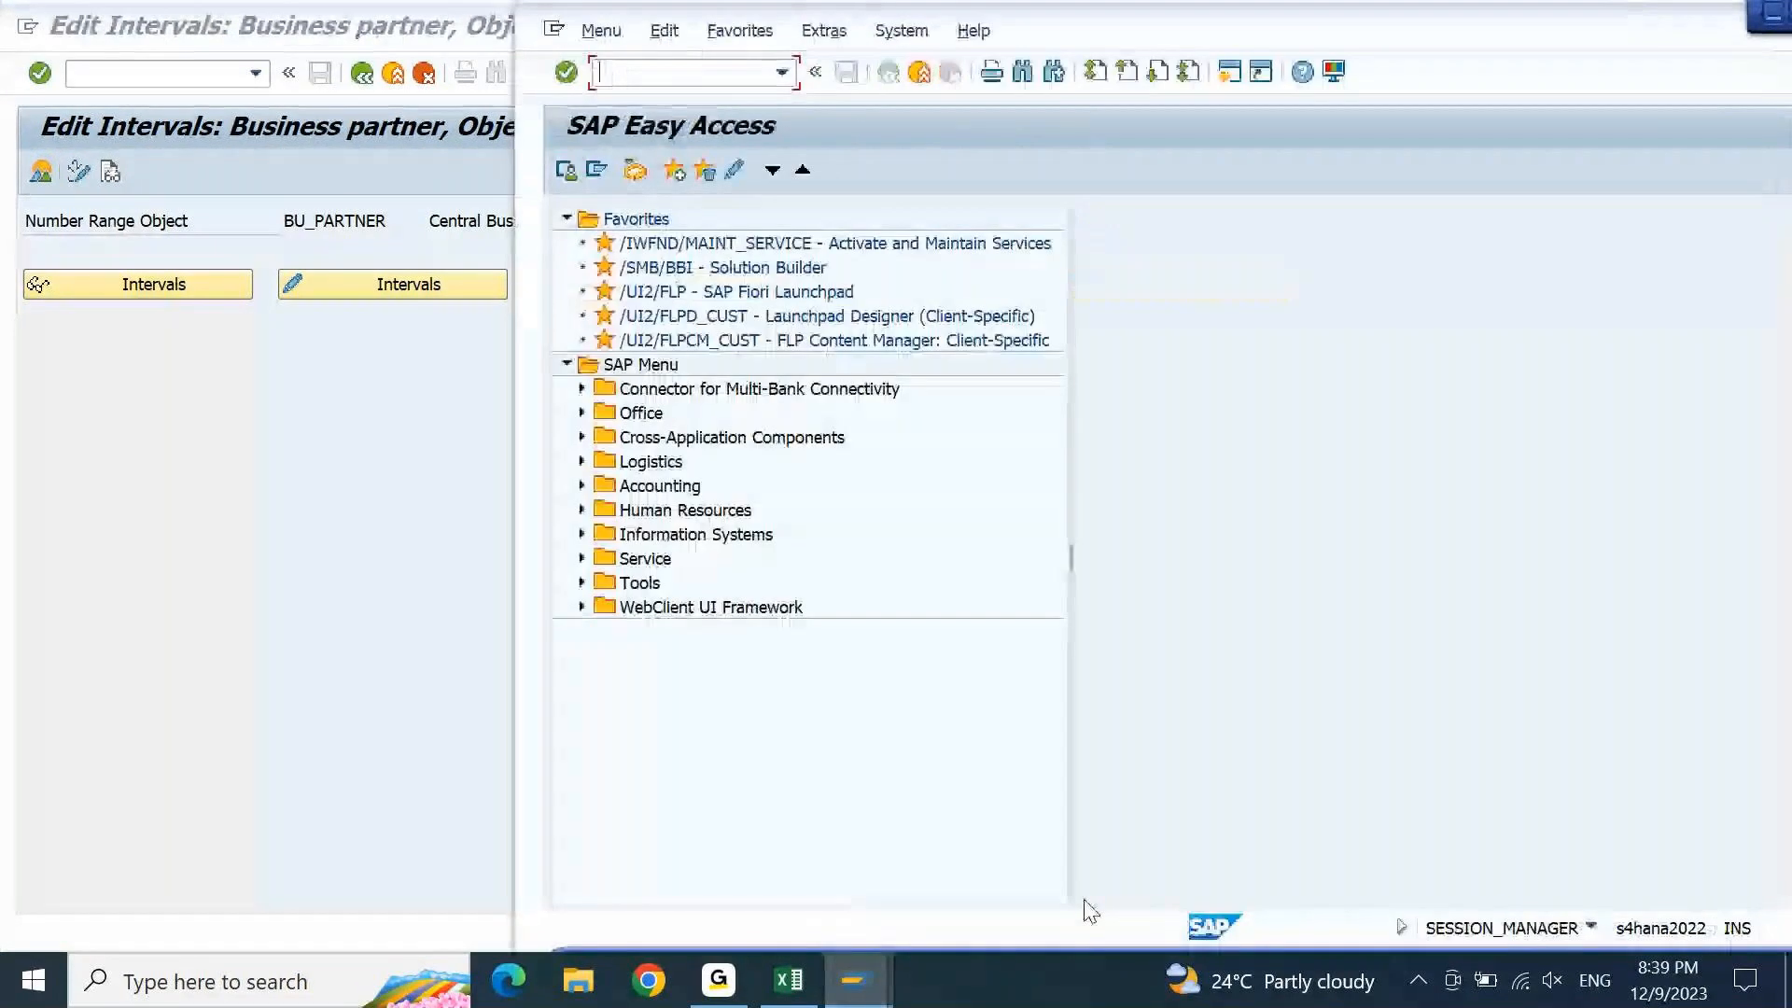
type("obas")
key("Return")
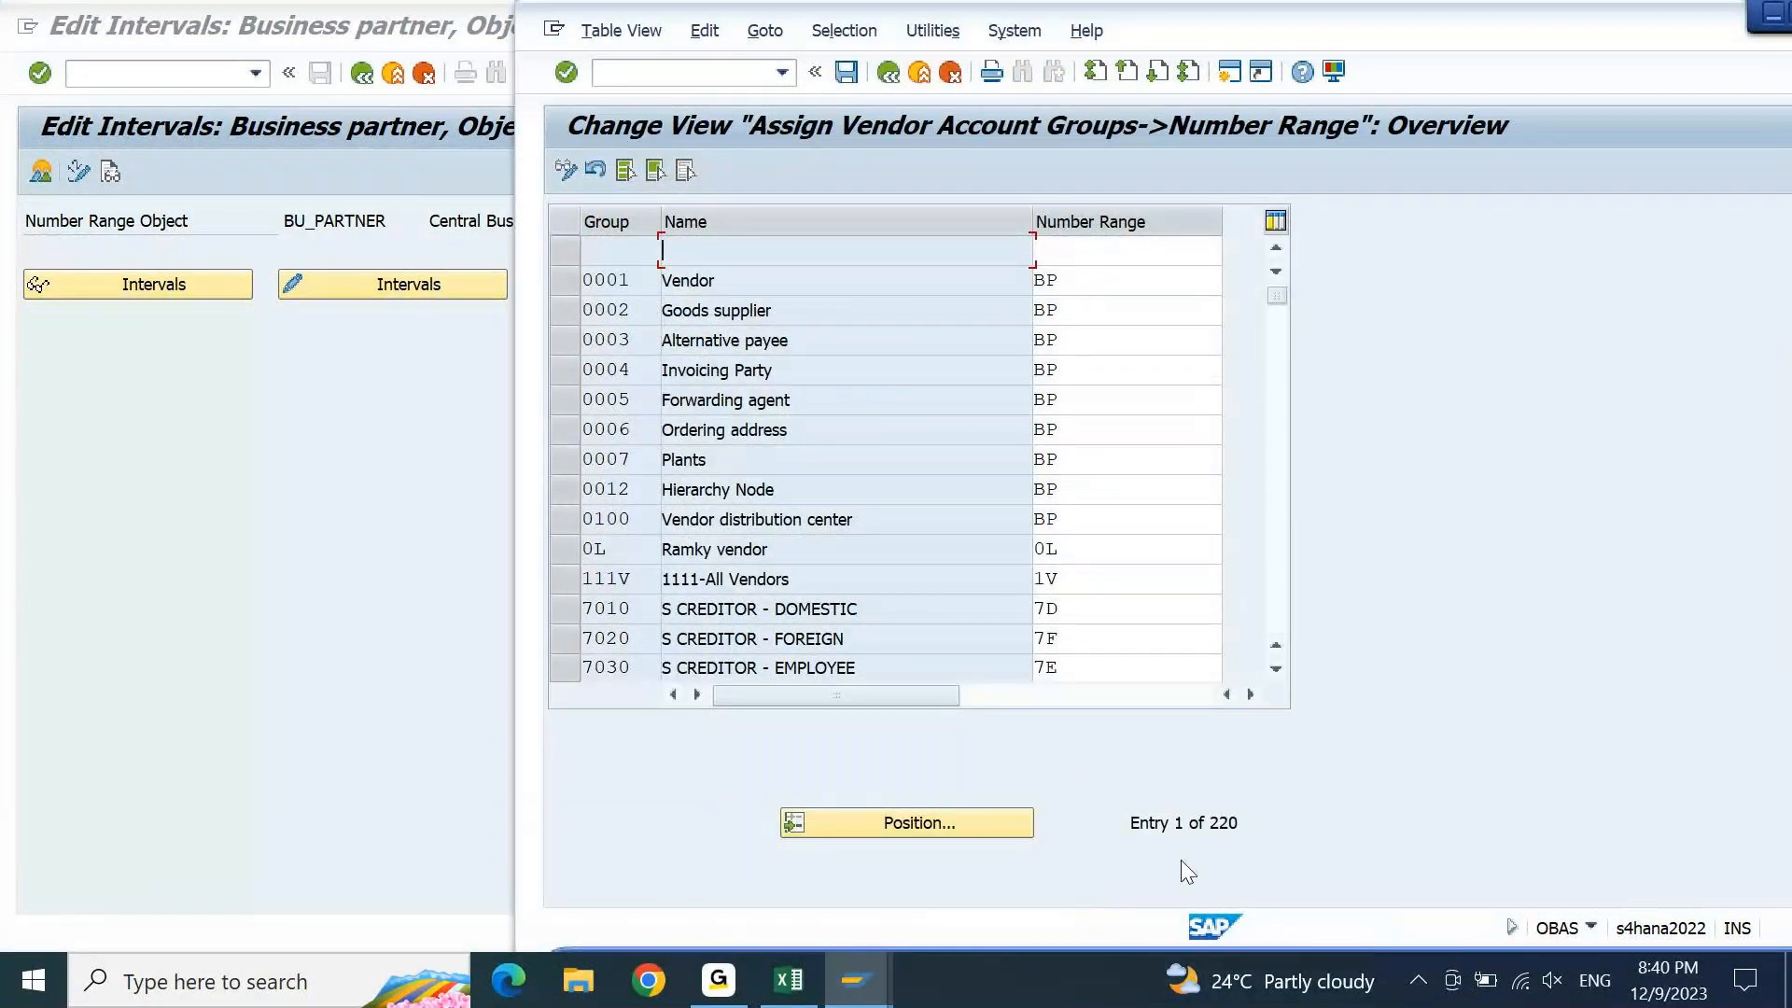
Assign number range S8 to account group 8S10 (SONY: Local Vendors) and save it to customizing request A4HK900690
key("Page_Down")
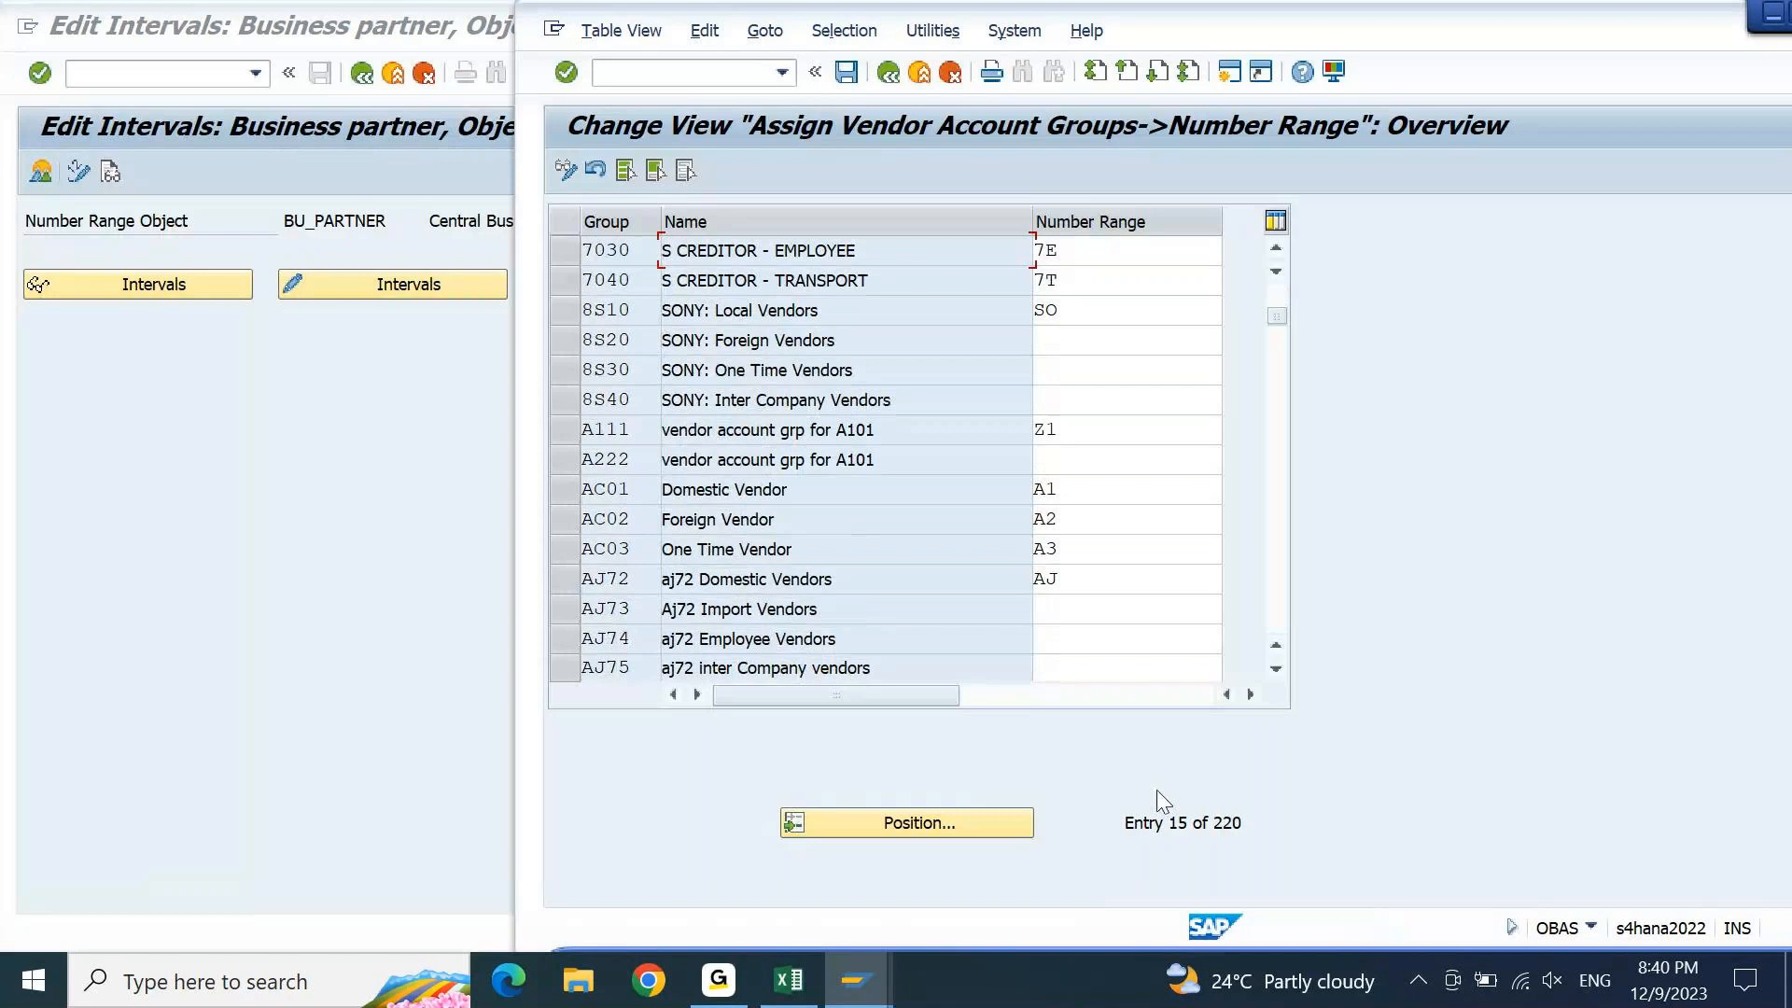
left_click(1099, 323)
key("BackSpace")
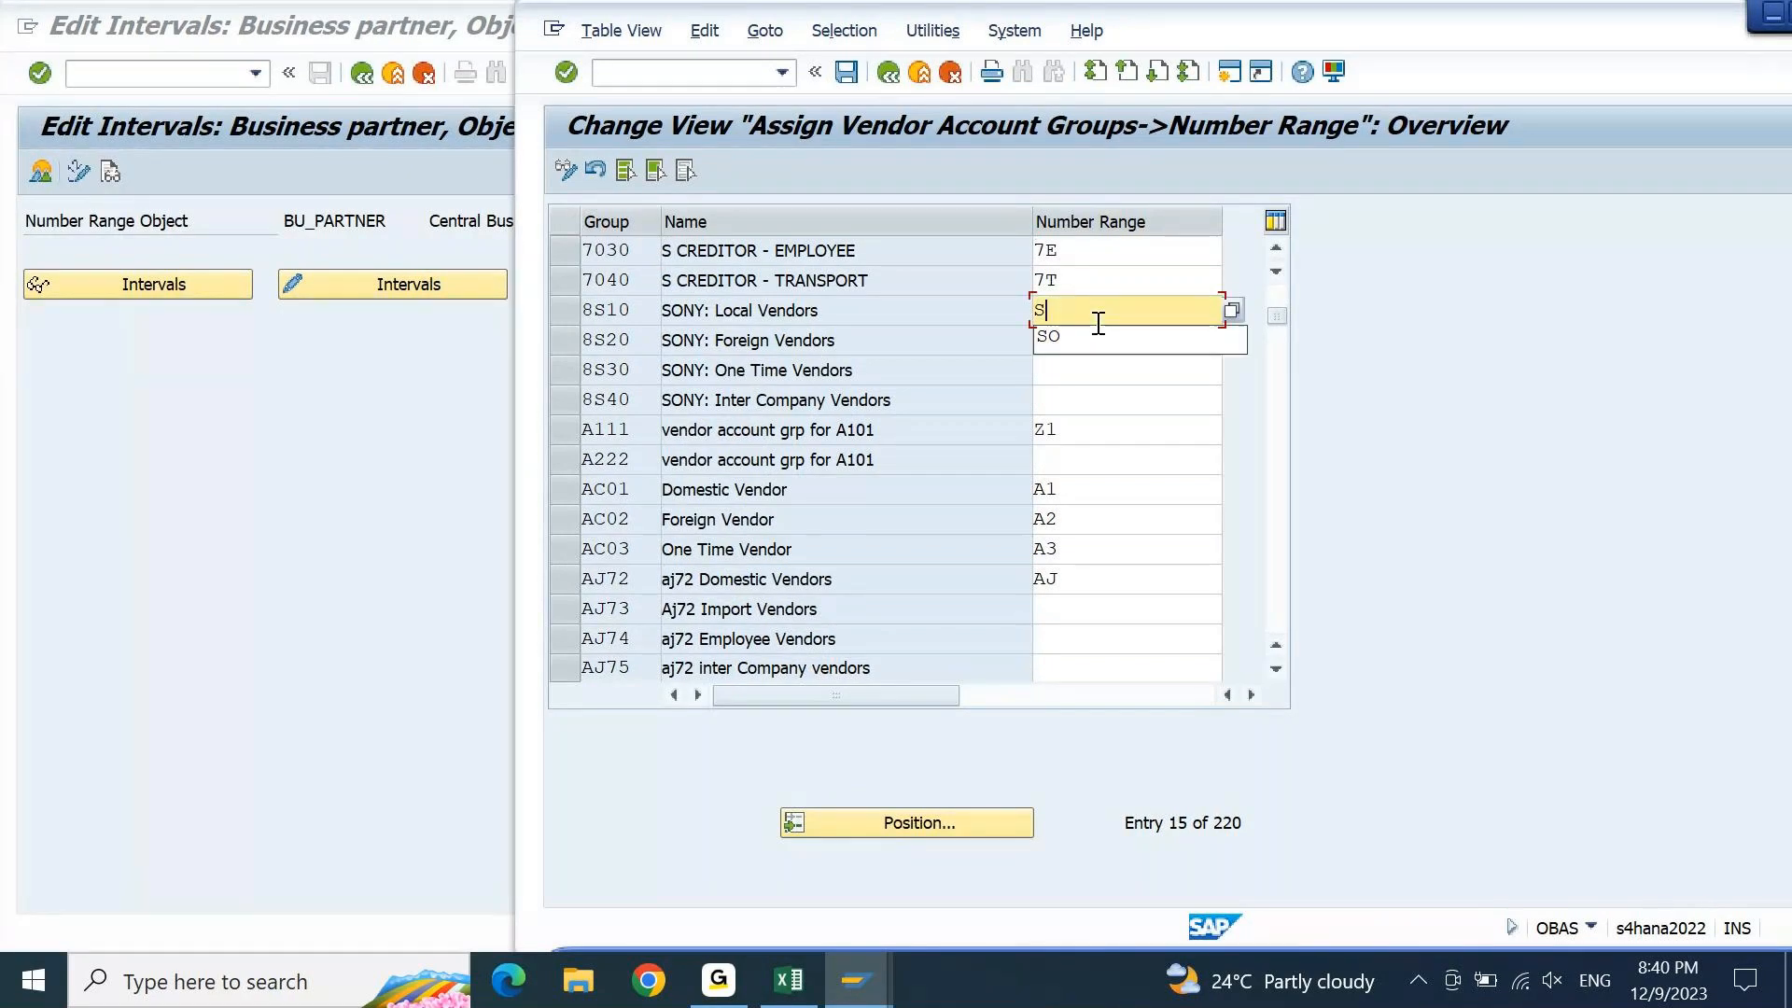
type("8")
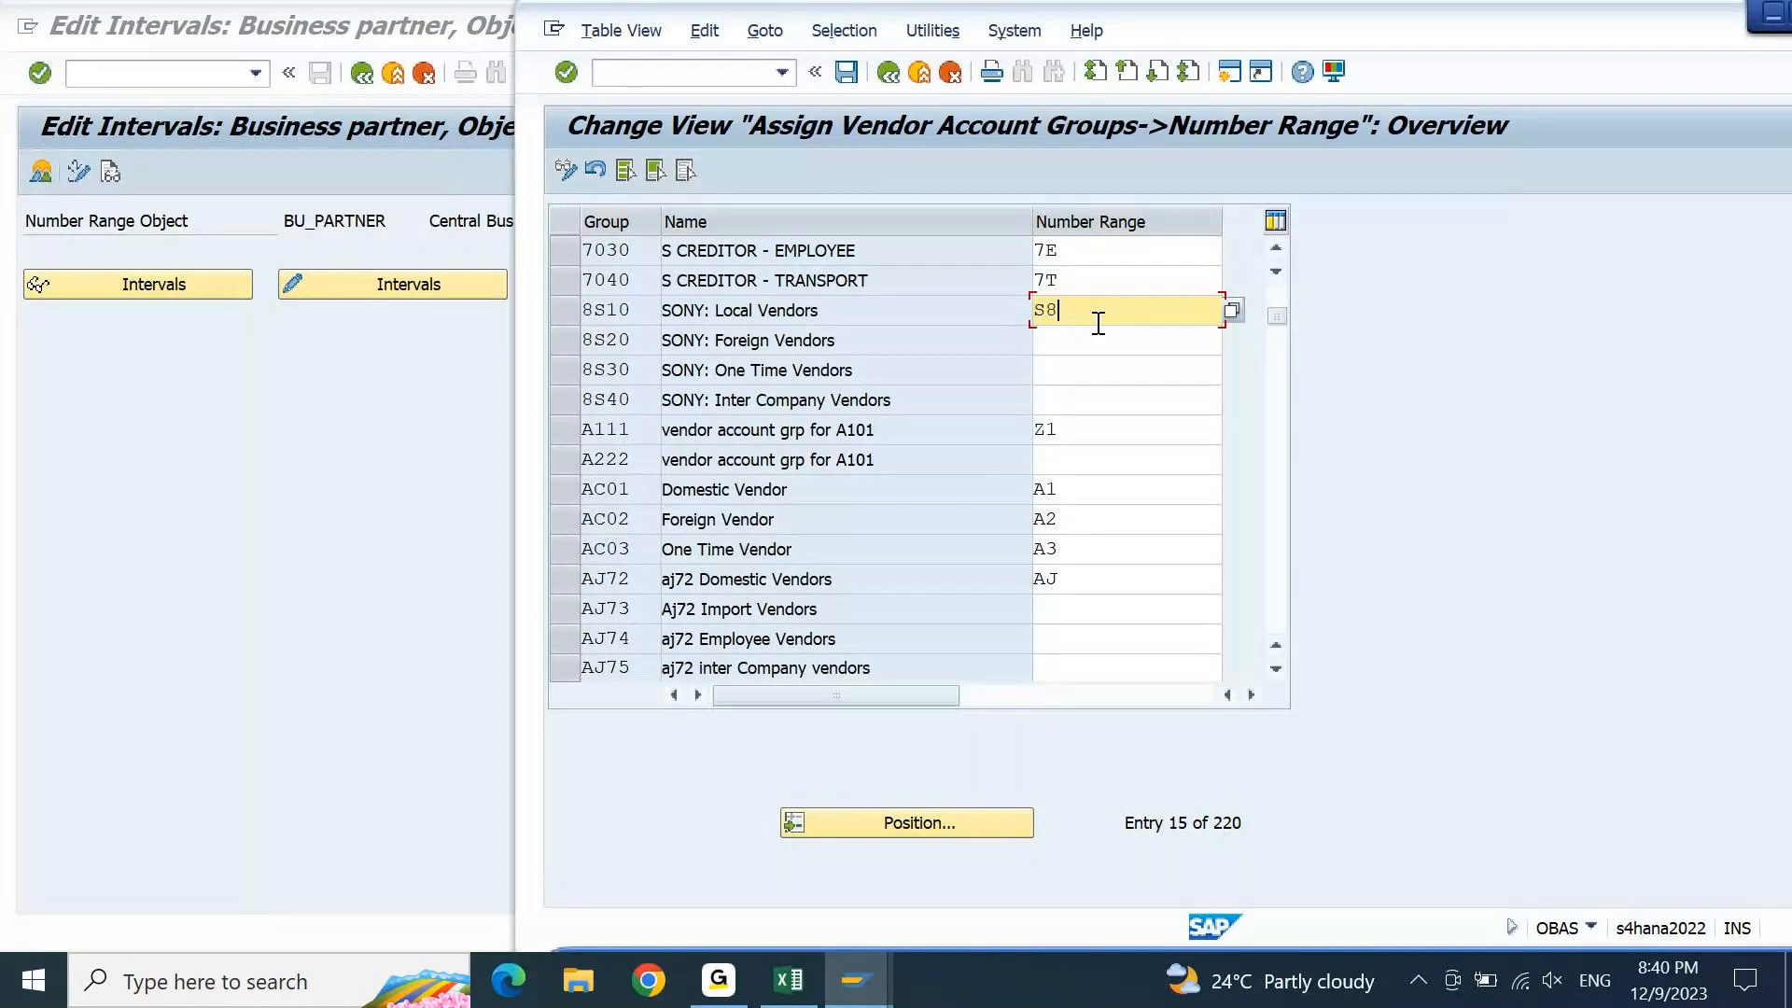
key("ctrl+s")
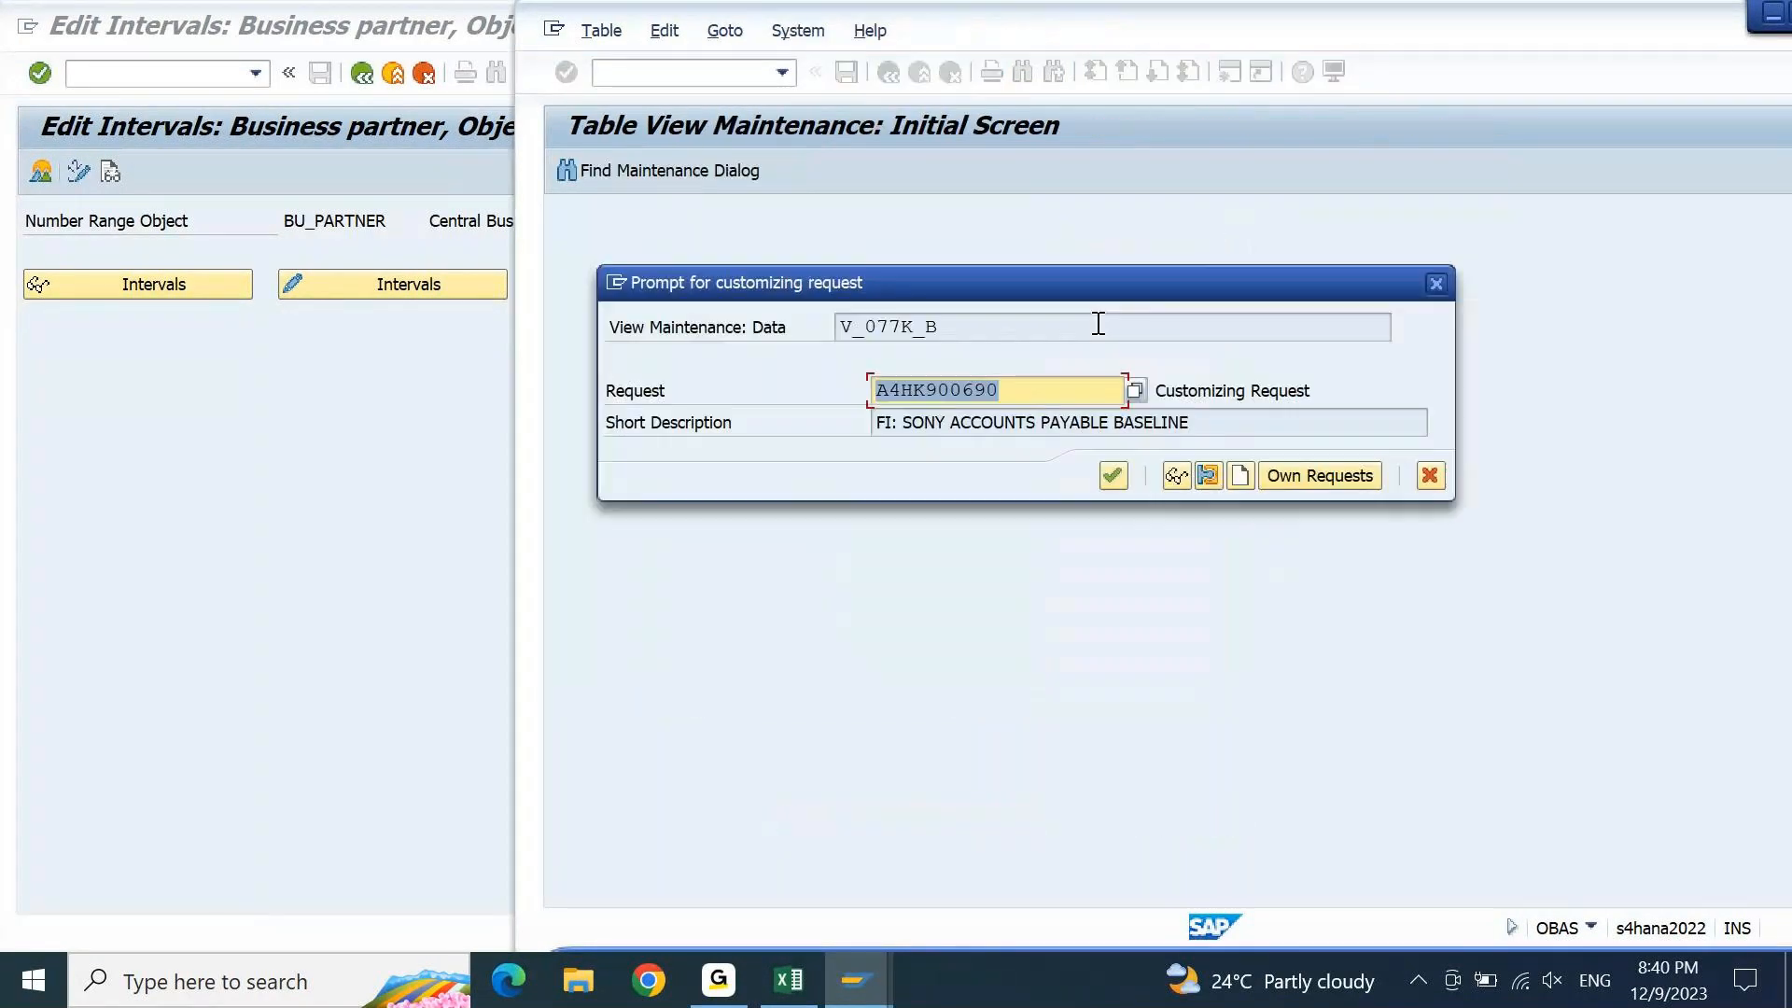
key("Return")
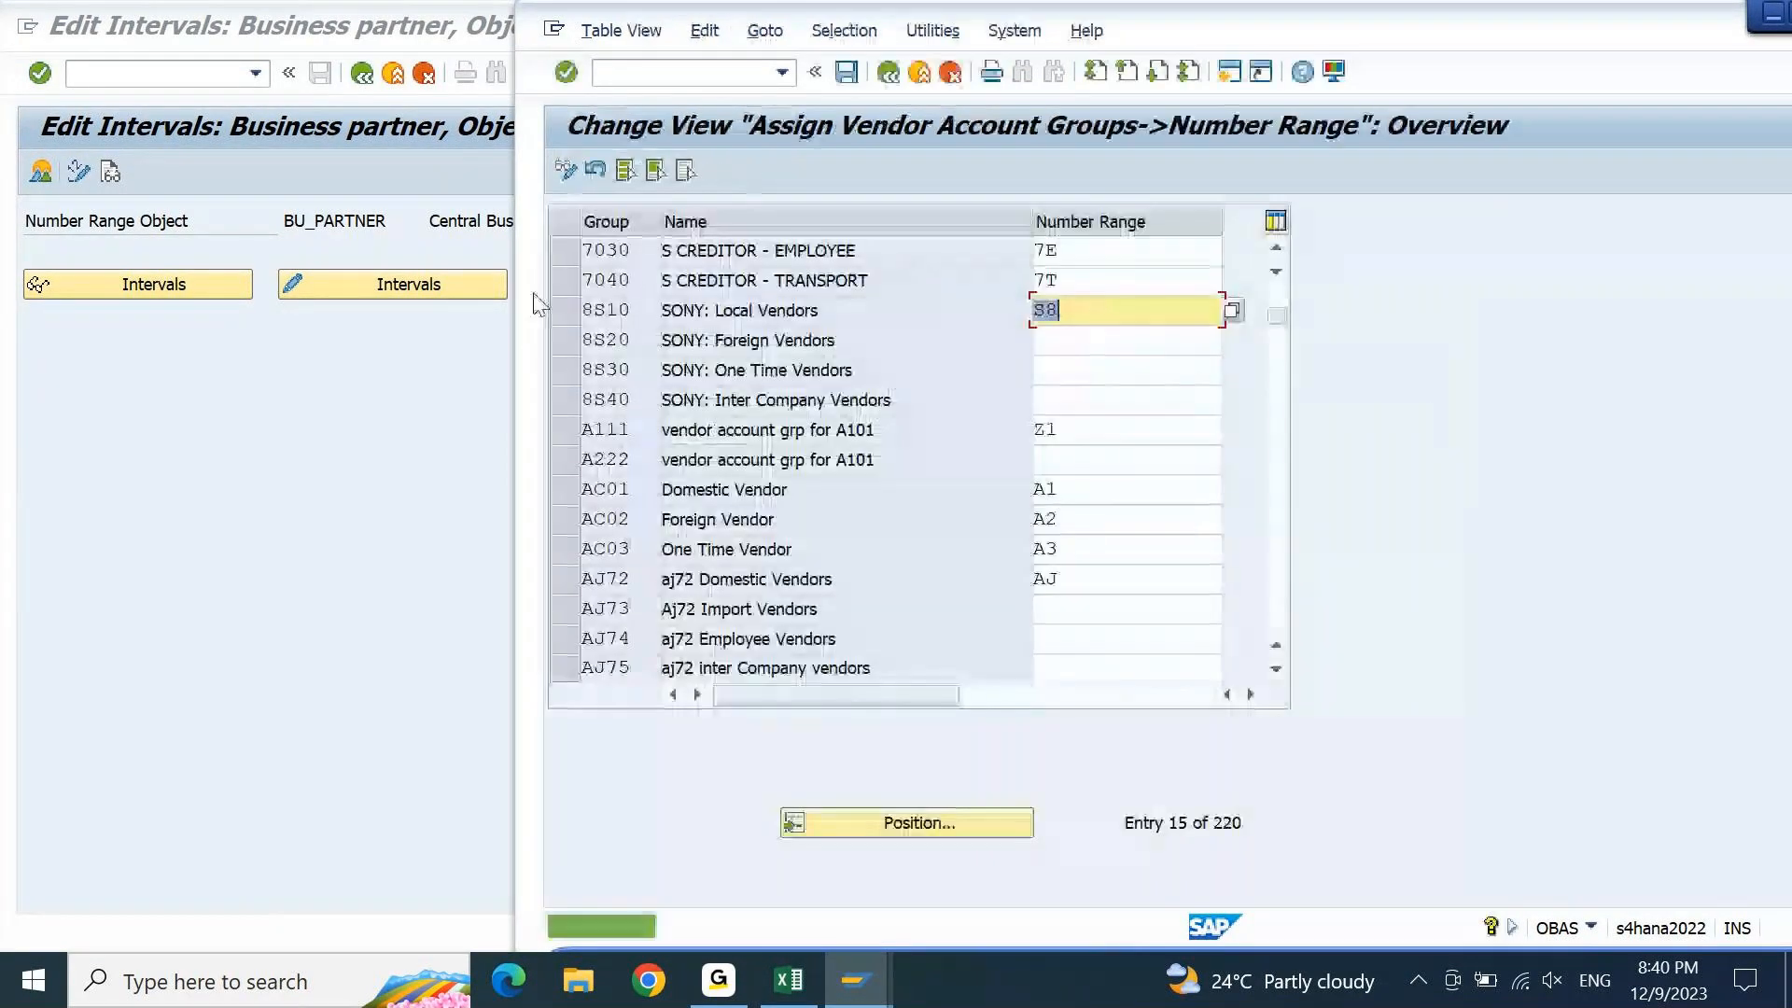
Return the business partner session to the IMG and open Define Groupings and Assign Number Ranges
left_click(495, 314)
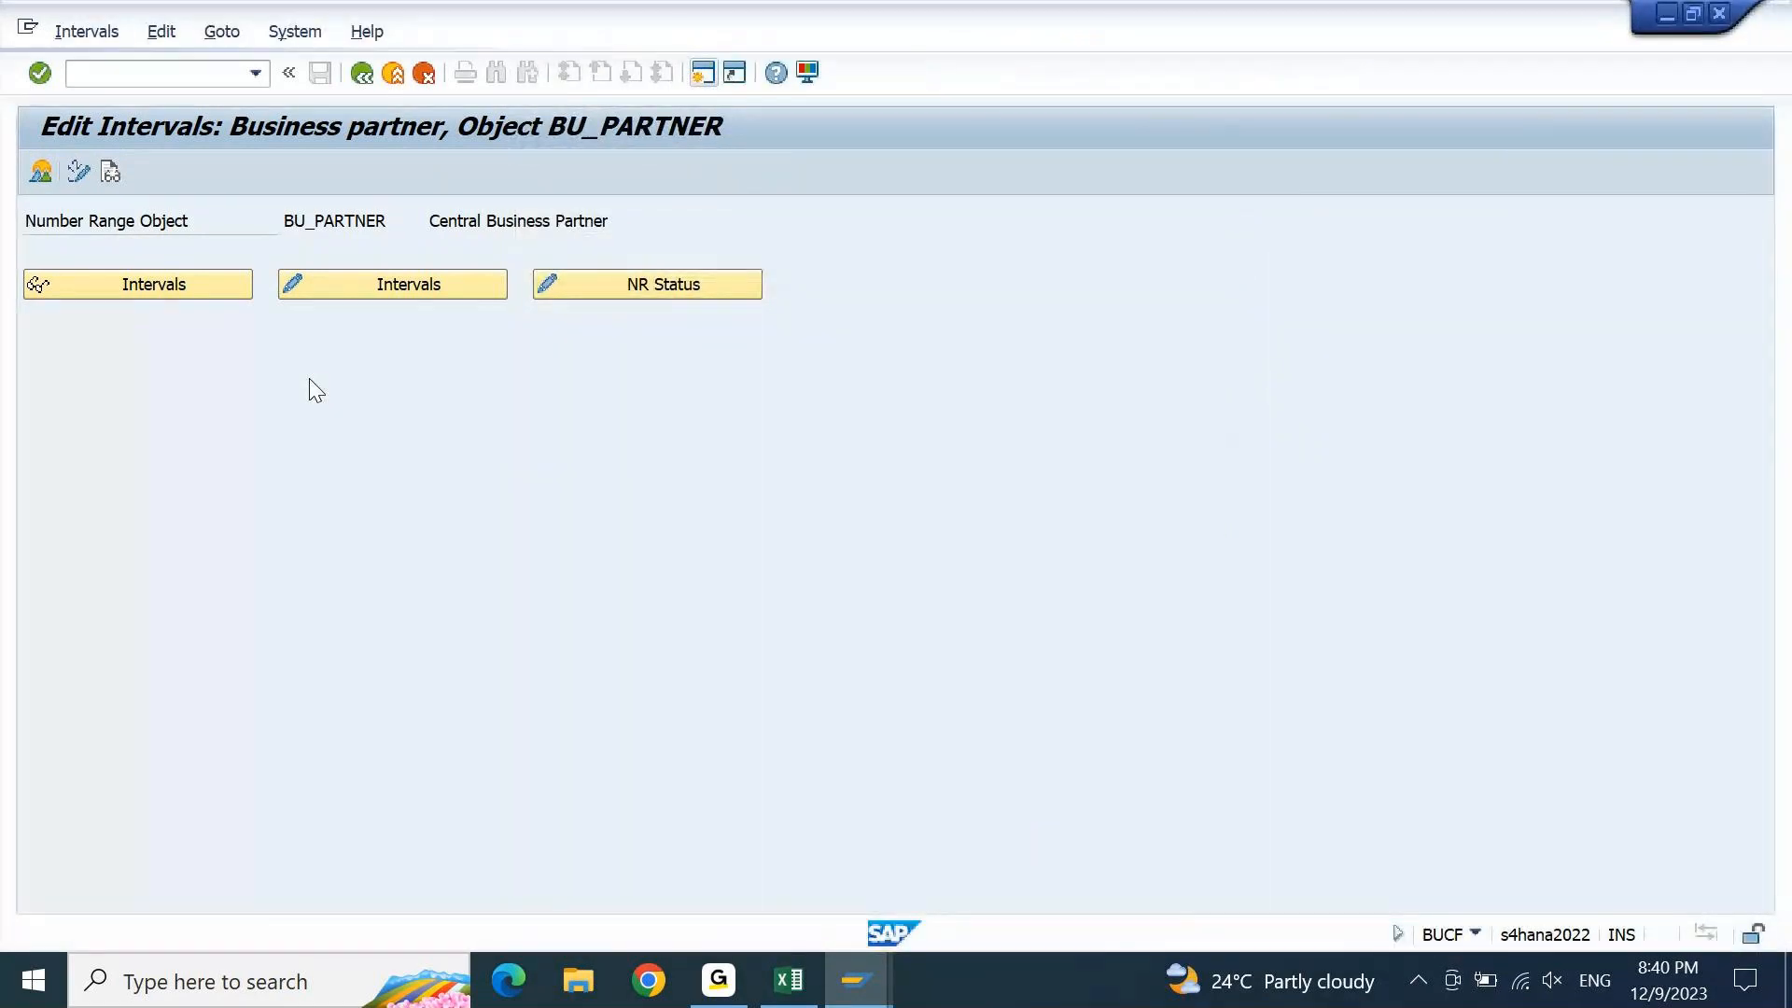
key("F3")
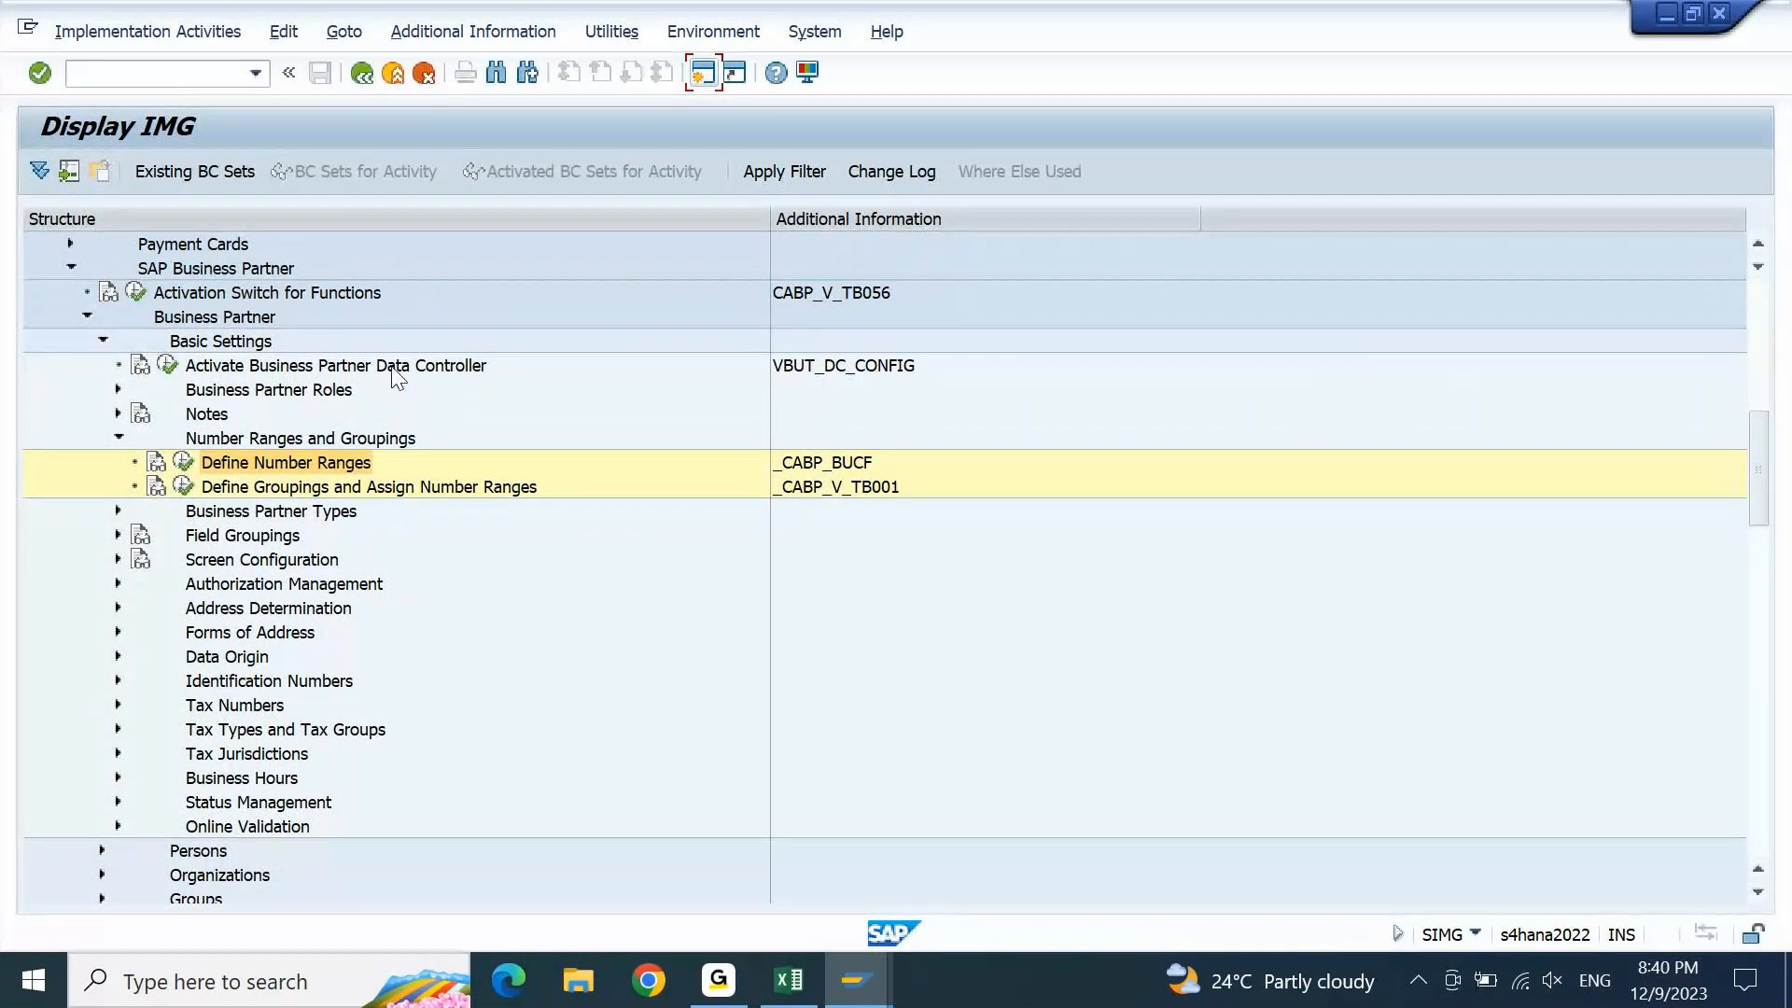
left_click(181, 486)
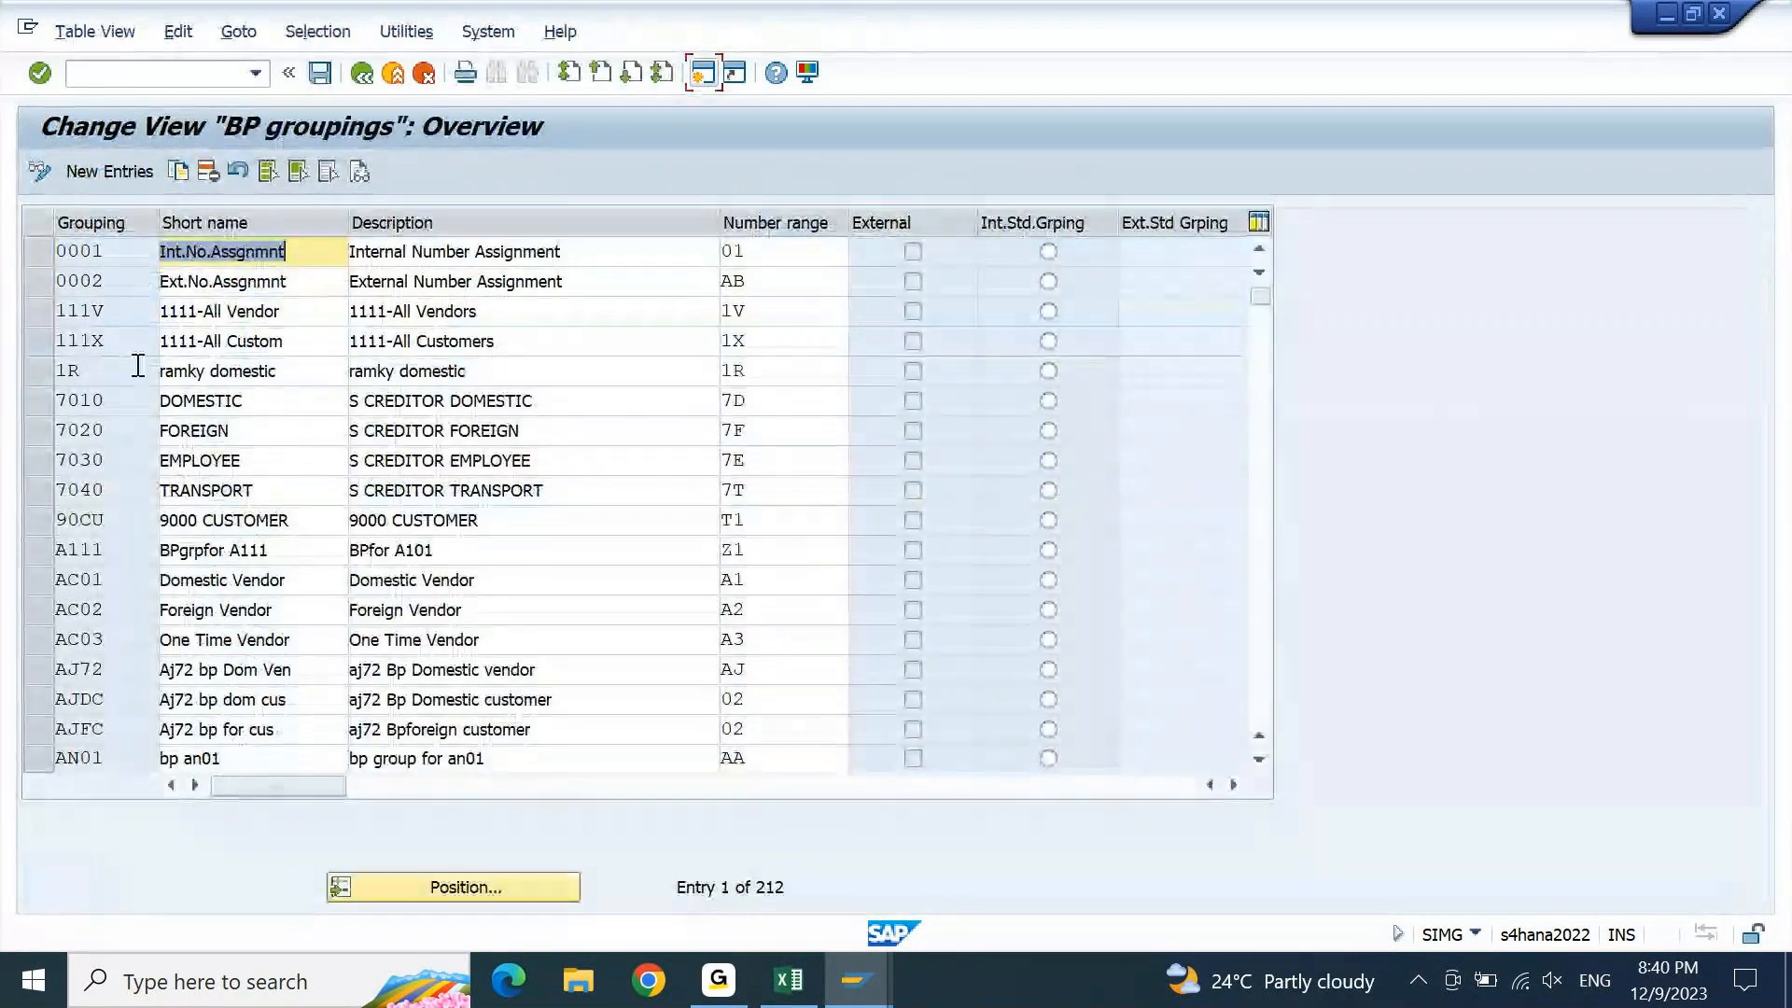
Create a new BP grouping 8S10 with the short name "Sony: Local BP"
left_click(131, 172)
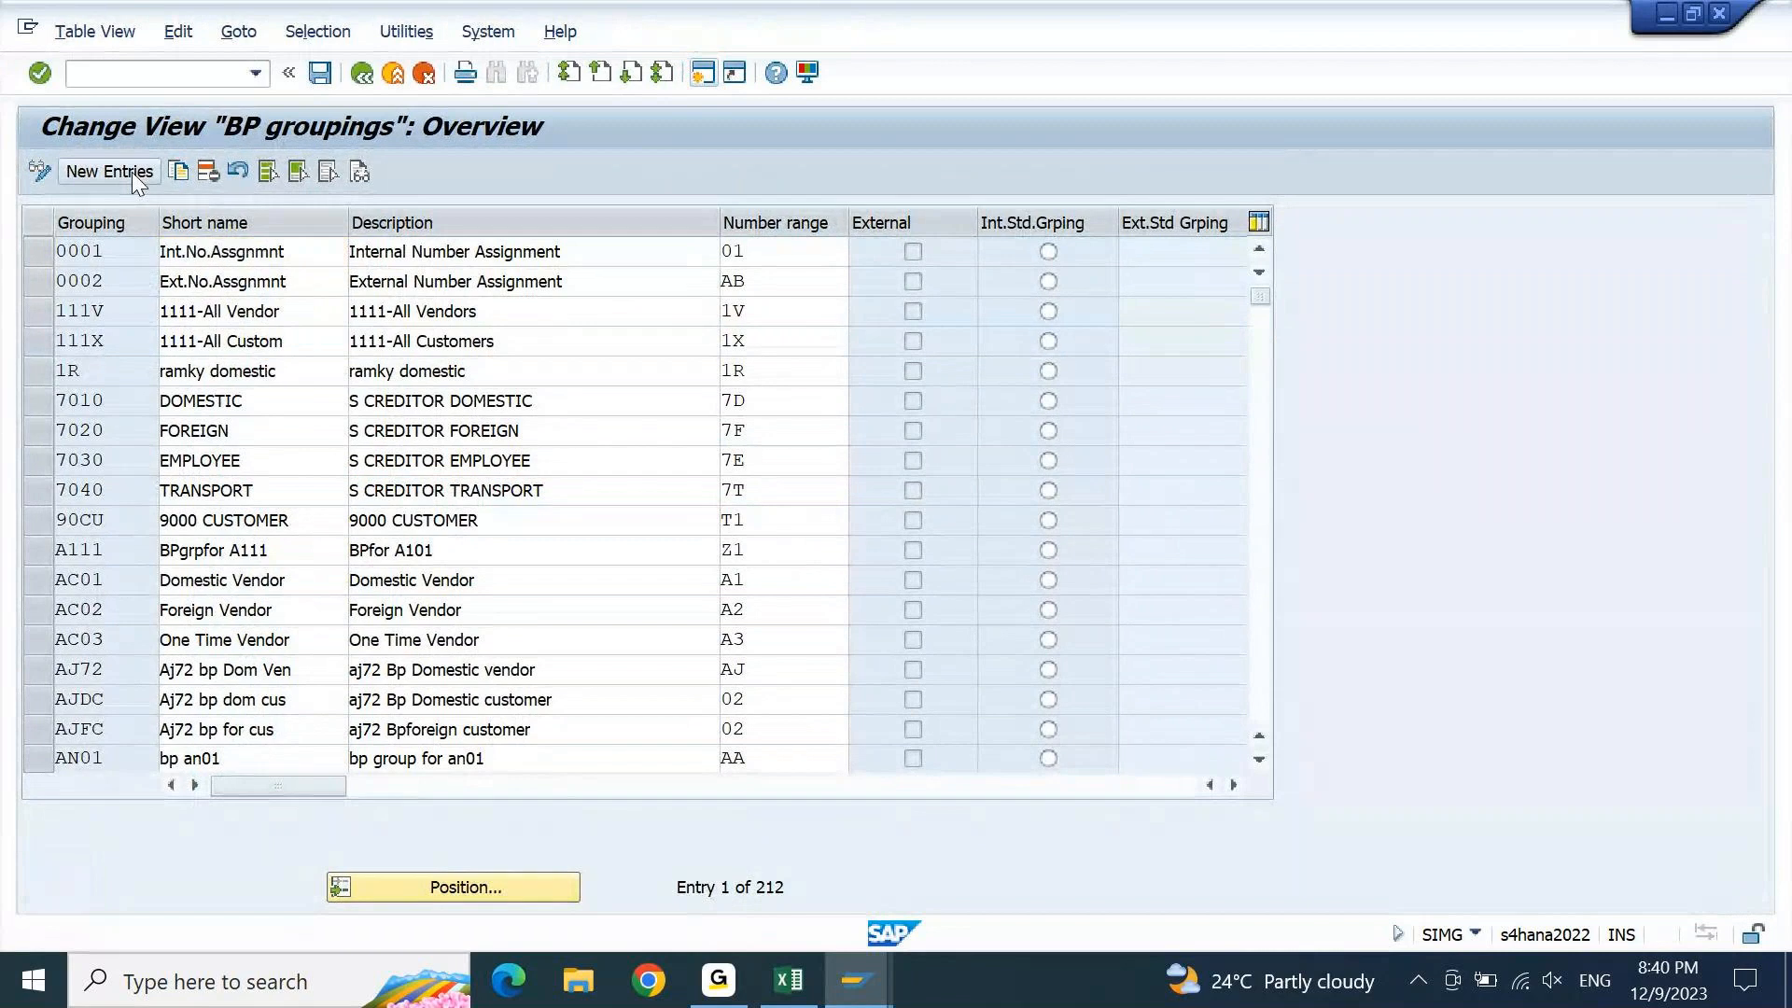
type("8")
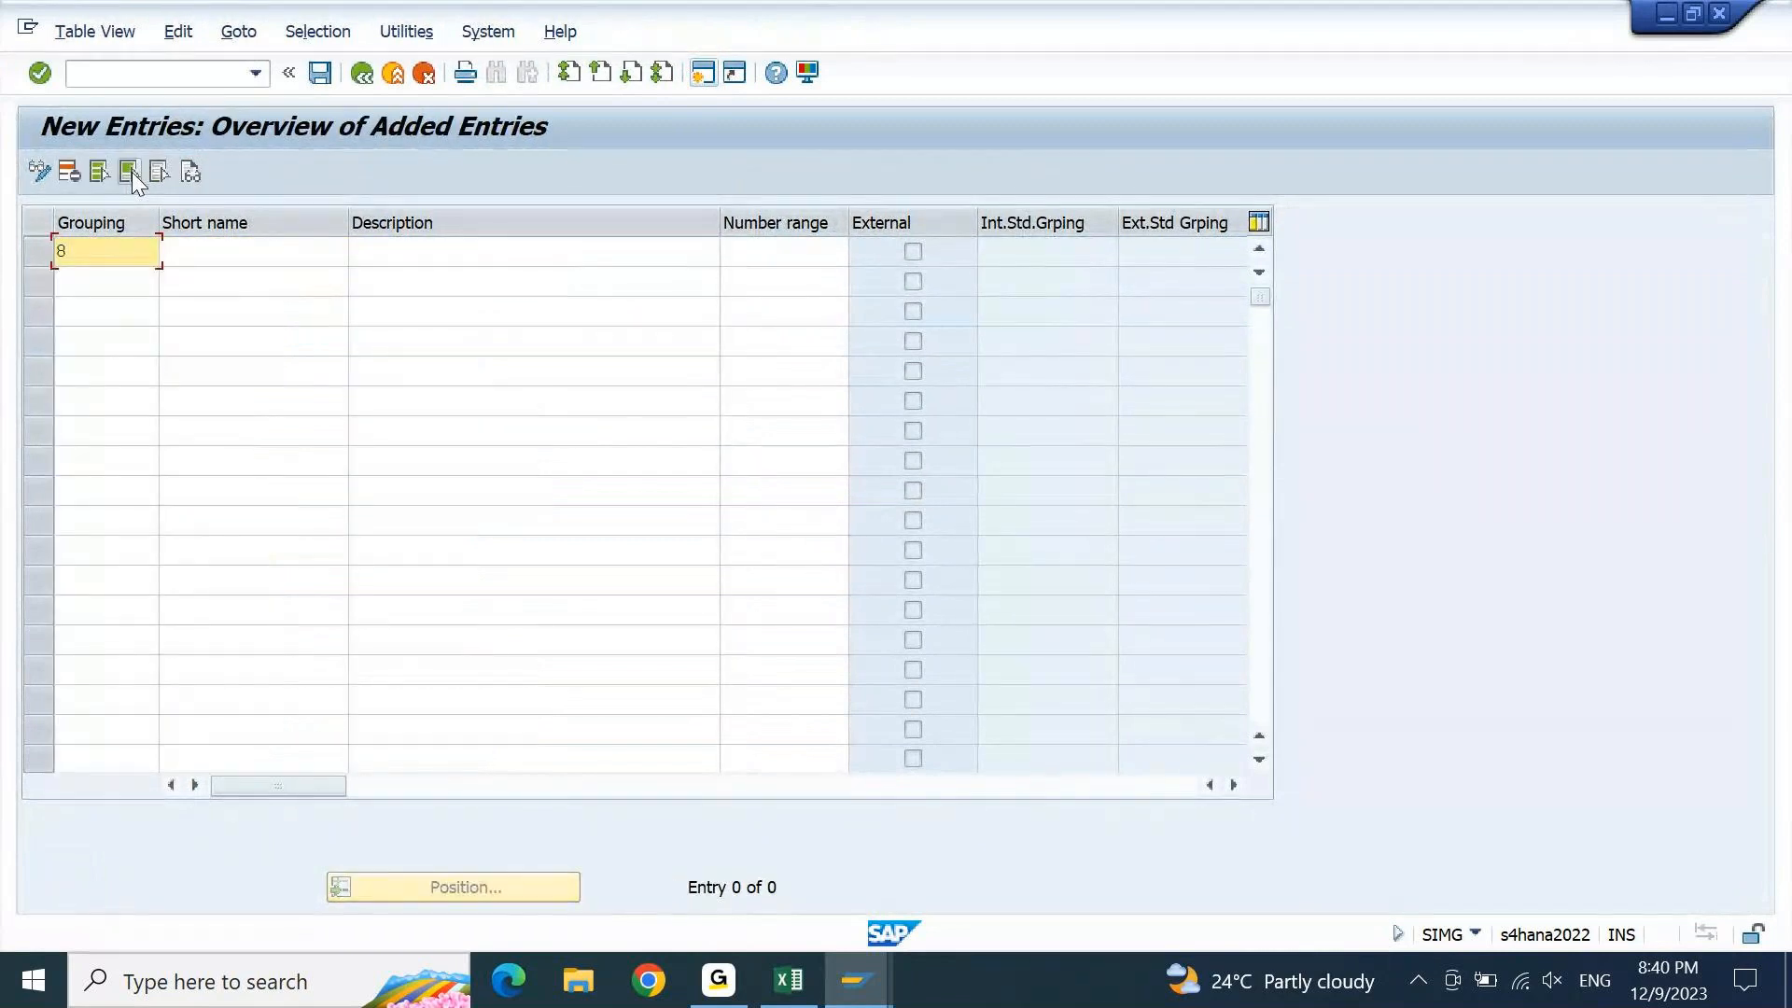
type("s10")
key("Tab")
type("sony: lo")
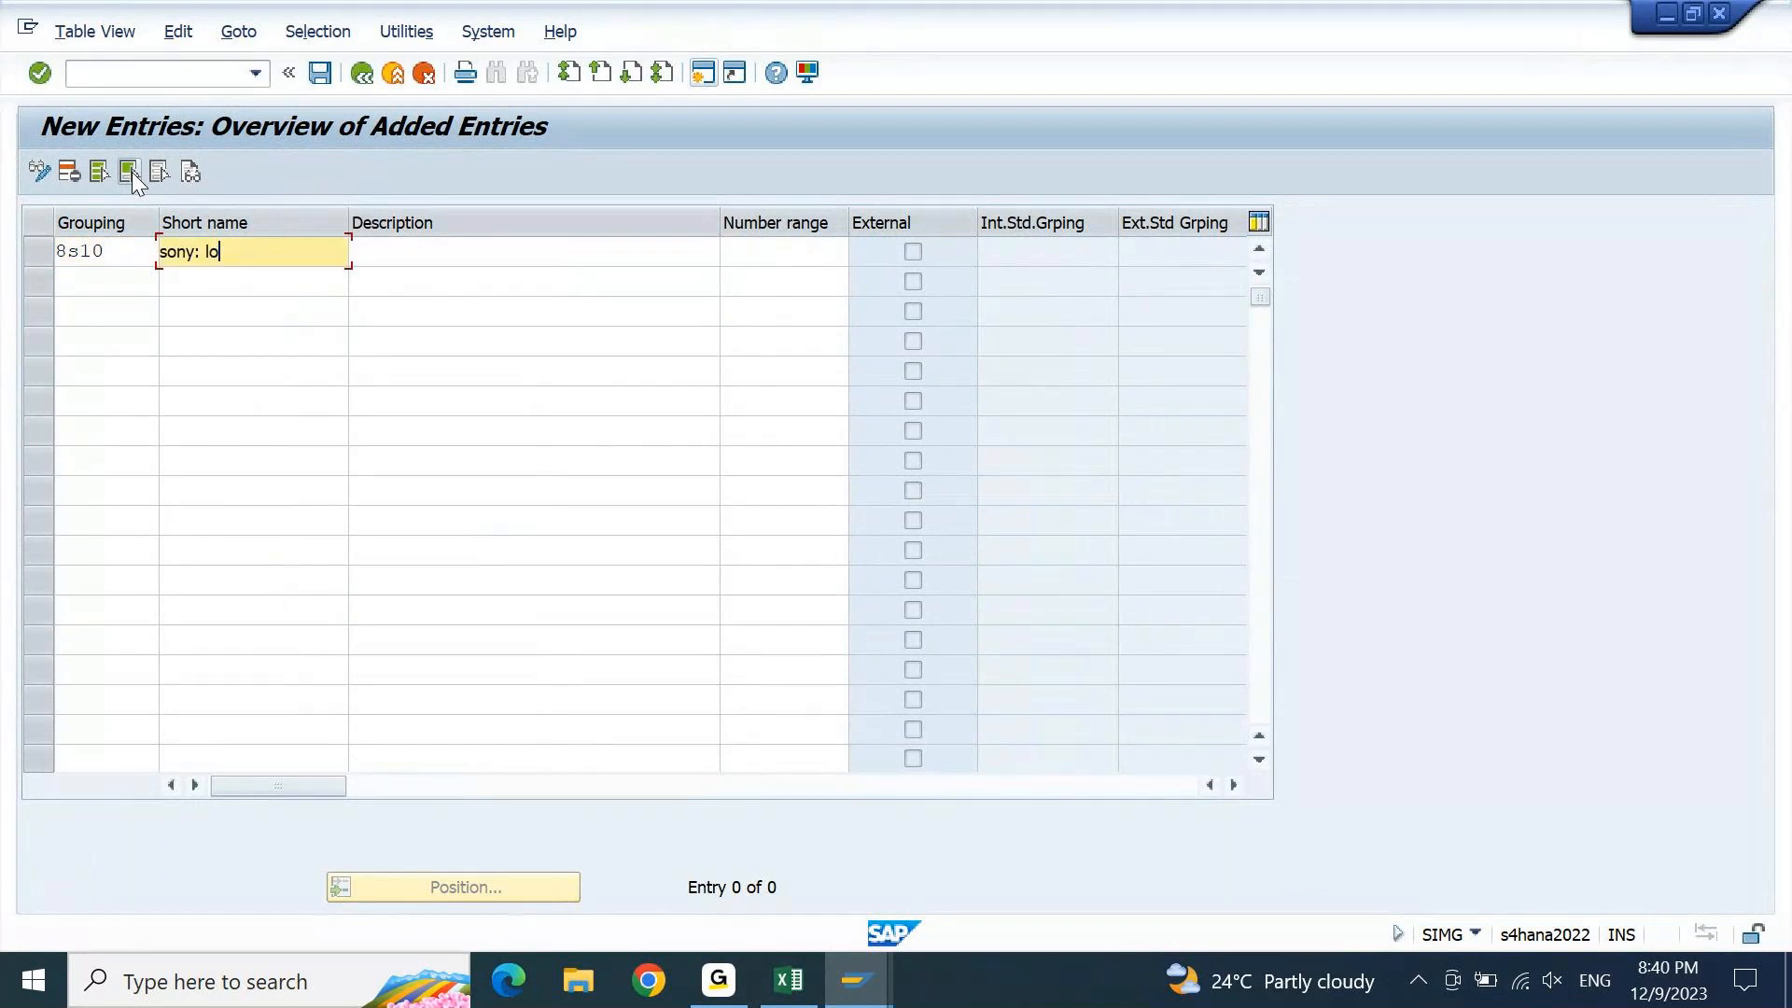
type("cal BP")
key("Tab")
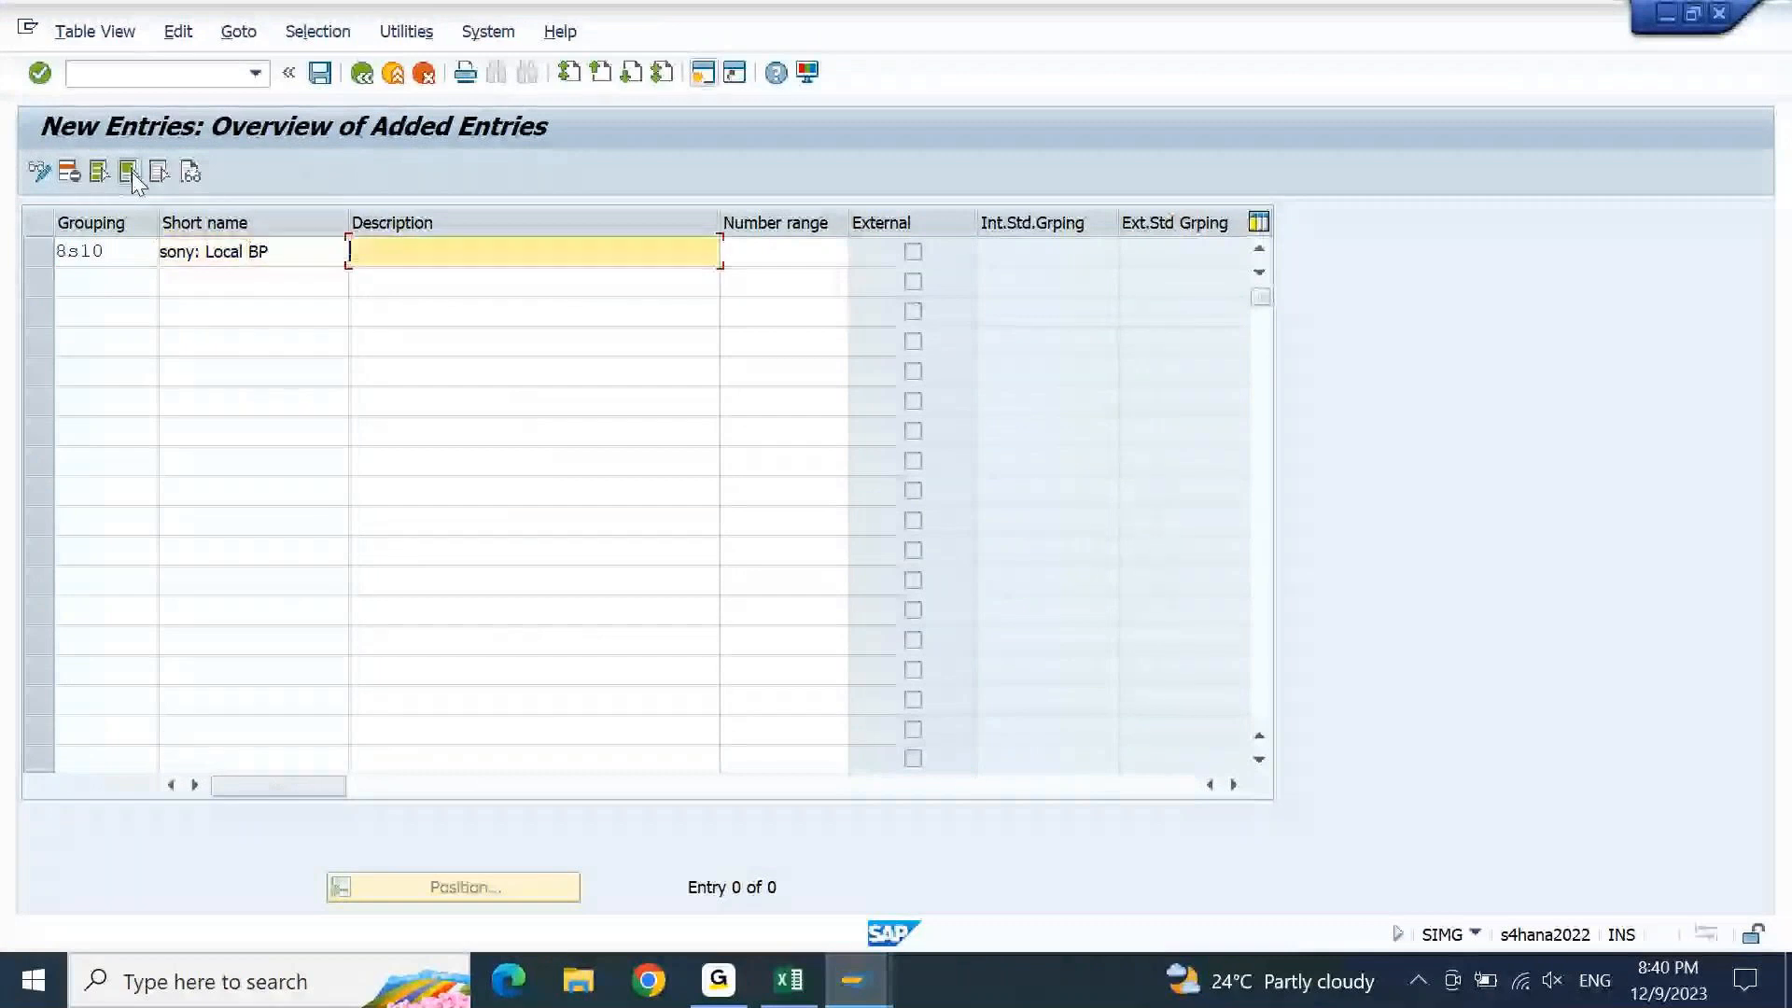
key("shift+Tab")
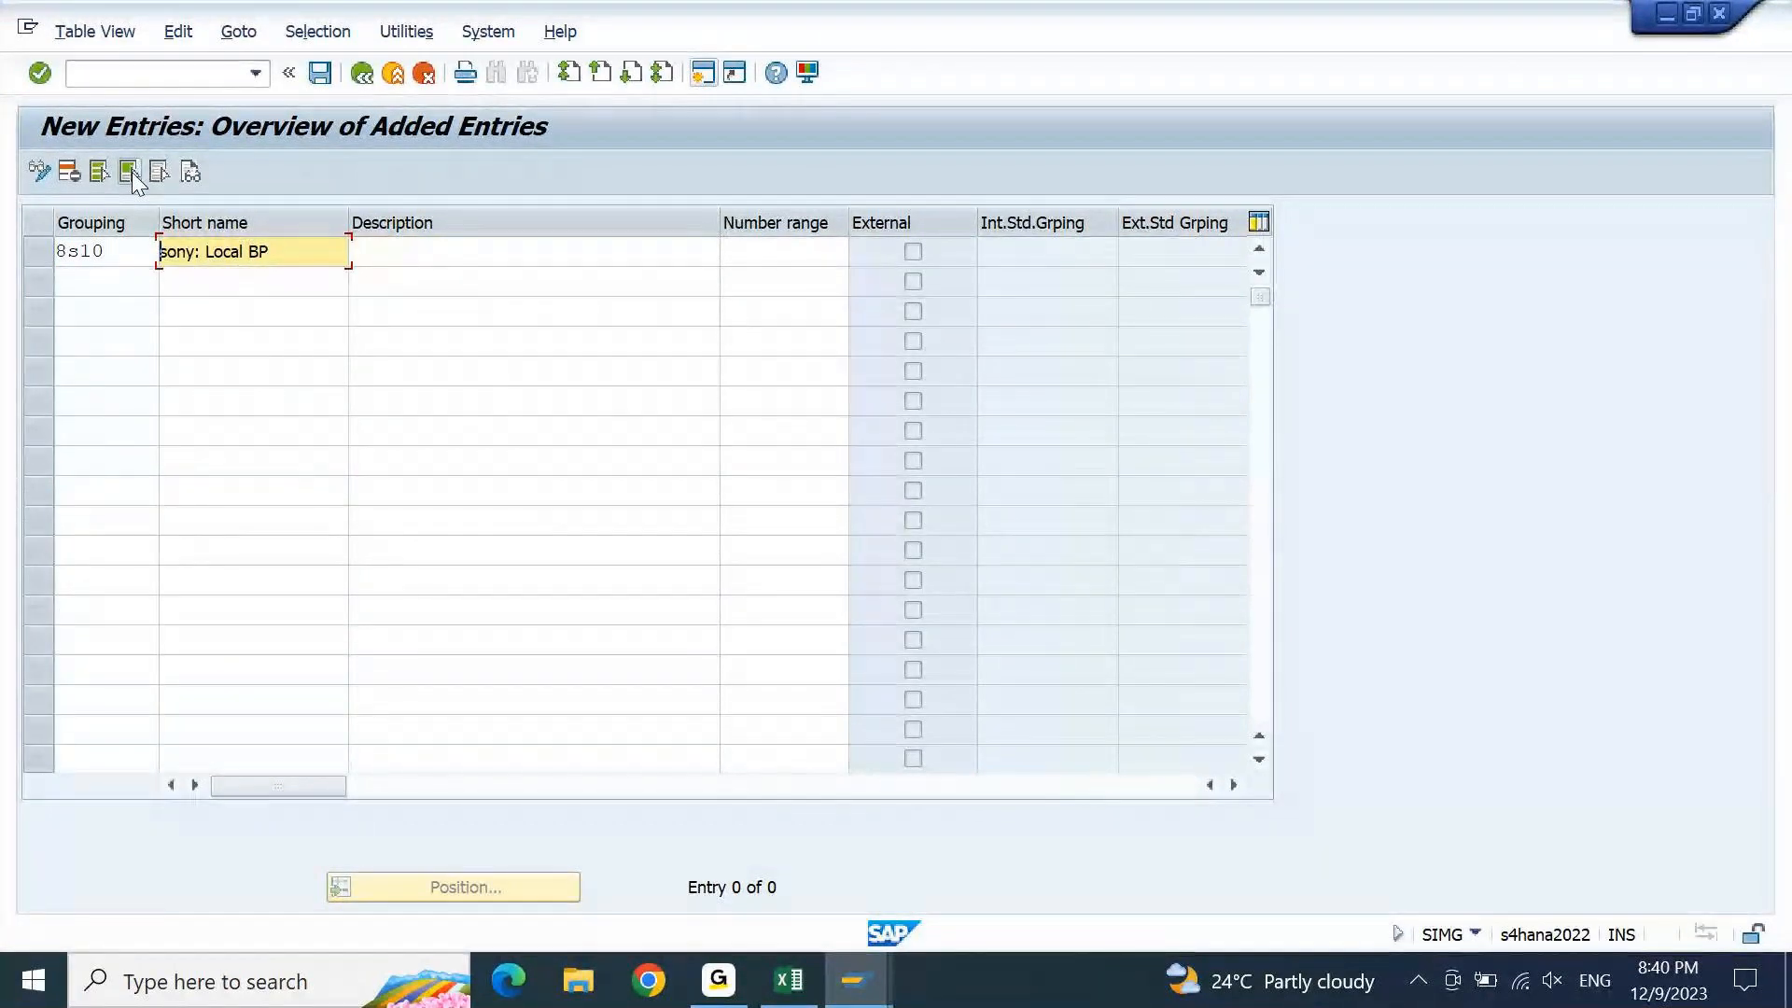
key("shift+Right")
key("shift+Right")
key("shift+Right")
key("shift+Right")
type("Sony")
key("Return")
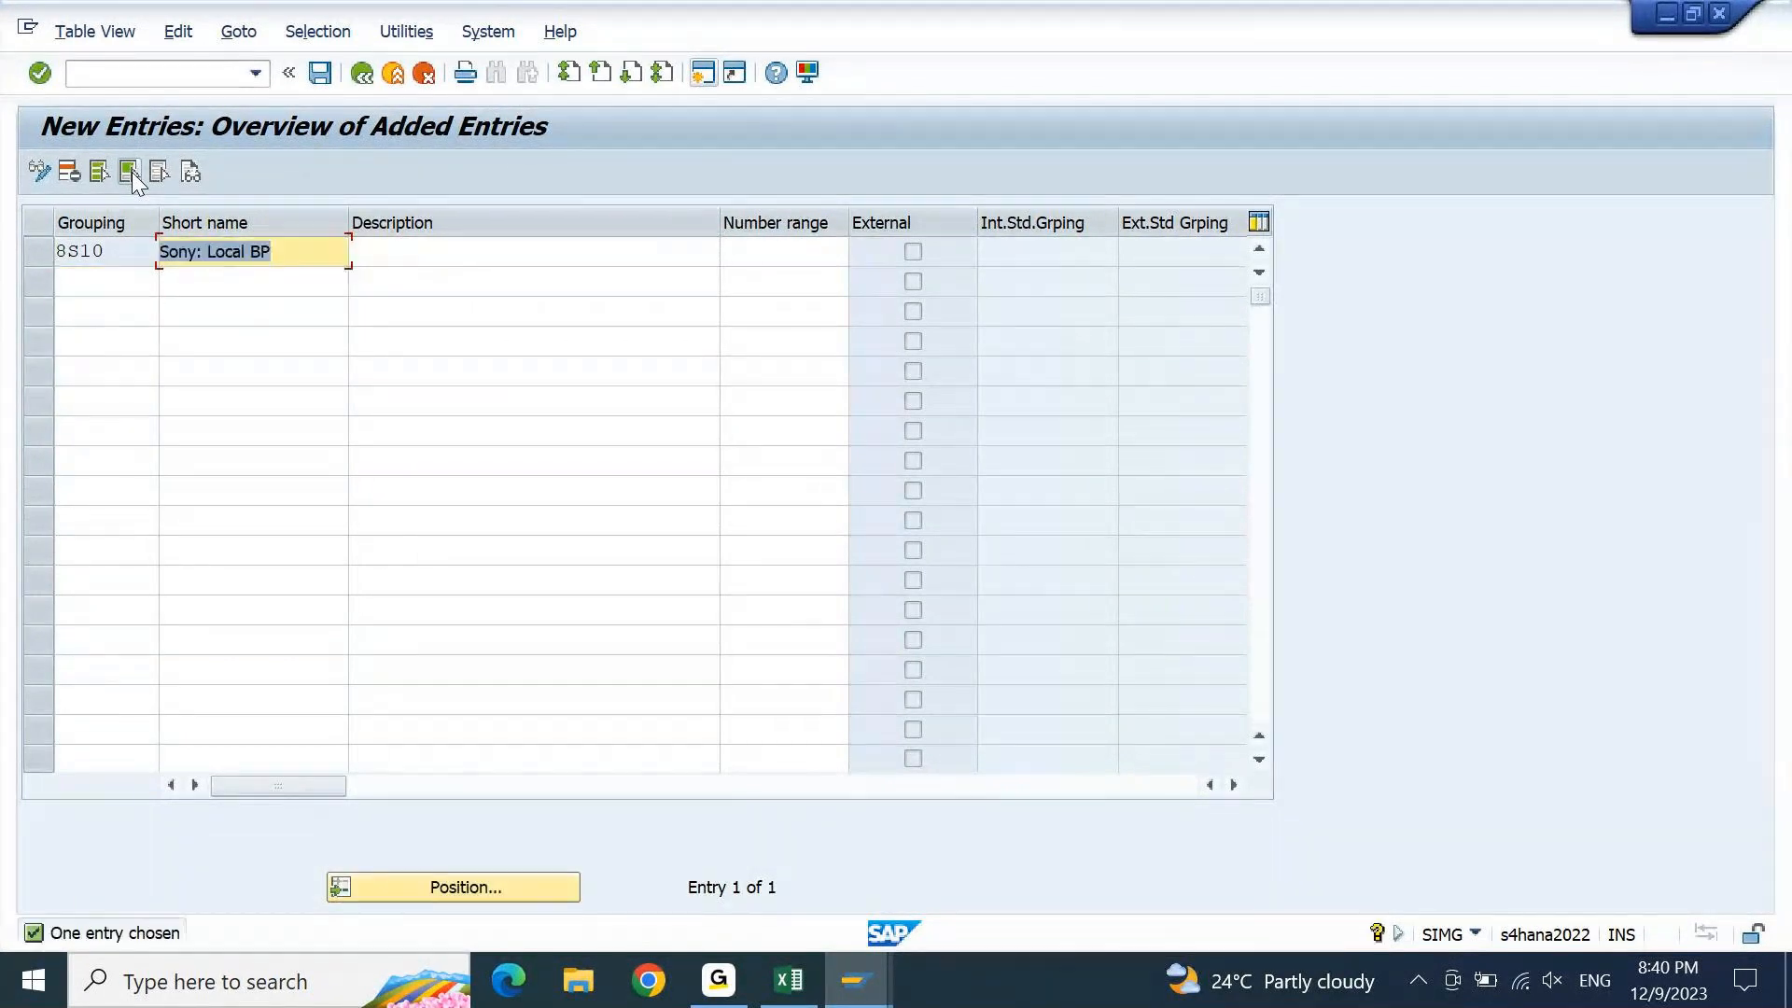
Give grouping 8S10 the description "Sony: Local BP" and assign it number range S8
key("Tab")
type("Sony: Local BP")
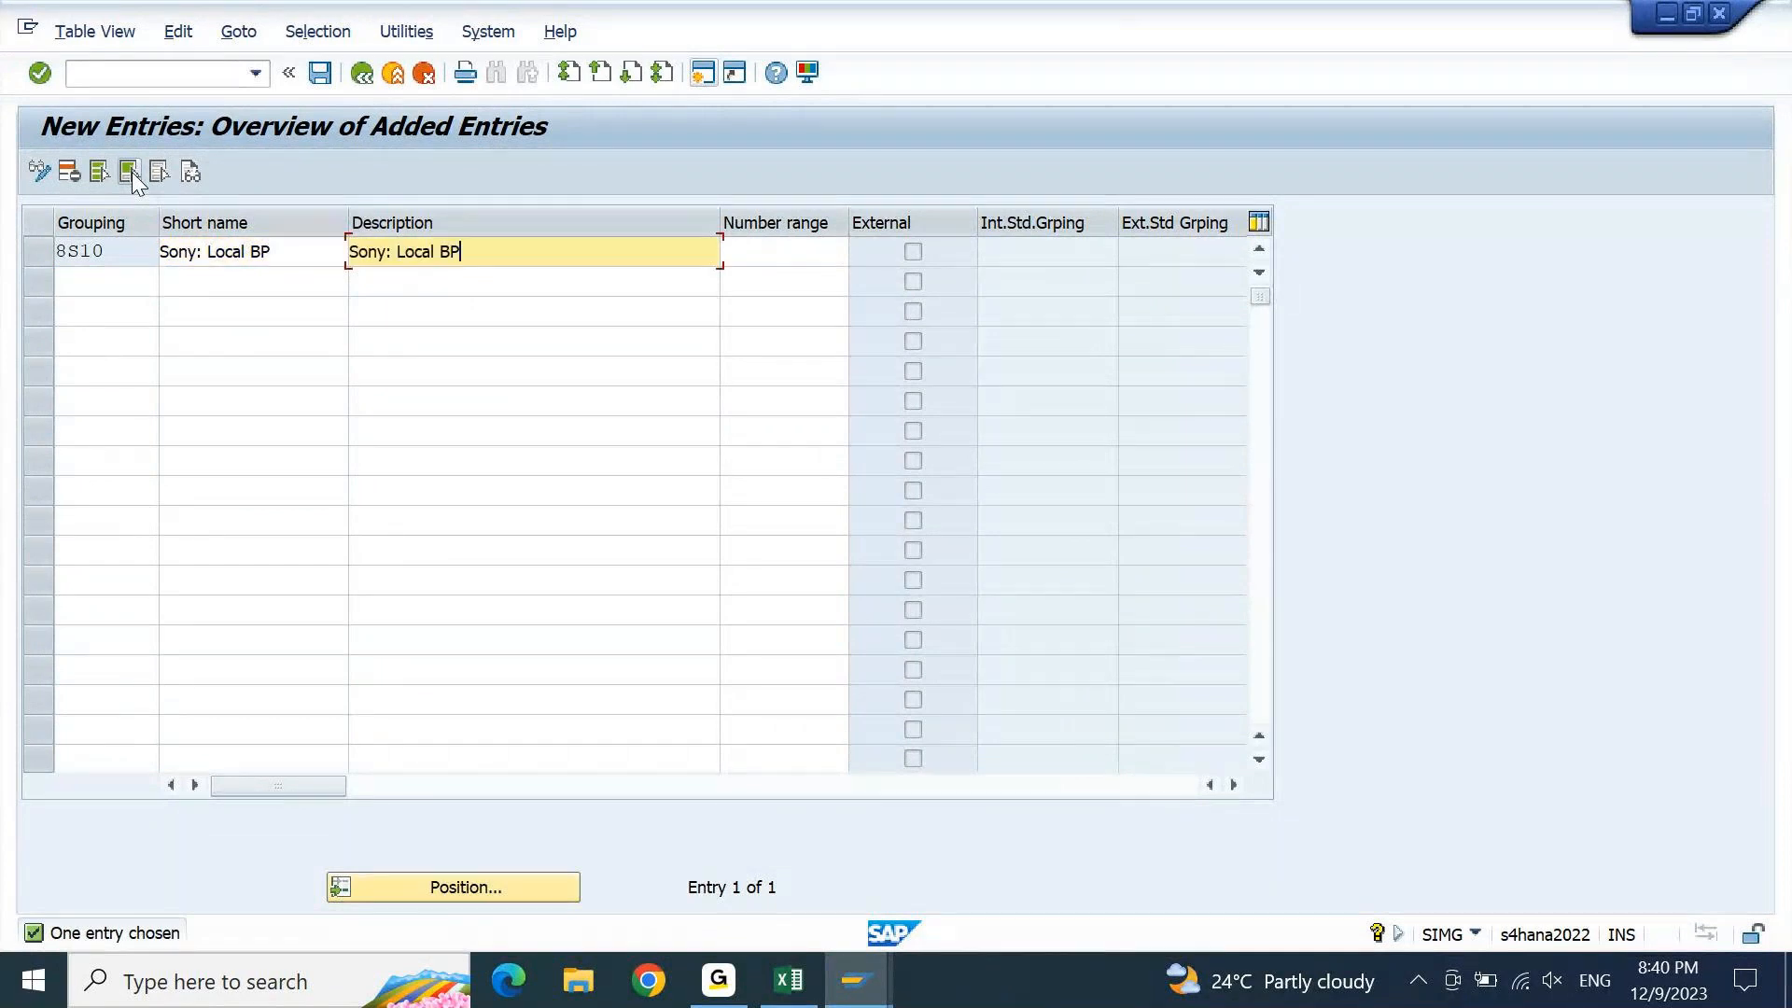
key("Tab")
type("S8")
key("Return")
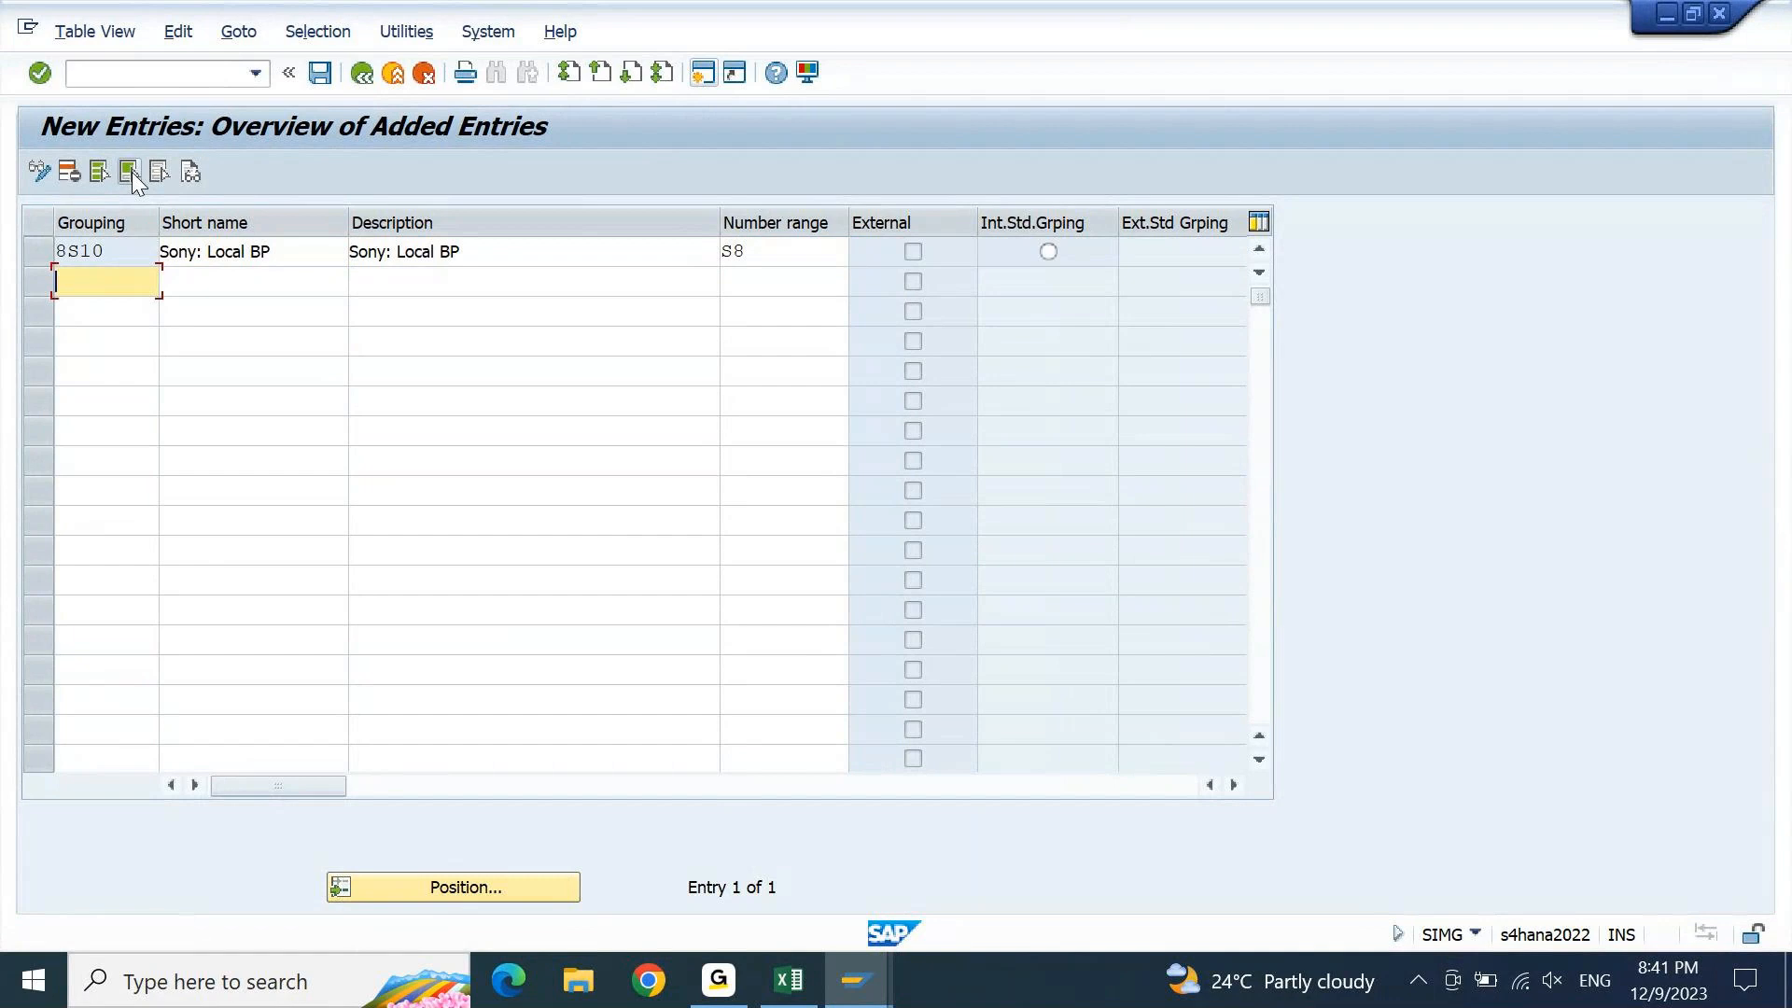
Save the new BP grouping to customizing request A4HK900690 and return to the IMG
key("ctrl+s")
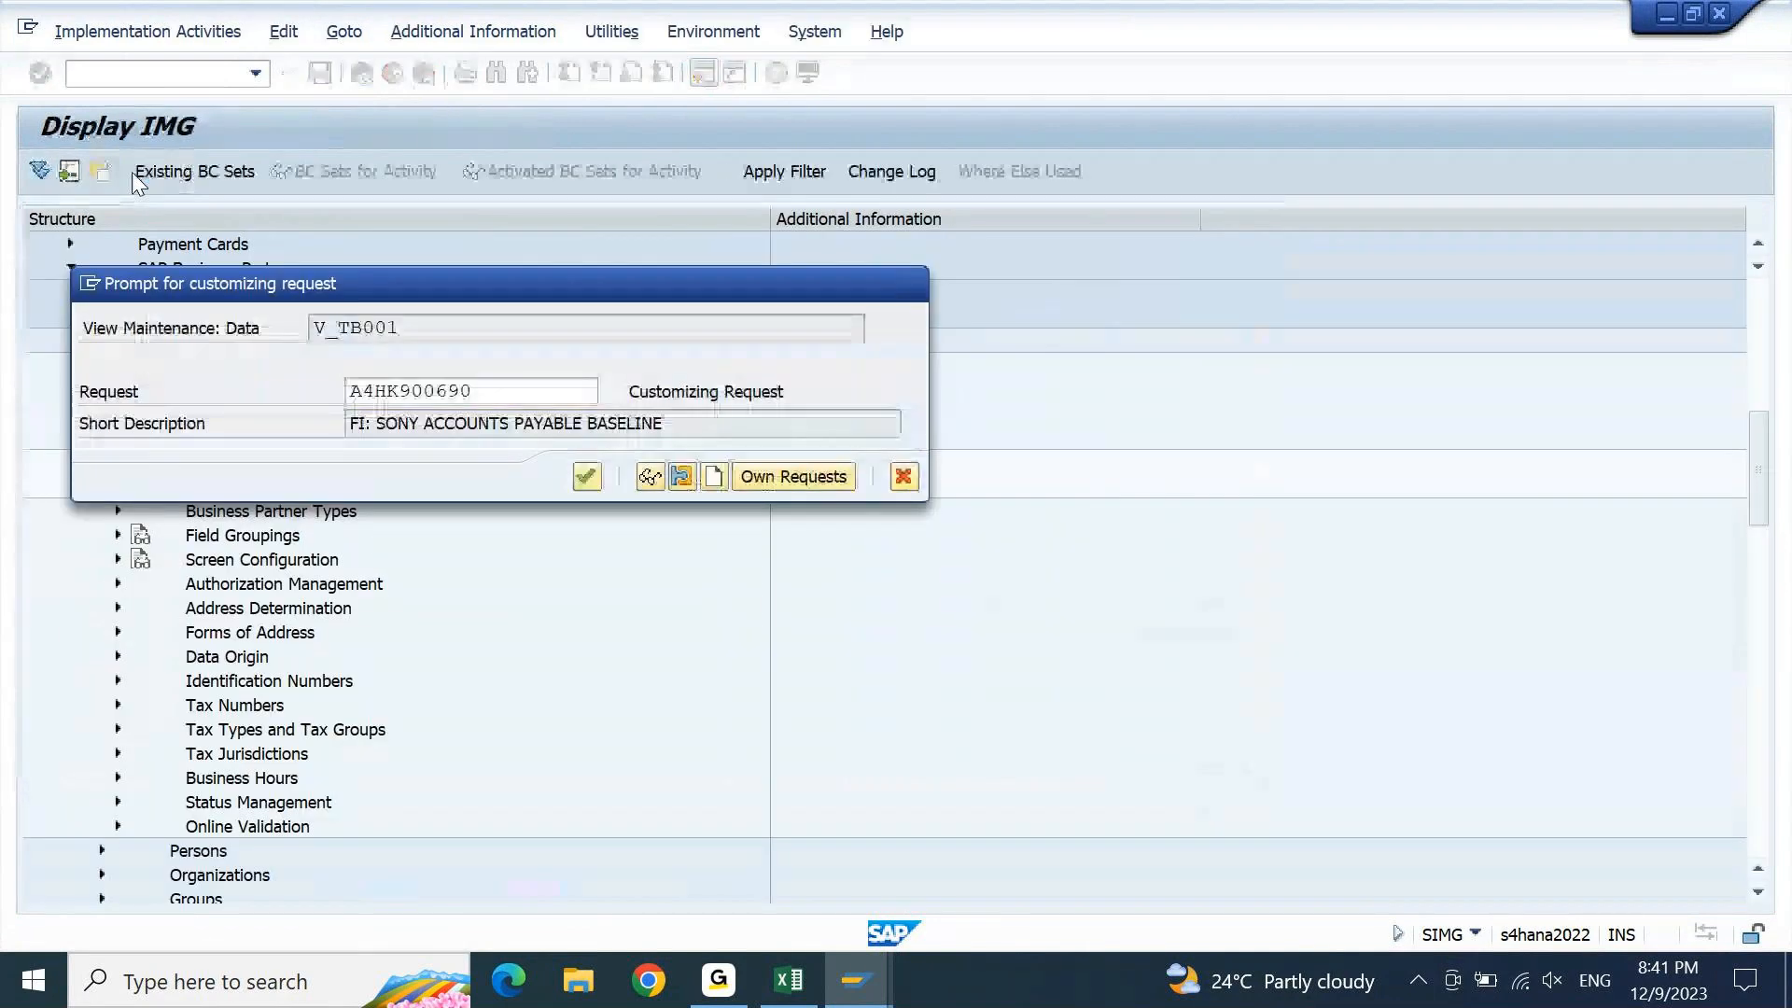
key("Return")
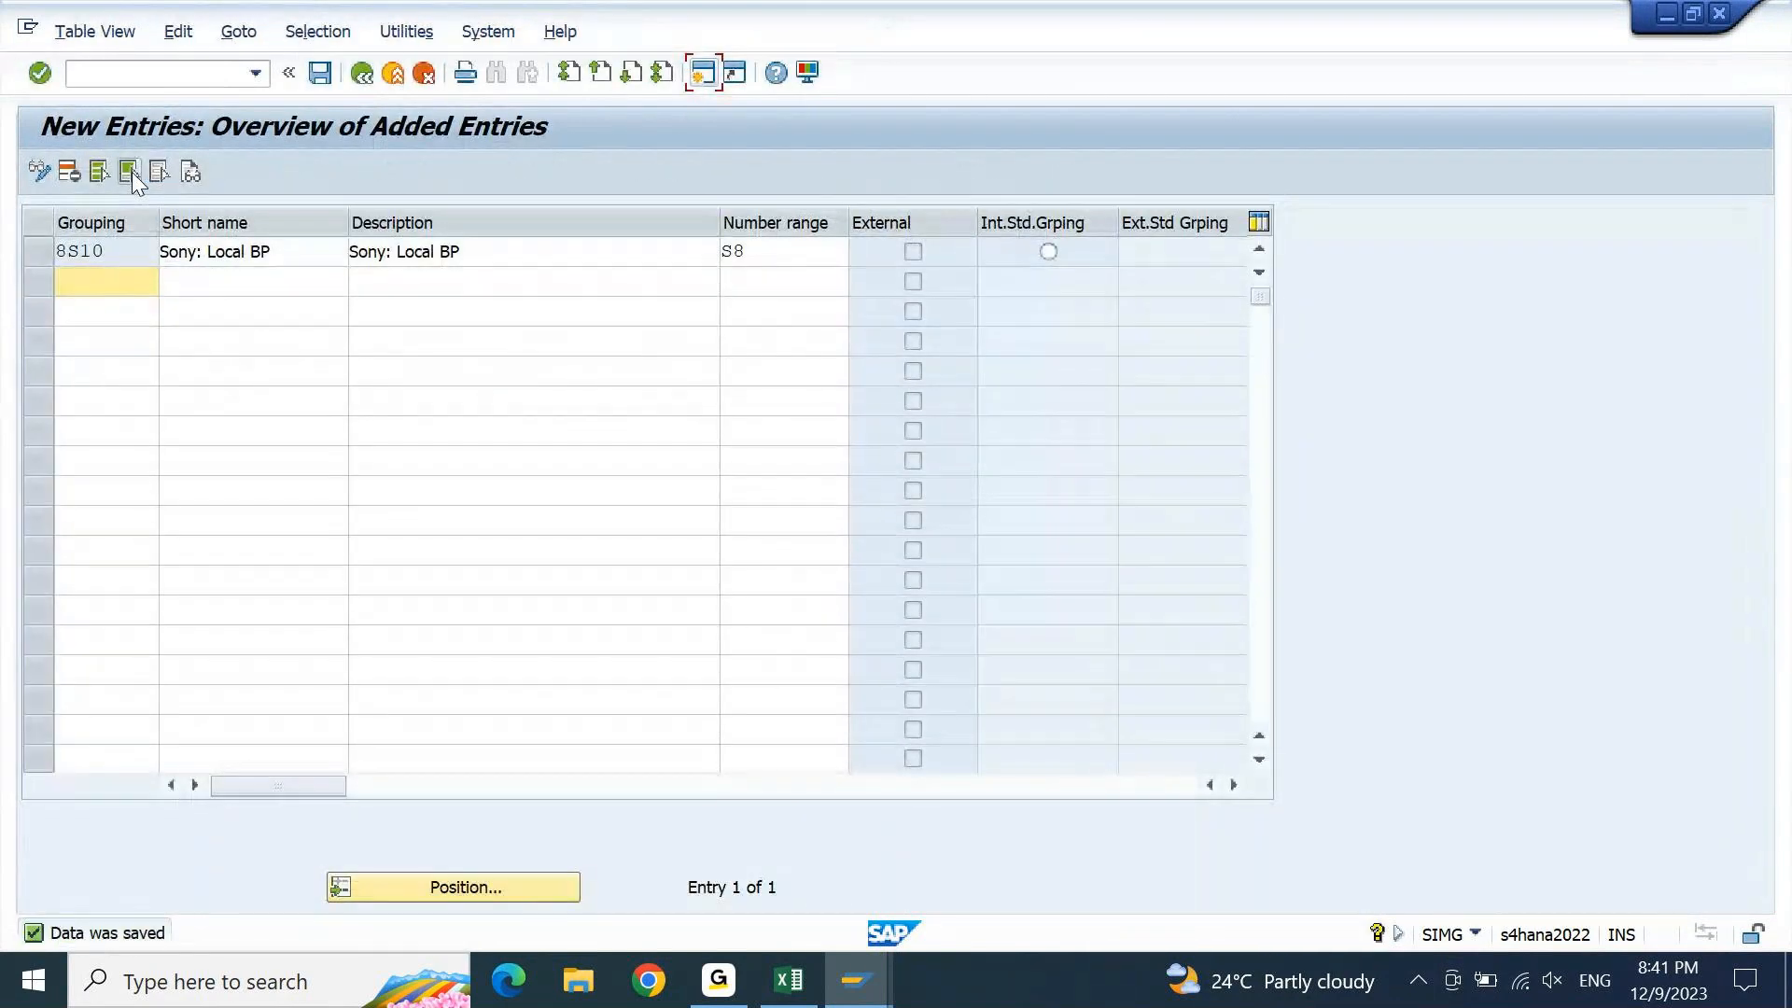
key("F3")
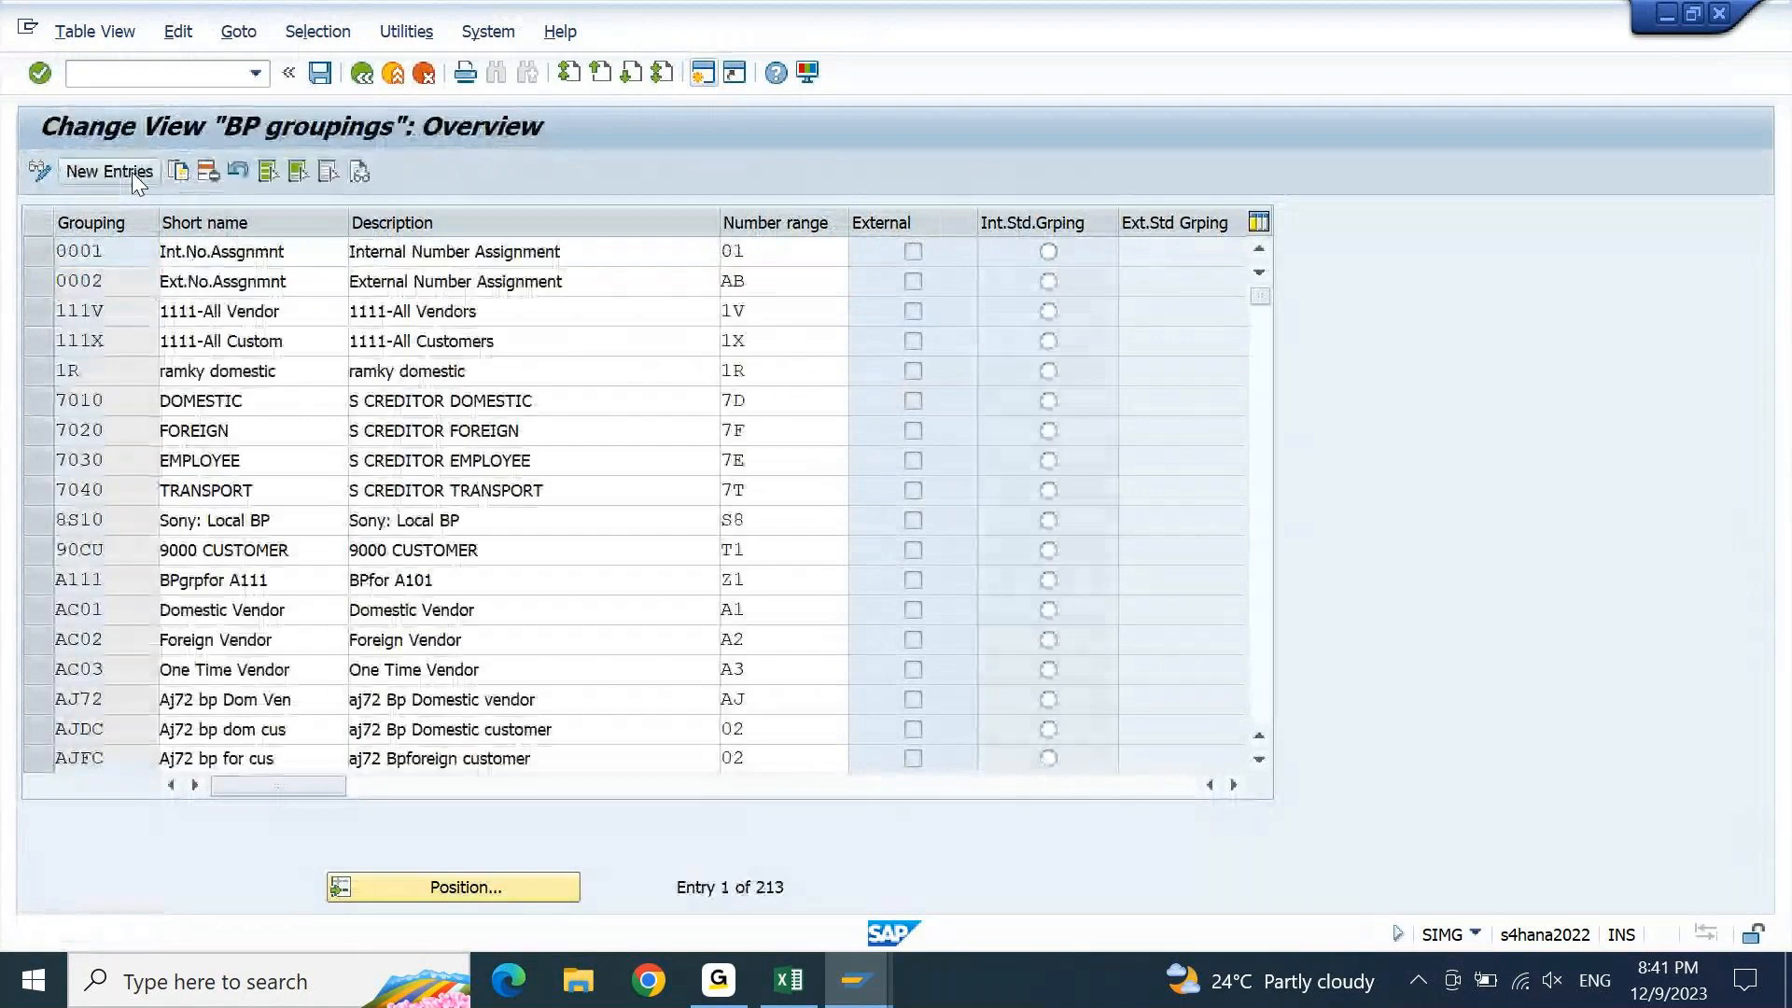
key("F3")
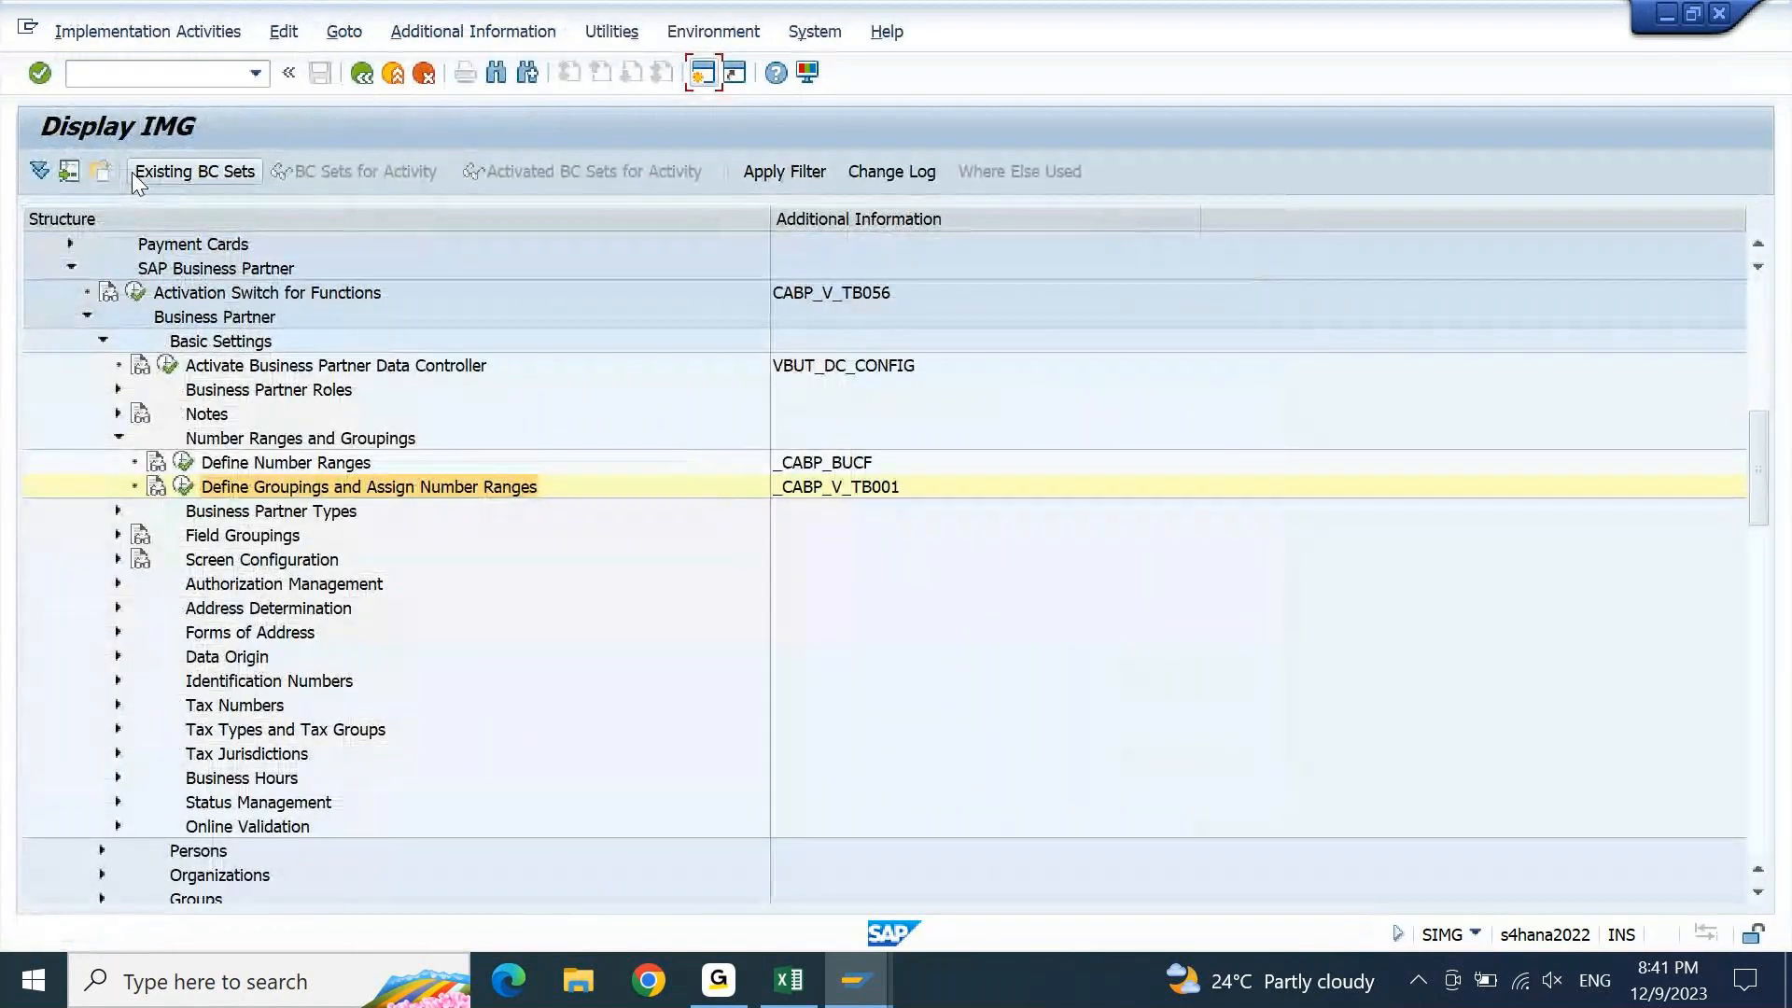
Collapse the Basic Settings node under Business Partner in the IMG
left_click(238, 446)
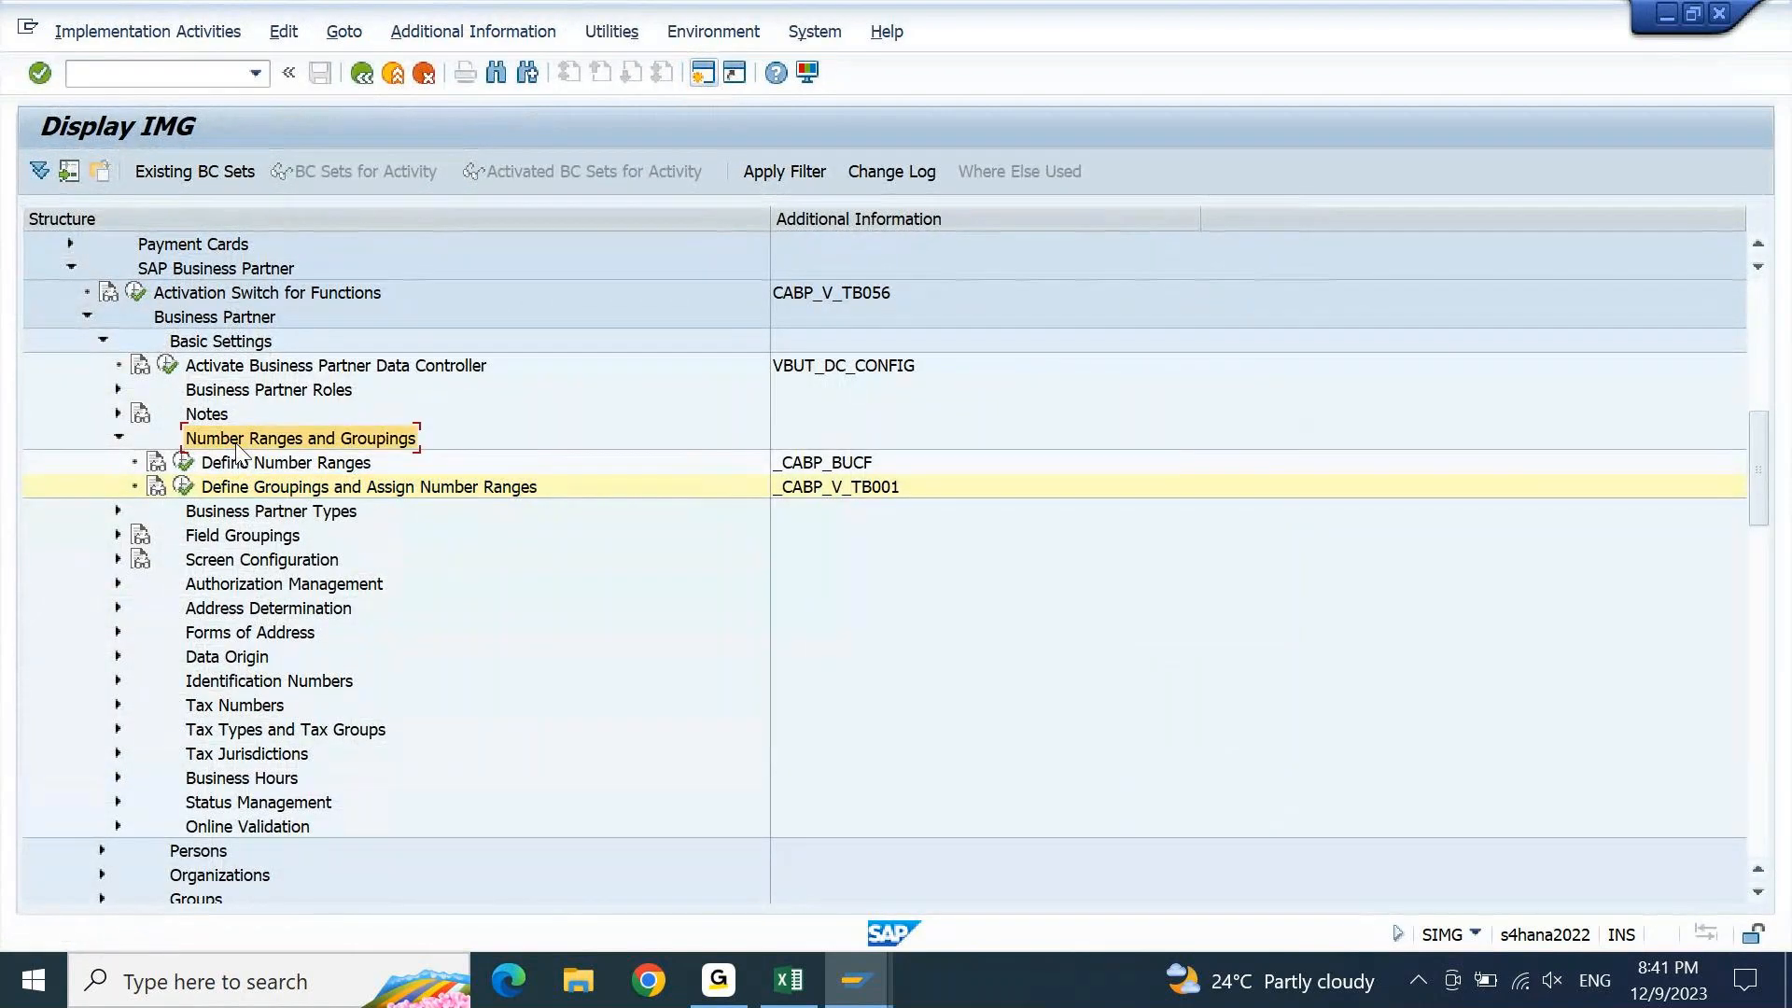
key("Up")
key("Up")
key("Up")
key("Up")
key("Left")
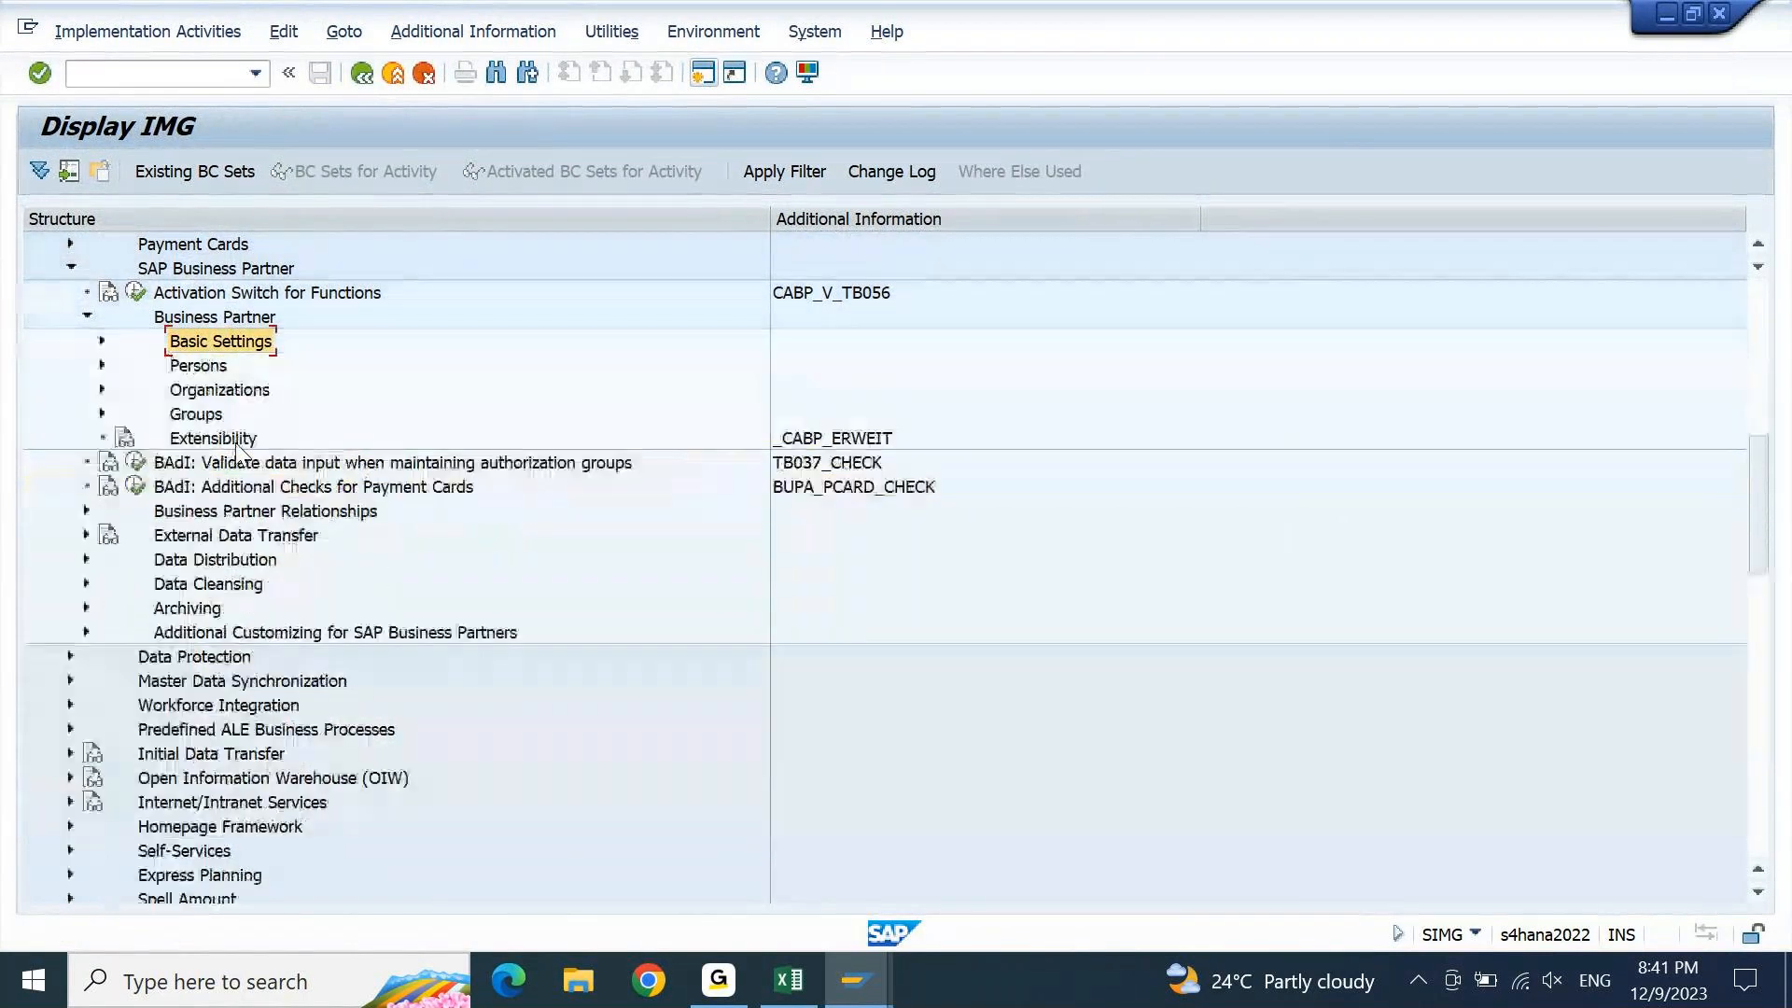
Check the configuration step list in Excel, return to SAP and collapse the SAP Business Partner node
left_click(788, 980)
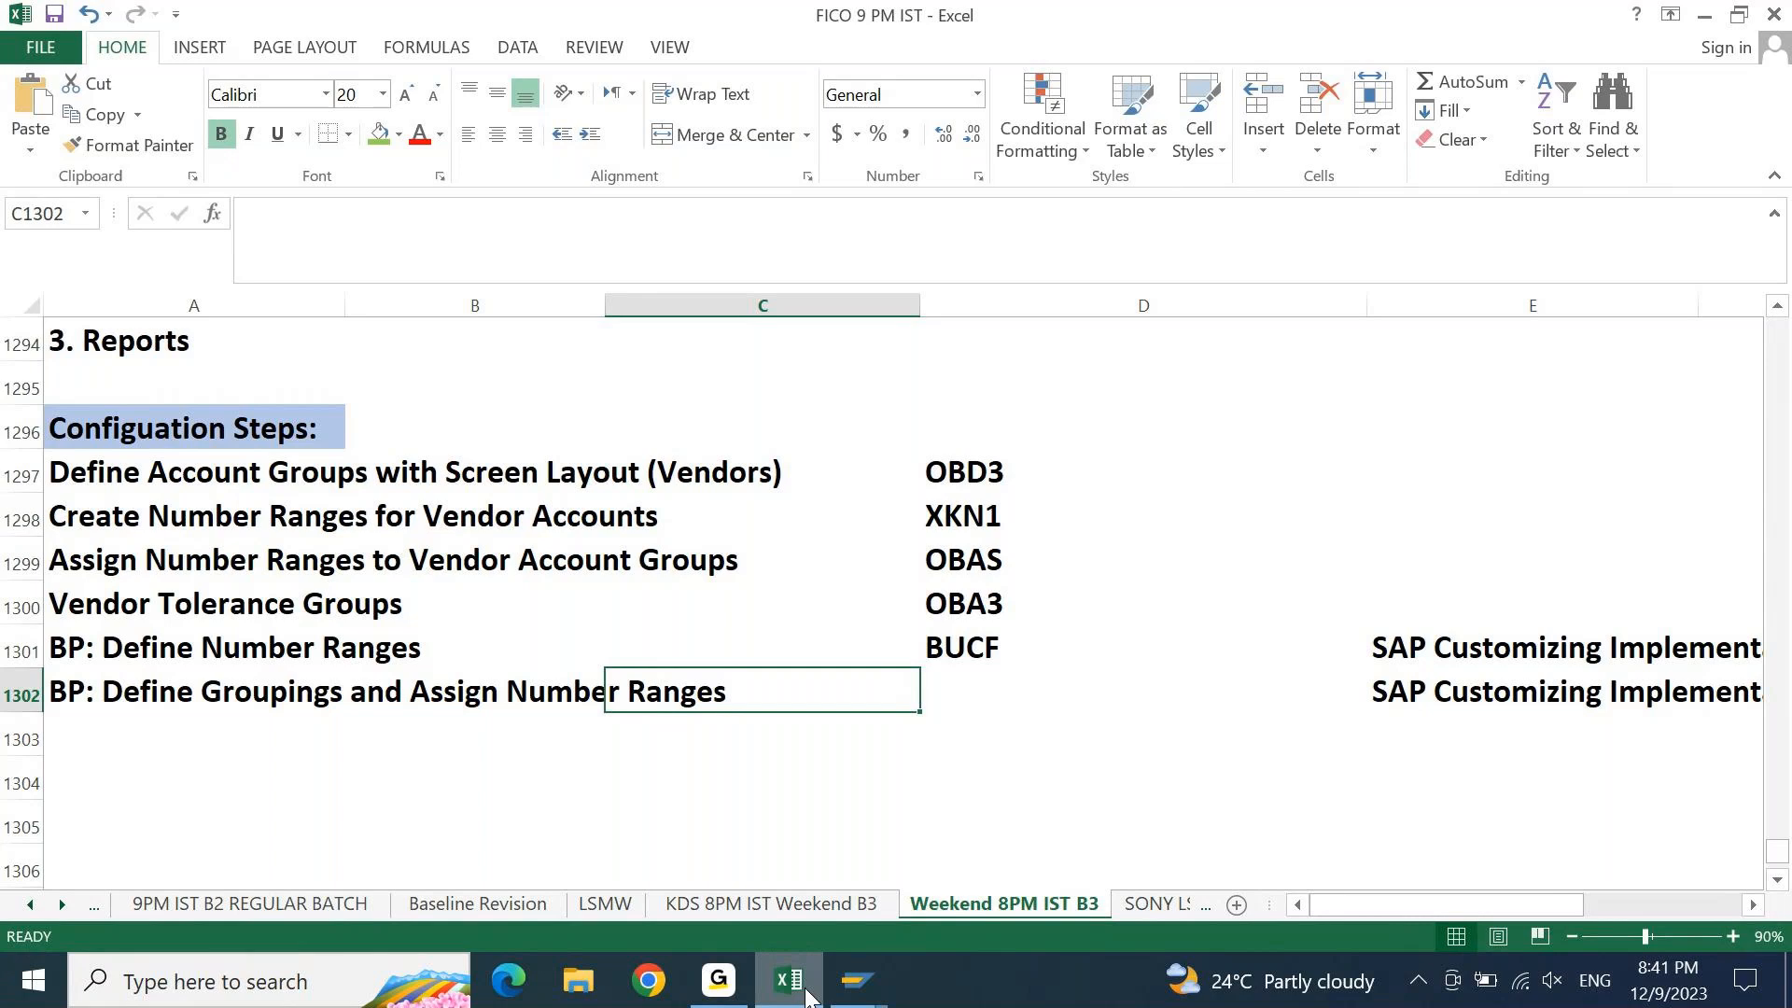
left_click(806, 993)
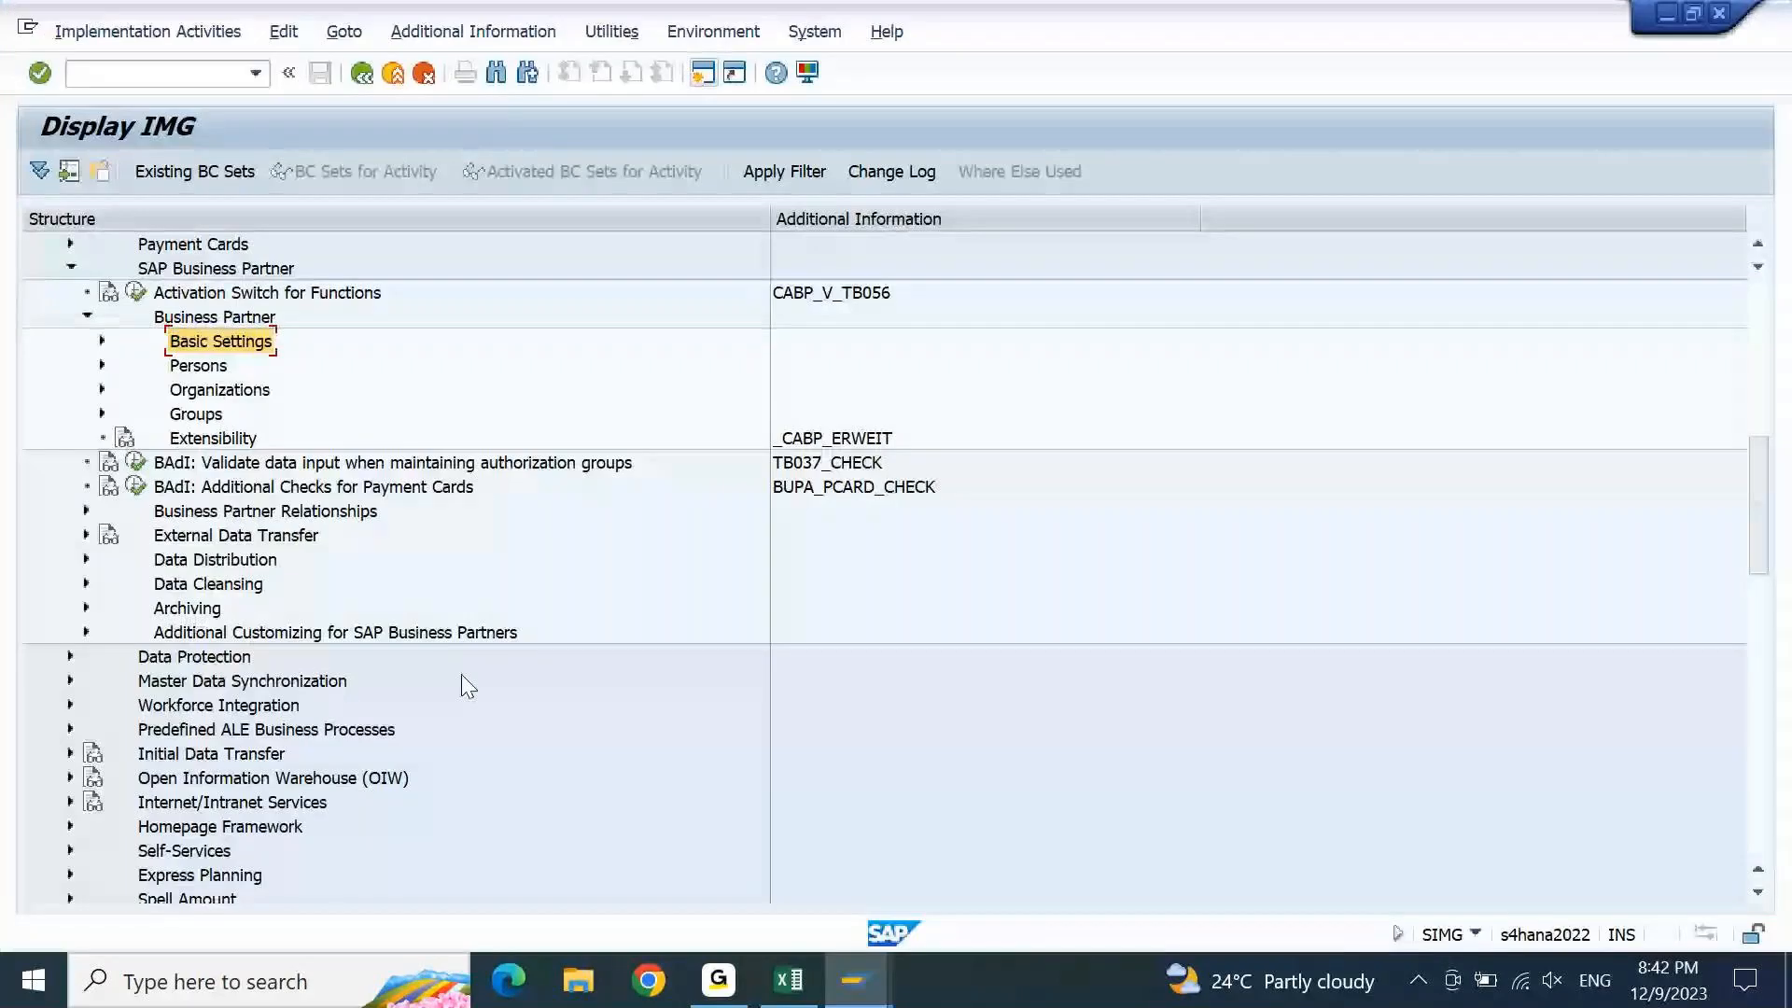
key("Left")
key("Left")
key("Left")
key("Left")
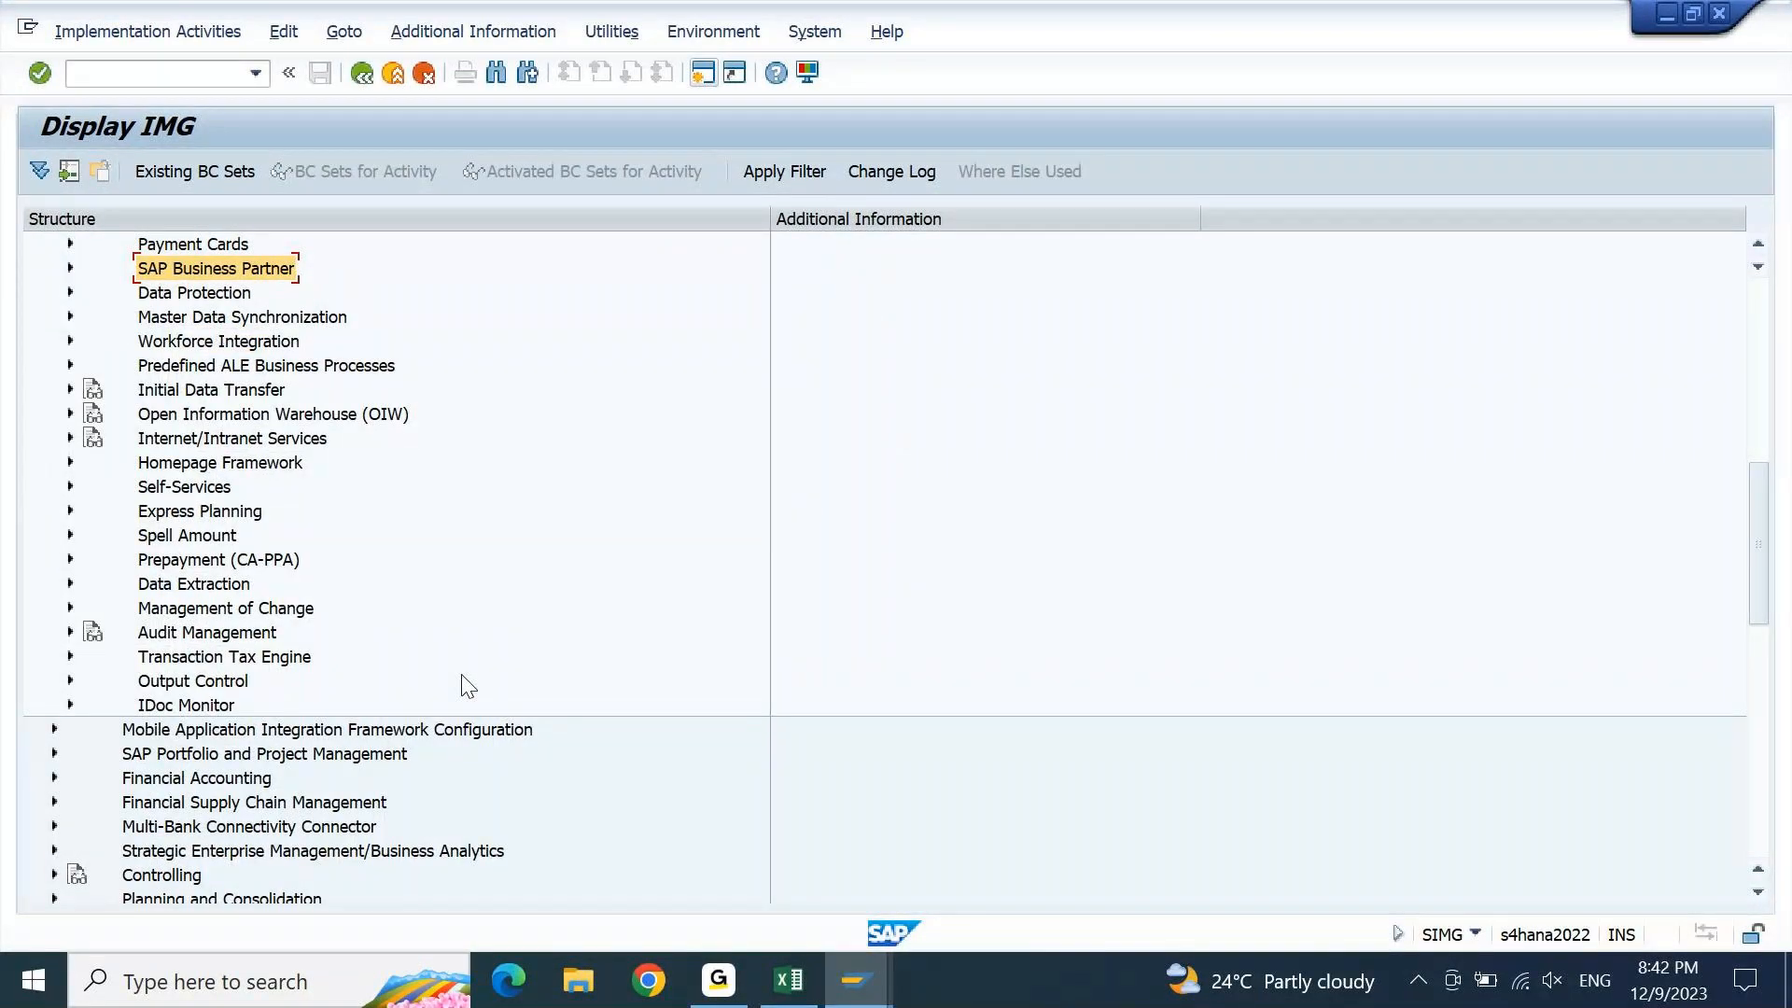
Expand the Master Data Synchronization node in the IMG
key("Down")
key("Down")
key("Down")
key("Down")
key("Down")
key("Down")
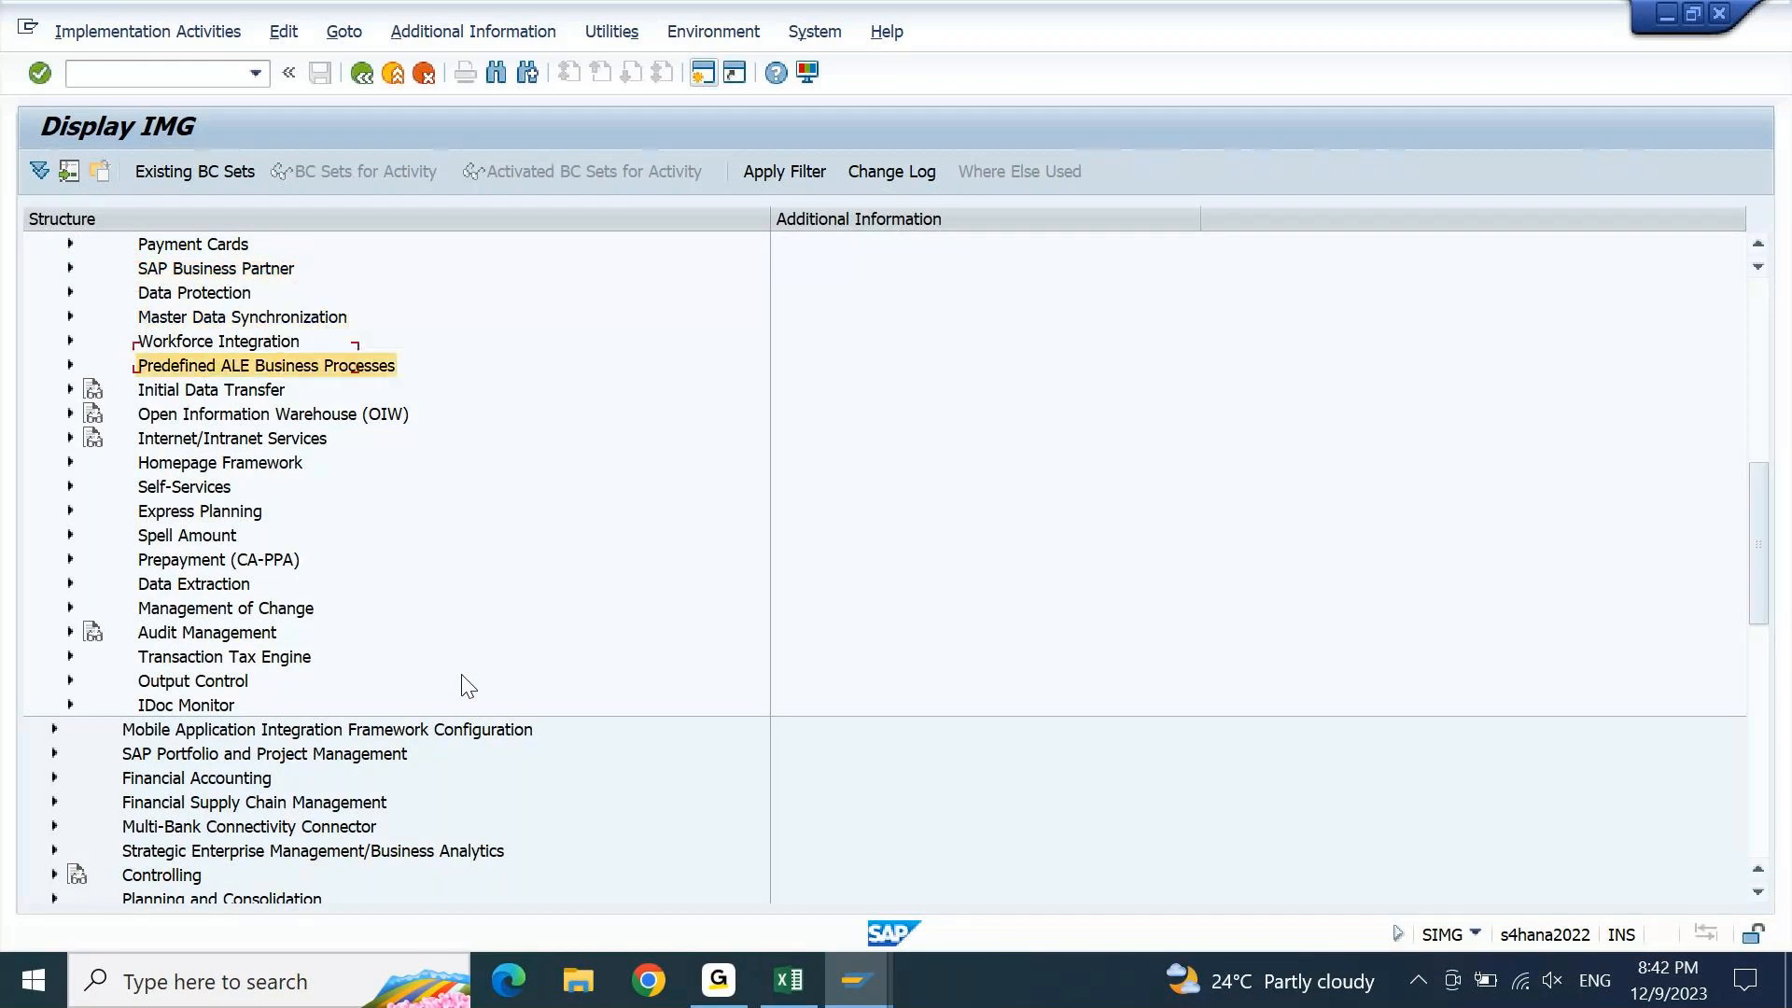
key("Up")
key("Up")
key("Up")
key("Up")
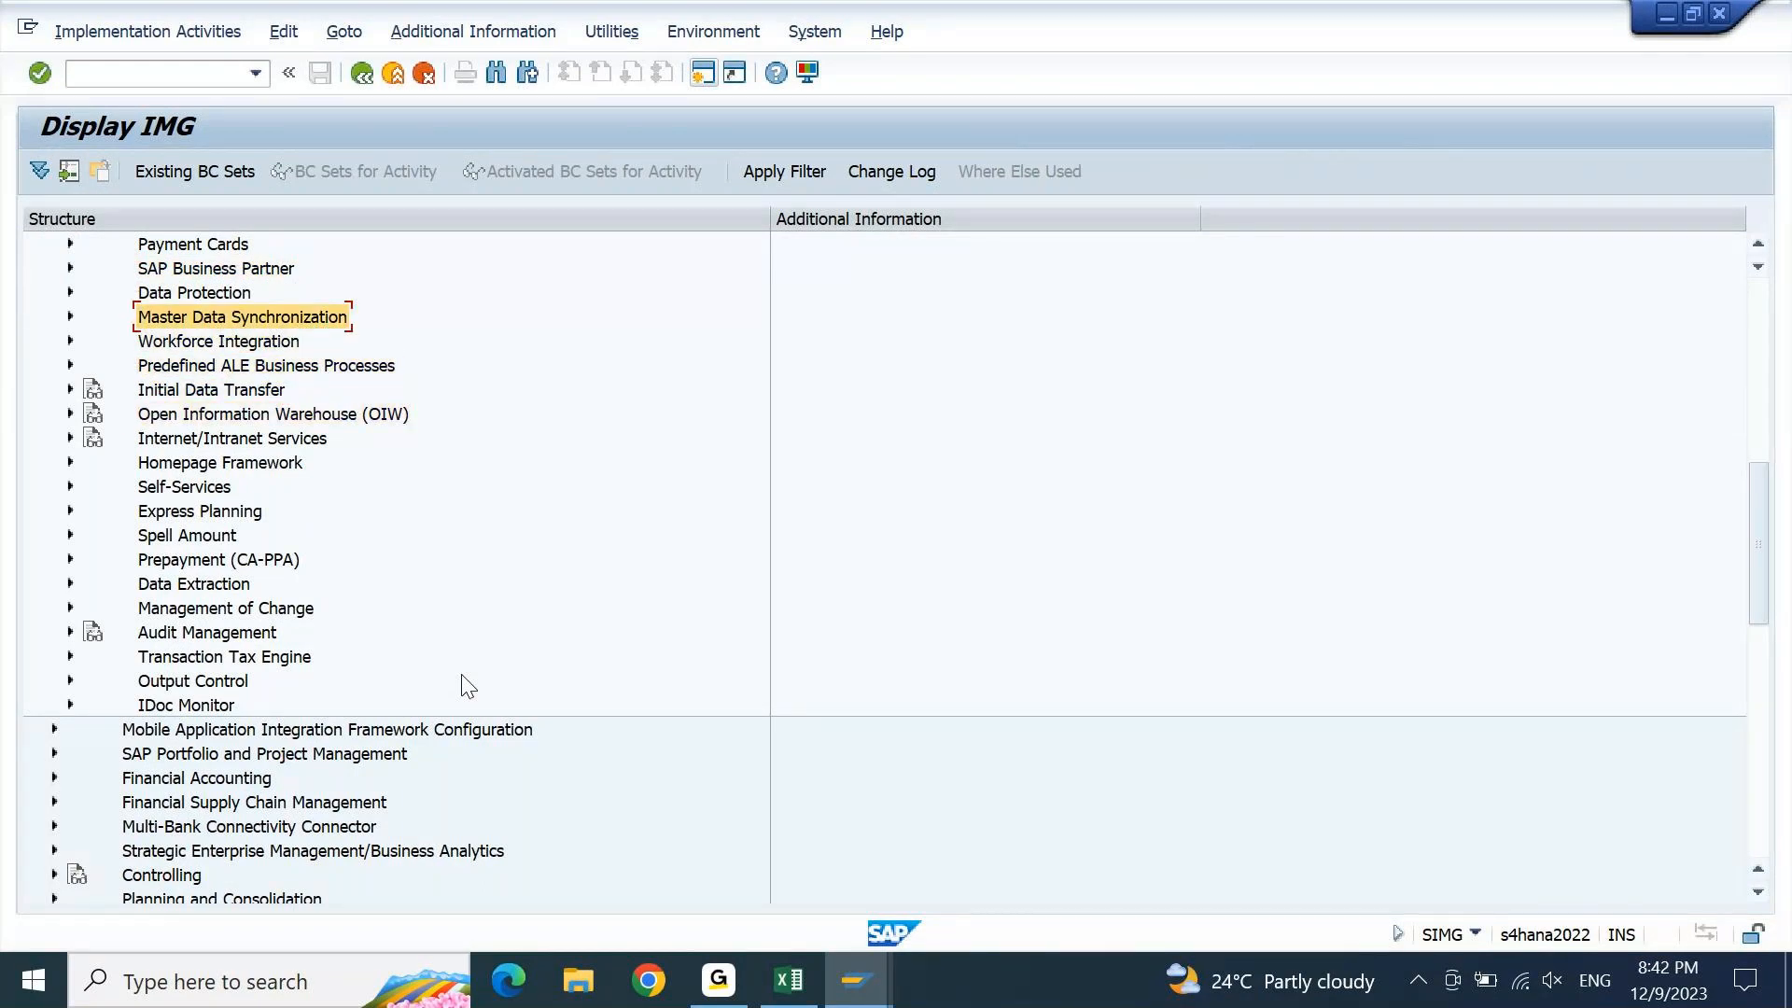
key("Right")
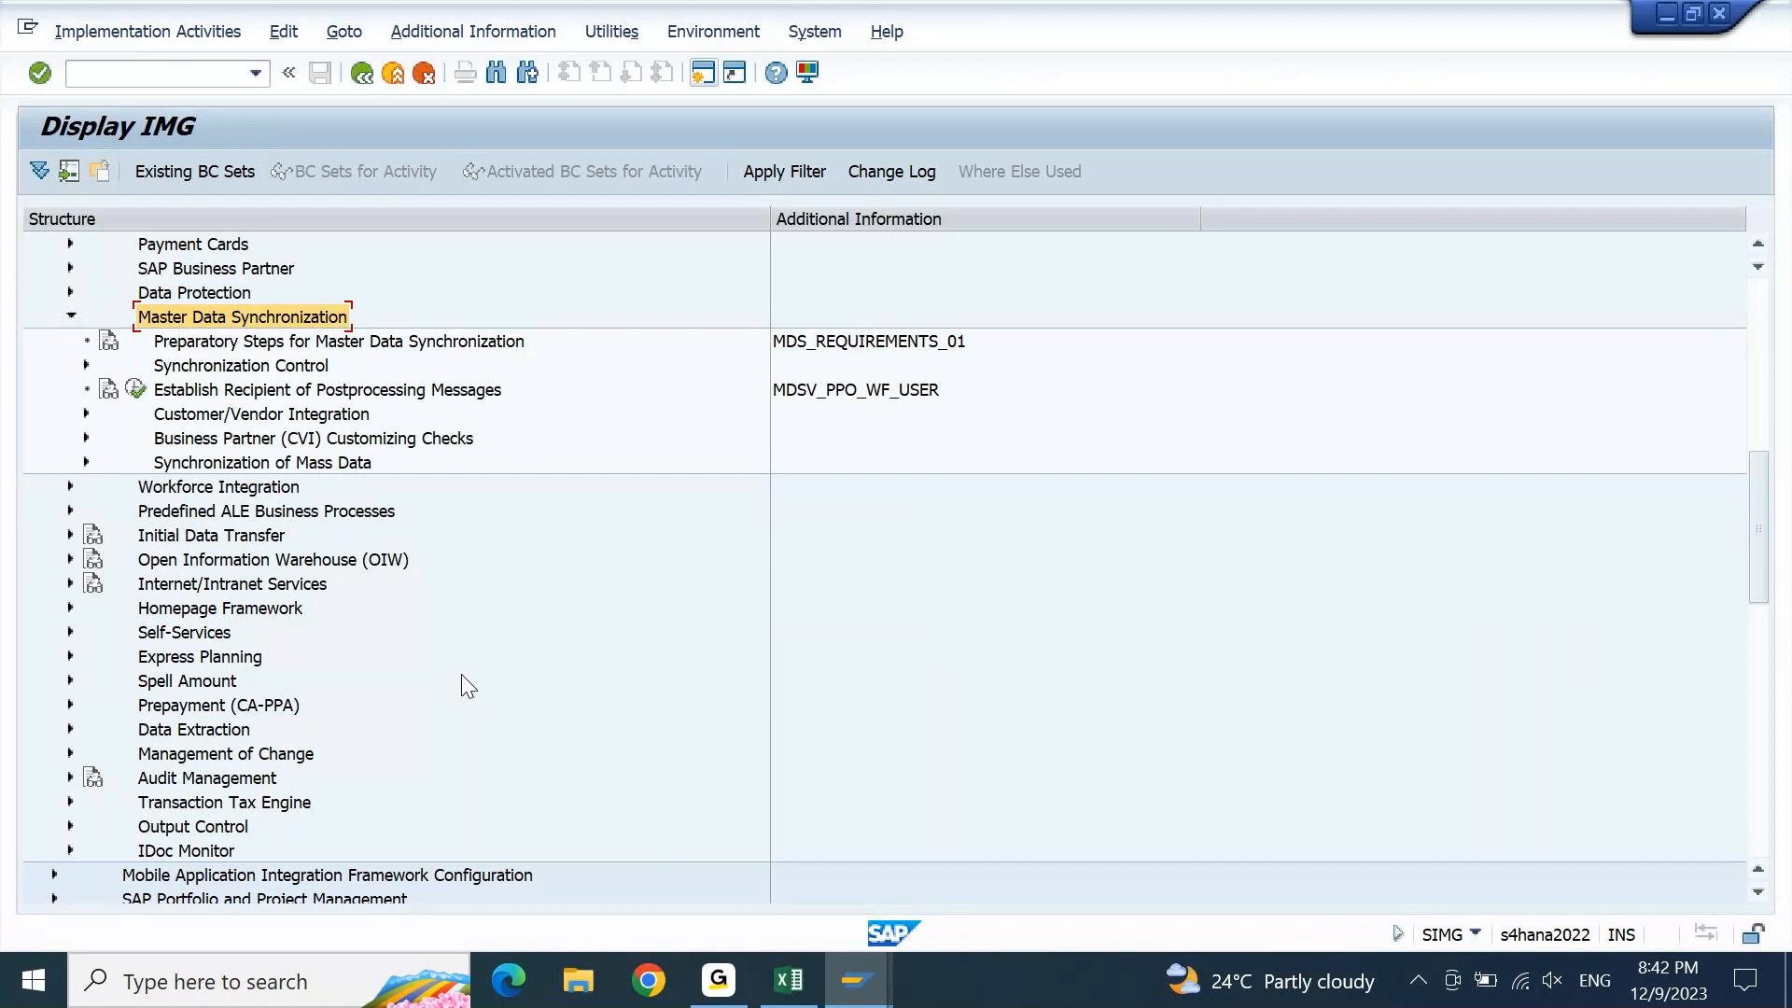
Expand Customer/Vendor Integration and its Business Partner Settings node
key("Down")
key("Down")
key("Down")
key("Down")
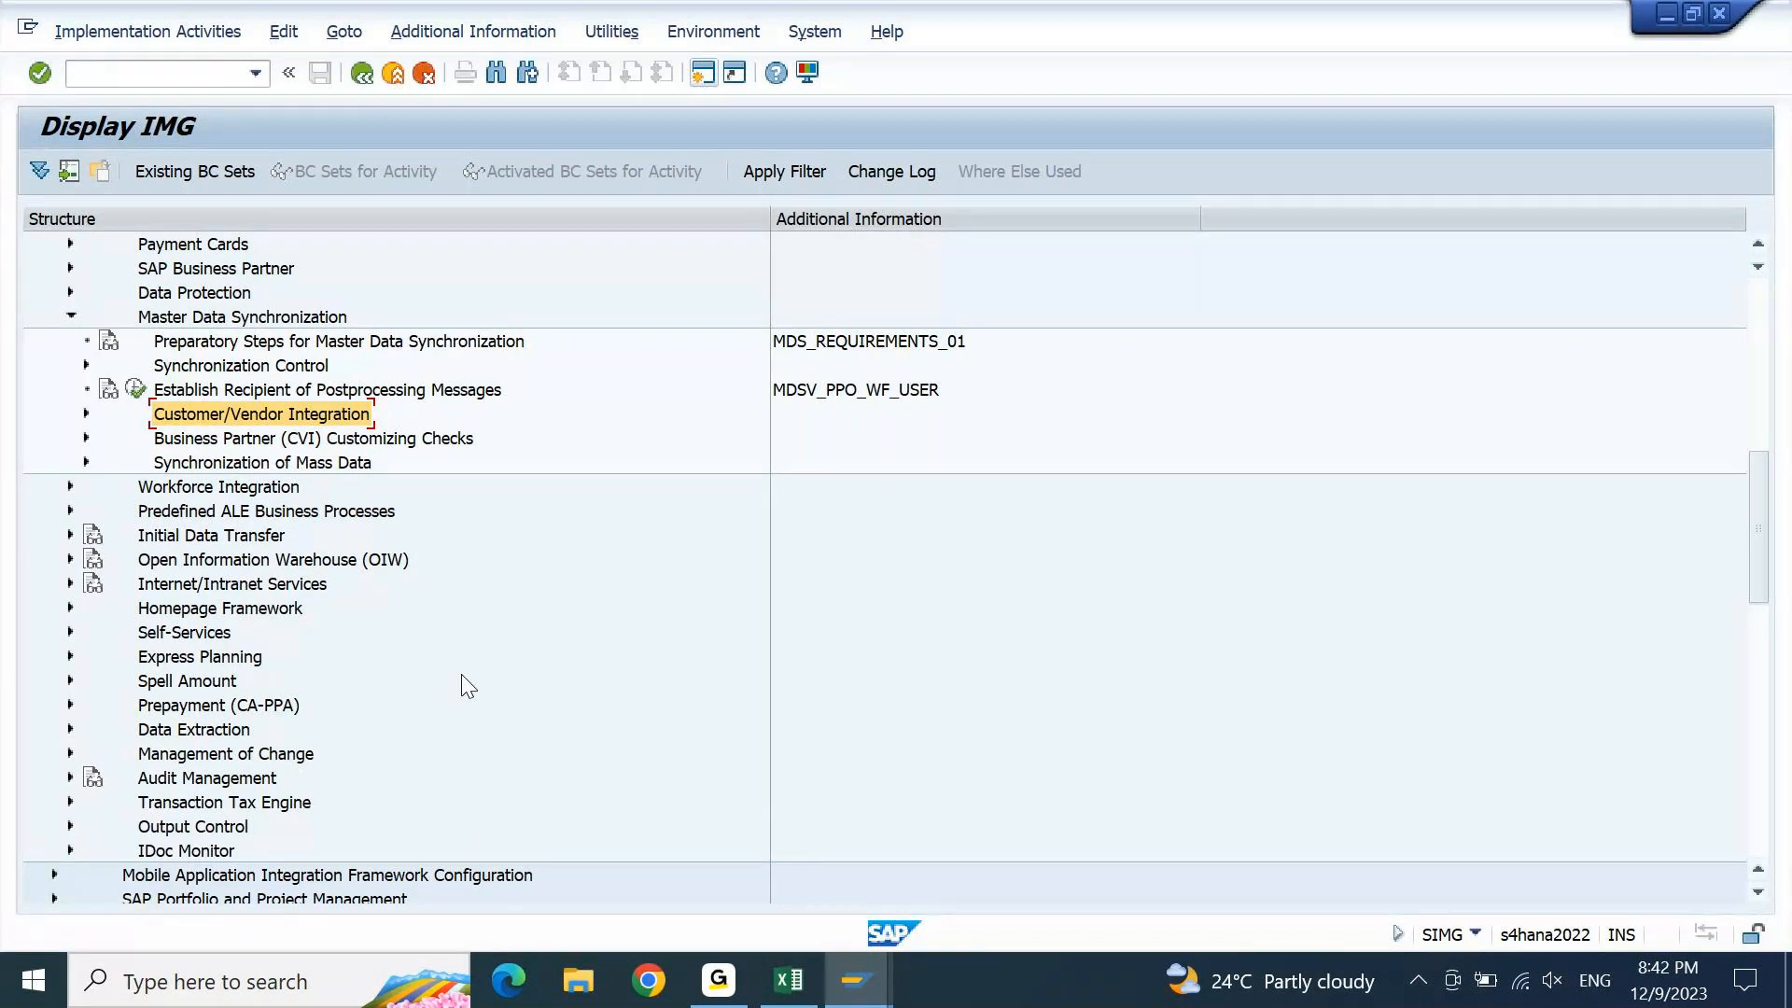
key("Right")
key("Down")
key("Down")
key("Down")
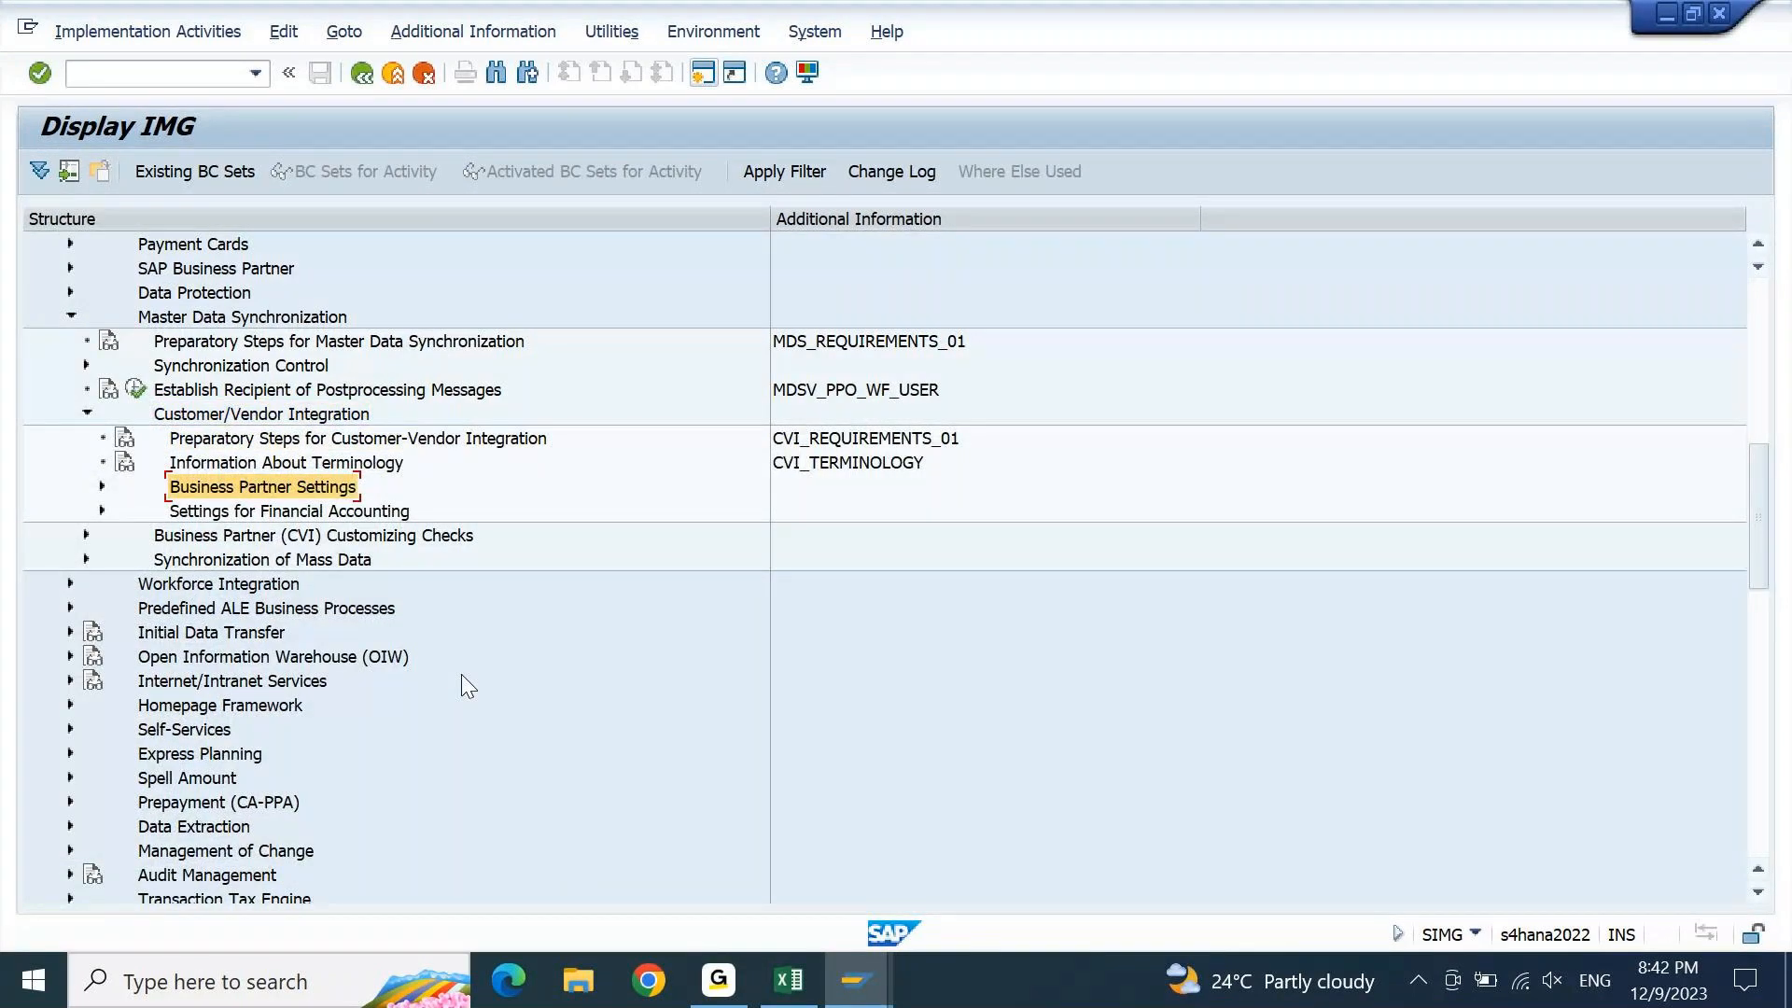
key("Right")
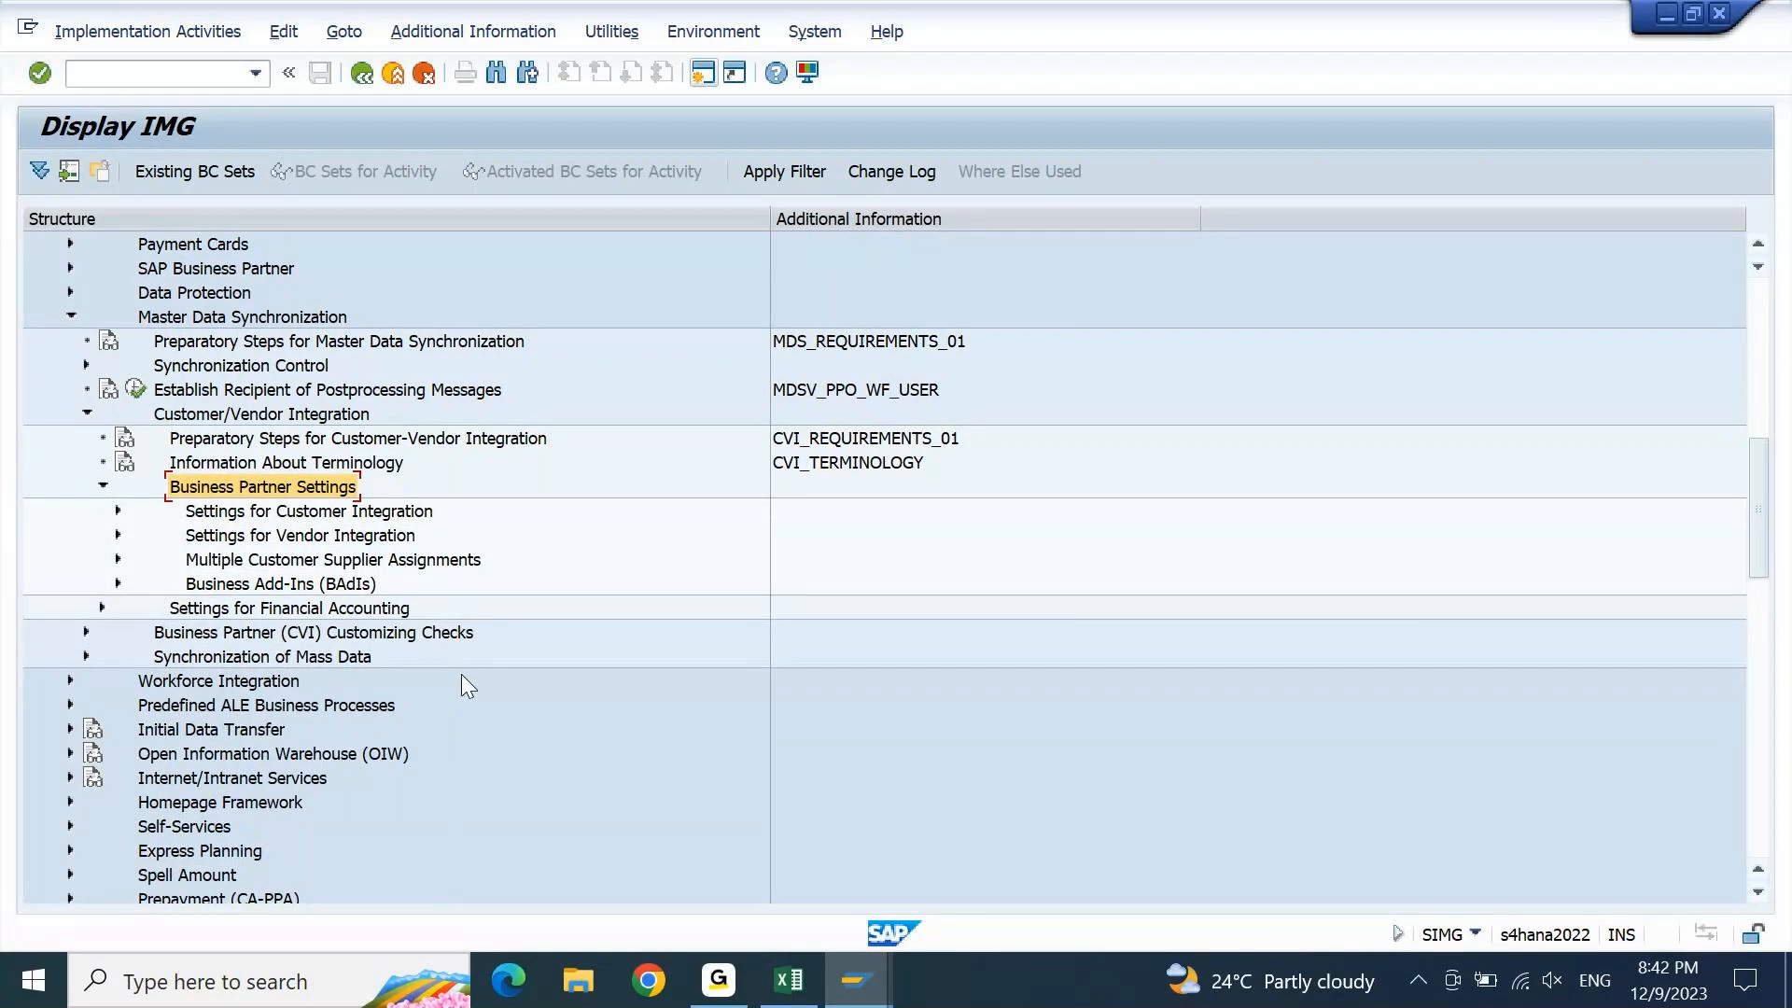
Expand Settings for Vendor Integration and the Assign Keys node under Field Assignment for Vendor Integration
key("Down")
key("Down")
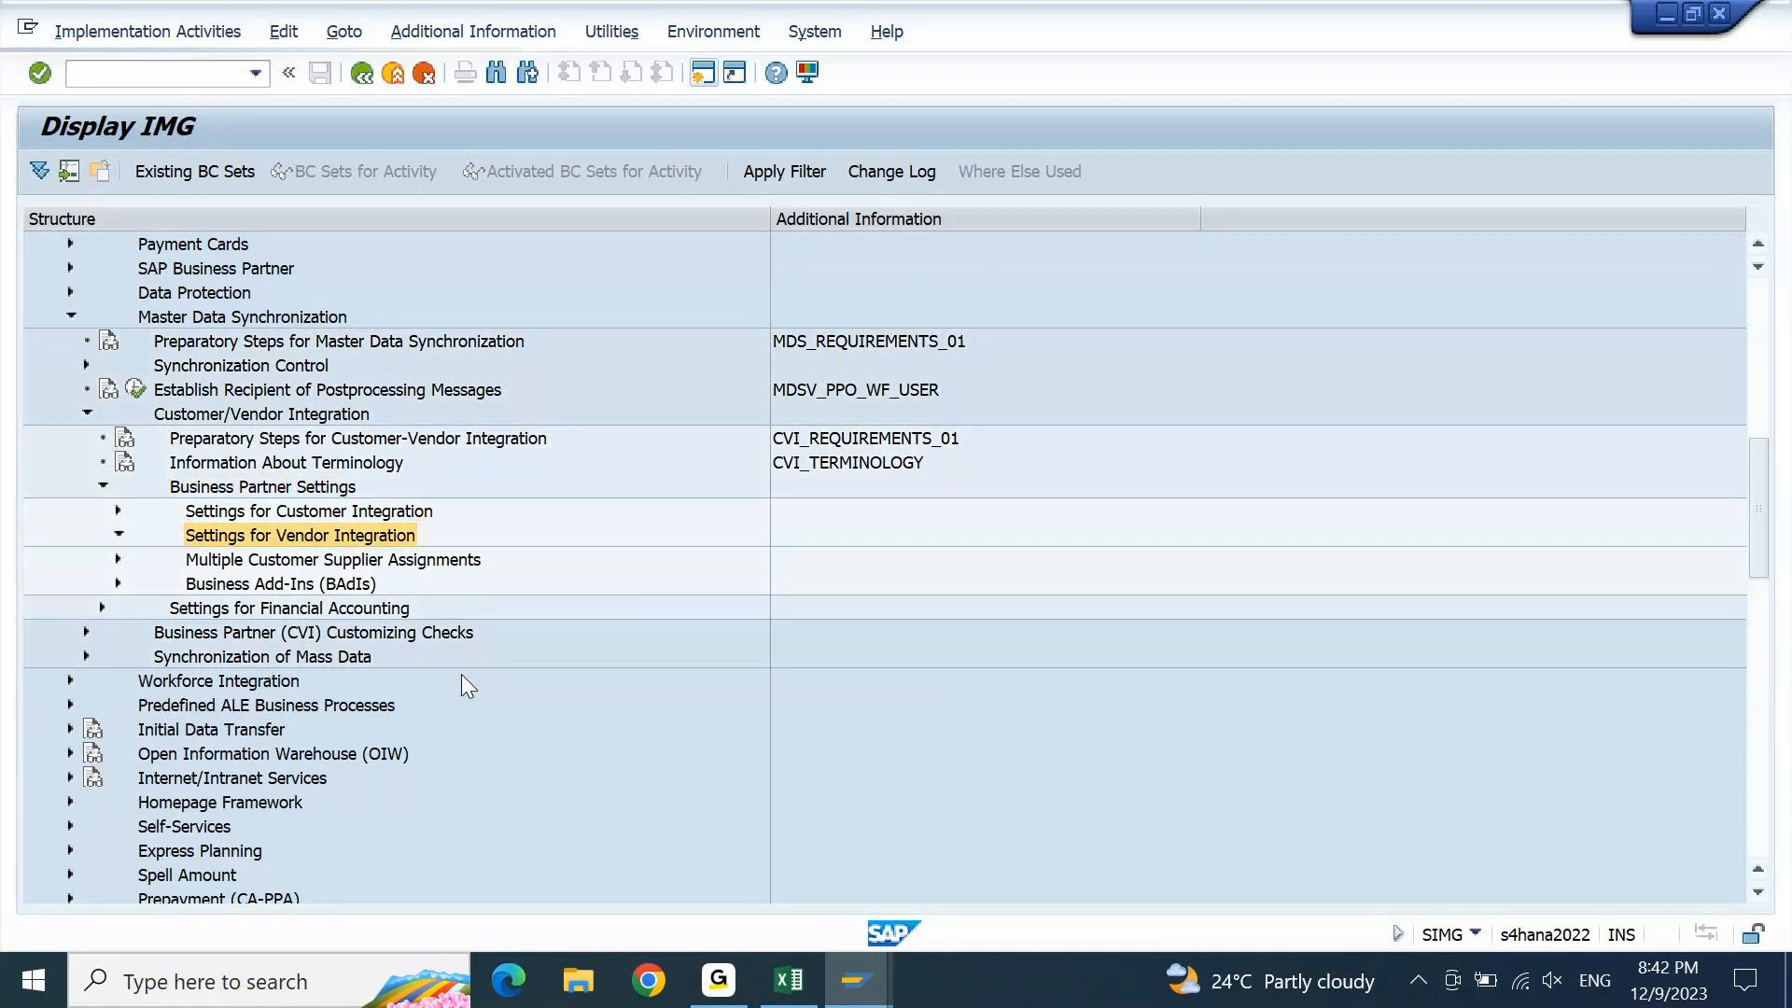
key("Right")
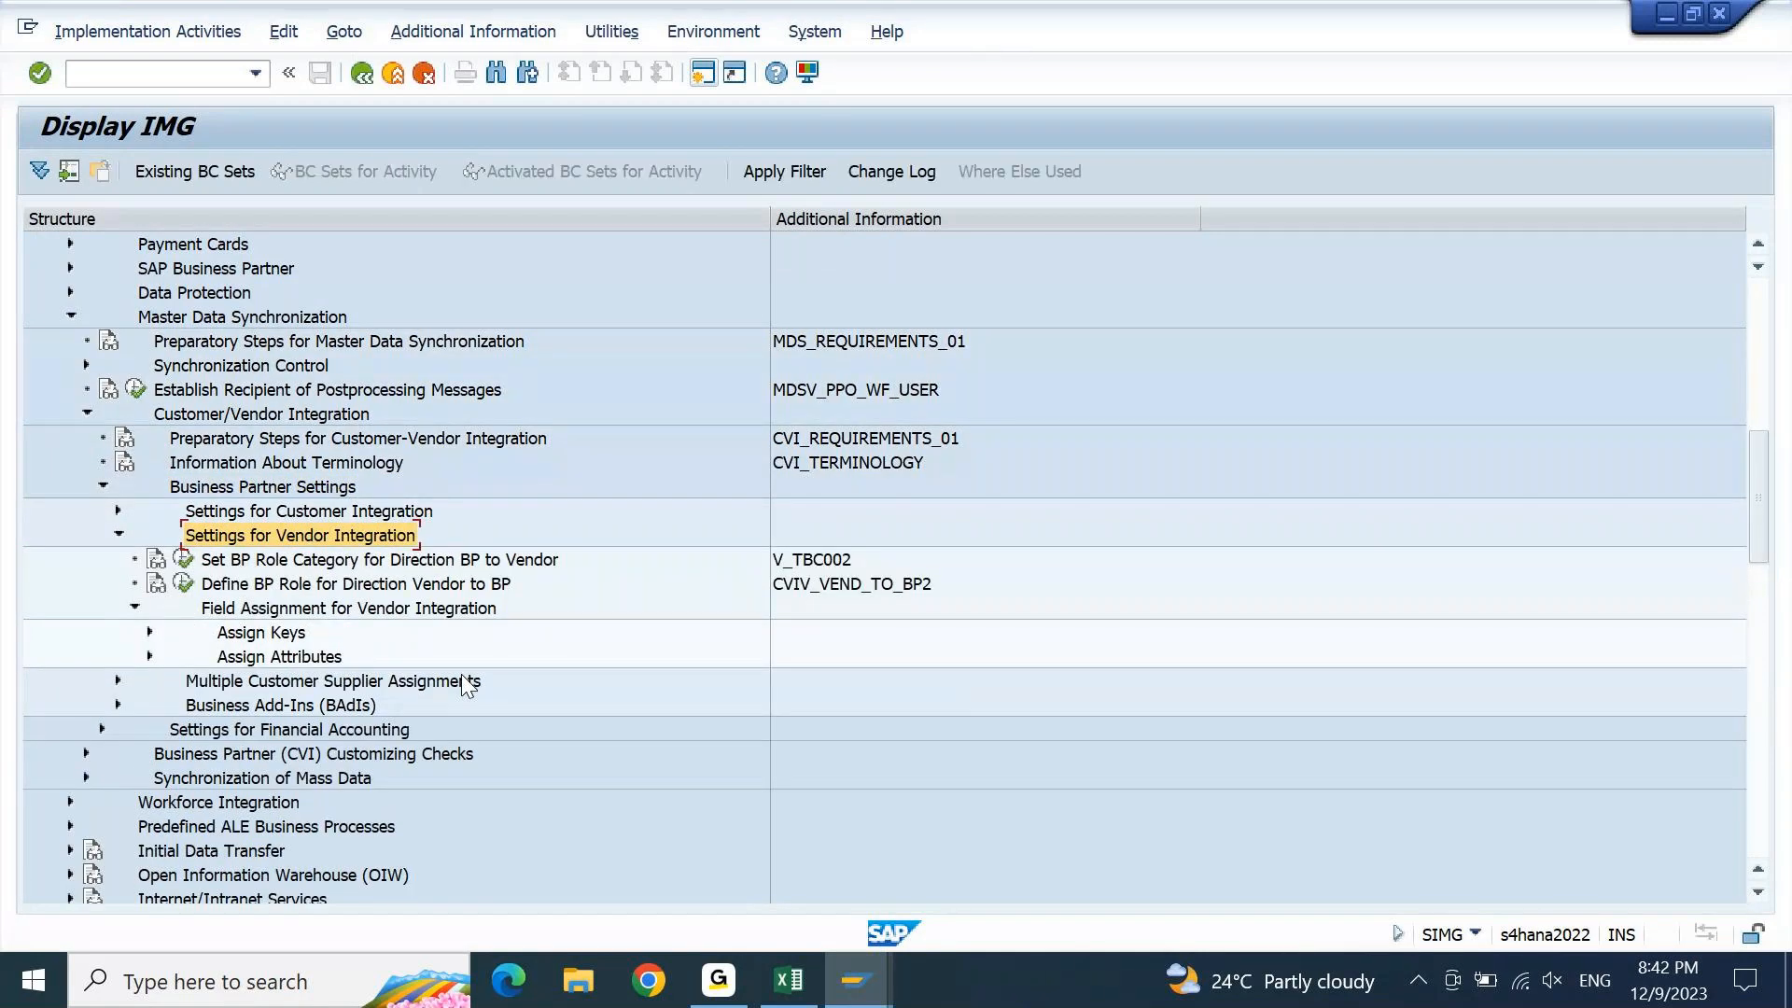
key("Down")
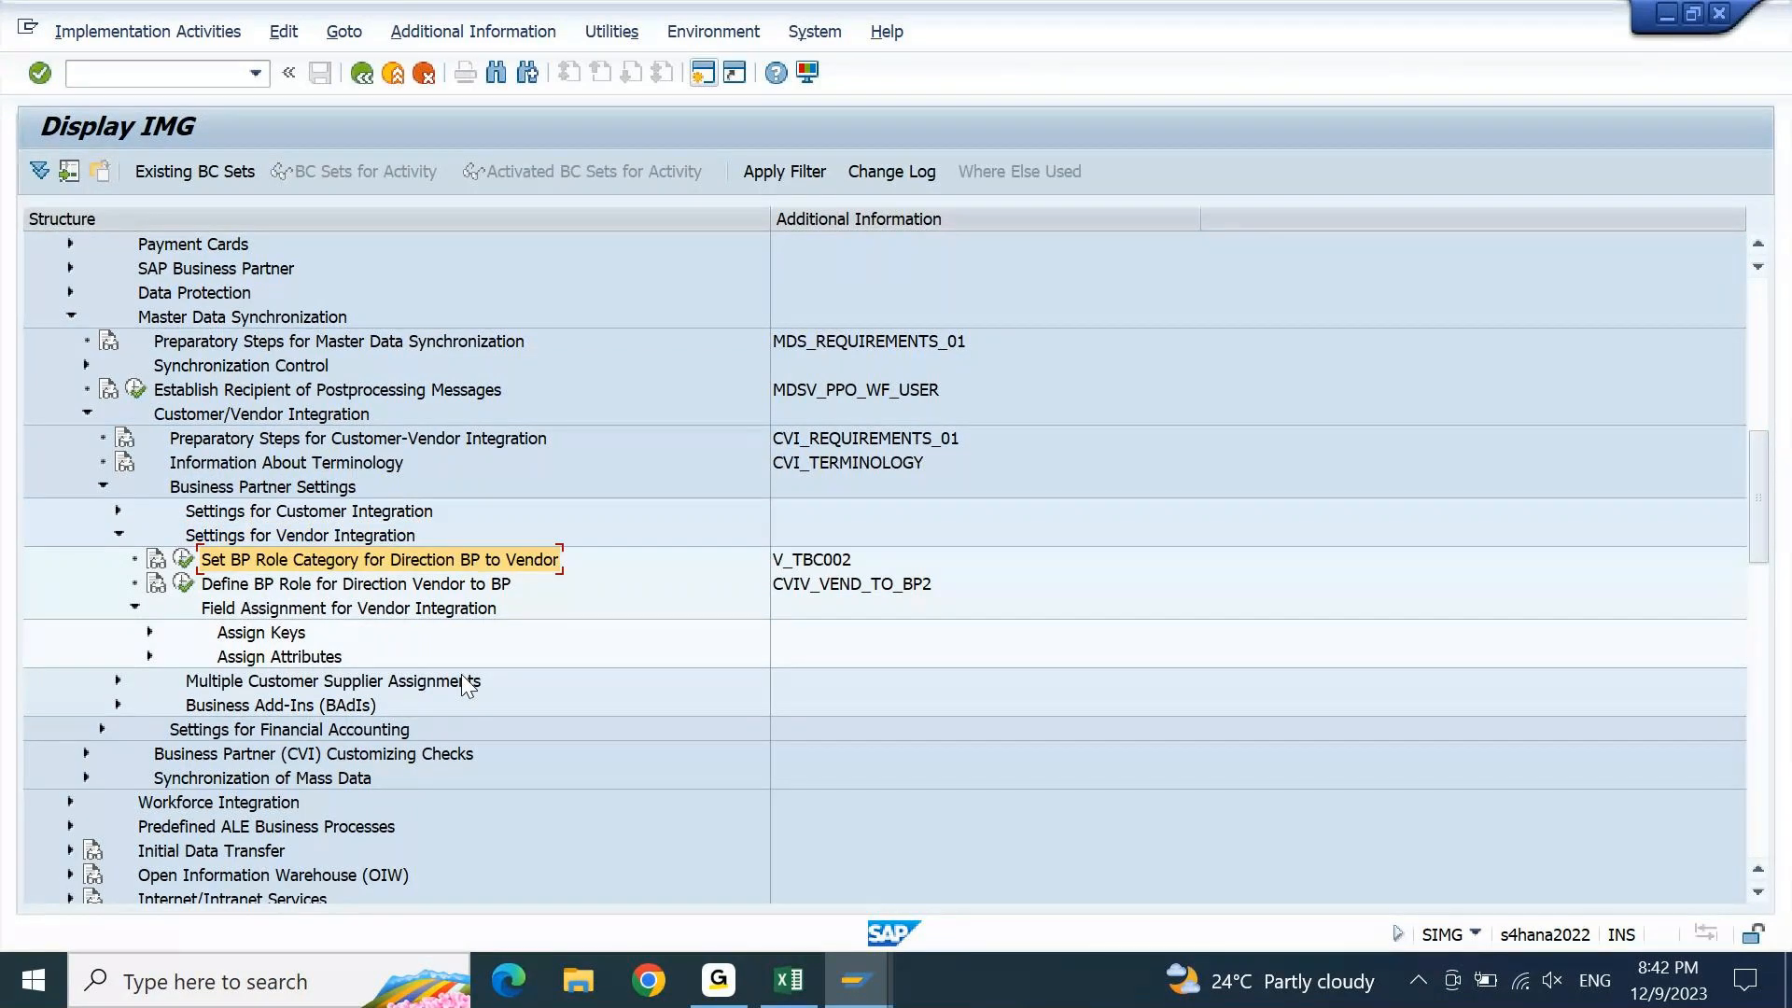
key("Down")
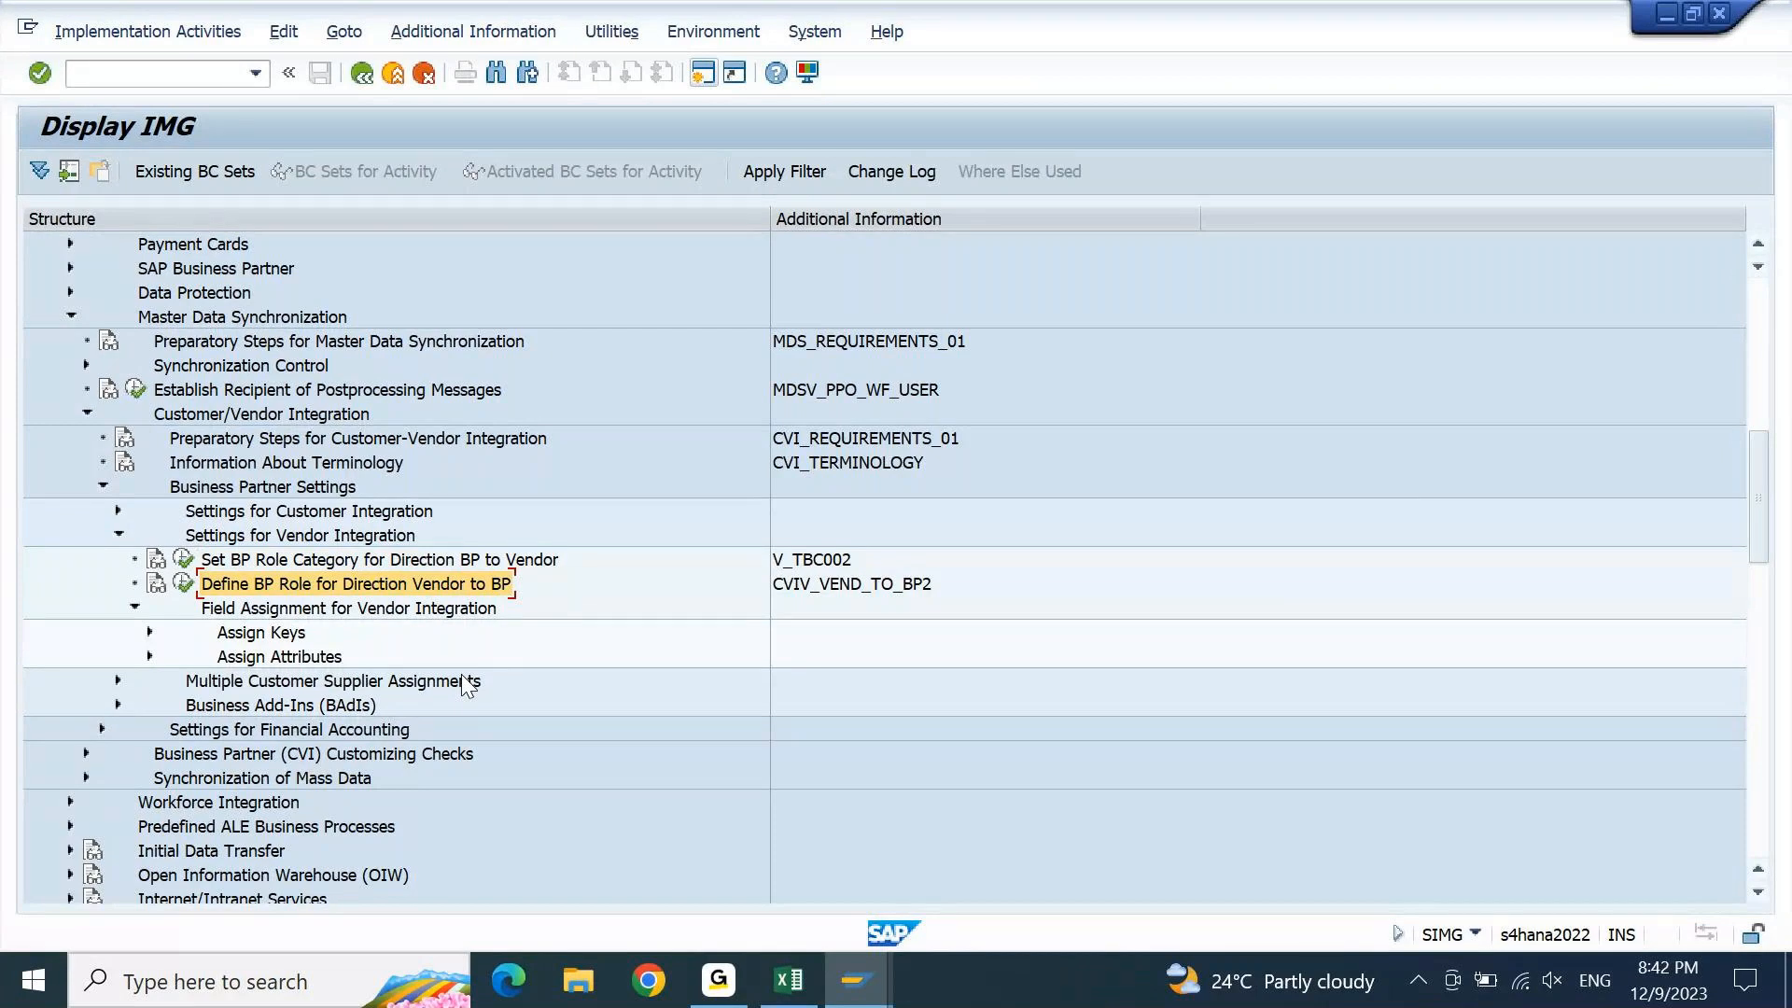
key("Down")
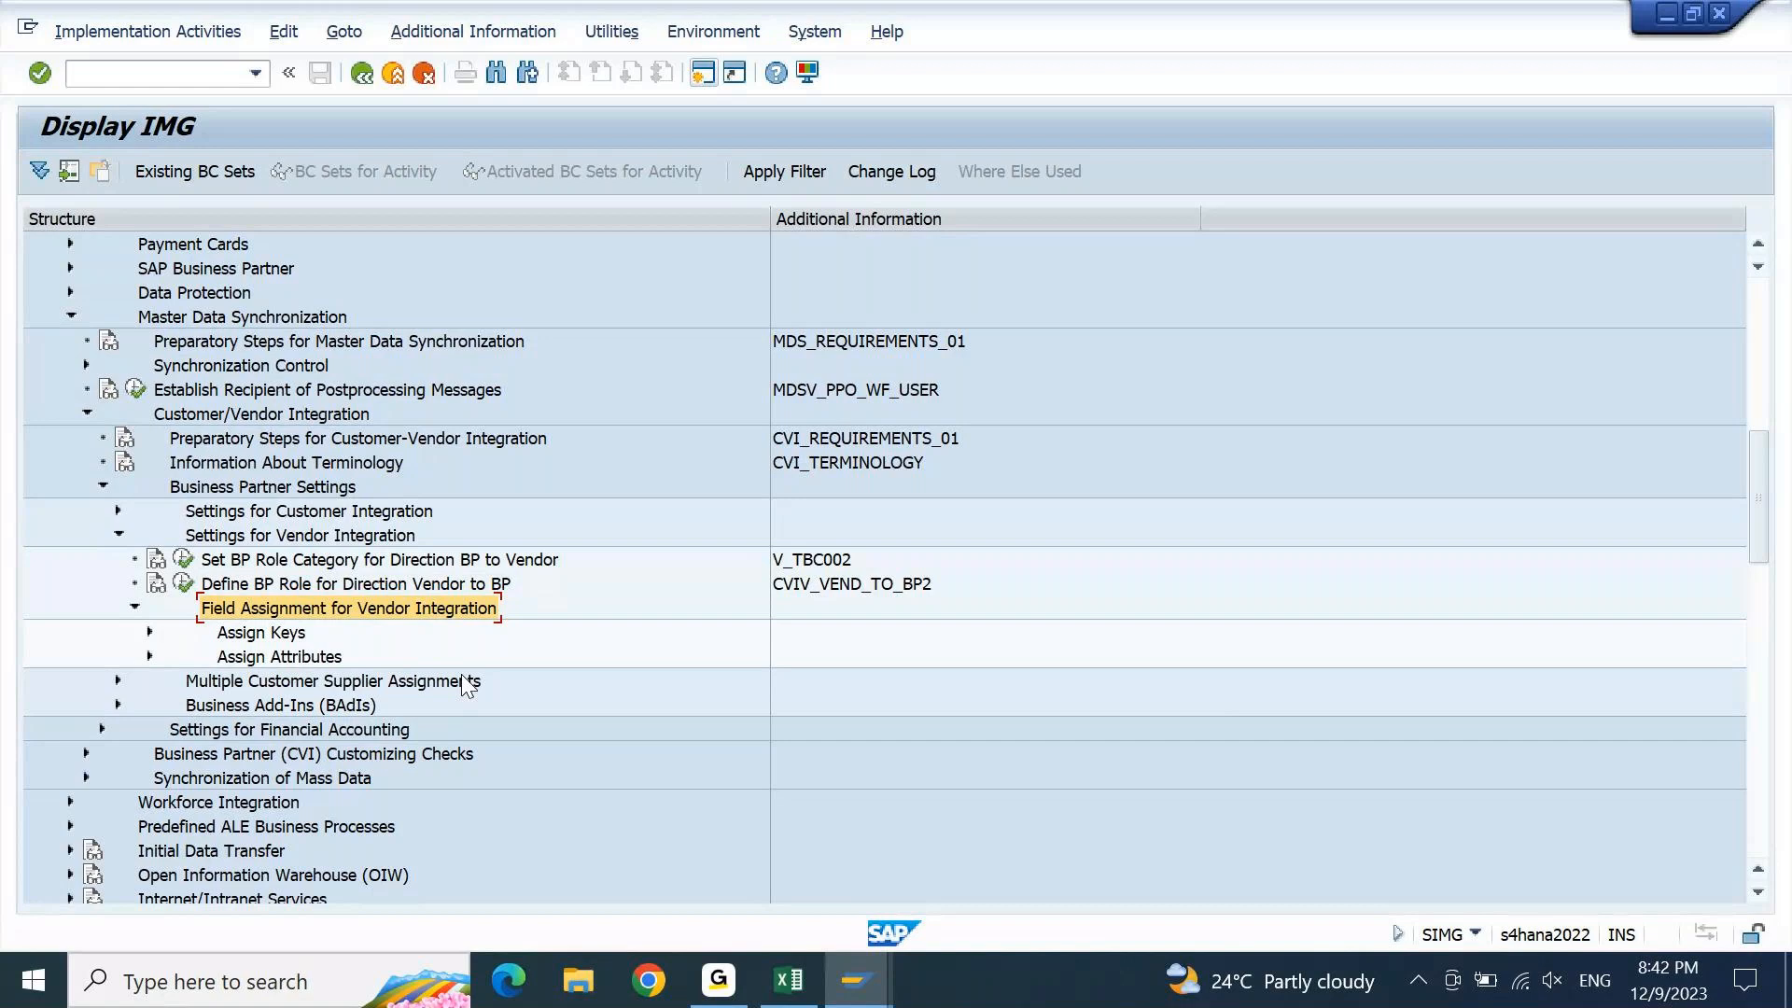
key("Up")
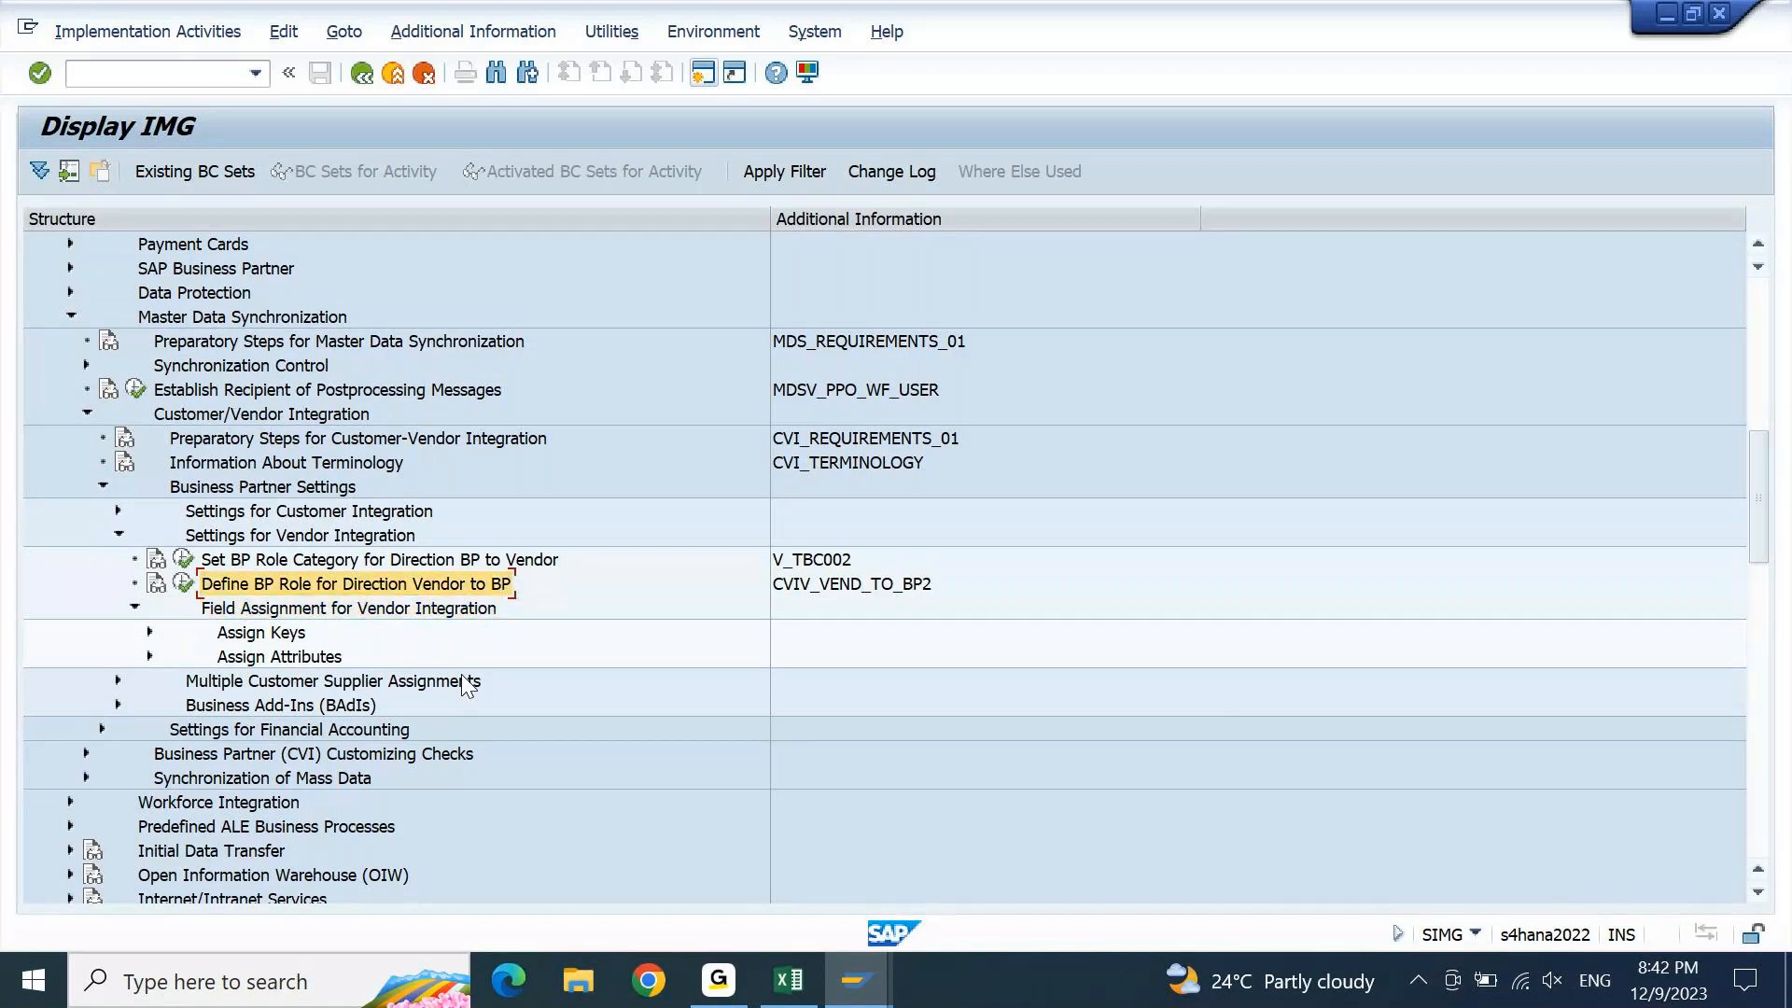
key("Down")
key("Down")
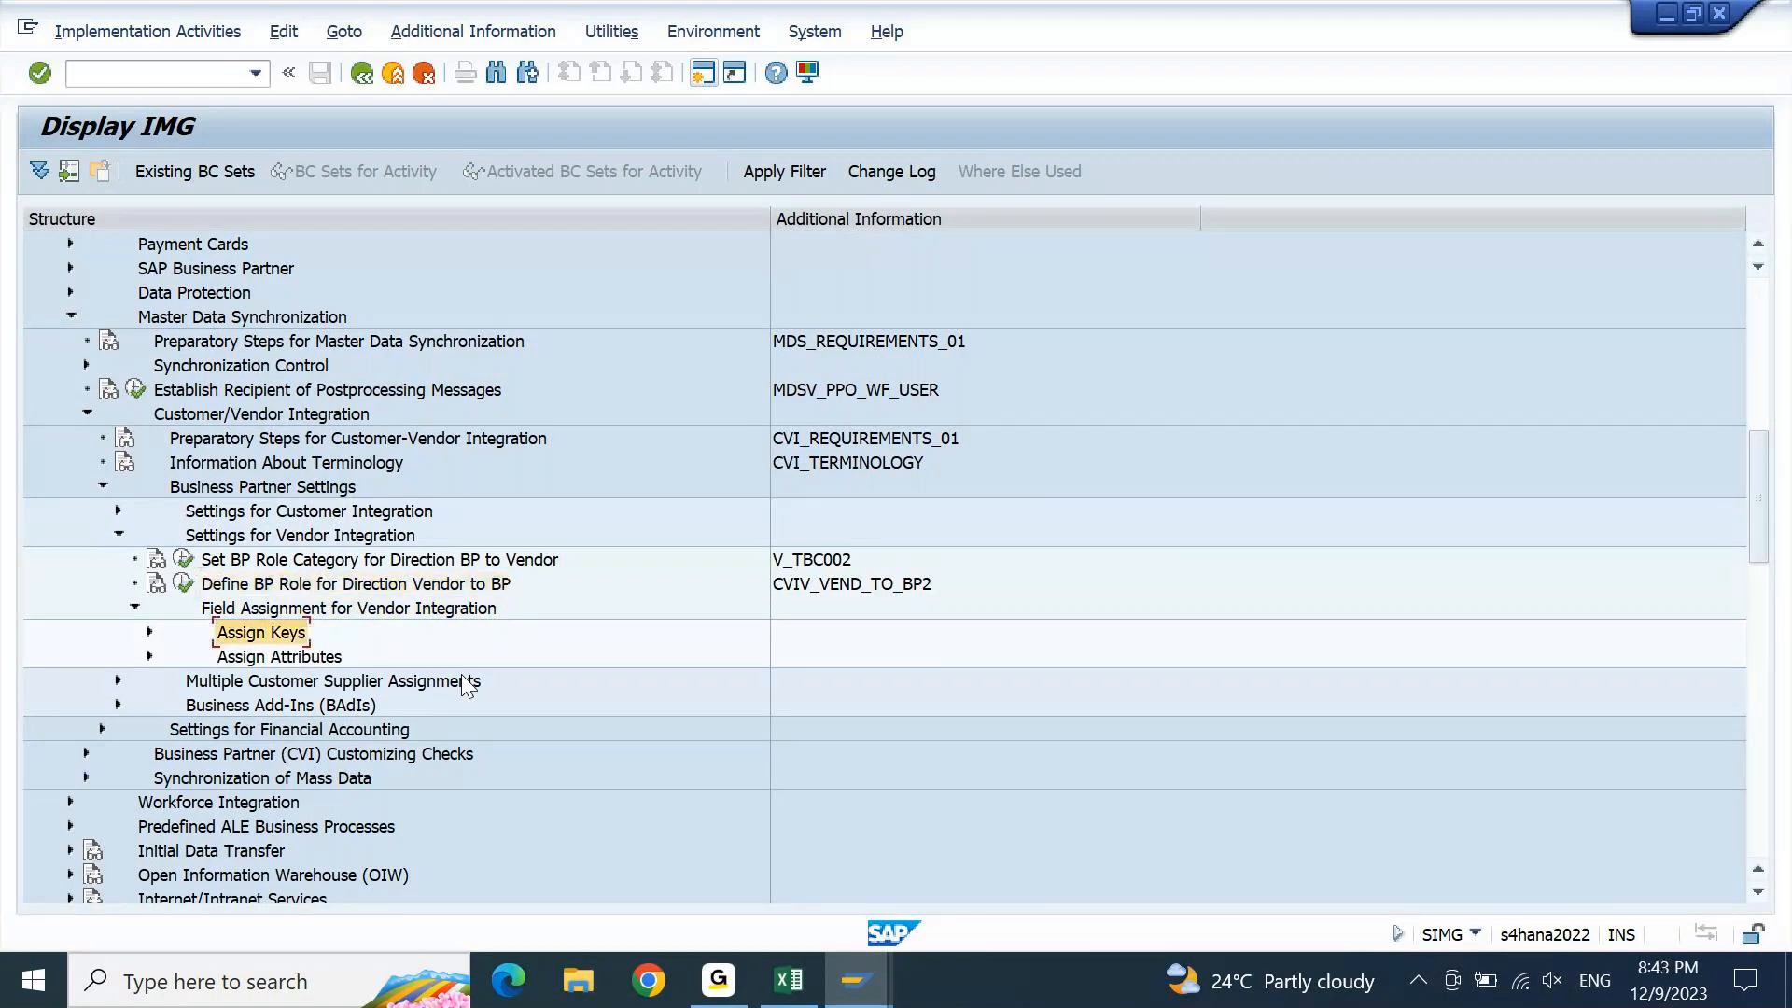
key("Right")
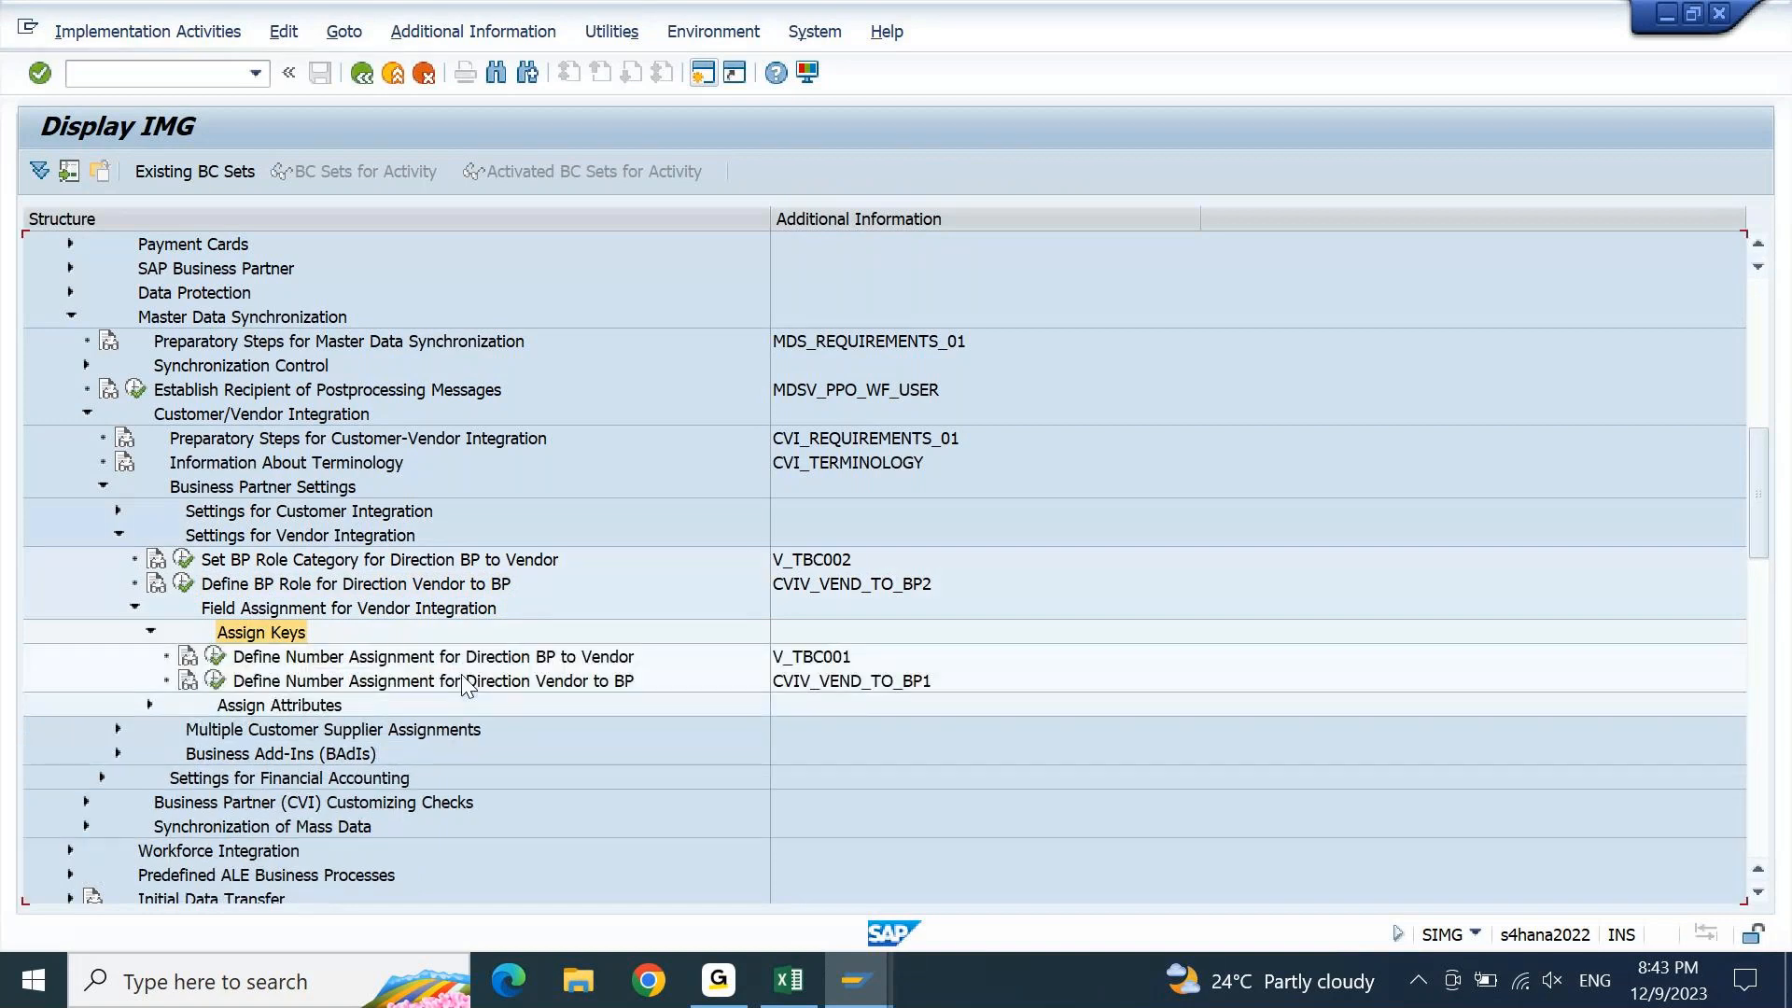
Open the activity Define Number Assignment for Direction BP to Vendor
key("Down")
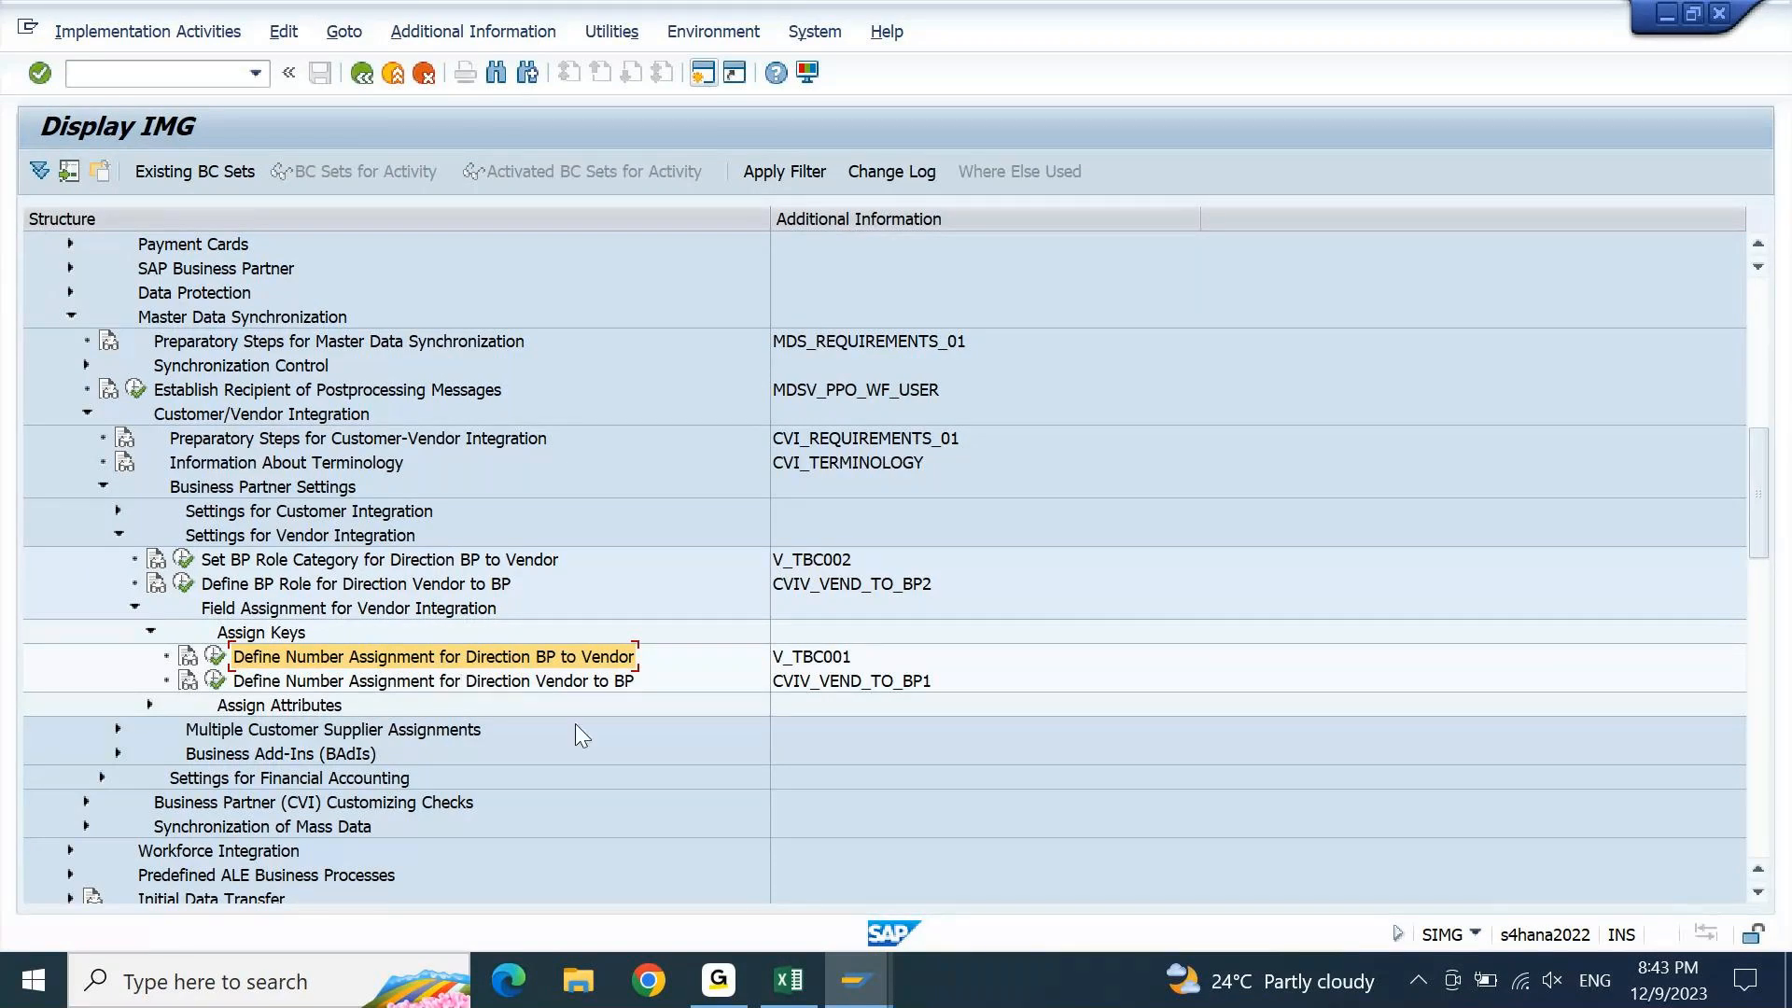
key("Down")
key("Up")
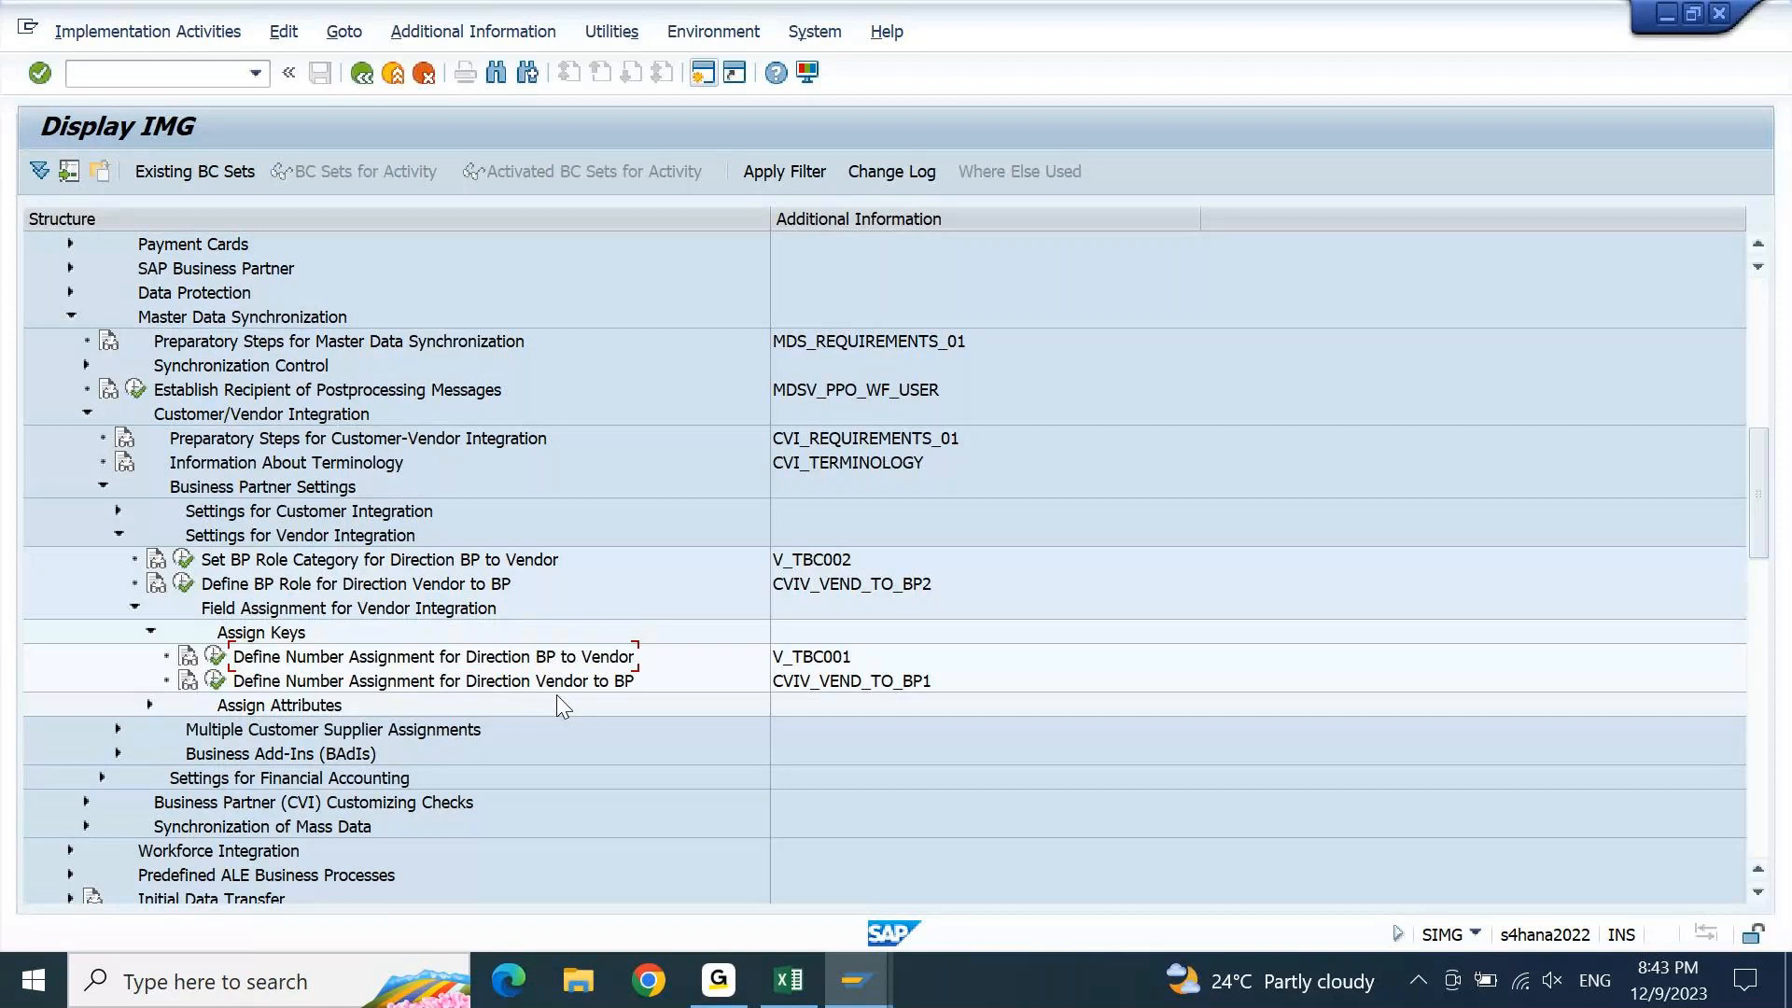
left_click(500, 658)
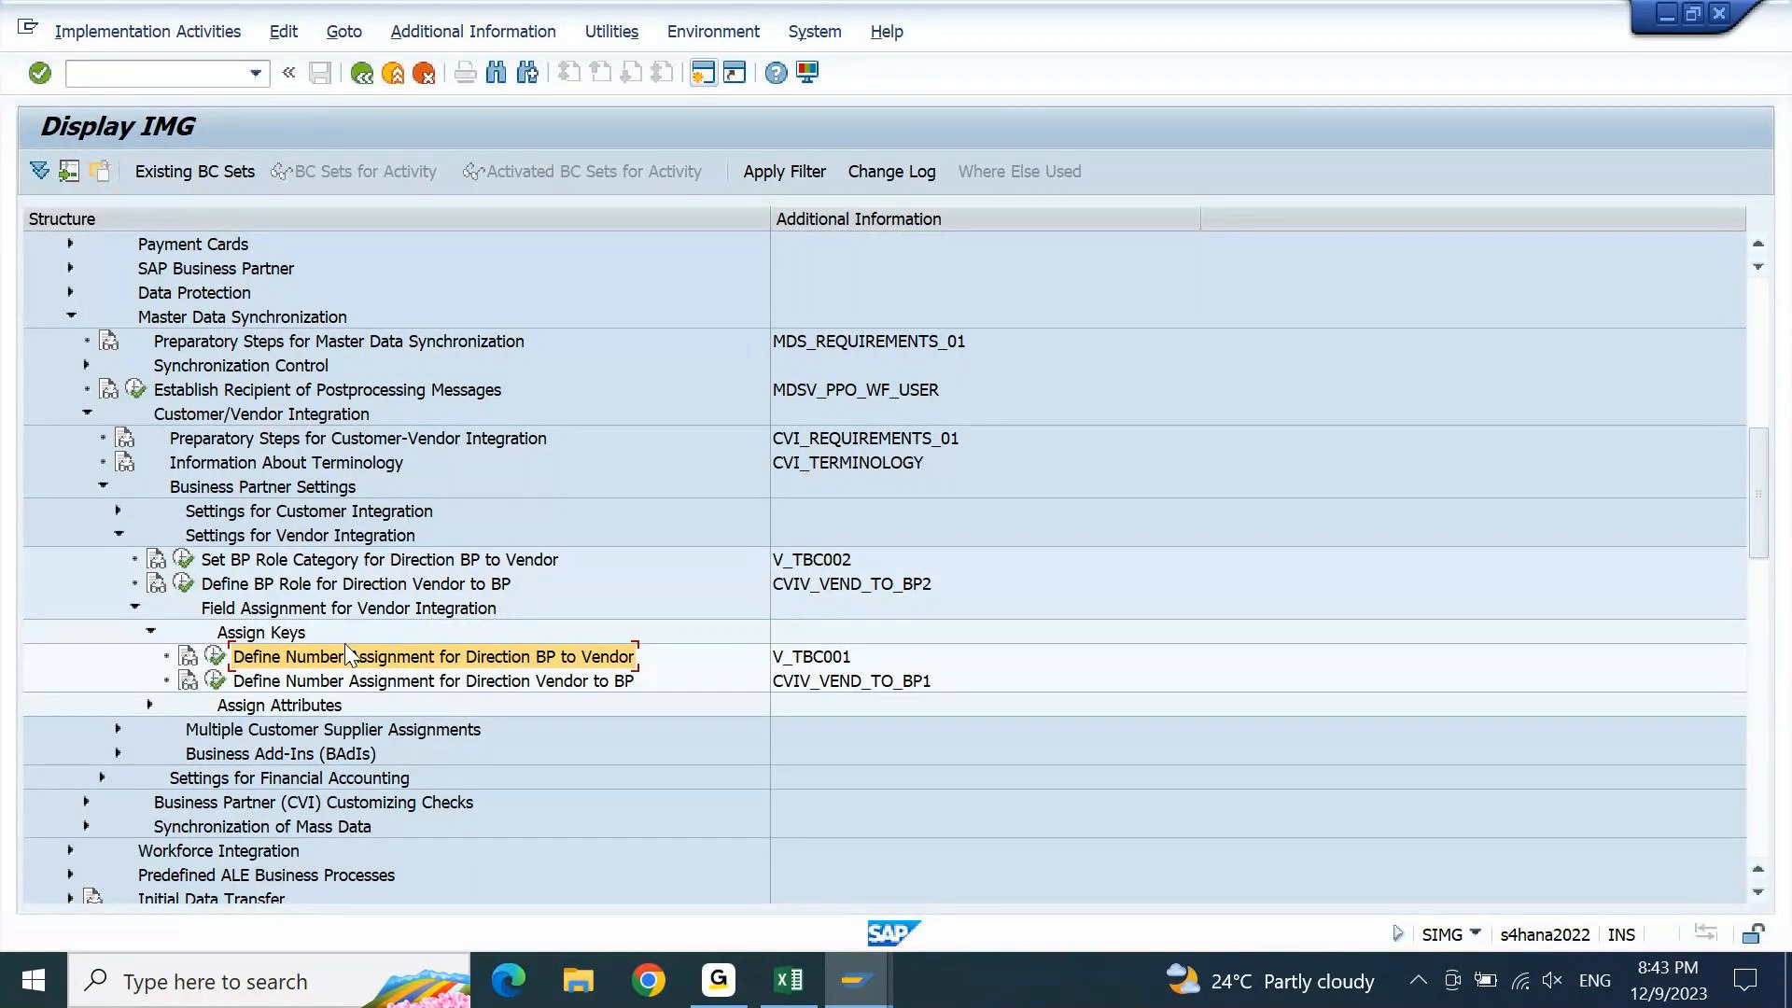
left_click(215, 657)
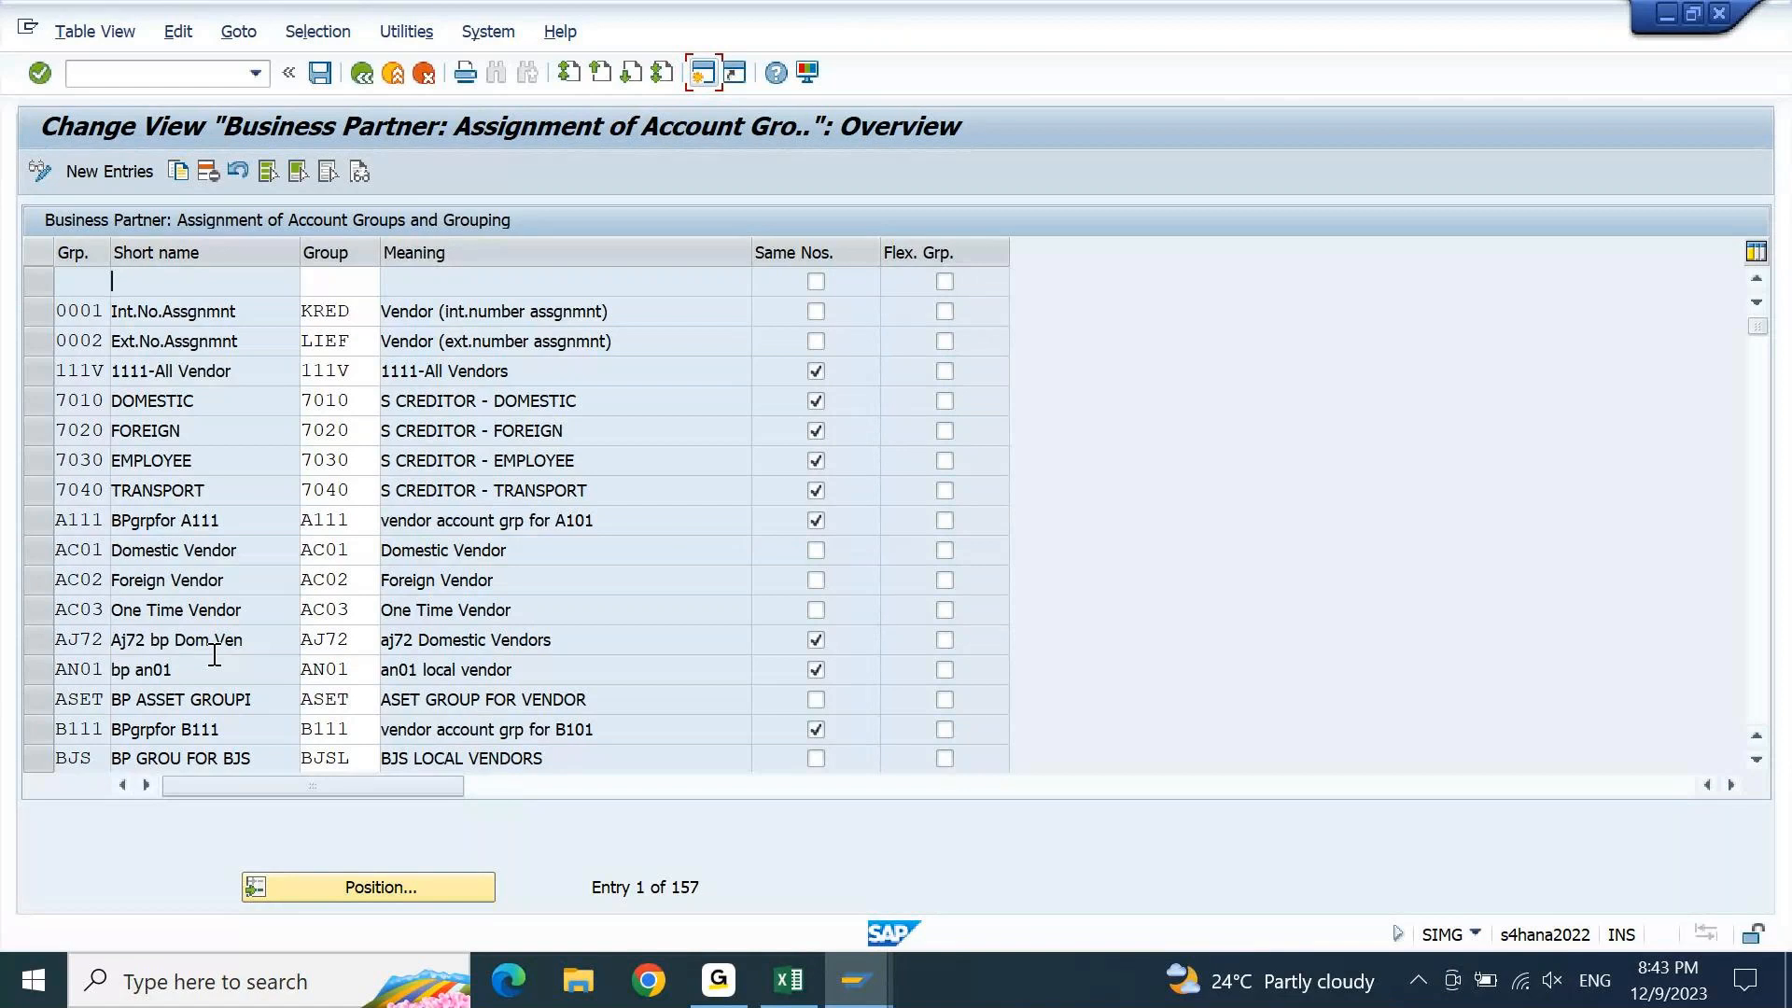
Start new entries, widen the grouping column and select BP grouping 8S10 in the first row
left_click(129, 171)
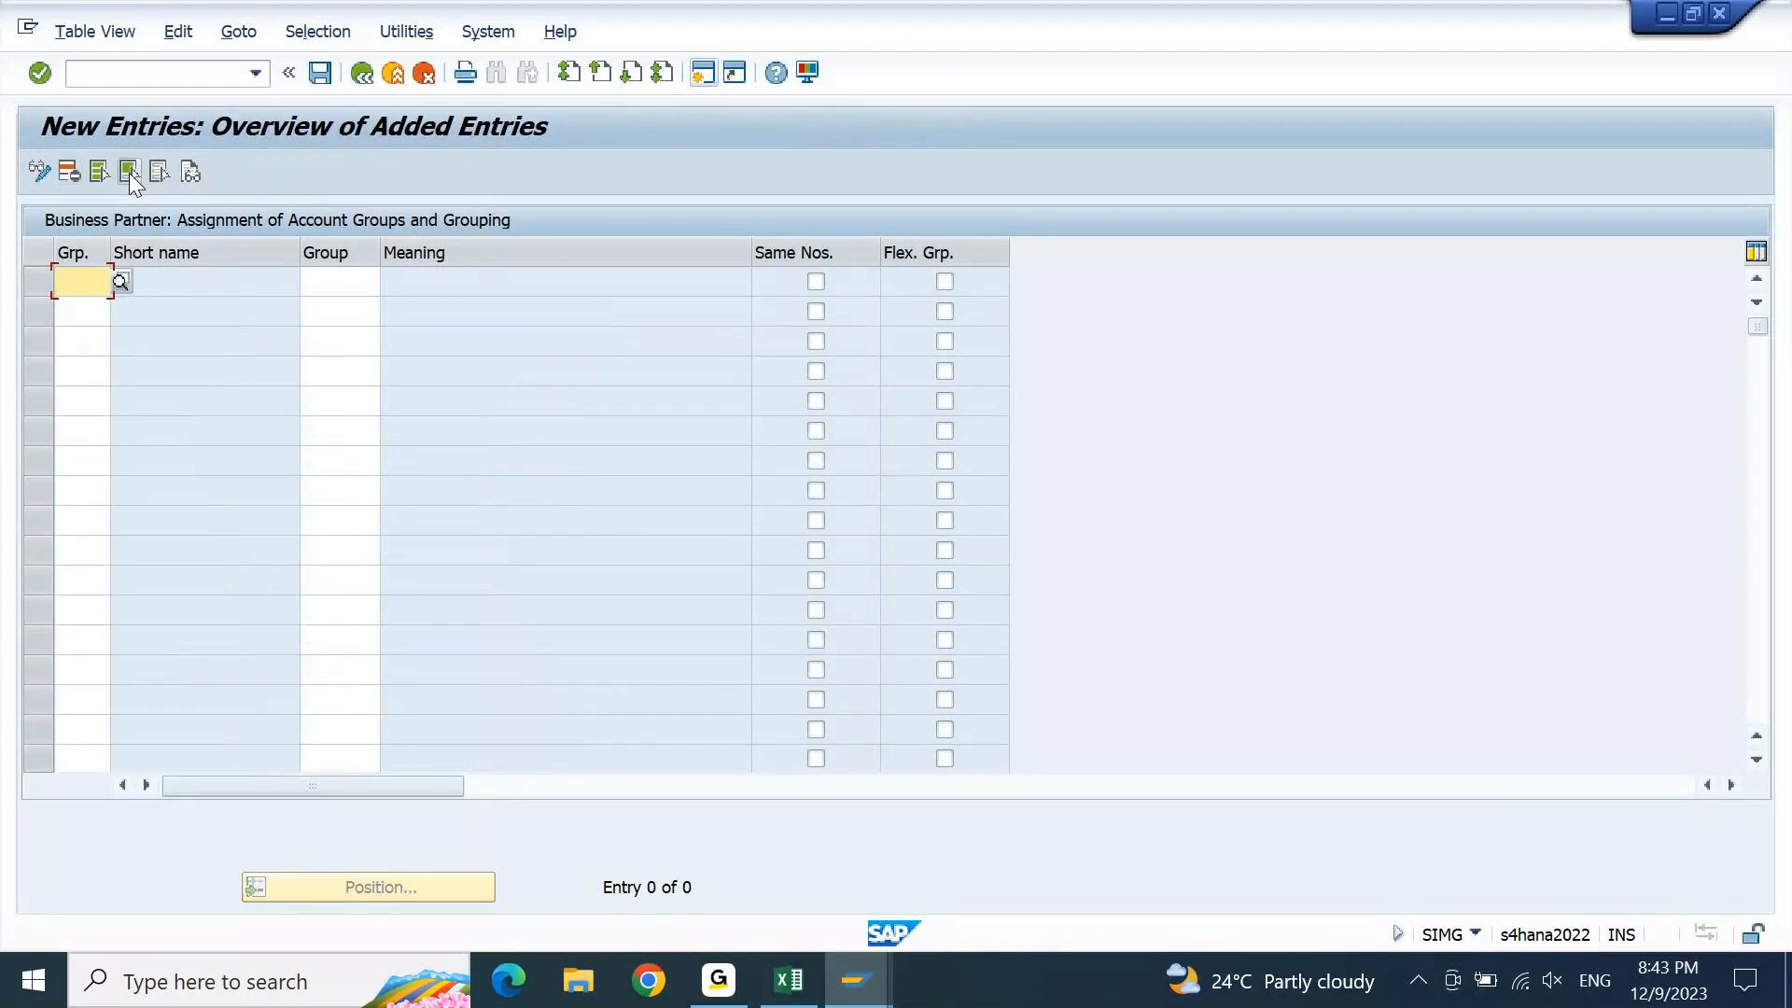
left_click_drag(109, 244, 207, 243)
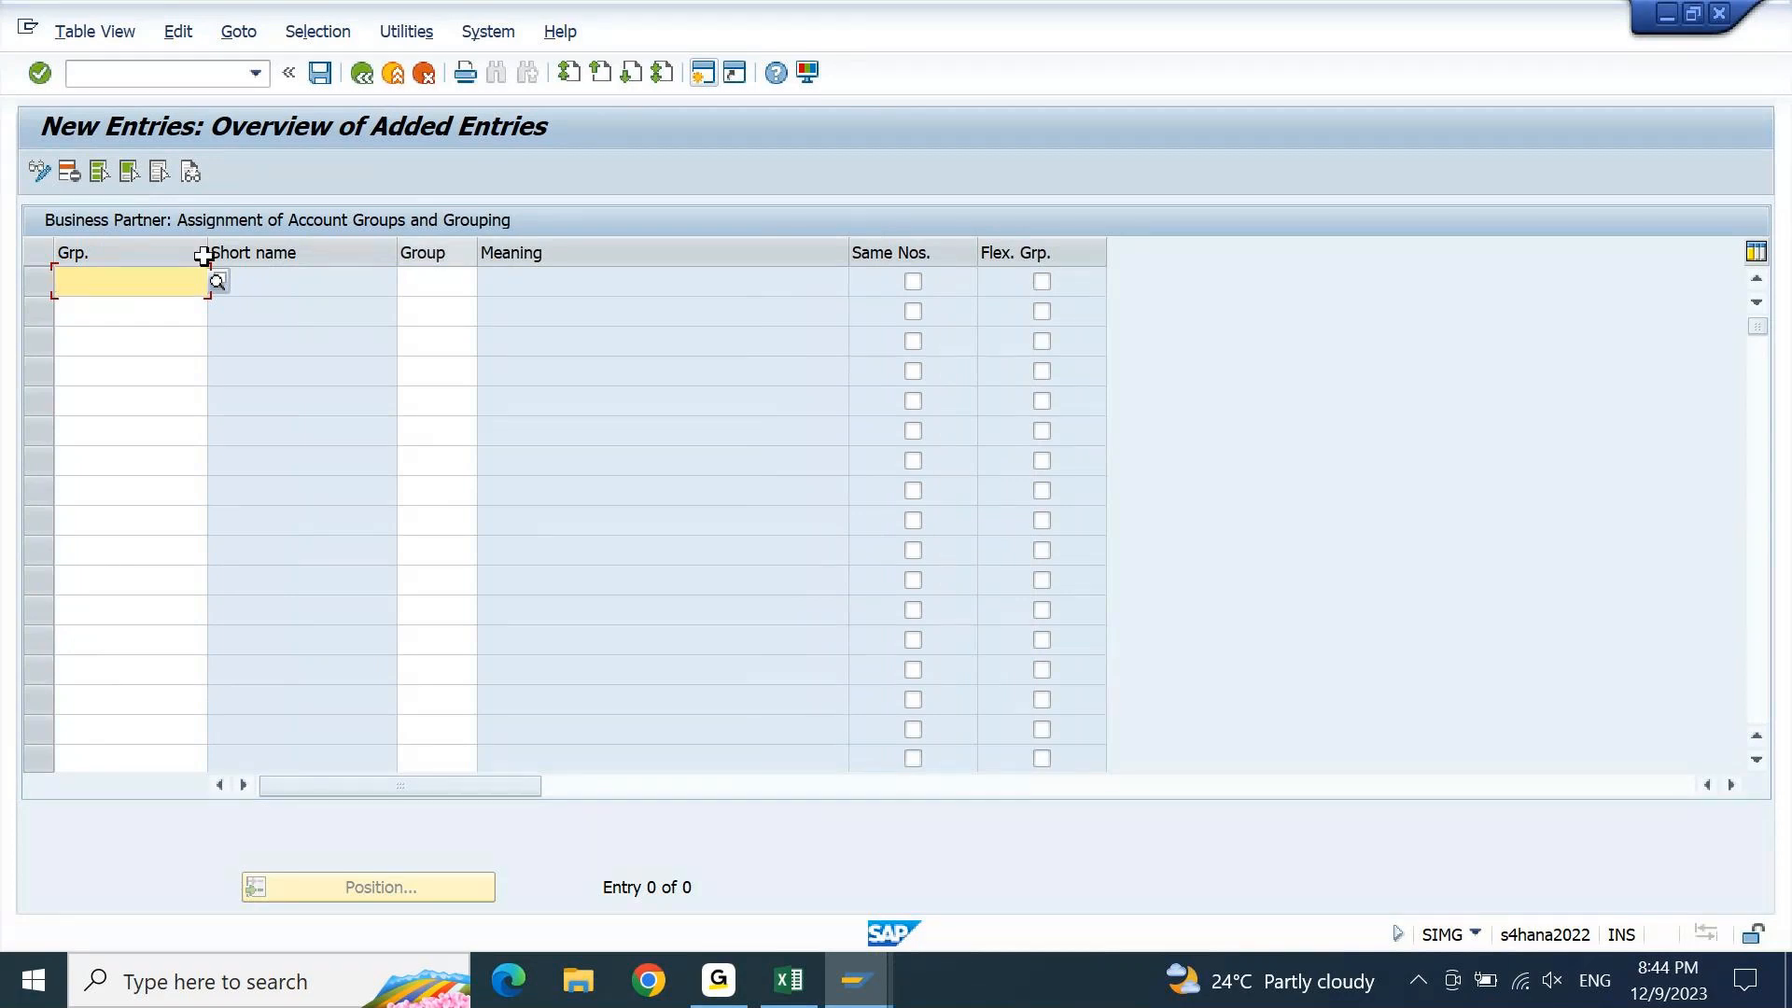
left_click(217, 281)
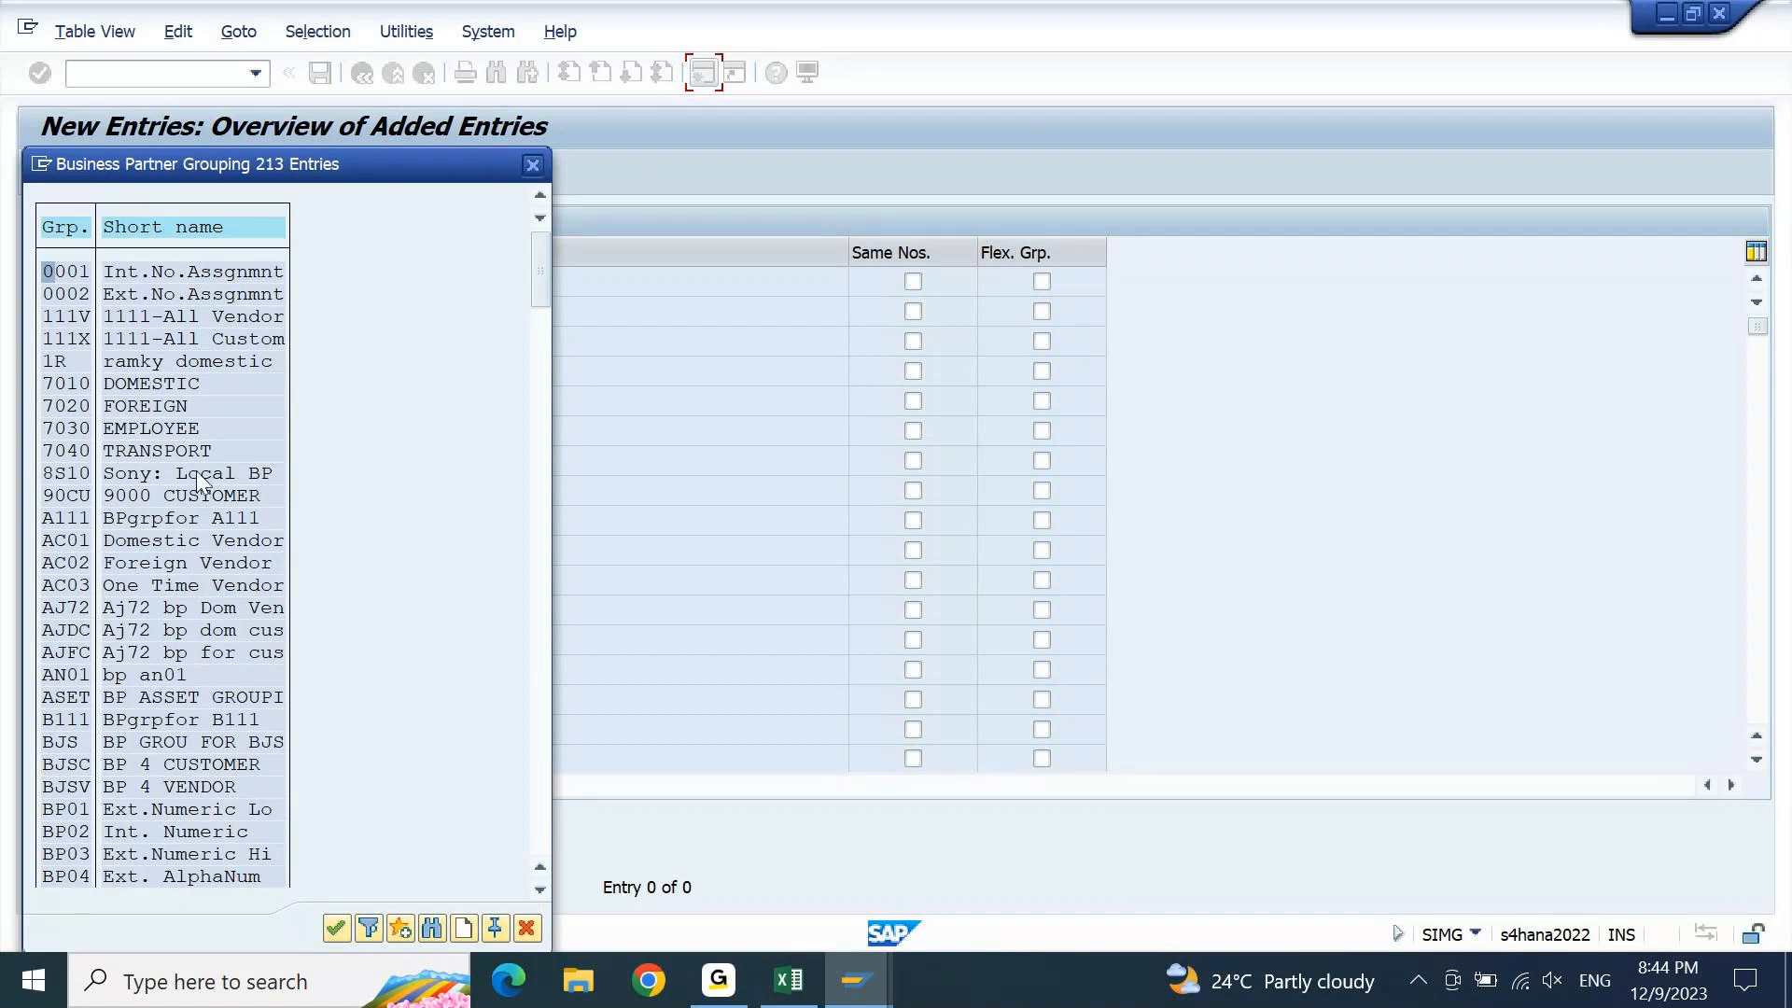
double_click(155, 471)
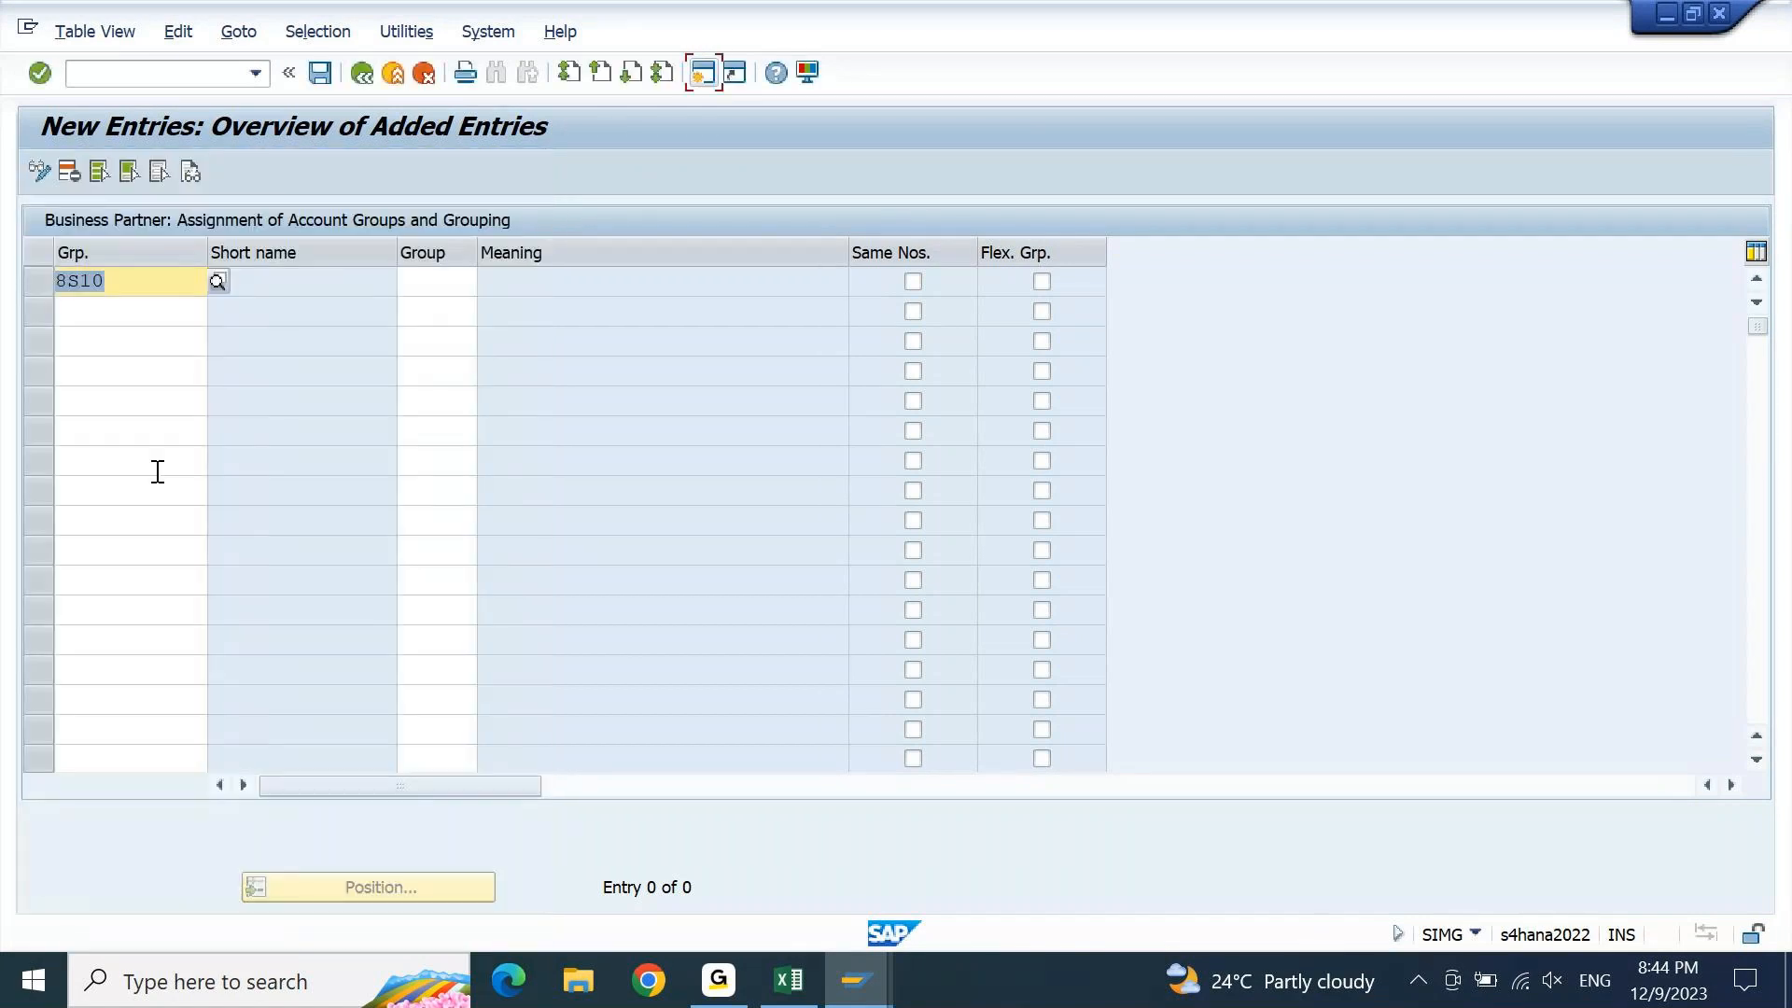
Assign vendor account group 8S10 (SONY: Local Vendors) to grouping 8S10 and enable Same Nos
key("F4")
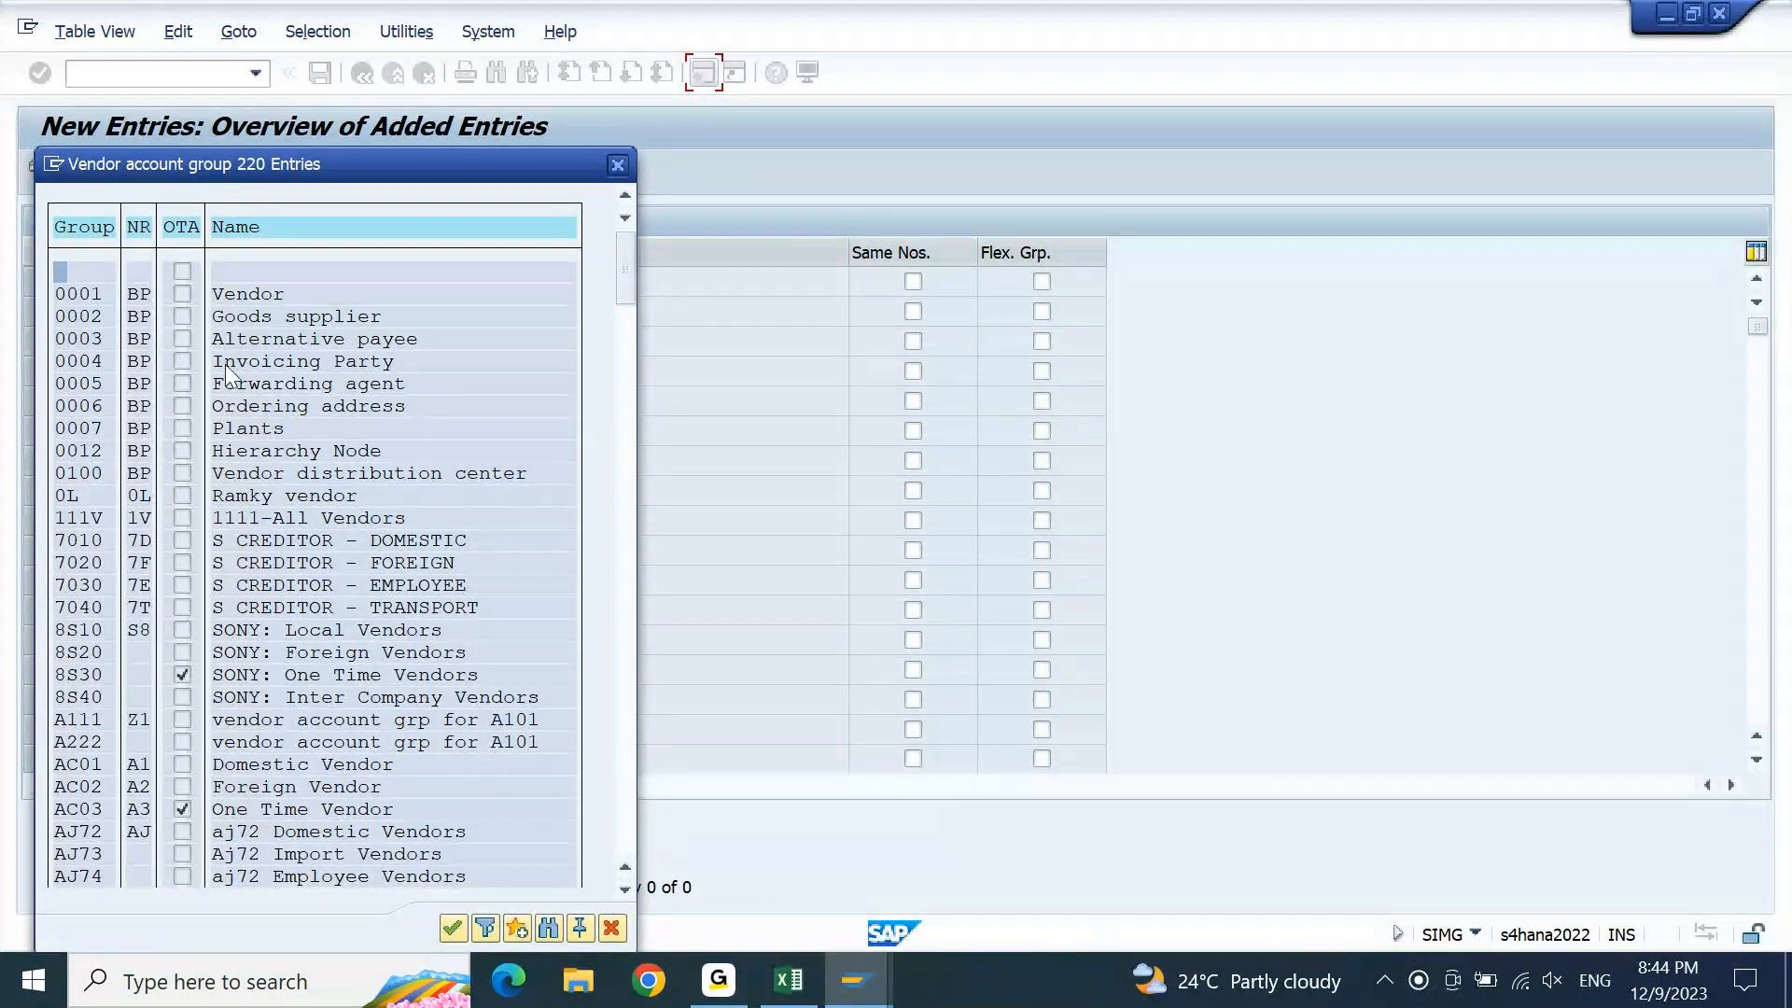
left_click(366, 636)
double_click(300, 628)
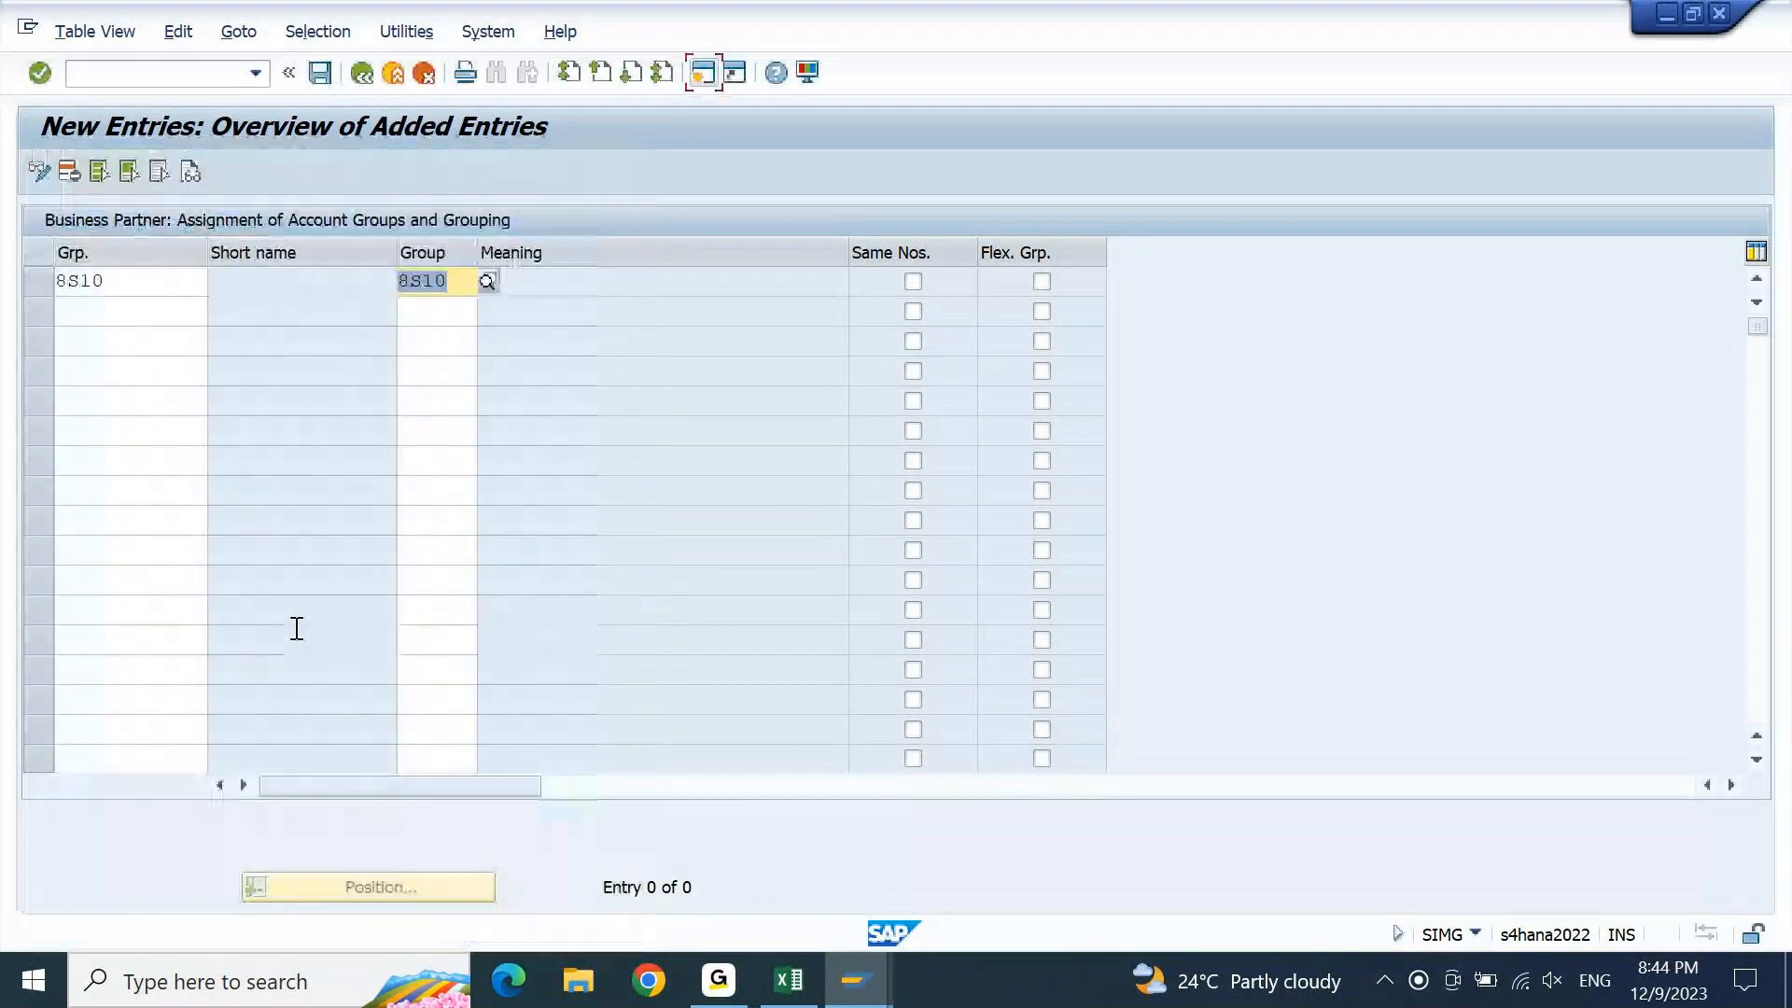
key("Return")
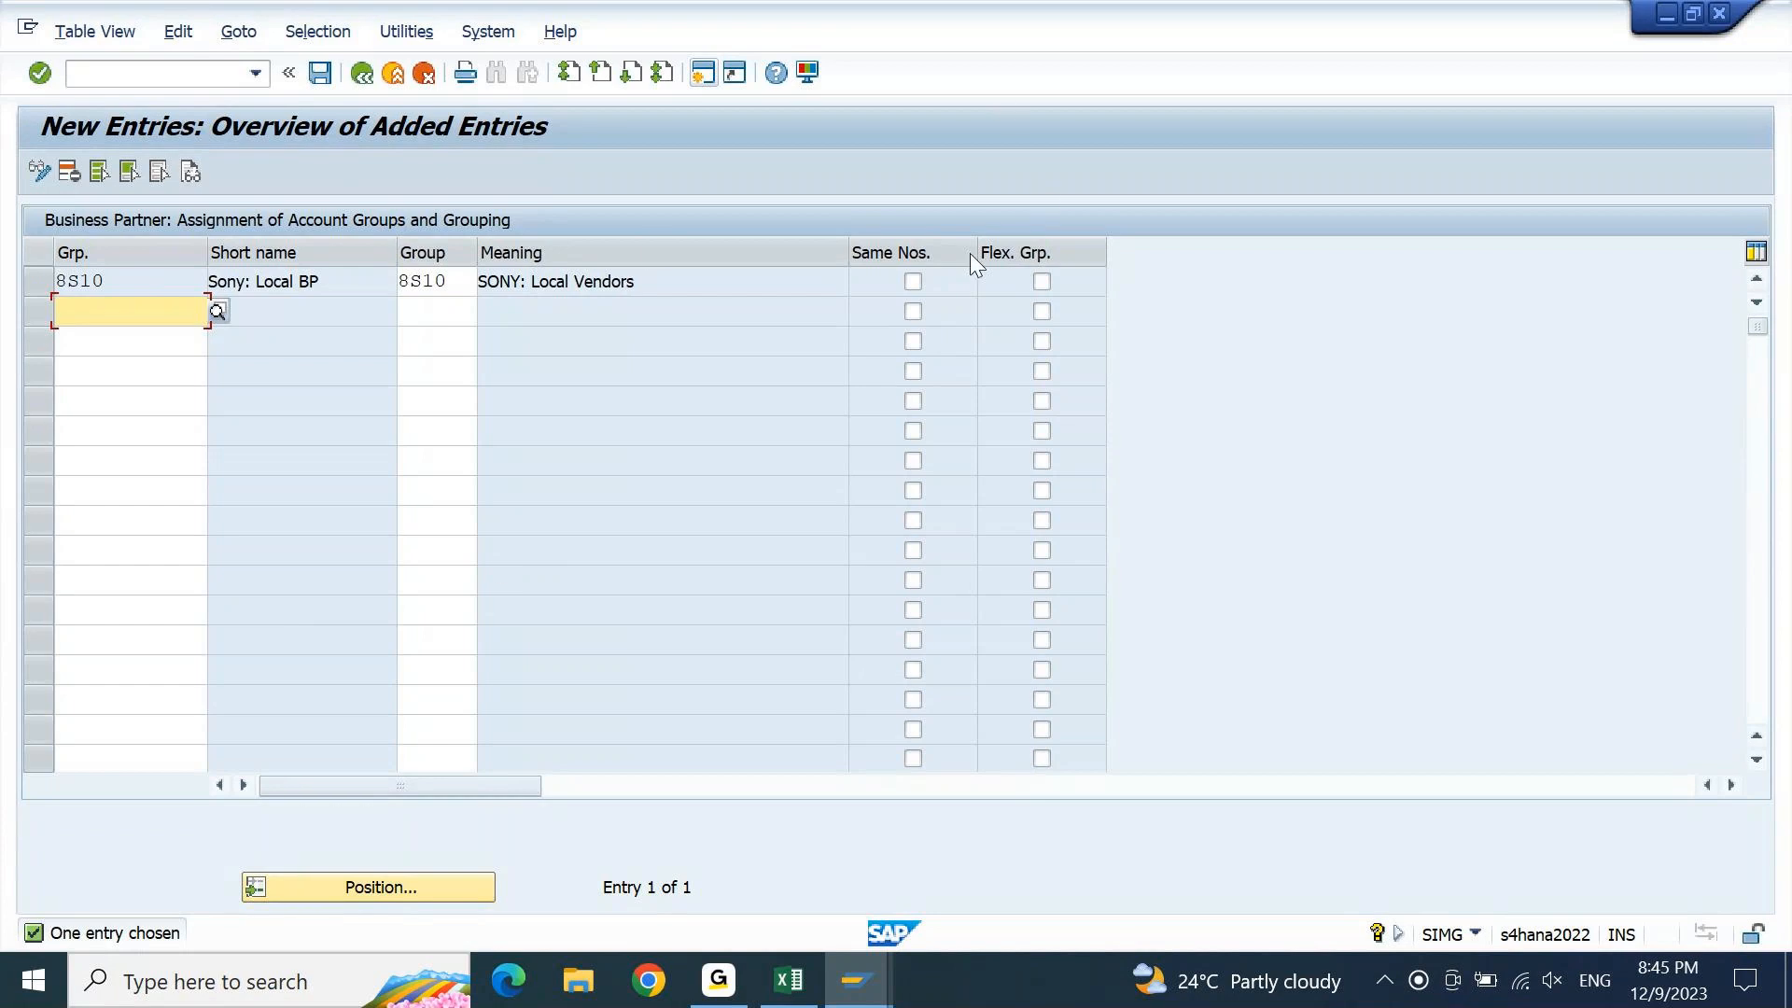
left_click(914, 282)
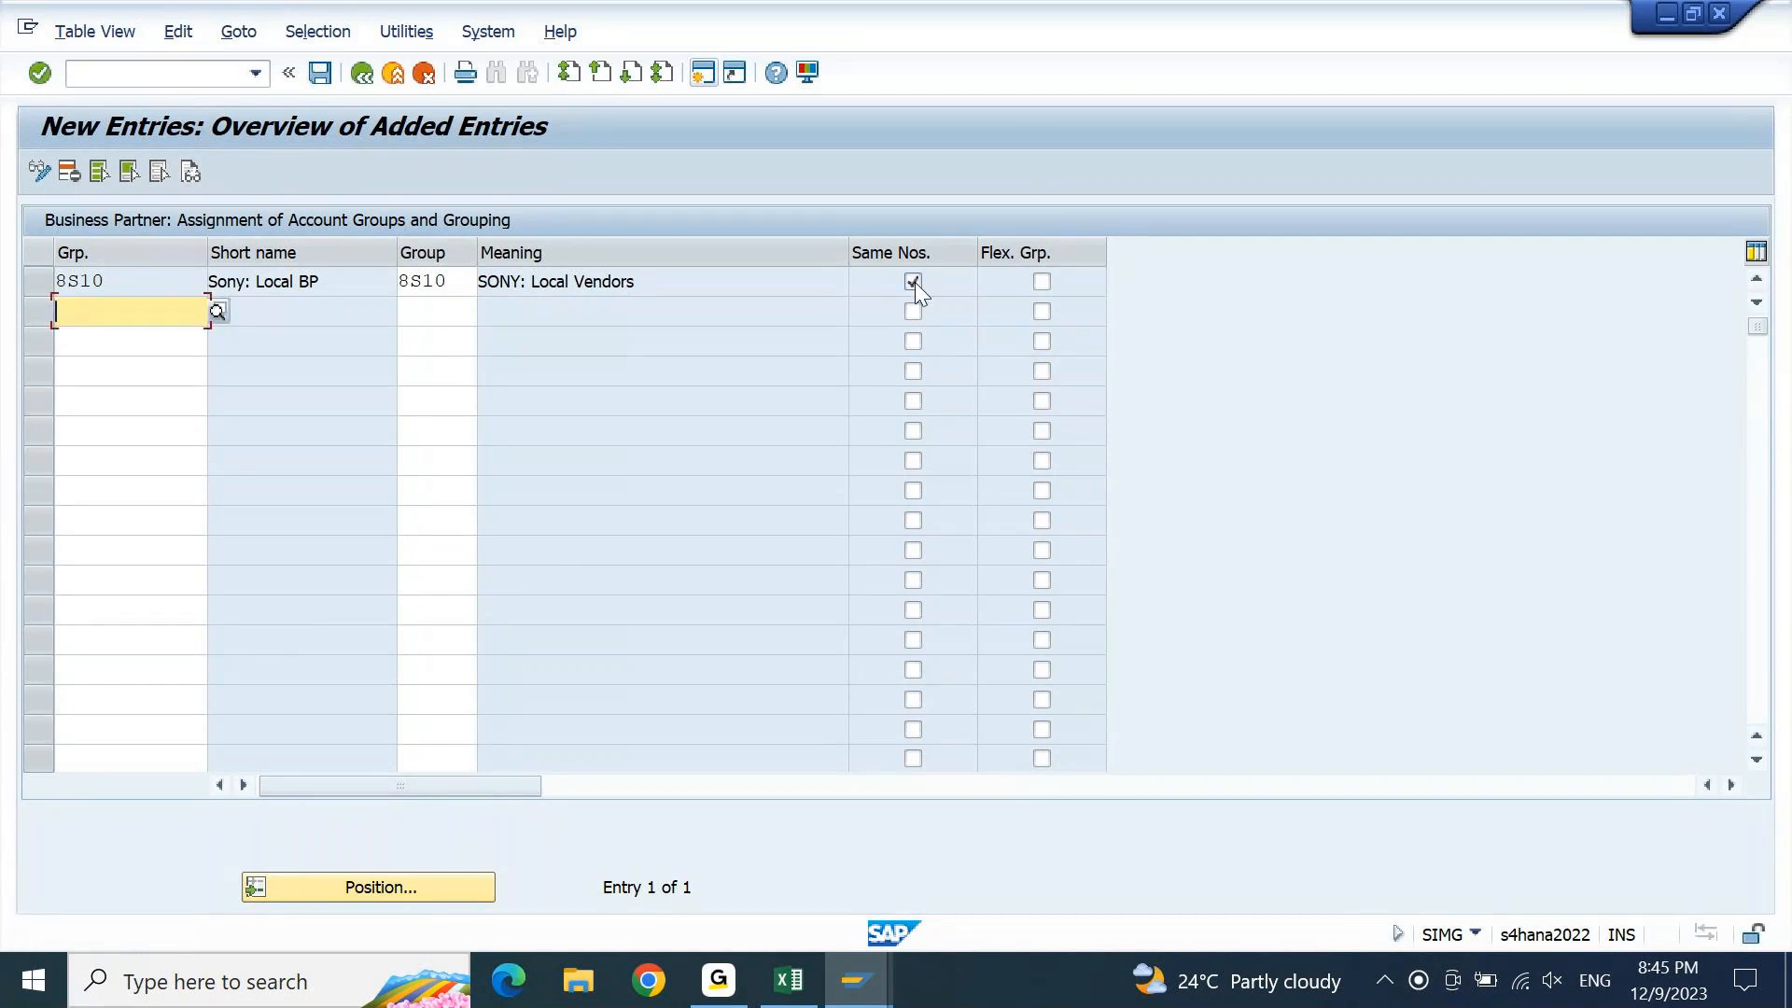
Save the account group assignment to customizing request A4HK900690 and return to the assignment overview
key("ctrl+s")
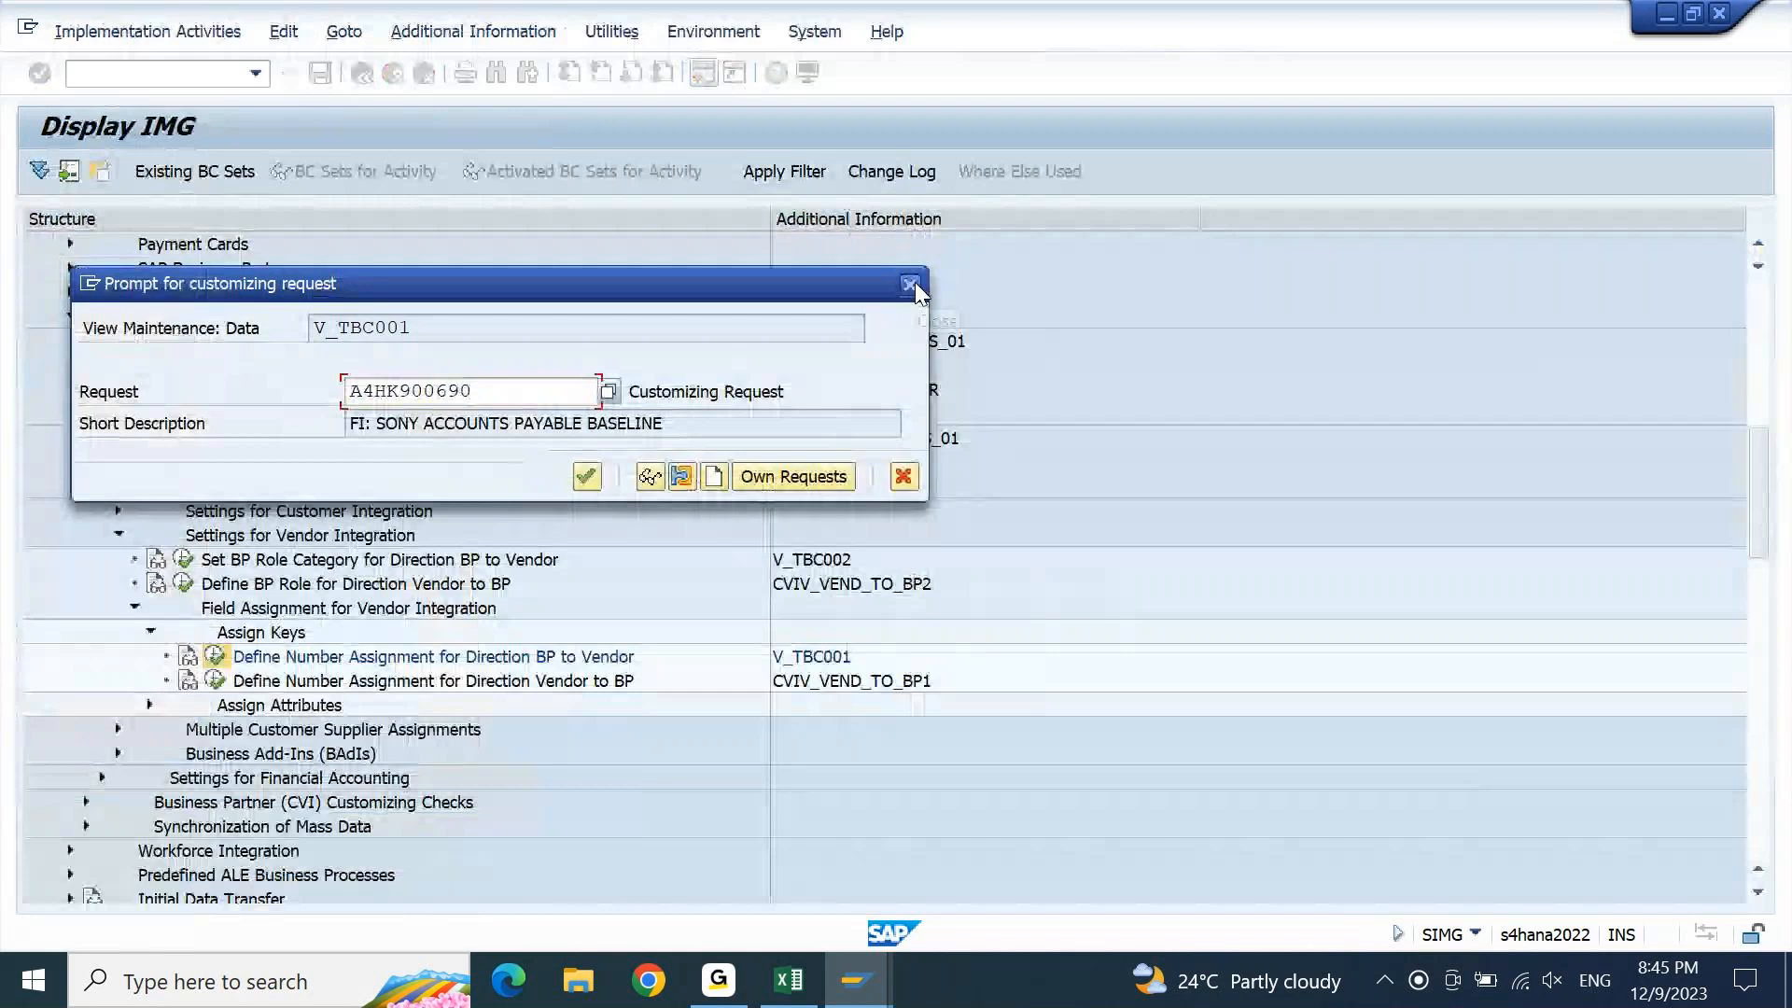
left_click(910, 284)
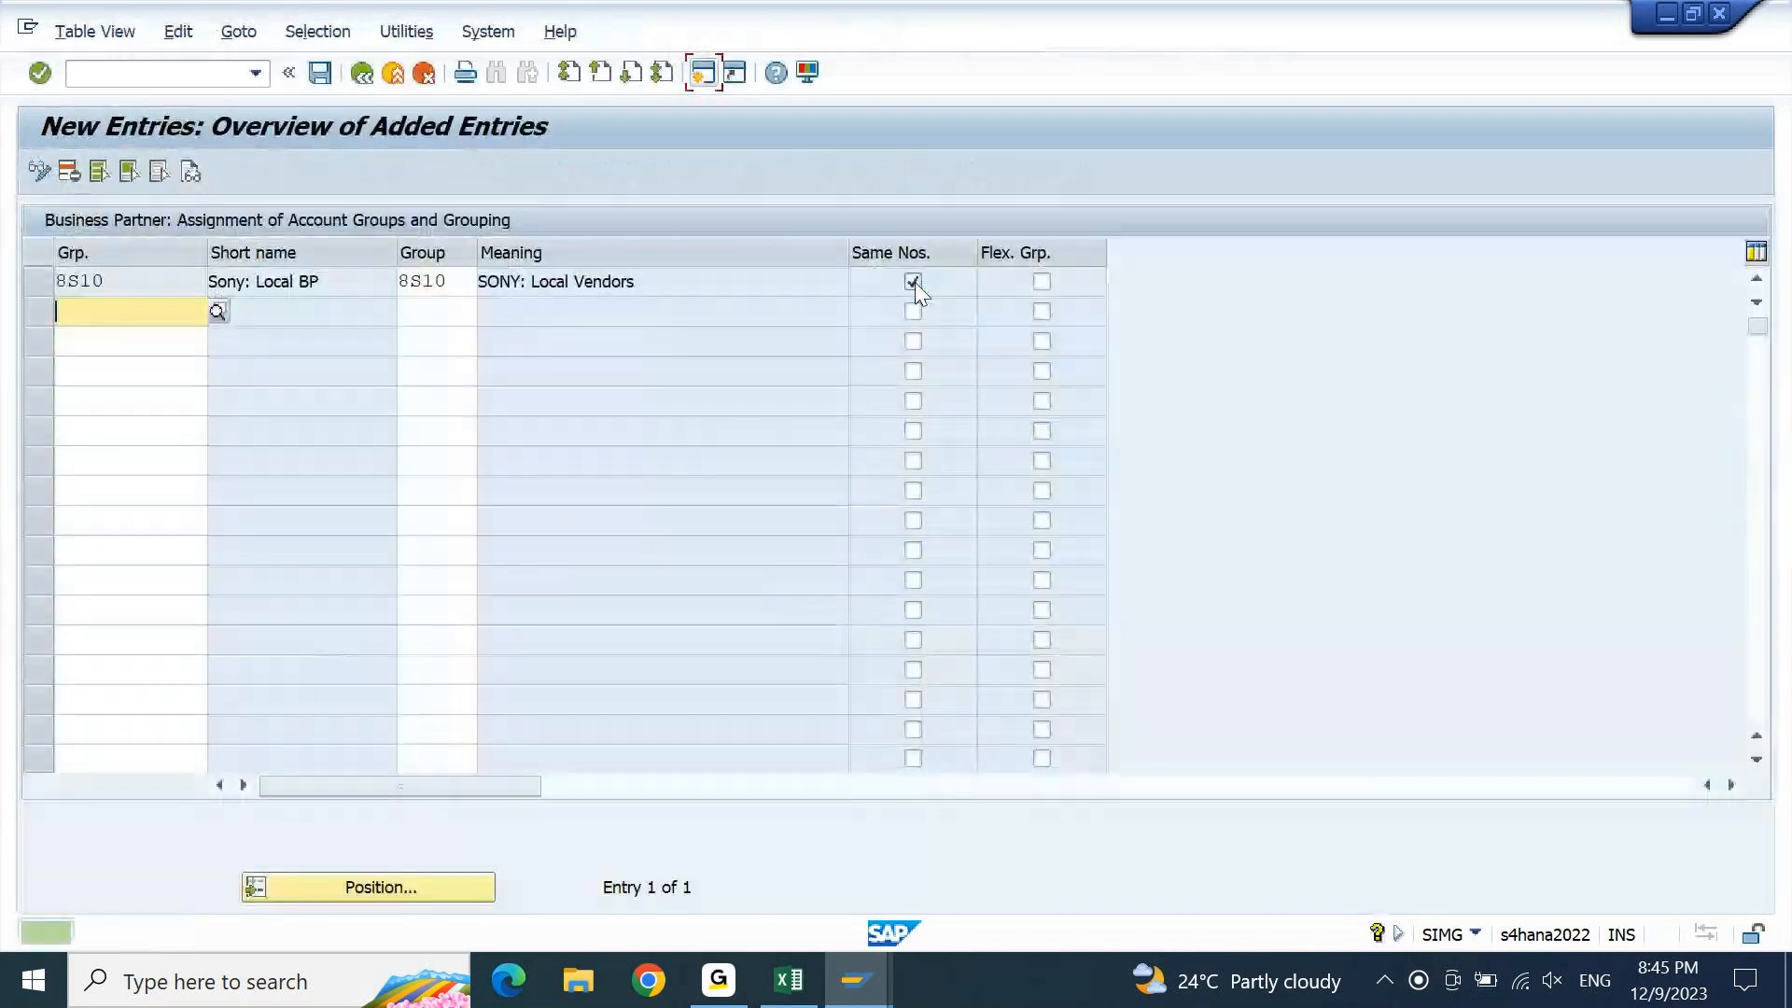
key("F3")
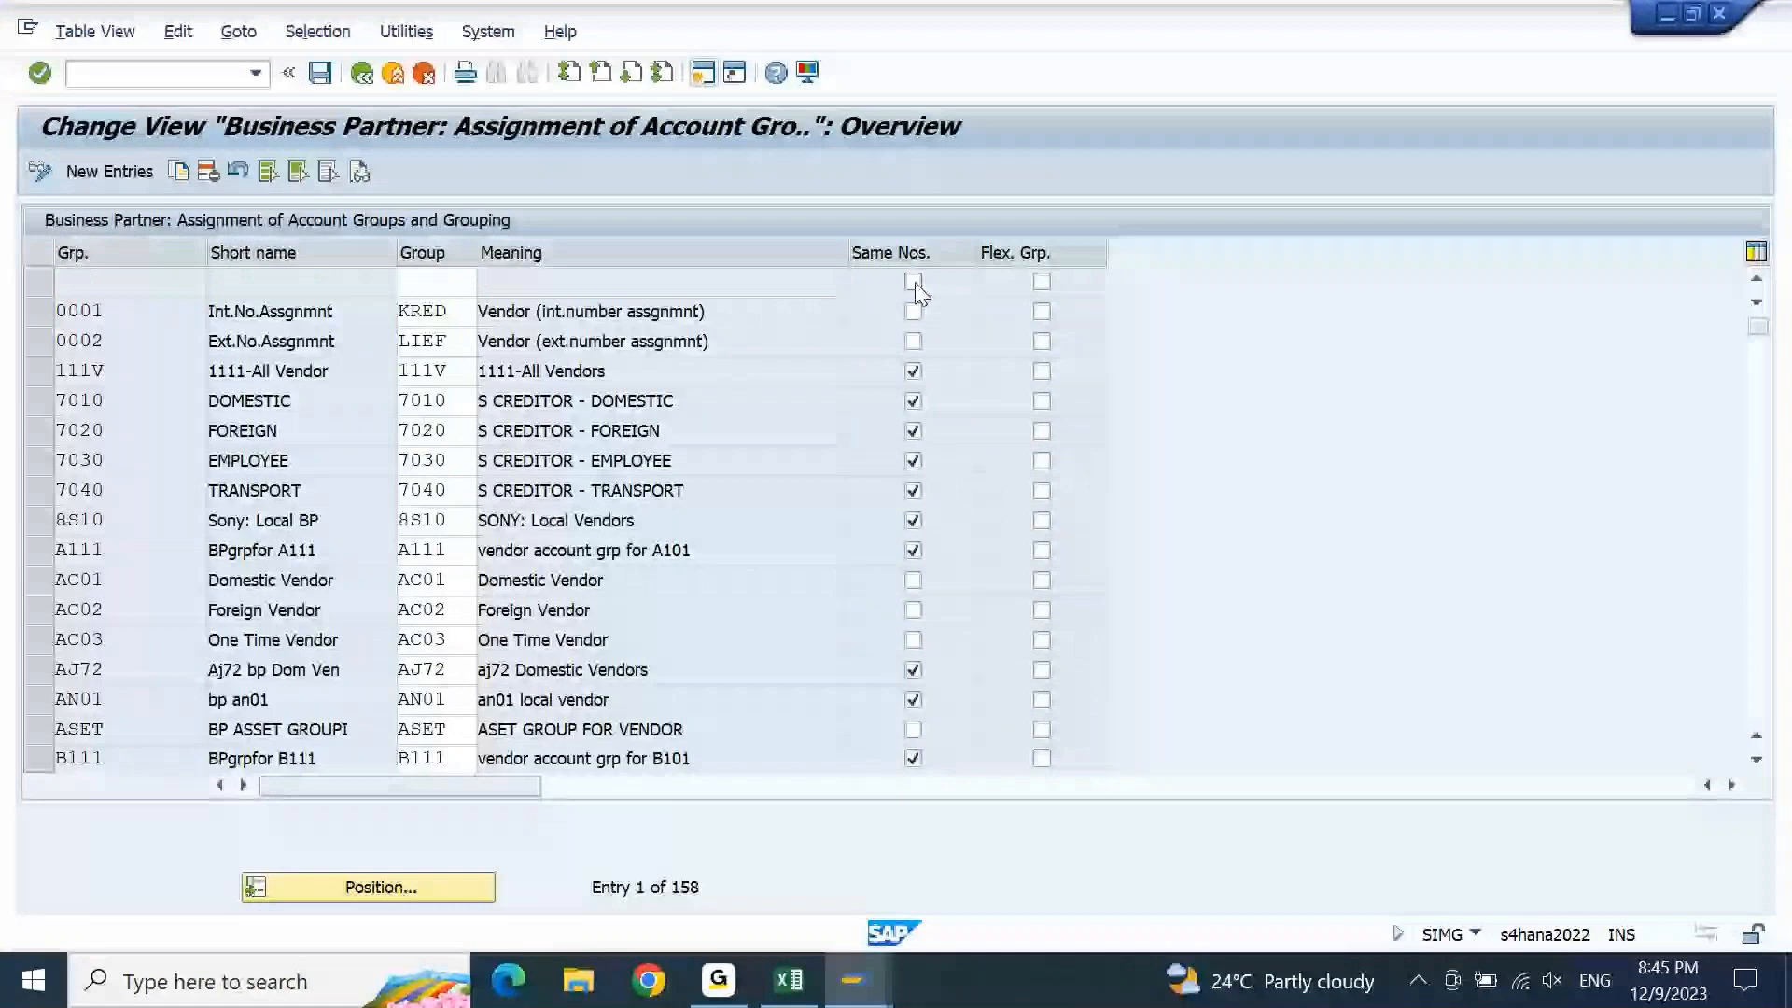
Switch to Excel and enter "BP: Define Number Assignment for Direction BP to Vendor" in cell A1303 as the next configuration step
left_click(789, 982)
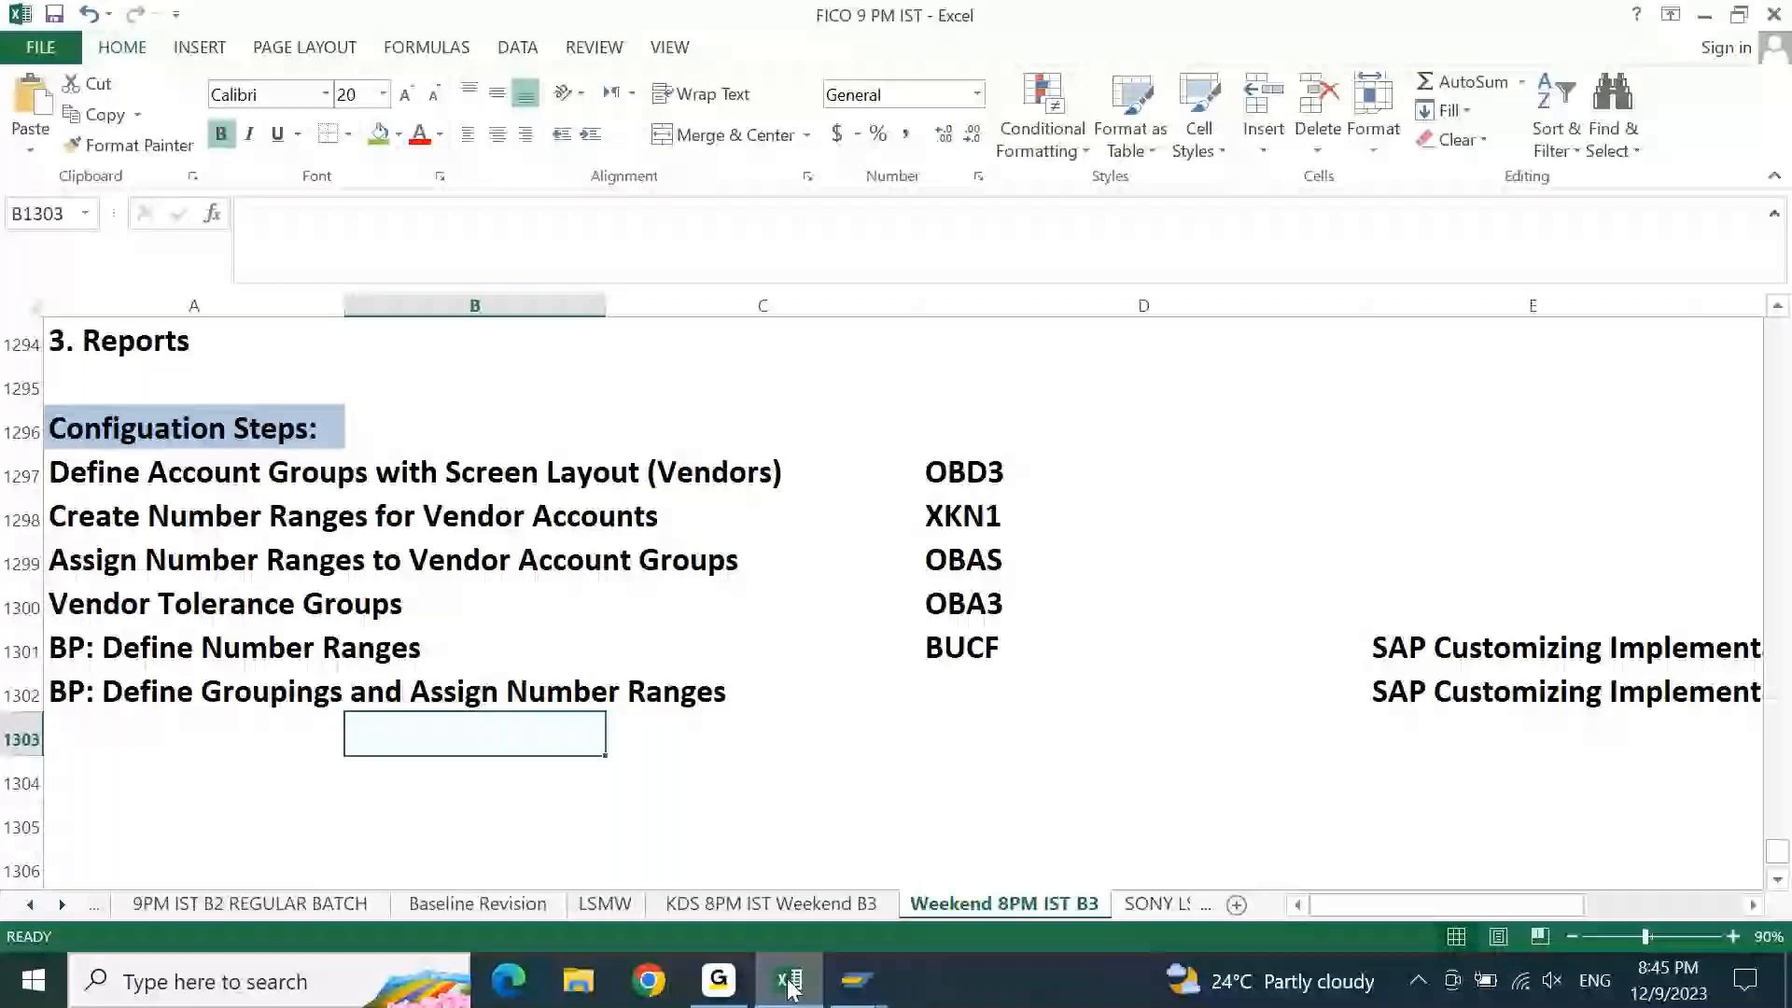
type("BP: Define Number Assignment for Direction BP to Vendor")
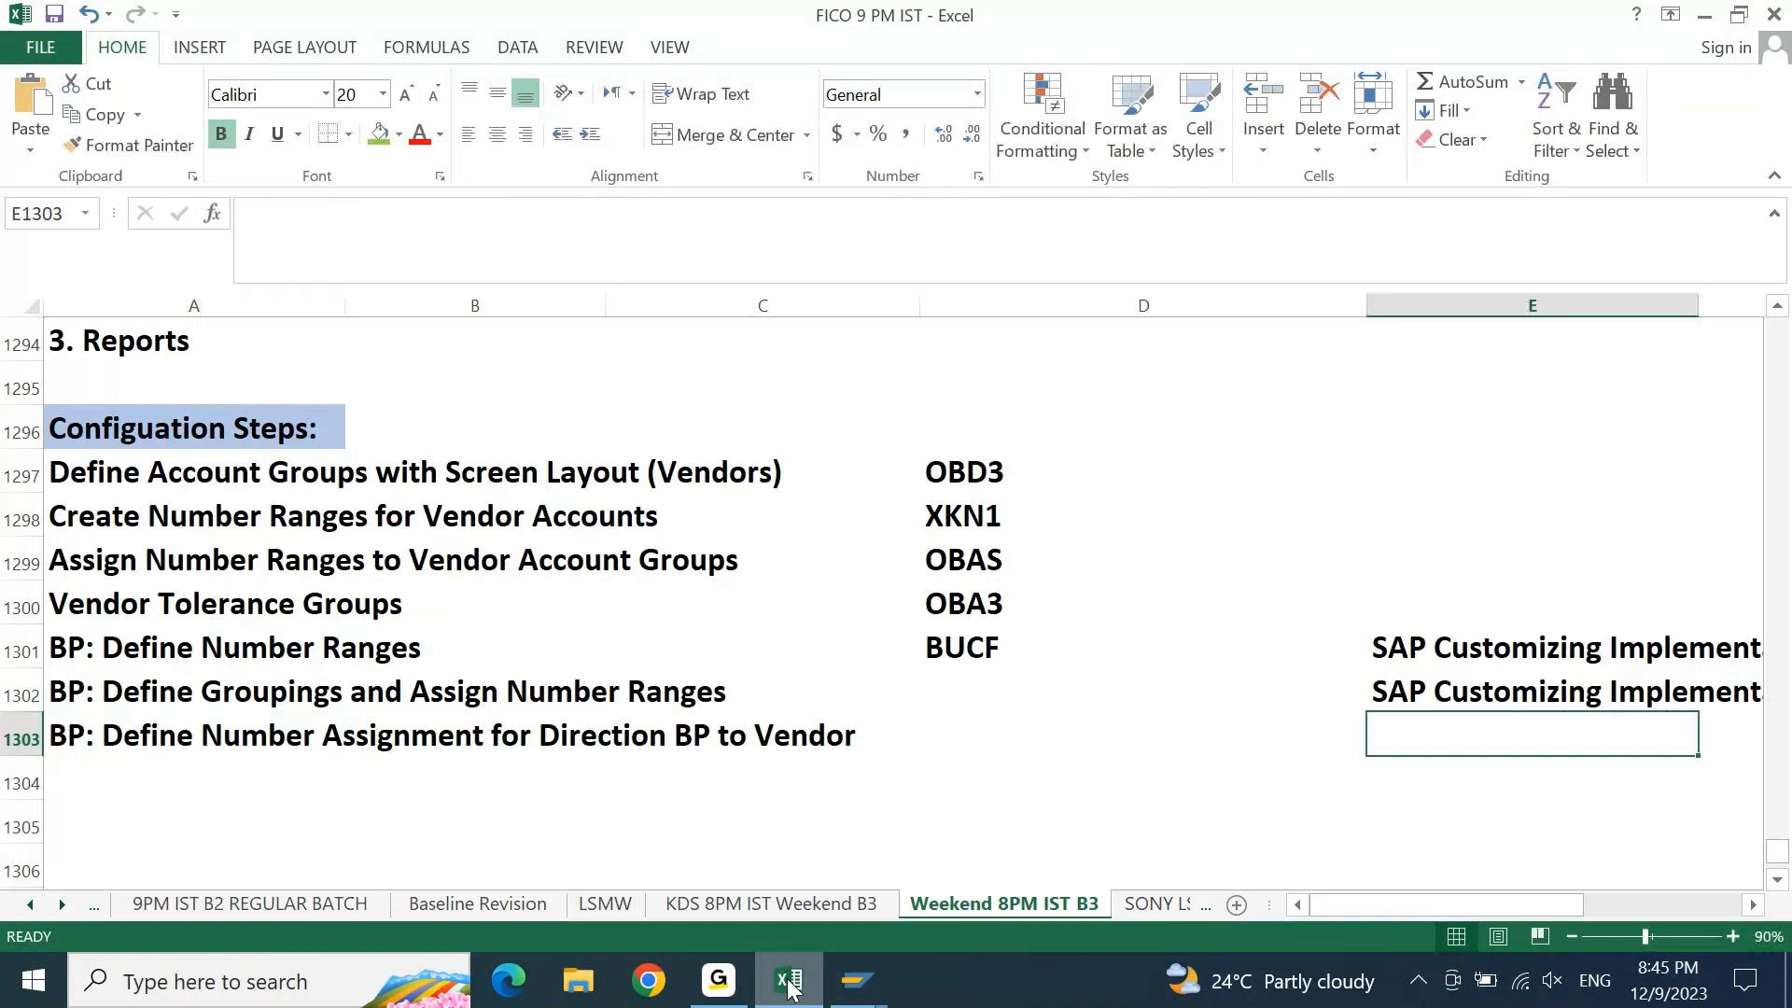
Switch to SAP and copy the full navigation path of the IMG activity Define Number Assignment for Direction BP to Vendor
left_click(855, 980)
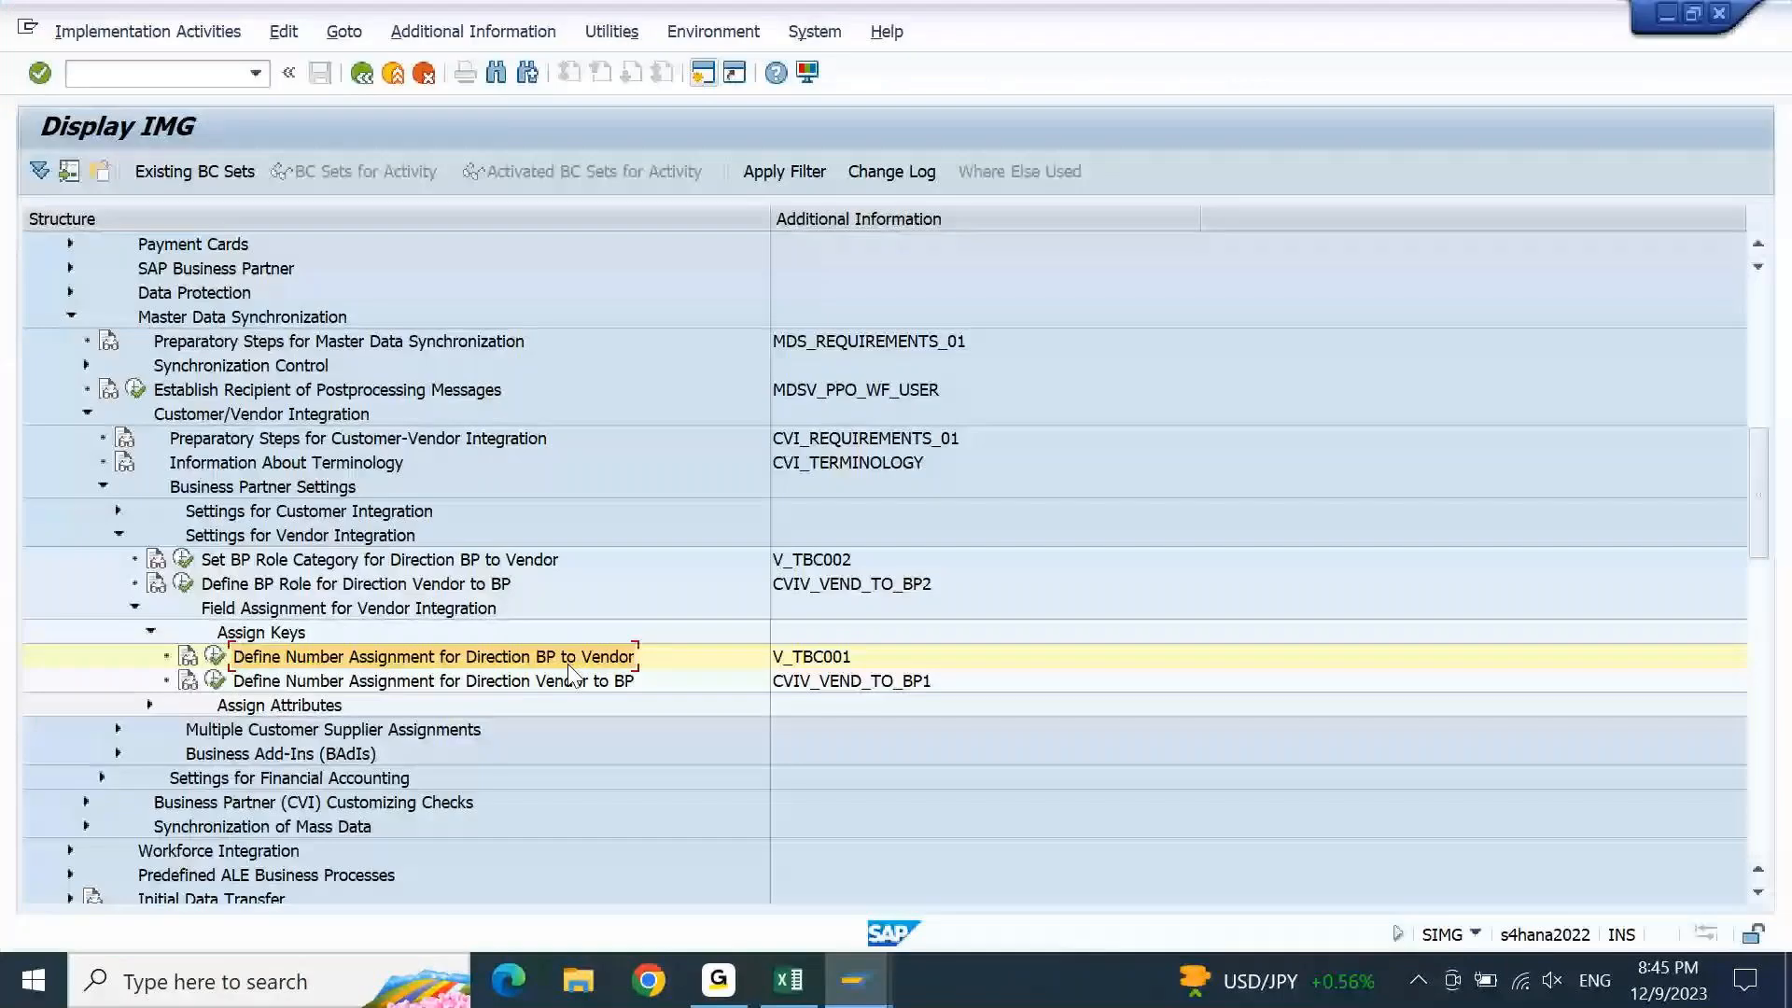
right_click(570, 672)
left_click(673, 861)
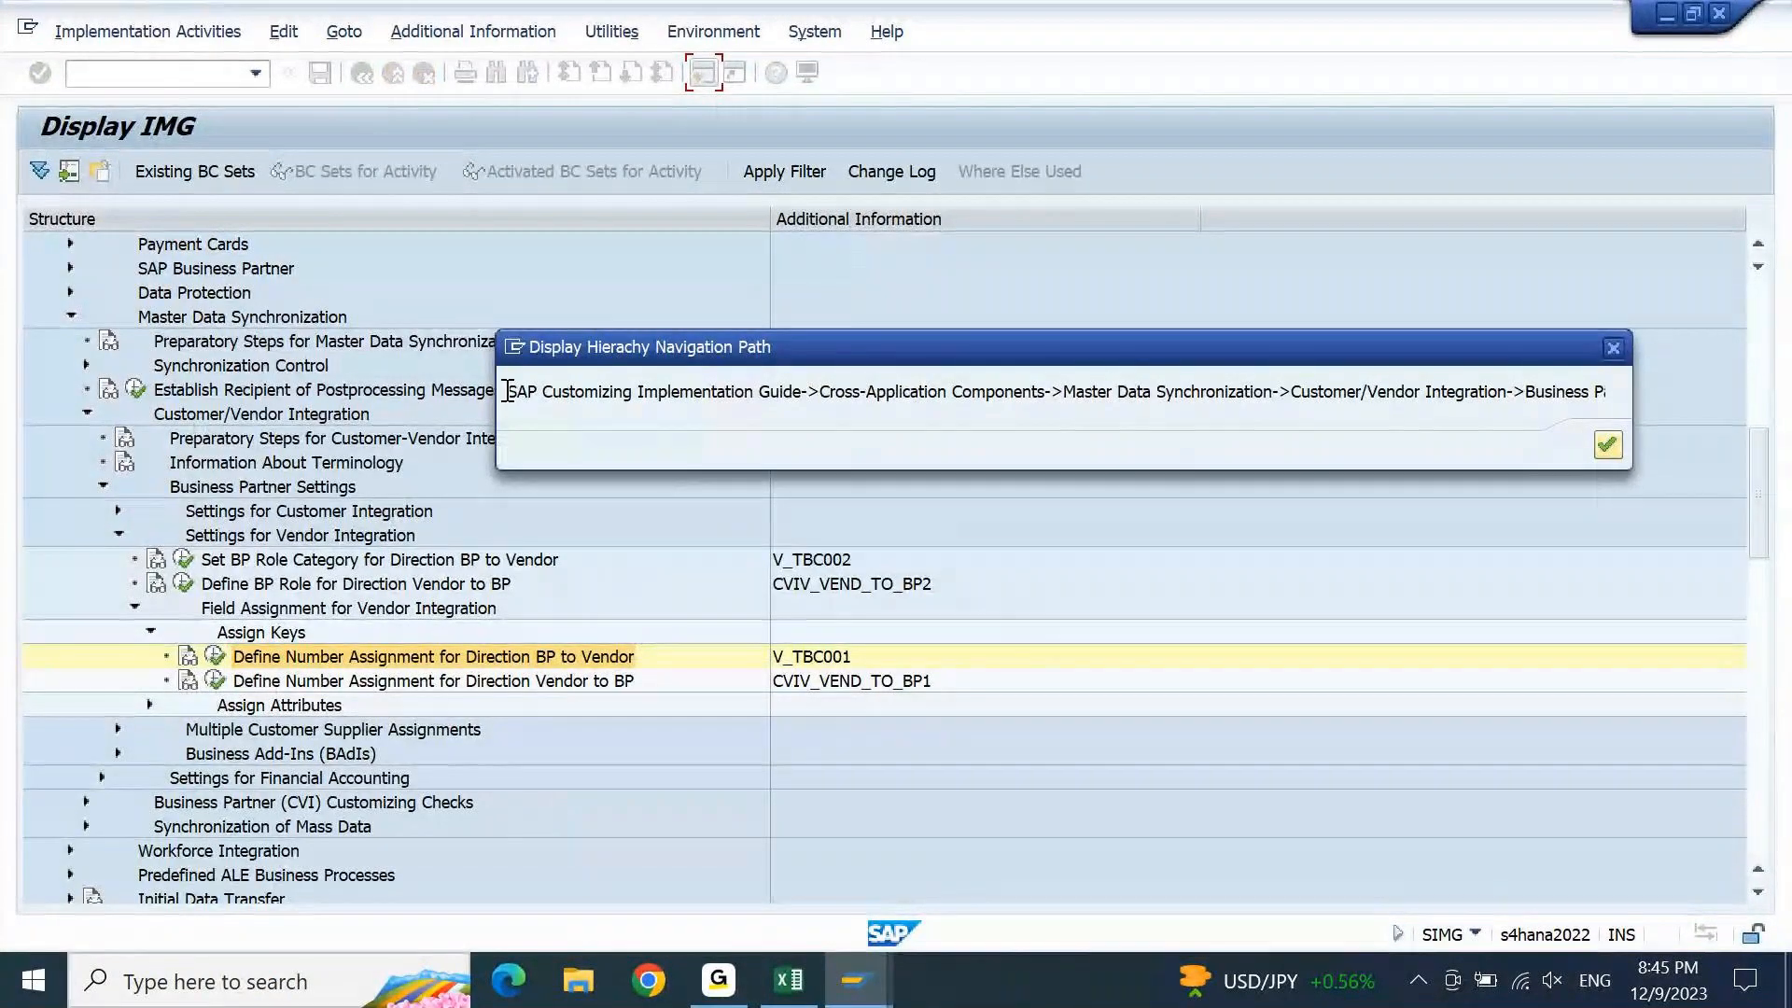
left_click_drag(507, 391, 1787, 461)
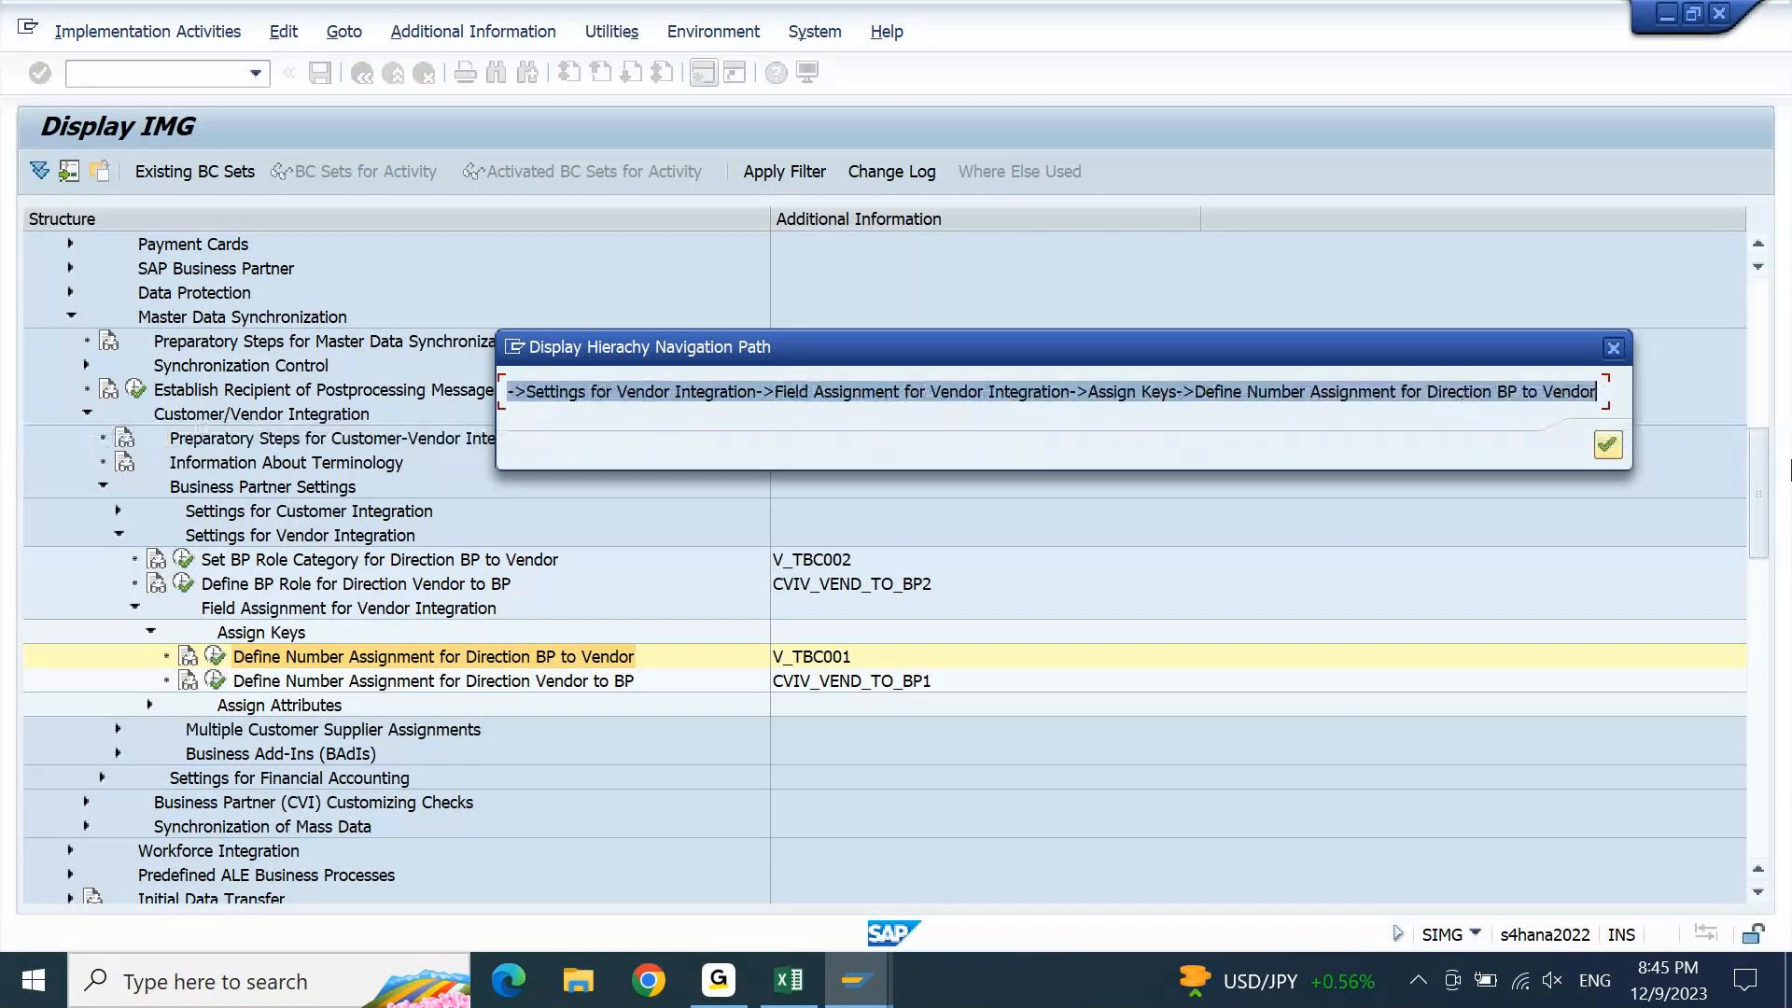
left_click(1169, 630)
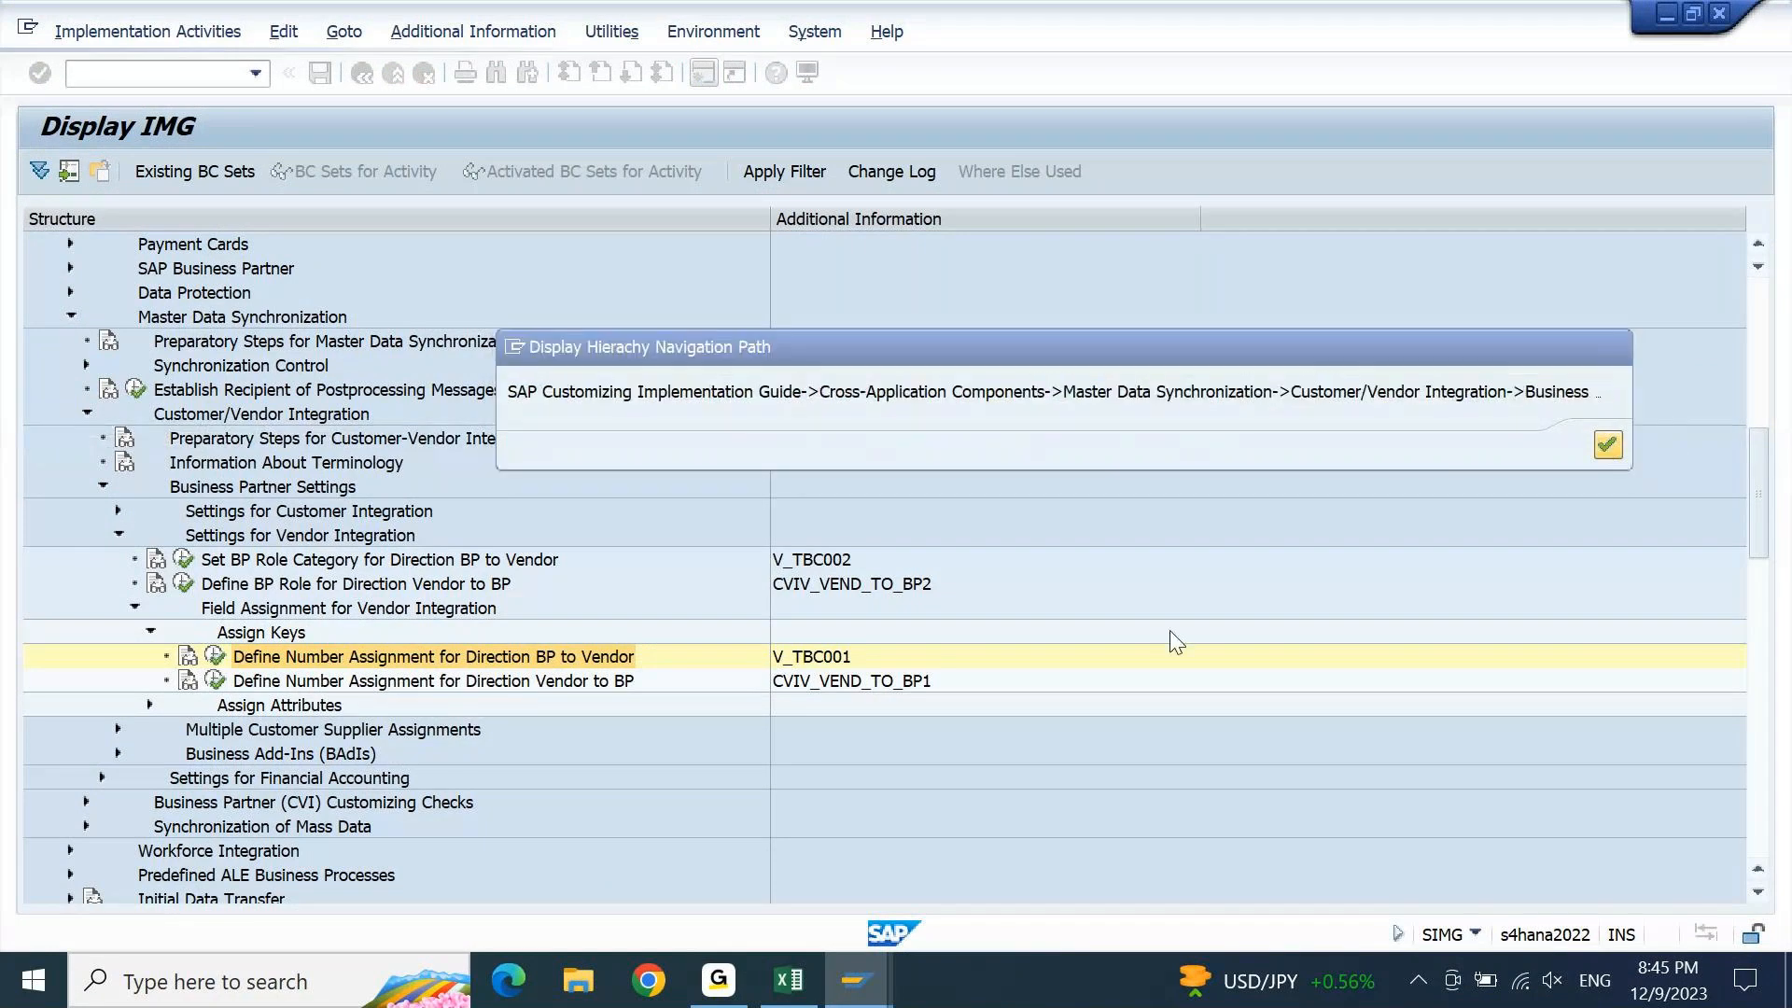
Switch to Excel, paste the copied IMG path into cell E1303 and return to cell A1303
left_click(789, 985)
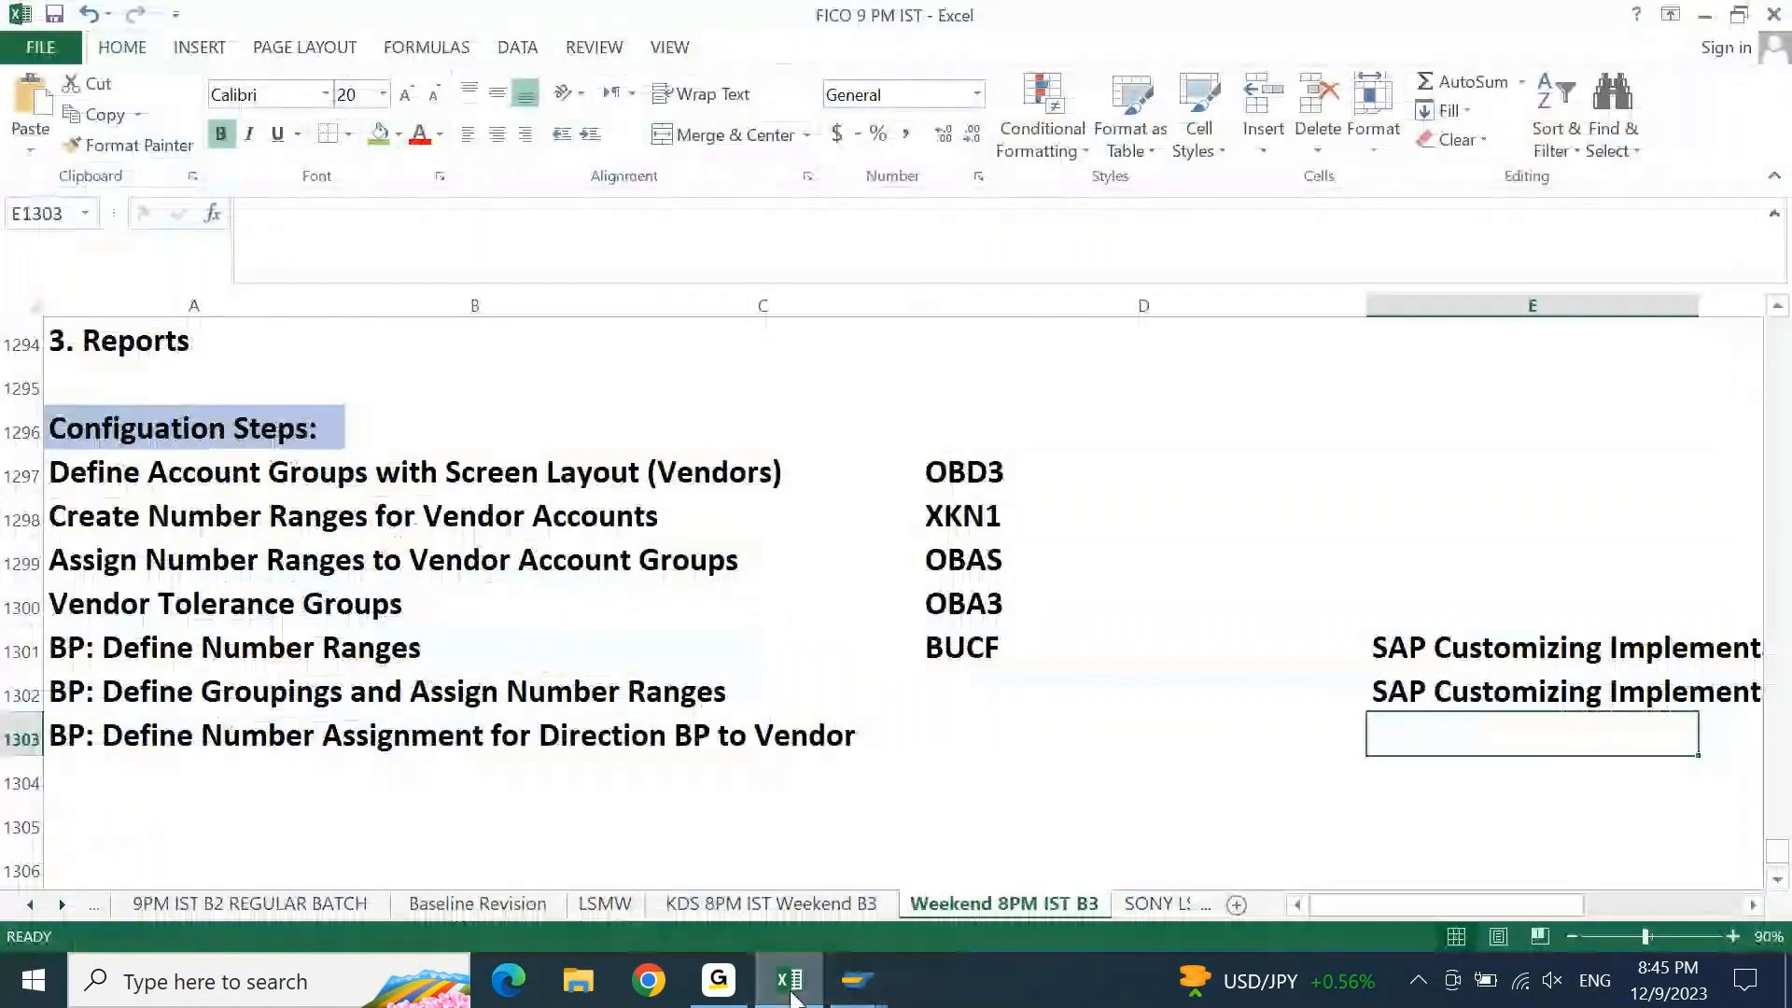
type("SAP Customizing Implementation Guide>Cross-Application Components>Master Data Synchronization>Customer/Vendor Integration>Business Partner Settings>Settings for Vendor Integration>Field Assignment for Vendor Integration>Assign Keys>Define Number Assignment for Direction BP to Vendor")
key("Return")
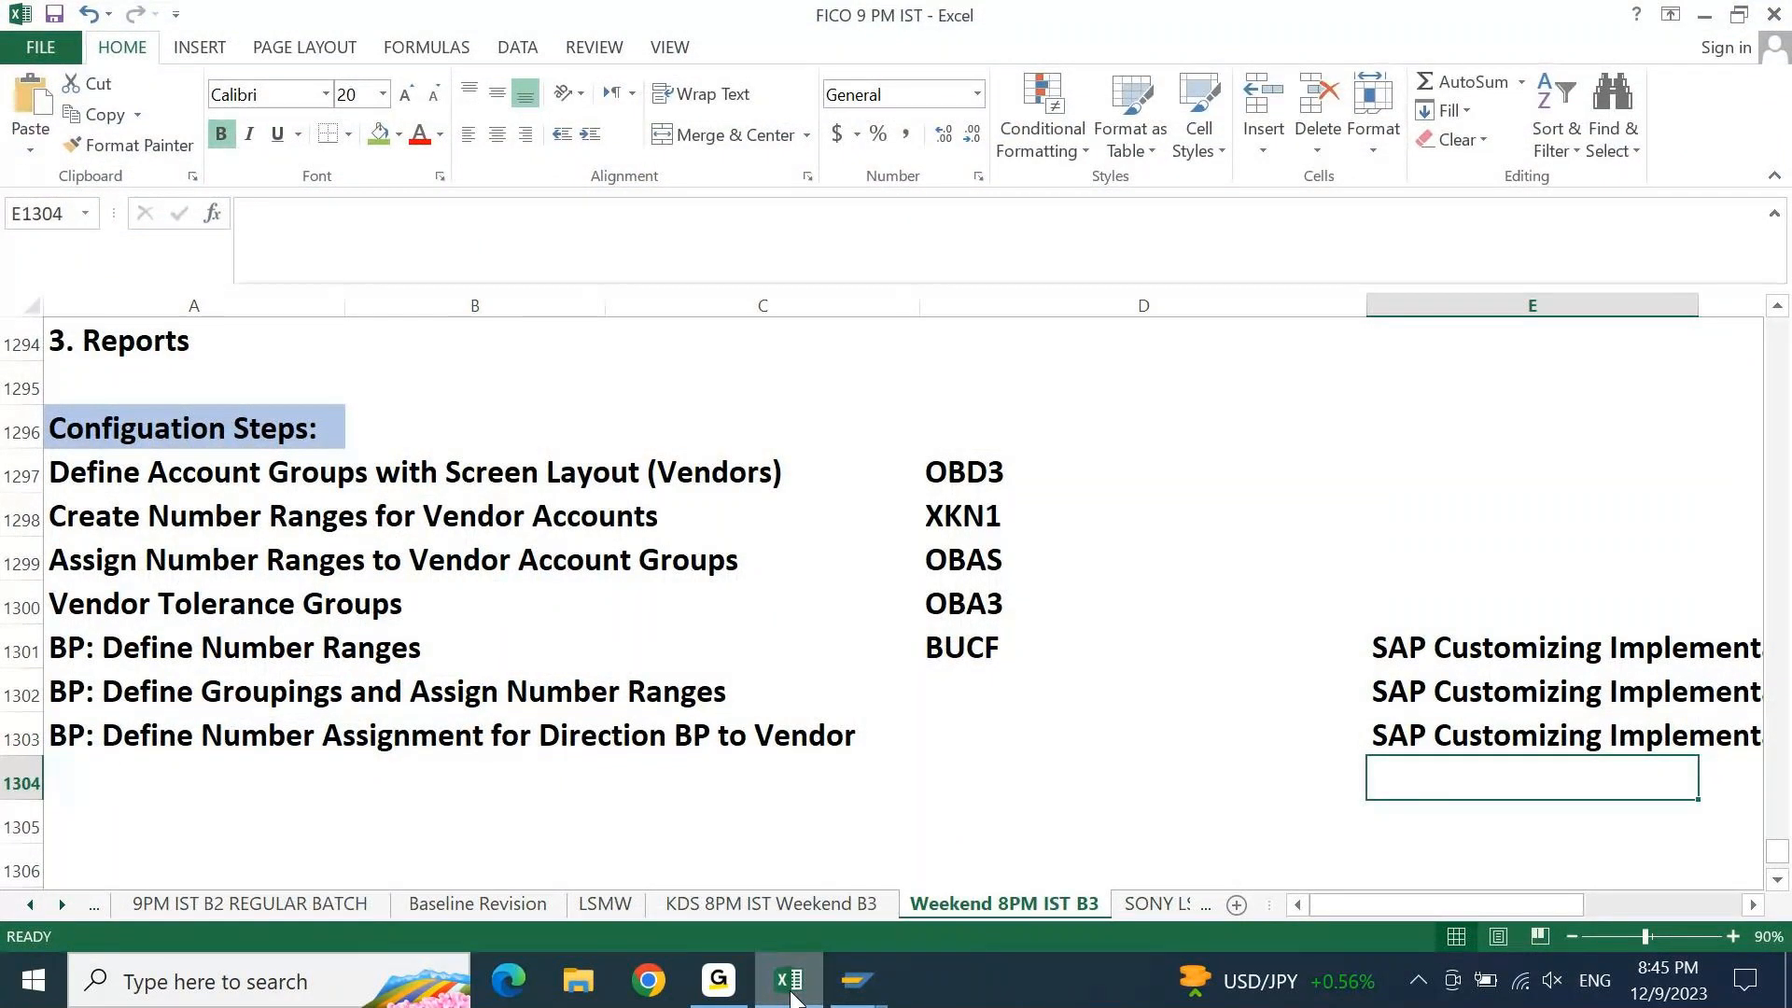
key("Home")
key("Up")
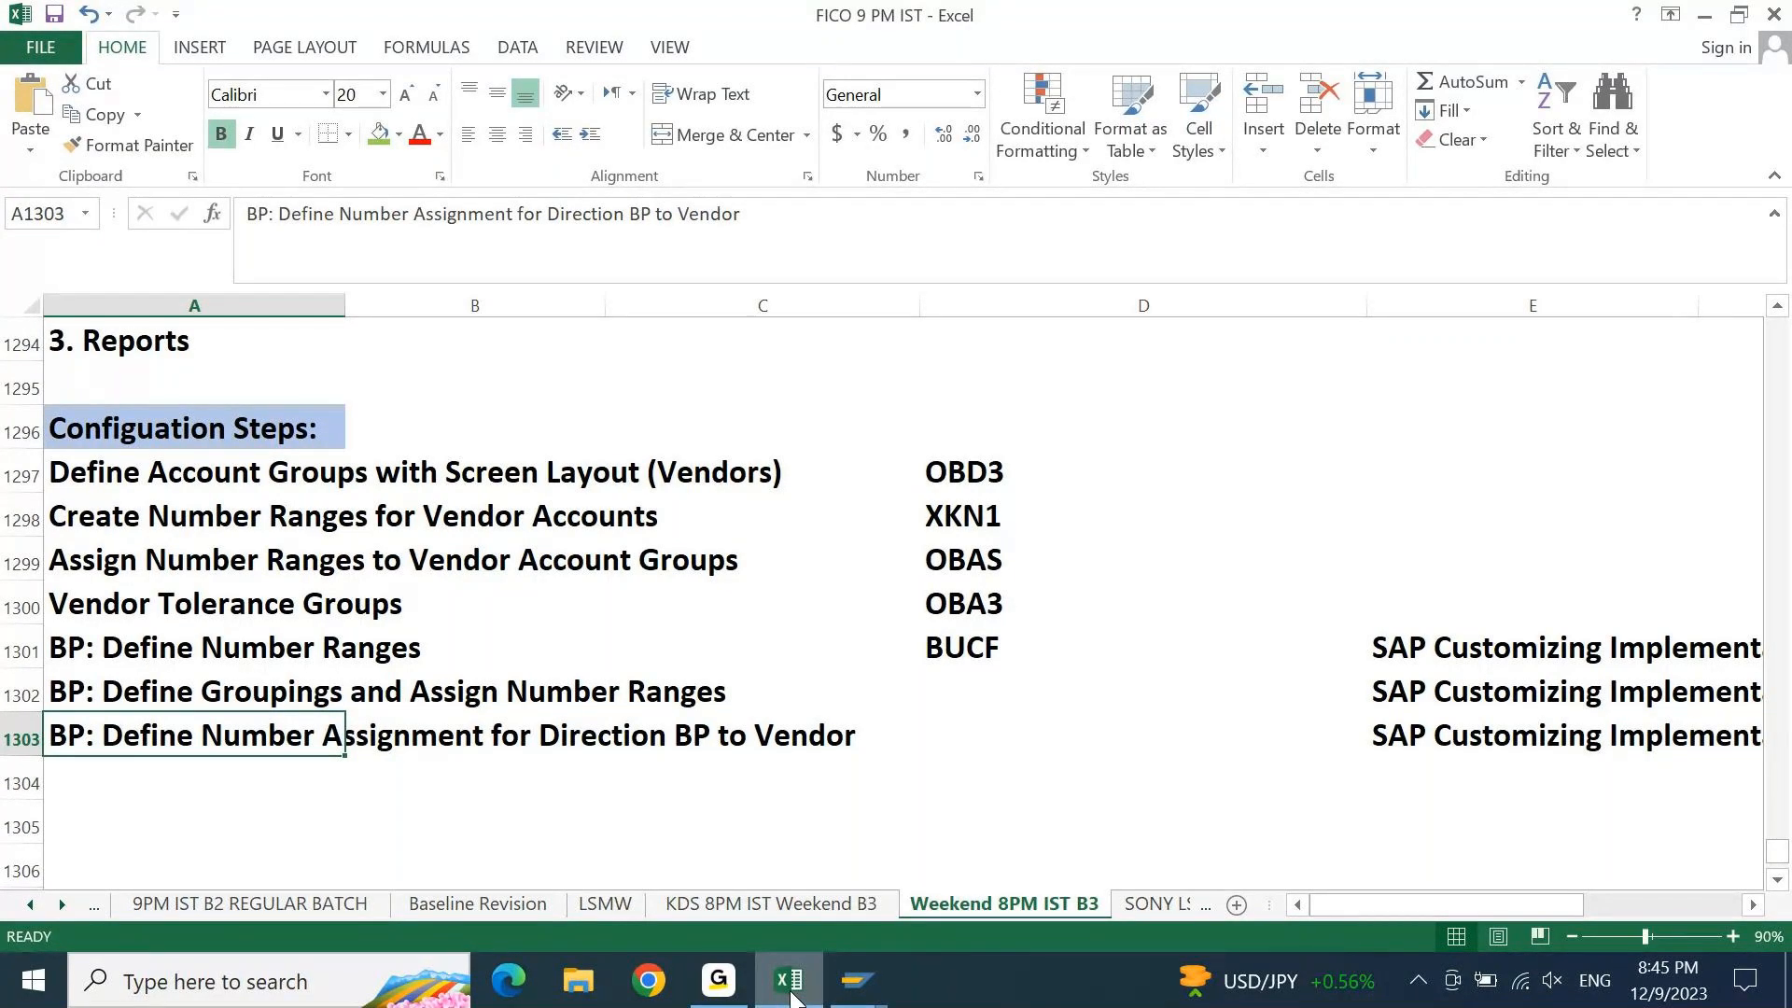
Delete three blank rows directly below the "BP: Define Number Assignment for Direction BP to Vendor" entry
left_click(857, 980)
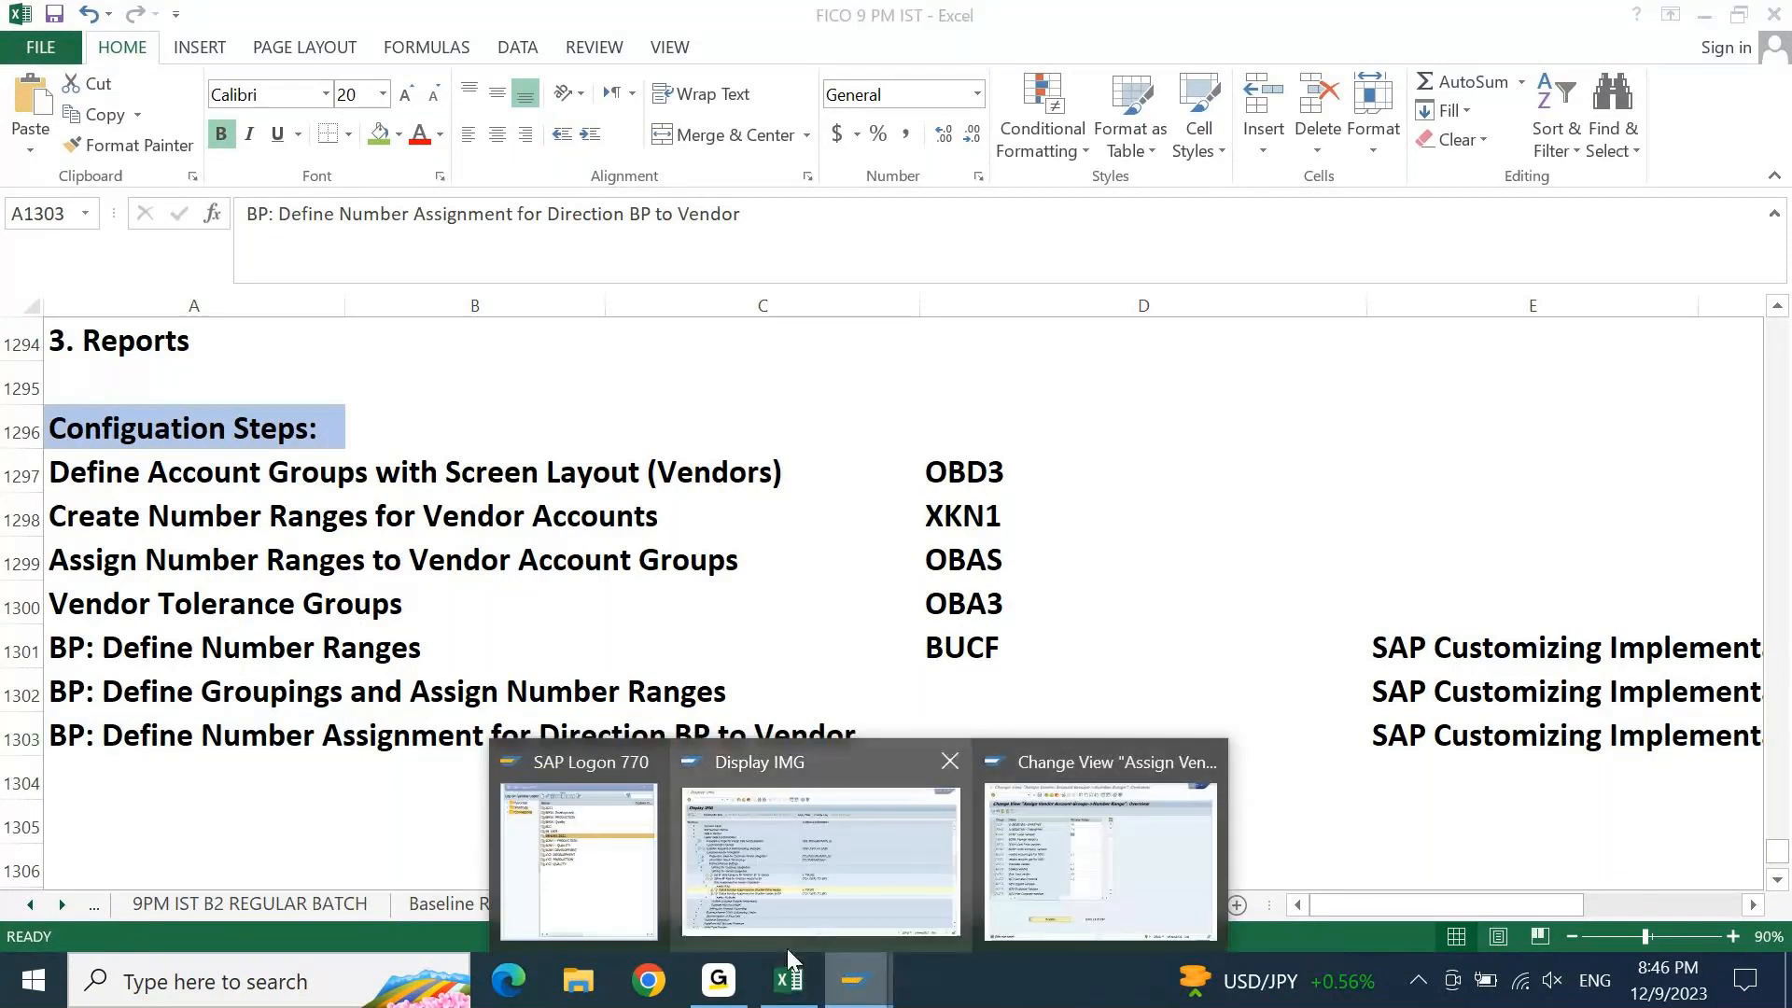
left_click(790, 978)
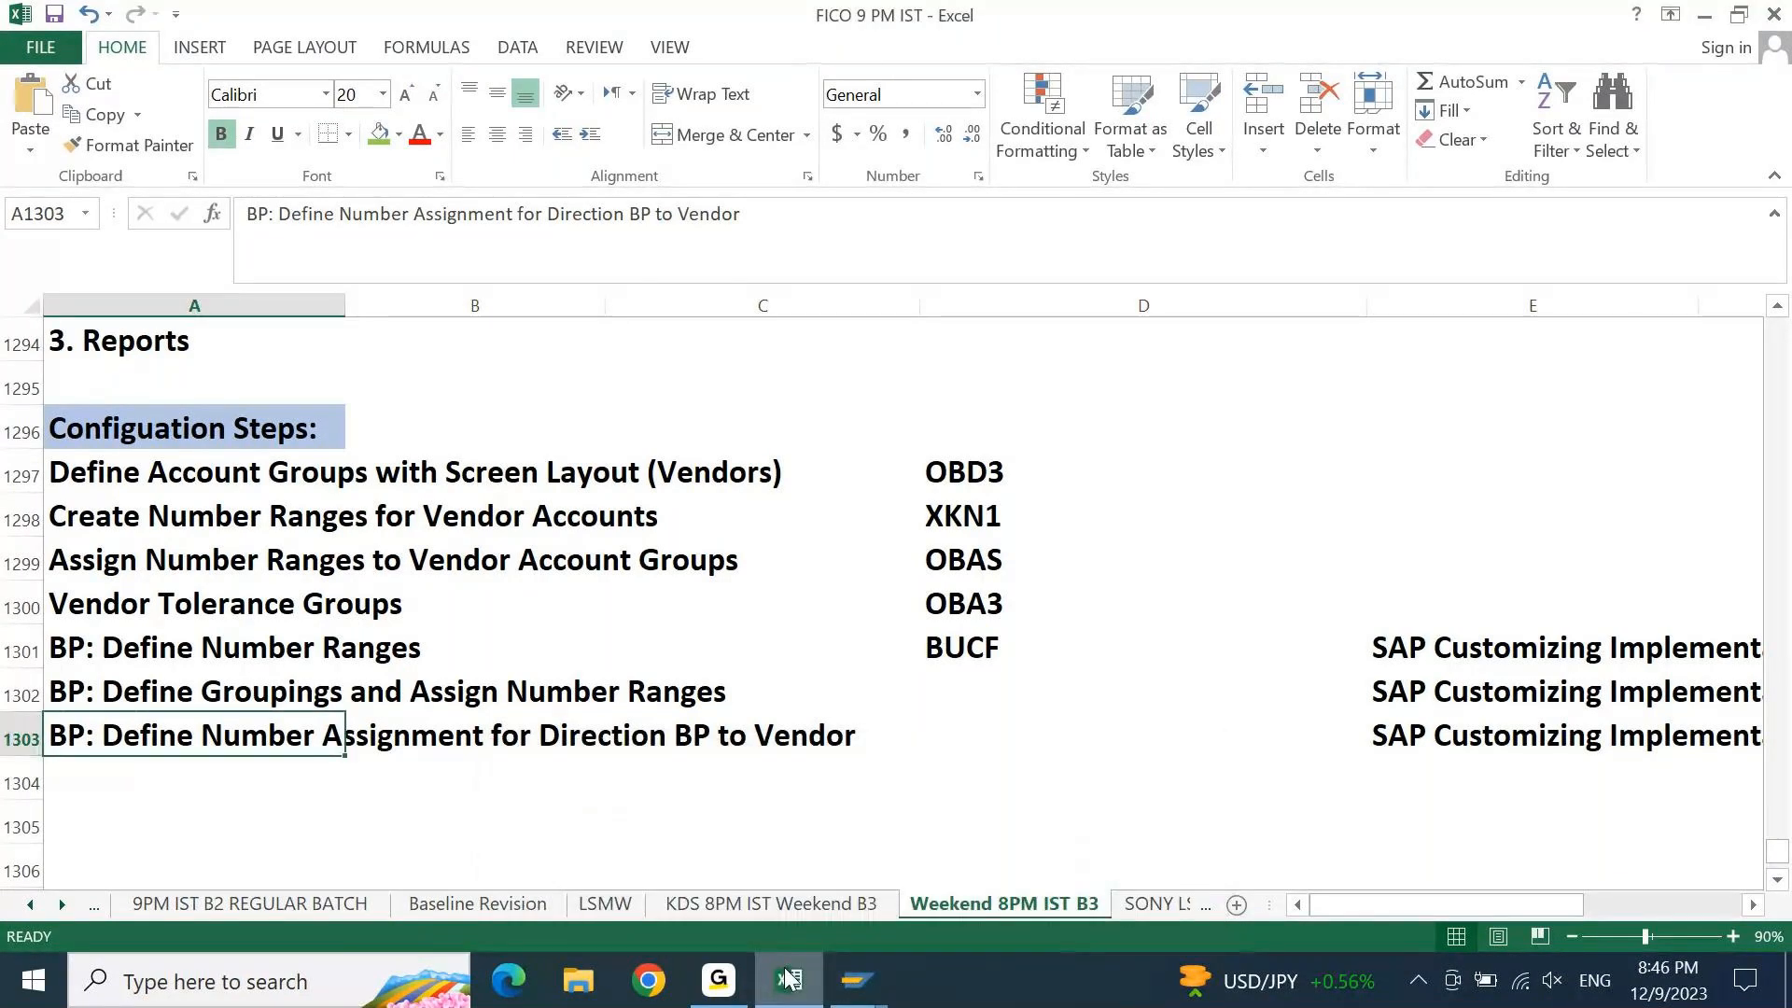
key("Down")
key("shift+space")
key("shift+Down")
key("shift+Down")
key("shift+Down")
key("shift+Down")
key("shift+Down")
key("shift+Down")
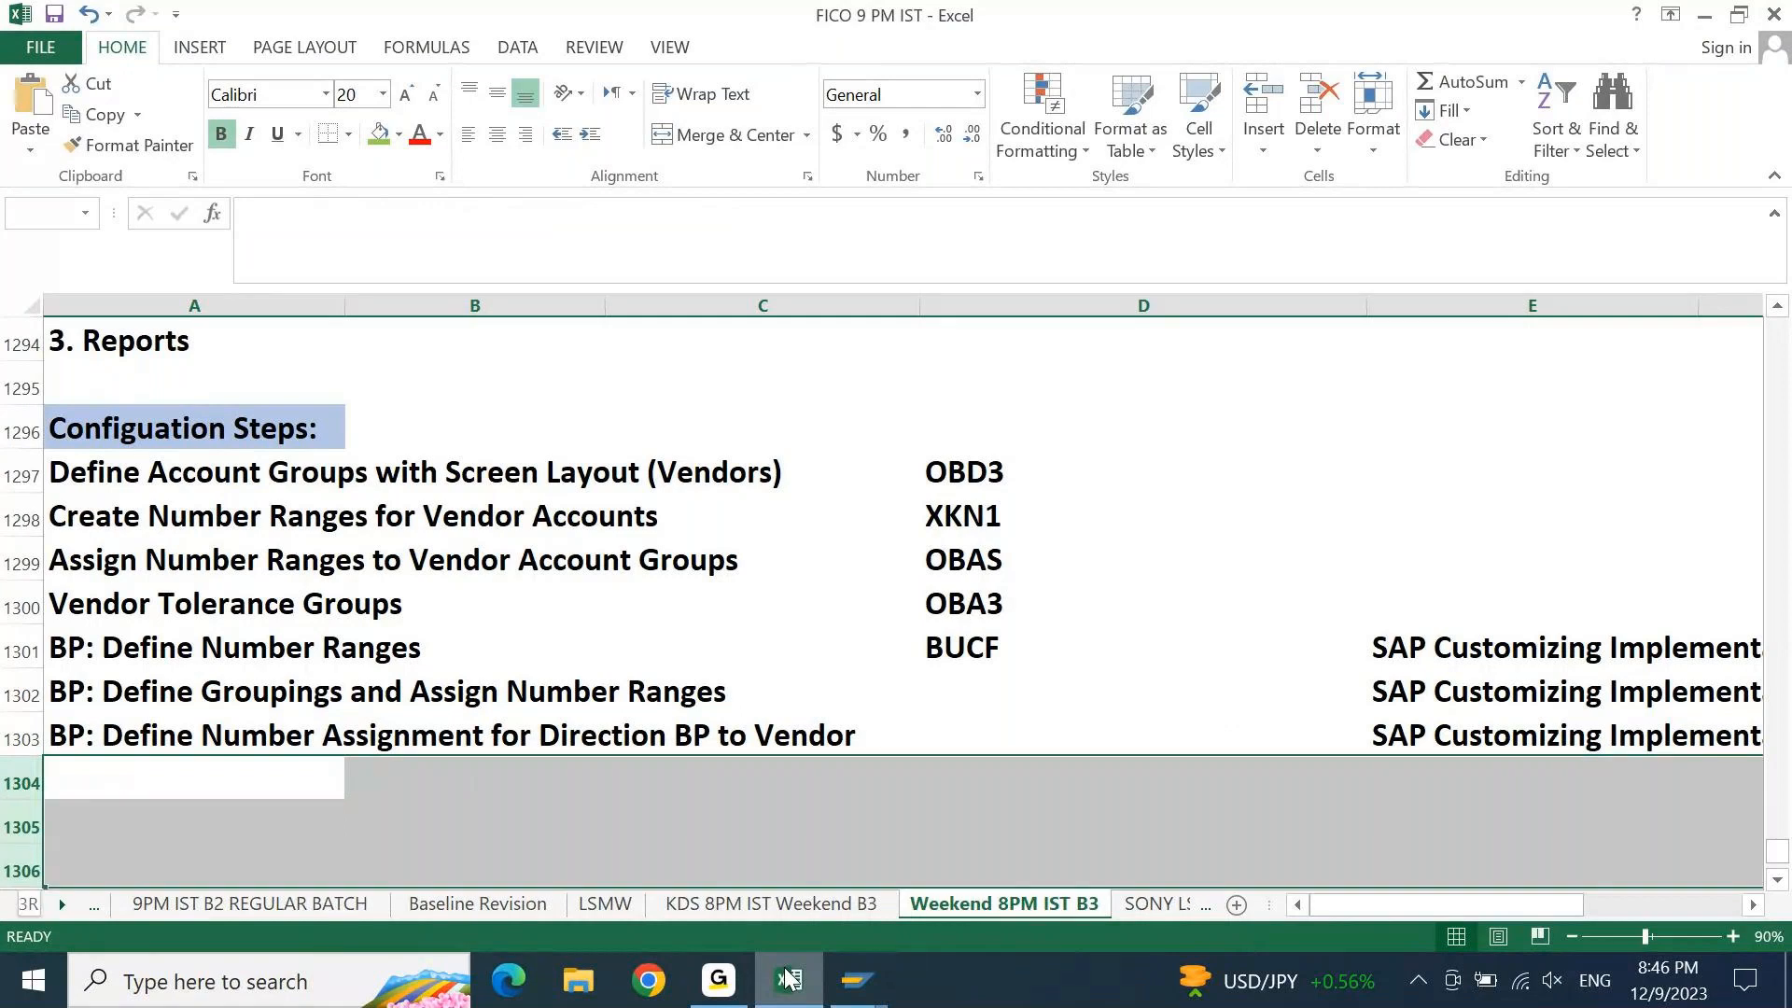
key("shift+Up")
key("shift+Up")
key("shift+Up")
key("shift+Up")
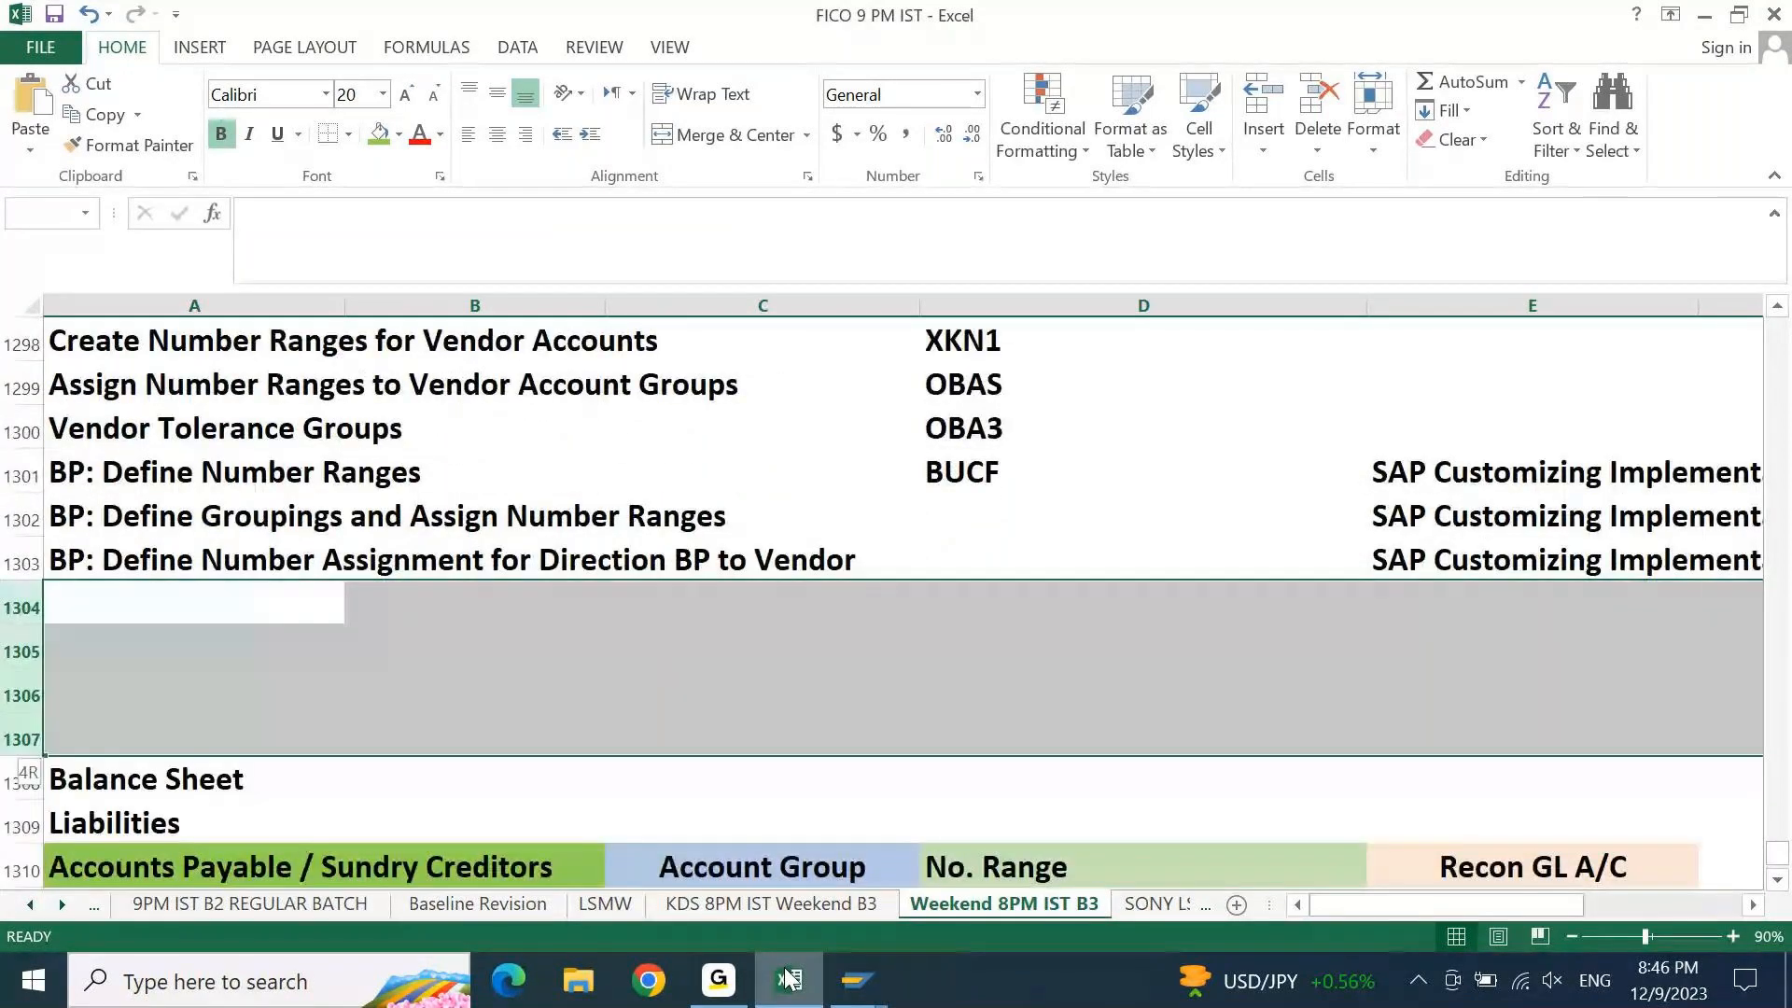
key("ctrl+minus")
Review the configuration steps list and the vendor table with its account groups, number ranges and recon GL accounts
key("ctrl+Up")
key("ctrl+Up")
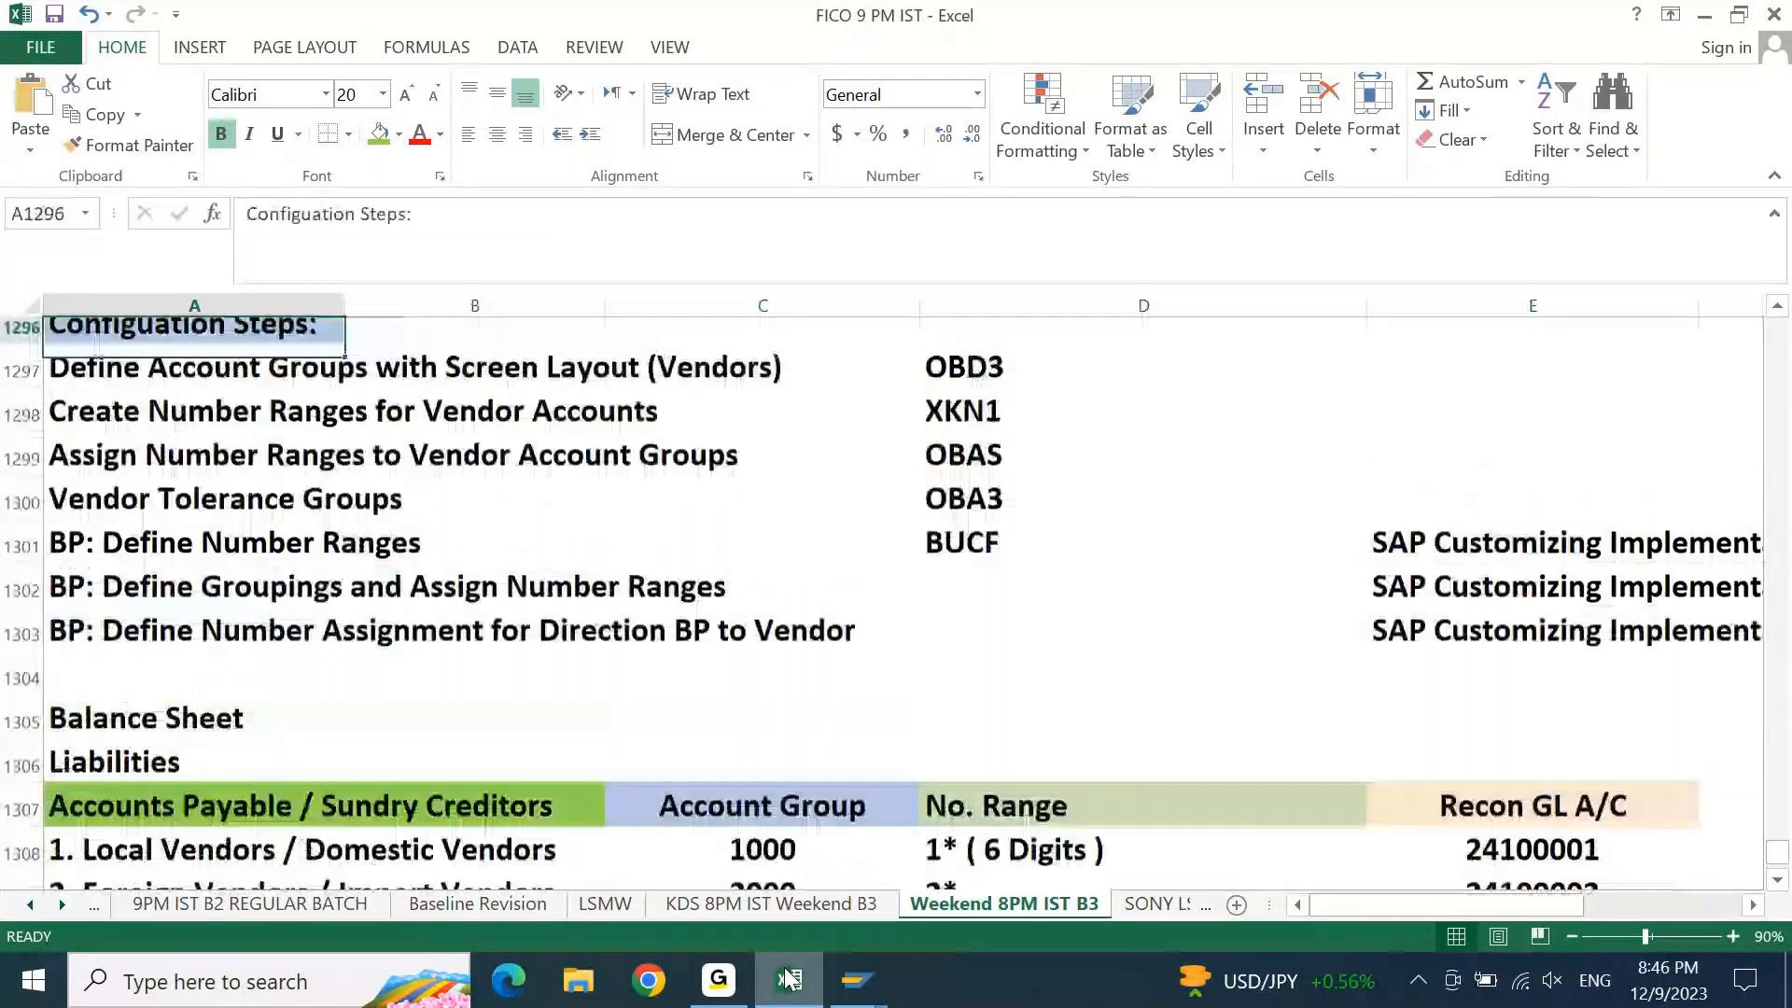
key("ctrl+Down")
key("Down")
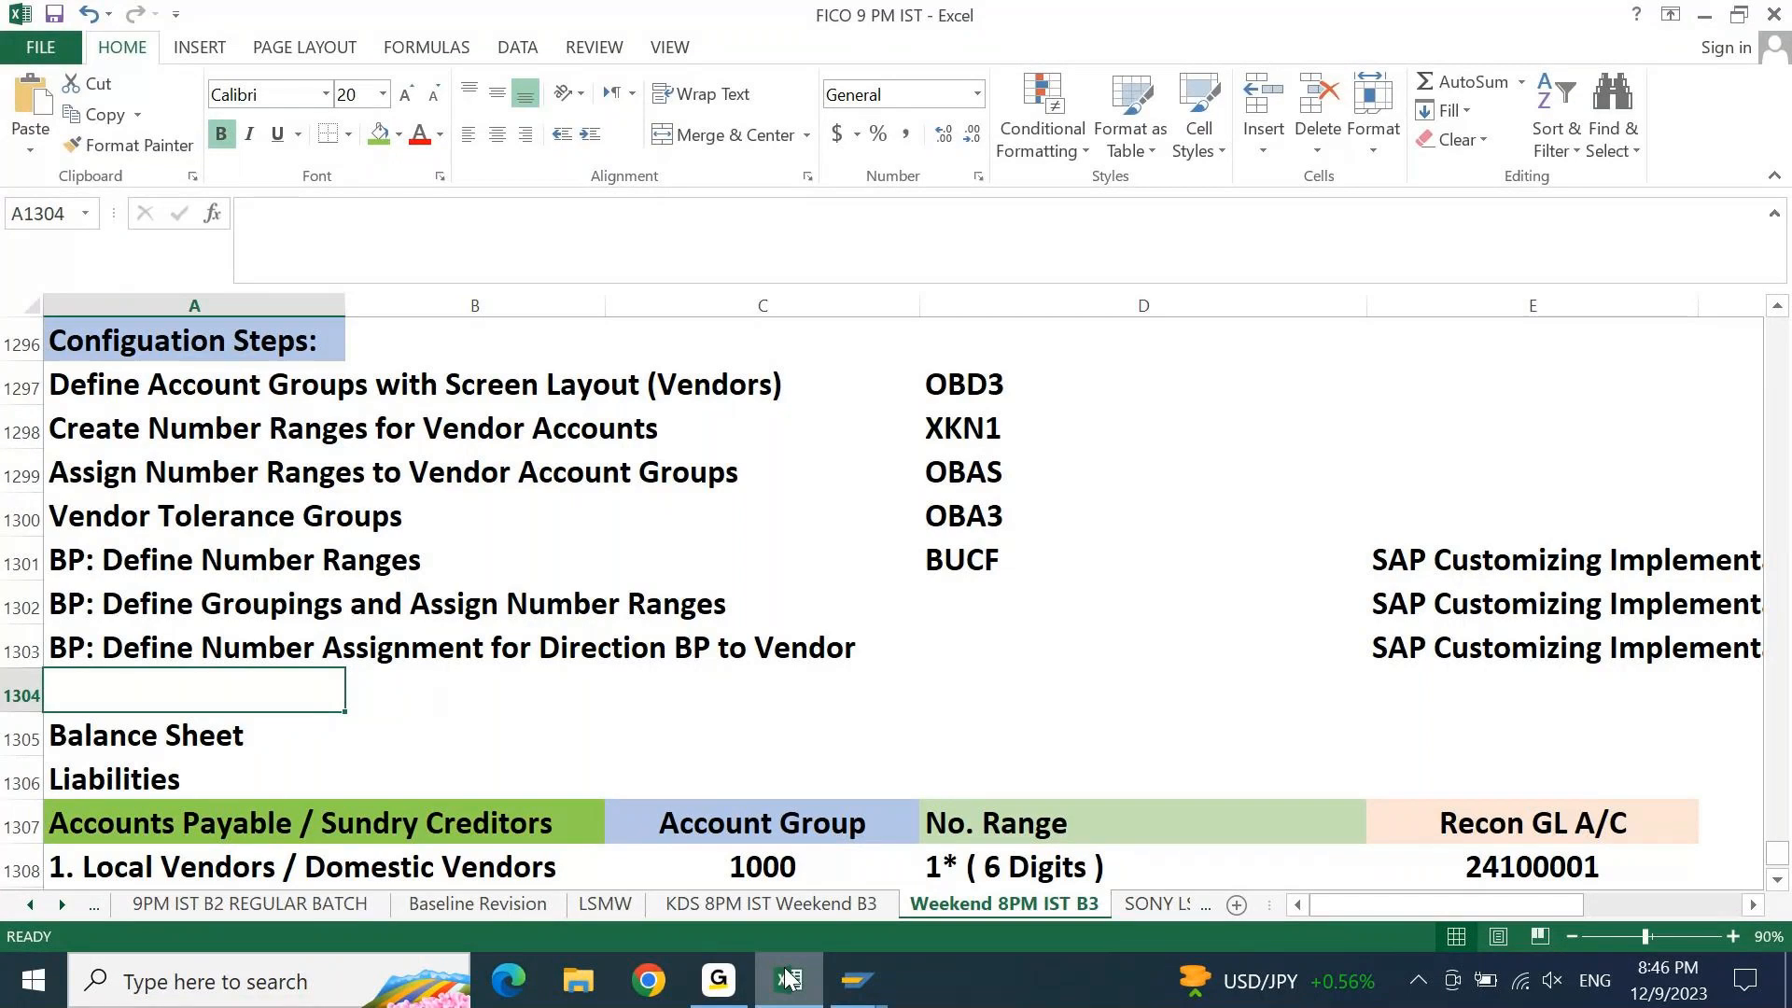
key("ctrl+Down")
key("ctrl+Down")
key("ctrl+Up")
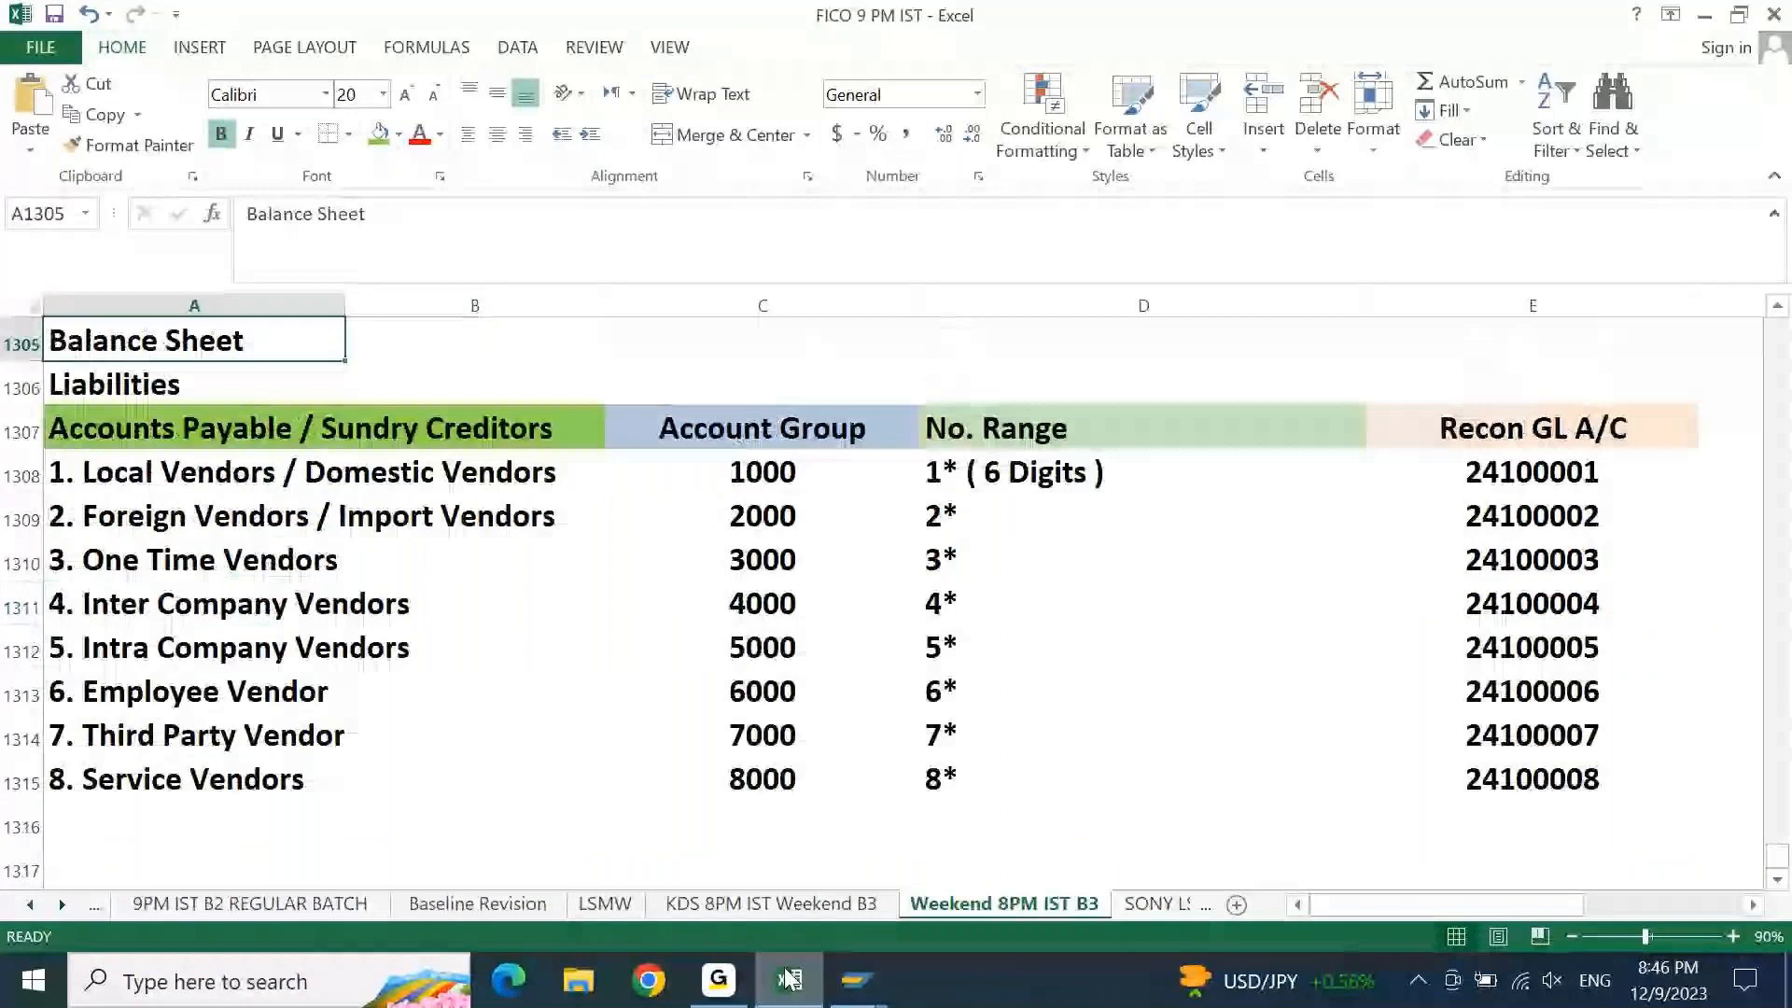
Insert two blank rows at row 1304, between the configuration steps list and the Balance Sheet heading
key("Down")
key("Down")
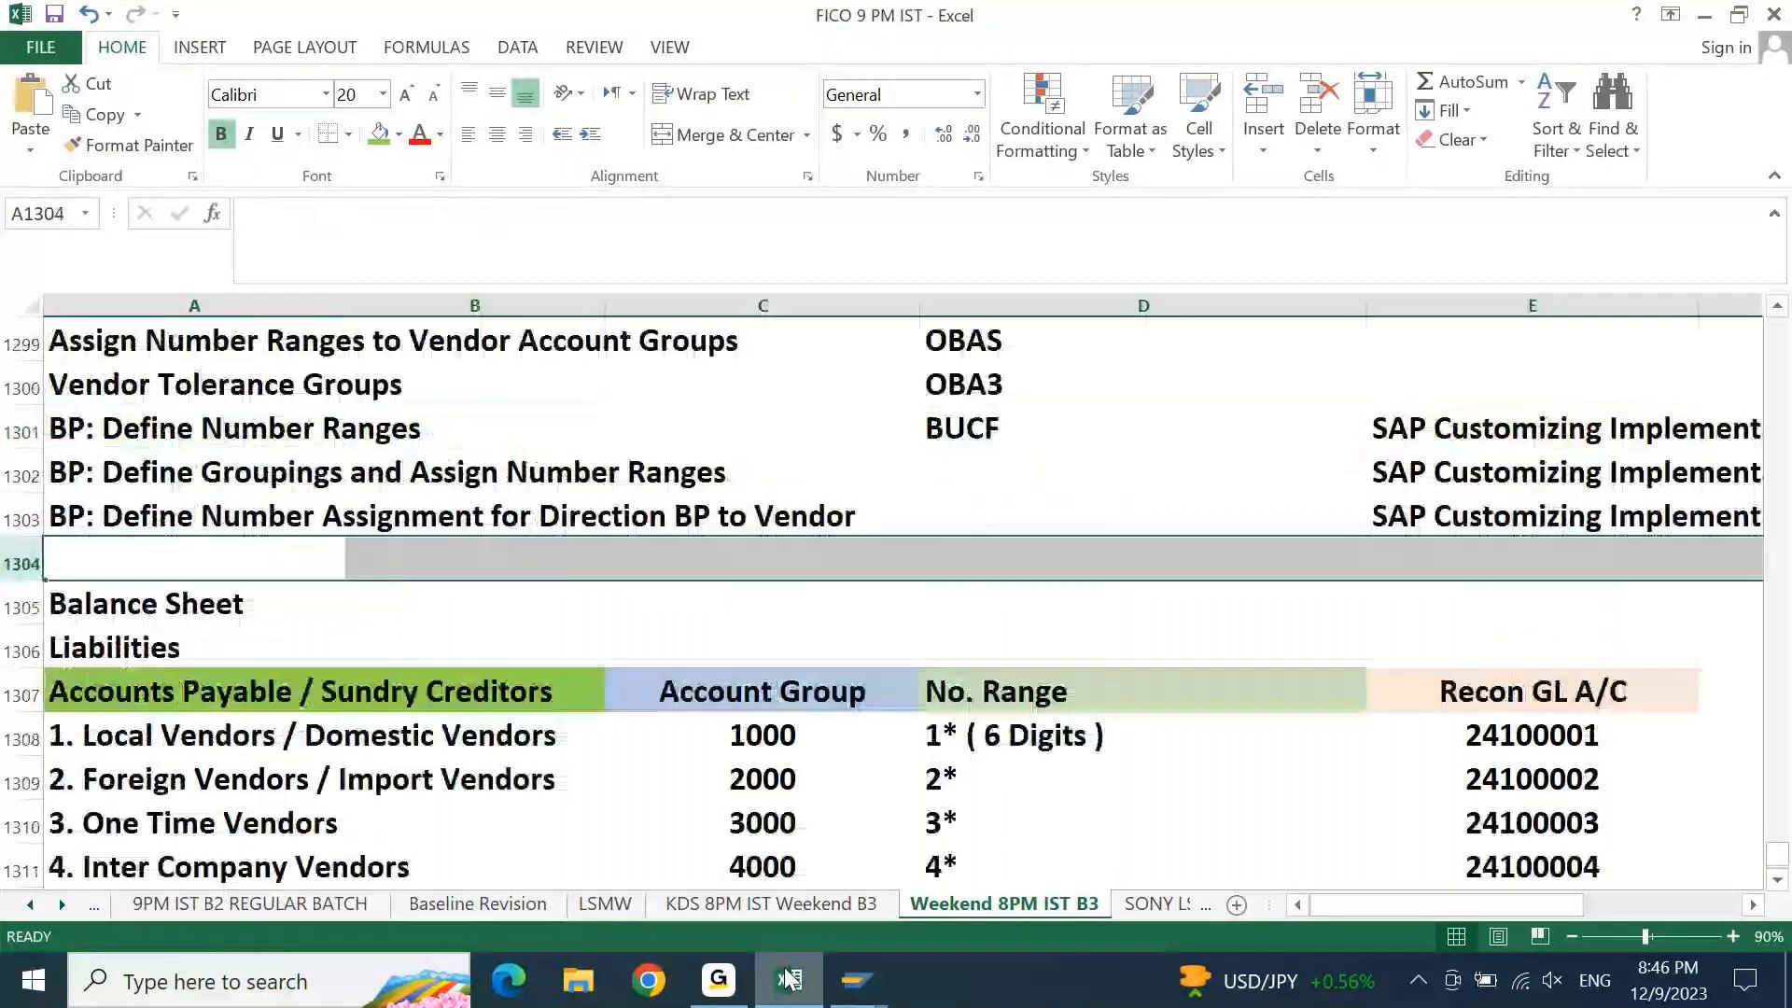
key("ctrl+plus")
key("ctrl+plus")
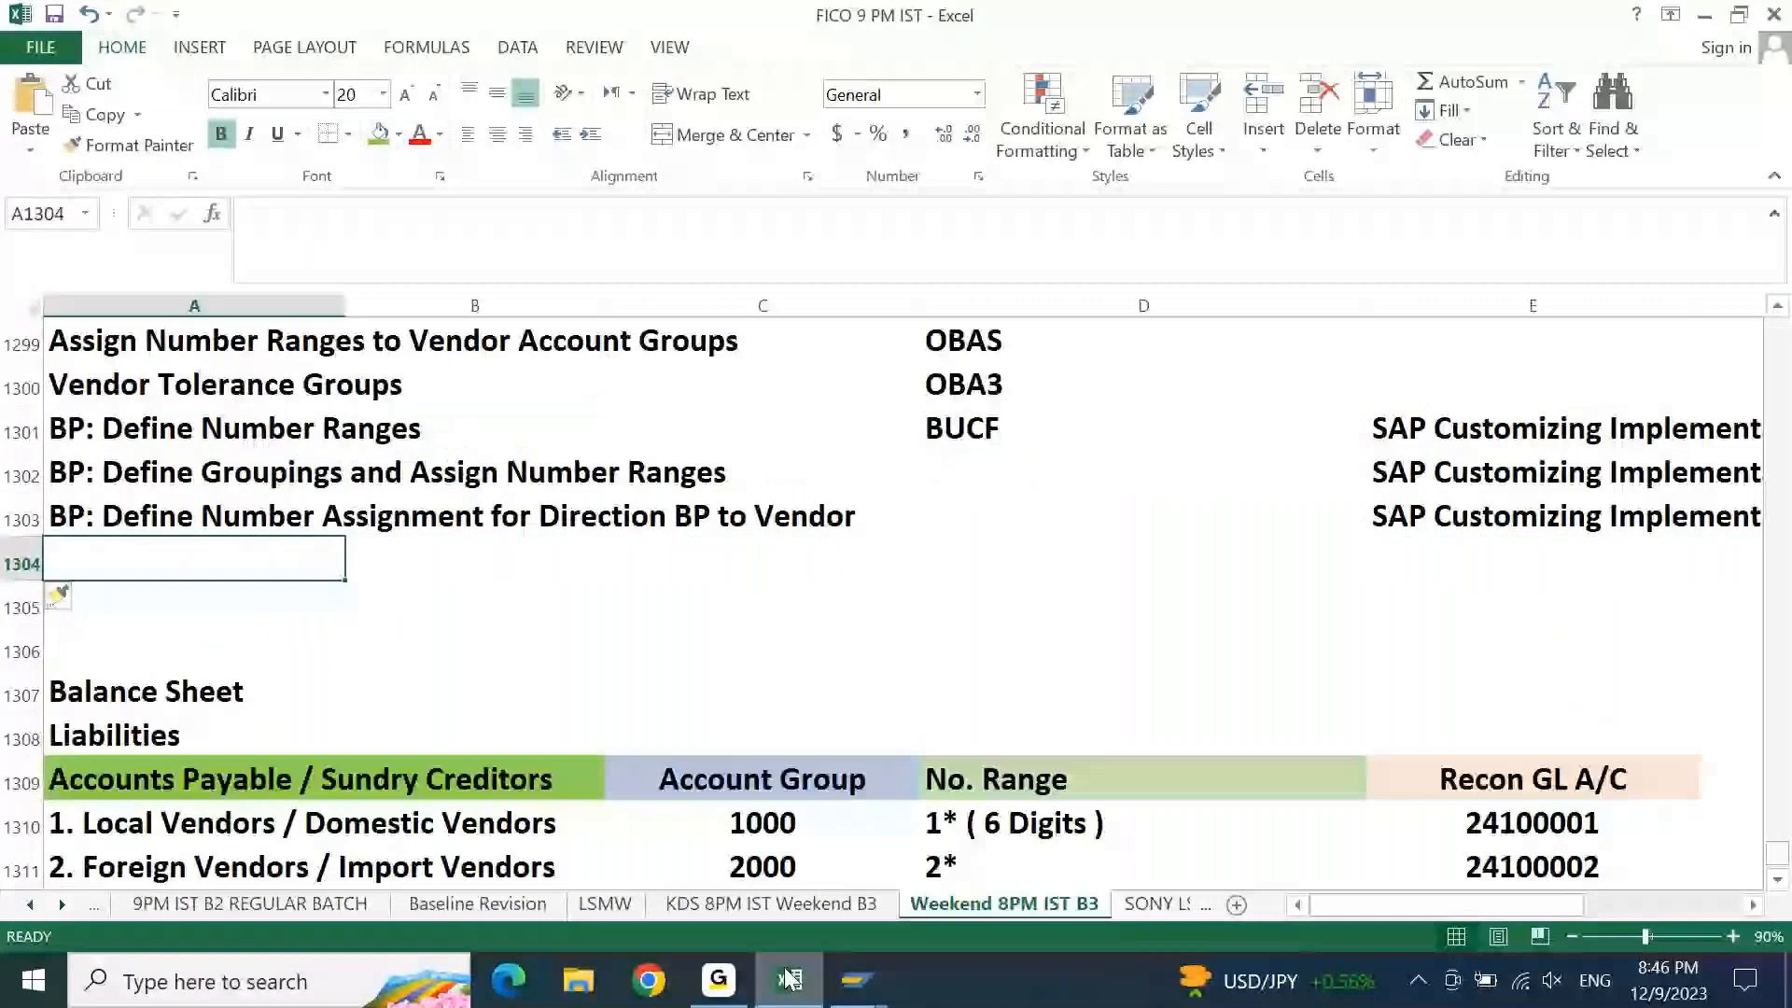
Enter "GL Master: Create Vendor Recon GL's" in cell A1304 as the next configuration step
type("Mster")
key("Escape")
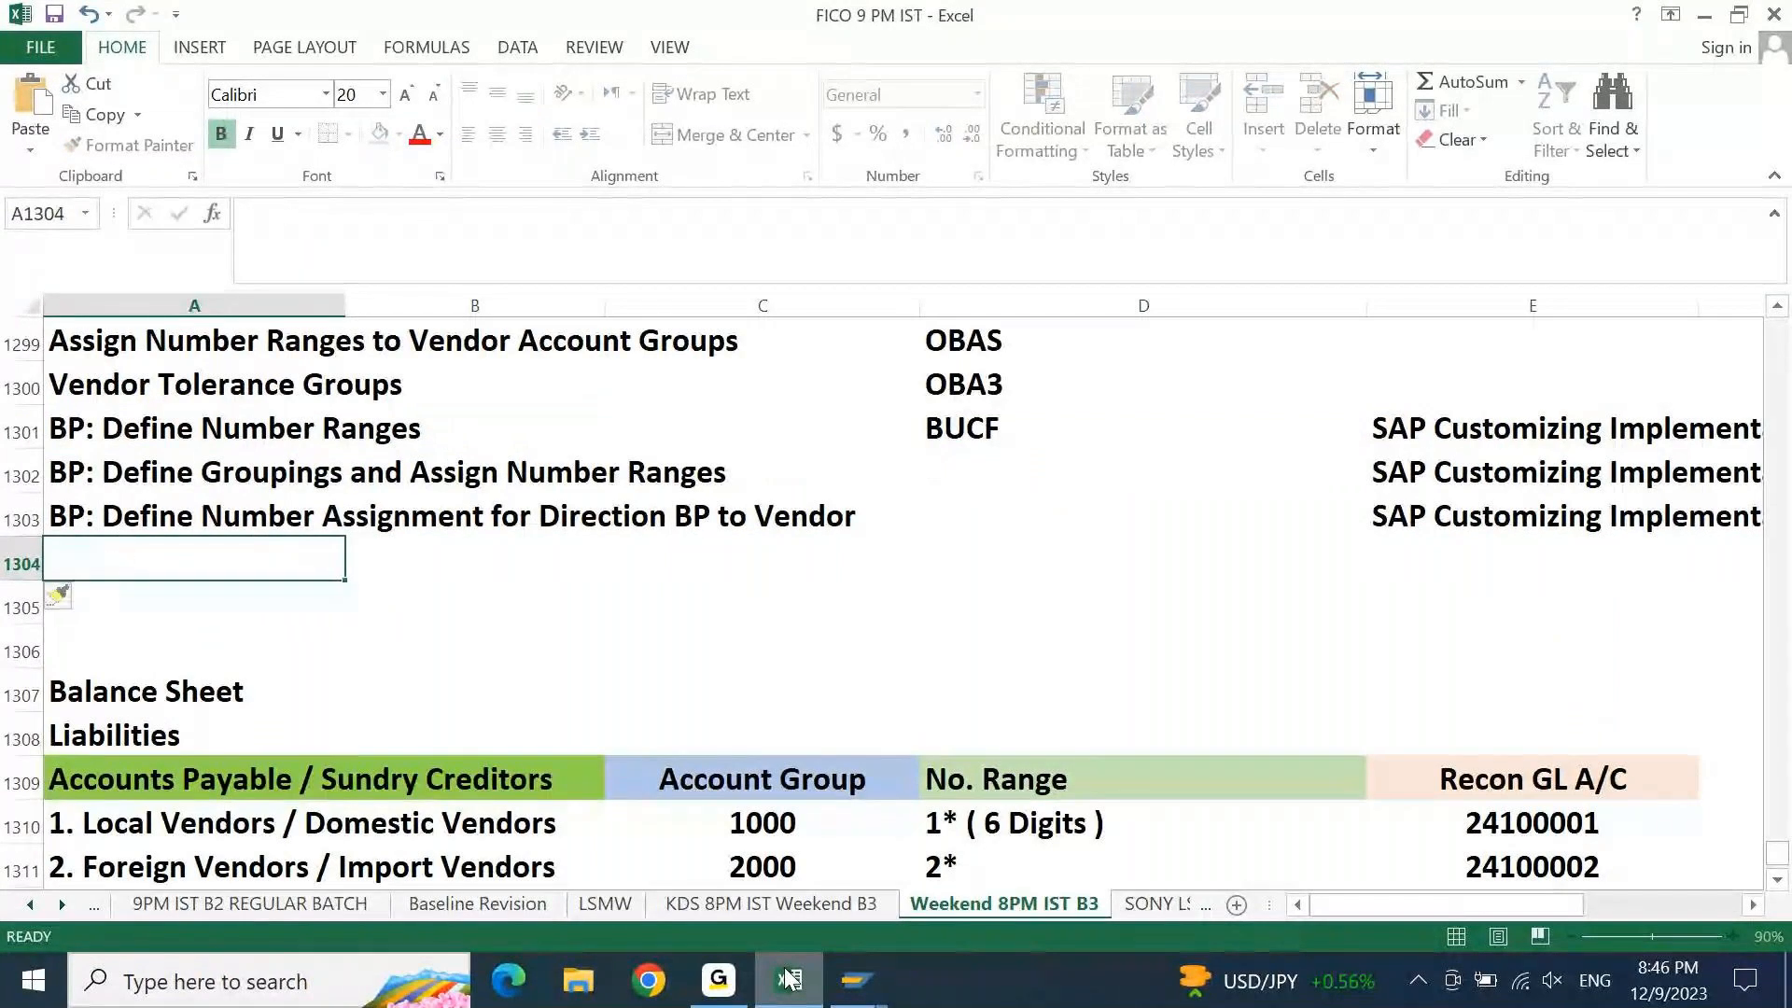
type("GL M")
key("BackSpace")
key("BackSpace")
type("M")
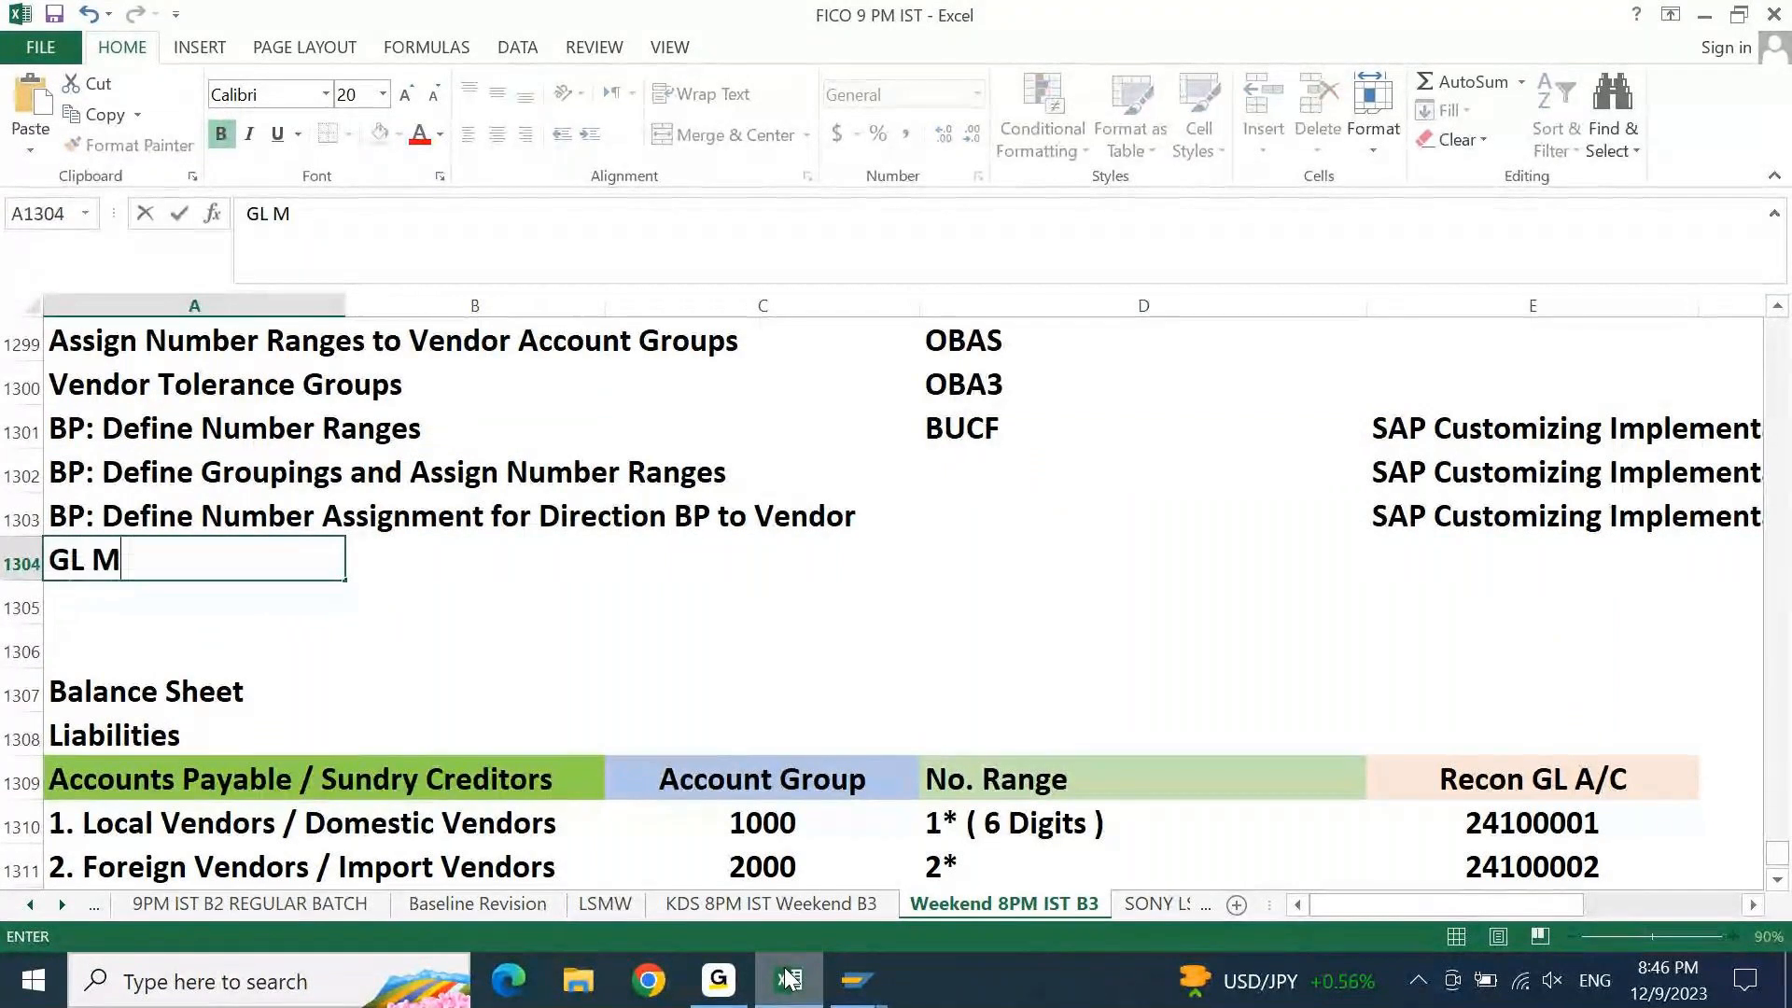
type("aster: ")
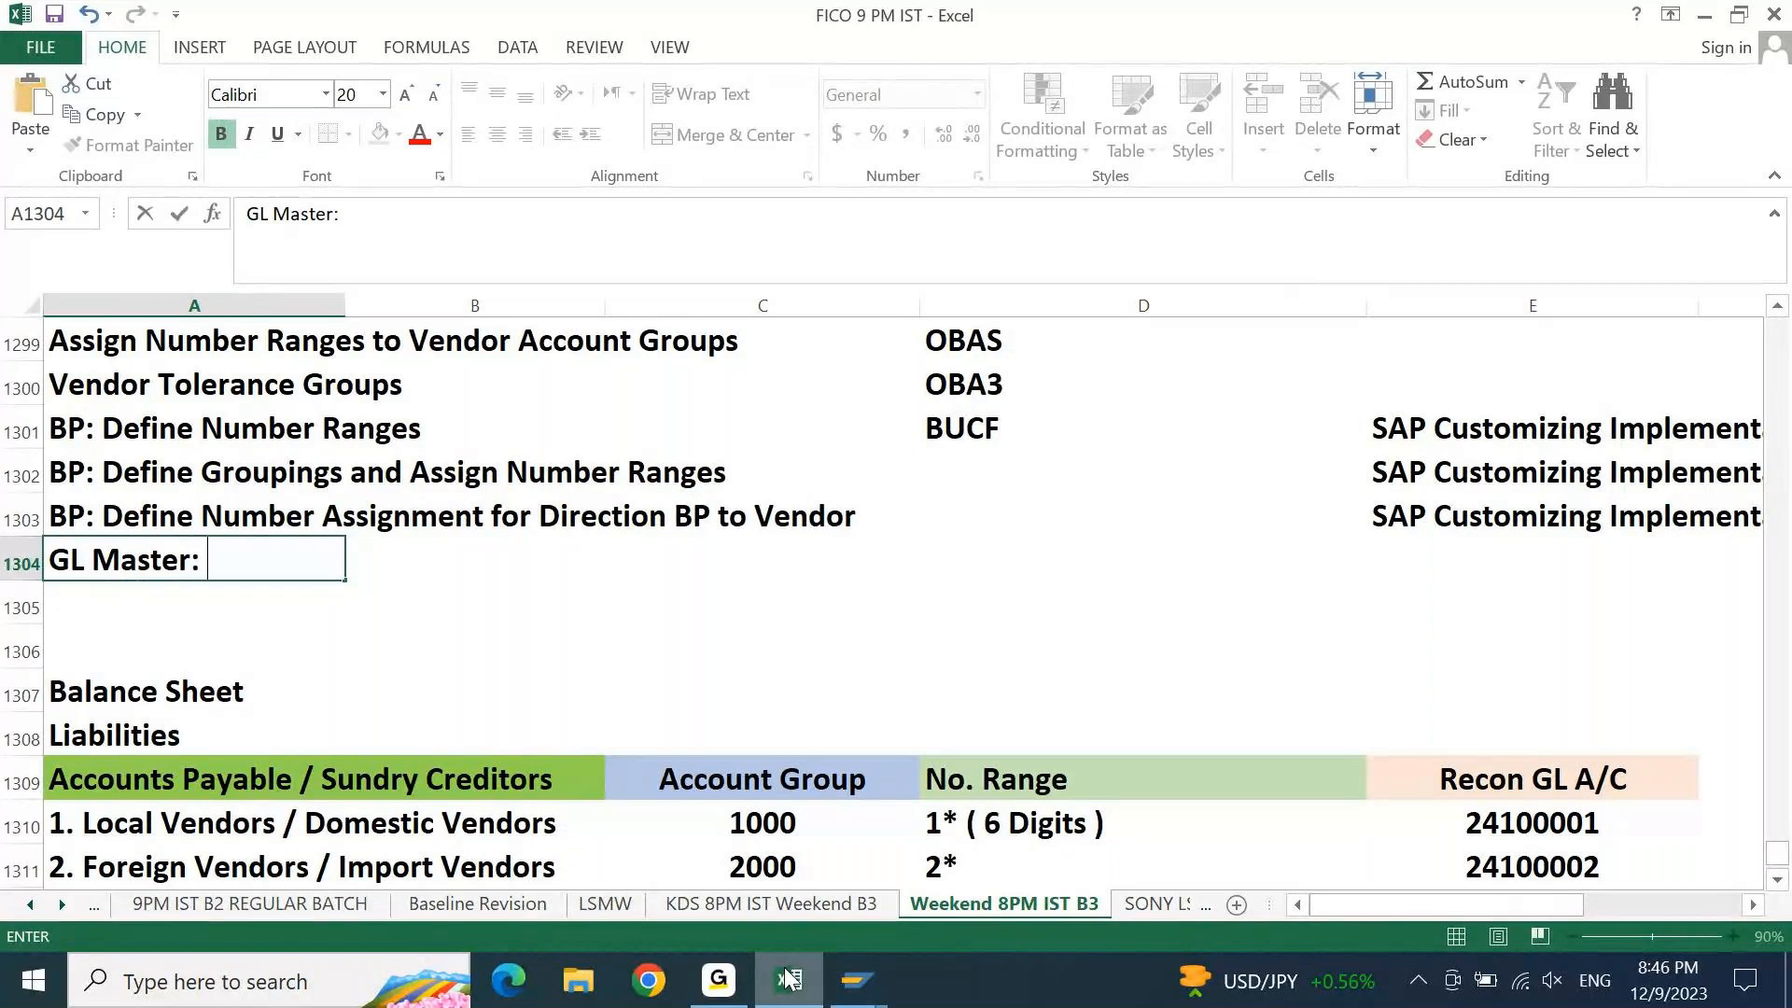
type("Reco")
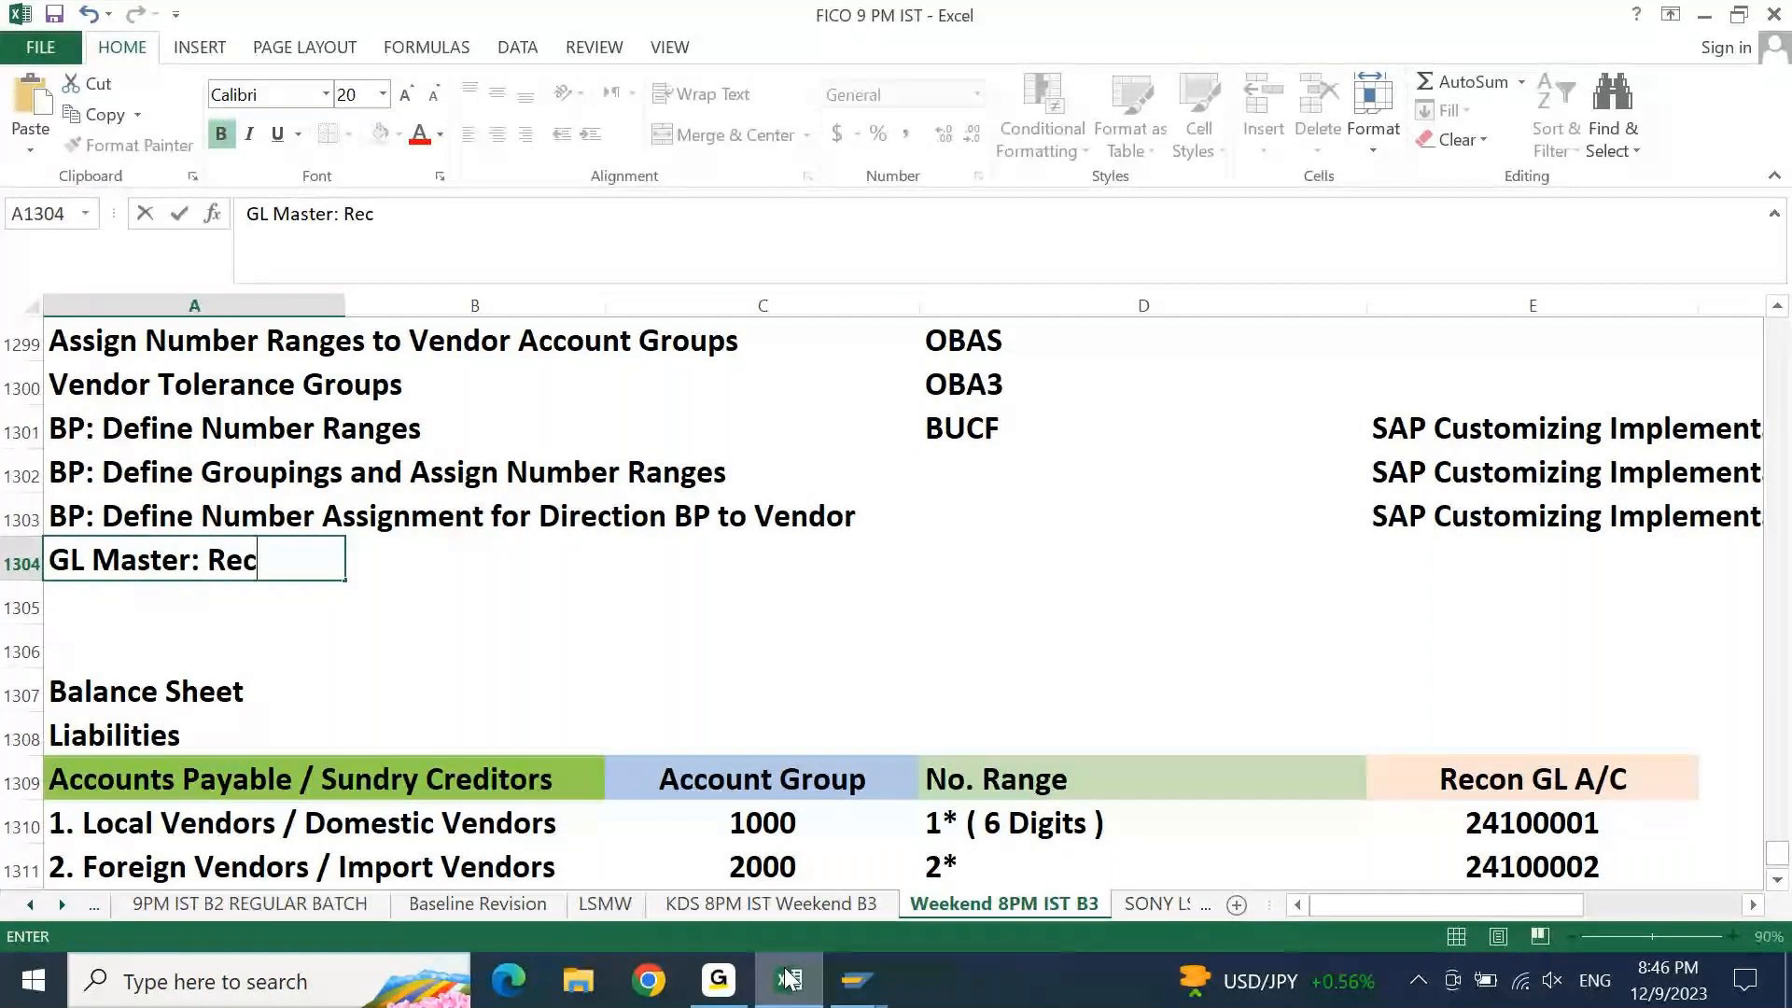
key("BackSpace")
key("BackSpace")
key("BackSpace")
key("BackSpace")
type("Create ")
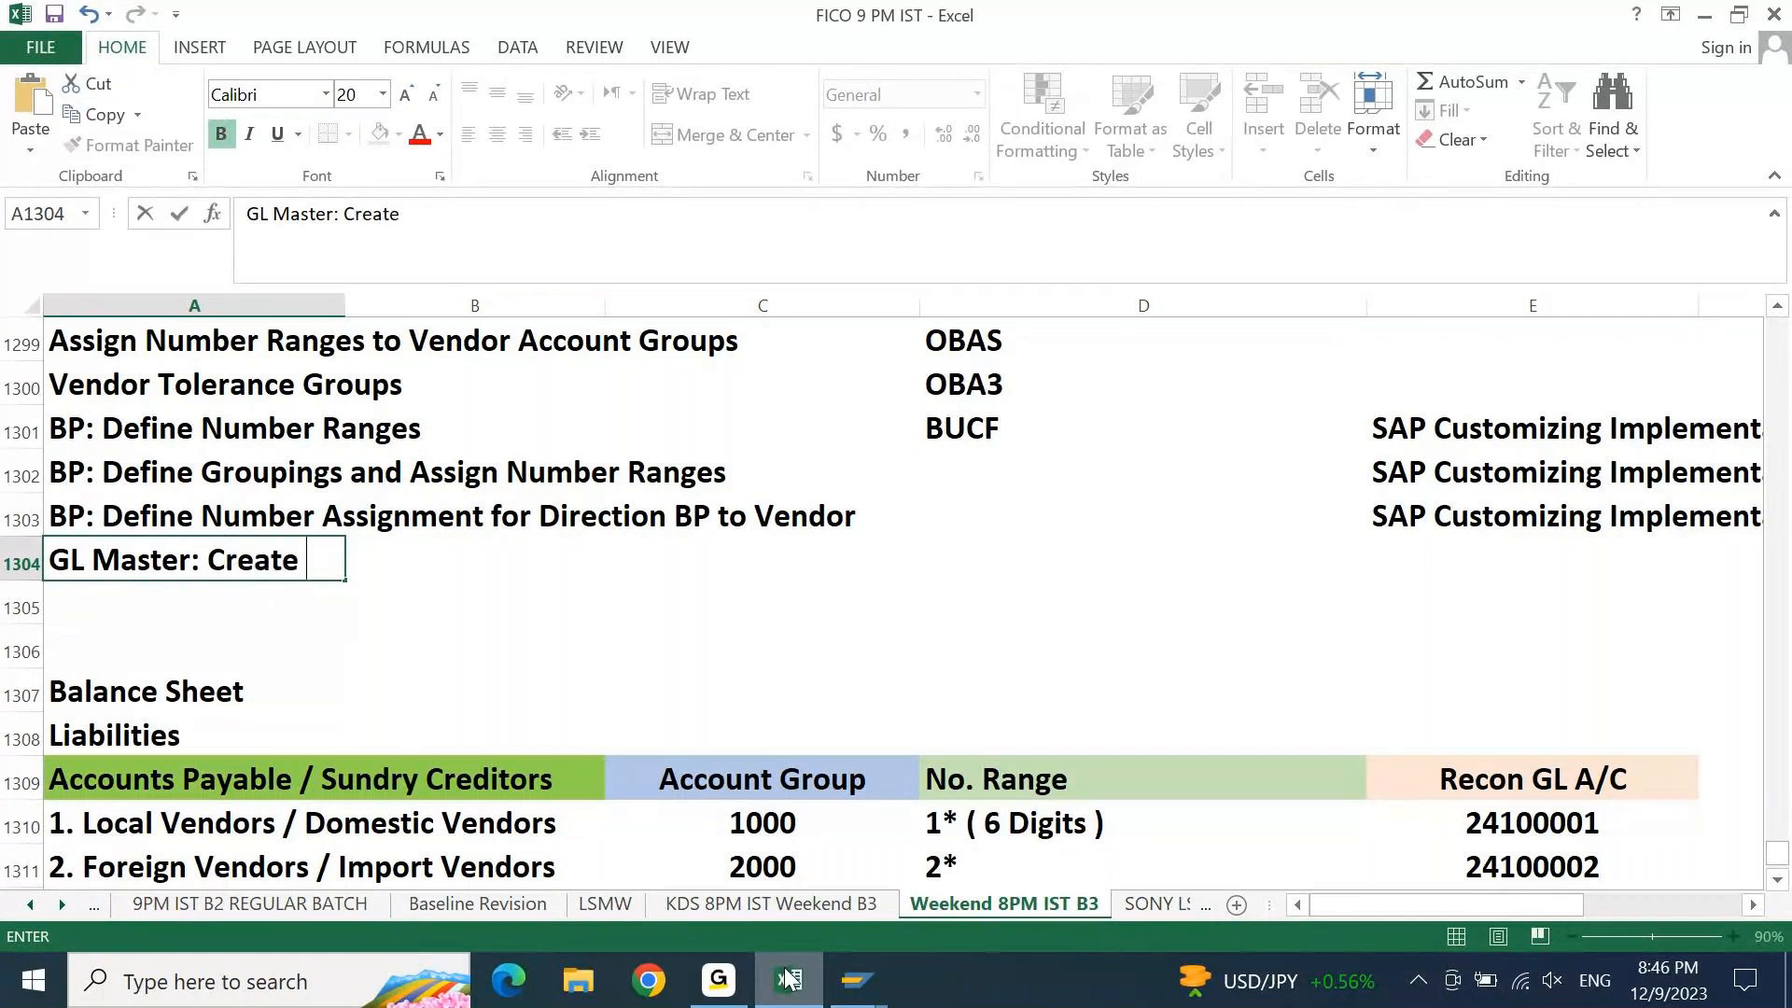
type("Vendor Recon GL's")
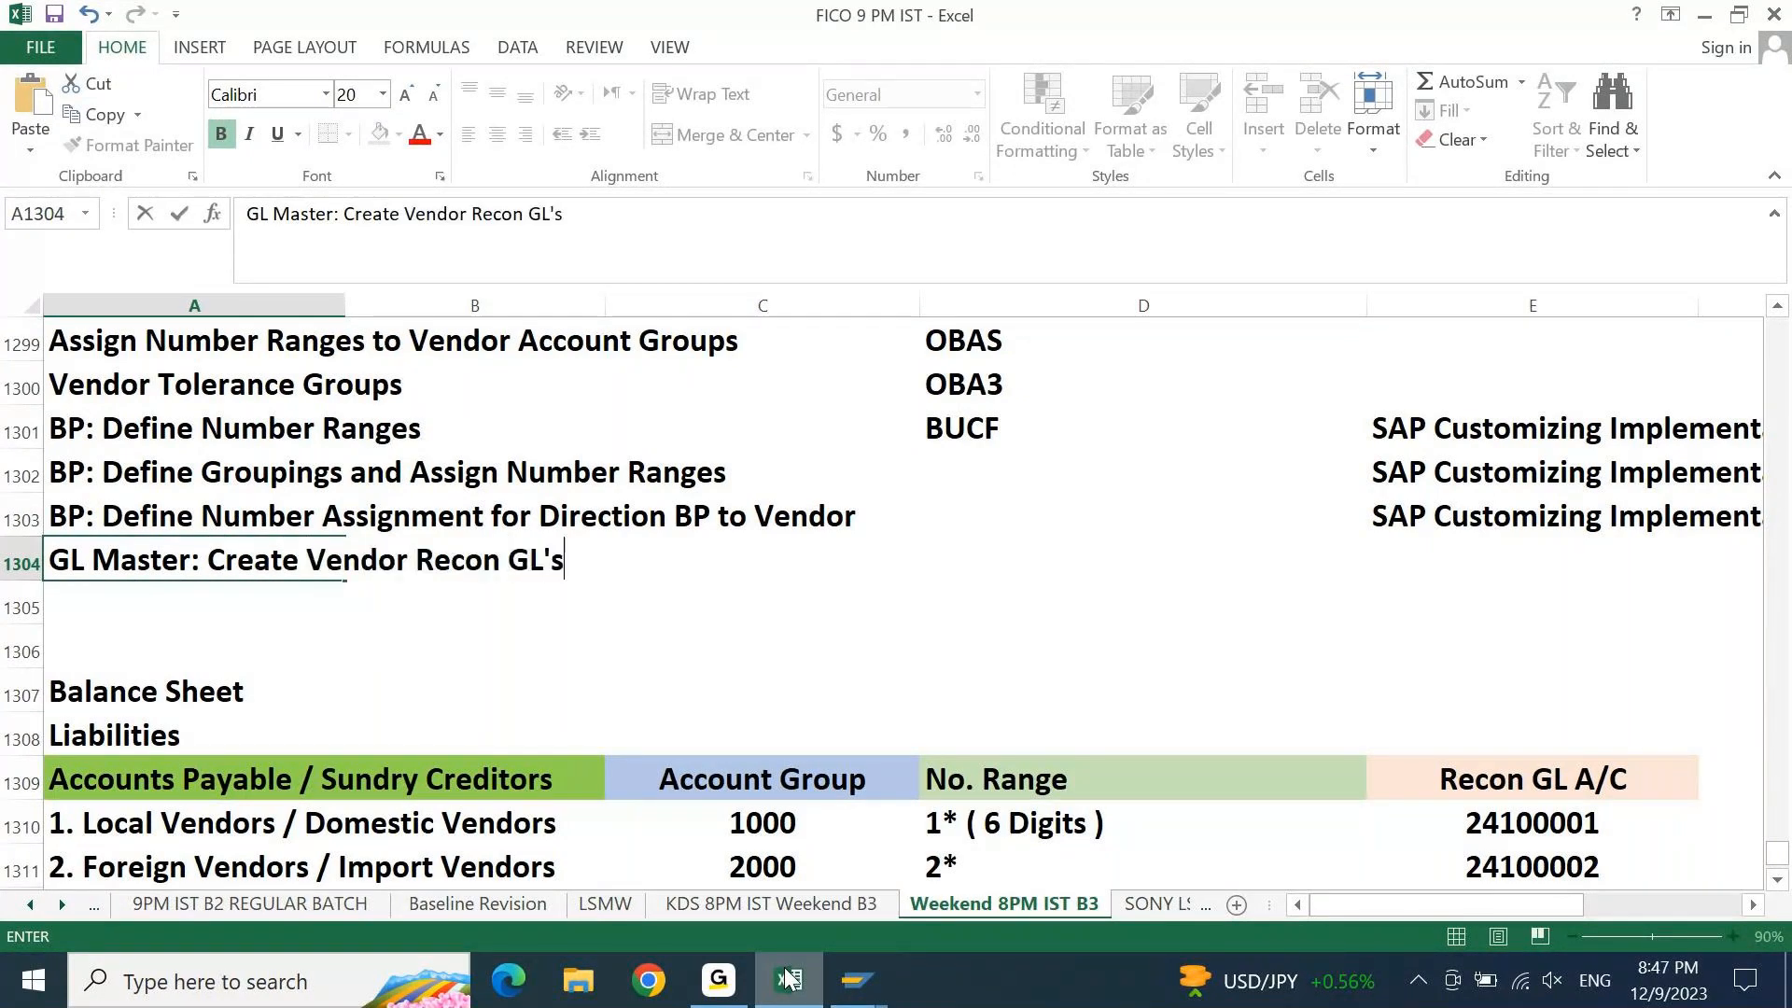
Enter the transaction code FS00 in cell D1304, beside the GL Master step
key("Tab")
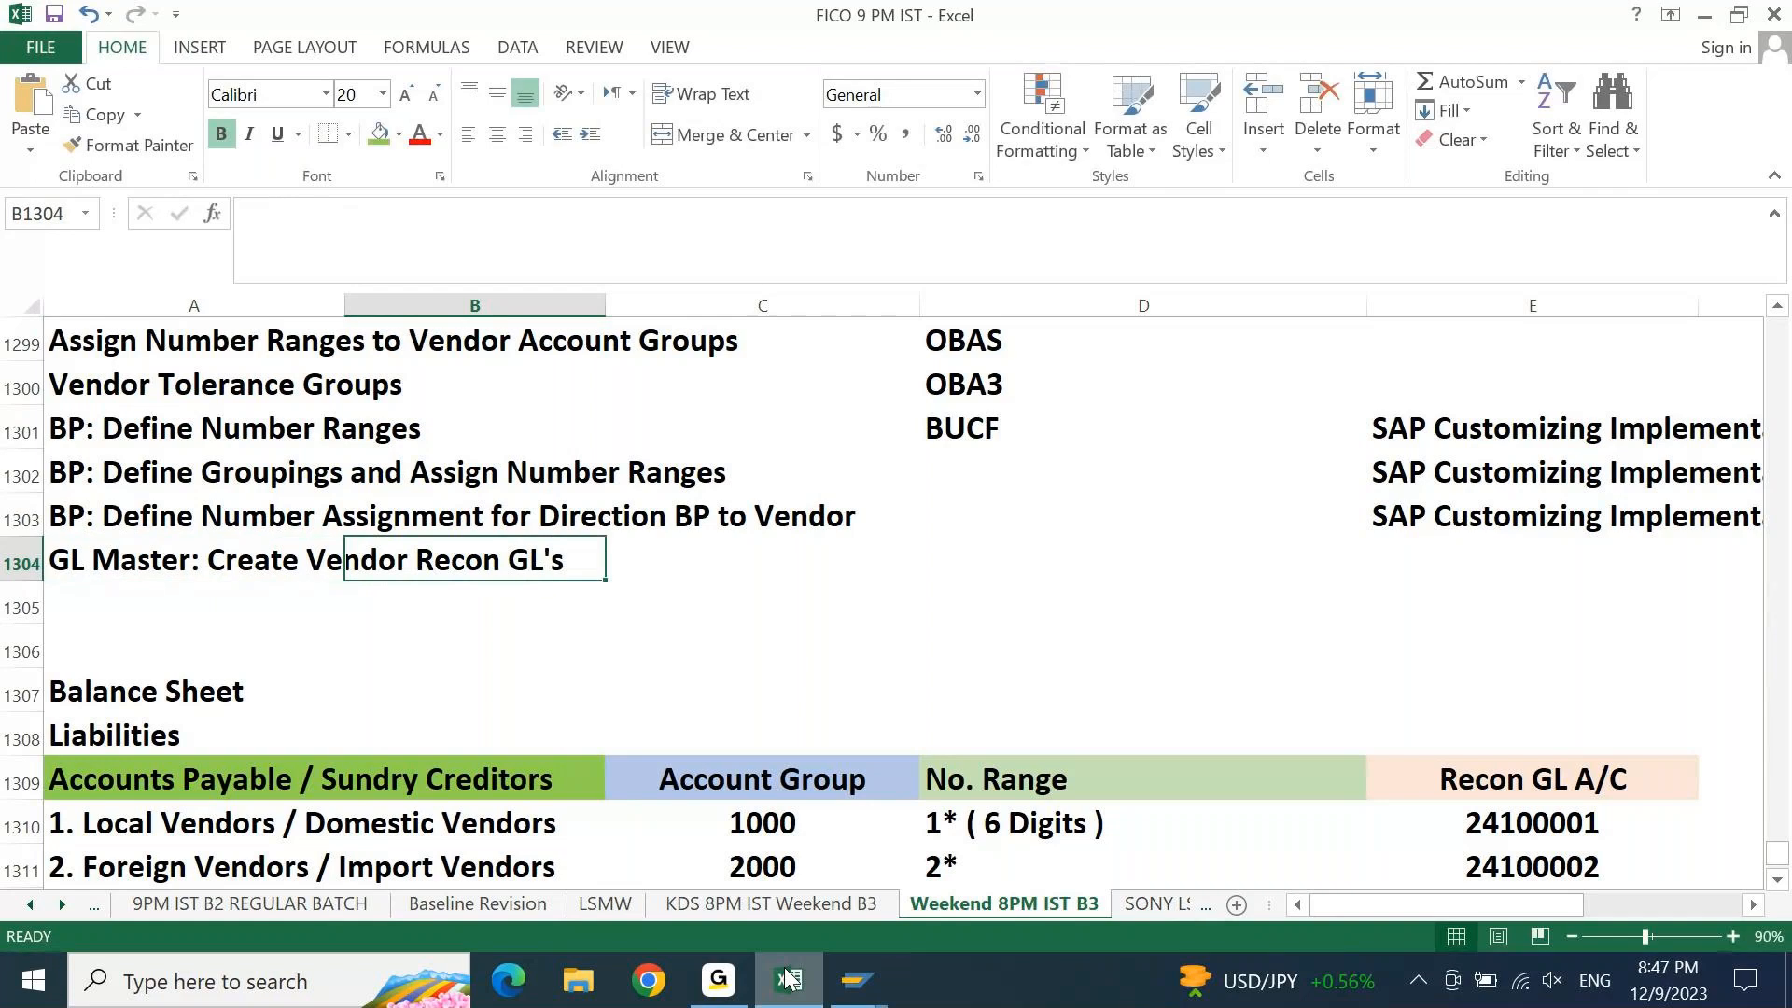
key("Tab")
key("Tab")
type("FS00")
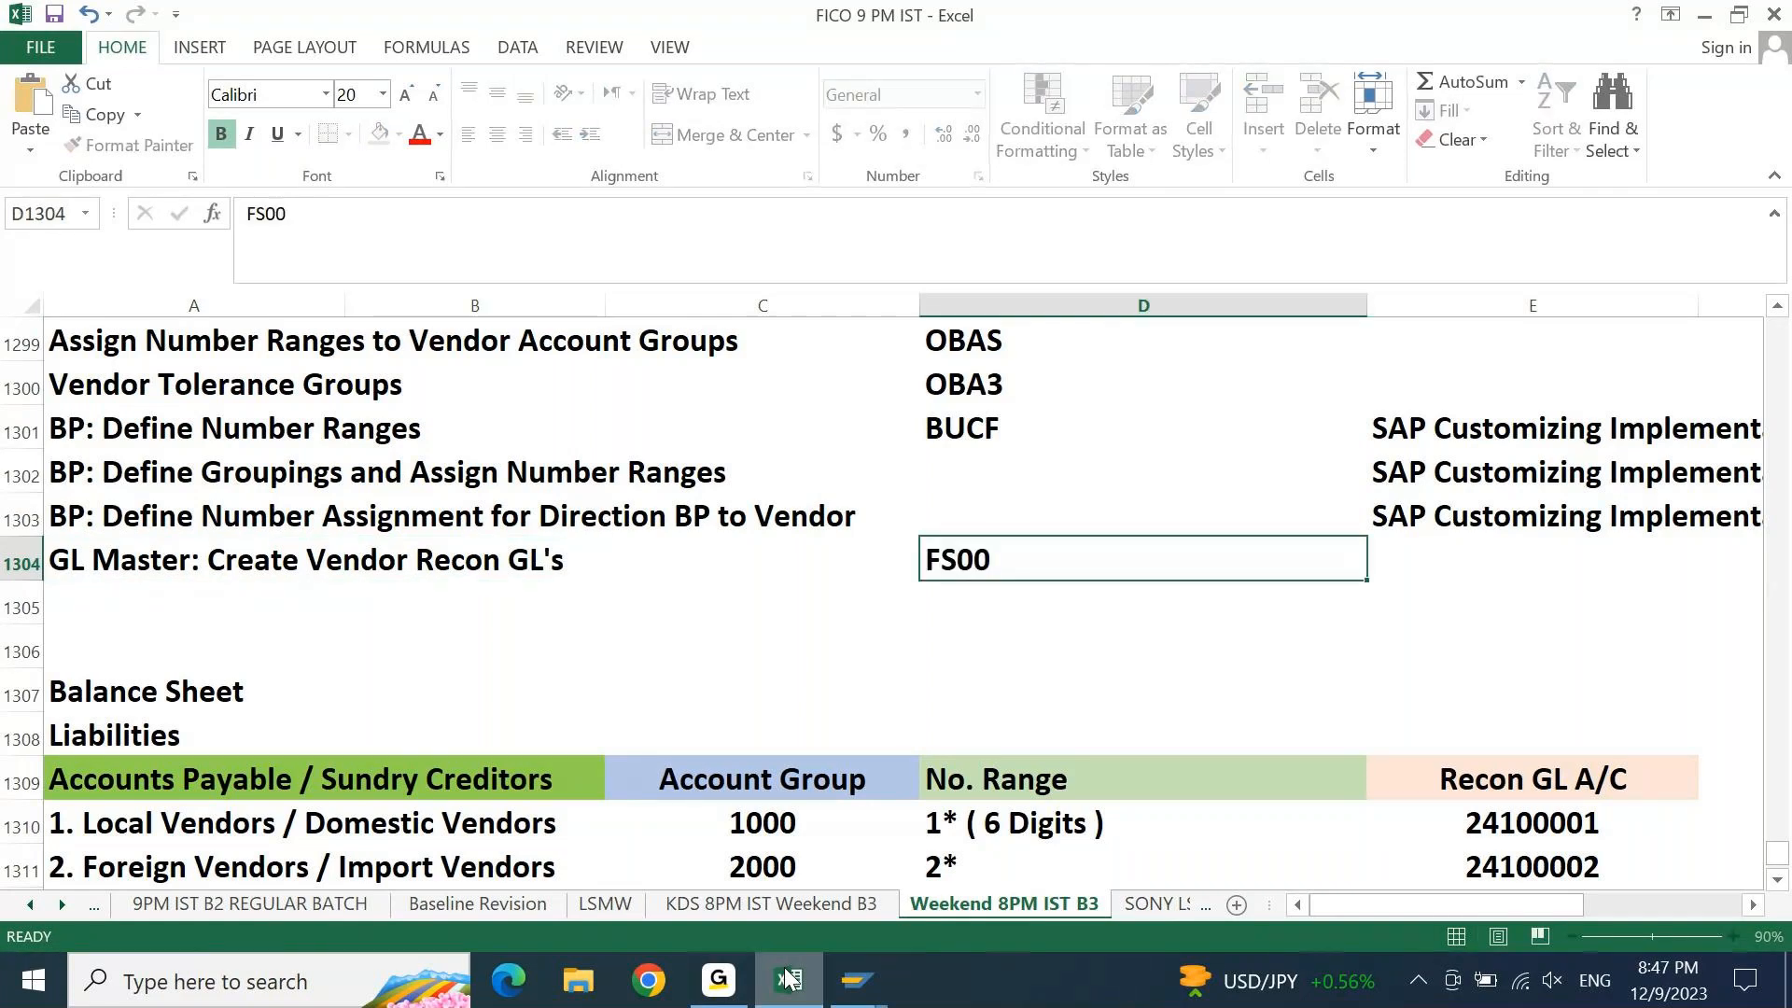
key("Return")
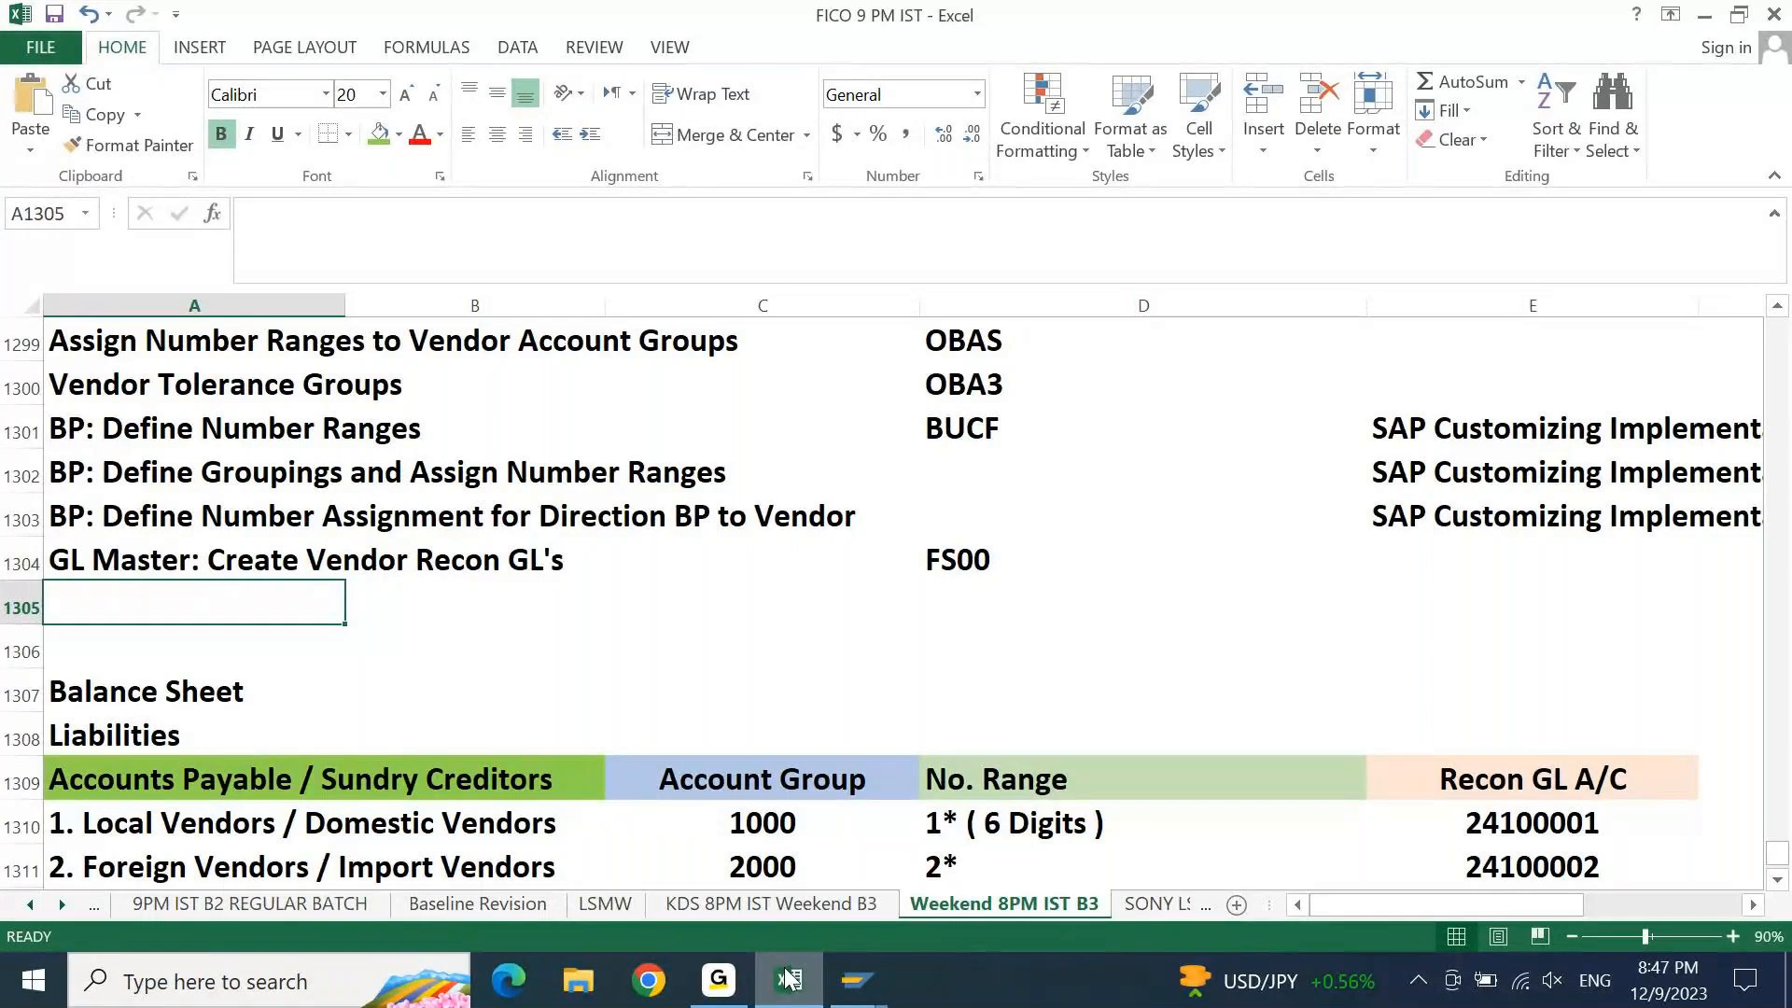
Switch to the SAP session with the vendor number range assignment and start transaction FS00 in place of it
left_click(857, 980)
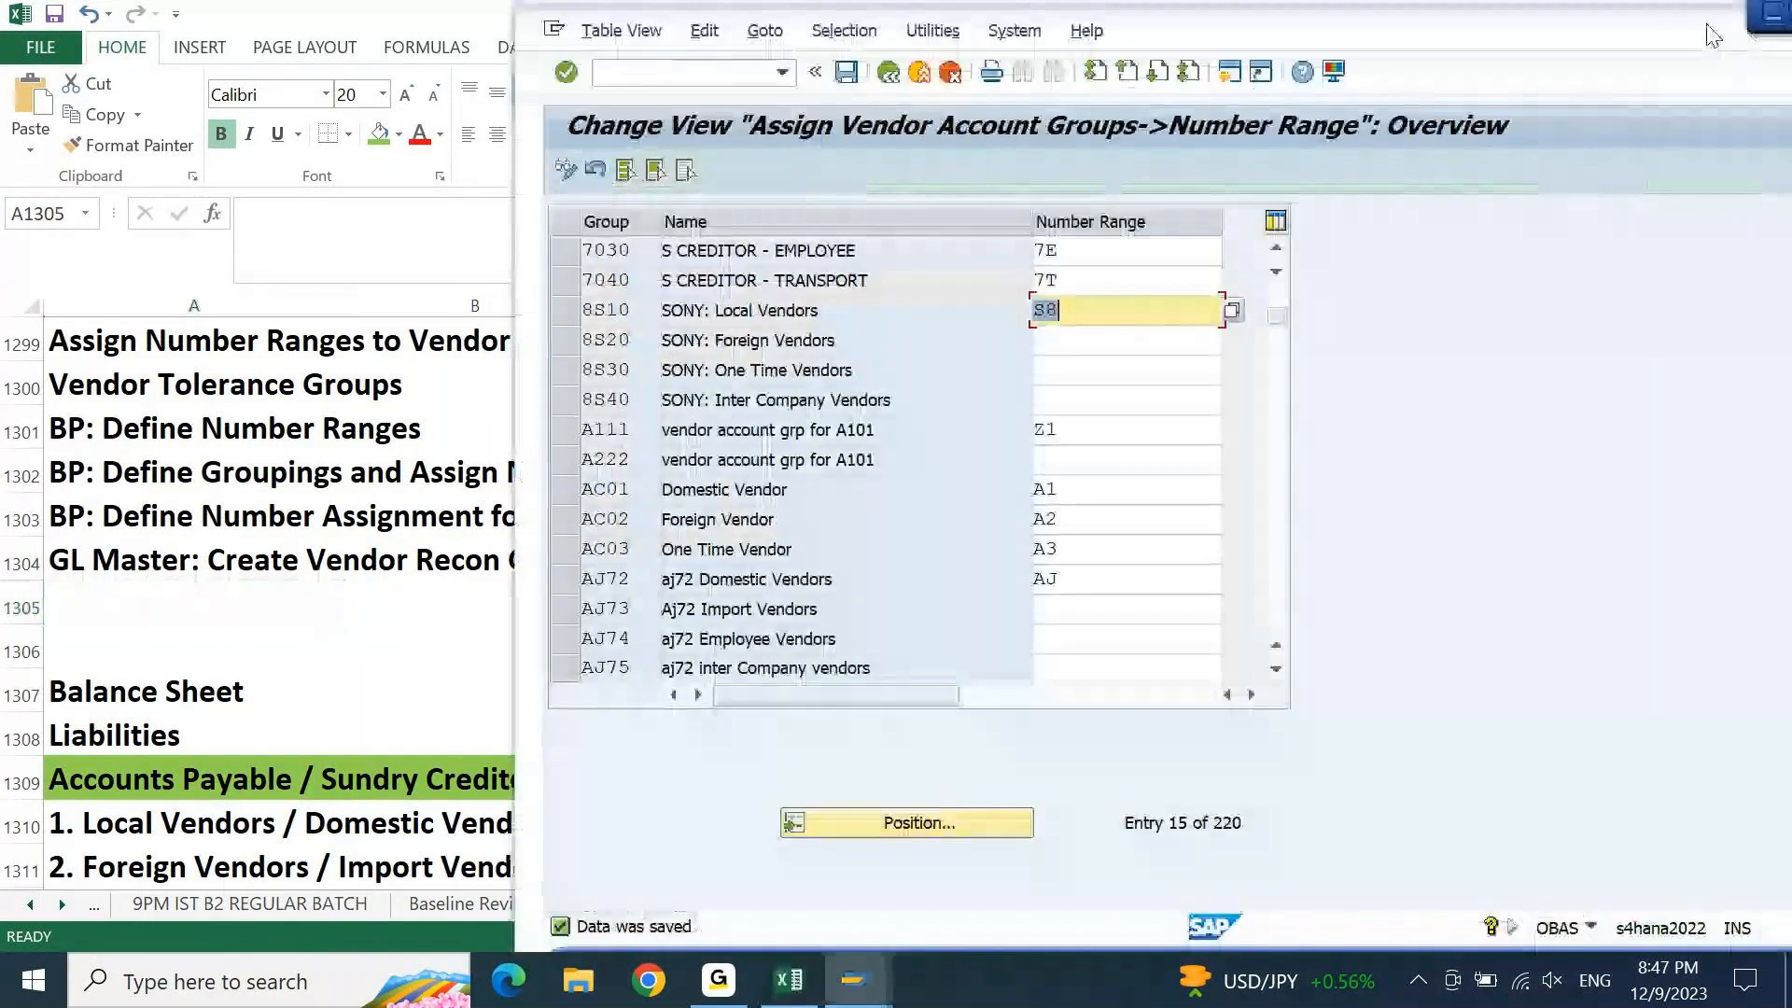
double_click(1713, 36)
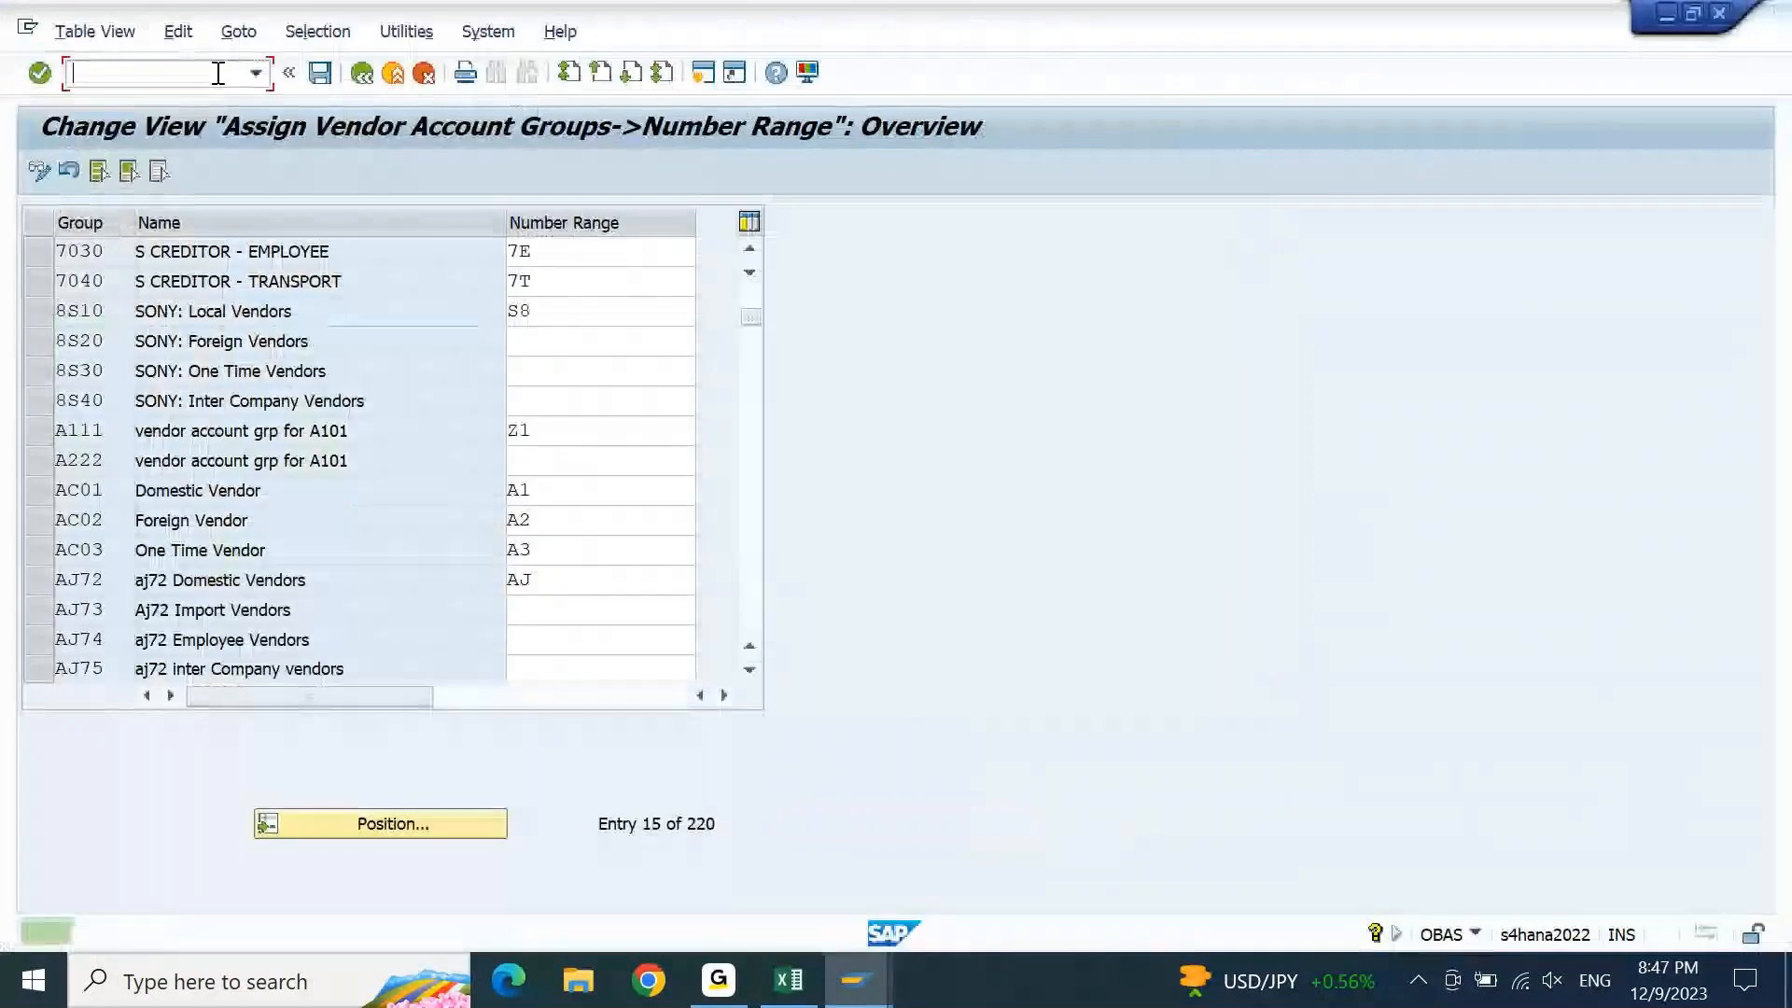
left_click(219, 74)
type("/nfs00")
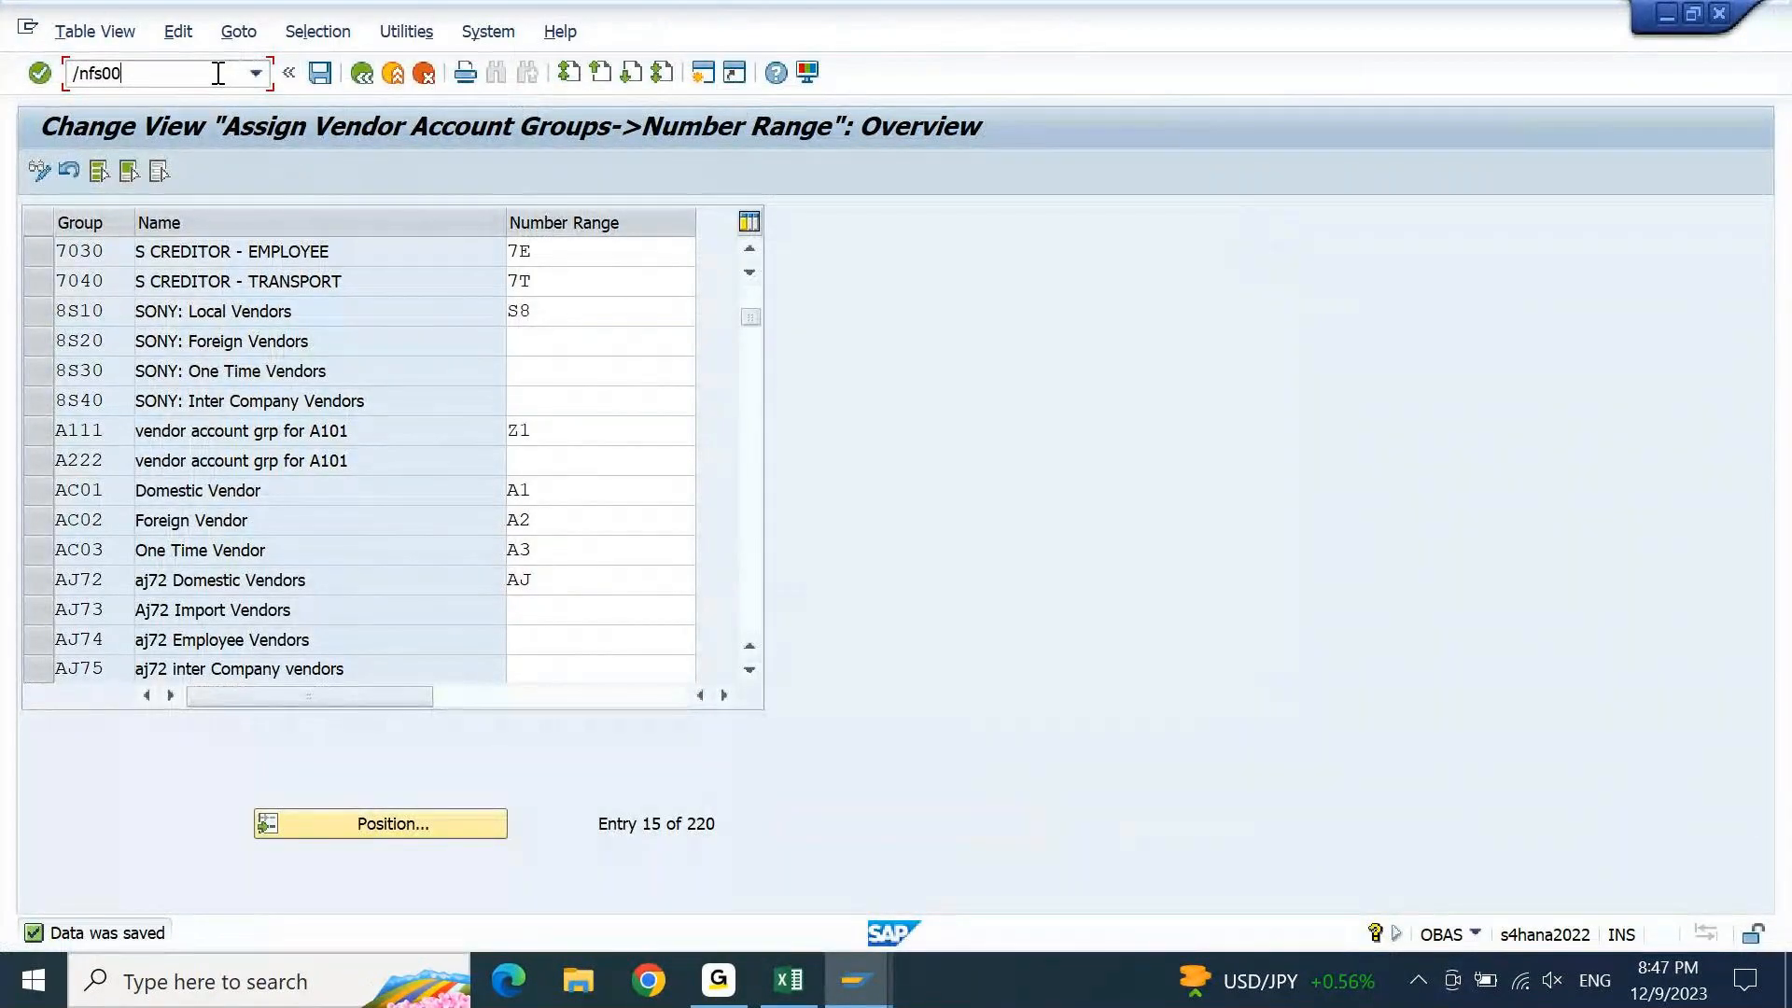
key("Return")
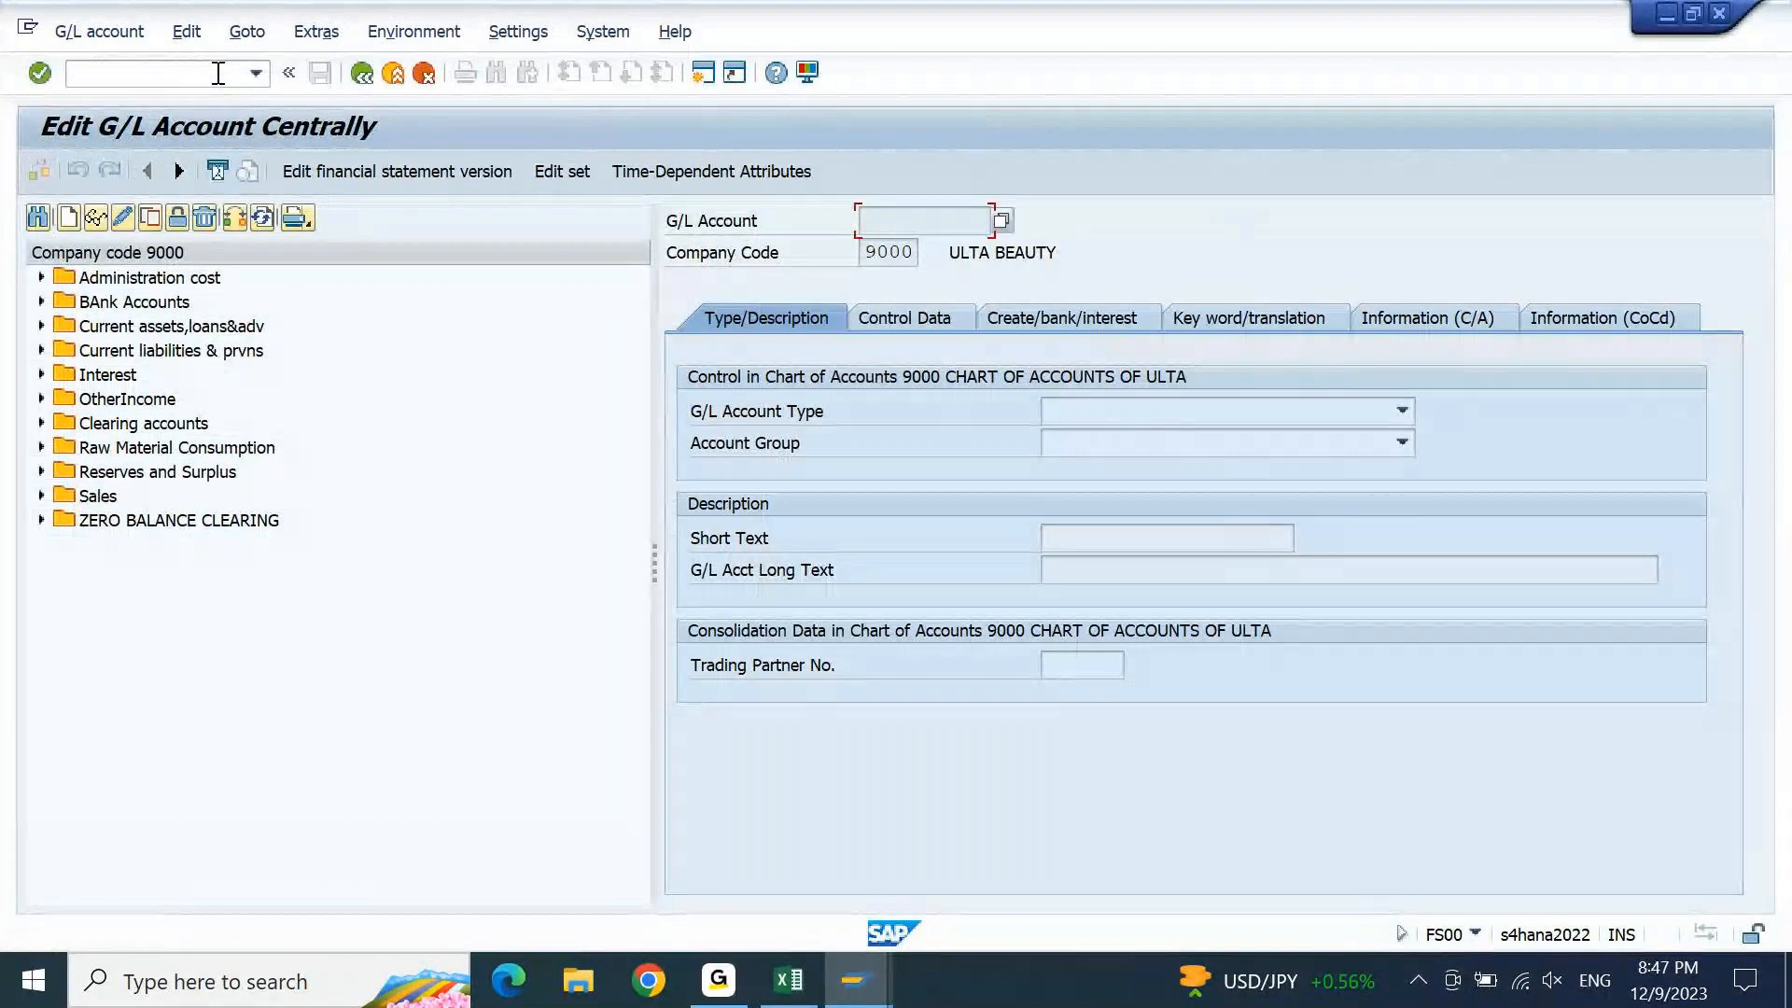
Change the company code for the G/L account list to 8PSI
left_click(233, 219)
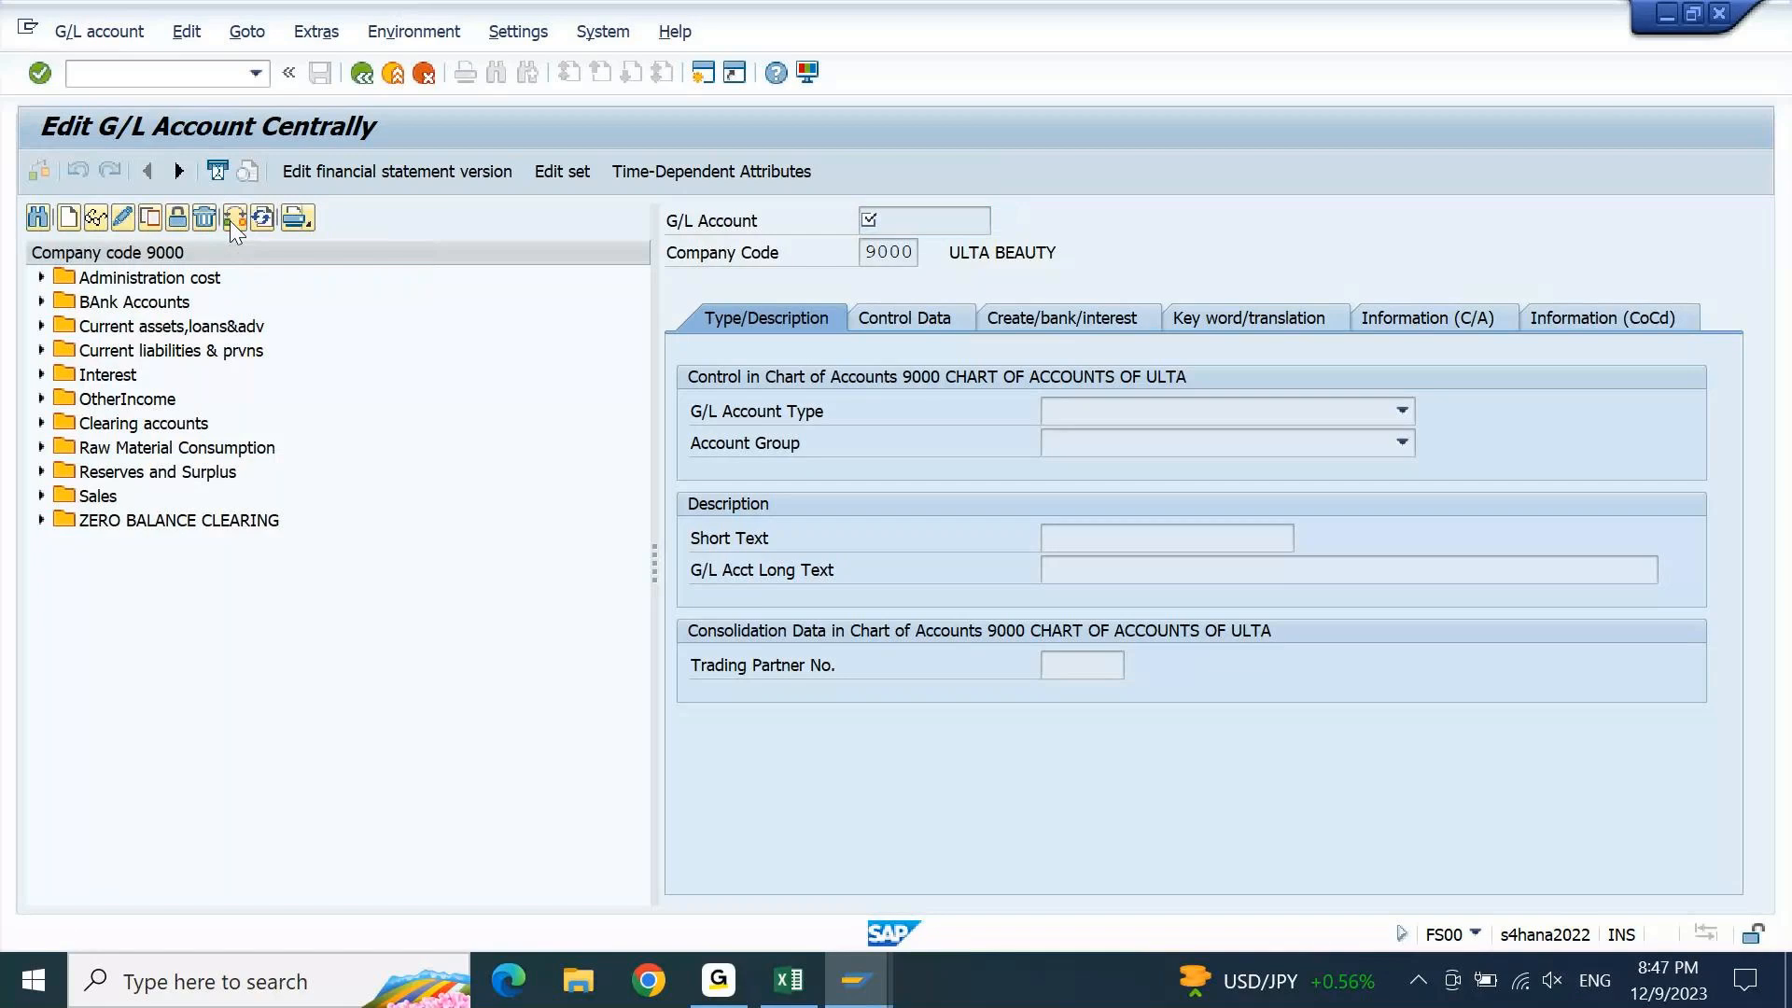
type("8")
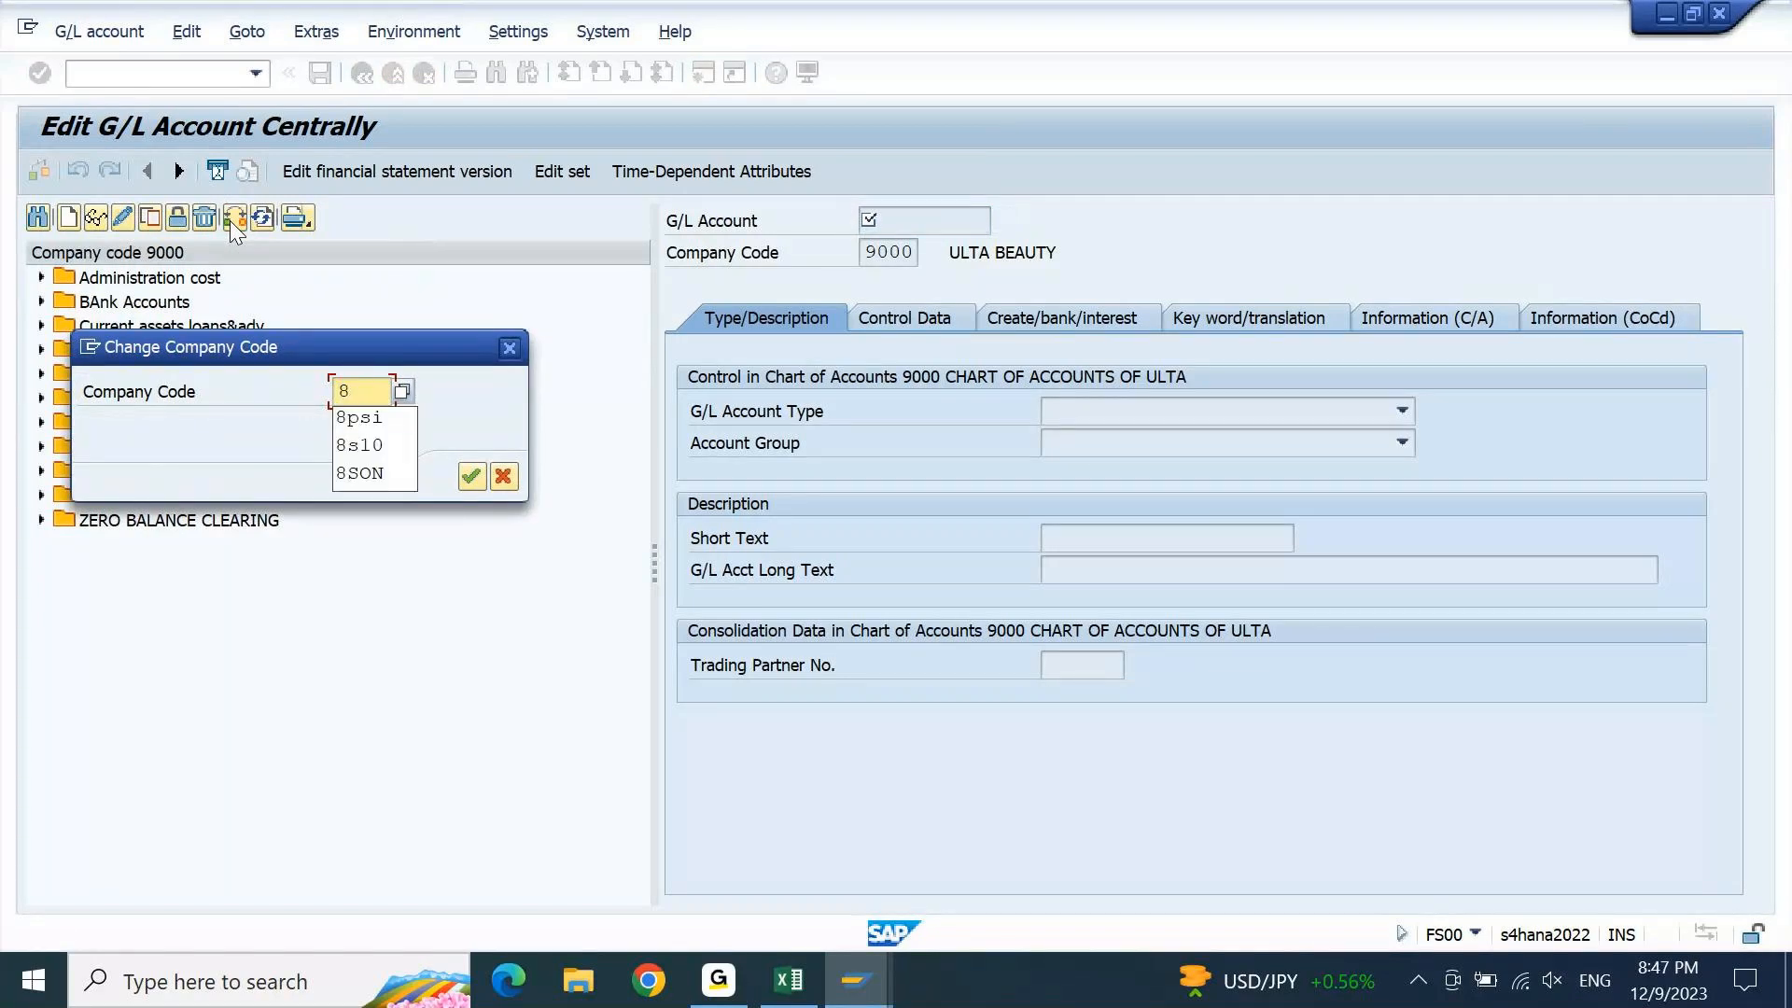
type("psi")
key("Return")
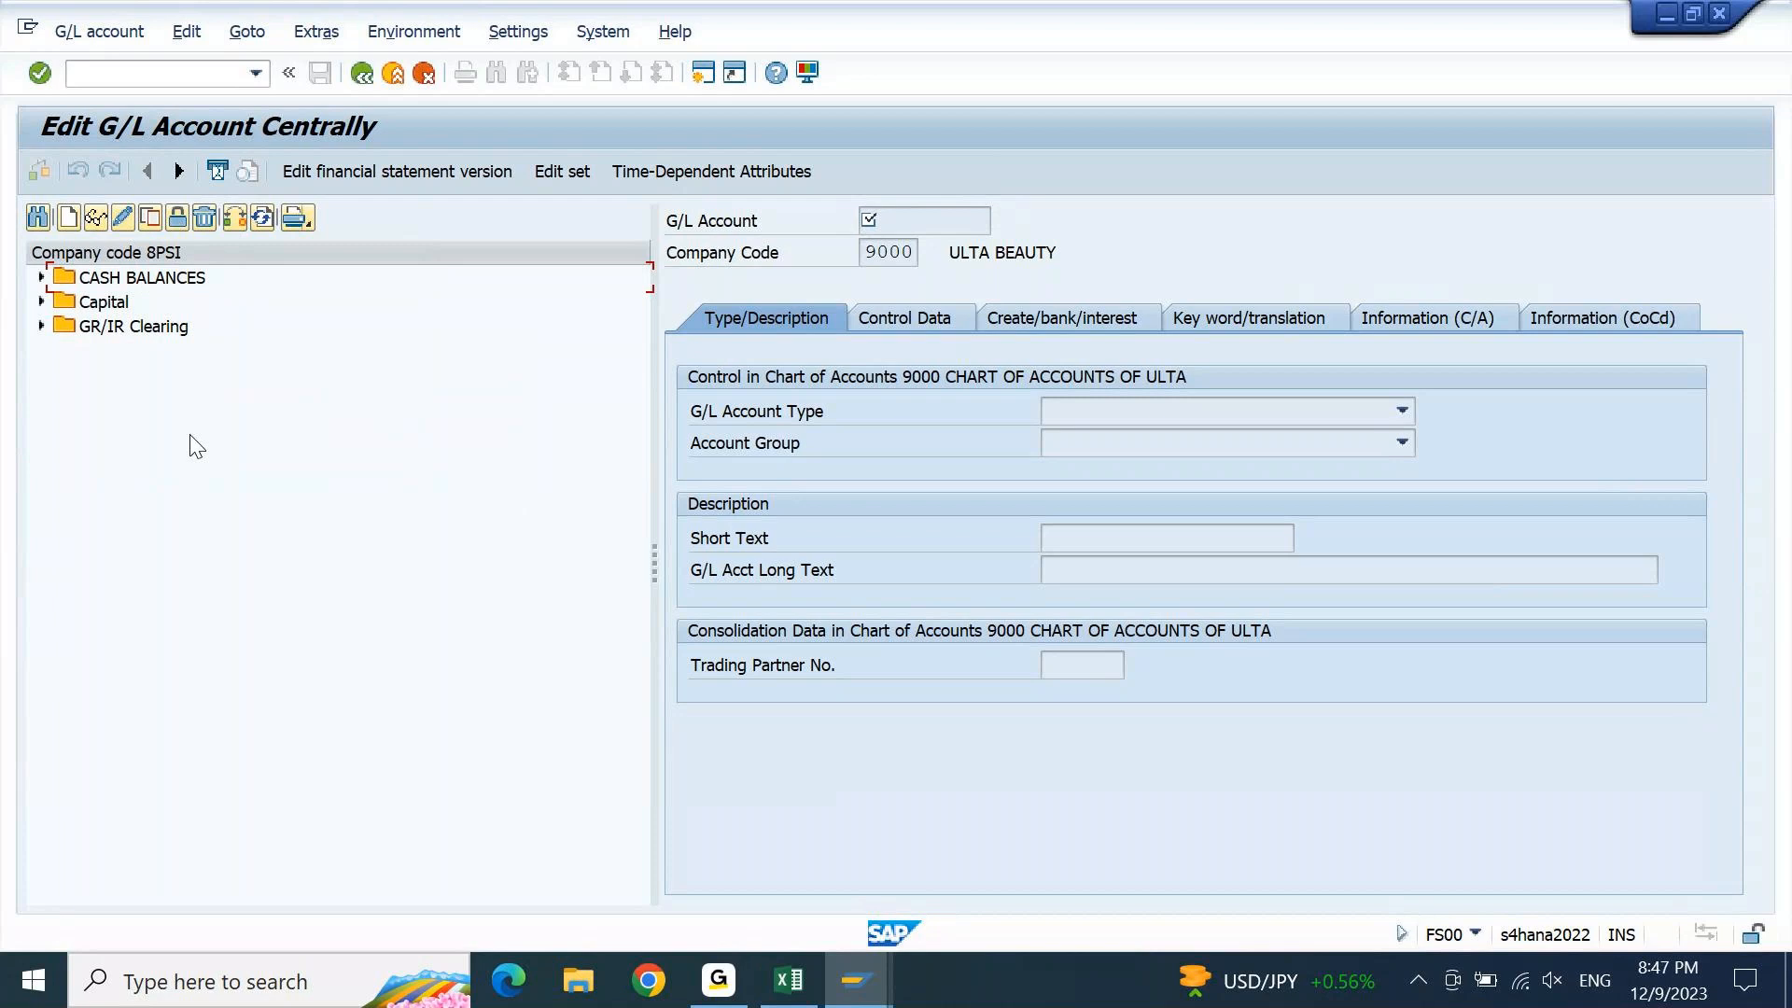
Display the Zero Bal Clearing account under GR/IR Clearing and examine the available account groups
left_click(43, 326)
double_click(152, 351)
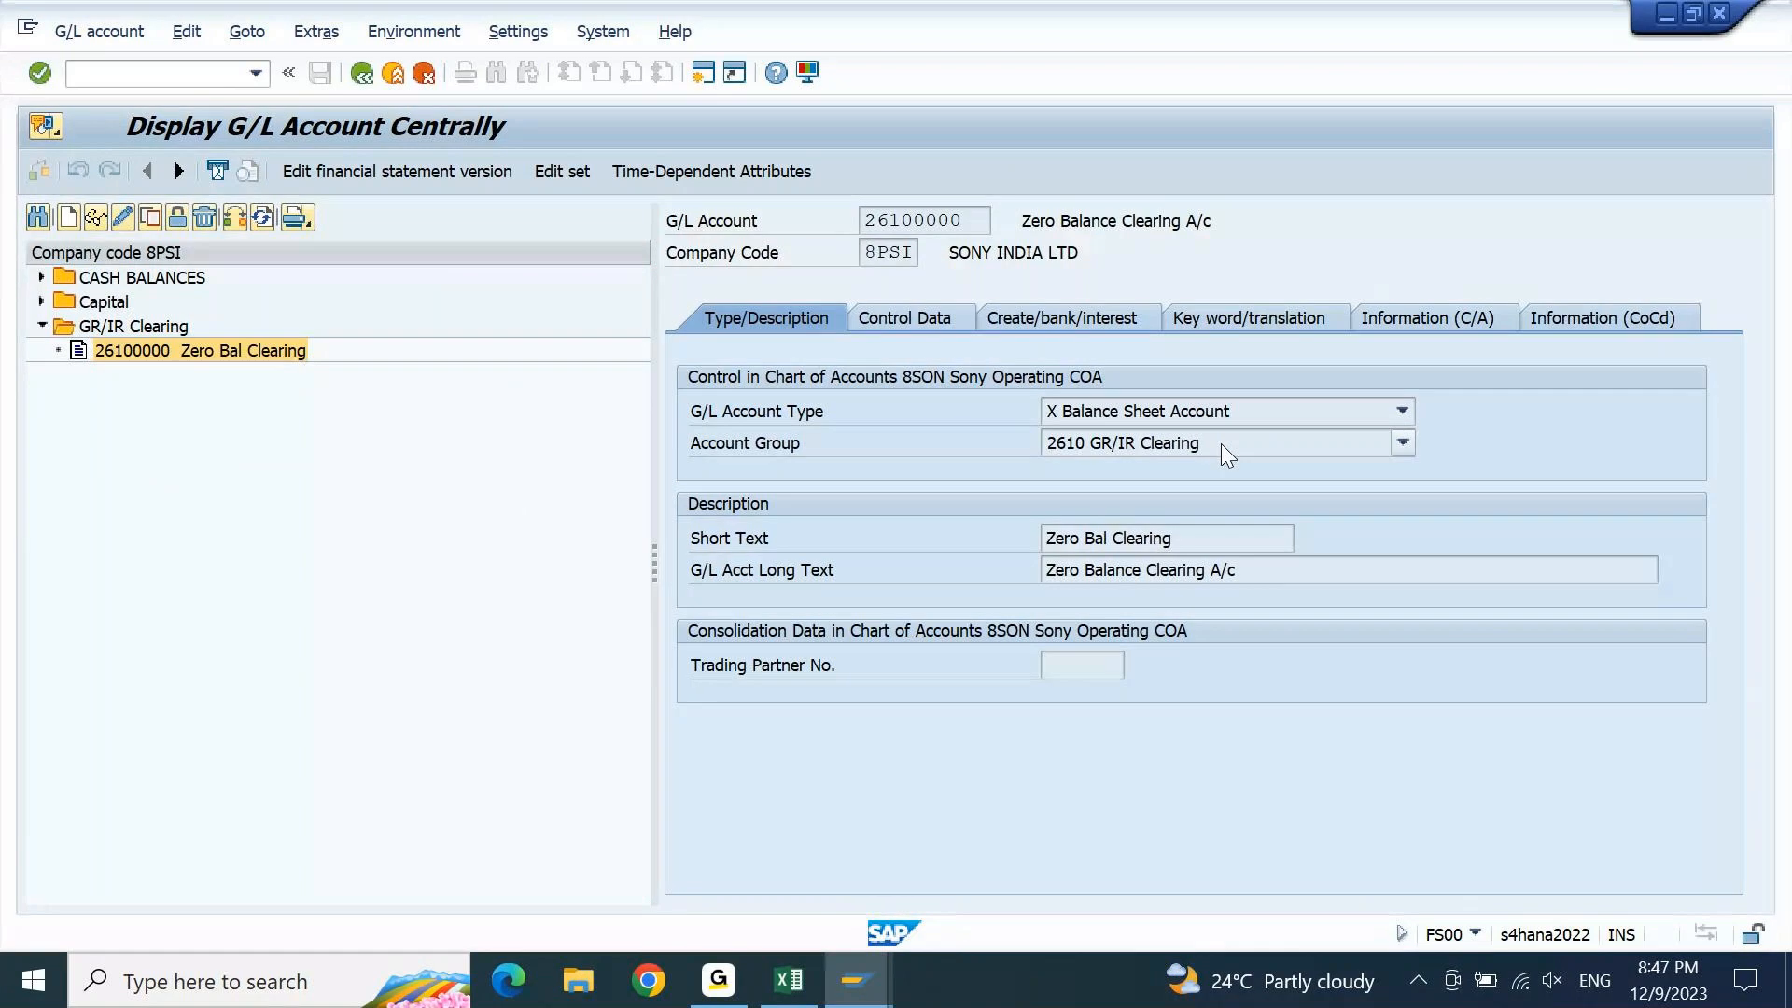
left_click(1221, 444)
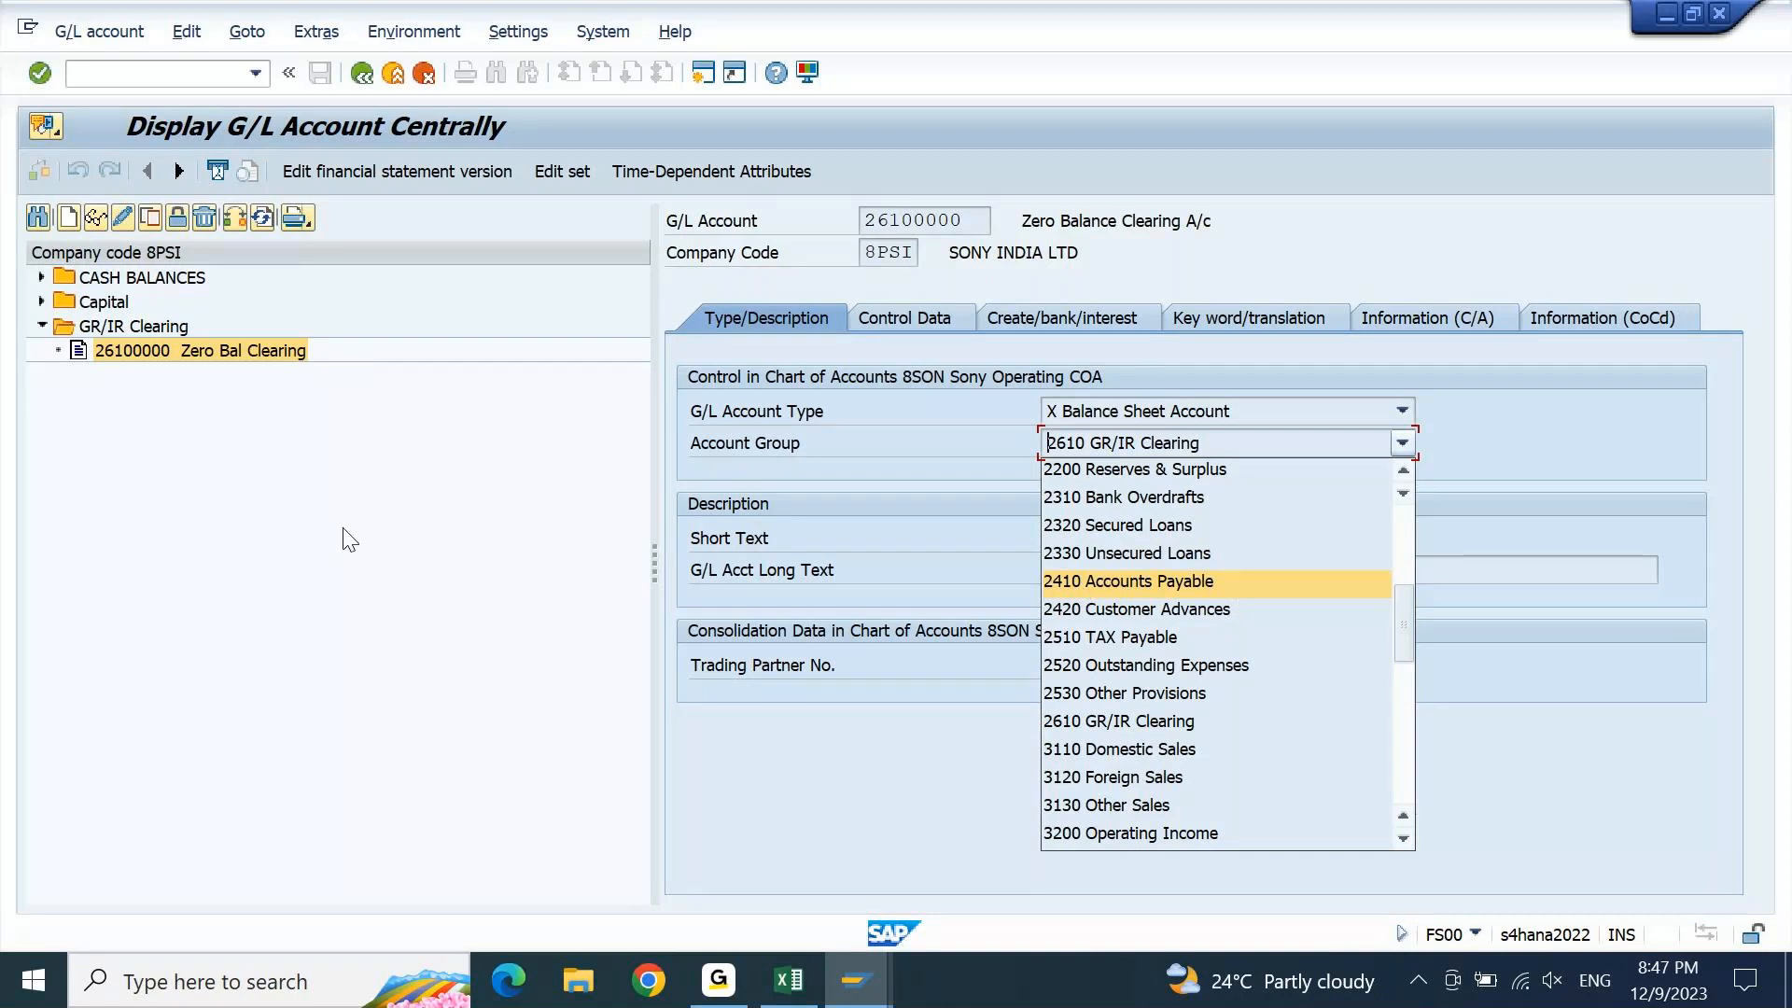
Start creating G/L account 24100001 in company code 8PSI
left_click(69, 219)
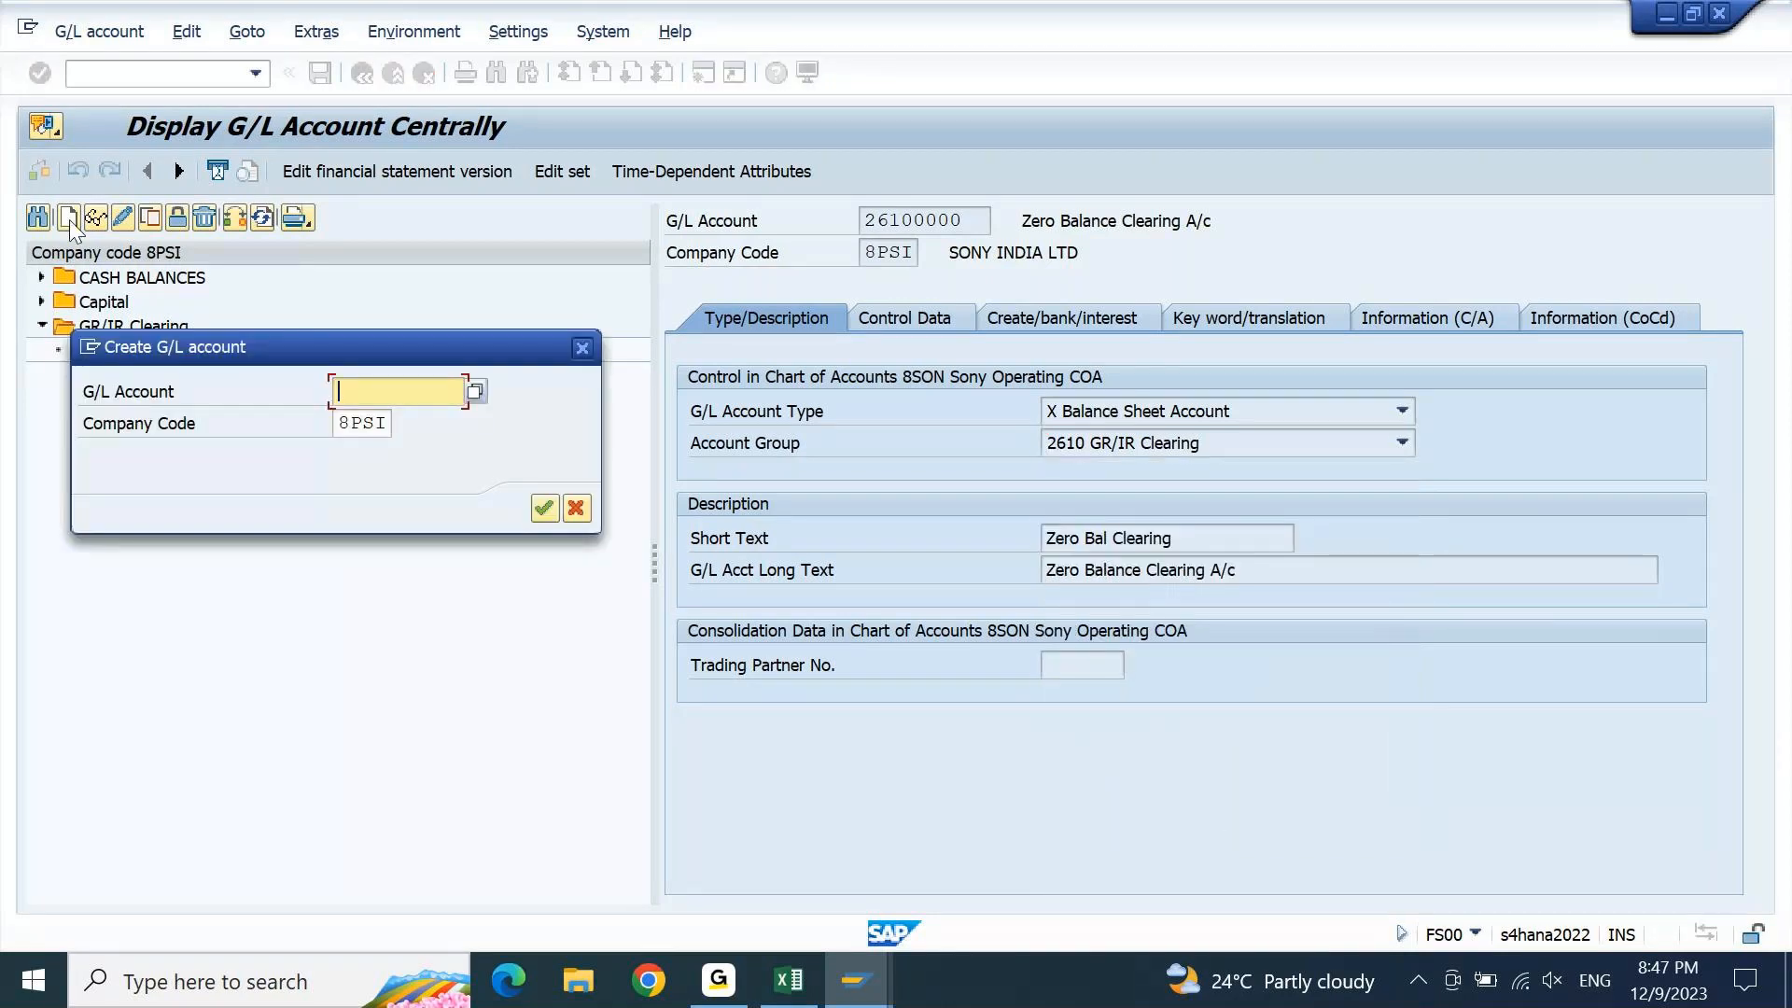
type("24100001")
key("Return")
key("Return")
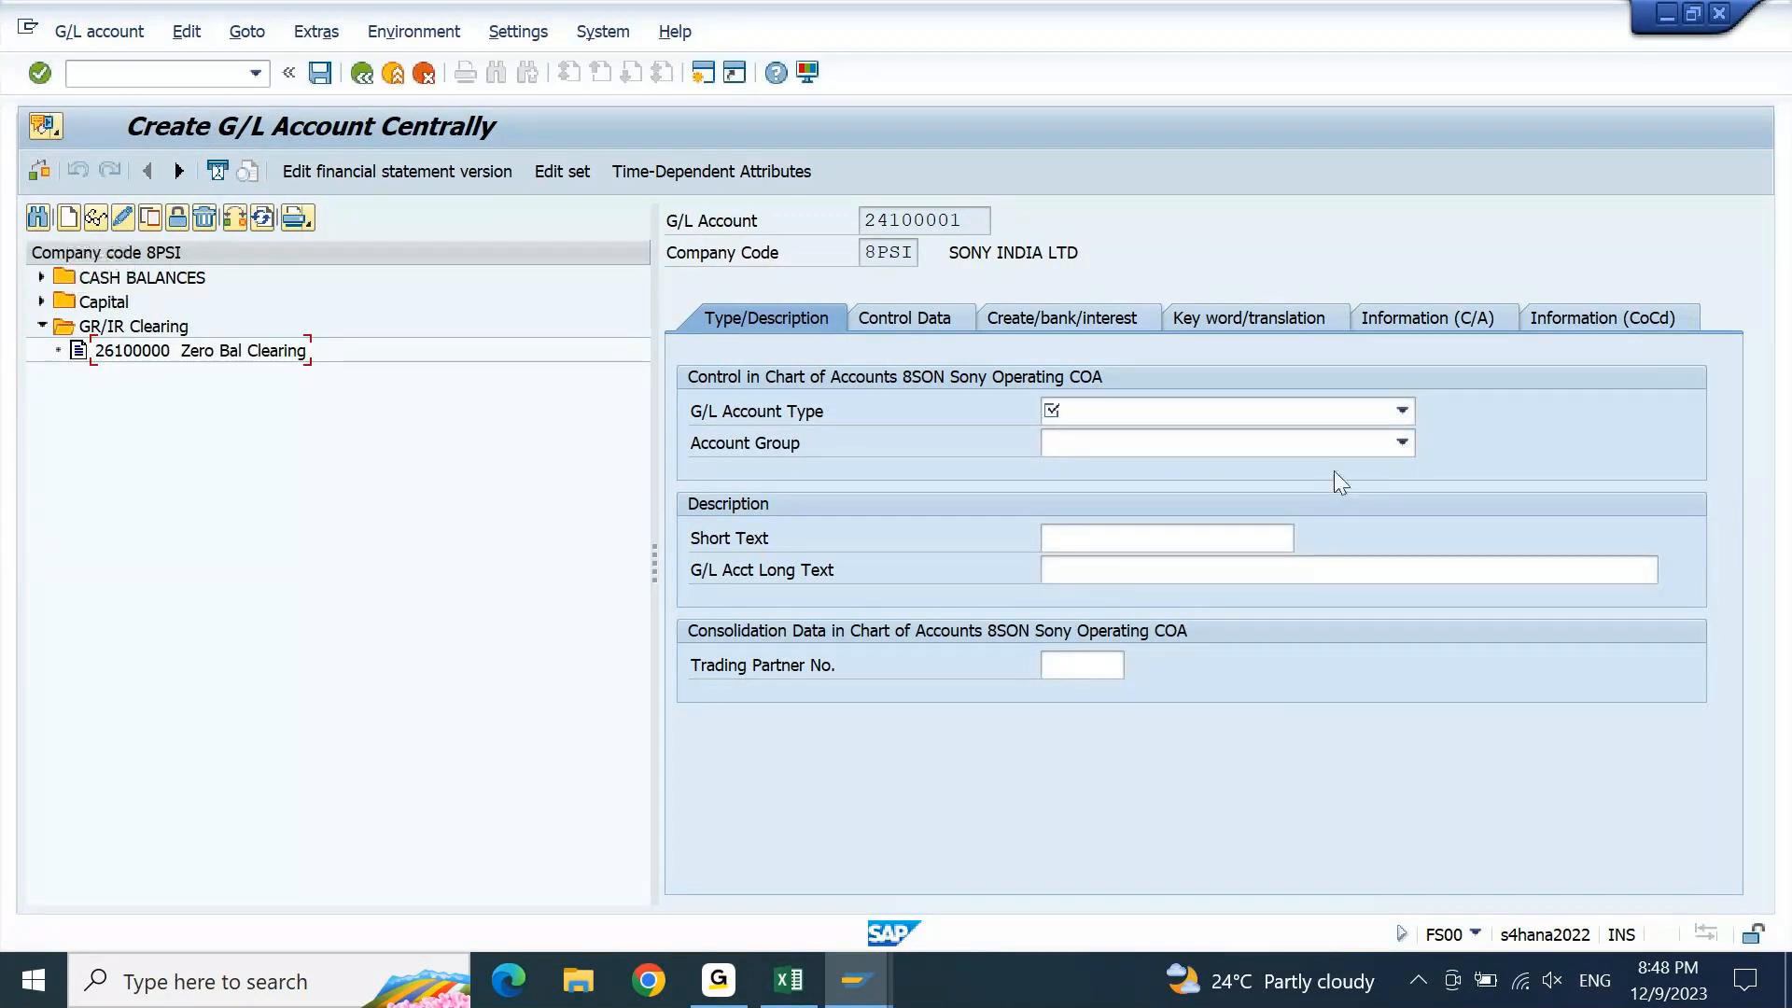
Set the new account's type to X Balance Sheet Account and its account group to 2410 Accounts Payable
left_click(1401, 422)
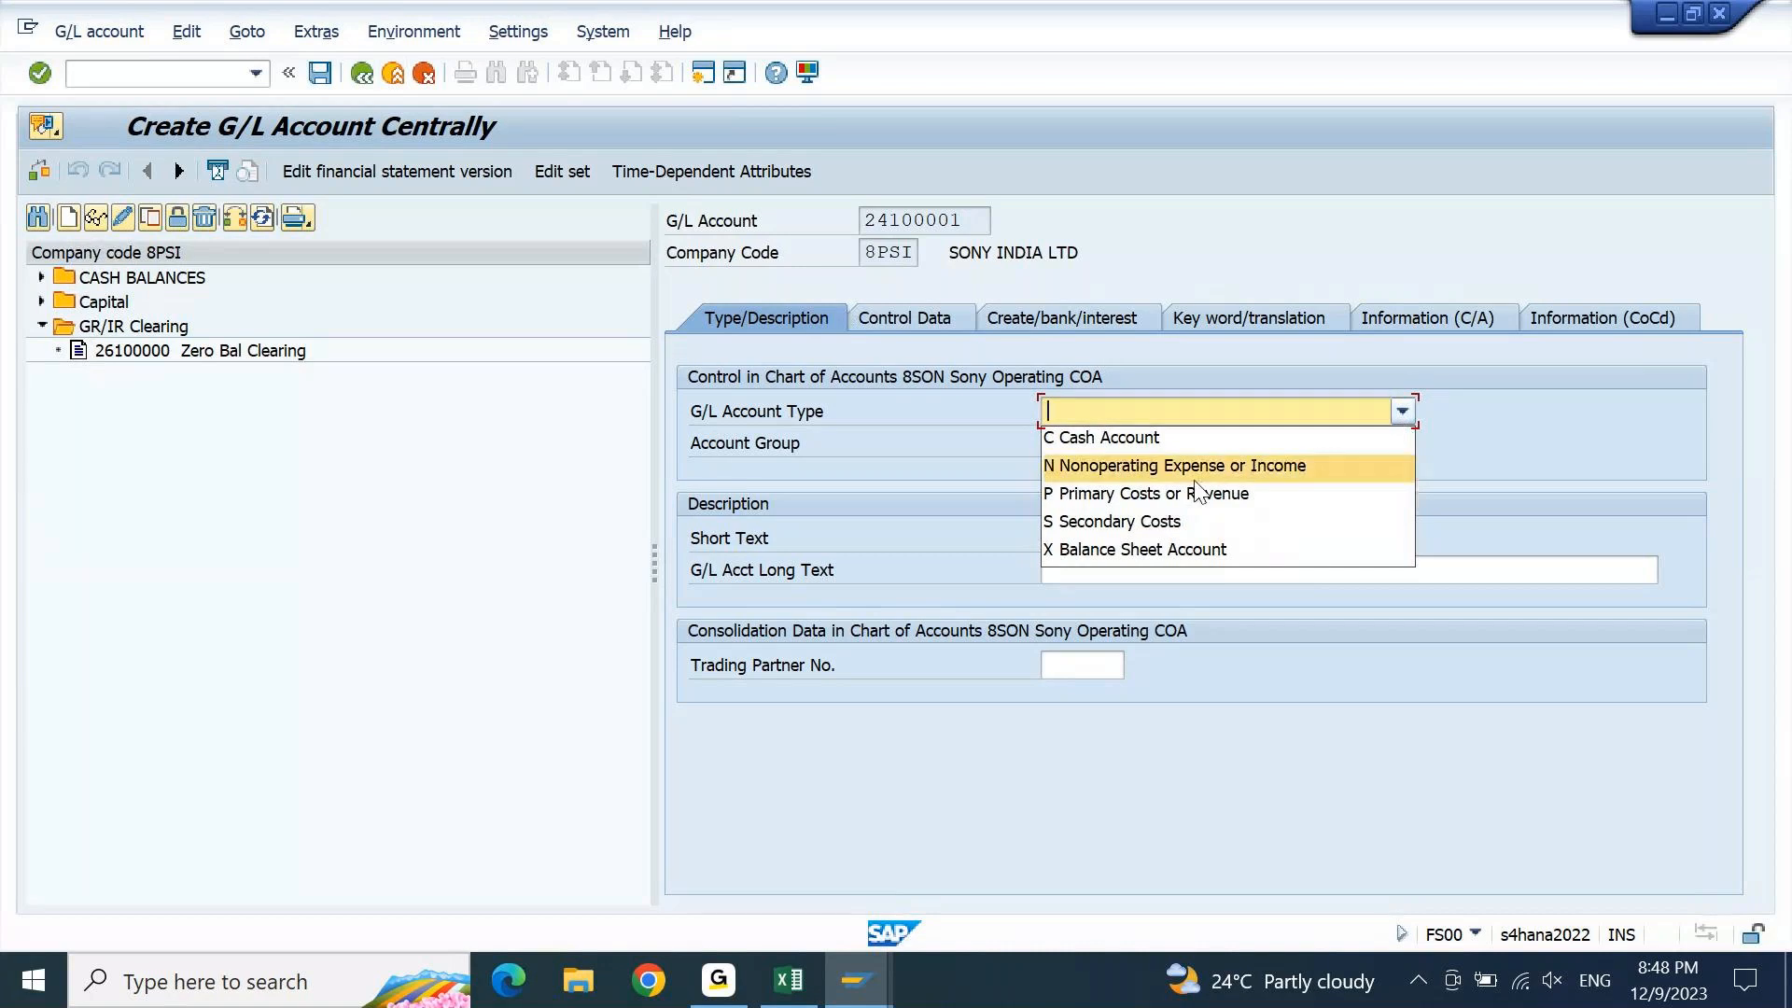
left_click(1201, 551)
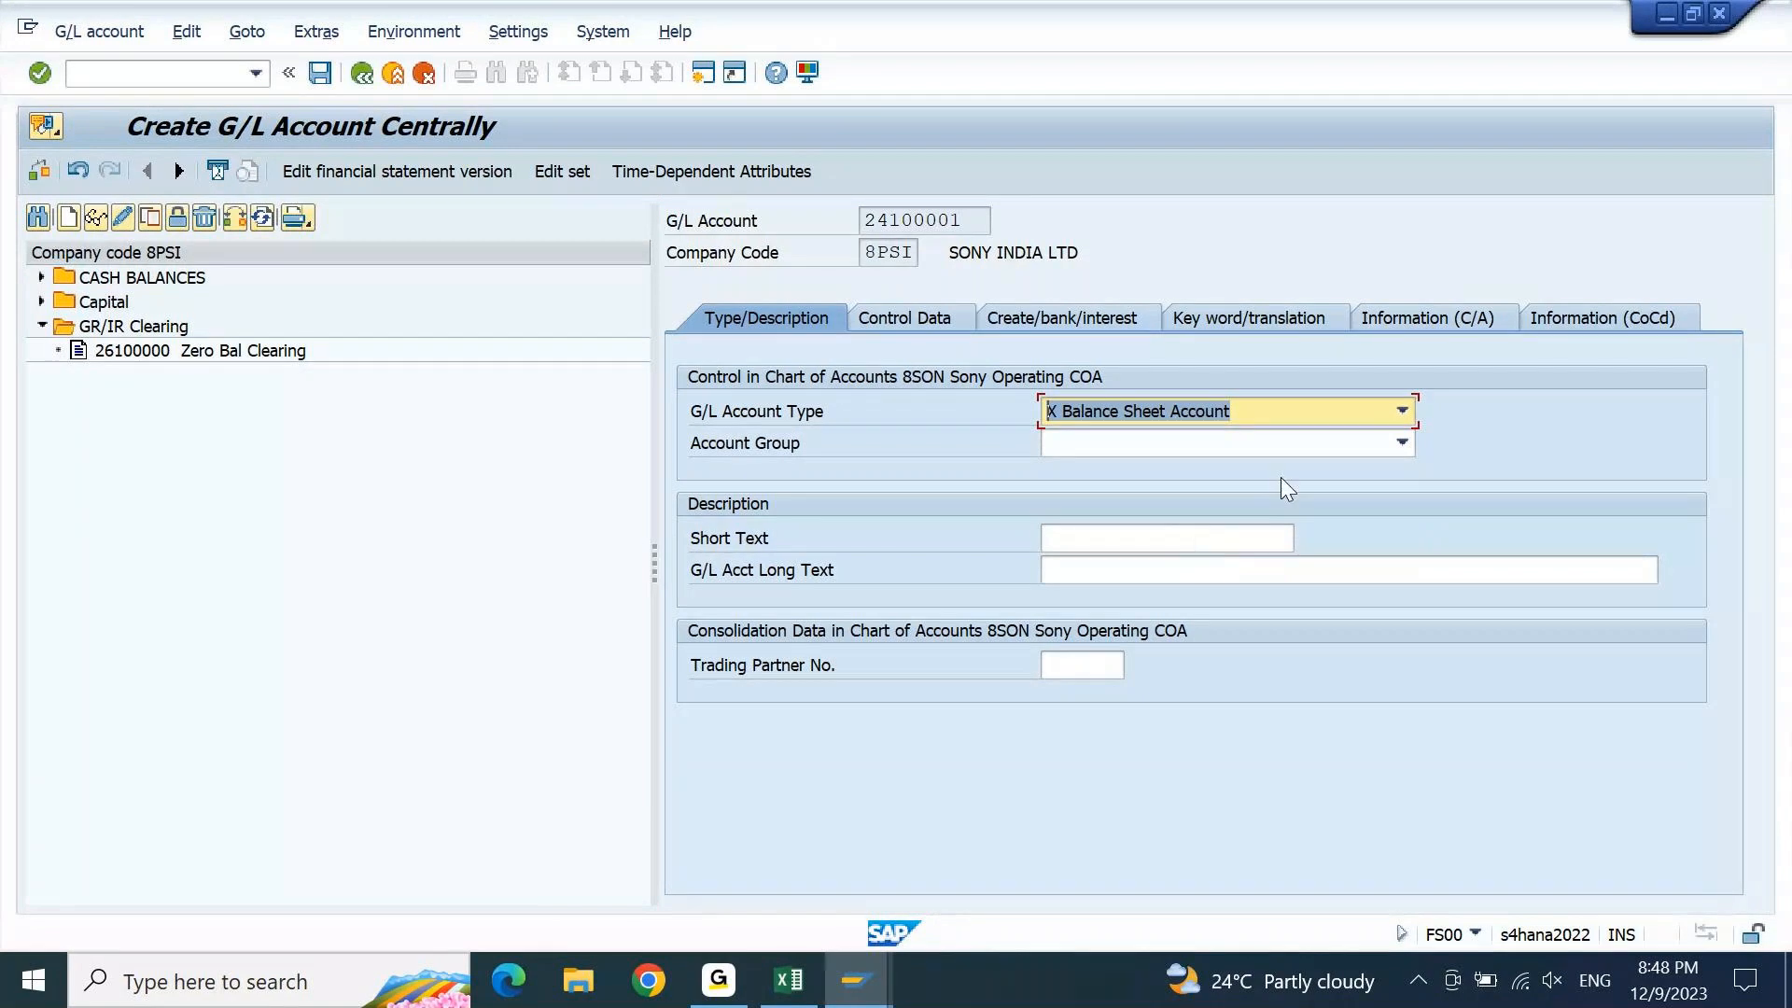
left_click(1378, 442)
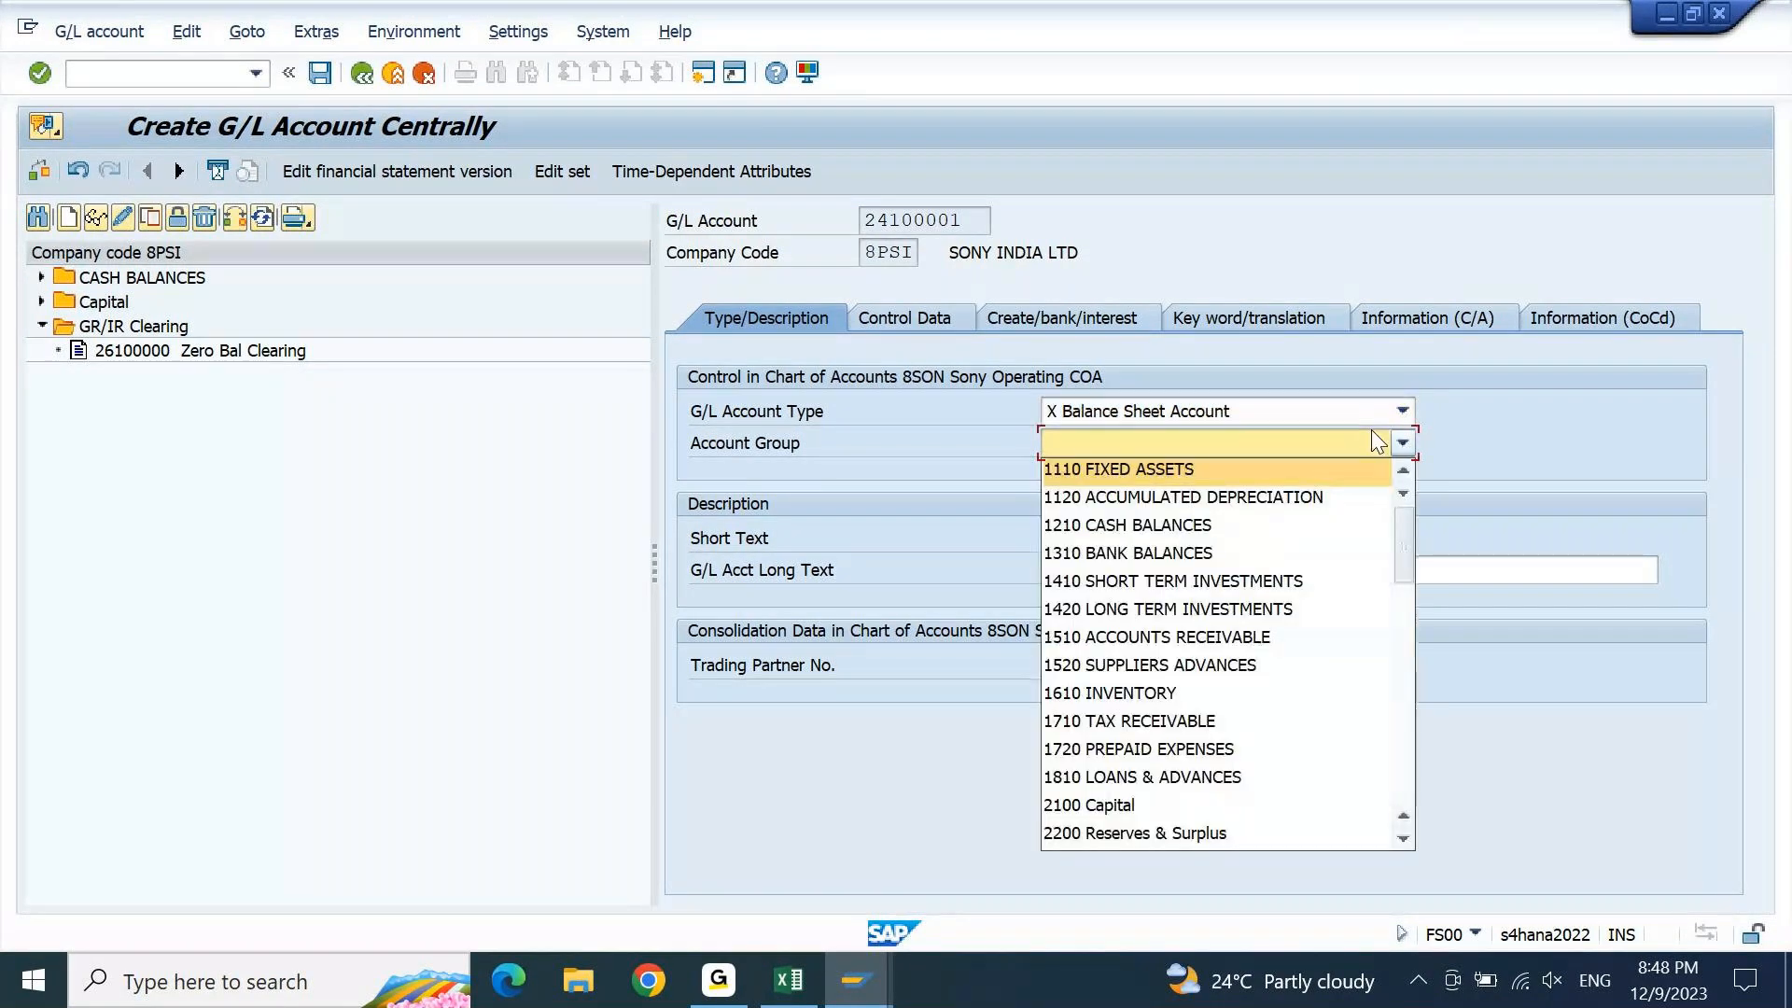
key("2")
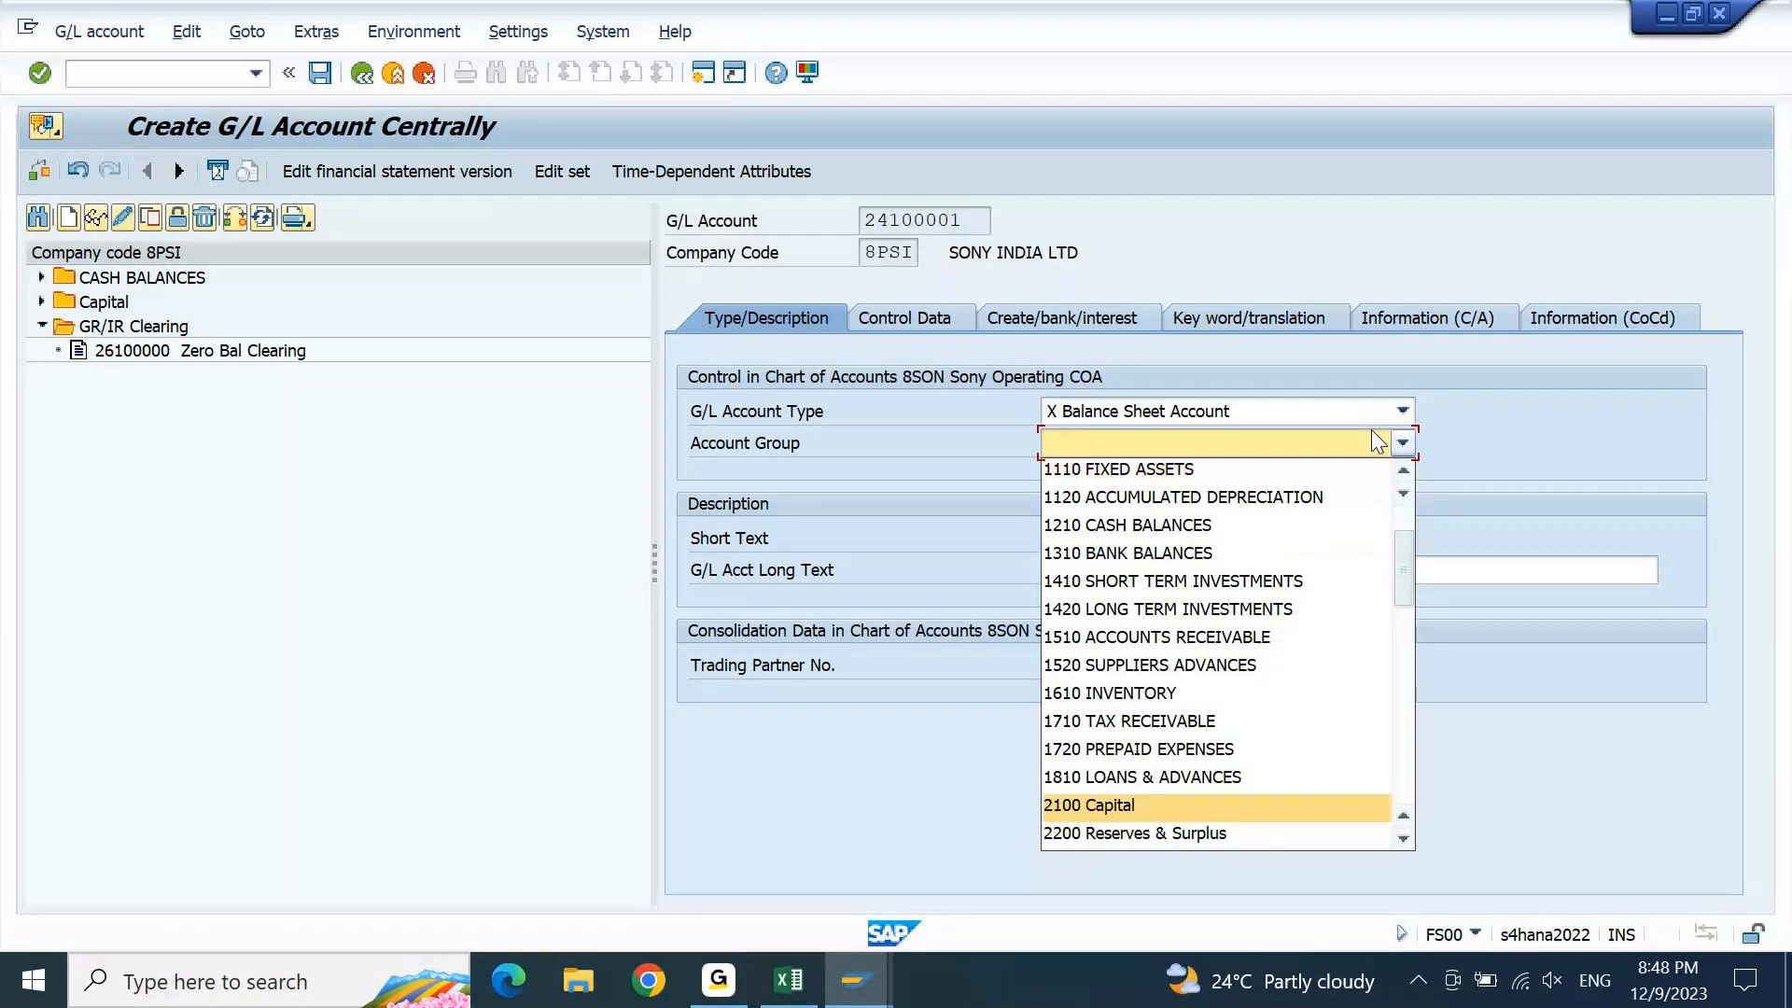
key("4")
key("Return")
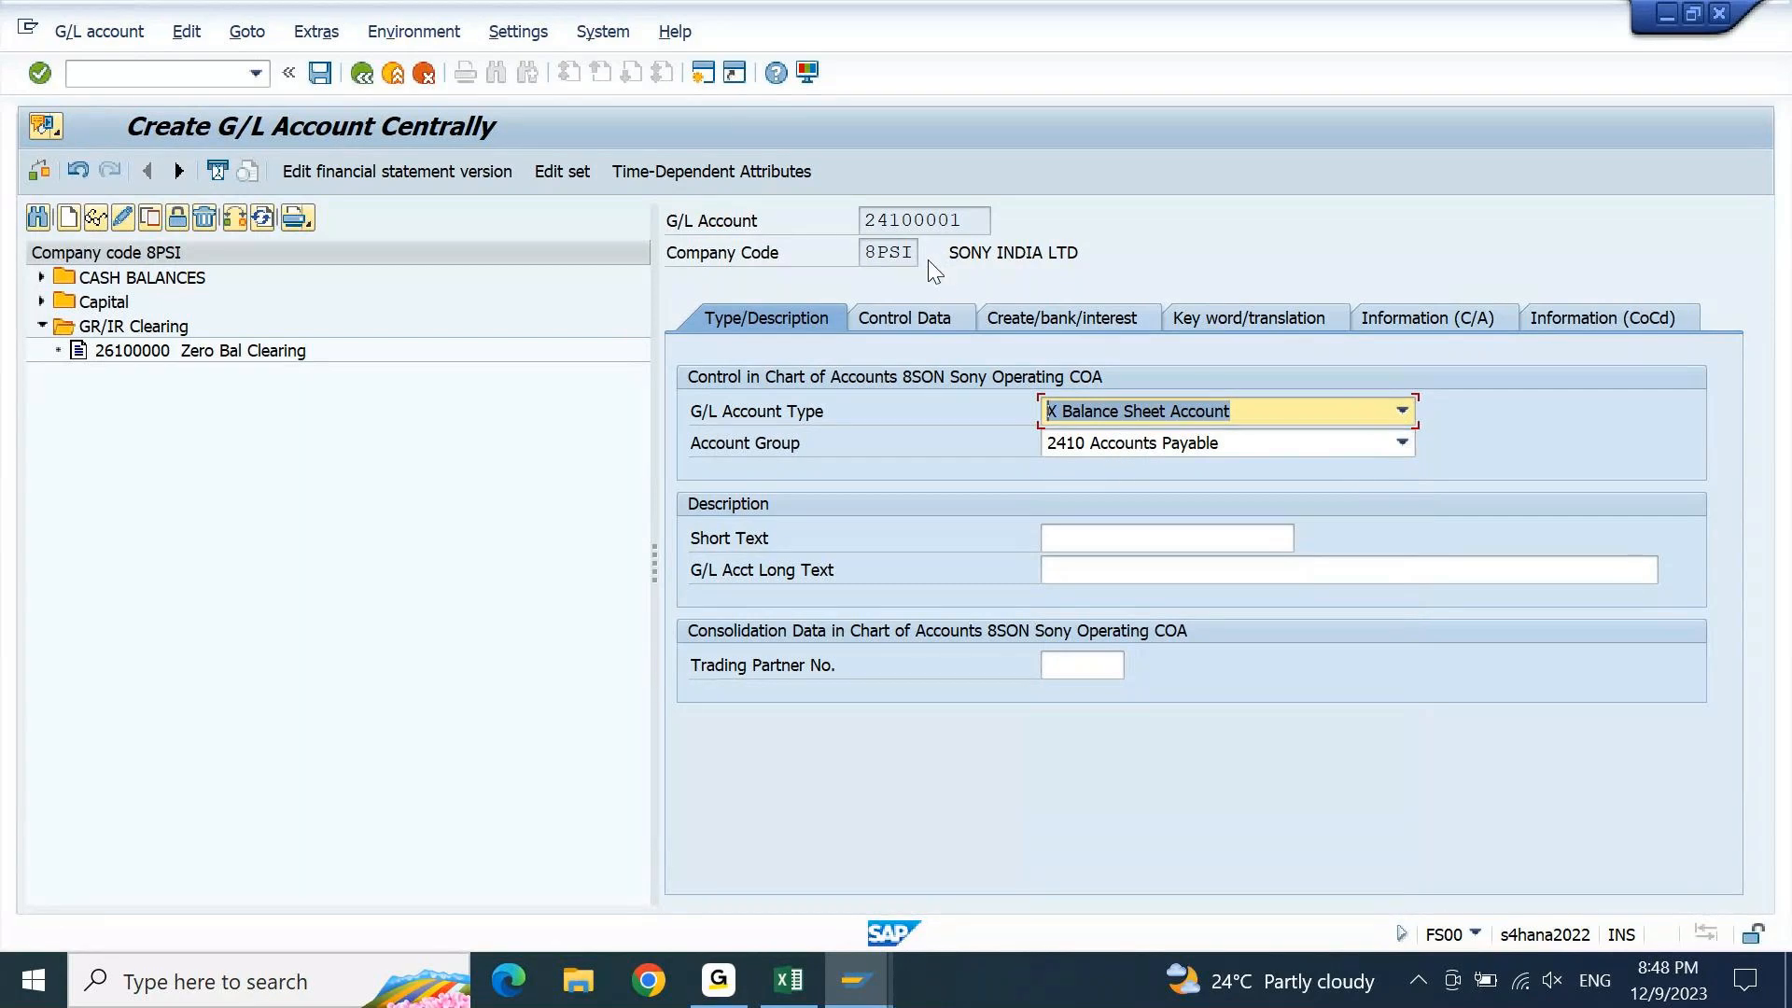
left_click_drag(902, 220, 836, 224)
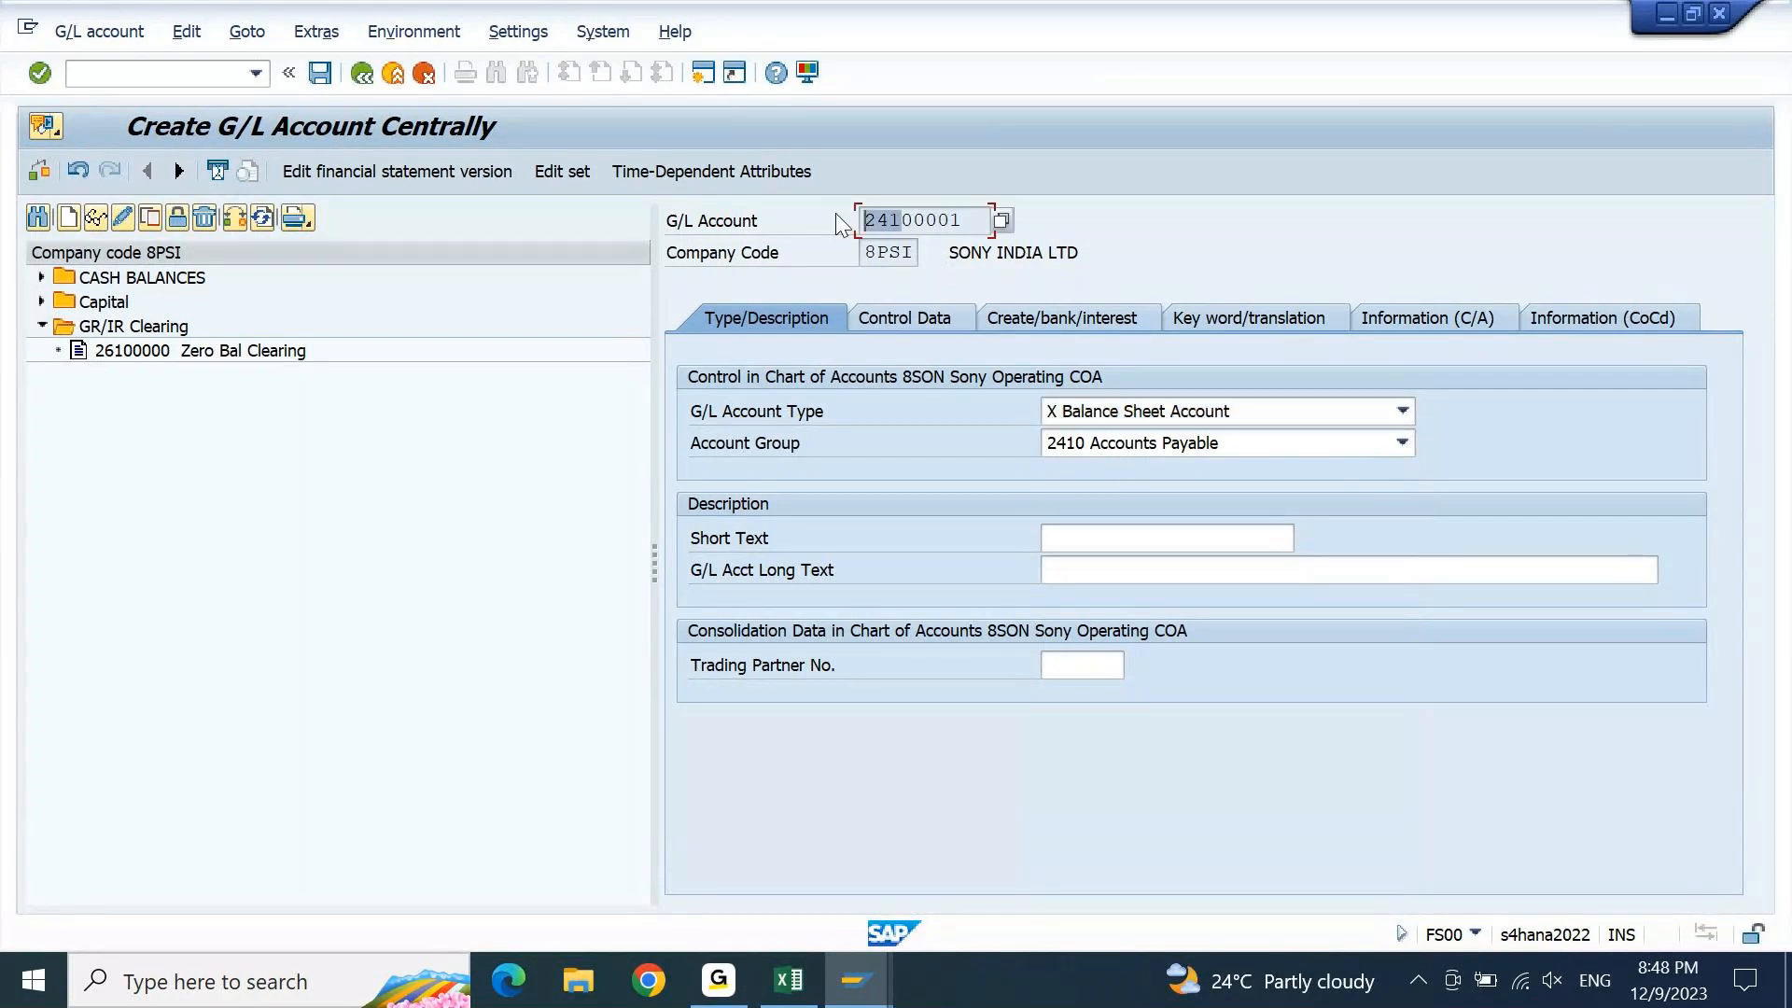
Enter "Acc. Payable Local" as the short text of new G/L account 24100001
left_click(1115, 539)
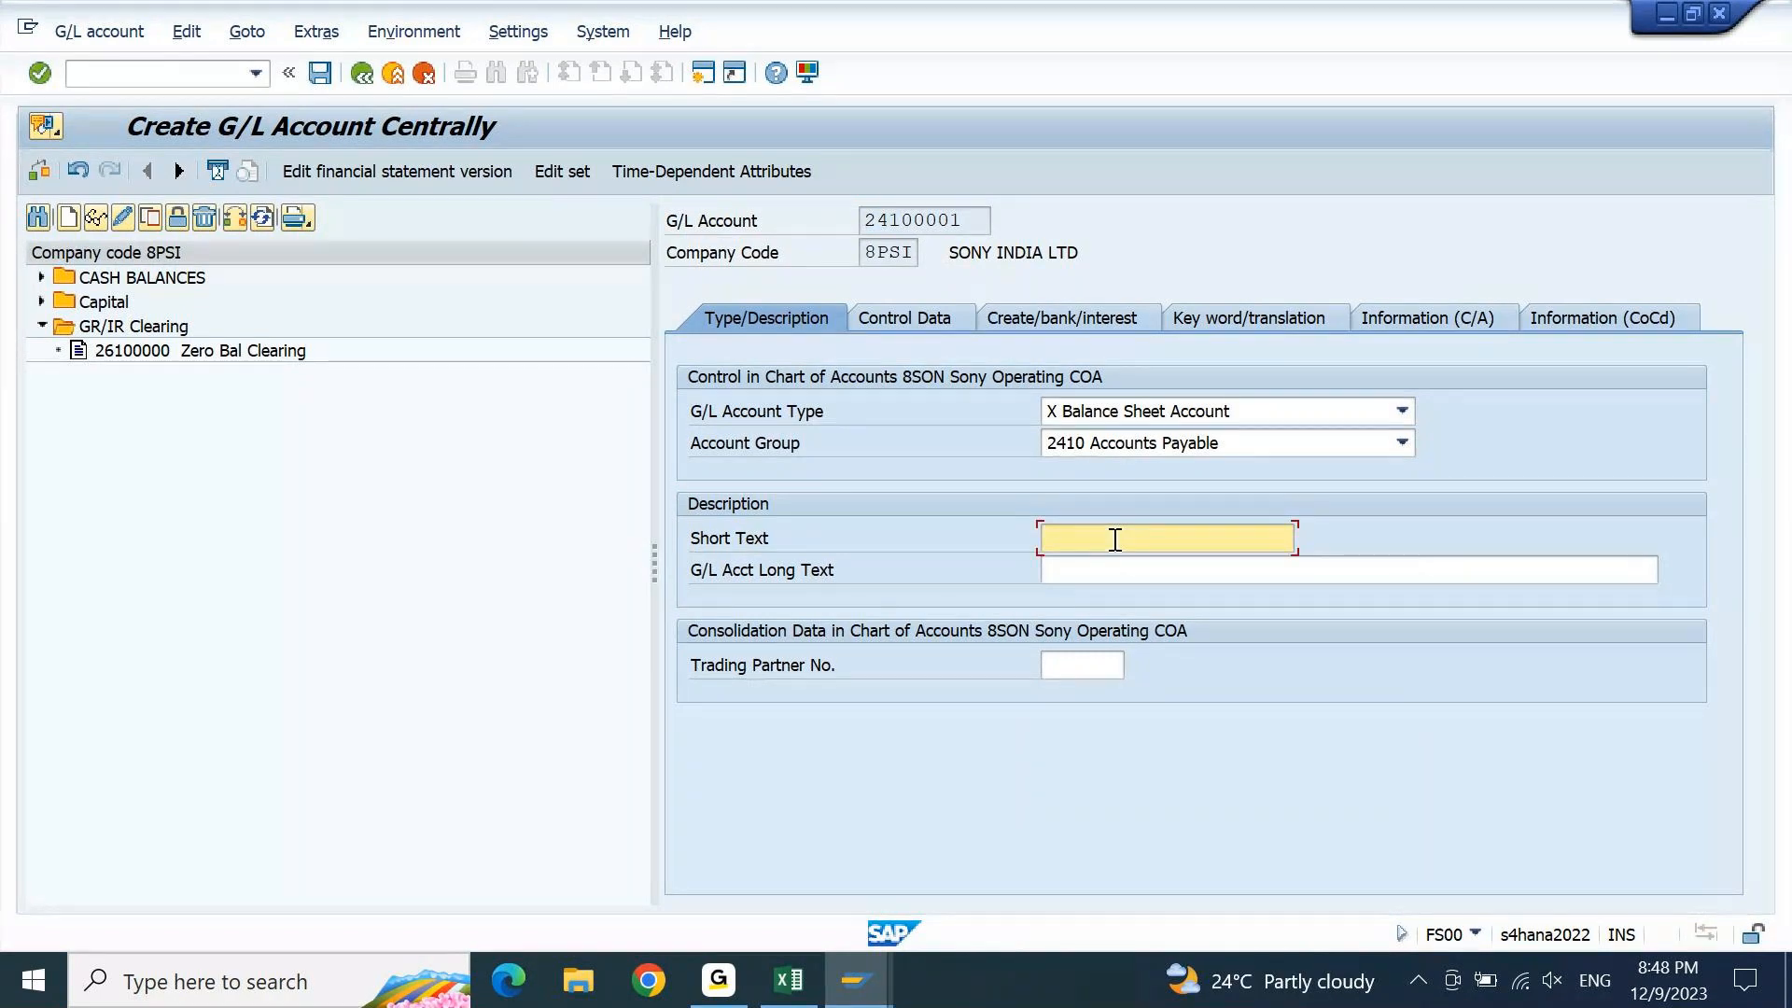
type("sony")
key("Home")
key("shift+Right")
type("S")
key("End")
type(": Local Venoors")
key("ctrl+Left")
key("ctrl+Left")
key("Left")
key("shift+Home")
key("BackSpace")
type("Acc.:")
key("BackSpace")
type("p")
key("BackSpace")
type("P")
key("shift+End")
key("Delete")
key("ctrl+Left")
key("ctrl+Left")
key("Right")
type("ayable")
key("Tab")
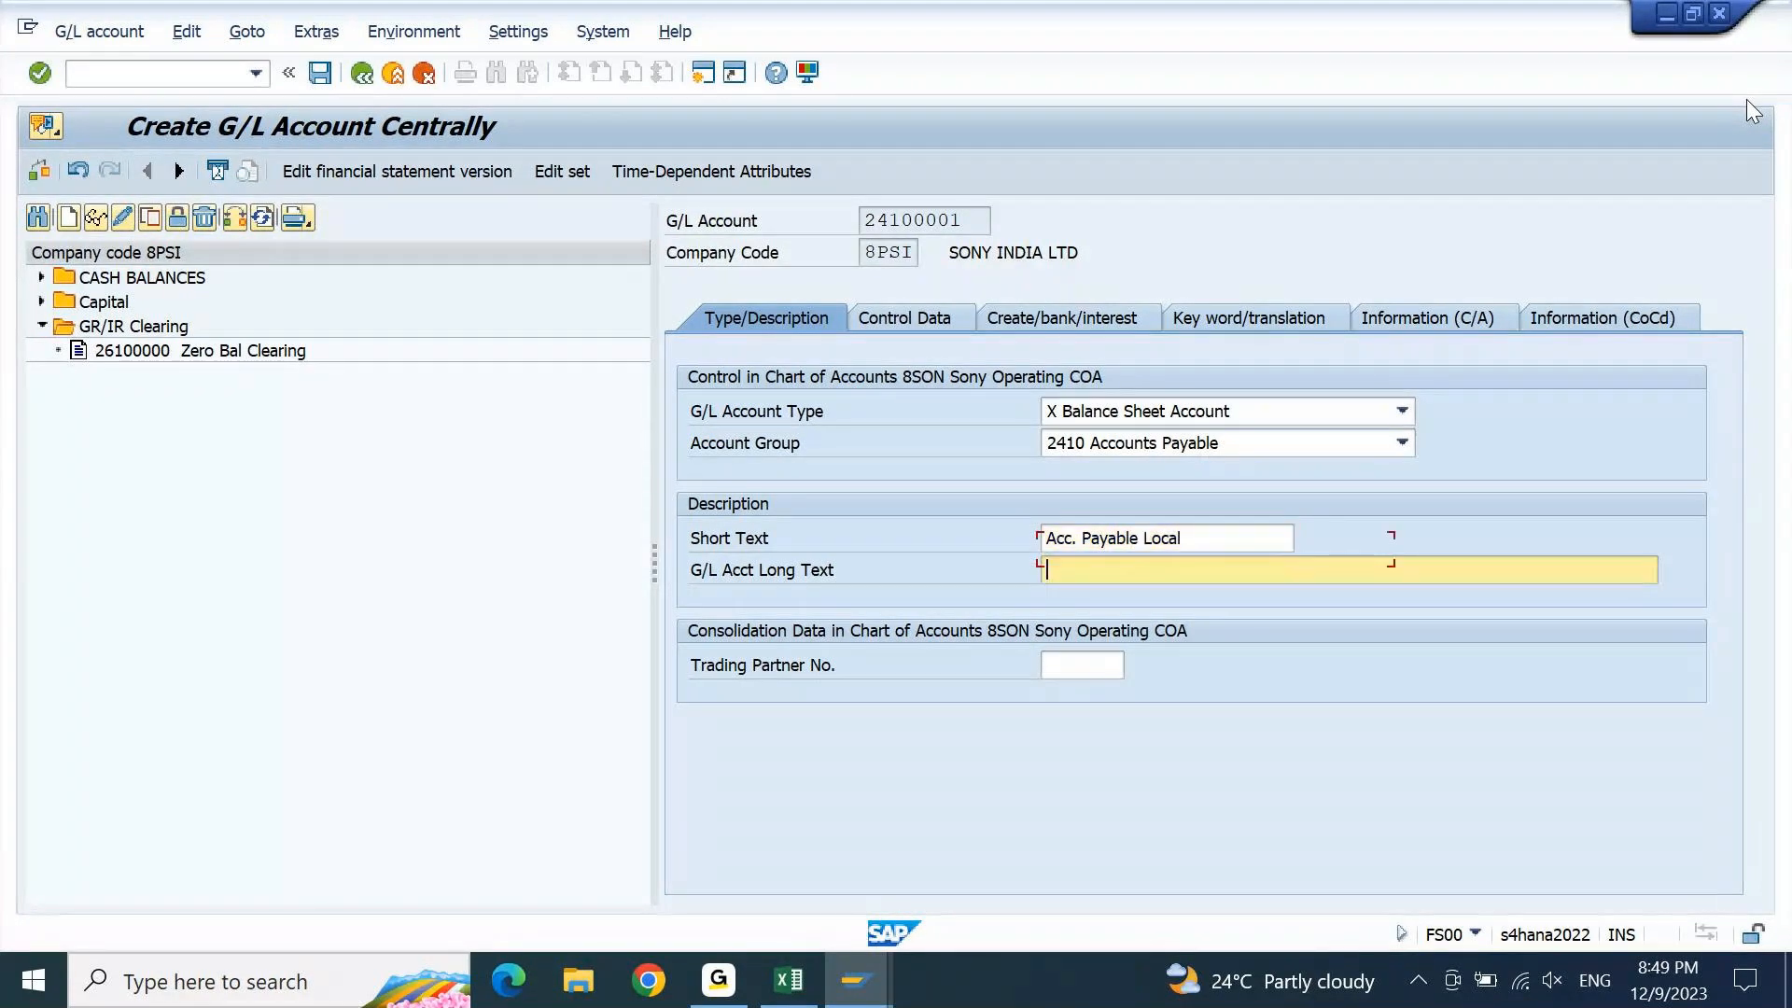
Set the account's long text to "Accounts Payable - Local Vendors", based on the suggested domestic vendors description
type("Ac")
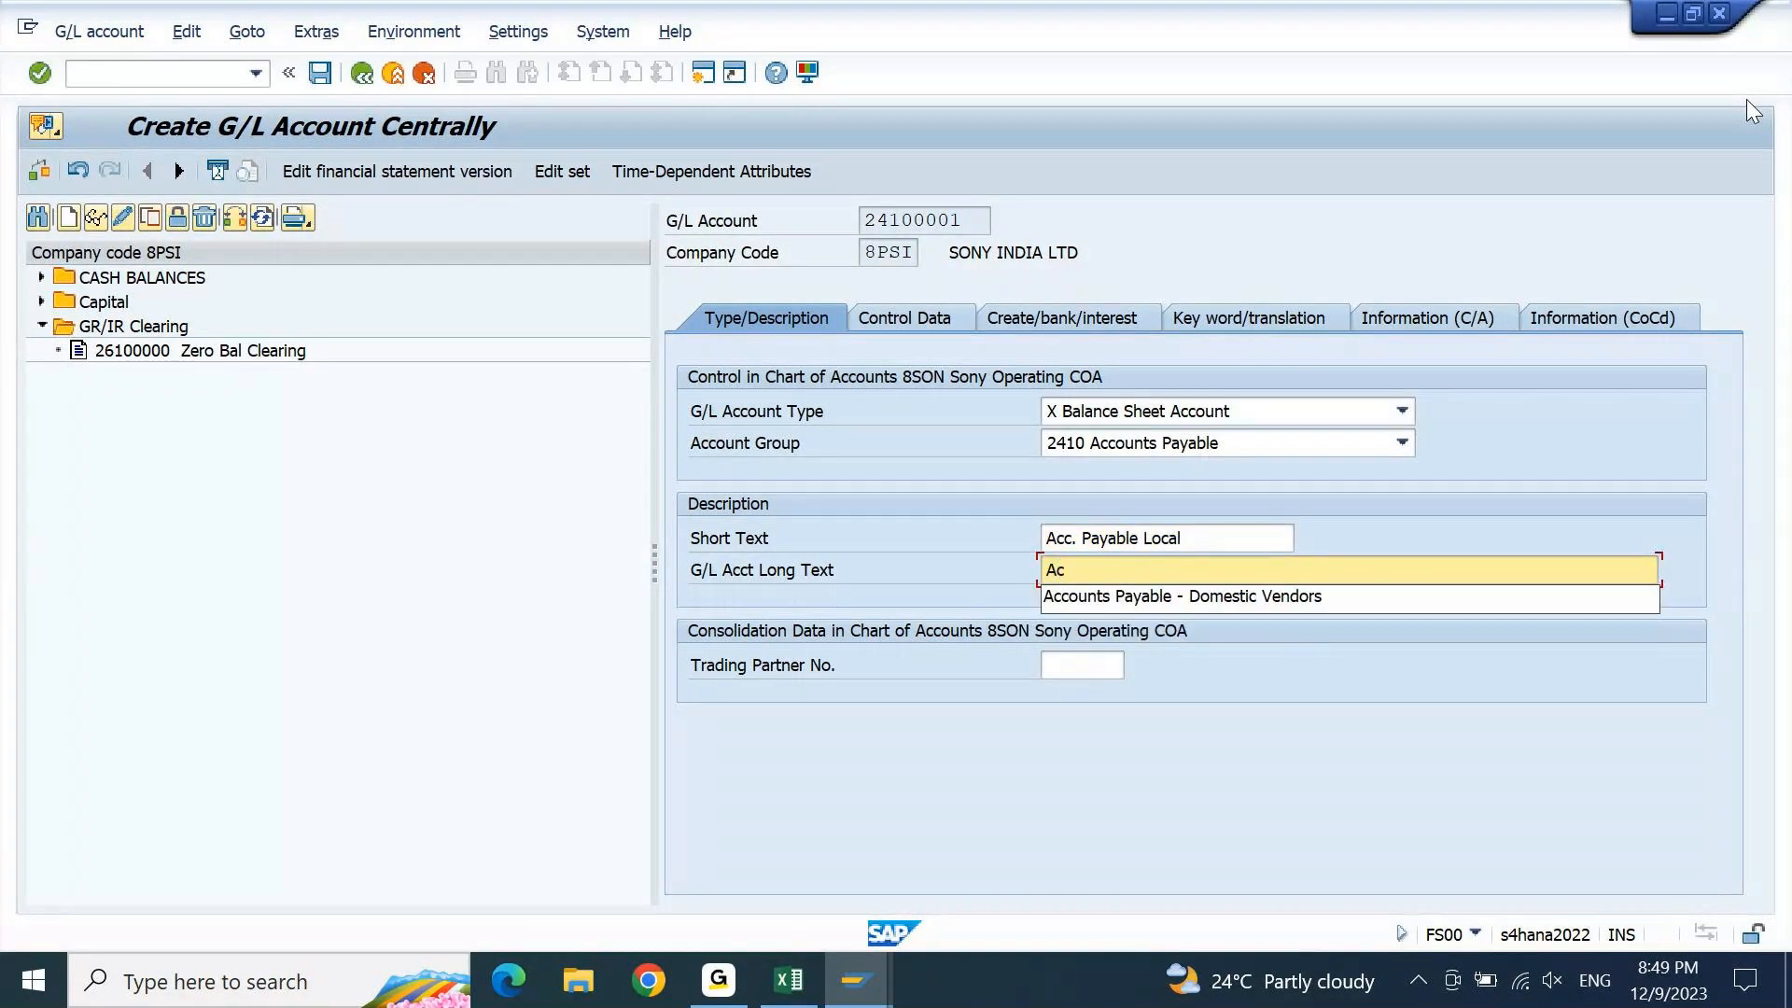
key("Return")
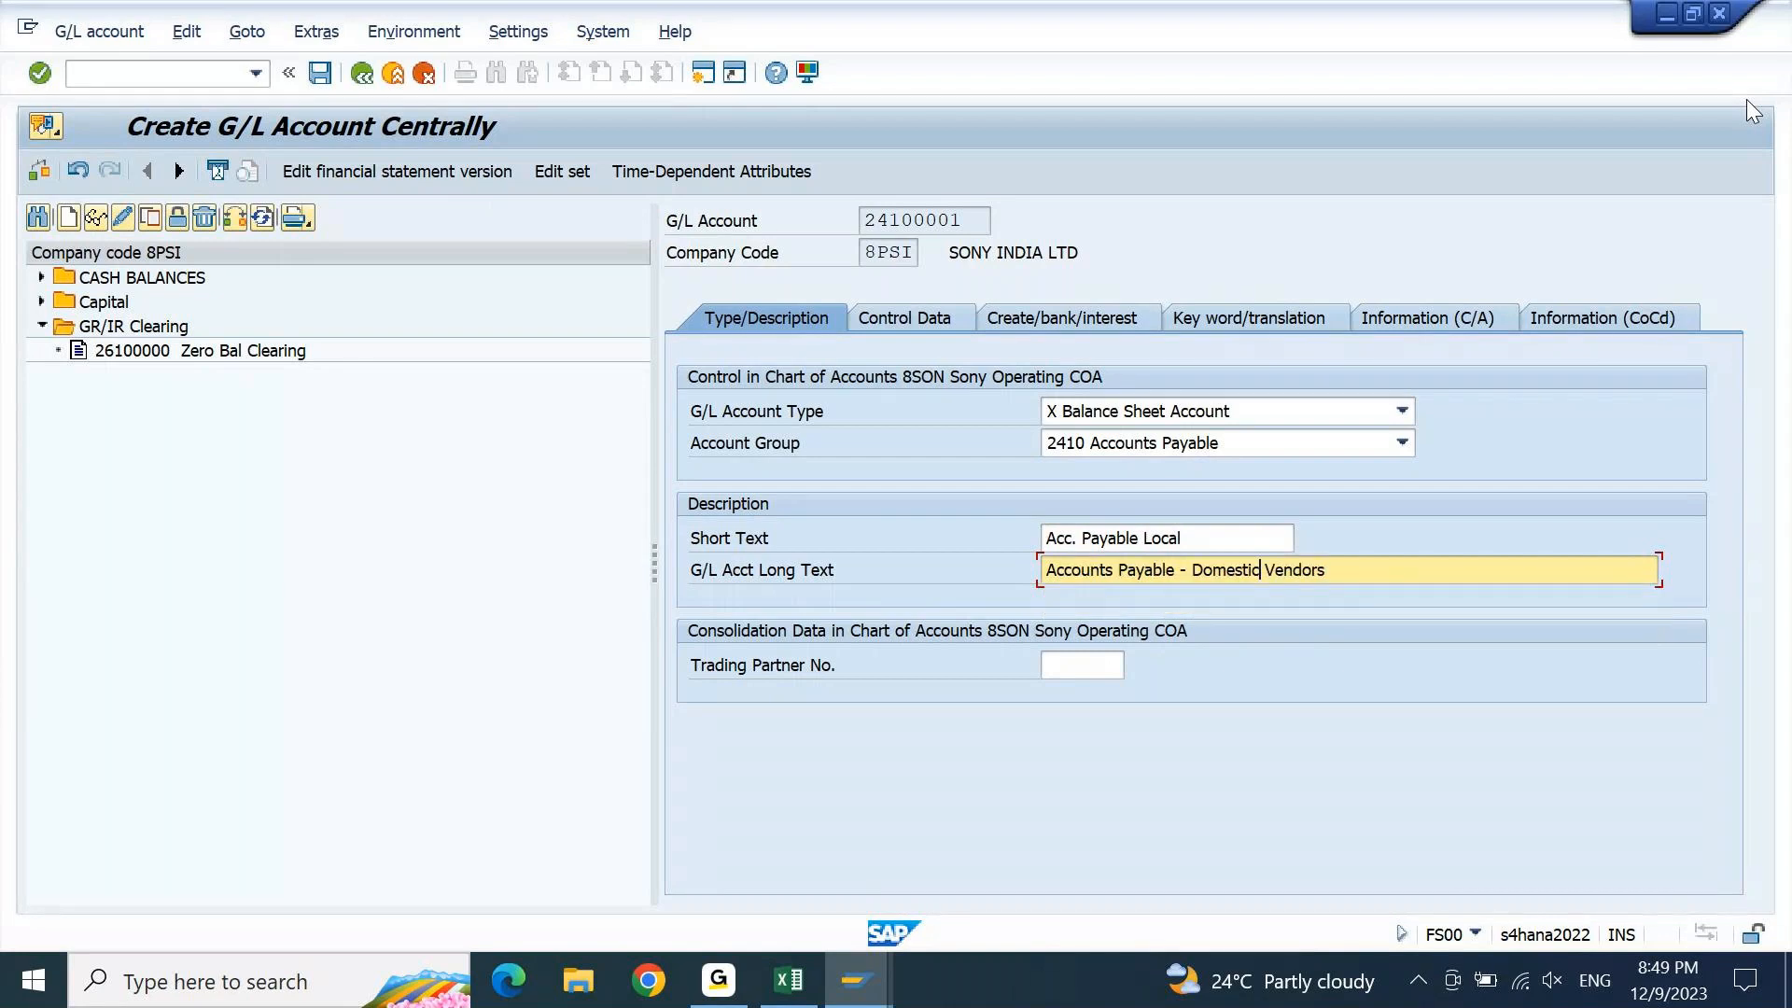
key("ctrl+shift+Left")
type("Lo")
type("cal")
key("Return")
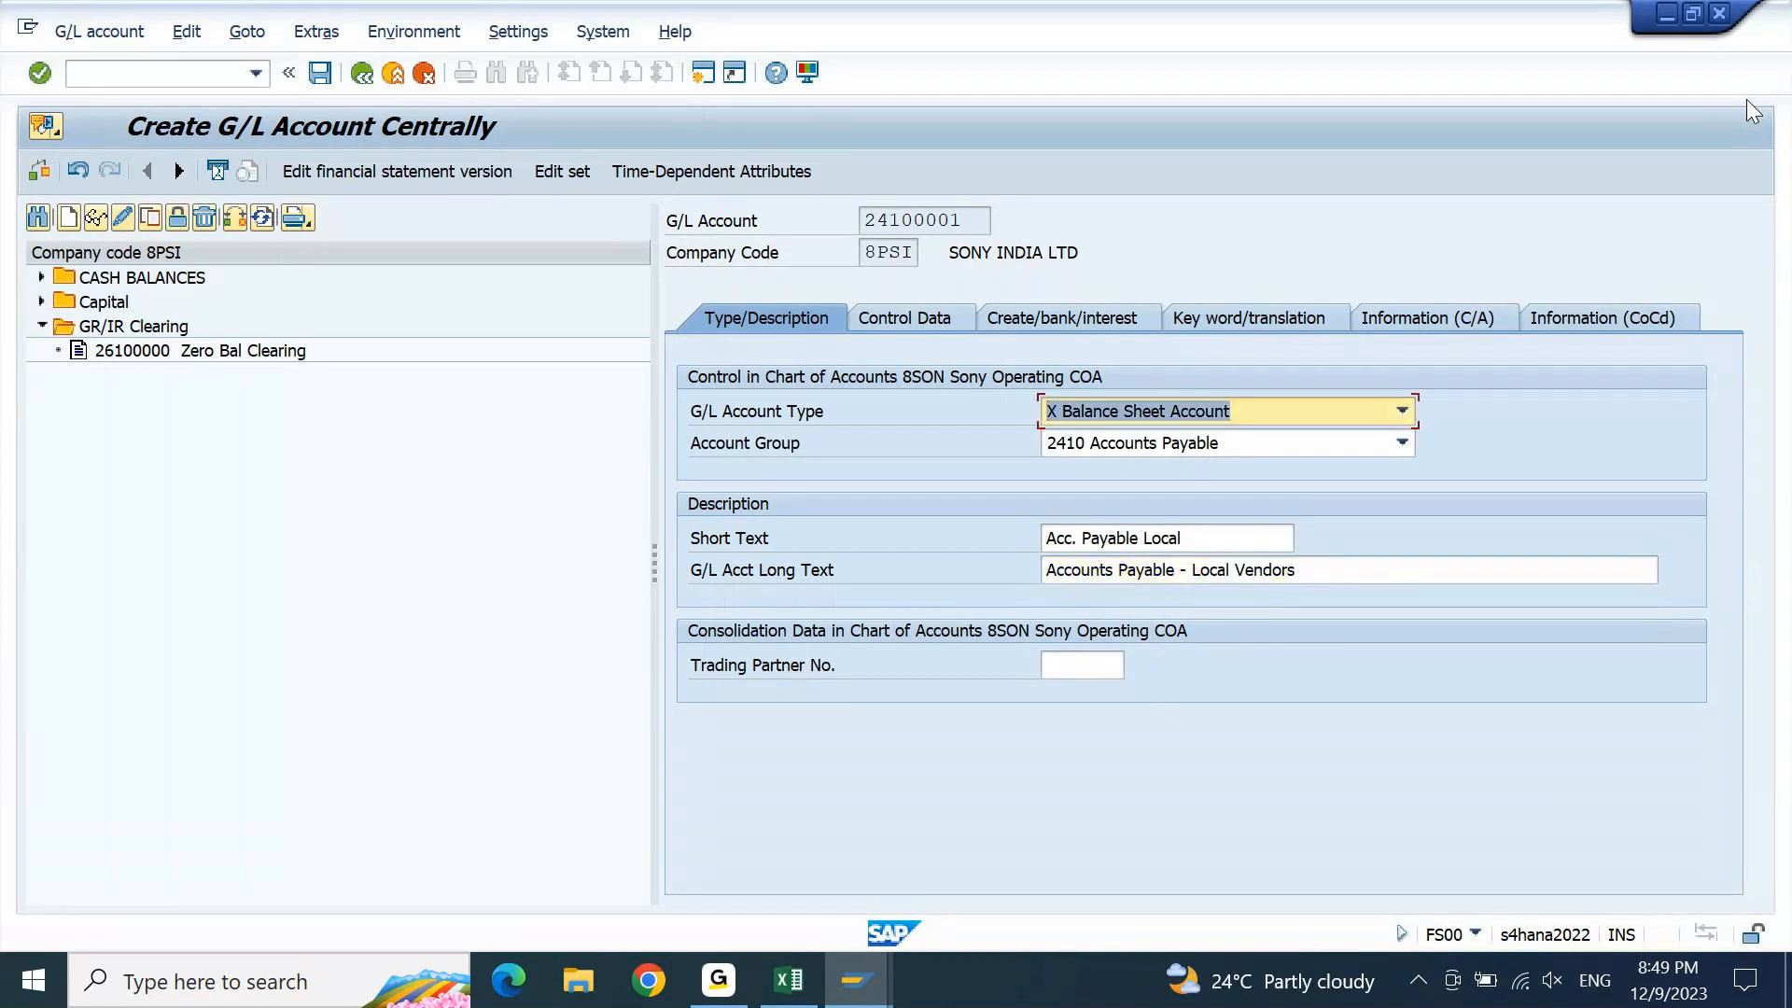
In the account's control data, make it a reconciliation account for account type K Vendors
left_click(910, 325)
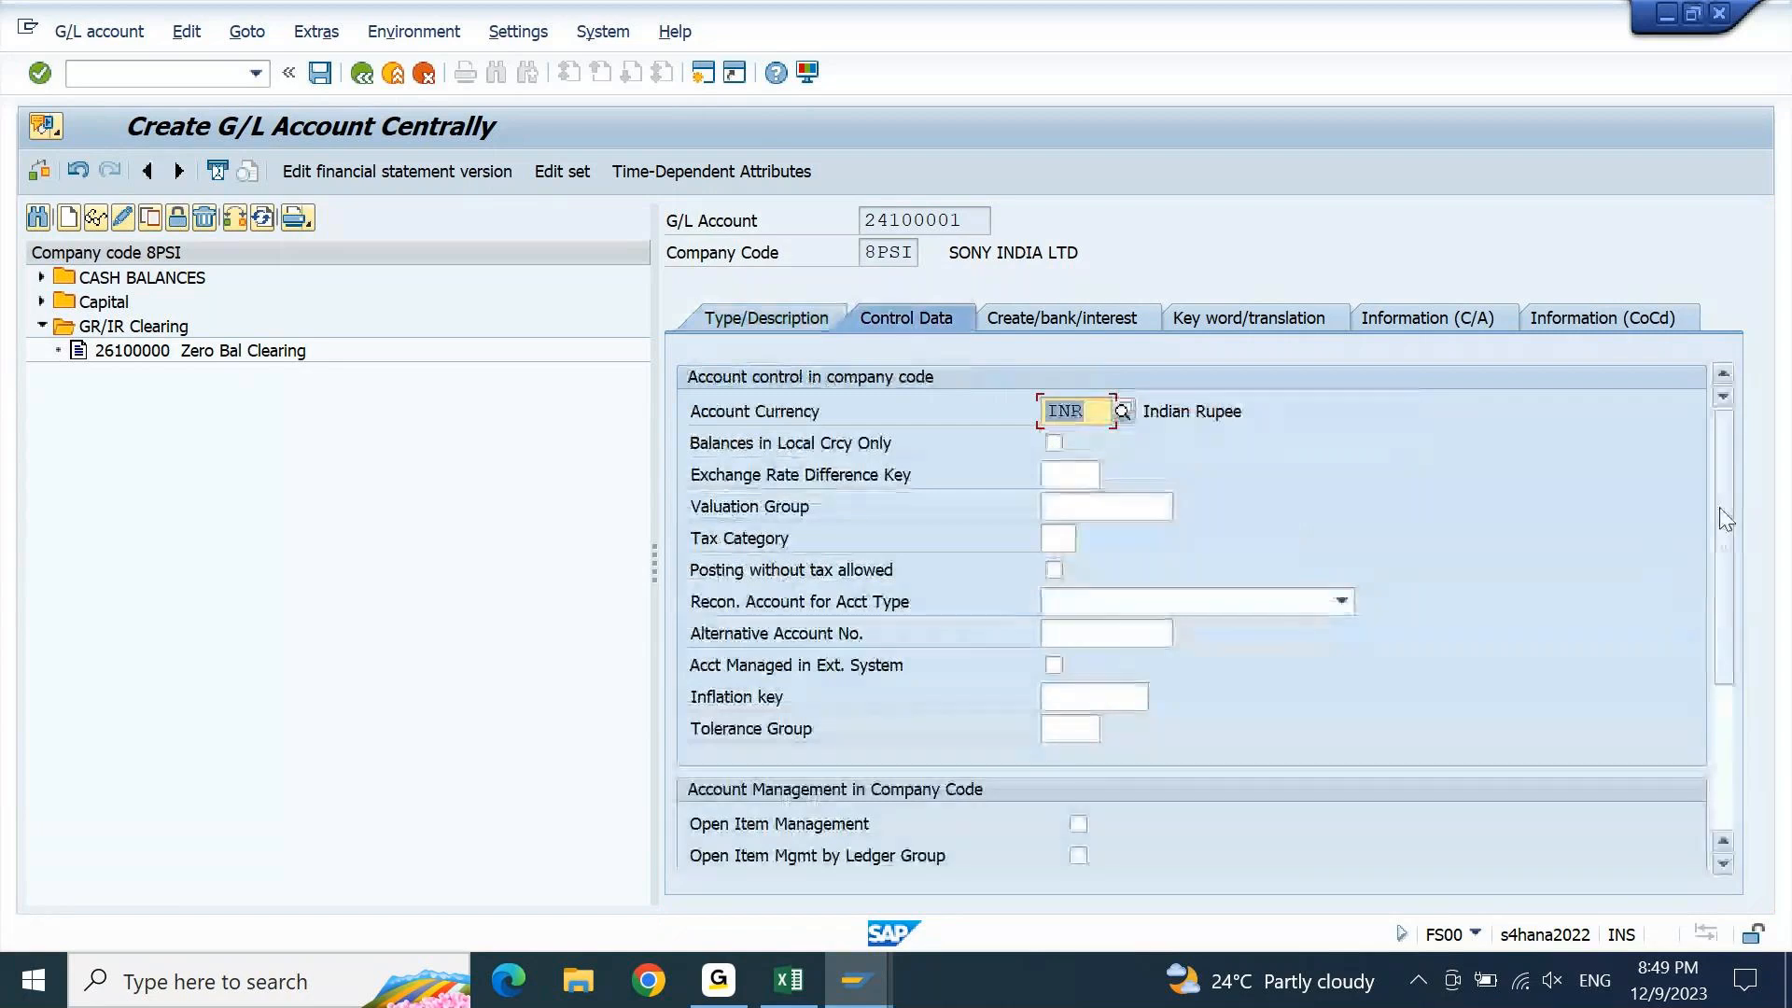
scroll(1725, 520, "down", 2)
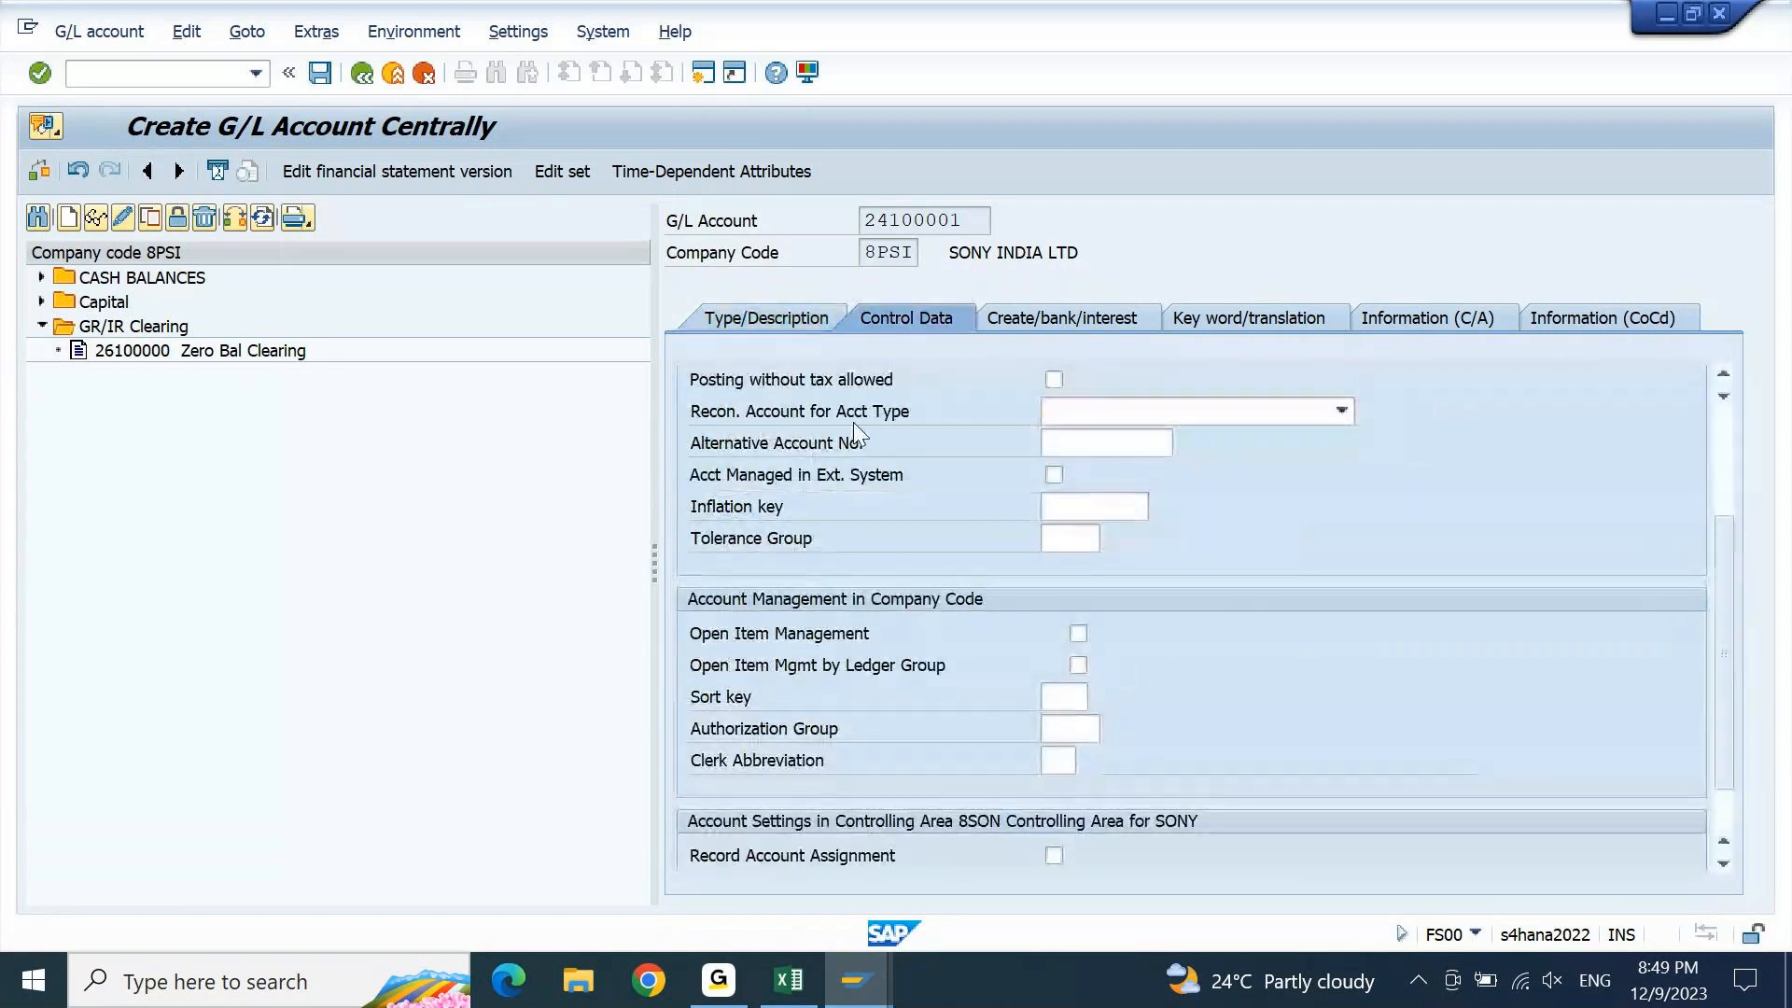
left_click(1342, 411)
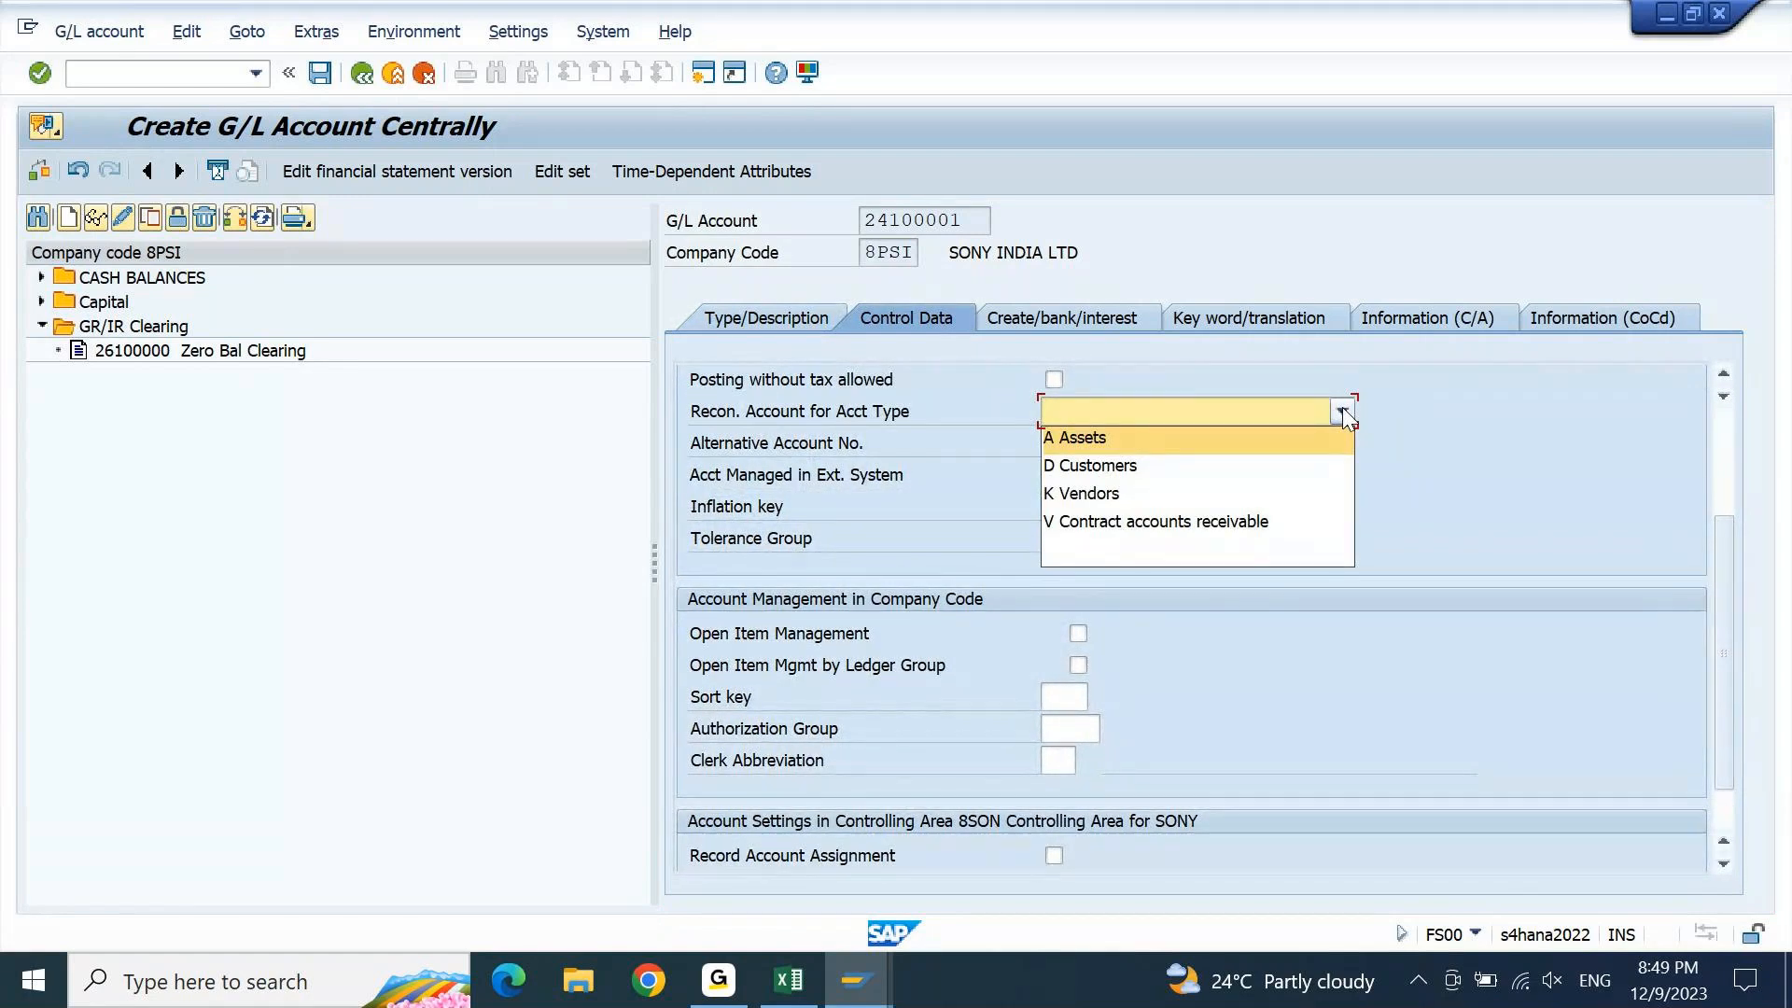
left_click(1140, 492)
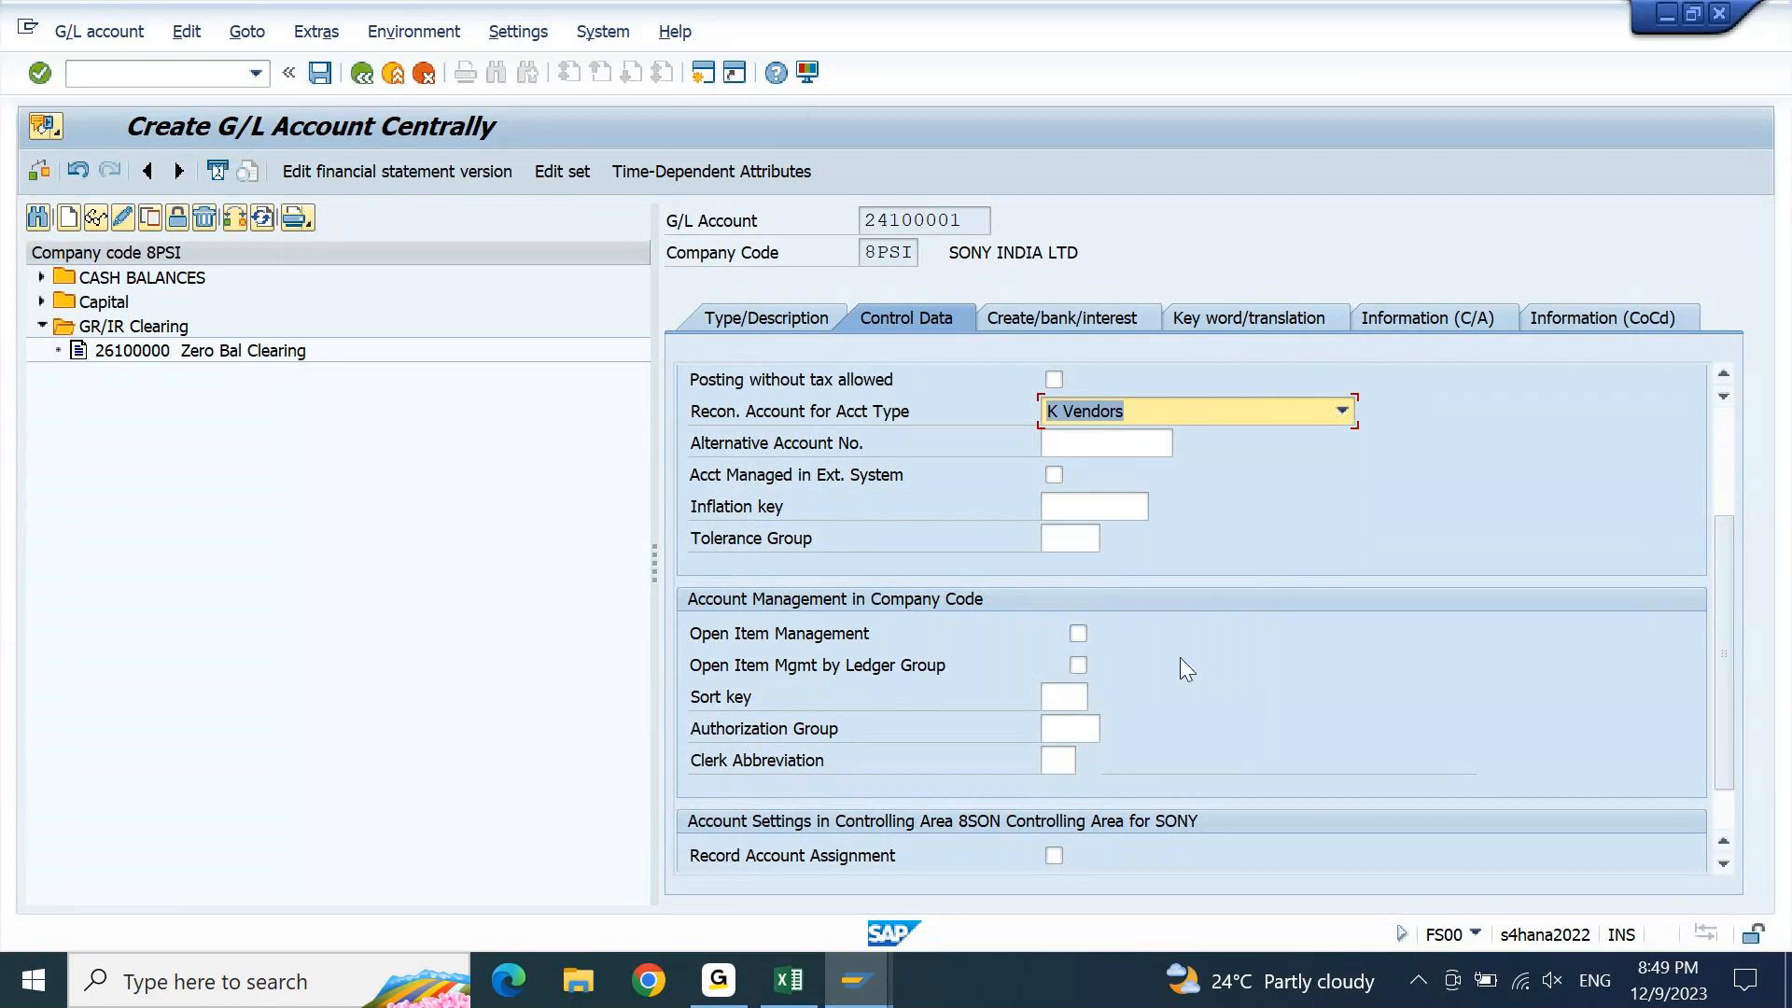
key("Return")
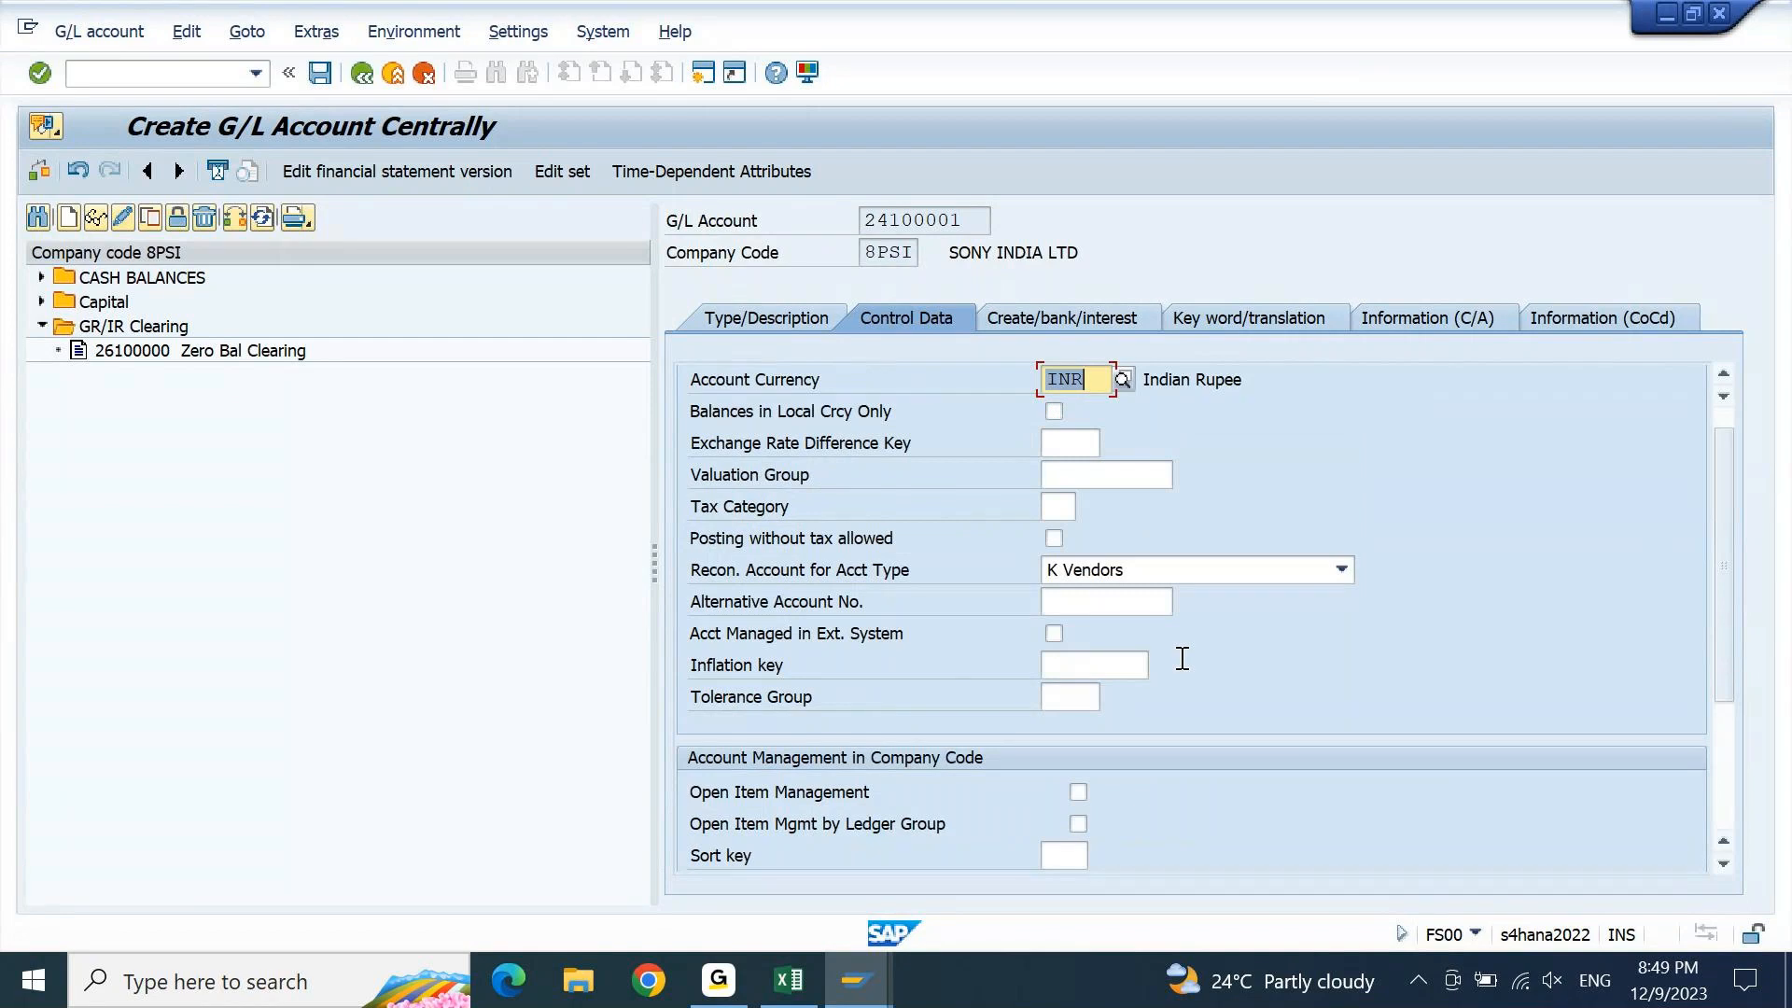
Assign field status group G067 for reconciliation accounts and save G/L account 24100001
left_click(1082, 322)
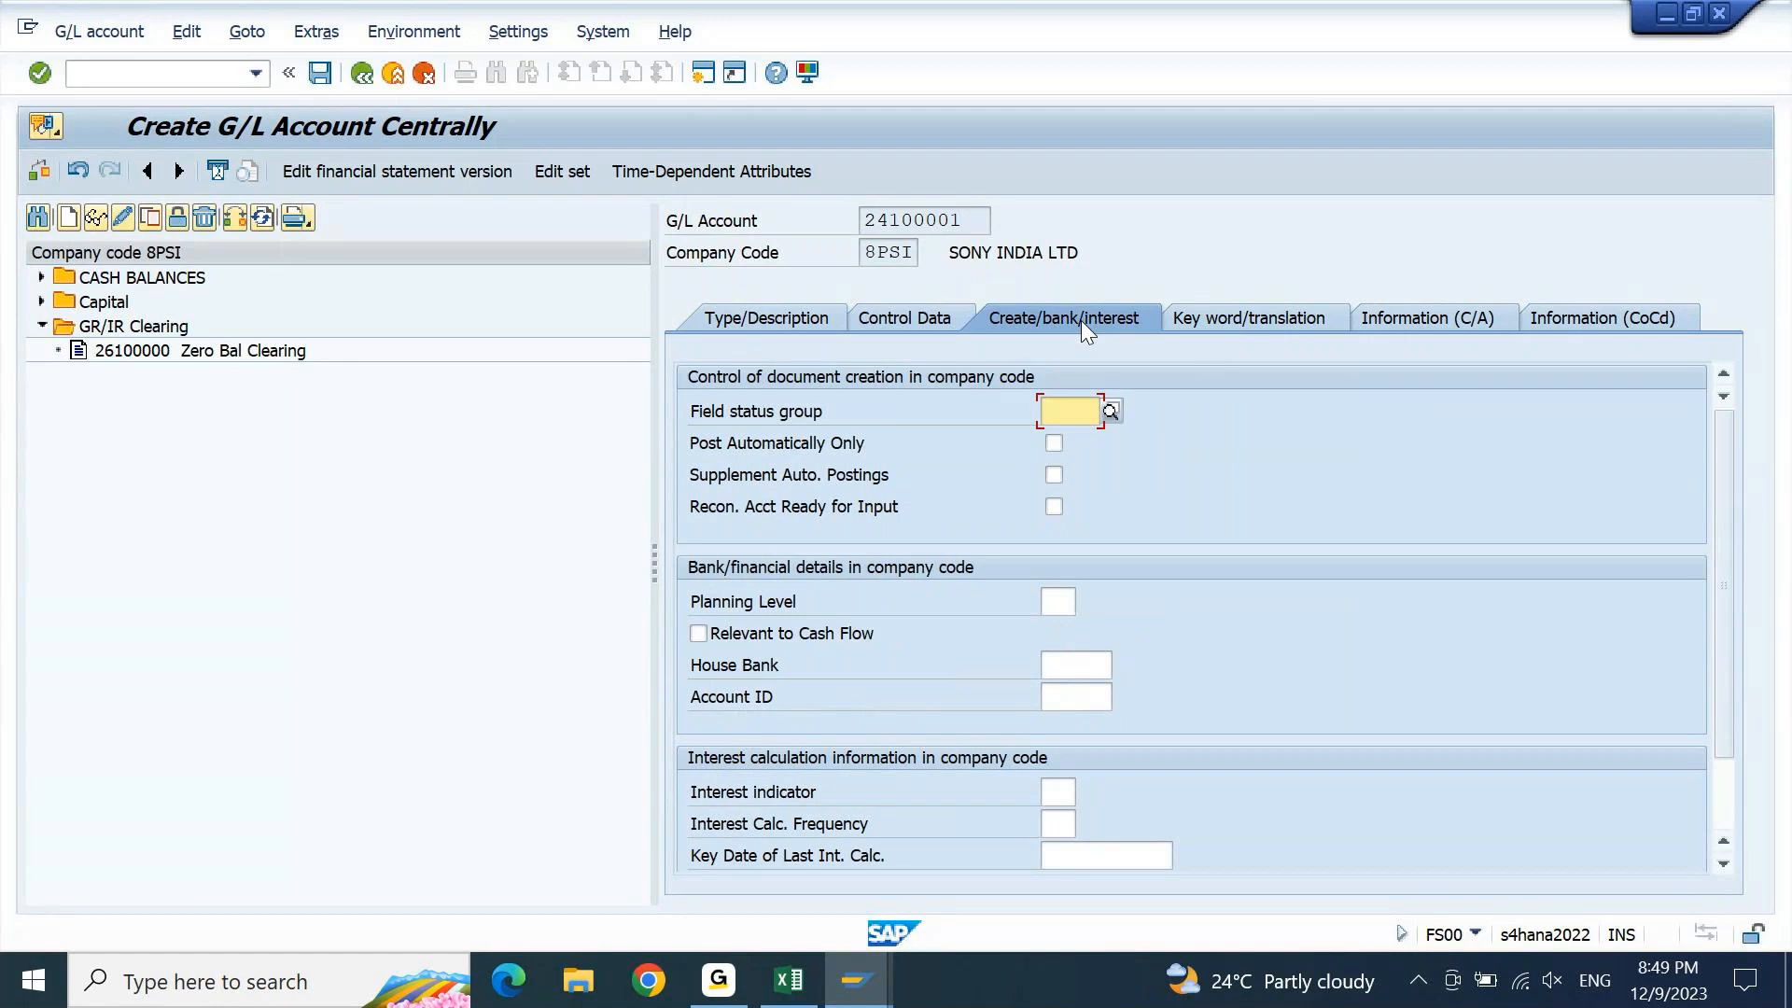
key("F4")
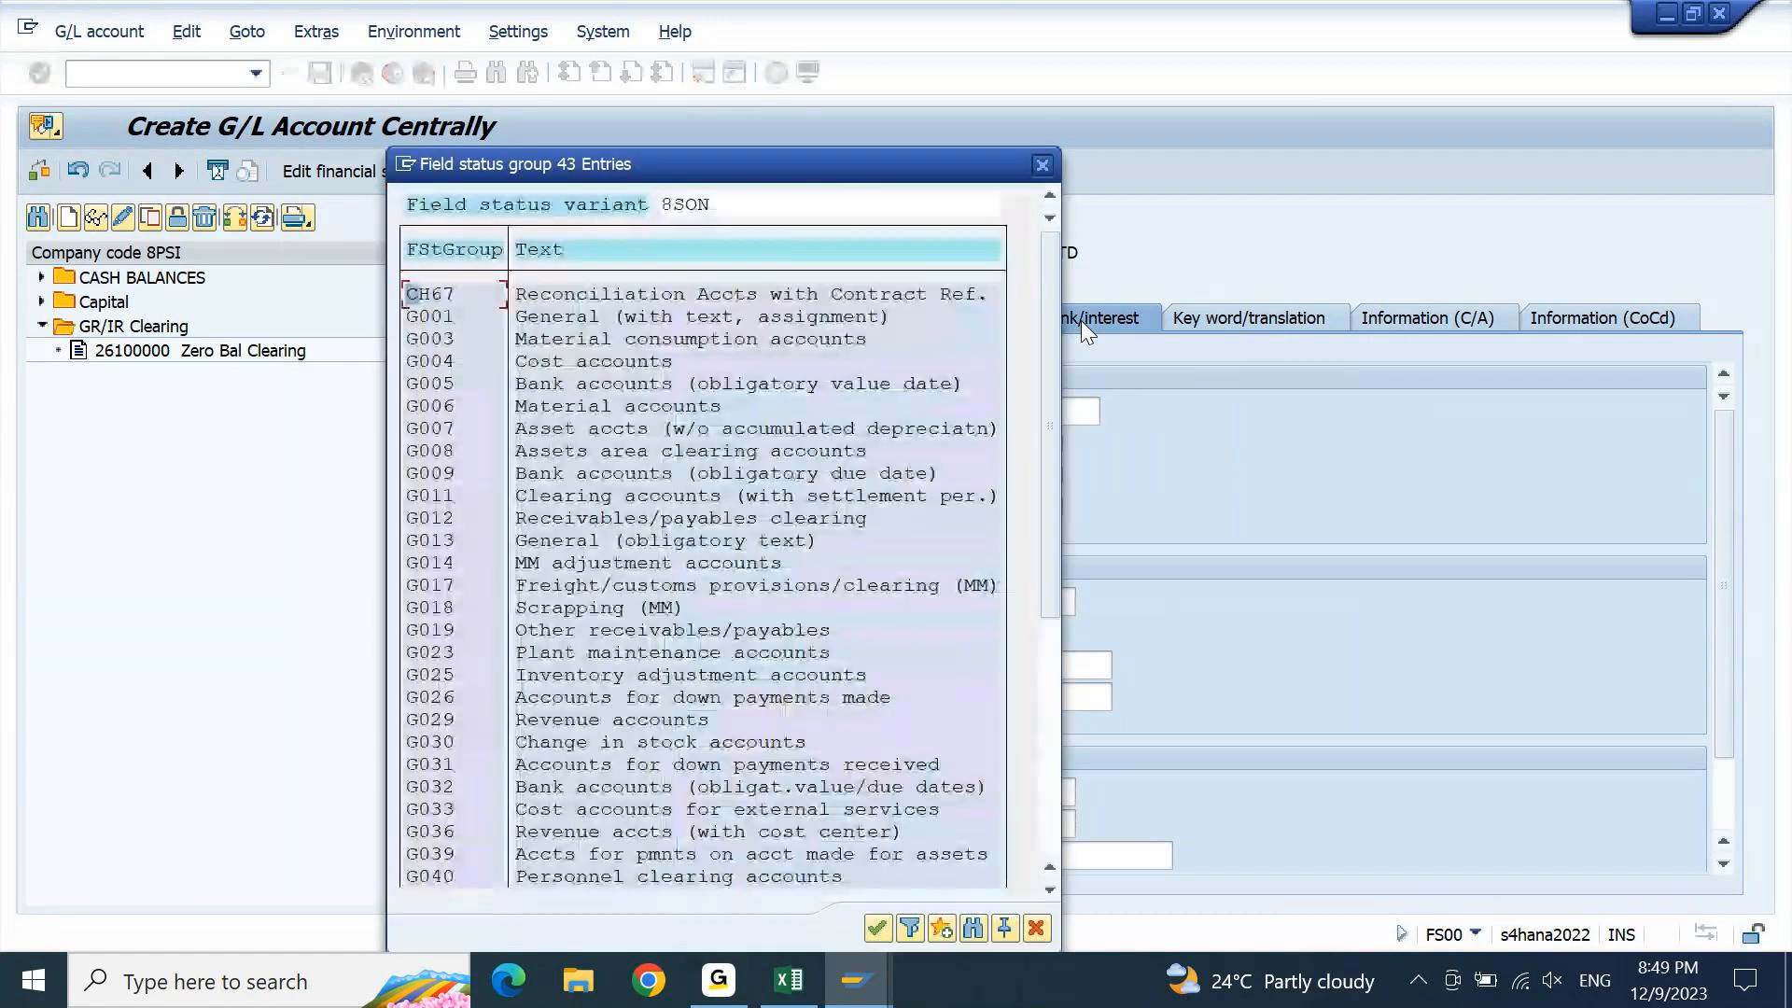
key("Page_Down")
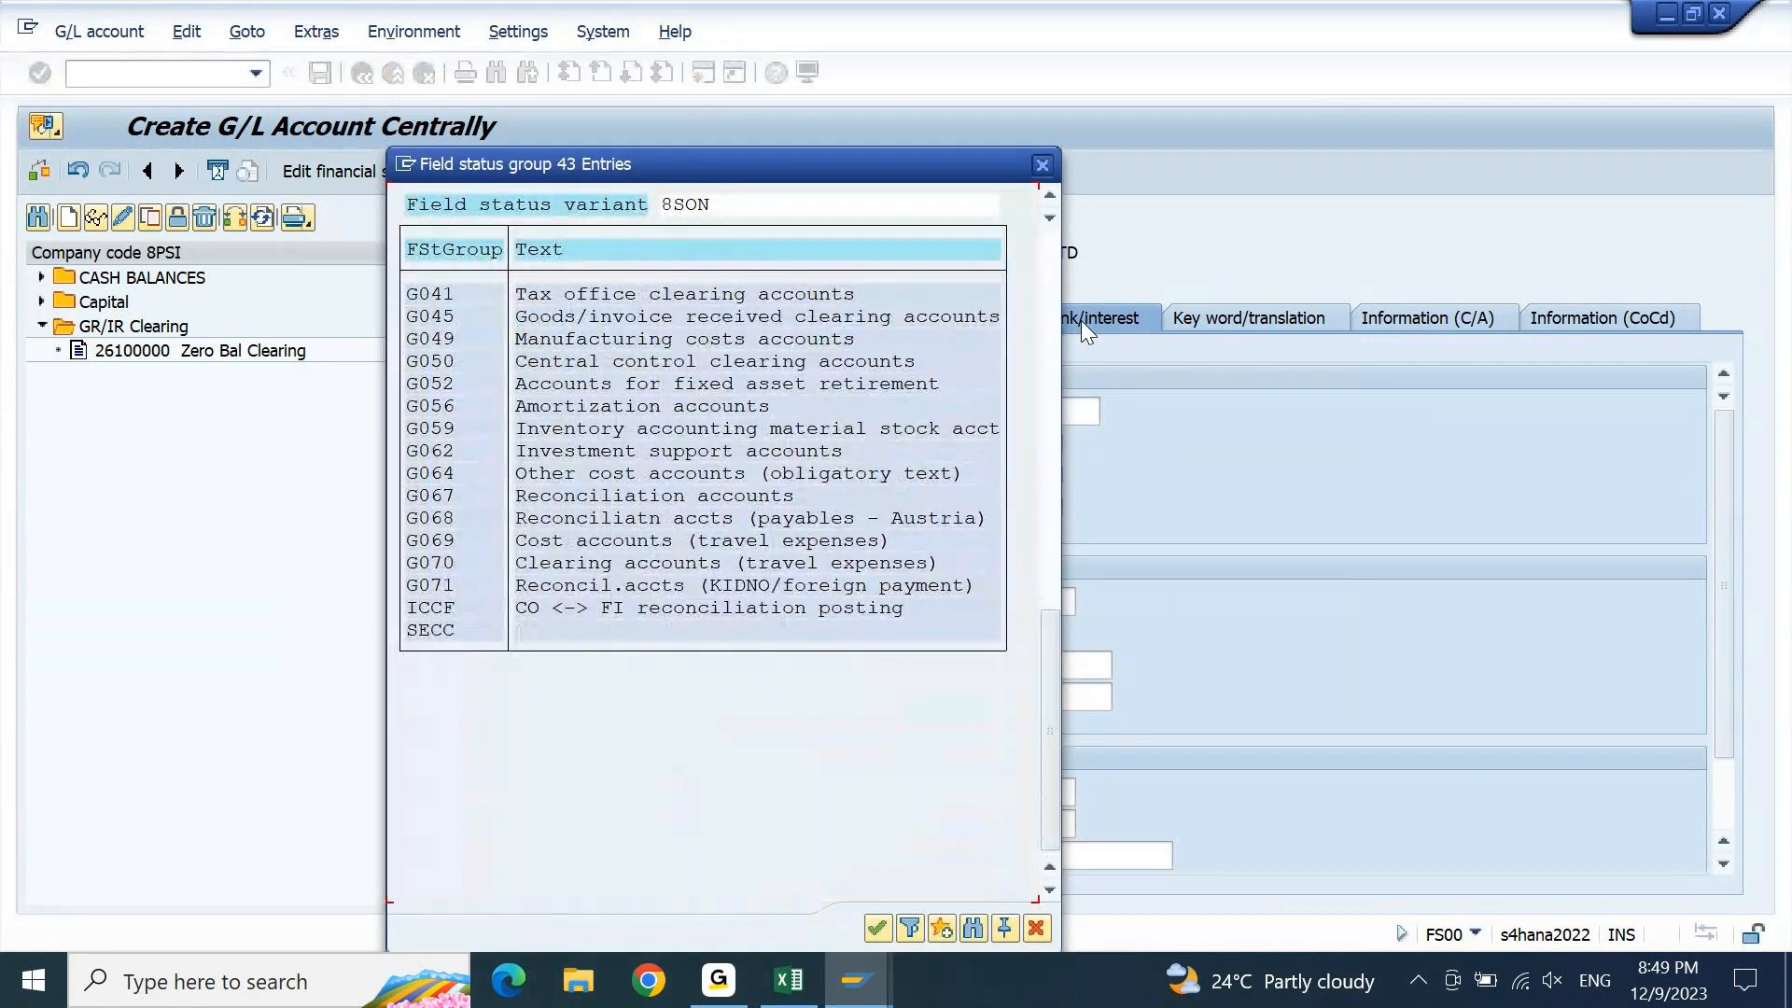
double_click(621, 504)
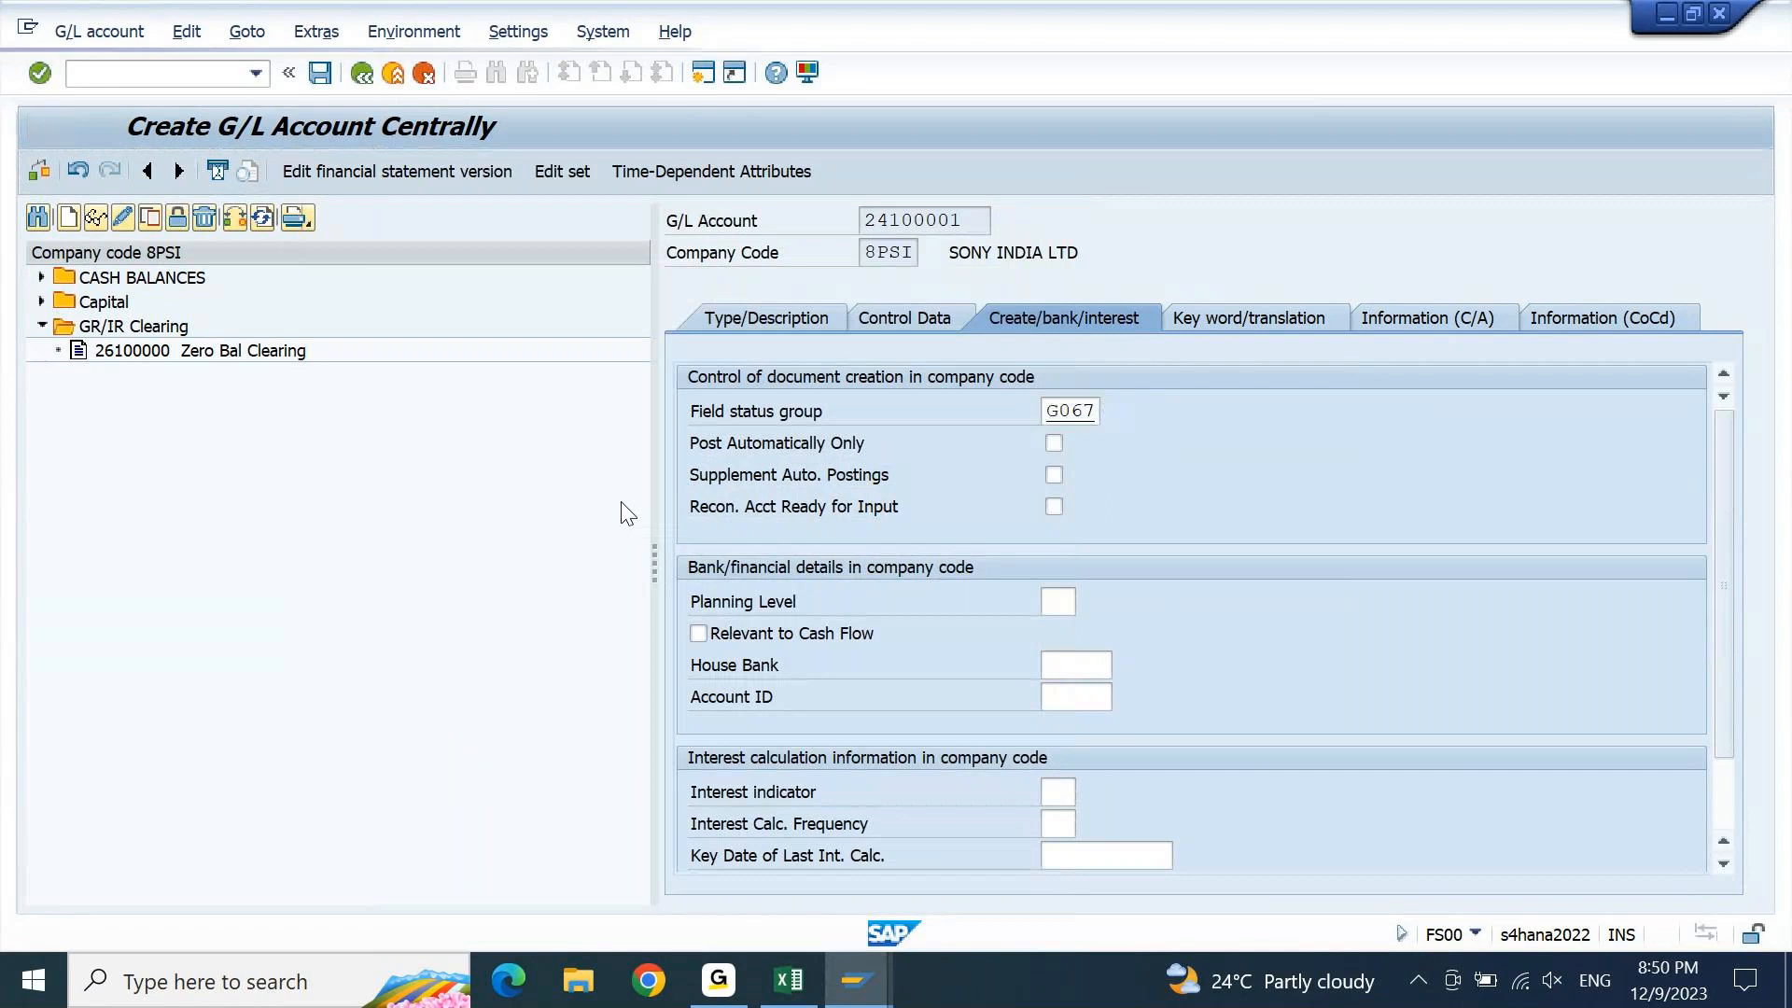
left_click(320, 72)
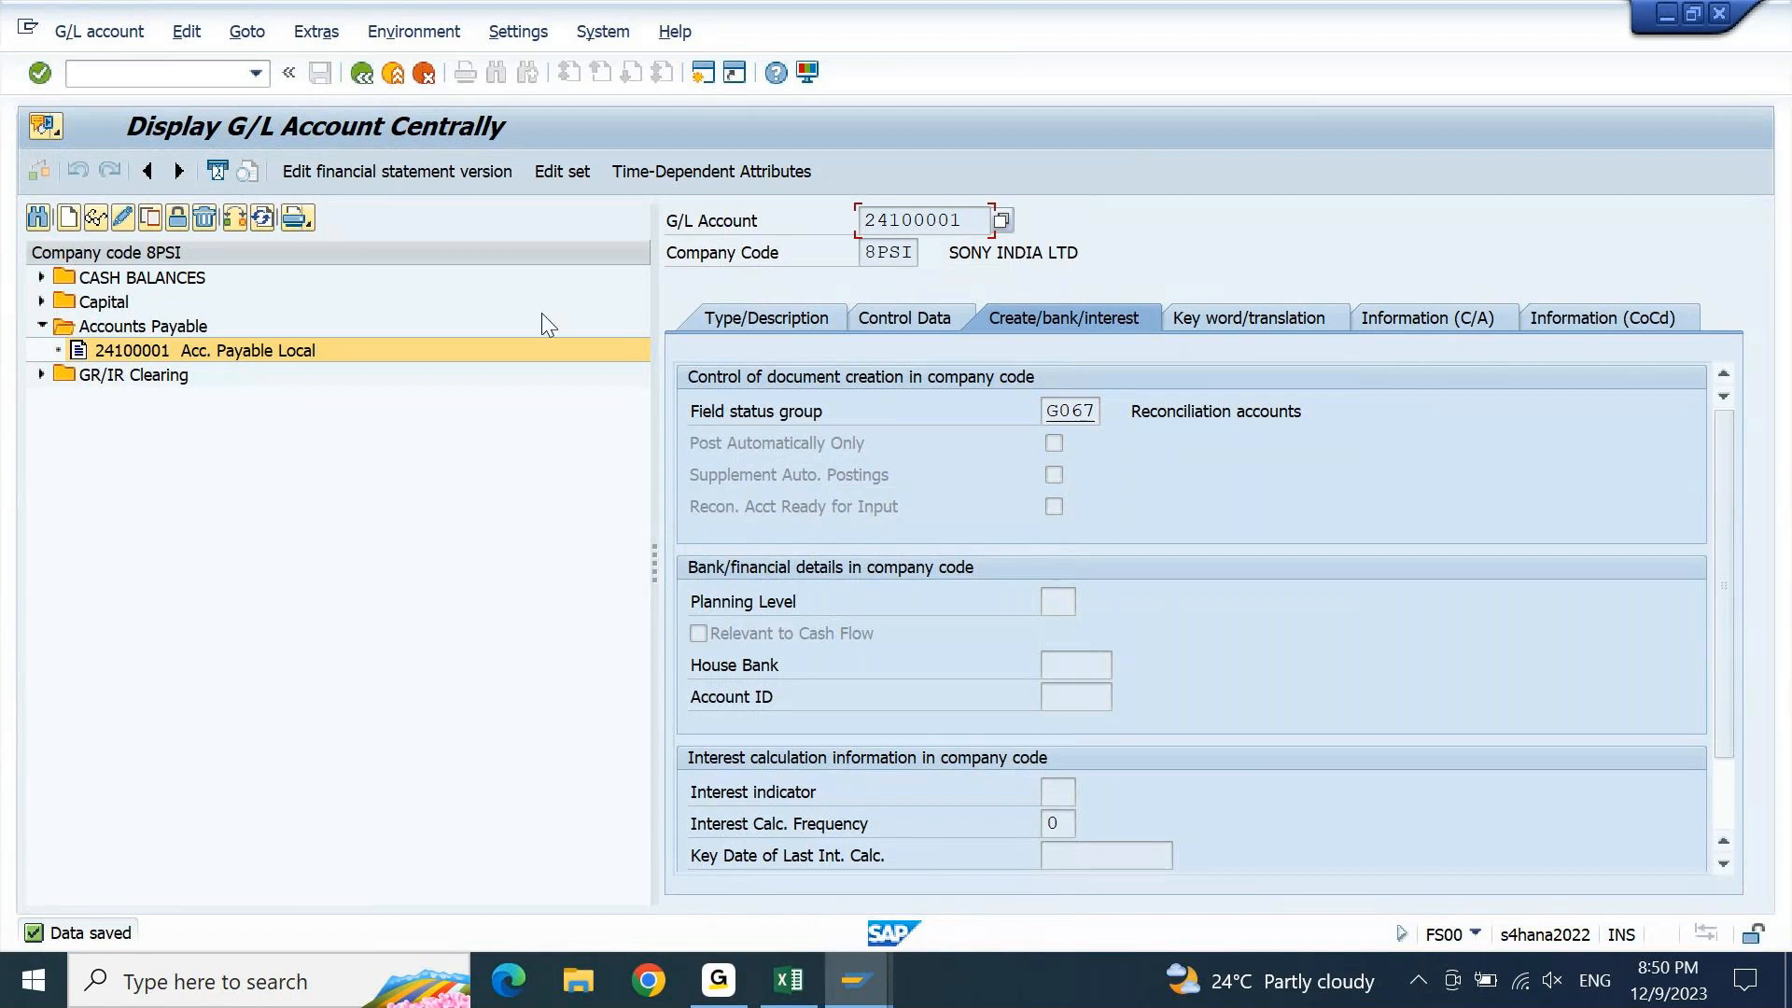
Switch to the Excel notes and add "BP: Vendor Master Data" with transaction code BP in row 1305
left_click(803, 994)
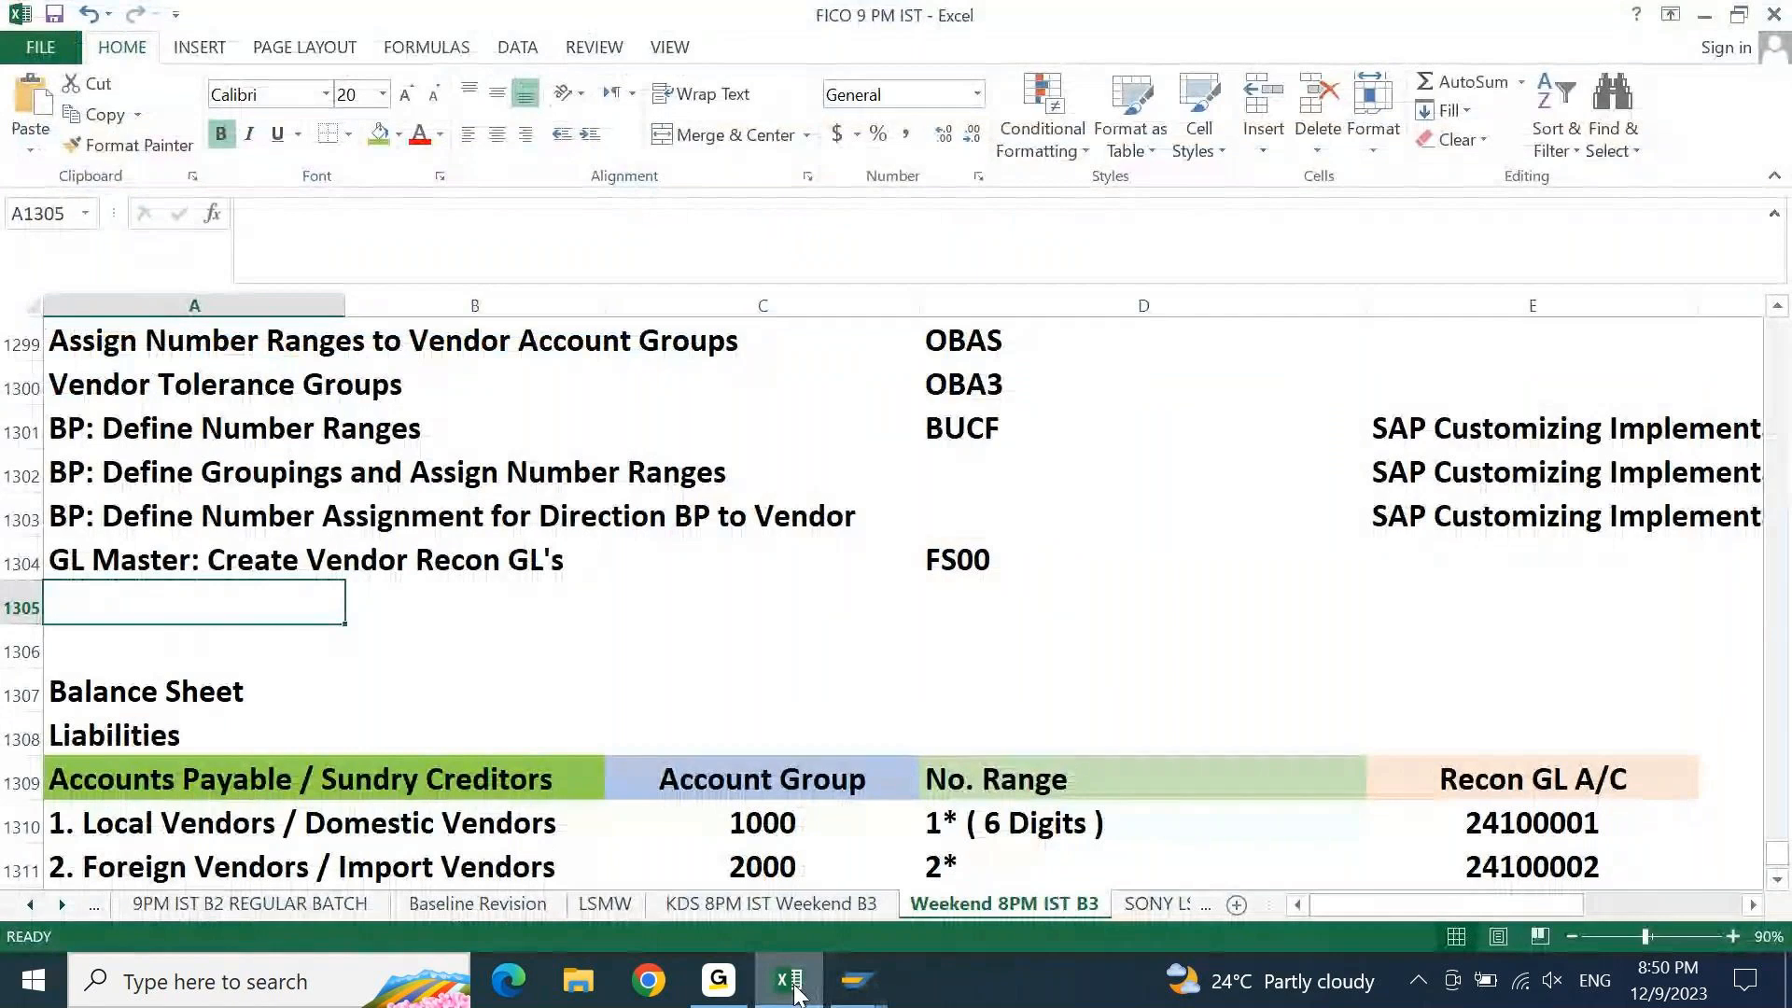
type("BP:")
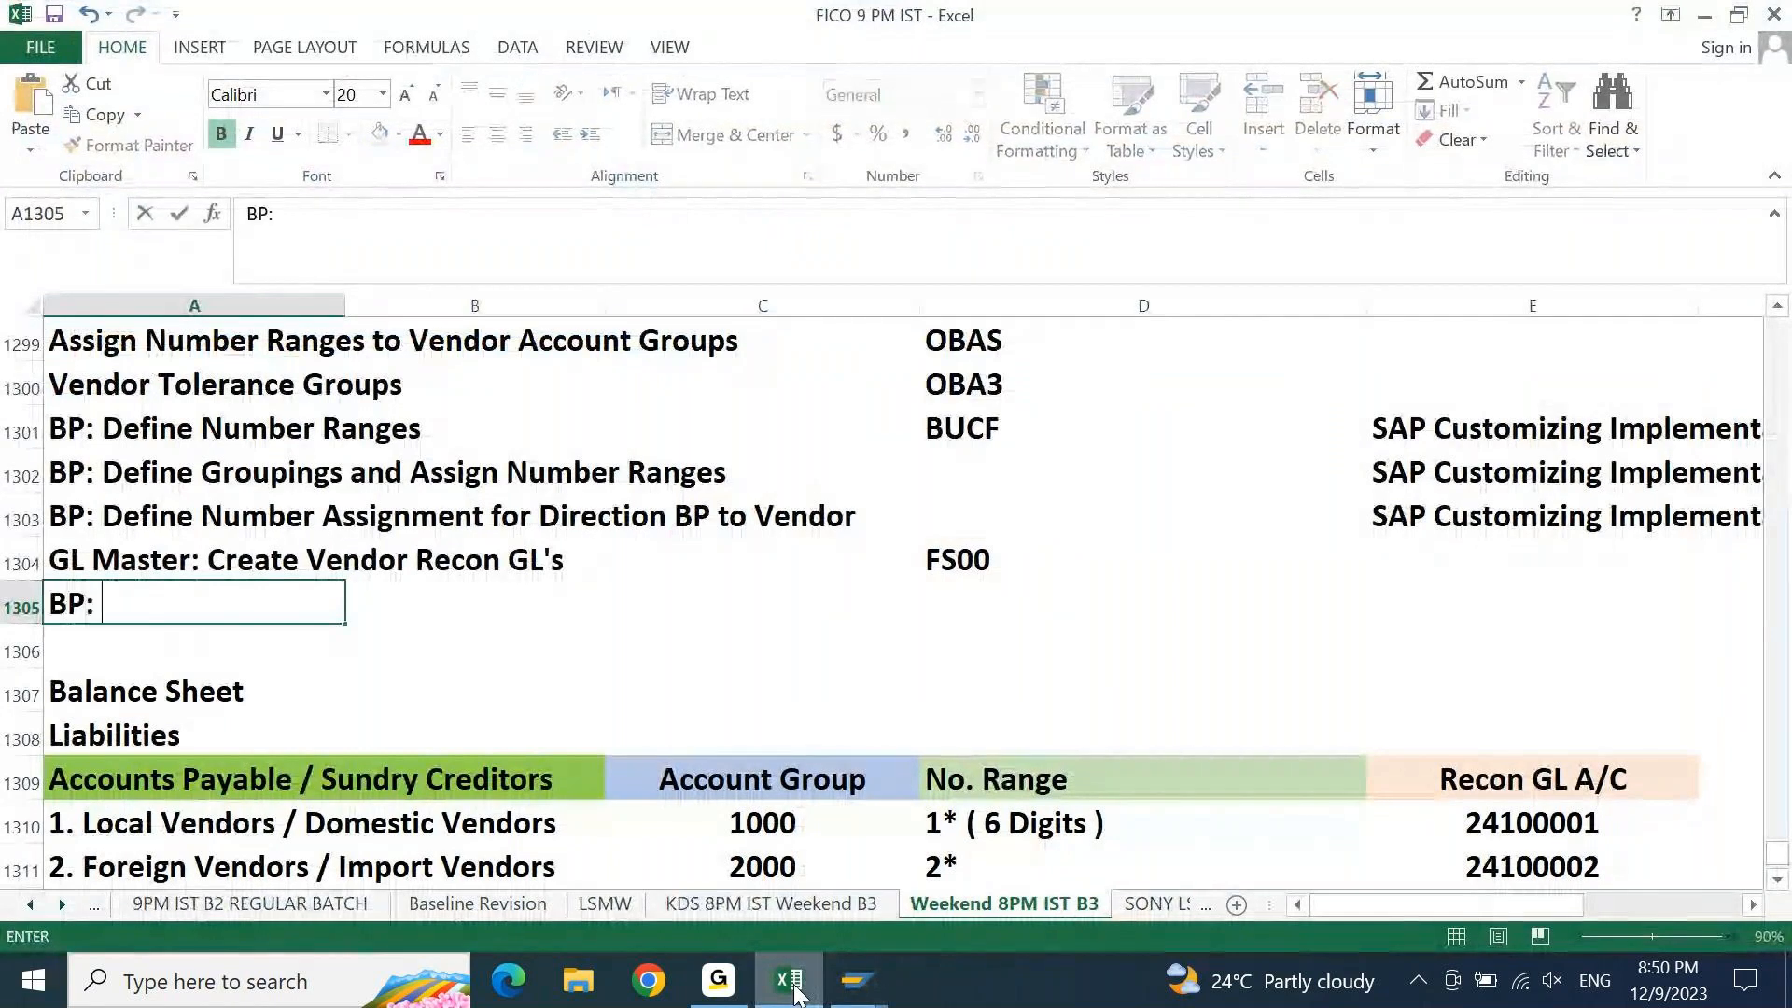
type(" Vend")
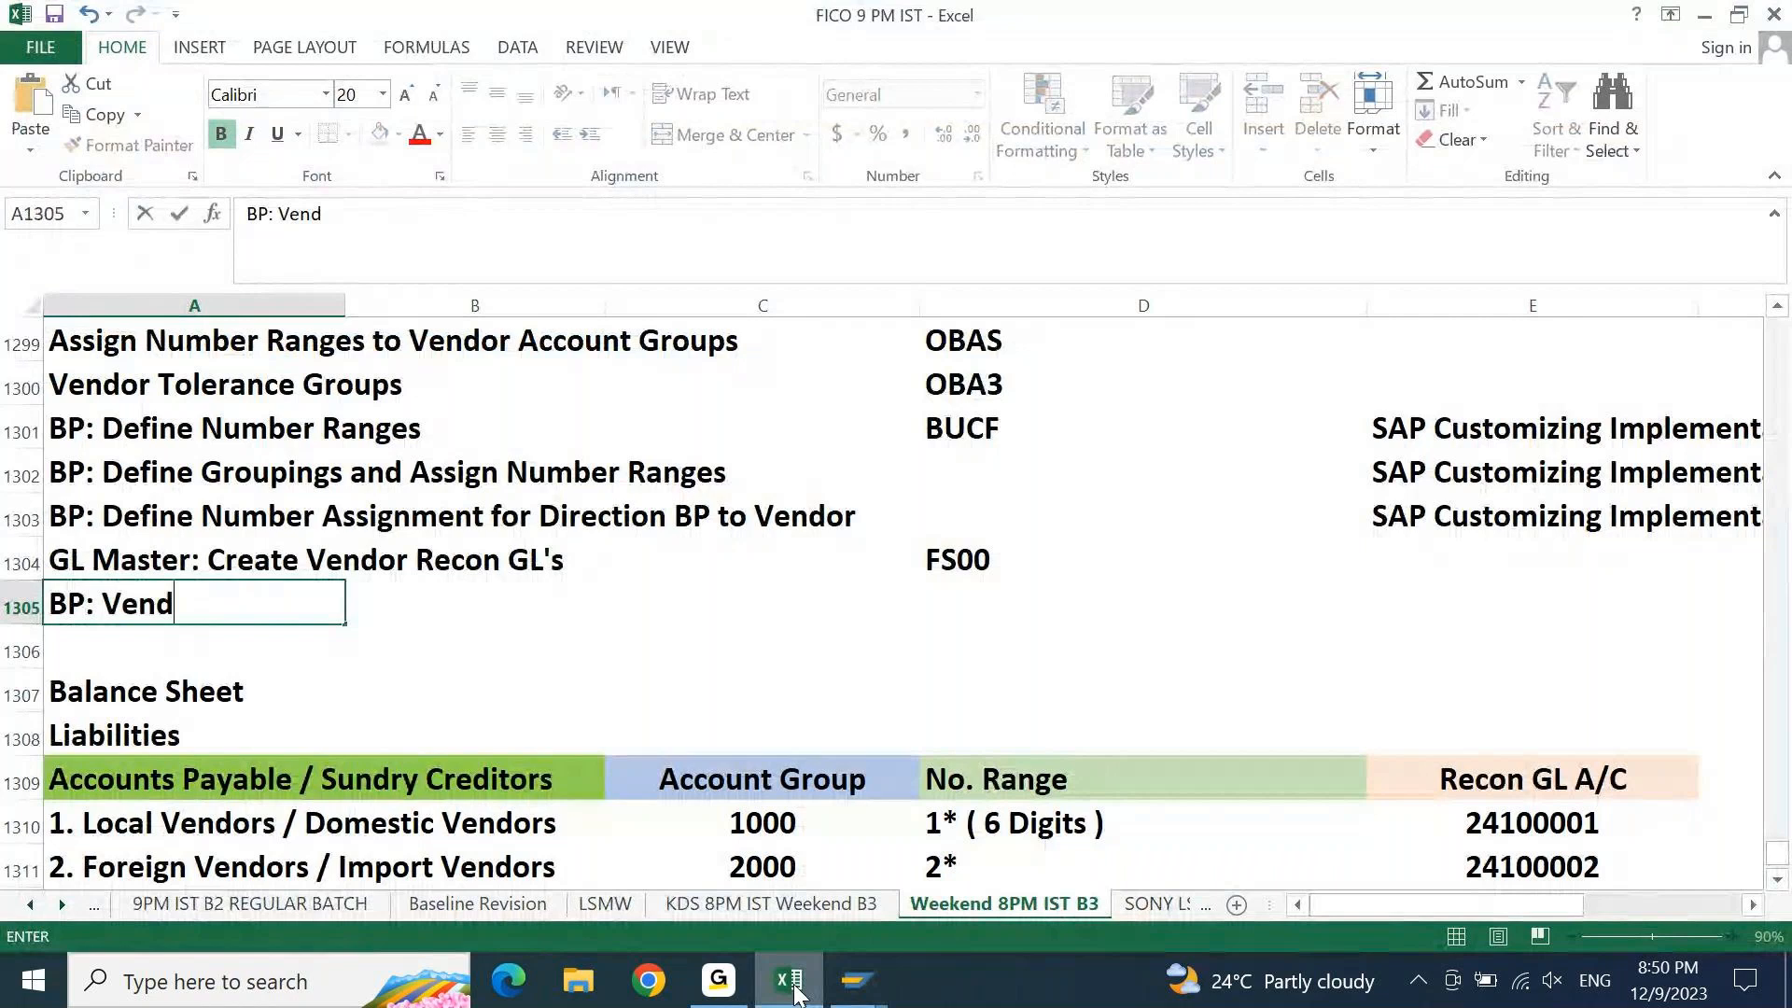
type("or Master ")
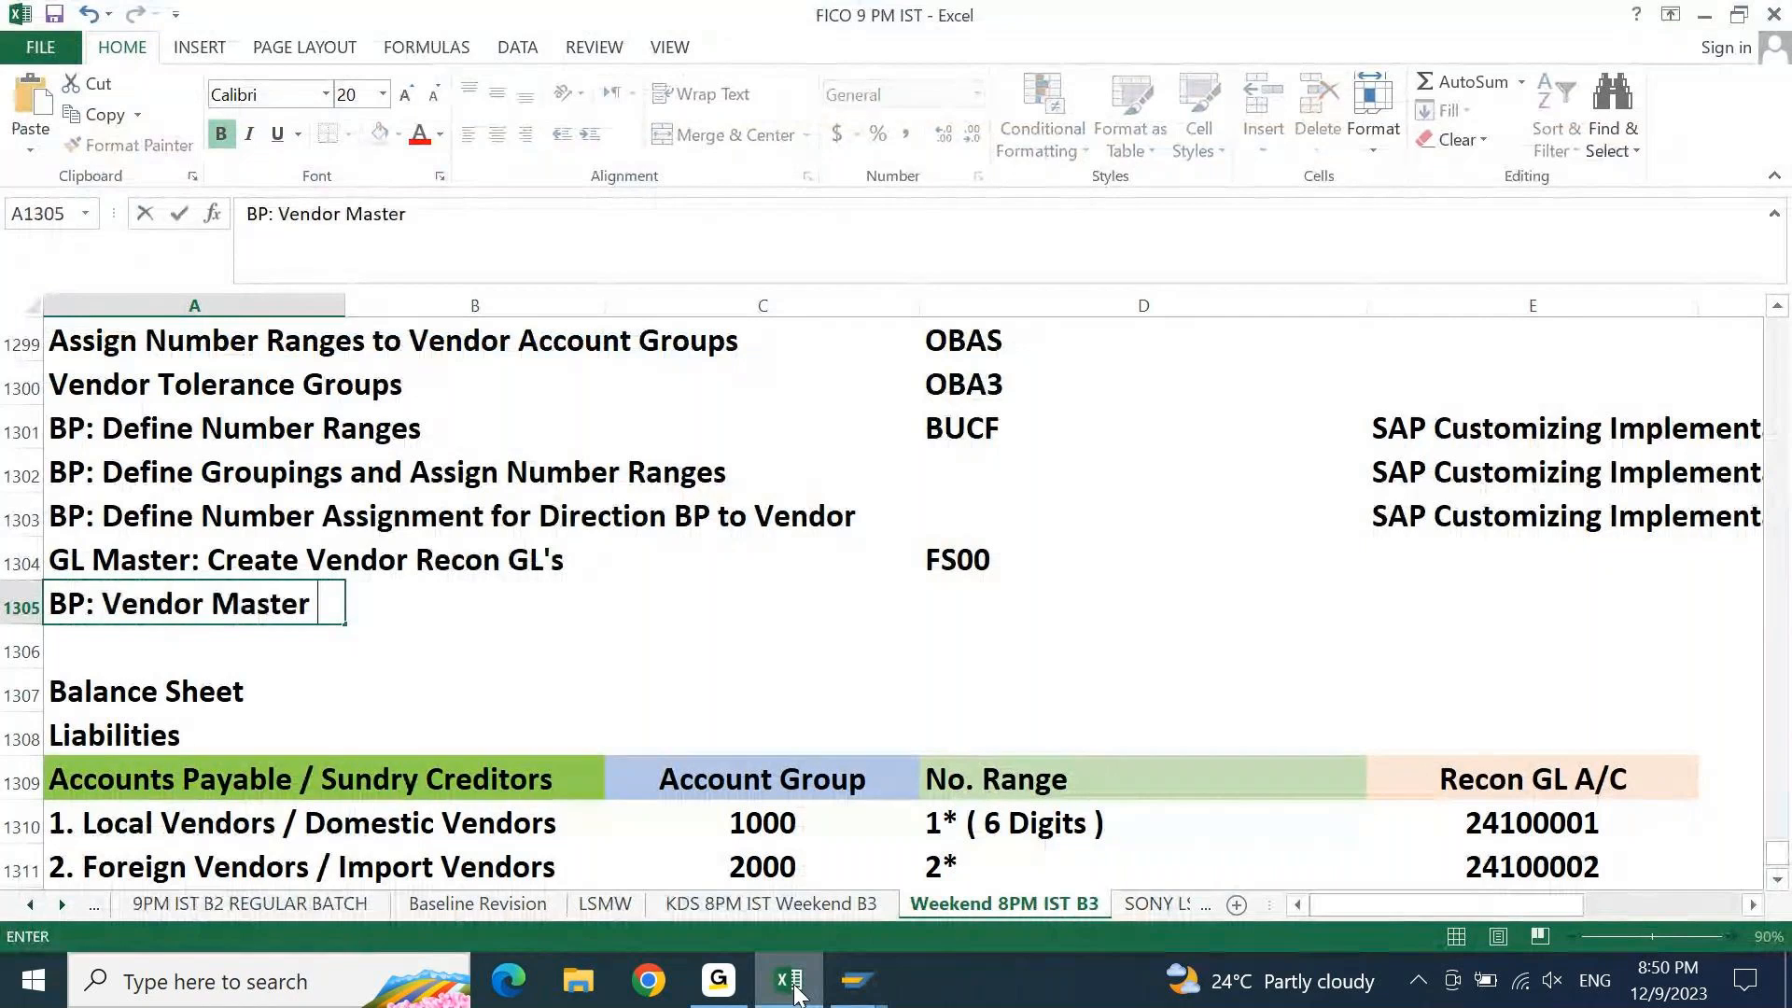
type("Data")
key("Return")
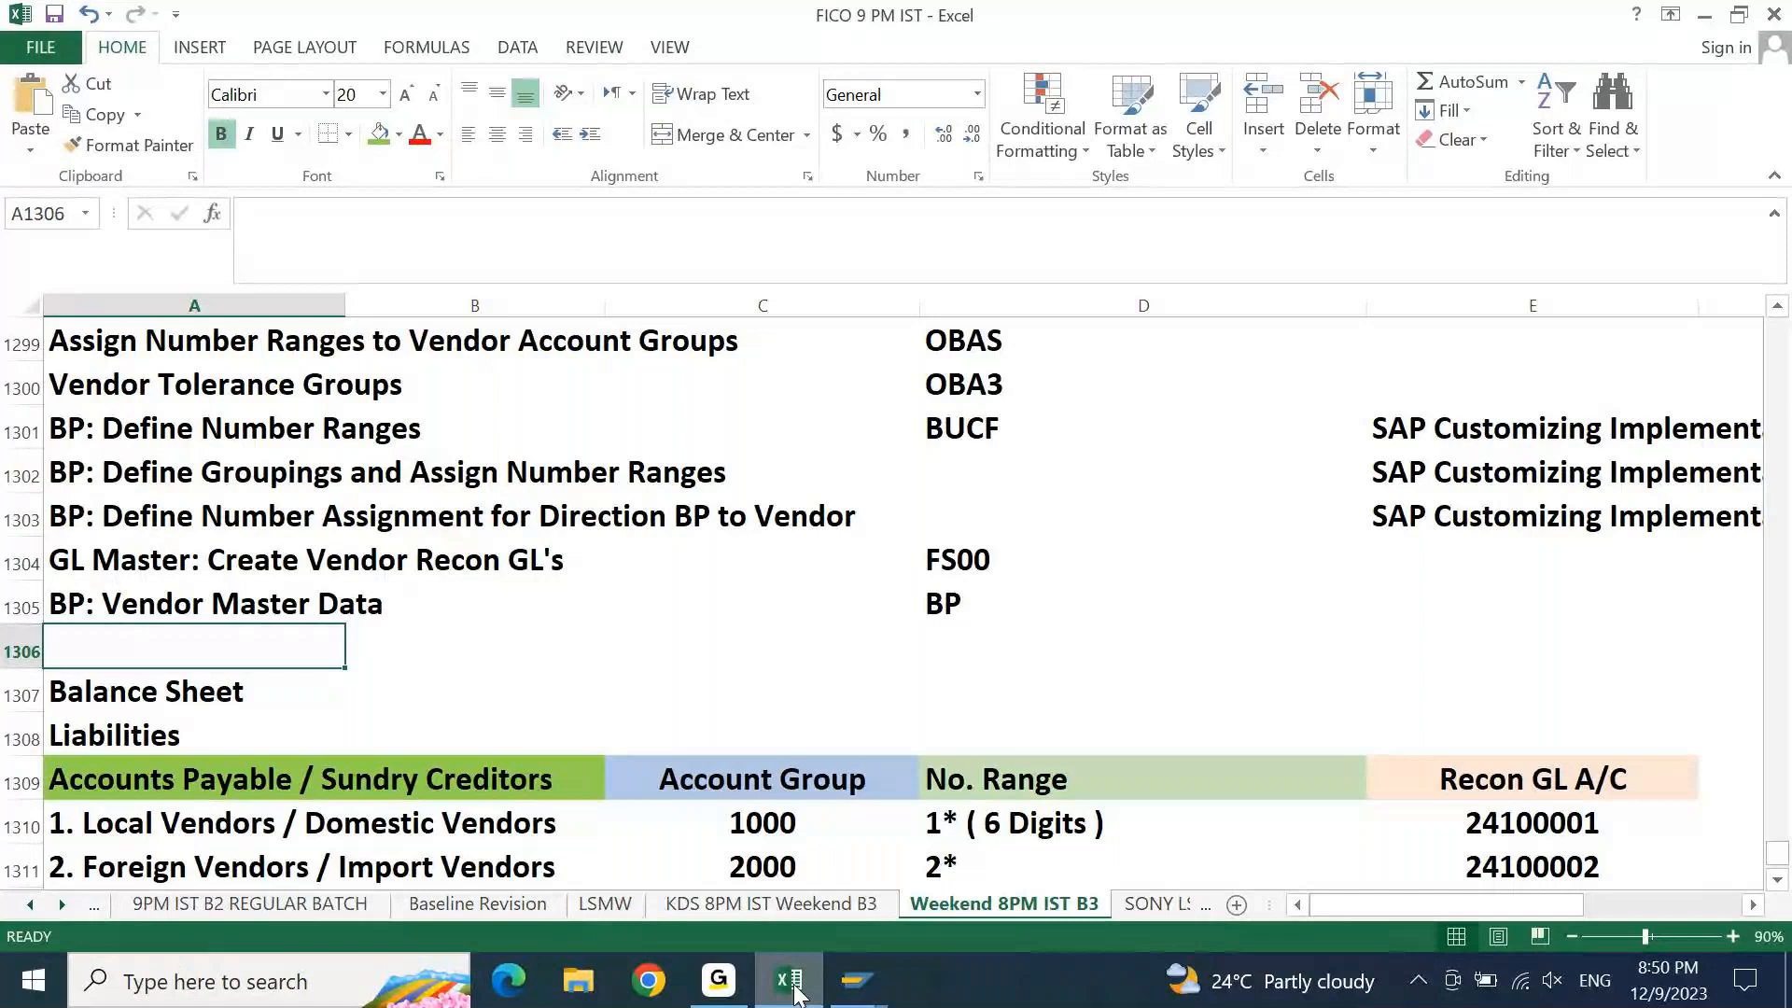
Add the heading "Scenario:" in cell A1320, below the vendor account group table
key("Page_Down")
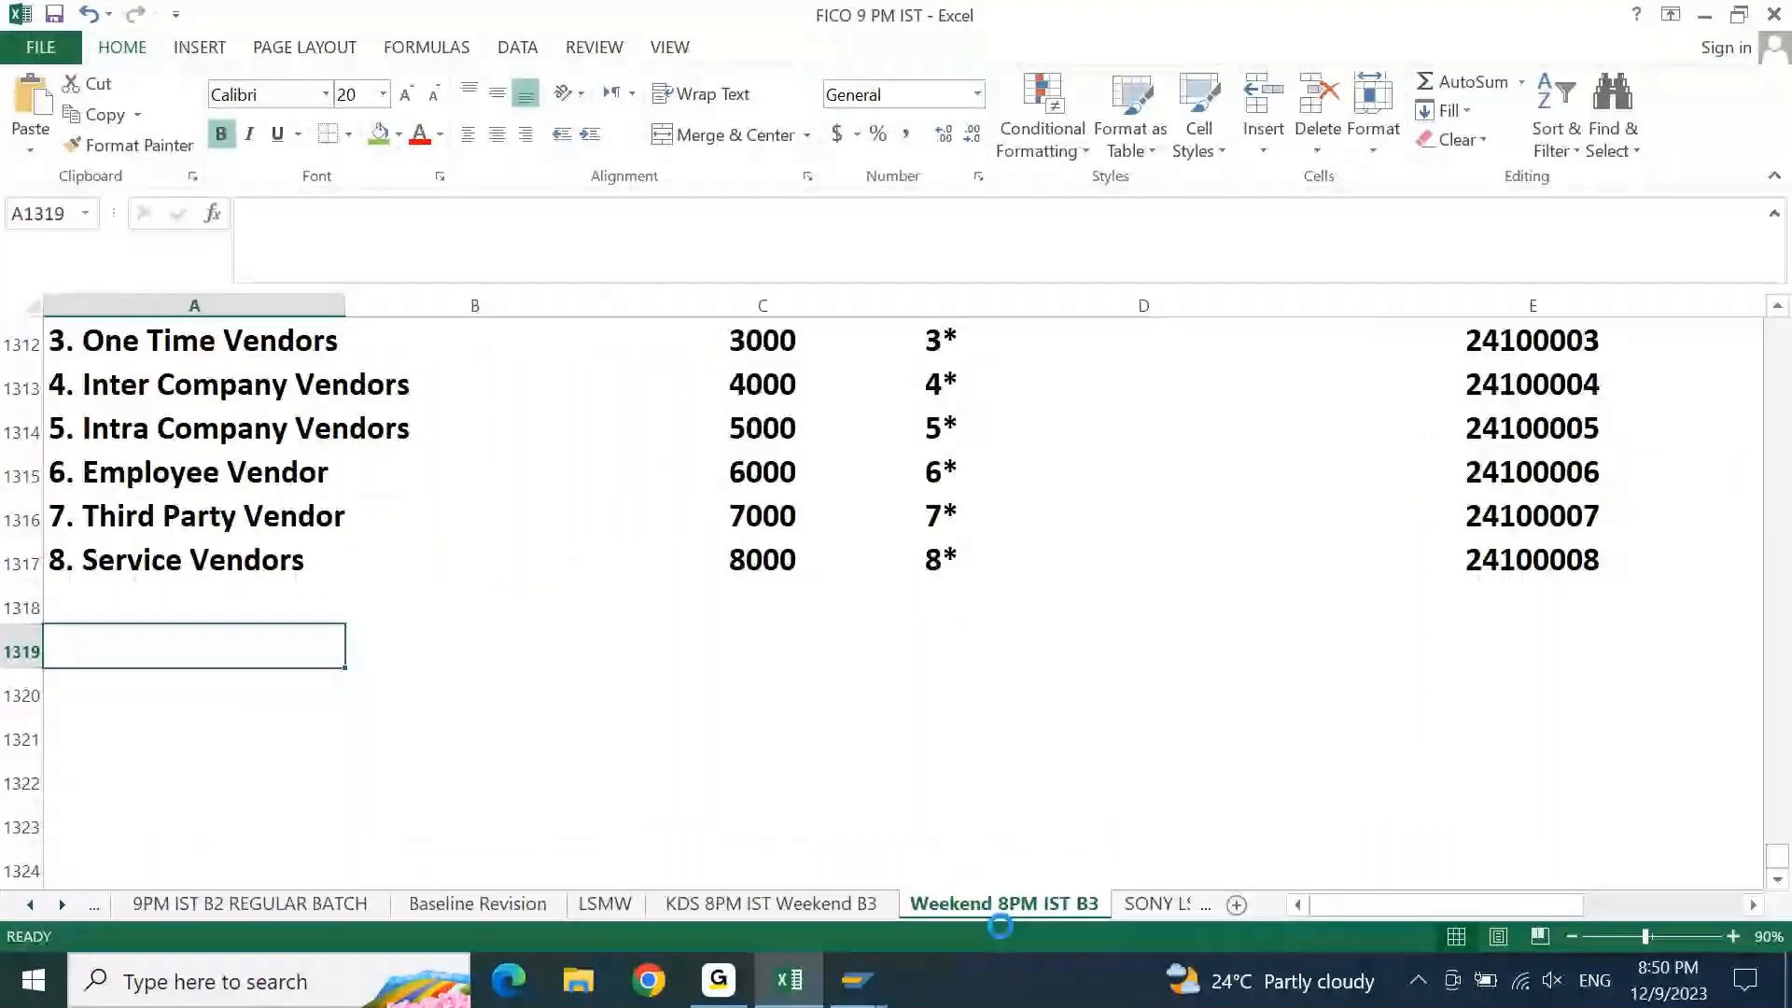
key("Up")
key("Up")
key("Up")
key("Up")
key("Up")
key("Up")
key("Up")
key("Up")
key("Up")
key("Up")
key("Up")
key("Up")
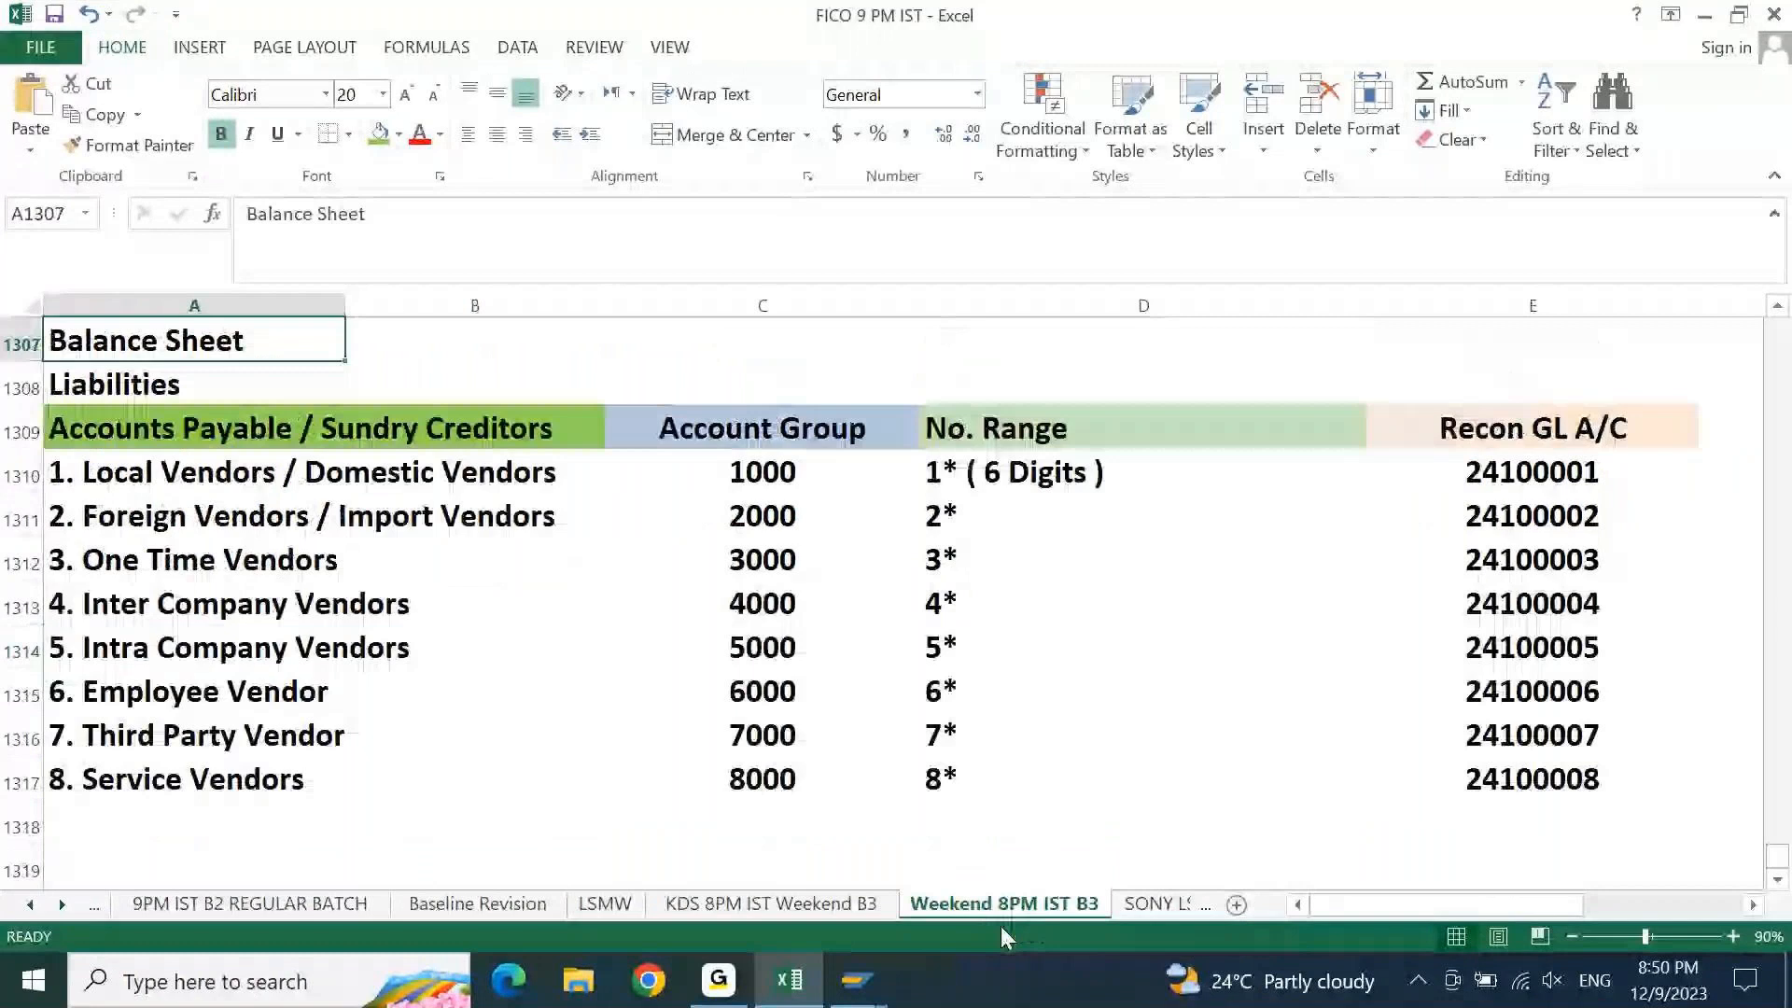
key("ctrl+Down")
key("ctrl+Down")
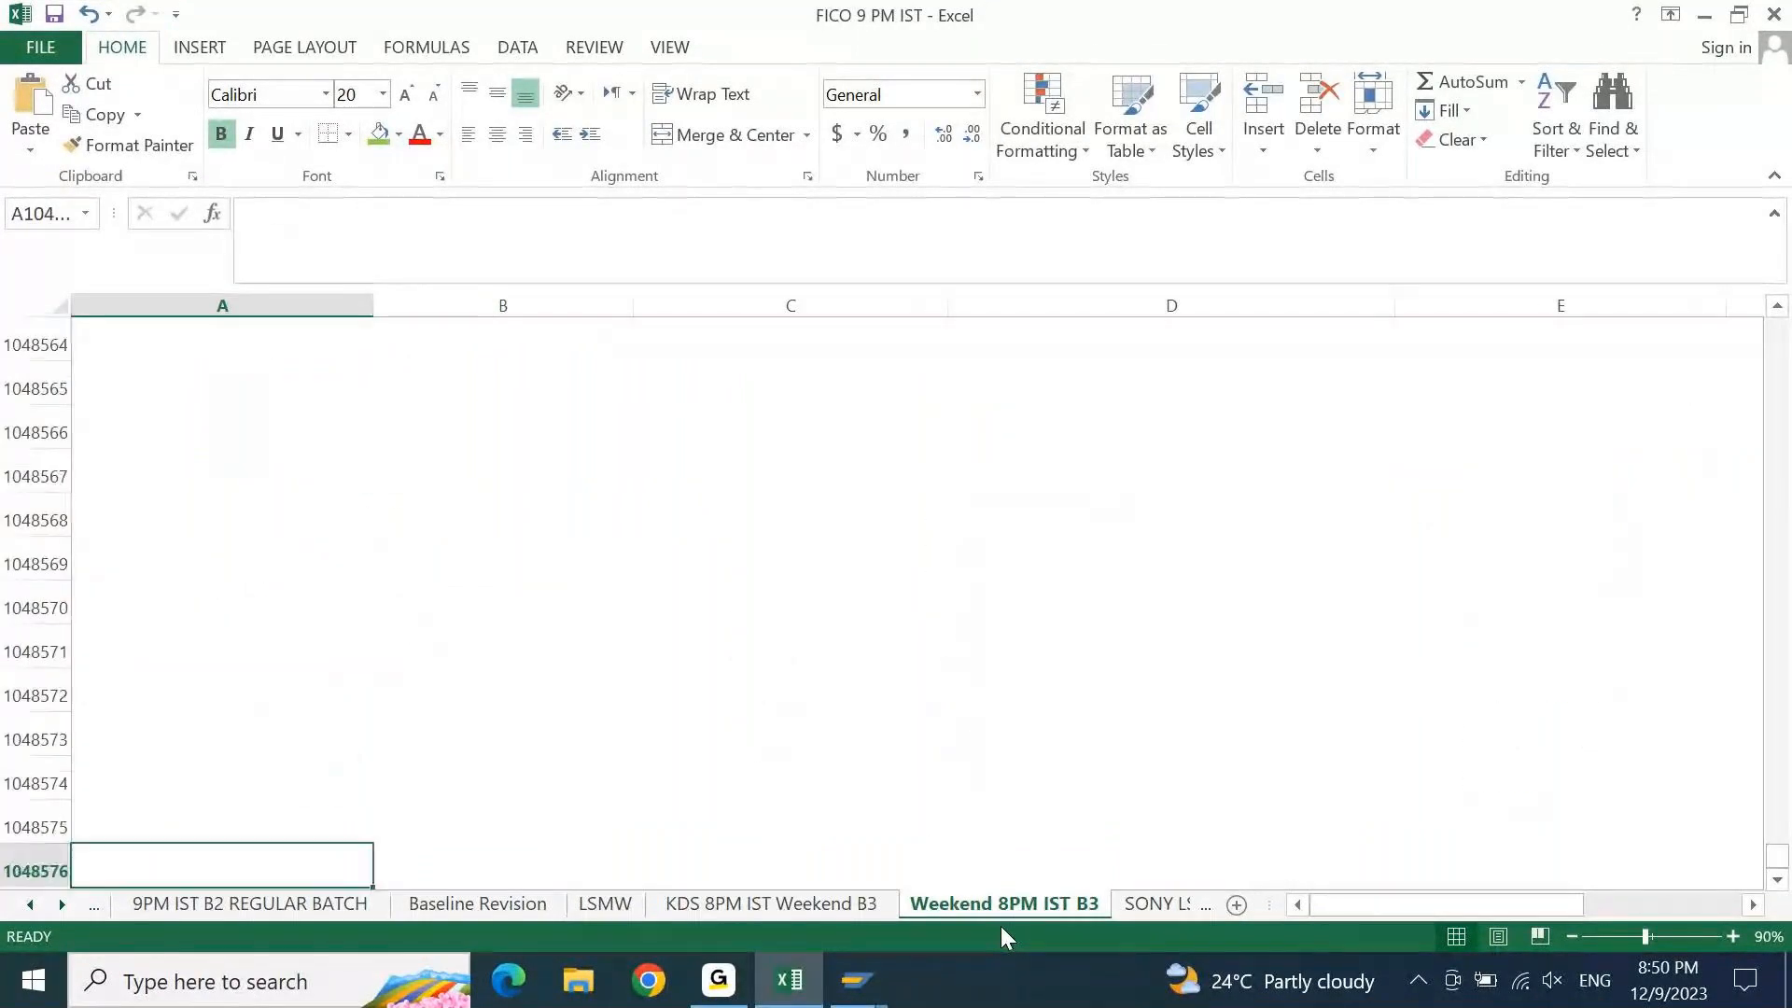
key("ctrl+Up")
key("Down")
key("Down")
key("Down")
key("Down")
key("Down")
key("Down")
key("Down")
key("Down")
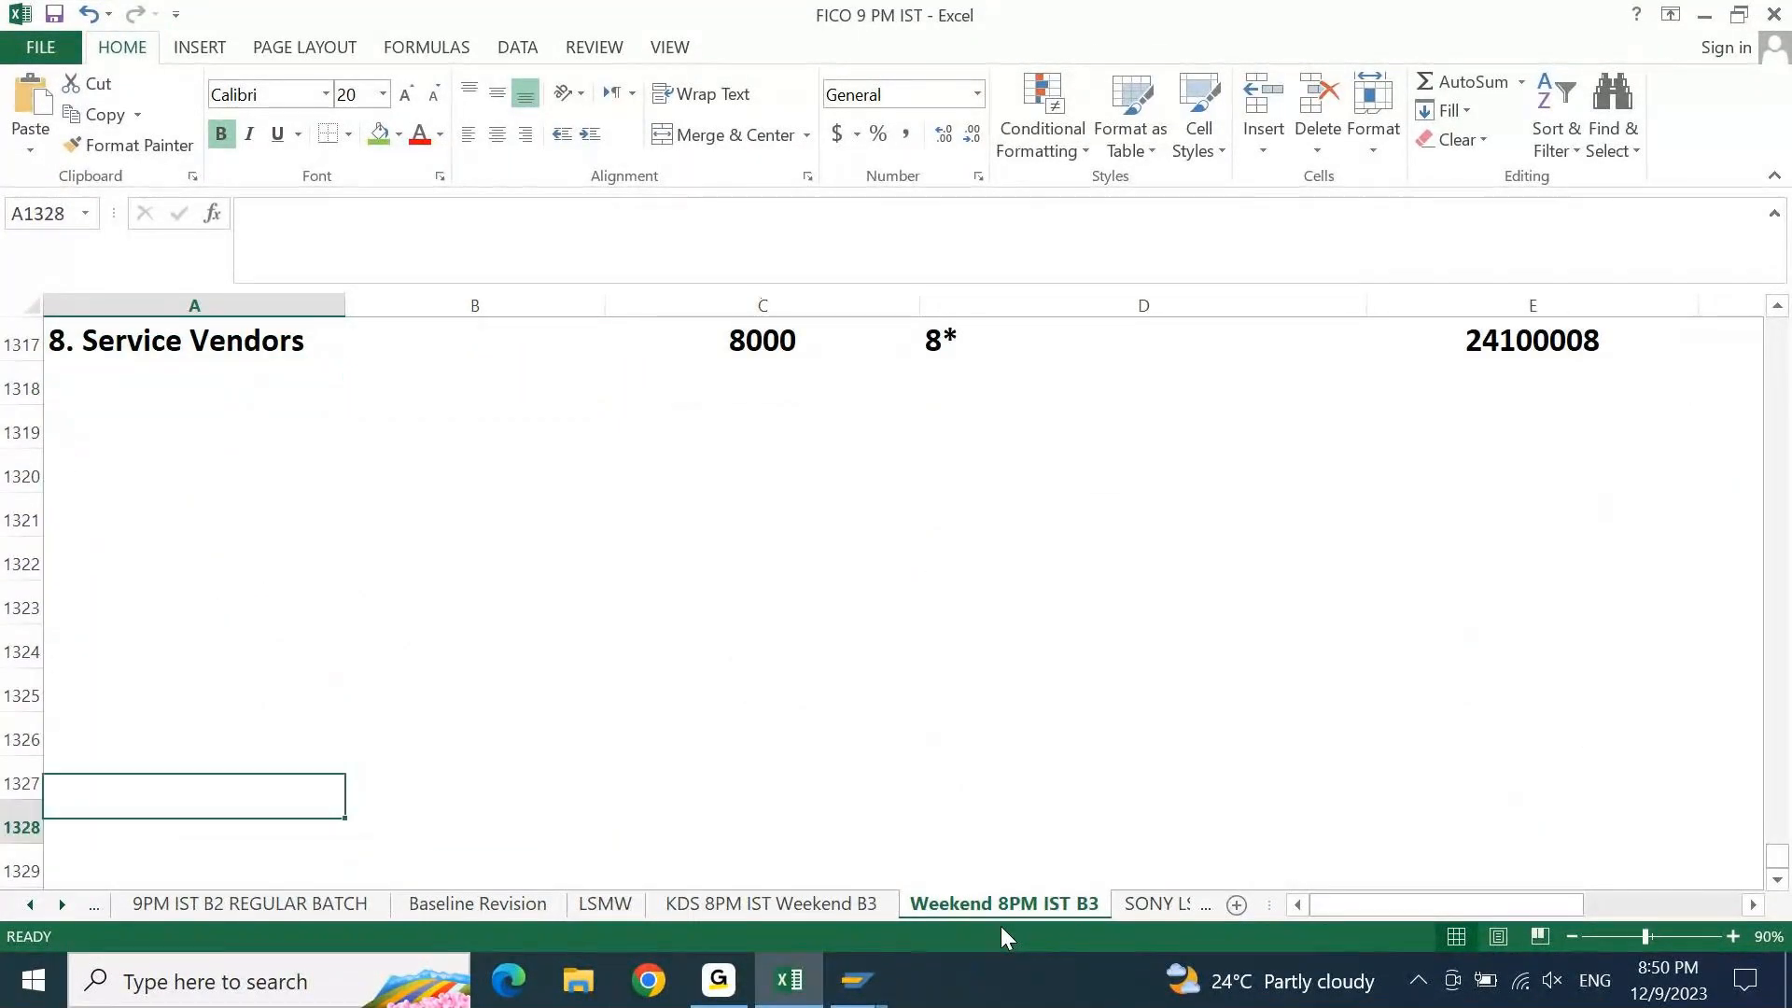
key("Up")
key("Up")
key("Up")
key("Up")
key("Up")
type("Scenario")
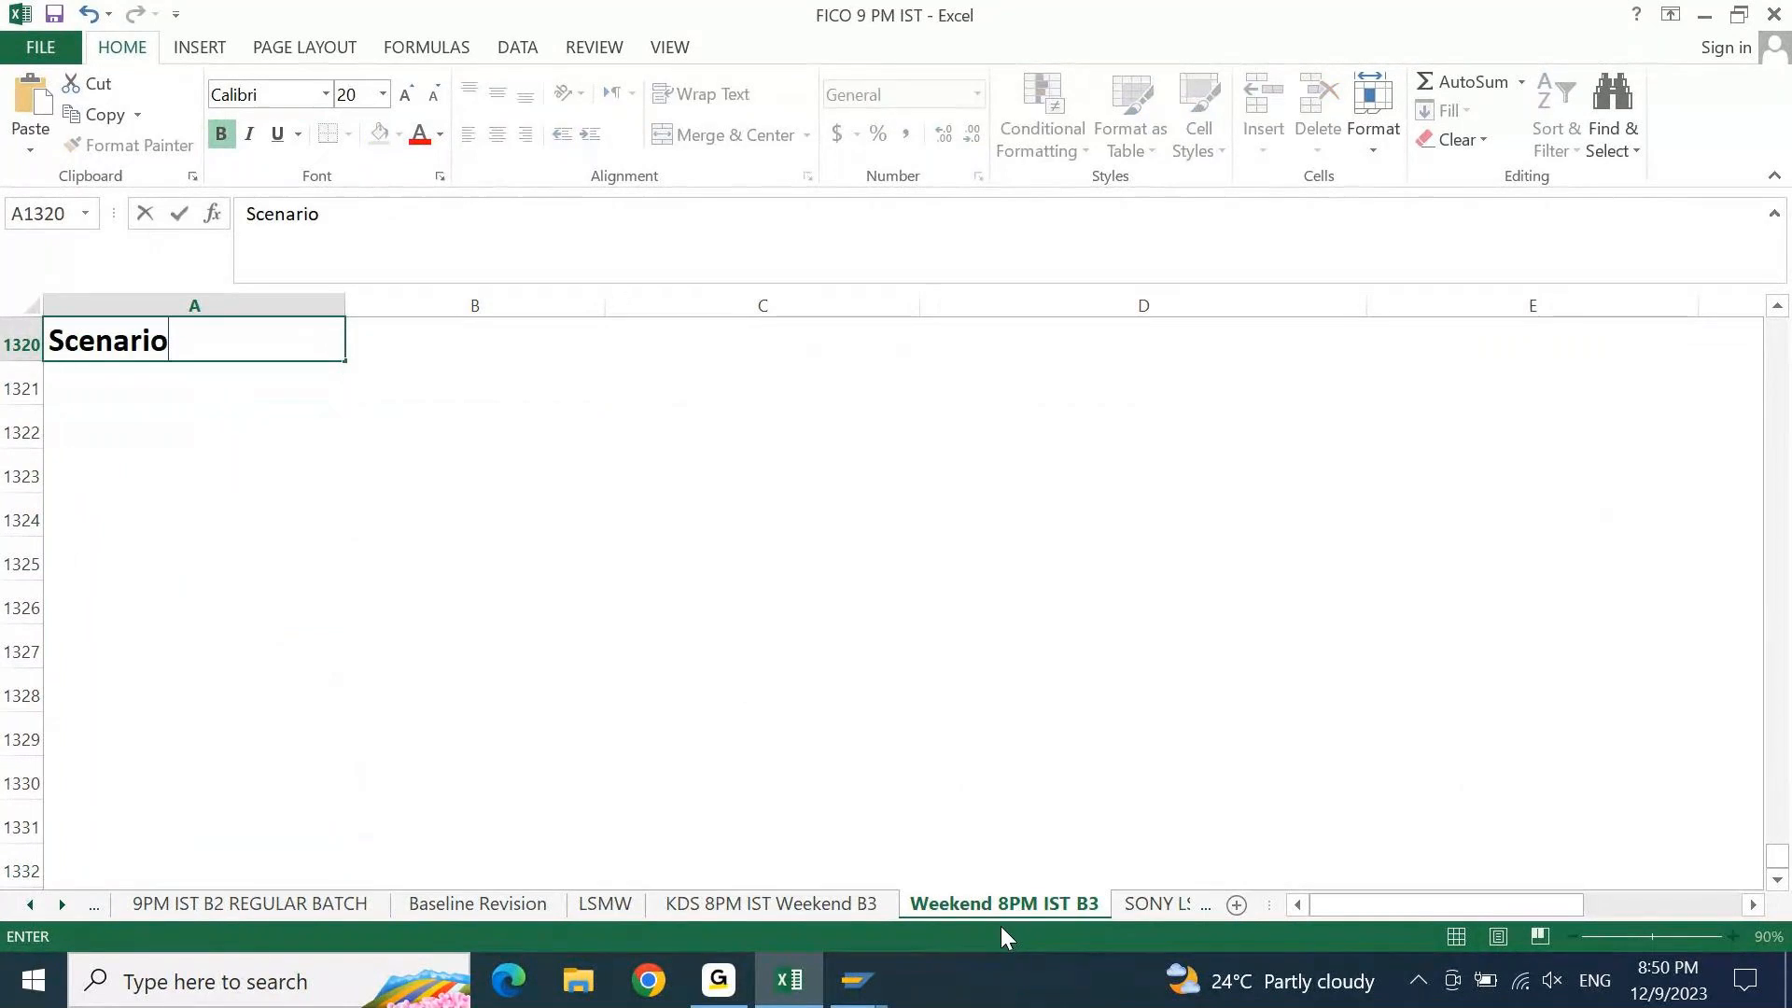
type(":")
key("Return")
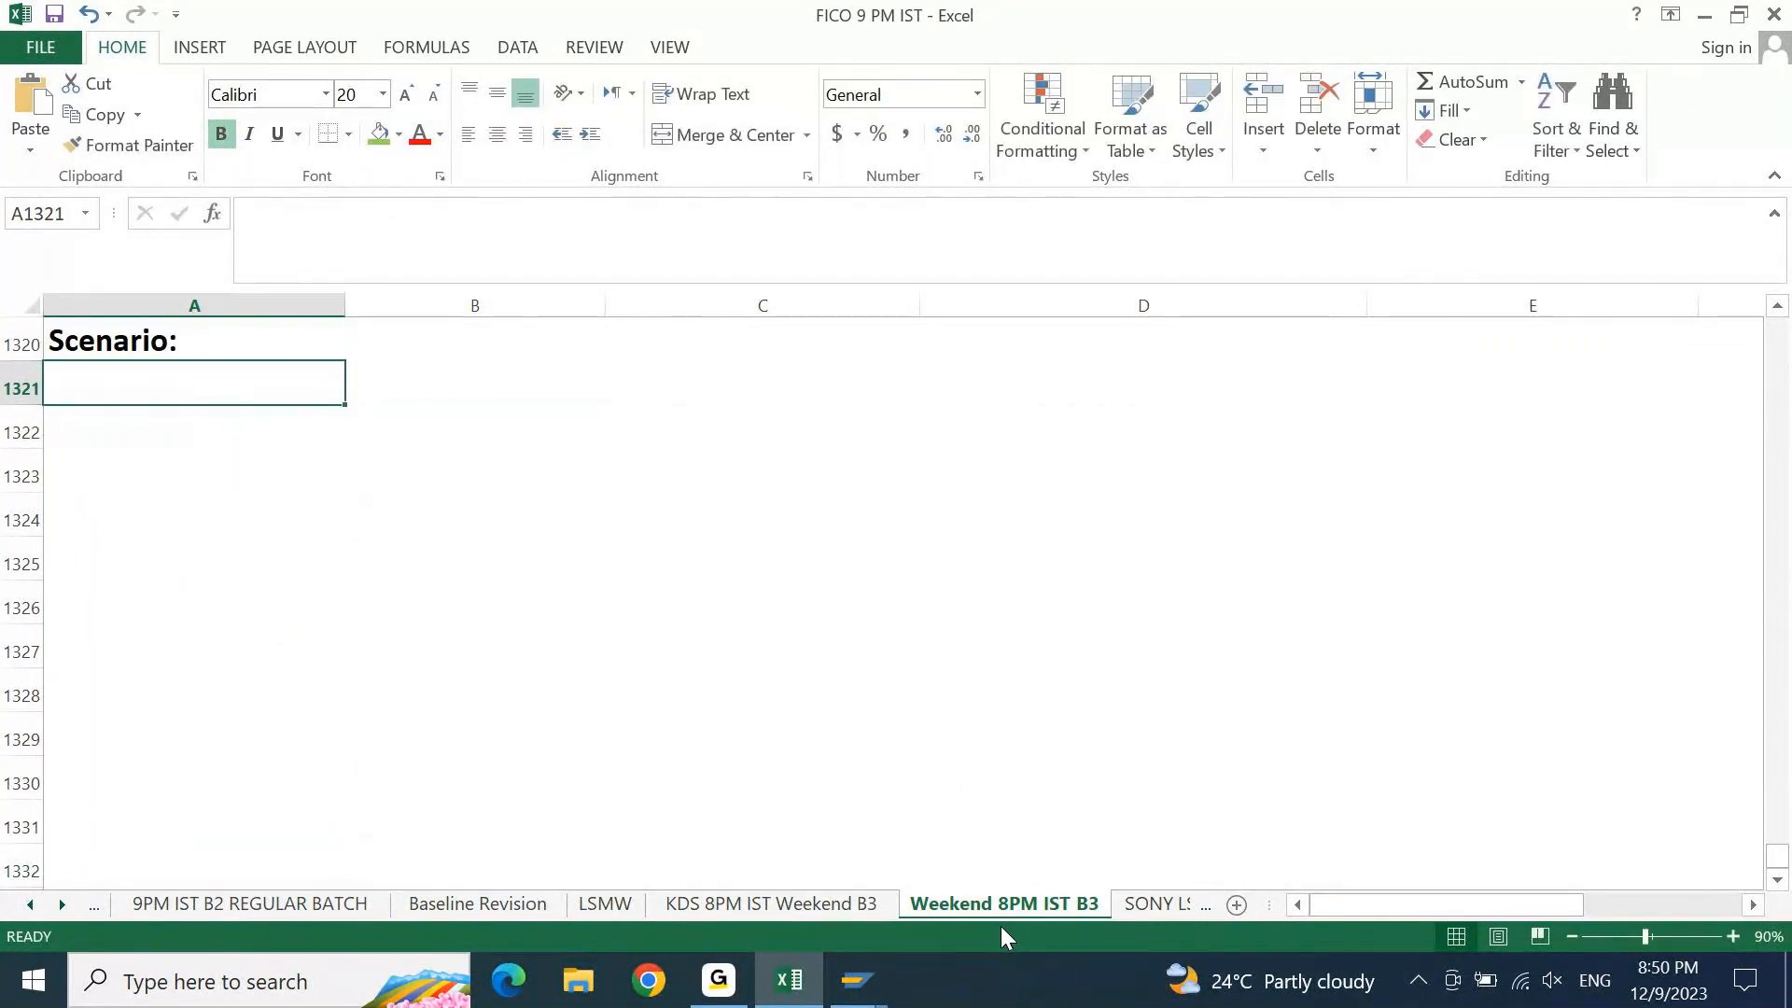
Enter "Sony India has purchased Pantry Items from Reliance Store for 5000 INR." in cell A1321 under the scenario heading
type("Sn")
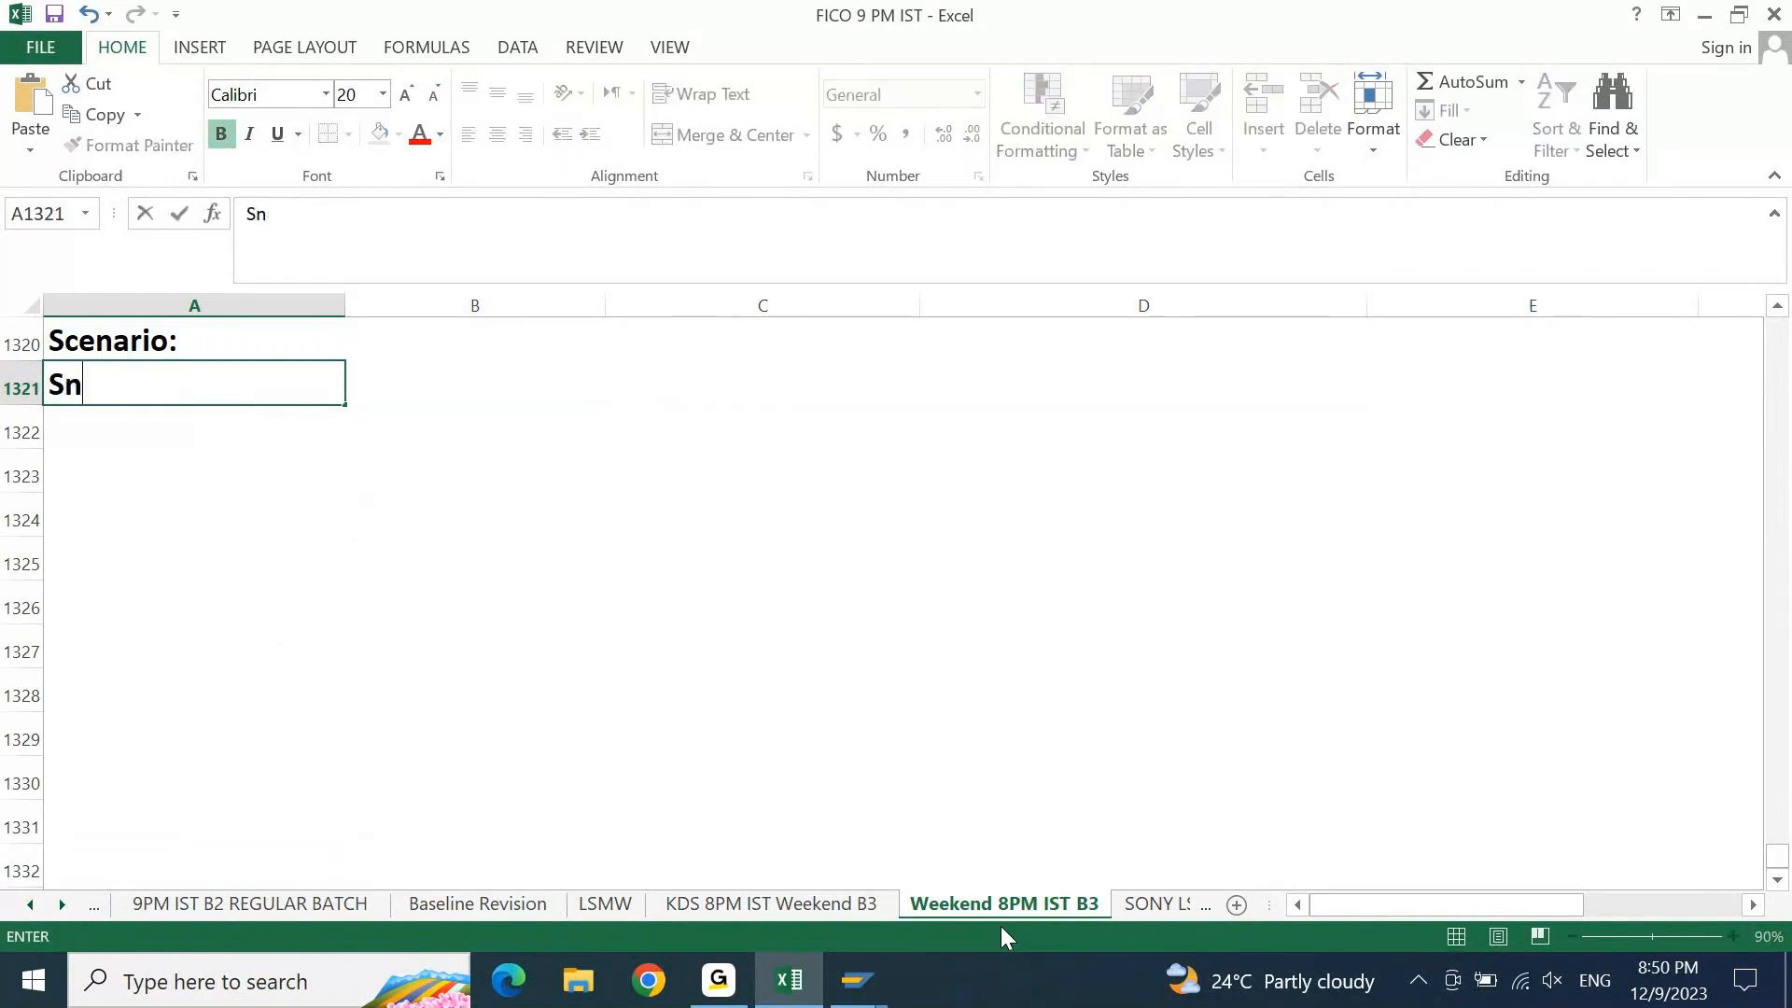
key("BackSpace")
type("ony Indi")
key("BackSpace")
type("dia h")
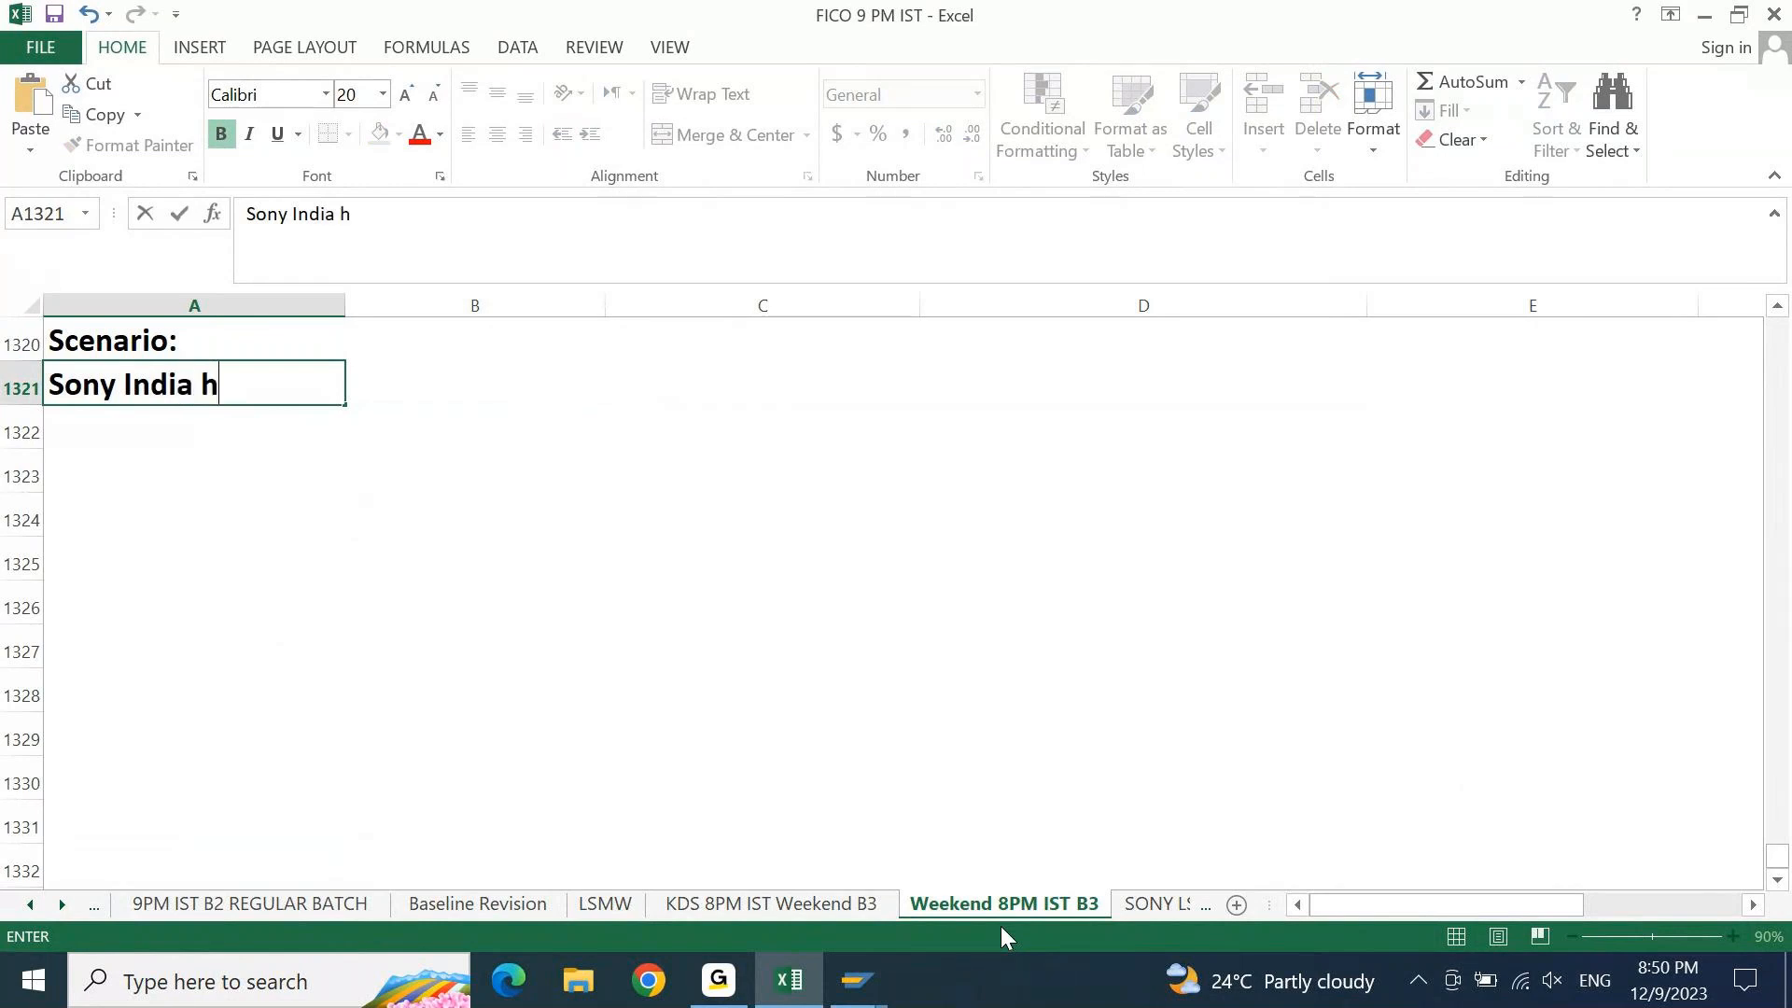
type("as purchased")
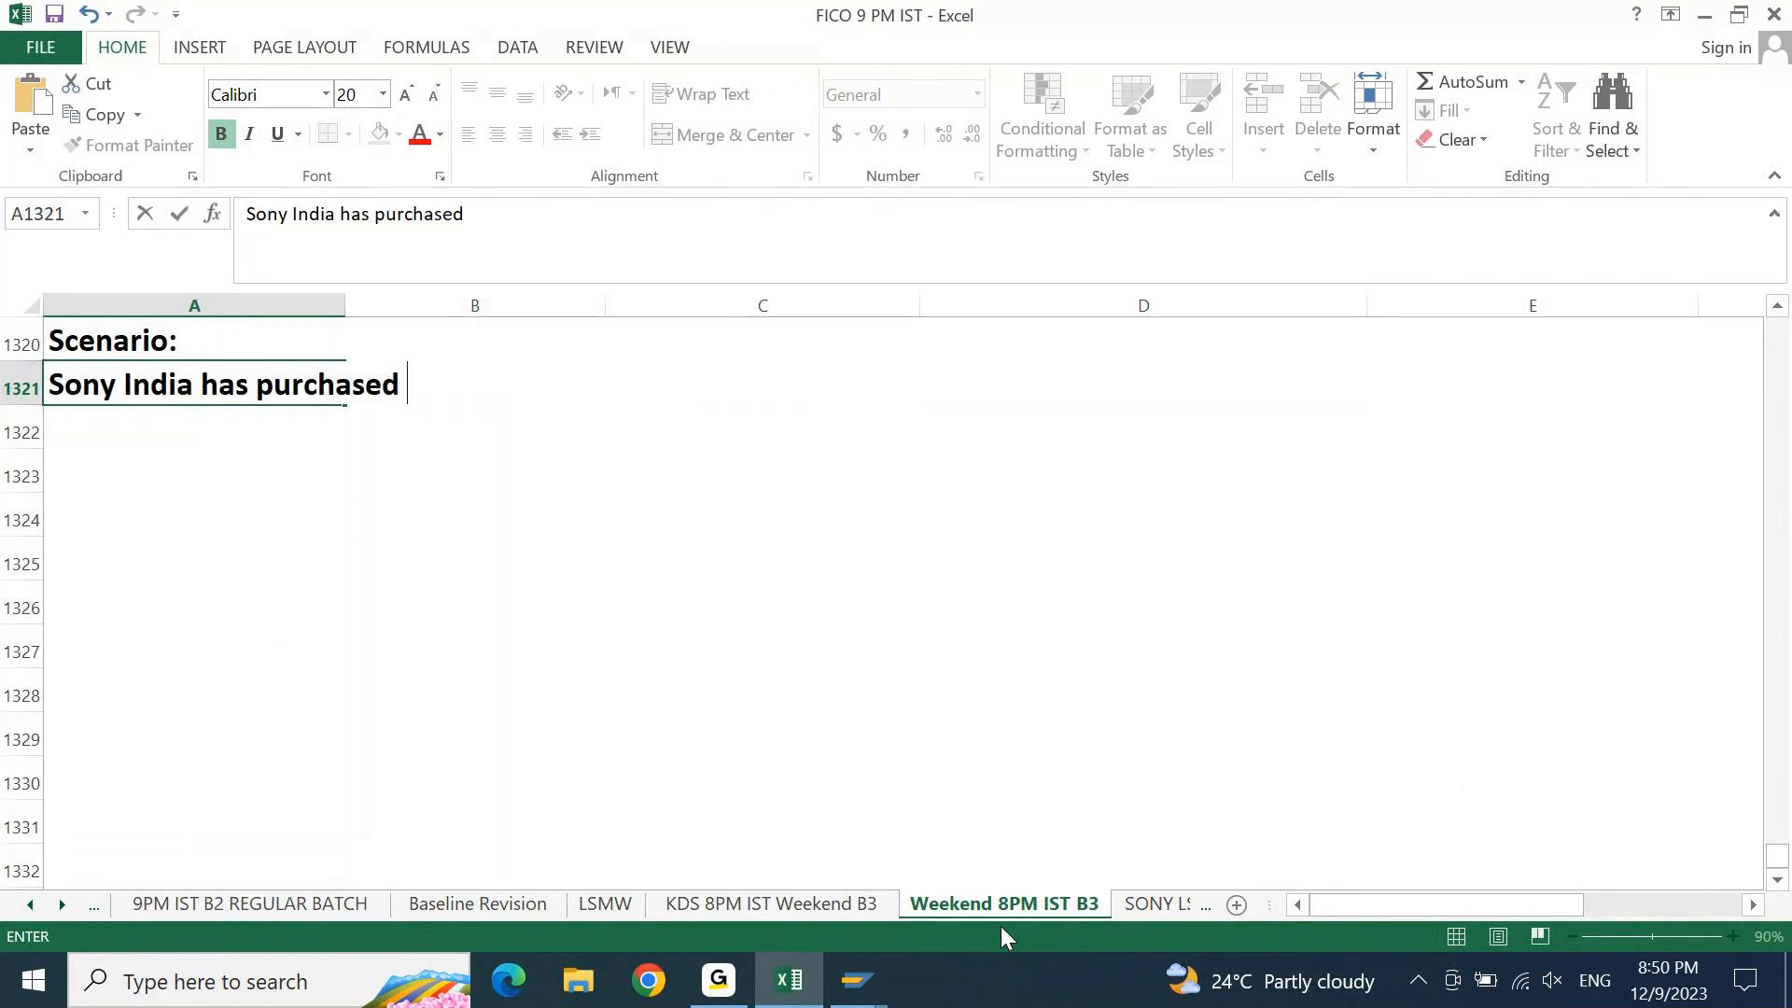
type("Utili")
type("t")
key("BackSpace")
key("BackSpace")
key("BackSpace")
key("BackSpace")
key("BackSpace")
key("BackSpace")
type("Pantry Items ")
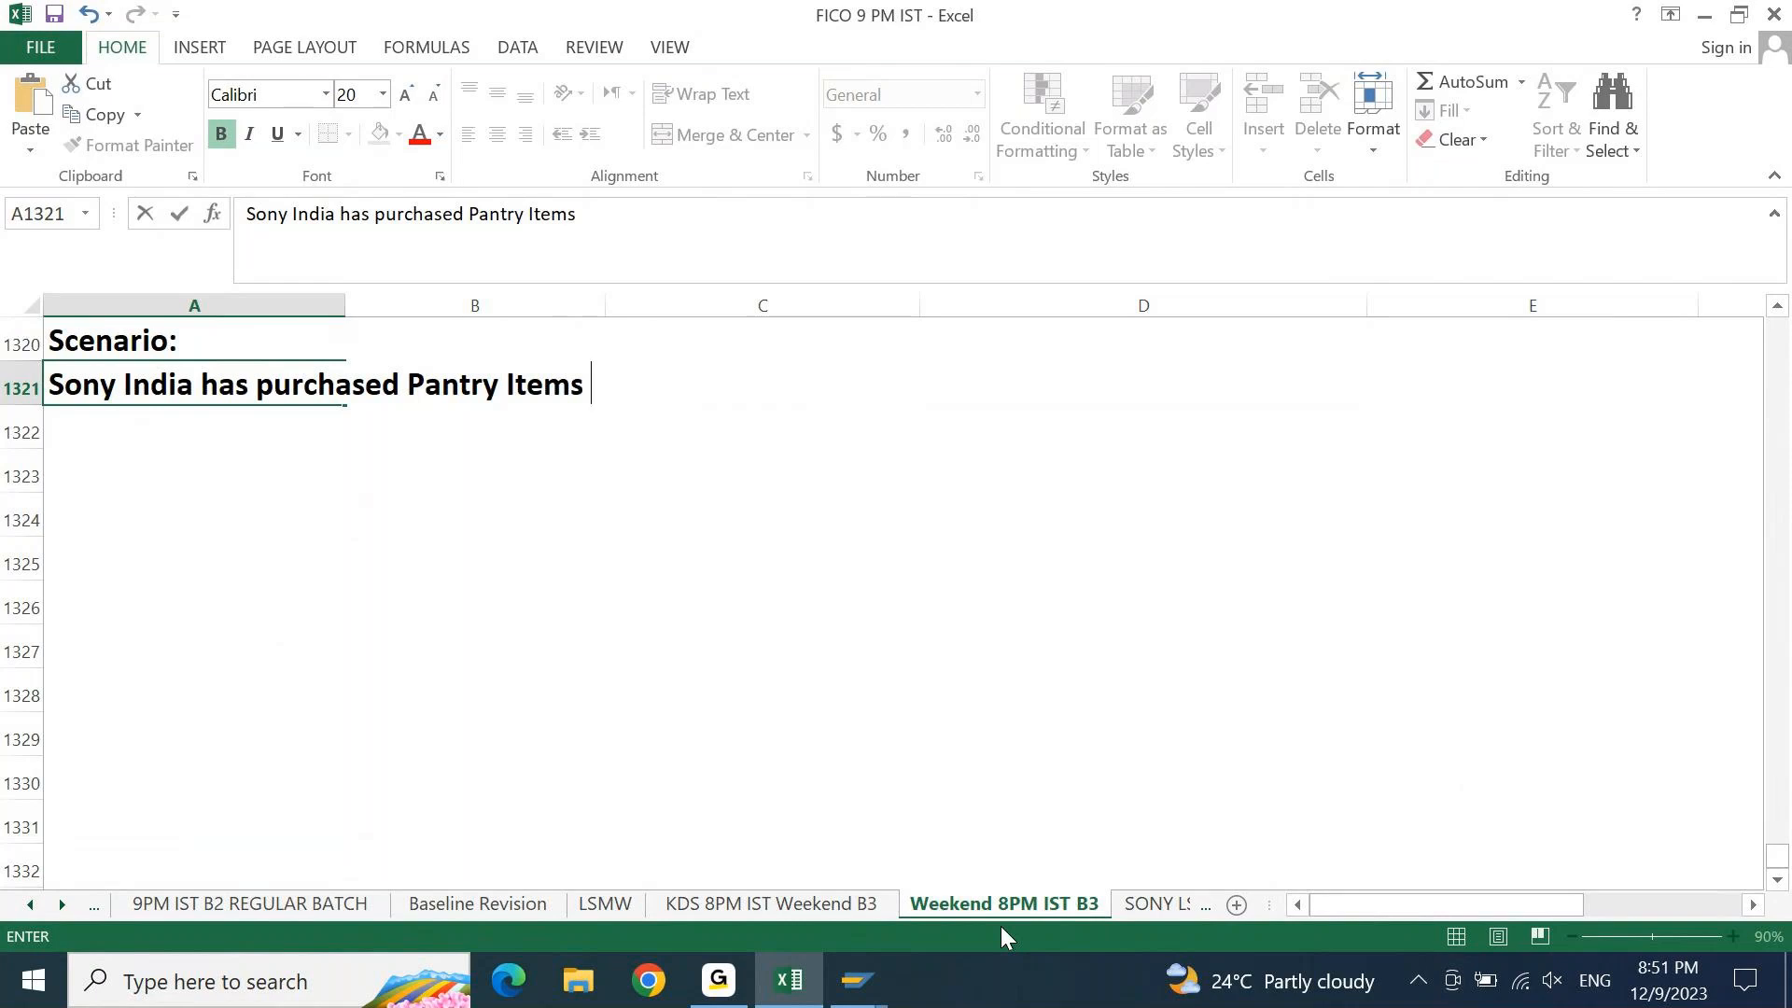
type("from Reliance")
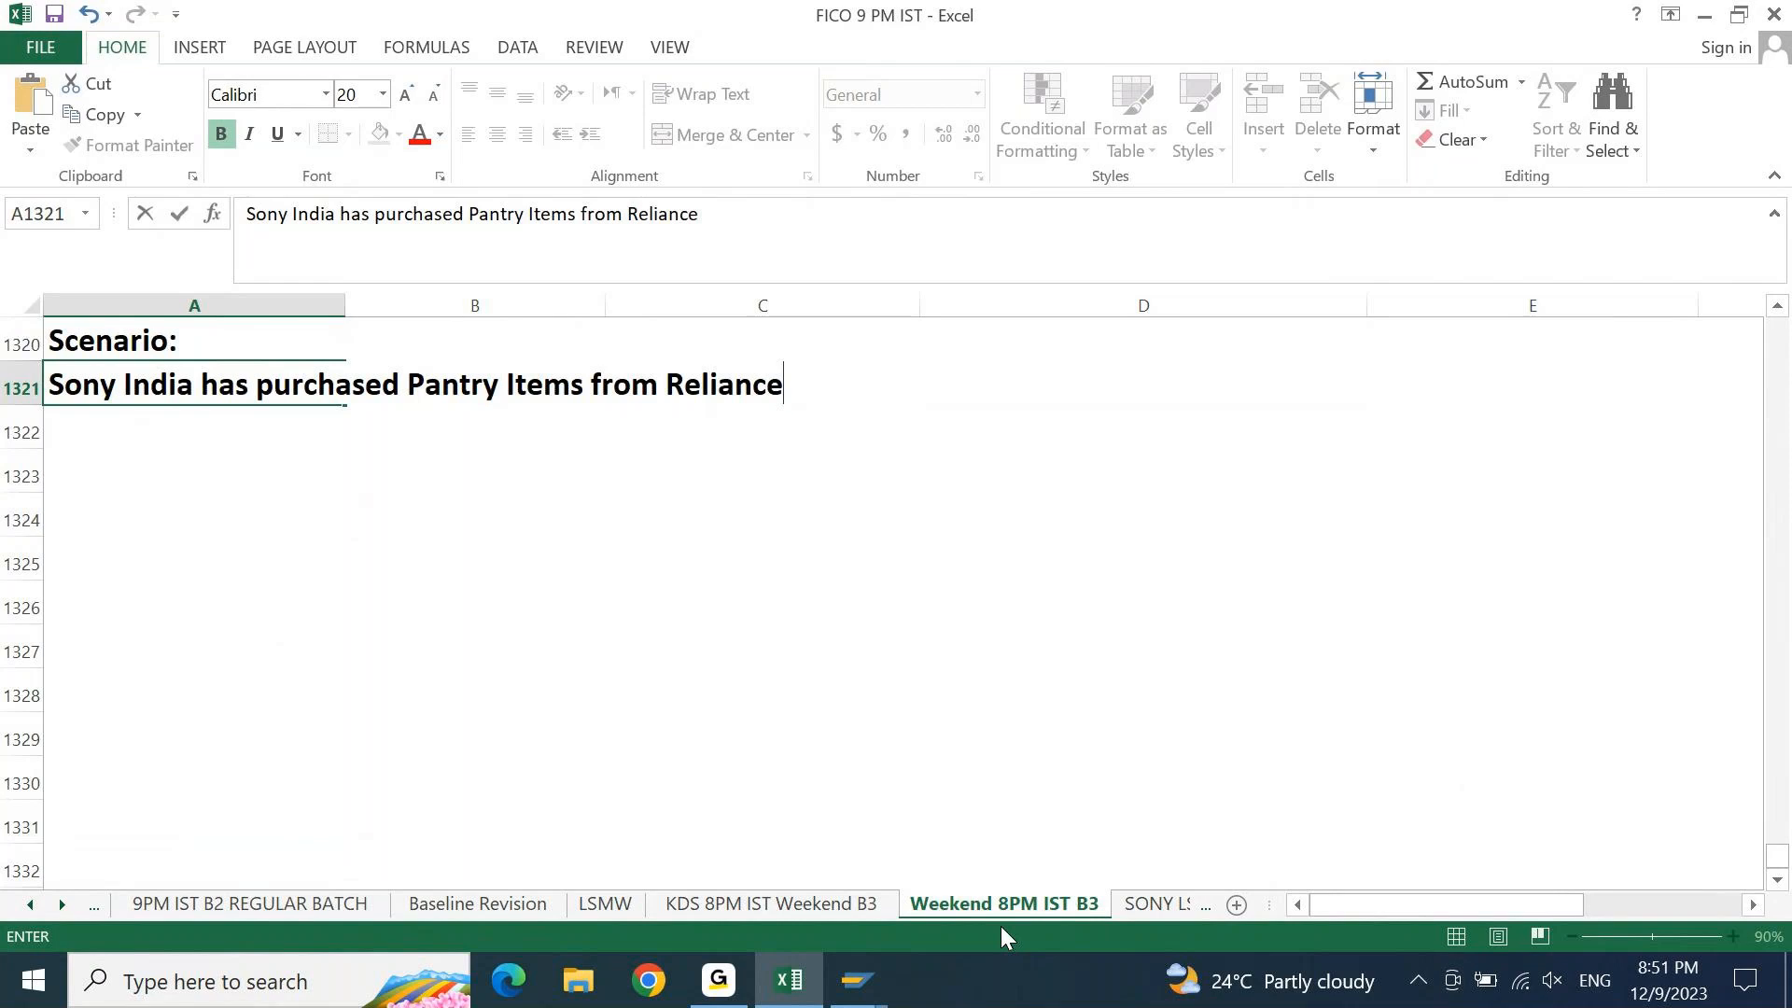
type(" Stoe")
key("BackSpace")
type("re f")
type("or ")
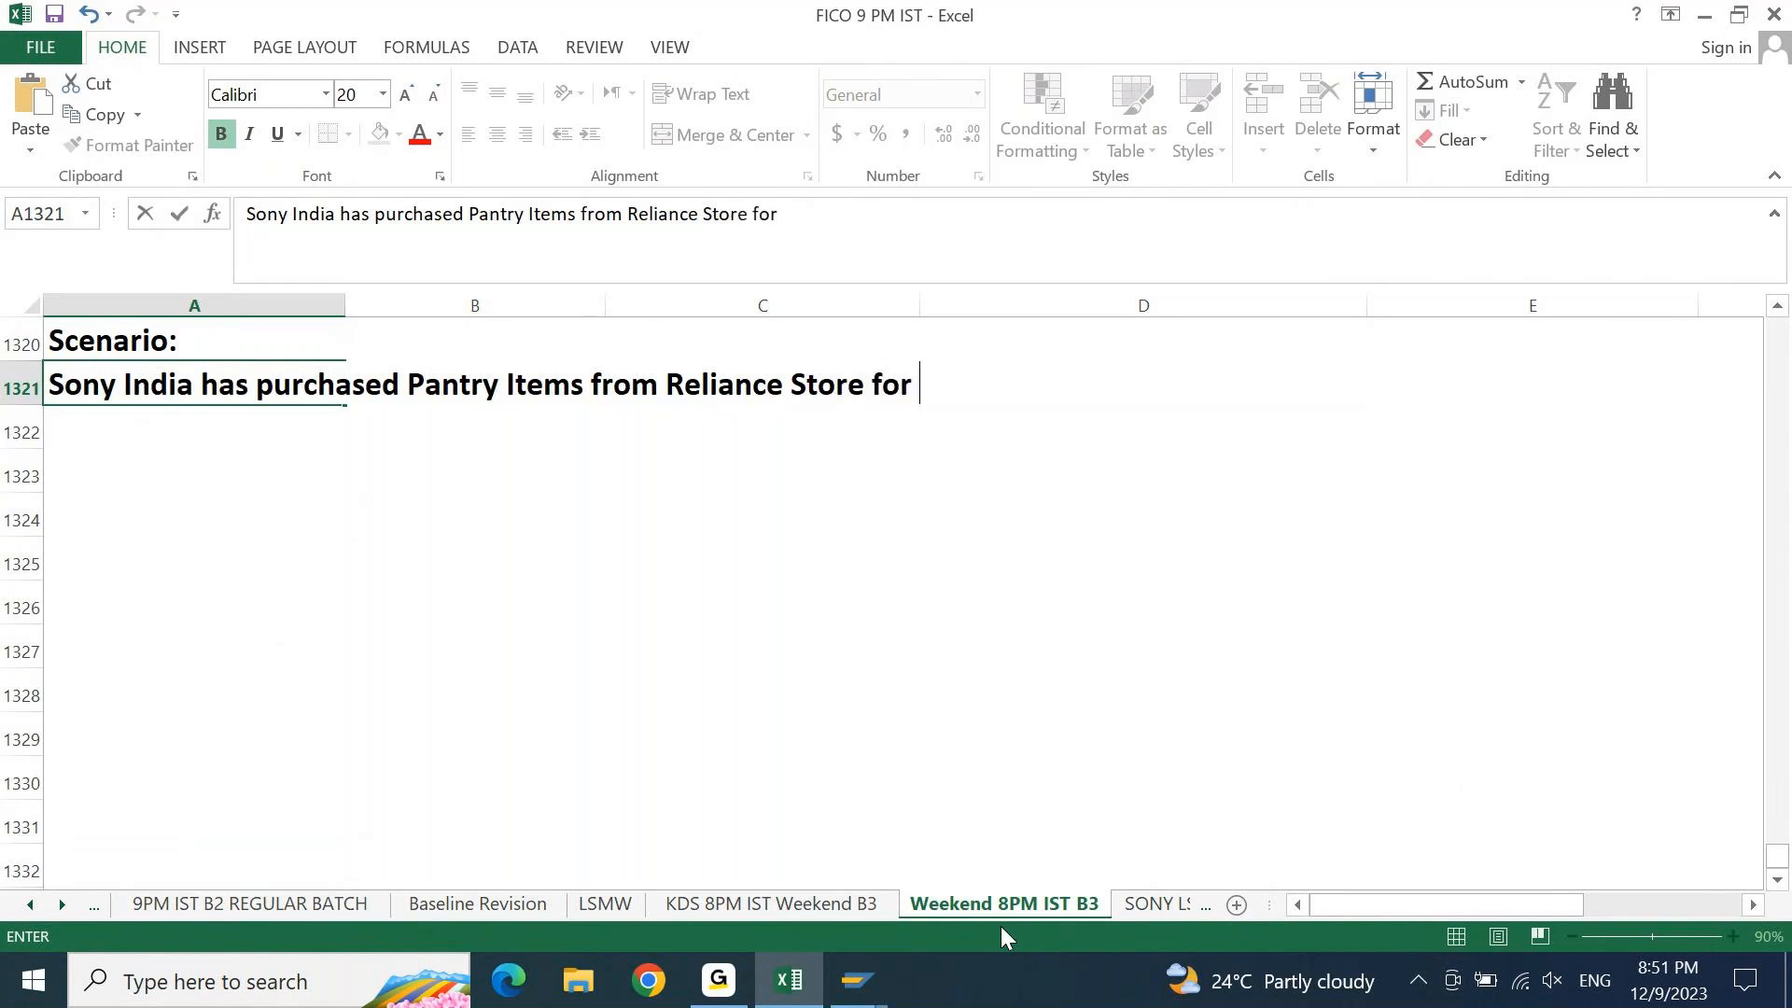
type("5000 INR.")
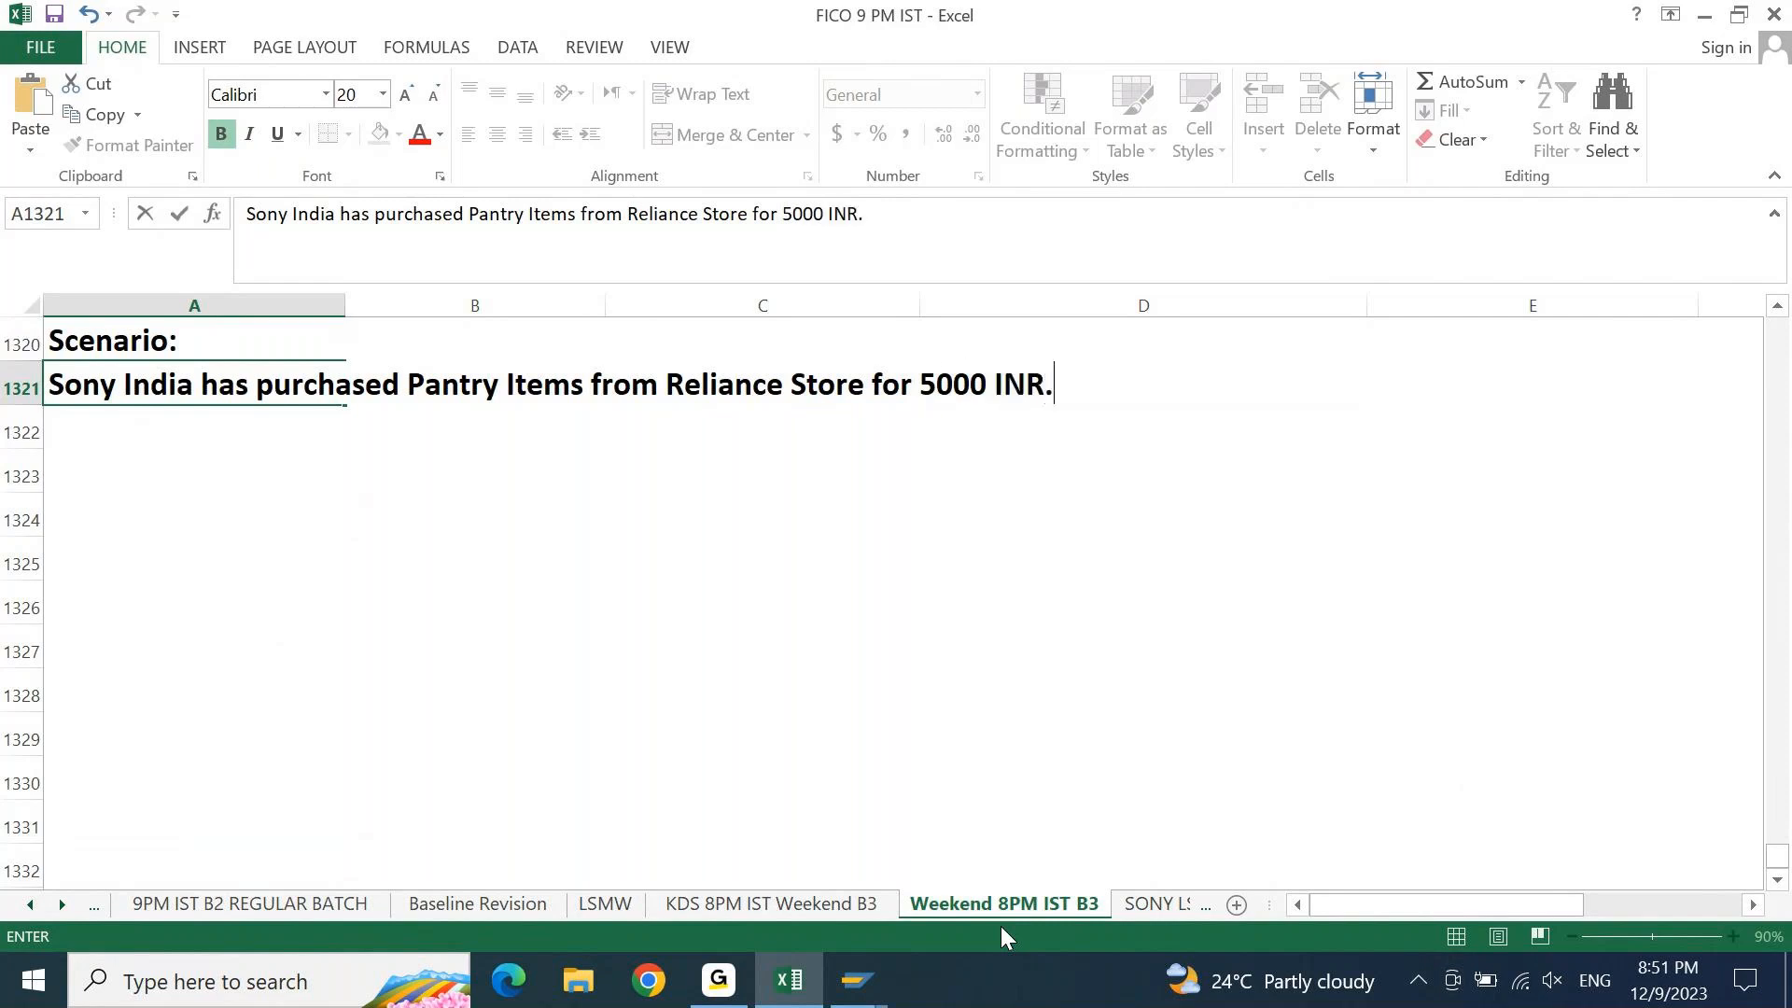
key("Return")
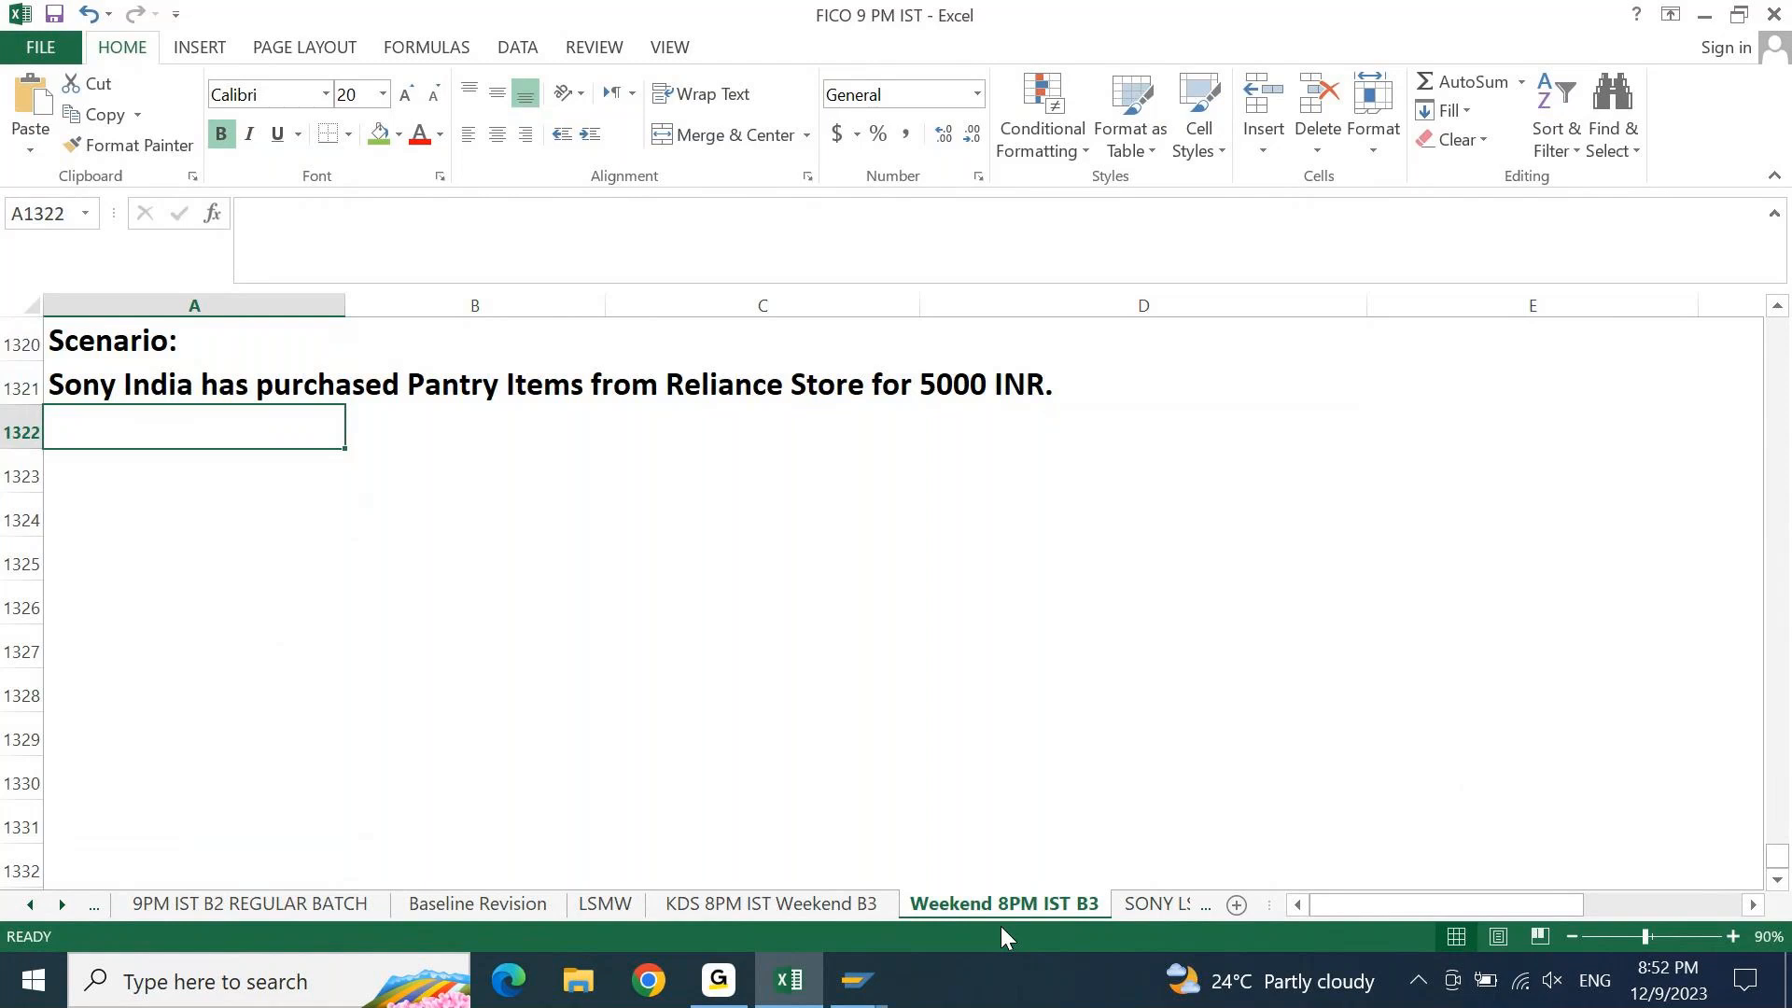
Enter "Step 1: Create Reliance Store as a BP and assign Vendor Role" in cell A1322 below the scenario sentence
type("Stpe1")
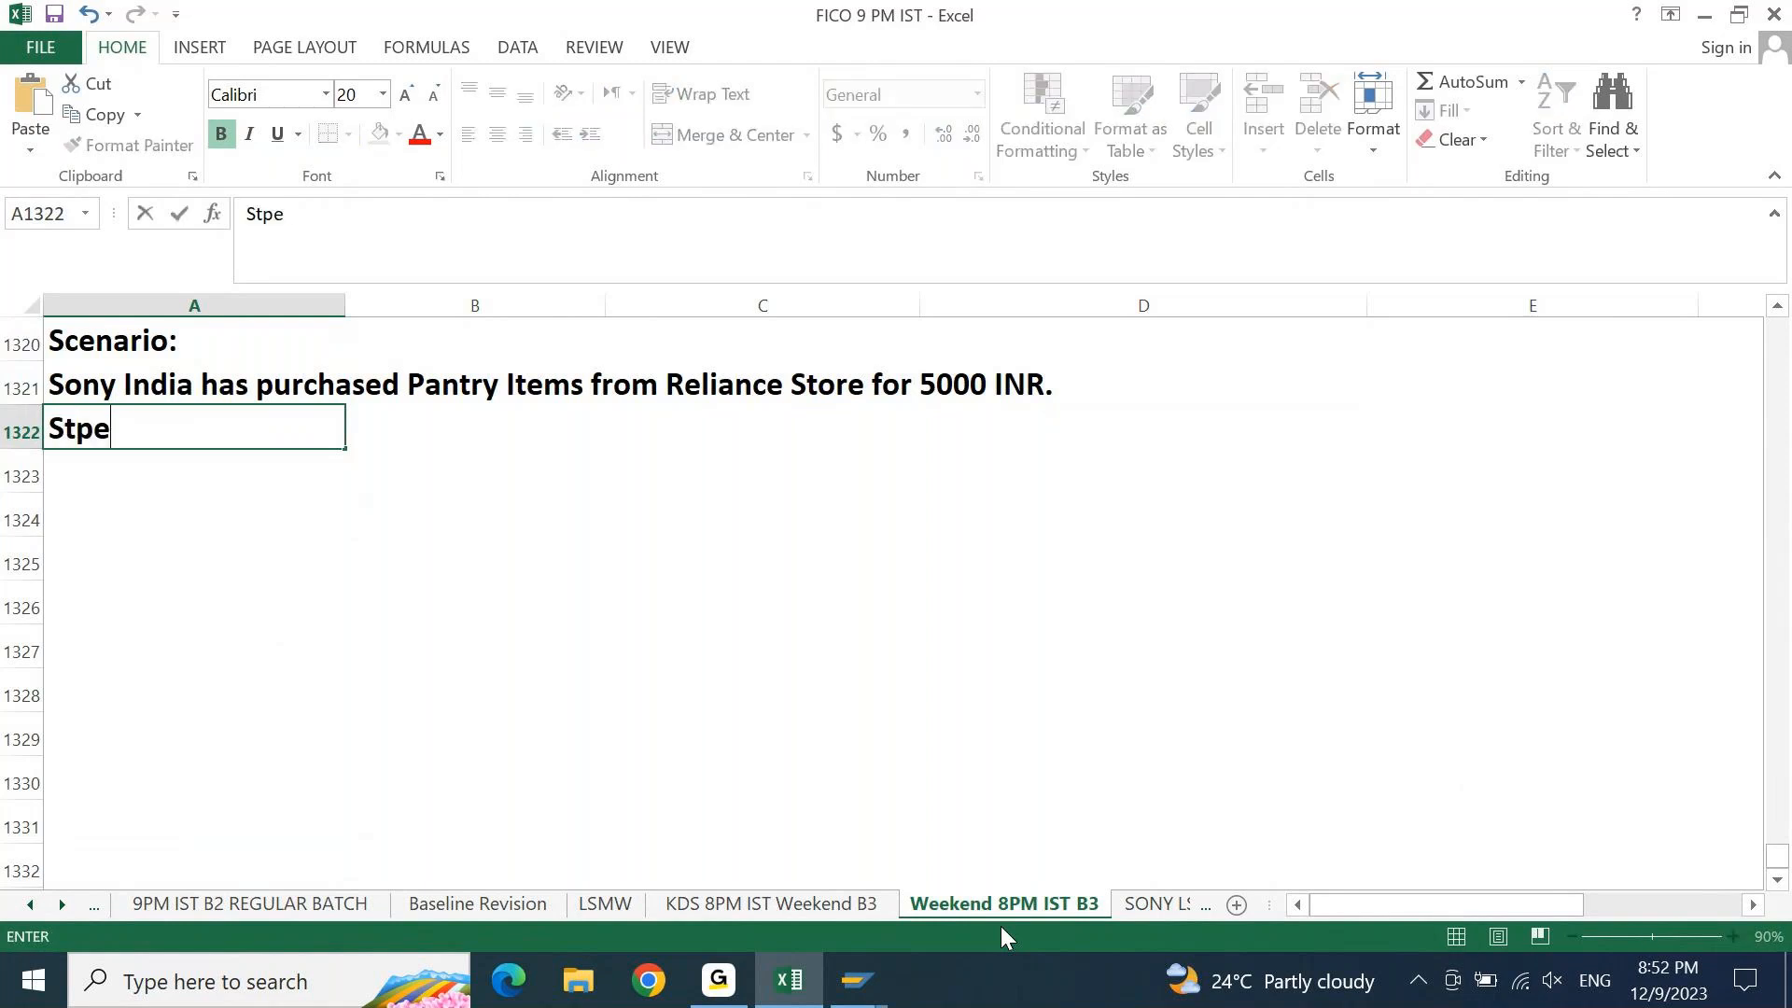
key("BackSpace")
key("BackSpace")
key("BackSpace")
type("ep 1: Cre")
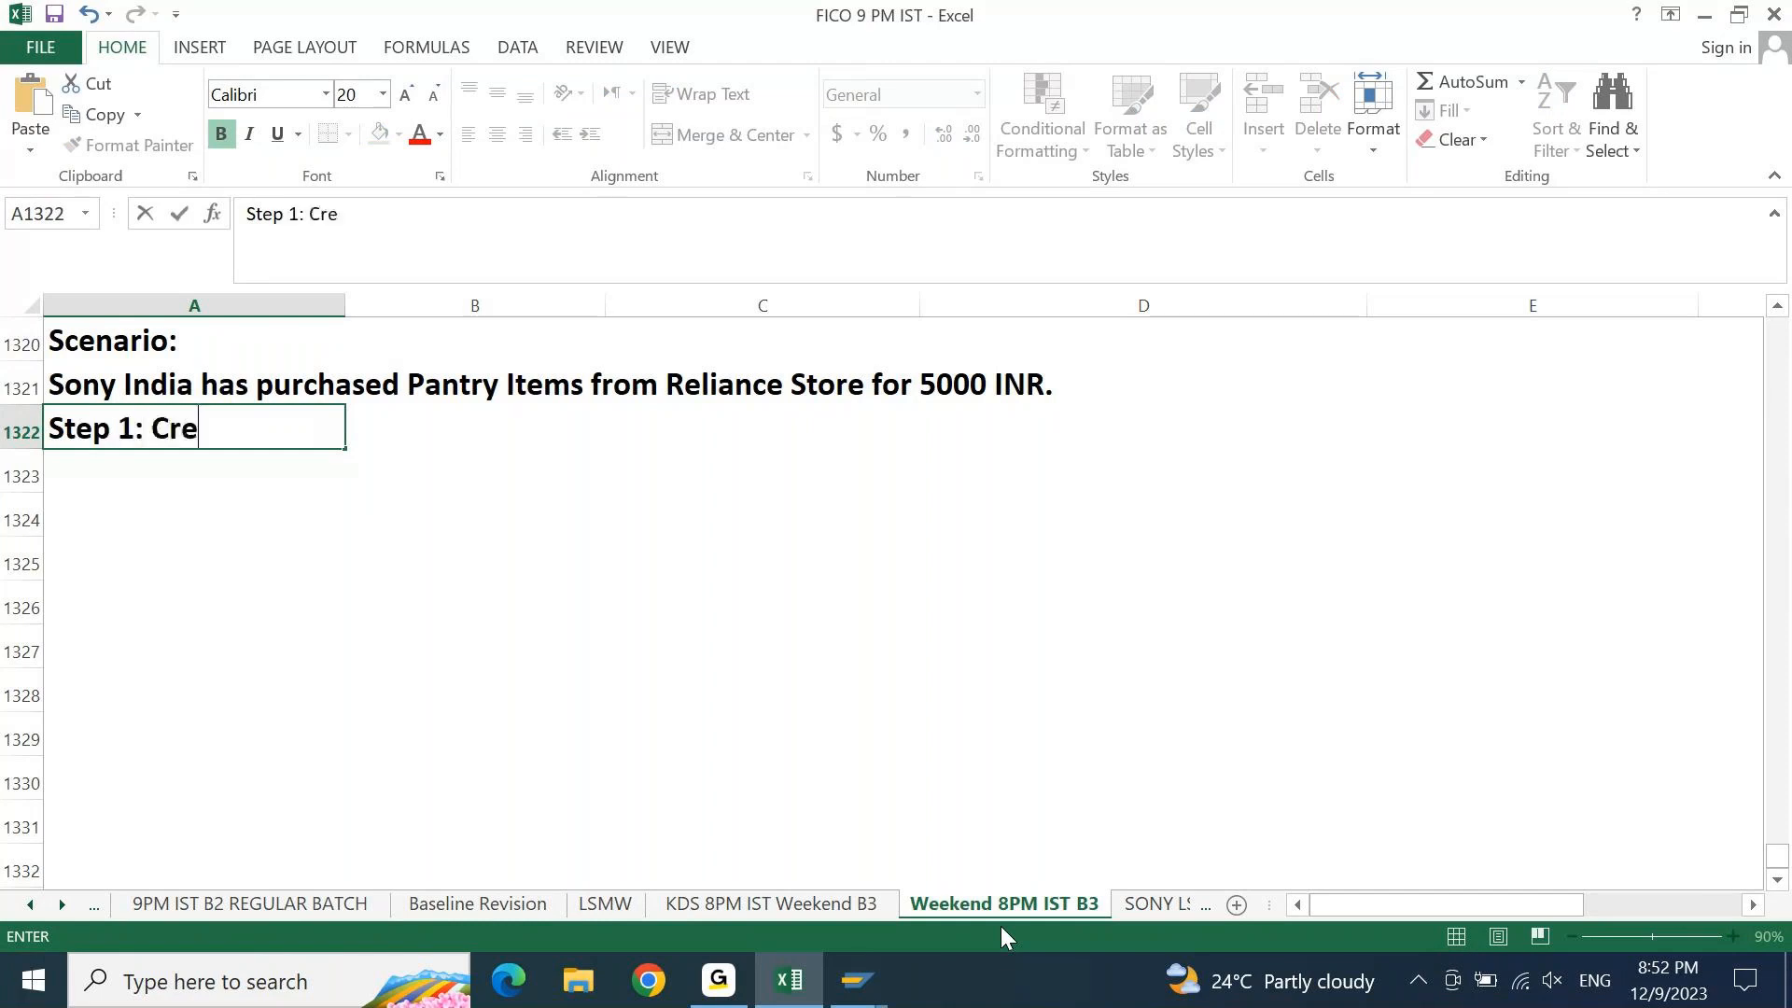
type("ate Relianc")
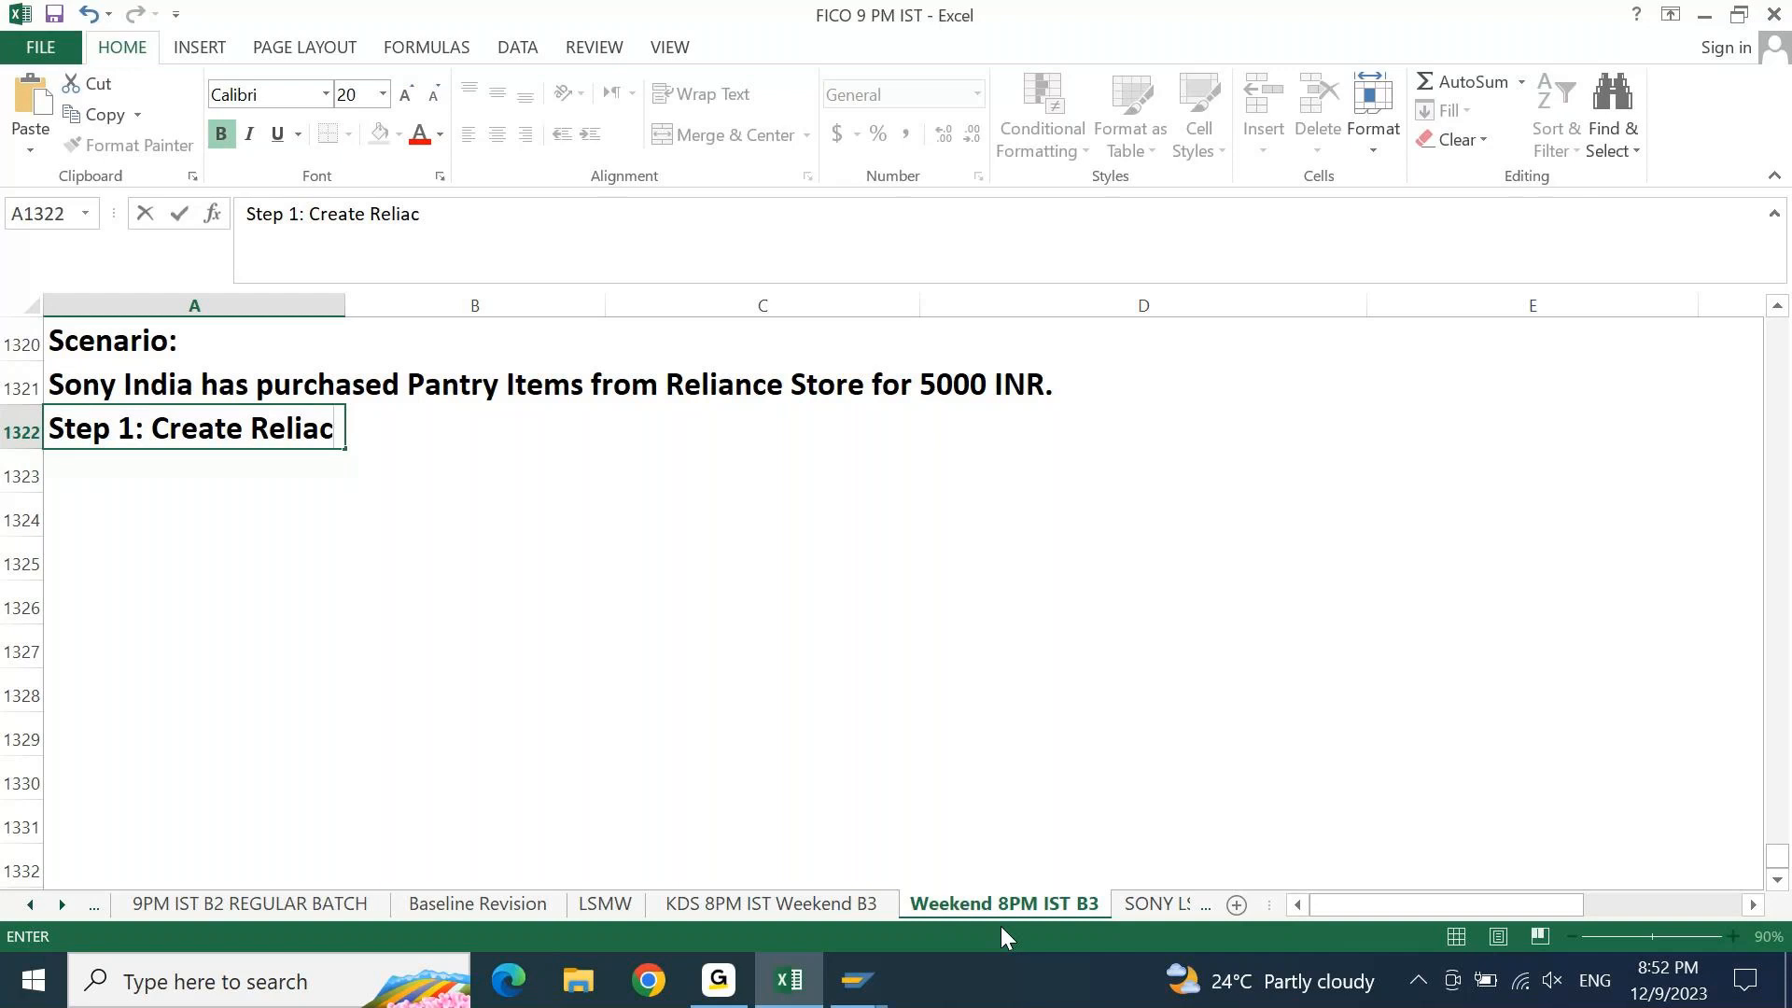
type("e St")
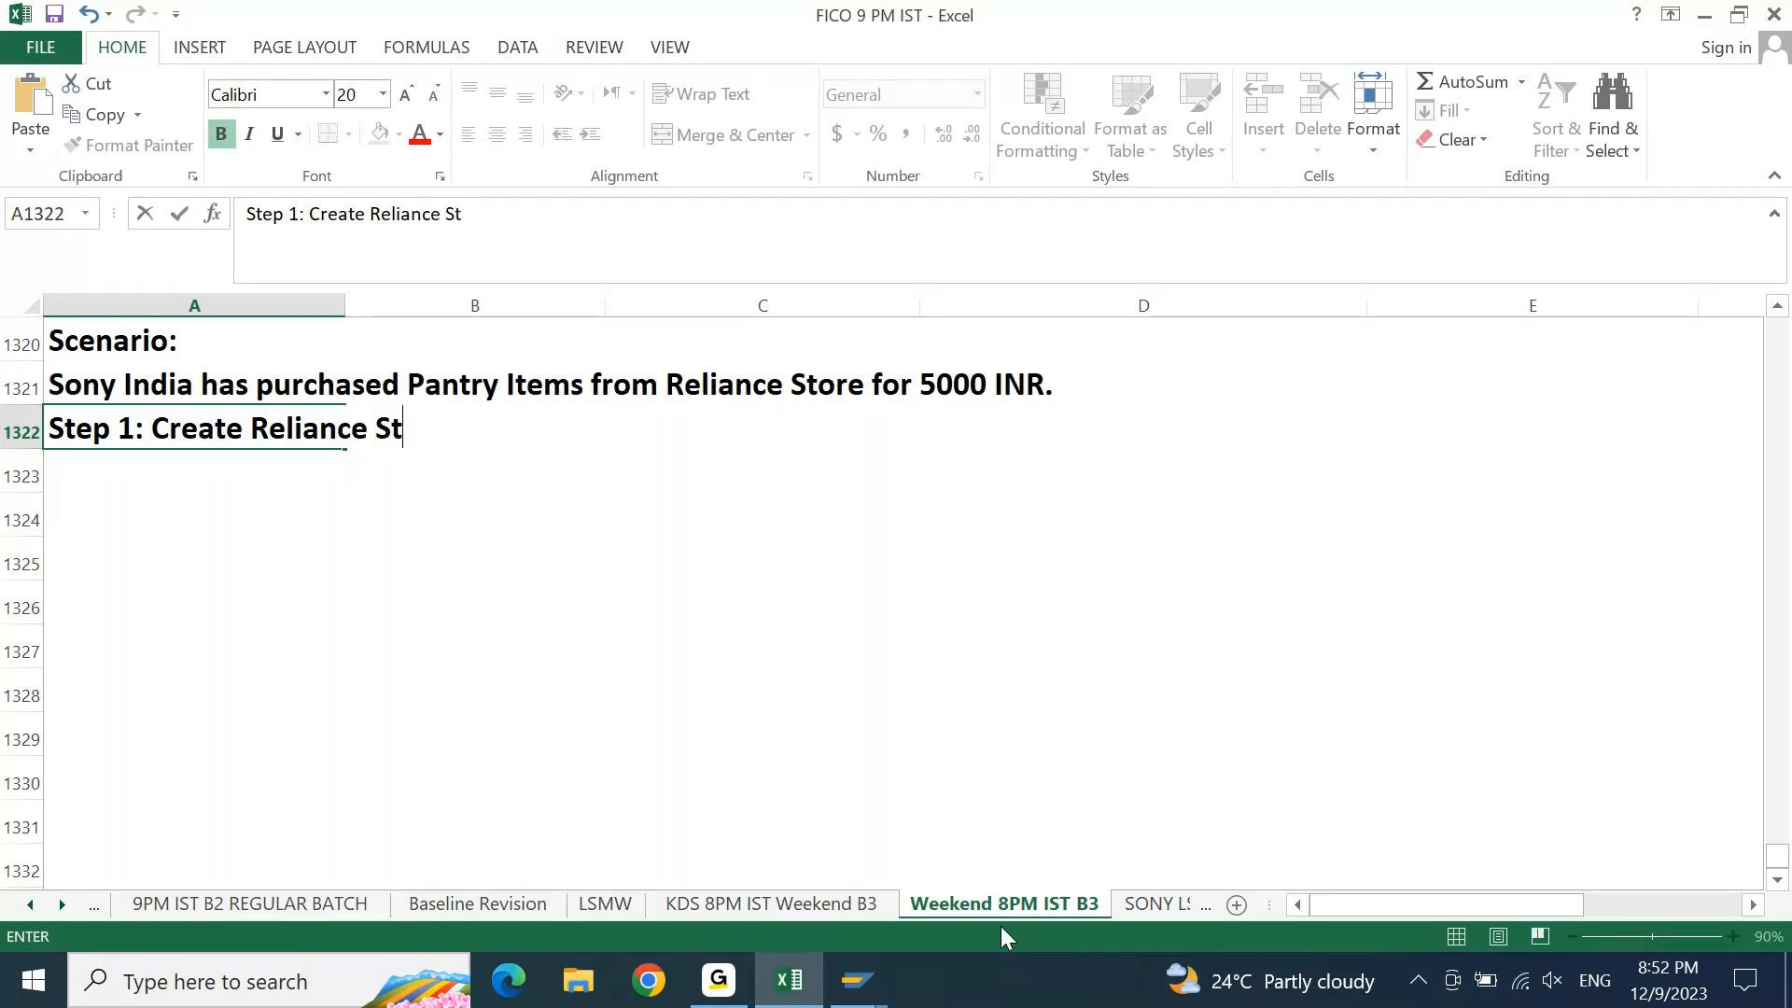
type("ore as a BP and ")
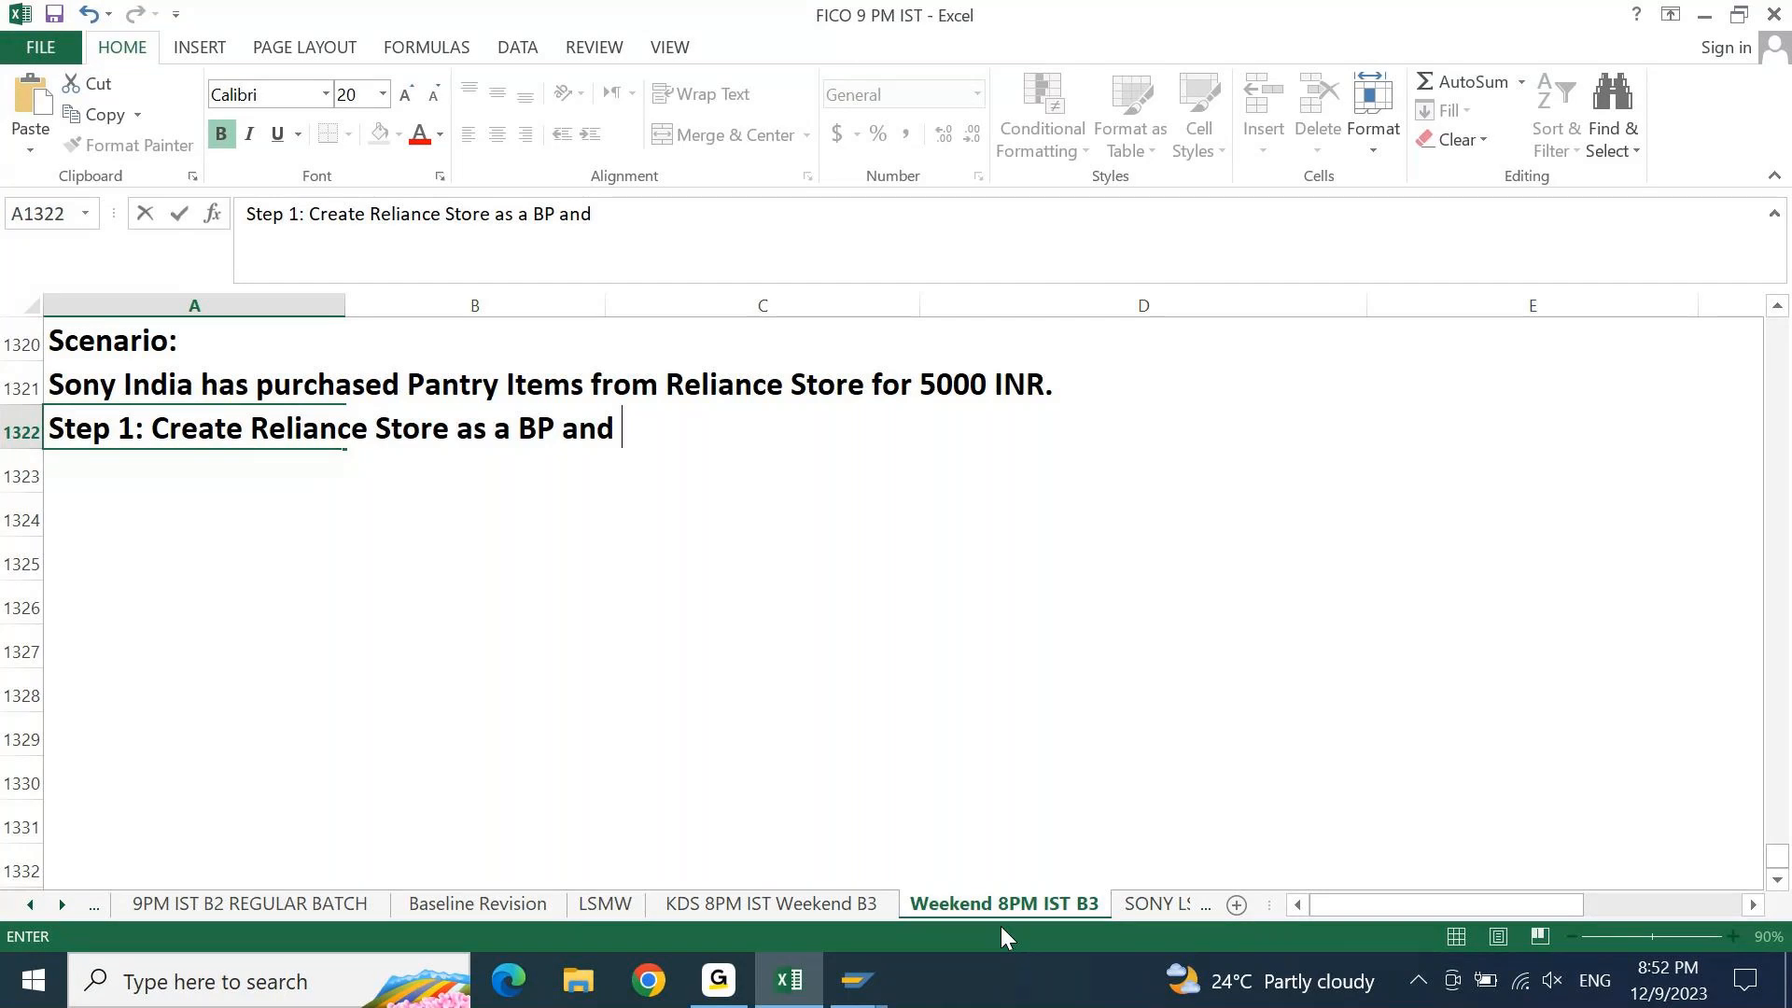
type("assign ")
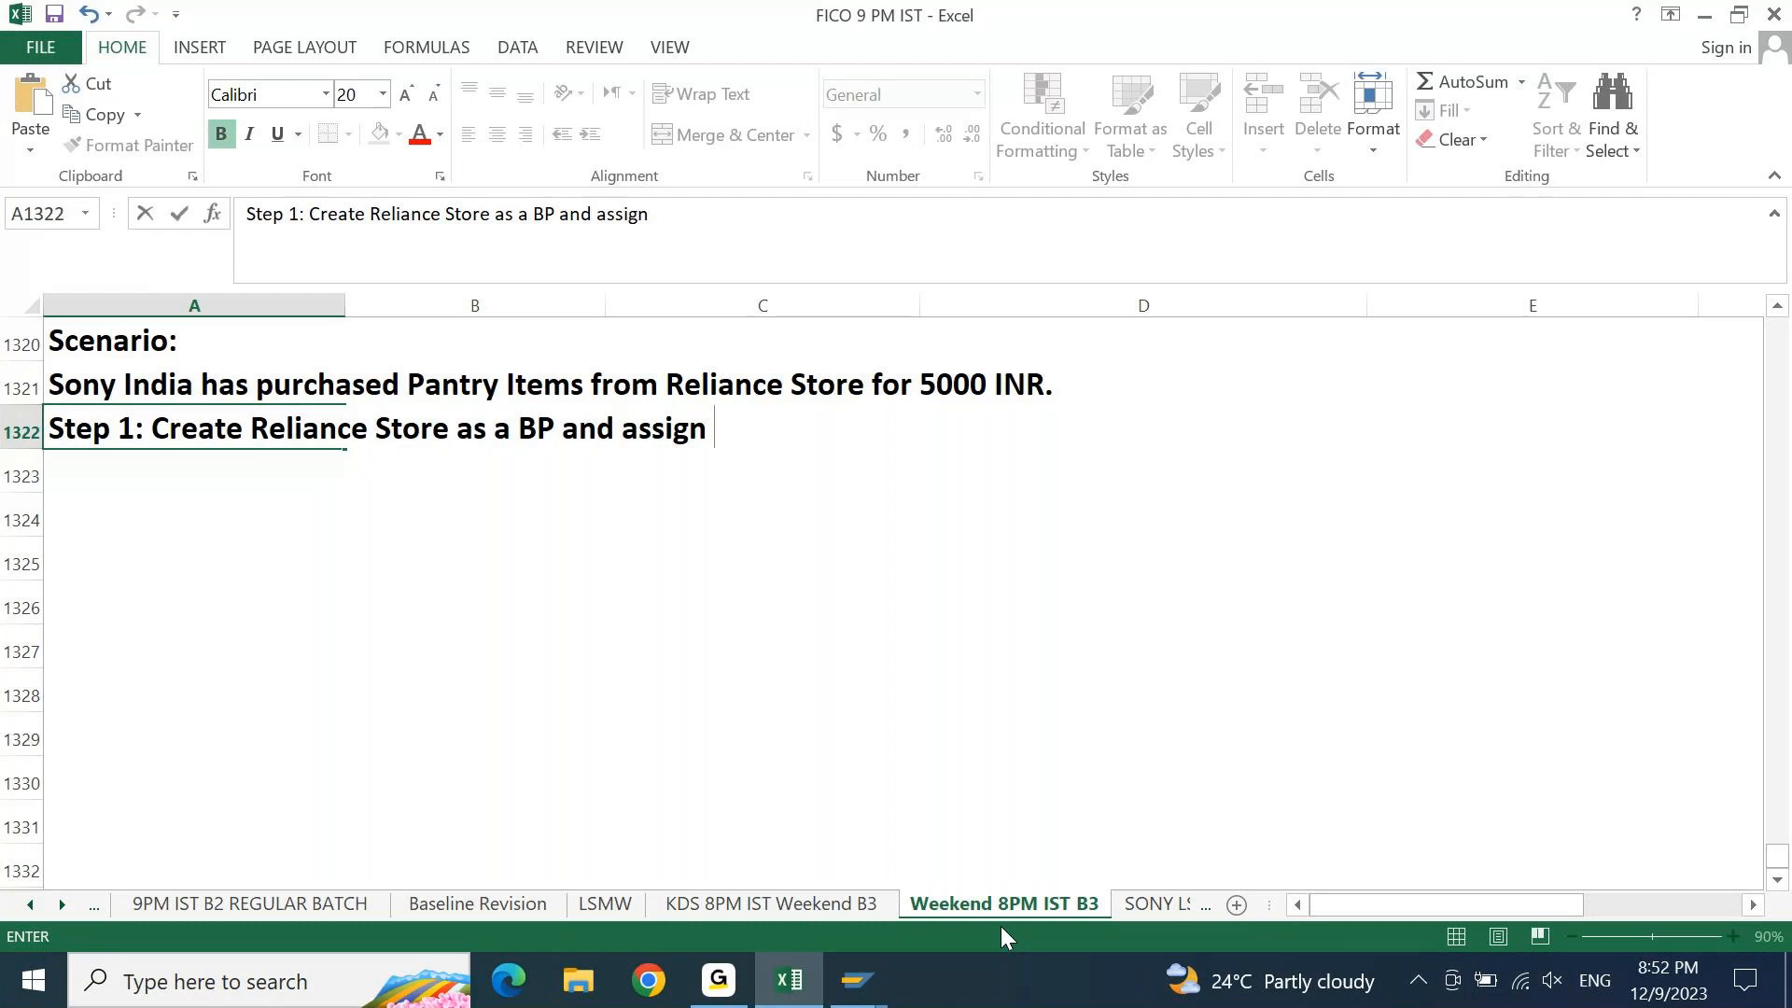
type("Vendor Role")
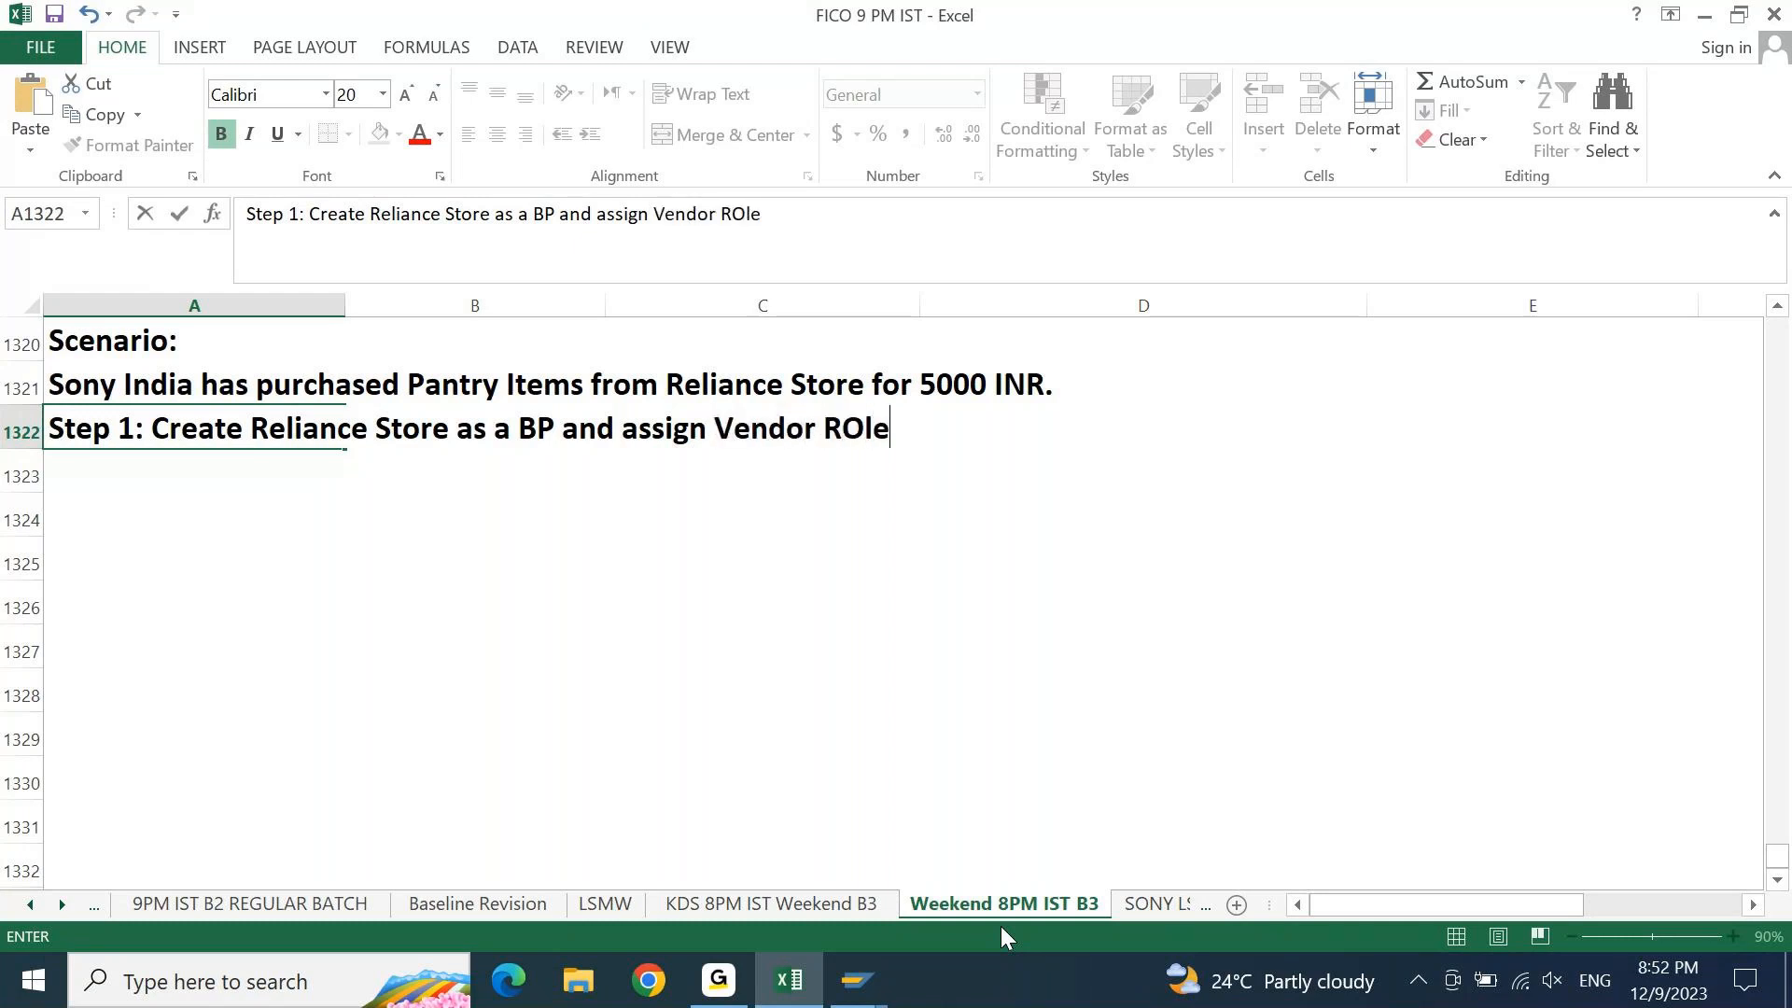
key("Return")
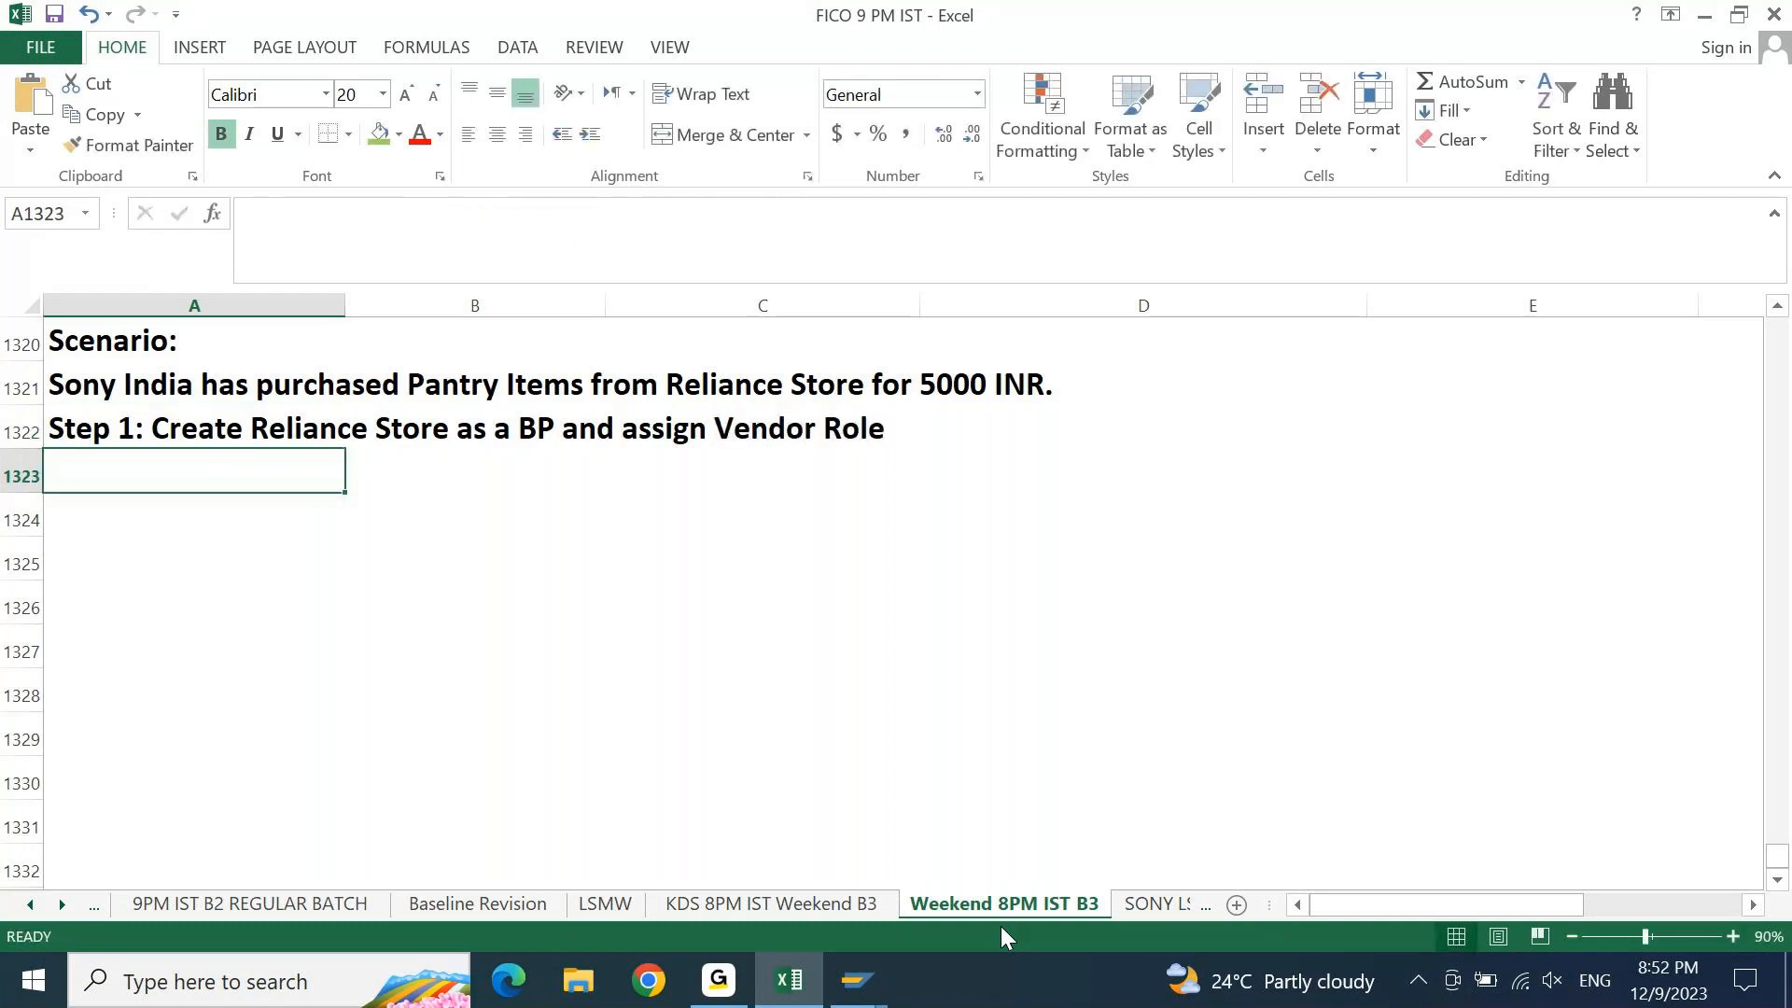
key("Up")
key("Right")
key("Right")
key("Right")
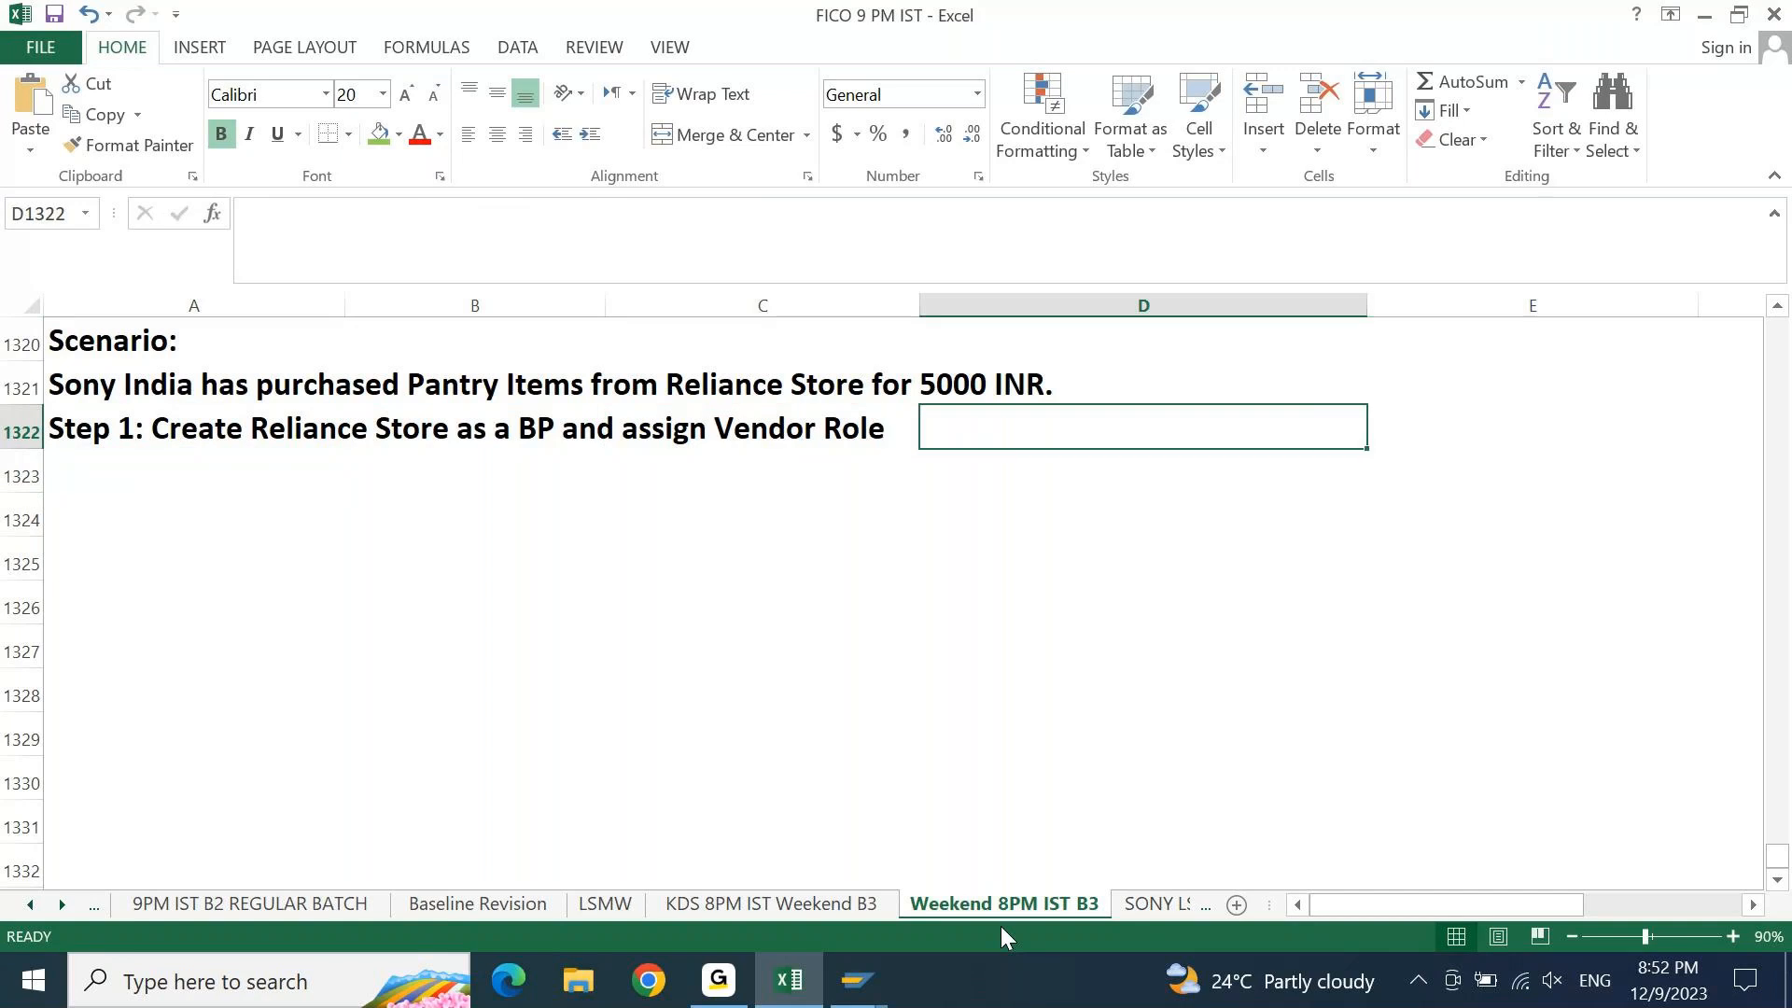
type("BP")
key("Return")
key("Up")
key("Delete")
Append "using T. Code BP" to the Step 1 text in cell A1322
key("Left")
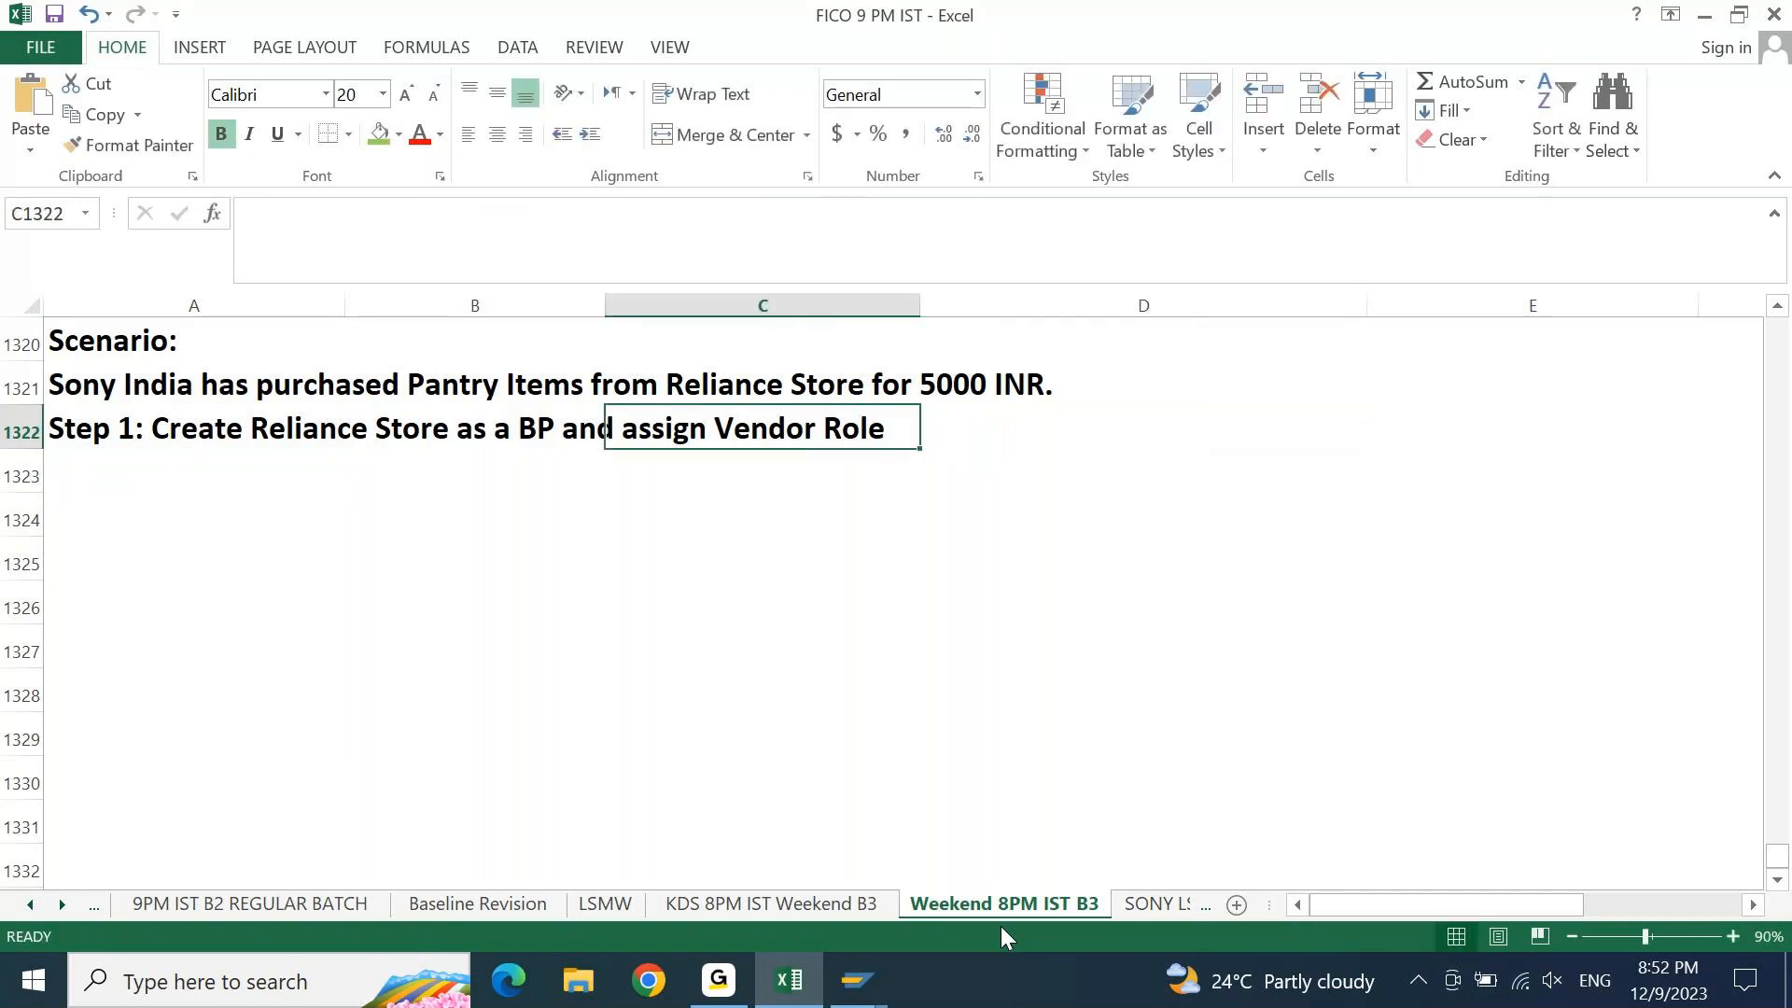
key("Left")
key("Left")
key("F2")
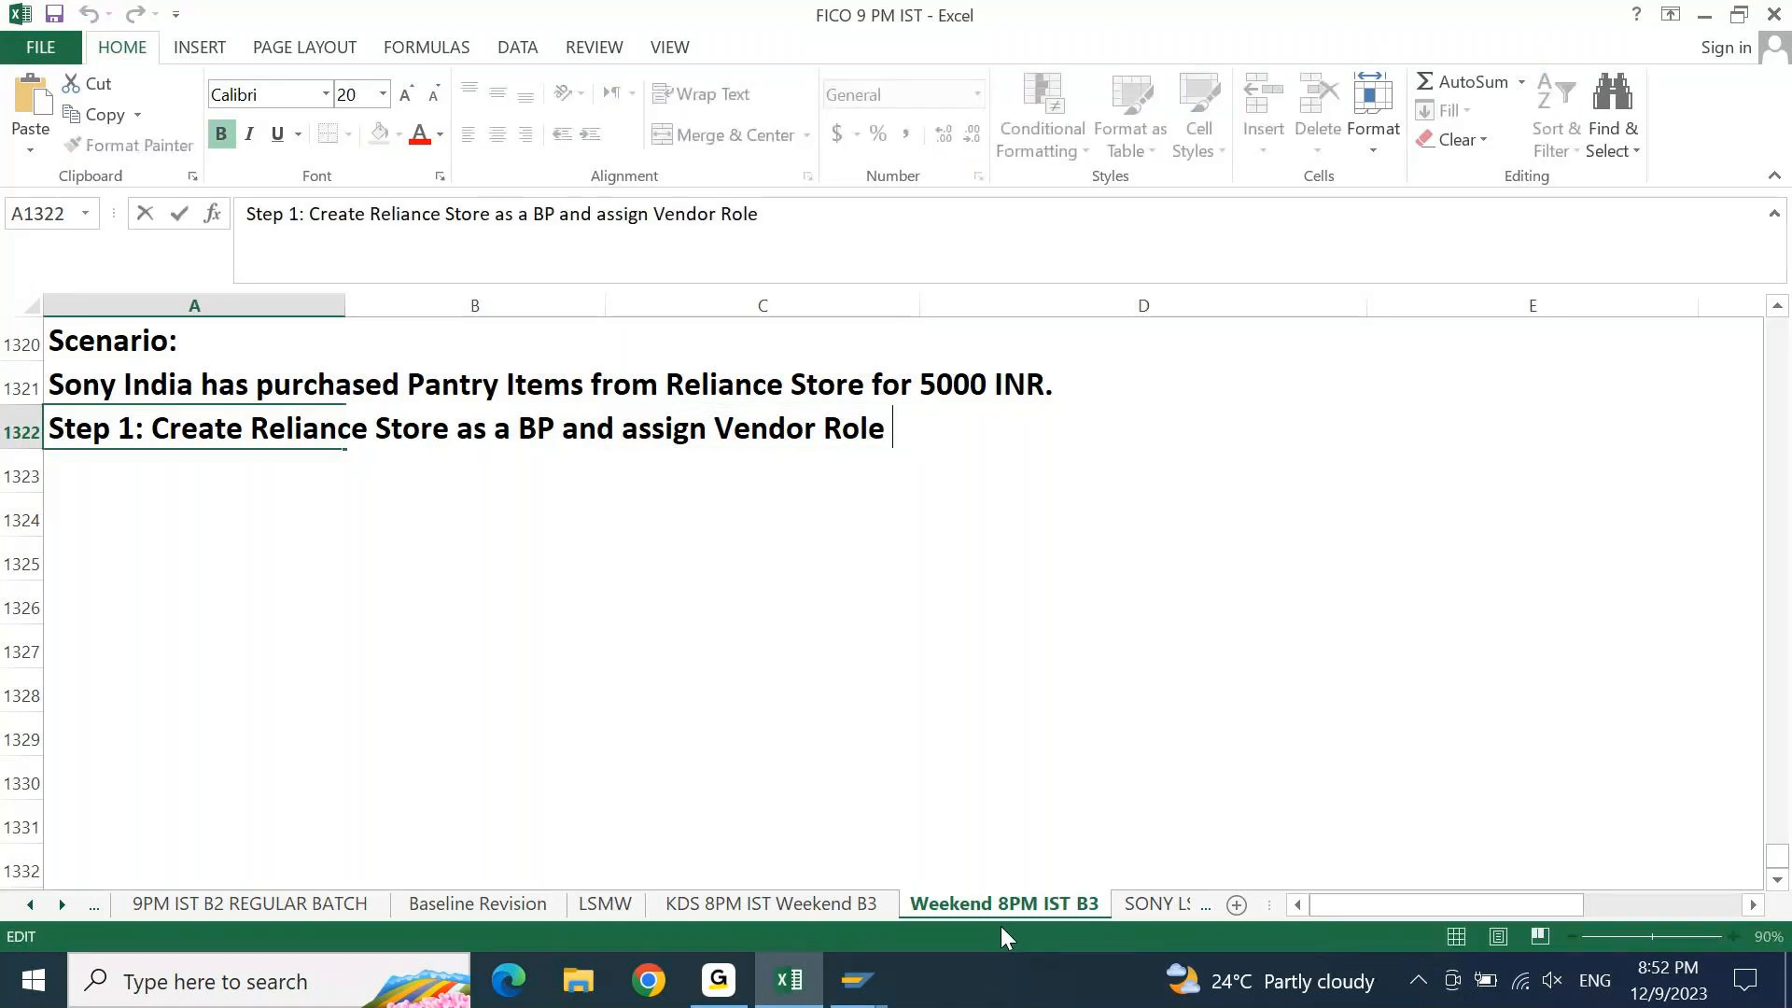
type("using T")
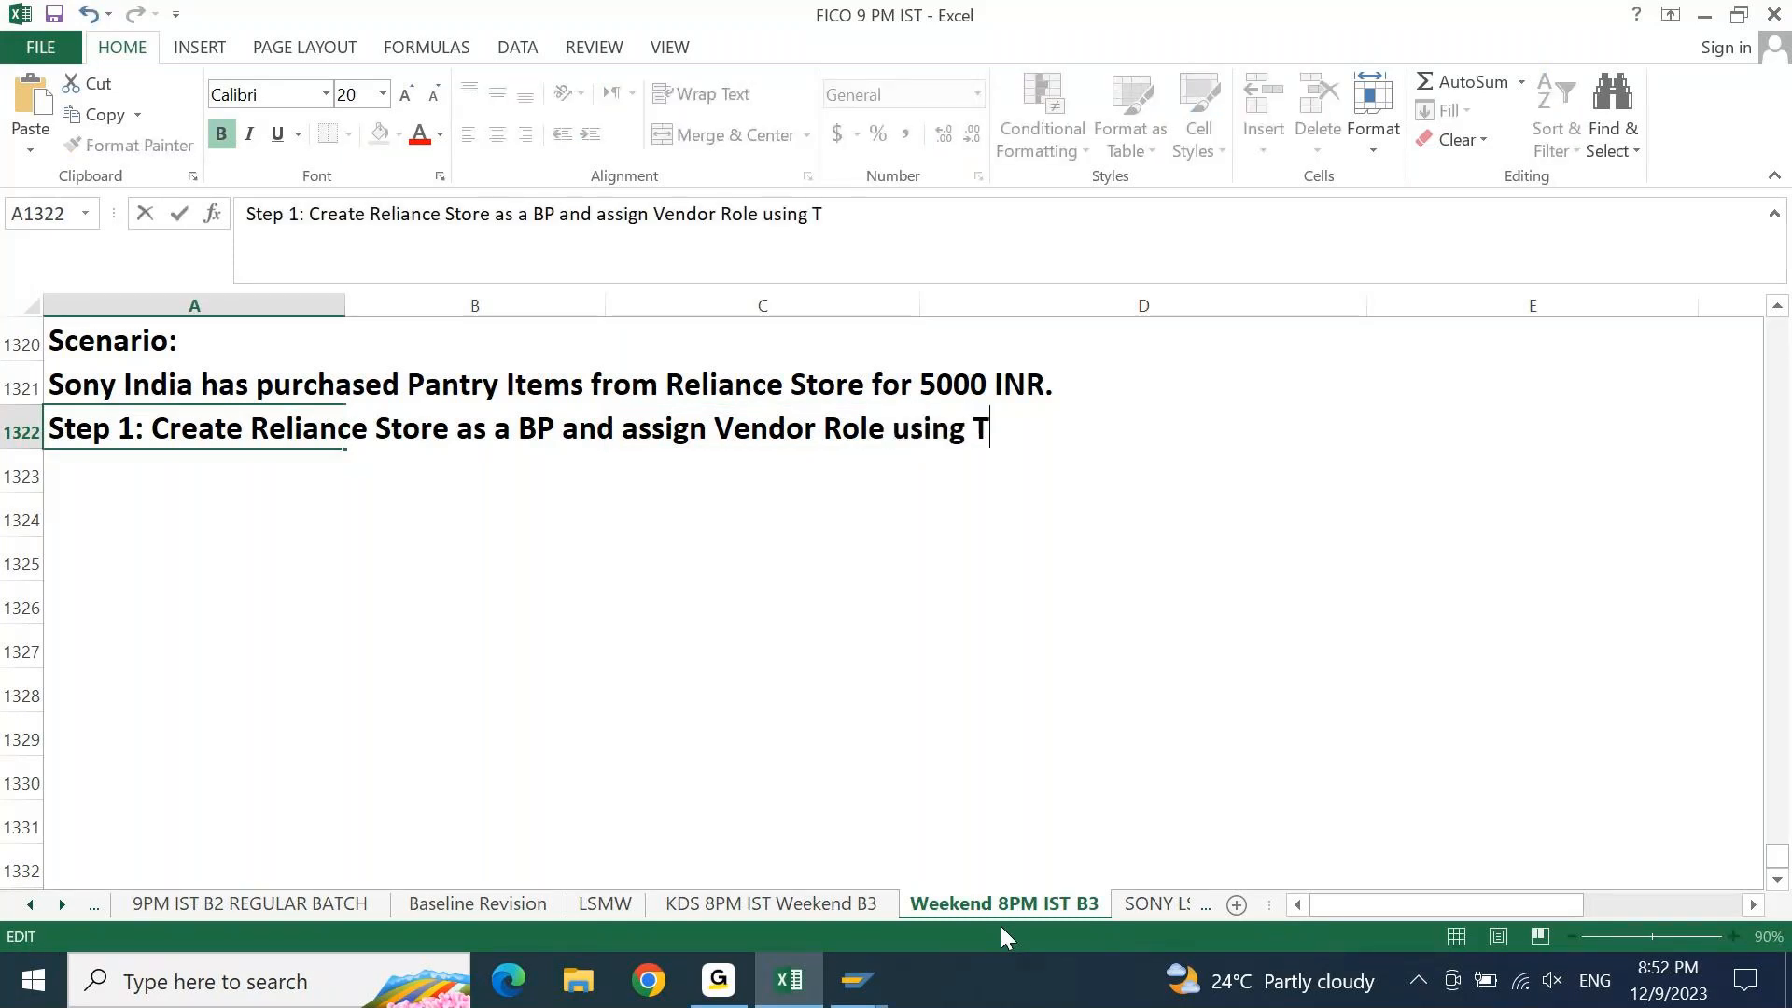
type(". Code BP")
key("Return")
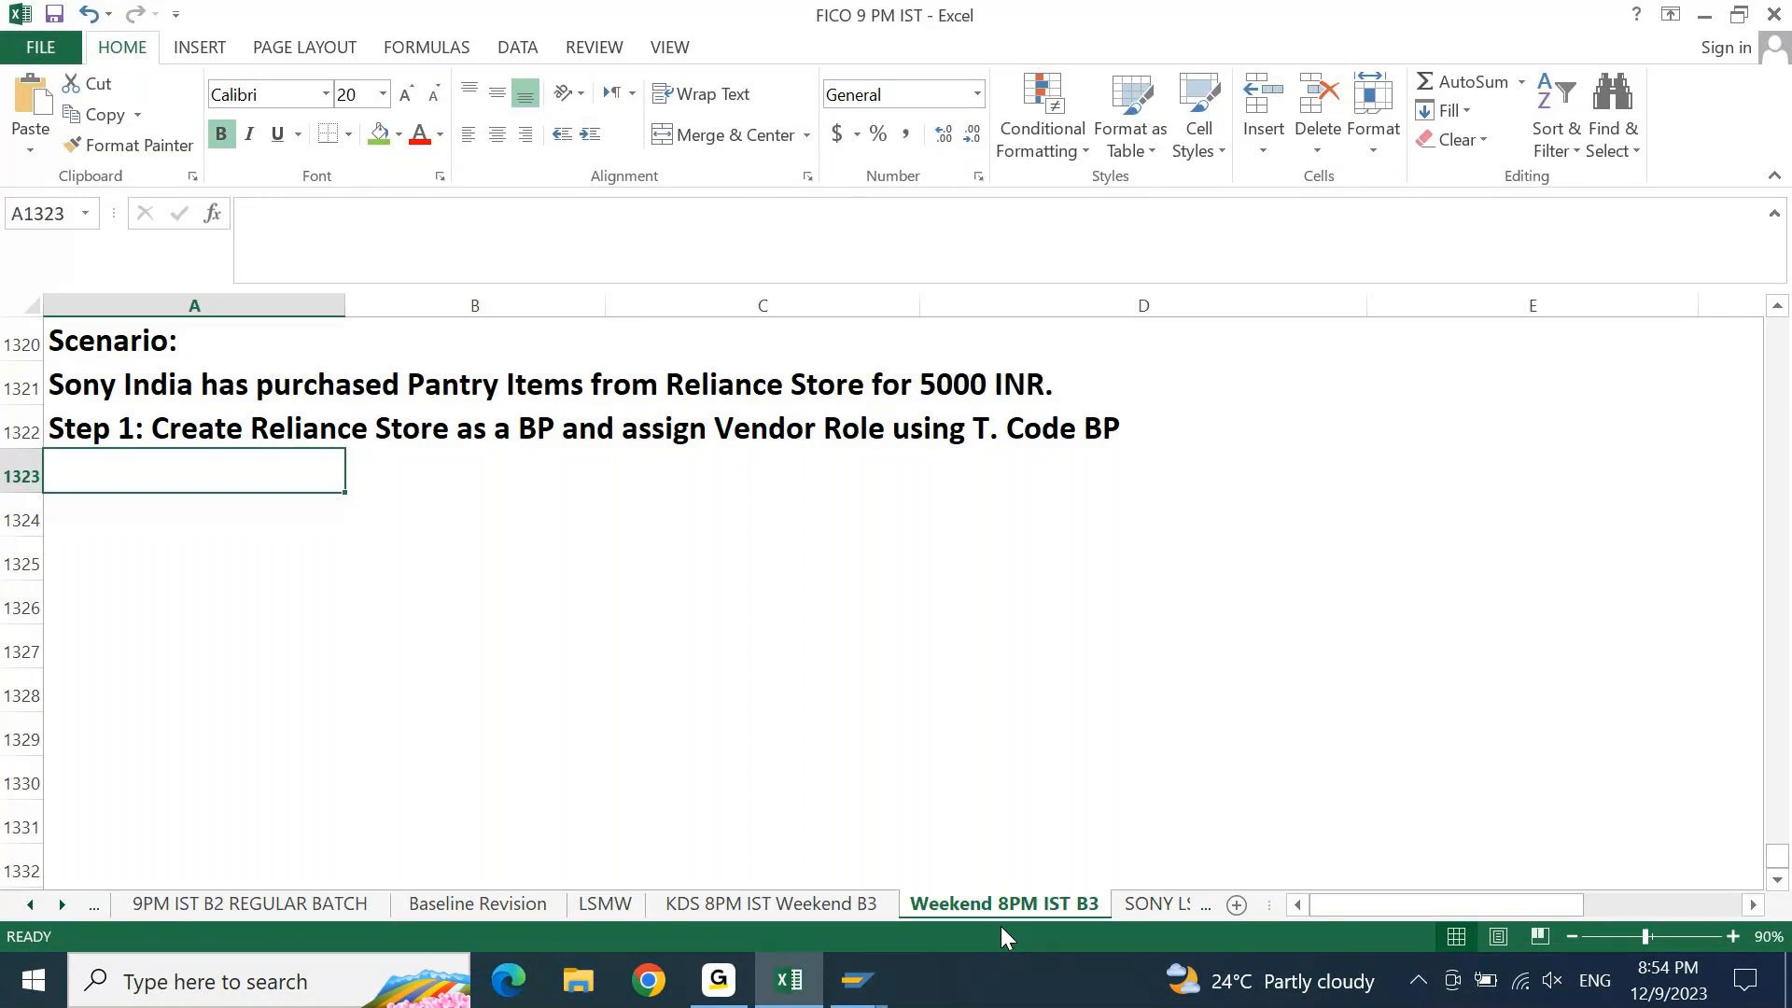
Switch to the SAP G/L account session, leave the G/L account display and start transaction BP
left_click(885, 979)
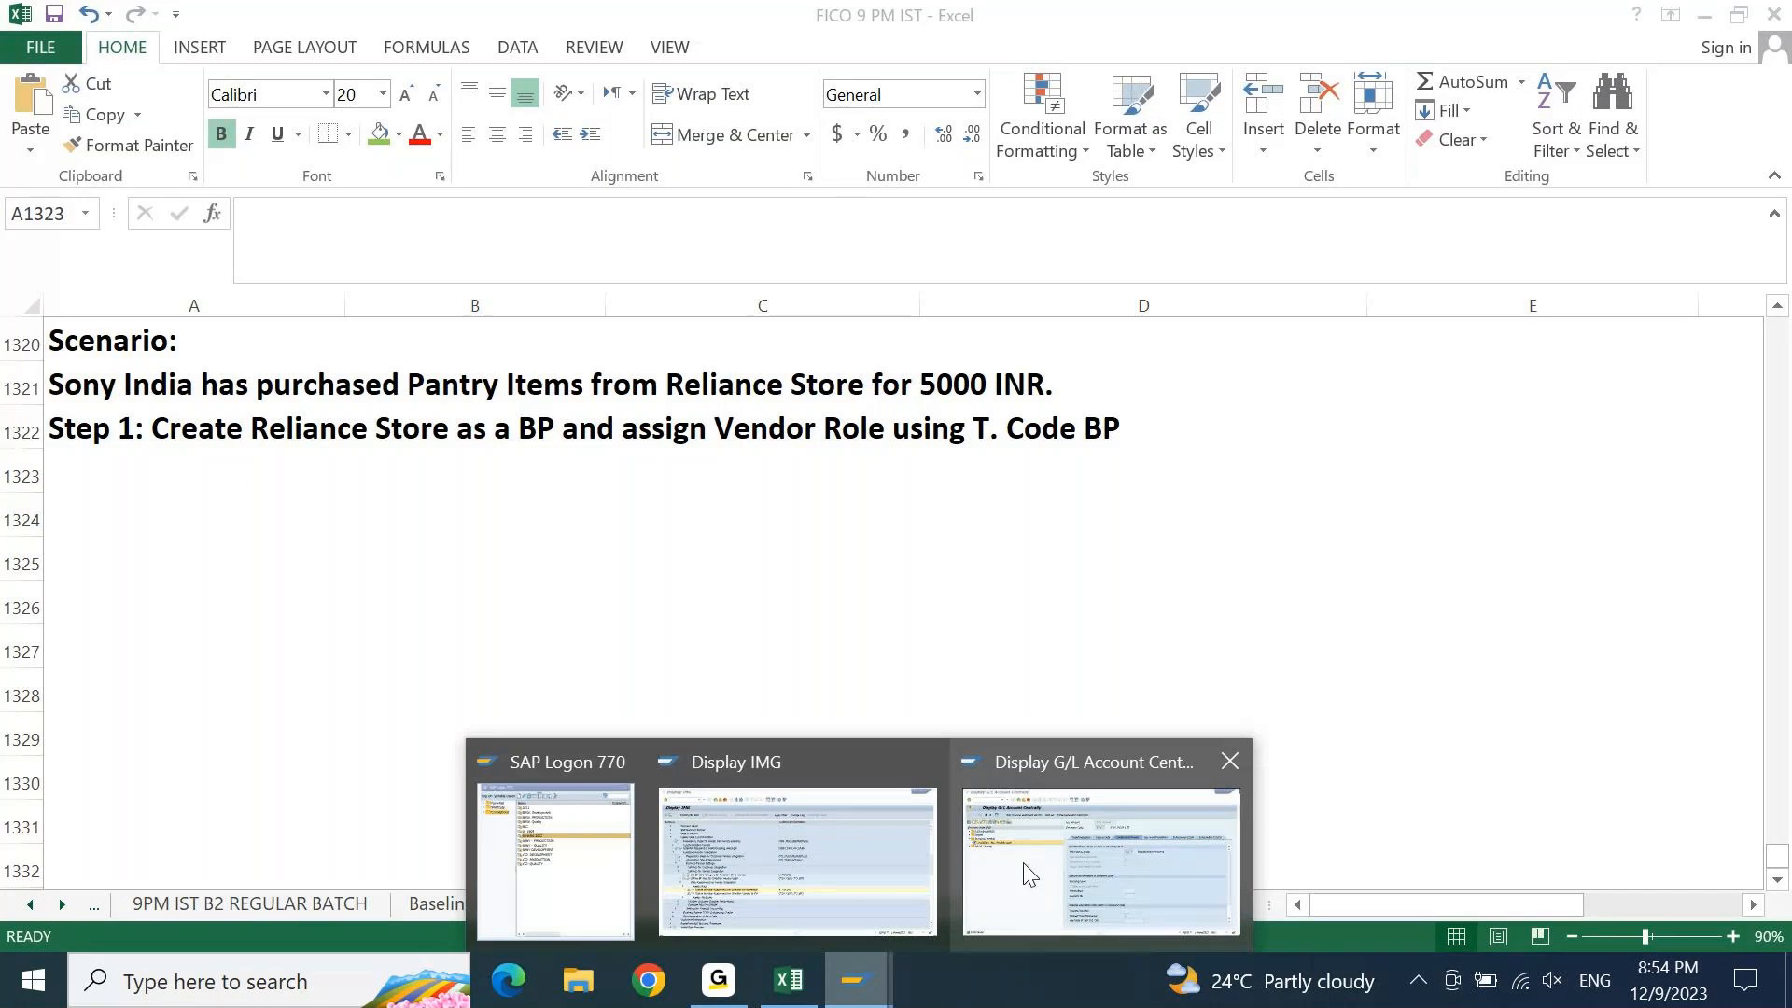
left_click(1027, 872)
type("n")
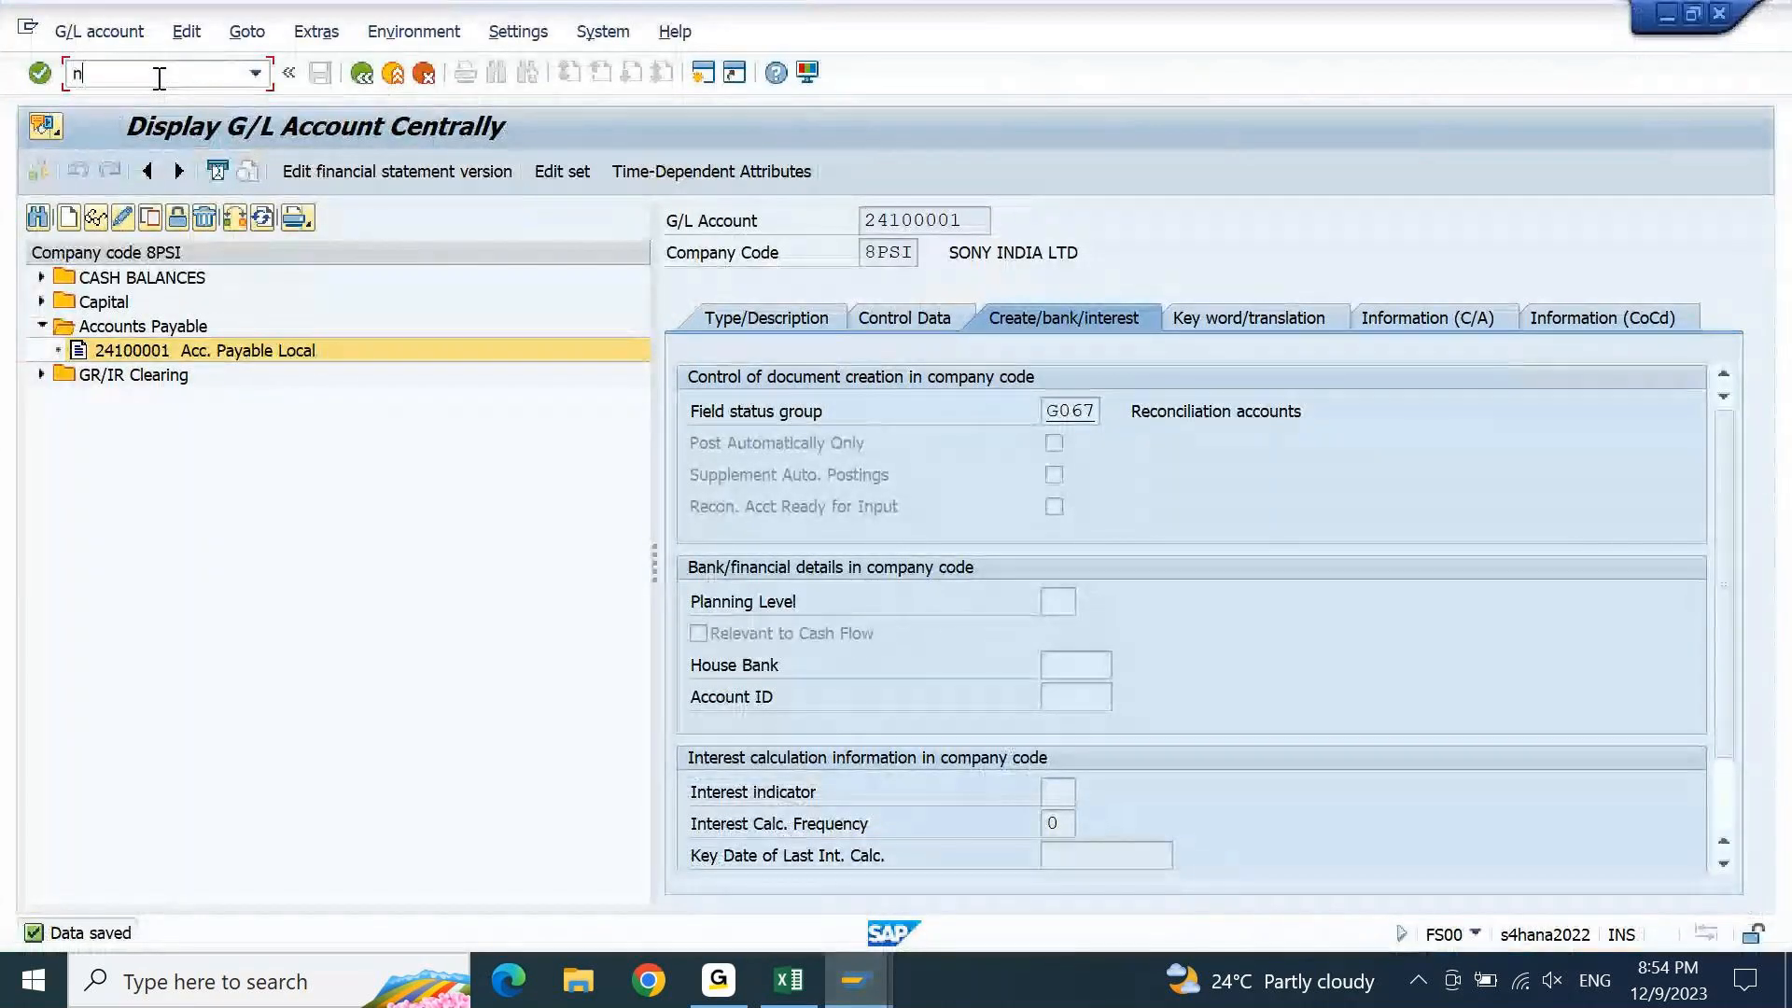
key("Left")
type("/")
key("Return")
type("BP")
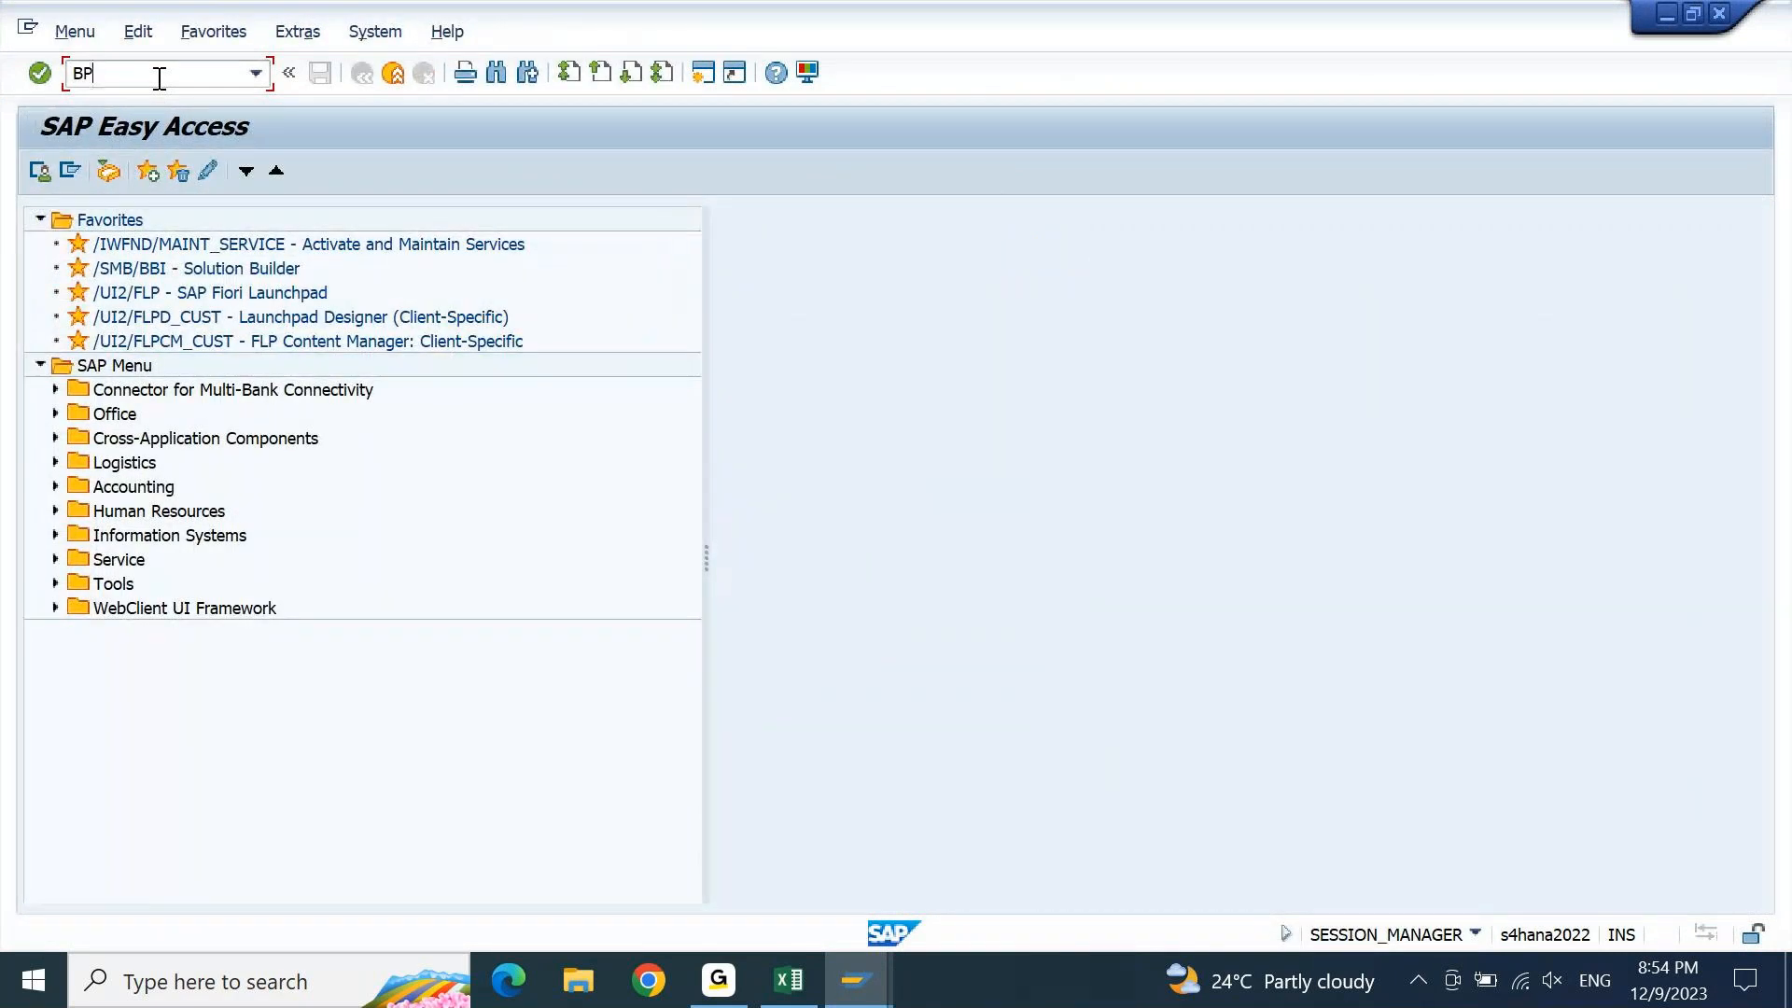
key("Return")
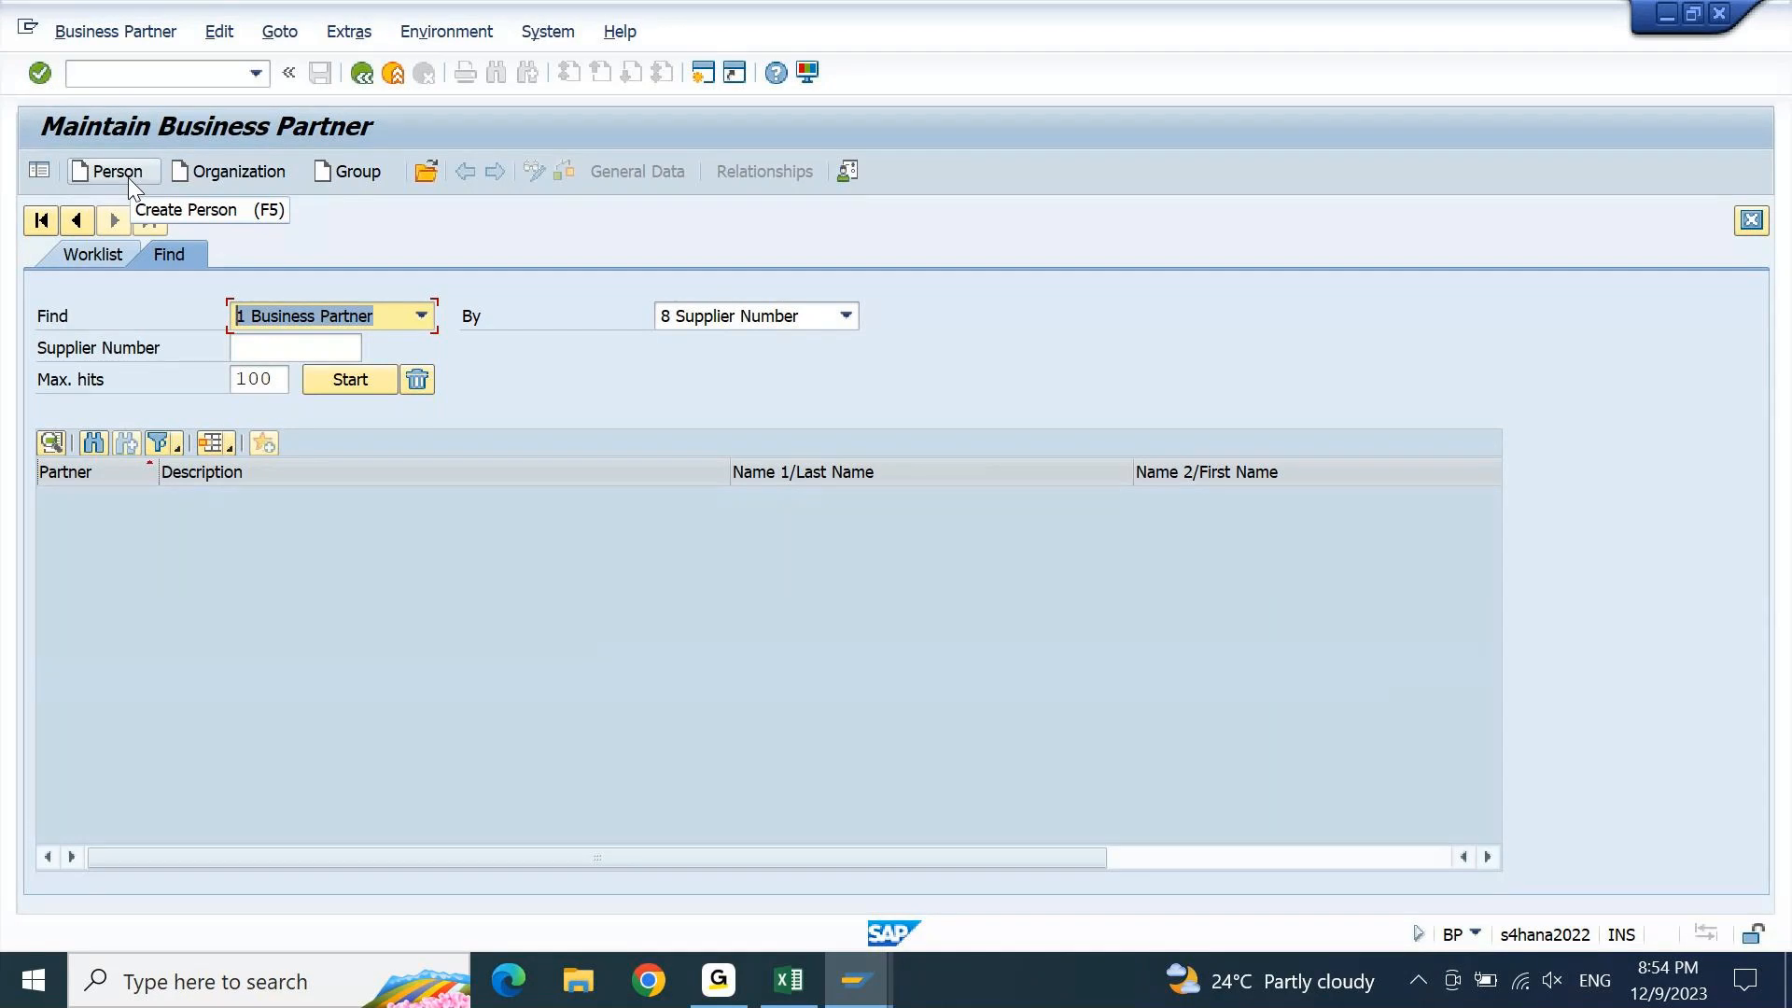
Start a new organization business partner with grouping 8S10 Sony: Local BP and title 0003 Company
left_click(249, 170)
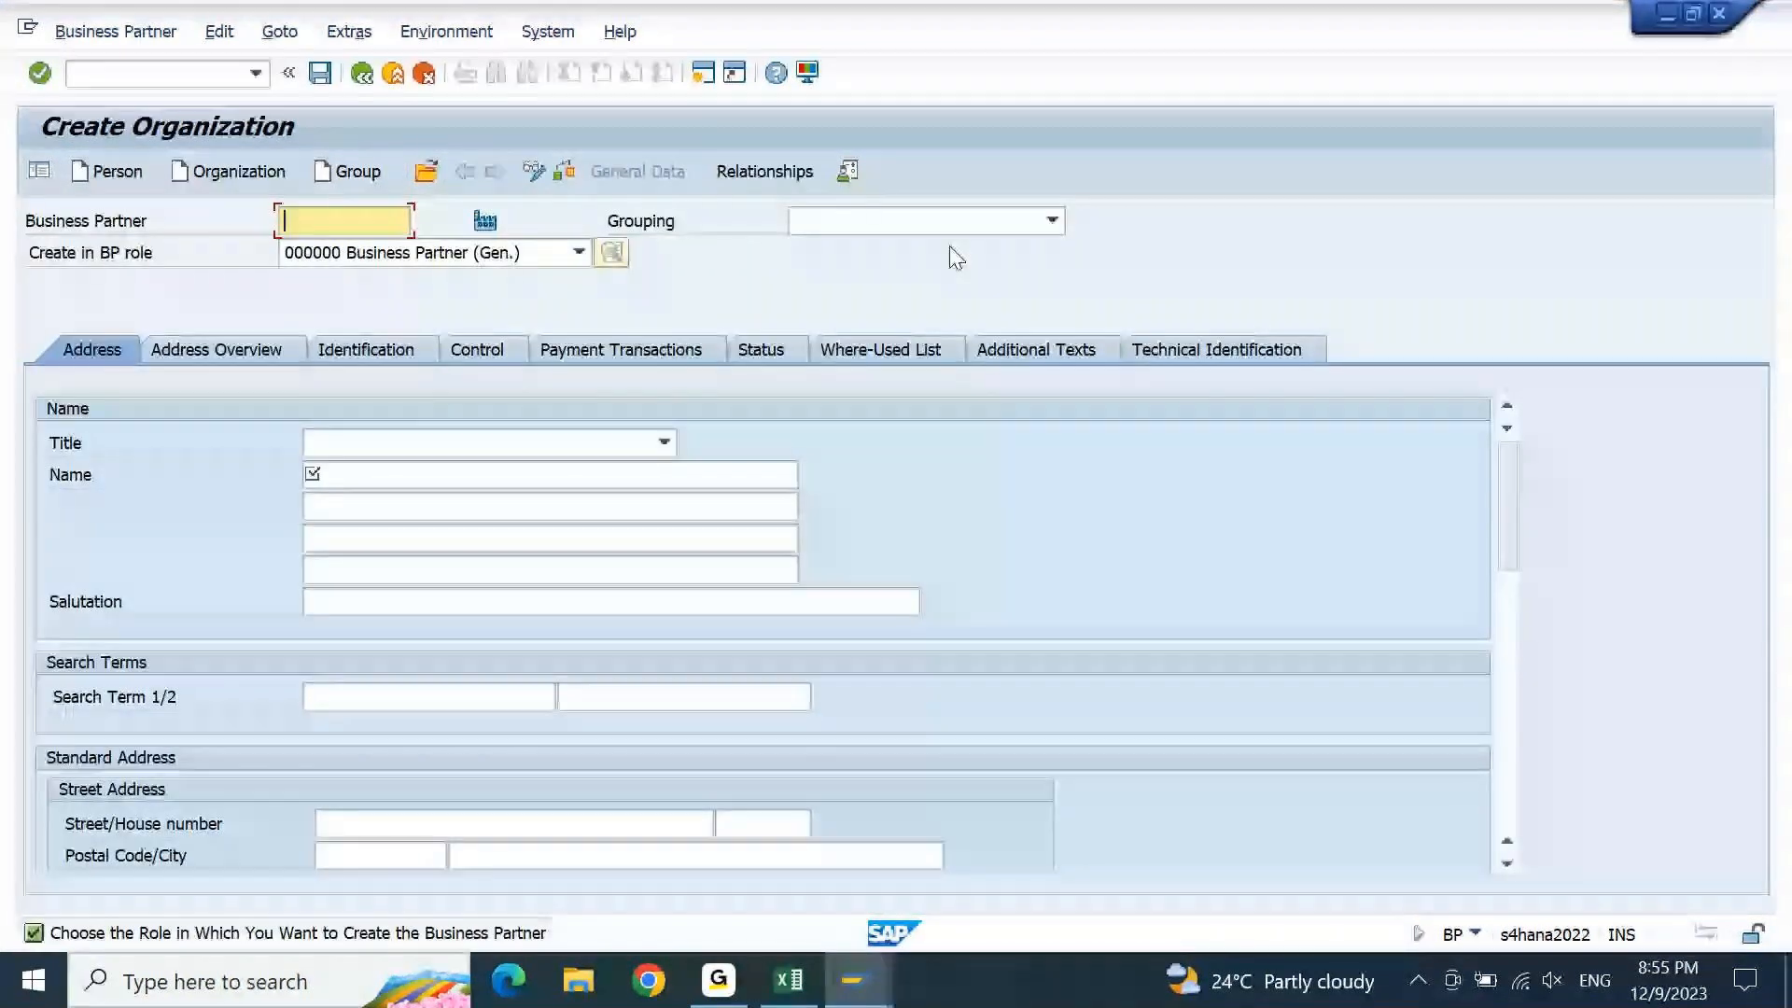
left_click(1010, 228)
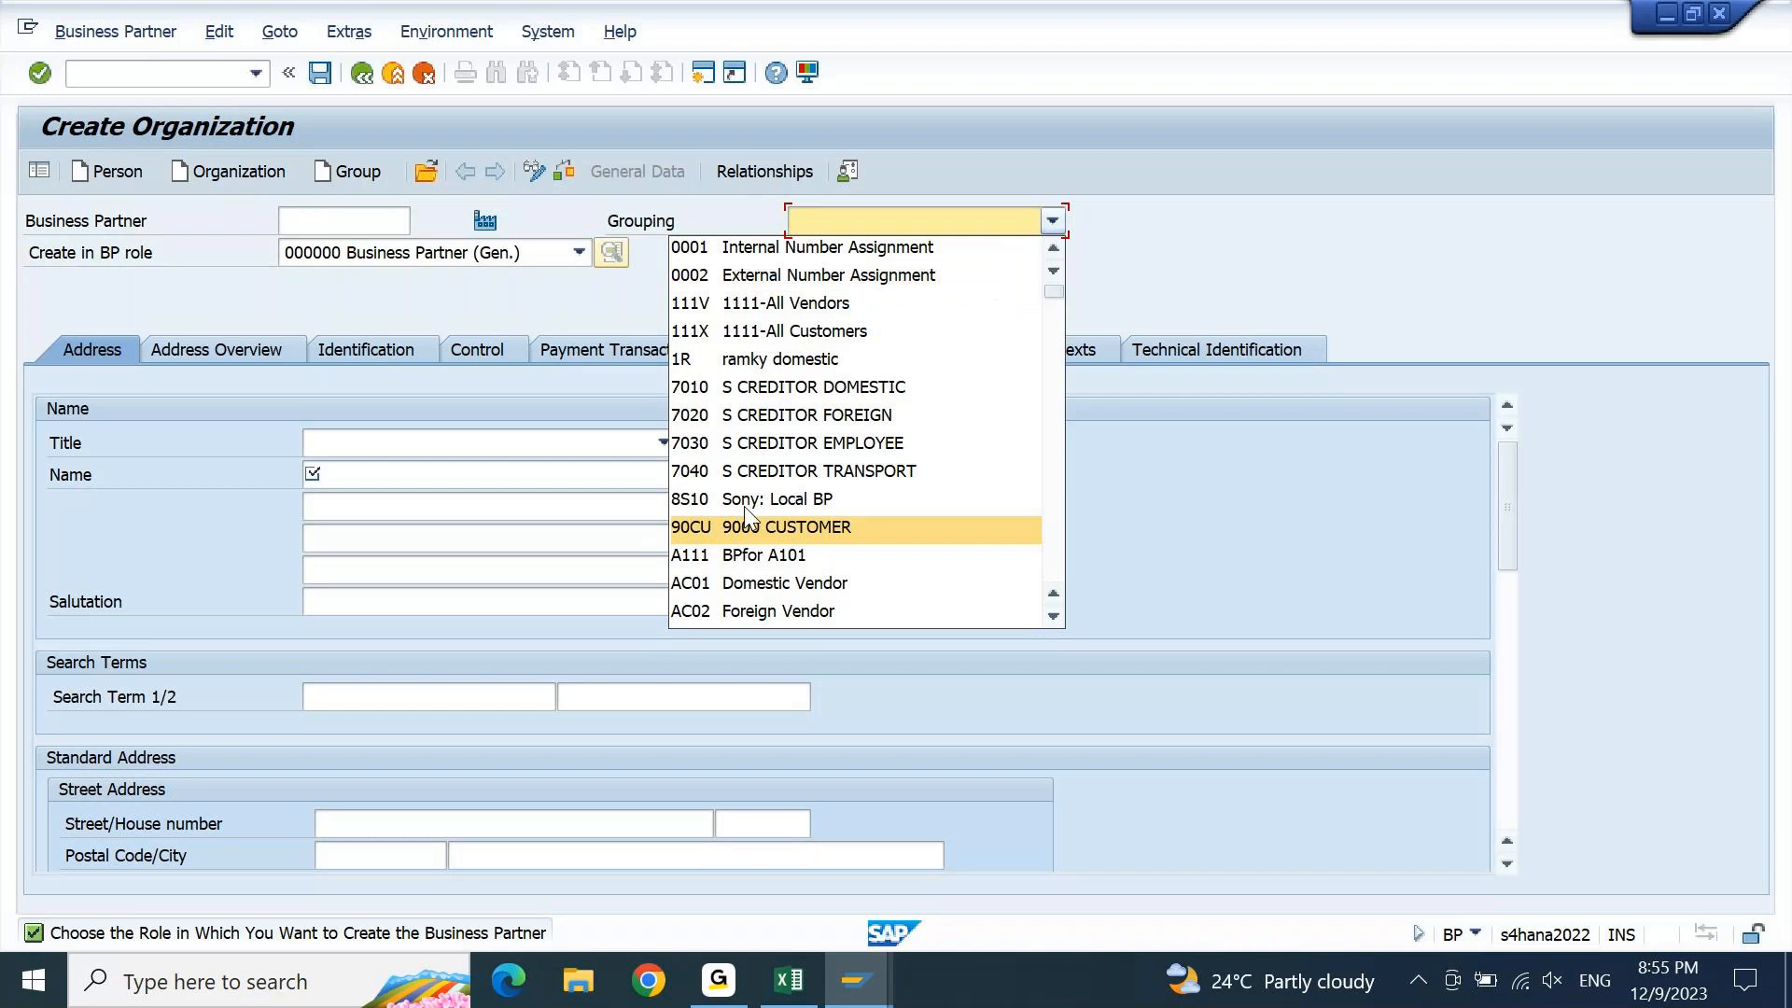
left_click(788, 503)
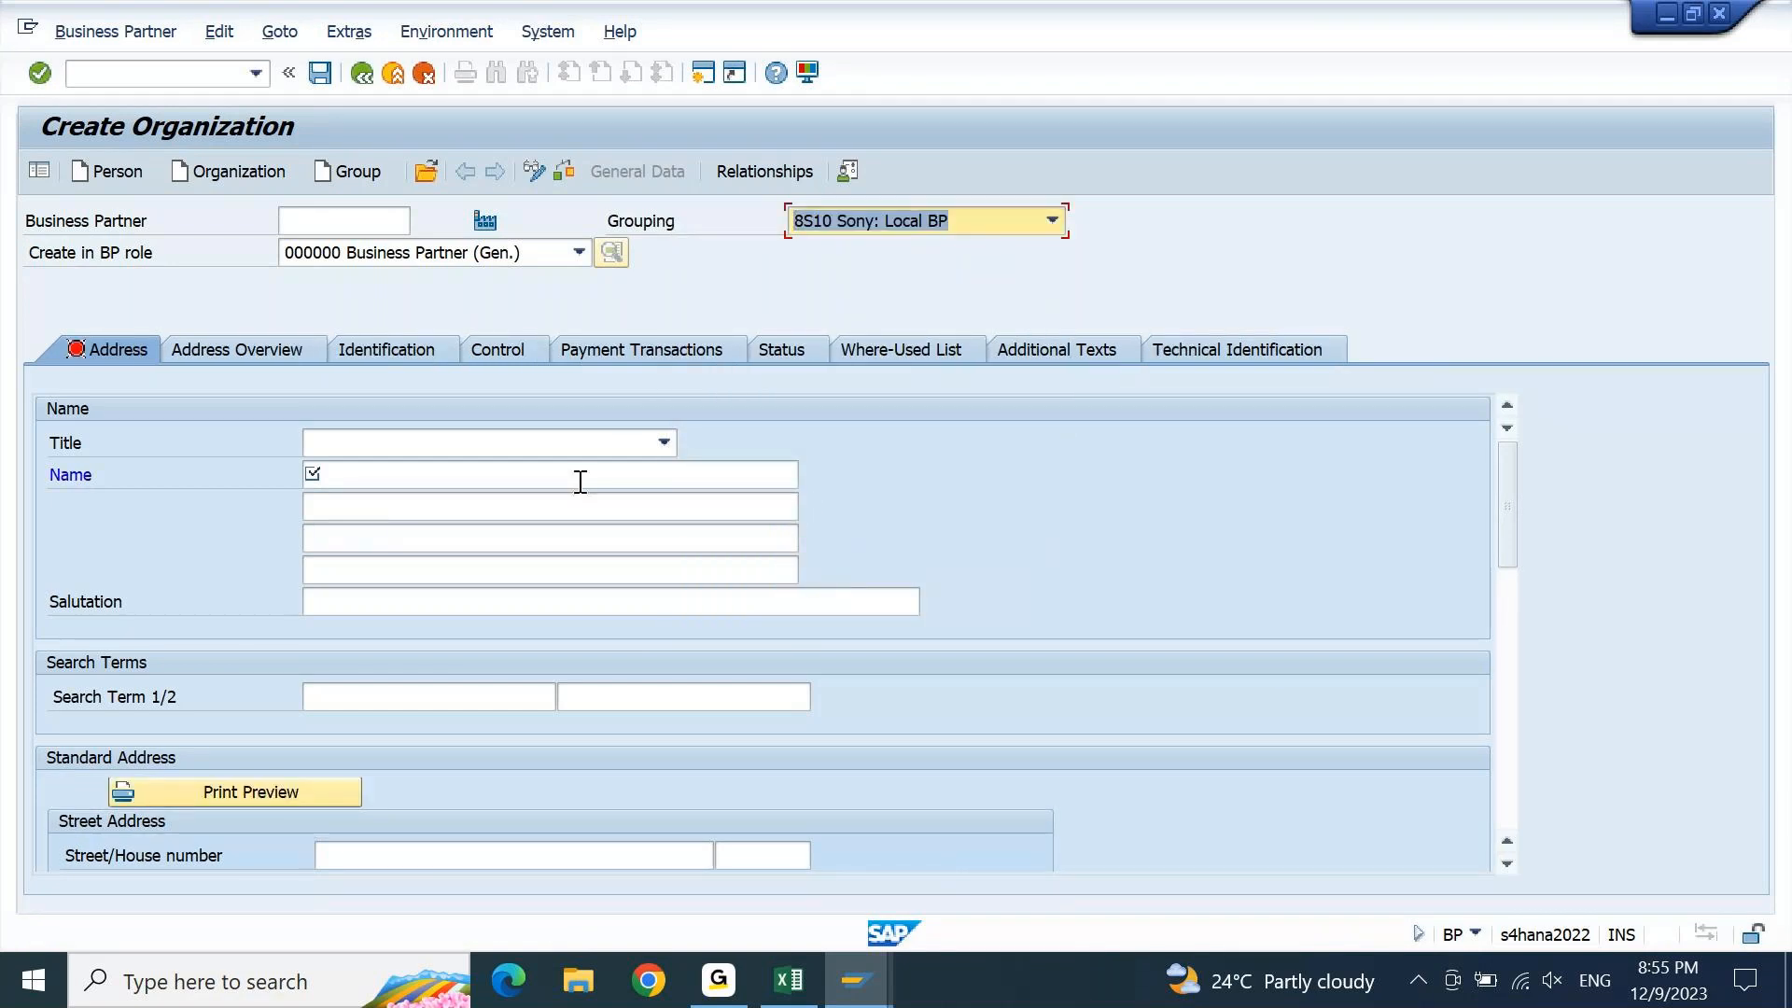
left_click(663, 443)
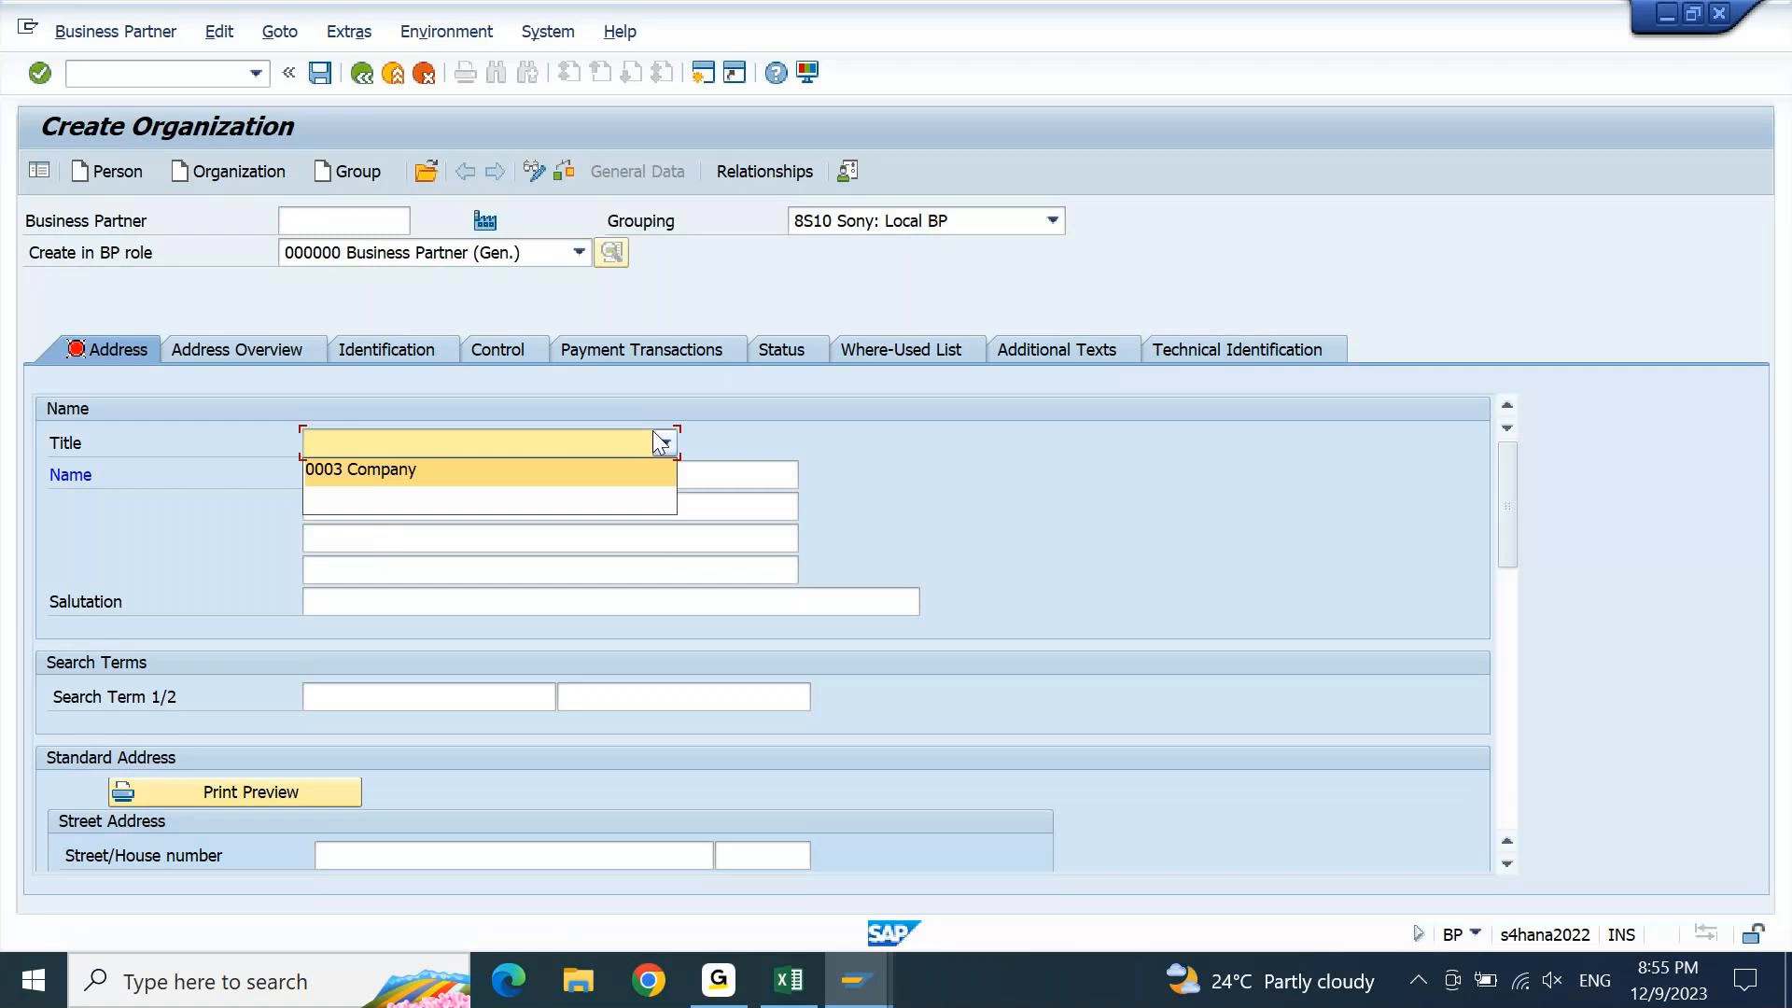
left_click(469, 472)
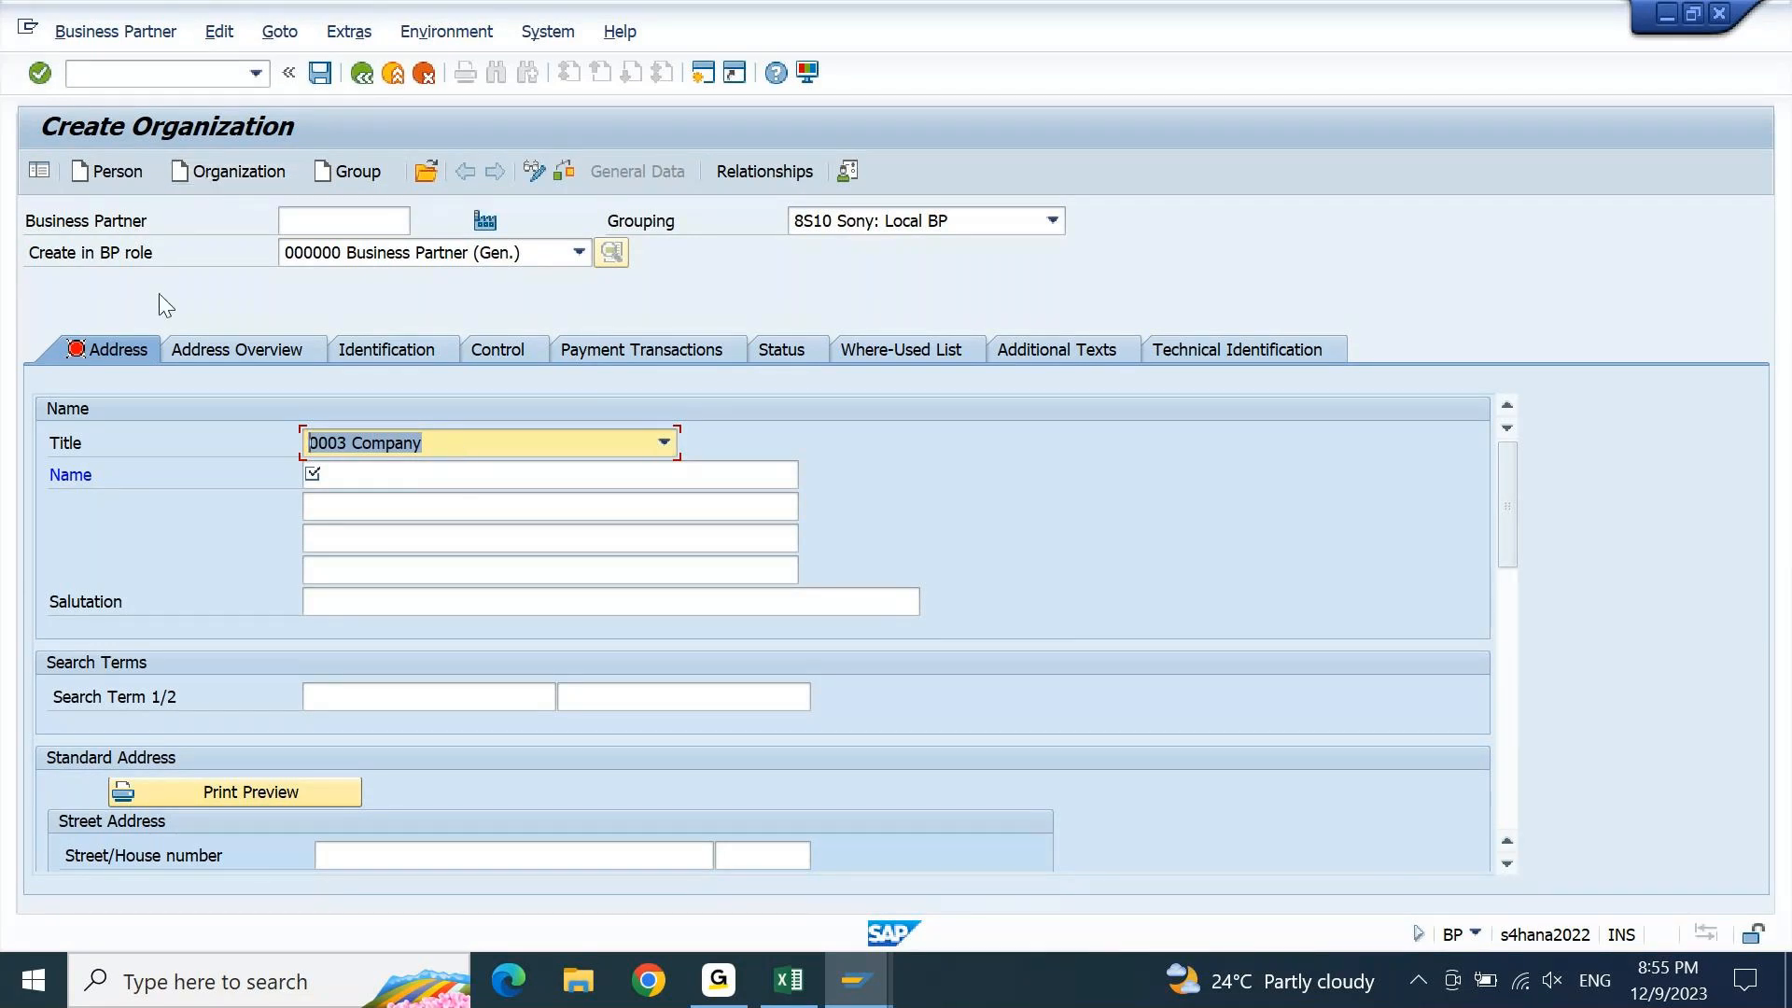
Enter "Reliance Stores" as both the organization's name and its first search term
left_click(480, 468)
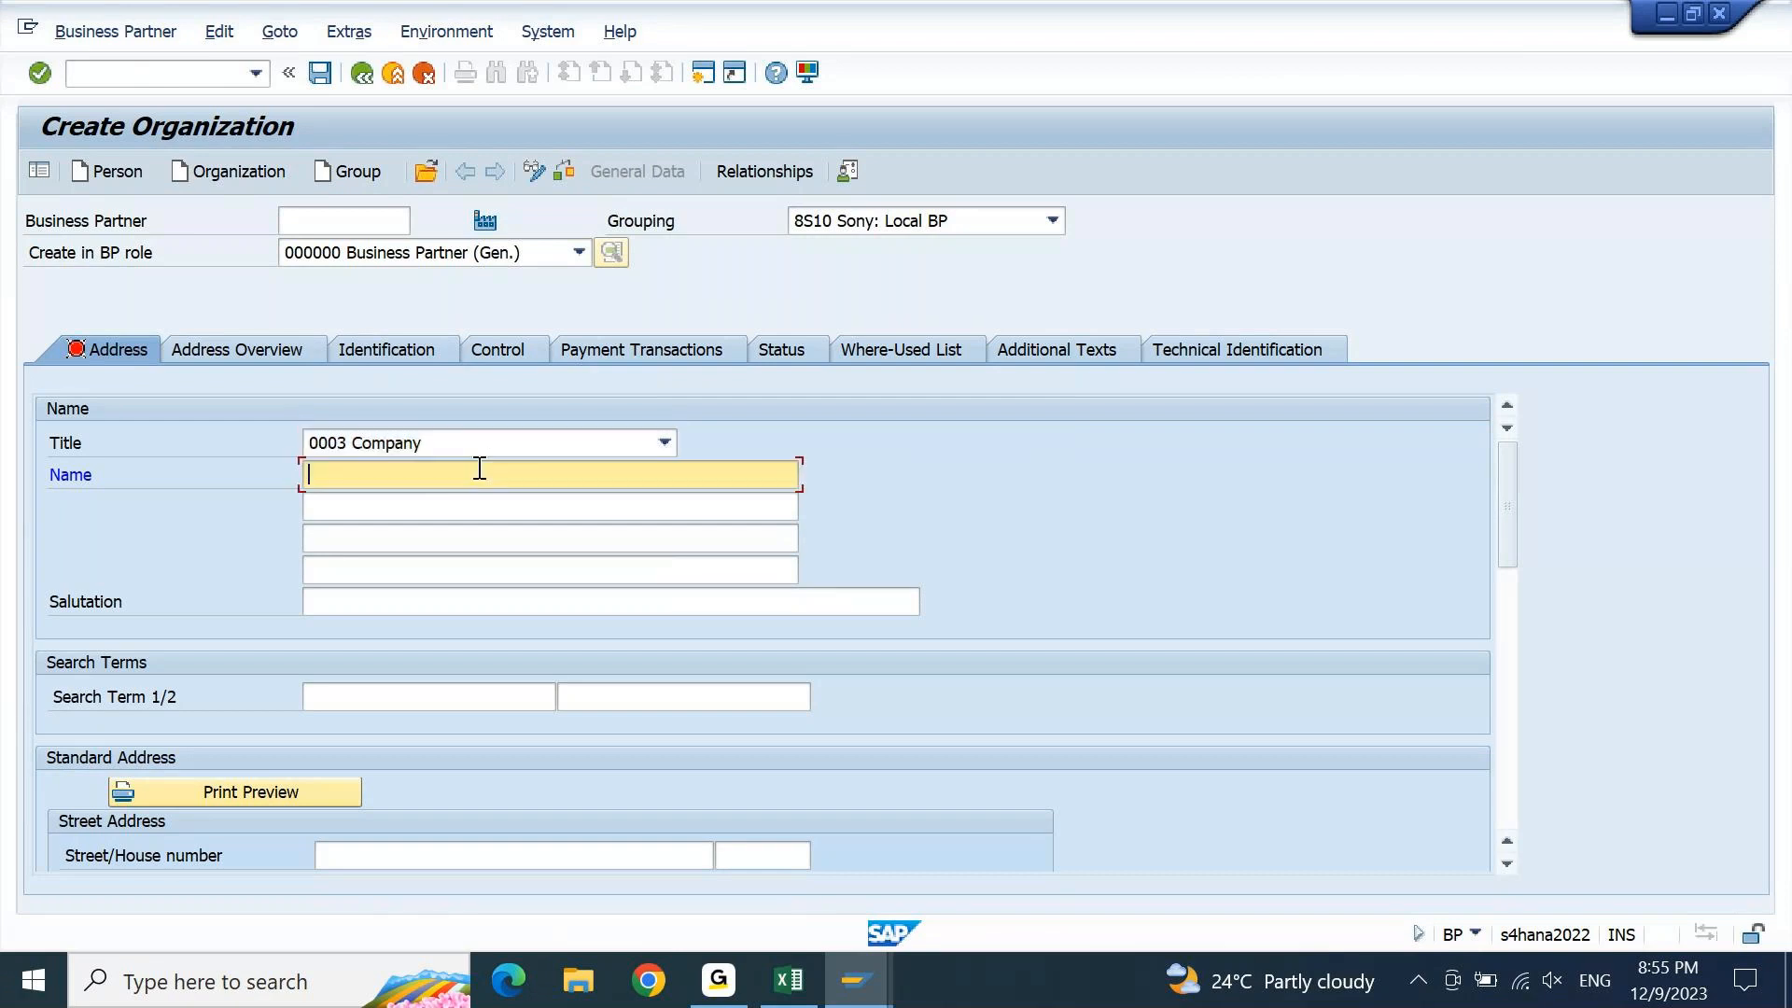
type("Reliance Stores")
key("Tab")
key("Tab")
key("Tab")
key("Tab")
key("Tab")
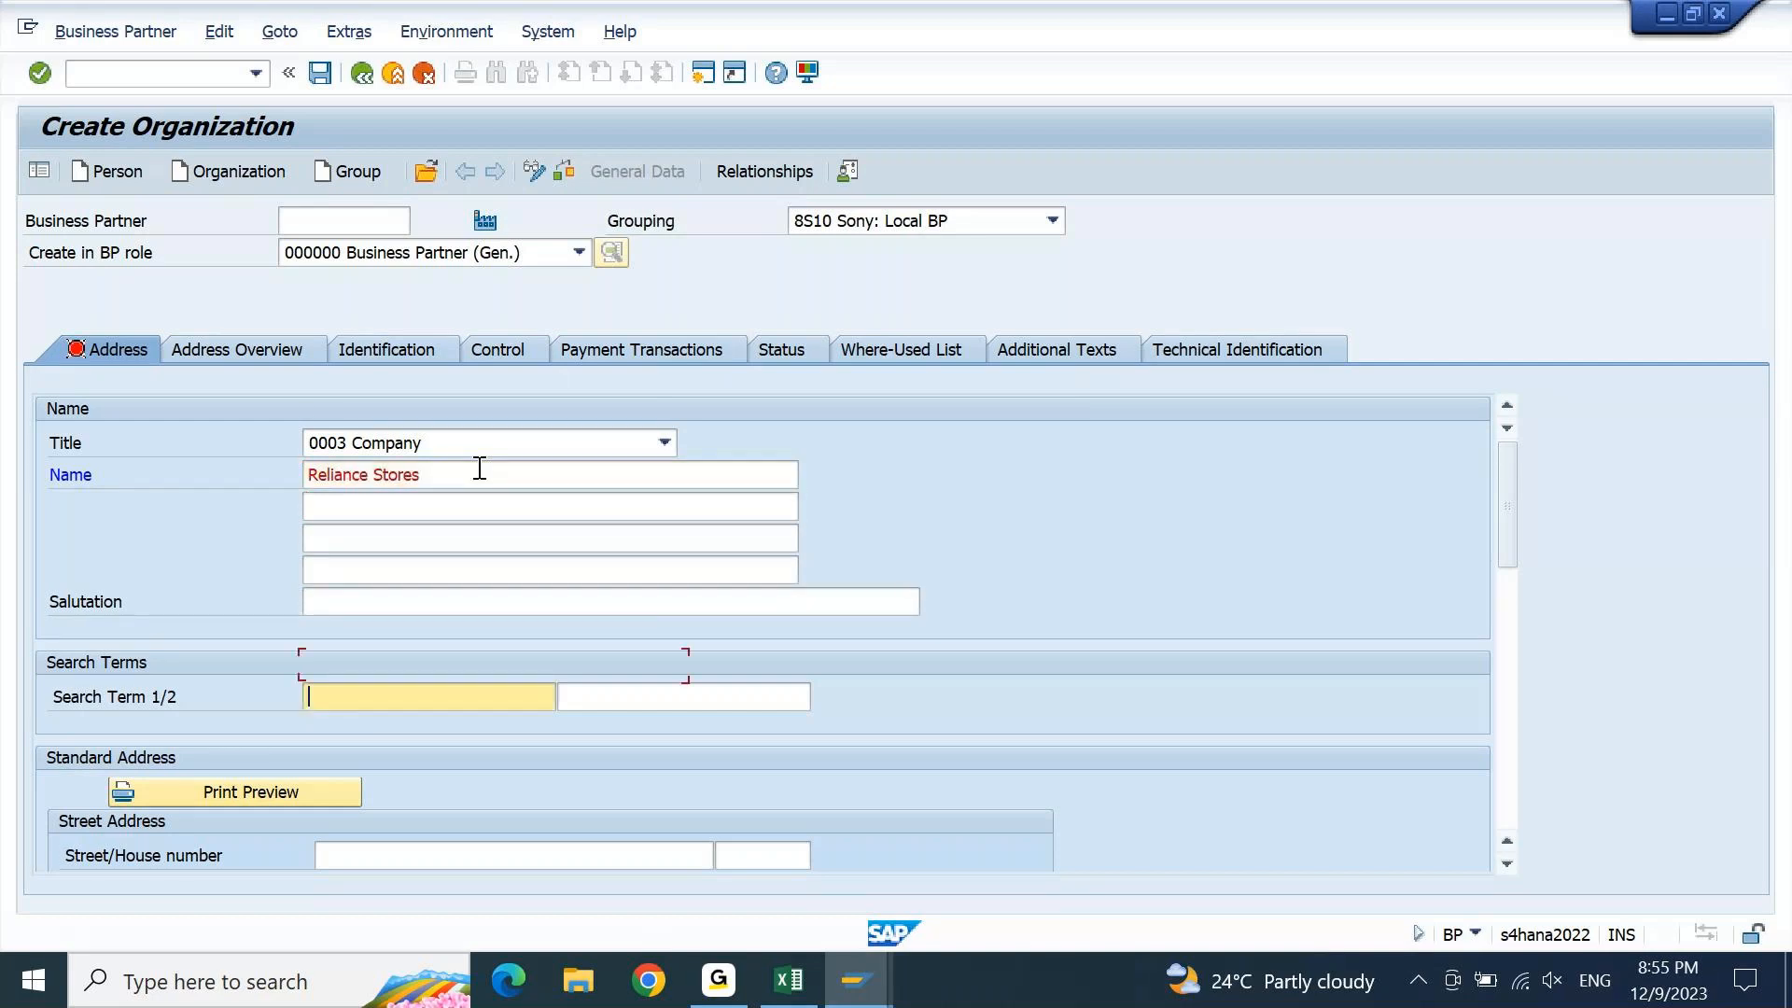
type("Reliance Stores")
left_click(480, 469)
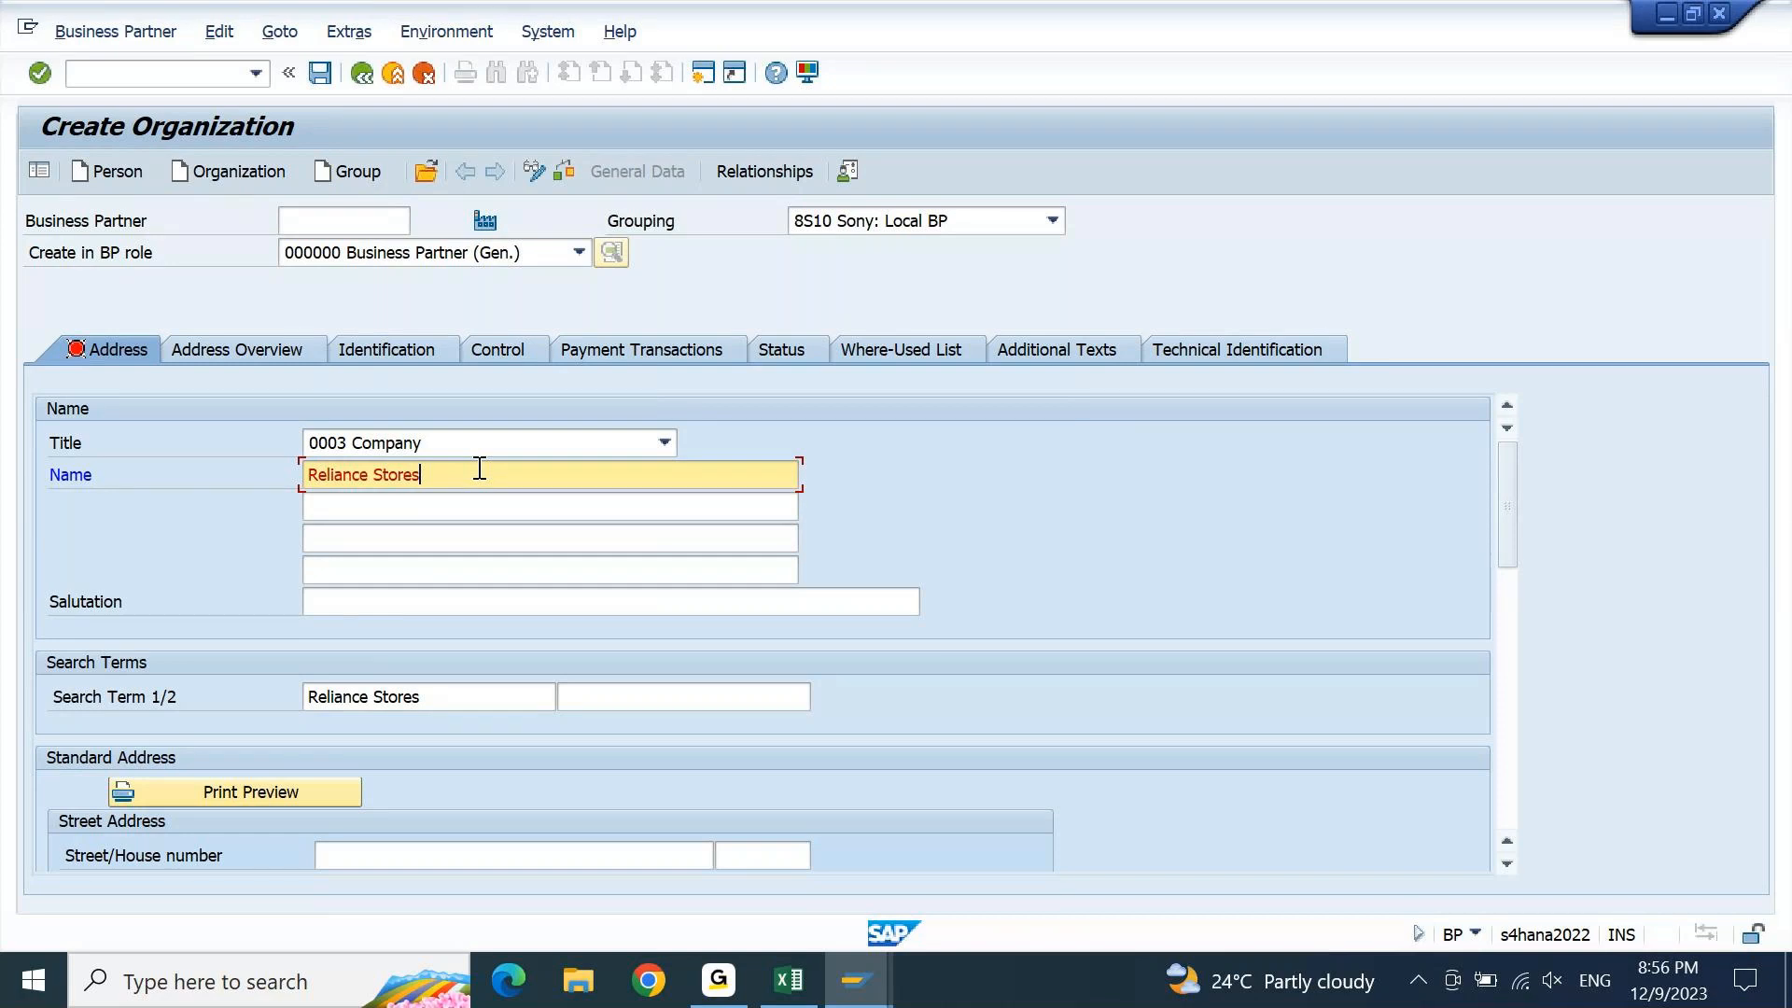
Fill in the street, house number, postal code and city of the organization's street address
left_click_drag(1508, 498, 1499, 612)
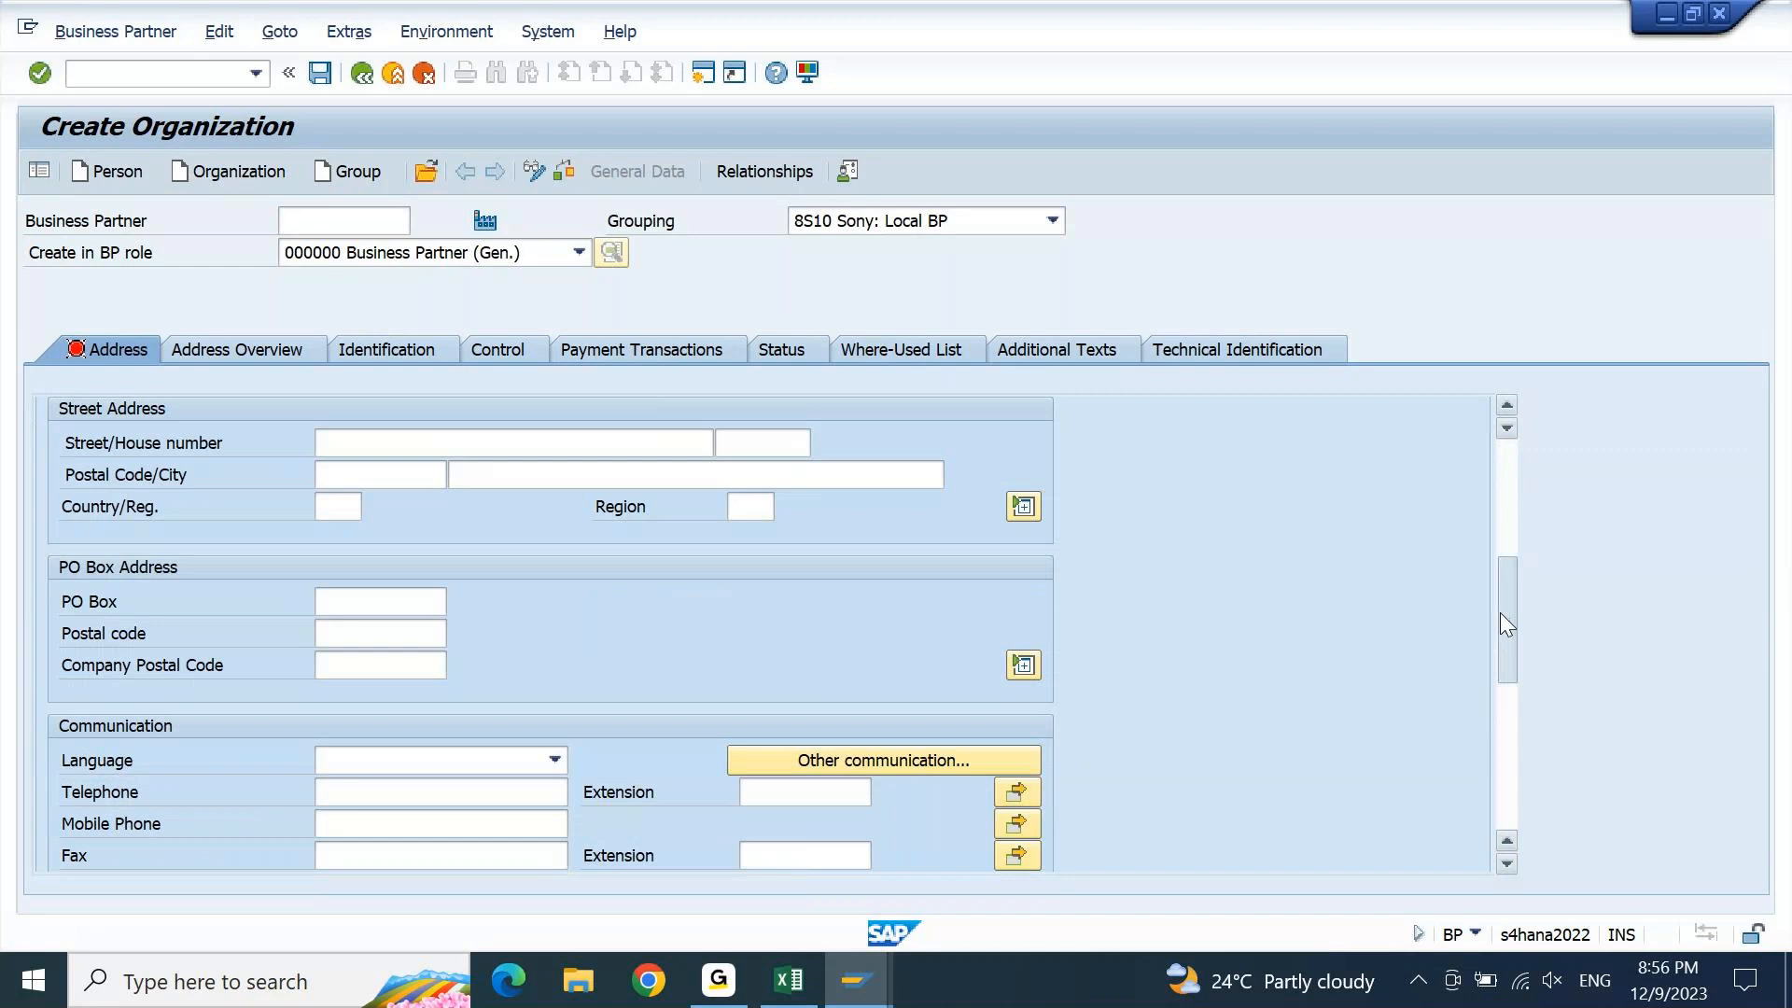
left_click(400, 439)
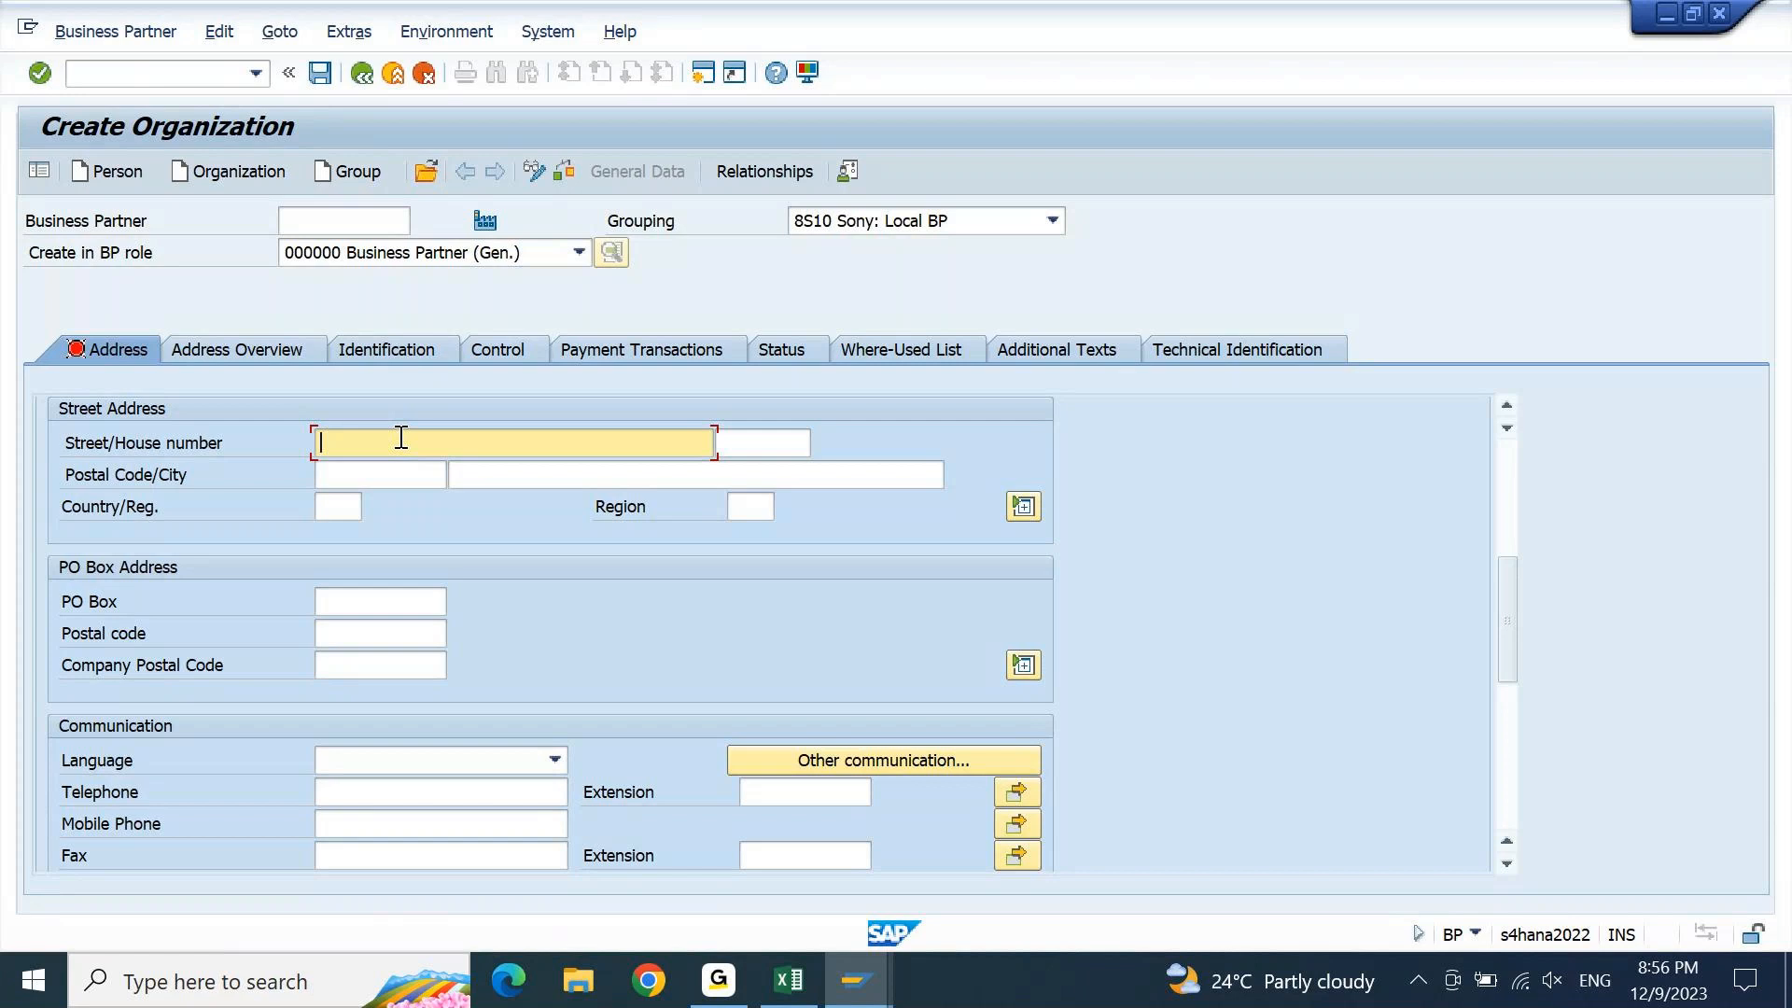
type("Steet")
key("Home")
type("A5")
key("Tab")
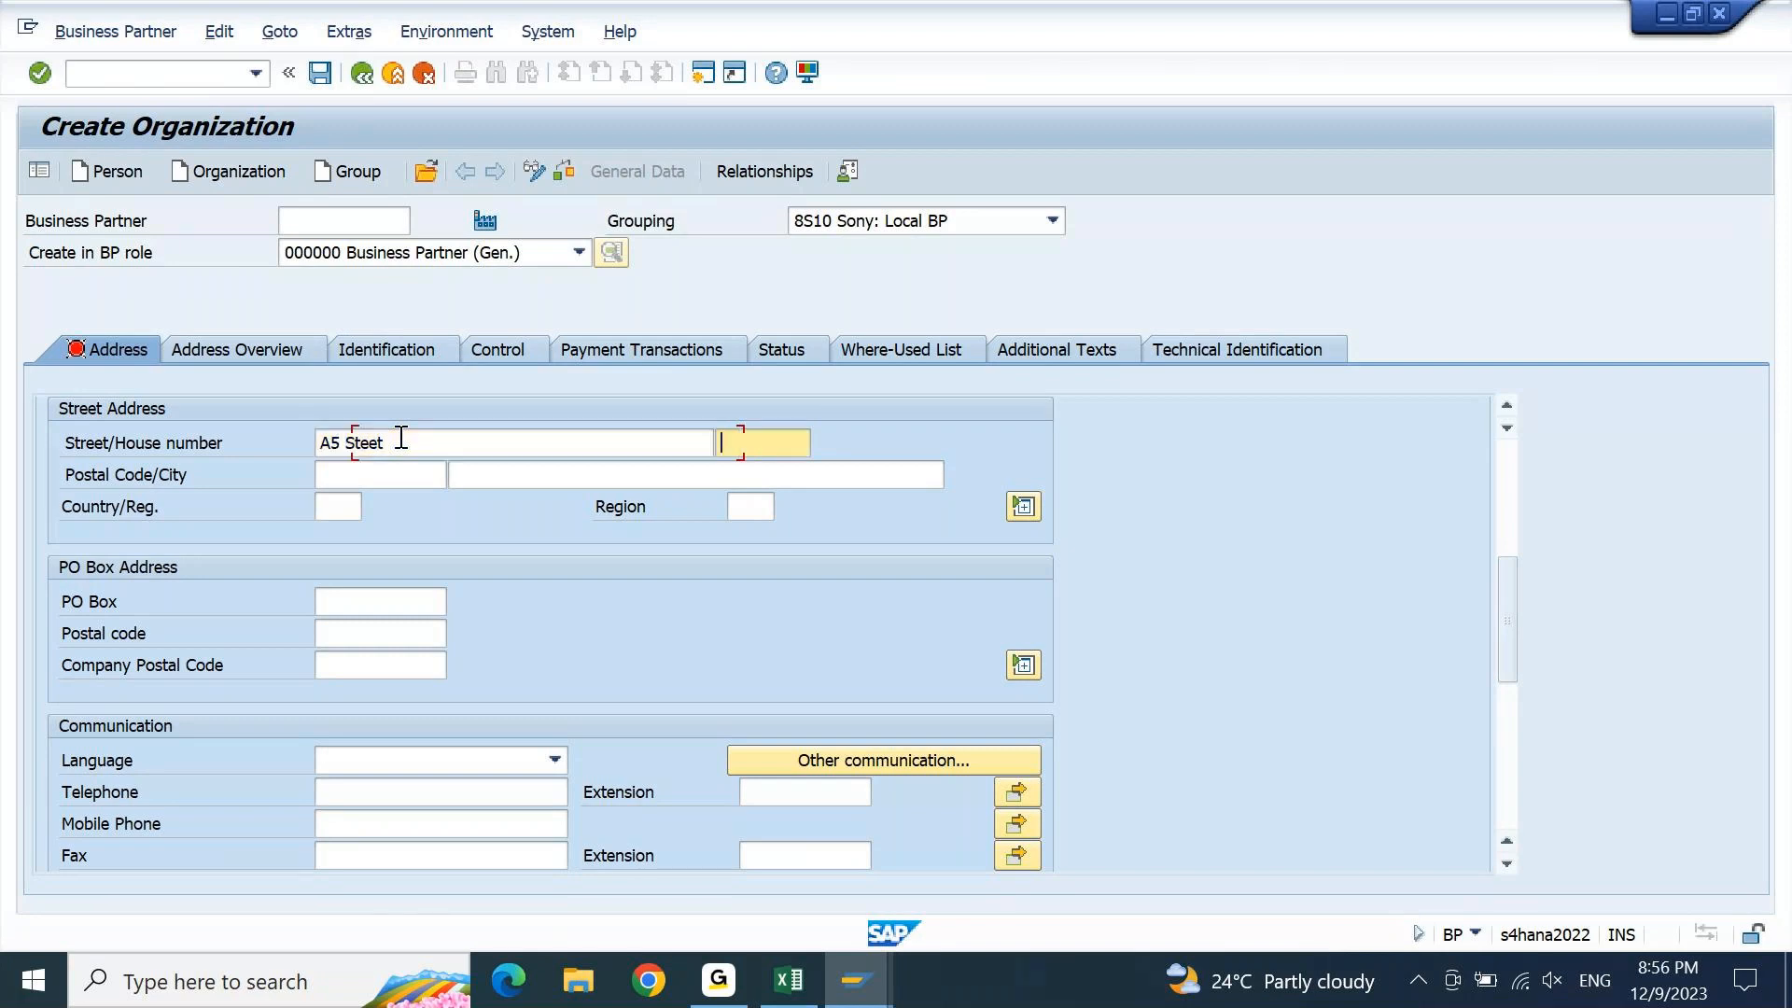
type("3")
key("Tab")
type("500685")
key("Tab")
type("HYDERABAD")
key("Tab")
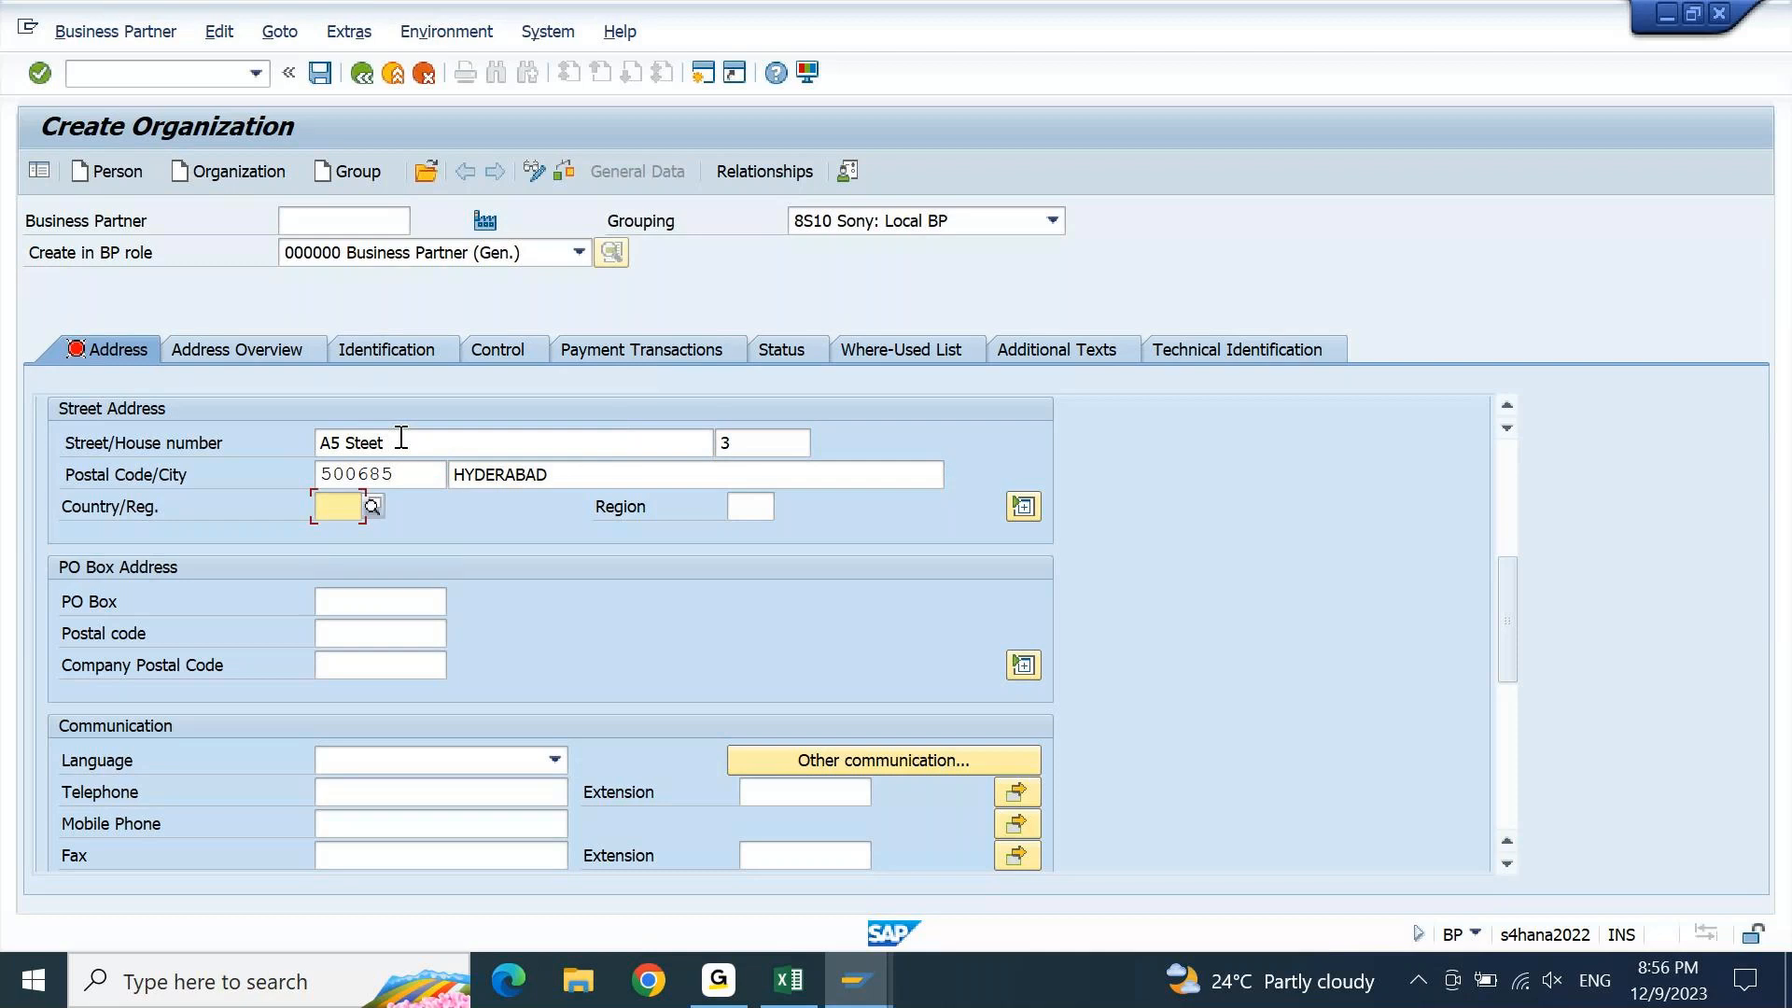
Set the street address's country to IN and its region to 10
type("IN")
key("Tab")
type("10")
key("Return")
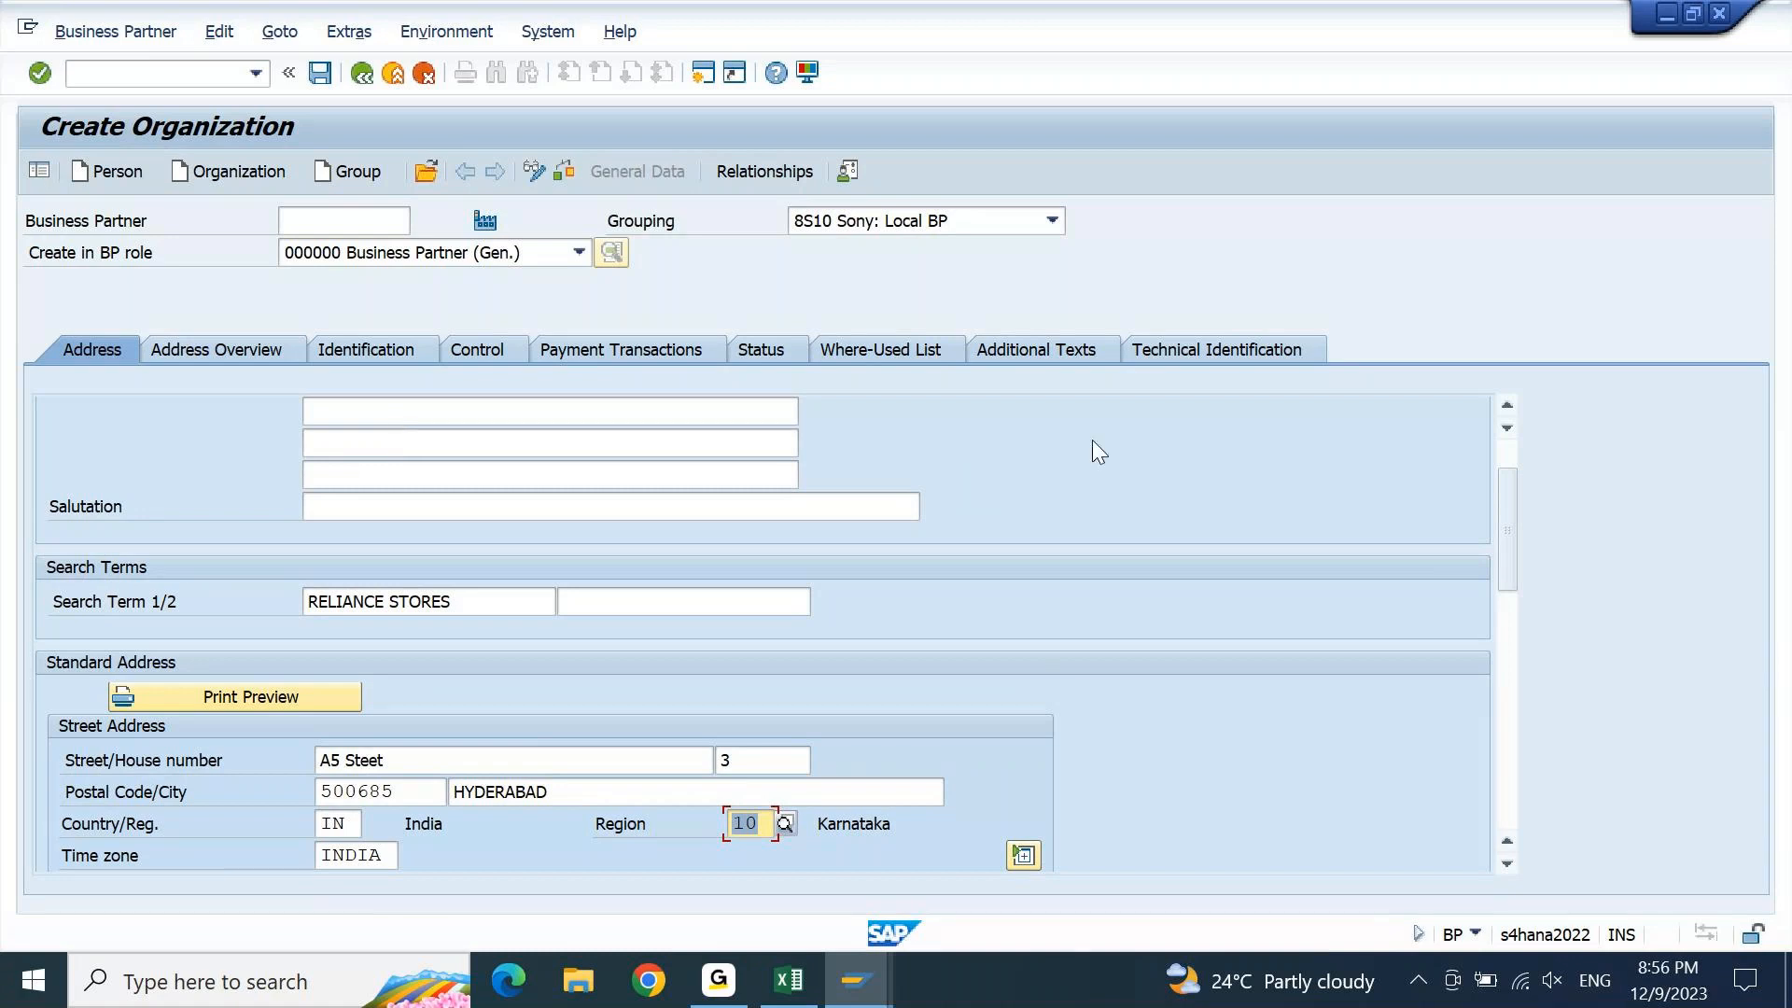
Set the communication language to EN English, and check the payment transactions data before returning to the address data
left_click(1499, 640)
left_click(1499, 640)
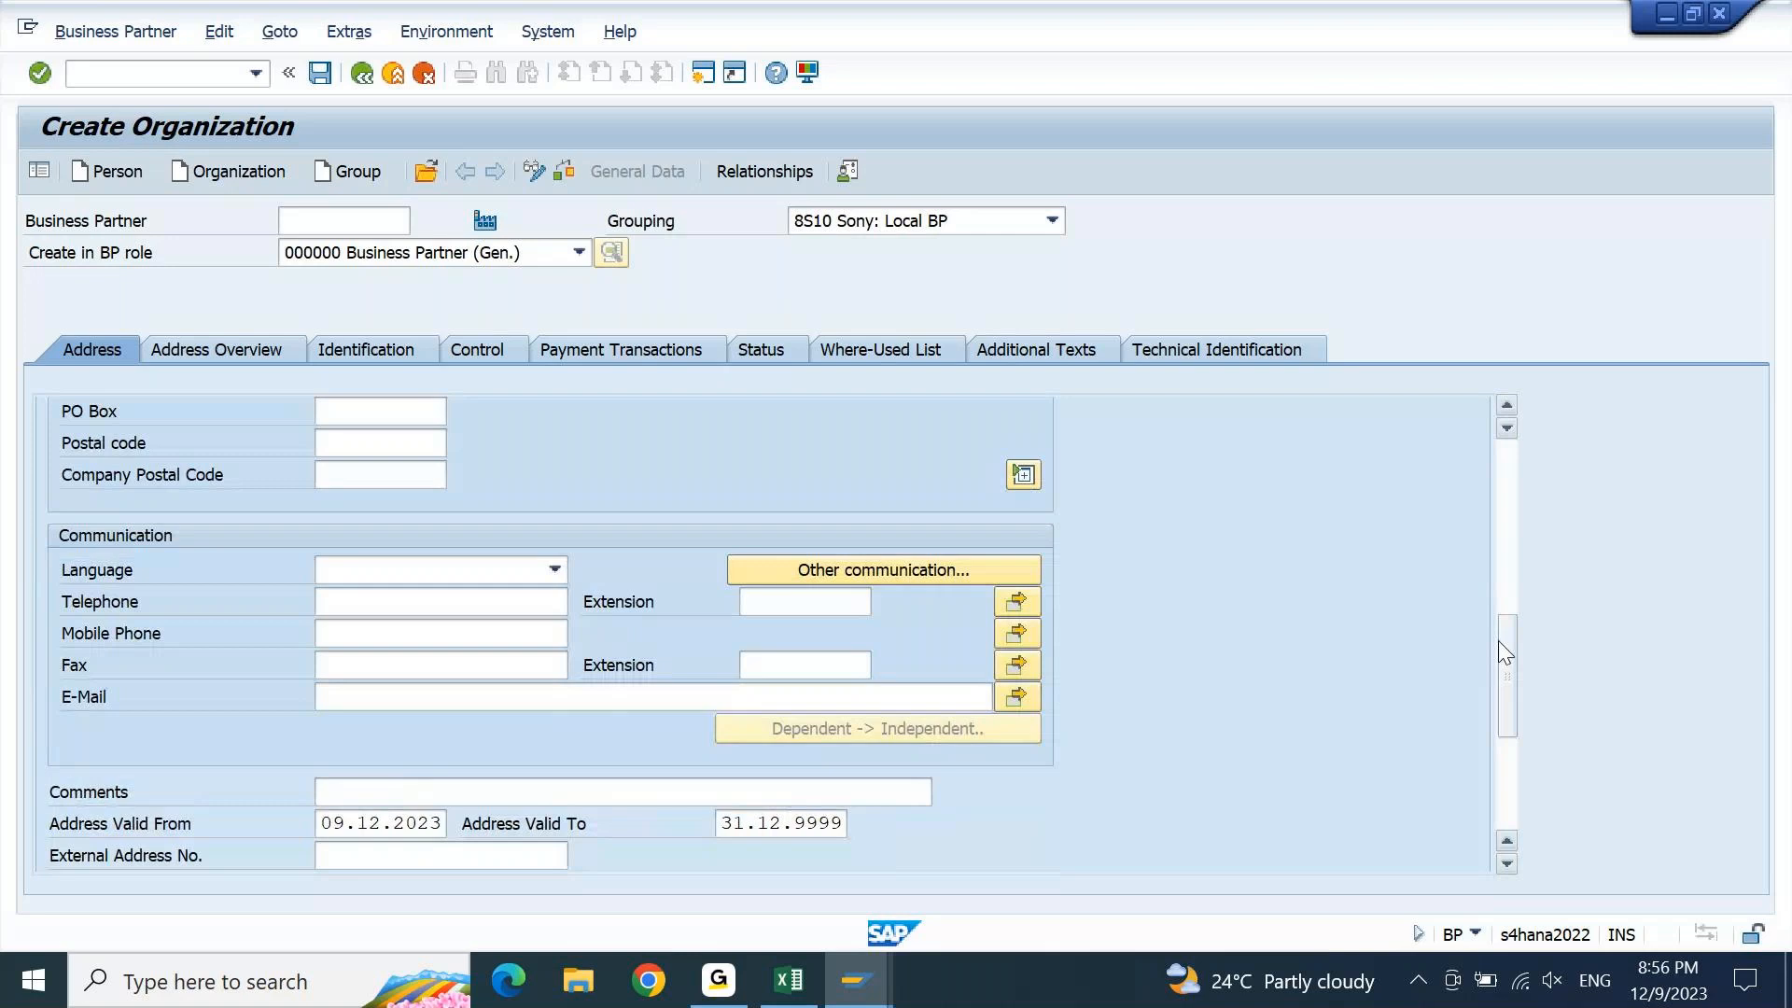
left_click(556, 570)
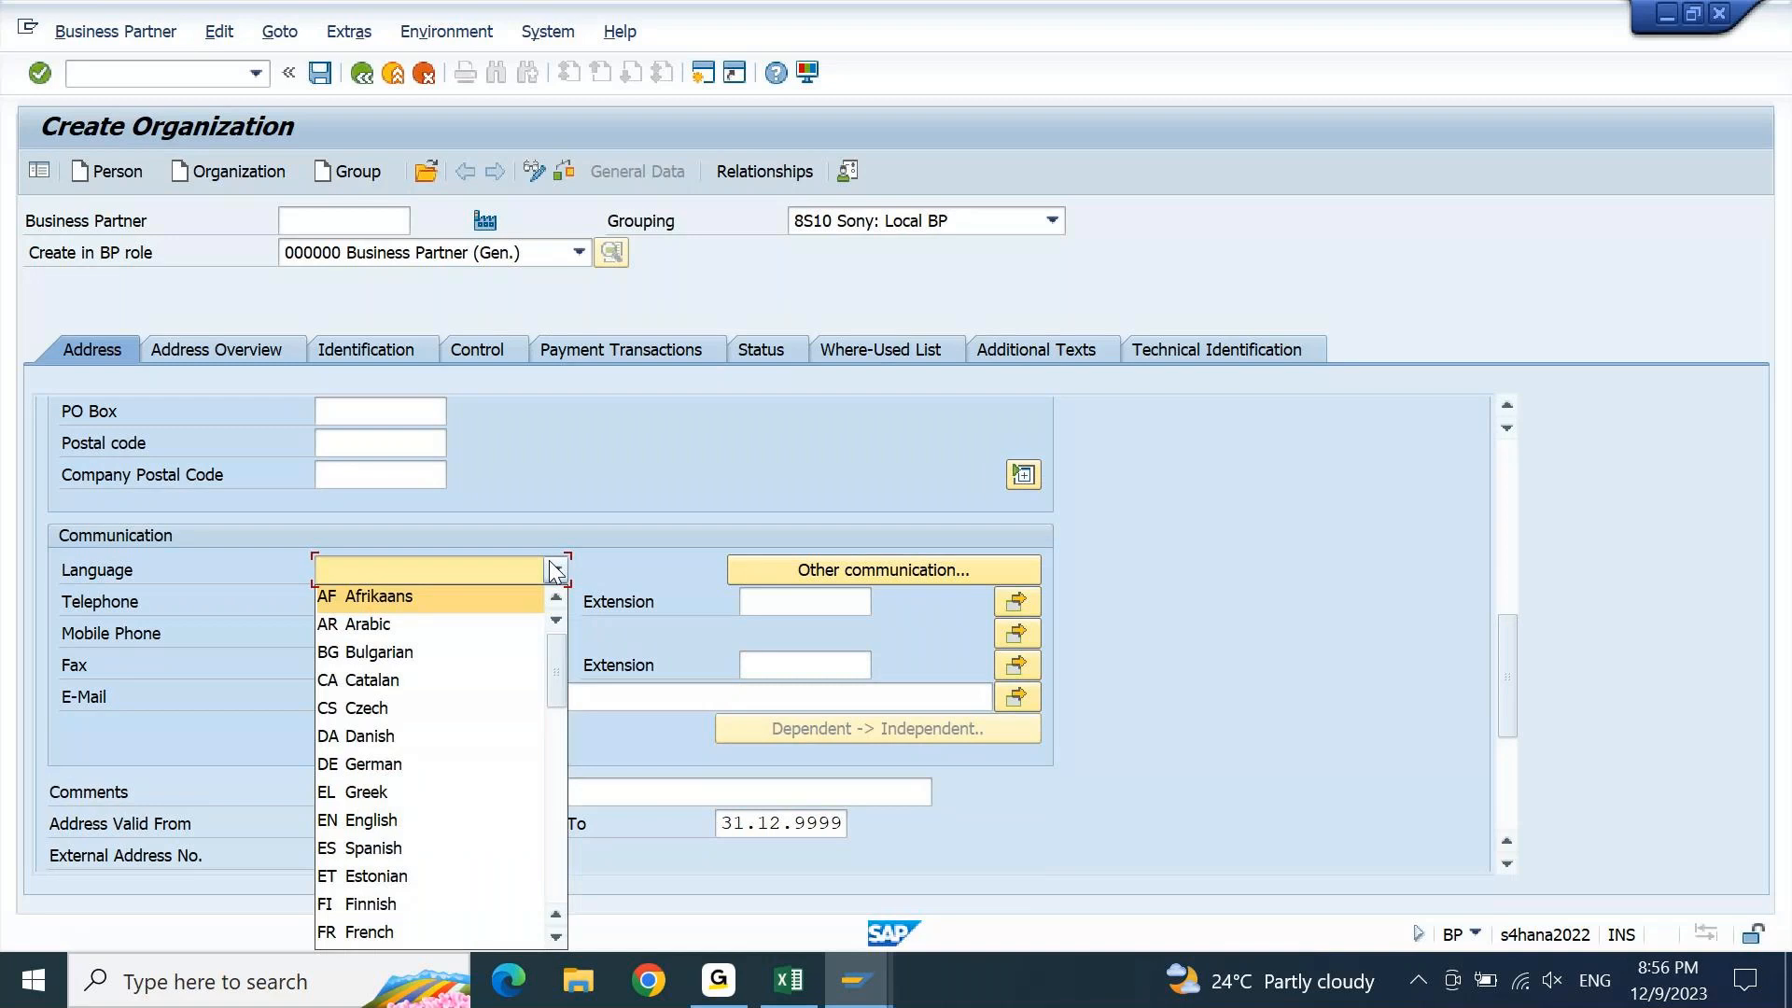
left_click(391, 821)
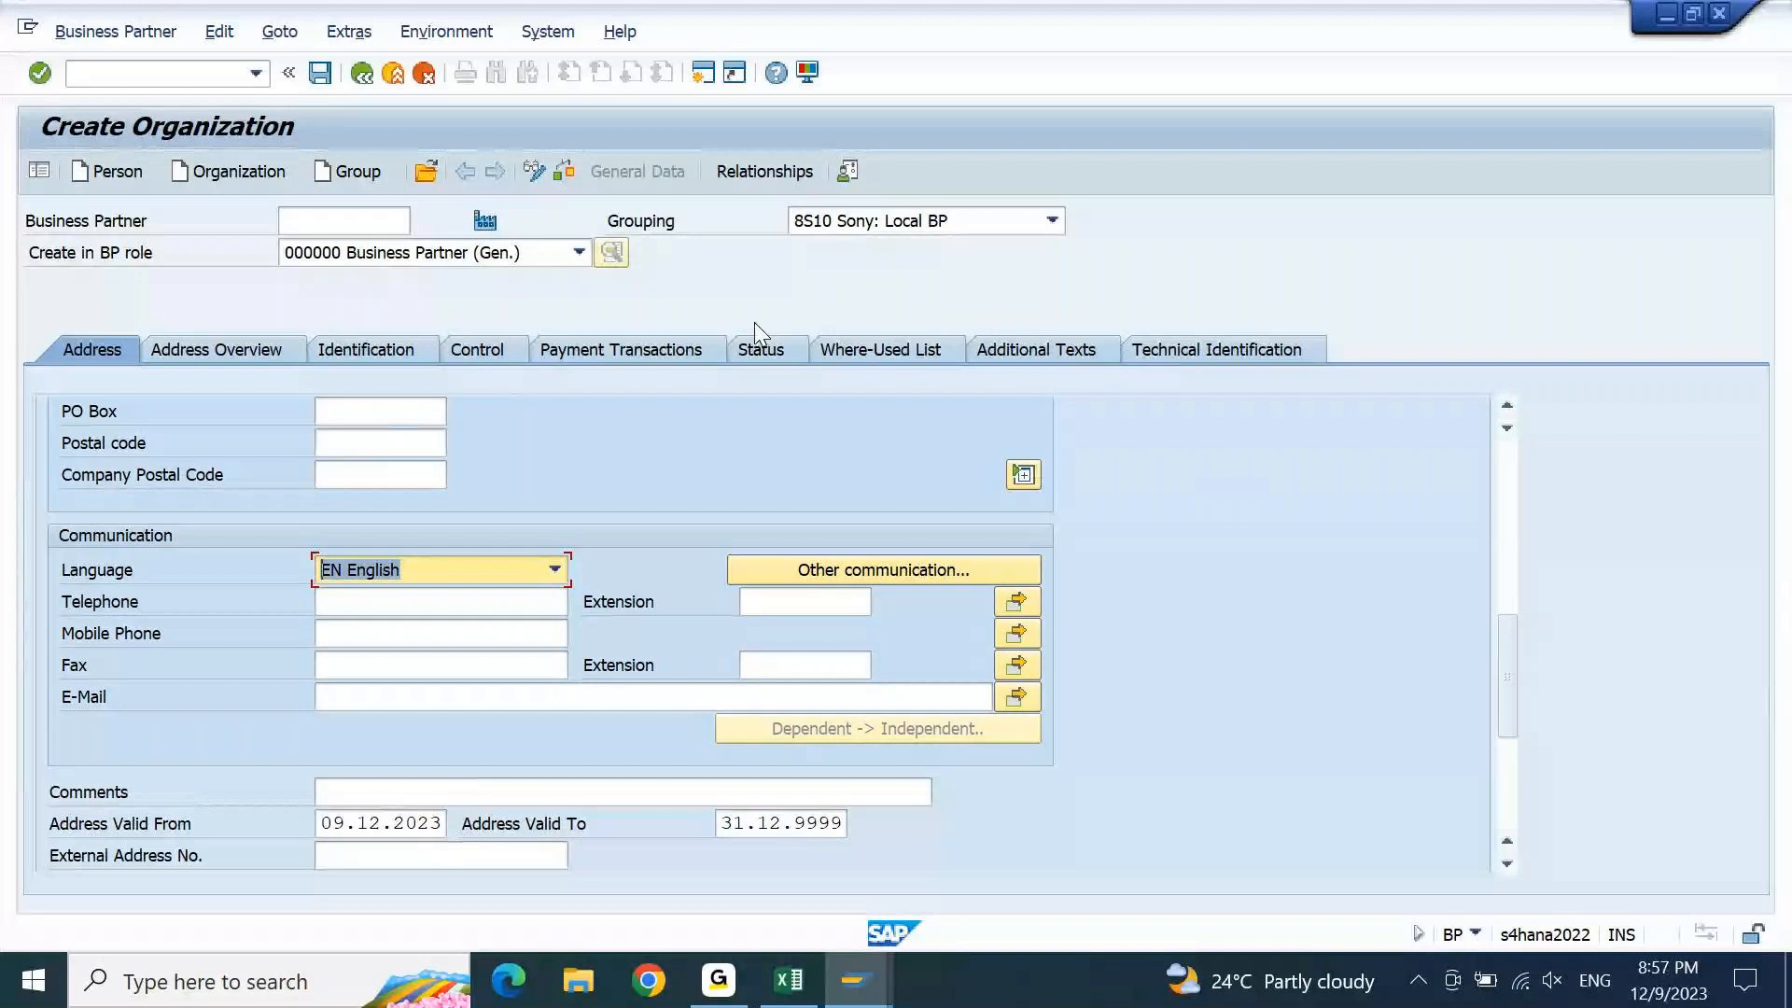
left_click(677, 358)
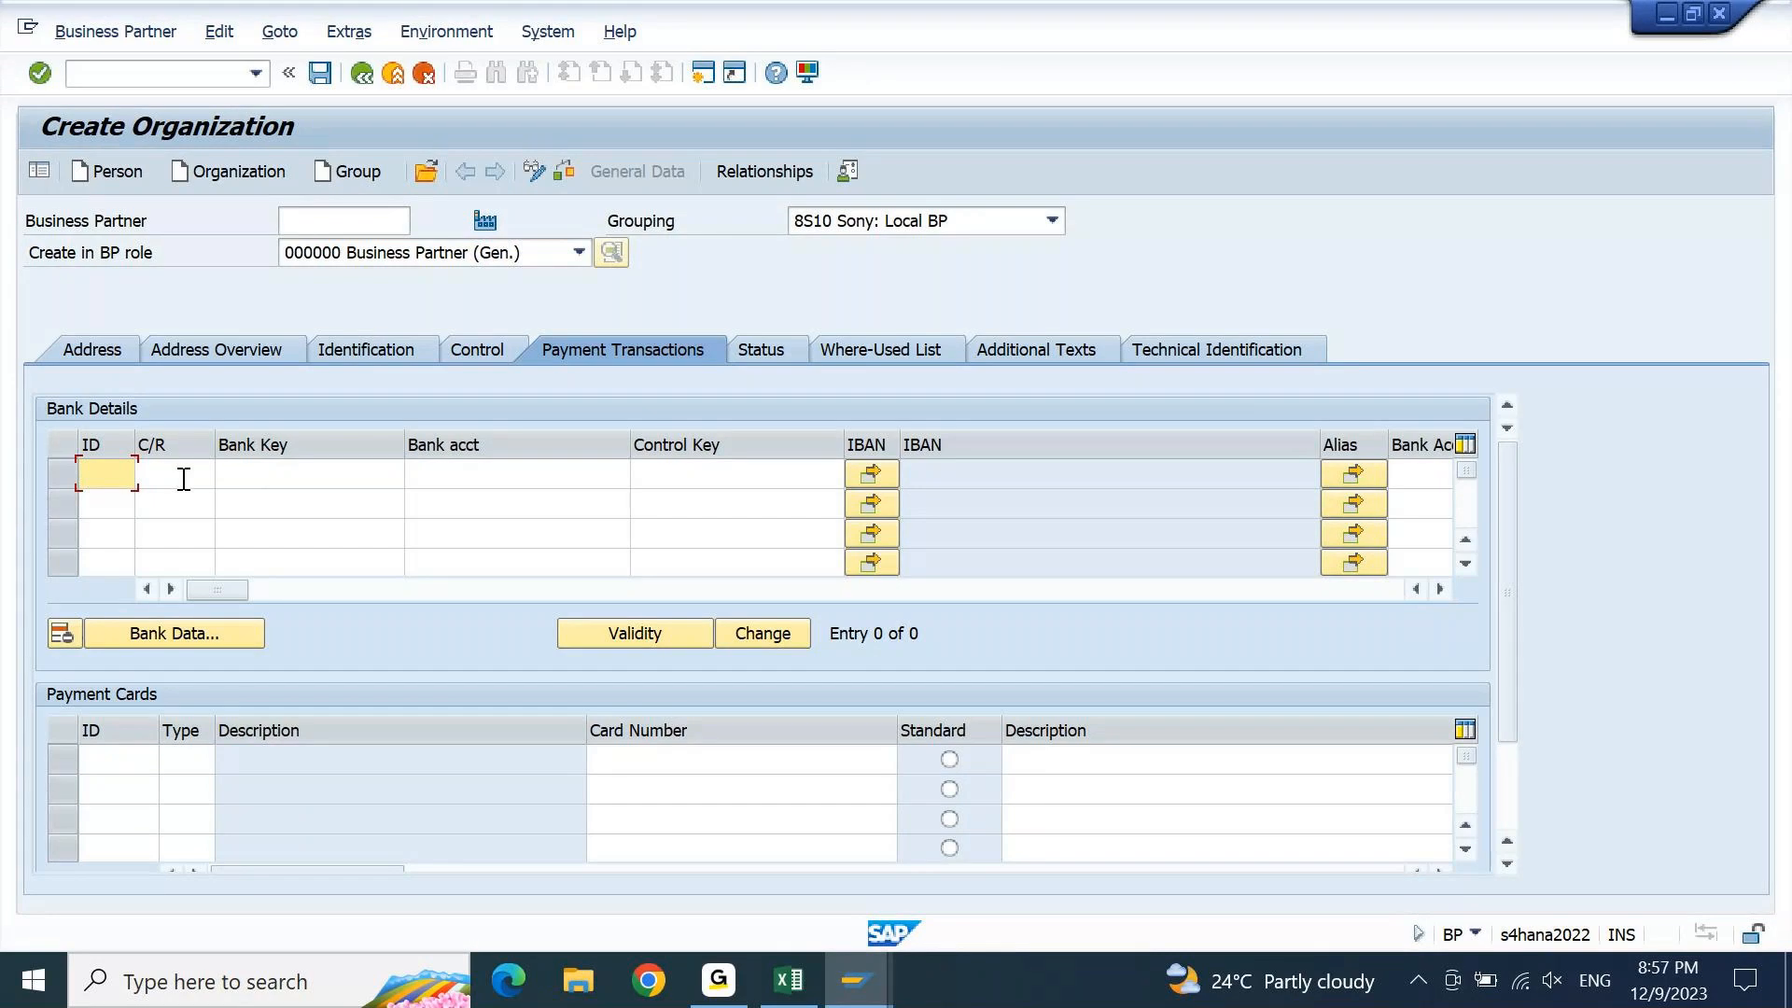
left_click(95, 352)
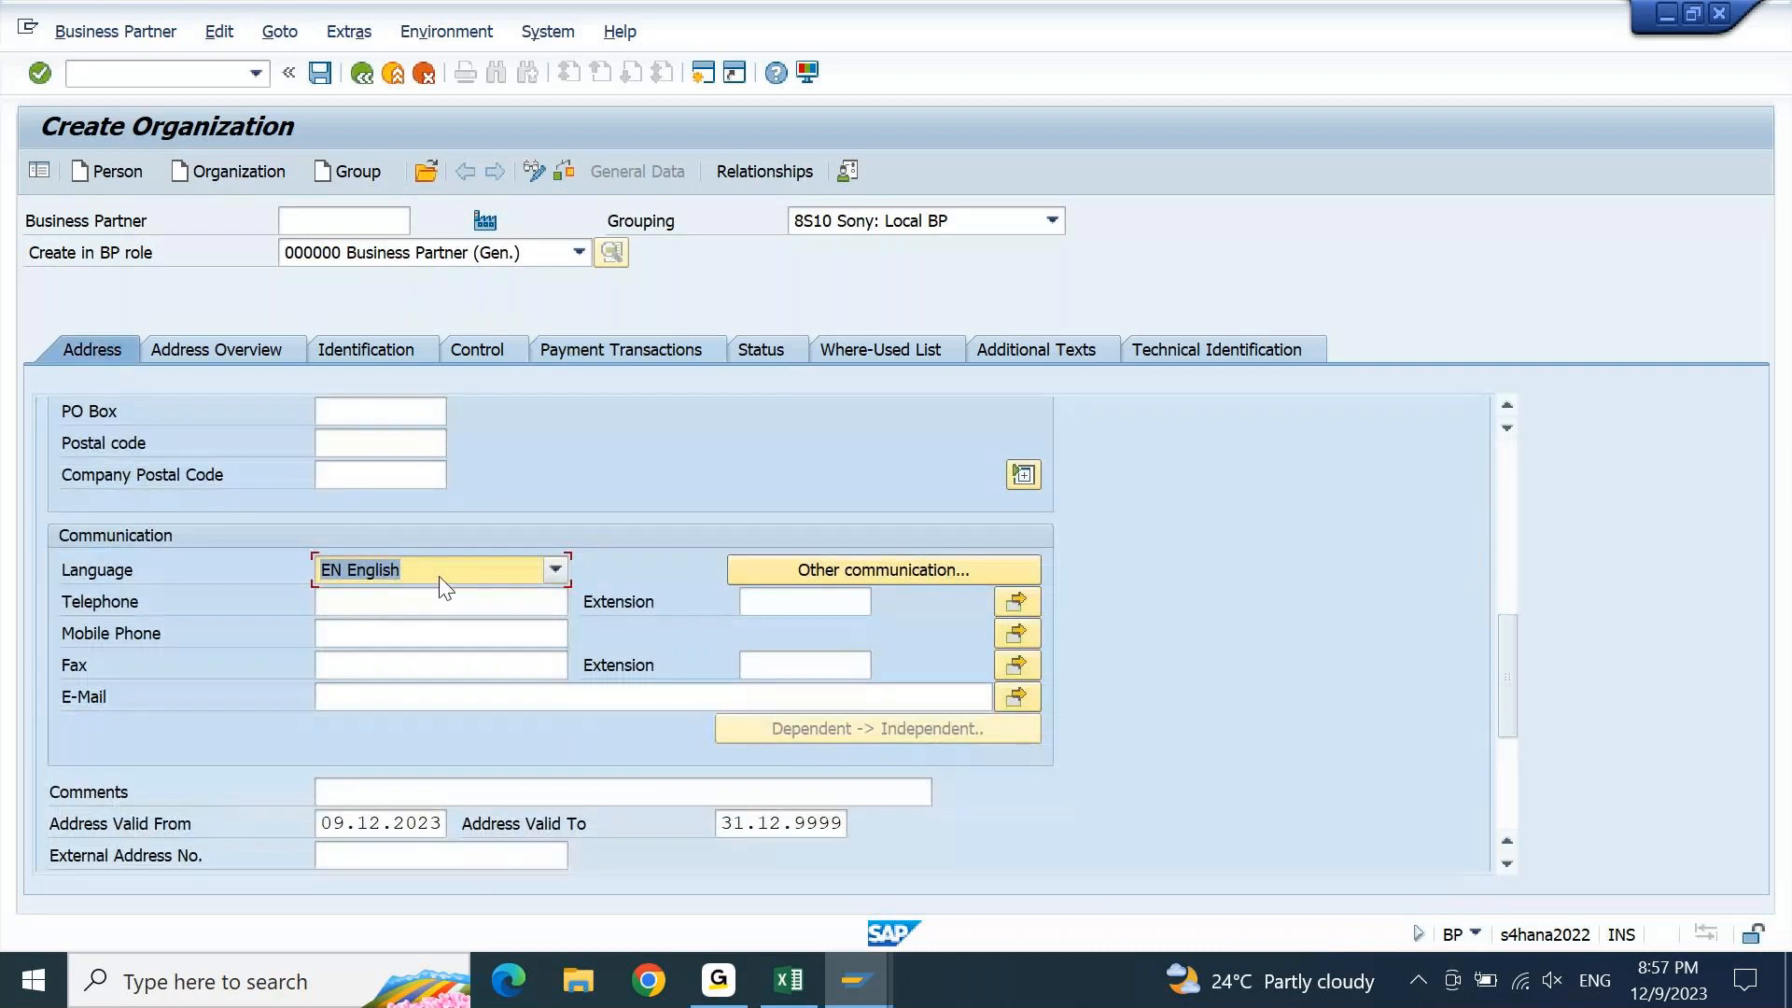
Save the new business partner, switch it to change mode and assign the role FLVN00 Supplier (Fin.Accounting)
left_click(321, 80)
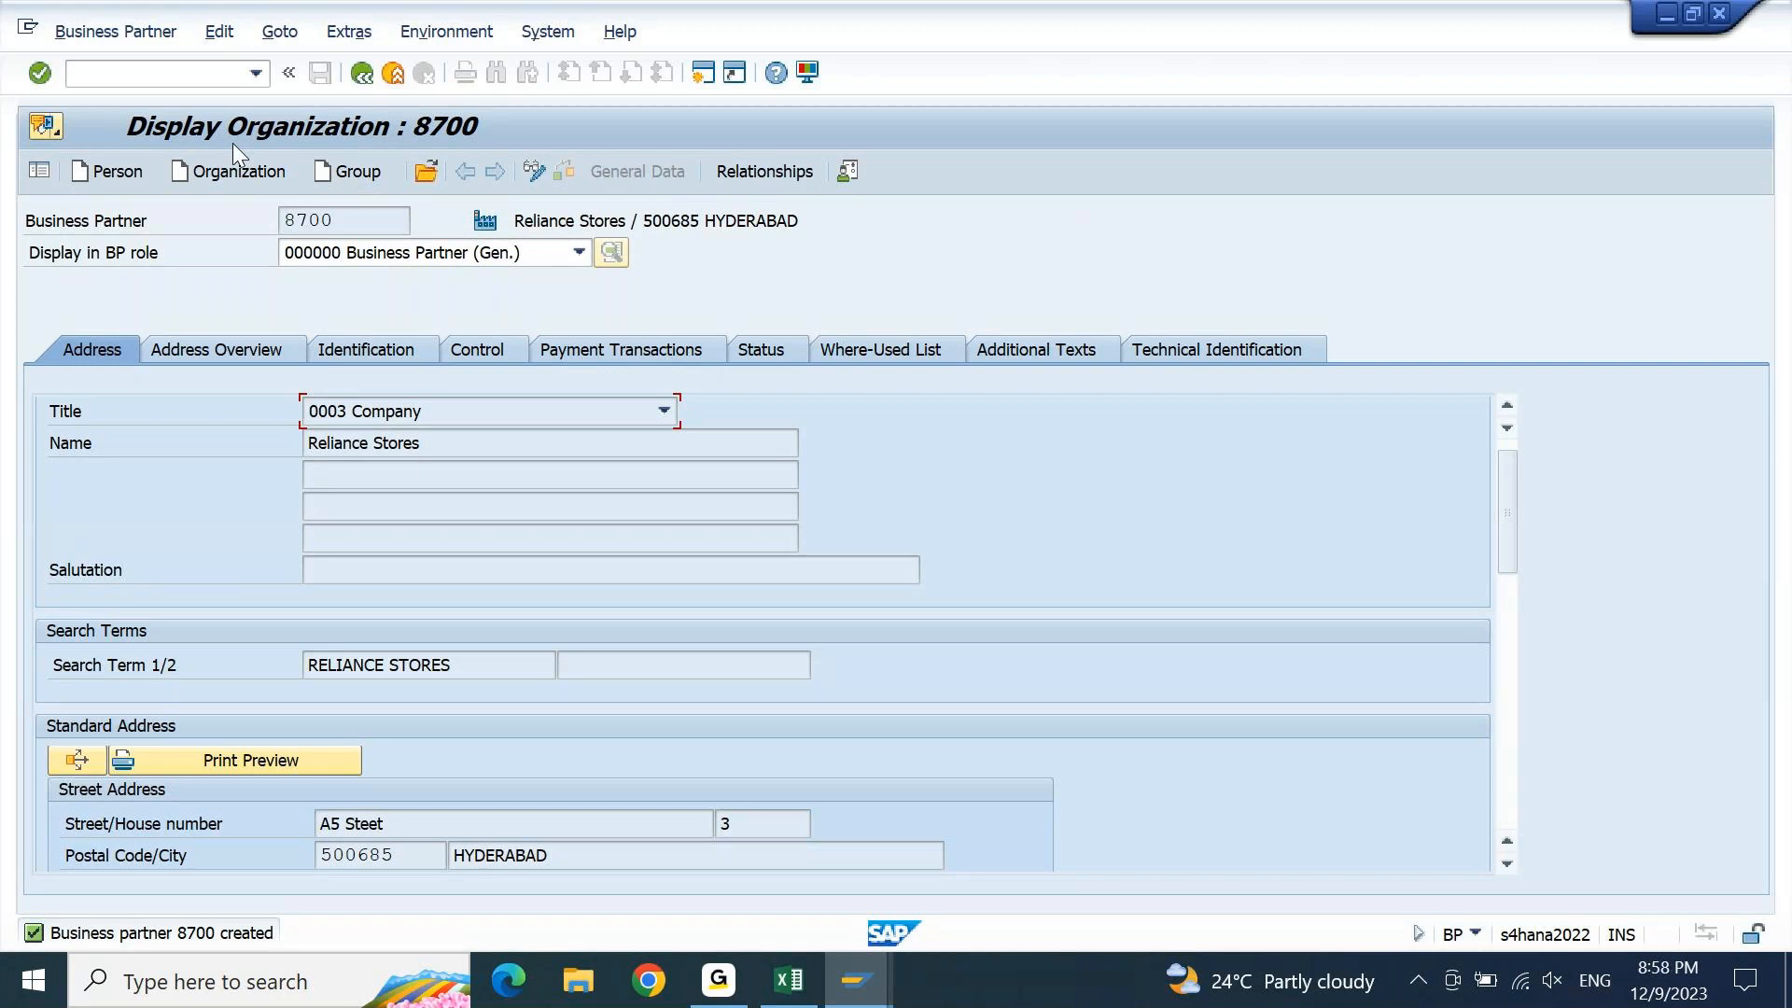
left_click(534, 173)
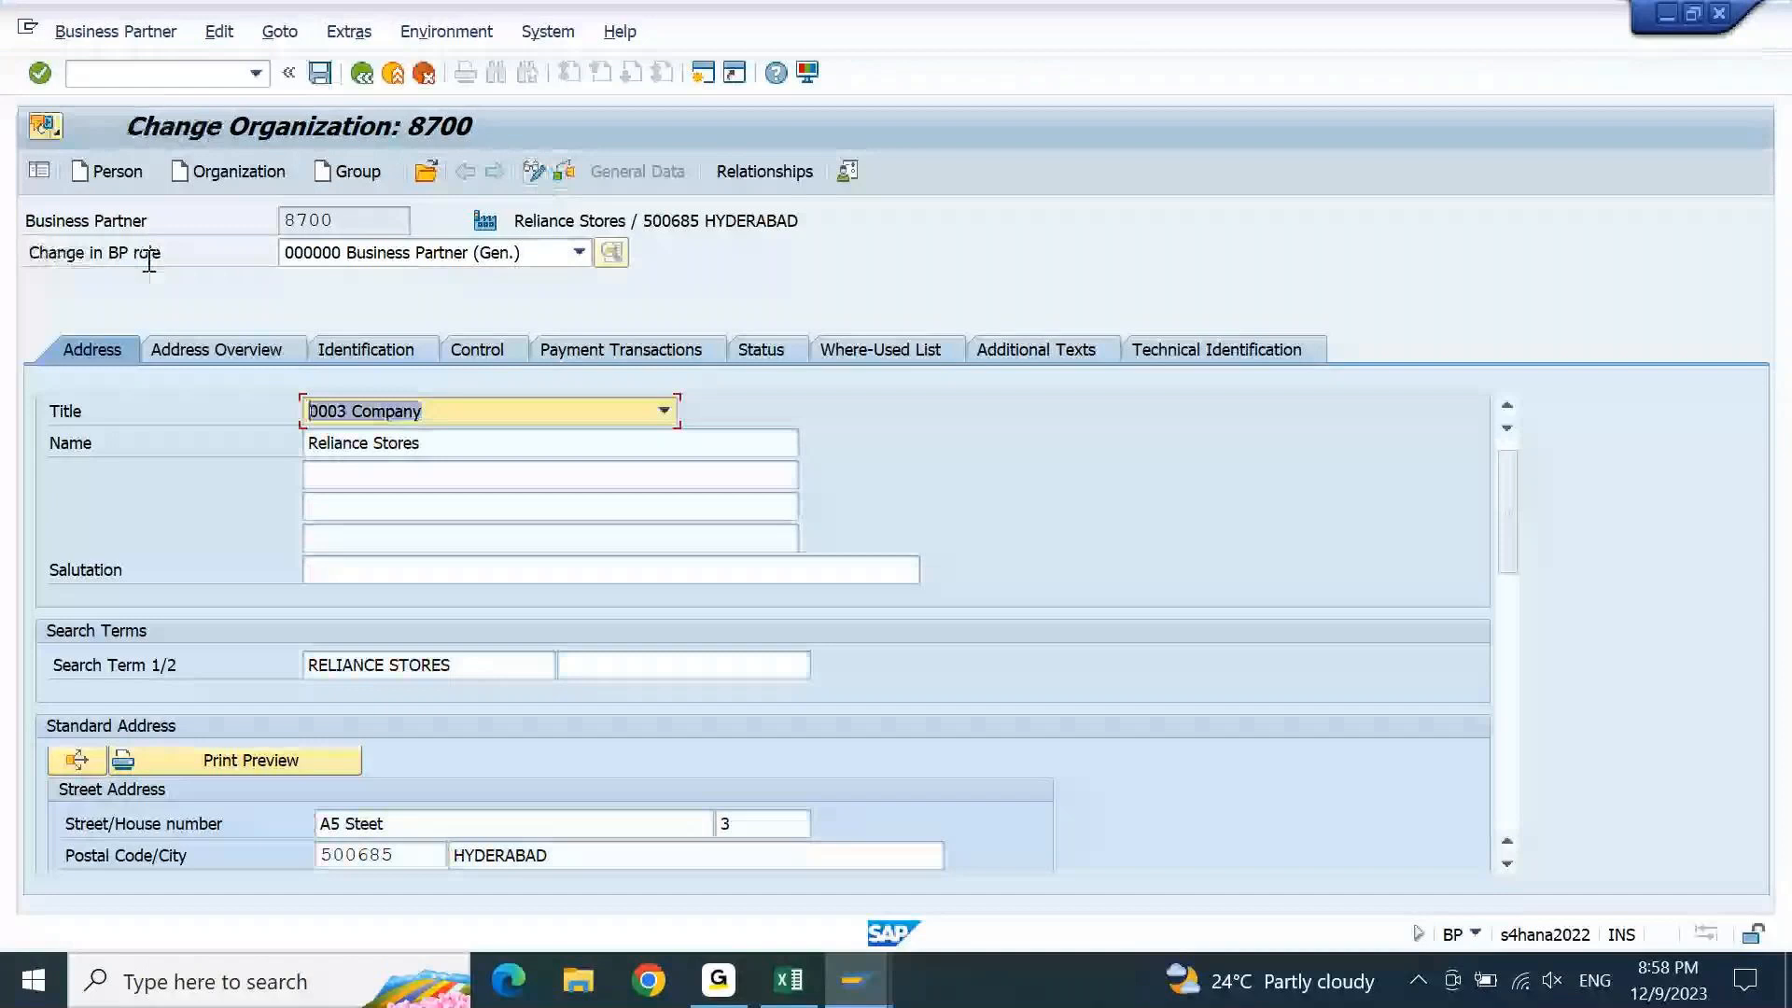
left_click(577, 259)
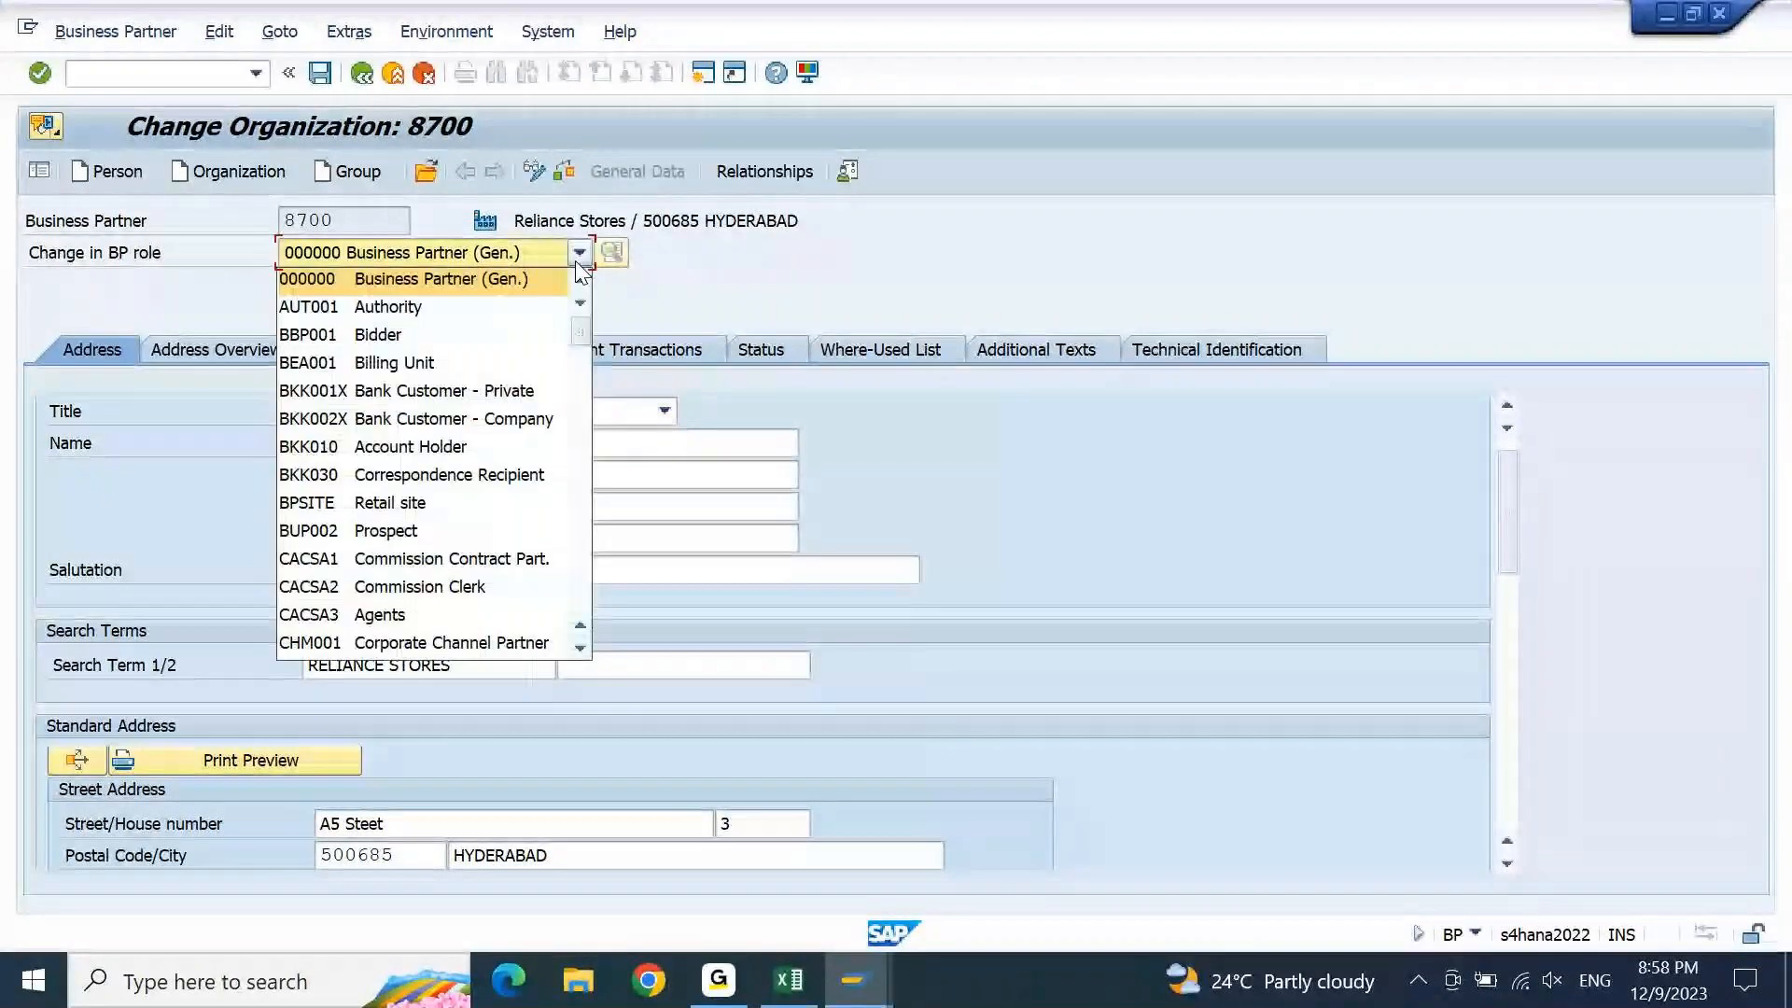
scroll(579, 270, "down", 3)
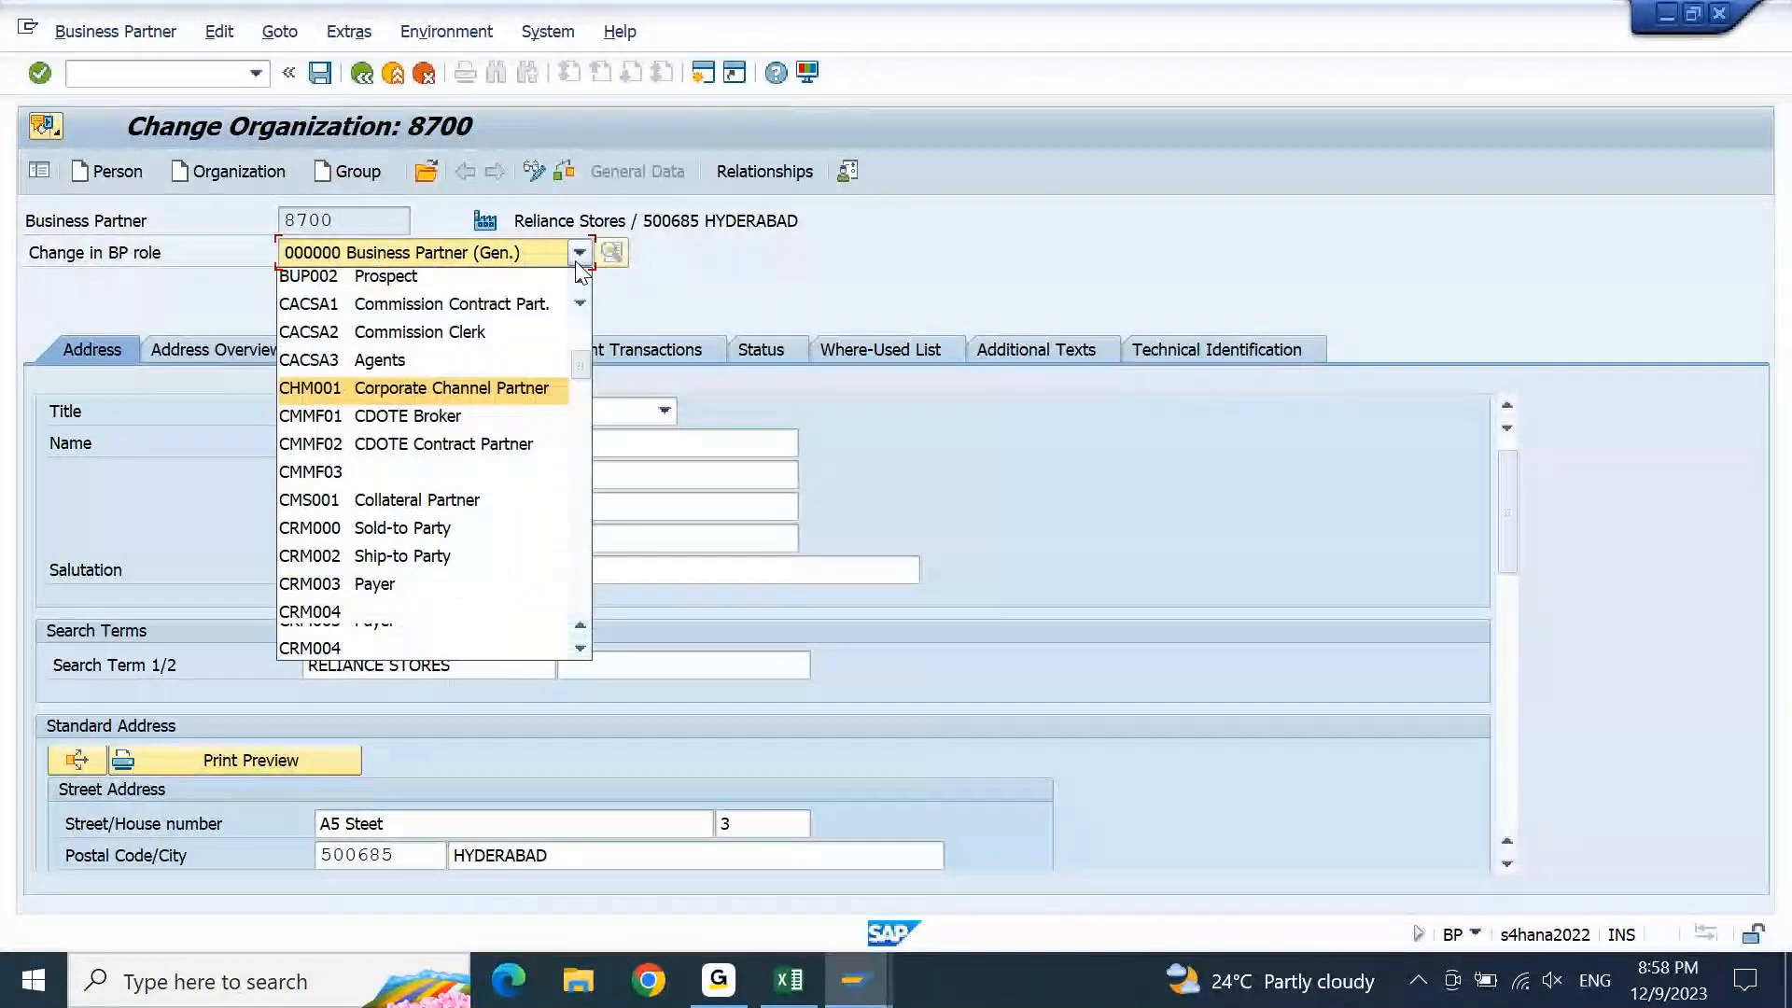
scroll(579, 270, "down", 10)
scroll(580, 271, "down", 4)
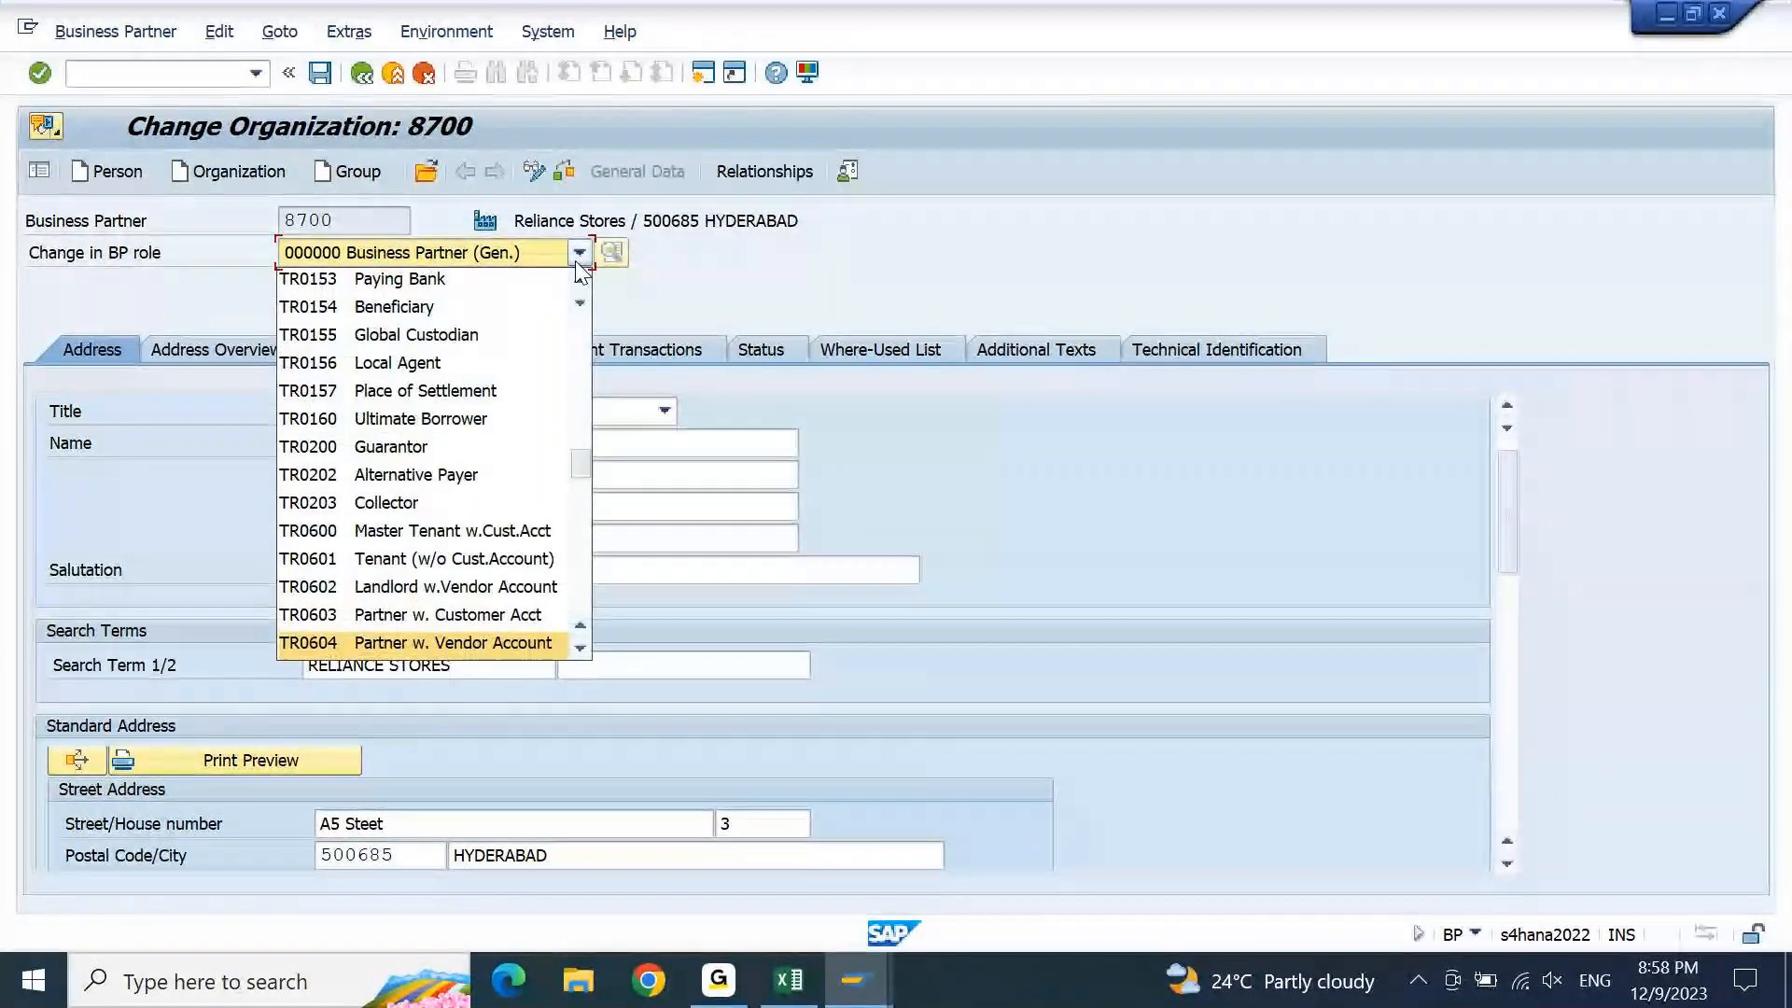
scroll(580, 270, "up", 9)
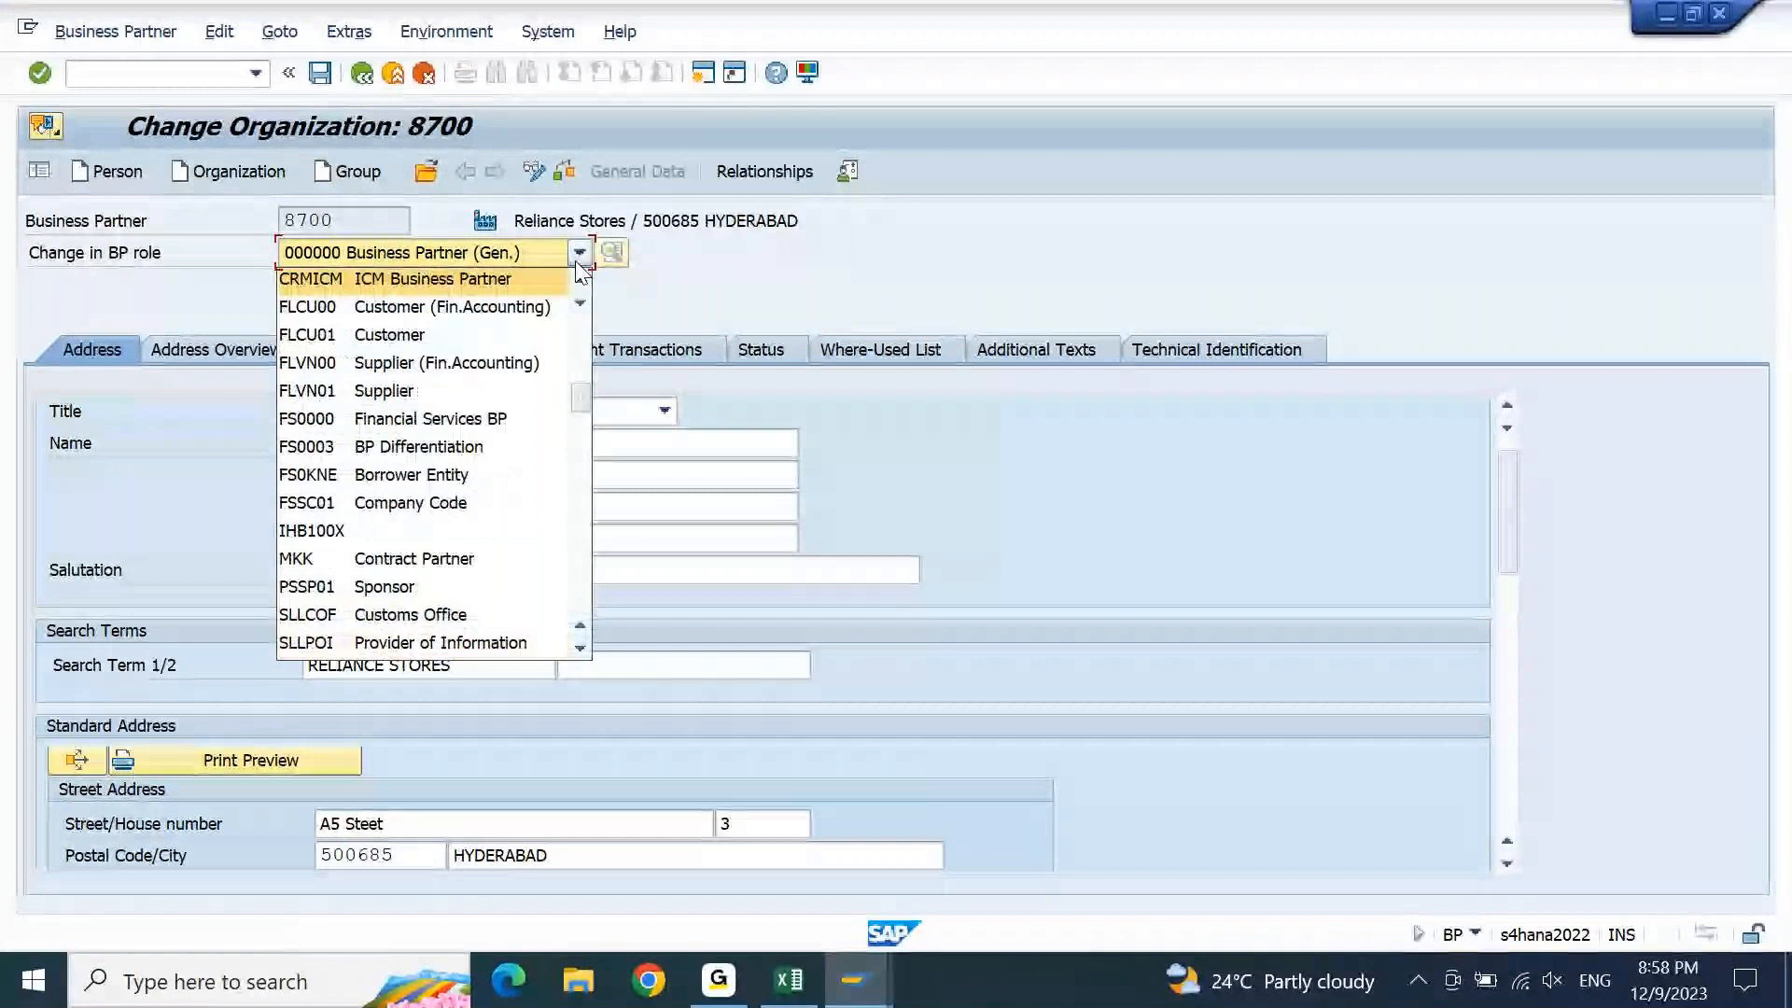
left_click(411, 365)
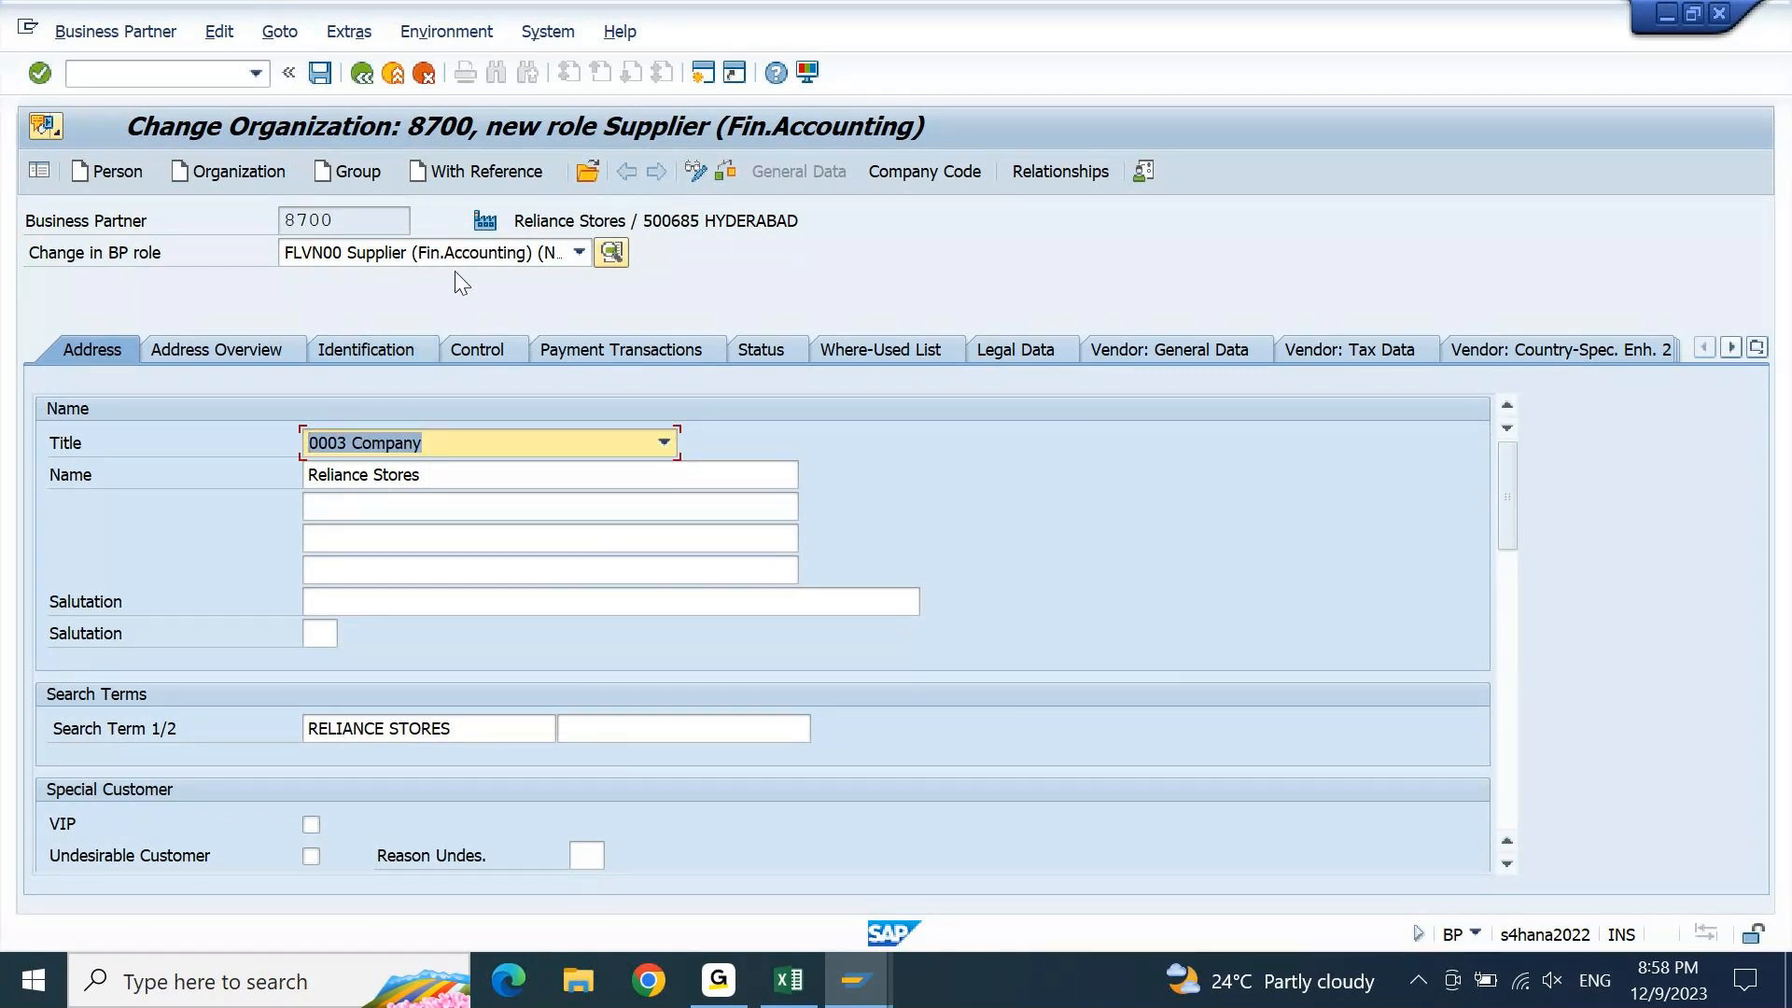
Check the vendor number and account group in the vendor general data against the business partner number
left_click_drag(364, 224, 263, 227)
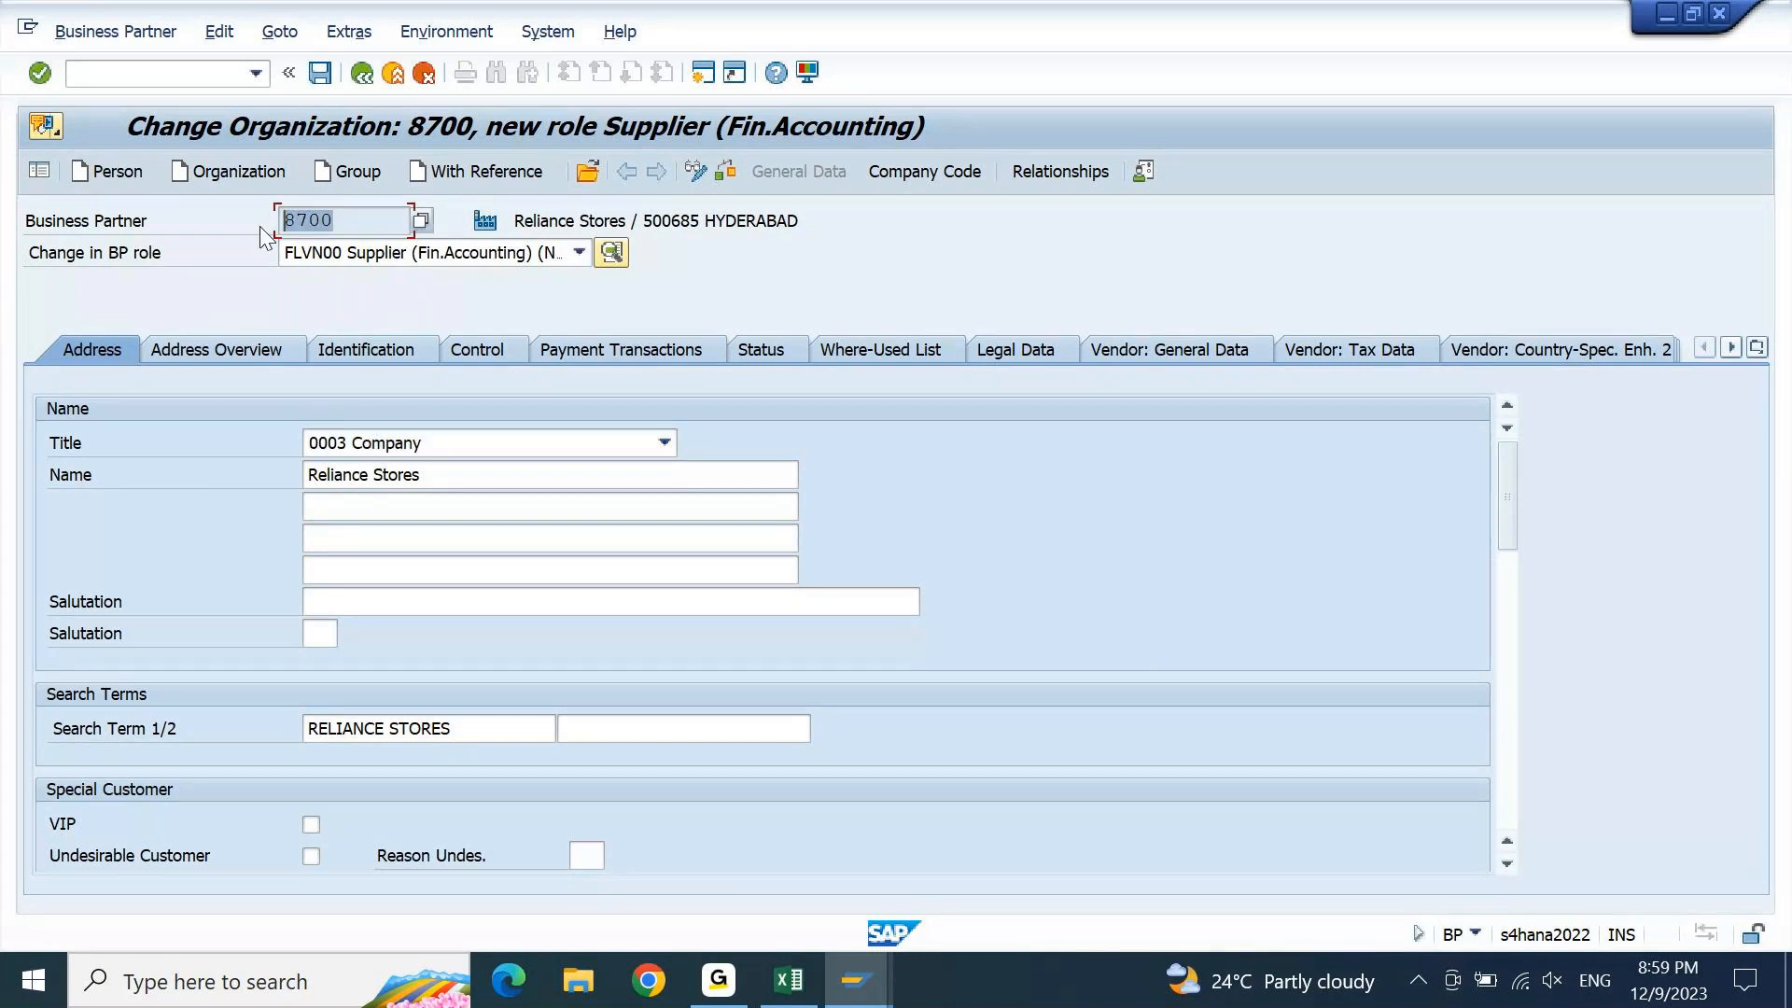
left_click(1163, 351)
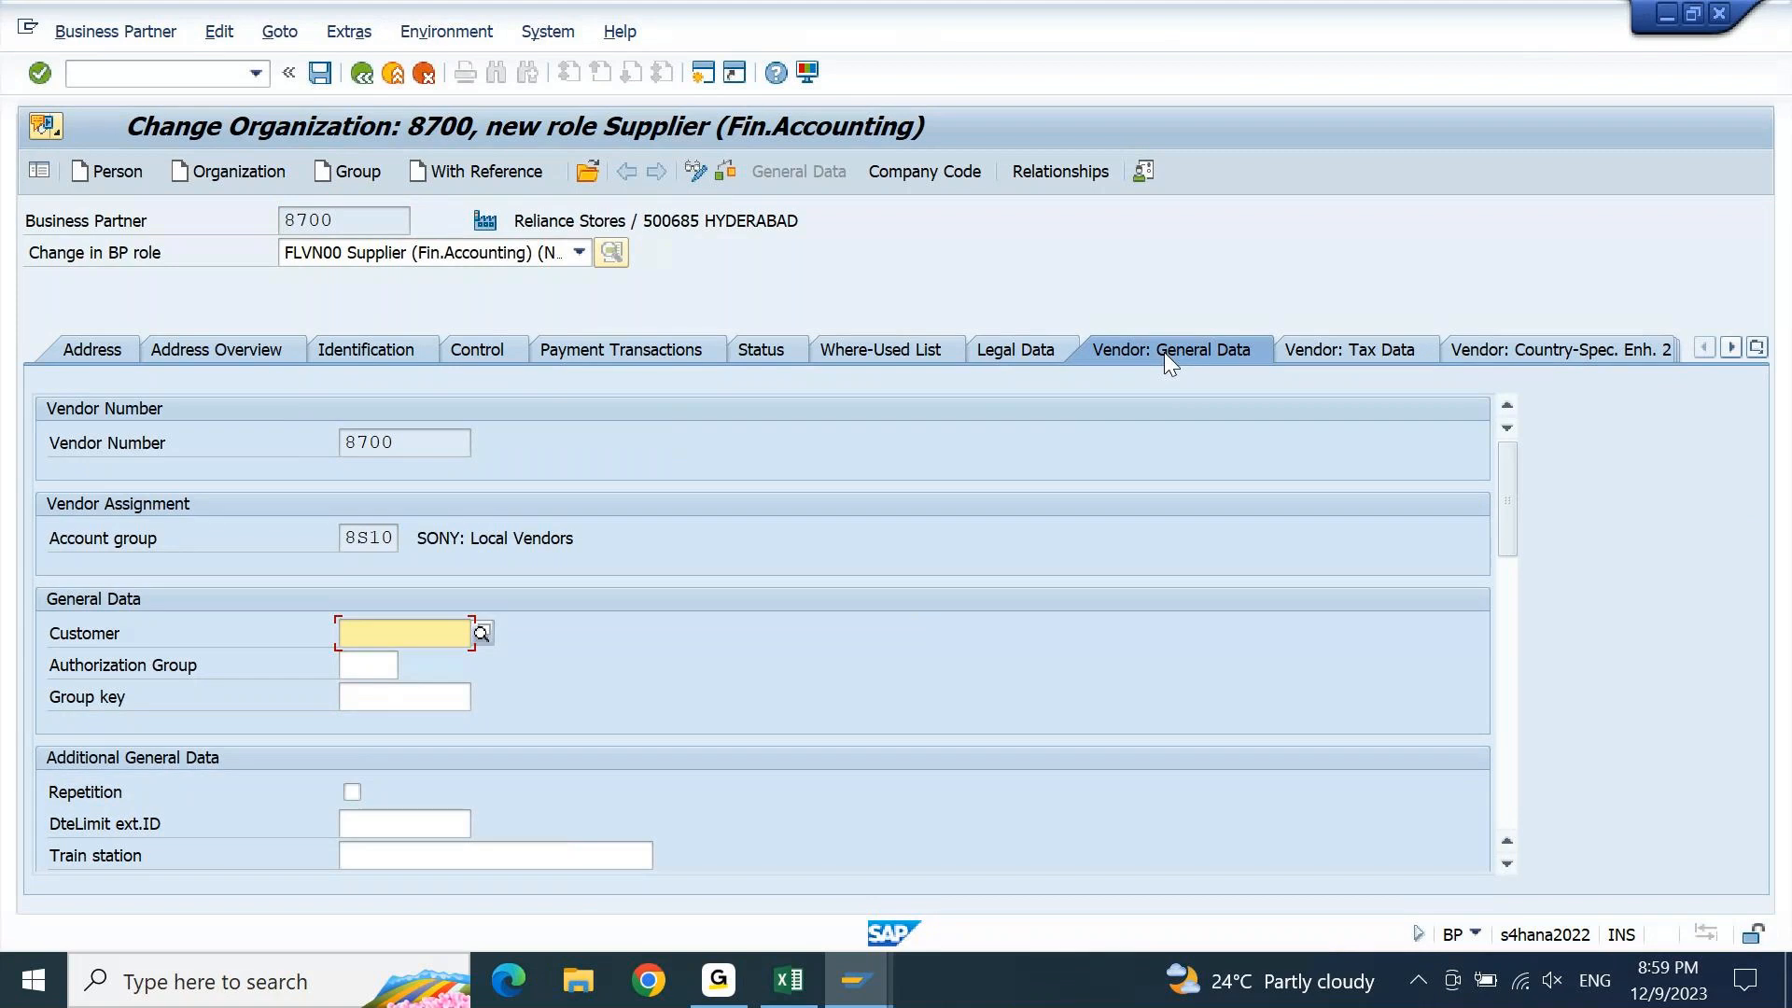
left_click_drag(352, 539, 410, 546)
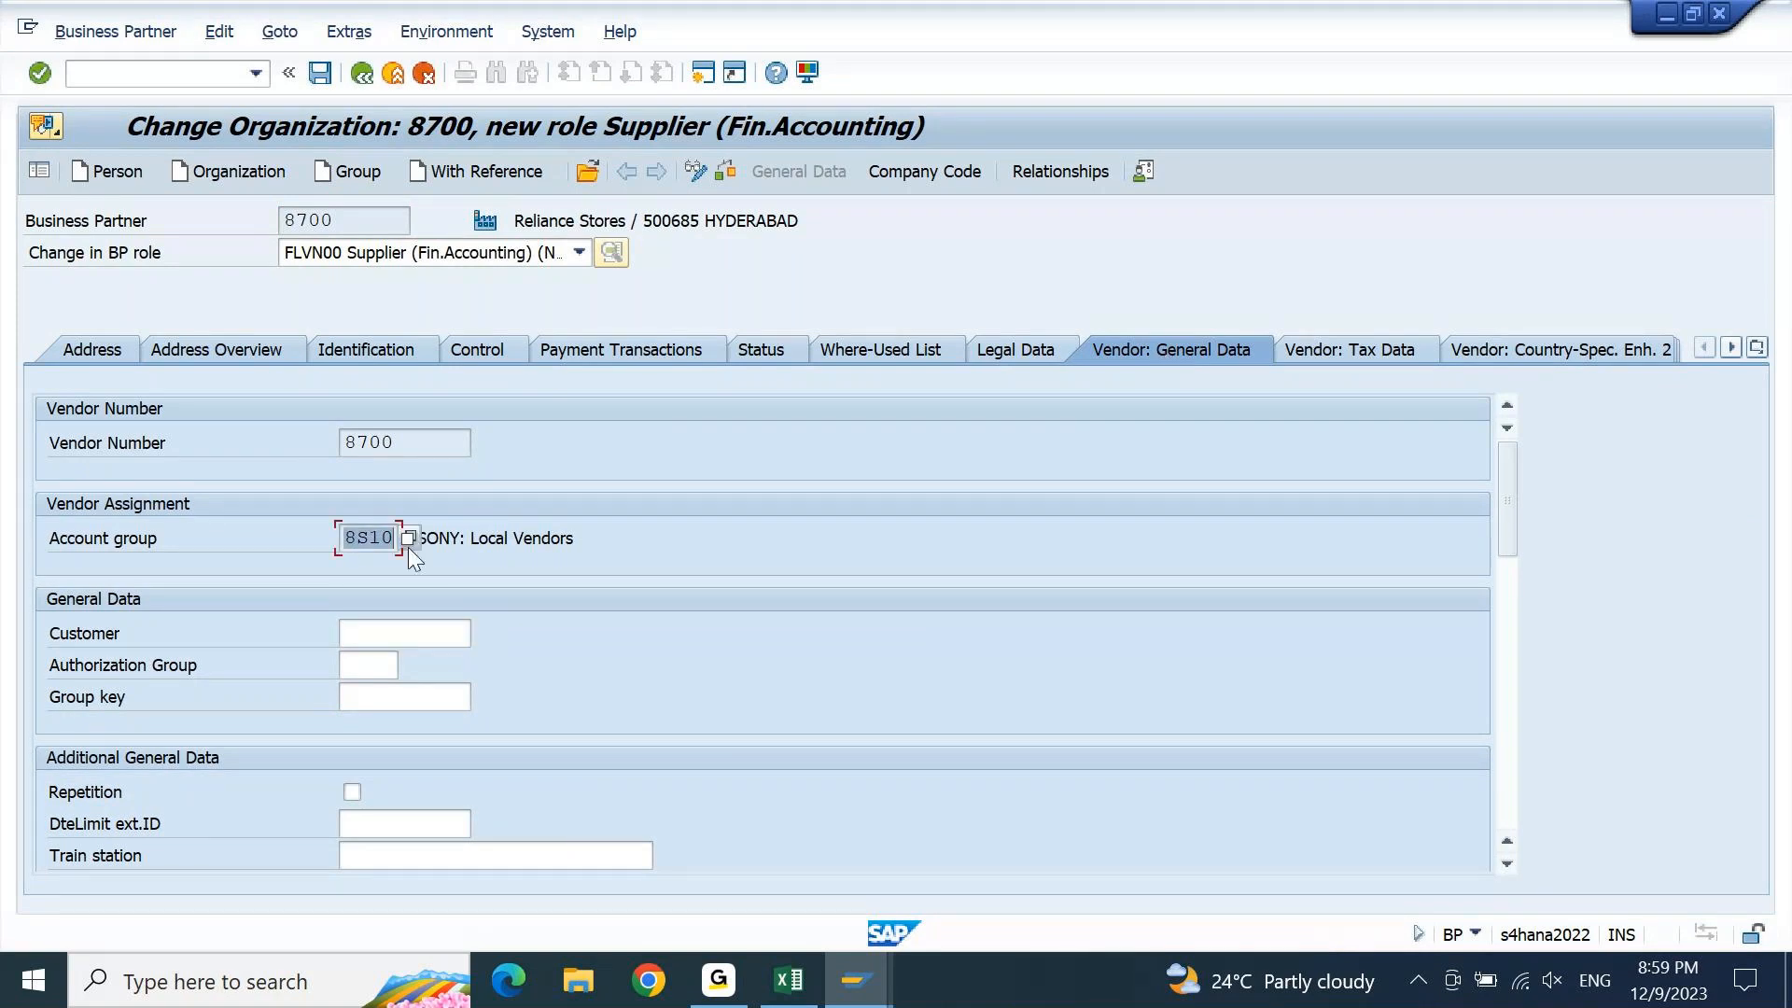
left_click_drag(420, 443, 338, 448)
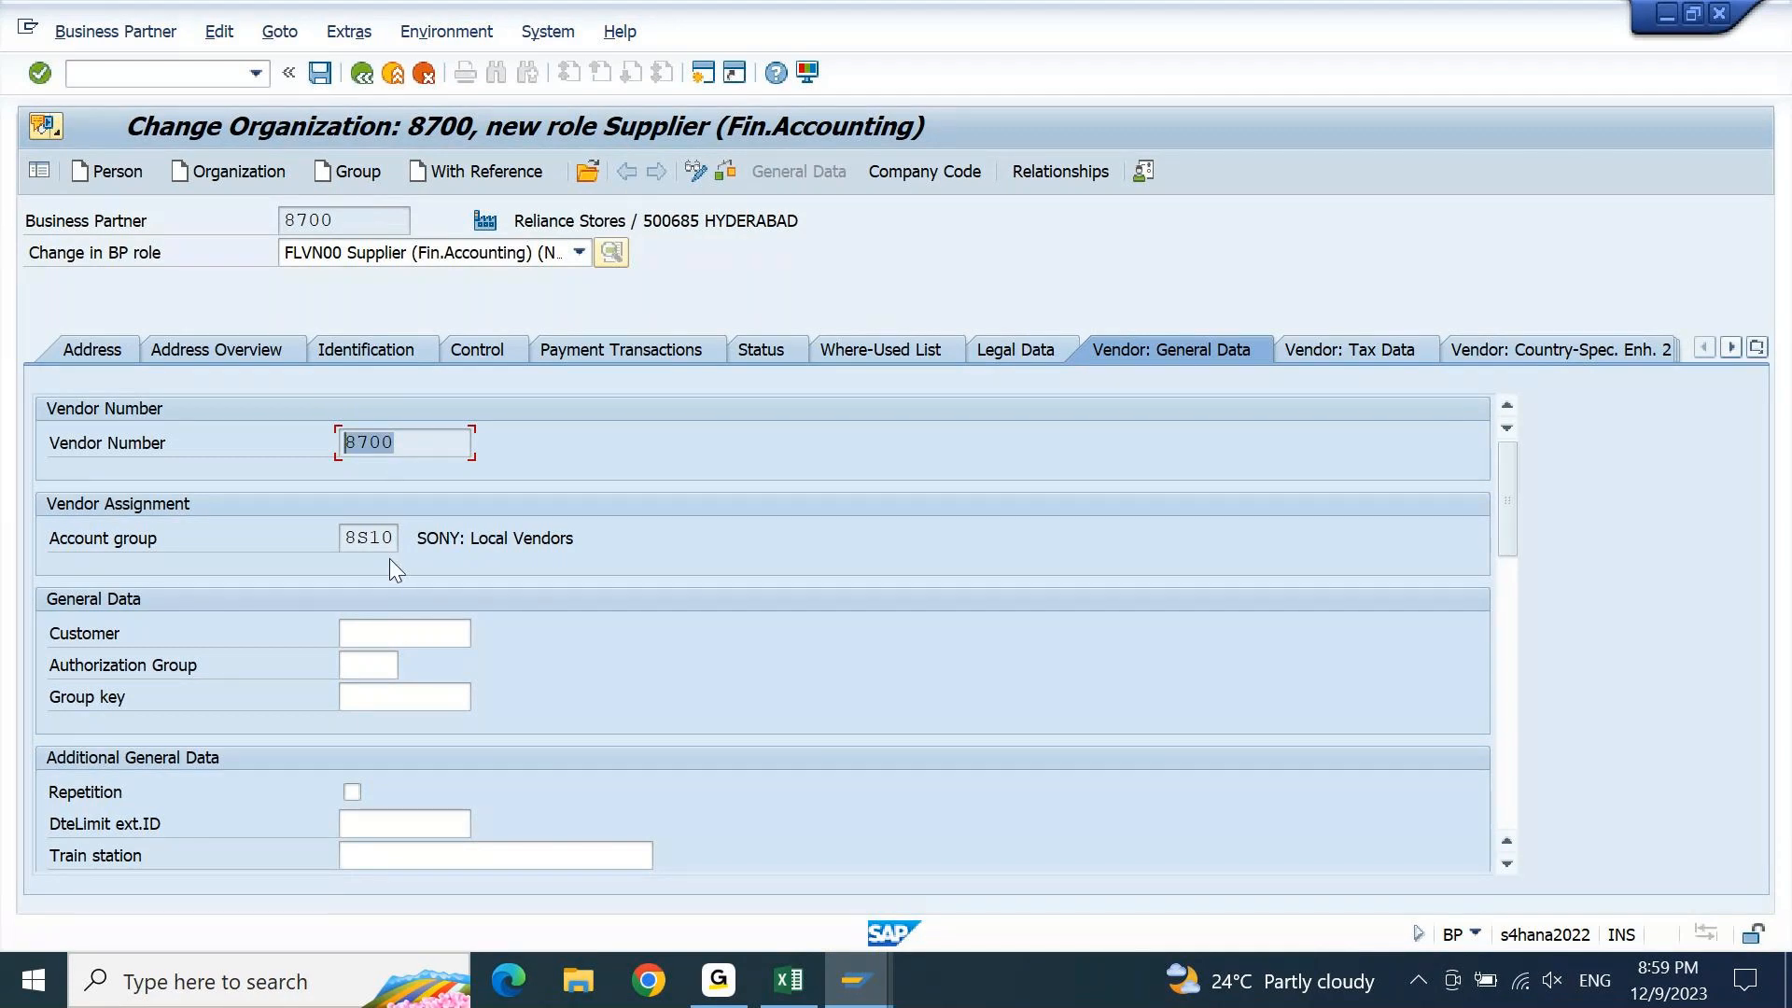
left_click_drag(404, 437, 327, 440)
left_click(340, 220)
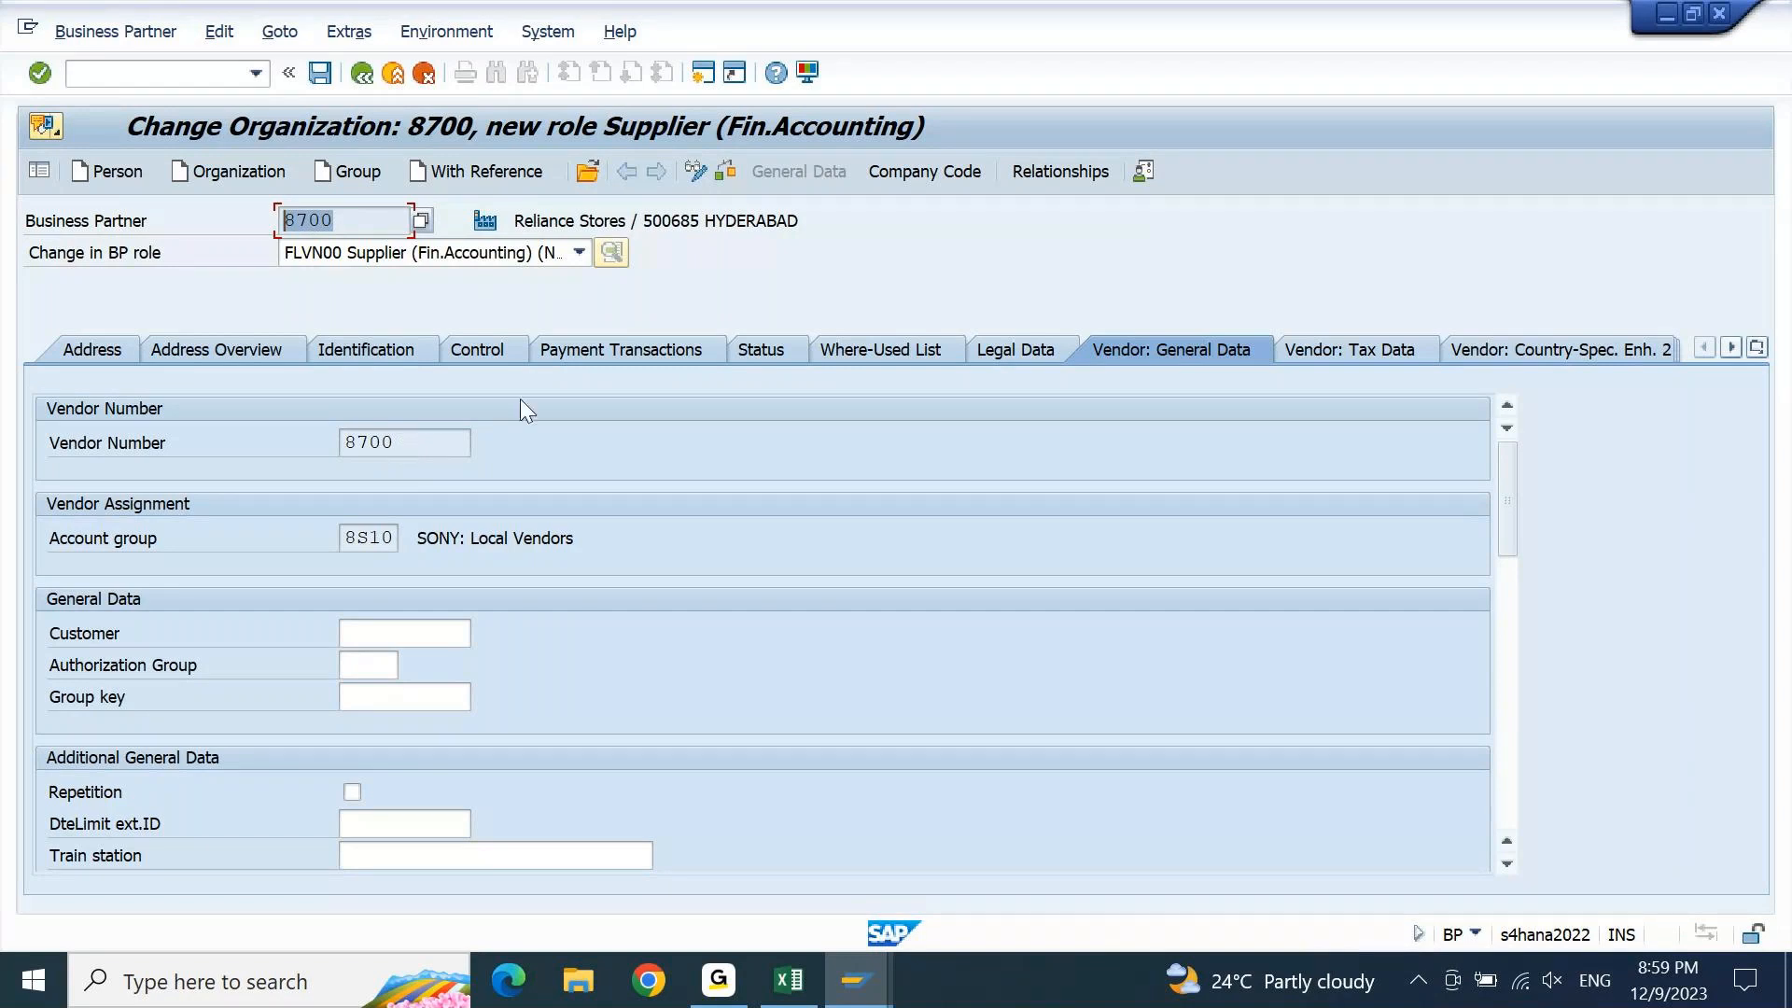
Extend the supplier to company code 8PSI and choose reconciliation account 24100001 Accounts Payable - Local Vendors
left_click(971, 174)
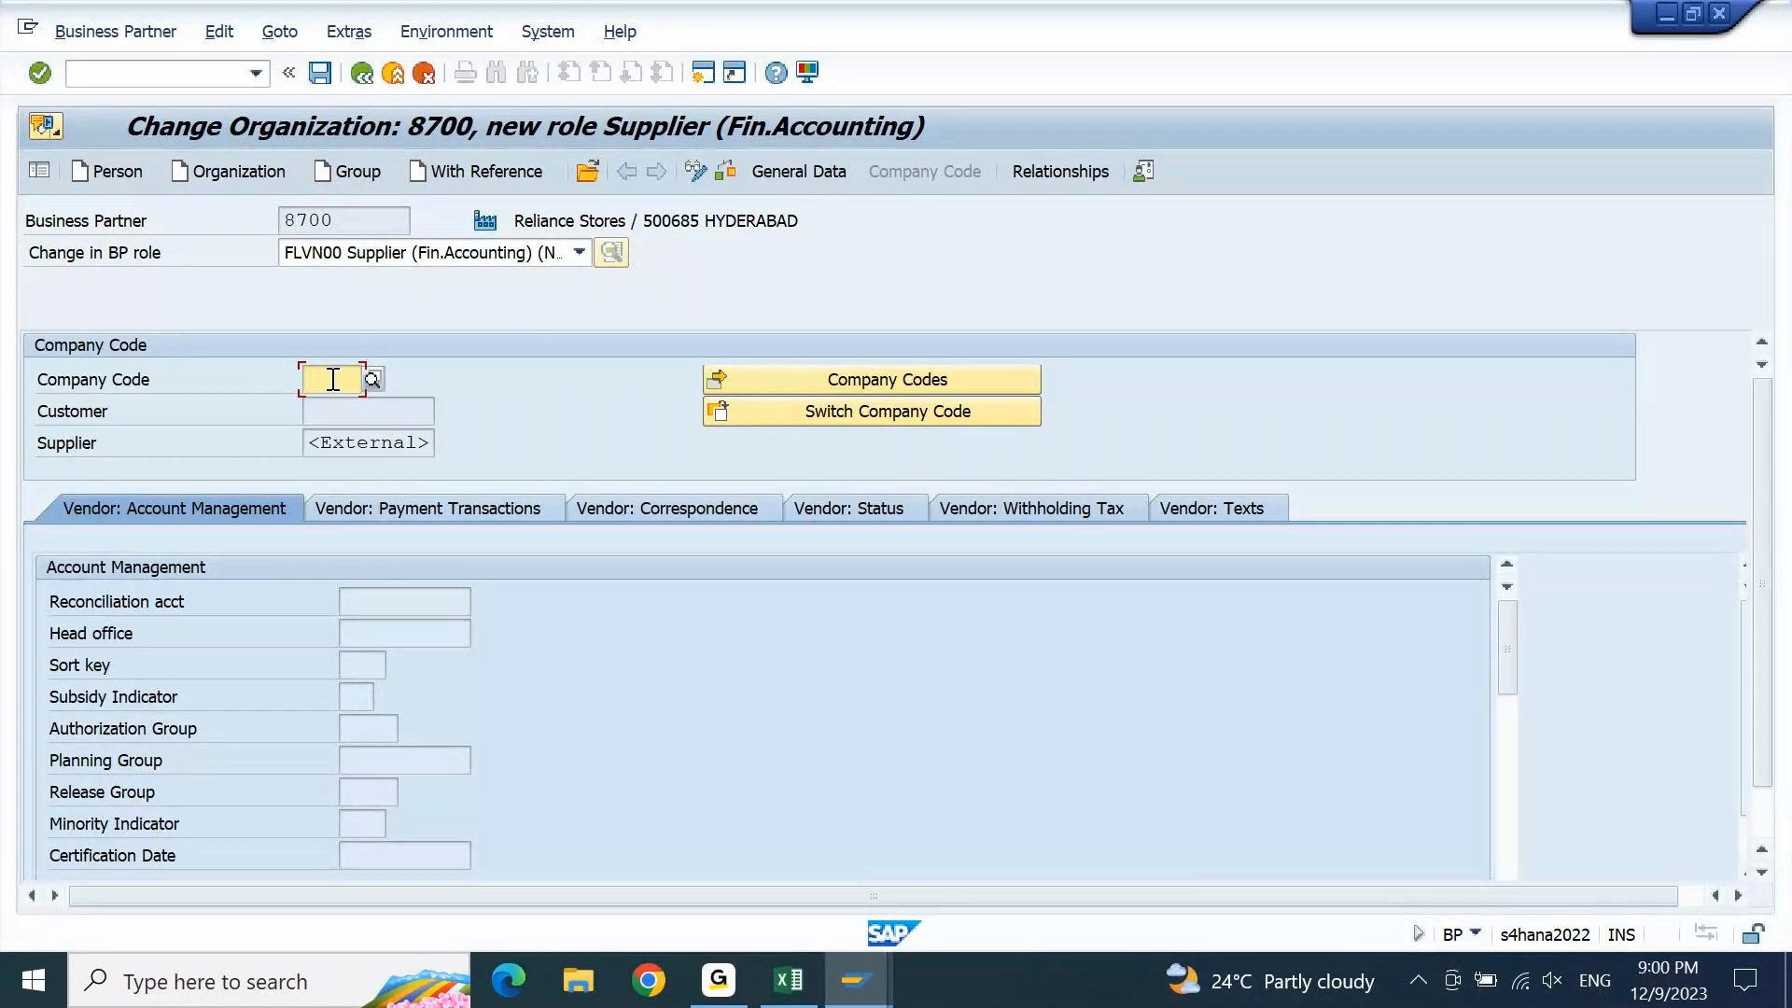
type("8PSI")
key("Return")
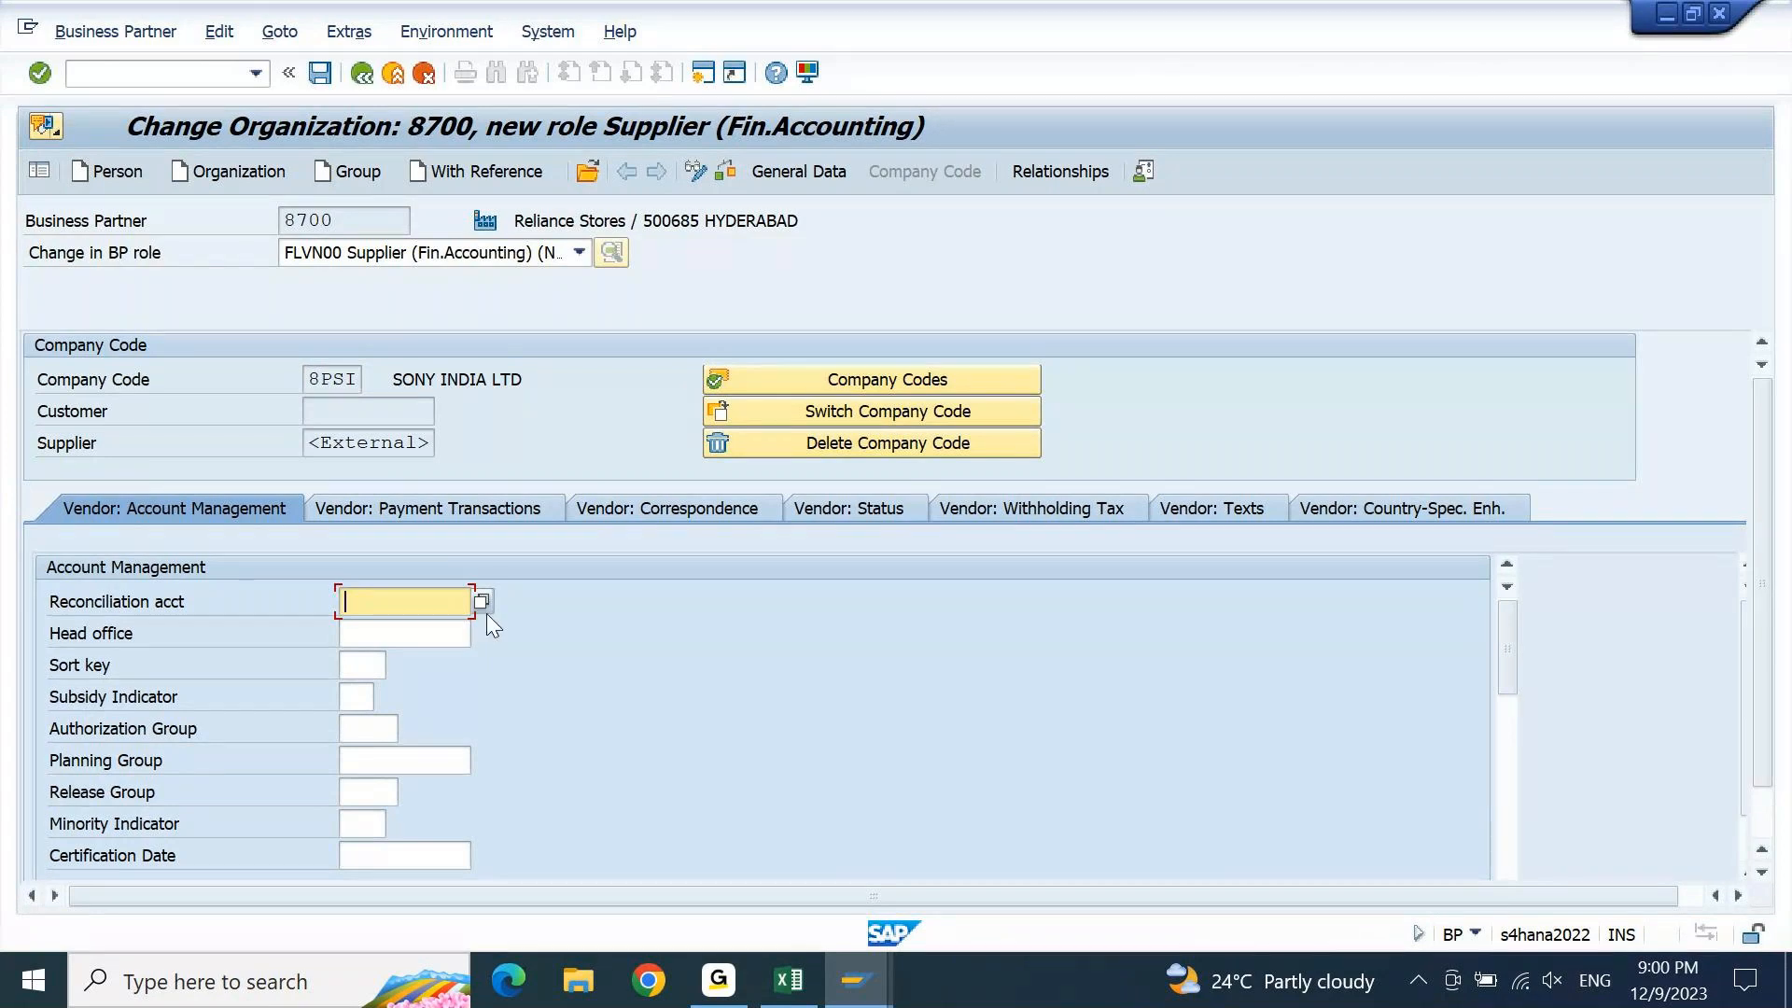
left_click(482, 601)
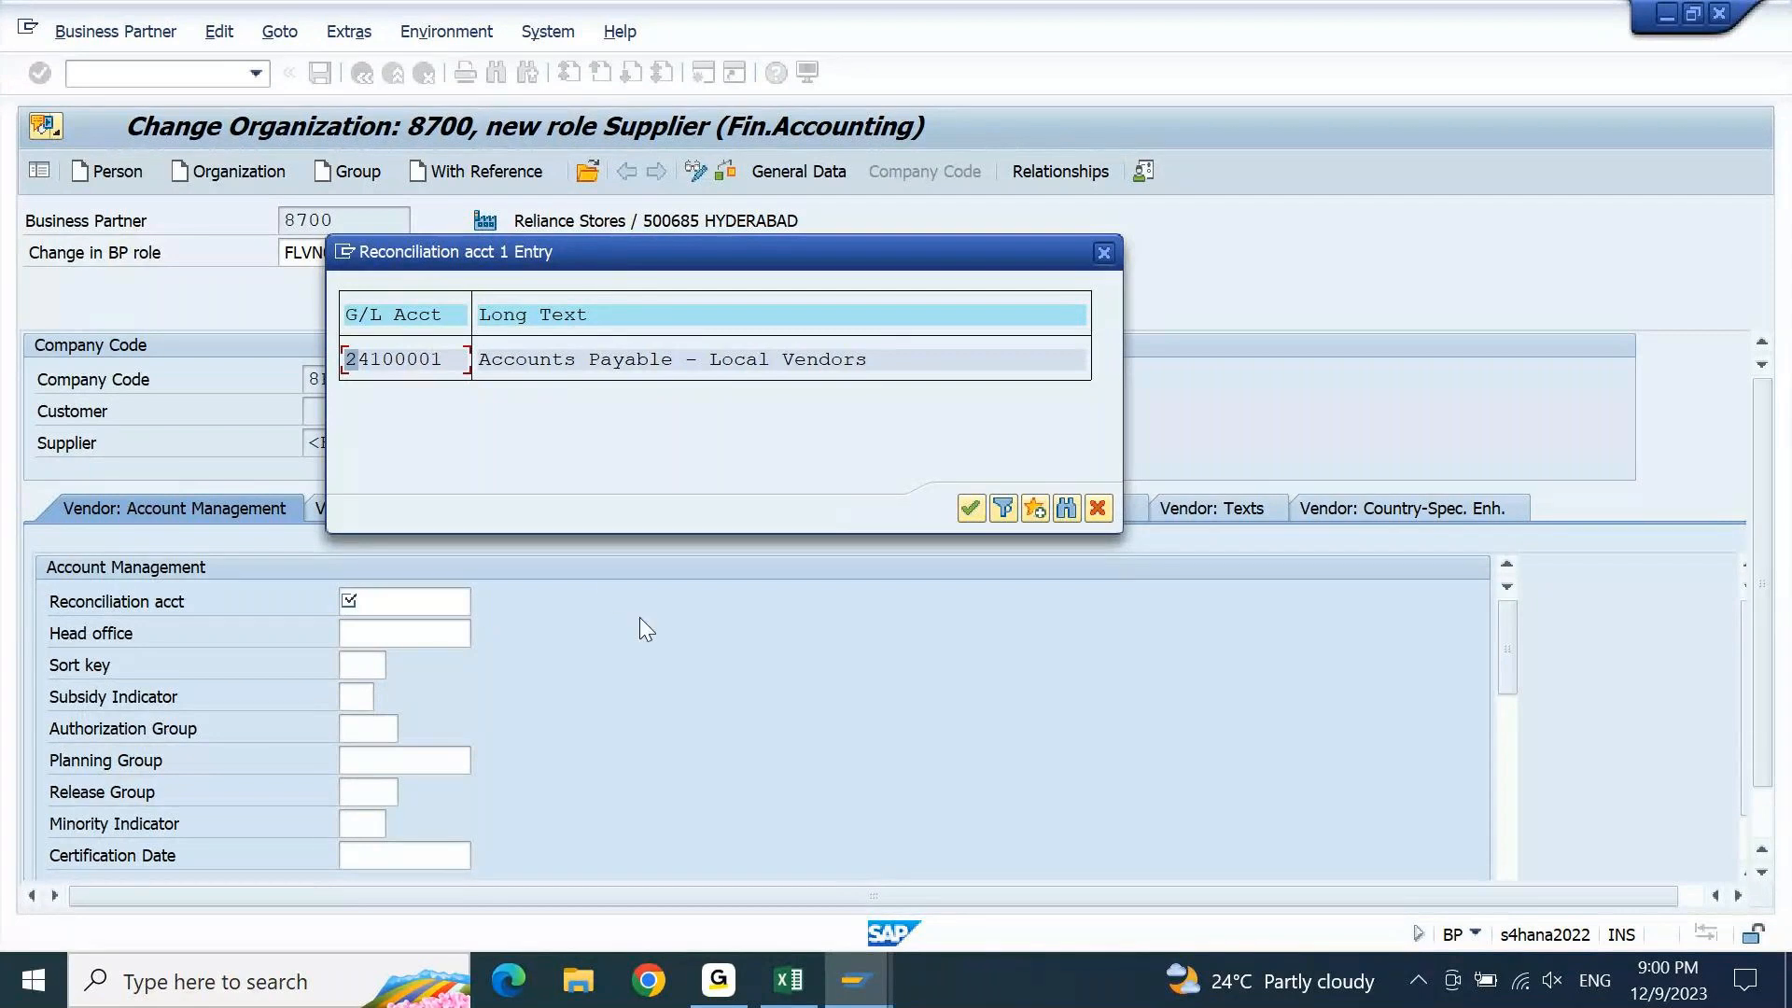
double_click(632, 371)
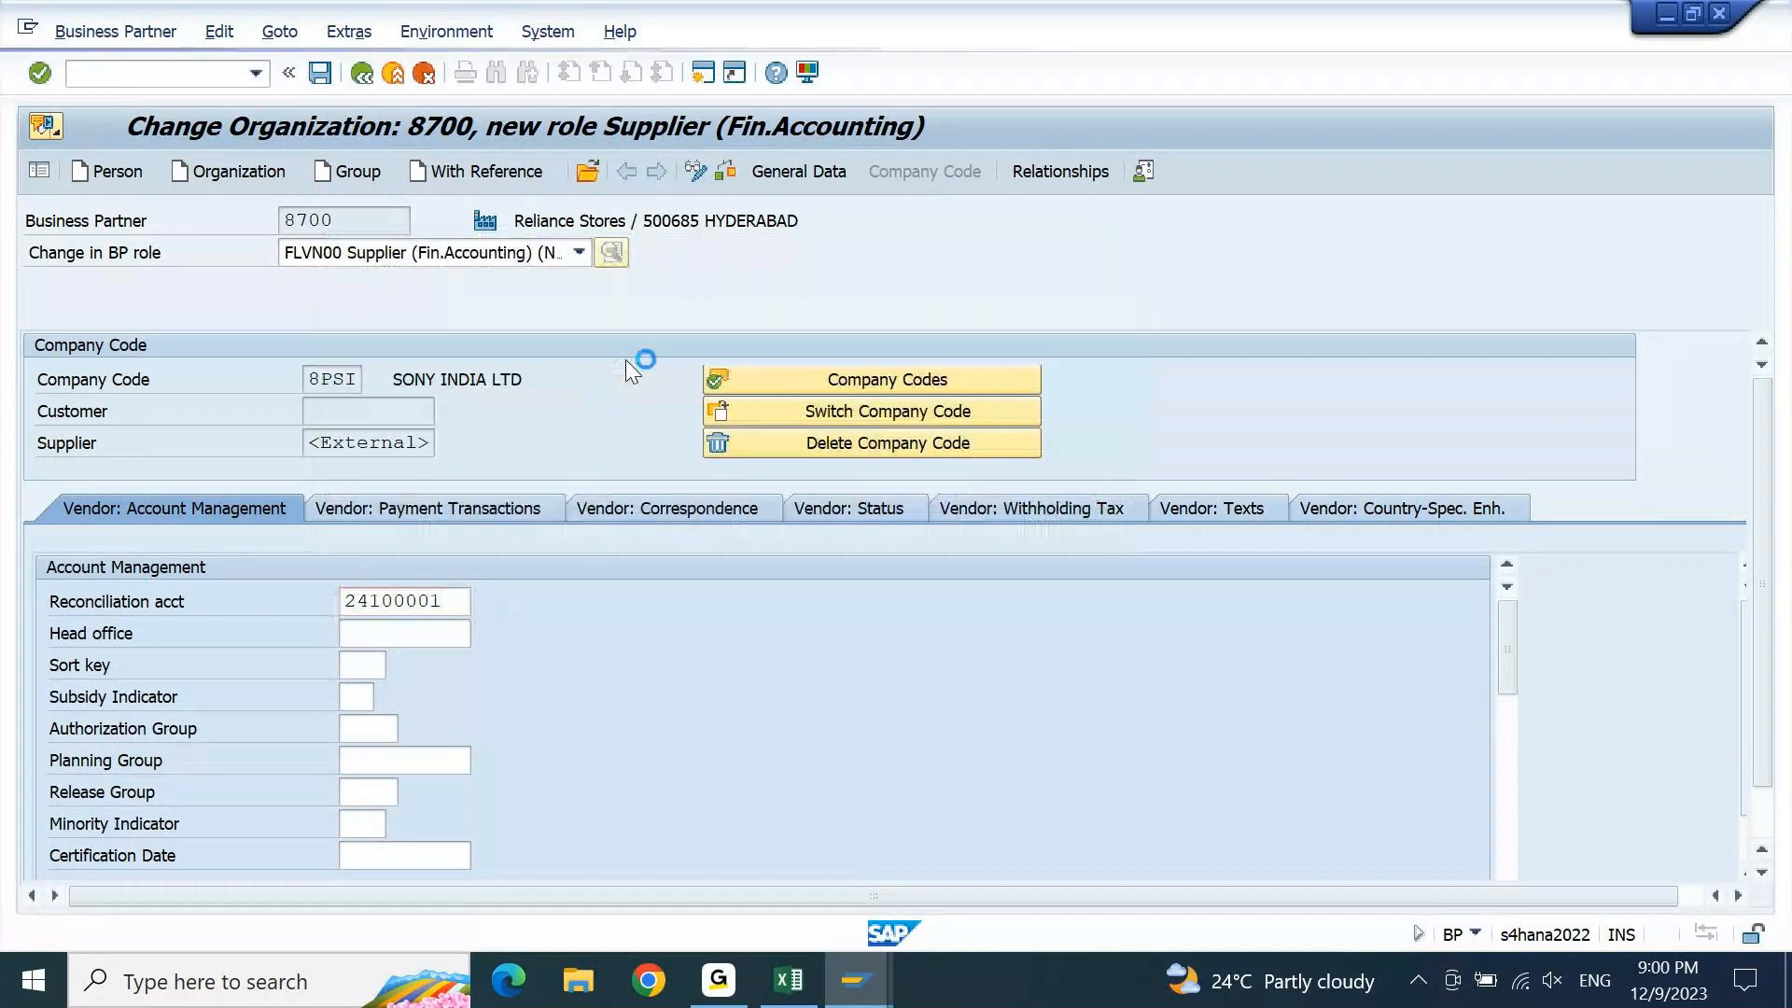
Set the supplier's sort key to 001 Posting date and save the company code data
left_click(383, 664)
left_click(399, 666)
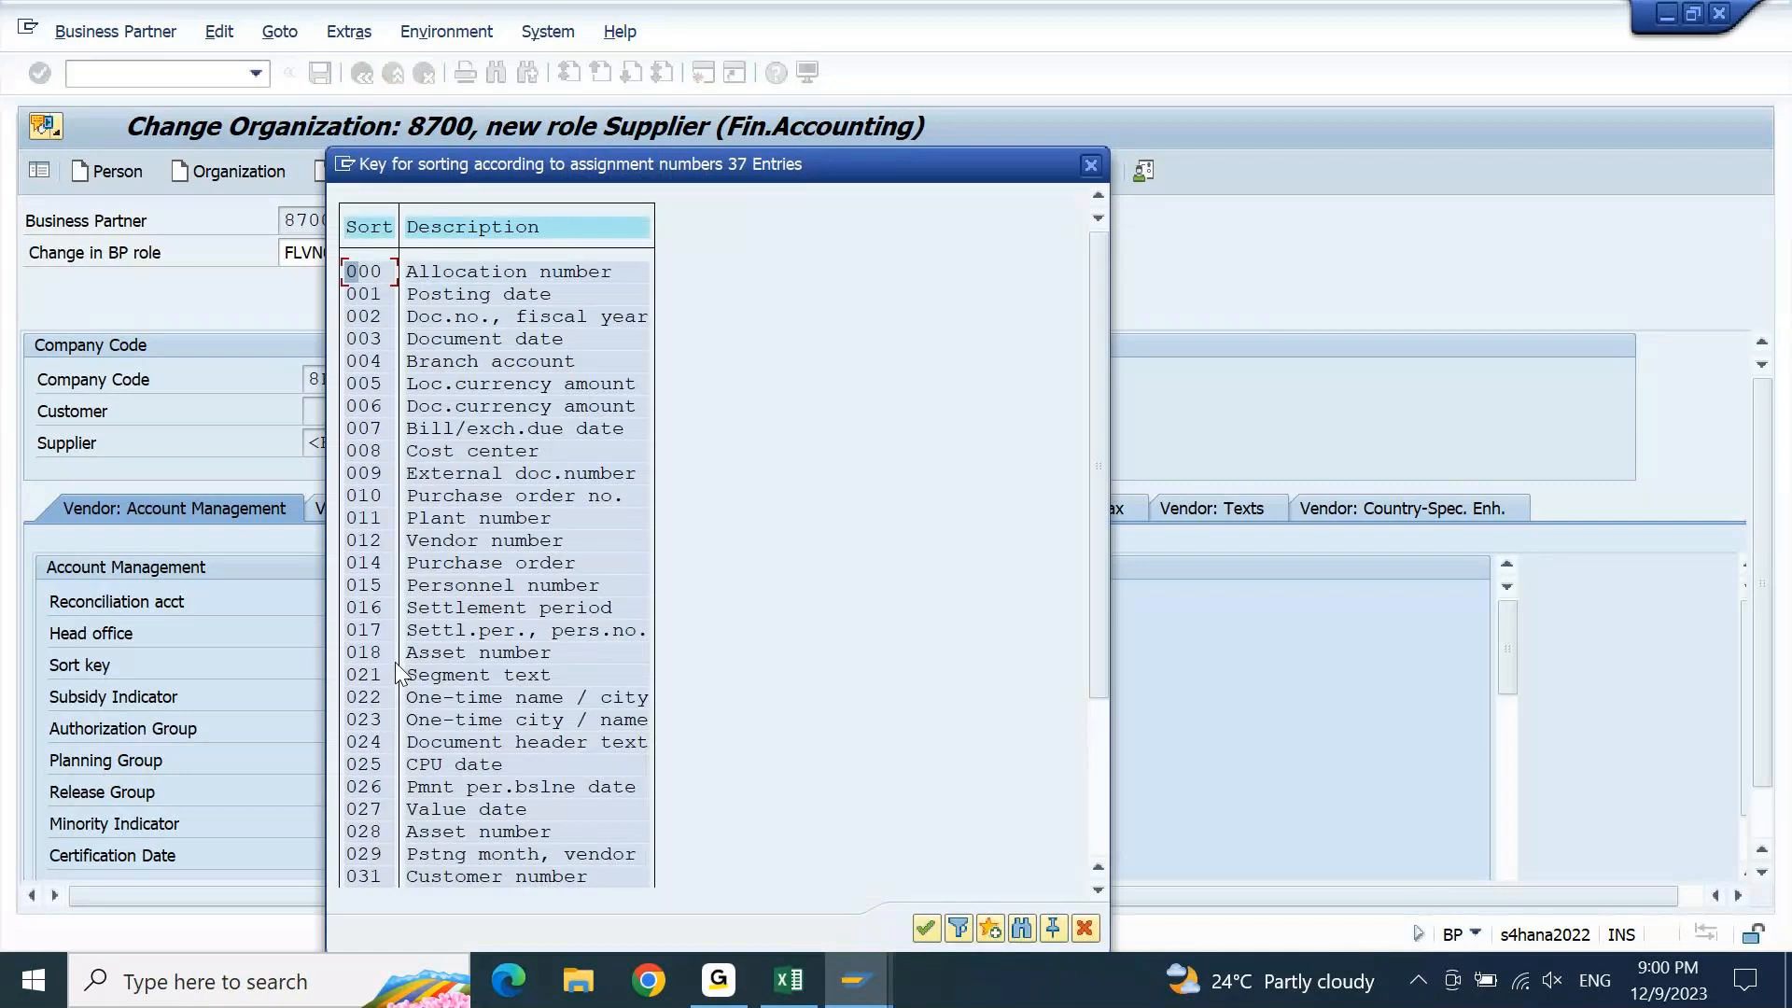
double_click(494, 295)
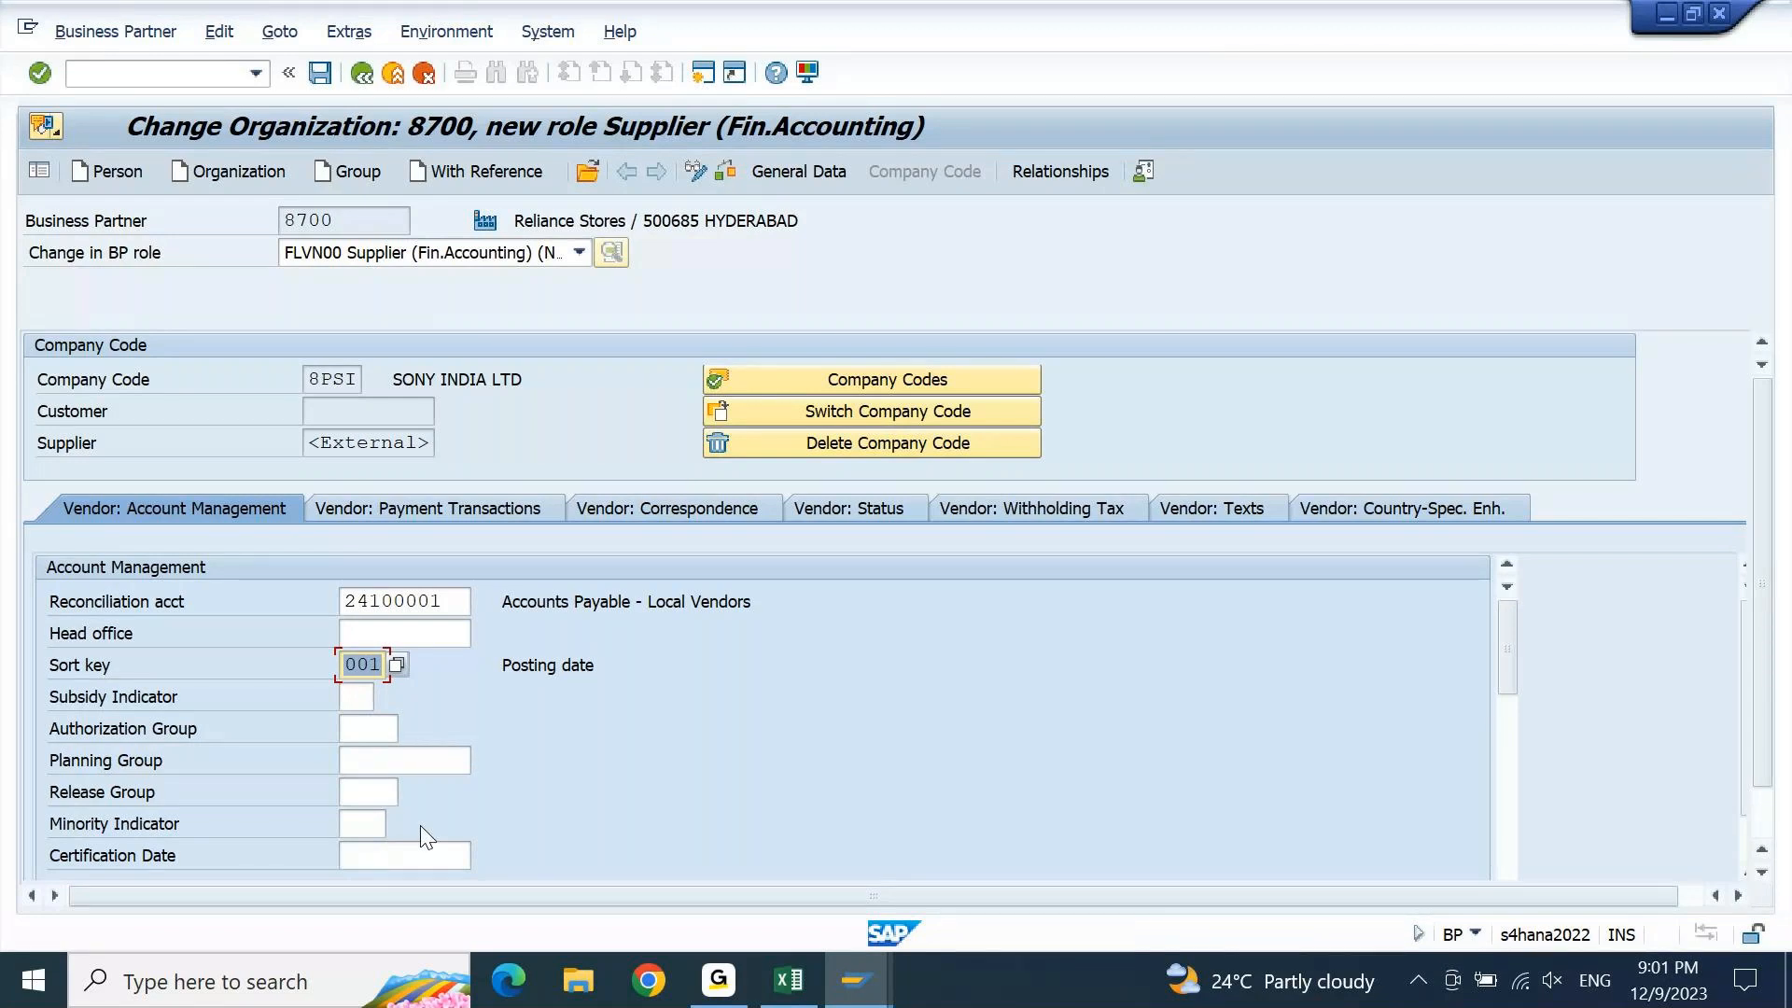
left_click(319, 73)
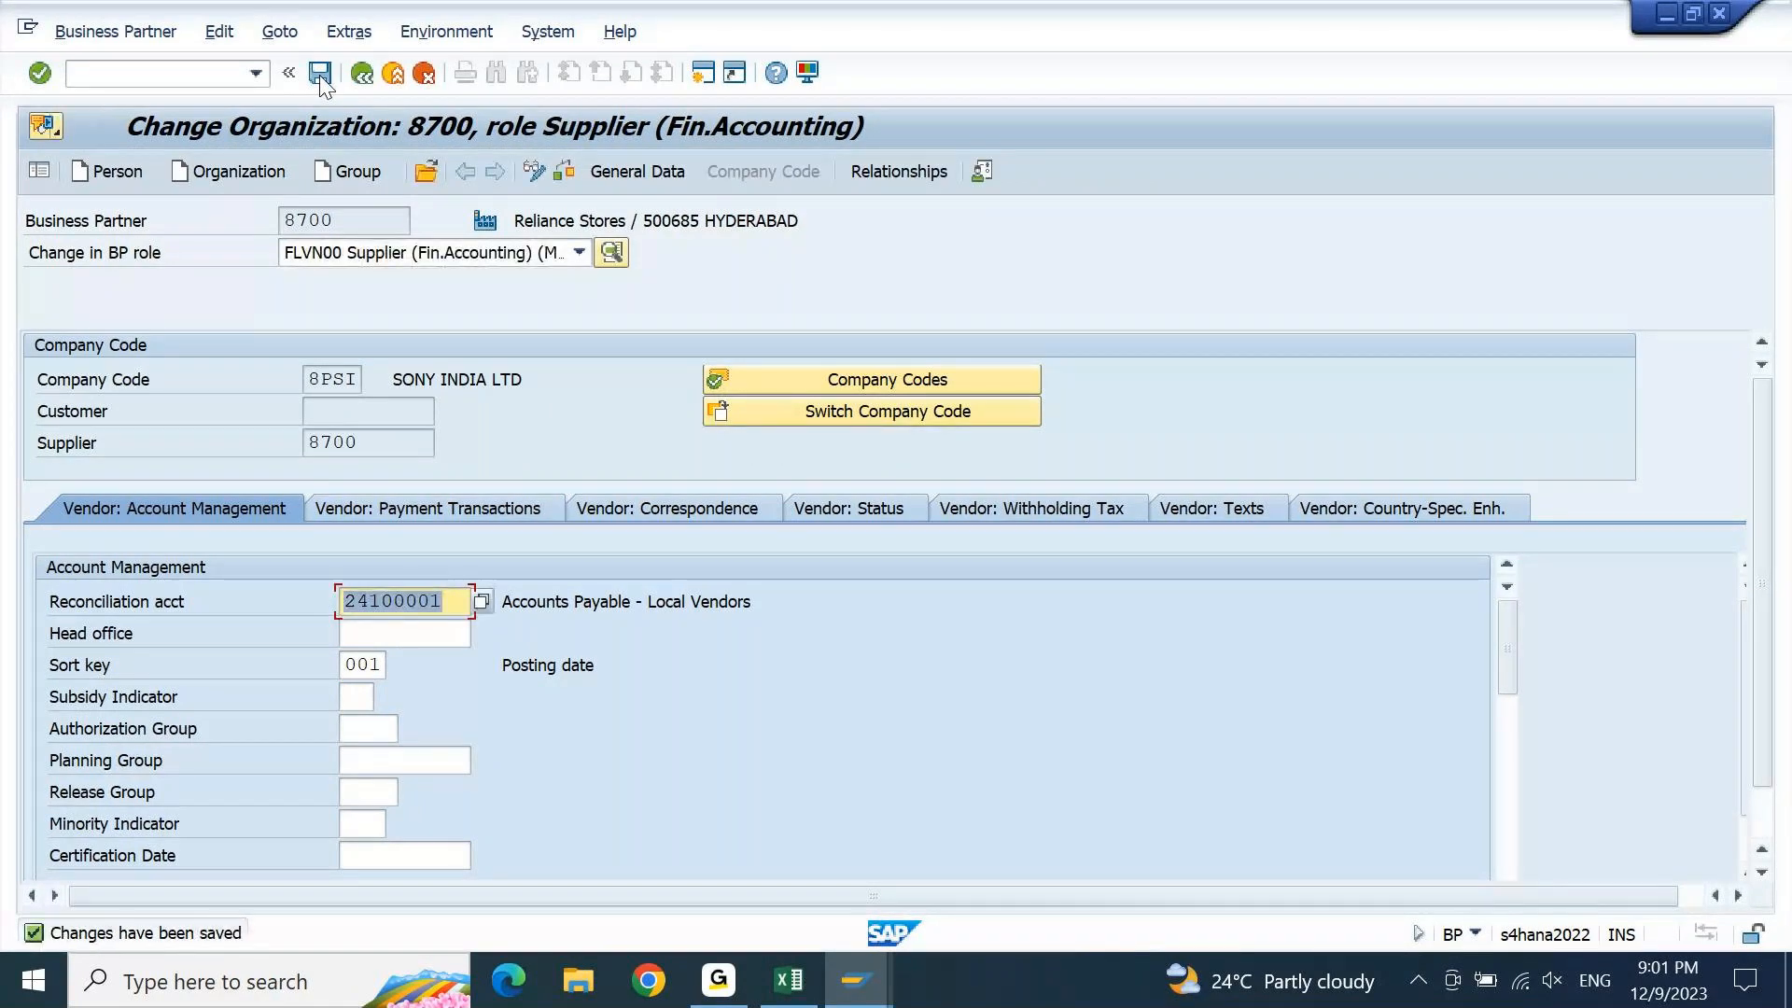
Review the supplier number, customer field and business partner name in the saved company code data
left_click_drag(352, 446, 260, 464)
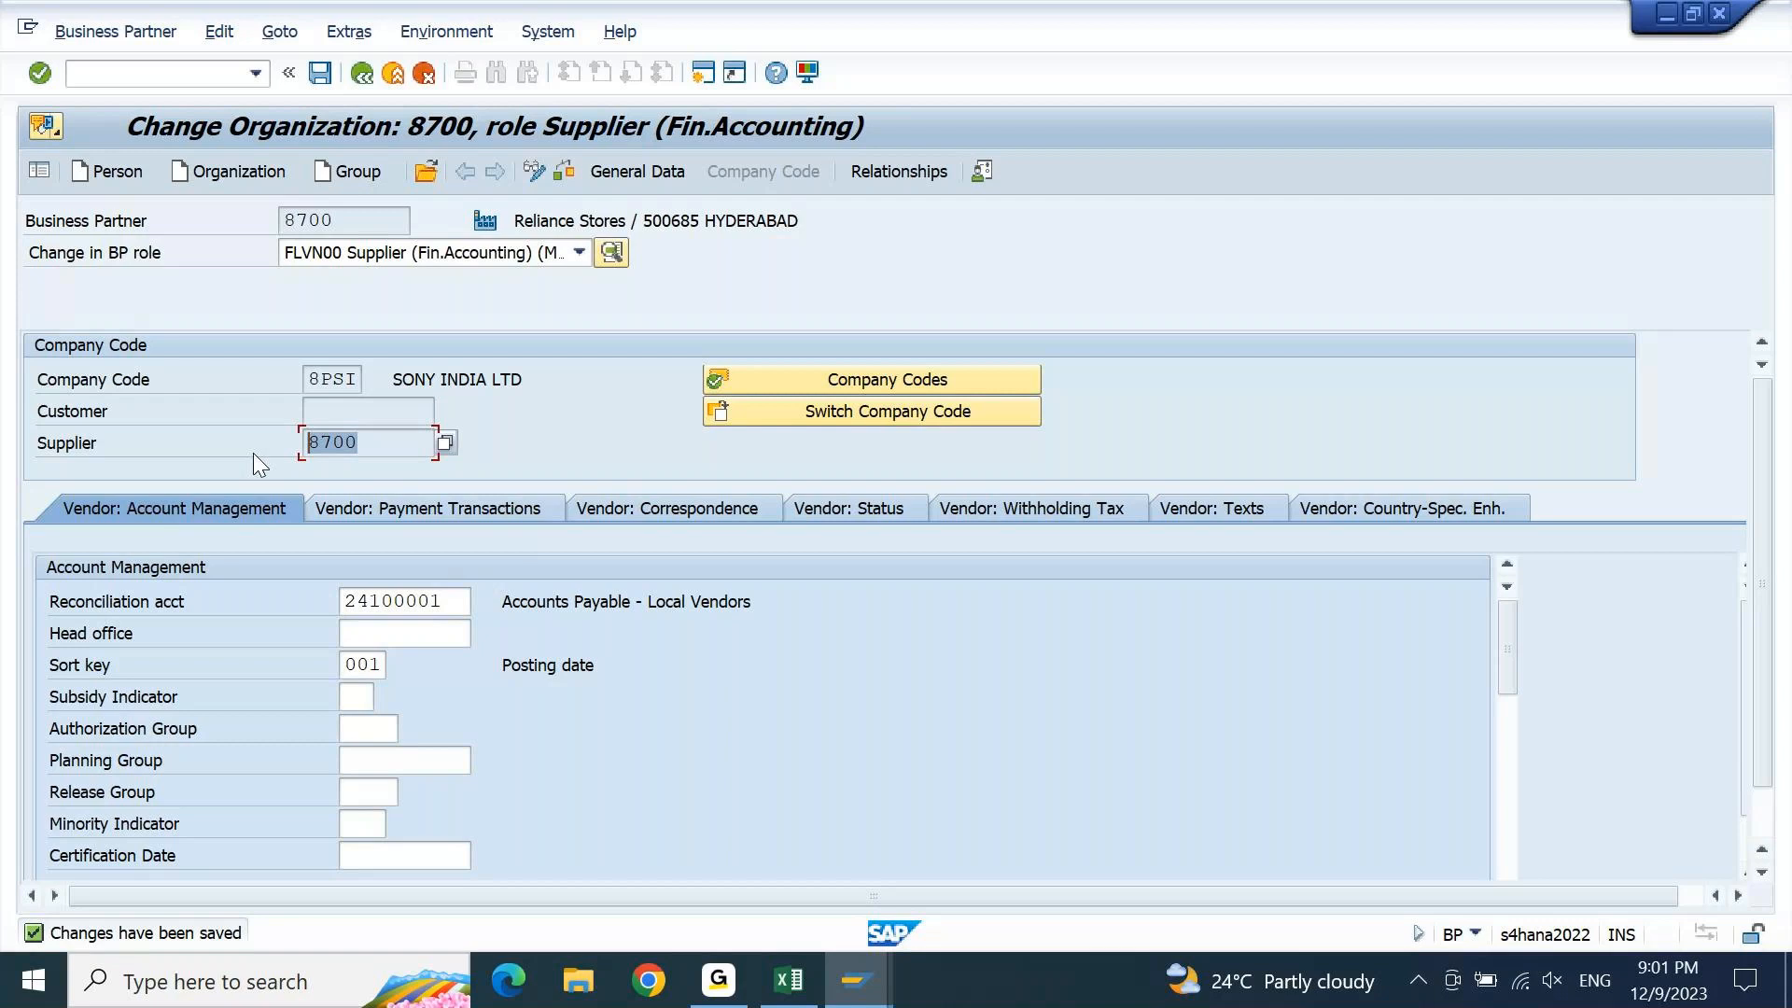
key("shift+Tab")
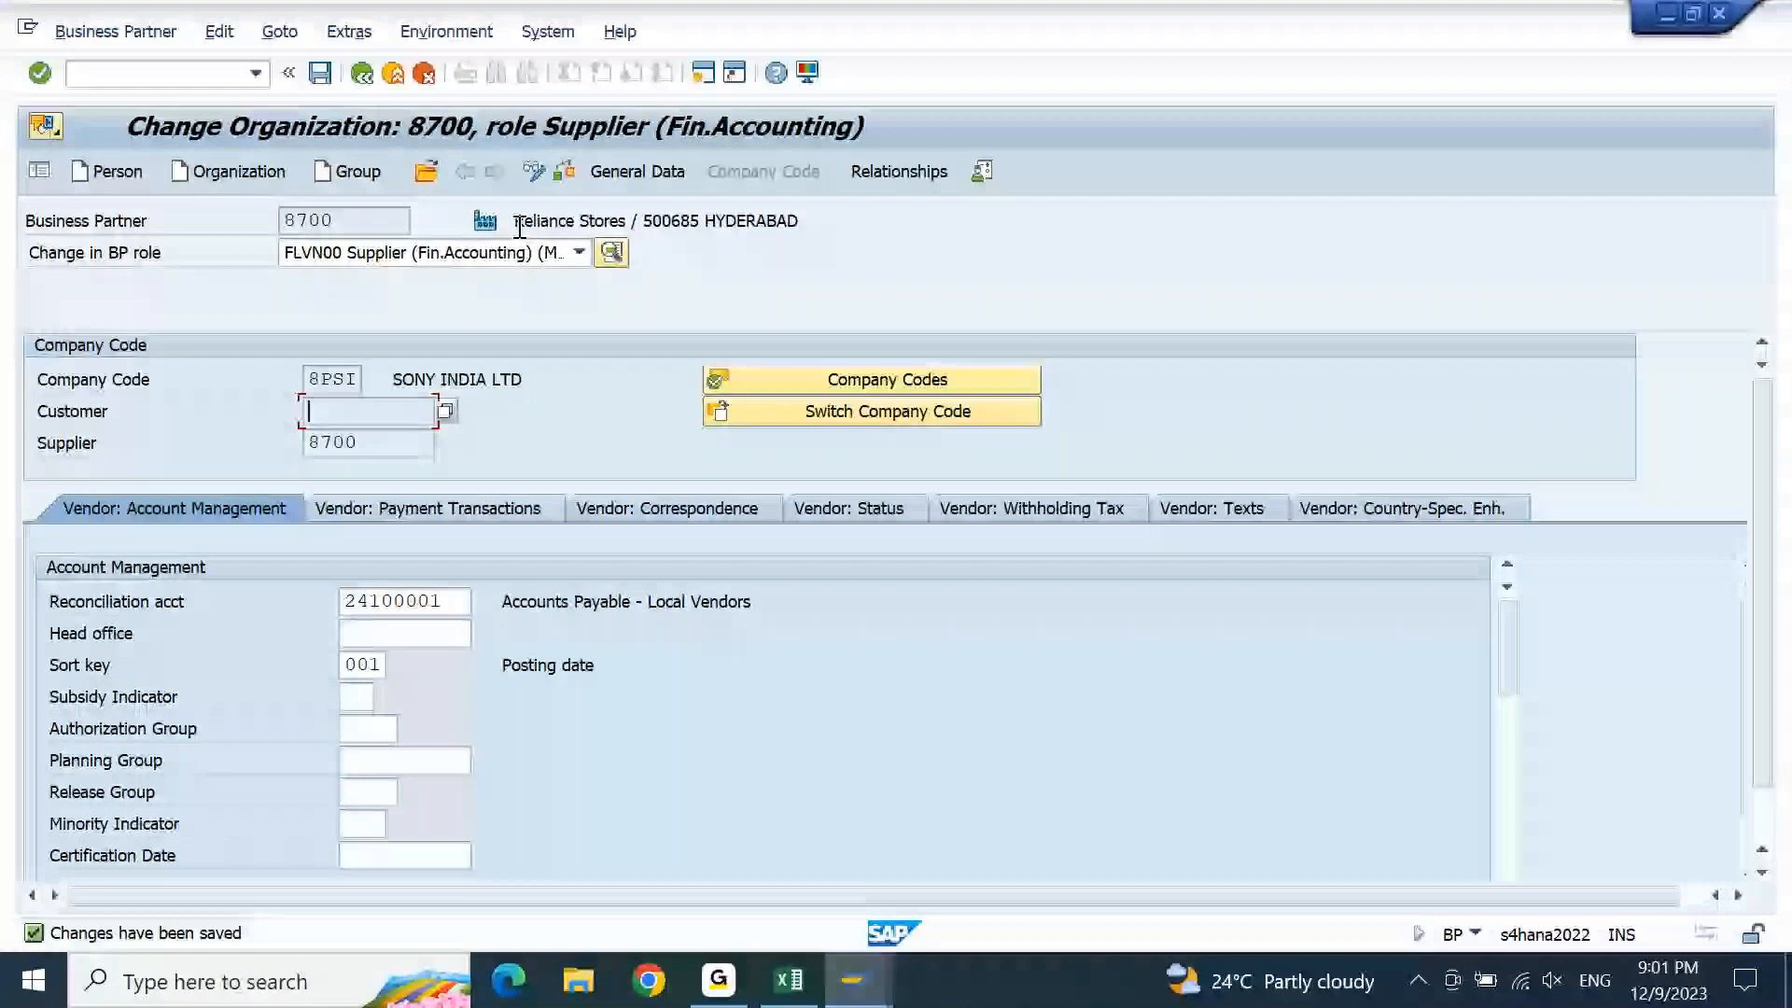
left_click_drag(516, 224, 630, 215)
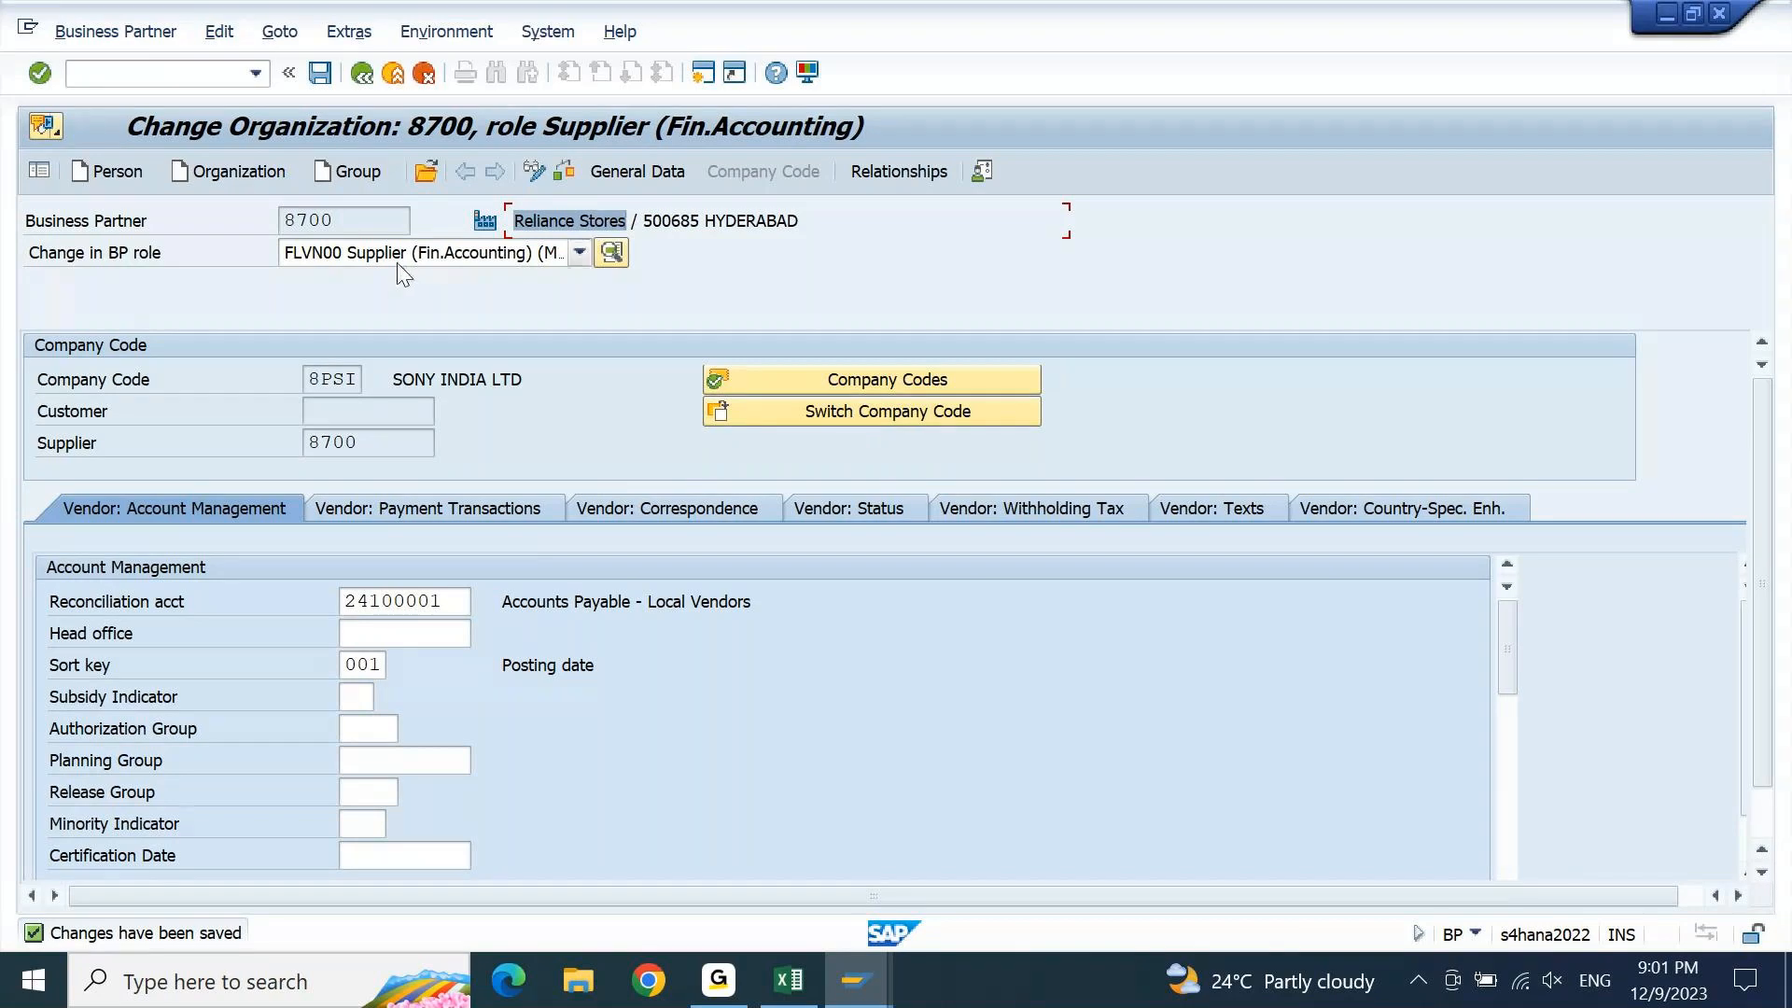
left_click(371, 413)
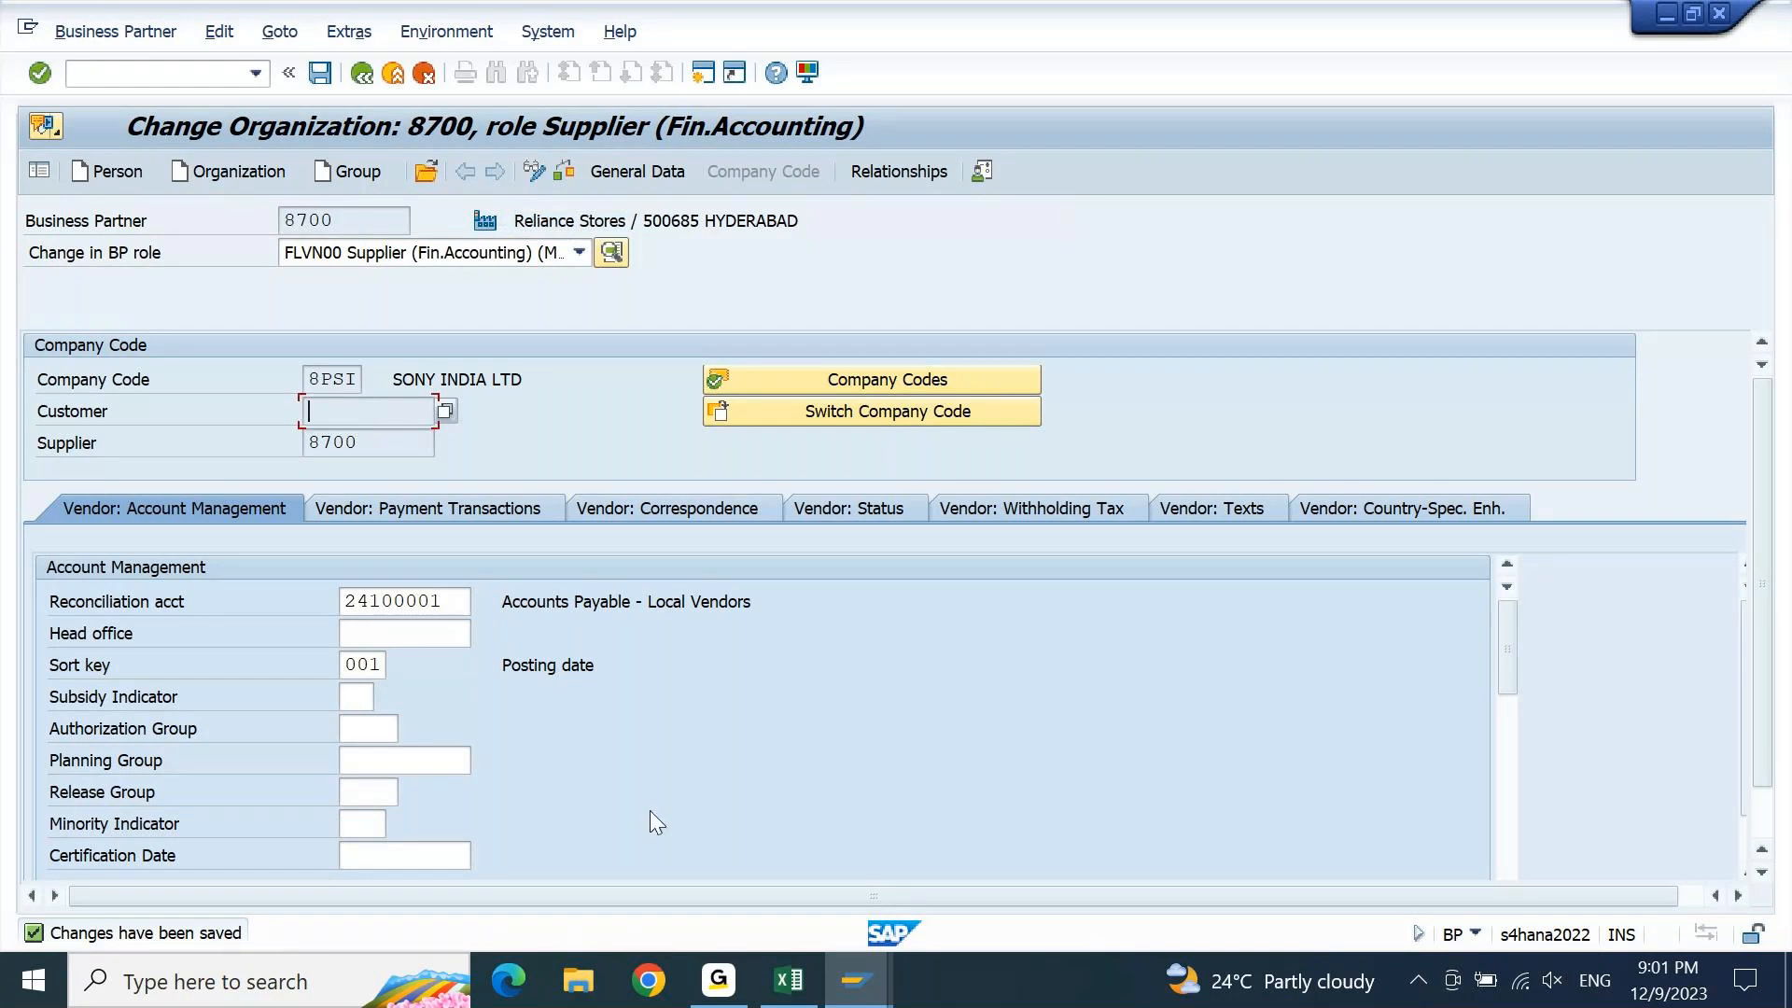
Switch to the Excel notes and enter the new vendor number in cell E1322, beside Step 1
left_click(800, 991)
key("Up")
key("Right")
key("Right")
key("Right")
key("Right")
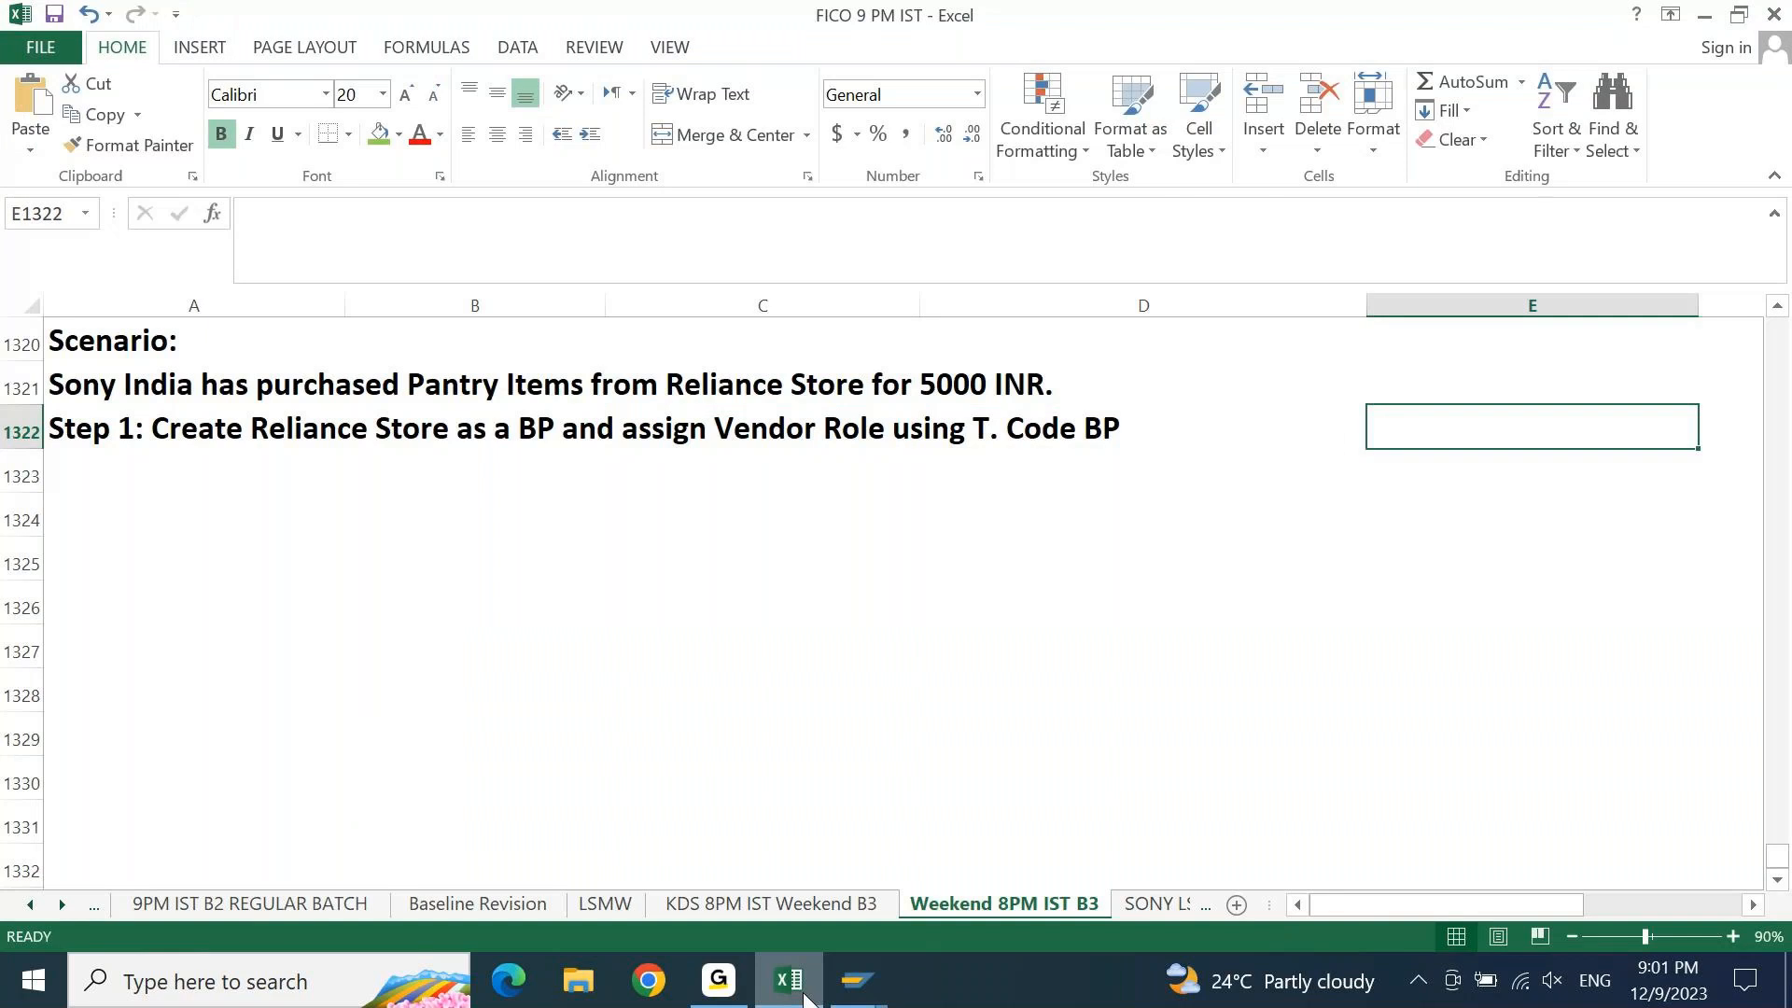
type("8700")
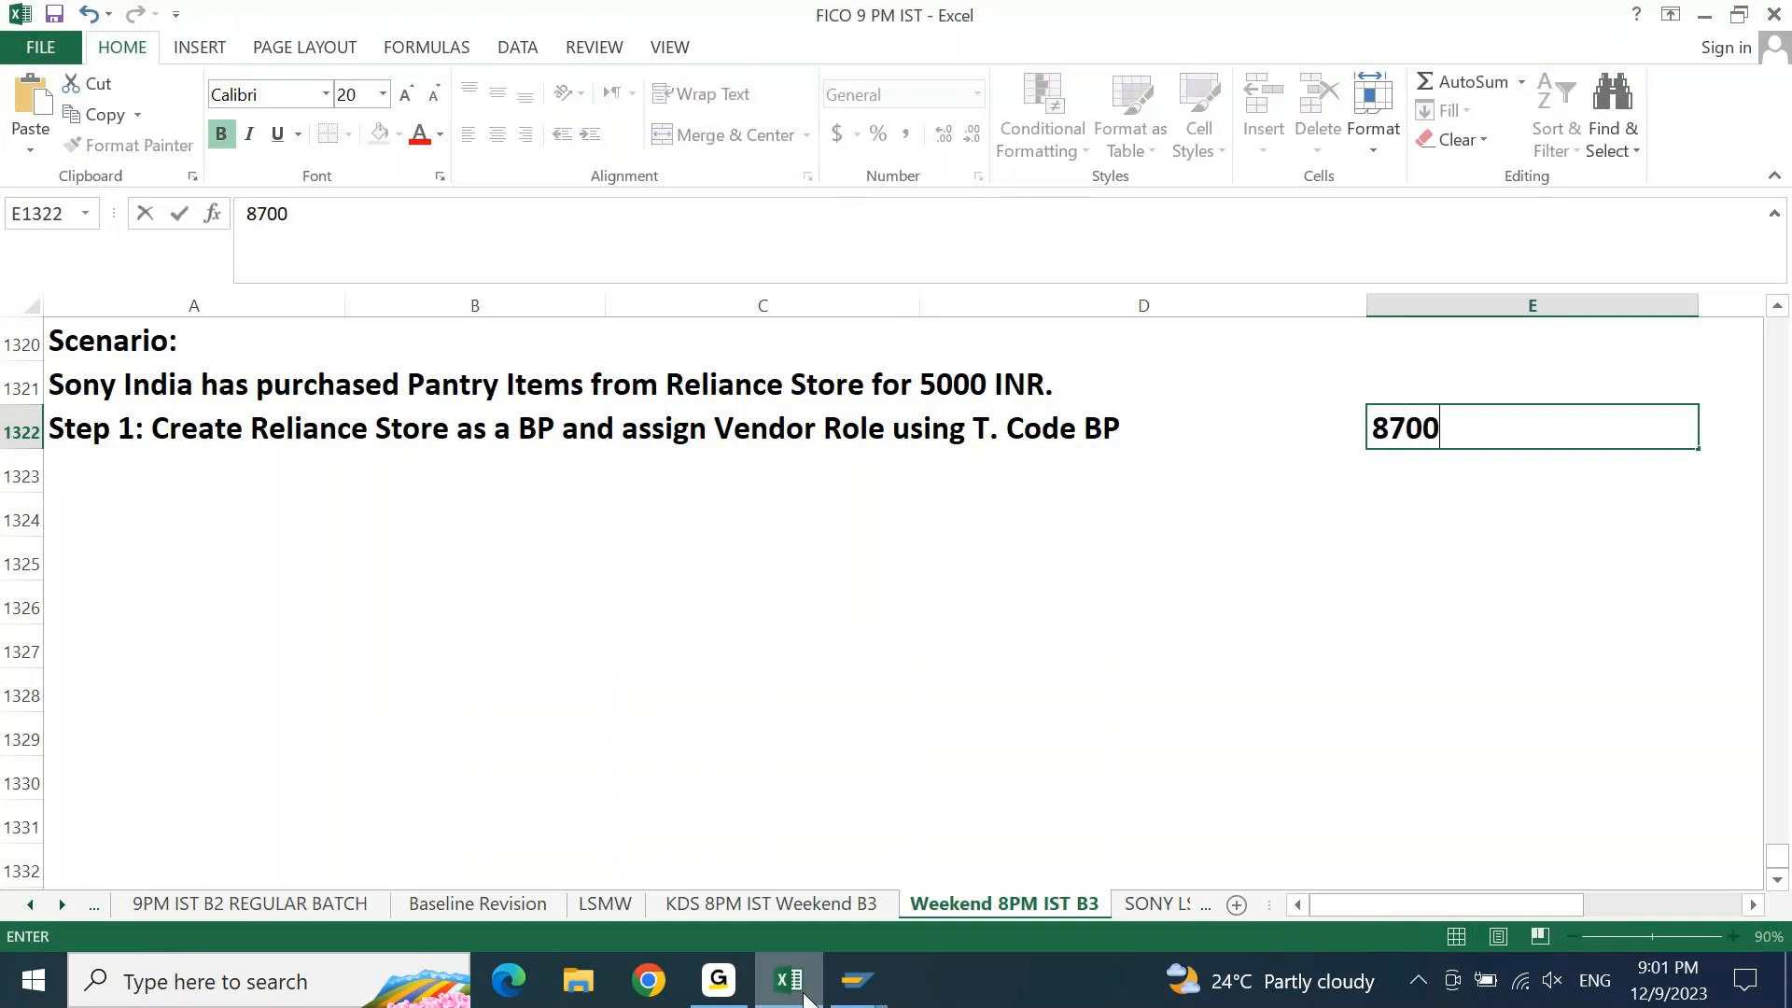
key("Return")
Center the vendor number in cell E1322 and return to the Step 1 line in cell A1322
key("Up")
key("Up")
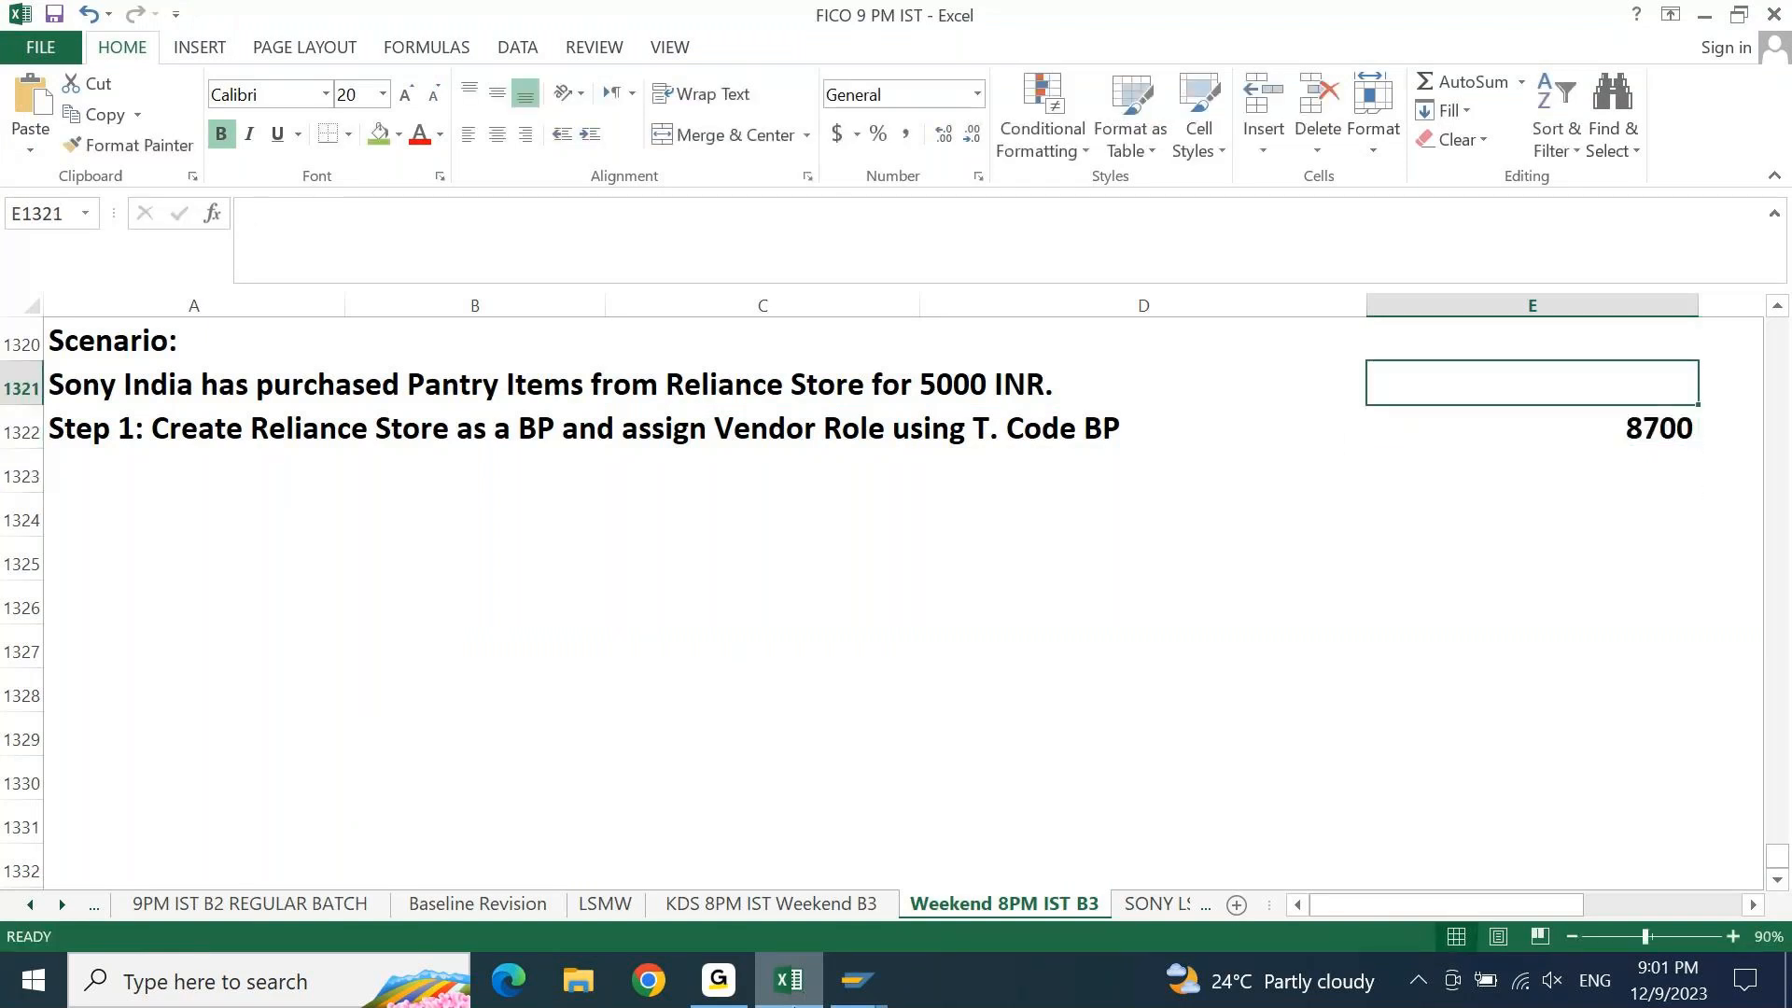
key("Down")
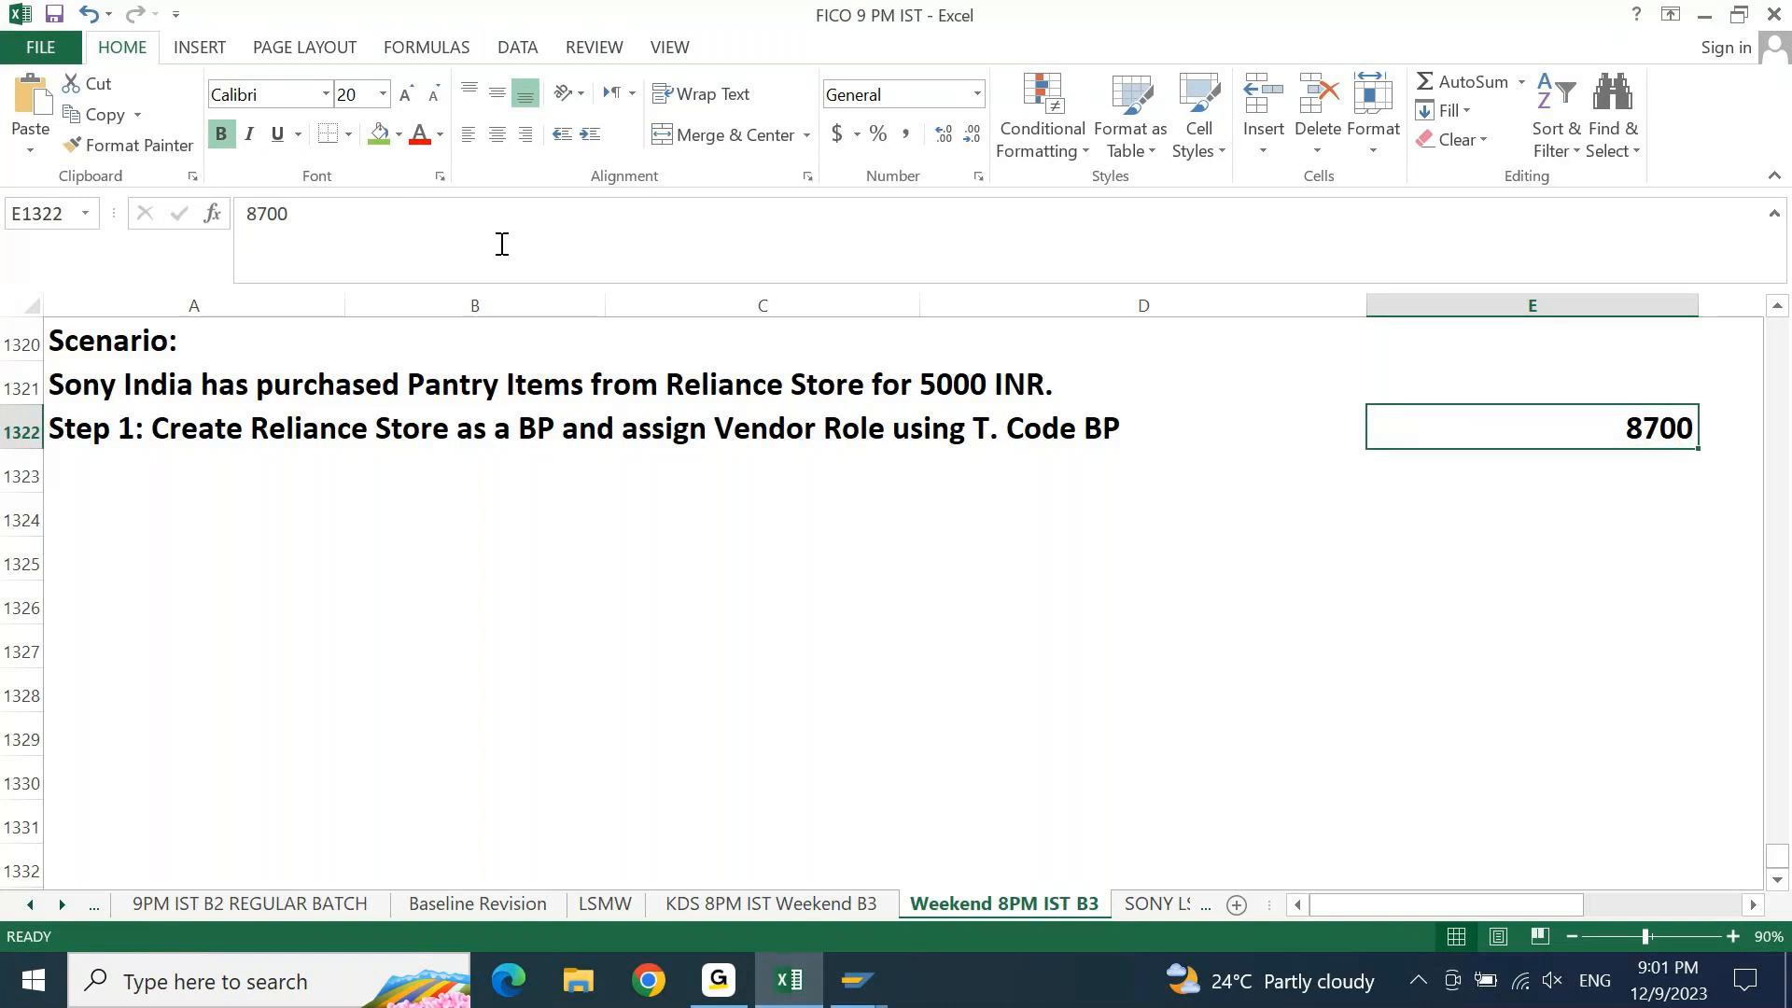
left_click(499, 138)
key("Down")
key("Home")
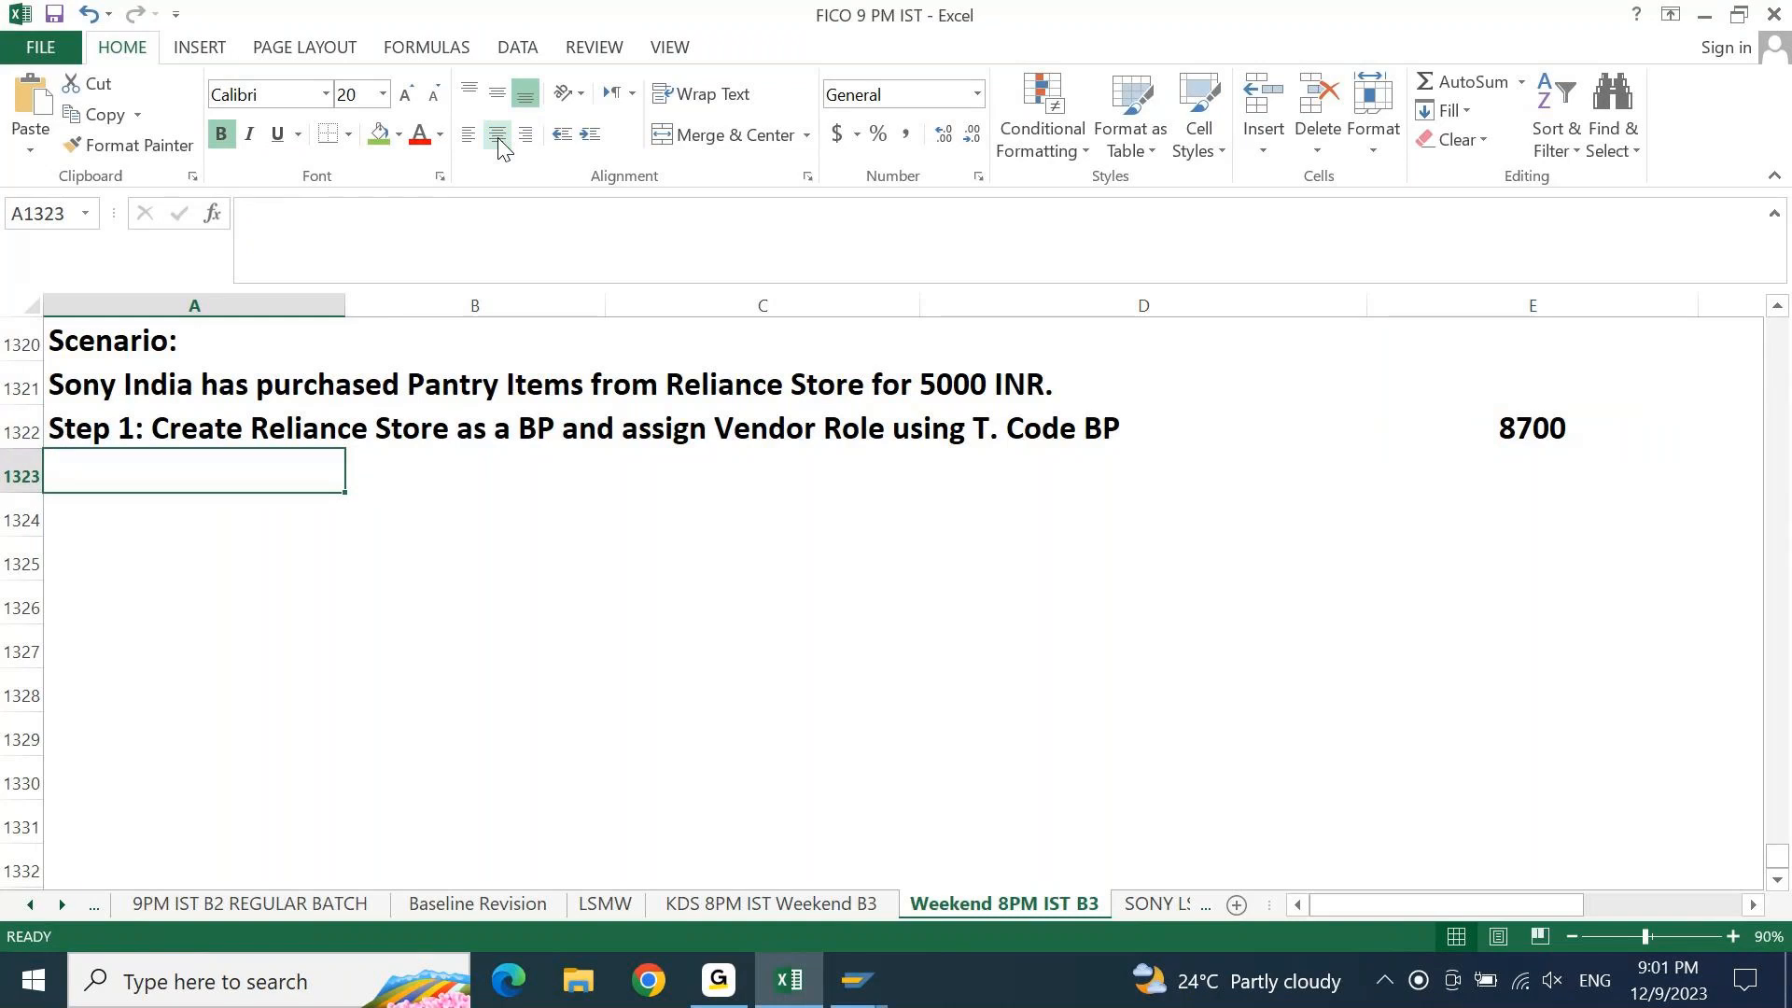
key("Up")
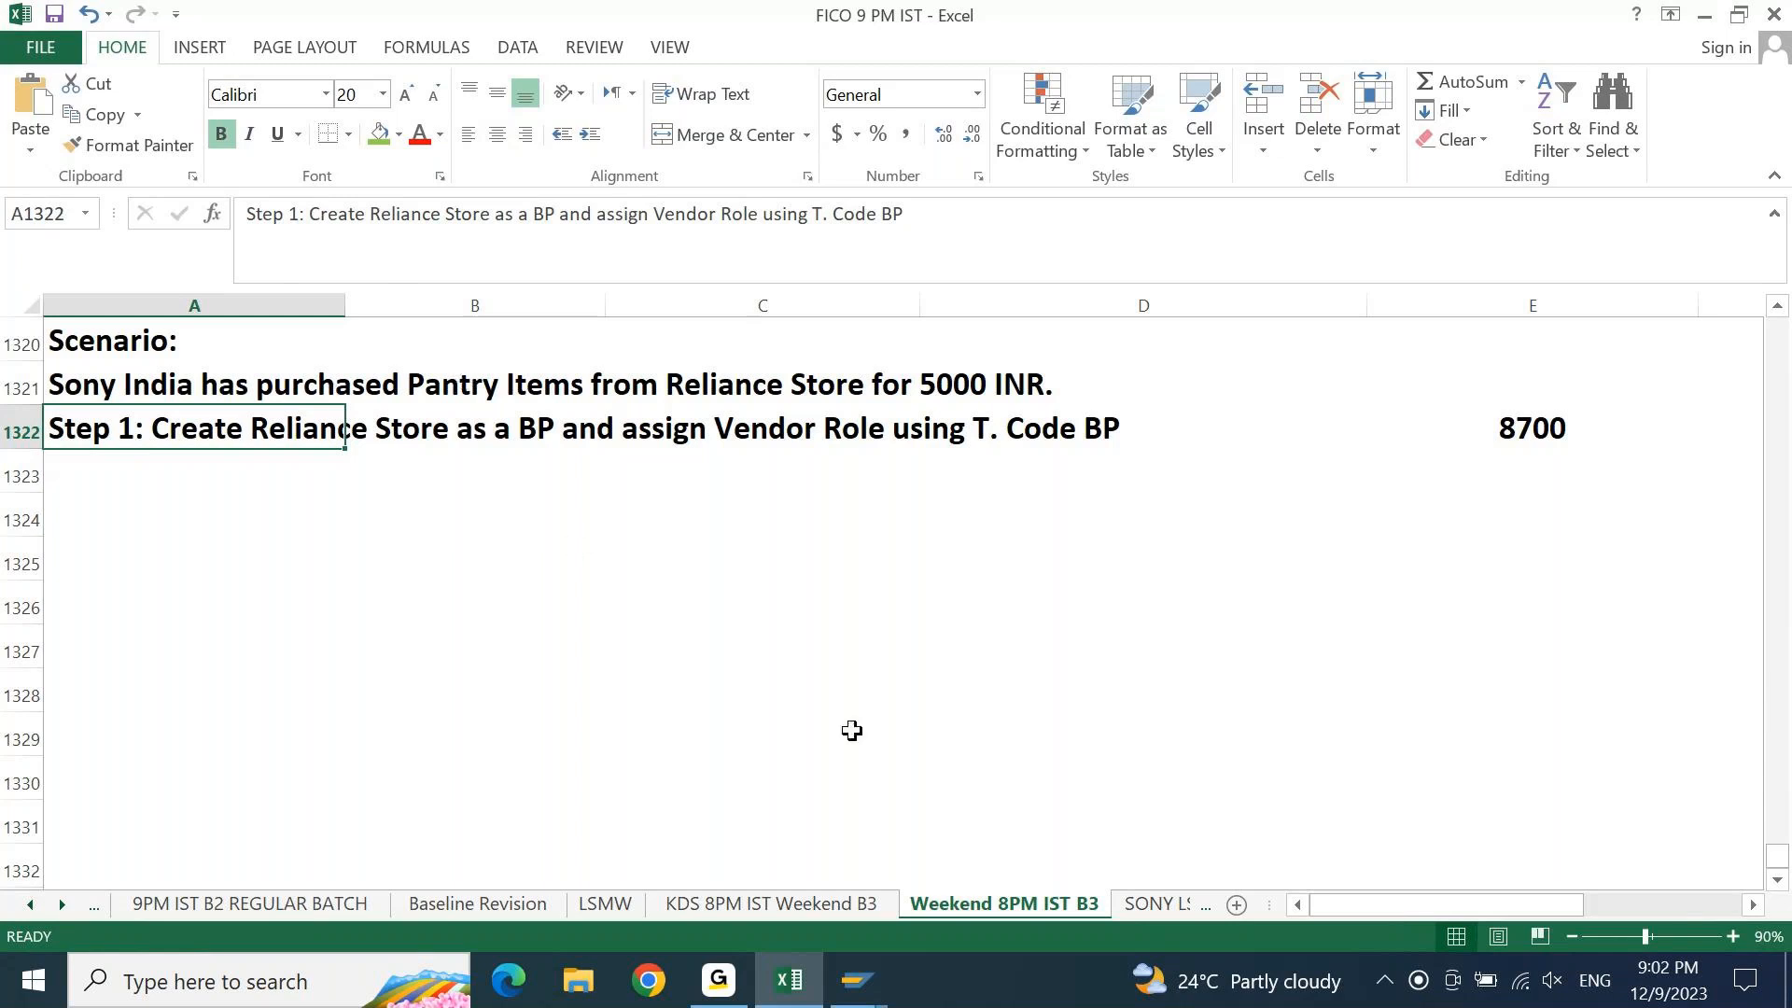
Switch to the SAP business partner session and open transaction FS00 for G/L accounts with /nfs00
mouse_move(859, 980)
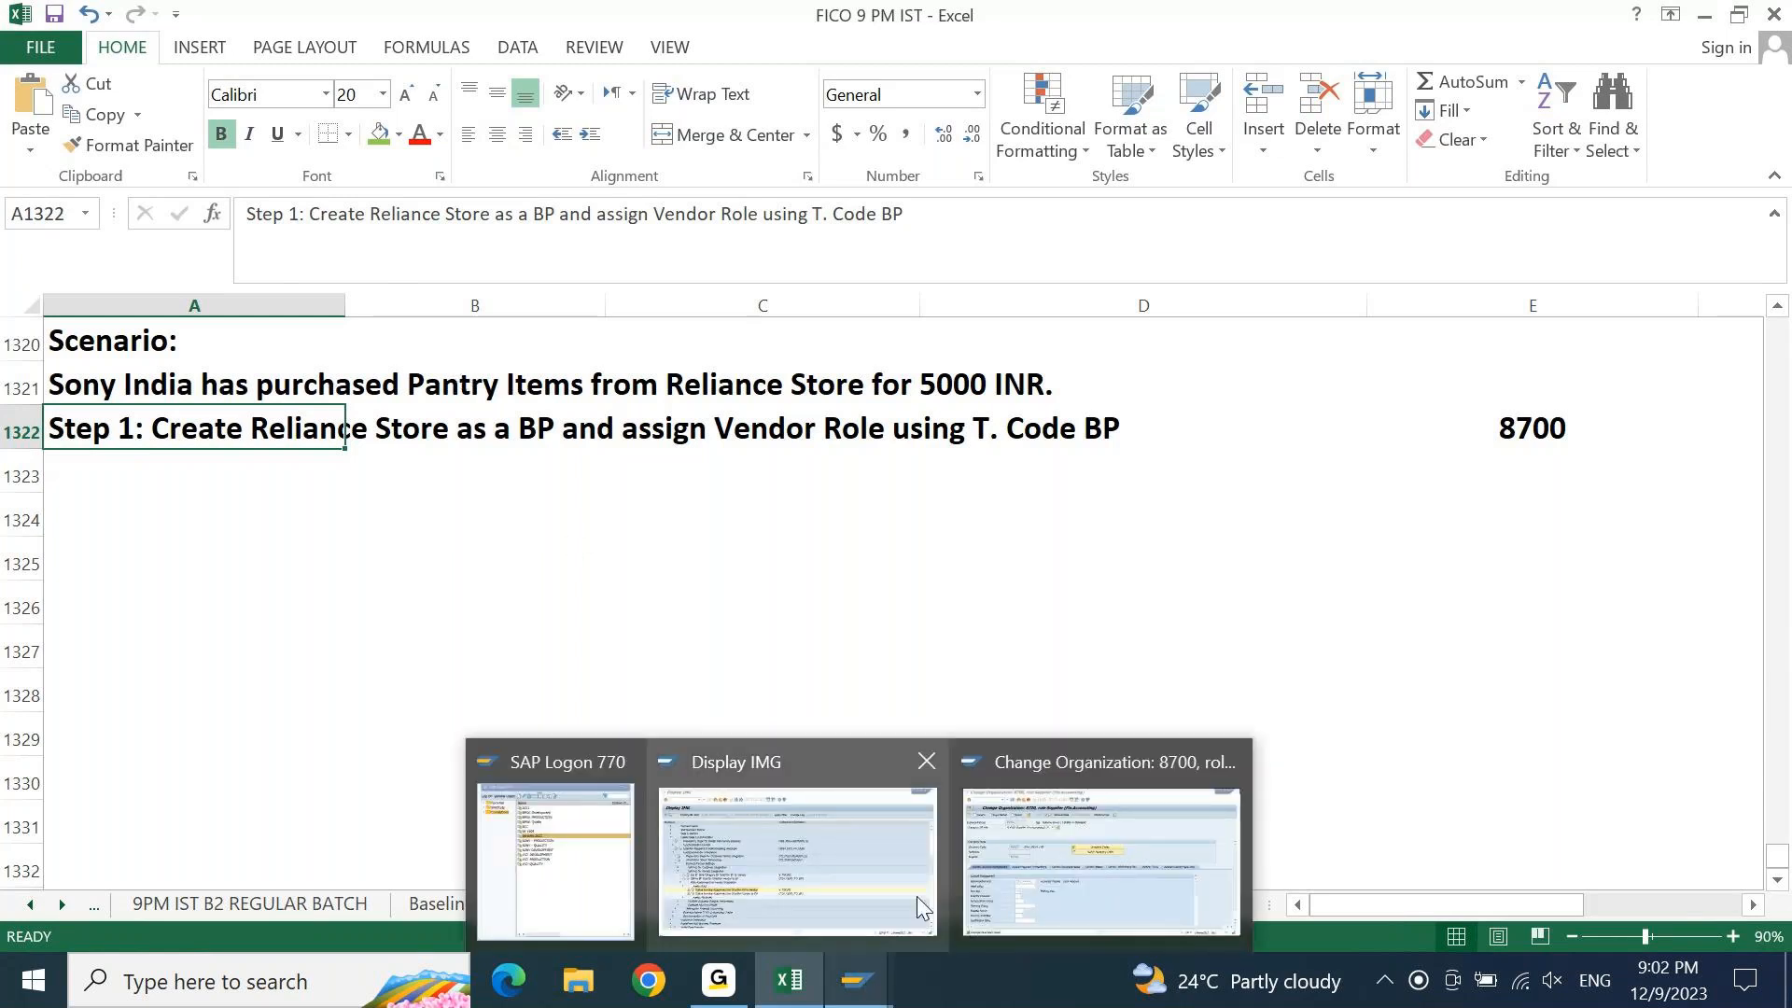
left_click(1039, 905)
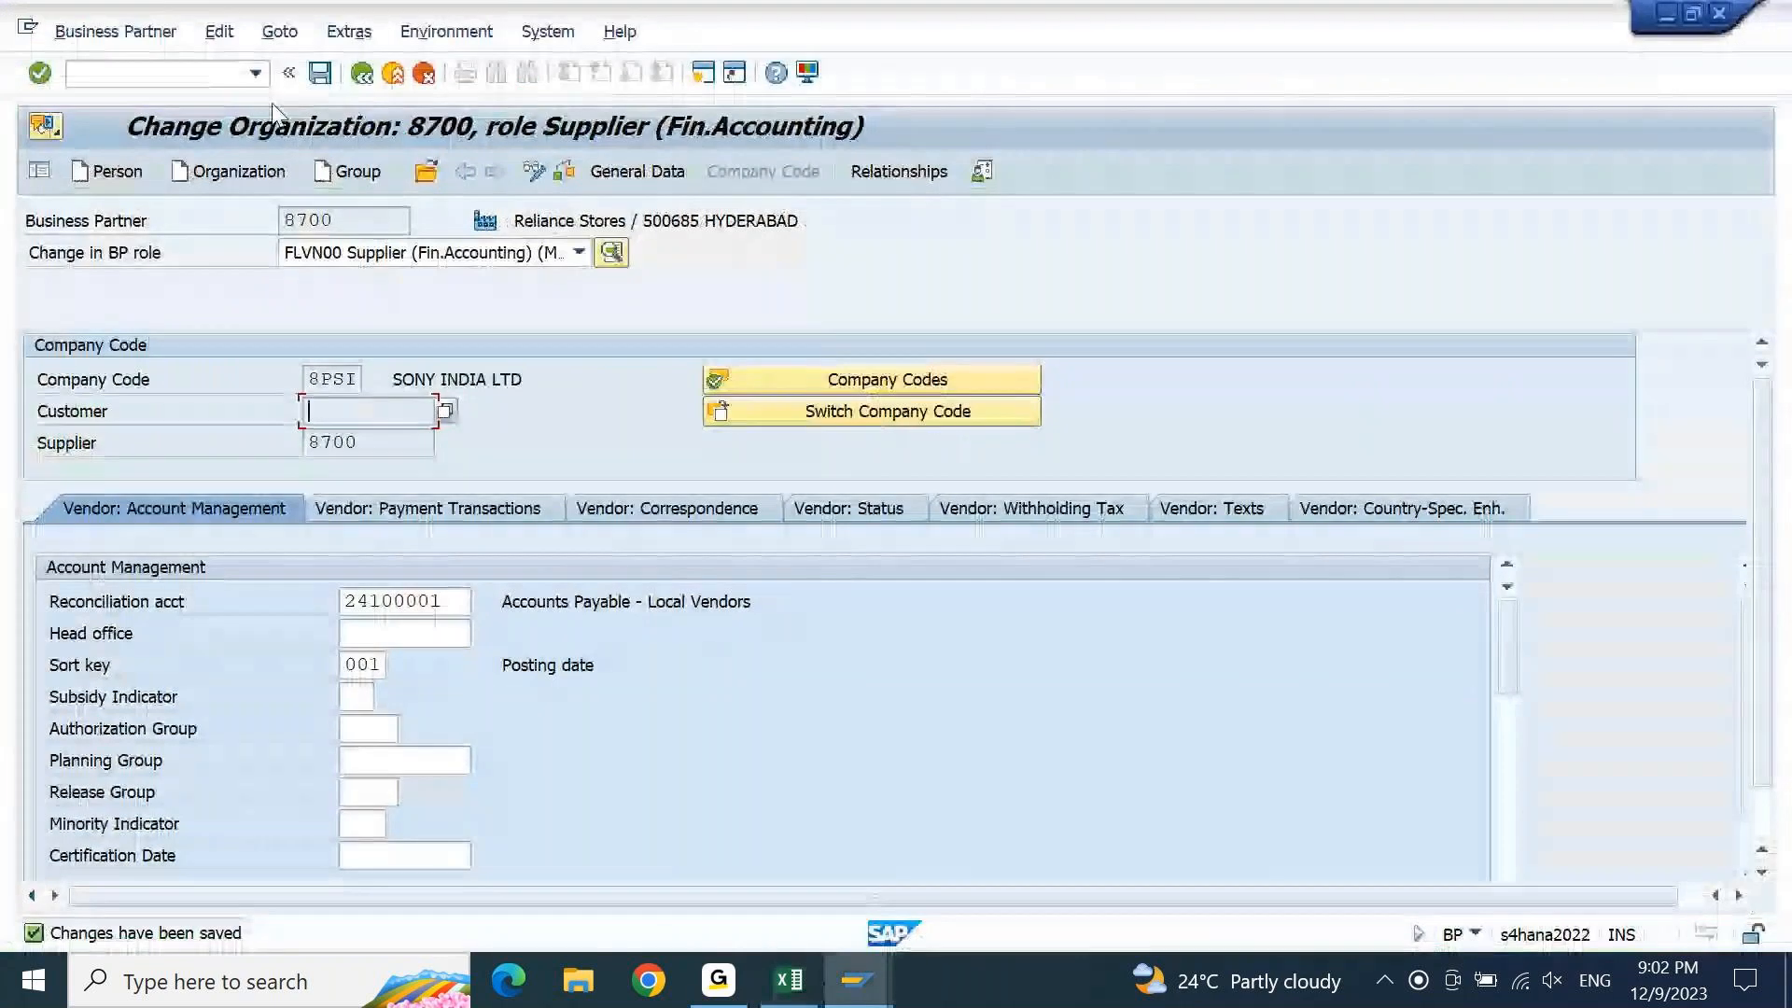
left_click(159, 72)
type("/n")
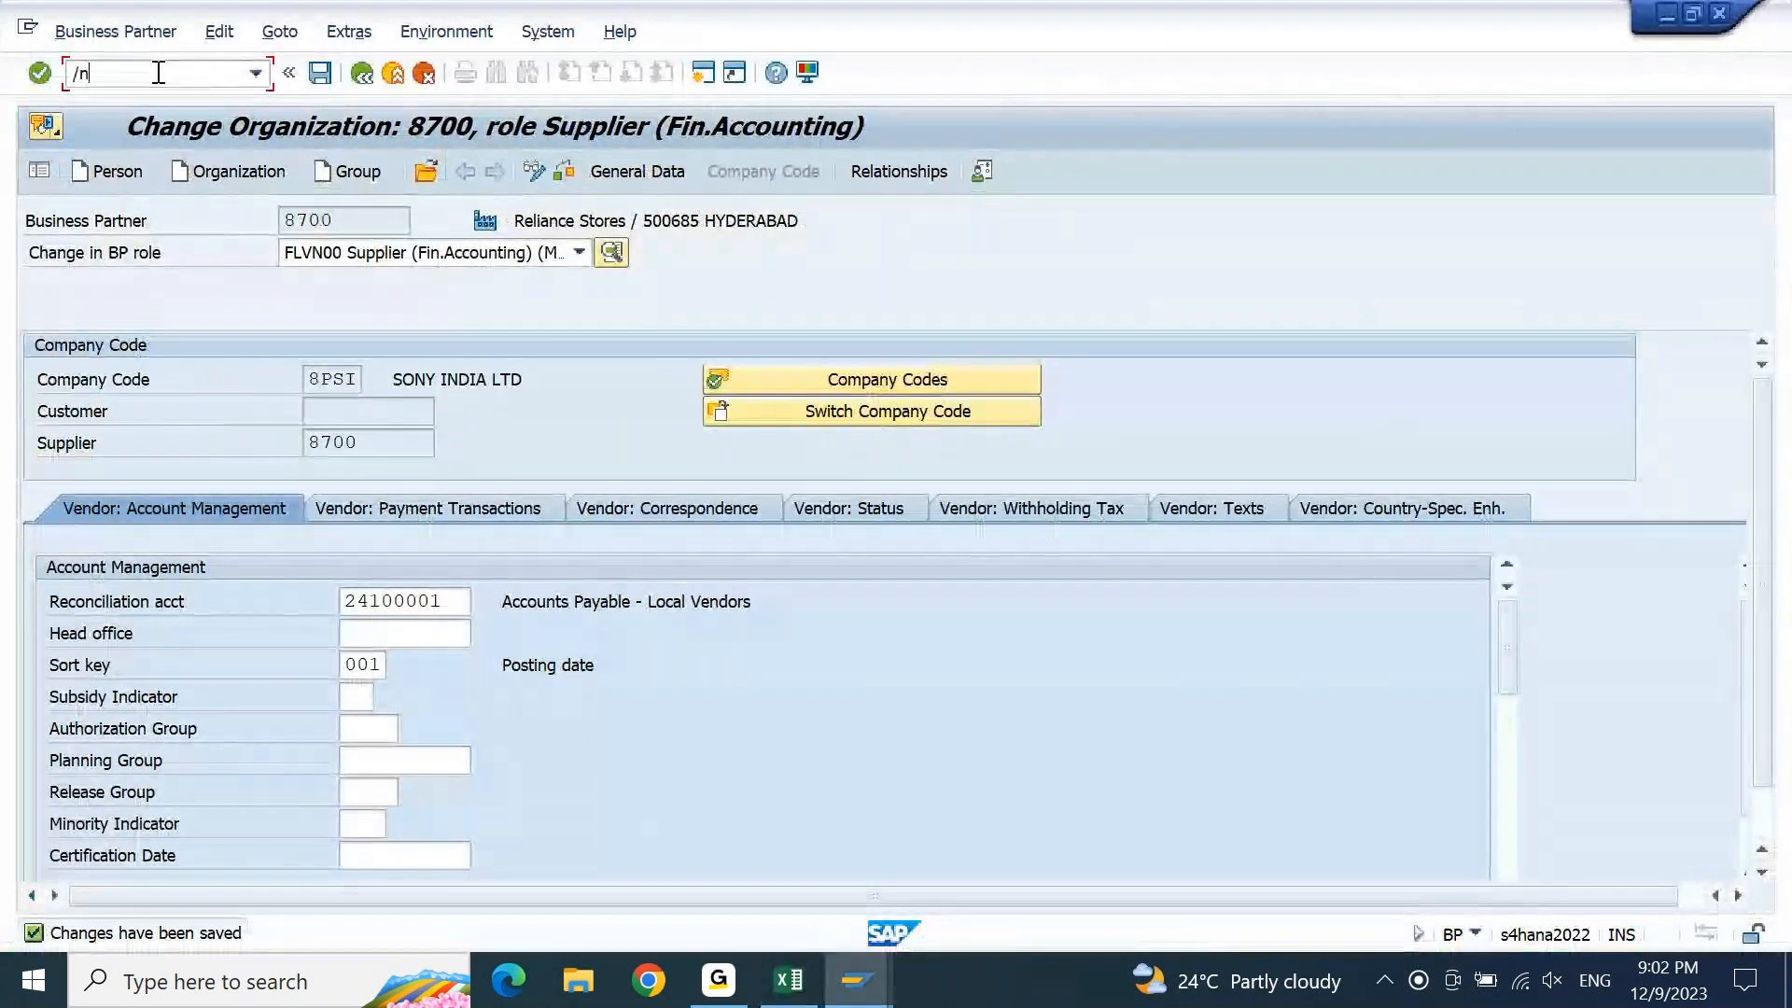
type("fs00")
key("Return")
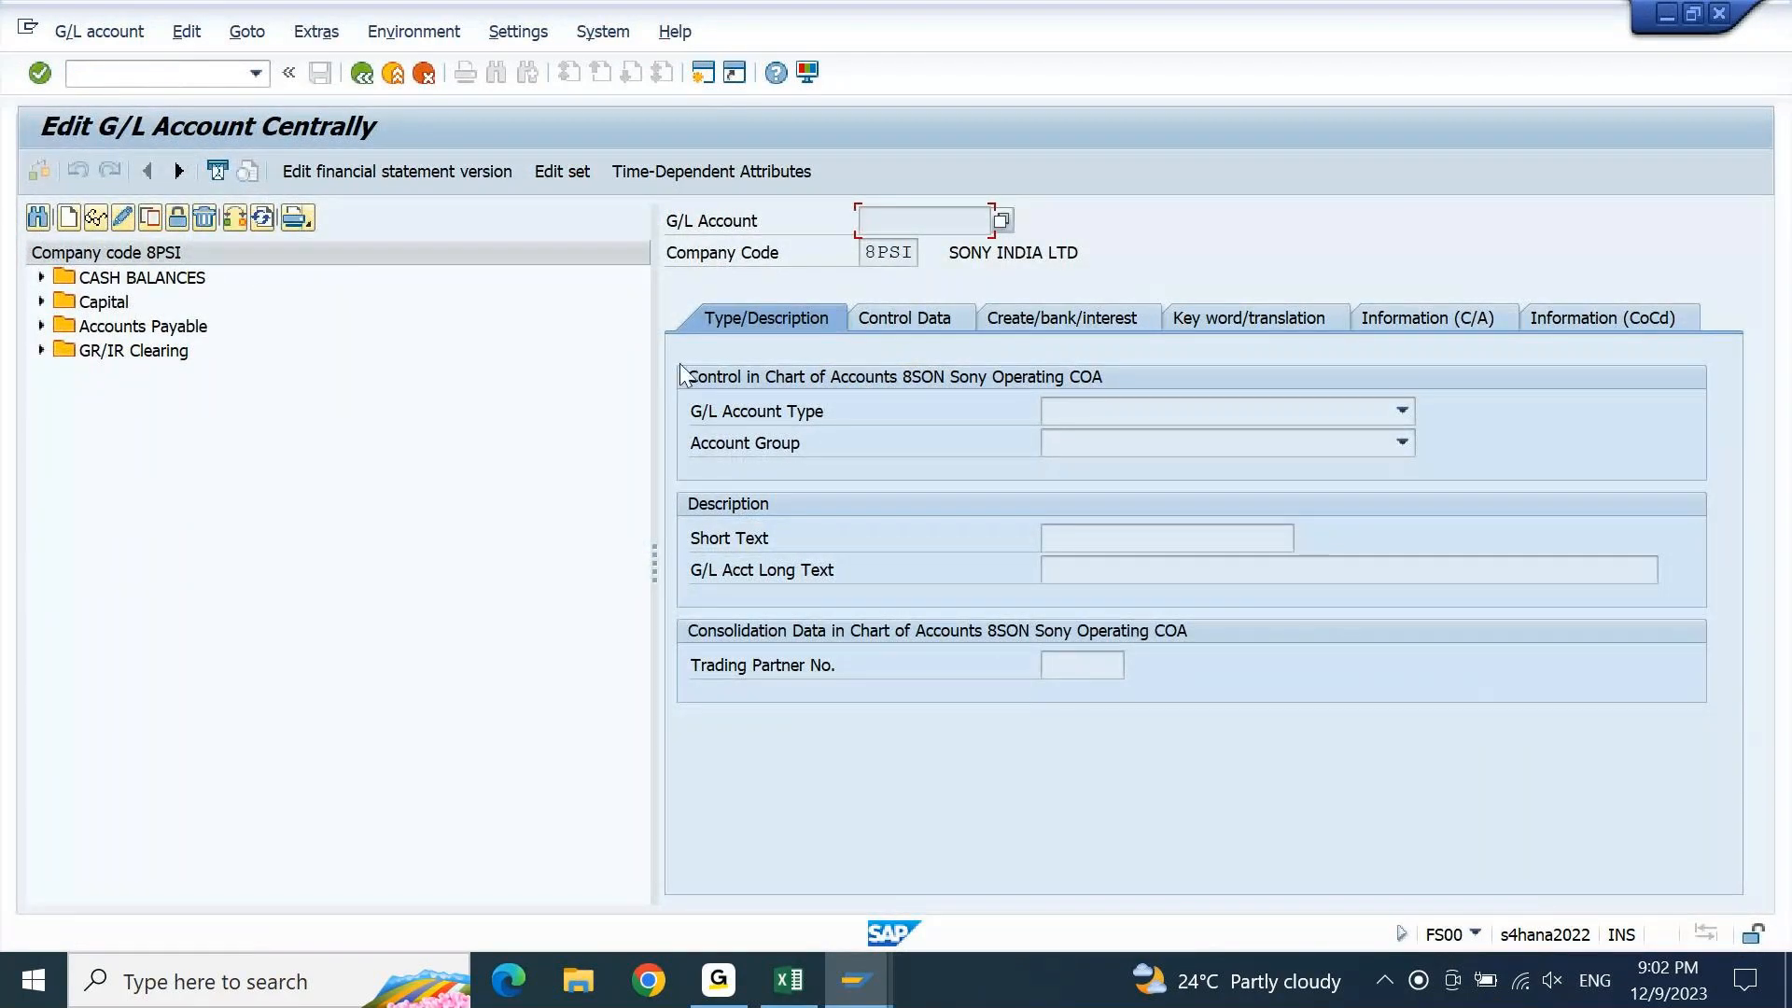
Look through the available account groups and start creating G/L account 42200000 in company code 8PSI
left_click(1351, 442)
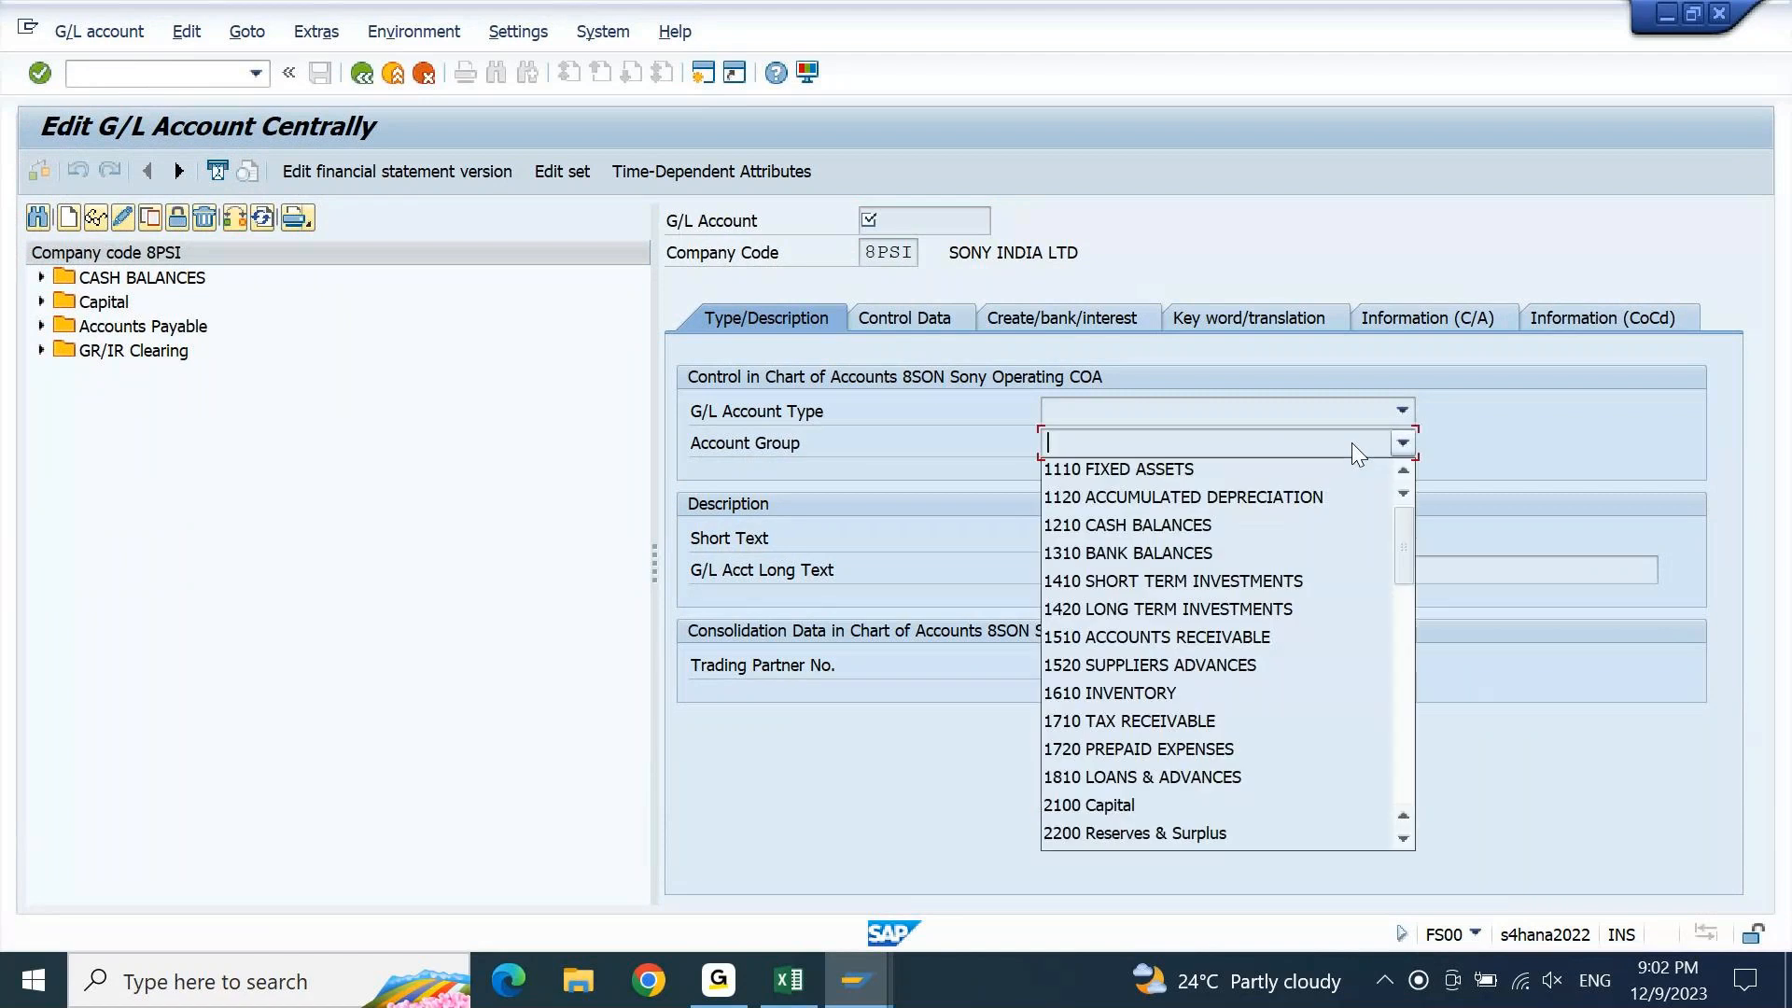
left_click_drag(1402, 546, 1392, 733)
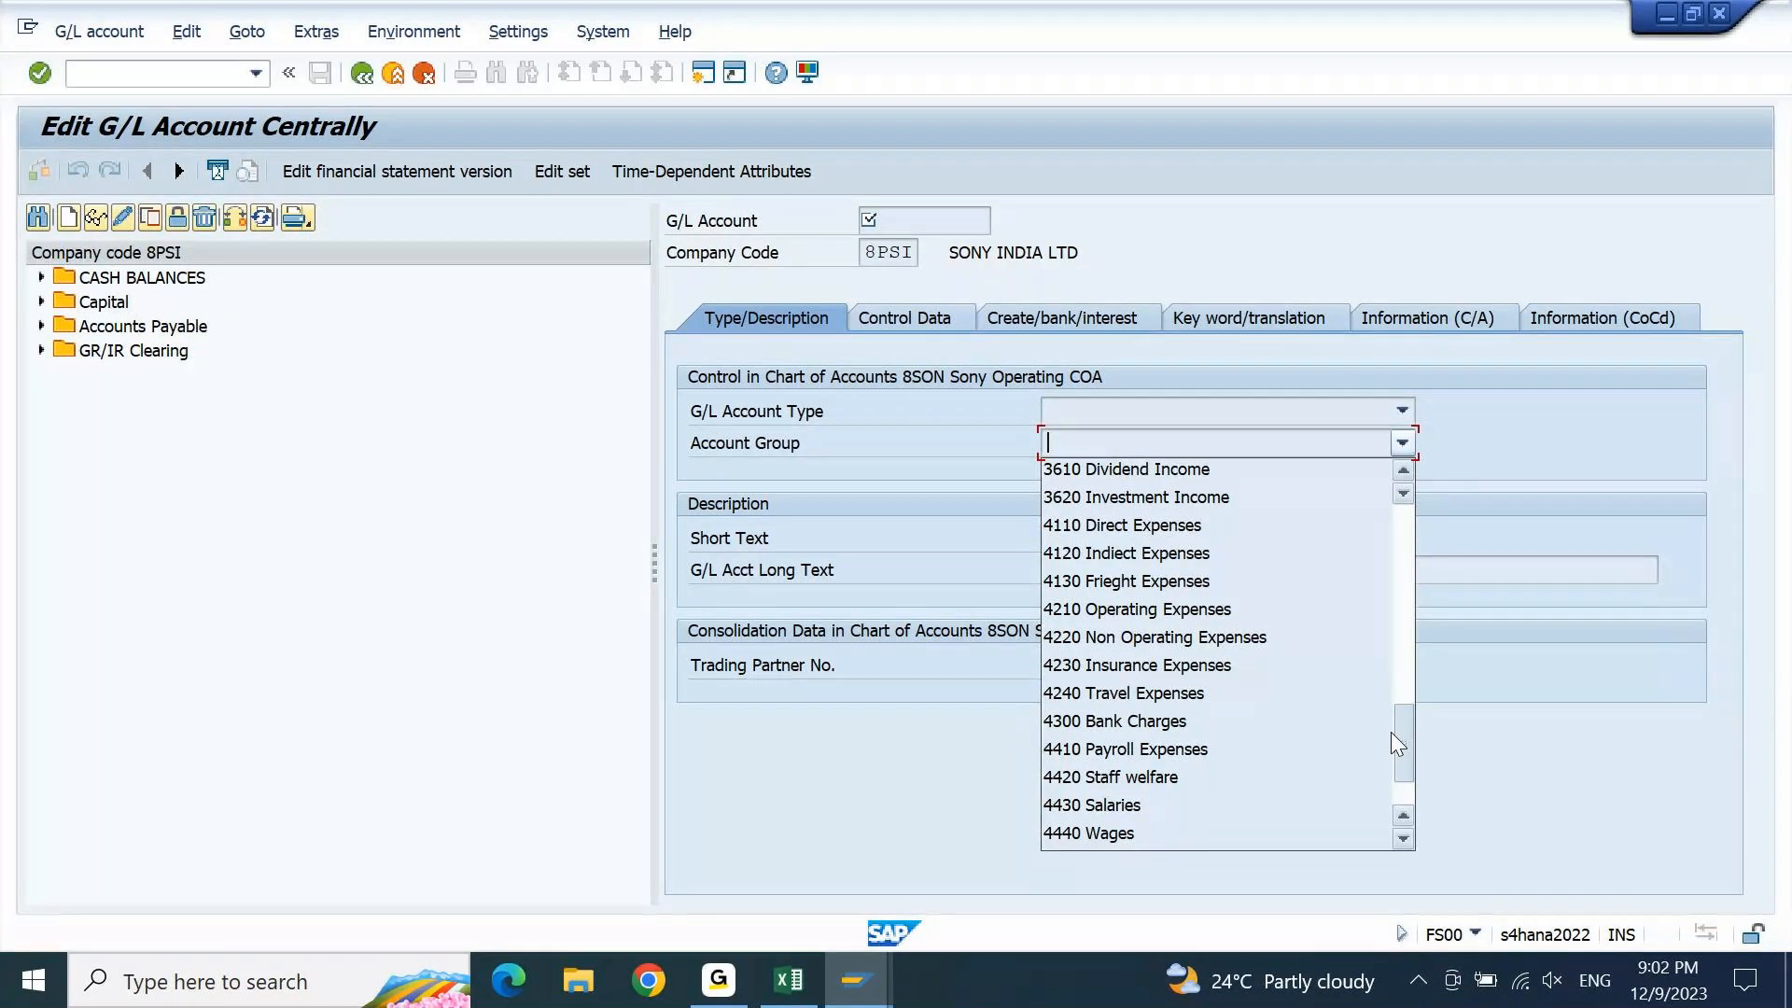
left_click(231, 402)
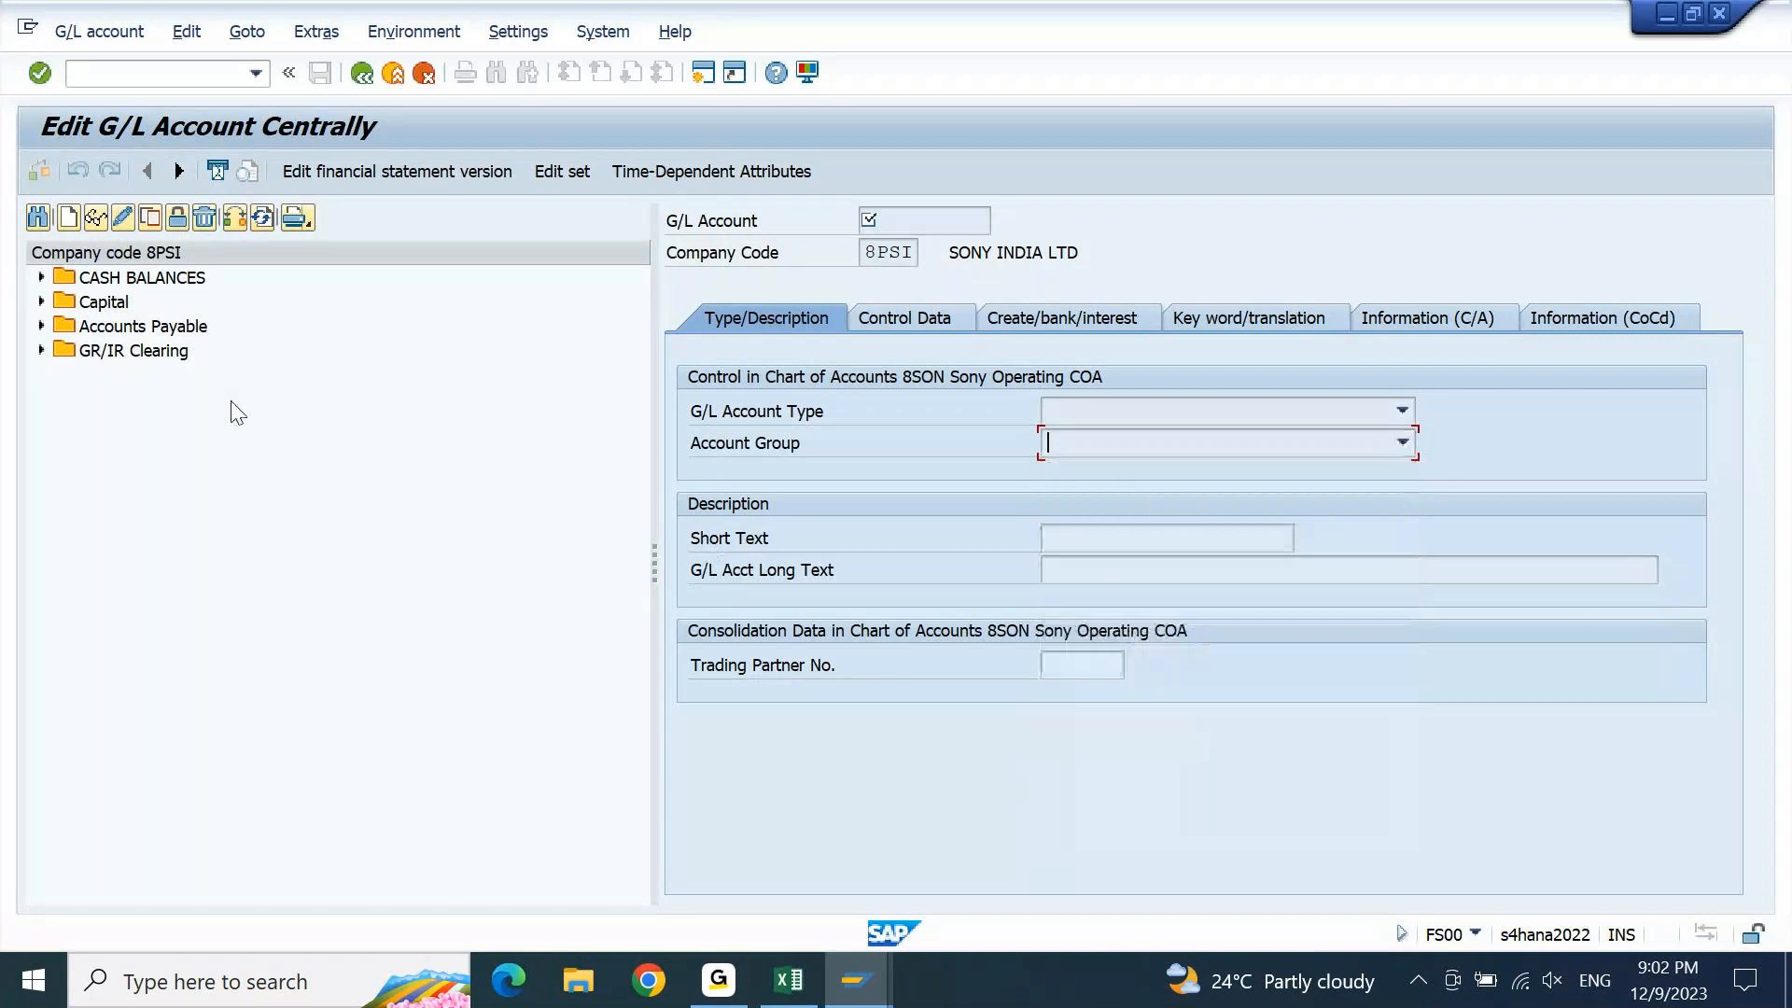
left_click(71, 218)
type("4")
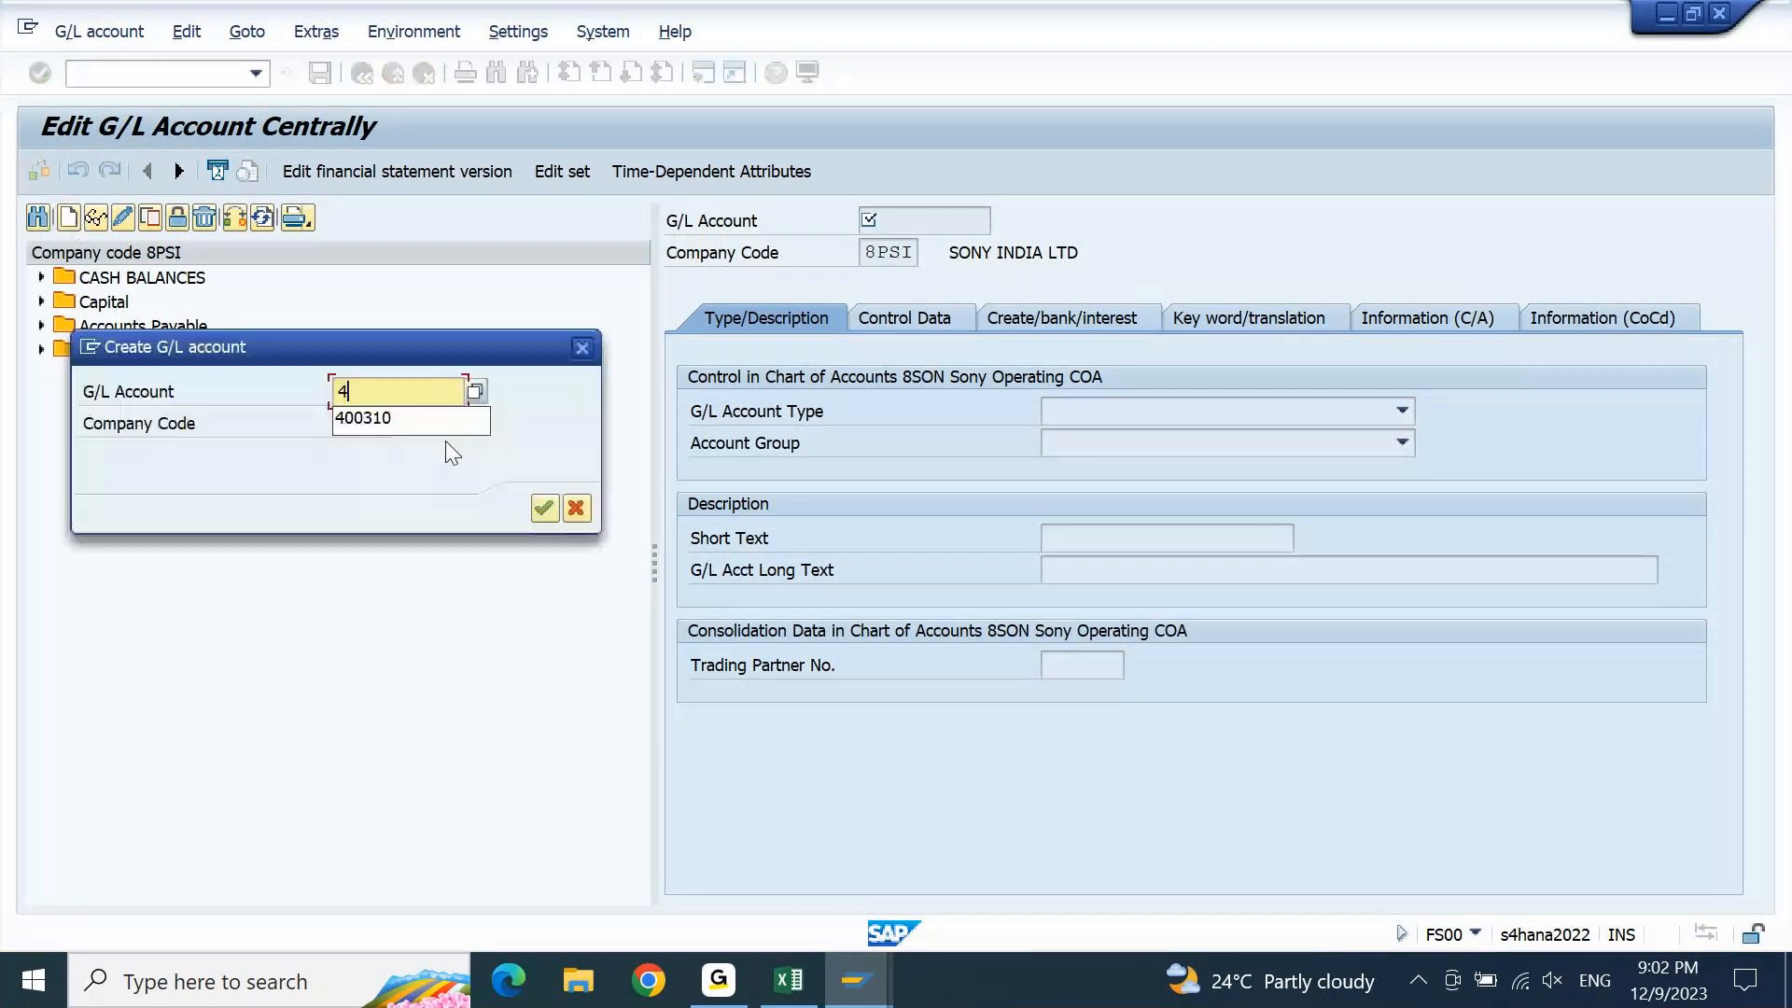
type("2200000")
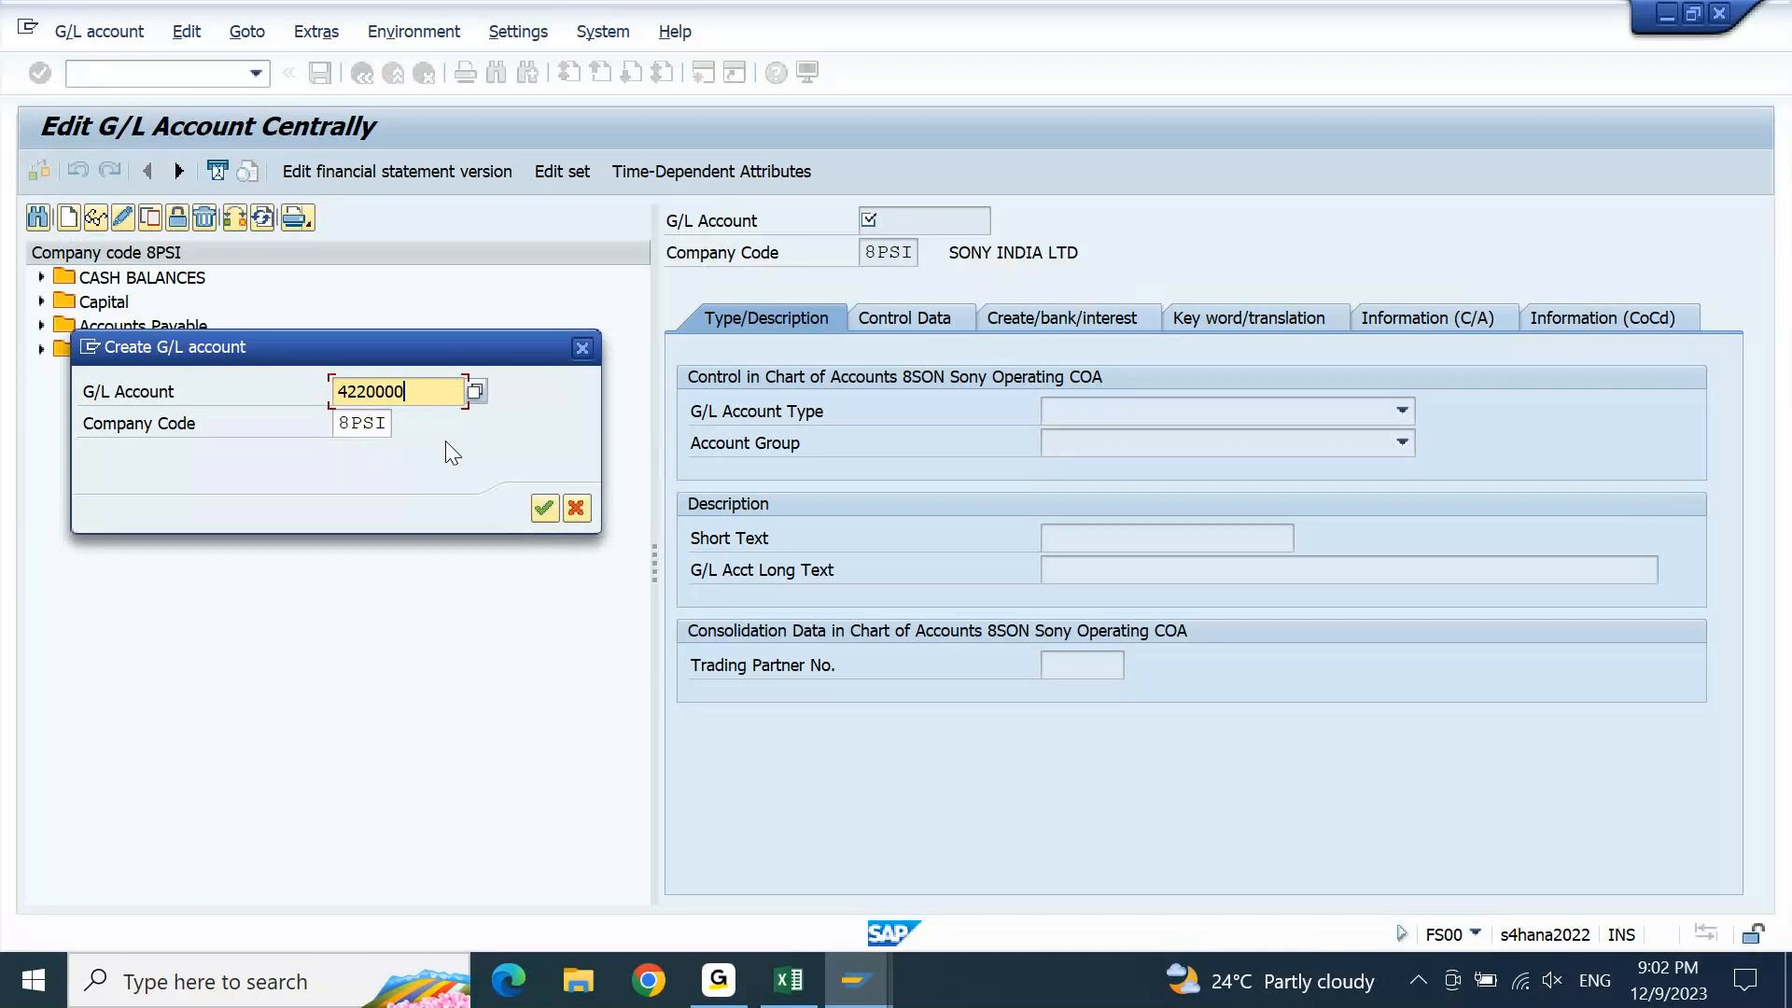
left_click(544, 508)
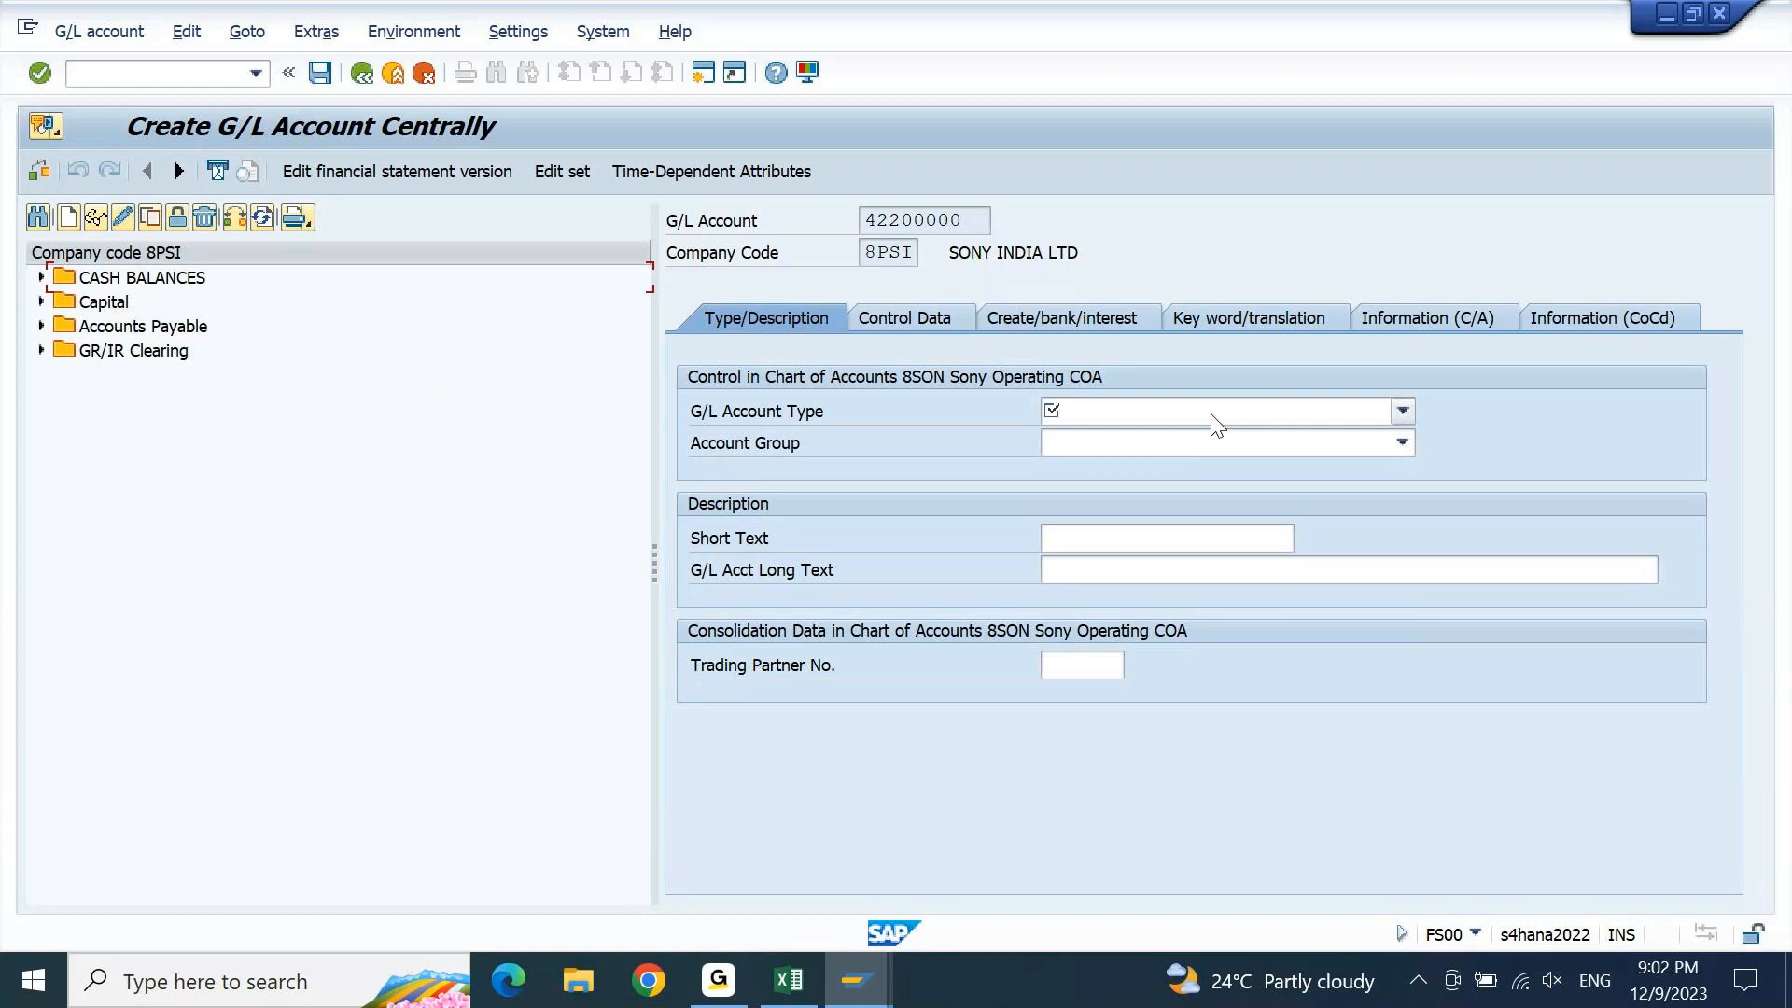
Set the G/L account type to Nonoperating Expense or Income and the account group to 4220 Non Operating Expenses
left_click(1215, 425)
left_click(1204, 457)
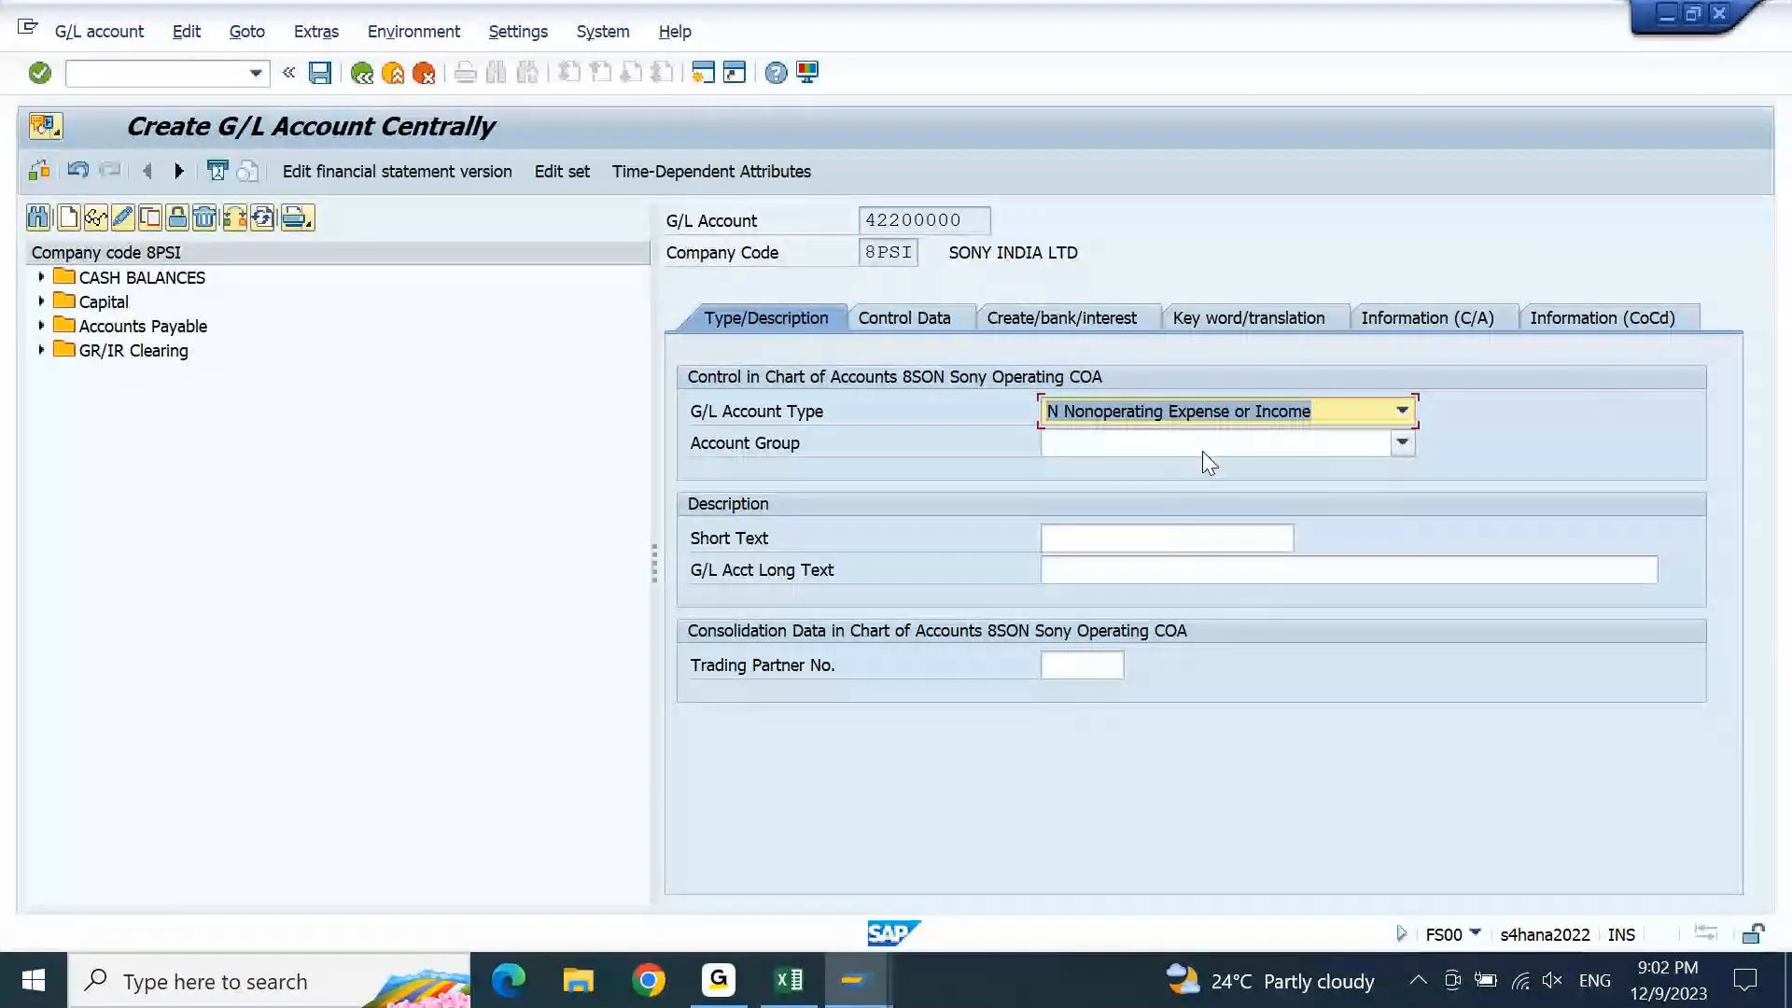
left_click(1202, 451)
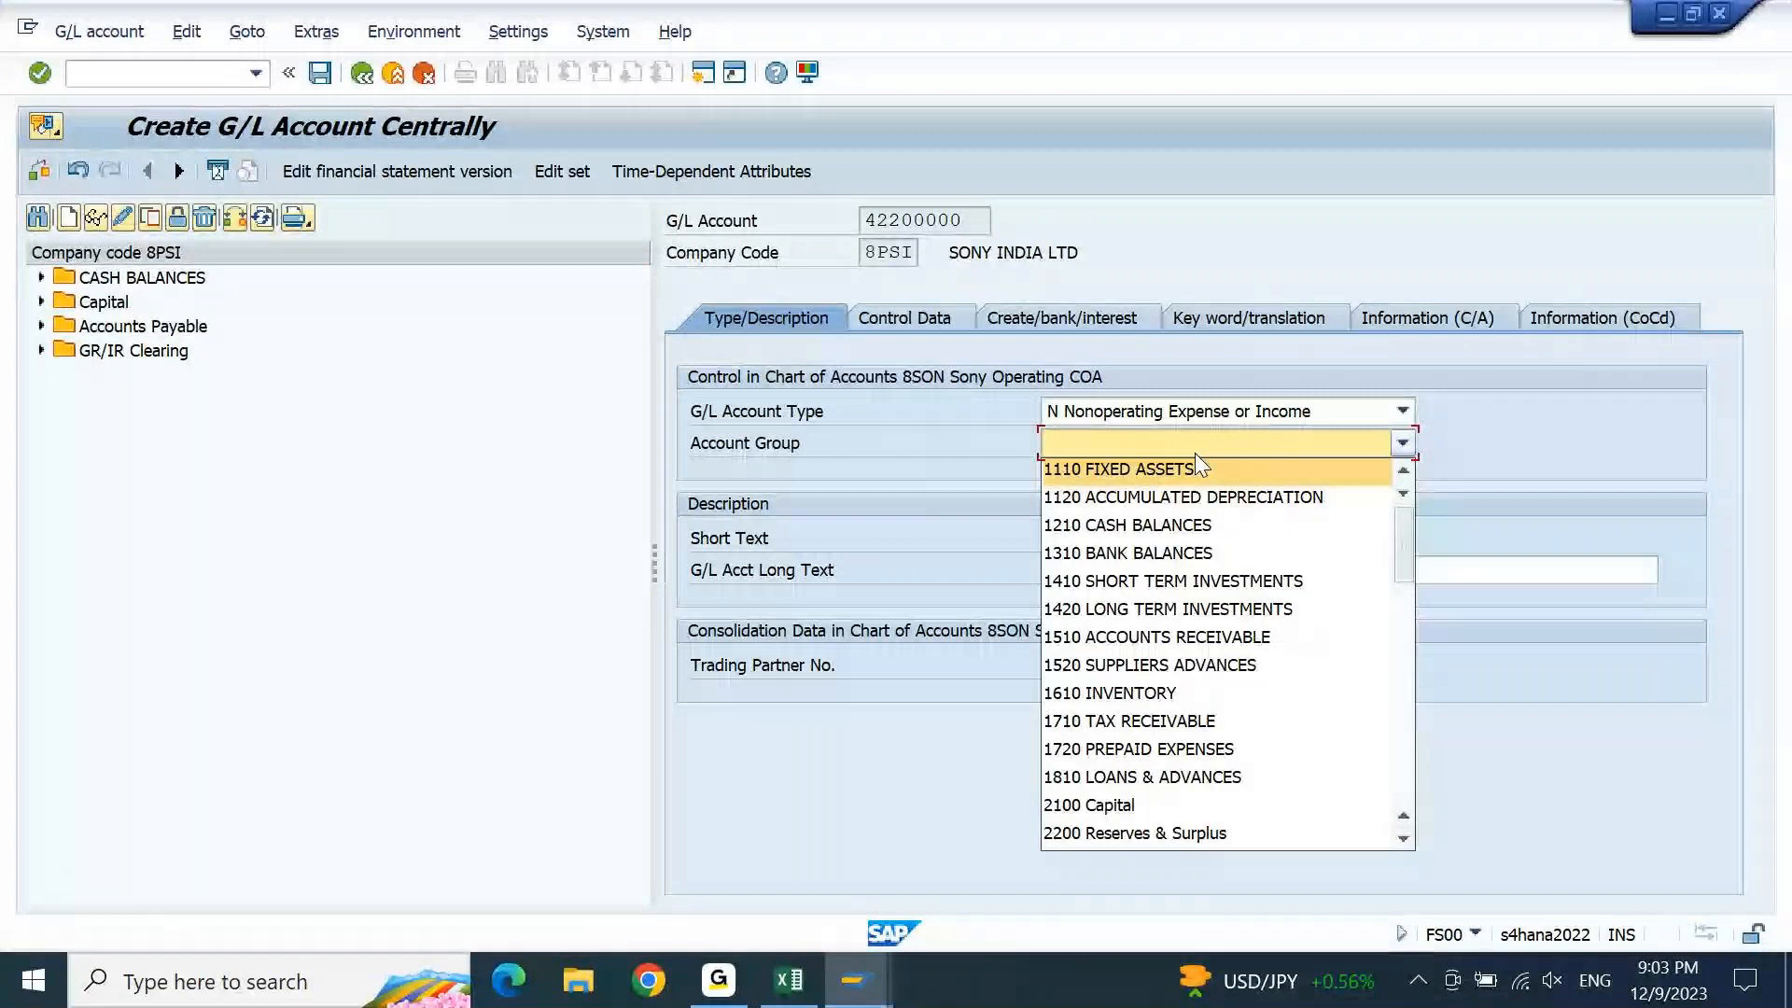
type("422")
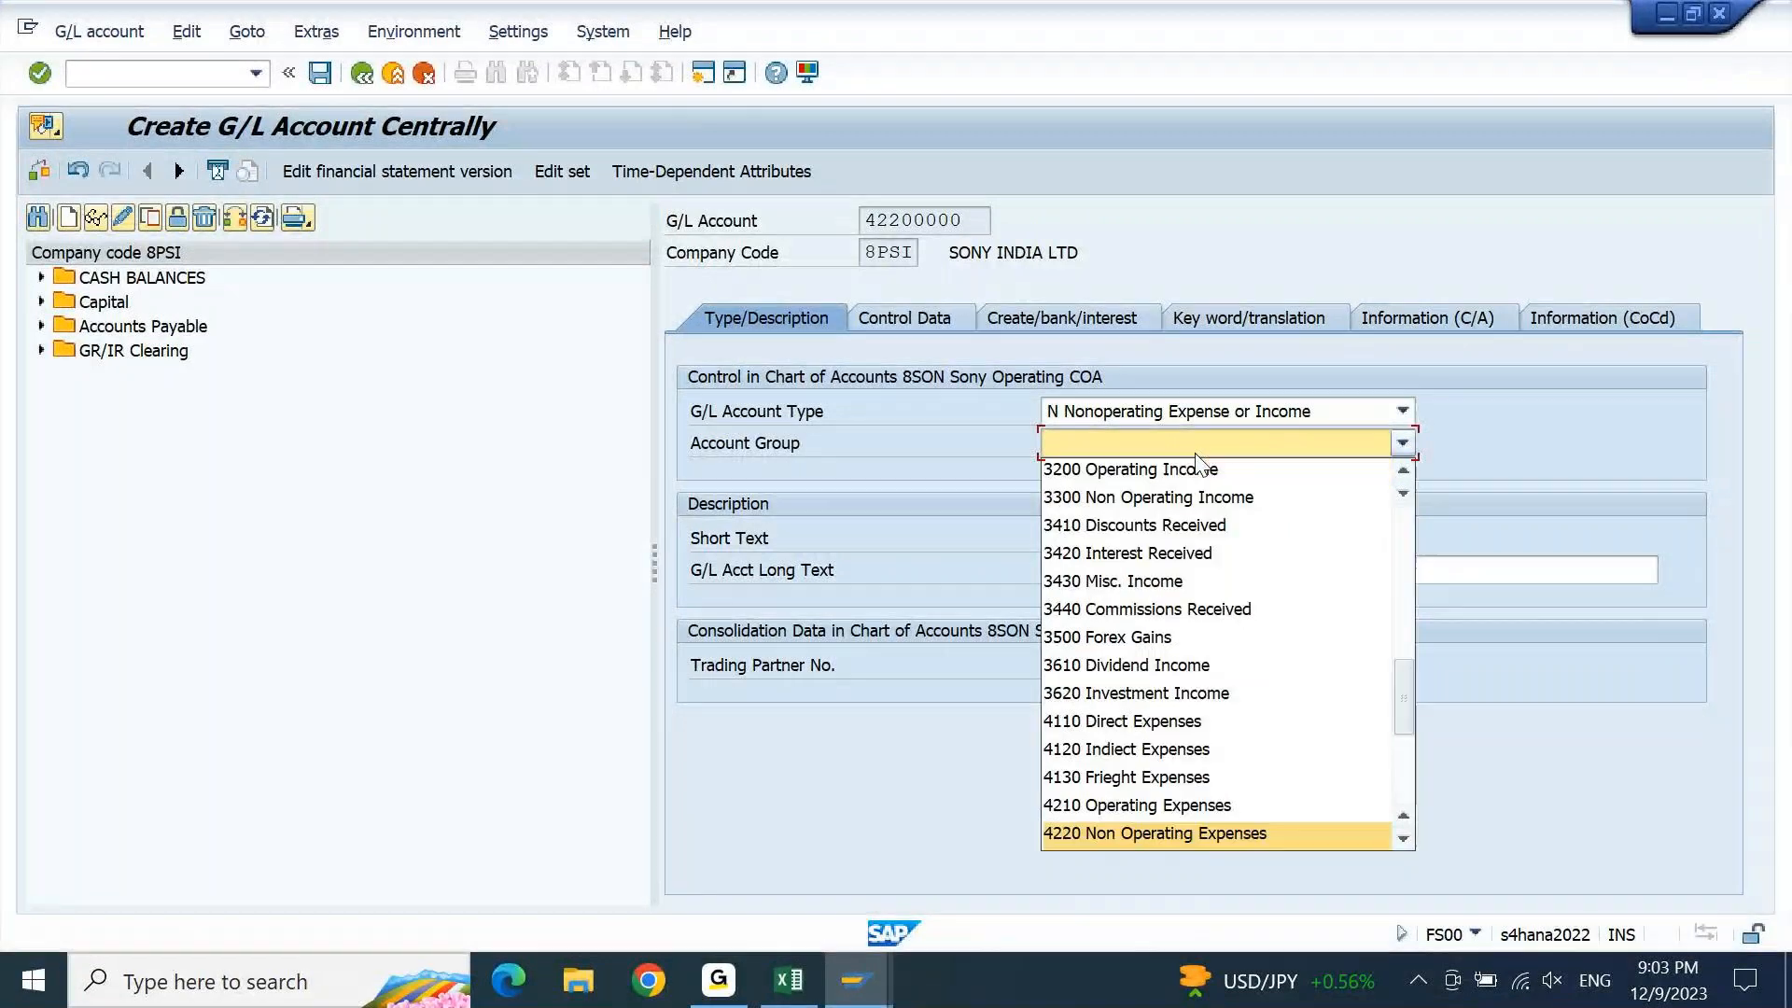
key("Return")
Enter Pantry Expenses as both the short text and the long text of the G/L account
left_click(1177, 533)
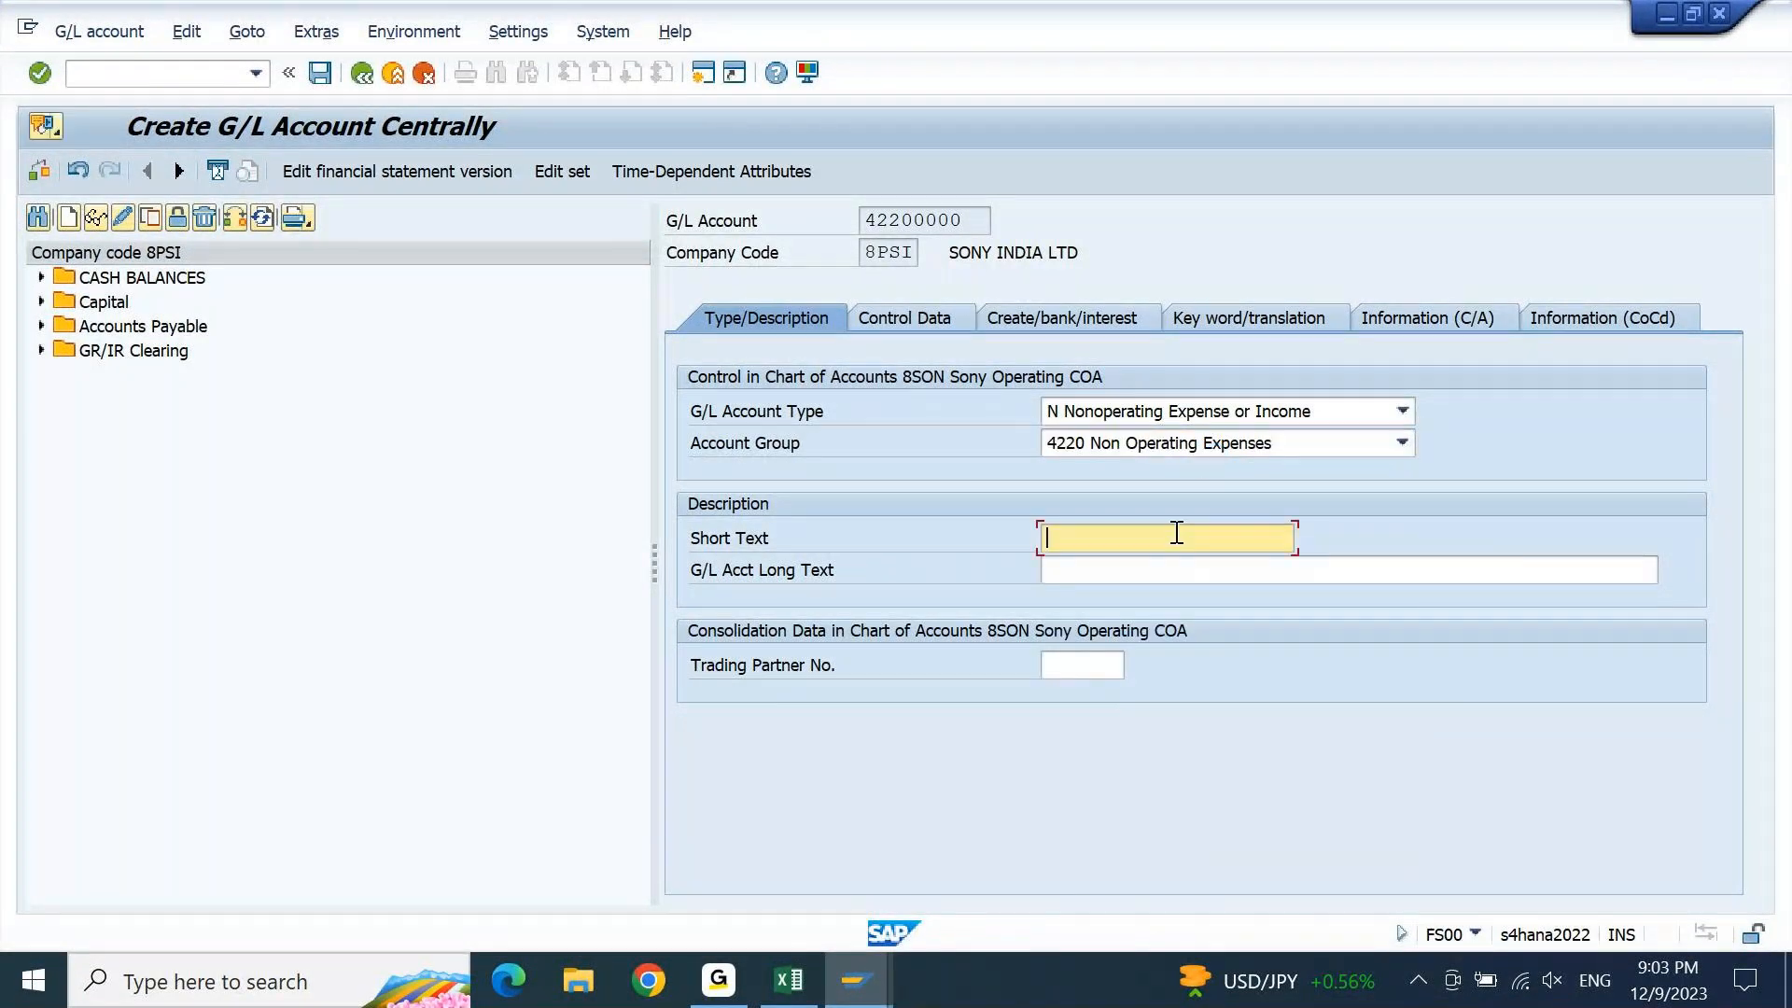
type("Pantry Expensesa")
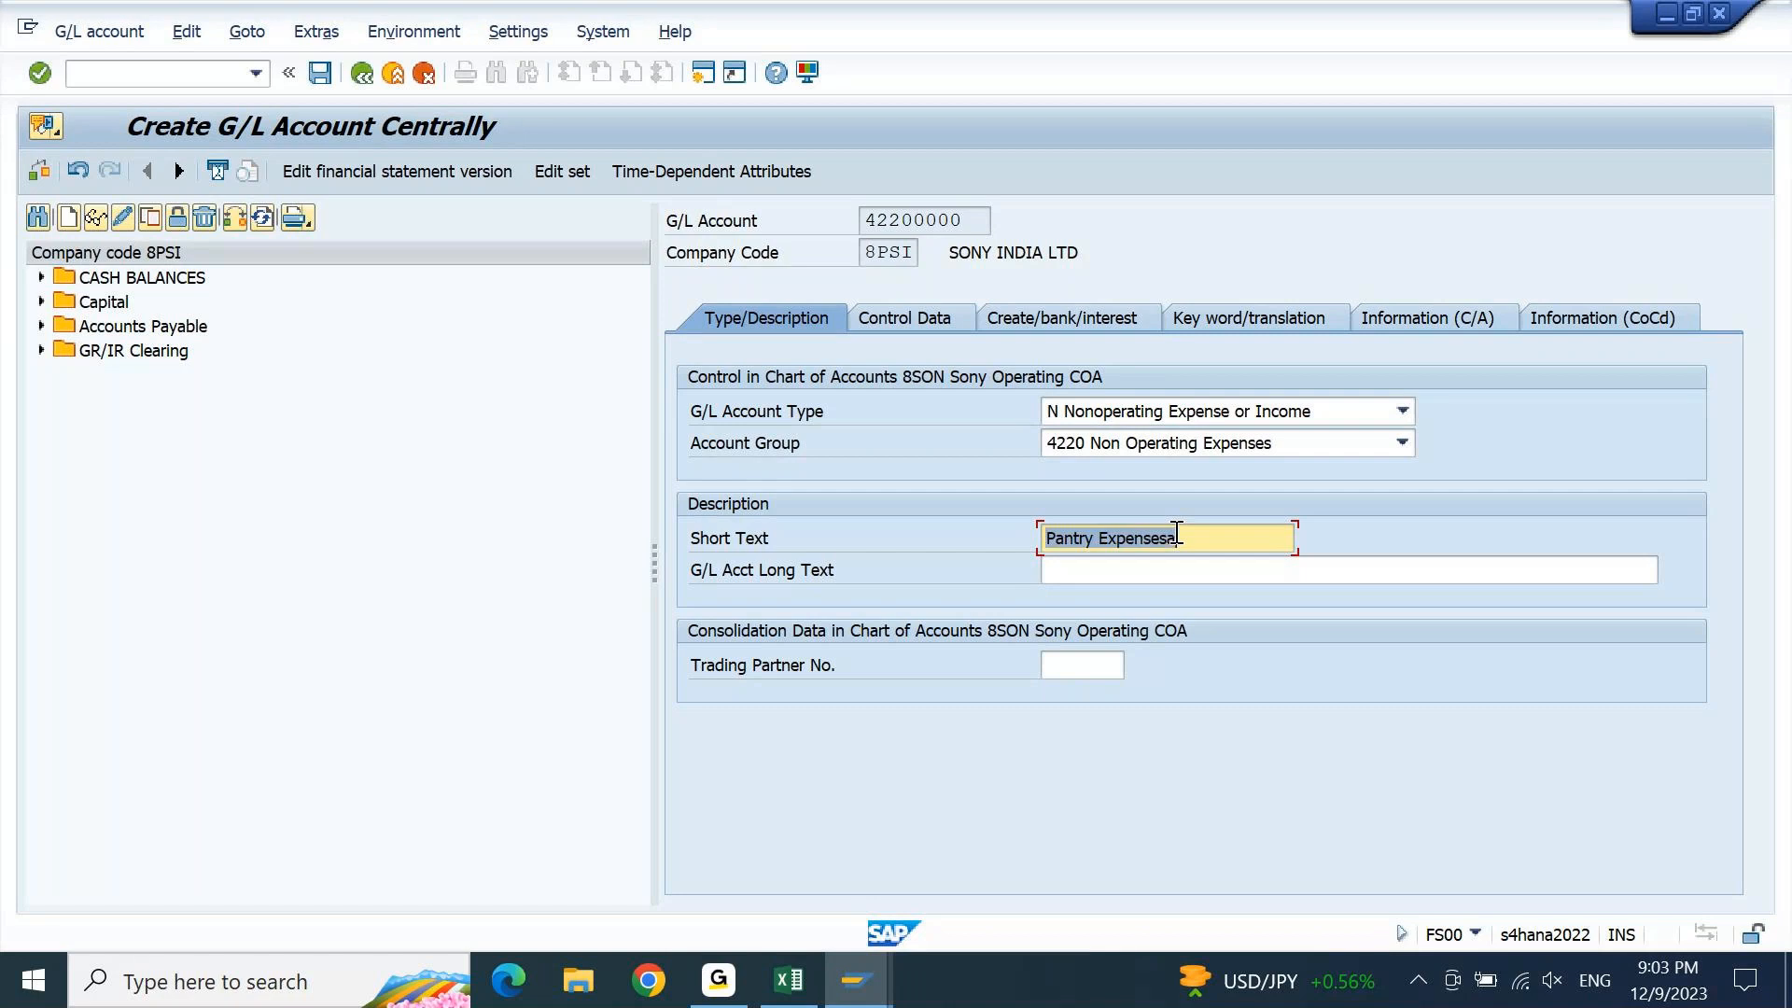
key("Tab")
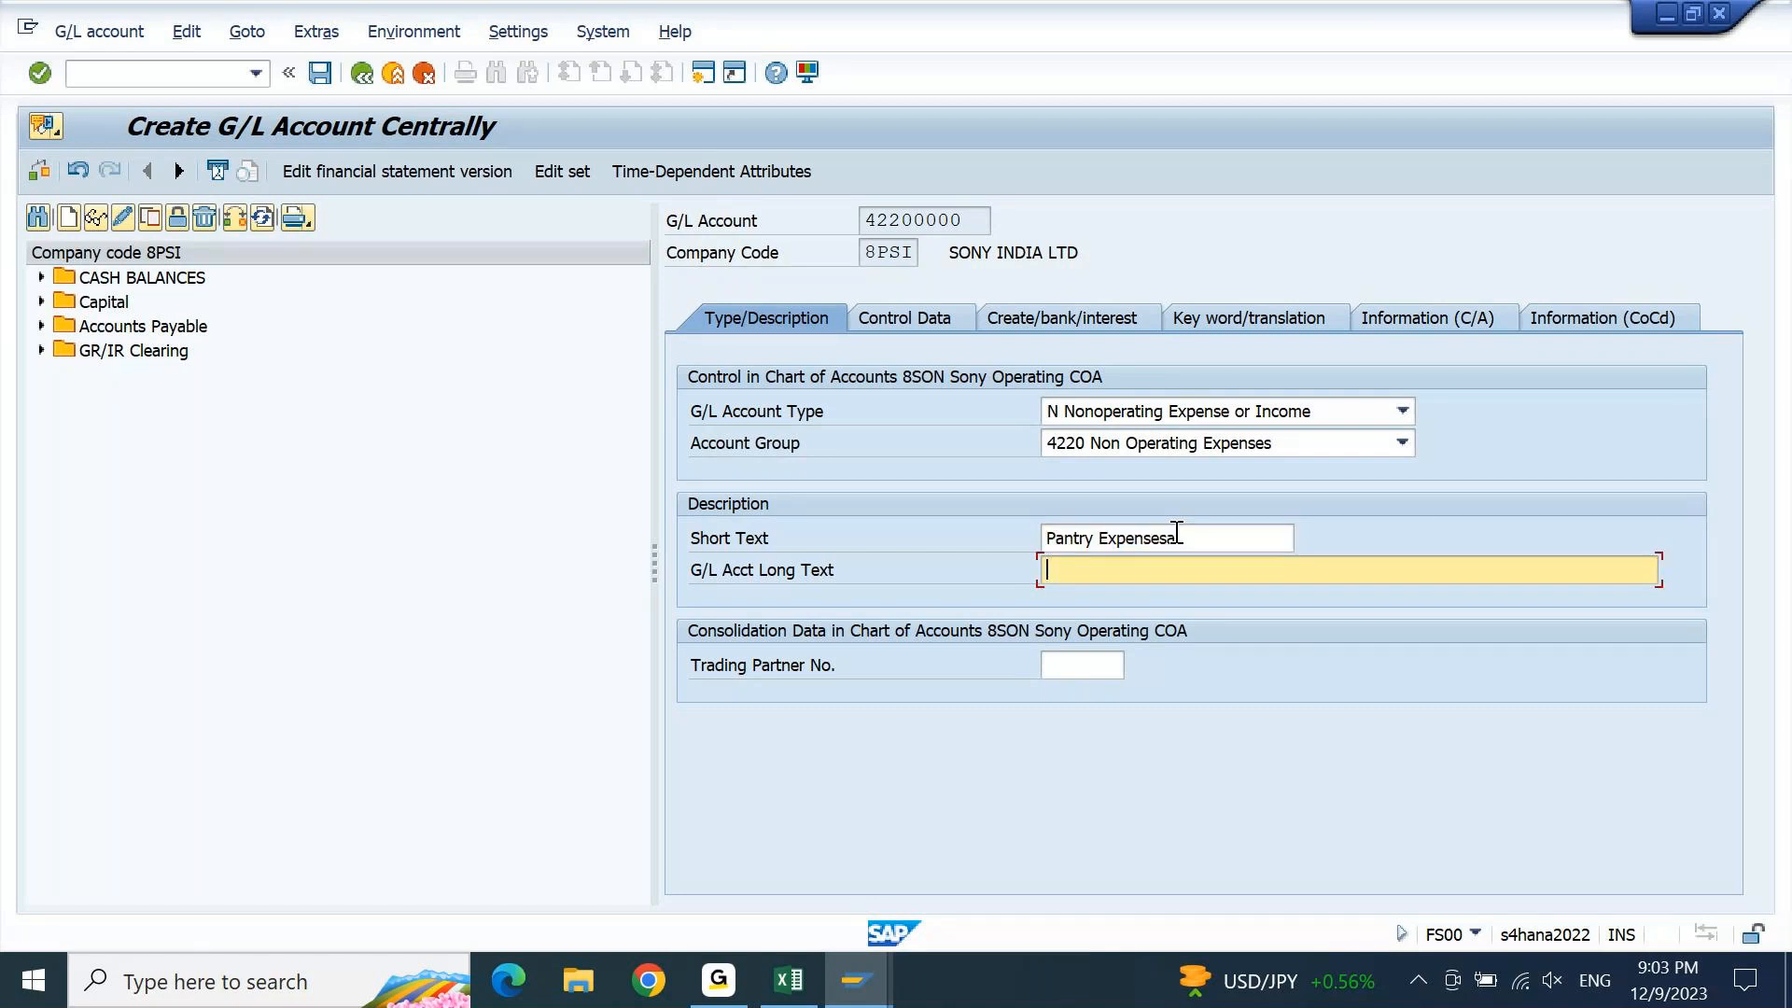
key("Return")
left_click(1204, 537)
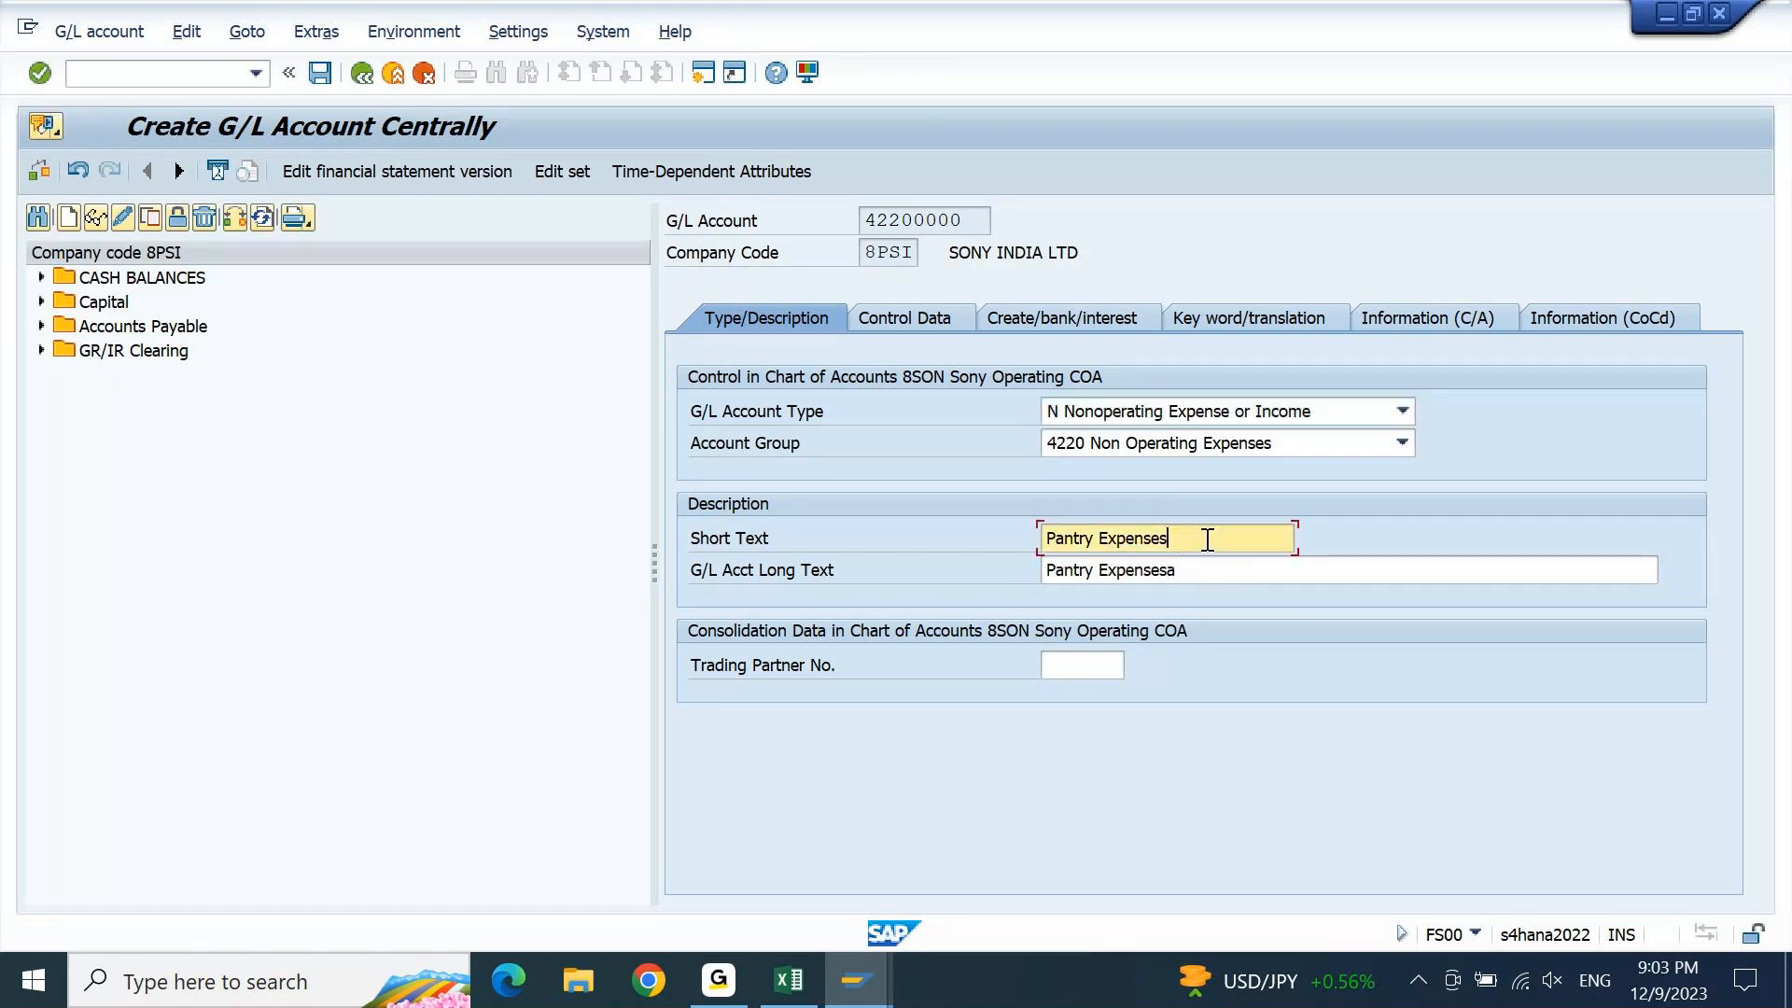
key("BackSpace")
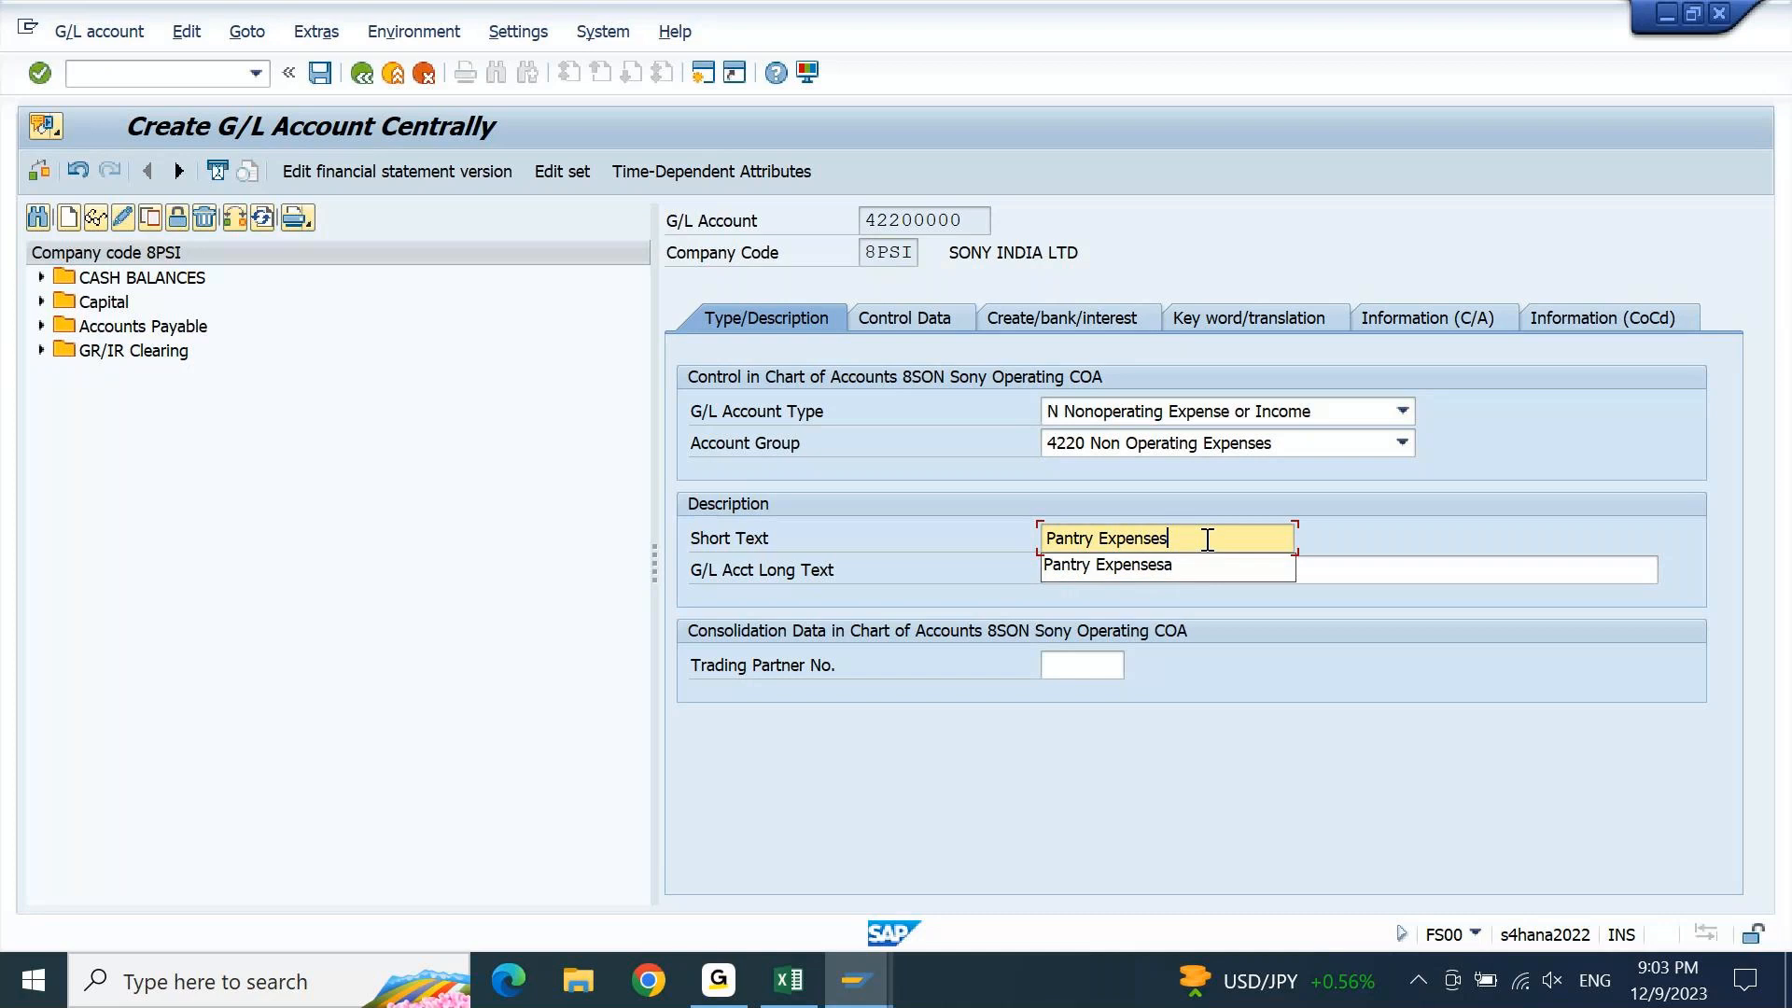
left_click(1276, 567)
key("BackSpace")
key("Return")
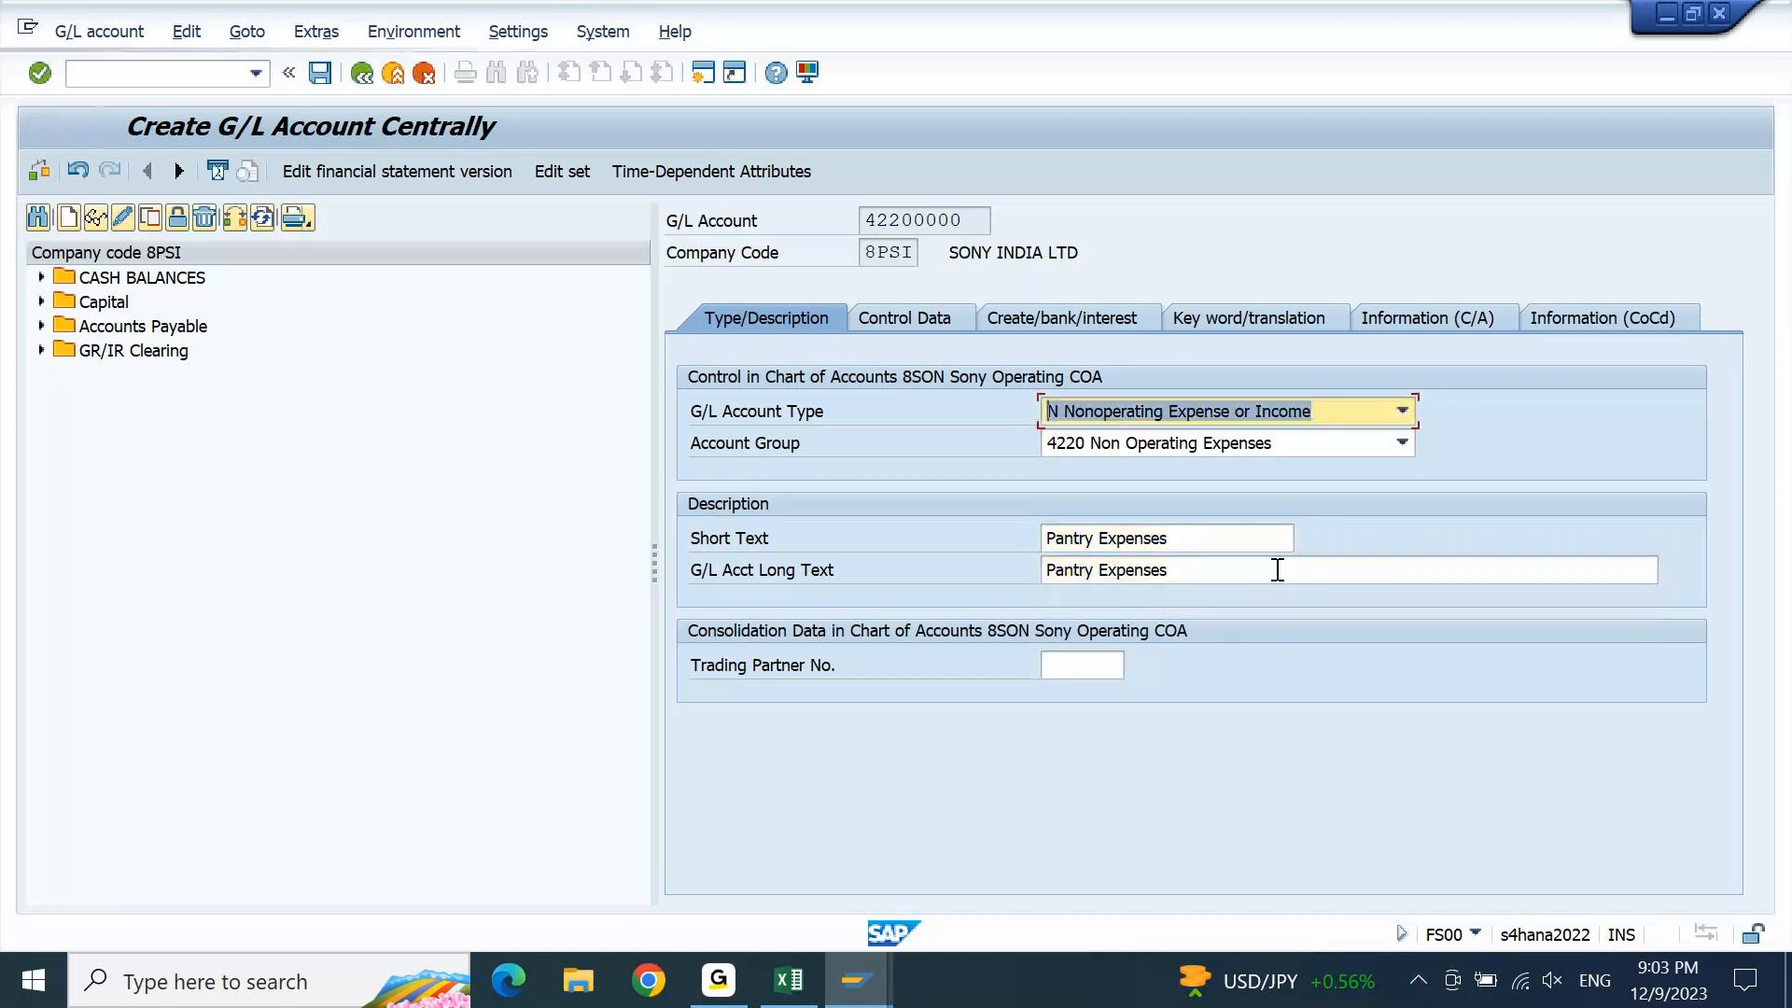
Set the account's sort key to 001 in its control data
left_click(883, 321)
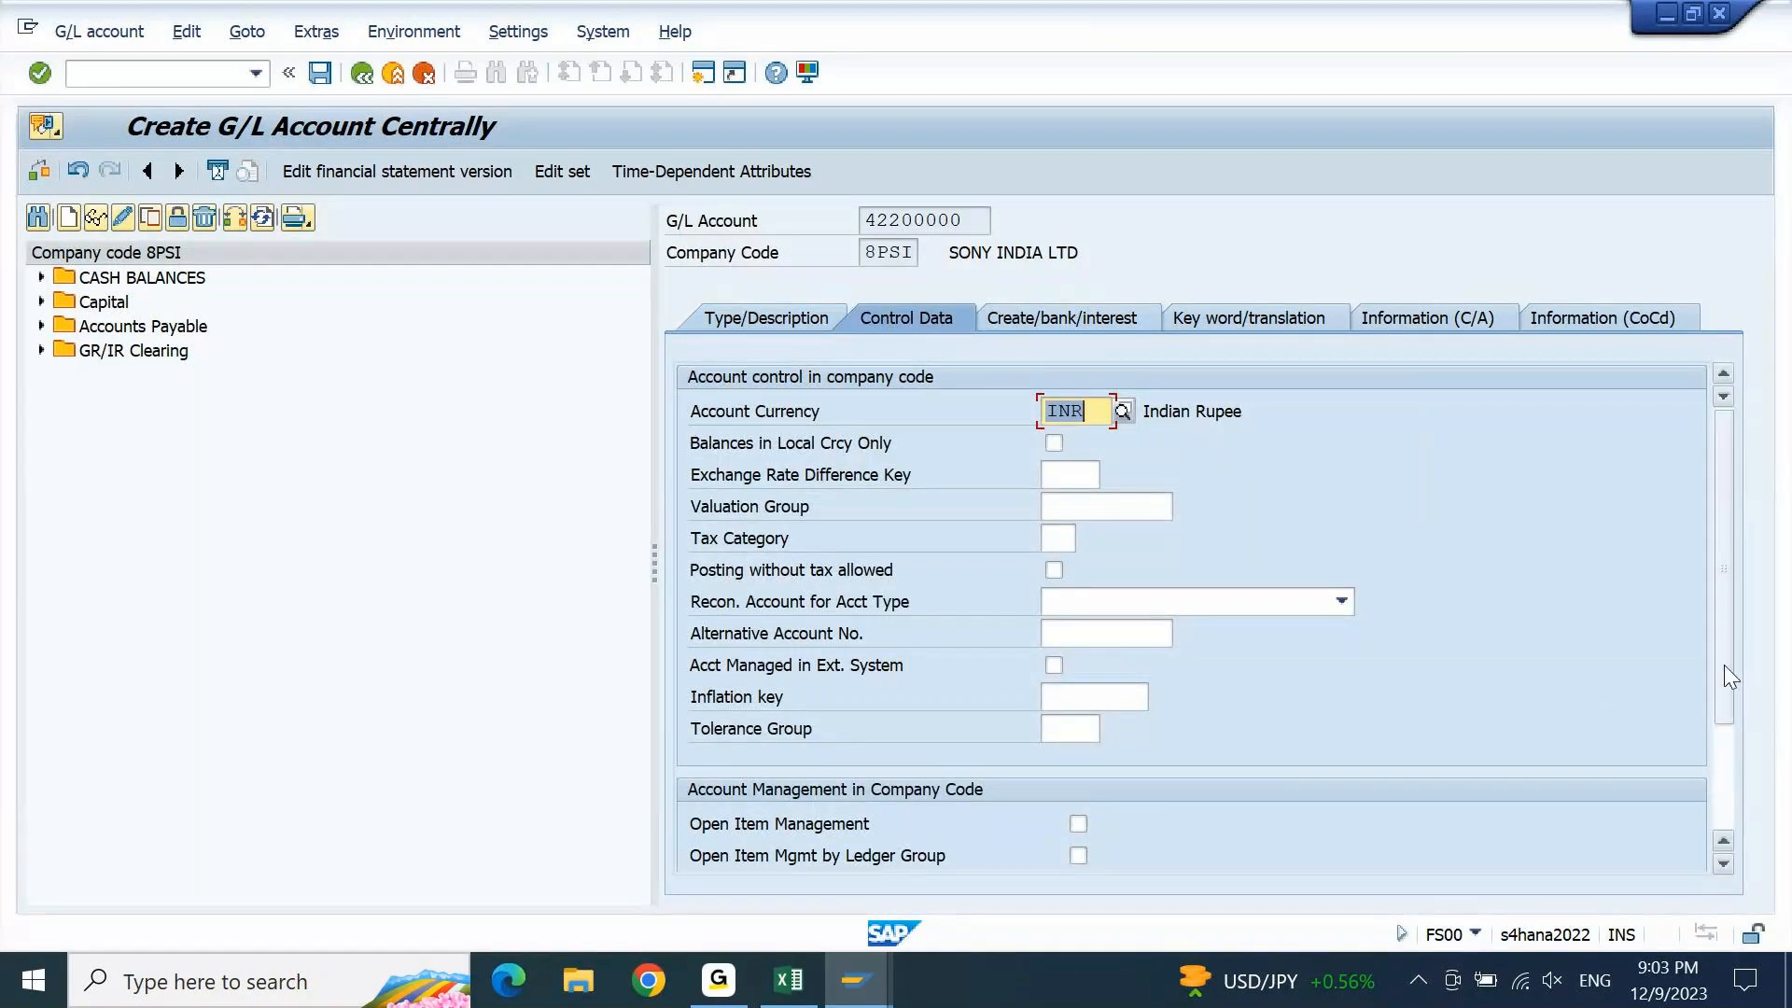
scroll(1715, 822, "down", 2)
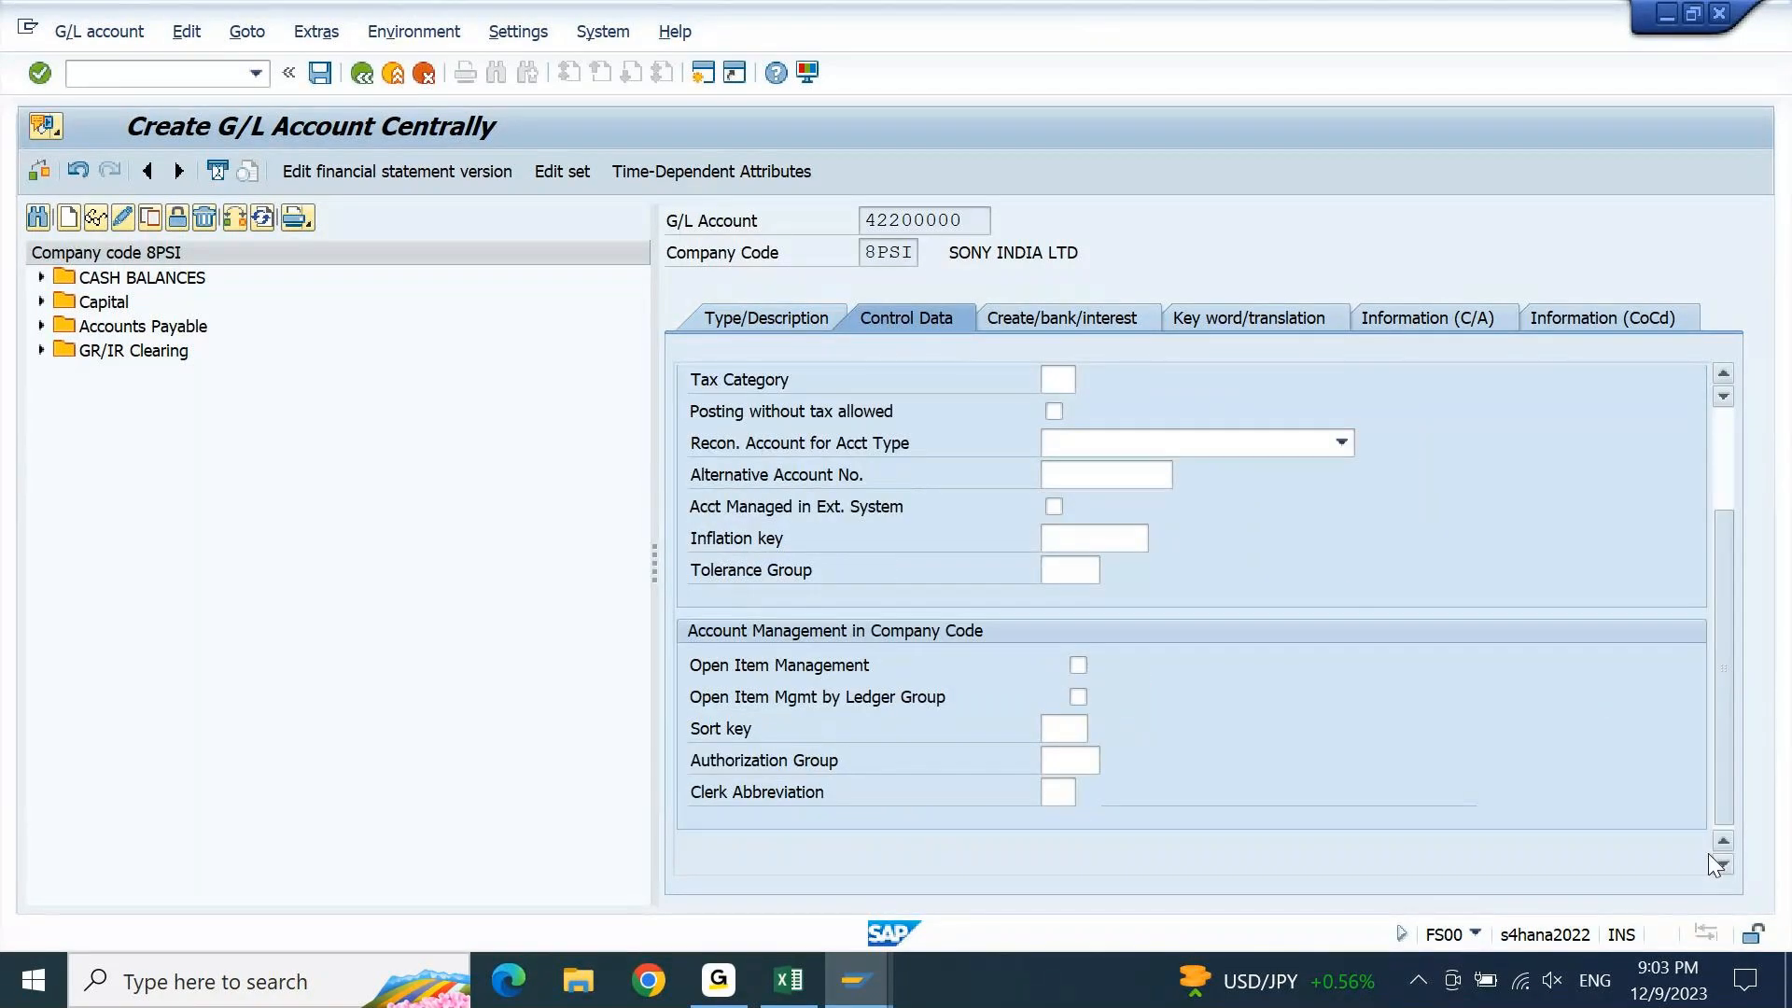
left_click(1080, 729)
key("Return")
key("Return")
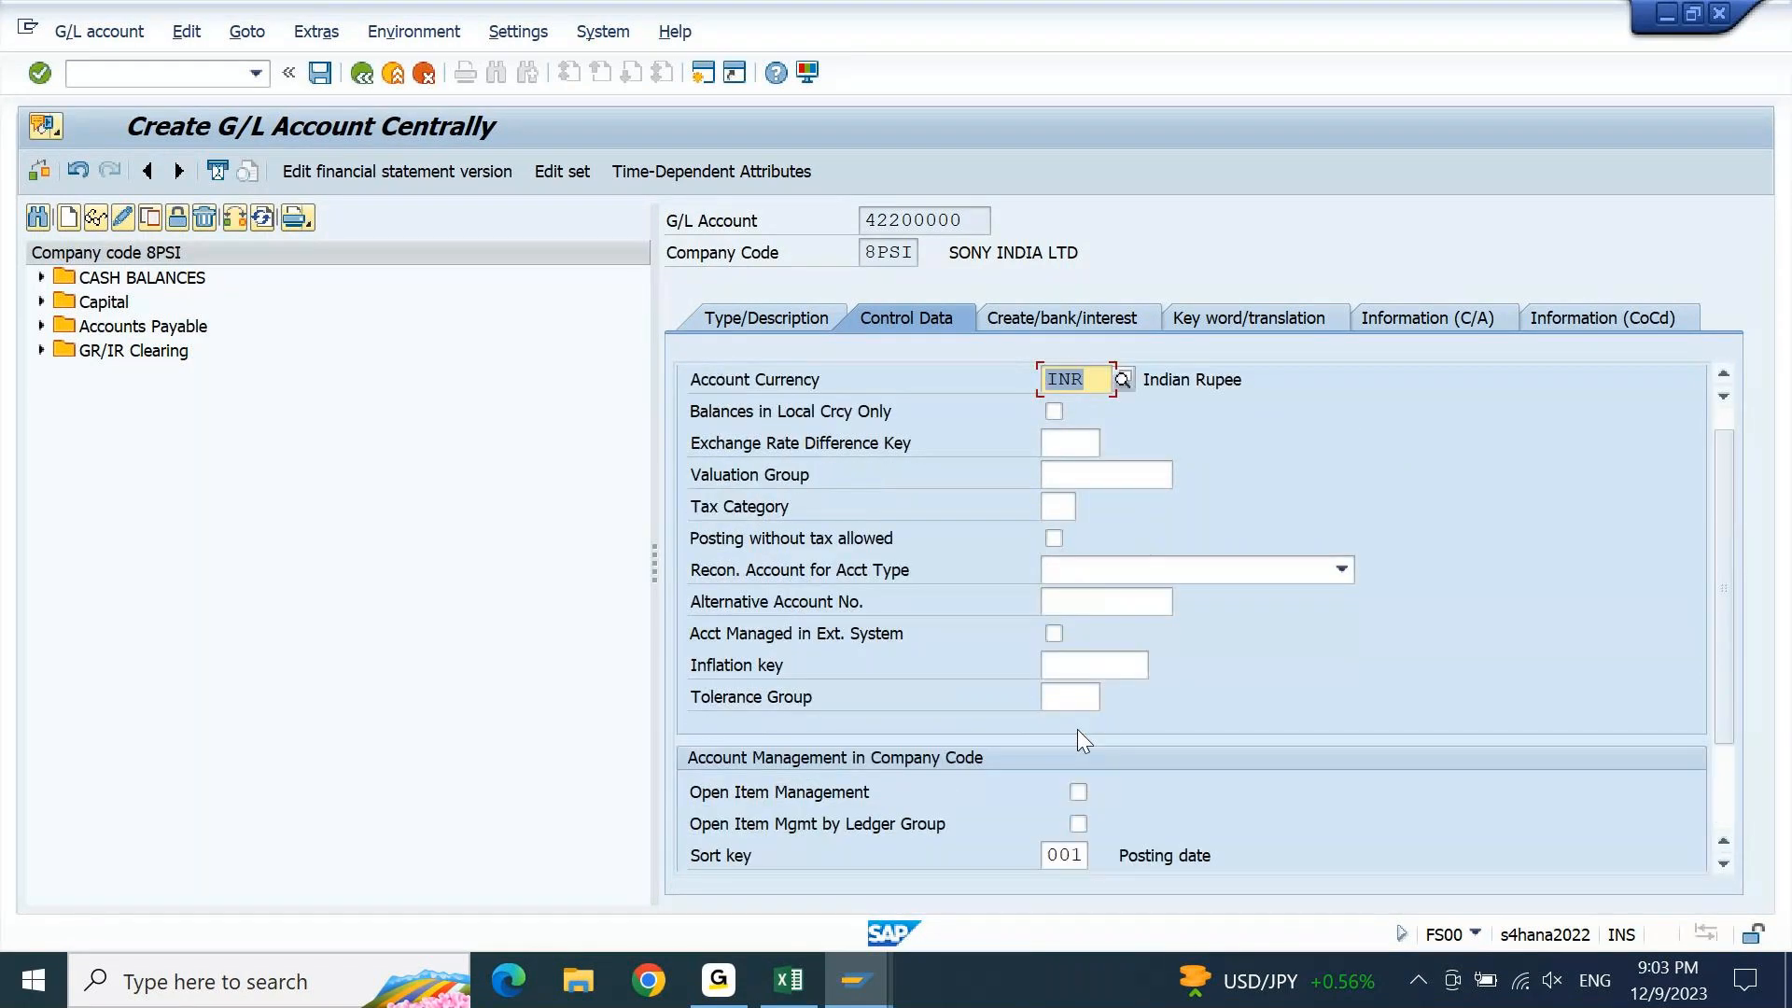
Set the field status group to G001 and save the G/L account
left_click(1043, 318)
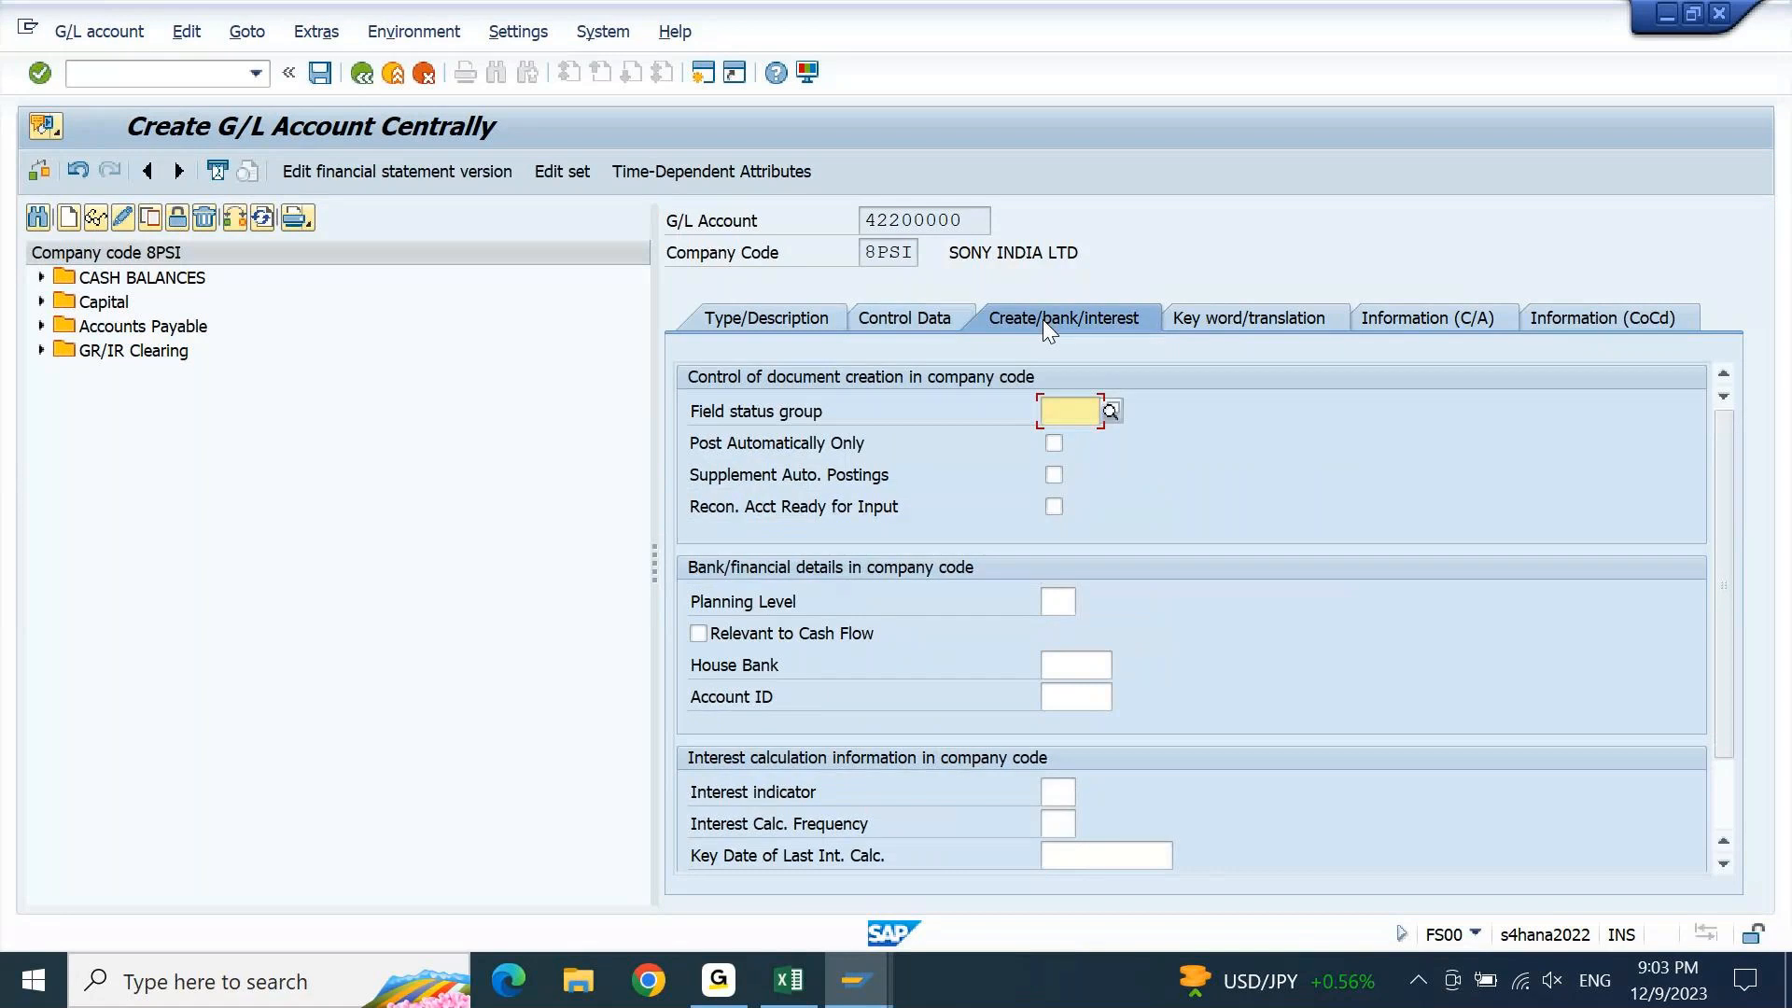
type("g001")
key("Return")
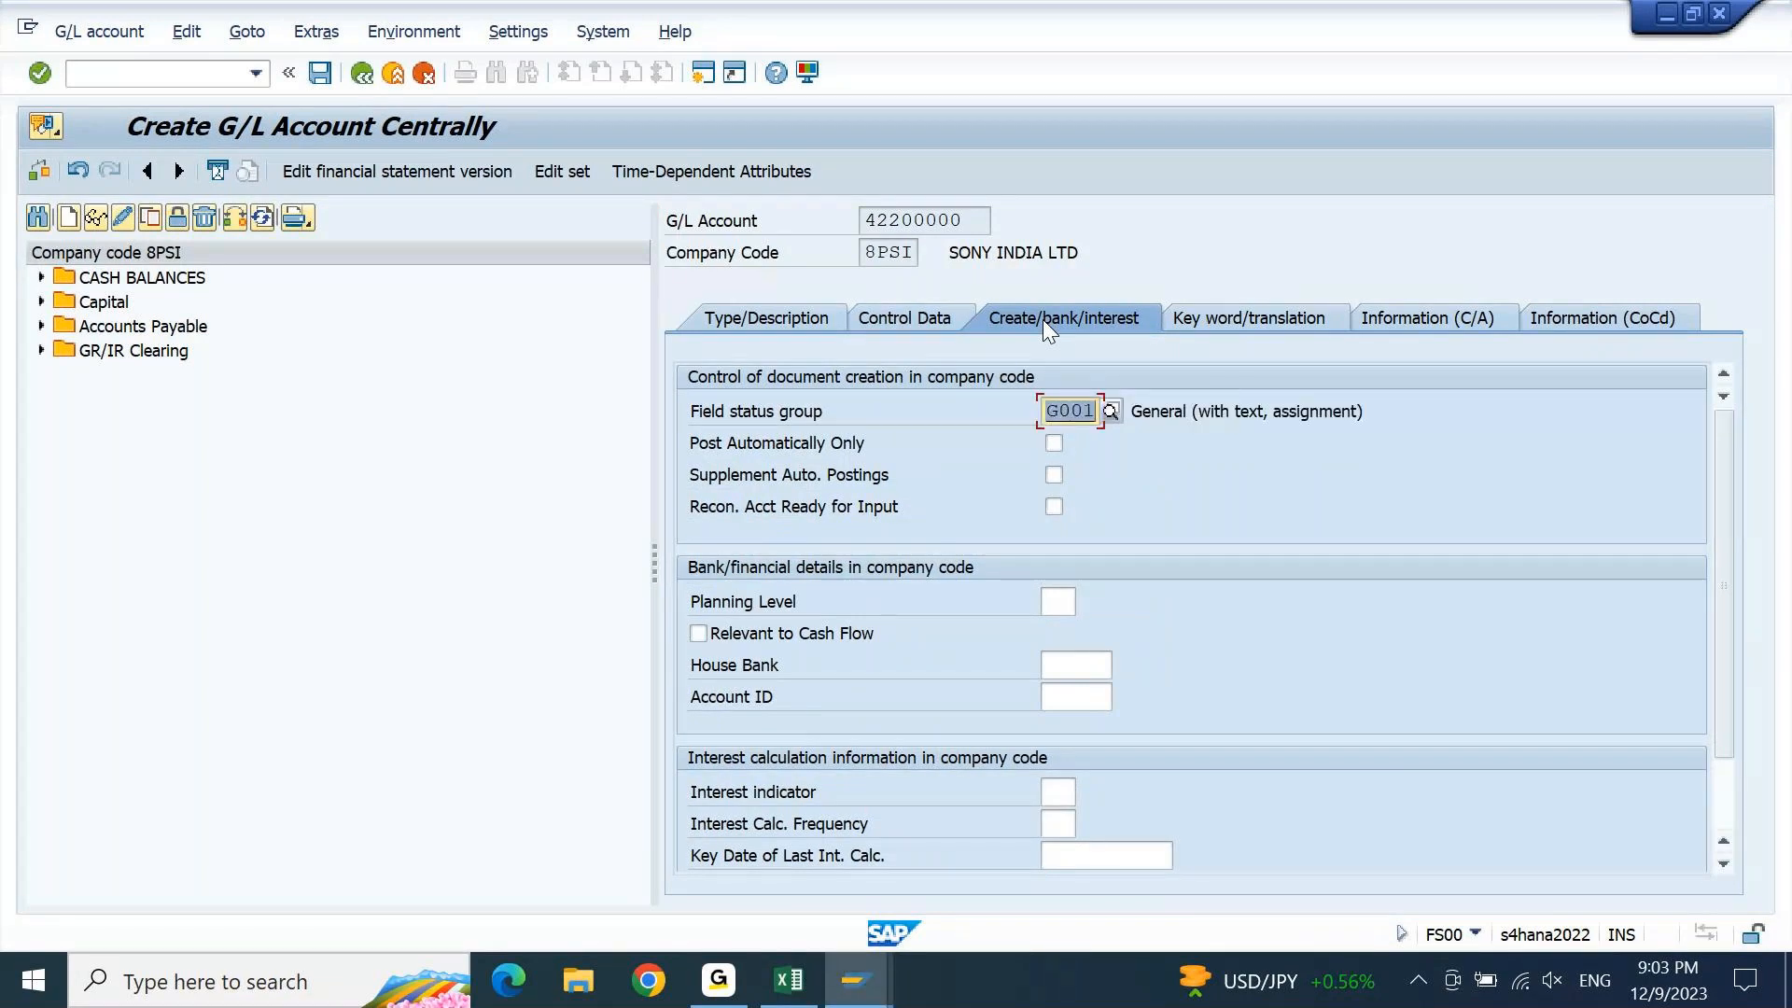
key("ctrl+s")
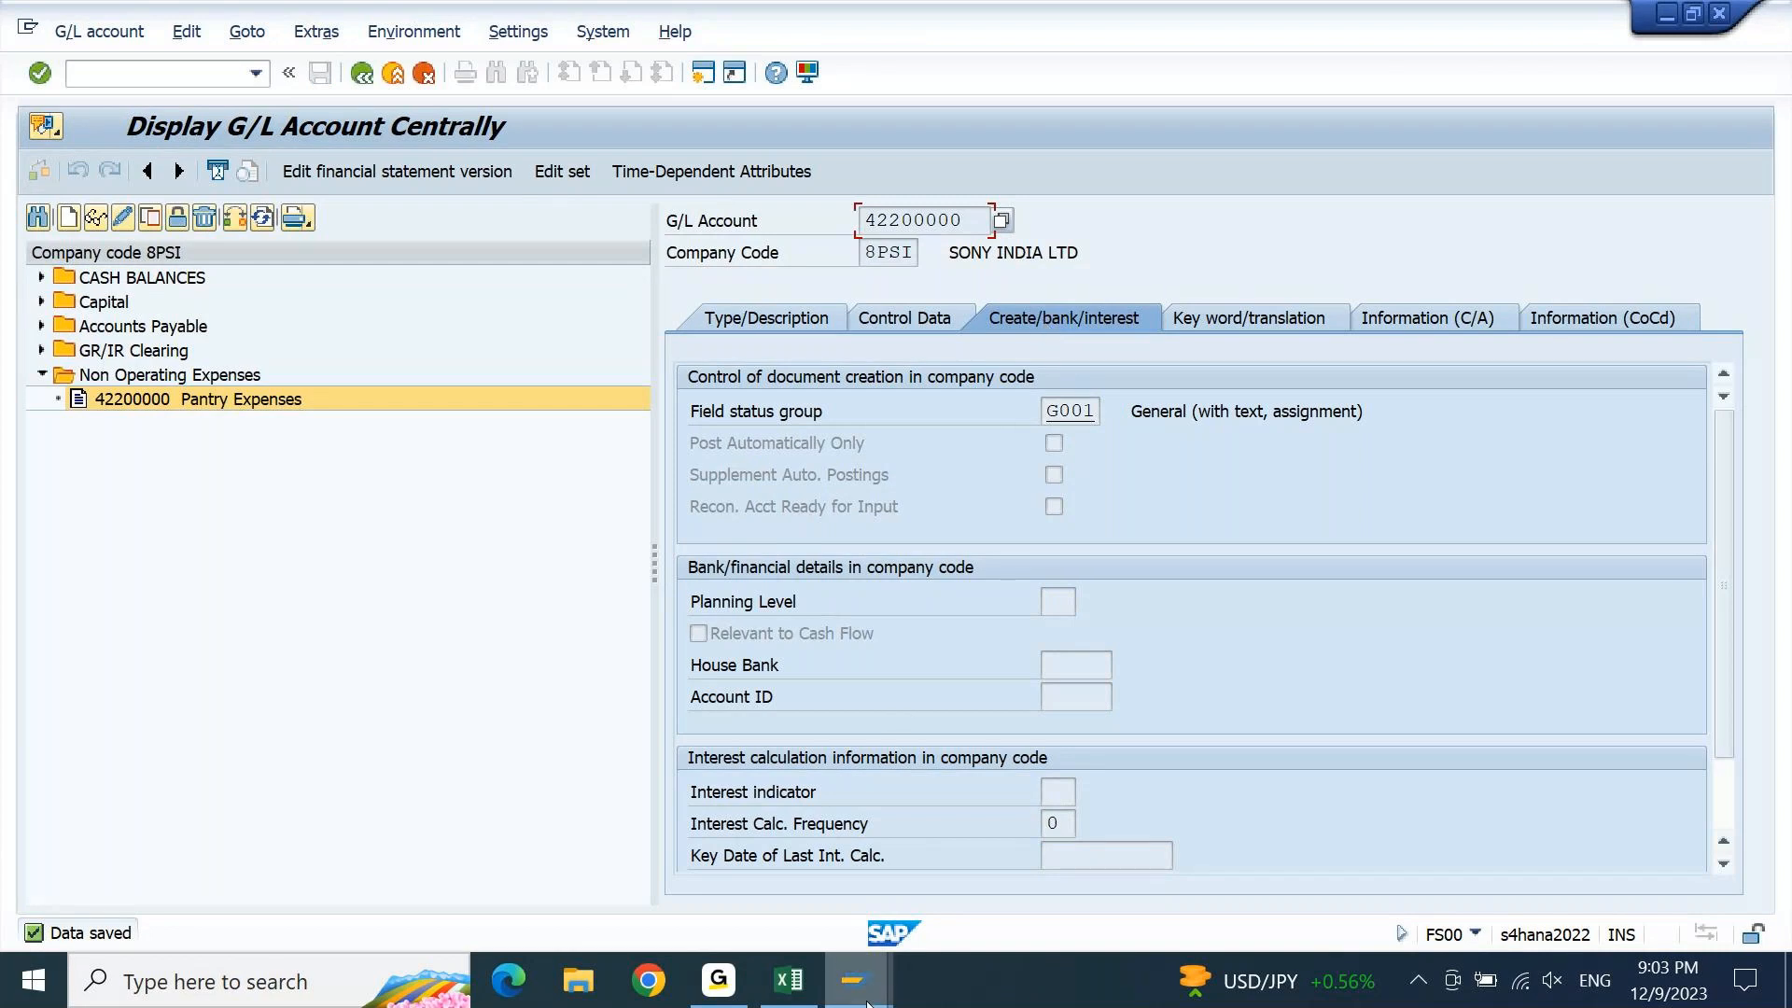
Open the vendor invoice entry transaction F-43 with /nf-43 in the same session
mouse_move(867, 1003)
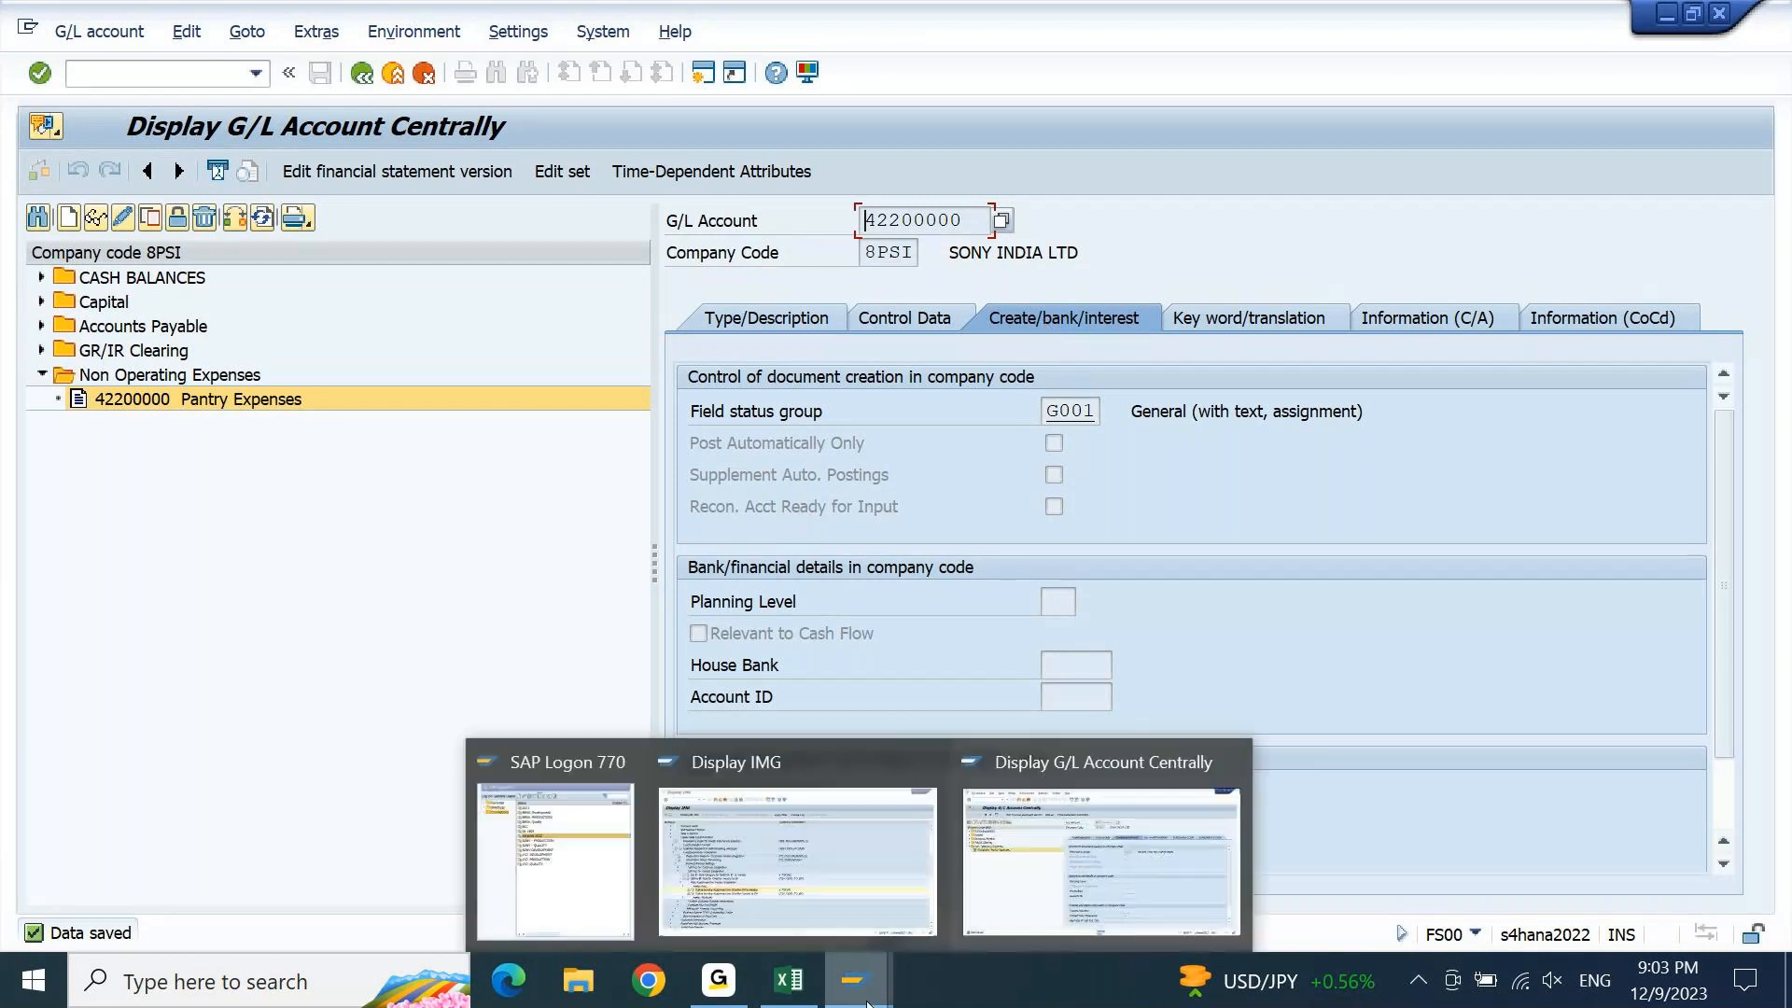
left_click(1027, 855)
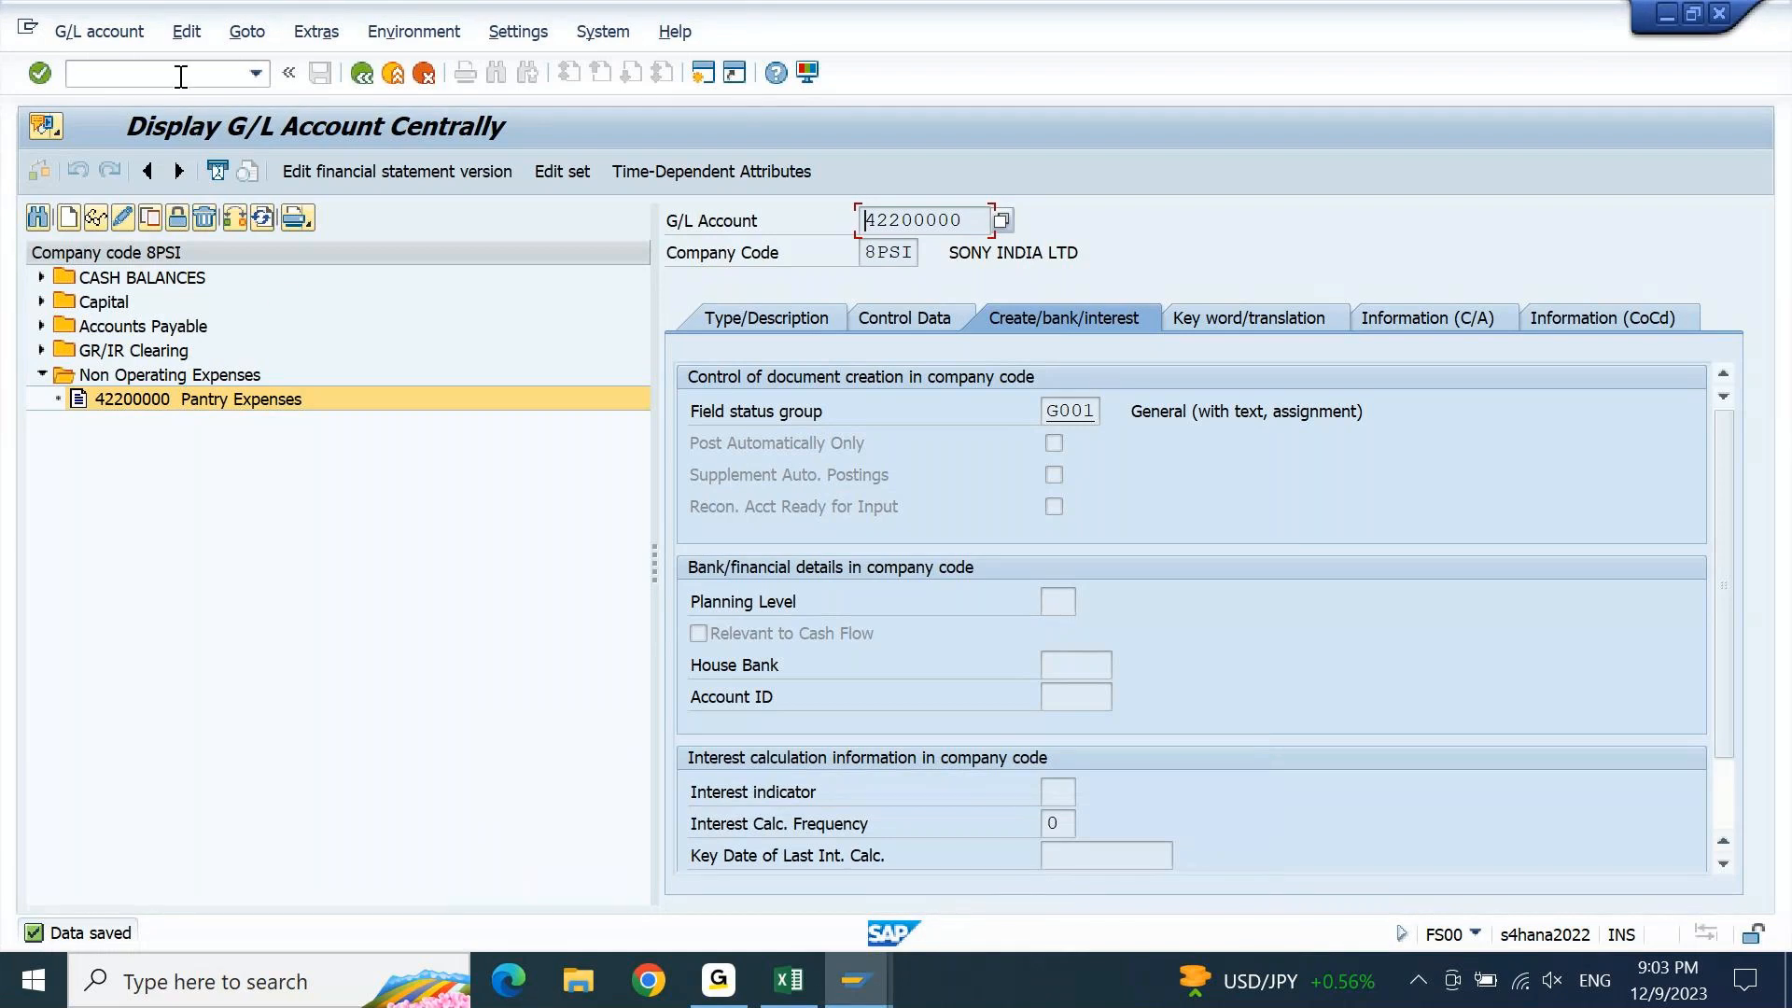
left_click(181, 75)
type("/nf-43")
key("Return")
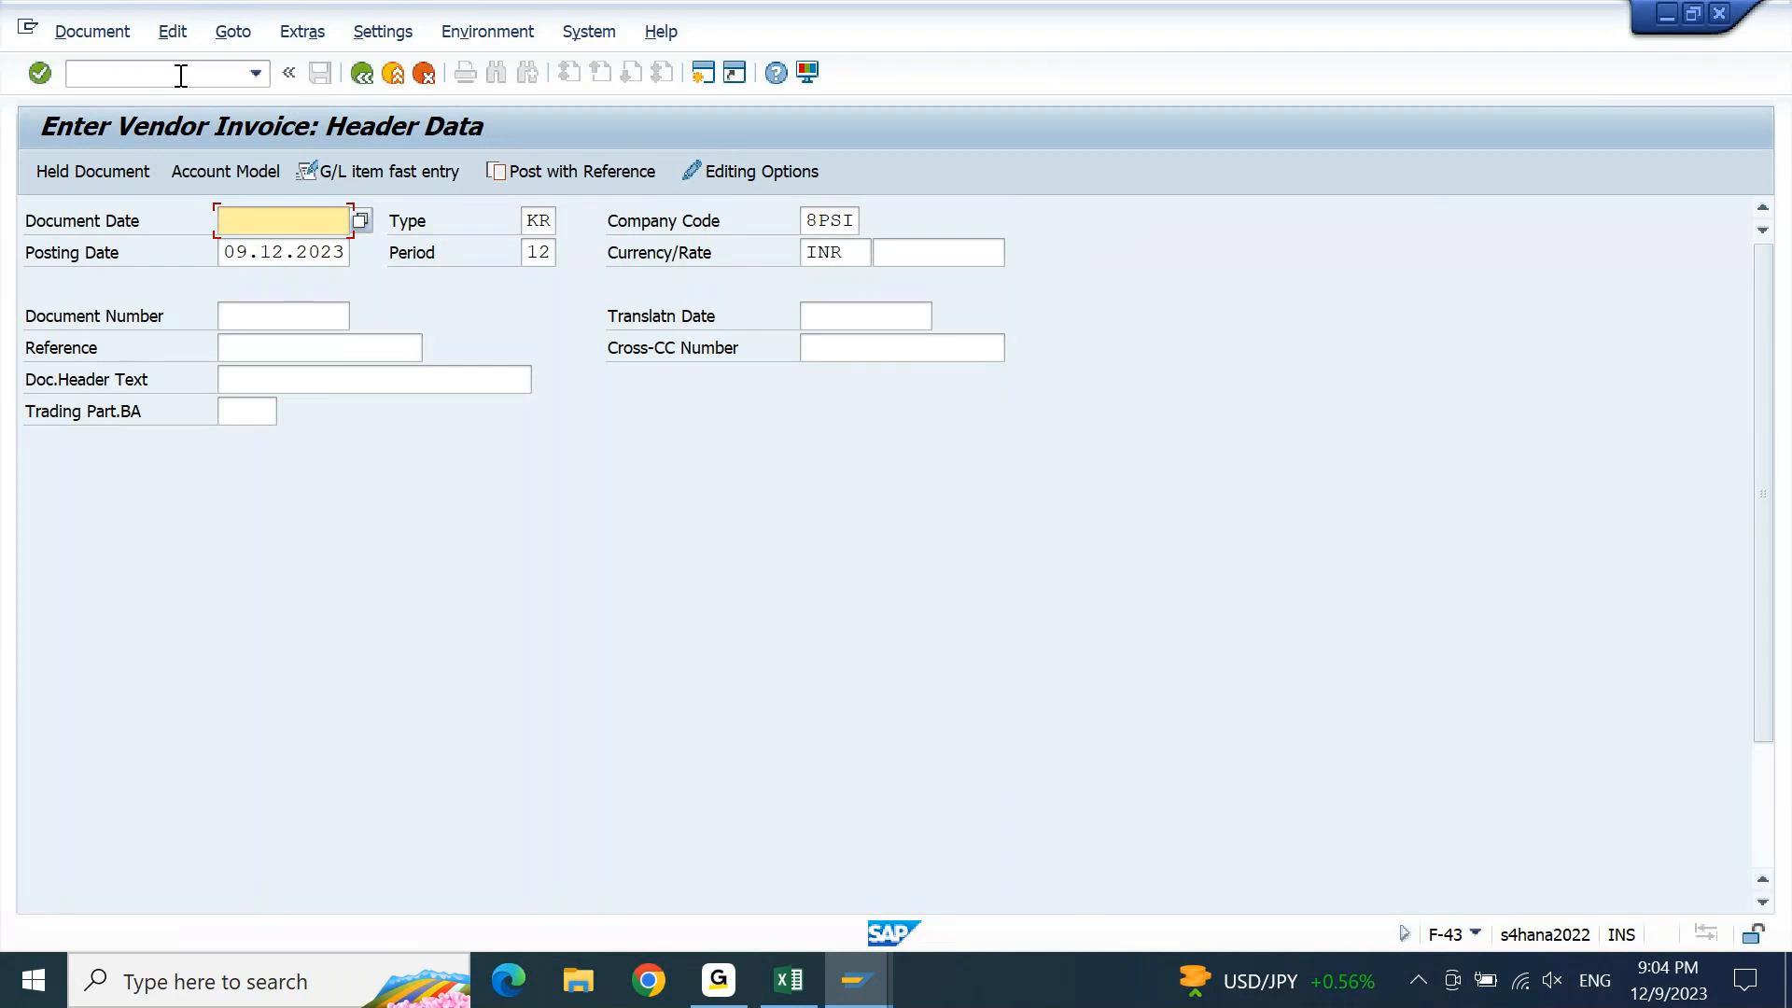
Set the invoice's document date to 05.10.2023 and check the document type, company code, posting date, period and currency
type("05.10.2023")
key("Tab")
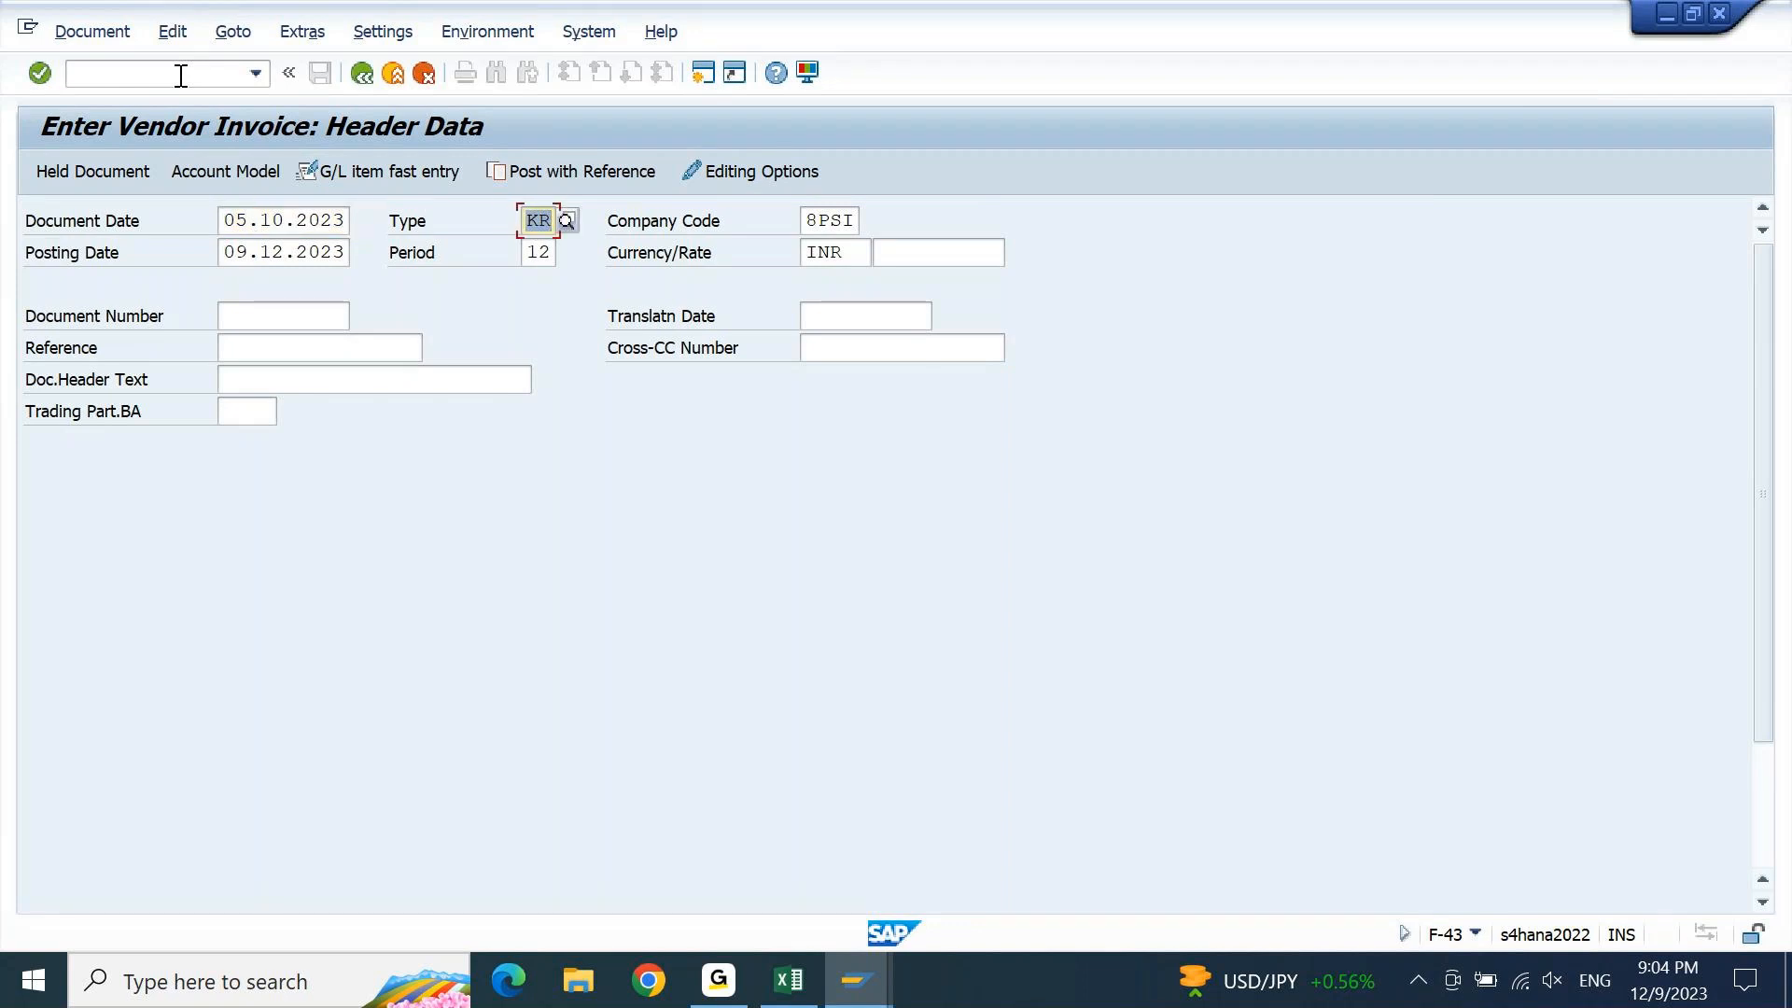
key("Tab")
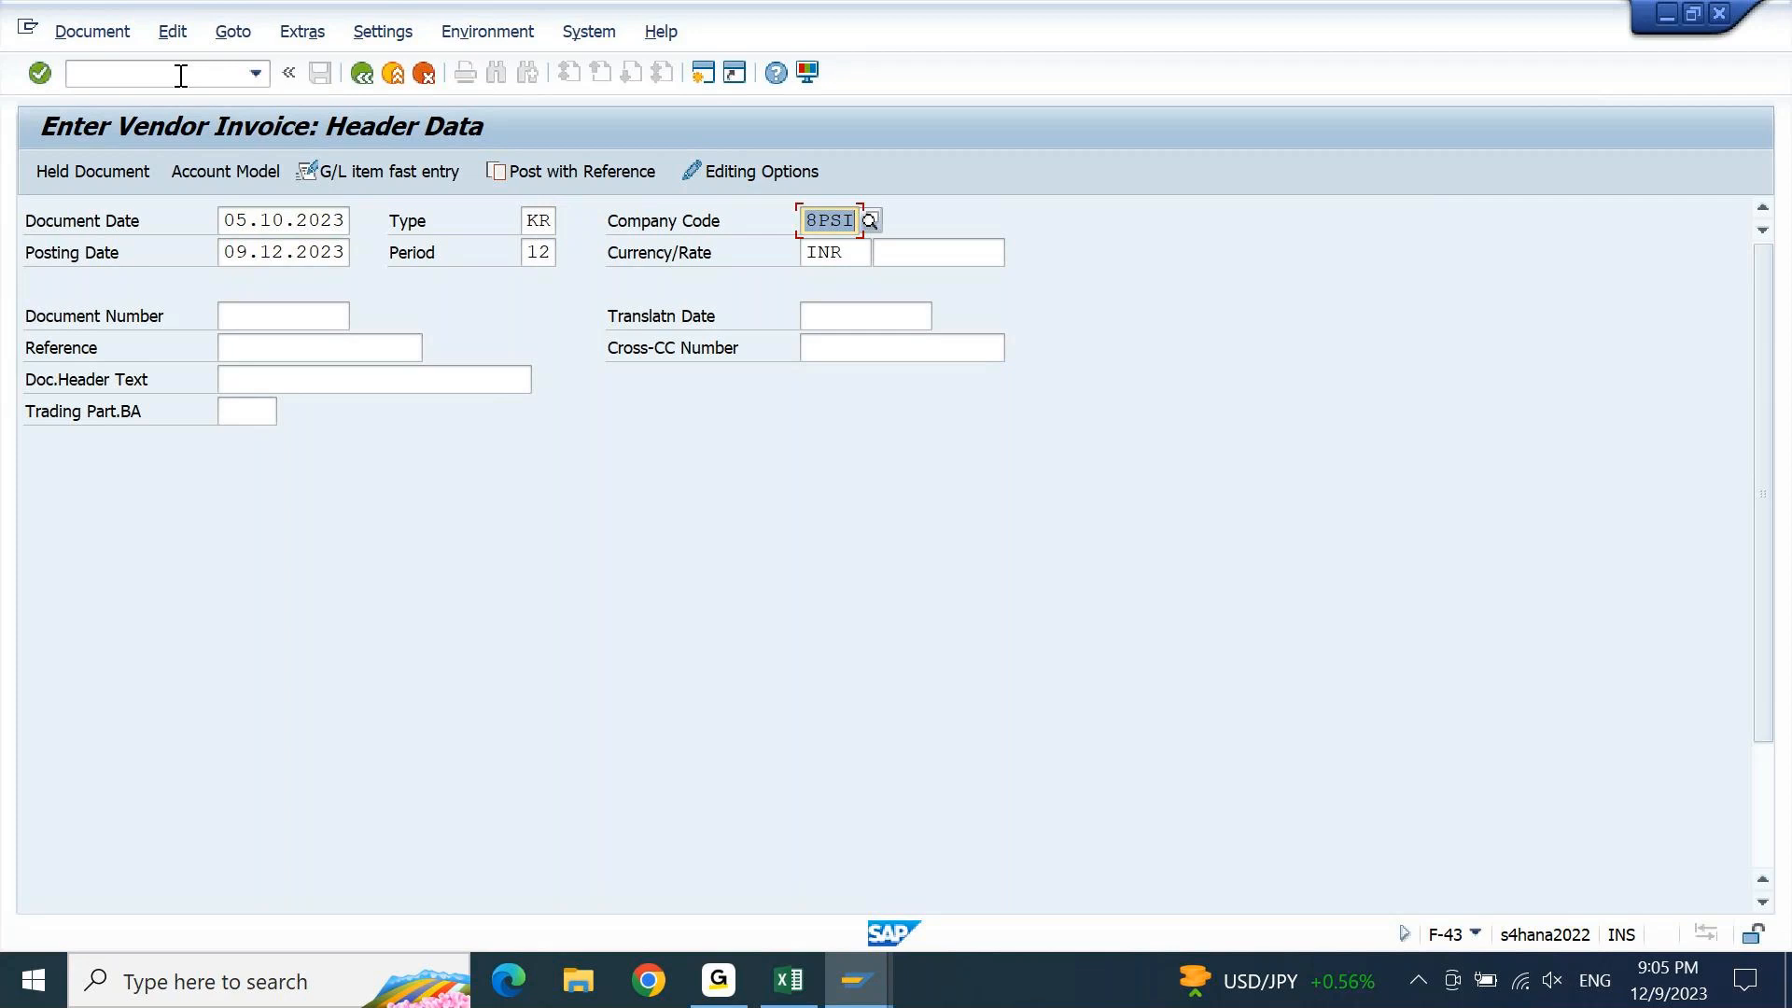
key("Tab")
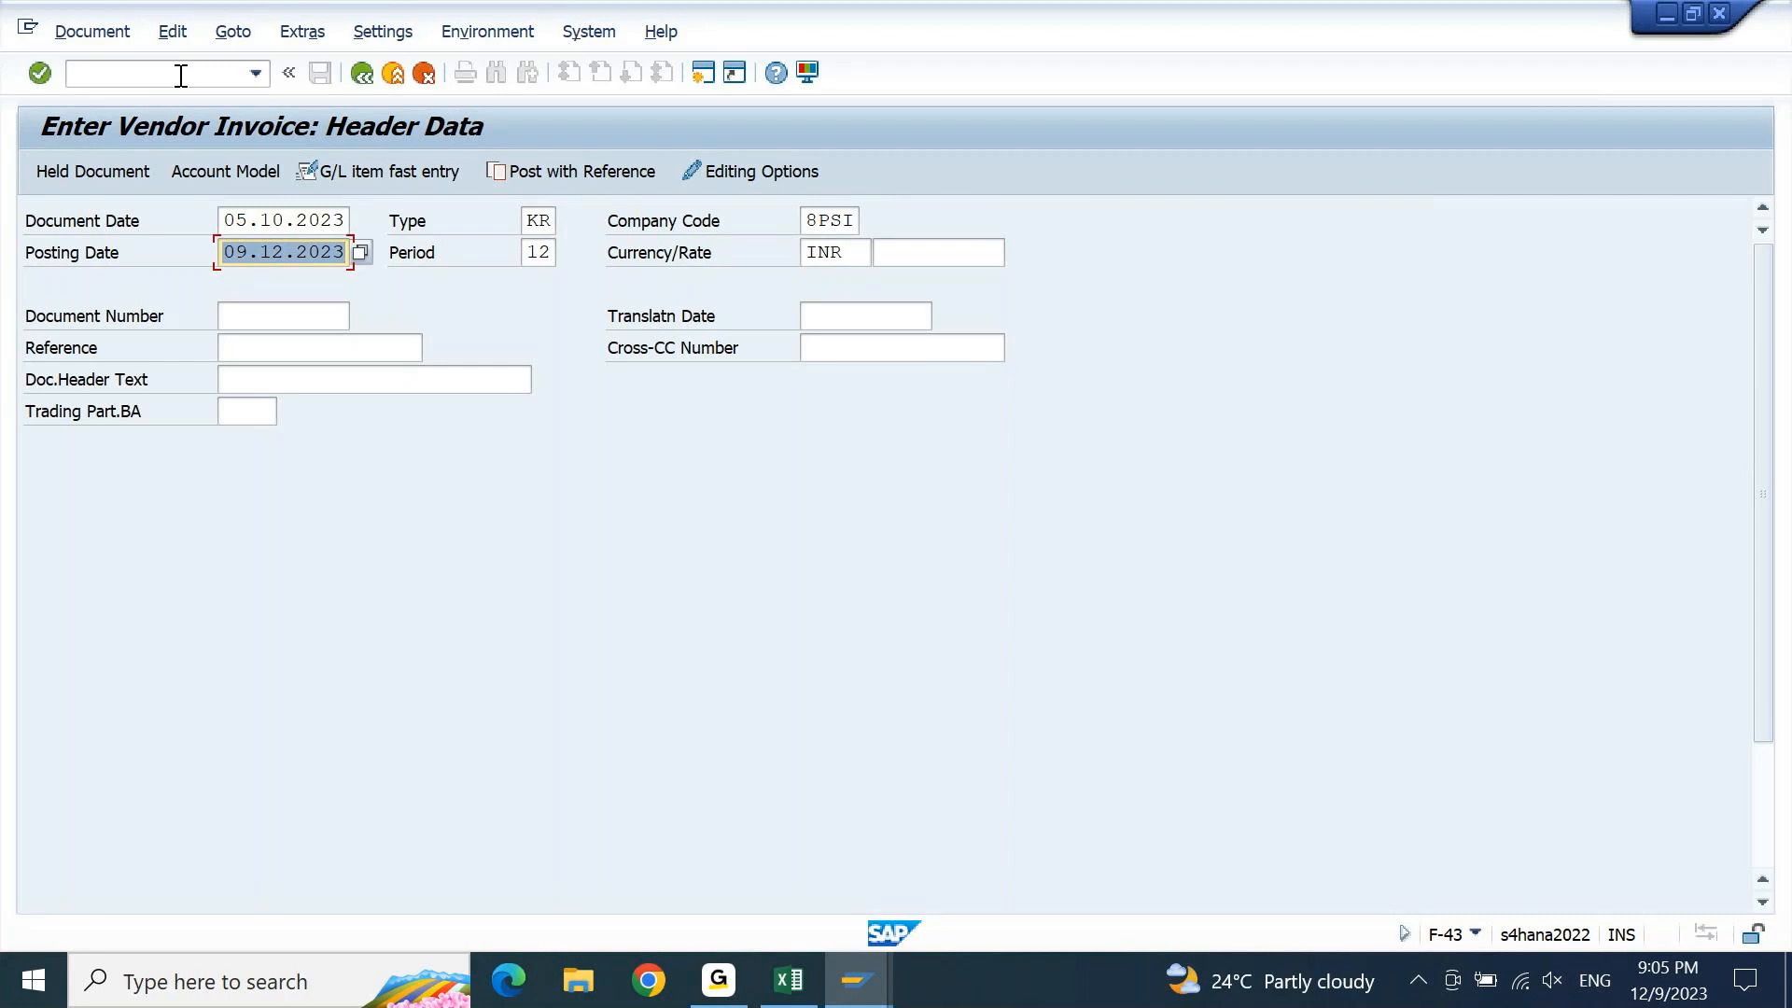
key("Tab")
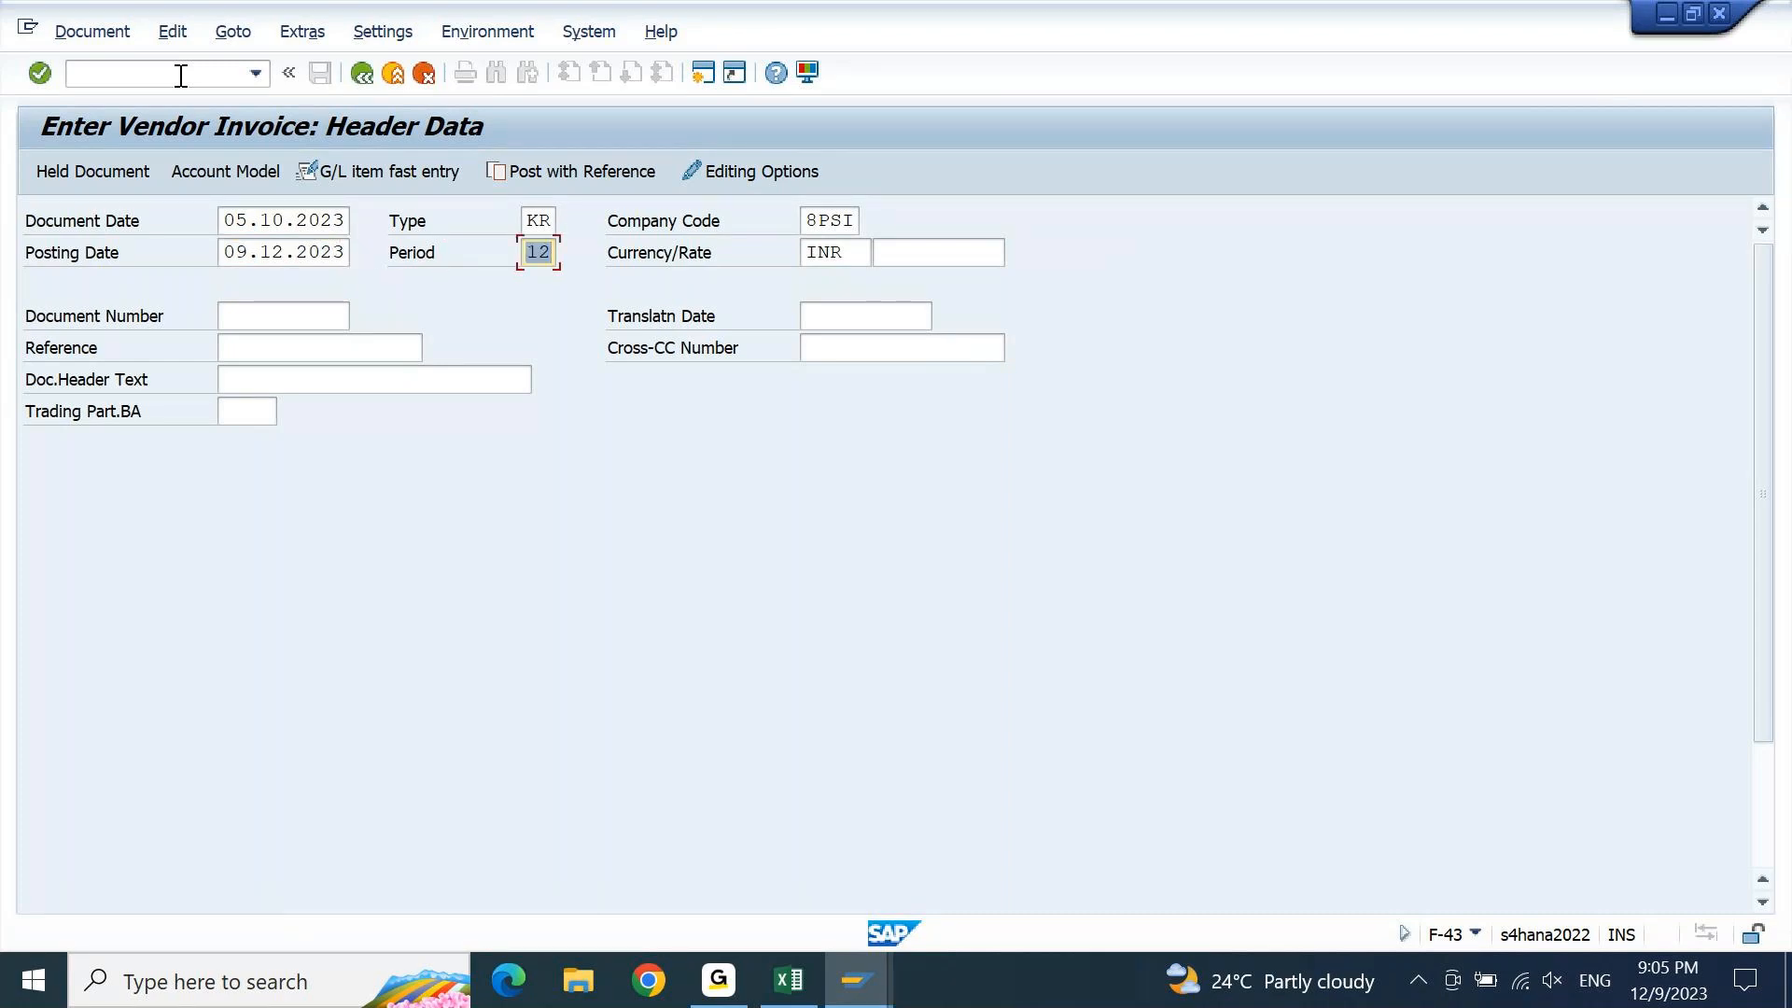
key("Tab")
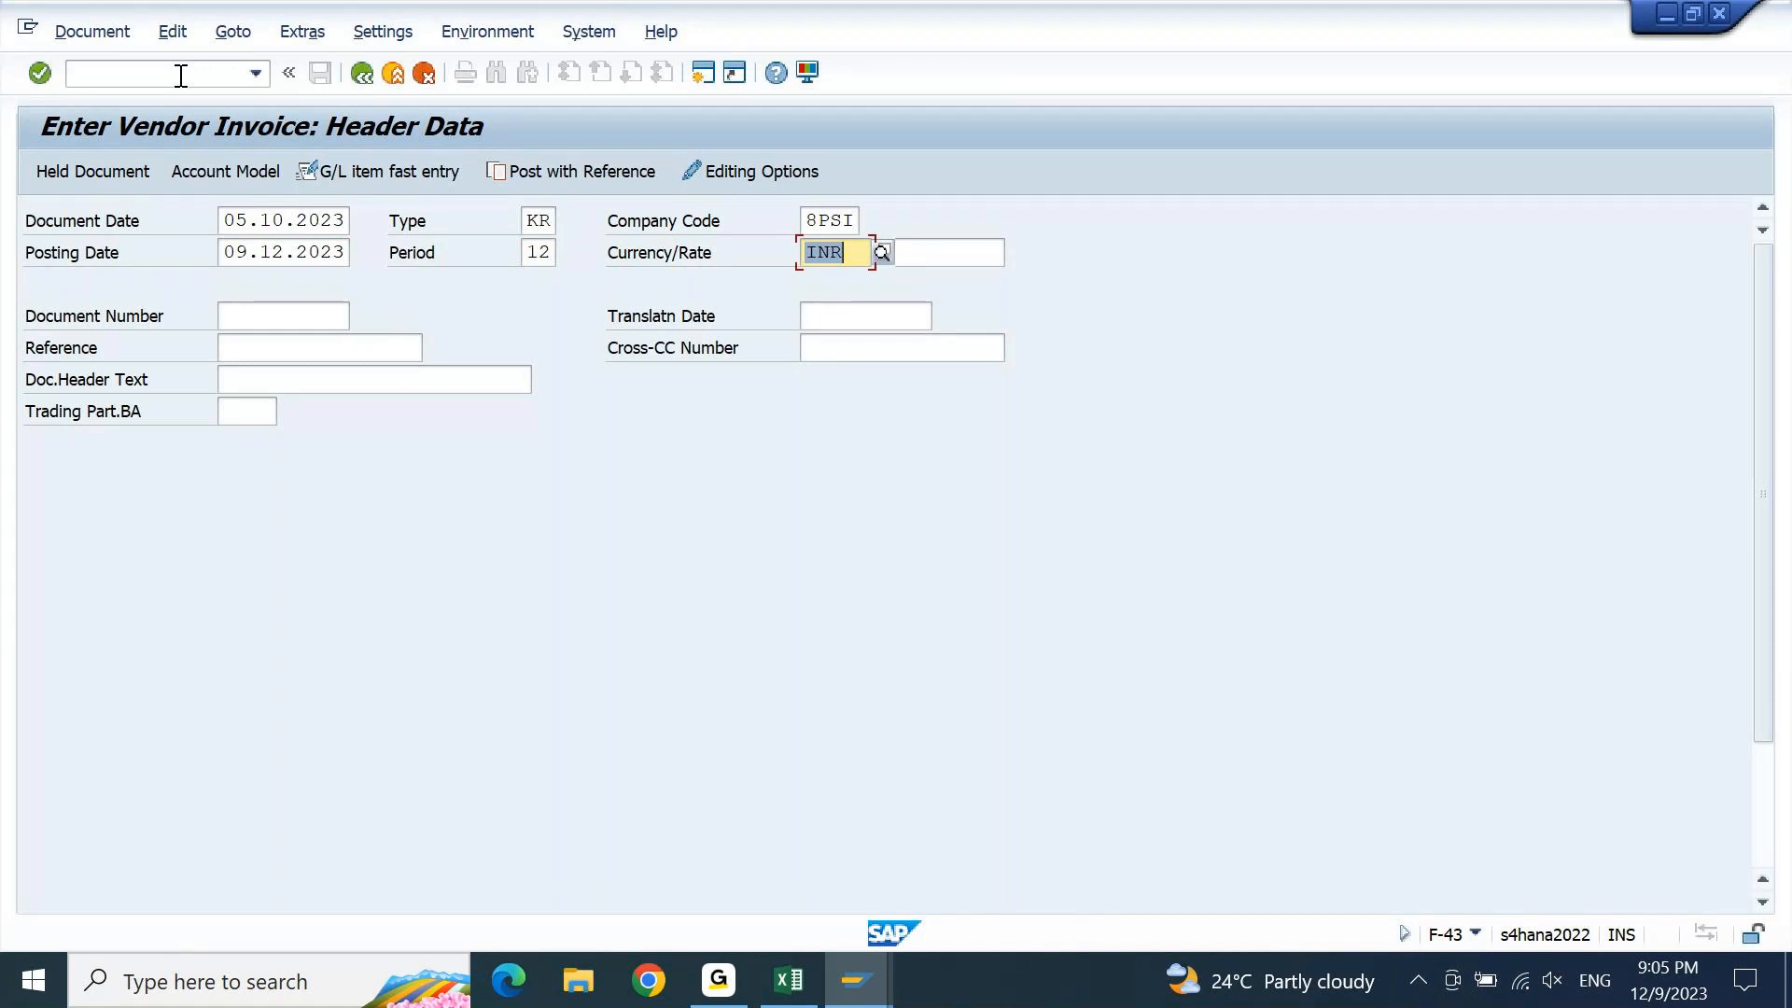
Enter "pantry items Dec" as the reference and "pantry items Dec - 2023" as the header text, and go to the first line item's account
key("Tab")
key("Tab")
key("Tab")
key("Tab")
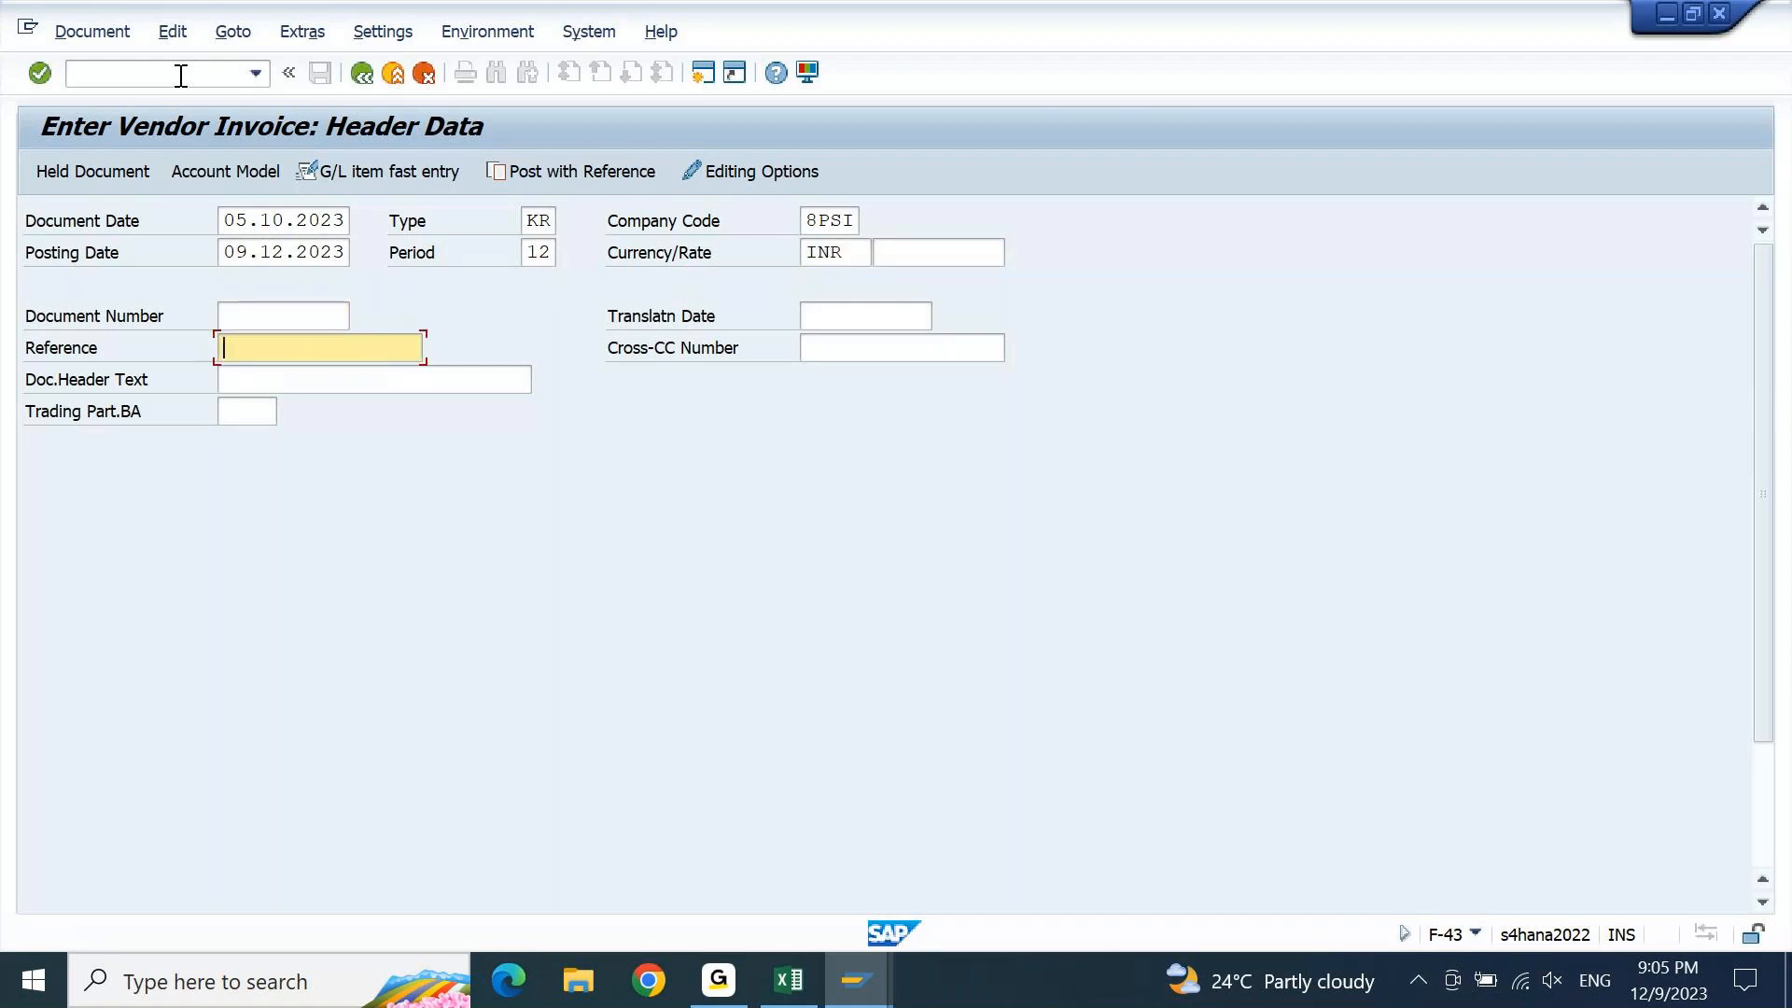
type("pantry items Dec")
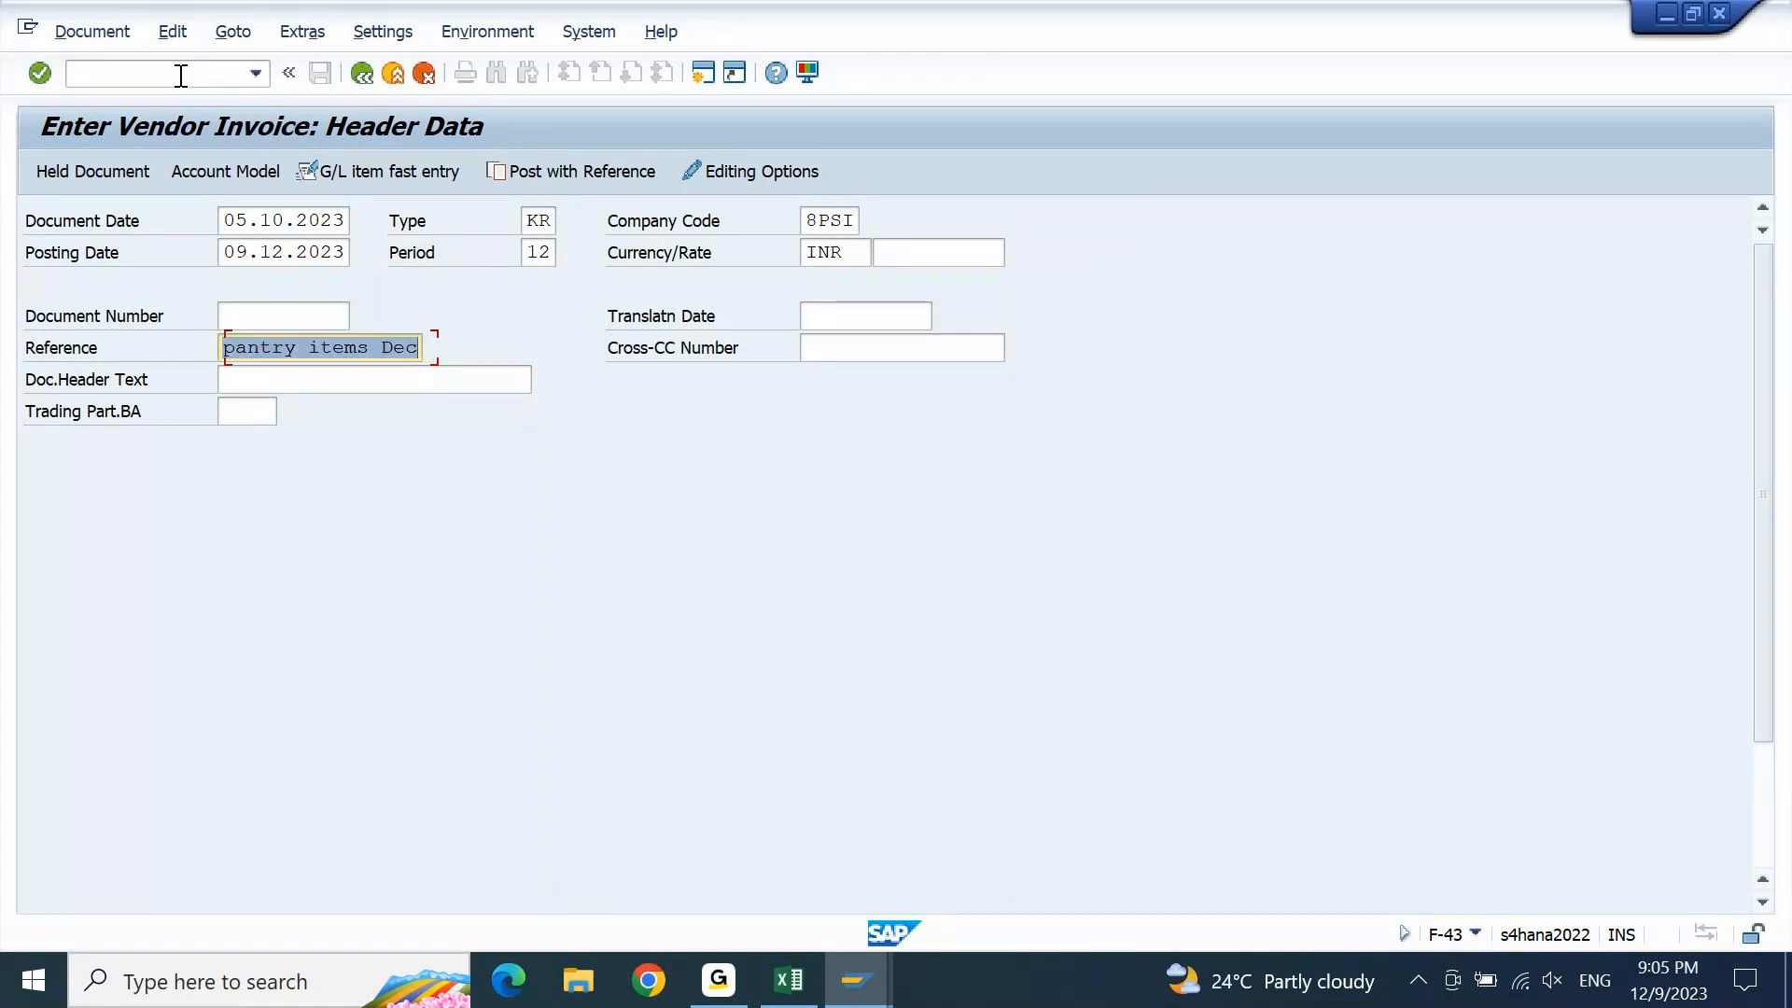
key("Tab")
key("Tab")
type("pantry items Dec")
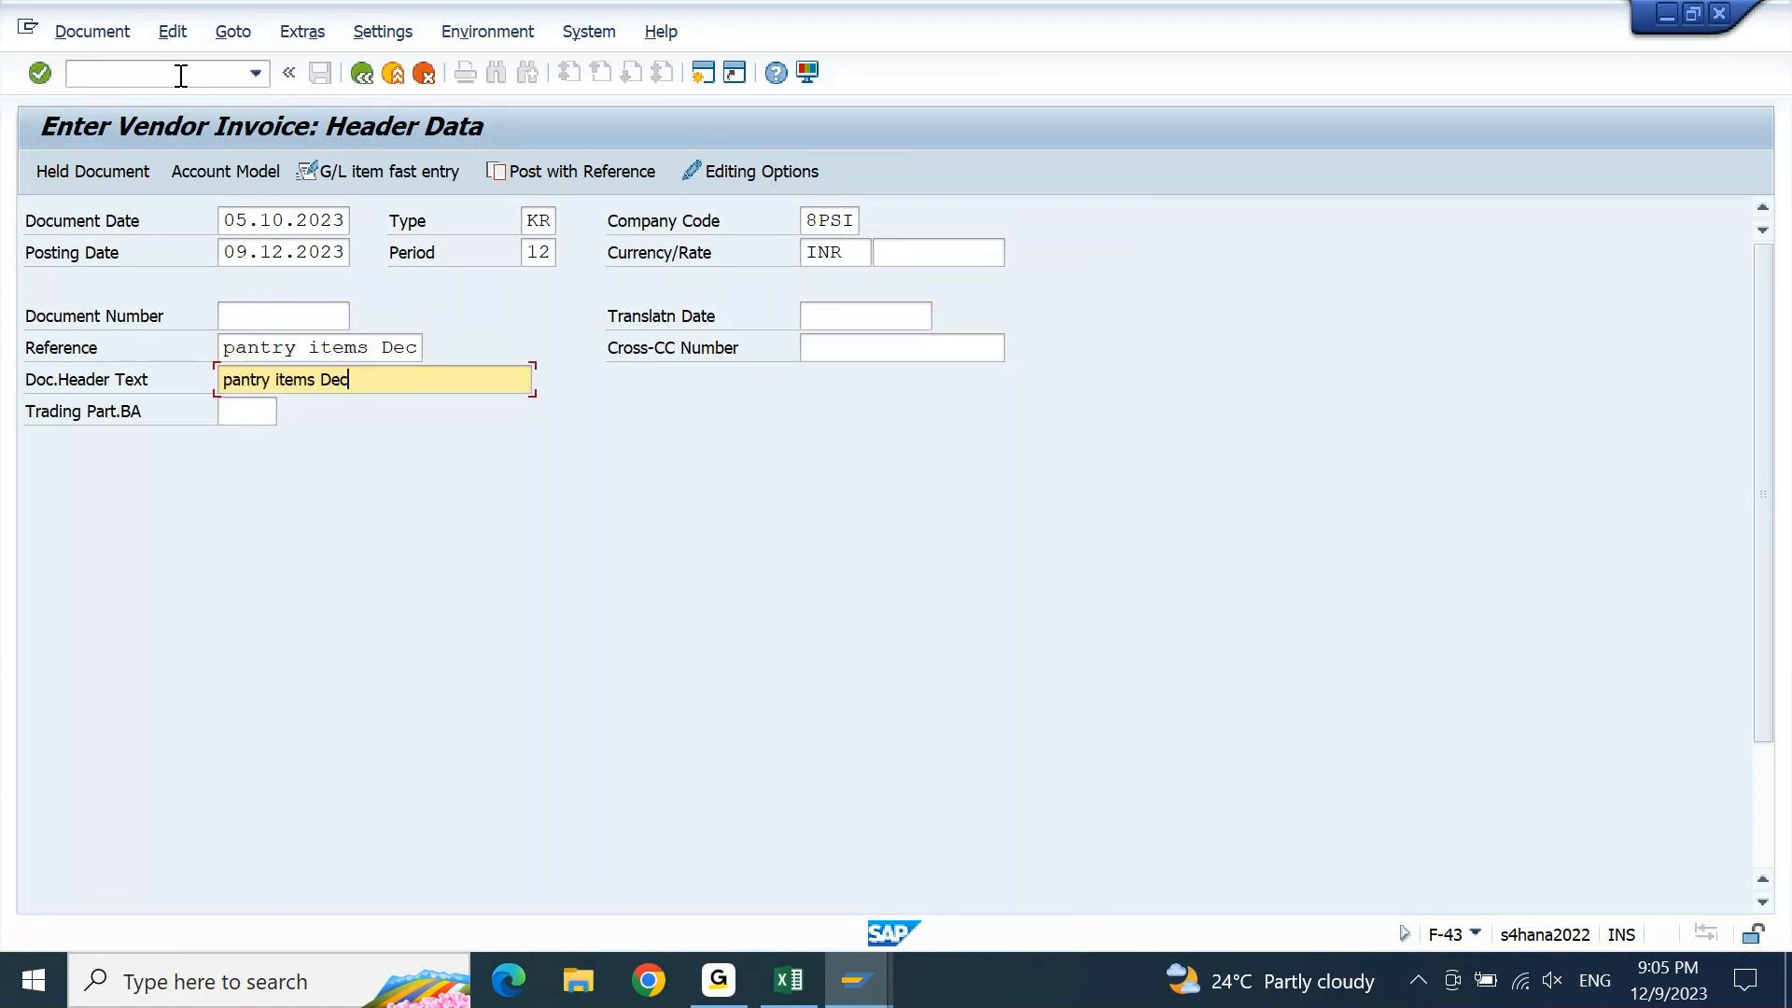
type("- 2023")
key("Return")
key("Return")
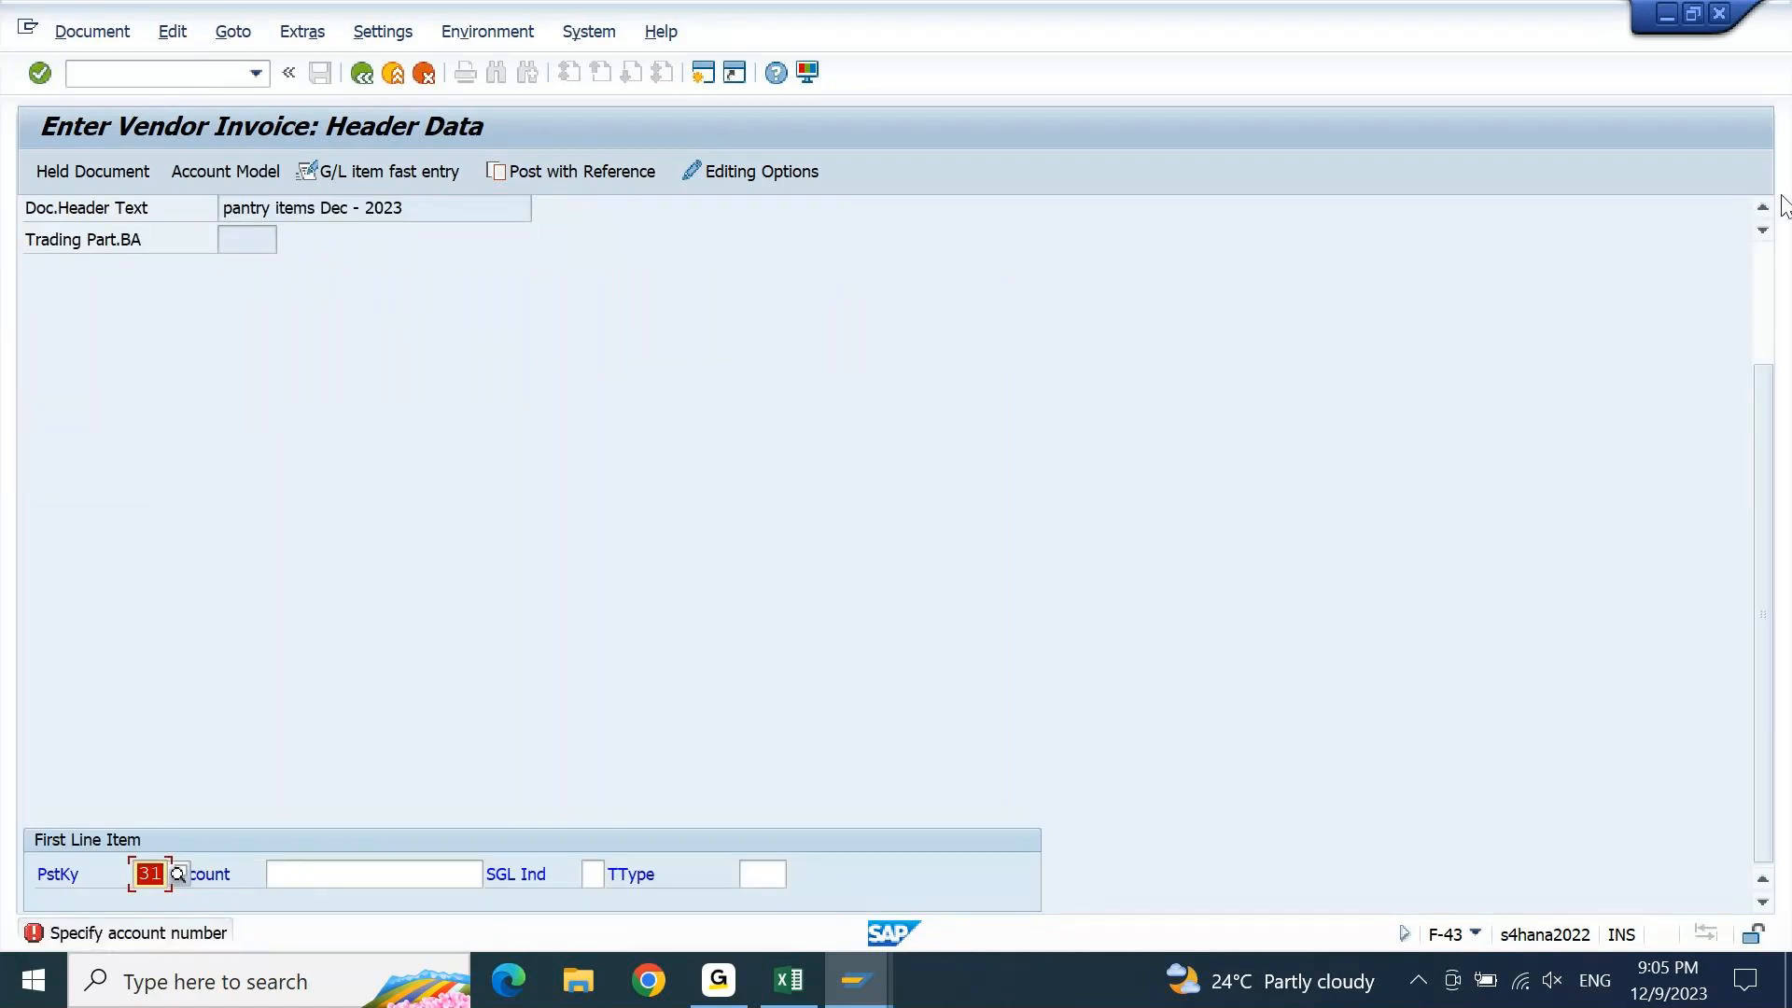
left_click(1762, 293)
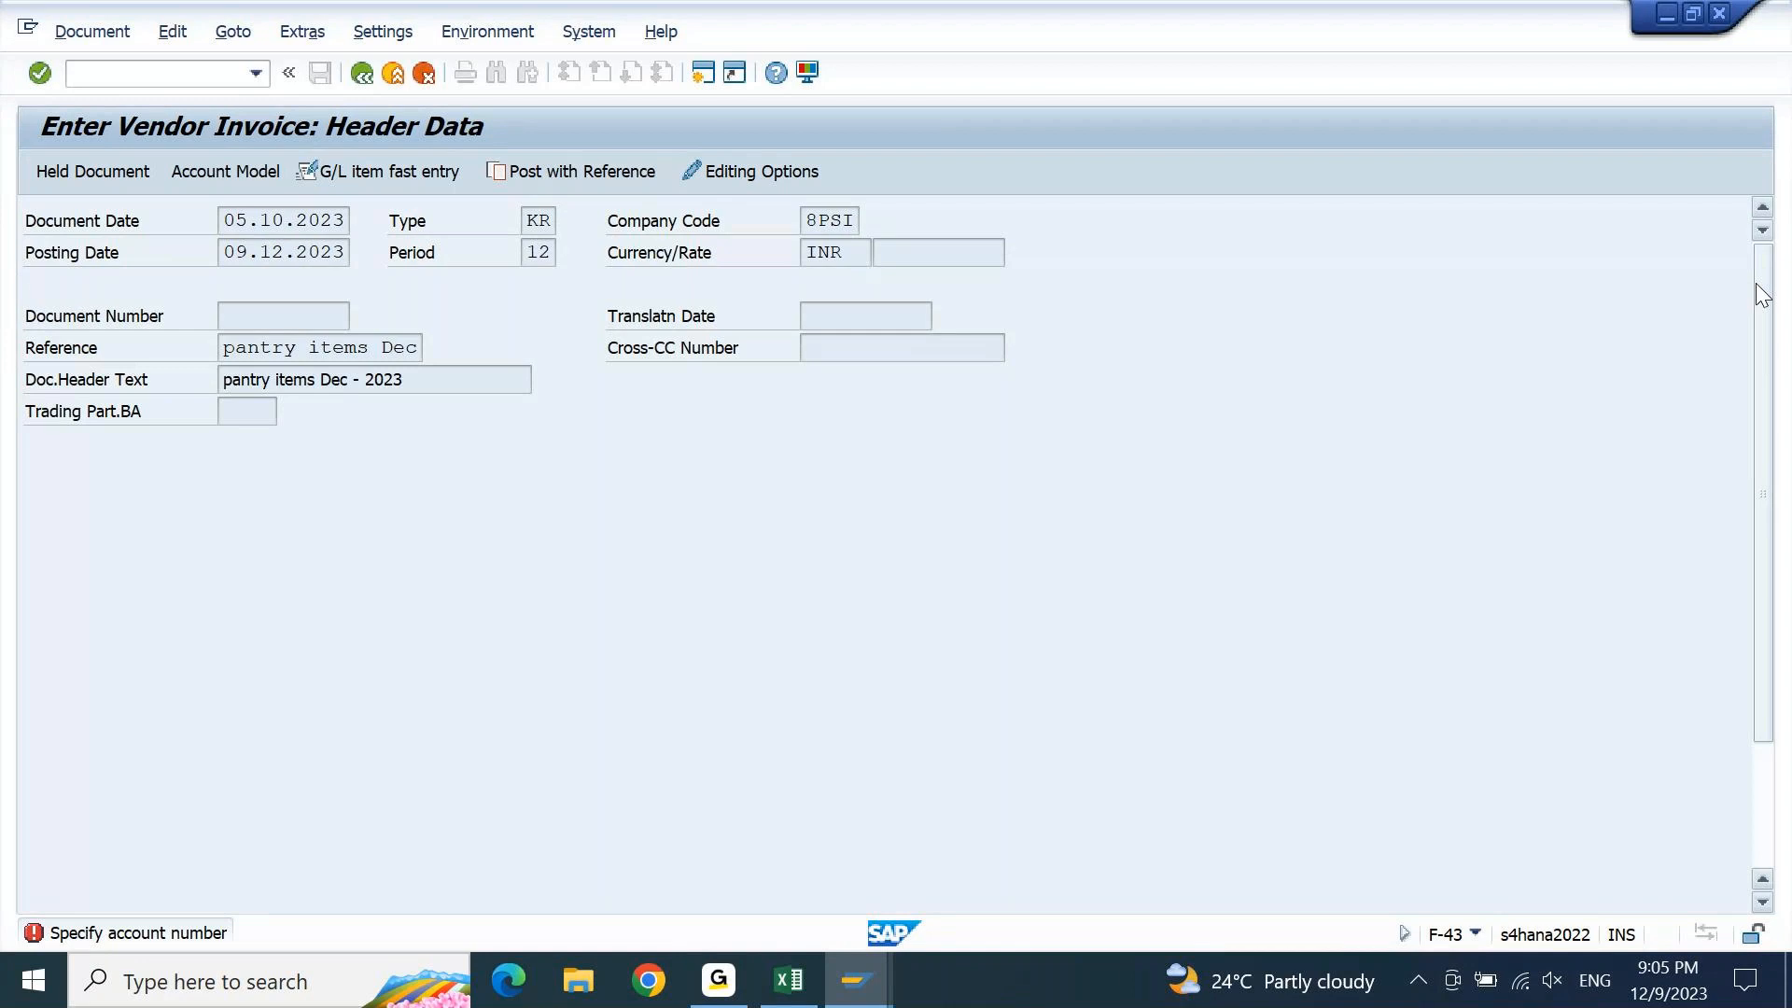
scroll(1761, 295, "down", 3)
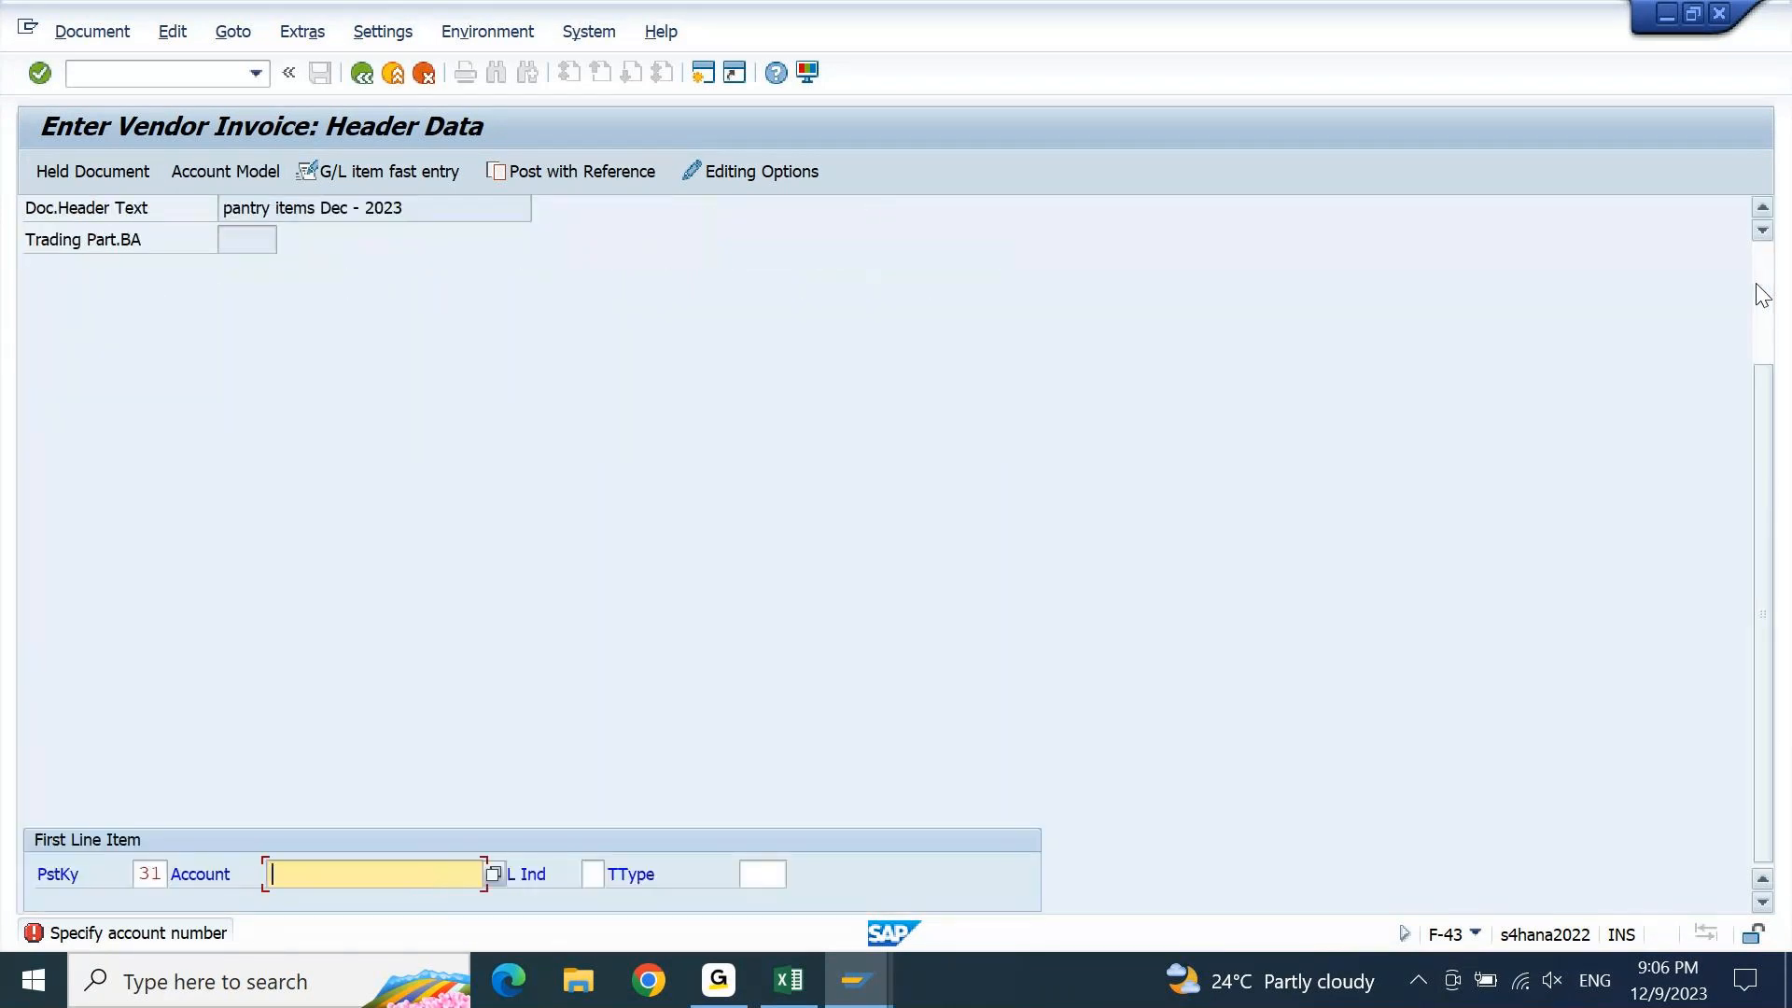
Enter vendor 8700, Reliance Stores, as the first line item with amount 5000 and text "pantry items Dec 2023"
type("8700")
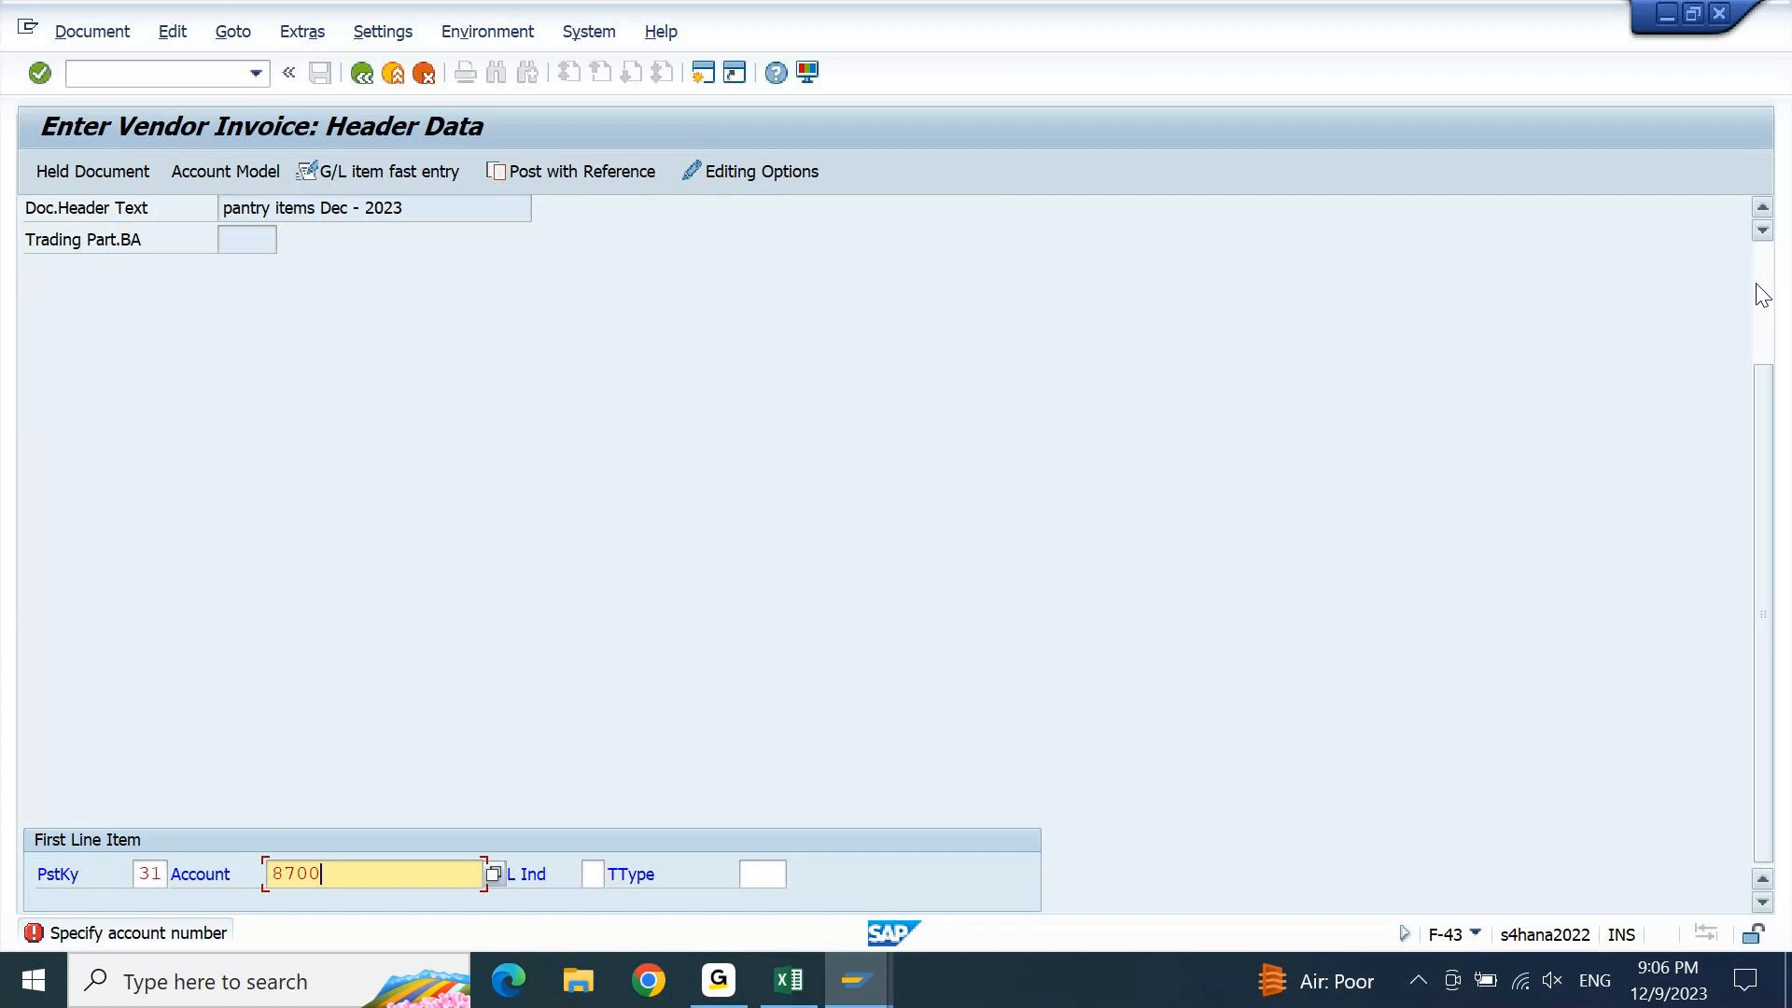
key("Return")
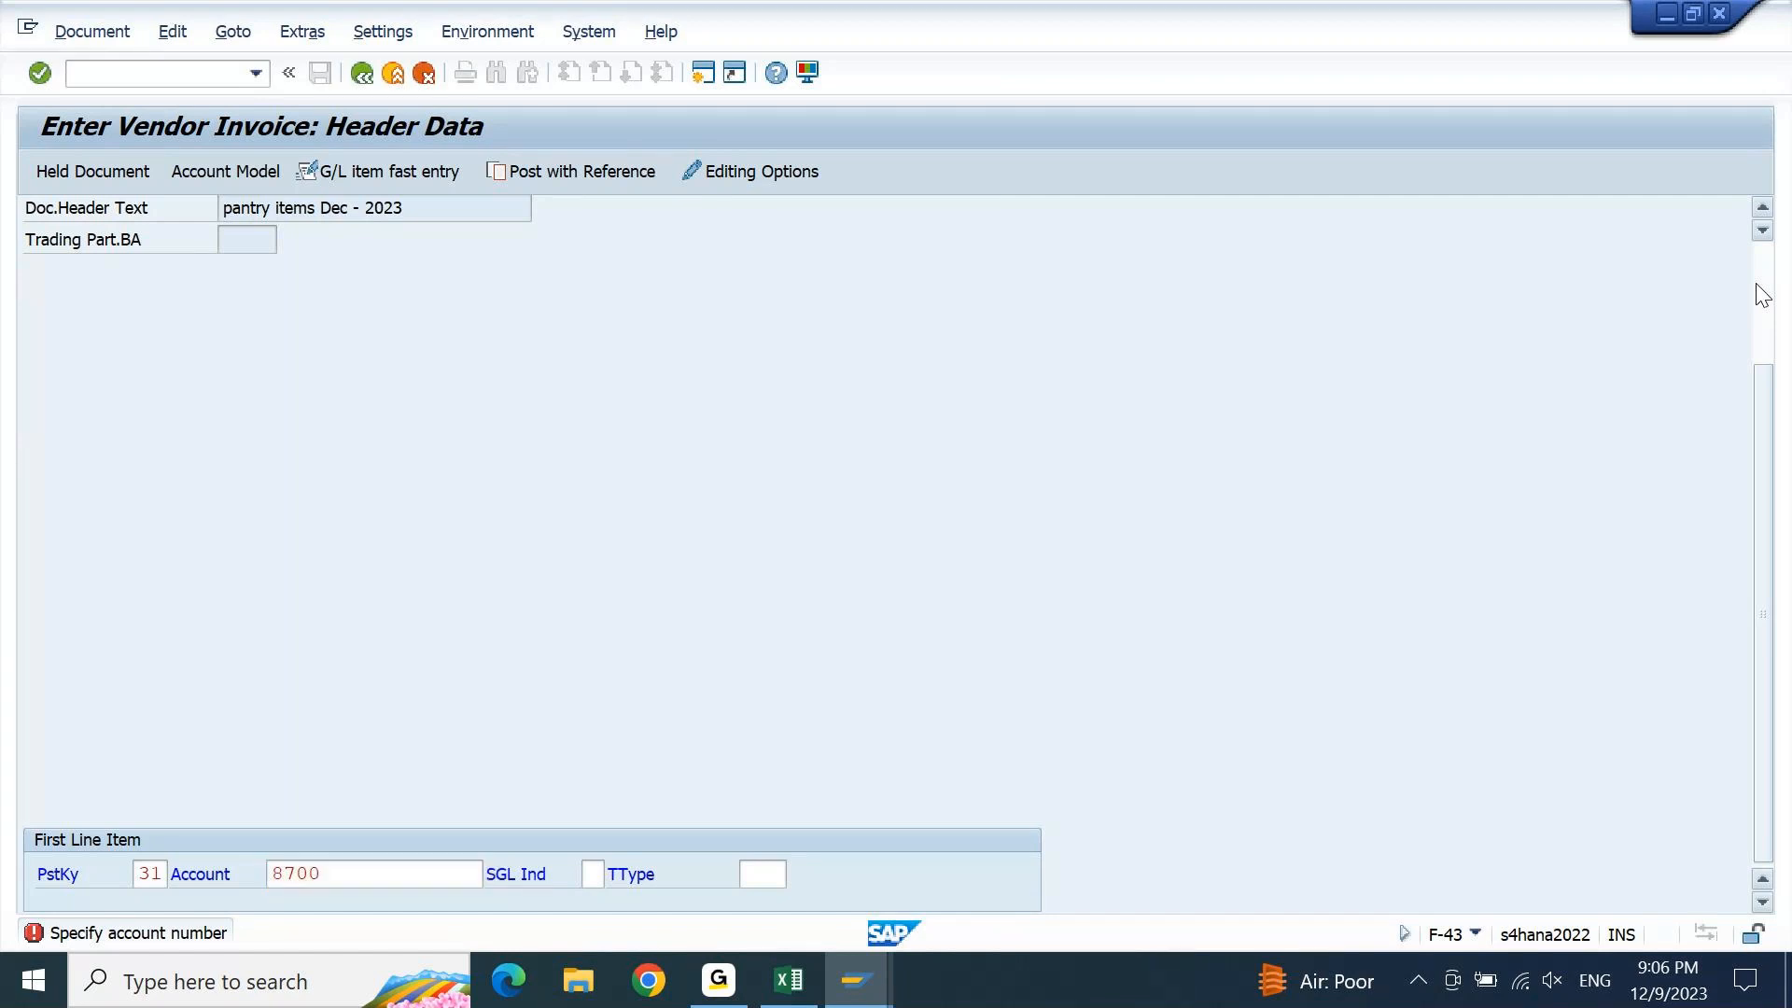
type("50")
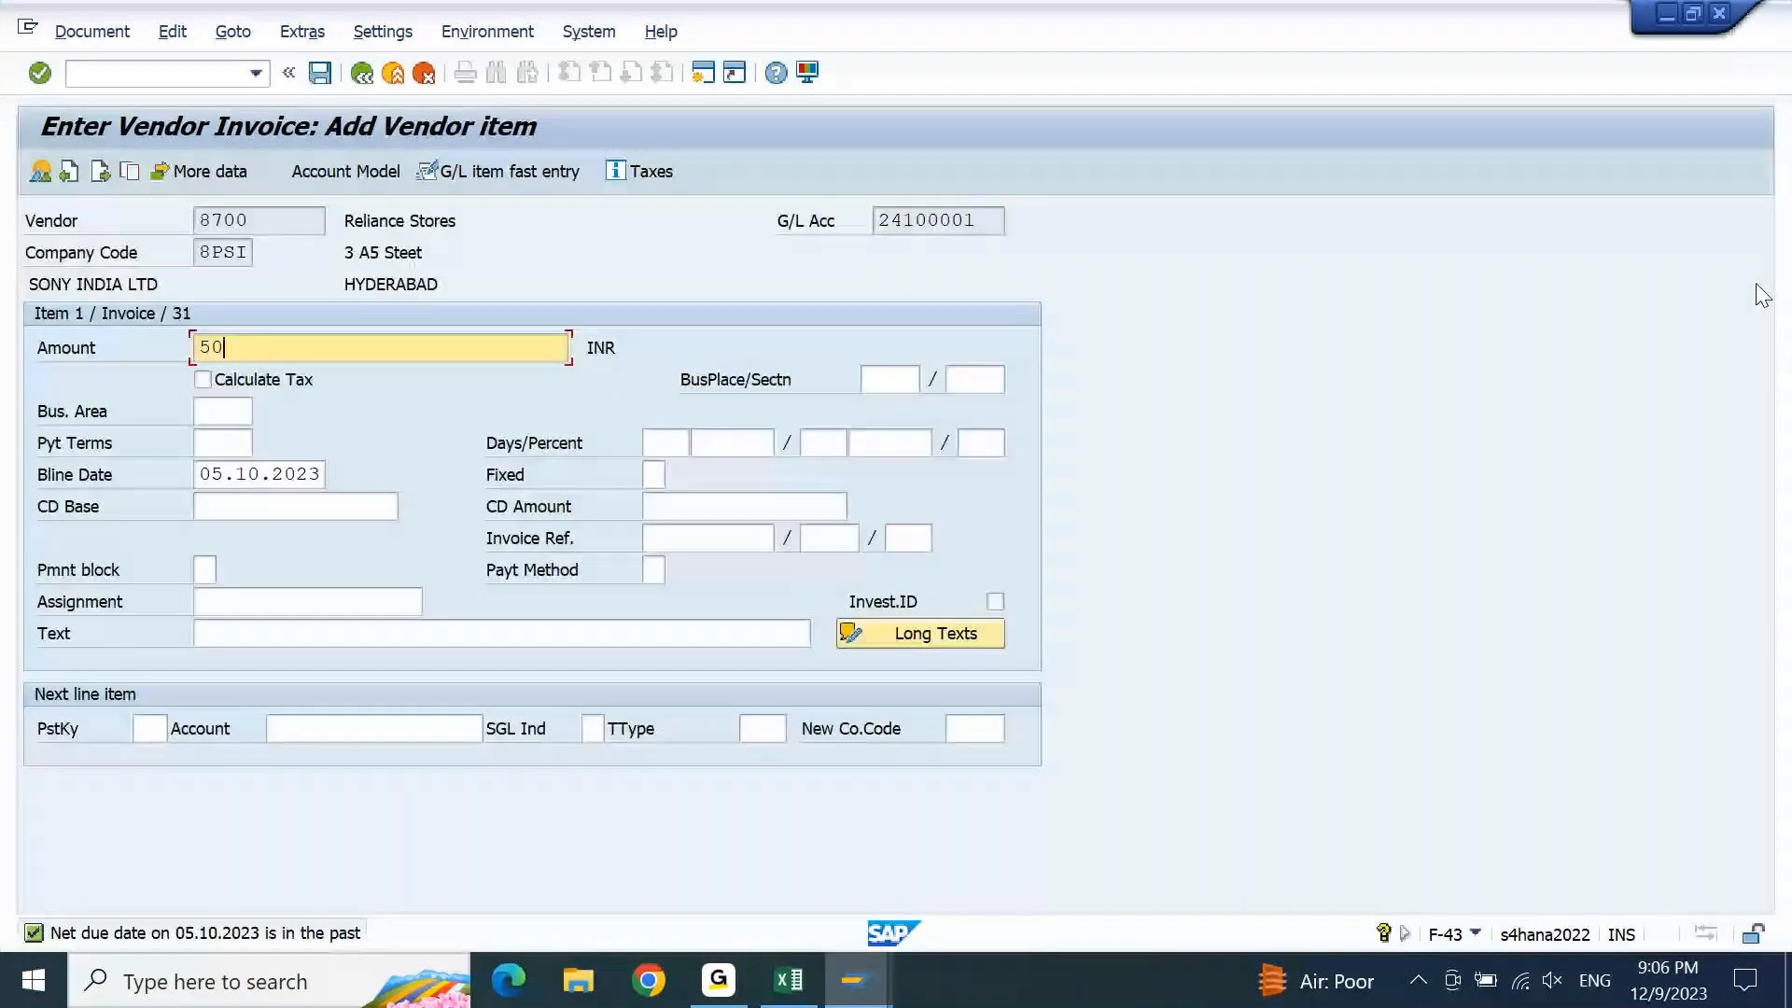
type("00")
left_click(325, 637)
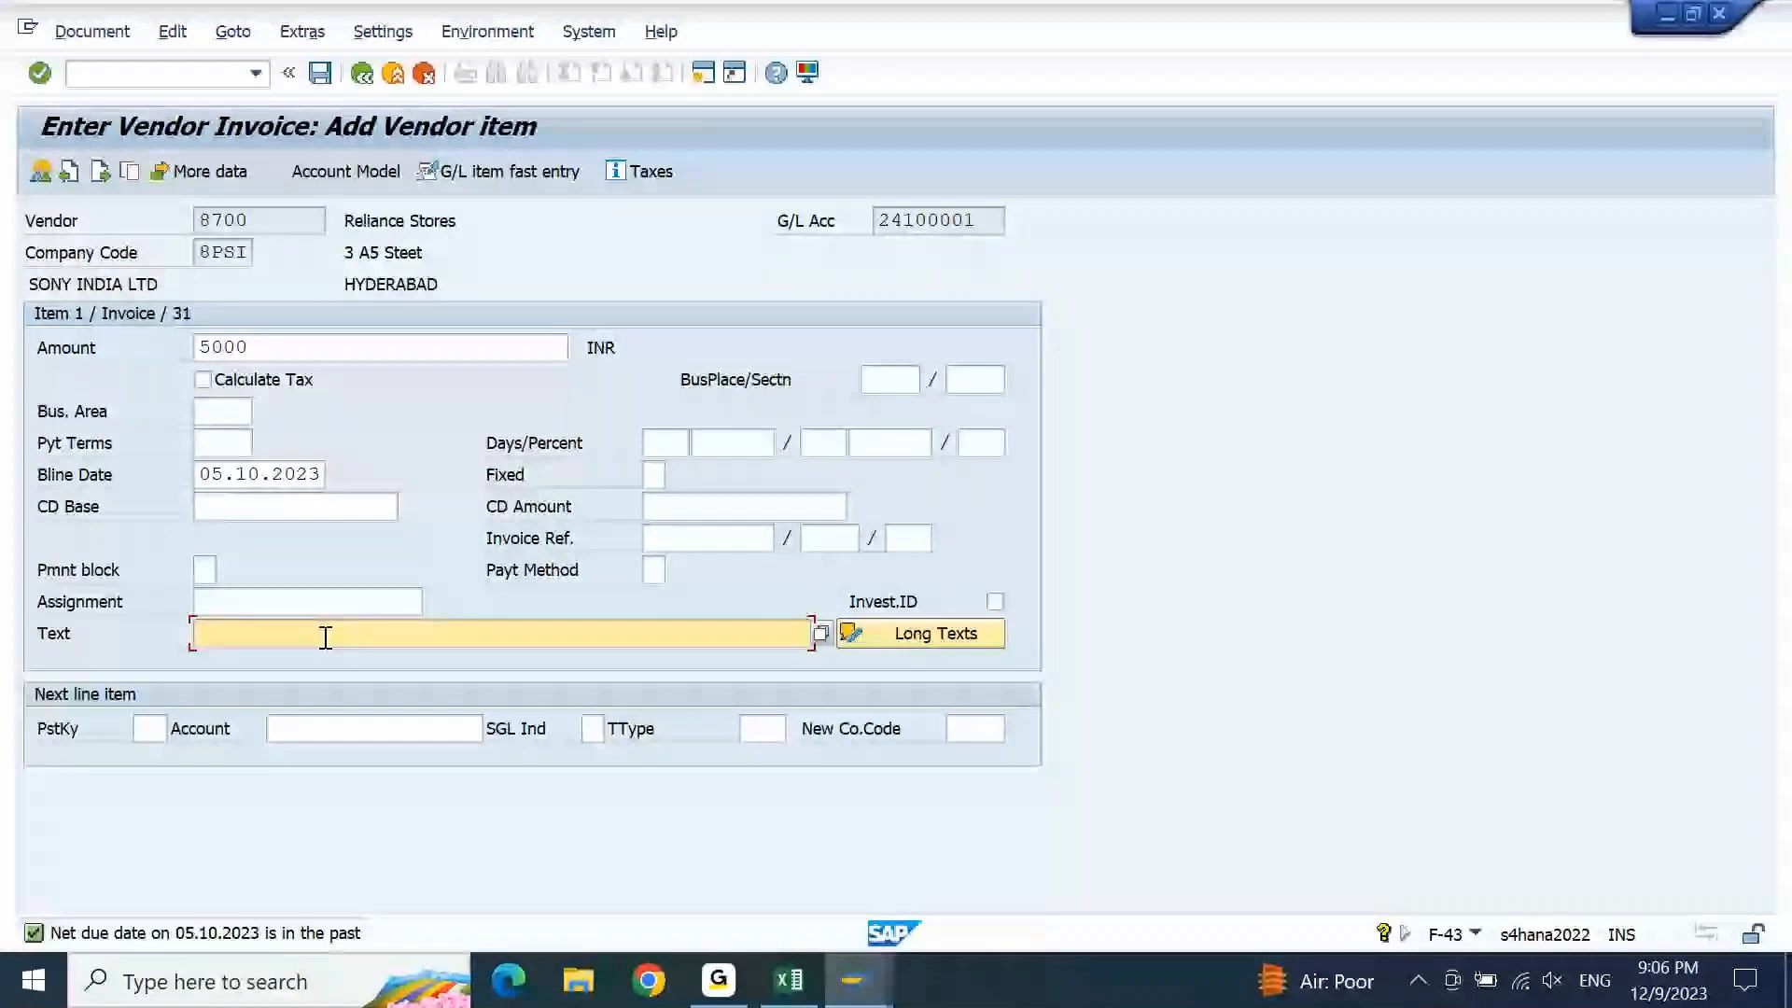
type("pantry items Dec")
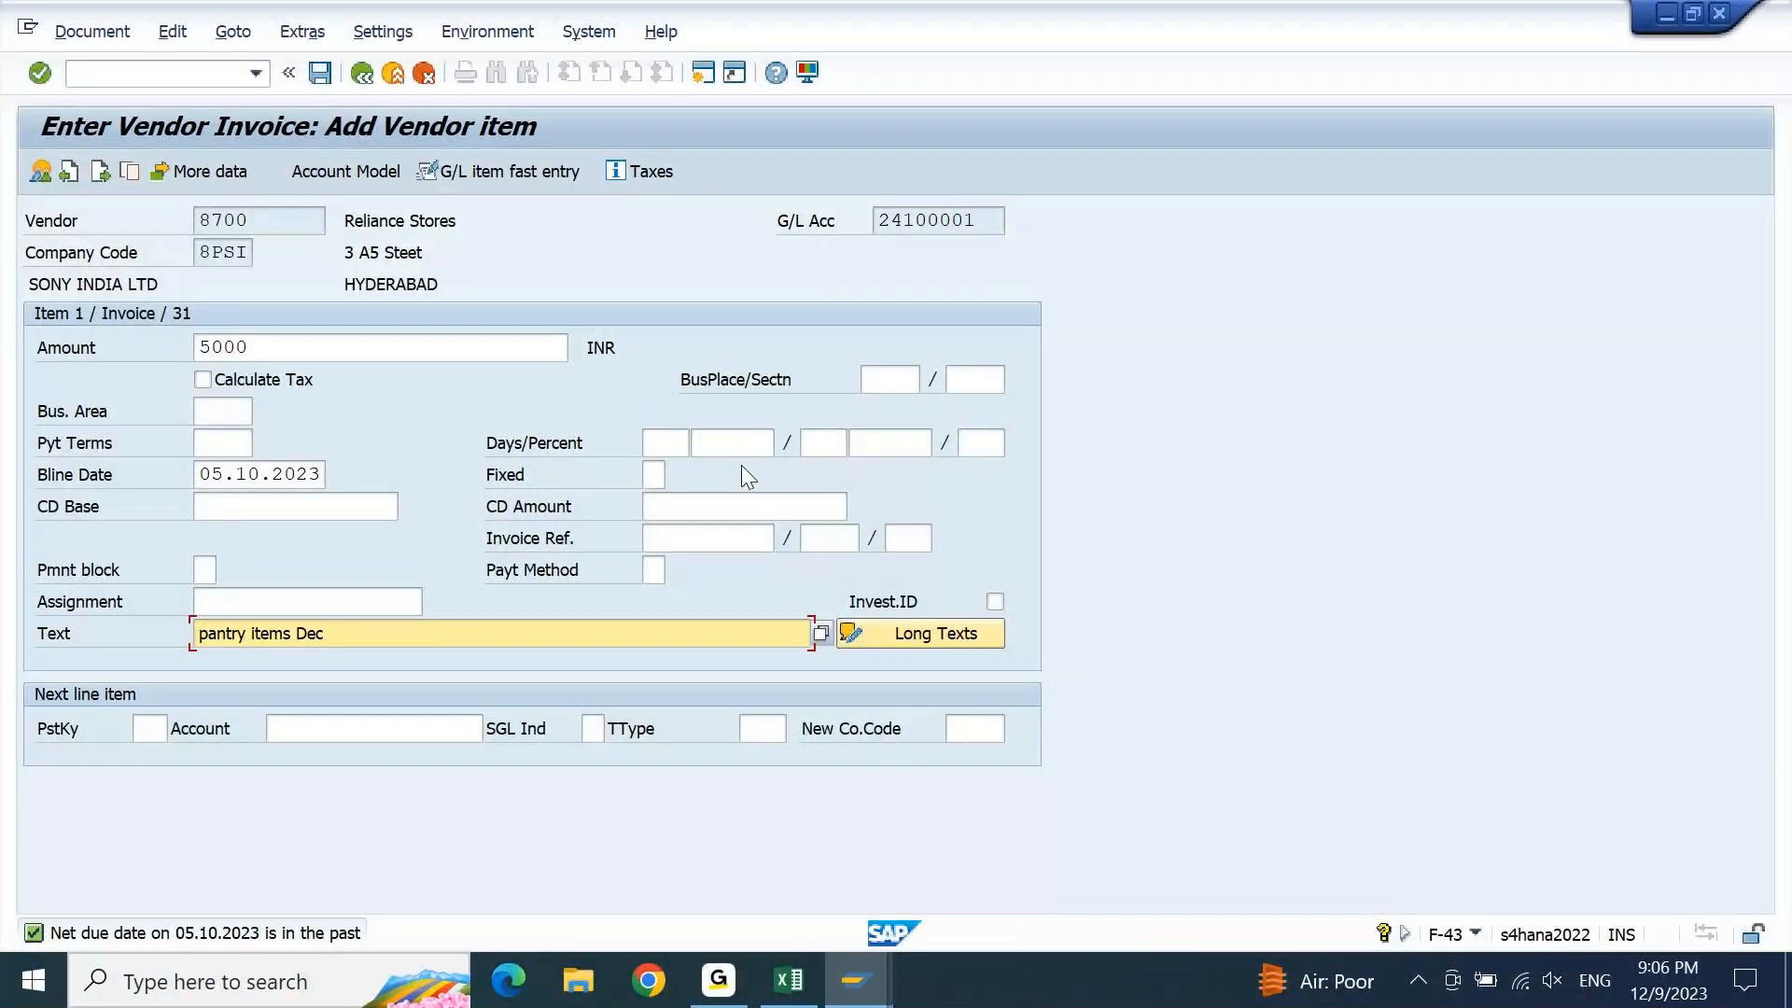
type(" 2023")
key("Return")
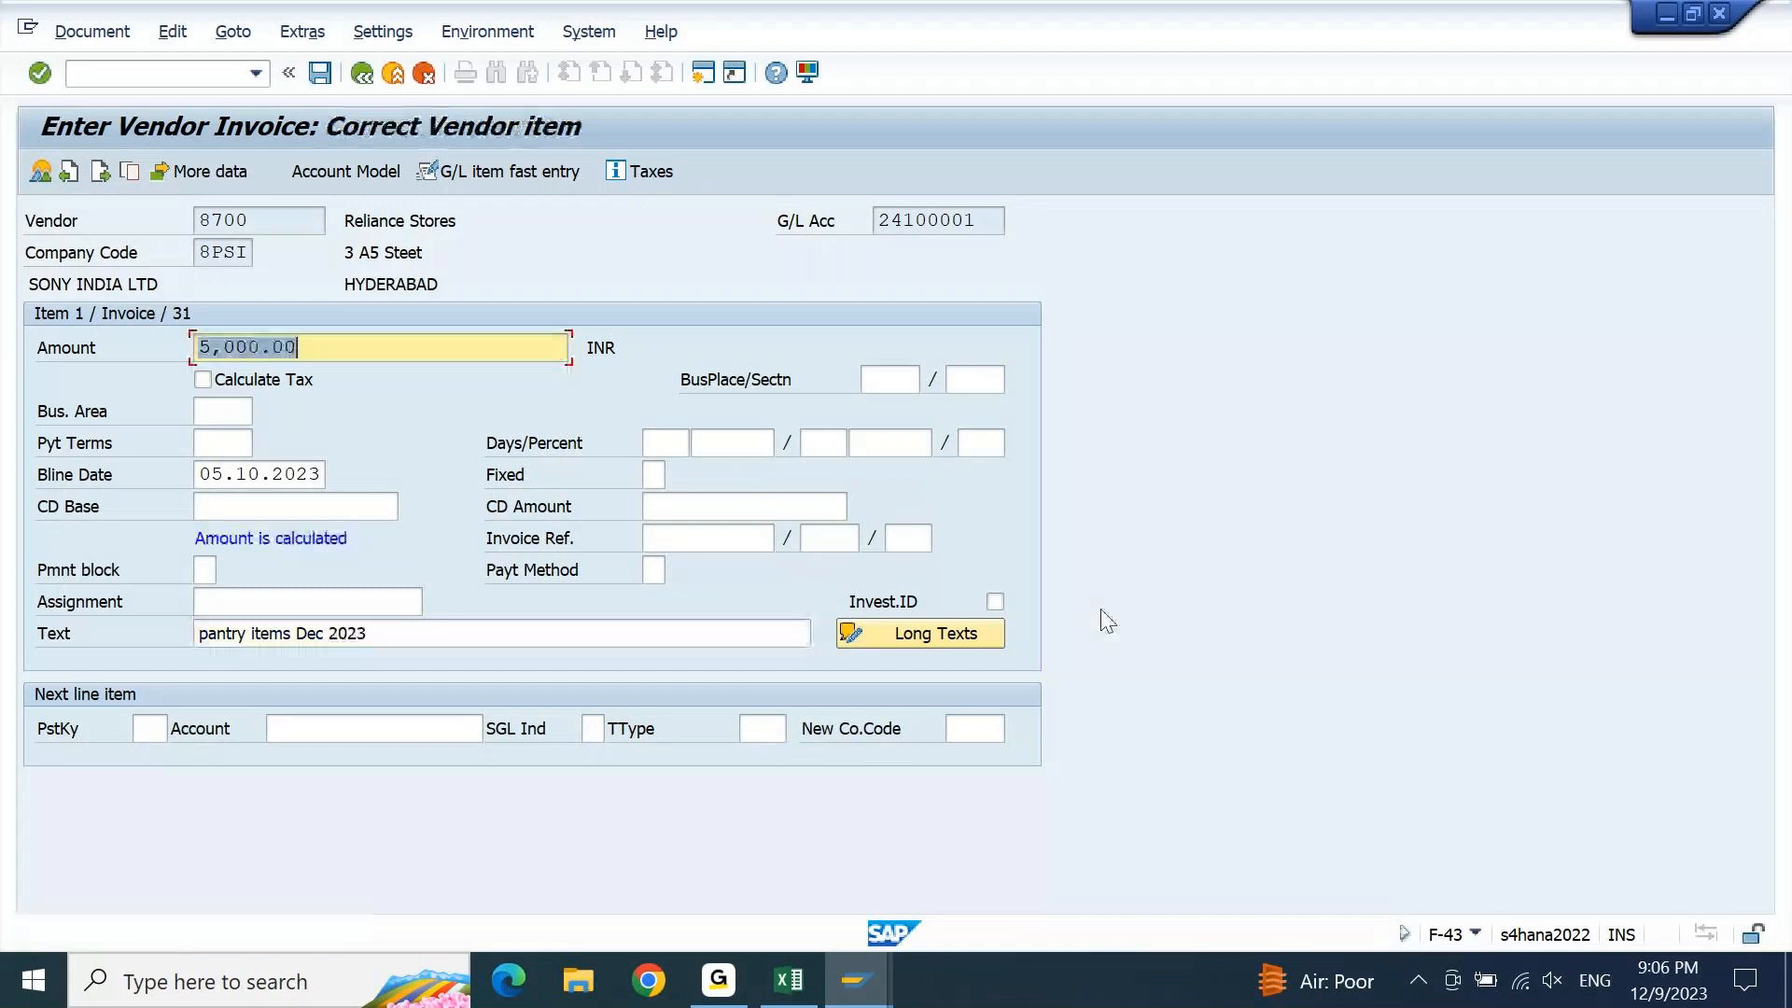
Add a second line item with posting key 40, searching accounts with 4* and choosing Pantry Expenses
left_click(164, 737)
type("40")
key("Tab")
type("4")
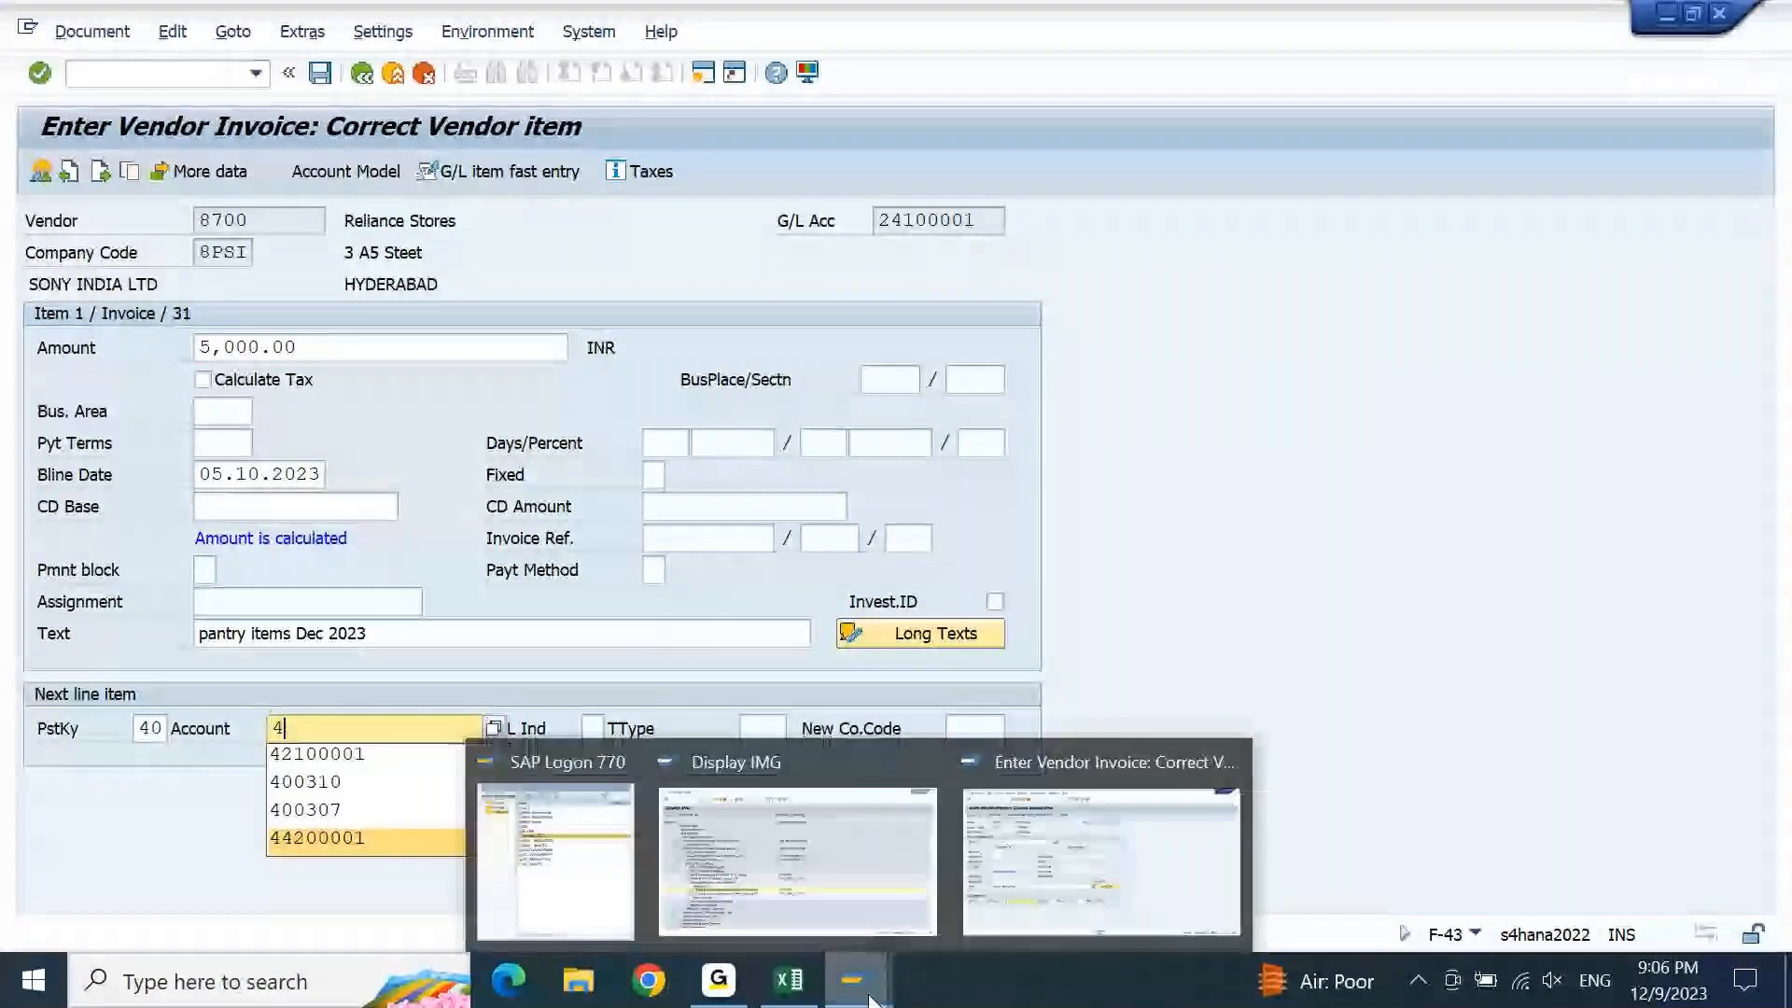
left_click(390, 724)
type("*")
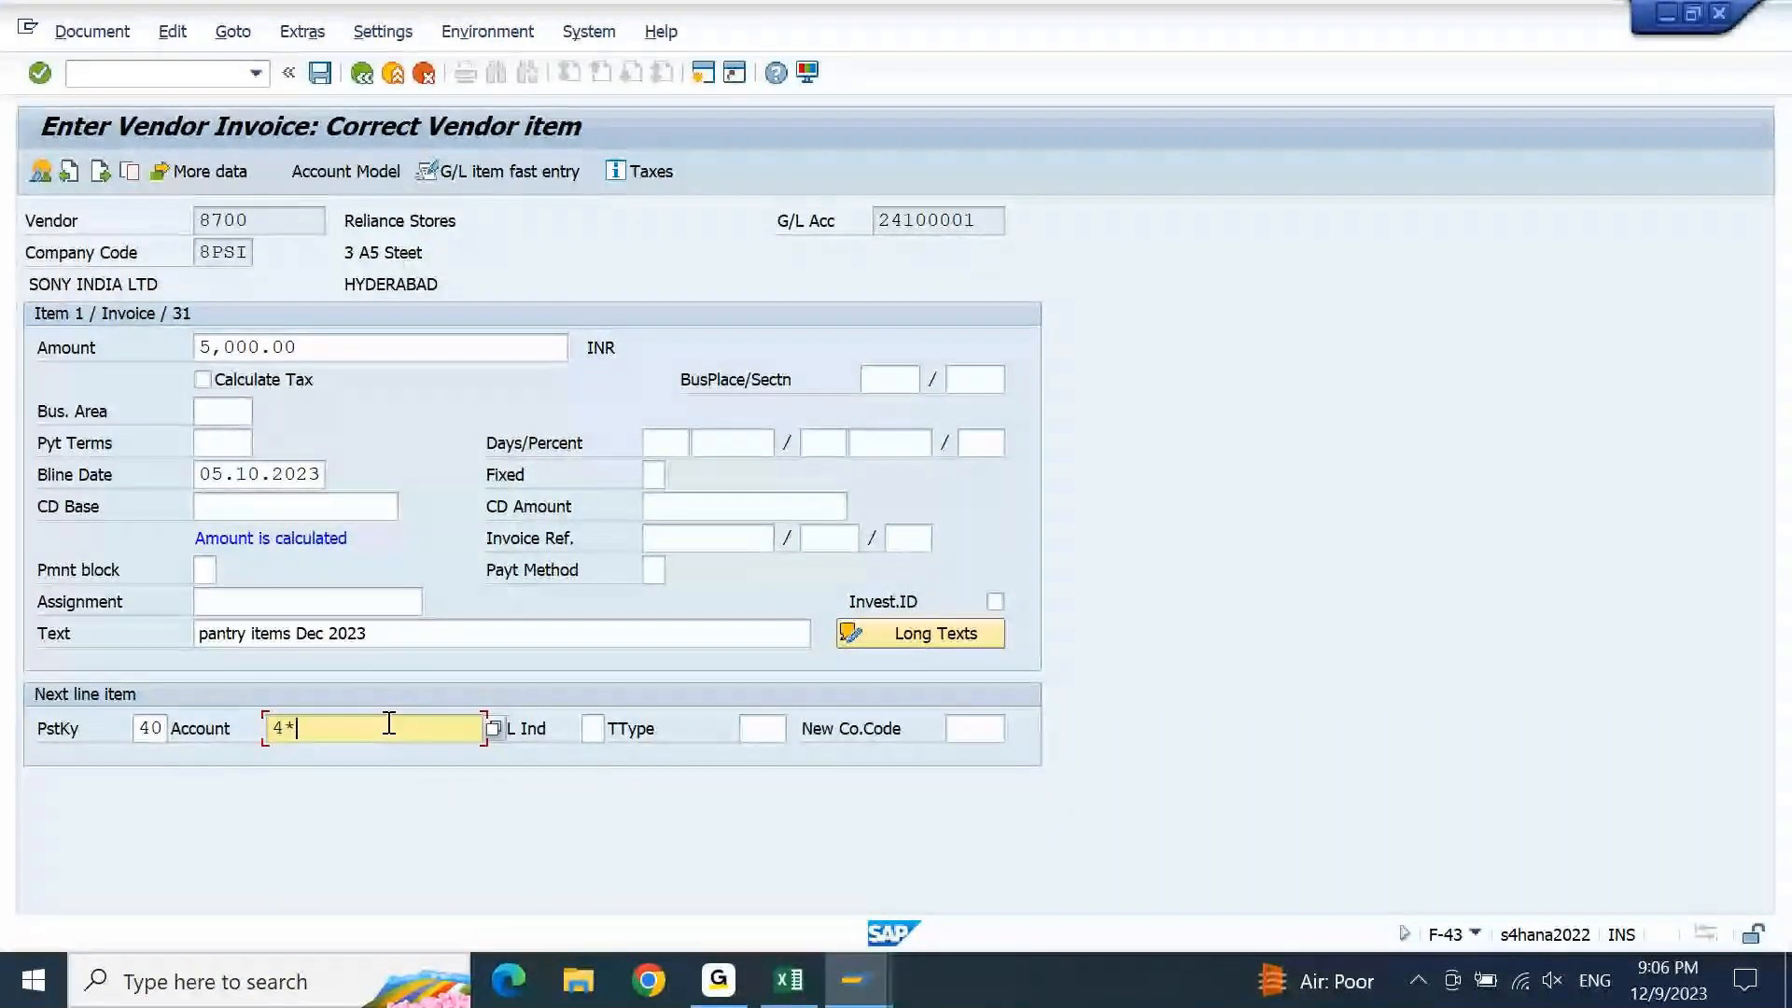
key("F4")
key("Return")
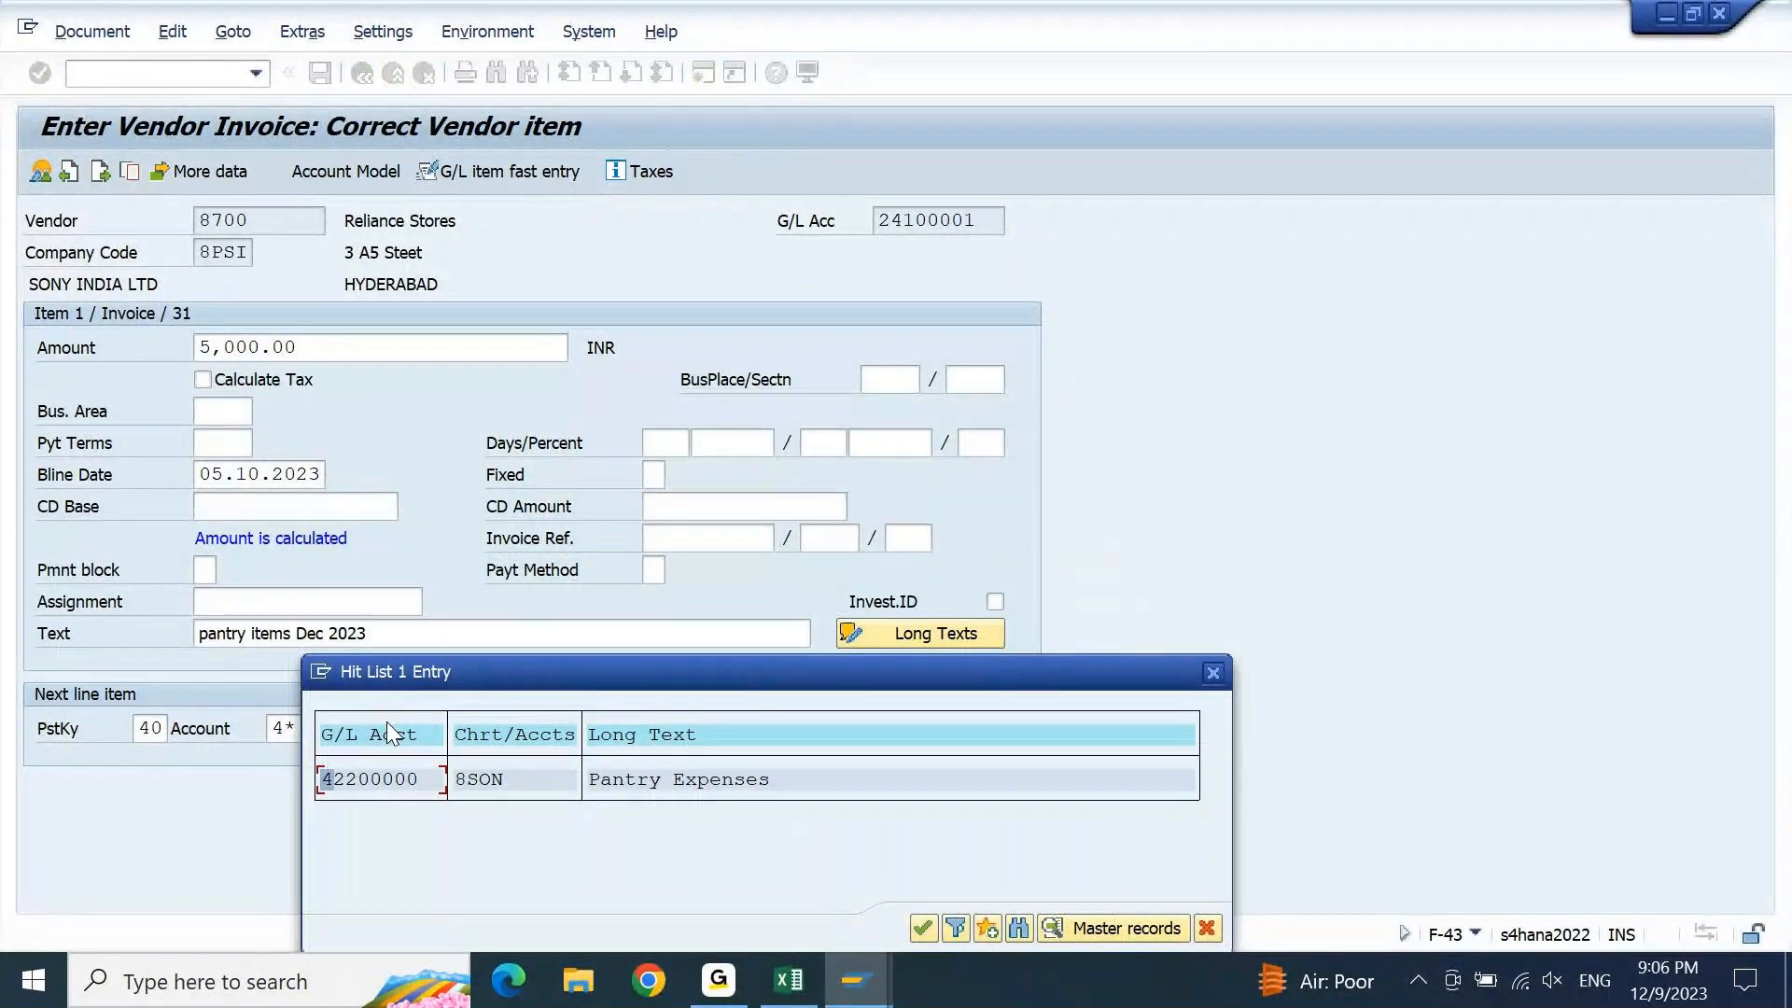
double_click(683, 782)
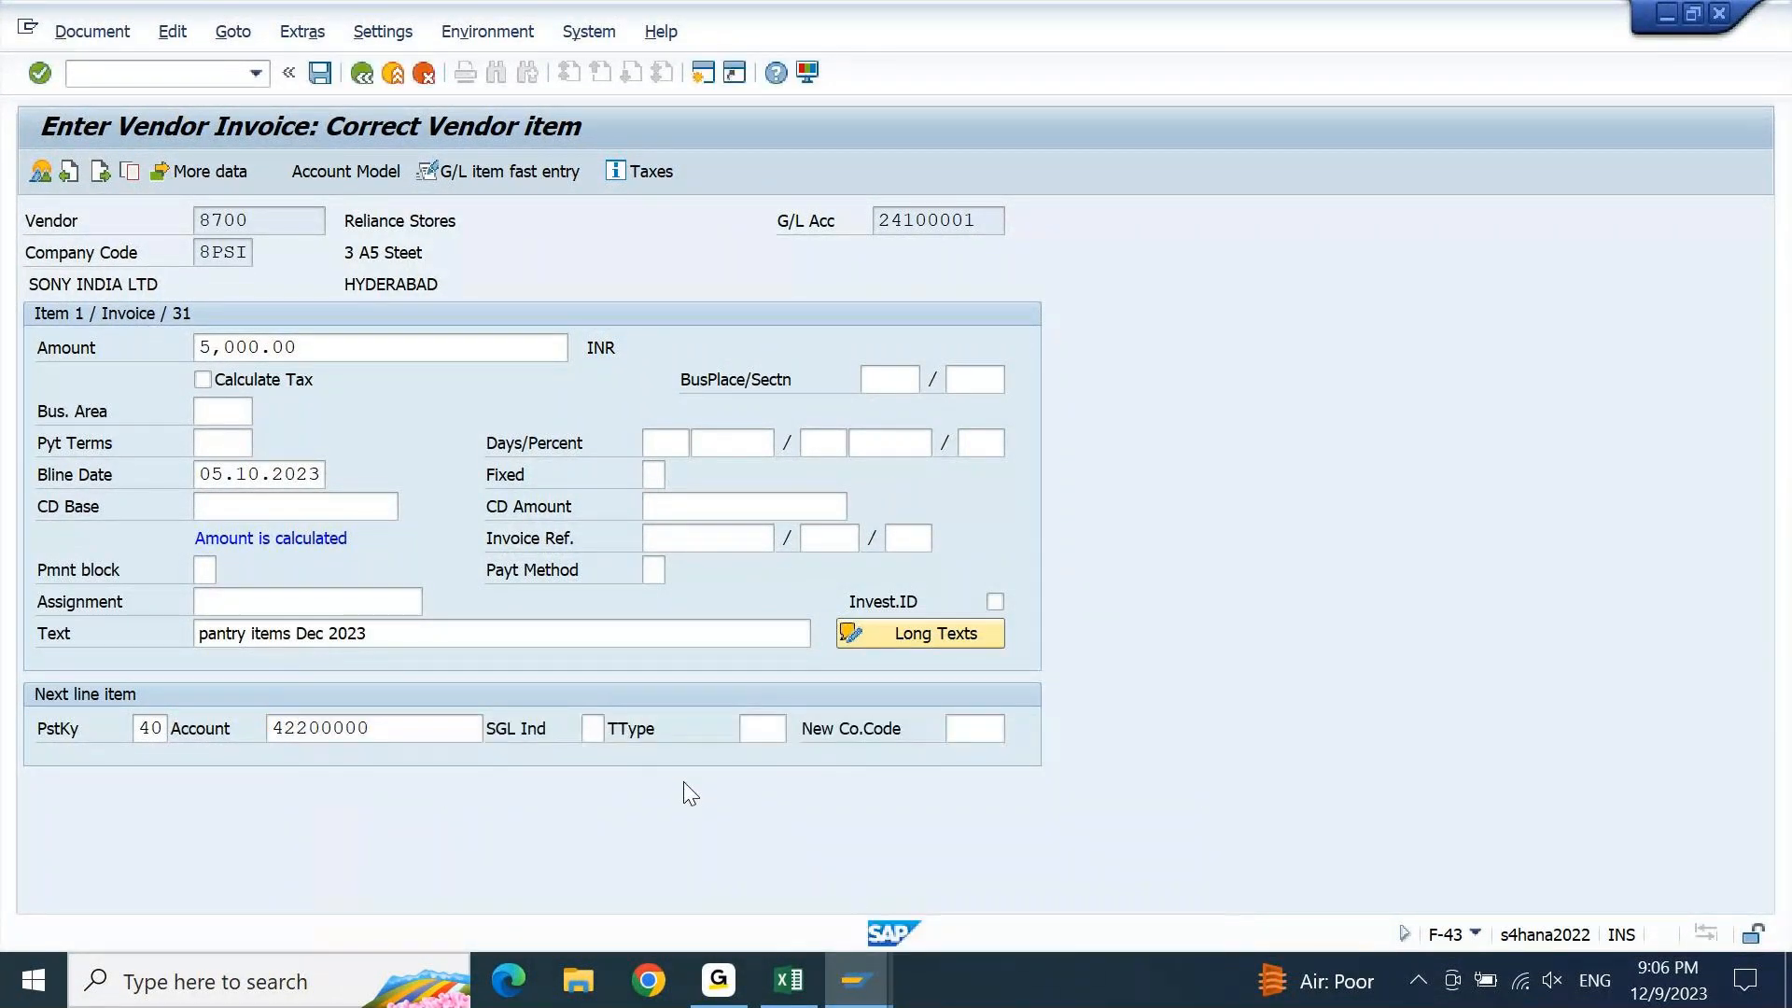
key("Return")
Enter 5000 as the Pantry Expenses item's amount and go to its profit center
type("5000")
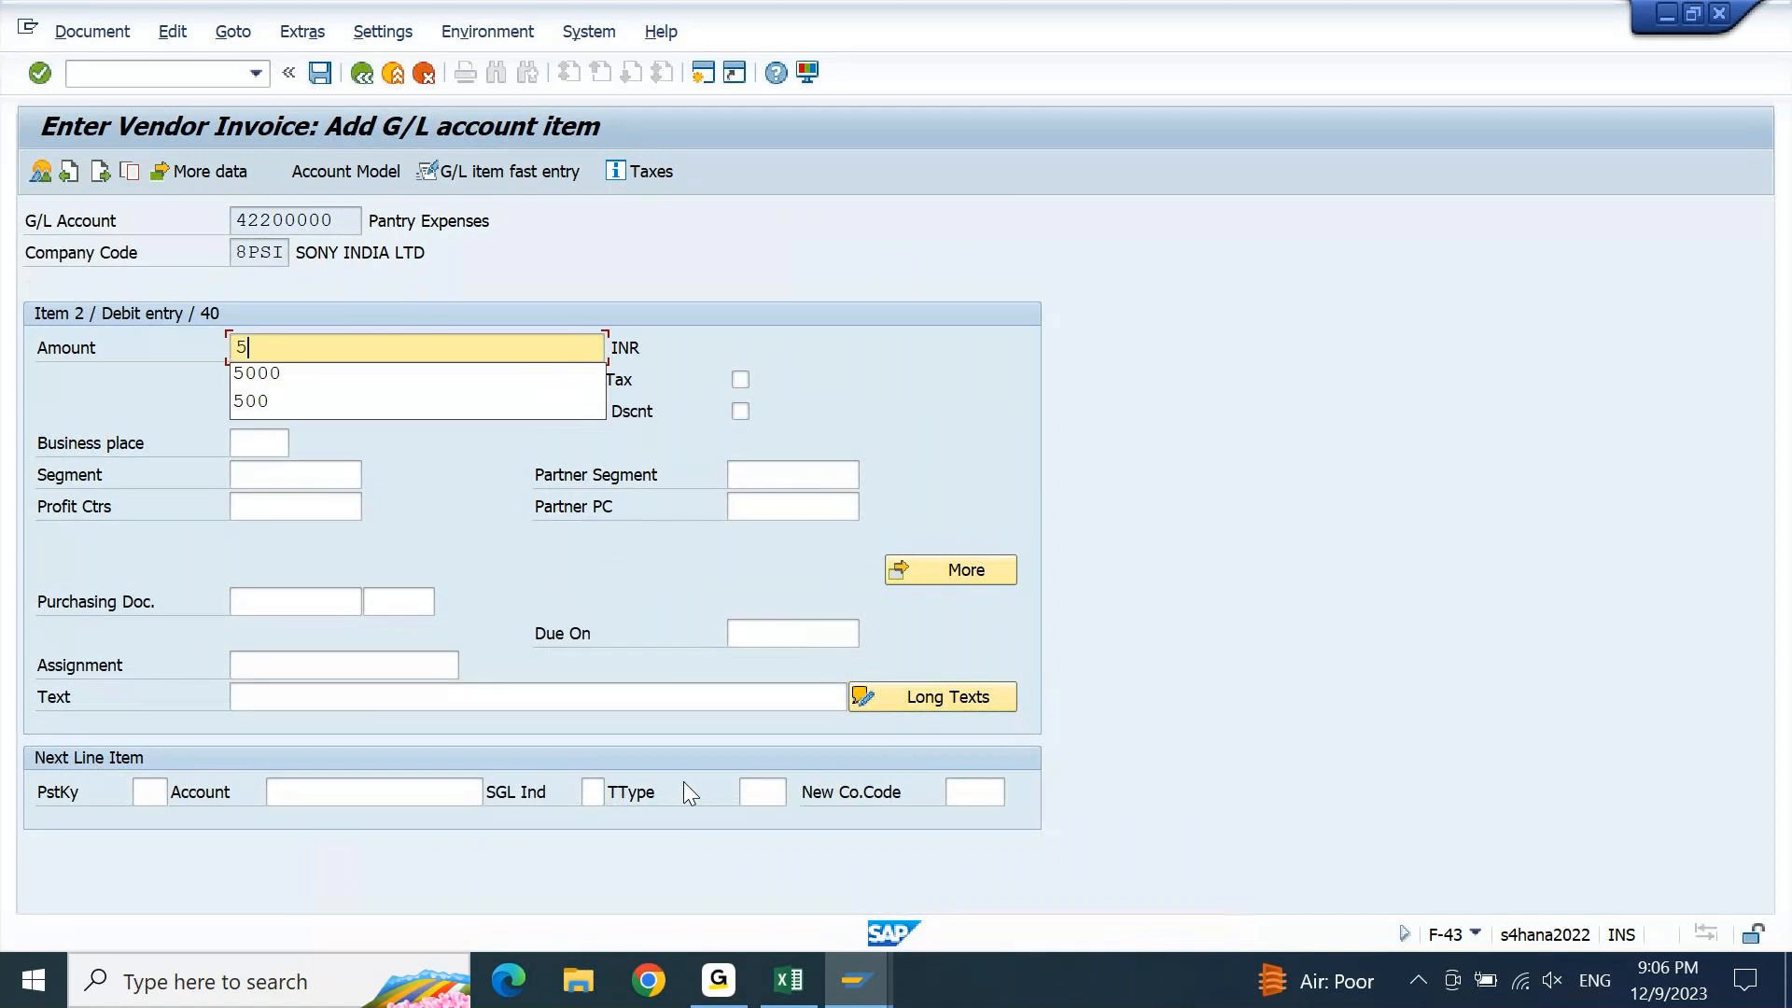
key("Tab")
key("Tab")
key("Tab")
key("F4")
key("Return")
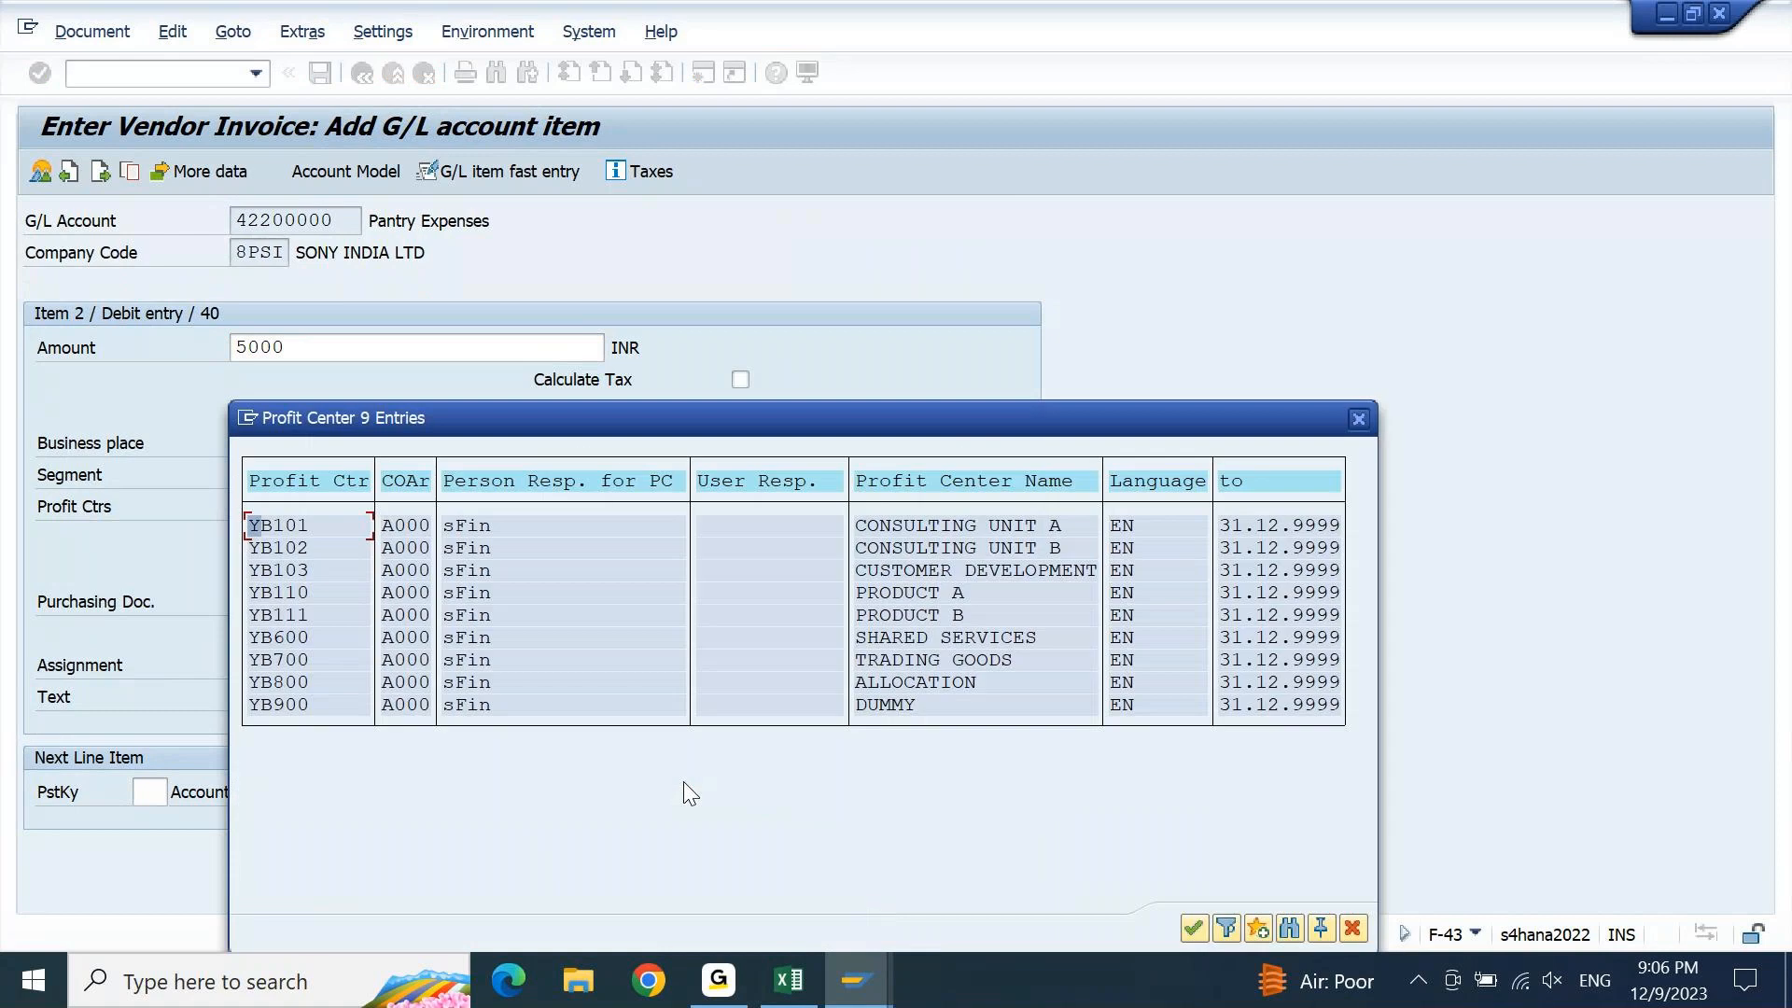
key("Escape")
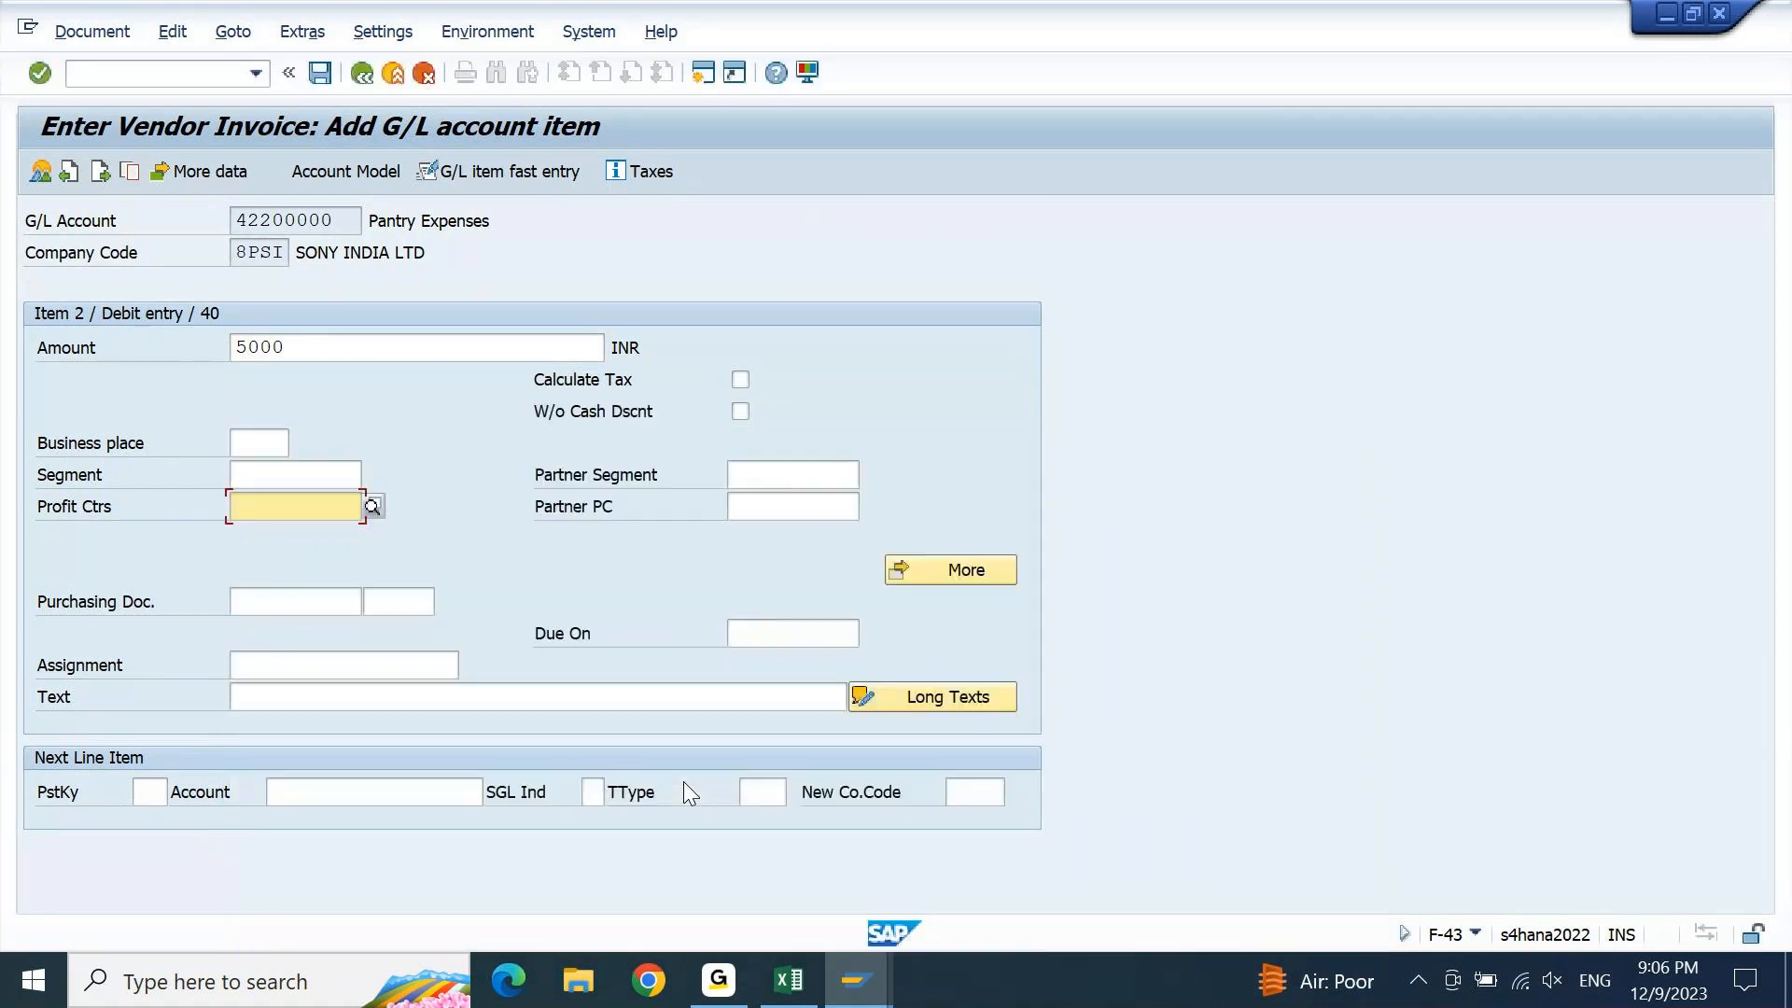
Assign profit center 8PSI01 from controlling area 8SON and enter "pantry items Dec 2023" as the Pantry Expenses item's text
key("F4")
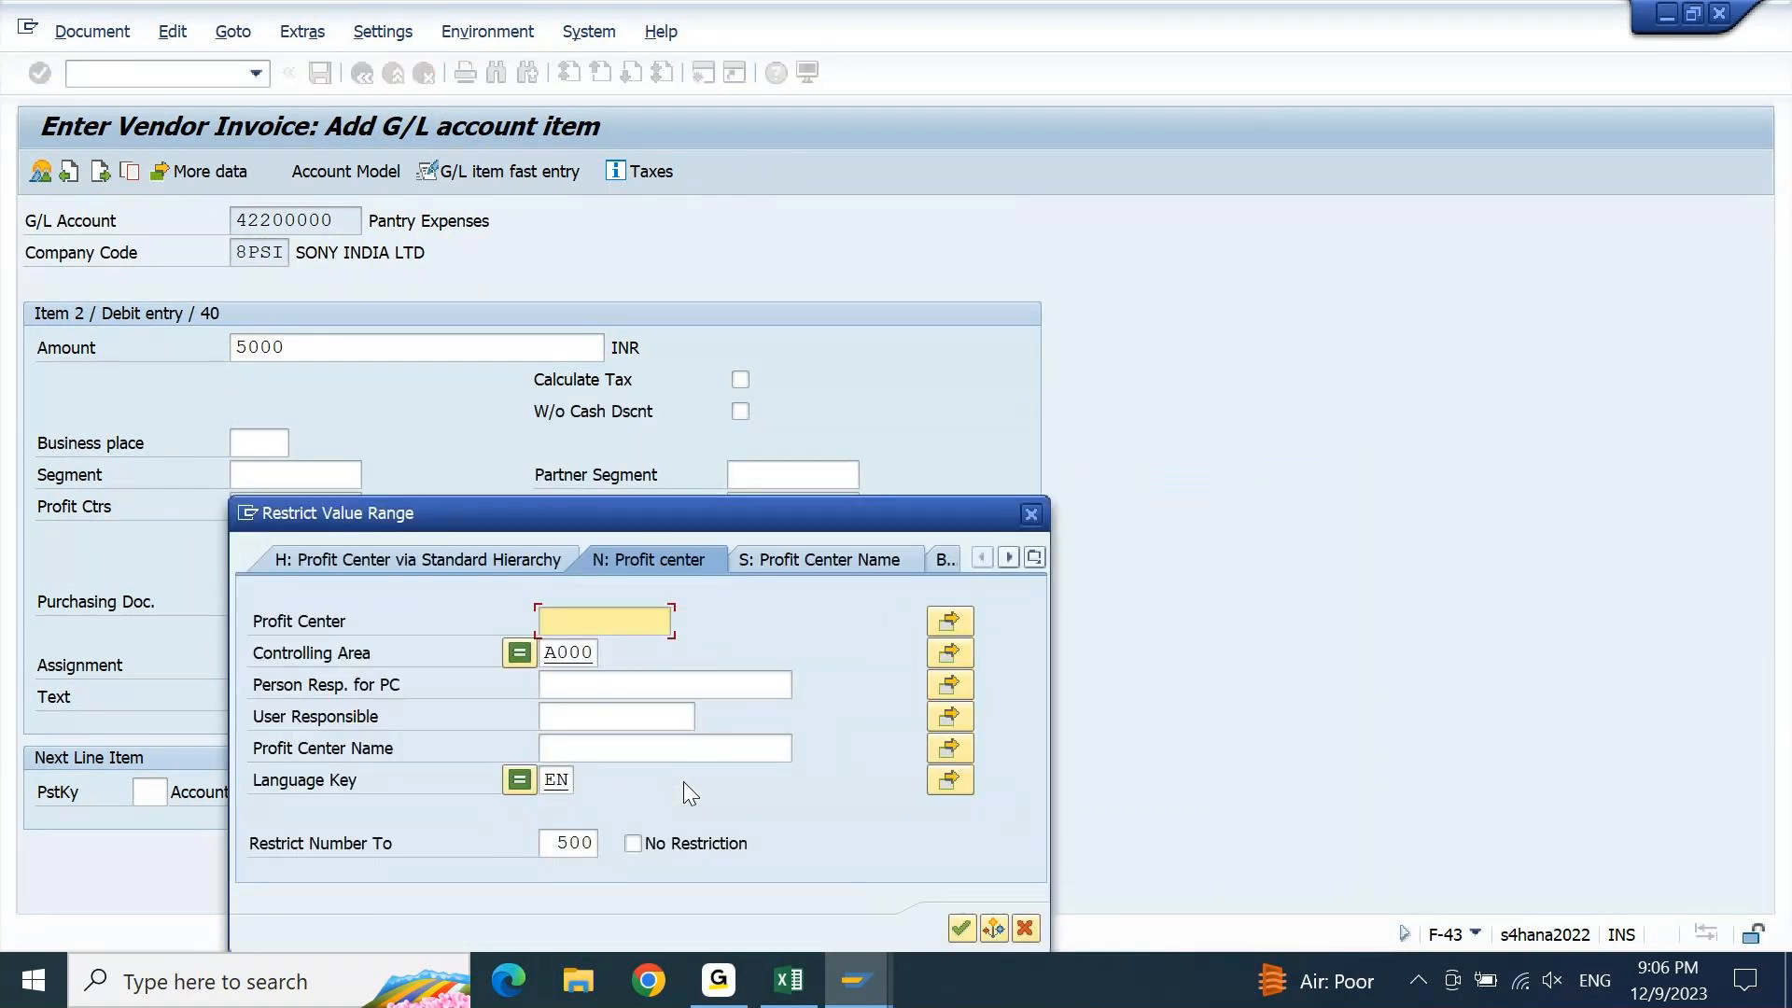
key("Tab")
type("s")
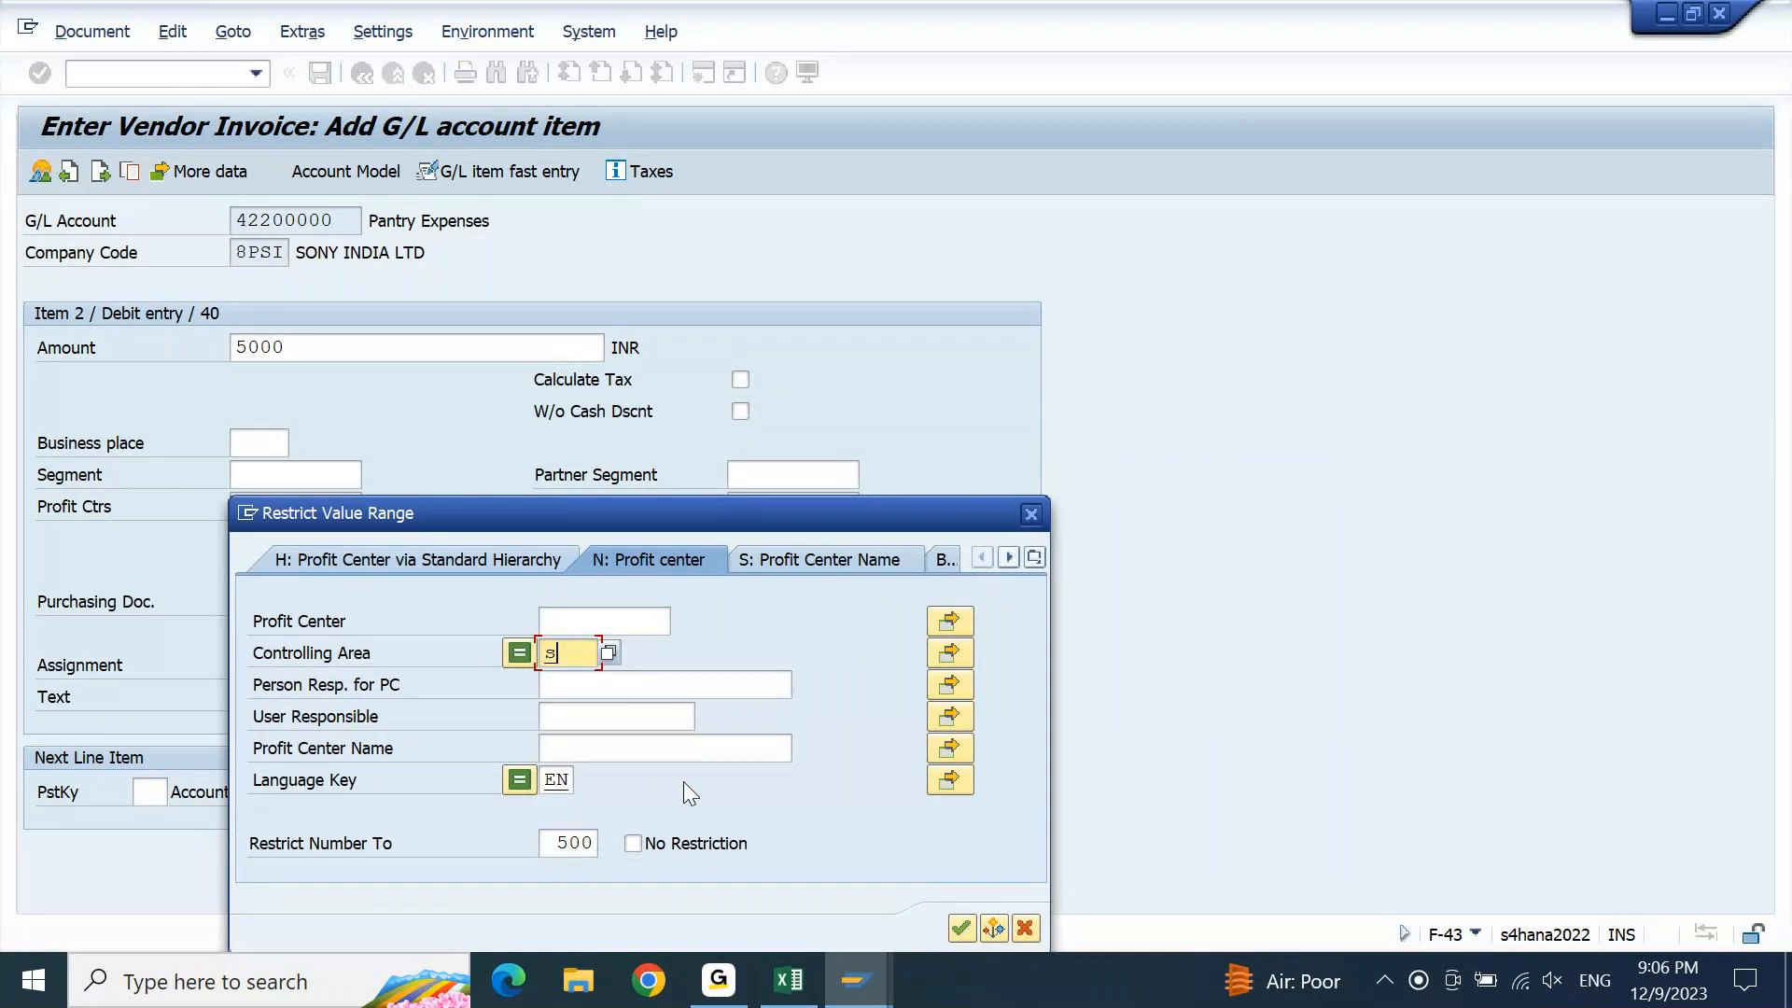
key("BackSpace")
type("8son")
key("Return")
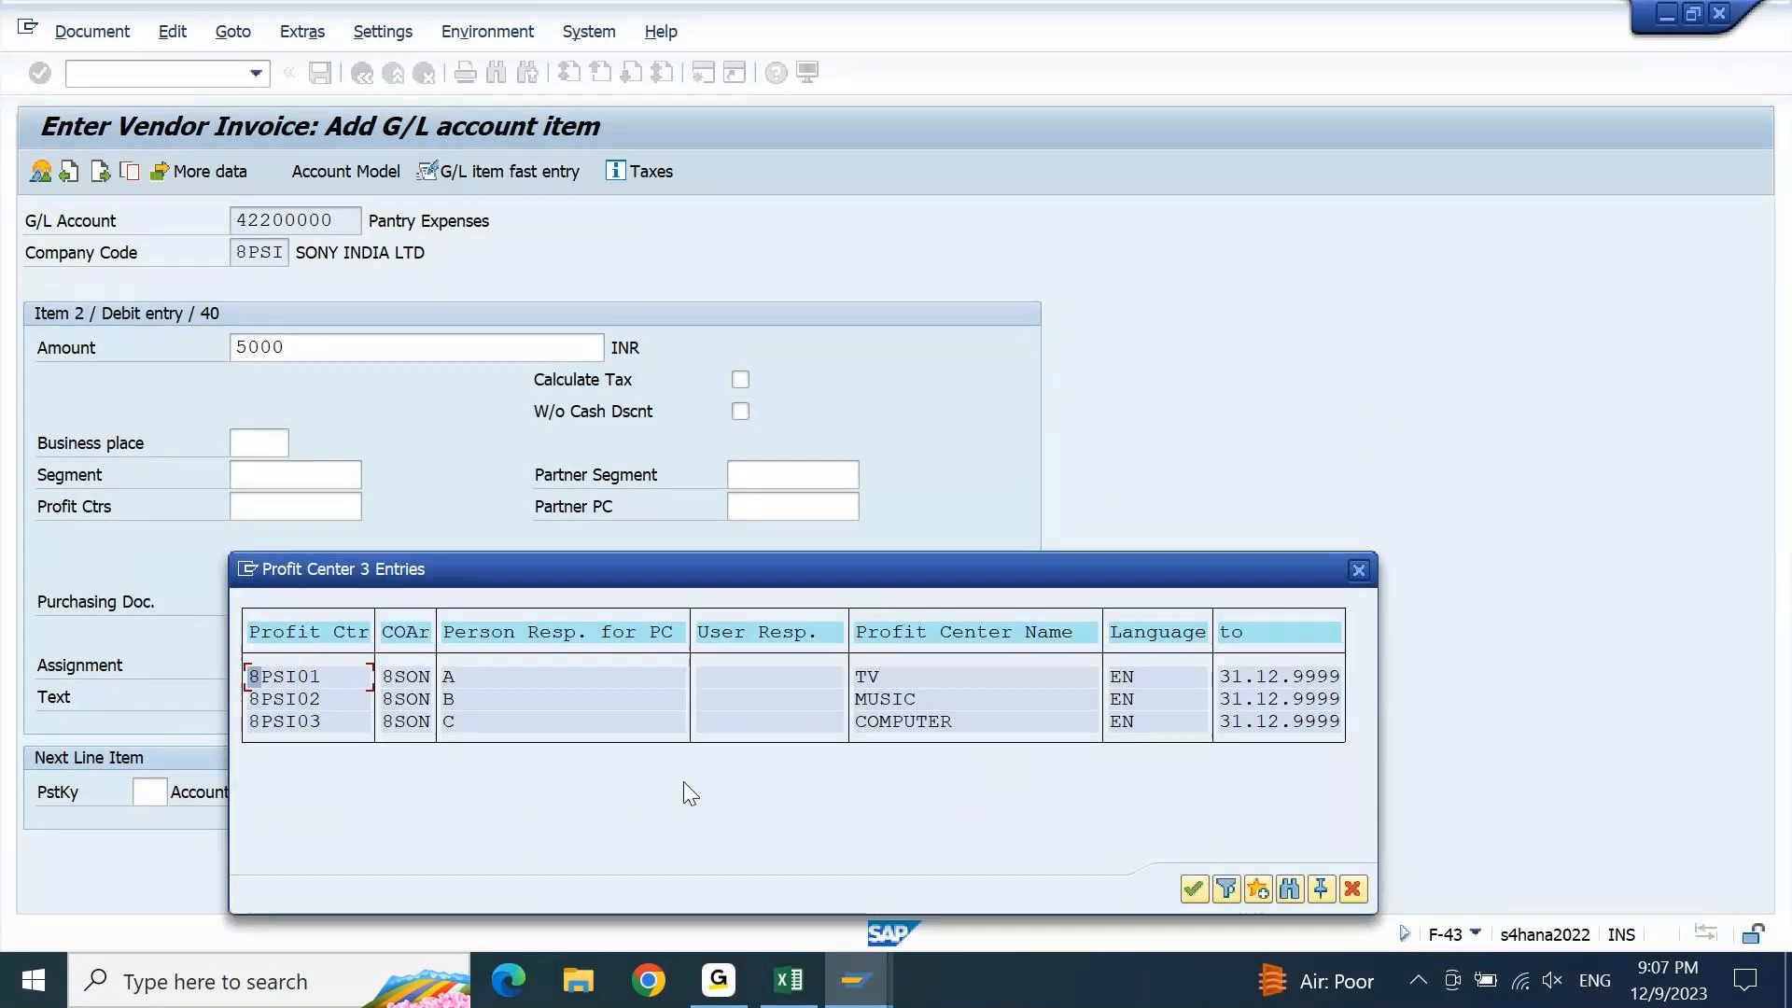
double_click(299, 677)
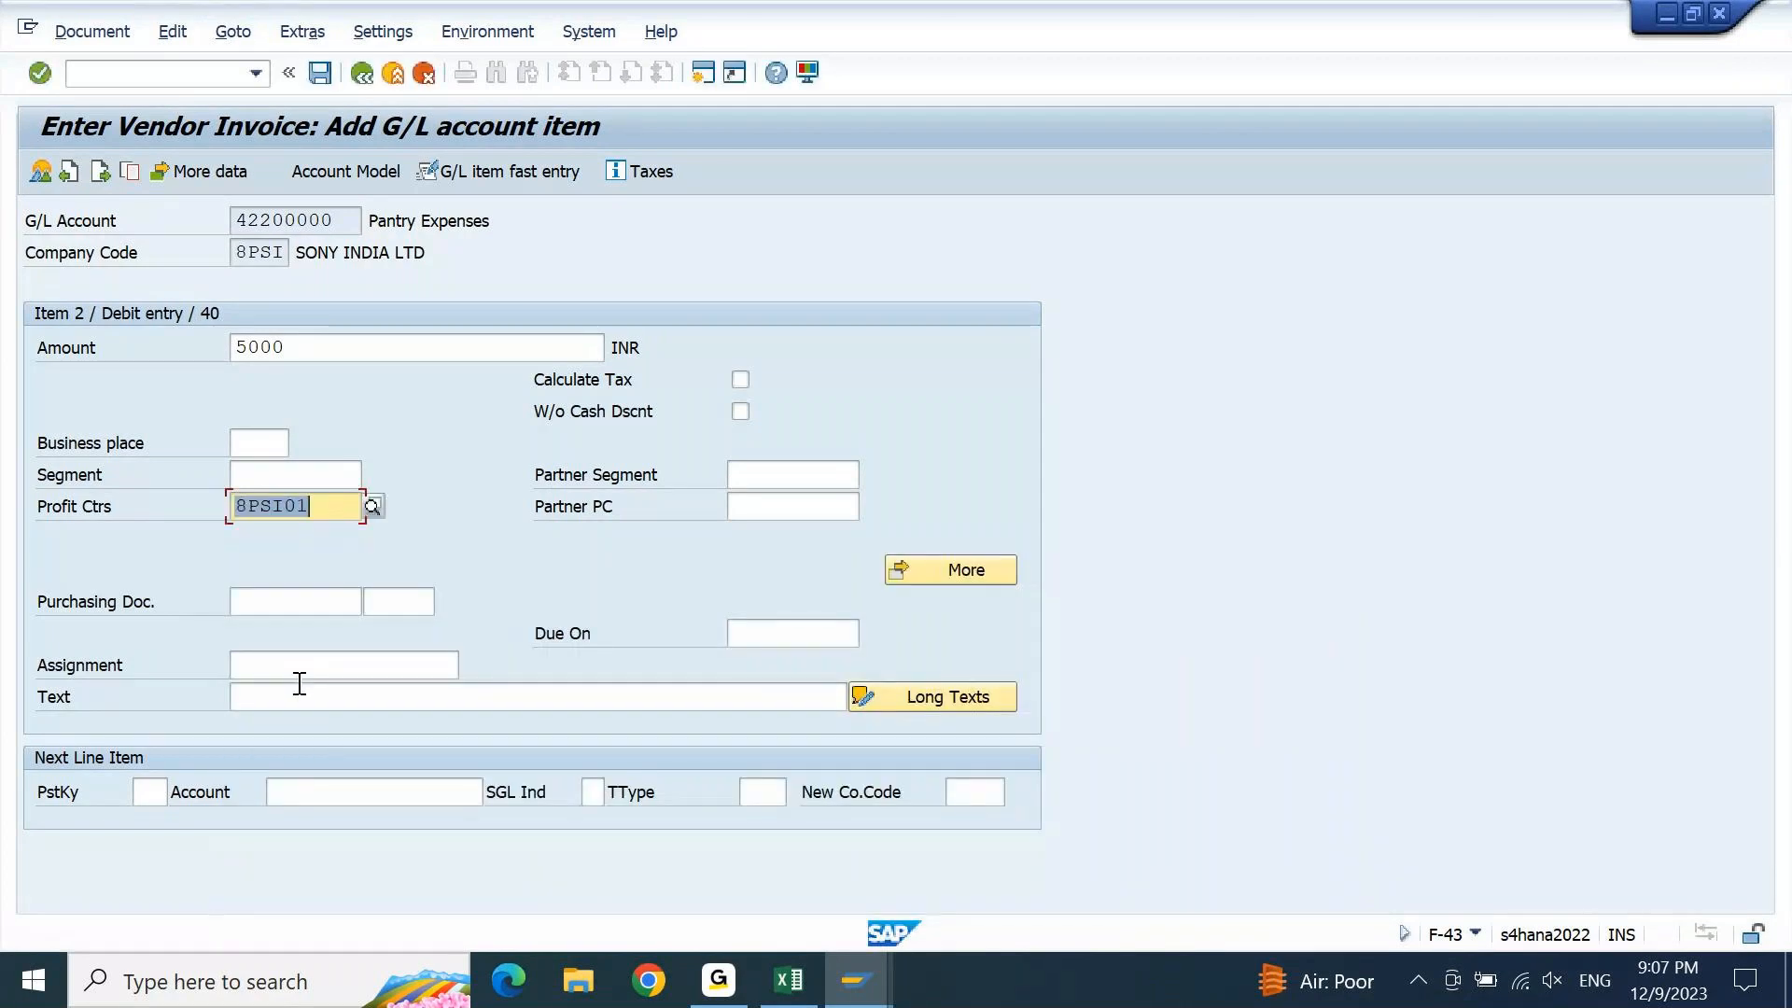
left_click(302, 695)
type("pantry items Dec 2023")
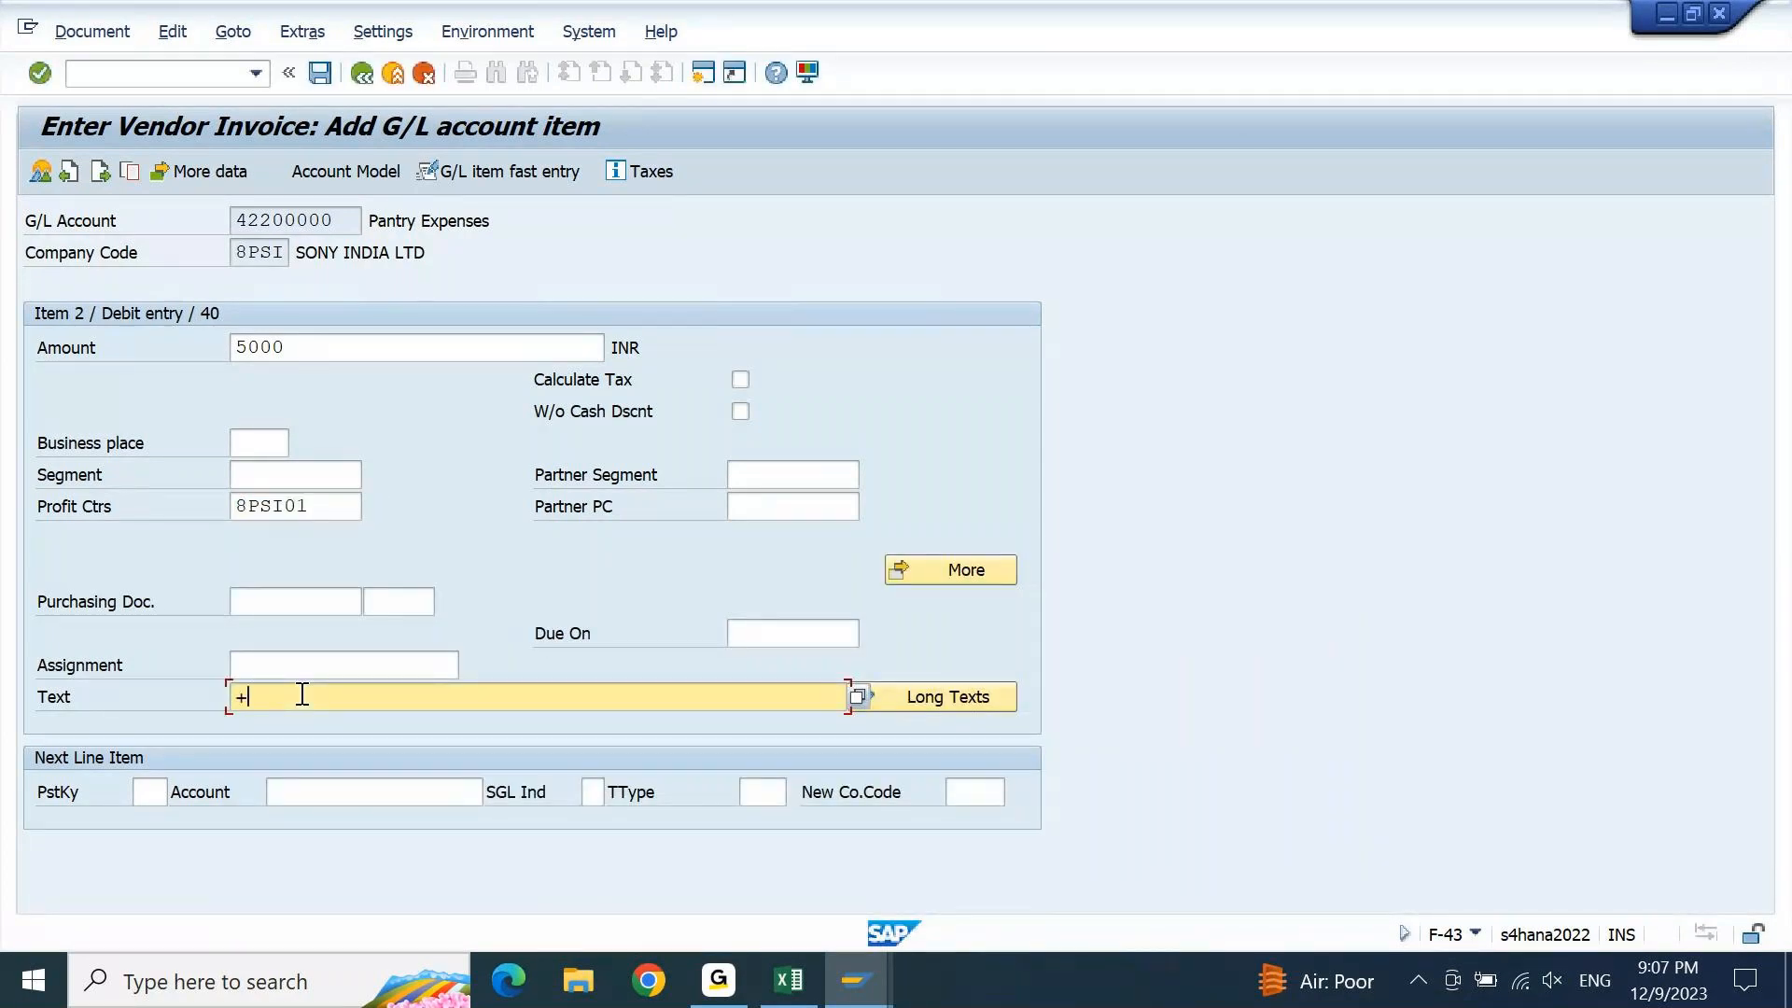
key("Return")
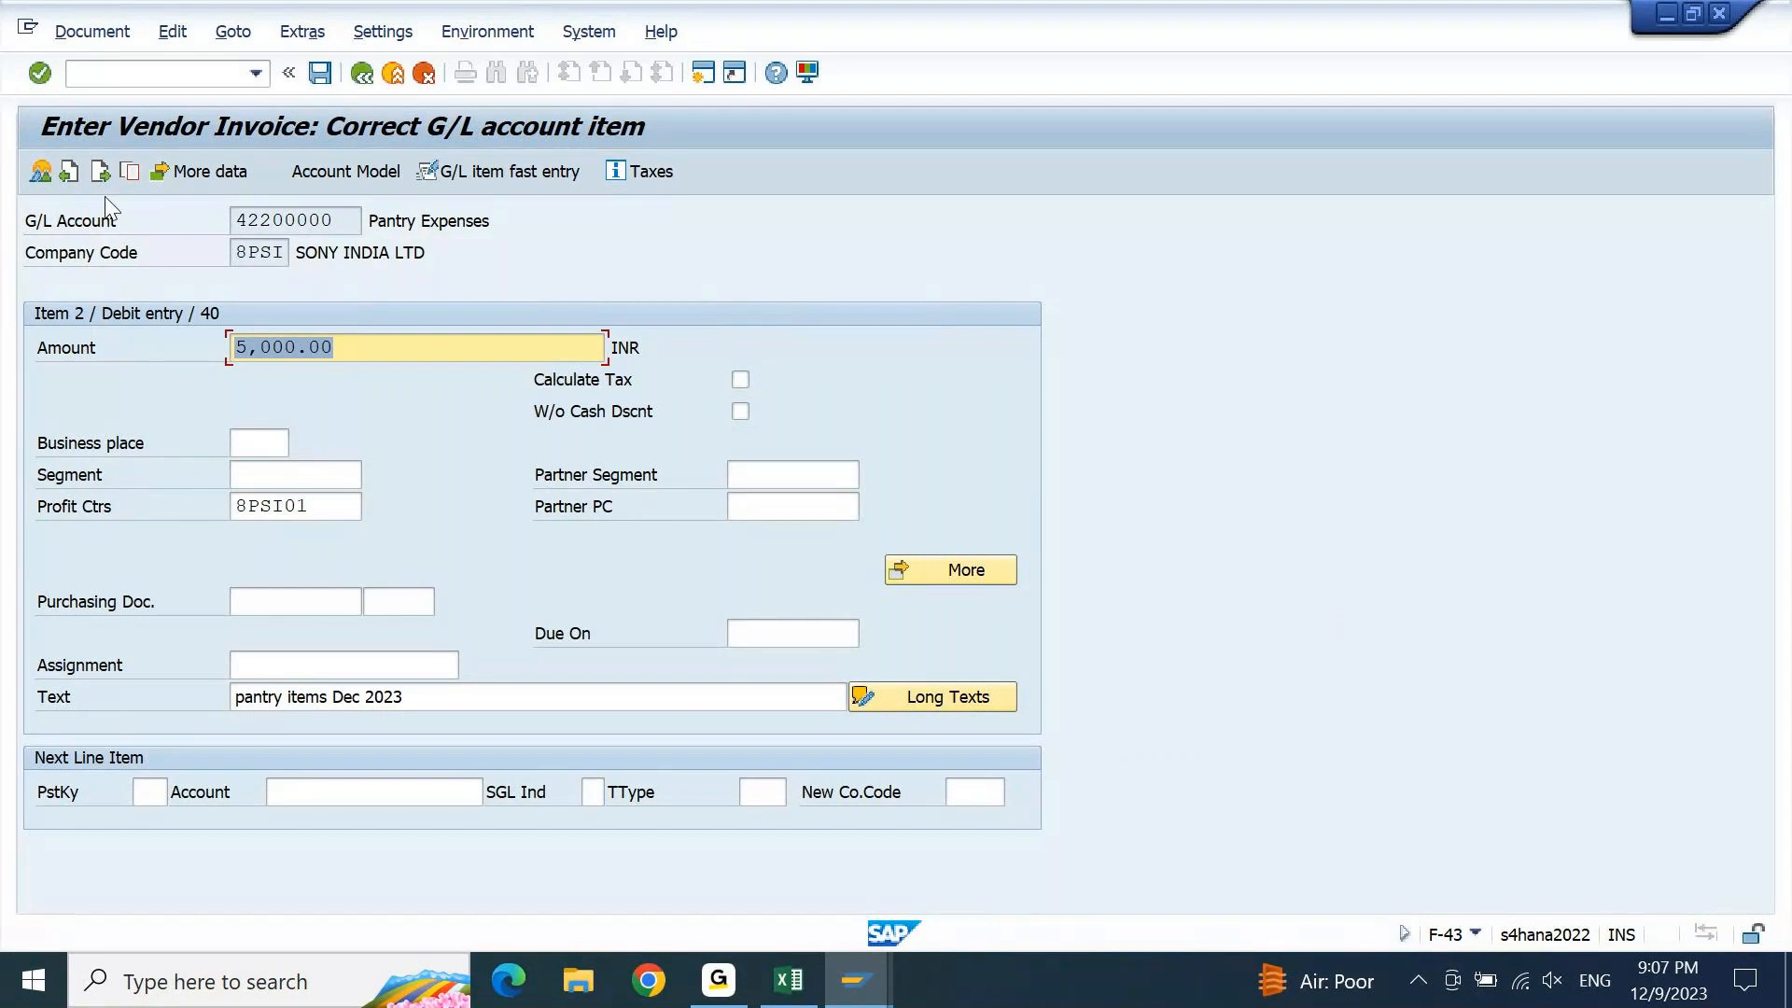
Simulate the invoice and replace its reference with 42121
left_click(99, 37)
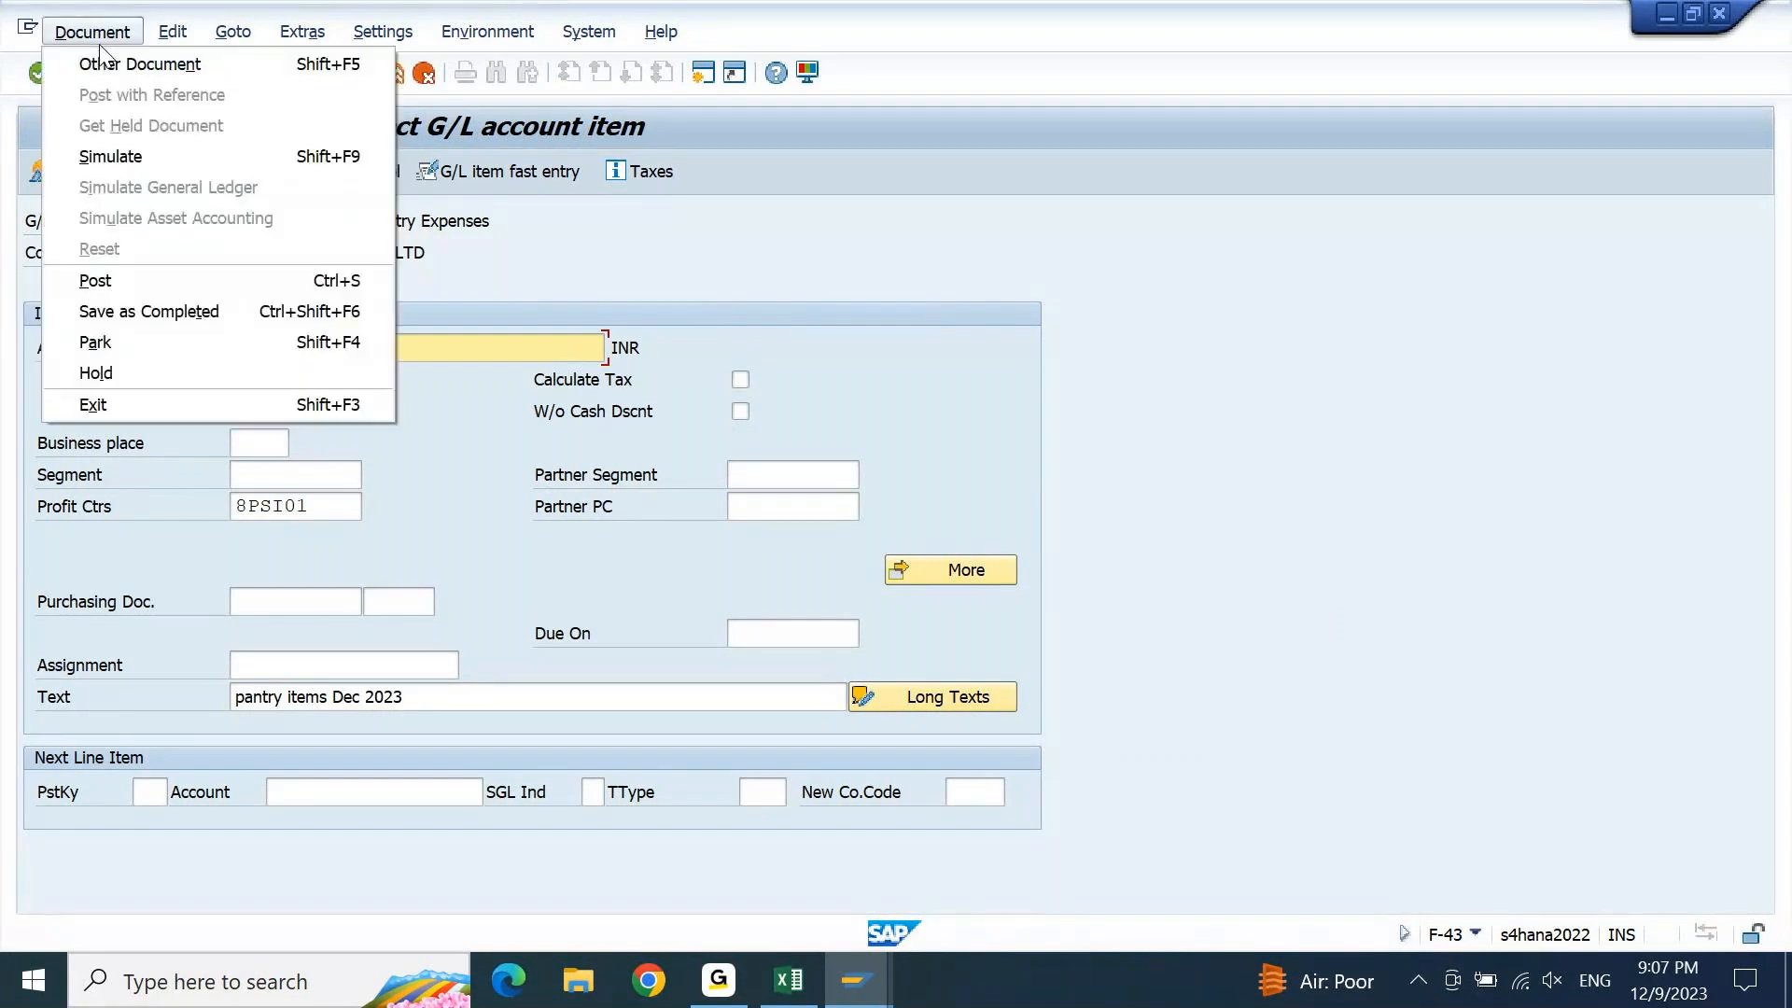
left_click(96, 154)
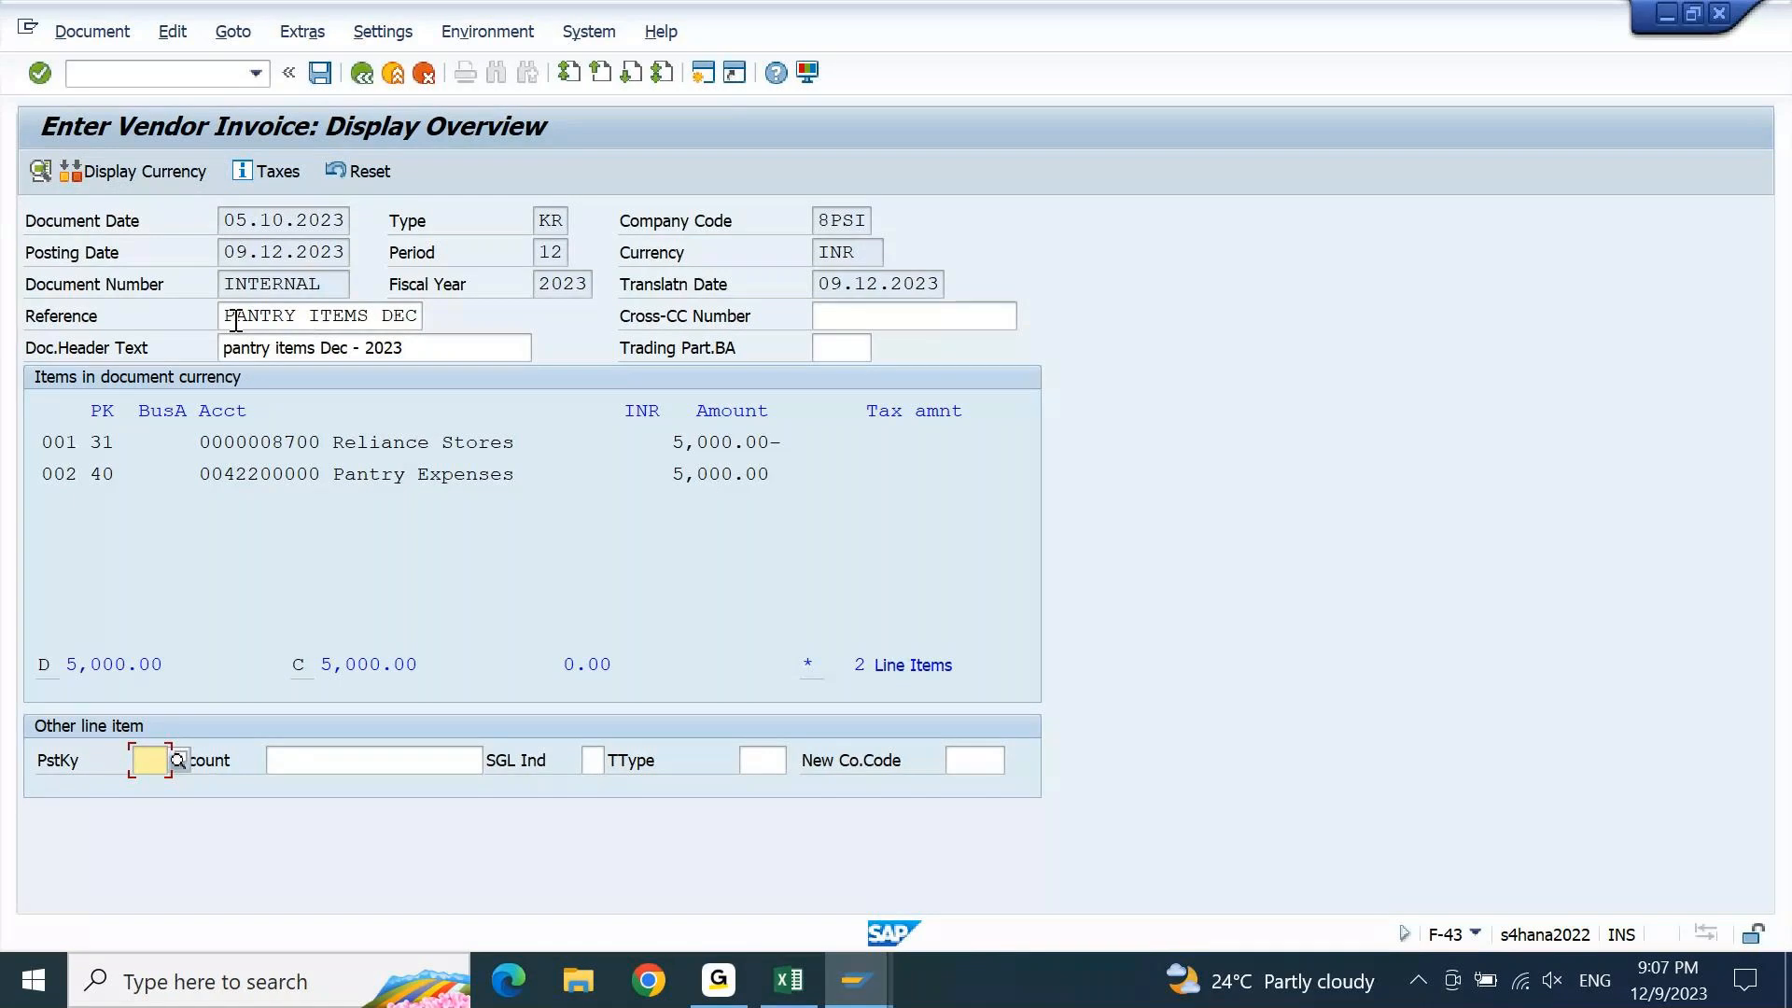
left_click_drag(236, 320, 420, 319)
key("Delete")
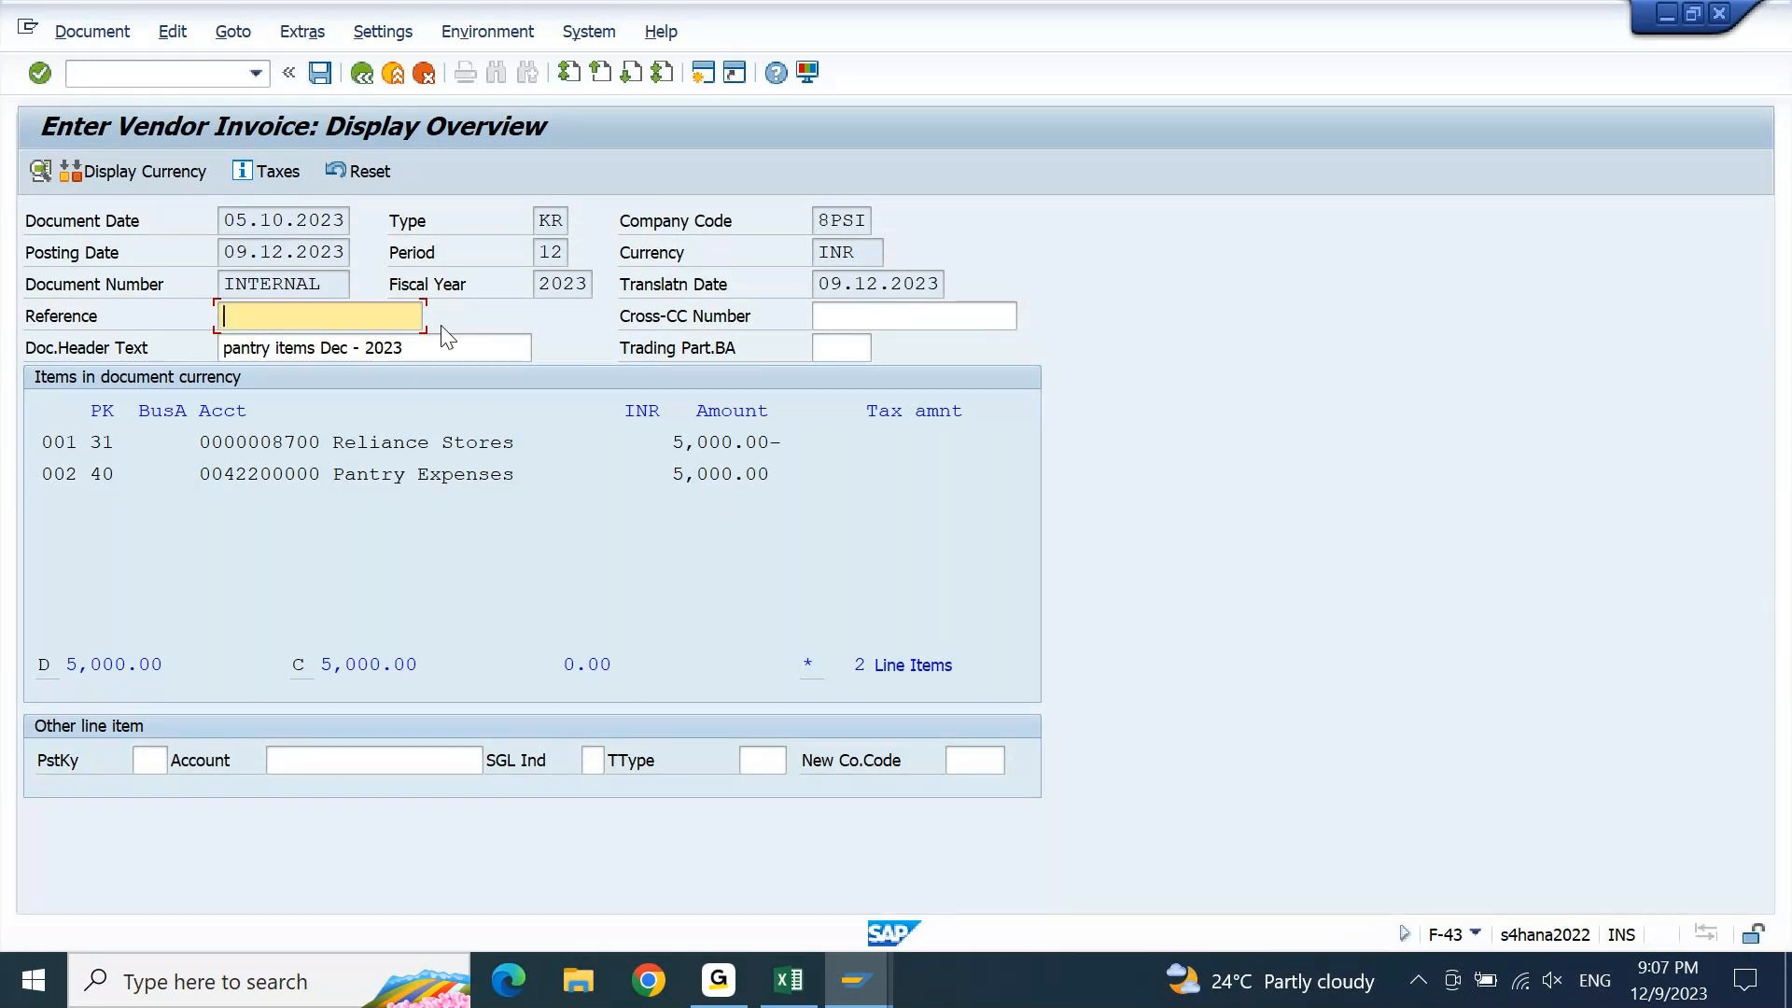
type("42121")
key("Return")
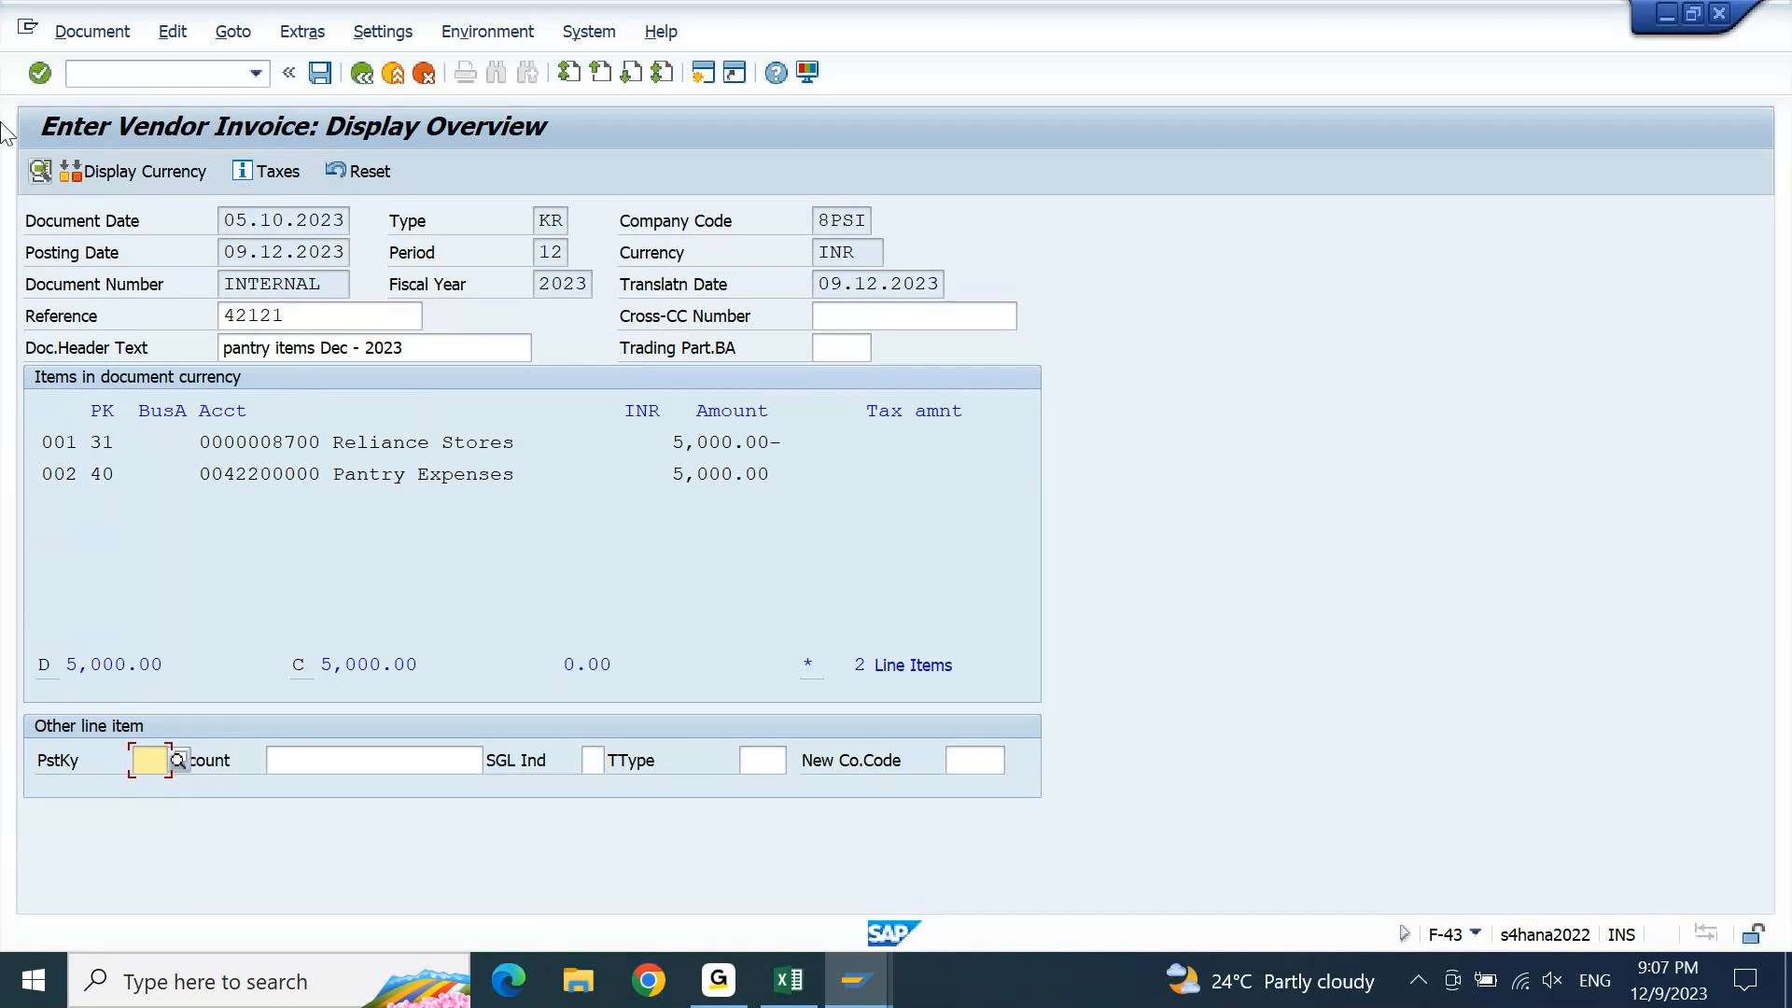
Simulate the general ledger, check the profit center of the payables line, and return to the document overview
left_click(128, 35)
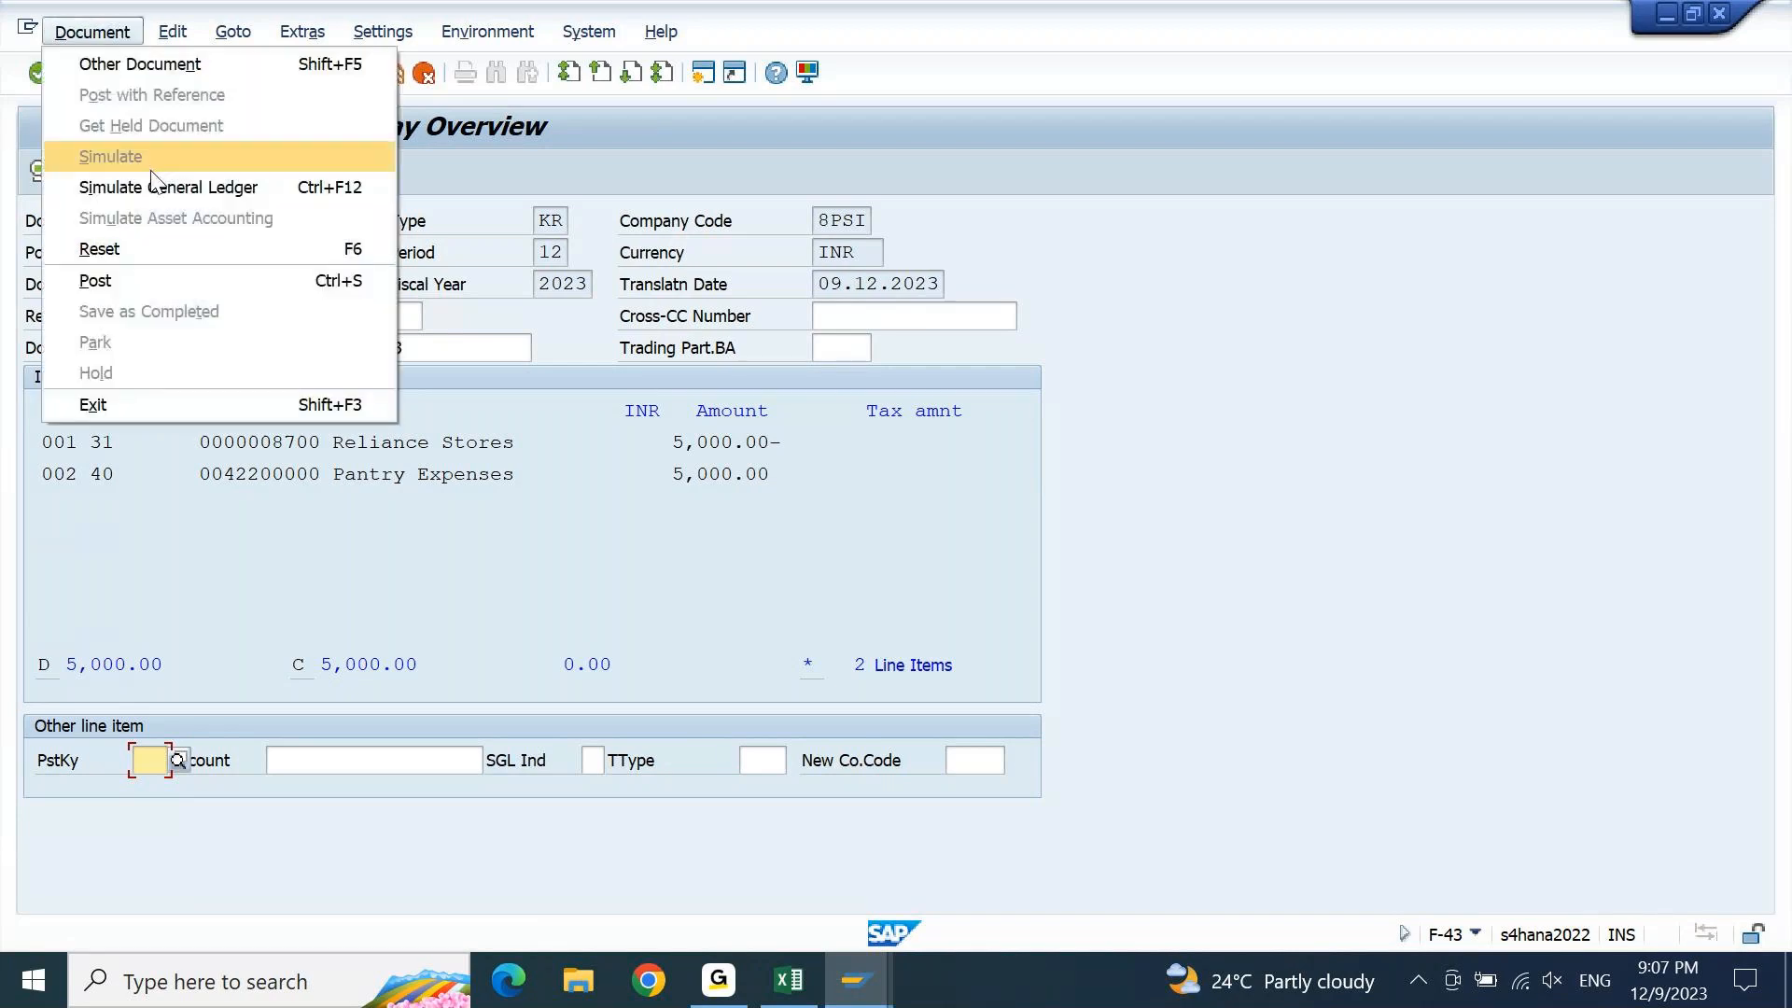
left_click(155, 189)
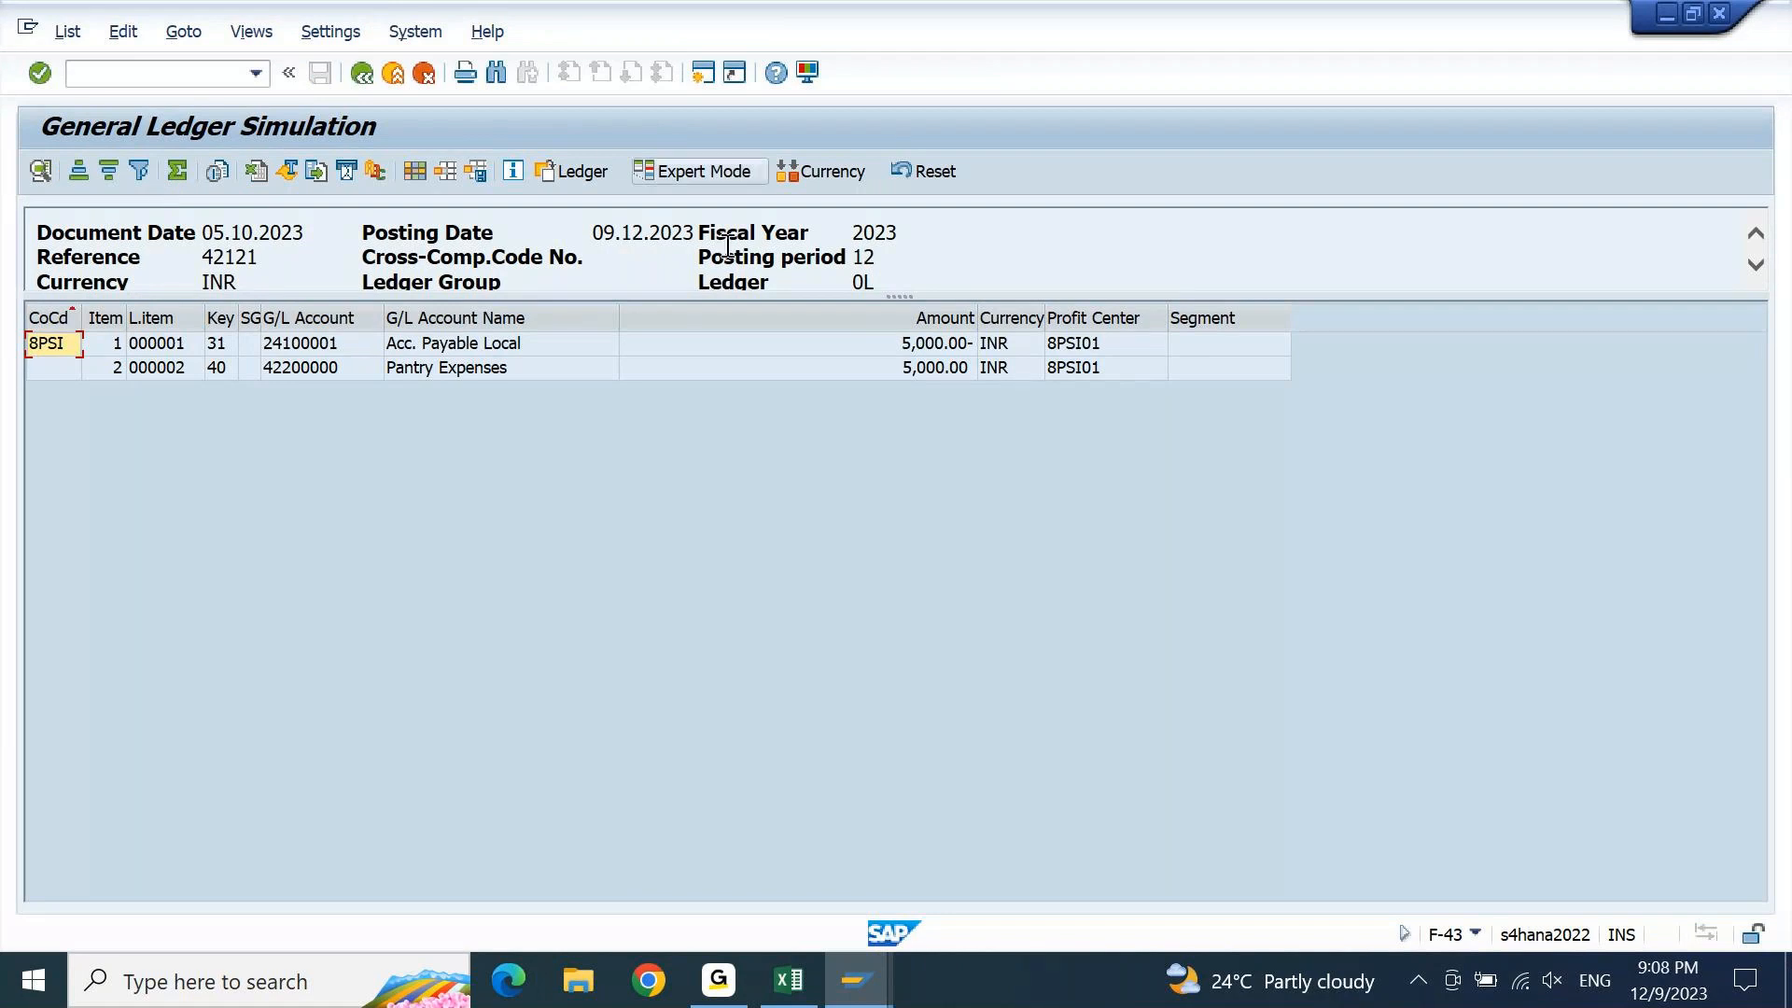
left_click(1086, 346)
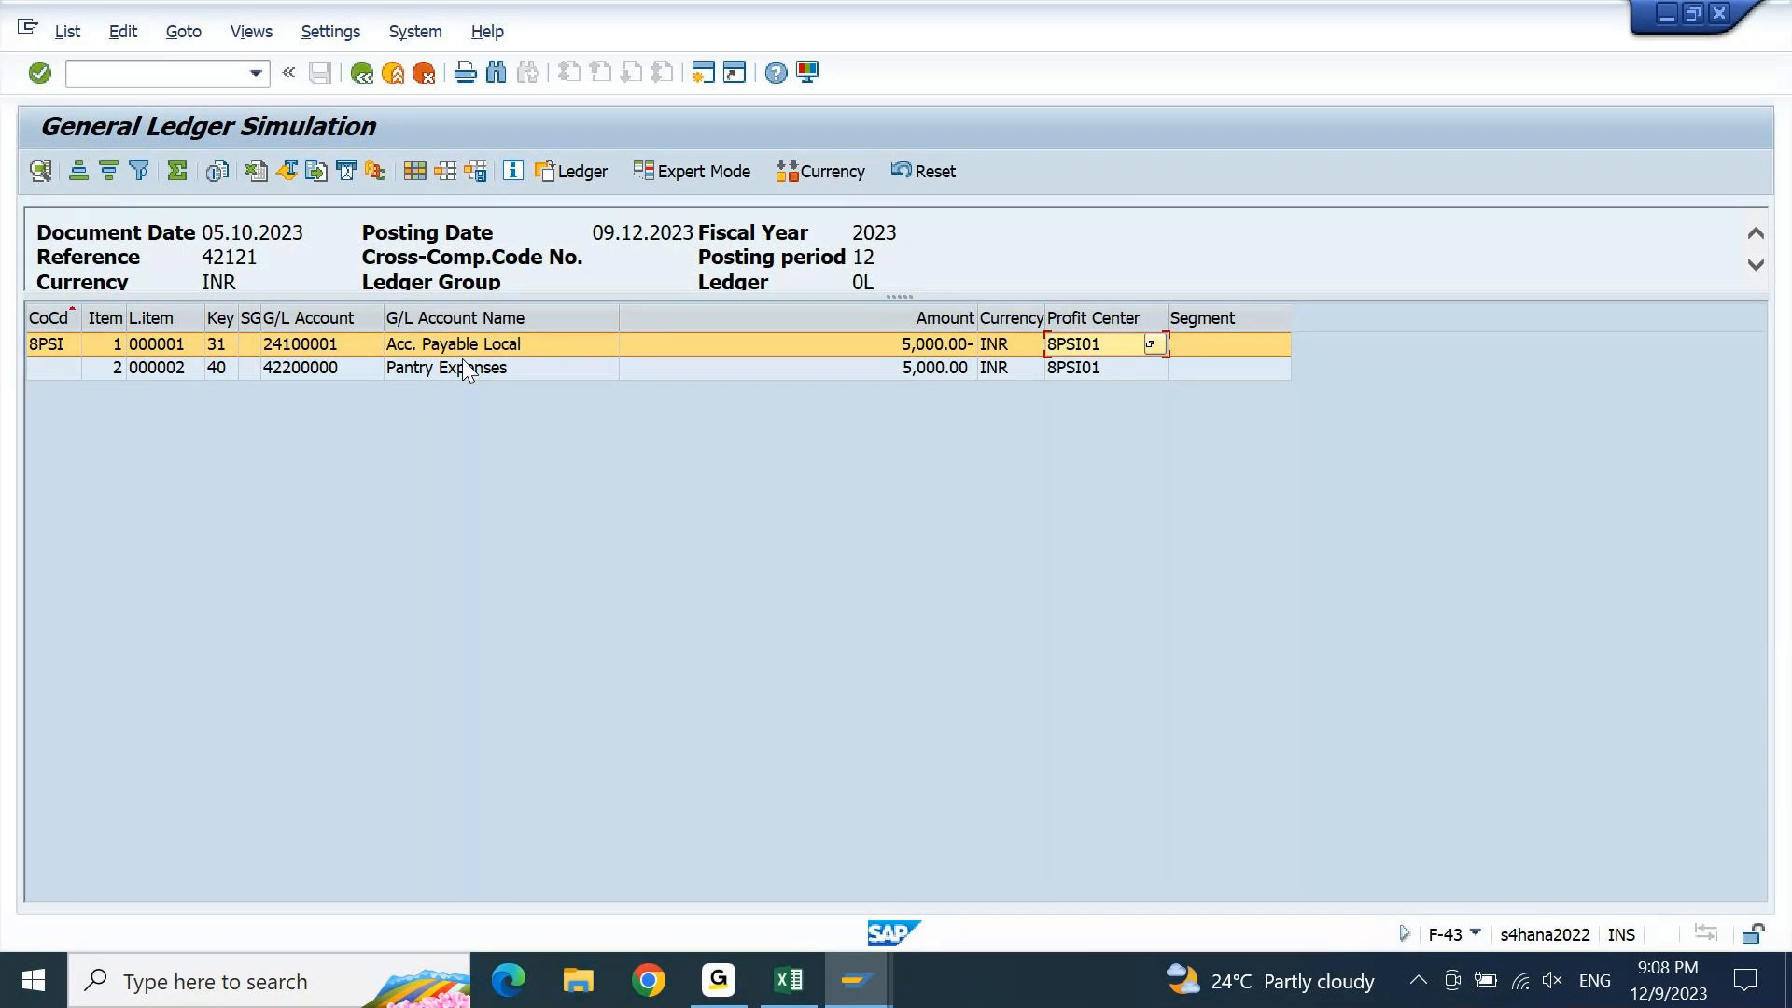
key("F3")
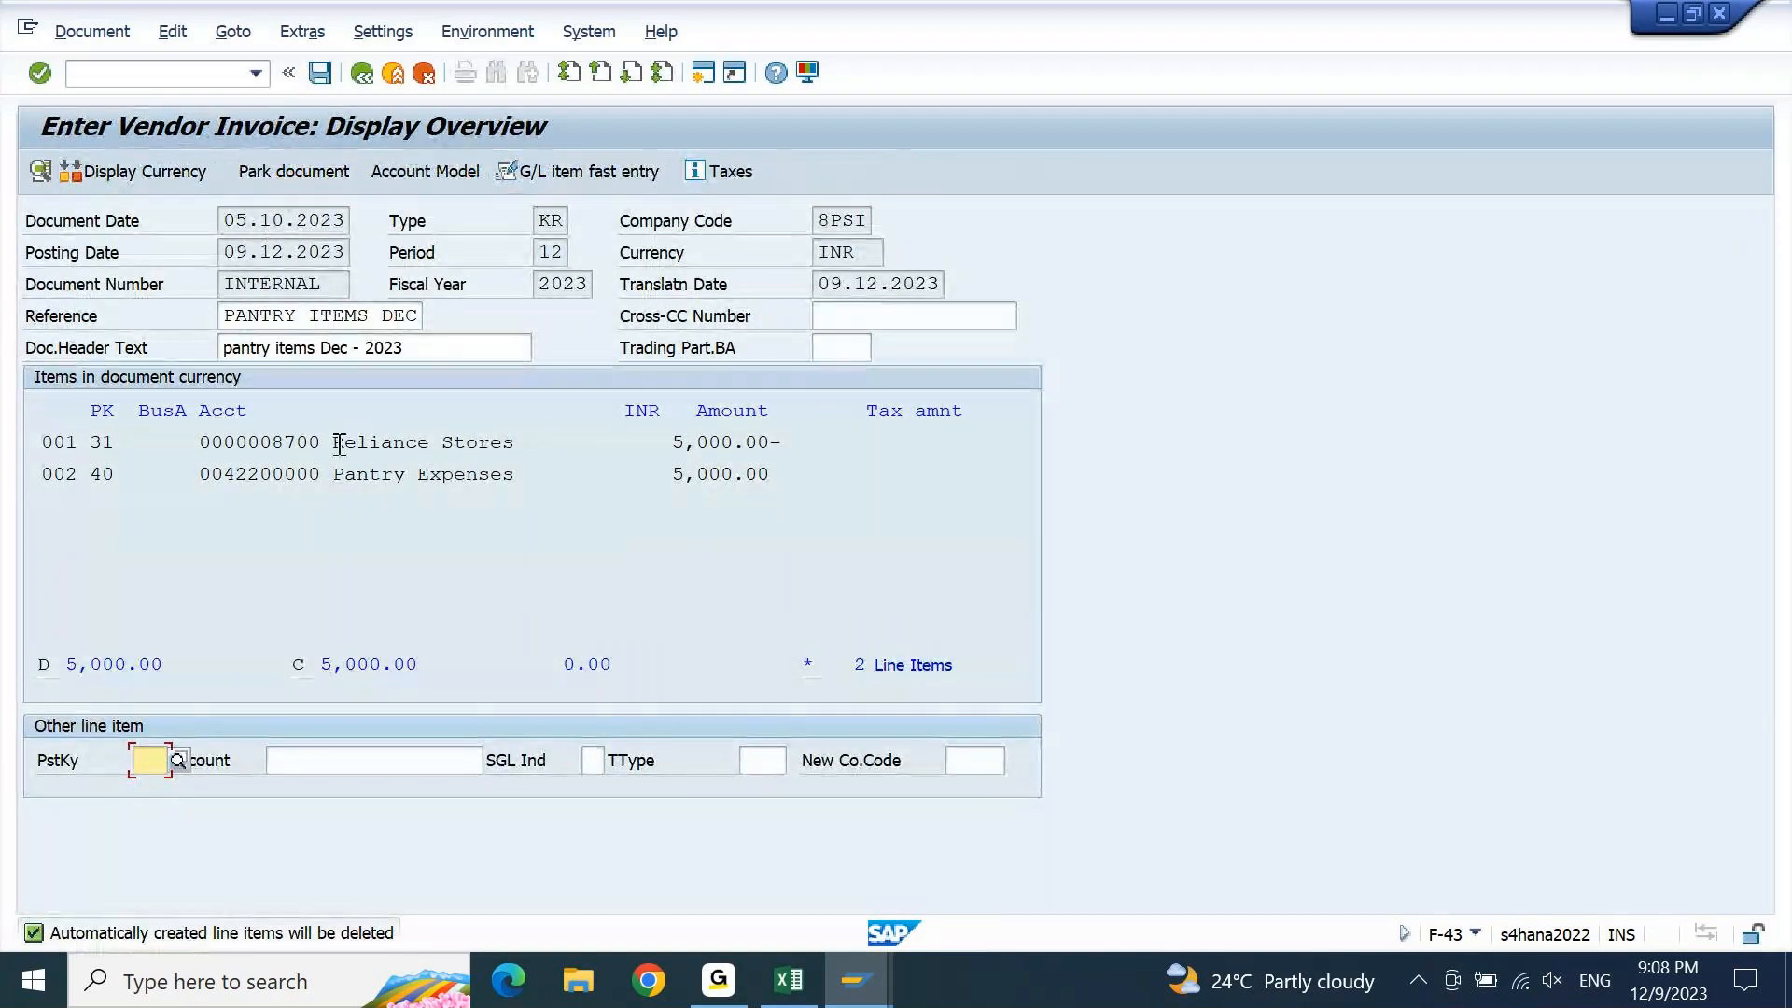
Open the Reliance Stores line item to examine its details, and return to the overview
left_click_drag(334, 443, 580, 430)
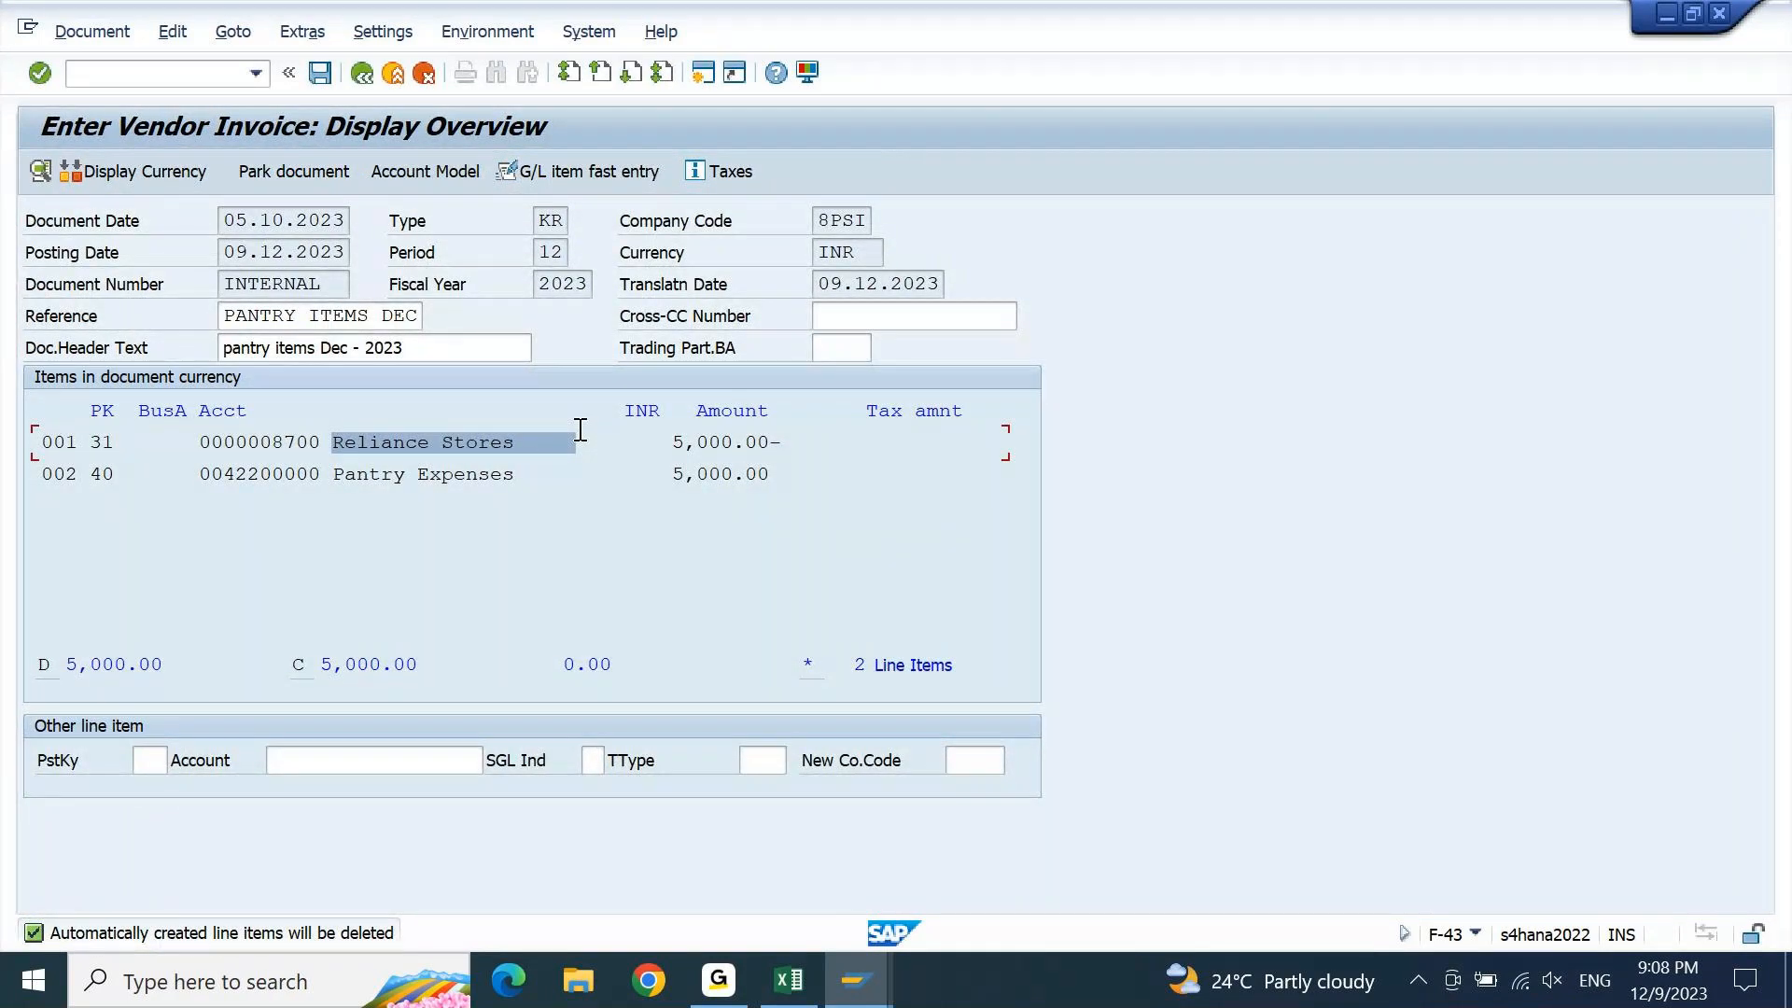
double_click(429, 440)
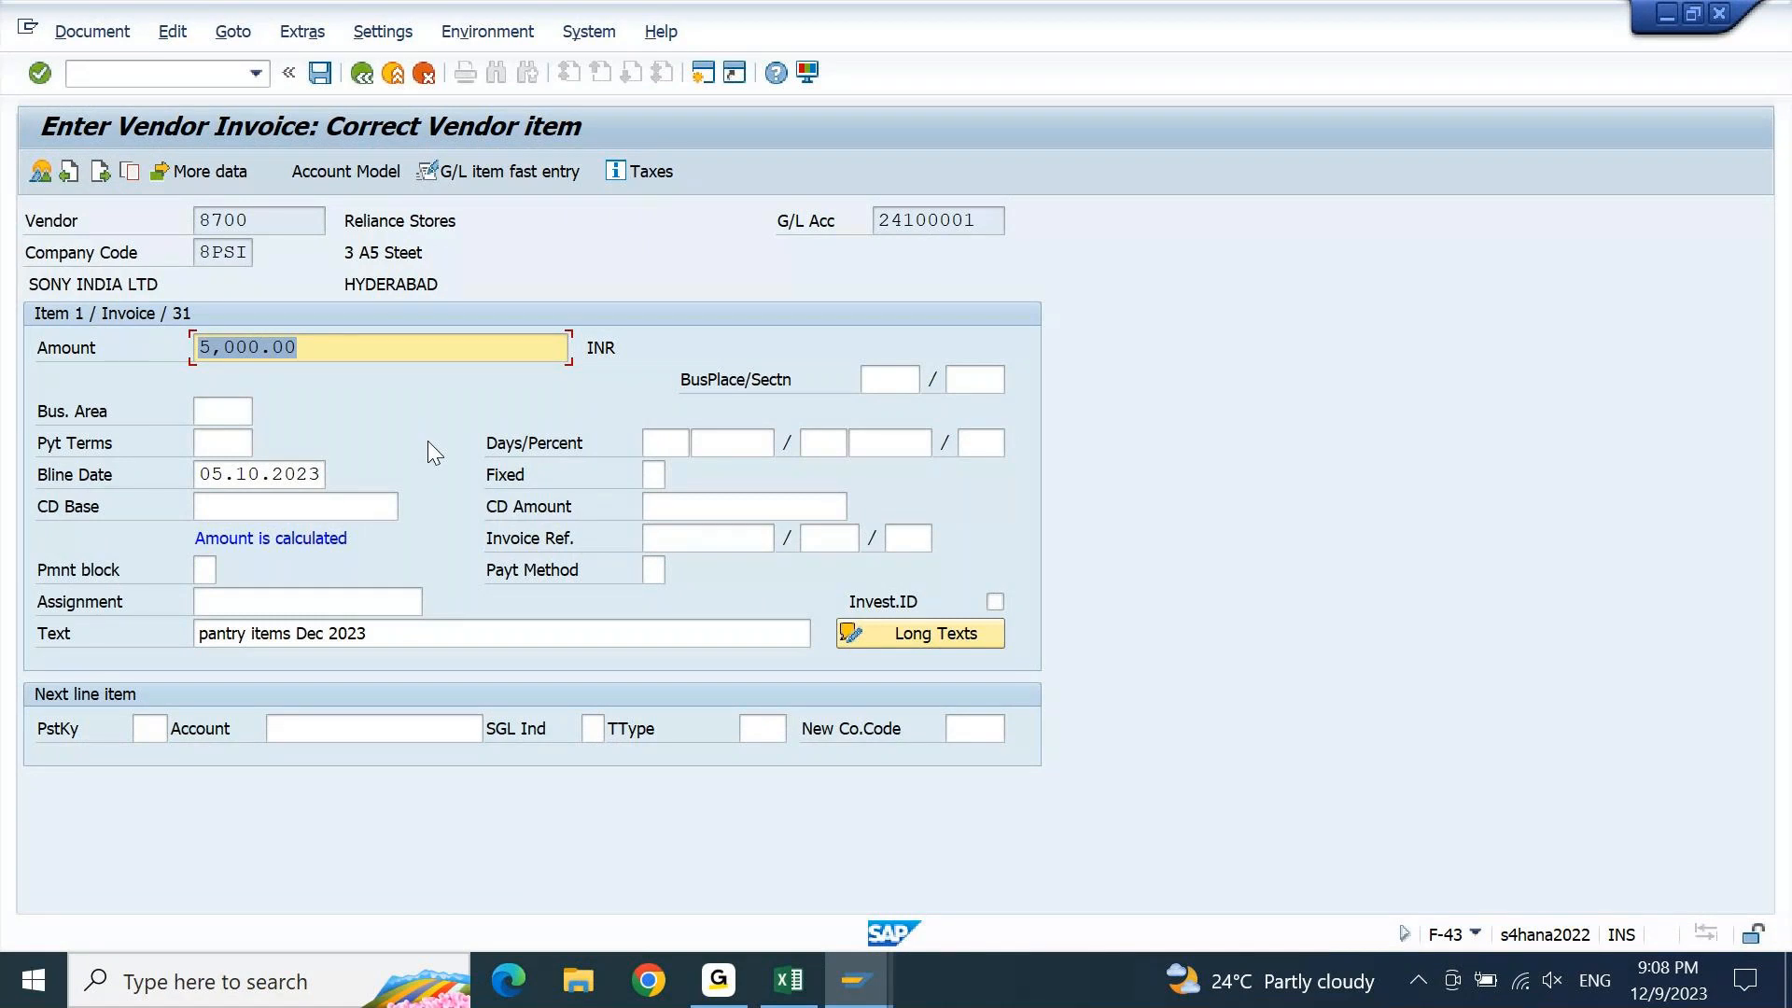
left_click(368, 82)
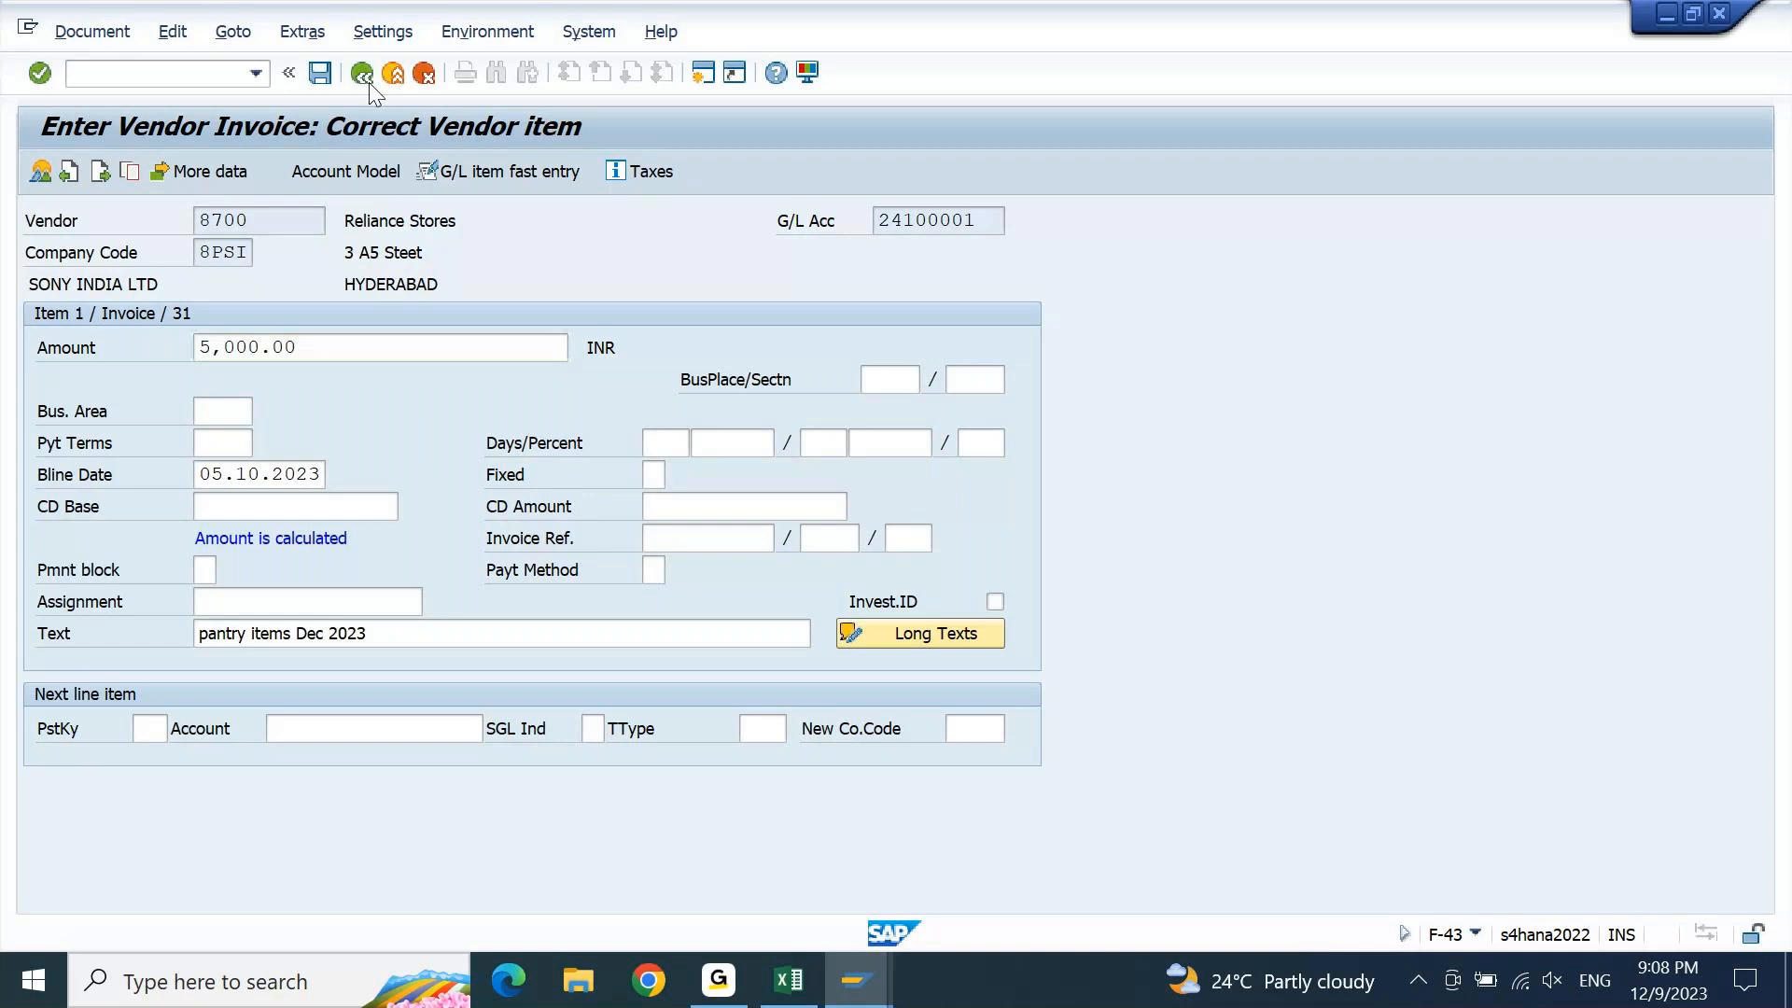
Simulate the general ledger again, examine the profit centers, and total the line item amounts
left_click(124, 37)
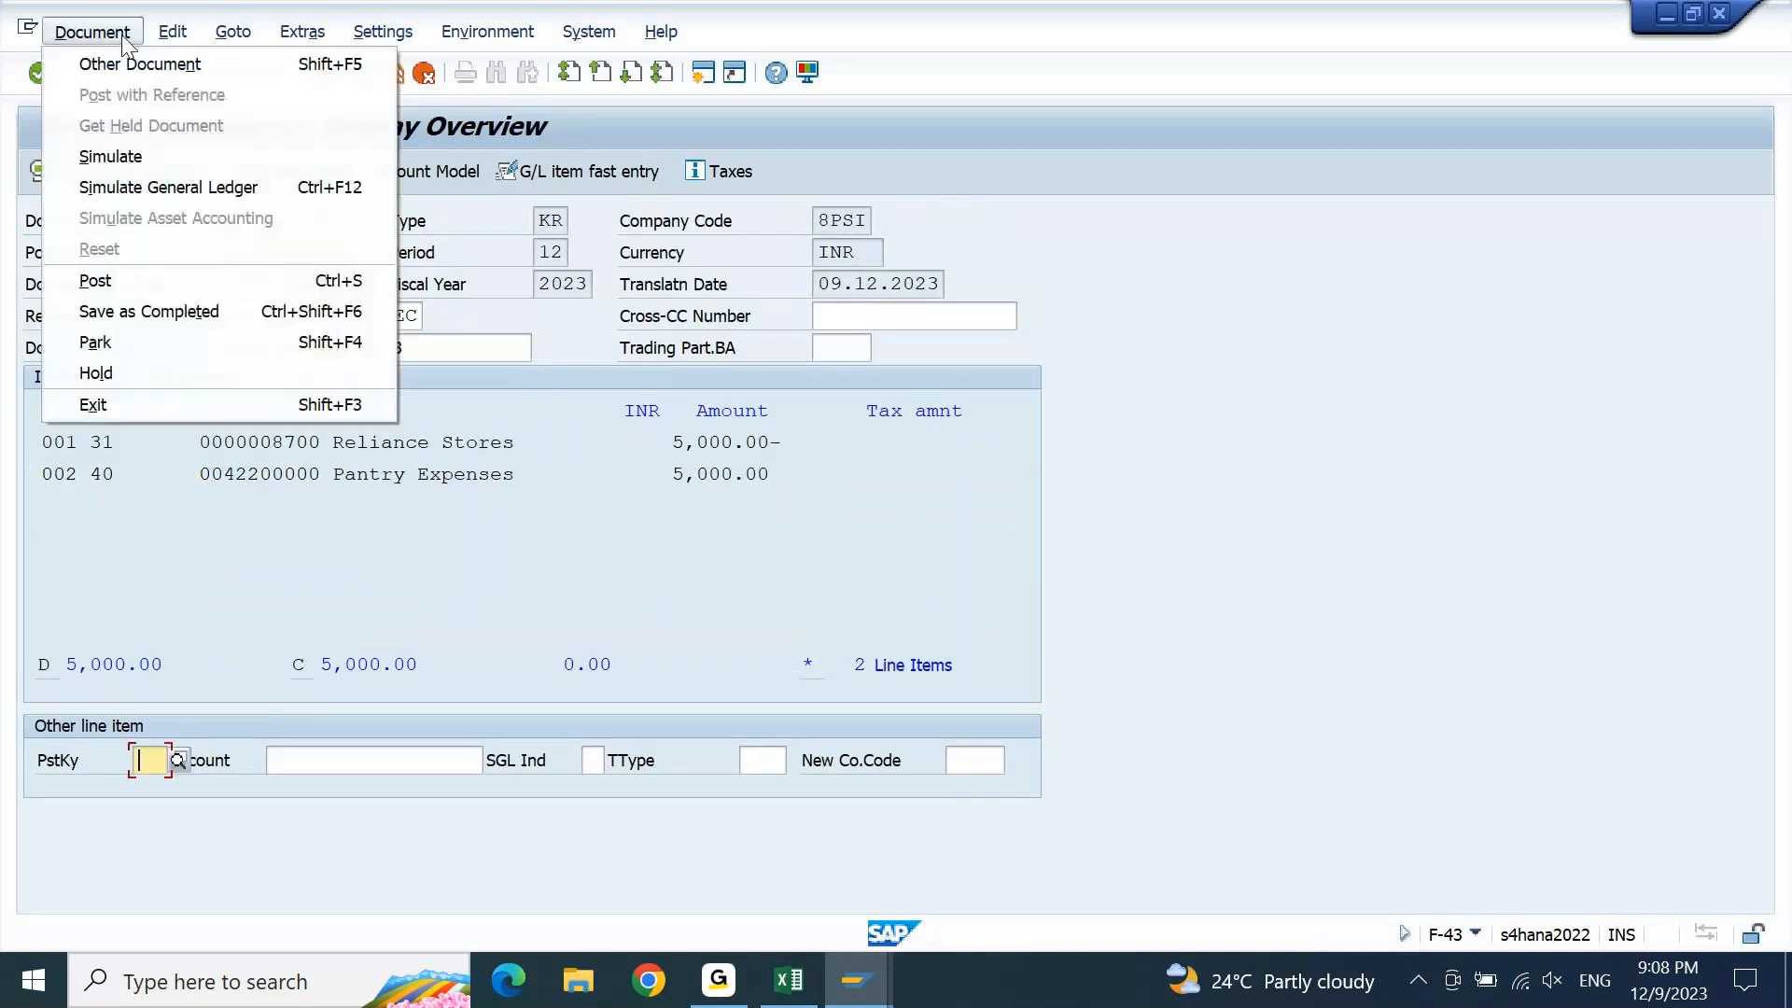
left_click(142, 188)
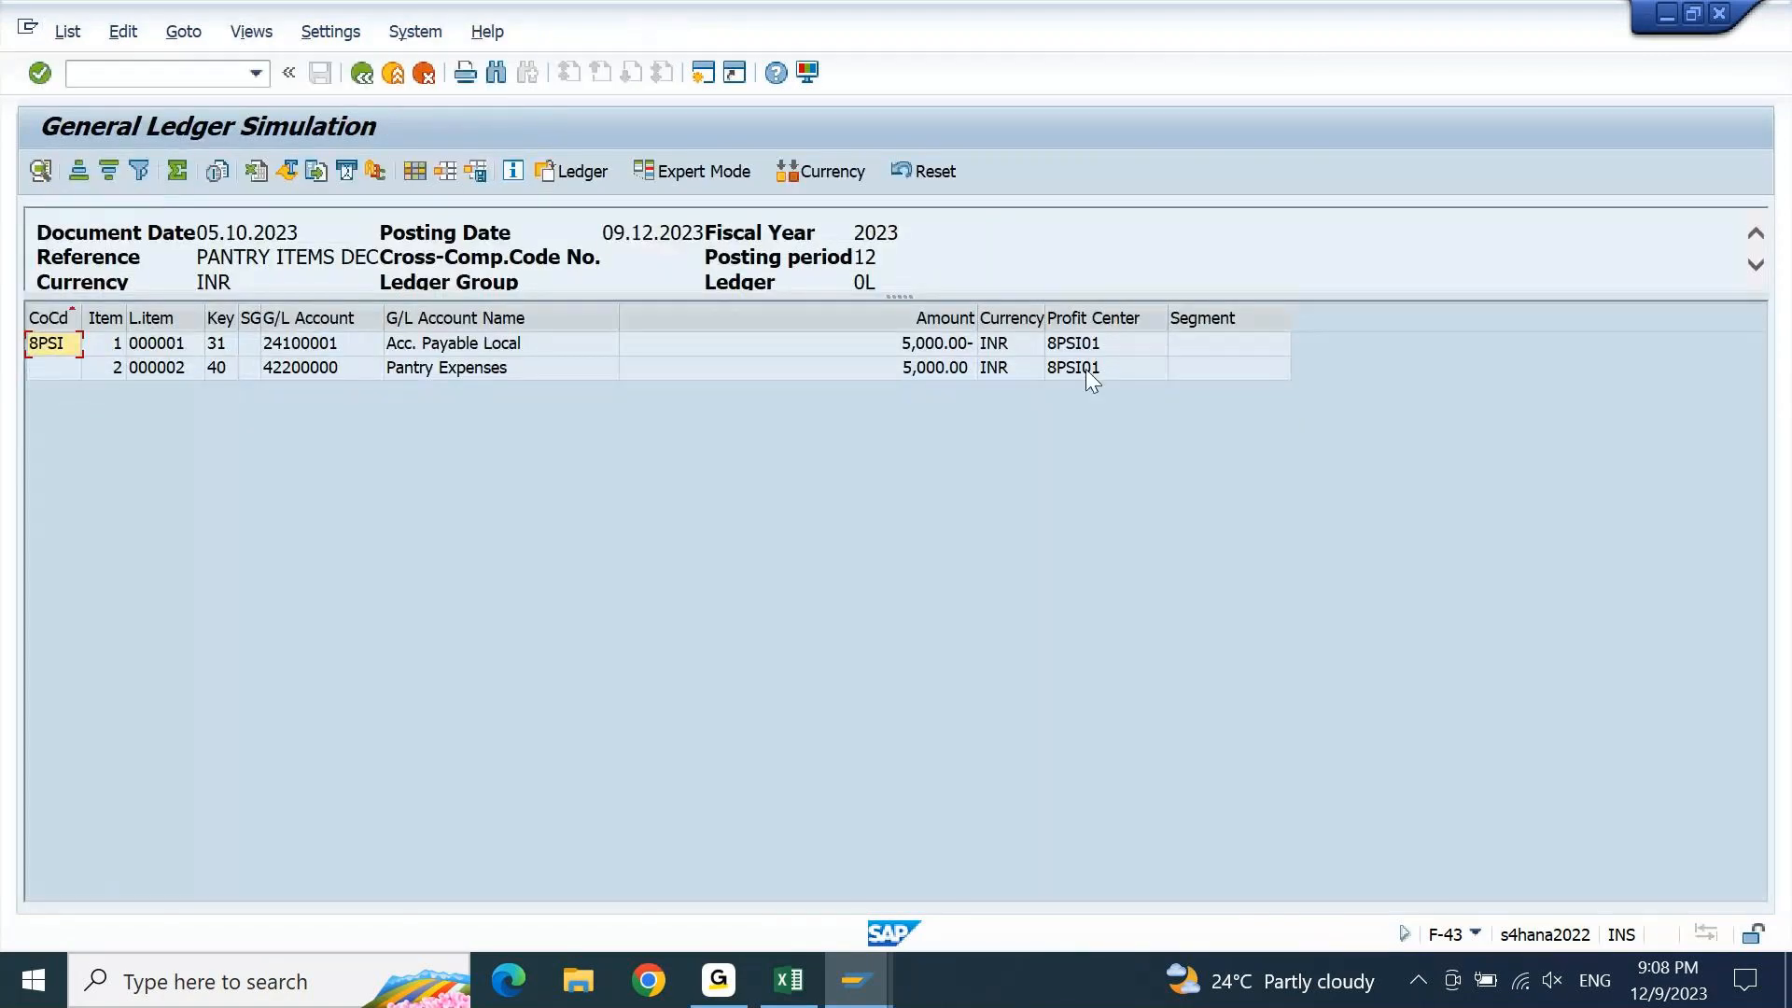
left_click(1088, 322)
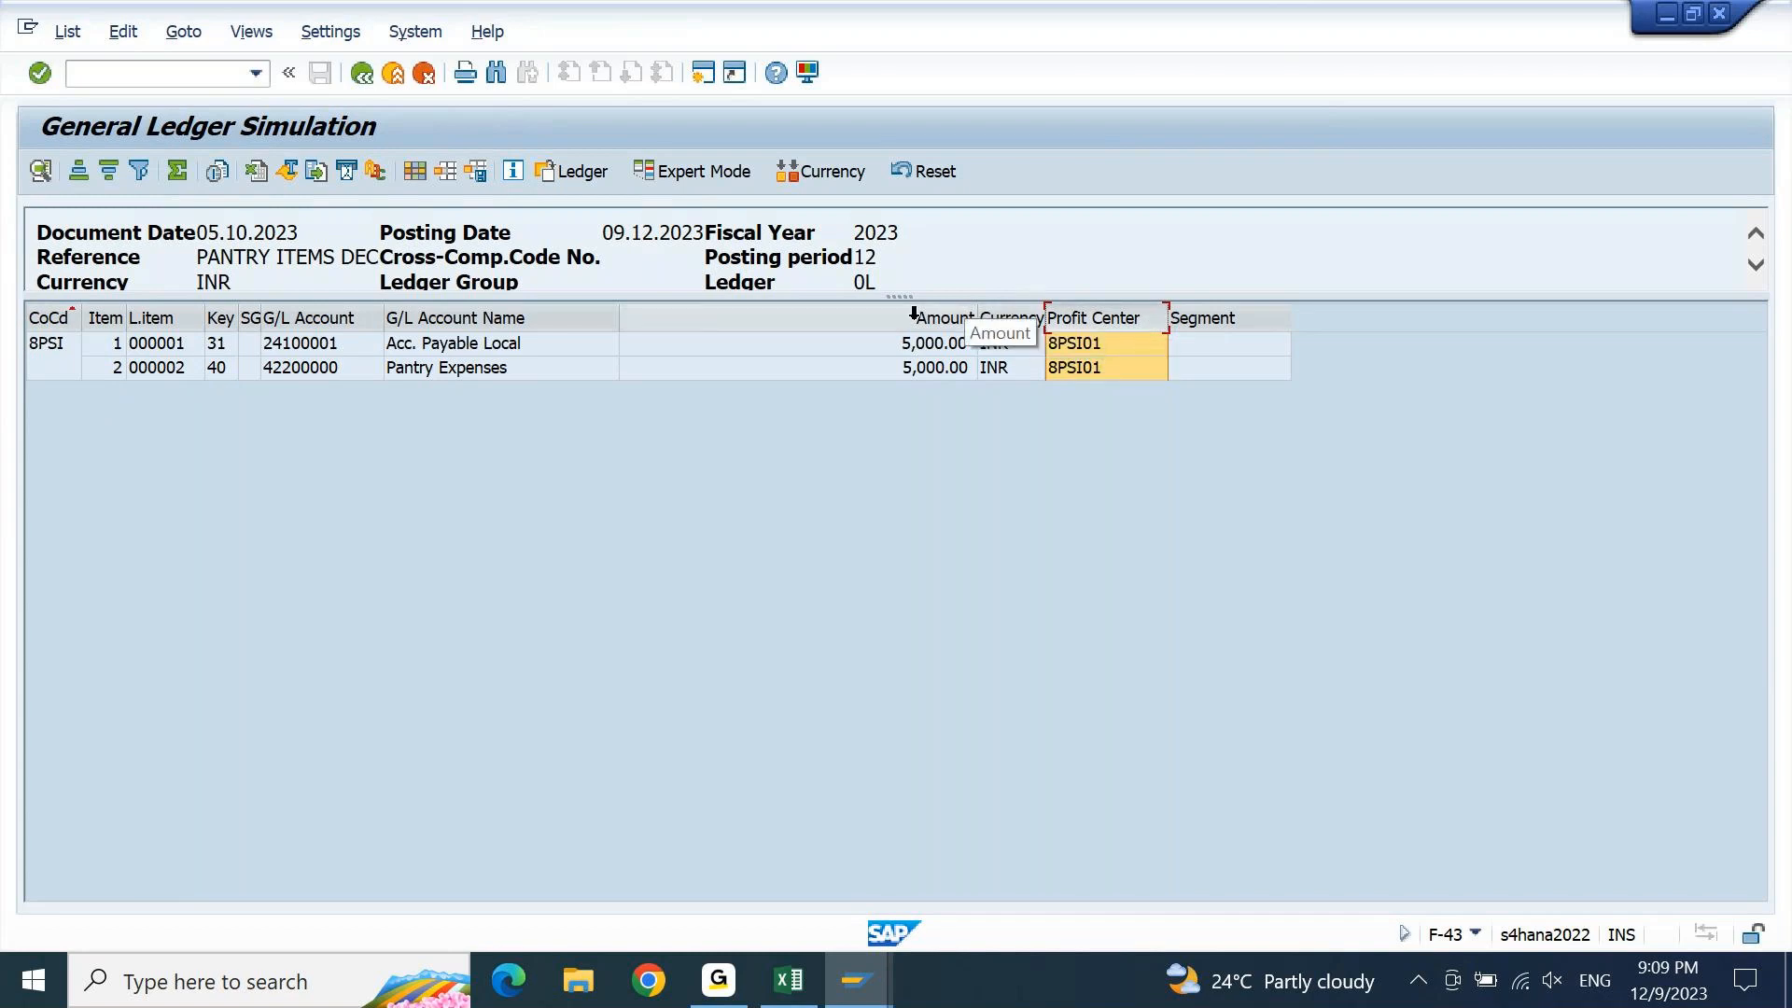
left_click(922, 320)
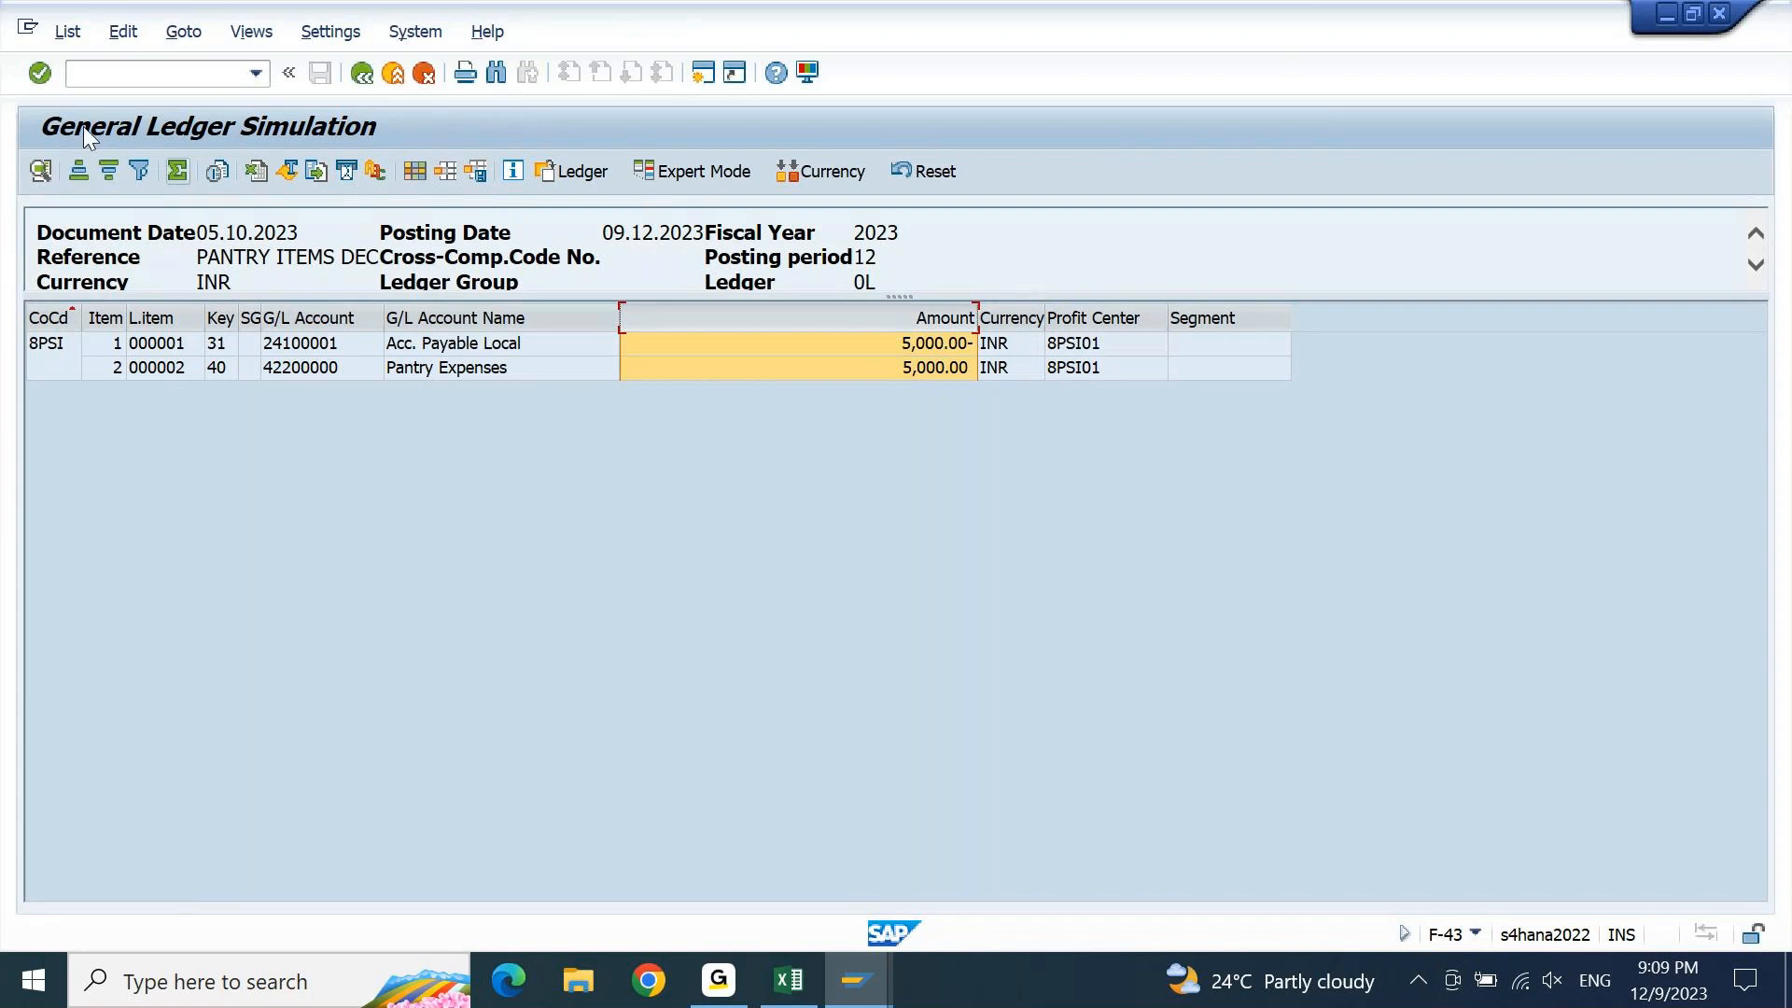
left_click(173, 173)
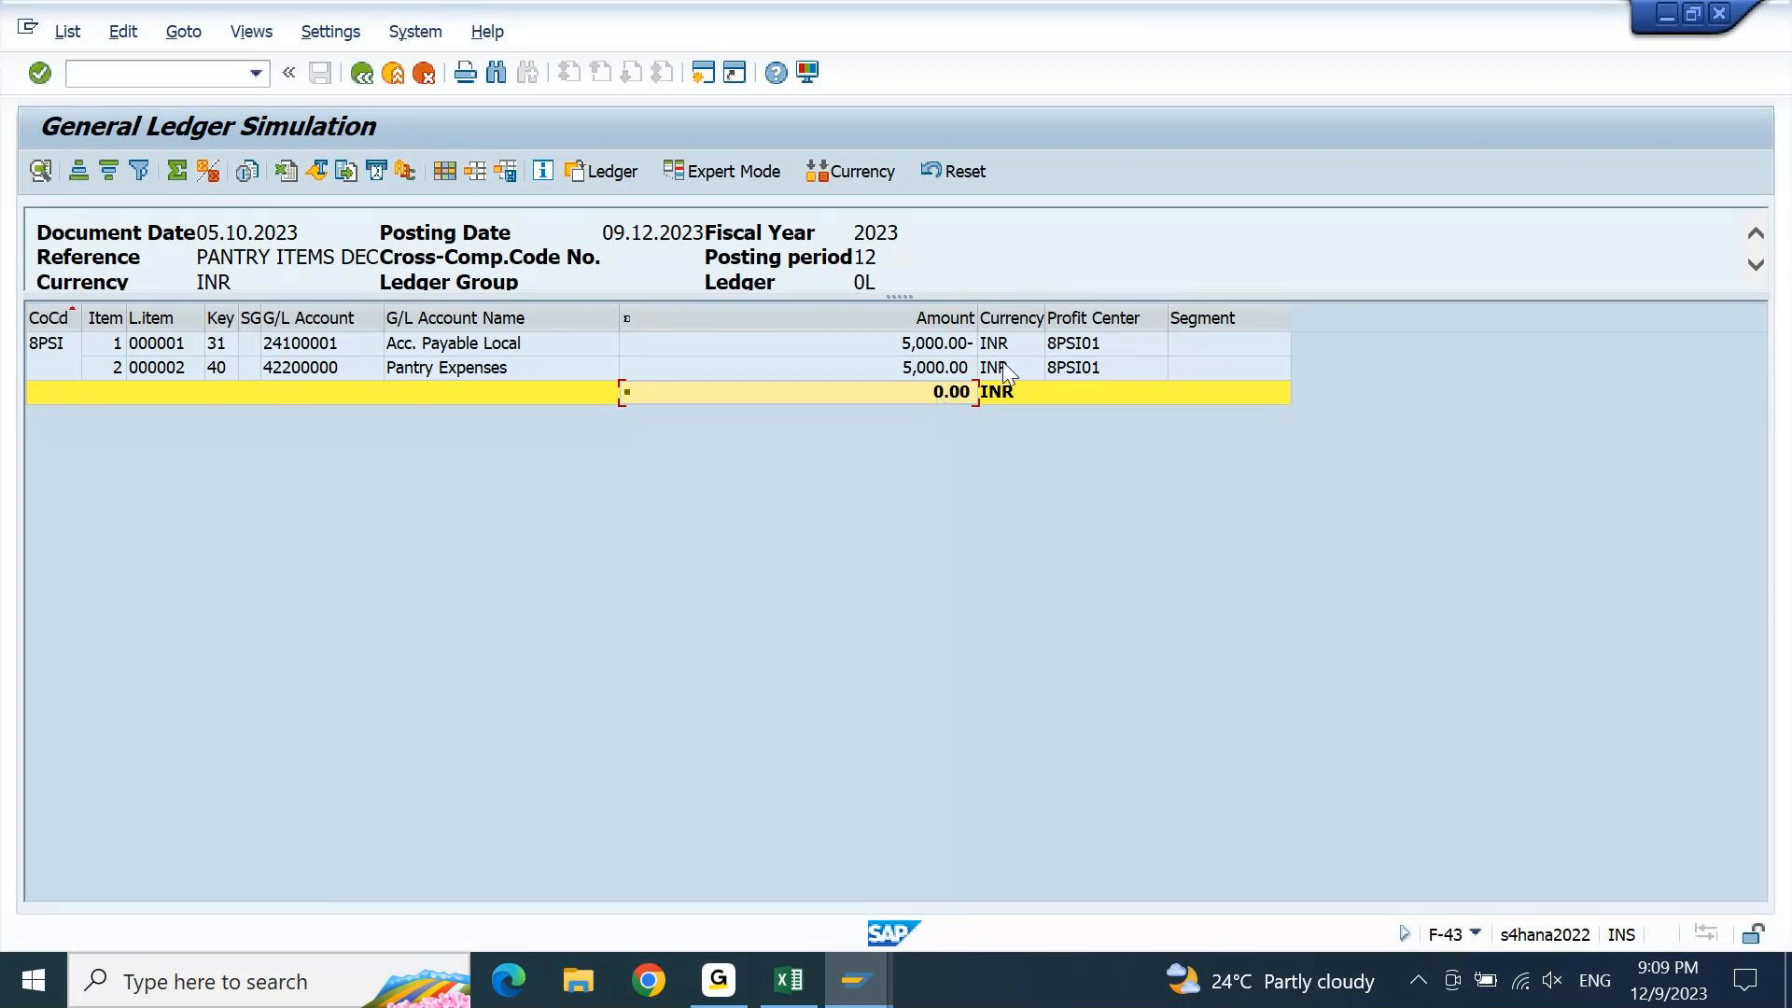
Subtotal the simulated ledger amounts by profit center and collapse the 8PSI01 group to check its balance
left_click(1094, 319)
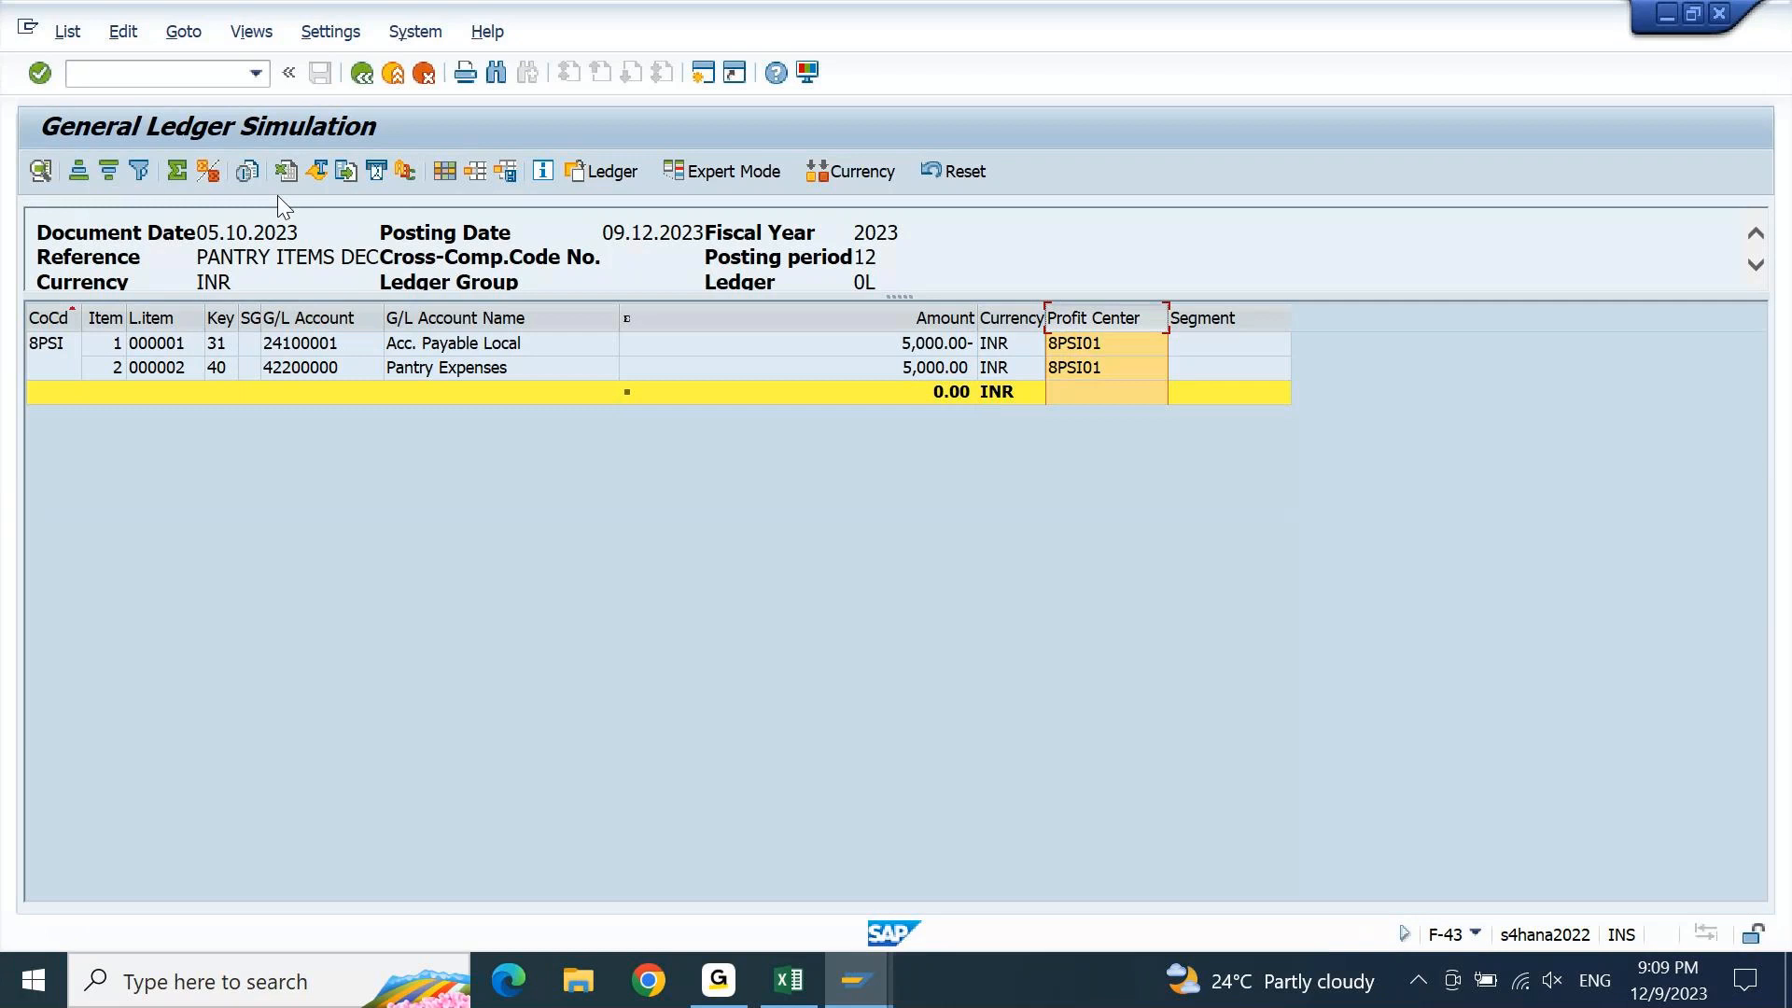
left_click(214, 175)
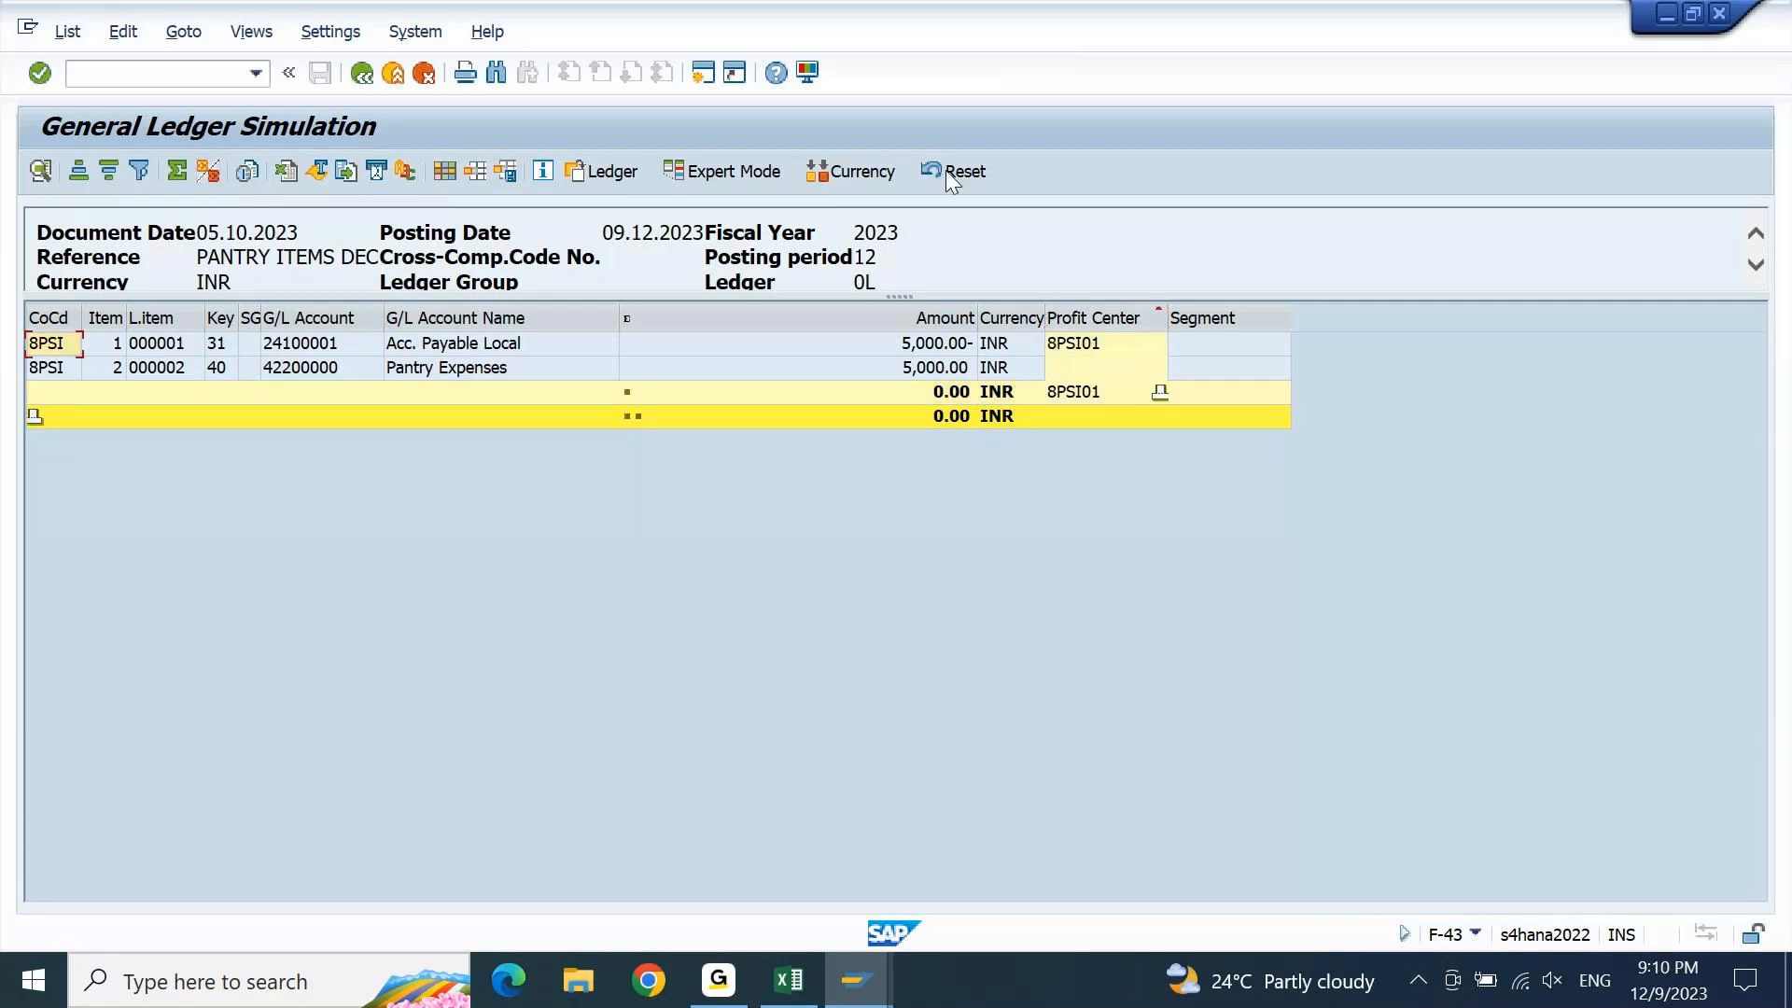
left_click(1160, 394)
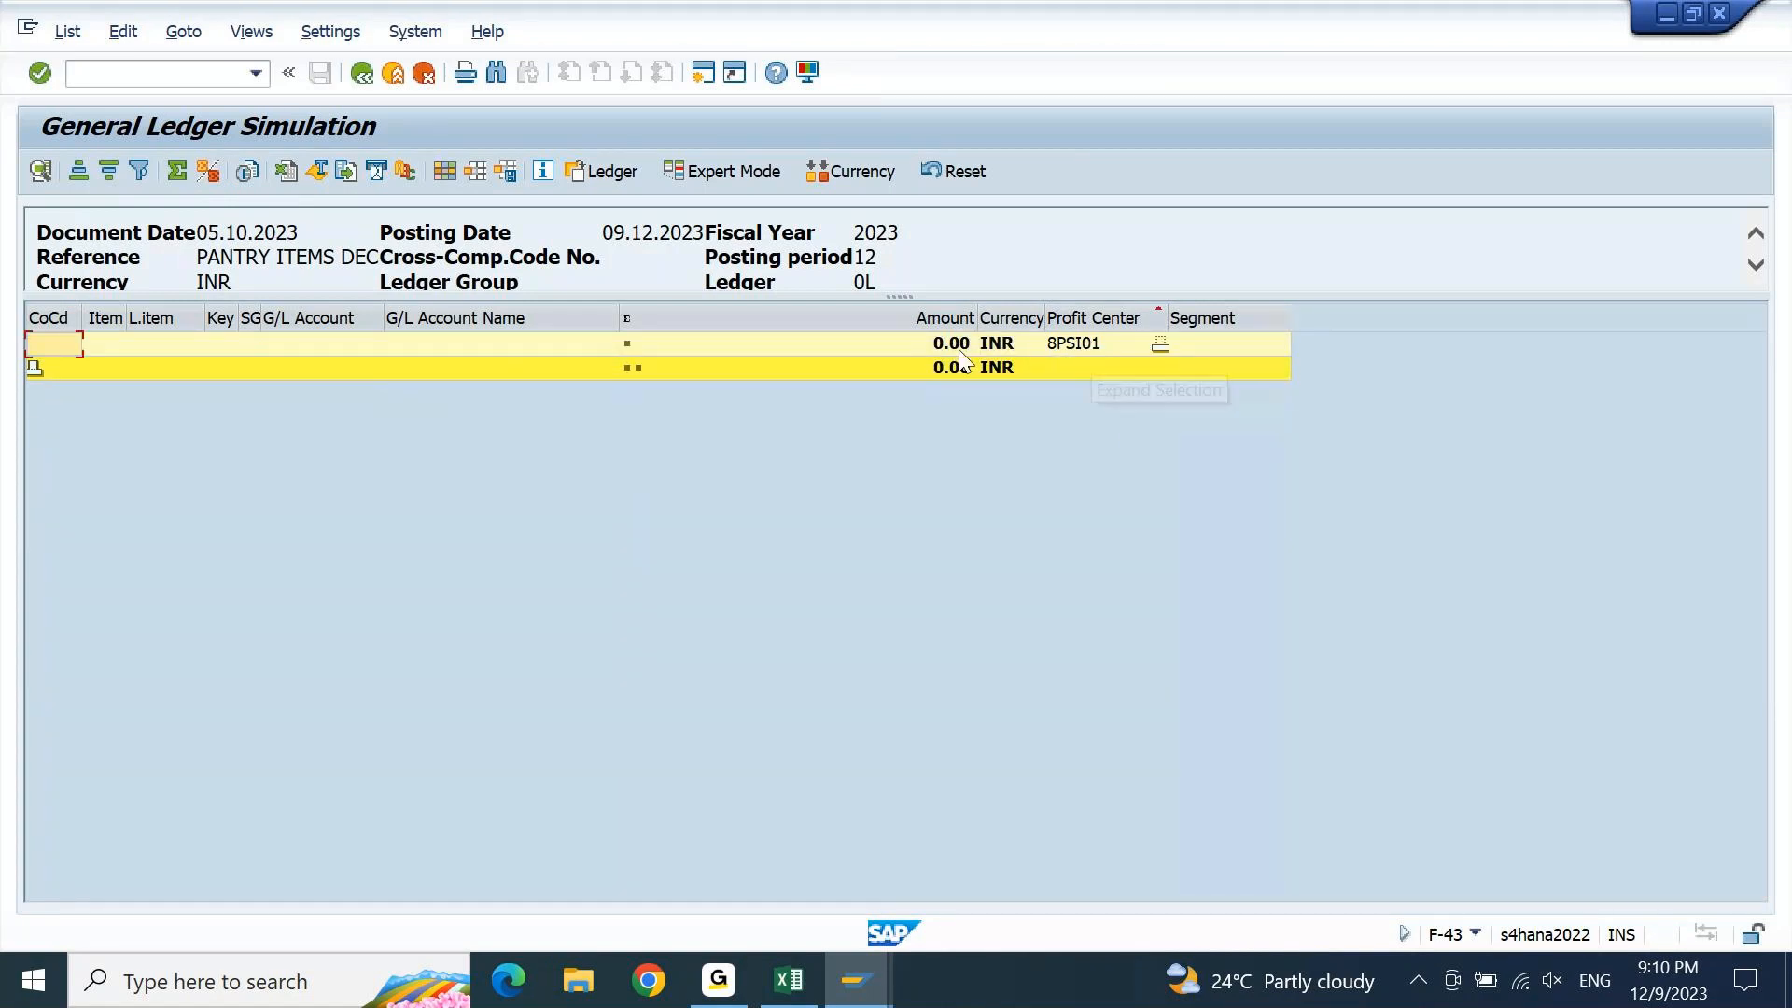
left_click(954, 372)
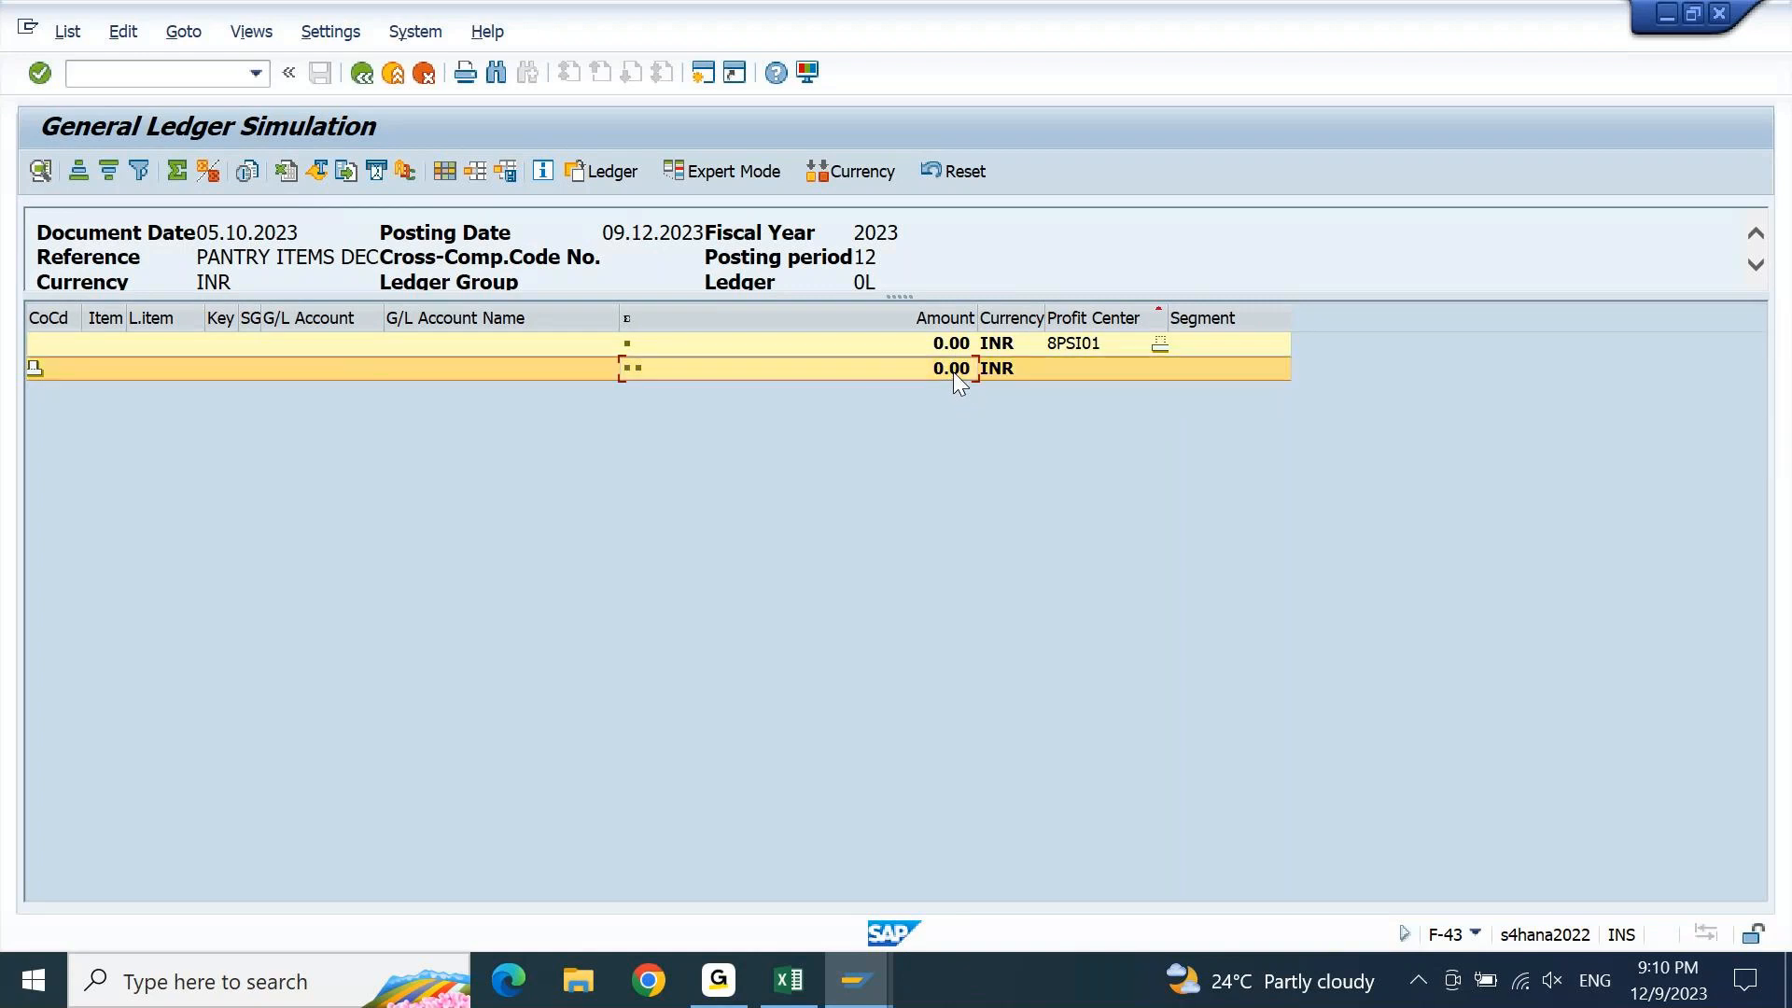
Open the expert mode simulation of document splitting and reposition its window to view the splitting configuration and document display
left_click(735, 171)
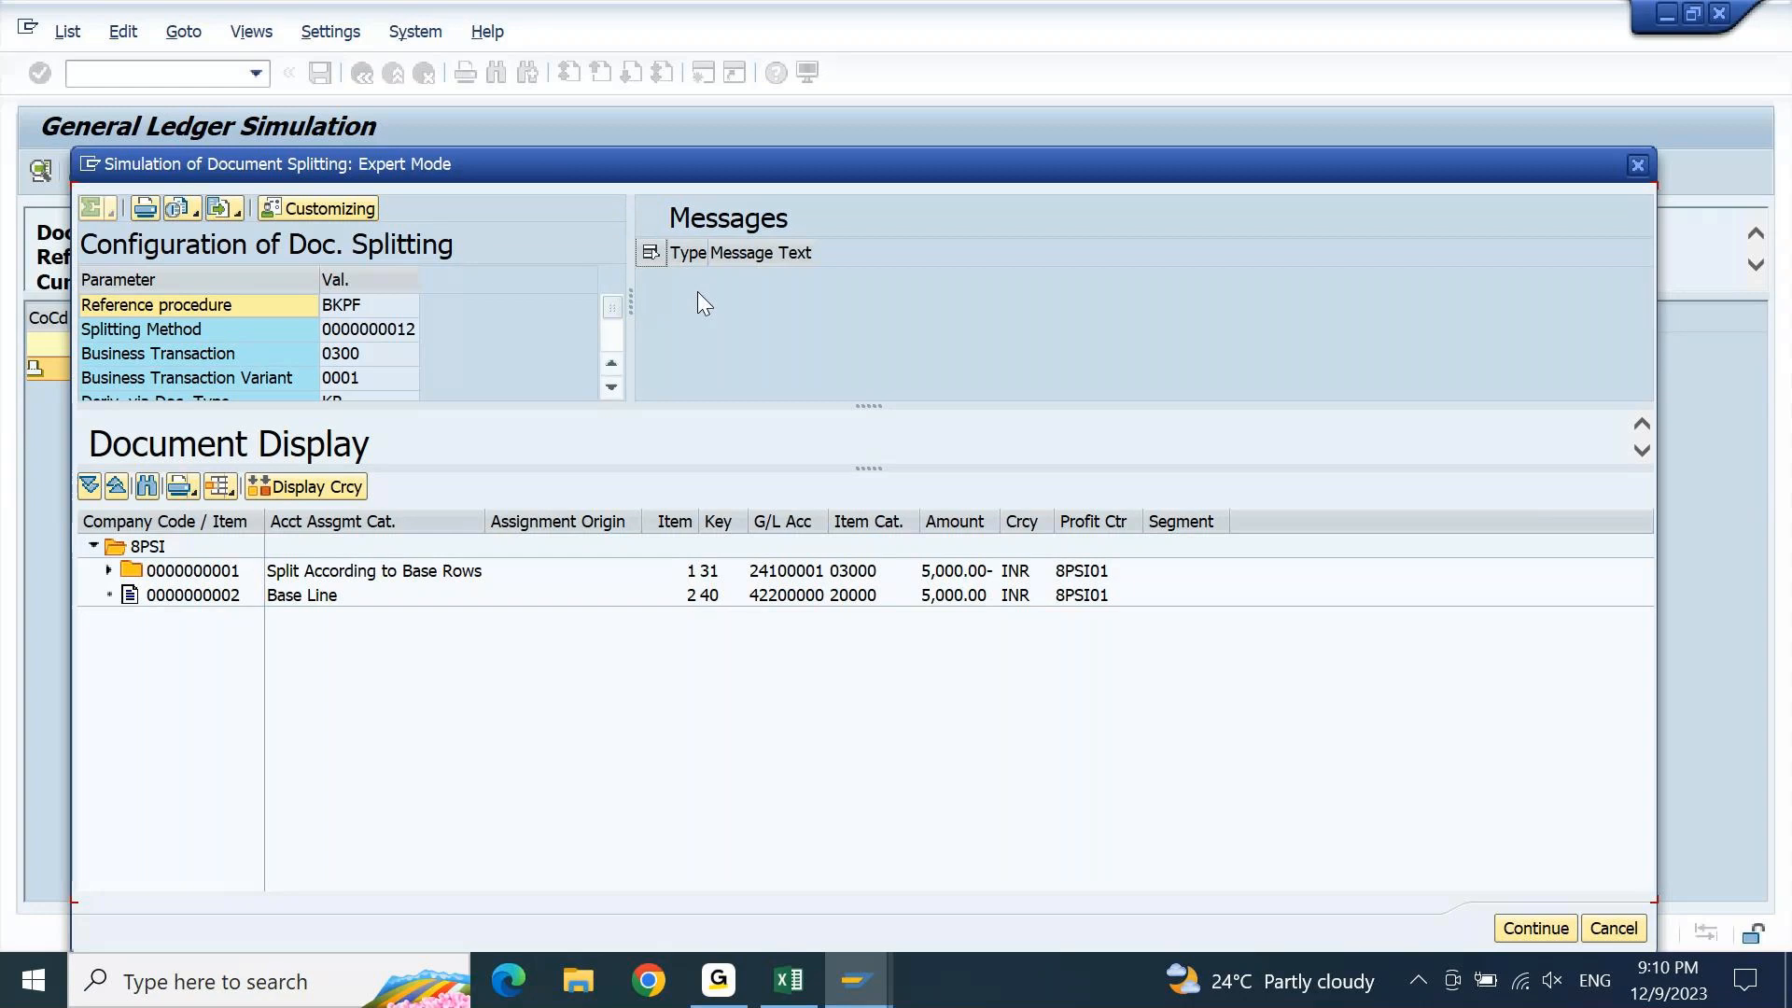
left_click_drag(837, 154, 843, 103)
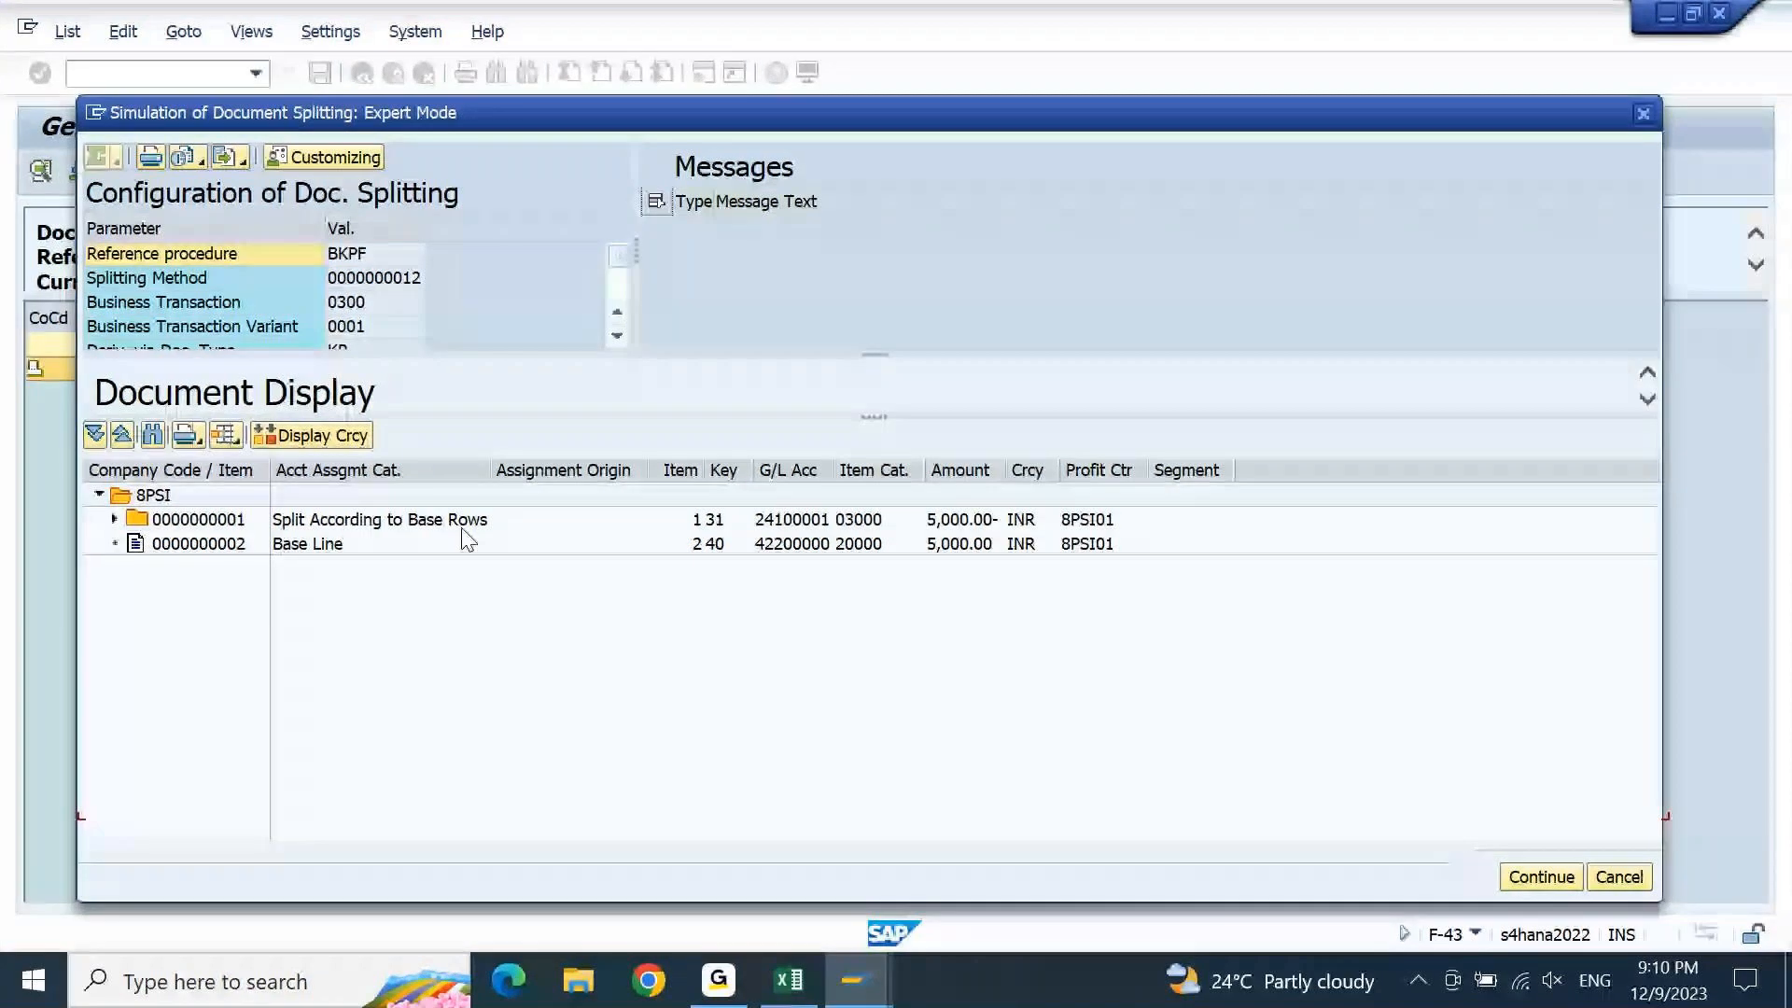
left_click_drag(411, 113, 587, 429)
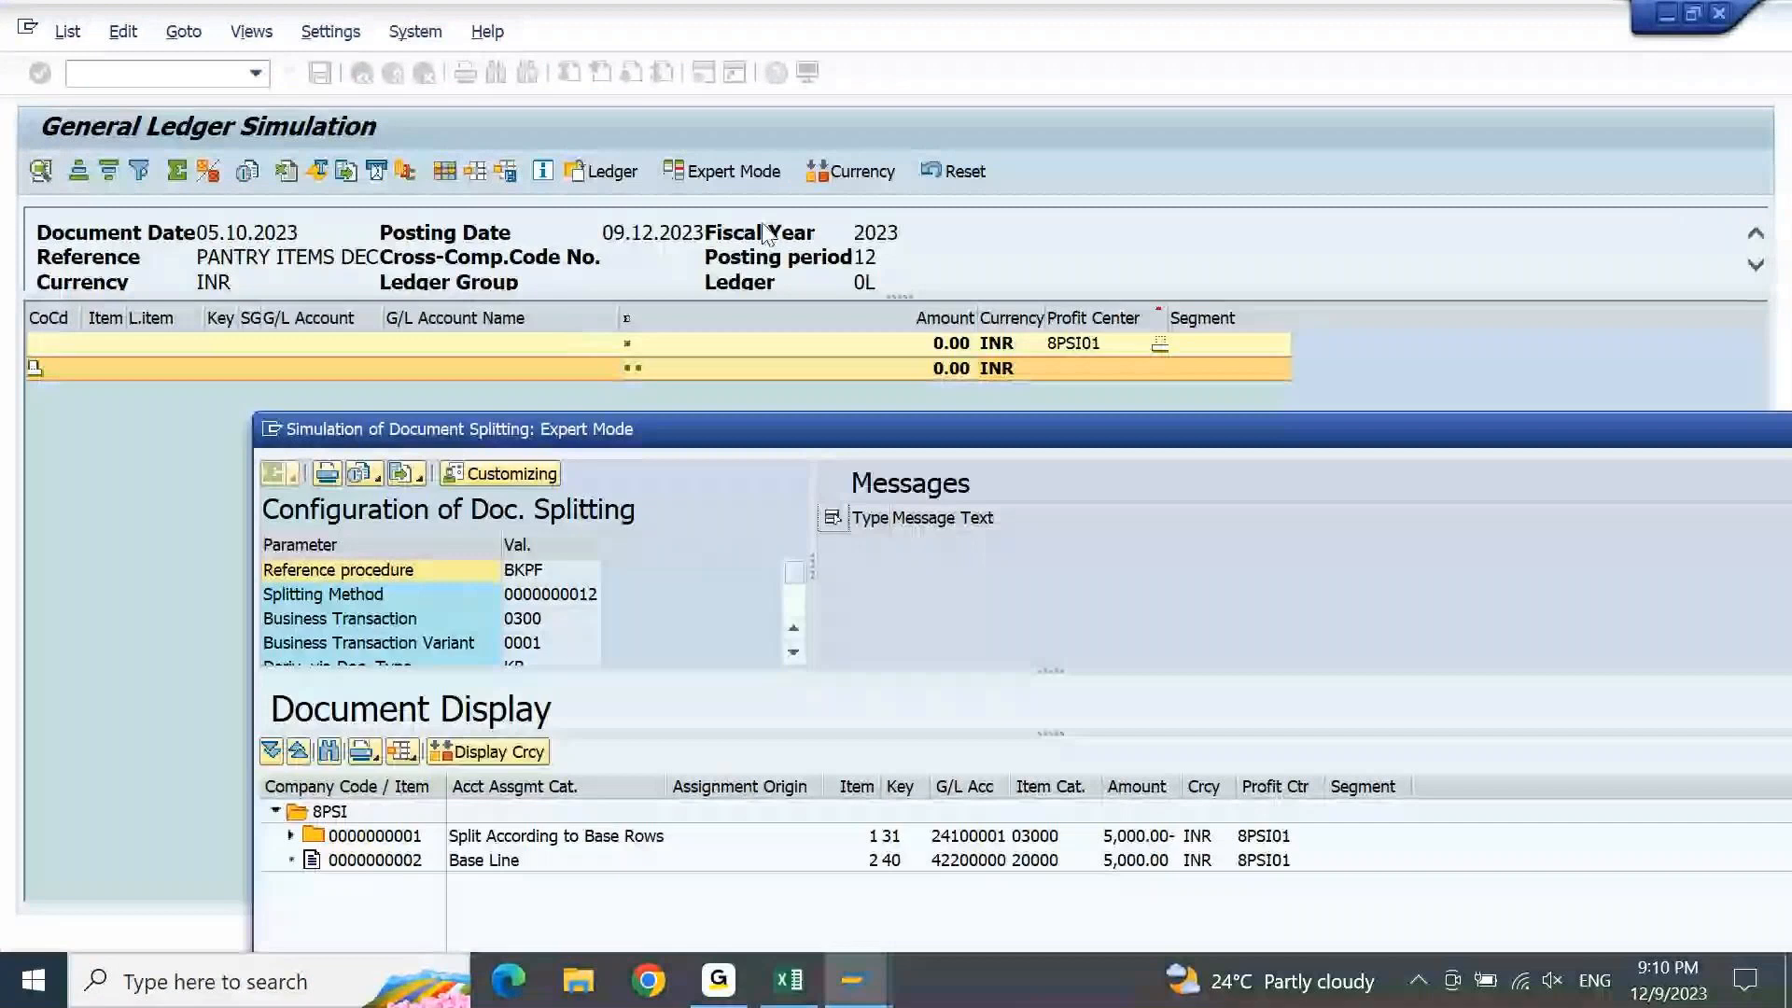
left_click_drag(908, 419, 761, 223)
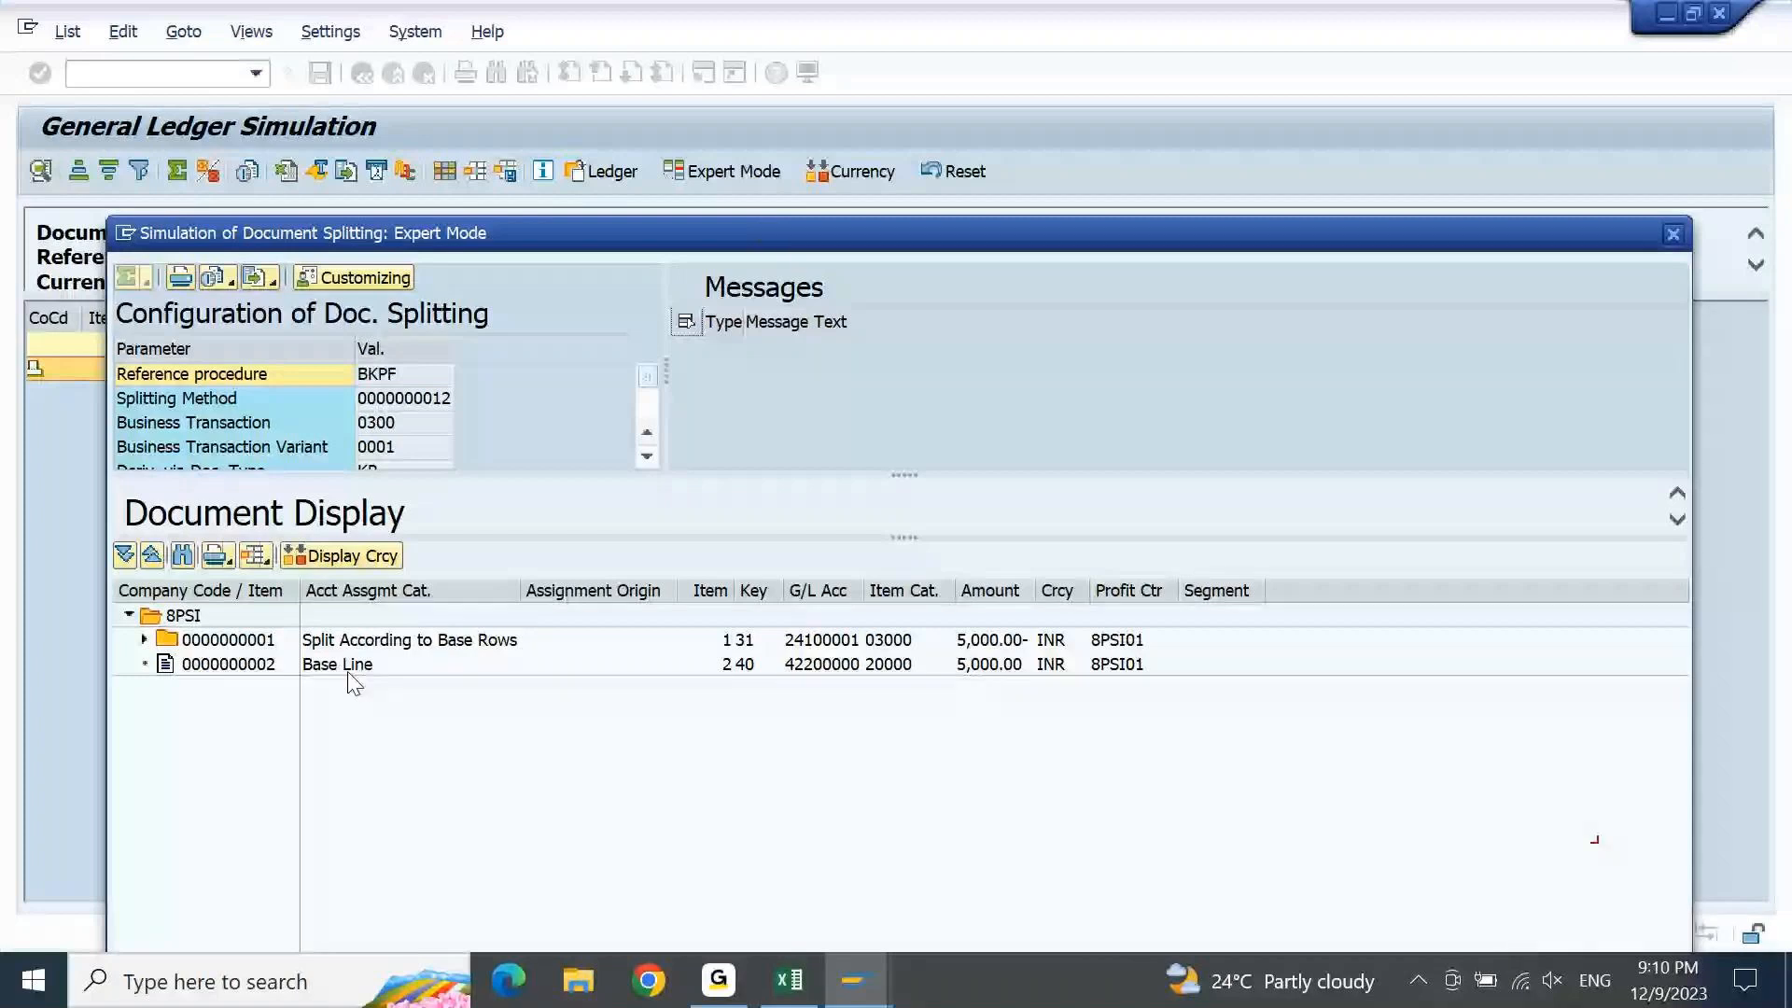
Examine the base line, expand the item split according to base rows to view its full assignment origin, and close expert mode
left_click(822, 668)
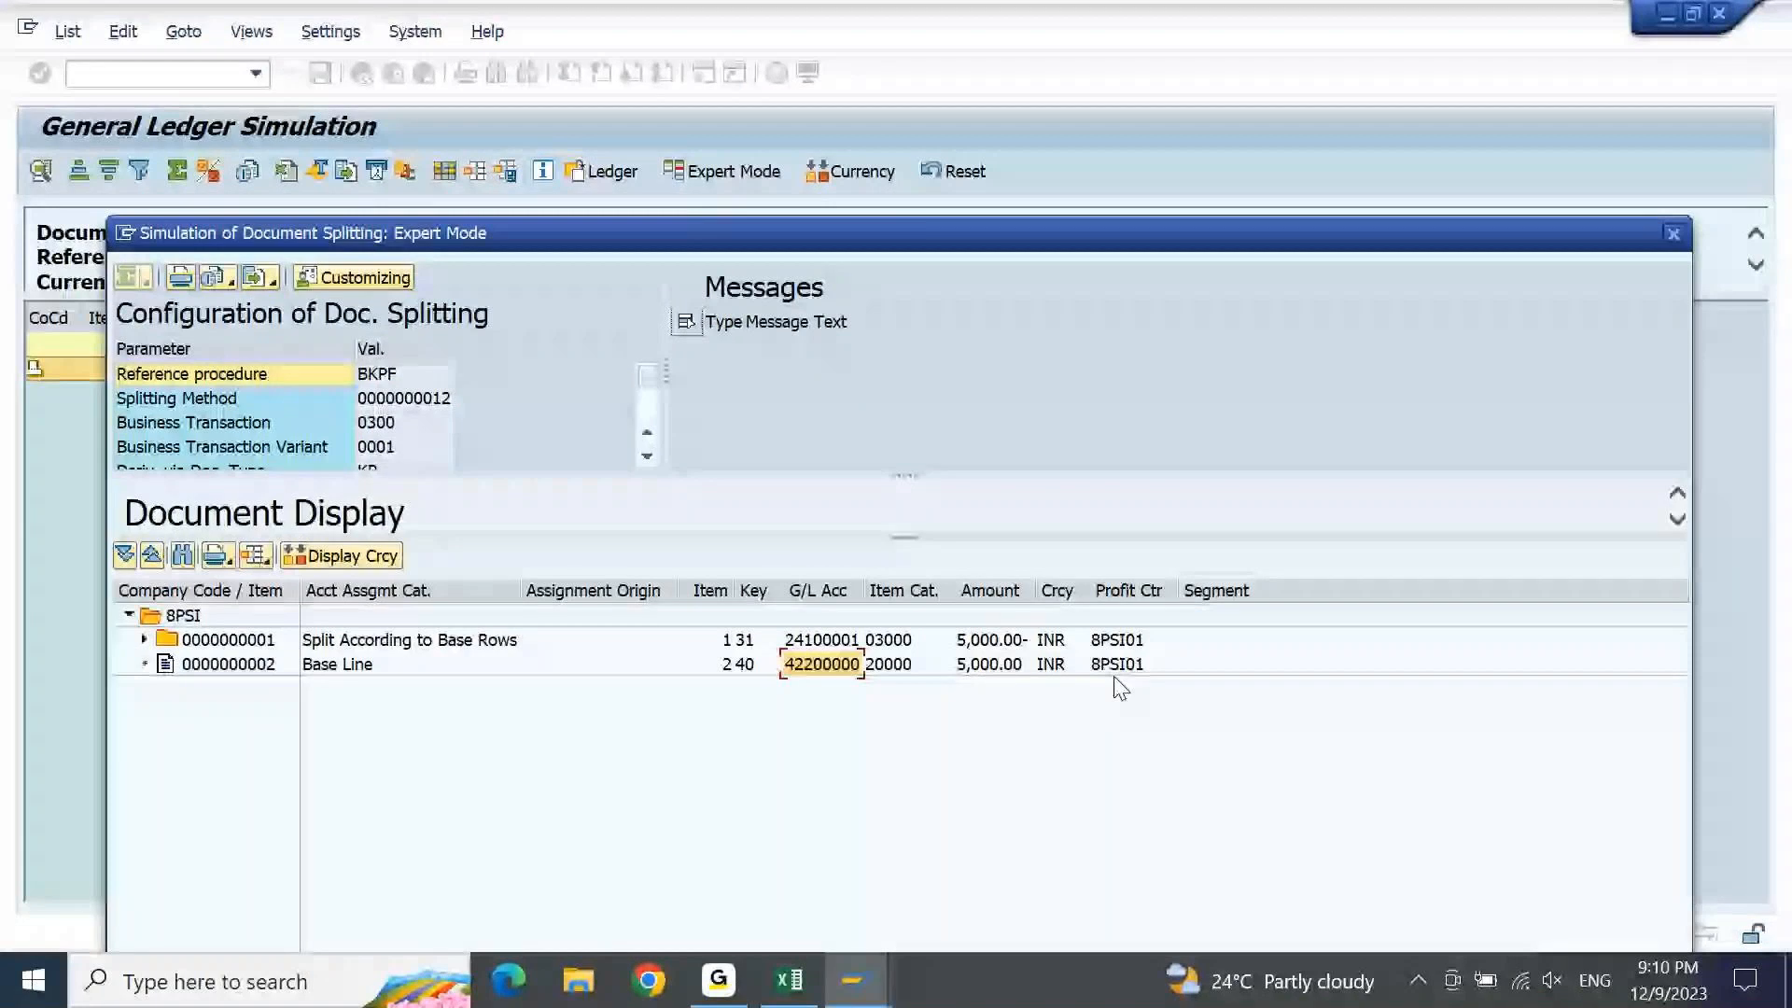
left_click(434, 644)
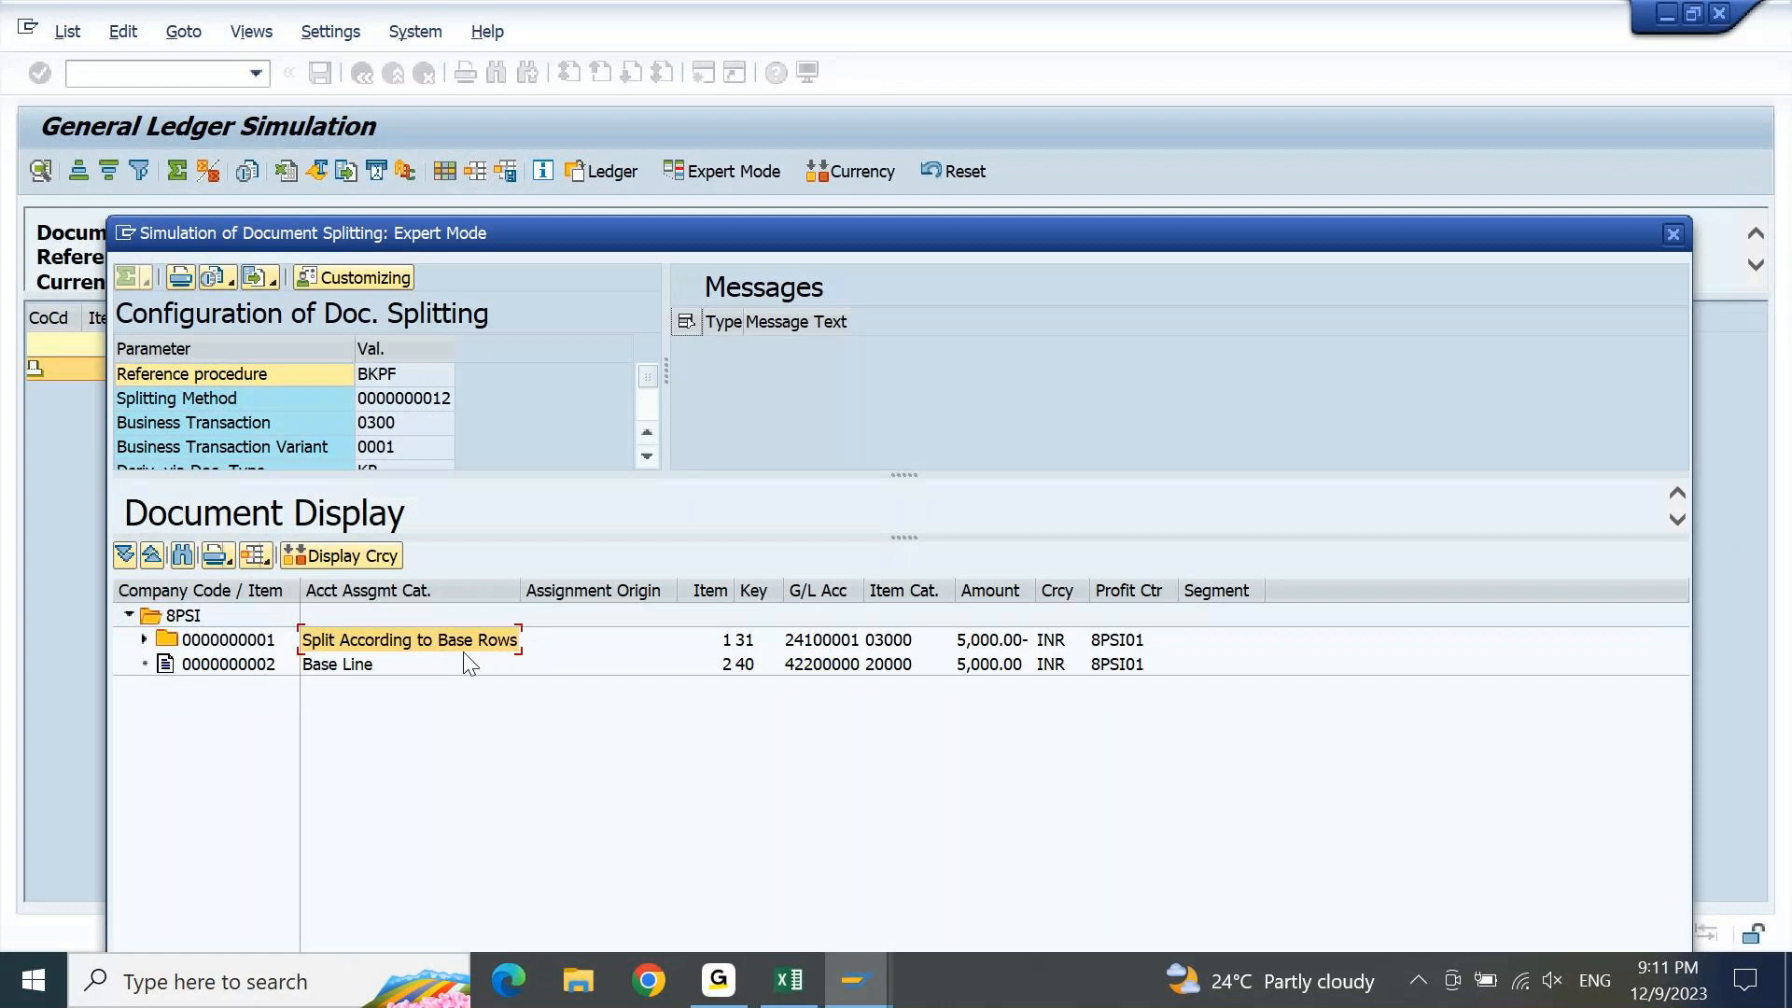
left_click(144, 641)
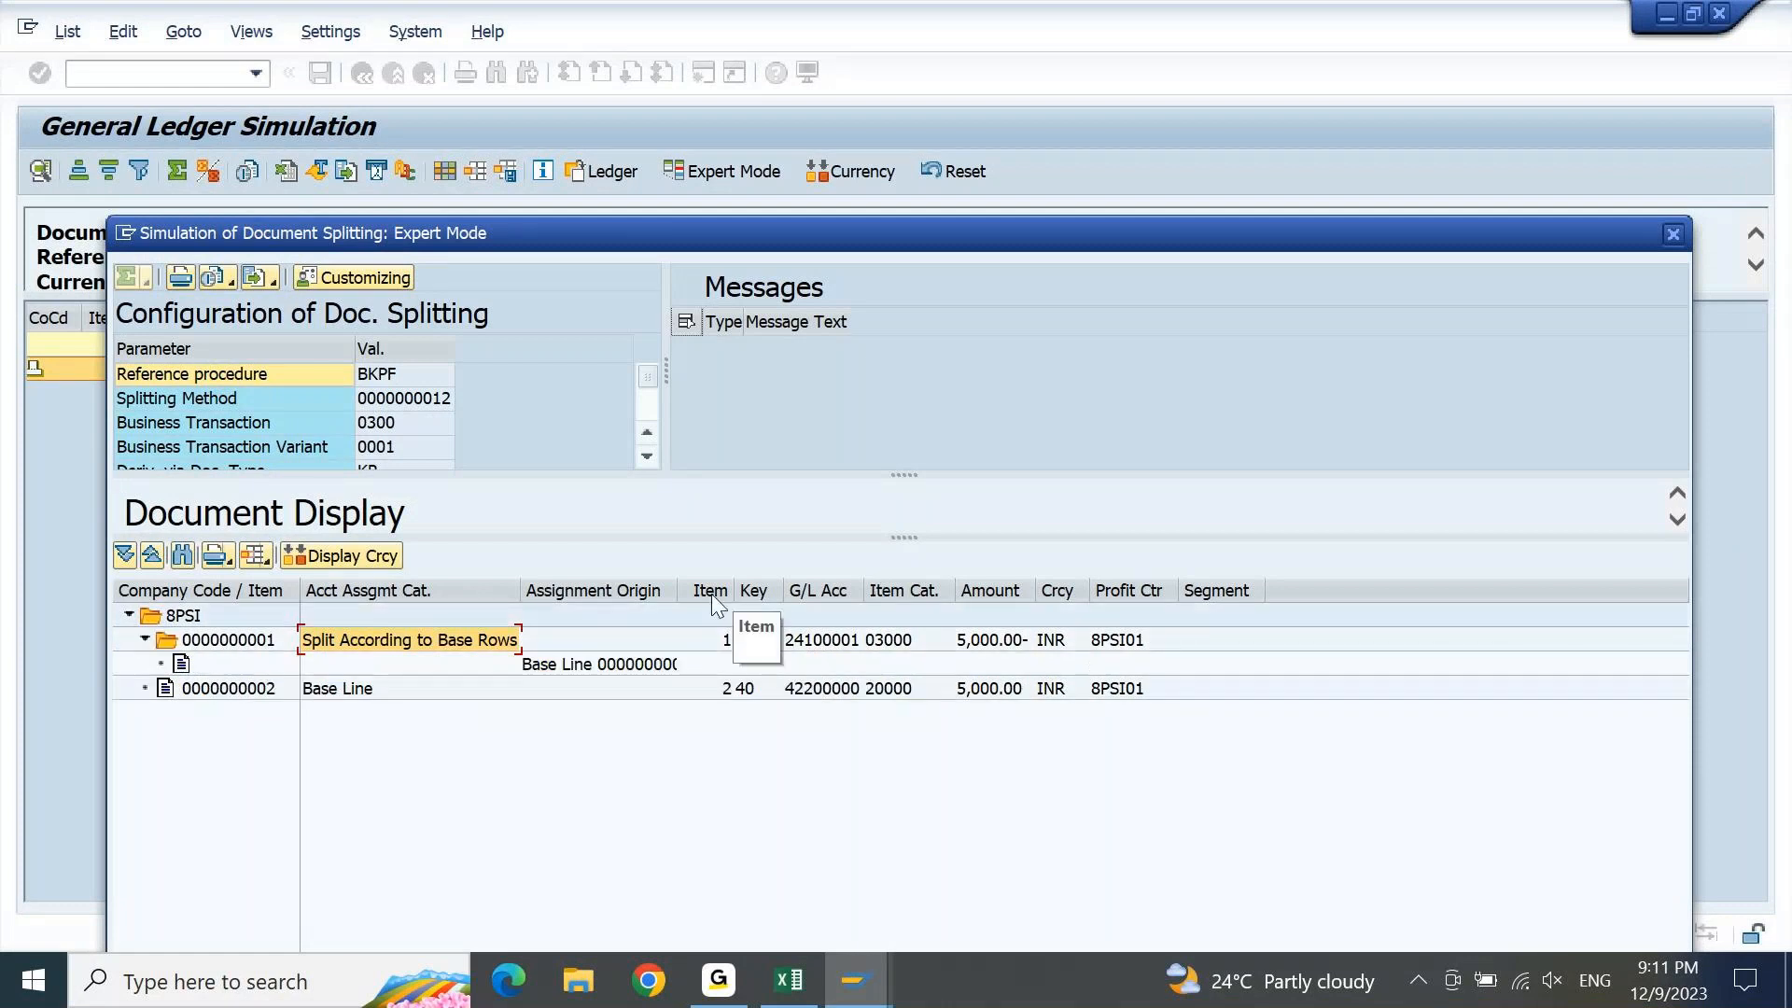
left_click_drag(679, 590, 810, 579)
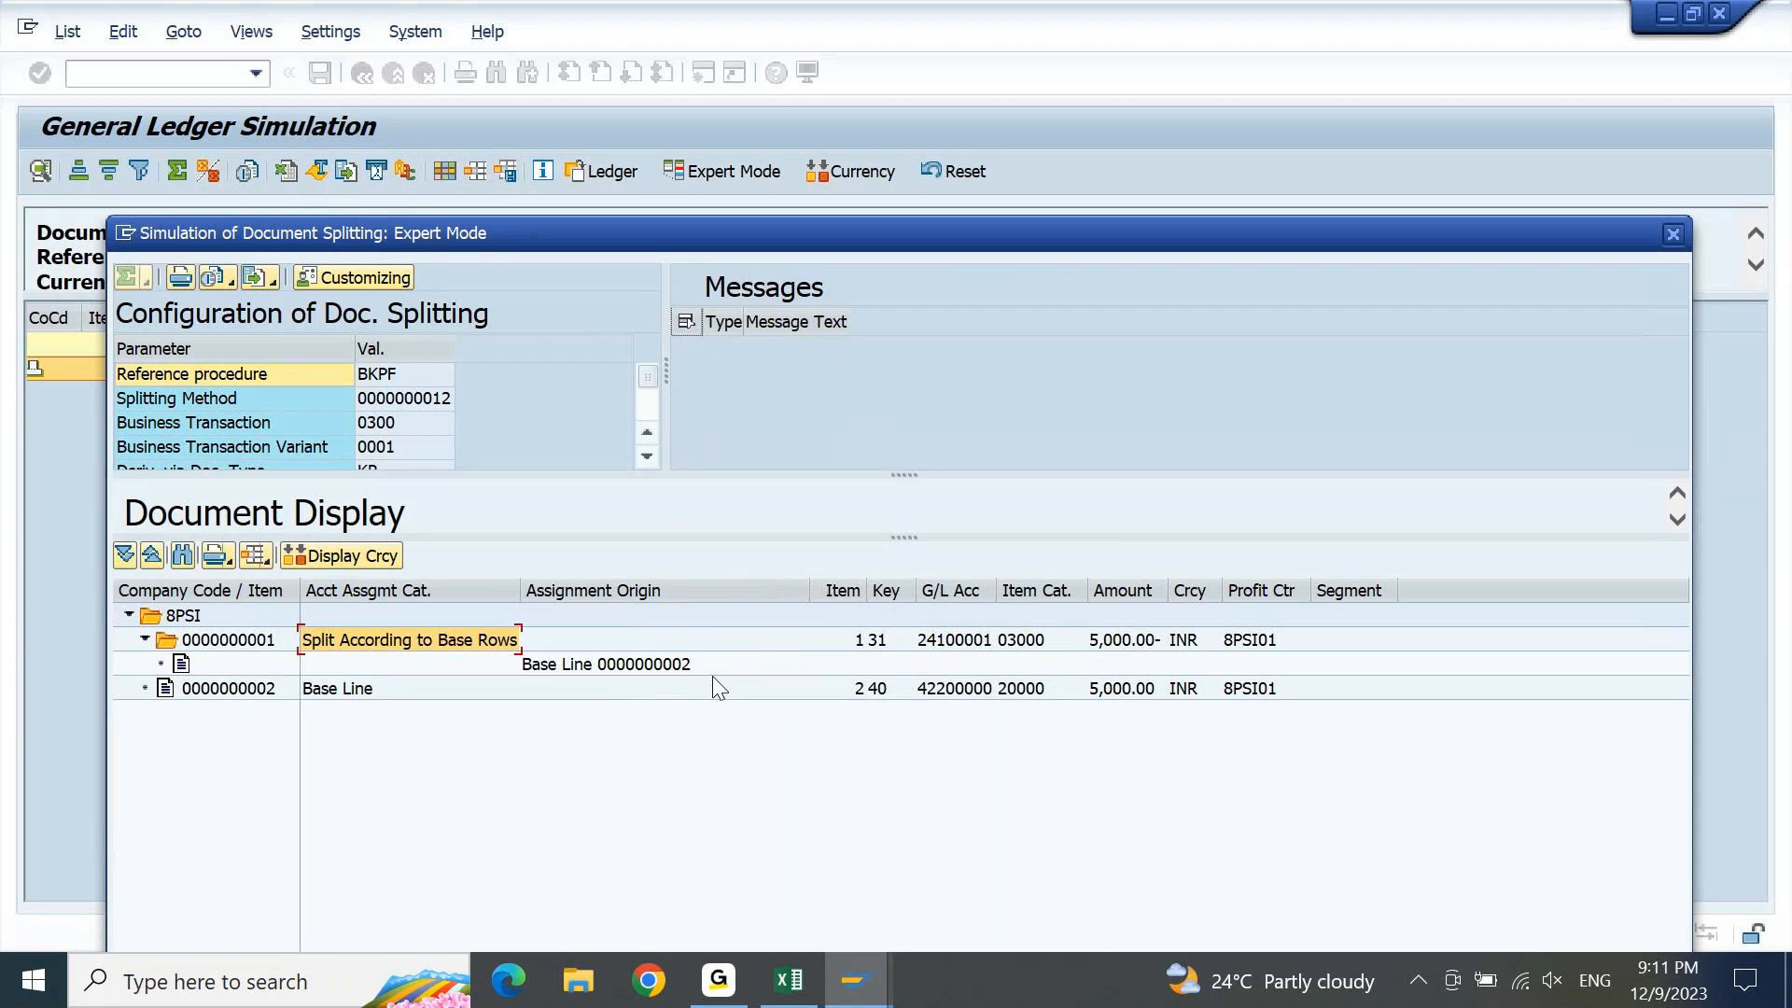
left_click(263, 697)
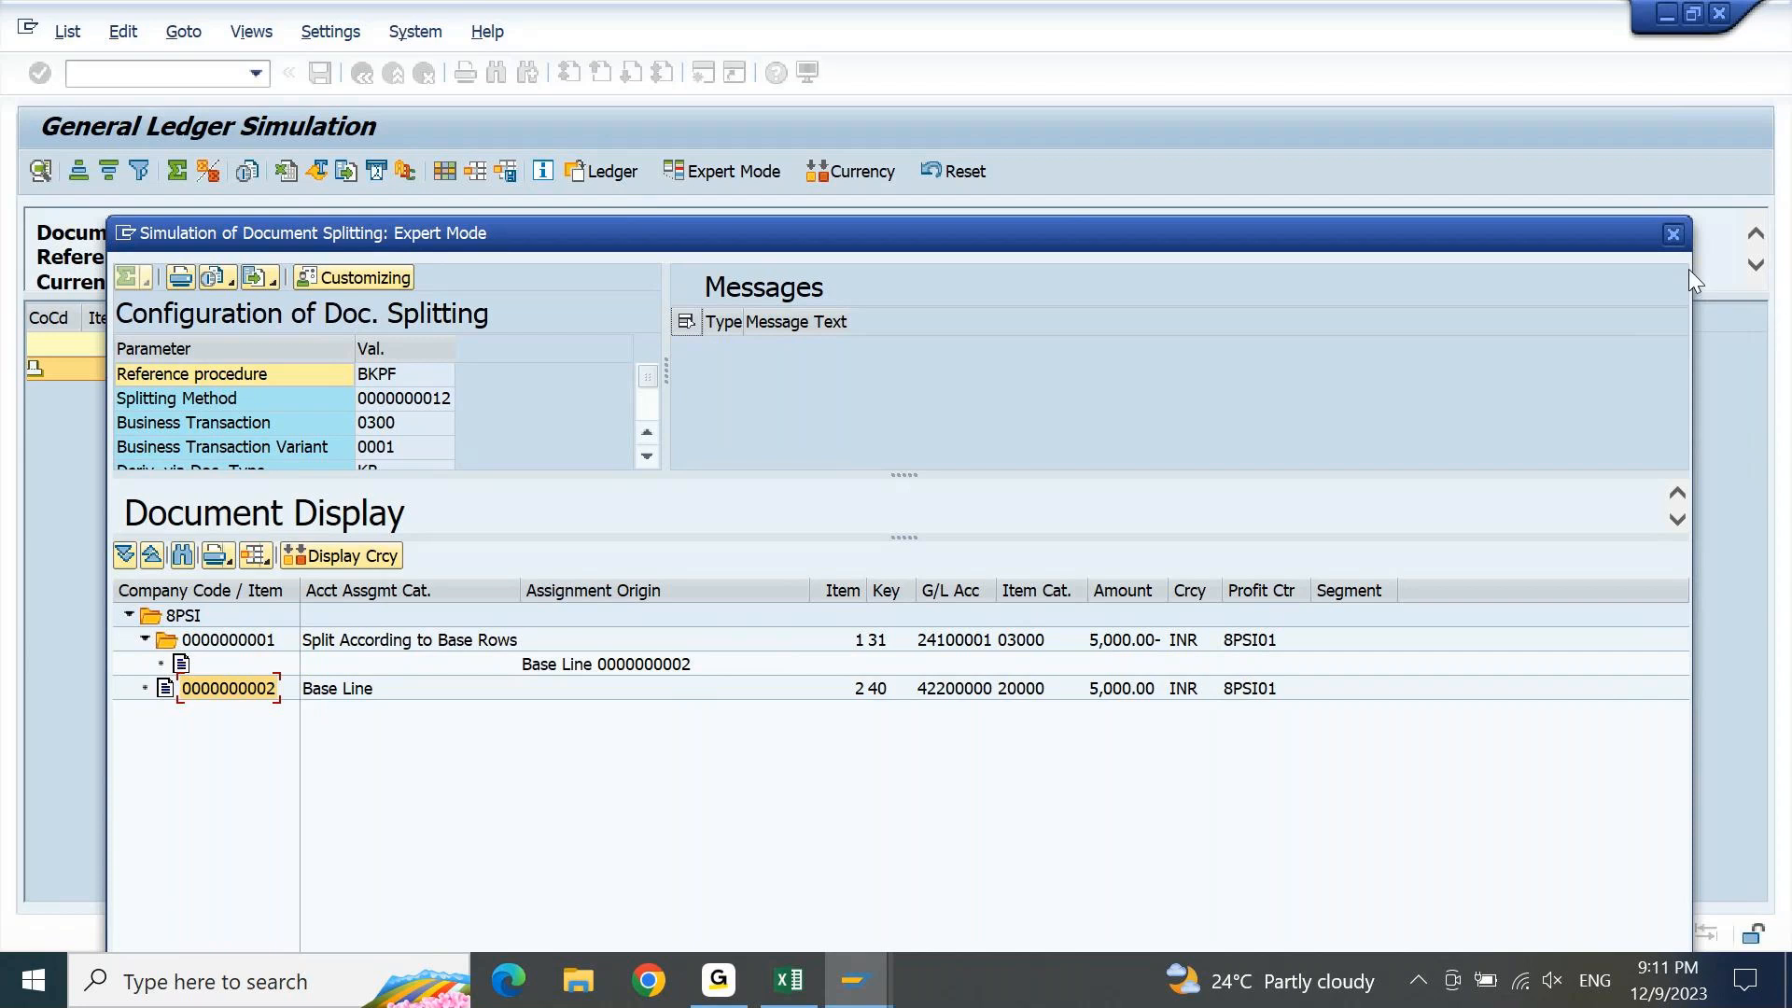
left_click(1674, 237)
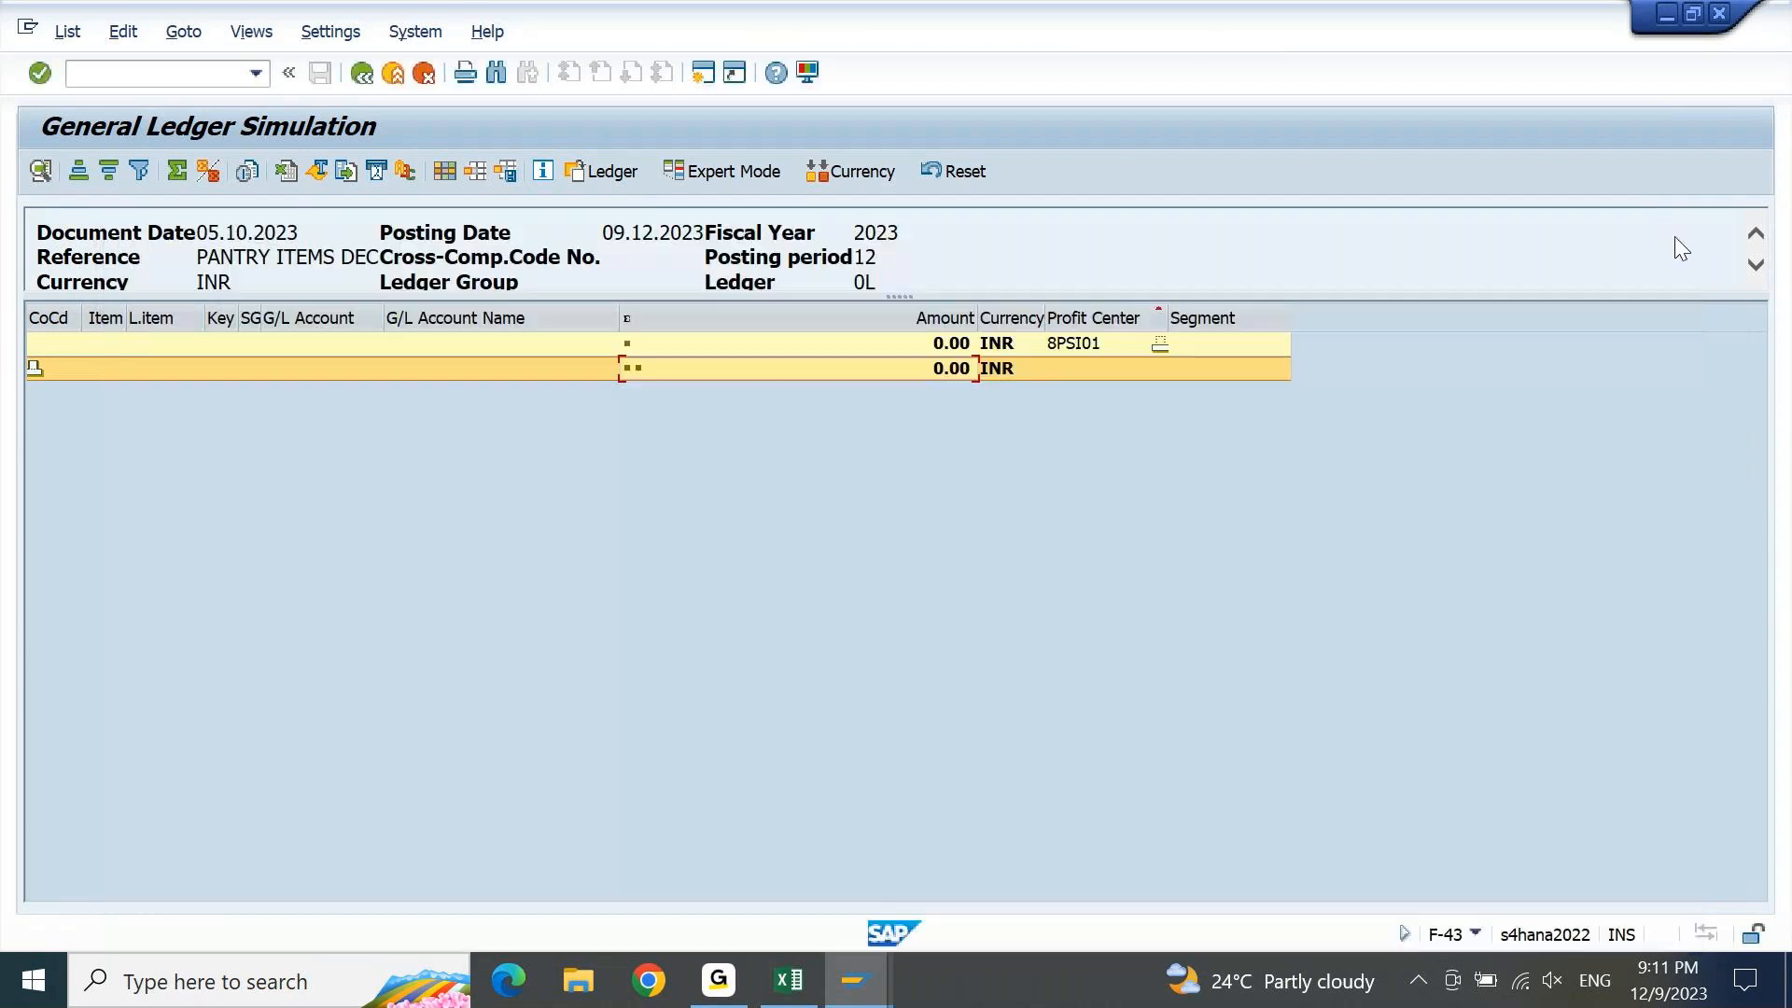
Expand the profit center subtotal, return to the invoice overview, and post the vendor invoice
left_click(1160, 343)
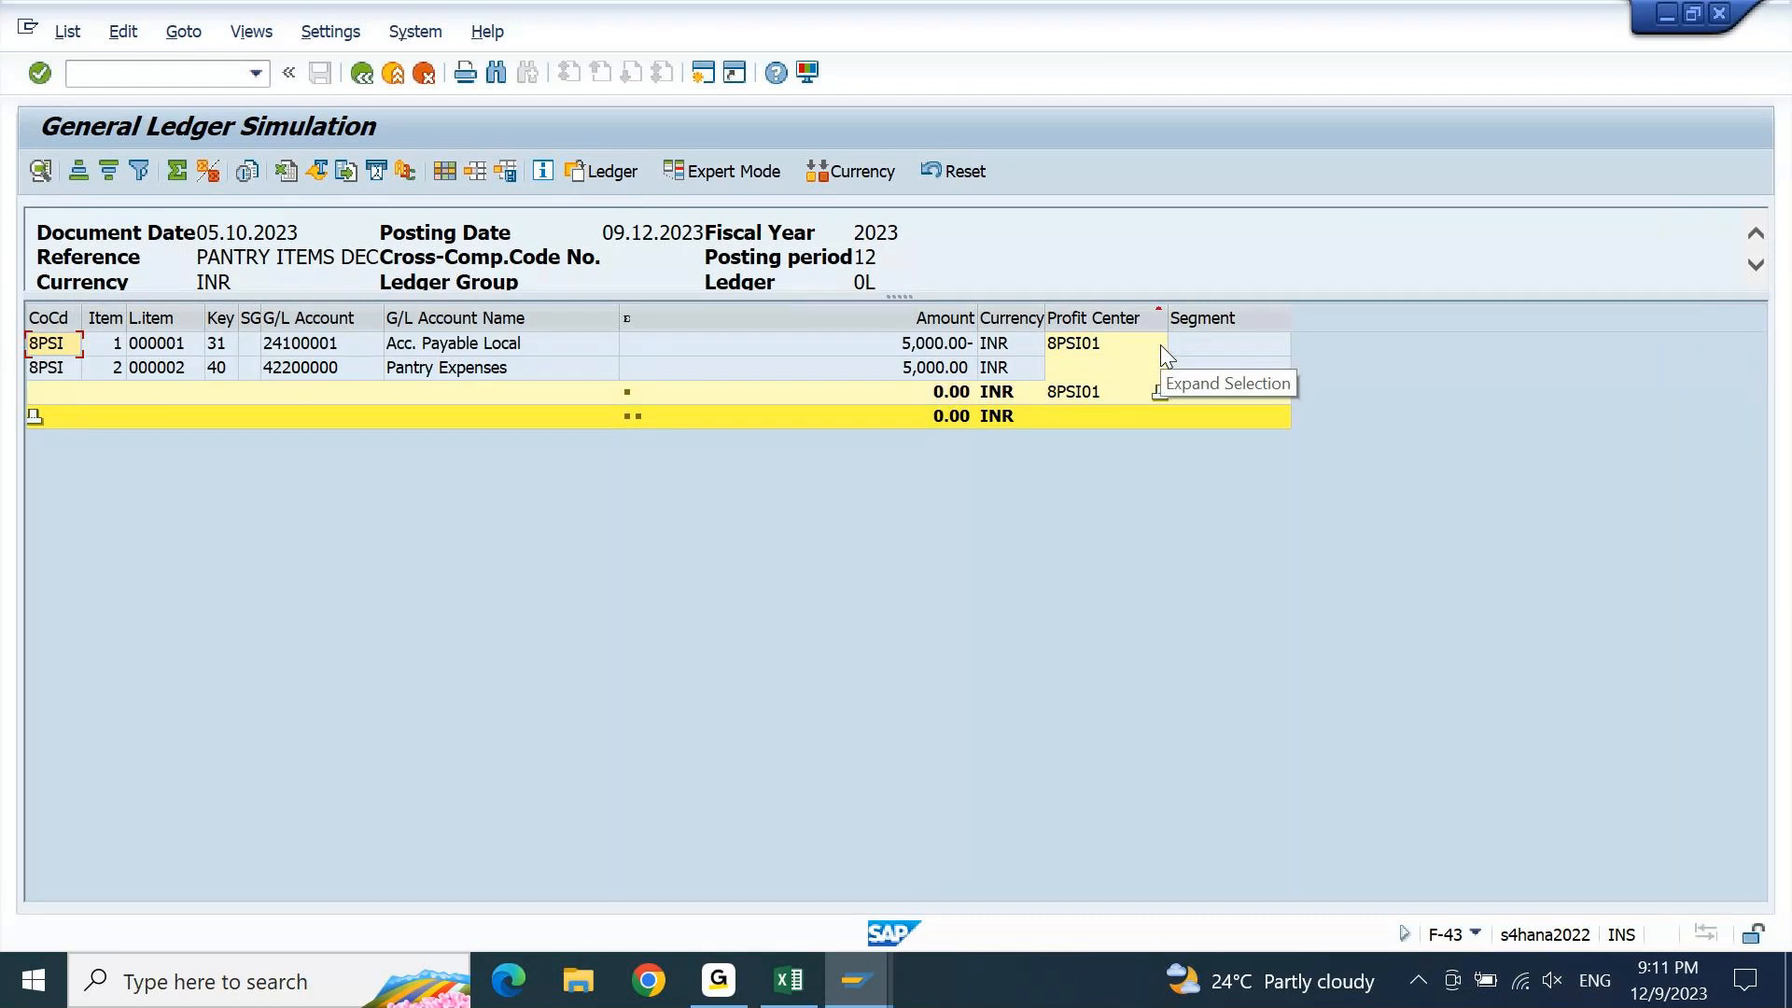
left_click(368, 75)
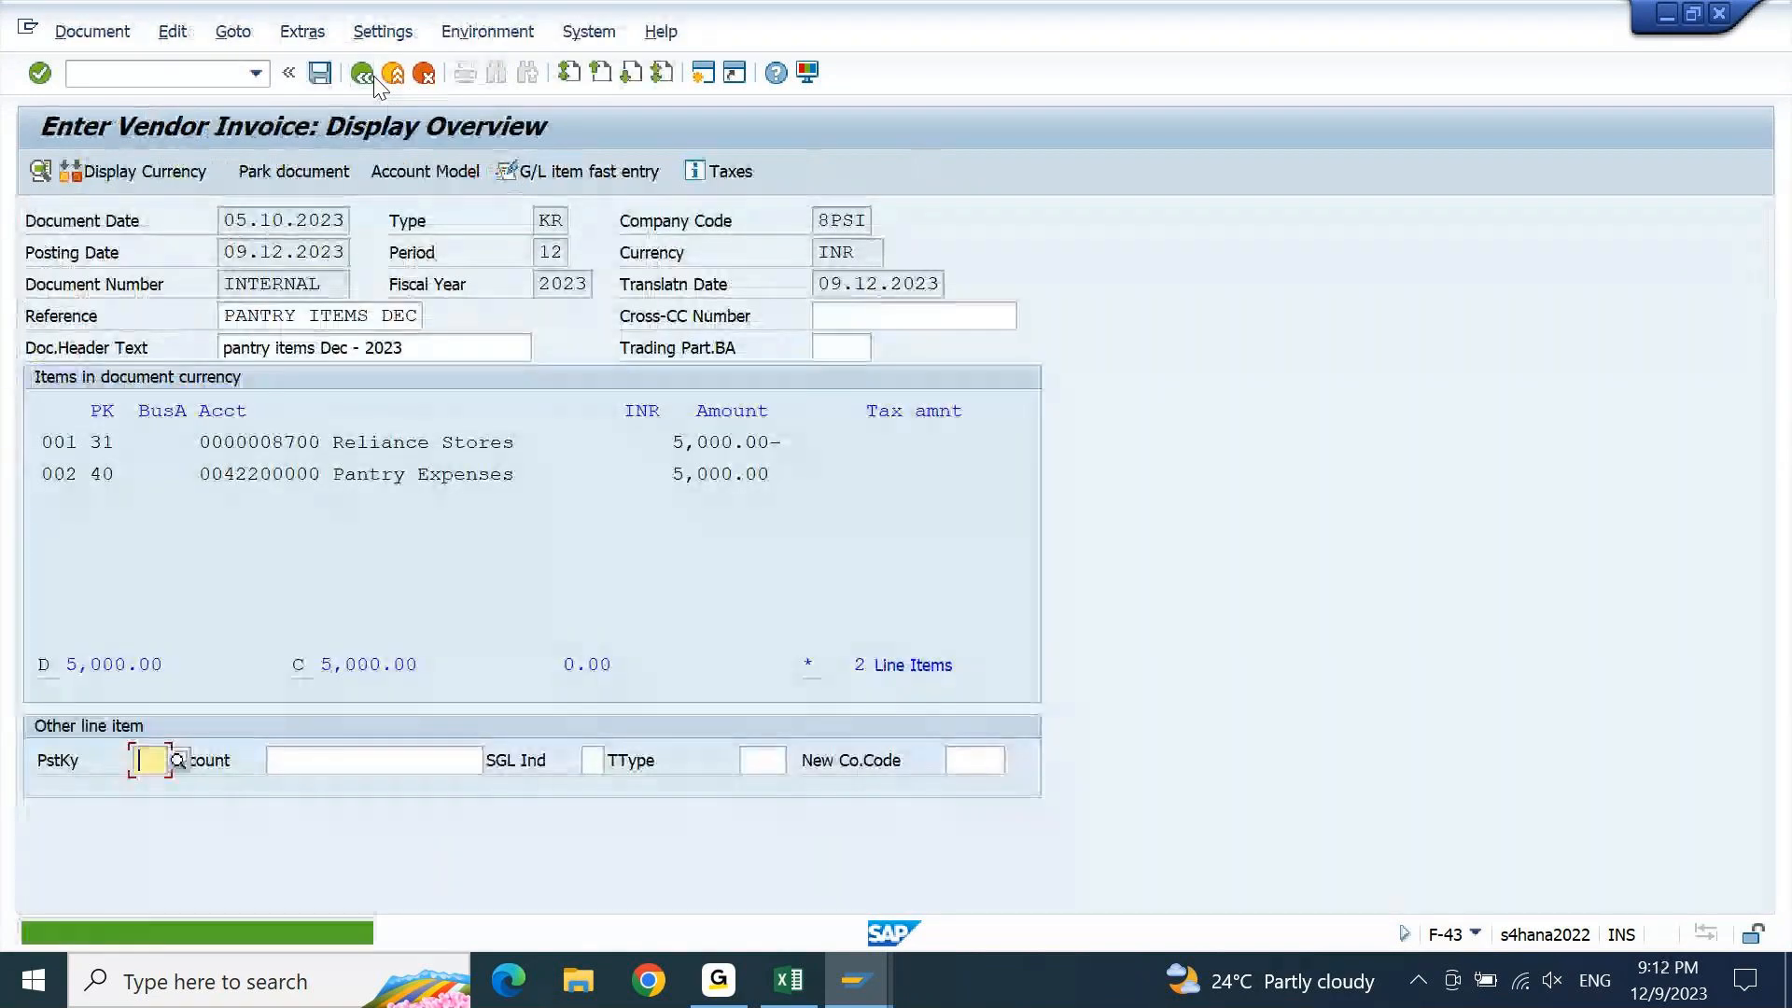
left_click(321, 74)
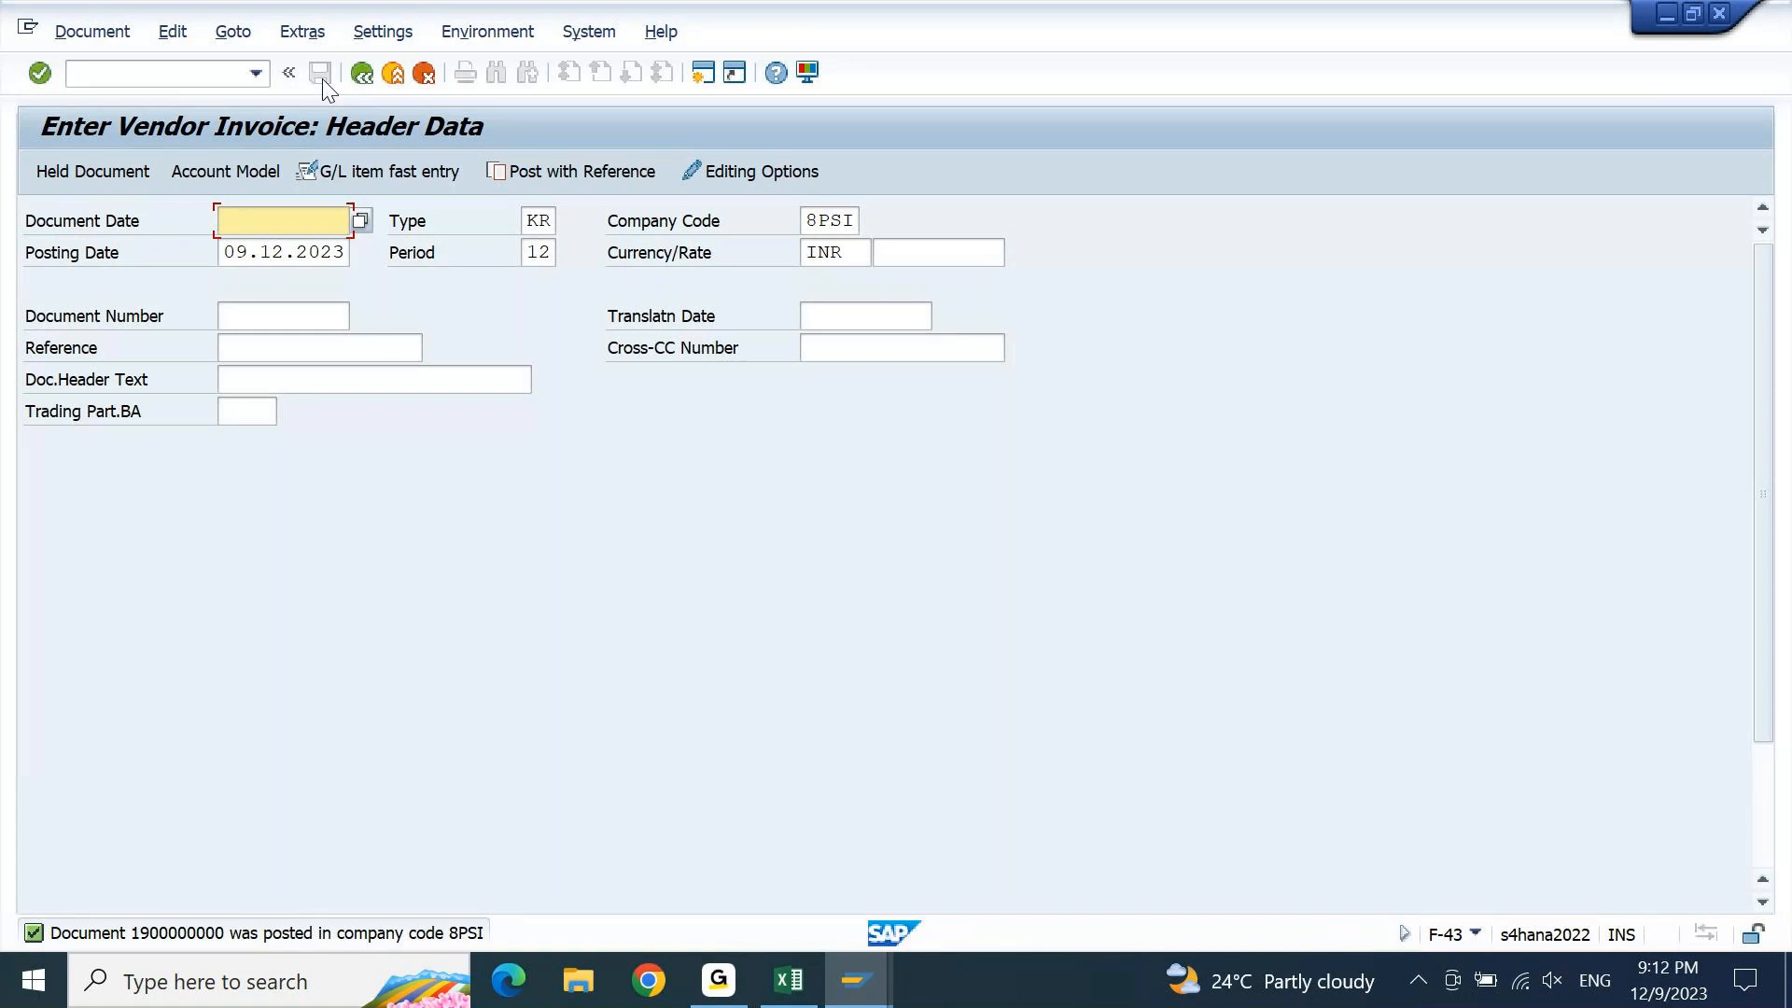
Run the FBL1N line item display for the Reliance Stores supplier account in company code 8PSI and examine the invoice's open item
left_click(117, 70)
type("/n")
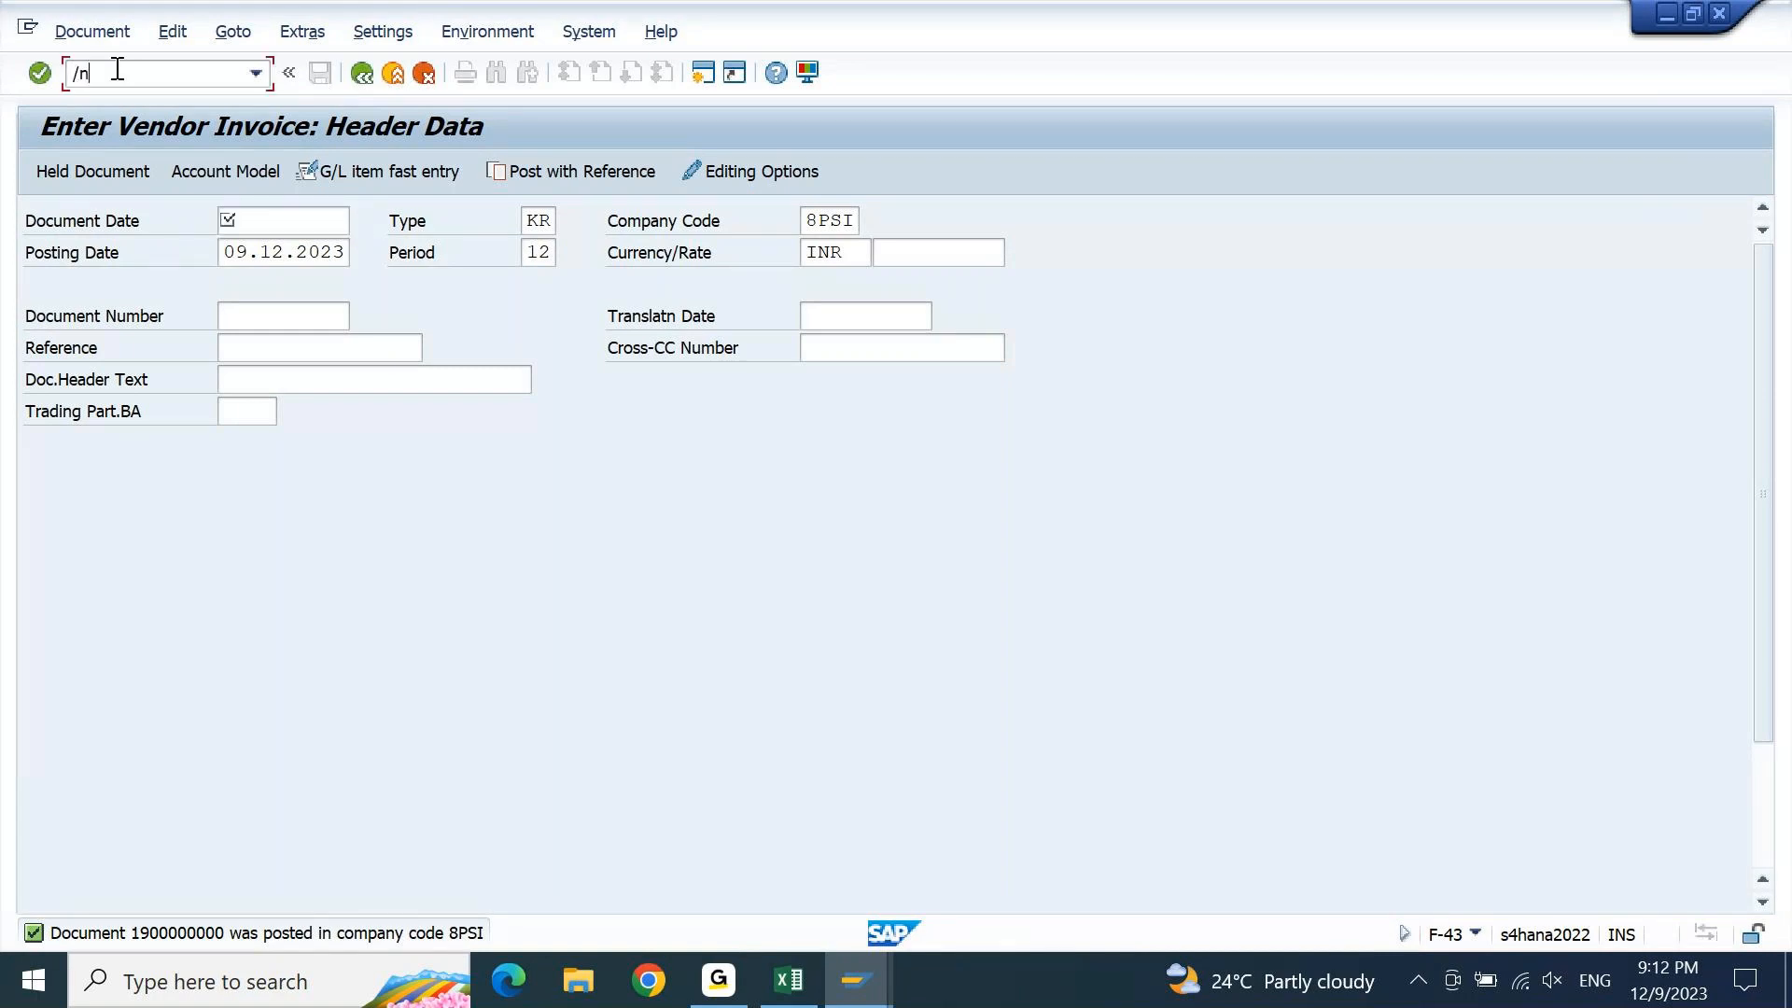
key("Return")
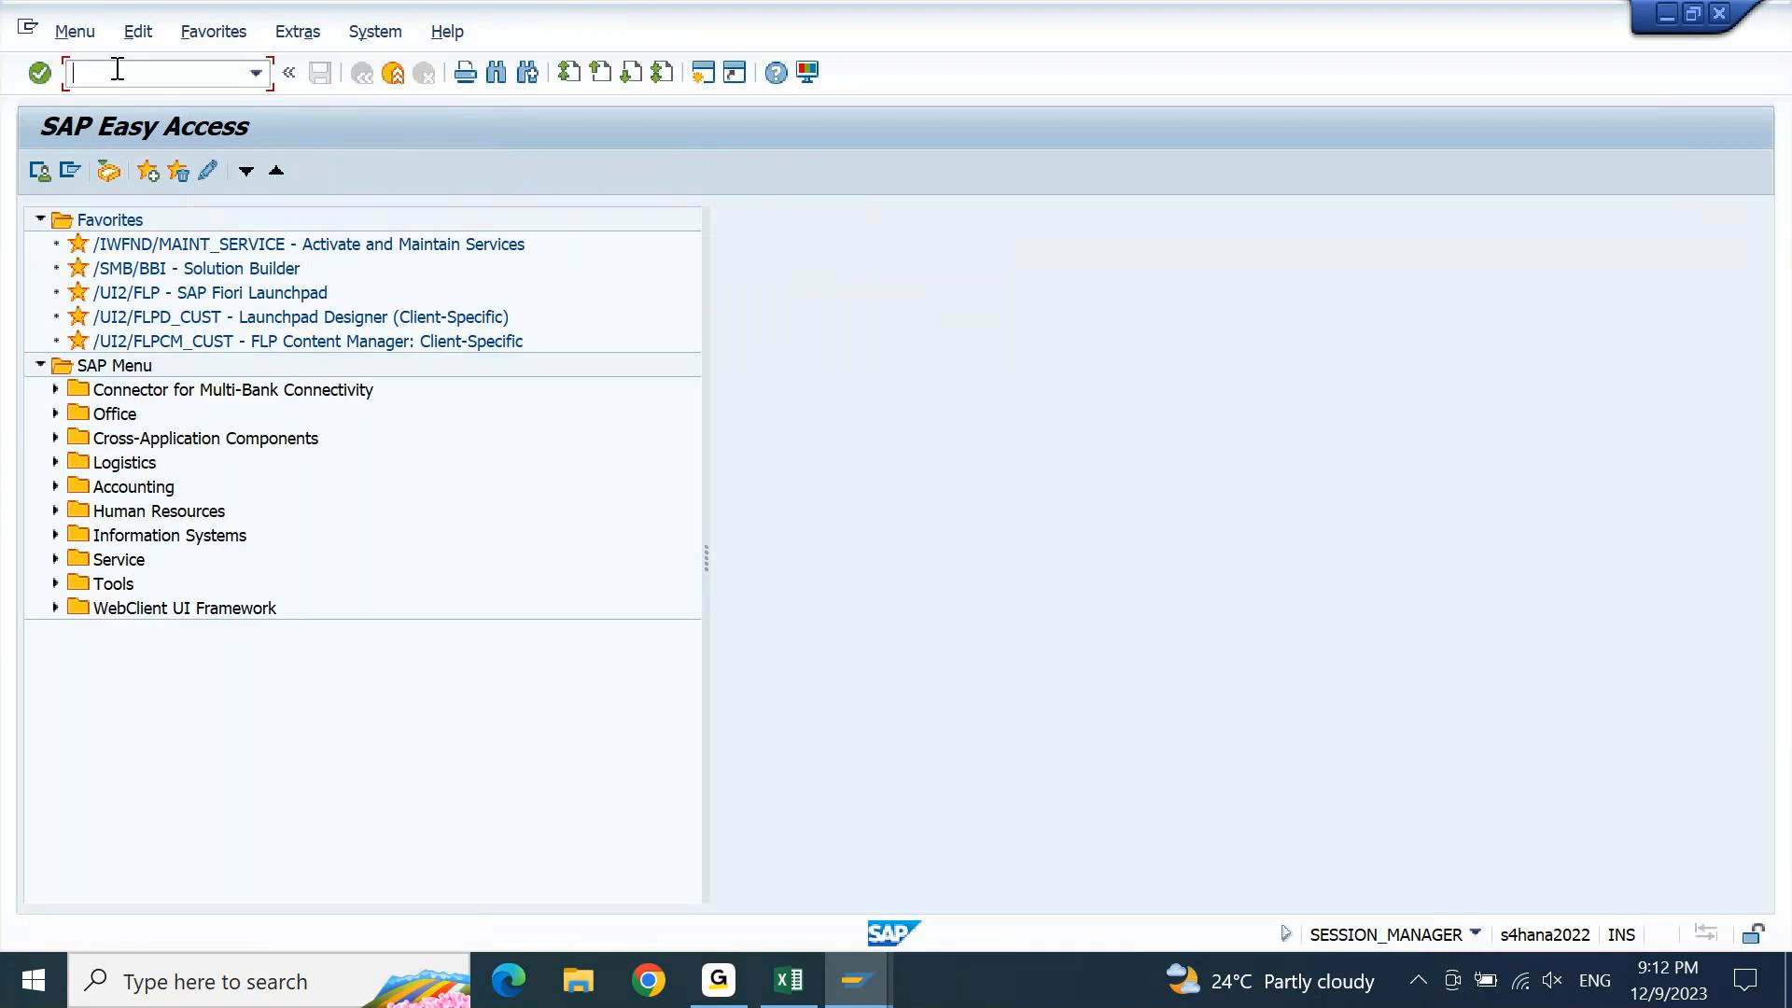
type("FBL1N")
key("Return")
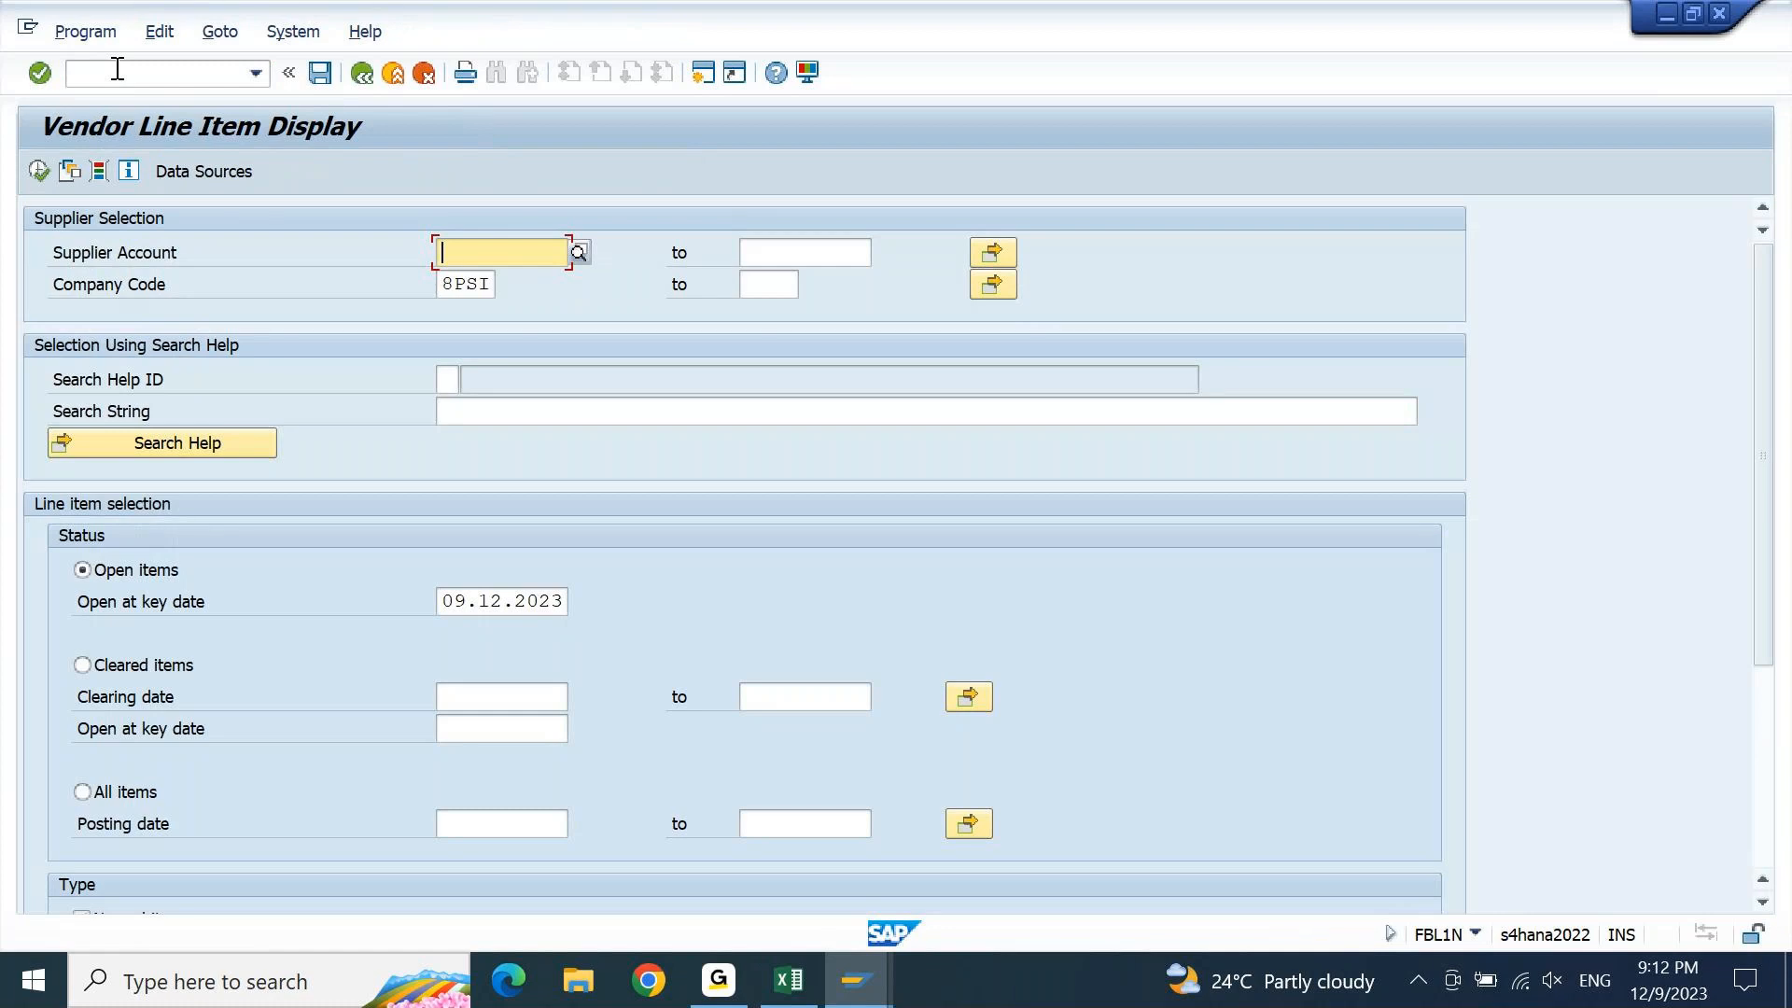
type("8700")
key("Return")
left_click(38, 170)
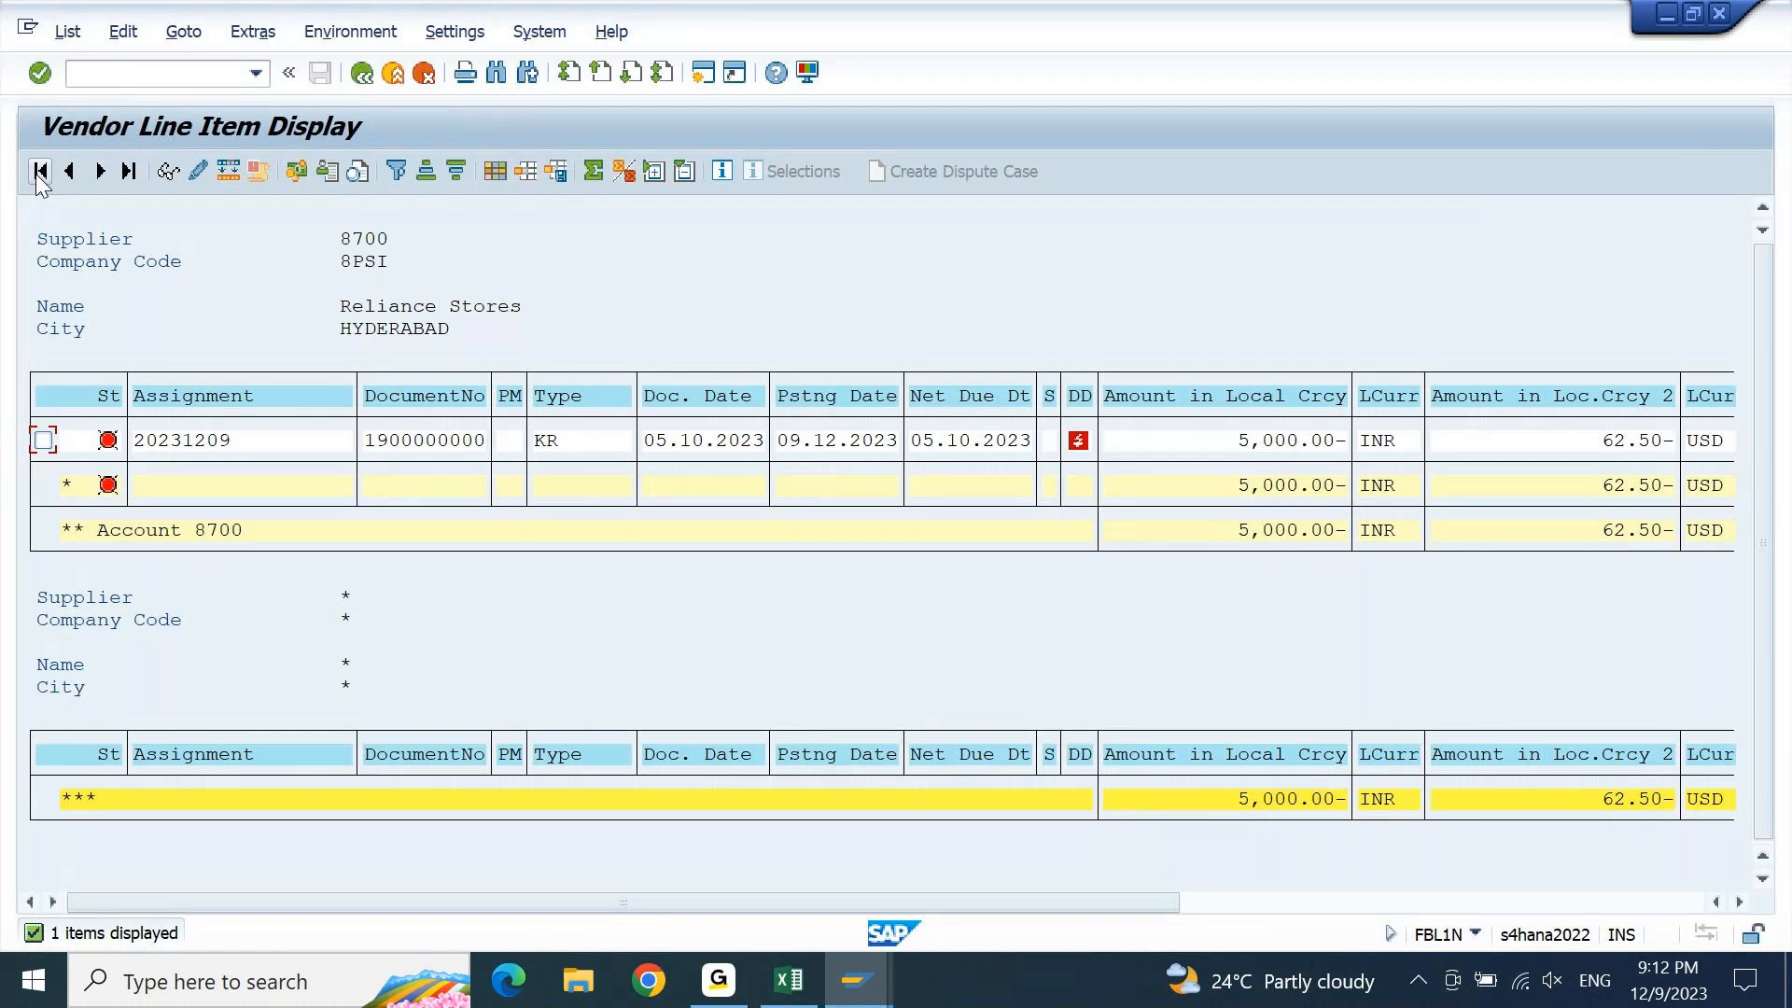
left_click(1340, 442)
Open a new session and run the FK10N vendor balance display for Reliance Stores, company code 8PSI, fiscal year 2023
left_click(704, 76)
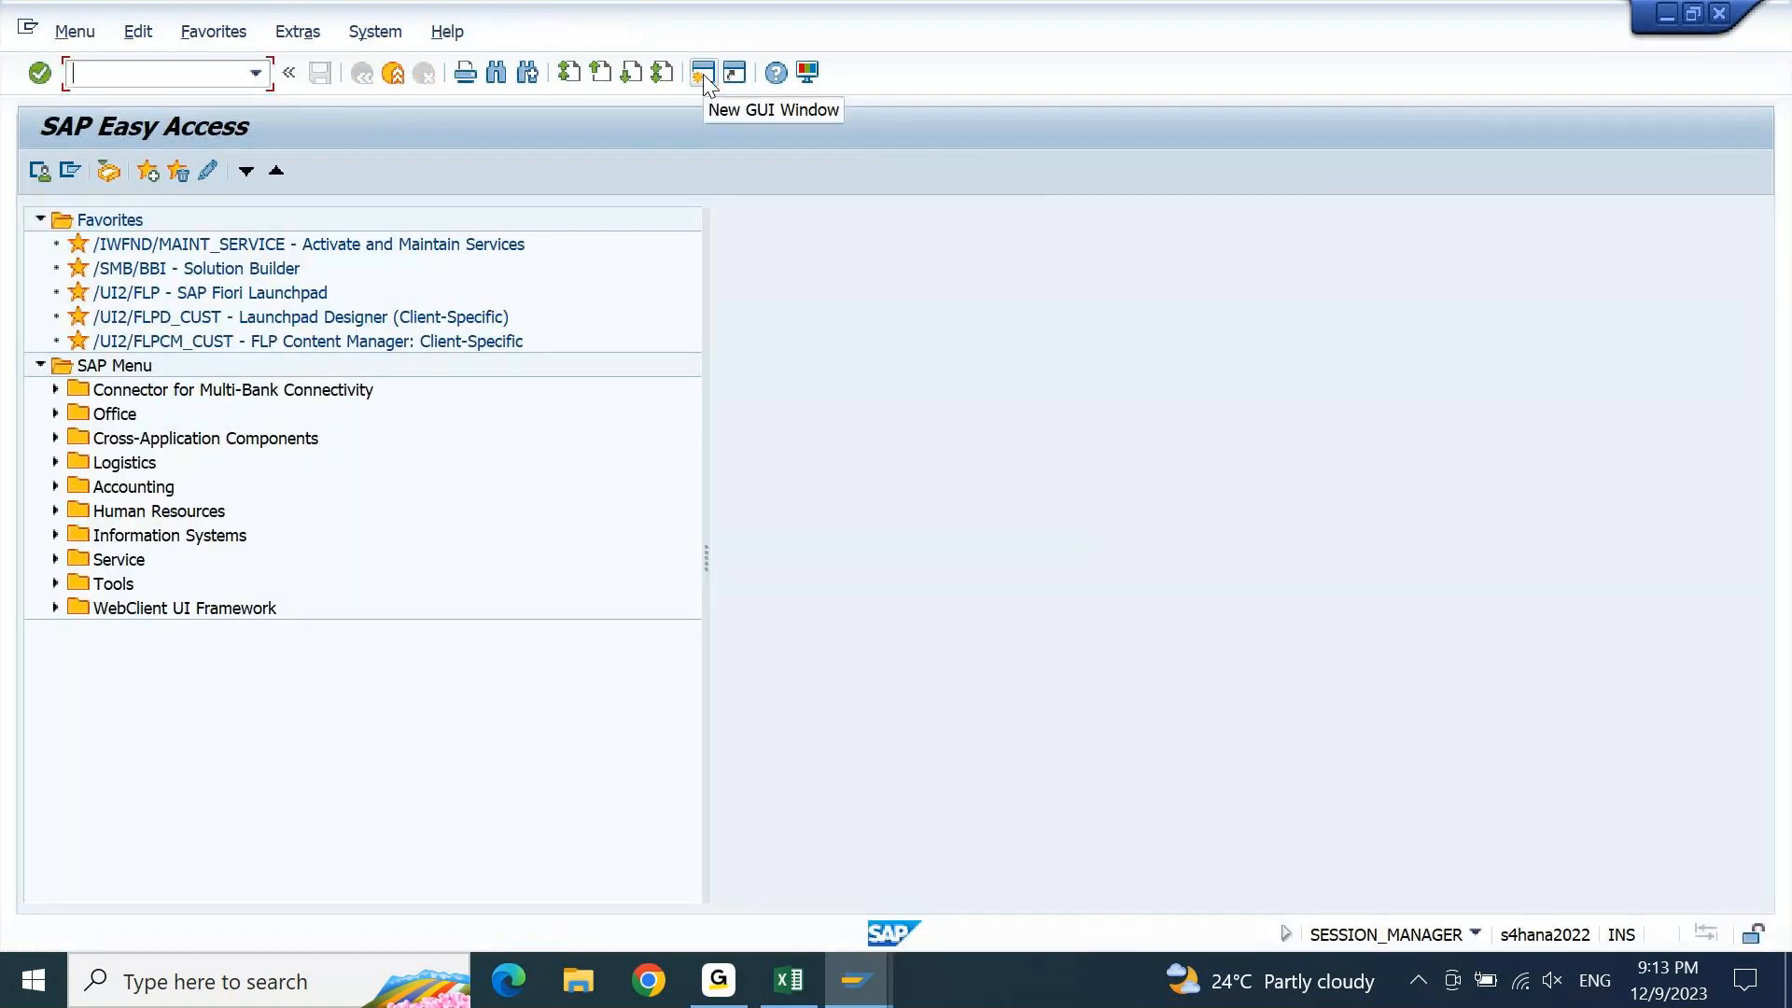
type("FK10N")
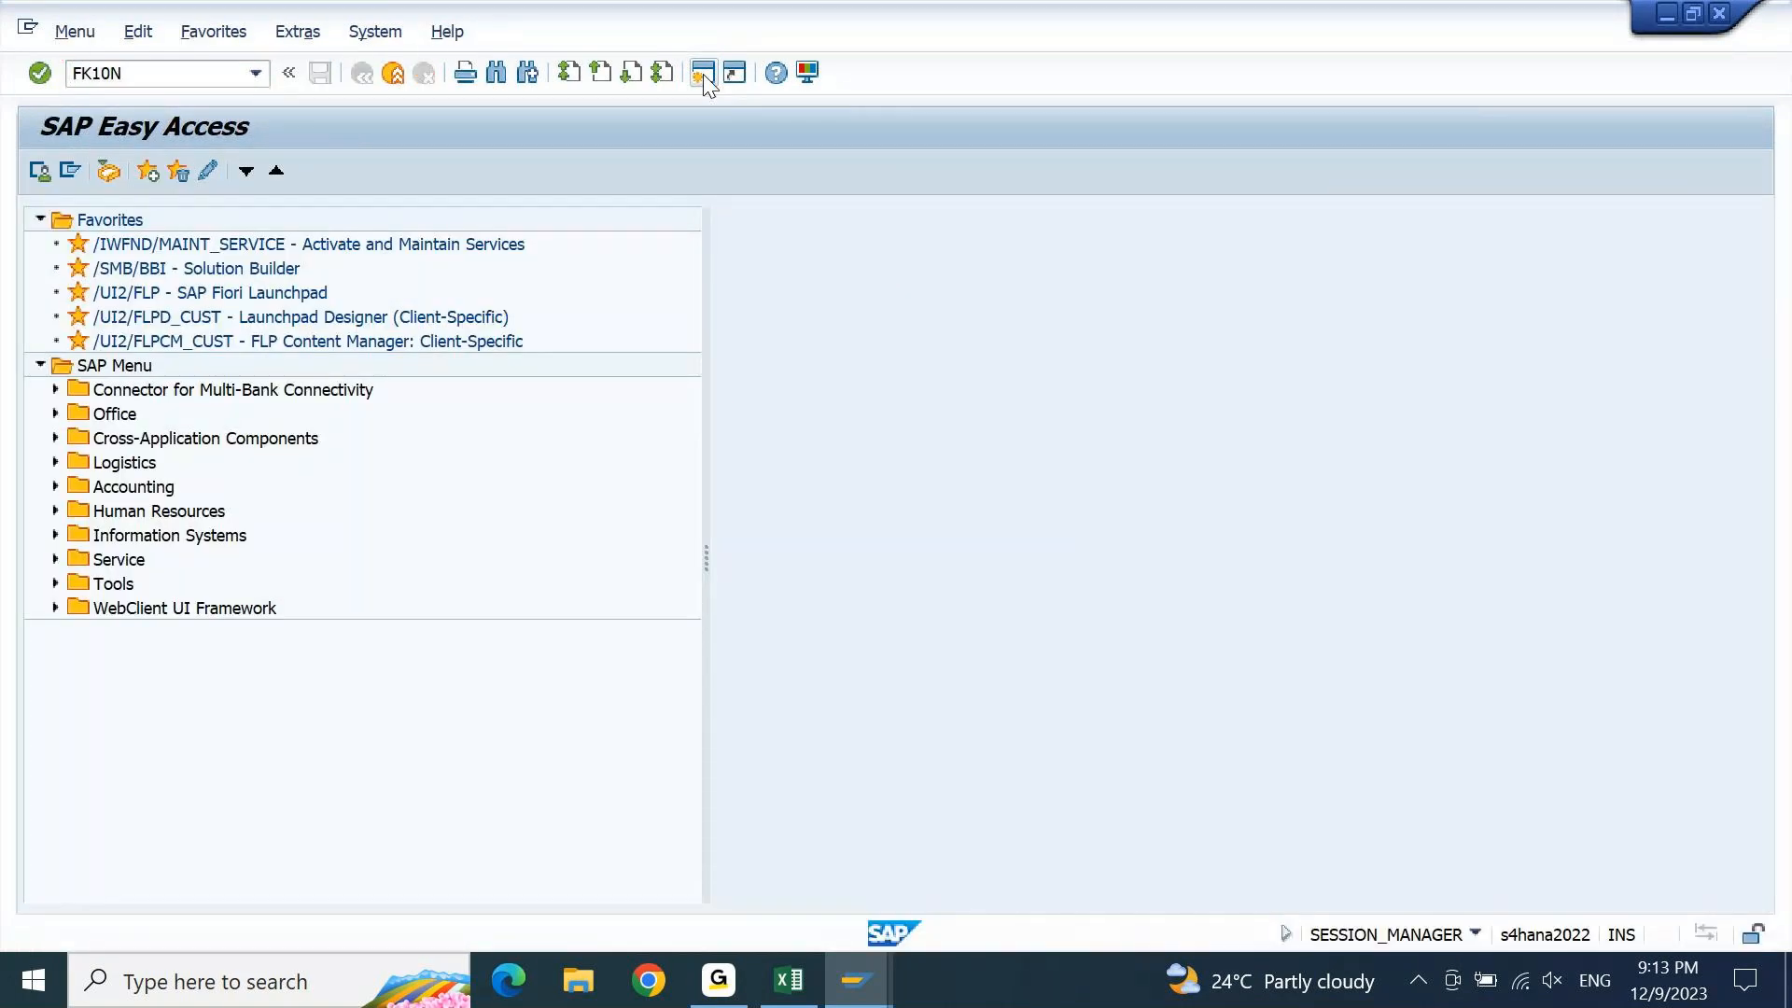
key("Return")
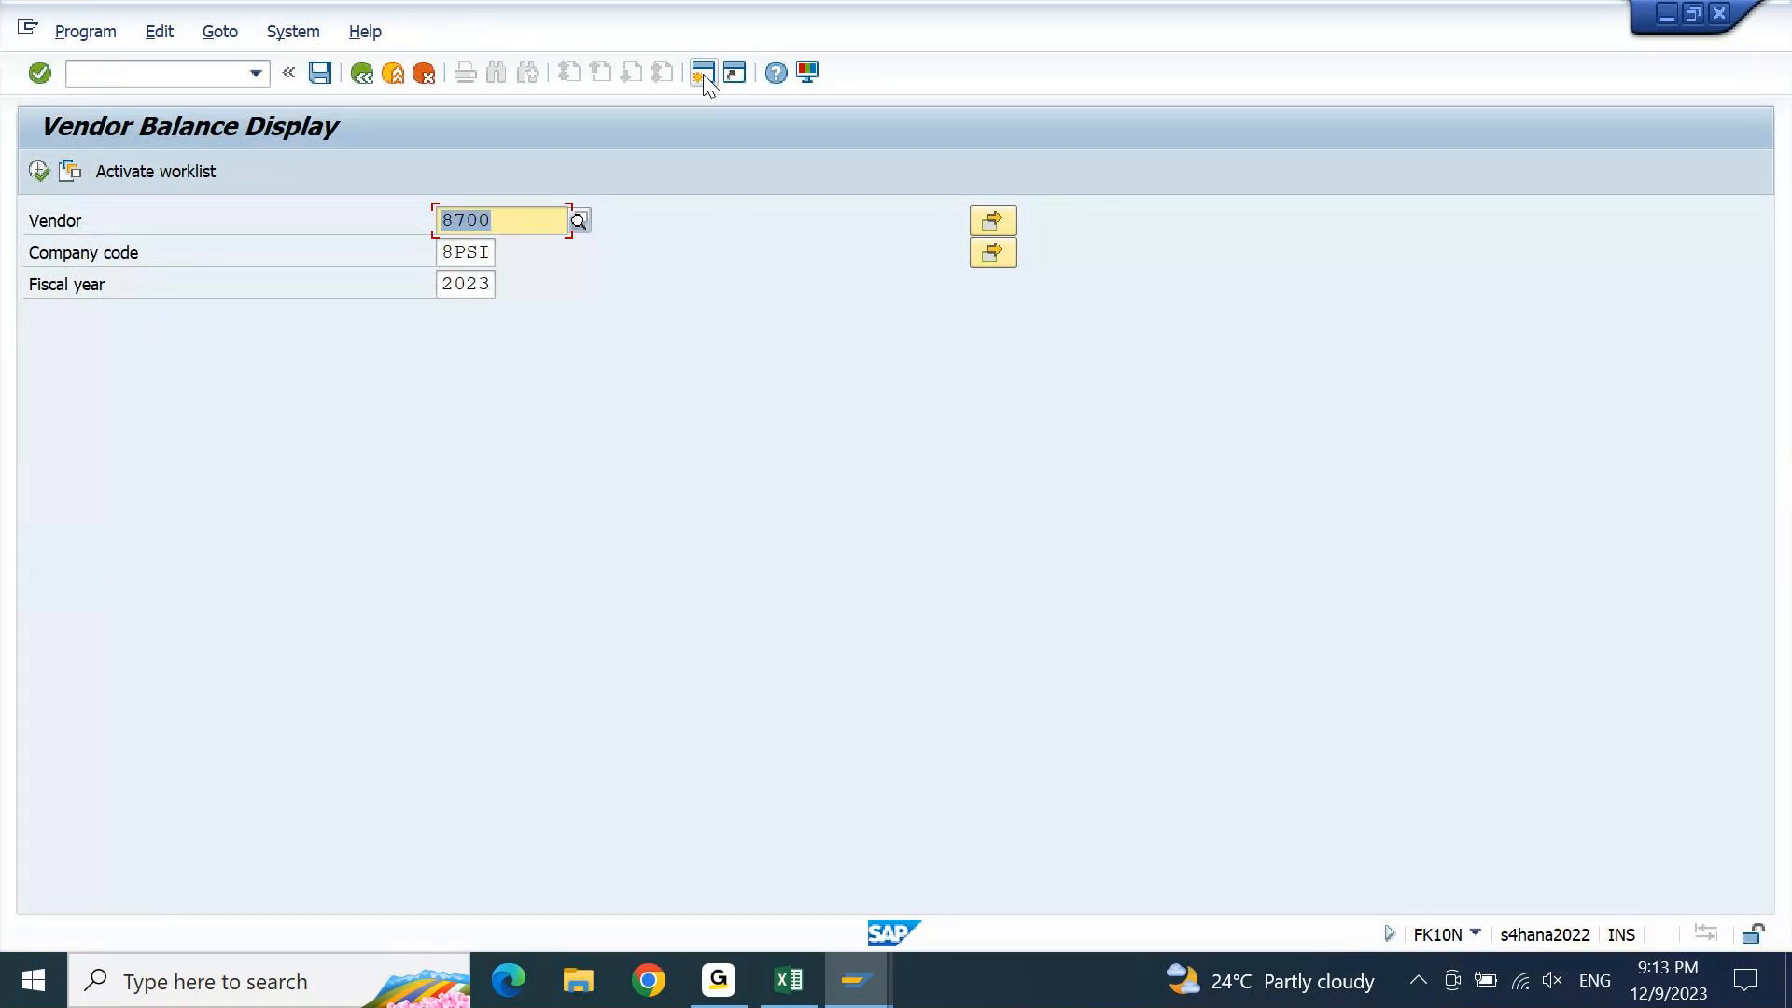
left_click(704, 80)
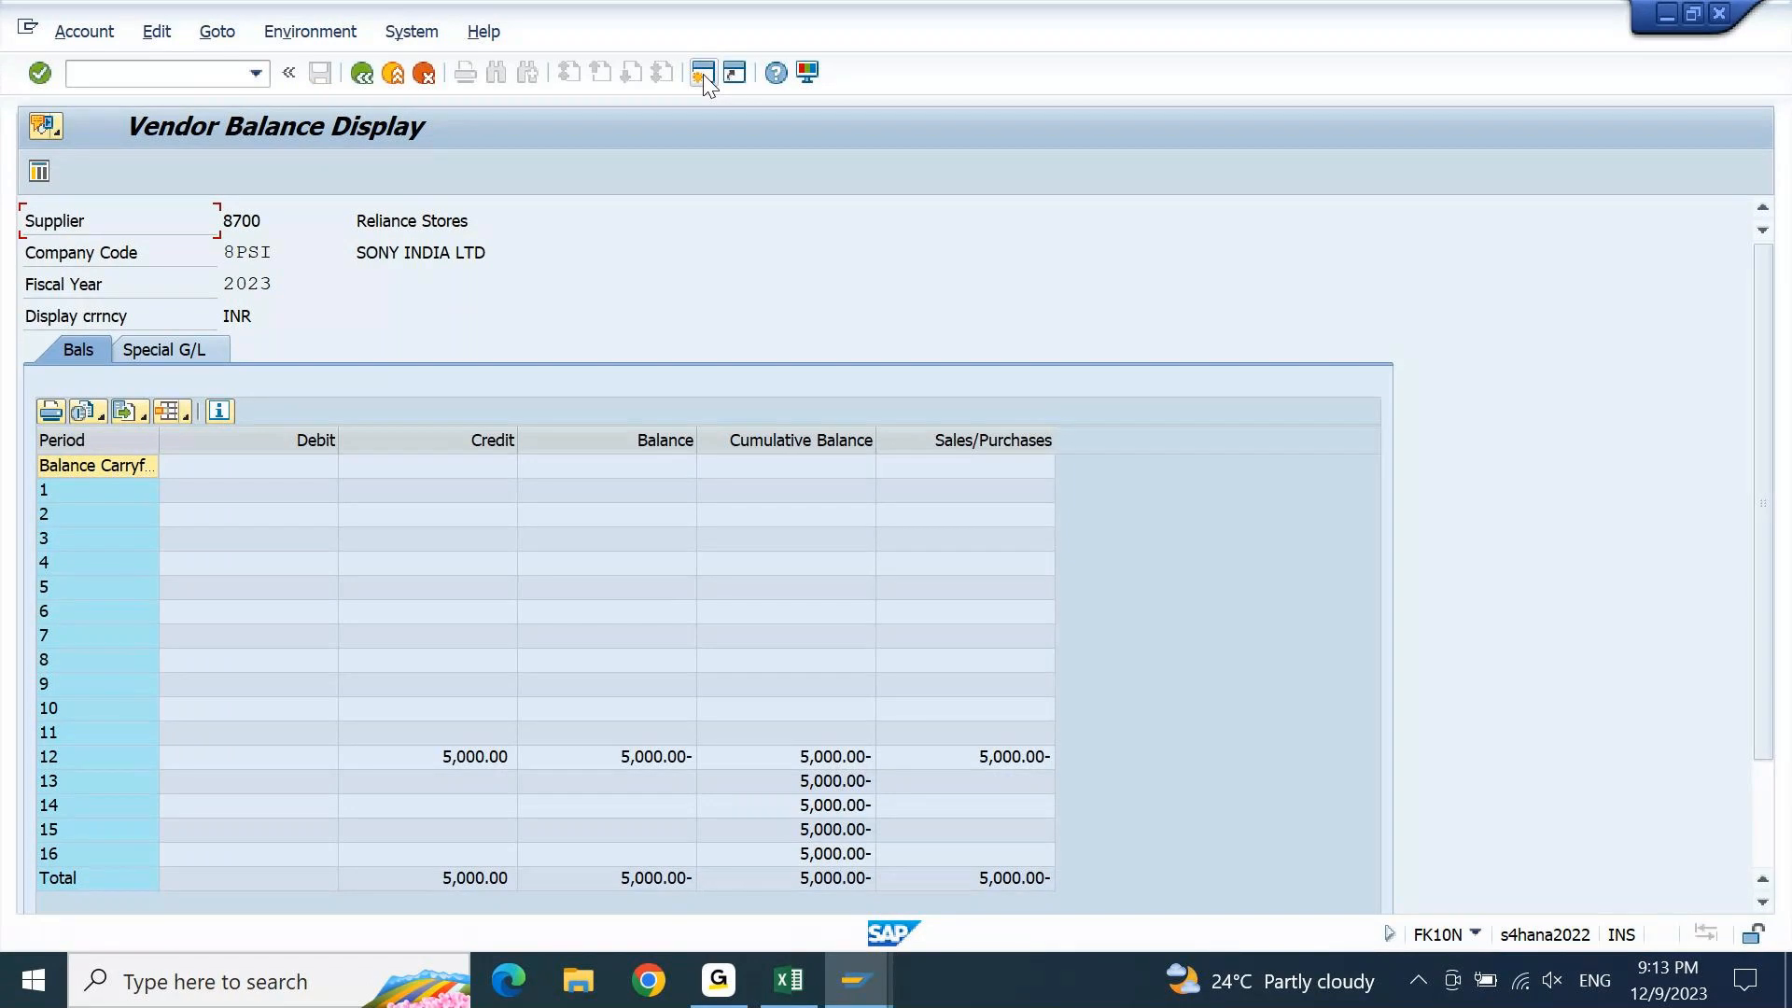
Examine the vendor balances by period, checking the credit and cumulative balance for period 12
left_click(131, 463)
left_click(145, 711)
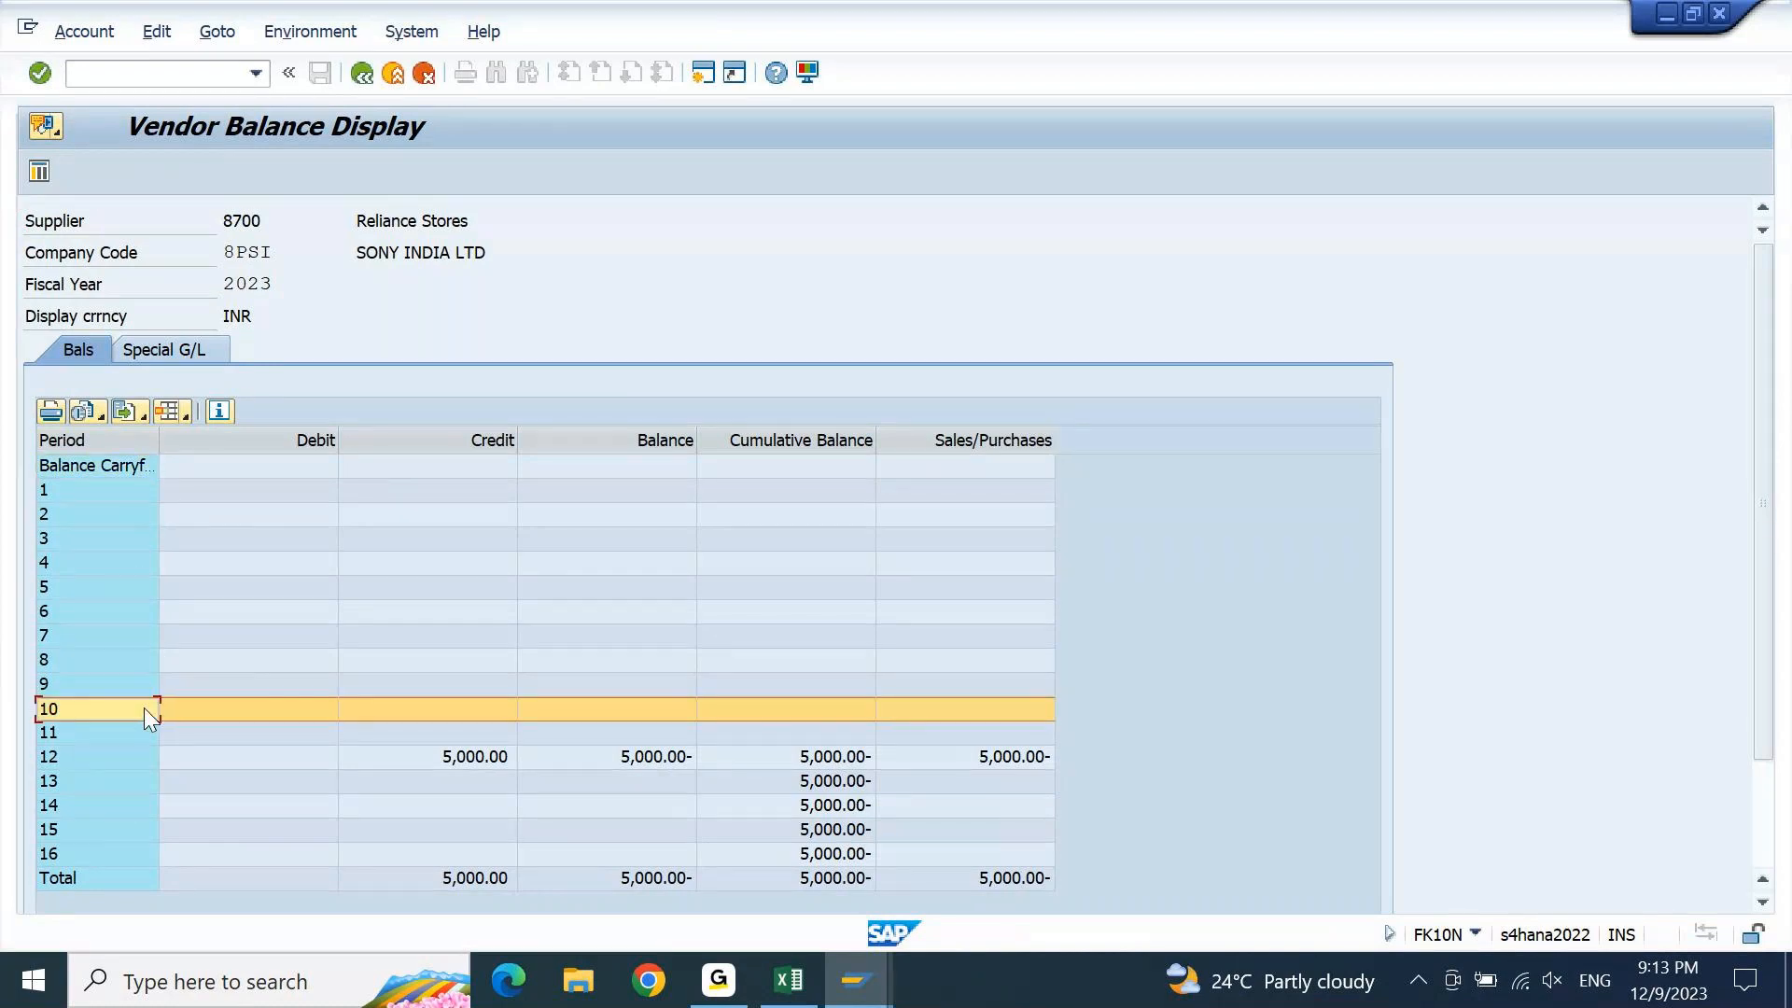
left_click(164, 739)
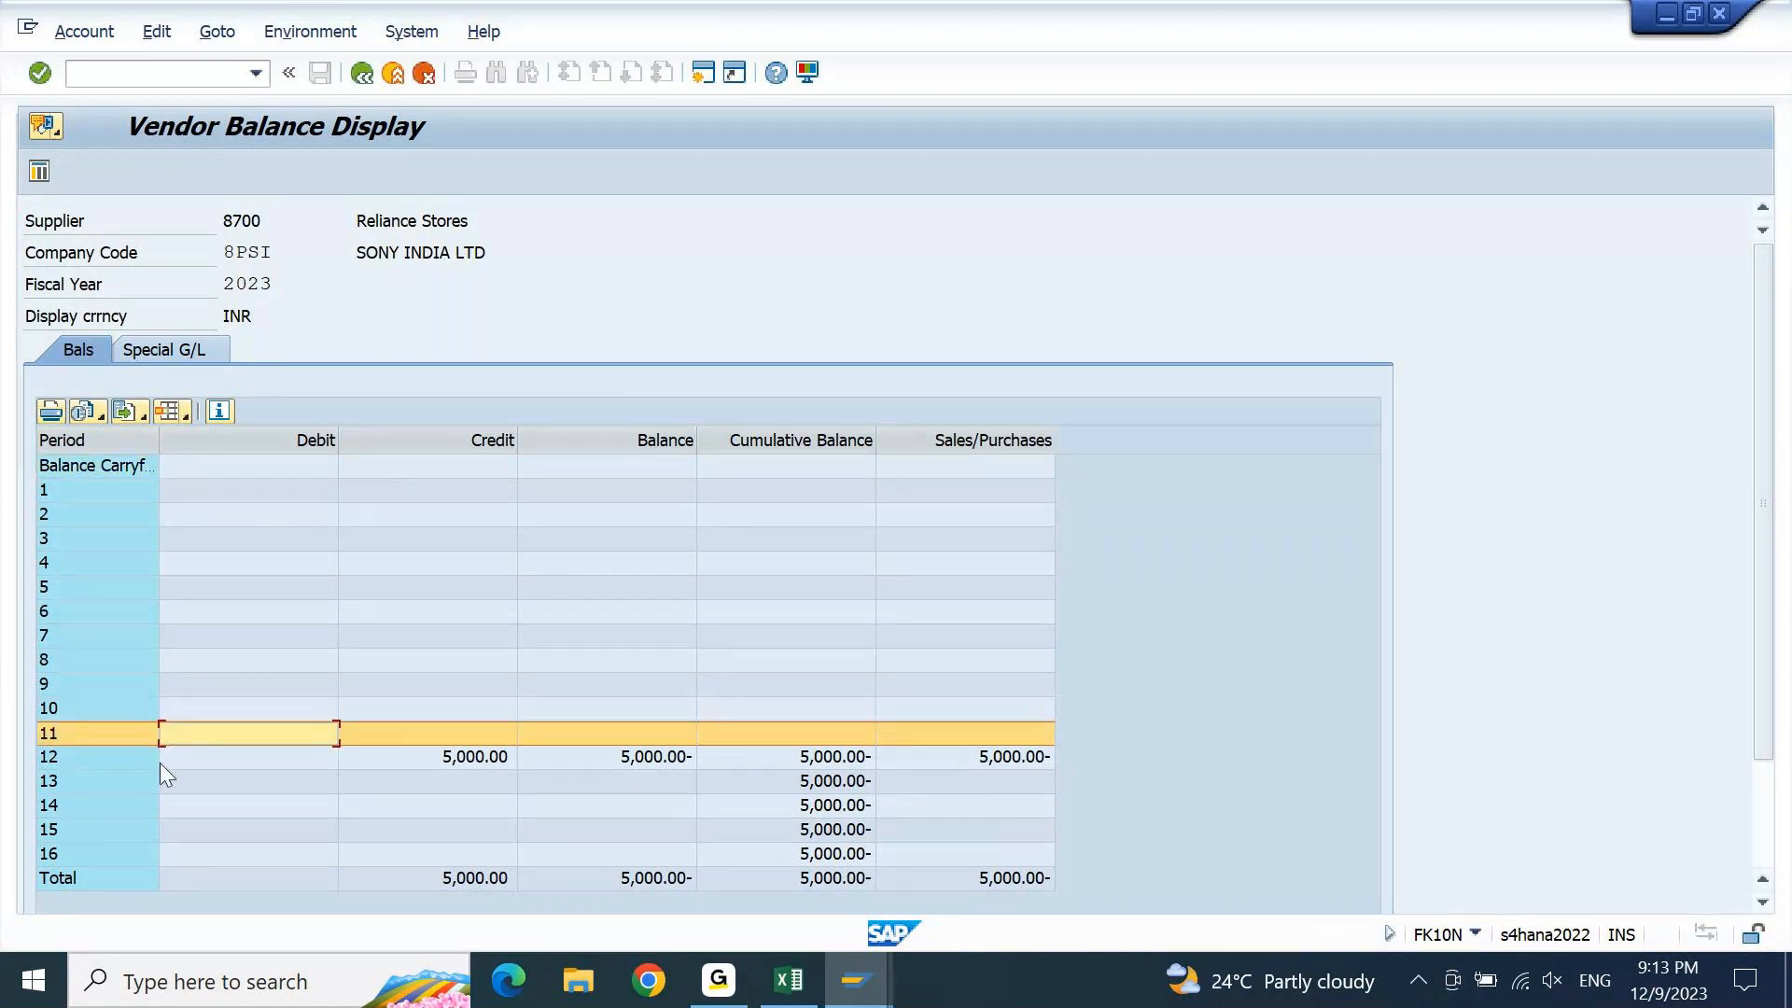
left_click(160, 763)
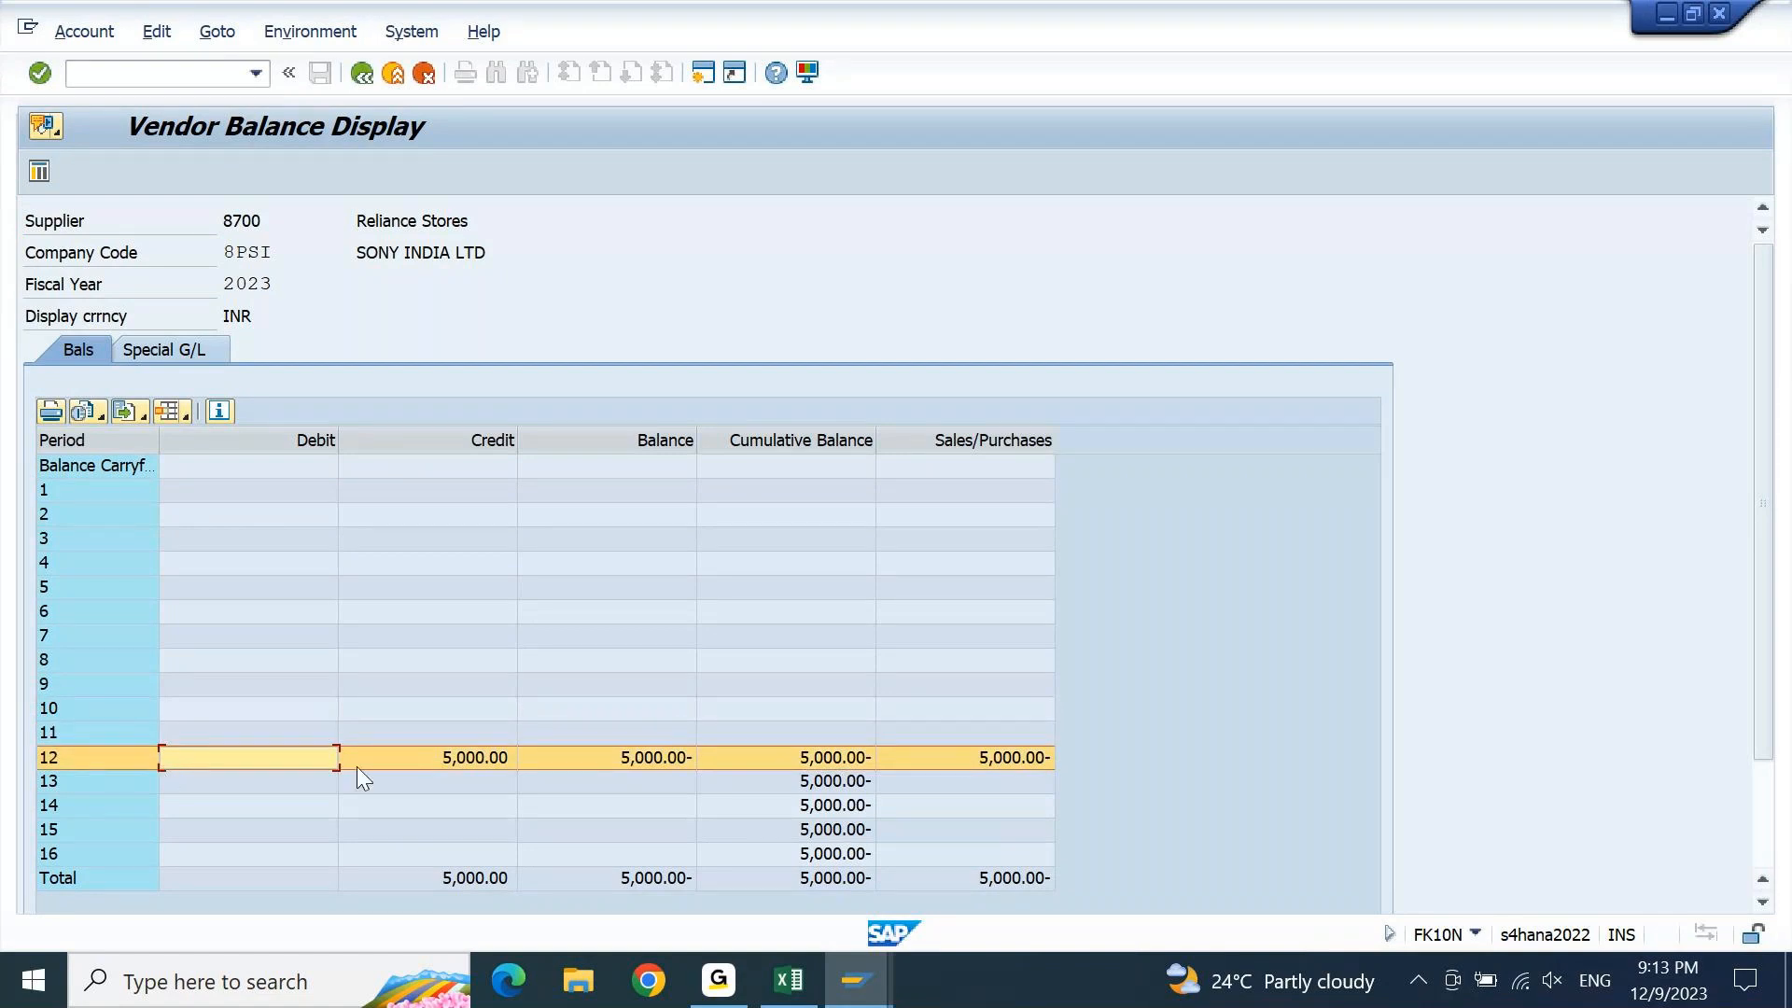
left_click(383, 765)
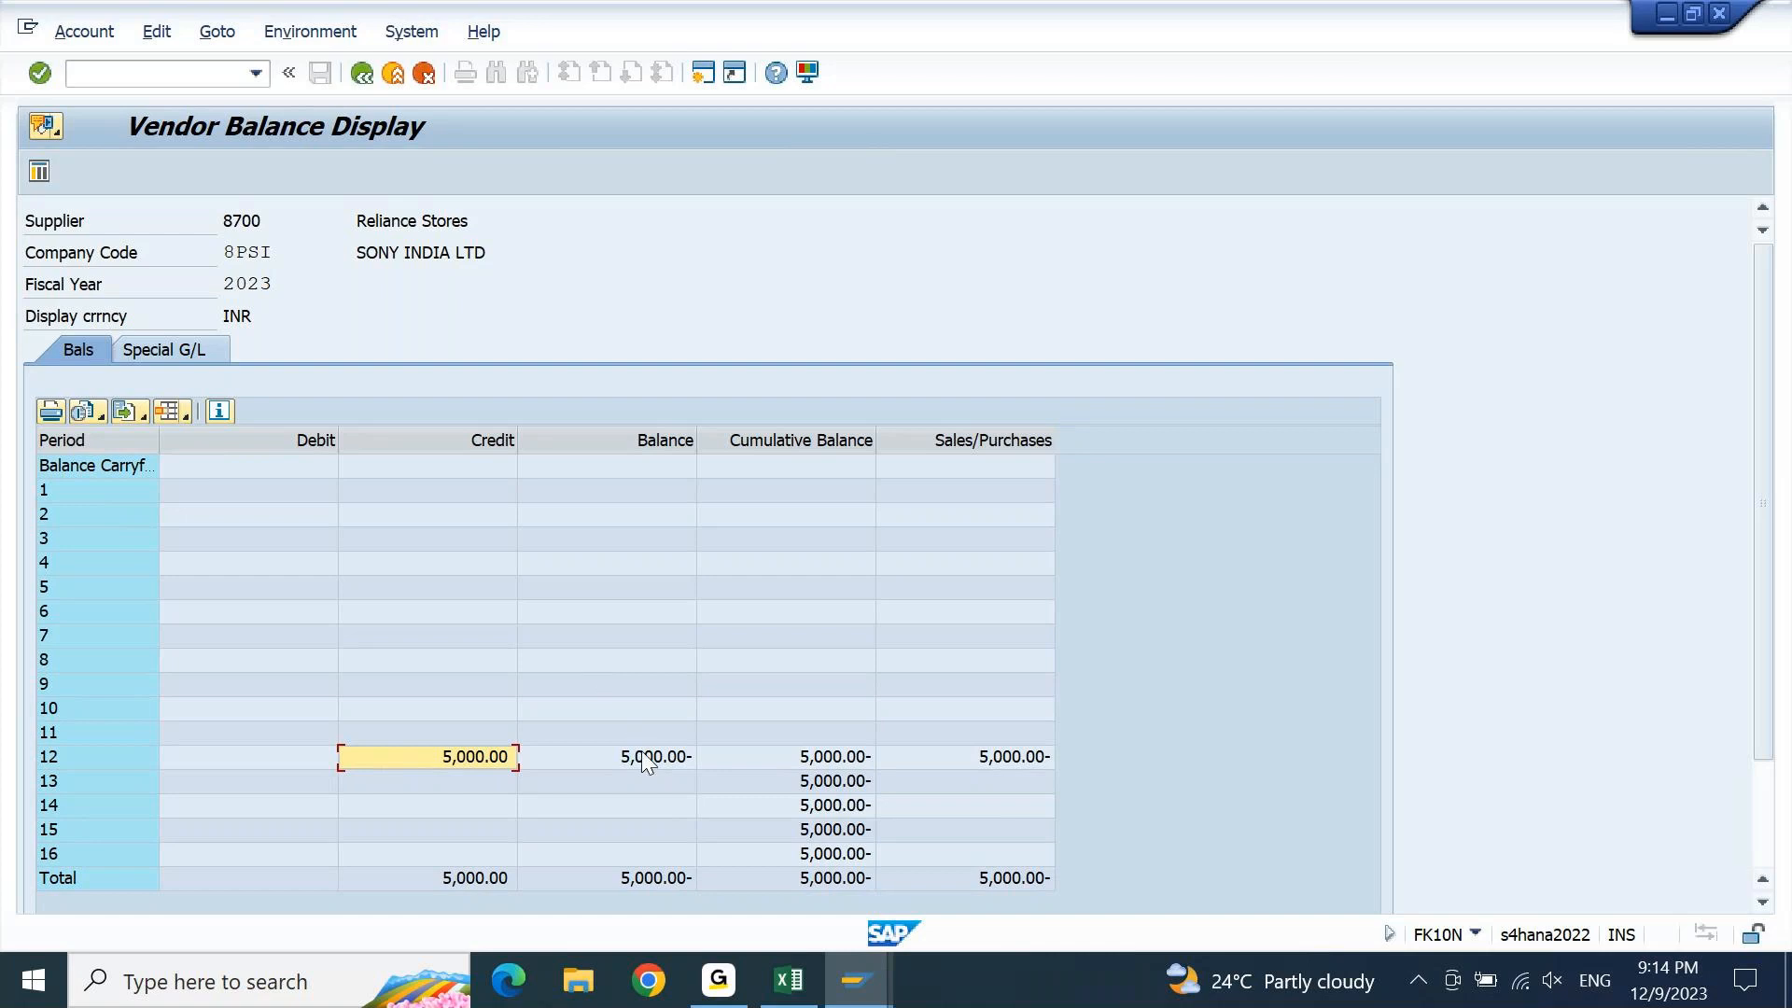
left_click(831, 758)
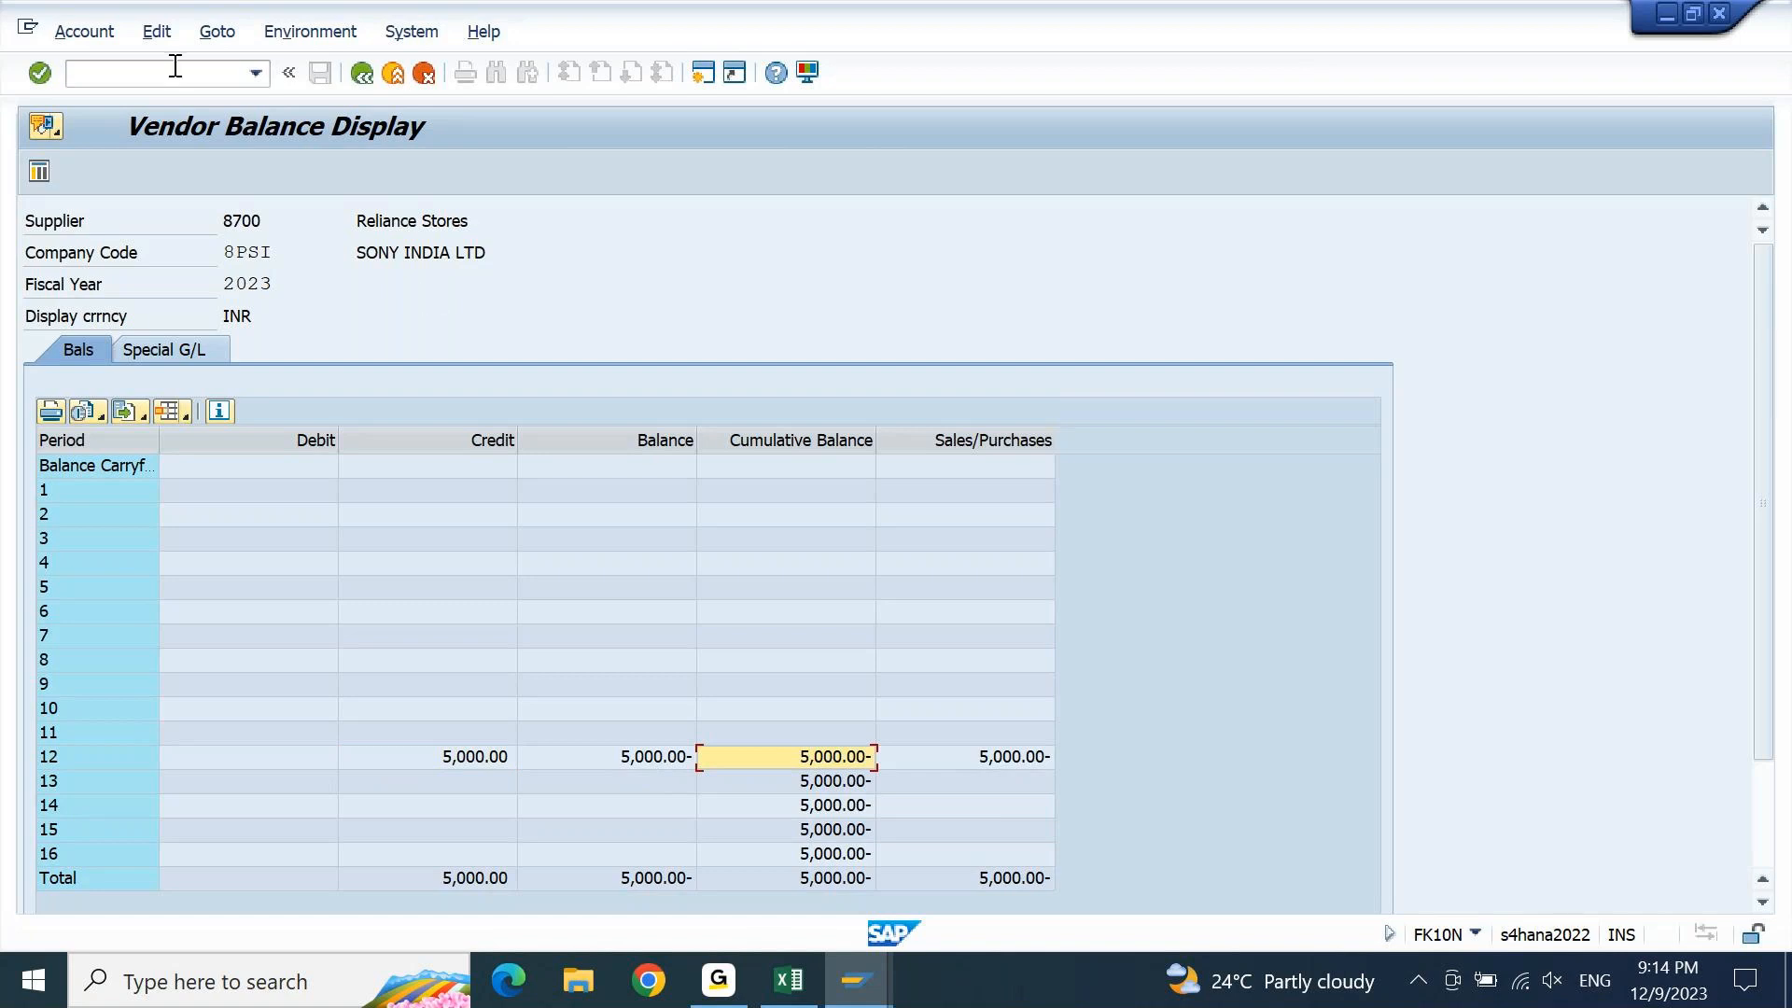
Run the FBL1H vendor line item browser for open items in company code 8PSI, clearing the default 0 from the supplier field
type("/n")
key("Return")
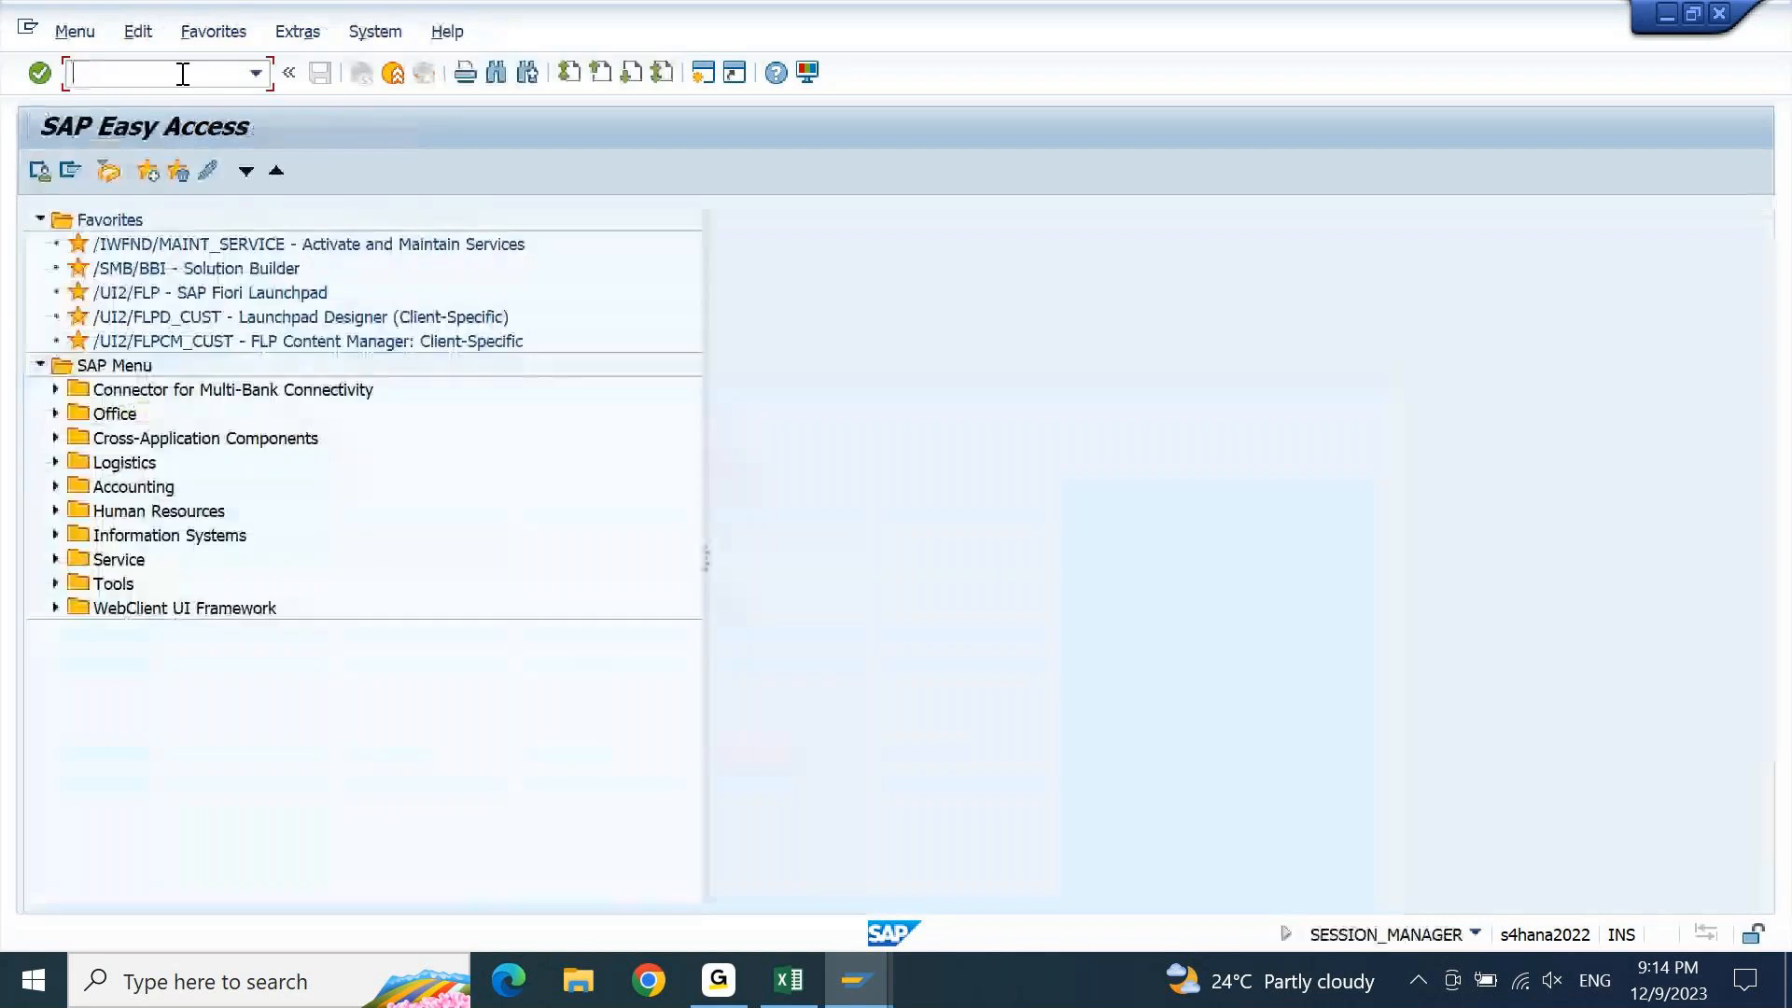
type("FBL1H")
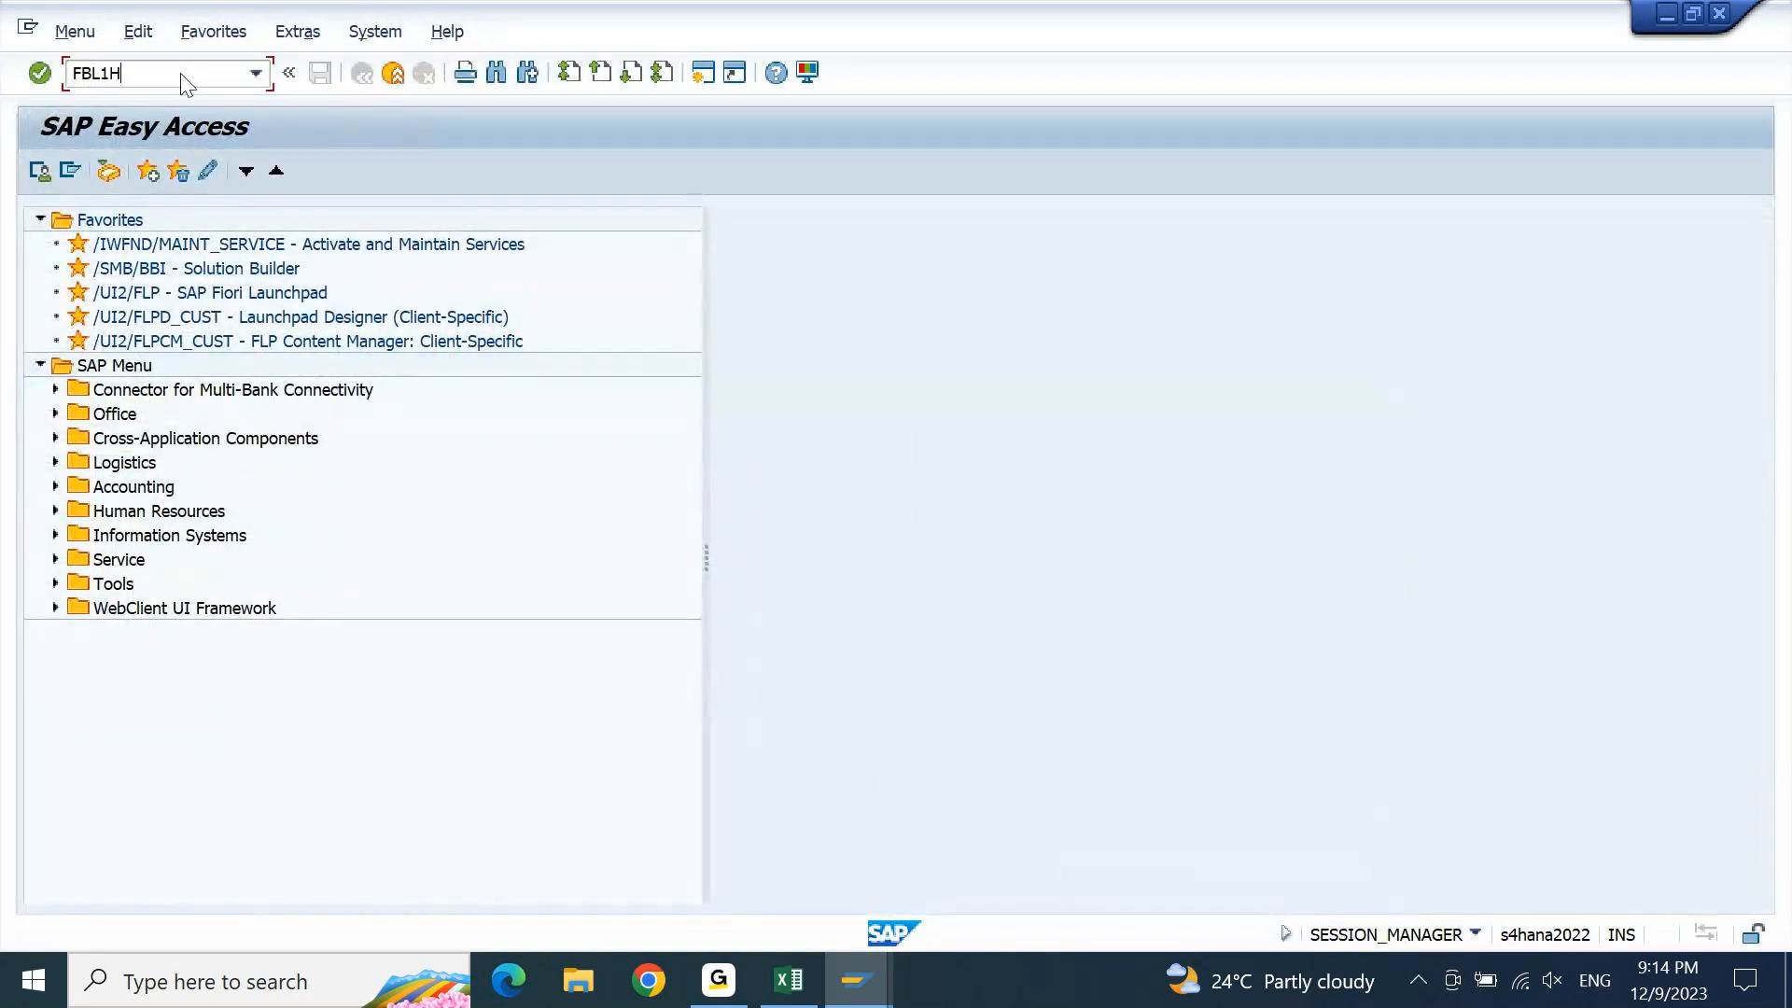
key("Return")
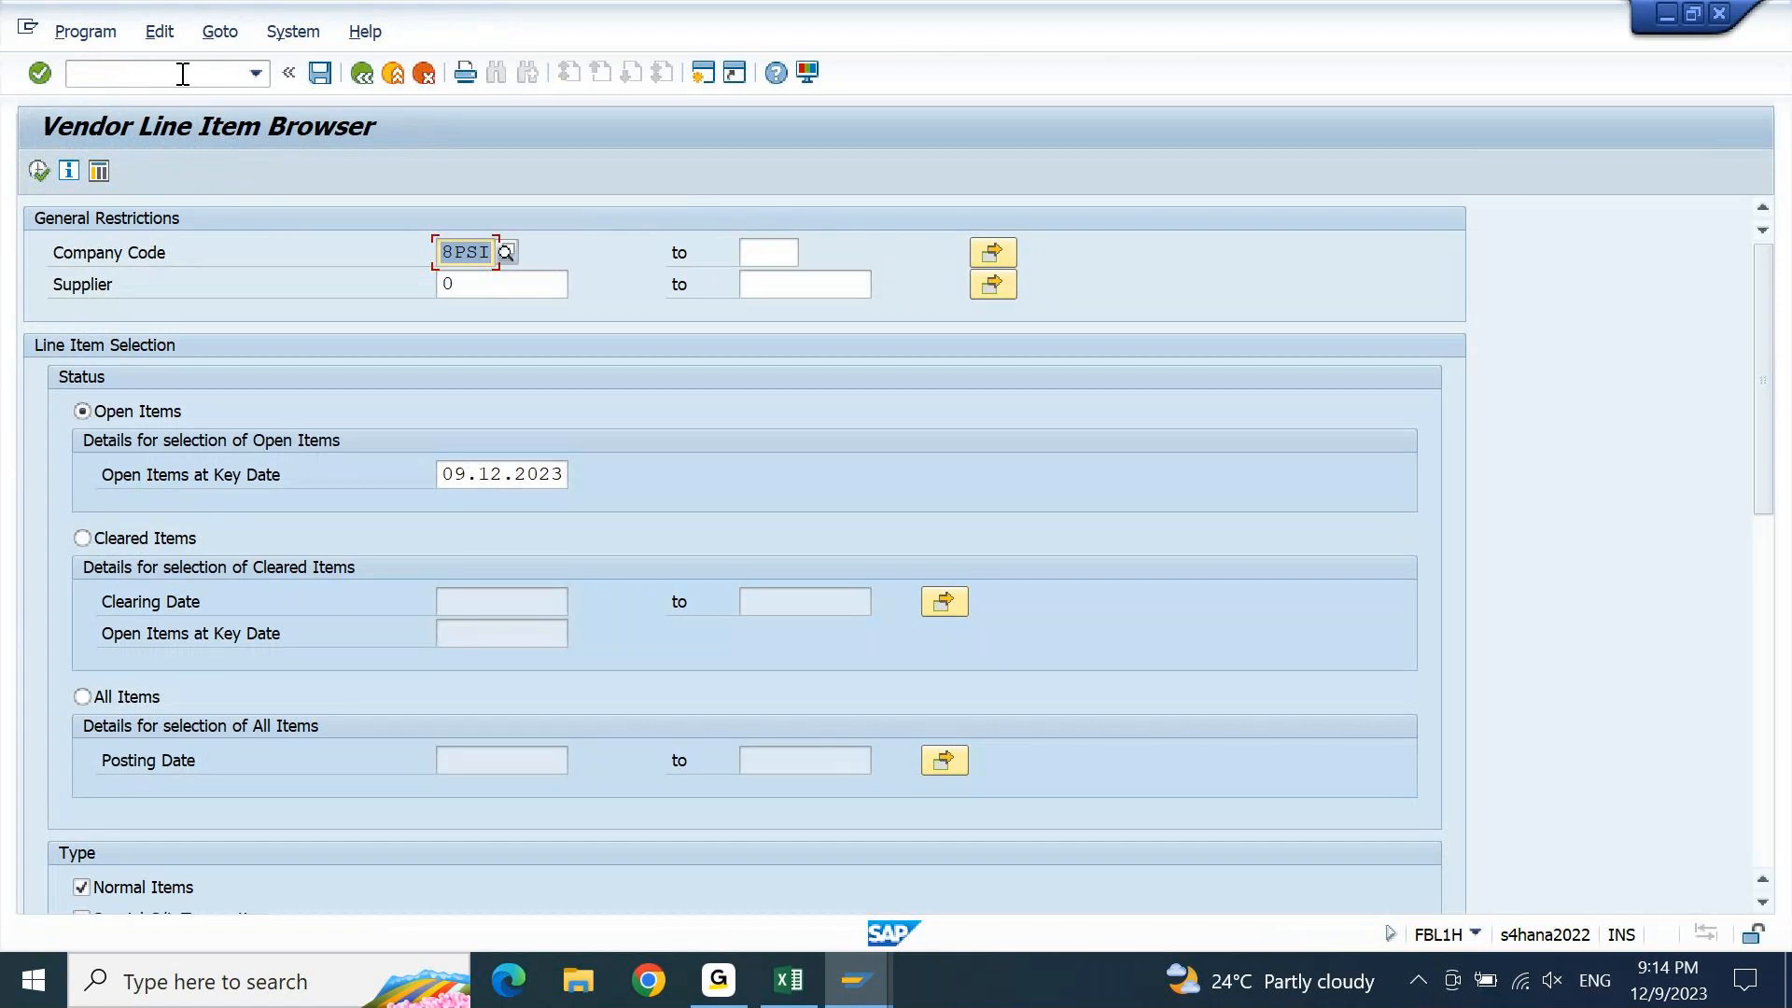
key("Tab")
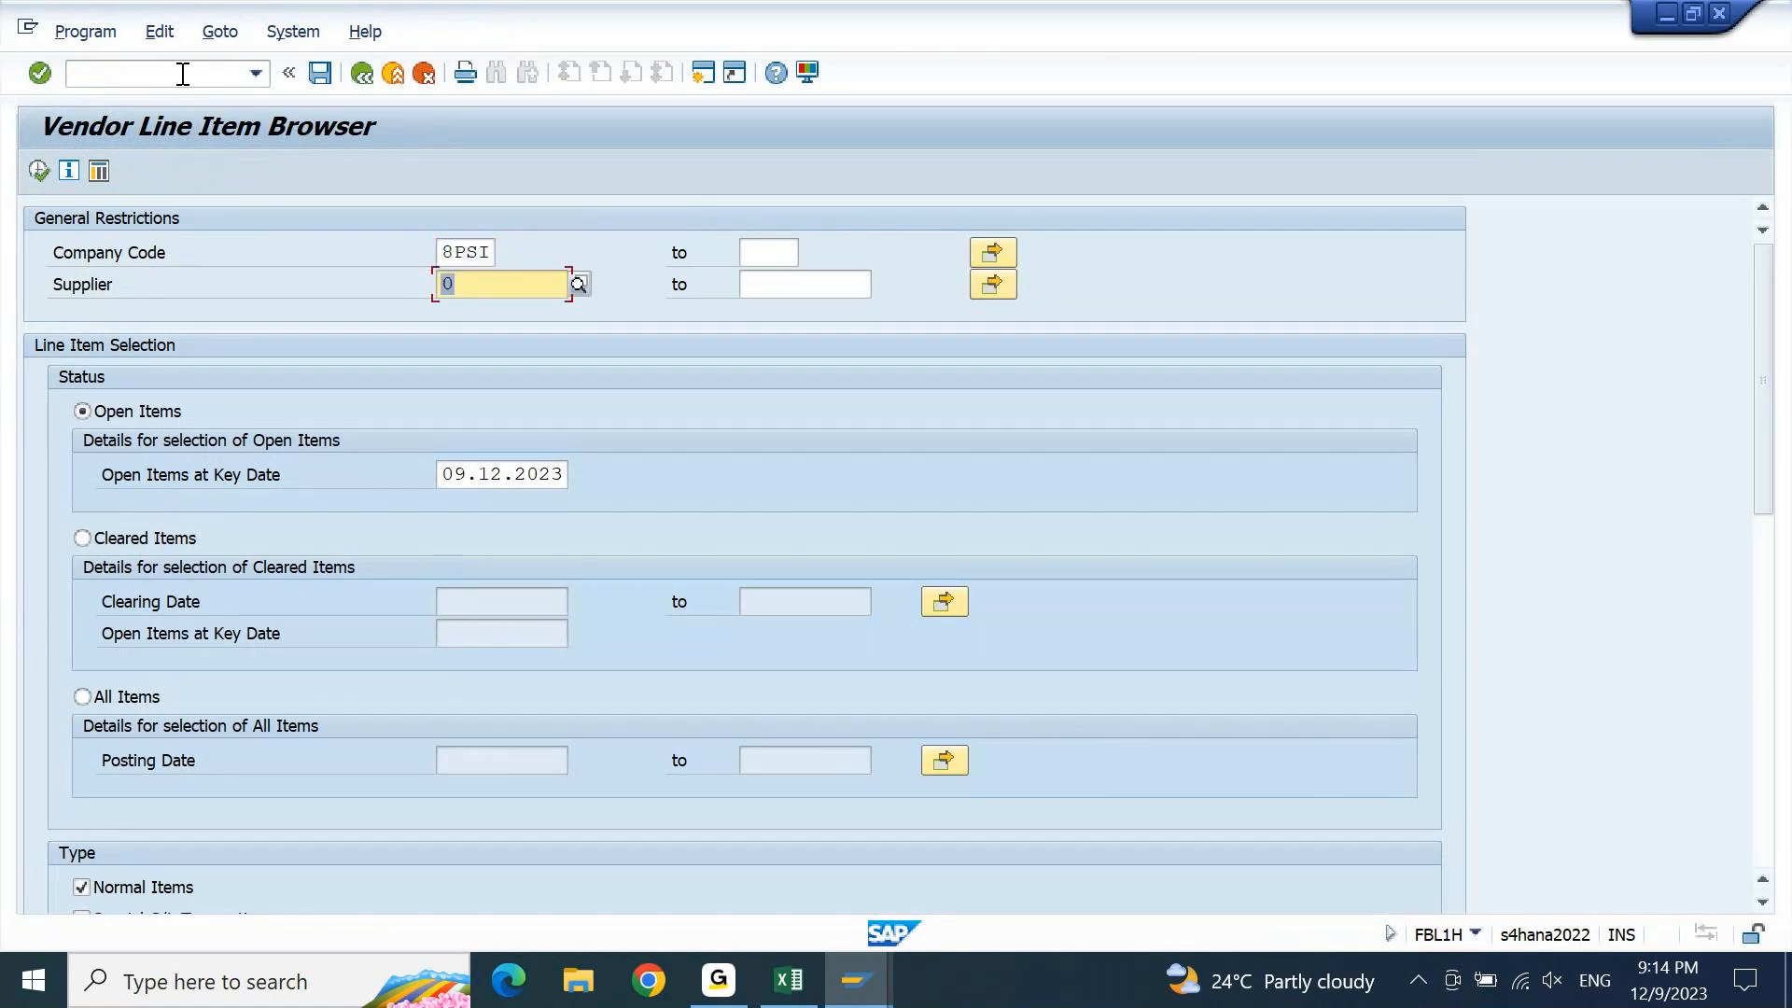
key("BackSpace")
left_click(47, 172)
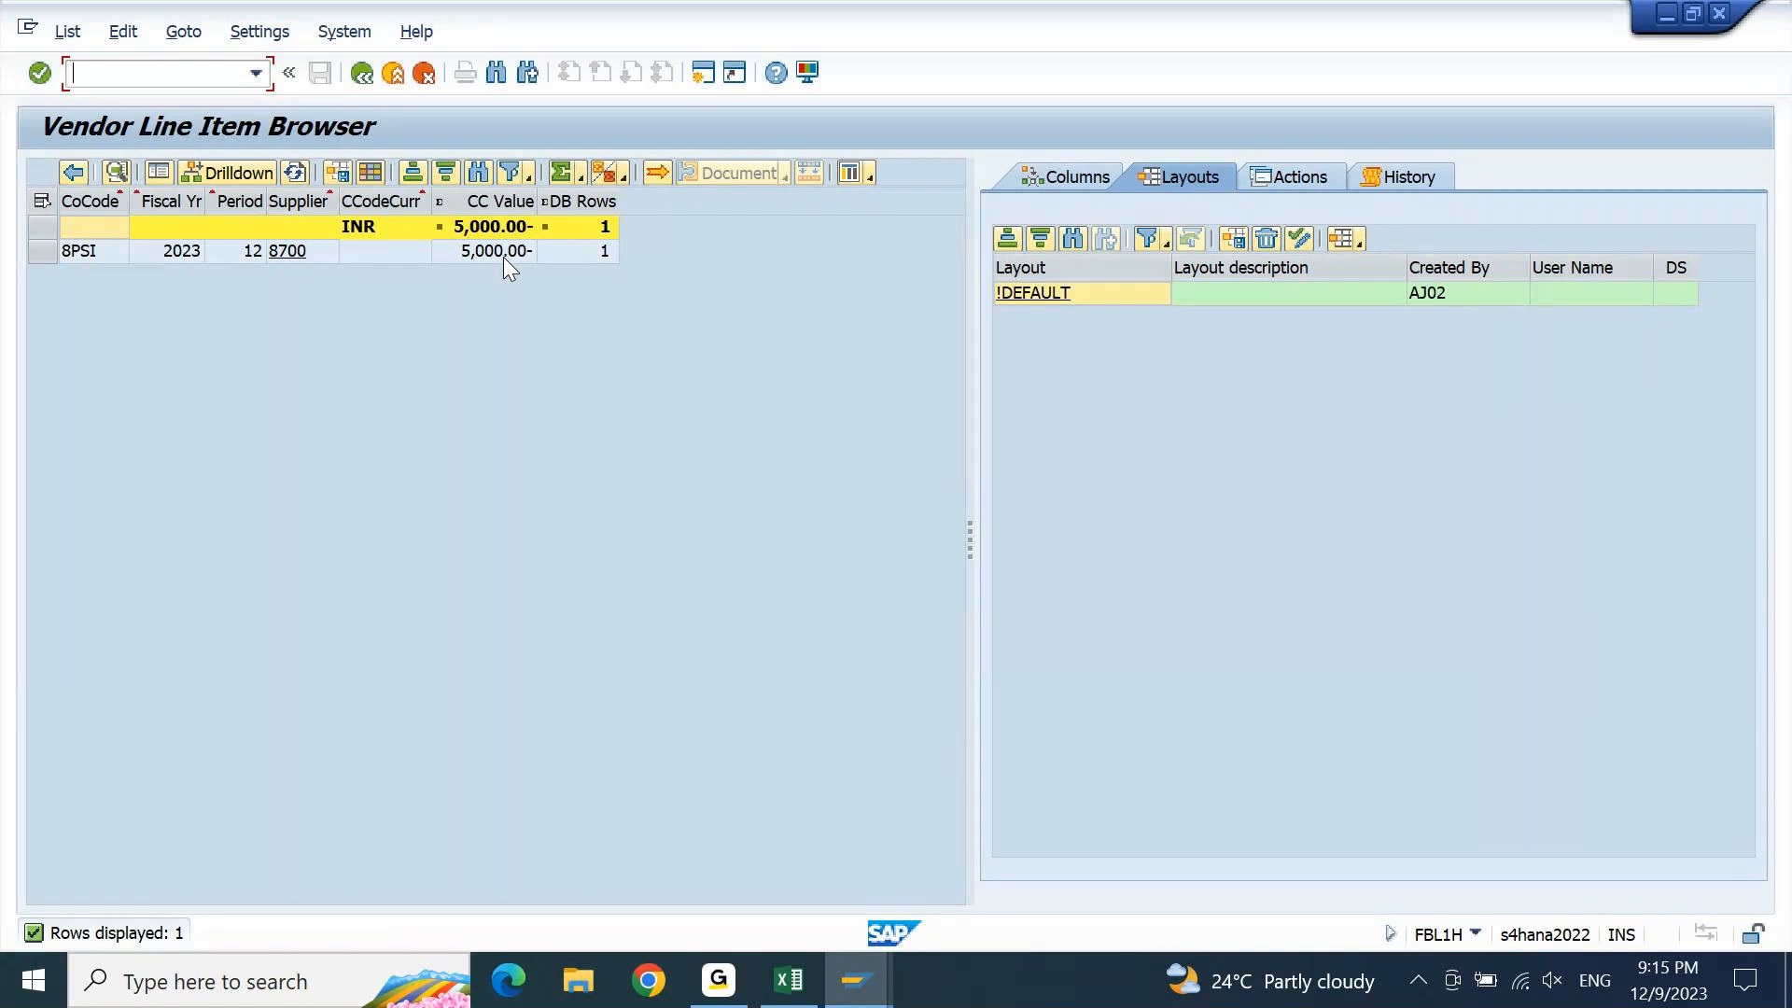
Switch to the Excel notes and enter "Step 2: Create Vendor Invoice using T. Code F-43 / FB60" in cell A1324
left_click(791, 1003)
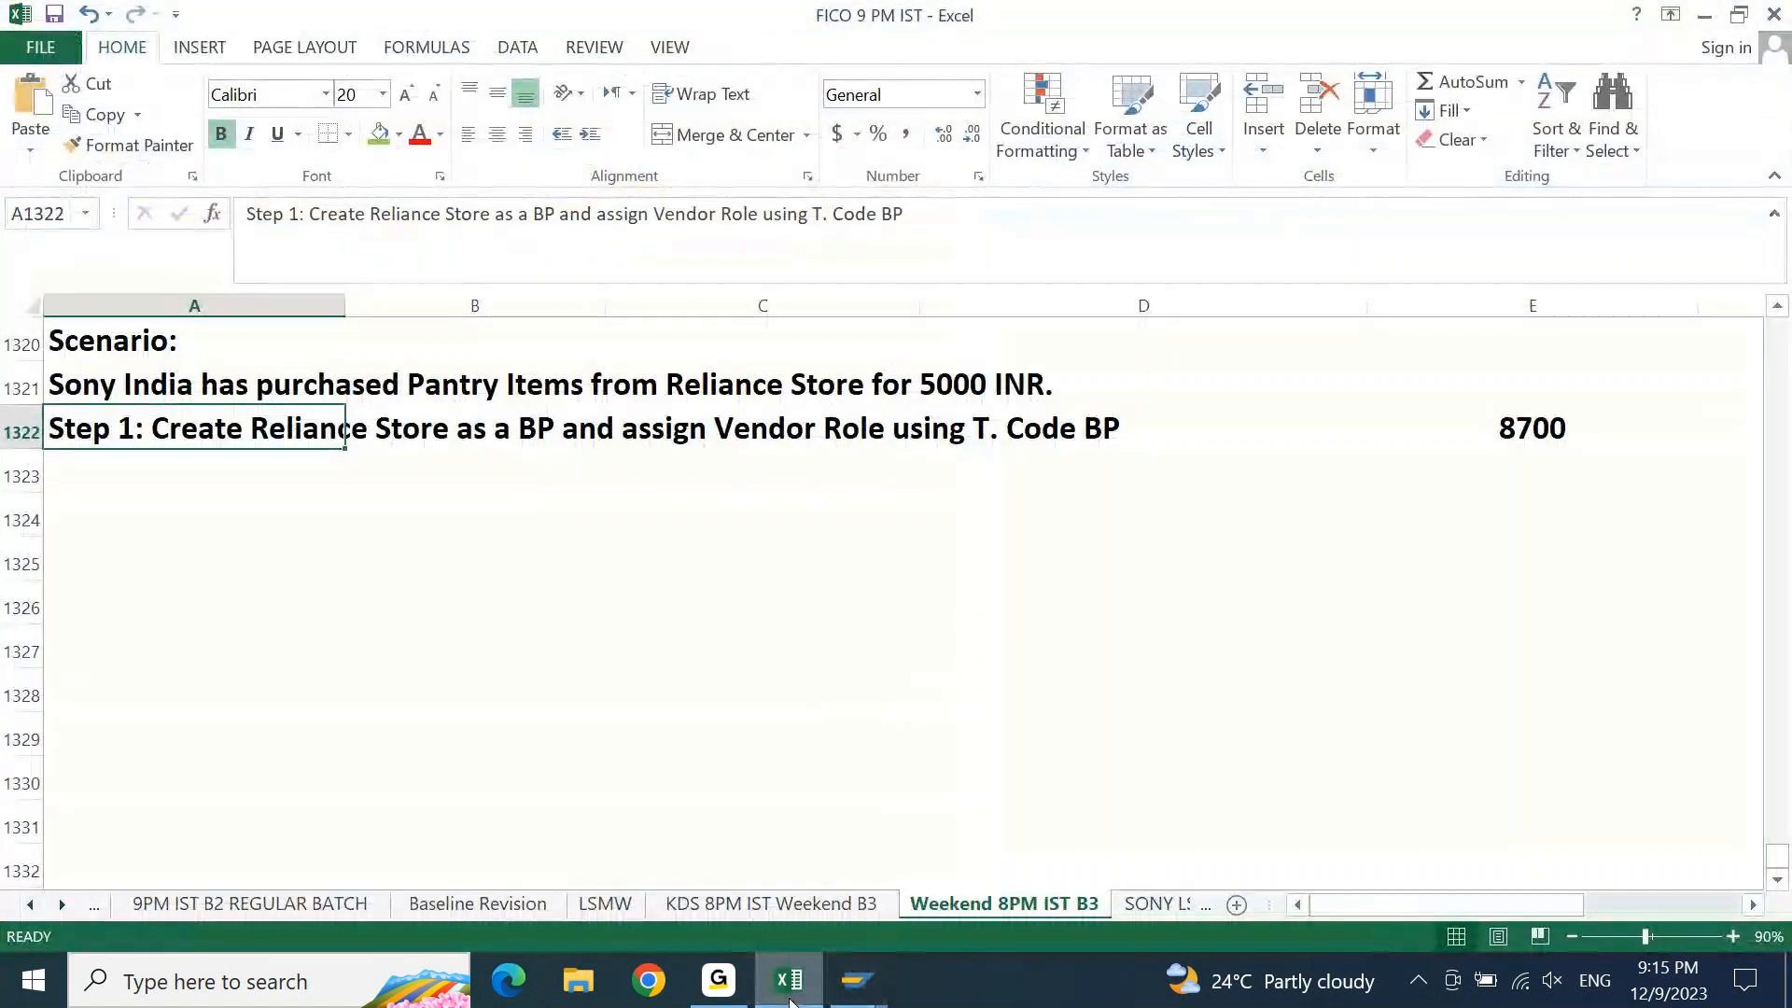
key("Down")
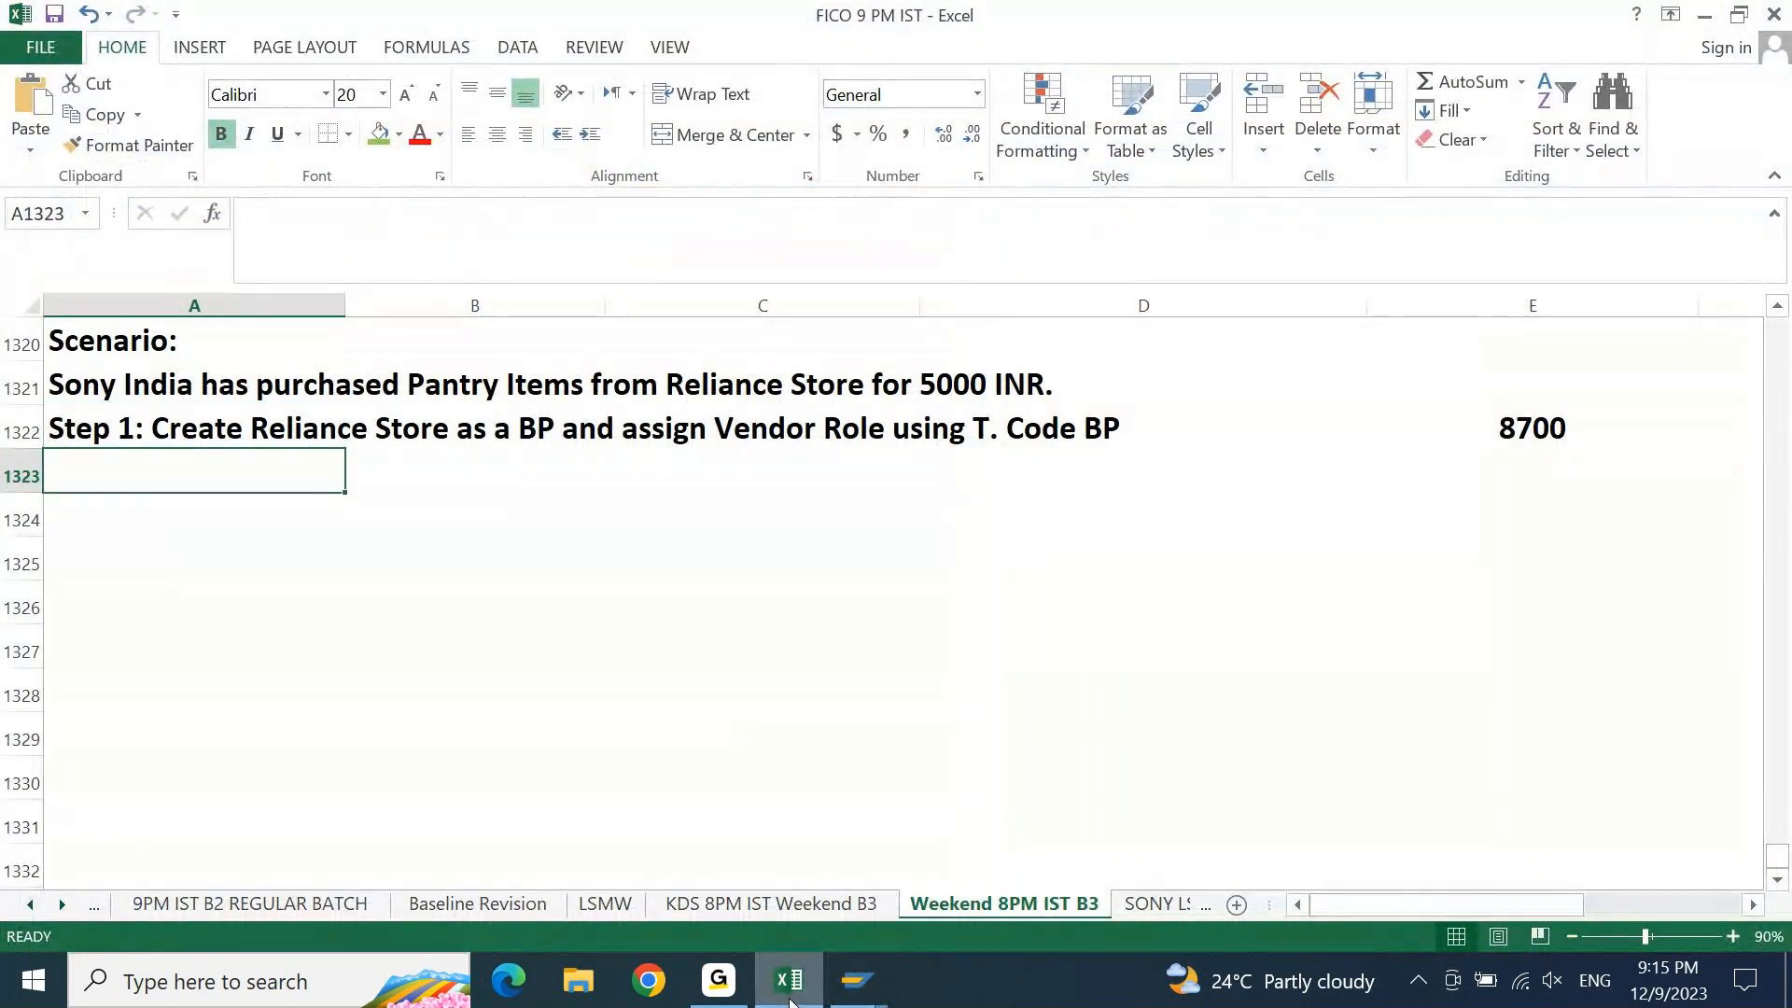
mouse_move(792, 1003)
key("Down")
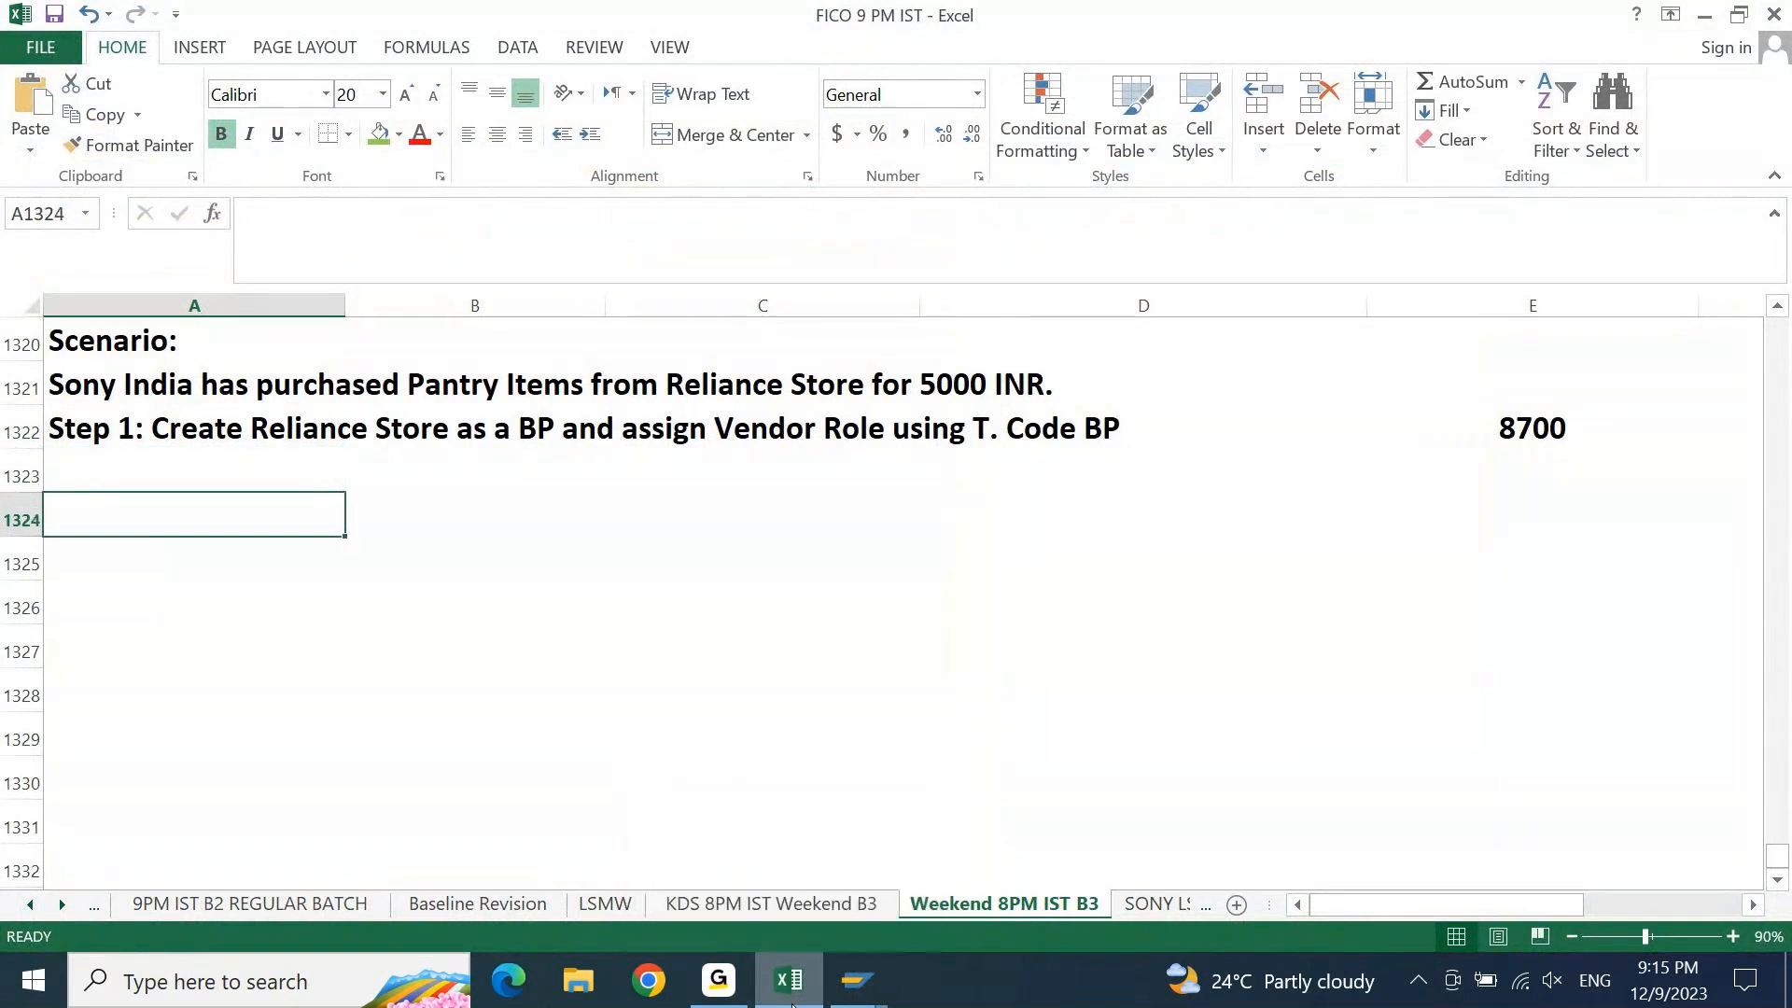
type("sTEP 2: Create Vendor Invoice ")
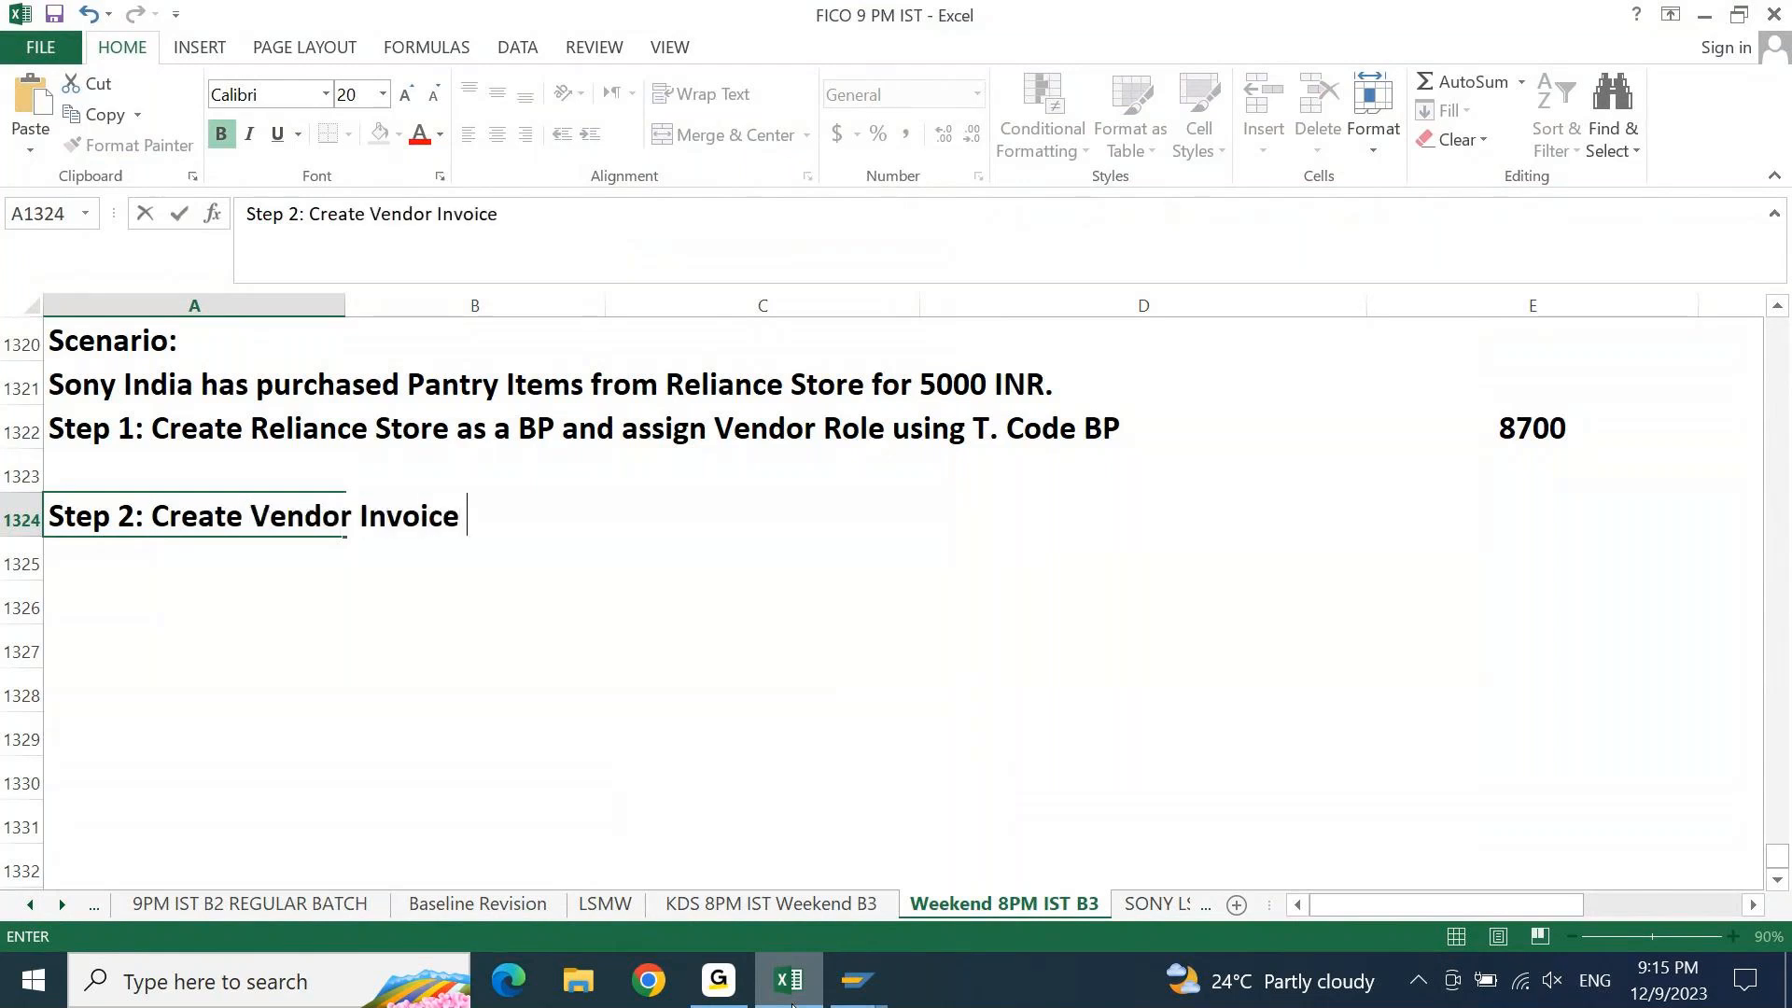
type("using T")
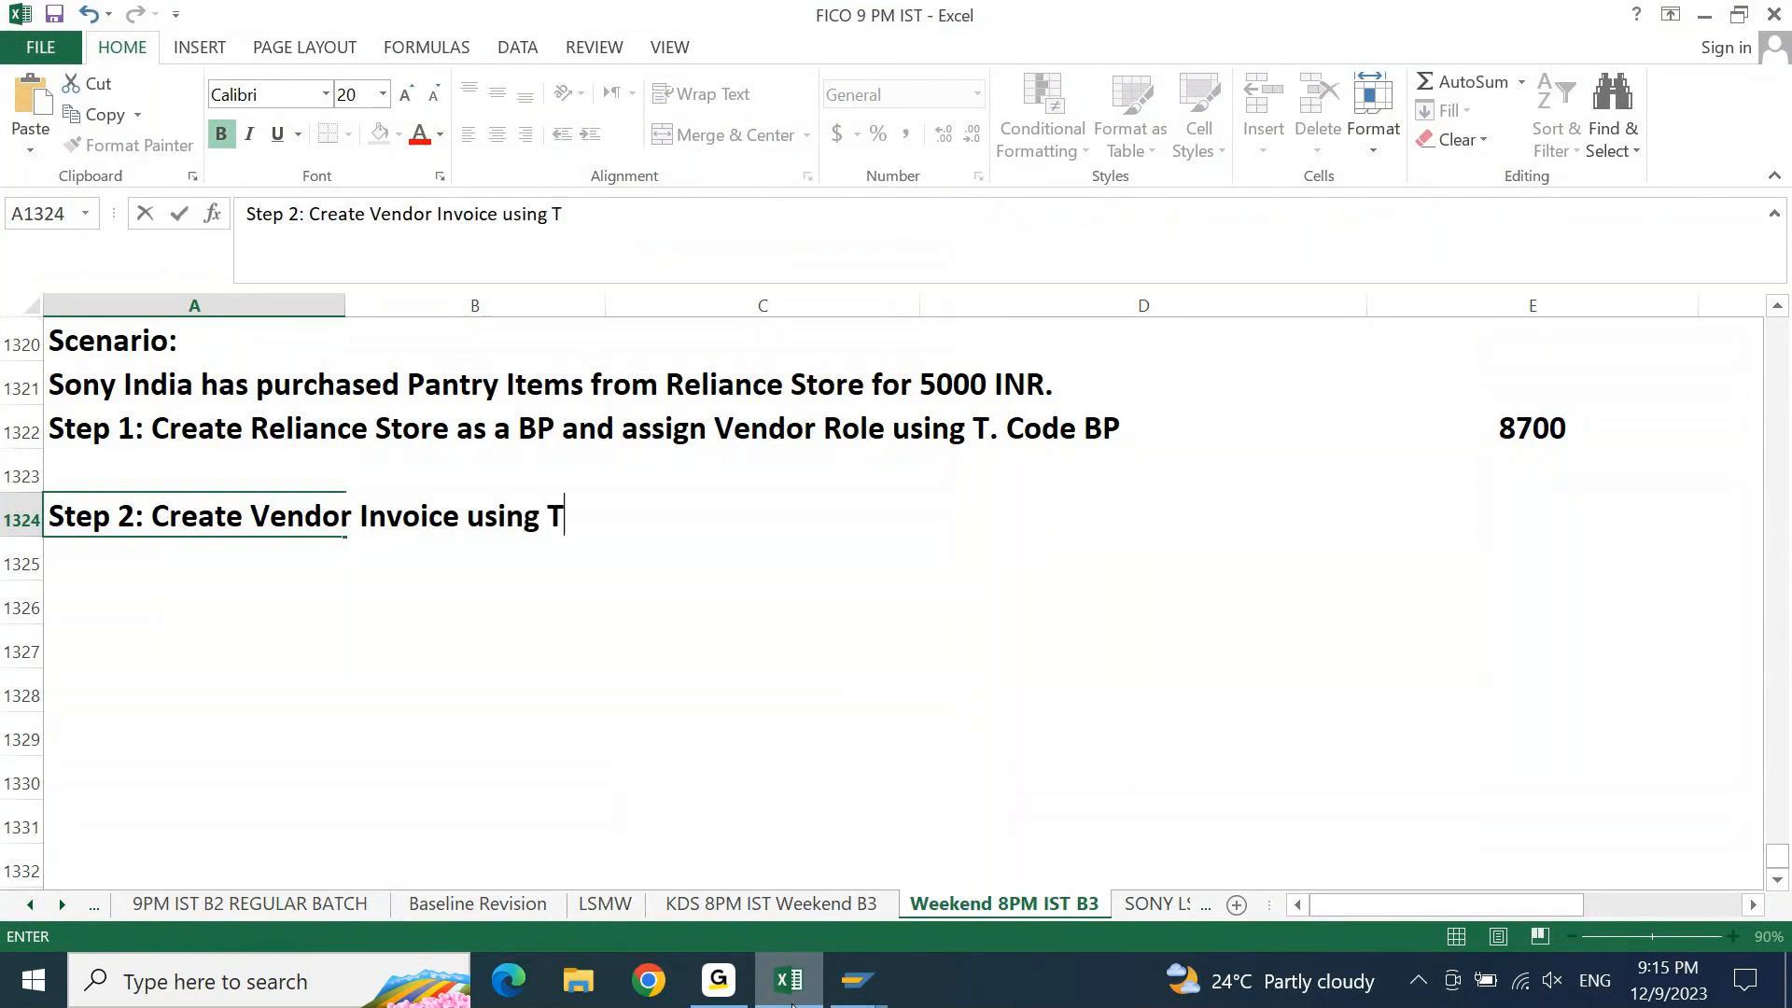
type(". Code F-43 / FB60")
key("Return")
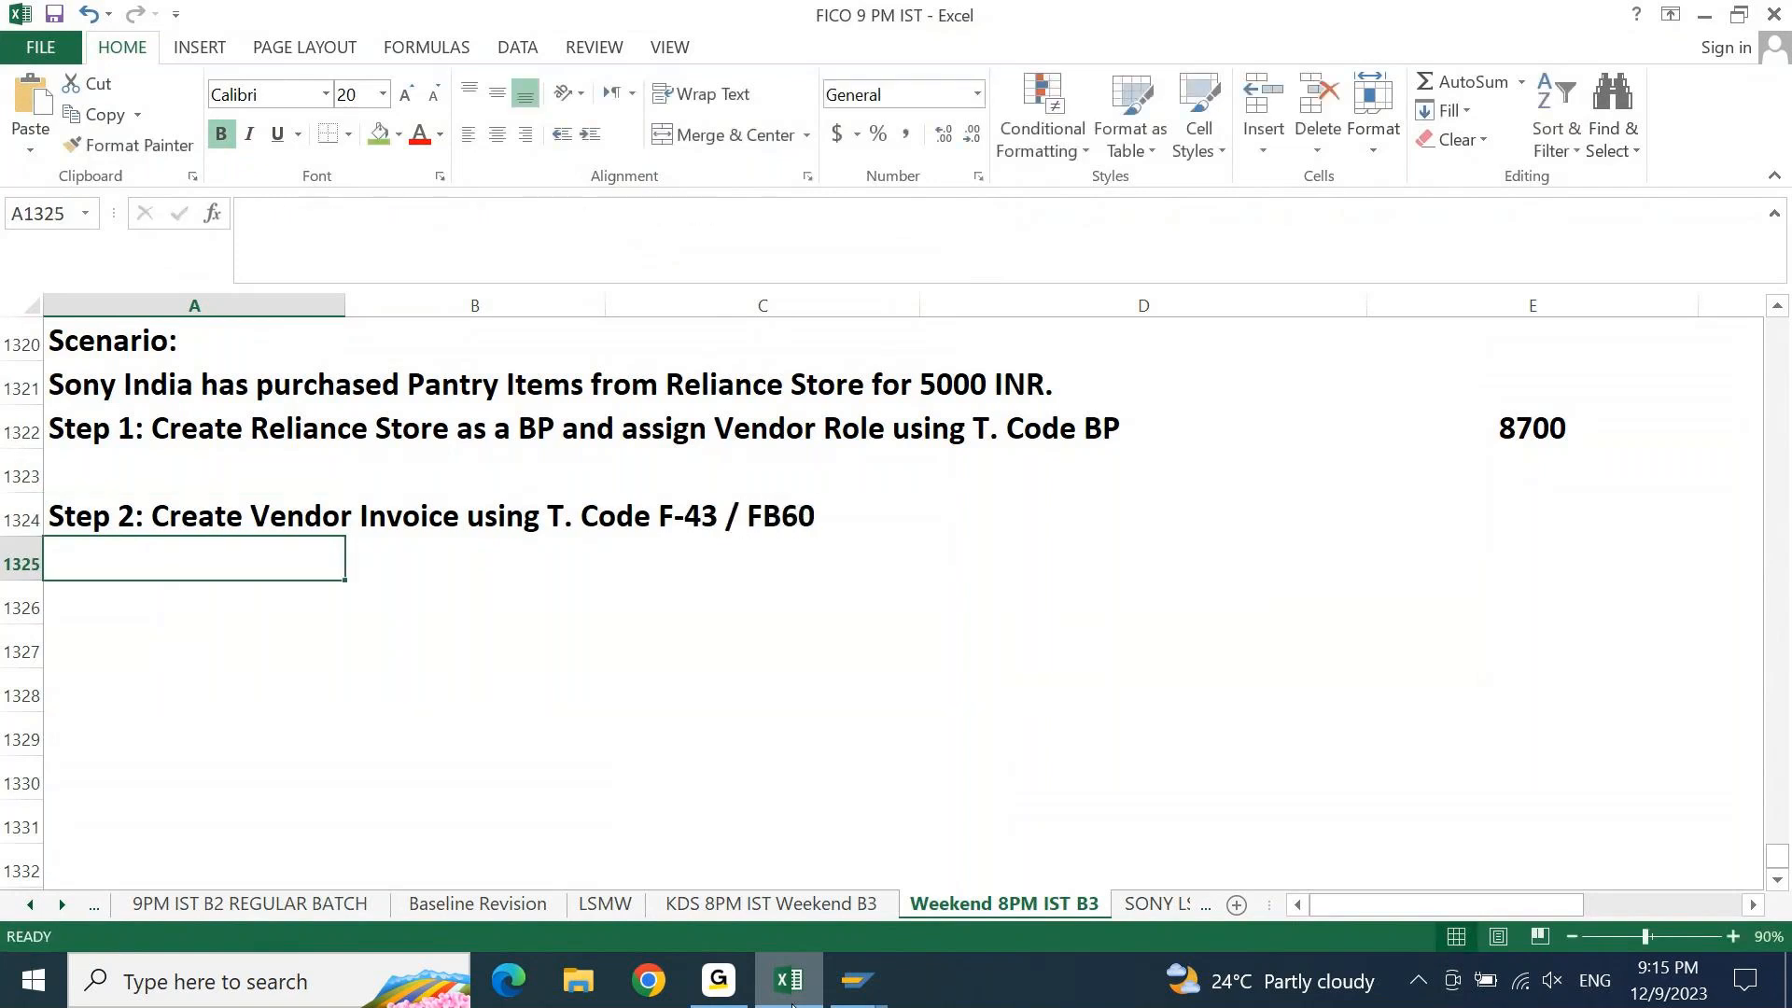
Enter "Step 3: Display Vendor Report using T. Code FBL1N / FK10N / FBL1H" in cell A1326 and save the workbook
key("Return")
type("S")
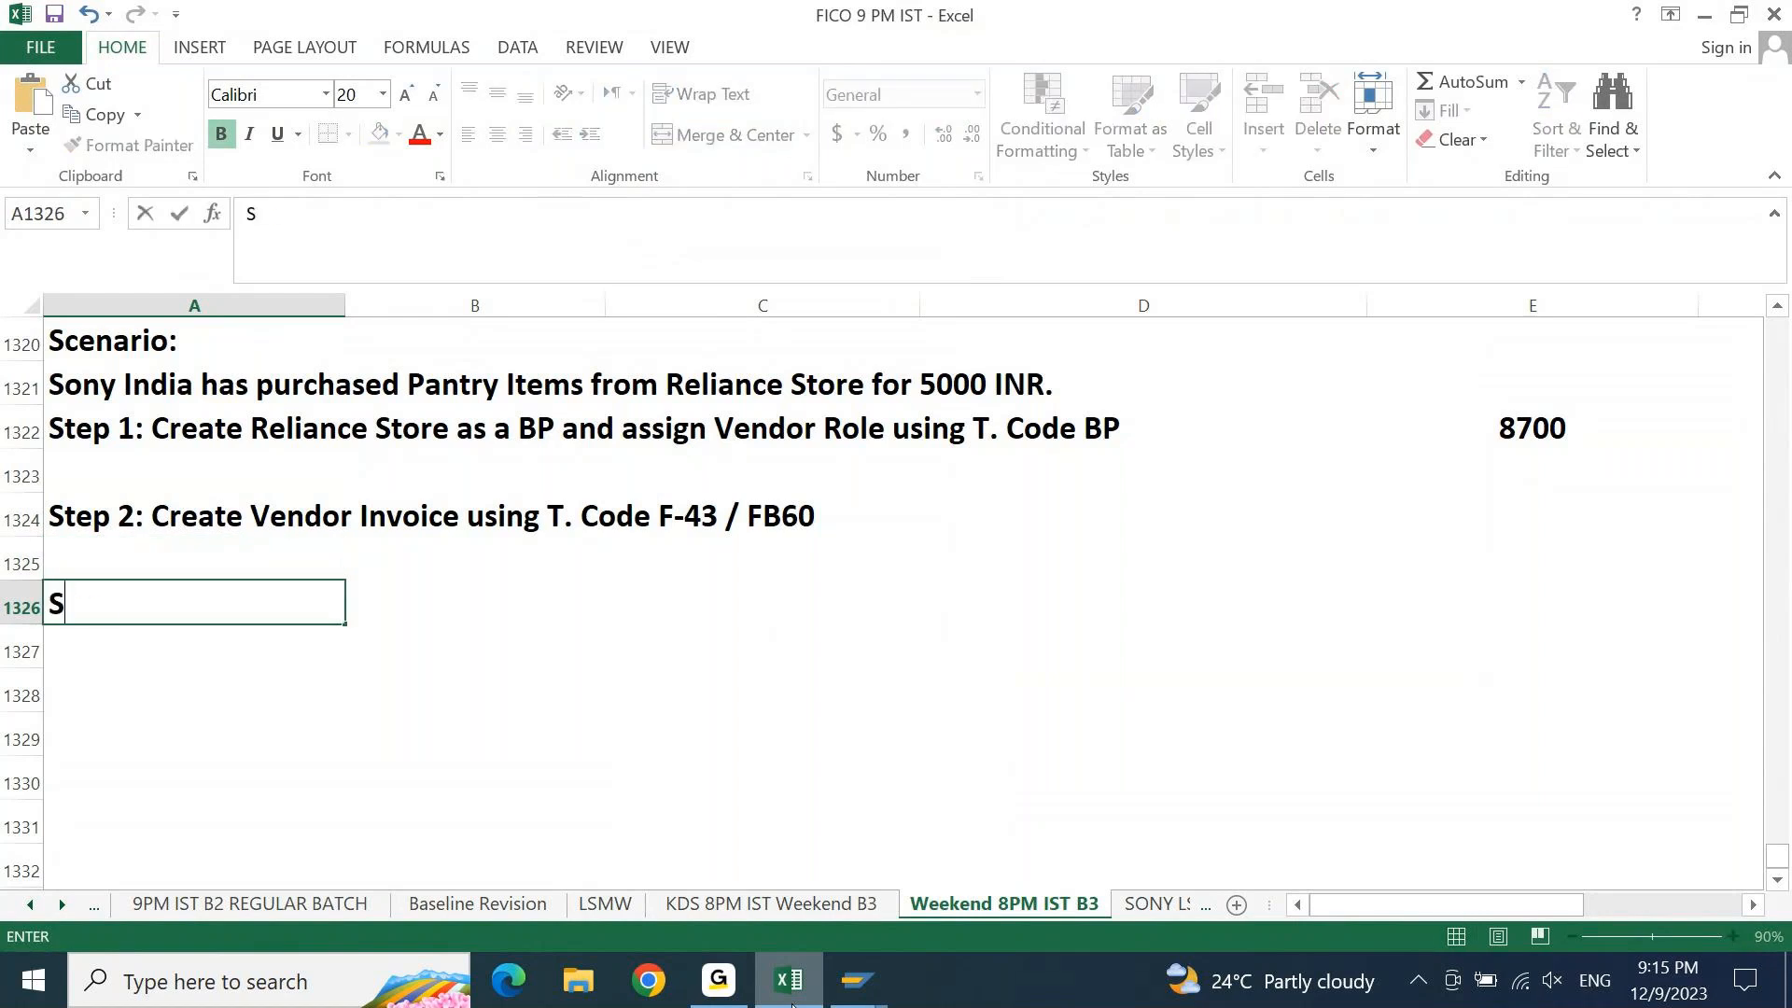
type("tep 3: Displau")
key("BackSpace")
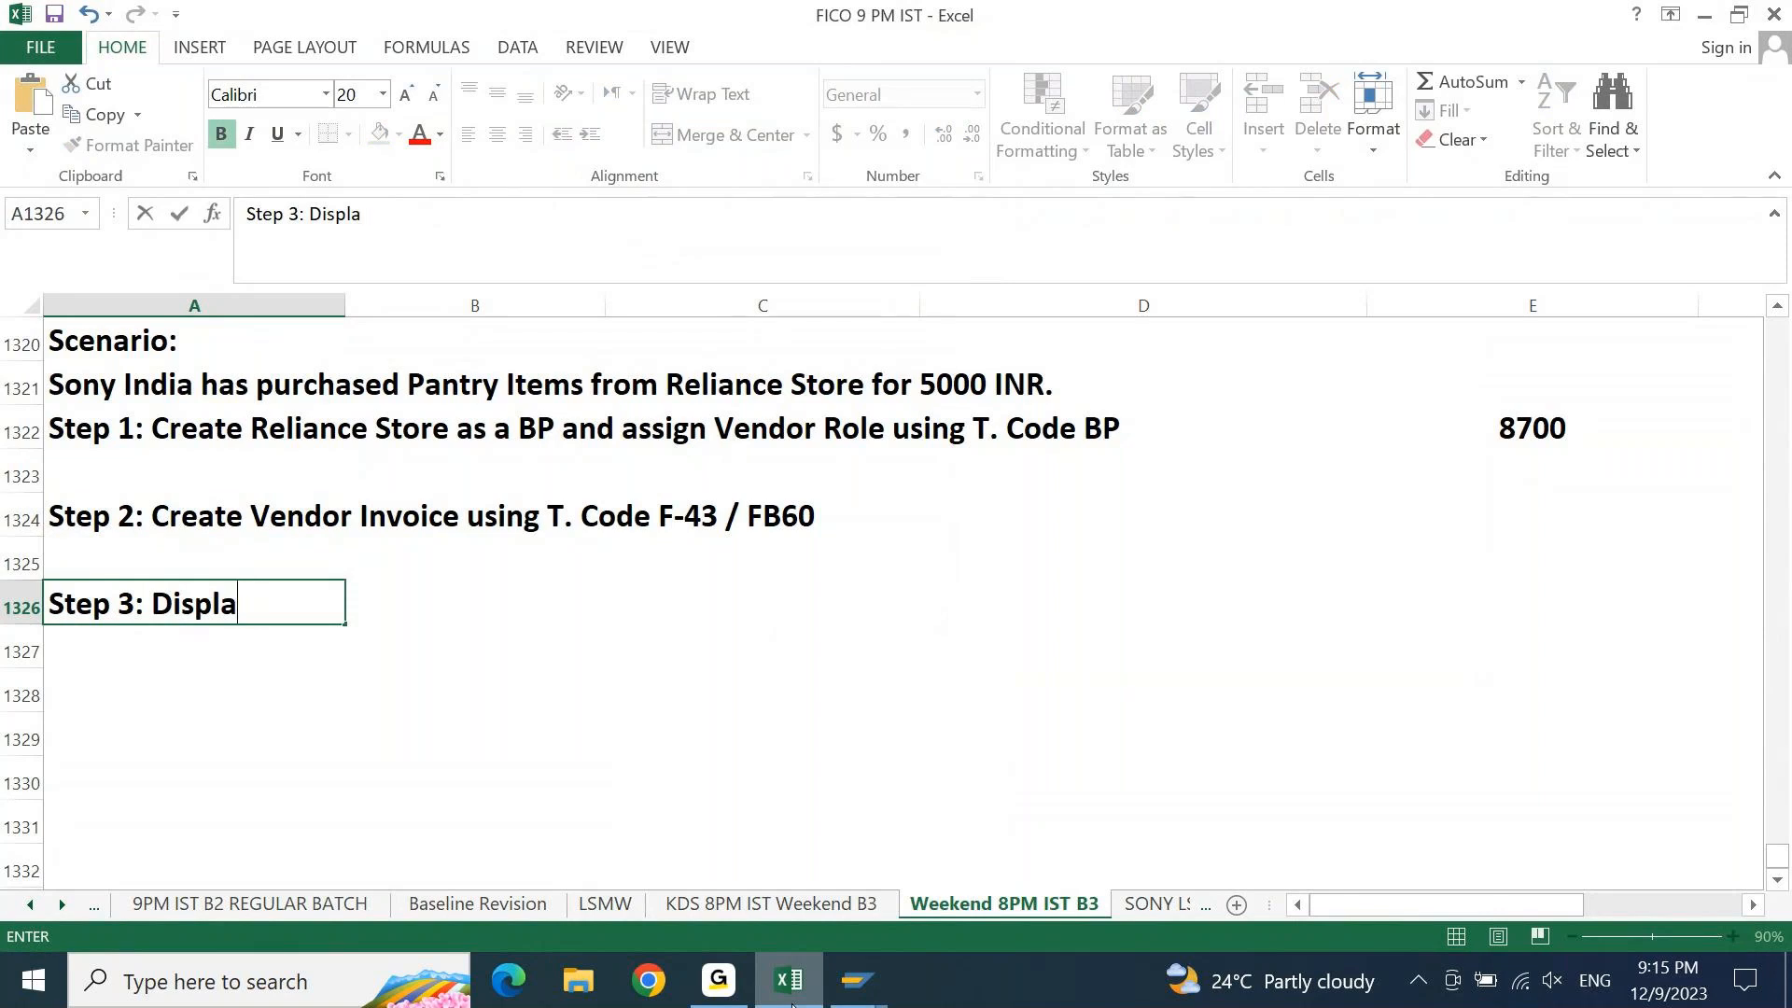
type("y Vendor ")
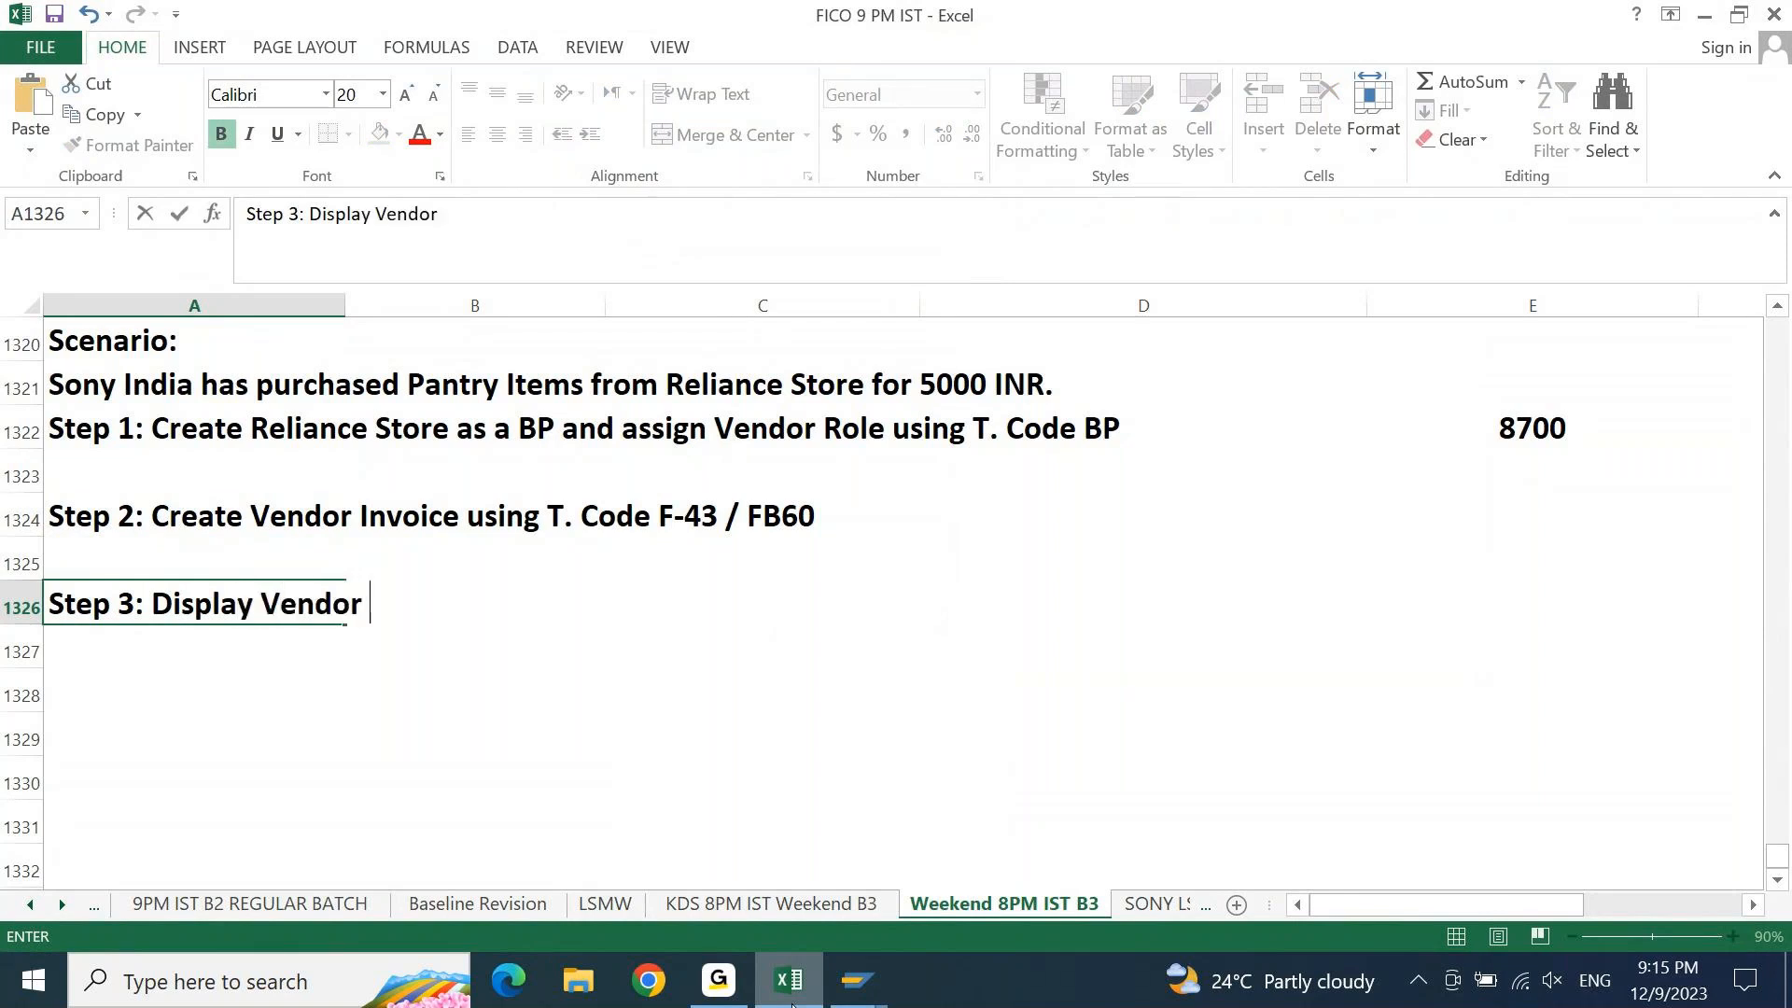
type("Report si")
key("BackSpace")
key("BackSpace")
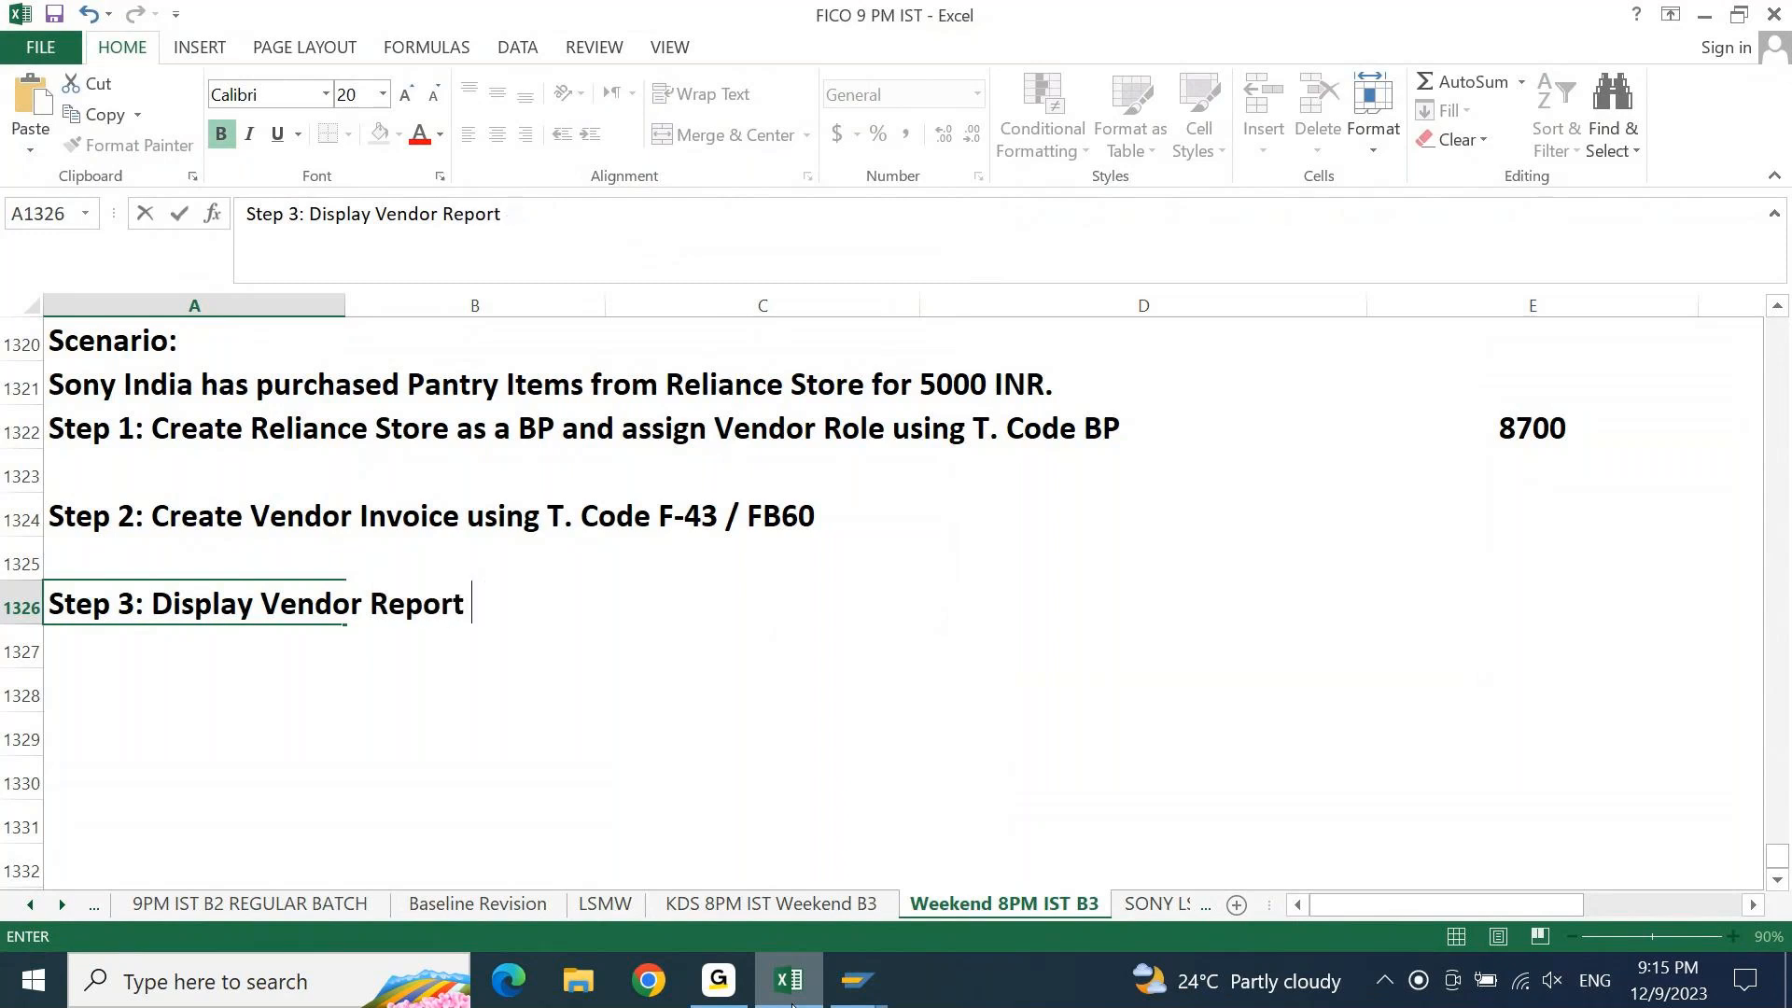
type("using T. COde")
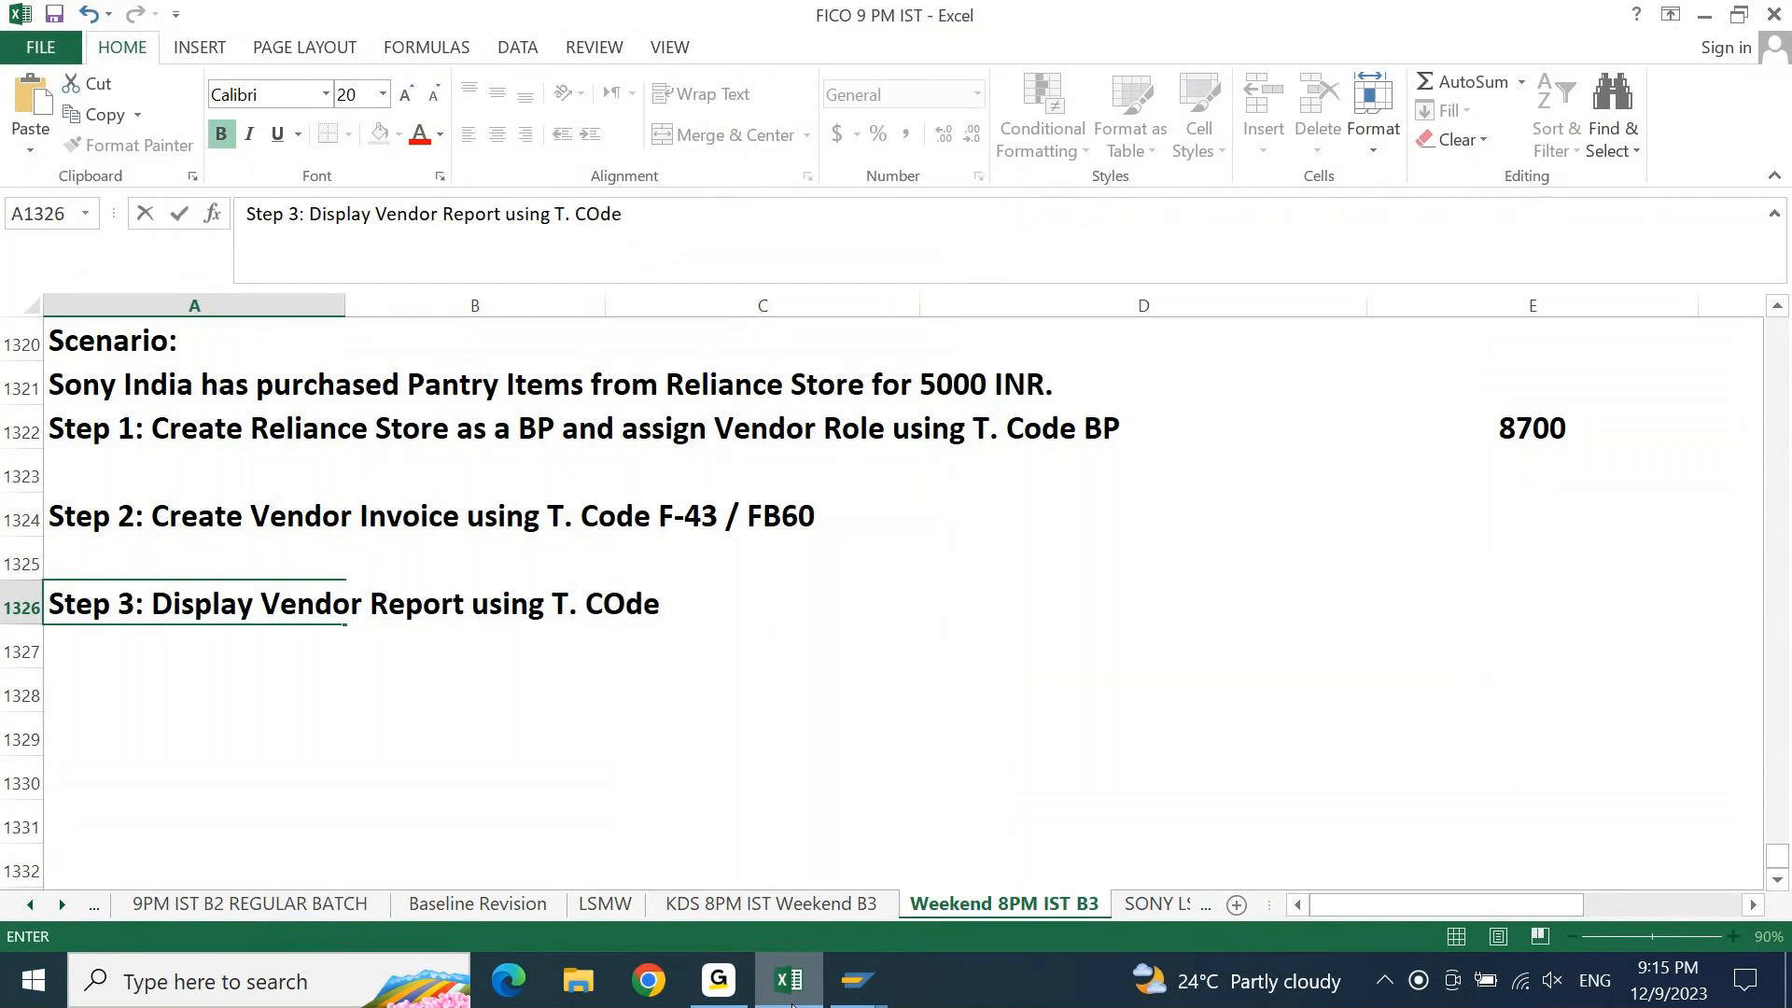
key("BackSpace")
key("BackSpace")
key("BackSpace")
type("ode FBL1")
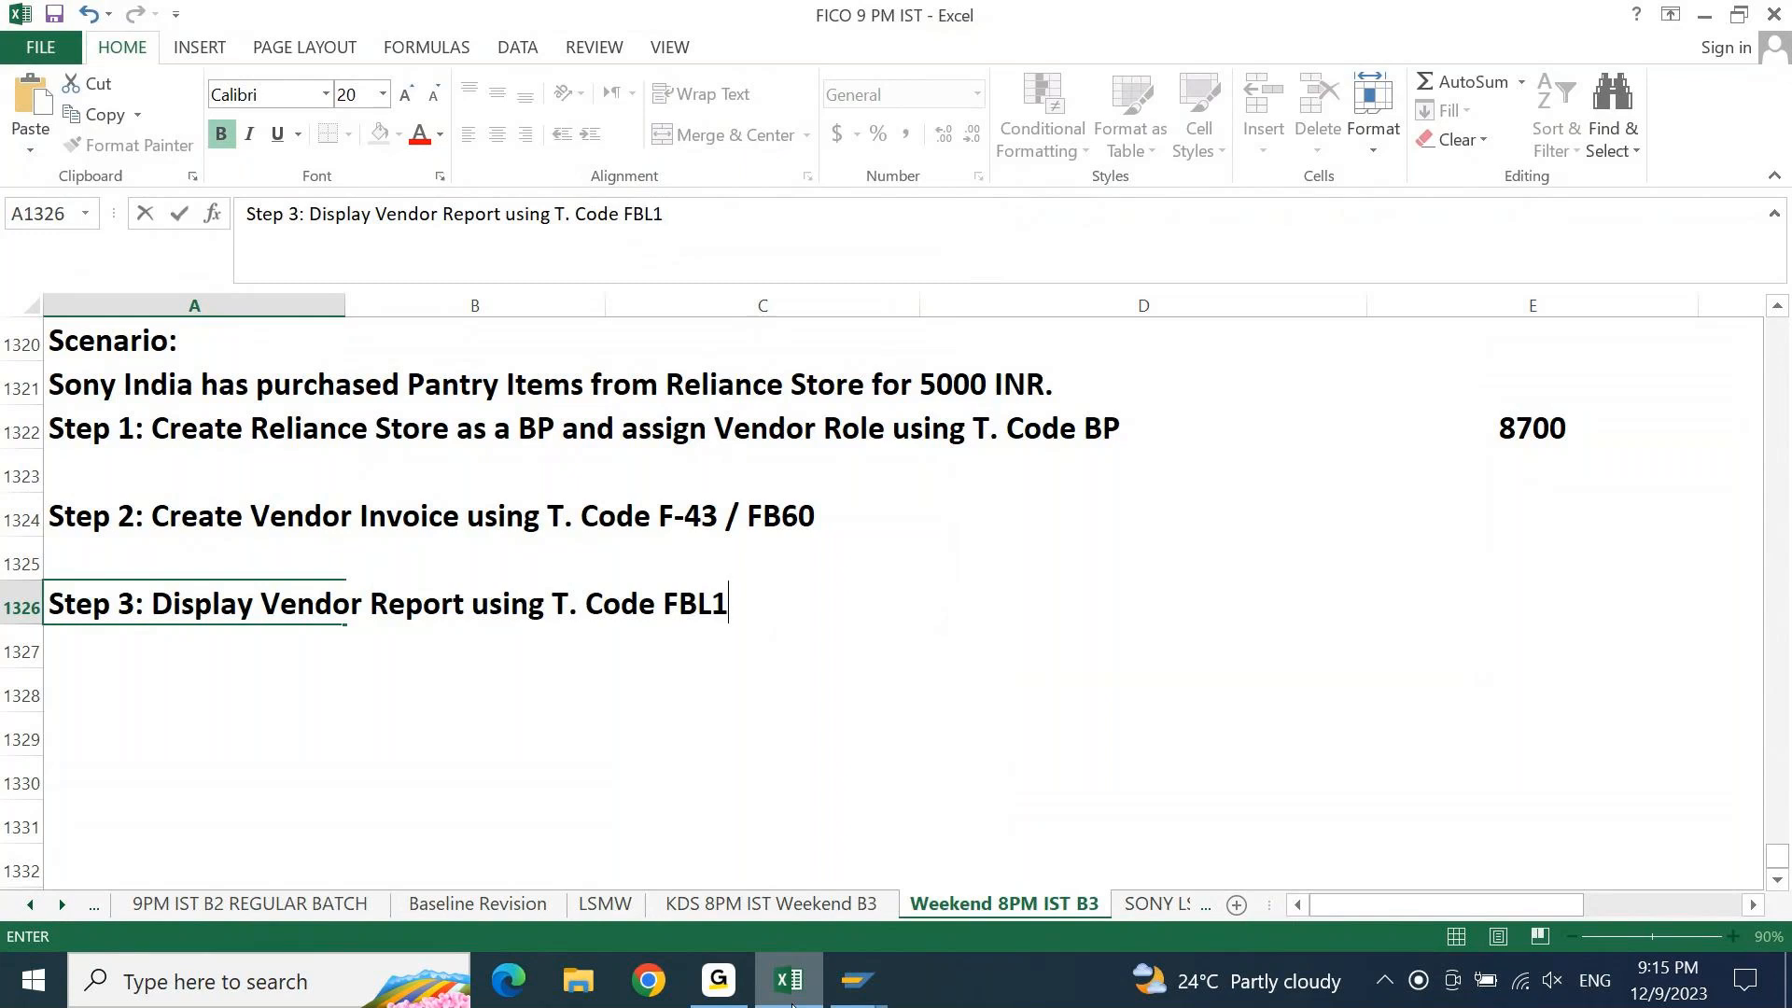
type("N / FK10N")
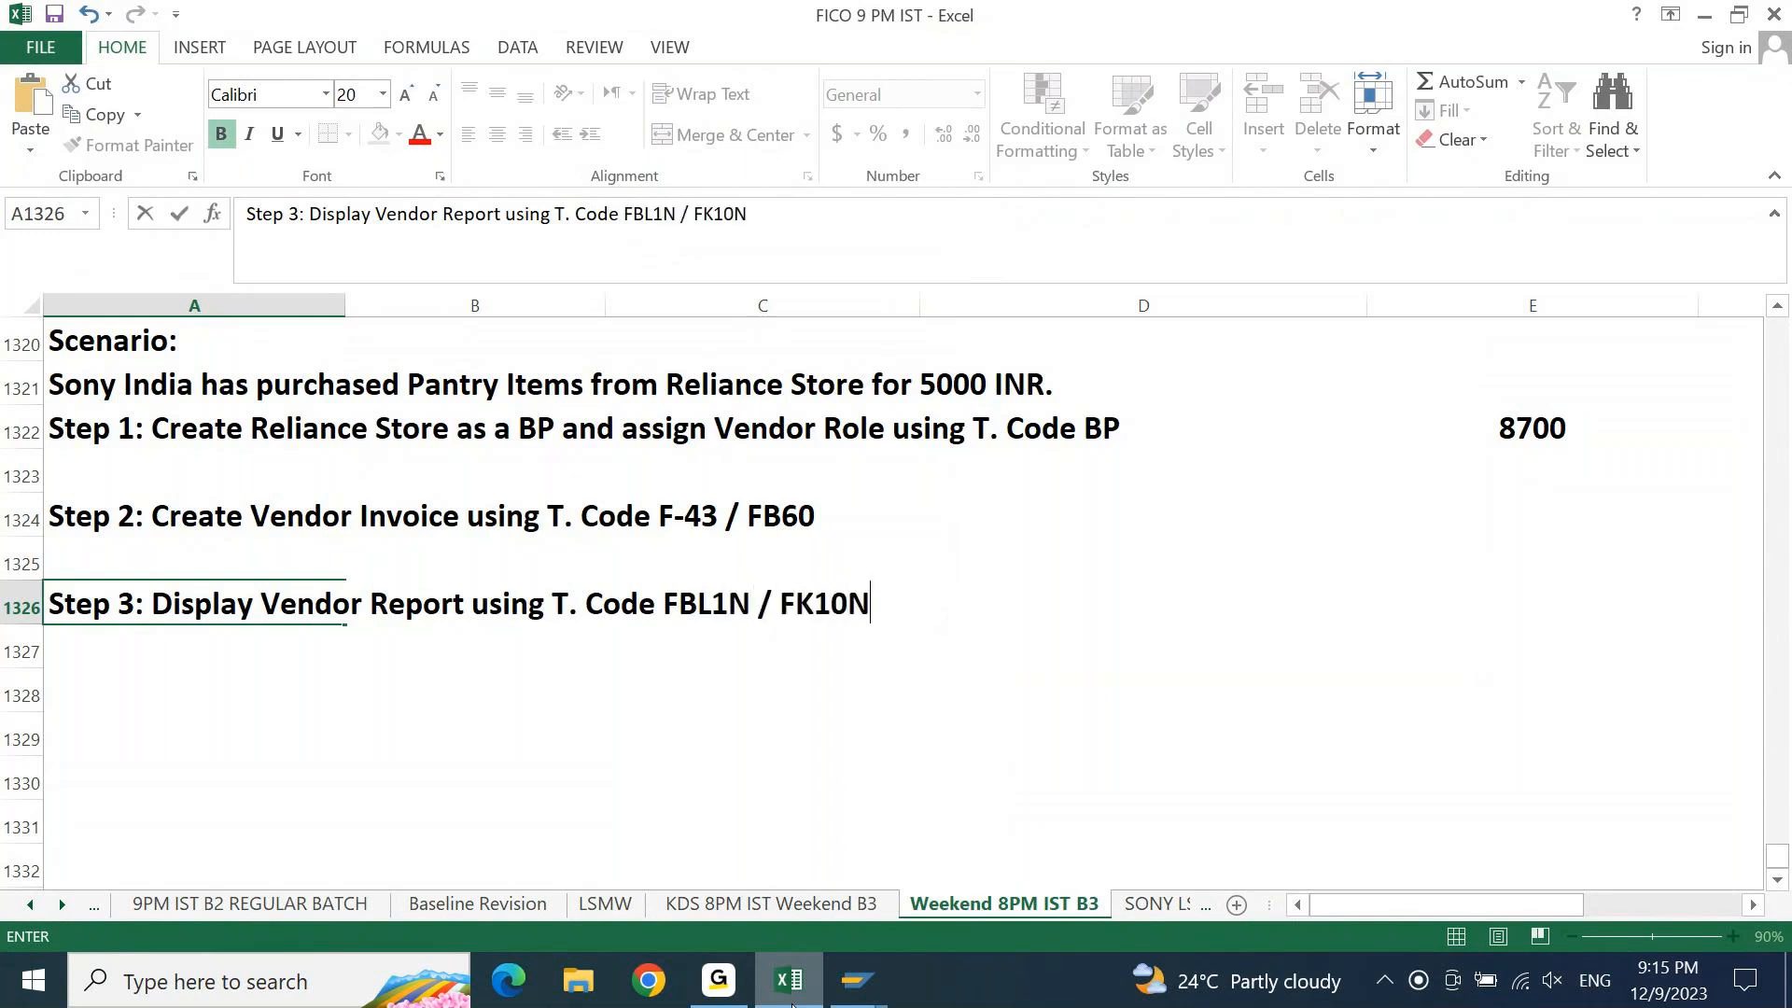
type(" / FBL")
type("1H")
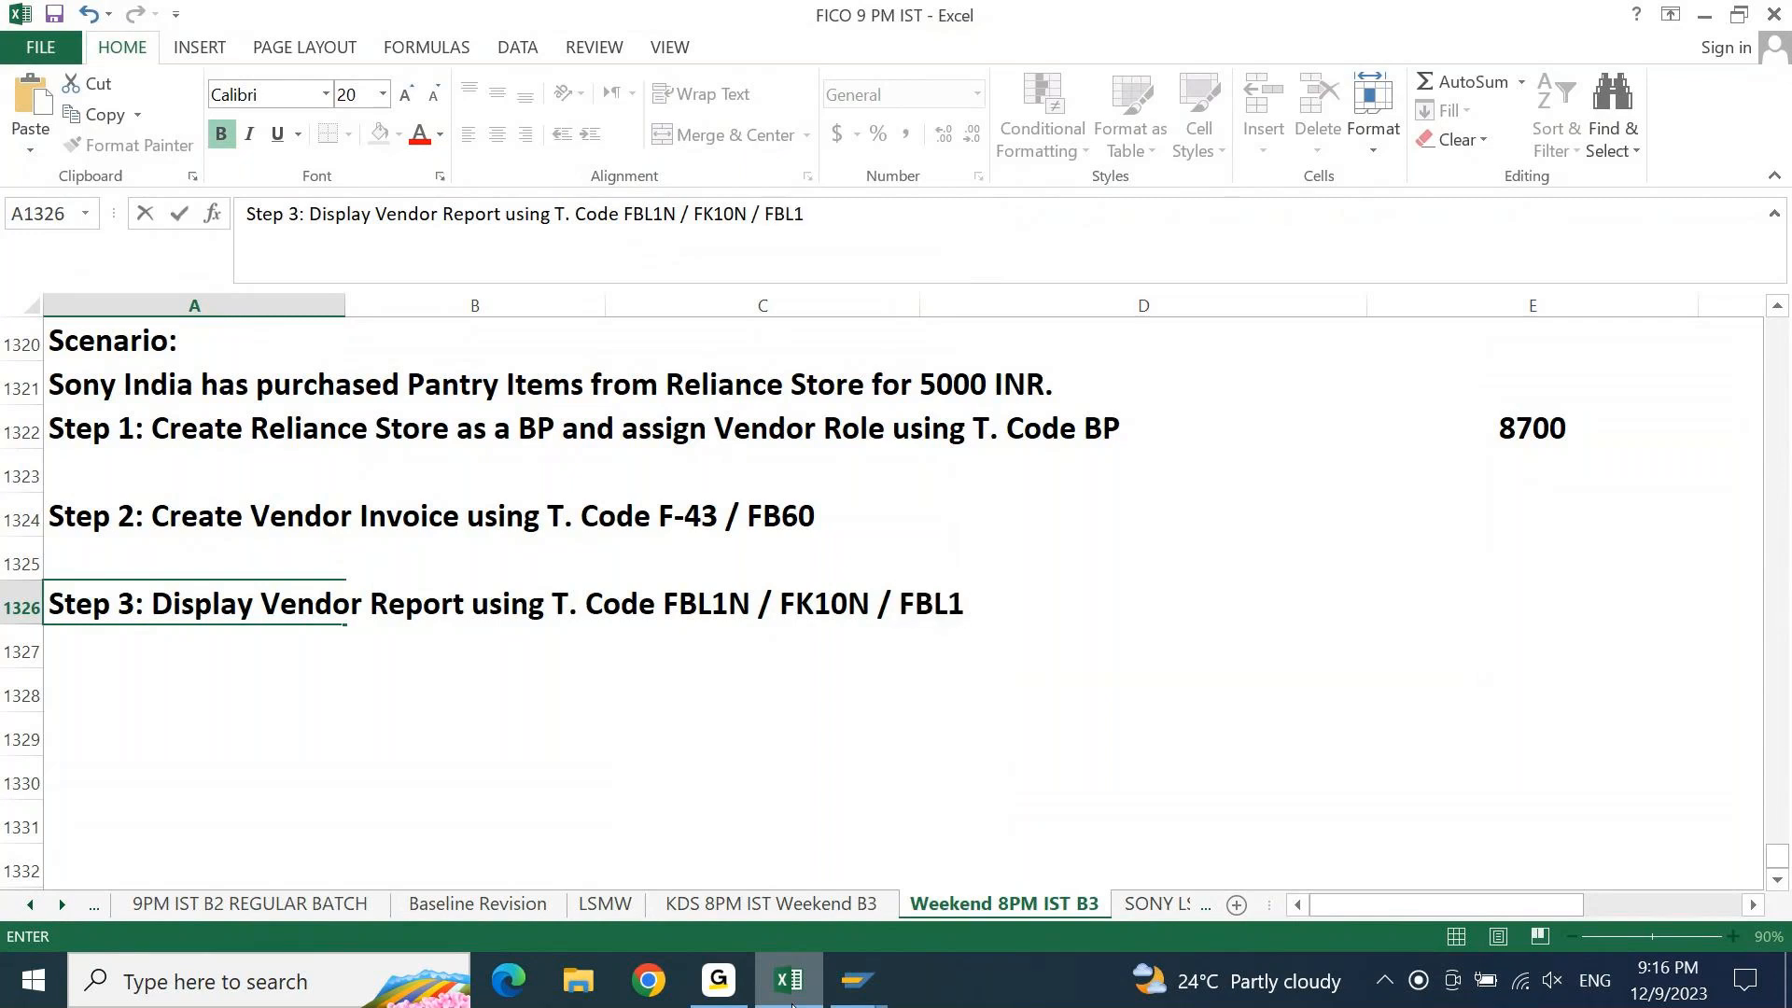
key("Return")
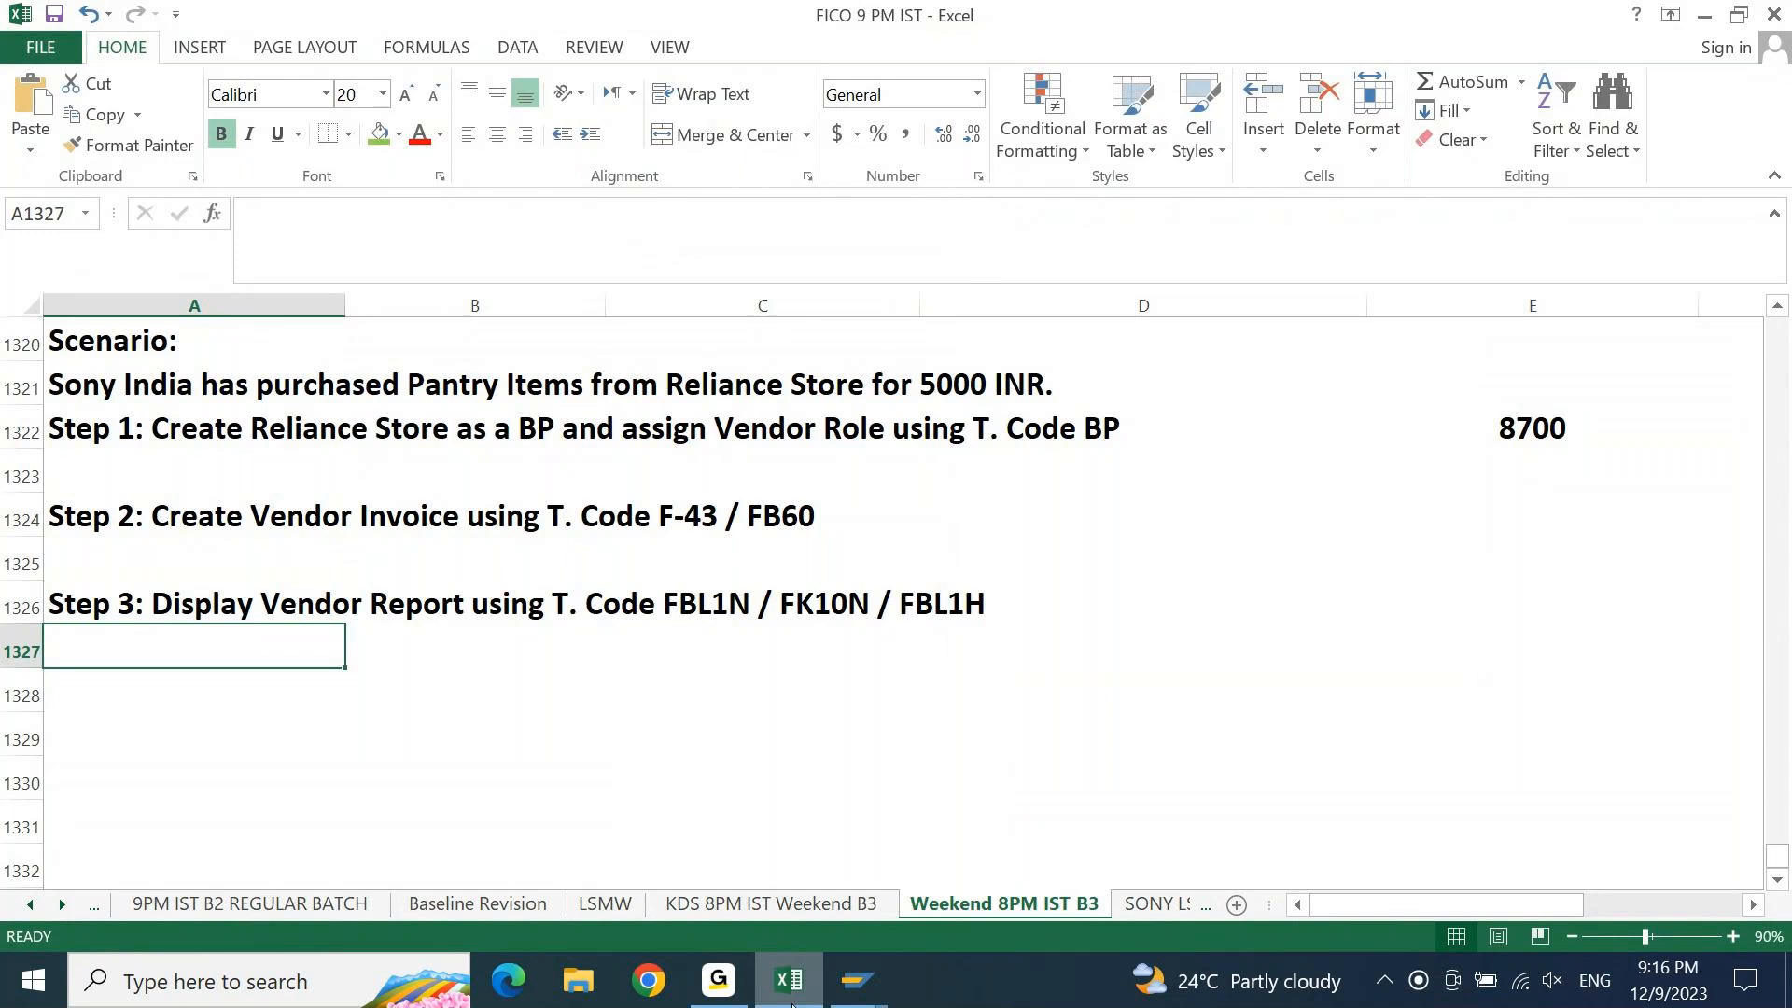
key("Page_Up")
key("ctrl+s")
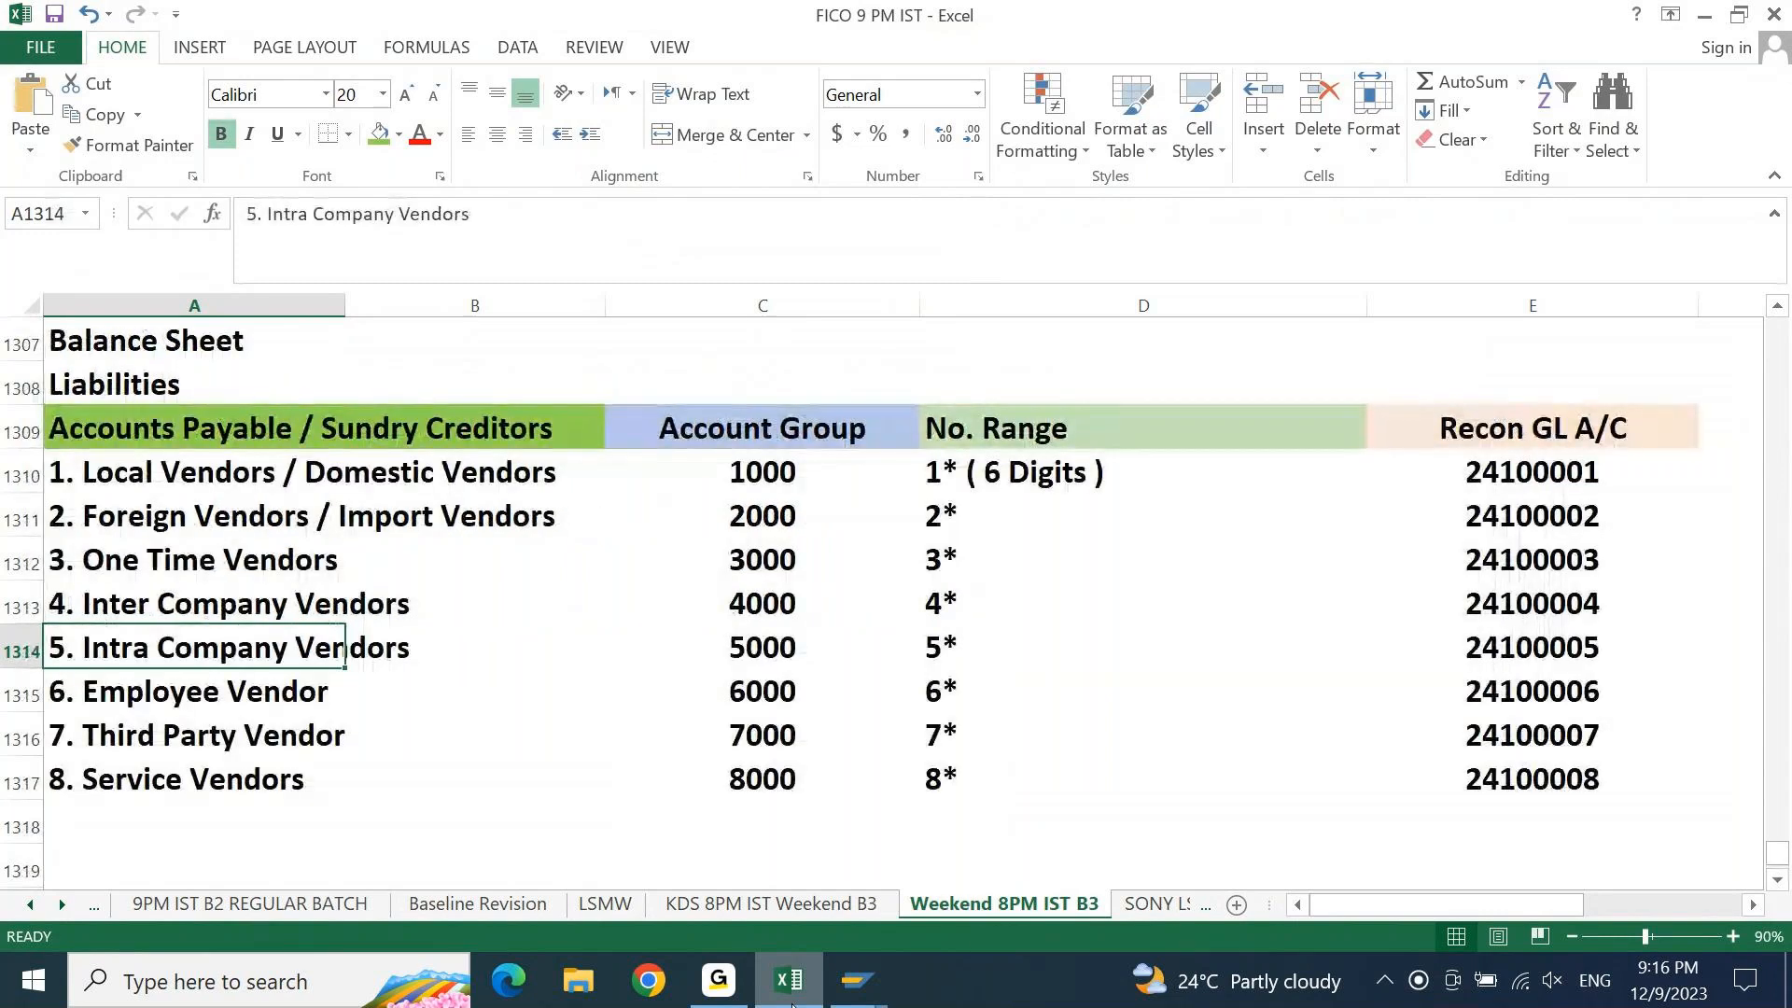
Review the Session# 25 notes on the procurement and sales cycles, including the goods receipt and invoice receipt accounting entries
key("Page_Up")
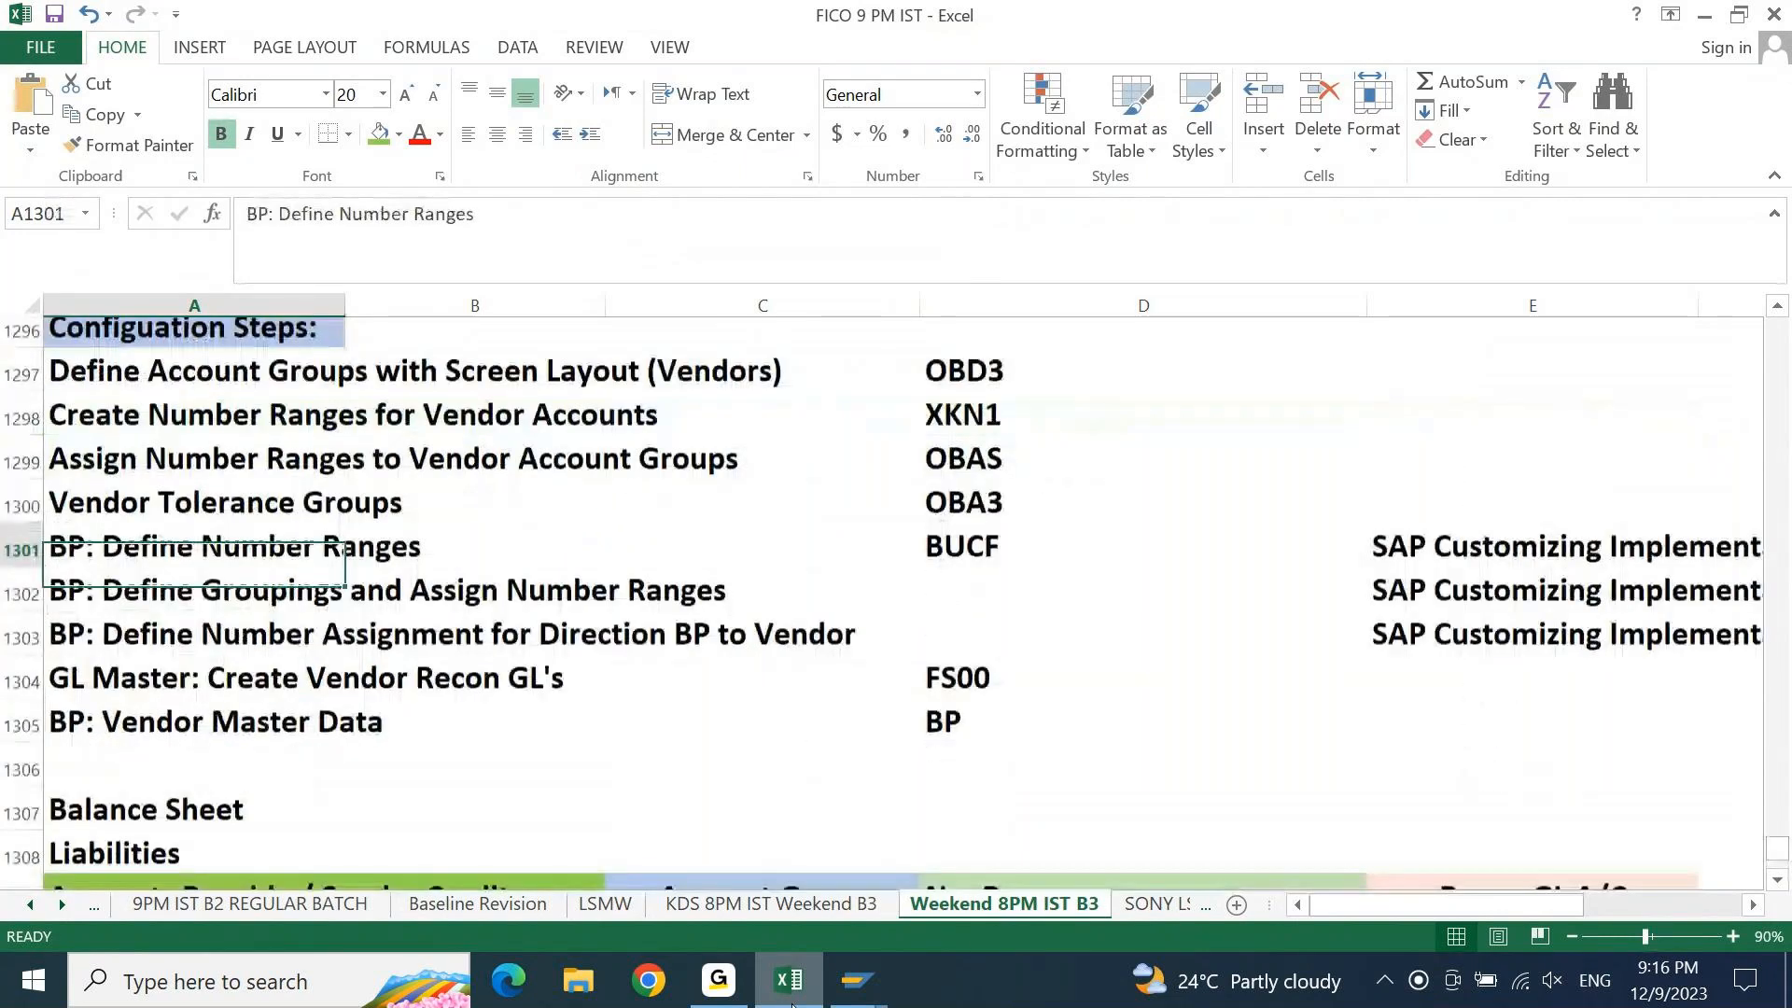
key("Page_Up")
key("Page_Up")
key("Page_Up")
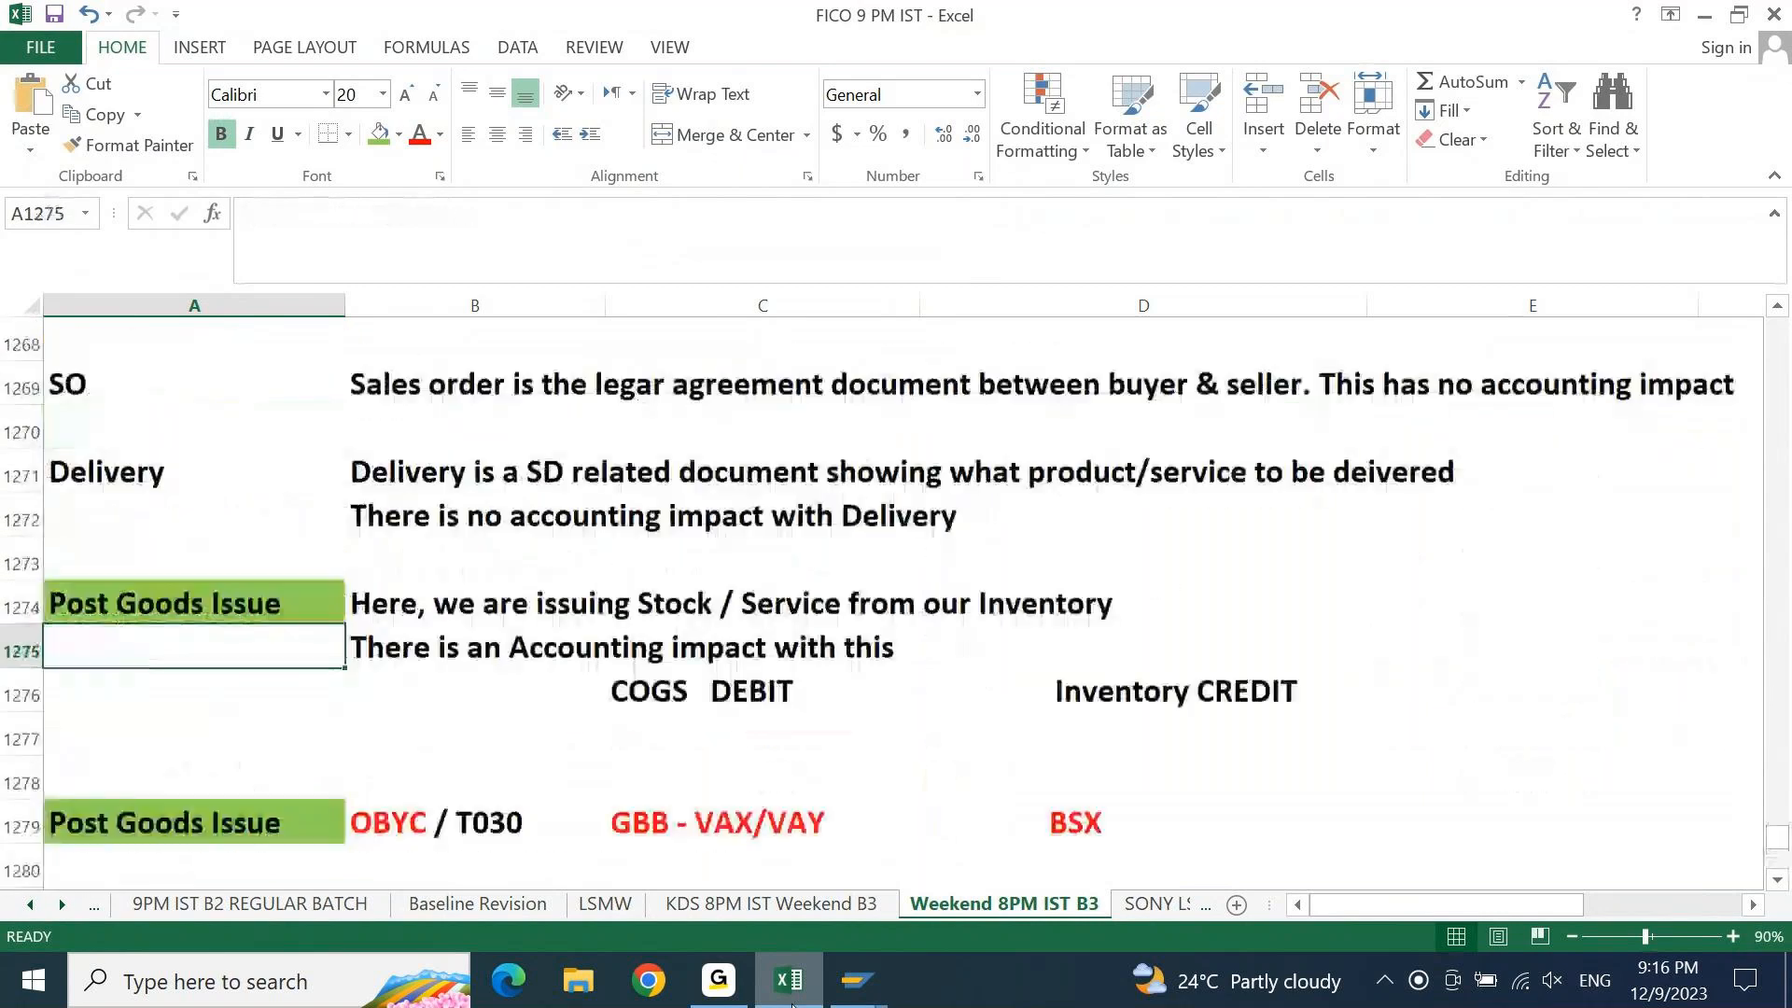
key("Page_Up")
key("Page_Up")
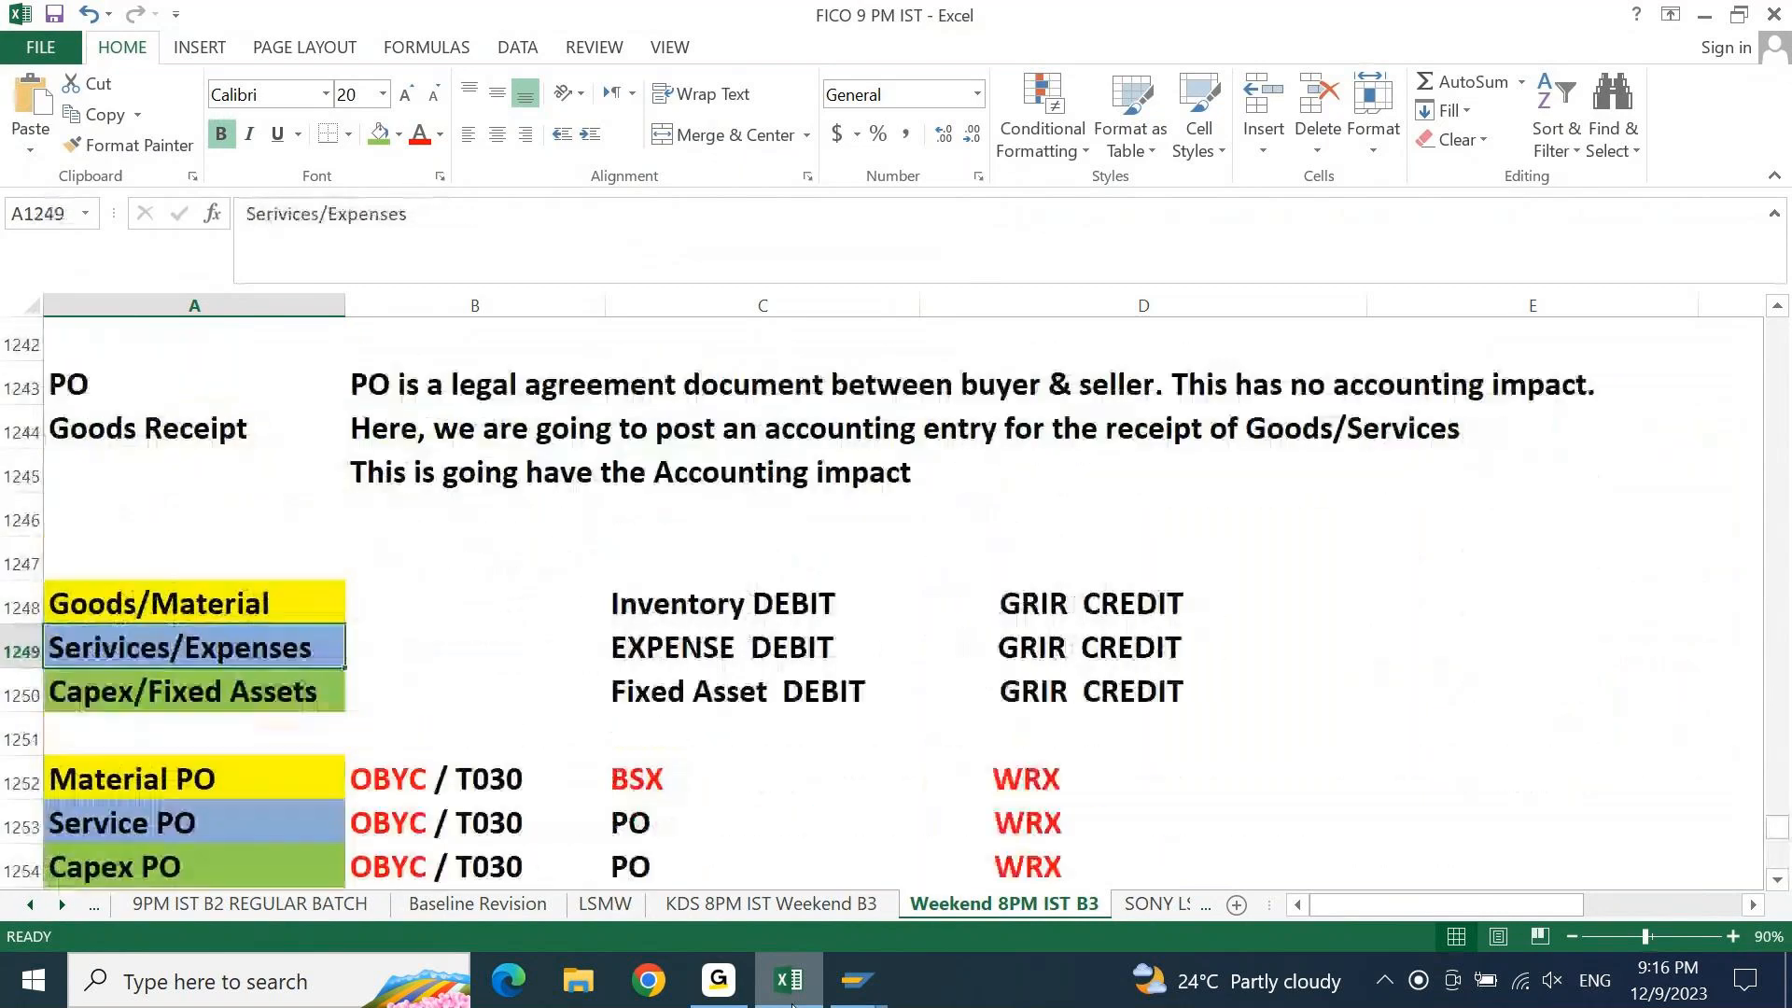
key("Page_Up")
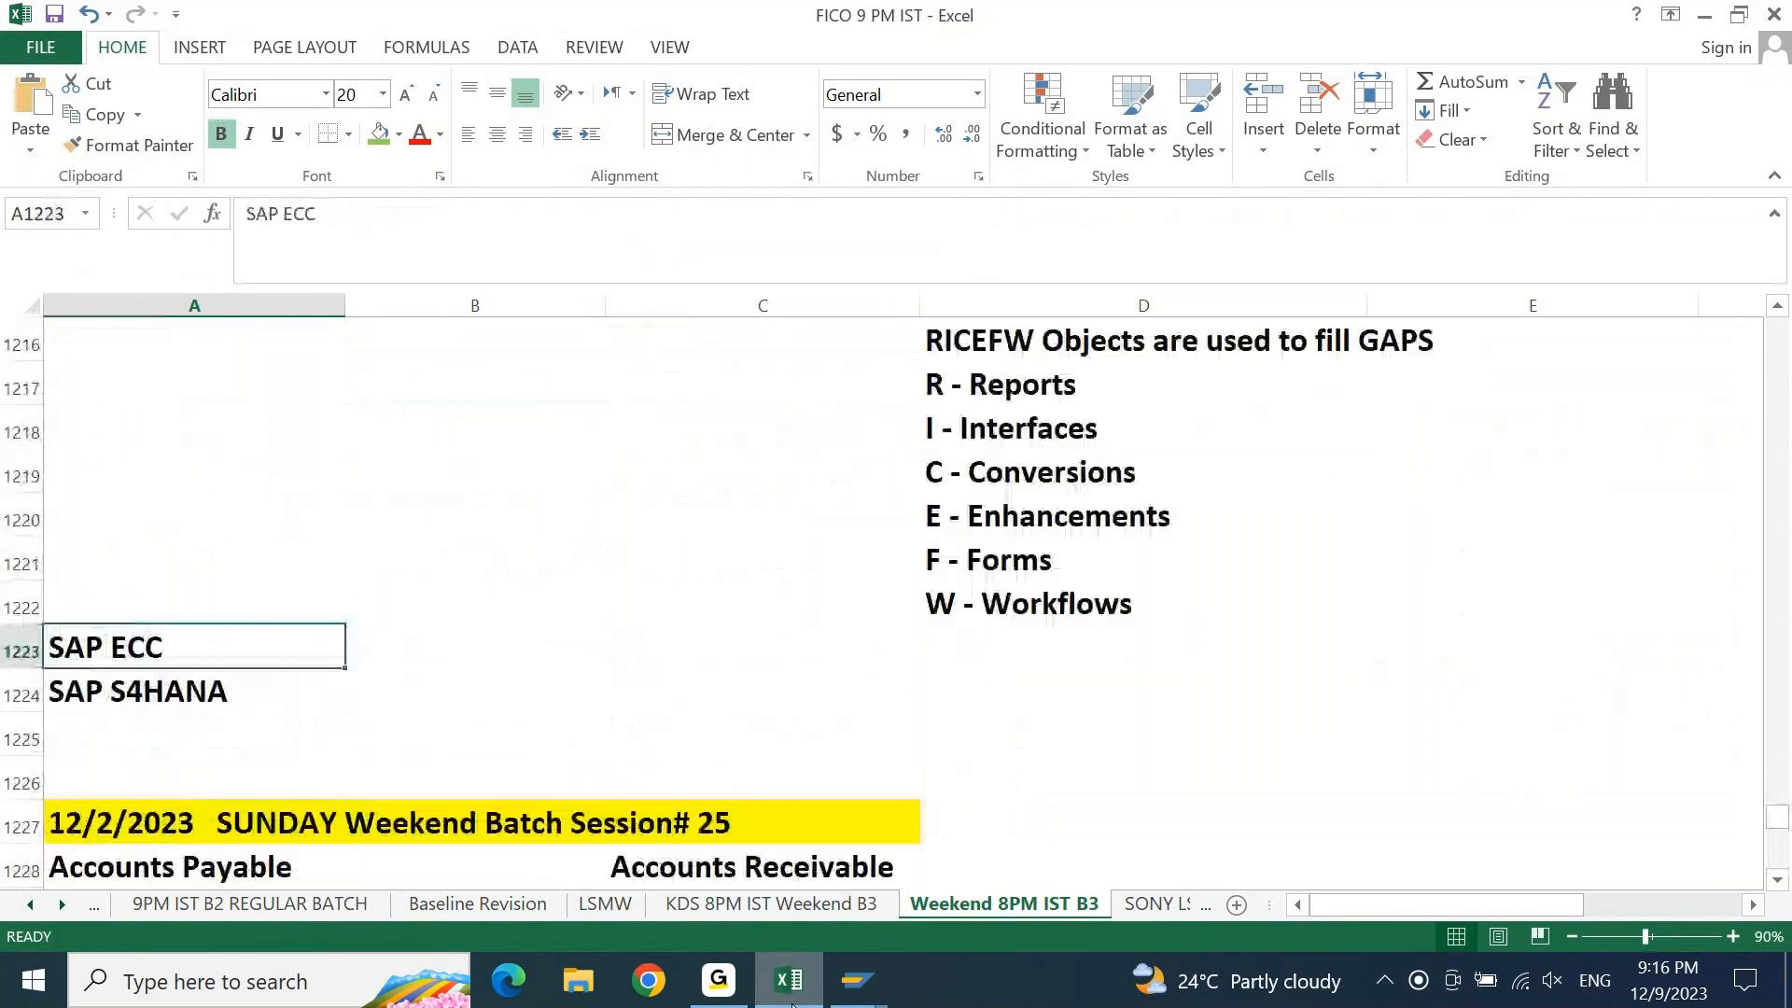
key("Page_Down")
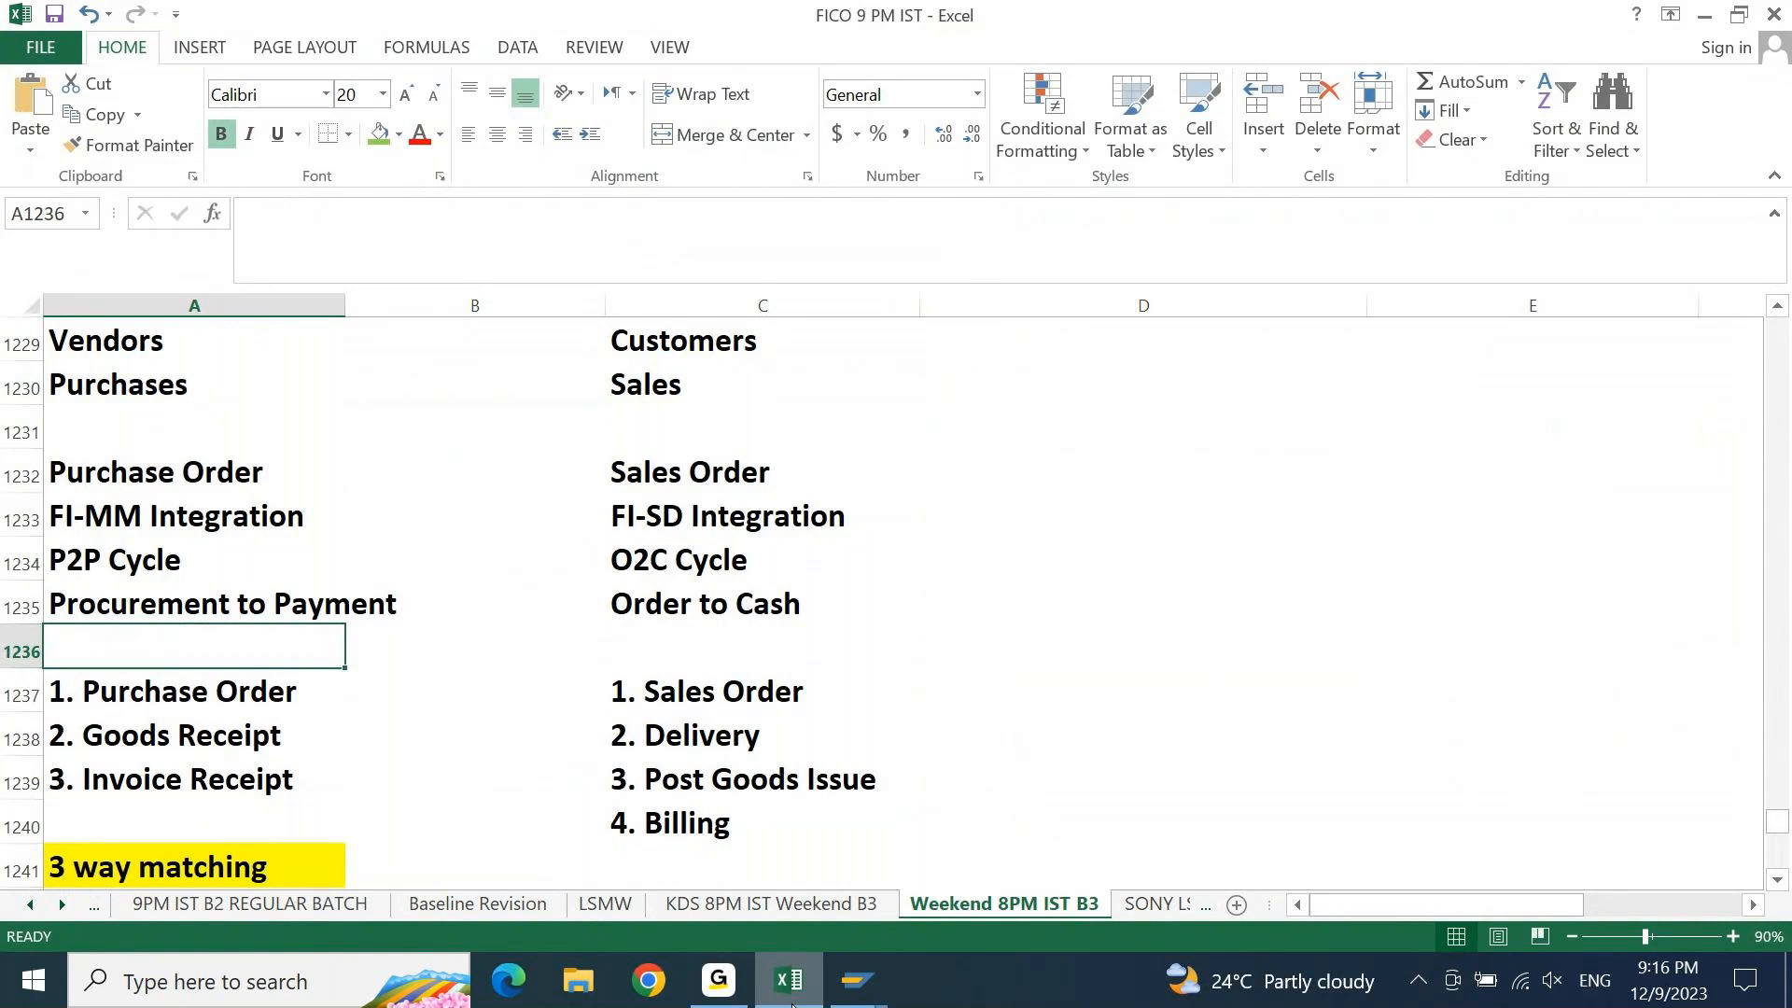
key("Page_Down")
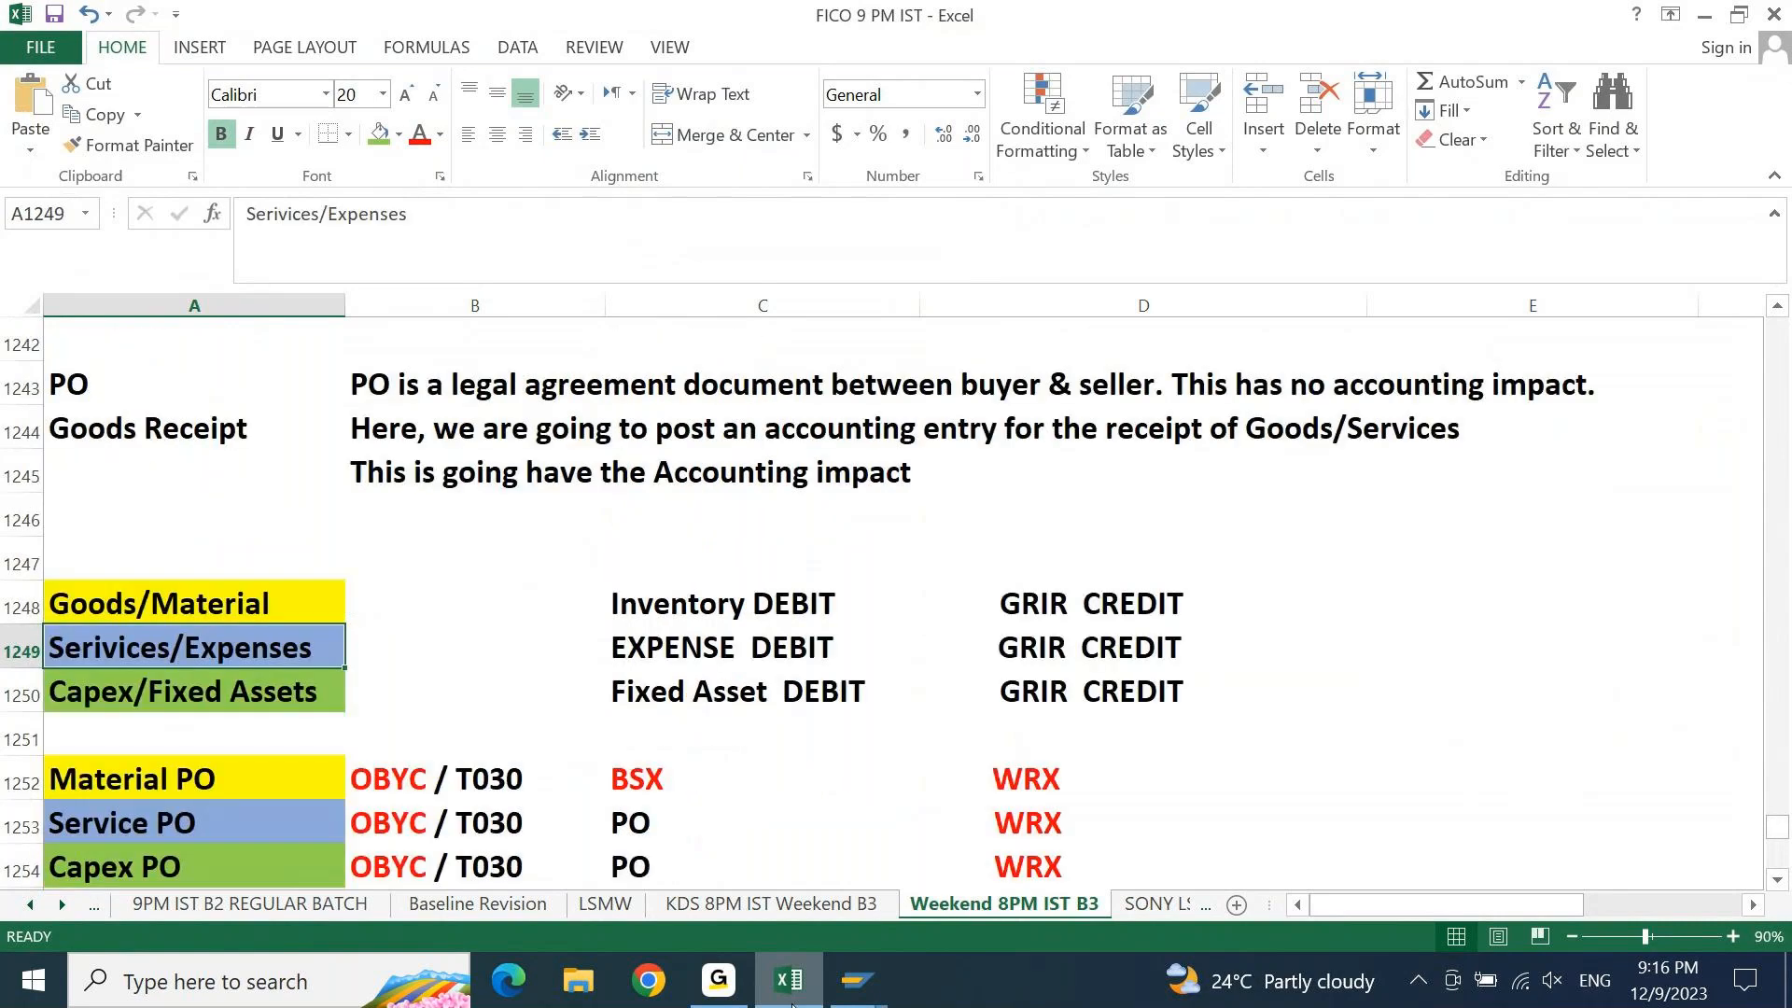
key("Page_Down")
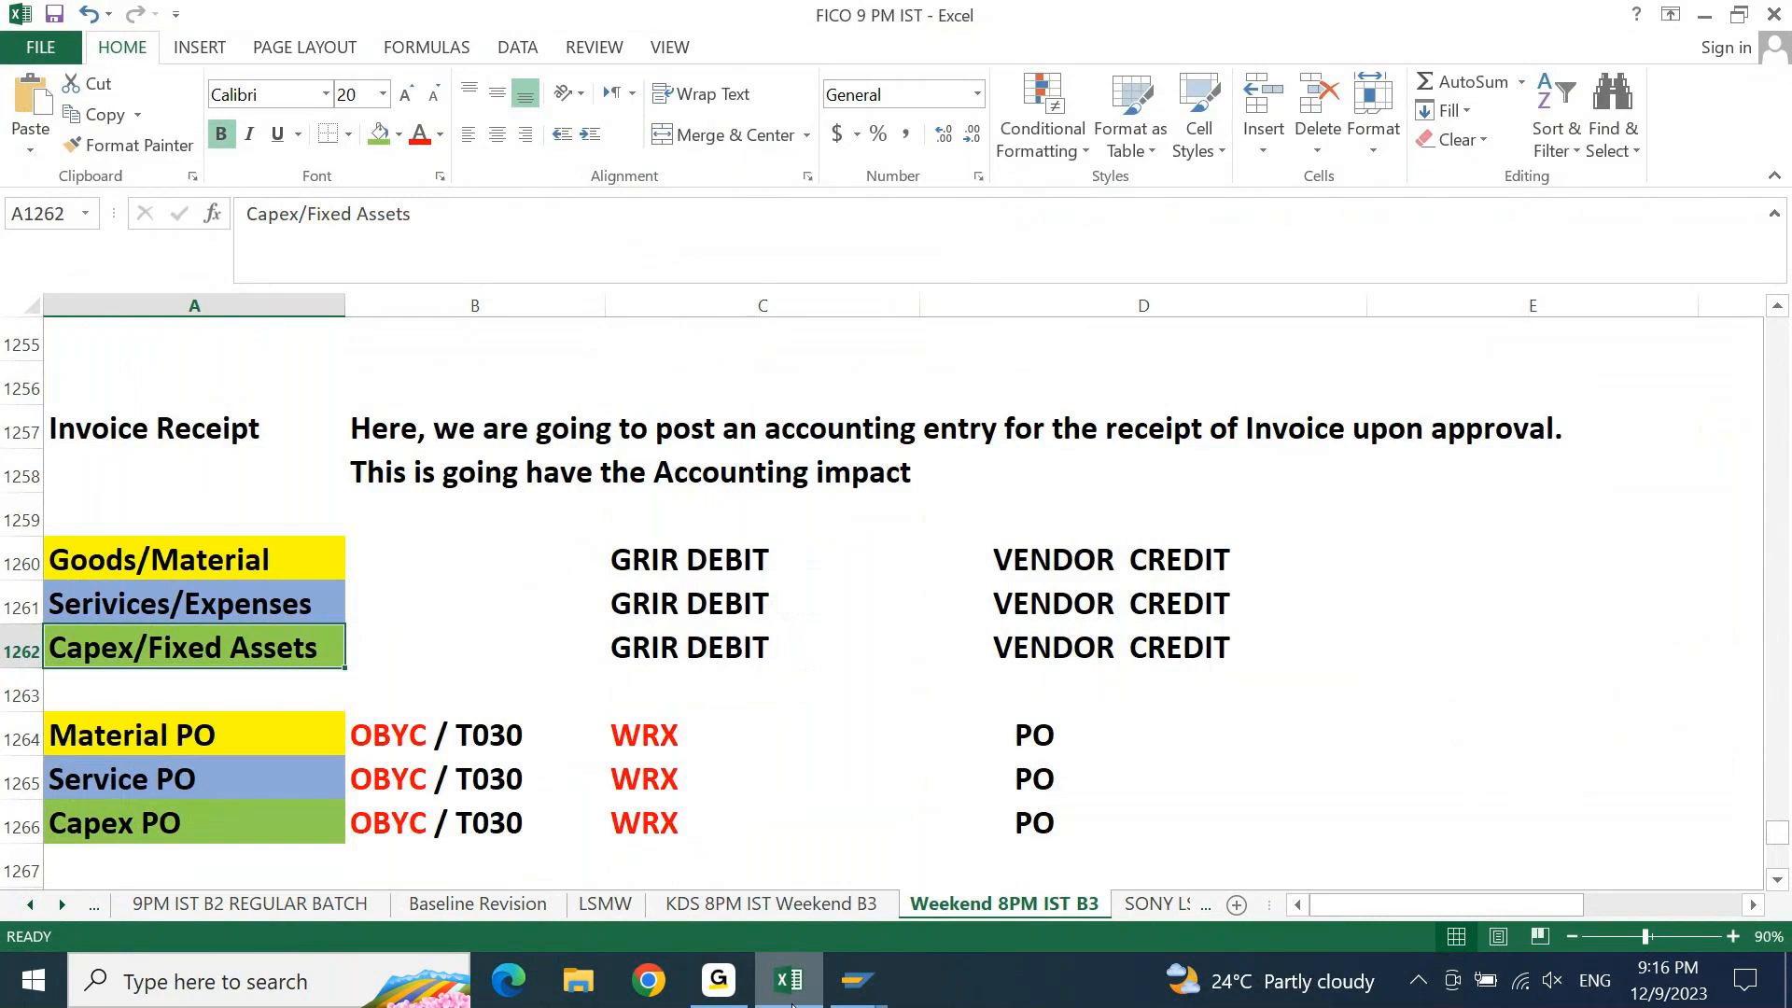
key("Page_Down")
key("Page_Down")
key("Page_Down")
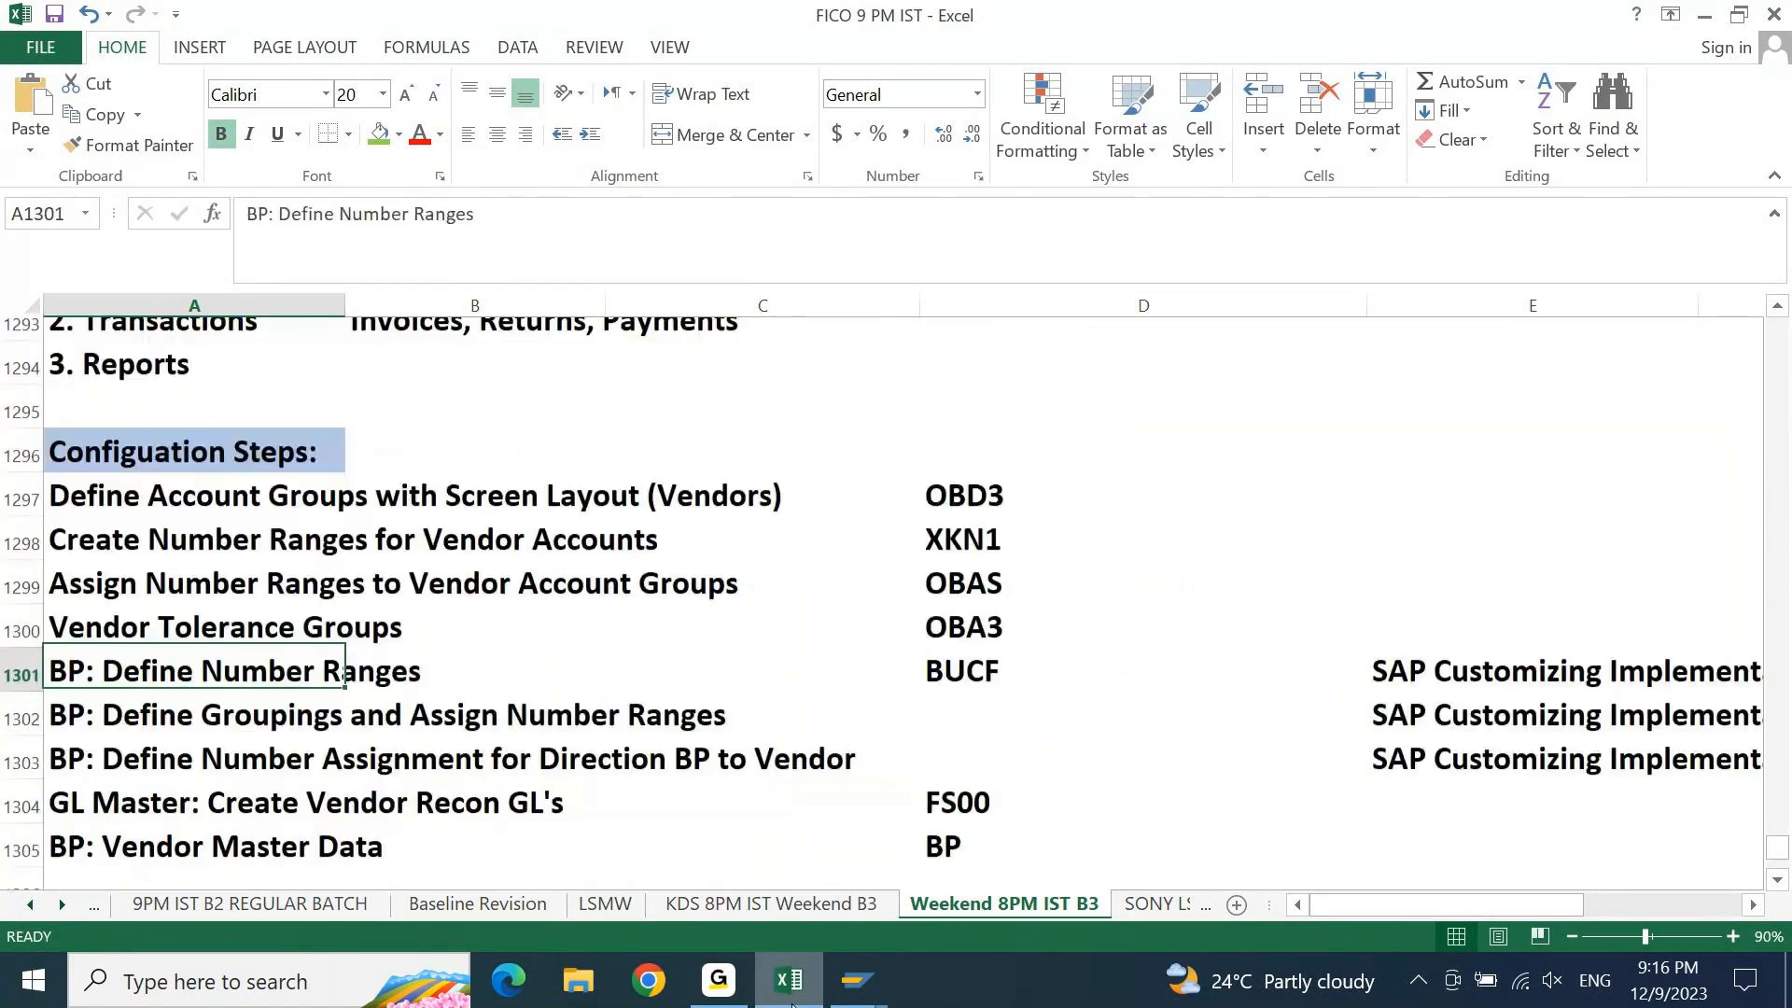
Review the Accounts Payable configuration steps, the vendor account group table and the Reliance Store purchase scenario in the notes
key("Up")
key("Up")
key("Up")
key("Up")
key("Up")
key("Up")
key("Up")
key("Up")
key("Up")
key("Up")
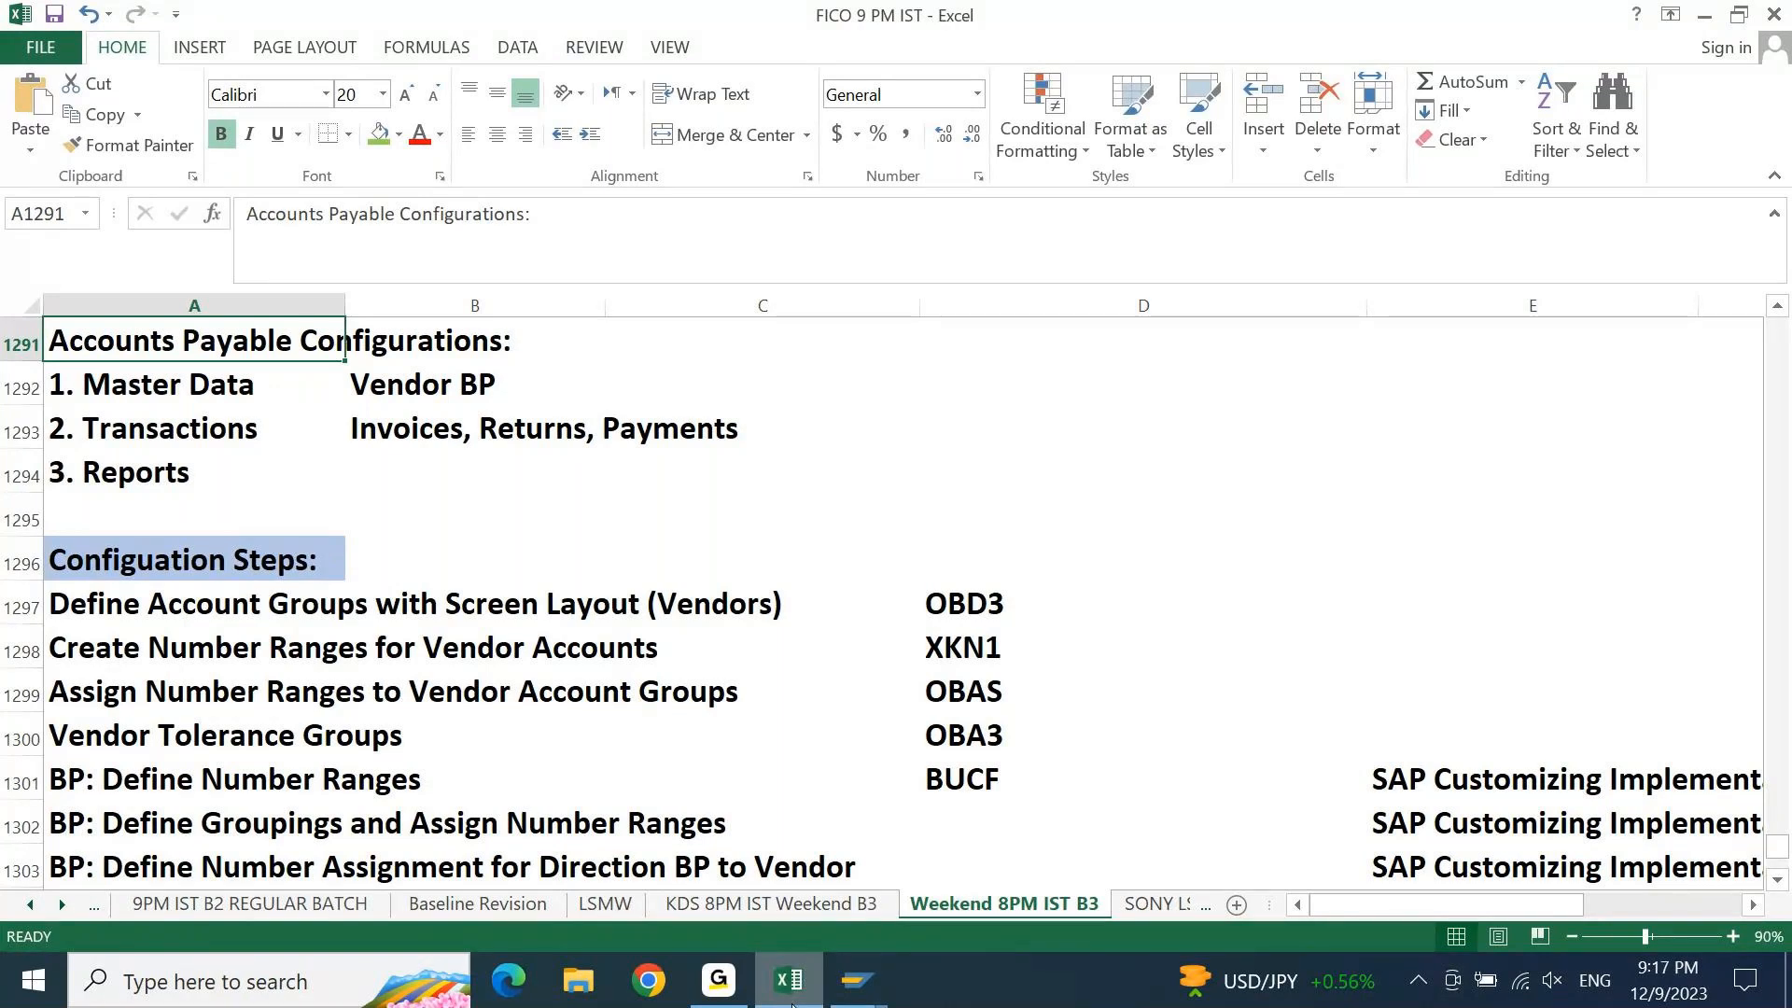
key("Down")
key("Down")
key("Down")
key("Page_Down")
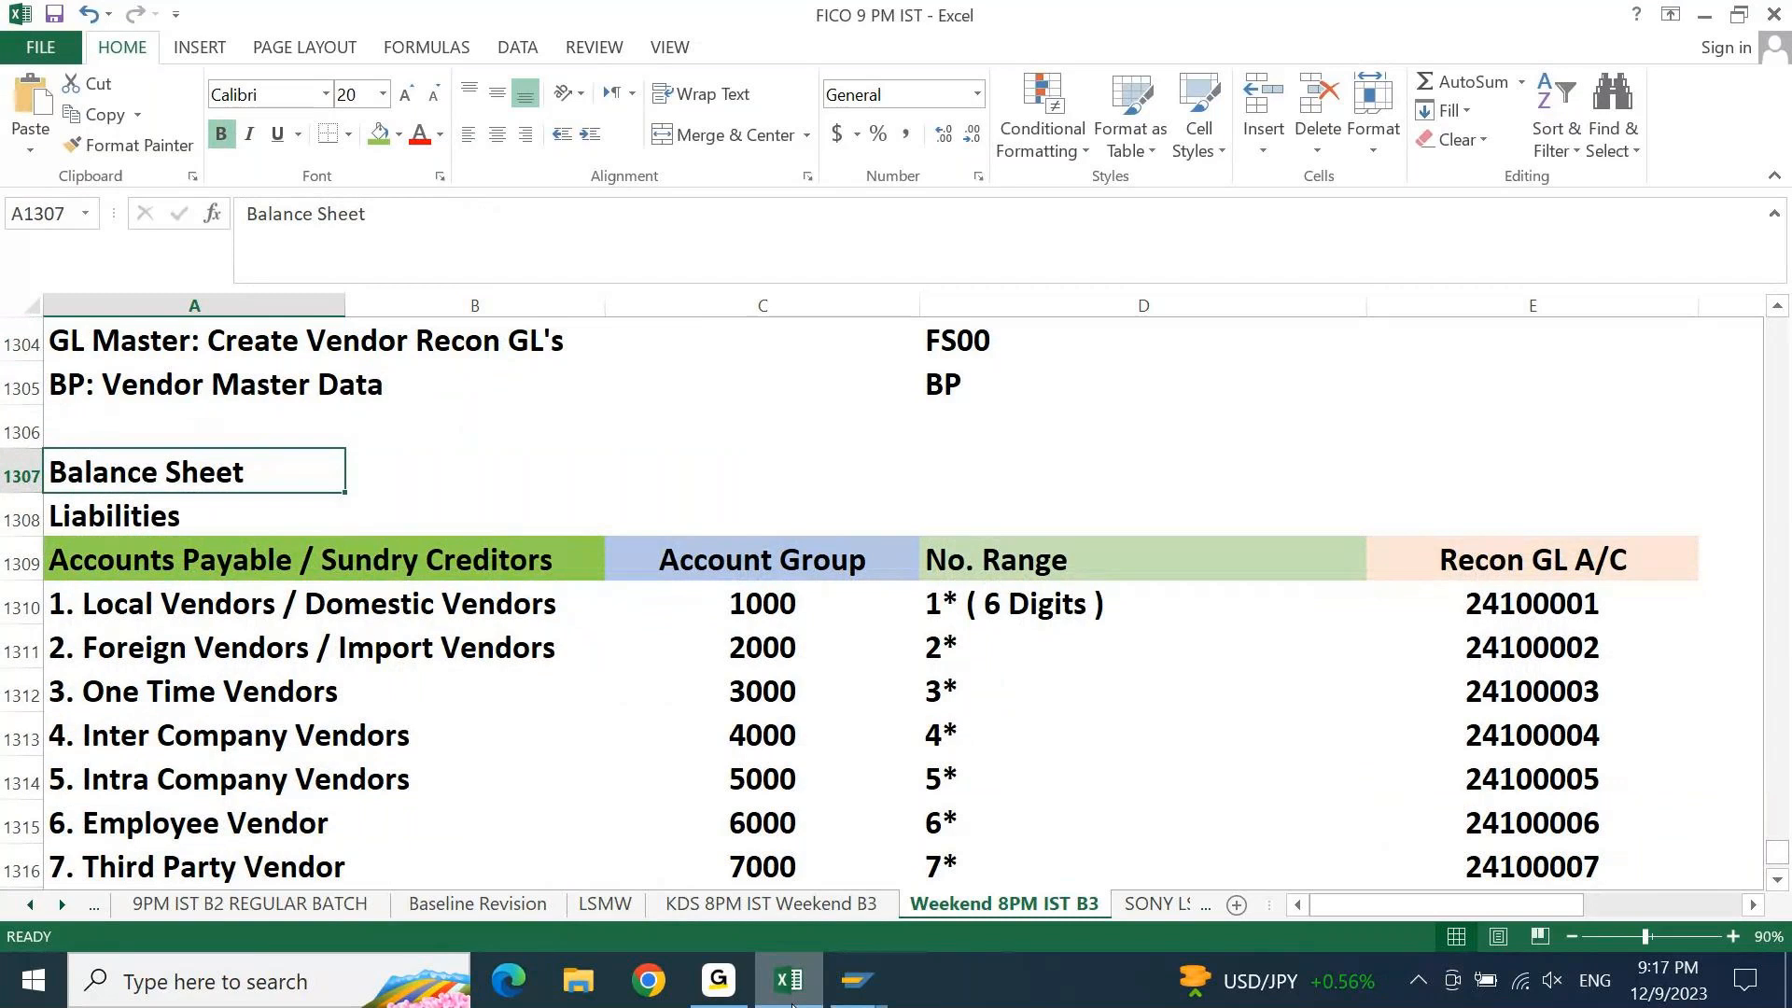
key("Page_Down")
key("Page_Up")
key("Page_Down")
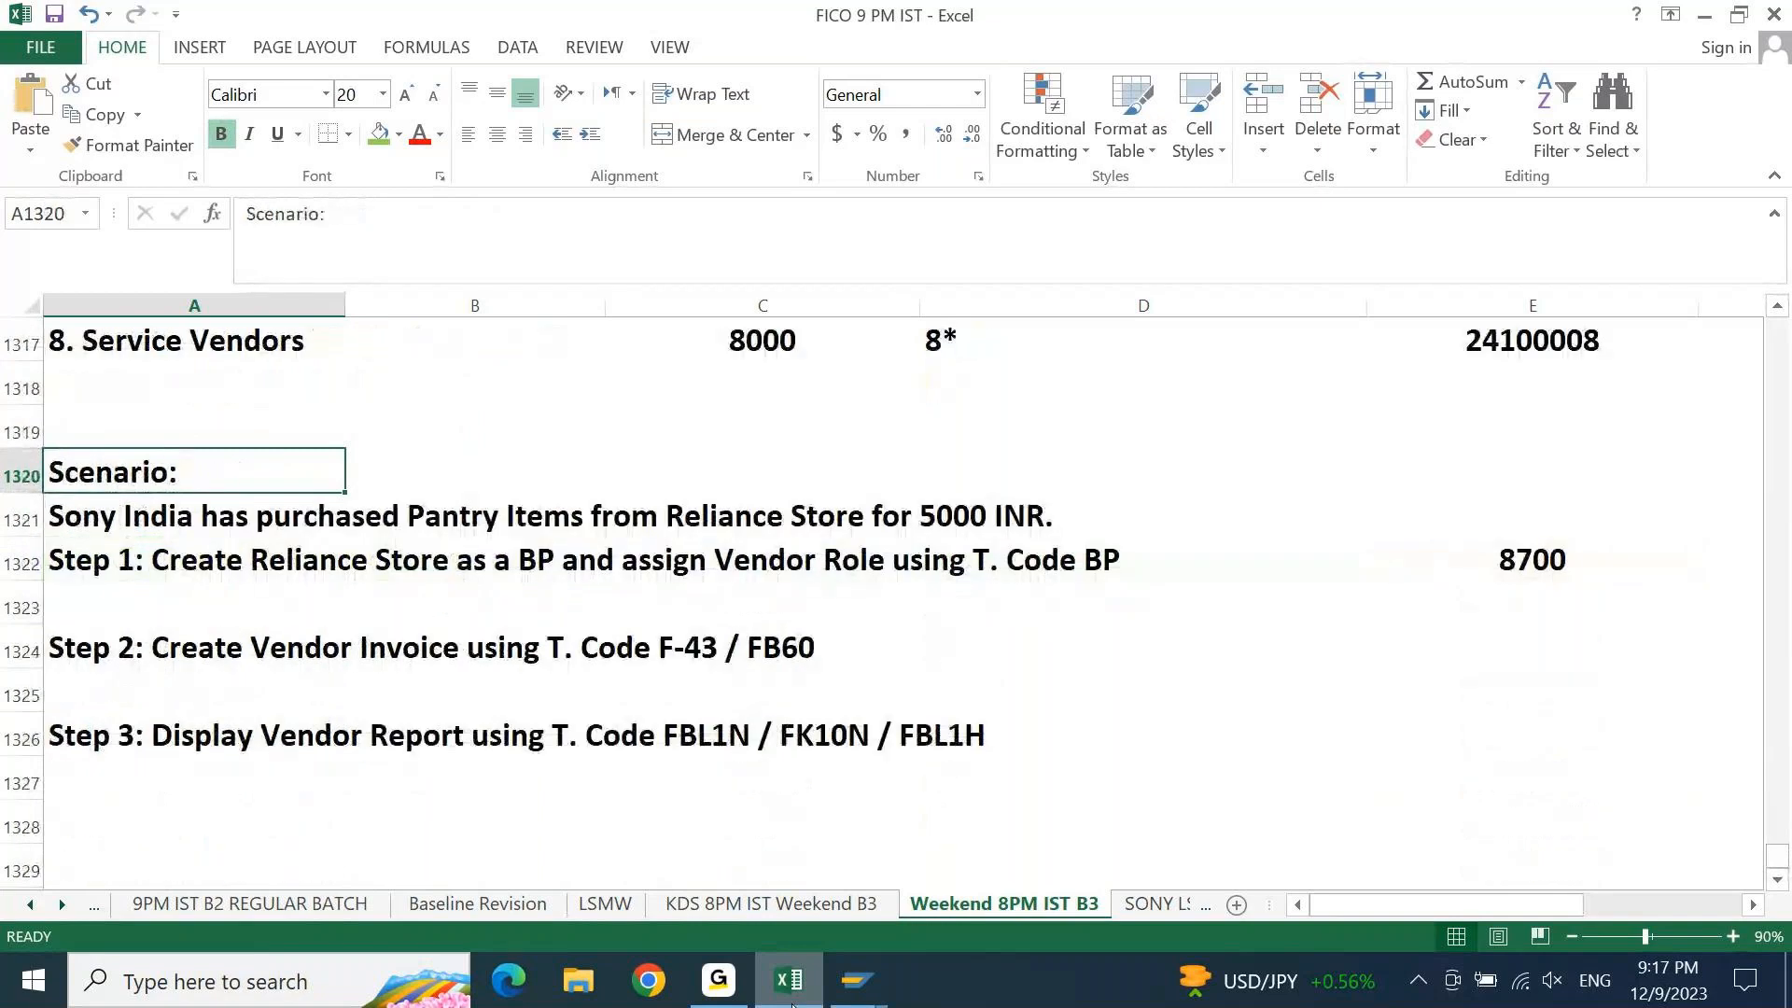
key("Down")
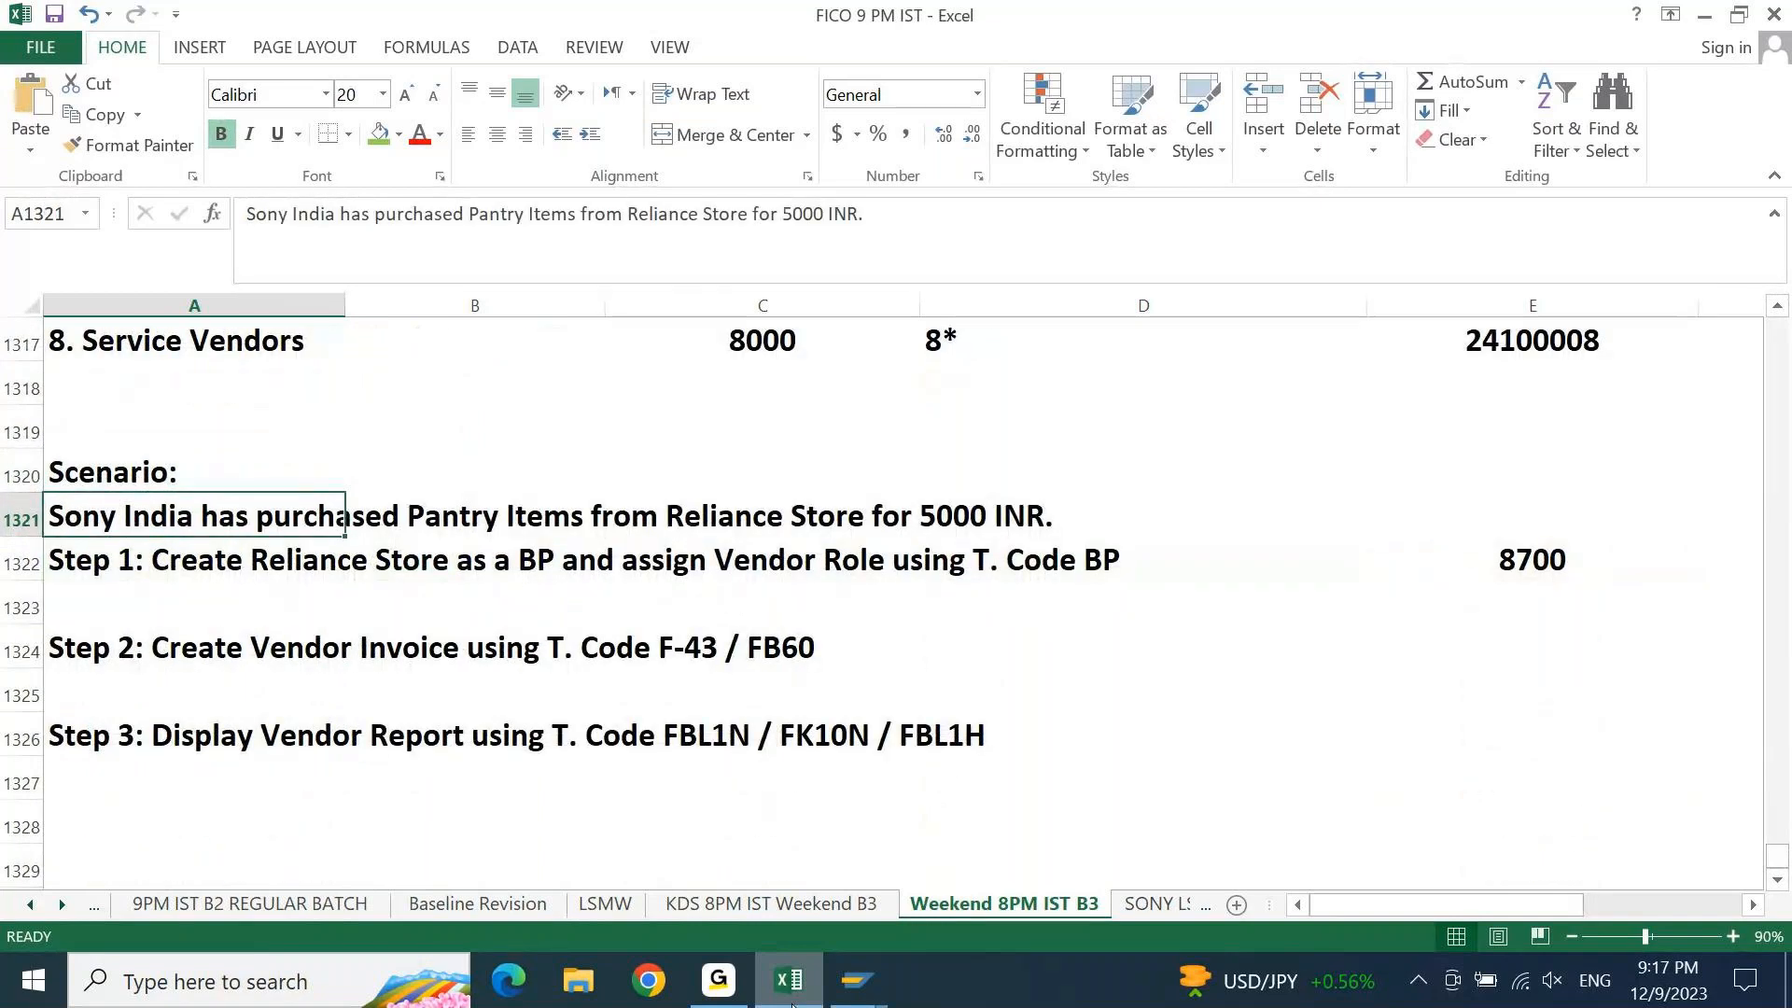
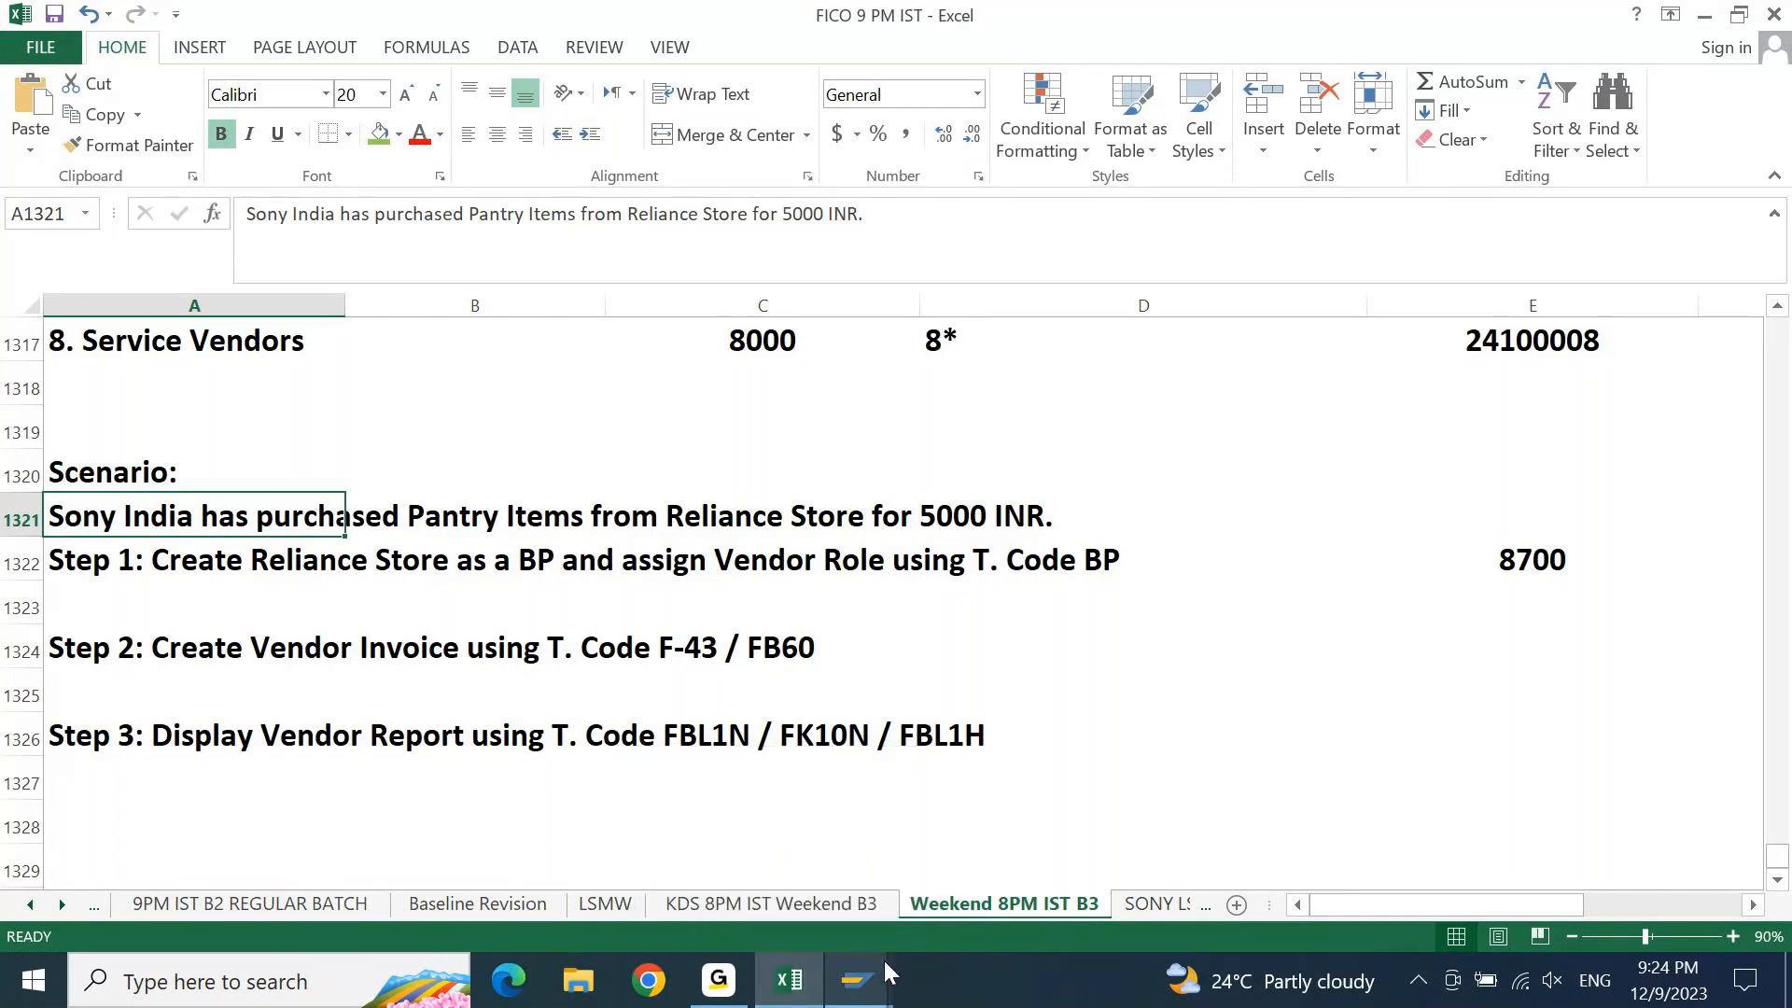
Switch to the SAP Display IMG session and open the business partner number range intervals (BU_PARTNER) in change mode
mouse_move(883, 971)
left_click(644, 864)
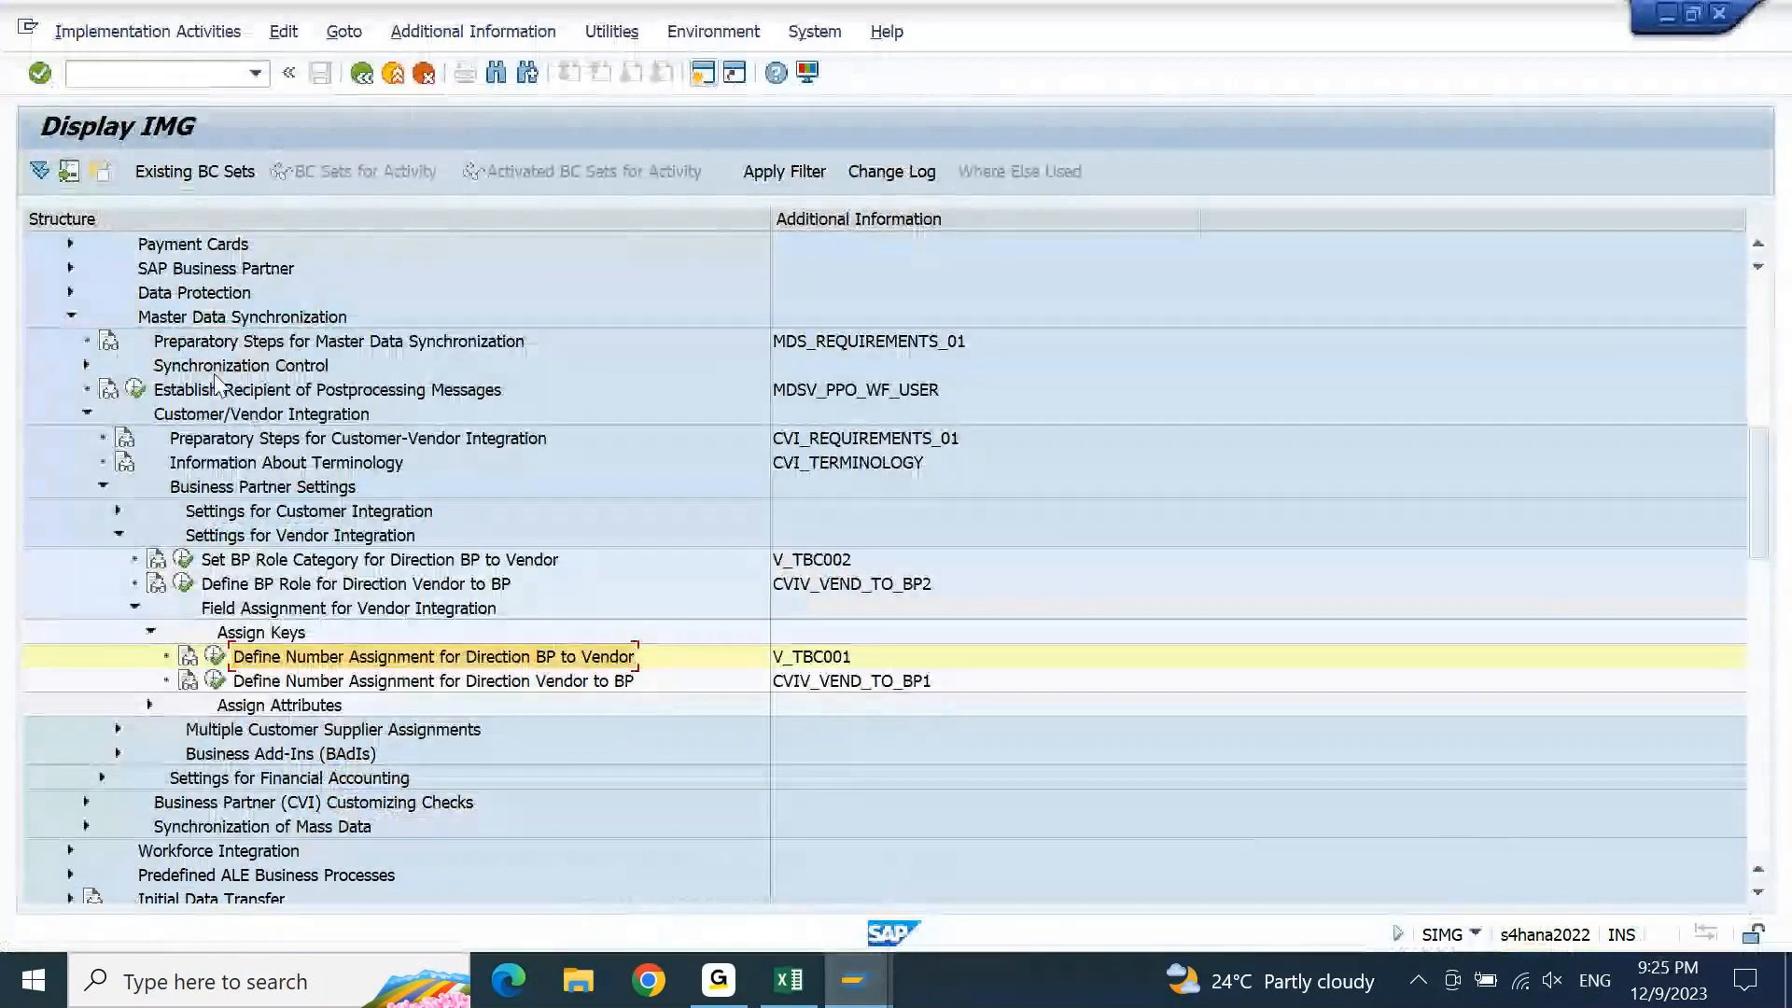
left_click(70, 269)
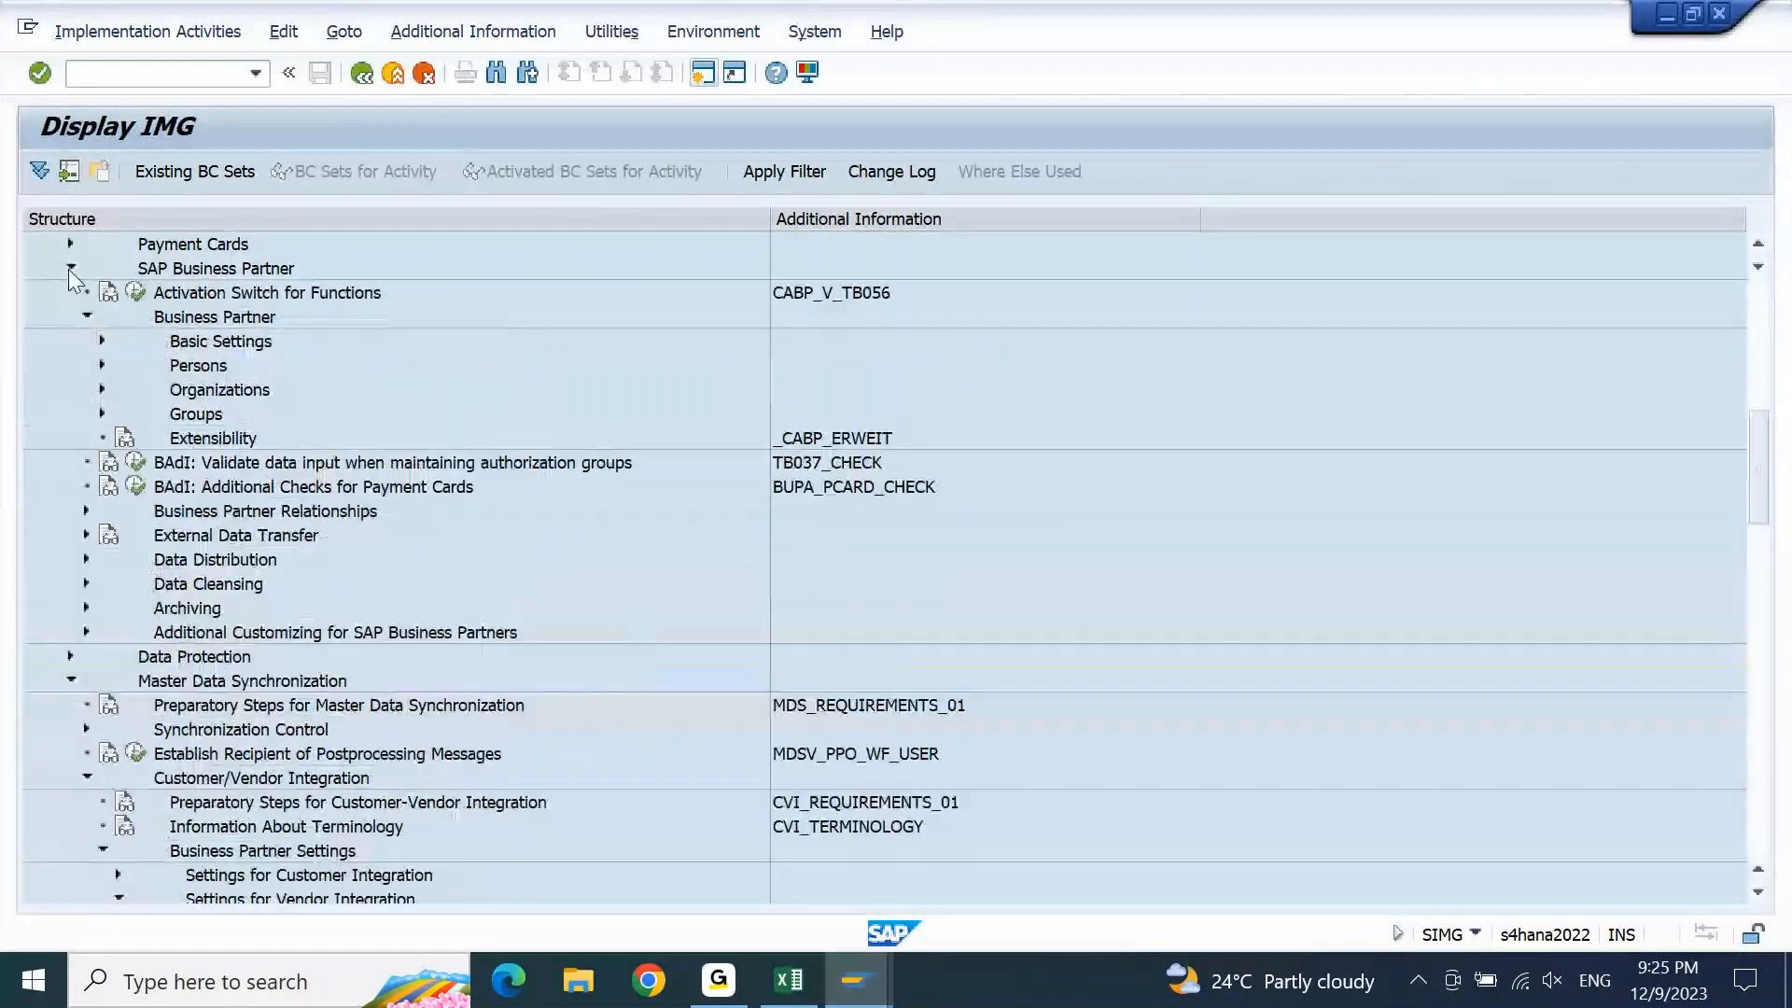
left_click(102, 340)
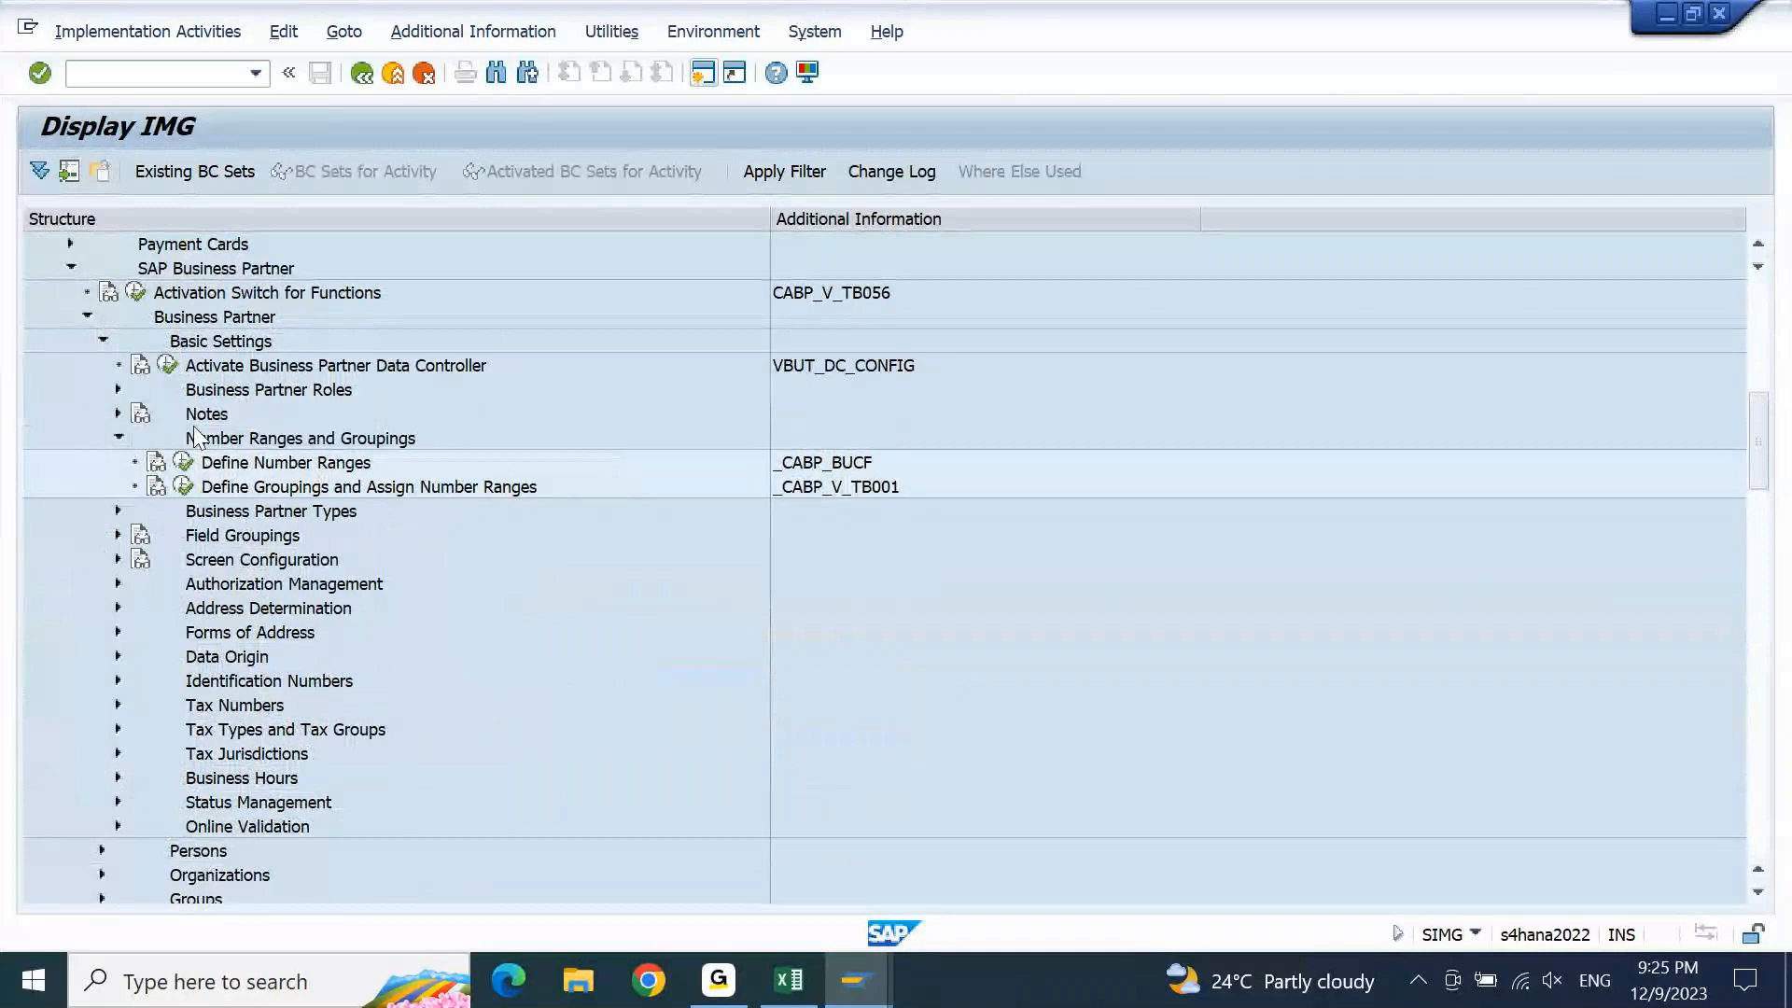
left_click(183, 462)
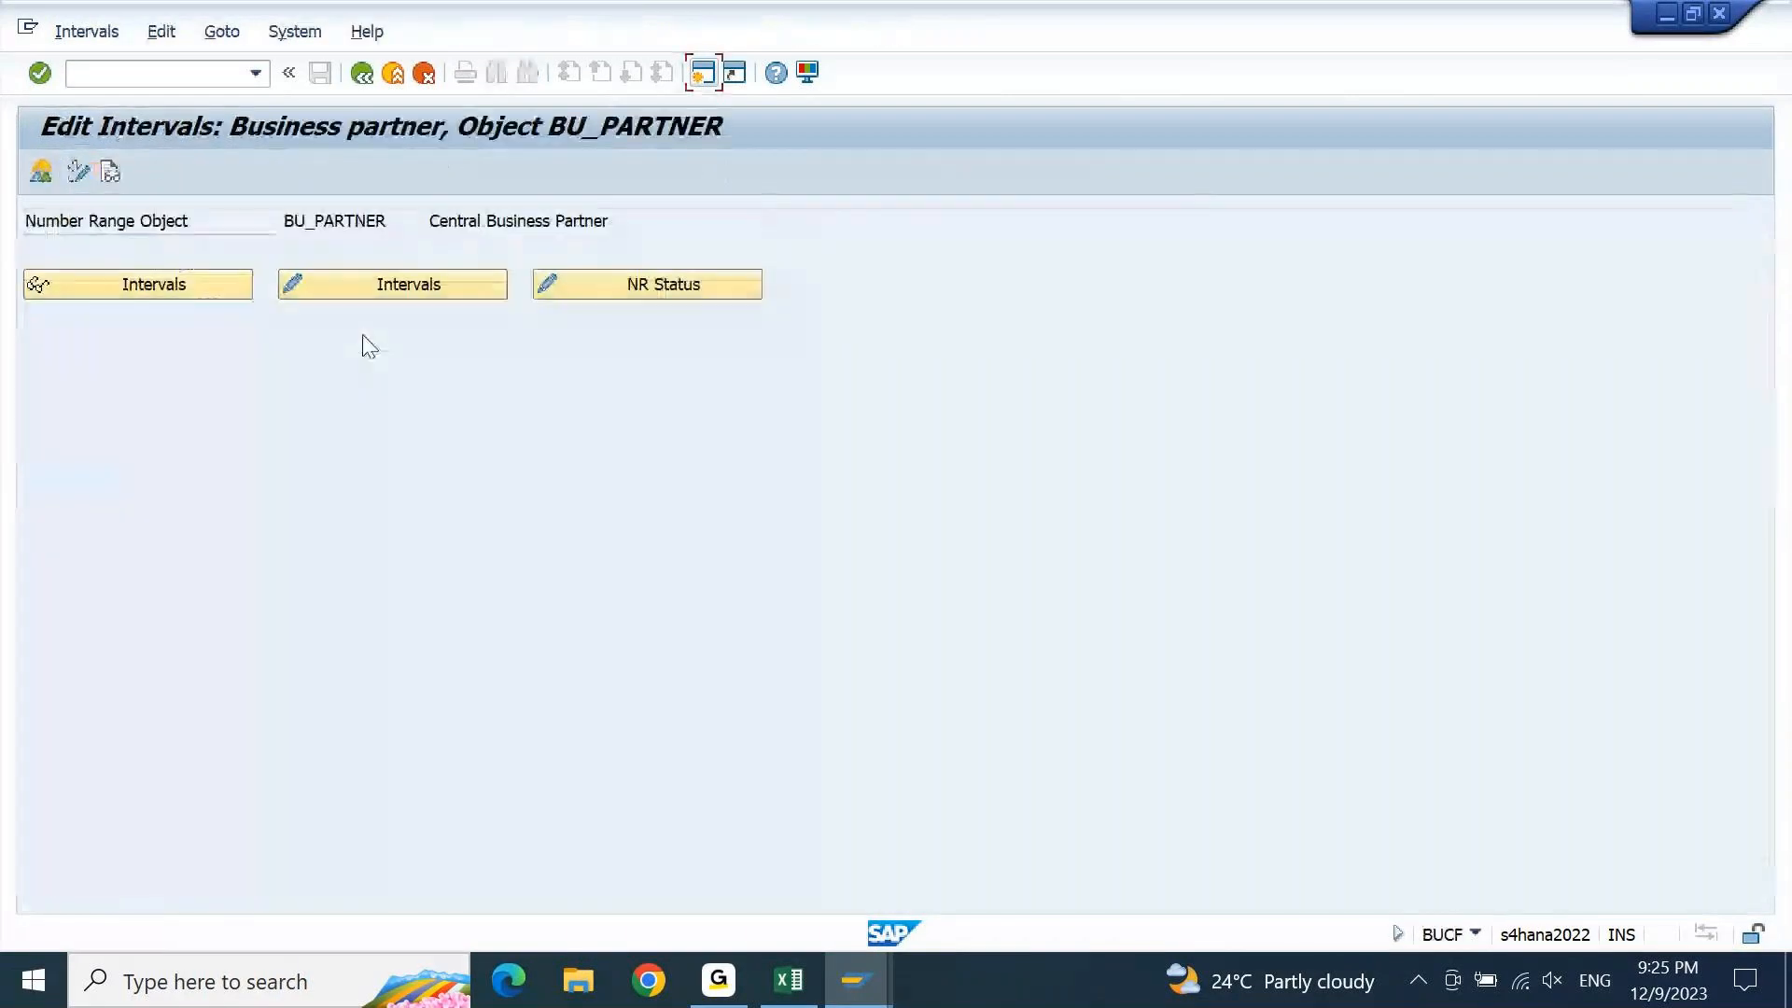
left_click(396, 285)
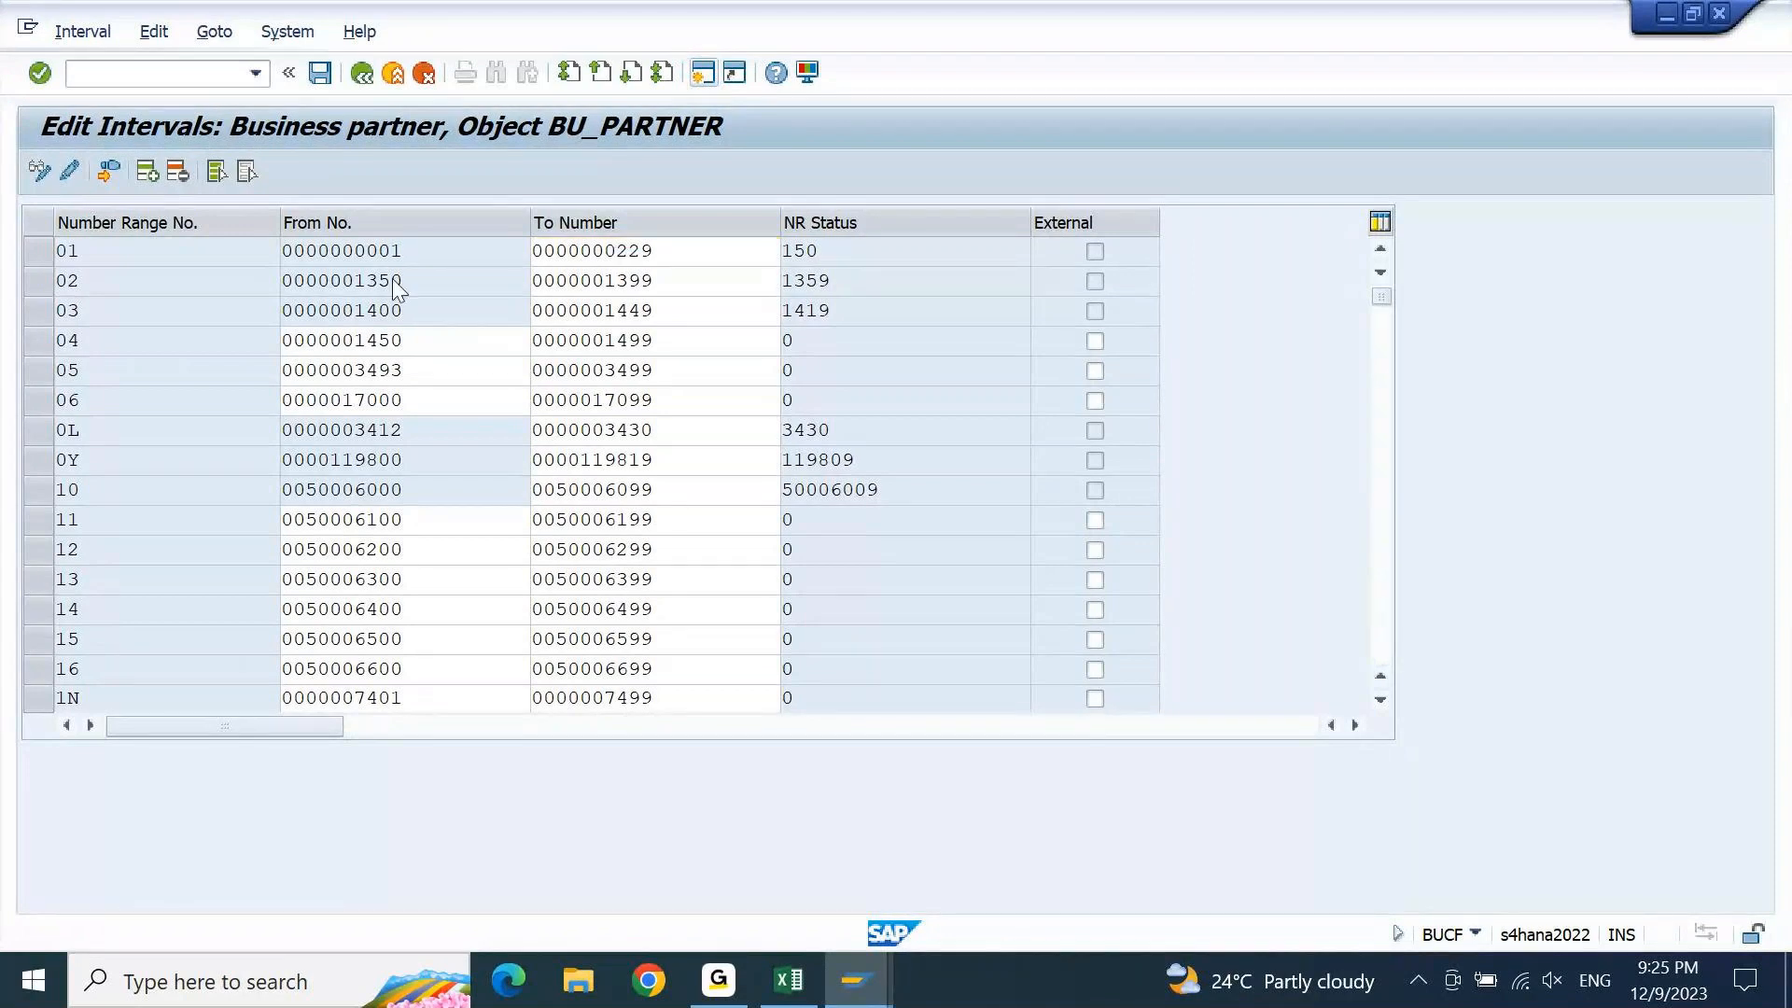
Find business partner number range S8 in the interval list and check its current number status
key("Page_Down")
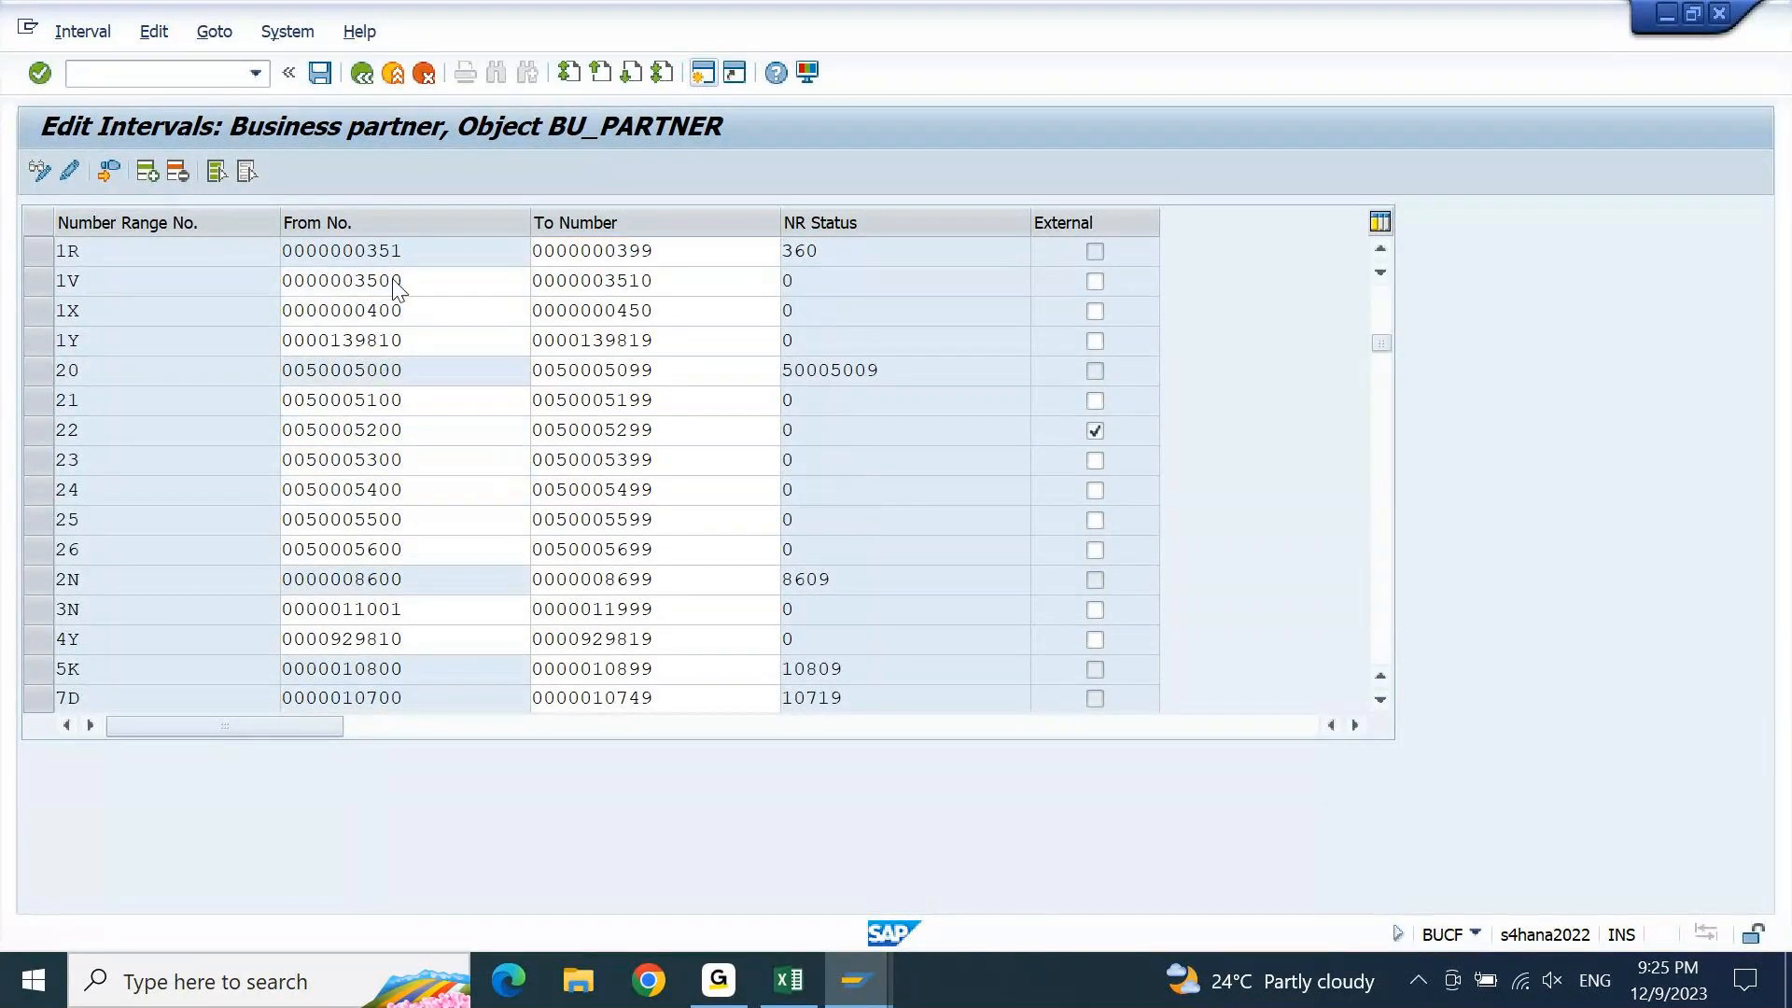
key("Page_Down")
key("Page_Down")
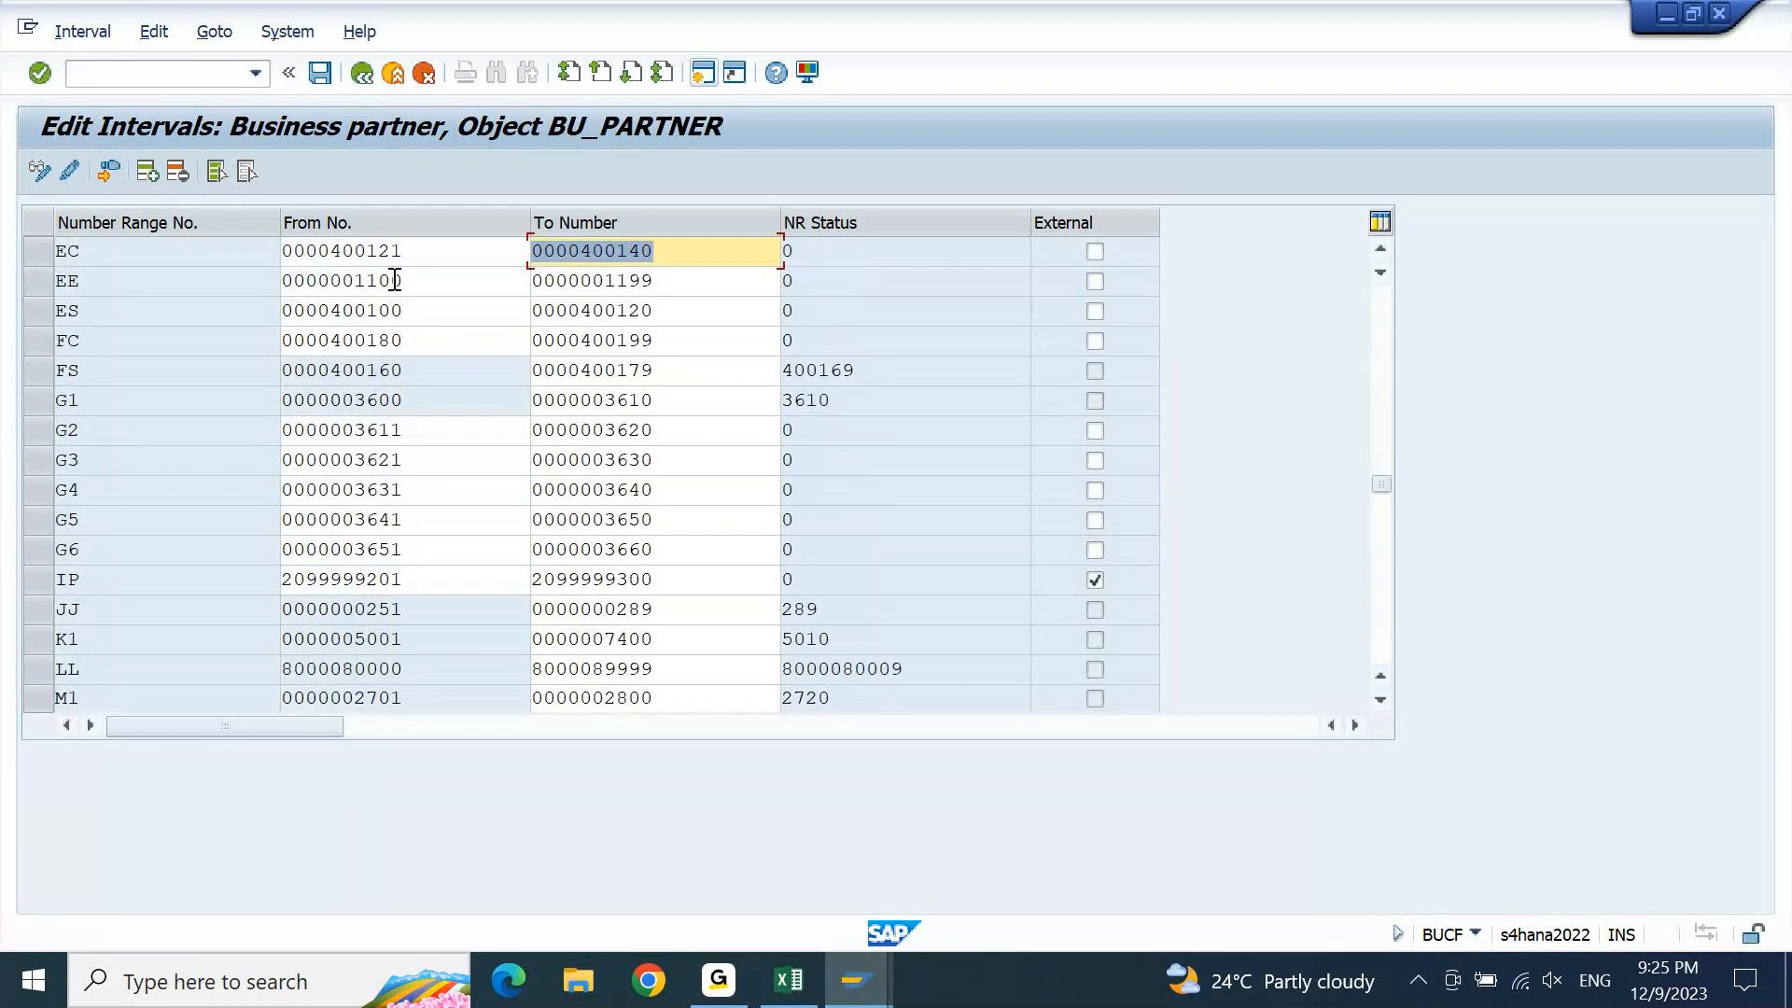
key("Page_Down")
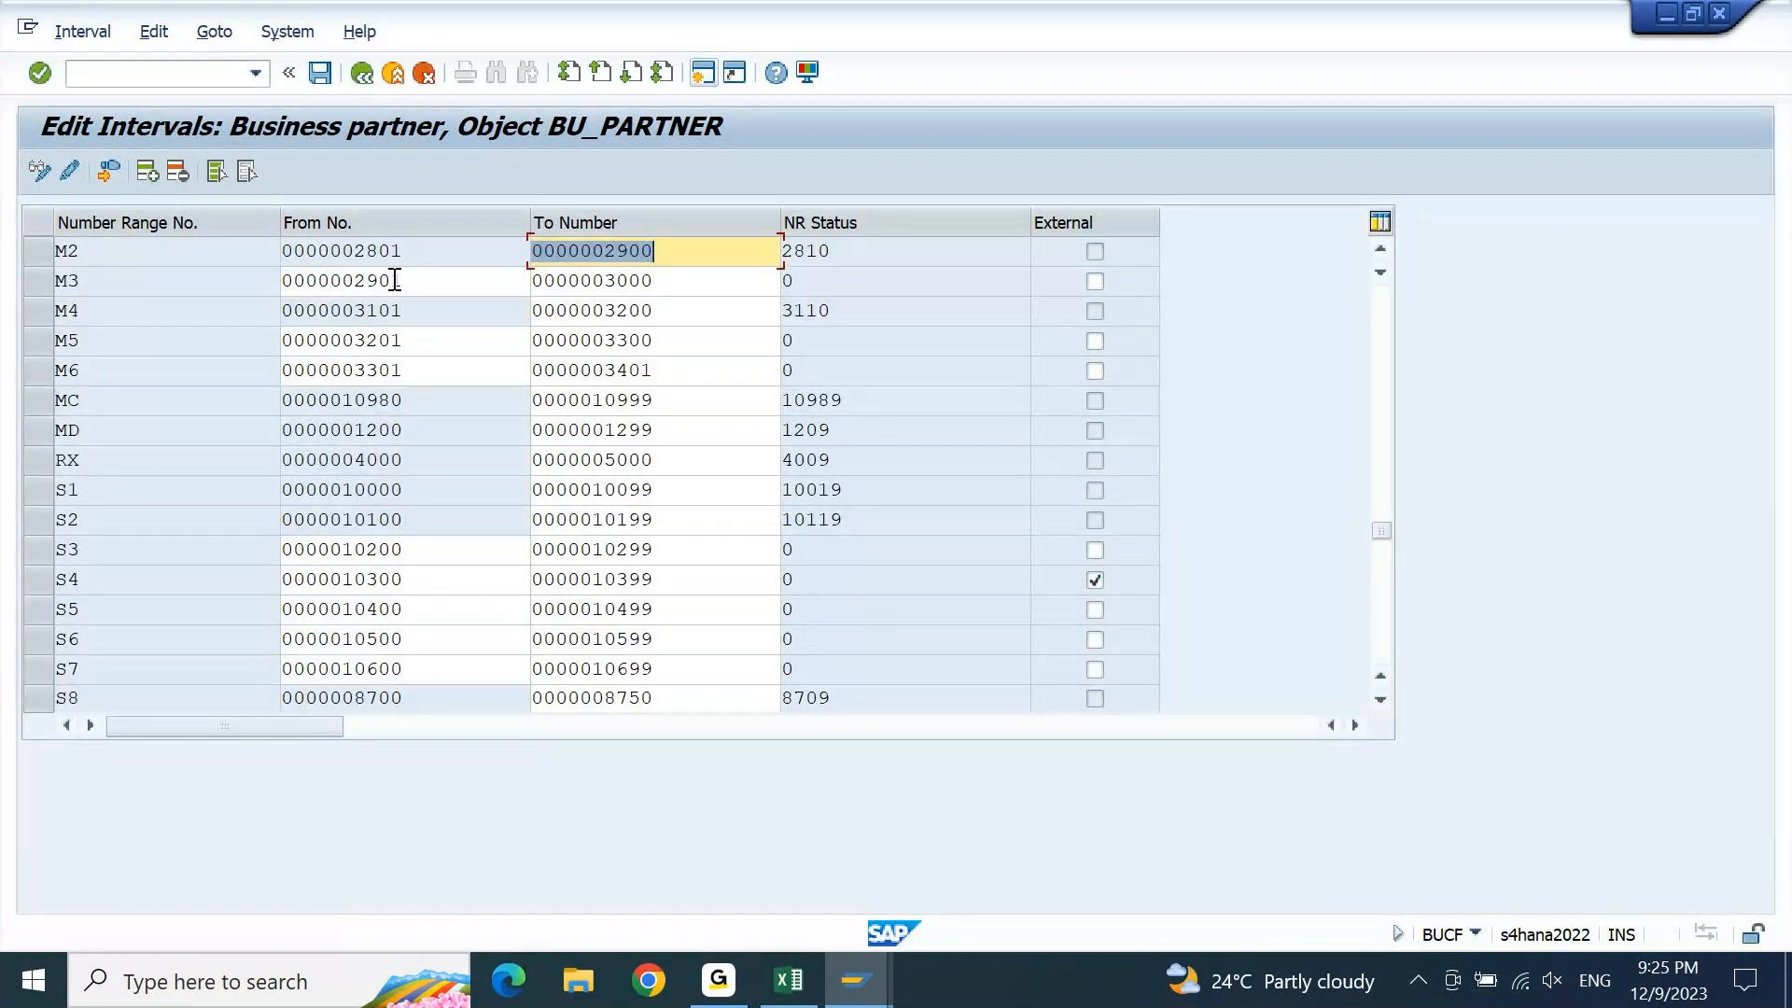
left_click(36, 704)
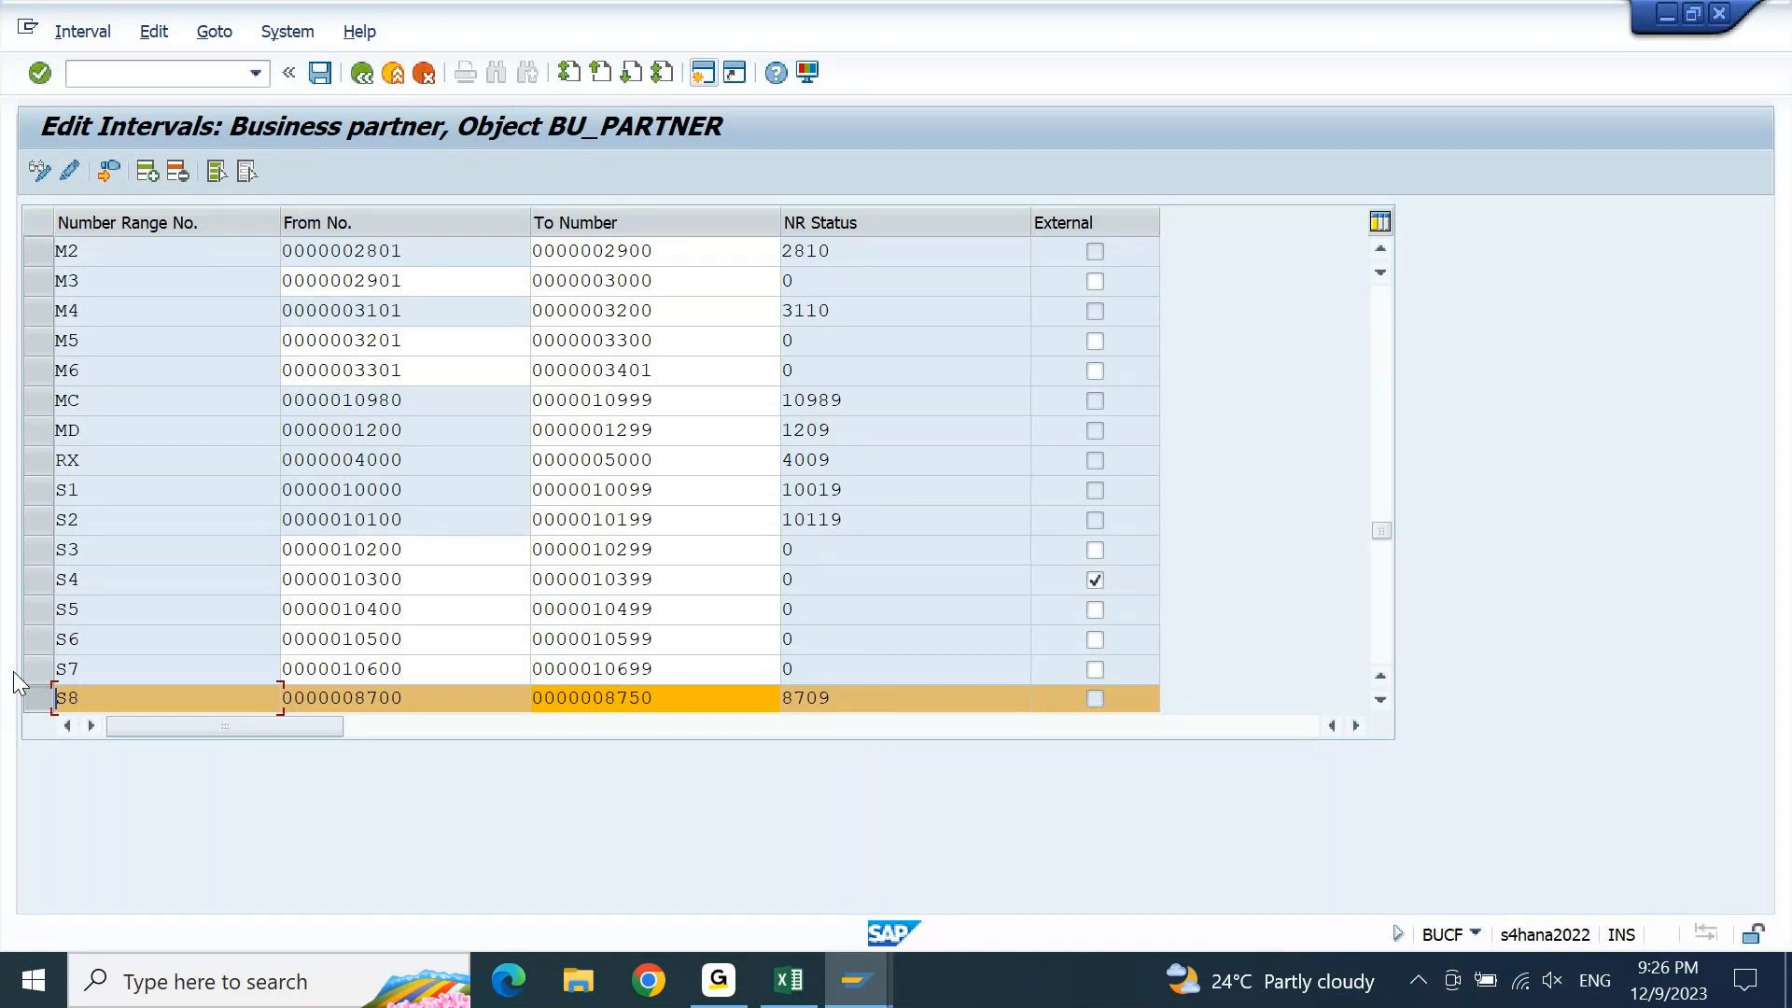
left_click_drag(844, 694, 780, 697)
left_click(805, 997)
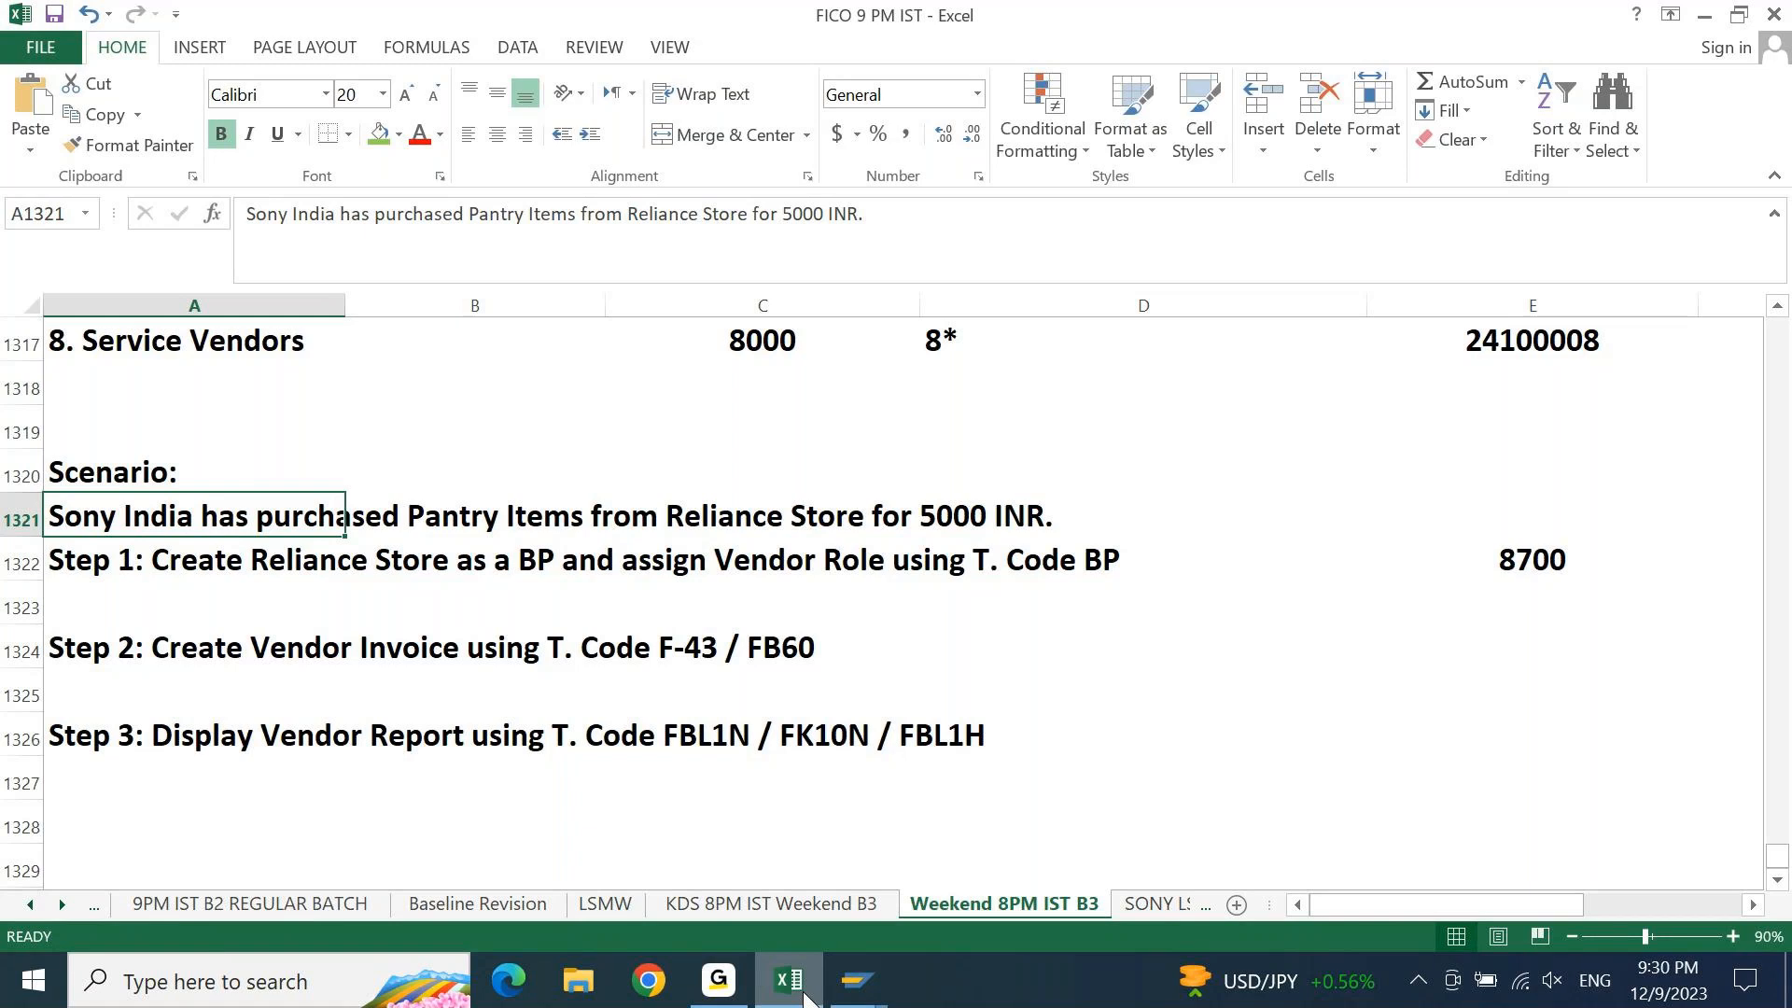
left_click(733, 997)
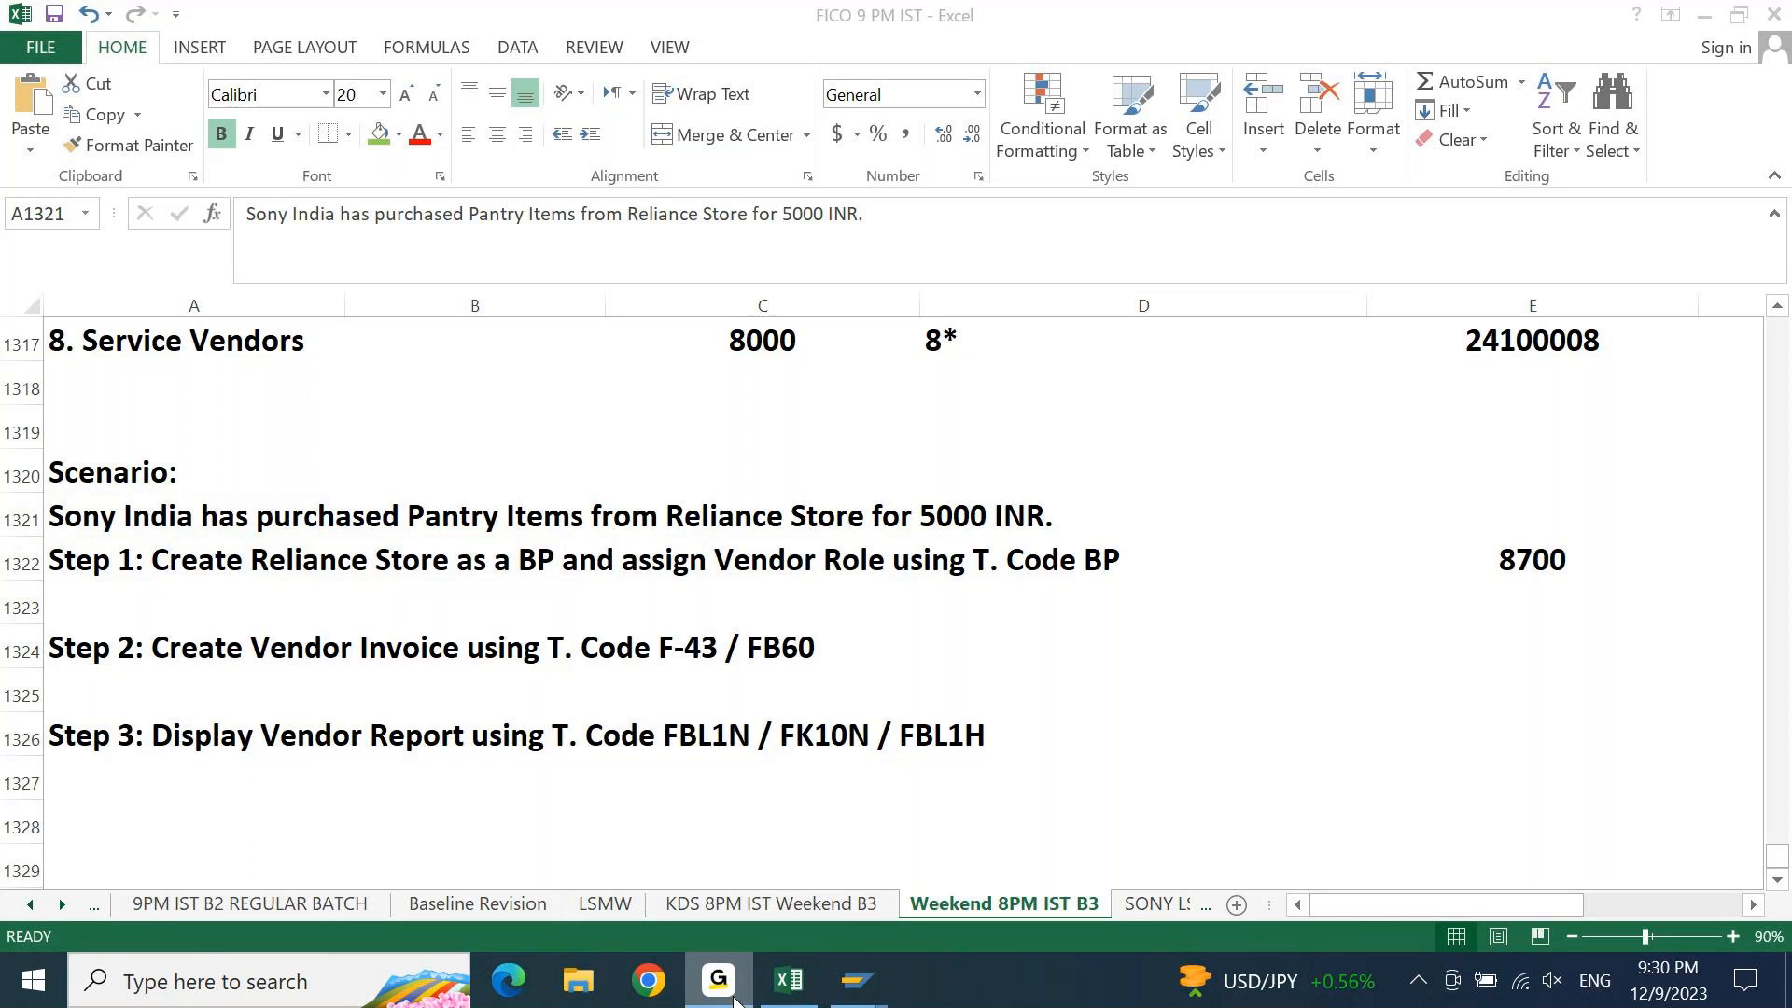